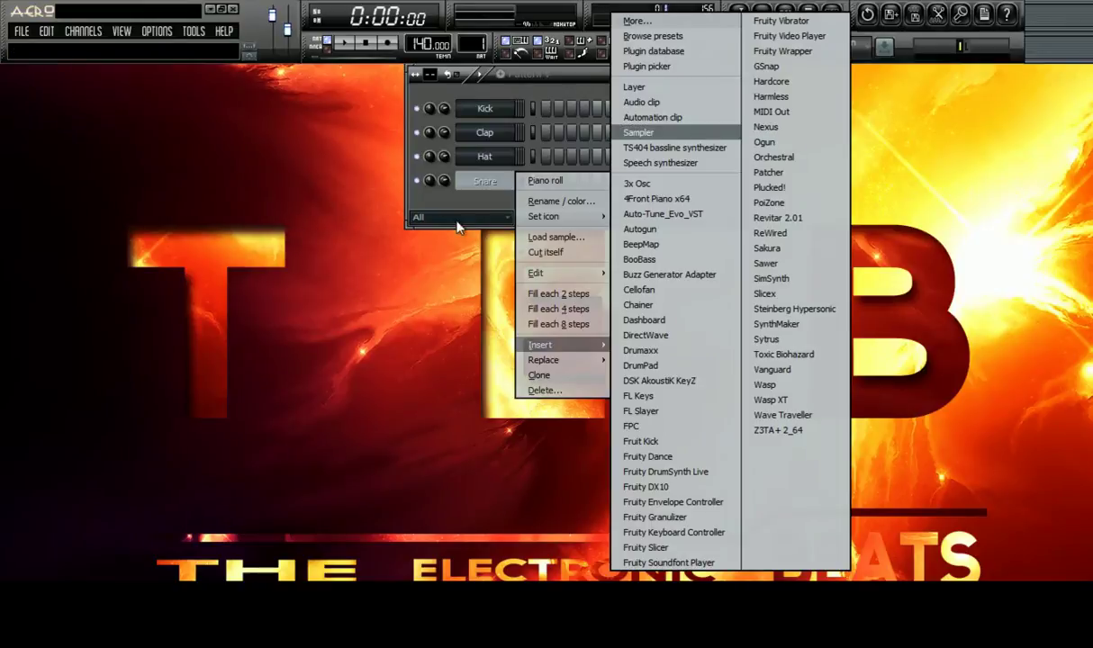
Insert a Nexus channel next to the Snare channel and move its plugin window clear of the channel list
{"action": "left_click", "coordinate": [484, 200]}
{"action": "left_click_drag", "start_coordinate": [608, 83], "coordinate": [488, 99]}
{"action": "right_click", "coordinate": [386, 186]}
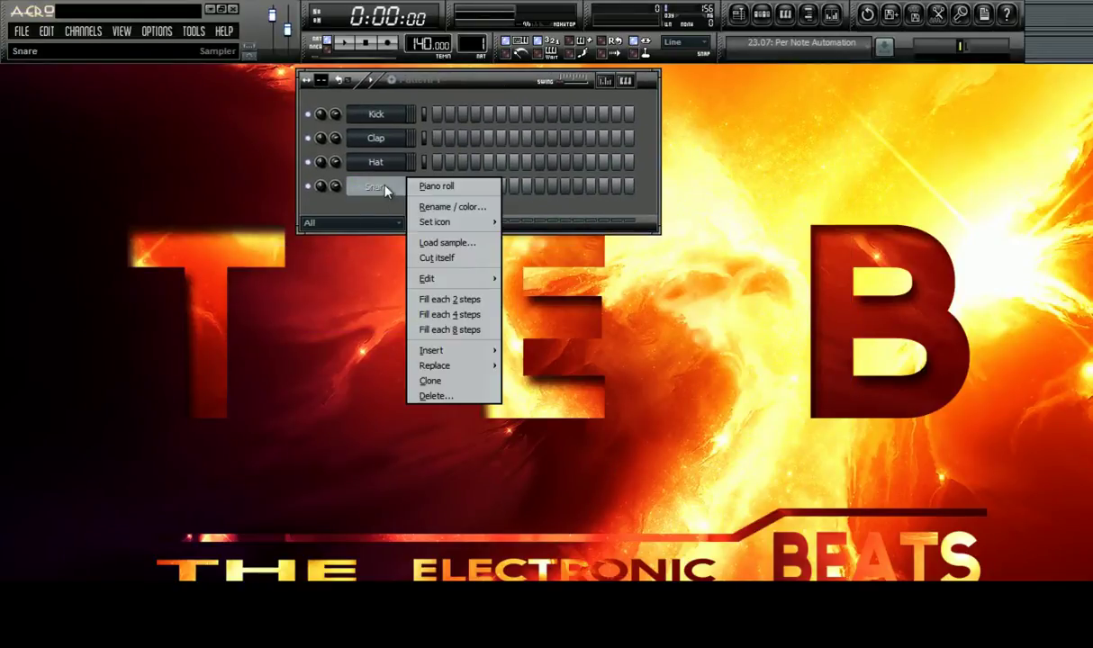
{"action": "mouse_move", "coordinate": [457, 351]}
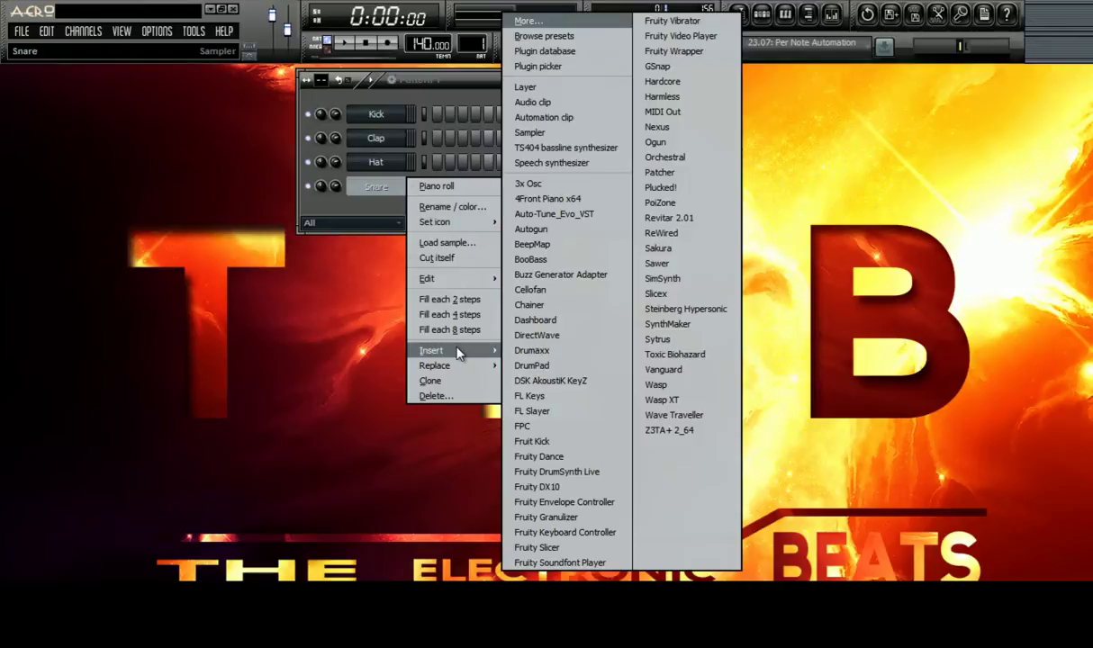
{"action": "left_click", "coordinate": [679, 130]}
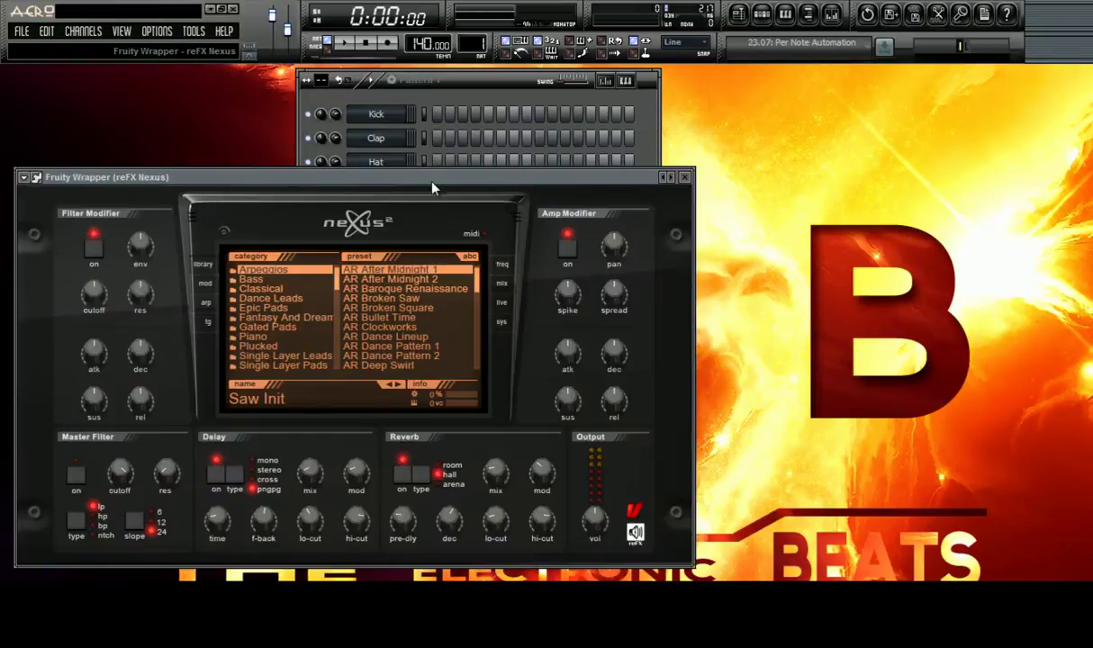
{"action": "left_click_drag", "start_coordinate": [432, 187], "coordinate": [837, 143]}
Browse the Nexus preset categories and open the second XP HandsUp-Electro category
{"action": "scroll", "coordinate": [684, 279], "scroll_direction": "down", "scroll_amount": 15}
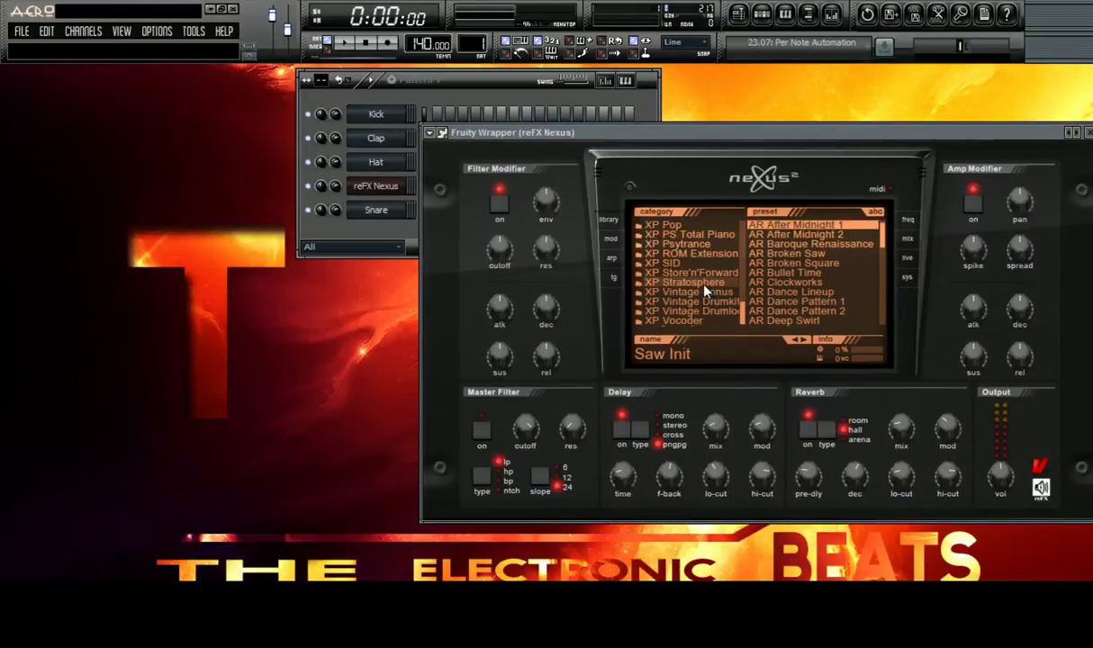
{"action": "scroll", "coordinate": [705, 286], "scroll_direction": "up", "scroll_amount": 5}
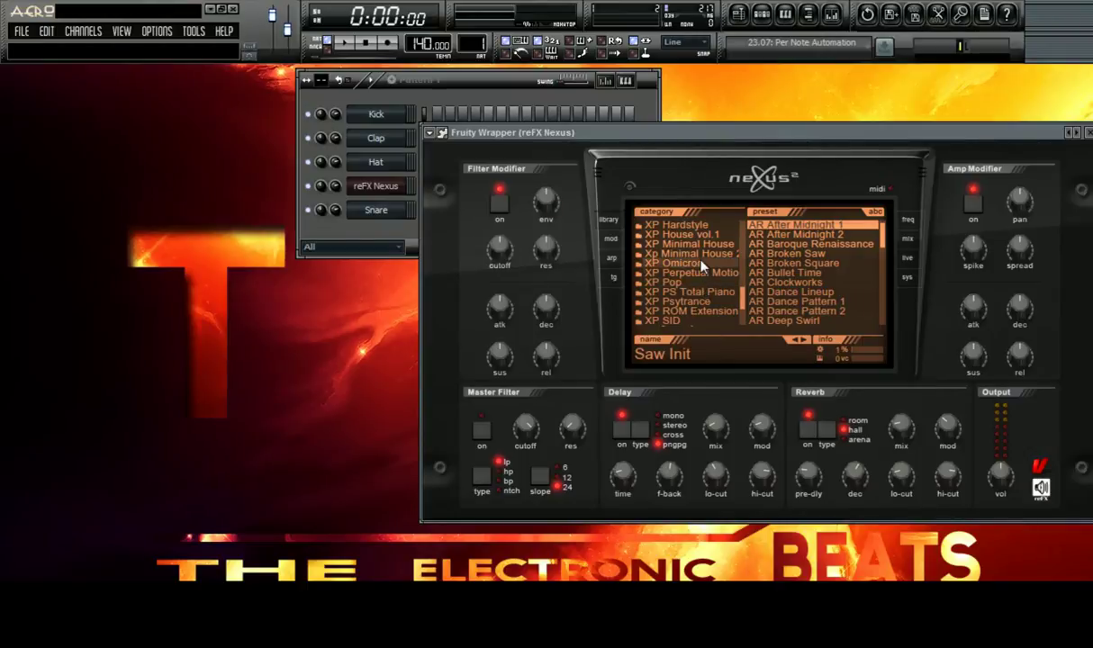
{"action": "scroll", "coordinate": [702, 266], "scroll_direction": "down", "scroll_amount": 6}
{"action": "scroll", "coordinate": [698, 297], "scroll_direction": "up", "scroll_amount": 13}
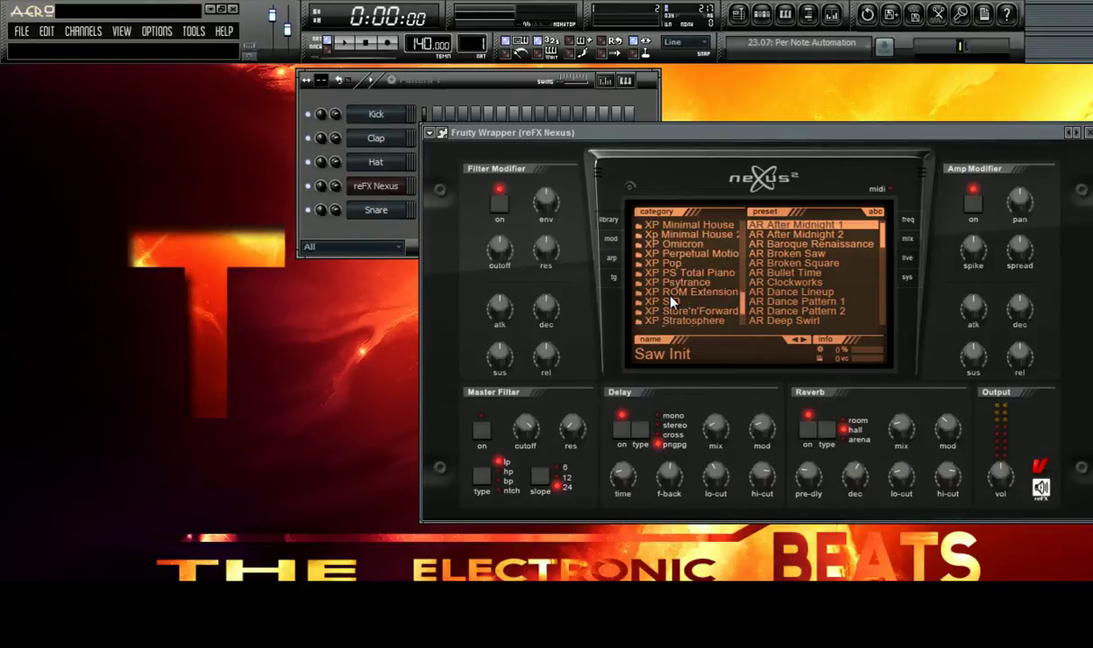
{"action": "left_click", "coordinate": [687, 283]}
{"action": "left_click", "coordinate": [695, 274]}
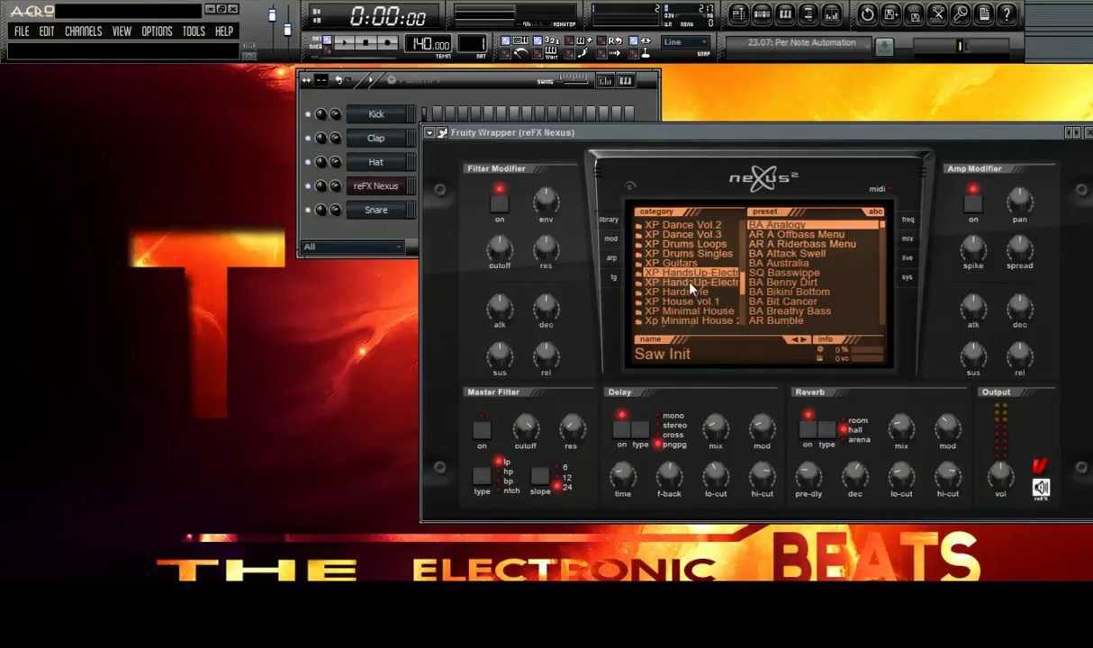
{"action": "left_click", "coordinate": [690, 283]}
Audition the BA Downwards, BA Fat Moog Stack and SQ Electric Salsa presets
{"action": "scroll", "coordinate": [774, 288], "scroll_direction": "down", "scroll_amount": 6}
{"action": "scroll", "coordinate": [793, 309], "scroll_direction": "down", "scroll_amount": 4}
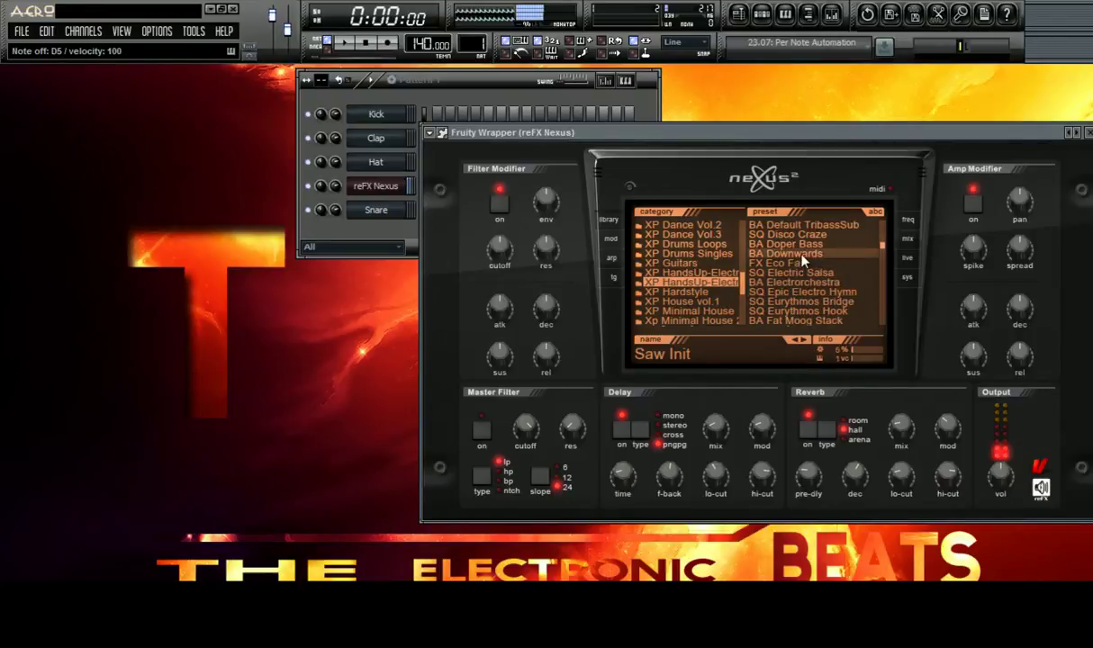
{"action": "left_click", "coordinate": [790, 253]}
{"action": "left_click", "coordinate": [791, 322]}
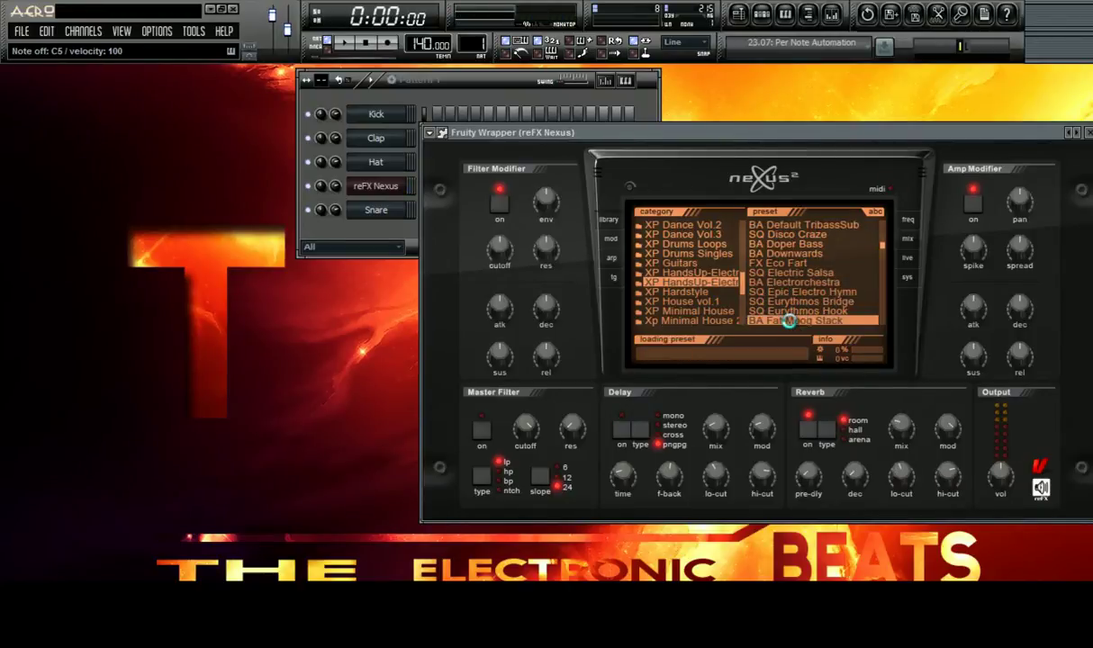
{"action": "left_click", "coordinate": [785, 273]}
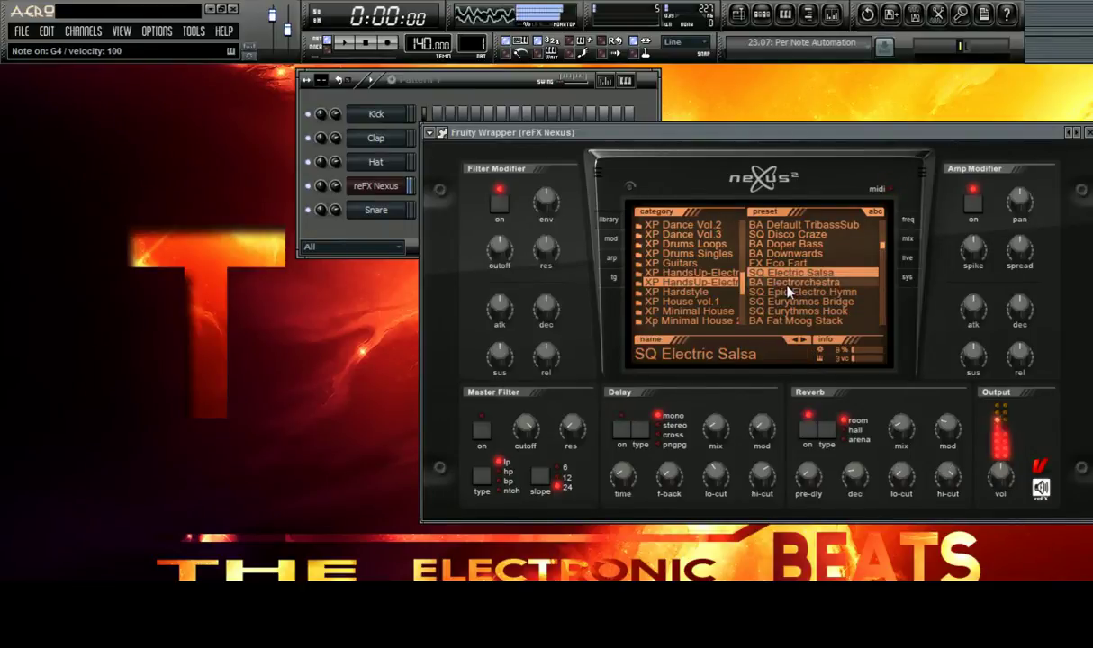
Audition the BA Electrorchestra and BA Harsh Marsh presets with a few test notes each
{"action": "left_click", "coordinate": [780, 283]}
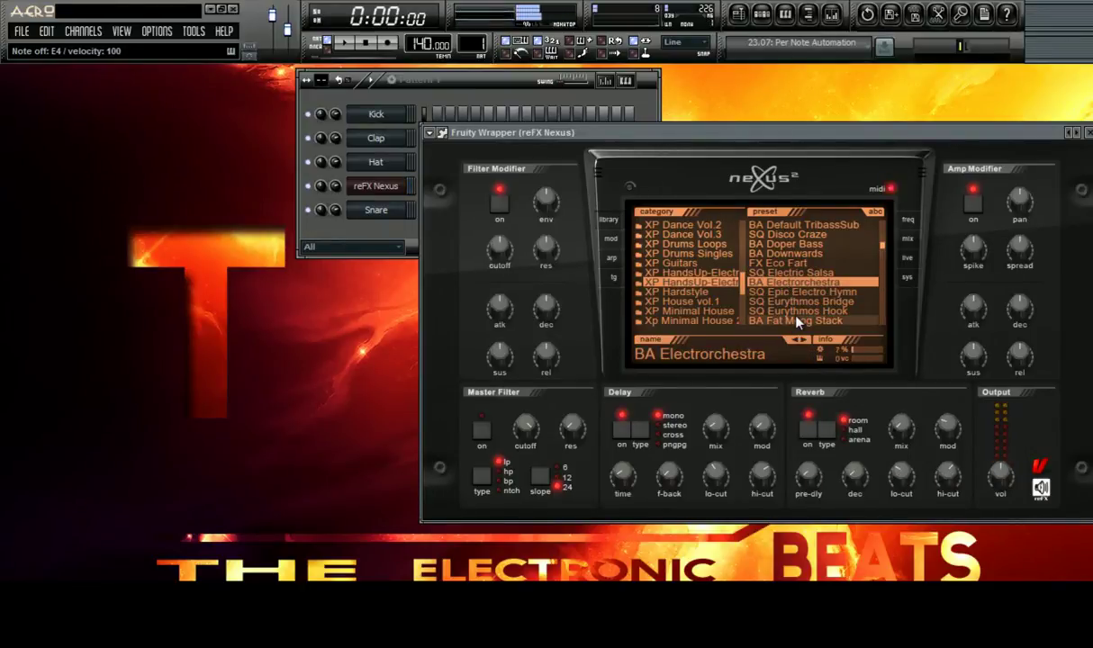
{"action": "key", "text": "b"}
{"action": "key", "text": "n"}
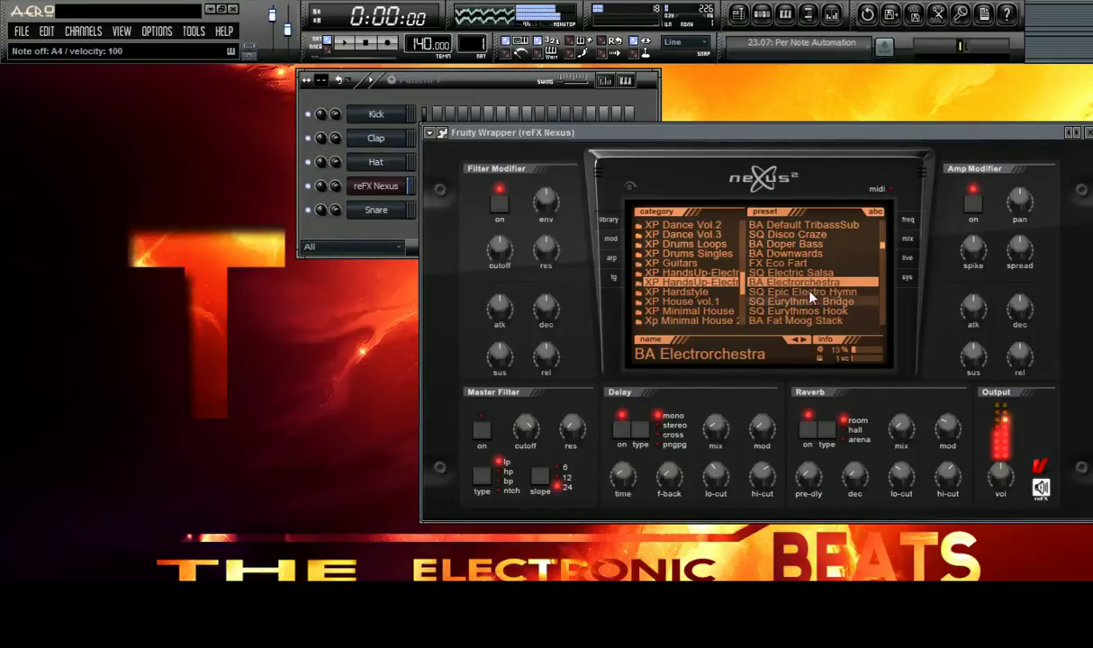
{"action": "scroll", "coordinate": [804, 297], "scroll_direction": "down", "scroll_amount": 4}
{"action": "key", "text": "m"}
{"action": "key", "text": "v"}
{"action": "left_click", "coordinate": [800, 292]}
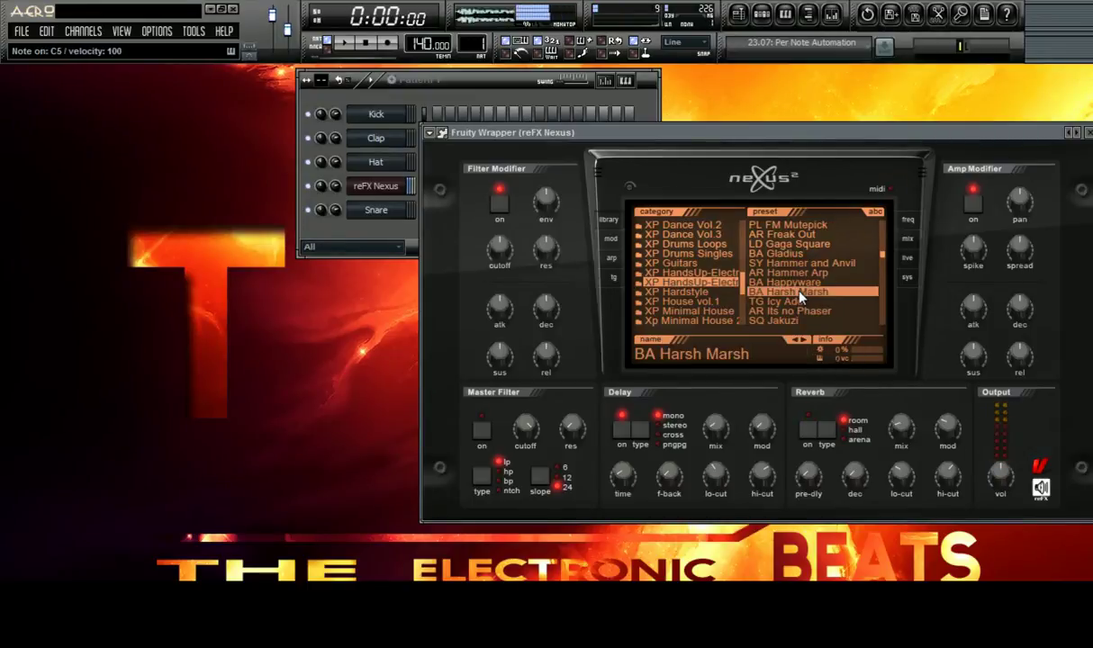
{"action": "key", "text": "comma"}
Load the BA Happyware bass preset and play some test notes with it
{"action": "left_click", "coordinate": [802, 282]}
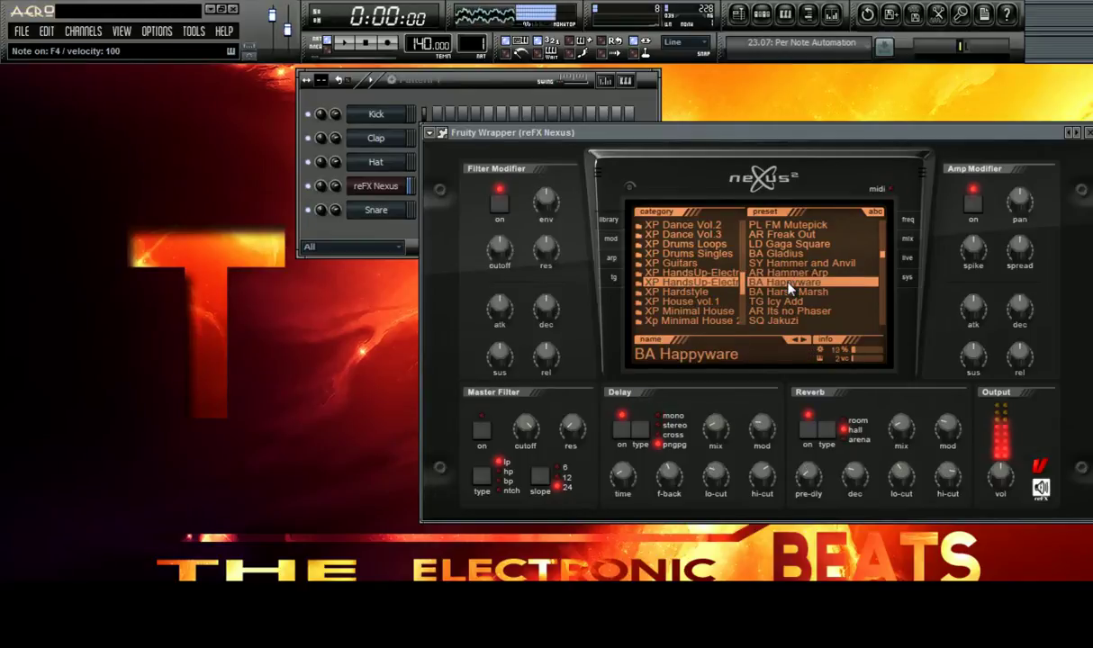
{"action": "key", "text": "v"}
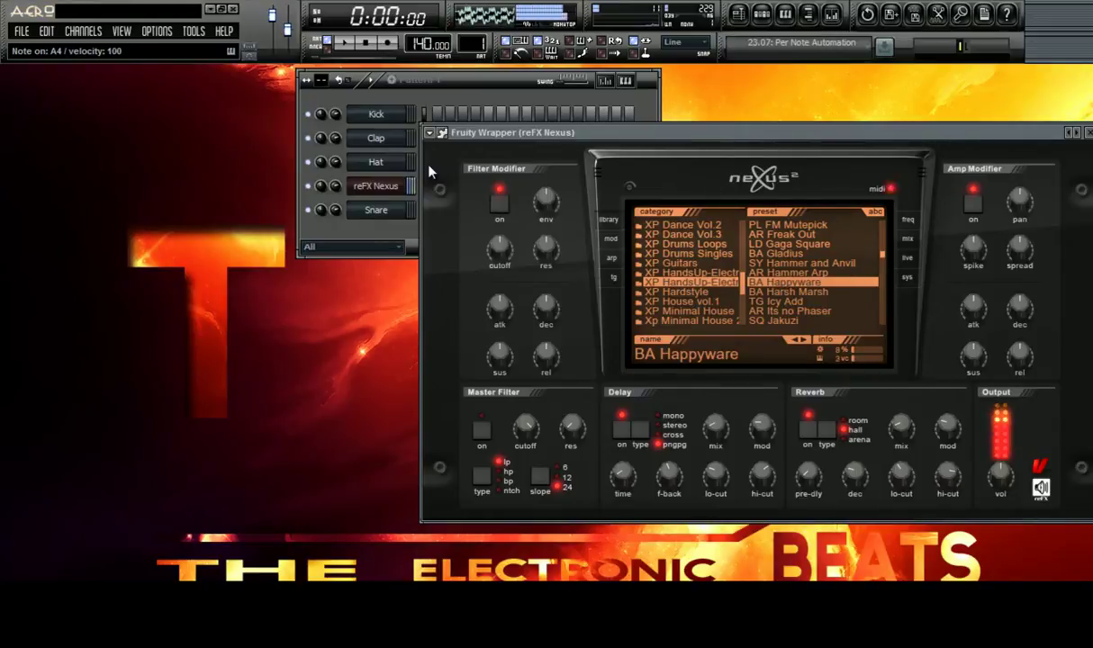
{"action": "key", "text": "e"}
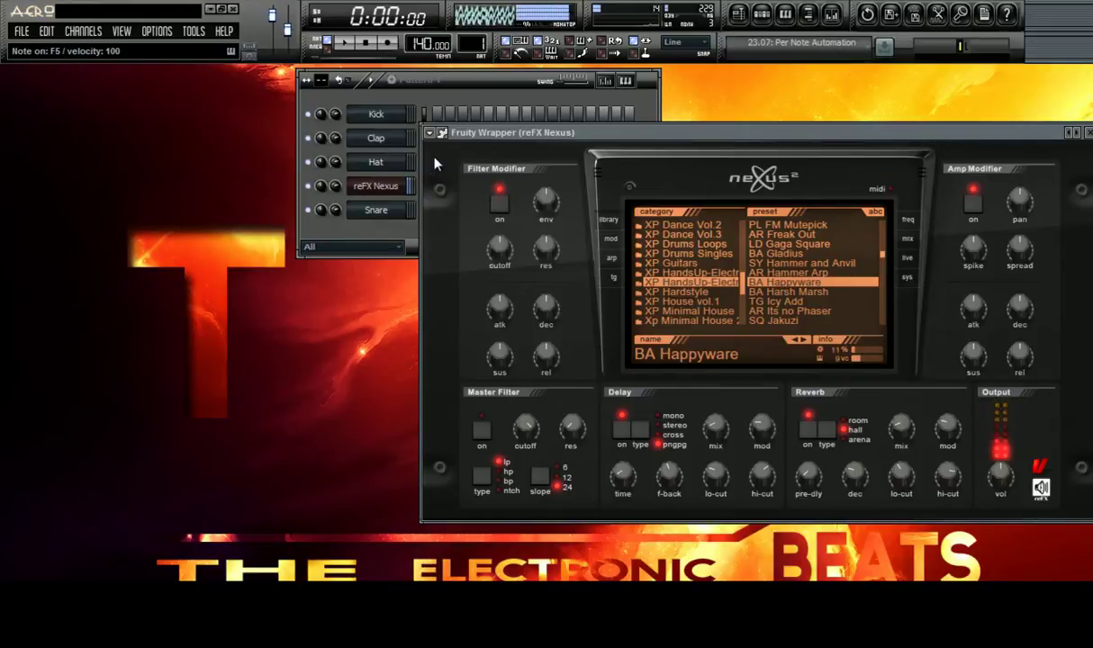
{"action": "key", "text": "t"}
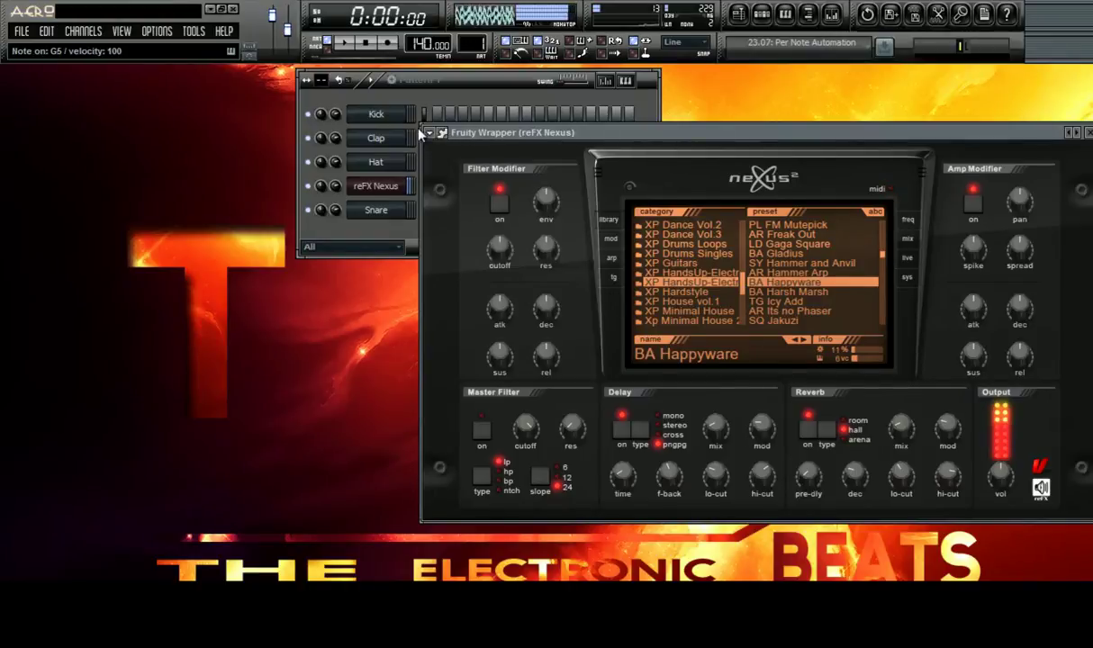
Open the Nexus channel's piano roll and switch its keyboard from note names to plain piano keys
{"action": "right_click", "coordinate": [376, 186]}
{"action": "left_click", "coordinate": [437, 179]}
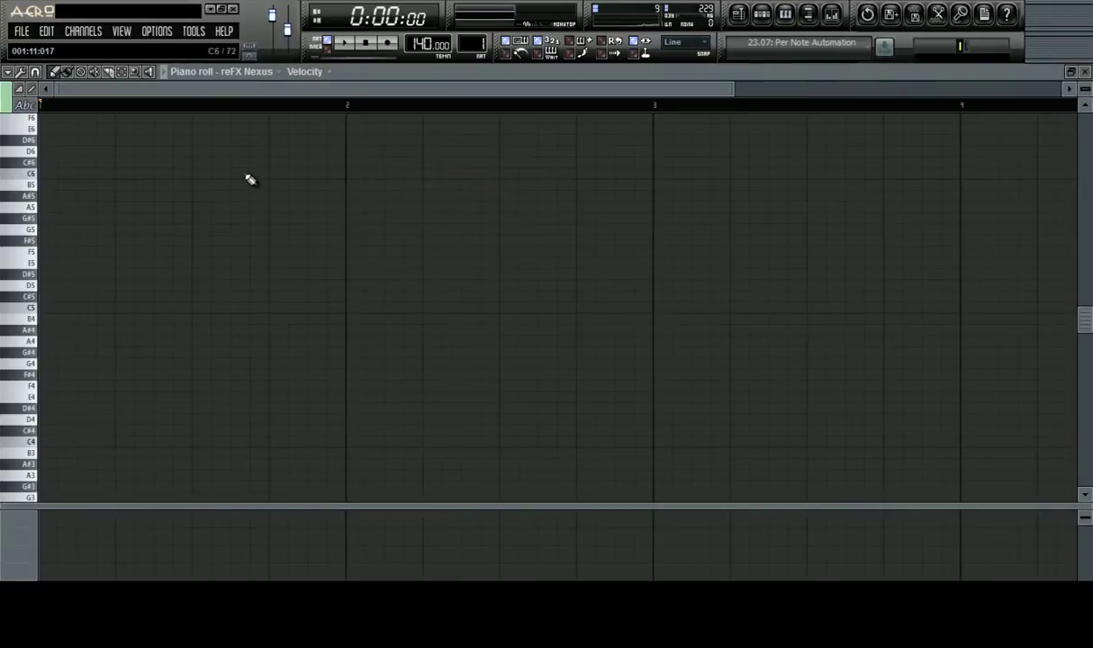
{"action": "left_click", "coordinate": [25, 105]}
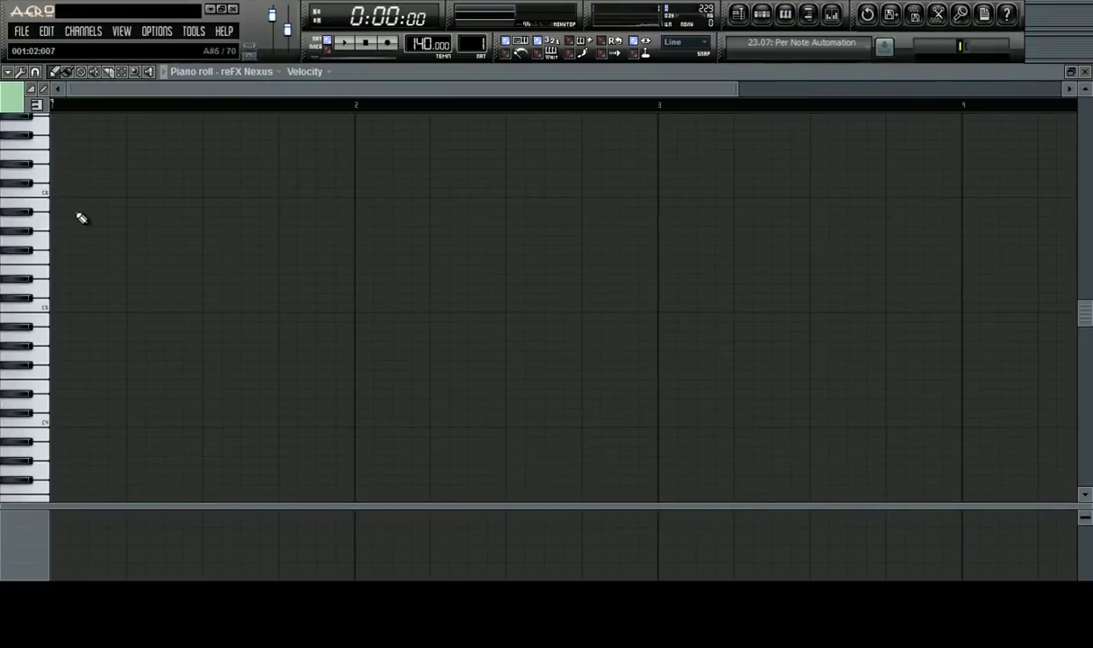
Draw four C6 notes in bar 1, one on each beat
{"action": "left_click", "coordinate": [65, 193]}
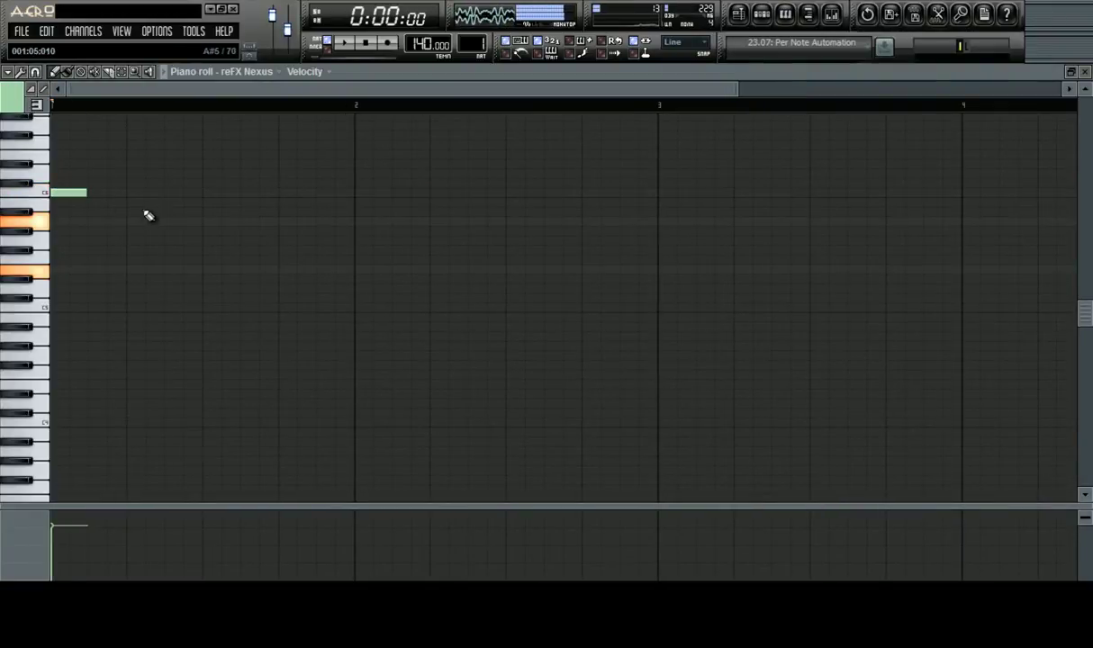
{"action": "left_click", "coordinate": [127, 192]}
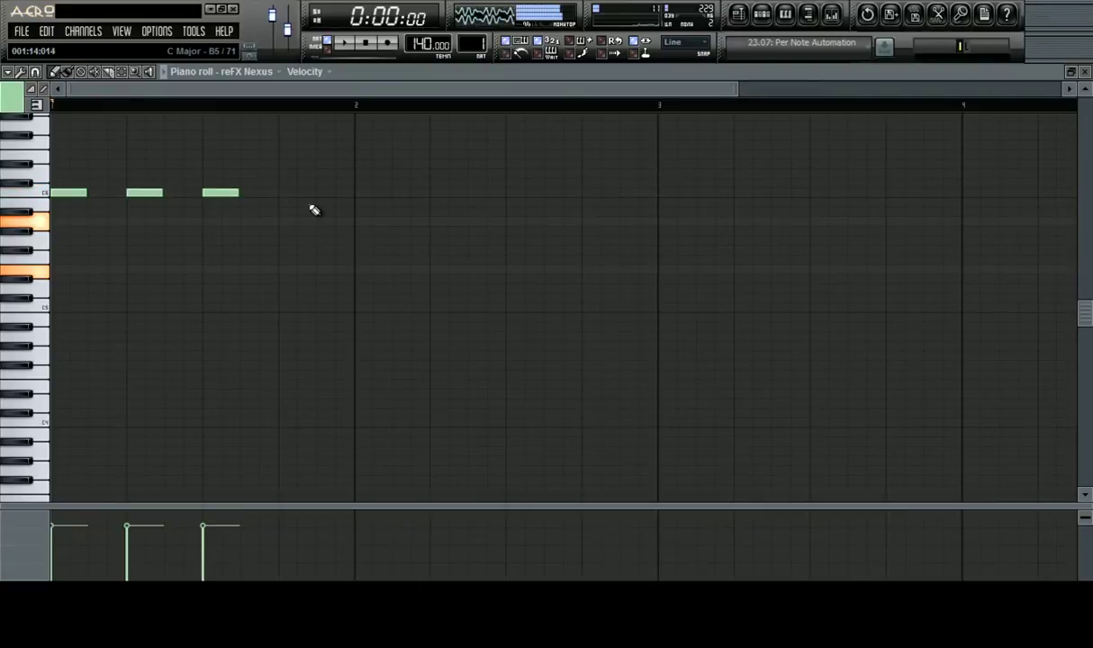
{"action": "left_click", "coordinate": [271, 193]}
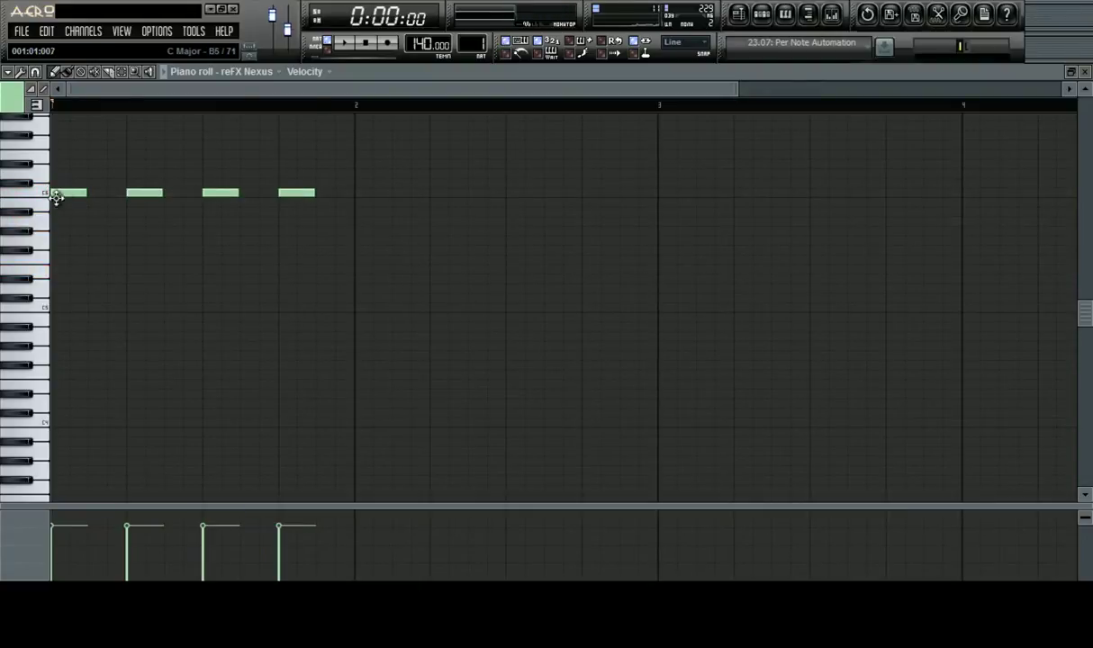
Shift all four notes half a beat later onto the offbeats and play the pattern back
{"action": "key", "text": "ctrl+a"}
{"action": "left_click_drag", "start_coordinate": [55, 196], "coordinate": [106, 187]}
{"action": "key", "text": "space"}
{"action": "left_click", "coordinate": [478, 137]}
{"action": "right_click", "coordinate": [490, 136]}
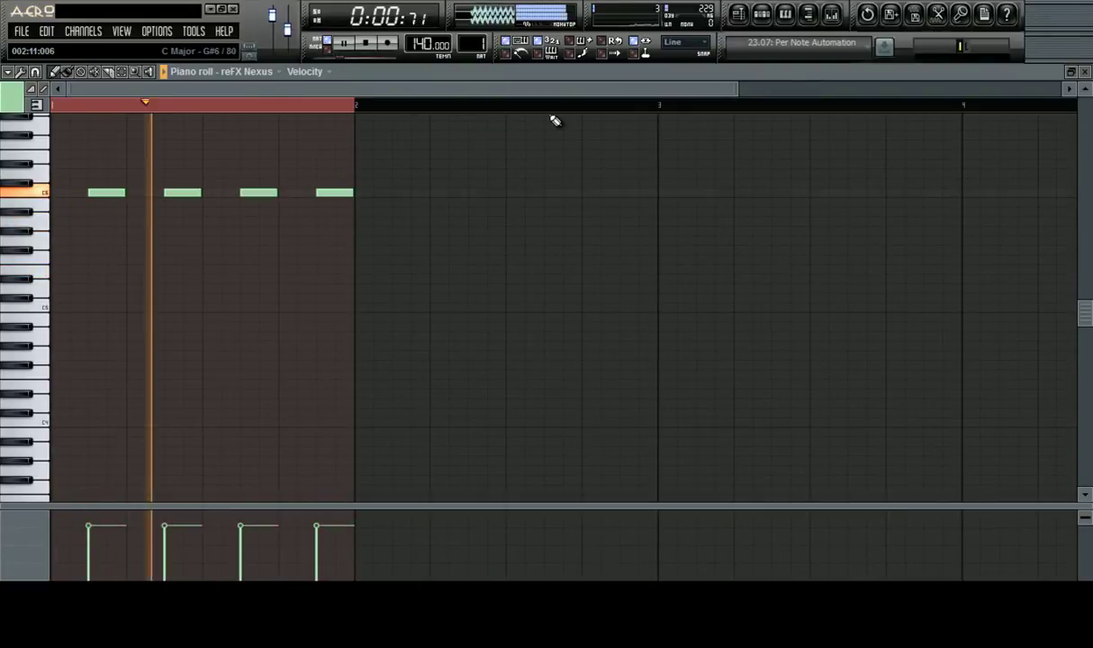
{"action": "scroll", "coordinate": [551, 112], "scroll_direction": "down", "scroll_amount": 3}
{"action": "scroll", "coordinate": [337, 230], "scroll_direction": "up", "scroll_amount": 3}
{"action": "scroll", "coordinate": [336, 230], "scroll_direction": "up", "scroll_amount": 1}
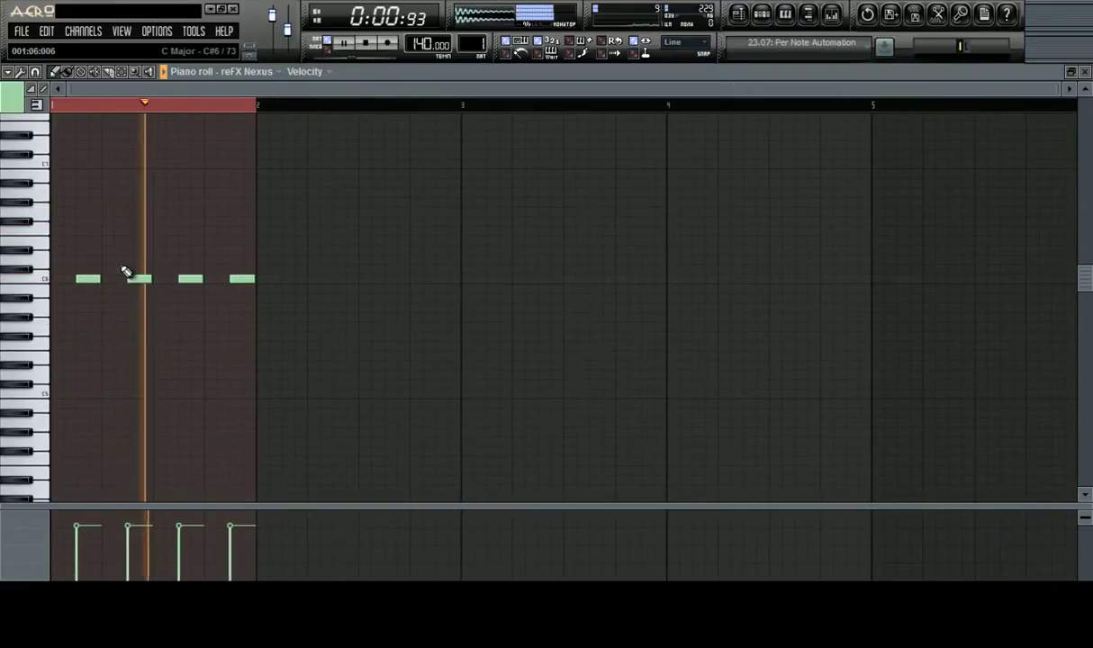
{"action": "key", "text": "space"}
Transpose the four offbeat notes down two octaves to C4 and play the pattern back
{"action": "scroll", "coordinate": [100, 231], "scroll_direction": "down", "scroll_amount": 6}
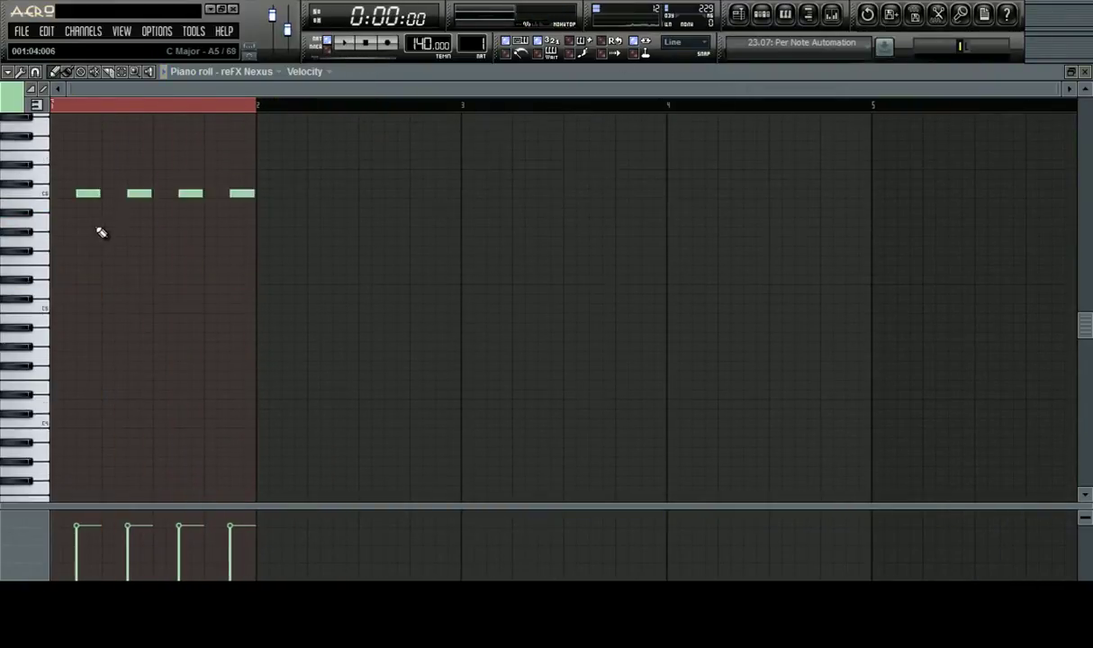
{"action": "key", "text": "ctrl+a"}
{"action": "left_click_drag", "start_coordinate": [83, 163], "coordinate": [86, 393]}
{"action": "key", "text": "space"}
{"action": "key", "text": "space"}
{"action": "key", "text": "space"}
{"action": "key", "text": "ctrl+d"}
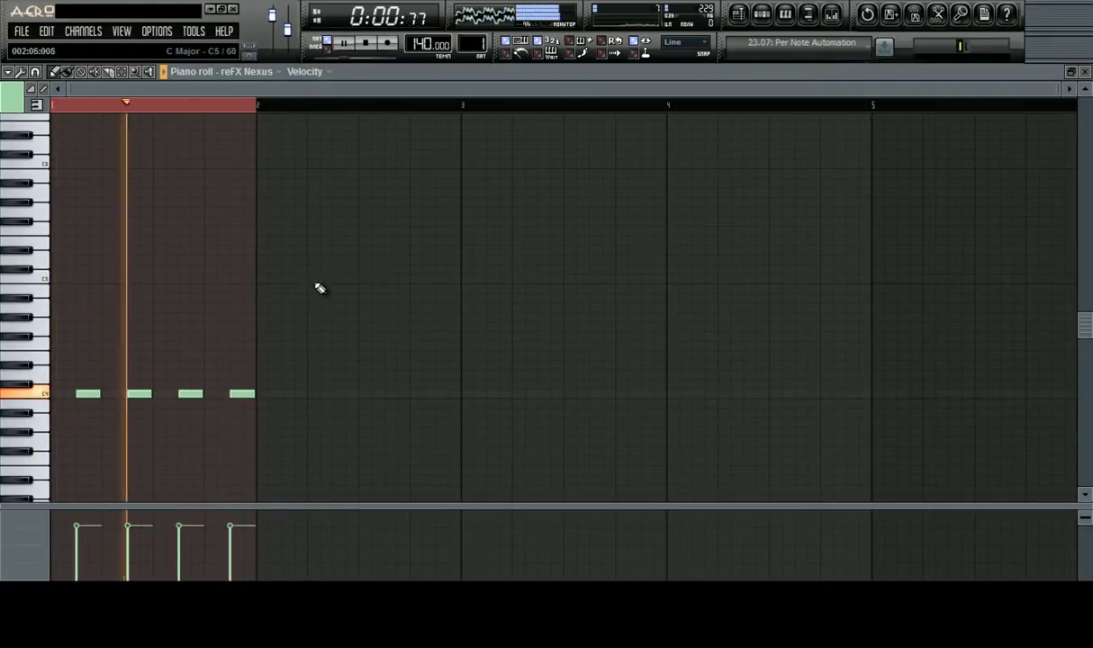
{"action": "scroll", "coordinate": [306, 284], "scroll_direction": "down", "scroll_amount": 4}
{"action": "key", "text": "space"}
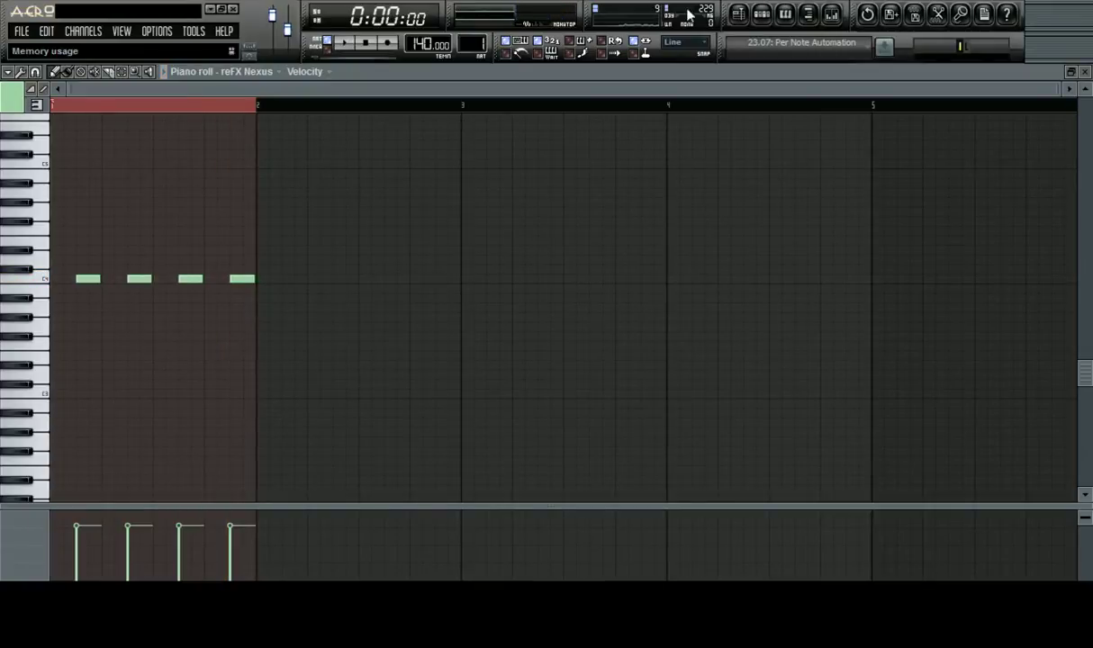
Rename the Nexus channel to Bass
{"action": "left_click", "coordinate": [761, 13]}
{"action": "right_click", "coordinate": [376, 196]}
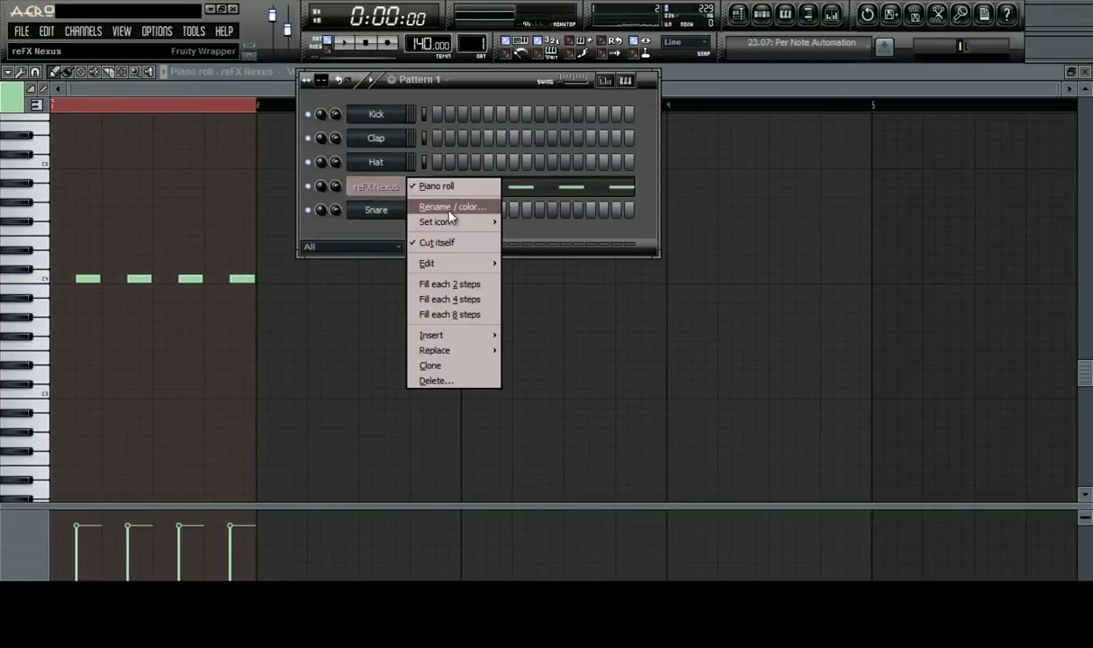
{"action": "left_click", "coordinate": [425, 199]}
{"action": "type", "text": "Bass"}
{"action": "key", "text": "Return"}
Open the Bass channel's plugin and channel settings and listen to the pattern
{"action": "left_click", "coordinate": [394, 185]}
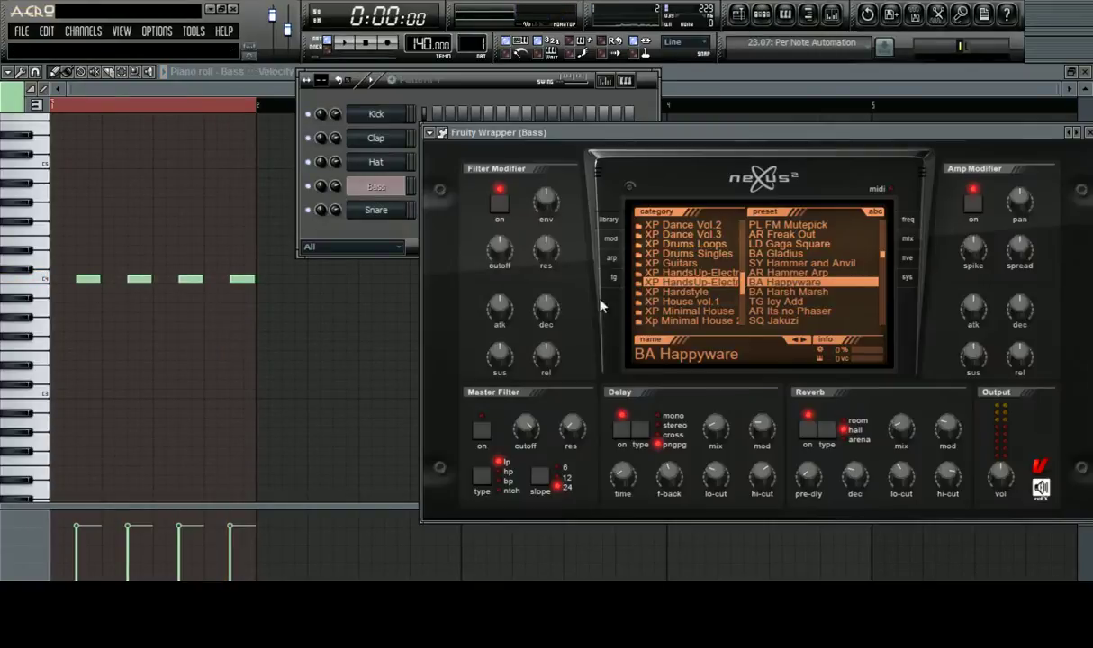
{"action": "left_click_drag", "start_coordinate": [740, 135], "coordinate": [732, 289]}
{"action": "left_click", "coordinate": [677, 247]}
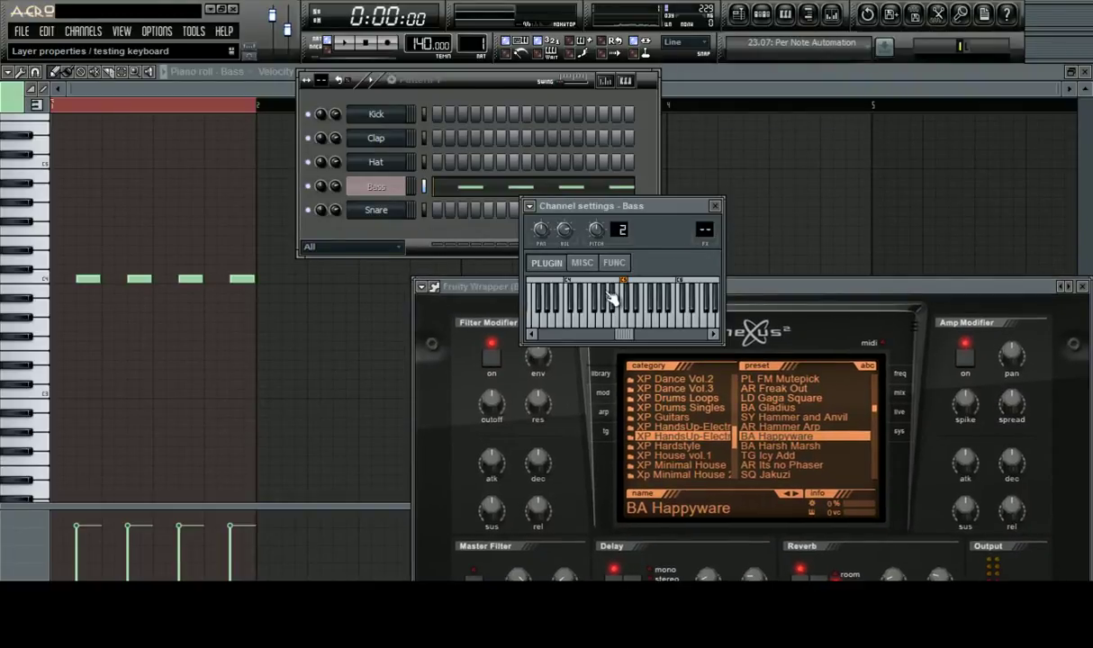
{"action": "key", "text": "space"}
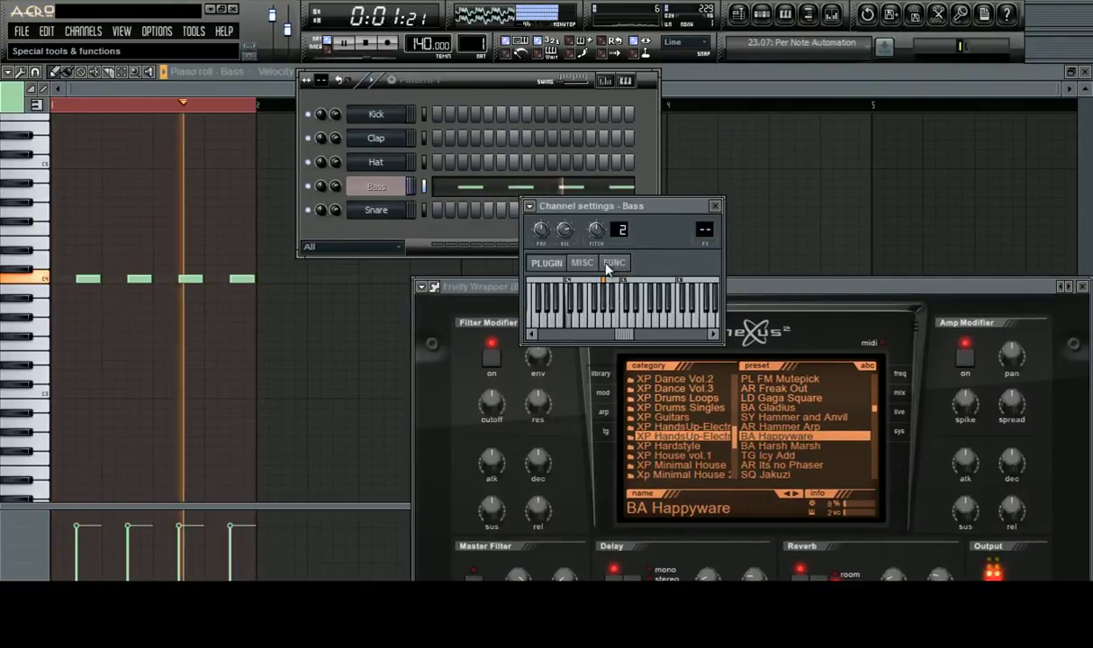
{"action": "key", "text": "space"}
Return to the Bass piano roll, duplicate the four C4 notes into bar 2 and lower the copies to G3
{"action": "left_click", "coordinate": [304, 315]}
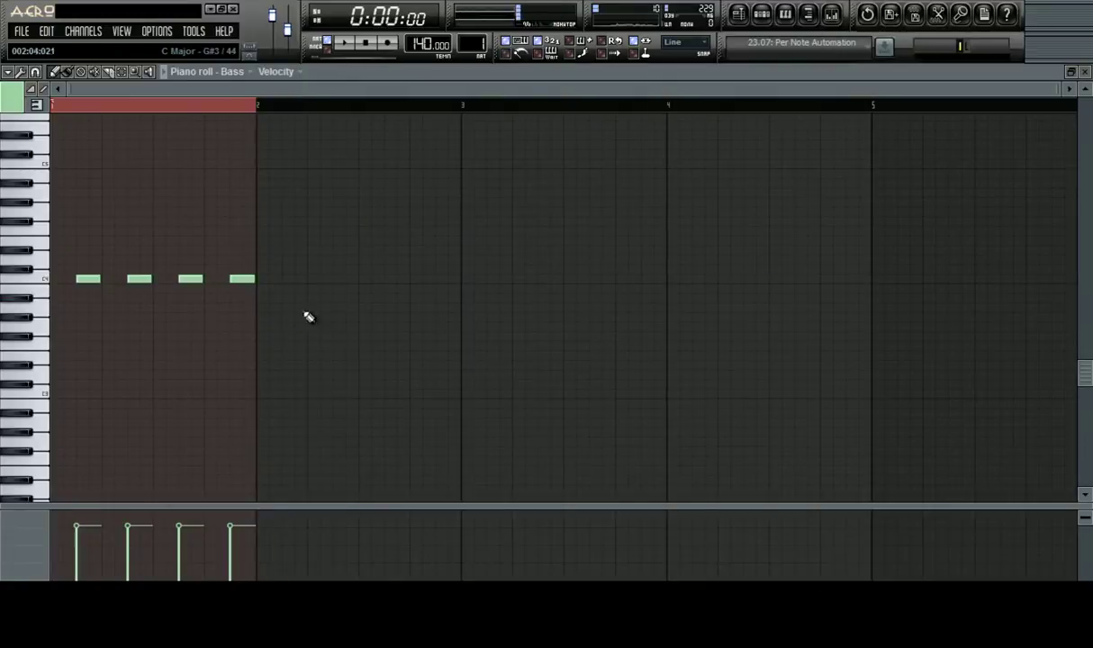
{"action": "key", "text": "ctrl+a"}
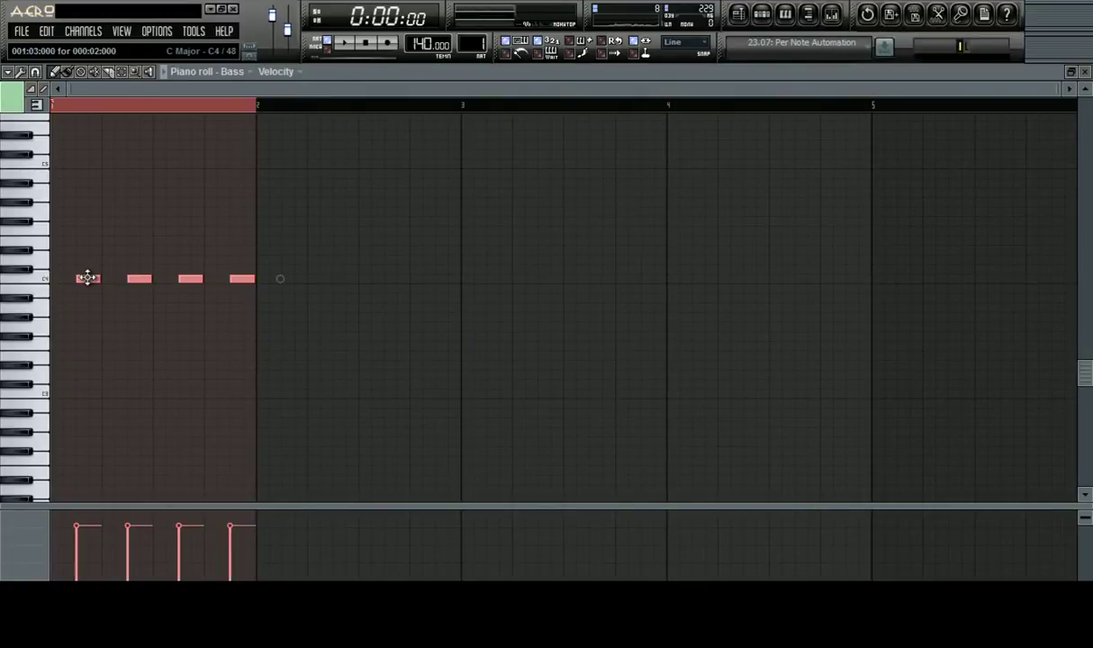
{"action": "key", "text": "ctrl+b"}
{"action": "left_click_drag", "start_coordinate": [294, 280], "coordinate": [294, 328]}
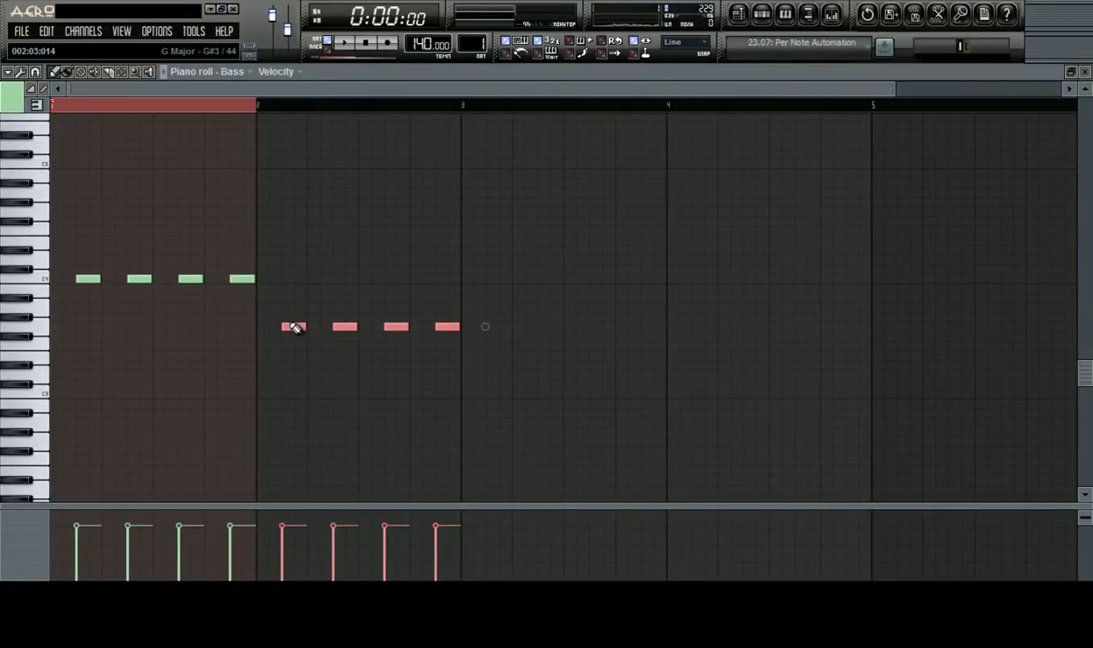
Extend the selection to bars 1–4, copy the offbeat notes into bar 3 at A3 and bar 4 at F3, and play the pattern
{"action": "left_click_drag", "start_coordinate": [863, 114], "coordinate": [873, 108]}
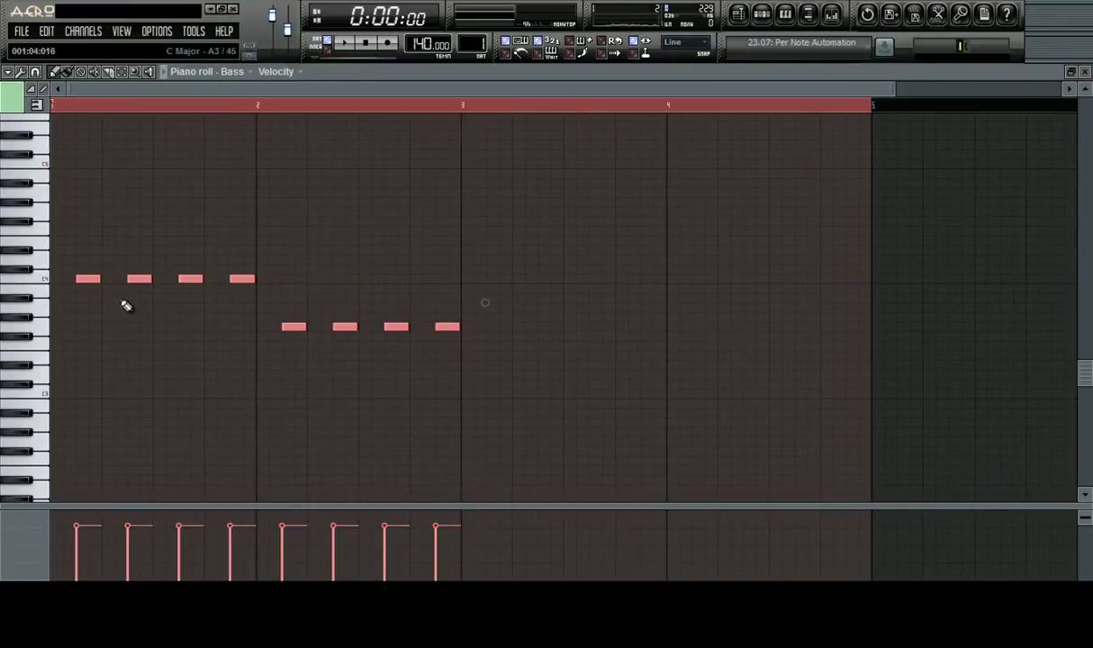
{"action": "left_click_drag", "start_coordinate": [98, 281], "coordinate": [504, 302]}
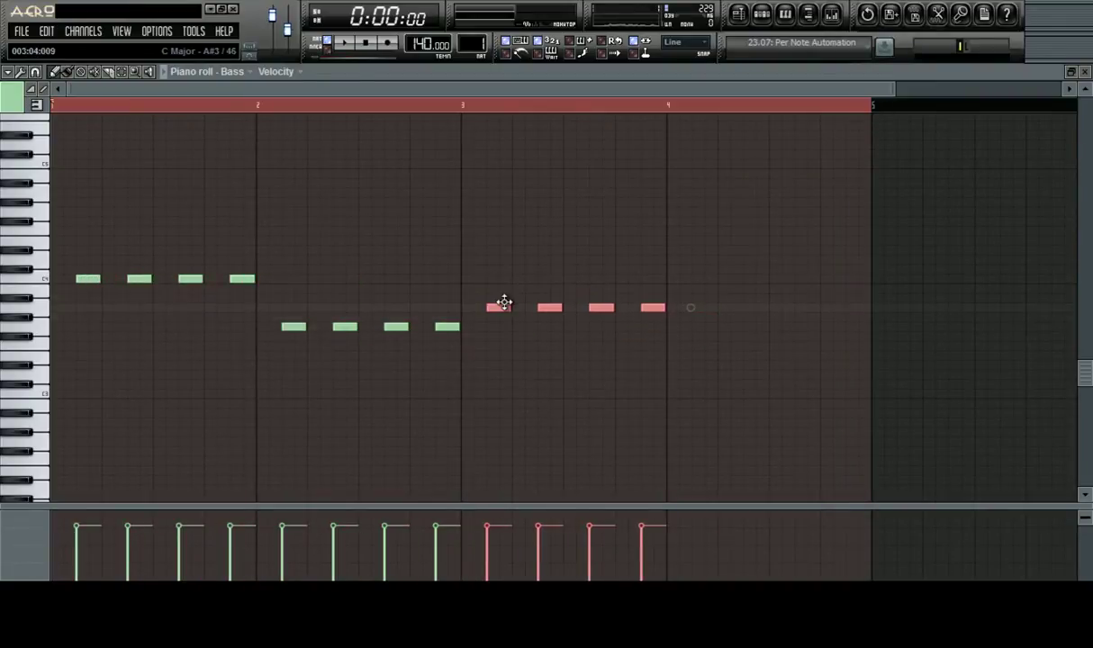
{"action": "mouse_move", "coordinate": [260, 274]}
{"action": "left_mouse_down"}
{"action": "mouse_move", "coordinate": [62, 280]}
{"action": "mouse_move", "coordinate": [653, 334]}
{"action": "mouse_move", "coordinate": [715, 356]}
{"action": "mouse_move", "coordinate": [719, 345]}
{"action": "mouse_move", "coordinate": [702, 346]}
{"action": "left_mouse_up"}
{"action": "key", "text": "space"}
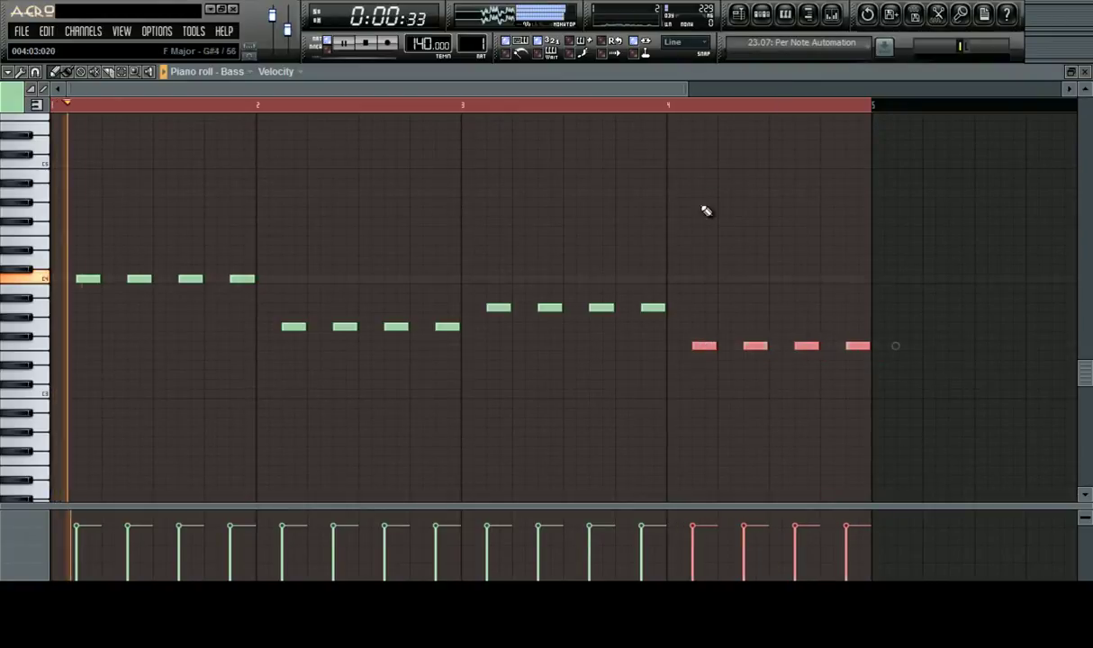
{"action": "left_click", "coordinate": [730, 180], "text": "ctrl"}
{"action": "left_click", "coordinate": [673, 195]}
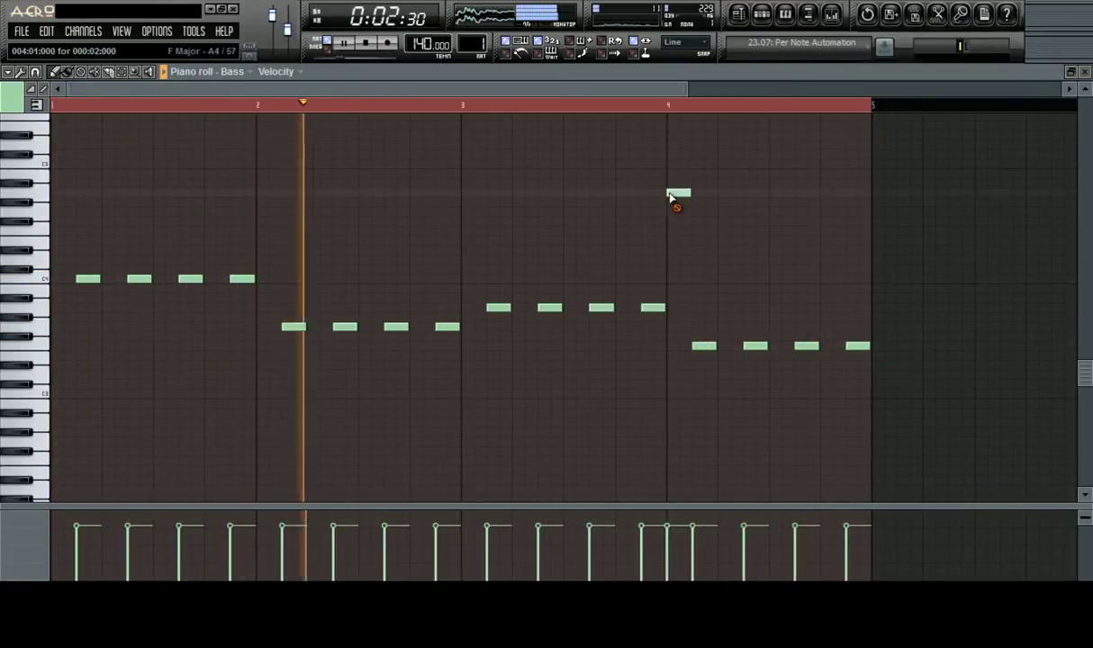
{"action": "right_click", "coordinate": [674, 195]}
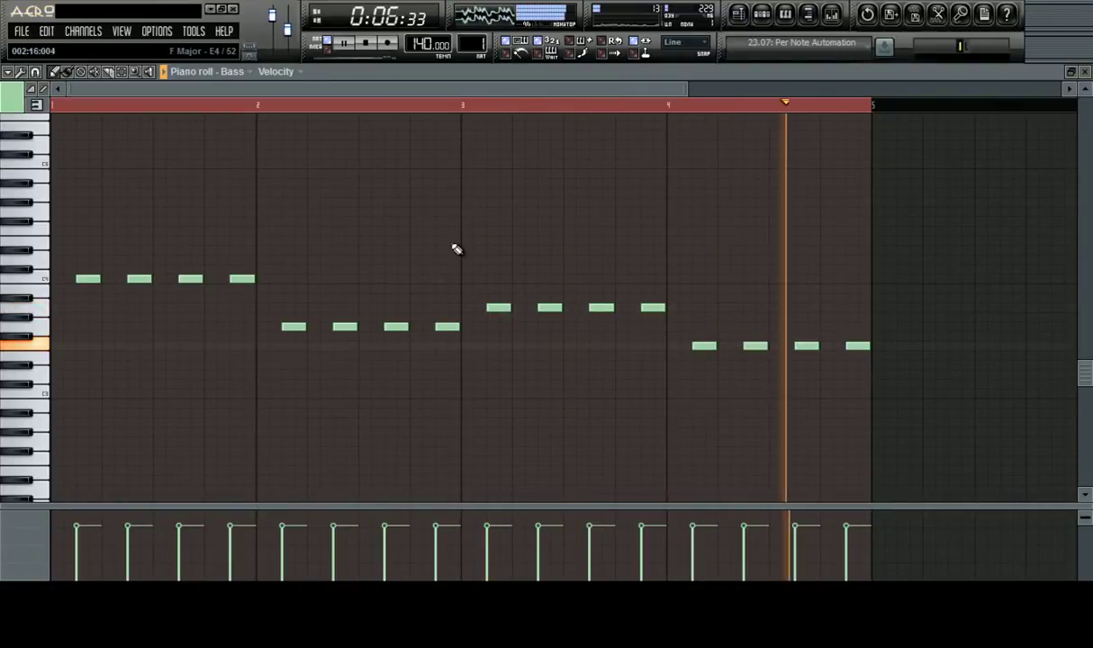
{"action": "scroll", "coordinate": [326, 145], "scroll_direction": "up", "scroll_amount": 2}
{"action": "scroll", "coordinate": [93, 207], "scroll_direction": "up", "scroll_amount": 6}
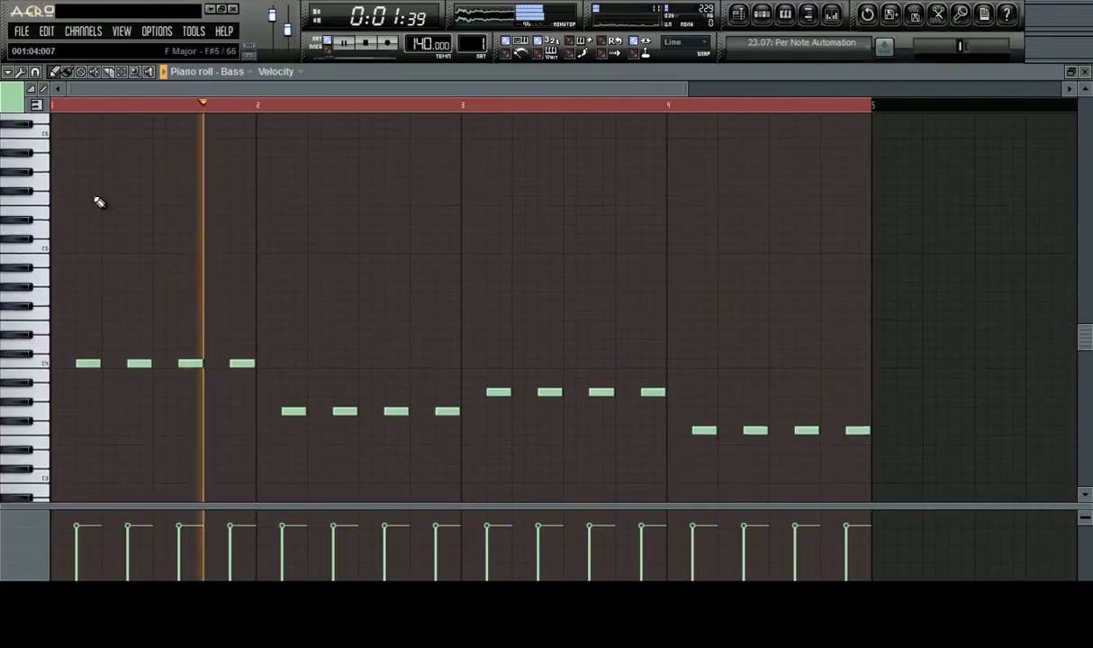
Stop playback, show the step sequencer and the sample browser, and collapse the Old Drum Loops and Loops folders
{"action": "left_click", "coordinate": [761, 14]}
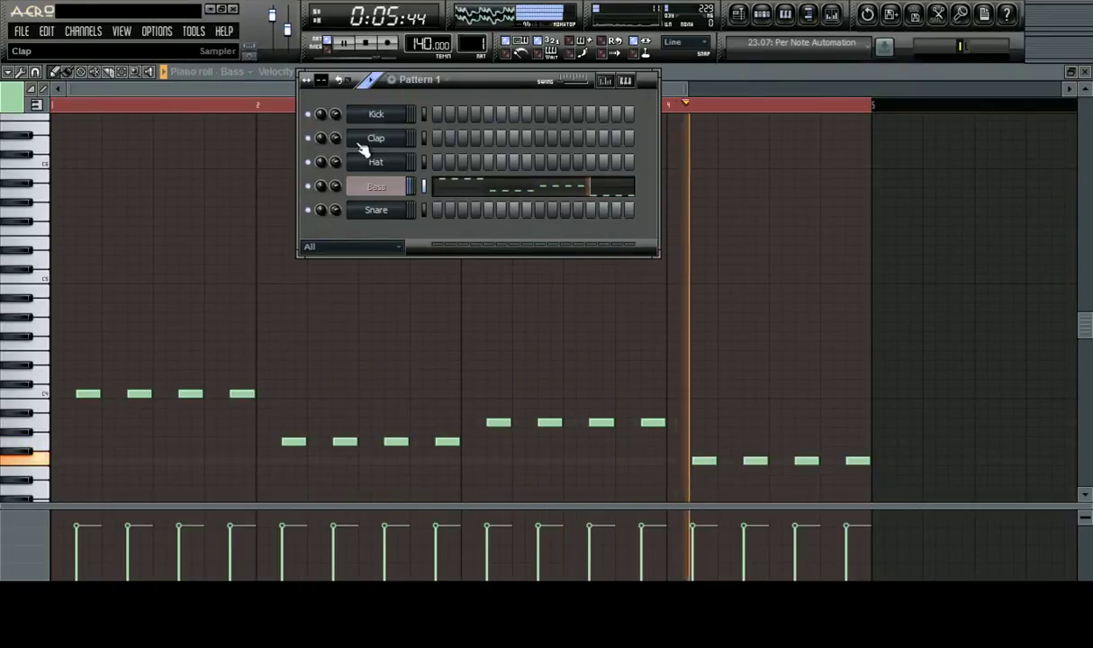
{"action": "key", "text": "space"}
{"action": "left_click", "coordinate": [820, 18]}
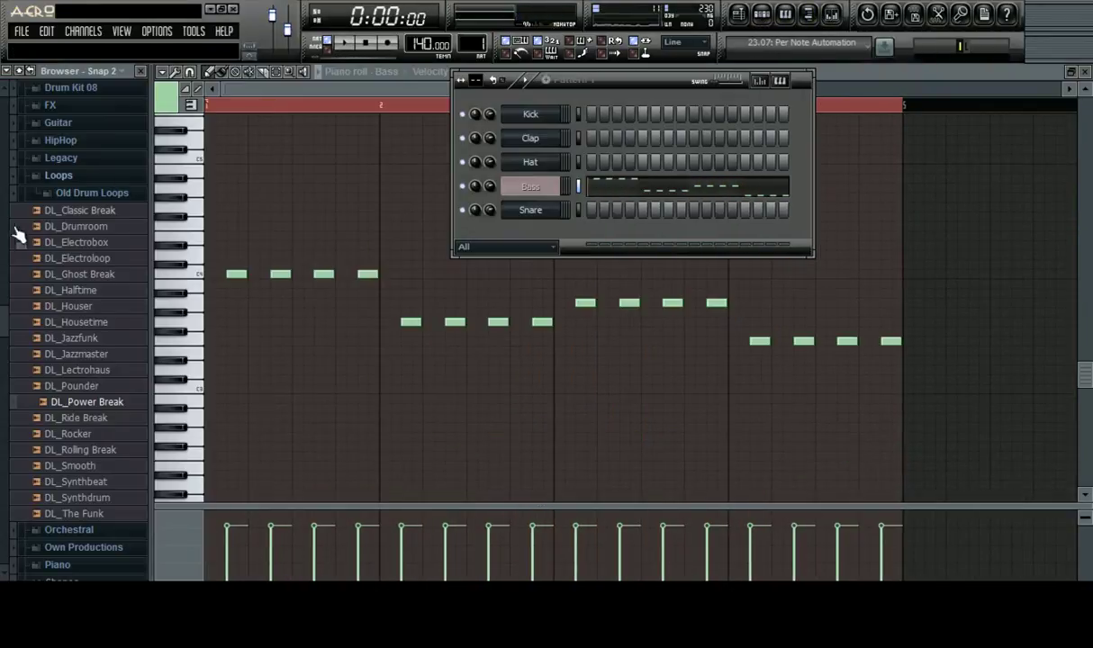
{"action": "left_click", "coordinate": [73, 193]}
{"action": "left_click", "coordinate": [72, 179]}
{"action": "scroll", "coordinate": [108, 270], "scroll_direction": "up", "scroll_amount": 3}
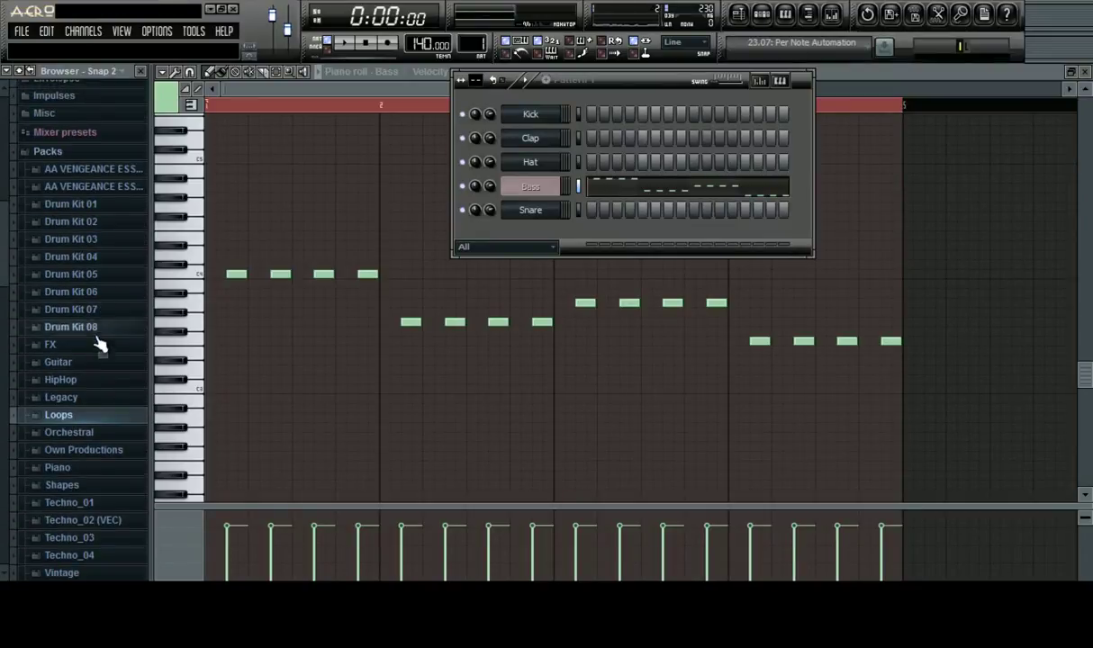
Open the Clubby kicks folder in VEC3 Bassdrums, inside Techno_02 (VEC) and Vengeance Essential Clubsounds 3
{"action": "left_click", "coordinate": [105, 522]}
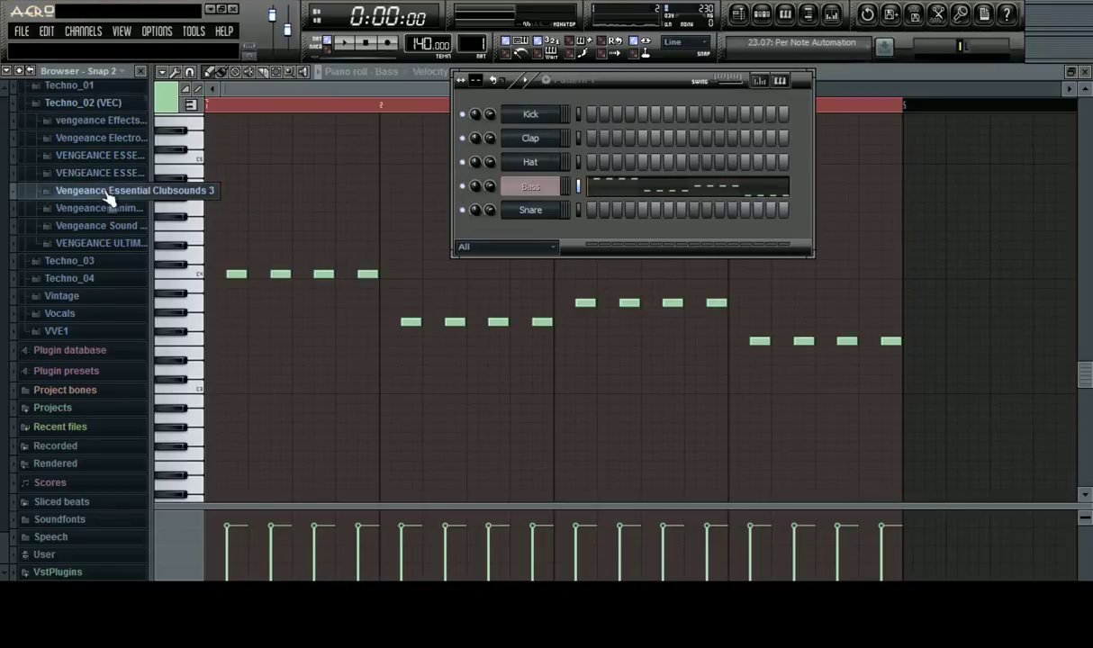
{"action": "left_click", "coordinate": [106, 192]}
{"action": "left_click", "coordinate": [114, 211]}
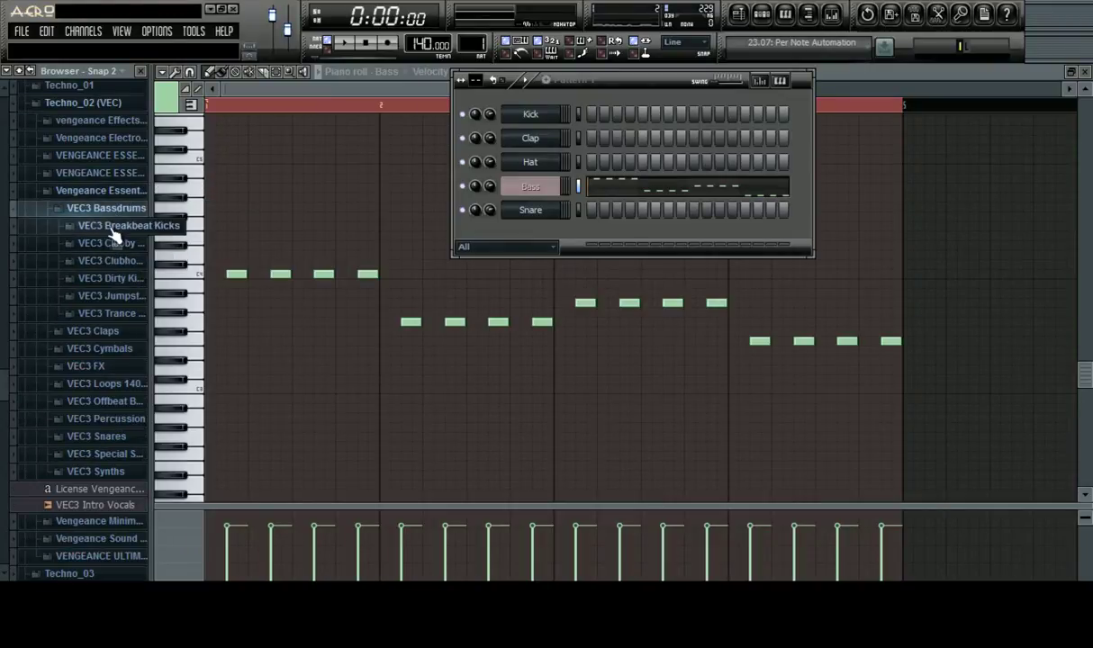
{"action": "left_click", "coordinate": [110, 243]}
Audition the VEC3 Bassdrums Clubby samples one after another, including 067, 069, 072, 074 and 076, to compare their kick sounds
{"action": "left_click", "coordinate": [109, 290]}
{"action": "scroll", "coordinate": [109, 291], "scroll_direction": "down", "scroll_amount": 2}
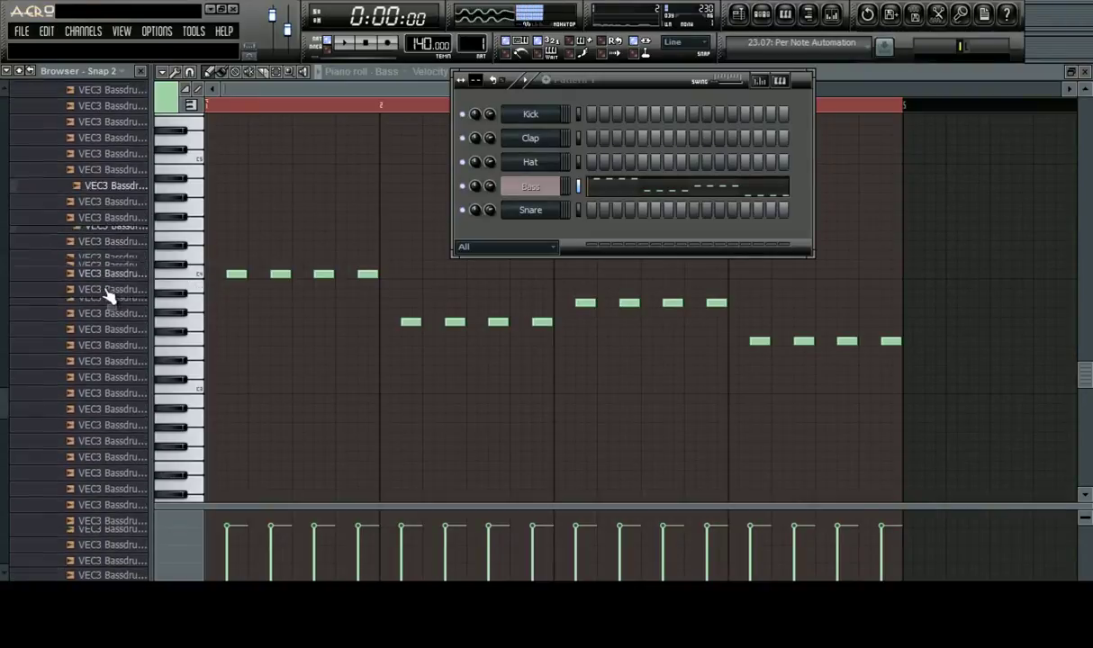
{"action": "left_click", "coordinate": [108, 292]}
{"action": "scroll", "coordinate": [108, 292], "scroll_direction": "down", "scroll_amount": 1}
{"action": "left_click", "coordinate": [106, 270]}
{"action": "scroll", "coordinate": [105, 216], "scroll_direction": "down", "scroll_amount": 1}
{"action": "left_click", "coordinate": [118, 257]}
{"action": "scroll", "coordinate": [119, 259], "scroll_direction": "down", "scroll_amount": 1}
{"action": "left_click", "coordinate": [113, 257]}
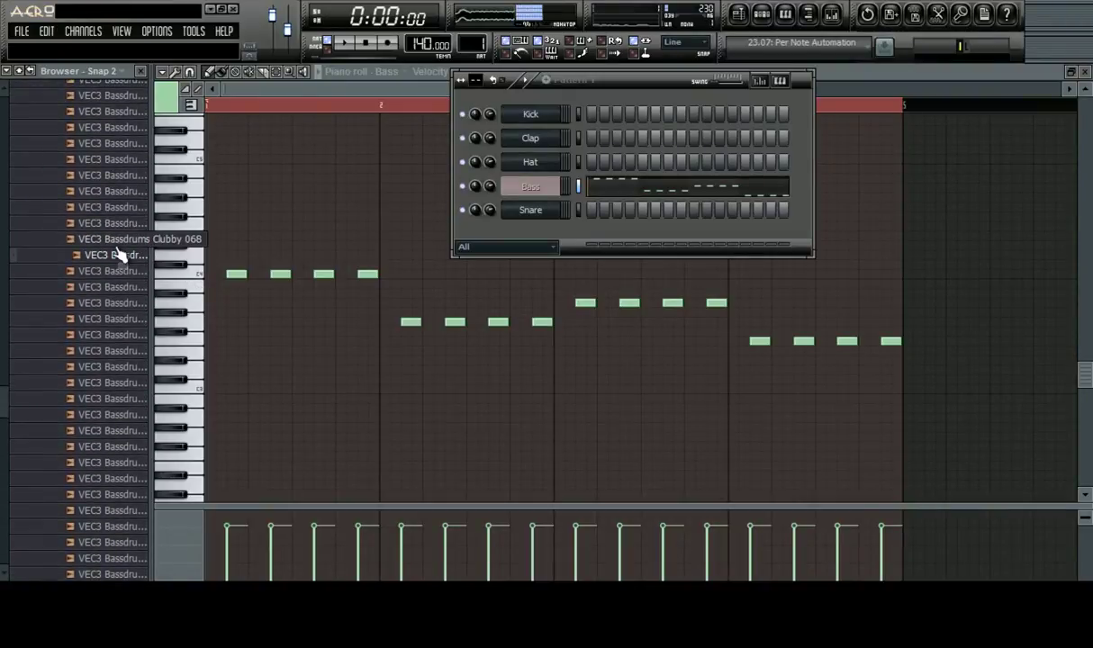
{"action": "left_click", "coordinate": [114, 224]}
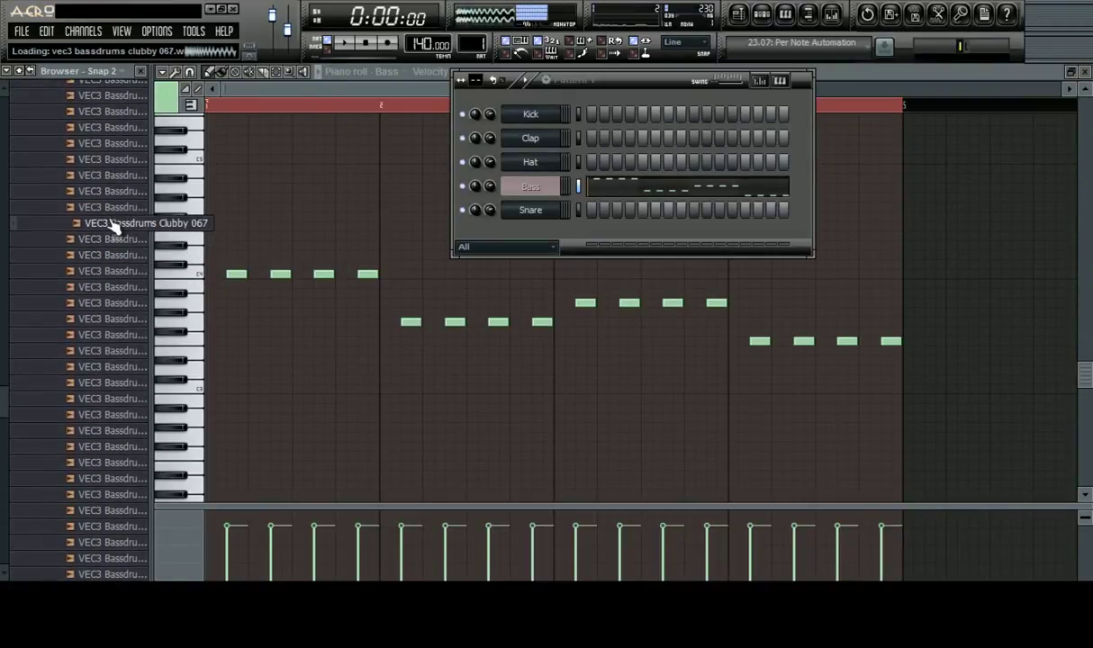
{"action": "left_click", "coordinate": [115, 209]}
{"action": "left_click", "coordinate": [115, 181]}
{"action": "left_click", "coordinate": [113, 189]}
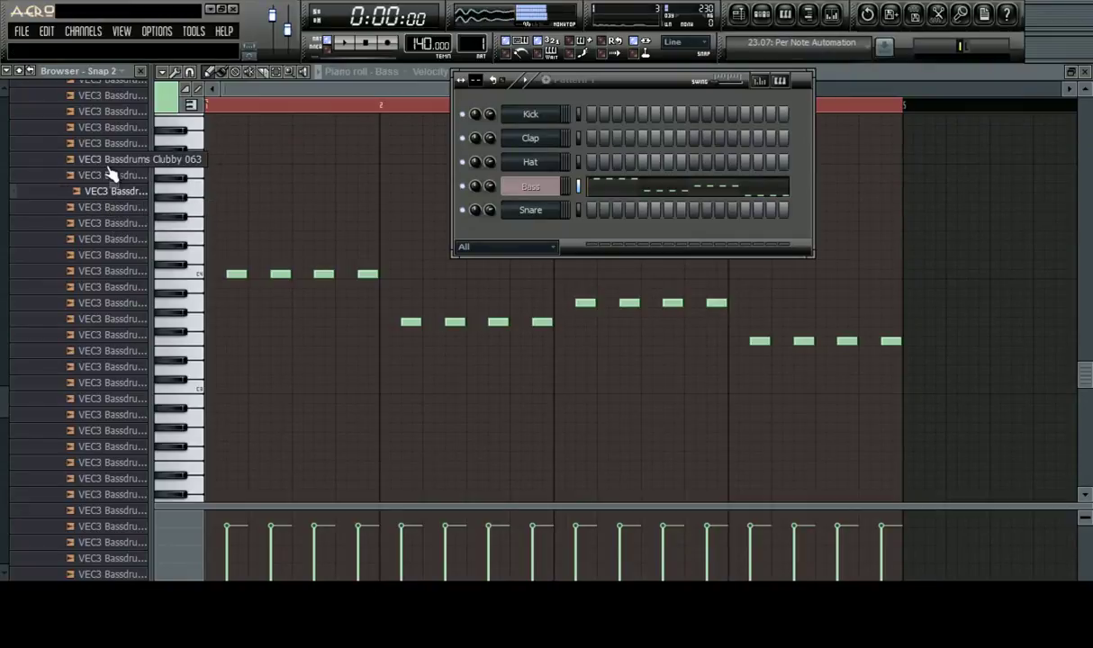
{"action": "left_click", "coordinate": [109, 163]}
{"action": "left_click", "coordinate": [108, 149]}
{"action": "left_click", "coordinate": [111, 160]}
{"action": "left_click", "coordinate": [114, 257]}
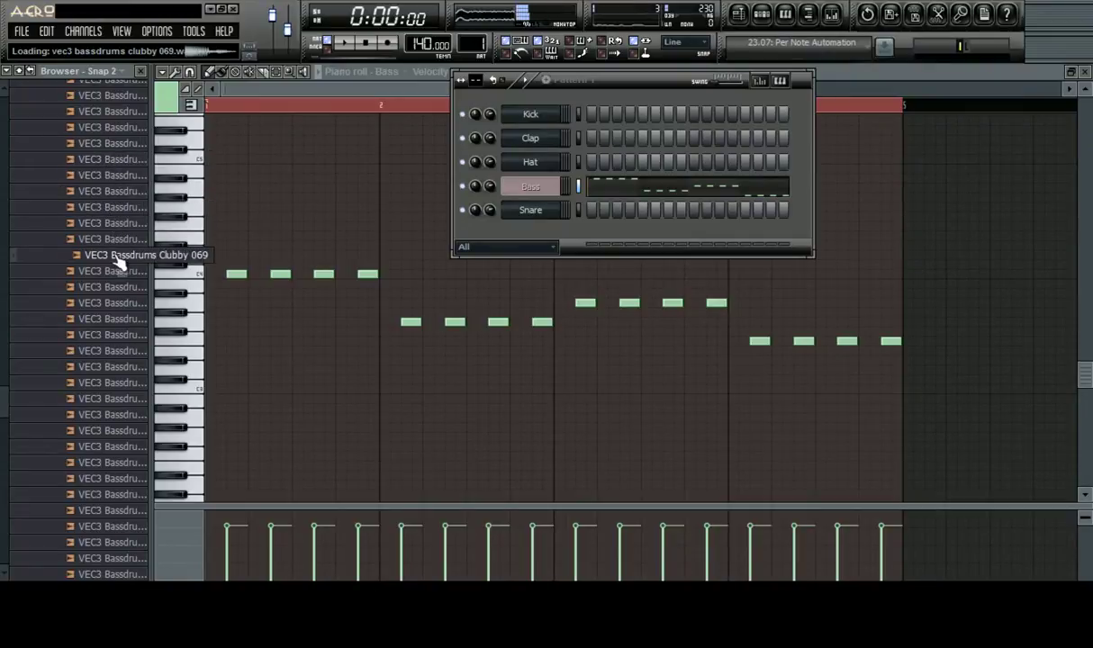
{"action": "left_click", "coordinate": [110, 288]}
{"action": "left_click", "coordinate": [108, 304]}
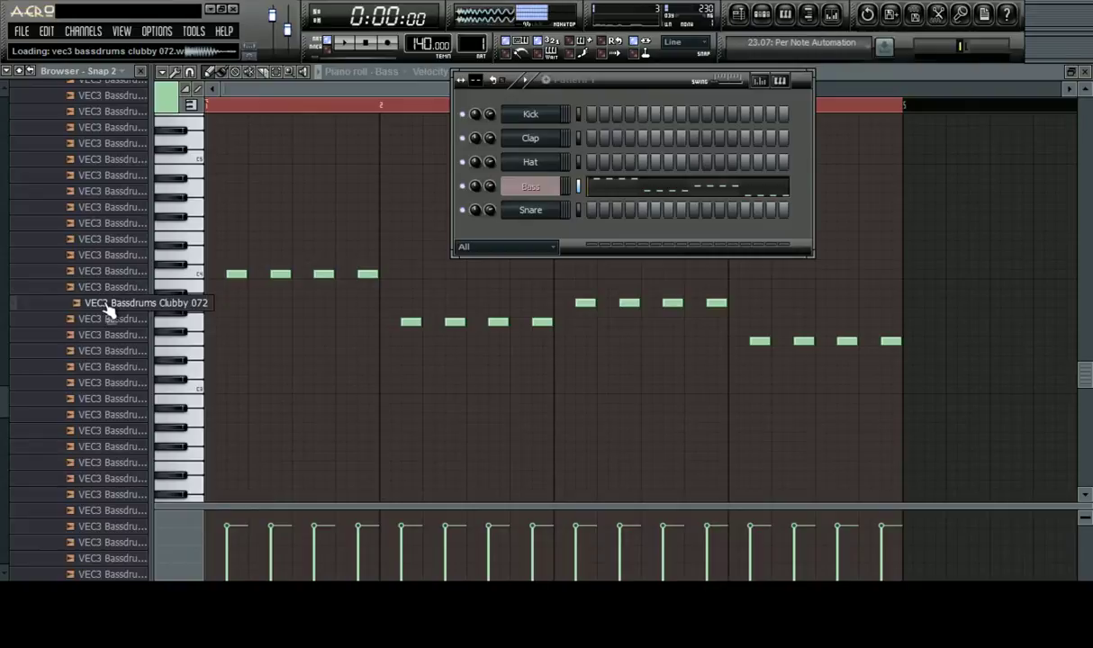
{"action": "left_click", "coordinate": [107, 319]}
{"action": "left_click", "coordinate": [106, 335]}
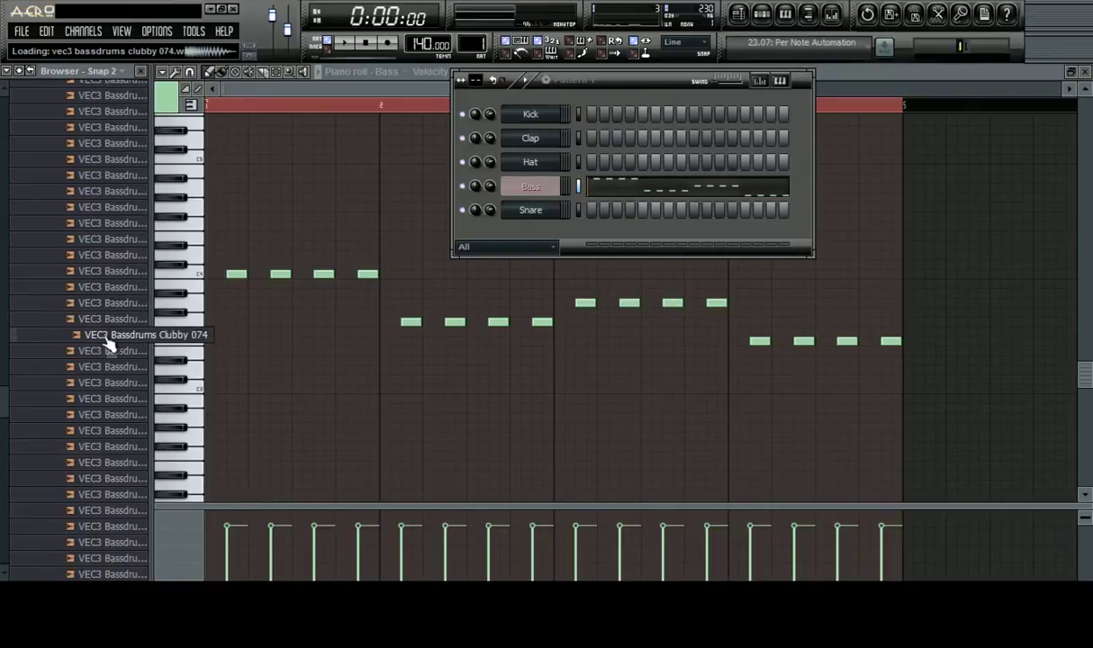
{"action": "left_click", "coordinate": [109, 351]}
{"action": "left_click", "coordinate": [109, 367]}
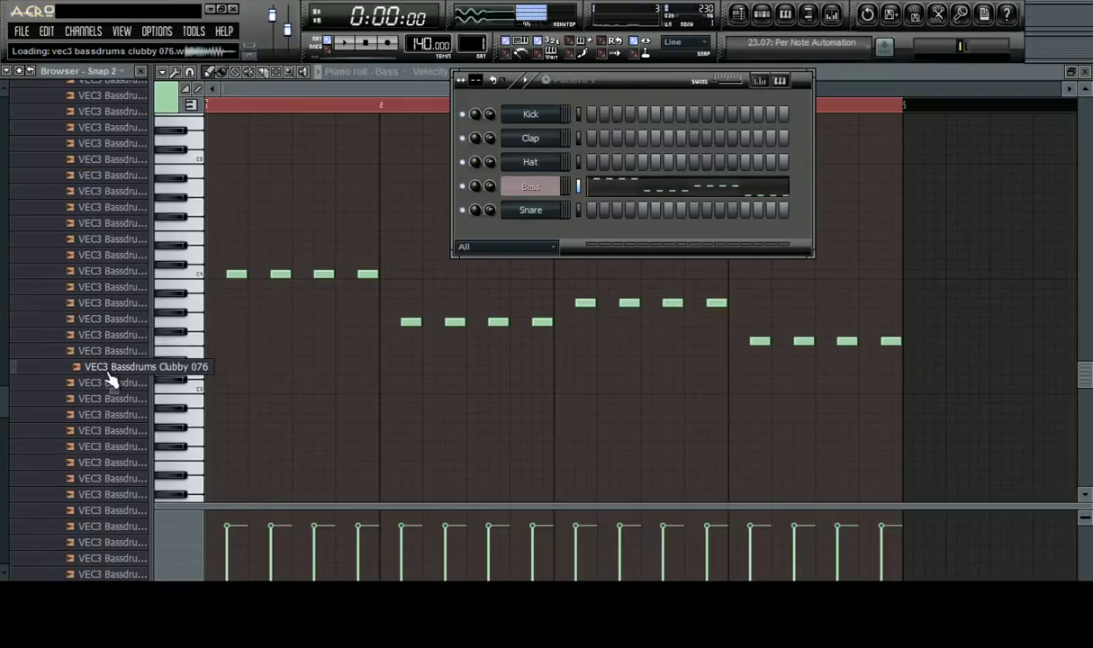
Load VEC3 Bassdrums Clubby 076 into the Kick channel and rename the channel Kick
{"action": "left_click_drag", "start_coordinate": [109, 379], "coordinate": [531, 115]}
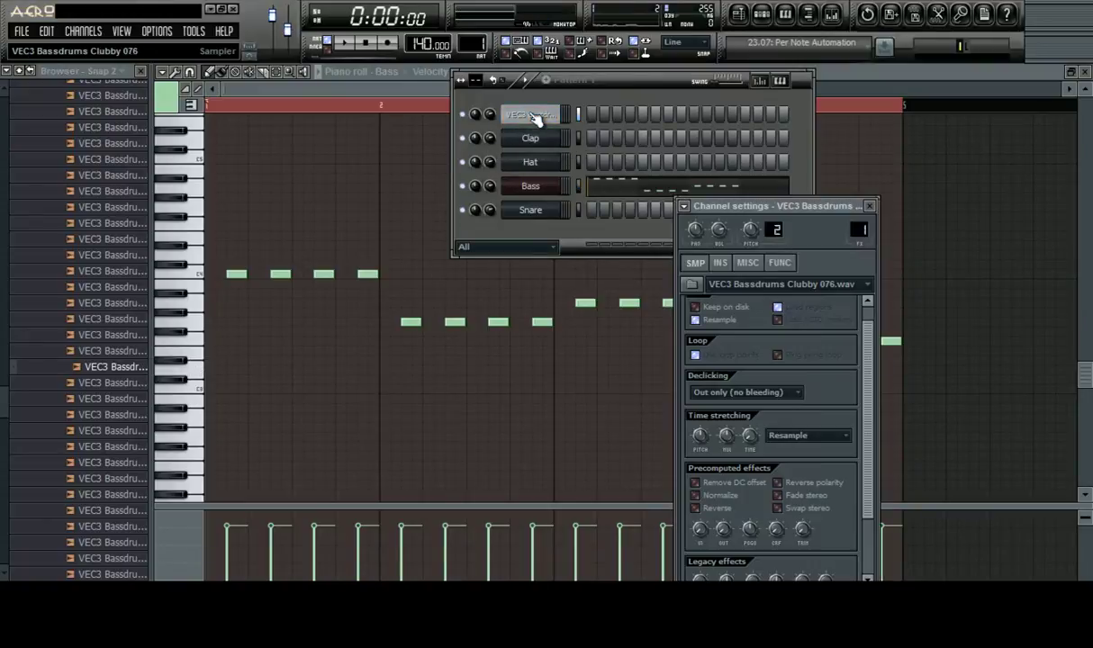
{"action": "right_click", "coordinate": [533, 117]}
{"action": "left_click", "coordinate": [559, 137]}
{"action": "type", "text": "Kick"}
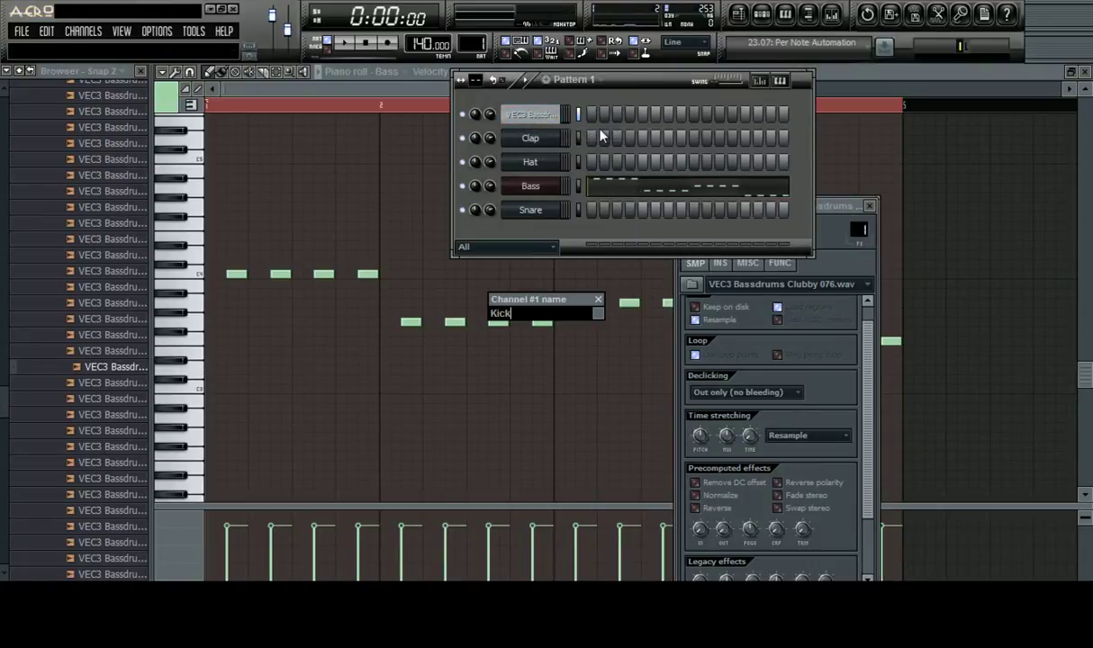
{"action": "key", "text": "Return"}
Delete the Clap and Hat channels from the step sequencer
{"action": "right_click", "coordinate": [505, 135]}
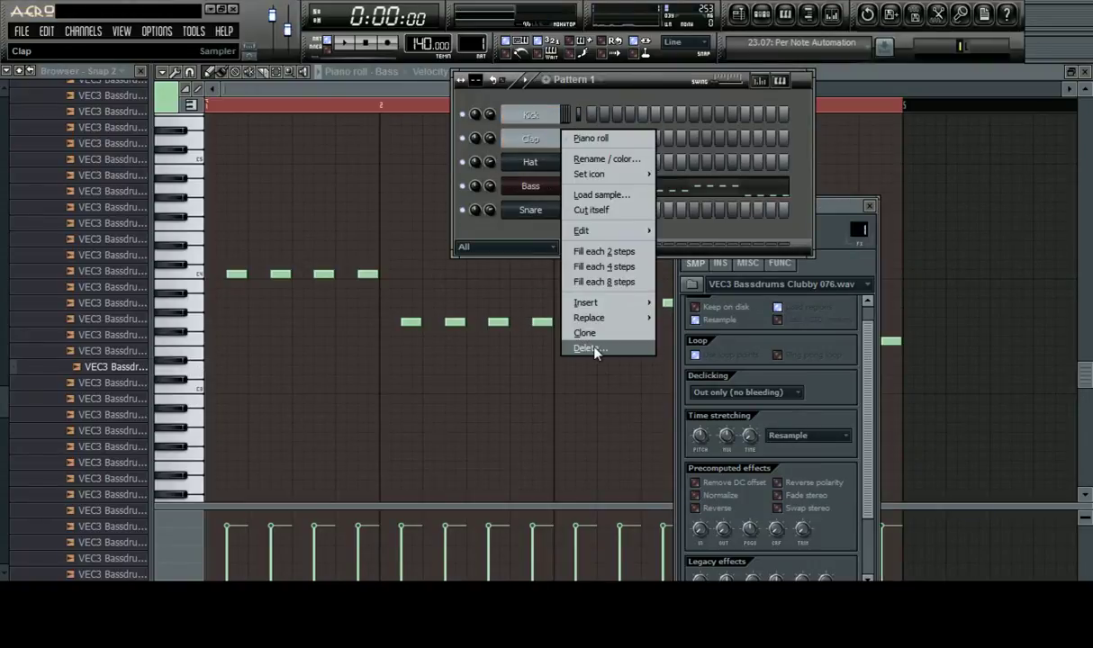
{"action": "left_click", "coordinate": [590, 348]}
{"action": "left_click", "coordinate": [627, 354]}
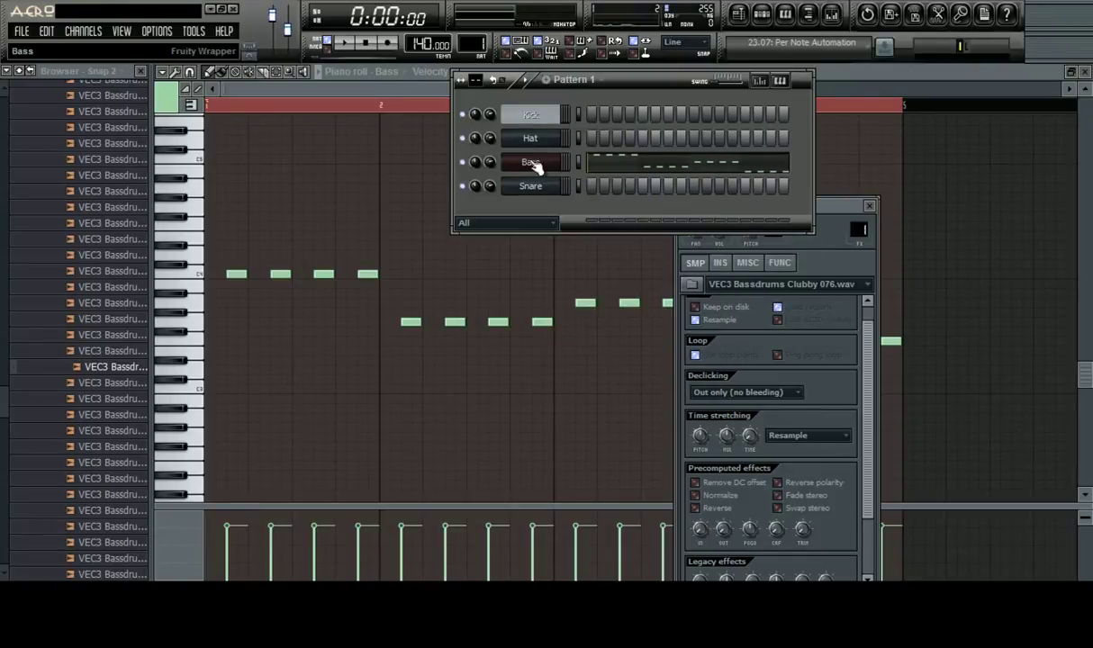
{"action": "right_click", "coordinate": [505, 137]}
{"action": "left_click", "coordinate": [578, 336]}
{"action": "left_click", "coordinate": [630, 356]}
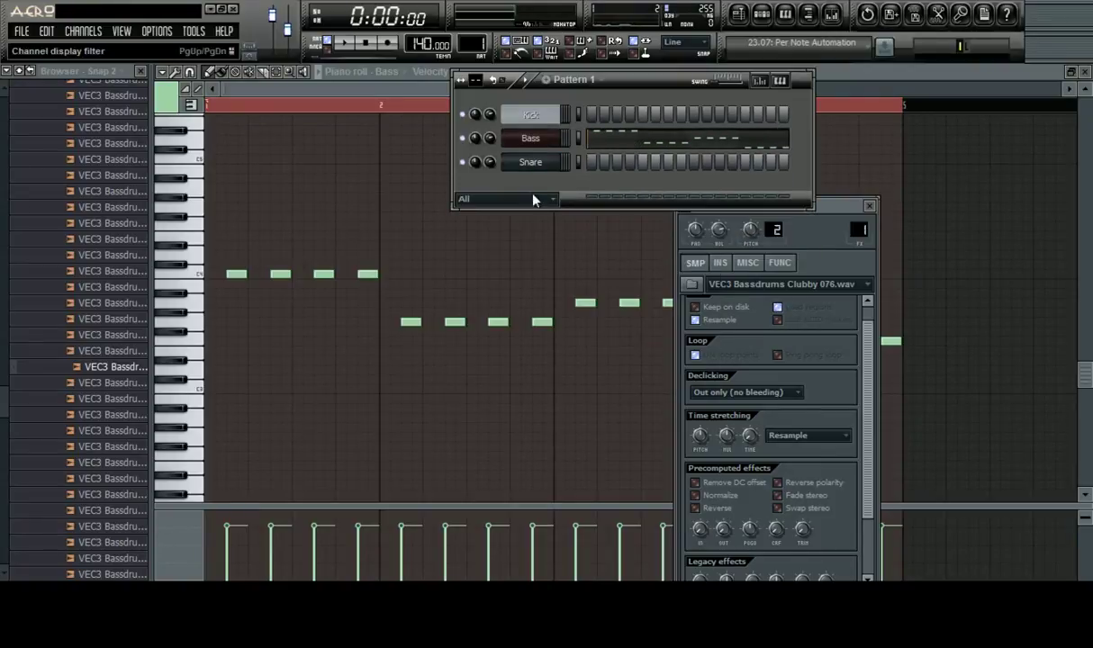
Delete the Snare channel so that only Kick and Bass remain in the step sequencer
{"action": "right_click", "coordinate": [535, 164]}
{"action": "left_click", "coordinate": [617, 382]}
{"action": "right_click", "coordinate": [622, 387]}
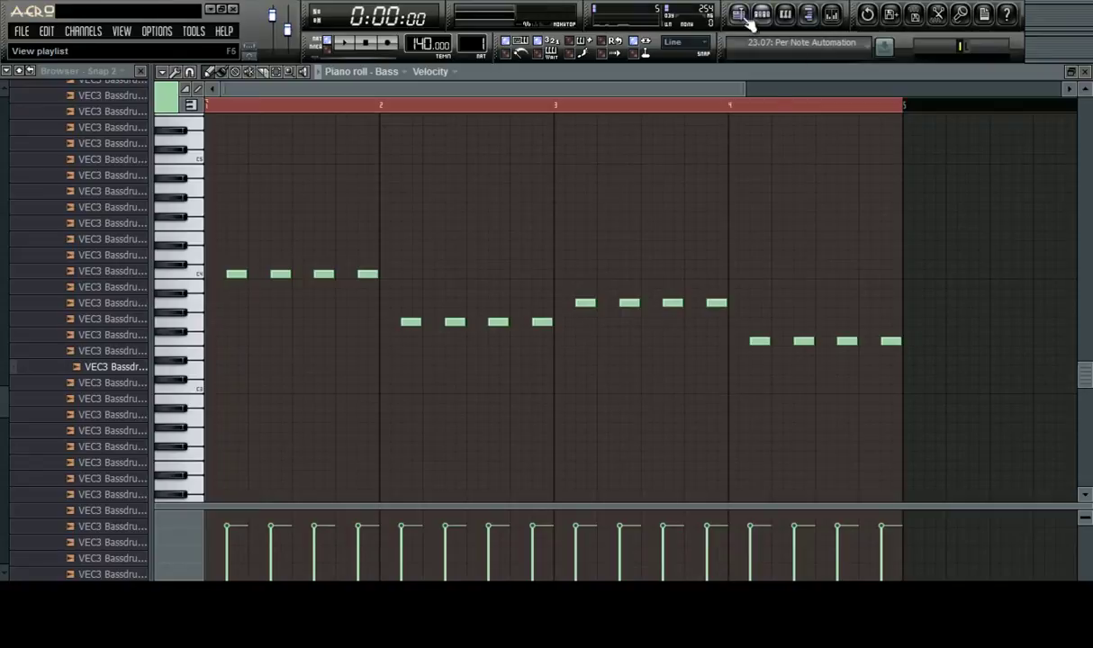
{"action": "left_click", "coordinate": [762, 13]}
{"action": "right_click", "coordinate": [533, 164]}
{"action": "left_click", "coordinate": [589, 373]}
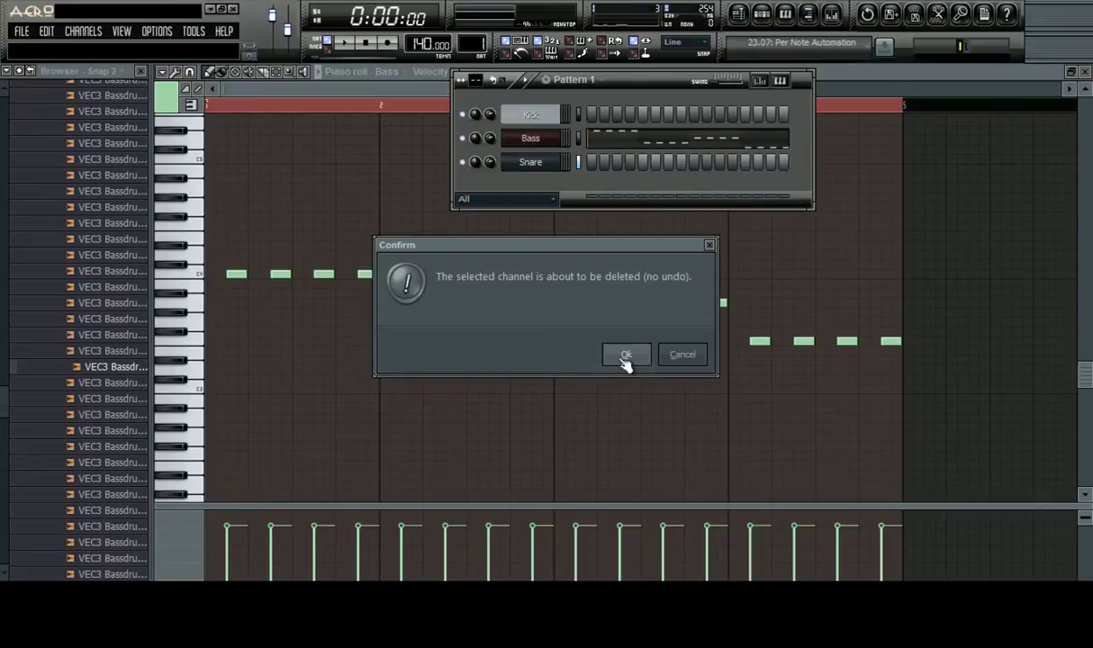
{"action": "left_click", "coordinate": [627, 356]}
Fill every fourth step of the Kick channel and play the pattern with the bassline
{"action": "right_click", "coordinate": [533, 115]}
{"action": "left_click", "coordinate": [610, 243]}
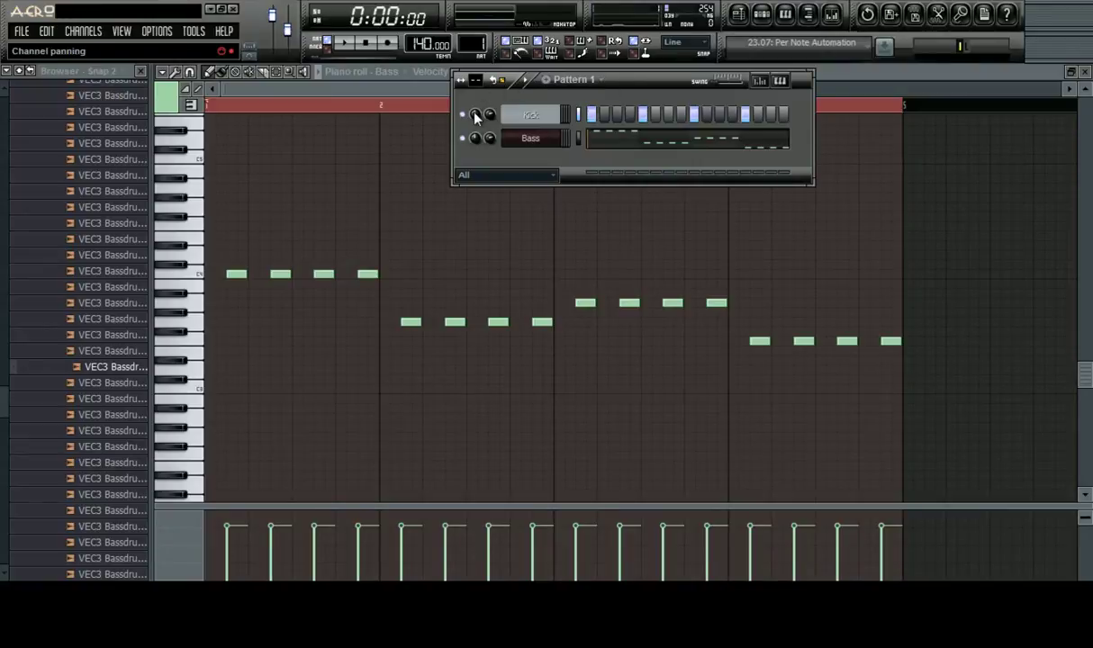
{"action": "key", "text": "space"}
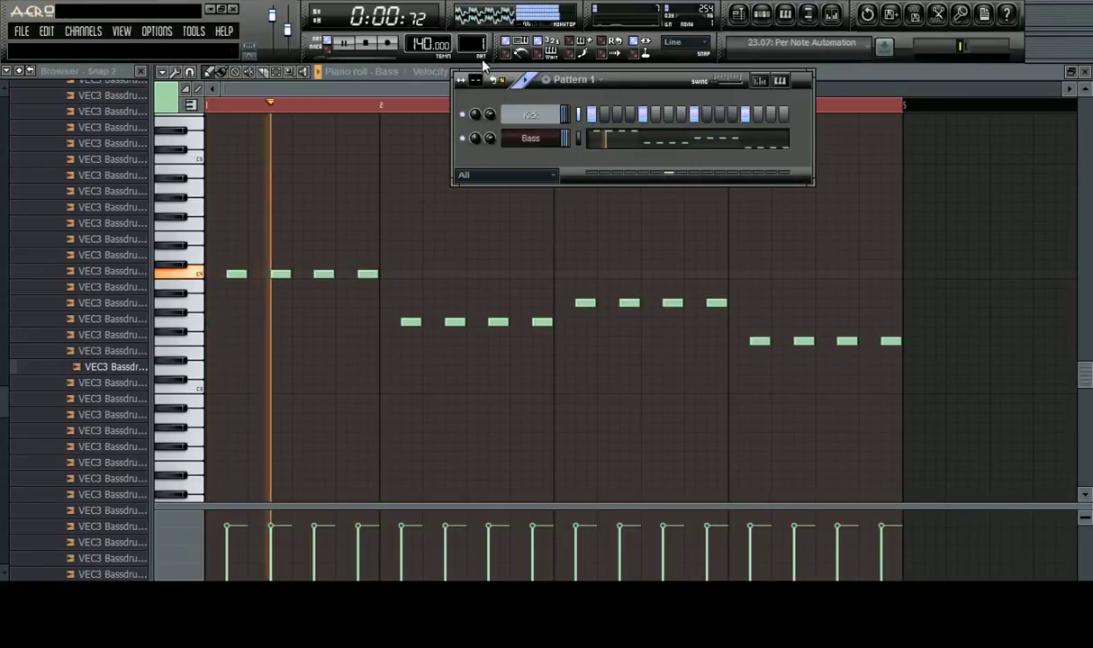
Clone the Bass channel, stop playback and rename the cloned channel Melody
{"action": "right_click", "coordinate": [534, 146]}
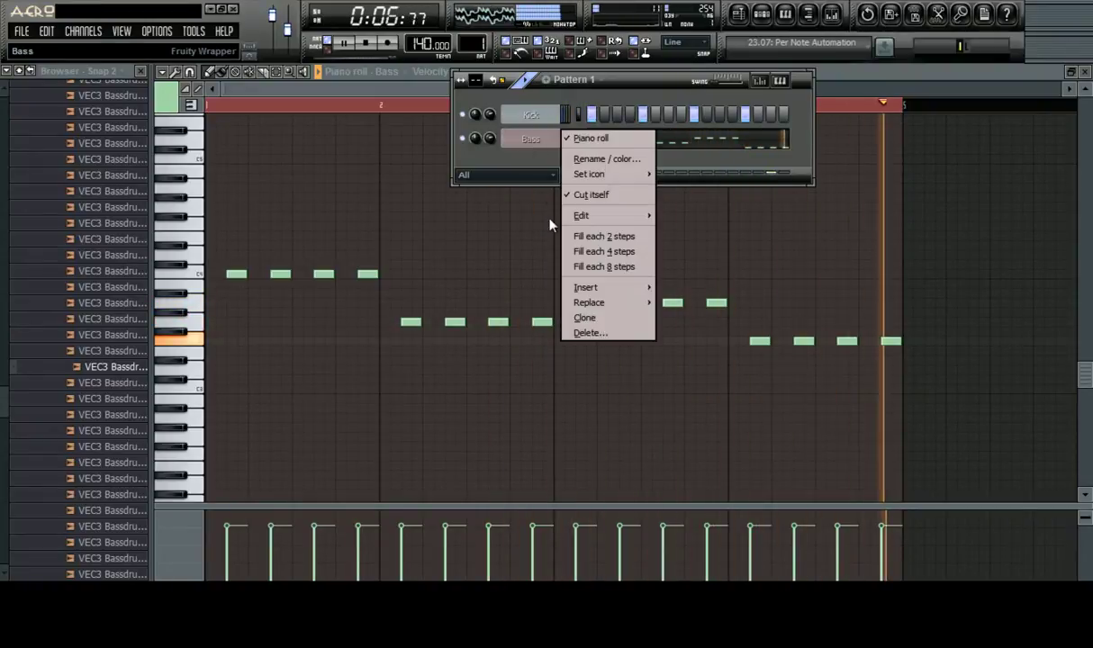
{"action": "left_click", "coordinate": [590, 321]}
{"action": "key", "text": "space"}
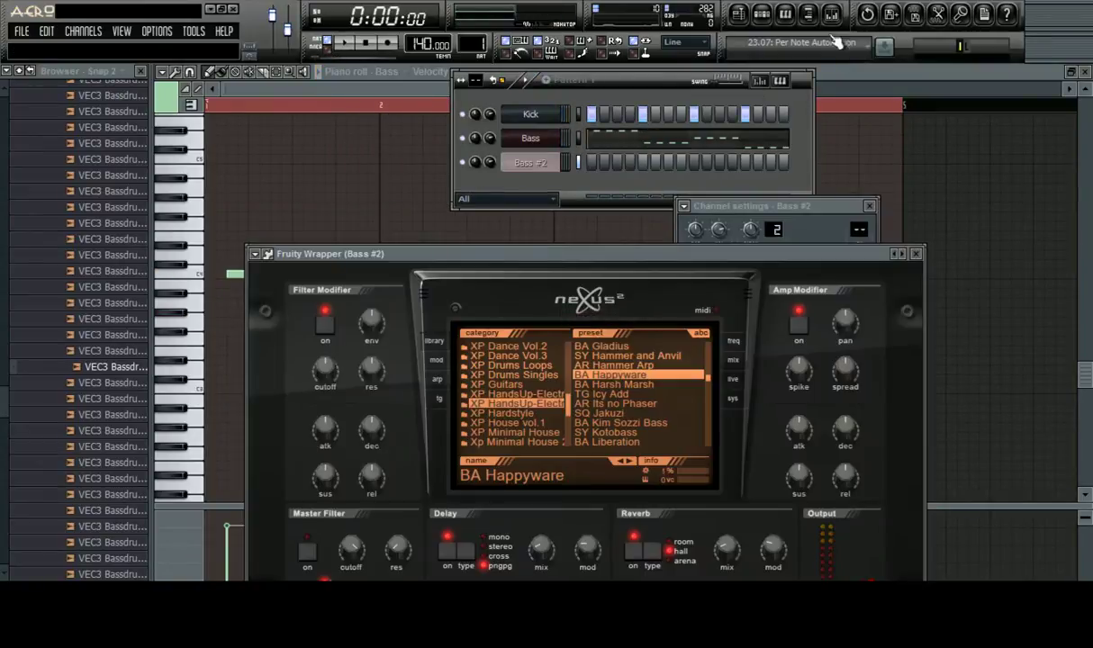
{"action": "right_click", "coordinate": [531, 167]}
{"action": "left_click", "coordinate": [597, 183]}
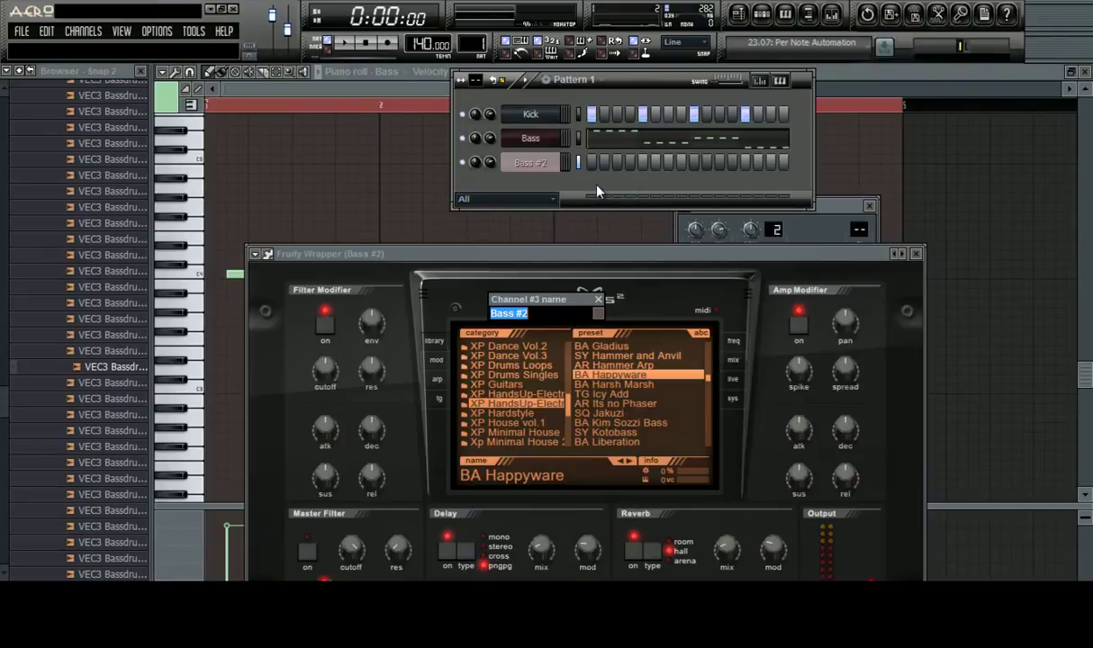
{"action": "type", "text": "Melody"}
{"action": "key", "text": "Return"}
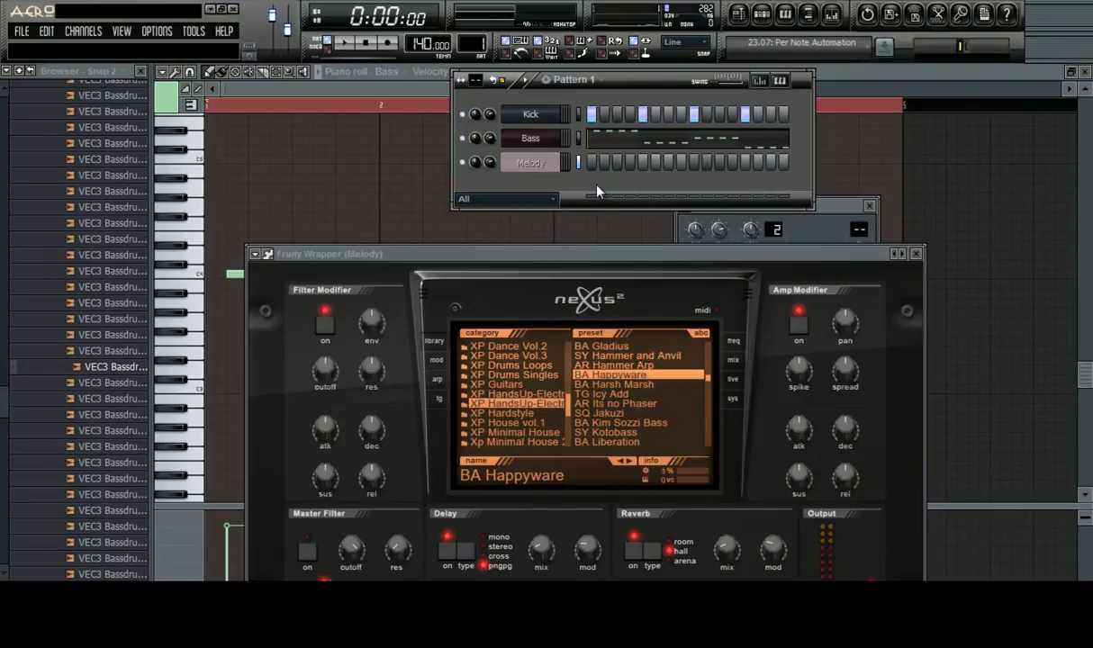
Browse the XP Dance Vol.3 category in Melody's Nexus and audition the BA Cool Square preset
{"action": "left_click", "coordinate": [543, 357]}
{"action": "scroll", "coordinate": [637, 387], "scroll_direction": "down", "scroll_amount": 4}
{"action": "left_click", "coordinate": [639, 386]}
{"action": "key", "text": "z"}
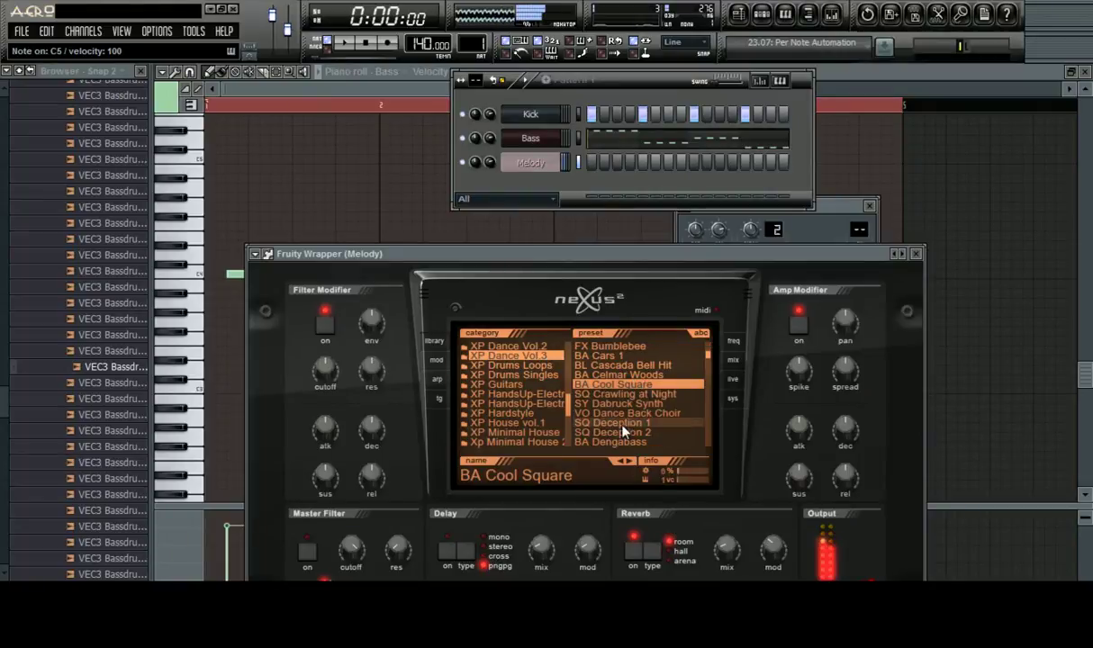
{"action": "key", "text": "n"}
Load the SY Dabruck Synth preset and audition it with a series of notes
{"action": "left_click", "coordinate": [631, 404]}
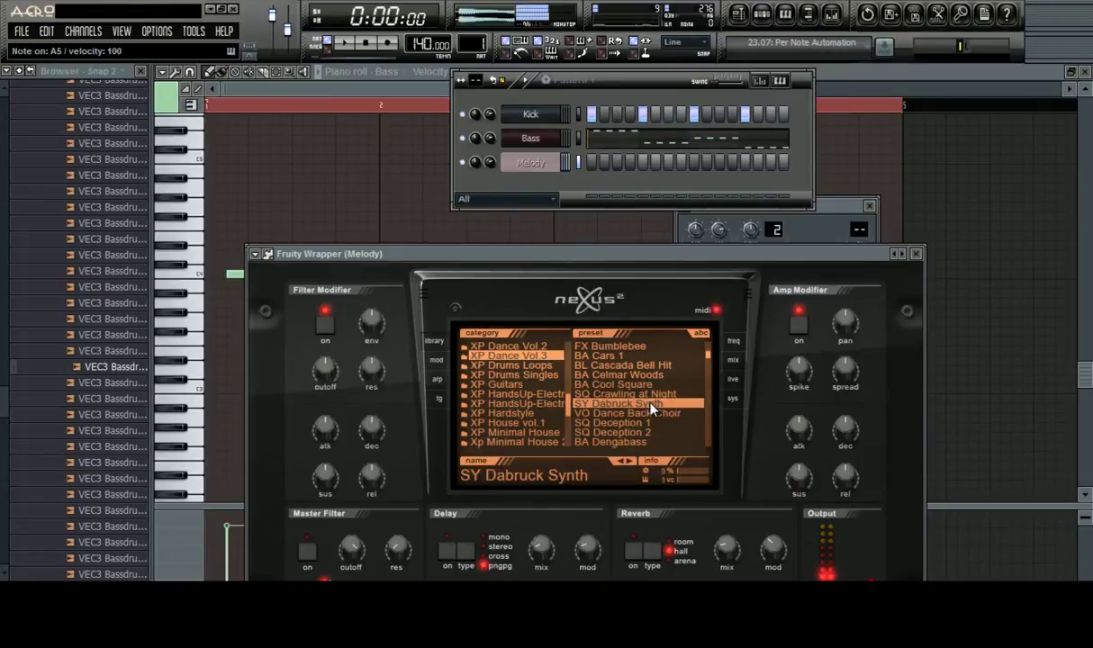
{"action": "scroll", "coordinate": [646, 402], "scroll_direction": "down", "scroll_amount": 3}
{"action": "key", "text": "w"}
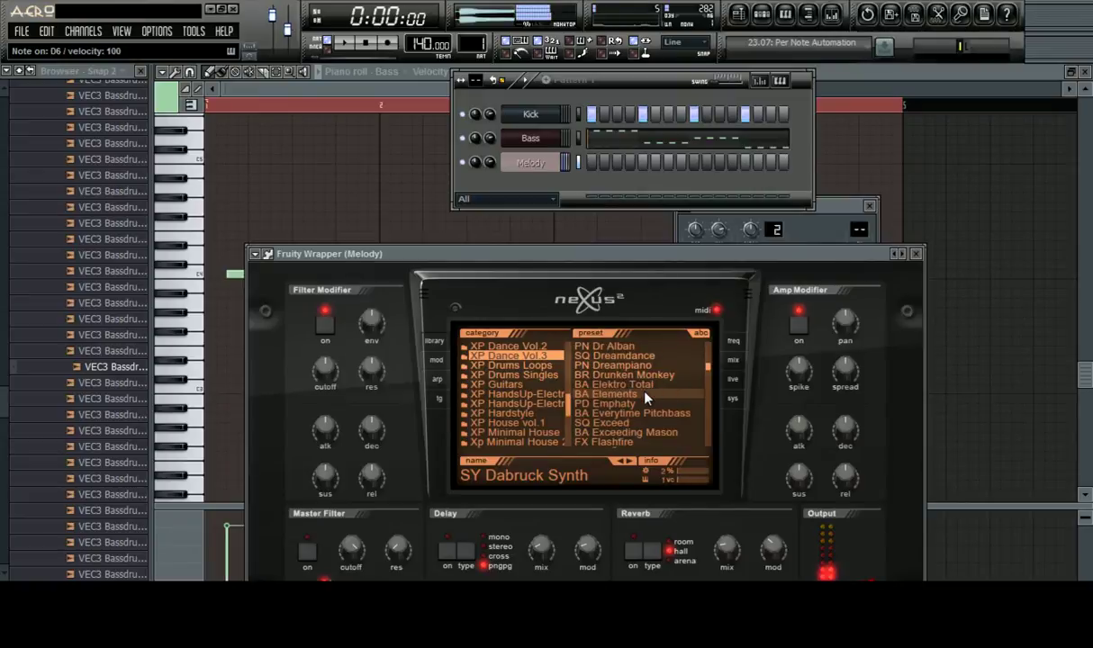
{"action": "key", "text": "e"}
{"action": "key", "text": "q"}
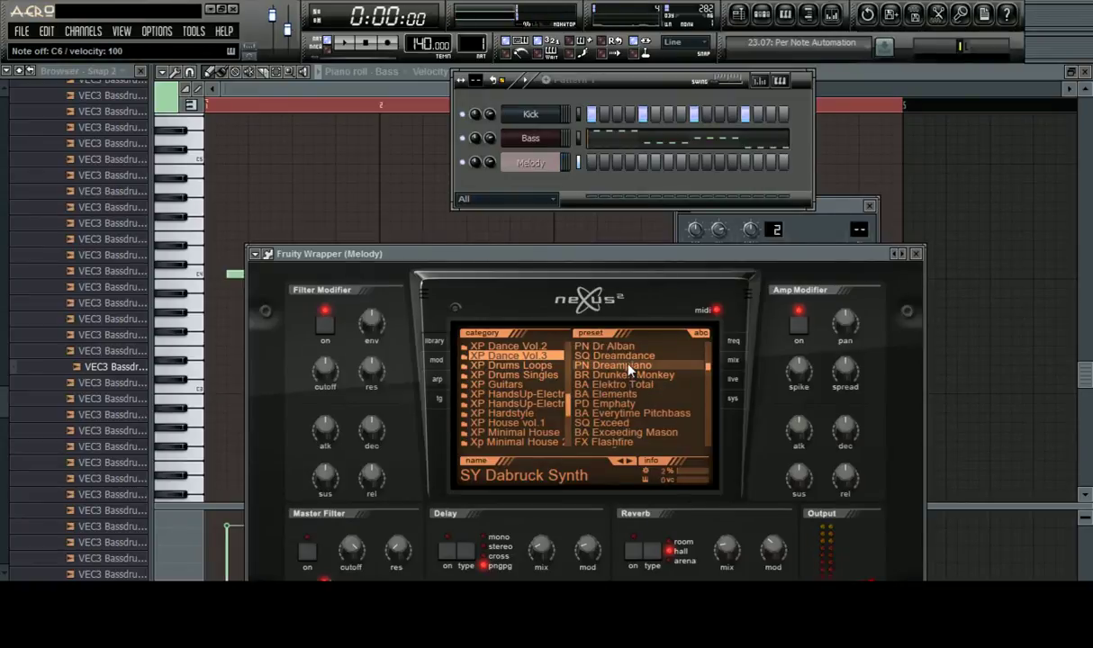
{"action": "key", "text": "v"}
{"action": "key", "text": "b"}
{"action": "key", "text": "e"}
{"action": "key", "text": "w"}
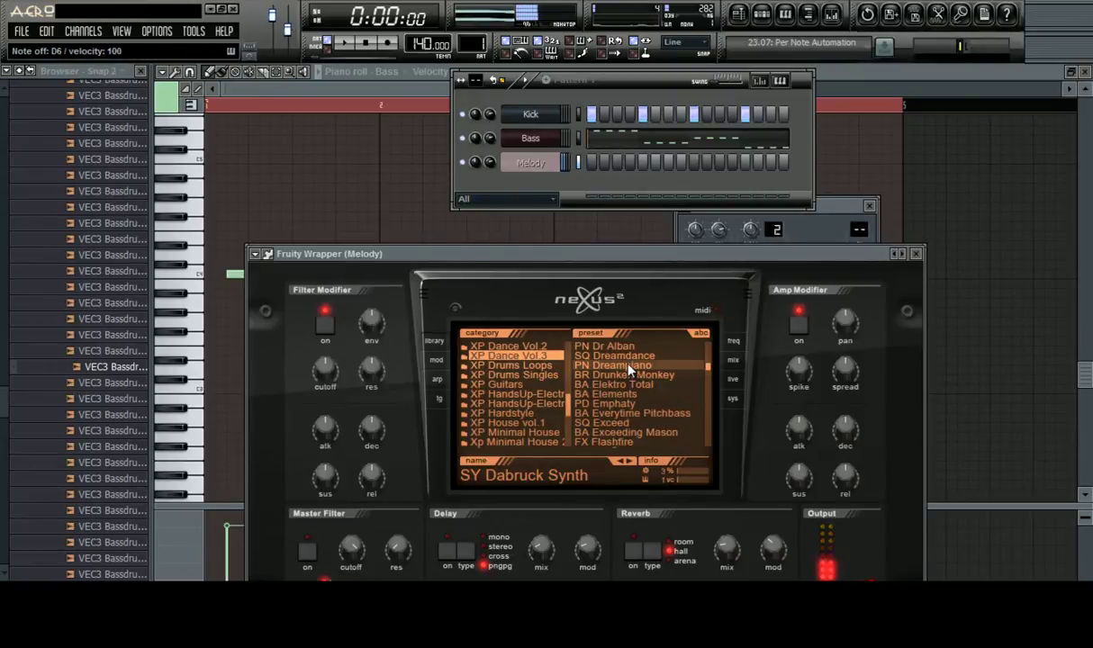
Try the FX Flashfire preset, and load LD Flutlicht as the Melody sound
{"action": "scroll", "coordinate": [627, 369], "scroll_direction": "down", "scroll_amount": 3}
{"action": "left_click", "coordinate": [603, 394]}
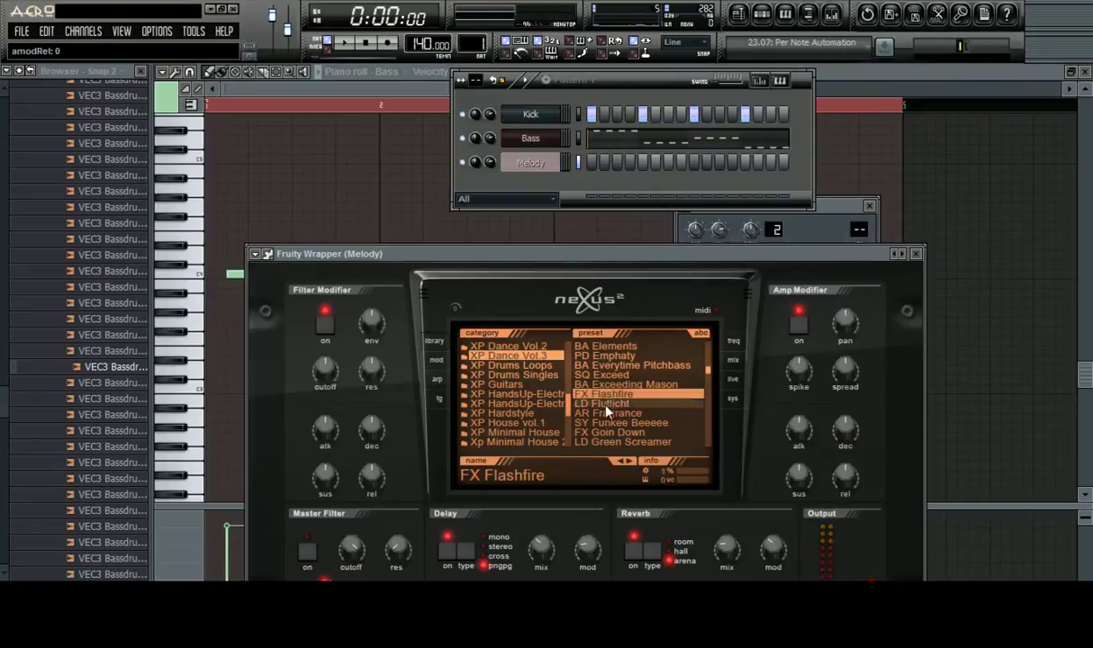
{"action": "key", "text": "w"}
{"action": "left_click", "coordinate": [619, 403]}
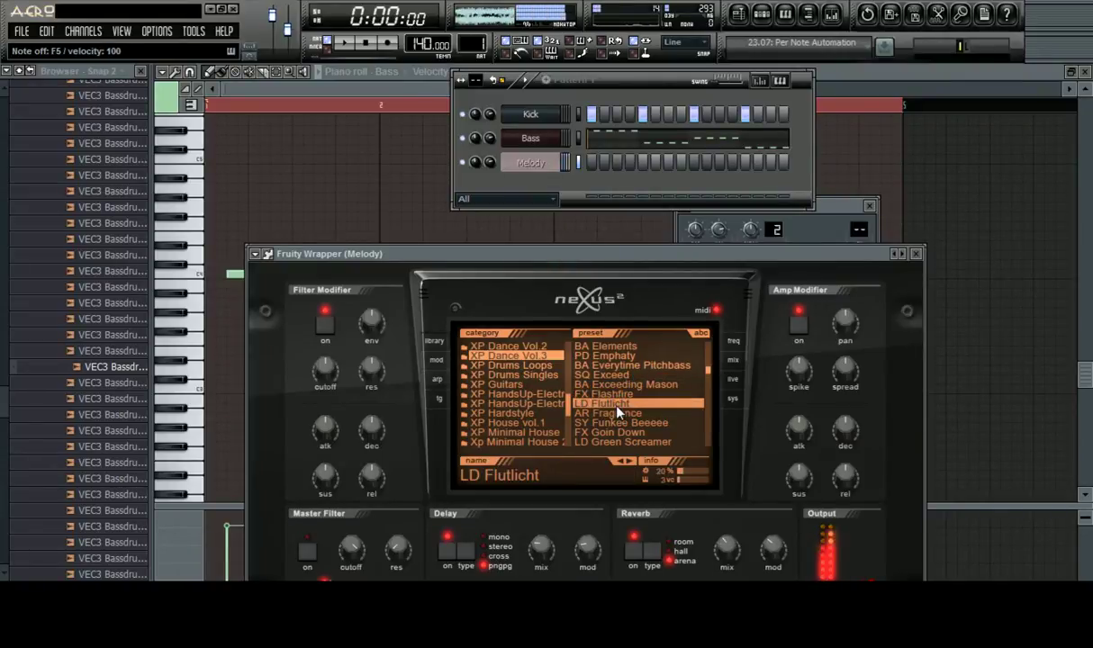
Open the Melody channel's piano roll, enter E5, B5 and C6 over three C4 notes in bar 1 and play them
{"action": "right_click", "coordinate": [530, 163]}
{"action": "left_click", "coordinate": [576, 160]}
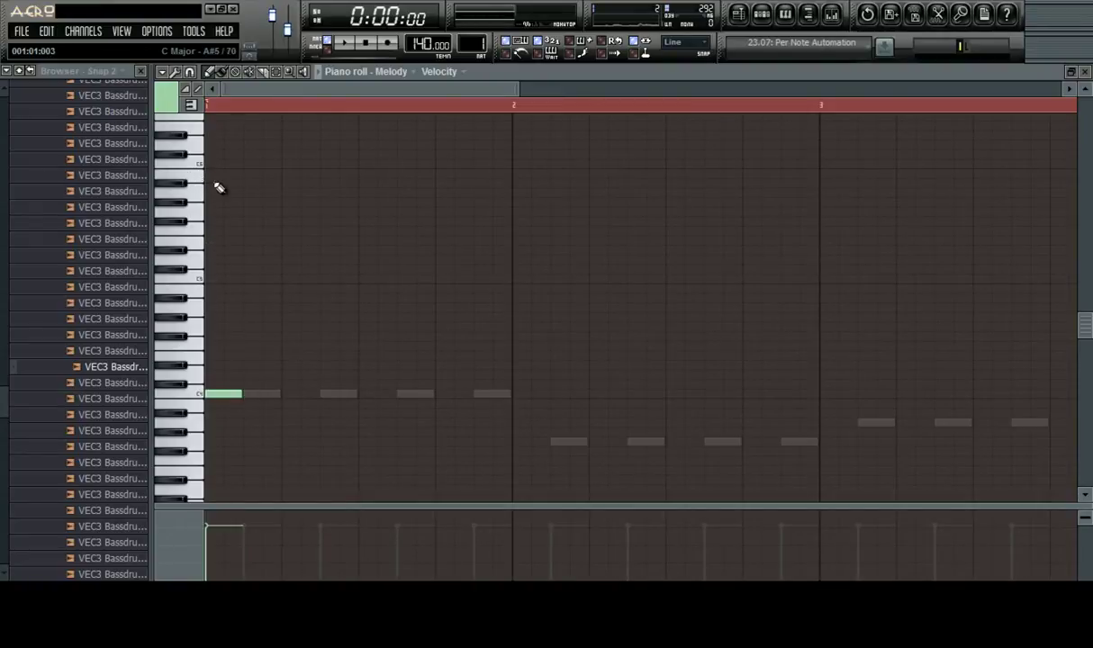
{"action": "scroll", "coordinate": [203, 213], "scroll_direction": "up", "scroll_amount": 2}
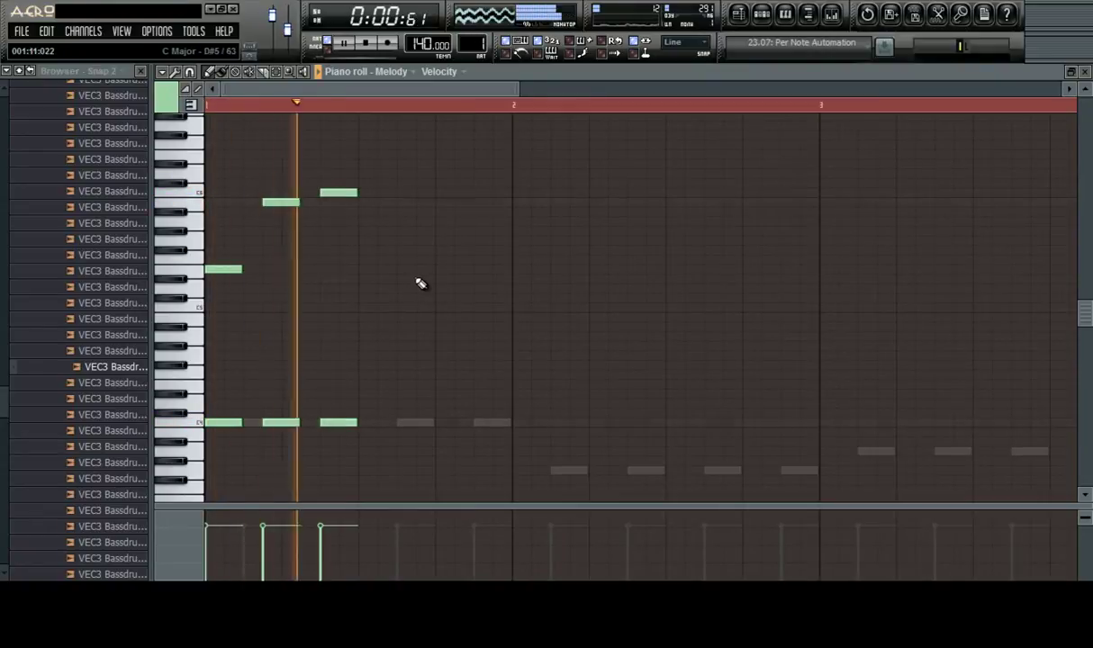
{"action": "scroll", "coordinate": [372, 243], "scroll_direction": "up", "scroll_amount": 2}
{"action": "scroll", "coordinate": [376, 234], "scroll_direction": "up", "scroll_amount": 1}
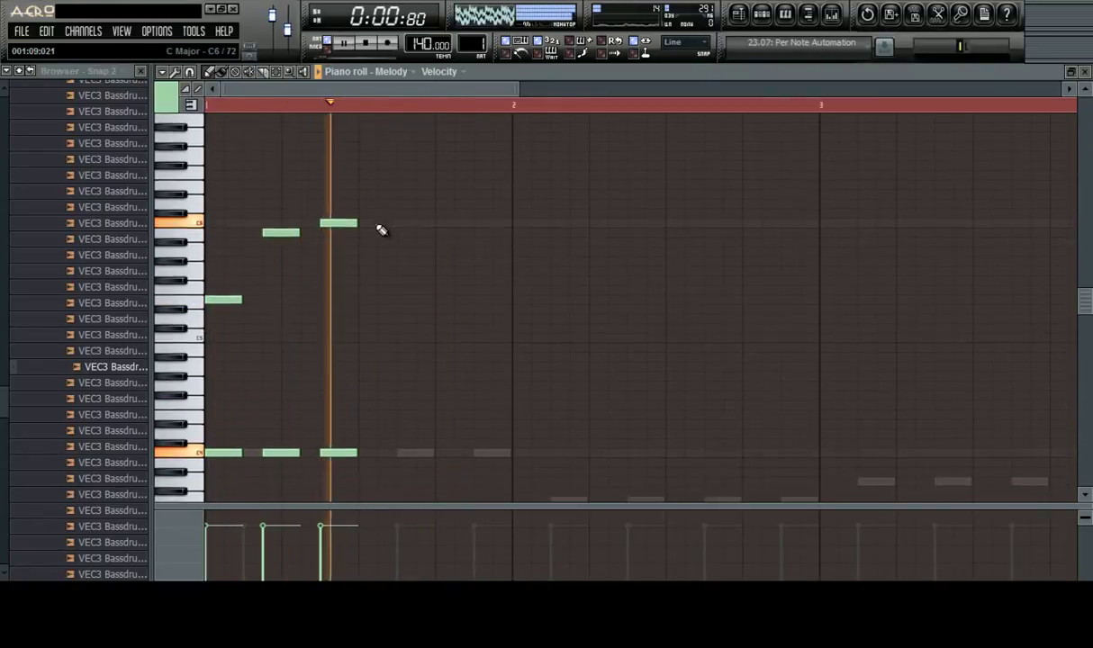
{"action": "key", "text": "space"}
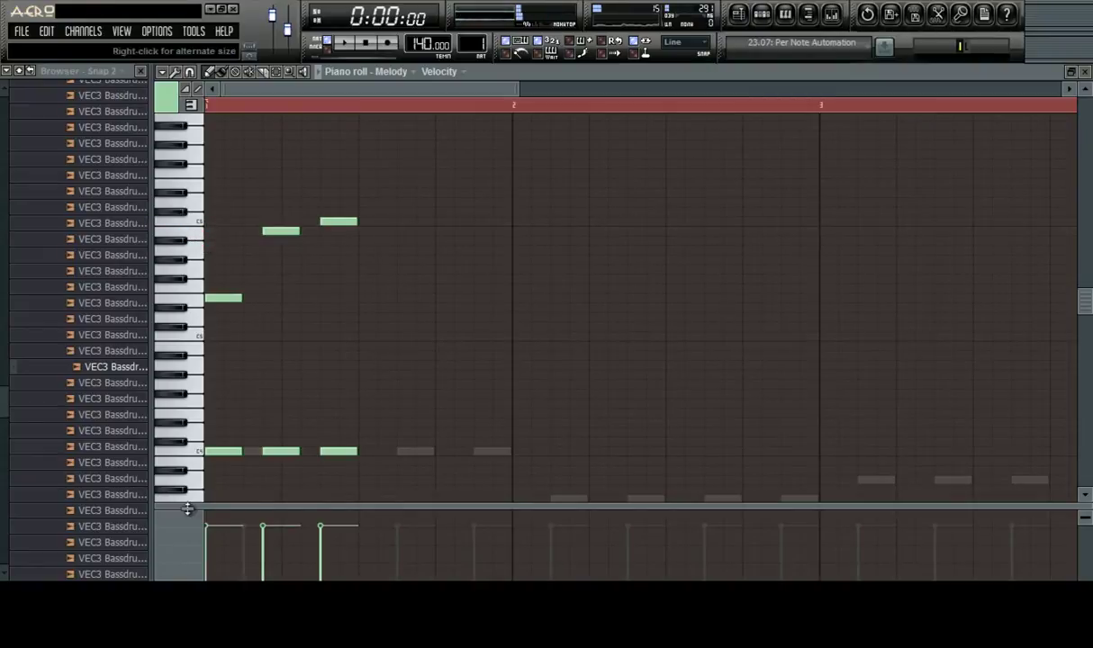
{"action": "key", "text": "space"}
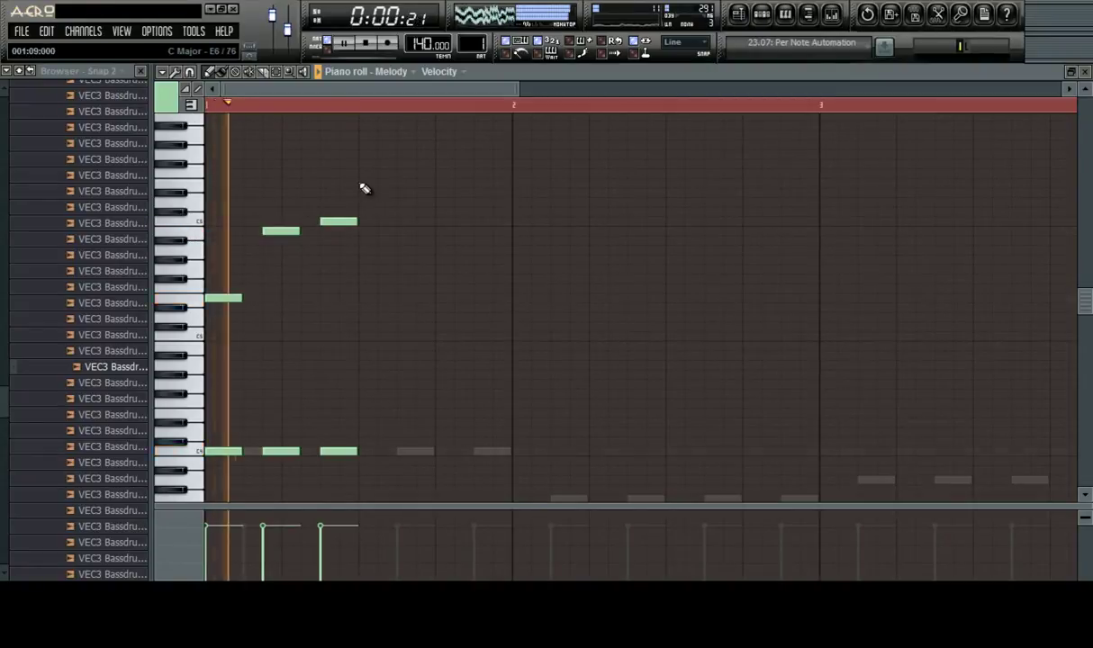
Add a D6 note with a C4 note beneath it as the fourth pair of bar 1
{"action": "left_click", "coordinate": [361, 184]}
{"action": "key", "text": "space"}
{"action": "right_click", "coordinate": [371, 185]}
{"action": "key", "text": "space"}
{"action": "left_click", "coordinate": [408, 200]}
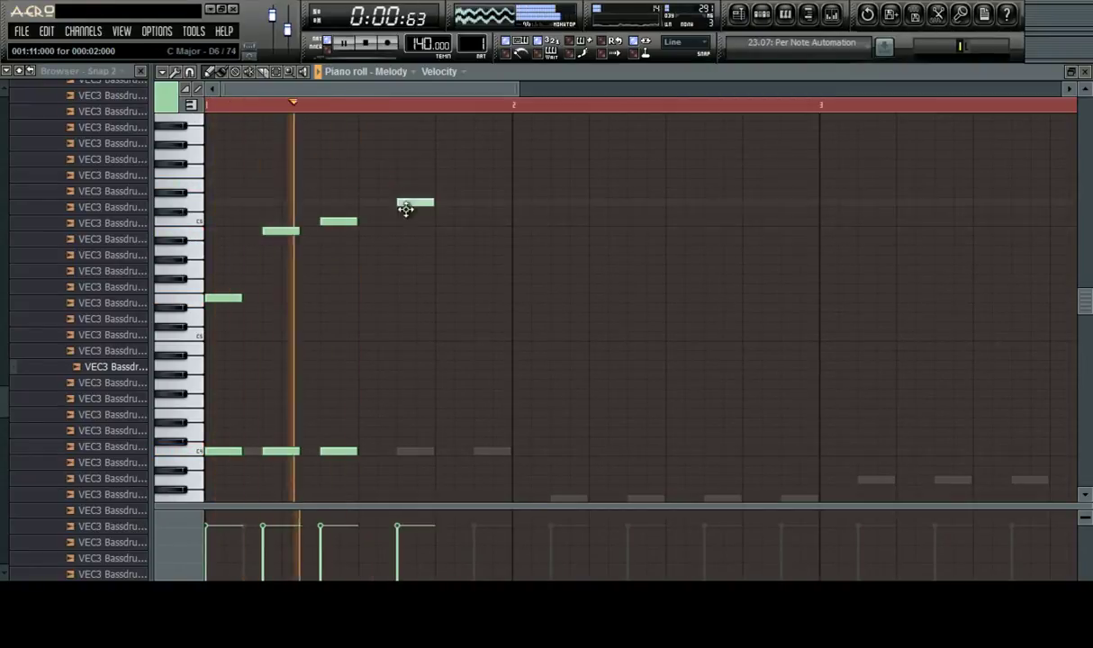
{"action": "key", "text": "space"}
{"action": "key", "text": "space"}
{"action": "left_click", "coordinate": [401, 459]}
{"action": "left_click_drag", "start_coordinate": [400, 459], "coordinate": [402, 450]}
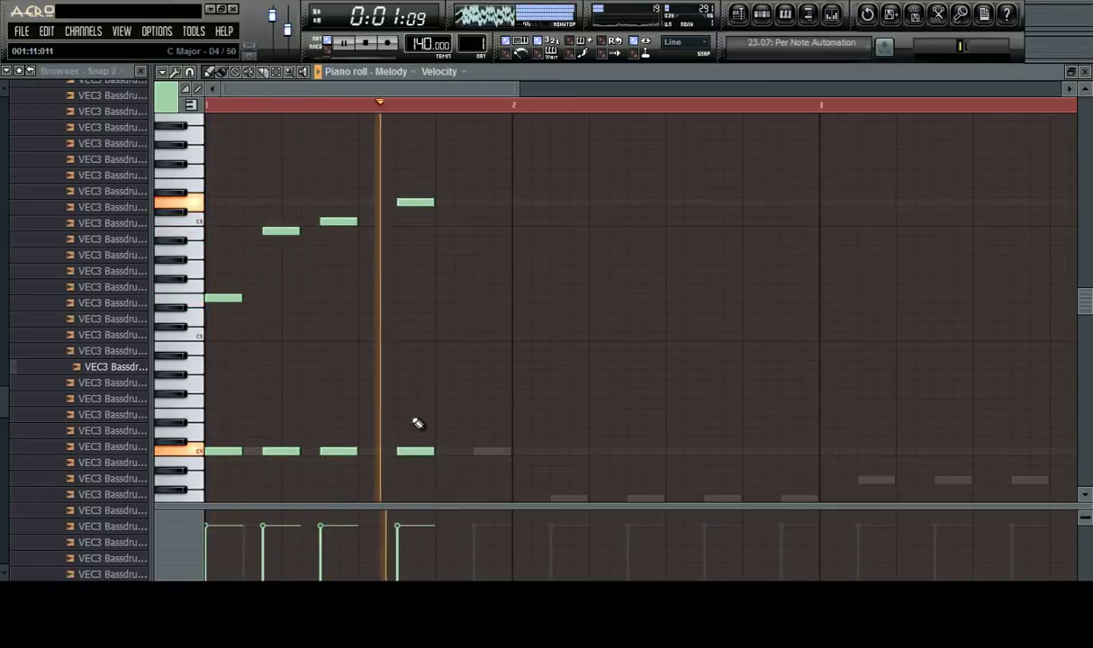
Finish bar 1 with a C6 note over a C4 note and play the melody back
{"action": "left_click", "coordinate": [475, 223]}
{"action": "left_click", "coordinate": [477, 450]}
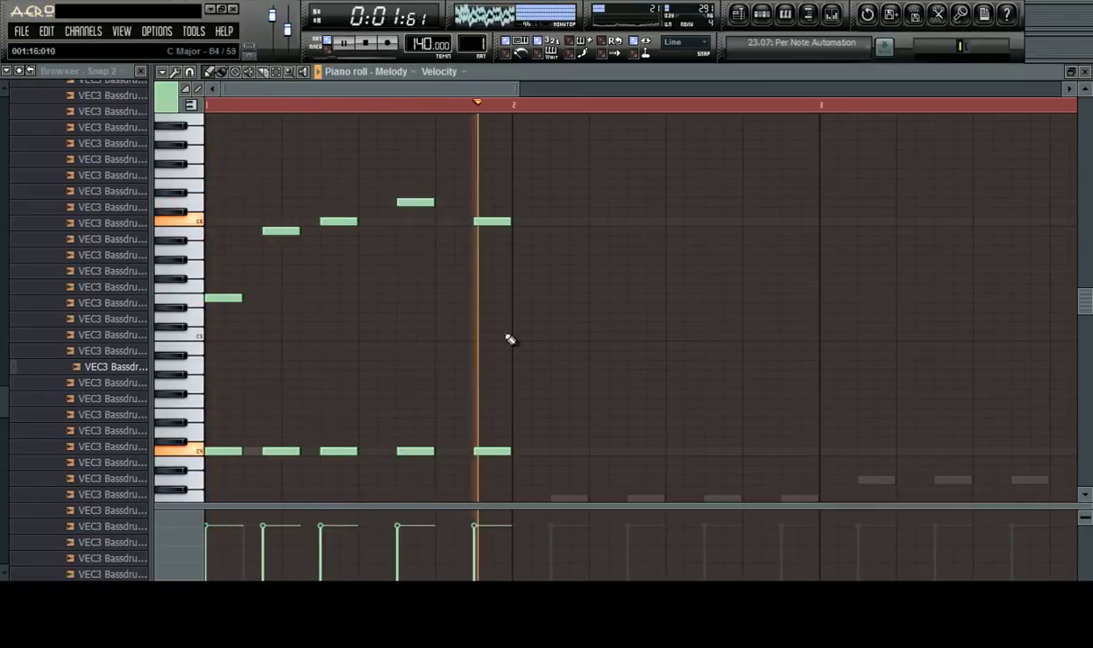
{"action": "key", "text": "space"}
{"action": "key", "text": "space"}
{"action": "scroll", "coordinate": [520, 229], "scroll_direction": "down", "scroll_amount": 3}
{"action": "scroll", "coordinate": [513, 217], "scroll_direction": "up", "scroll_amount": 2}
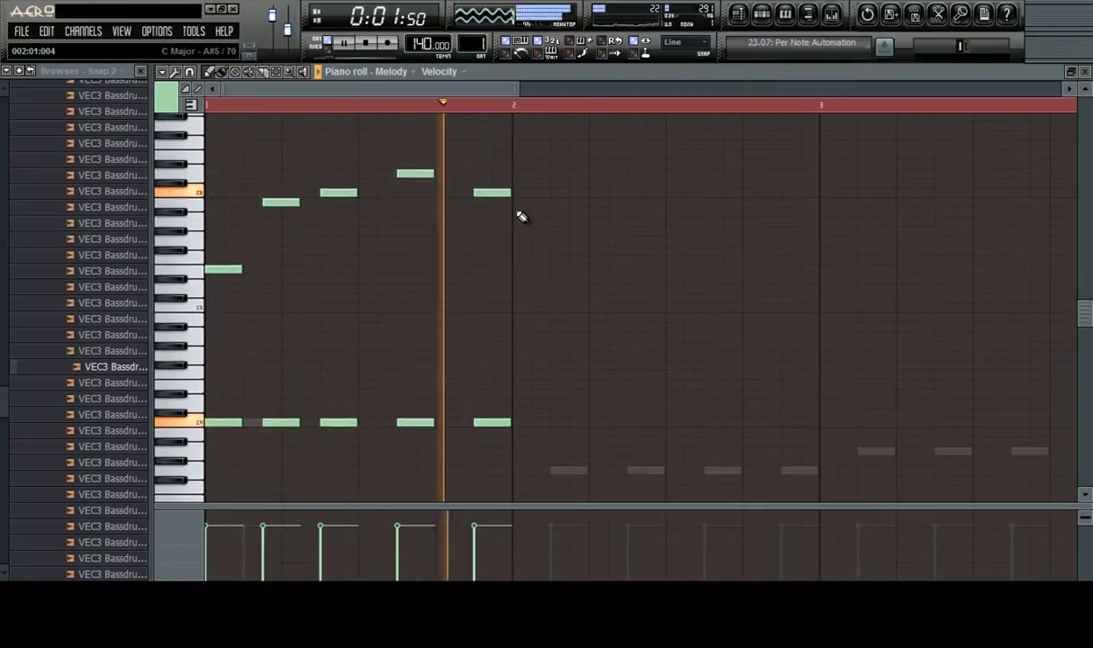
Start bar 2 with three G3 notes, topped by two B5 notes and an A5 note
{"action": "key", "text": "space"}
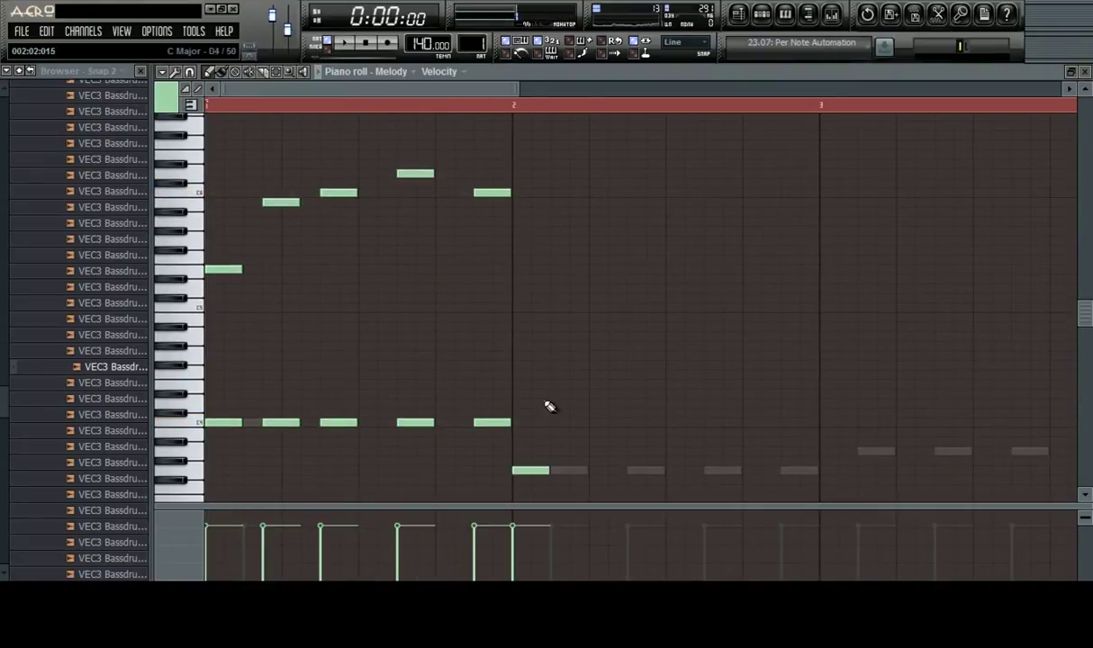
{"action": "left_click", "coordinate": [577, 203]}
{"action": "left_click", "coordinate": [571, 469]}
{"action": "left_click", "coordinate": [630, 229]}
{"action": "key", "text": "space"}
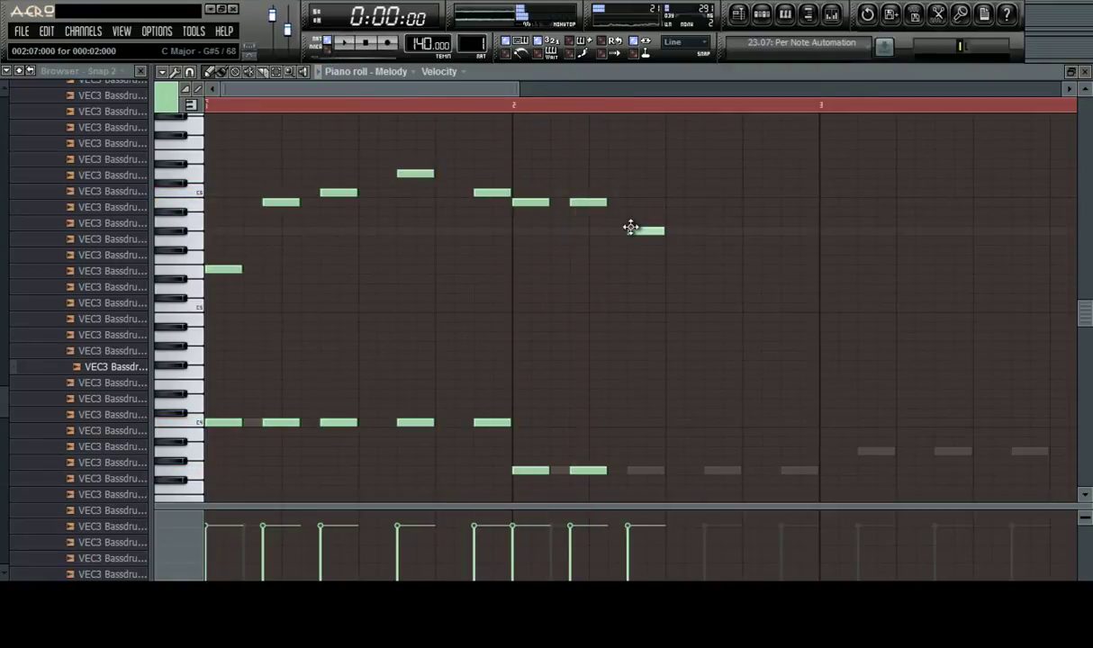
{"action": "key", "text": "space"}
{"action": "left_click", "coordinate": [633, 470]}
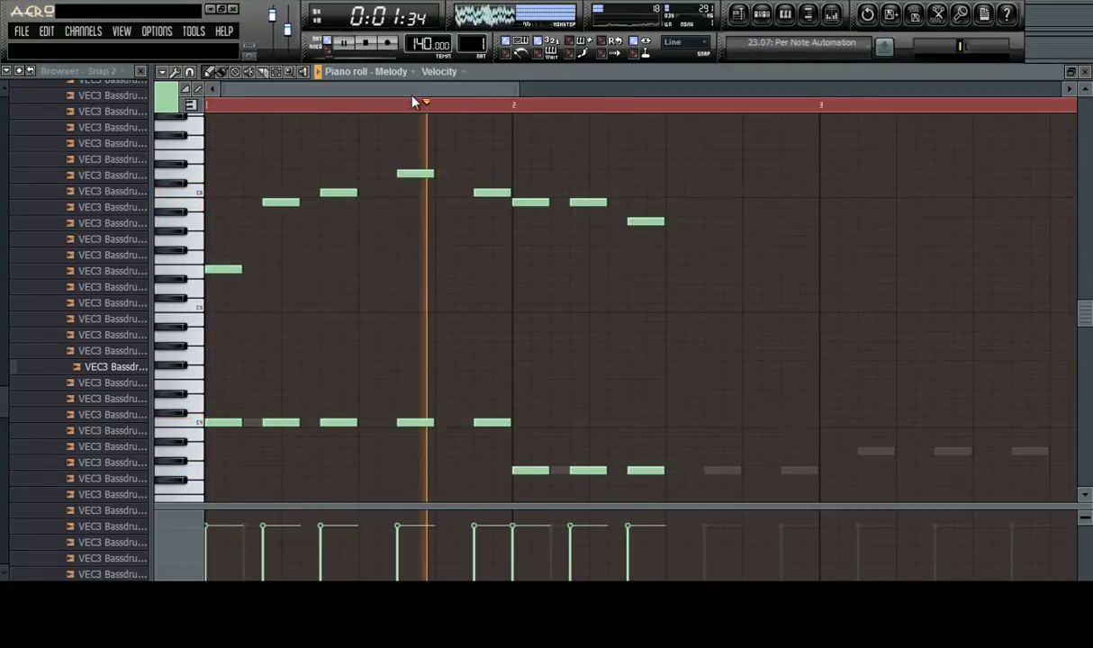
Complete bar 2 with G5 and D5 notes, each over a G3 note, and remove the stray note in bar 3
{"action": "left_click_drag", "start_coordinate": [413, 92], "coordinate": [494, 95]}
{"action": "left_click", "coordinate": [473, 241]}
{"action": "key", "text": "space"}
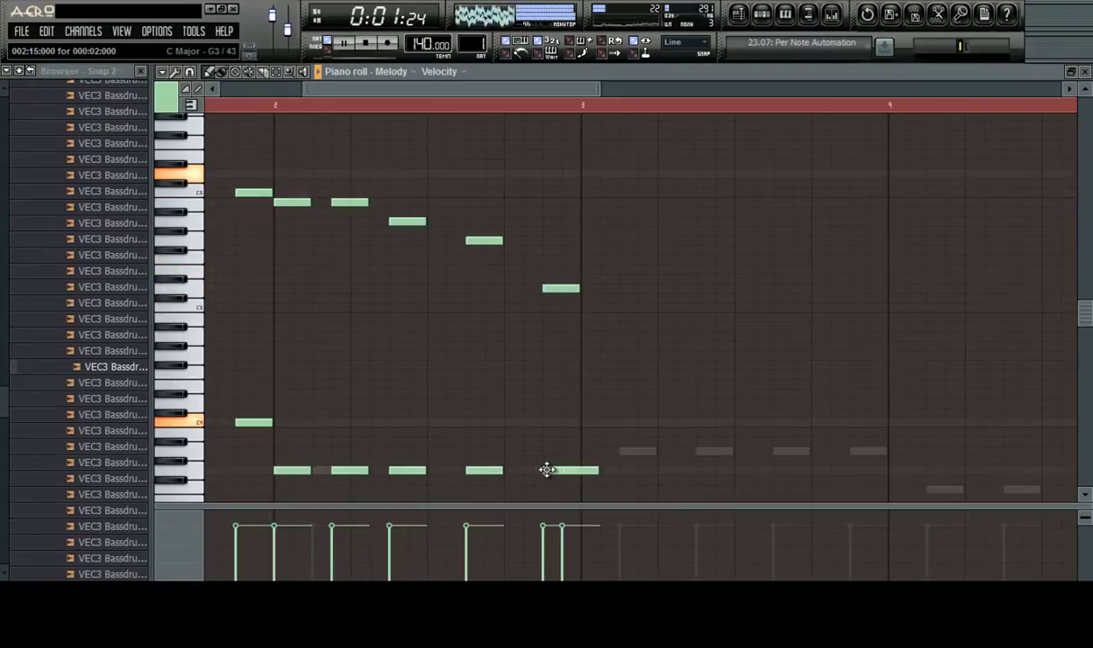
{"action": "right_click", "coordinate": [585, 471]}
{"action": "left_click", "coordinate": [608, 308]}
{"action": "right_click", "coordinate": [612, 309]}
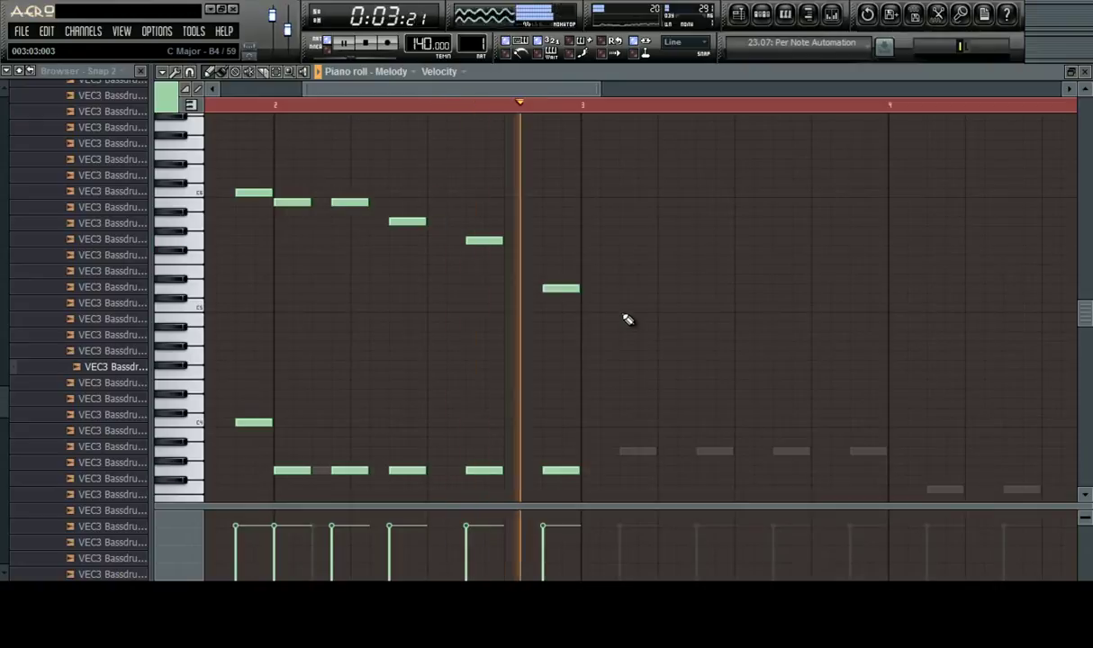
Start bar 3 with two note pairs of E5 over A3 and play the melody
{"action": "key", "text": "space"}
{"action": "scroll", "coordinate": [593, 307], "scroll_direction": "down", "scroll_amount": 2}
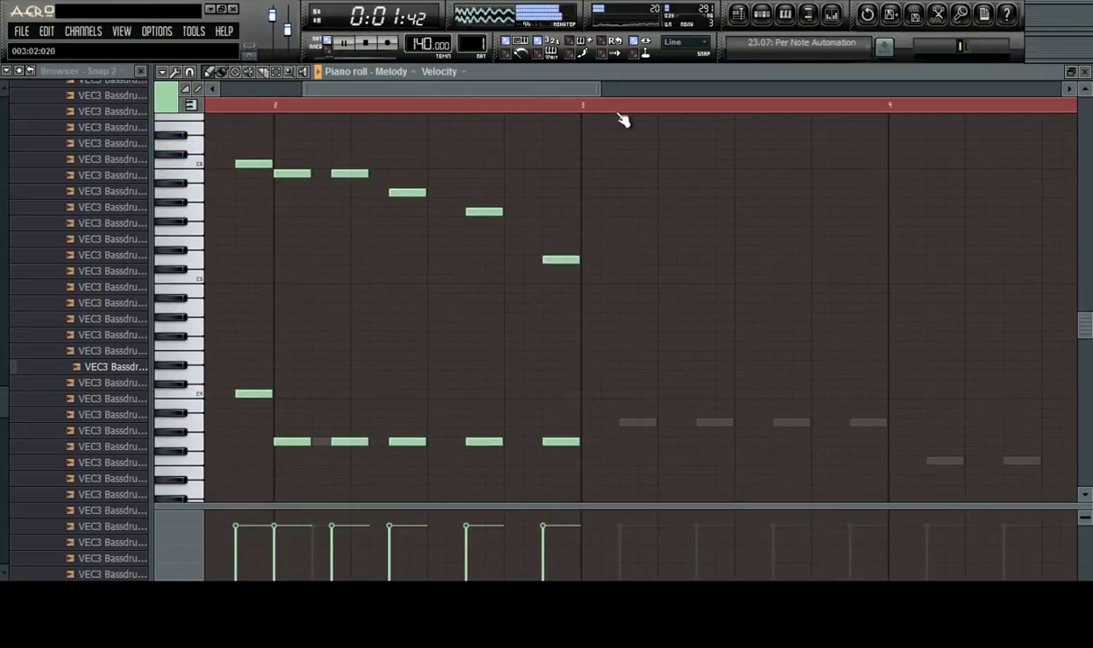
{"action": "scroll", "coordinate": [629, 116], "scroll_direction": "up", "scroll_amount": 2}
{"action": "left_click", "coordinate": [577, 422]}
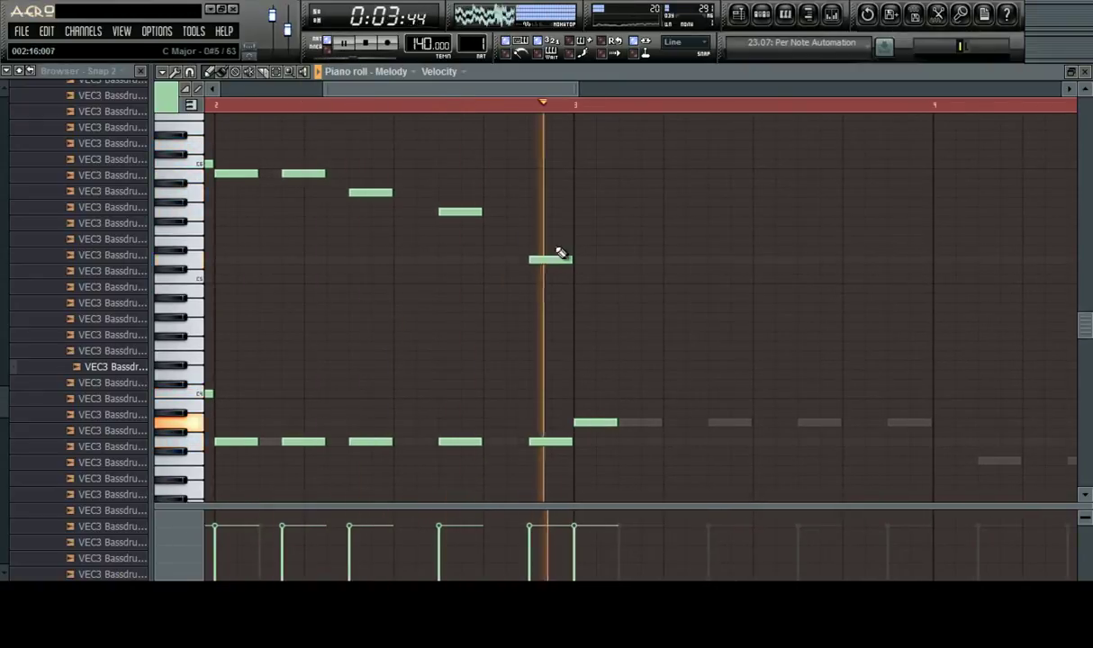
{"action": "key", "text": "space"}
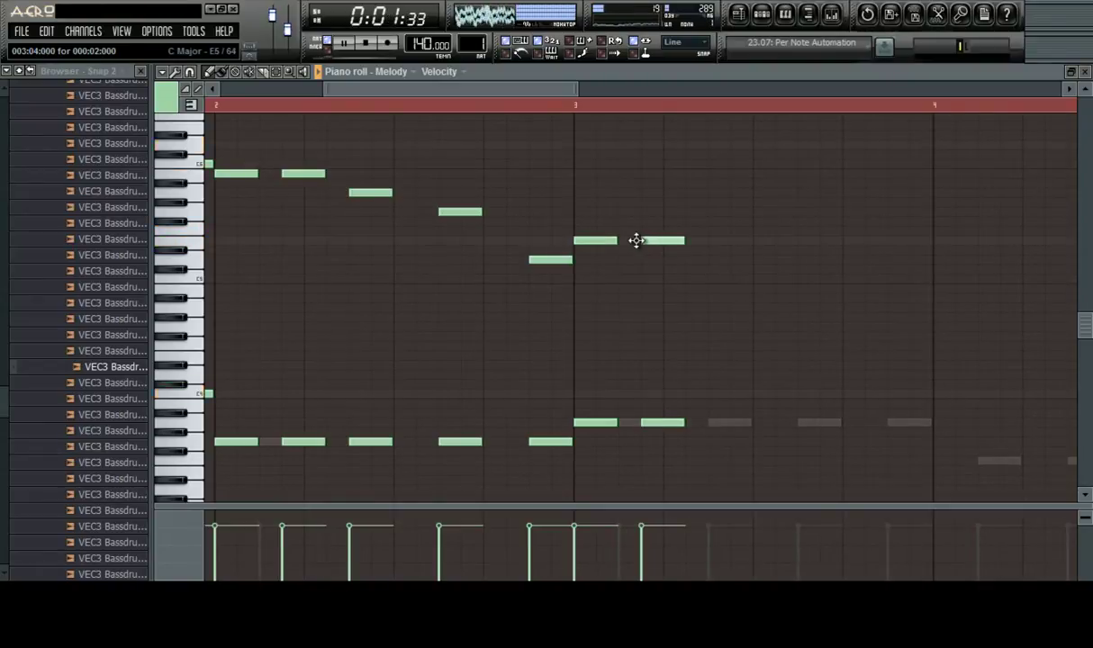
Replace bar 3's second upper note with D5 and add a third pair of A5 over A3
{"action": "left_click_drag", "start_coordinate": [647, 237], "coordinate": [638, 210]}
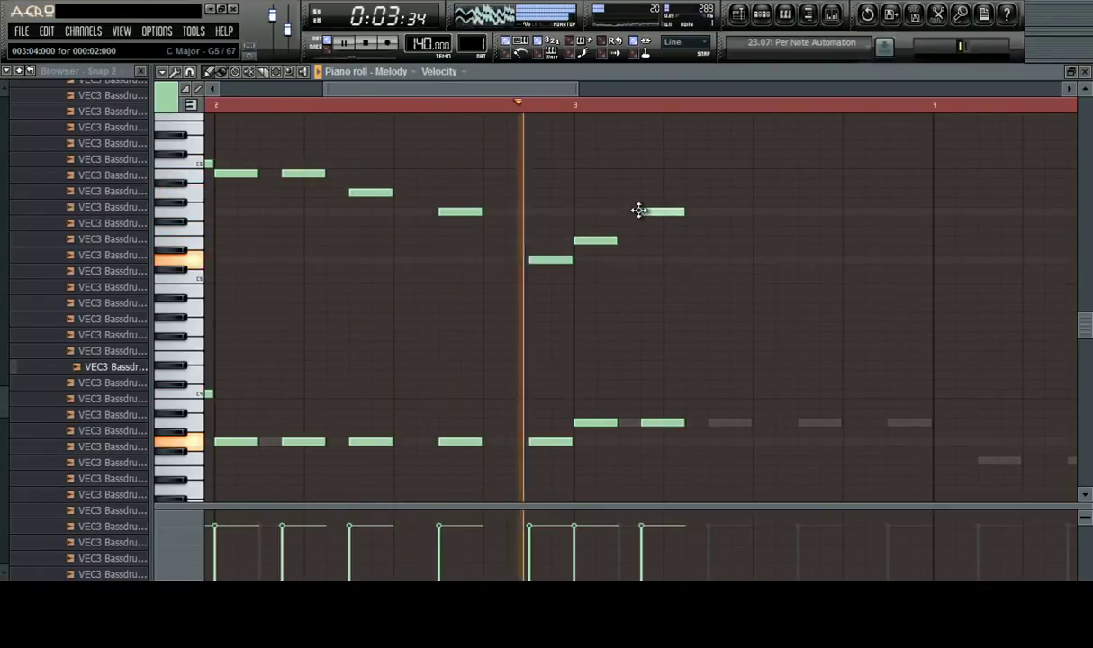
{"action": "left_click", "coordinate": [710, 192]}
{"action": "key", "text": "space"}
{"action": "right_click", "coordinate": [657, 212]}
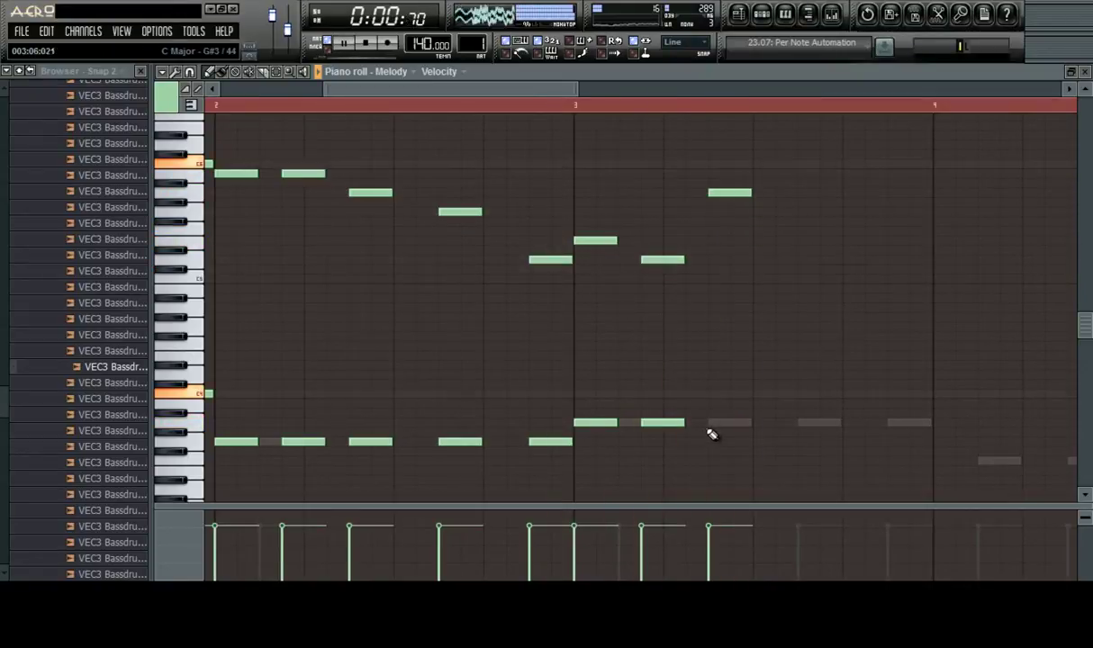
{"action": "key", "text": "space"}
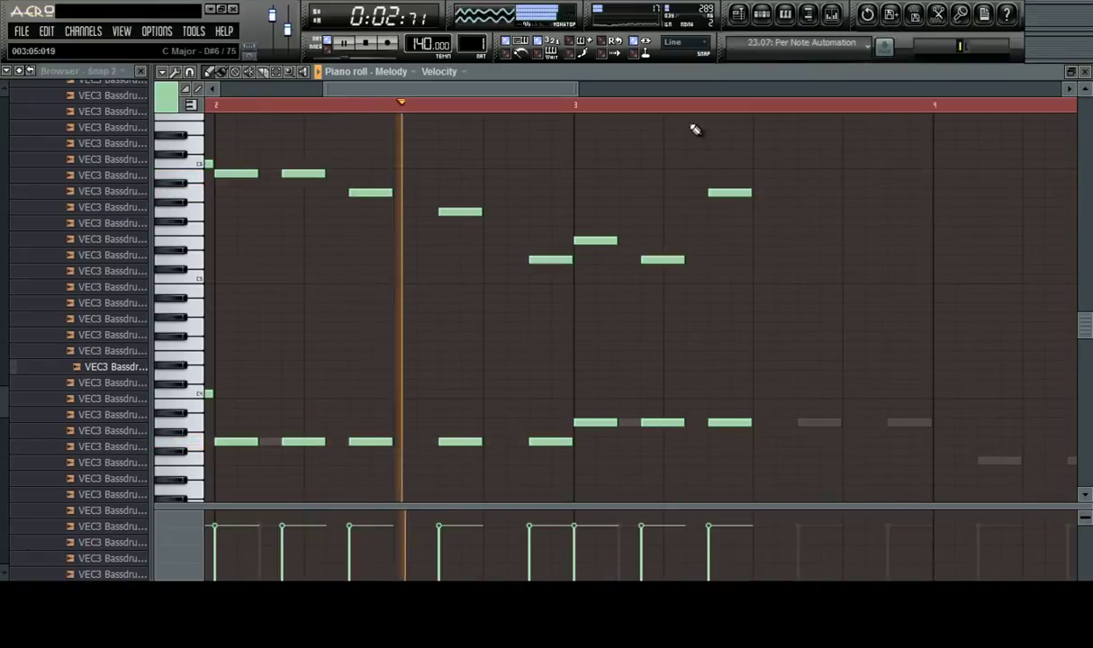
Re-place the D5 note above bar 3's second A3 and lower the third upper note to C5
{"action": "scroll", "coordinate": [673, 108], "scroll_direction": "down", "scroll_amount": 2}
{"action": "scroll", "coordinate": [701, 107], "scroll_direction": "up", "scroll_amount": 3}
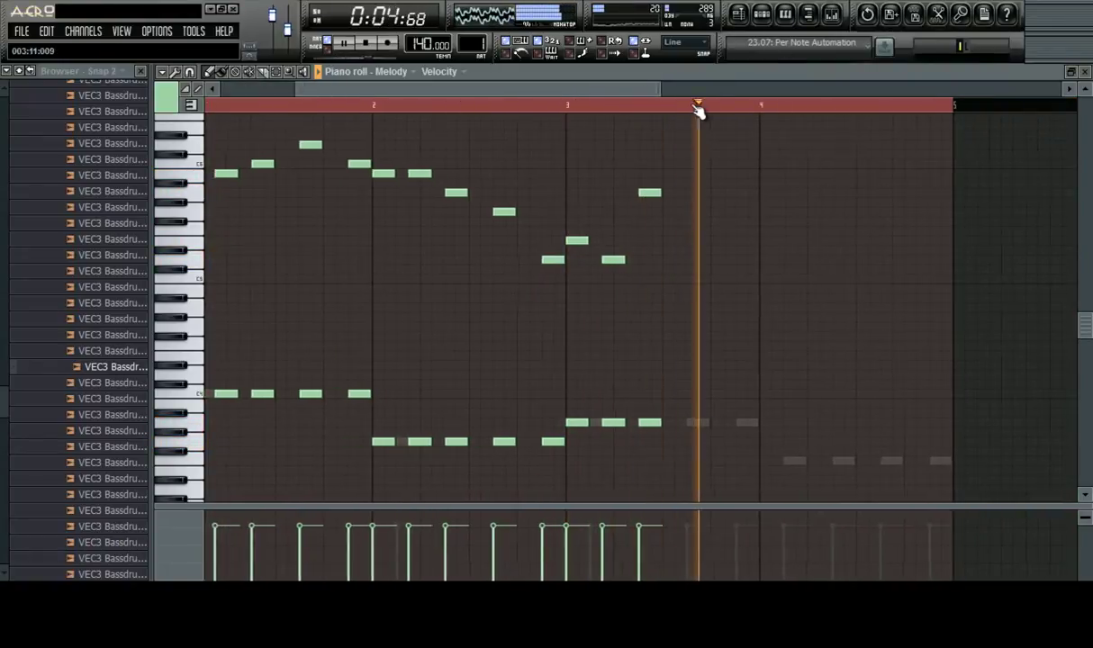
{"action": "right_click", "coordinate": [564, 260]}
{"action": "left_click_drag", "start_coordinate": [557, 280], "coordinate": [563, 258]}
{"action": "left_click", "coordinate": [558, 260]}
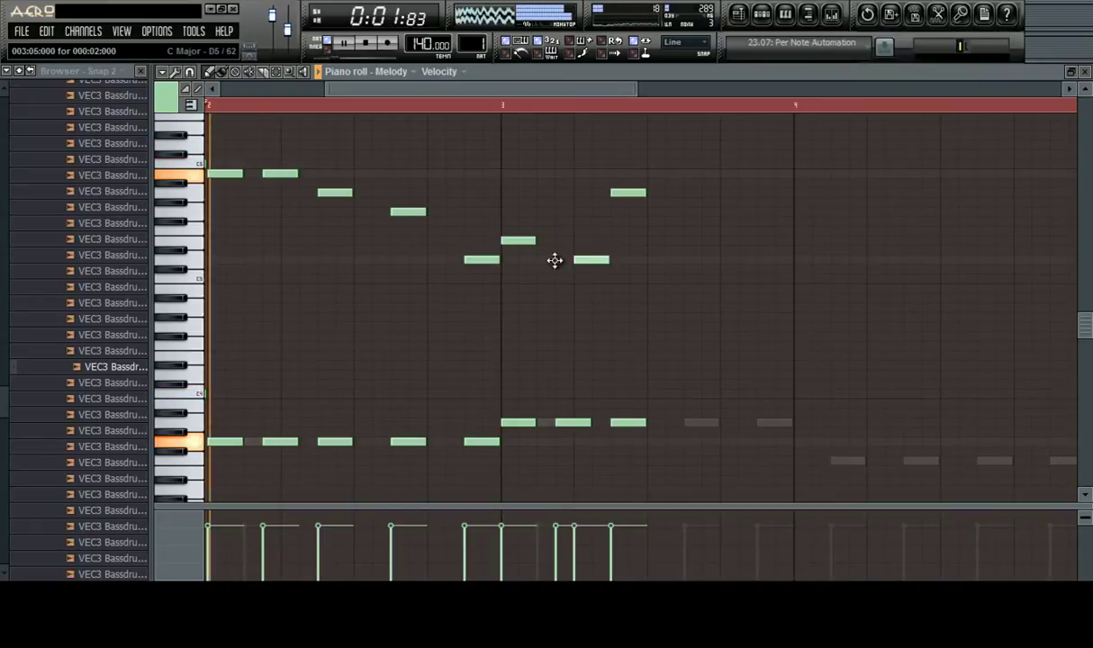
{"action": "left_click_drag", "start_coordinate": [635, 200], "coordinate": [609, 290]}
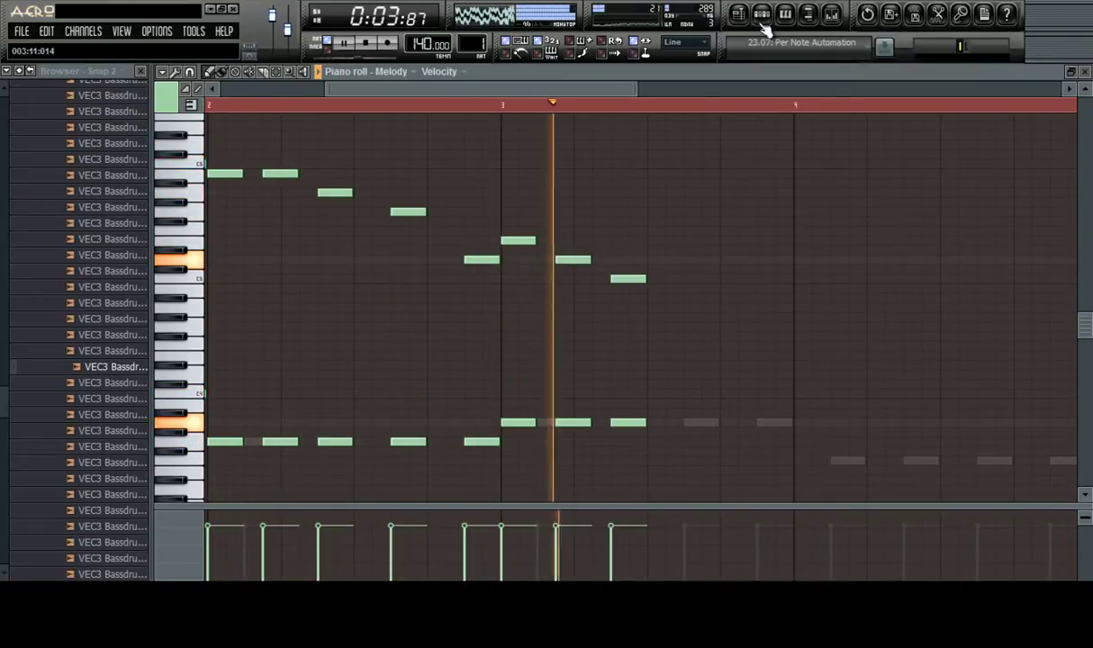
Finish bar 3 with D5 and C5 notes, each over an A3 note
{"action": "key", "text": "space"}
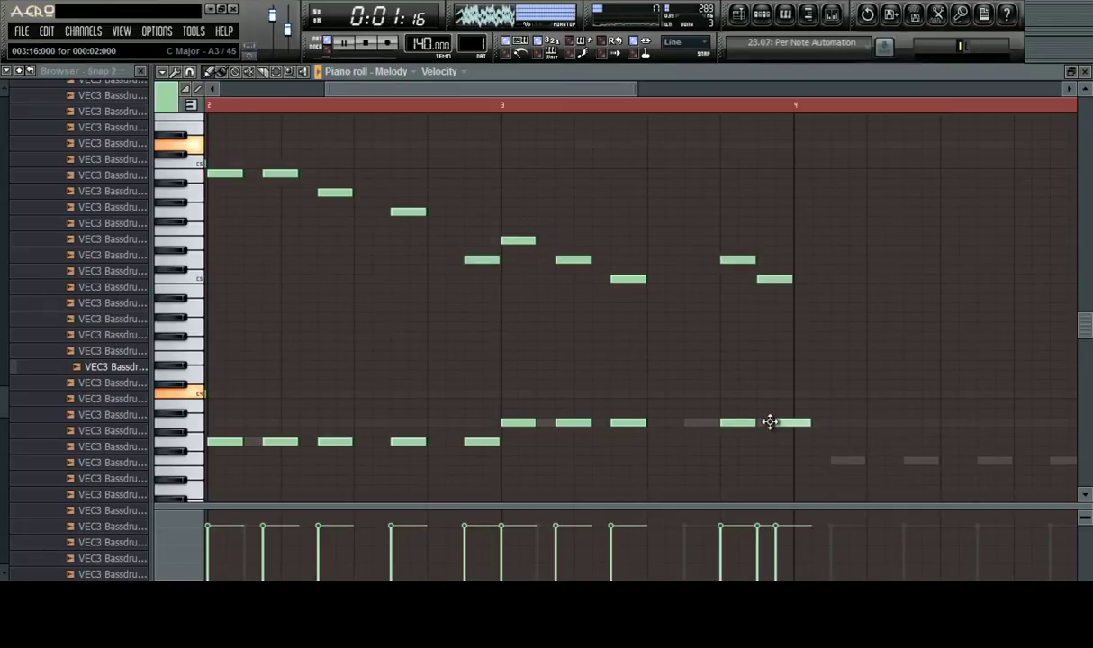
{"action": "scroll", "coordinate": [693, 108], "scroll_direction": "down", "scroll_amount": 3}
{"action": "scroll", "coordinate": [693, 109], "scroll_direction": "up", "scroll_amount": 4}
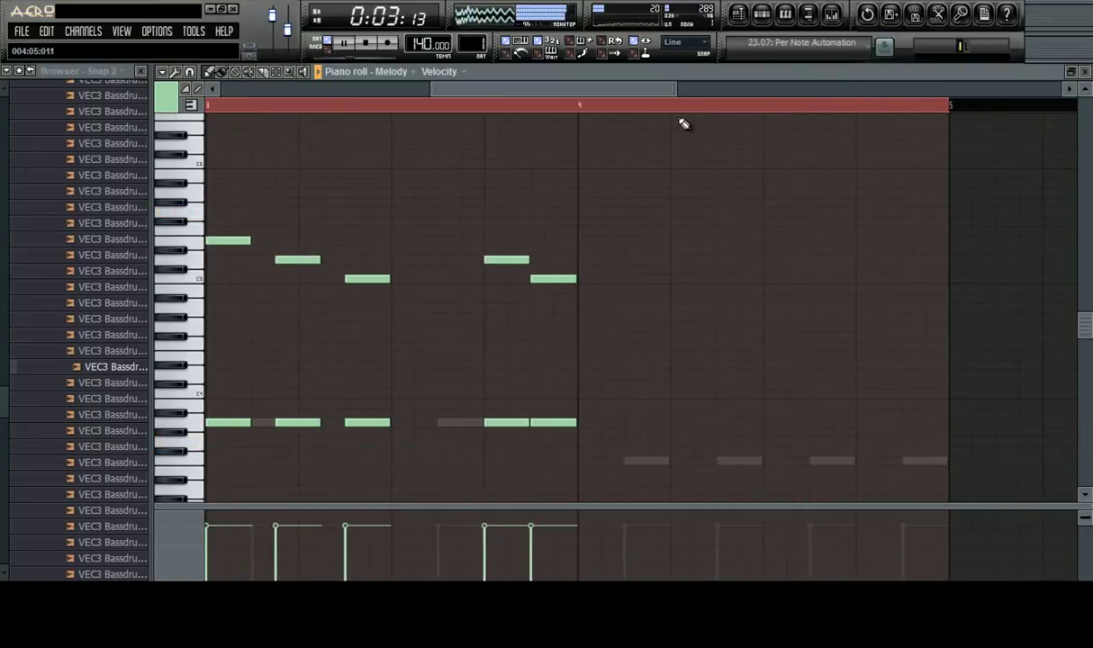
Place an F3 note at the start of bar 4, try an upper note above it and delete that upper note
{"action": "left_click", "coordinate": [583, 461]}
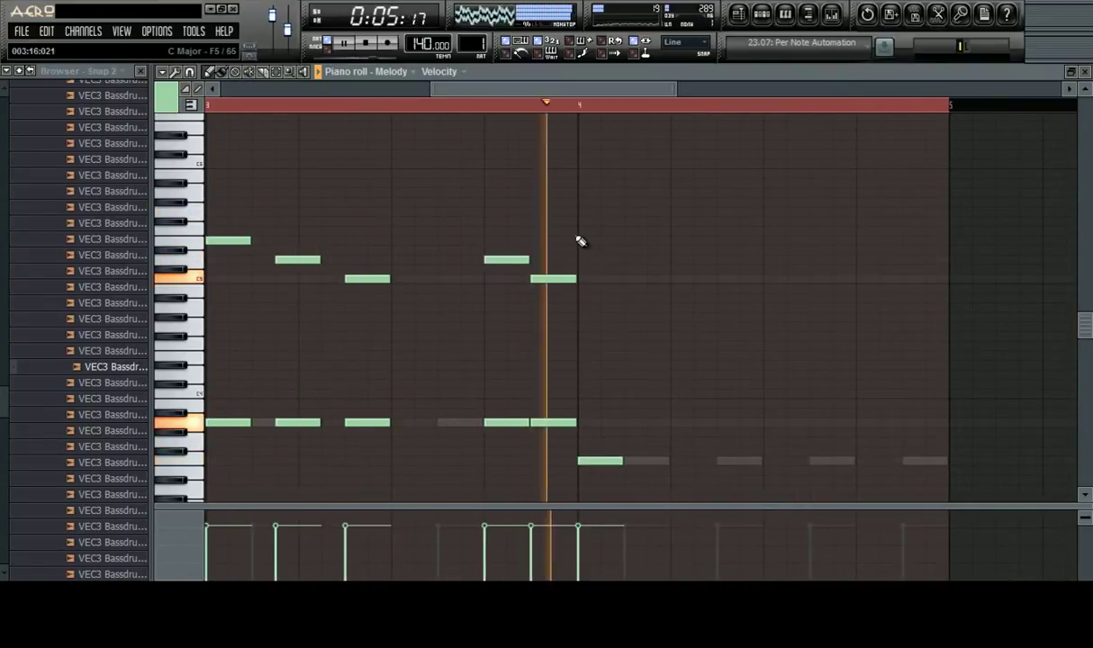
{"action": "left_click", "coordinate": [594, 203]}
{"action": "right_click", "coordinate": [604, 200]}
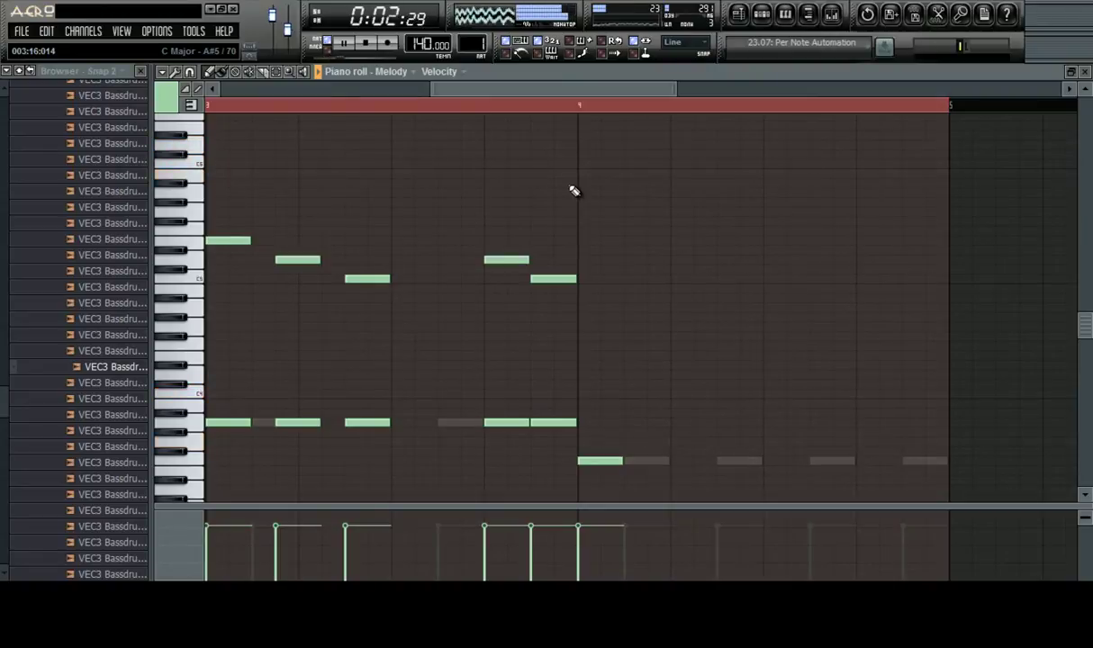
{"action": "left_click", "coordinate": [829, 29]}
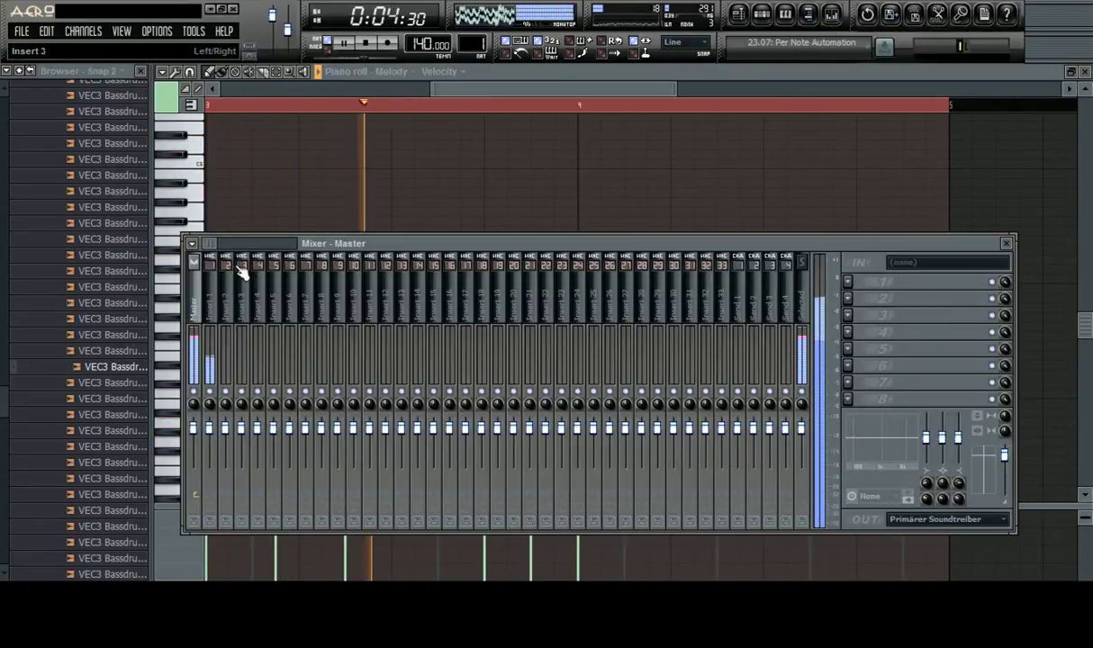
{"action": "left_click_drag", "start_coordinate": [505, 243], "coordinate": [588, 306]}
{"action": "left_click", "coordinate": [626, 183]}
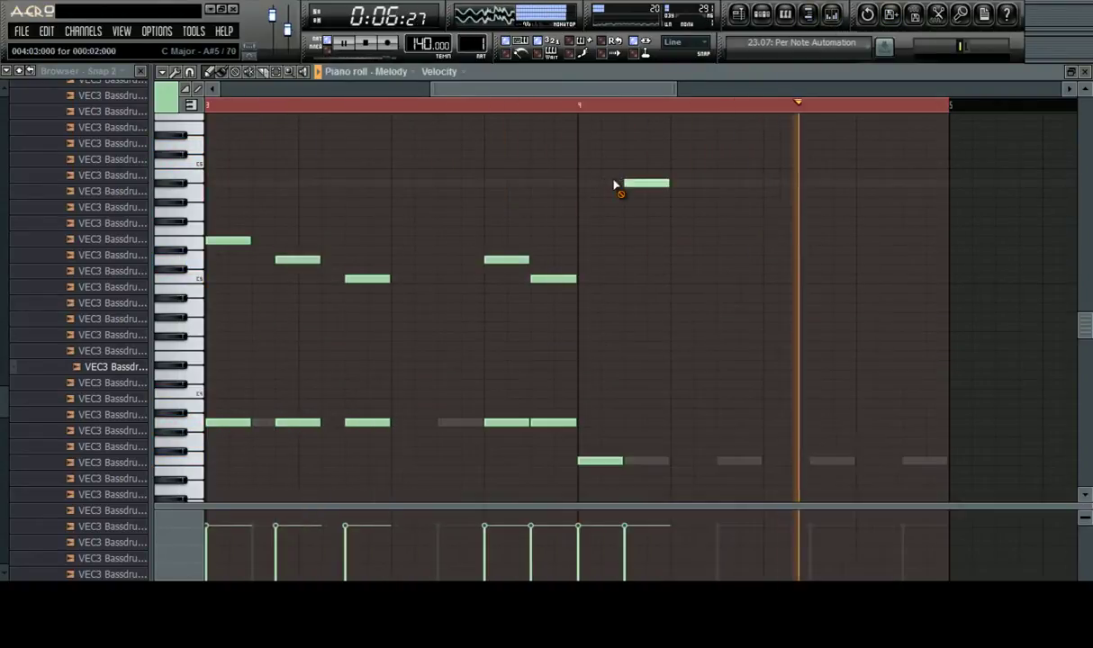
{"action": "right_click", "coordinate": [628, 183]}
Lengthen the F3 note at the start of bar 4 to one beat and place a one-beat A4 above it
{"action": "scroll", "coordinate": [651, 110], "scroll_direction": "down", "scroll_amount": 3}
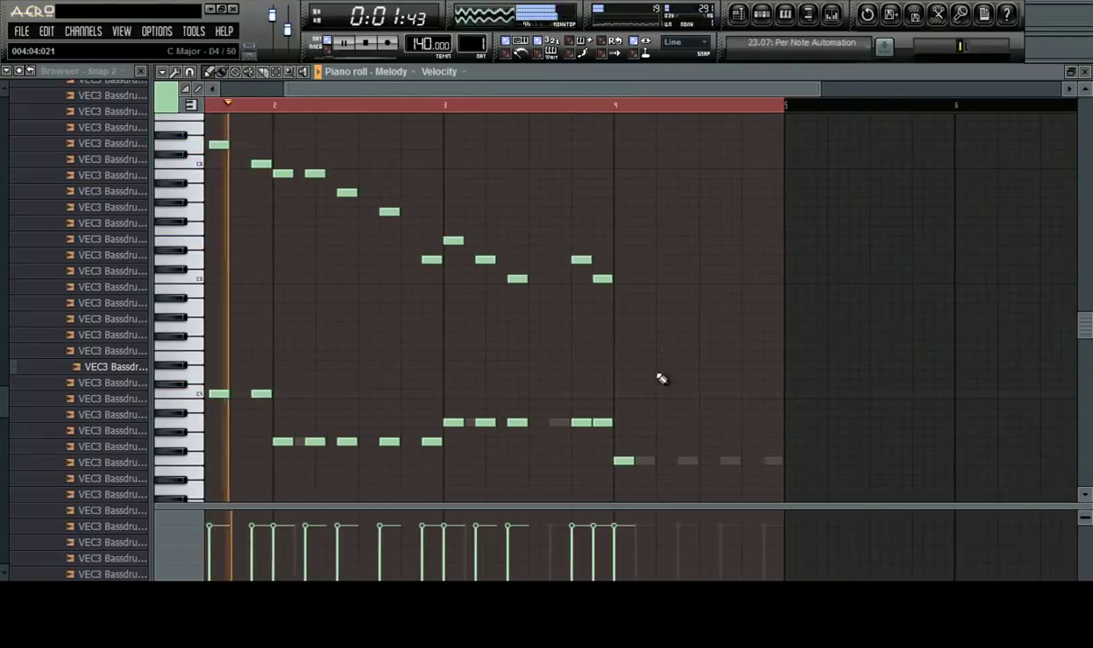
{"action": "scroll", "coordinate": [707, 120], "scroll_direction": "down", "scroll_amount": 3}
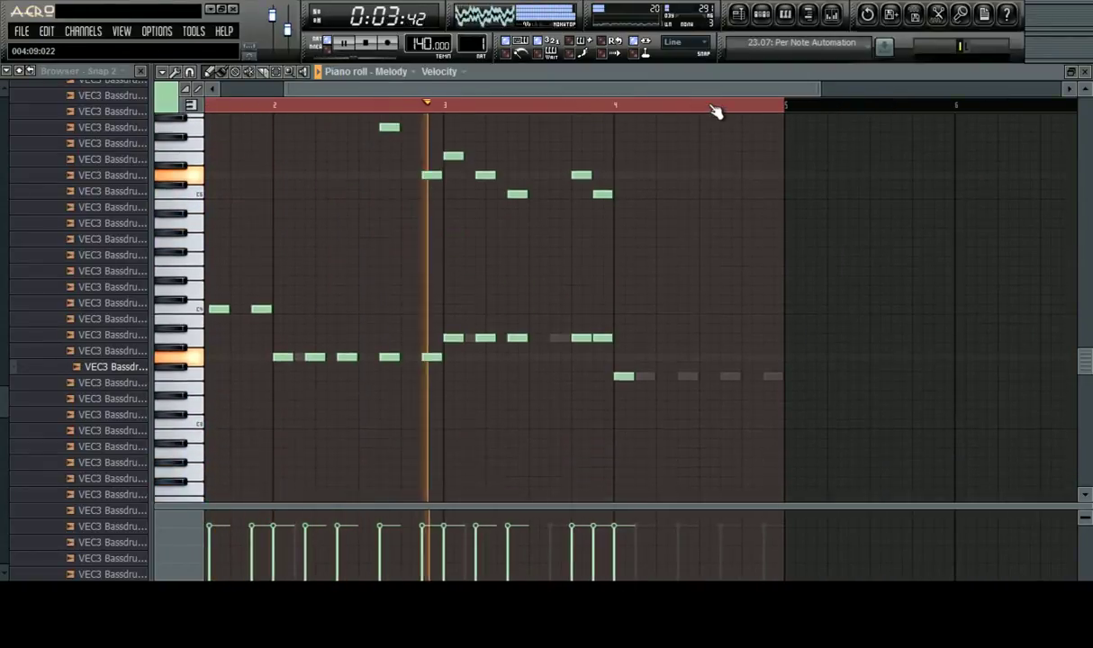
{"action": "scroll", "coordinate": [715, 110], "scroll_direction": "up", "scroll_amount": 3}
{"action": "left_click_drag", "start_coordinate": [519, 375], "coordinate": [573, 374]}
{"action": "scroll", "coordinate": [492, 263], "scroll_direction": "up", "scroll_amount": 2}
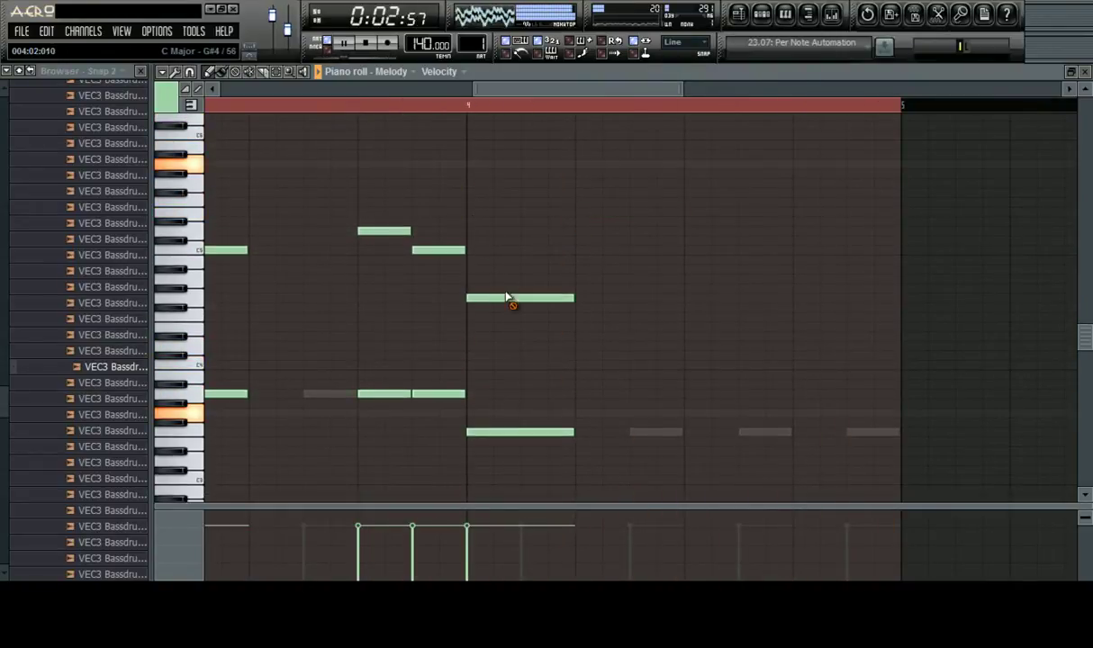
{"action": "left_click", "coordinate": [463, 258]}
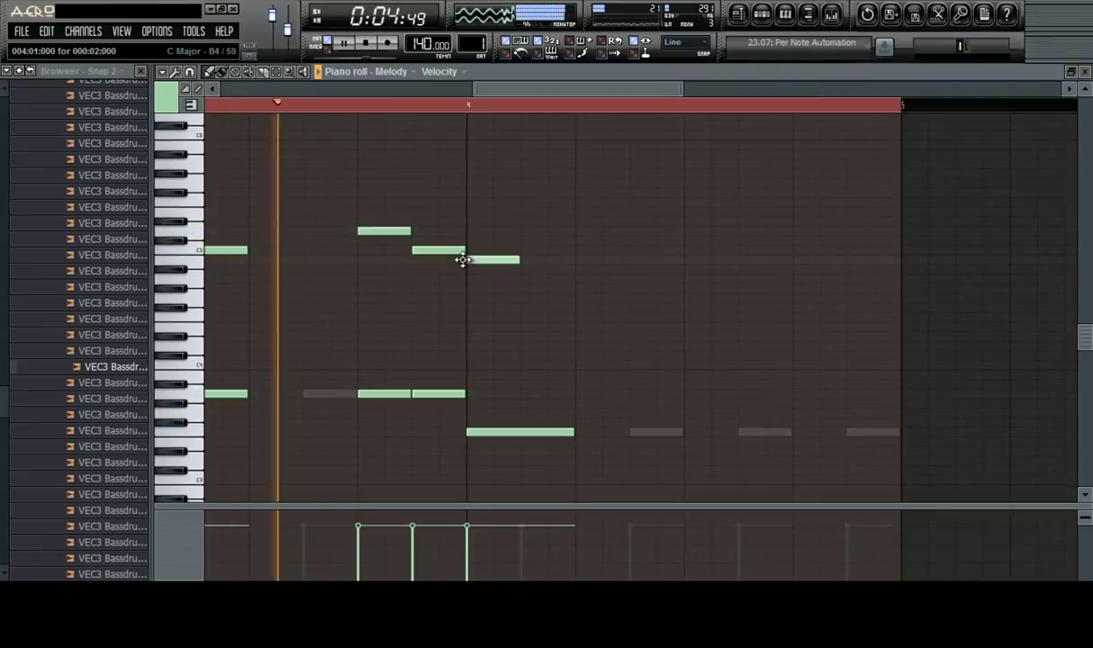
{"action": "left_click_drag", "start_coordinate": [515, 258], "coordinate": [533, 287]}
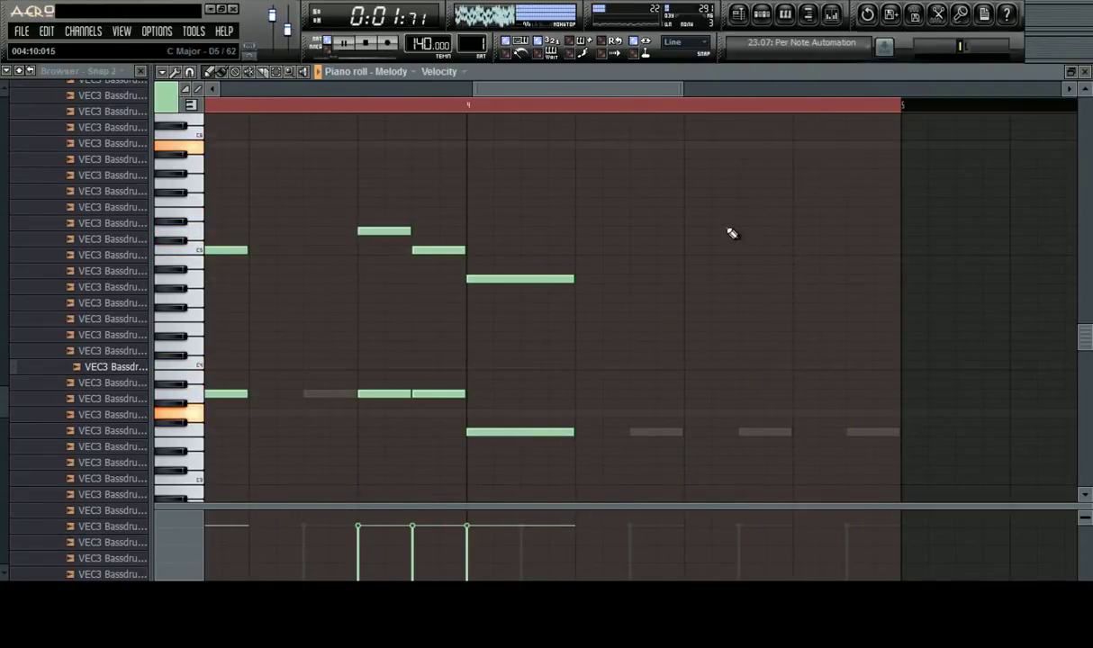
Finish bar 4 with one-beat C5 and E5 notes starting at steps 7 and 13, each over an F3 note
{"action": "scroll", "coordinate": [660, 110], "scroll_direction": "down", "scroll_amount": 2}
{"action": "scroll", "coordinate": [658, 114], "scroll_direction": "up", "scroll_amount": 3}
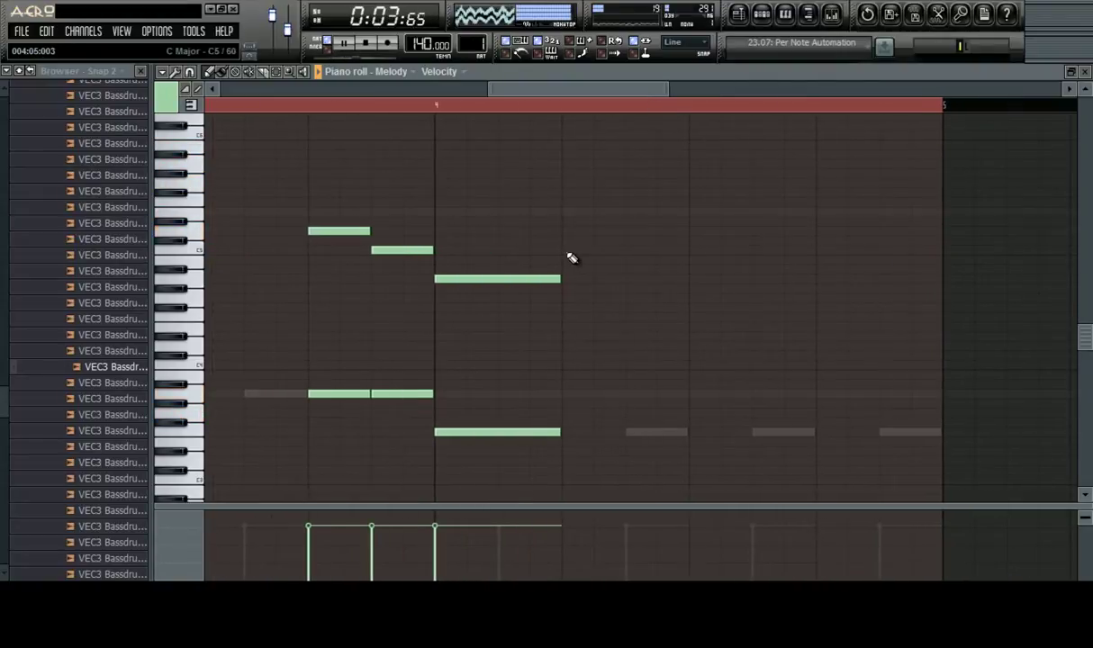
{"action": "left_click", "coordinate": [628, 250]}
{"action": "left_click", "coordinate": [629, 432]}
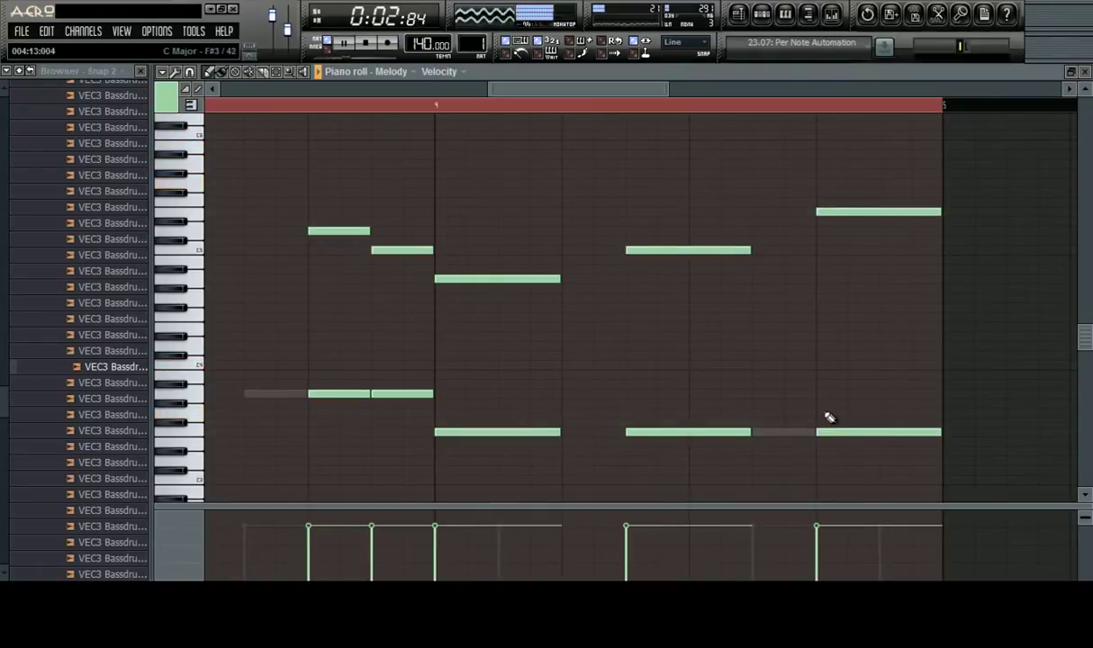
Review all four bars of the melody while it plays, and stop playback
{"action": "scroll", "coordinate": [750, 107], "scroll_direction": "down", "scroll_amount": 3}
{"action": "scroll", "coordinate": [746, 108], "scroll_direction": "up", "scroll_amount": 1}
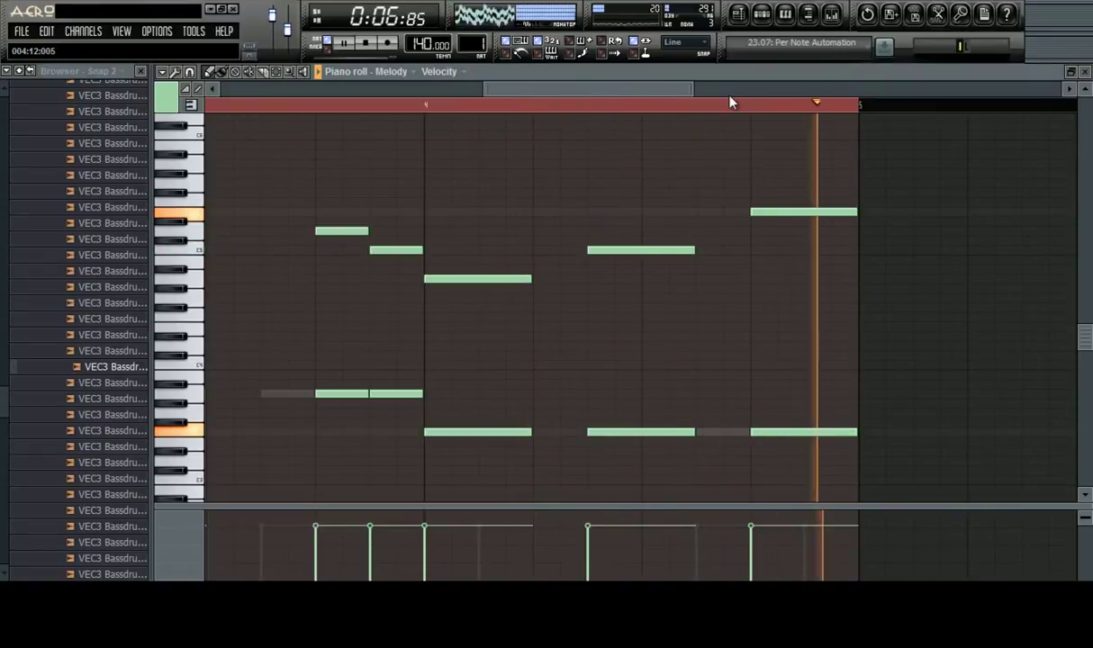
{"action": "scroll", "coordinate": [675, 107], "scroll_direction": "up", "scroll_amount": 1}
{"action": "scroll", "coordinate": [671, 107], "scroll_direction": "down", "scroll_amount": 3}
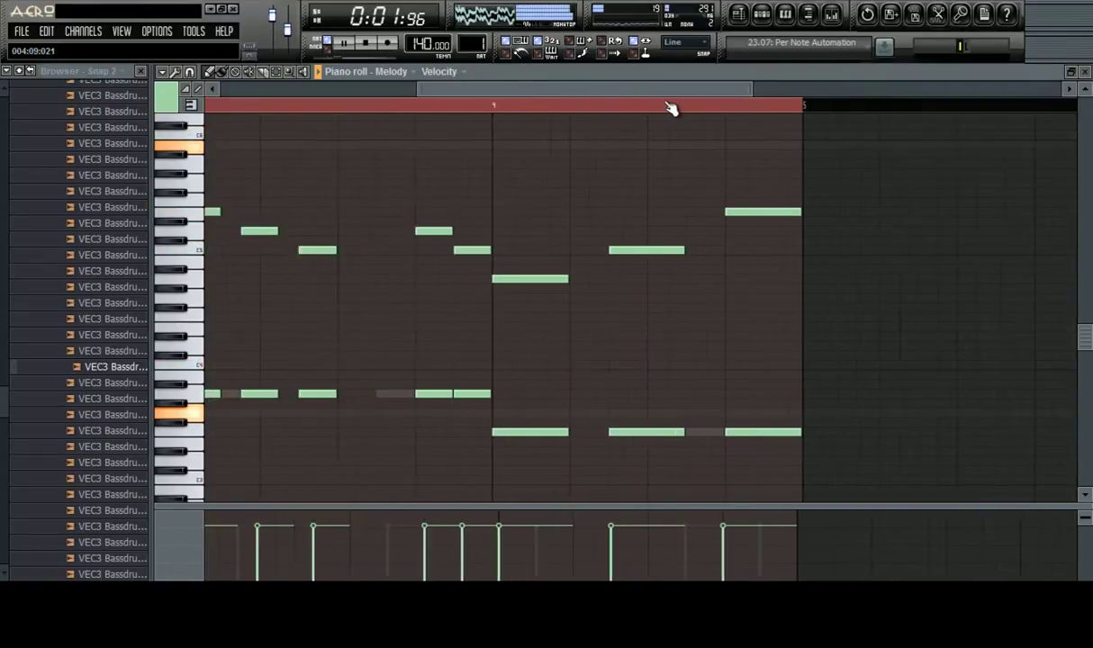
{"action": "scroll", "coordinate": [671, 108], "scroll_direction": "down", "scroll_amount": 1}
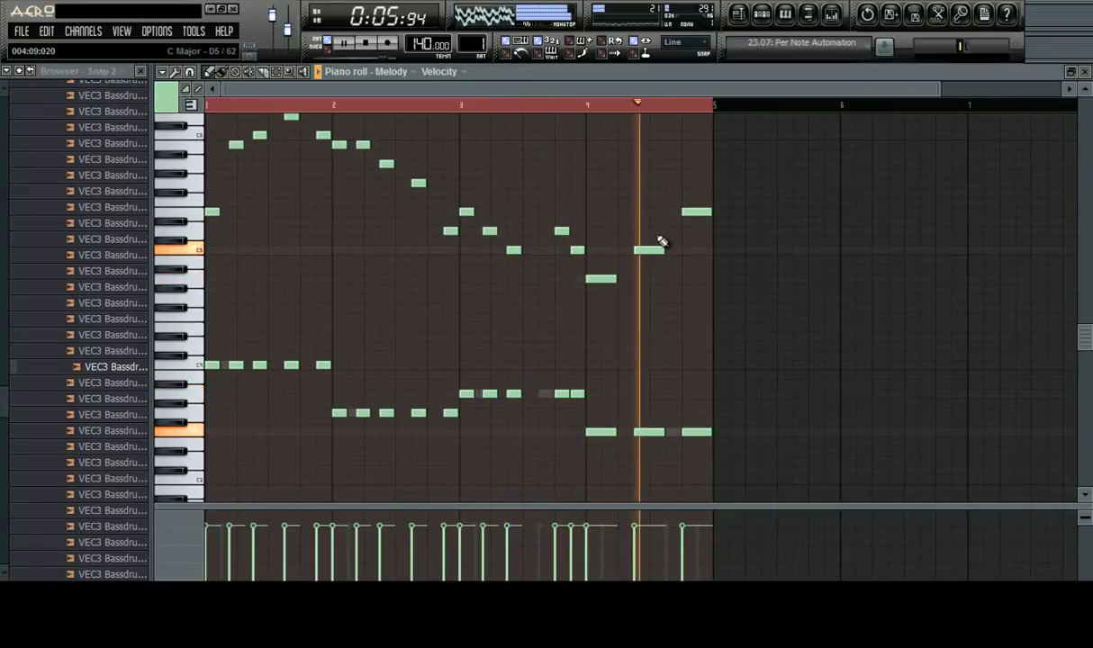
{"action": "scroll", "coordinate": [668, 115], "scroll_direction": "up", "scroll_amount": 3}
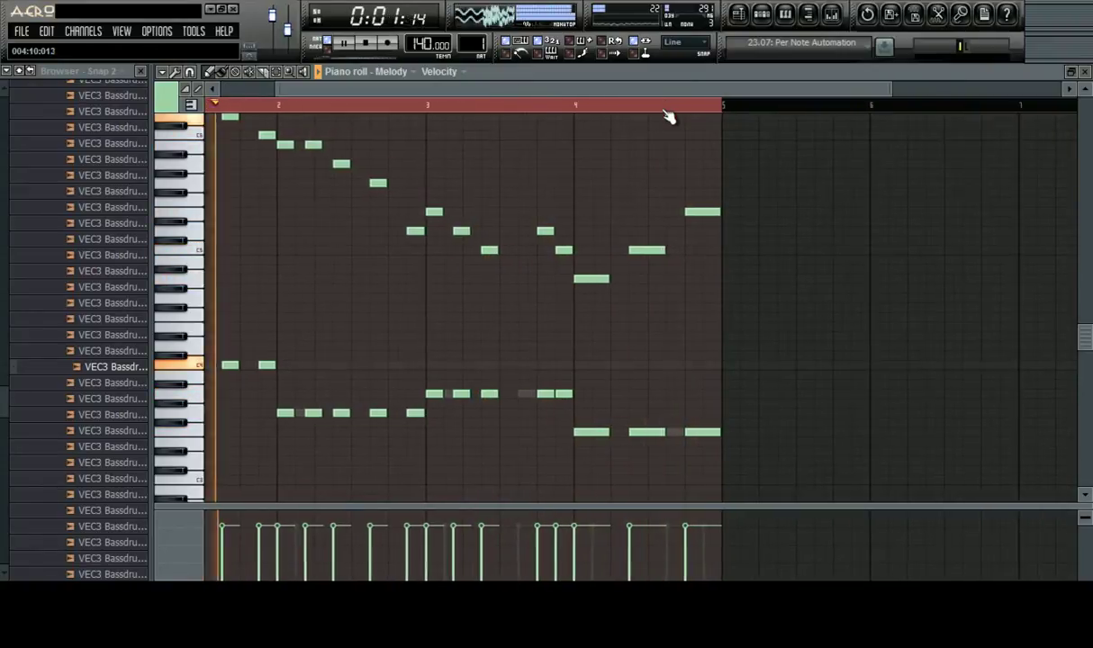
{"action": "scroll", "coordinate": [654, 114], "scroll_direction": "down", "scroll_amount": 3}
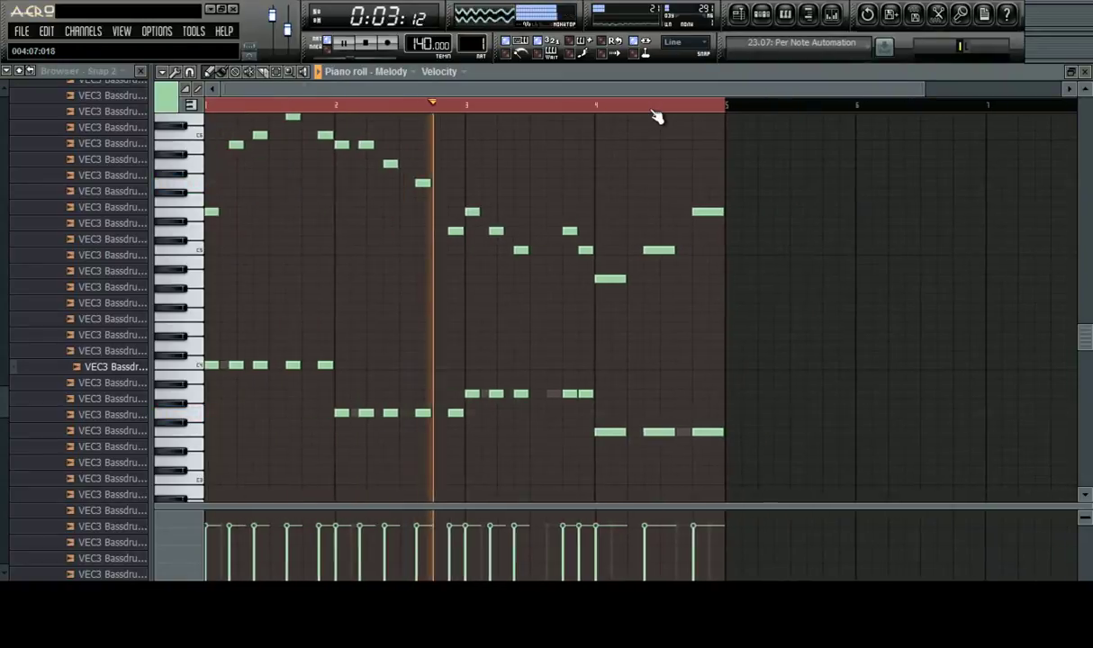
{"action": "key", "text": "space"}
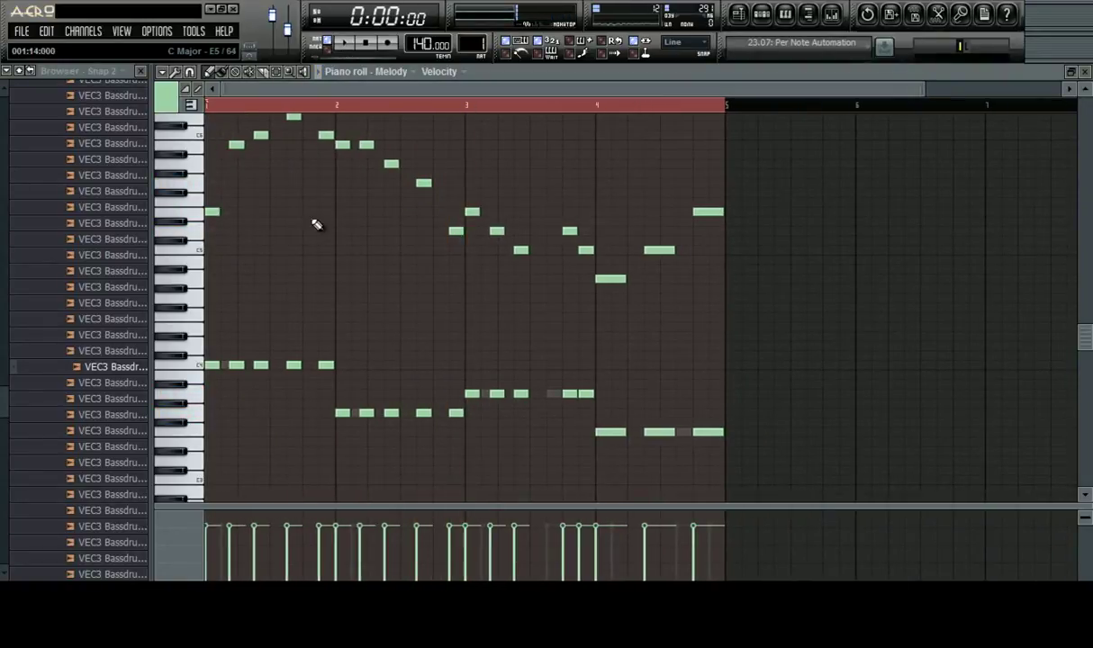
Set snapping to 1/2 step and shorten all melody notes by one step, checking the length during playback
{"action": "scroll", "coordinate": [360, 180], "scroll_direction": "up", "scroll_amount": 1}
{"action": "scroll", "coordinate": [420, 114], "scroll_direction": "up", "scroll_amount": 3}
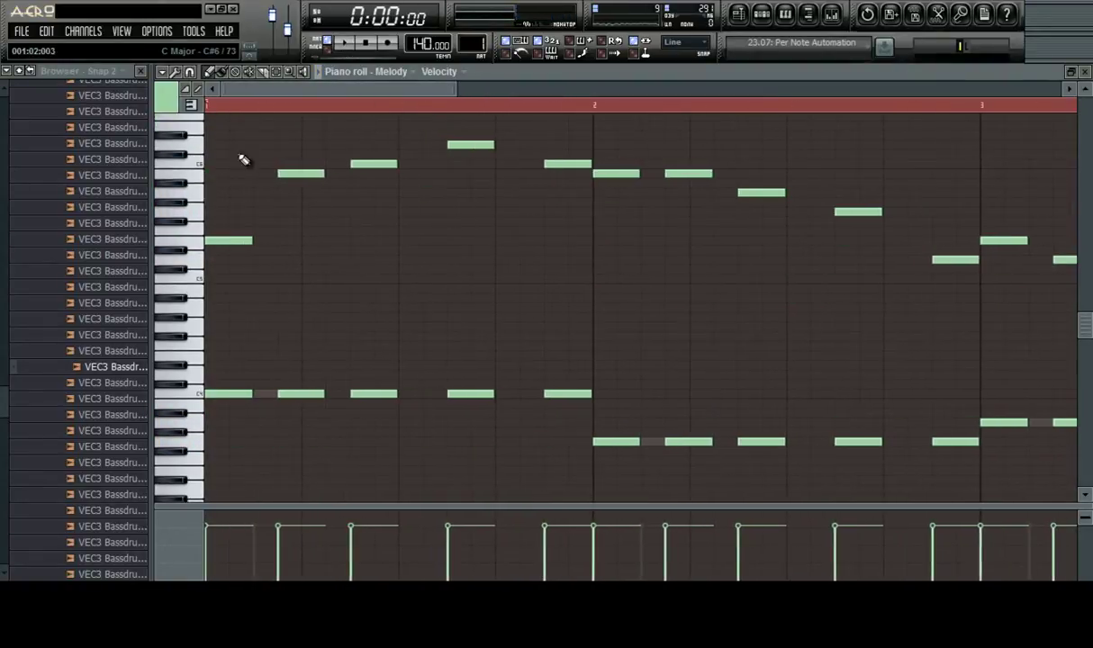
{"action": "left_click", "coordinate": [686, 43]}
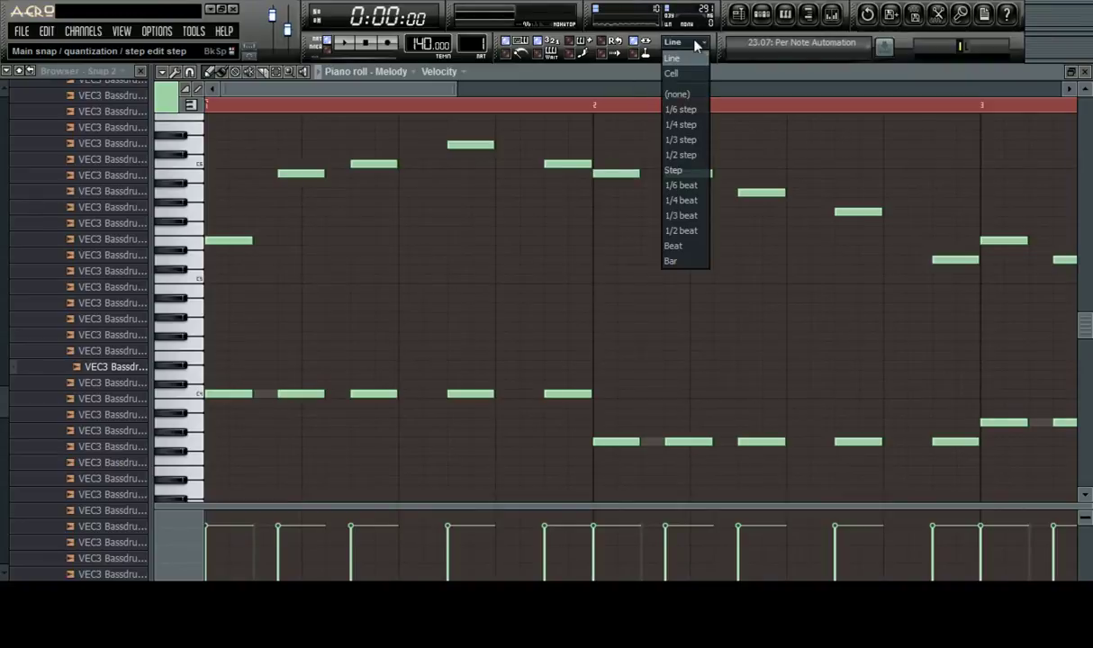
{"action": "left_click", "coordinate": [699, 157]}
{"action": "key", "text": "ctrl+a"}
{"action": "left_click_drag", "start_coordinate": [642, 173], "coordinate": [299, 140]}
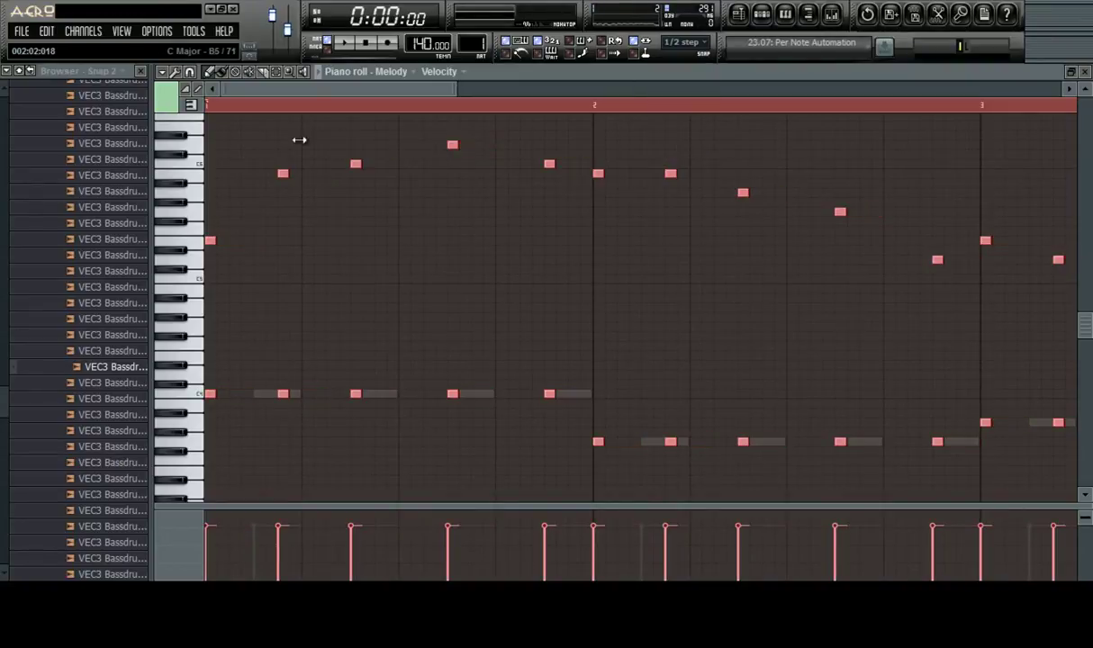
{"action": "key", "text": "space"}
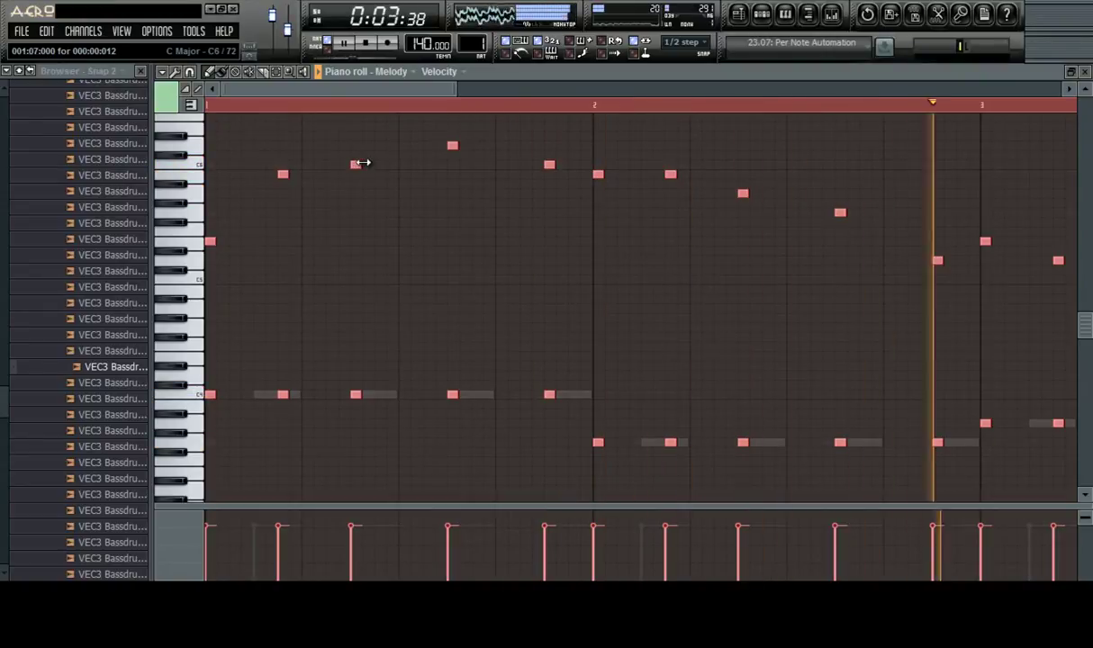
{"action": "left_click_drag", "start_coordinate": [360, 163], "coordinate": [374, 164]}
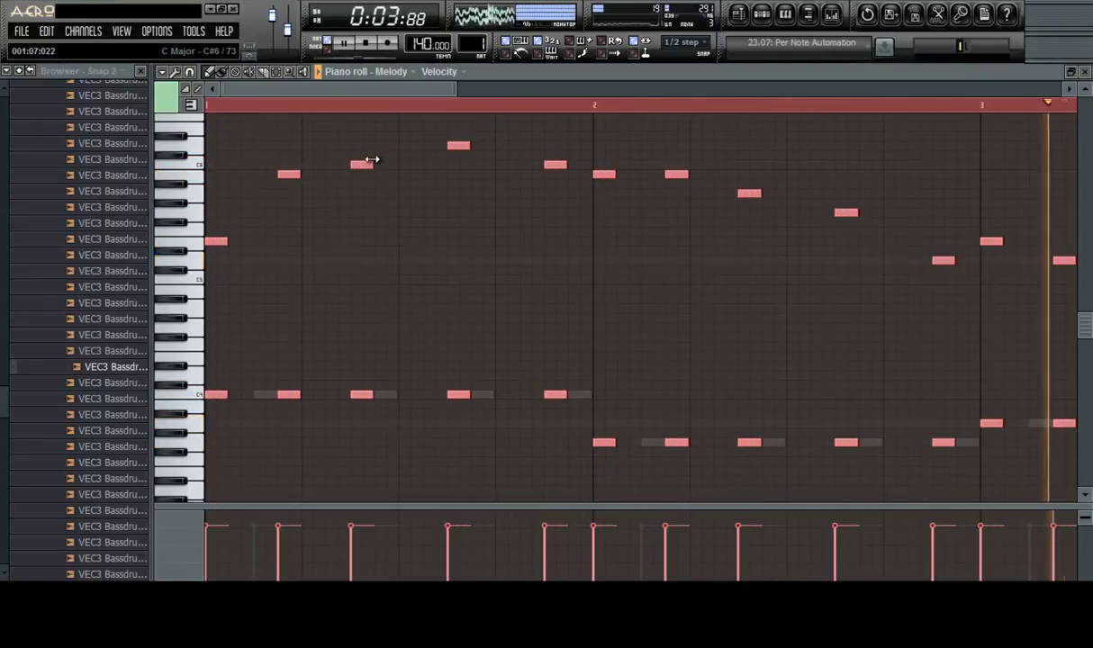
Add a half-step E5 note at step 3 of bar 1, repeating the opening E5
{"action": "left_click", "coordinate": [256, 242]}
{"action": "left_click_drag", "start_coordinate": [349, 242], "coordinate": [281, 238]}
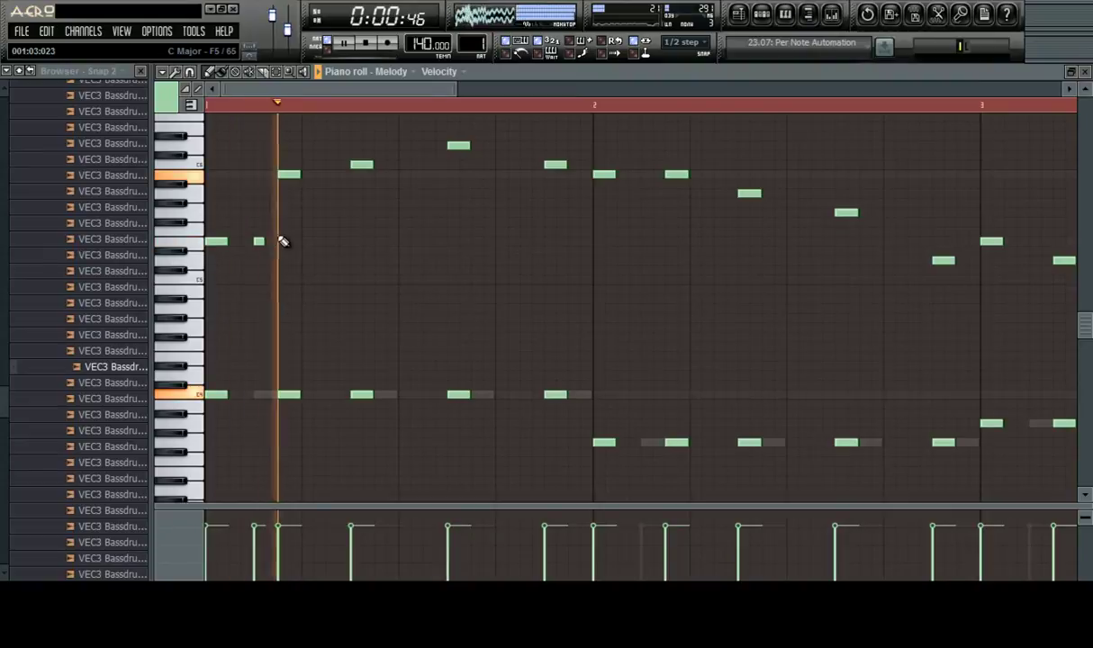
{"action": "left_click", "coordinate": [414, 170]}
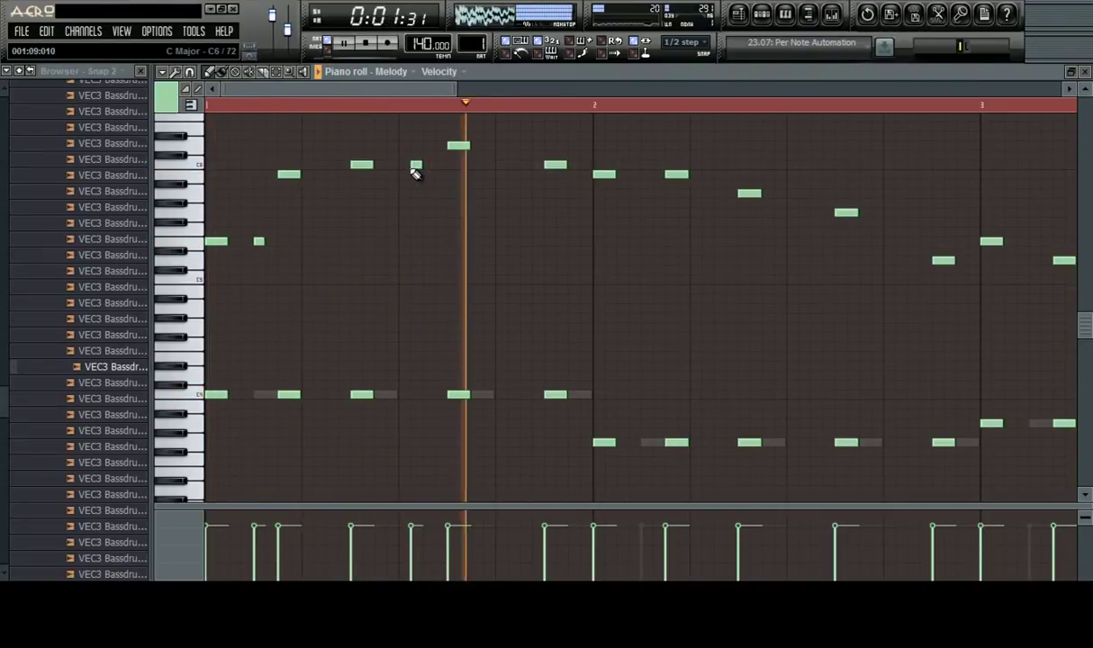
{"action": "right_click", "coordinate": [415, 169]}
{"action": "mouse_move", "coordinate": [428, 175]}
{"action": "left_mouse_down"}
{"action": "mouse_move", "coordinate": [429, 147]}
{"action": "mouse_move", "coordinate": [432, 171]}
{"action": "mouse_move", "coordinate": [412, 167]}
{"action": "left_mouse_up"}
{"action": "right_click", "coordinate": [415, 168]}
{"action": "key", "text": "space"}
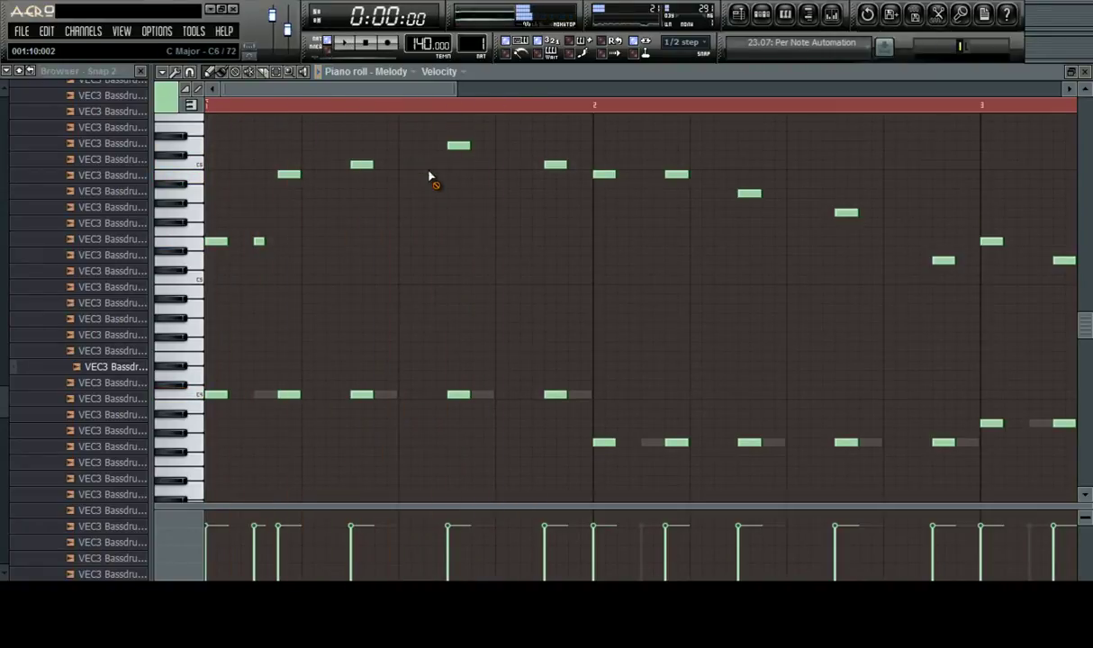
Add half-step repeats in bar 1, a C6 at step 9 and a D6 at step 13
{"action": "key", "text": "space"}
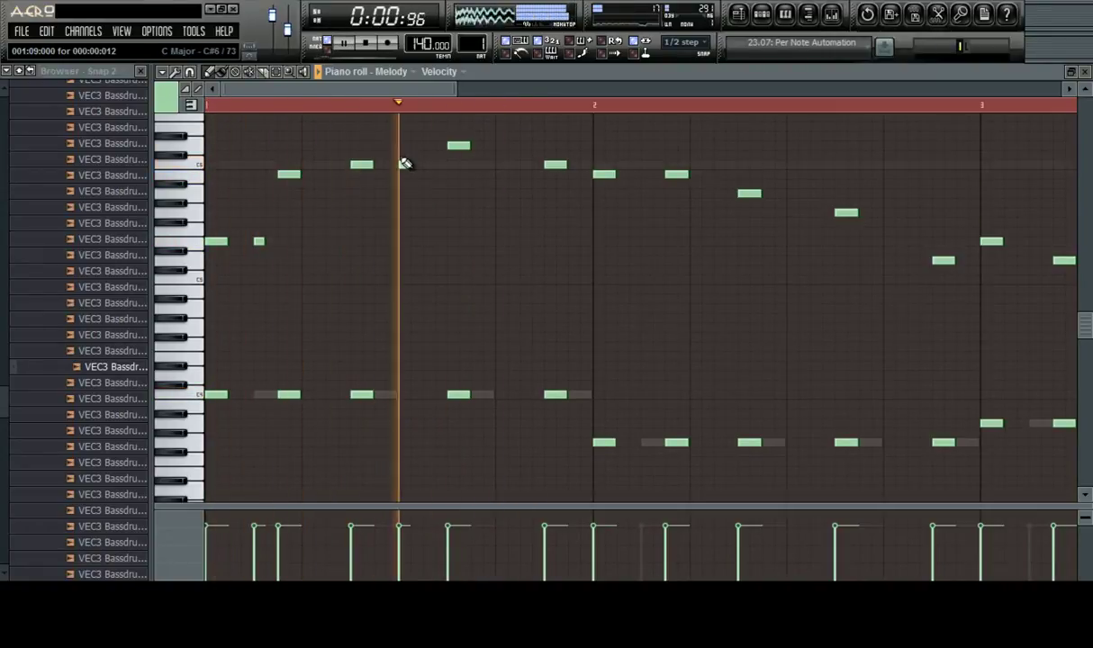
{"action": "left_click", "coordinate": [405, 166]}
{"action": "key", "text": "space"}
{"action": "key", "text": "space"}
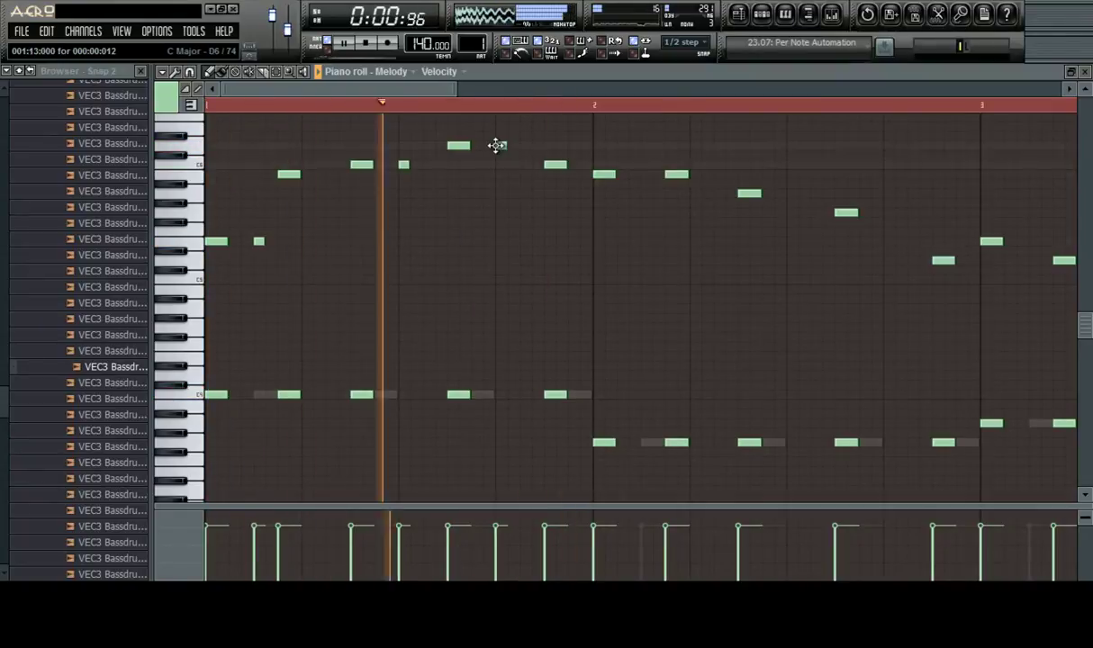
{"action": "left_click", "coordinate": [501, 145]}
Add half-step repeats of B5 and G5 at steps 3 and 13 of bar 2 and of E5 at step 3 of bar 3
{"action": "left_click", "coordinate": [644, 174]}
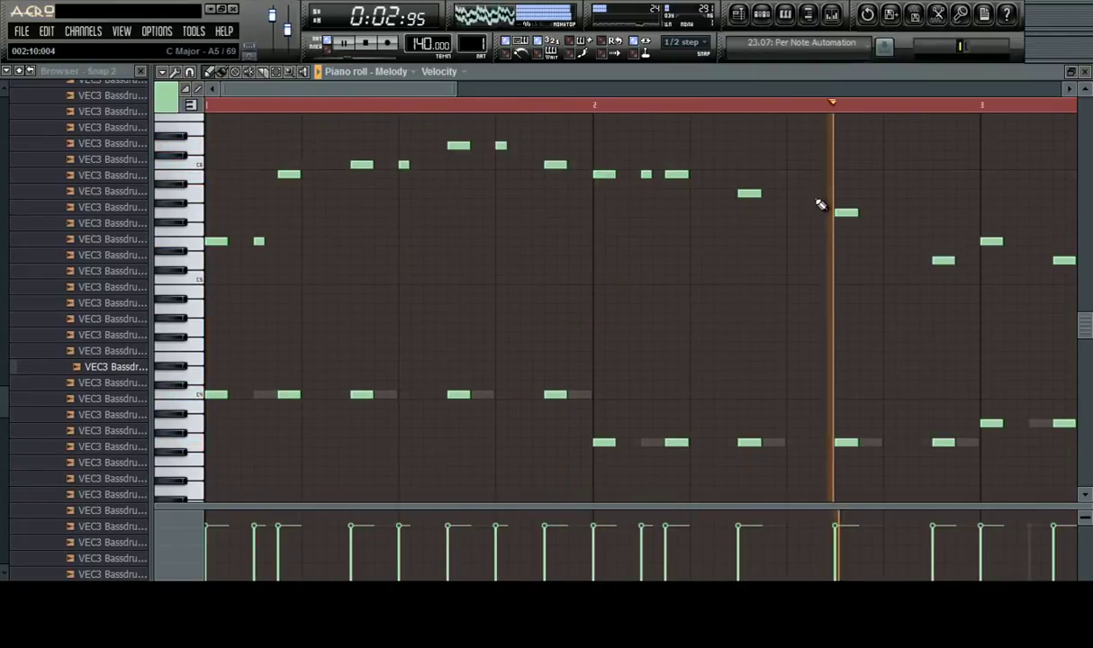
{"action": "left_click", "coordinate": [887, 214]}
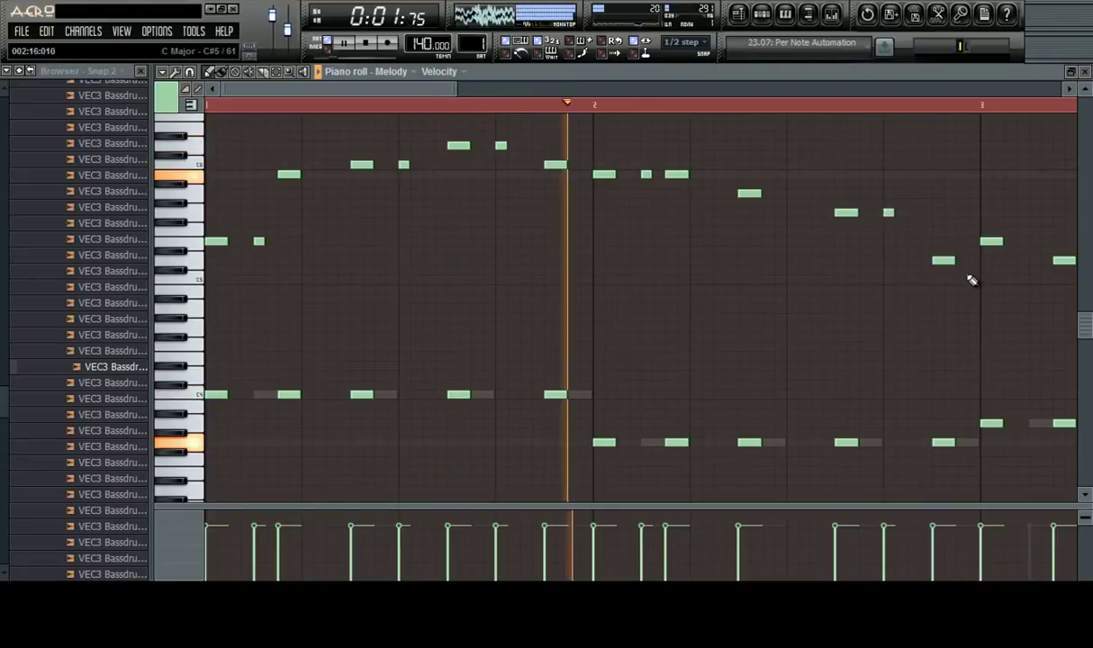
{"action": "left_click_drag", "start_coordinate": [464, 88], "coordinate": [507, 101]}
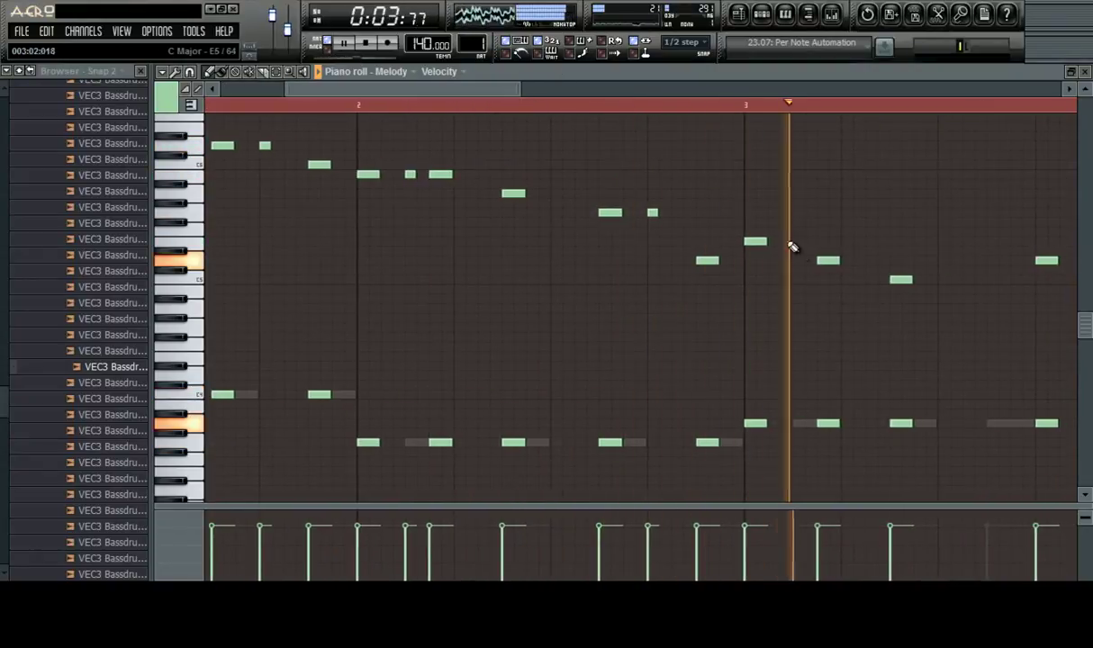
{"action": "left_click", "coordinate": [789, 241]}
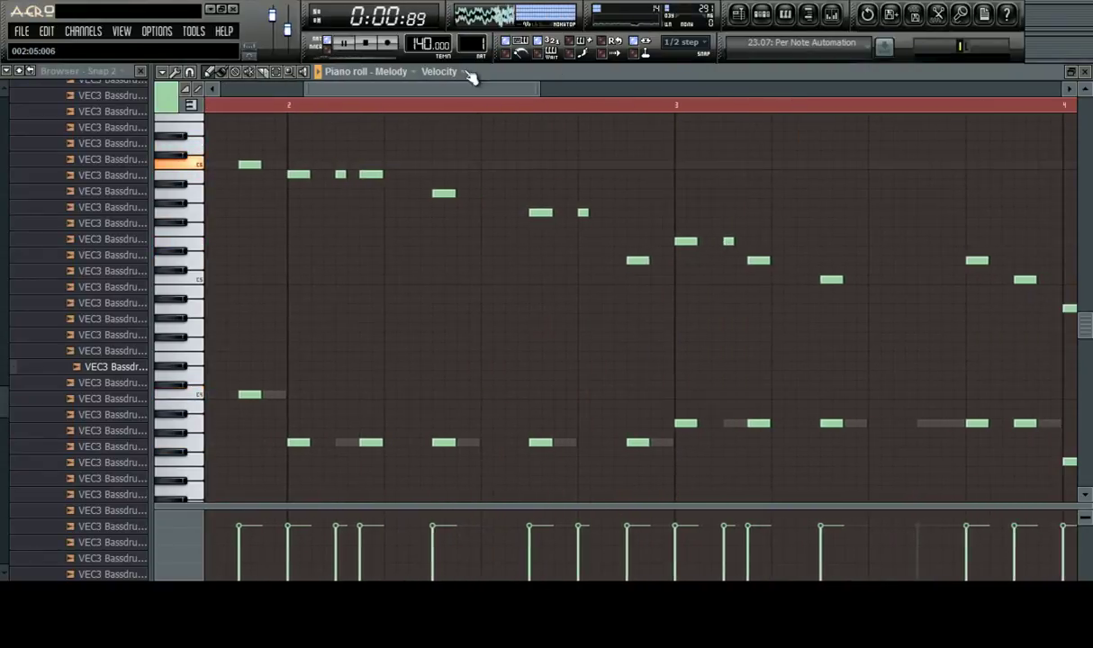
Listen to the looping melody and examine the rhythm and spacing of the notes in bars 2 to 4
{"action": "scroll", "coordinate": [468, 110], "scroll_direction": "down", "scroll_amount": 2}
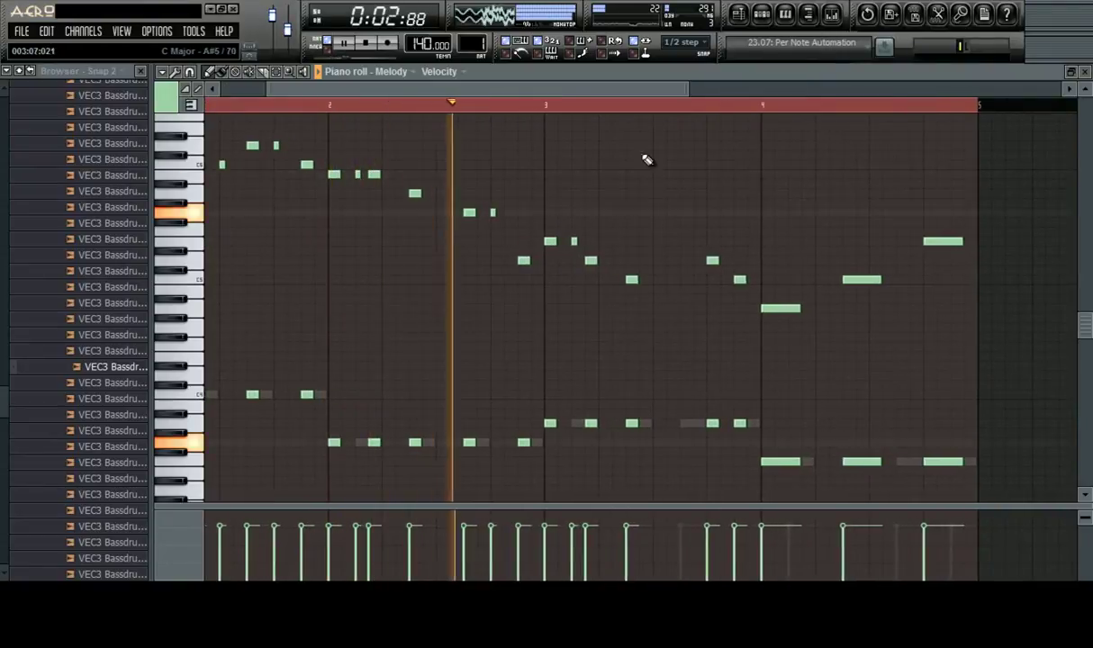
{"action": "scroll", "coordinate": [646, 115], "scroll_direction": "up", "scroll_amount": 3}
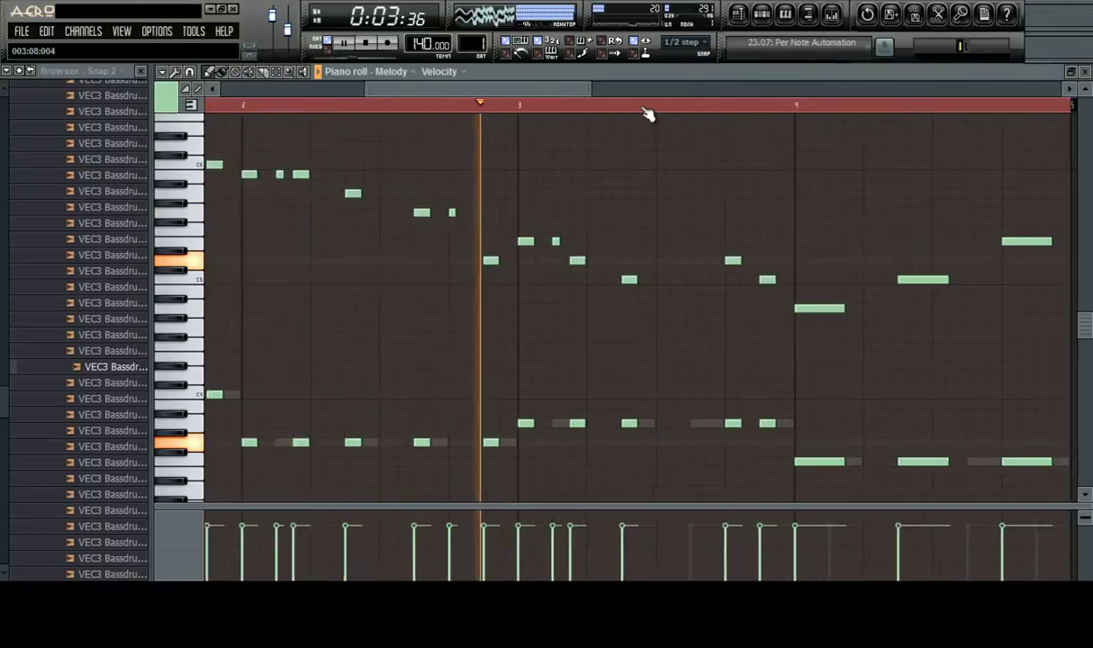
{"action": "right_click", "coordinate": [585, 260]}
{"action": "scroll", "coordinate": [647, 108], "scroll_direction": "down", "scroll_amount": 1}
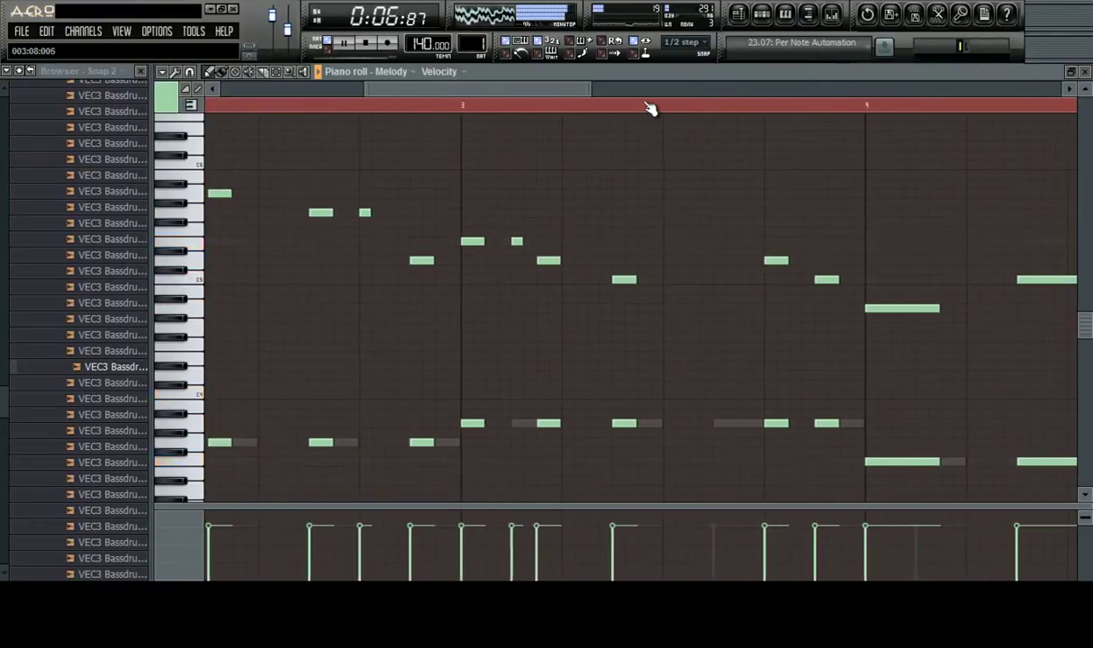
{"action": "scroll", "coordinate": [642, 108], "scroll_direction": "up", "scroll_amount": 2}
{"action": "scroll", "coordinate": [642, 108], "scroll_direction": "down", "scroll_amount": 4}
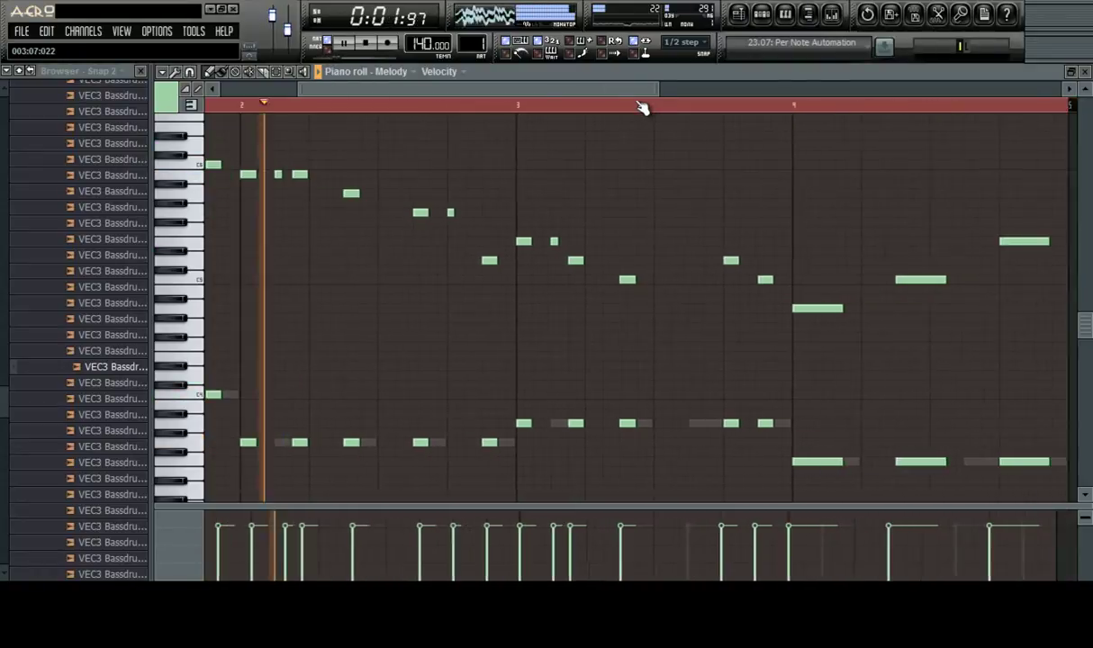
{"action": "scroll", "coordinate": [642, 108], "scroll_direction": "up", "scroll_amount": 3}
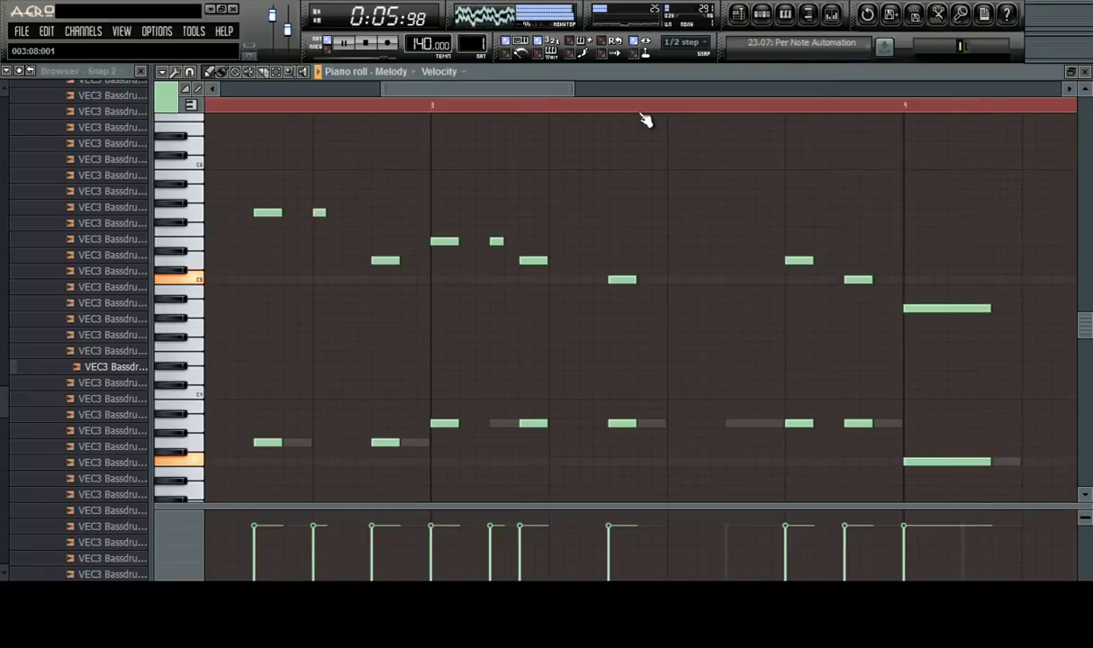
{"action": "scroll", "coordinate": [614, 109], "scroll_direction": "down", "scroll_amount": 3}
{"action": "scroll", "coordinate": [614, 109], "scroll_direction": "up", "scroll_amount": 3}
{"action": "scroll", "coordinate": [614, 109], "scroll_direction": "down", "scroll_amount": 3}
{"action": "scroll", "coordinate": [614, 109], "scroll_direction": "down", "scroll_amount": 2}
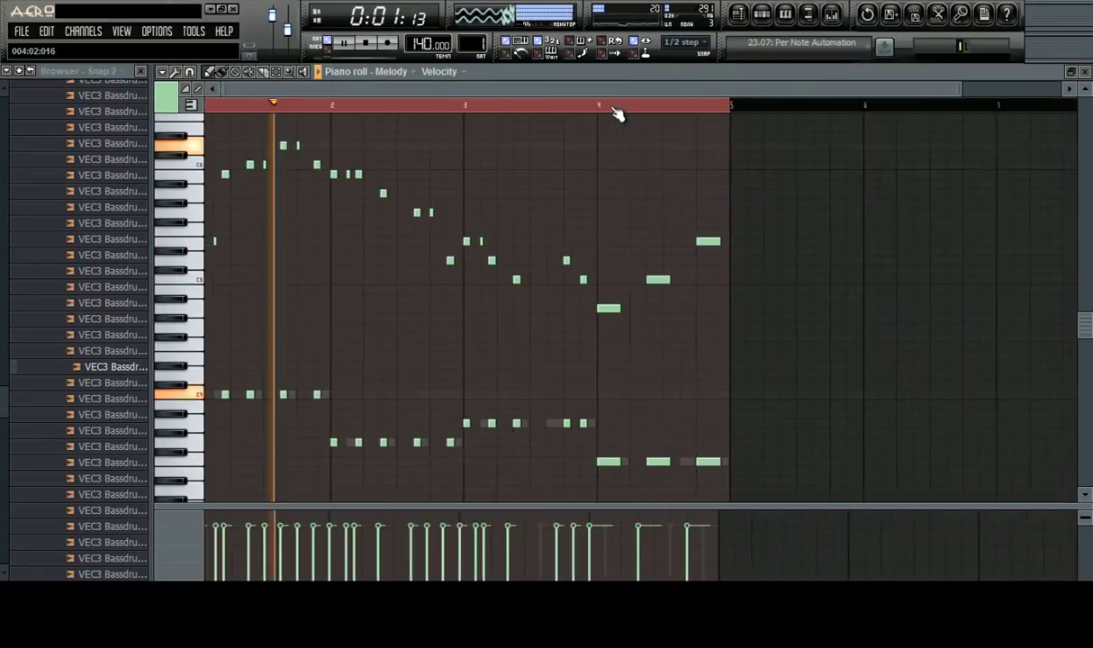
Add half-step C5 repeats at steps 9 and 11 of bar 3 in the melody
{"action": "scroll", "coordinate": [614, 109], "scroll_direction": "up", "scroll_amount": 2}
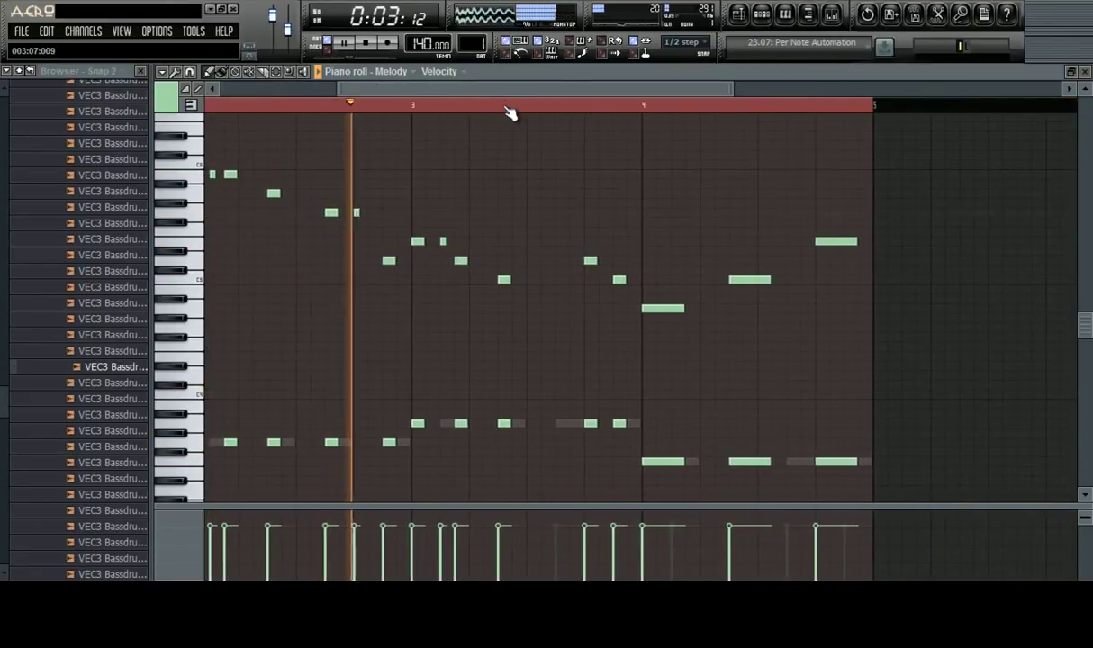
{"action": "scroll", "coordinate": [510, 113], "scroll_direction": "up", "scroll_amount": 2}
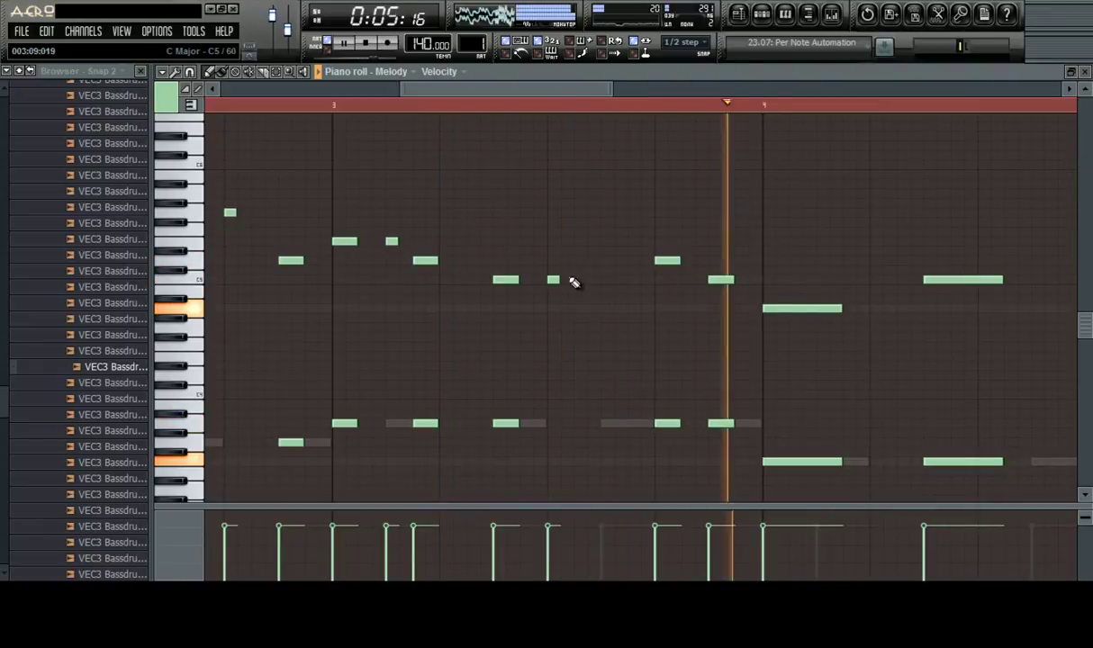
{"action": "left_click", "coordinate": [604, 280]}
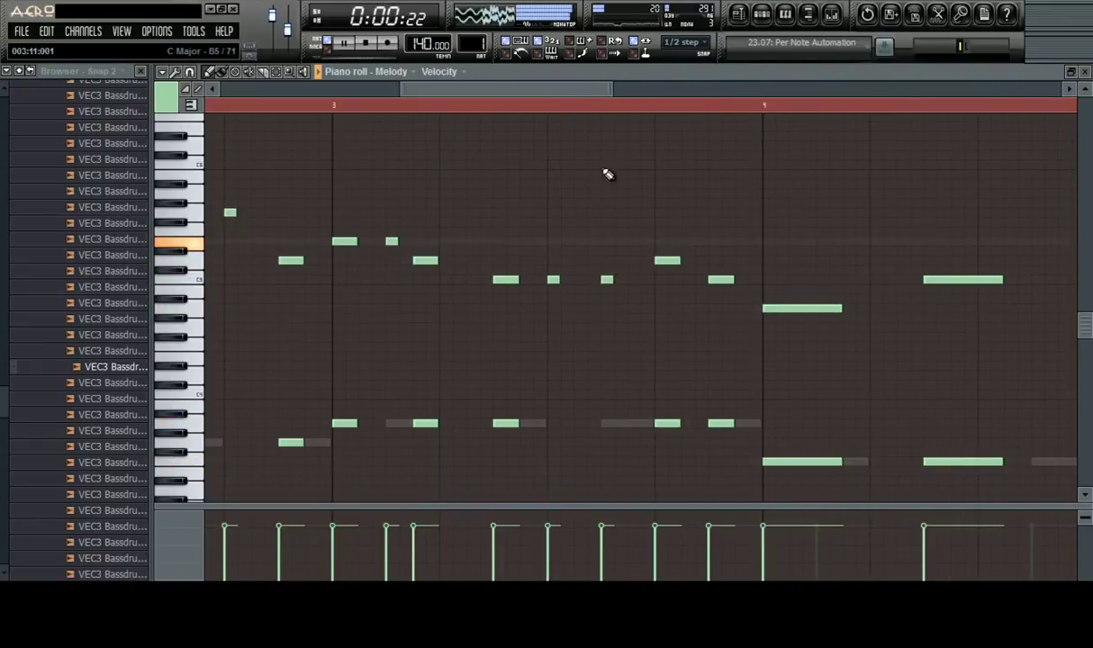
Add half-step repeats in bar 4: A4 at step 5, C5 at step 11 and E5 at step 16
{"action": "scroll", "coordinate": [616, 120], "scroll_direction": "down", "scroll_amount": 4}
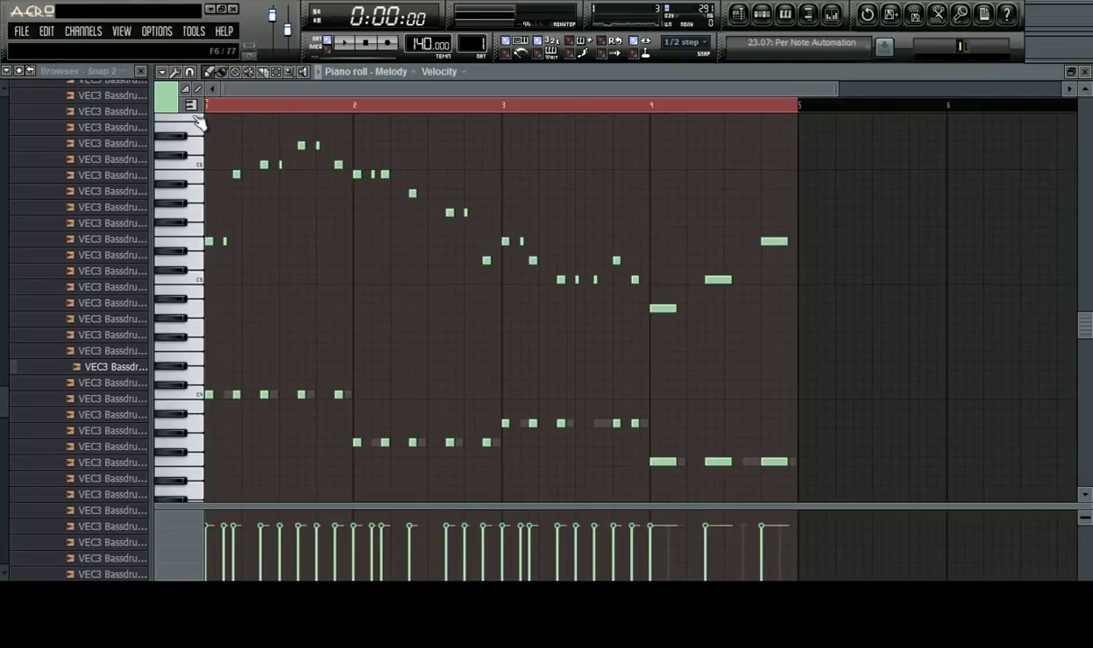
{"action": "scroll", "coordinate": [555, 111], "scroll_direction": "up", "scroll_amount": 3}
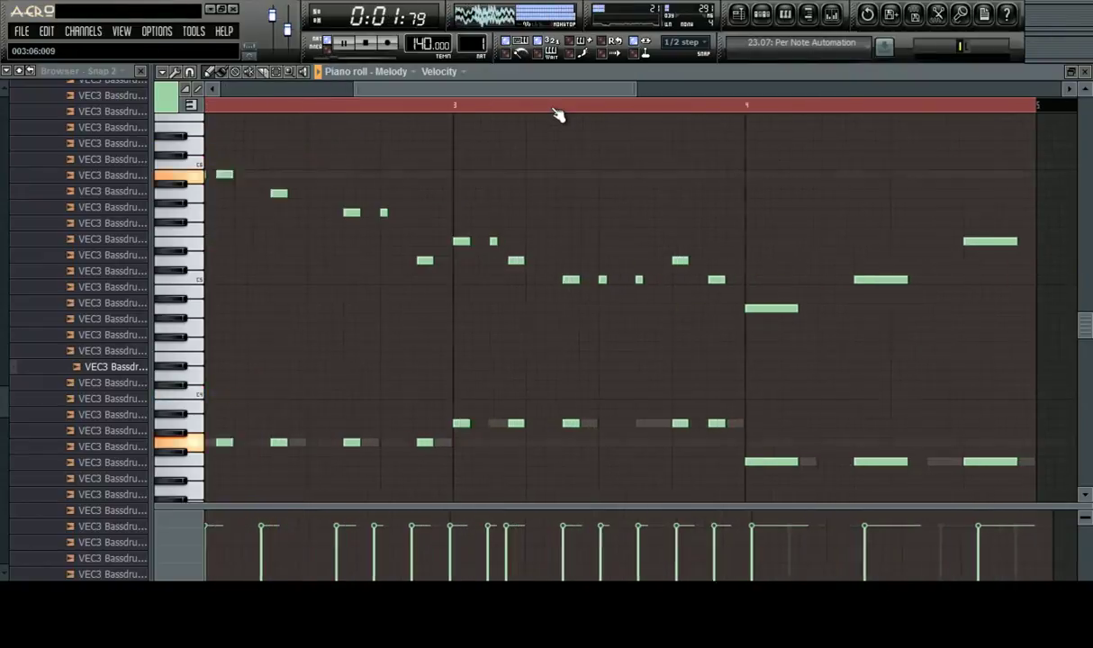
{"action": "scroll", "coordinate": [554, 93], "scroll_direction": "down", "scroll_amount": 3}
{"action": "left_click_drag", "start_coordinate": [553, 92], "coordinate": [596, 97]}
{"action": "scroll", "coordinate": [596, 99], "scroll_direction": "up", "scroll_amount": 3}
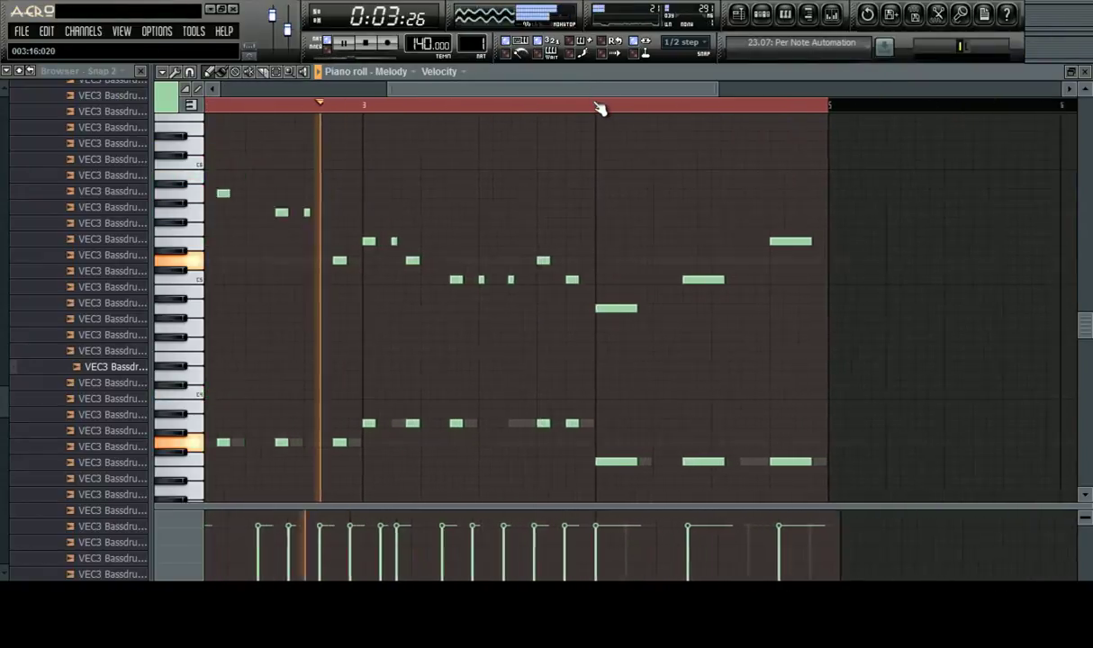
{"action": "left_click", "coordinate": [669, 309]}
{"action": "left_click", "coordinate": [772, 279]}
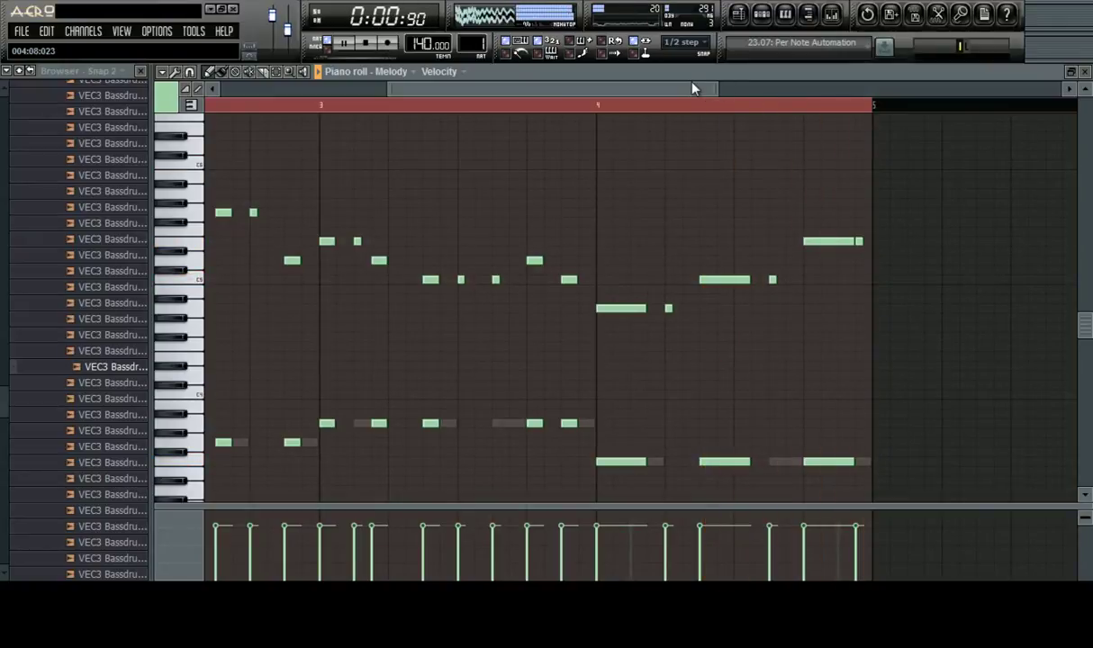
Add half-step low notes under the melody repeats: C4 at steps 3, 9 and 13 of bar 1 and G3 at step 3 of bar 2
{"action": "left_click_drag", "start_coordinate": [692, 87], "coordinate": [341, 255]}
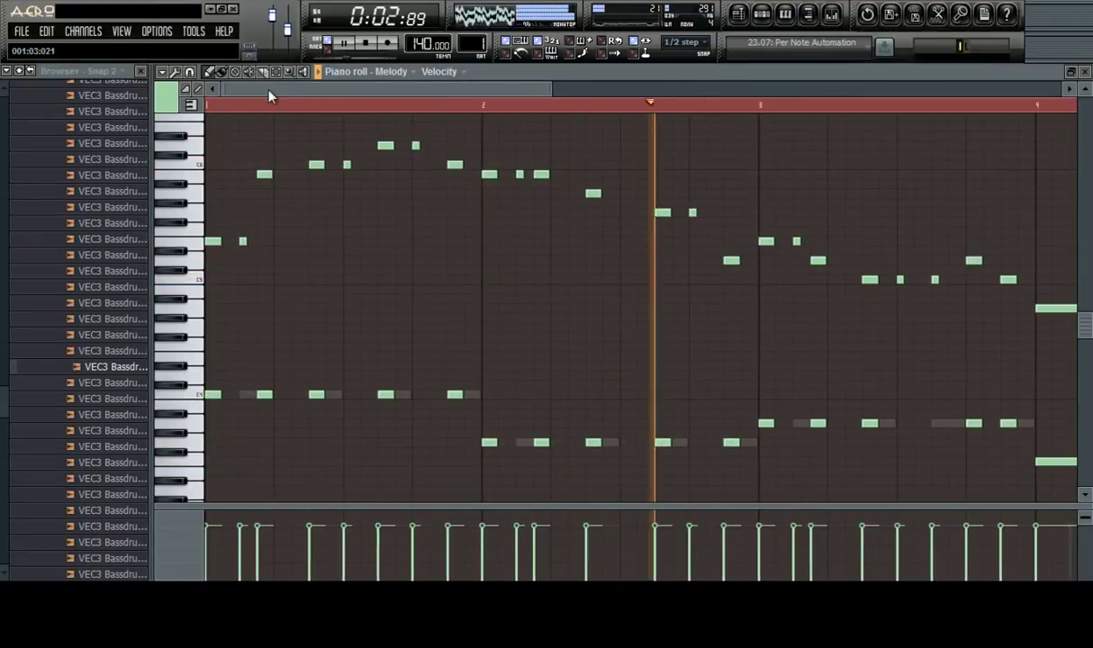
{"action": "scroll", "coordinate": [270, 90], "scroll_direction": "up", "scroll_amount": 3}
{"action": "key", "text": "space"}
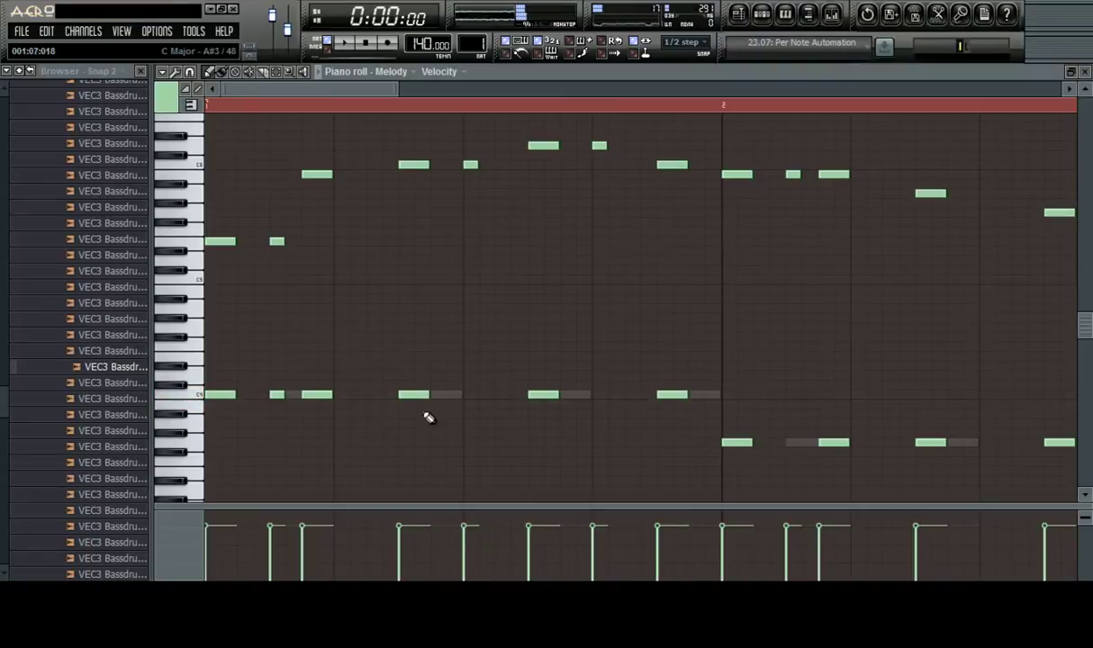
{"action": "key", "text": "space"}
{"action": "key", "text": "space"}
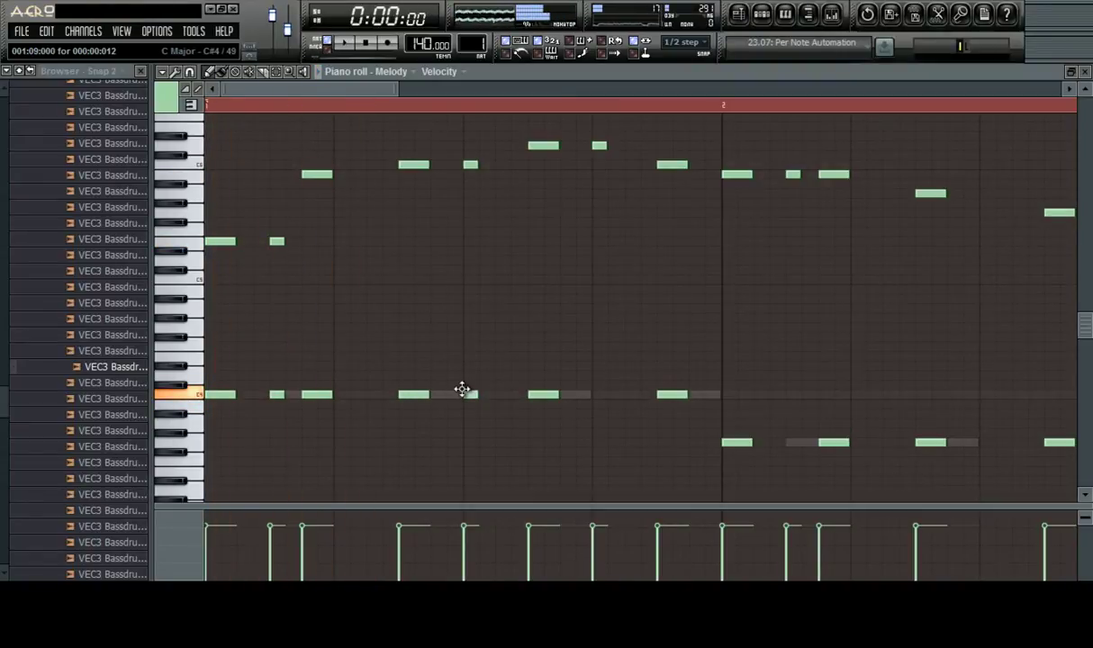
{"action": "left_click", "coordinate": [594, 394]}
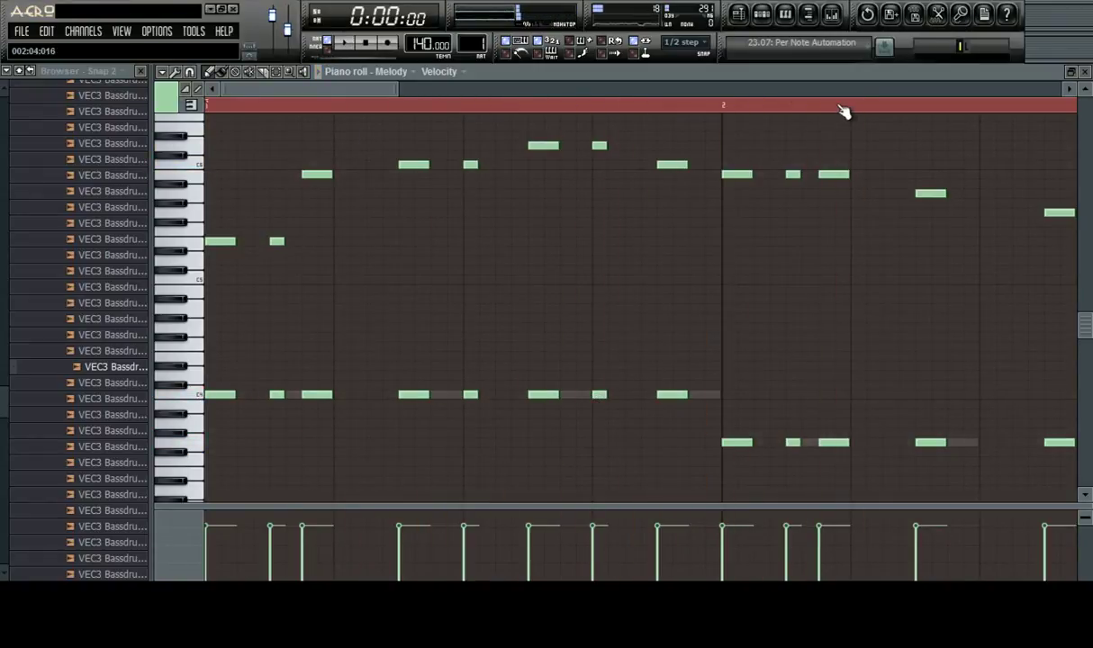
Add half-step low notes G3 at step 13 of bar 2 and A3 at steps 3, 9 and 11 of bar 3
{"action": "key", "text": "space"}
{"action": "left_click", "coordinate": [811, 442]}
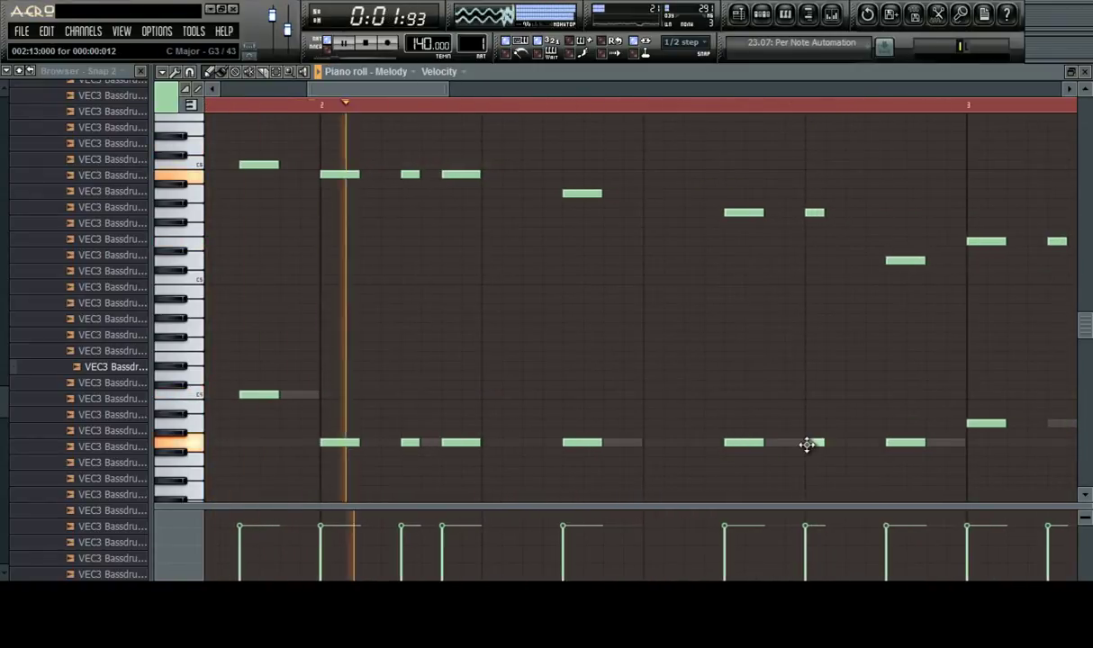
{"action": "scroll", "coordinate": [996, 109], "scroll_direction": "down", "scroll_amount": 2}
{"action": "left_click", "coordinate": [988, 423]}
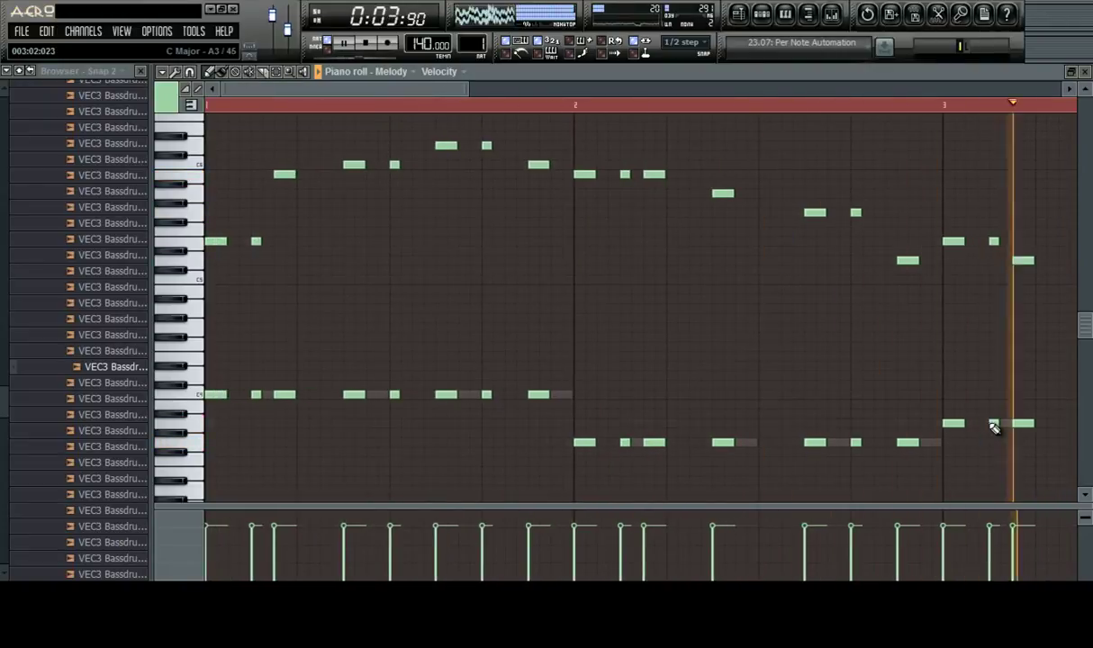
{"action": "left_click_drag", "start_coordinate": [413, 87], "coordinate": [591, 130]}
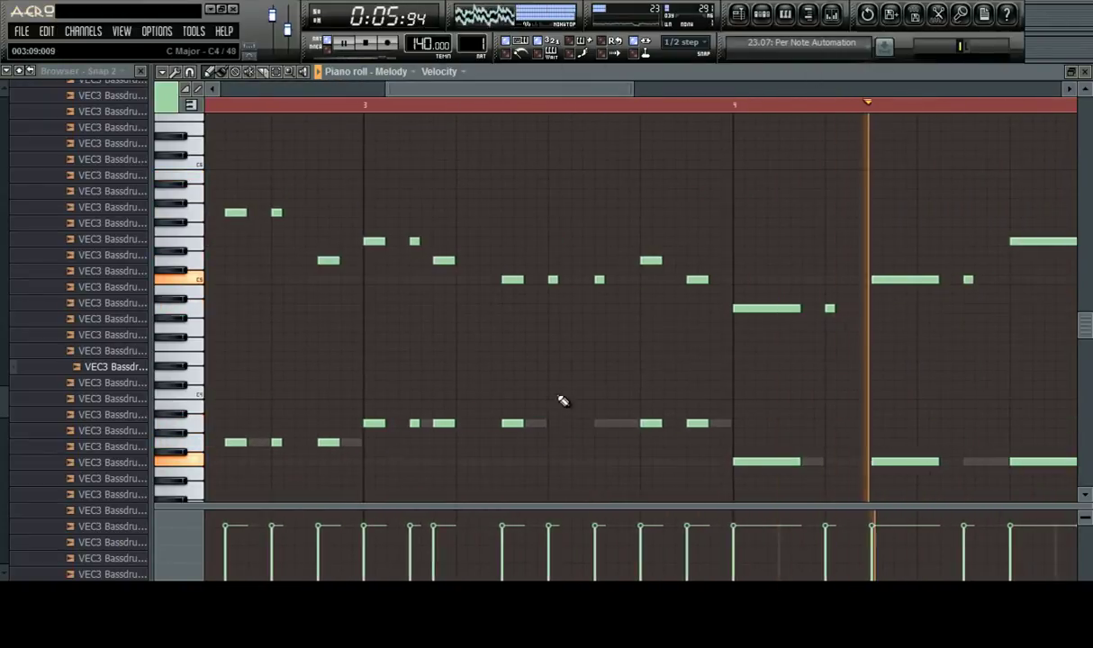
{"action": "left_click", "coordinate": [553, 423]}
{"action": "left_click", "coordinate": [610, 423]}
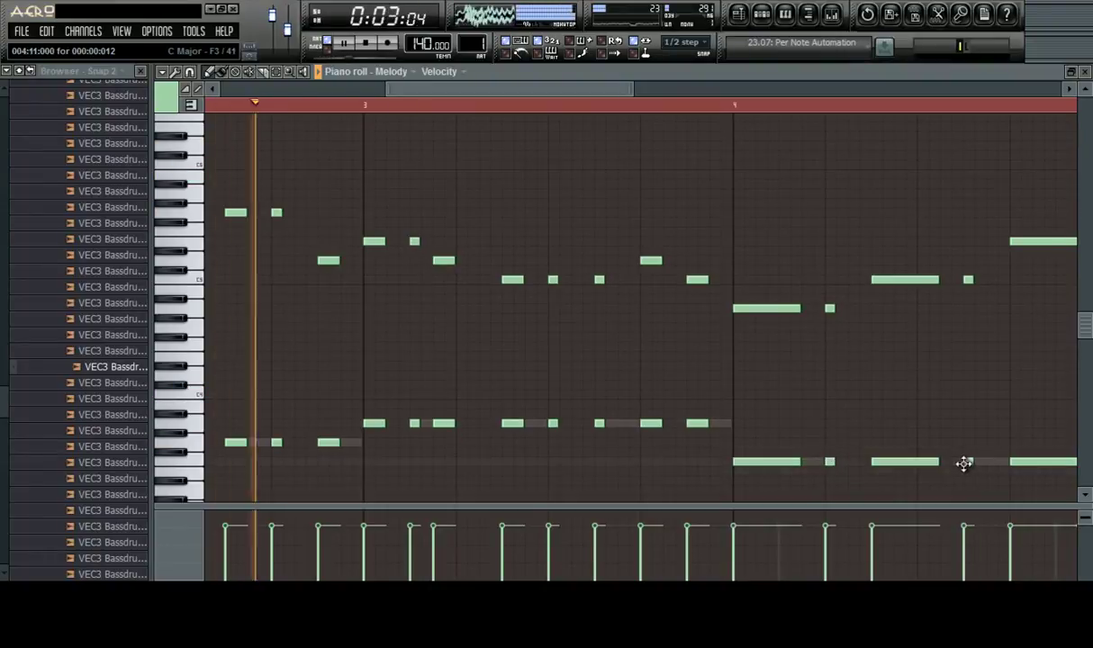
Add half-step F3 low notes at steps 5, 11 and 16 of bar 4 and stop playback
{"action": "left_click_drag", "start_coordinate": [578, 89], "coordinate": [732, 135]}
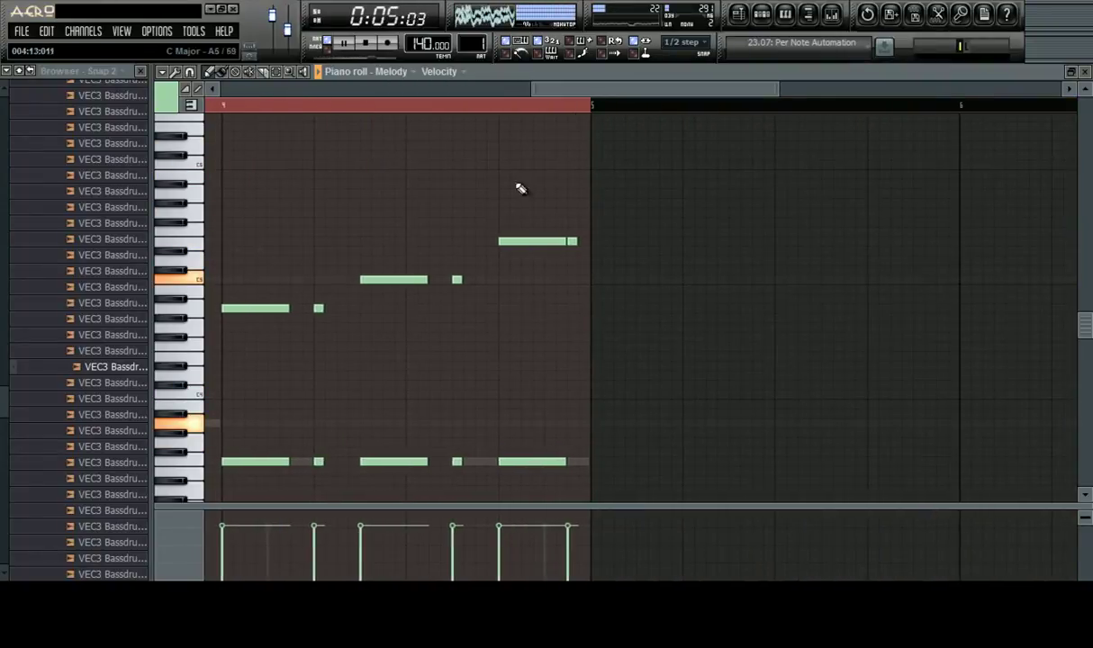
{"action": "left_click", "coordinate": [573, 462]}
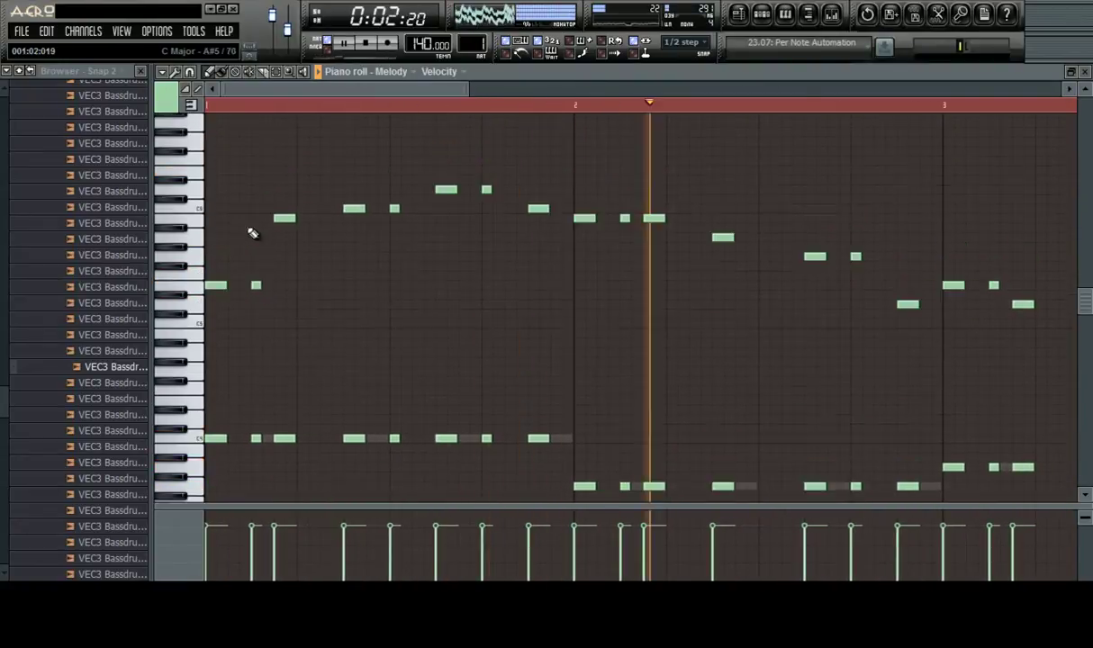
{"action": "key", "text": "space"}
{"action": "scroll", "coordinate": [322, 228], "scroll_direction": "up", "scroll_amount": 1}
Open the Melody channel's Nexus plugin and preview its LD Flutlicht sound with single notes
{"action": "left_click", "coordinate": [761, 14]}
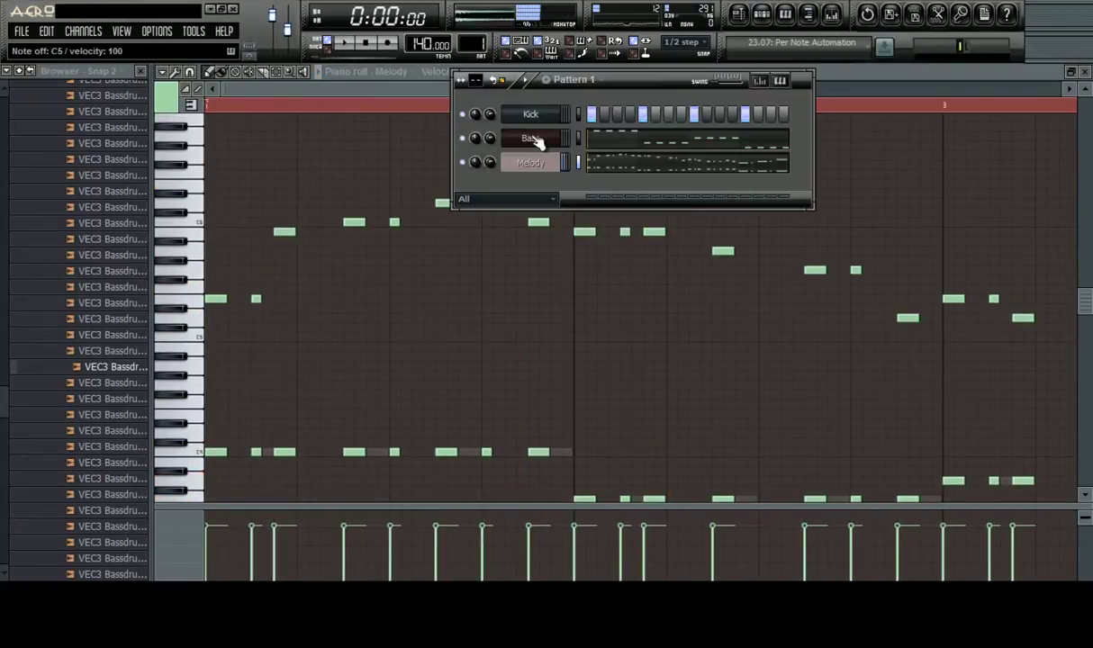
{"action": "left_click", "coordinate": [531, 163]}
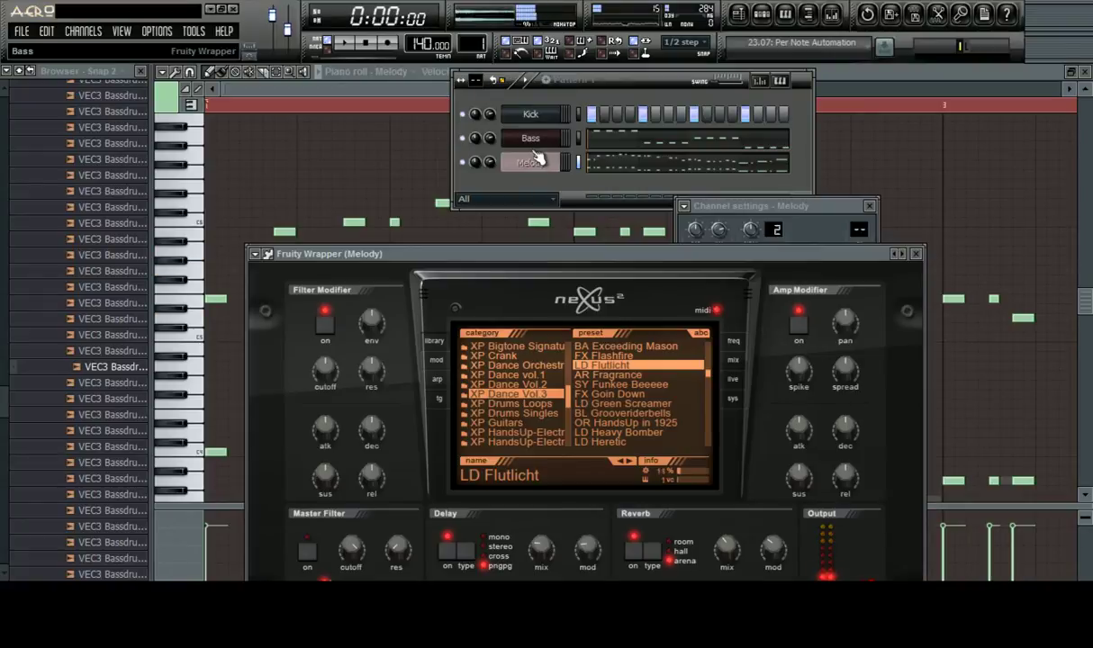
{"action": "left_click", "coordinate": [718, 295]}
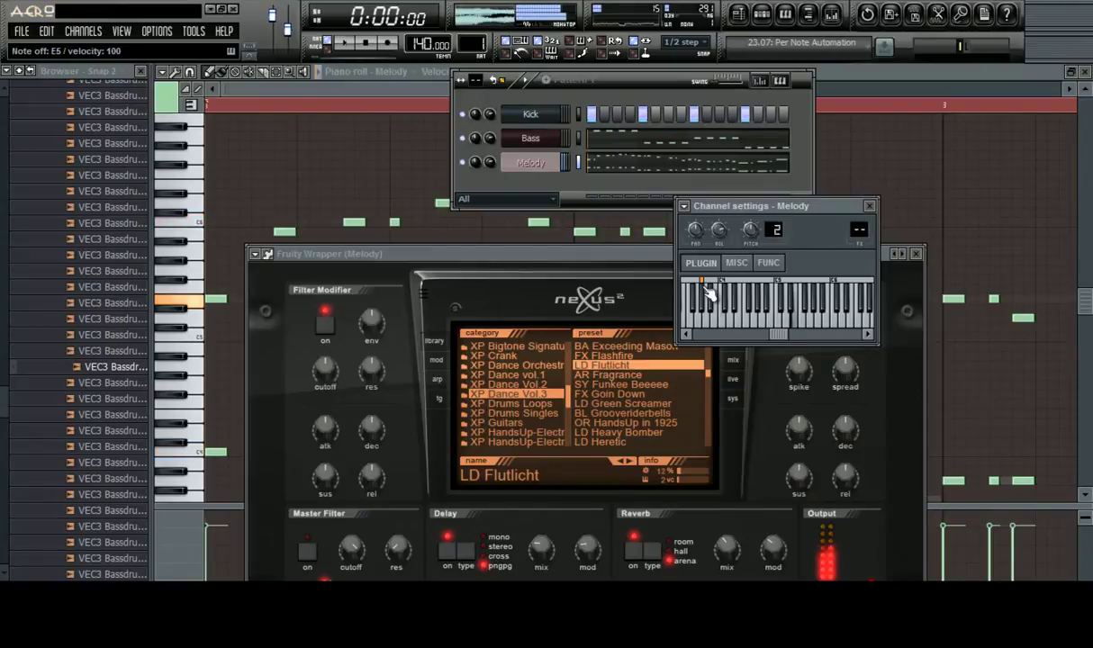
Play the pattern, reopen the Melody piano roll and listen to all four bars with the low notes
{"action": "key", "text": "space"}
{"action": "left_click", "coordinate": [636, 171]}
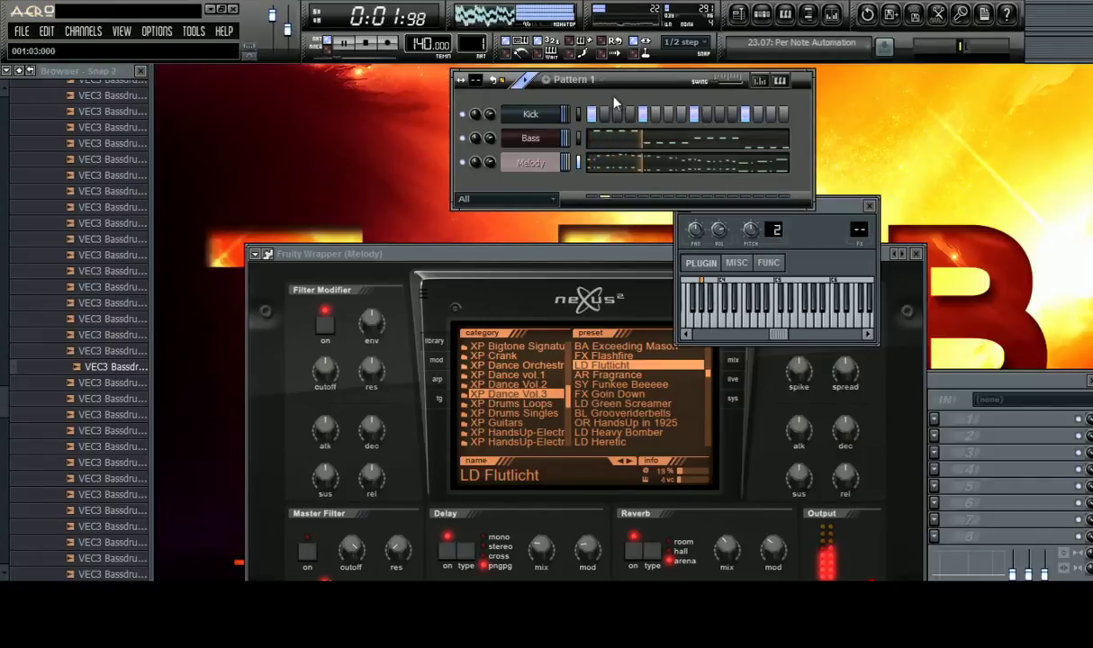
{"action": "left_click", "coordinate": [630, 165]}
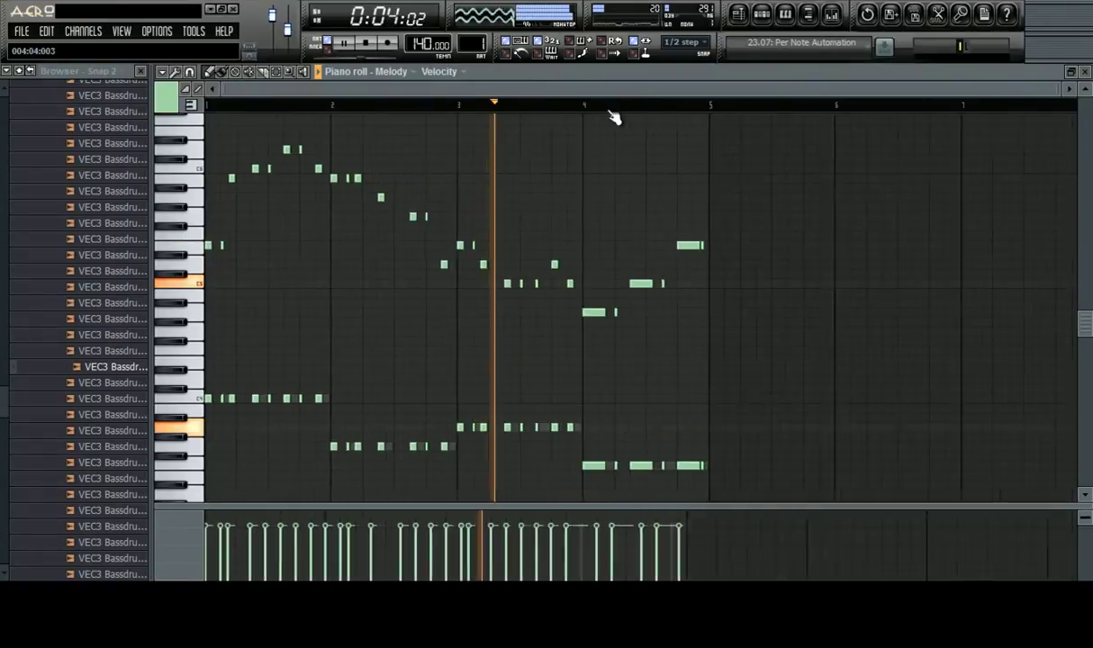
{"action": "scroll", "coordinate": [507, 292], "scroll_direction": "down", "scroll_amount": 3}
{"action": "scroll", "coordinate": [402, 275], "scroll_direction": "up", "scroll_amount": 1}
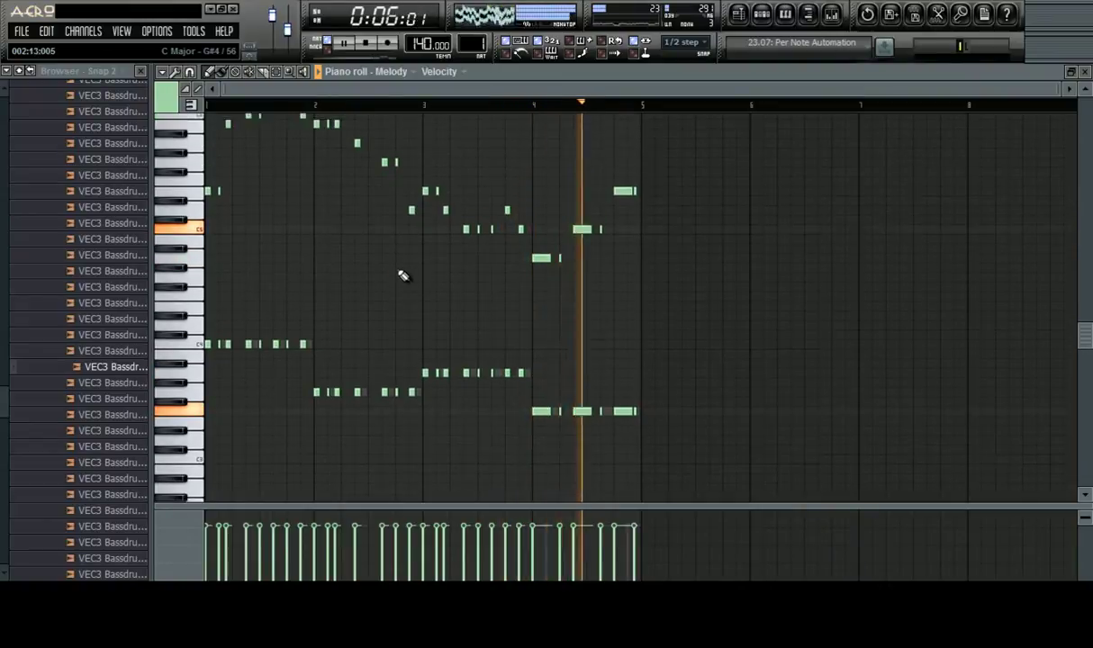
{"action": "key", "text": "space"}
Cut all the low notes under the melody in bars 1 to 4 and listen to the upper line alone
{"action": "left_click_drag", "start_coordinate": [809, 295], "coordinate": [132, 527]}
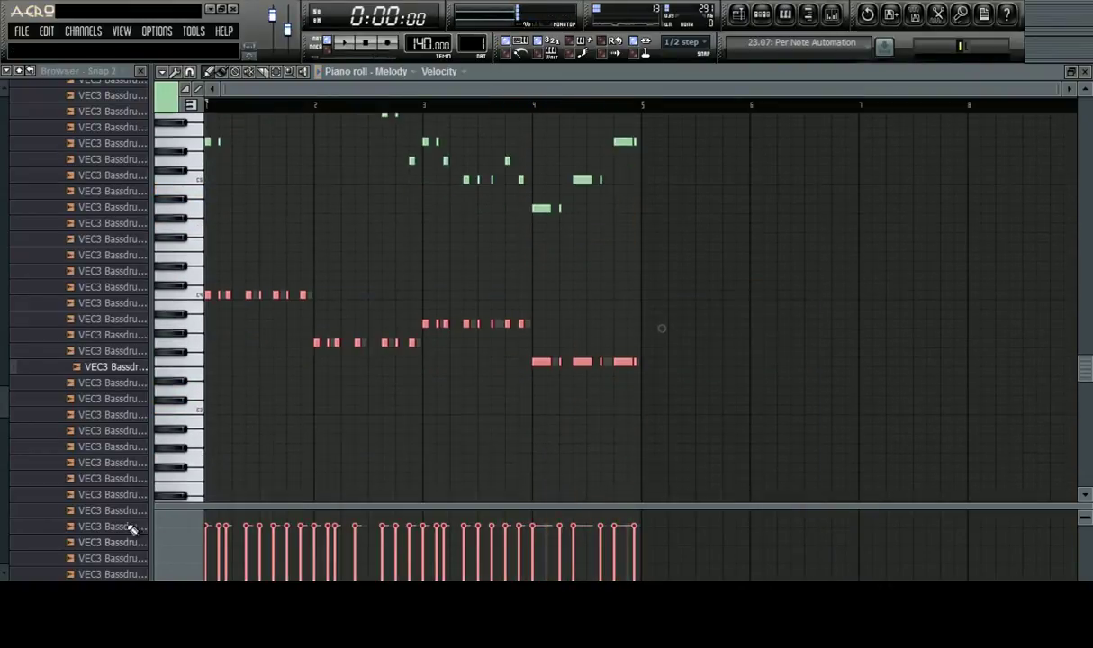
{"action": "scroll", "coordinate": [529, 190], "scroll_direction": "up", "scroll_amount": 4}
{"action": "key", "text": "Delete"}
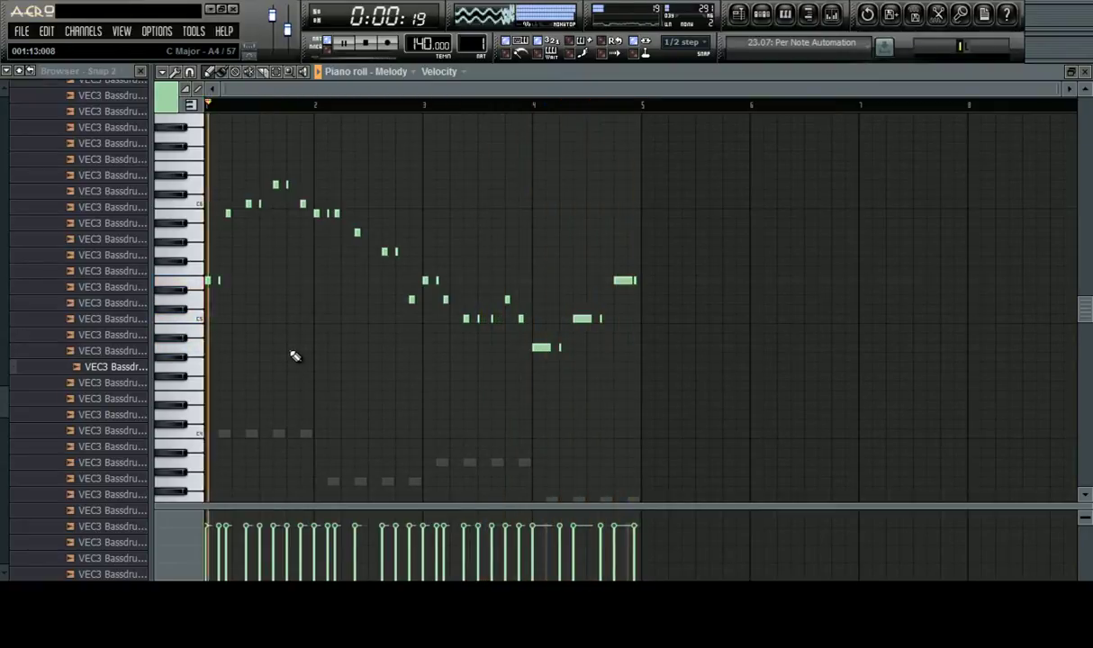
{"action": "key", "text": "space"}
Paste the low notes back under the melody, play the result and clear the selection
{"action": "scroll", "coordinate": [273, 254], "scroll_direction": "down", "scroll_amount": 2}
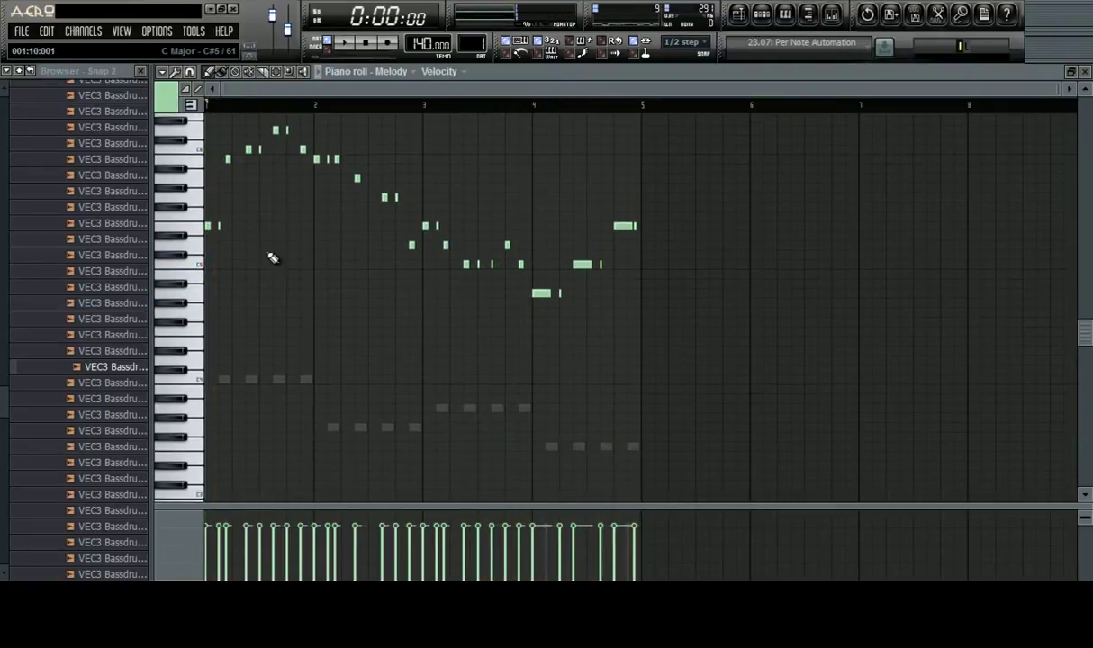
{"action": "key", "text": "ctrl+v"}
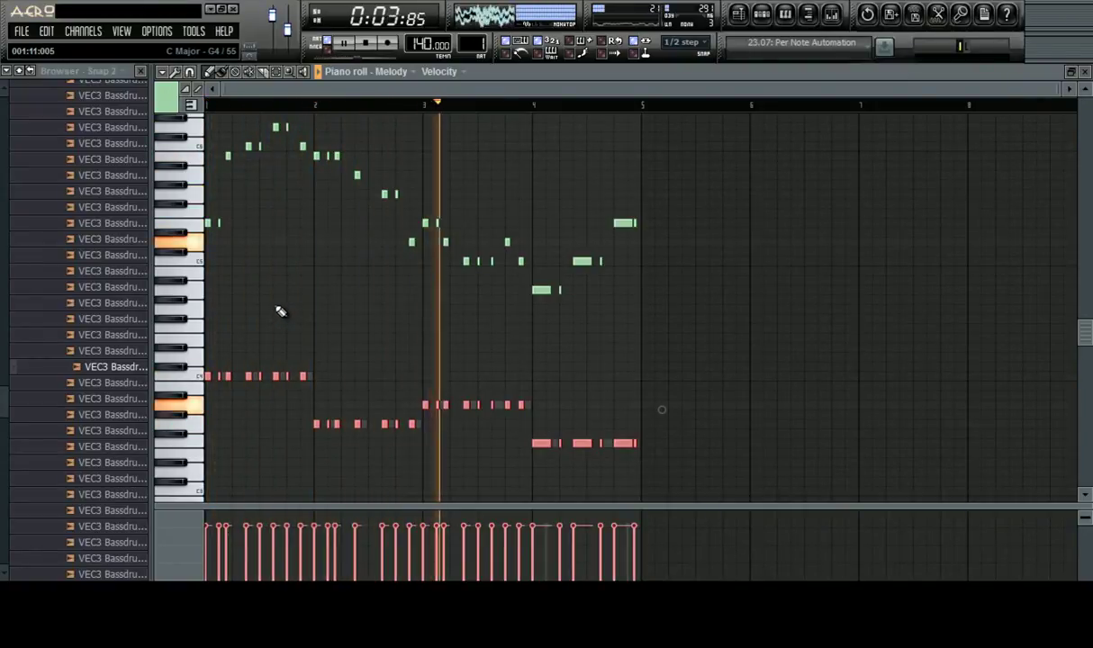
{"action": "left_click", "coordinate": [289, 297]}
{"action": "right_click", "coordinate": [289, 296]}
Listen to the combined melody and low notes and examine how their rhythms match in bars 2 to 4
{"action": "scroll", "coordinate": [374, 96], "scroll_direction": "up", "scroll_amount": 2}
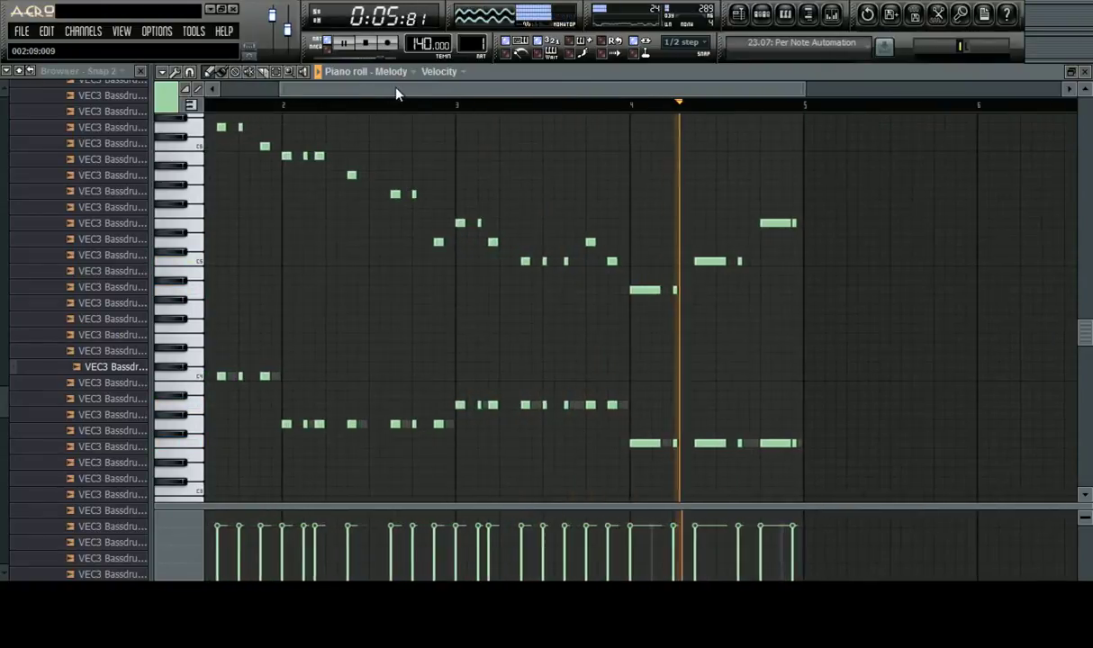
{"action": "left_click_drag", "start_coordinate": [396, 89], "coordinate": [368, 90]}
{"action": "scroll", "coordinate": [365, 107], "scroll_direction": "down", "scroll_amount": 2}
{"action": "scroll", "coordinate": [366, 107], "scroll_direction": "up", "scroll_amount": 3}
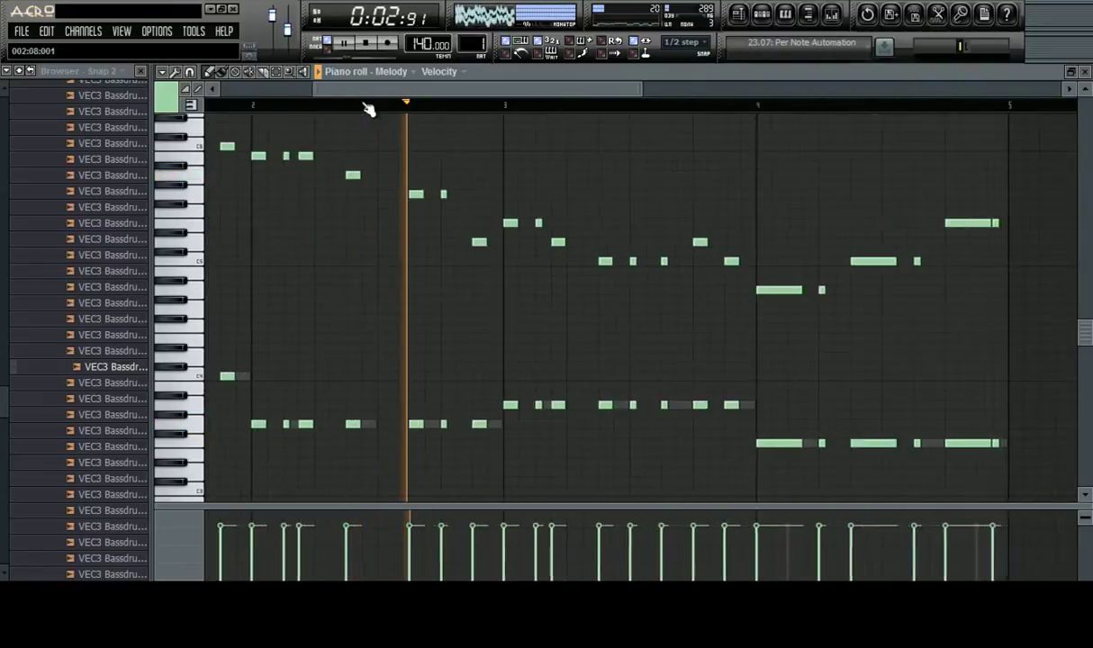
{"action": "scroll", "coordinate": [368, 108], "scroll_direction": "down", "scroll_amount": 3}
{"action": "key", "text": "space"}
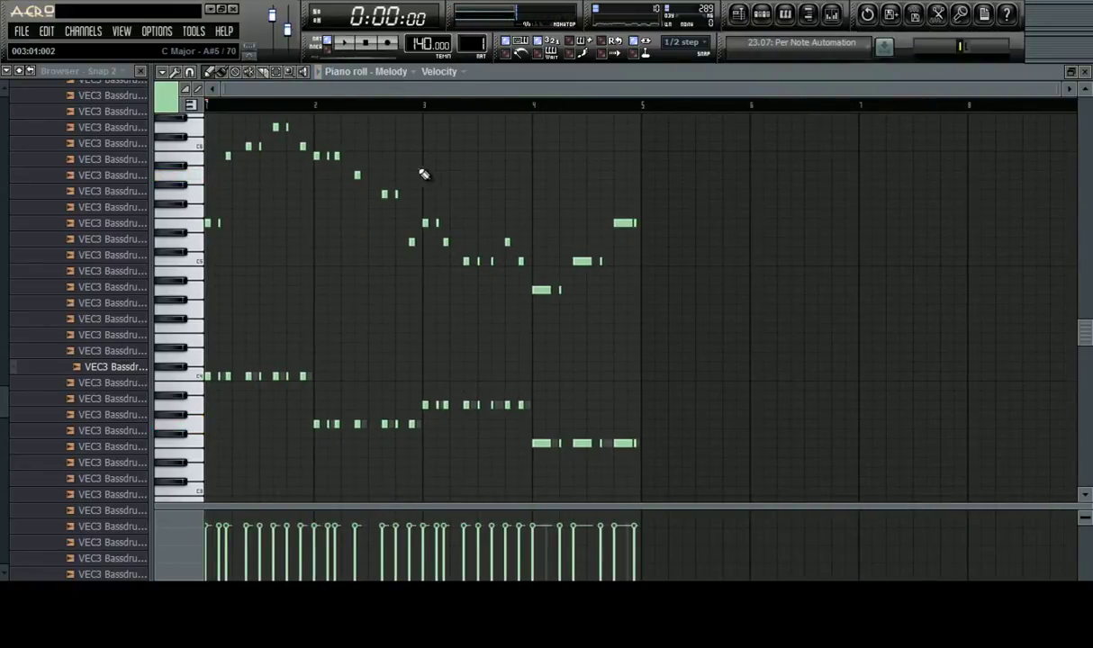
Add a one-step C4 note at the start of bar 5, after the four-bar melody
{"action": "scroll", "coordinate": [468, 173], "scroll_direction": "down", "scroll_amount": 4}
{"action": "scroll", "coordinate": [688, 114], "scroll_direction": "up", "scroll_amount": 3}
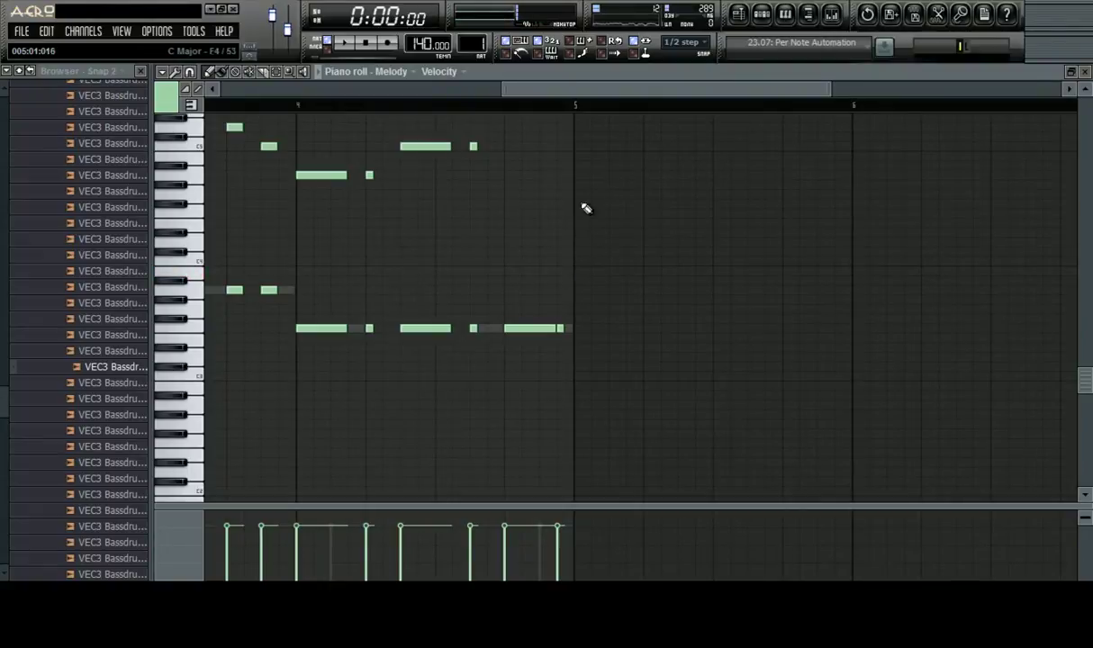
{"action": "scroll", "coordinate": [608, 116], "scroll_direction": "down", "scroll_amount": 3}
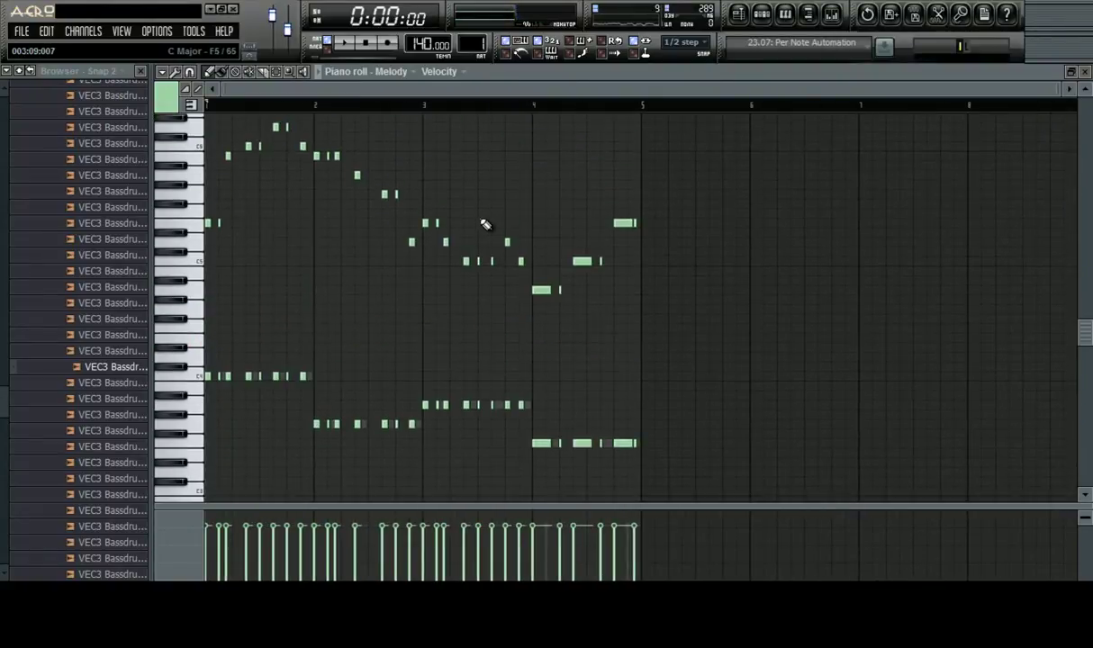
{"action": "scroll", "coordinate": [709, 106], "scroll_direction": "up", "scroll_amount": 2}
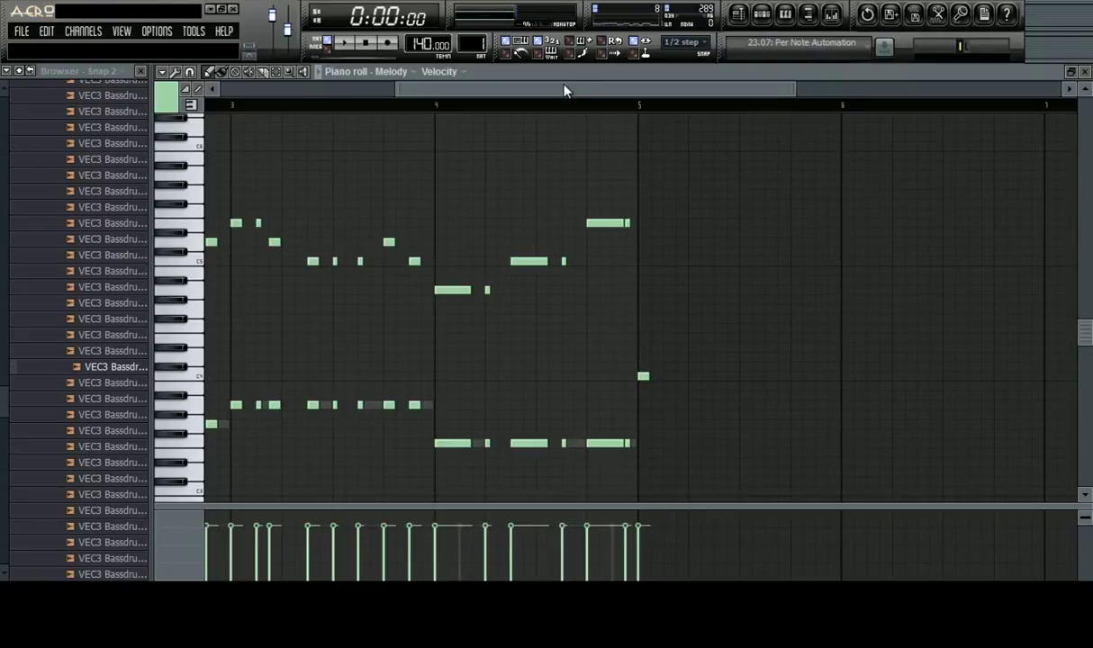
{"action": "left_click_drag", "start_coordinate": [565, 90], "coordinate": [113, 254]}
{"action": "scroll", "coordinate": [646, 111], "scroll_direction": "down", "scroll_amount": 2}
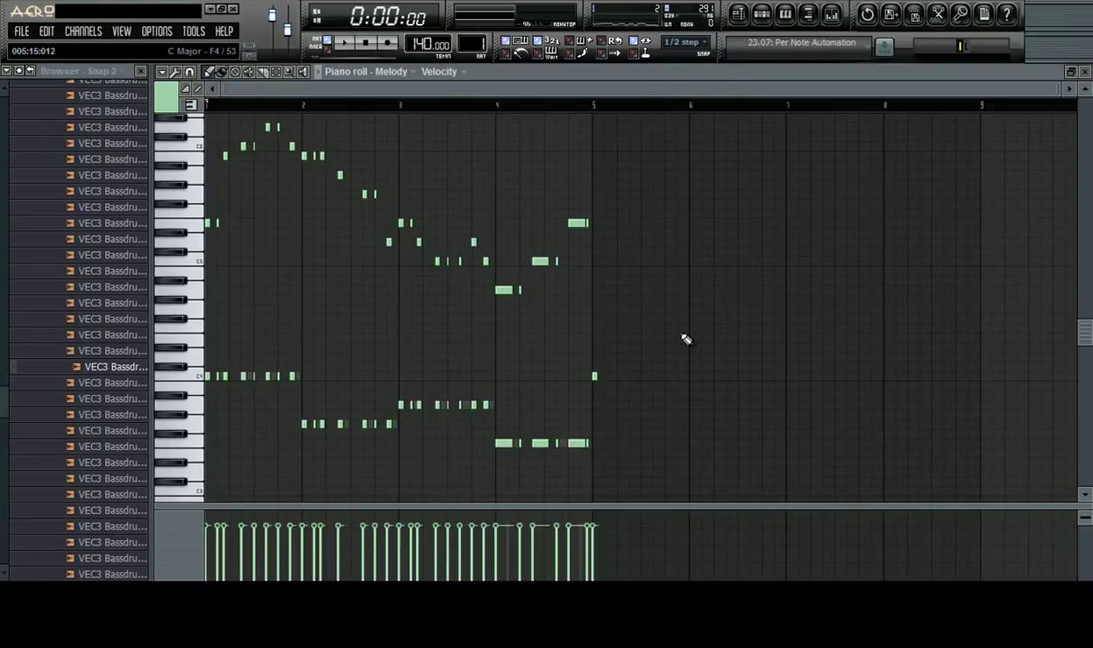
{"action": "scroll", "coordinate": [585, 114], "scroll_direction": "up", "scroll_amount": 3}
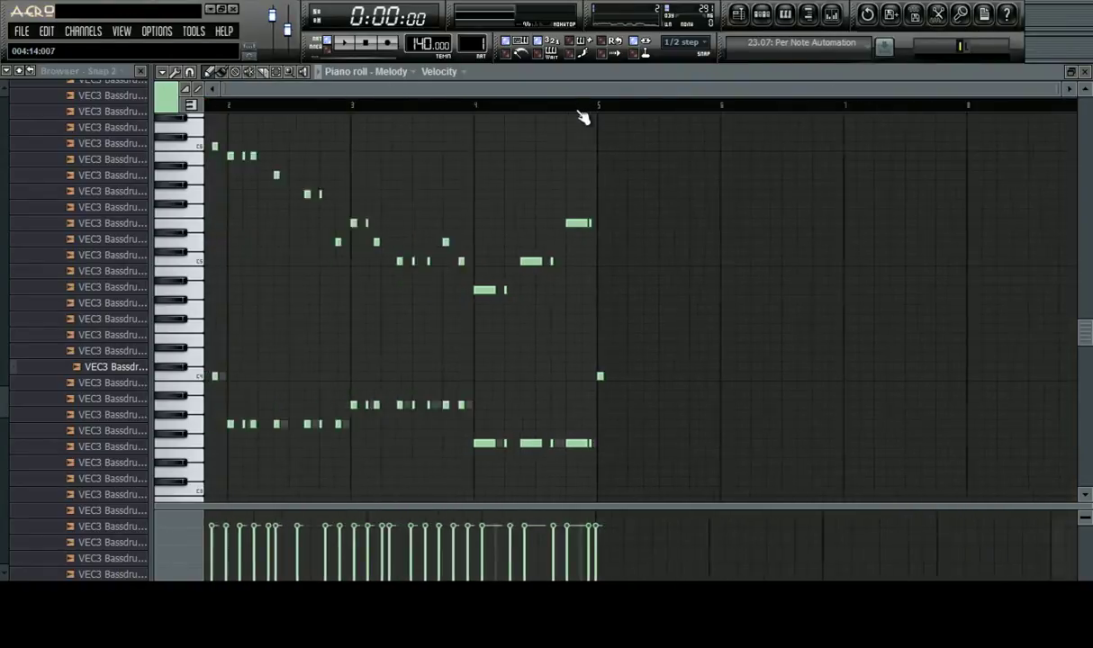
Listen to the start of the melody and examine how bars 1 to 4 lead into bar 5
{"action": "left_click_drag", "start_coordinate": [590, 91], "coordinate": [614, 188]}
{"action": "key", "text": "space"}
{"action": "scroll", "coordinate": [656, 115], "scroll_direction": "up", "scroll_amount": 2}
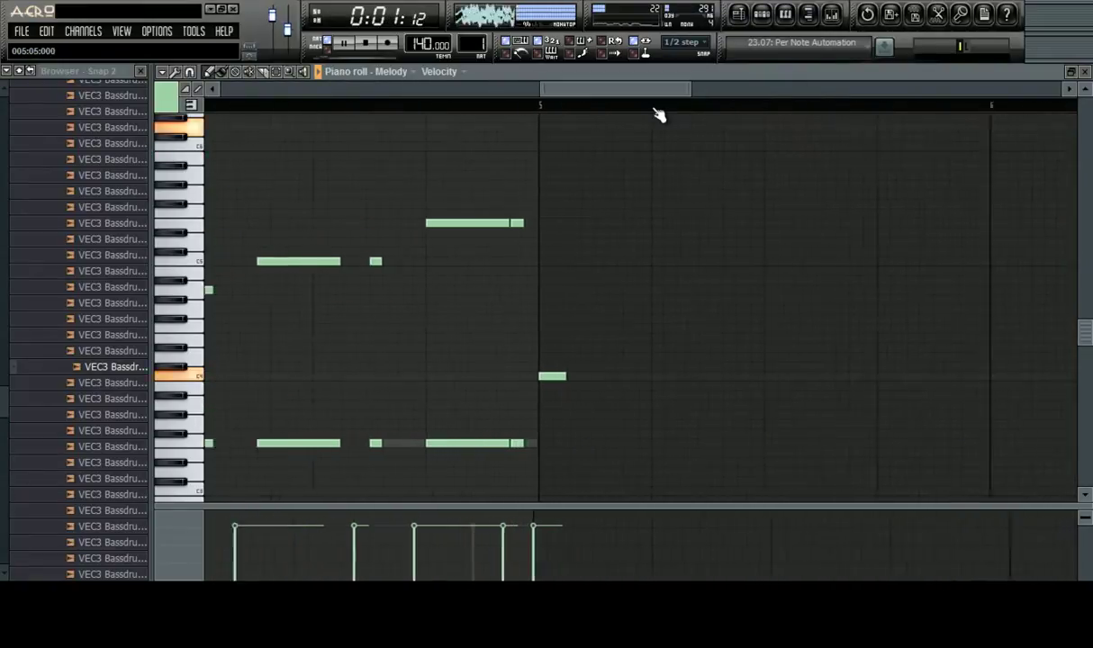
{"action": "key", "text": "space"}
{"action": "scroll", "coordinate": [656, 114], "scroll_direction": "down", "scroll_amount": 2}
{"action": "scroll", "coordinate": [656, 114], "scroll_direction": "down", "scroll_amount": 1}
{"action": "scroll", "coordinate": [657, 115], "scroll_direction": "down", "scroll_amount": 2}
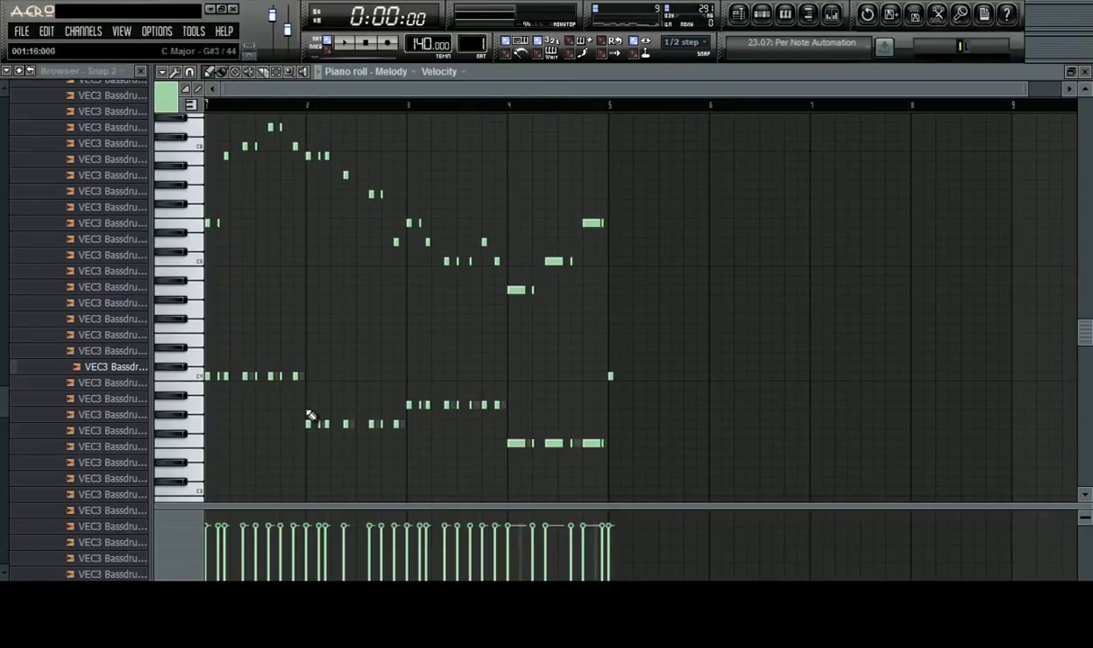
{"action": "scroll", "coordinate": [641, 107], "scroll_direction": "up", "scroll_amount": 4}
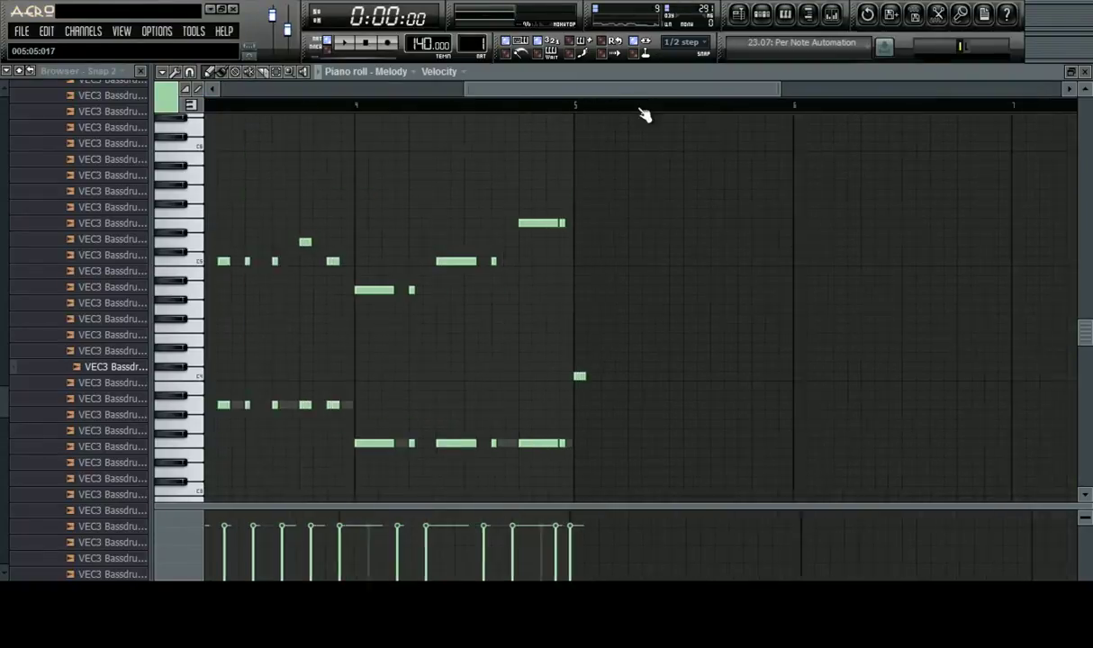
{"action": "left_click_drag", "start_coordinate": [620, 92], "coordinate": [56, 139]}
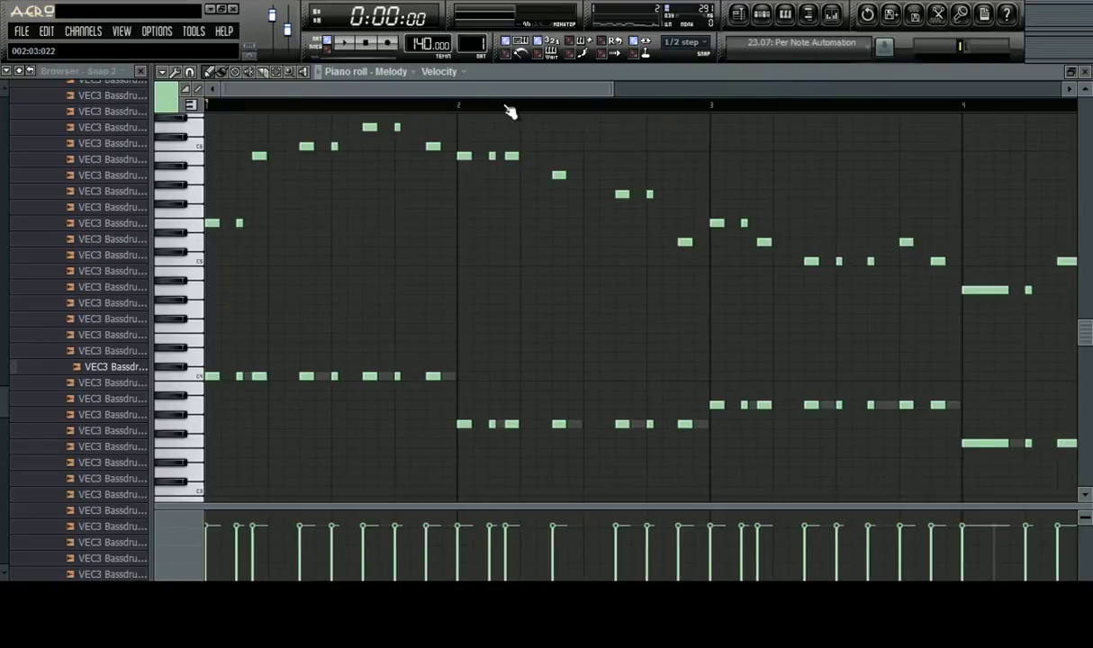
Add a one-step B5 at the start of bar 5 plus one-step C6 and C4 notes on its third step, and play them
{"action": "scroll", "coordinate": [512, 110], "scroll_direction": "down", "scroll_amount": 2}
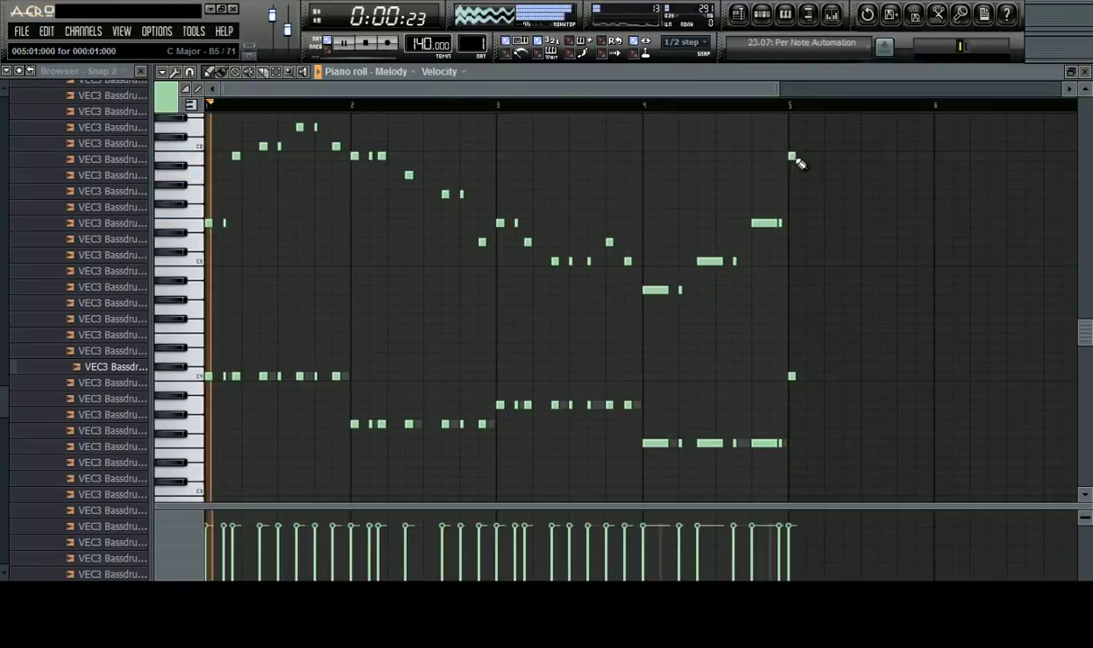
{"action": "scroll", "coordinate": [857, 110], "scroll_direction": "up", "scroll_amount": 2}
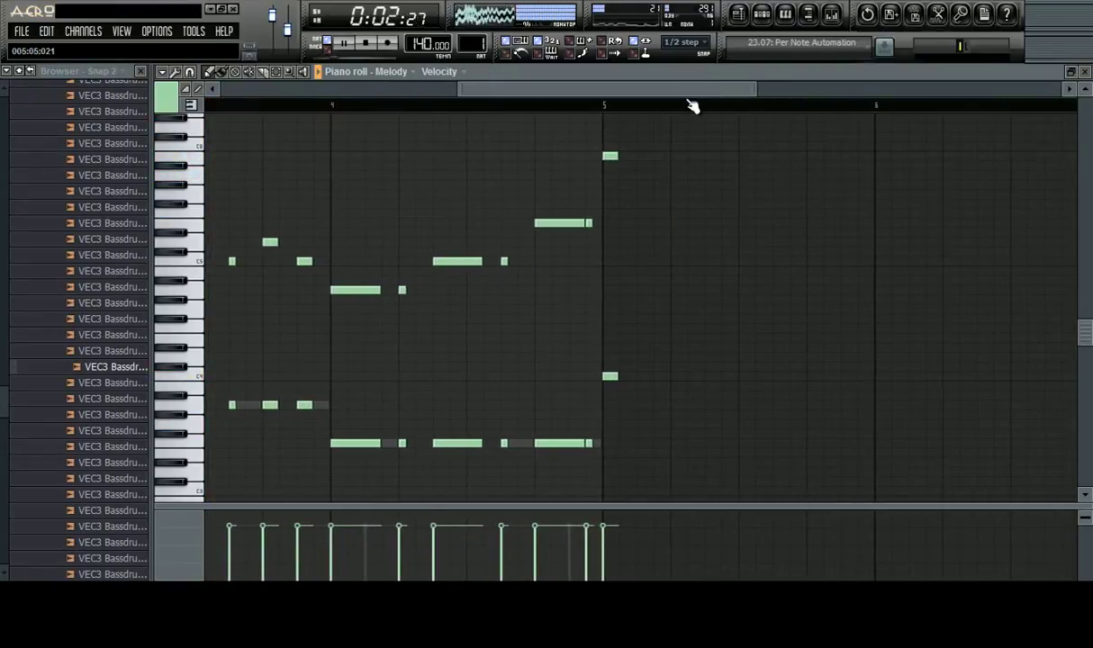
{"action": "scroll", "coordinate": [691, 106], "scroll_direction": "up", "scroll_amount": 2}
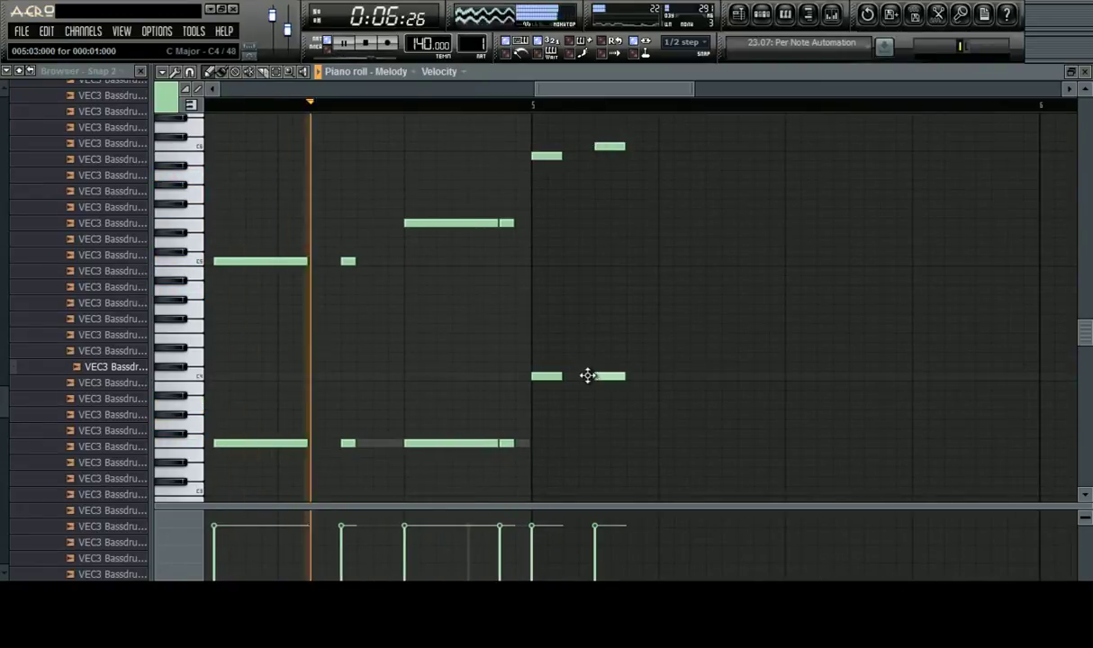
{"action": "key", "text": "space"}
{"action": "scroll", "coordinate": [586, 126], "scroll_direction": "up", "scroll_amount": 1}
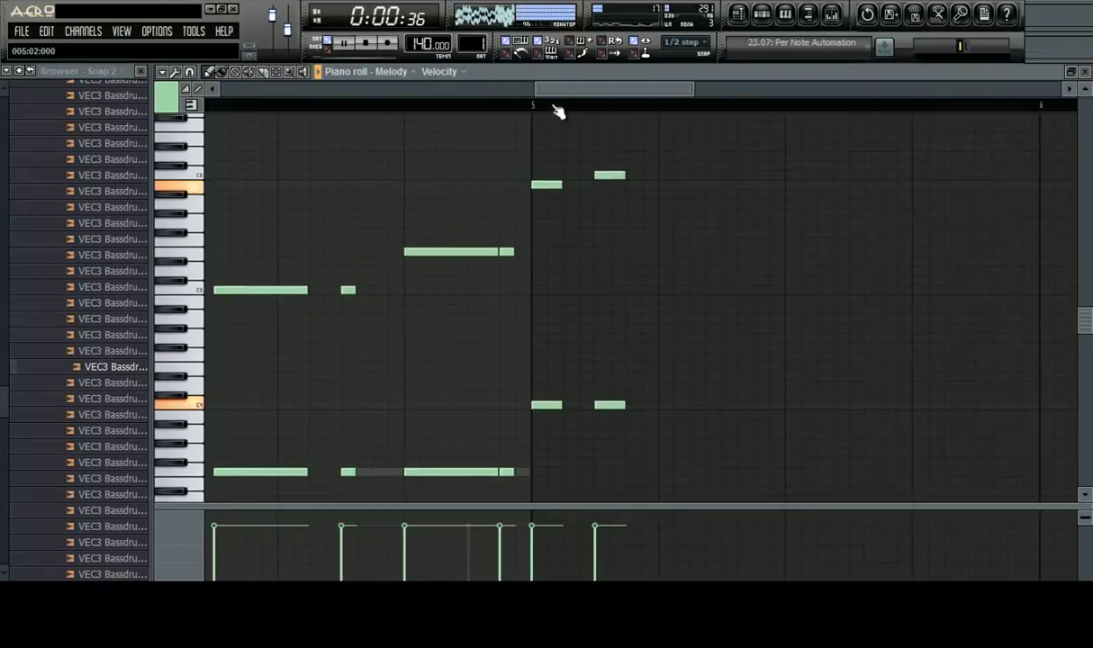
Open the Bass piano roll, duplicate the four-bar bassline into bars 5 to 8 and select all the bass notes
{"action": "left_click", "coordinate": [770, 23]}
{"action": "left_click", "coordinate": [643, 144]}
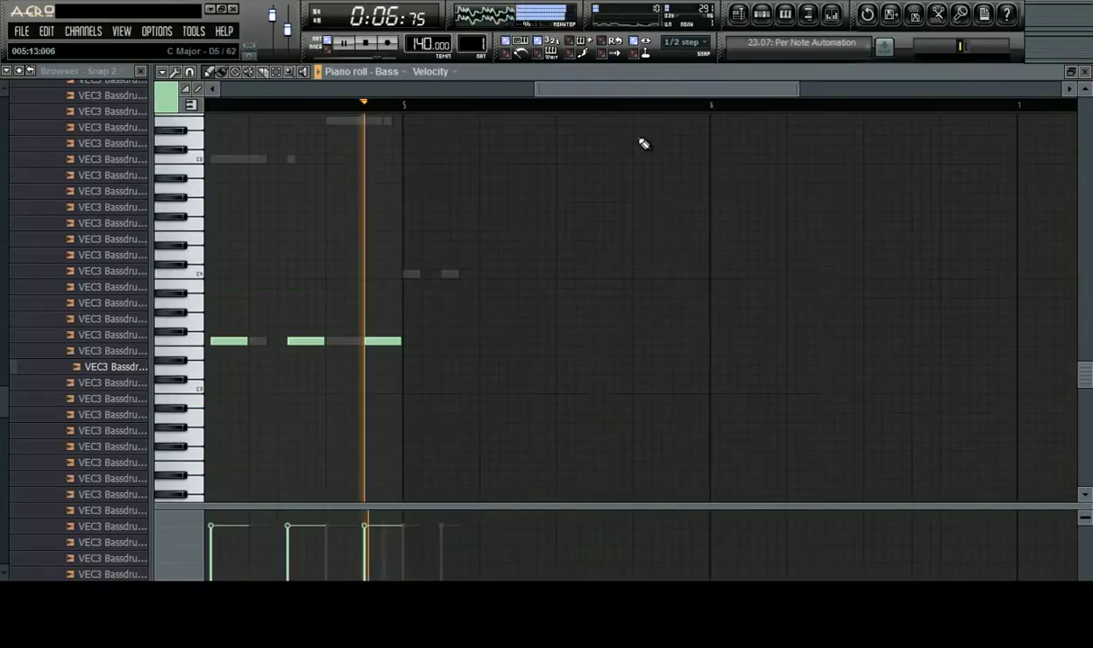
{"action": "scroll", "coordinate": [615, 108], "scroll_direction": "down", "scroll_amount": 5}
{"action": "key", "text": "ctrl+a"}
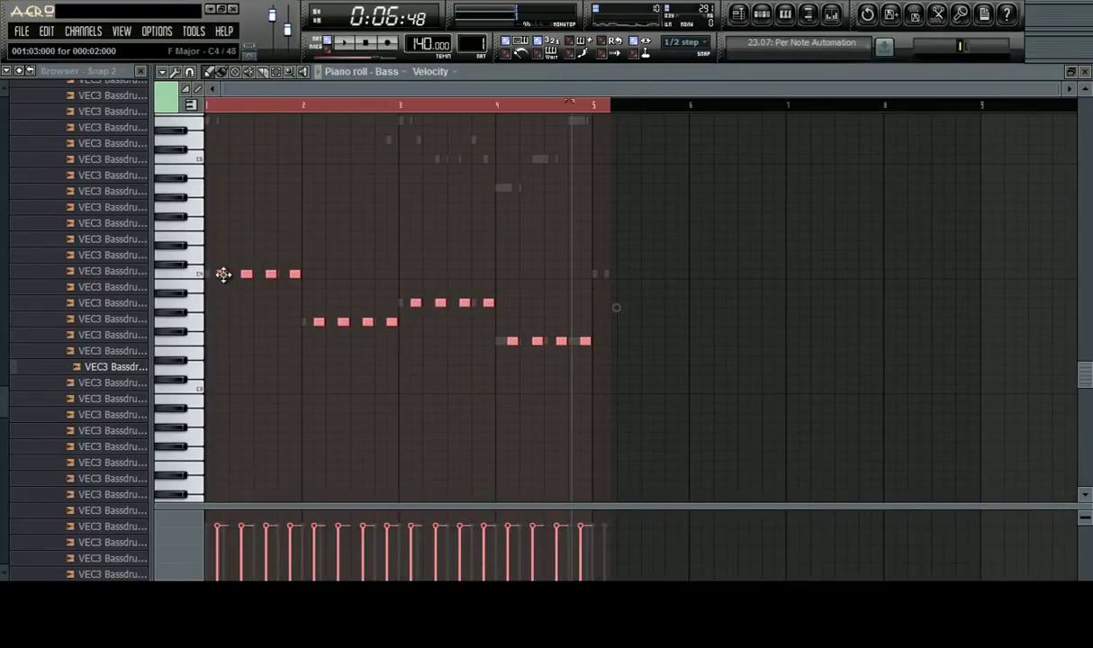
{"action": "left_click_drag", "start_coordinate": [223, 273], "coordinate": [609, 274]}
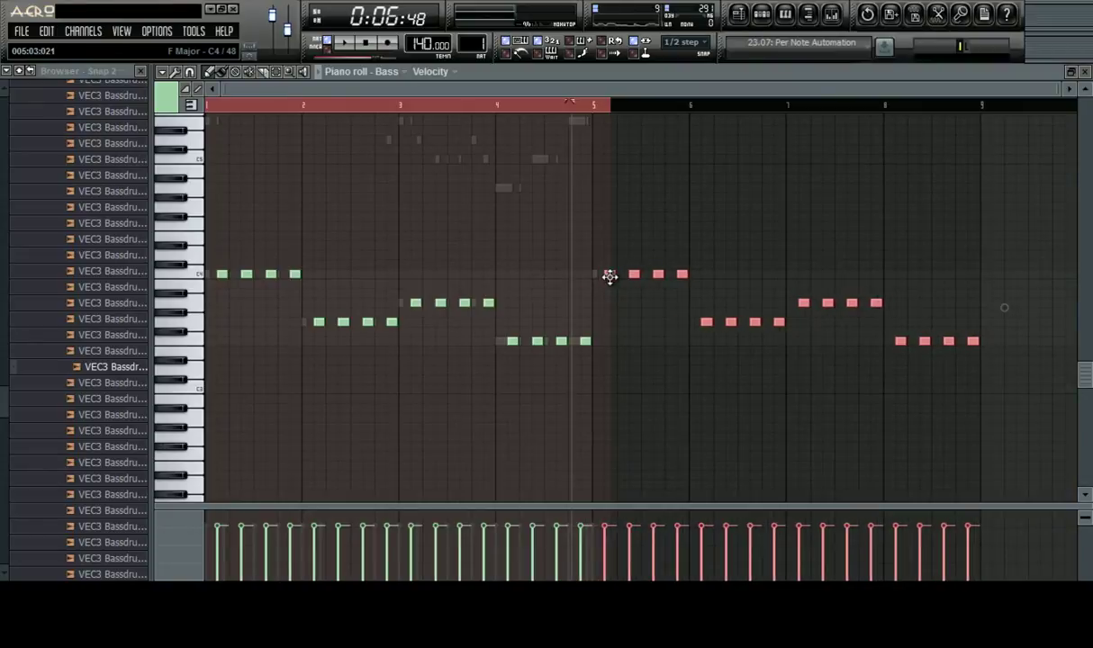
{"action": "key", "text": "ctrl+a"}
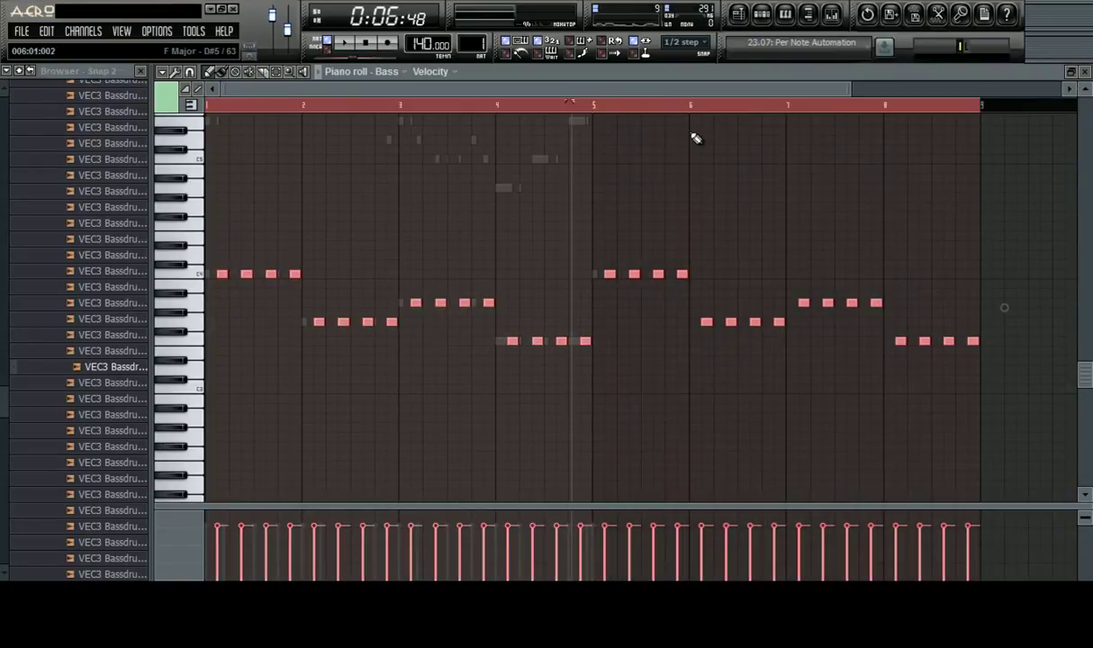
Return to the Melody piano roll and add two-step D6 and E6 notes on steps 5 and 9 of bar 5
{"action": "key", "text": "space"}
{"action": "scroll", "coordinate": [686, 176], "scroll_direction": "up", "scroll_amount": 5}
{"action": "scroll", "coordinate": [623, 91], "scroll_direction": "up", "scroll_amount": 4}
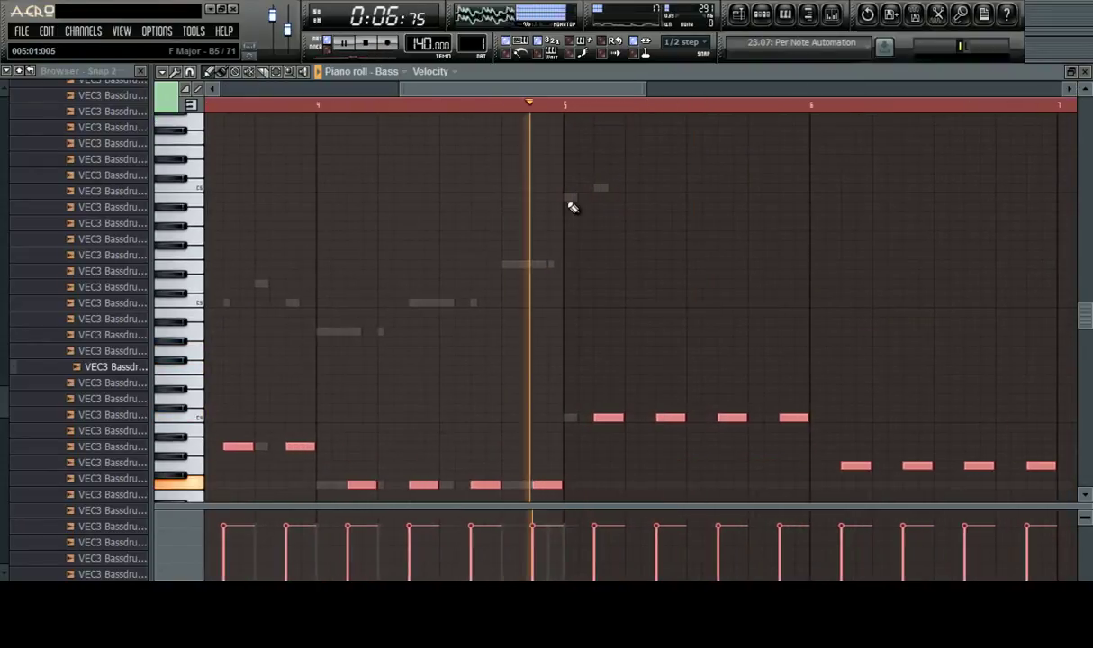
{"action": "left_click", "coordinate": [630, 168]}
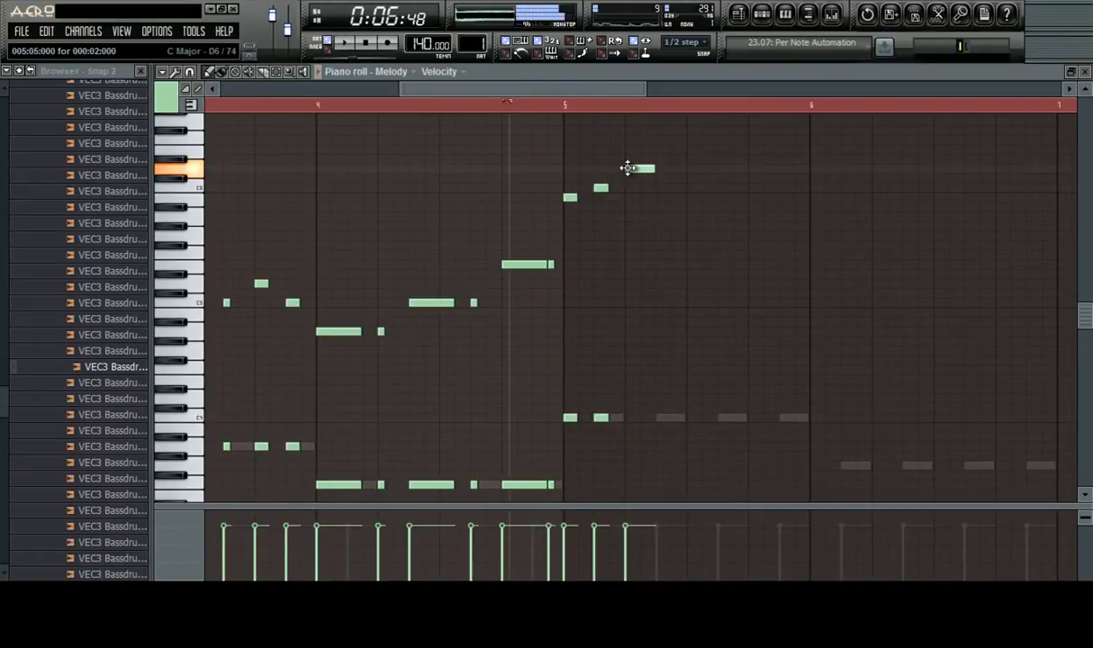
{"action": "left_click", "coordinate": [689, 150]}
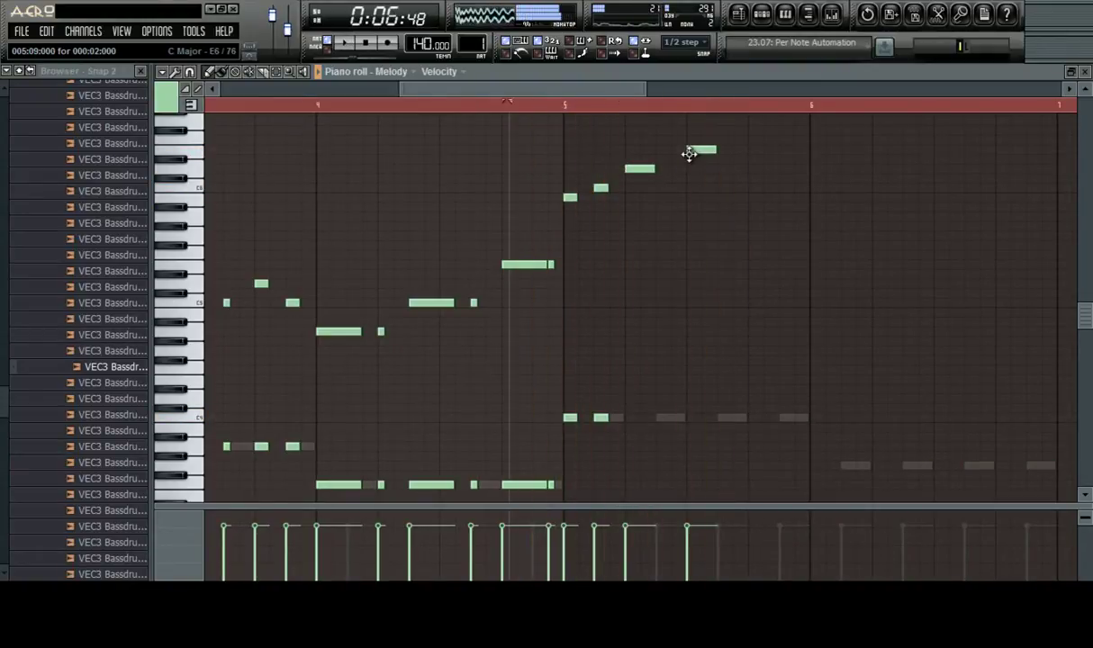
Play the rising line and add a two-step G6 note at the start of bar 6
{"action": "key", "text": "space"}
{"action": "scroll", "coordinate": [668, 109], "scroll_direction": "up", "scroll_amount": 2}
{"action": "scroll", "coordinate": [659, 109], "scroll_direction": "down", "scroll_amount": 4}
{"action": "key", "text": "space"}
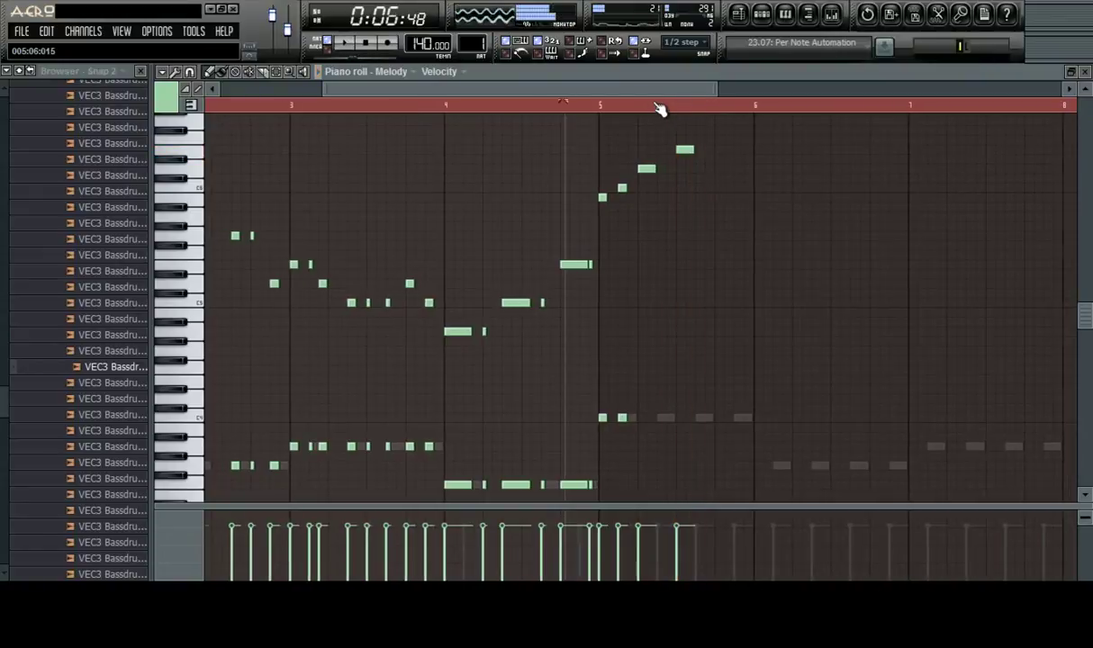
{"action": "scroll", "coordinate": [660, 109], "scroll_direction": "up", "scroll_amount": 3}
{"action": "key", "text": "space"}
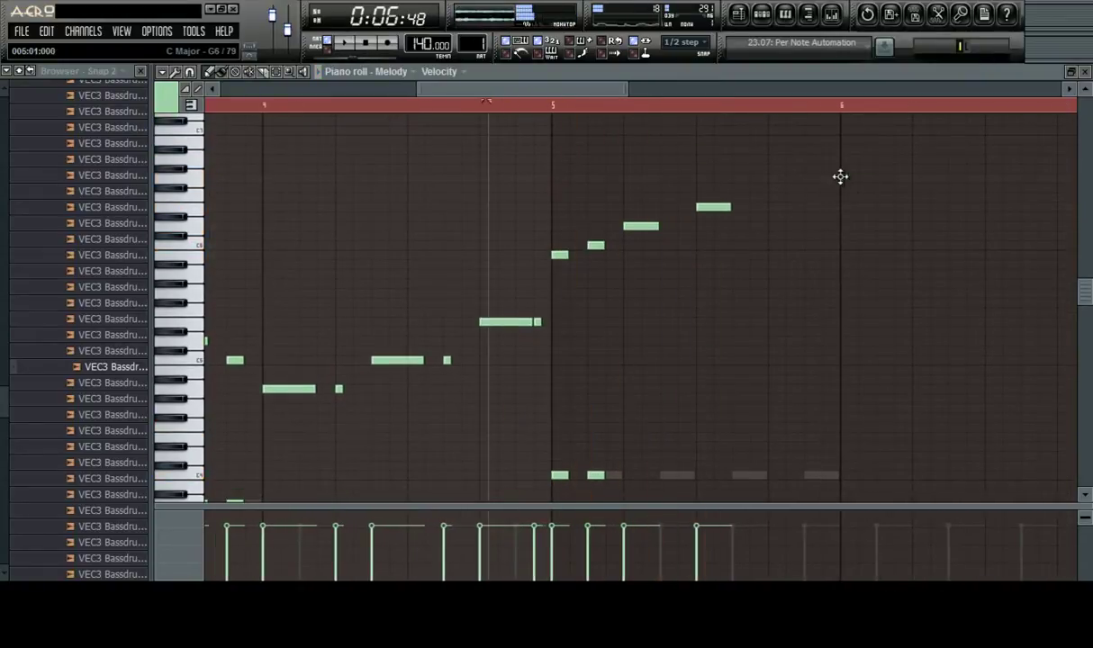
{"action": "scroll", "coordinate": [850, 113], "scroll_direction": "down", "scroll_amount": 3}
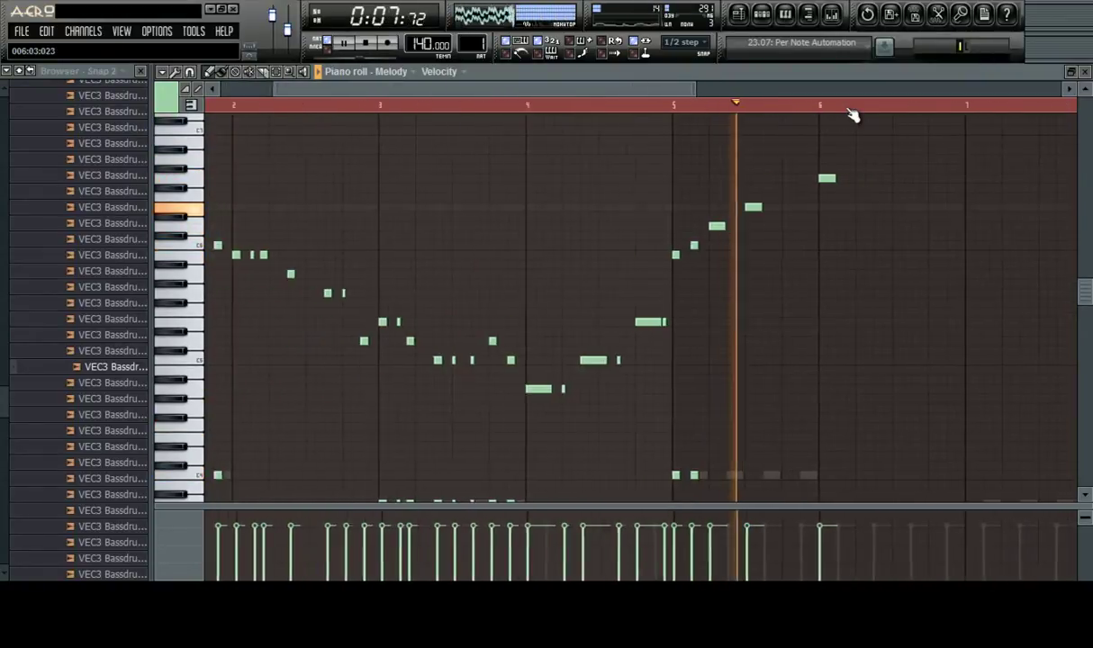
{"action": "scroll", "coordinate": [850, 113], "scroll_direction": "up", "scroll_amount": 4}
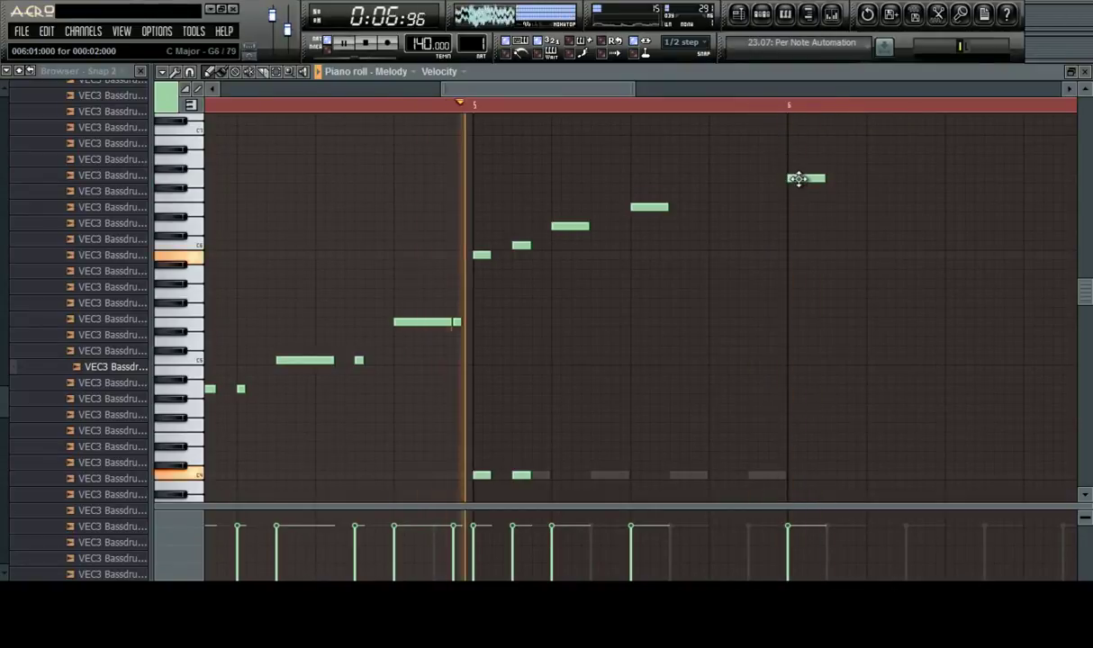
Move the G6 note back to step 13 of bar 5 and listen to the timing
{"action": "left_click_drag", "start_coordinate": [799, 179], "coordinate": [759, 179]}
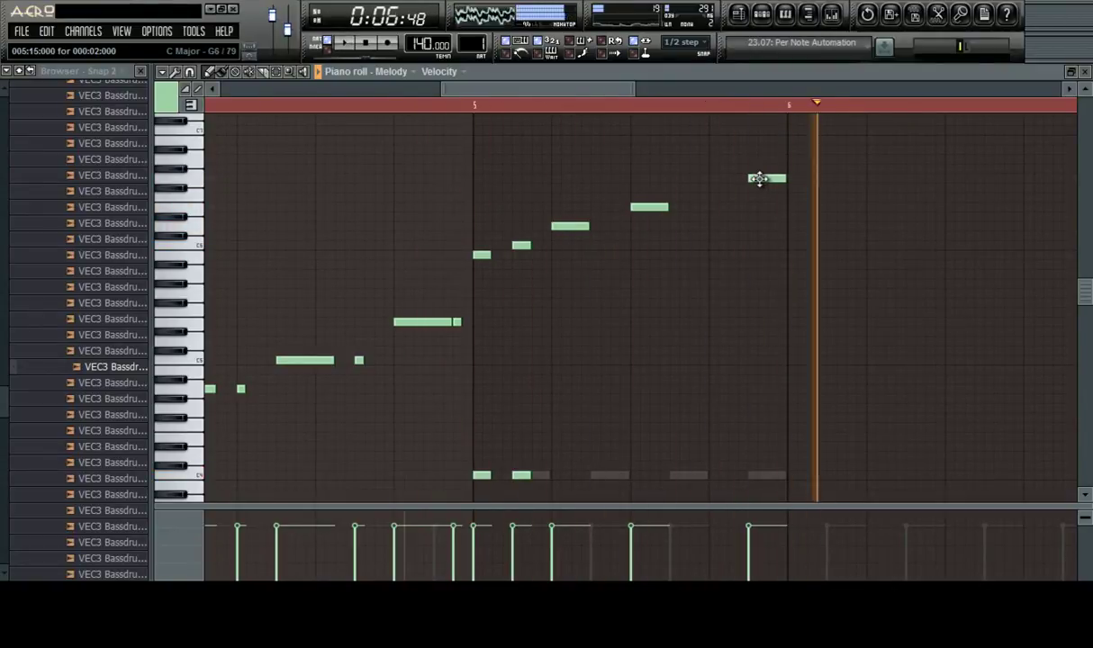
{"action": "left_click_drag", "start_coordinate": [758, 179], "coordinate": [717, 178]}
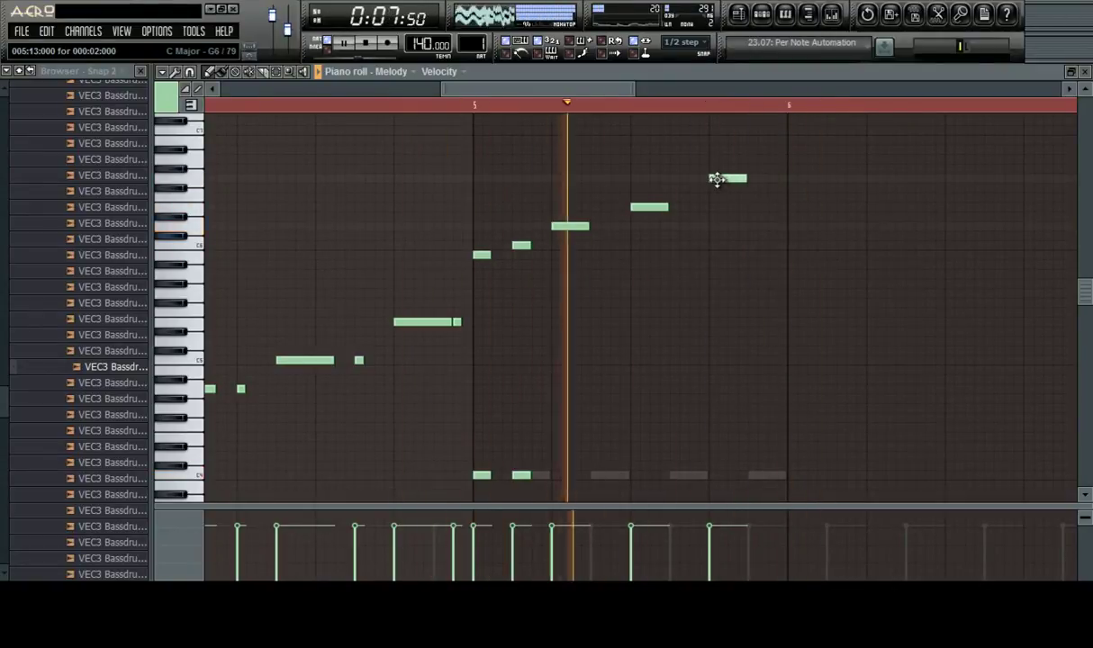
{"action": "scroll", "coordinate": [760, 105], "scroll_direction": "down", "scroll_amount": 2}
{"action": "scroll", "coordinate": [756, 106], "scroll_direction": "down", "scroll_amount": 1}
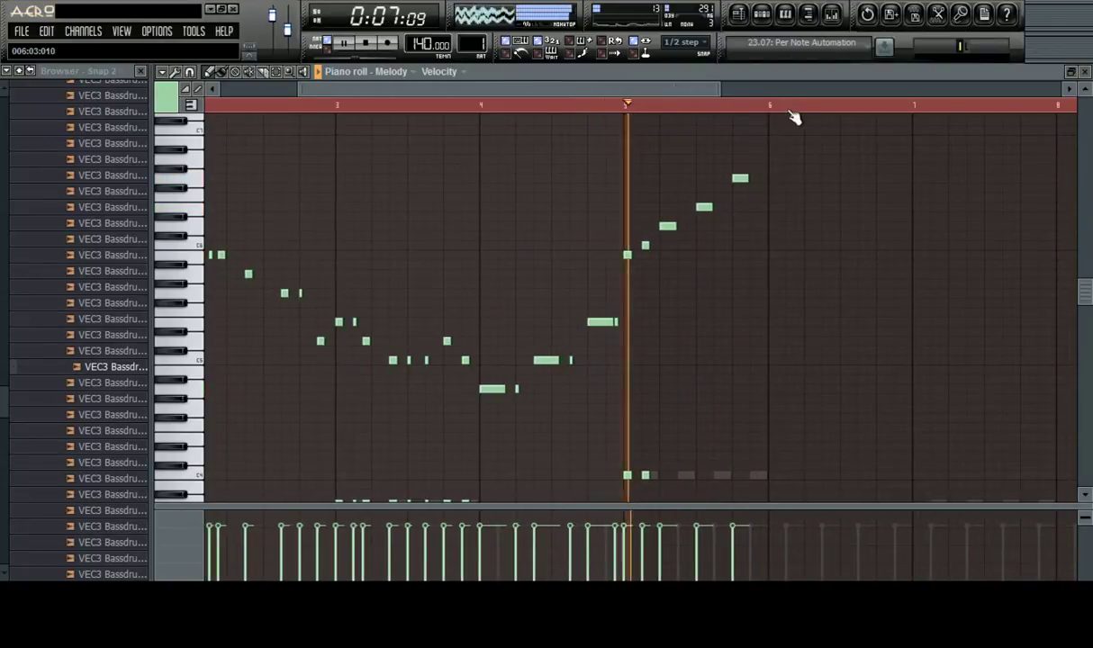
{"action": "scroll", "coordinate": [795, 110], "scroll_direction": "up", "scroll_amount": 3}
{"action": "left_click", "coordinate": [695, 238]}
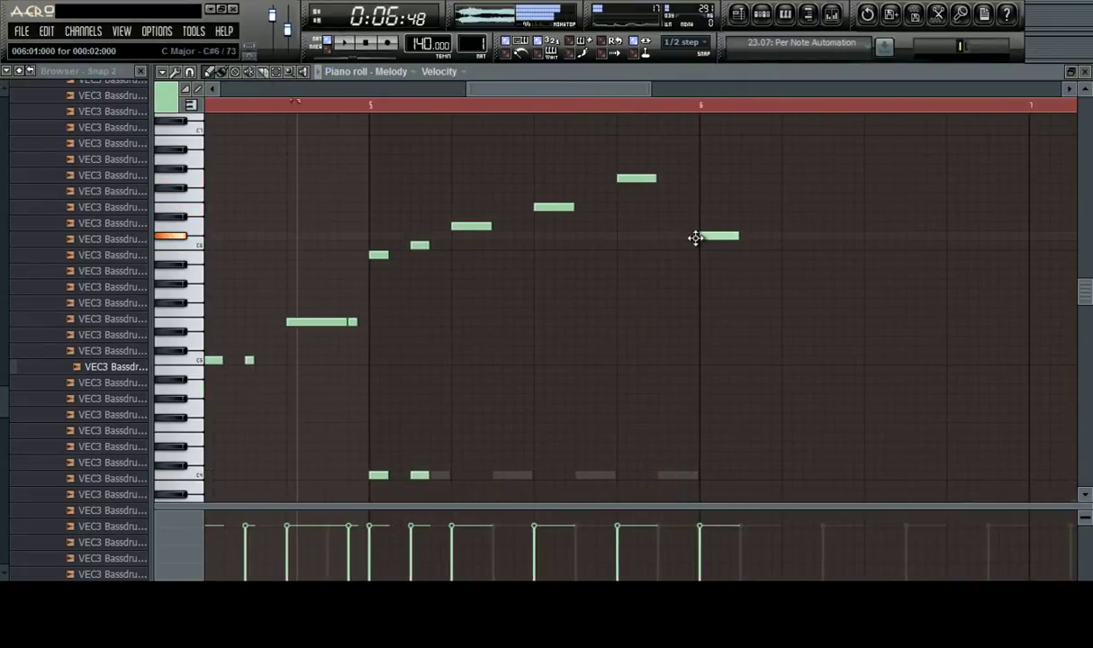
{"action": "scroll", "coordinate": [706, 246], "scroll_direction": "down", "scroll_amount": 2}
{"action": "scroll", "coordinate": [801, 231], "scroll_direction": "up", "scroll_amount": 1}
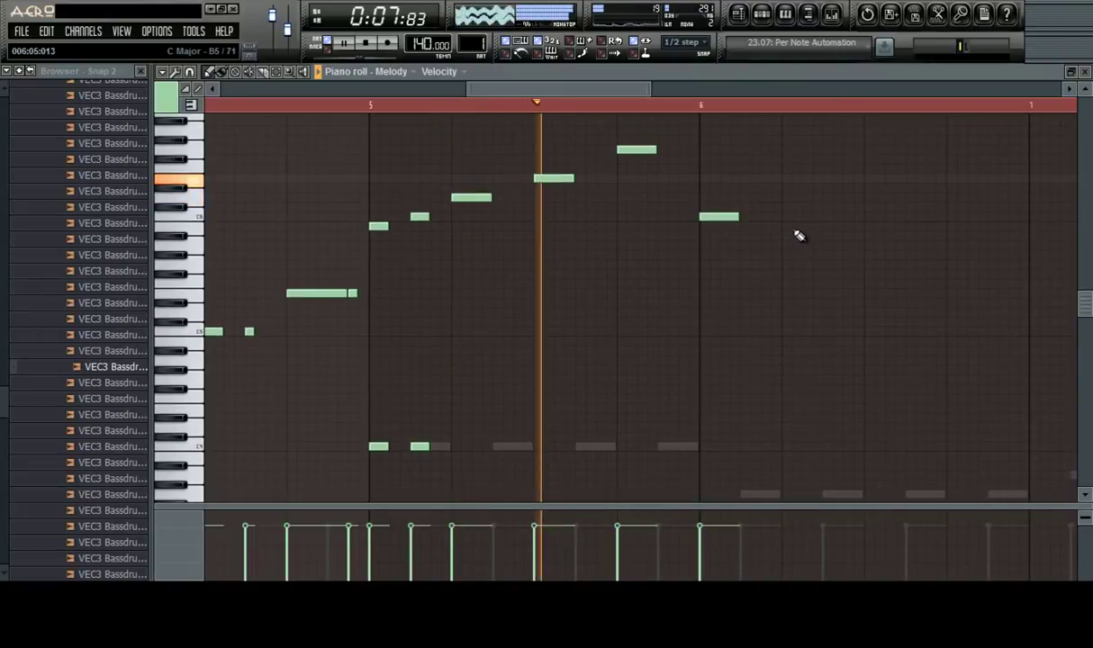
{"action": "right_click", "coordinate": [734, 219]}
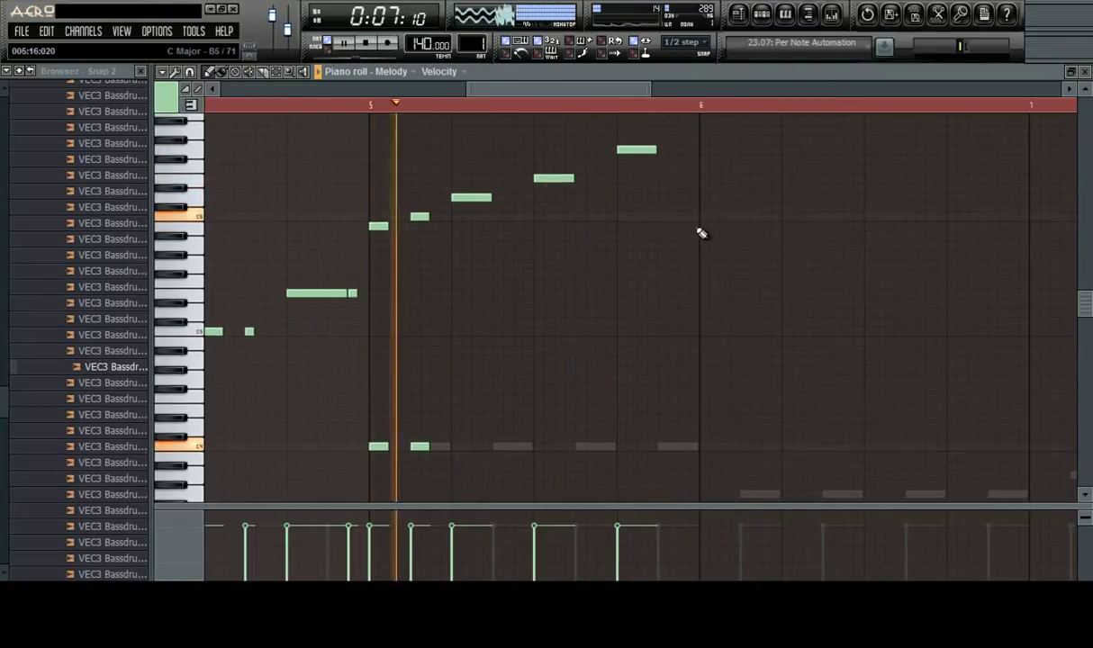
{"action": "left_click", "coordinate": [700, 255]}
{"action": "left_click_drag", "start_coordinate": [701, 255], "coordinate": [696, 261]}
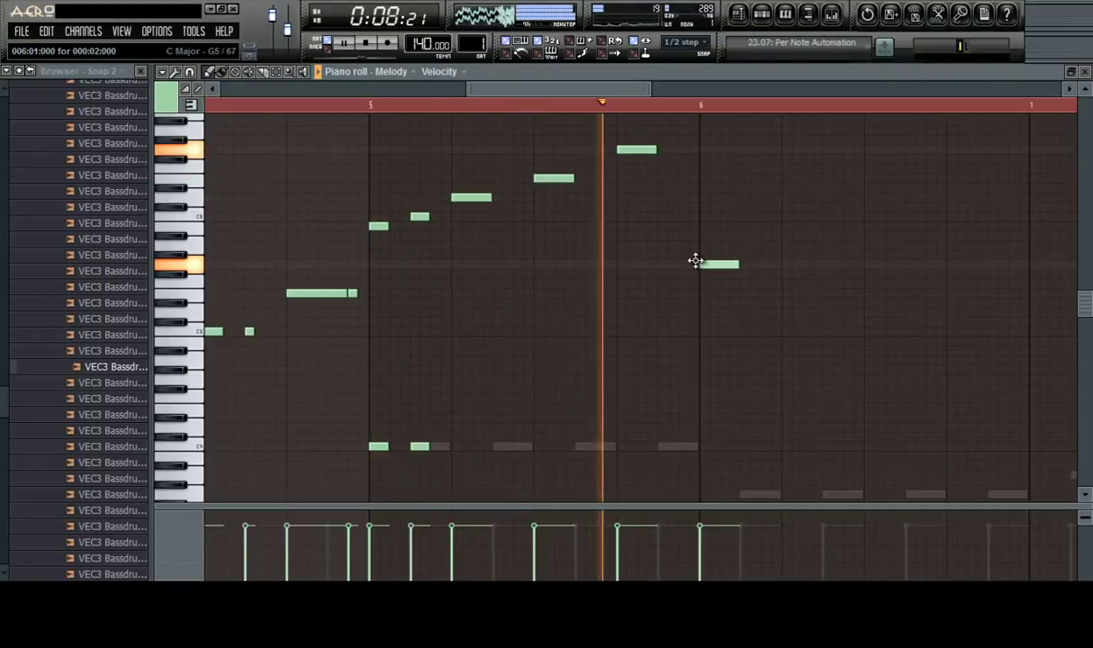
{"action": "right_click", "coordinate": [727, 261]}
Add two-step G5, C6 and B5 notes on steps 3, 7 and 11 of bar 6 in the melody
{"action": "left_click", "coordinate": [743, 264]}
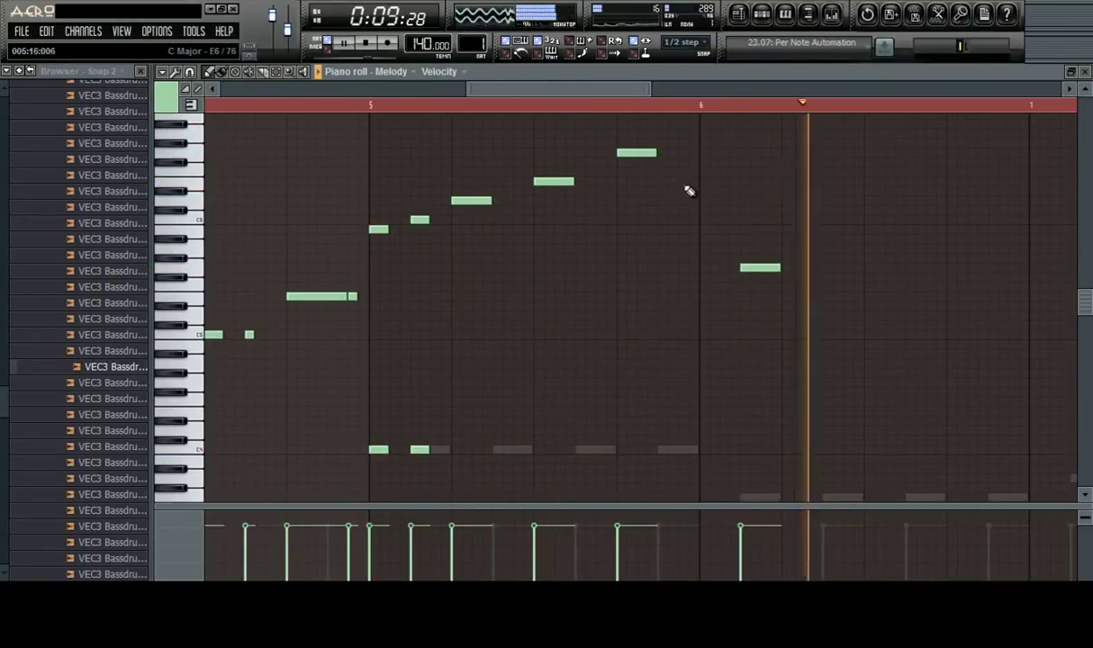
{"action": "key", "text": "space"}
{"action": "left_click_drag", "start_coordinate": [642, 89], "coordinate": [686, 102]}
{"action": "left_click", "coordinate": [624, 250]}
{"action": "key", "text": "space"}
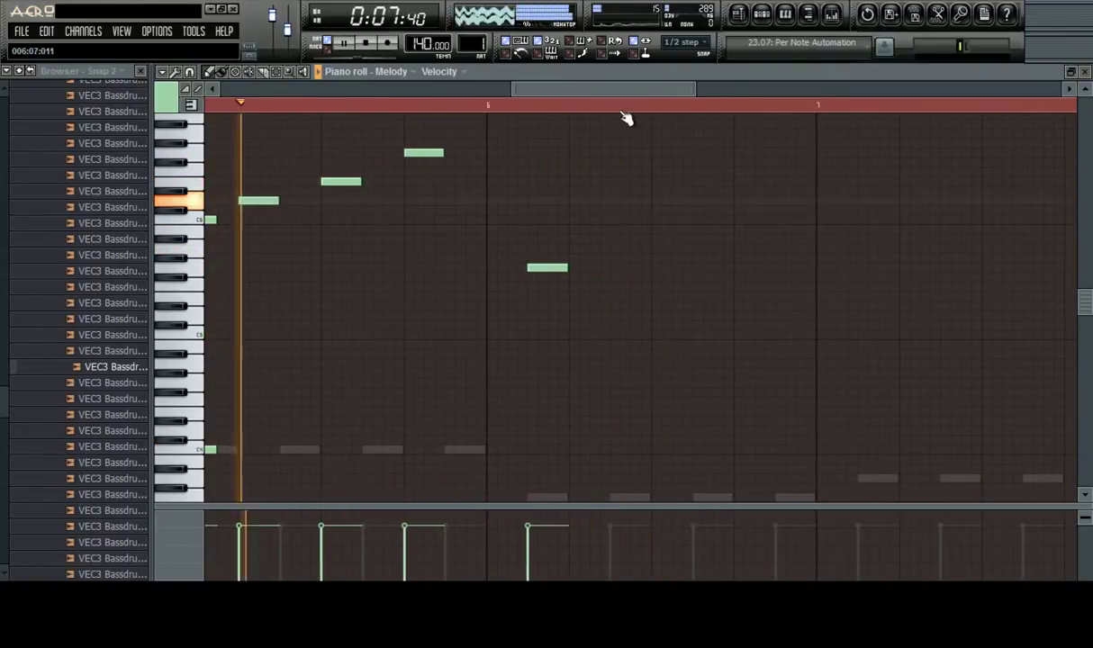
{"action": "left_click", "coordinate": [619, 223]}
{"action": "left_click", "coordinate": [695, 227]}
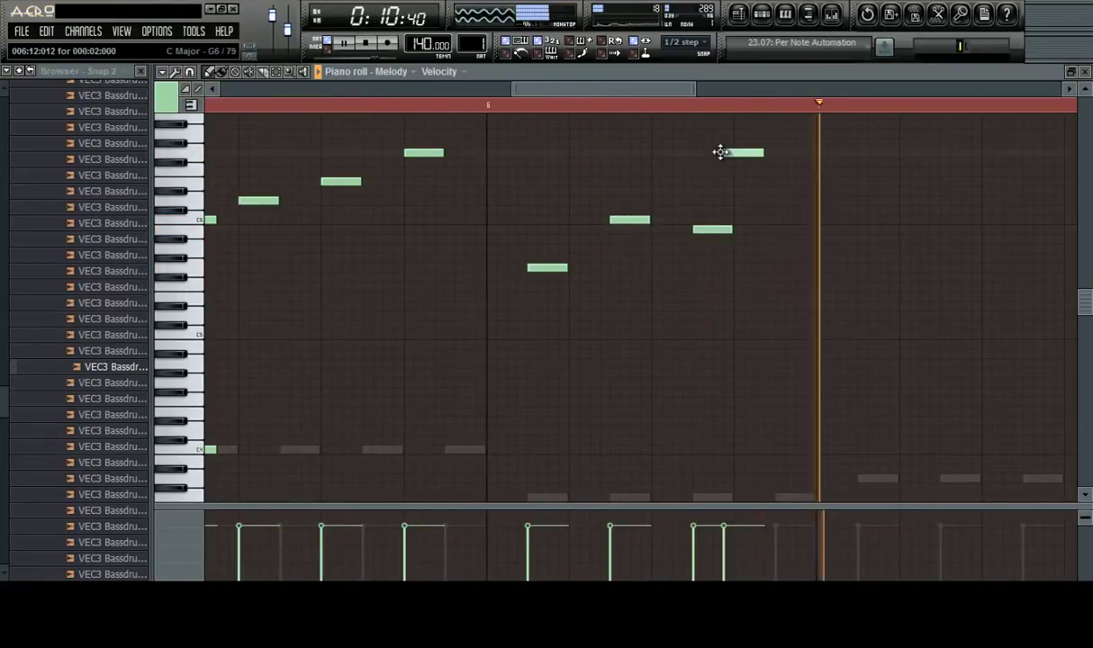
Add two-step C4 notes under the D6, E6 and G6 notes in bar 5 and play the result
{"action": "scroll", "coordinate": [701, 115], "scroll_direction": "down", "scroll_amount": 2}
{"action": "scroll", "coordinate": [703, 114], "scroll_direction": "down", "scroll_amount": 2}
{"action": "scroll", "coordinate": [573, 273], "scroll_direction": "down", "scroll_amount": 3}
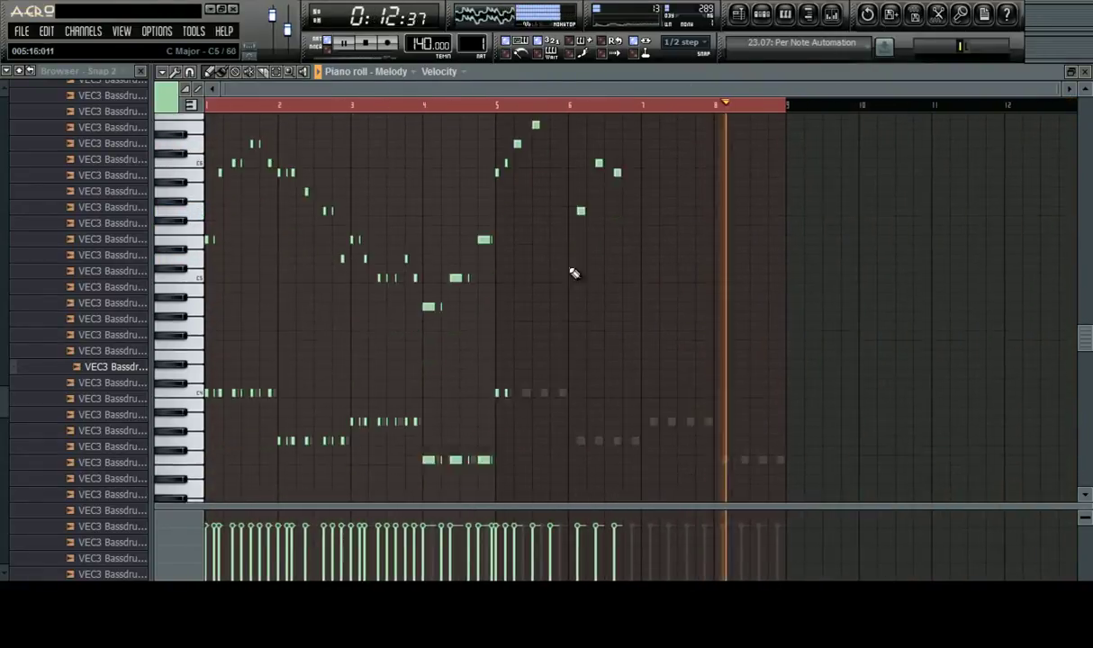
{"action": "scroll", "coordinate": [520, 113], "scroll_direction": "up", "scroll_amount": 4}
{"action": "scroll", "coordinate": [530, 290], "scroll_direction": "up", "scroll_amount": 3}
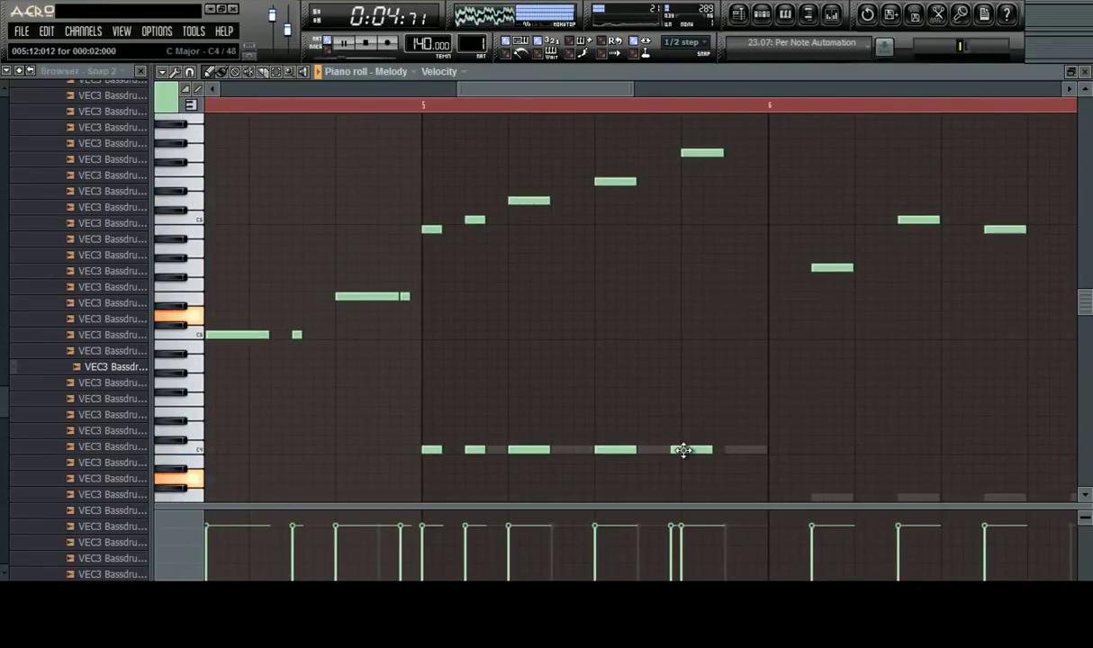
{"action": "scroll", "coordinate": [810, 374], "scroll_direction": "down", "scroll_amount": 2}
{"action": "scroll", "coordinate": [815, 370], "scroll_direction": "up", "scroll_amount": 2}
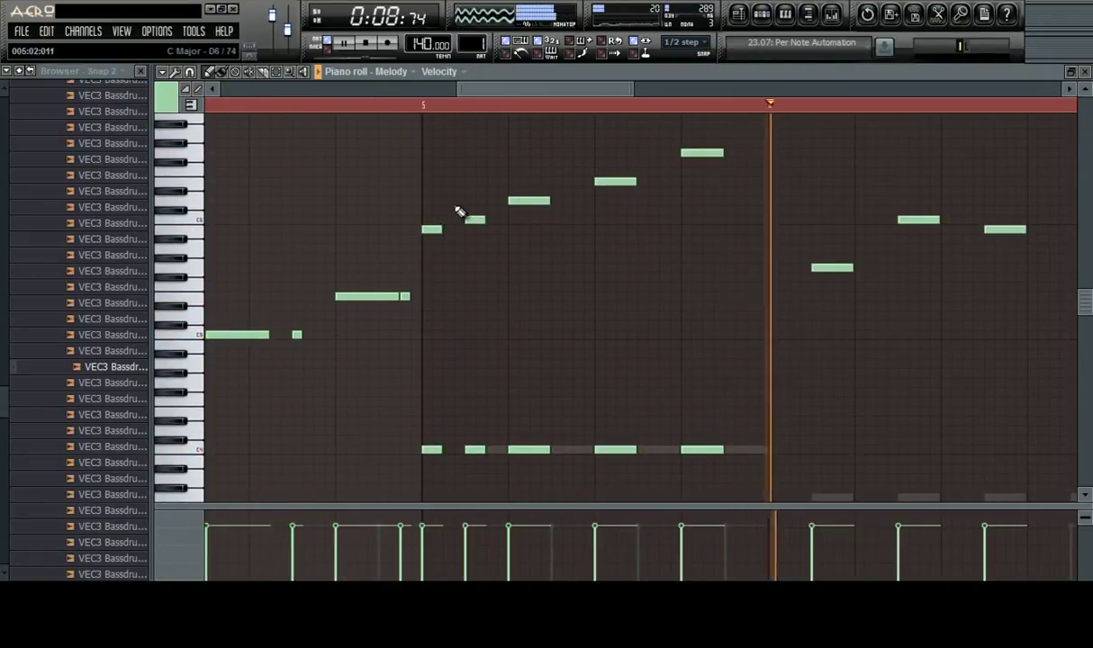
{"action": "scroll", "coordinate": [504, 210], "scroll_direction": "up", "scroll_amount": 1}
{"action": "scroll", "coordinate": [457, 225], "scroll_direction": "down", "scroll_amount": 1}
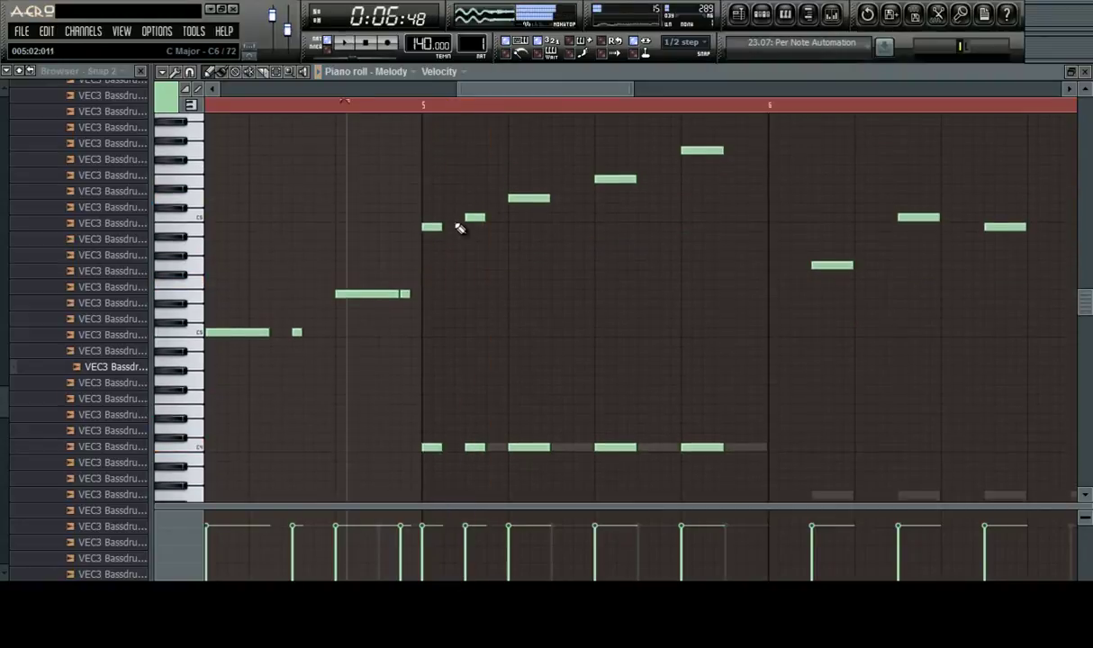
{"action": "key", "text": "space"}
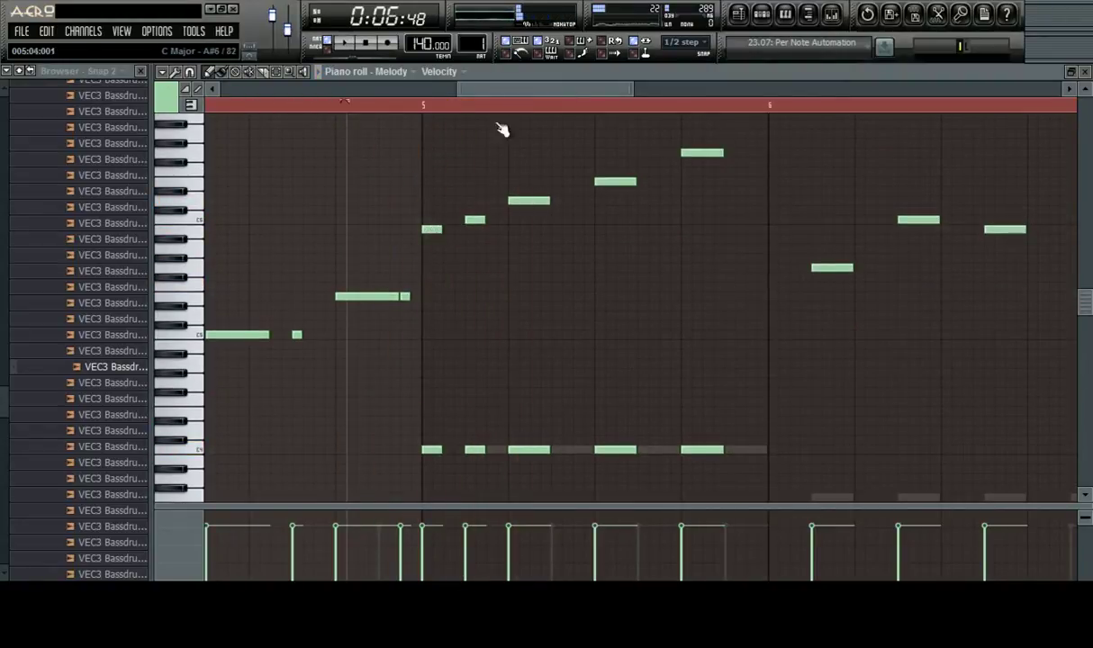
{"action": "scroll", "coordinate": [555, 109], "scroll_direction": "down", "scroll_amount": 3}
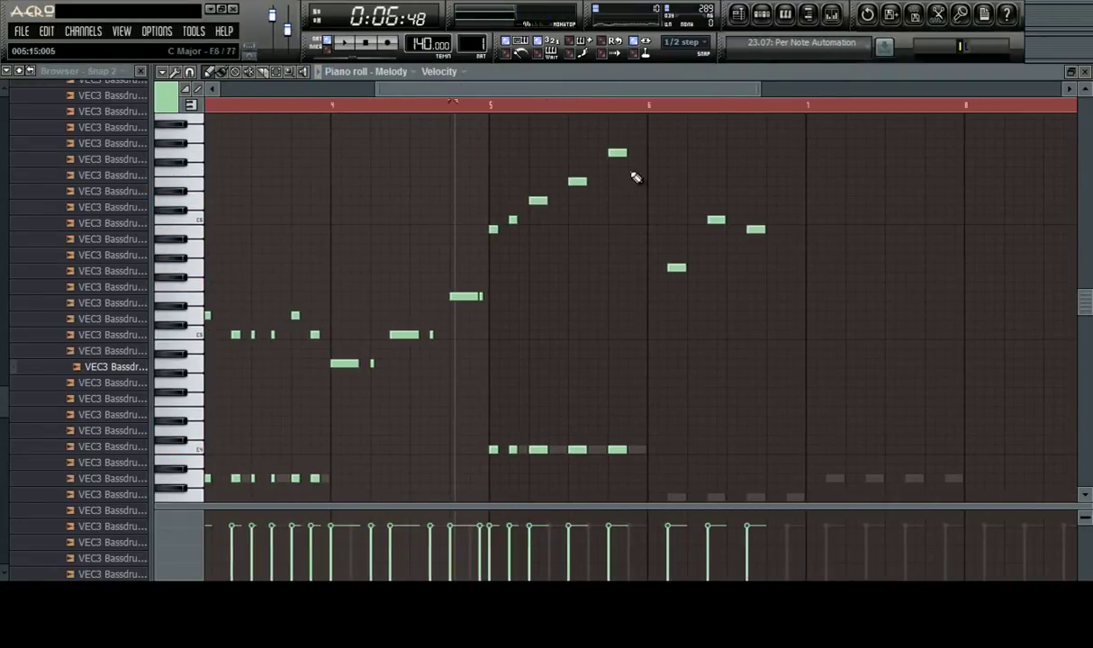
Delete the melody notes in bars 5 and 6, copy the melody's first three note pairs to the start of bar 5, and play them
{"action": "left_click_drag", "start_coordinate": [707, 239], "coordinate": [487, 464]}
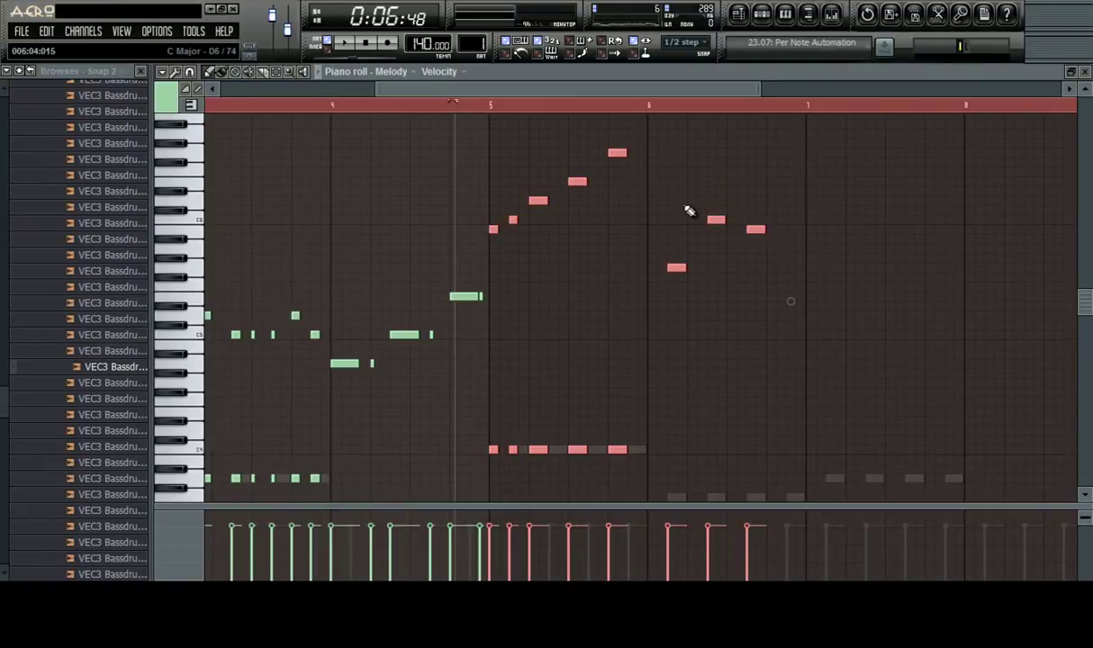
{"action": "left_click_drag", "start_coordinate": [602, 94], "coordinate": [14, 140]}
{"action": "scroll", "coordinate": [306, 283], "scroll_direction": "down", "scroll_amount": 3}
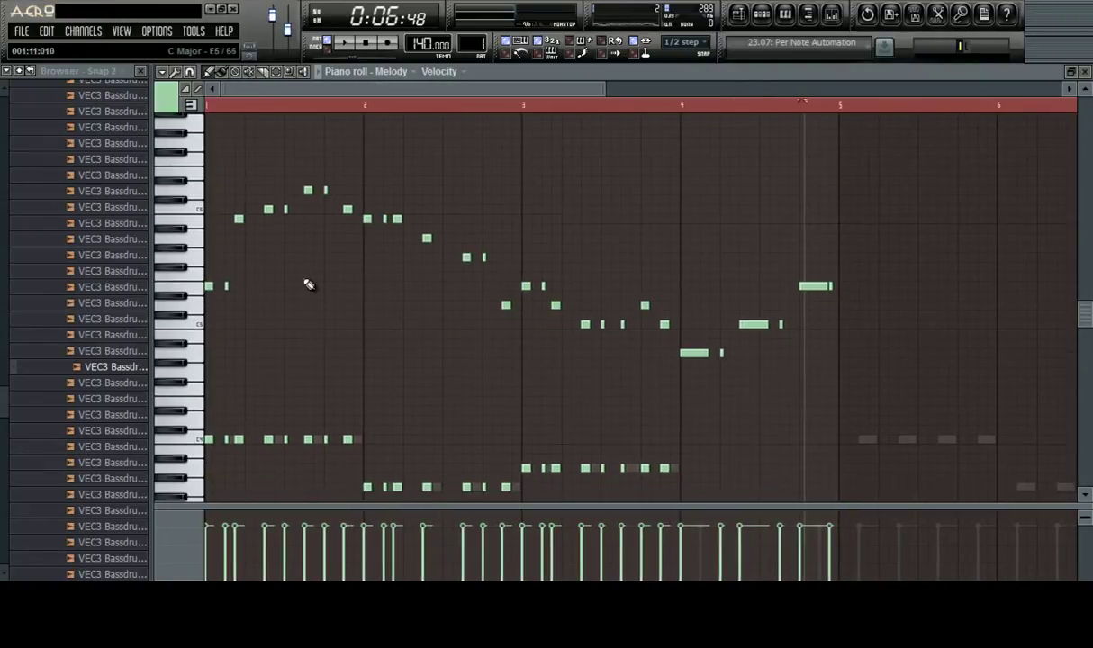
{"action": "left_click_drag", "start_coordinate": [259, 246], "coordinate": [112, 423]}
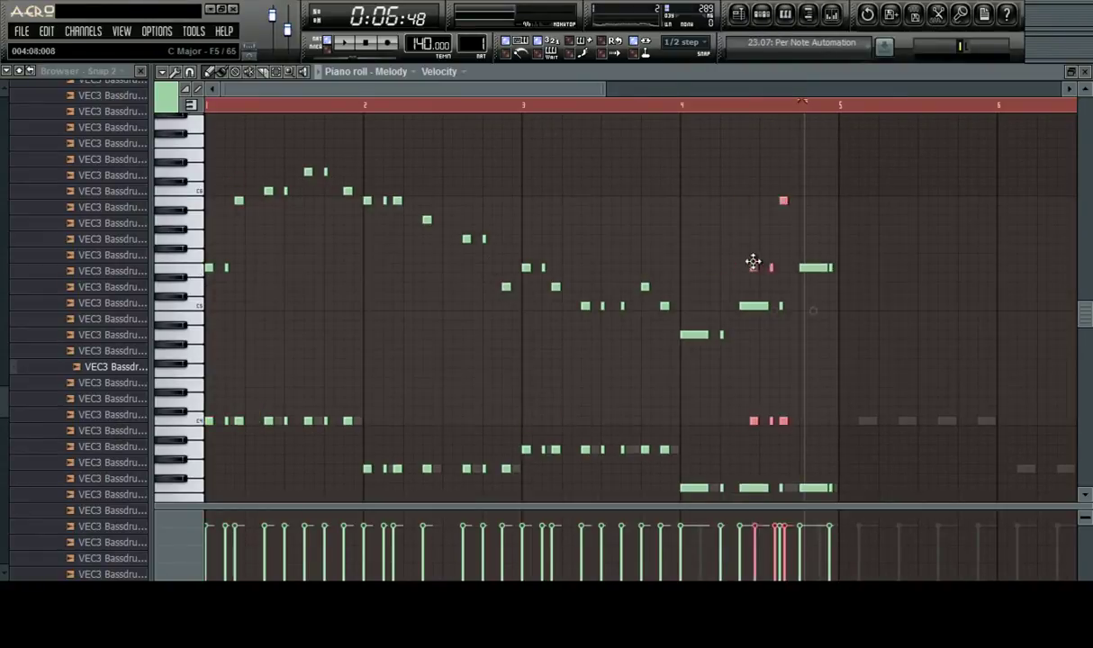
{"action": "left_click_drag", "start_coordinate": [754, 262], "coordinate": [842, 259]}
{"action": "key", "text": "space"}
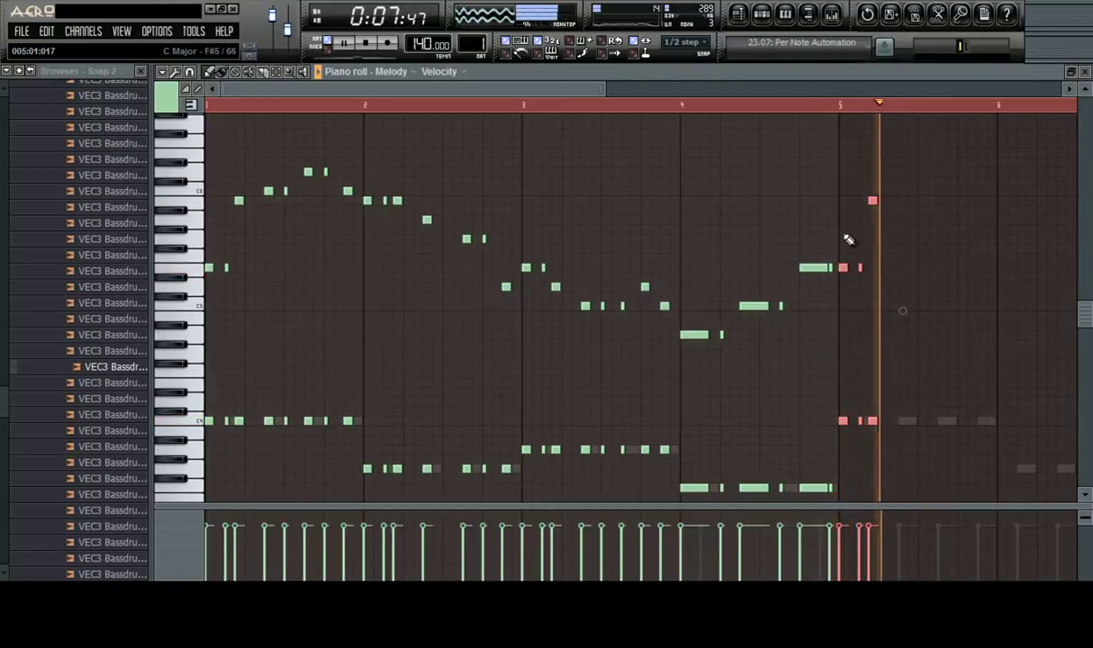
Add a two-step G5 note with a matching C4 note on step 7 of bar 5
{"action": "left_click_drag", "start_coordinate": [484, 91], "coordinate": [605, 108]}
{"action": "scroll", "coordinate": [669, 113], "scroll_direction": "up", "scroll_amount": 3}
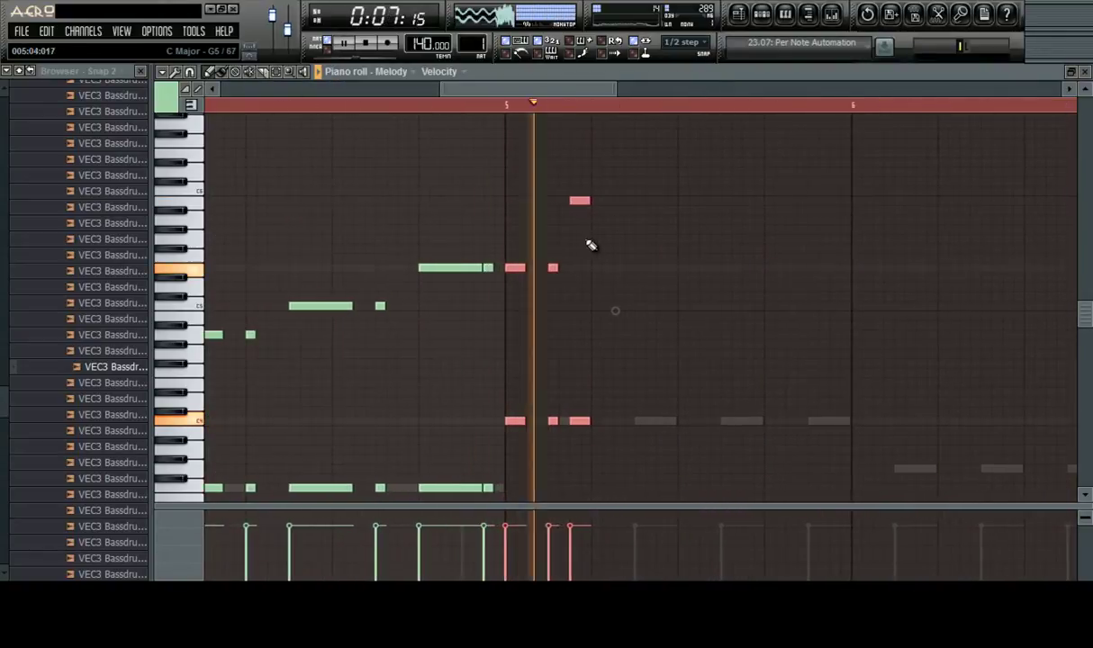
{"action": "left_click", "coordinate": [601, 242]}
{"action": "left_click_drag", "start_coordinate": [599, 241], "coordinate": [631, 234]}
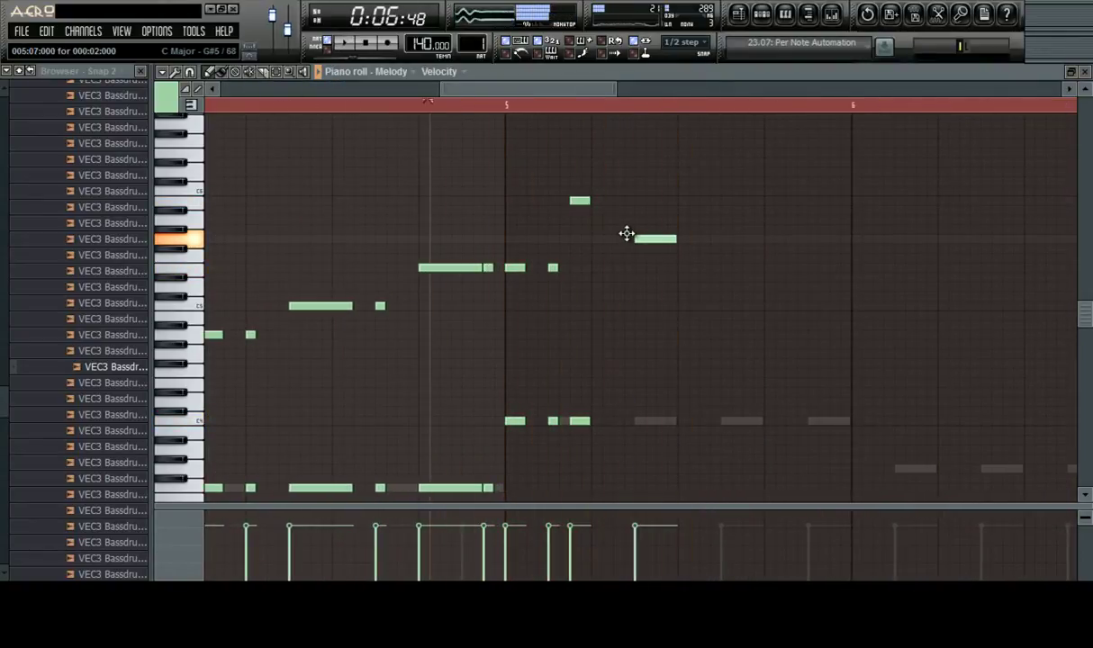
{"action": "left_click", "coordinate": [642, 421]}
{"action": "left_click_drag", "start_coordinate": [663, 421], "coordinate": [652, 420]}
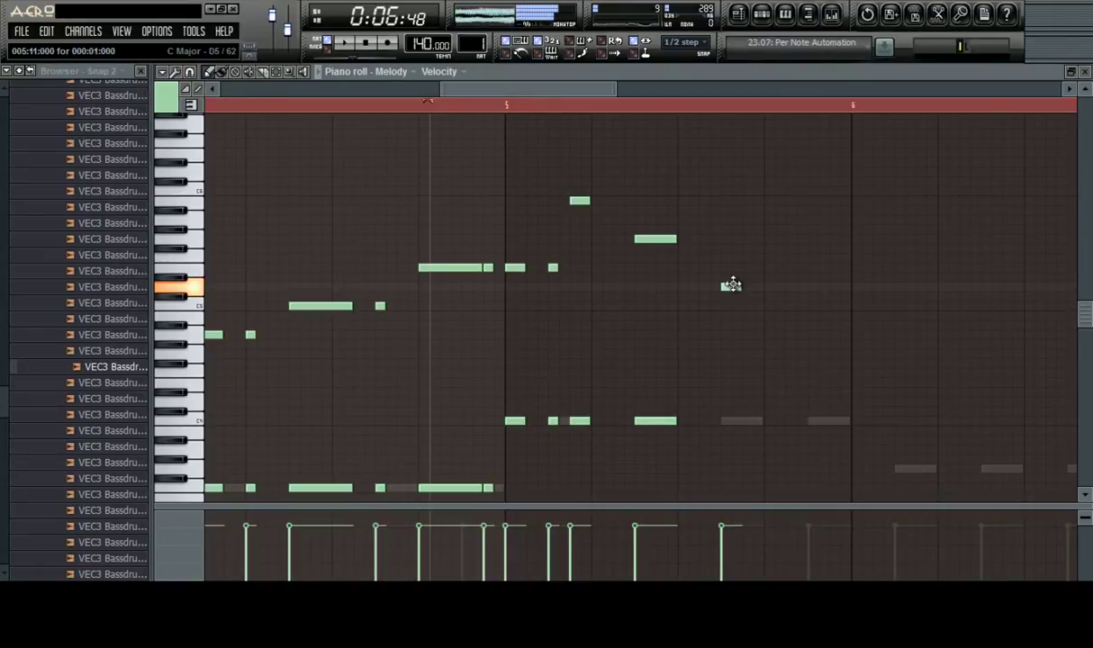
Add one-step D5, E5 and C5 notes on steps 11, 13 and 15 of bar 5, each with a C4 beneath
{"action": "left_click", "coordinate": [726, 420]}
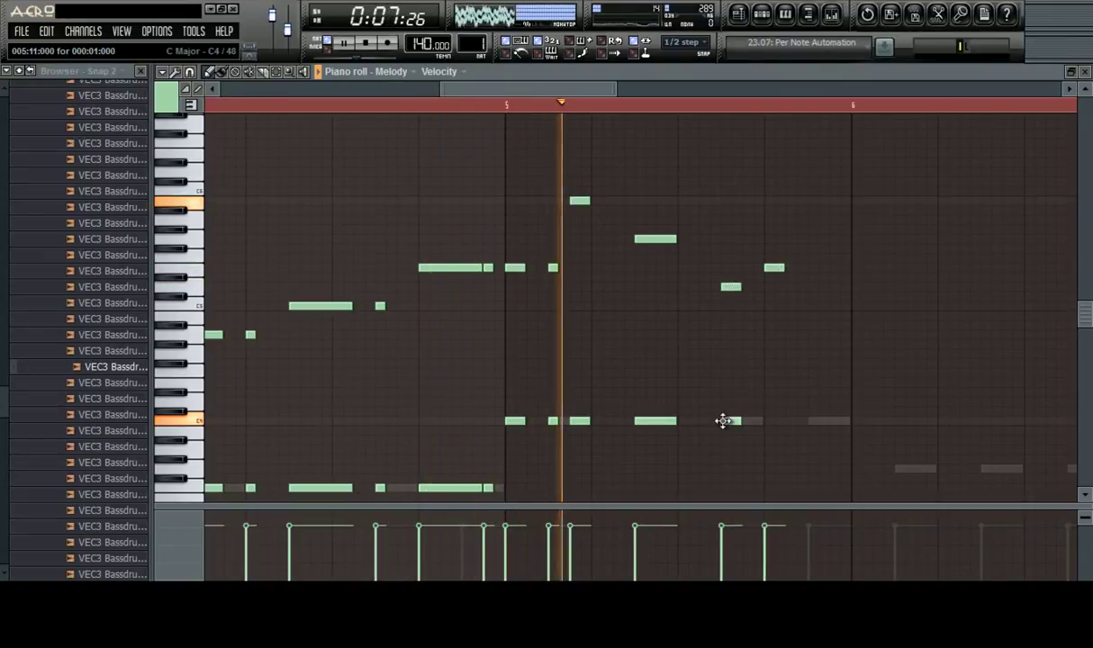
{"action": "left_click", "coordinate": [767, 420]}
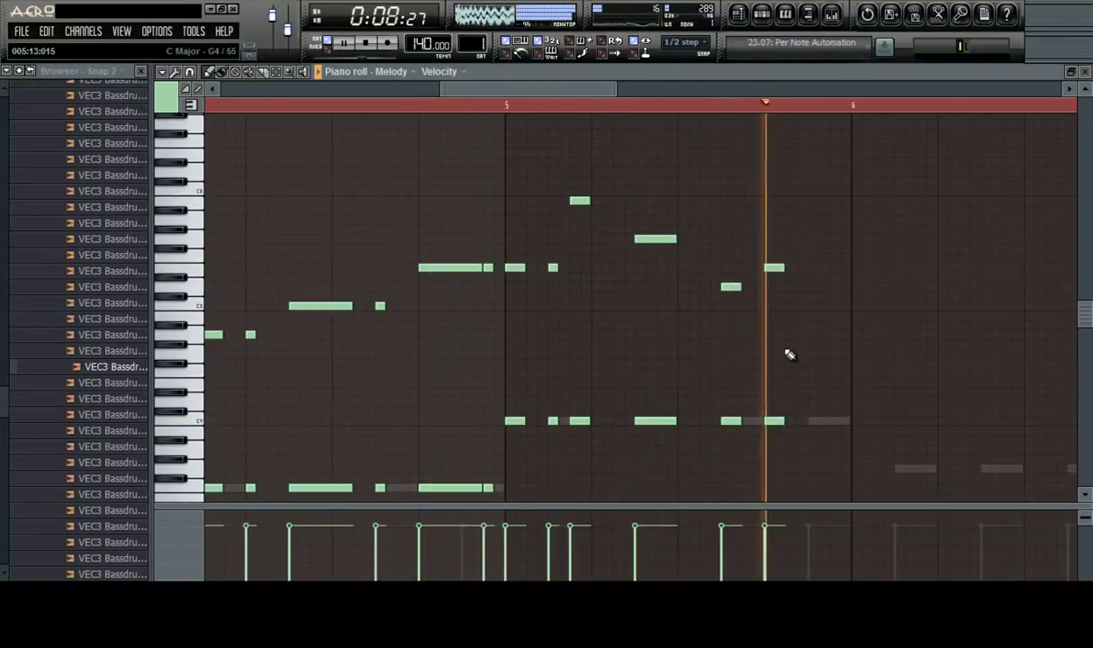
{"action": "left_click", "coordinate": [810, 306]}
{"action": "left_click", "coordinate": [813, 420]}
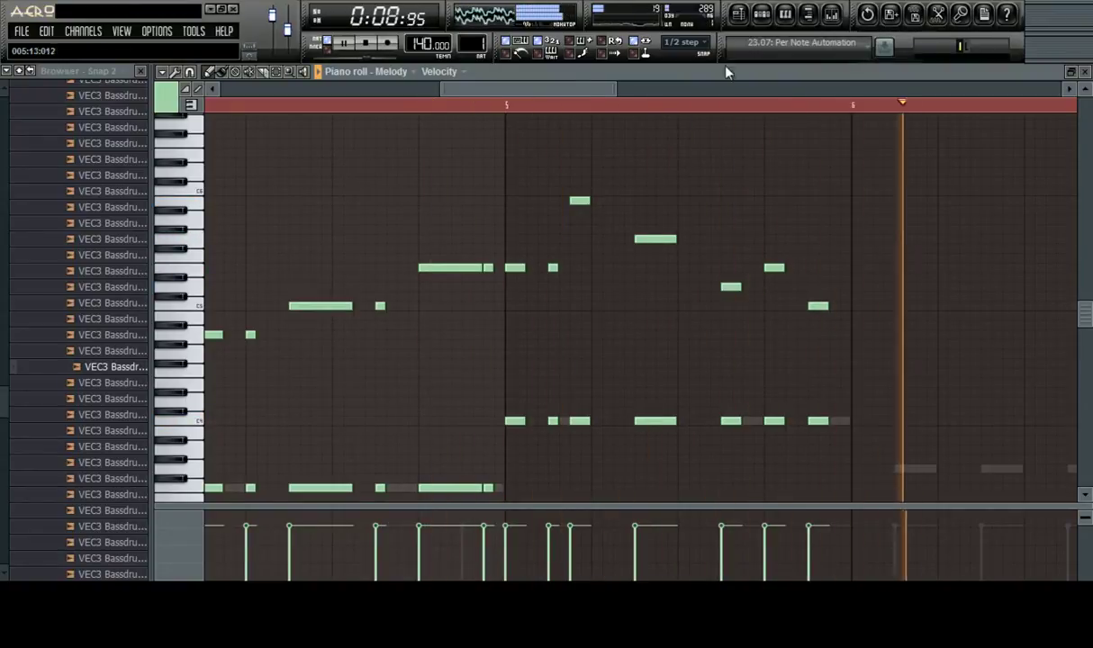
Add one-step B4 notes with matching G3 notes on steps 1 and 4 of bar 6, checking them in playback
{"action": "scroll", "coordinate": [639, 128], "scroll_direction": "down", "scroll_amount": 5}
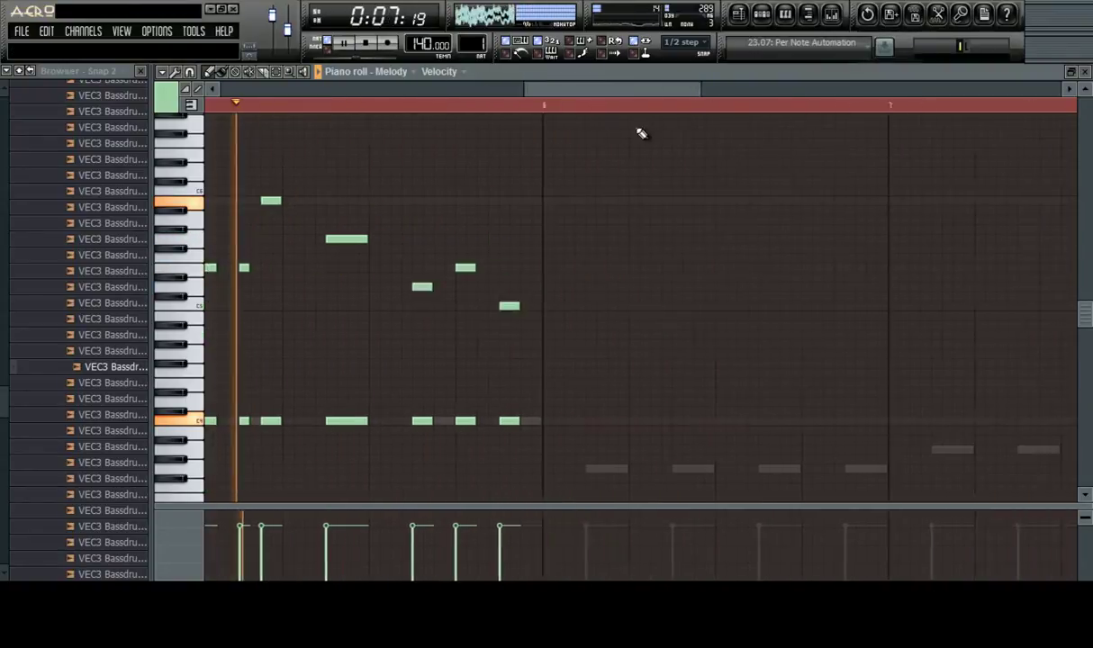
{"action": "left_click", "coordinate": [441, 469]}
{"action": "key", "text": "space"}
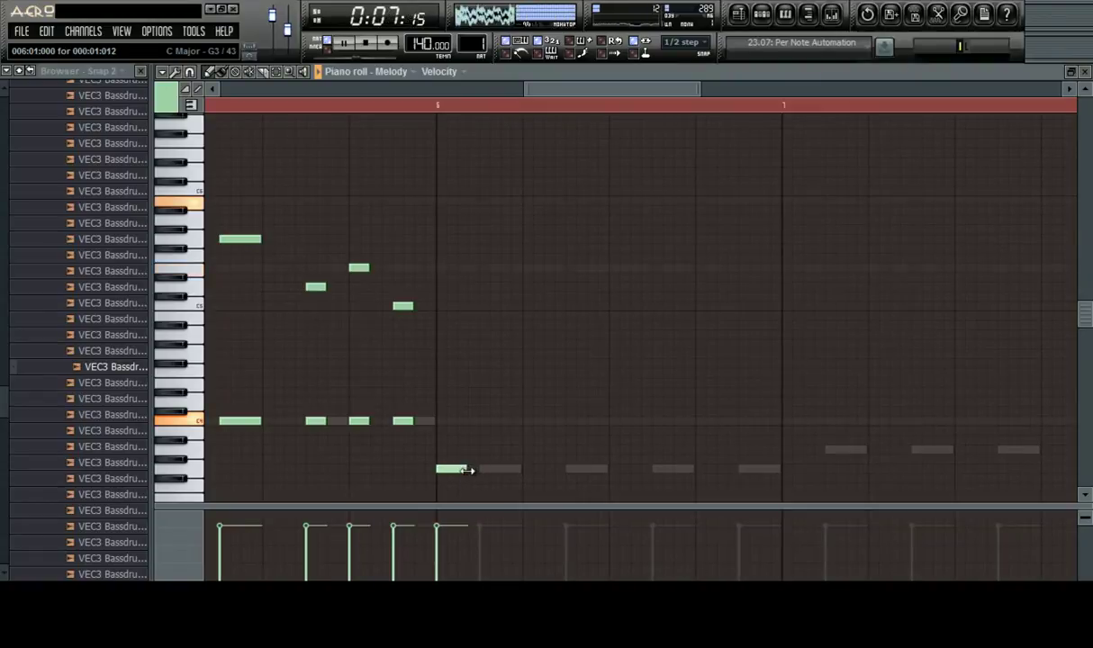
{"action": "left_click", "coordinate": [441, 315]}
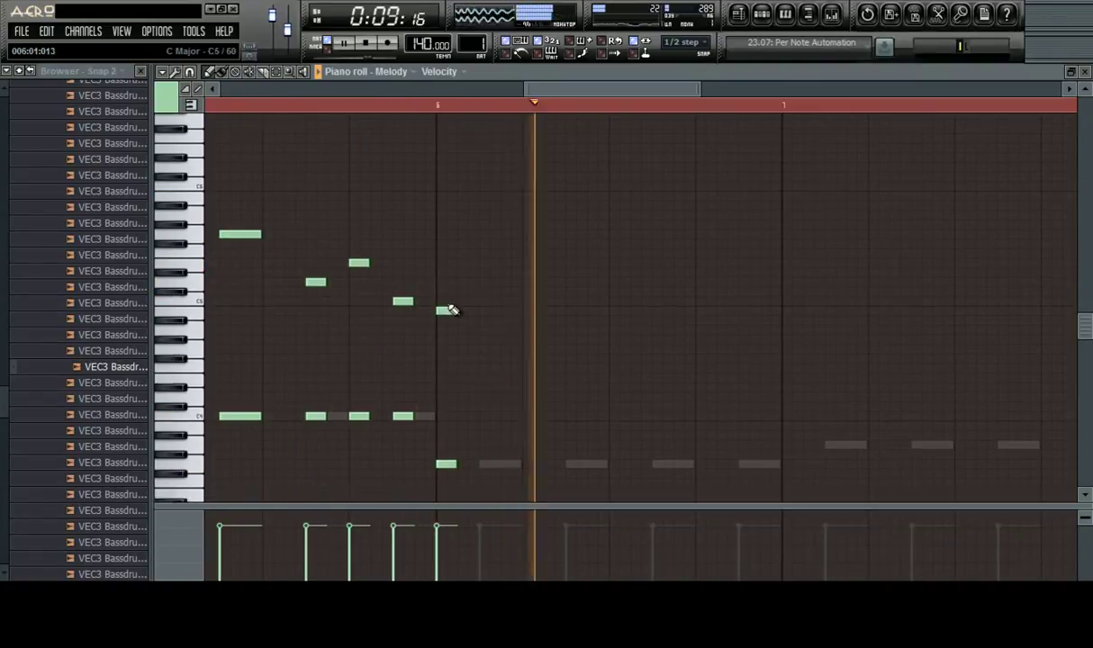
{"action": "scroll", "coordinate": [455, 307], "scroll_direction": "down", "scroll_amount": 2}
{"action": "key", "text": "space"}
{"action": "key", "text": "space"}
{"action": "left_click_drag", "start_coordinate": [503, 282], "coordinate": [504, 290]}
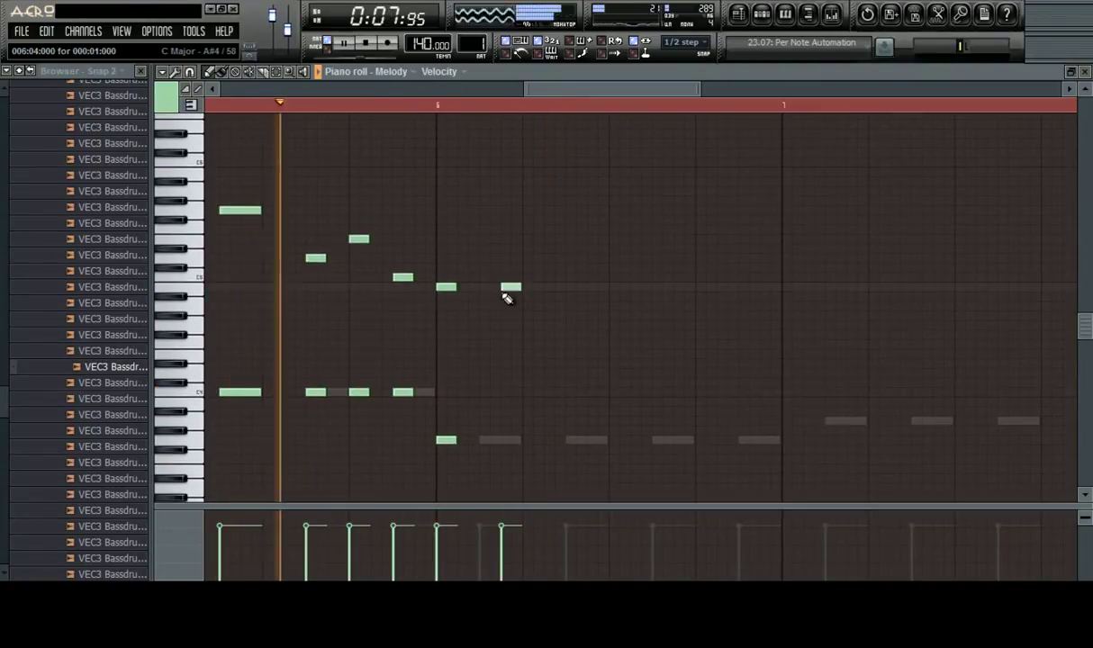
{"action": "left_click", "coordinate": [514, 441]}
{"action": "left_click_drag", "start_coordinate": [514, 441], "coordinate": [503, 441]}
{"action": "key", "text": "space"}
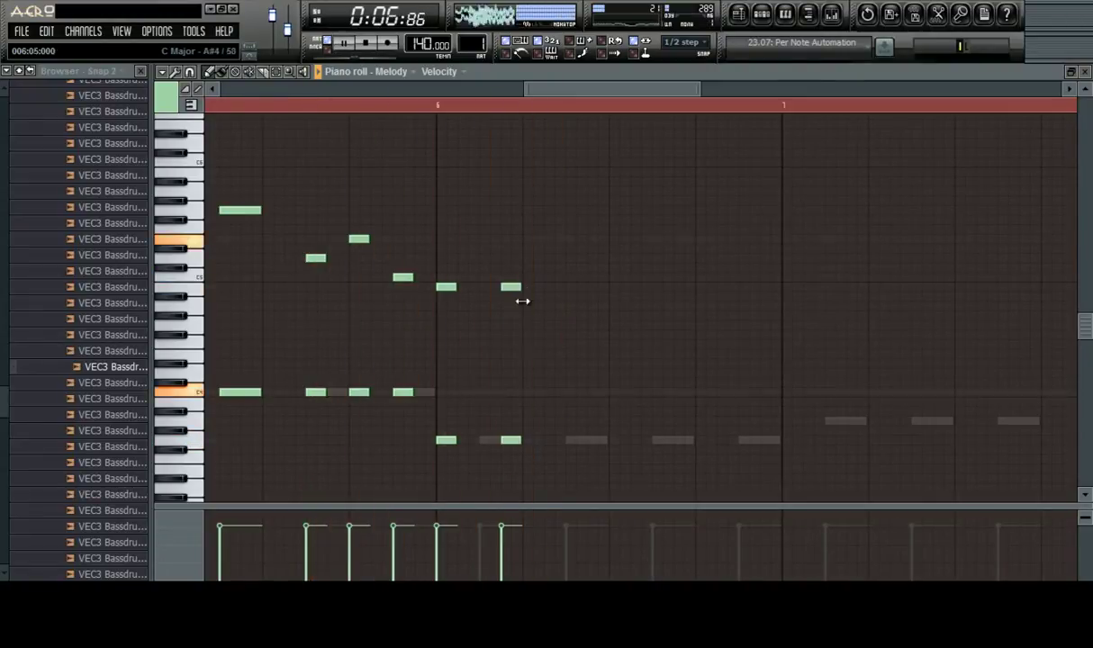
Add one-step C5 and D5 notes on steps 6 and 8 of bar 6, each with a G3 beneath
{"action": "left_click", "coordinate": [544, 277]}
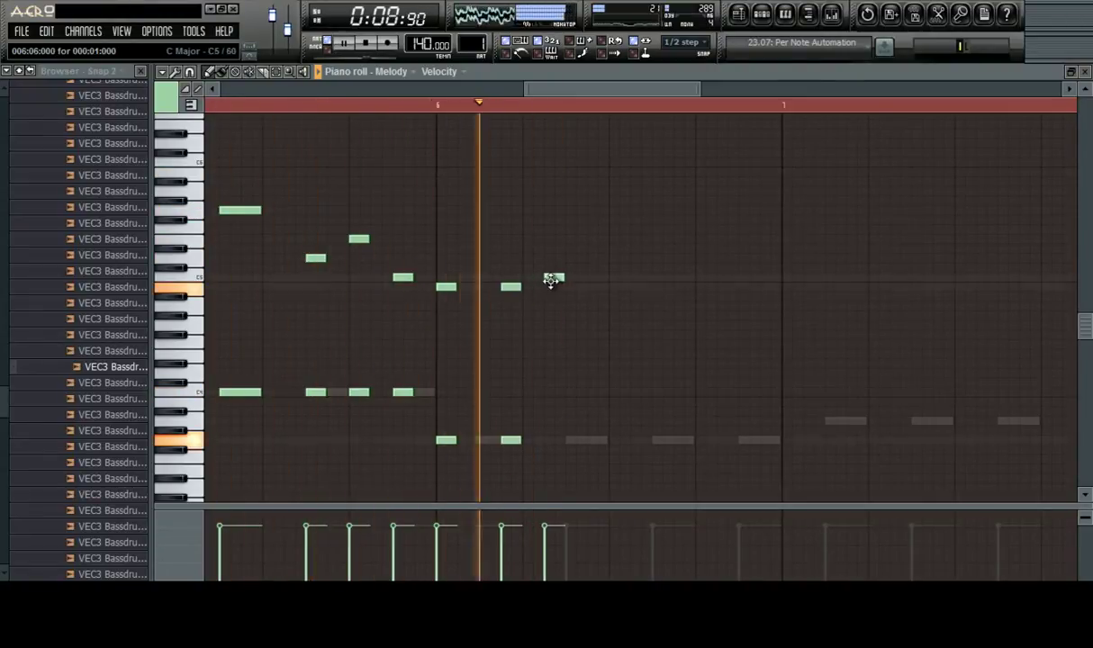
{"action": "key", "text": "space"}
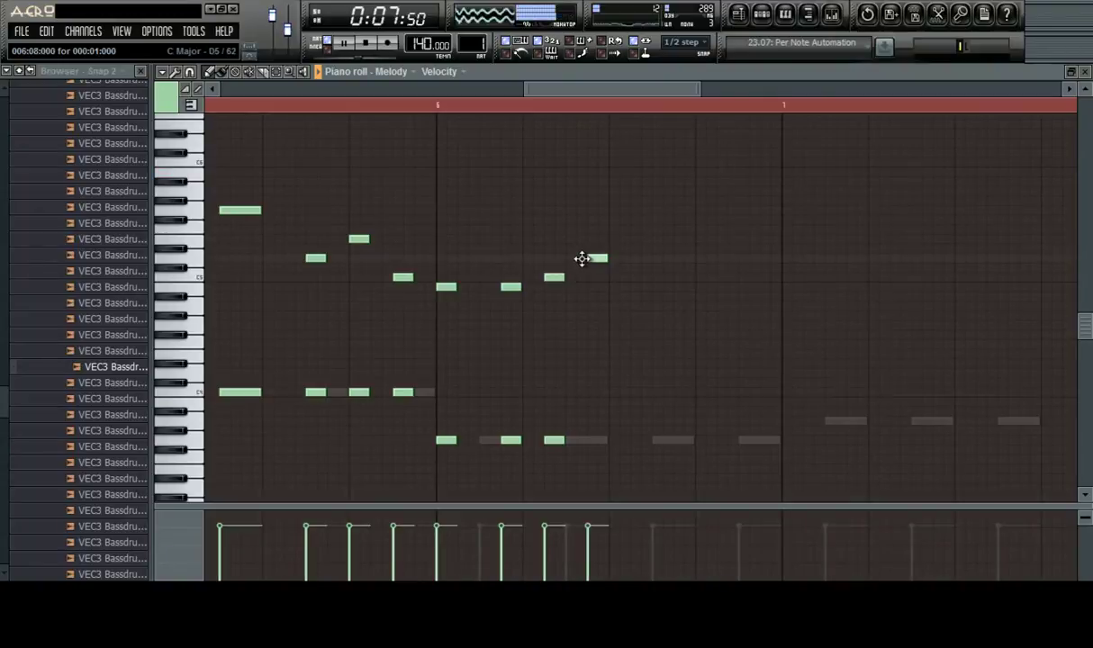
{"action": "key", "text": "space"}
{"action": "left_click", "coordinate": [590, 440]}
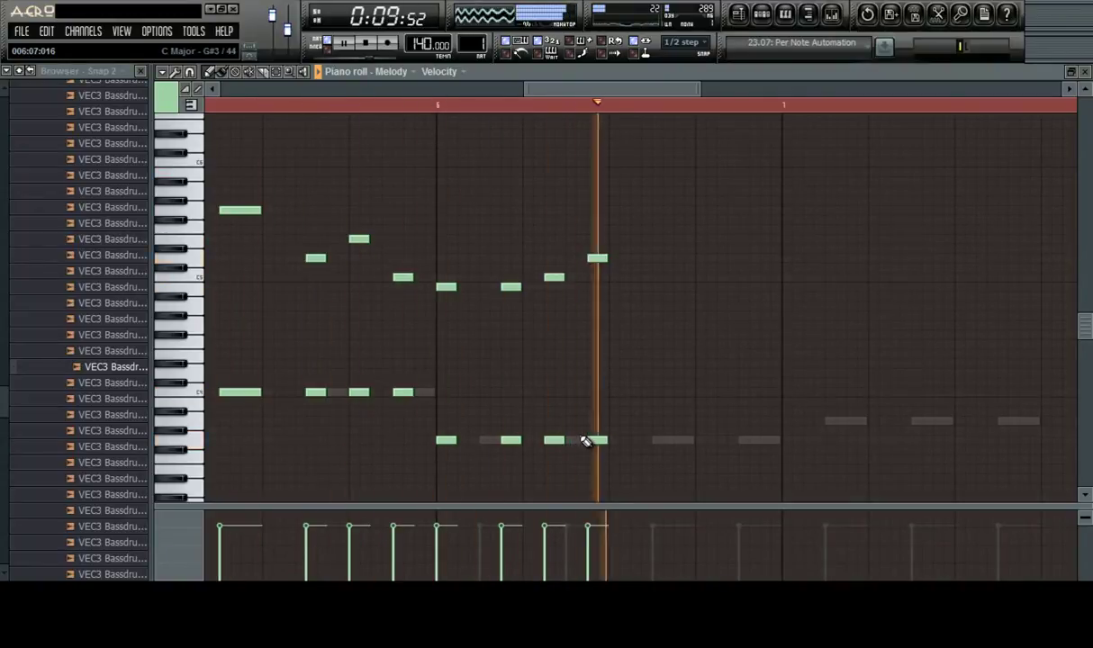
Move the C5 pair to step 7 and the D5 pair to step 11 of bar 6, deleting the stray G4 note
{"action": "key", "text": "space"}
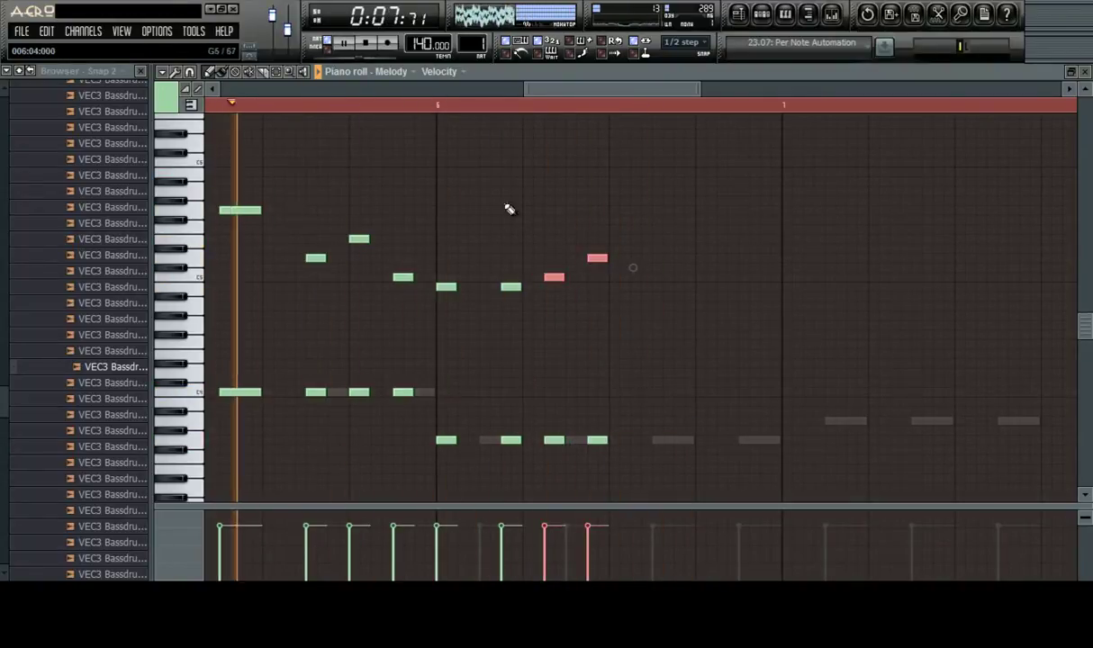
{"action": "left_click_drag", "start_coordinate": [510, 209], "coordinate": [698, 478]}
{"action": "scroll", "coordinate": [549, 393], "scroll_direction": "down", "scroll_amount": 2}
{"action": "key", "text": "space"}
{"action": "key", "text": "space"}
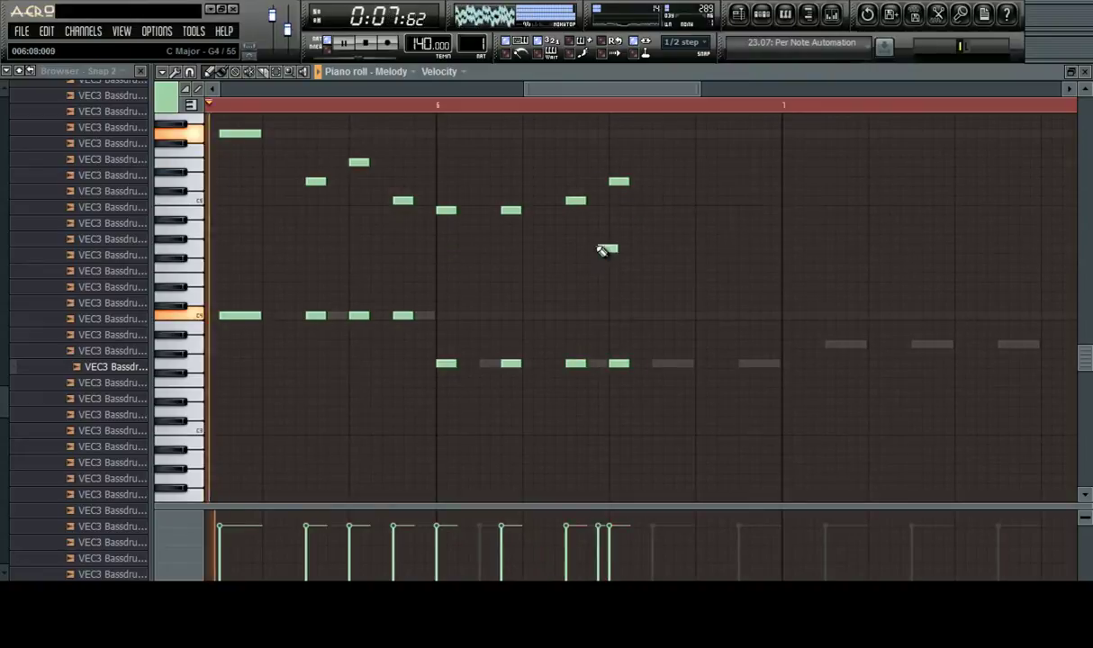
{"action": "right_click", "coordinate": [601, 250]}
{"action": "left_click_drag", "start_coordinate": [605, 151], "coordinate": [640, 365]}
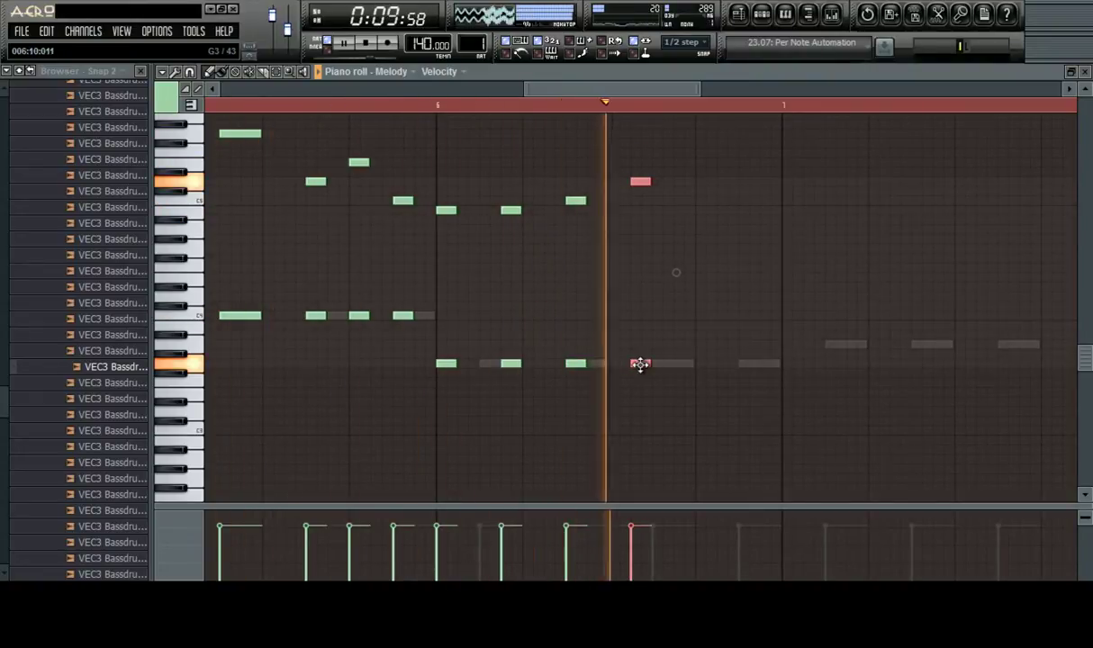
{"action": "key", "text": "space"}
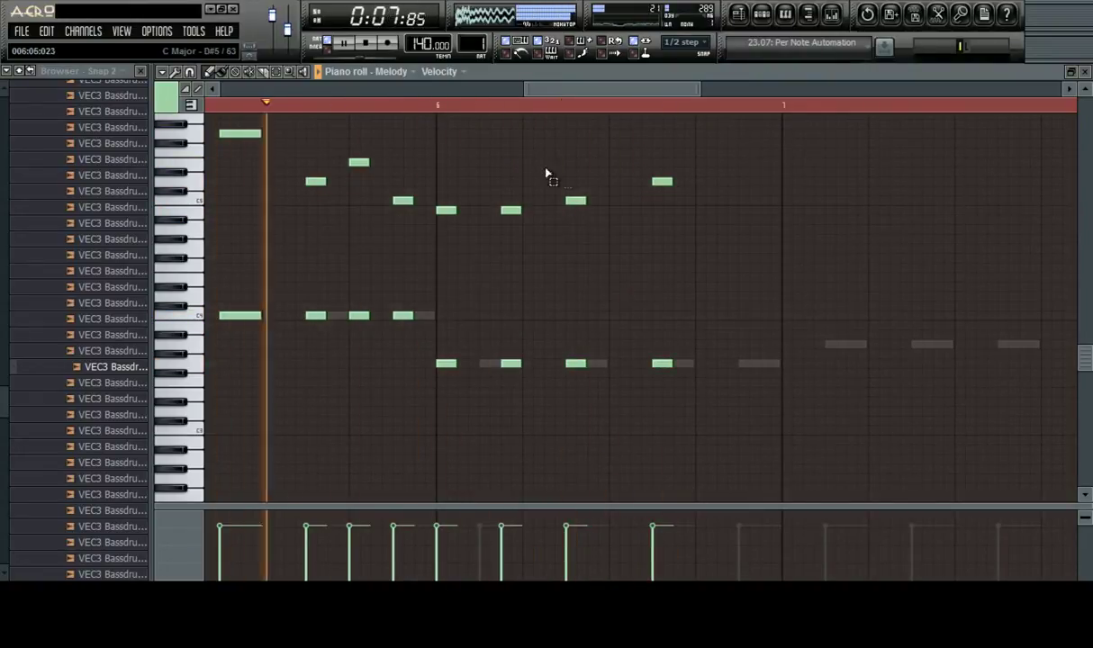
Add one-step G4 and G3 notes on step 13 of bar 6 and listen to the melody from the beginning
{"action": "left_click", "coordinate": [709, 249]}
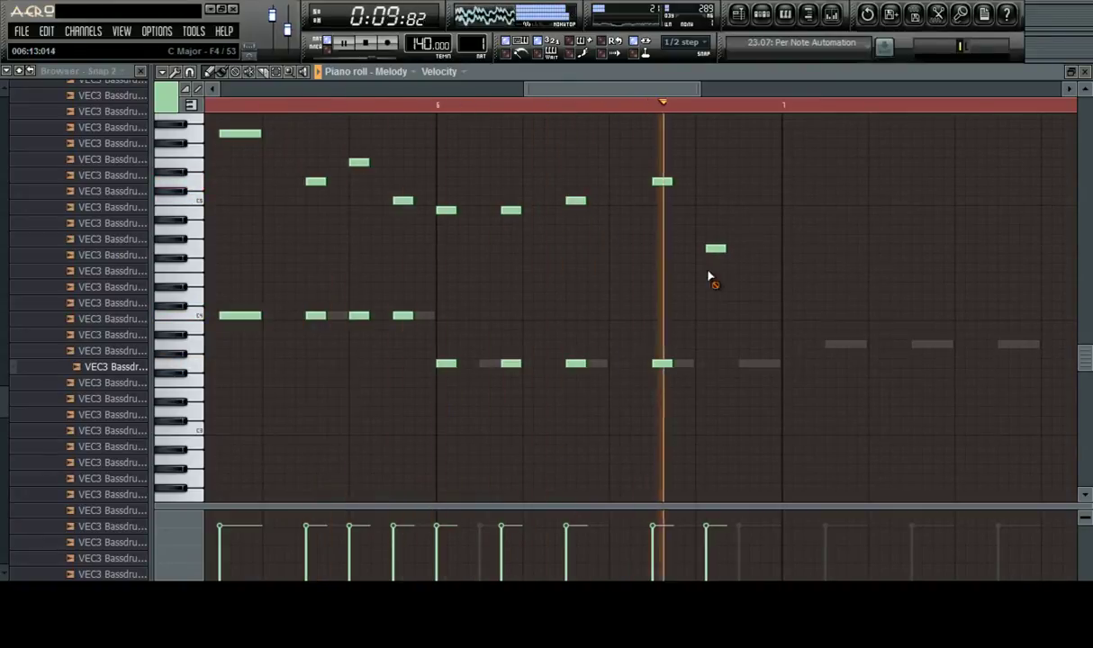
{"action": "left_click_drag", "start_coordinate": [711, 248], "coordinate": [722, 249]}
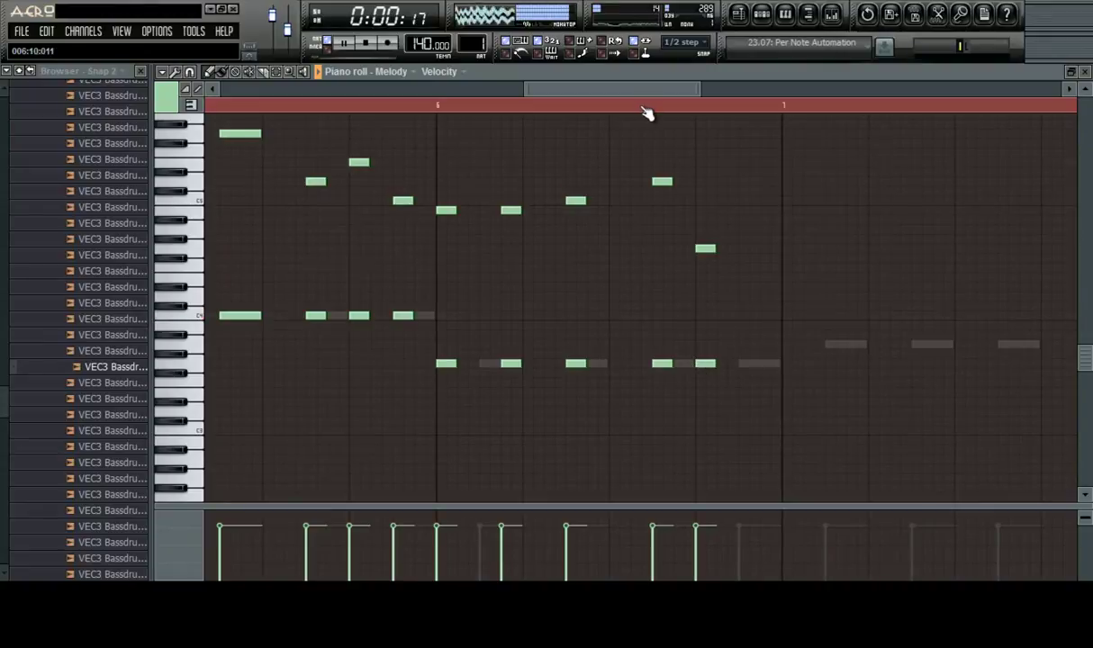
{"action": "scroll", "coordinate": [647, 112], "scroll_direction": "down", "scroll_amount": 6}
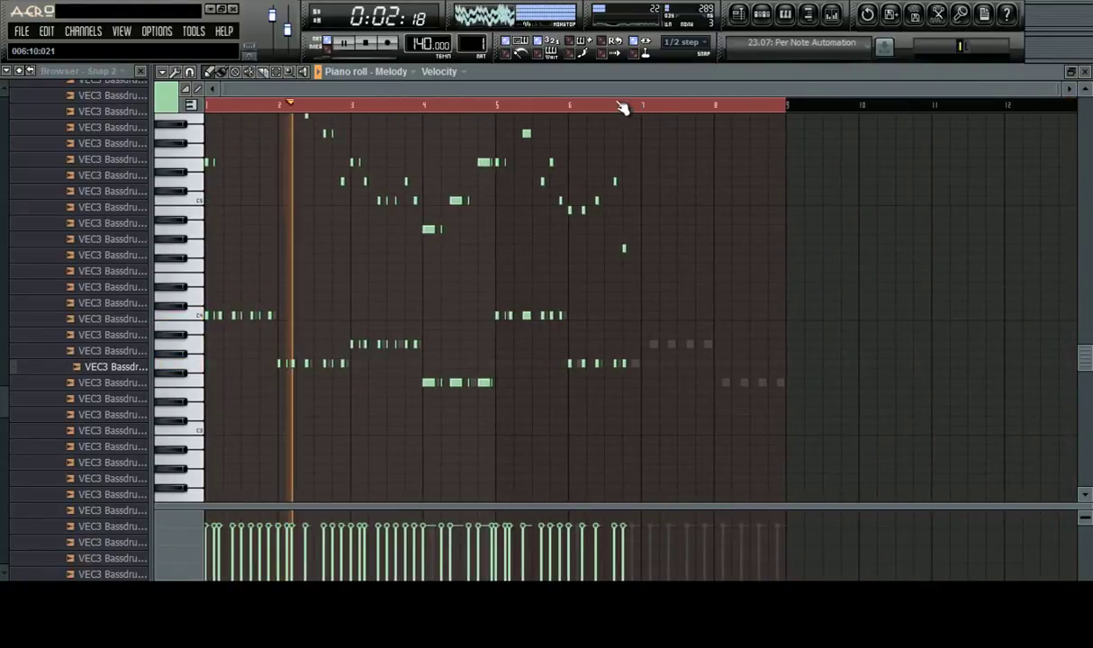
{"action": "scroll", "coordinate": [407, 121], "scroll_direction": "up", "scroll_amount": 3}
{"action": "scroll", "coordinate": [415, 108], "scroll_direction": "up", "scroll_amount": 3}
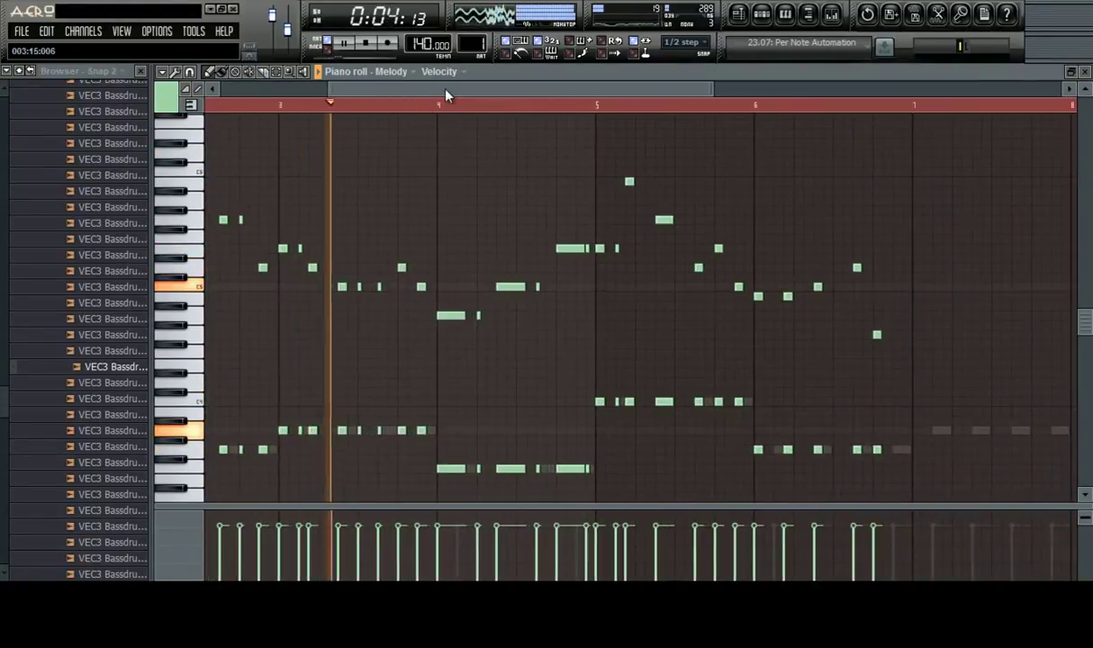
{"action": "left_click_drag", "start_coordinate": [446, 94], "coordinate": [535, 97]}
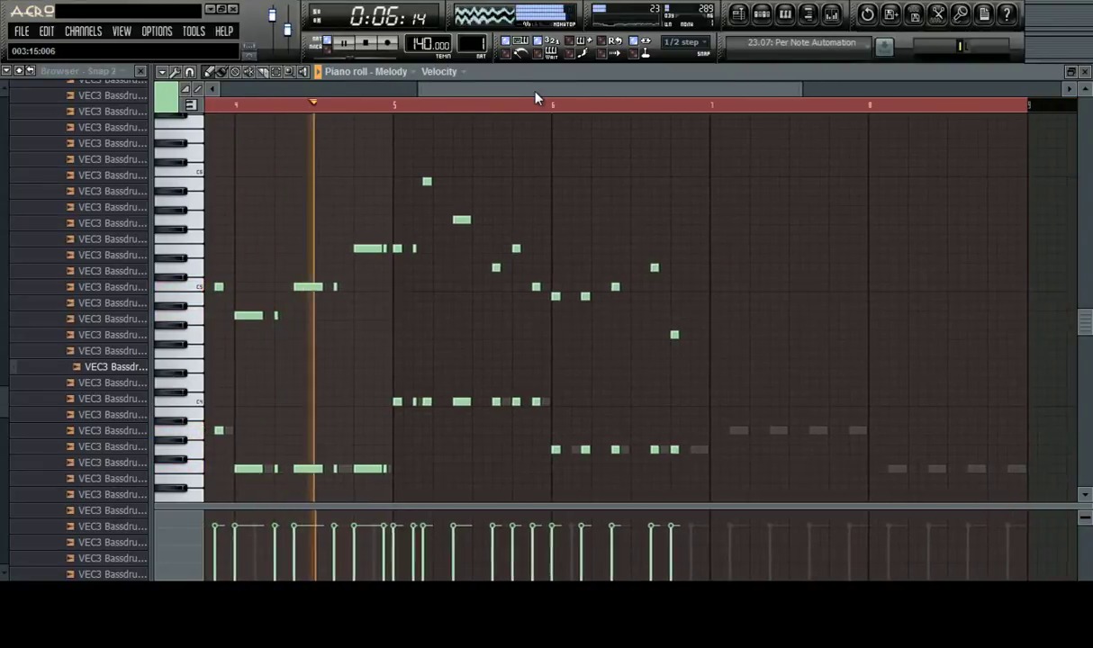
{"action": "scroll", "coordinate": [551, 103], "scroll_direction": "up", "scroll_amount": 3}
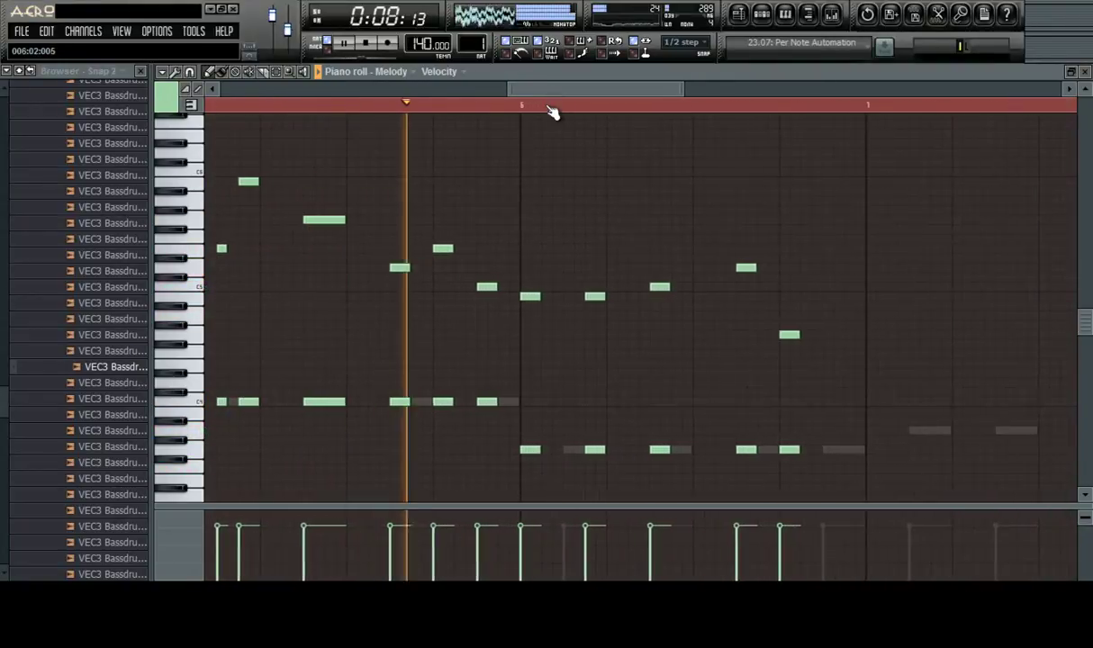
Lengthen the last two note pairs in bar 6 to two steps each and listen to the result
{"action": "left_click_drag", "start_coordinate": [587, 88], "coordinate": [633, 105]}
{"action": "key", "text": "space"}
{"action": "left_click_drag", "start_coordinate": [488, 212], "coordinate": [584, 457]}
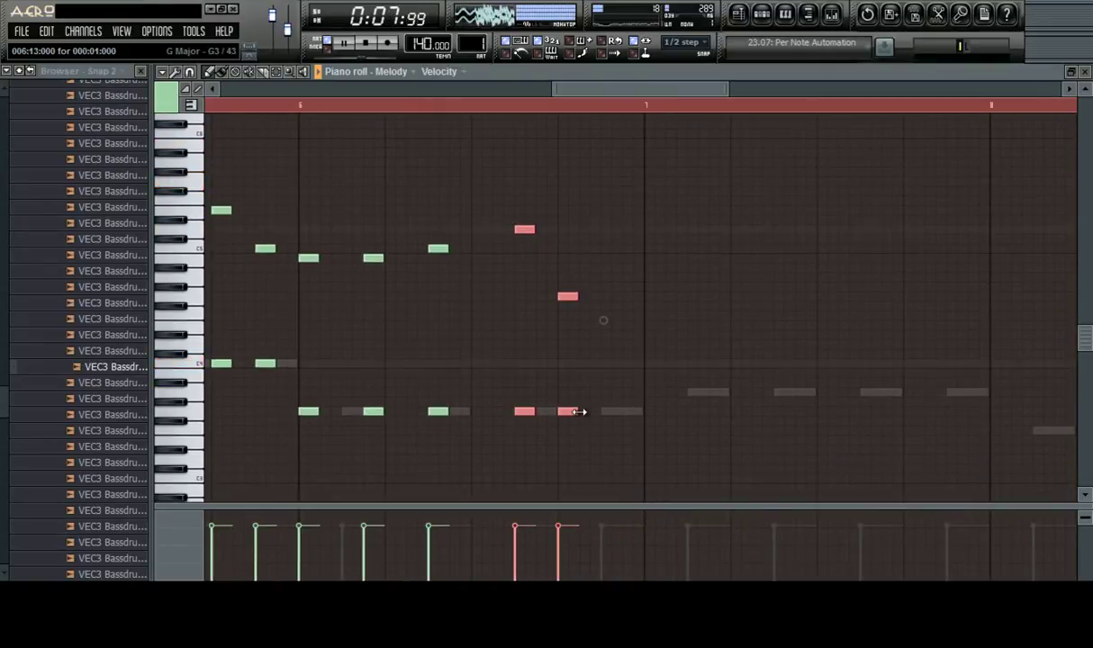
{"action": "left_click_drag", "start_coordinate": [577, 412], "coordinate": [599, 417]}
{"action": "left_click", "coordinate": [641, 273], "text": "ctrl"}
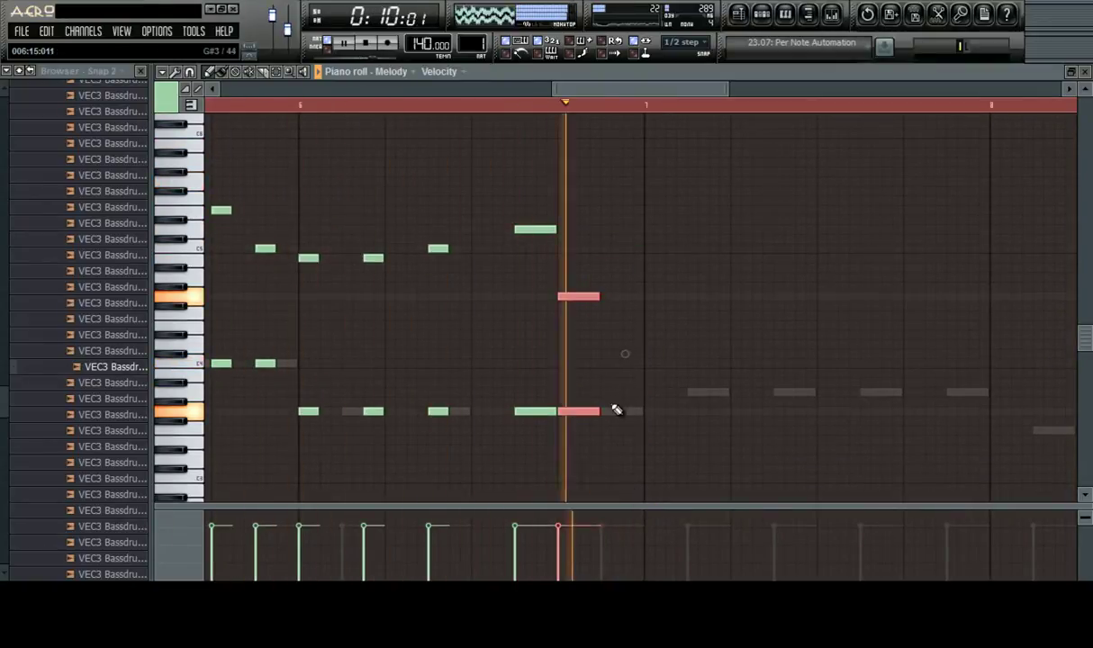
{"action": "left_click", "coordinate": [543, 172]}
Add two-step E4 and A3 notes at the start of bar 7 and remove the extra note placed after them
{"action": "scroll", "coordinate": [582, 108], "scroll_direction": "down", "scroll_amount": 4}
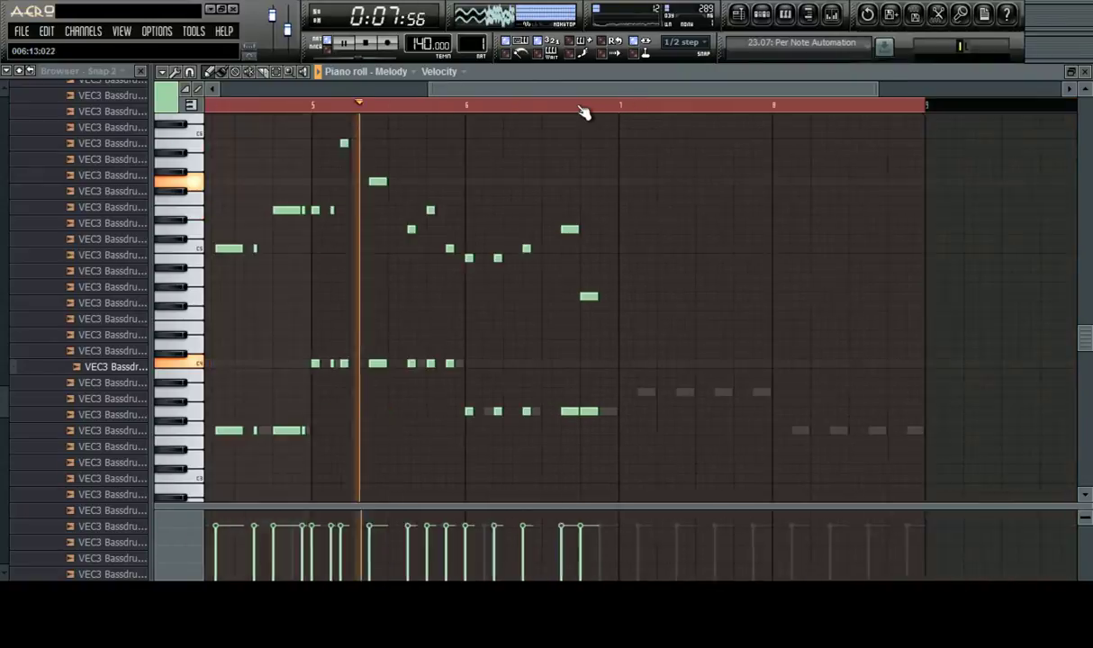
{"action": "scroll", "coordinate": [583, 108], "scroll_direction": "up", "scroll_amount": 3}
{"action": "scroll", "coordinate": [603, 94], "scroll_direction": "right", "scroll_amount": 1}
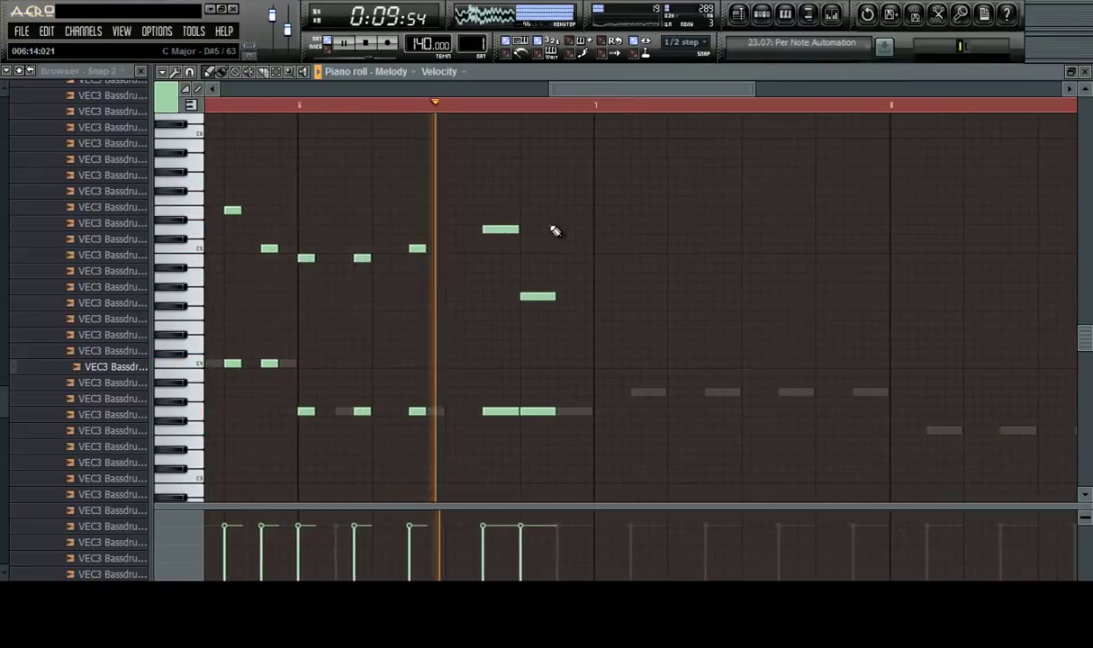
{"action": "key", "text": "space"}
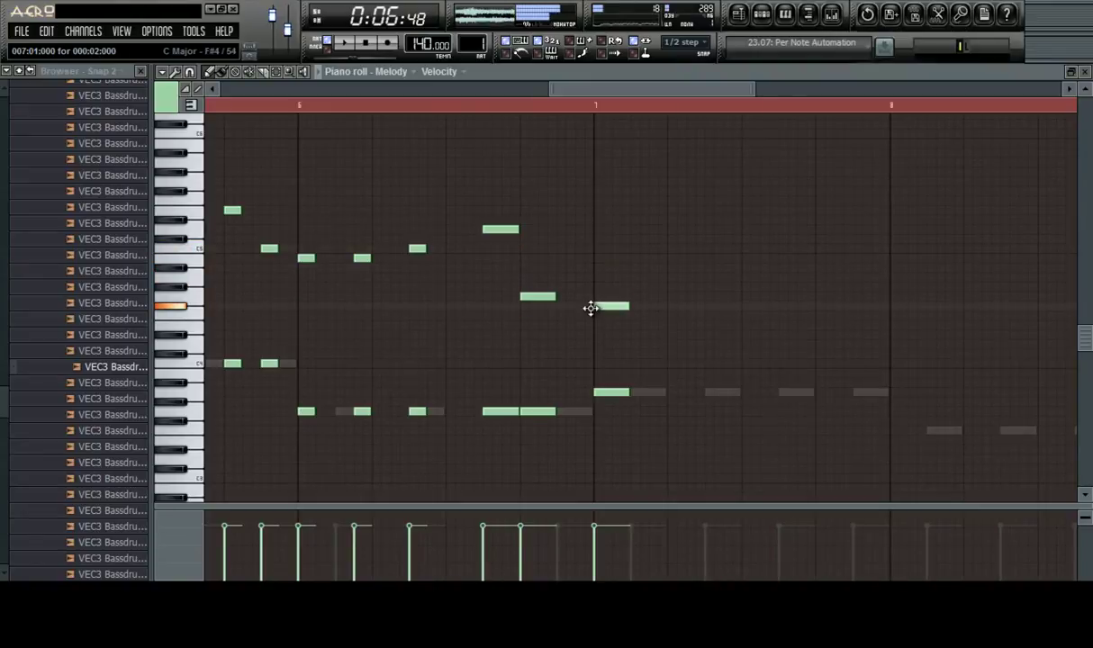
{"action": "left_click_drag", "start_coordinate": [623, 255], "coordinate": [639, 451]}
{"action": "left_click", "coordinate": [722, 247]}
{"action": "right_click", "coordinate": [722, 247]}
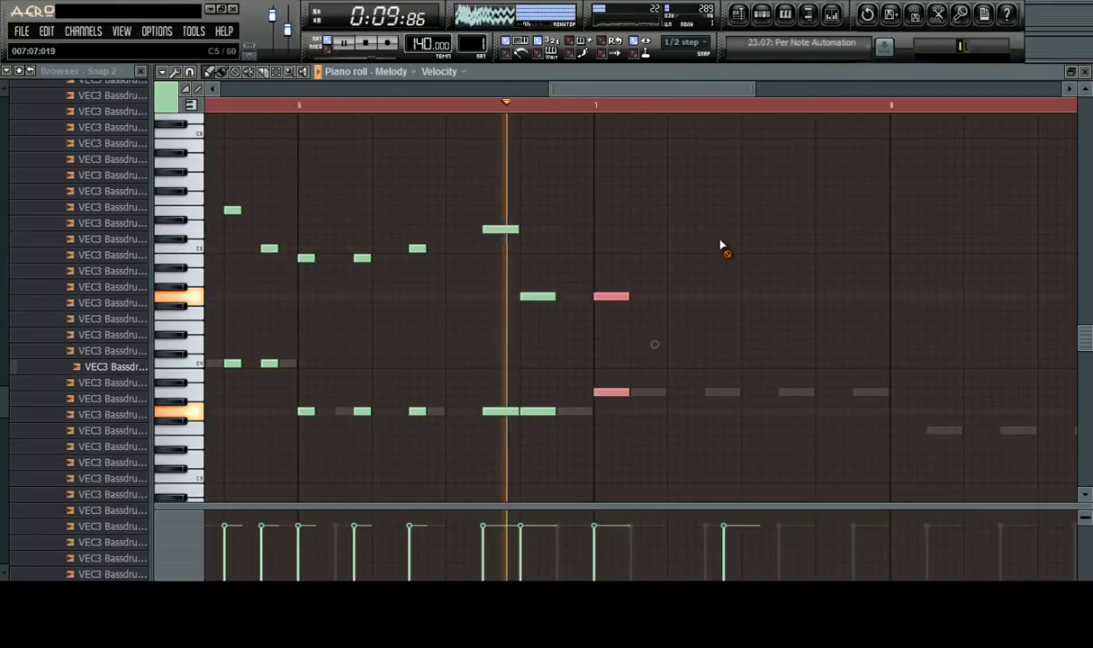
{"action": "left_click", "coordinate": [708, 322], "text": "ctrl"}
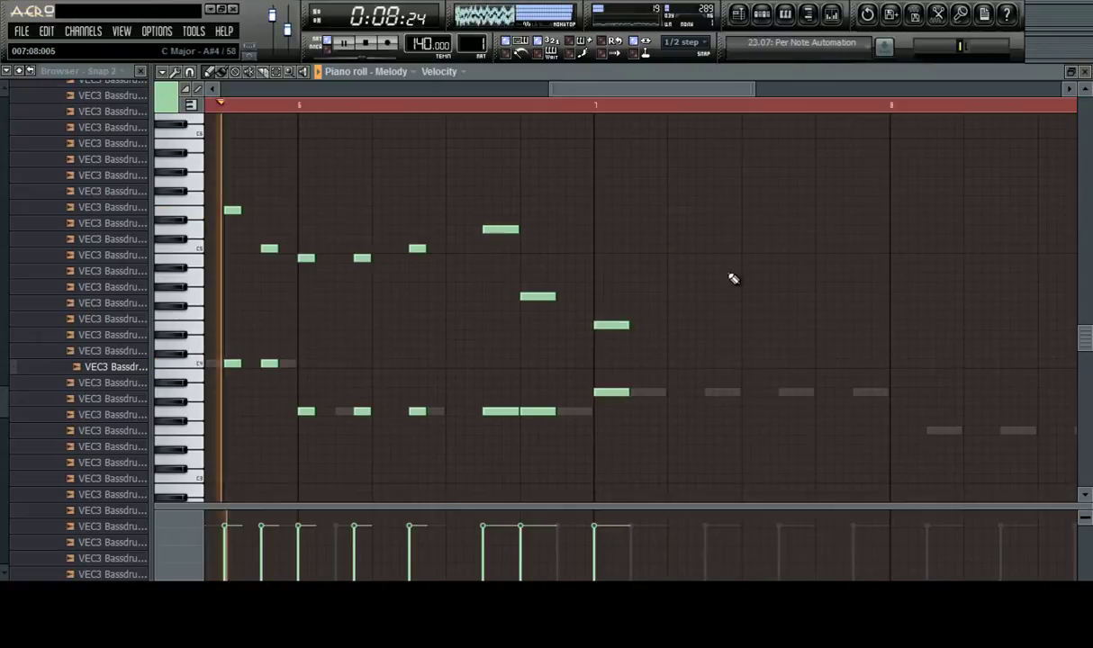
Add two-step D4 and A3 notes on step 7 of bar 7 and C4 and A3 notes on step 13
{"action": "left_click_drag", "start_coordinate": [671, 394], "coordinate": [711, 393]}
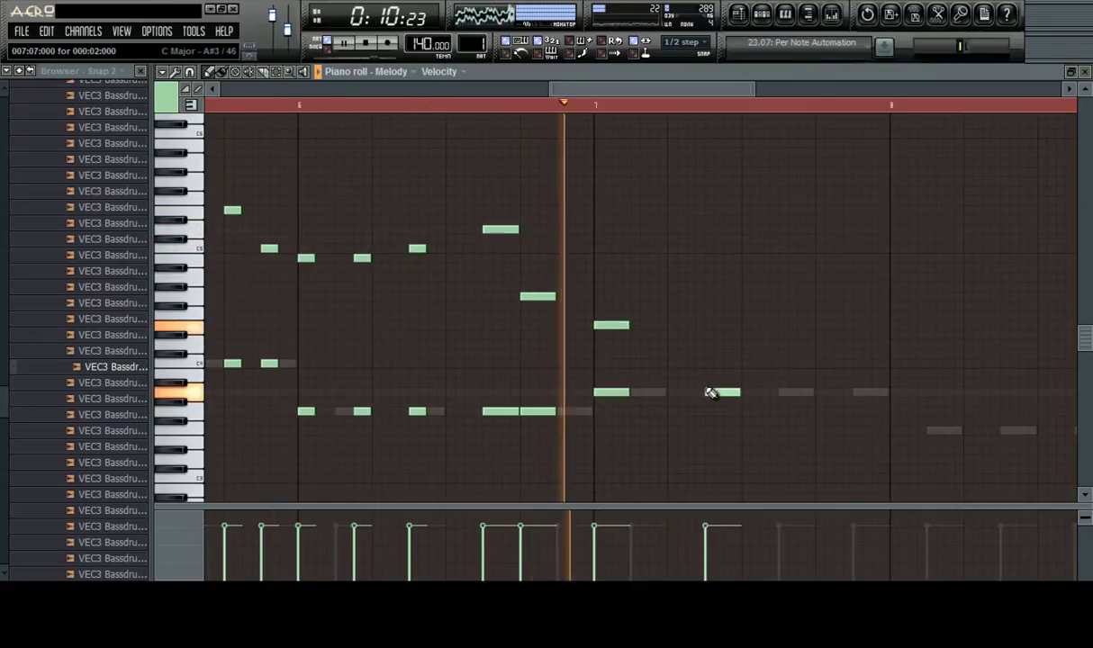
{"action": "key", "text": "space"}
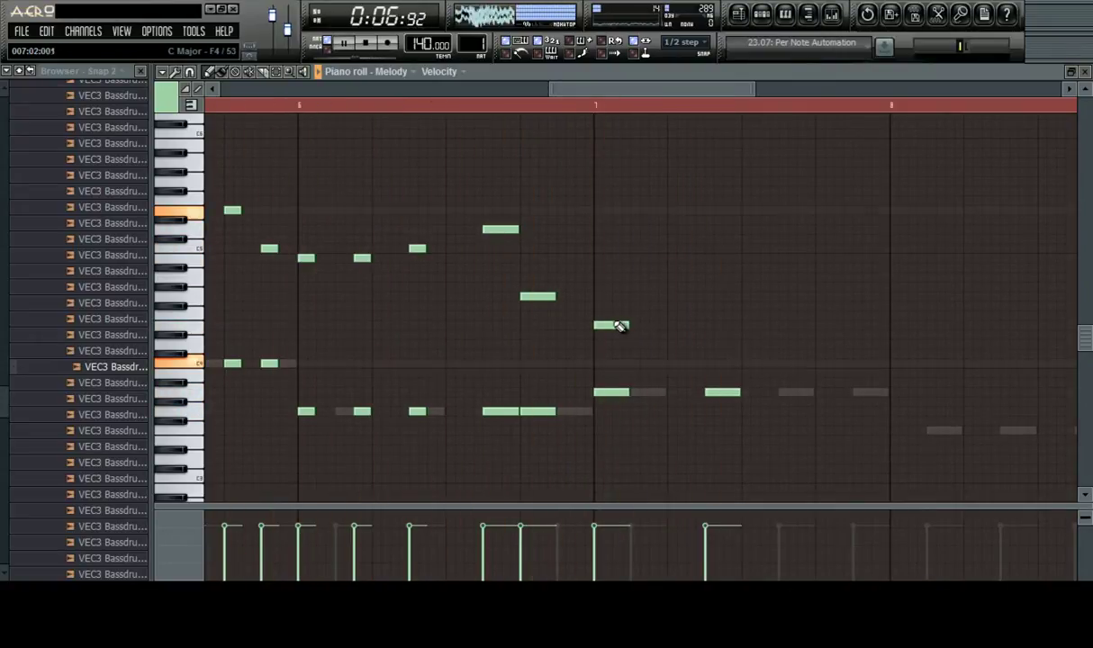
{"action": "right_click", "coordinate": [738, 294]}
{"action": "key", "text": "space"}
{"action": "left_click", "coordinate": [712, 342]}
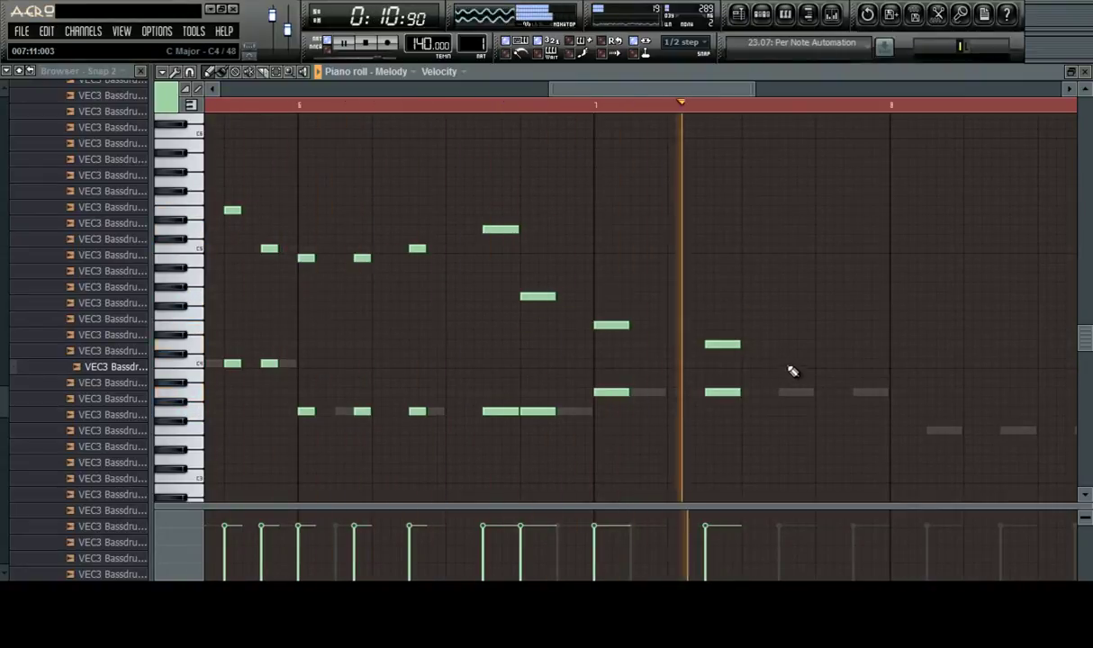
{"action": "left_click", "coordinate": [817, 362]}
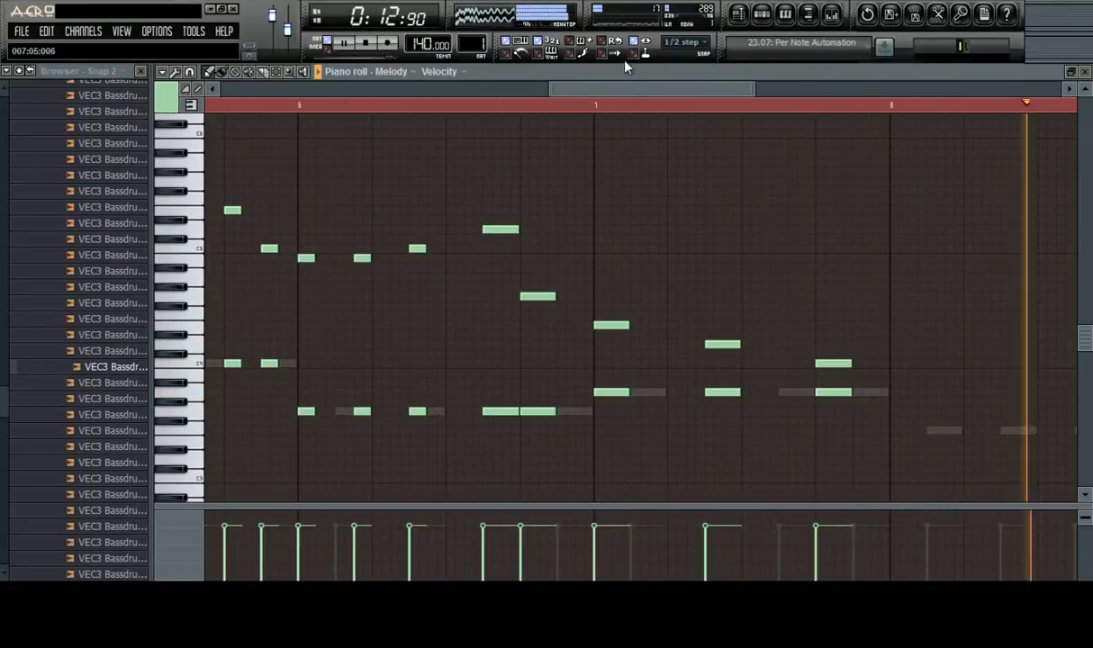
Listen to the melody so far and add two-step C4 and F3 notes at the start of bar 8
{"action": "scroll", "coordinate": [656, 110], "scroll_direction": "down", "scroll_amount": 3}
{"action": "scroll", "coordinate": [656, 107], "scroll_direction": "up", "scroll_amount": 4}
{"action": "scroll", "coordinate": [655, 107], "scroll_direction": "down", "scroll_amount": 1}
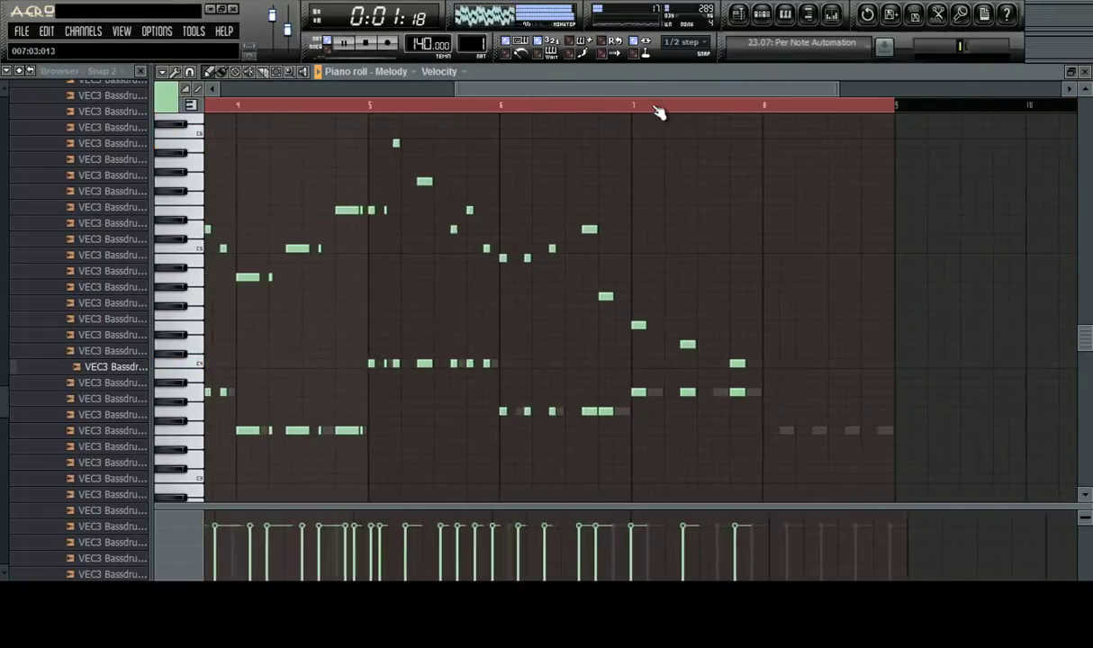
{"action": "scroll", "coordinate": [655, 107], "scroll_direction": "down", "scroll_amount": 3}
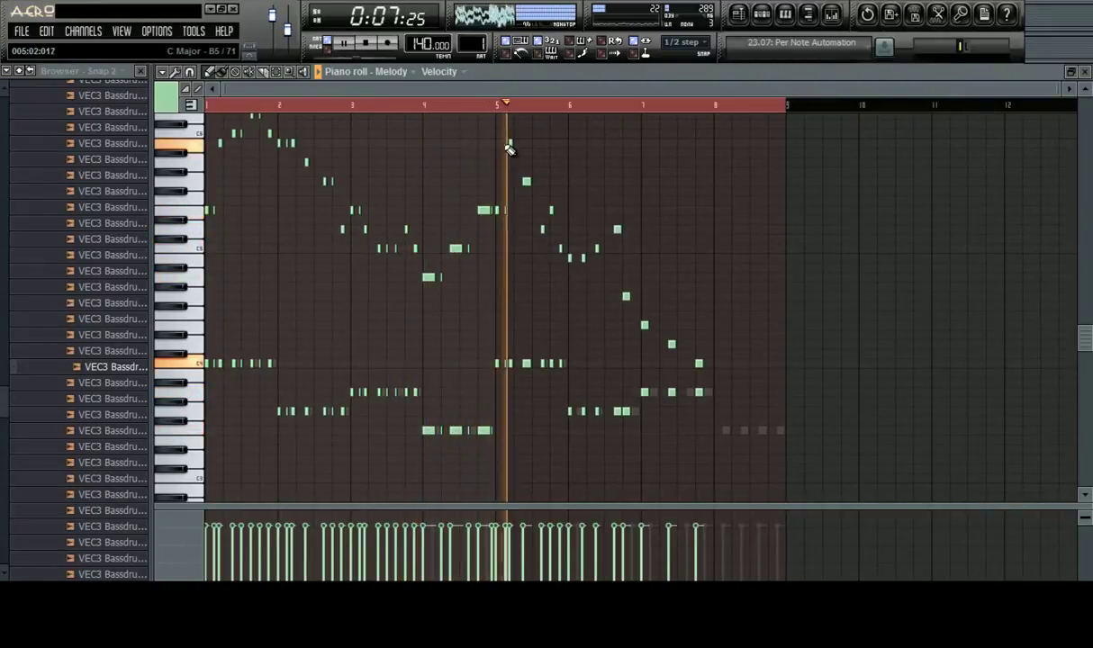
{"action": "scroll", "coordinate": [585, 113], "scroll_direction": "up", "scroll_amount": 6}
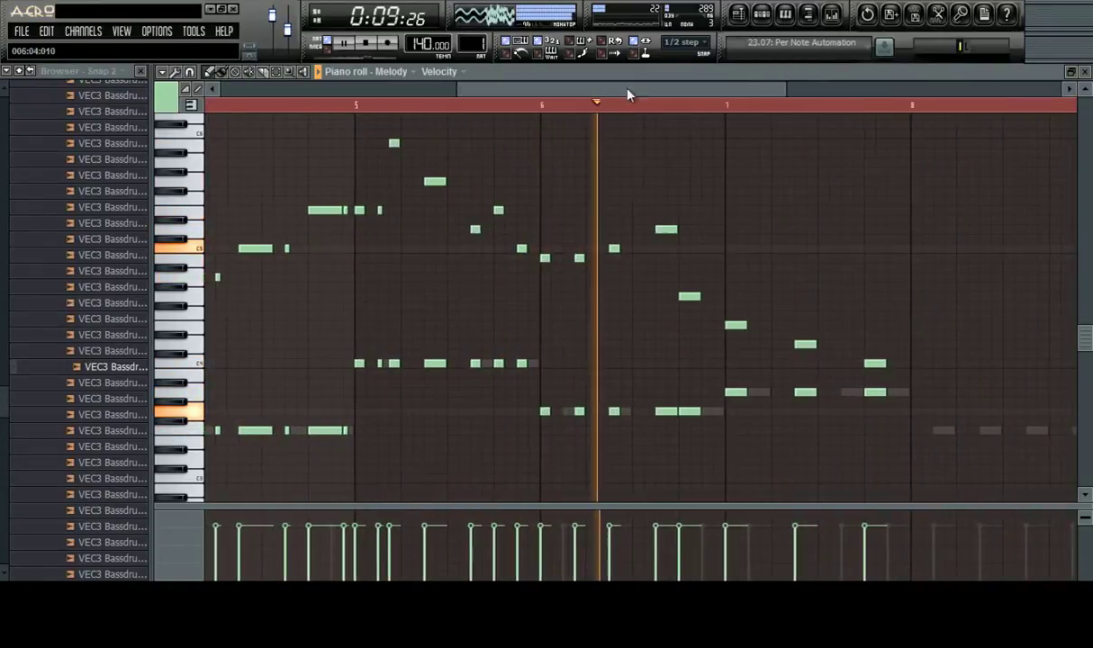
{"action": "left_click", "coordinate": [743, 431]}
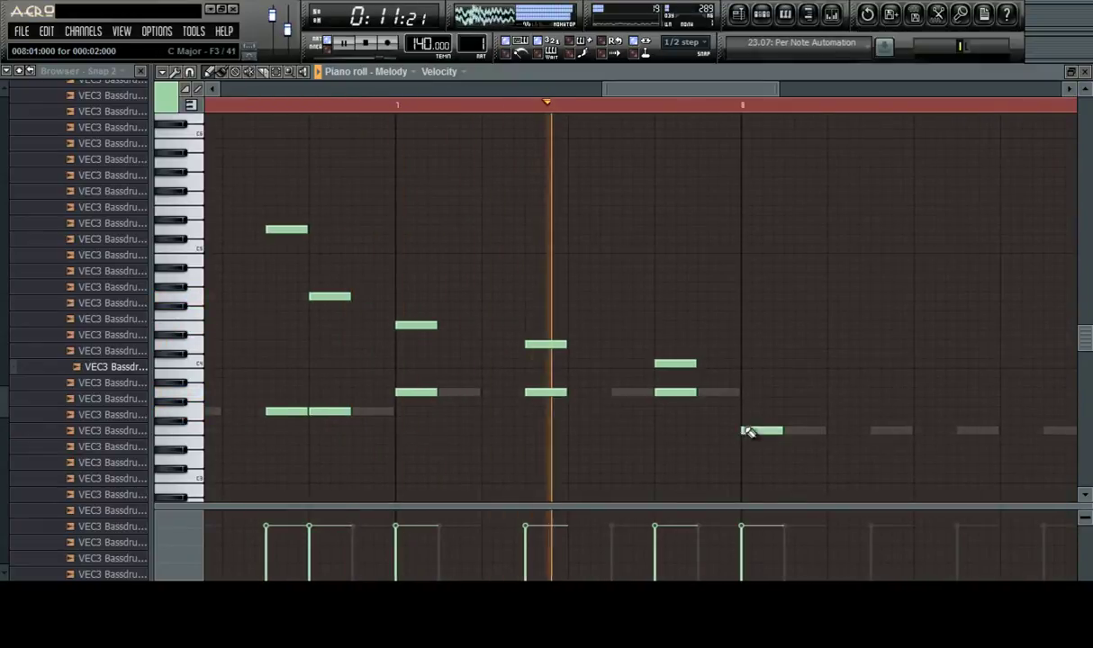
{"action": "left_click", "coordinate": [744, 334]}
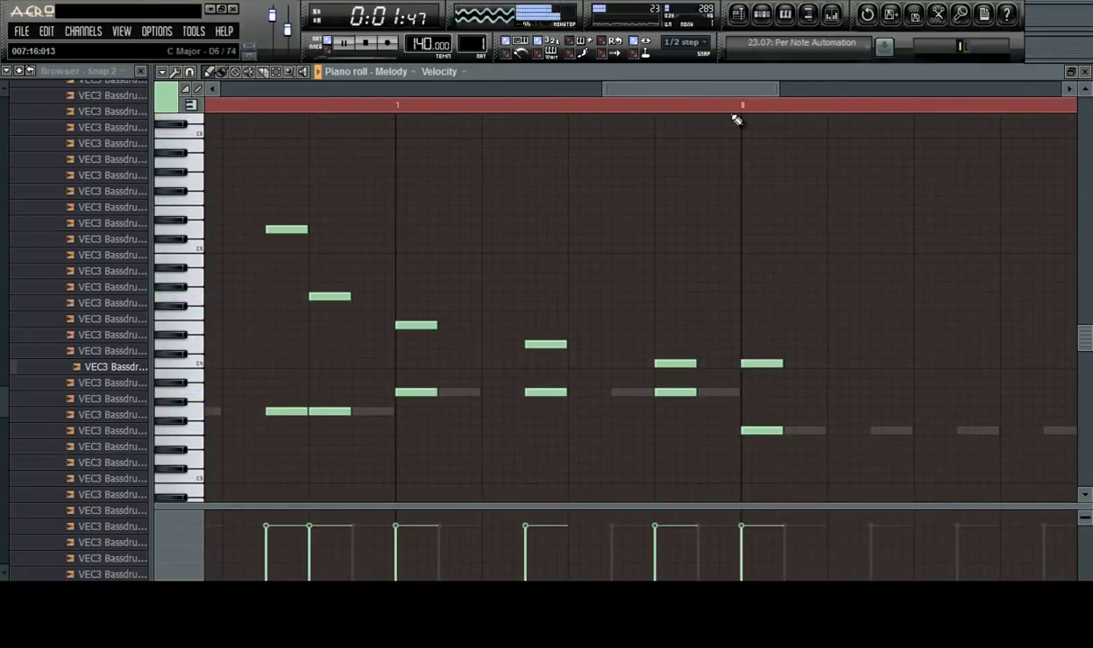
Bring up the mixer and channel rack and audition the Nexus sounds of the Bass and Melody channels
{"action": "scroll", "coordinate": [742, 94], "scroll_direction": "down", "scroll_amount": 6}
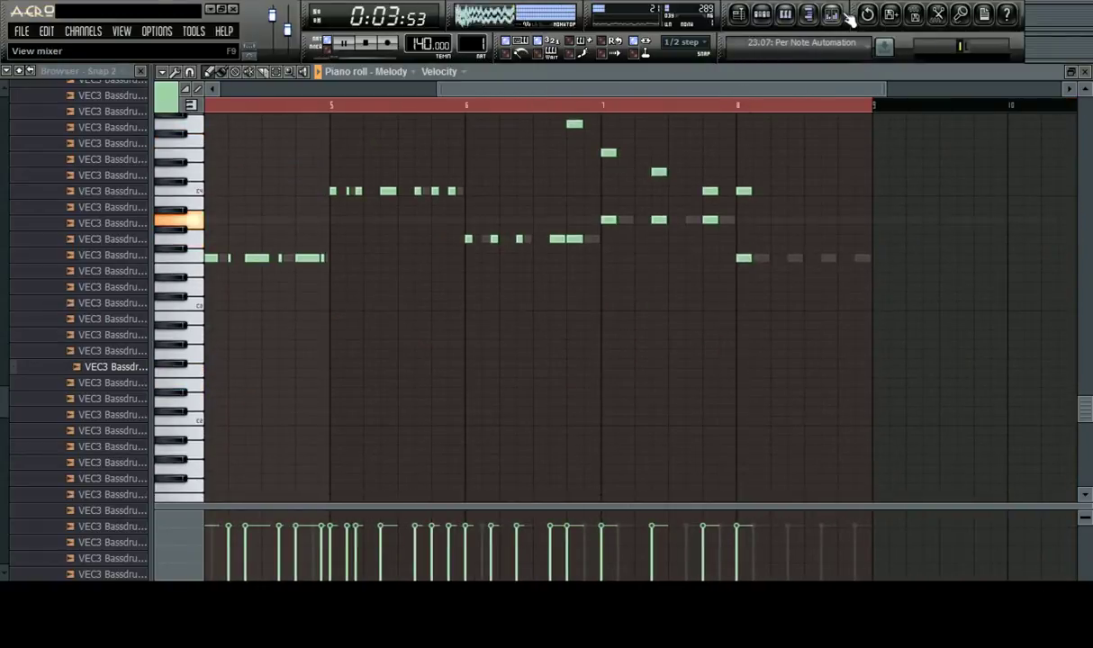
{"action": "left_click", "coordinate": [844, 15]}
{"action": "left_click", "coordinate": [765, 25]}
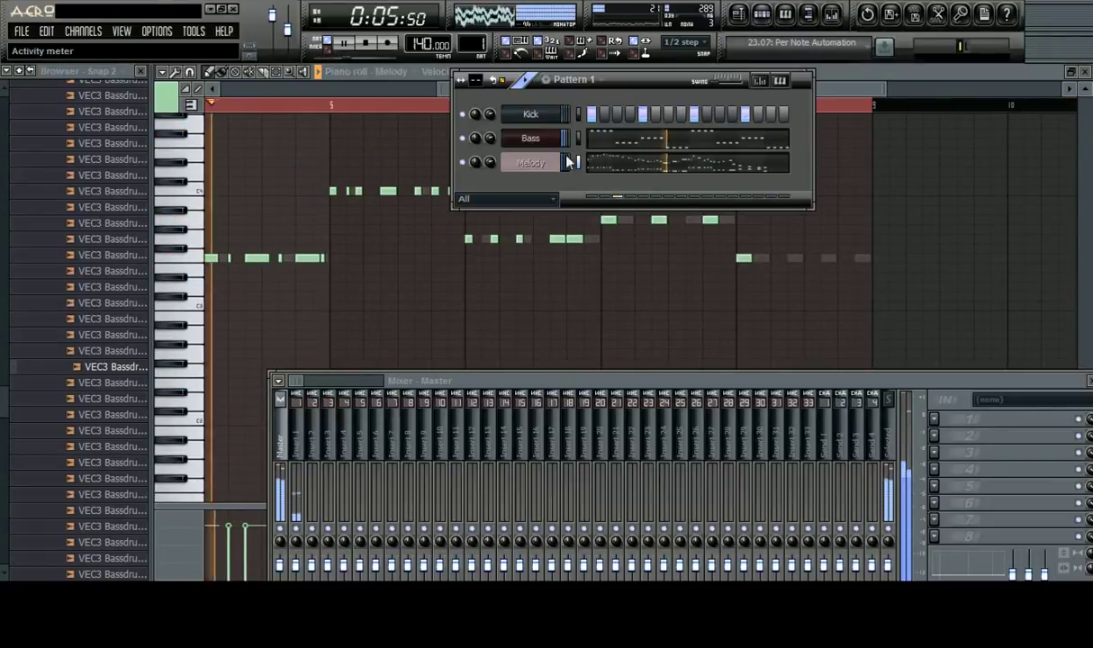
{"action": "left_click", "coordinate": [531, 138]}
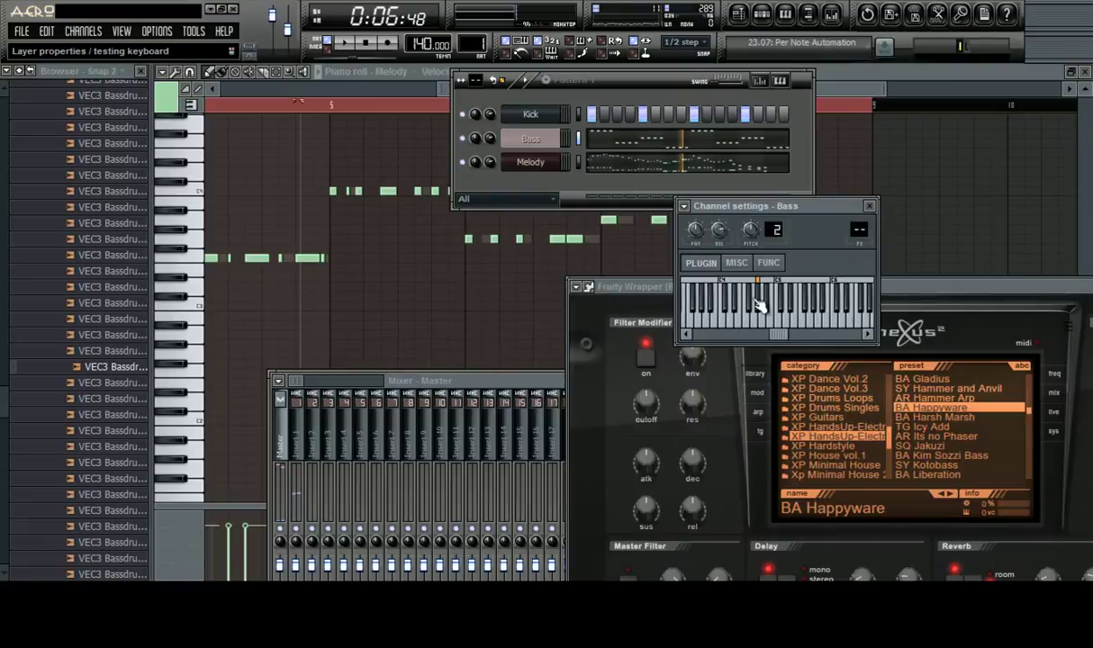
{"action": "left_click", "coordinate": [531, 164]}
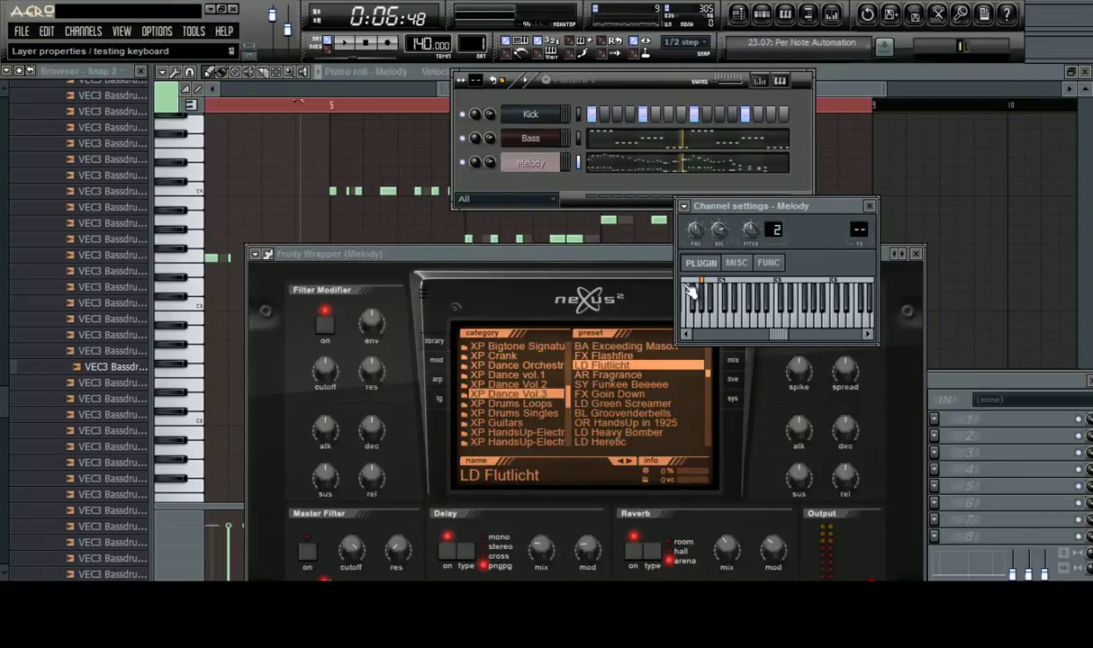
Add two-step A3 and F3 notes on step 7 of bar 8 and G3 and F3 notes on step 13
{"action": "left_click", "coordinate": [664, 168]}
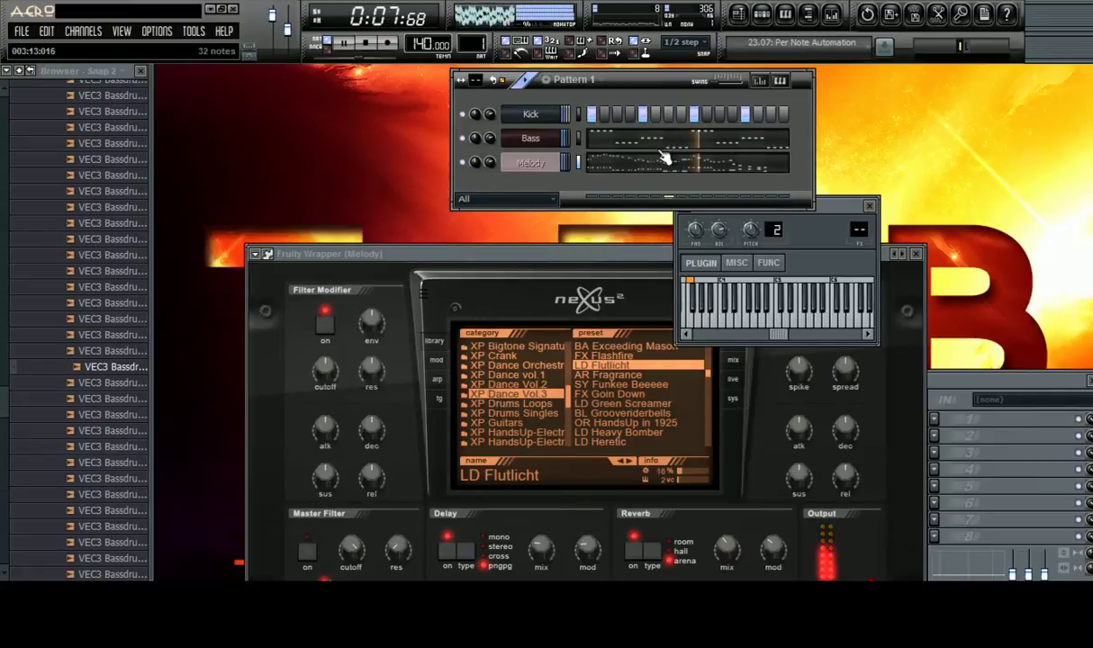
{"action": "left_click", "coordinate": [665, 158]}
{"action": "scroll", "coordinate": [661, 89], "scroll_direction": "down", "scroll_amount": 4}
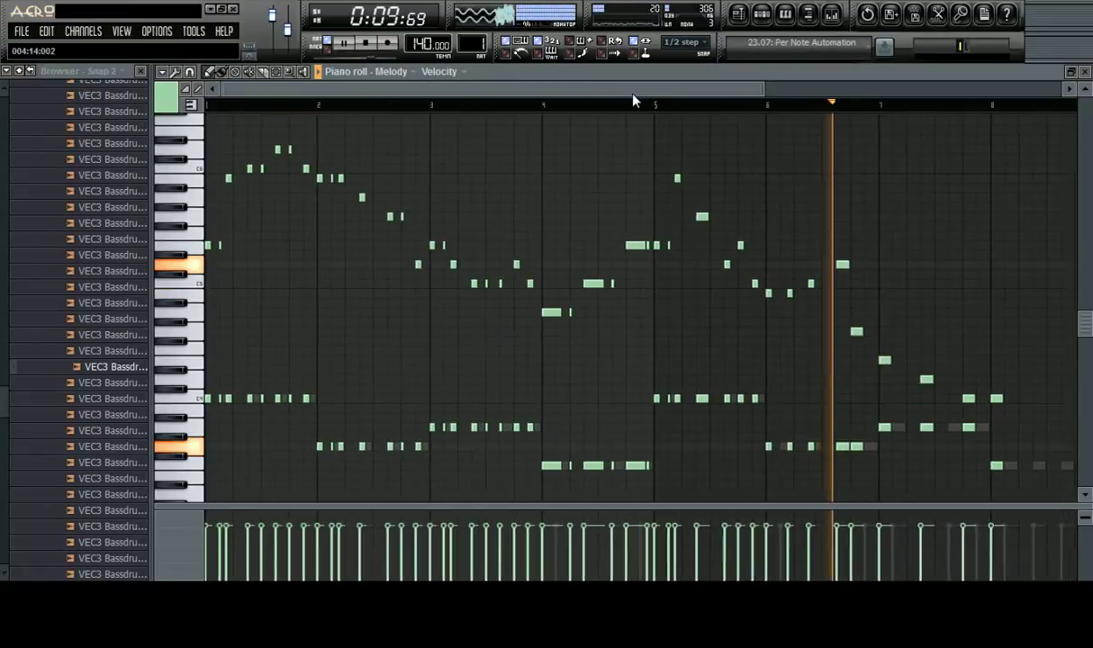
{"action": "left_click_drag", "start_coordinate": [634, 93], "coordinate": [779, 109]}
{"action": "scroll", "coordinate": [783, 95], "scroll_direction": "up", "scroll_amount": 2}
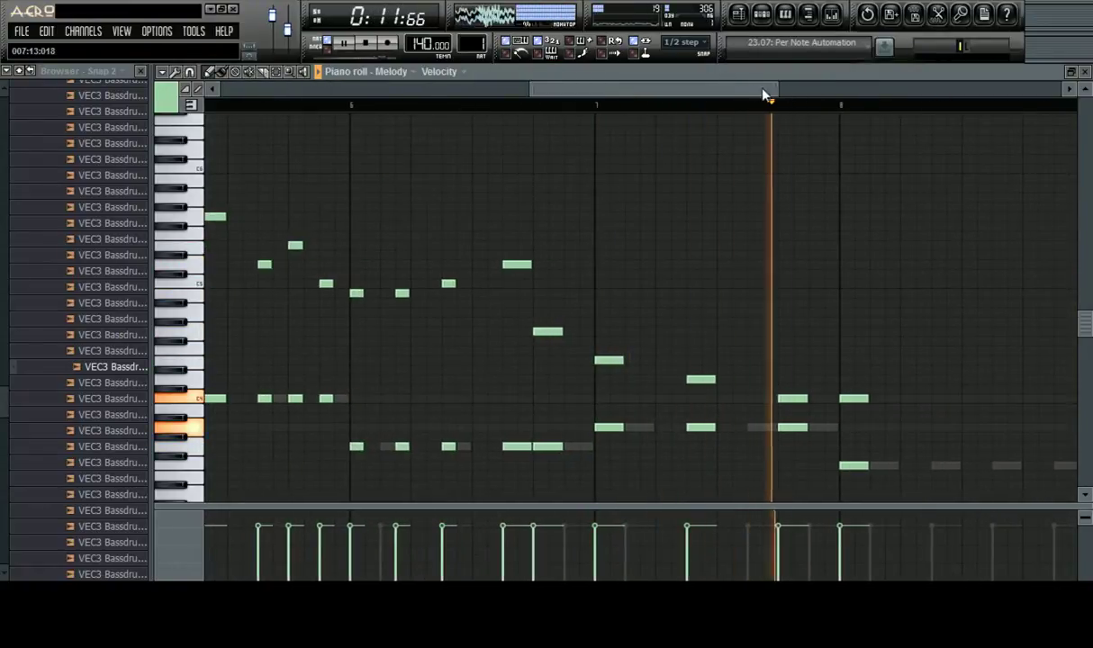
{"action": "scroll", "coordinate": [678, 370], "scroll_direction": "down", "scroll_amount": 1}
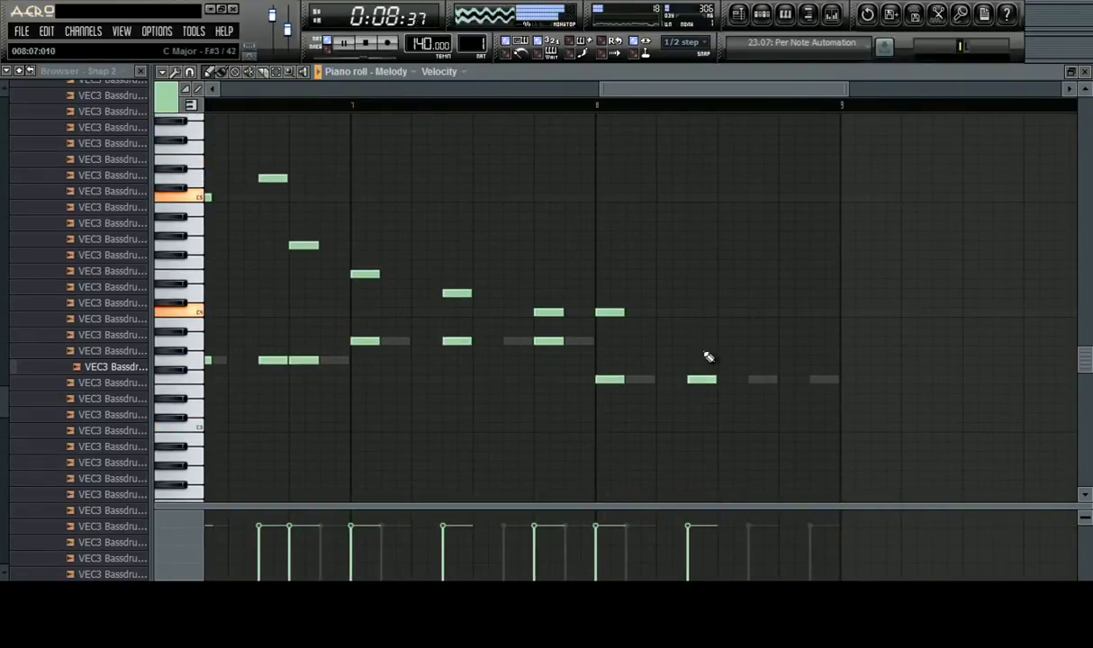
{"action": "left_click", "coordinate": [781, 320]}
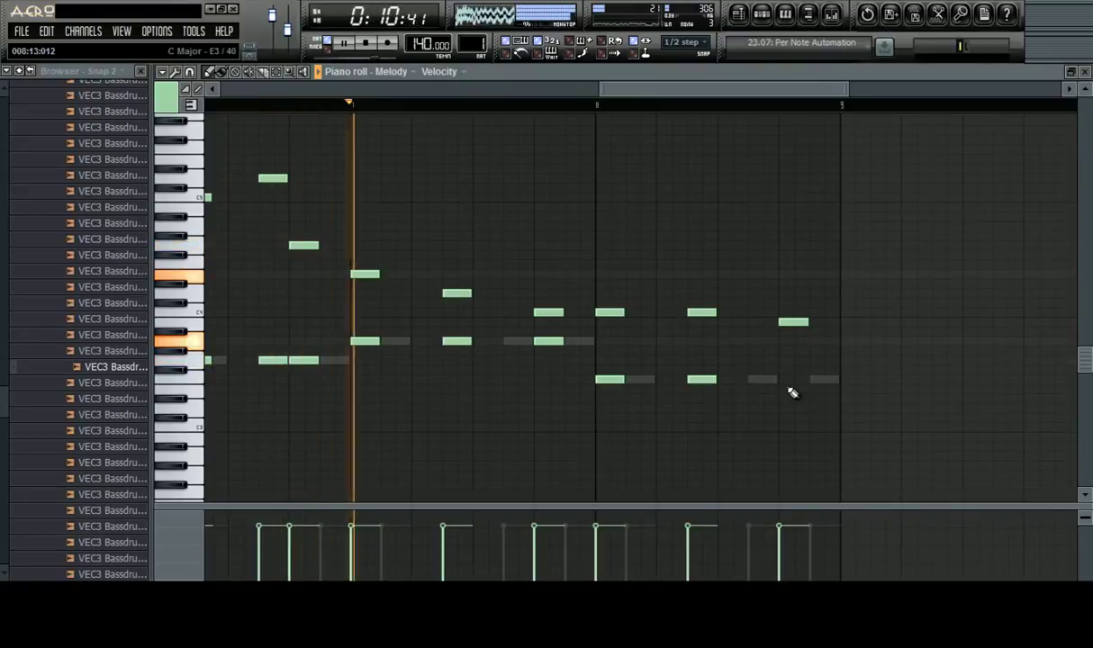
{"action": "left_click", "coordinate": [786, 380]}
{"action": "right_click", "coordinate": [783, 321]}
{"action": "left_click", "coordinate": [779, 338]}
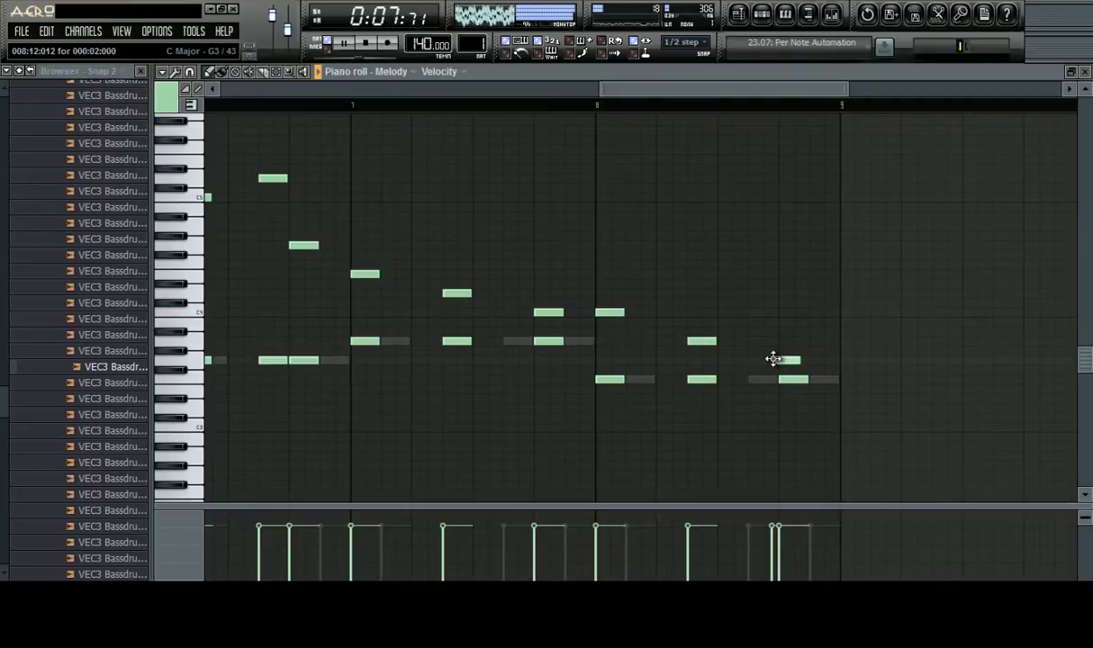
Listen to the eight-bar melody through its ending and again from the beginning
{"action": "scroll", "coordinate": [730, 108], "scroll_direction": "down", "scroll_amount": 5}
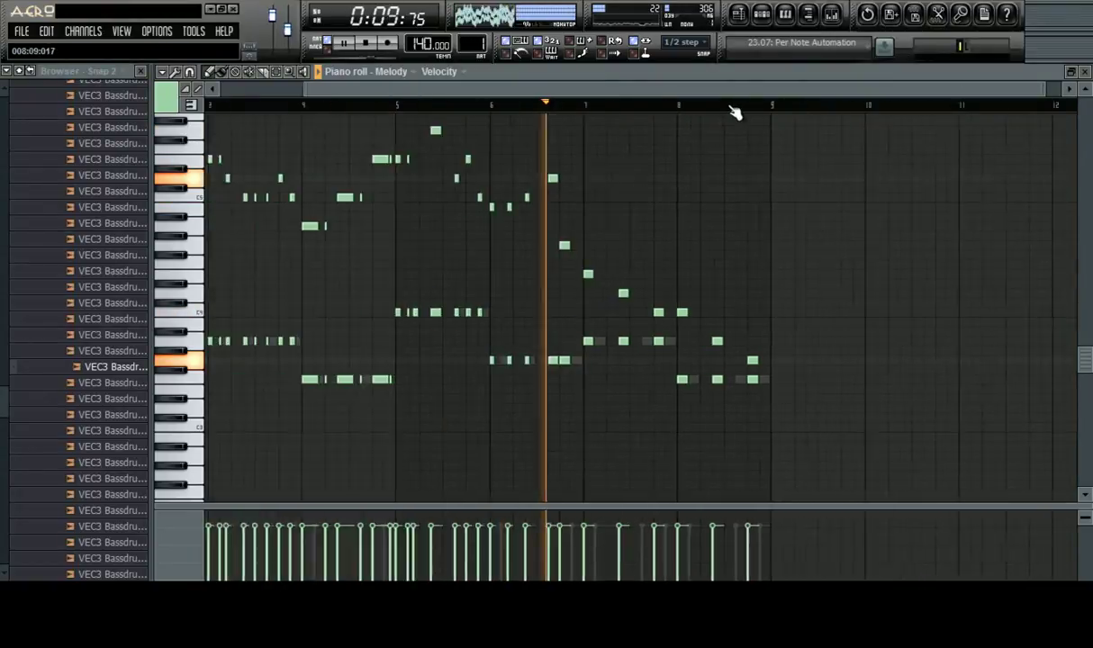
{"action": "scroll", "coordinate": [702, 105], "scroll_direction": "up", "scroll_amount": 3}
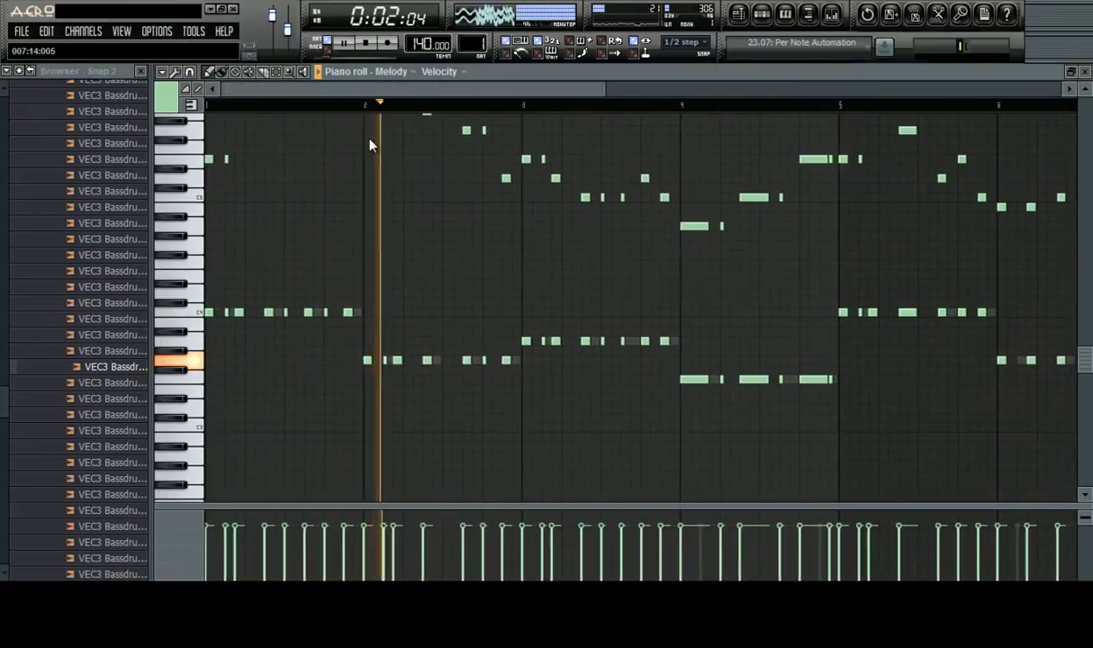
{"action": "scroll", "coordinate": [501, 110], "scroll_direction": "down", "scroll_amount": 2}
{"action": "scroll", "coordinate": [492, 165], "scroll_direction": "up", "scroll_amount": 3}
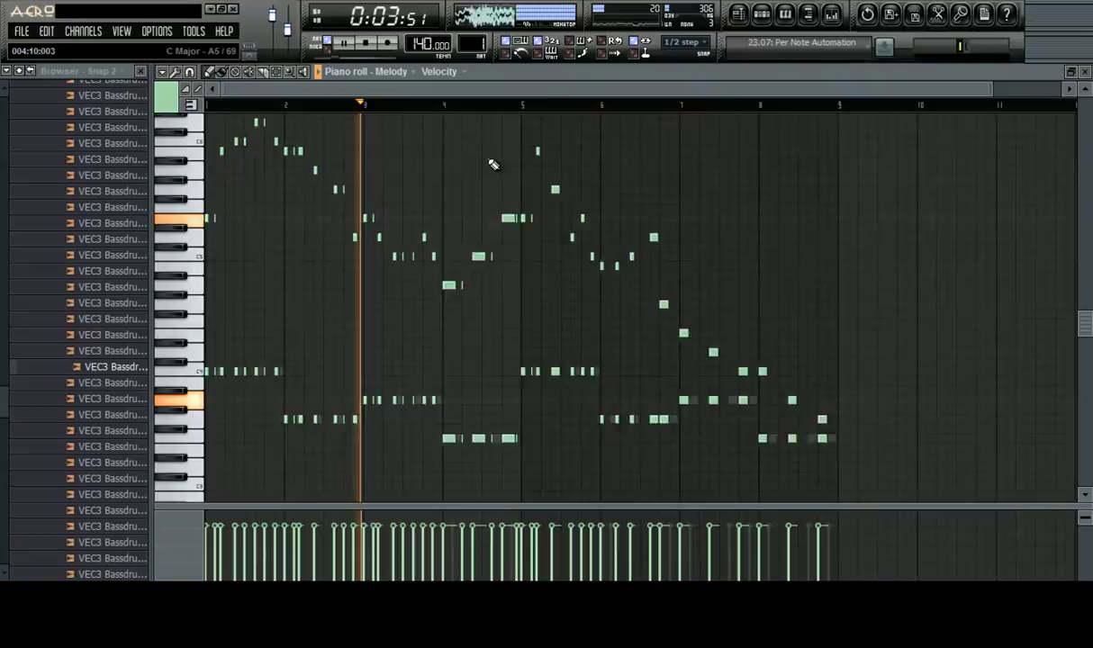
Route the Melody channel to mixer track 2 and load Fruity Parametric EQ 2 in its first effect slot
{"action": "key", "text": "space"}
{"action": "left_click", "coordinate": [770, 17]}
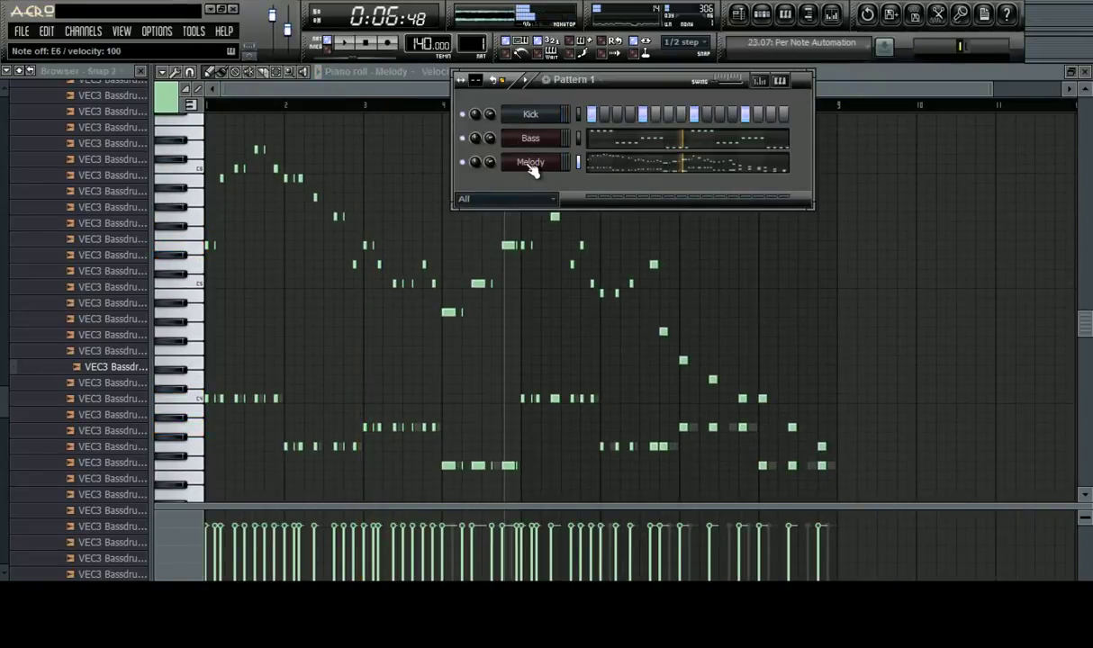
{"action": "left_click", "coordinate": [531, 164]}
{"action": "key", "text": "ctrl+l"}
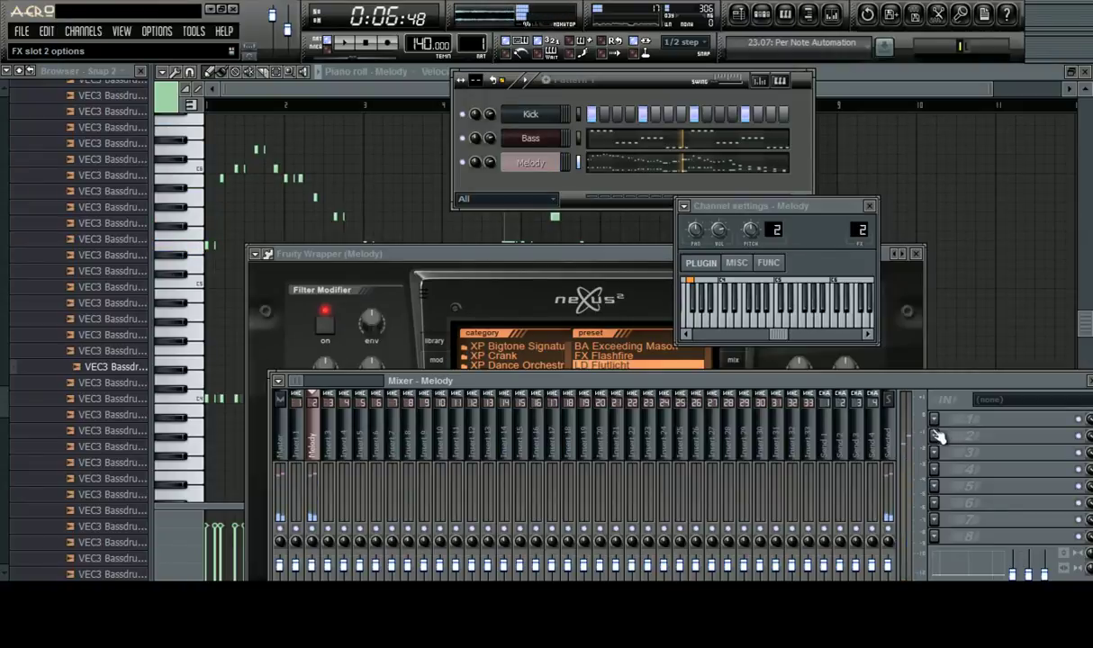
{"action": "left_click_drag", "start_coordinate": [793, 212], "coordinate": [670, 198]}
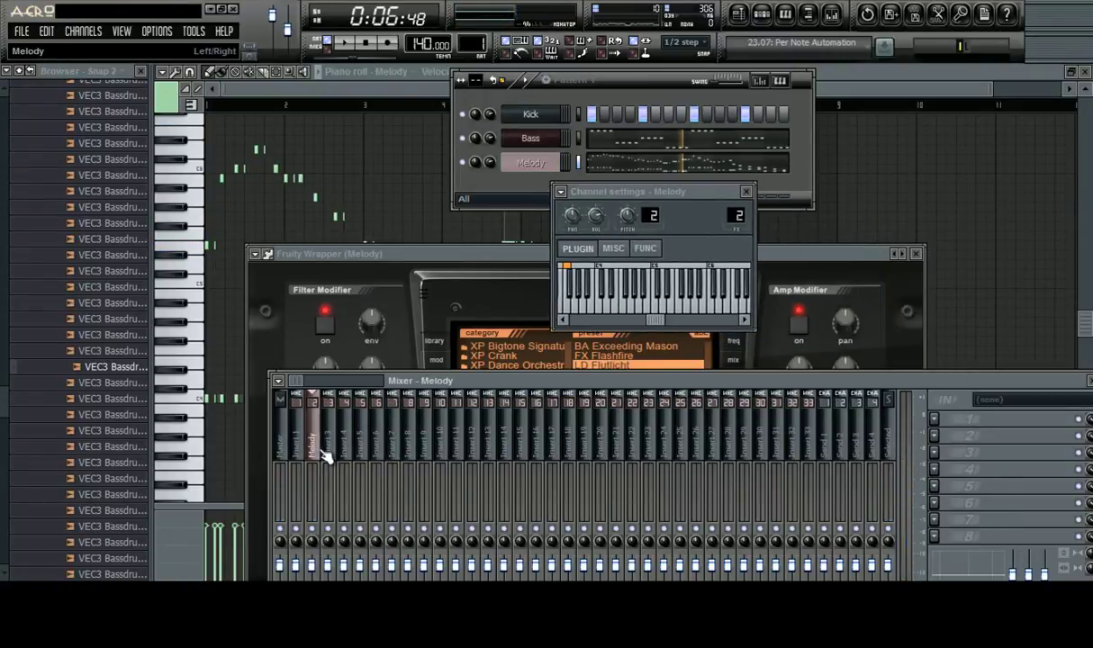
{"action": "left_click", "coordinate": [935, 419]}
{"action": "left_click", "coordinate": [922, 567]}
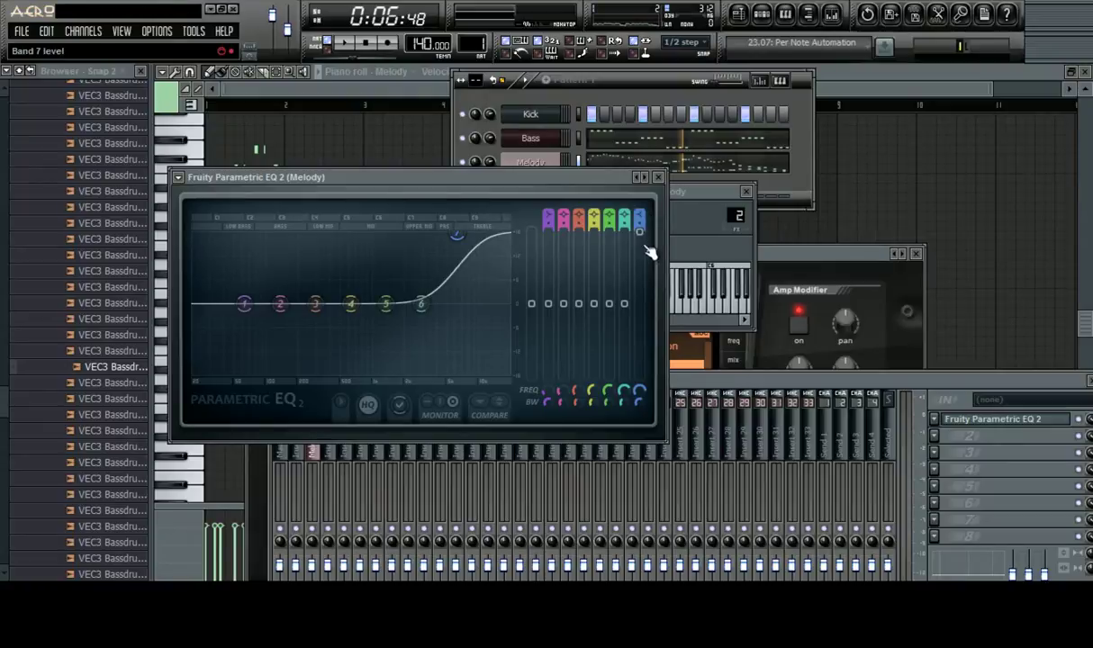
Boost EQ band 6 moderately and band 7 to about 8.6 dB while the pattern plays, and close the EQ and channel settings
{"action": "left_click_drag", "start_coordinate": [650, 252], "coordinate": [653, 306]}
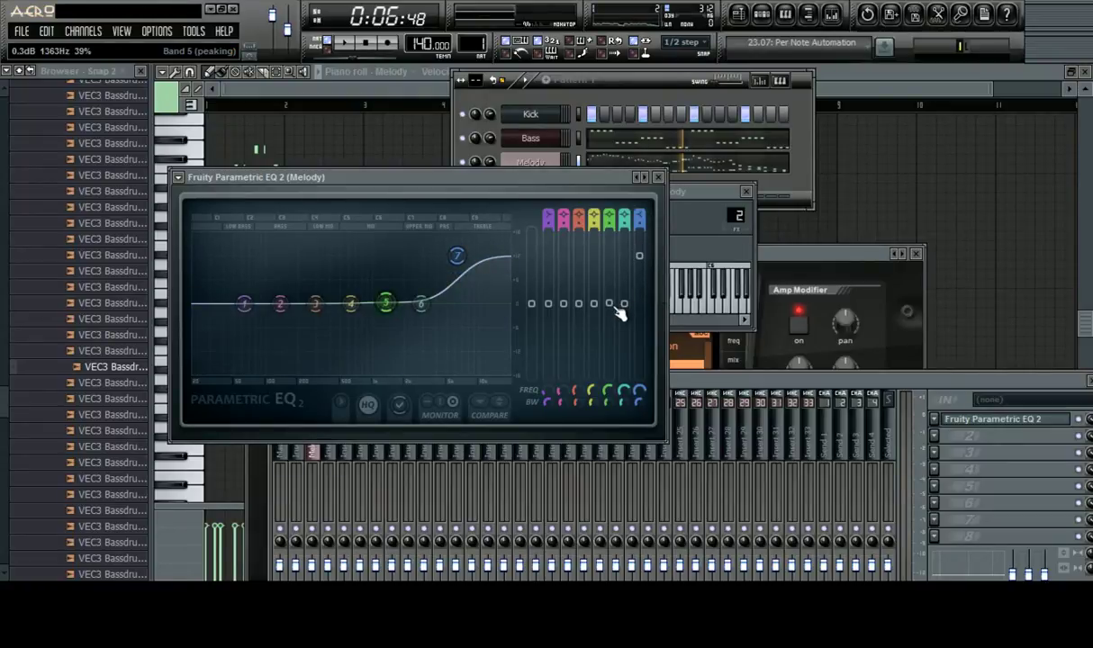
{"action": "right_click", "coordinate": [614, 305]}
{"action": "left_click", "coordinate": [635, 312]}
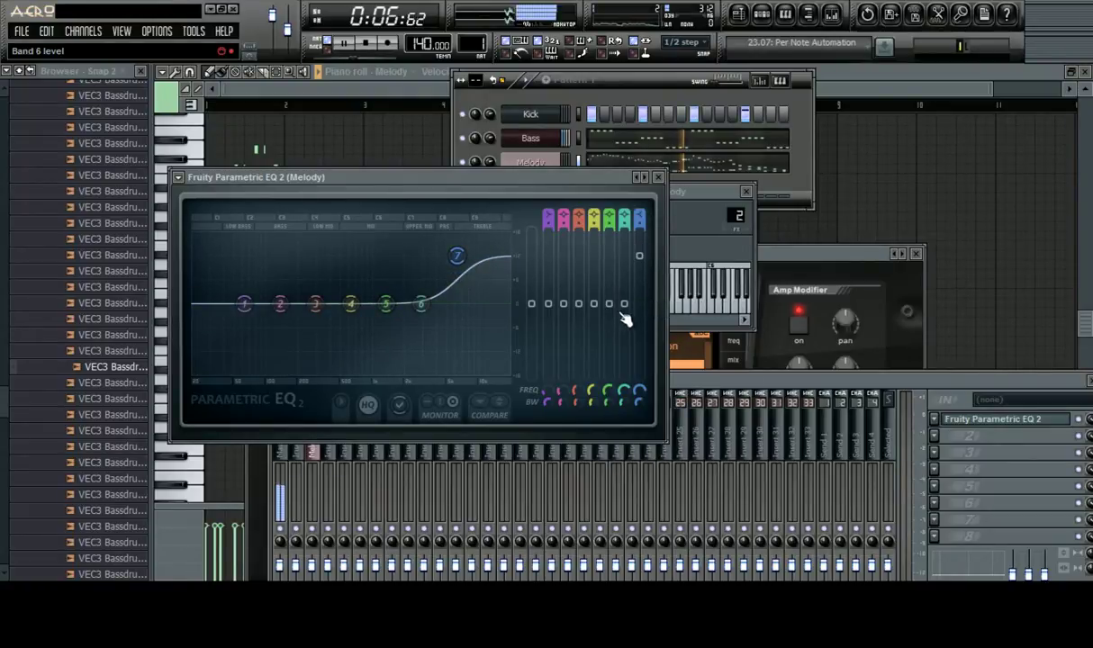
{"action": "left_click_drag", "start_coordinate": [640, 258], "coordinate": [640, 287]}
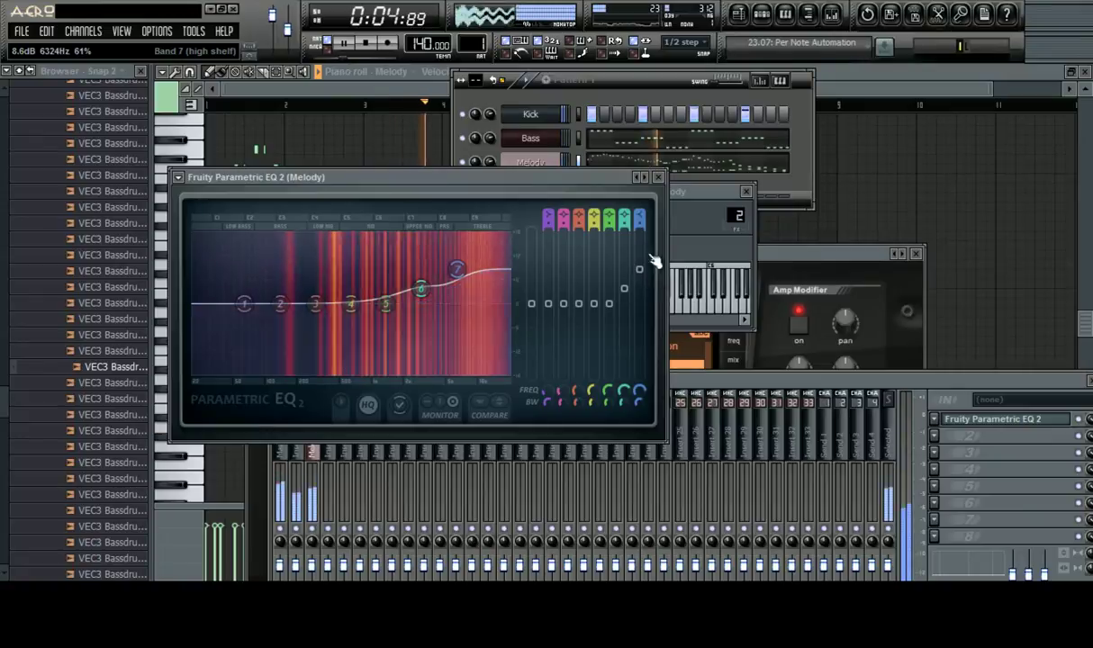
{"action": "left_click", "coordinate": [658, 178]}
{"action": "left_click", "coordinate": [748, 192]}
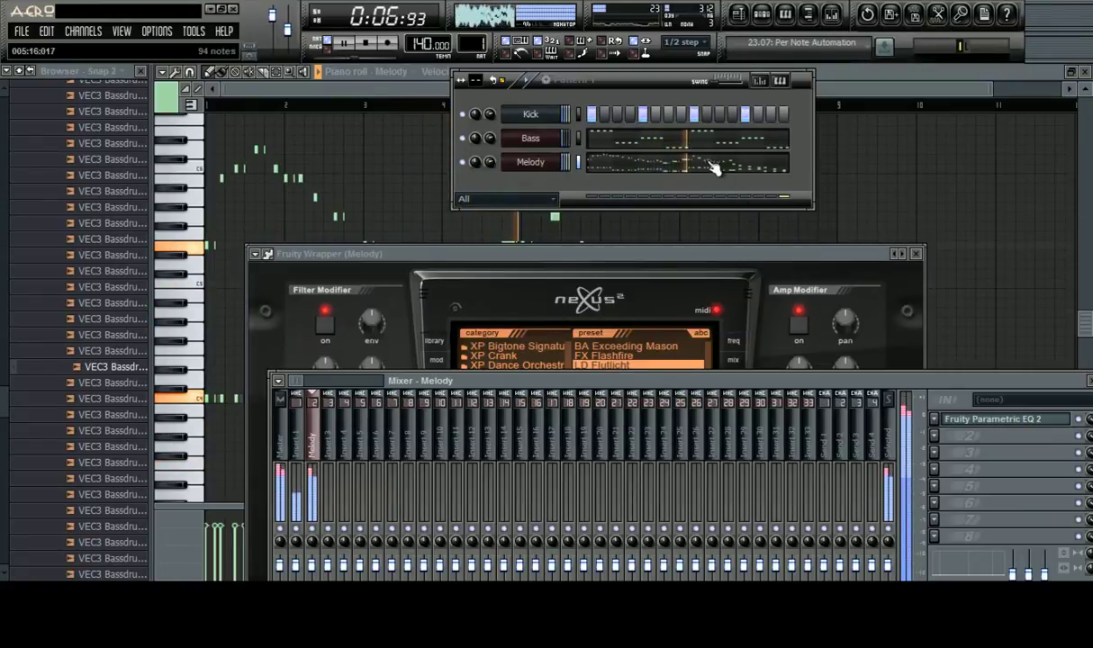
Add half-step B5 and C4 notes on step 6 of bar 5 in the Melody channel
{"action": "left_click", "coordinate": [698, 164]}
{"action": "left_click", "coordinate": [690, 160]}
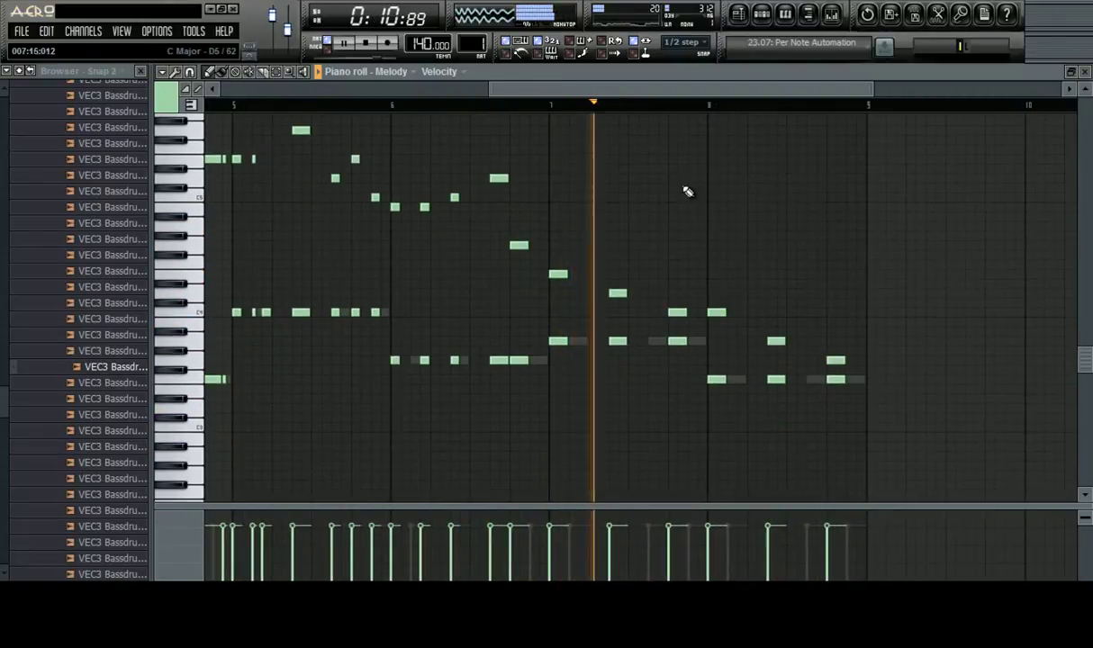
{"action": "left_click_drag", "start_coordinate": [610, 92], "coordinate": [490, 105]}
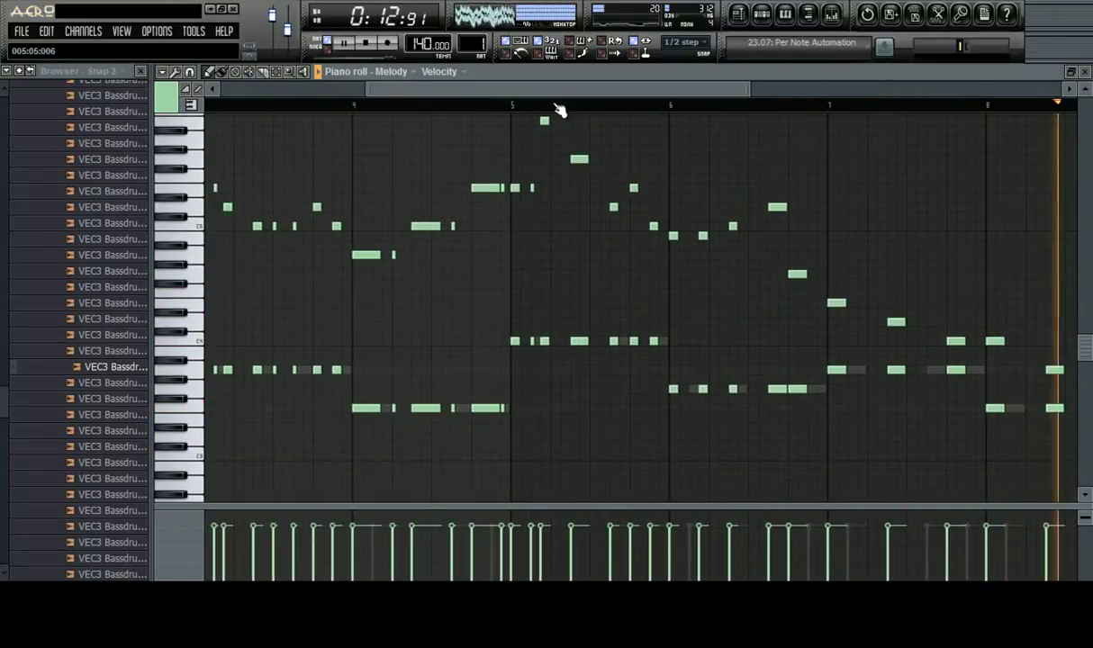
{"action": "scroll", "coordinate": [548, 149], "scroll_direction": "up", "scroll_amount": 3}
{"action": "scroll", "coordinate": [537, 153], "scroll_direction": "up", "scroll_amount": 3}
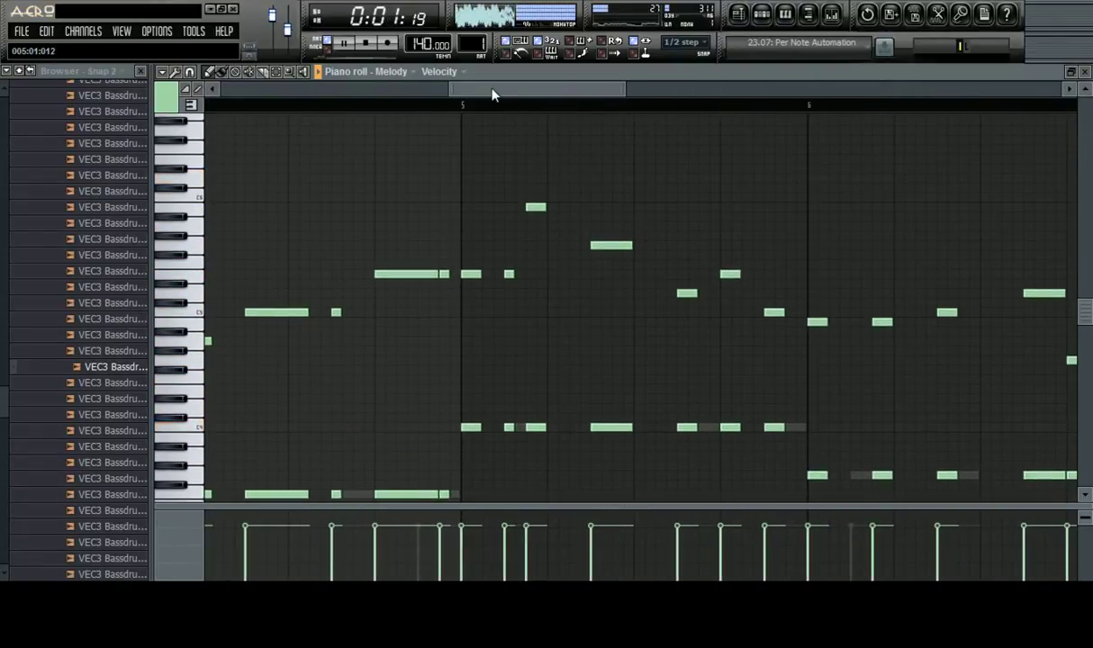
{"action": "left_click_drag", "start_coordinate": [492, 89], "coordinate": [494, 137]}
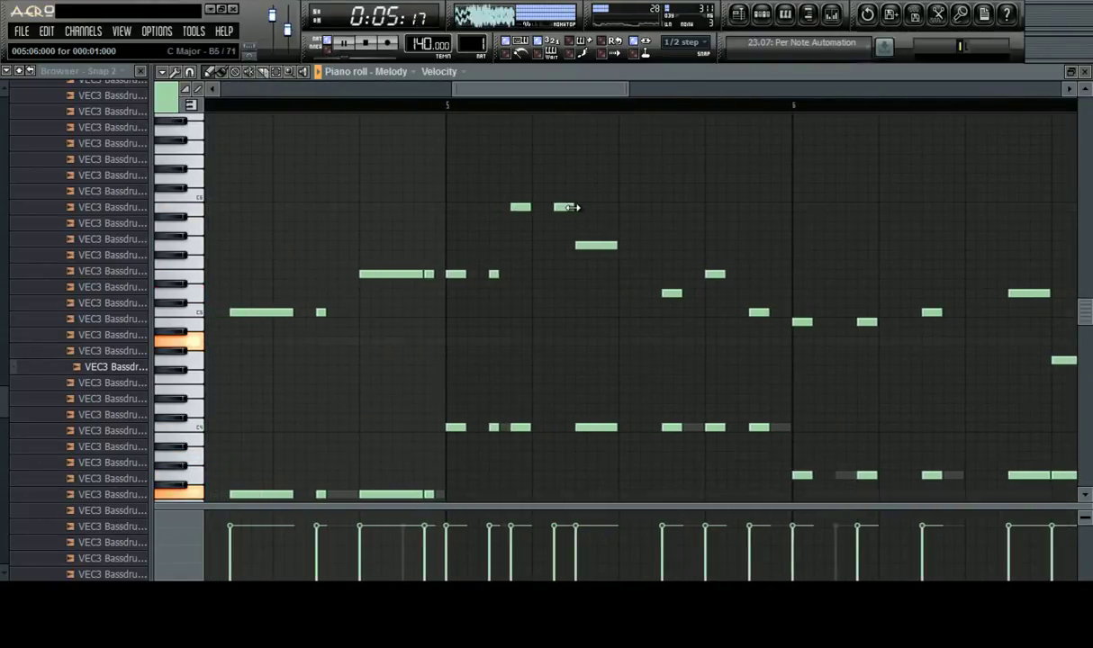
{"action": "left_click", "coordinate": [557, 427]}
{"action": "left_click", "coordinate": [645, 246]}
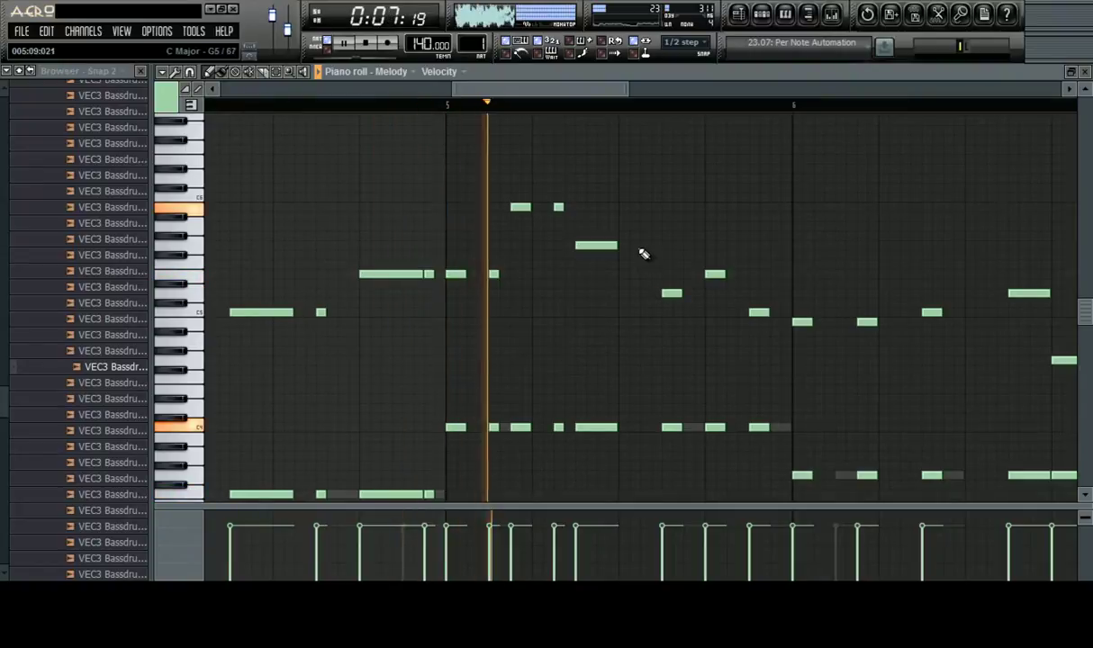
Remove the half-step B5 and C4 notes on step 6 and the short G5 on step 10 of bar 5
{"action": "right_click", "coordinate": [557, 428]}
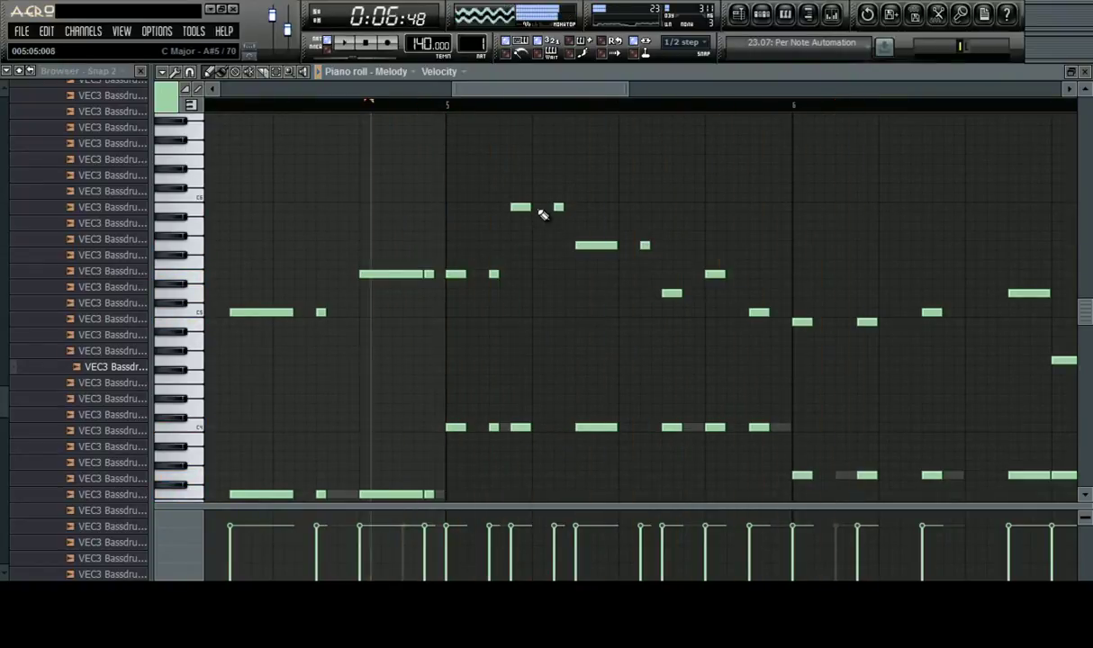
{"action": "right_click", "coordinate": [558, 207]}
{"action": "left_click", "coordinate": [558, 206]}
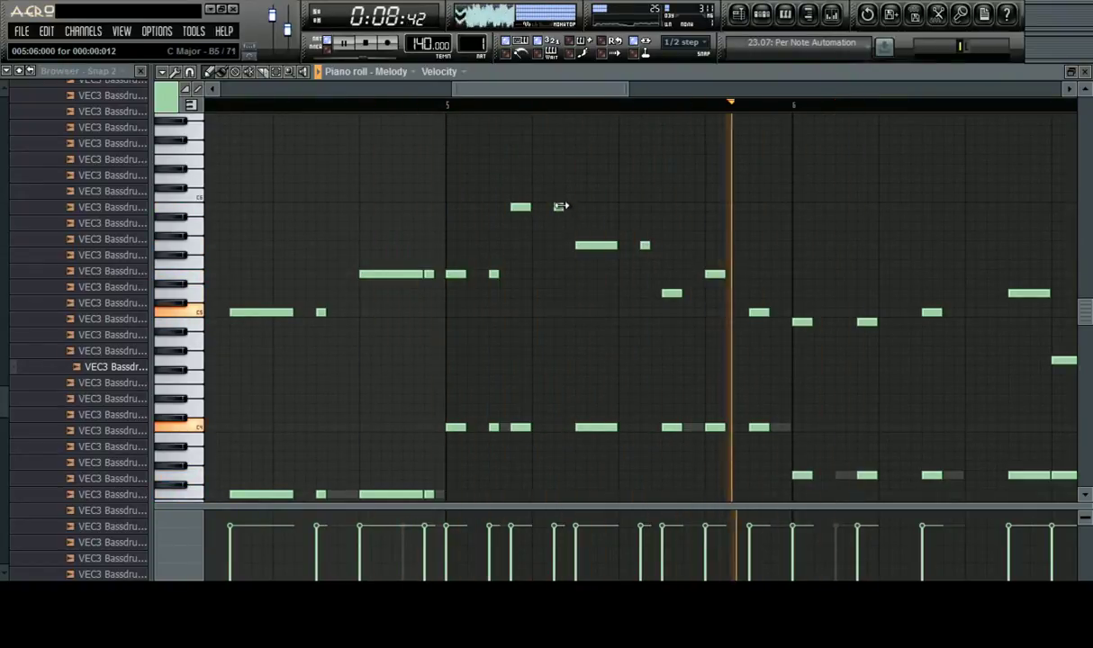
{"action": "right_click", "coordinate": [645, 247]}
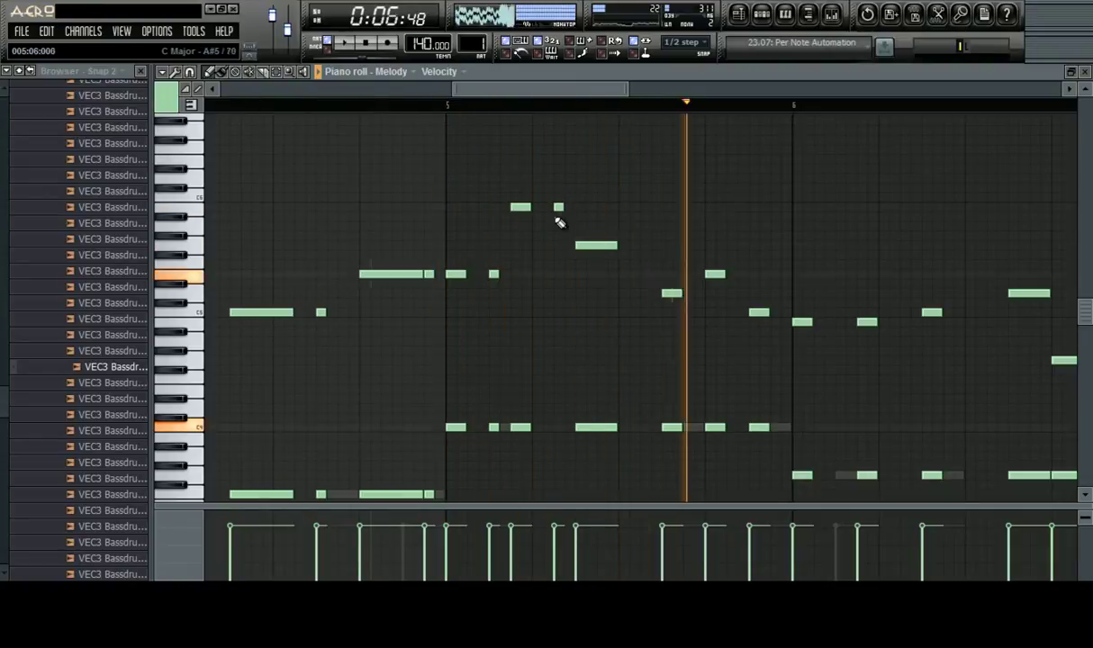
Add half-step B4 and G3 notes on step 3 of bar 6 in the Melody channel
{"action": "left_click_drag", "start_coordinate": [561, 89], "coordinate": [614, 89]}
{"action": "left_click", "coordinate": [580, 321]}
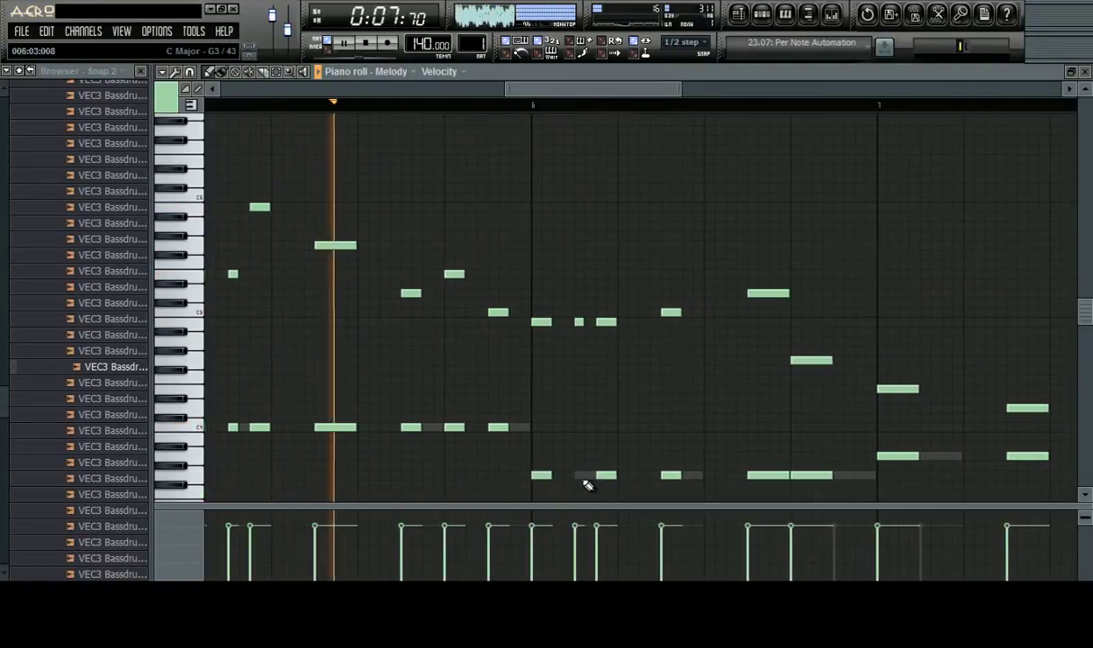
{"action": "left_click", "coordinate": [581, 475]}
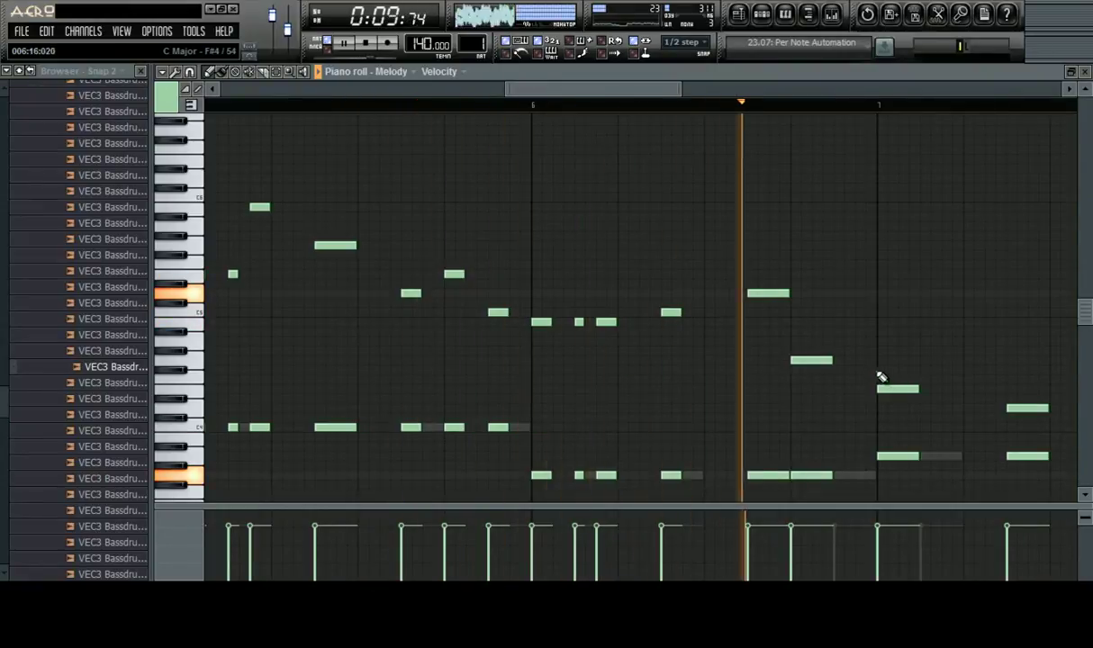
Add half-step note pairs in bar 7: E4 and A3 on step 4, D4 and A3 on step 10, C4 and A3 on step 16
{"action": "key", "text": "space"}
{"action": "left_click", "coordinate": [940, 388]}
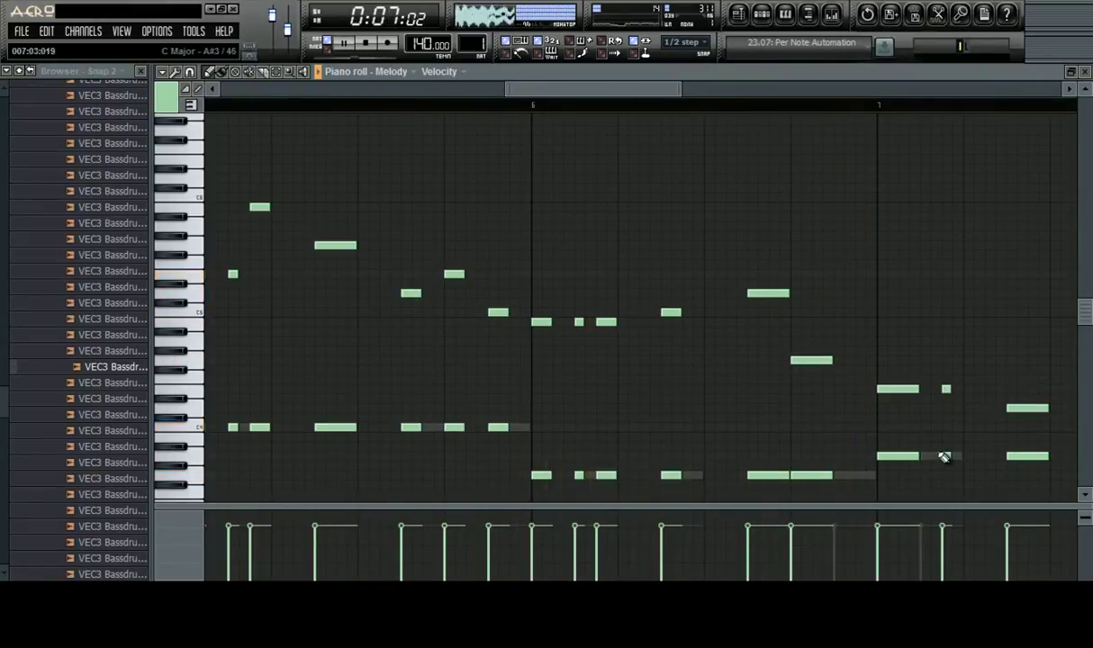
{"action": "key", "text": "space"}
{"action": "left_click_drag", "start_coordinate": [575, 89], "coordinate": [670, 131]}
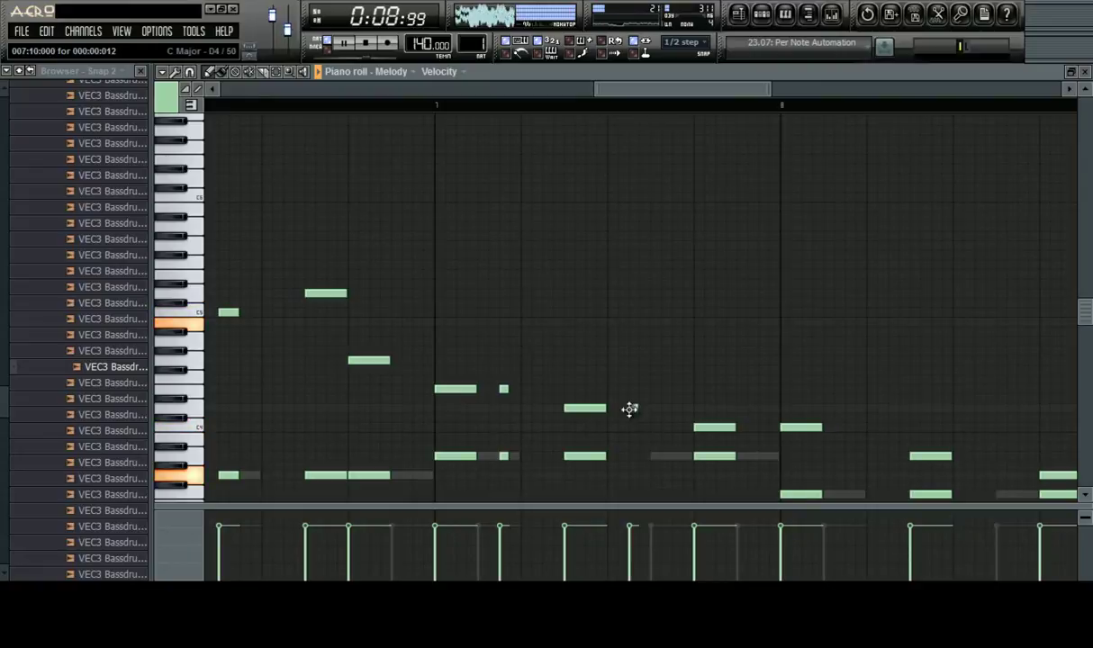
{"action": "left_click", "coordinate": [633, 455]}
{"action": "left_click", "coordinate": [762, 427]}
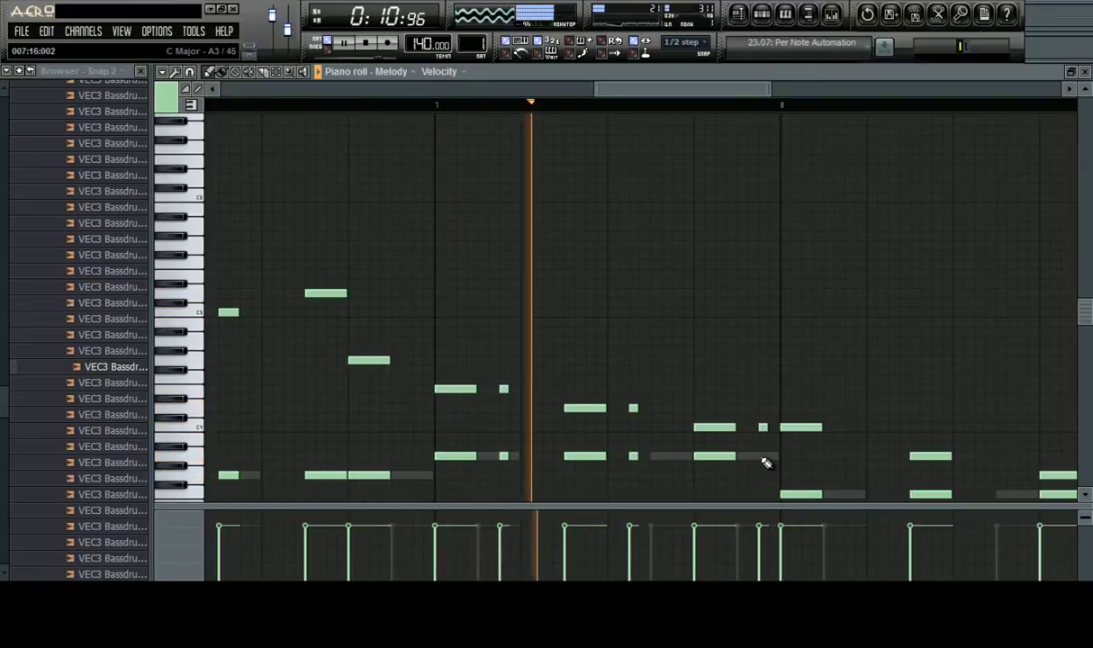
{"action": "left_click", "coordinate": [762, 457]}
Add half-step note pairs in bar 8: C4 and F3 on steps 4 and 10, A3 and F3 on step 16
{"action": "scroll", "coordinate": [861, 459], "scroll_direction": "down", "scroll_amount": 3}
{"action": "key", "text": "space"}
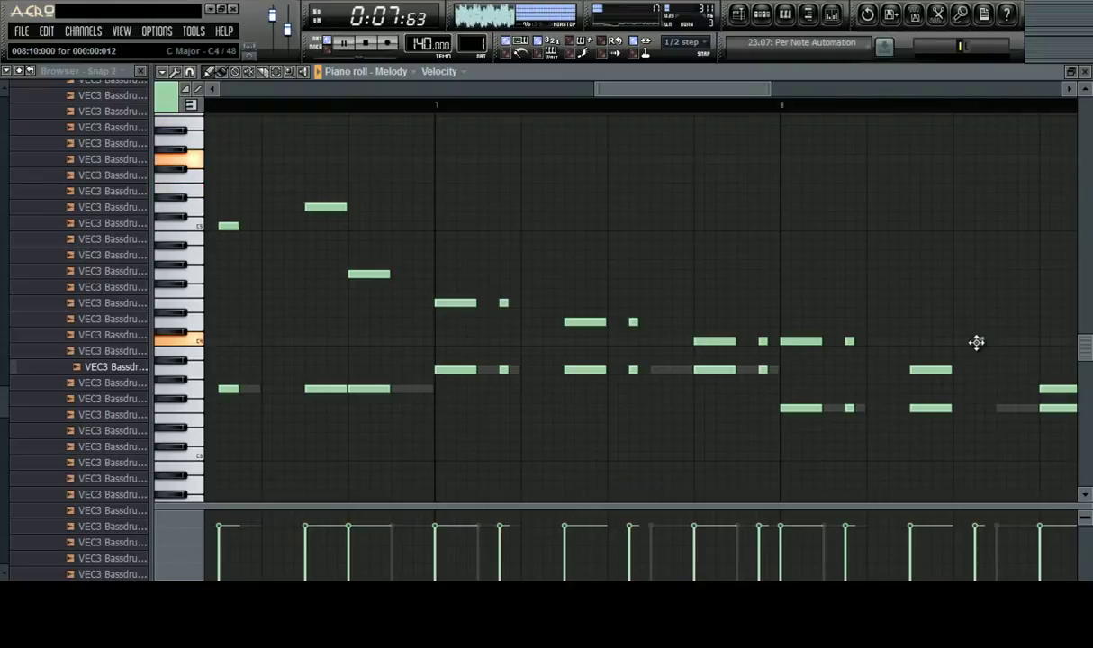
{"action": "left_click_drag", "start_coordinate": [655, 91], "coordinate": [736, 98]}
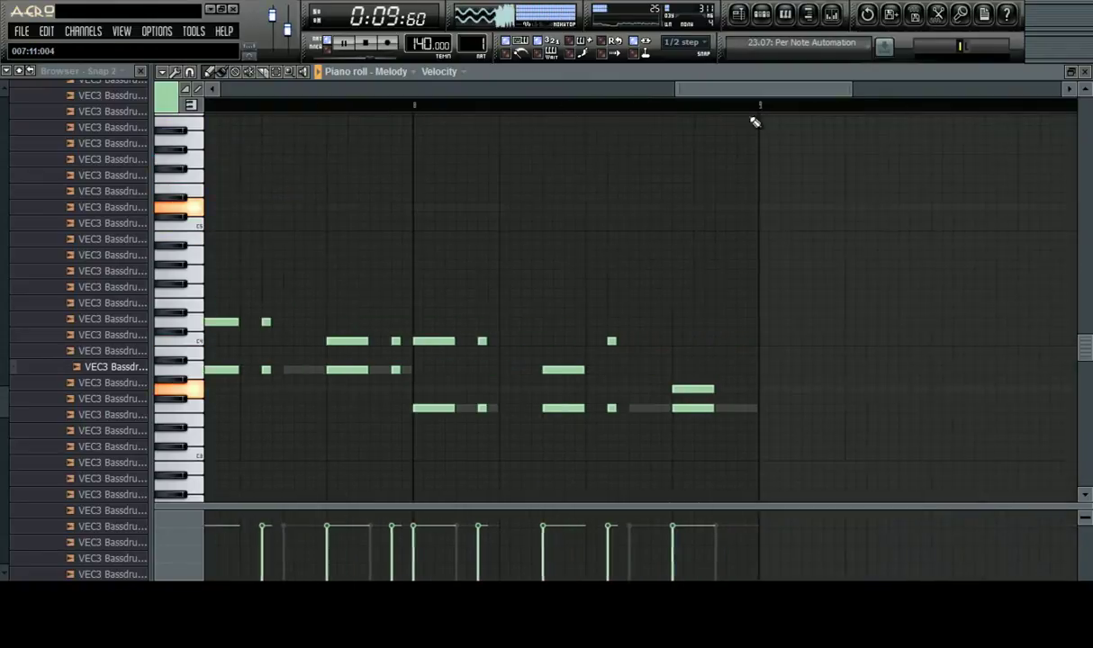
{"action": "right_click", "coordinate": [699, 352]}
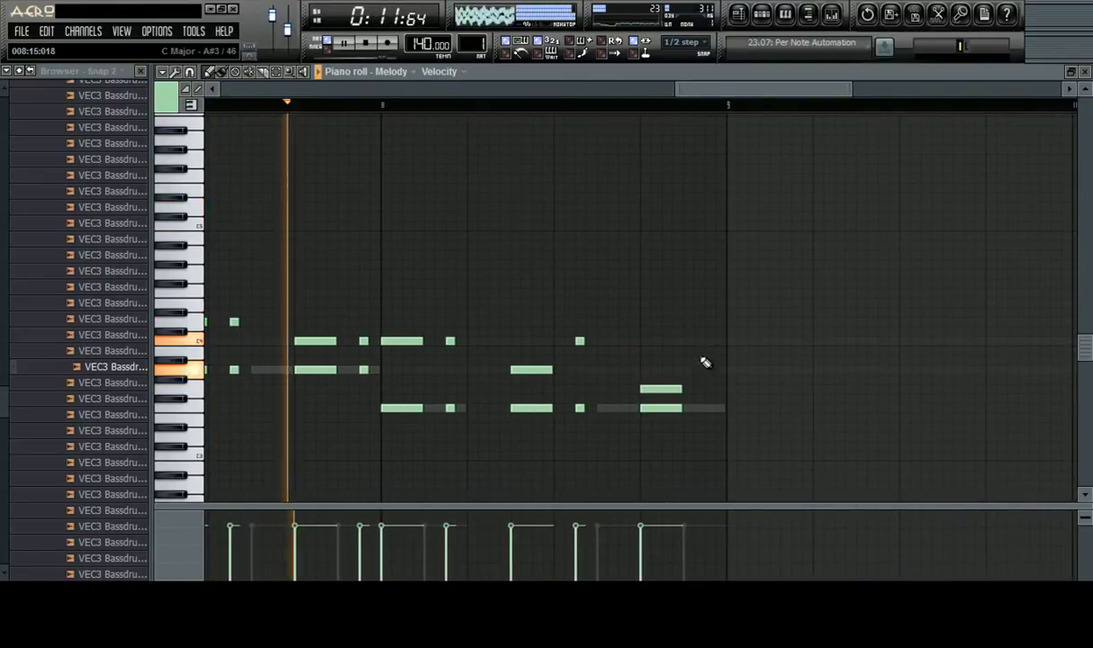
{"action": "left_click", "coordinate": [706, 370]}
{"action": "left_click", "coordinate": [707, 406]}
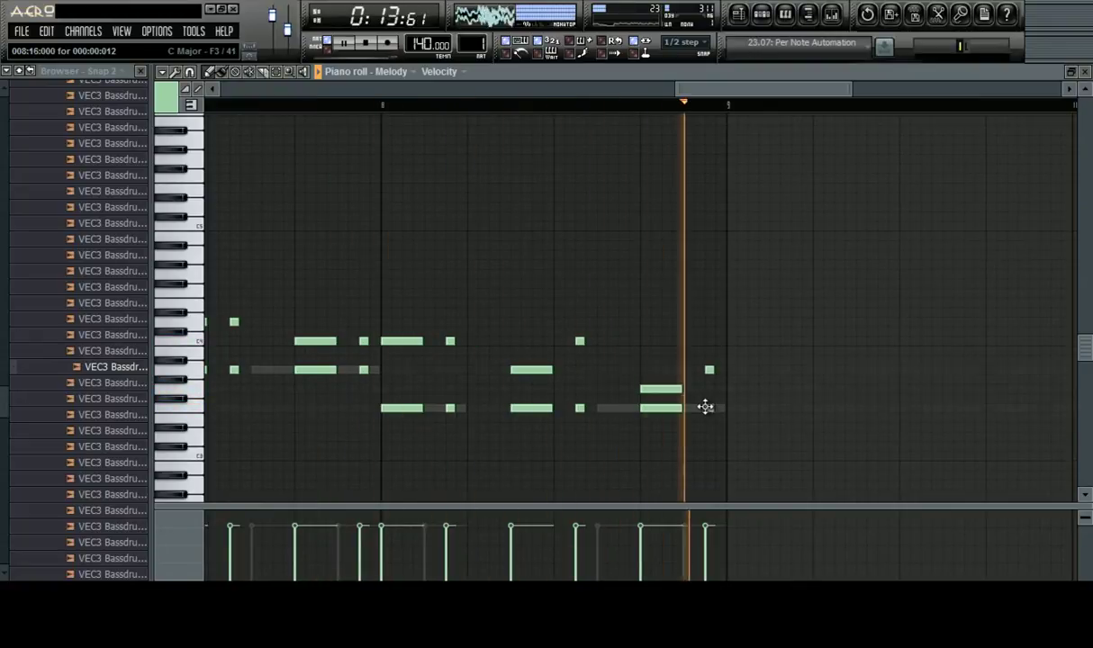
Play the pattern from the beginning with all eight bars of the melody in view
{"action": "key", "text": "space"}
{"action": "scroll", "coordinate": [704, 115], "scroll_direction": "down", "scroll_amount": 5}
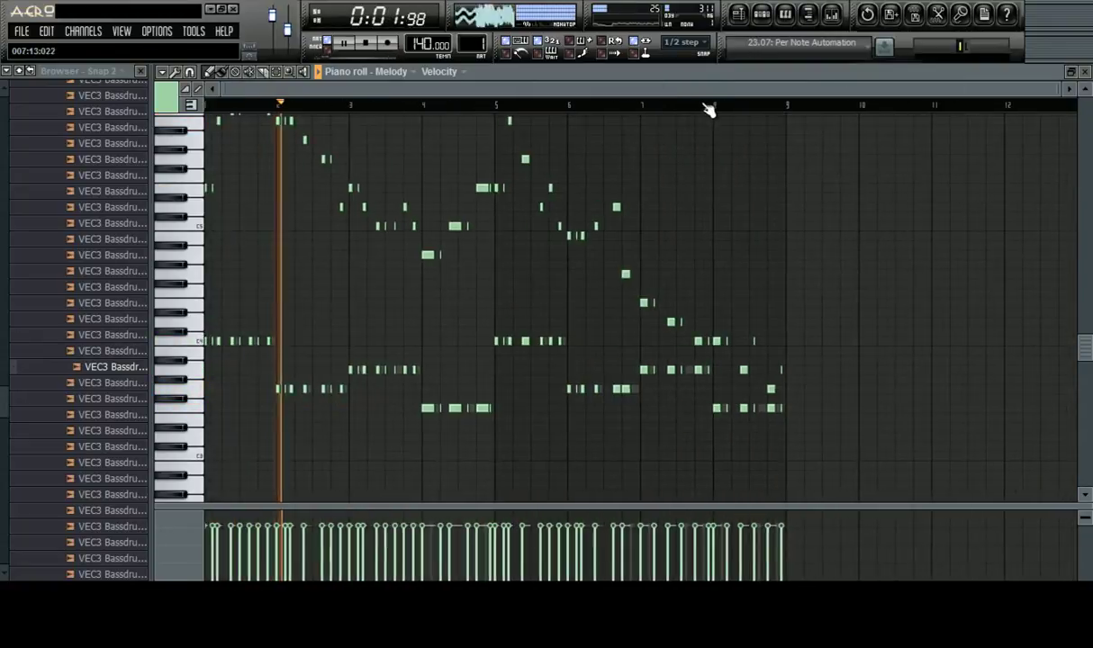
{"action": "scroll", "coordinate": [731, 198], "scroll_direction": "down", "scroll_amount": 3}
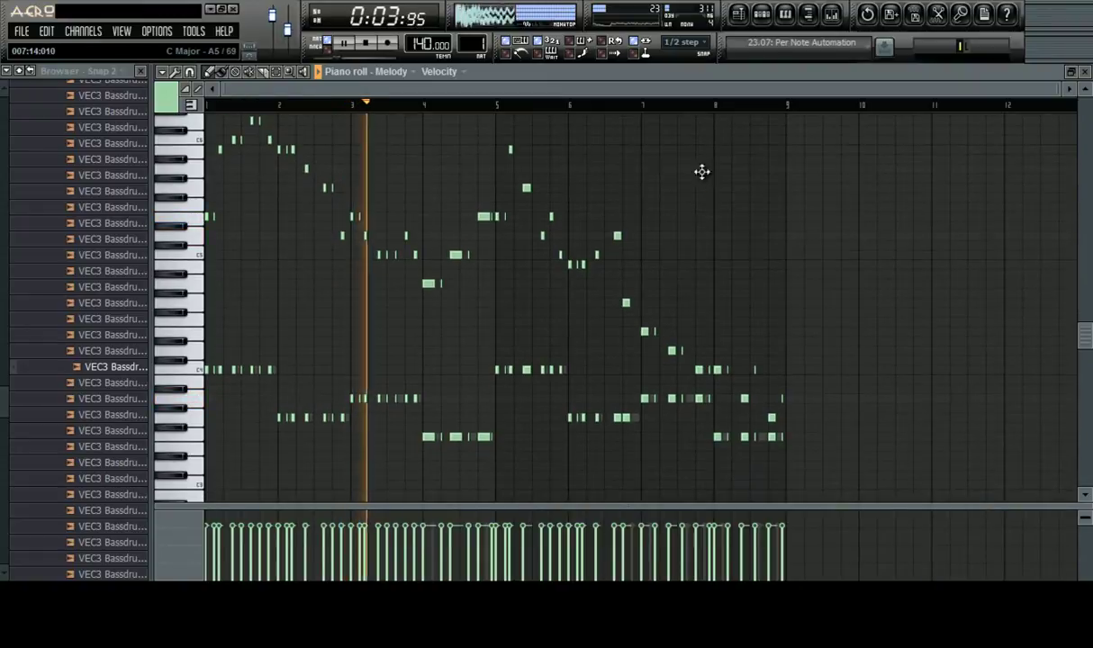
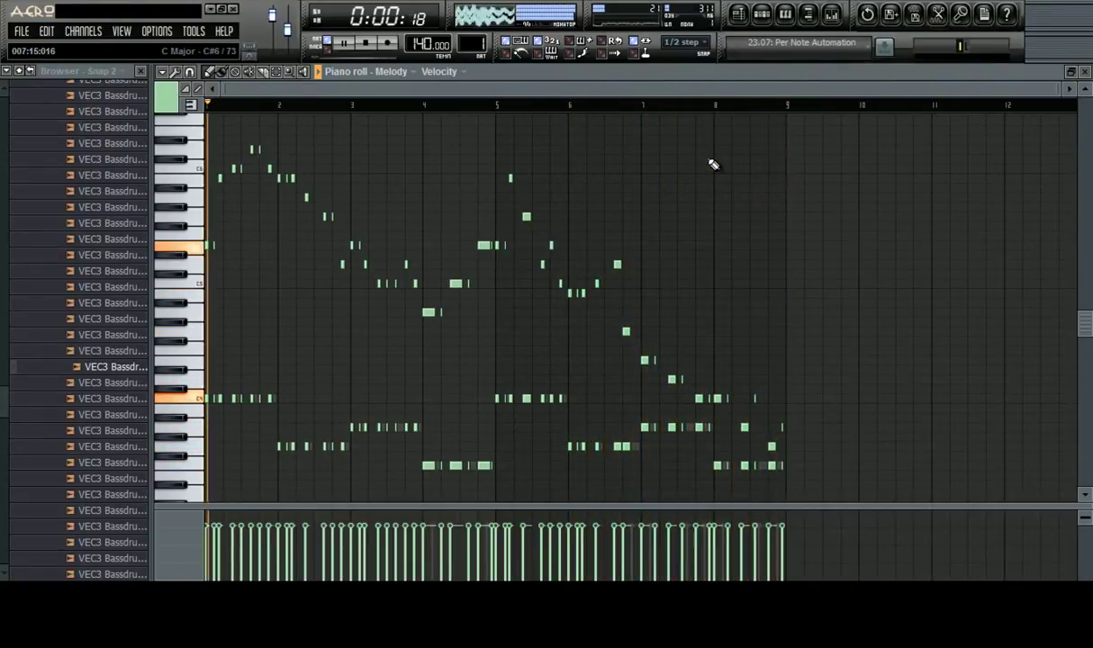
Change the Bass channel's Nexus preset to BA Nu Italobass 2 and play the pattern with it
{"action": "left_click", "coordinate": [762, 14]}
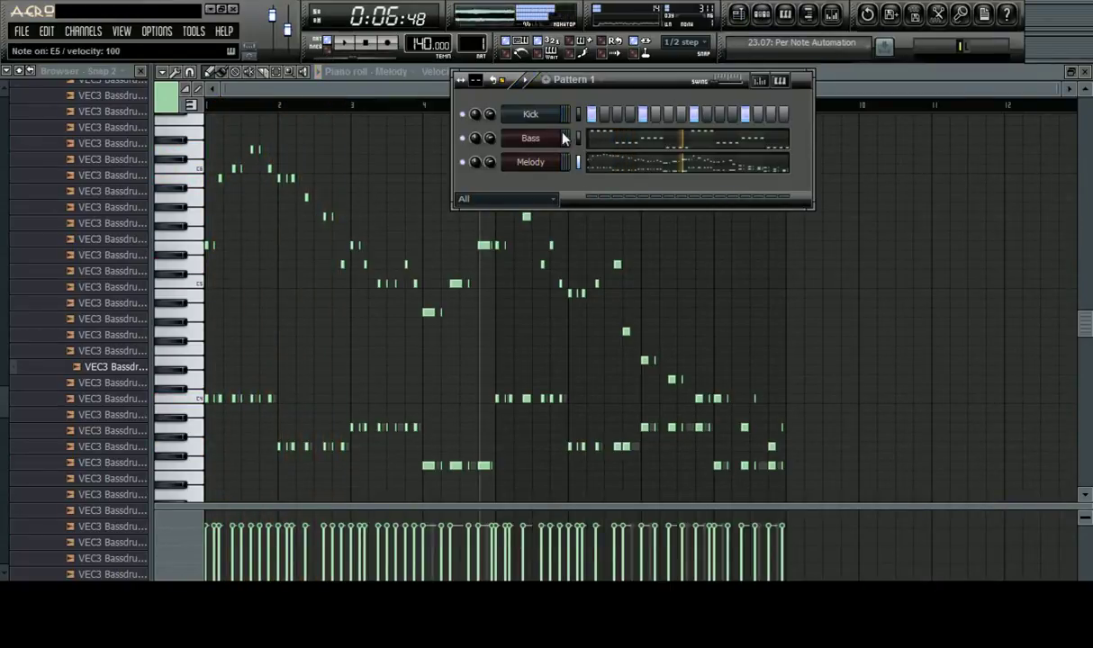
{"action": "left_click", "coordinate": [556, 141]}
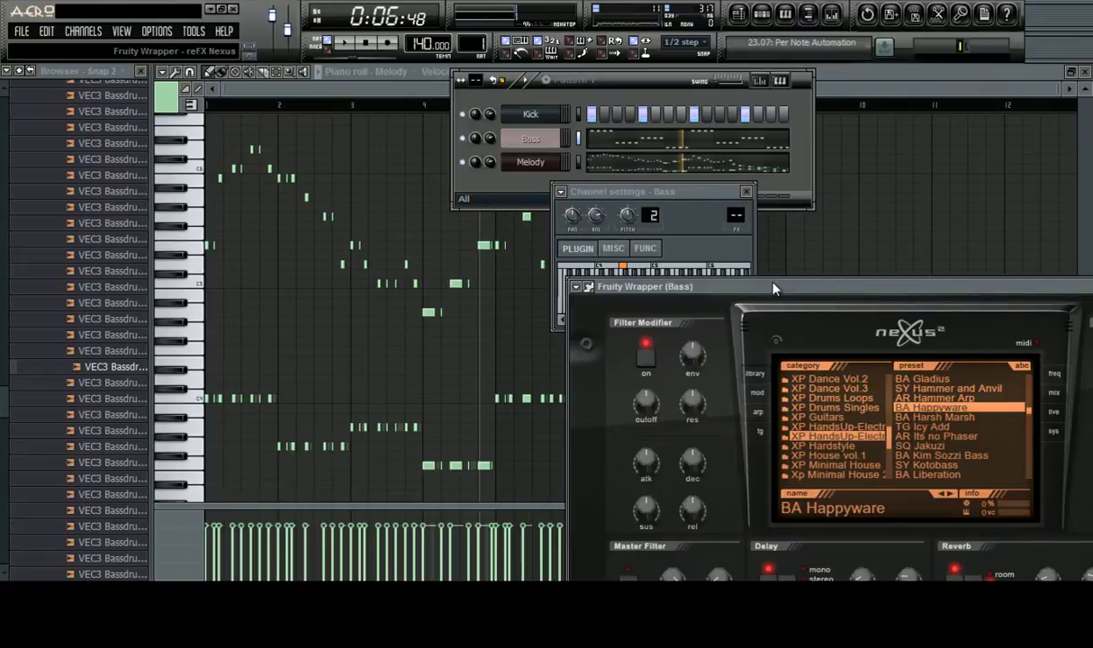
{"action": "left_click_drag", "start_coordinate": [772, 288], "coordinate": [528, 212]}
{"action": "scroll", "coordinate": [693, 340], "scroll_direction": "down", "scroll_amount": 4}
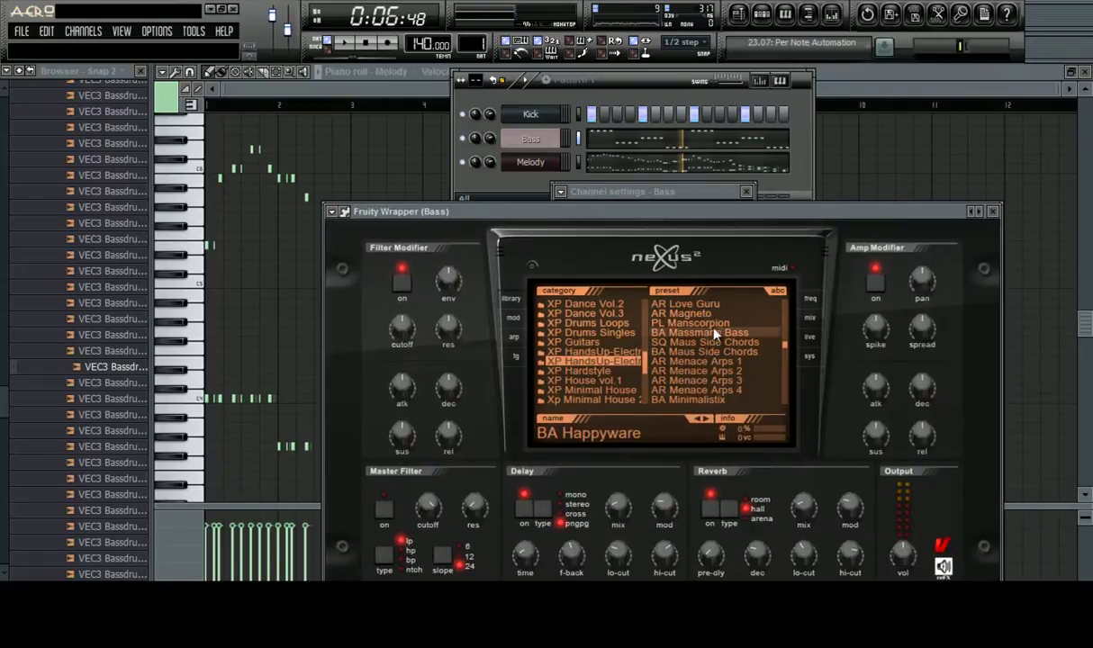
{"action": "scroll", "coordinate": [713, 334], "scroll_direction": "down", "scroll_amount": 8}
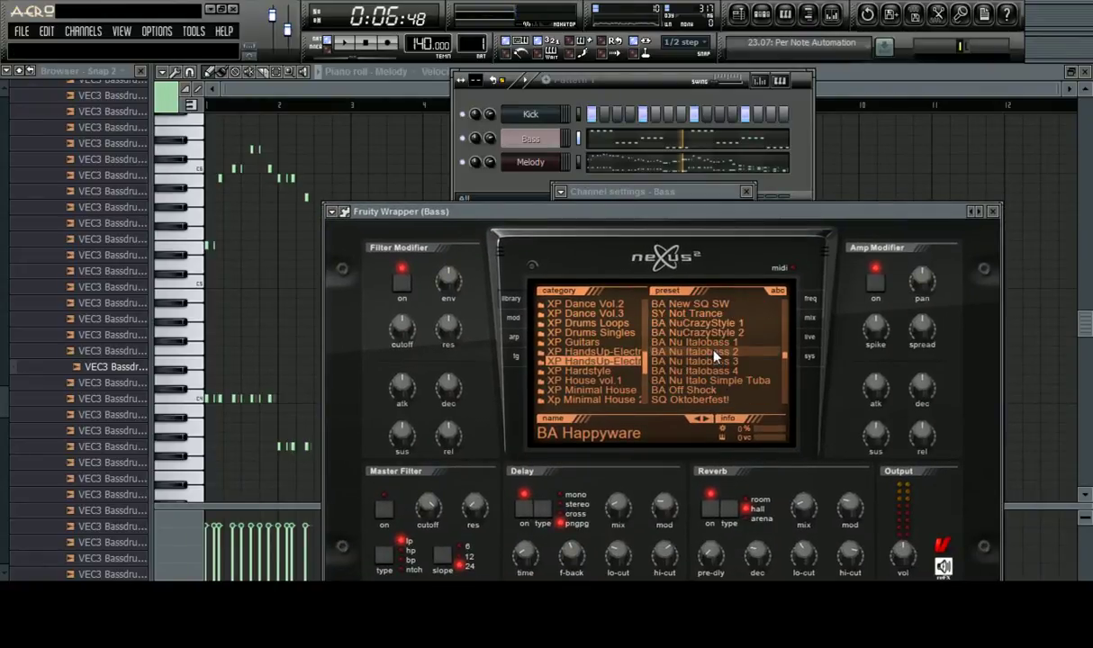
{"action": "left_click", "coordinate": [713, 354]}
{"action": "key", "text": "space"}
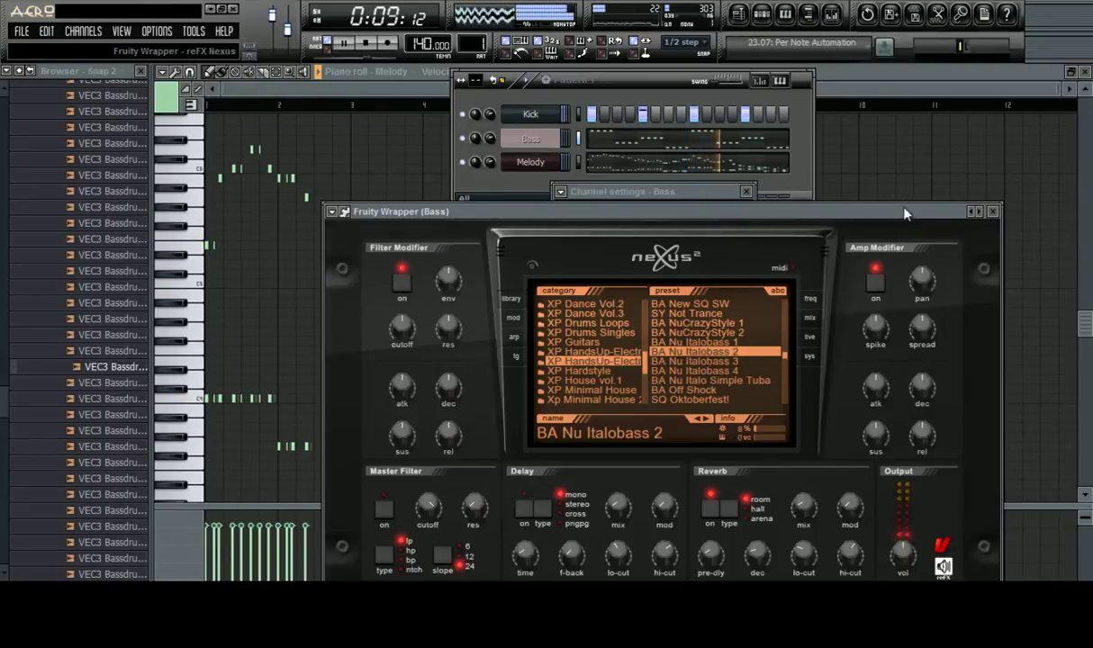
Close the Bass channel's Nexus window and route the channel to mixer track 3
{"action": "left_click", "coordinate": [992, 210]}
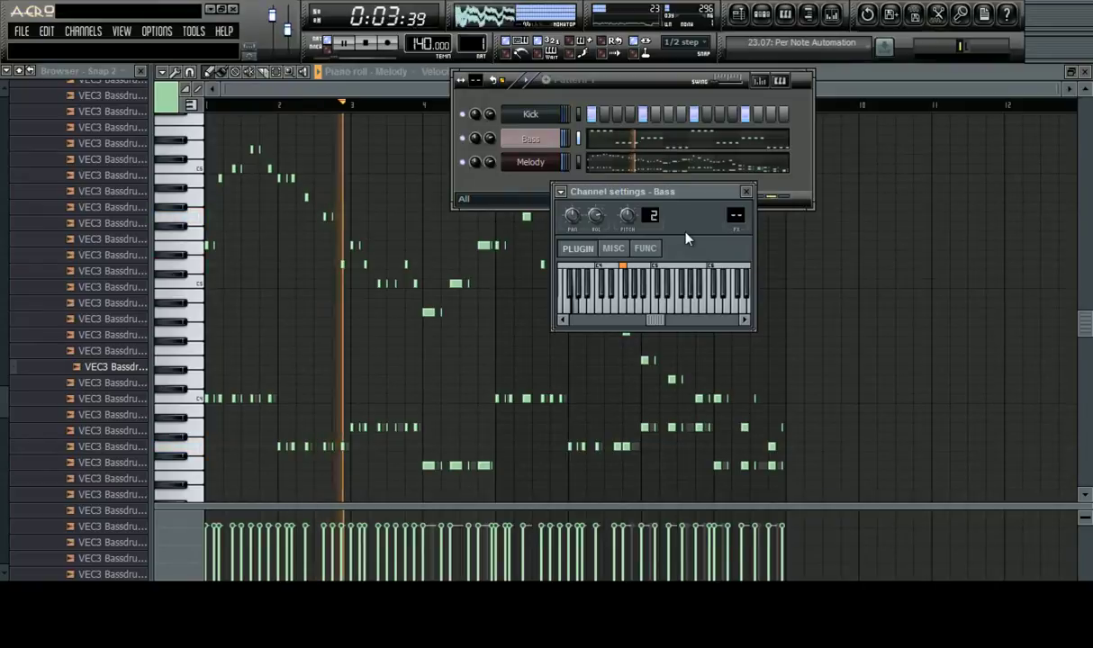
{"action": "key", "text": "F9"}
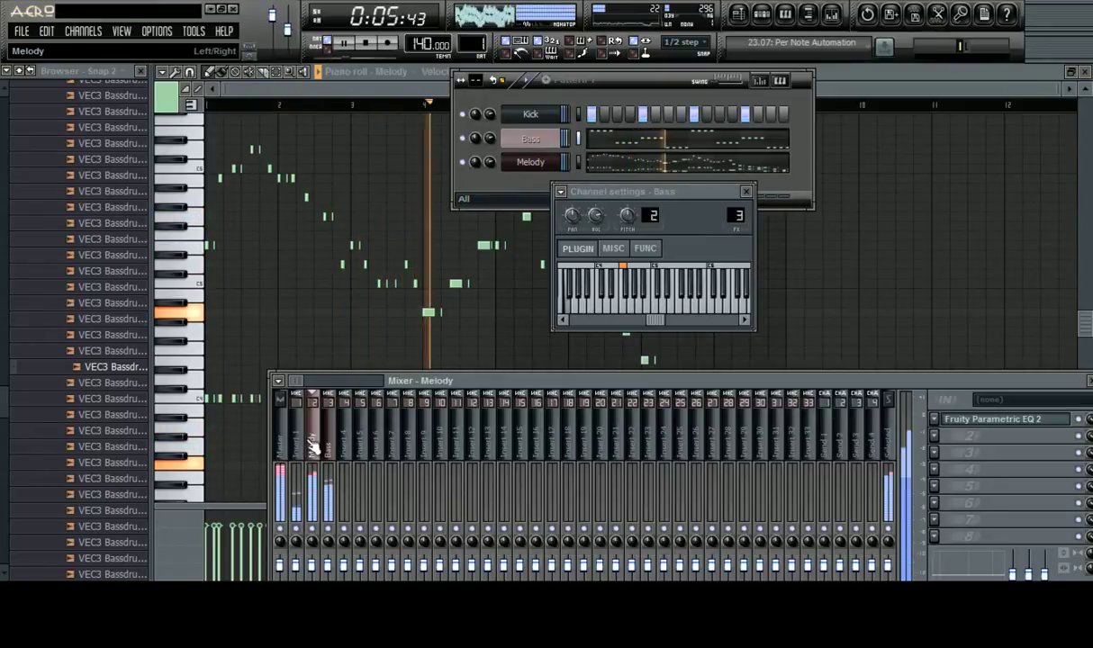
{"action": "left_click_drag", "start_coordinate": [526, 385], "coordinate": [507, 281]}
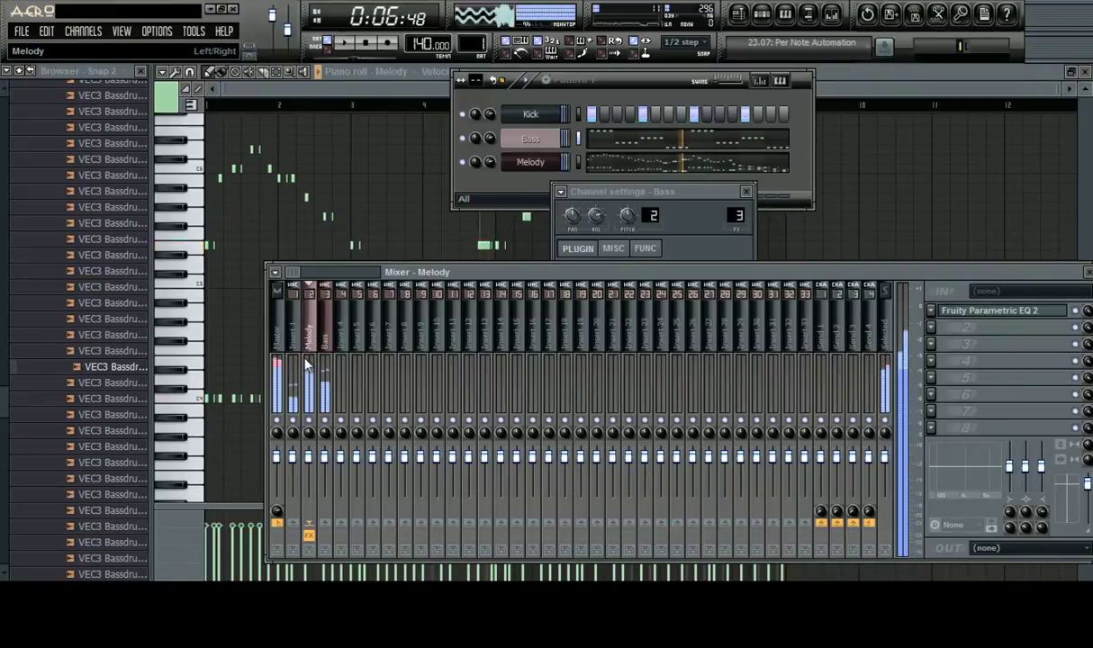
Load Fruity Limiter in the Melody track's second effect slot and lower the track's volume to 75% (-6.0 dB)
{"action": "left_click", "coordinate": [947, 339]}
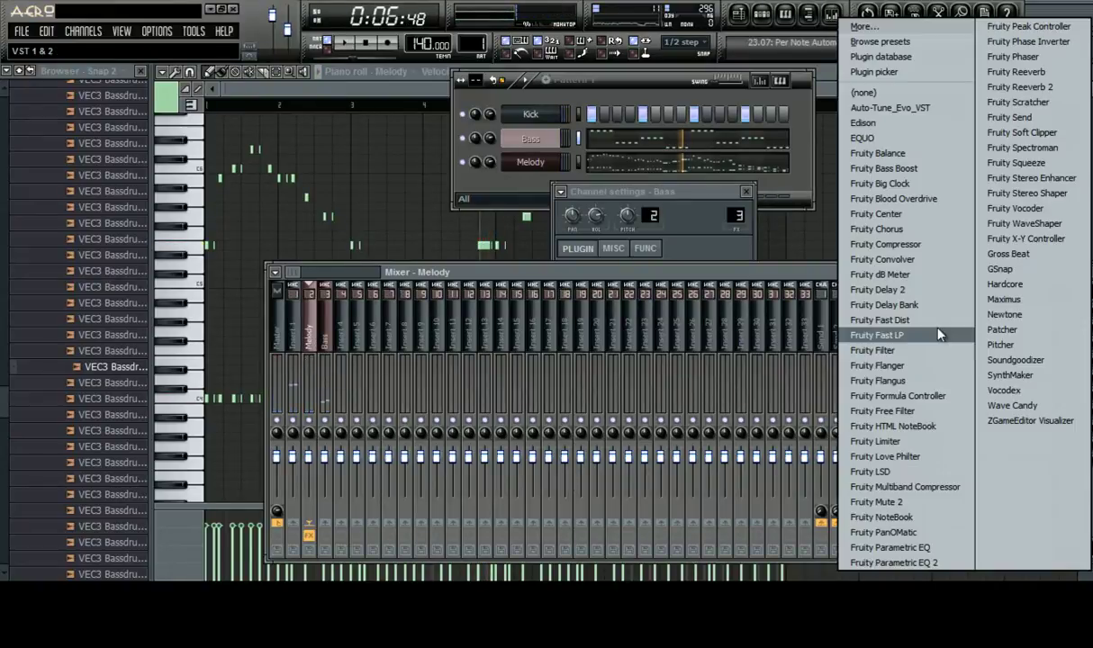
{"action": "left_click", "coordinate": [876, 443]}
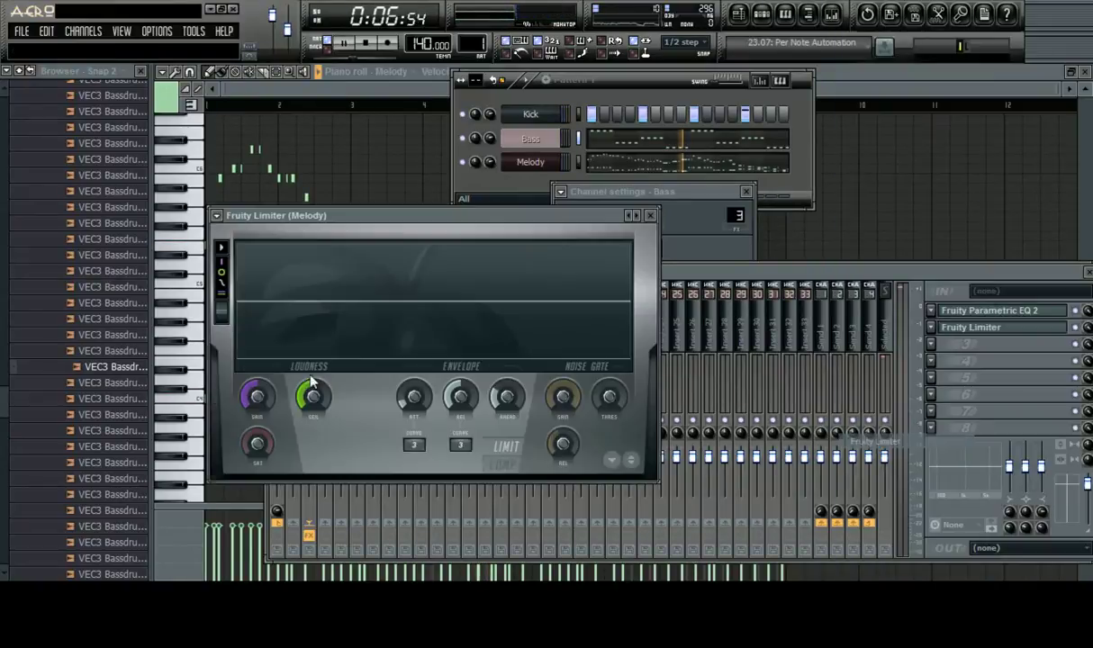
{"action": "left_click", "coordinate": [652, 217]}
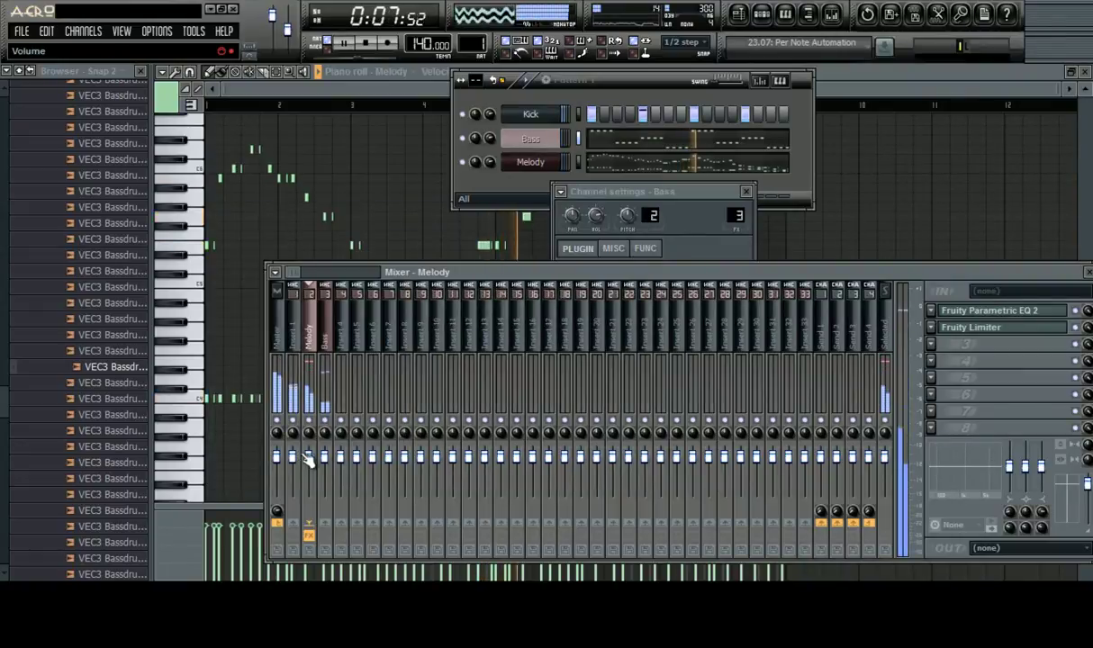
{"action": "scroll", "coordinate": [311, 466], "scroll_direction": "down", "scroll_amount": 3}
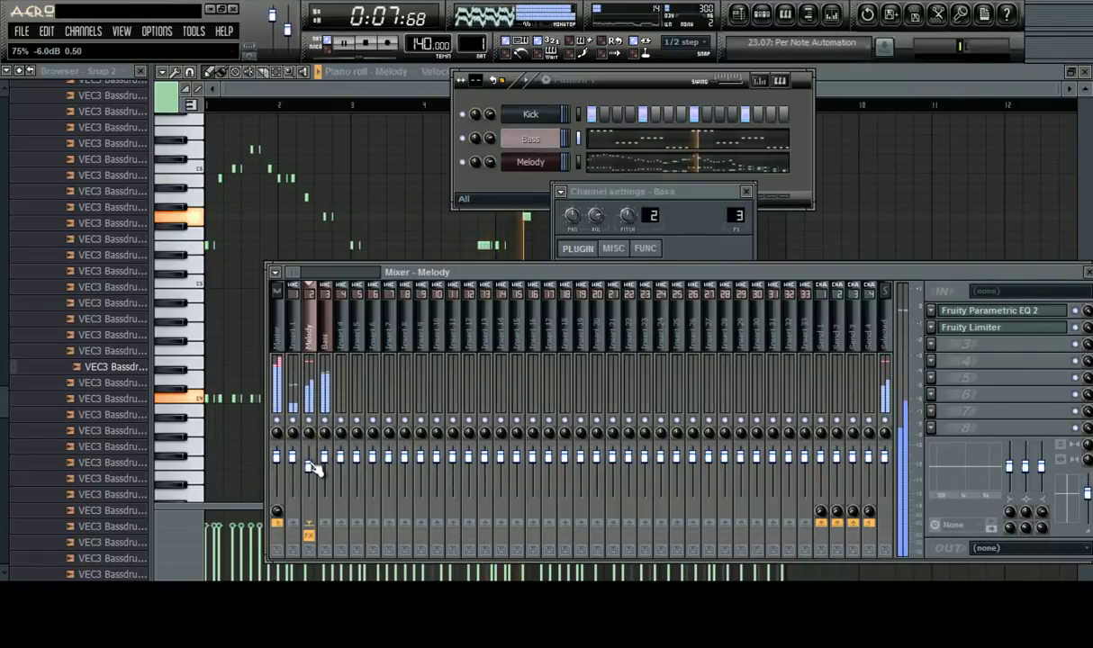
Route the Kick channel to mixer track 4 and restart the pattern
{"action": "left_click", "coordinate": [291, 353]}
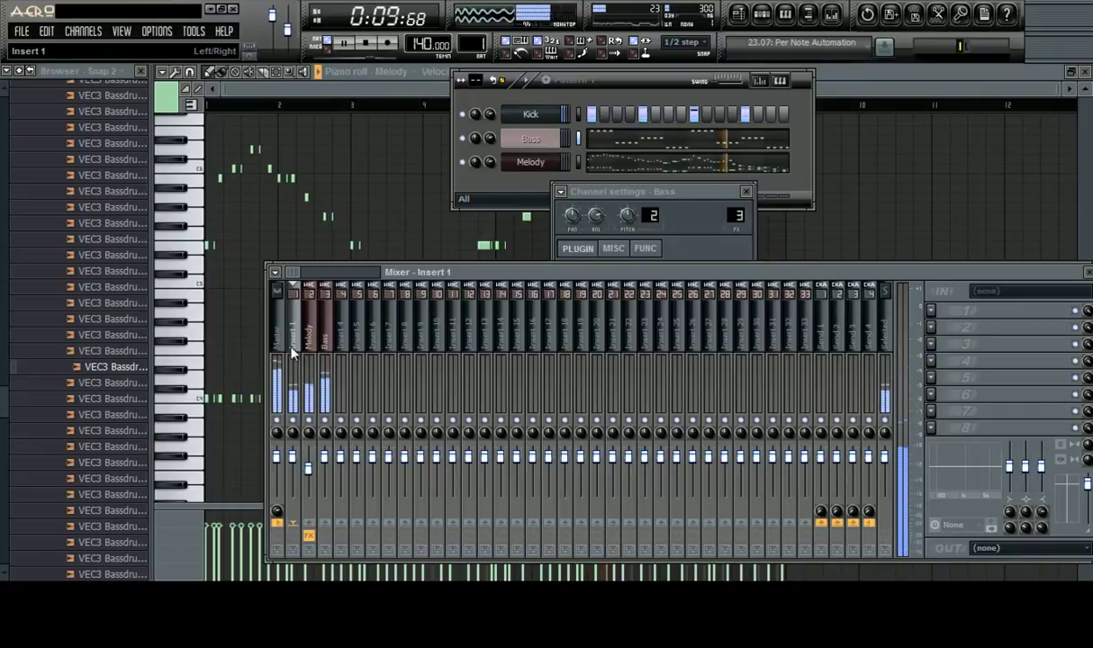
{"action": "right_click", "coordinate": [292, 351]}
{"action": "left_click", "coordinate": [294, 353]}
{"action": "left_click", "coordinate": [520, 115]}
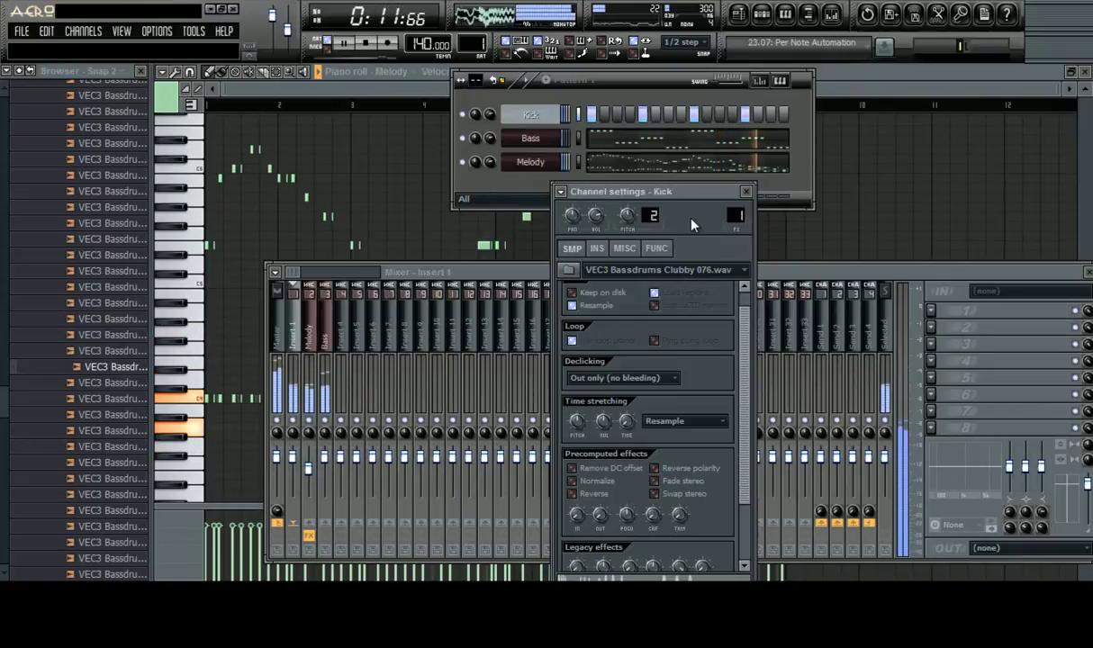
{"action": "scroll", "coordinate": [734, 216], "scroll_direction": "up", "scroll_amount": 3}
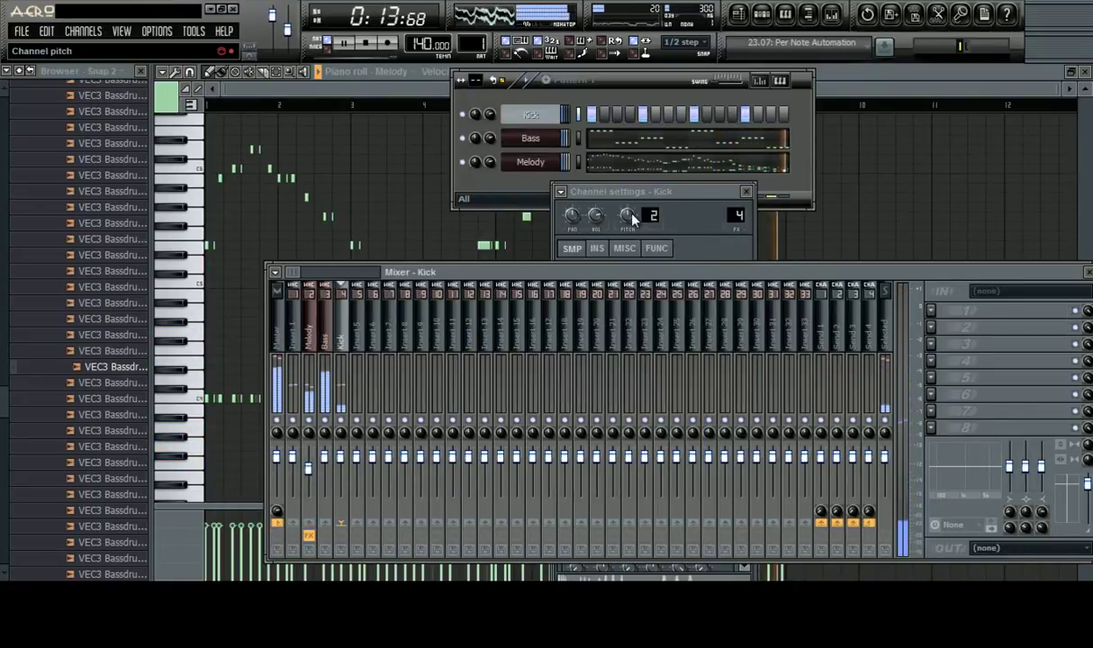
{"action": "key", "text": "space"}
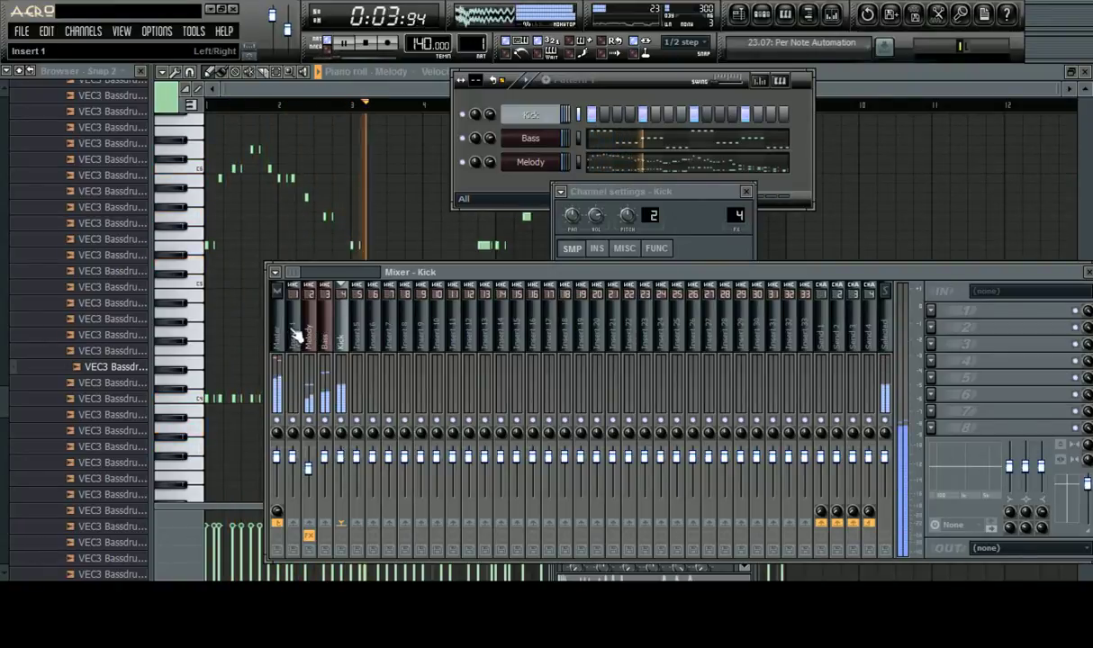
Rebalance the mixer from silence with Kick at its default level, Bass at 94% and Melody at 81%, and close the channel settings
{"action": "left_click", "coordinate": [308, 333]}
{"action": "left_click_drag", "start_coordinate": [338, 457], "coordinate": [315, 489]}
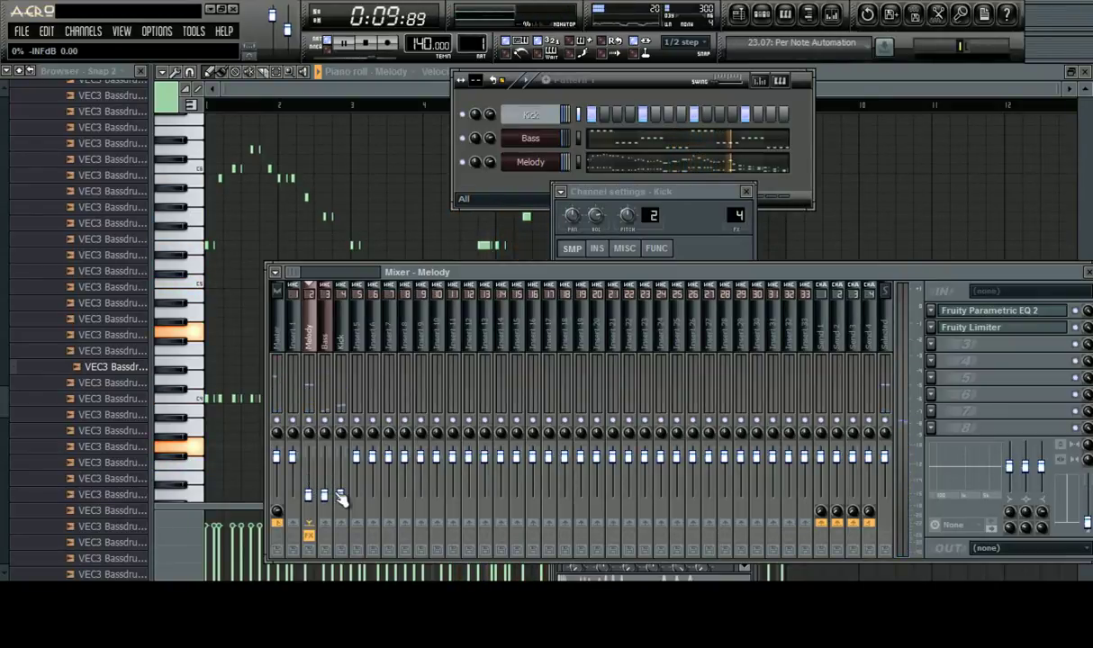
{"action": "right_click", "coordinate": [341, 493]}
{"action": "left_click", "coordinate": [377, 409]}
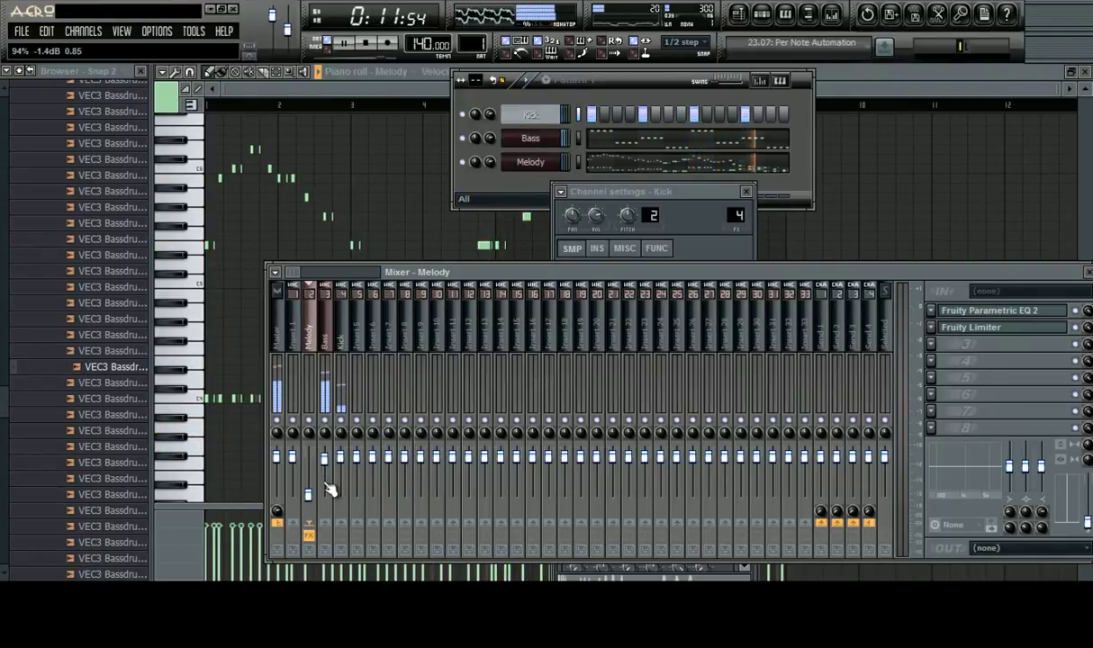
{"action": "mouse_move", "coordinate": [330, 489]}
{"action": "left_mouse_down"}
{"action": "mouse_move", "coordinate": [318, 500]}
{"action": "mouse_move", "coordinate": [321, 491]}
{"action": "left_mouse_up"}
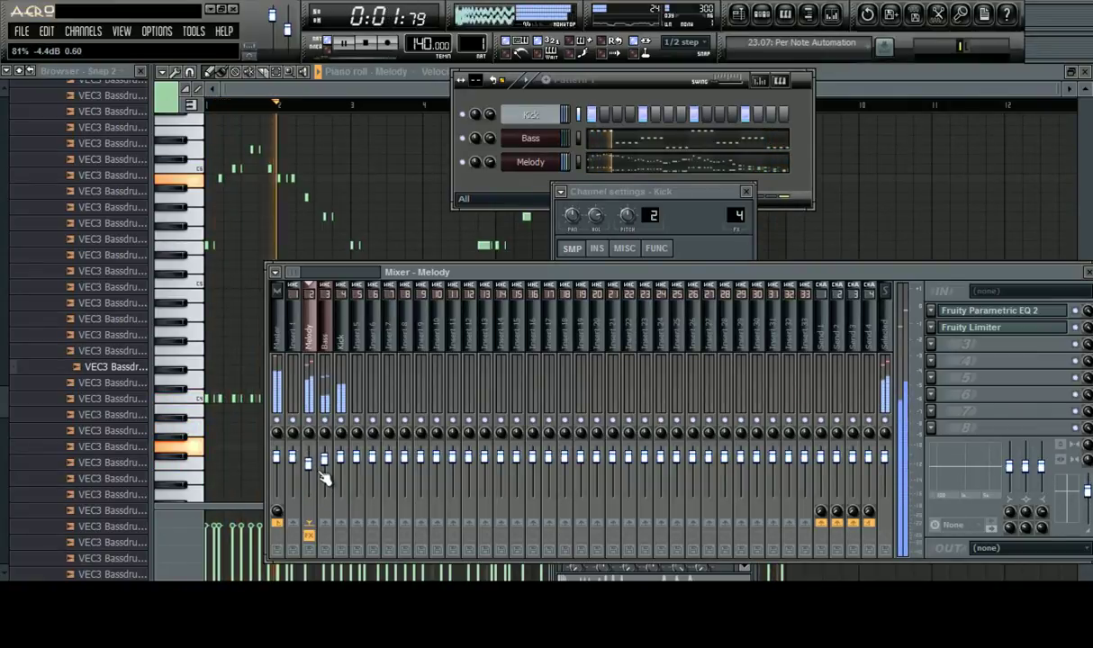
{"action": "left_click", "coordinate": [746, 193]}
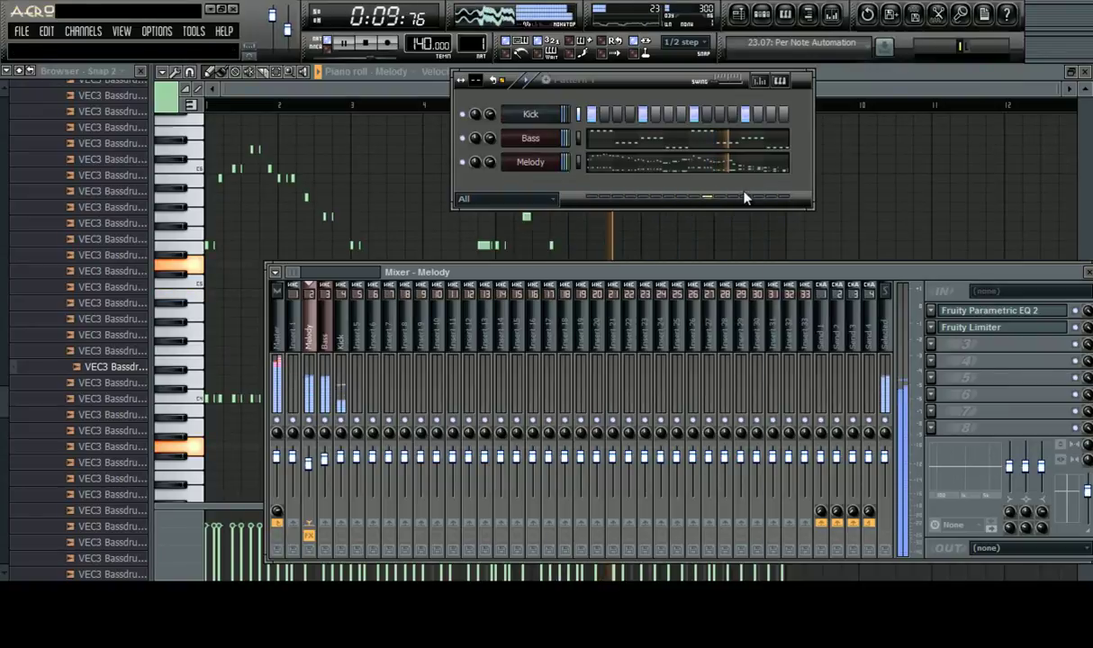
Bring up the playlist and split Pattern 1 by channel
{"action": "left_click_drag", "start_coordinate": [720, 276], "coordinate": [720, 259]}
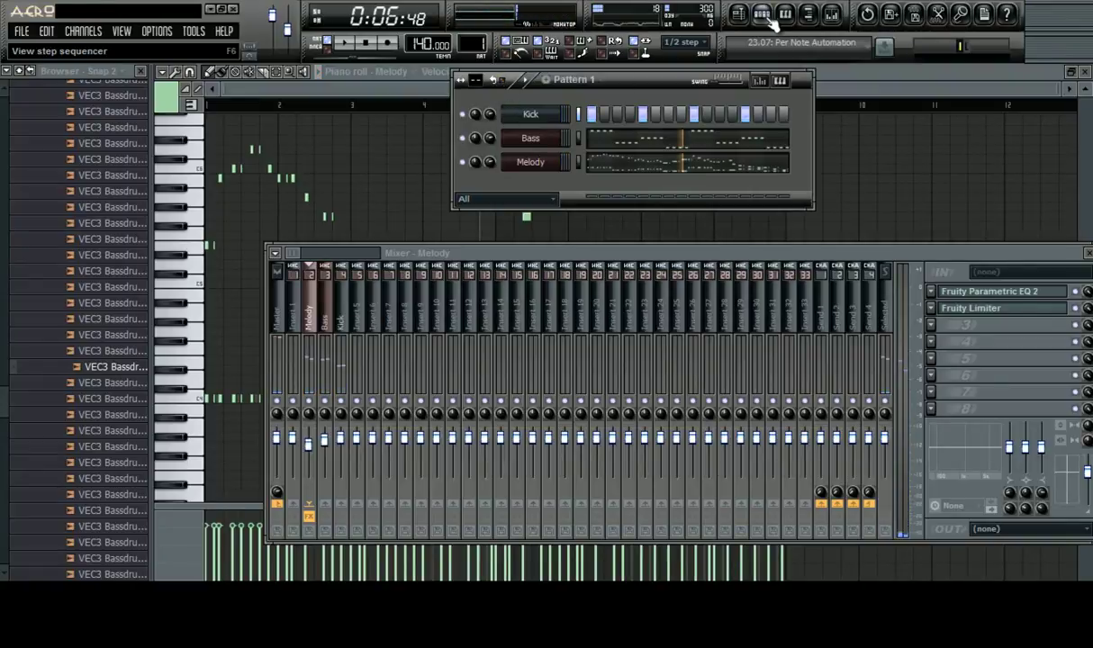
{"action": "left_click", "coordinate": [765, 17]}
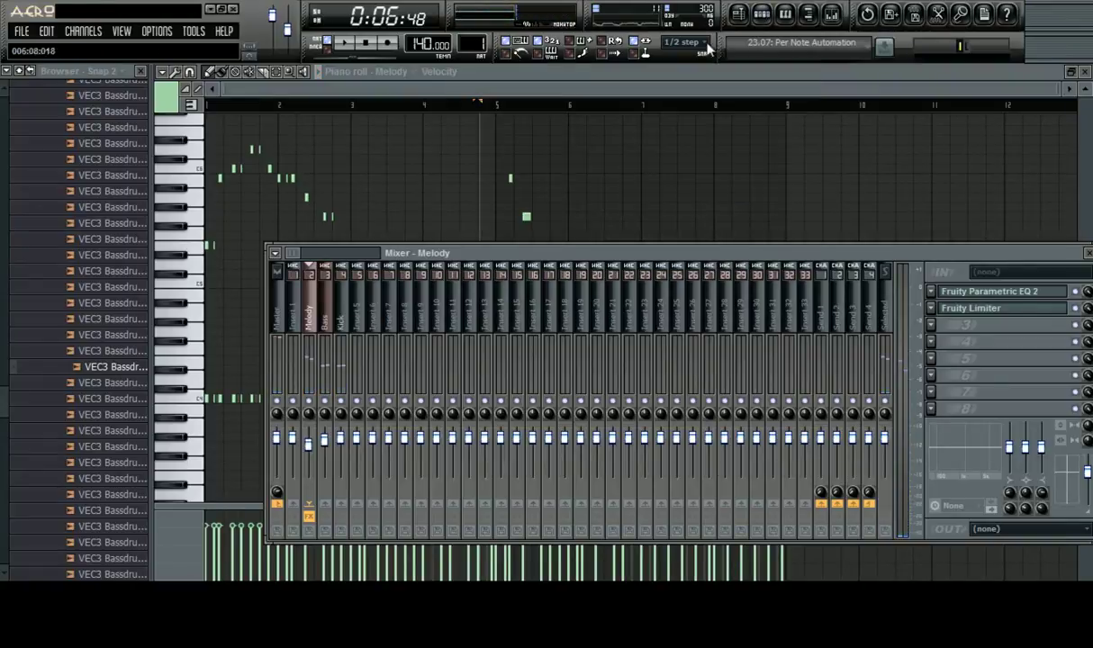
{"action": "left_click", "coordinate": [740, 14]}
{"action": "left_click", "coordinate": [210, 268]}
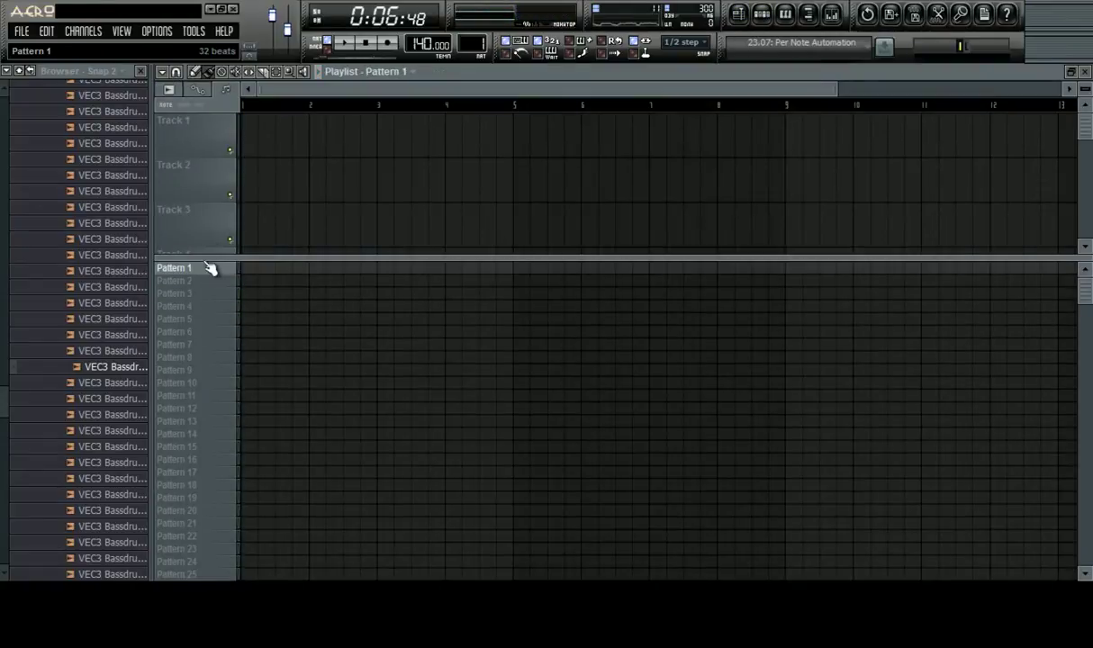
{"action": "right_click", "coordinate": [204, 269]}
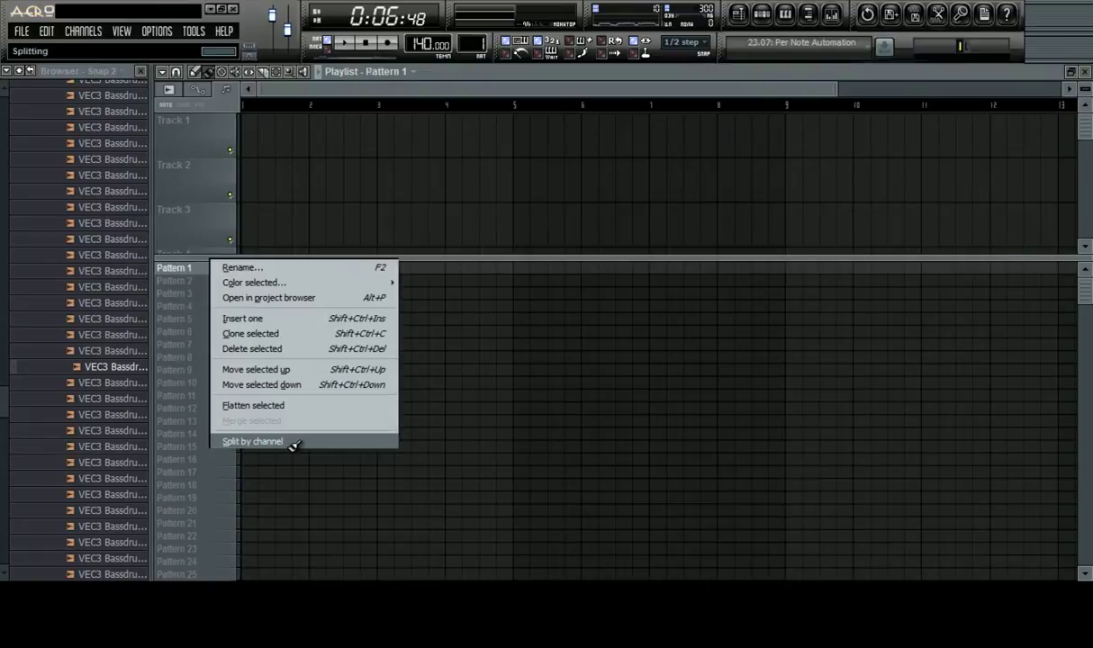
{"action": "left_click", "coordinate": [252, 441]}
Review the split Kick, Bass and Melody patterns in the step sequencer and playlist, ending on empty Pattern 4
{"action": "left_click", "coordinate": [762, 15]}
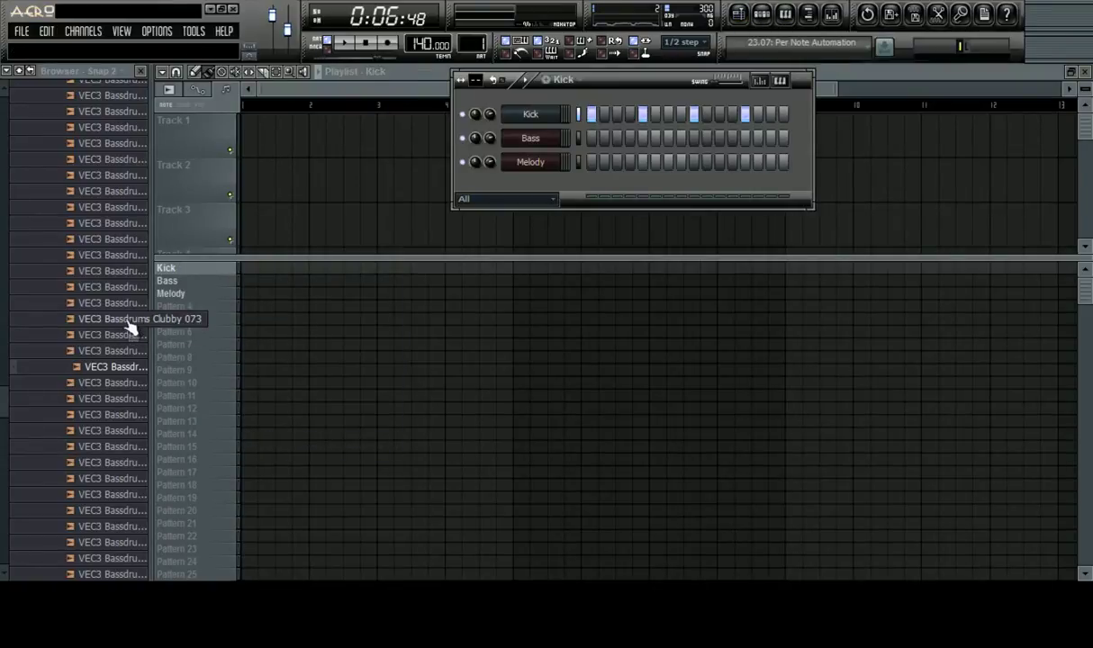
{"action": "left_click_drag", "start_coordinate": [173, 331], "coordinate": [198, 311]}
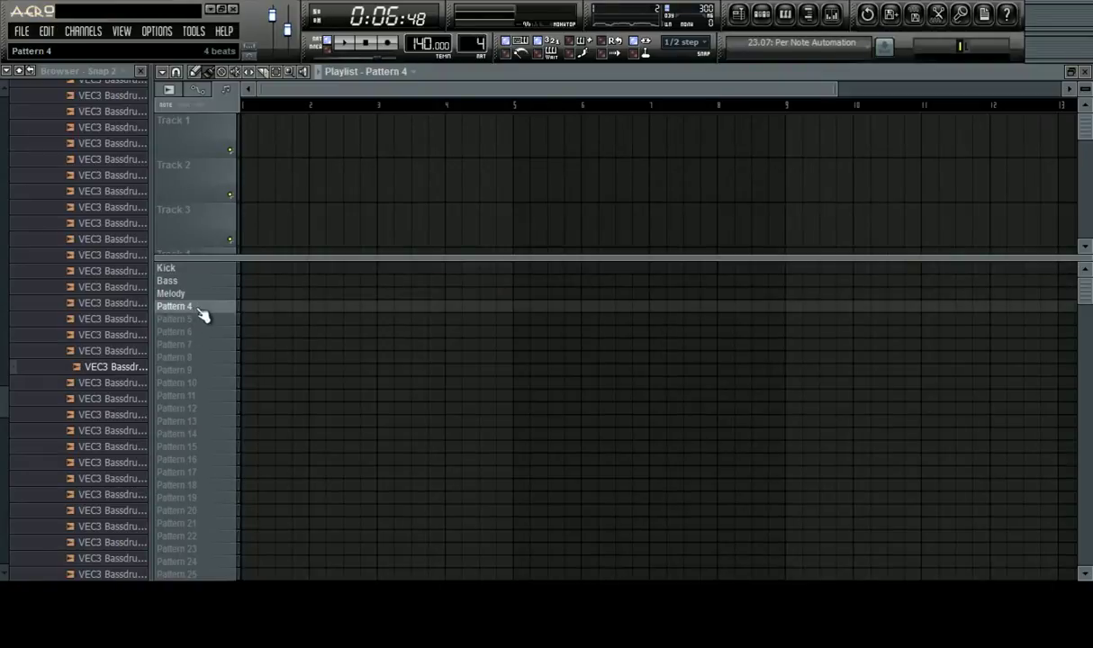
{"action": "left_click", "coordinate": [208, 269]}
{"action": "left_click", "coordinate": [200, 283]}
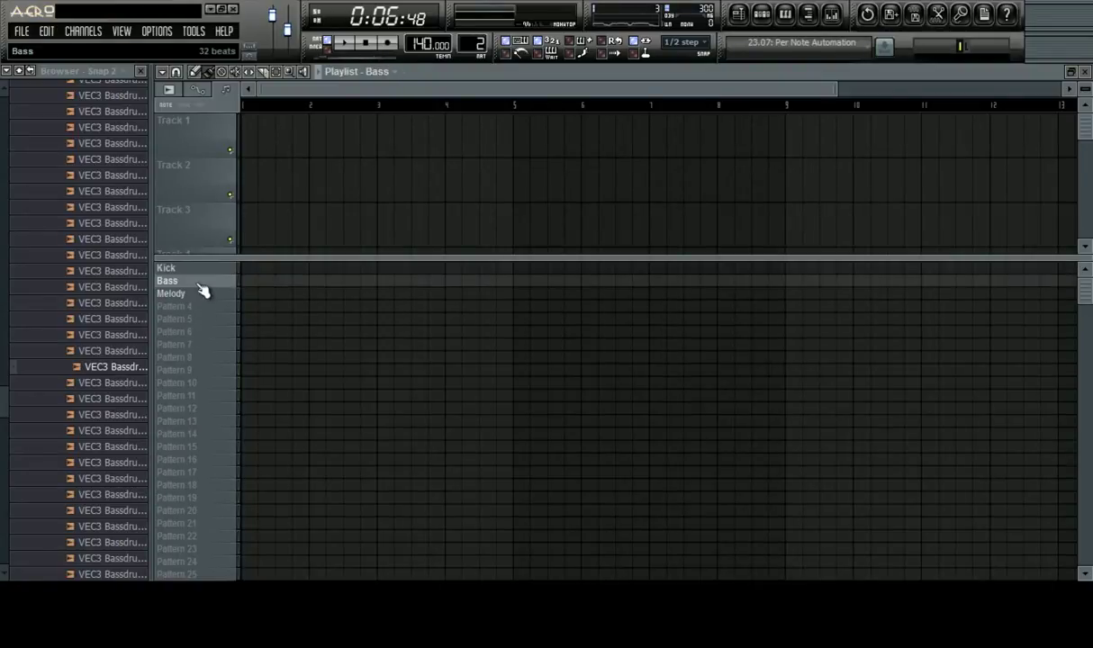
{"action": "left_click", "coordinate": [194, 309]}
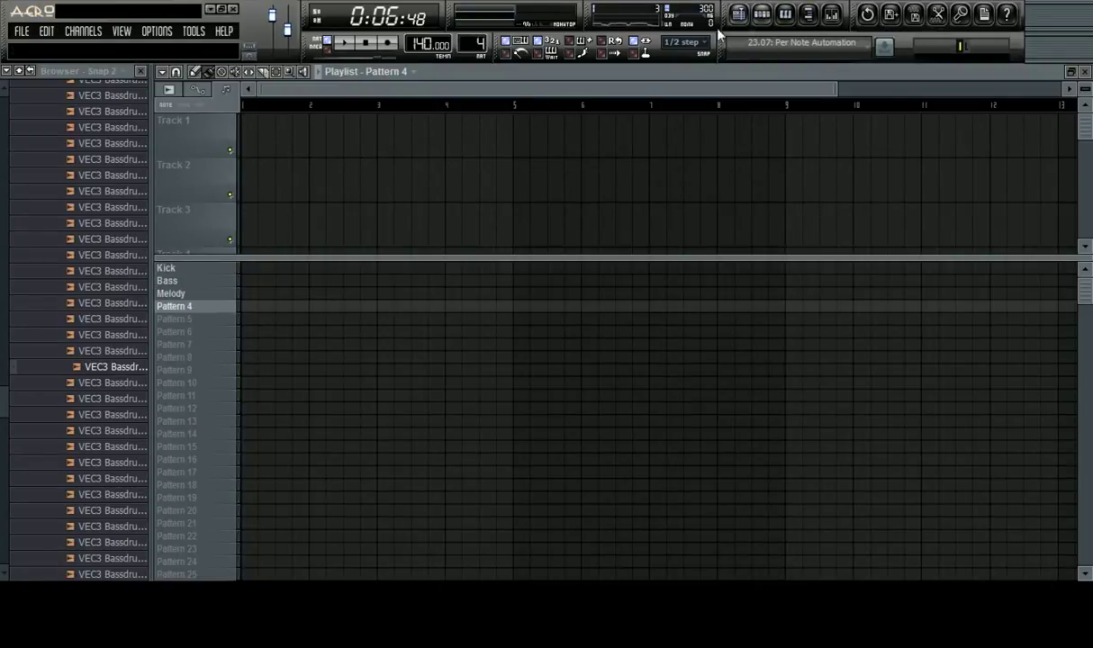
{"action": "left_click", "coordinate": [686, 43]}
{"action": "left_click", "coordinate": [695, 58]}
{"action": "left_click", "coordinate": [670, 45]}
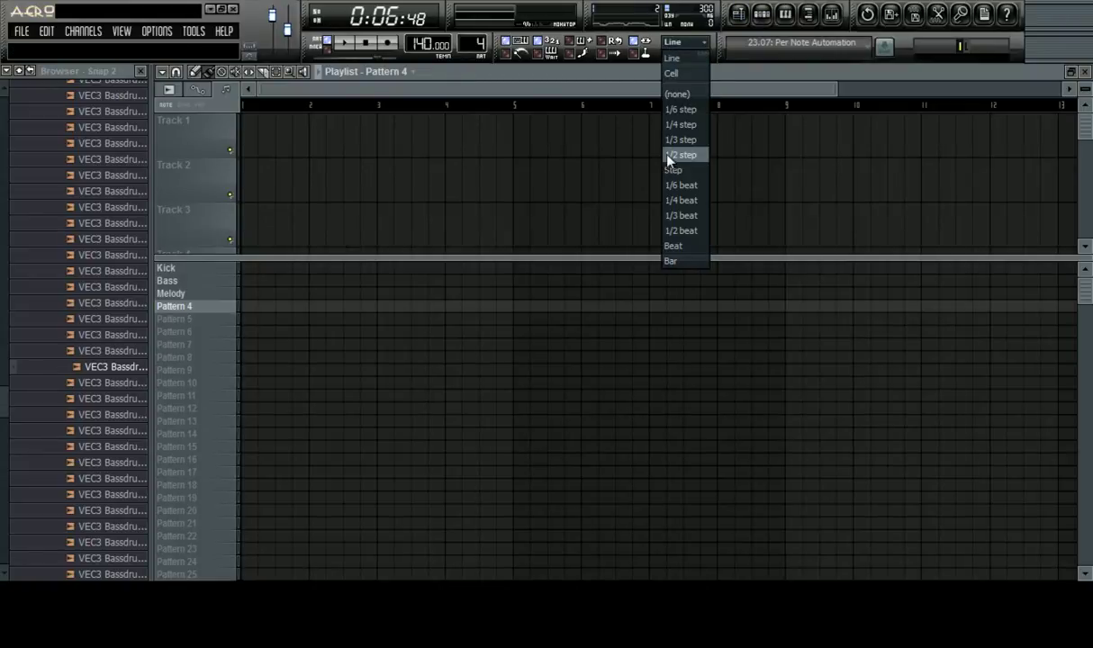
{"action": "left_click", "coordinate": [681, 155]}
Clone the Melody pattern and briefly play the copy from the step sequencer
{"action": "left_click", "coordinate": [189, 295]}
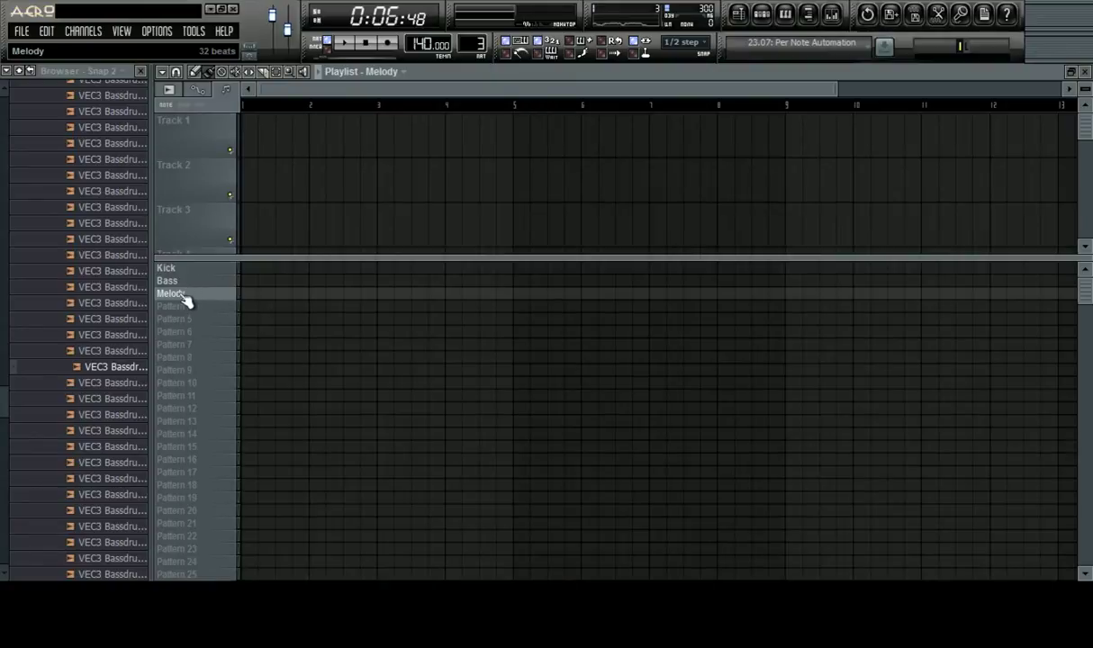
{"action": "right_click", "coordinate": [186, 297]}
{"action": "left_click", "coordinate": [239, 360]}
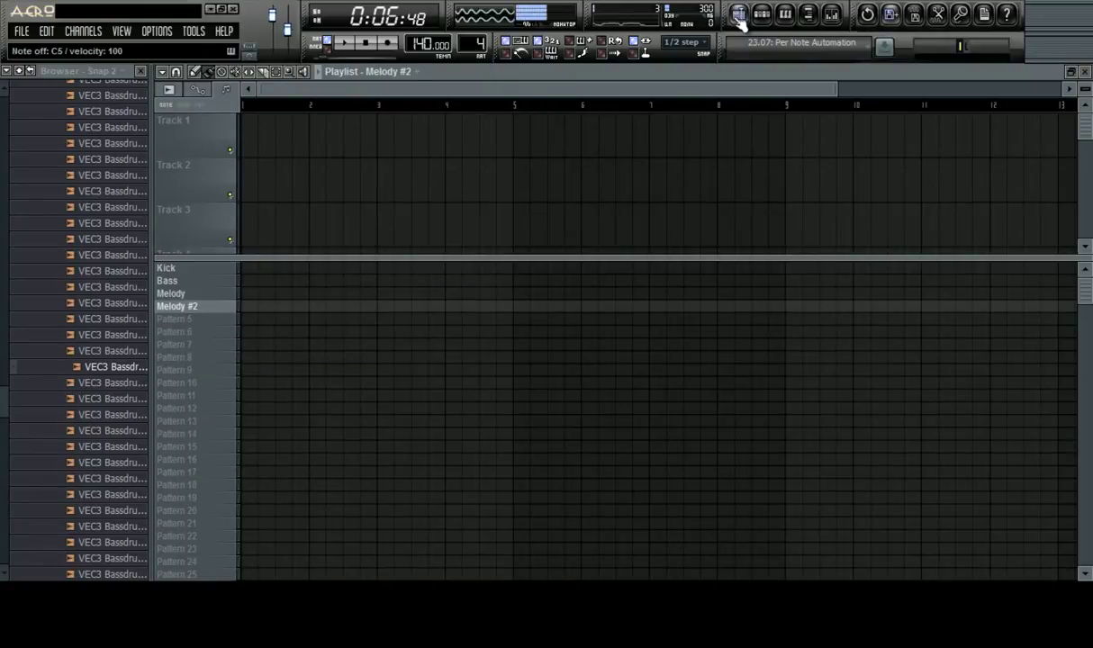
{"action": "left_click", "coordinate": [765, 22]}
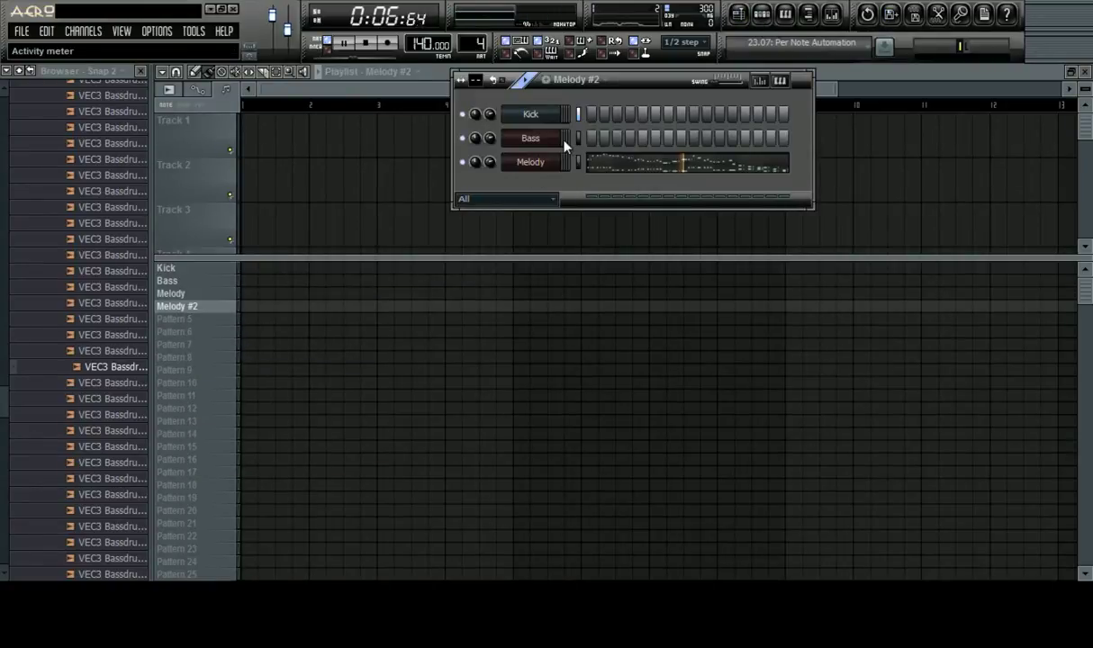
{"action": "key", "text": "space"}
Try a one-step chord of A5, C6 and E6 at the start of the Bass channel's piano roll in the cloned pattern
{"action": "left_click", "coordinate": [554, 141]}
{"action": "right_click", "coordinate": [556, 137]}
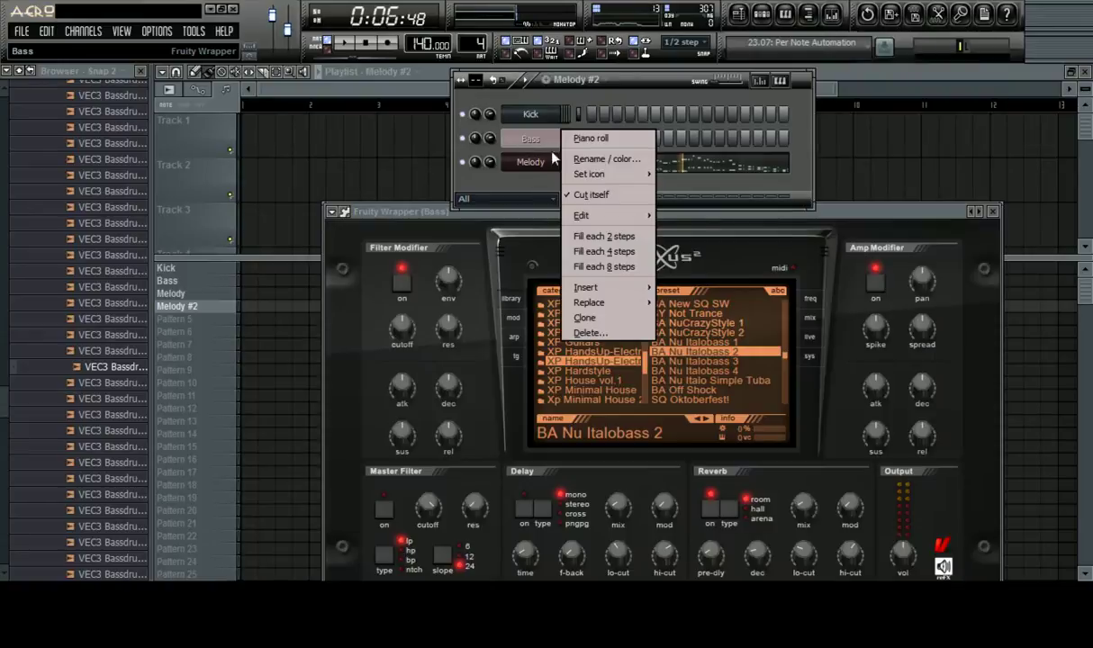
{"action": "left_click", "coordinate": [595, 140]}
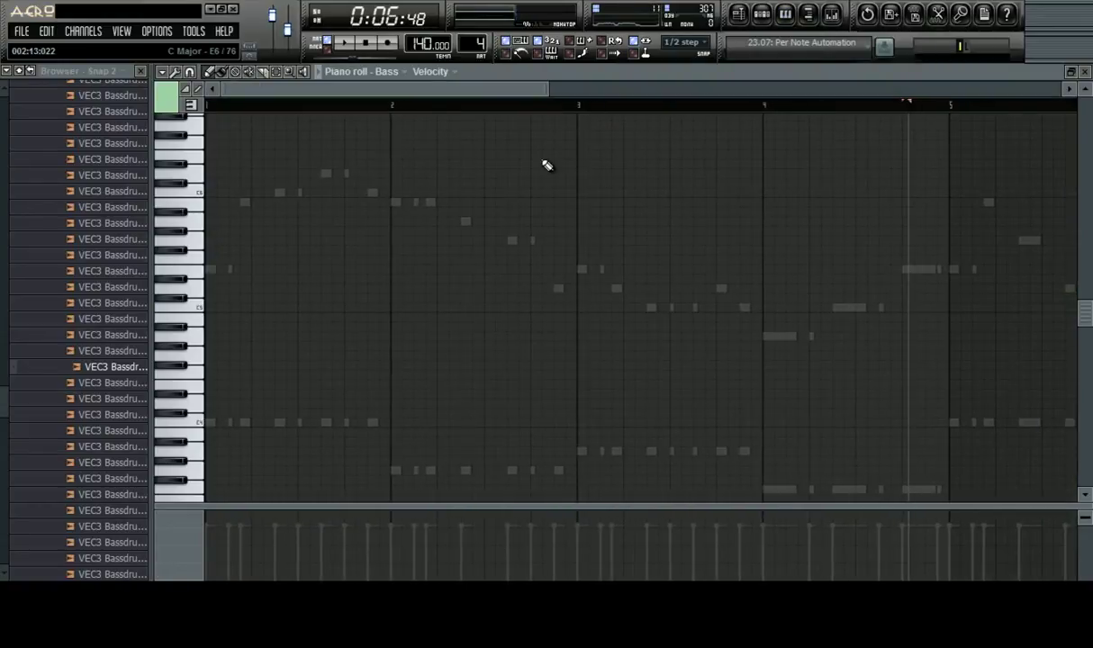
{"action": "scroll", "coordinate": [560, 108], "scroll_direction": "down", "scroll_amount": 2}
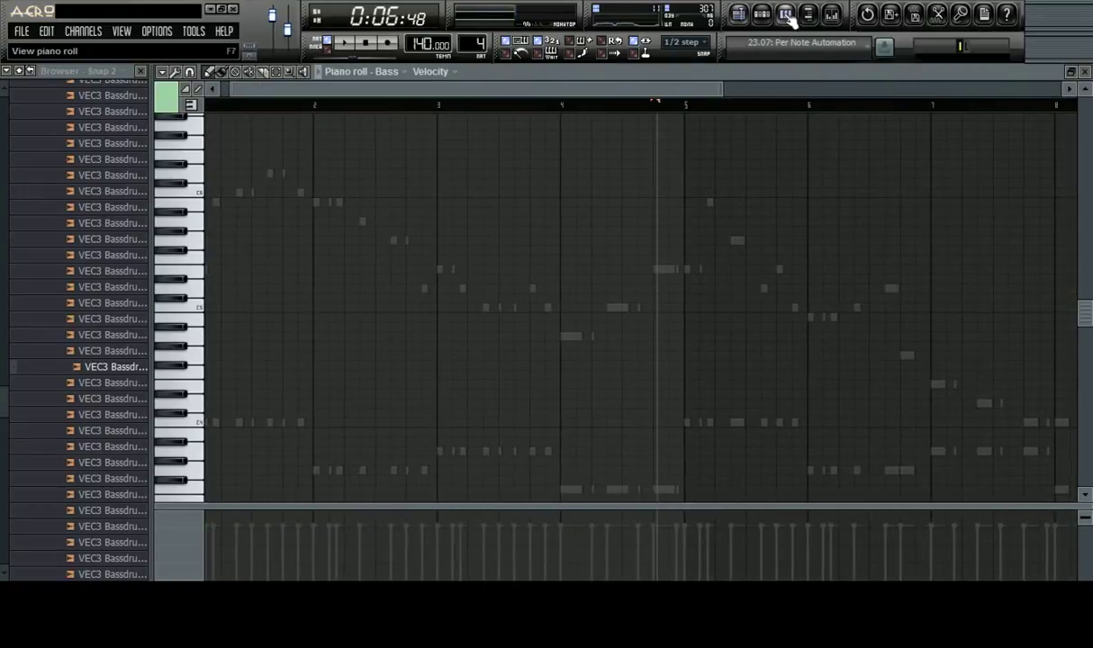
{"action": "left_click", "coordinate": [764, 17]}
{"action": "left_click", "coordinate": [557, 140]}
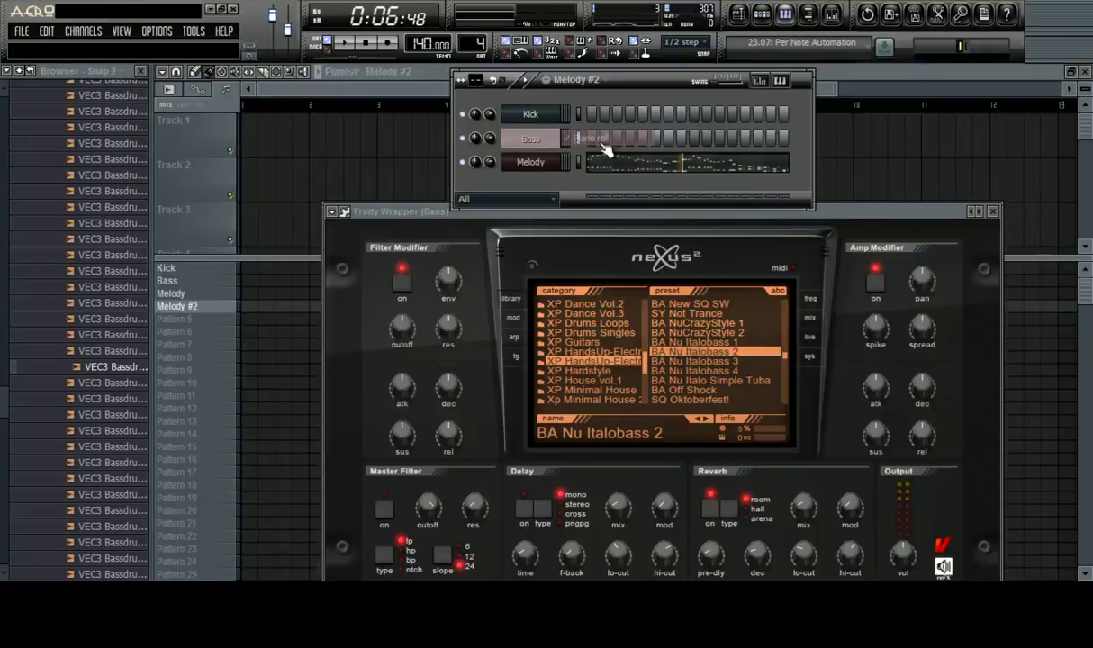
{"action": "right_click", "coordinate": [530, 138]}
{"action": "left_click", "coordinate": [596, 137]}
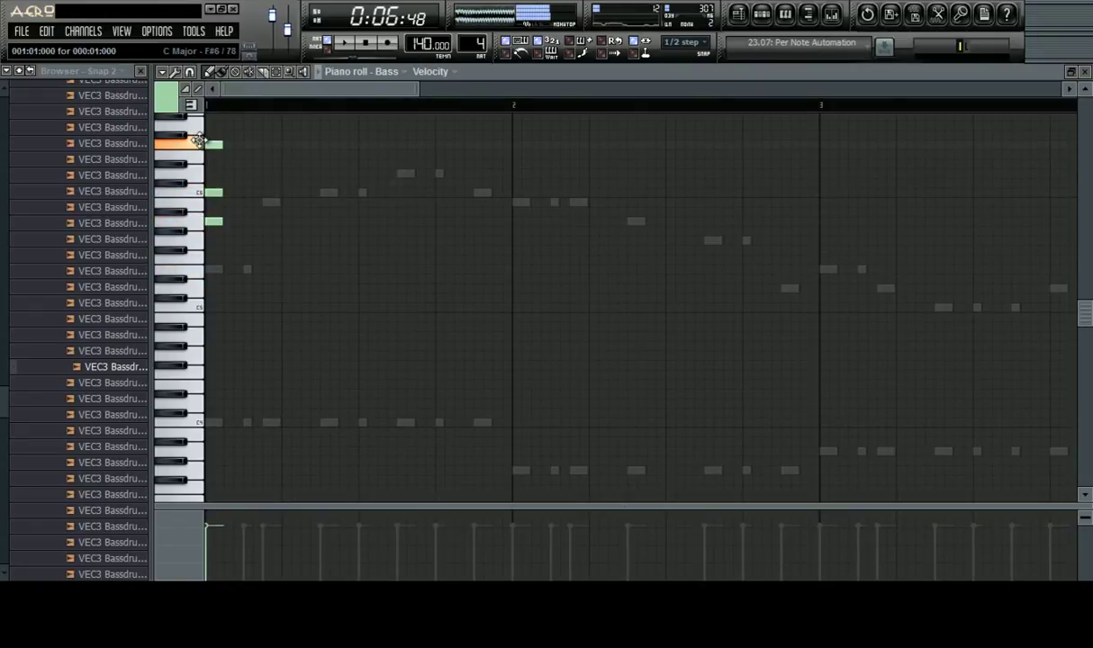
{"action": "key", "text": "space"}
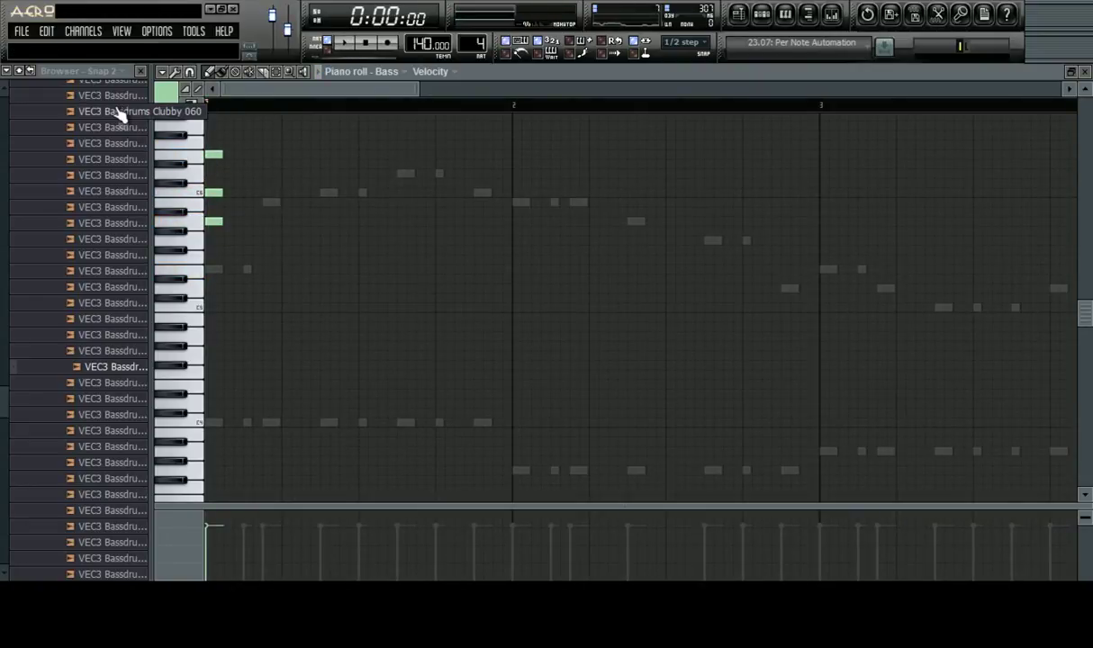
Cut the Melody channel's notes from the cloned pattern and reopen the Bass channel's piano roll
{"action": "left_click", "coordinate": [768, 20]}
{"action": "right_click", "coordinate": [518, 163]}
{"action": "mouse_move", "coordinate": [586, 239]}
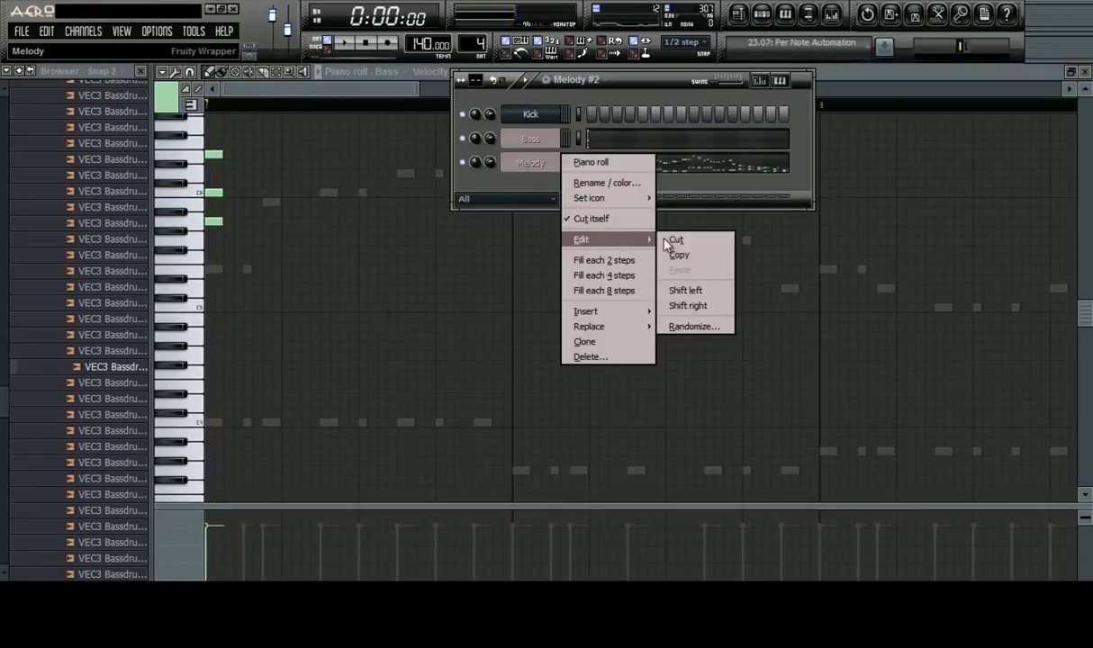
{"action": "left_click", "coordinate": [677, 241]}
{"action": "left_click", "coordinate": [598, 140]}
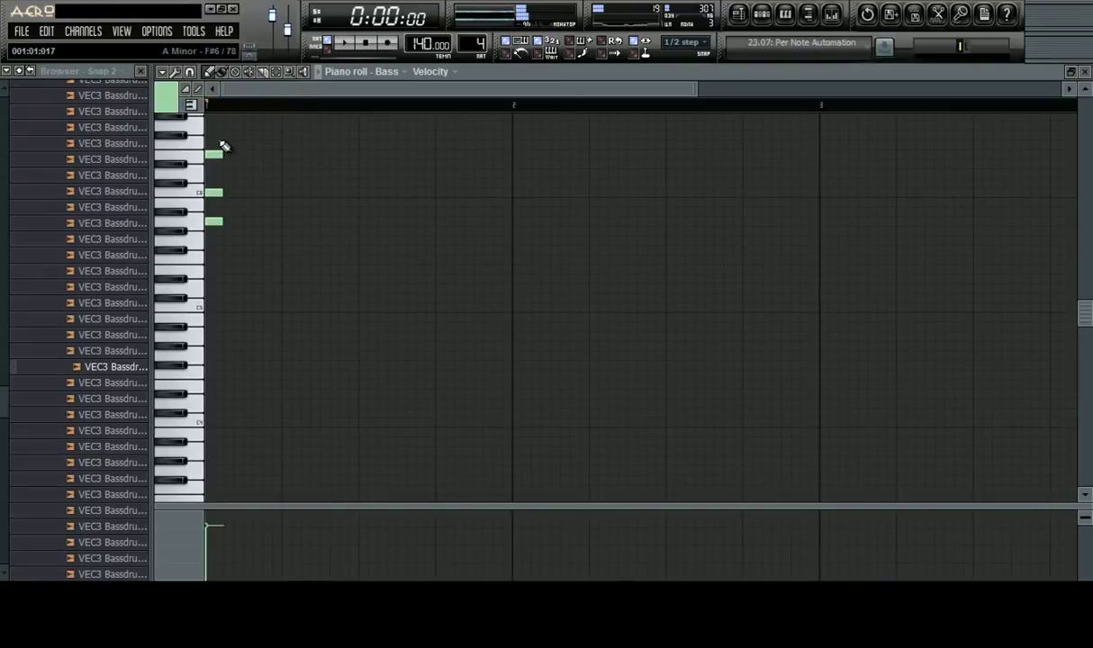
Erase the Bass trial chord and place a one-step chord of E5, A5 and C6 at the start of the Melody piano roll
{"action": "left_click", "coordinate": [214, 269]}
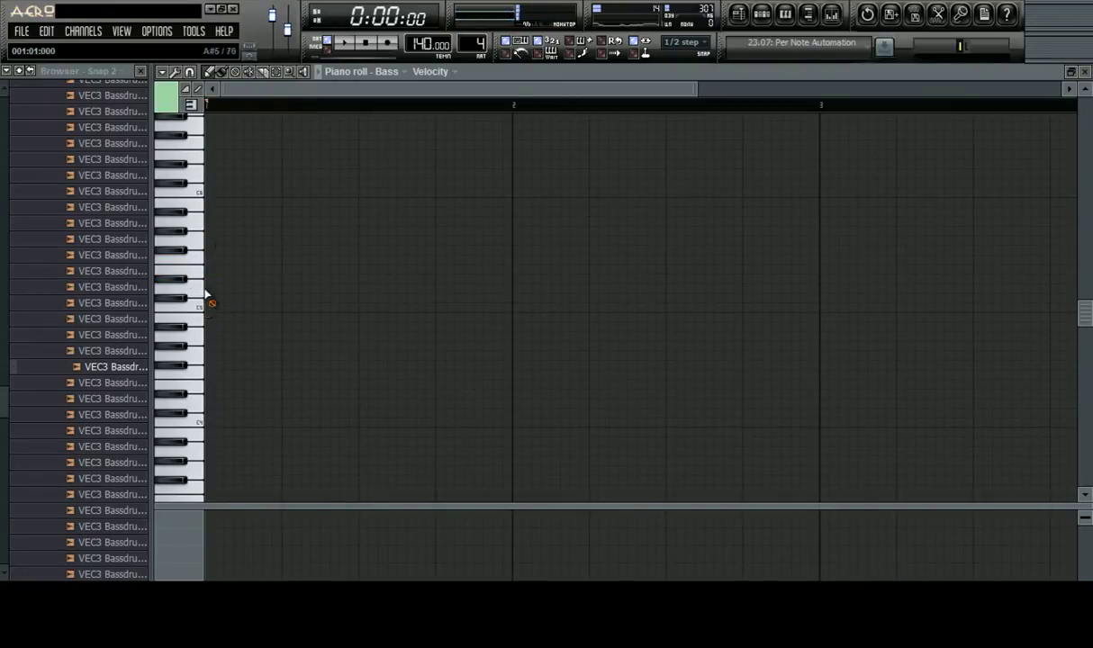
{"action": "left_click", "coordinate": [386, 71]}
{"action": "left_click", "coordinate": [404, 132]}
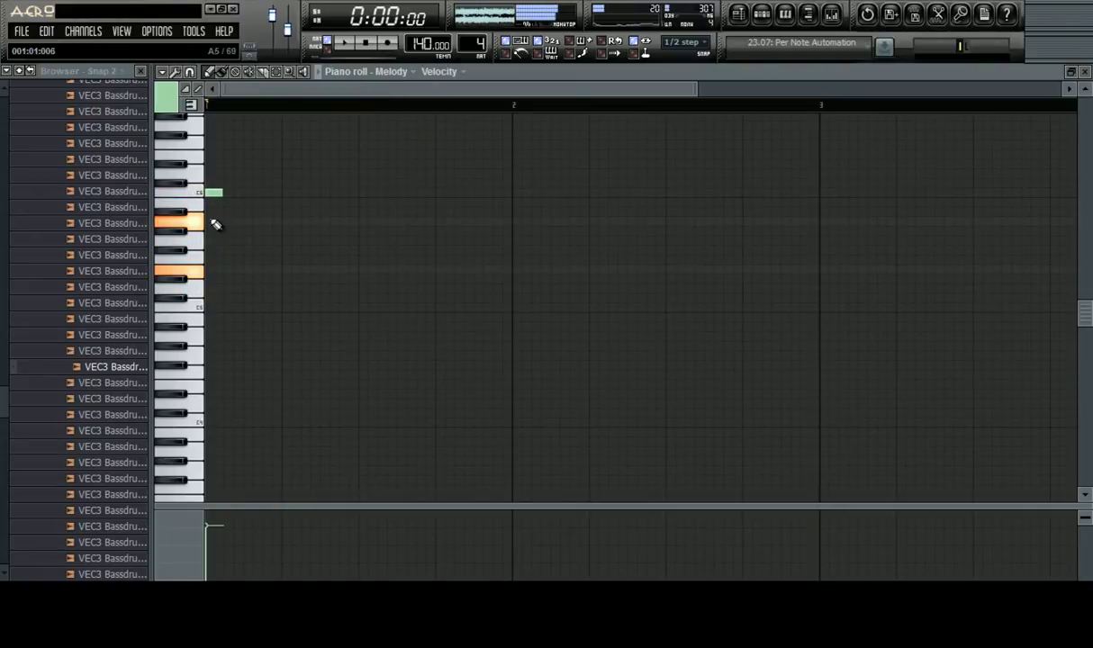
{"action": "left_click", "coordinate": [214, 269]}
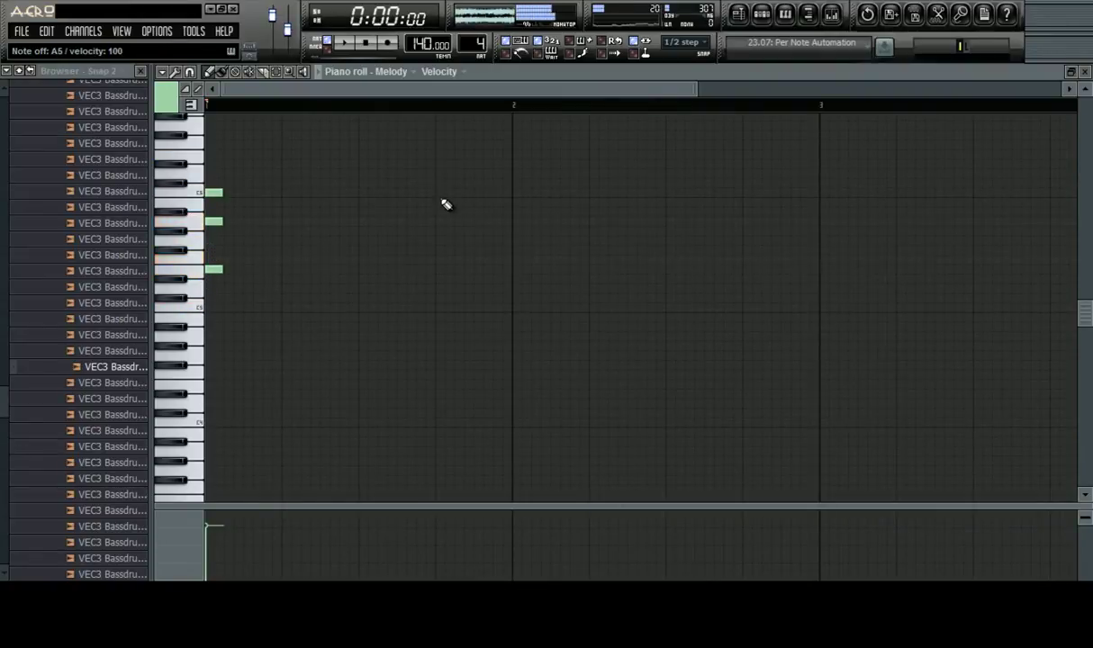
Audition follow-up chords on the Melody instrument against the opening A minor chord
{"action": "key", "text": "c"}
{"action": "key", "text": "n"}
{"action": "key", "text": "q"}
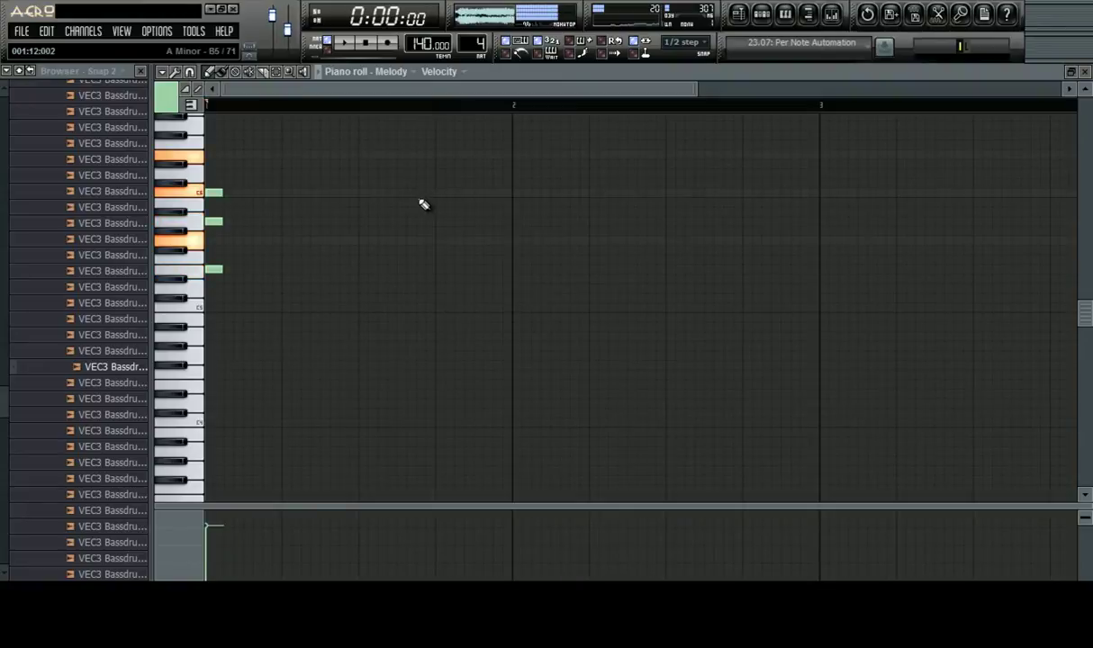
{"action": "key", "text": "x"}
{"action": "key", "text": "b"}
{"action": "key", "text": "m"}
{"action": "key", "text": "x"}
{"action": "key", "text": "b"}
{"action": "key", "text": "m"}
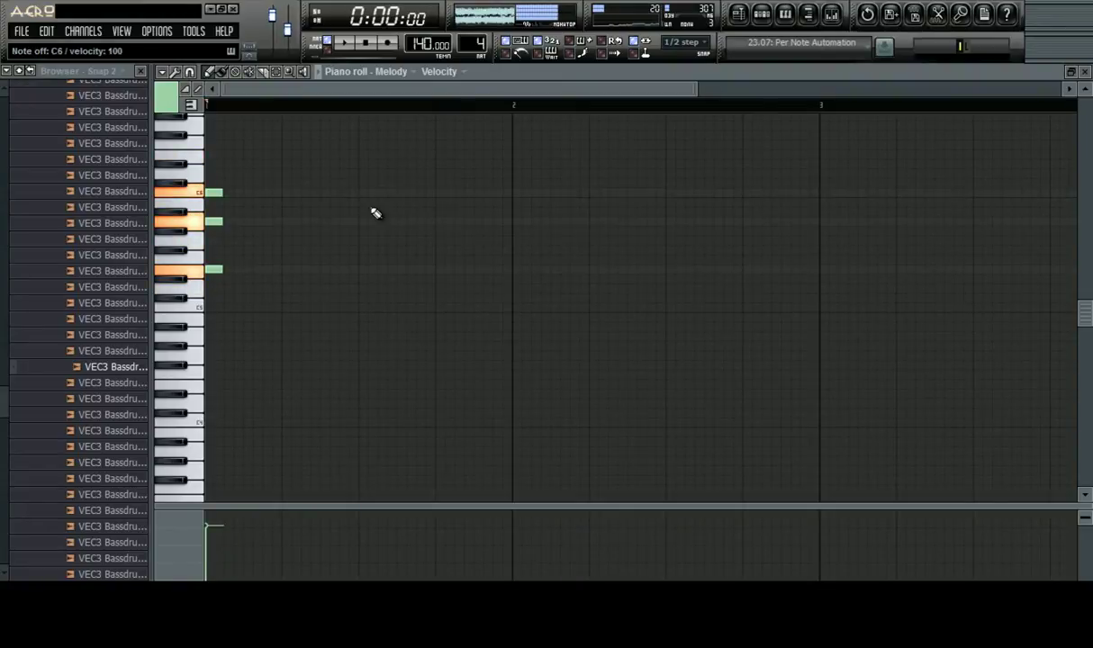
{"action": "scroll", "coordinate": [383, 239], "scroll_direction": "up", "scroll_amount": 3}
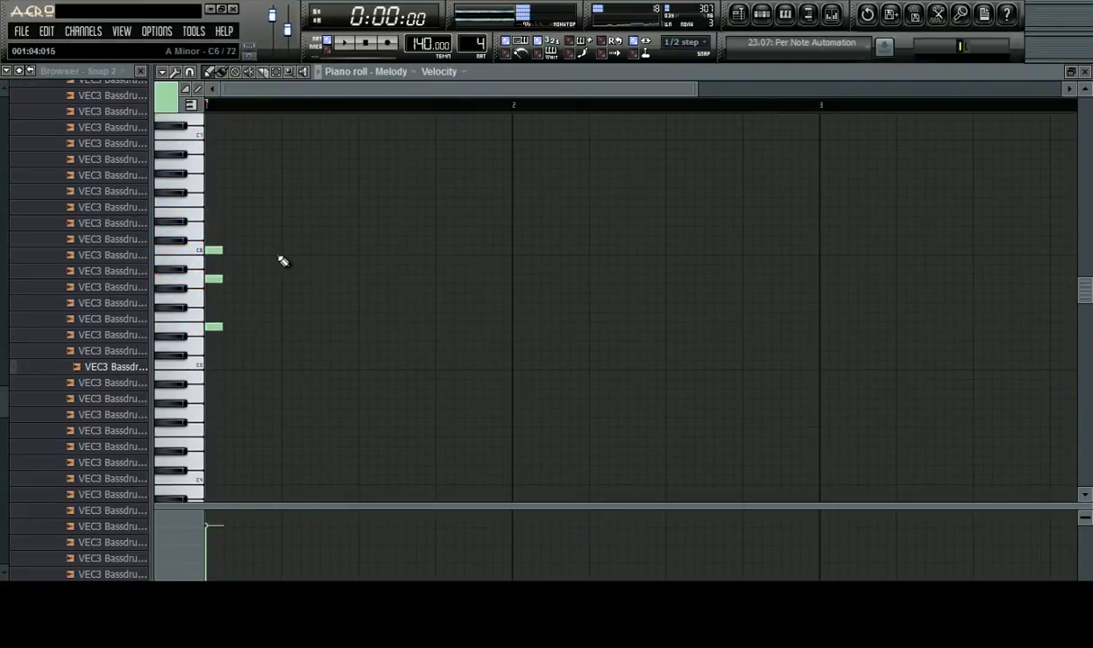
{"action": "key", "text": "c"}
{"action": "key", "text": "n"}
{"action": "key", "text": "comma"}
{"action": "key", "text": "c"}
{"action": "key", "text": "n"}
{"action": "key", "text": "comma"}
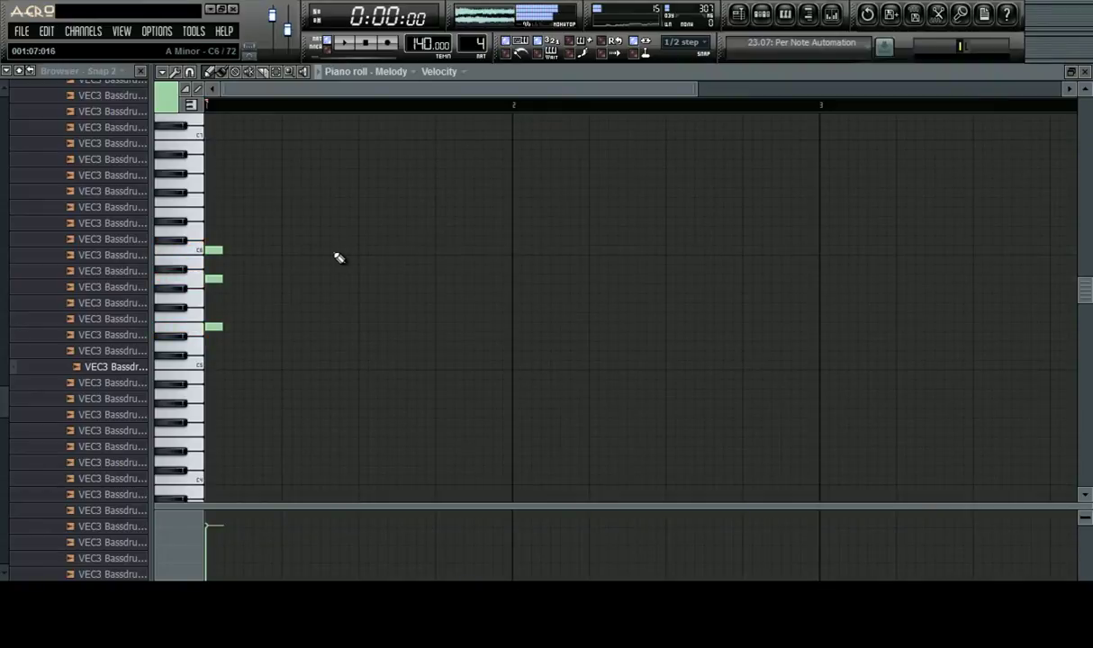
Lengthen the Melody chord to two steps and copy it twice within bar 1 at six-step intervals
{"action": "key", "text": "ctrl+a"}
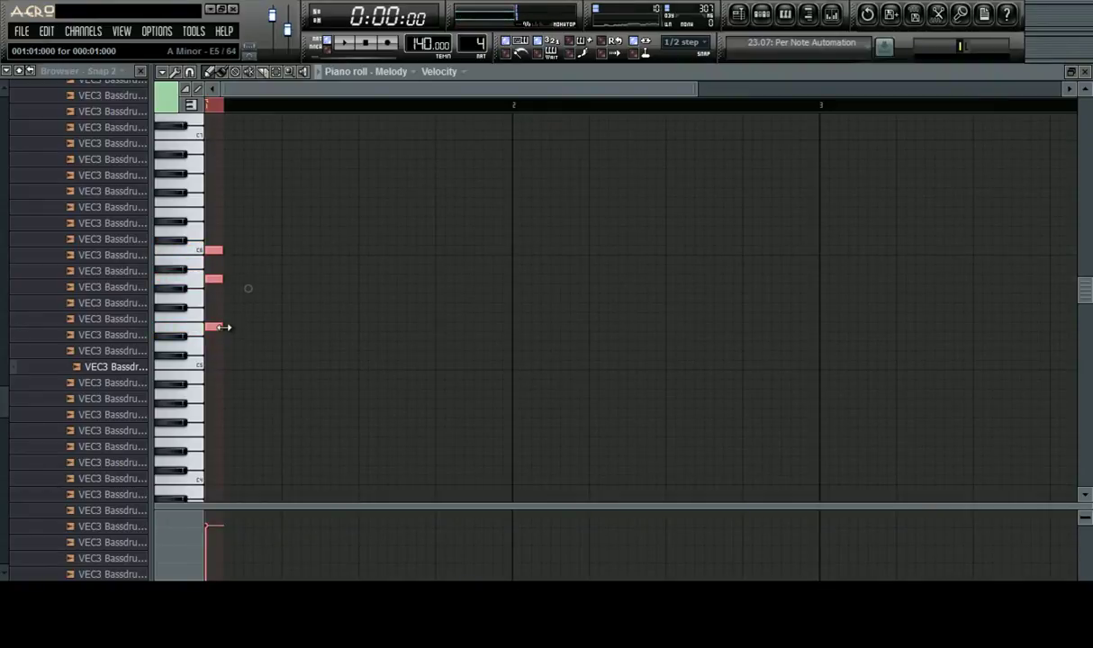
{"action": "left_click_drag", "start_coordinate": [224, 327], "coordinate": [238, 325]}
{"action": "right_click", "coordinate": [510, 108]}
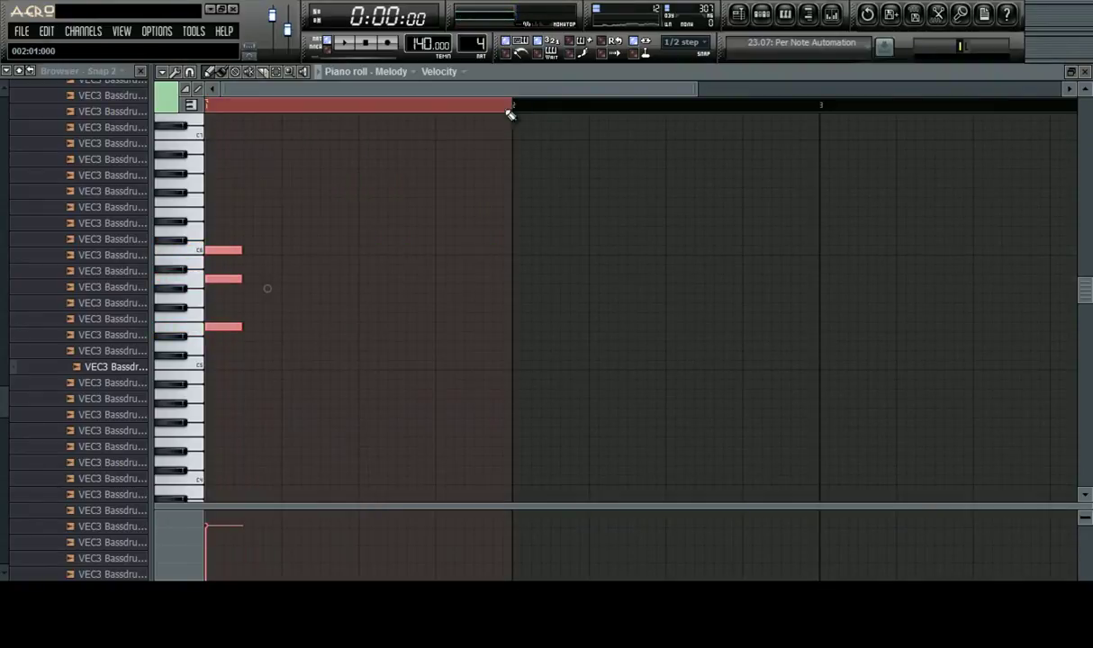
{"action": "key", "text": "ctrl+c"}
{"action": "left_click_drag", "start_coordinate": [227, 330], "coordinate": [458, 329]}
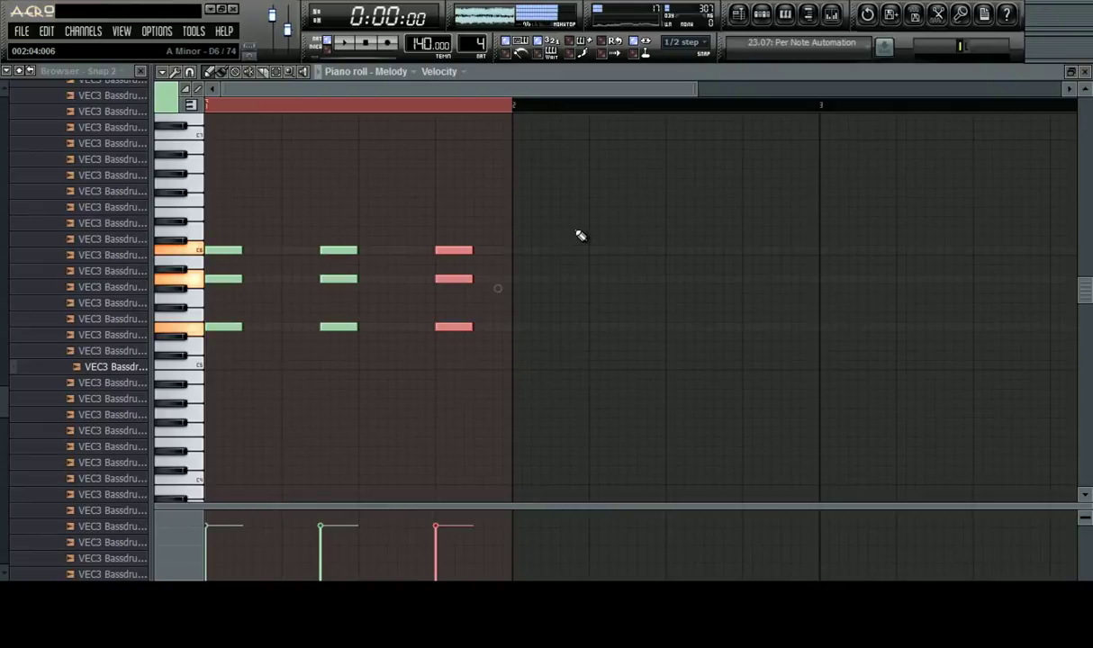
Add a three-note chord of G5, C6 and E6 at the start of bar 2 in the Melody piano roll
{"action": "left_click", "coordinate": [513, 213]}
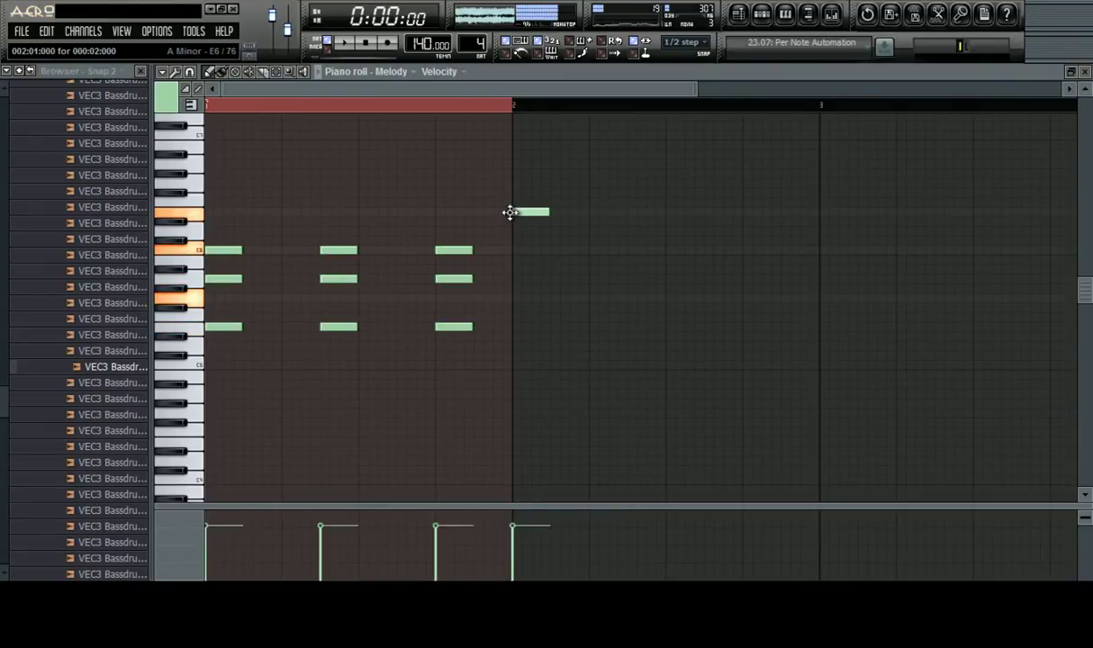
{"action": "left_click", "coordinate": [516, 250]}
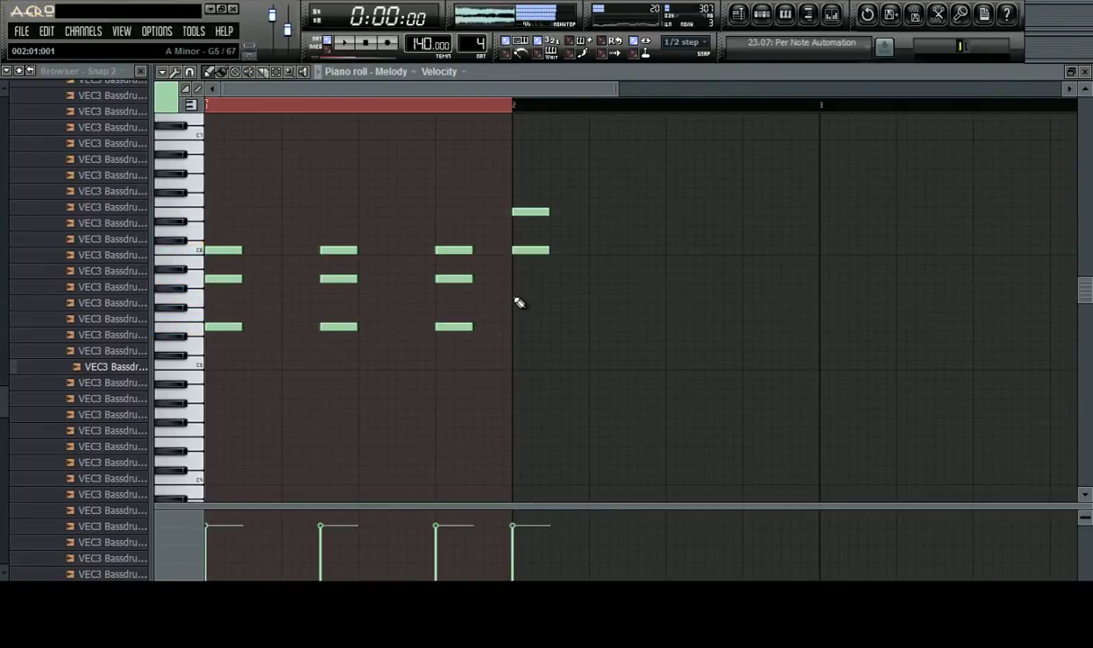
{"action": "left_click", "coordinate": [518, 297]}
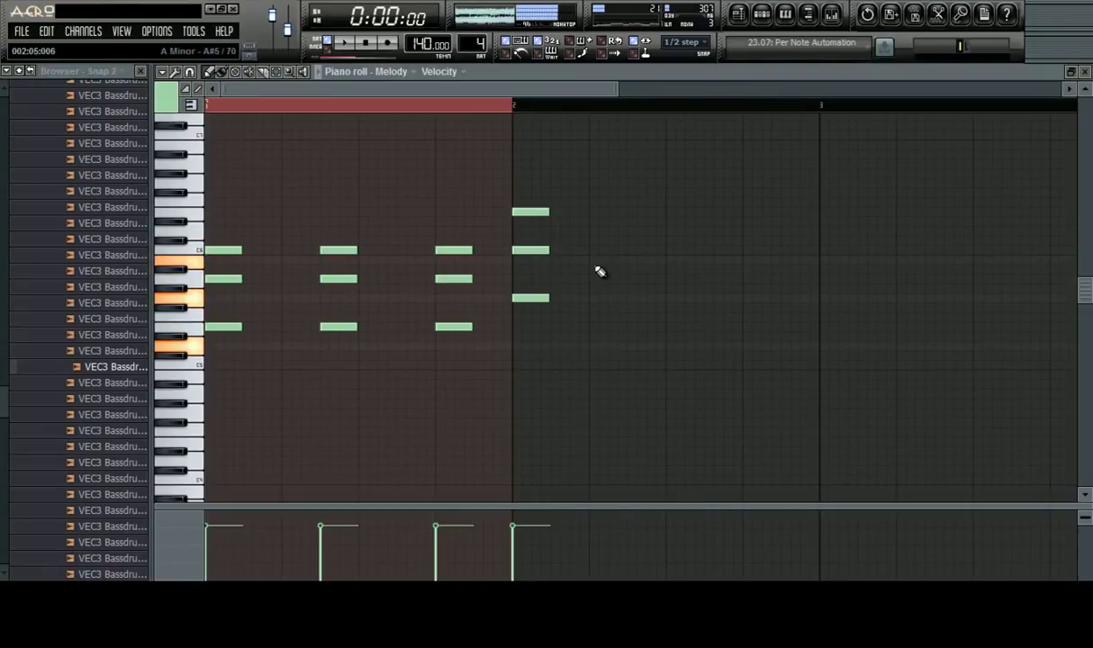
Add two chords of D5, G5 and B5 at steps 7 and 13 of bar 2
{"action": "left_click_drag", "start_coordinate": [630, 272], "coordinate": [641, 300]}
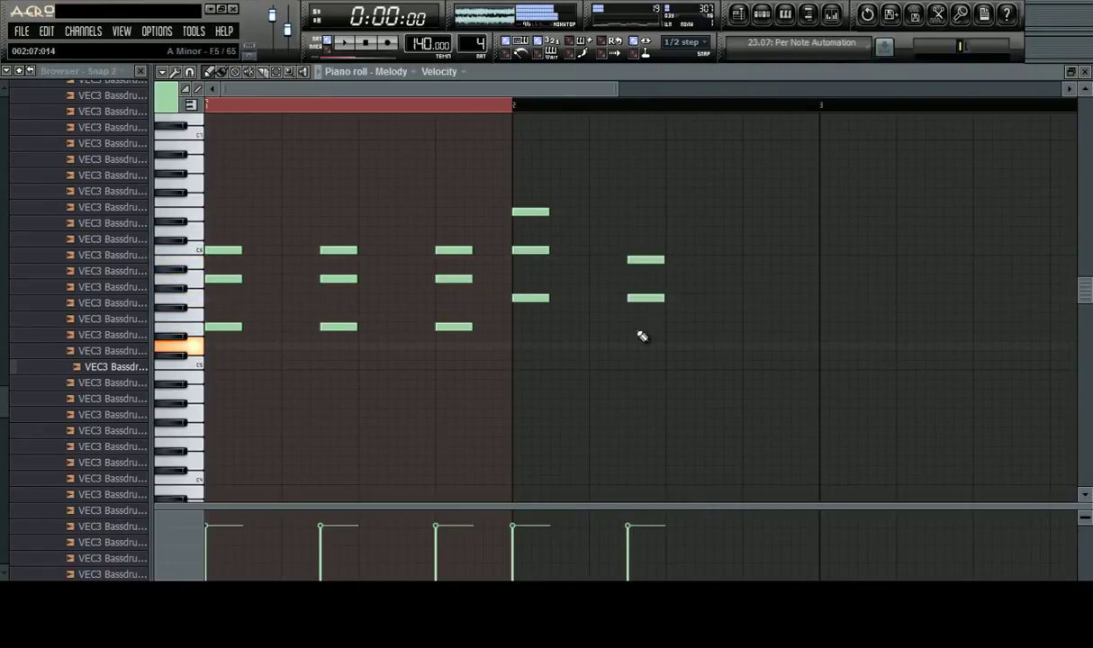
{"action": "left_click", "coordinate": [746, 347]}
{"action": "left_click_drag", "start_coordinate": [745, 317], "coordinate": [748, 297]}
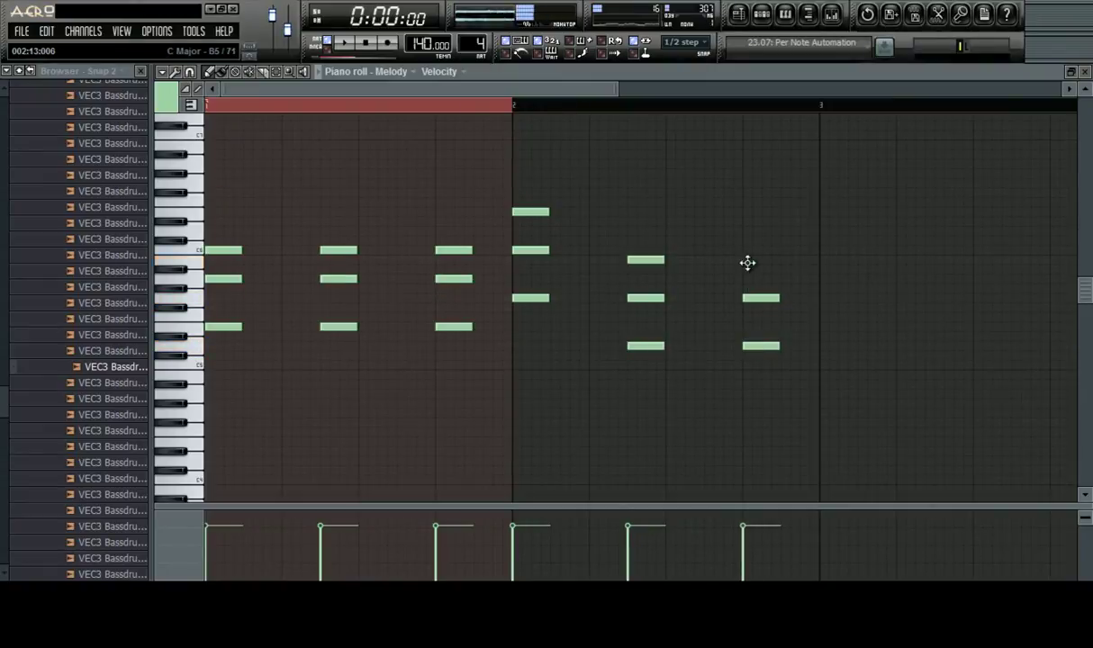
Extend the time selection across bars 1 and 2 and play the melody
{"action": "left_click_drag", "start_coordinate": [768, 104], "coordinate": [813, 105]}
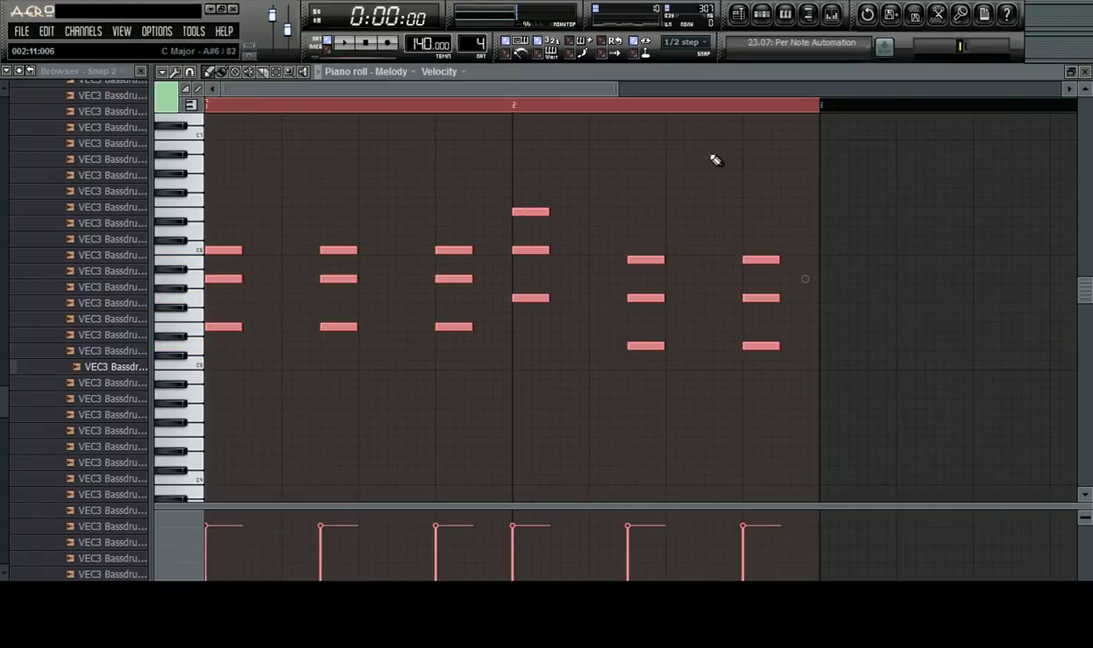
{"action": "scroll", "coordinate": [622, 179], "scroll_direction": "up", "scroll_amount": 1}
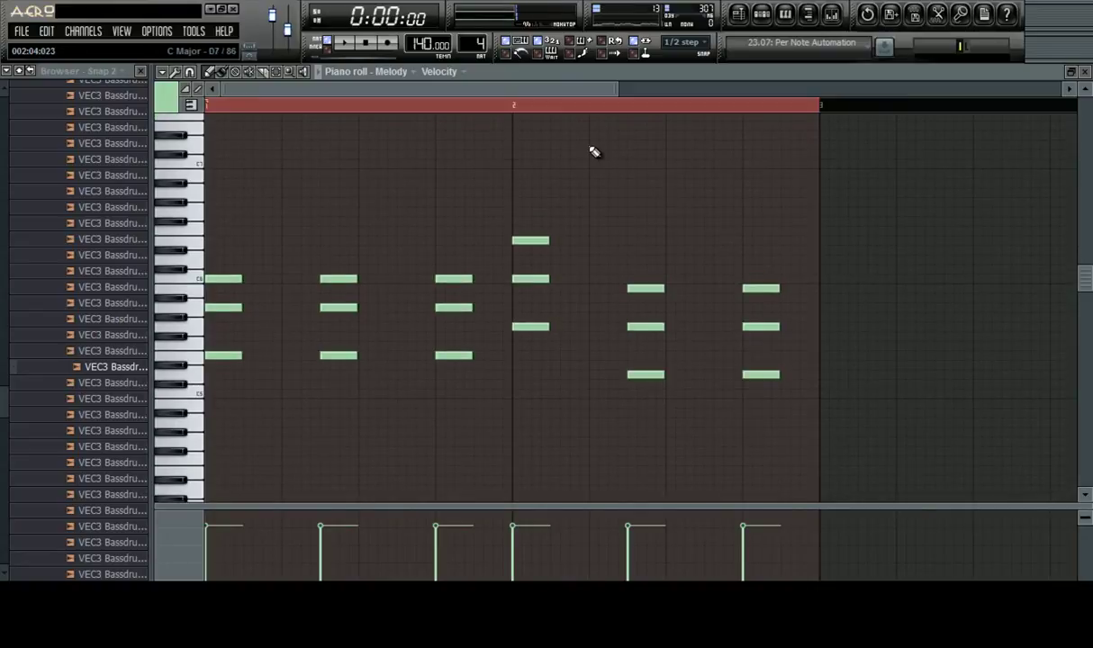
{"action": "key", "text": "space"}
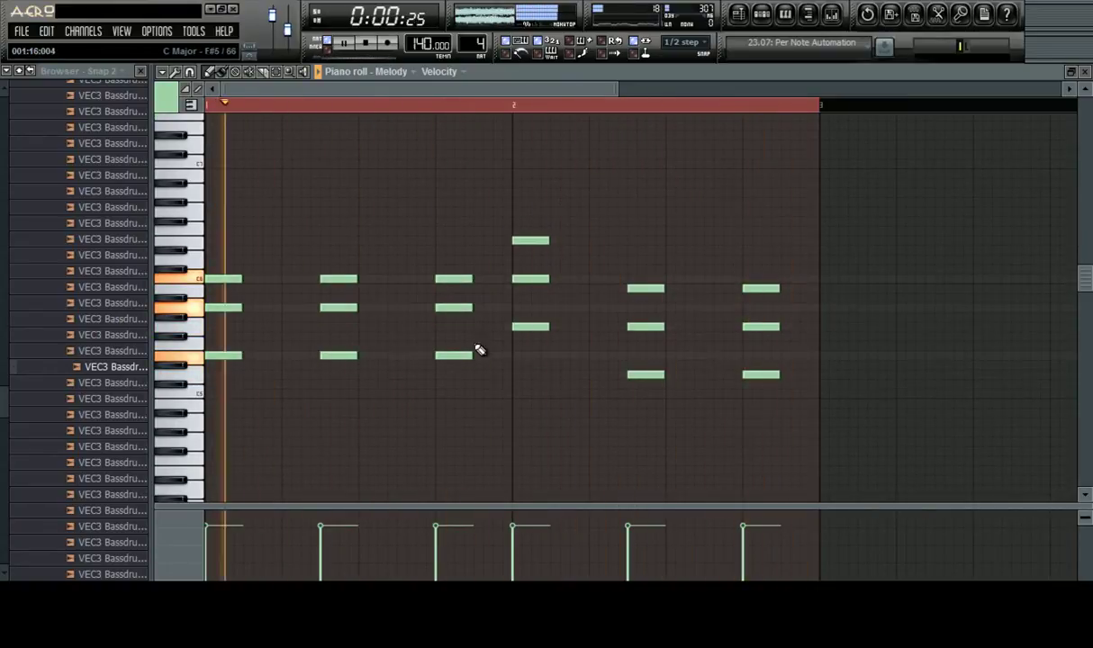
Move the lowest note of every Melody chord in bars 1 and 2 up one octave
{"action": "left_click_drag", "start_coordinate": [498, 356], "coordinate": [171, 434], "text": "ctrl"}
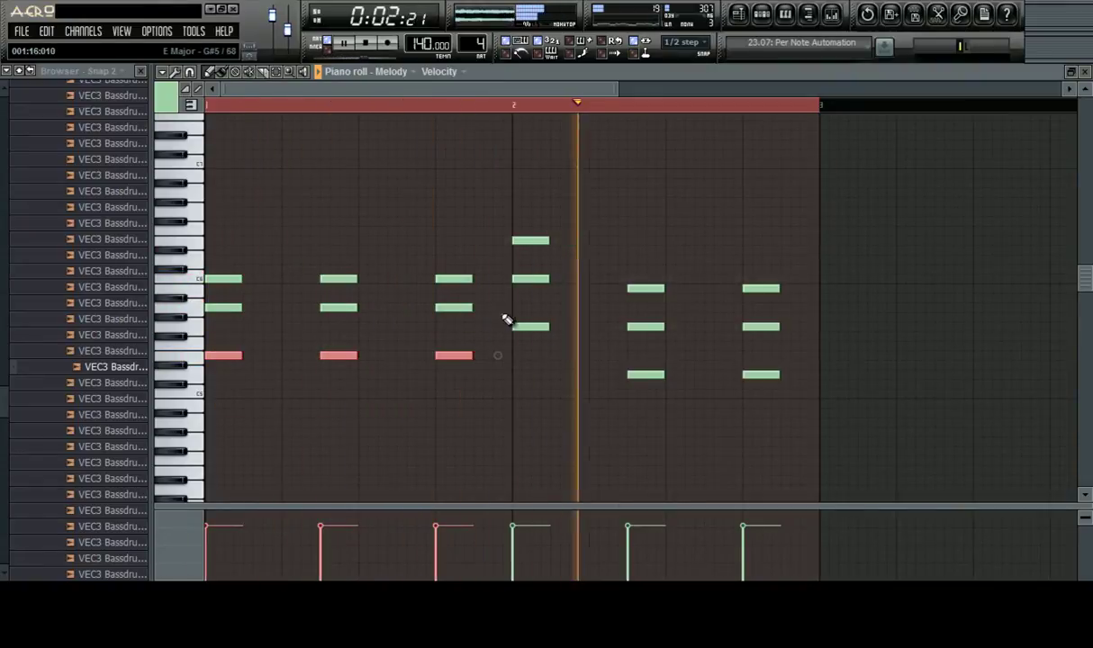
{"action": "left_click_drag", "start_coordinate": [504, 317], "coordinate": [783, 389], "text": "ctrl+shift"}
{"action": "key", "text": "space"}
{"action": "left_click_drag", "start_coordinate": [223, 356], "coordinate": [191, 249]}
{"action": "key", "text": "space"}
{"action": "left_click", "coordinate": [656, 163]}
{"action": "right_click", "coordinate": [663, 163]}
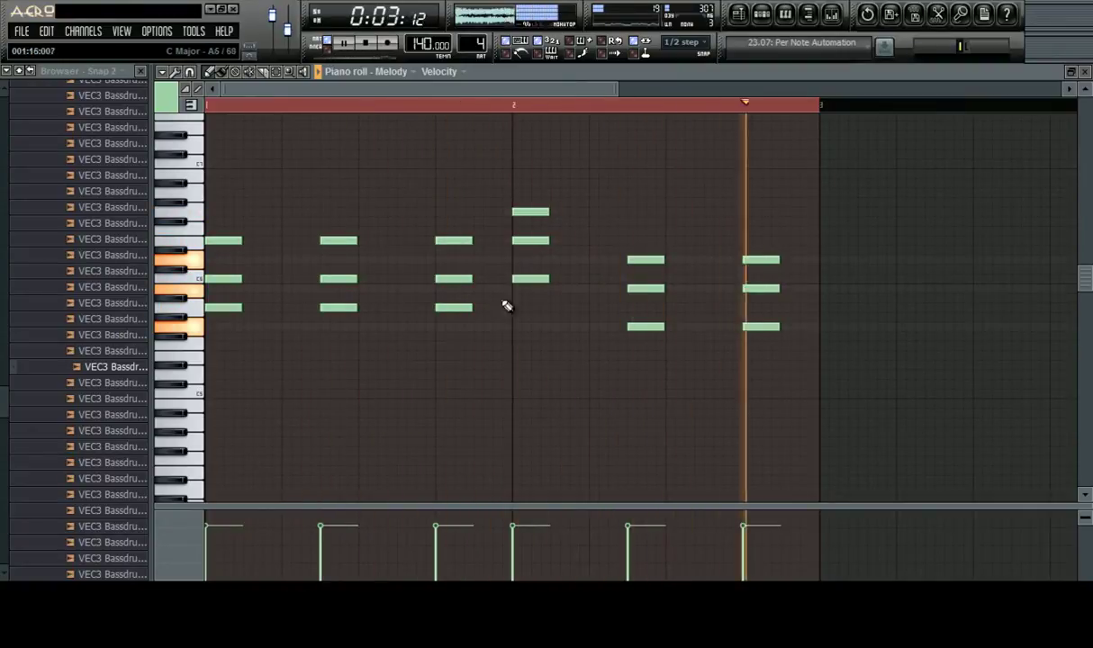
Copy the lowest note of each Melody chord into the Bass channel's piano roll
{"action": "left_click_drag", "start_coordinate": [499, 300], "coordinate": [214, 333], "text": "ctrl"}
{"action": "left_click_drag", "start_coordinate": [576, 292], "coordinate": [515, 272], "text": "ctrl+shift"}
{"action": "left_click_drag", "start_coordinate": [804, 302], "coordinate": [623, 342], "text": "ctrl+shift"}
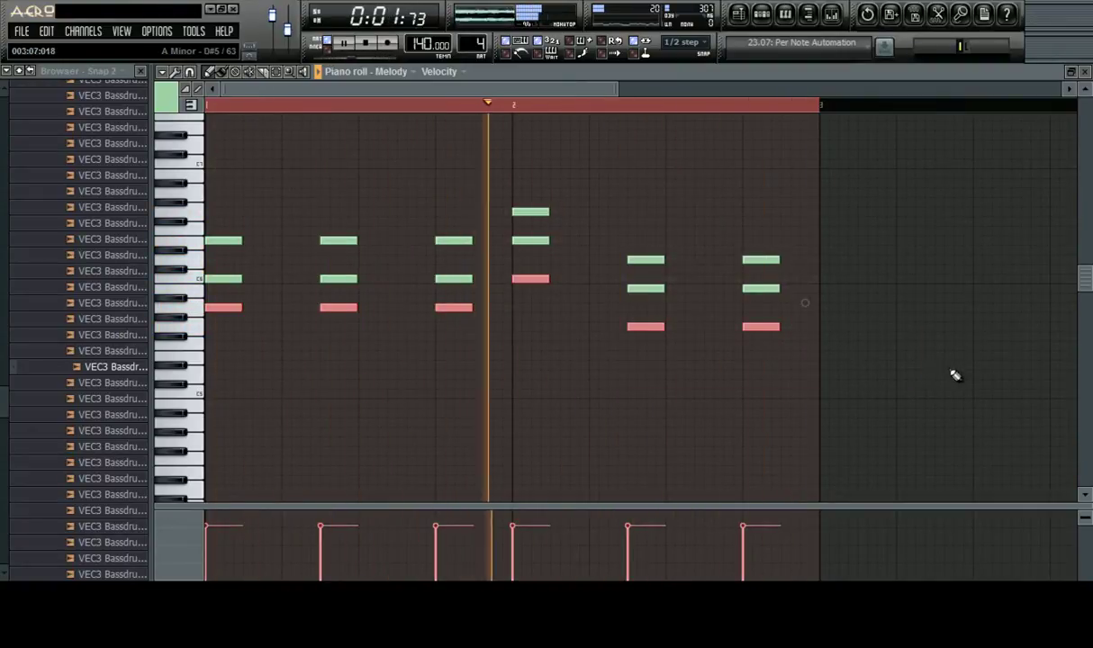
{"action": "key", "text": "space"}
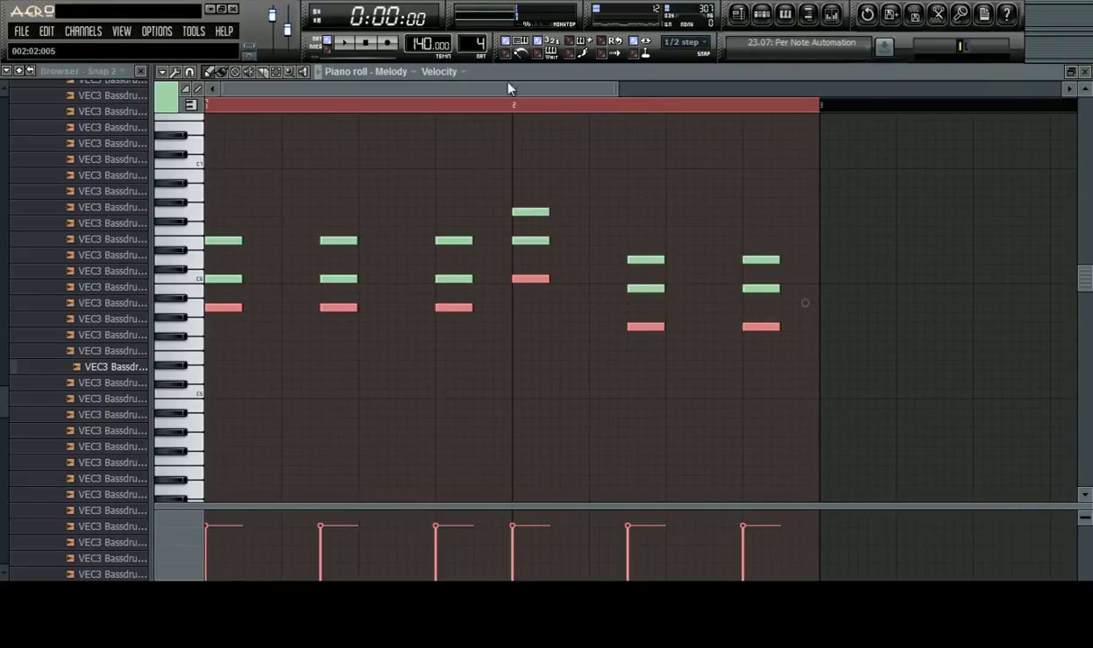
{"action": "left_click", "coordinate": [404, 75]}
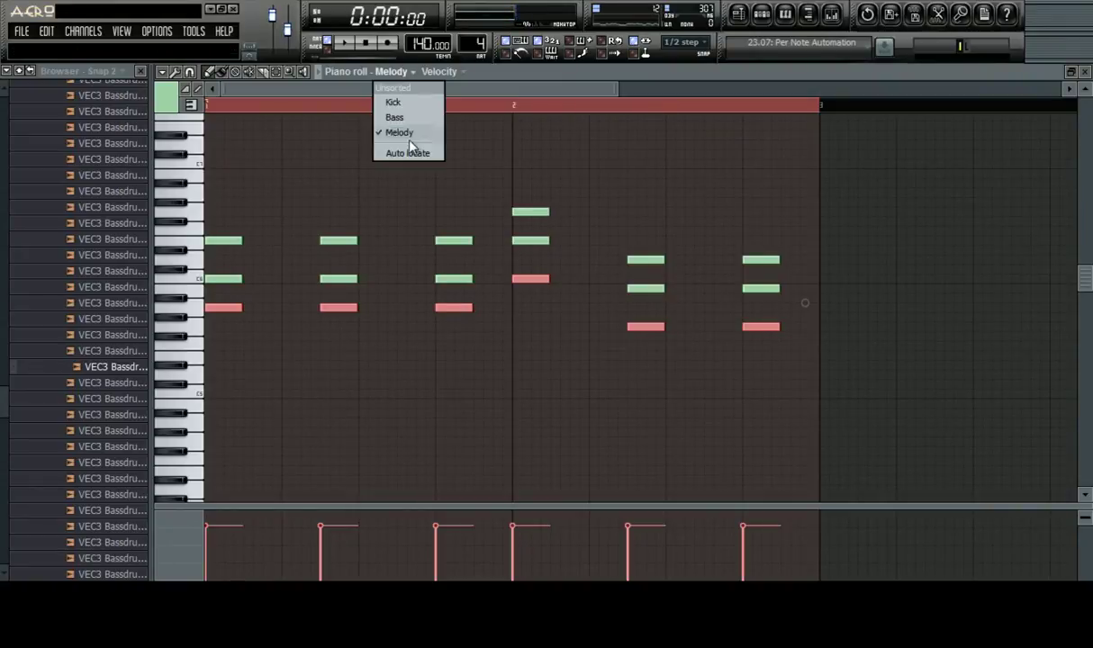
{"action": "left_click", "coordinate": [396, 117]}
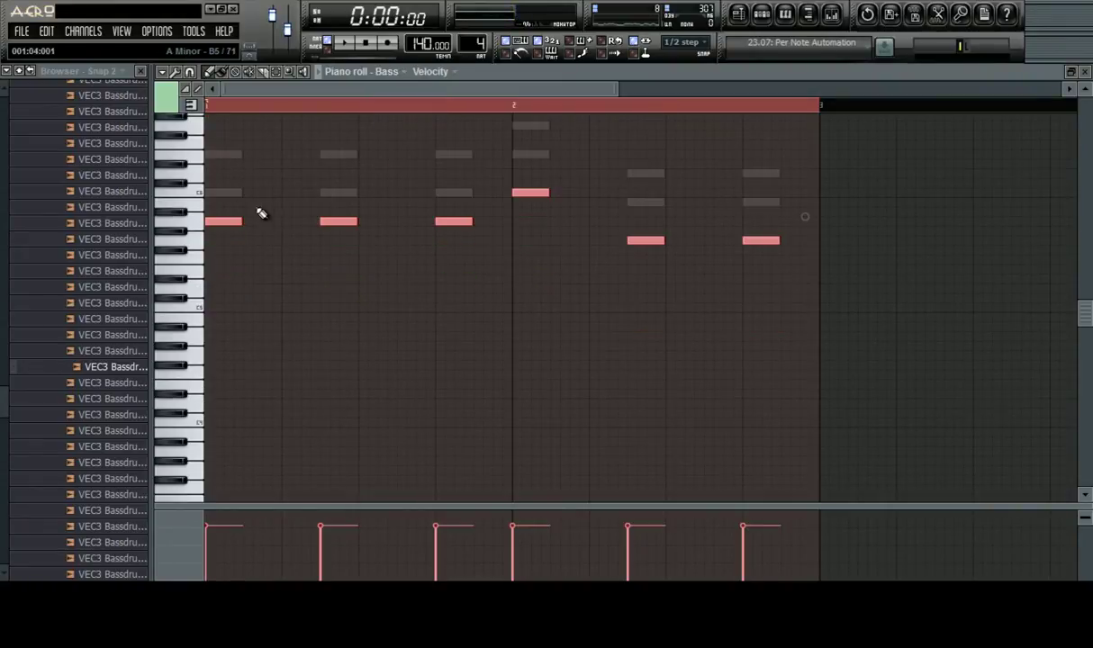
Shift the bass notes two steps later and rearrange the A5 notes in bar 1 to fall on every offbeat
{"action": "left_click_drag", "start_coordinate": [217, 222], "coordinate": [251, 222]}
{"action": "left_click", "coordinate": [322, 224]}
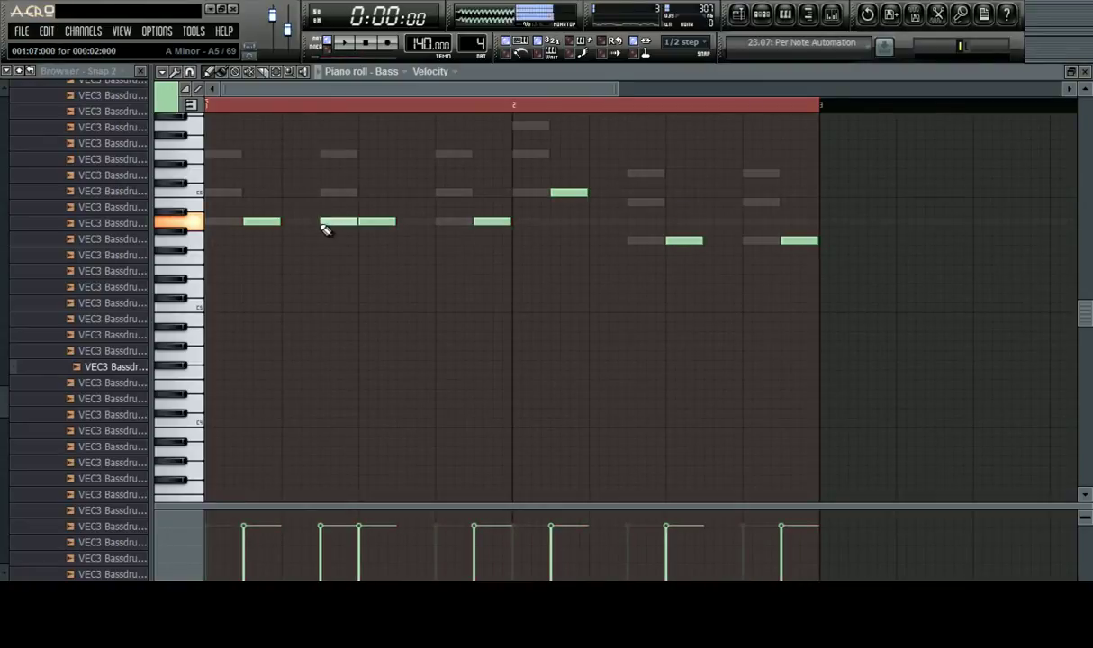
{"action": "right_click", "coordinate": [393, 222]}
{"action": "left_click", "coordinate": [398, 223]}
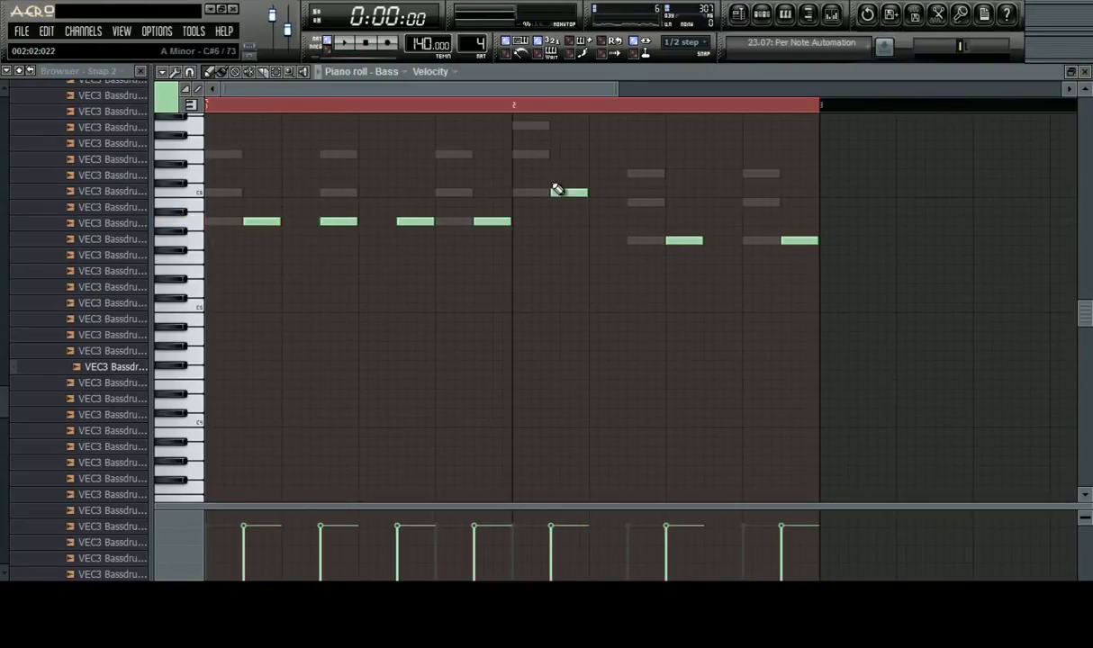
Add a C6 bass note at step 7 of bar 2 and replace the final G5 with one at about step 13
{"action": "left_click", "coordinate": [631, 193]}
{"action": "left_click", "coordinate": [748, 241]}
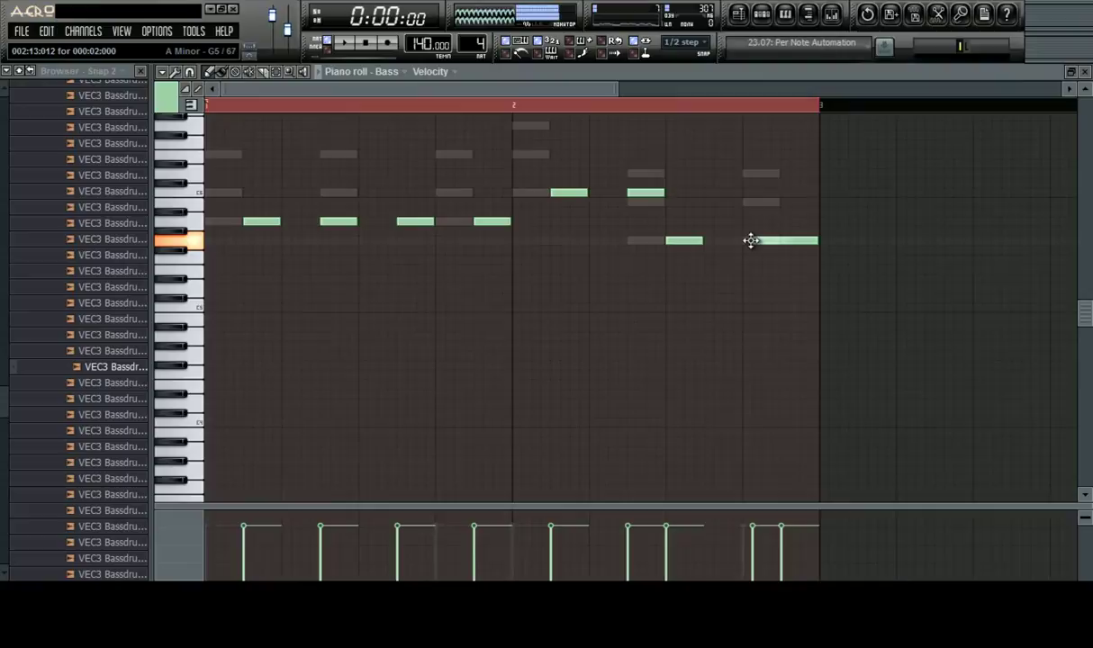
{"action": "right_click", "coordinate": [798, 240]}
Transpose all the bass notes down one octave
{"action": "key", "text": "ctrl+a"}
{"action": "left_click_drag", "start_coordinate": [261, 223], "coordinate": [260, 333]}
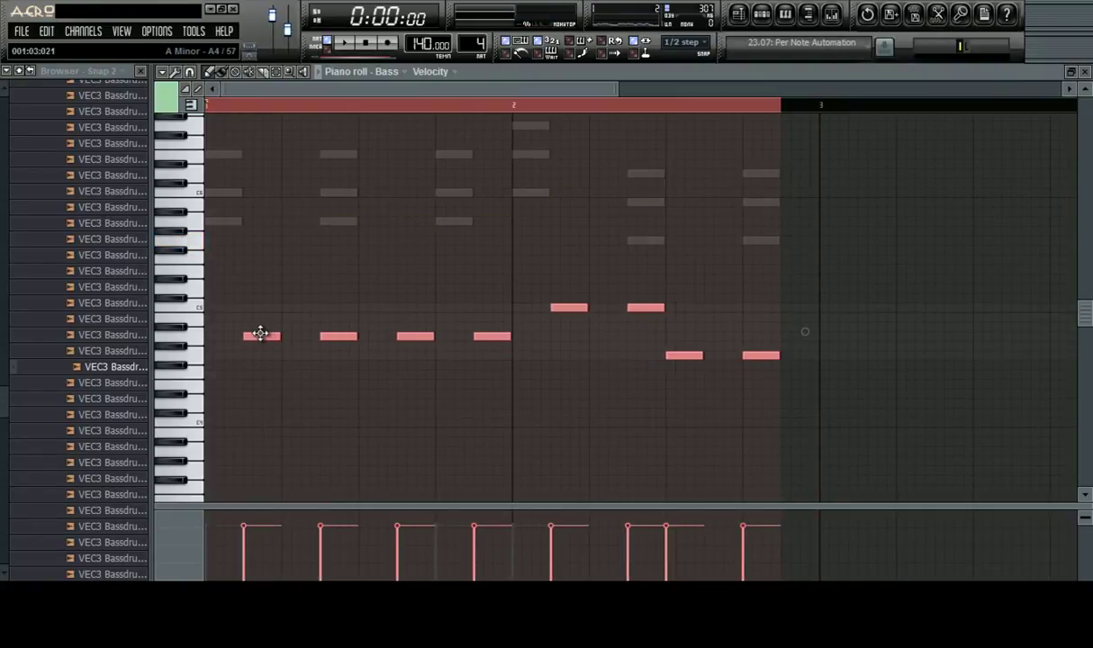
{"action": "left_click", "coordinate": [368, 223]}
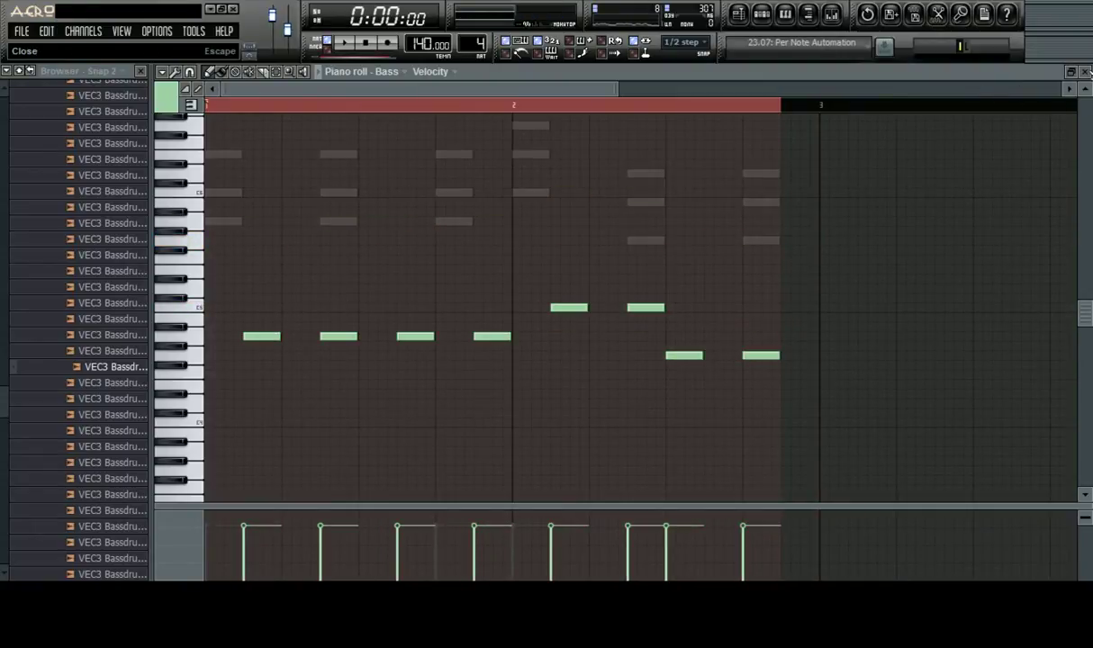
Close the piano roll and fill the Kick channel on each 4 steps
{"action": "left_click", "coordinate": [1085, 71]}
{"action": "right_click", "coordinate": [514, 111]}
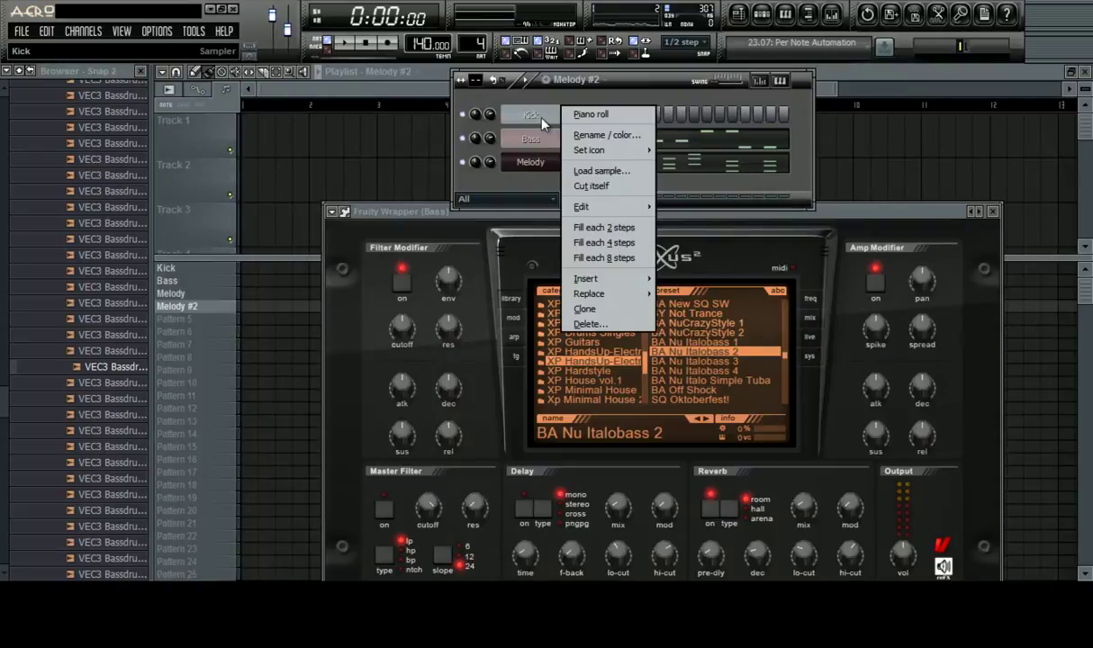
{"action": "left_click", "coordinate": [609, 243]}
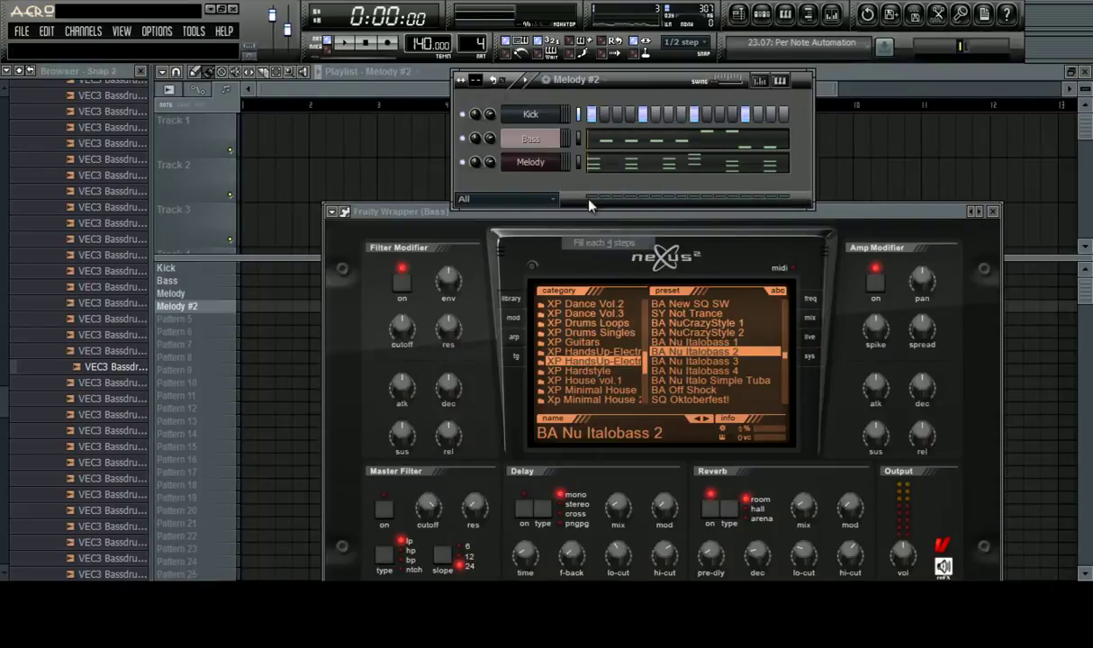
Move the last two G4 bass notes in bar 2 two steps later, to steps 11 and 15
{"action": "left_click", "coordinate": [504, 81]}
{"action": "left_click", "coordinate": [620, 164]}
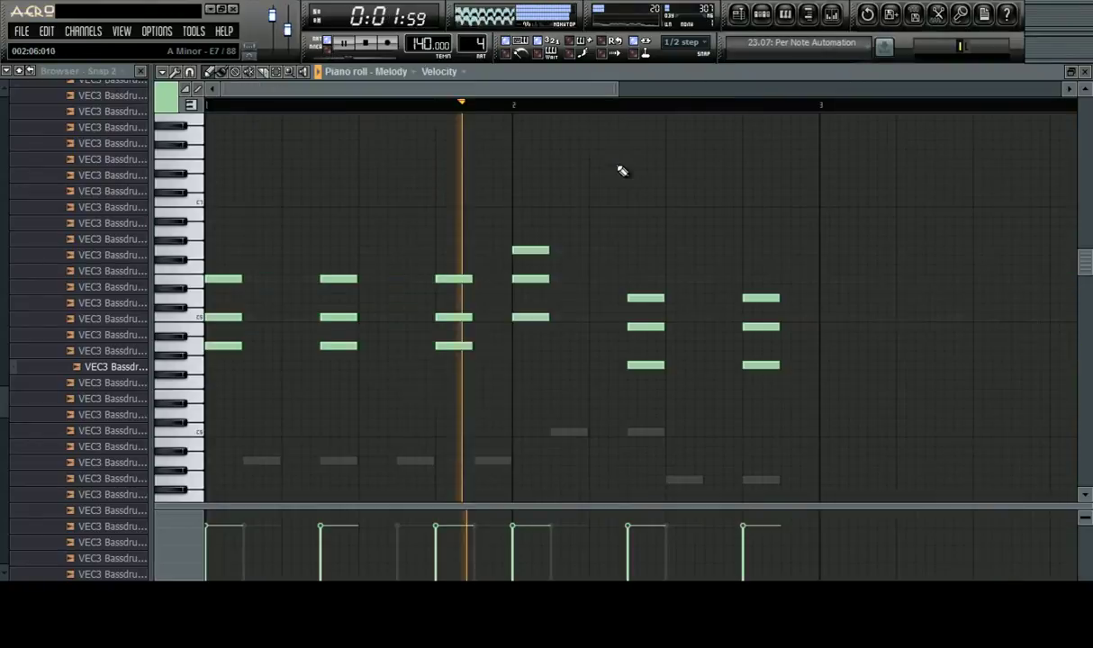
{"action": "scroll", "coordinate": [605, 113], "scroll_direction": "down", "scroll_amount": 3}
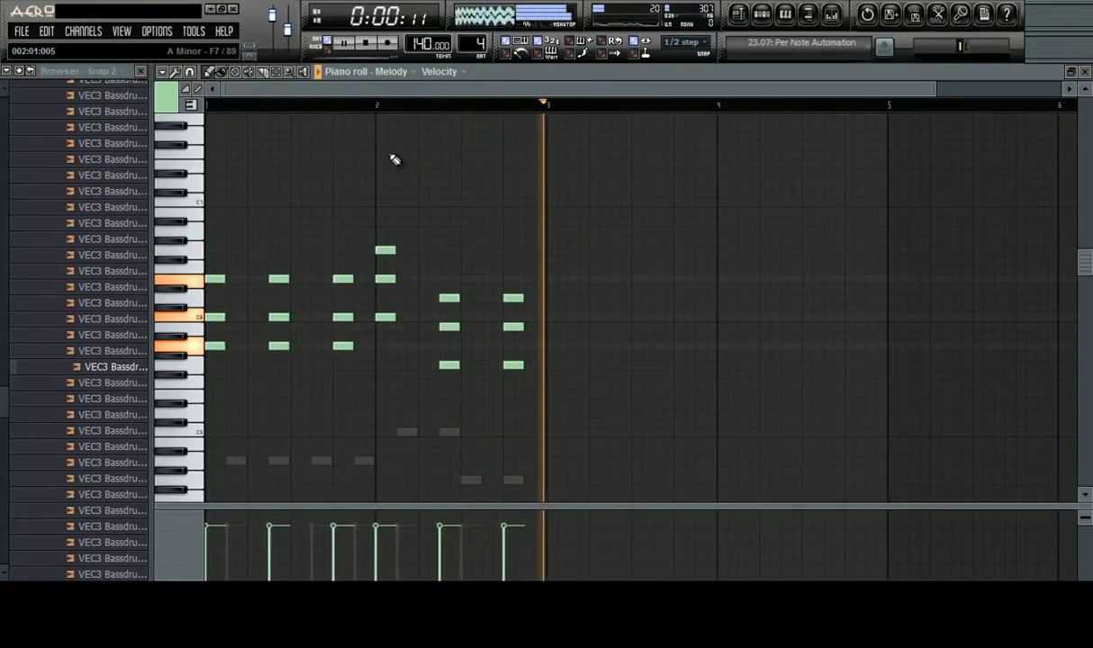
{"action": "scroll", "coordinate": [459, 306], "scroll_direction": "down", "scroll_amount": 3}
{"action": "right_click", "coordinate": [472, 393]}
{"action": "right_click", "coordinate": [472, 393]}
{"action": "left_click_drag", "start_coordinate": [458, 382], "coordinate": [491, 395]}
{"action": "left_click", "coordinate": [485, 385], "text": "ctrl"}
{"action": "scroll", "coordinate": [447, 215], "scroll_direction": "up", "scroll_amount": 1}
{"action": "left_click", "coordinate": [440, 211]}
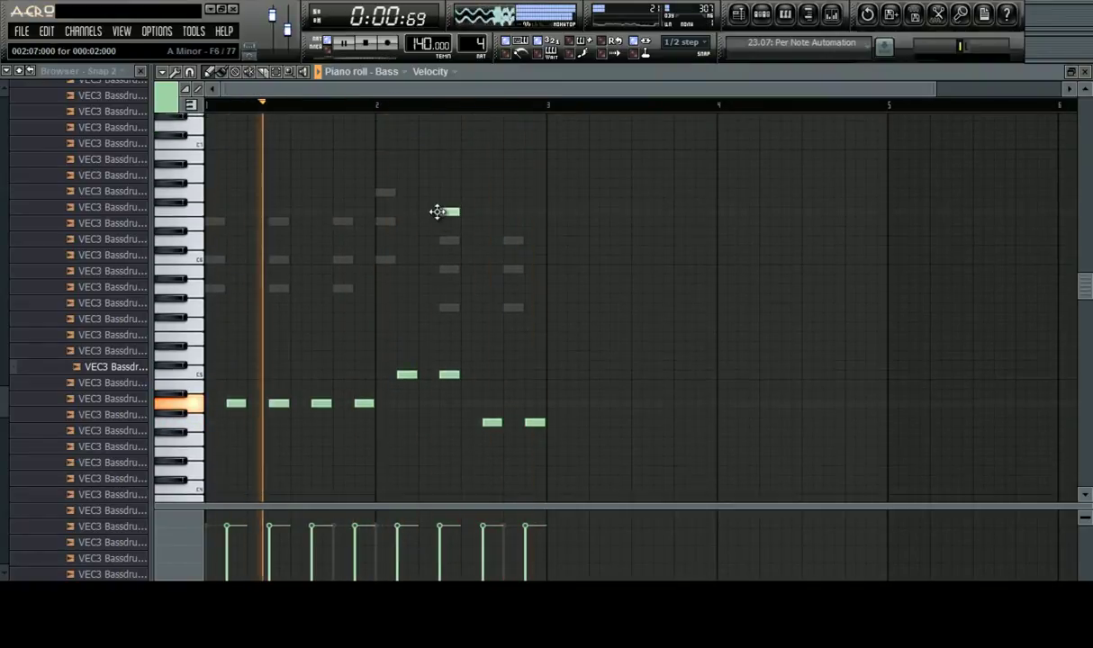
{"action": "right_click", "coordinate": [437, 212]}
Transpose the whole bass line down another octave, placing its first note on A3
{"action": "scroll", "coordinate": [227, 326], "scroll_direction": "down", "scroll_amount": 3}
{"action": "key", "text": "ctrl+a"}
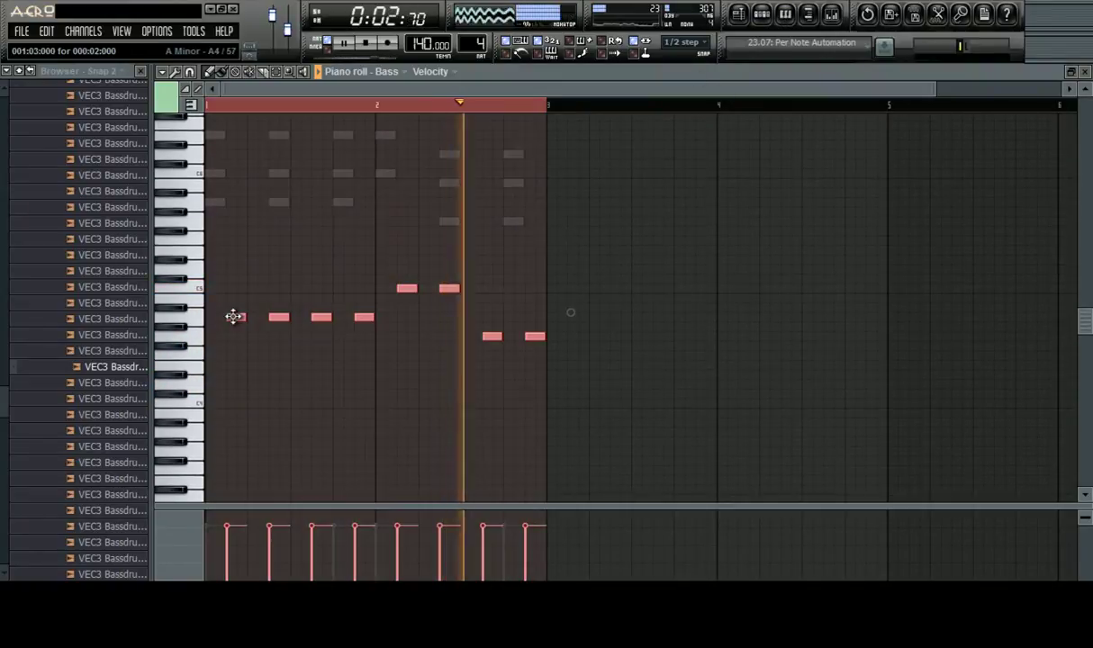
{"action": "left_click_drag", "start_coordinate": [233, 316], "coordinate": [232, 433]}
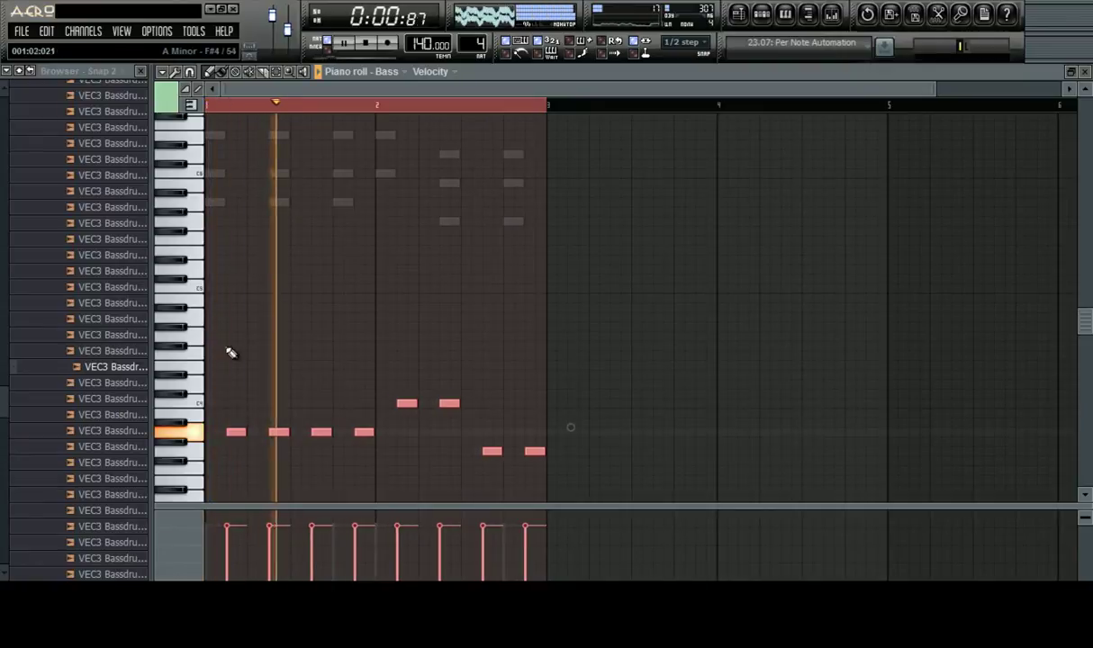
{"action": "left_click", "coordinate": [245, 306], "text": "ctrl"}
{"action": "scroll", "coordinate": [270, 231], "scroll_direction": "up", "scroll_amount": 4}
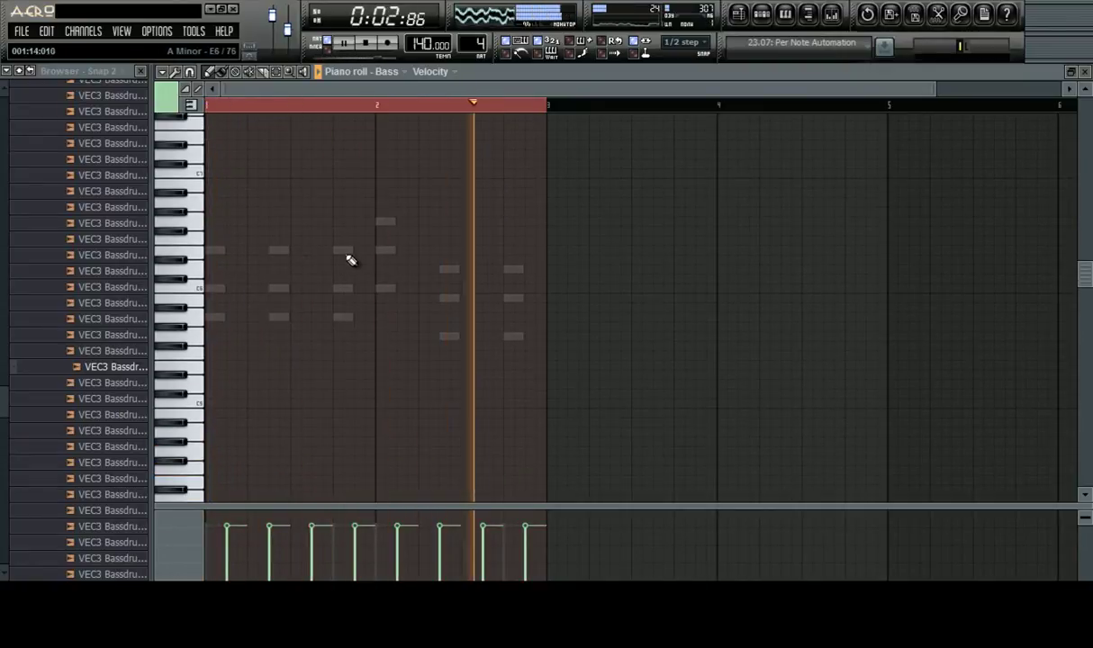
{"action": "double_click", "coordinate": [350, 256]}
{"action": "scroll", "coordinate": [396, 243], "scroll_direction": "down", "scroll_amount": 3}
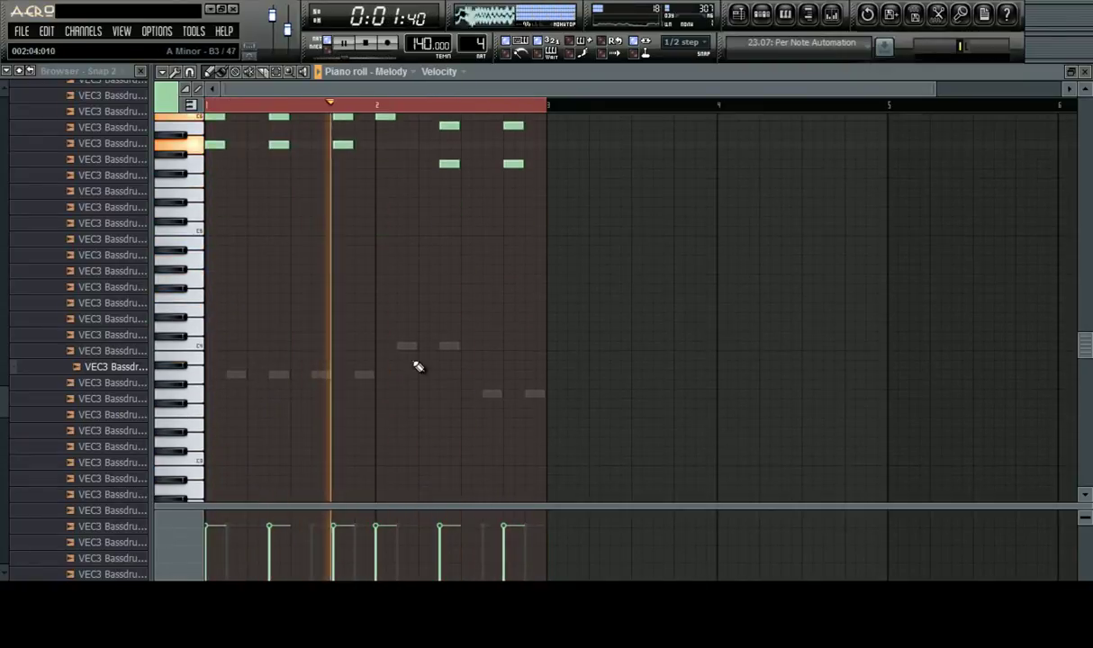
{"action": "double_click", "coordinate": [362, 374]}
Duplicate the two-bar bass line into bars 3 and 4 and stop playback
{"action": "key", "text": "ctrl+a"}
{"action": "left_click_drag", "start_coordinate": [237, 374], "coordinate": [578, 378]}
{"action": "scroll", "coordinate": [534, 282], "scroll_direction": "up", "scroll_amount": 3}
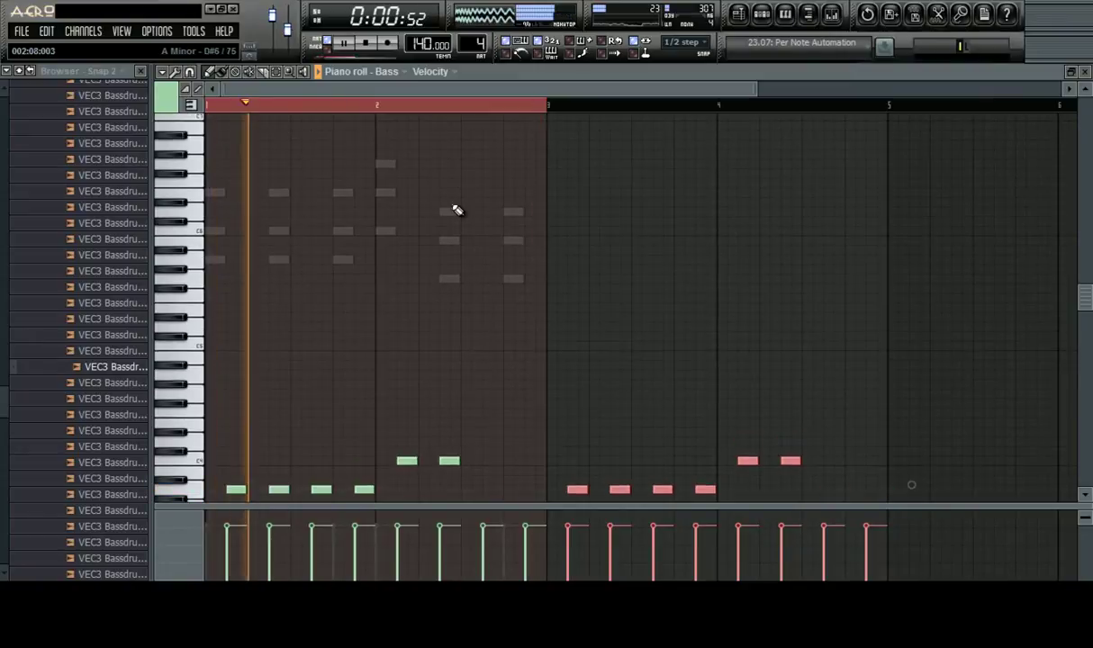
{"action": "key", "text": "space"}
Move the top note of every Melody chord in bars 1 and 2 down one octave
{"action": "double_click", "coordinate": [451, 213]}
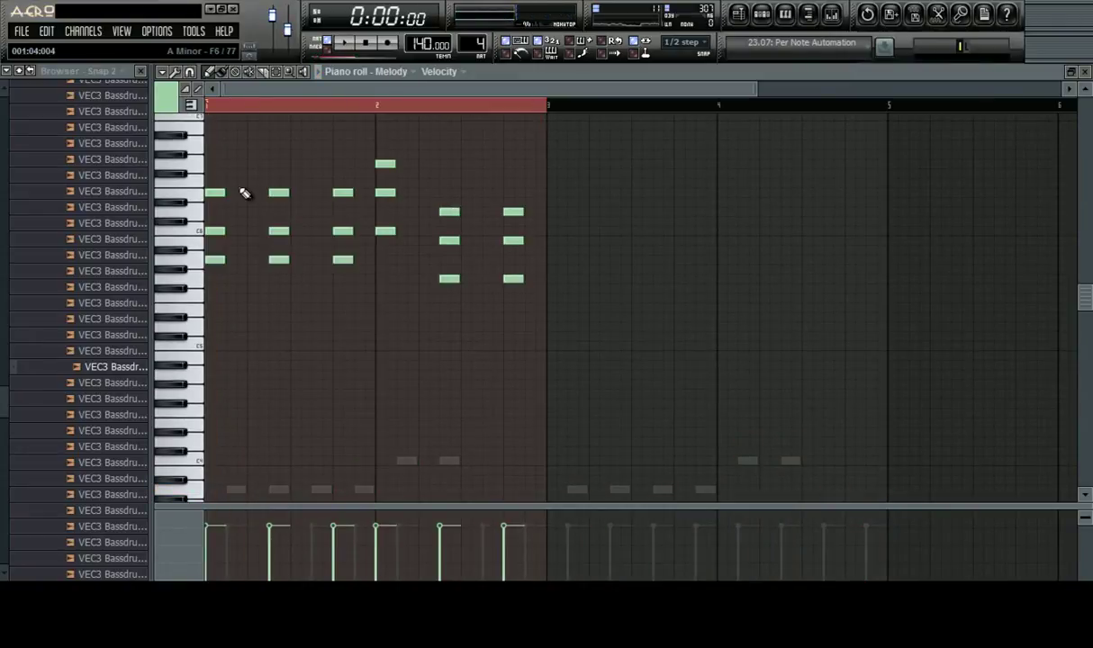
{"action": "left_click_drag", "start_coordinate": [532, 190], "coordinate": [424, 218]}
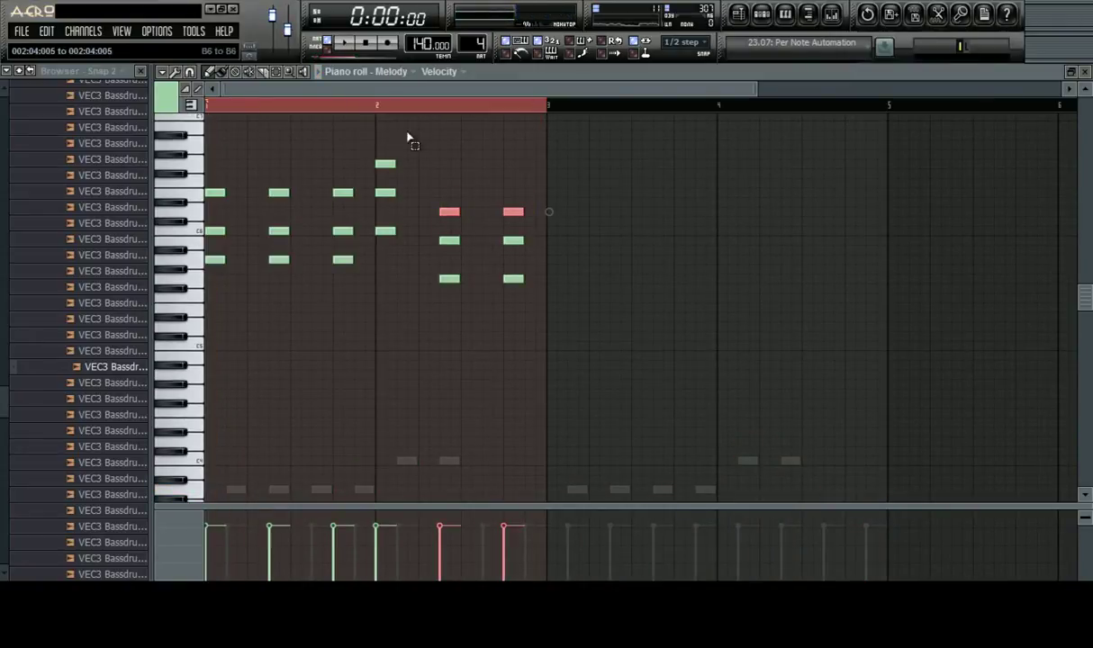
{"action": "left_click_drag", "start_coordinate": [409, 141], "coordinate": [204, 309]}
Play back bars 1 and 2 to check the revised melody chords against the bass
{"action": "key", "text": "space"}
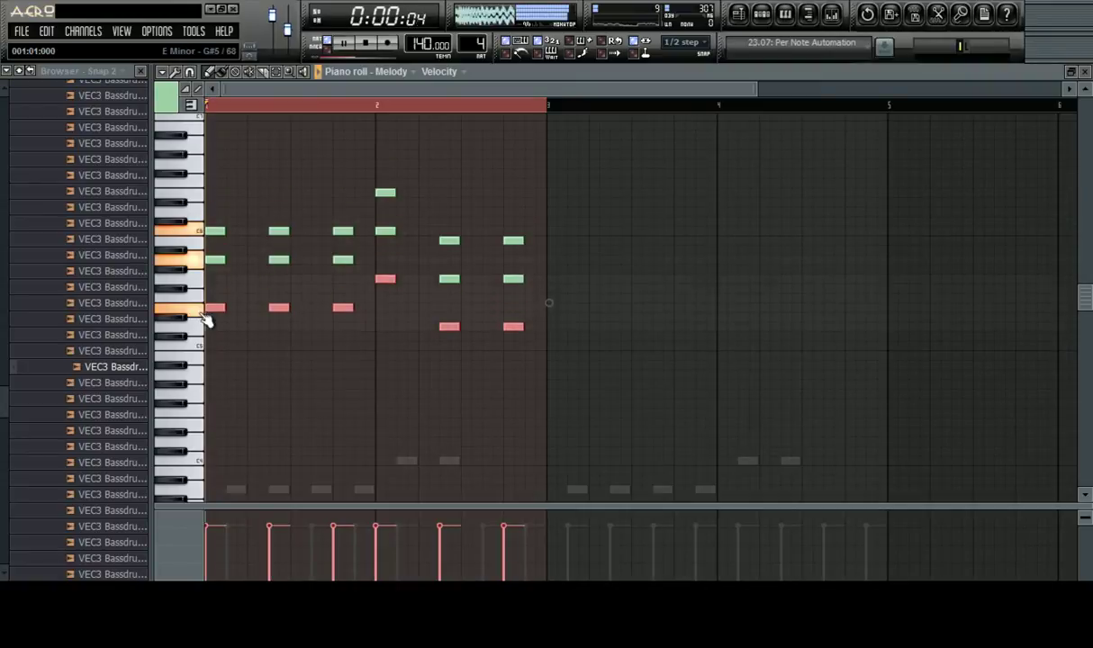
{"action": "left_click", "coordinate": [517, 127], "text": "ctrl"}
{"action": "scroll", "coordinate": [578, 214], "scroll_direction": "up", "scroll_amount": 2}
{"action": "scroll", "coordinate": [745, 127], "scroll_direction": "up", "scroll_amount": 1}
{"action": "scroll", "coordinate": [678, 183], "scroll_direction": "down", "scroll_amount": 3}
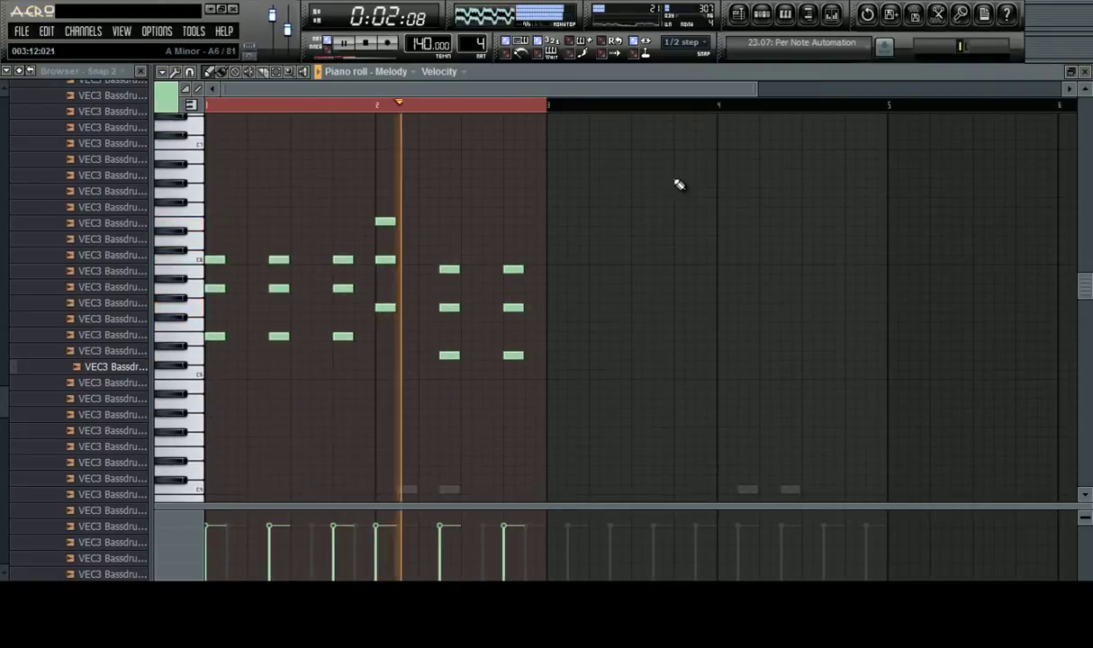
{"action": "key", "text": "space"}
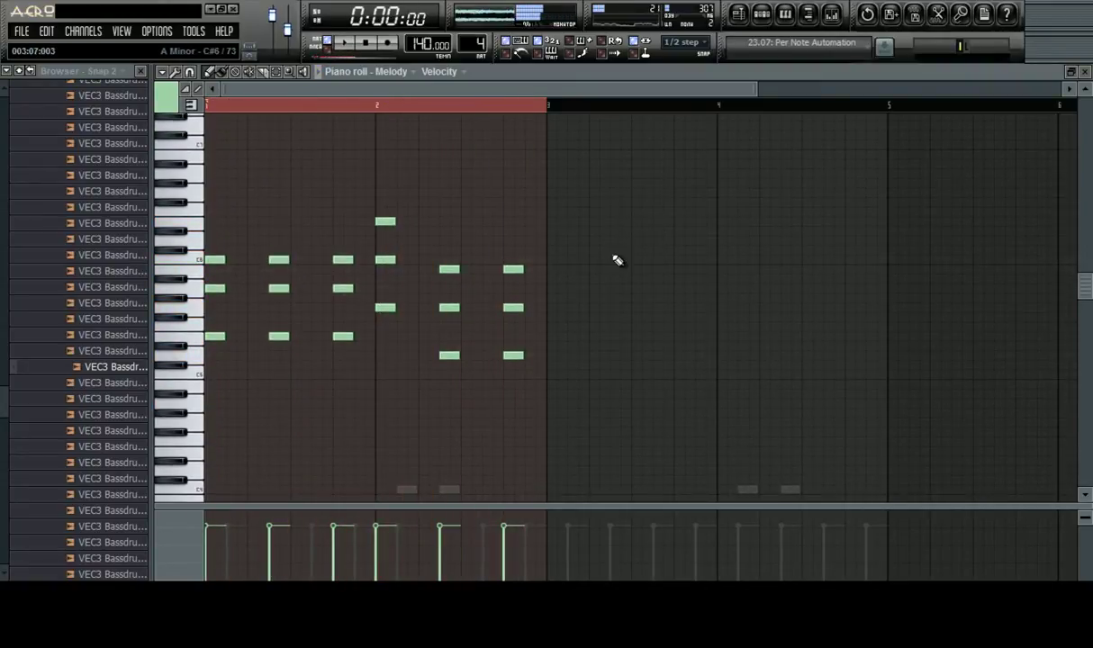
{"action": "key", "text": "space"}
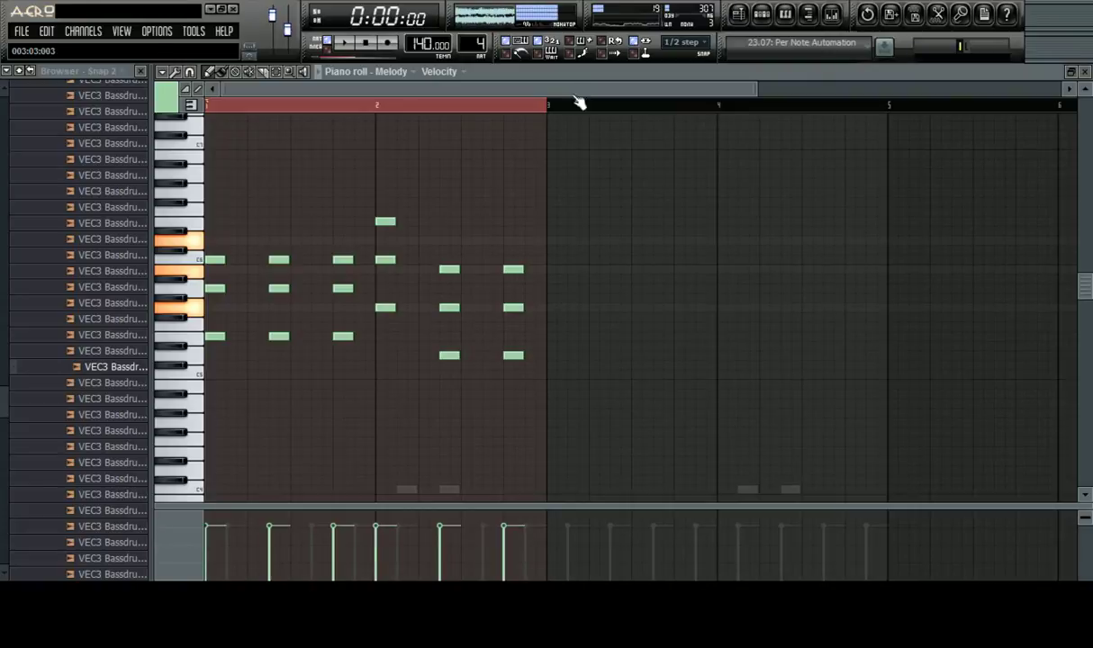
Duplicate the two-bar Melody chords into bars 3 and 4 and extend the time selection through bar 4
{"action": "scroll", "coordinate": [569, 112], "scroll_direction": "down", "scroll_amount": 2}
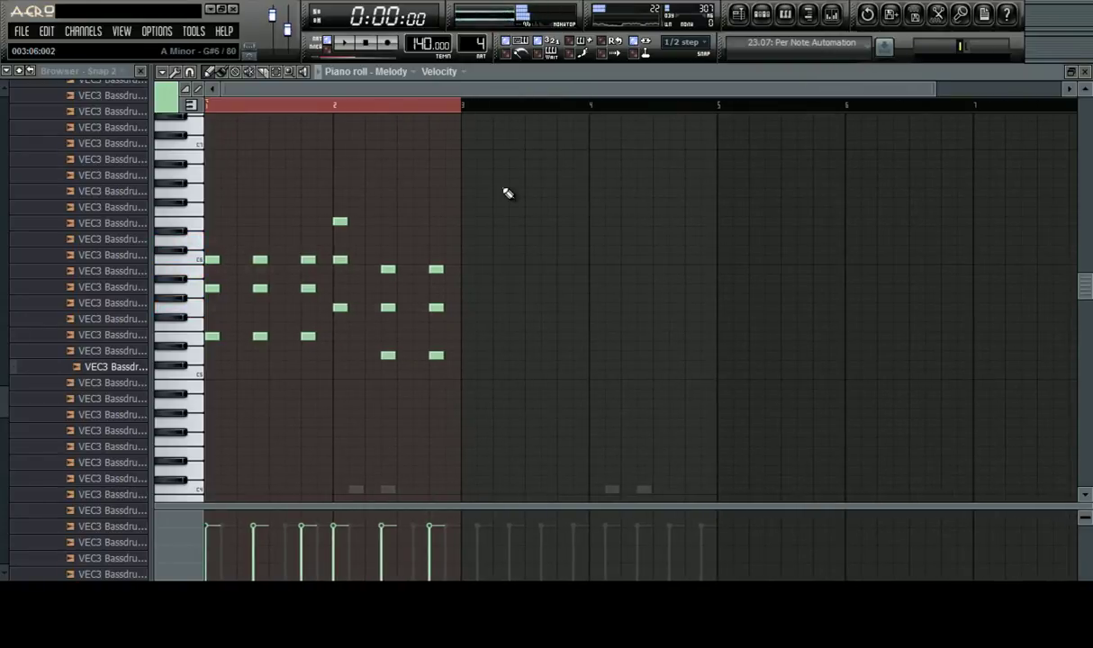
{"action": "left_click_drag", "start_coordinate": [484, 141], "coordinate": [191, 464]}
{"action": "left_click_drag", "start_coordinate": [211, 337], "coordinate": [465, 333]}
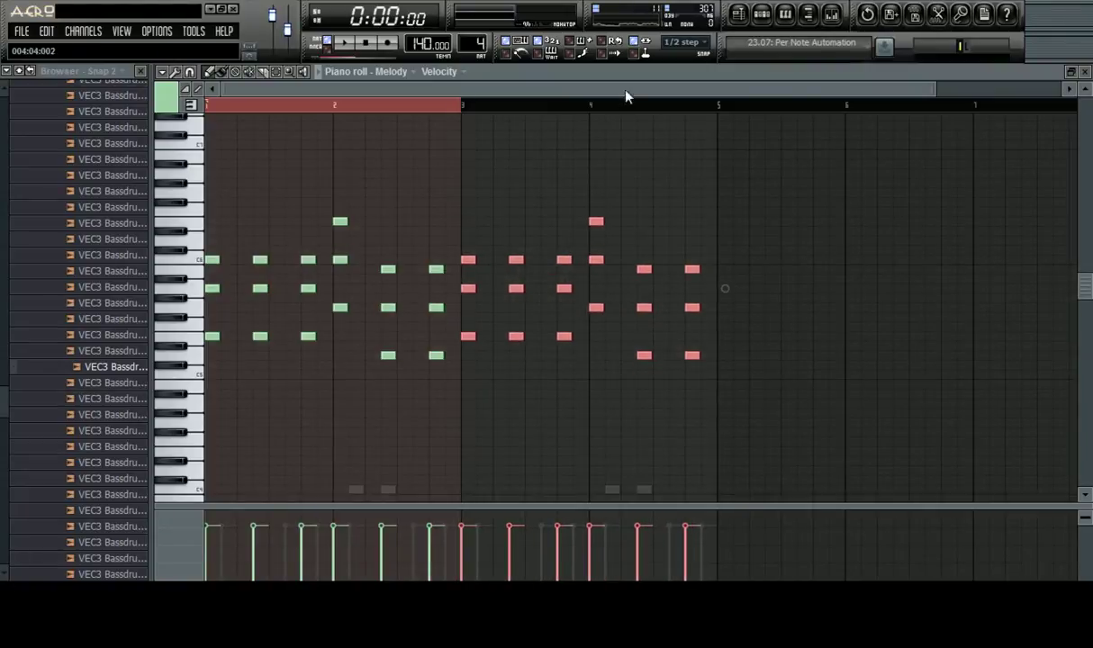
{"action": "scroll", "coordinate": [627, 96], "scroll_direction": "up", "scroll_amount": 3}
{"action": "left_click", "coordinate": [696, 191]}
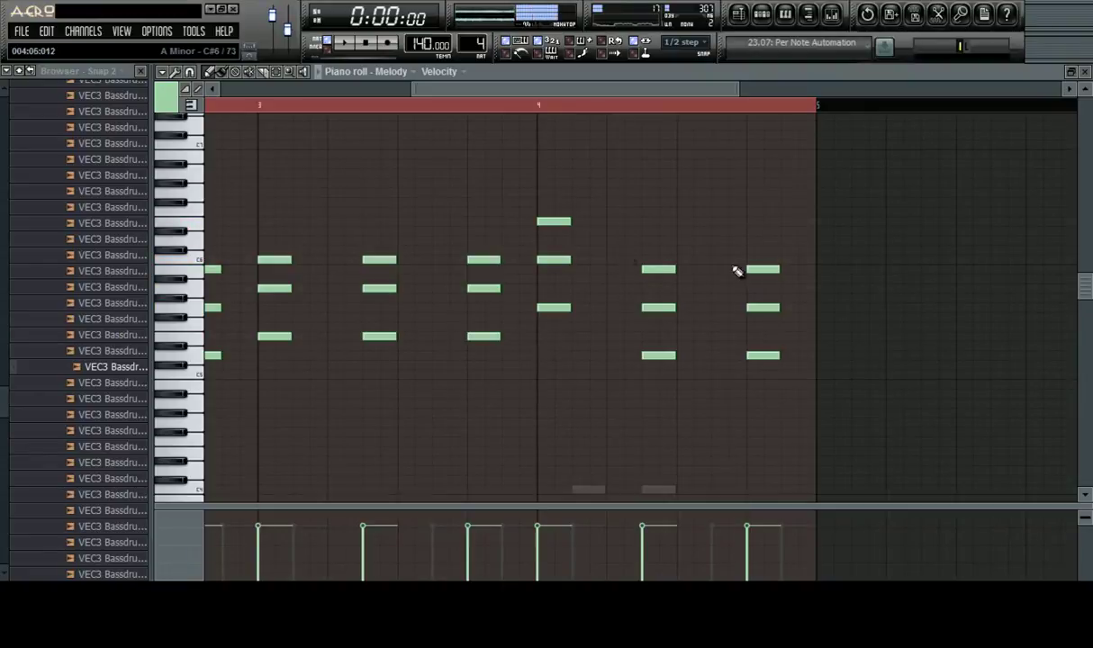
Replace the second Melody chord of bar 4 with the notes F5, A5 and C6
{"action": "right_click", "coordinate": [655, 356]}
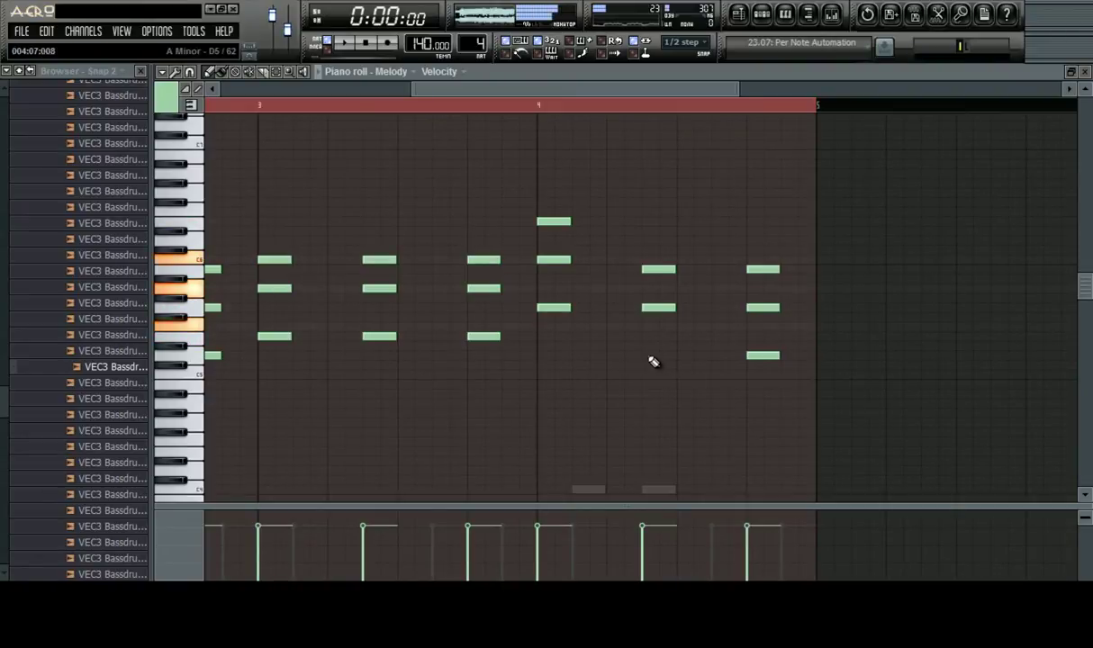
{"action": "right_click", "coordinate": [652, 308]}
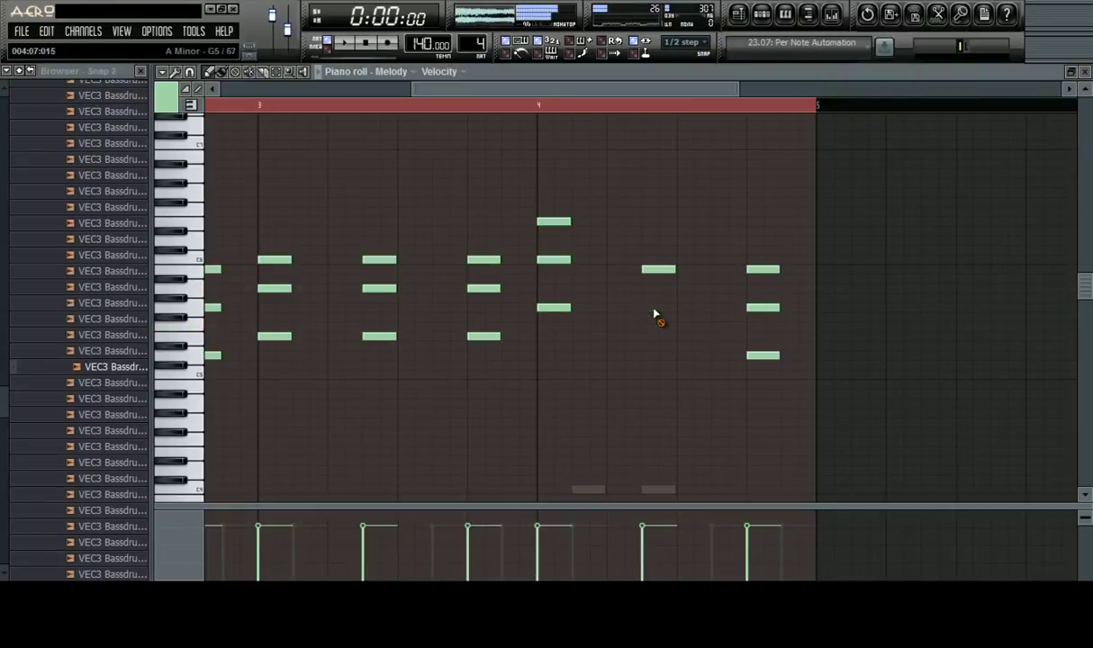
{"action": "left_click", "coordinate": [643, 325]}
{"action": "left_click", "coordinate": [646, 288]}
{"action": "right_click", "coordinate": [647, 269]}
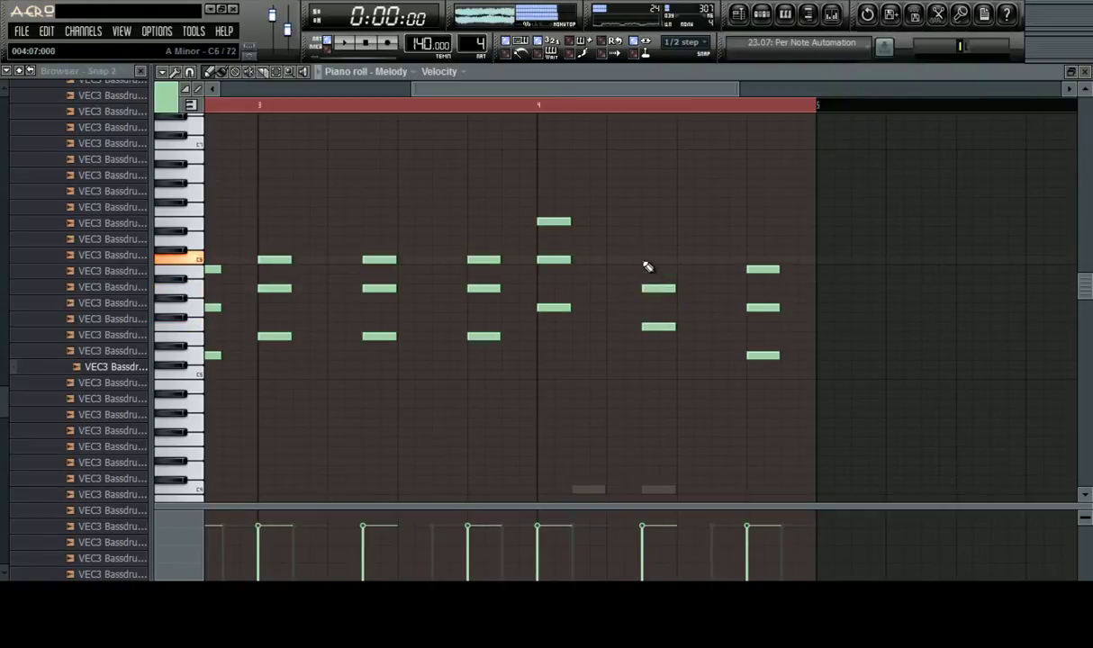
Replace the last Melody chord of bar 4 with the notes F5, A5 and C6
{"action": "right_click", "coordinate": [756, 269]}
{"action": "right_click", "coordinate": [756, 307]}
{"action": "right_click", "coordinate": [756, 355]}
{"action": "left_click", "coordinate": [753, 326]}
{"action": "right_click", "coordinate": [755, 326]}
{"action": "left_click", "coordinate": [752, 328]}
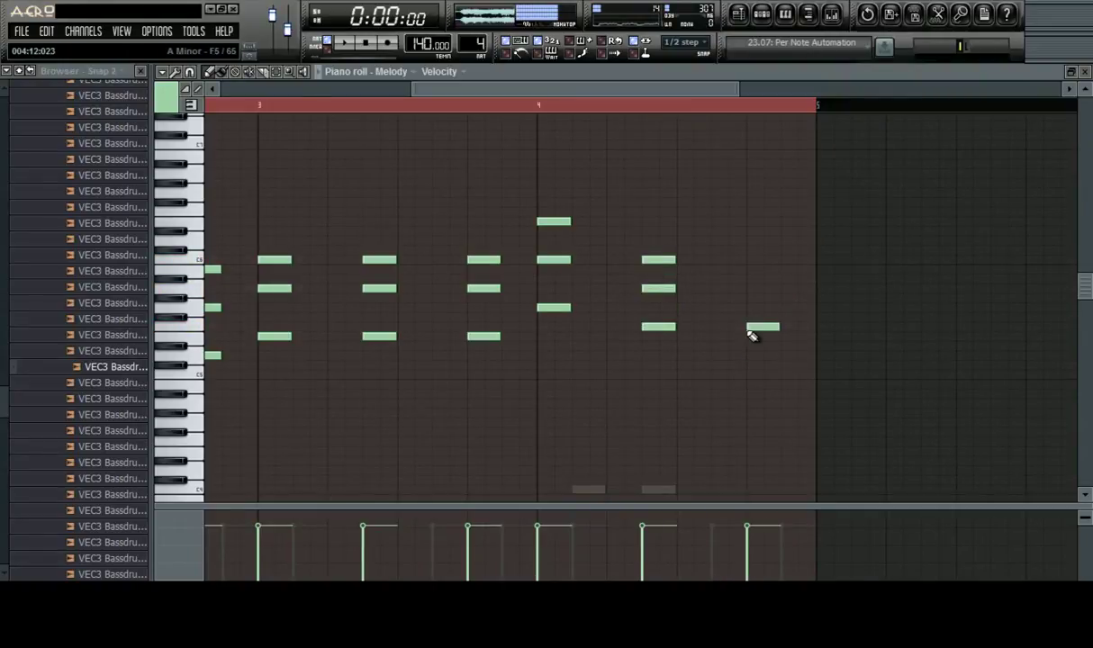
{"action": "left_click", "coordinate": [754, 288]}
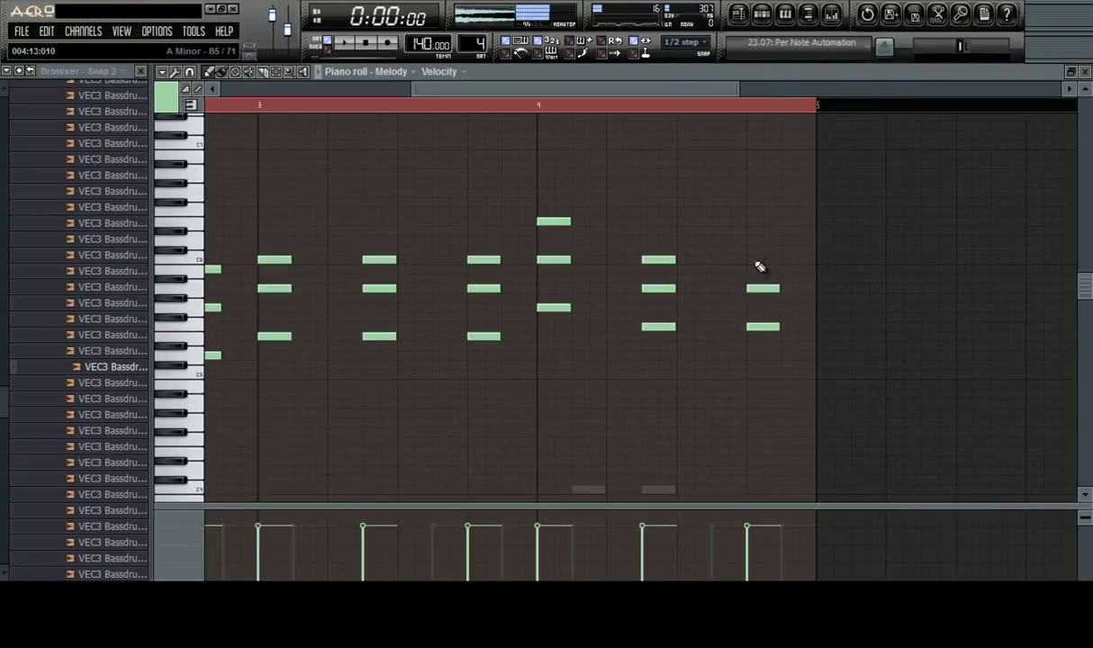
Check the Master track in the mixer and the system volume control, and return to the Melody piano roll
{"action": "key", "text": "F9"}
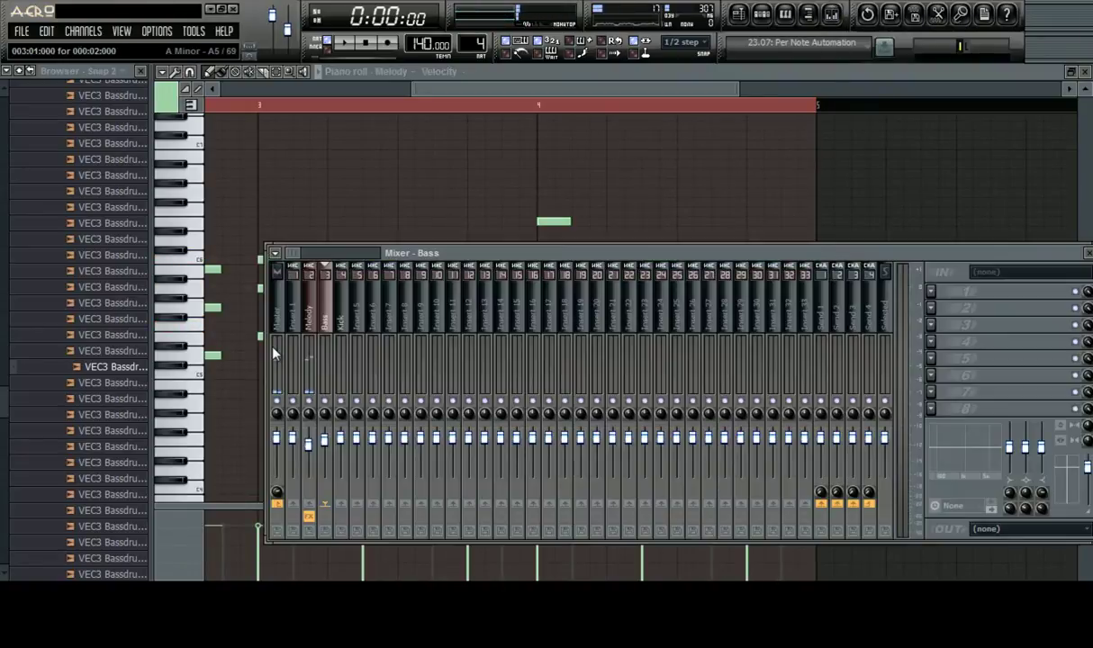
{"action": "left_click", "coordinate": [277, 342]}
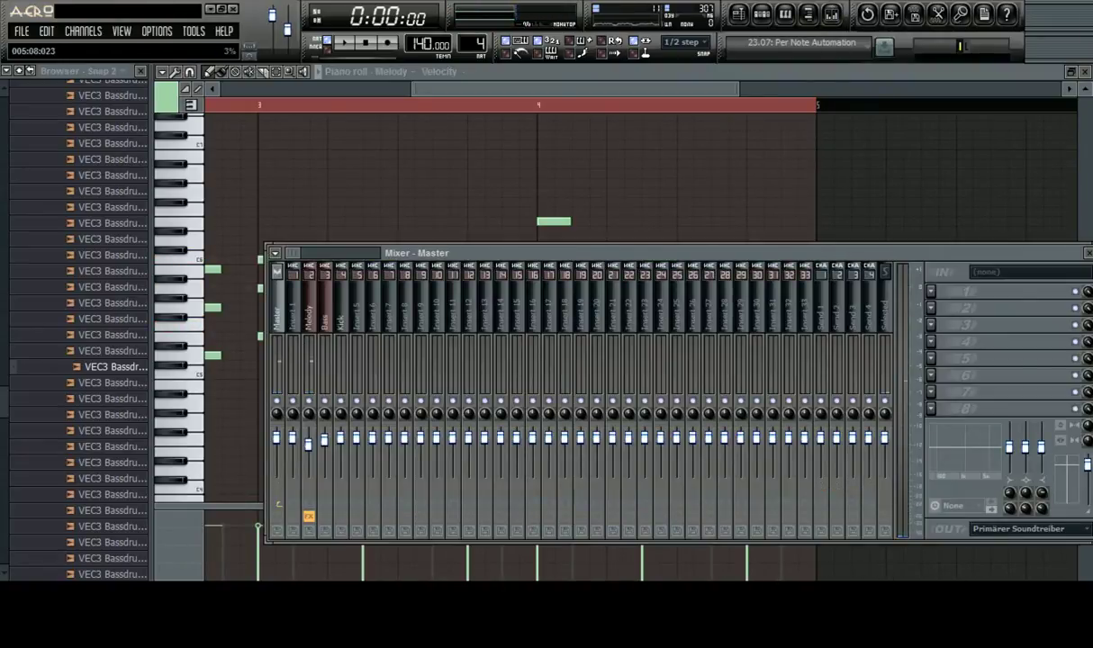
{"action": "left_click", "coordinate": [968, 595]}
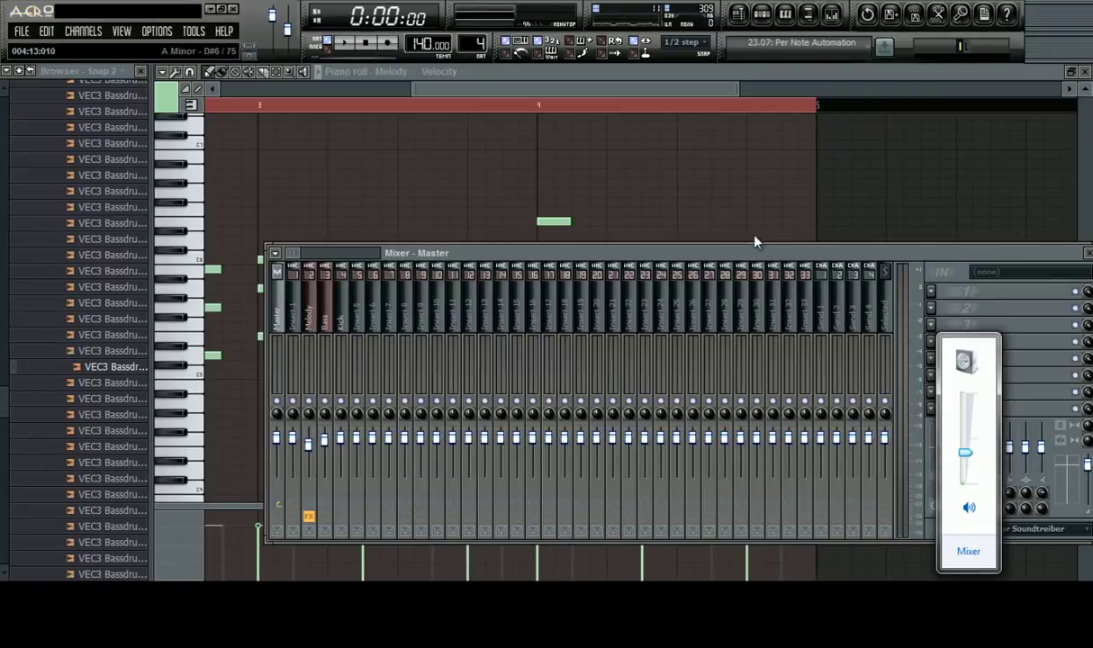
{"action": "left_click", "coordinate": [666, 169]}
Play back the four bars and raise the top note of the last two Melody chords in bar 4 to D6
{"action": "key", "text": "space"}
{"action": "scroll", "coordinate": [658, 107], "scroll_direction": "down", "scroll_amount": 3}
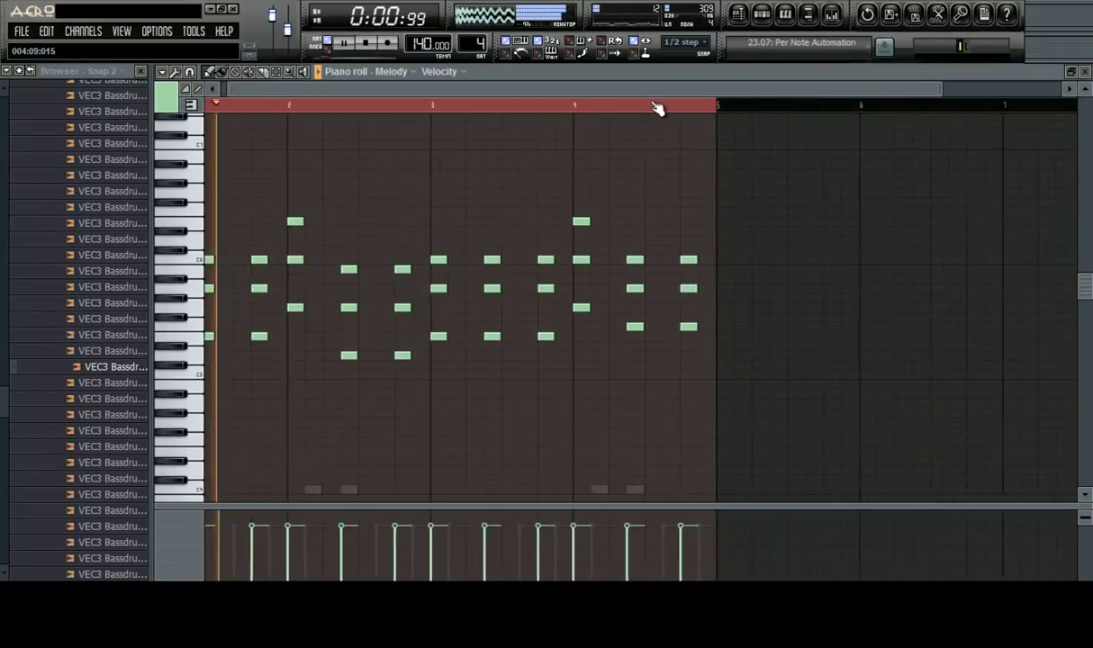
{"action": "scroll", "coordinate": [658, 107], "scroll_direction": "down", "scroll_amount": 1}
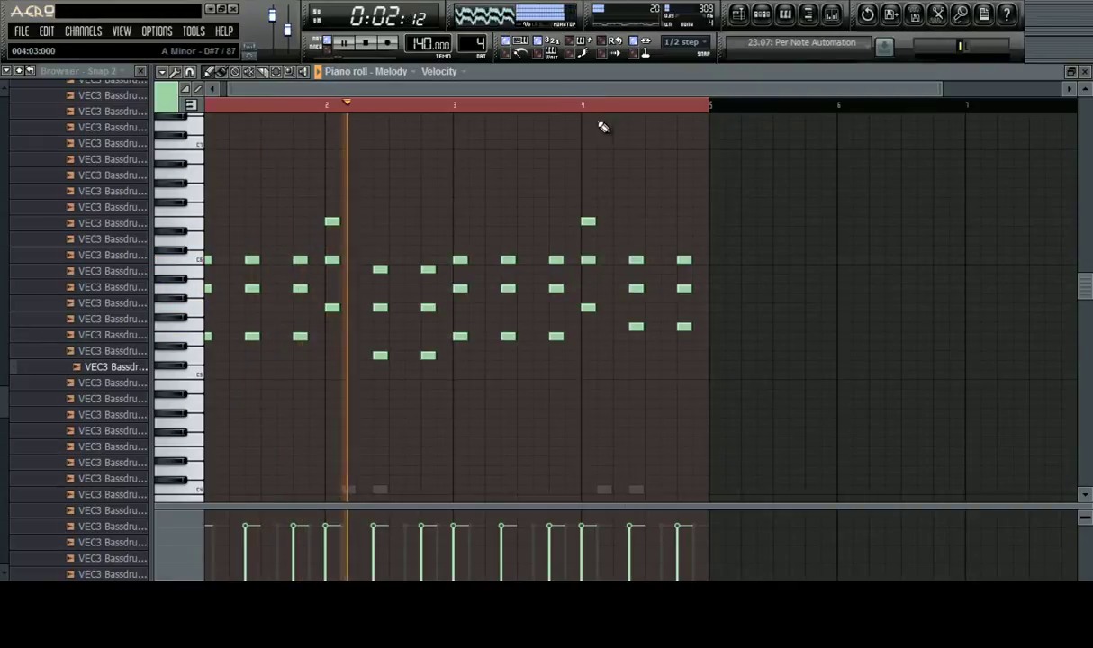
{"action": "scroll", "coordinate": [625, 110], "scroll_direction": "up", "scroll_amount": 2}
{"action": "left_click_drag", "start_coordinate": [634, 247], "coordinate": [752, 263]}
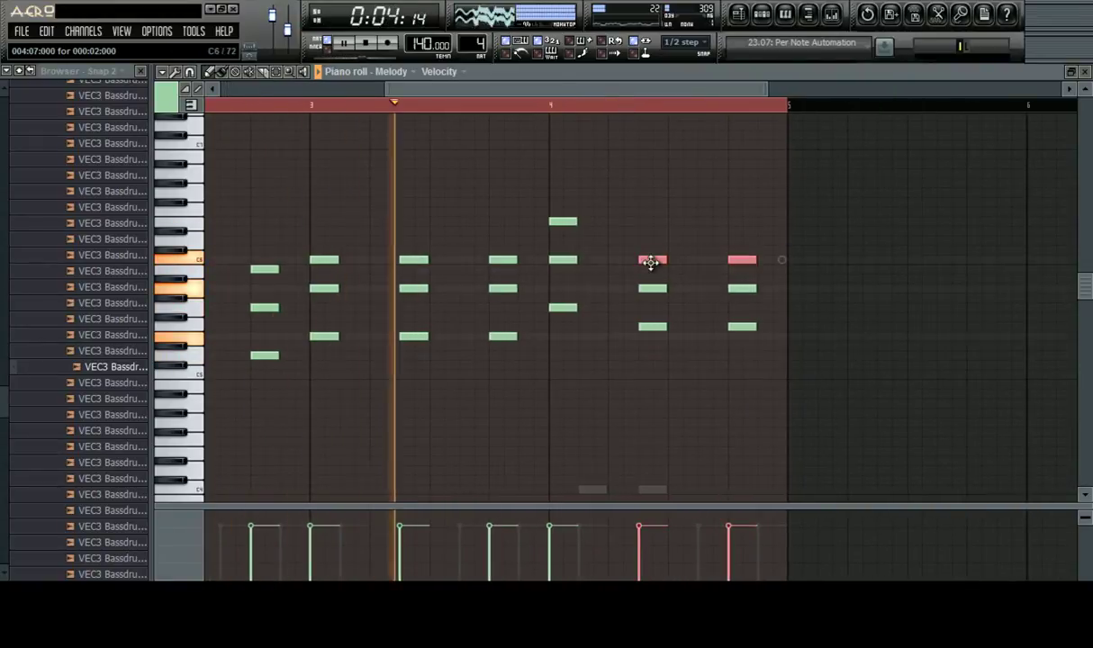
{"action": "left_click_drag", "start_coordinate": [650, 261], "coordinate": [651, 240]}
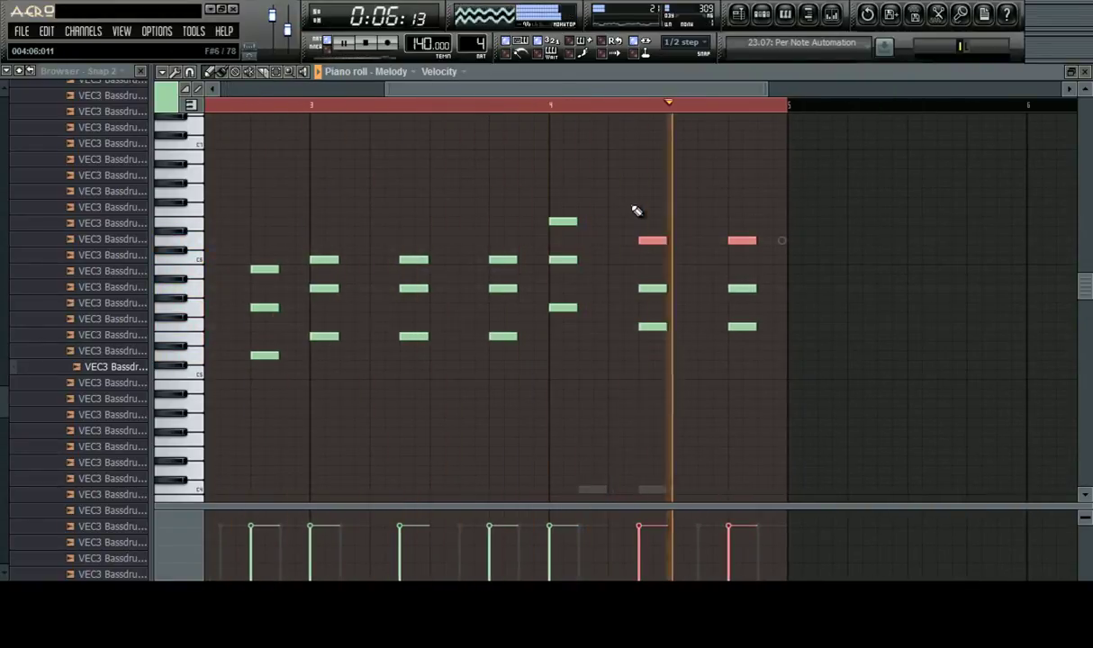
Listen to the four-bar loop with the revised Melody chords, remove the stray G4 note in bar 4 and stop playback
{"action": "scroll", "coordinate": [601, 110], "scroll_direction": "down", "scroll_amount": 2}
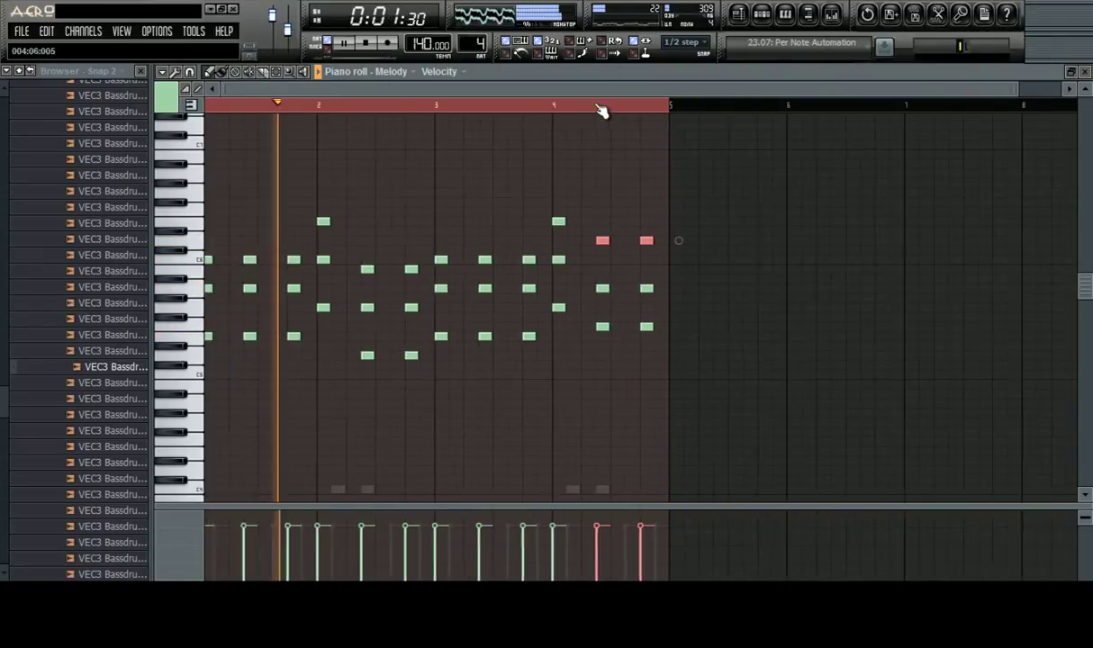
{"action": "left_click", "coordinate": [584, 338]}
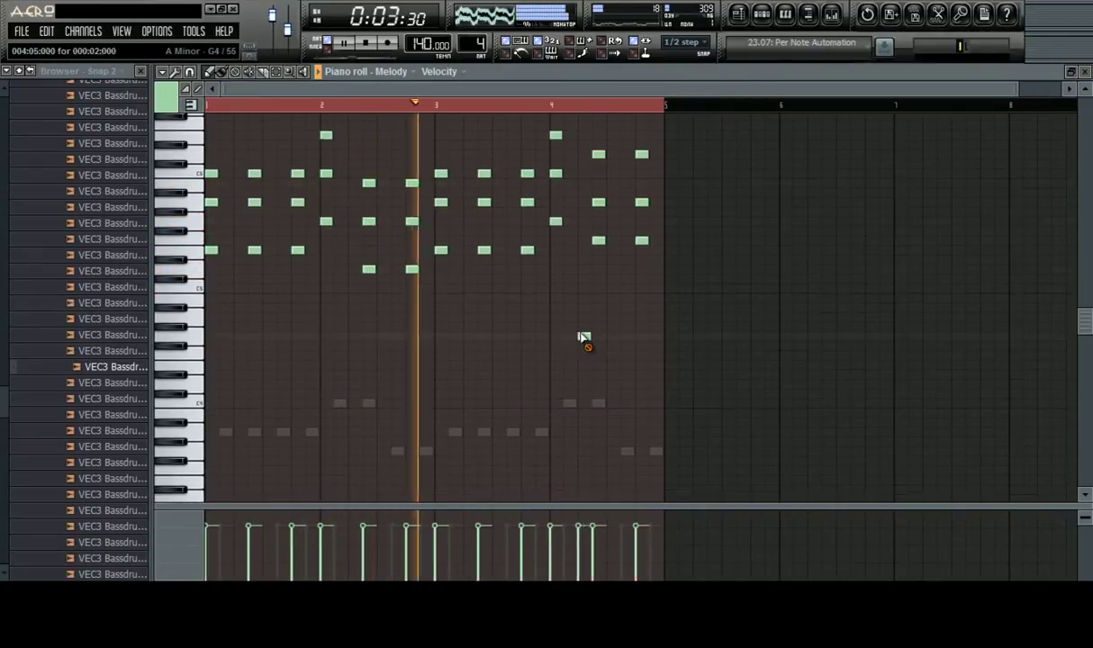
{"action": "right_click", "coordinate": [584, 339]}
{"action": "scroll", "coordinate": [612, 308], "scroll_direction": "up", "scroll_amount": 1}
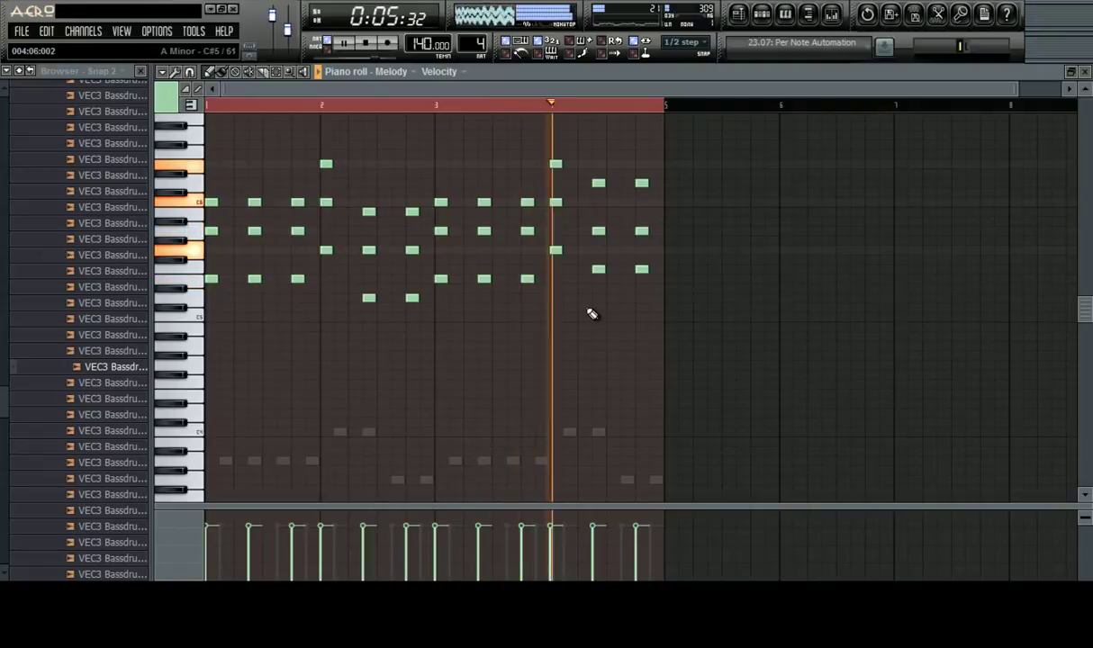
{"action": "scroll", "coordinate": [598, 346], "scroll_direction": "up", "scroll_amount": 2}
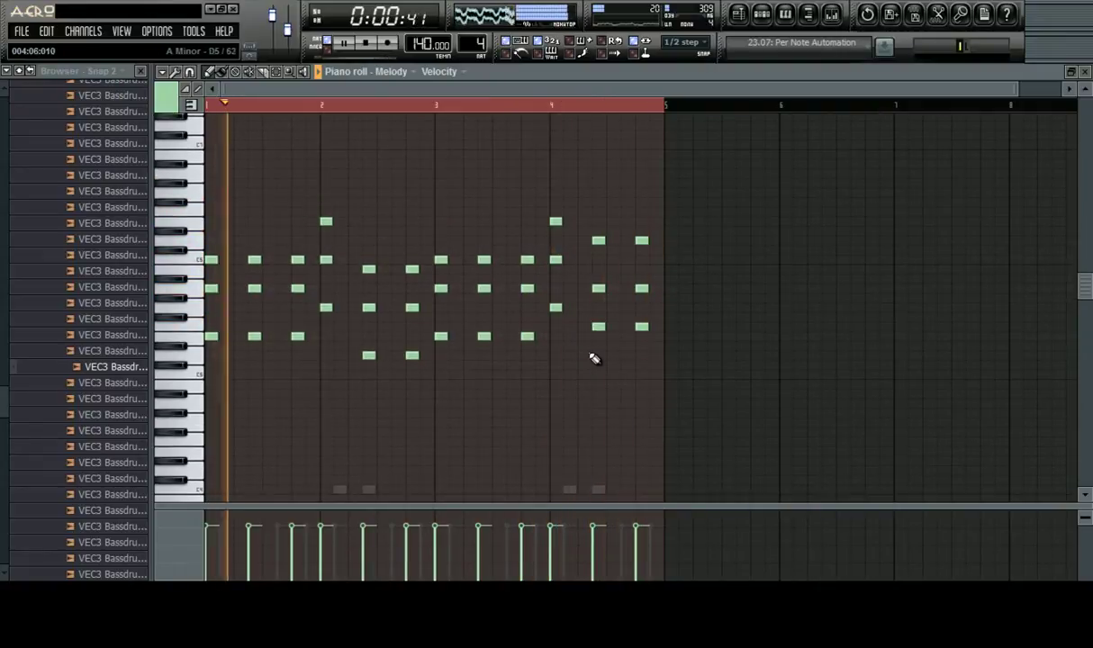
{"action": "key", "text": "space"}
Switch to the Bass notes and lower the second bass note of bar 2 to G3, playing back the loop
{"action": "scroll", "coordinate": [602, 235], "scroll_direction": "up", "scroll_amount": 3}
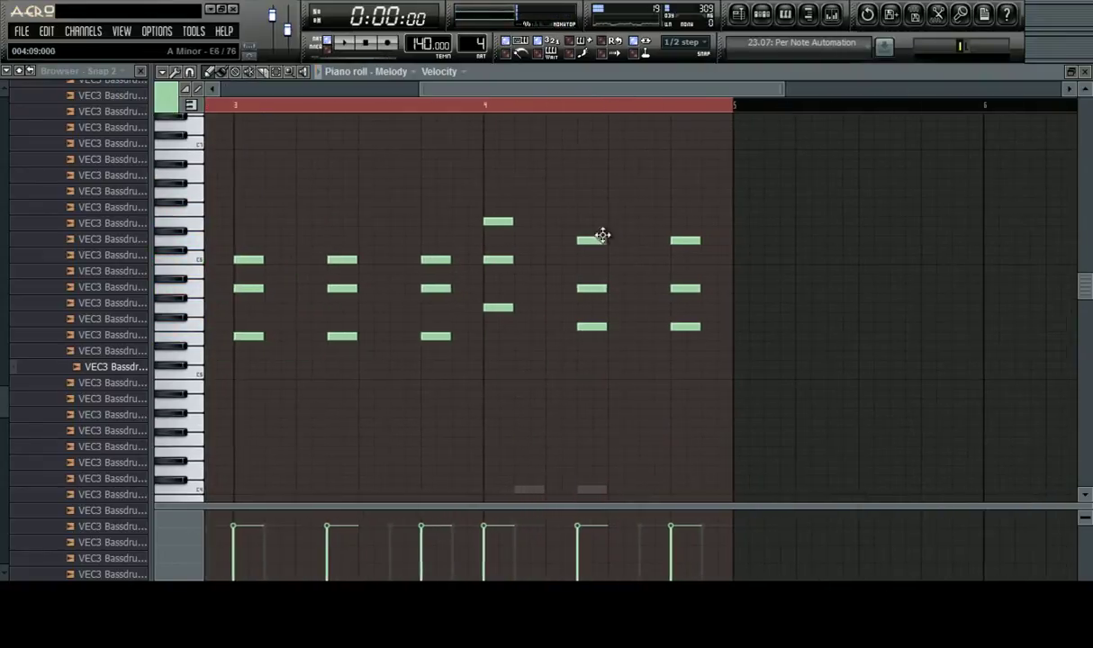
{"action": "scroll", "coordinate": [610, 259], "scroll_direction": "down", "scroll_amount": 4}
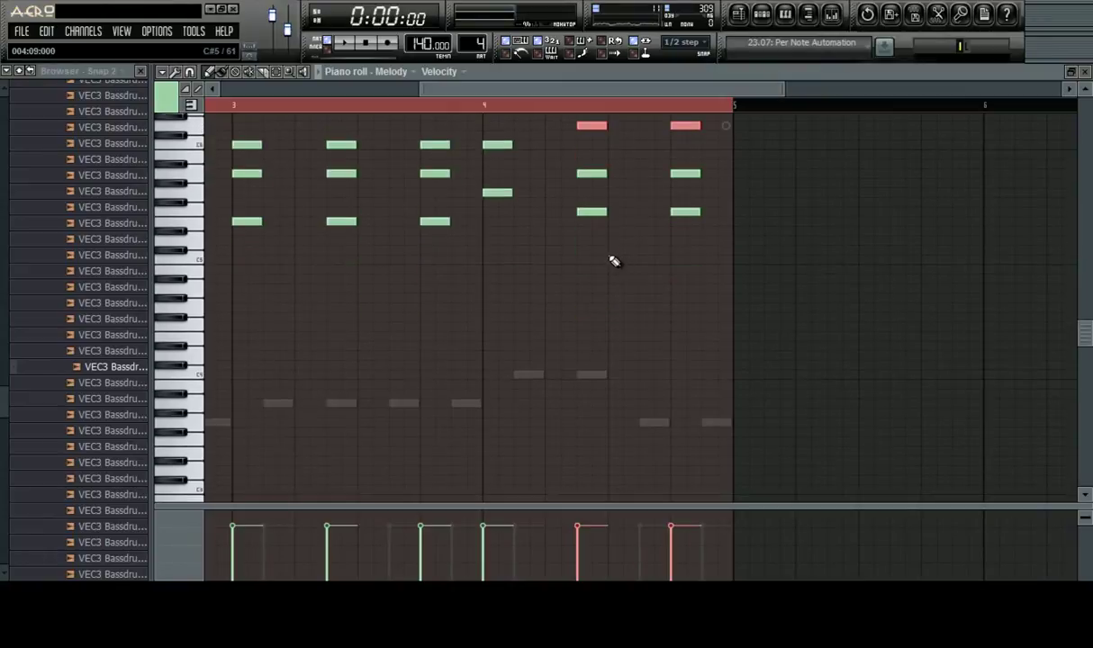
{"action": "scroll", "coordinate": [608, 260], "scroll_direction": "up", "scroll_amount": 3}
{"action": "scroll", "coordinate": [603, 256], "scroll_direction": "down", "scroll_amount": 2}
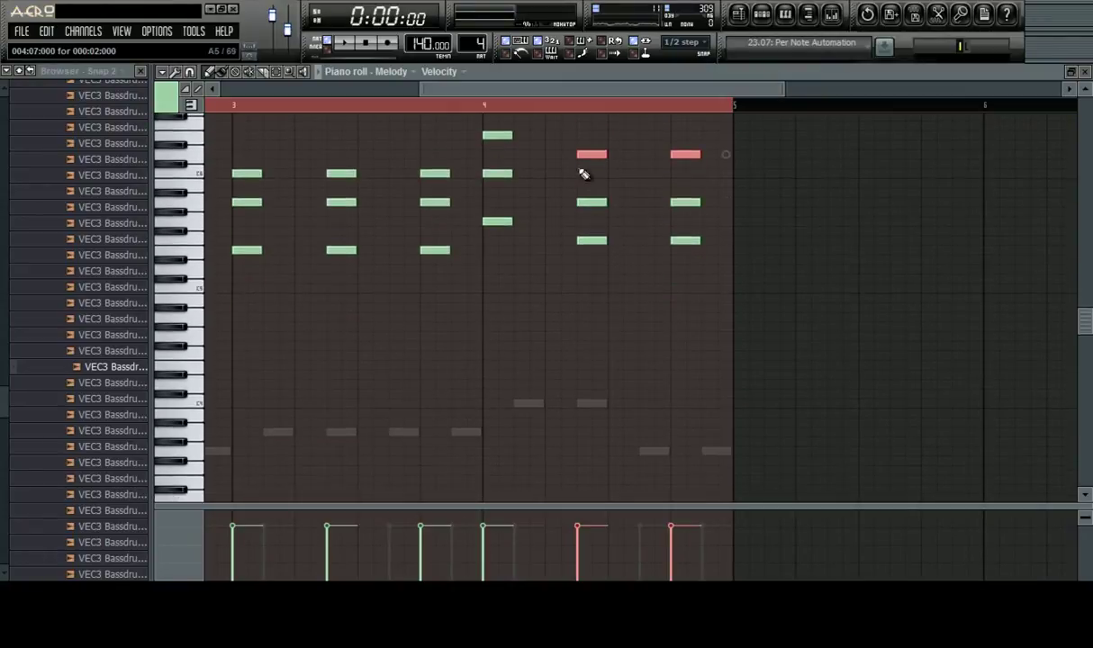
{"action": "left_click_drag", "start_coordinate": [544, 90], "coordinate": [346, 114]}
{"action": "left_click_drag", "start_coordinate": [584, 90], "coordinate": [771, 117]}
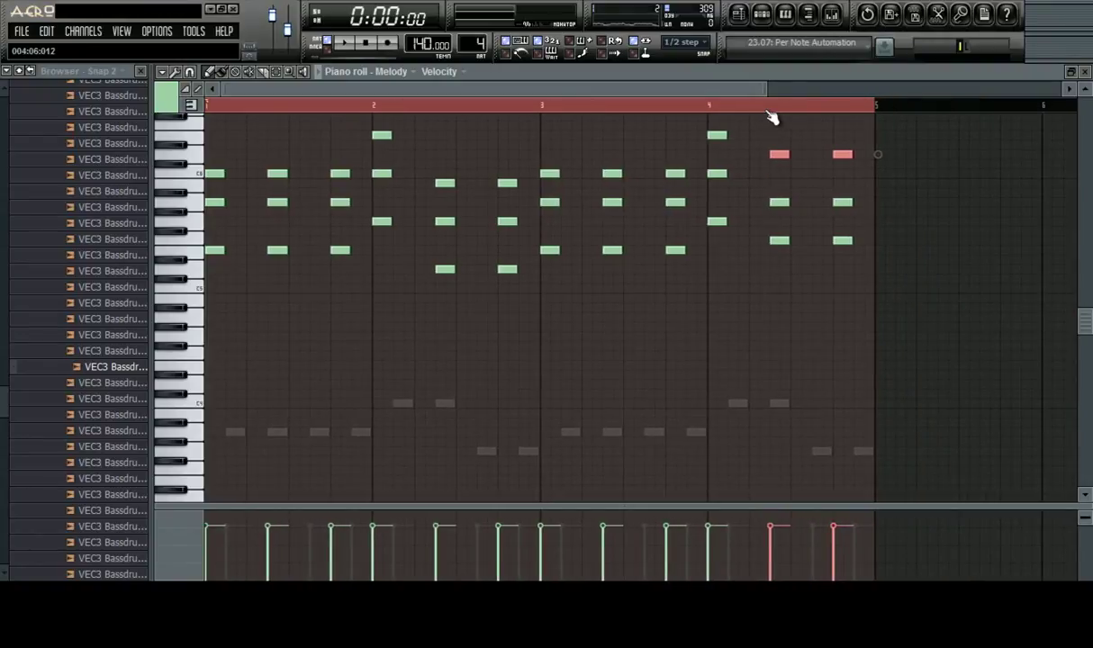
{"action": "scroll", "coordinate": [772, 117], "scroll_direction": "up", "scroll_amount": 2}
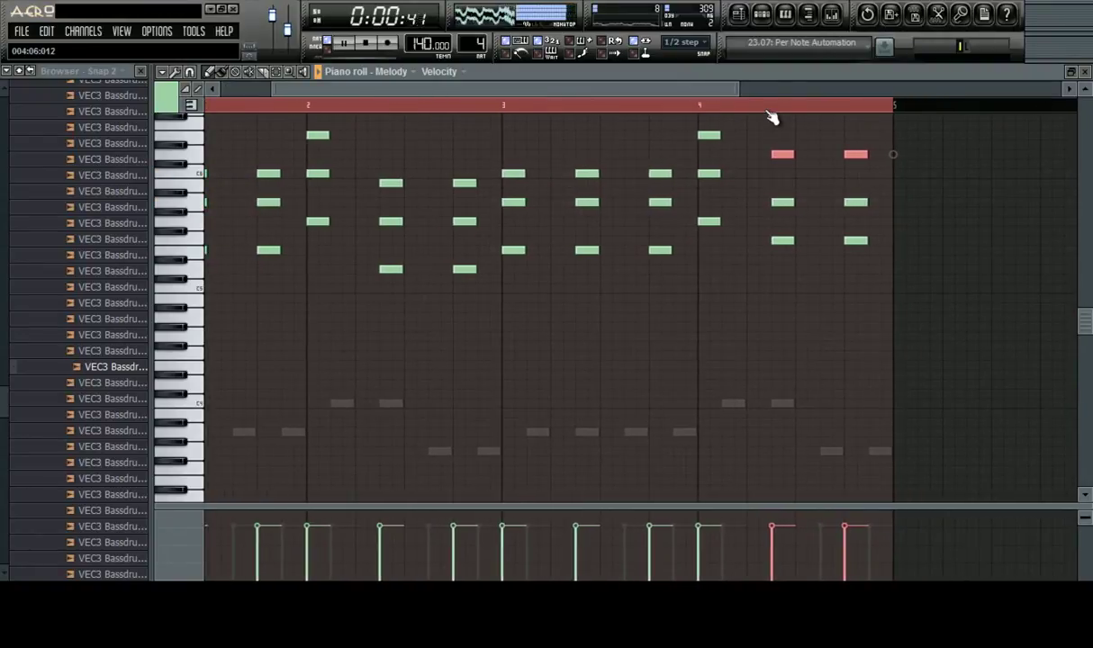
{"action": "double_click", "coordinate": [389, 405]}
{"action": "key", "text": "space"}
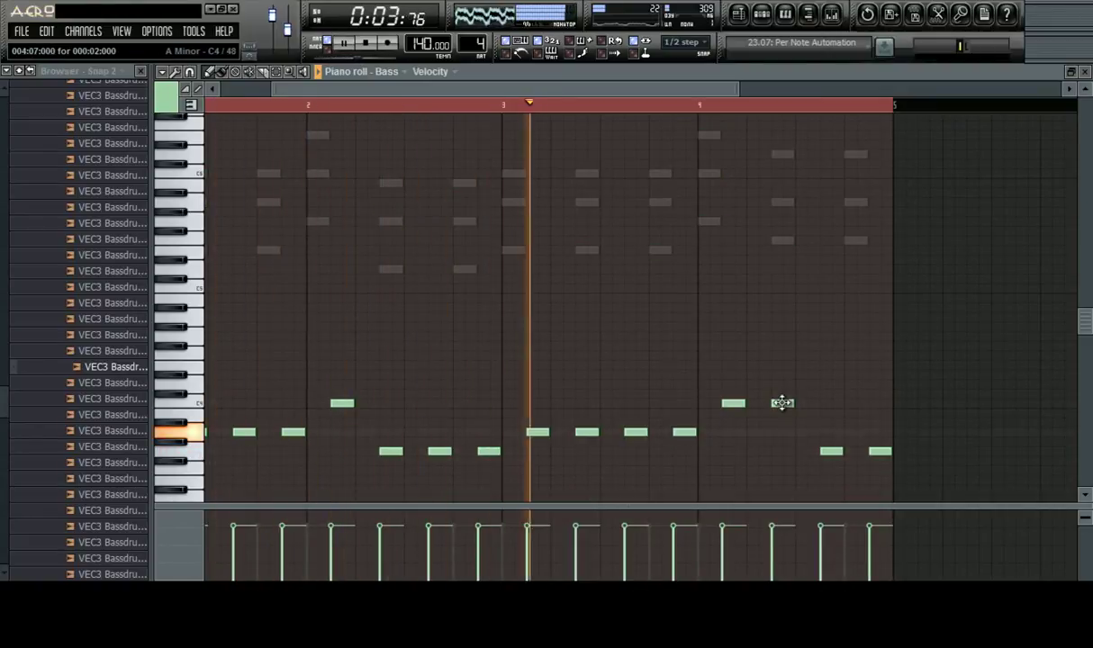
Move the last three Bass notes of bar 4 to D4 and play back the loop
{"action": "left_click_drag", "start_coordinate": [781, 402], "coordinate": [887, 494]}
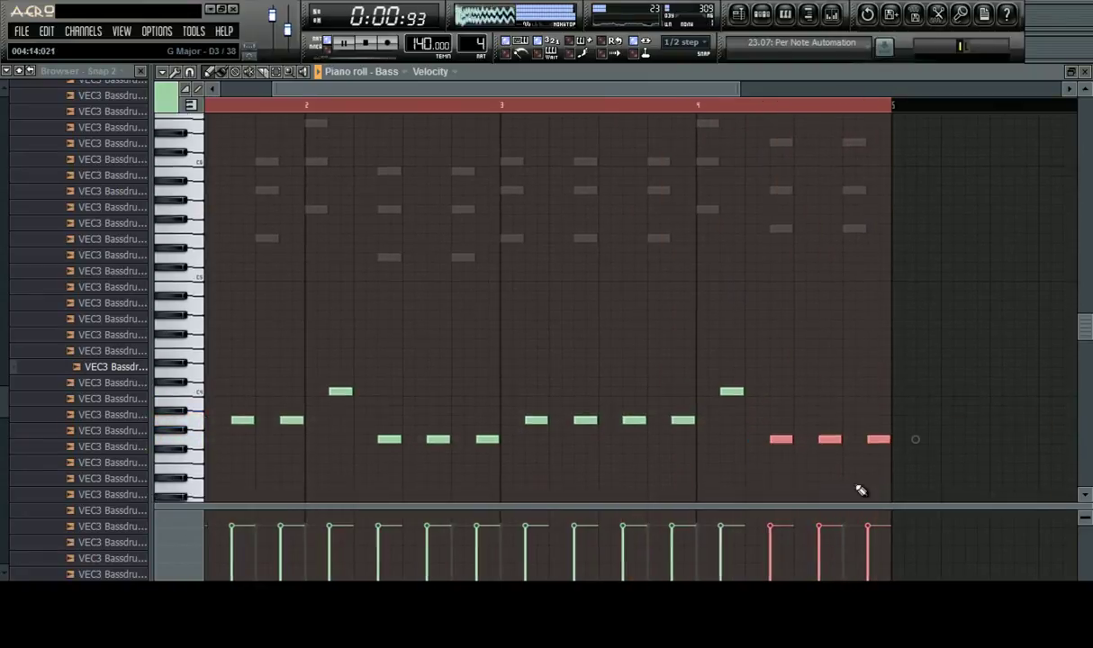
{"action": "key", "text": "space"}
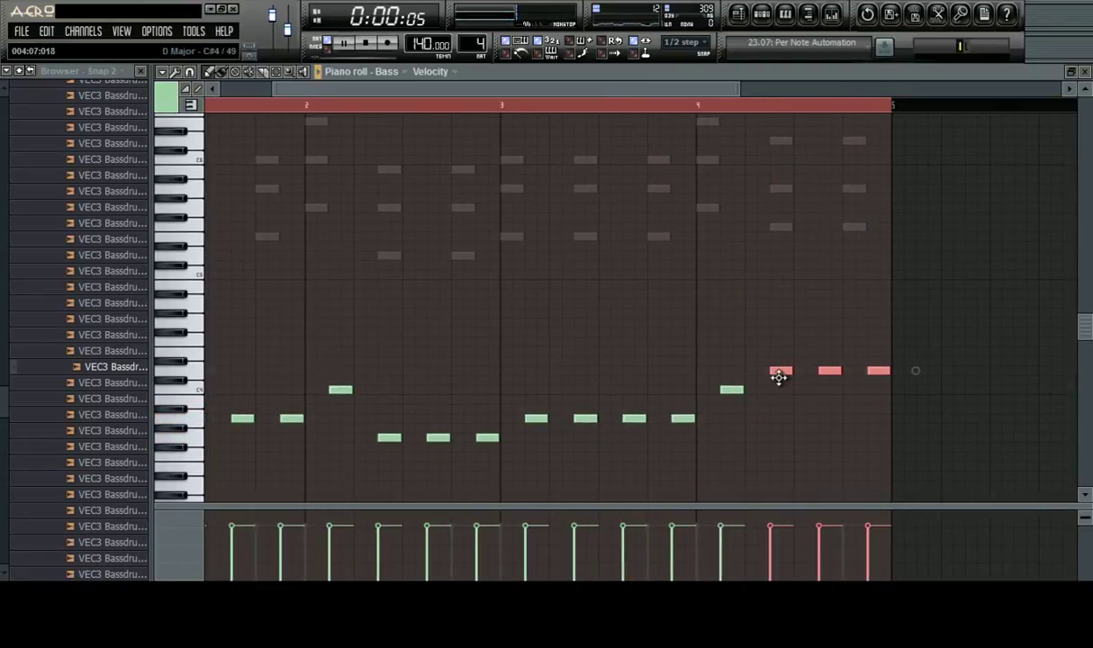
{"action": "key", "text": "space"}
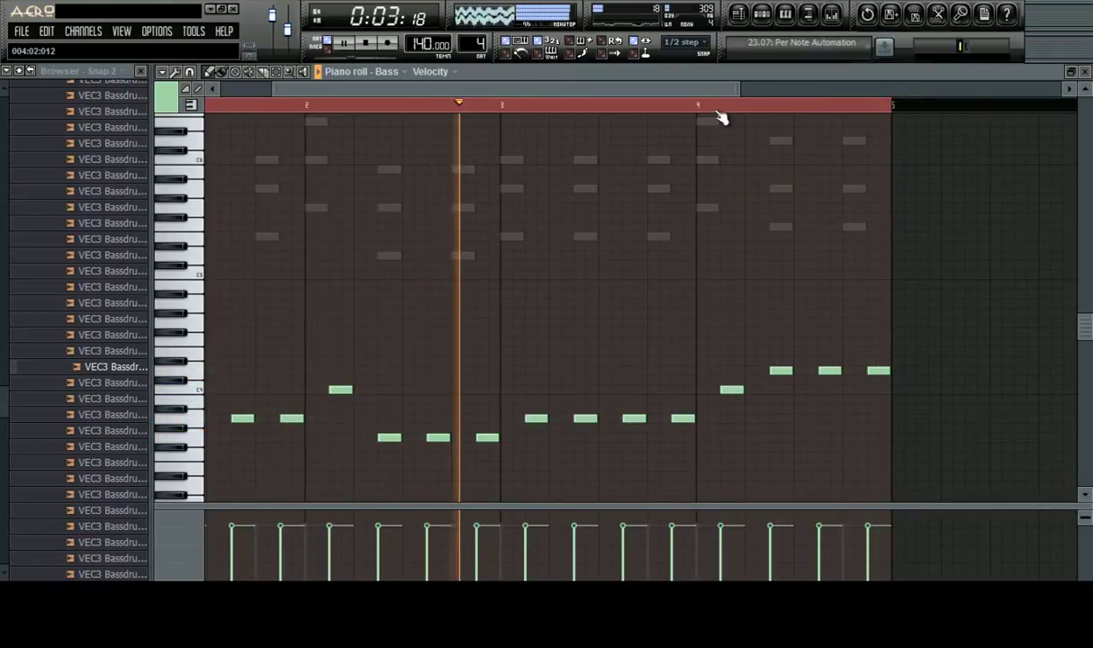
Try the last three Bass notes of bar 4 on A3 and on D3 during playback
{"action": "left_click_drag", "start_coordinate": [760, 355], "coordinate": [979, 421]}
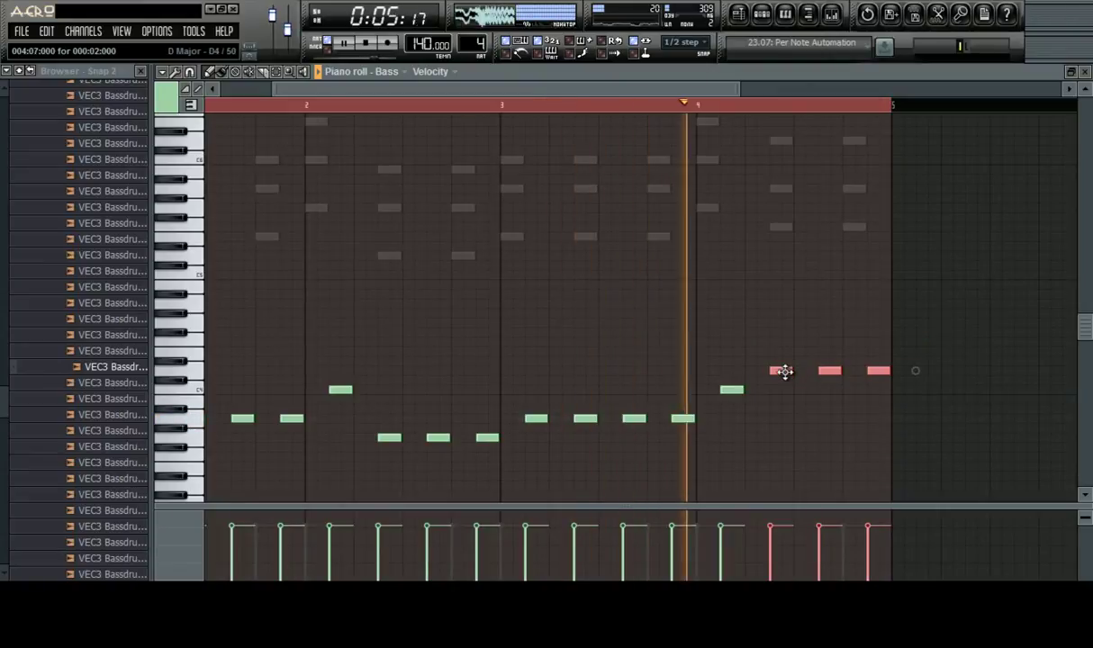
{"action": "left_click_drag", "start_coordinate": [785, 372], "coordinate": [780, 421]}
{"action": "scroll", "coordinate": [795, 403], "scroll_direction": "down", "scroll_amount": 4}
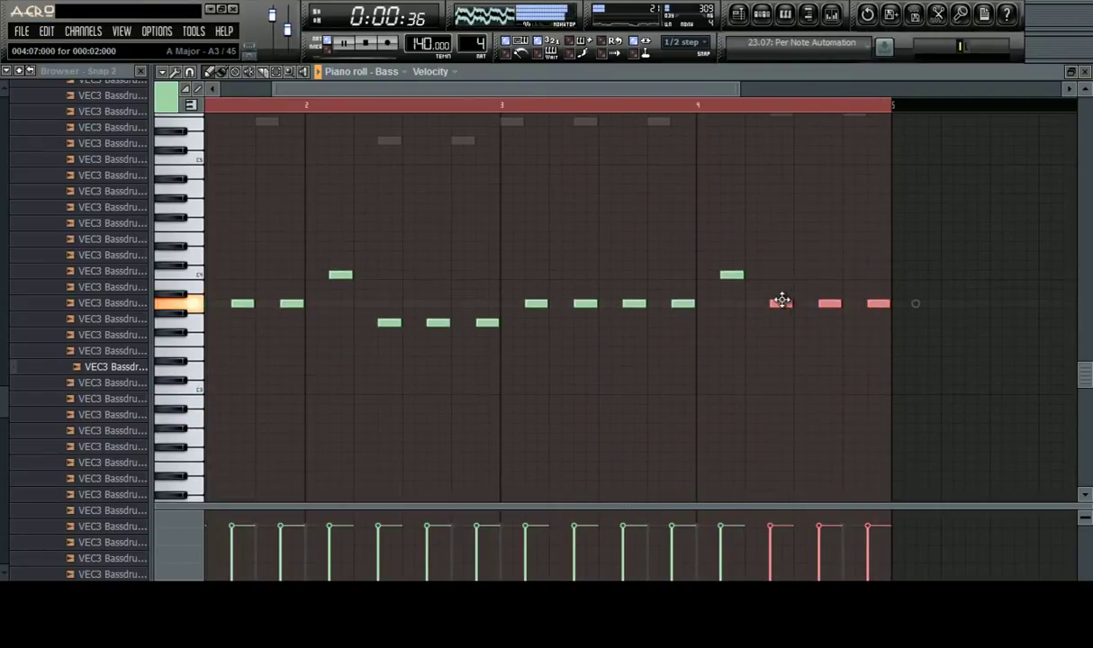
{"action": "left_click_drag", "start_coordinate": [782, 301], "coordinate": [783, 371]}
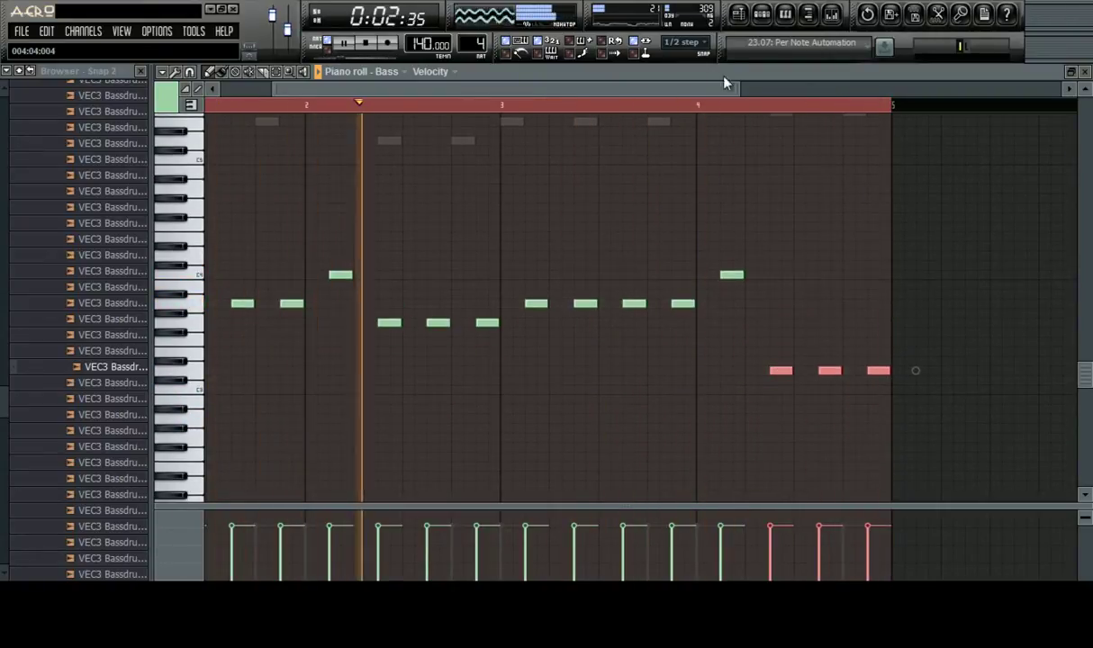
{"action": "scroll", "coordinate": [725, 114], "scroll_direction": "down", "scroll_amount": 4}
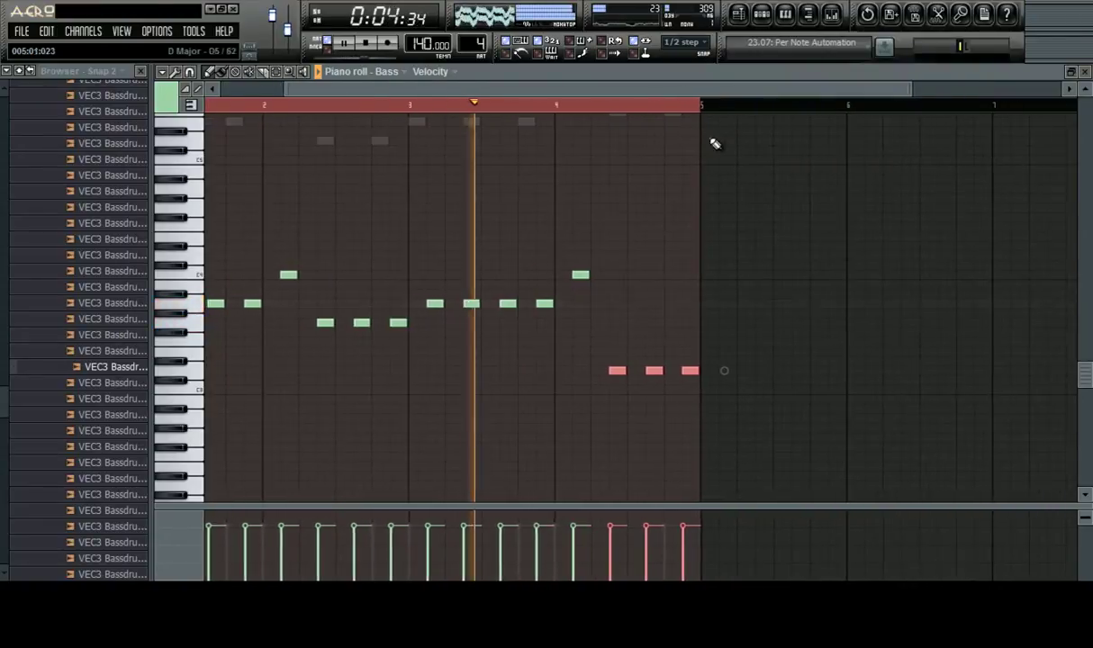
{"action": "scroll", "coordinate": [674, 217], "scroll_direction": "up", "scroll_amount": 3}
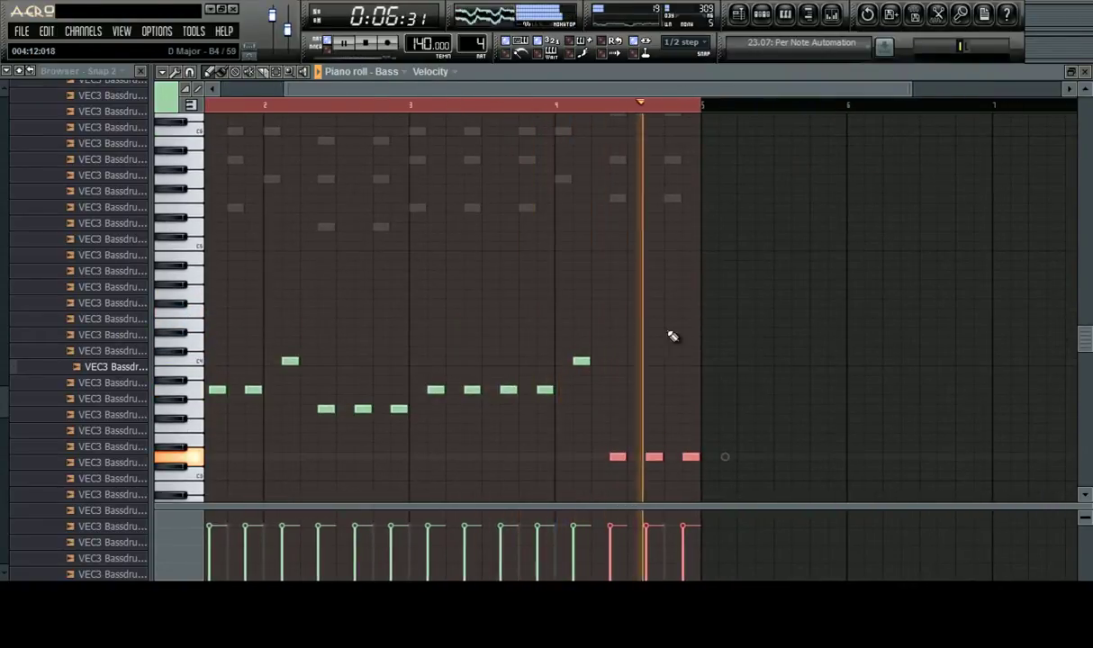
Move the last three Bass notes of bar 4 up an octave to D4, deselect them and stop playback
{"action": "left_click_drag", "start_coordinate": [618, 456], "coordinate": [619, 326]}
{"action": "left_click", "coordinate": [710, 211], "text": "ctrl"}
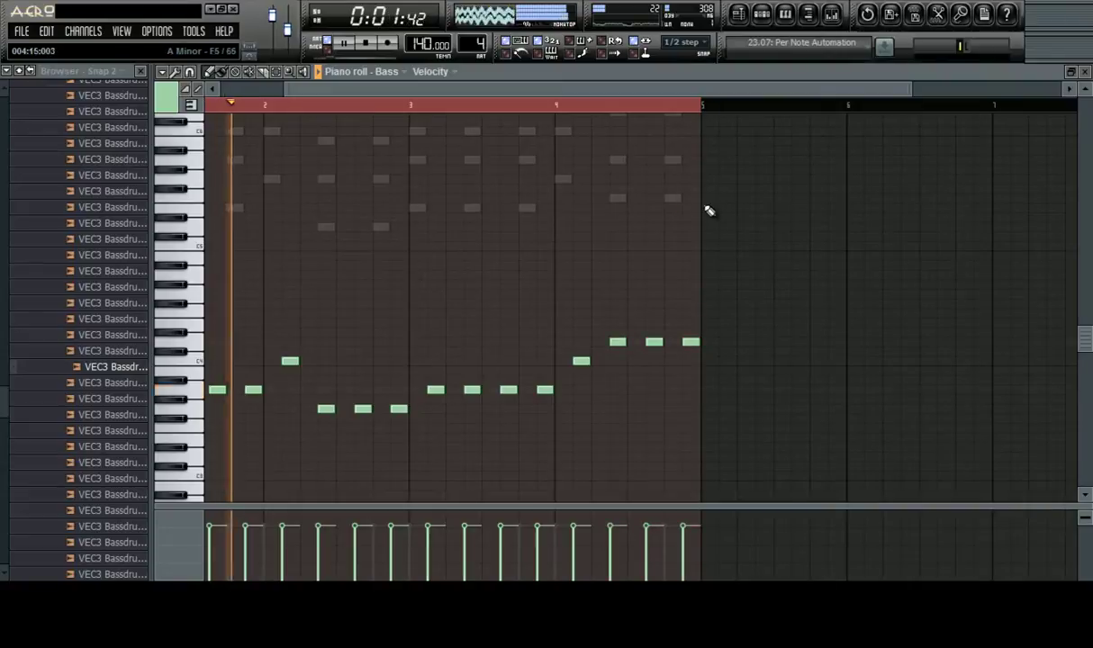
{"action": "key", "text": "space"}
{"action": "scroll", "coordinate": [582, 196], "scroll_direction": "up", "scroll_amount": 2}
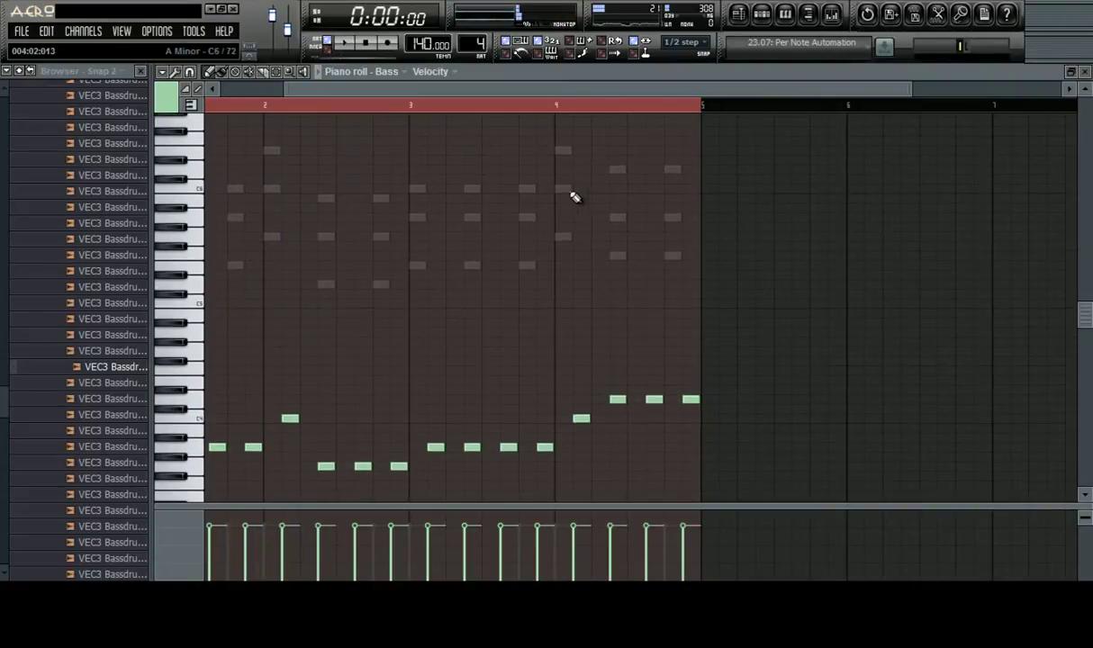
Switch the piano roll to the Melody notes
{"action": "double_click", "coordinate": [564, 190]}
{"action": "left_click_drag", "start_coordinate": [554, 91], "coordinate": [261, 92]}
{"action": "scroll", "coordinate": [224, 130], "scroll_direction": "down", "scroll_amount": 1}
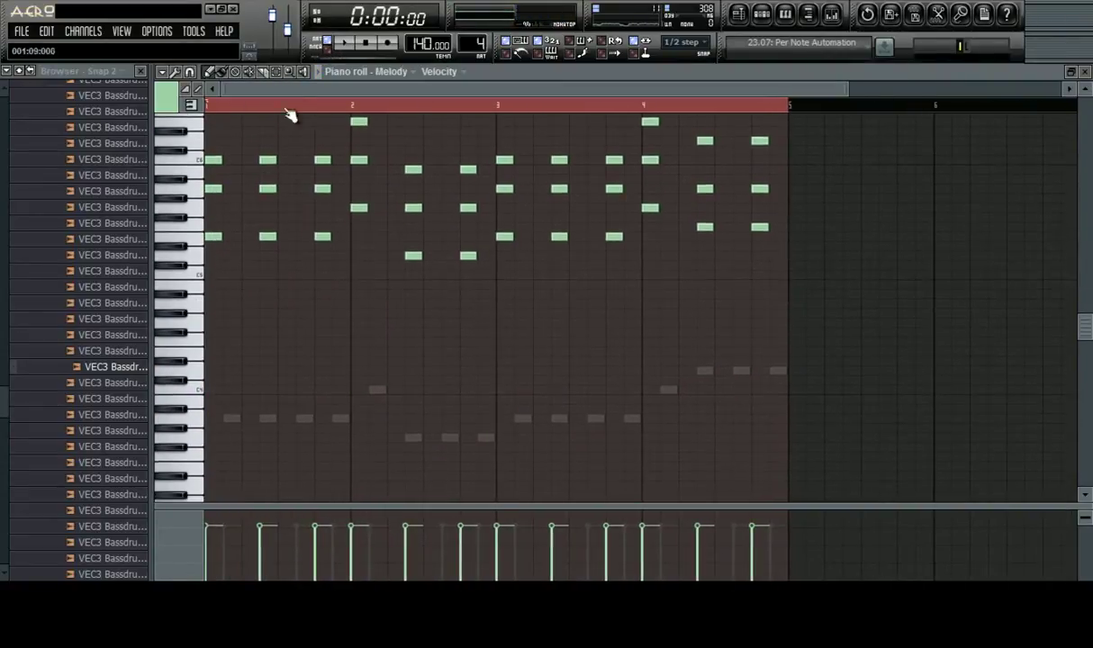
Try extra D6 and E6 notes between the second and third chords of bar 1 during playback, and remove them
{"action": "scroll", "coordinate": [337, 90], "scroll_direction": "up", "scroll_amount": 3}
{"action": "left_click_drag", "start_coordinate": [335, 90], "coordinate": [243, 91]}
{"action": "scroll", "coordinate": [214, 229], "scroll_direction": "up", "scroll_amount": 1}
{"action": "scroll", "coordinate": [216, 232], "scroll_direction": "up", "scroll_amount": 3}
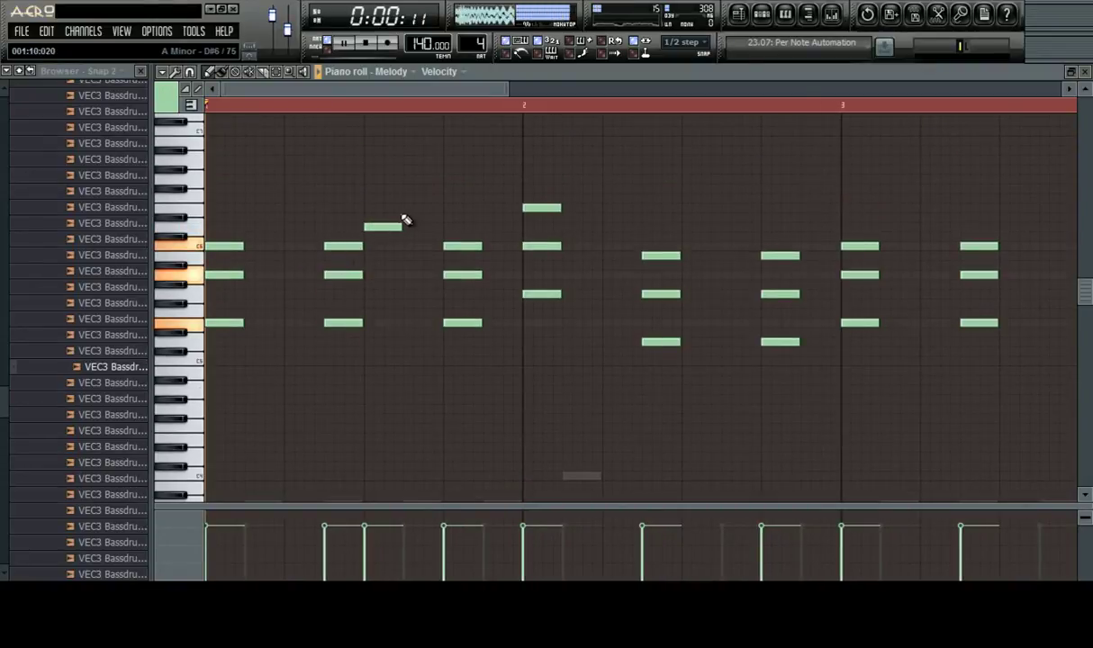
{"action": "key", "text": "space"}
{"action": "left_click", "coordinate": [421, 207]}
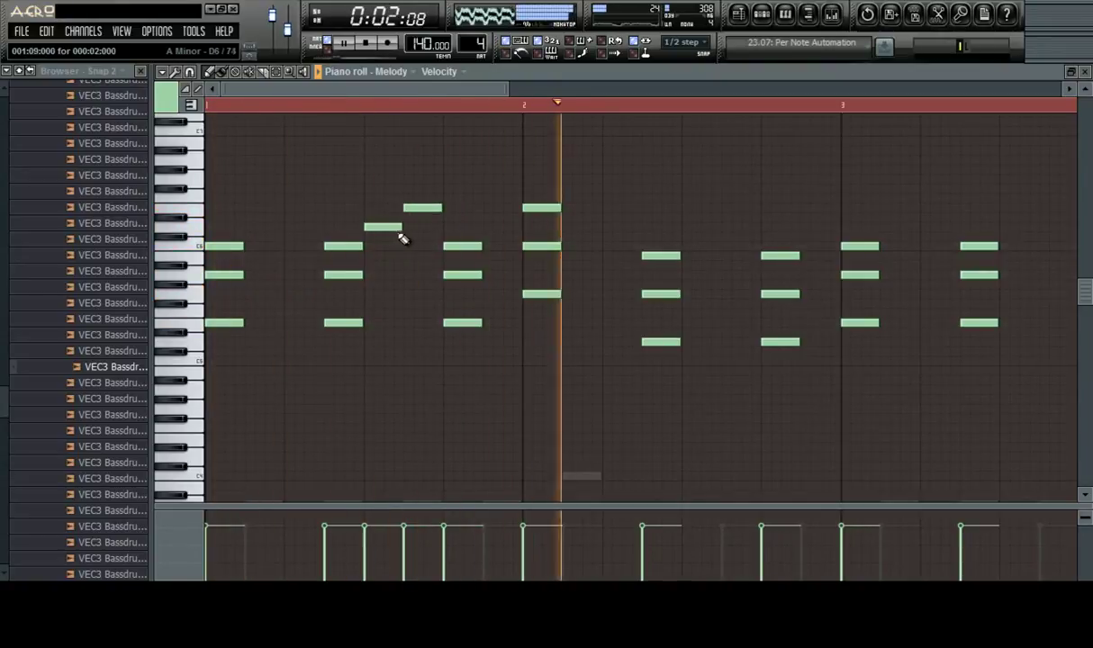
{"action": "key", "text": "space"}
{"action": "right_click", "coordinate": [411, 209]}
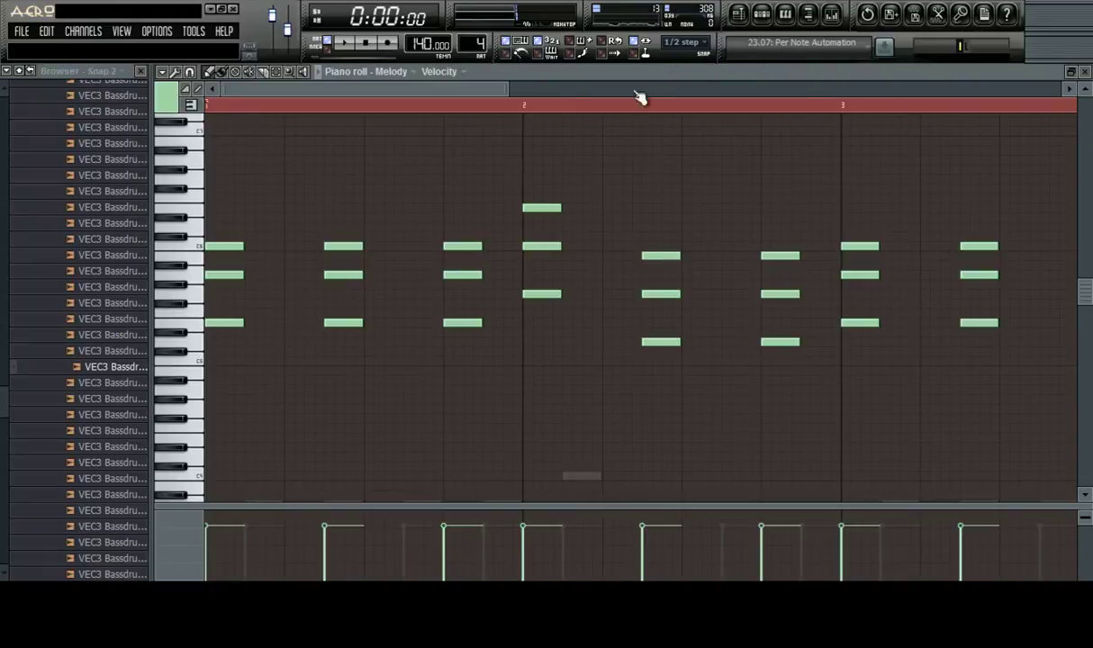
Try very short C6 and A5 filler notes between the first two chords of bar 1 during playback
{"action": "scroll", "coordinate": [334, 88], "scroll_direction": "up", "scroll_amount": 2}
{"action": "left_click_drag", "start_coordinate": [335, 89], "coordinate": [123, 93]}
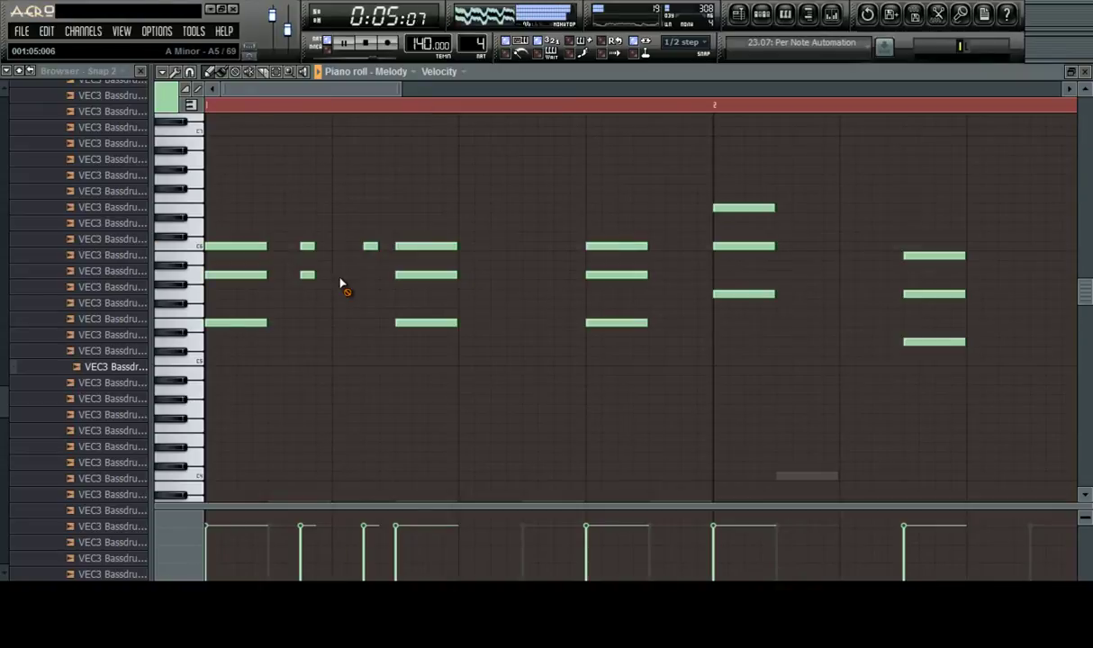
{"action": "scroll", "coordinate": [457, 109], "scroll_direction": "down", "scroll_amount": 2}
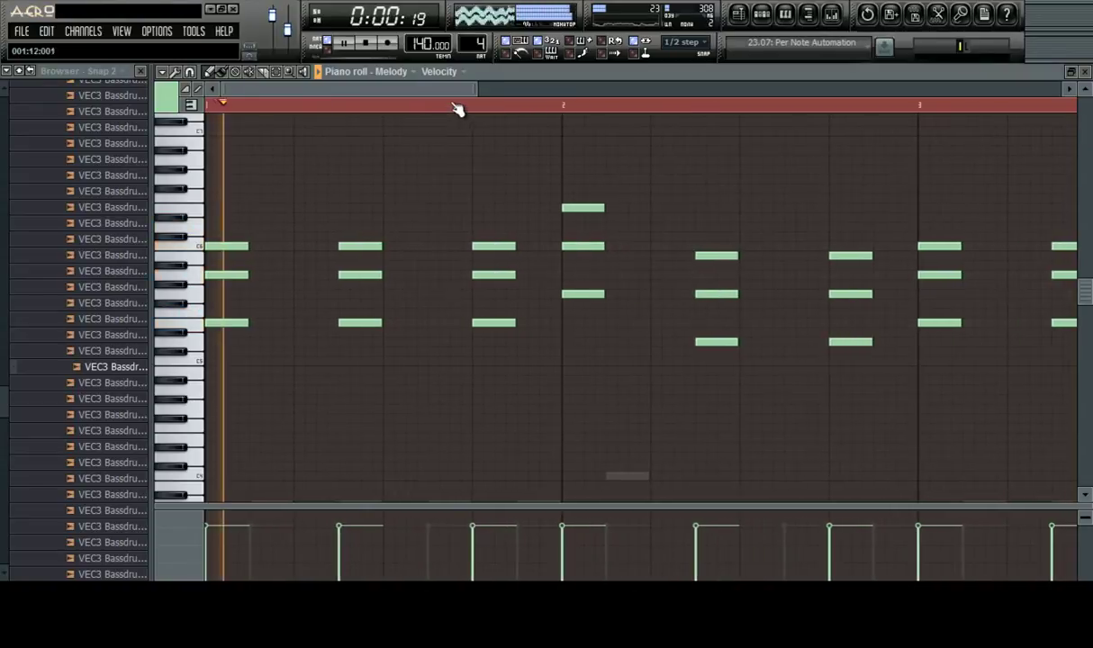
Lower the top note of bar 1's second Melody chord to B5 and play back the loop
{"action": "key", "text": "space"}
{"action": "key", "text": "space"}
{"action": "key", "text": "space"}
{"action": "left_click_drag", "start_coordinate": [353, 247], "coordinate": [353, 260]}
{"action": "key", "text": "space"}
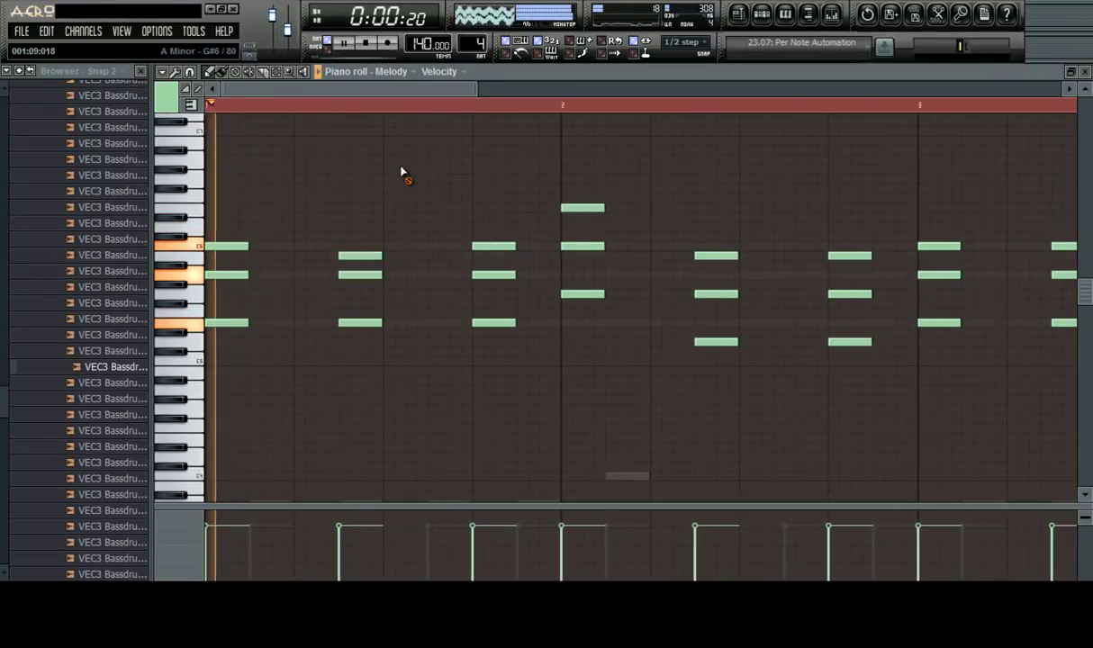
{"action": "key", "text": "space"}
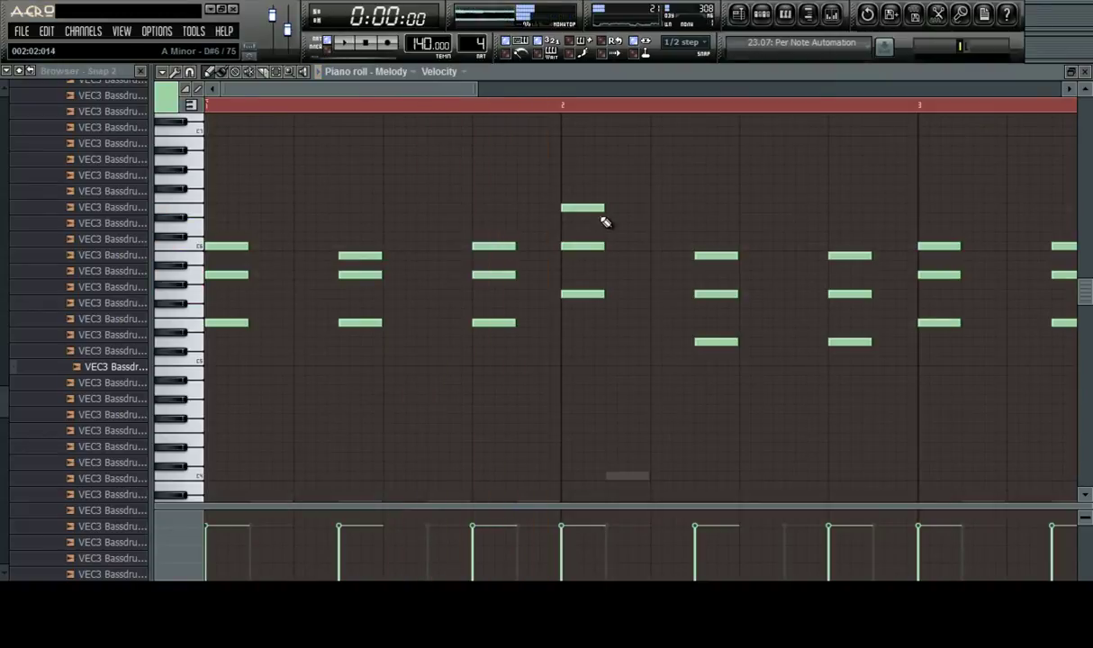
Try the top note of bar 2's second Melody chord on D6 and on E6 during playback
{"action": "key", "text": "space"}
{"action": "left_click_drag", "start_coordinate": [705, 254], "coordinate": [705, 225]}
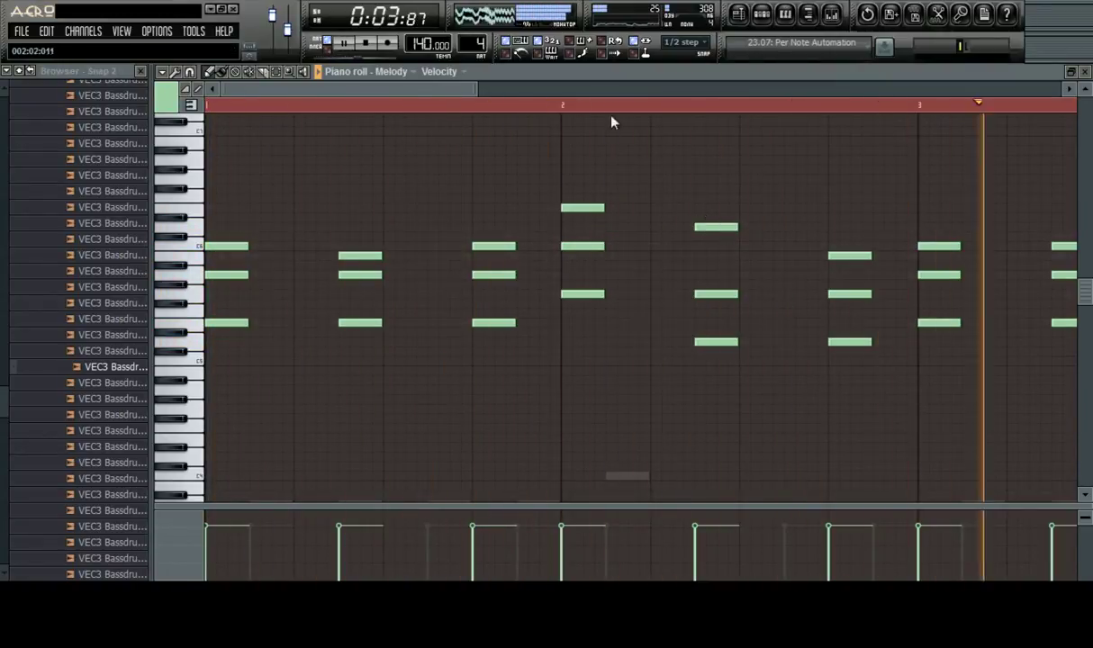
{"action": "left_click_drag", "start_coordinate": [448, 91], "coordinate": [491, 114]}
{"action": "key", "text": "space"}
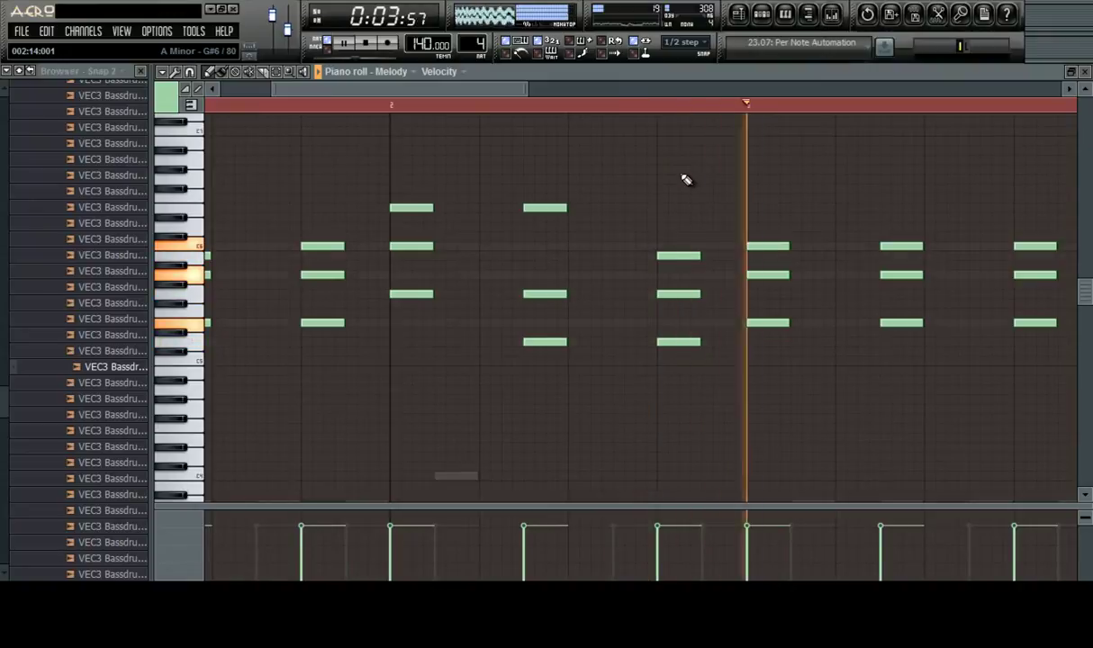
{"action": "scroll", "coordinate": [687, 171], "scroll_direction": "up", "scroll_amount": 1}
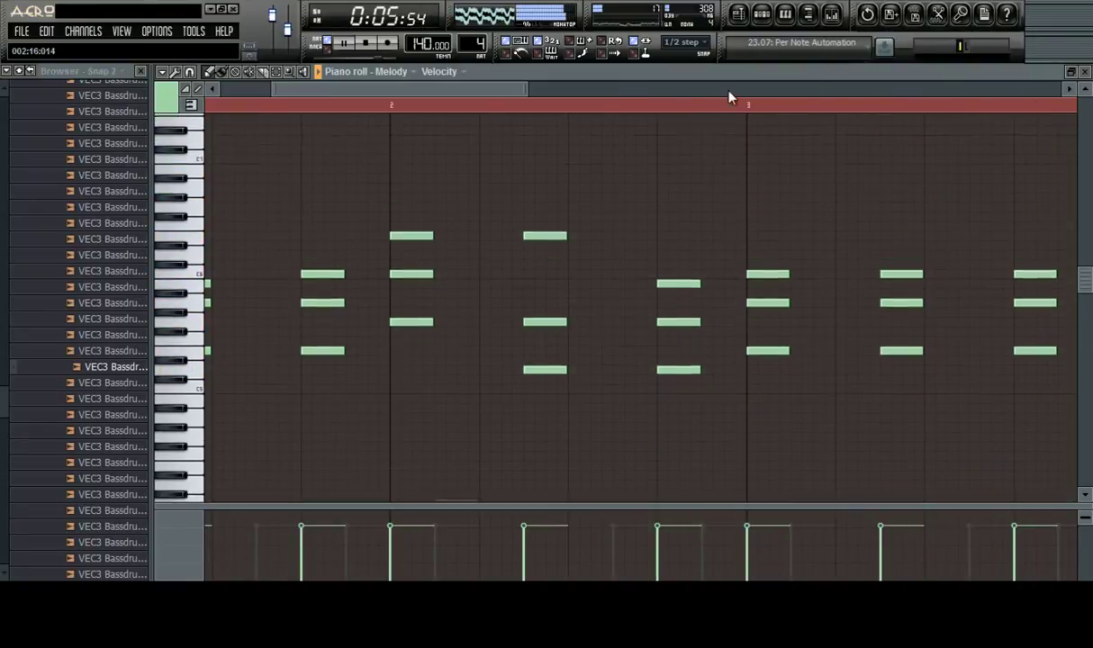
Lower the top note of bar 3's second Melody chord to B5 to match bar 1
{"action": "left_click_drag", "start_coordinate": [506, 91], "coordinate": [538, 165]}
{"action": "scroll", "coordinate": [556, 101], "scroll_direction": "down", "scroll_amount": 1}
{"action": "scroll", "coordinate": [556, 100], "scroll_direction": "up", "scroll_amount": 2}
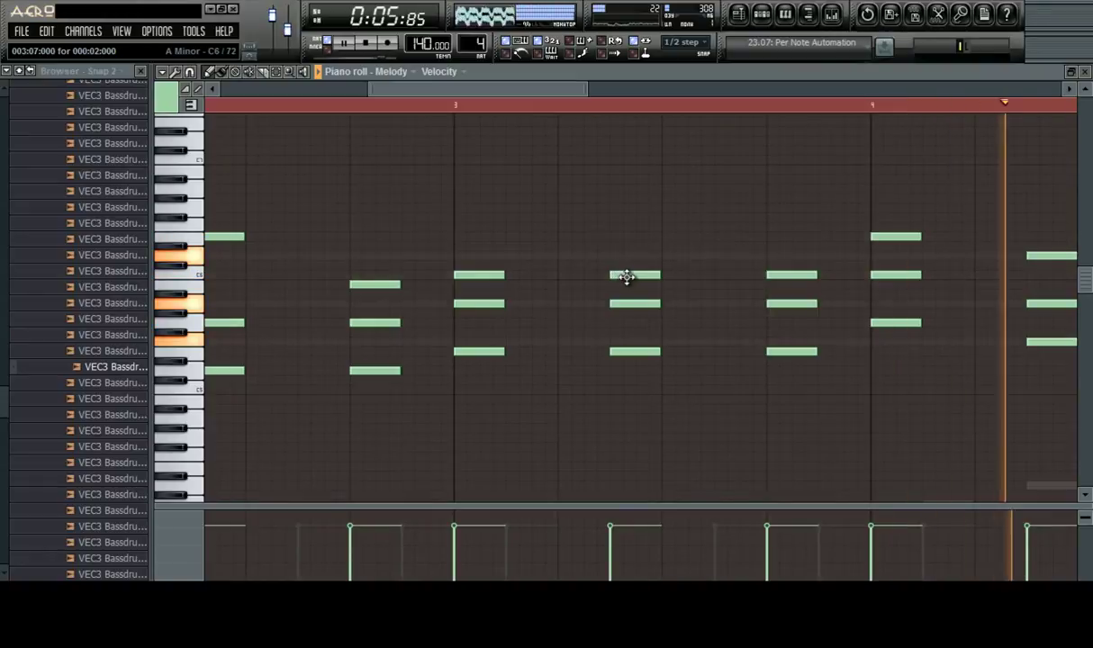
{"action": "left_click_drag", "start_coordinate": [626, 279], "coordinate": [637, 287]}
{"action": "scroll", "coordinate": [610, 110], "scroll_direction": "down", "scroll_amount": 5}
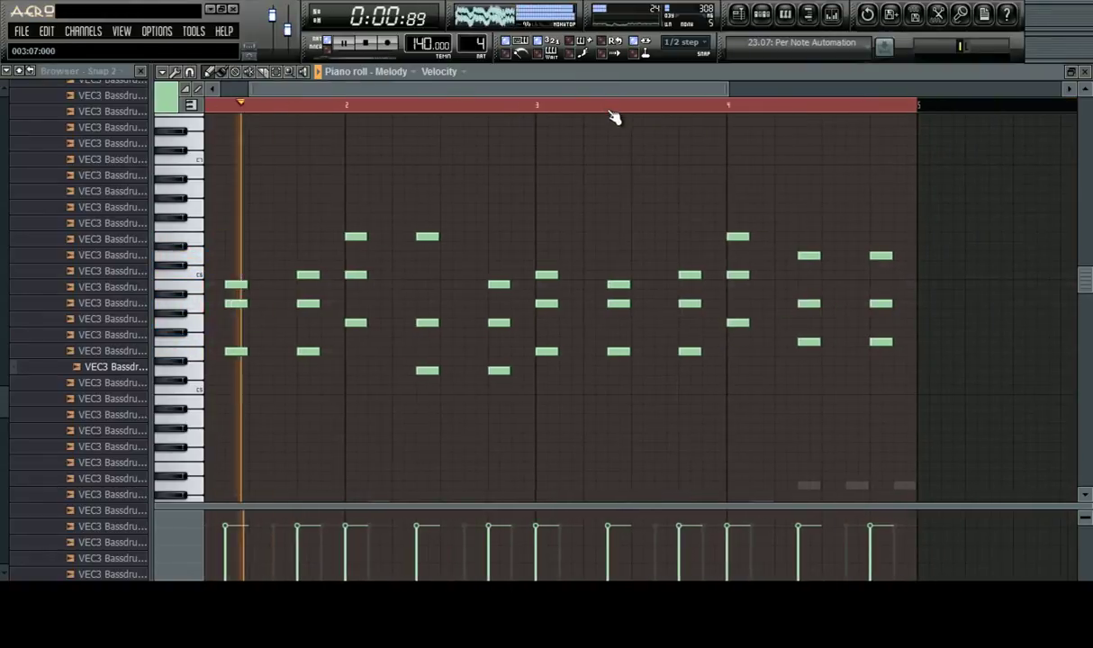
Set the top note of bar 2's second Melody chord to C6 while the loop plays
{"action": "scroll", "coordinate": [610, 110], "scroll_direction": "down", "scroll_amount": 1}
{"action": "scroll", "coordinate": [607, 120], "scroll_direction": "up", "scroll_amount": 3}
{"action": "scroll", "coordinate": [622, 106], "scroll_direction": "up", "scroll_amount": 4}
{"action": "scroll", "coordinate": [622, 107], "scroll_direction": "up", "scroll_amount": 1}
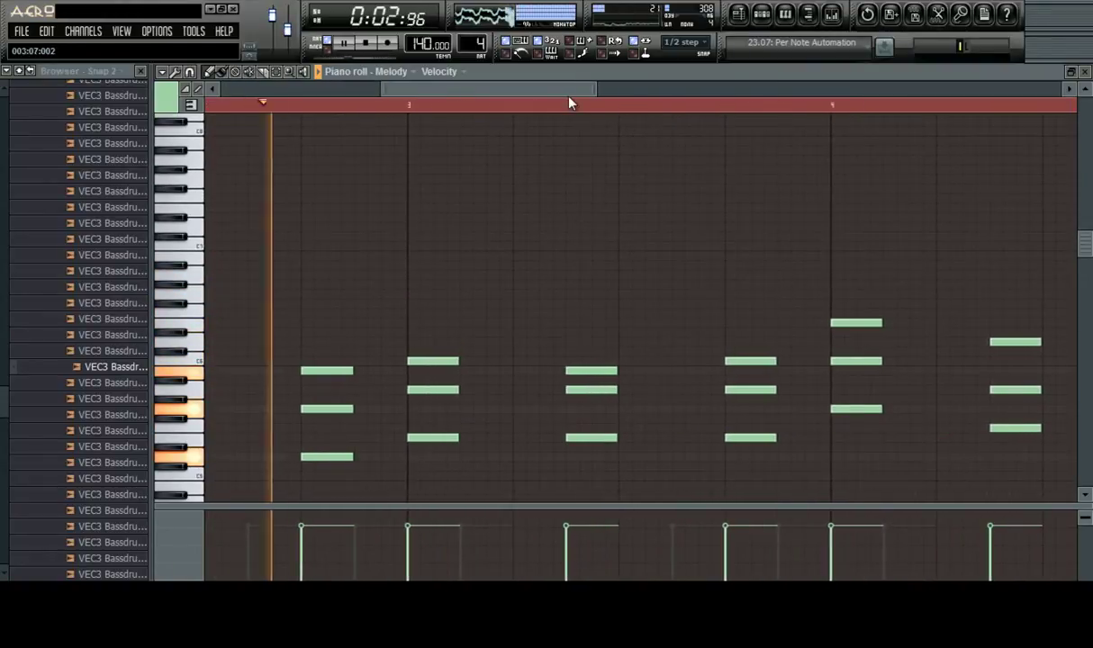
{"action": "left_click_drag", "start_coordinate": [568, 93], "coordinate": [476, 153]}
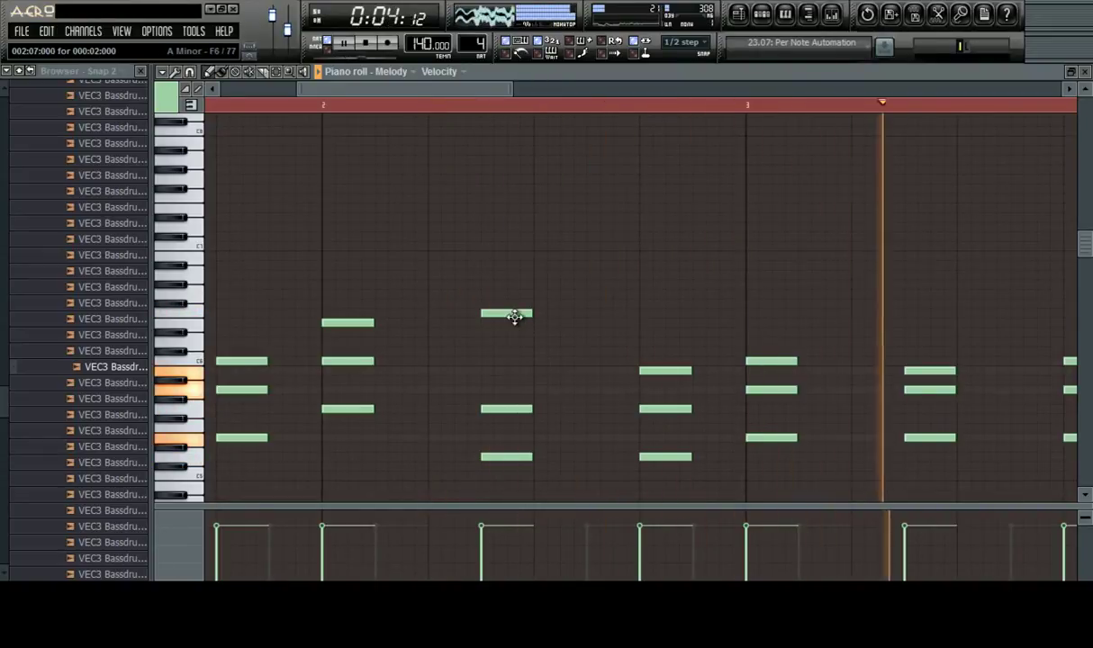
{"action": "left_click_drag", "start_coordinate": [515, 317], "coordinate": [514, 349]}
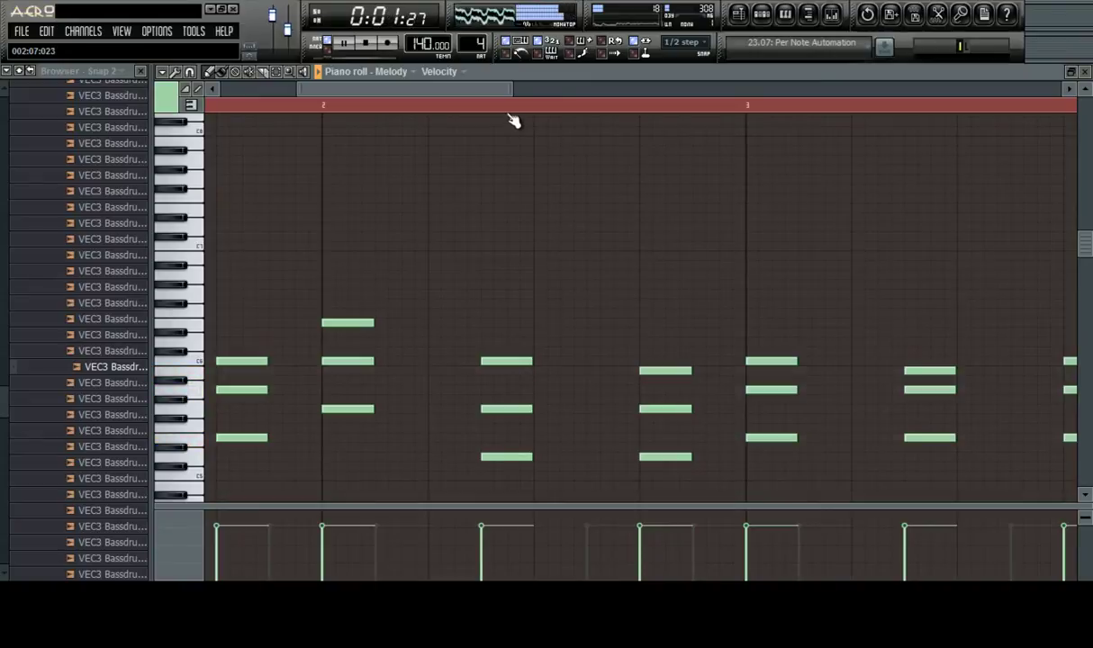
{"action": "scroll", "coordinate": [510, 115], "scroll_direction": "down", "scroll_amount": 3}
{"action": "scroll", "coordinate": [512, 114], "scroll_direction": "up", "scroll_amount": 3}
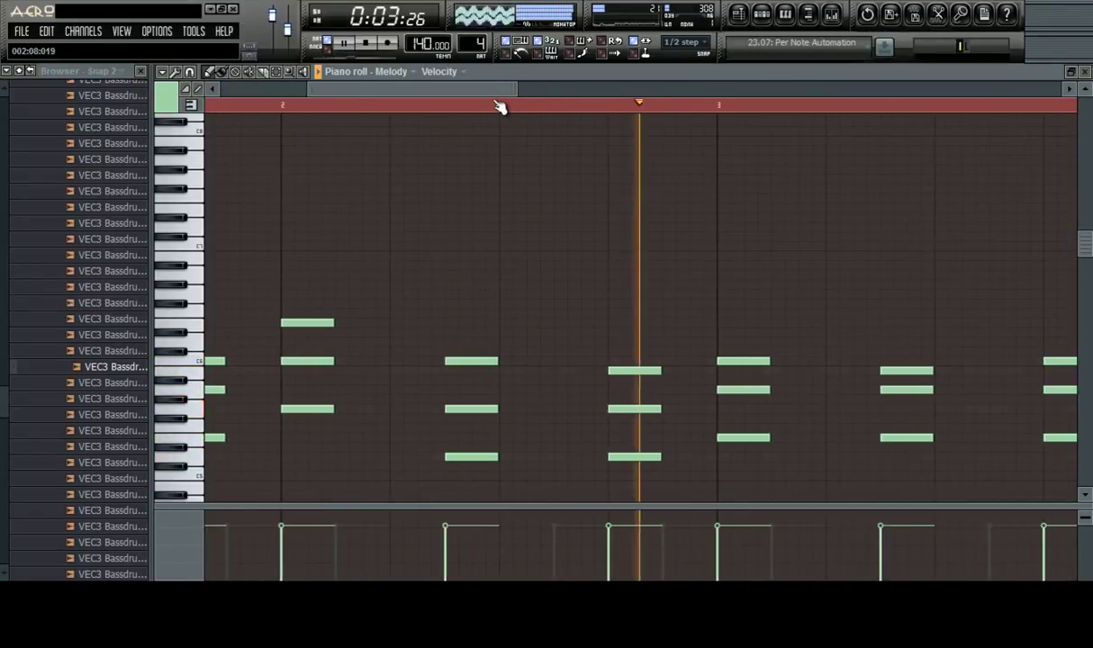
Try the top note of bar 4's last Melody chord on C6 during playback, and return it to D6
{"action": "scroll", "coordinate": [499, 106], "scroll_direction": "down", "scroll_amount": 5}
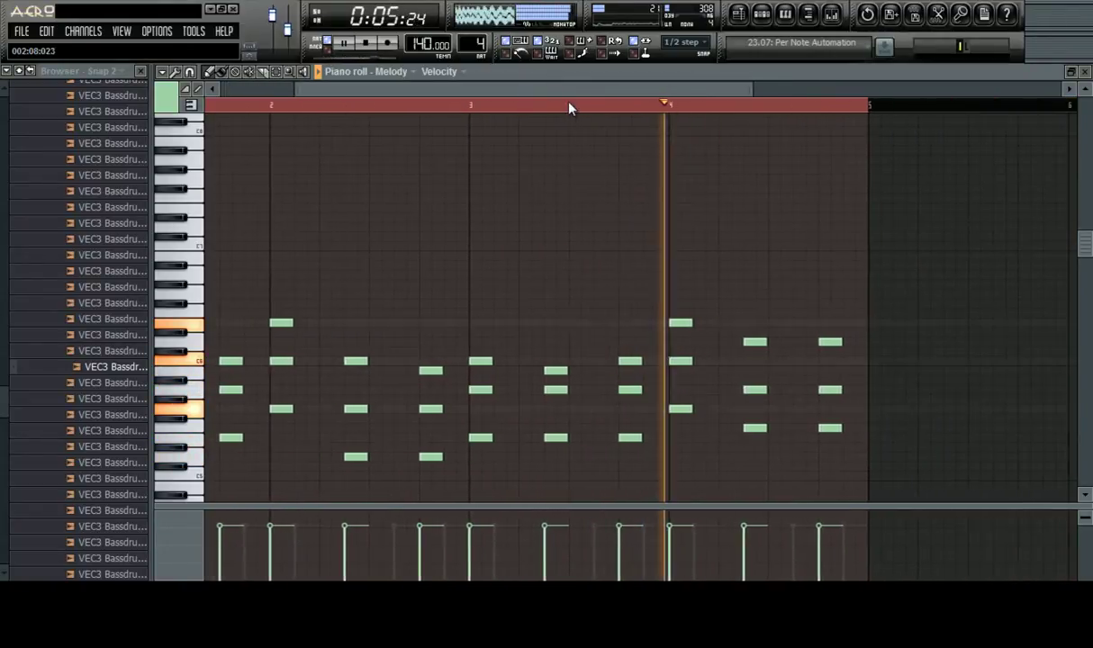
{"action": "left_click_drag", "start_coordinate": [568, 102], "coordinate": [540, 140]}
{"action": "scroll", "coordinate": [563, 200], "scroll_direction": "down", "scroll_amount": 2}
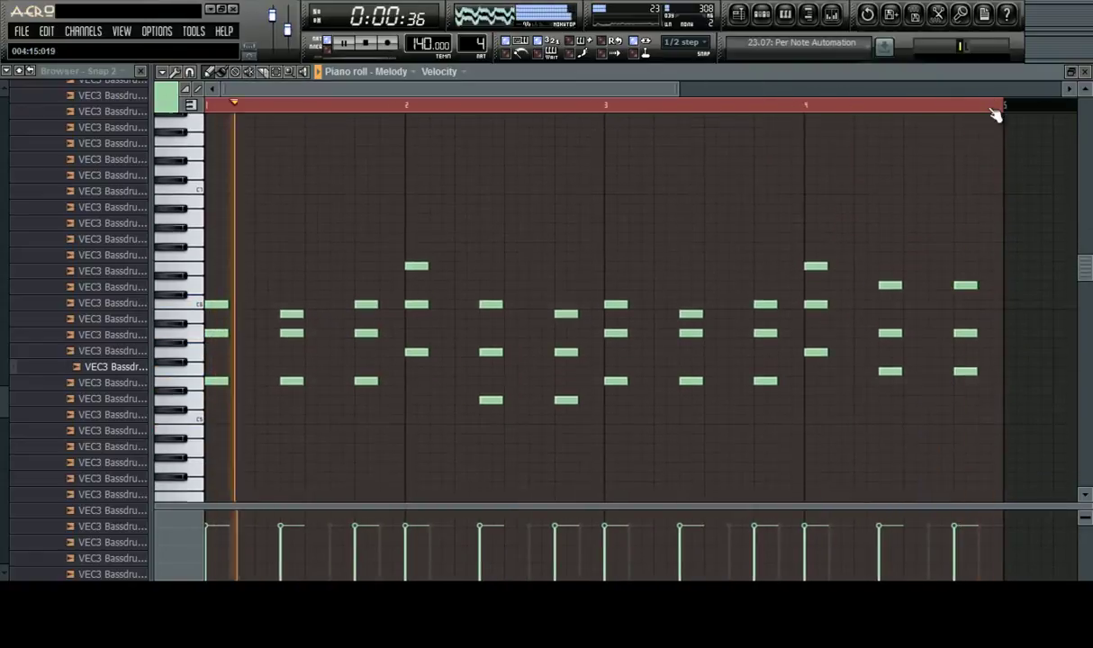
{"action": "scroll", "coordinate": [994, 114], "scroll_direction": "up", "scroll_amount": 3}
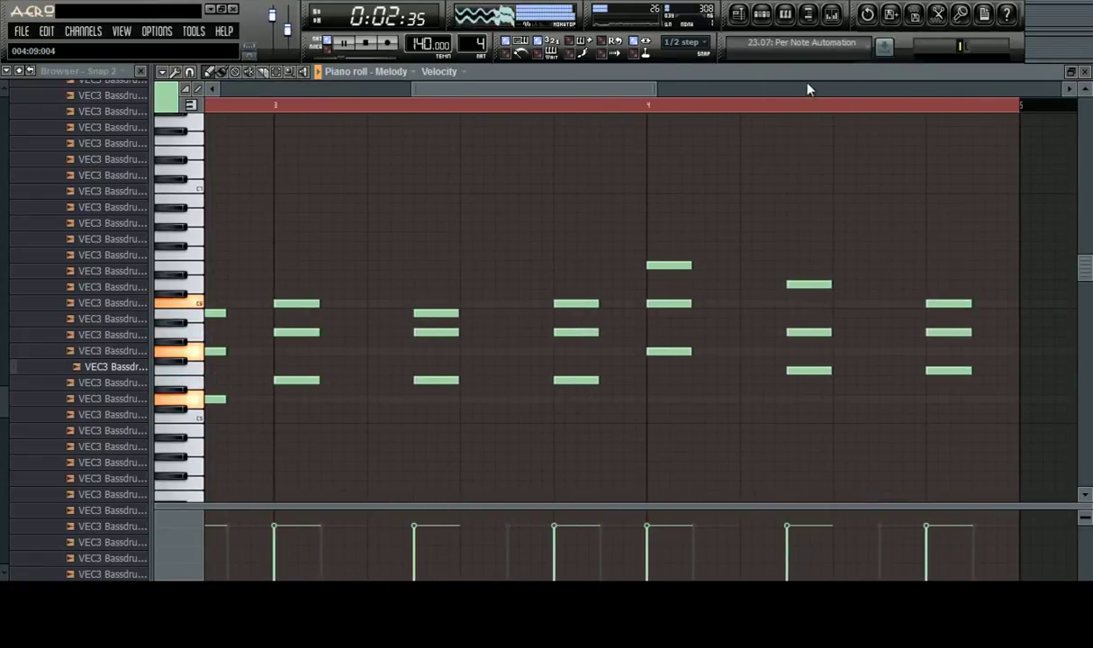
{"action": "scroll", "coordinate": [810, 106], "scroll_direction": "down", "scroll_amount": 4}
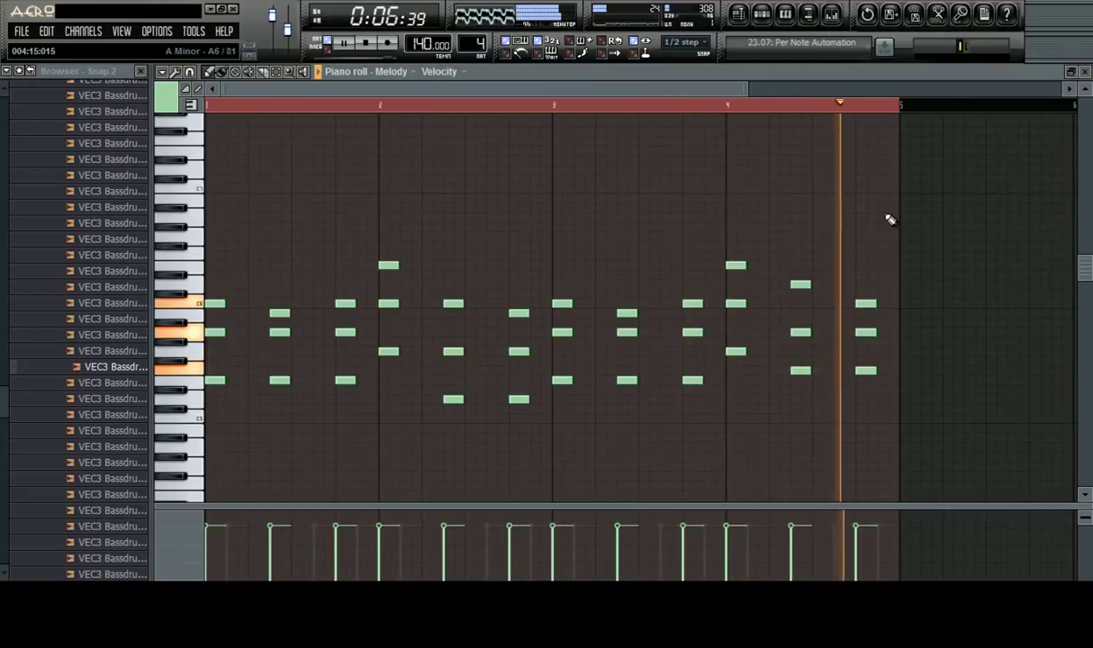
{"action": "mouse_move", "coordinate": [866, 304]}
{"action": "left_mouse_down"}
{"action": "mouse_move", "coordinate": [866, 317]}
{"action": "mouse_move", "coordinate": [849, 228]}
{"action": "mouse_move", "coordinate": [863, 316]}
{"action": "mouse_move", "coordinate": [864, 285]}
{"action": "left_mouse_up"}
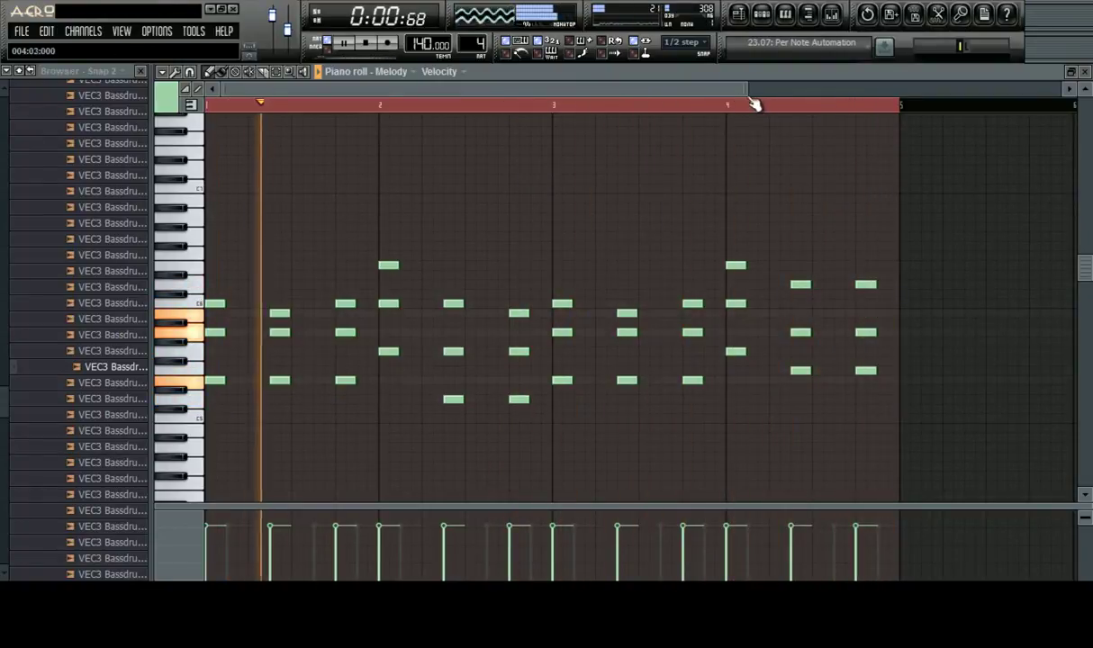
Stop playback and clone the Melody channel
{"action": "scroll", "coordinate": [338, 214], "scroll_direction": "down", "scroll_amount": 3}
{"action": "scroll", "coordinate": [288, 108], "scroll_direction": "up", "scroll_amount": 3}
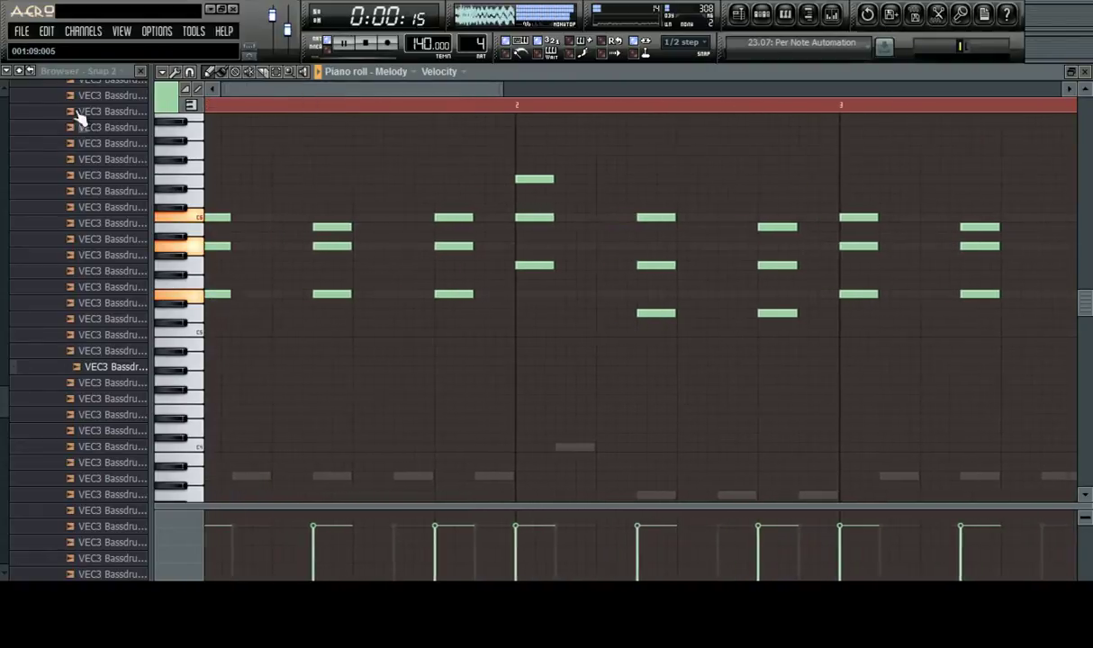
{"action": "key", "text": "space"}
{"action": "left_click", "coordinate": [764, 18]}
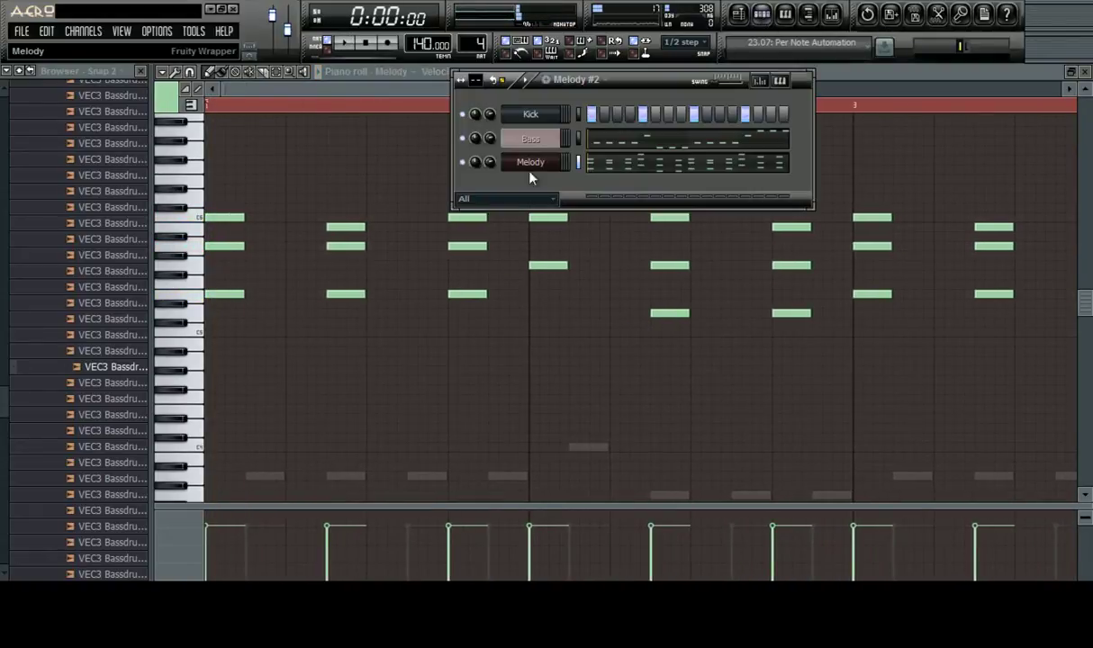
{"action": "right_click", "coordinate": [522, 170]}
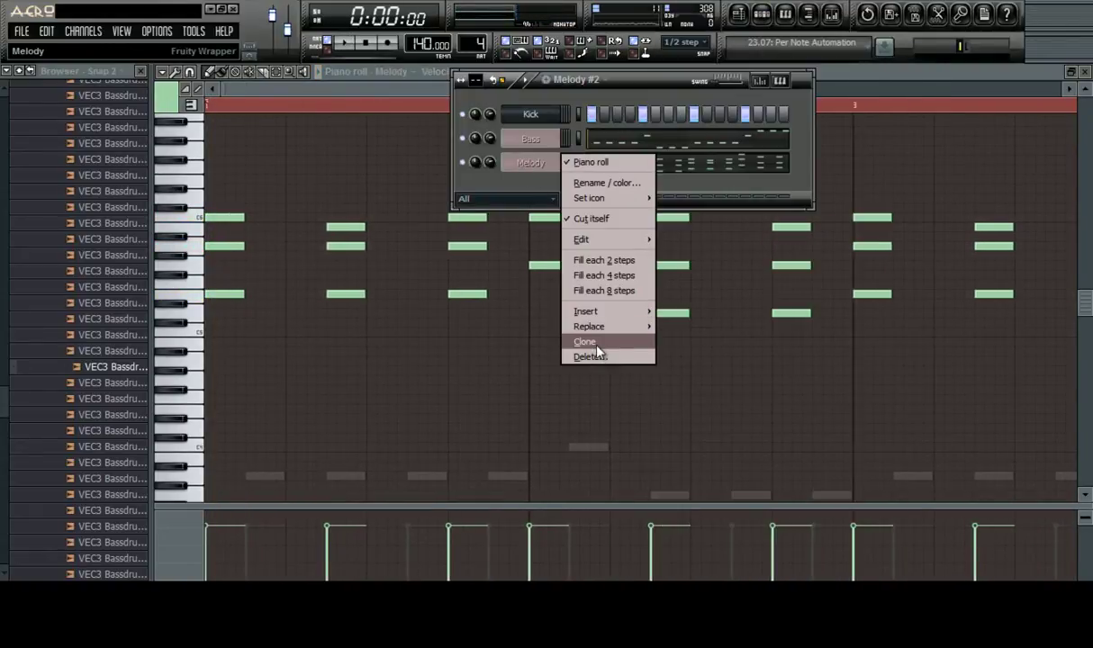
{"action": "left_click", "coordinate": [599, 347]}
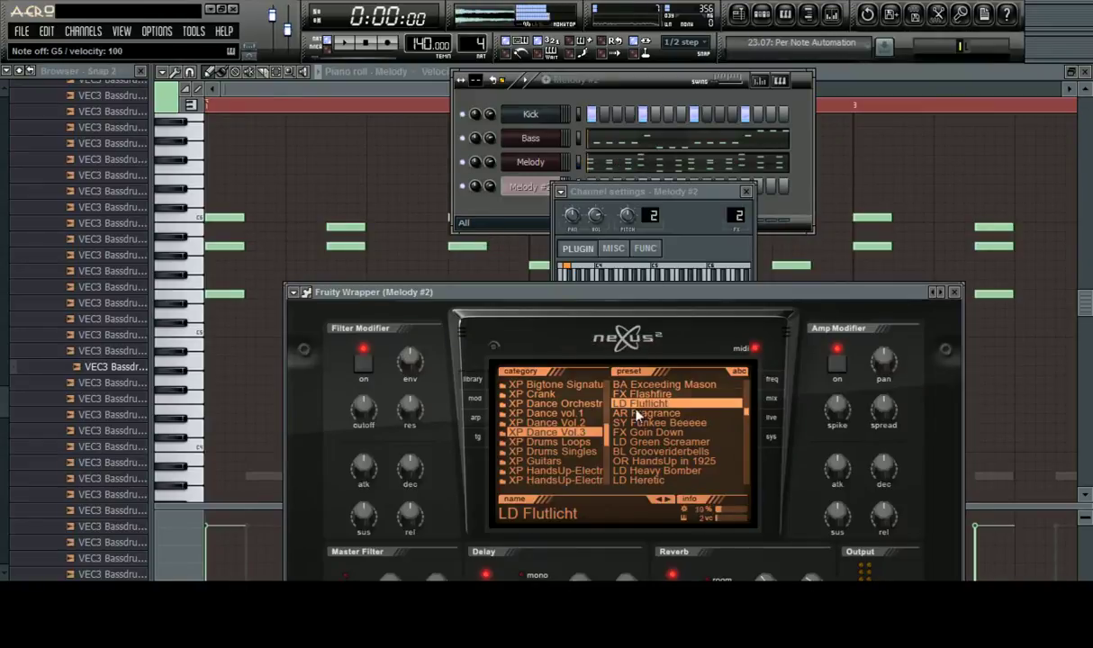
Audition the Nexus presets DR Jumpstyle Kick 6 and BA Mini Lead on the cloned Melody channel
{"action": "scroll", "coordinate": [666, 428], "scroll_direction": "down", "scroll_amount": 3}
{"action": "left_click", "coordinate": [680, 470]}
{"action": "scroll", "coordinate": [682, 436], "scroll_direction": "down", "scroll_amount": 3}
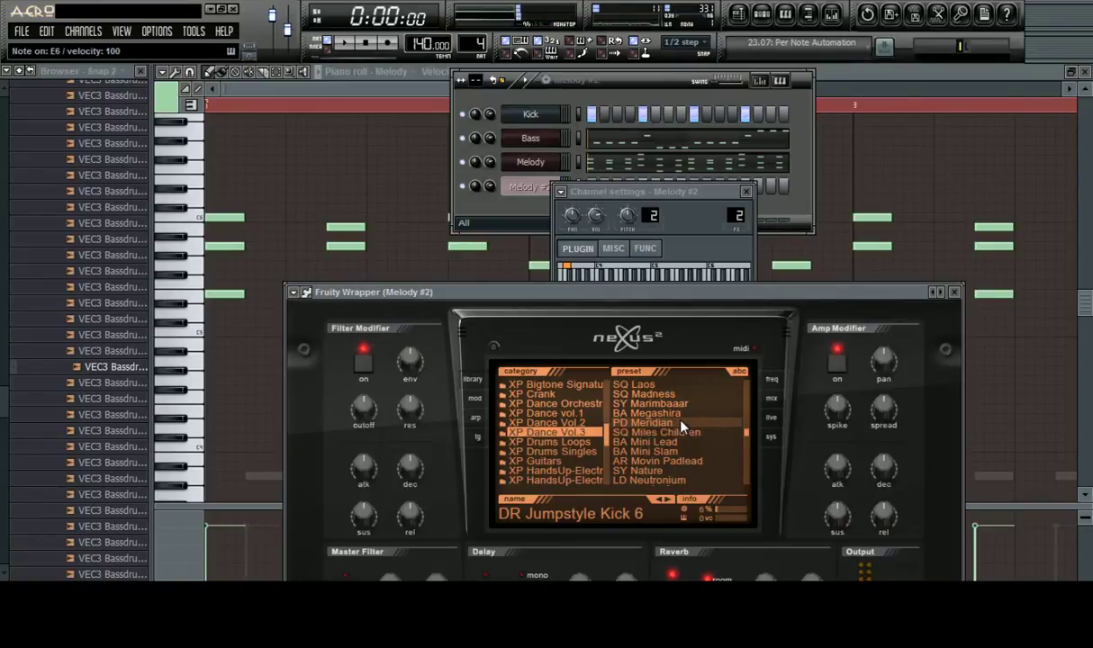
{"action": "left_click", "coordinate": [663, 443]}
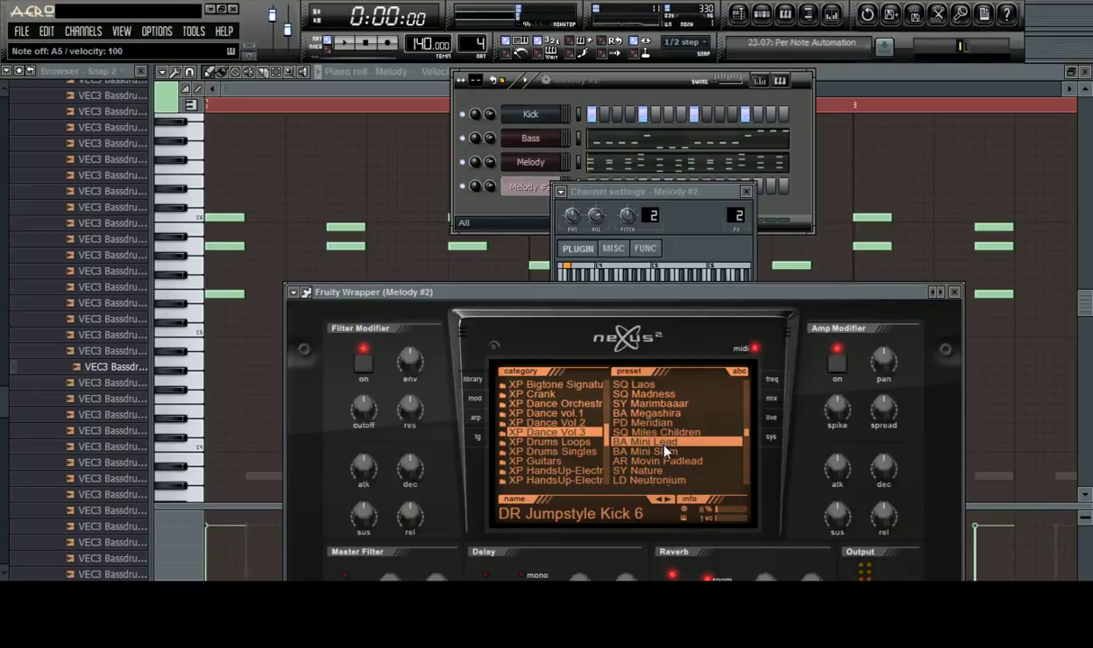
Audition the presets LD Noemi Dreams and LD Nightmare on the cloned channel
{"action": "scroll", "coordinate": [688, 432], "scroll_direction": "down", "scroll_amount": 4}
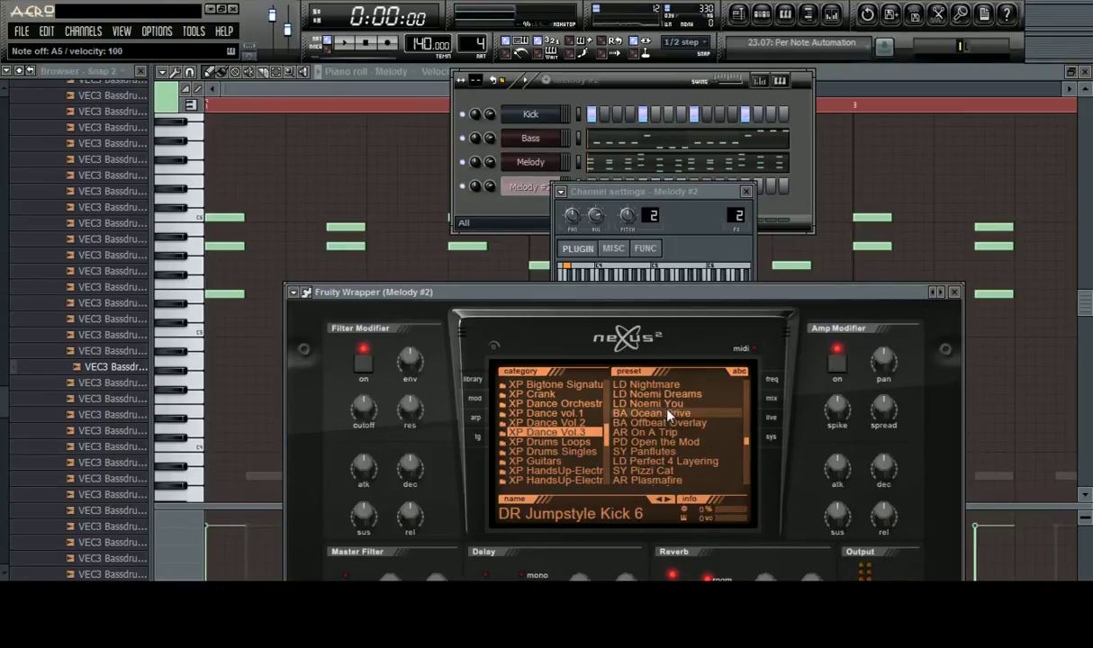
{"action": "left_click", "coordinate": [671, 394]}
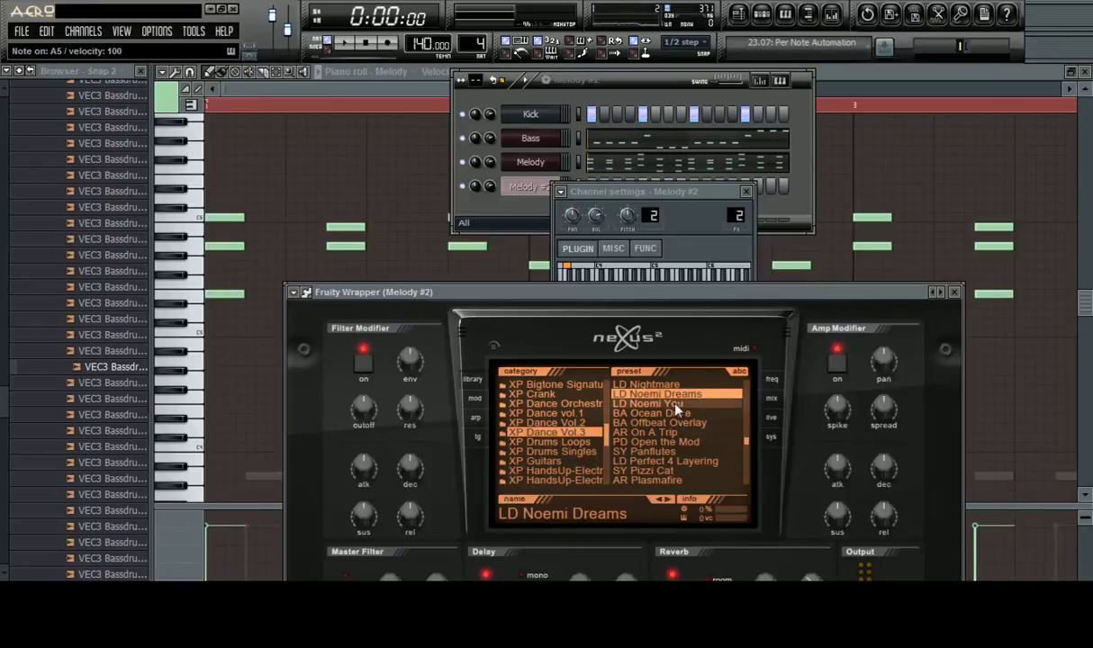
{"action": "scroll", "coordinate": [677, 410], "scroll_direction": "up", "scroll_amount": 2}
{"action": "left_click", "coordinate": [669, 442]}
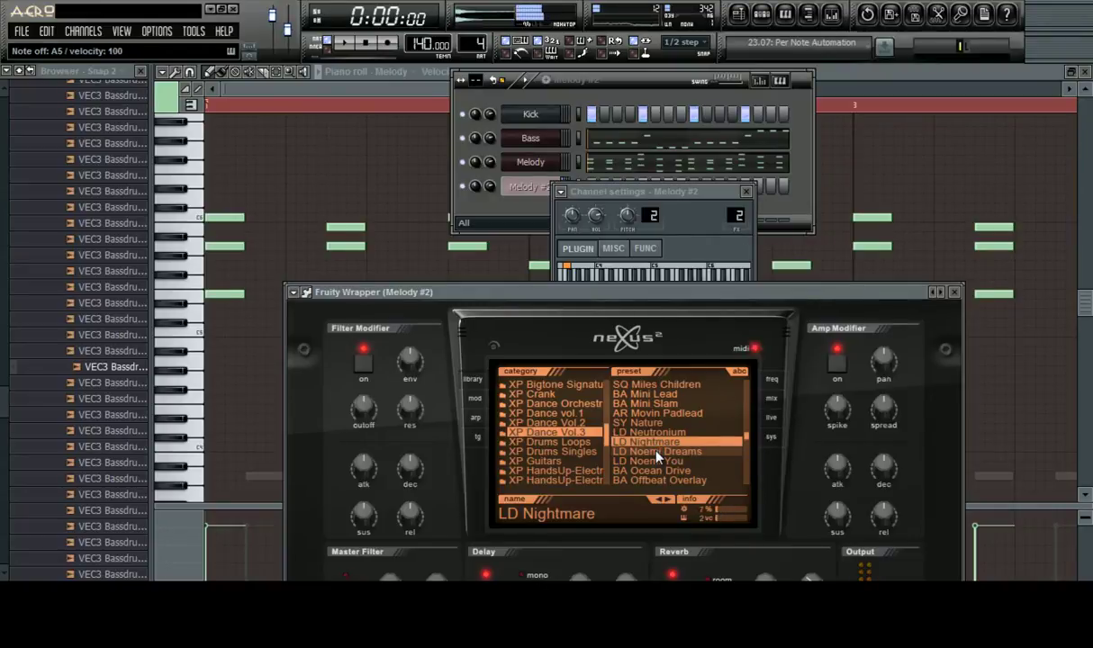
Compare LD Noemi Dreams, LD Noemi You and LD Perfect 4 Layering, and load the SY Panflutes preset on the cloned channel
{"action": "left_click", "coordinate": [668, 451]}
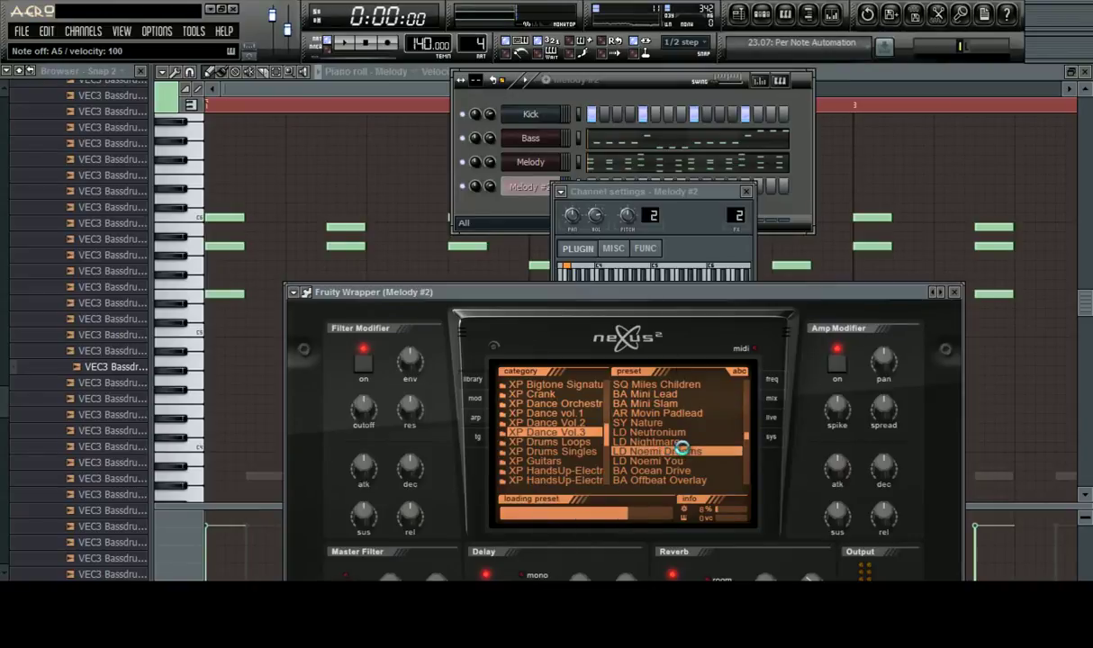
{"action": "left_click", "coordinate": [671, 460]}
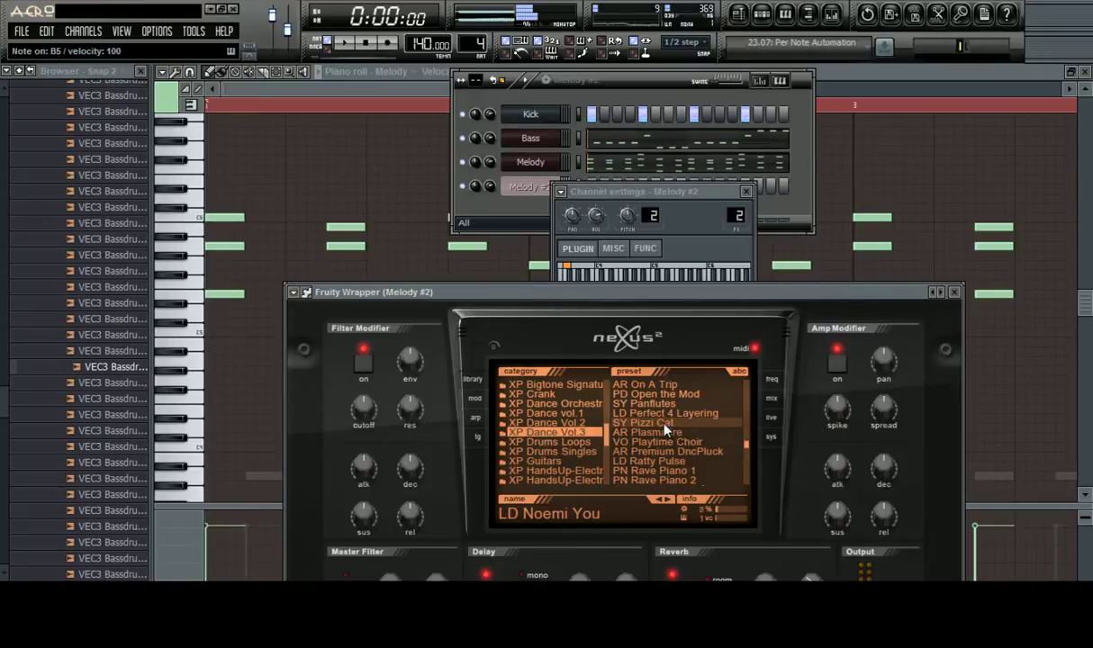
{"action": "left_click", "coordinate": [677, 414]}
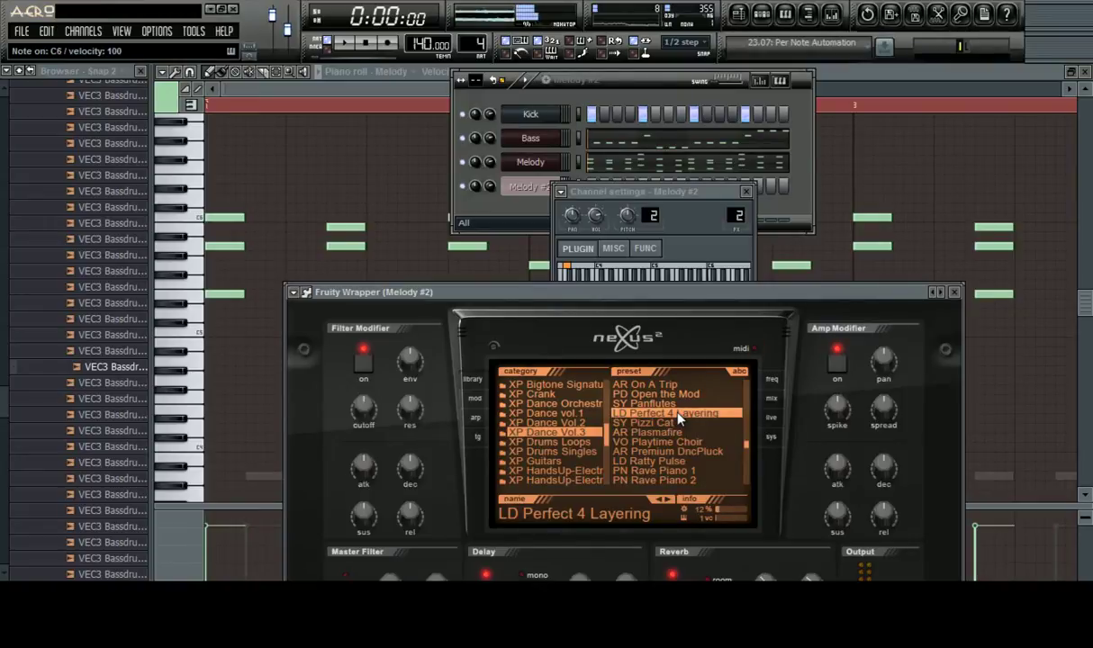
{"action": "left_click", "coordinate": [663, 405]}
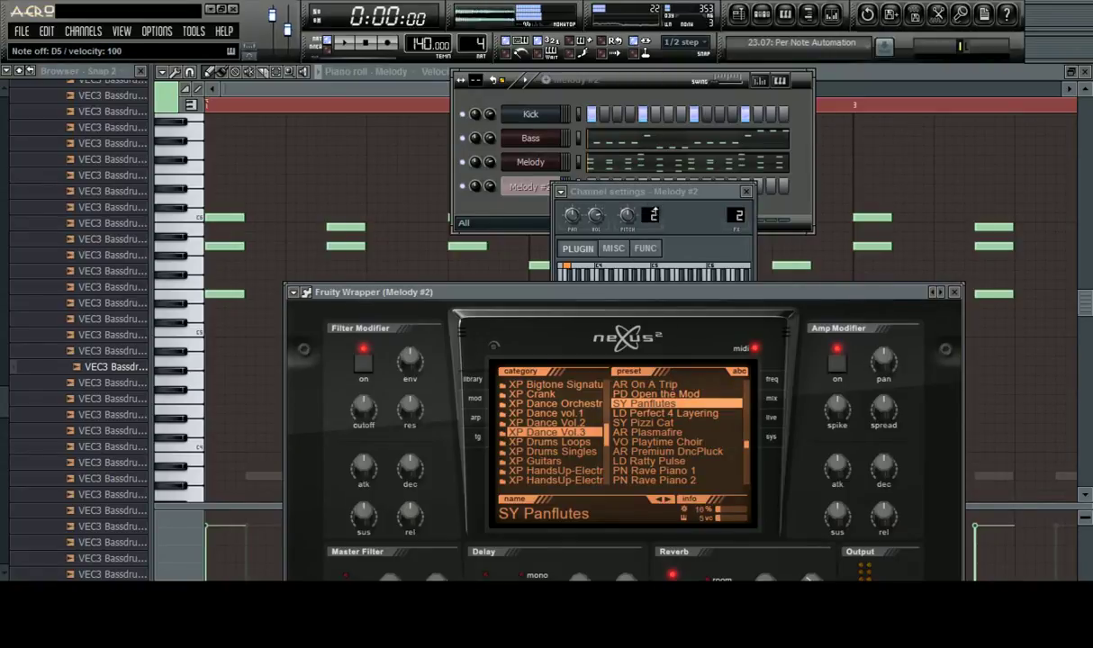
Open the piano roll of the Melody #2 channel and play the pattern
{"action": "left_click_drag", "start_coordinate": [681, 208], "coordinate": [727, 261]}
{"action": "right_click", "coordinate": [557, 187]}
{"action": "left_click", "coordinate": [581, 186]}
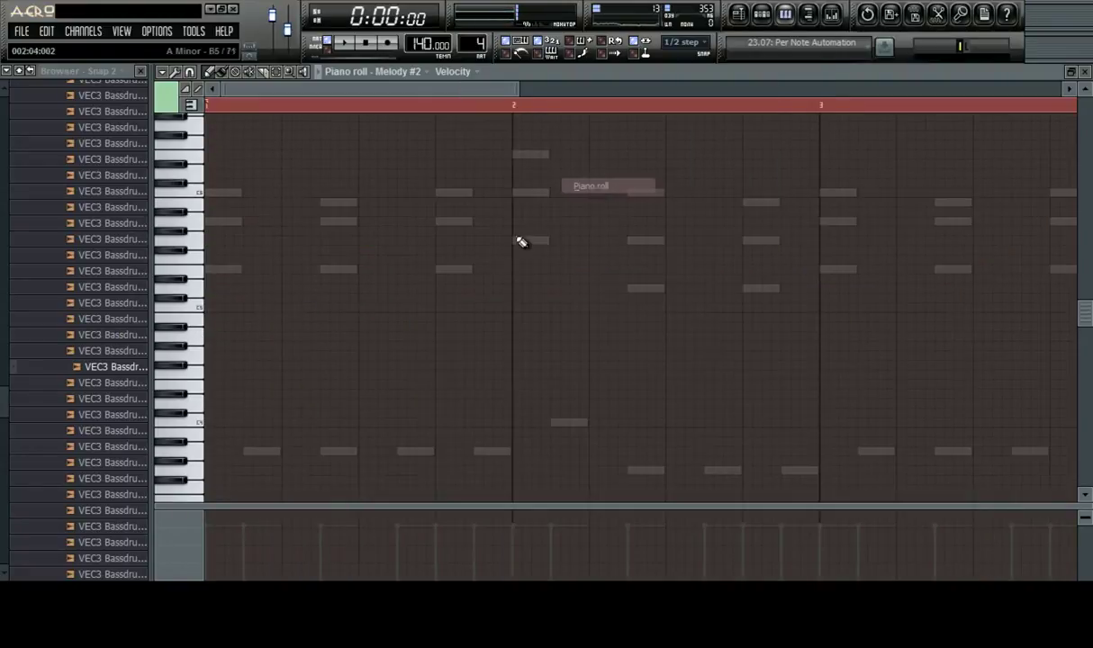
{"action": "scroll", "coordinate": [423, 252], "scroll_direction": "up", "scroll_amount": 3}
{"action": "key", "text": "space"}
{"action": "left_click", "coordinate": [762, 13]}
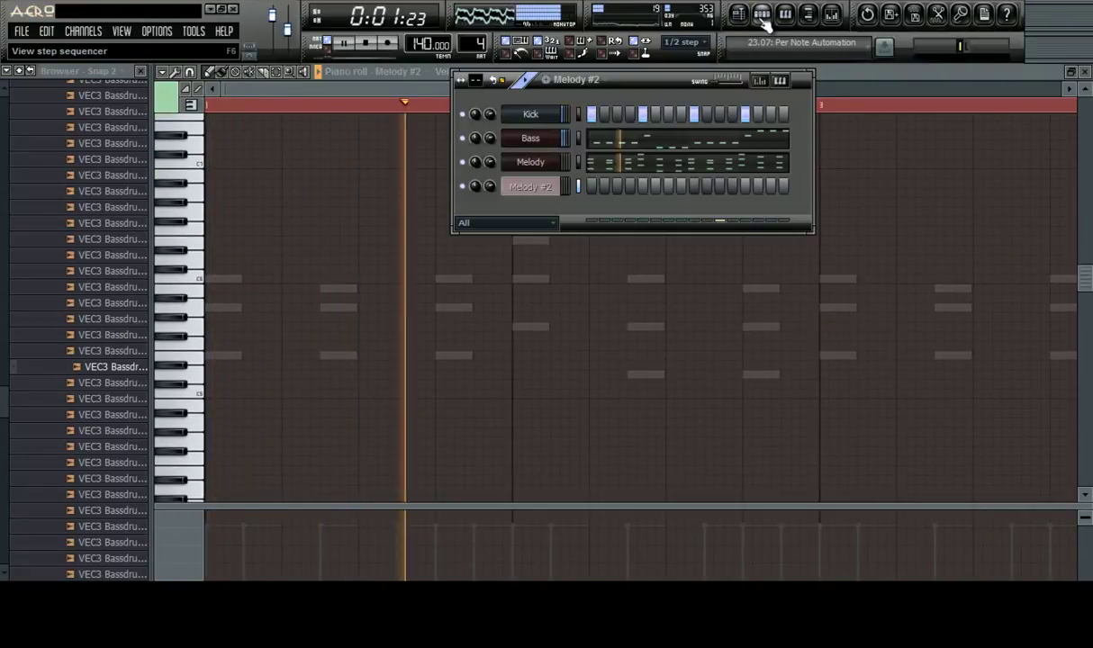
{"action": "left_click", "coordinate": [303, 213]}
{"action": "right_click", "coordinate": [304, 213]}
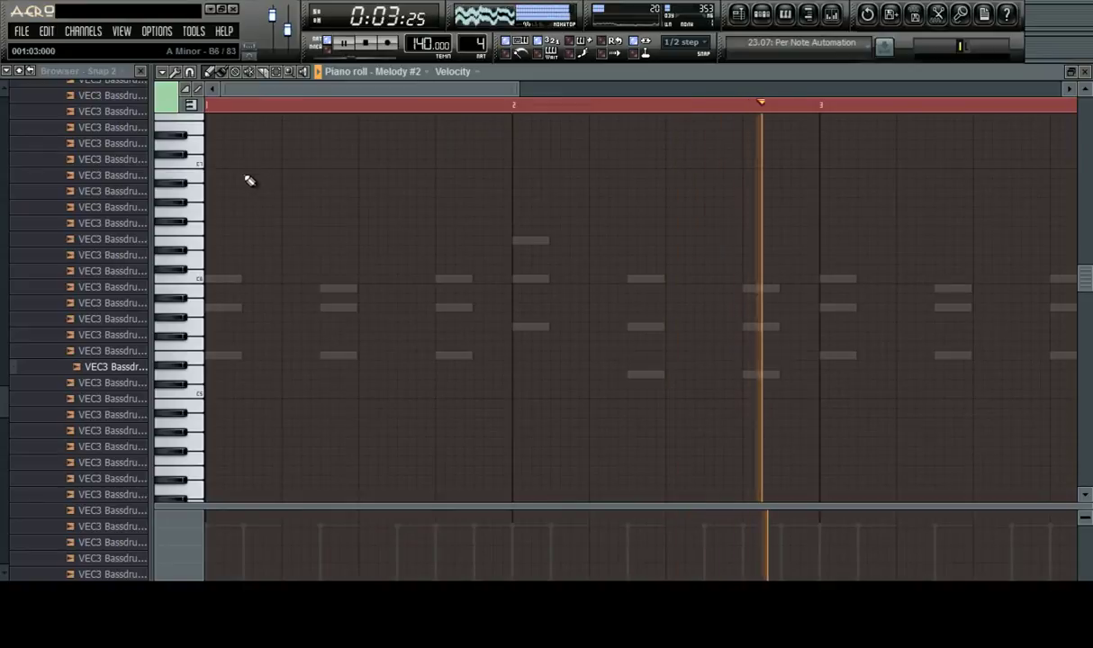
Try a short note at the start of bar 1 on Melody #2, lowering it from A6 to A5 during playback checks
{"action": "scroll", "coordinate": [229, 206], "scroll_direction": "up", "scroll_amount": 3}
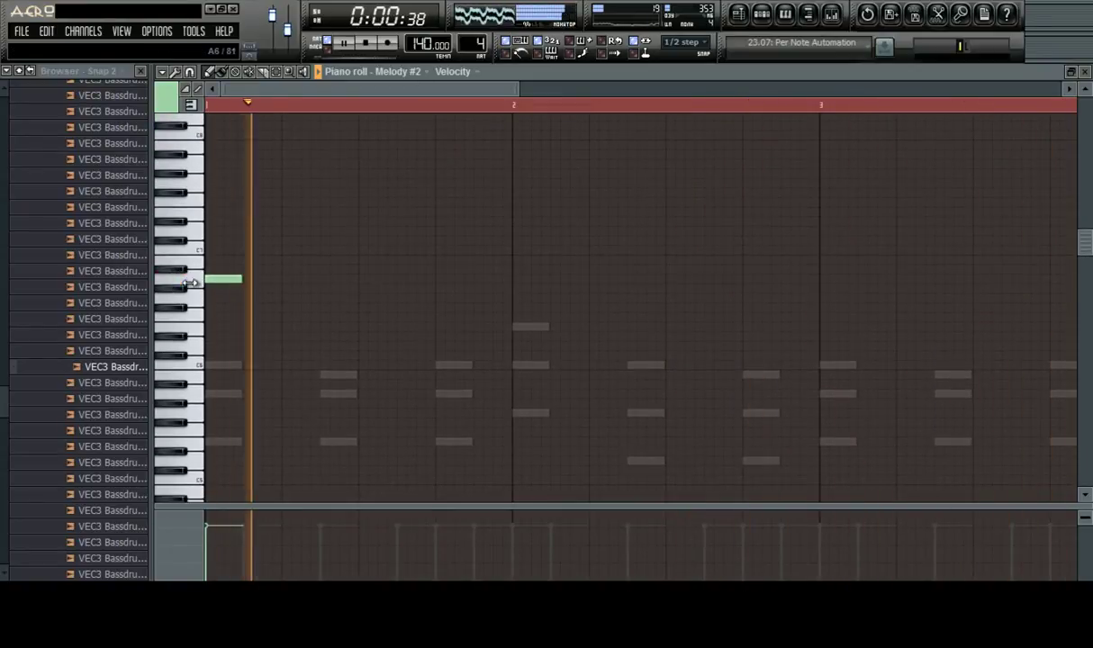
{"action": "key", "text": "space"}
{"action": "key", "text": "space"}
{"action": "key", "text": "space"}
{"action": "left_click_drag", "start_coordinate": [222, 280], "coordinate": [215, 366]}
{"action": "key", "text": "space"}
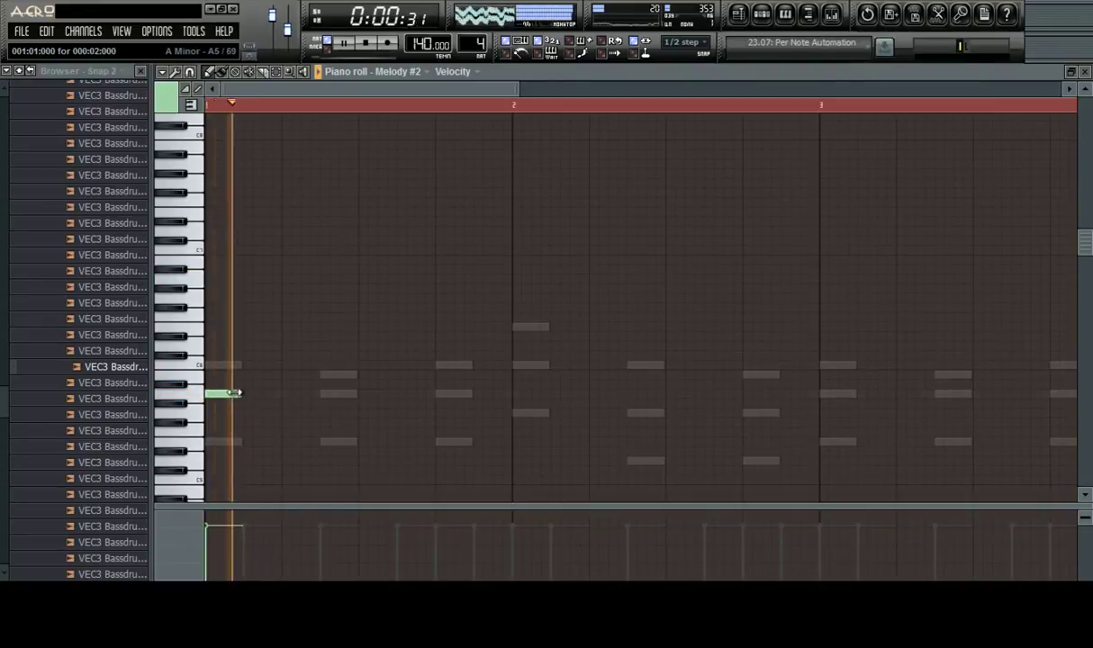
Try an E5 note and another A5 note after the first one on Melody #2, with playback checks
{"action": "key", "text": "space"}
{"action": "key", "text": "space"}
{"action": "scroll", "coordinate": [247, 372], "scroll_direction": "down", "scroll_amount": 3}
{"action": "key", "text": "space"}
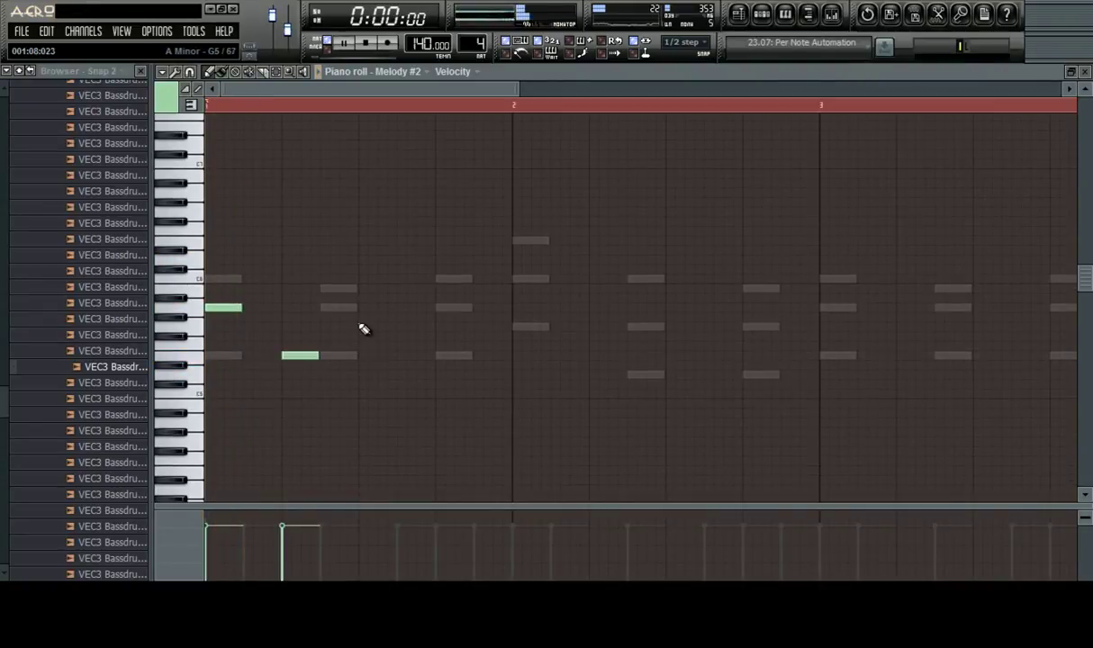
{"action": "key", "text": "space"}
{"action": "left_click", "coordinate": [361, 308]}
{"action": "key", "text": "space"}
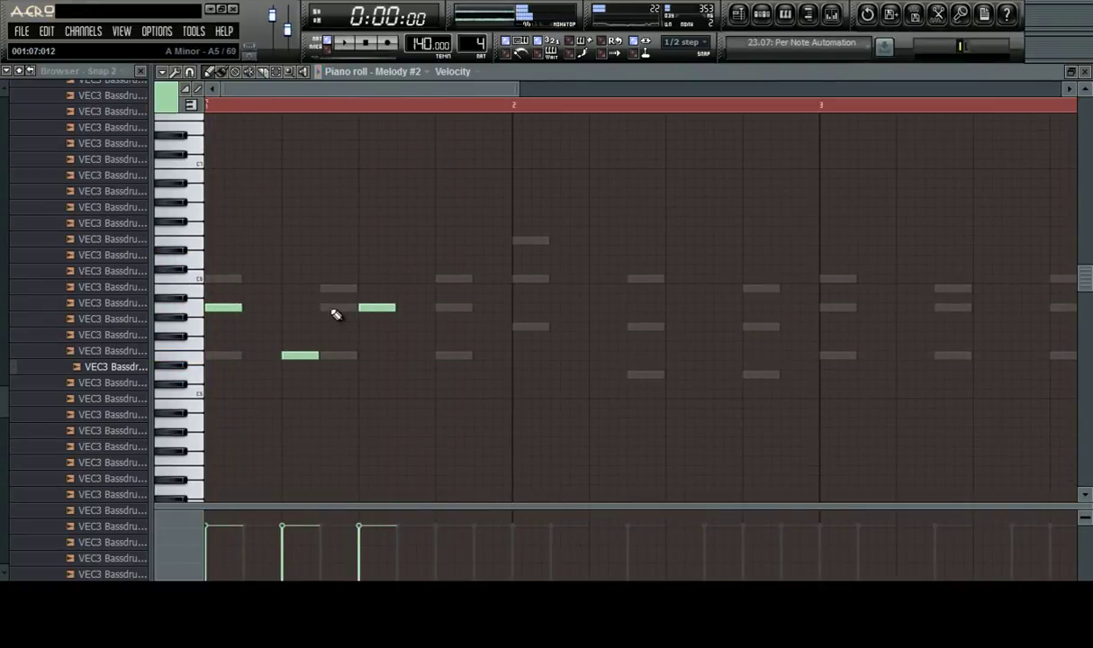
Switch to the Melody channel's notes, select them all, move them down one octave and play the result
{"action": "right_click", "coordinate": [333, 311]}
{"action": "right_click", "coordinate": [333, 311]}
{"action": "key", "text": "ctrl+a"}
{"action": "left_click_drag", "start_coordinate": [222, 279], "coordinate": [214, 392]}
{"action": "key", "text": "space"}
{"action": "scroll", "coordinate": [316, 305], "scroll_direction": "down", "scroll_amount": 2}
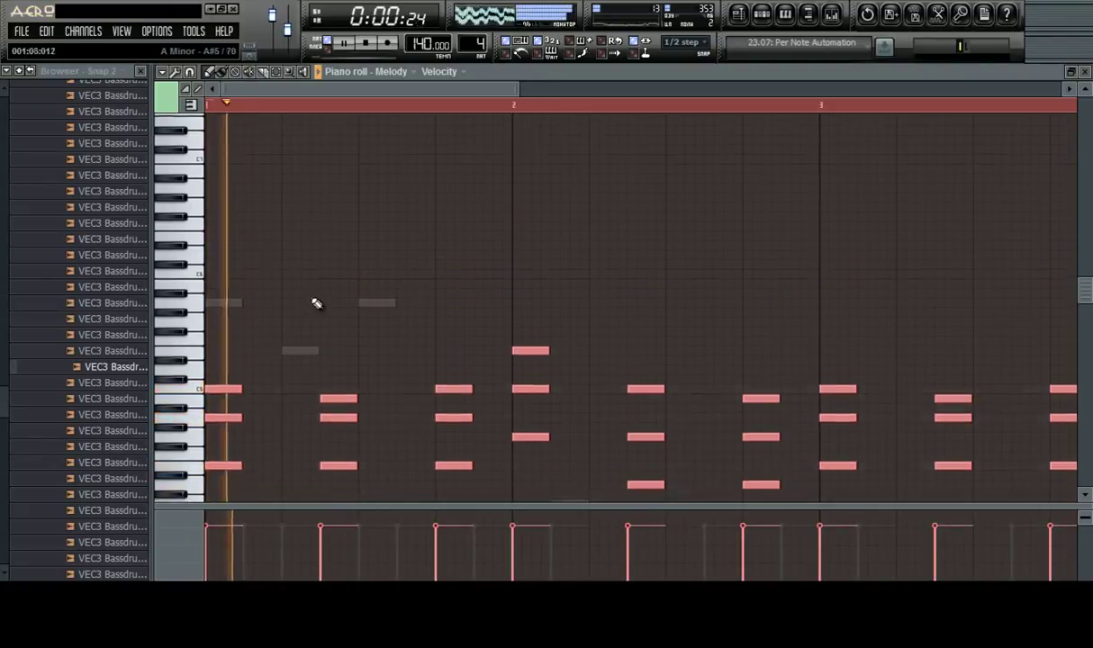
Try moving all Melody notes down a further octave and play the pattern to compare
{"action": "scroll", "coordinate": [316, 305], "scroll_direction": "down", "scroll_amount": 4}
{"action": "scroll", "coordinate": [315, 288], "scroll_direction": "up", "scroll_amount": 2}
{"action": "key", "text": "space"}
{"action": "left_click_drag", "start_coordinate": [220, 308], "coordinate": [203, 426]}
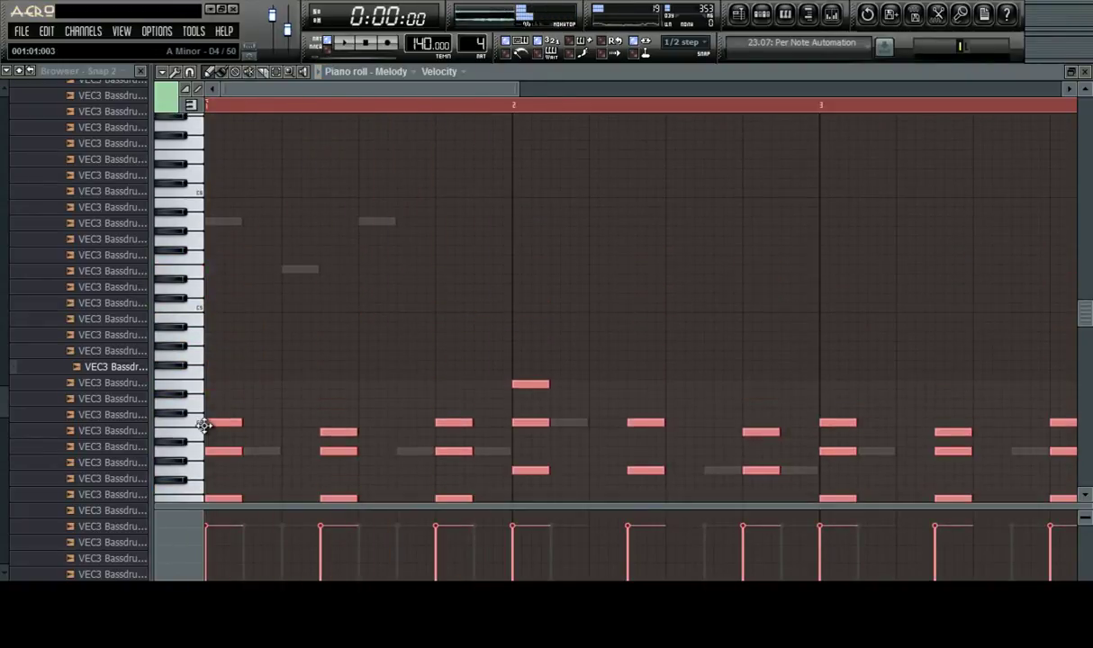
{"action": "left_click", "coordinate": [323, 354]}
{"action": "key", "text": "space"}
{"action": "scroll", "coordinate": [360, 250], "scroll_direction": "down", "scroll_amount": 3}
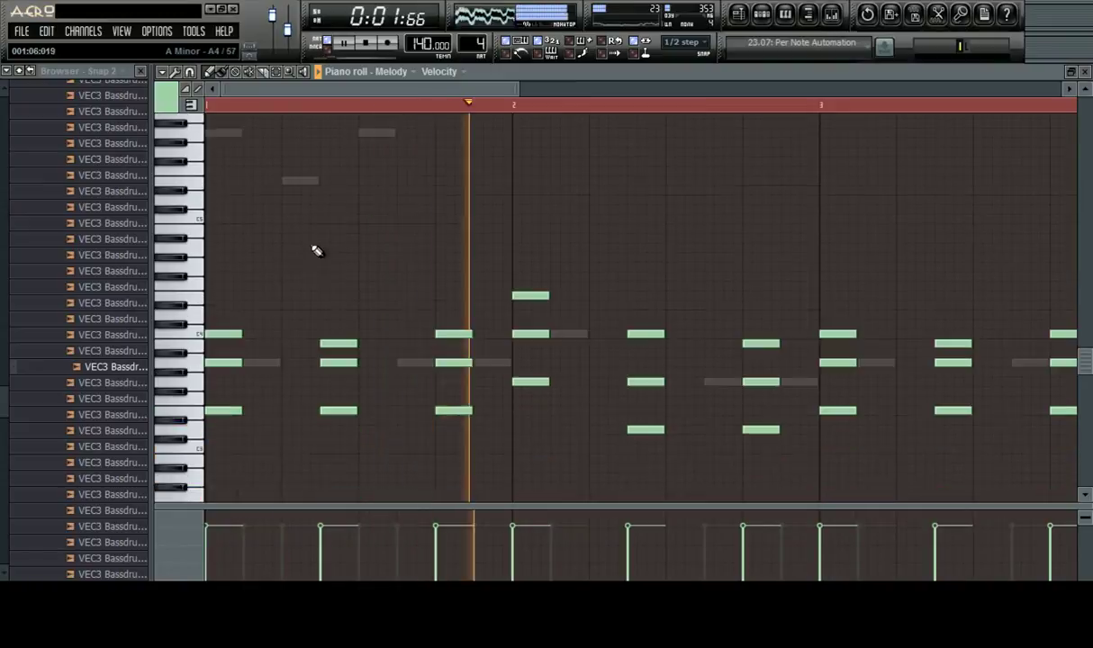
Select all Melody notes, move them back up one octave, and clear the selection
{"action": "scroll", "coordinate": [288, 297], "scroll_direction": "up", "scroll_amount": 2}
{"action": "key", "text": "ctrl+a"}
{"action": "key", "text": "space"}
{"action": "left_click_drag", "start_coordinate": [214, 391], "coordinate": [207, 280]}
{"action": "key", "text": "space"}
{"action": "left_click", "coordinate": [501, 173], "text": "ctrl"}
Switch to the Melody #2 notes and delete the two A5 notes and the E5 note
{"action": "right_click", "coordinate": [383, 195]}
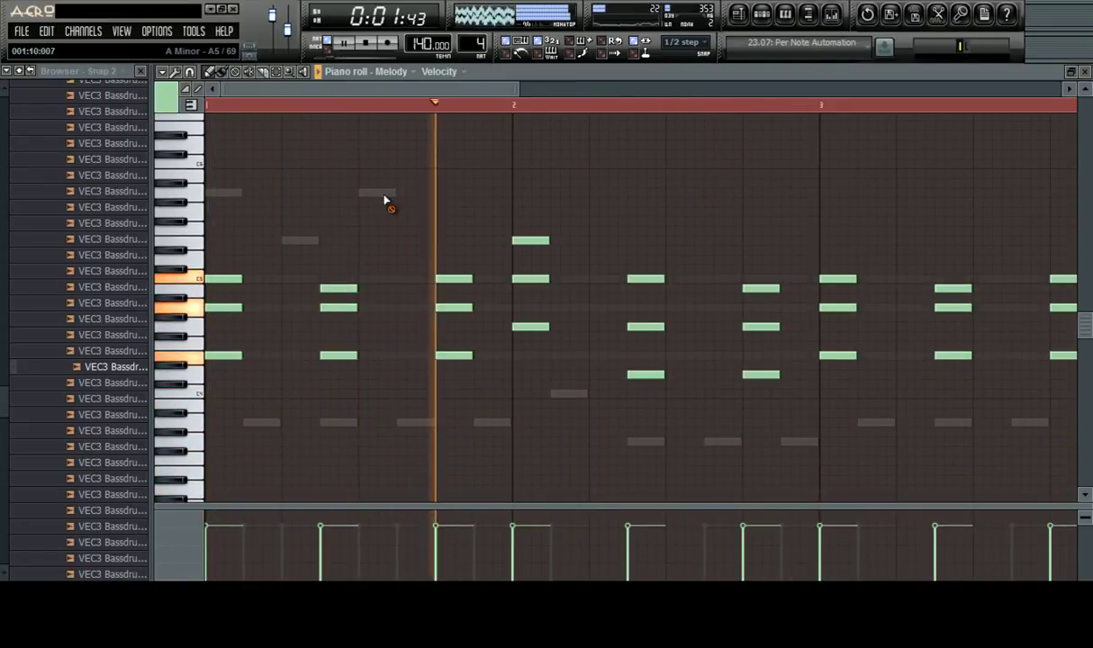
{"action": "right_click", "coordinate": [384, 195]}
{"action": "right_click", "coordinate": [384, 196]}
{"action": "right_click", "coordinate": [300, 240]}
{"action": "right_click", "coordinate": [225, 192]}
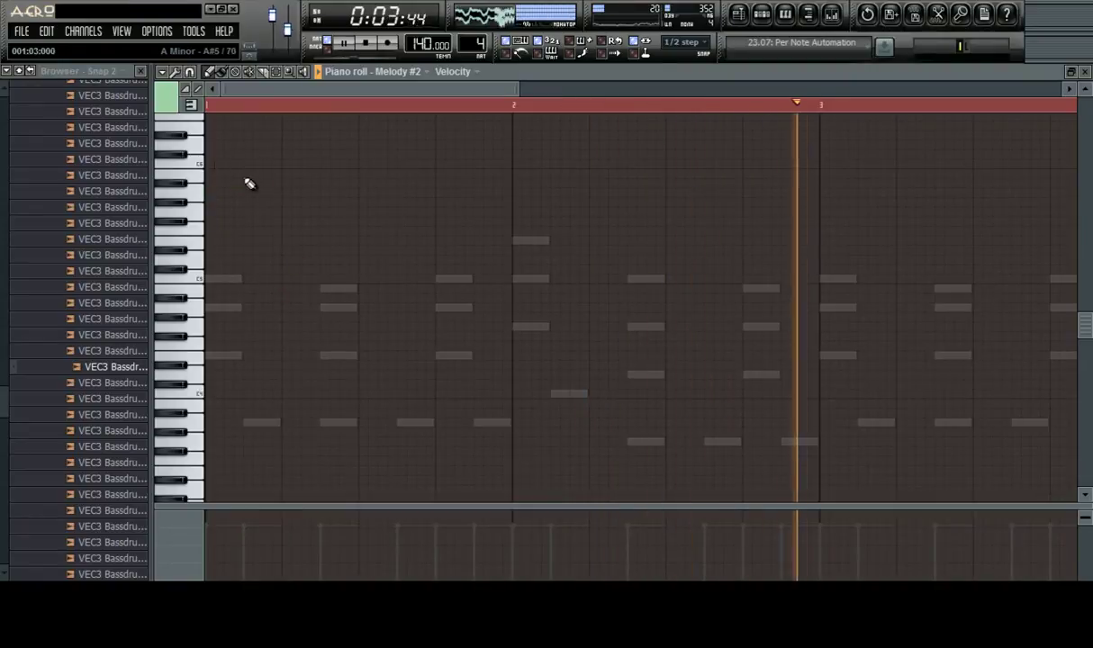
Open the Melody channel's piano roll and add a C5 note at step 4 of bar 1, shortened to half a step
{"action": "left_click", "coordinate": [765, 14]}
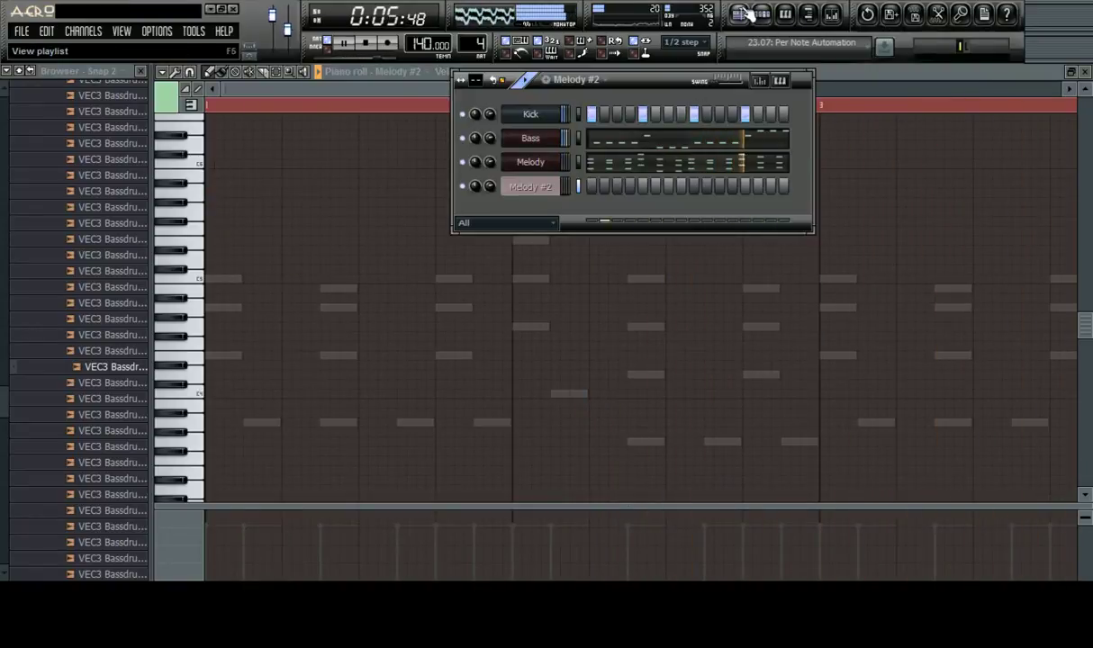
{"action": "left_click", "coordinate": [635, 165]}
{"action": "key", "text": "space"}
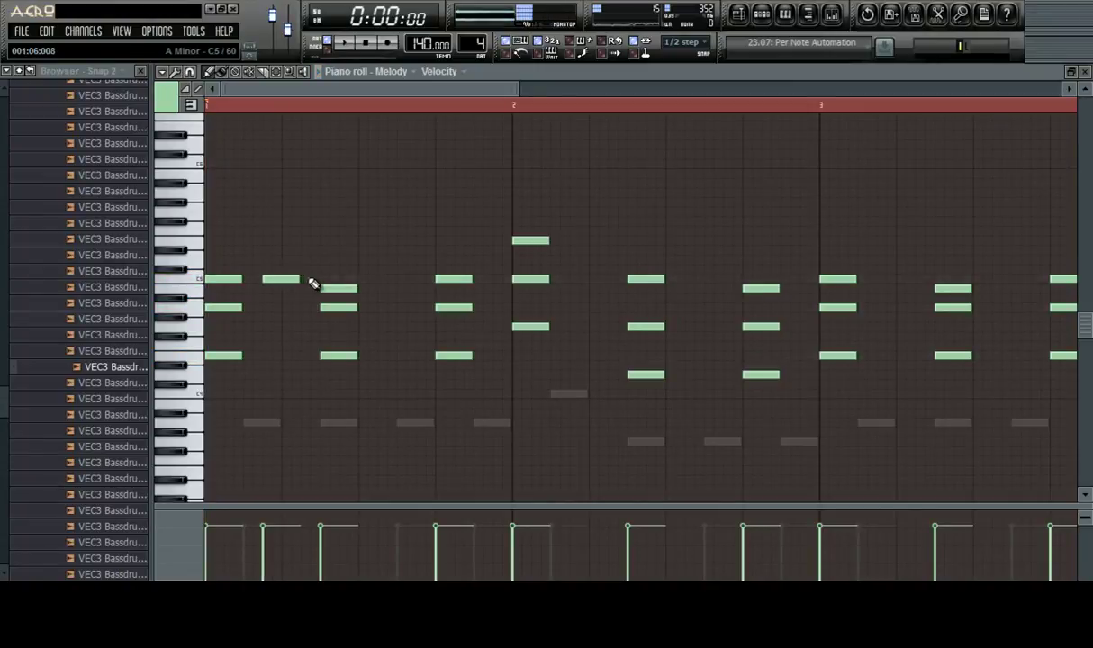
{"action": "key", "text": "space"}
{"action": "key", "text": "space"}
{"action": "key", "text": "space"}
{"action": "key", "text": "space"}
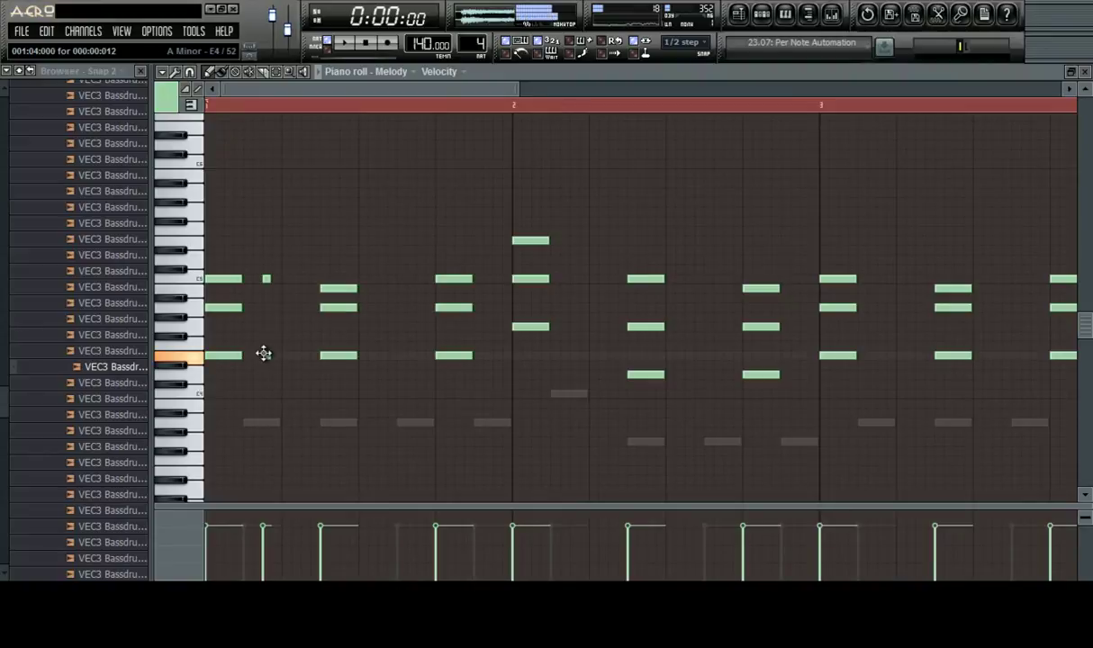
Place a half-step A3 note beneath the short C5 at step 4 of bar 1 and check it in playback
{"action": "key", "text": "space"}
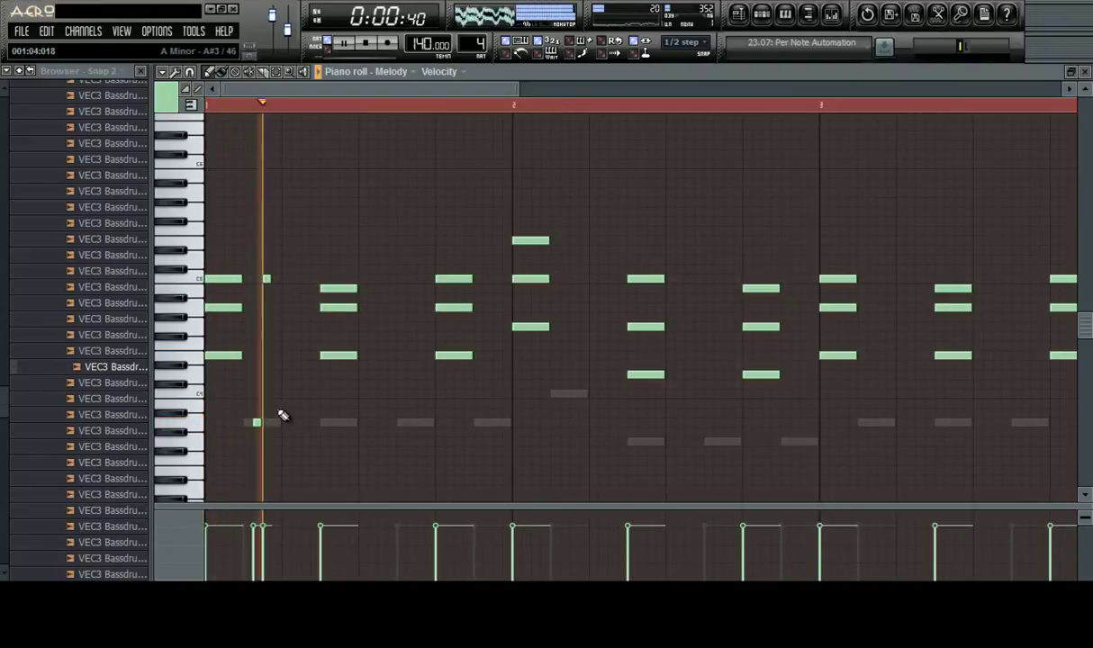
{"action": "key", "text": "space"}
{"action": "right_click", "coordinate": [258, 422]}
{"action": "key", "text": "space"}
{"action": "key", "text": "space"}
{"action": "left_click", "coordinate": [266, 422]}
{"action": "key", "text": "space"}
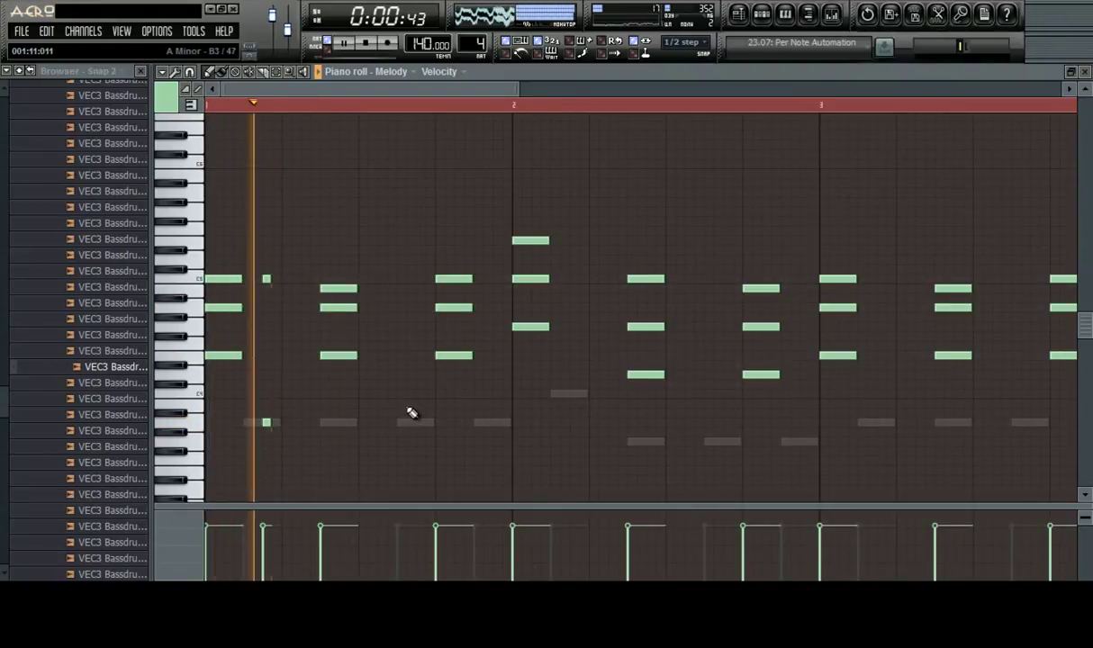
Add half-step B4 and A3 notes at step 10 of bar 1, after the second chord, checking the timing in playback
{"action": "key", "text": "space"}
{"action": "key", "text": "space"}
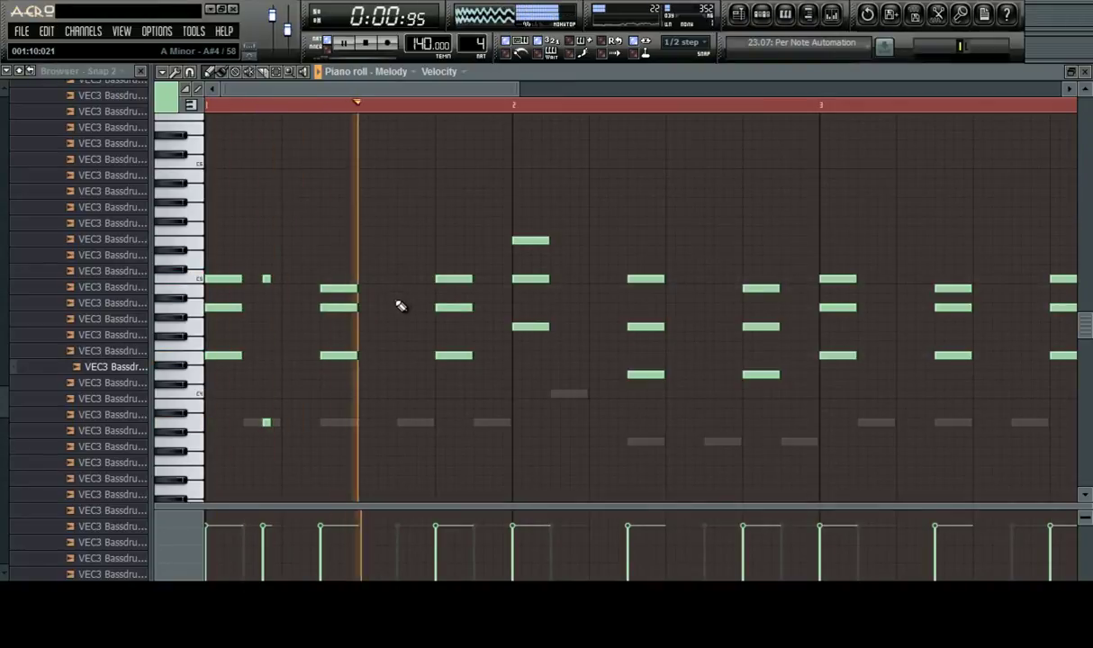
{"action": "key", "text": "space"}
{"action": "key", "text": "space"}
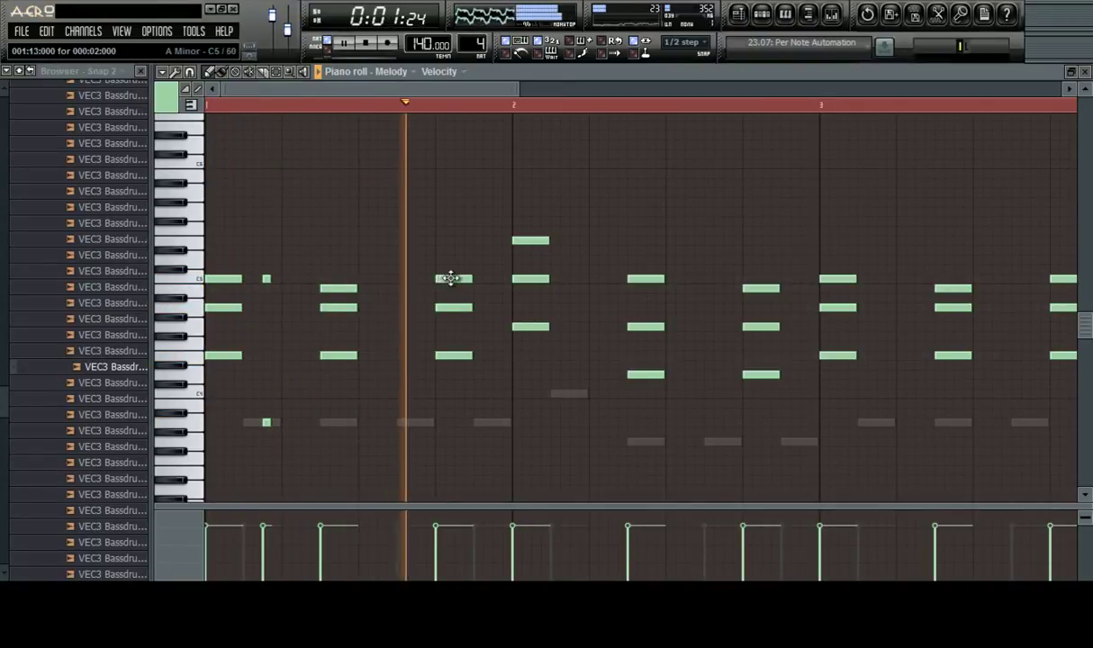
{"action": "key", "text": "space"}
{"action": "left_click", "coordinate": [407, 288]}
{"action": "key", "text": "space"}
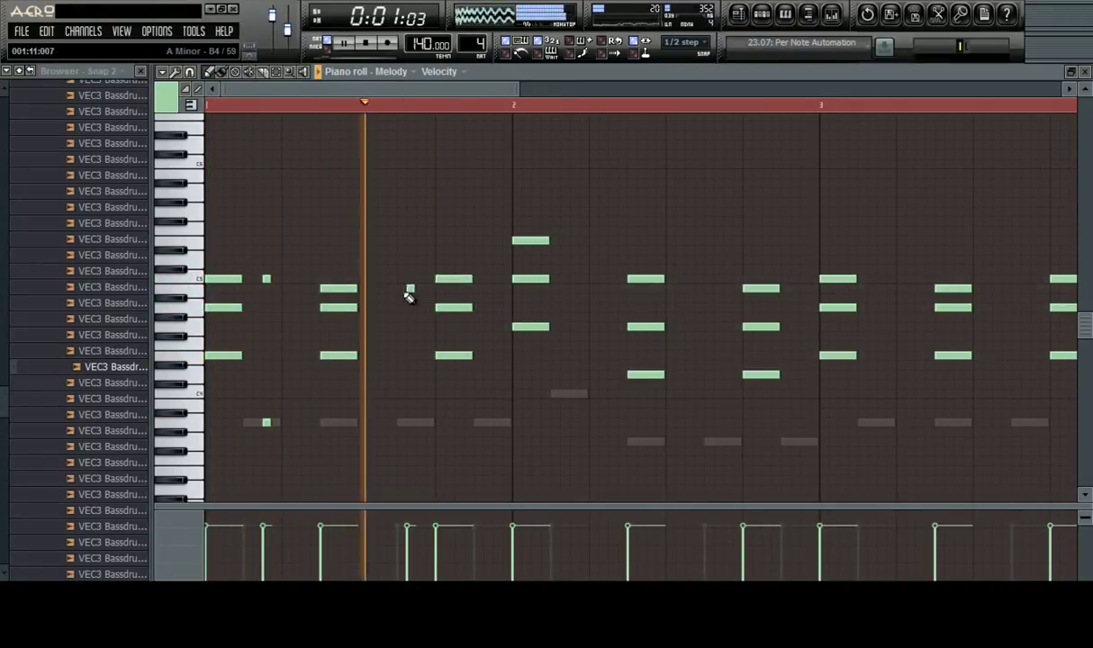
{"action": "key", "text": "space"}
{"action": "key", "text": "space"}
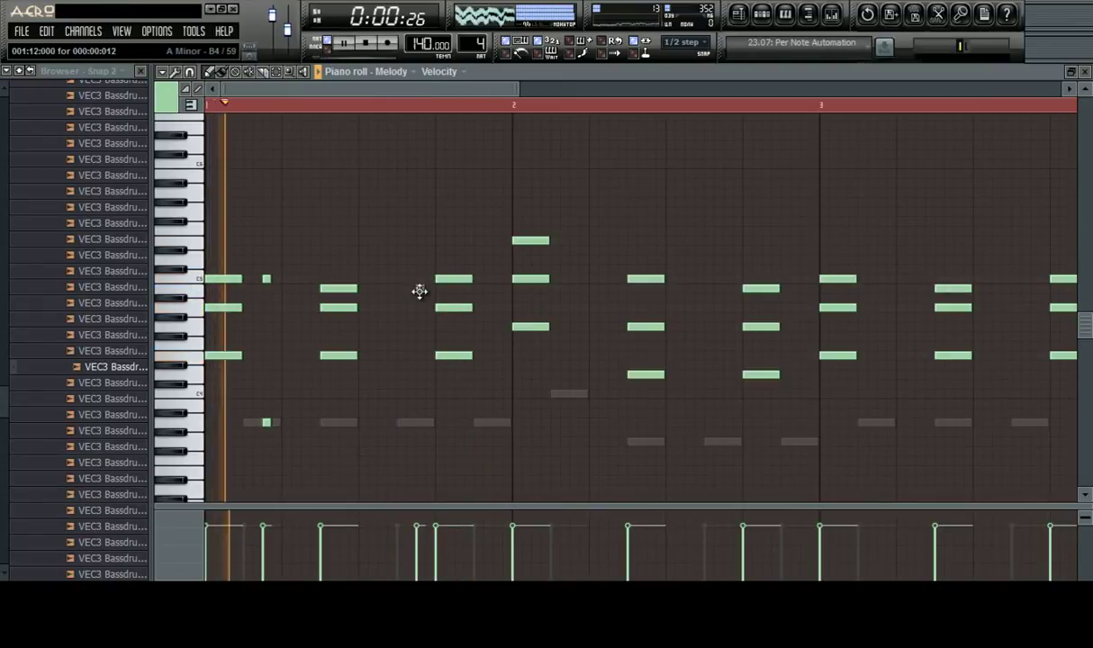
{"action": "key", "text": "space"}
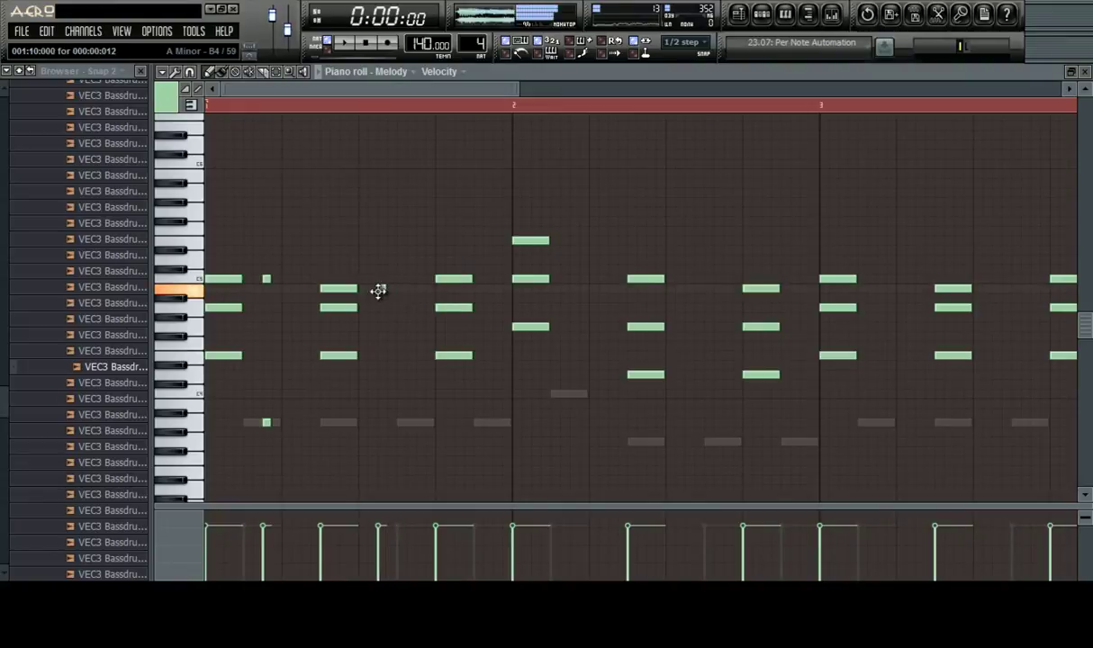
{"action": "left_click", "coordinate": [376, 423]}
{"action": "key", "text": "space"}
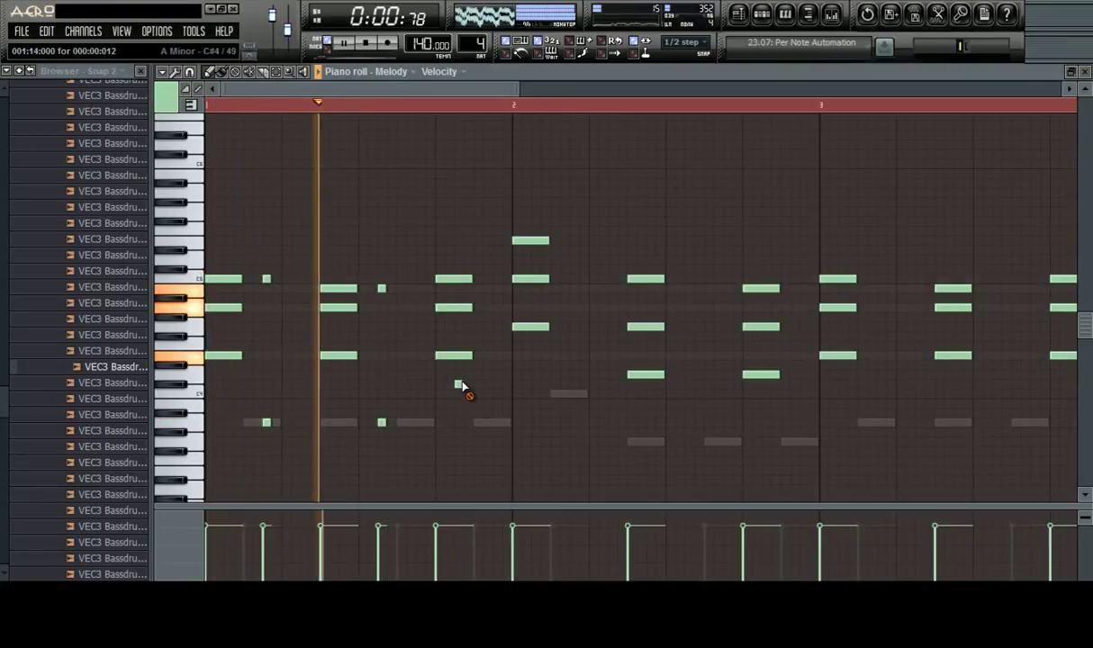
Add half-step C5 and A3 notes at step 16 of bar 1 and play the pattern
{"action": "key", "text": "space"}
{"action": "key", "text": "space"}
{"action": "left_click", "coordinate": [497, 279]}
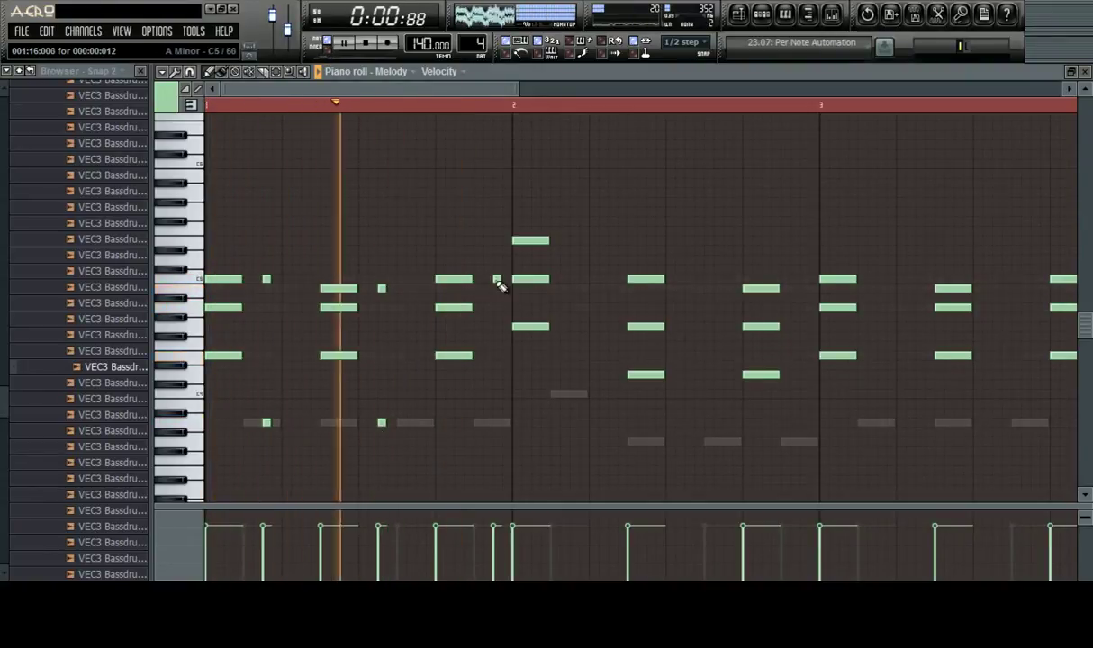
{"action": "left_click", "coordinate": [496, 423]}
{"action": "key", "text": "space"}
{"action": "key", "text": "space"}
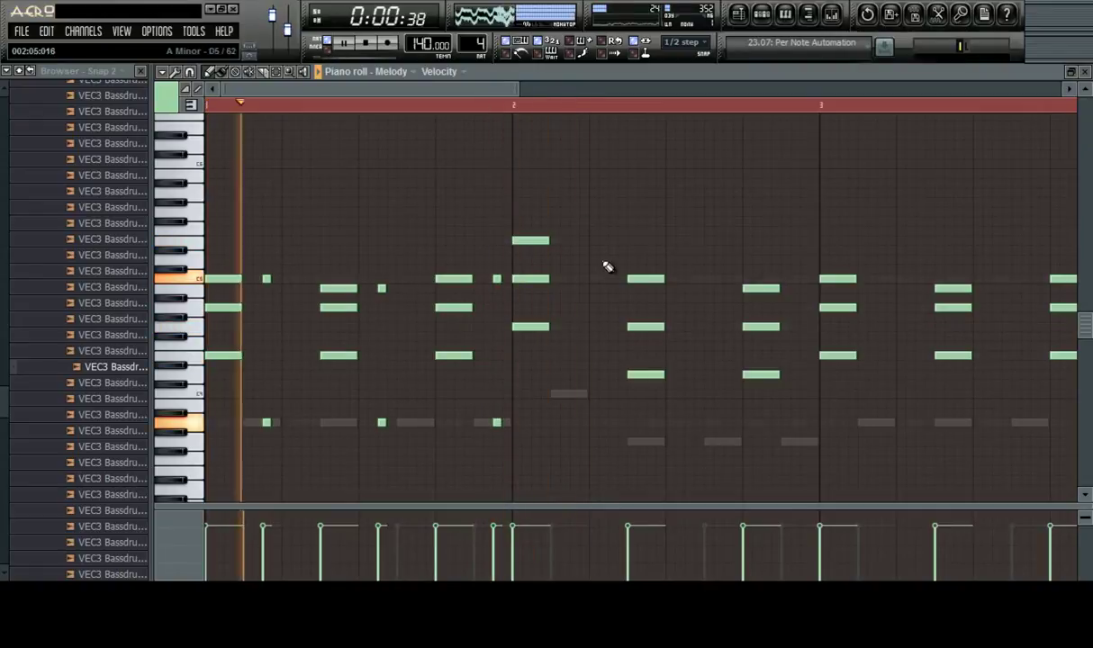
Add half-step E5 and C4 notes at step 4 of bar 2, after its first chord
{"action": "left_click", "coordinate": [573, 240]}
{"action": "key", "text": "space"}
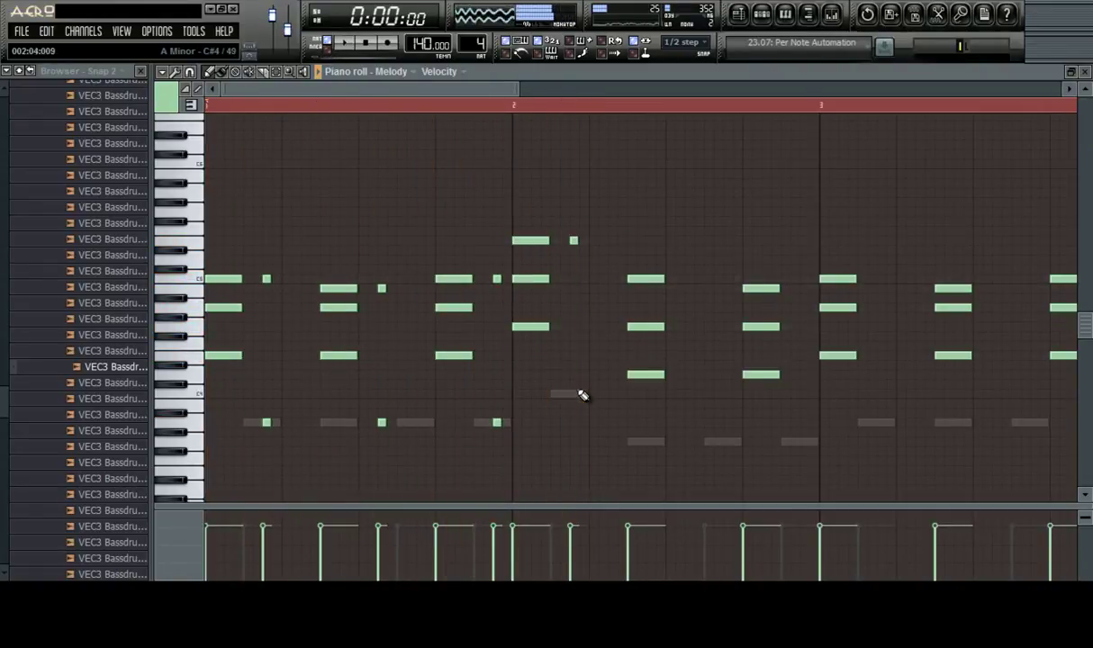
{"action": "left_click", "coordinate": [572, 394]}
{"action": "key", "text": "space"}
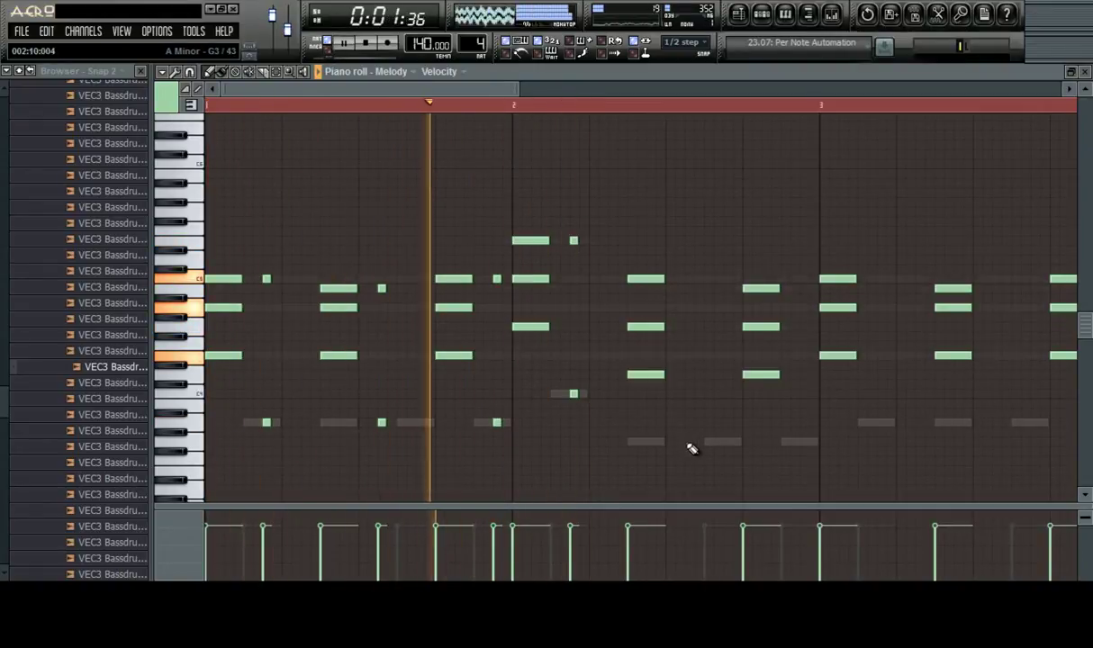
Add half-step C5 and G3 notes at step 11 and B4 and G3 notes at step 16 of bar 2, with playback checks
{"action": "left_click", "coordinate": [707, 280]}
{"action": "key", "text": "space"}
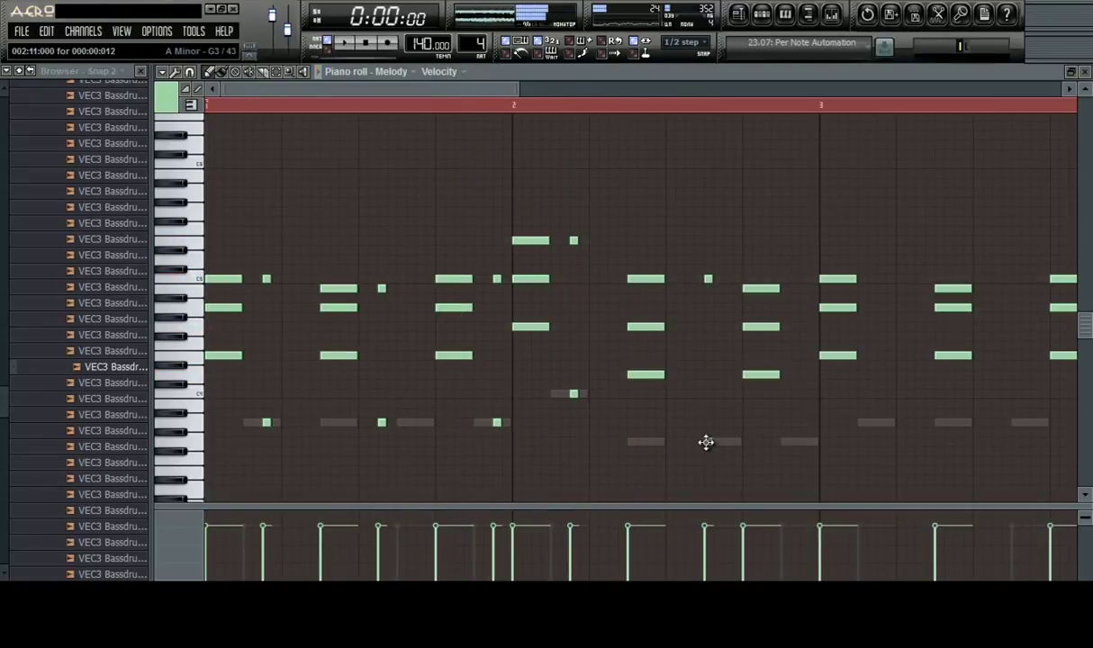
{"action": "left_click", "coordinate": [799, 297]}
{"action": "left_click_drag", "start_coordinate": [800, 286], "coordinate": [803, 284]}
{"action": "left_click", "coordinate": [800, 443]}
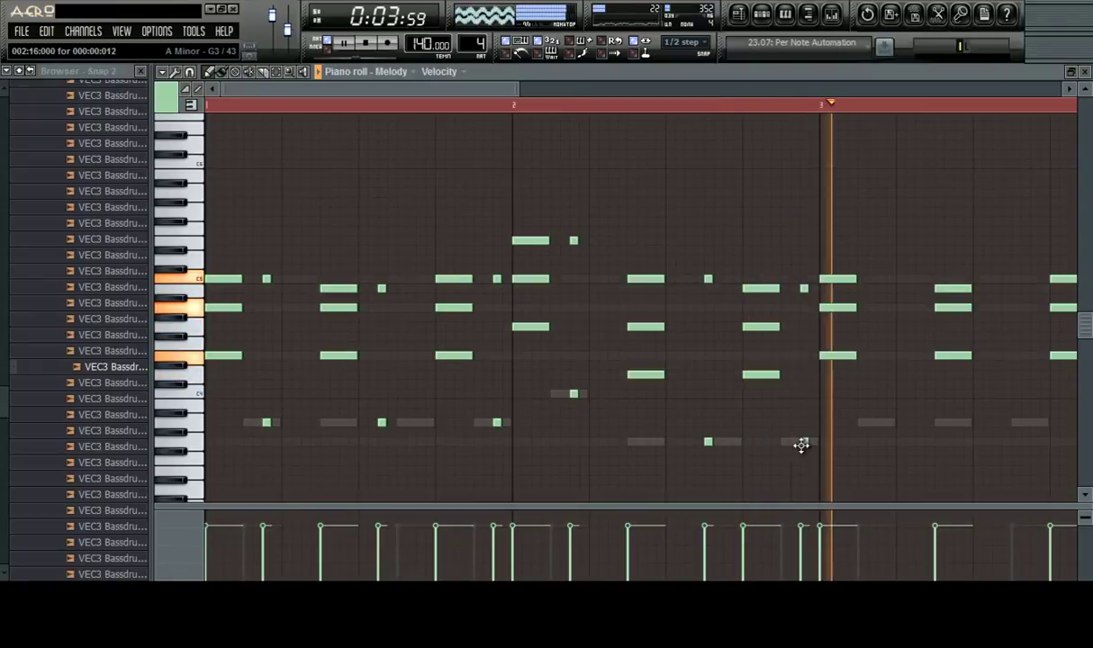
{"action": "key", "text": "space"}
{"action": "key", "text": "space"}
Add half-step notes in bar 3: C5 with A3 at step 4, B4 with A3 at step 11, and C5 with A3 at step 16
{"action": "left_click_drag", "start_coordinate": [496, 90], "coordinate": [576, 101]}
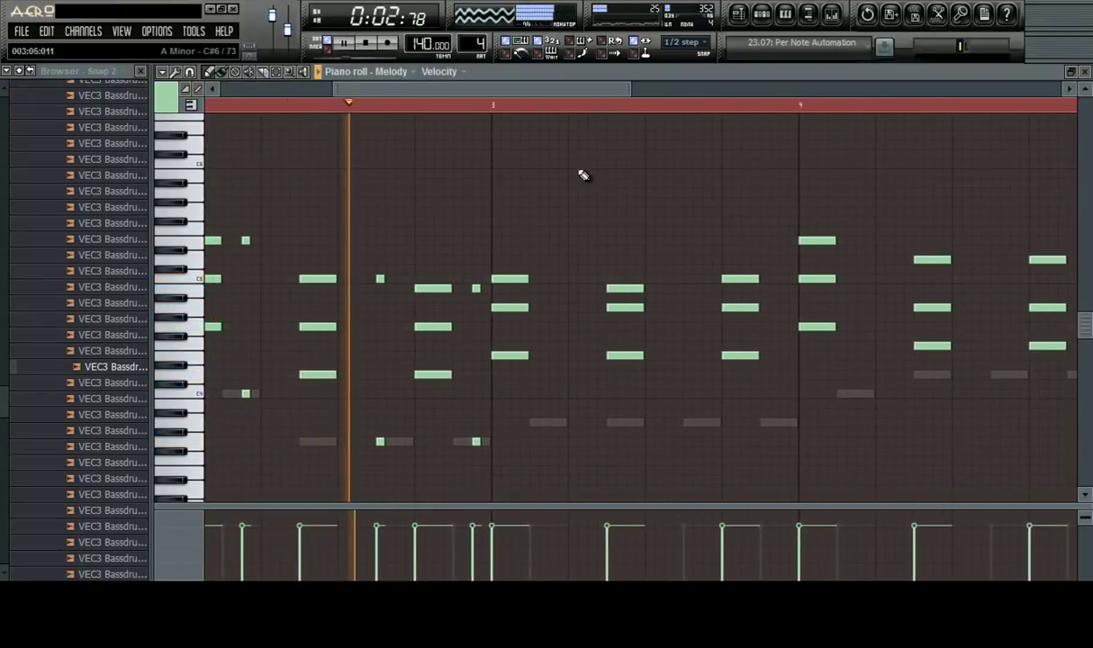
{"action": "left_click", "coordinate": [554, 280]}
{"action": "key", "text": "space"}
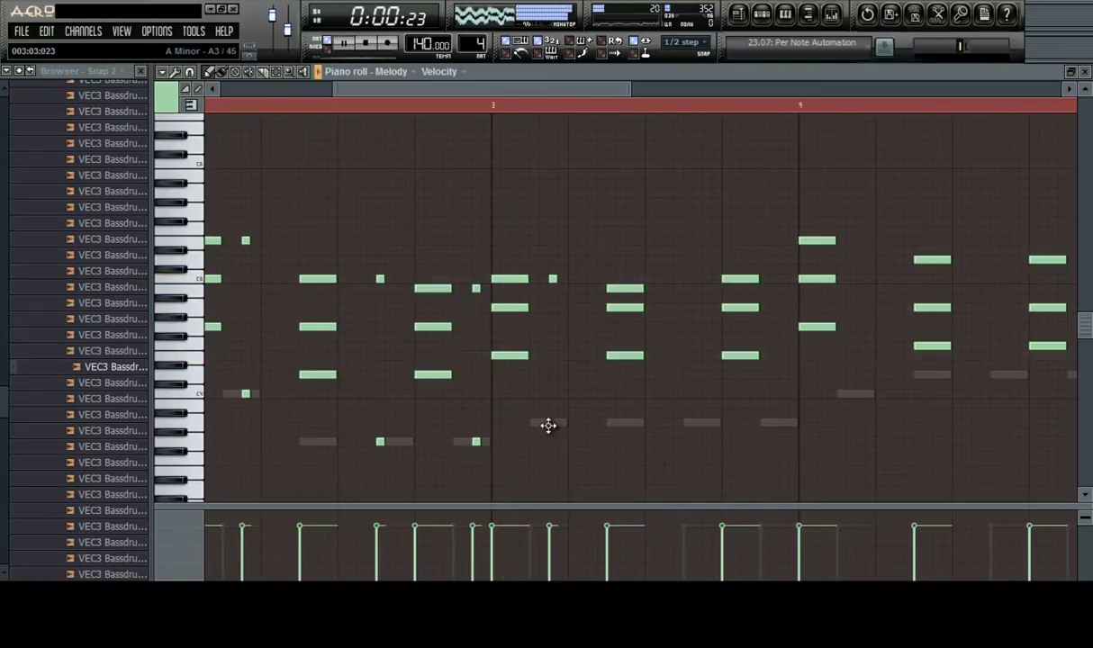
{"action": "left_click", "coordinate": [683, 290]}
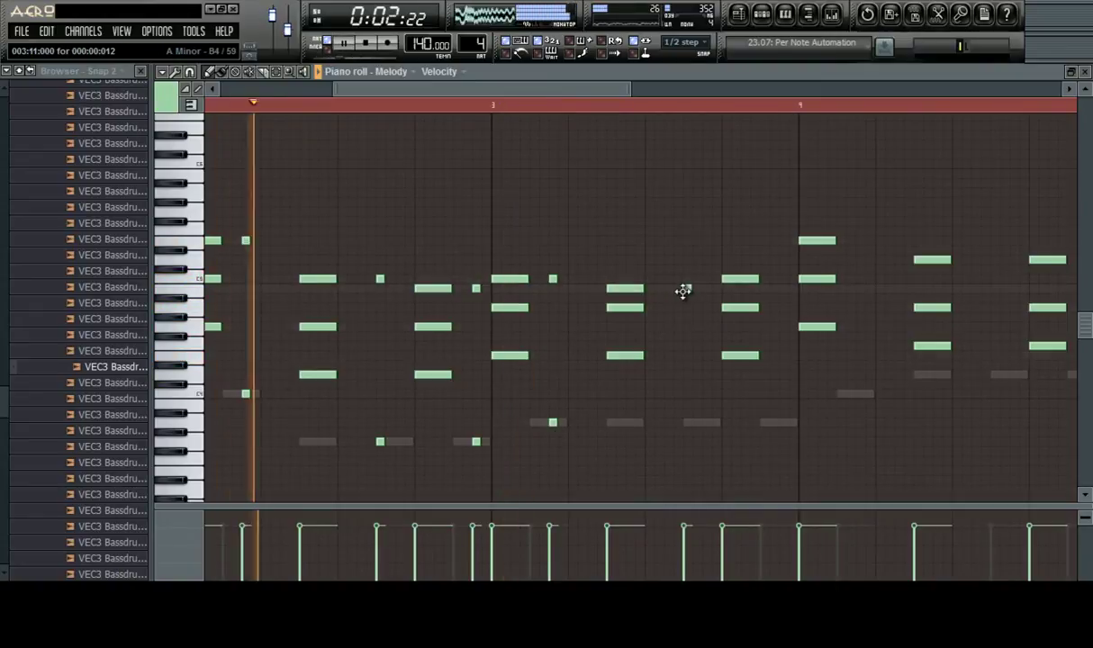
{"action": "left_click", "coordinate": [785, 280]}
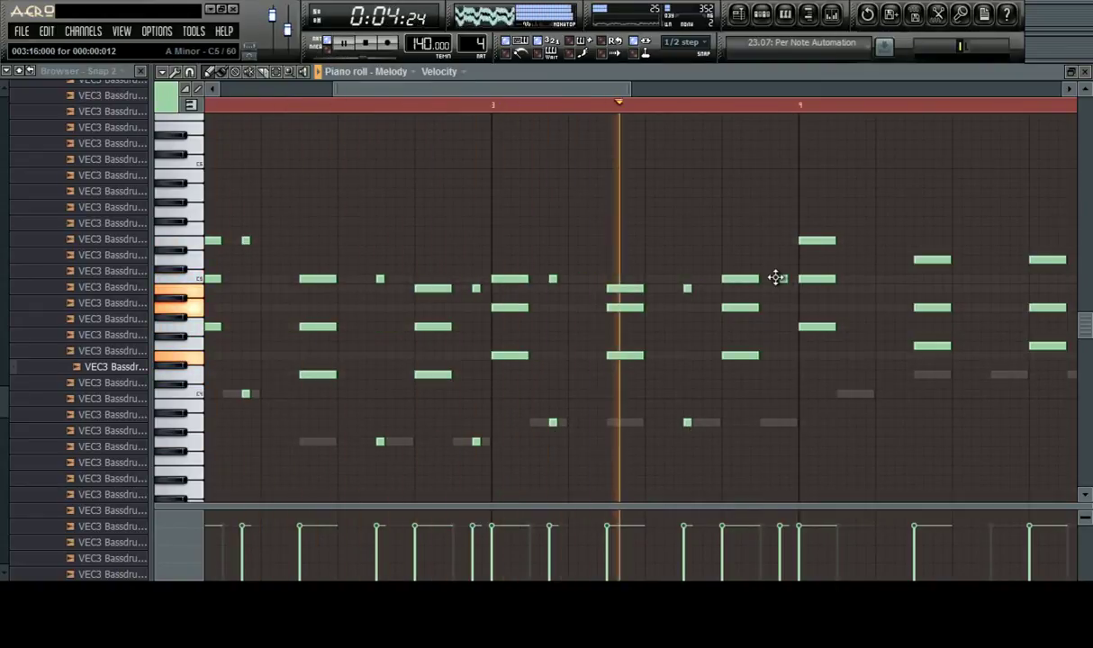
Add half-step notes in bar 4: E5 with C4 at step 4, and D5 with D4 at steps 11 and 16
{"action": "key", "text": "space"}
{"action": "left_click_drag", "start_coordinate": [610, 92], "coordinate": [654, 94]}
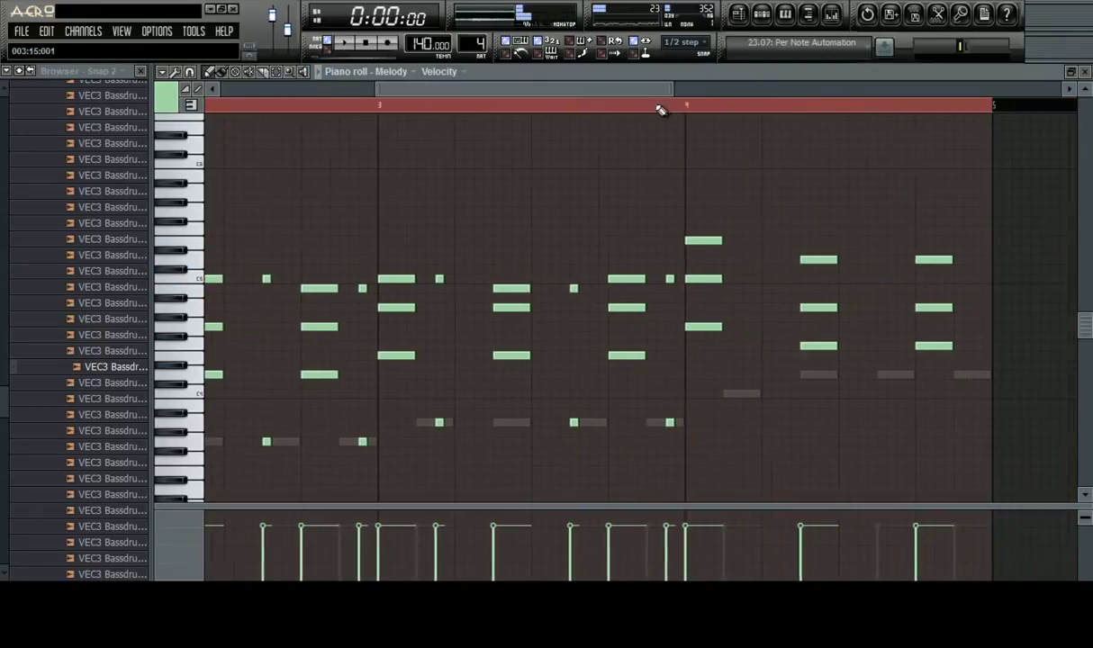
{"action": "key", "text": "space"}
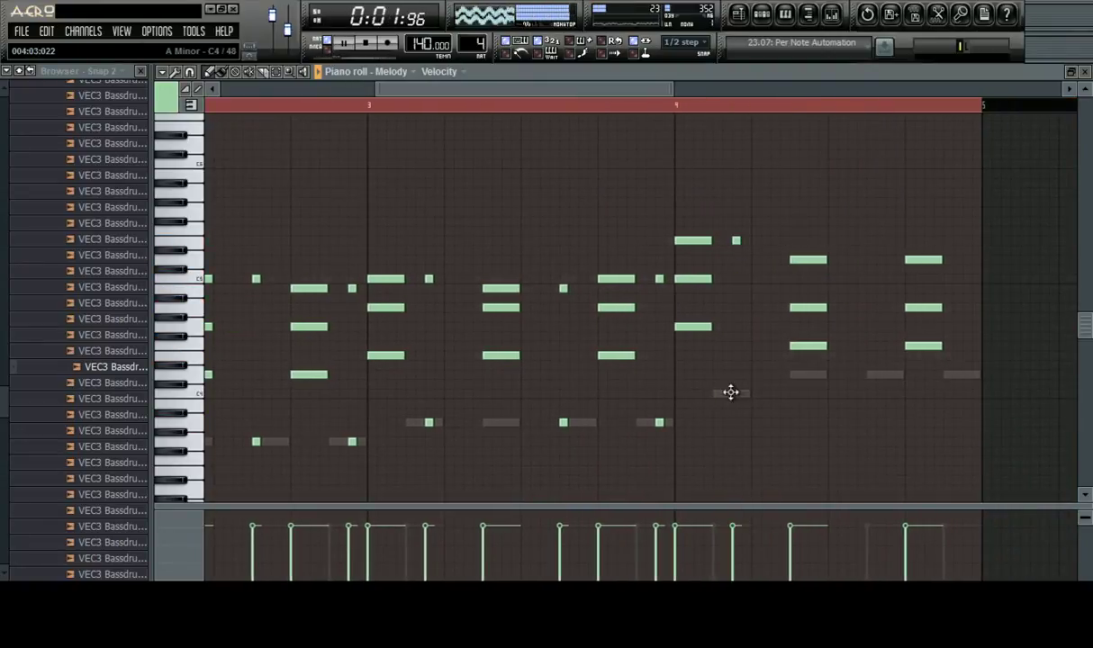
{"action": "left_click", "coordinate": [869, 260]}
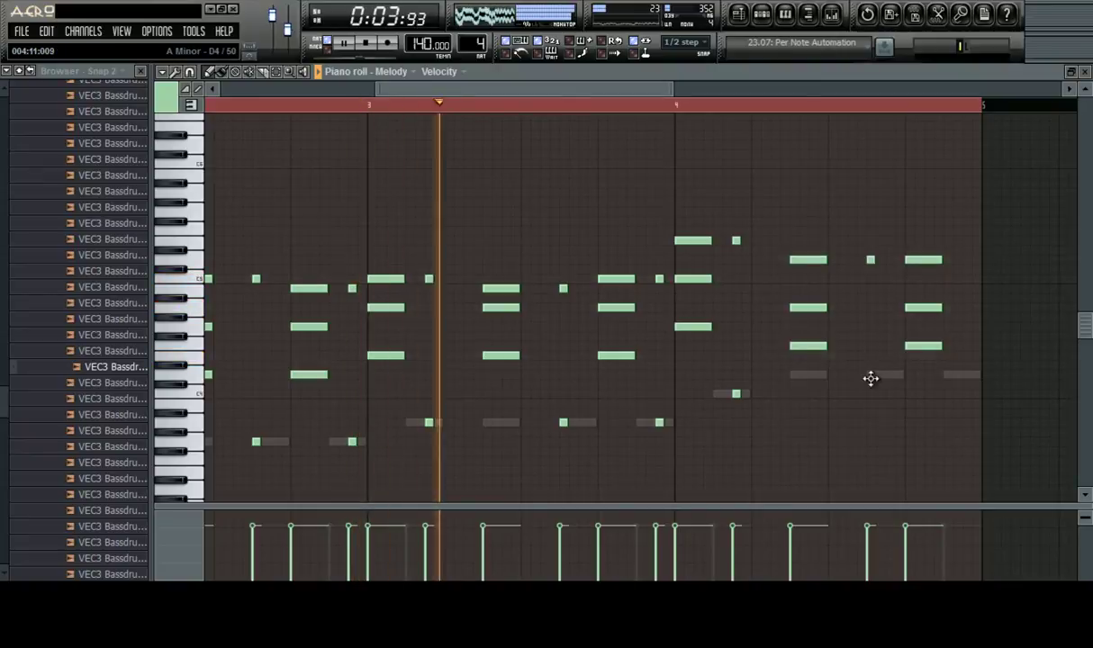
{"action": "left_click", "coordinate": [966, 259]}
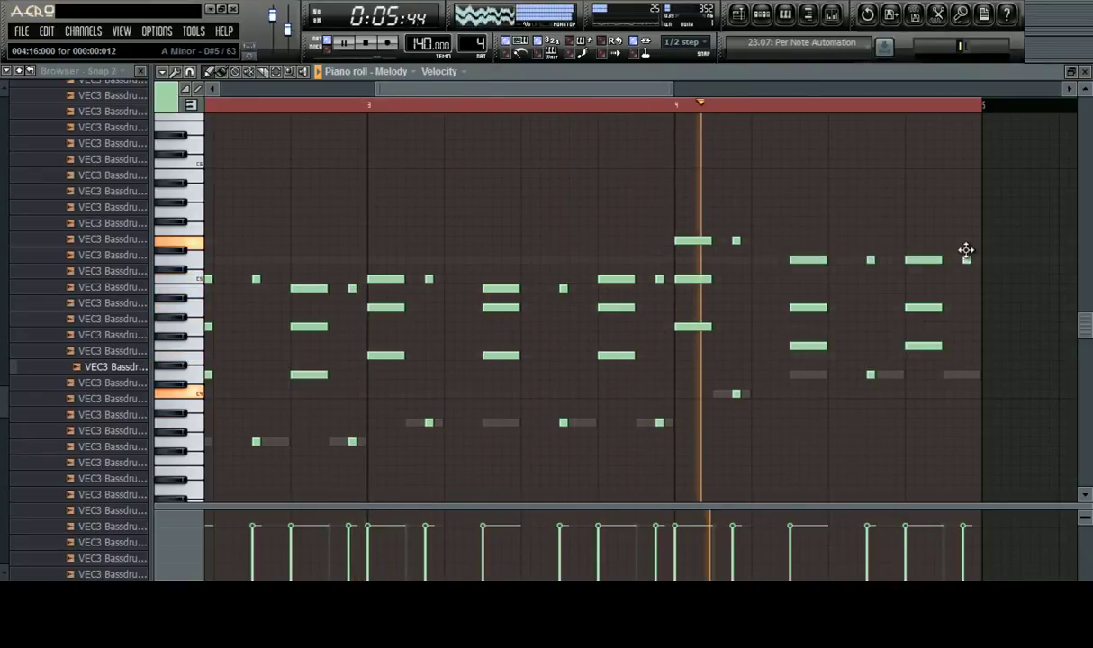
{"action": "left_click", "coordinate": [963, 374]}
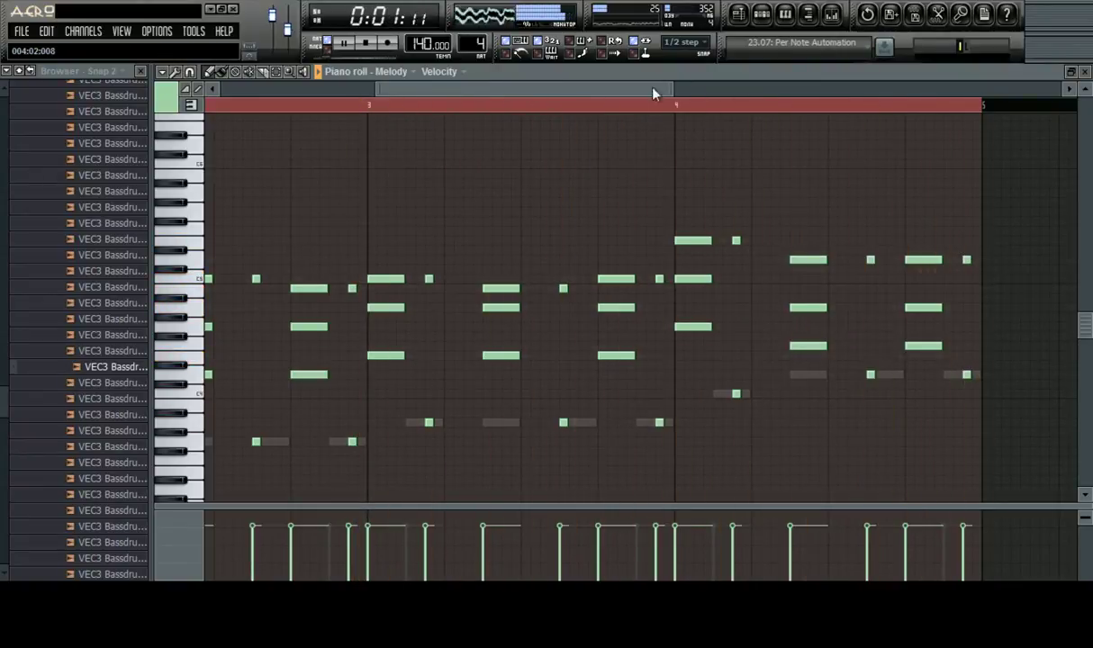
Move the D5 half-step notes at steps 11 and 16 of bar 4 down to C5
{"action": "left_click_drag", "start_coordinate": [653, 91], "coordinate": [586, 105]}
{"action": "scroll", "coordinate": [536, 112], "scroll_direction": "down", "scroll_amount": 3}
{"action": "scroll", "coordinate": [668, 137], "scroll_direction": "up", "scroll_amount": 3}
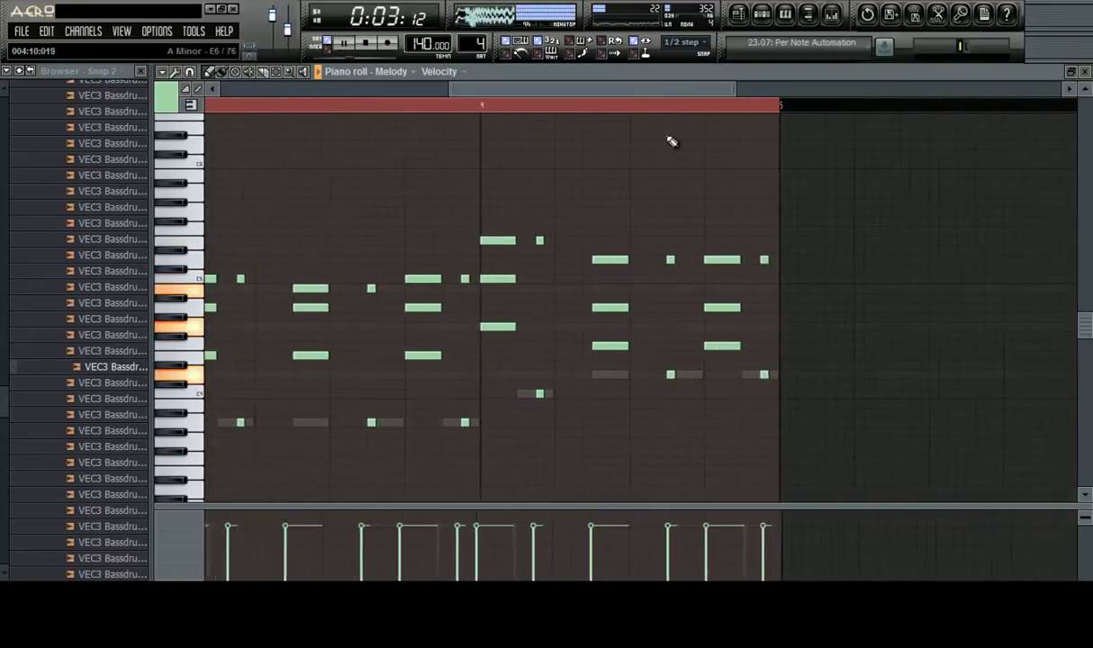
{"action": "left_click", "coordinate": [671, 259]}
{"action": "left_click", "coordinate": [773, 259]}
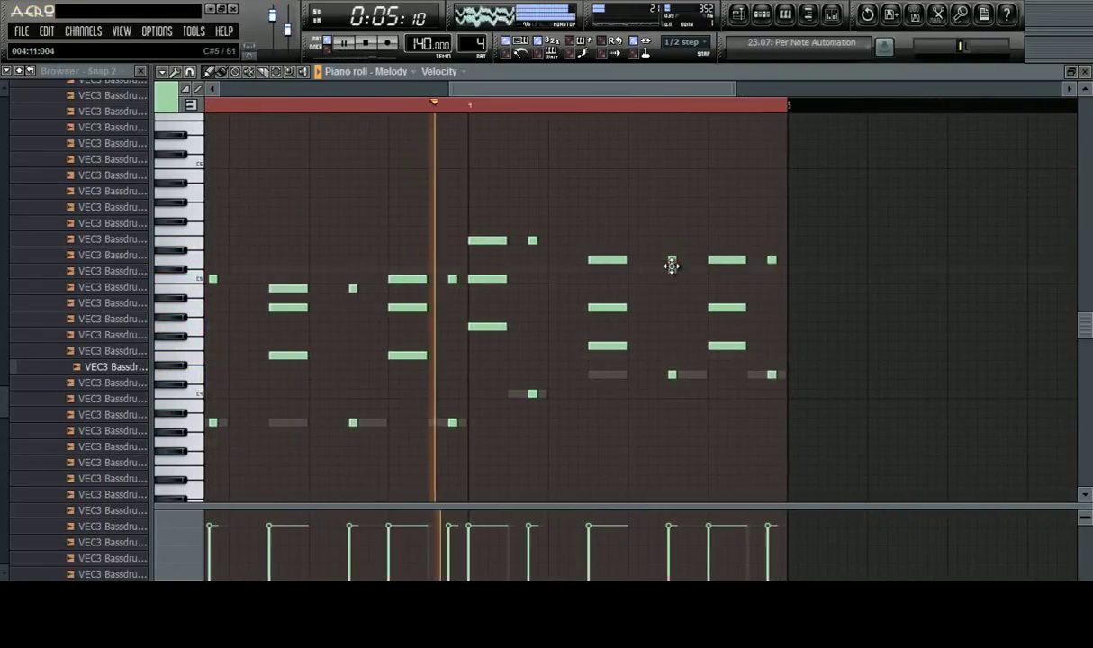
{"action": "left_click_drag", "start_coordinate": [662, 249], "coordinate": [682, 272], "text": "ctrl"}
{"action": "left_click_drag", "start_coordinate": [760, 246], "coordinate": [785, 265], "text": "ctrl+shift"}
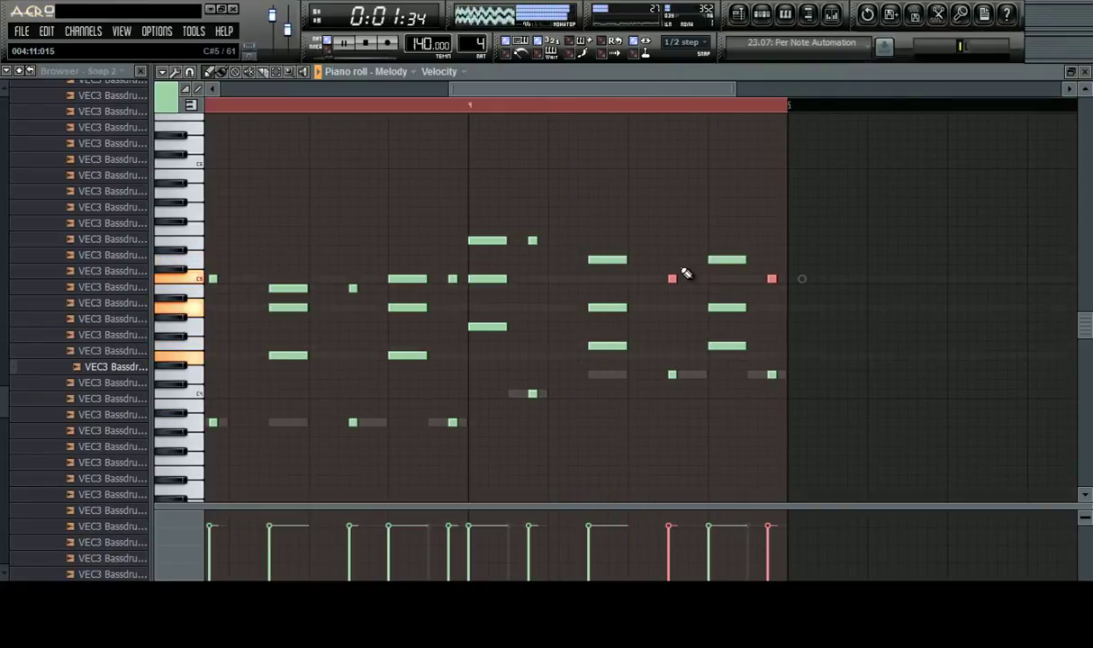
Leave the Melody piano roll and audition the SY Panflutes preset on the Melody #2 channel
{"action": "left_click", "coordinate": [1085, 74]}
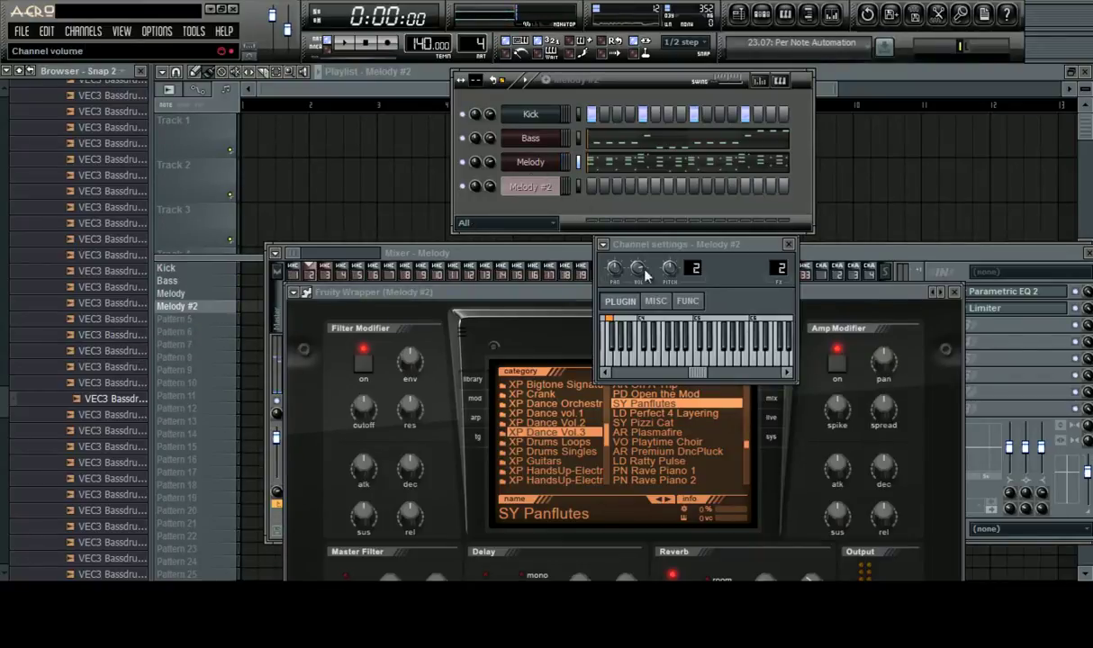
{"action": "left_click", "coordinate": [671, 403]}
{"action": "left_click", "coordinate": [541, 164]}
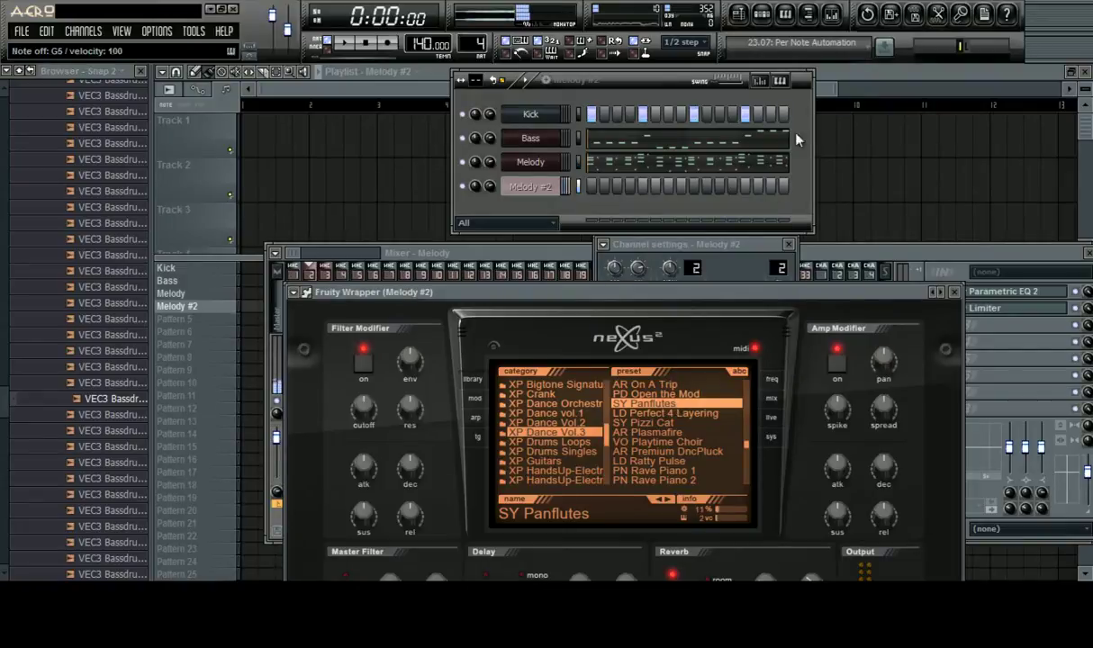
{"action": "left_click", "coordinate": [828, 96]}
{"action": "left_click", "coordinate": [167, 268]}
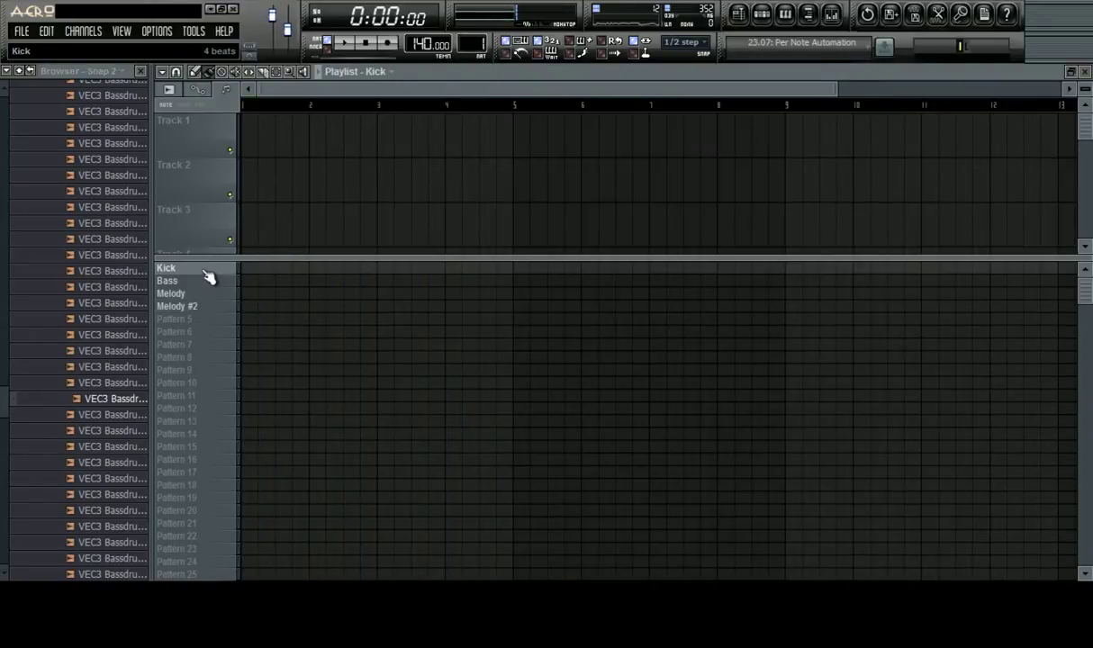
{"action": "left_click", "coordinate": [177, 306]}
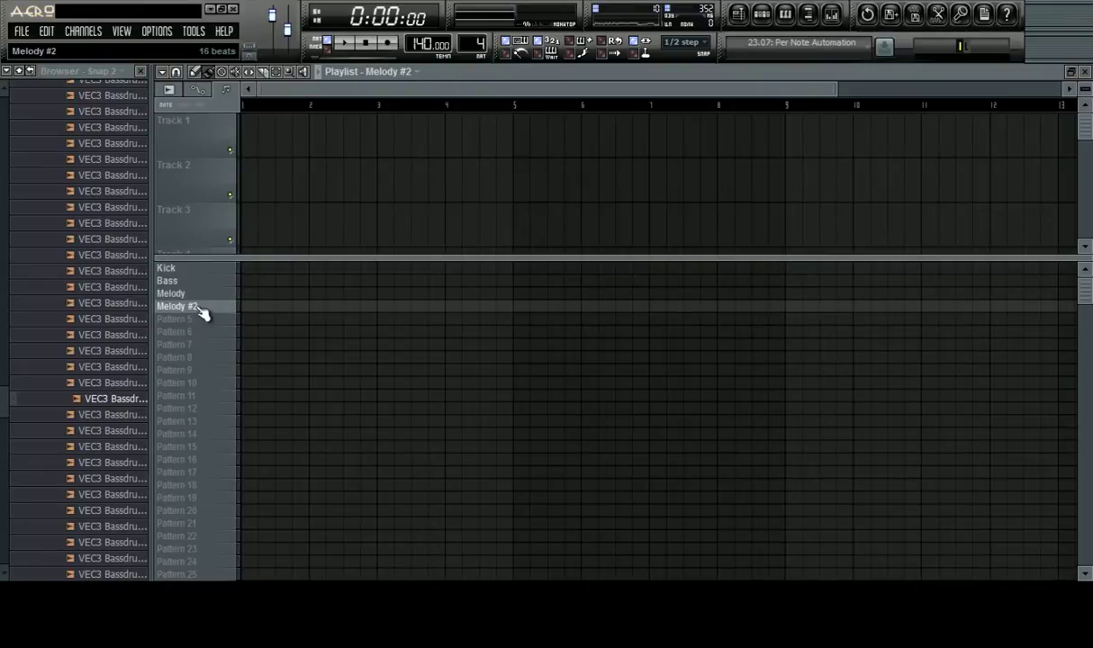
{"action": "left_click", "coordinate": [202, 284]}
{"action": "left_click", "coordinate": [251, 280]}
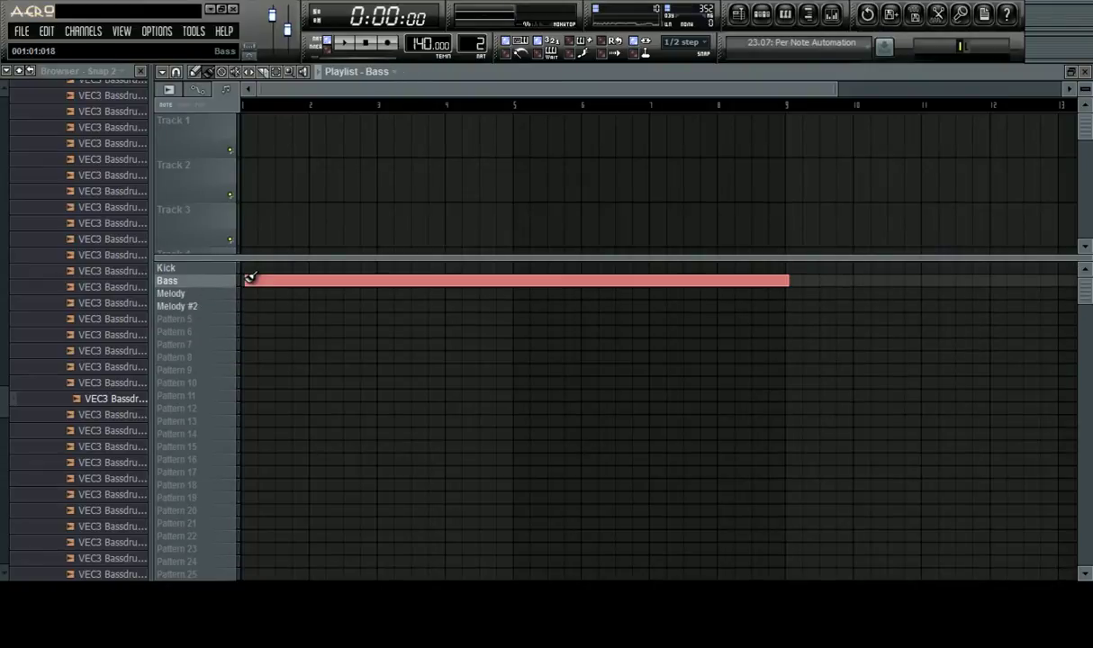
{"action": "right_click", "coordinate": [268, 283]}
Set the snap to Line, then place a Bass clip at bar 1 and Kick clips across bars 1 to 8 in the playlist
{"action": "left_click", "coordinate": [679, 42]}
{"action": "left_click", "coordinate": [672, 57]}
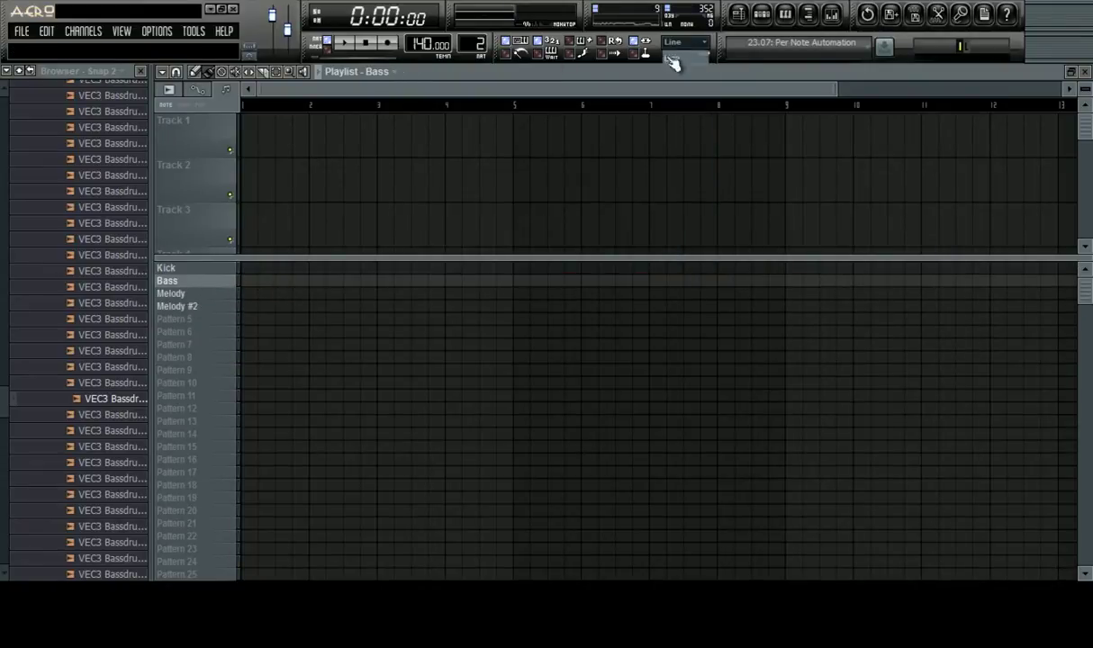
{"action": "left_click", "coordinate": [249, 282]}
{"action": "left_click", "coordinate": [249, 270]}
{"action": "left_click", "coordinate": [235, 296]}
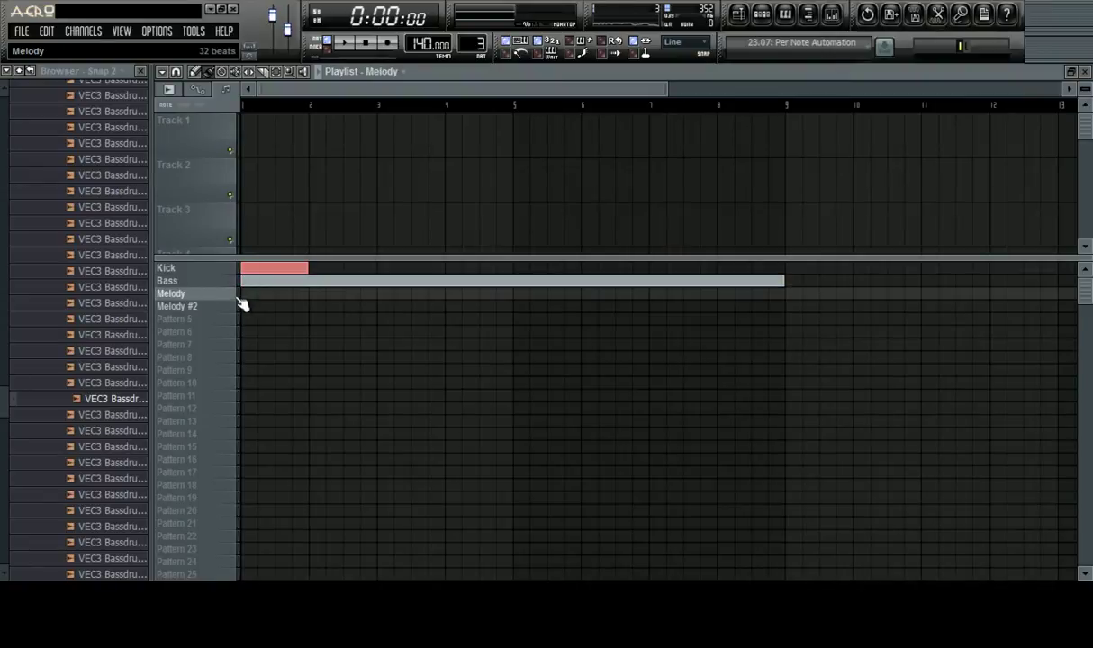
{"action": "left_click_drag", "start_coordinate": [318, 264], "coordinate": [765, 280]}
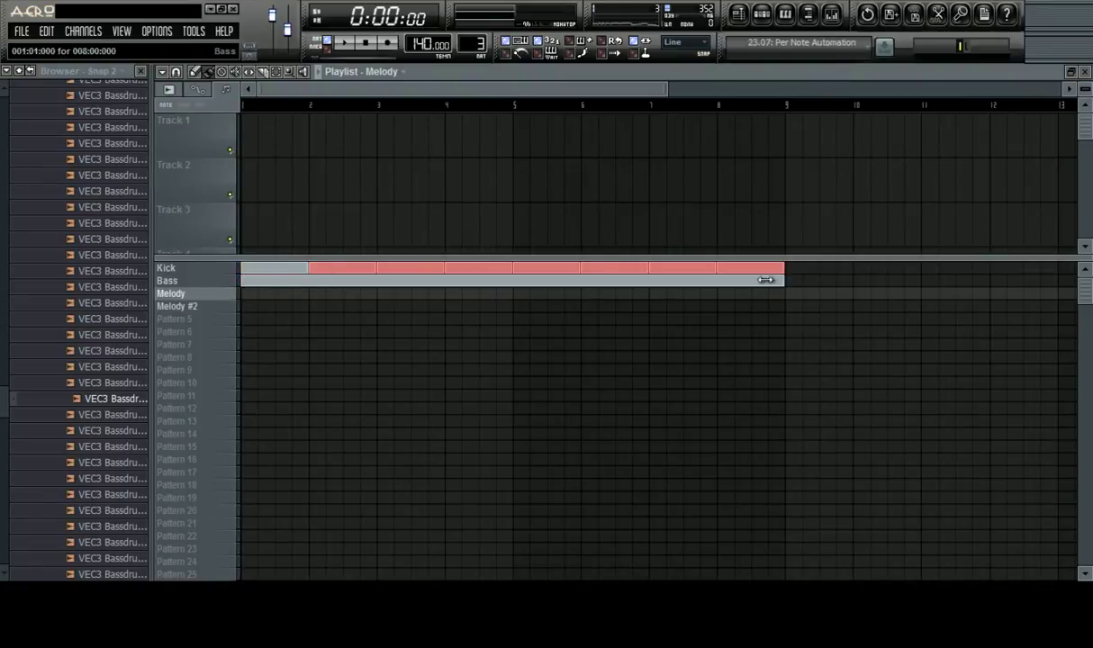
Place a Melody clip at bar 1 of the playlist
{"action": "left_click", "coordinate": [199, 307]}
{"action": "left_click", "coordinate": [212, 294]}
{"action": "left_click", "coordinate": [255, 293]}
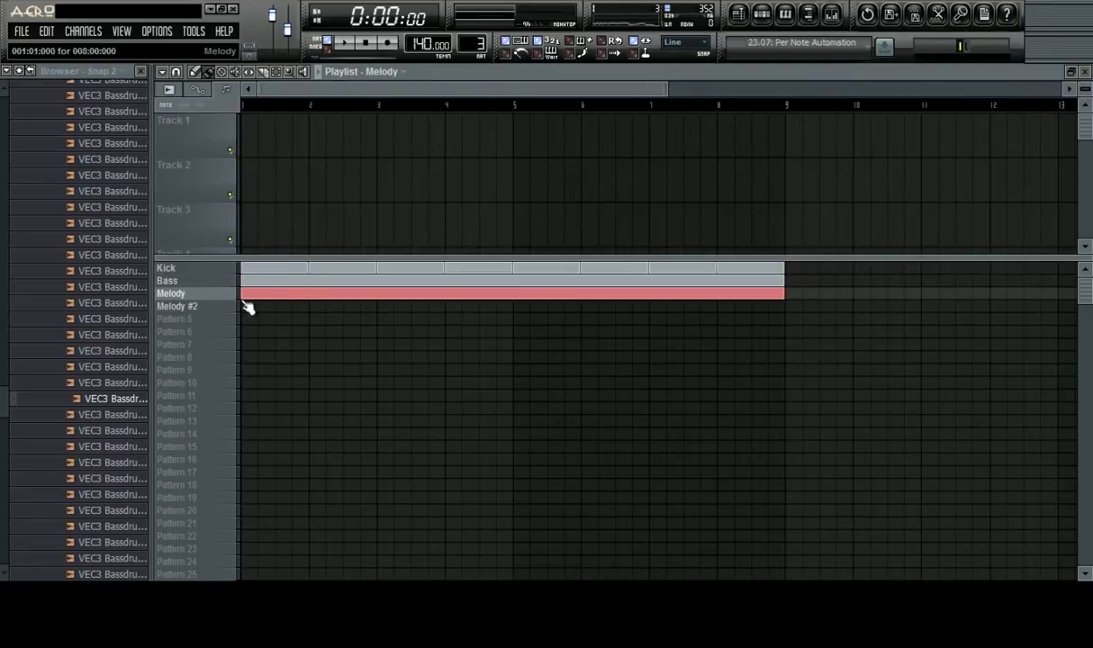
Delete all Bass notes after bar 4 in the piano roll and return to the playlist
{"action": "left_click", "coordinate": [217, 282]}
{"action": "left_click", "coordinate": [769, 20]}
{"action": "left_click", "coordinate": [702, 138]}
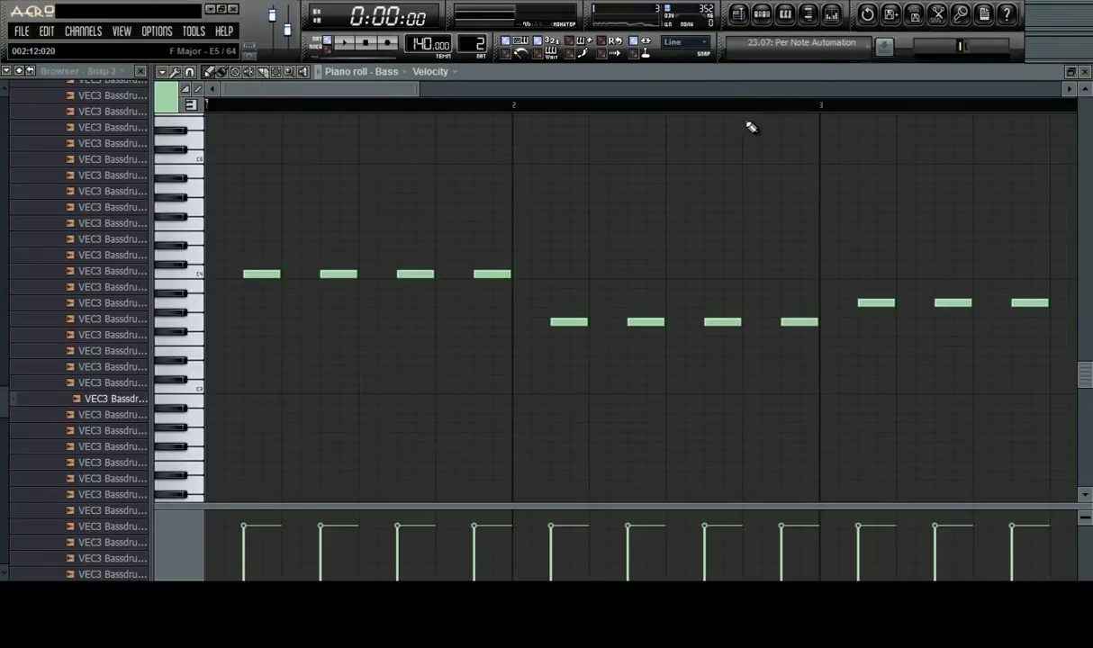
{"action": "scroll", "coordinate": [743, 108], "scroll_direction": "down", "scroll_amount": 5}
{"action": "left_click_drag", "start_coordinate": [650, 236], "coordinate": [1069, 331]}
{"action": "key", "text": "Delete"}
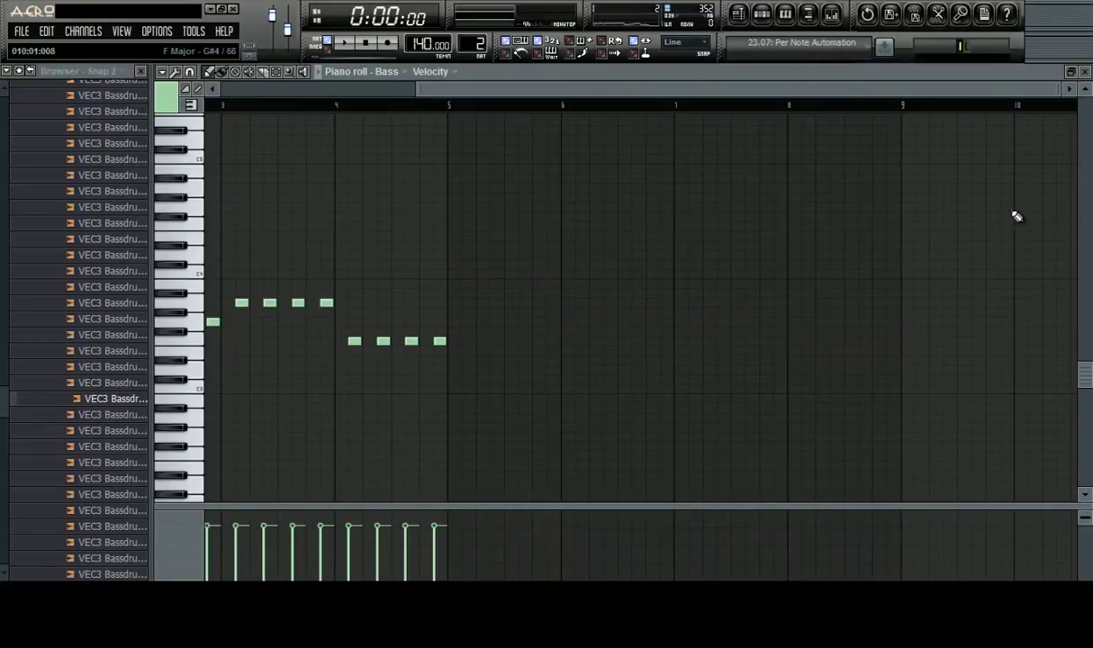
{"action": "left_click", "coordinate": [1087, 70]}
{"action": "right_click", "coordinate": [446, 384]}
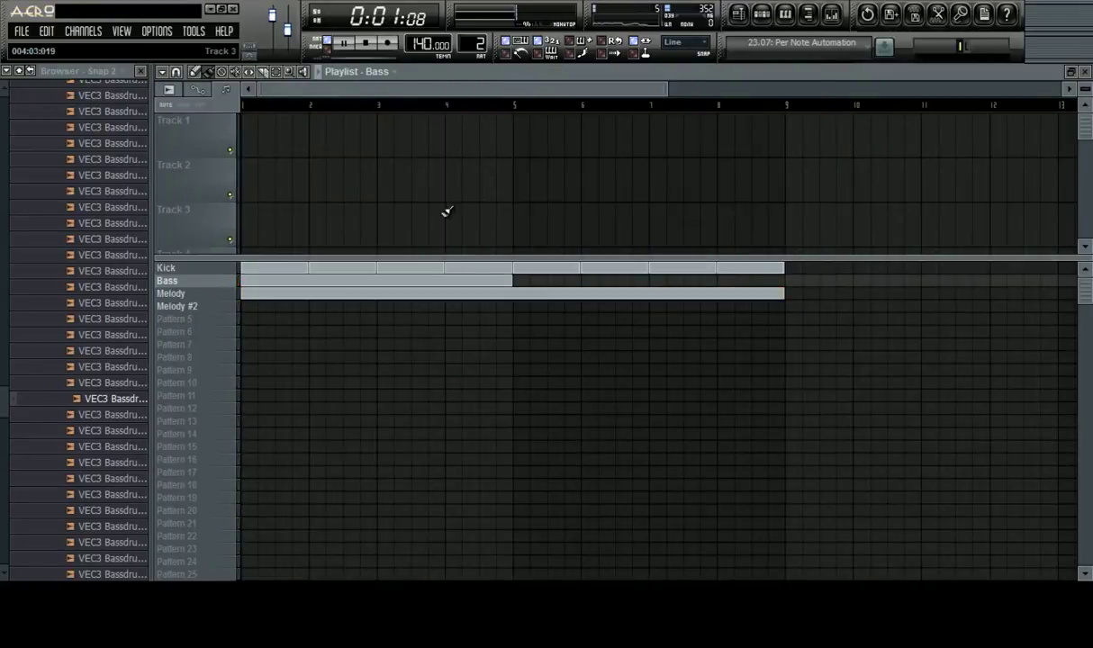
Play the song and place a second Bass clip at bar 5 of the playlist
{"action": "key", "text": "space"}
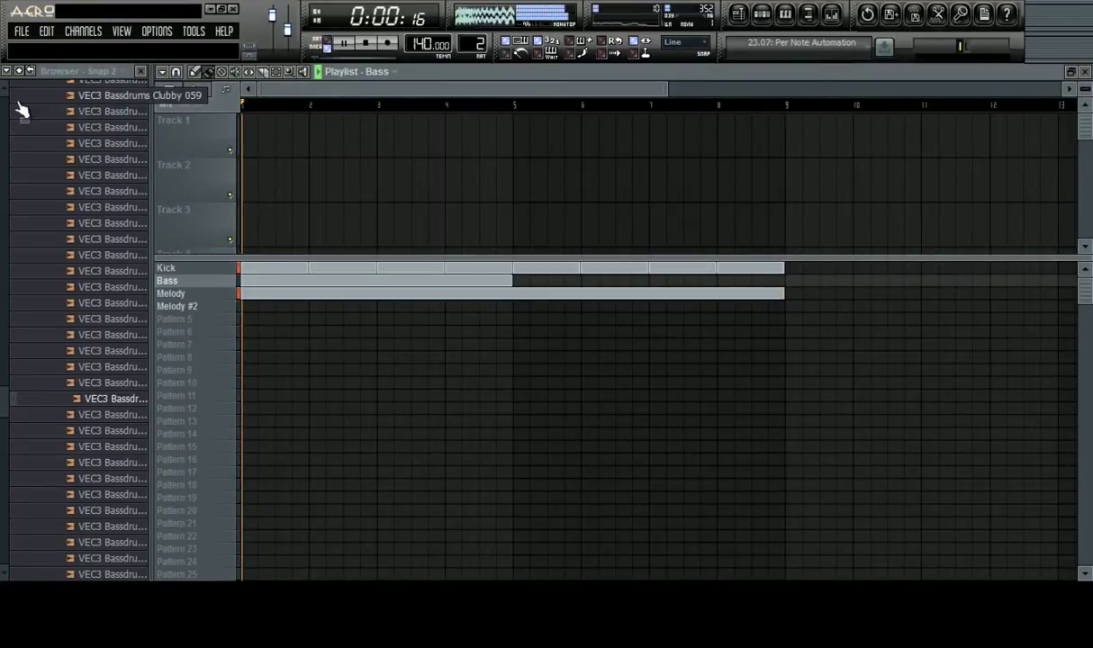
{"action": "left_click", "coordinate": [522, 282]}
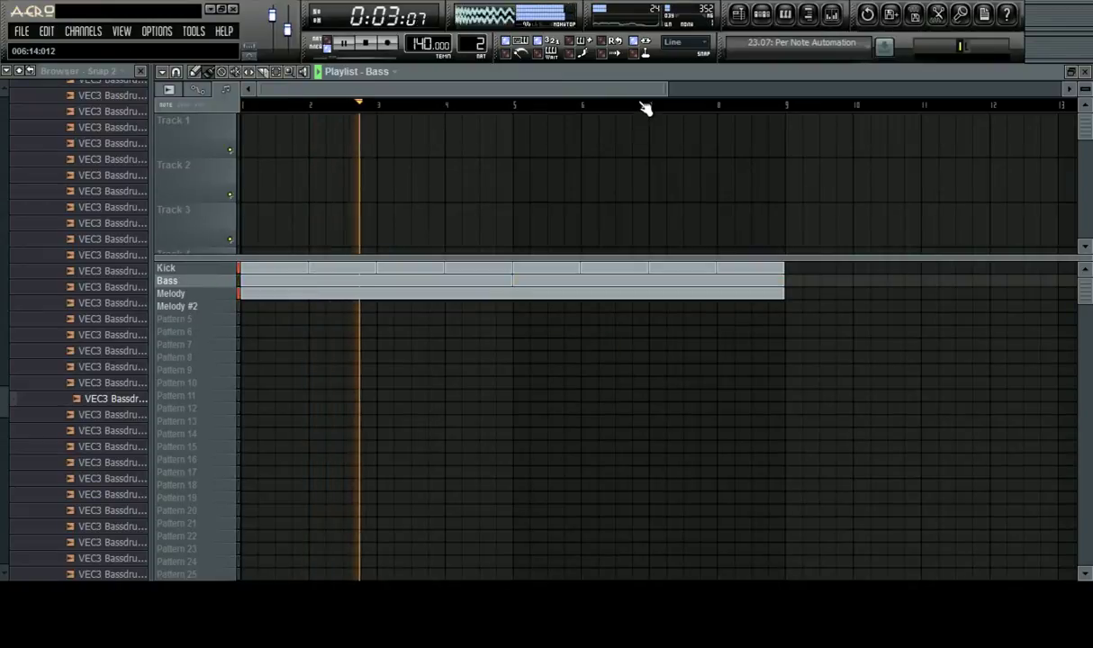
{"action": "scroll", "coordinate": [646, 107], "scroll_direction": "up", "scroll_amount": 3}
{"action": "scroll", "coordinate": [647, 108], "scroll_direction": "up", "scroll_amount": 1}
{"action": "scroll", "coordinate": [647, 108], "scroll_direction": "down", "scroll_amount": 3}
{"action": "scroll", "coordinate": [646, 107], "scroll_direction": "up", "scroll_amount": 2}
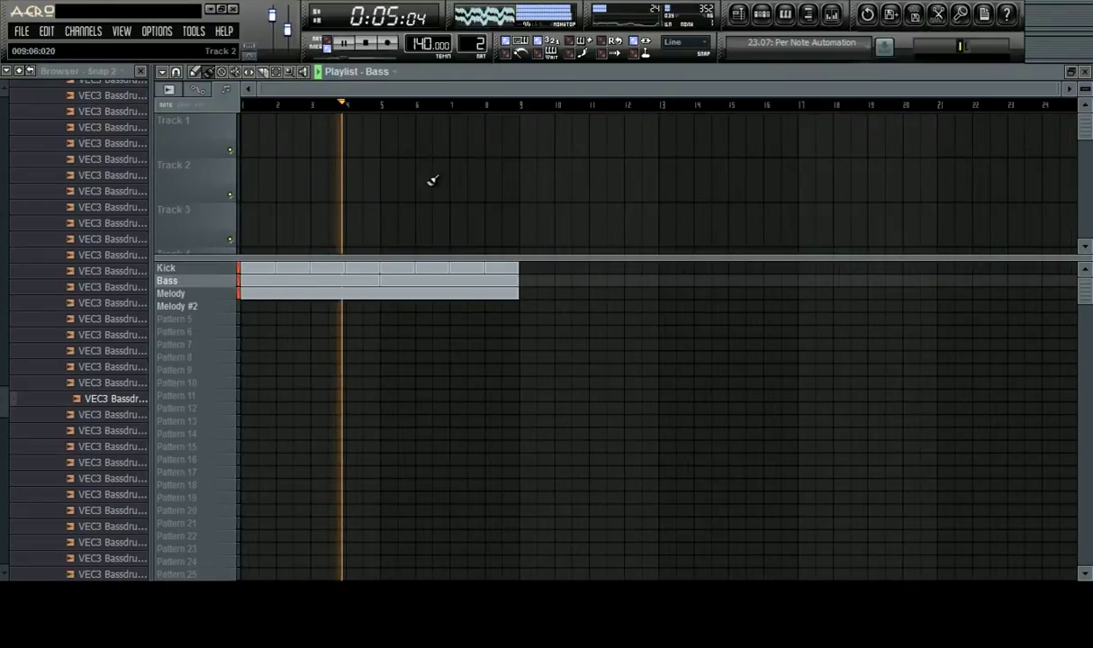
Place a Melody #2 clip at bar 9 and paint Kick clips across bars 9 to 16
{"action": "left_click", "coordinate": [197, 307]}
{"action": "left_click", "coordinate": [530, 306]}
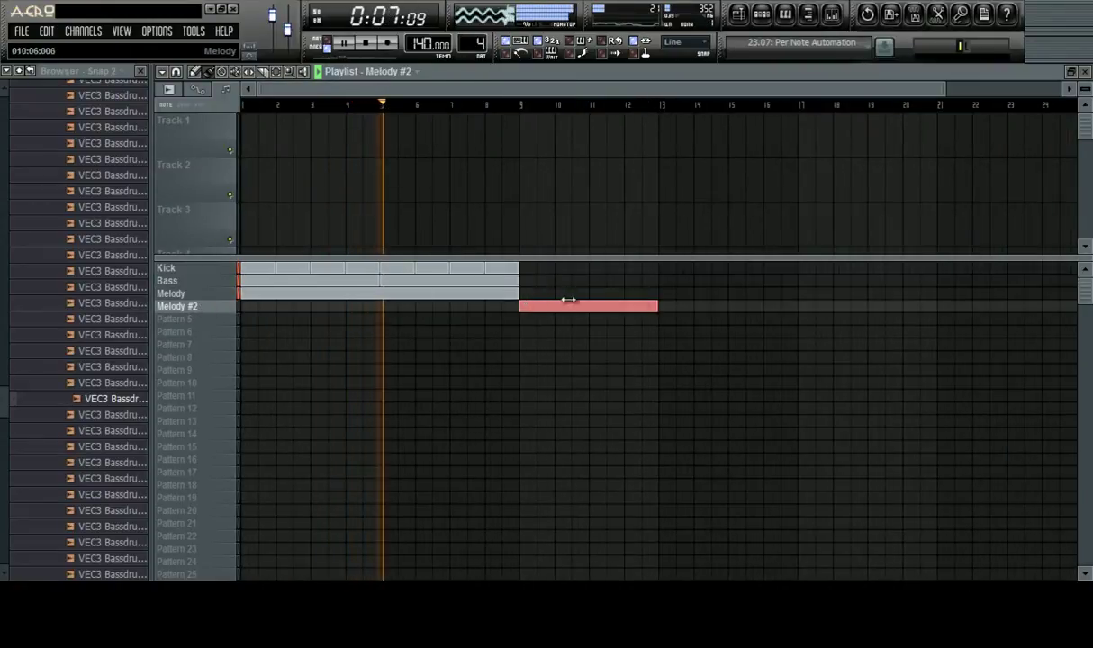
{"action": "left_click", "coordinate": [677, 308]}
{"action": "right_click", "coordinate": [693, 307]}
{"action": "left_click_drag", "start_coordinate": [535, 269], "coordinate": [792, 271]}
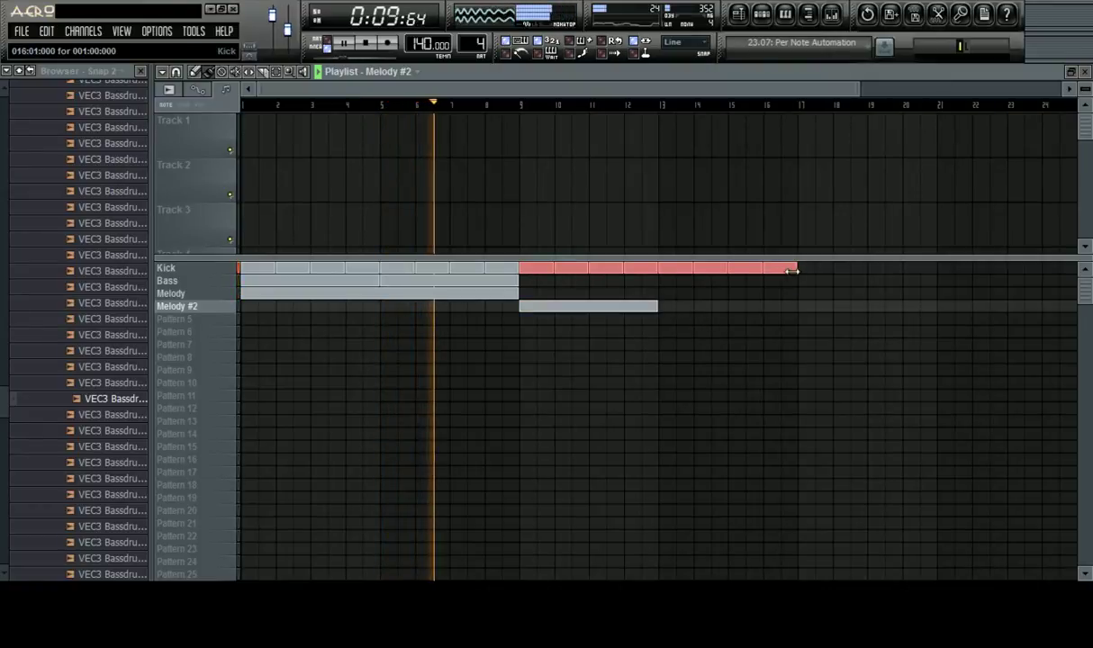
Cut the Kick steps from the Melody #2 pattern and add a second Melody #2 clip at bar 13
{"action": "left_click", "coordinate": [762, 14]}
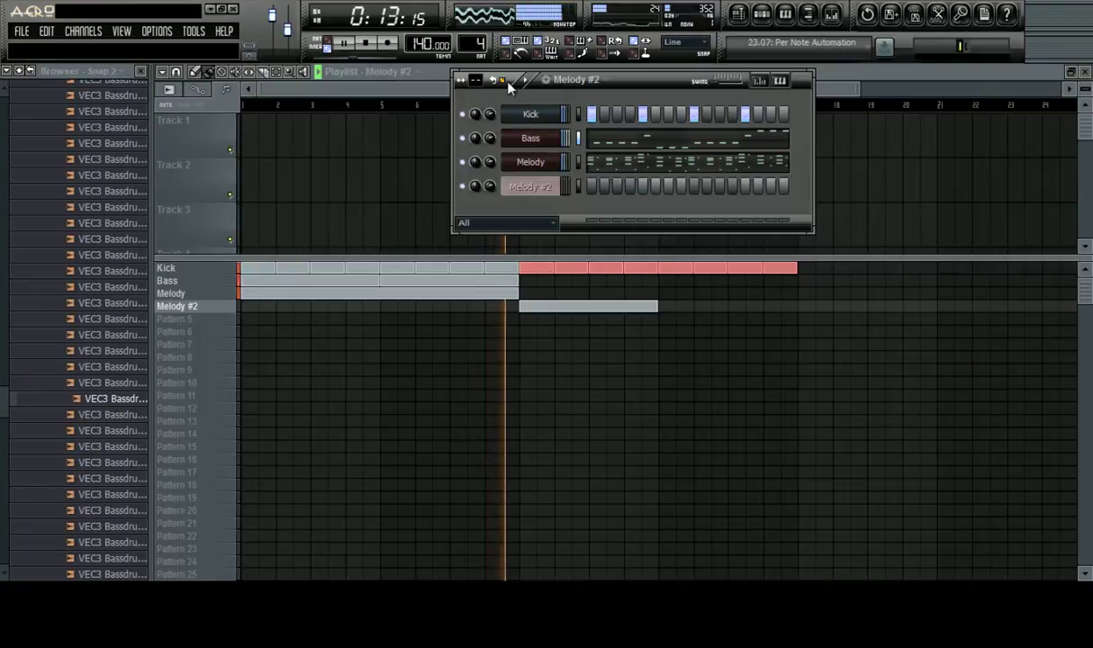
{"action": "right_click", "coordinate": [556, 114]}
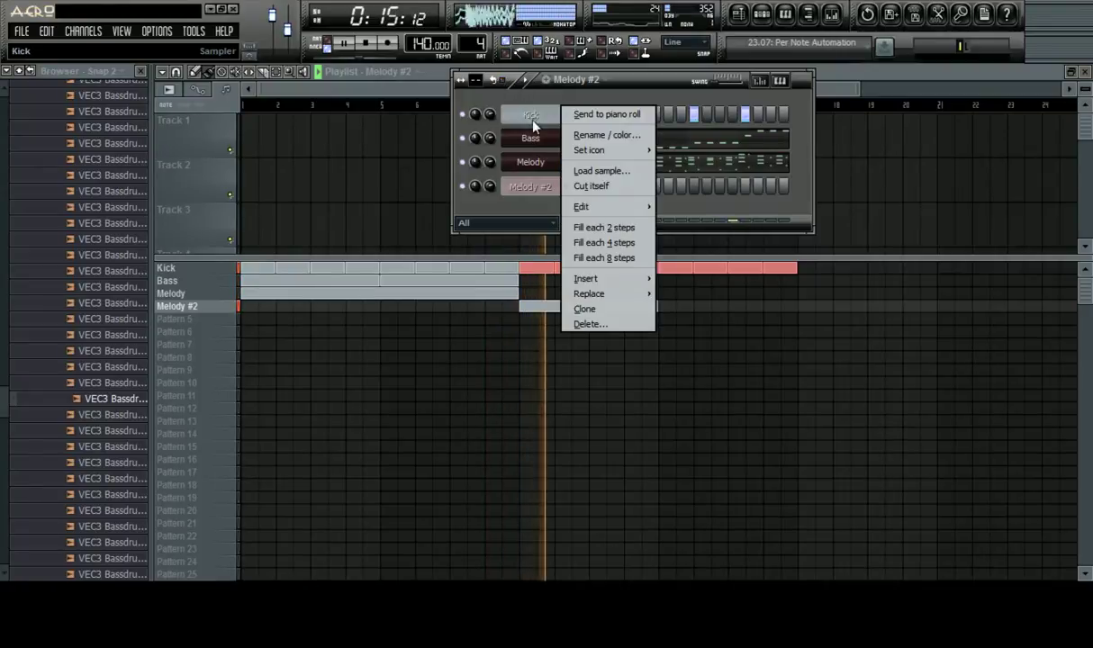
{"action": "mouse_move", "coordinate": [606, 209]}
{"action": "left_click", "coordinate": [714, 210]}
{"action": "left_click", "coordinate": [771, 376]}
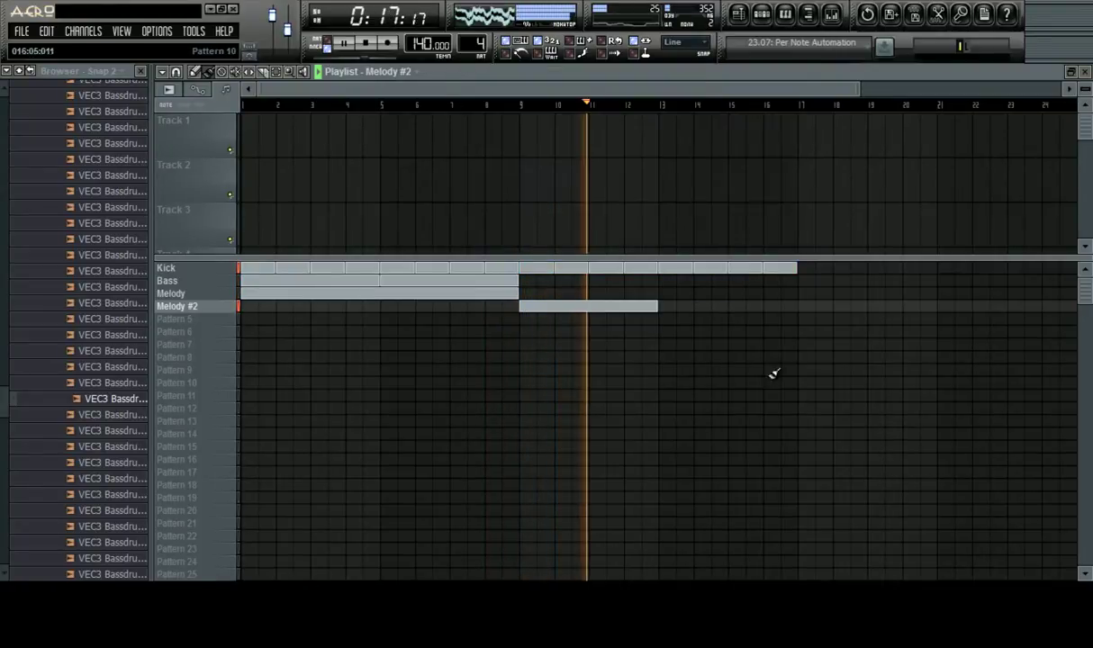
{"action": "left_click_drag", "start_coordinate": [652, 302], "coordinate": [797, 306]}
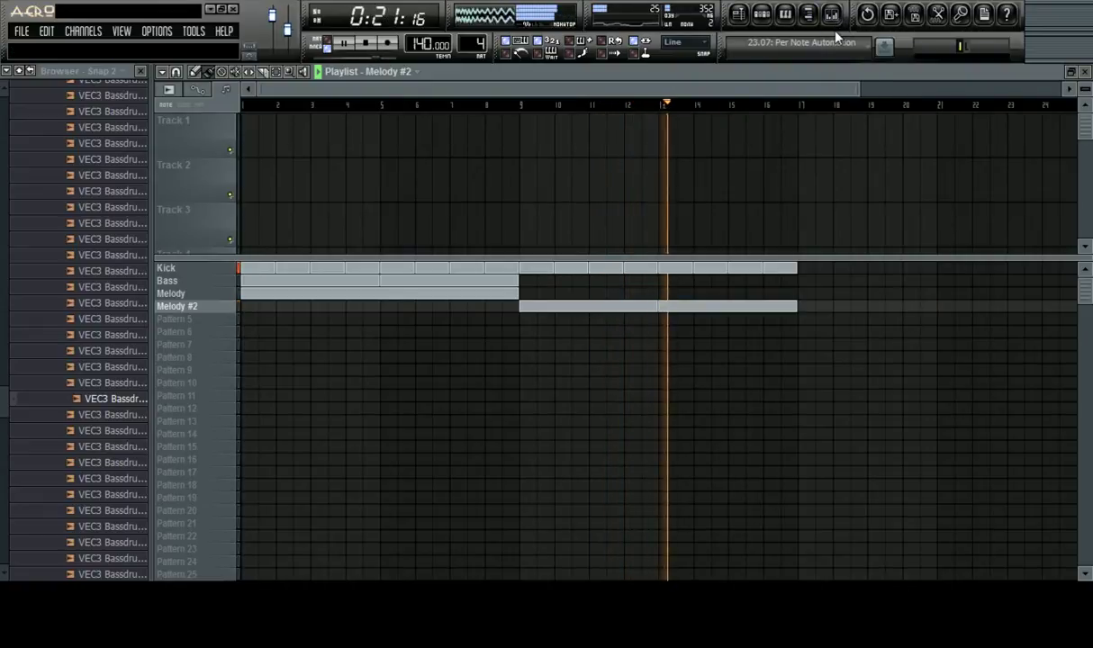
Load Fruity Multiband Compressor in the first effect slot of the Kick mixer track and stop playback
{"action": "left_click", "coordinate": [836, 18]}
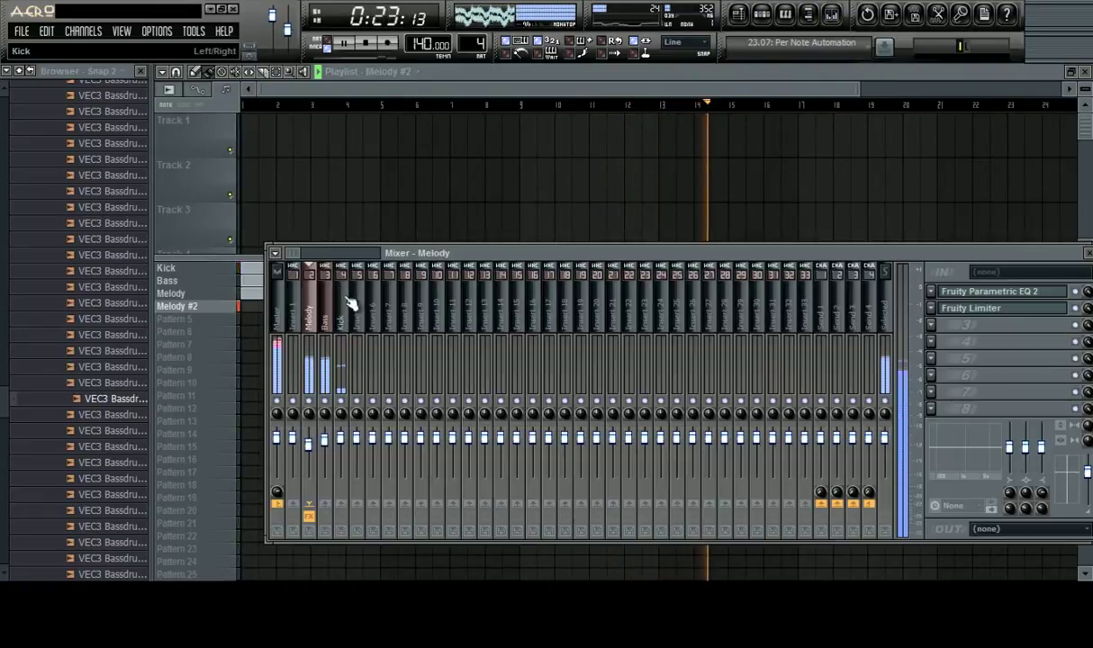
{"action": "left_click", "coordinate": [339, 333]}
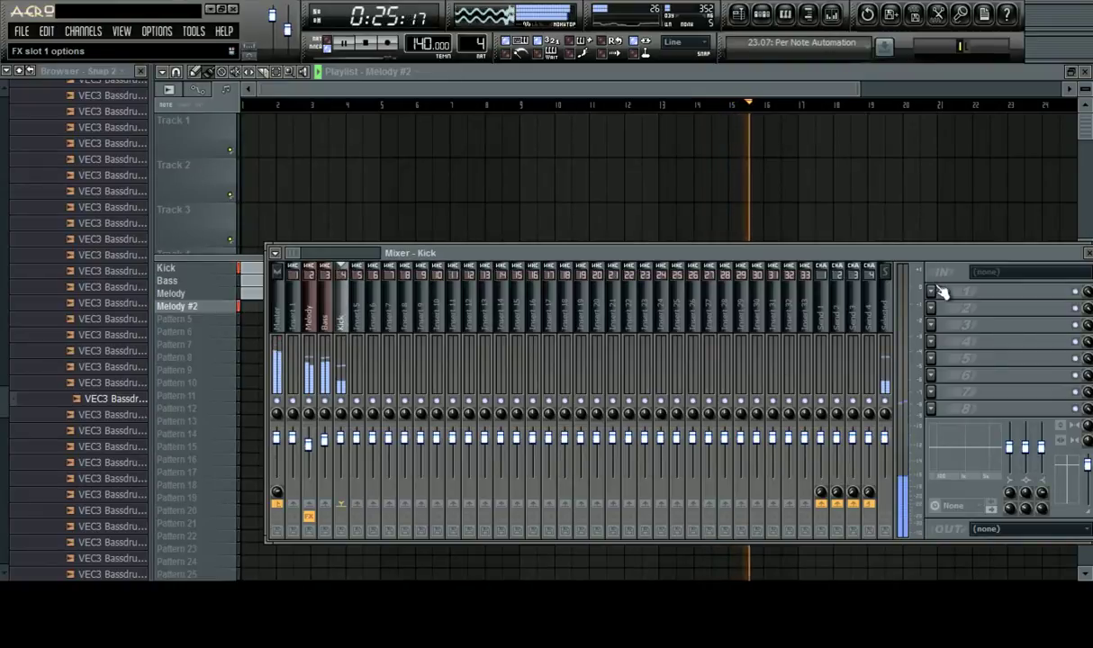
{"action": "left_click", "coordinate": [934, 291]}
{"action": "left_click", "coordinate": [936, 487]}
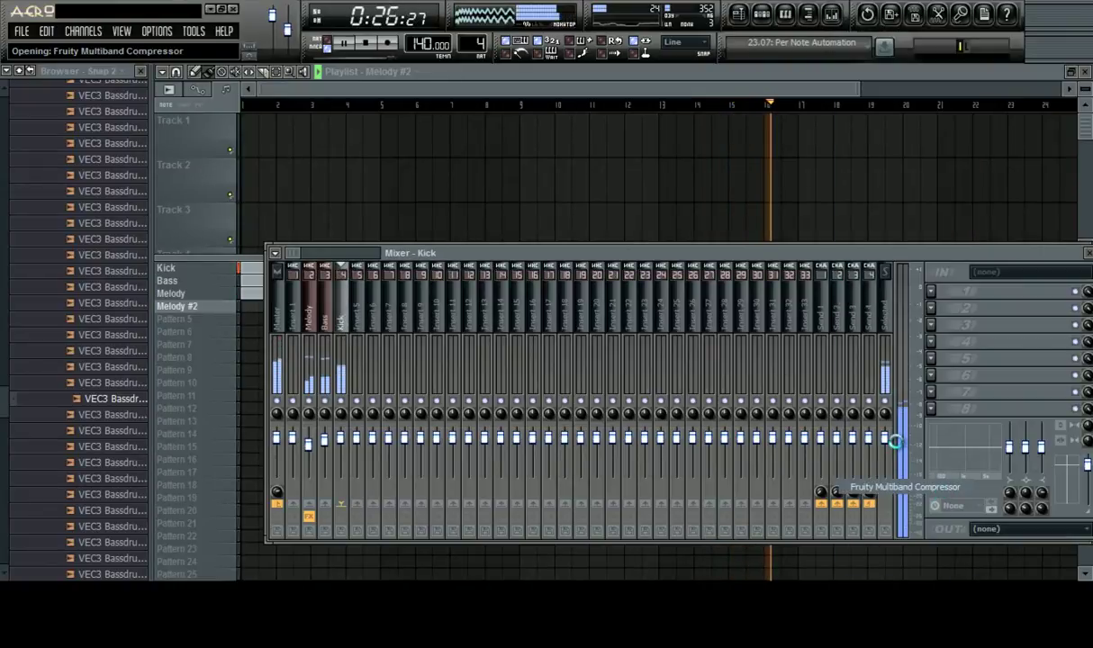
{"action": "key", "text": "space"}
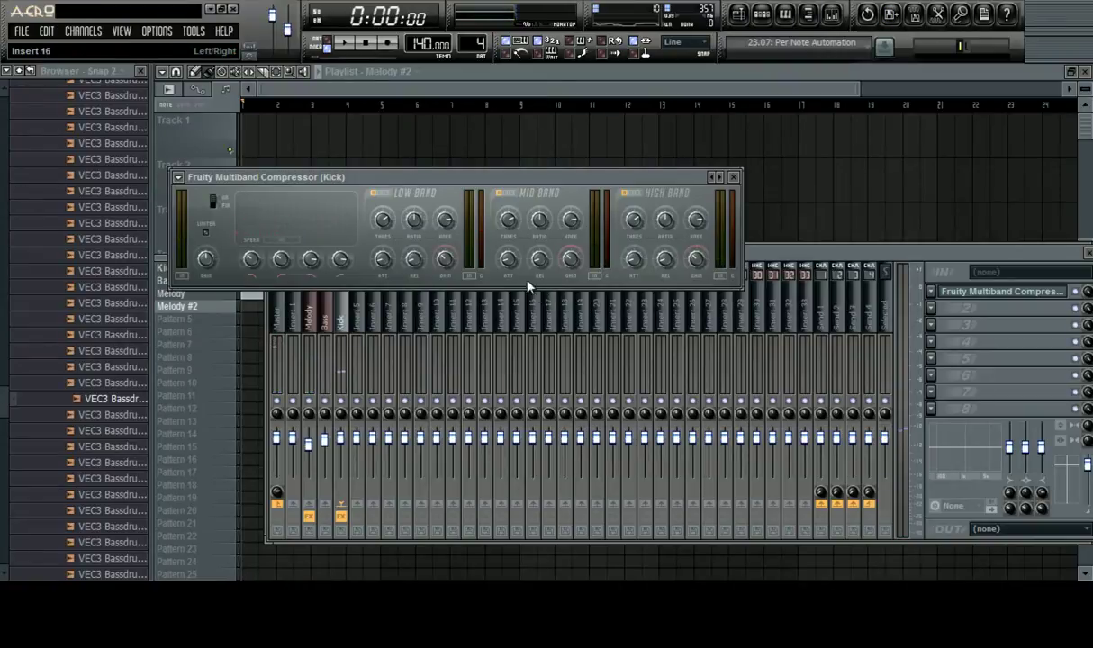
Set the song position to bar 9 and audition the kick repeatedly with its track's Fruity Multiband Compressor open
{"action": "left_click", "coordinate": [549, 105]}
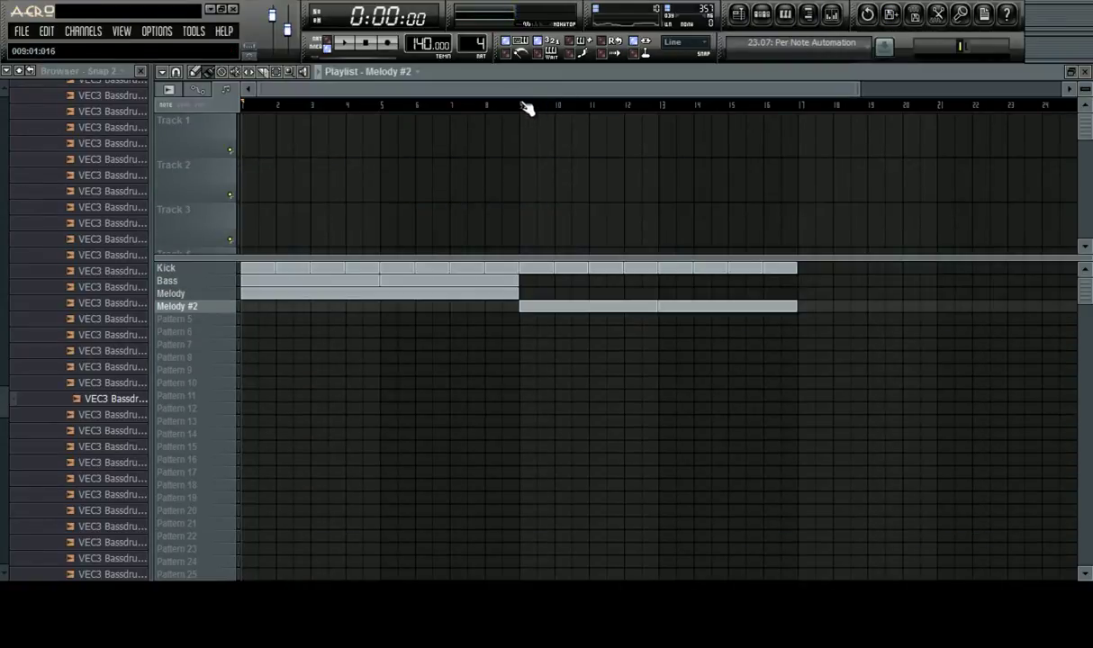
{"action": "left_click", "coordinate": [831, 15]}
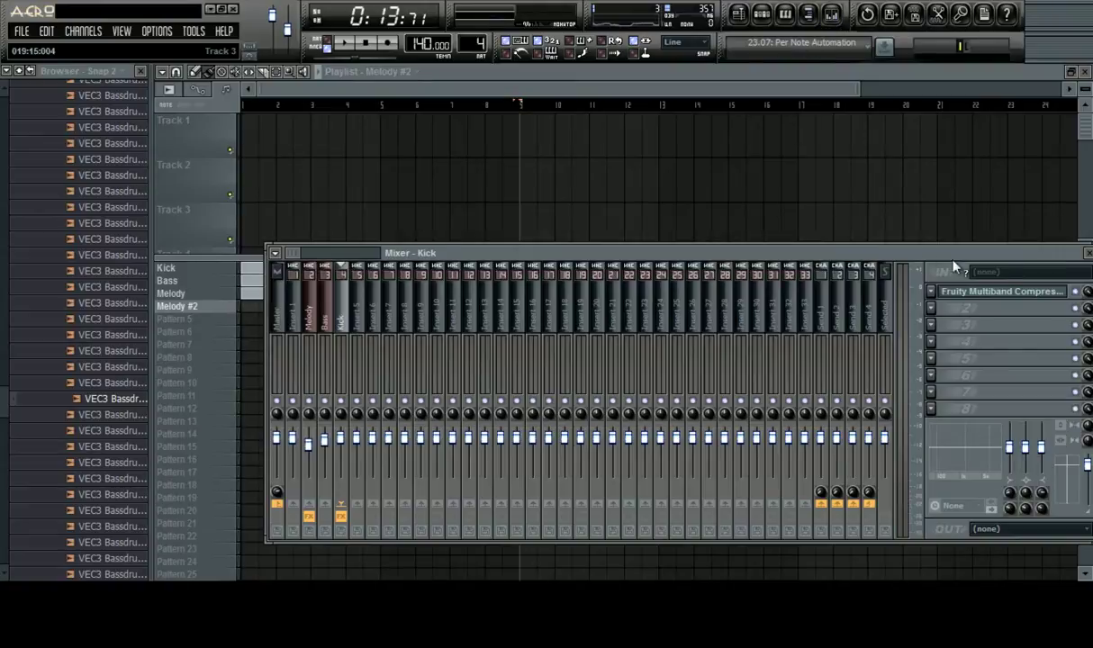
{"action": "left_click", "coordinate": [997, 292]}
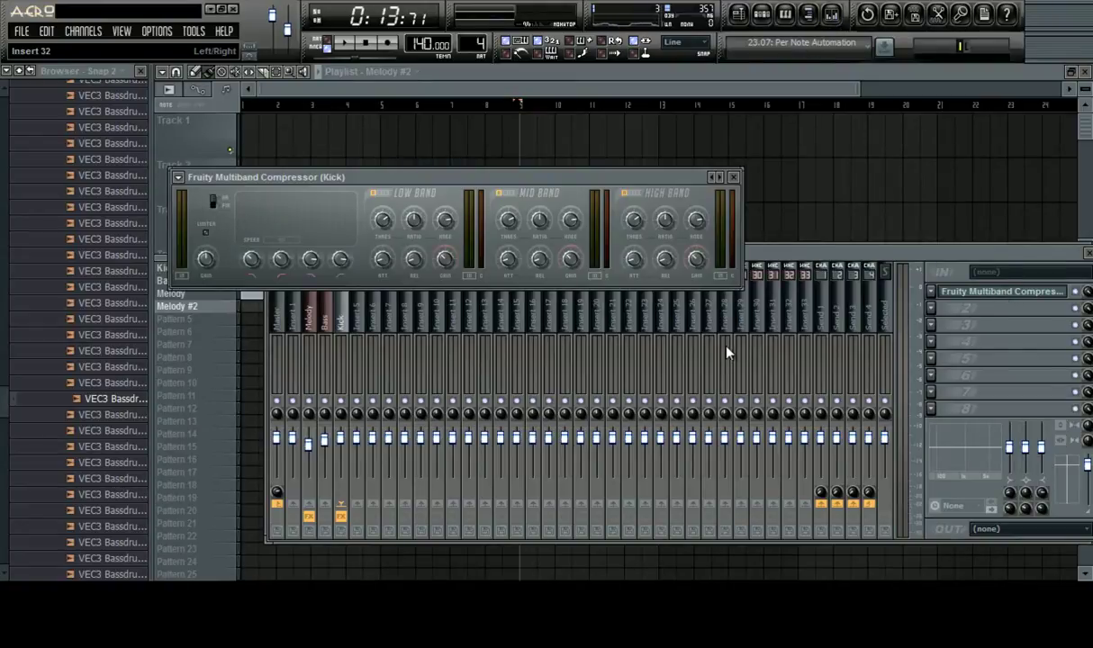
{"action": "key", "text": "q"}
{"action": "key", "text": "q"}
{"action": "key", "text": "q"}
{"action": "key", "text": "q"}
{"action": "key", "text": "q"}
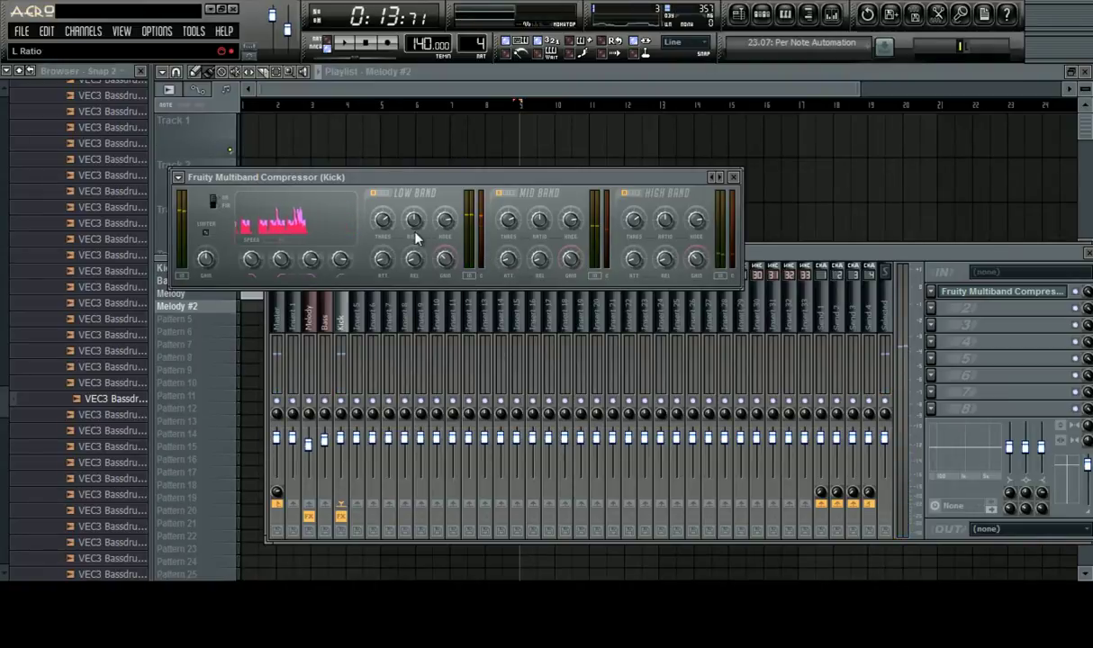
{"action": "key", "text": "q"}
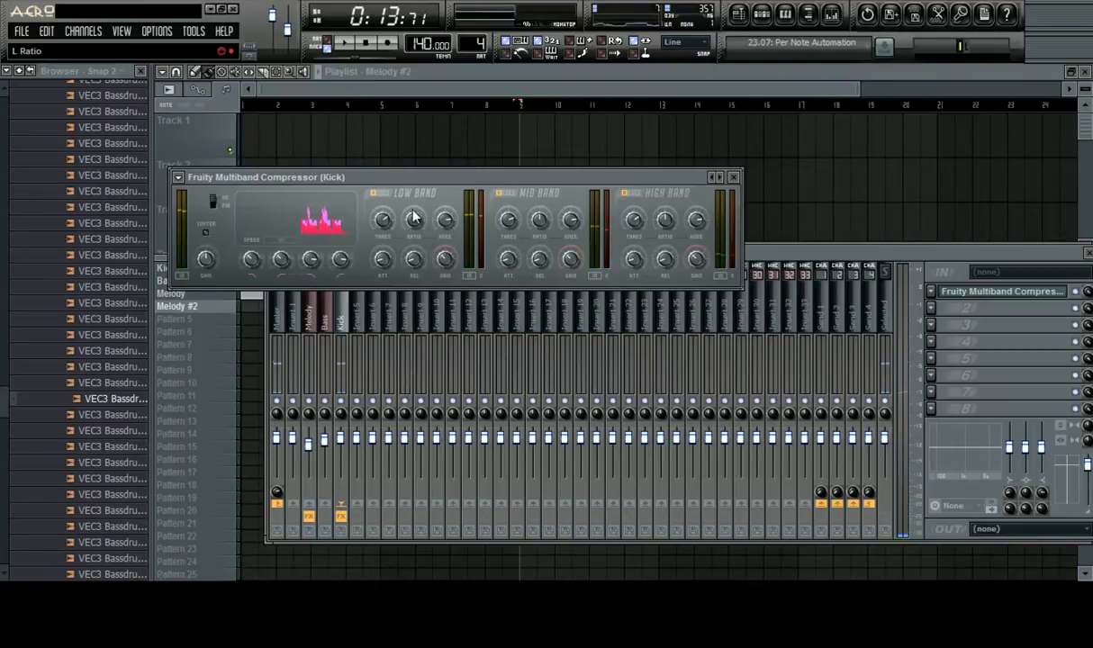
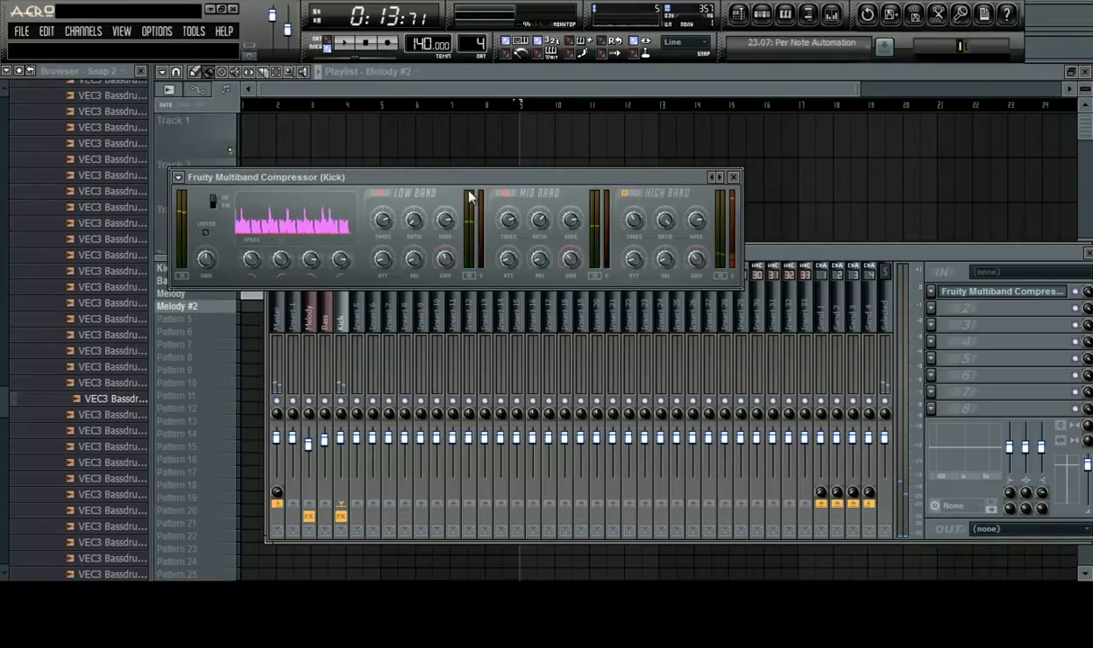
Play the song from bar 9 and arrange the mixer and compressor windows so that they do not overlap
{"action": "key", "text": "space"}
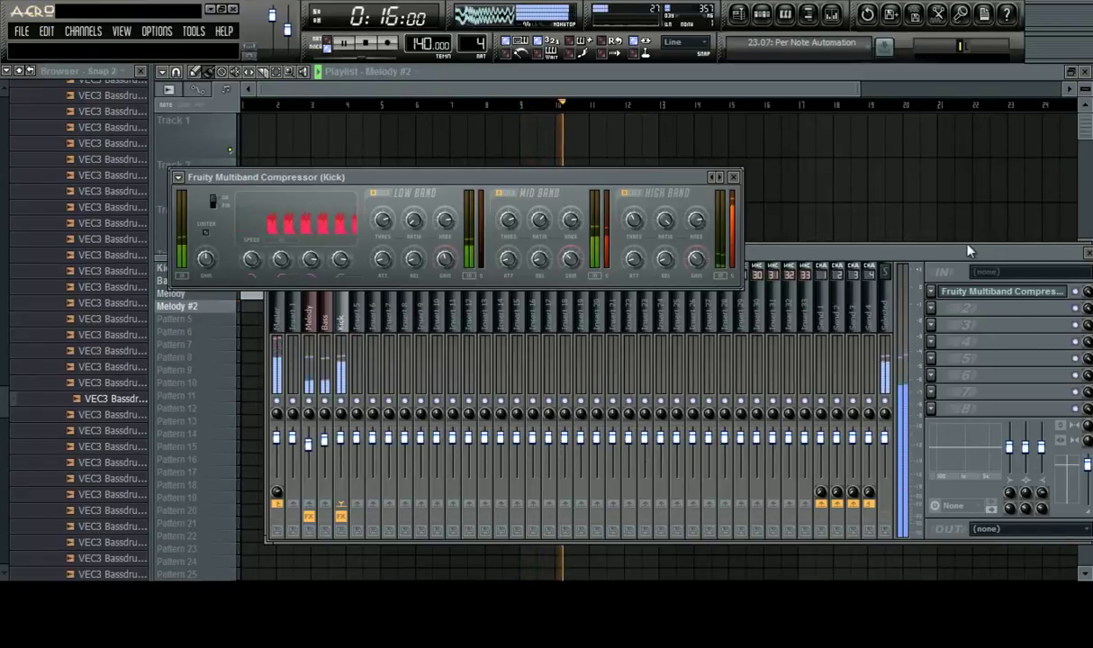
{"action": "left_click_drag", "start_coordinate": [969, 249], "coordinate": [897, 331]}
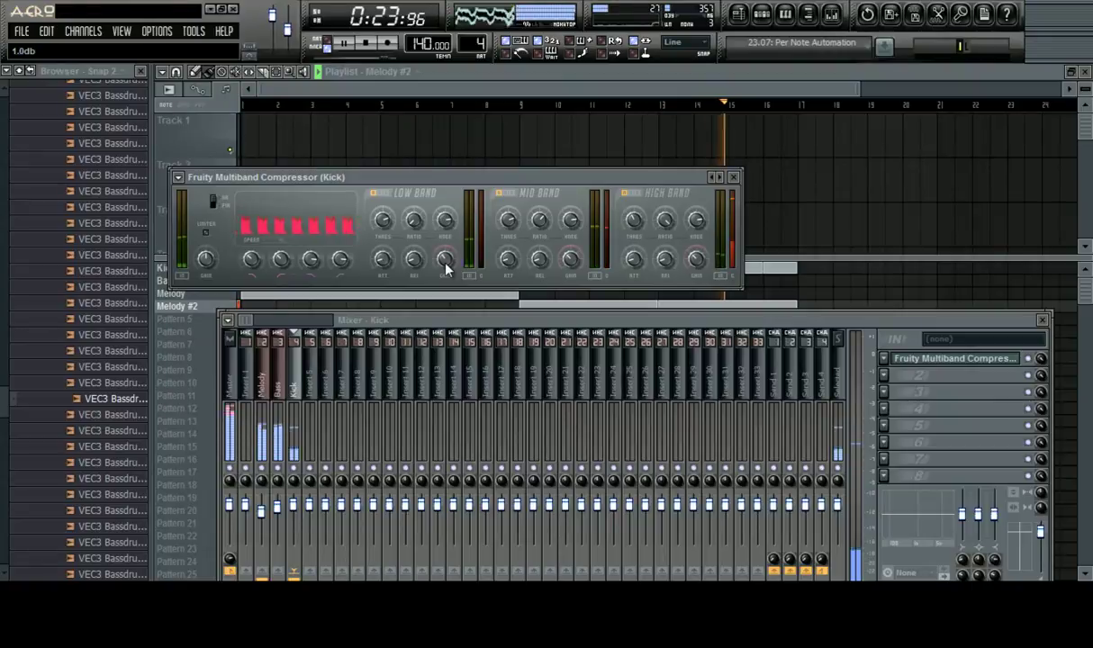
{"action": "left_click_drag", "start_coordinate": [725, 322], "coordinate": [713, 286]}
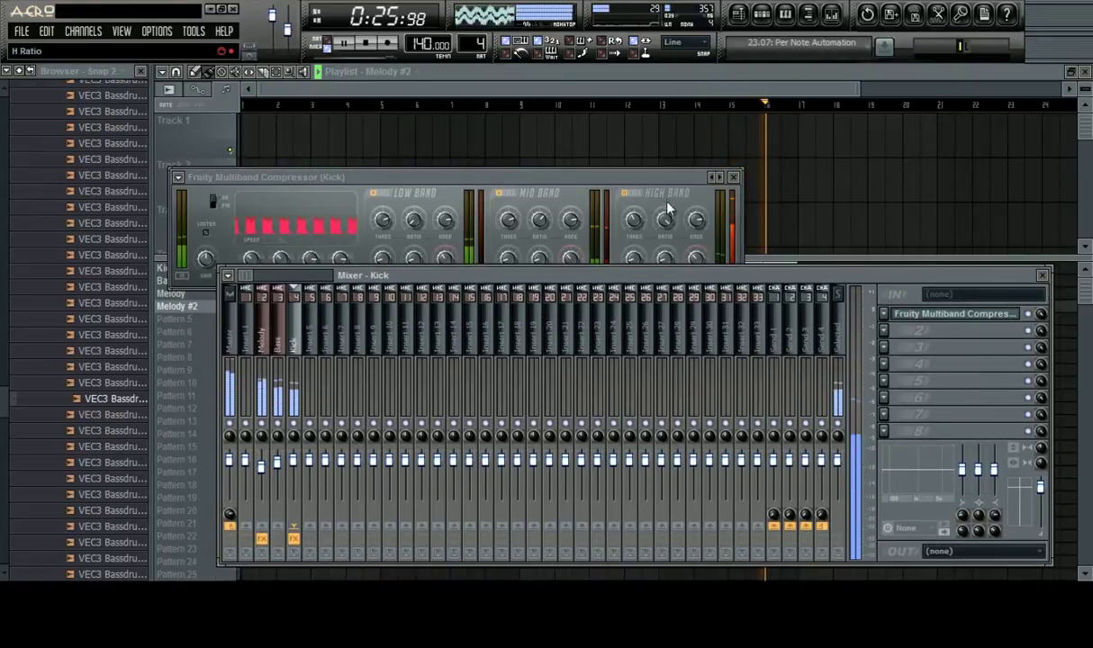
{"action": "left_click_drag", "start_coordinate": [648, 184], "coordinate": [644, 123]}
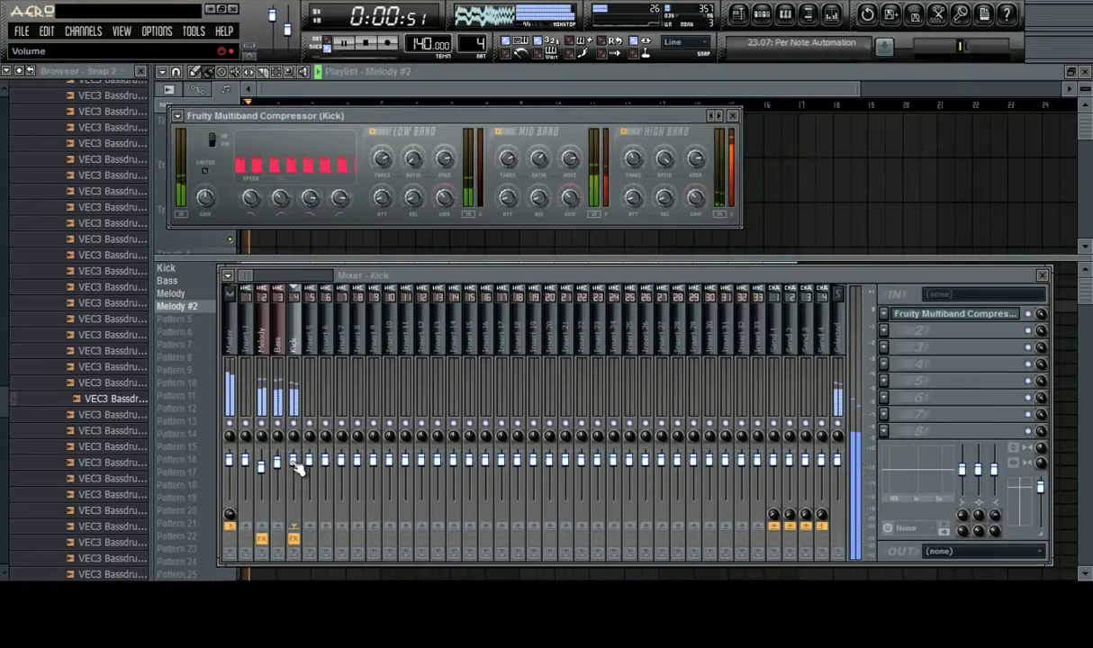
Close the compressor, mixer and step sequencer windows to leave only the playlist, and stop playback
{"action": "key", "text": "F12"}
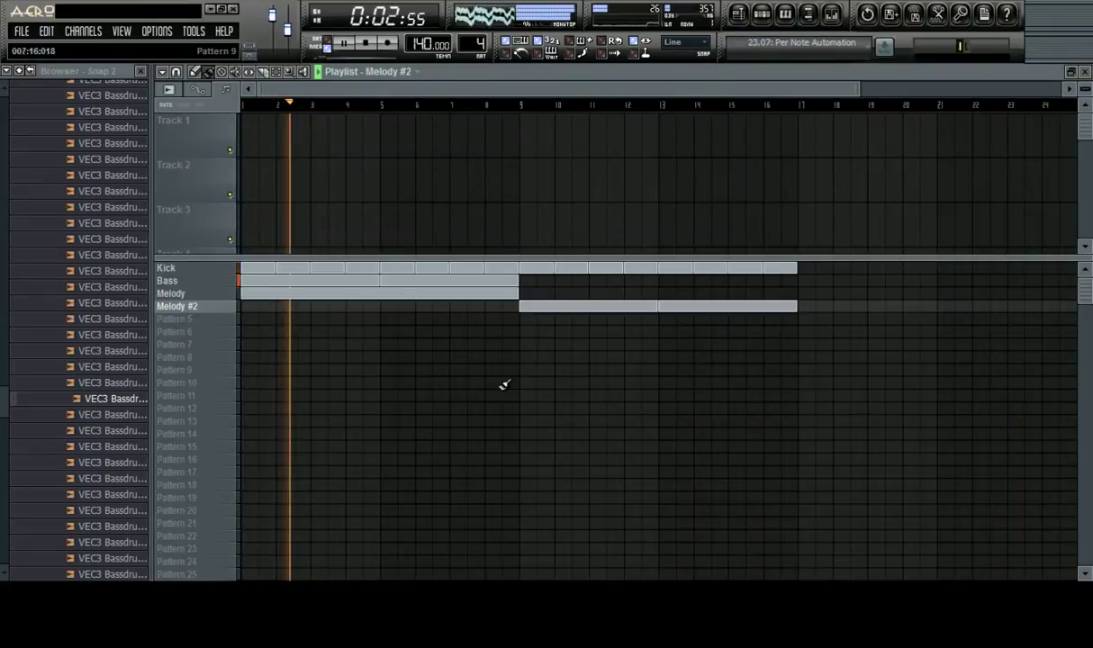
{"action": "scroll", "coordinate": [599, 99], "scroll_direction": "down", "scroll_amount": 2}
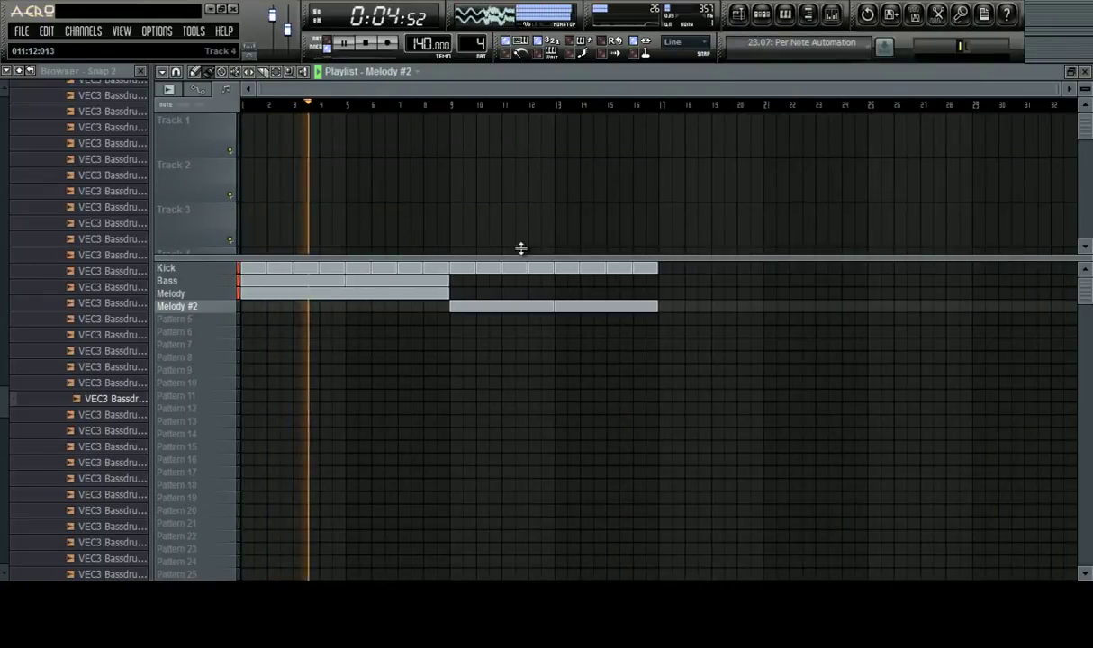
{"action": "left_click", "coordinate": [762, 15]}
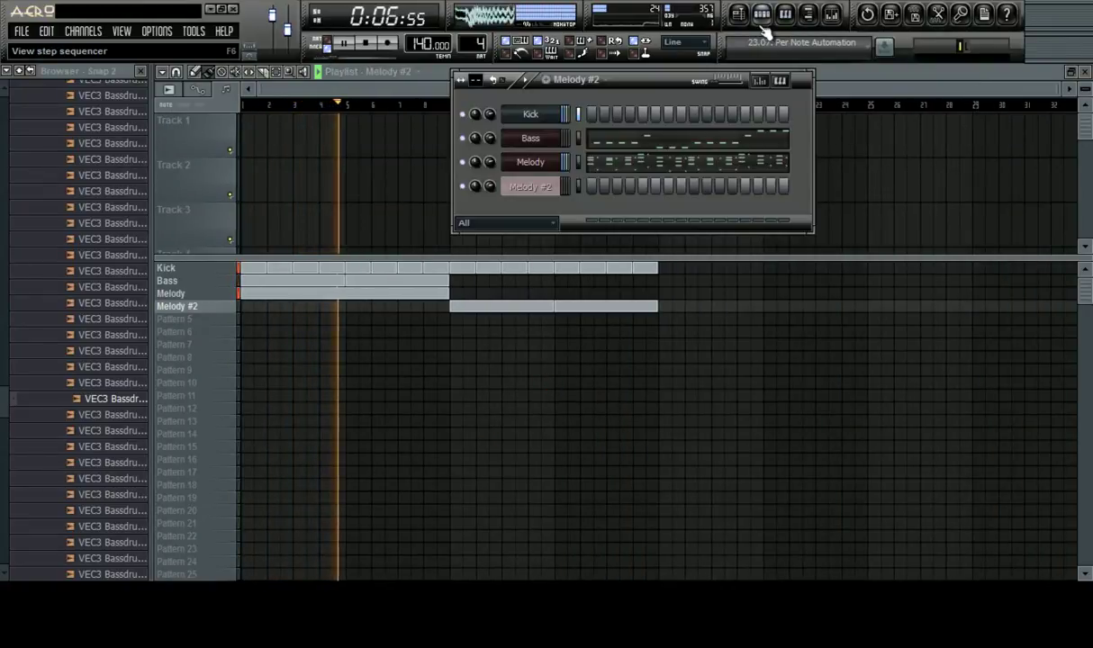
{"action": "left_click", "coordinate": [833, 18]}
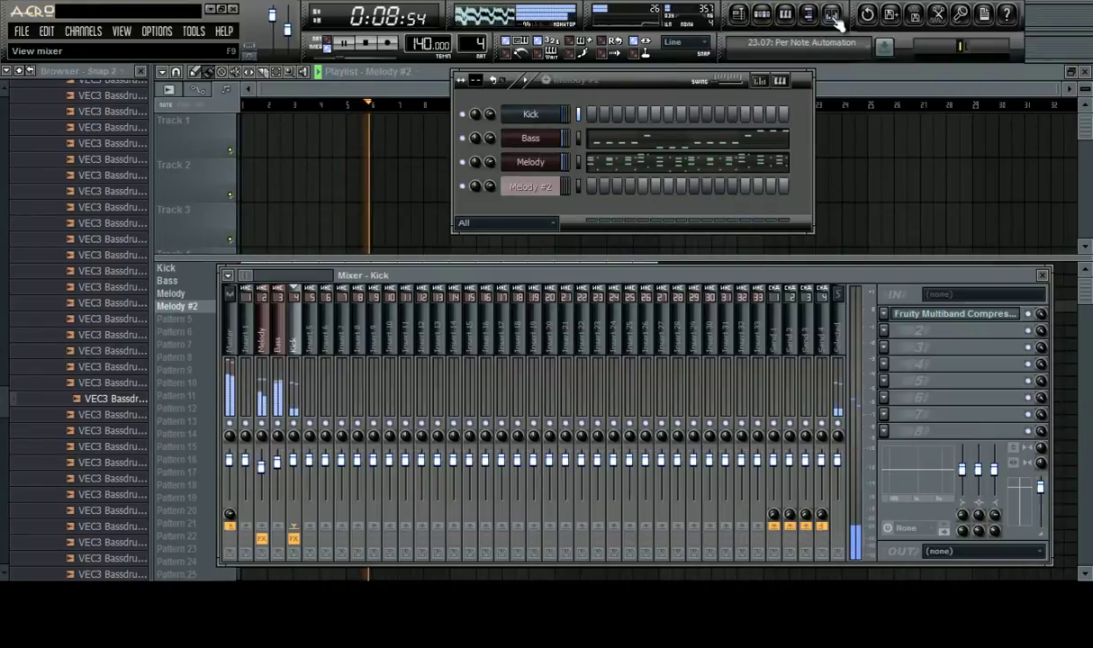
{"action": "left_click", "coordinate": [832, 18]}
{"action": "right_click", "coordinate": [699, 413]}
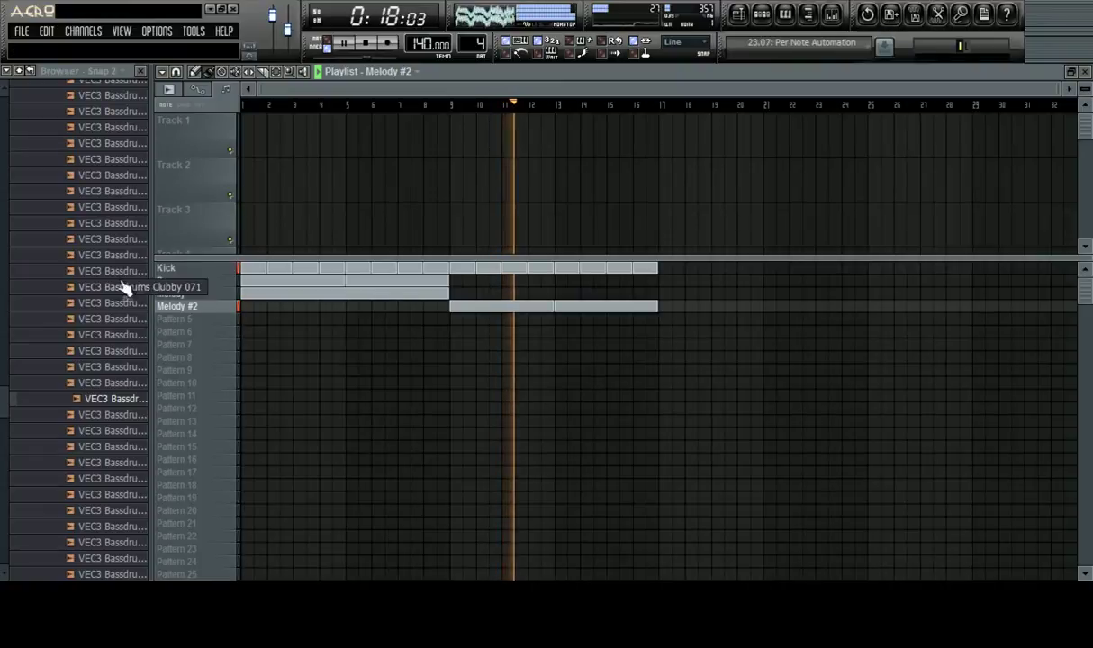
{"action": "key", "text": "space"}
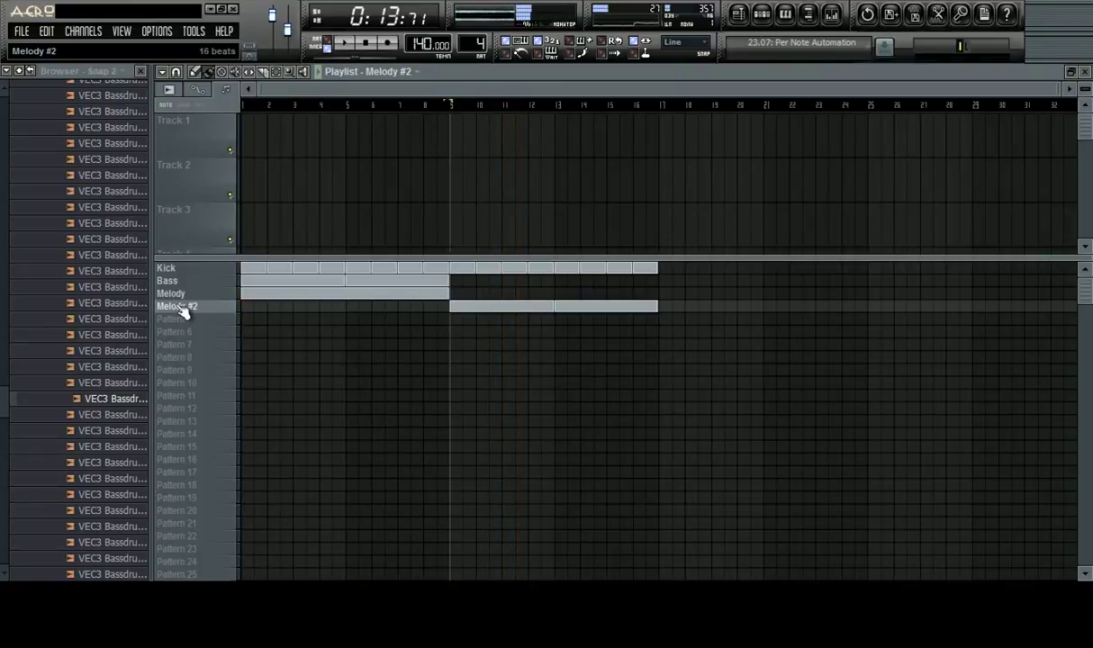
Colour the Melody #2 pattern blue
{"action": "left_click", "coordinate": [187, 295]}
{"action": "left_click", "coordinate": [191, 307]}
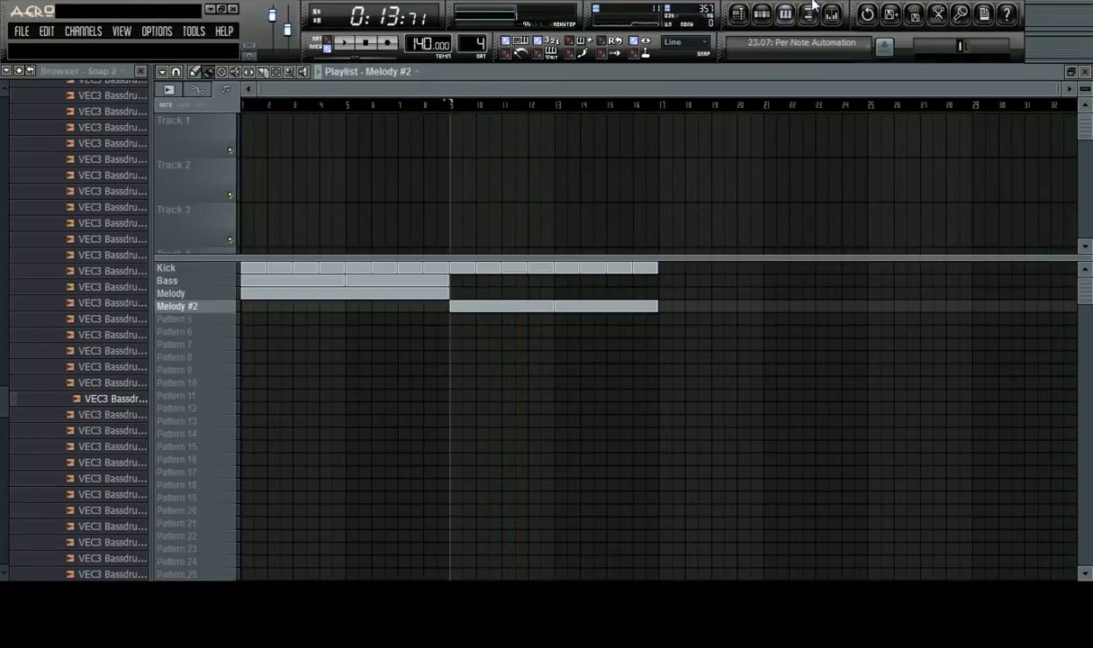
{"action": "right_click", "coordinate": [184, 308]}
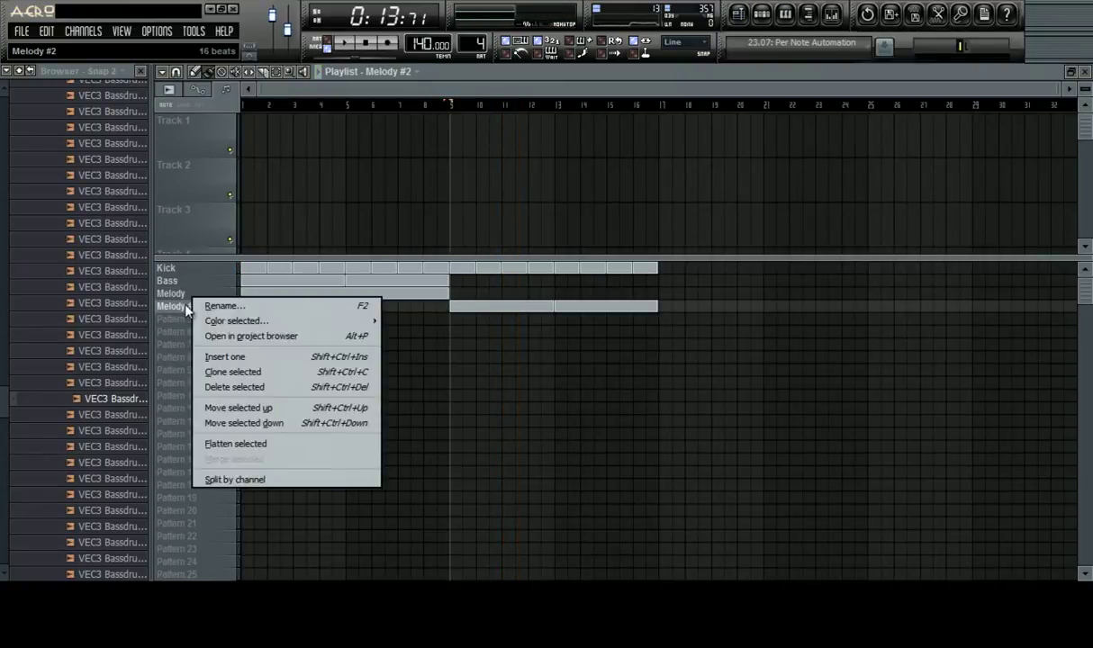
{"action": "mouse_move", "coordinate": [315, 320]}
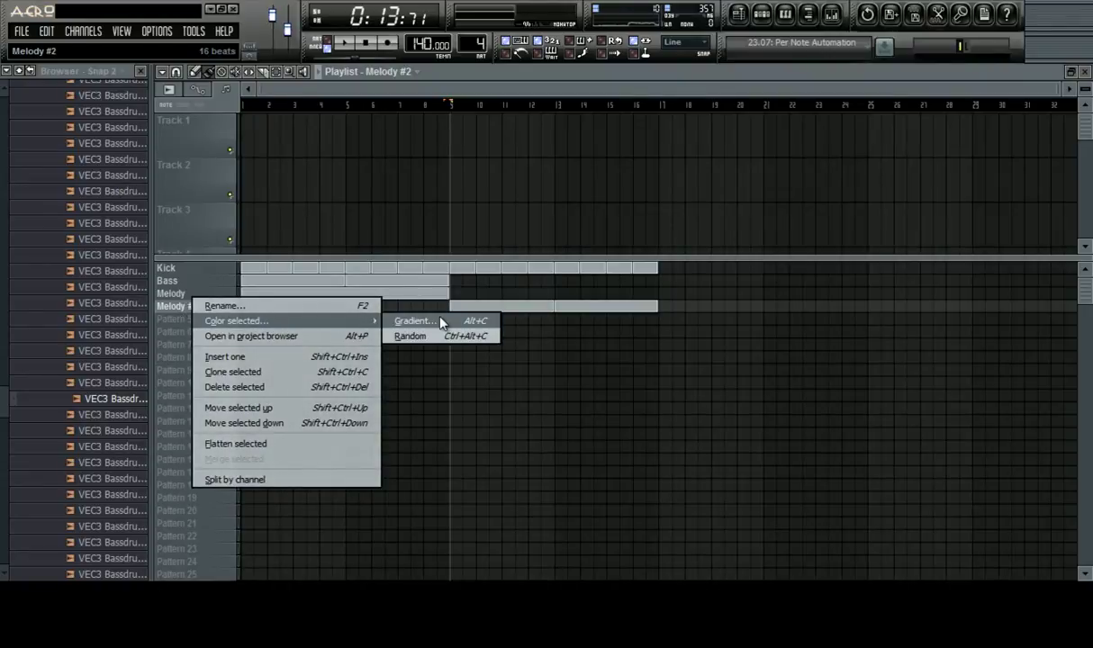
{"action": "left_click", "coordinate": [441, 323]}
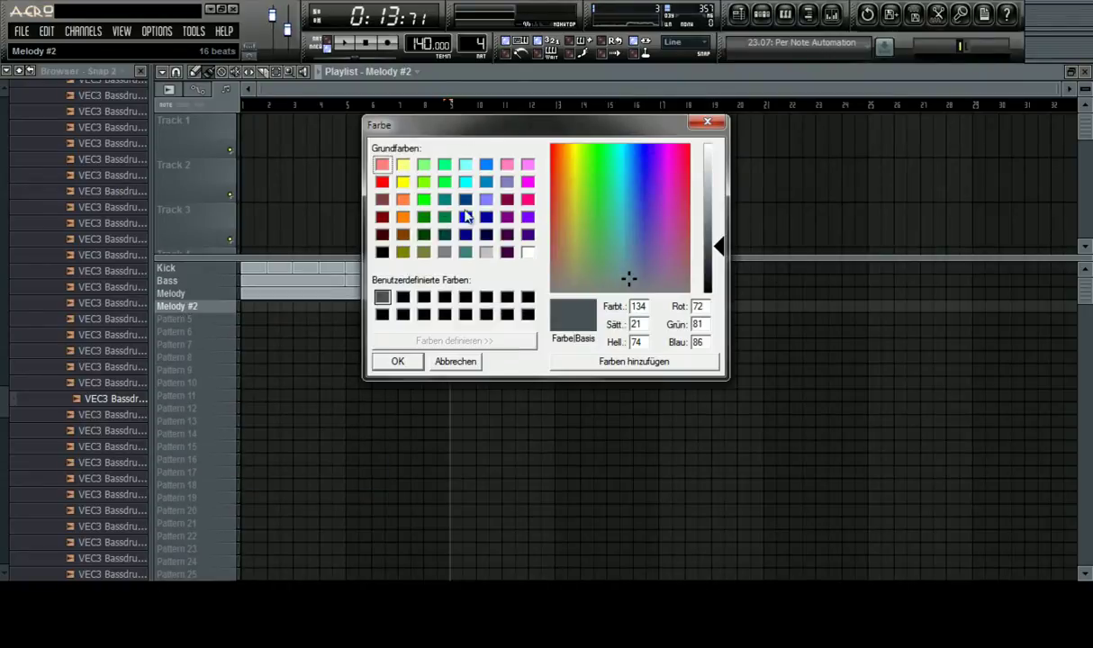
{"action": "left_click", "coordinate": [465, 216]}
{"action": "left_click", "coordinate": [411, 362]}
Split the Melody #2 pattern by channel and select its Melody part
{"action": "right_click", "coordinate": [207, 306]}
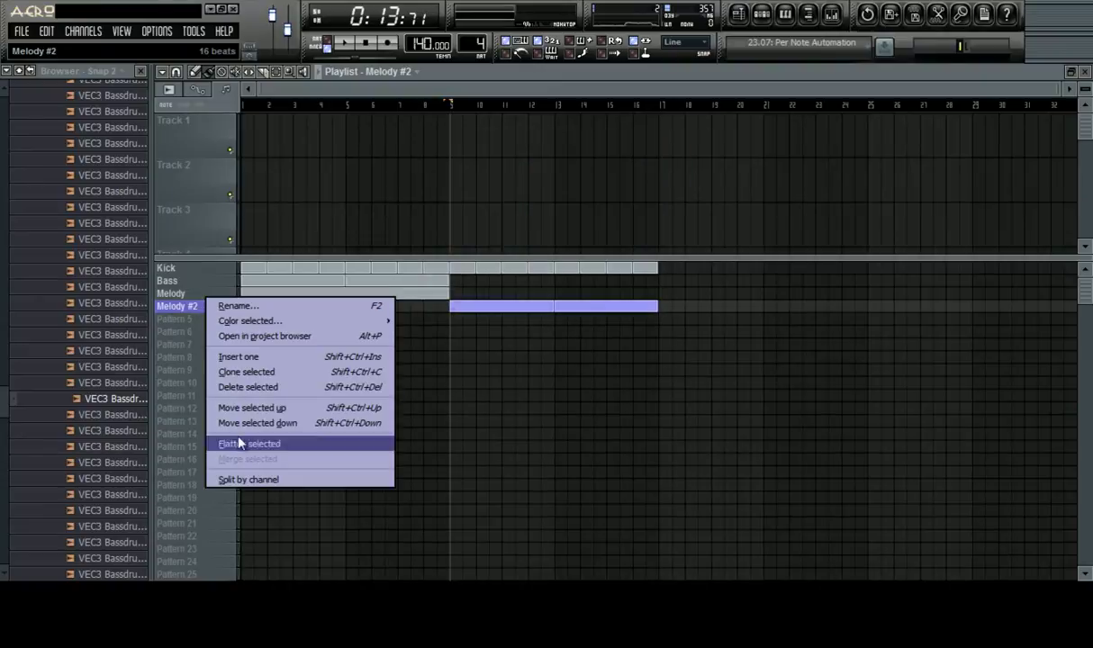
{"action": "left_click", "coordinate": [263, 481]}
{"action": "left_click", "coordinate": [205, 319]}
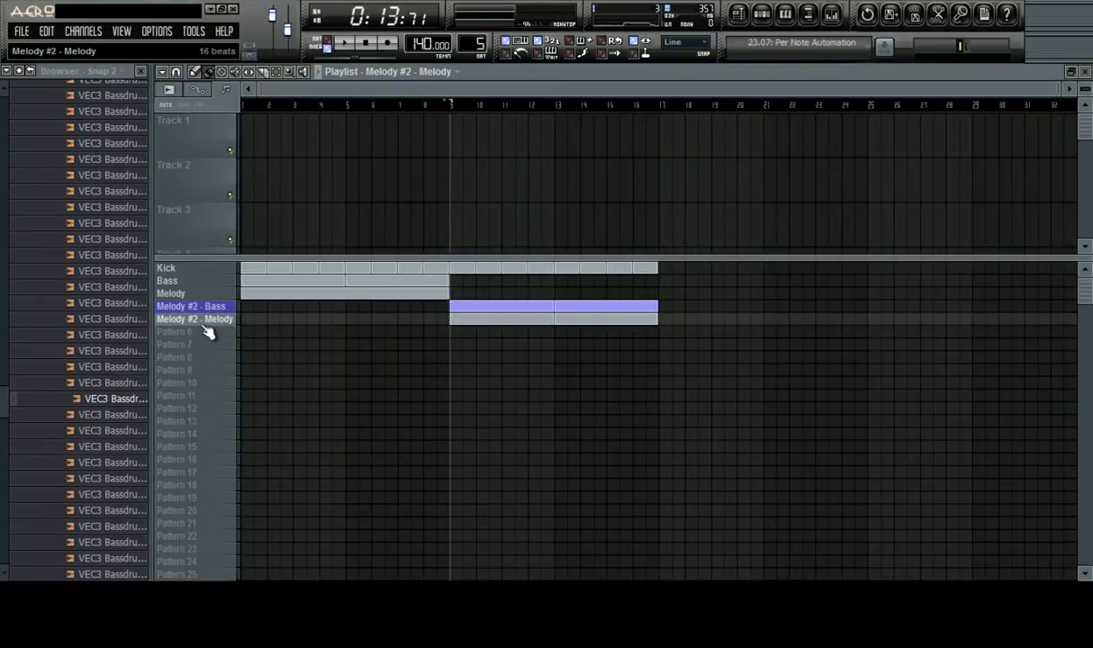
{"action": "right_click", "coordinate": [200, 319]}
{"action": "left_click", "coordinate": [232, 371]}
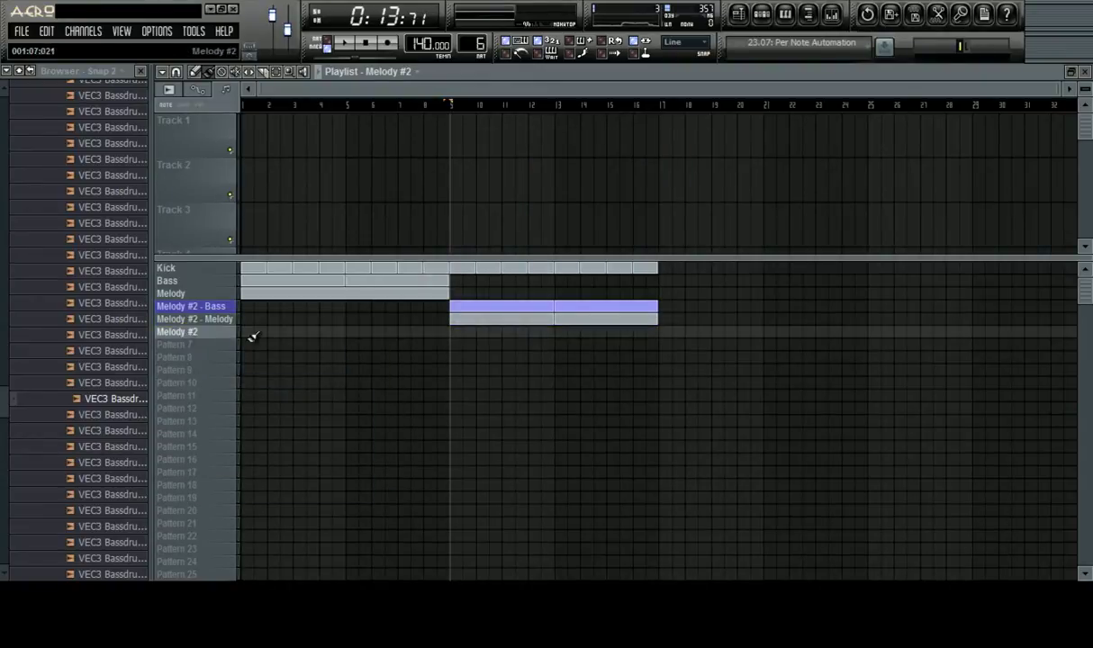
{"action": "right_click", "coordinate": [205, 330]}
{"action": "left_click", "coordinate": [261, 412]}
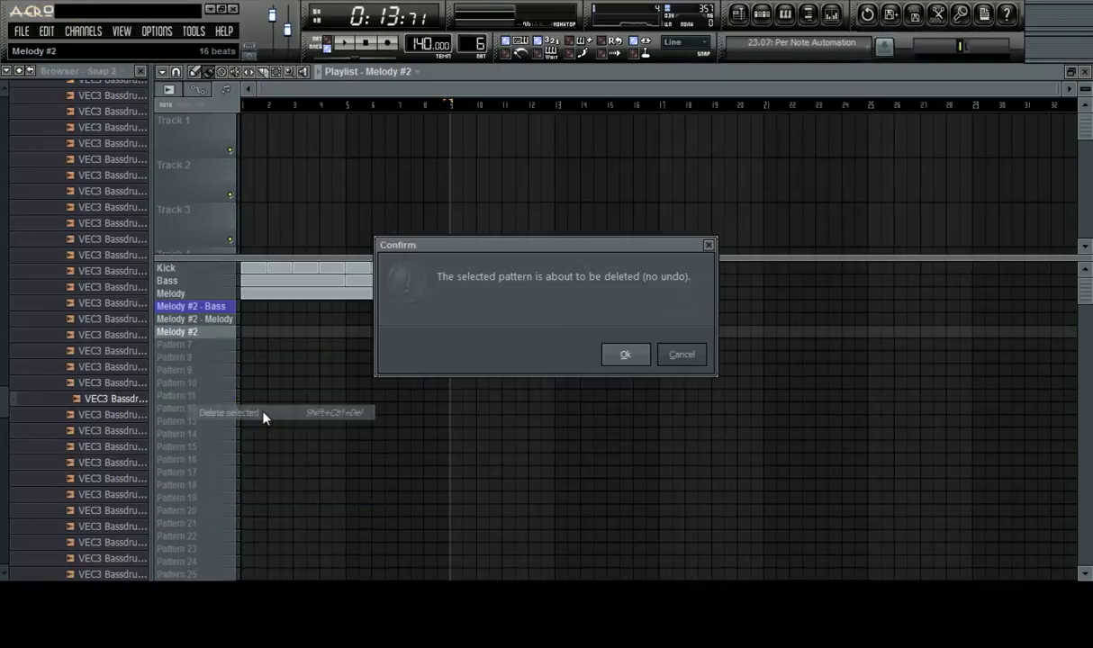
{"action": "left_click", "coordinate": [621, 356]}
Colour the Melody #2 - Melody pattern blue to match the Melody #2 - Bass pattern
{"action": "right_click", "coordinate": [225, 317]}
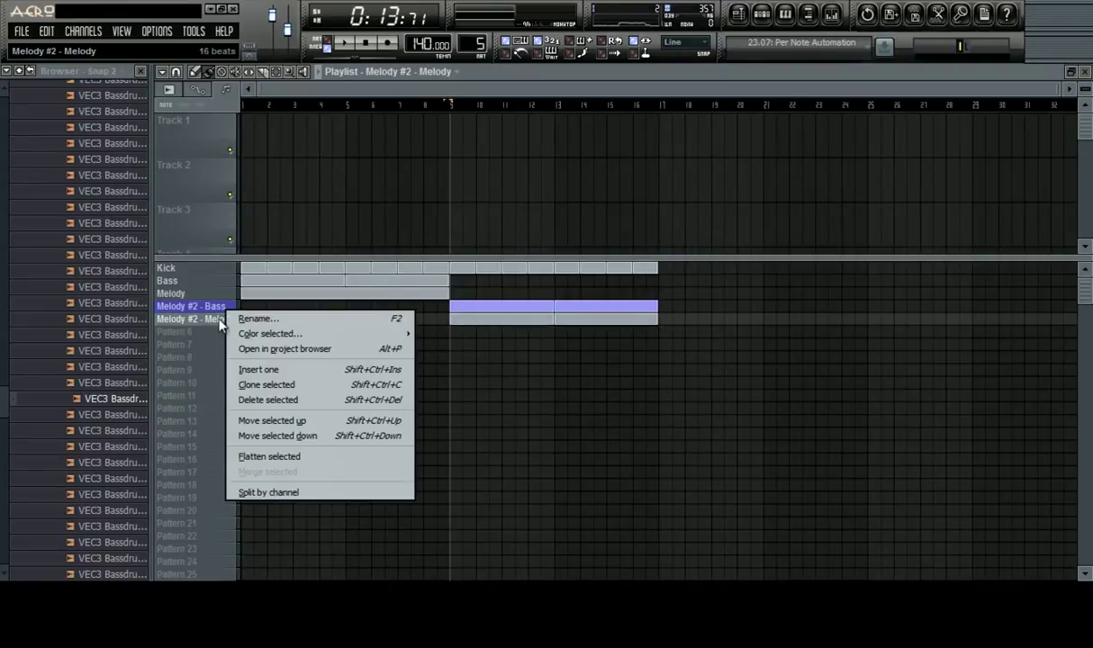
{"action": "mouse_move", "coordinate": [409, 339]}
{"action": "left_click", "coordinate": [445, 334]}
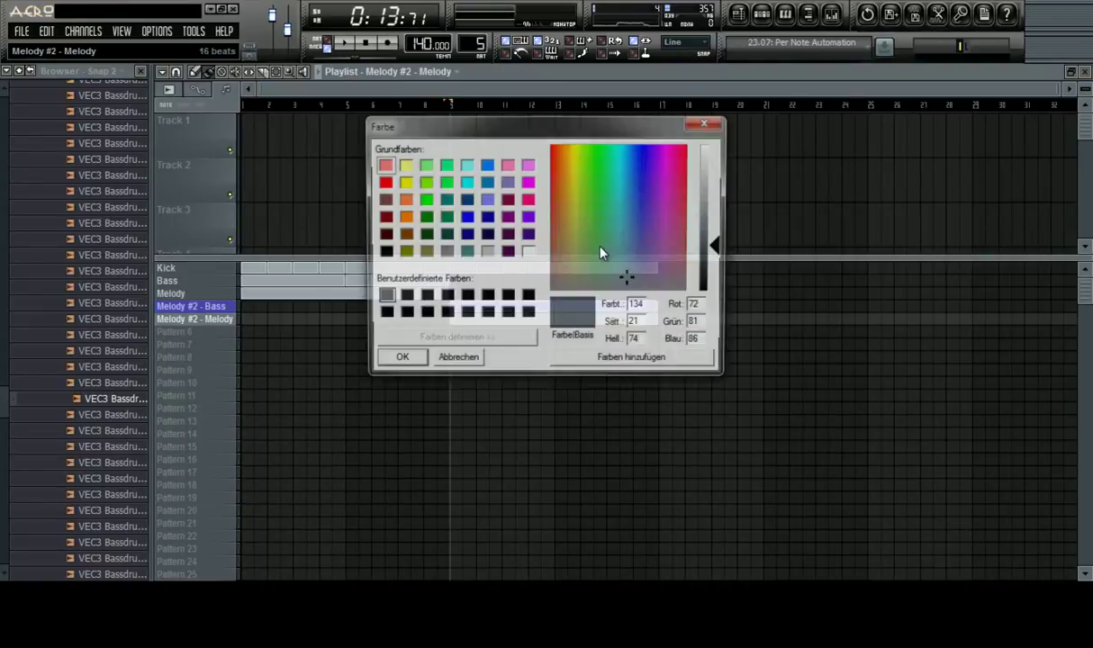
{"action": "left_click", "coordinate": [466, 217]}
{"action": "left_click", "coordinate": [399, 362]}
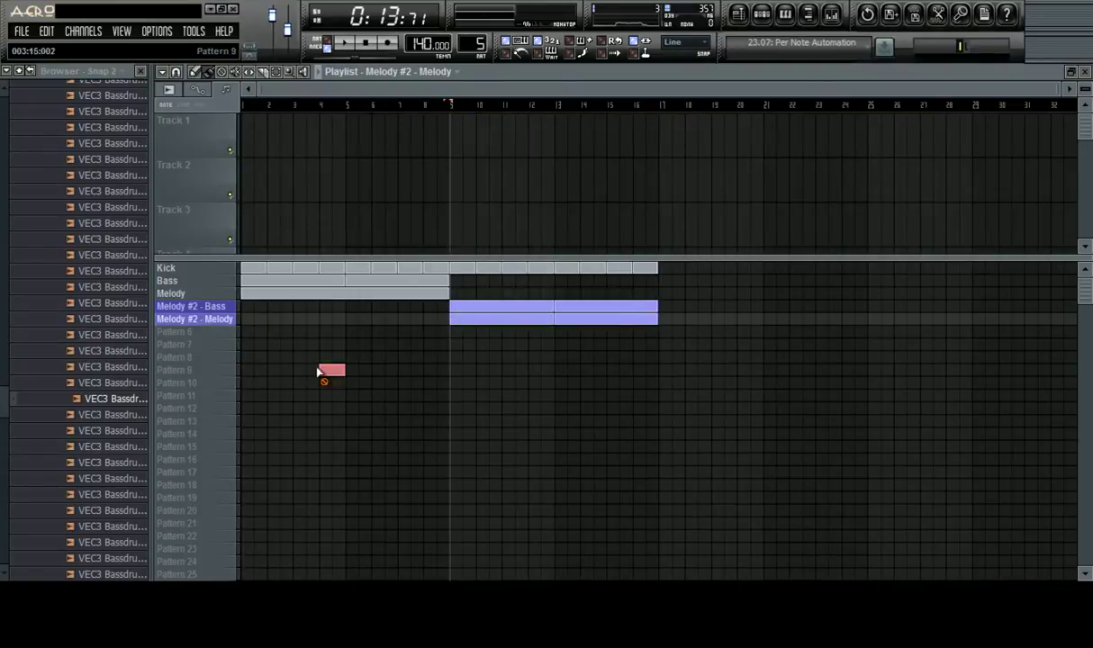
Play the song briefly, stop it, and remove all Kick, Bass, Melody and Melody #2 clips from the playlist
{"action": "key", "text": "space"}
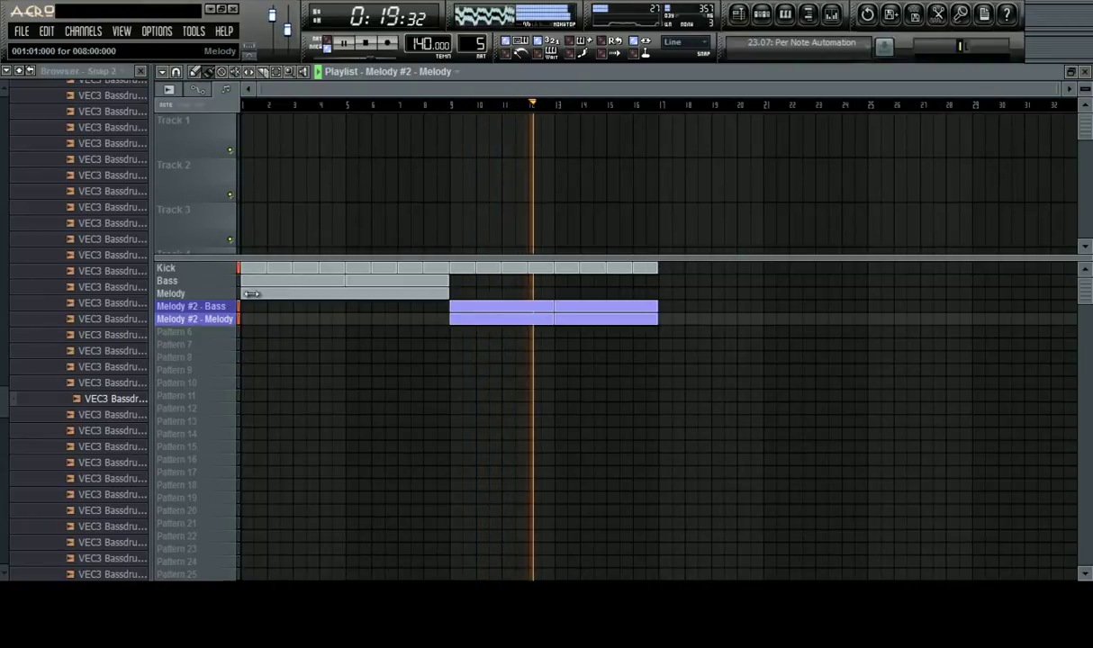
{"action": "key", "text": "space"}
{"action": "right_click", "coordinate": [648, 269]}
{"action": "right_click", "coordinate": [529, 268]}
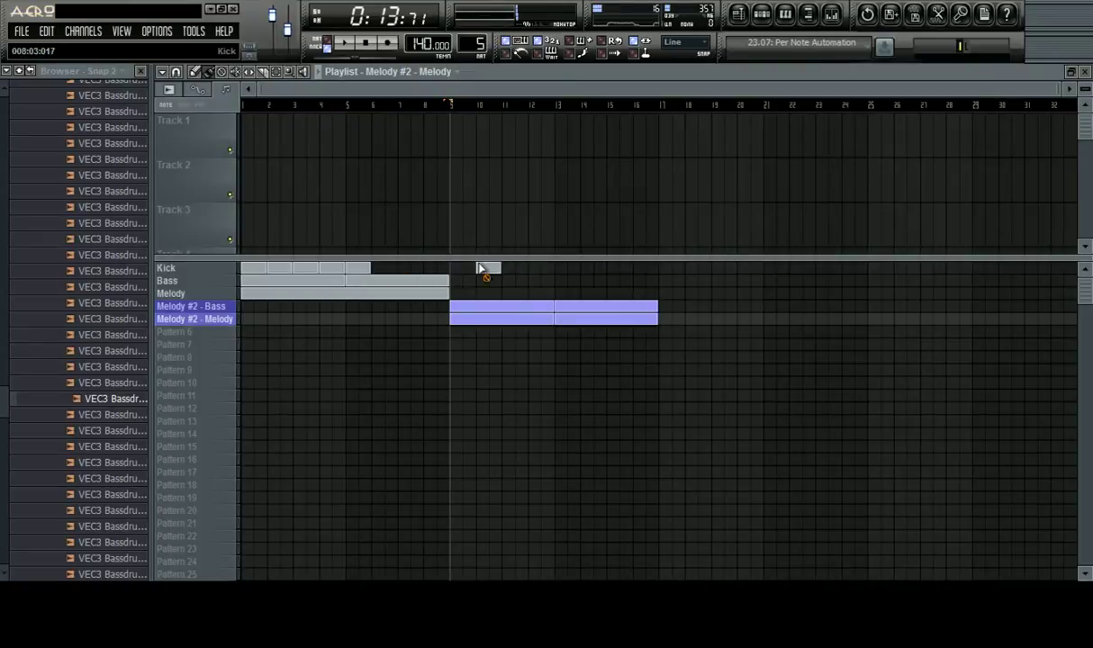
{"action": "right_click", "coordinate": [243, 267]}
{"action": "right_click", "coordinate": [293, 281]}
{"action": "right_click", "coordinate": [504, 318]}
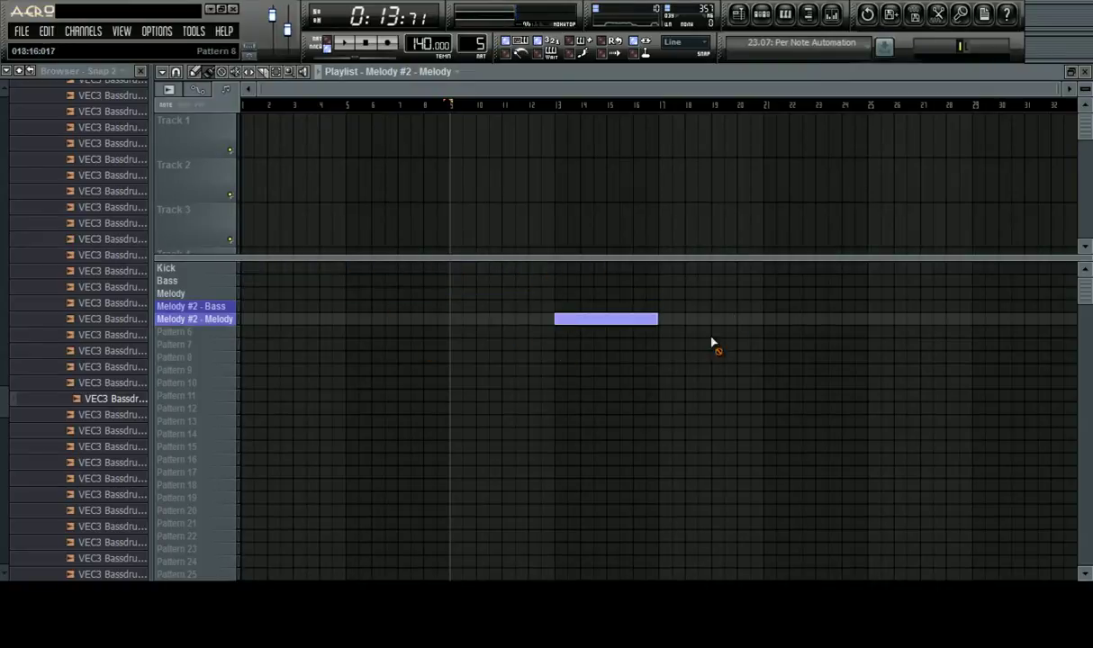
{"action": "right_click", "coordinate": [625, 318]}
Return the song position to the start of bar 1 in the empty playlist
{"action": "scroll", "coordinate": [601, 107], "scroll_direction": "up", "scroll_amount": 3}
{"action": "left_click", "coordinate": [598, 107]}
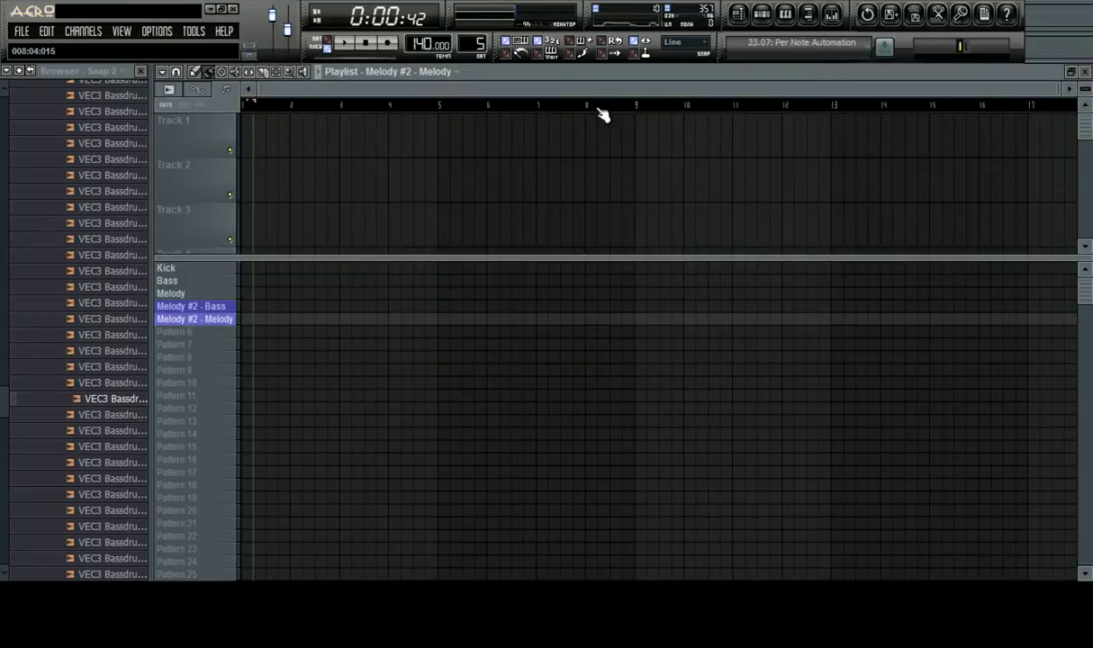
{"action": "left_click", "coordinate": [640, 107]}
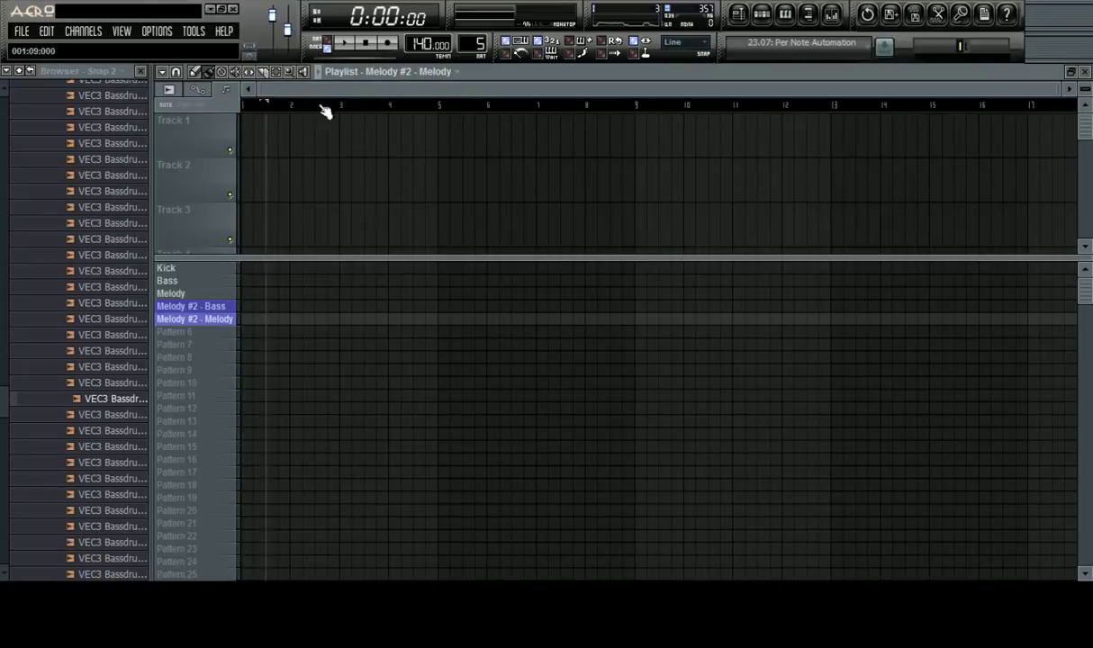
{"action": "key", "text": "space"}
{"action": "left_click_drag", "start_coordinate": [661, 88], "coordinate": [980, 106]}
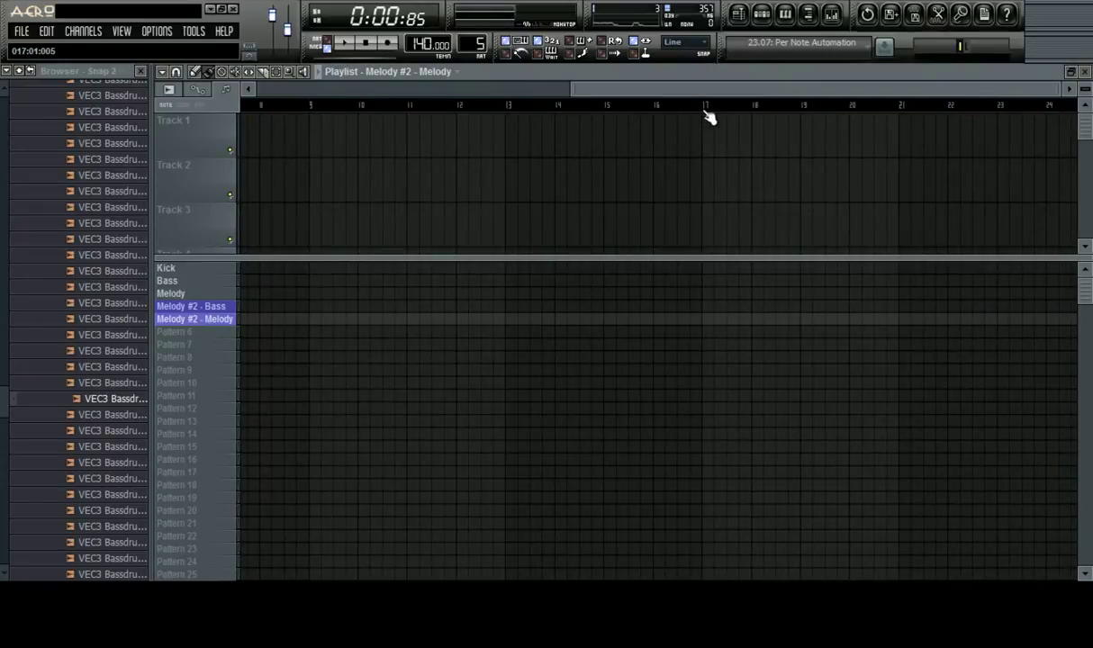
{"action": "left_click_drag", "start_coordinate": [695, 91], "coordinate": [366, 90]}
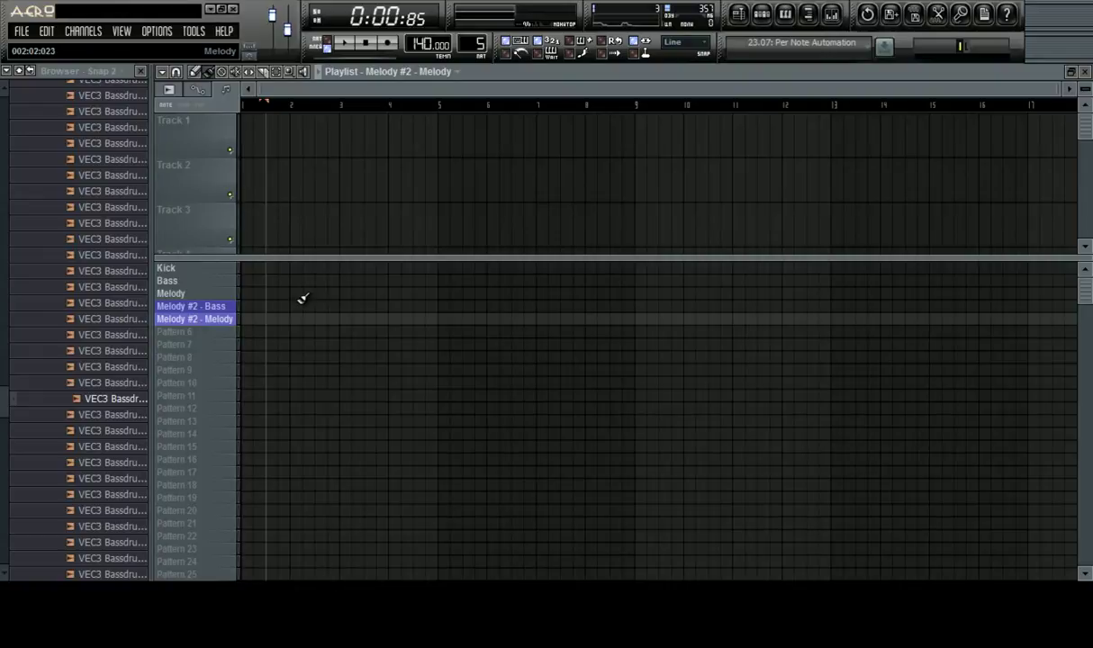
{"action": "left_click", "coordinate": [240, 106]}
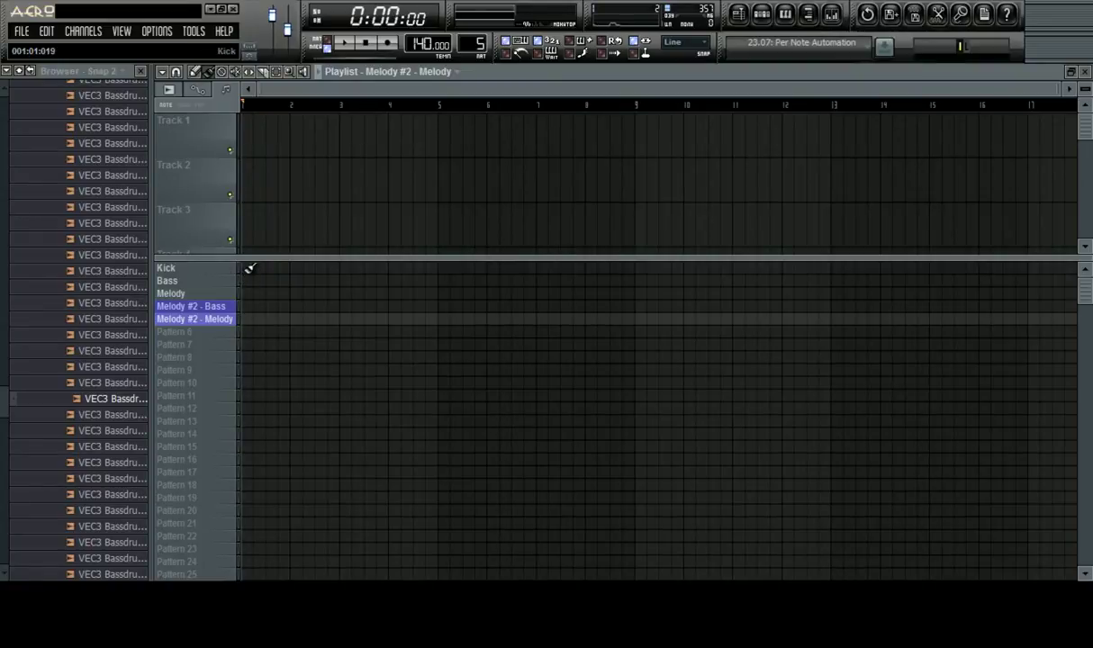
{"action": "left_click_drag", "start_coordinate": [249, 268], "coordinate": [443, 269]}
{"action": "right_click", "coordinate": [478, 260]}
{"action": "right_click", "coordinate": [467, 359]}
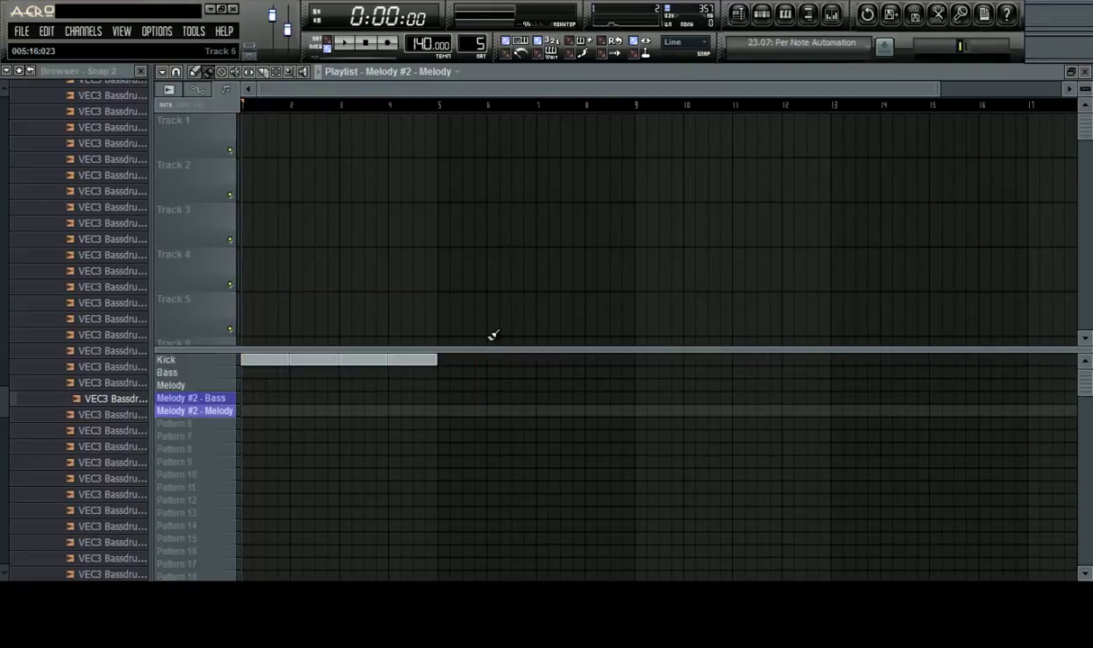
{"action": "mouse_move", "coordinate": [490, 352]}
{"action": "left_mouse_down"}
{"action": "mouse_move", "coordinate": [495, 206]}
{"action": "mouse_move", "coordinate": [499, 234]}
{"action": "left_mouse_up"}
{"action": "right_click", "coordinate": [364, 243]}
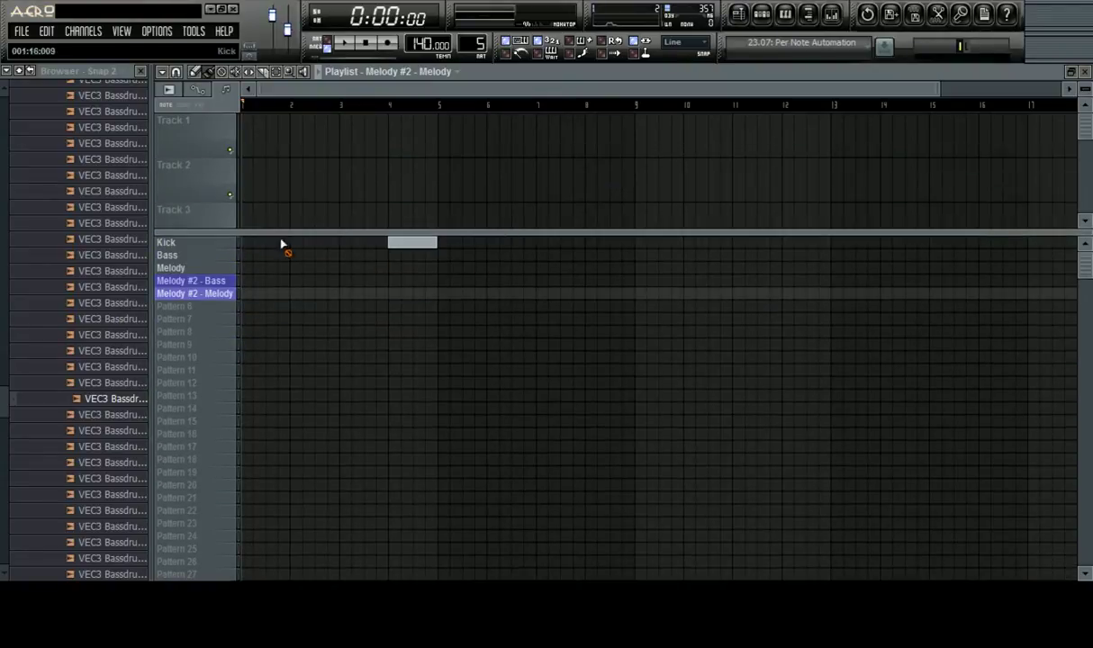
{"action": "right_click", "coordinate": [412, 243]}
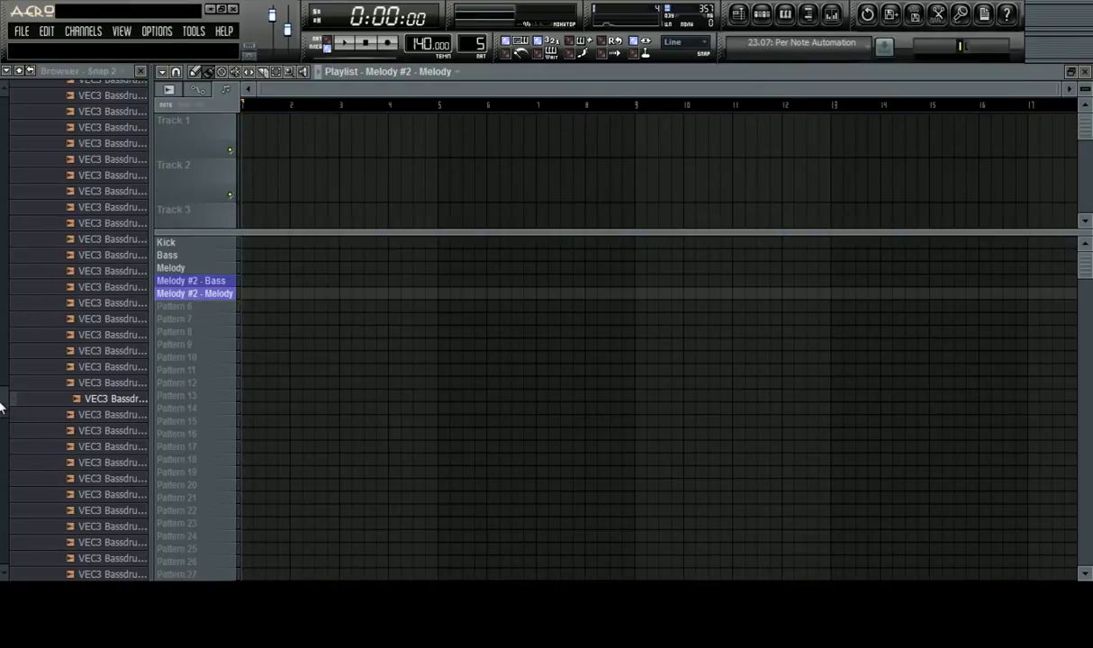
Collapse the VEC3 Clubby and VEC3 Bassdrums folders in the browser and expand the VEC3 Snares folder
{"action": "left_click_drag", "start_coordinate": [2, 409], "coordinate": [2, 198]}
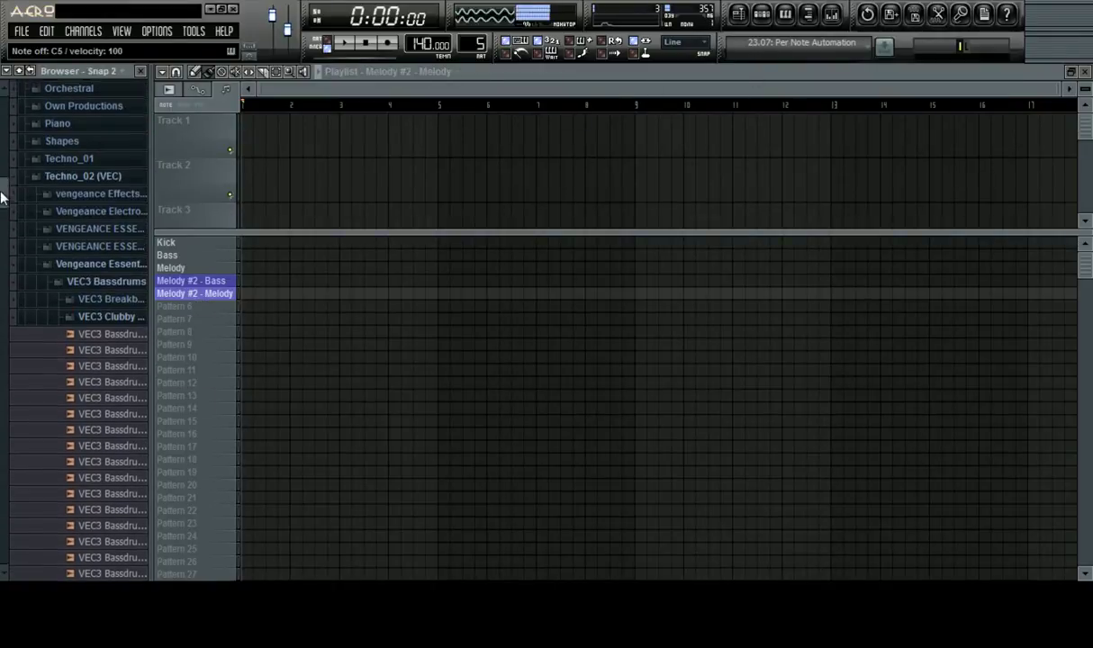
{"action": "left_click", "coordinate": [88, 317]}
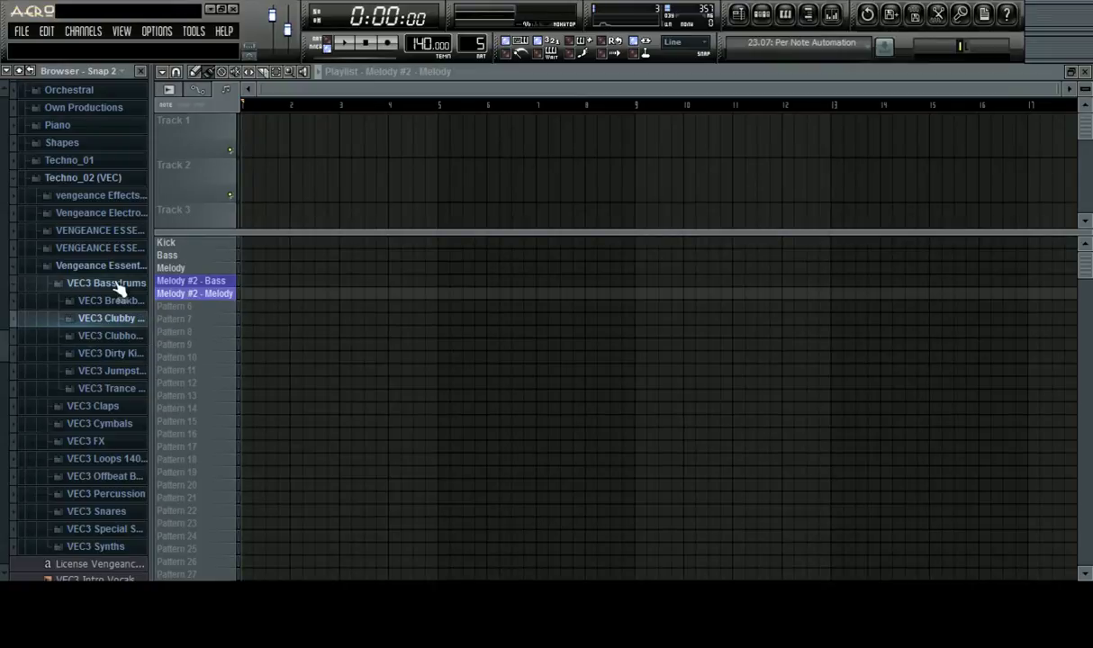
{"action": "left_click", "coordinate": [115, 283]}
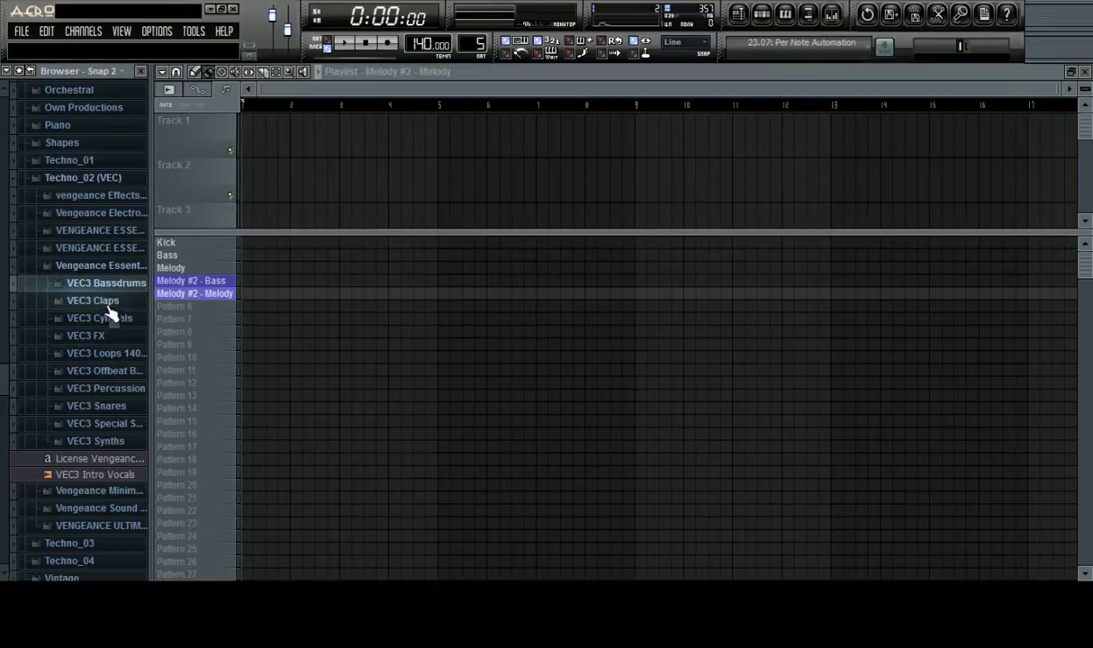
{"action": "left_click", "coordinate": [105, 406]}
Audition the VEC3 Snares samples, from about number 019 through to VEC3 Snares 040
{"action": "left_click", "coordinate": [105, 393]}
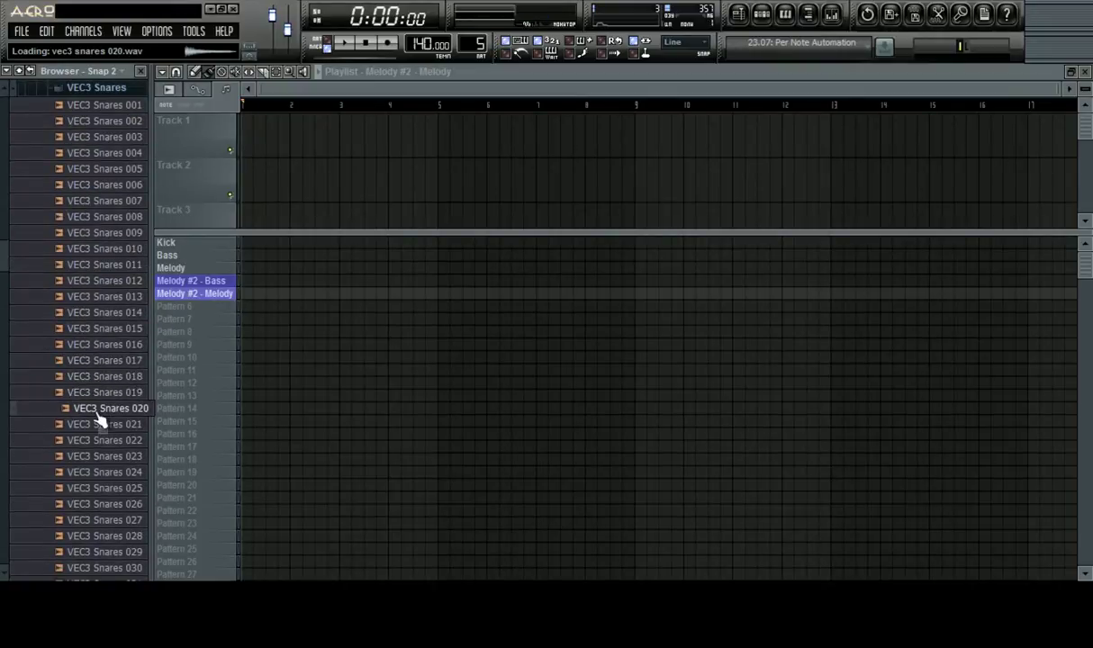
{"action": "left_click", "coordinate": [104, 410]}
{"action": "left_click", "coordinate": [104, 425]}
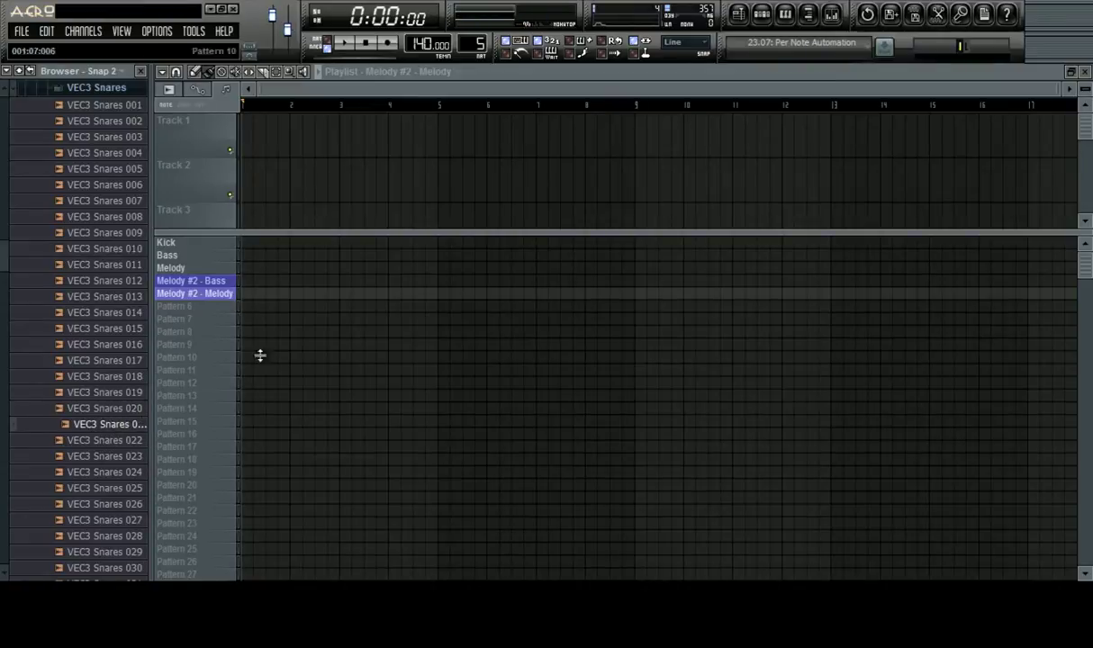
{"action": "scroll", "coordinate": [115, 405], "scroll_direction": "down", "scroll_amount": 4}
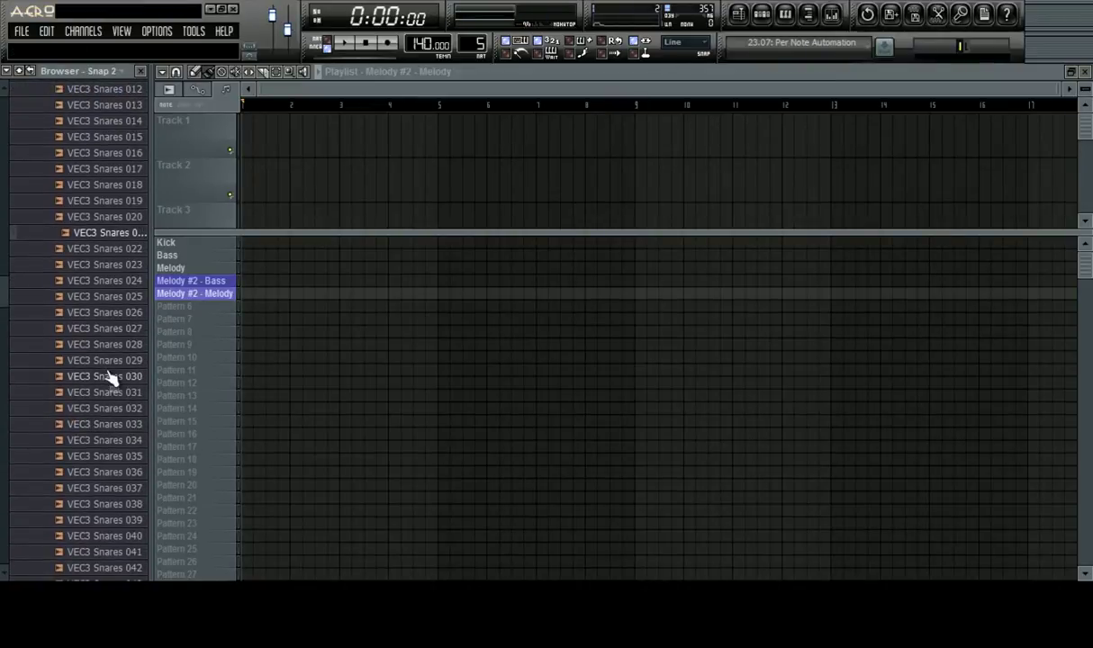
{"action": "left_click", "coordinate": [108, 377]}
{"action": "left_click", "coordinate": [109, 392]}
{"action": "left_click", "coordinate": [105, 408]}
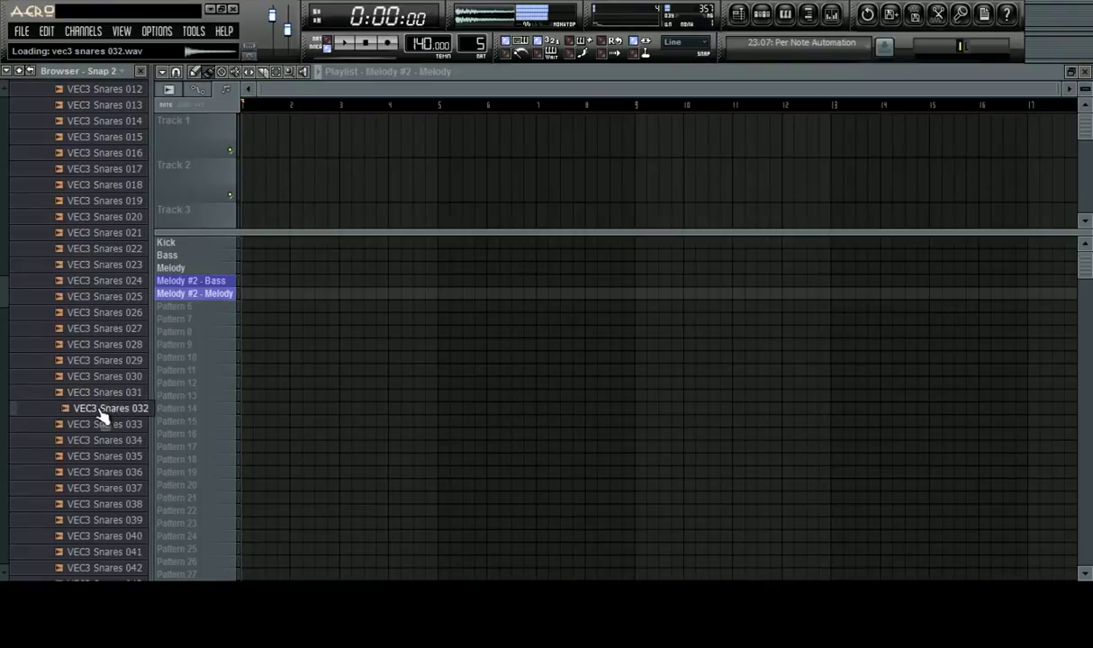
{"action": "left_click", "coordinate": [92, 440]}
{"action": "left_click", "coordinate": [99, 427]}
{"action": "left_click", "coordinate": [96, 441]}
{"action": "left_click", "coordinate": [89, 458]}
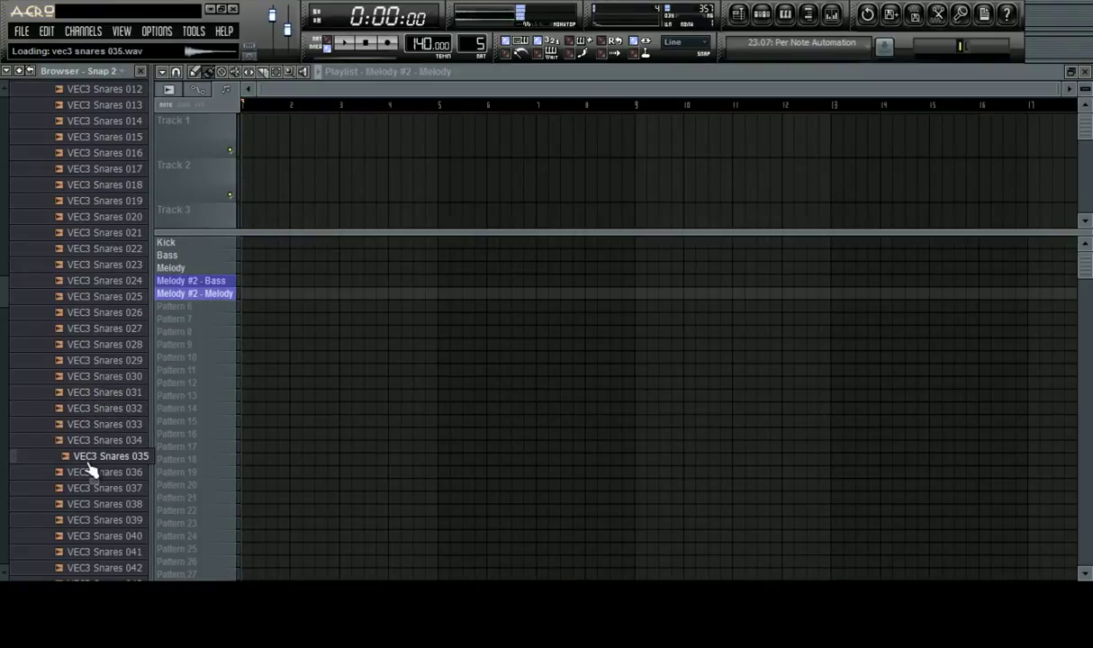
{"action": "left_click", "coordinate": [86, 474]}
{"action": "left_click", "coordinate": [95, 489]}
{"action": "left_click", "coordinate": [97, 457]}
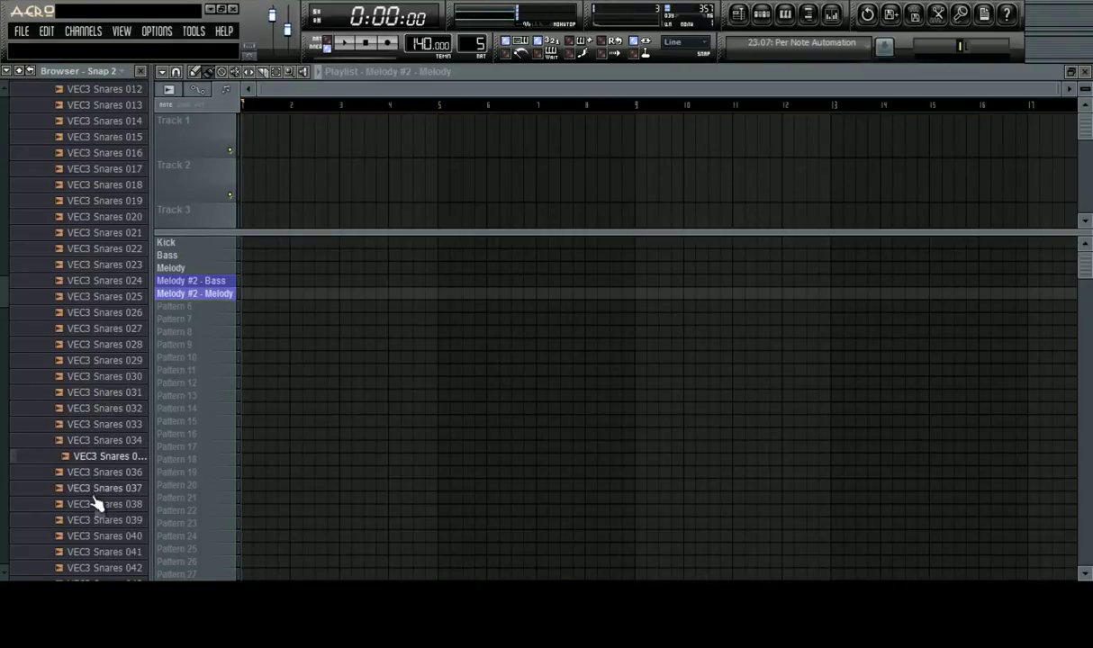
{"action": "left_click", "coordinate": [95, 491]}
{"action": "left_click", "coordinate": [91, 506]}
{"action": "left_click", "coordinate": [91, 523]}
{"action": "left_click", "coordinate": [95, 536]}
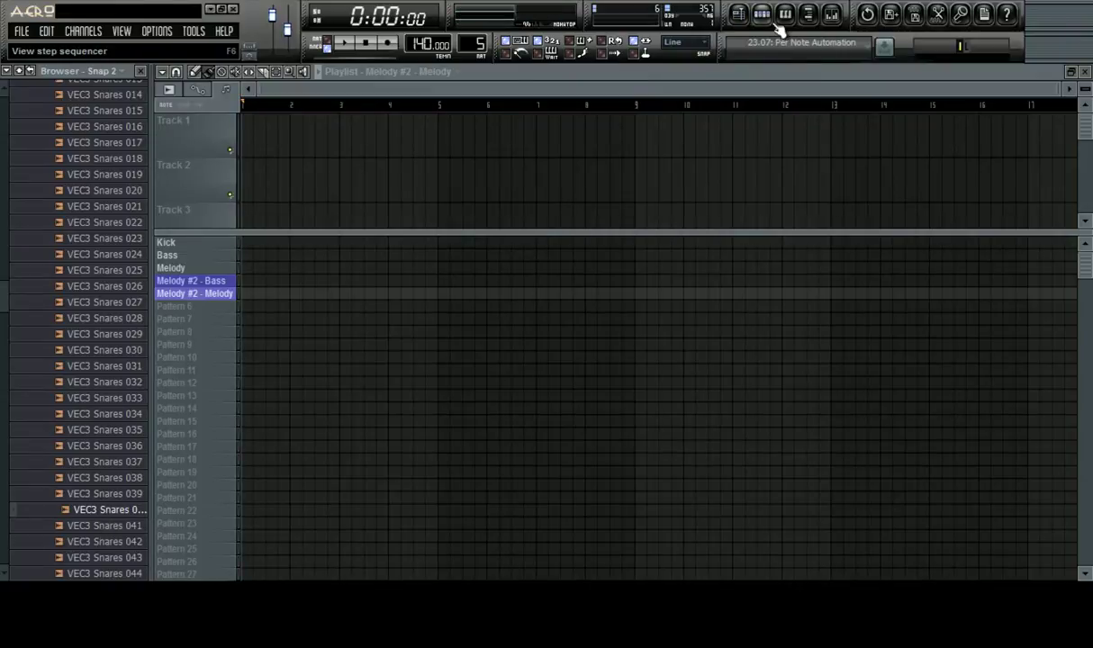
Add VEC3 Snares 040 as a new channel below Kick in the step sequencer and rename it Snare
{"action": "left_click", "coordinate": [774, 25]}
{"action": "left_click_drag", "start_coordinate": [131, 513], "coordinate": [541, 139]}
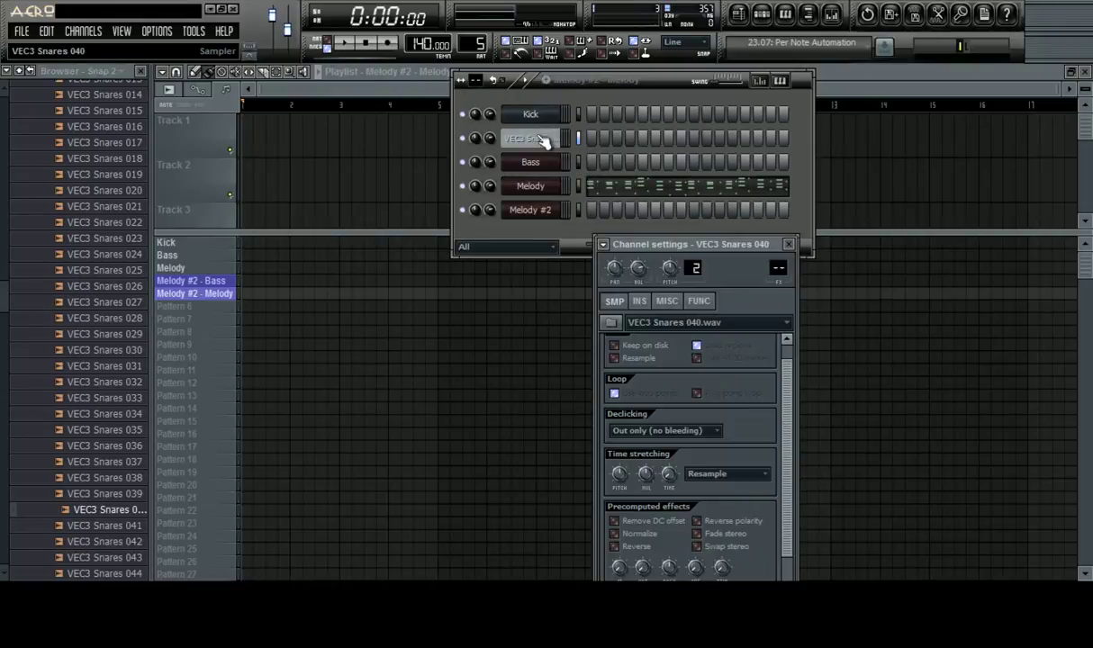
{"action": "right_click", "coordinate": [556, 135]}
{"action": "left_click", "coordinate": [601, 159]}
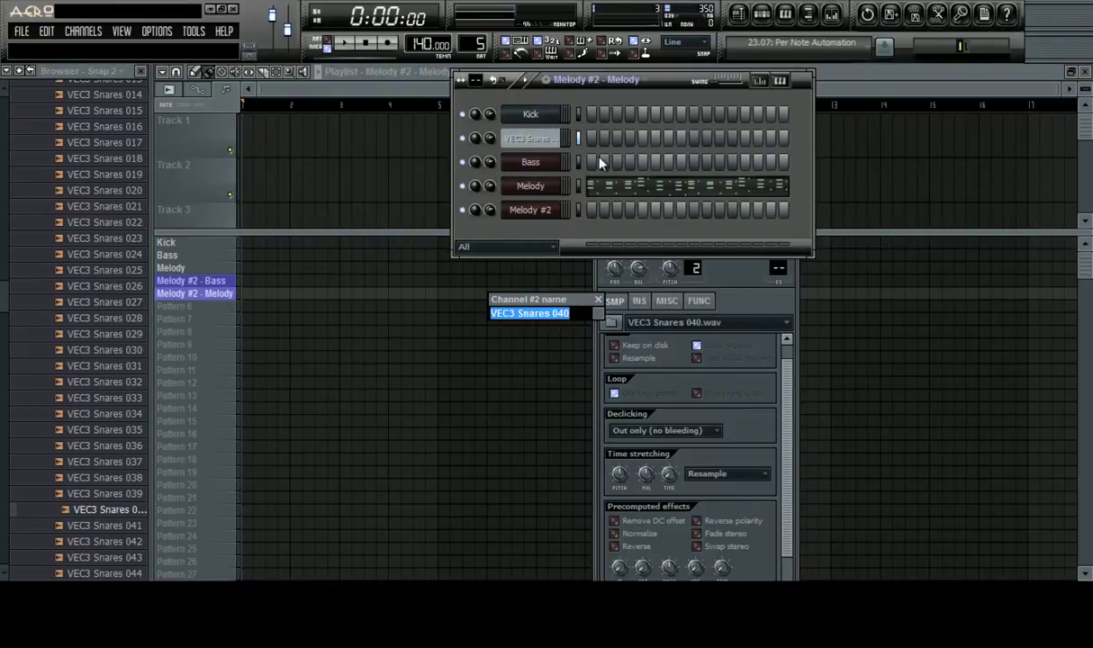
{"action": "type", "text": "Snare"}
{"action": "key", "text": "Return"}
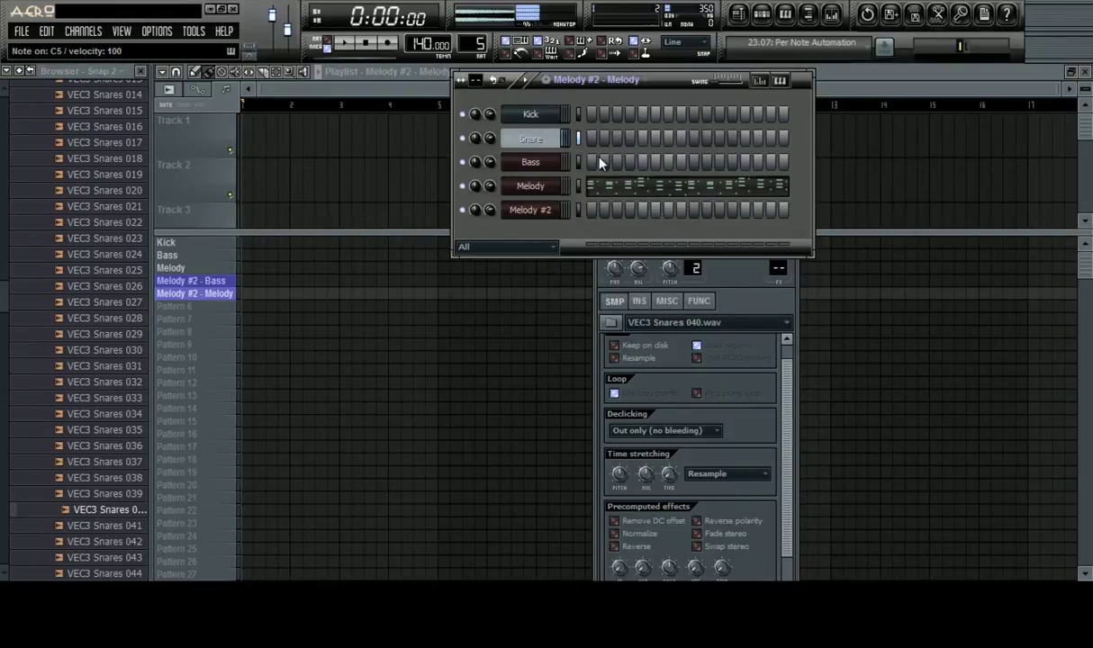
Select the empty Pattern 6 and fill every fourth step of the Snare channel, starting at step 1
{"action": "left_click", "coordinate": [212, 307]}
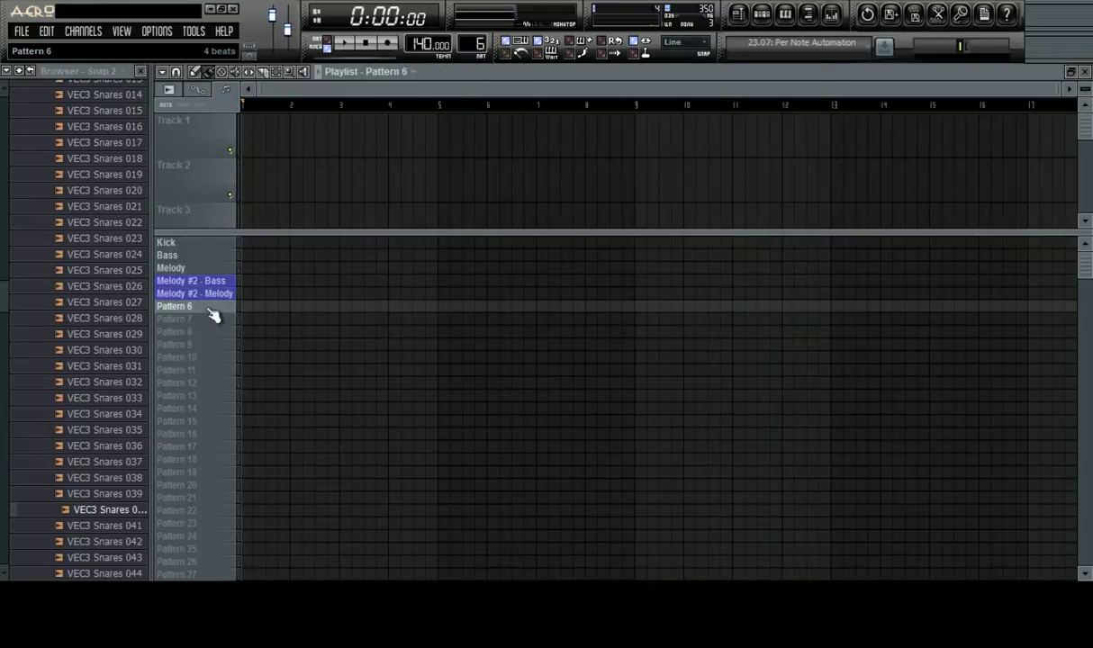
{"action": "left_click", "coordinate": [767, 22]}
{"action": "right_click", "coordinate": [546, 146]}
{"action": "left_click", "coordinate": [601, 267]}
Paint Pattern 6 clips across bars 1 to 4 of the playlist and play the song
{"action": "left_click", "coordinate": [263, 309]}
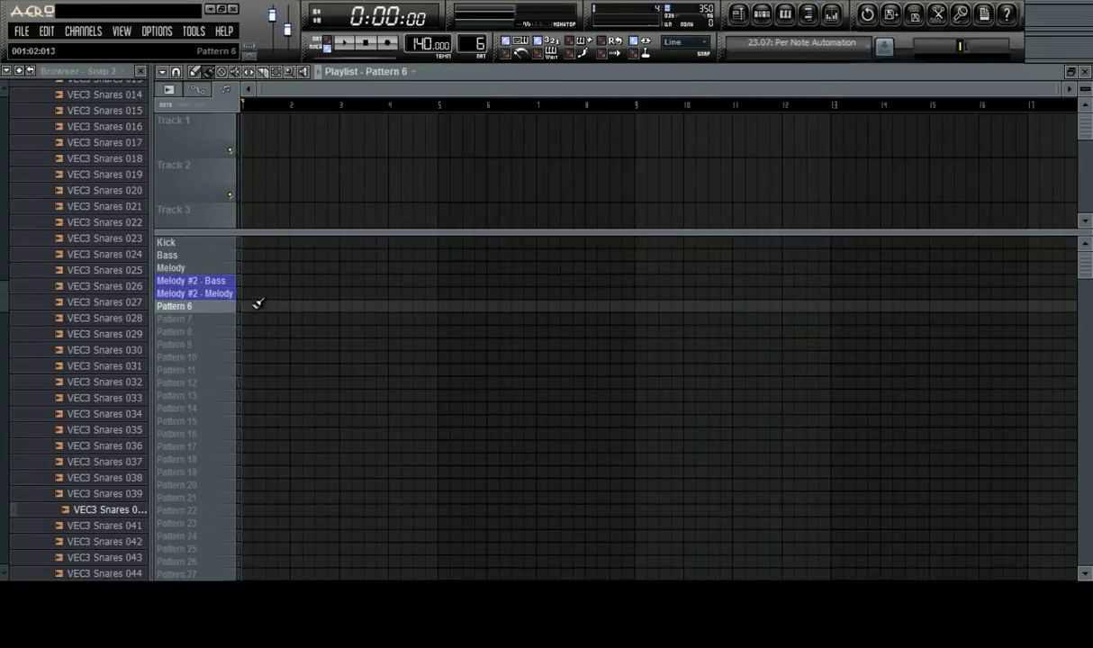
{"action": "mouse_move", "coordinate": [247, 308]}
{"action": "left_mouse_down"}
{"action": "mouse_move", "coordinate": [585, 307]}
{"action": "mouse_move", "coordinate": [439, 314]}
{"action": "left_mouse_up"}
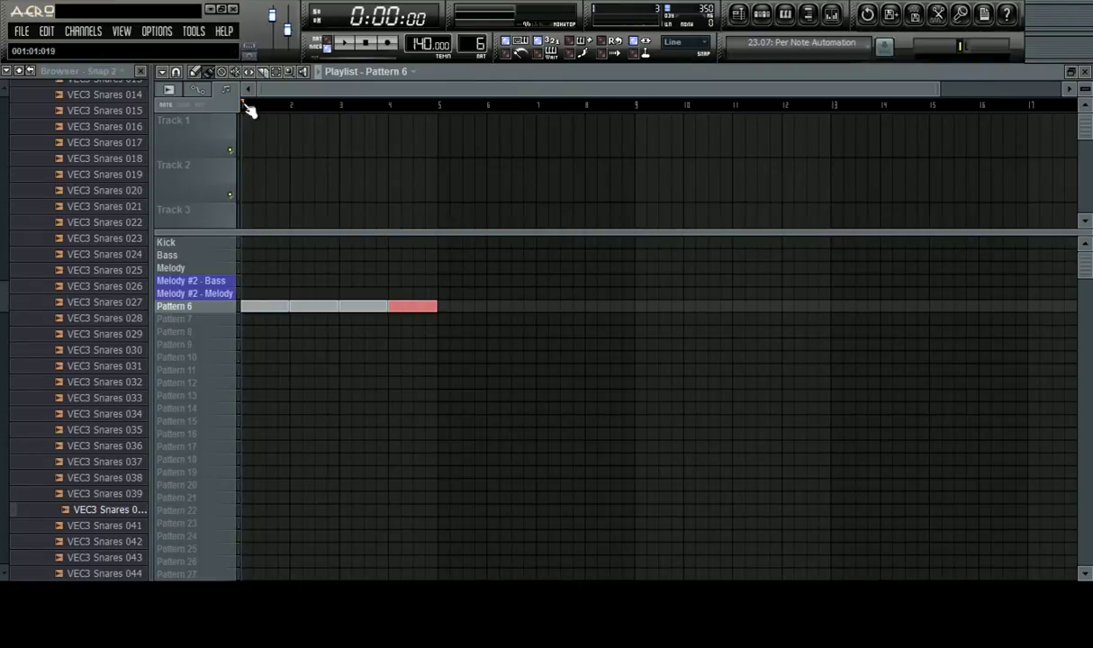
{"action": "key", "text": "space"}
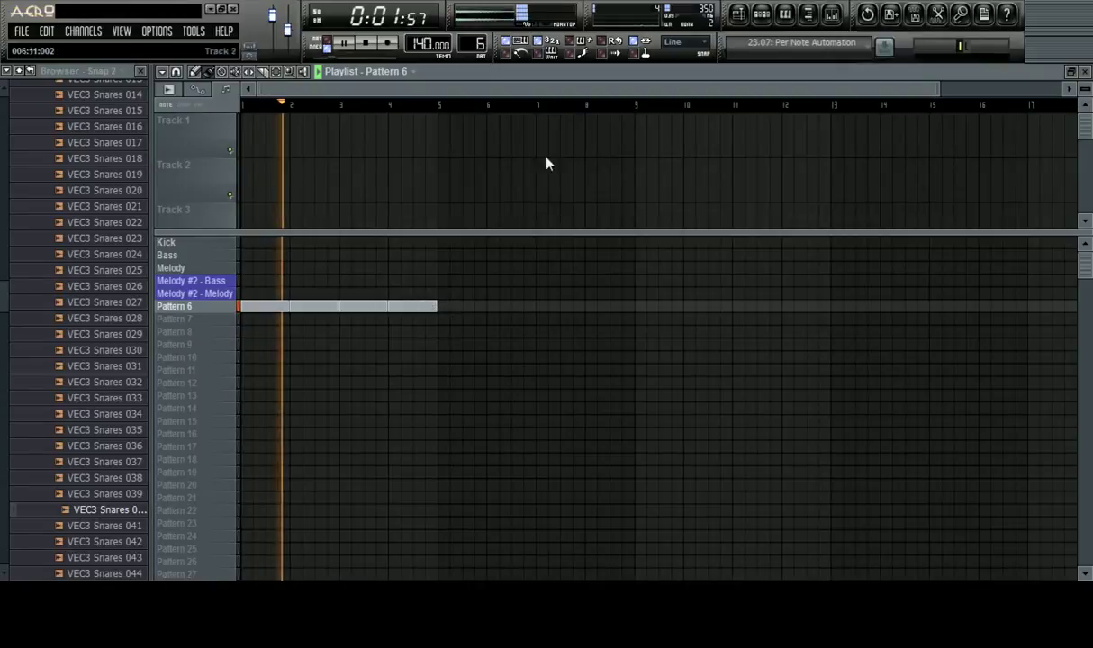
Route the Snare channel to mixer insert 5, close the open windows and stop playback
{"action": "left_click", "coordinate": [766, 16]}
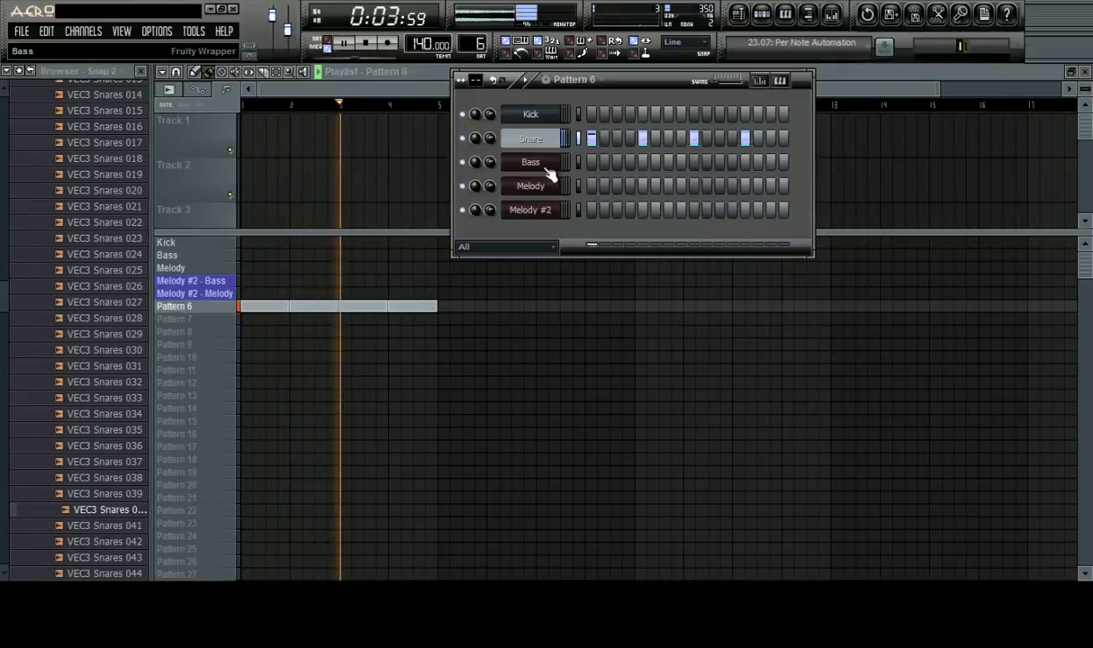
{"action": "left_click", "coordinate": [542, 144]}
{"action": "key", "text": "ctrl+l"}
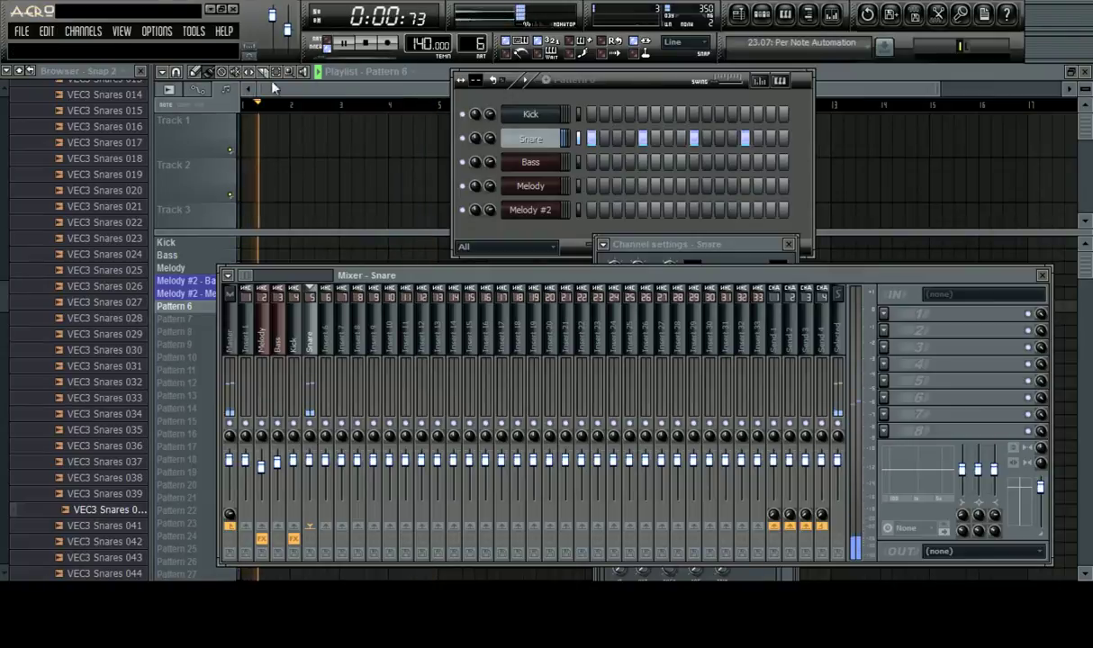
{"action": "key", "text": "F12"}
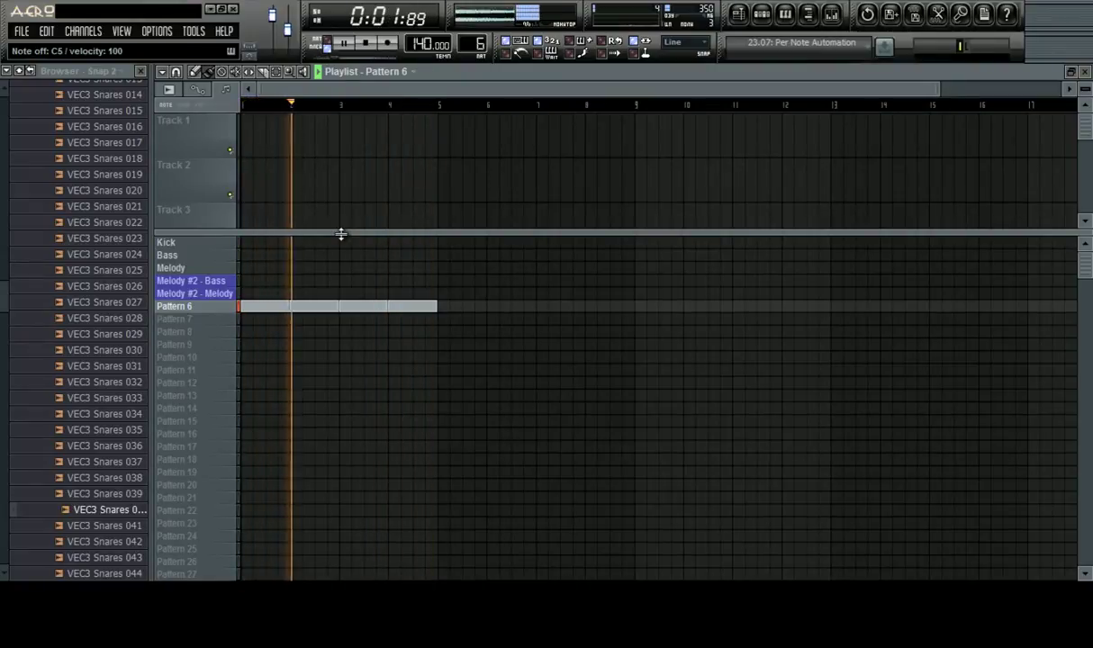
{"action": "key", "text": "space"}
{"action": "key", "text": "KP_Add"}
{"action": "key", "text": "KP_Add"}
{"action": "key", "text": "KP_Subtract"}
{"action": "key", "text": "KP_Subtract"}
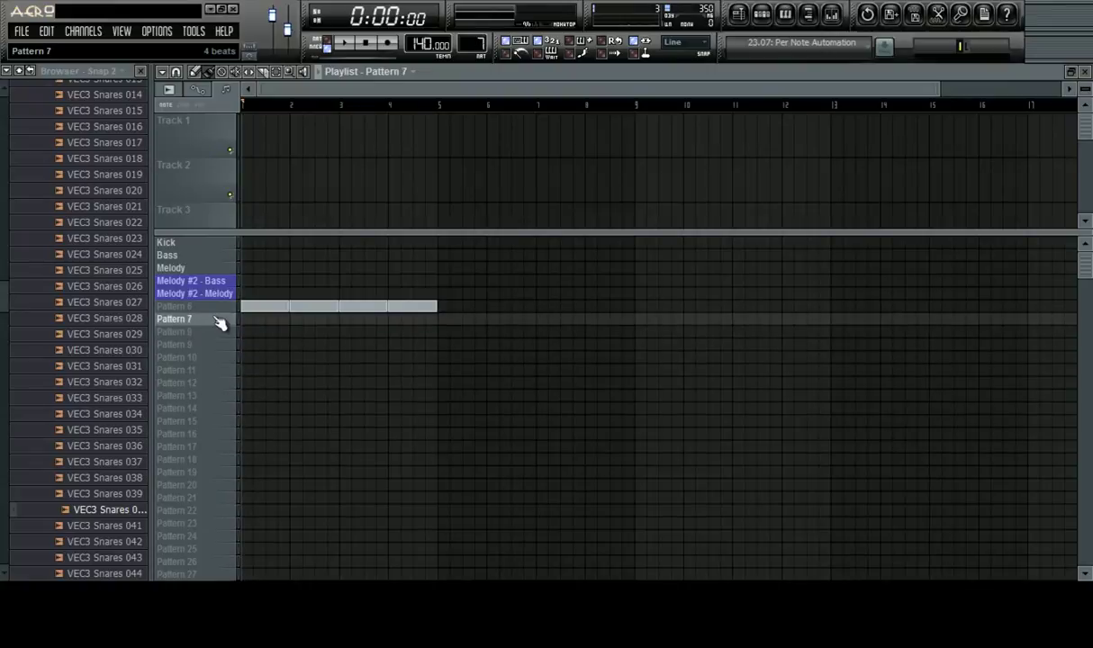
Collapse the VEC3 Snares folder in the browser and expand the VEC3 Percussion folder
{"action": "scroll", "coordinate": [3, 297], "scroll_direction": "up", "scroll_amount": 7}
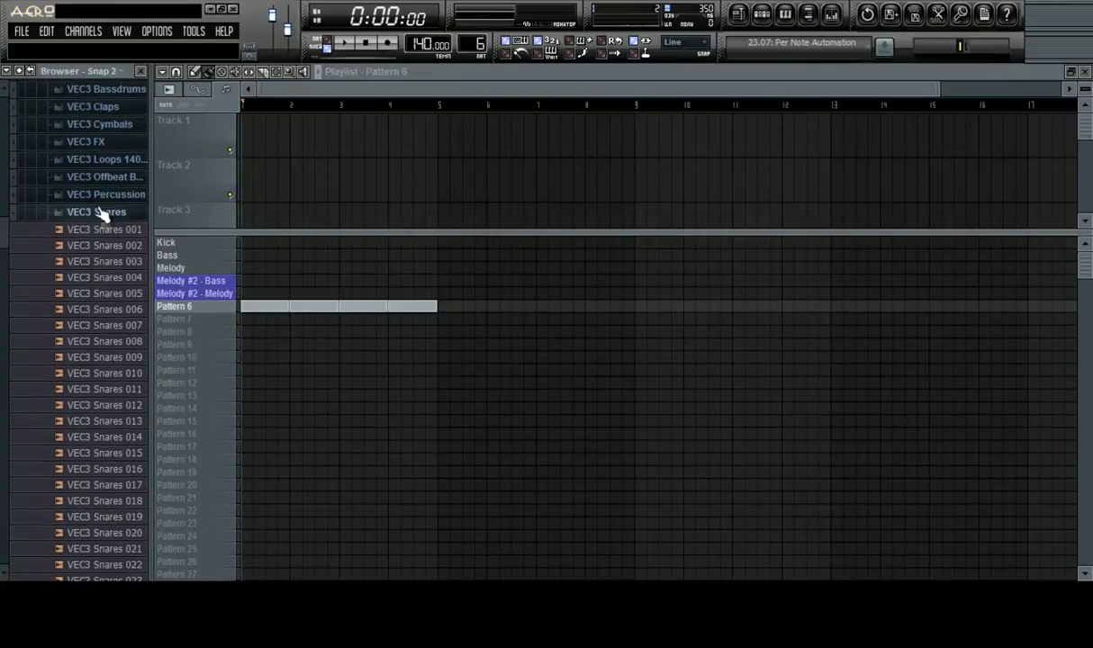
{"action": "left_click", "coordinate": [102, 214]}
{"action": "left_click", "coordinate": [97, 196]}
Audition the VEC3 Percussion samples from 011 through 026
{"action": "left_click", "coordinate": [103, 265]}
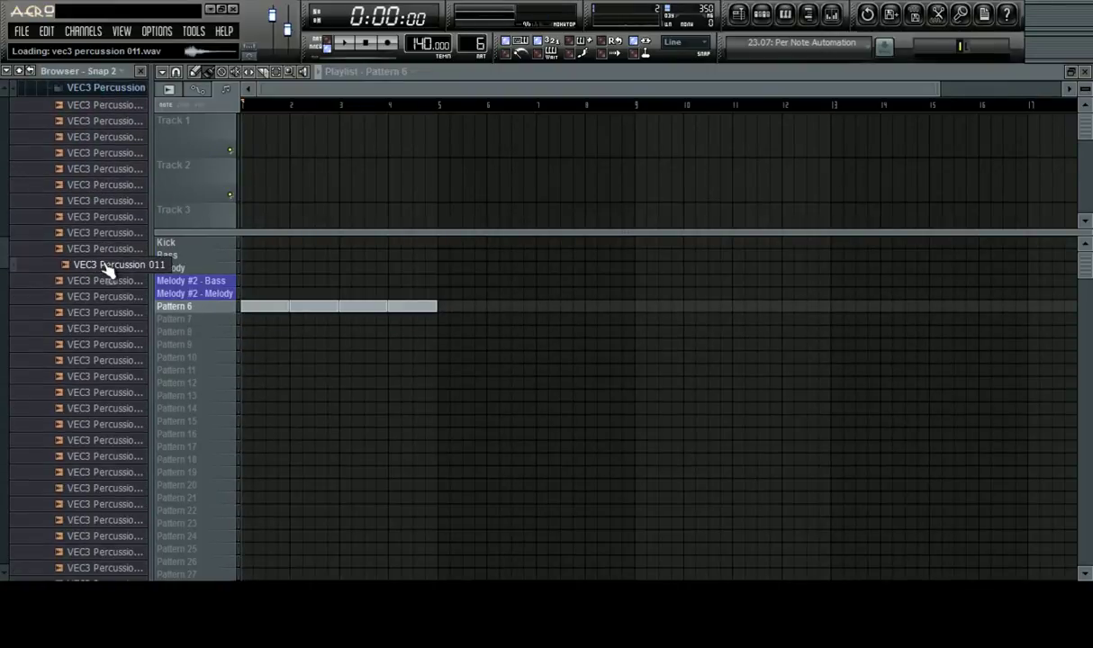
{"action": "left_click", "coordinate": [97, 283]}
{"action": "left_click", "coordinate": [94, 298]}
{"action": "left_click", "coordinate": [93, 312]}
{"action": "left_click", "coordinate": [96, 329]}
{"action": "left_click", "coordinate": [99, 344]}
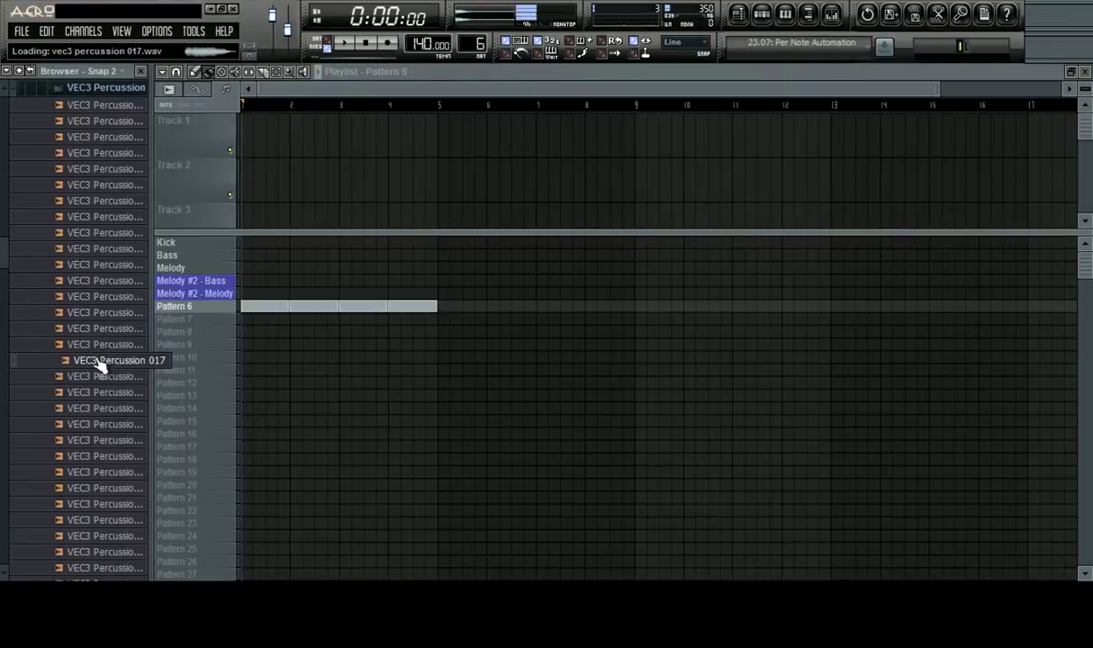
{"action": "left_click", "coordinate": [102, 360]}
{"action": "left_click", "coordinate": [103, 376]}
{"action": "left_click", "coordinate": [103, 393]}
{"action": "left_click", "coordinate": [99, 407]}
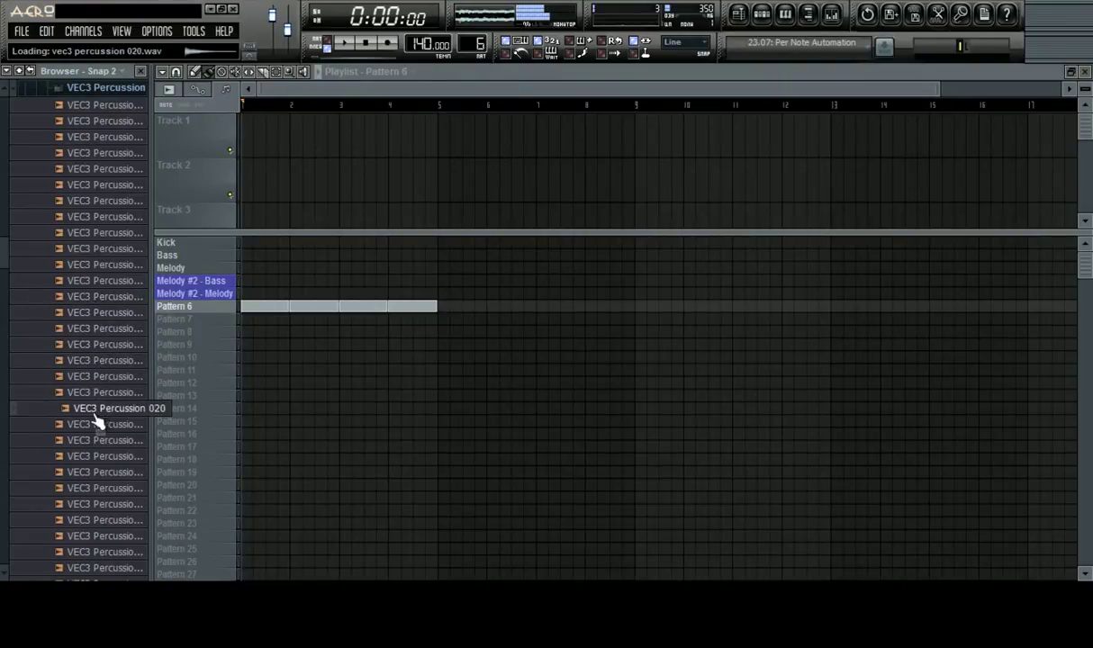
{"action": "left_click", "coordinate": [97, 424]}
{"action": "left_click", "coordinate": [96, 441]}
{"action": "left_click", "coordinate": [95, 456]}
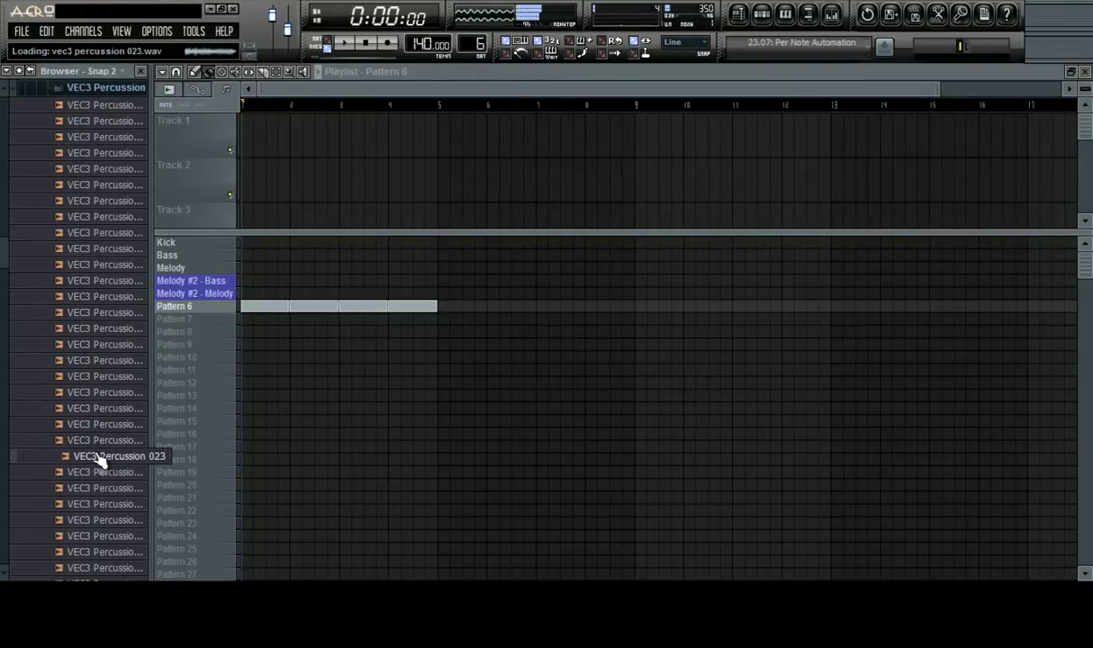
{"action": "left_click", "coordinate": [90, 472]}
{"action": "left_click", "coordinate": [87, 488]}
{"action": "left_click", "coordinate": [95, 505]}
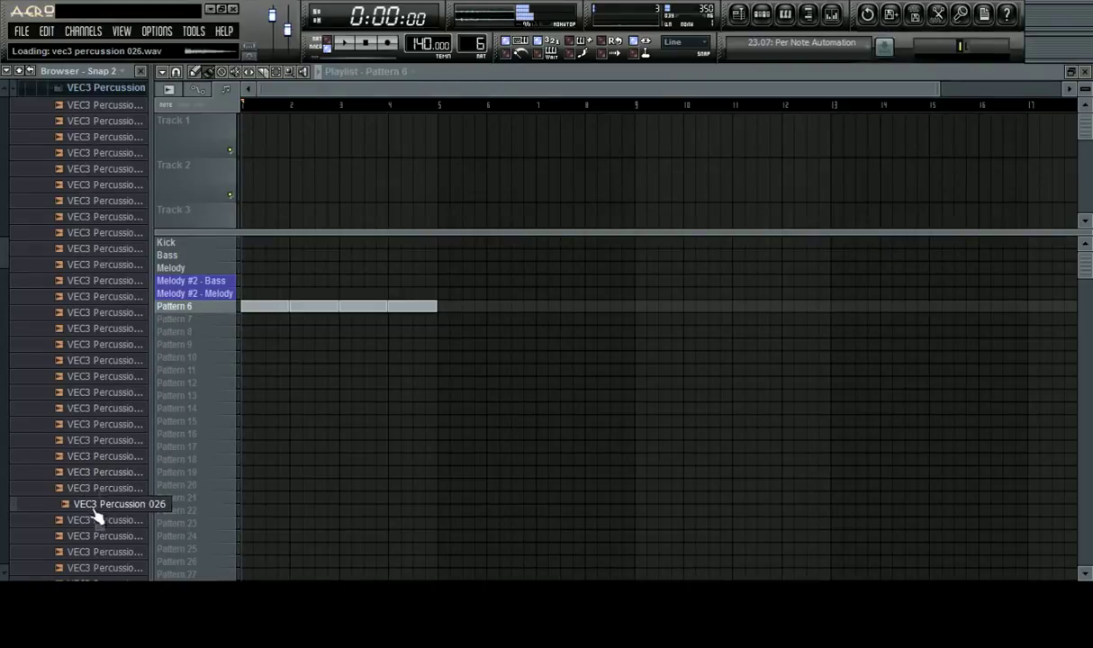
Audition further VEC3 Percussion samples deeper in the folder, ending with VEC3 Percussion 090
{"action": "scroll", "coordinate": [101, 491], "scroll_direction": "down", "scroll_amount": 2}
{"action": "left_click", "coordinate": [104, 449]}
{"action": "scroll", "coordinate": [107, 464], "scroll_direction": "down", "scroll_amount": 2}
{"action": "left_click", "coordinate": [108, 425]}
{"action": "scroll", "coordinate": [113, 457], "scroll_direction": "down", "scroll_amount": 2}
{"action": "left_click", "coordinate": [114, 414]}
{"action": "scroll", "coordinate": [117, 429], "scroll_direction": "down", "scroll_amount": 4}
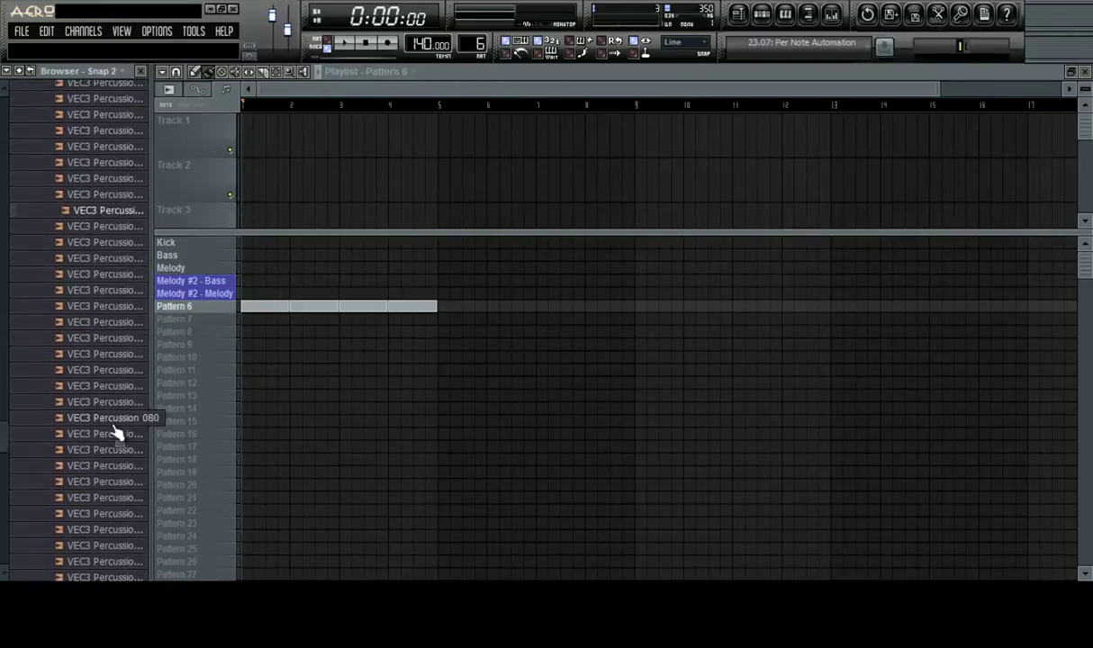
{"action": "left_click", "coordinate": [114, 421]}
{"action": "left_click", "coordinate": [111, 436]}
{"action": "left_click", "coordinate": [113, 452]}
{"action": "left_click", "coordinate": [113, 468]}
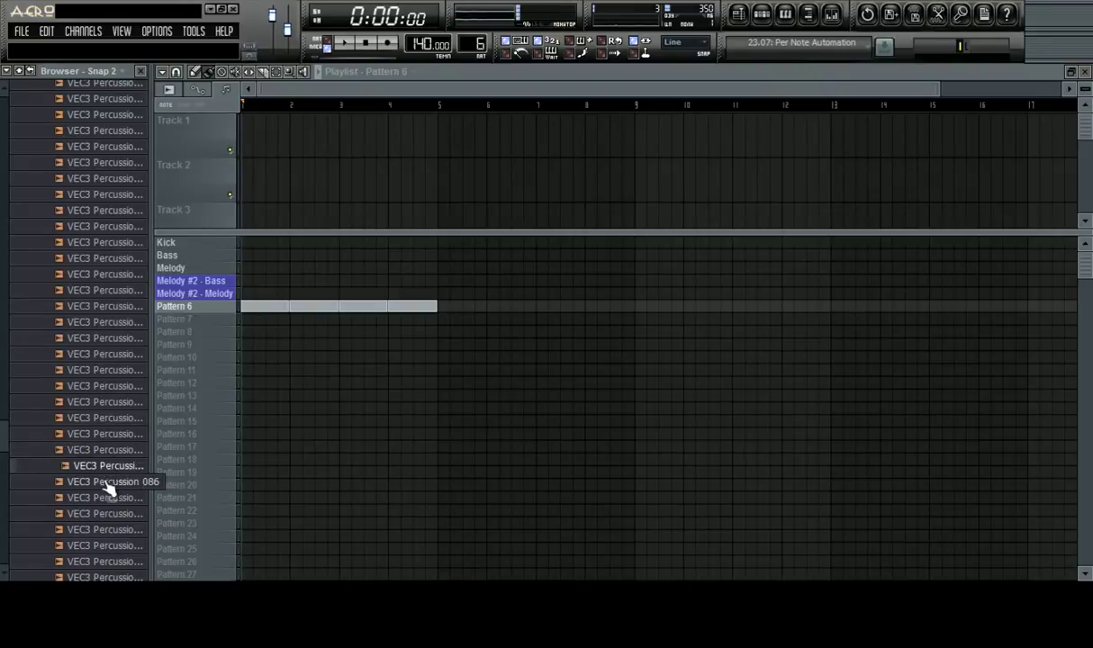
{"action": "left_click", "coordinate": [109, 483]}
{"action": "left_click", "coordinate": [106, 500]}
{"action": "left_click", "coordinate": [105, 515]}
{"action": "left_click", "coordinate": [105, 529]}
{"action": "left_click", "coordinate": [106, 544]}
{"action": "scroll", "coordinate": [108, 540], "scroll_direction": "down", "scroll_amount": 2}
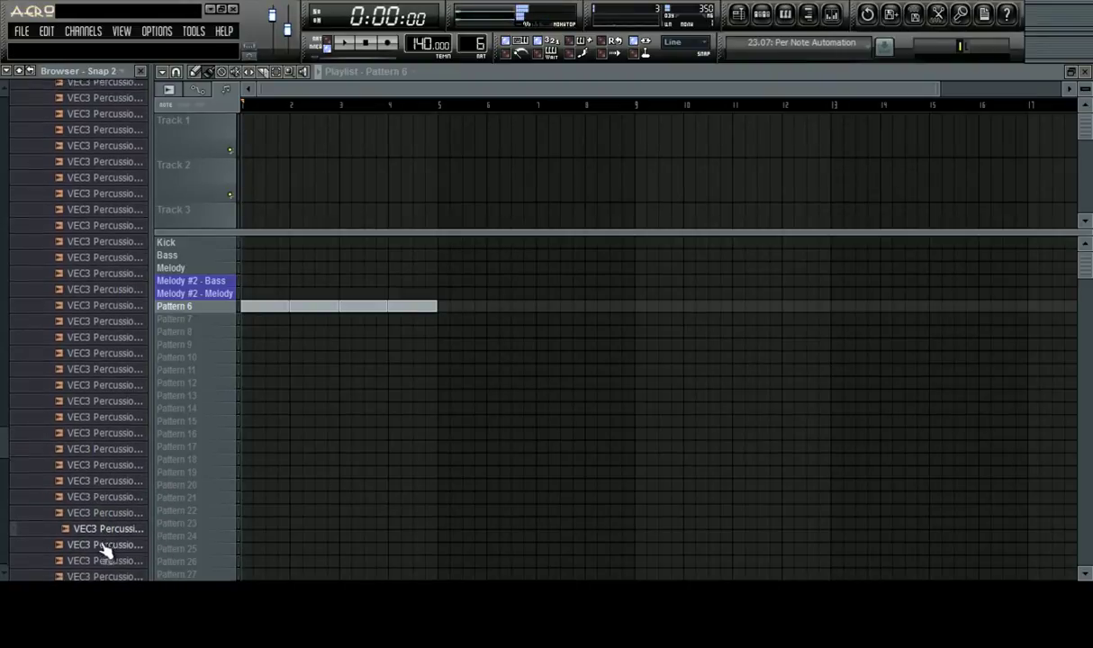
Place VEC3 Percussion 090 as an audio clip on Track 1 just before bar 3 and open its channel settings
{"action": "left_click_drag", "start_coordinate": [114, 519], "coordinate": [115, 116]}
{"action": "scroll", "coordinate": [344, 105], "scroll_direction": "up", "scroll_amount": 4}
{"action": "scroll", "coordinate": [538, 106], "scroll_direction": "down", "scroll_amount": 2}
{"action": "scroll", "coordinate": [540, 110], "scroll_direction": "down", "scroll_amount": 2}
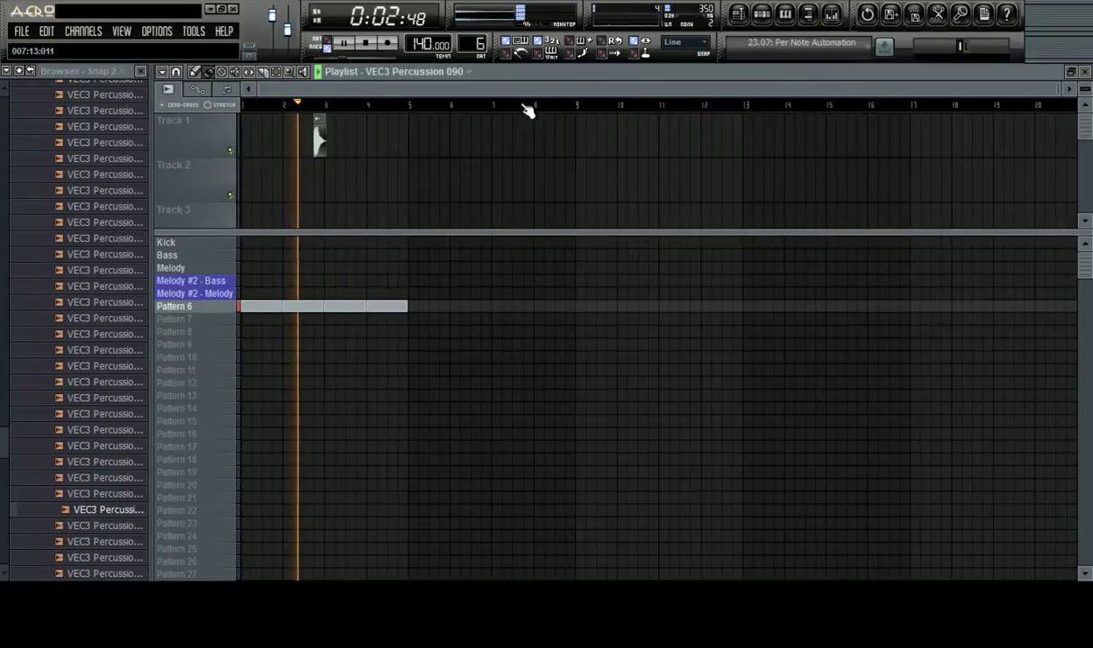
{"action": "double_click", "coordinate": [321, 140]}
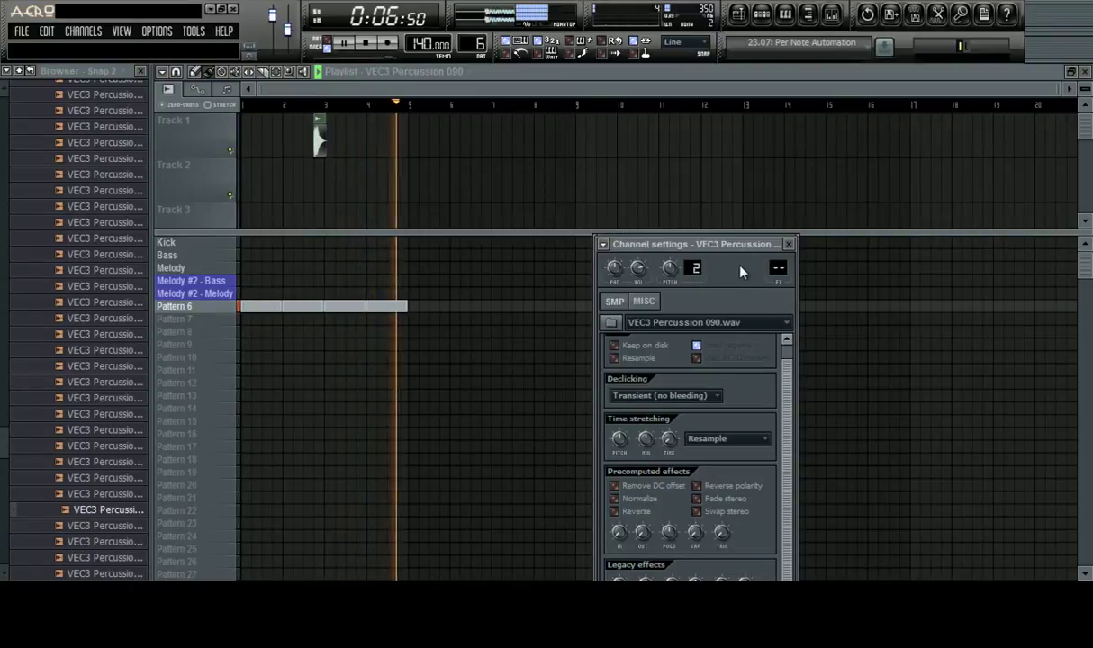
Stop playback and rename the VEC3 Percussion 090 channel as Ui
{"action": "key", "text": "space"}
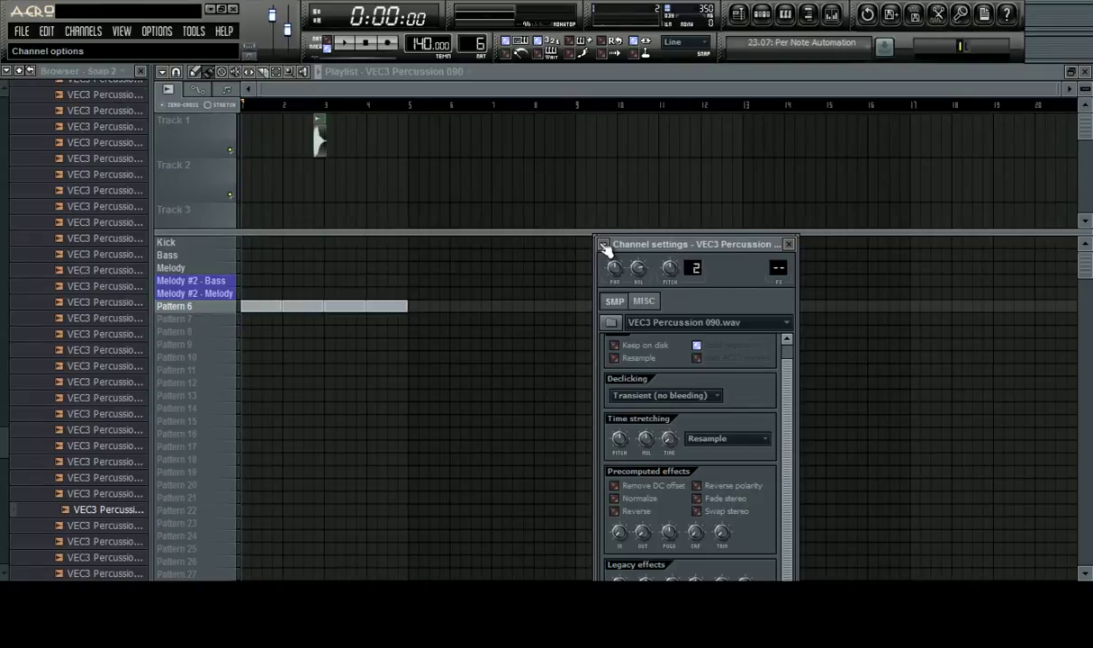
{"action": "left_click", "coordinate": [603, 245]}
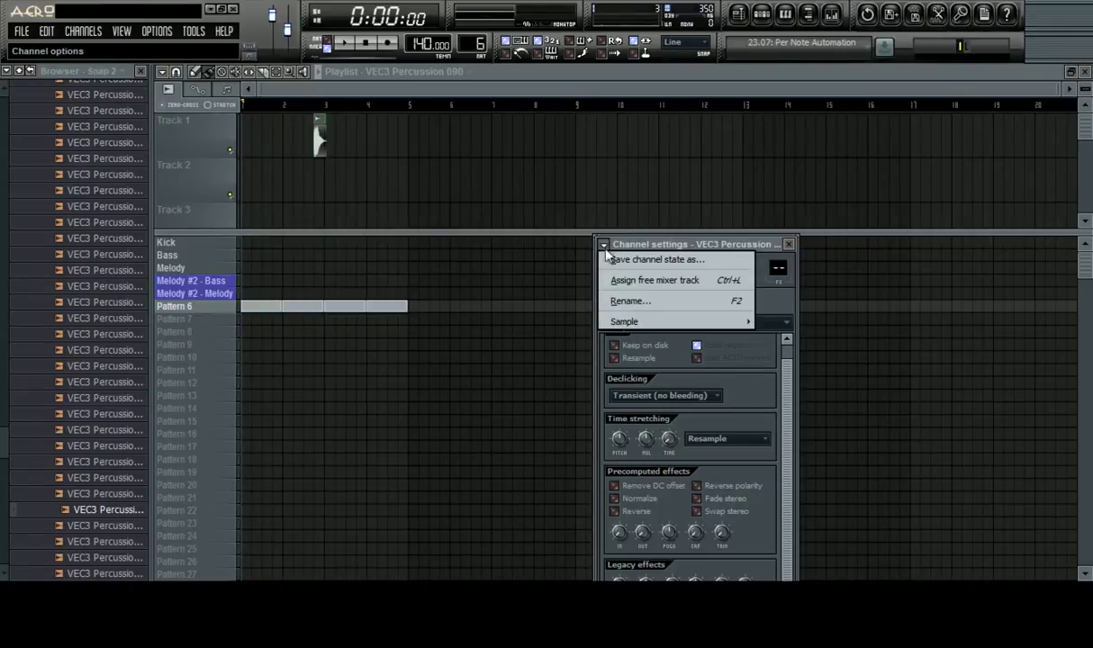
{"action": "left_click", "coordinate": [641, 304]}
{"action": "type", "text": "Ui"}
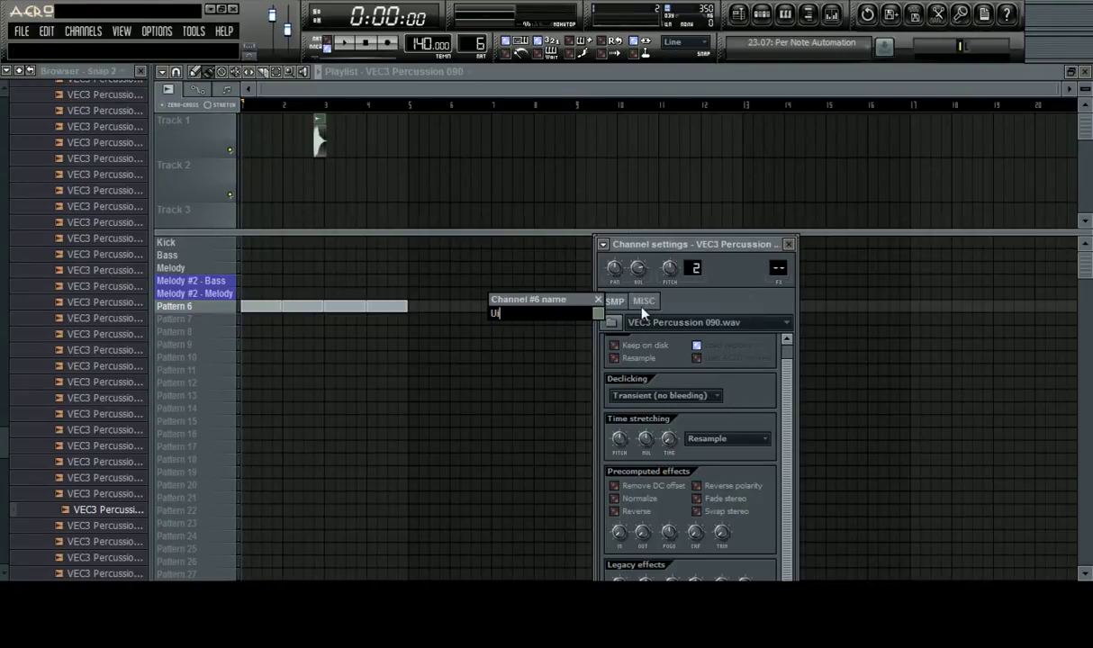
{"action": "key", "text": "Return"}
Lower the Ui mixer track's fader slightly and load Fruity Delay 2 in its first effect slot with reduced input volume
{"action": "key", "text": "F9"}
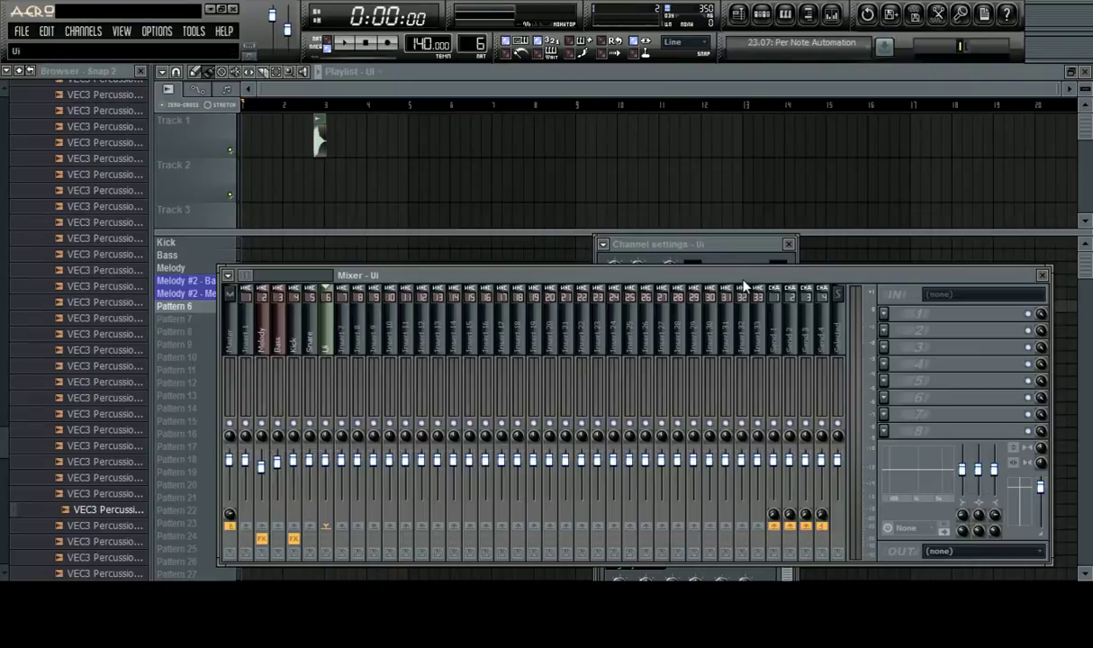
{"action": "left_click", "coordinate": [315, 338]}
{"action": "left_click", "coordinate": [325, 337]}
{"action": "left_click", "coordinate": [888, 324]}
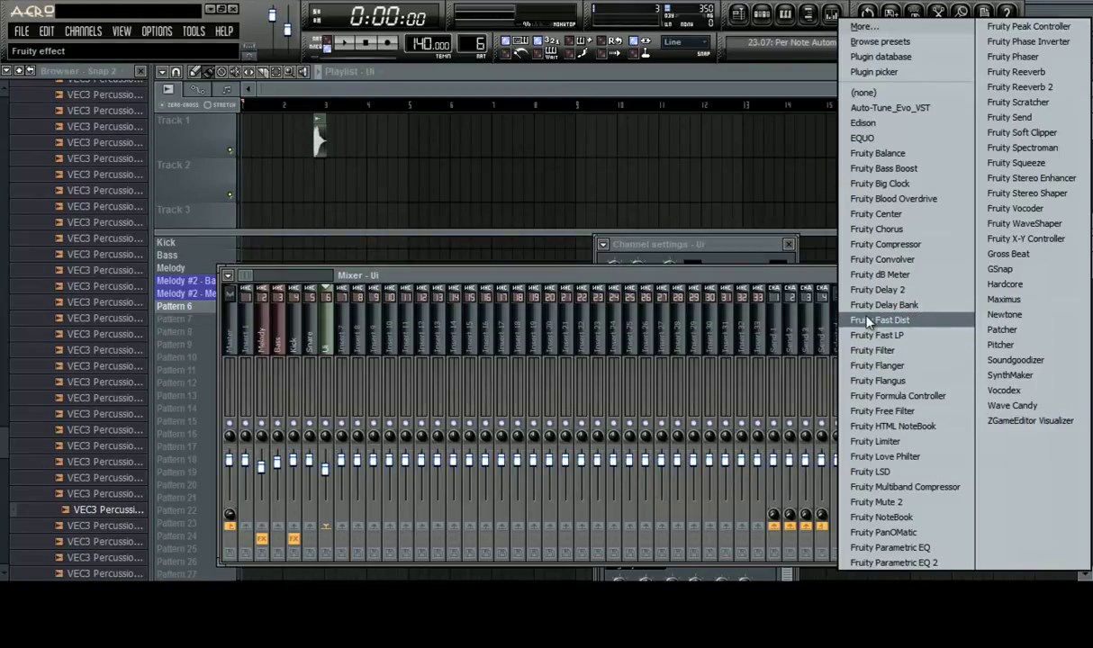
{"action": "left_click", "coordinate": [853, 289]}
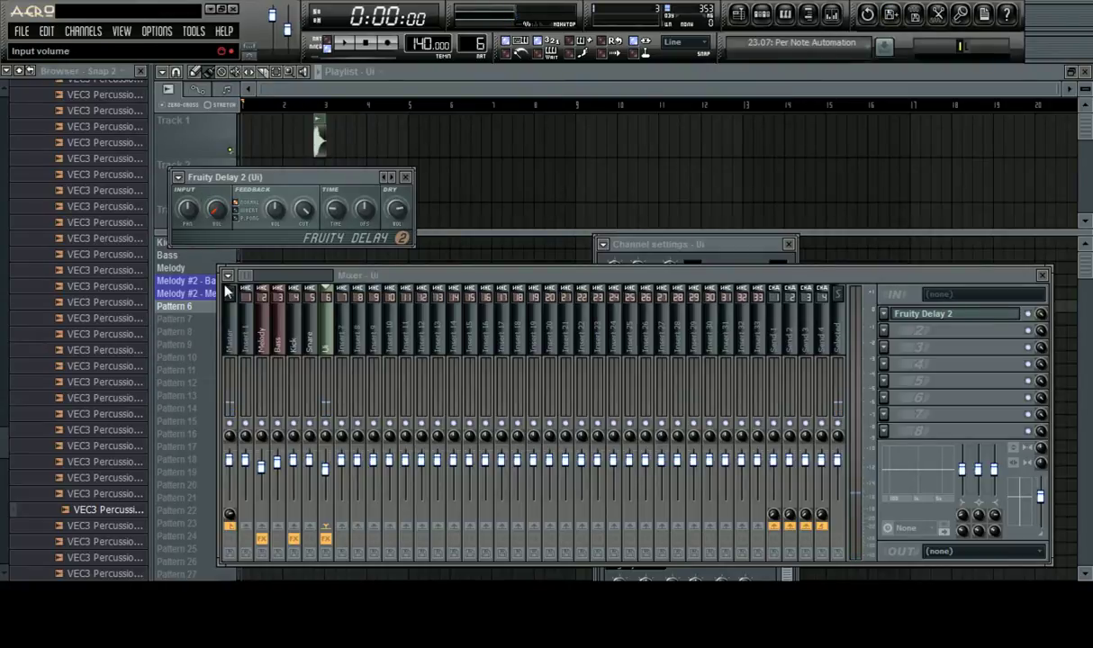
{"action": "key", "text": "q"}
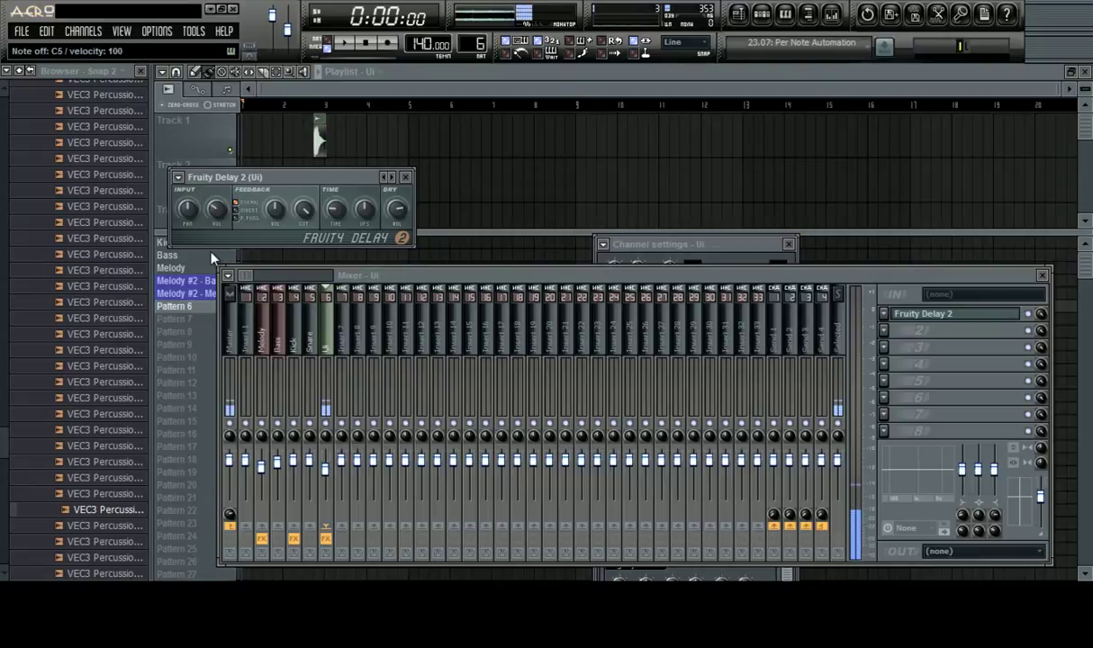
Add Fruity Reeverb to the Ui mixer track after the delay, load its Drum Room preset and audition the sound
{"action": "left_click", "coordinate": [887, 346]}
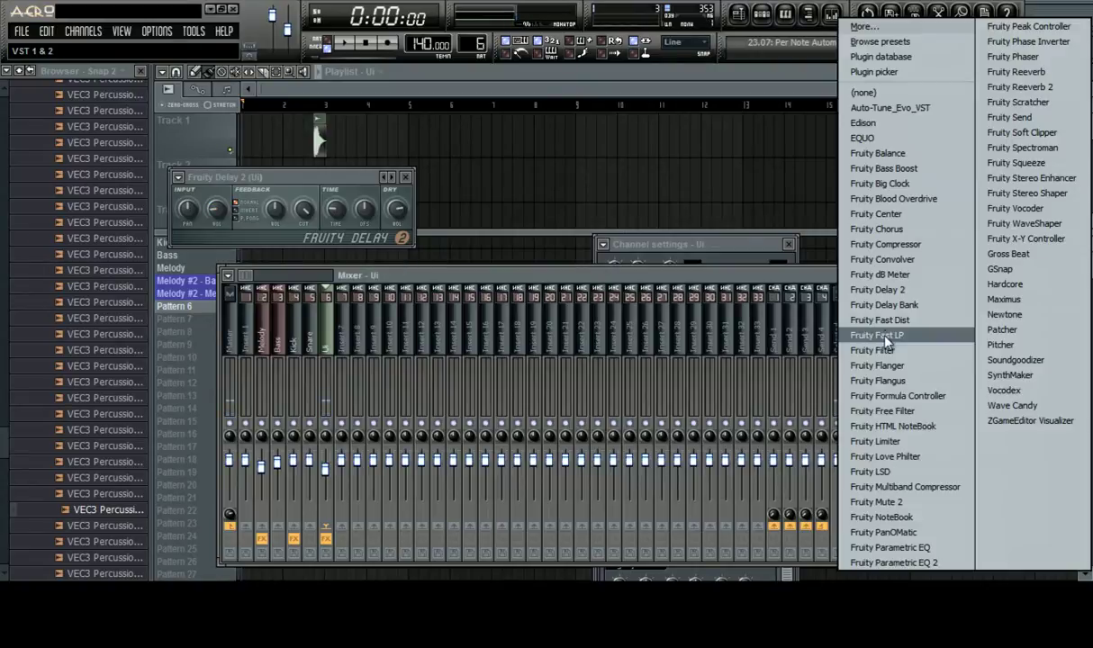
{"action": "left_click", "coordinate": [1021, 70]}
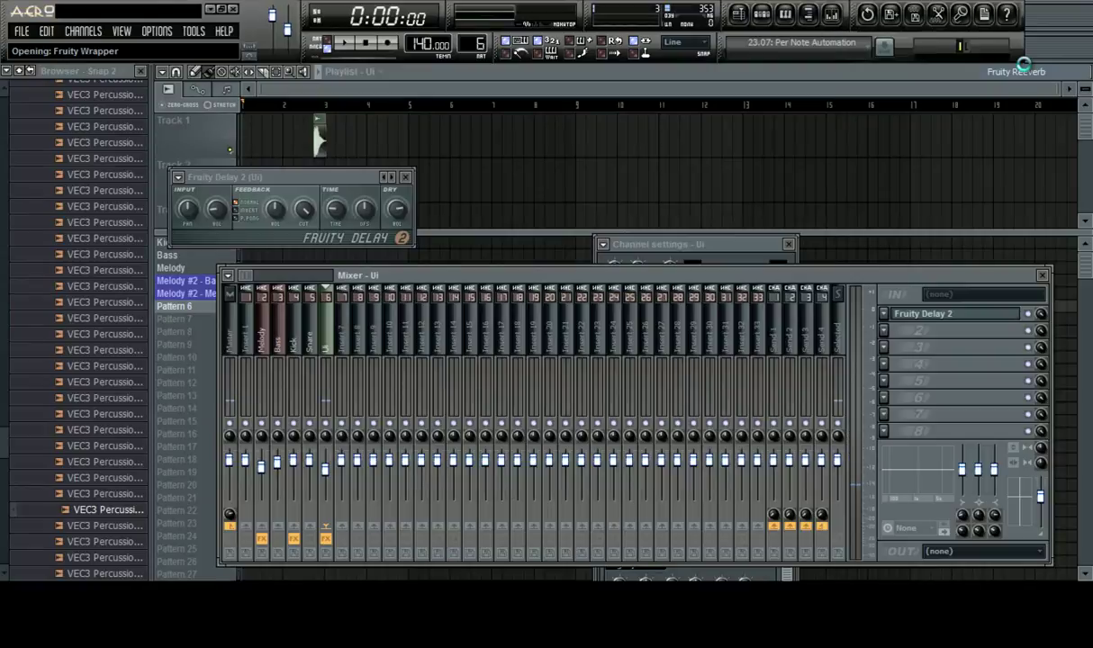
{"action": "left_click", "coordinate": [406, 178]}
{"action": "left_click_drag", "start_coordinate": [331, 215], "coordinate": [621, 185]}
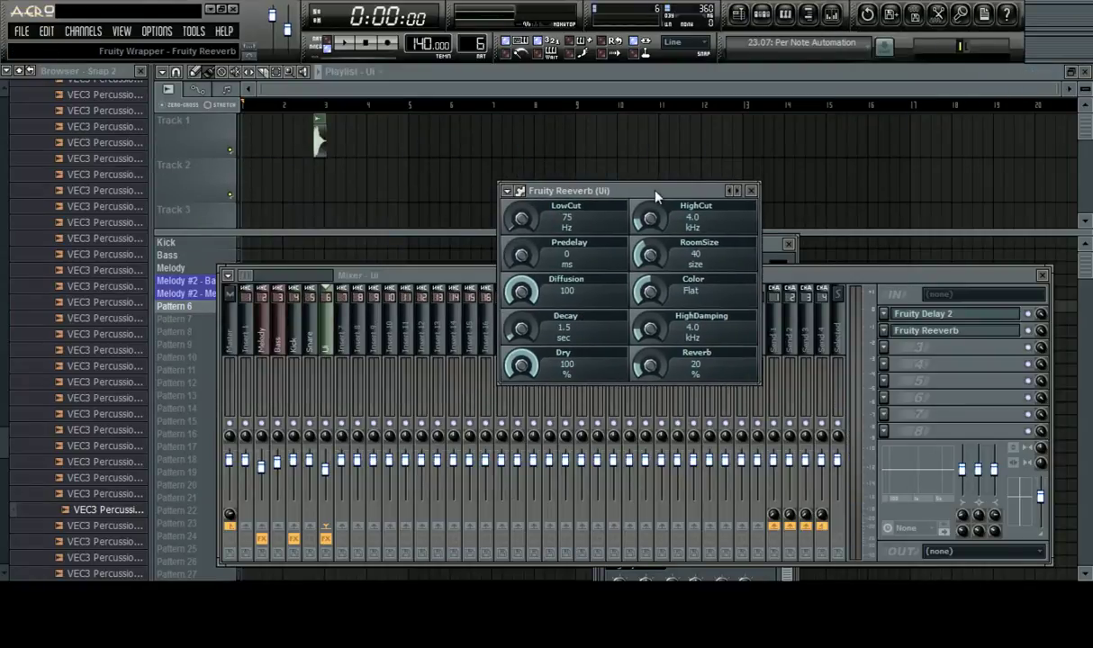
{"action": "left_click", "coordinate": [508, 193]}
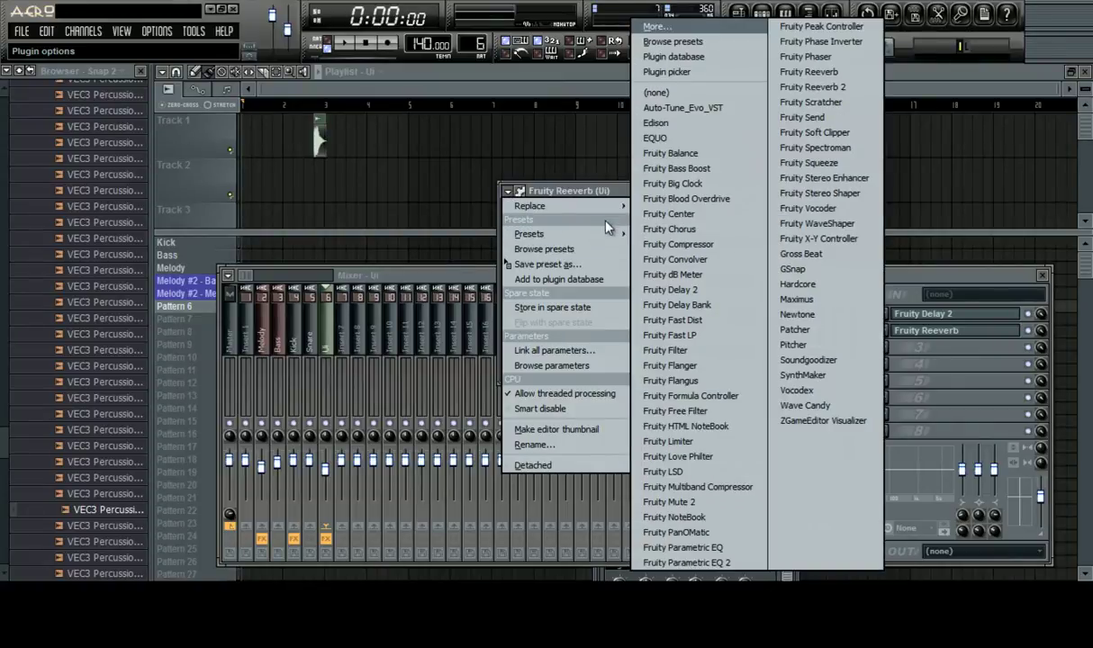
{"action": "mouse_move", "coordinate": [609, 233]}
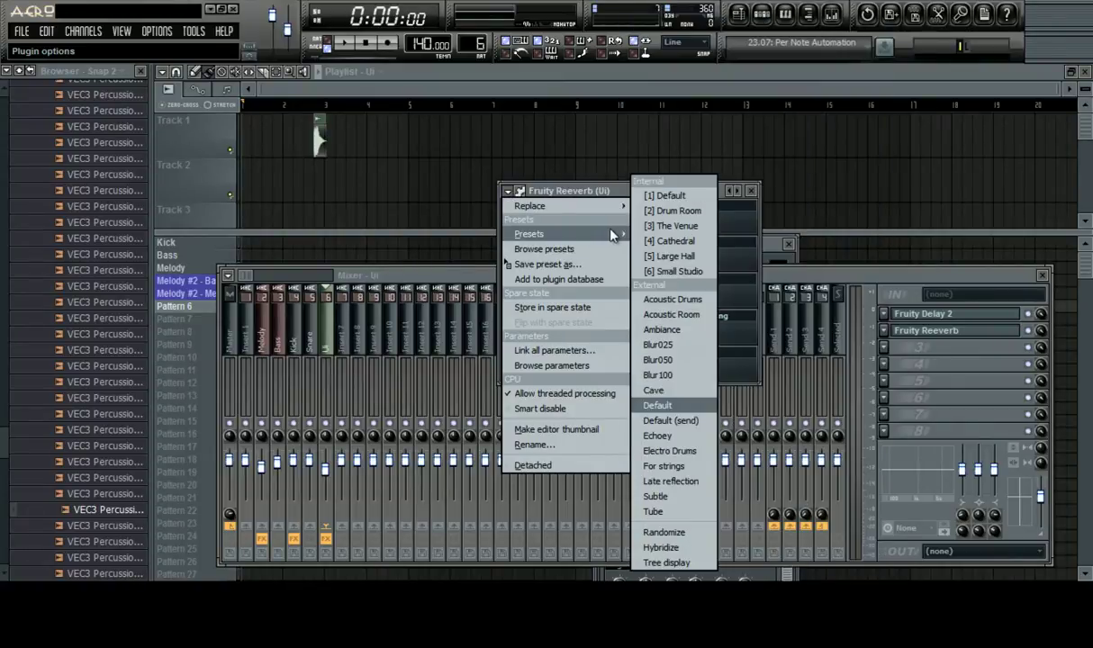
{"action": "left_click", "coordinate": [676, 211]}
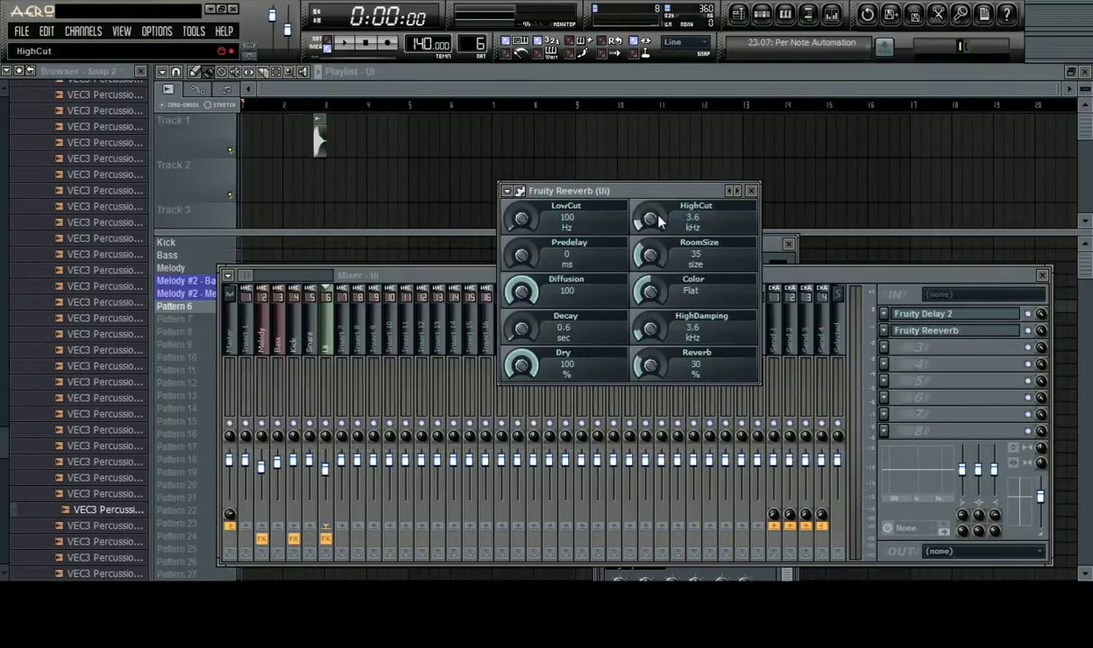
{"action": "key", "text": "q"}
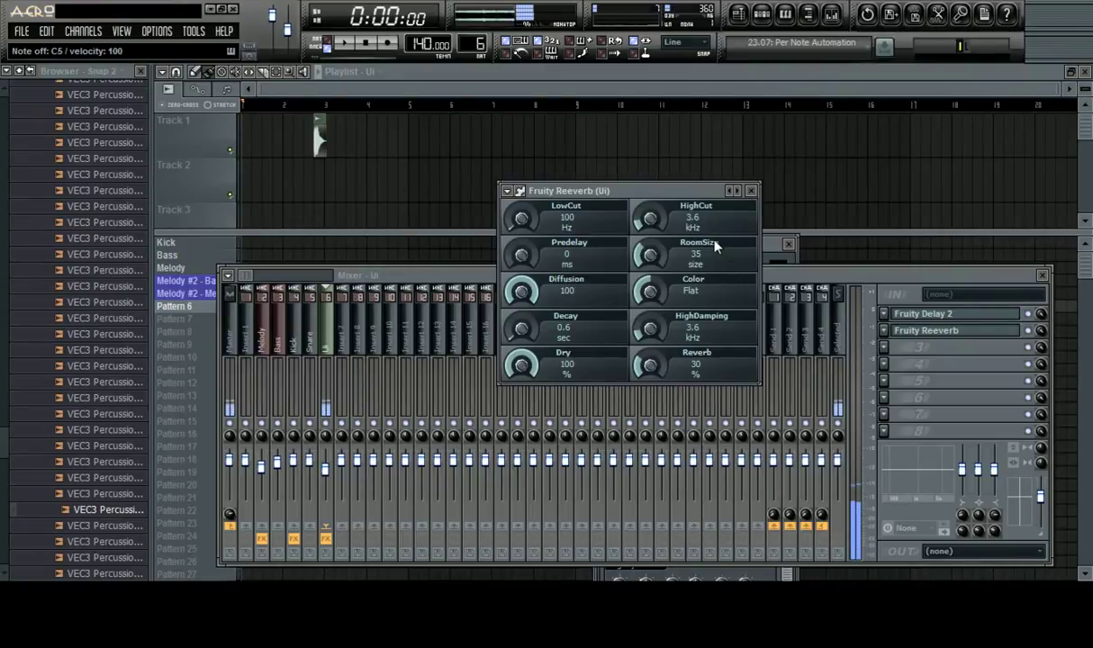
{"action": "key", "text": "q"}
{"action": "key", "text": "q"}
{"action": "key", "text": "q"}
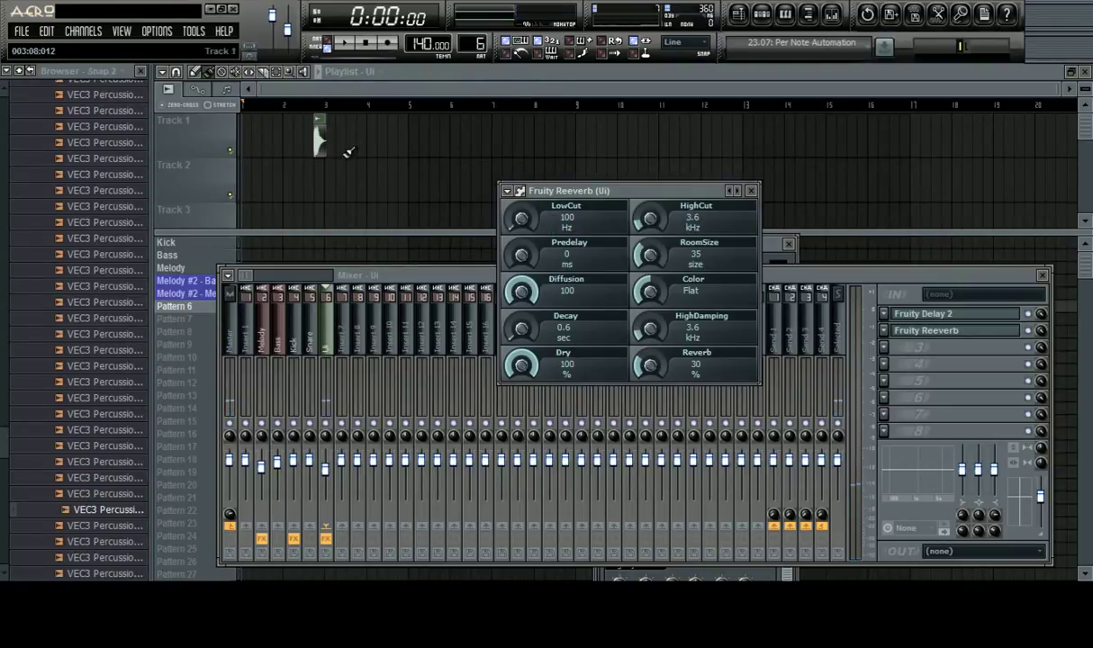
Open the piano roll of the Ui channel for Pattern 6
{"action": "left_click", "coordinate": [761, 18]}
{"action": "right_click", "coordinate": [501, 113]}
{"action": "left_click", "coordinate": [585, 109]}
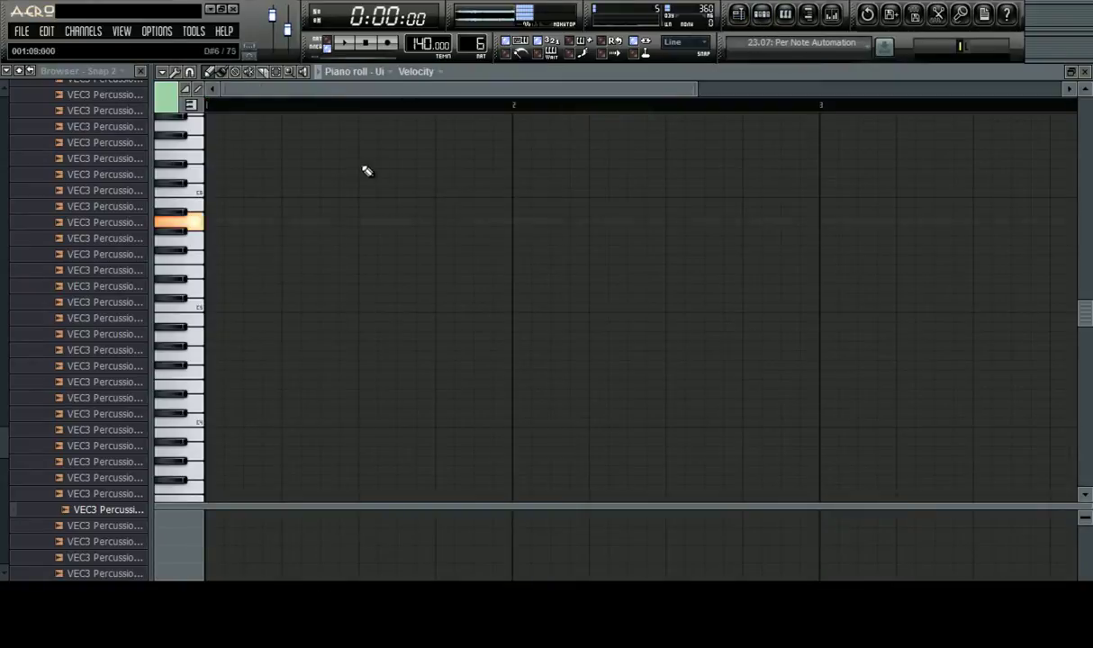
{"action": "scroll", "coordinate": [288, 261], "scroll_direction": "down", "scroll_amount": 3}
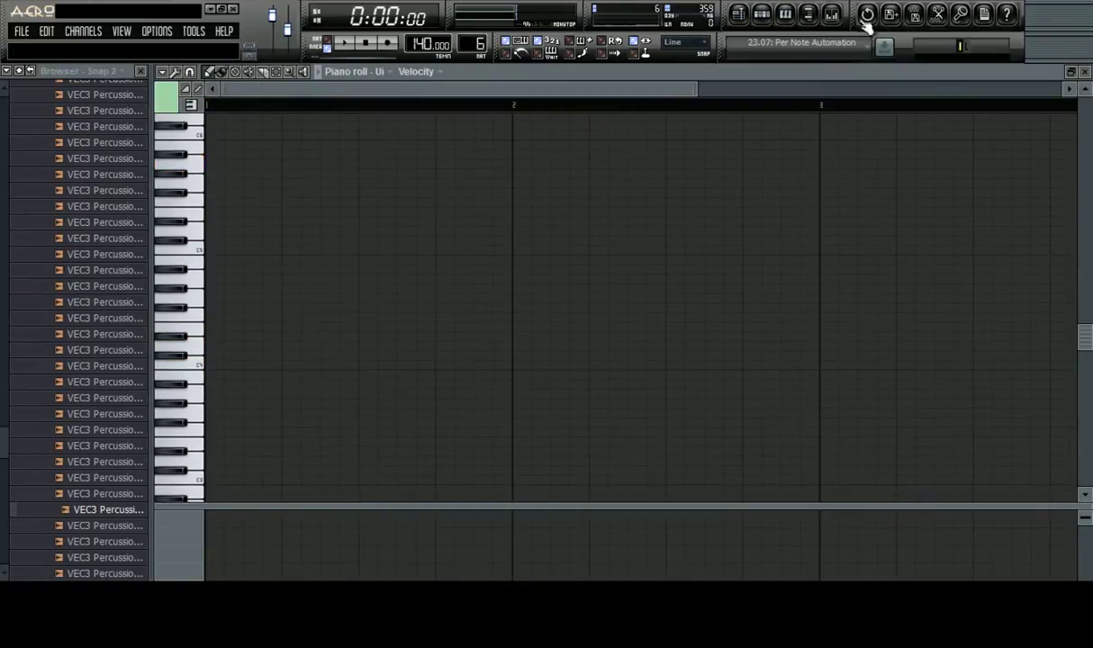
Set the Ui channel's root note to C6 in its channel settings
{"action": "left_click", "coordinate": [762, 16]}
{"action": "left_click", "coordinate": [533, 115]}
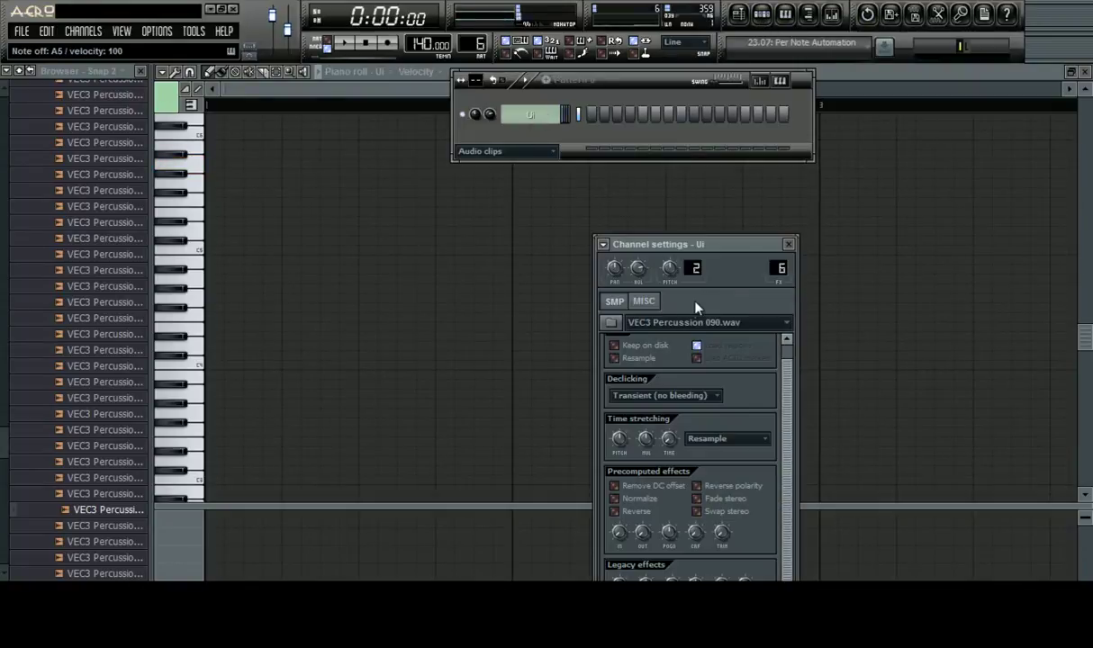
{"action": "left_click_drag", "start_coordinate": [742, 245], "coordinate": [704, 106]}
{"action": "left_click", "coordinate": [607, 141]}
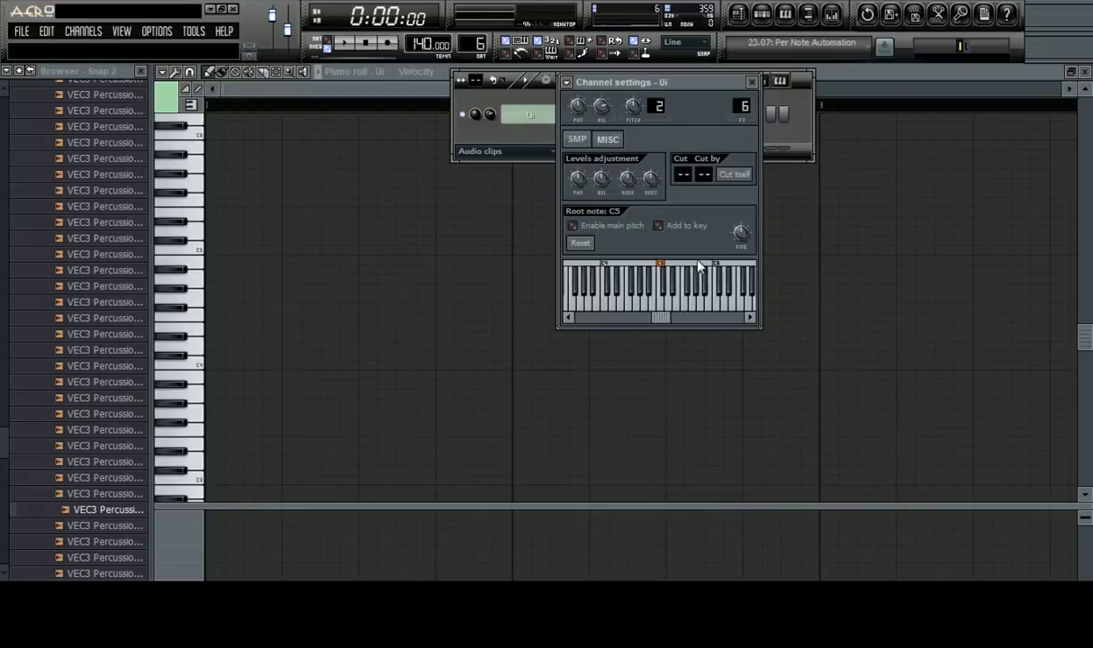
{"action": "right_click", "coordinate": [716, 270]}
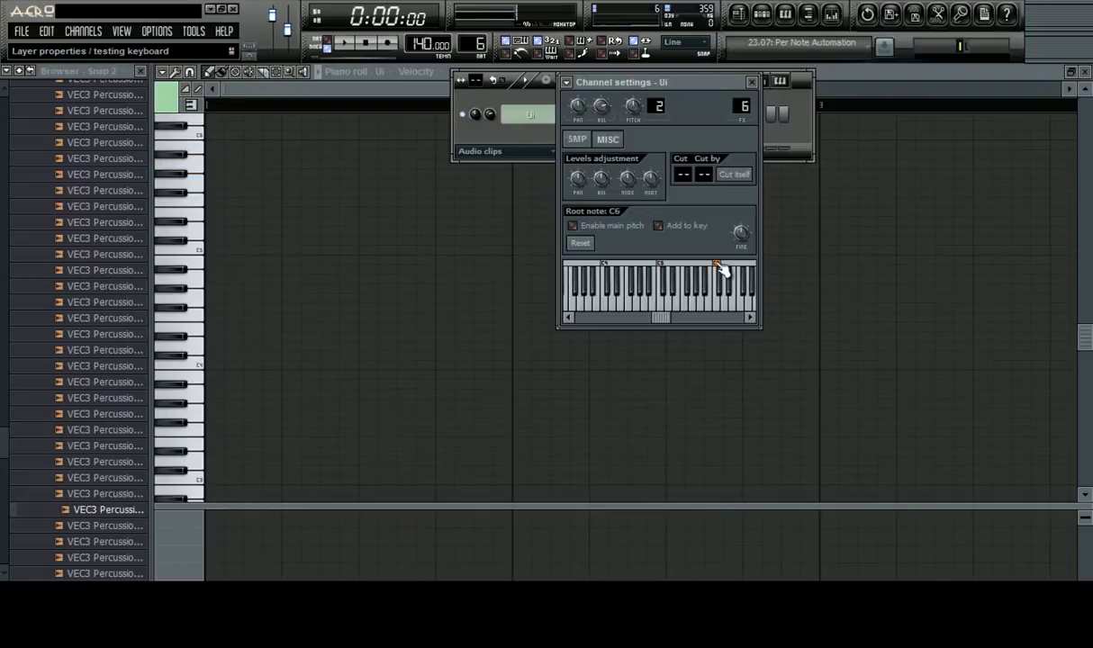
Enter A5 notes on beats 1 and 2 of bar 1 in the Ui piano roll, checking playback
{"action": "left_click", "coordinate": [311, 185]}
{"action": "scroll", "coordinate": [261, 225], "scroll_direction": "up", "scroll_amount": 4}
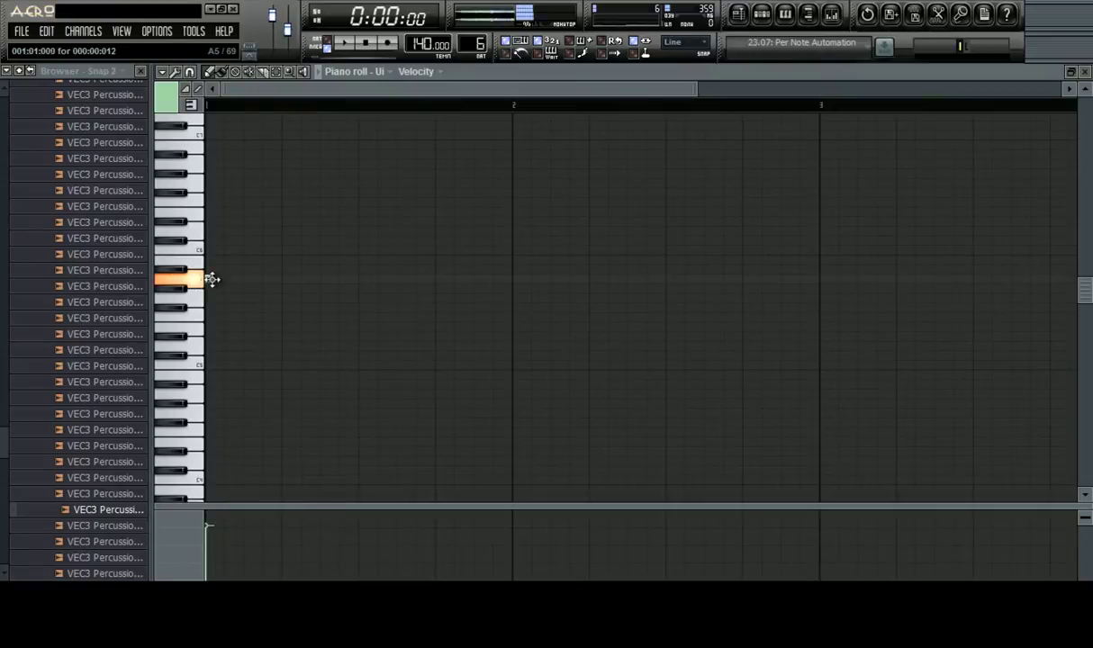
{"action": "key", "text": "space"}
{"action": "key", "text": "space"}
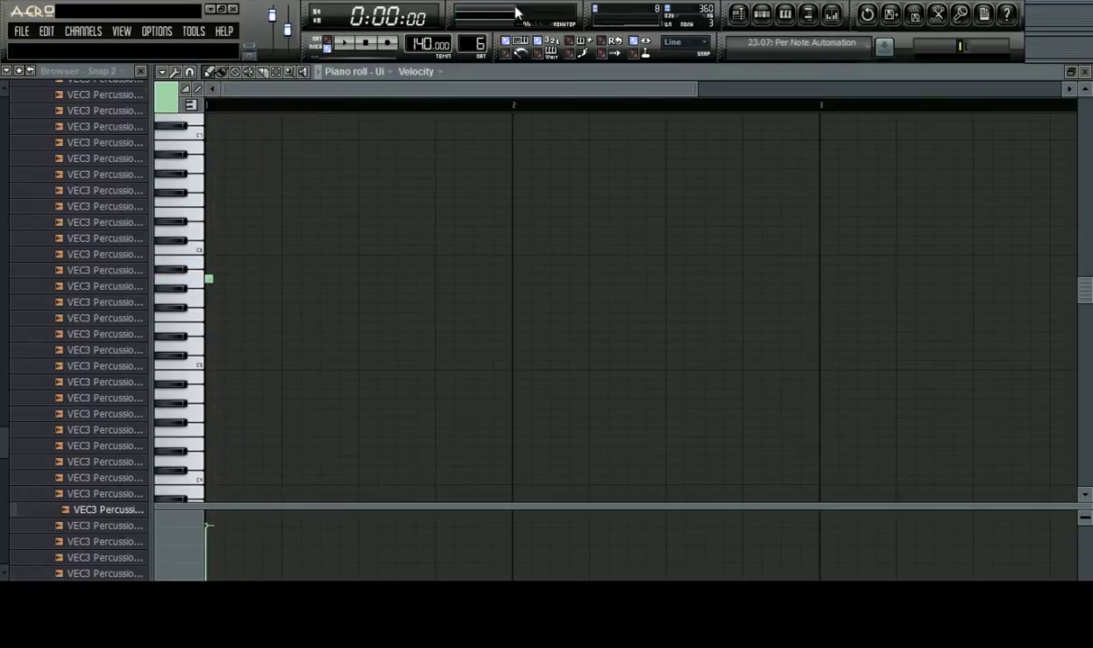
{"action": "key", "text": "space"}
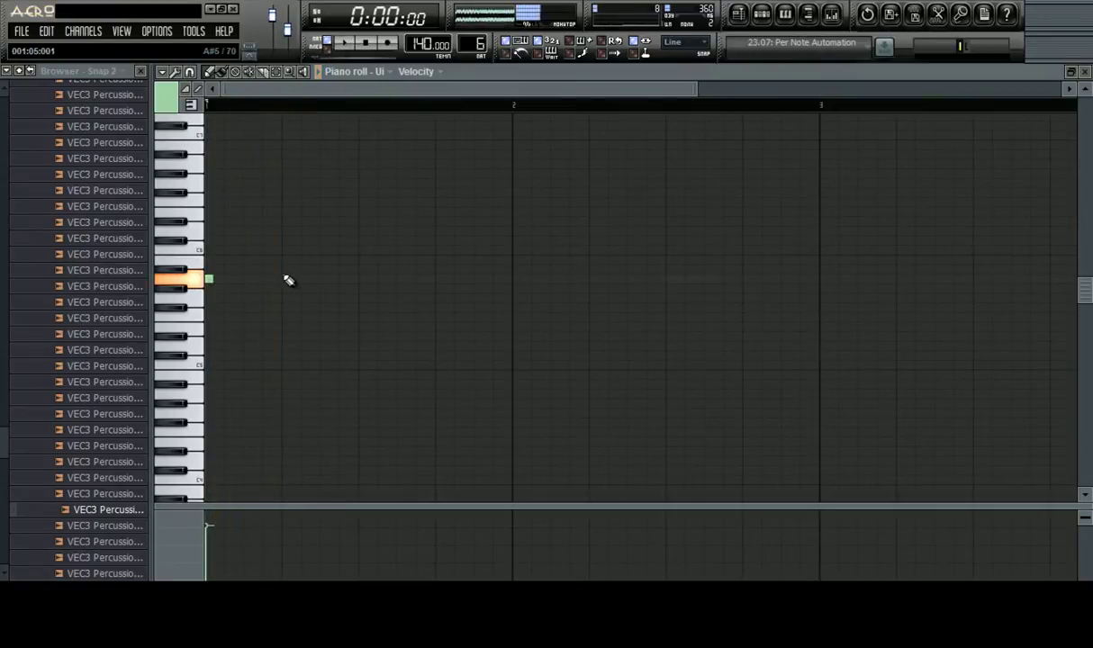
{"action": "key", "text": "space"}
{"action": "left_click", "coordinate": [286, 280]}
{"action": "key", "text": "space"}
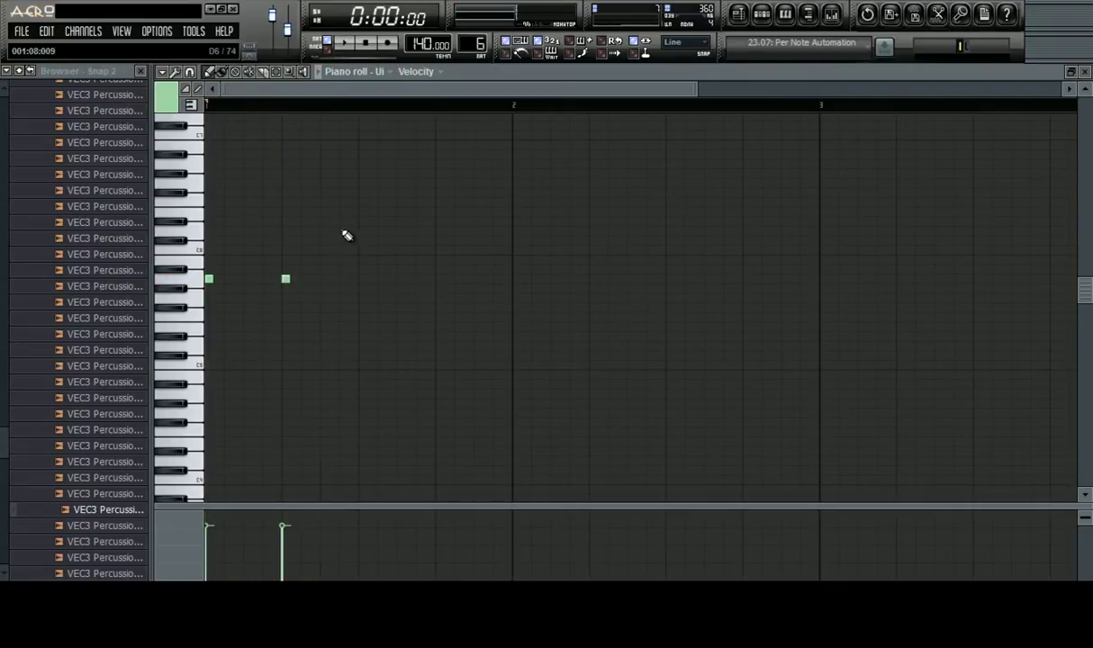
Try a falling phrase of D6, C6, B5 and G5 on steps 8, 9, 11 and 13 during playback
{"action": "key", "text": "space"}
{"action": "left_click", "coordinate": [342, 231]}
{"action": "left_click", "coordinate": [363, 251]}
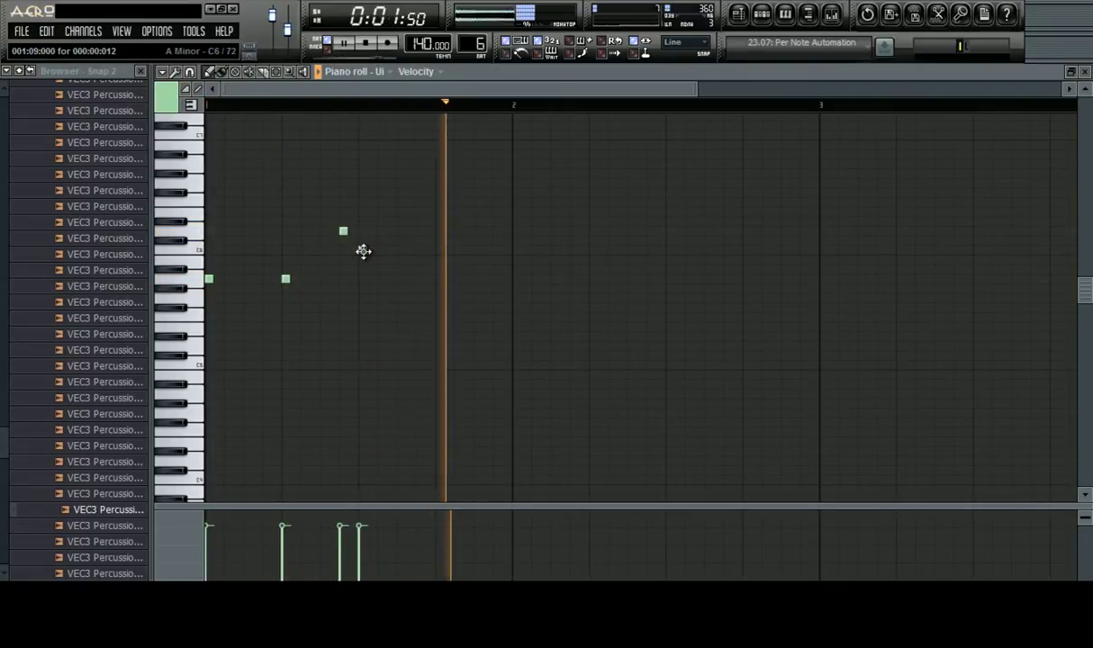
{"action": "left_click", "coordinate": [401, 259]}
{"action": "left_click", "coordinate": [439, 279]}
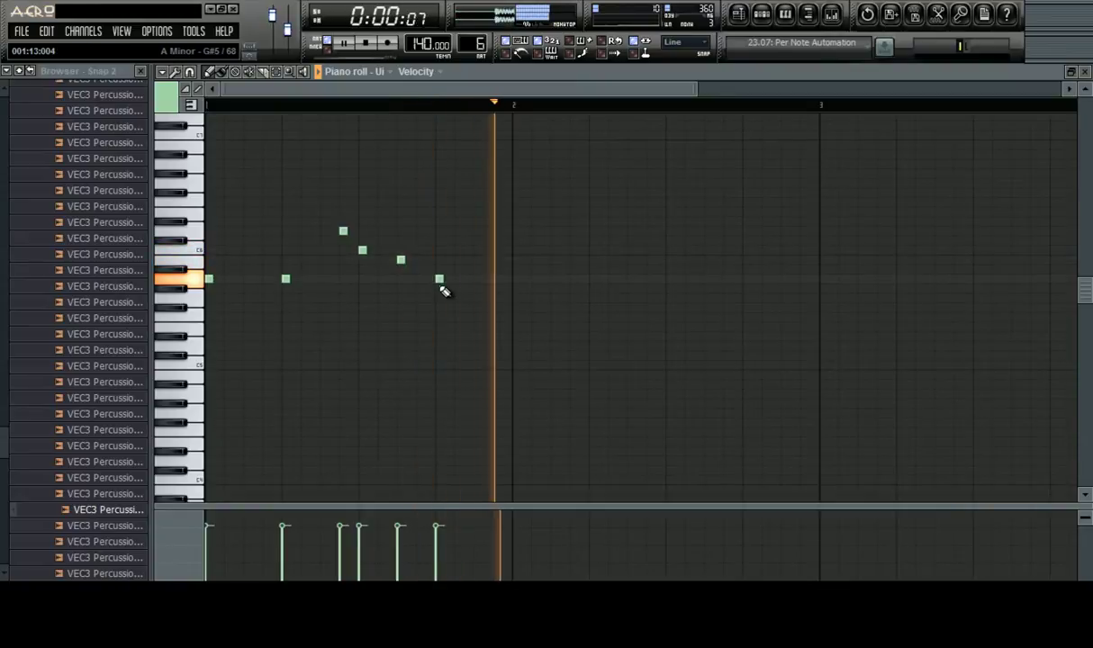
{"action": "right_click", "coordinate": [440, 279]}
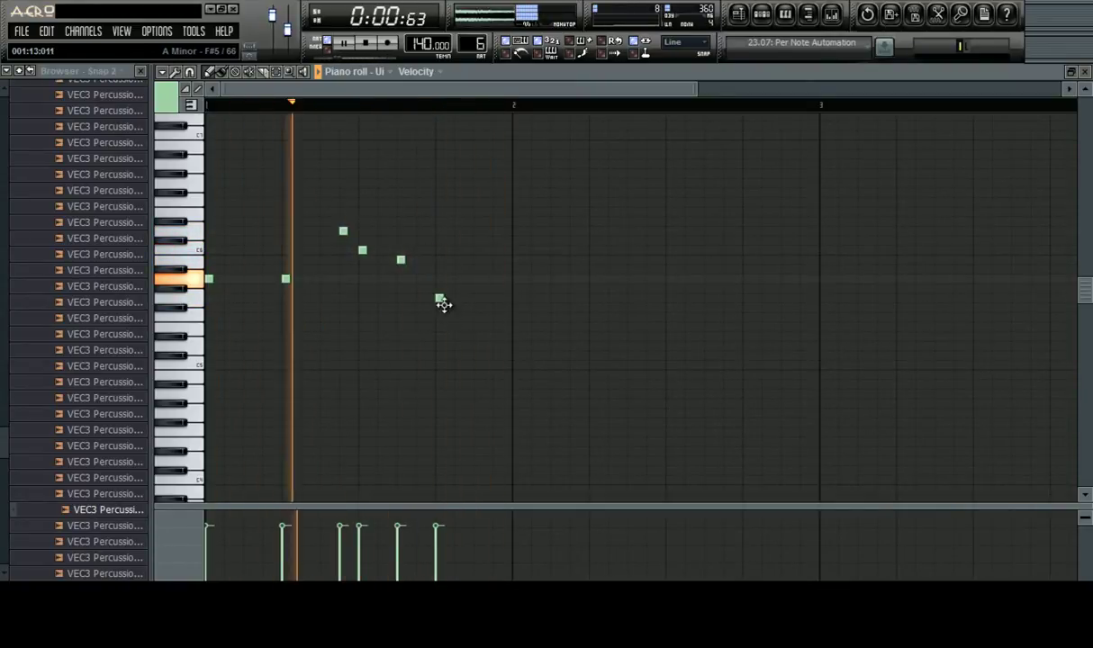
{"action": "key", "text": "space"}
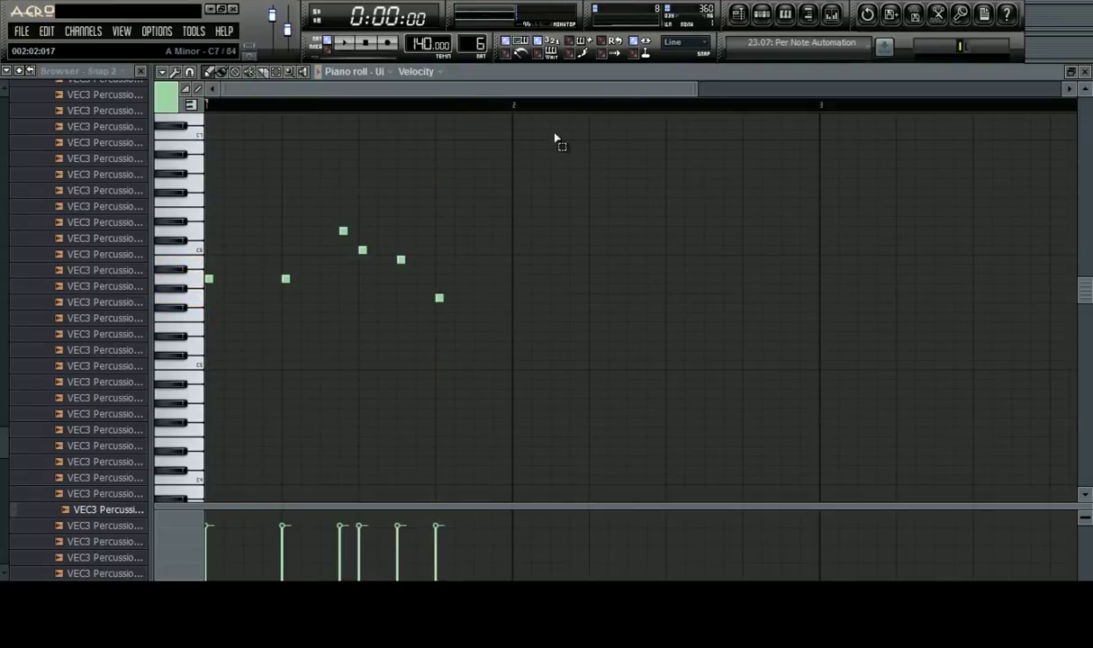
Delete all notes from the Ui piano roll
{"action": "left_click_drag", "start_coordinate": [546, 117], "coordinate": [192, 444]}
{"action": "key", "text": "Delete"}
Raise the Ui mixer track's fader and return to the piano roll
{"action": "scroll", "coordinate": [221, 253], "scroll_direction": "up", "scroll_amount": 4}
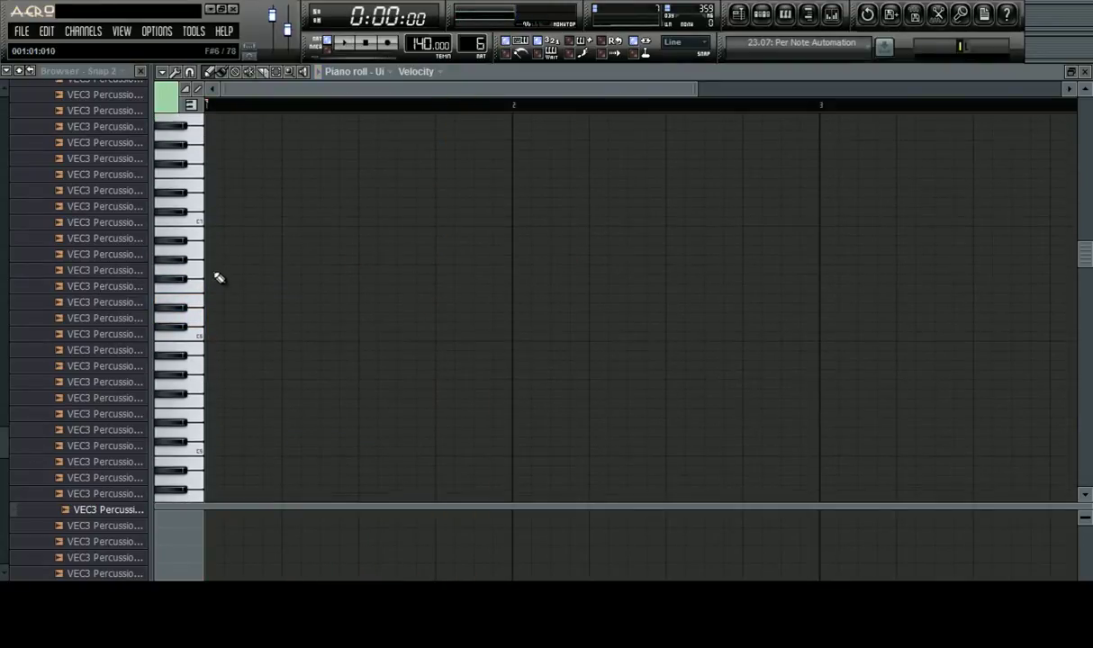
{"action": "left_click", "coordinate": [841, 20]}
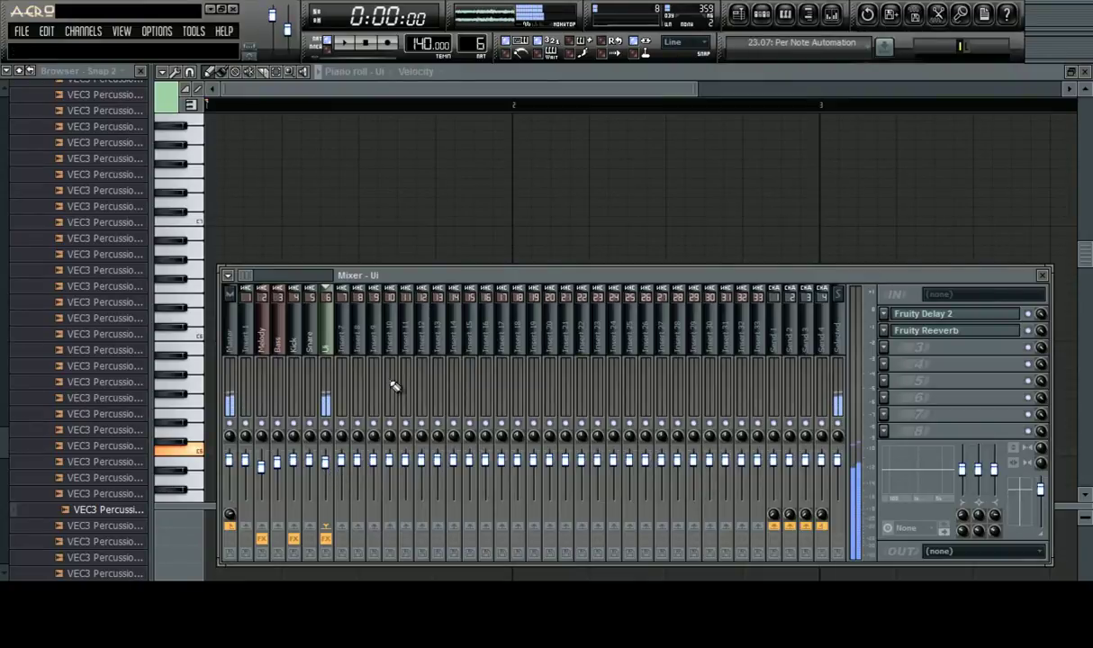
{"action": "key", "text": "F9"}
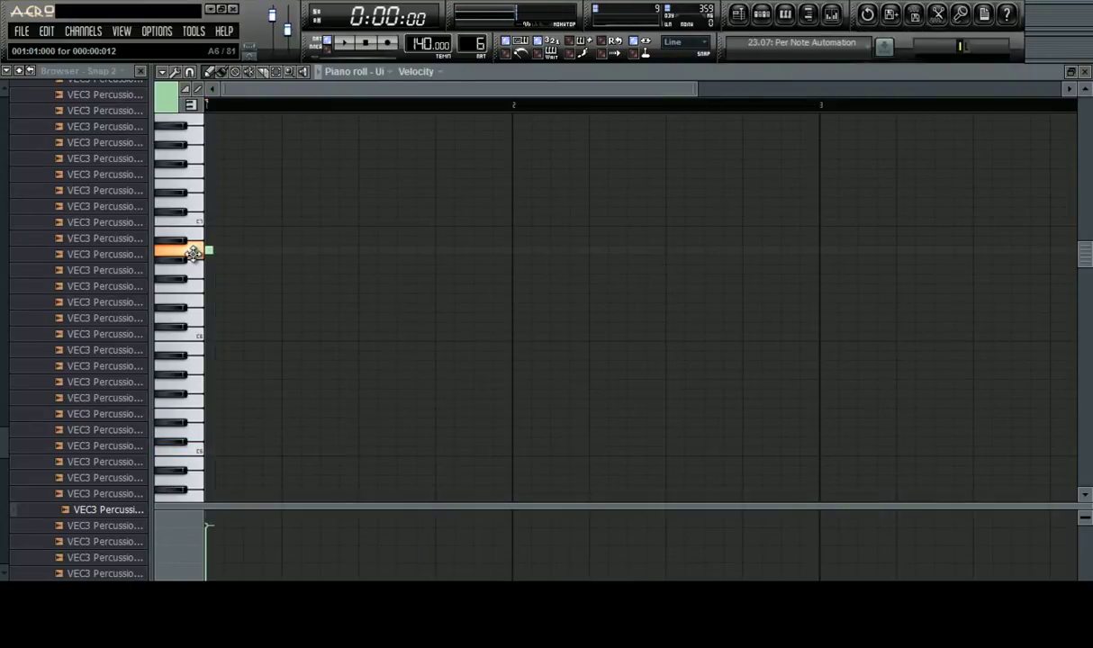
Enter a new bar 1 melody of A6, E6, C6, D6 and B5 on steps 1, 5, 8, 11 and 15 with playback running
{"action": "left_click", "coordinate": [286, 299]}
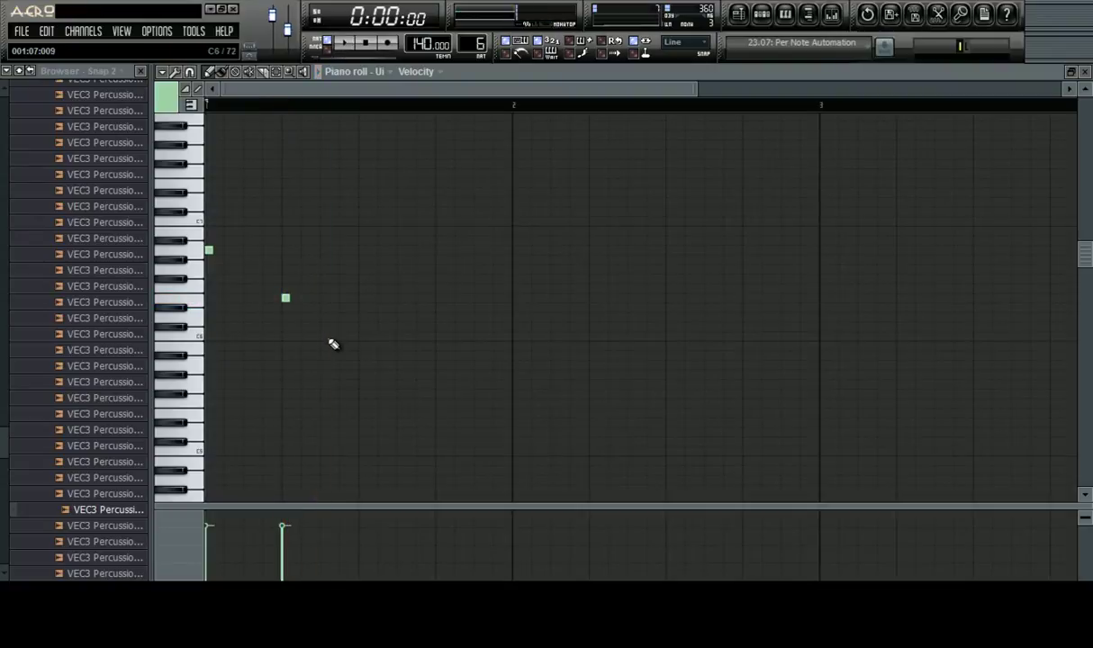
{"action": "key", "text": "space"}
{"action": "left_click", "coordinate": [343, 335]}
{"action": "left_click", "coordinate": [400, 317]}
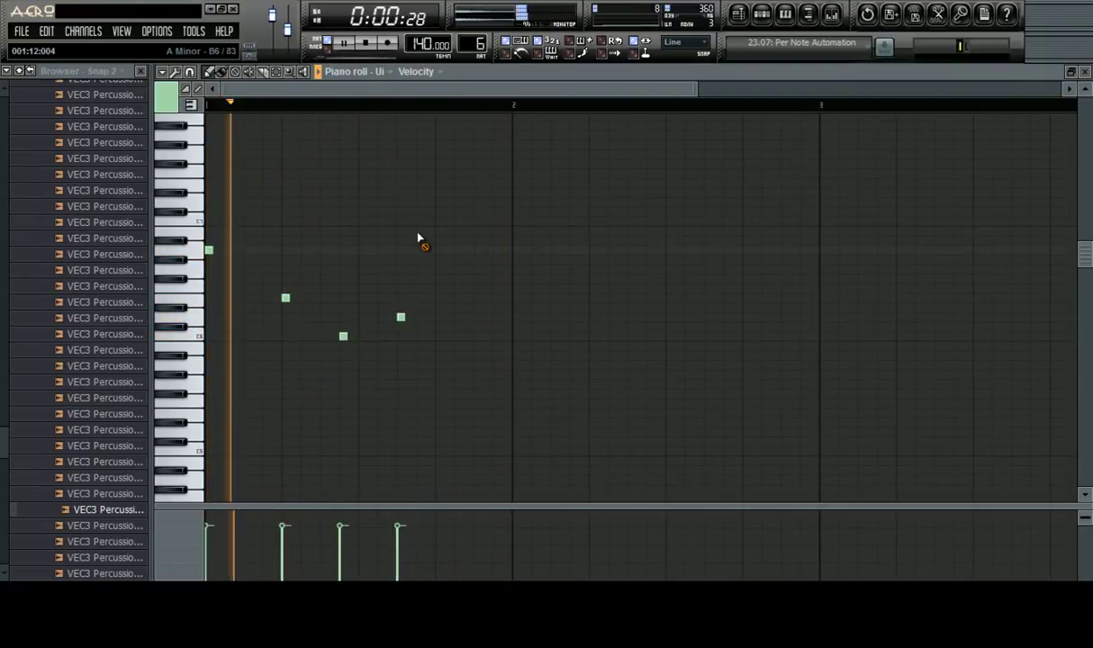
{"action": "left_click", "coordinate": [476, 345]}
{"action": "left_click", "coordinate": [475, 232]}
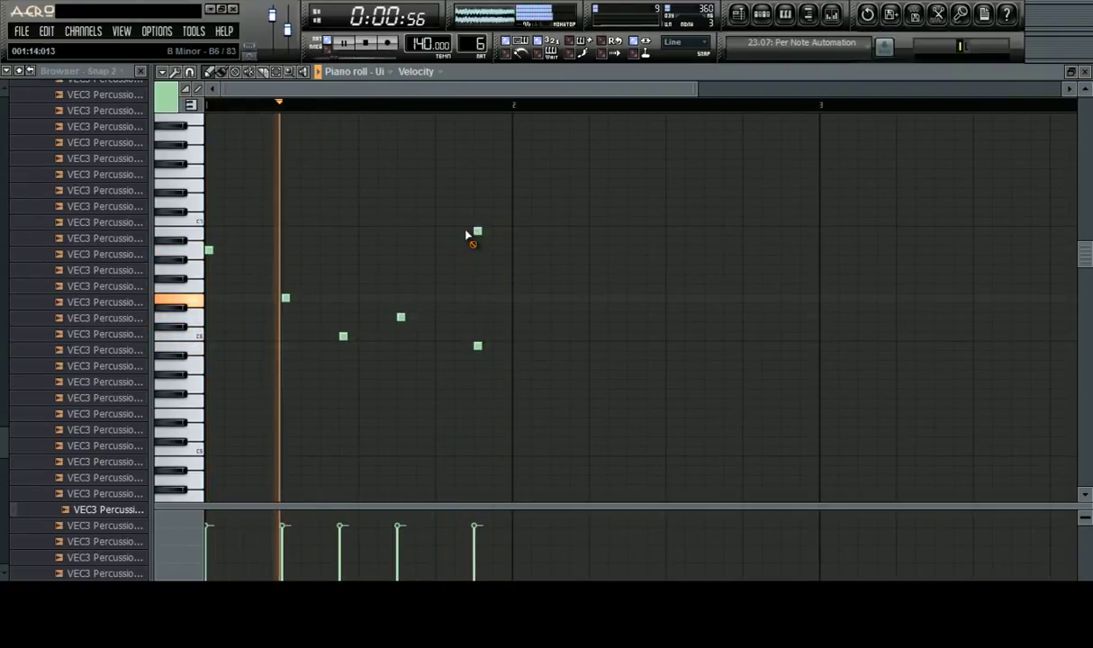
{"action": "right_click", "coordinate": [476, 232]}
{"action": "scroll", "coordinate": [481, 107], "scroll_direction": "down", "scroll_amount": 3}
{"action": "scroll", "coordinate": [314, 107], "scroll_direction": "up", "scroll_amount": 3}
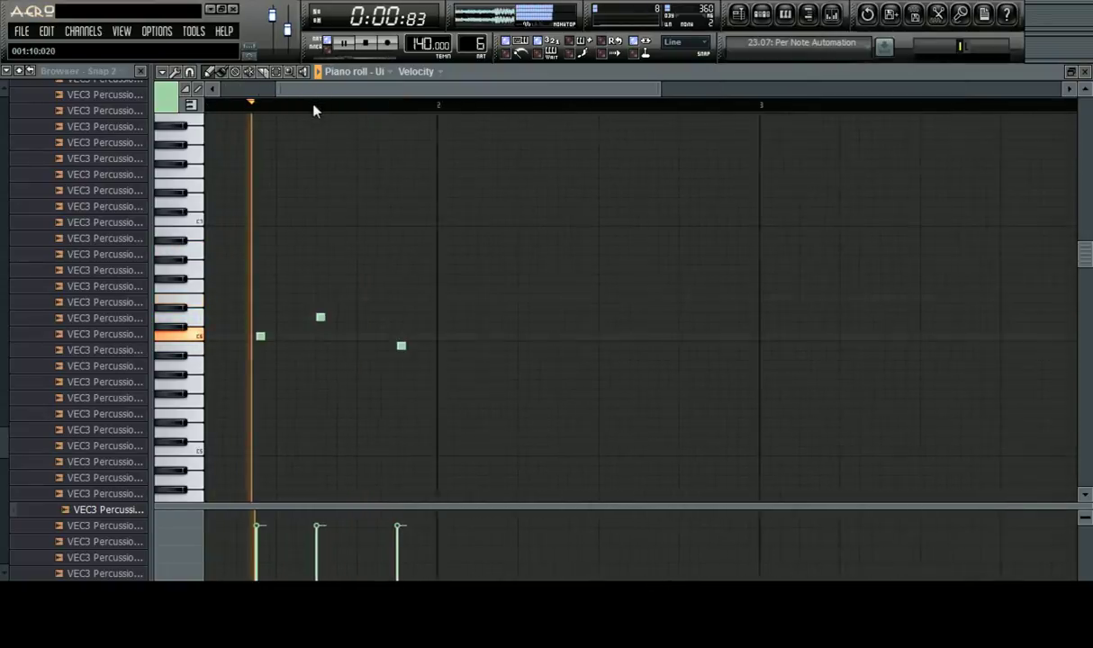
Stop playback after reviewing the Ui melody and open the Bass channel's piano roll in pattern 6
{"action": "left_click_drag", "start_coordinate": [311, 90], "coordinate": [77, 125]}
{"action": "scroll", "coordinate": [358, 151], "scroll_direction": "down", "scroll_amount": 1}
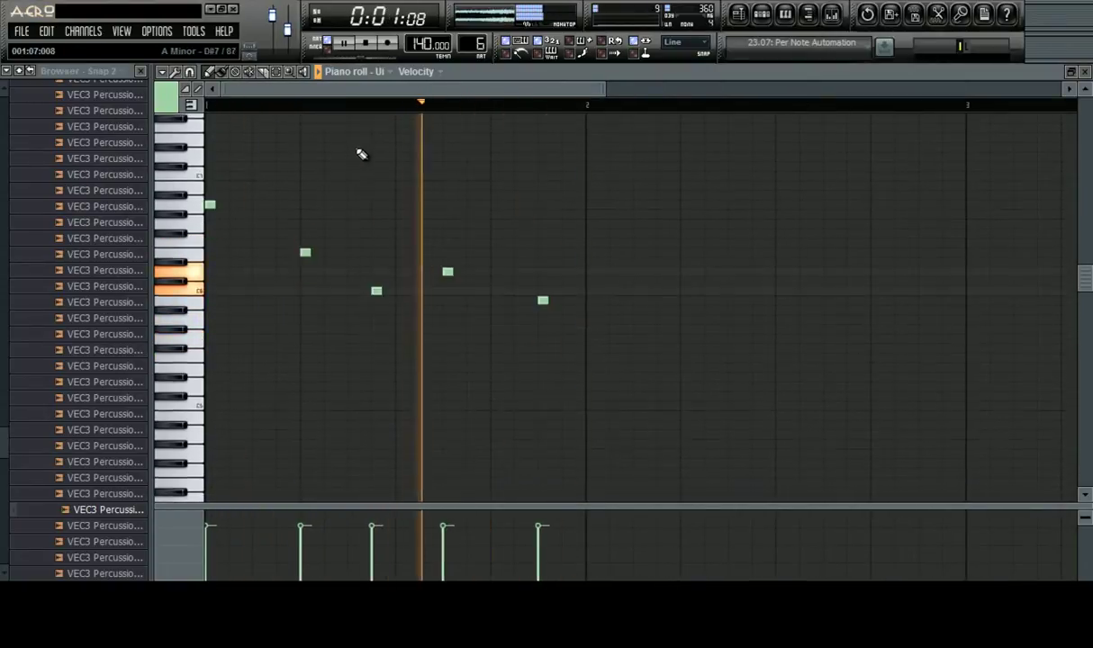
{"action": "scroll", "coordinate": [361, 153], "scroll_direction": "down", "scroll_amount": 1}
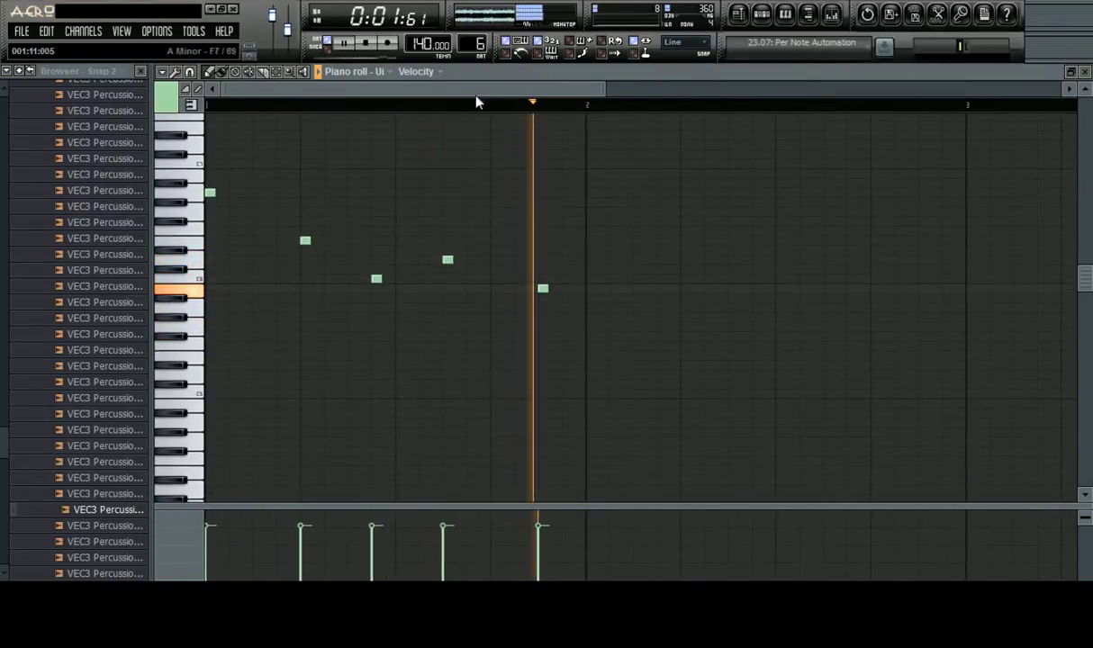
{"action": "key", "text": "space"}
{"action": "left_click", "coordinate": [765, 20]}
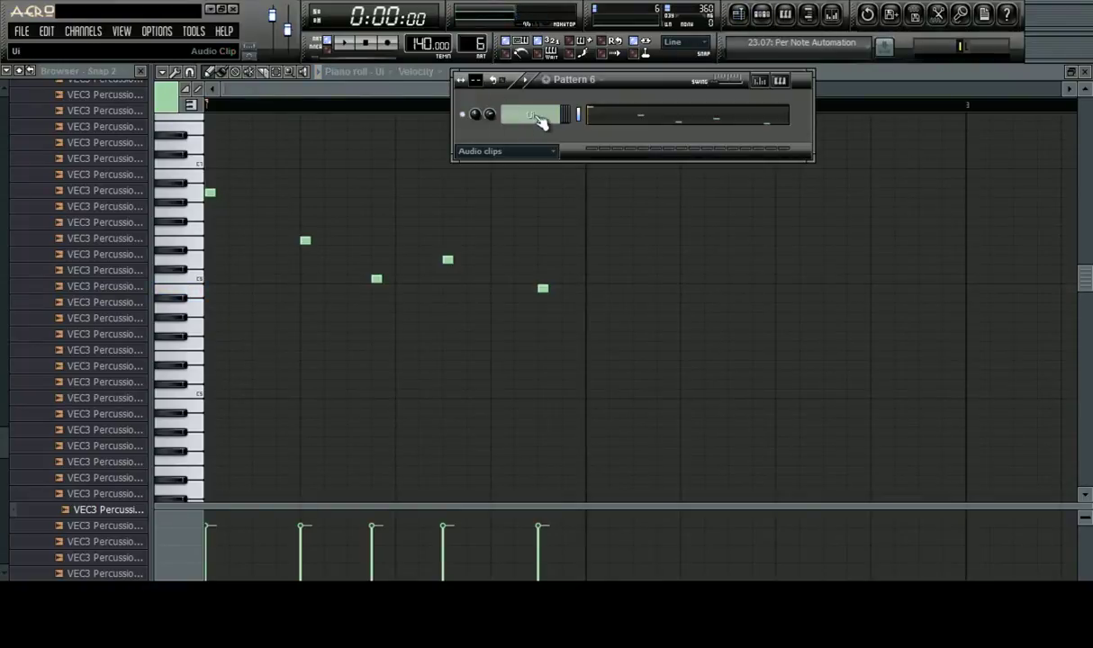
{"action": "left_click", "coordinate": [497, 150]}
{"action": "left_click", "coordinate": [478, 170]}
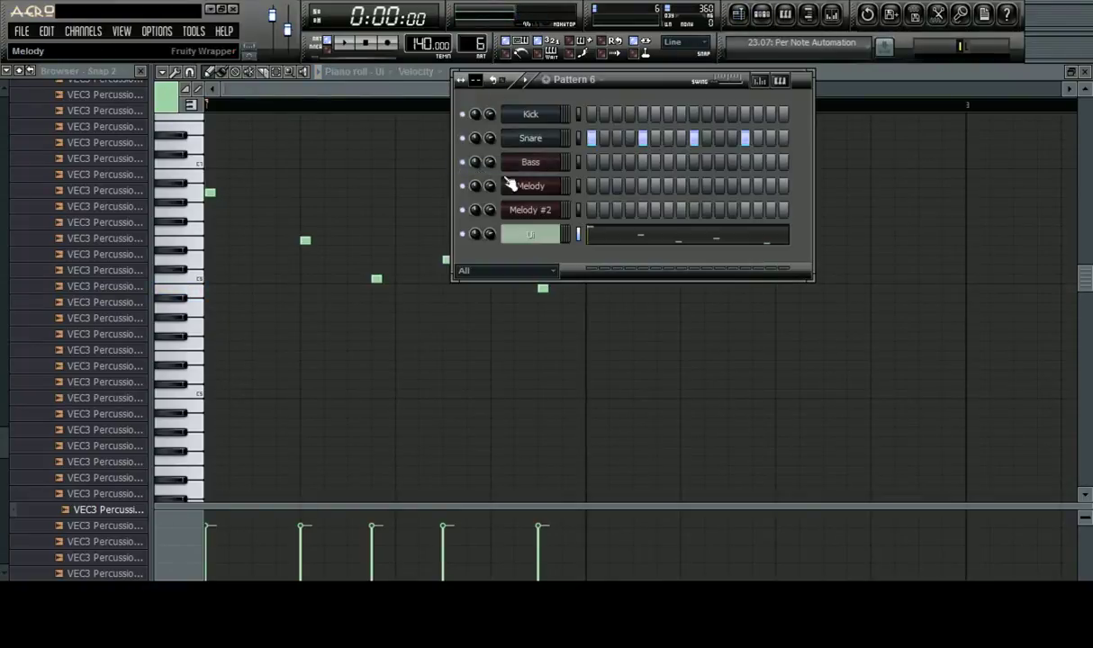
{"action": "right_click", "coordinate": [526, 168]}
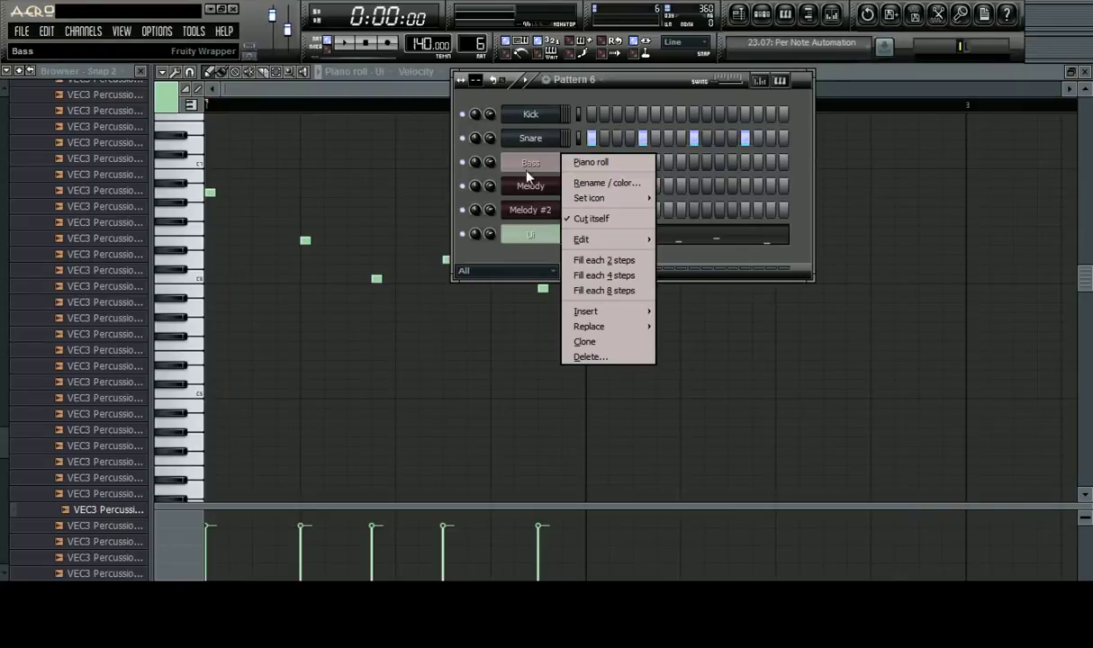
{"action": "left_click", "coordinate": [597, 164]}
Enter four off-beat C4 bass notes on steps 3, 7, 11 and 15 of bar 1 with playback started
{"action": "scroll", "coordinate": [288, 166], "scroll_direction": "up", "scroll_amount": 4}
{"action": "left_click_drag", "start_coordinate": [246, 280], "coordinate": [249, 375]}
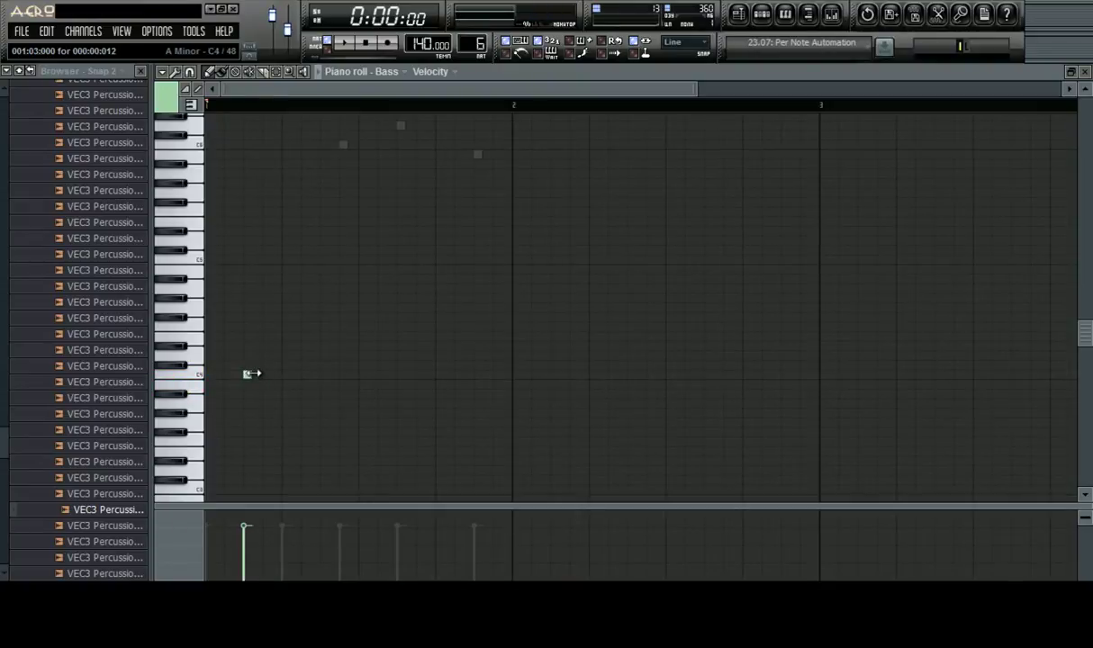
{"action": "key", "text": "space"}
{"action": "left_click", "coordinate": [324, 375]}
{"action": "left_click", "coordinate": [401, 375]}
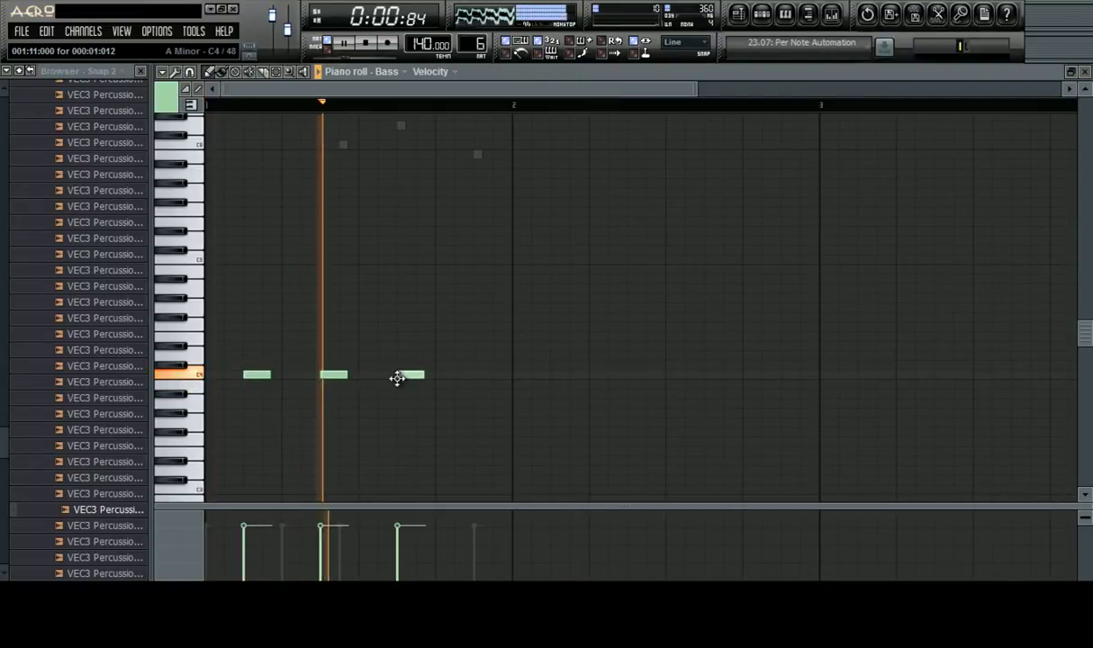
{"action": "left_click", "coordinate": [477, 375]}
Try all four bass notes at A3 and G3 during playback, ending back at C4
{"action": "key", "text": "ctrl+a"}
{"action": "left_click_drag", "start_coordinate": [254, 374], "coordinate": [254, 402]}
{"action": "right_click", "coordinate": [514, 107]}
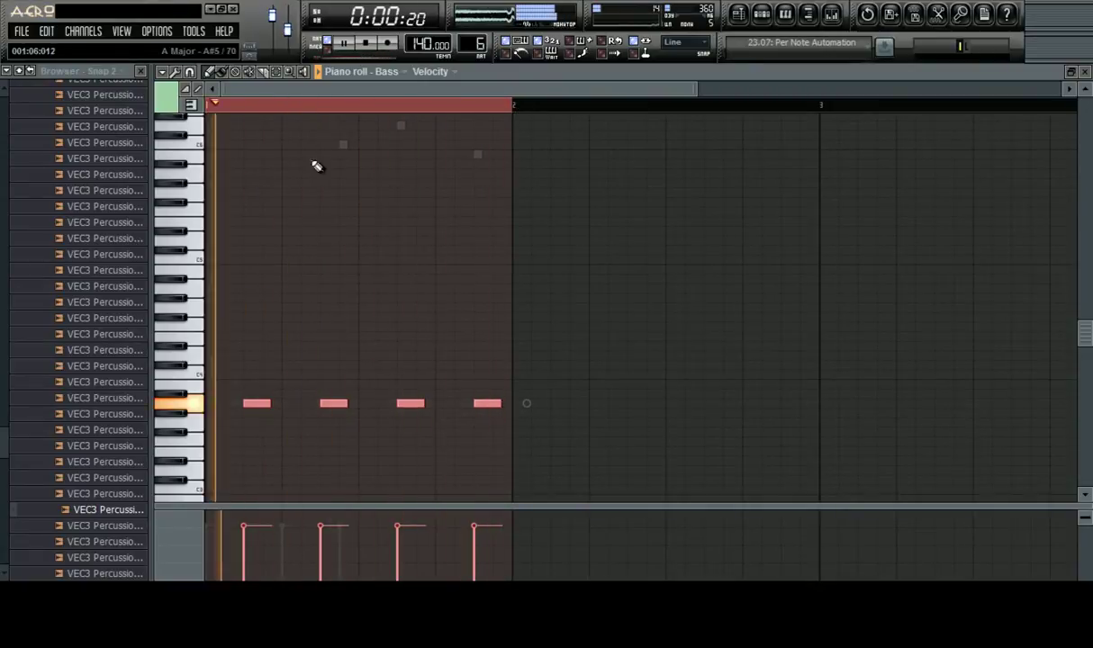
{"action": "left_click_drag", "start_coordinate": [254, 404], "coordinate": [254, 424]}
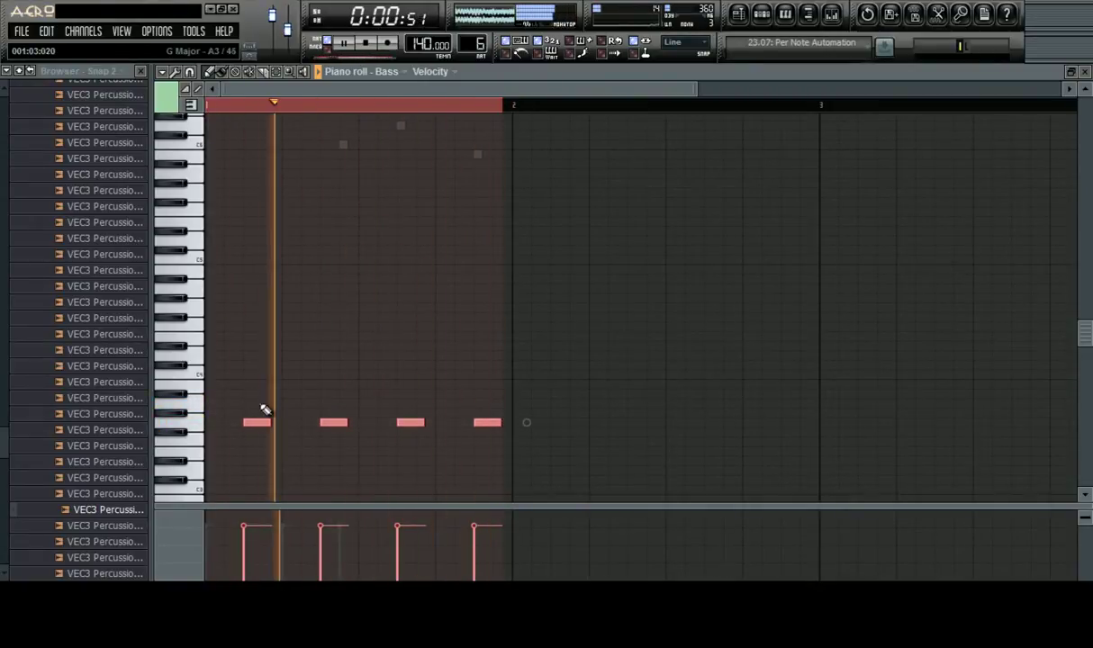
{"action": "scroll", "coordinate": [316, 334], "scroll_direction": "up", "scroll_amount": 3}
{"action": "scroll", "coordinate": [254, 415], "scroll_direction": "up", "scroll_amount": 2}
{"action": "scroll", "coordinate": [256, 410], "scroll_direction": "down", "scroll_amount": 3}
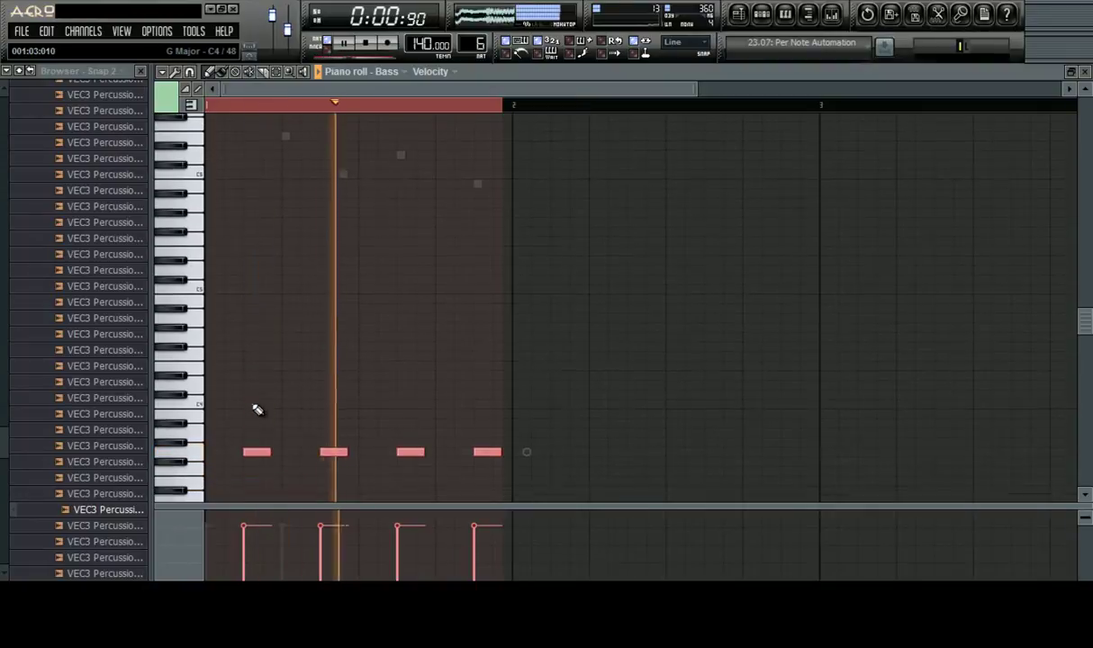
{"action": "left_click_drag", "start_coordinate": [254, 451], "coordinate": [254, 402]}
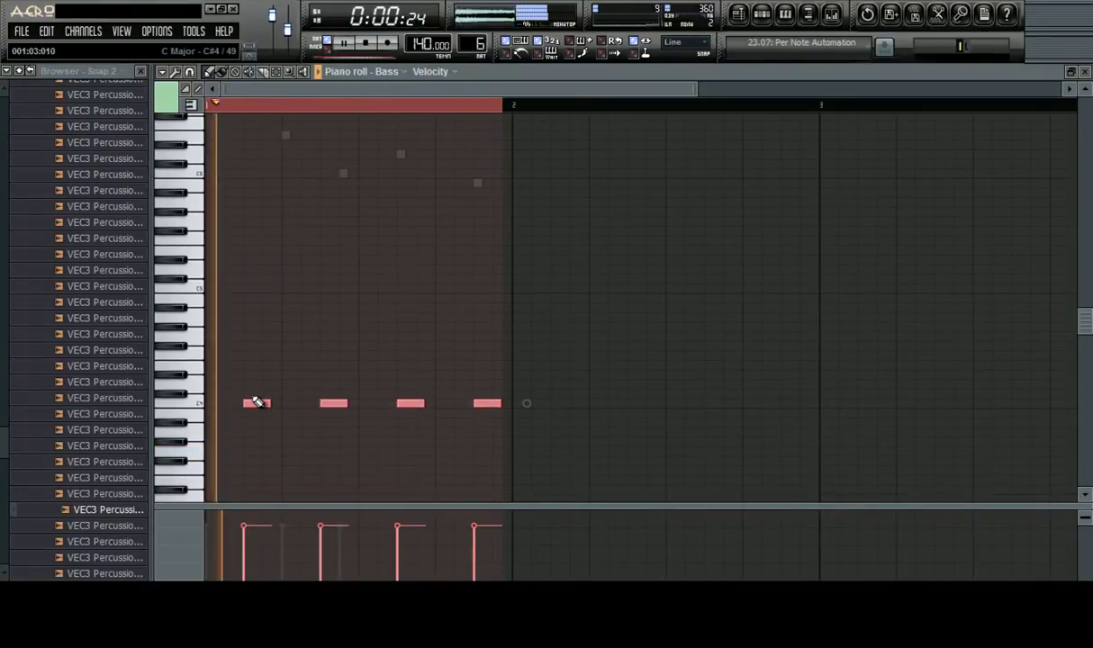
Fill the Kick channel on every 4 steps in pattern 6
{"action": "left_click", "coordinate": [762, 14]}
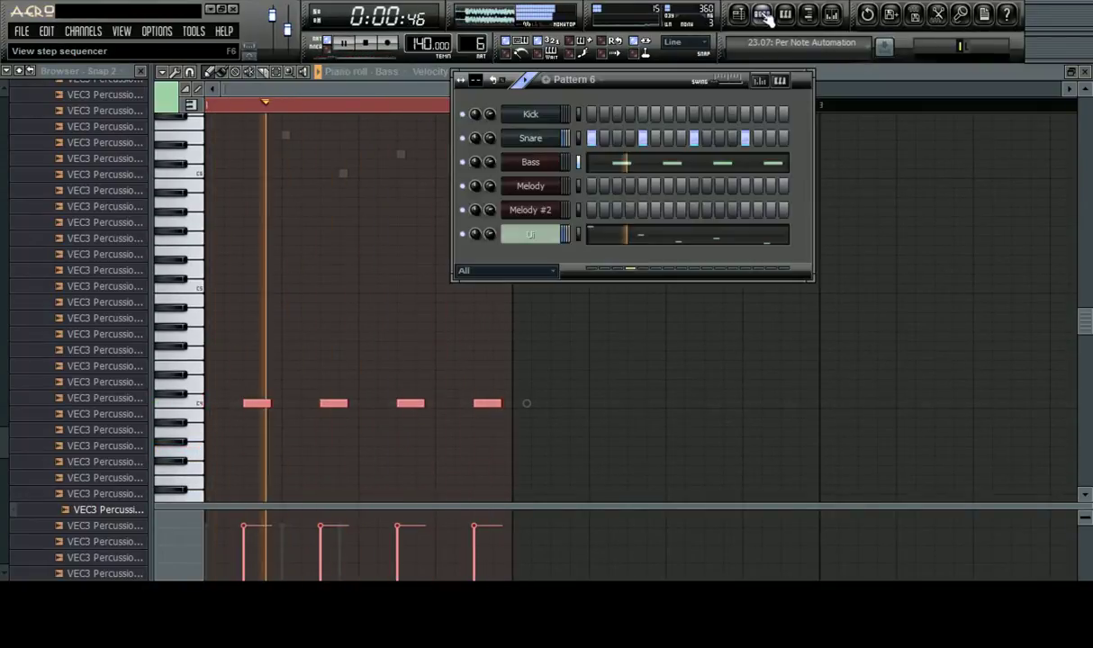
{"action": "right_click", "coordinate": [531, 114]}
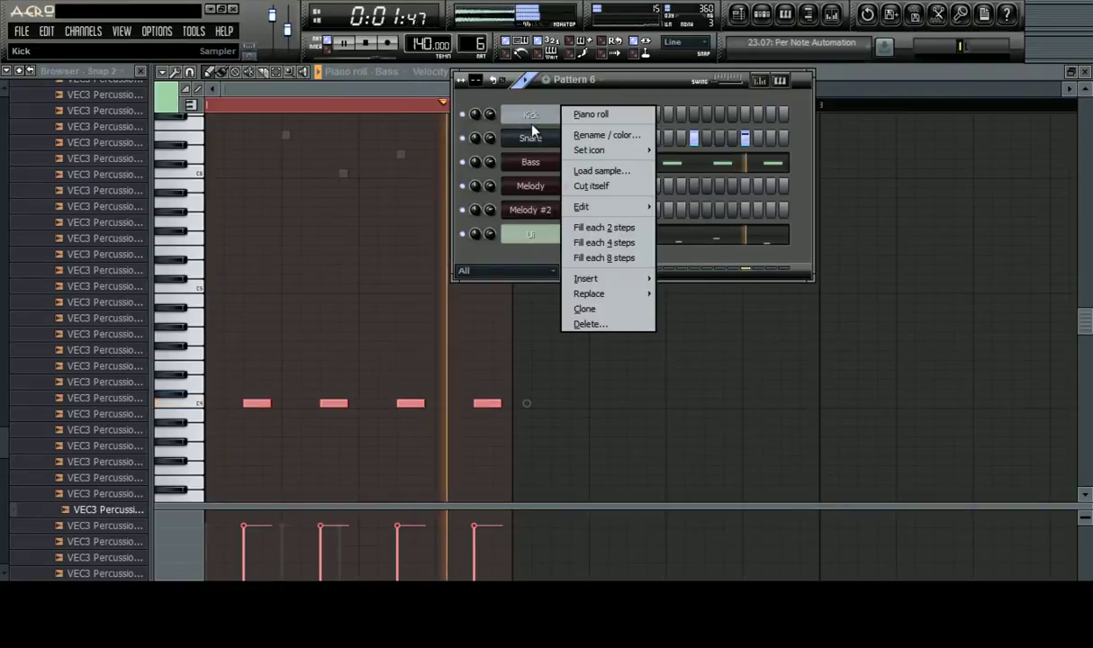
{"action": "left_click", "coordinate": [584, 243]}
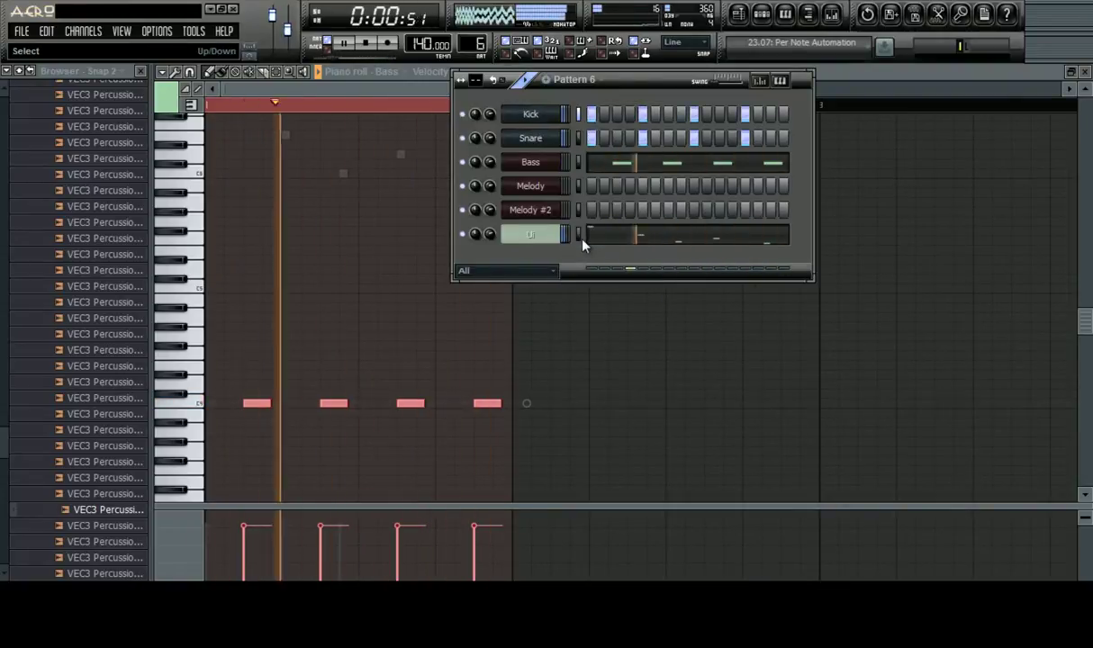
Open the Ui channel's piano roll and delete all of its melody notes
{"action": "left_click", "coordinate": [627, 235]}
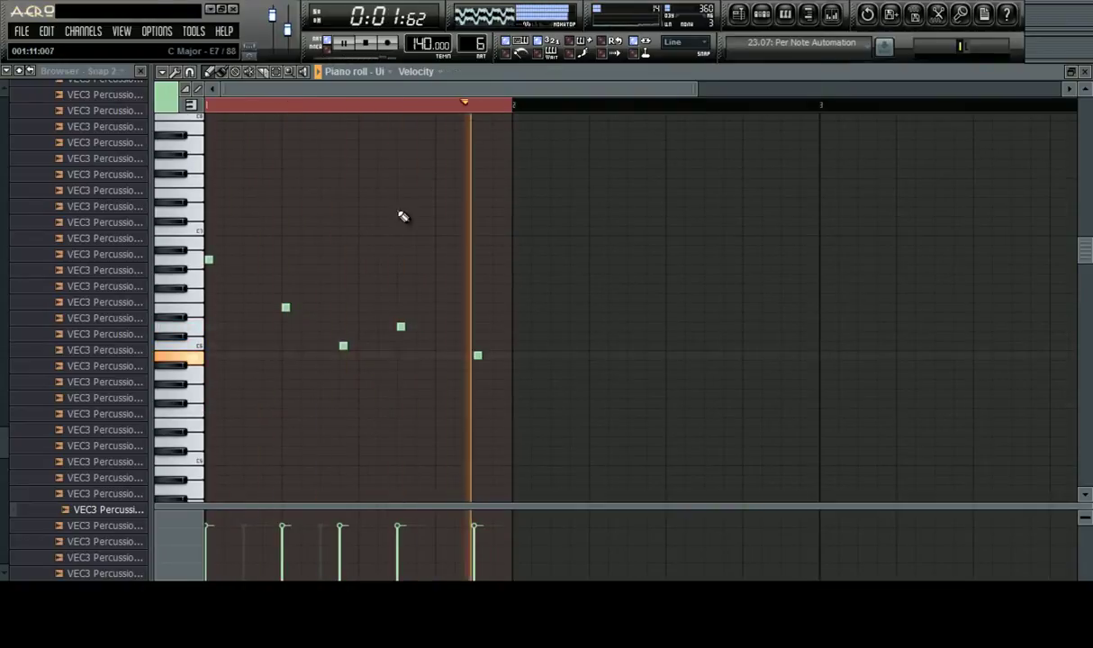
{"action": "key", "text": "ctrl+a"}
{"action": "scroll", "coordinate": [357, 225], "scroll_direction": "down", "scroll_amount": 3}
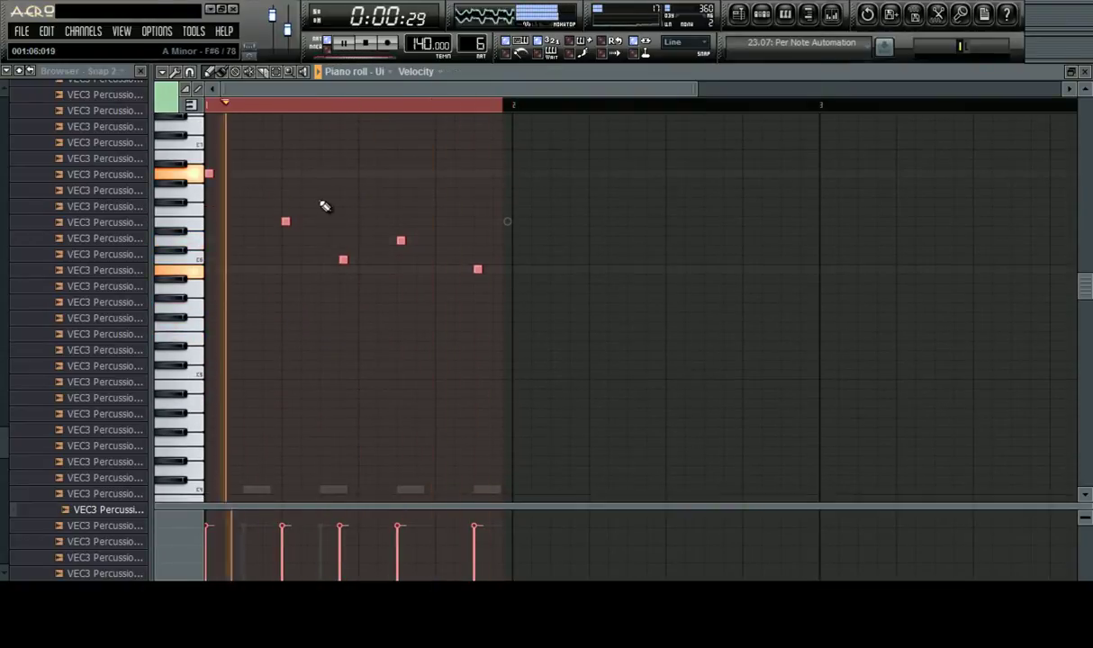
{"action": "key", "text": "Delete"}
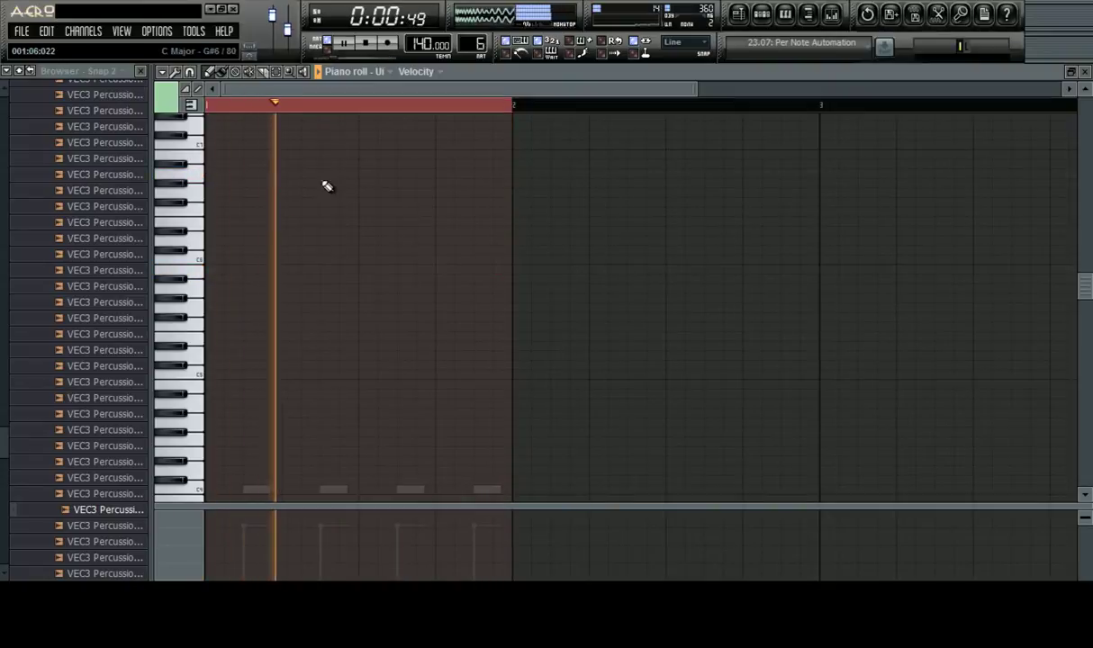
Try E6 and C6 on the opening Ui steps, leaving only a short E6 on step 1
{"action": "left_click", "coordinate": [212, 222]}
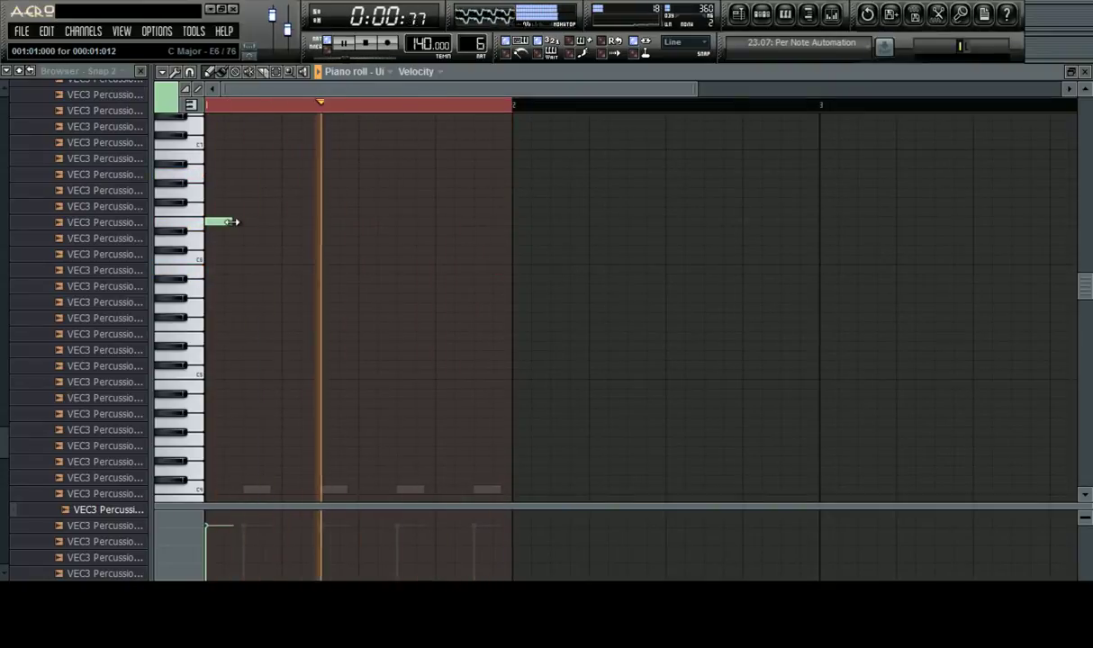
{"action": "left_click", "coordinate": [247, 260]}
{"action": "right_click", "coordinate": [208, 223]}
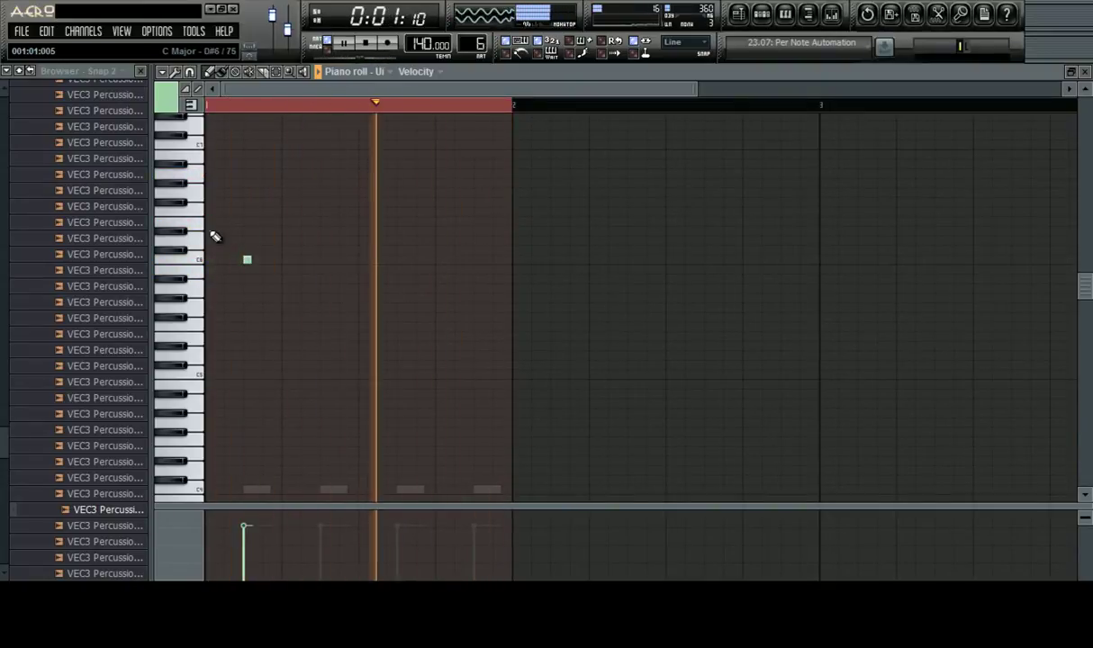
{"action": "key", "text": "ctrl+a"}
{"action": "left_click_drag", "start_coordinate": [207, 259], "coordinate": [206, 222]}
{"action": "left_click", "coordinate": [258, 232], "text": "ctrl"}
{"action": "right_click", "coordinate": [247, 222]}
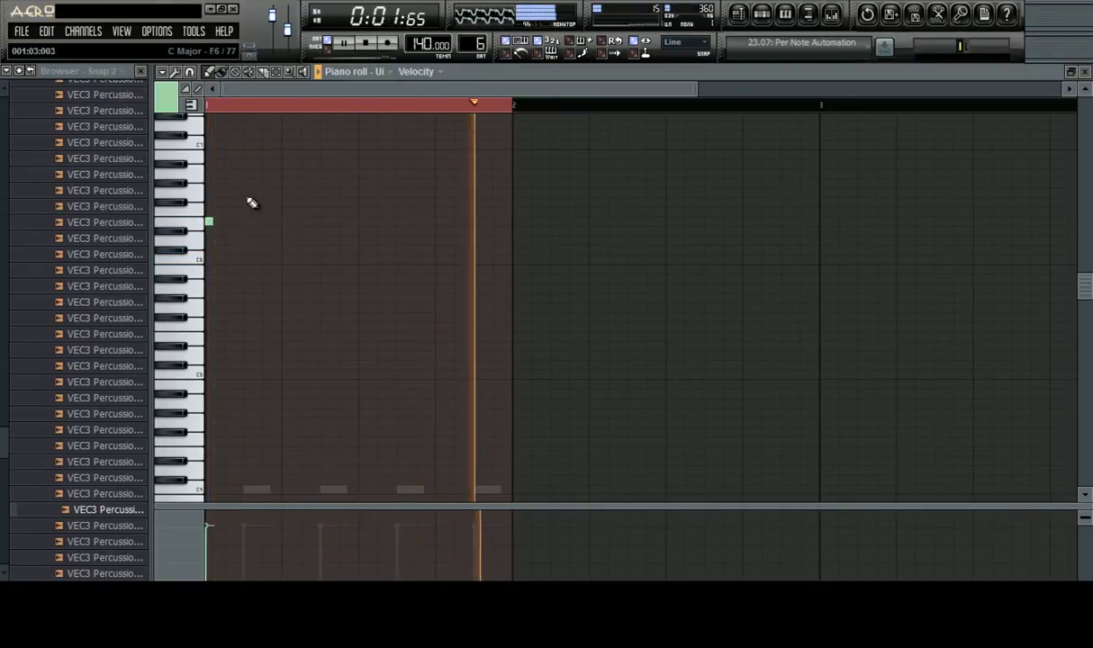
Continue the Ui phrase upward with A6, C7, D7 and E7 on steps 3, 5, 7 and 9
{"action": "key", "text": "space"}
{"action": "left_click", "coordinate": [247, 173]}
{"action": "left_click", "coordinate": [285, 145]}
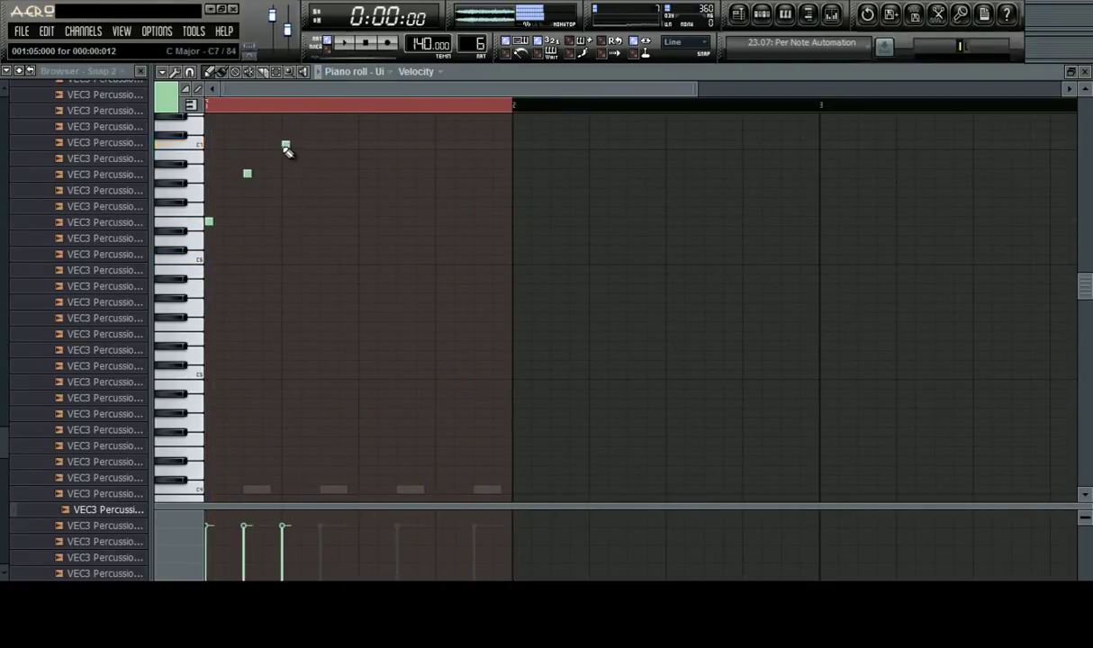
{"action": "left_click", "coordinate": [325, 126]}
{"action": "scroll", "coordinate": [347, 210], "scroll_direction": "up", "scroll_amount": 4}
{"action": "key", "text": "space"}
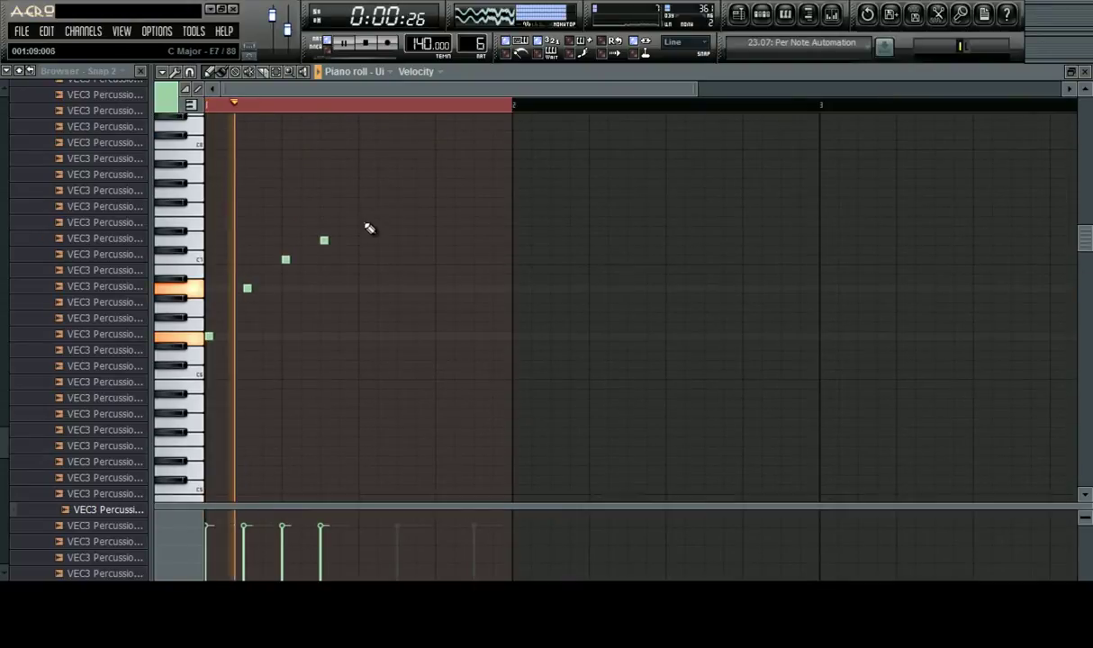
{"action": "left_click", "coordinate": [361, 223]}
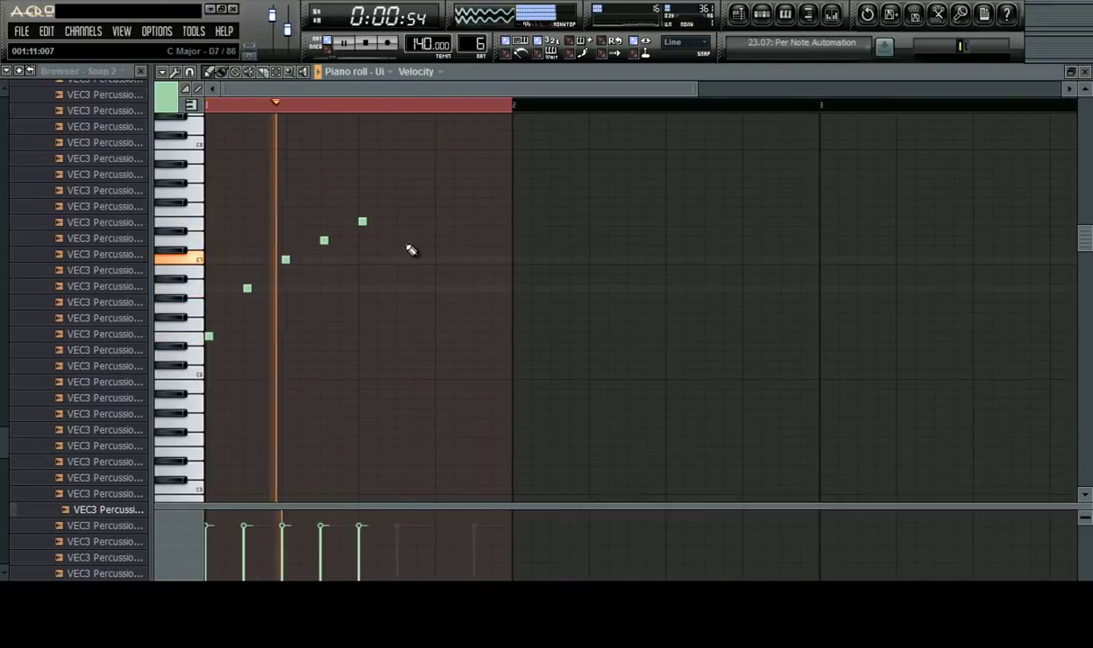
Try an extra D7 on step 13, remove it, and replace the step 7 note with A6 during playback
{"action": "left_click", "coordinate": [459, 191]}
{"action": "right_click", "coordinate": [459, 191]}
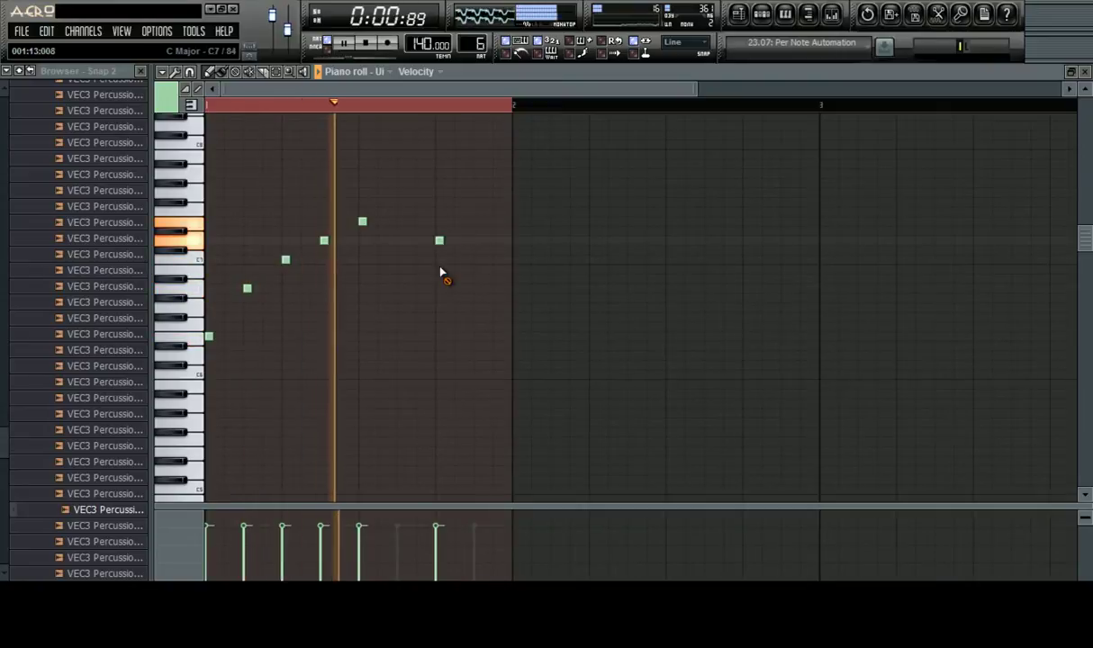
{"action": "right_click", "coordinate": [439, 240]}
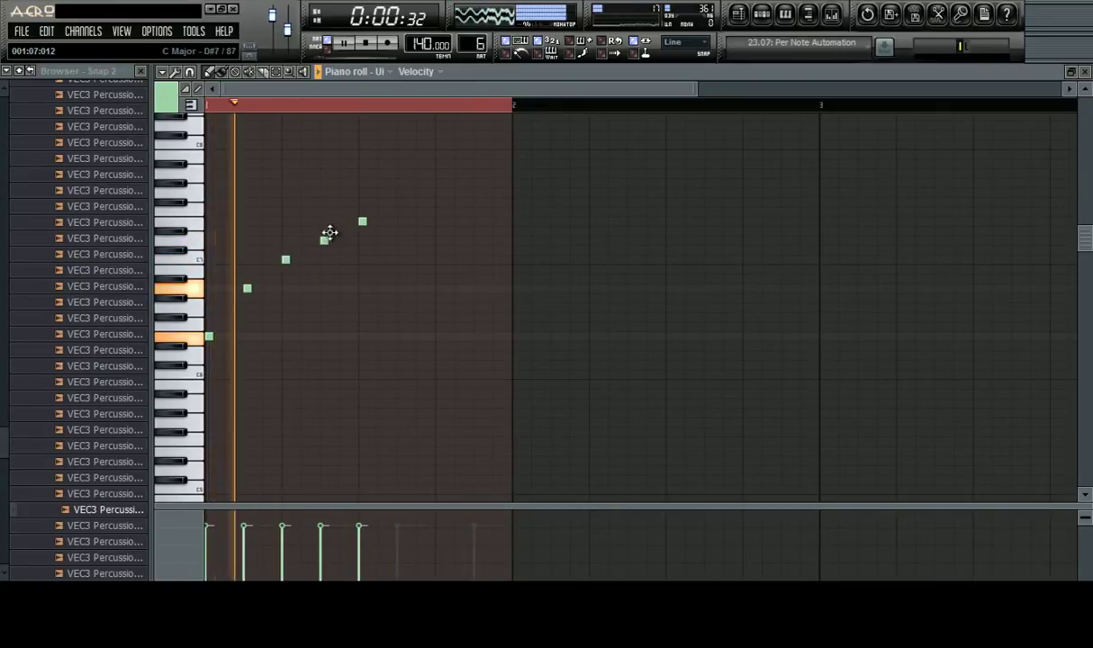
{"action": "right_click", "coordinate": [324, 241]}
{"action": "key", "text": "space"}
{"action": "key", "text": "space"}
{"action": "key", "text": "space"}
{"action": "key", "text": "space"}
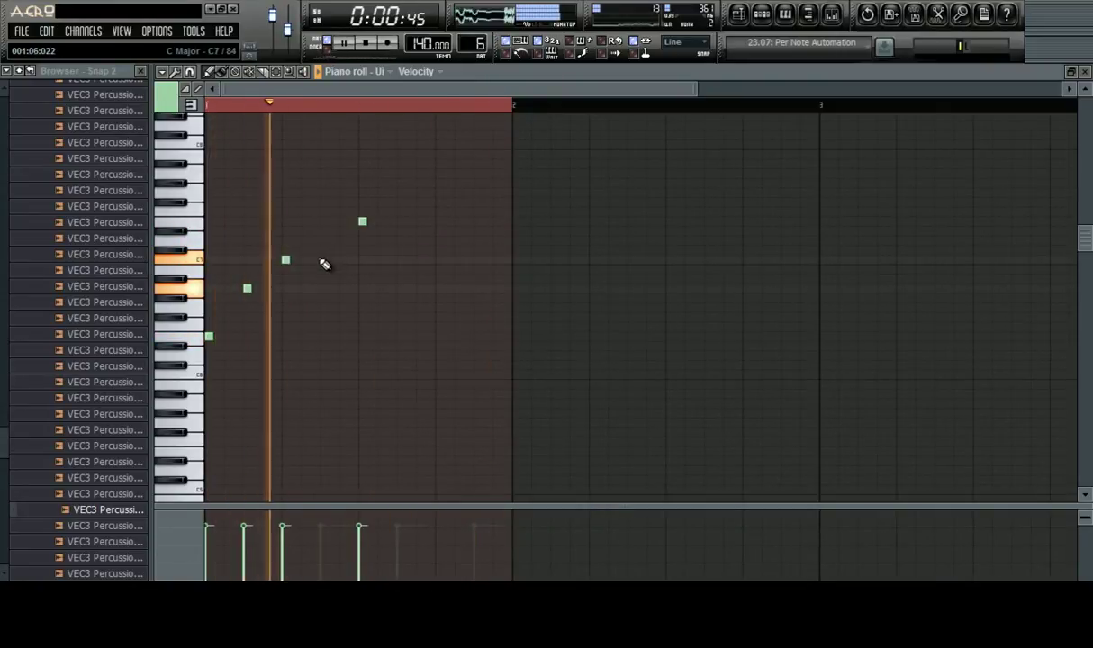
{"action": "left_click", "coordinate": [322, 261]}
{"action": "left_click_drag", "start_coordinate": [324, 260], "coordinate": [328, 289]}
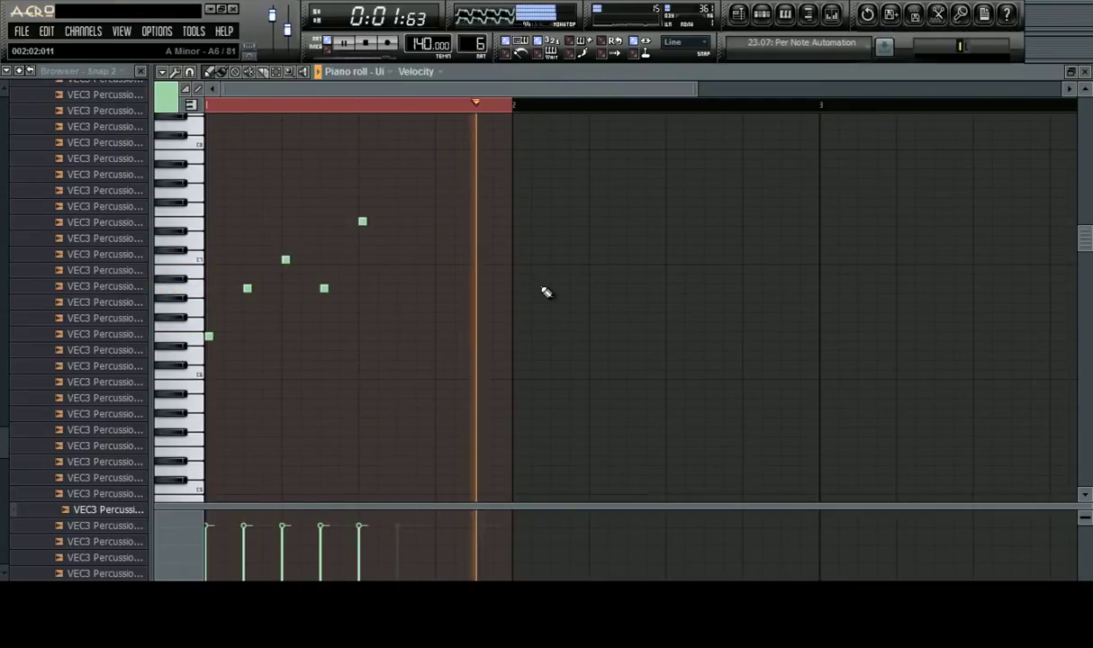
Delete all Ui melody notes and clear the Snare steps in pattern 6
{"action": "key", "text": "ctrl+a"}
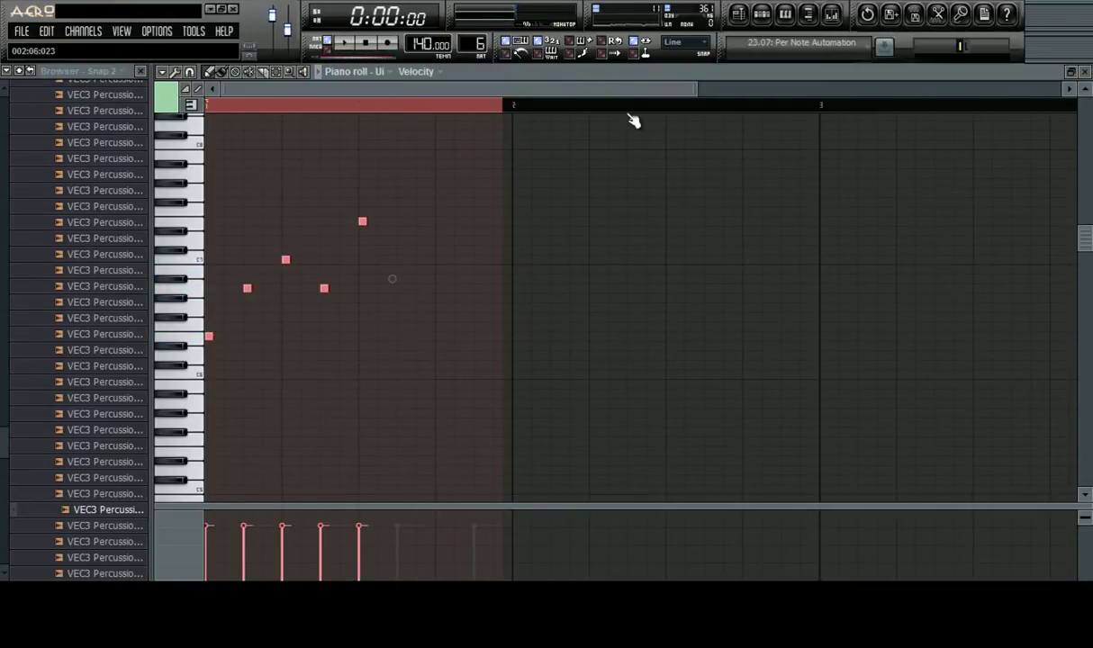
{"action": "left_click", "coordinate": [750, 16]}
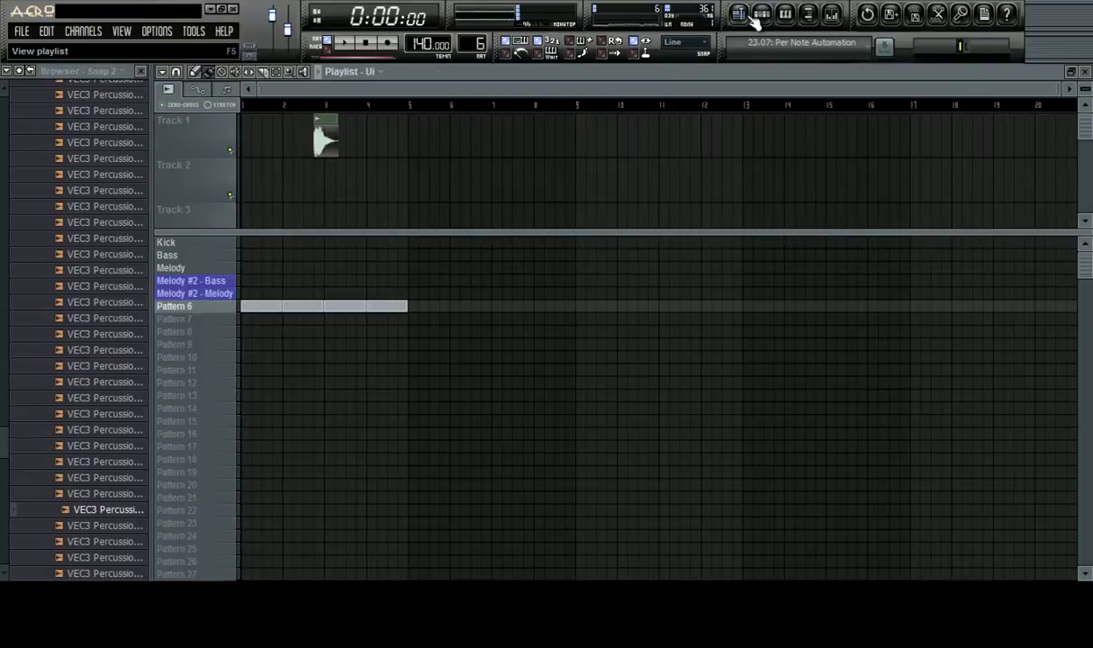
{"action": "left_click", "coordinate": [761, 14]}
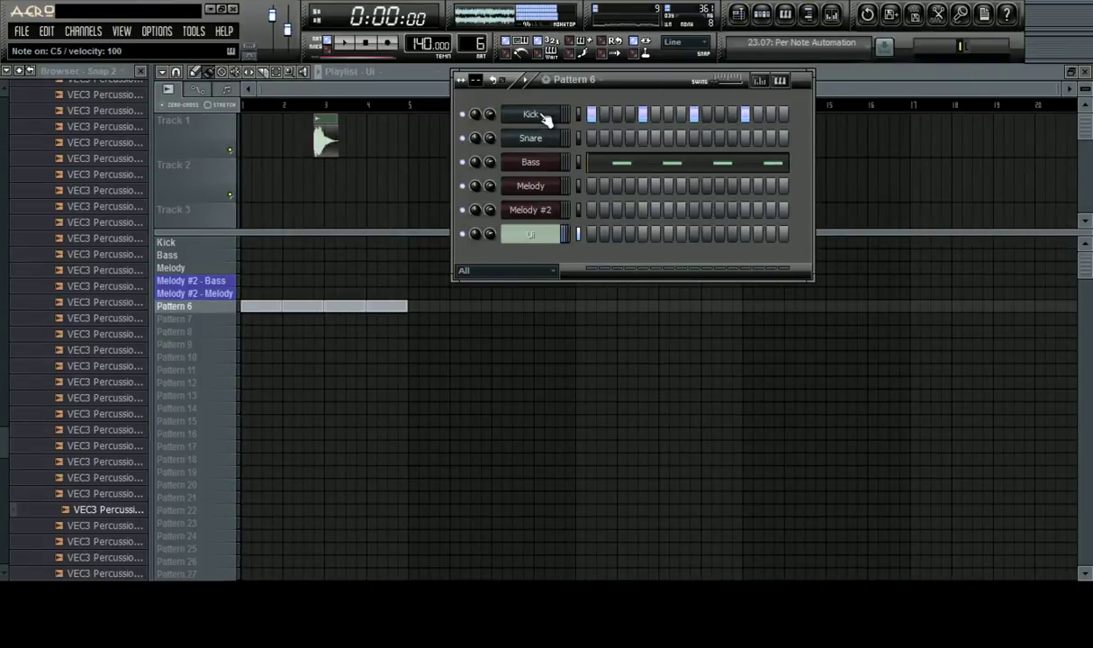
Open the Ui piano roll, audition notes for a new melody, and return to the step sequencer
{"action": "right_click", "coordinate": [545, 237]}
{"action": "left_click", "coordinate": [594, 237]}
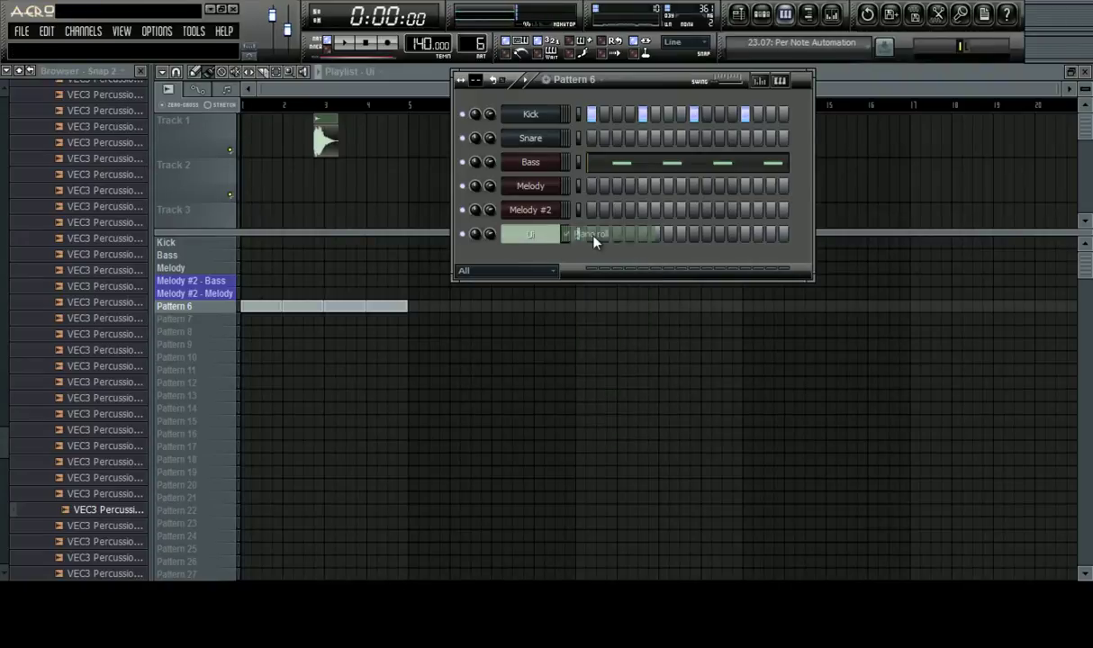
{"action": "right_click", "coordinate": [544, 232]}
{"action": "left_click", "coordinate": [594, 230]}
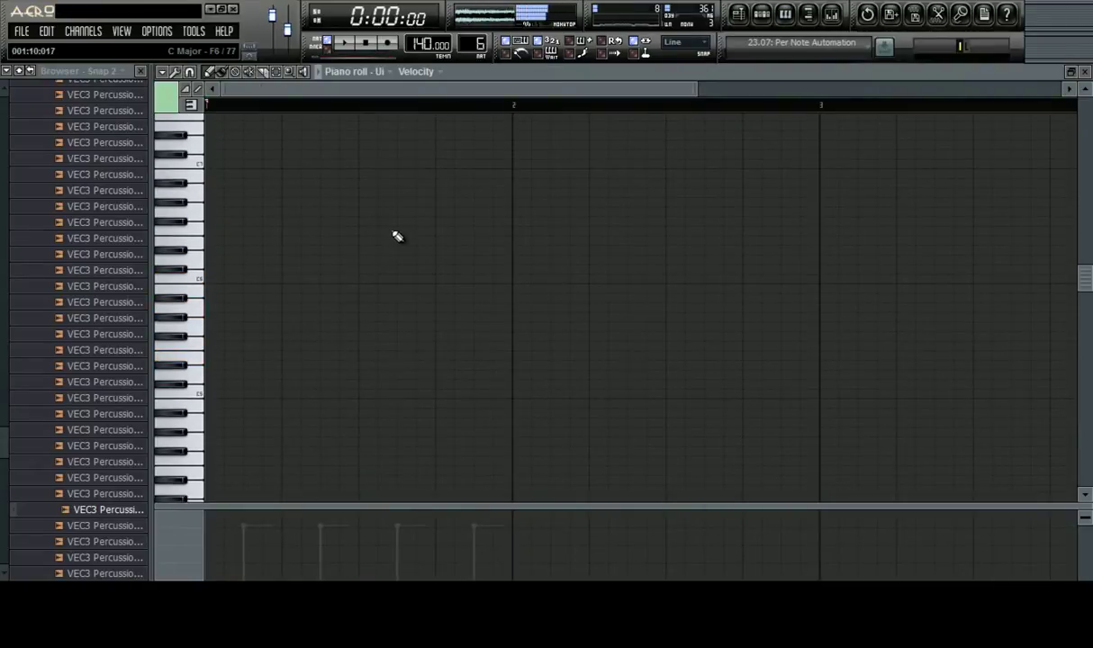
{"action": "key", "text": "c"}
{"action": "key", "text": "n"}
{"action": "key", "text": "q"}
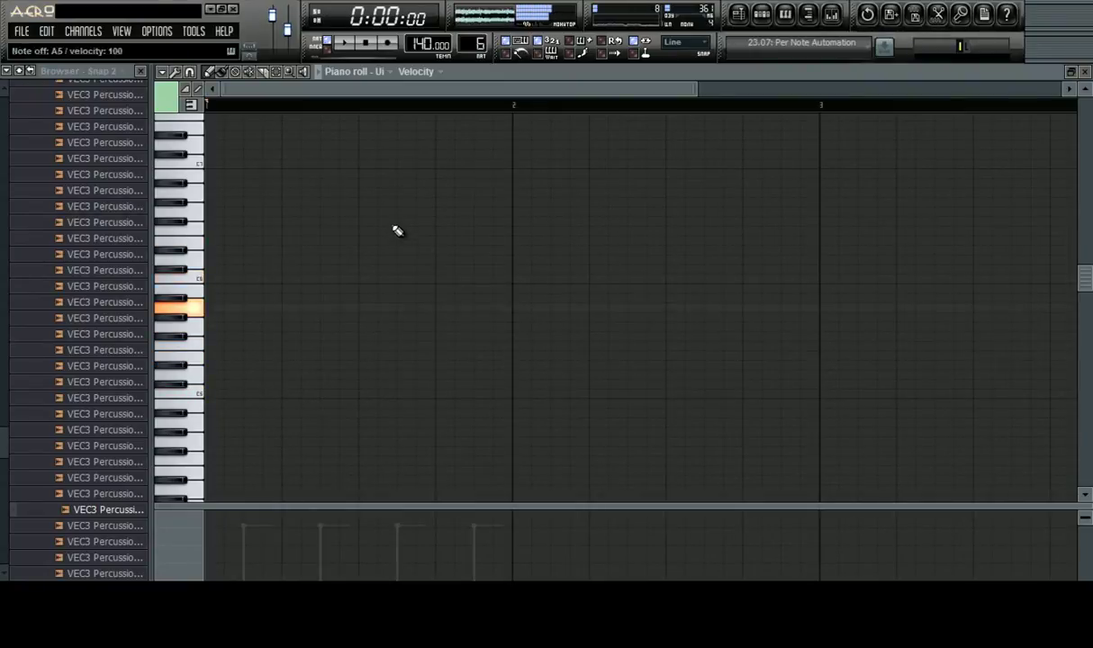
{"action": "key", "text": "q"}
{"action": "key", "text": "e"}
{"action": "key", "text": "t"}
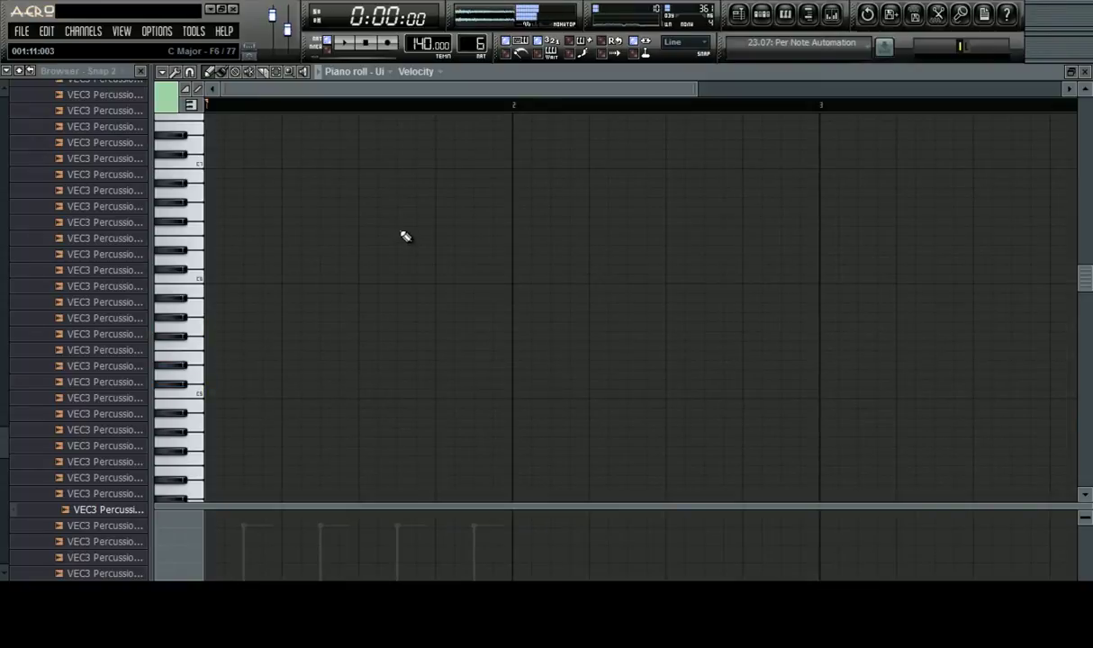
{"action": "left_click", "coordinate": [770, 19]}
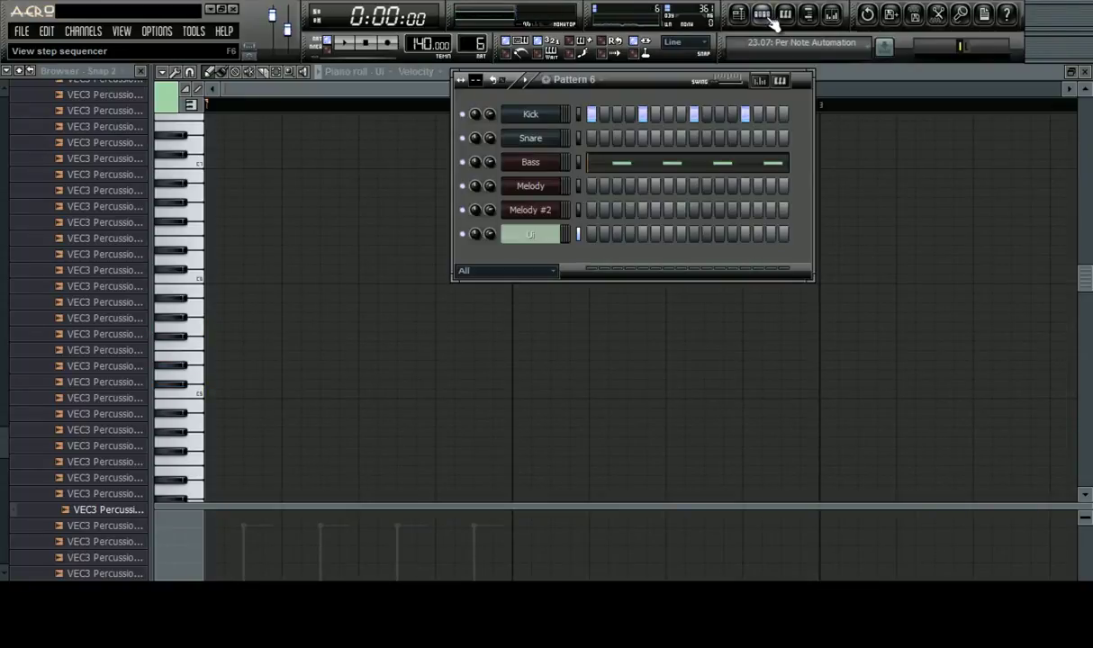
Select the empty Pattern 7 in the playlist and open the piano roll of Melody #2
{"action": "left_click", "coordinate": [742, 14]}
{"action": "left_click", "coordinate": [742, 13]}
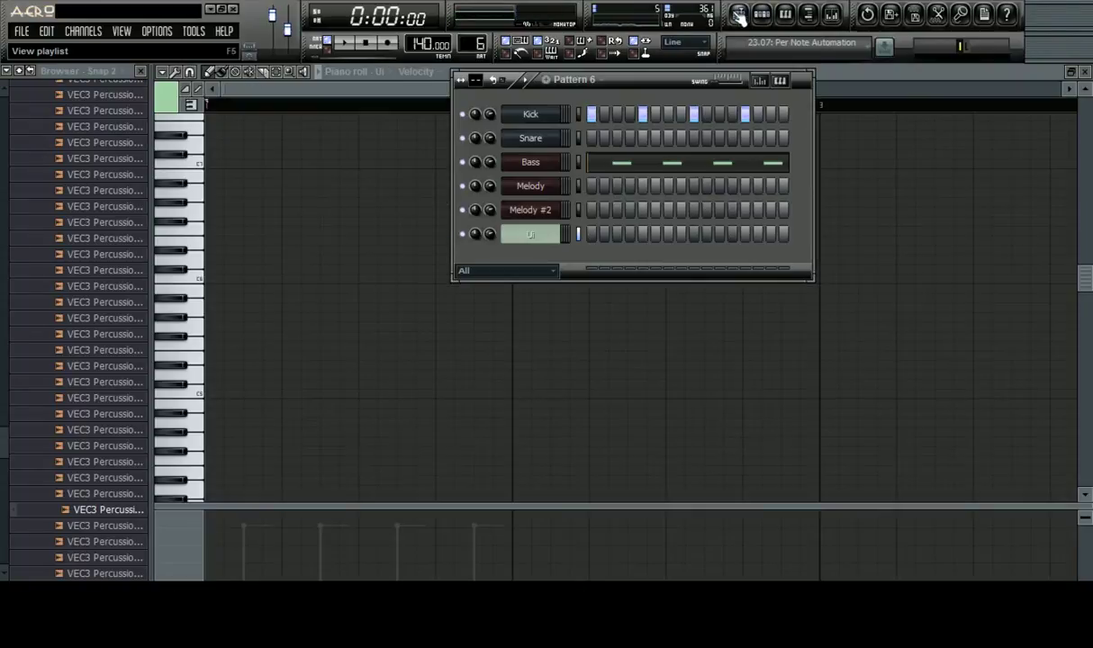
{"action": "left_click", "coordinate": [742, 14]}
{"action": "left_click", "coordinate": [200, 319]}
{"action": "left_click", "coordinate": [767, 18]}
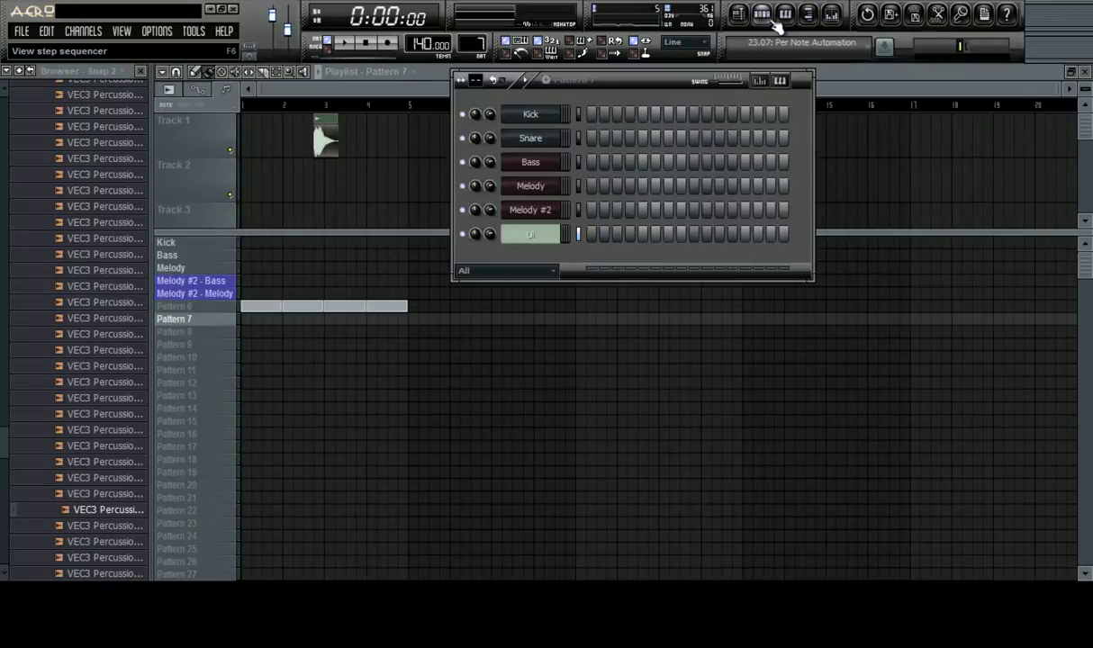
{"action": "right_click", "coordinate": [530, 208]}
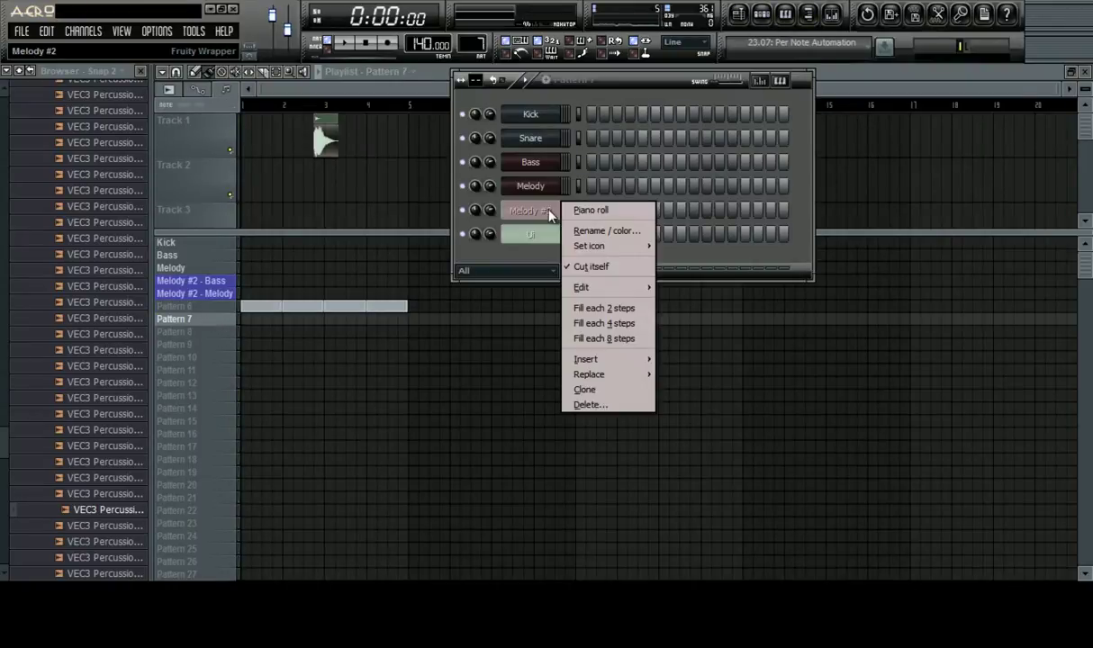
{"action": "left_click", "coordinate": [585, 214]}
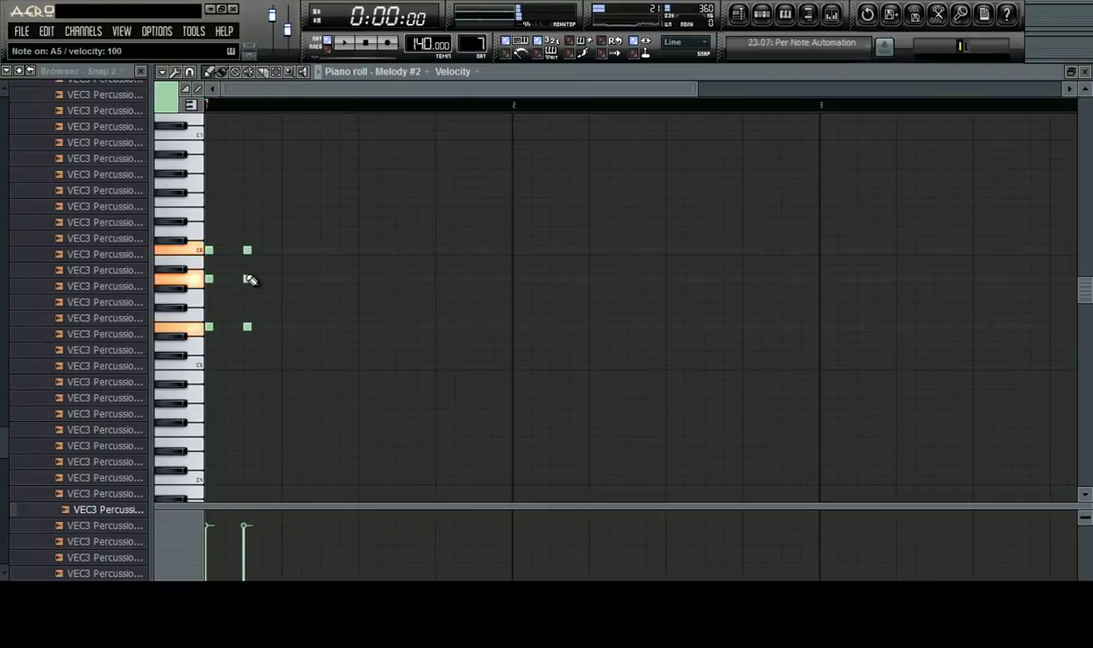
Audition notes for the chord stabs and add a longer C6, A5 and E5 chord on step 6
{"action": "key", "text": "3"}
{"action": "key", "text": "w"}
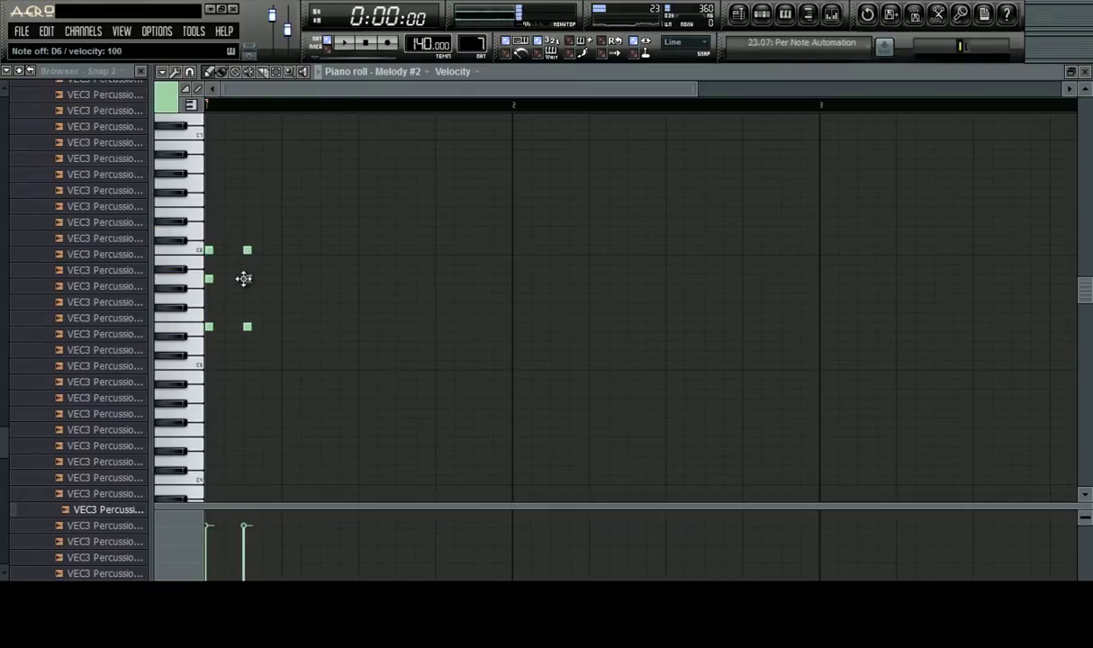
{"action": "key", "text": "space"}
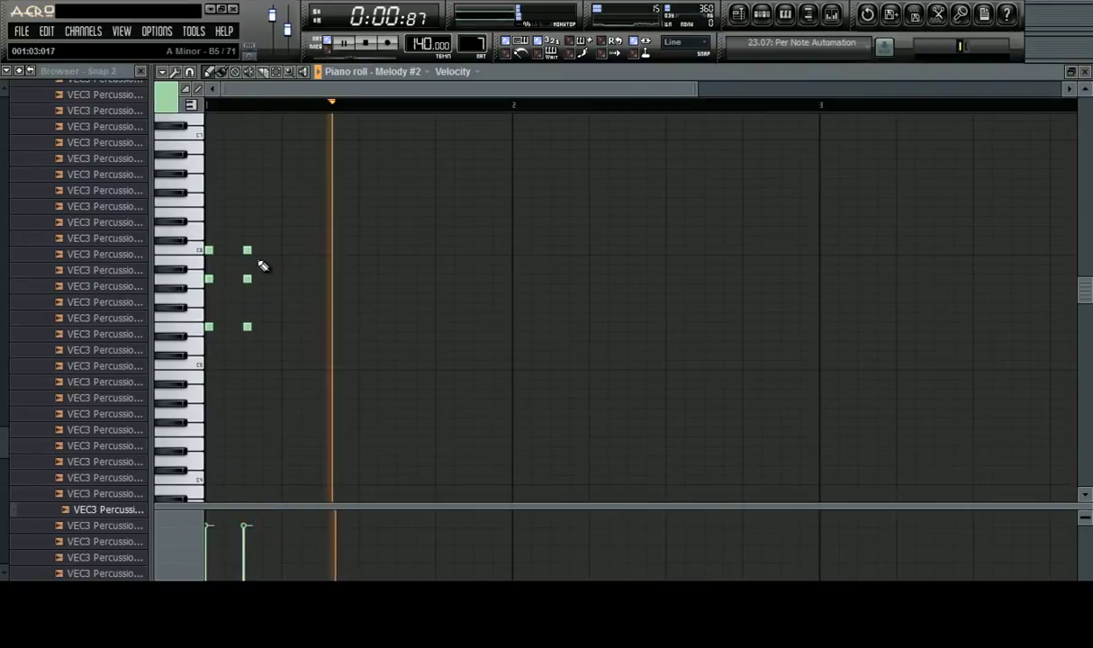
{"action": "key", "text": "space"}
{"action": "left_click", "coordinate": [301, 250]}
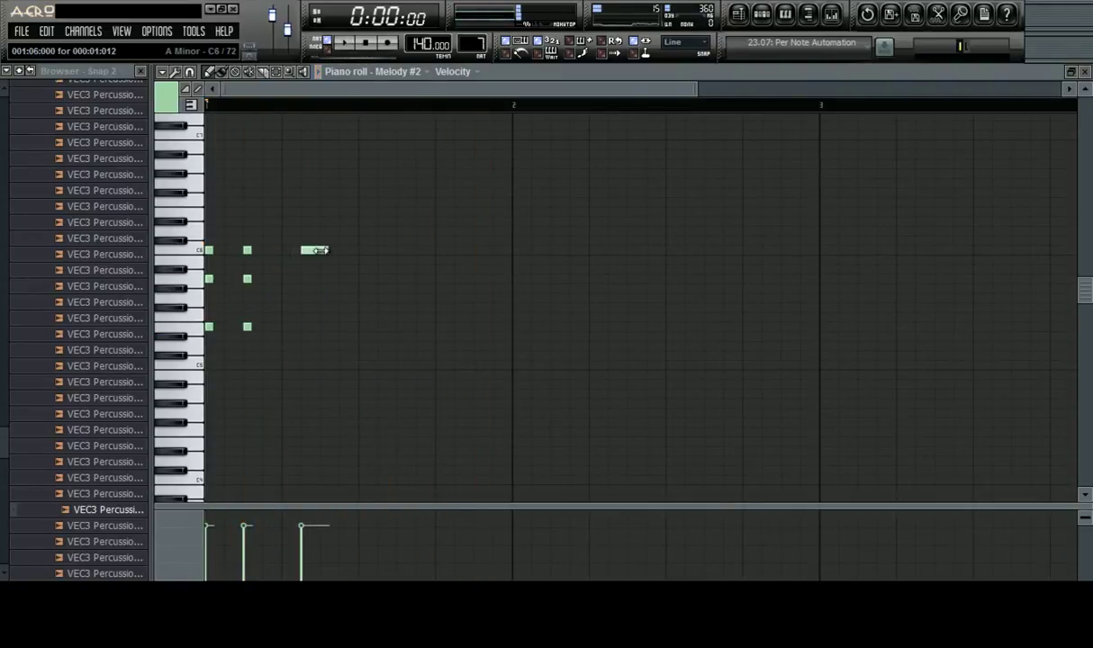
{"action": "key", "text": "space"}
{"action": "left_click", "coordinate": [302, 279]}
{"action": "left_click", "coordinate": [302, 326]}
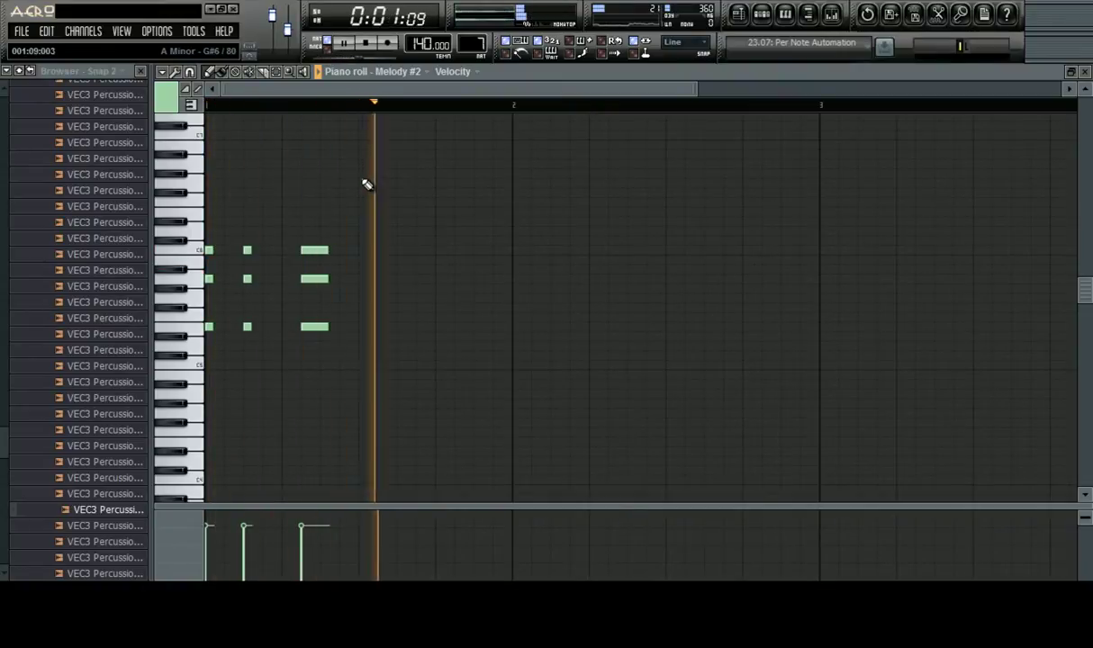
Copy the three-note E5 rhythm to the second half of bar 1 at B5, G5 and D5
{"action": "key", "text": "space"}
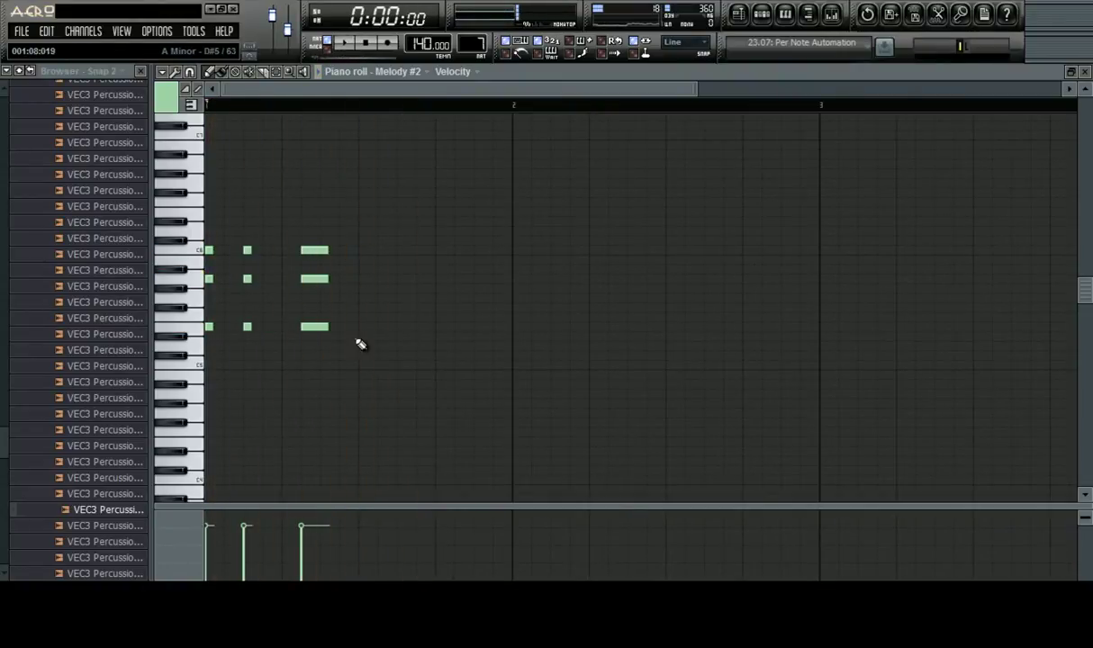
{"action": "left_click_drag", "start_coordinate": [354, 322], "coordinate": [201, 367]}
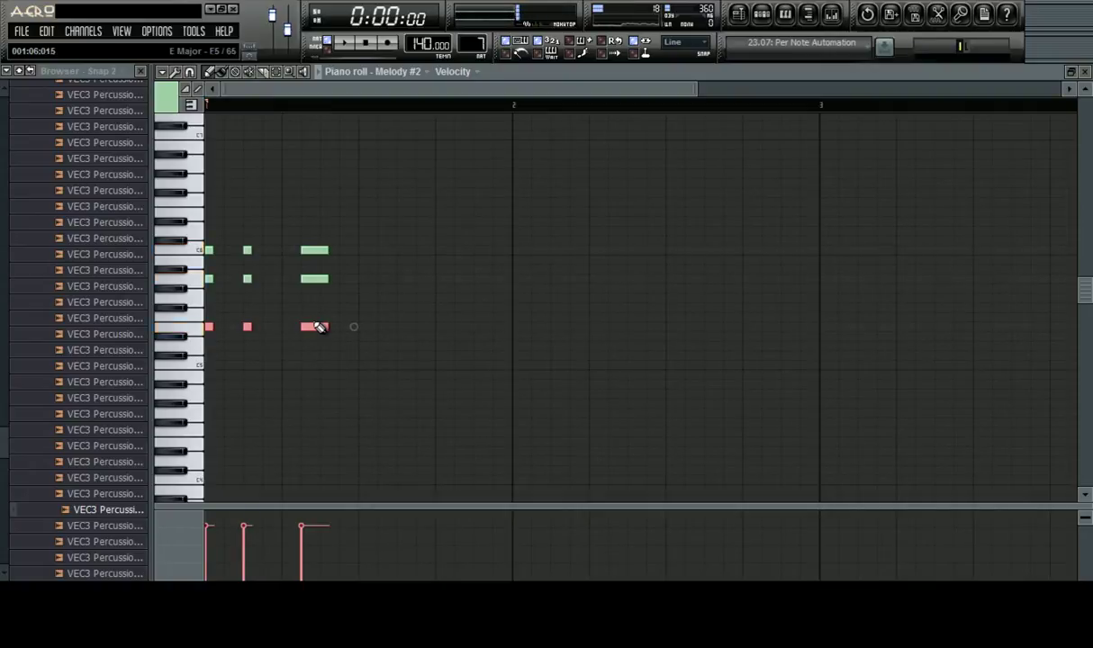
{"action": "left_click_drag", "start_coordinate": [320, 326], "coordinate": [469, 262]}
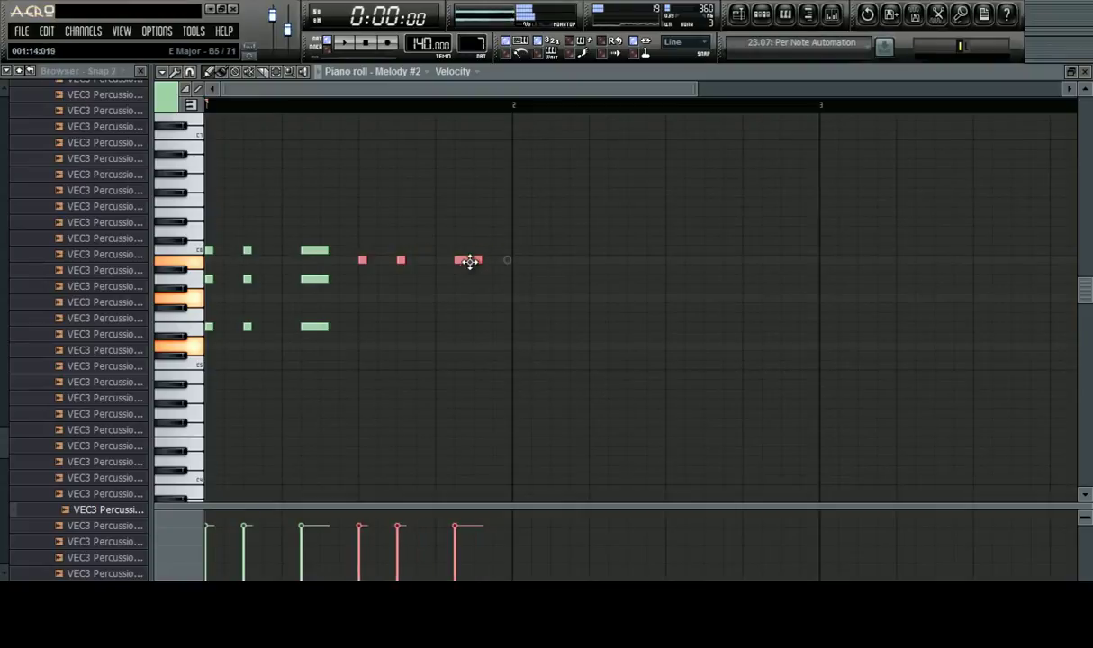
{"action": "left_click", "coordinate": [316, 330]}
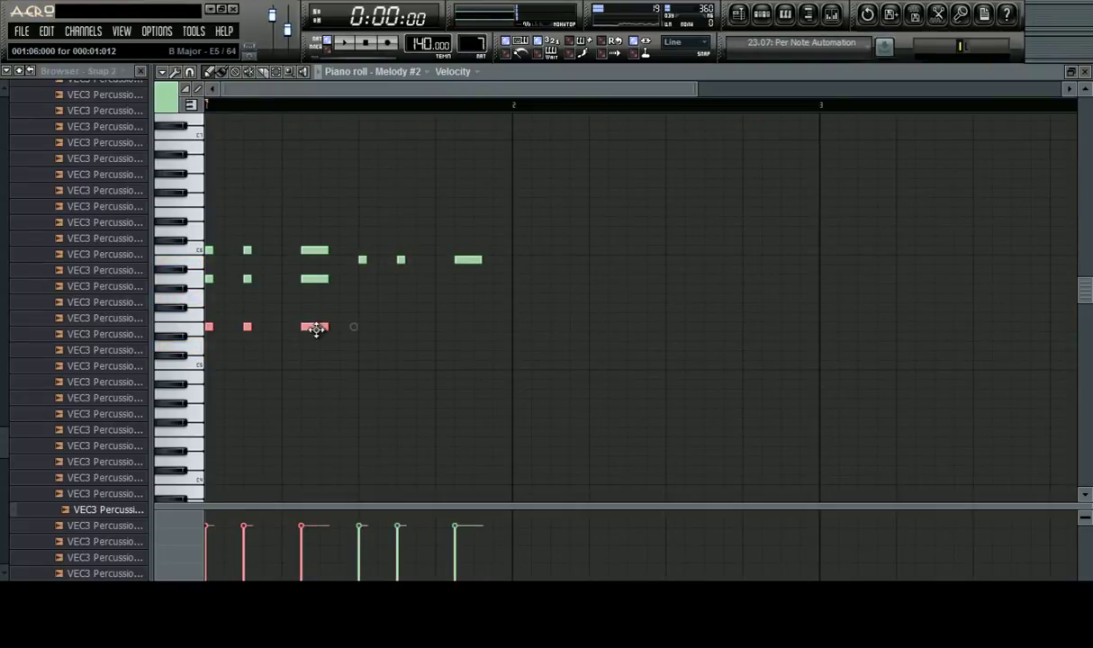
{"action": "left_click_drag", "start_coordinate": [321, 326], "coordinate": [464, 306]}
{"action": "left_click", "coordinate": [325, 327]}
{"action": "left_click_drag", "start_coordinate": [313, 327], "coordinate": [464, 345]}
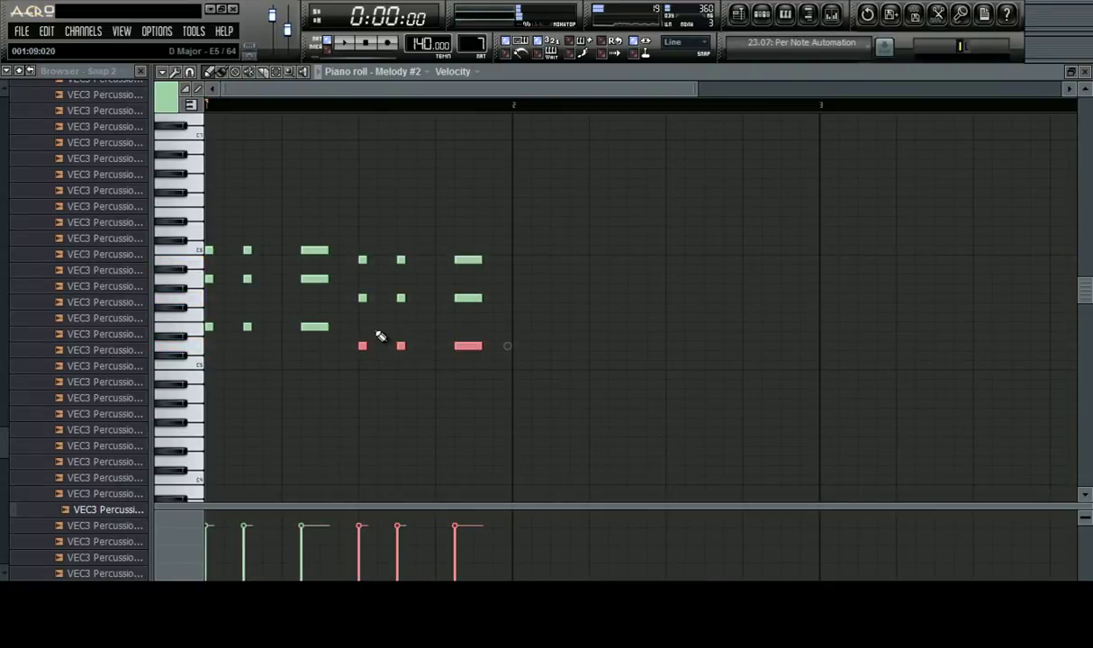
Try a melody of A6, B6, C7 and D7 on steps 7, 11, 13 and 15 above the chords during playback
{"action": "key", "text": "space"}
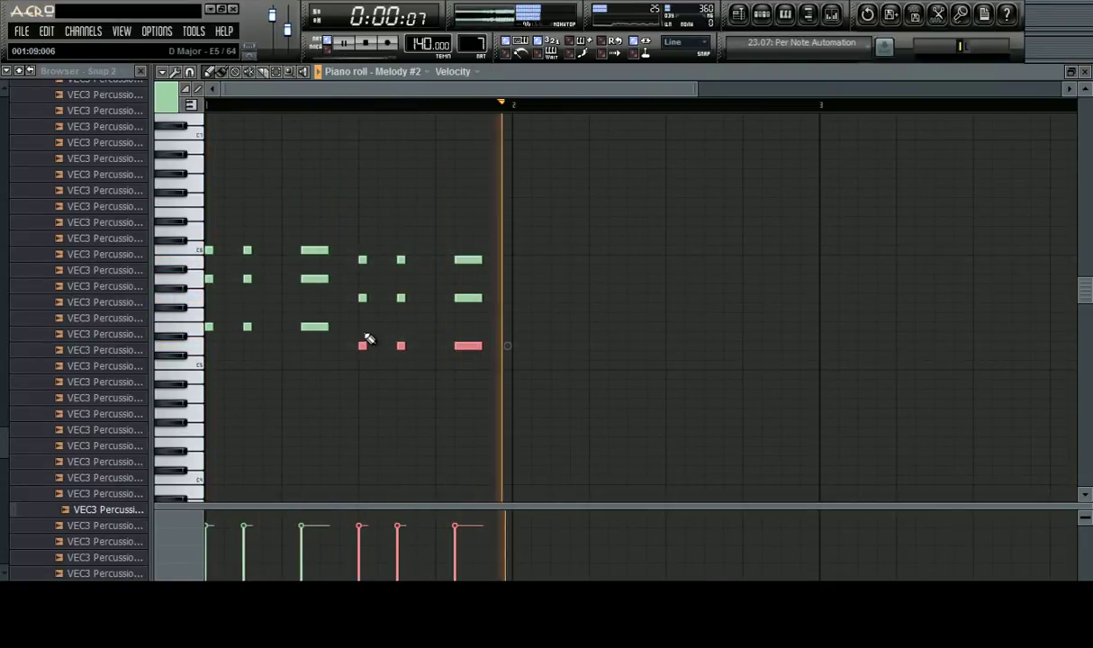
{"action": "scroll", "coordinate": [536, 116], "scroll_direction": "down", "scroll_amount": 2}
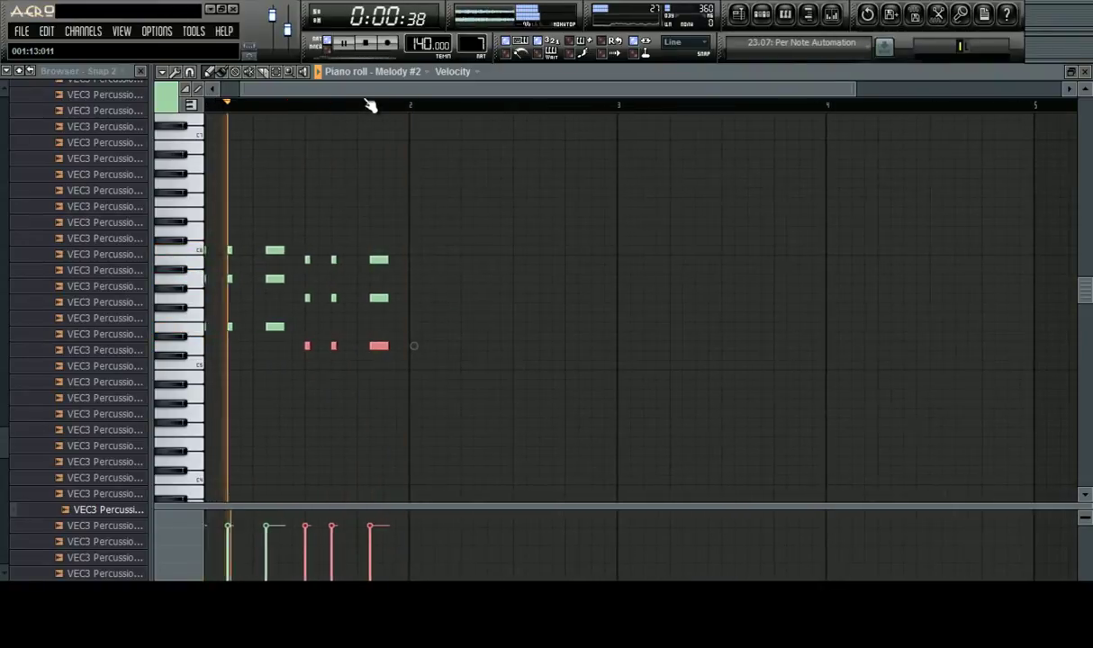
{"action": "scroll", "coordinate": [369, 105], "scroll_direction": "up", "scroll_amount": 2}
{"action": "left_click", "coordinate": [350, 164]}
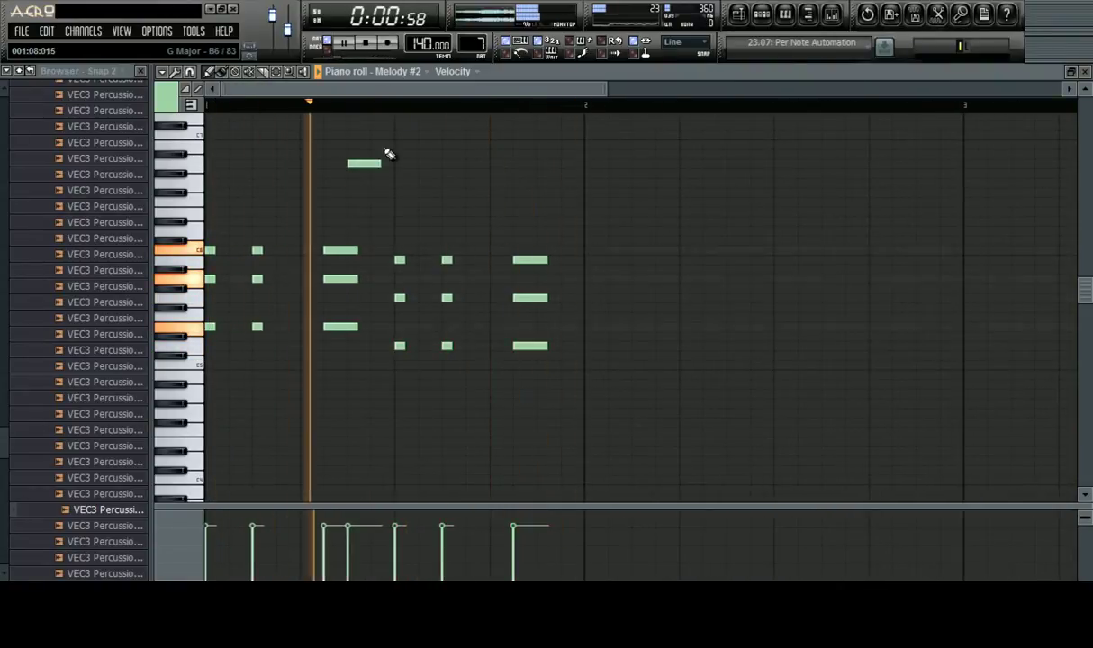
{"action": "right_click", "coordinate": [367, 164]}
{"action": "left_click", "coordinate": [354, 164]}
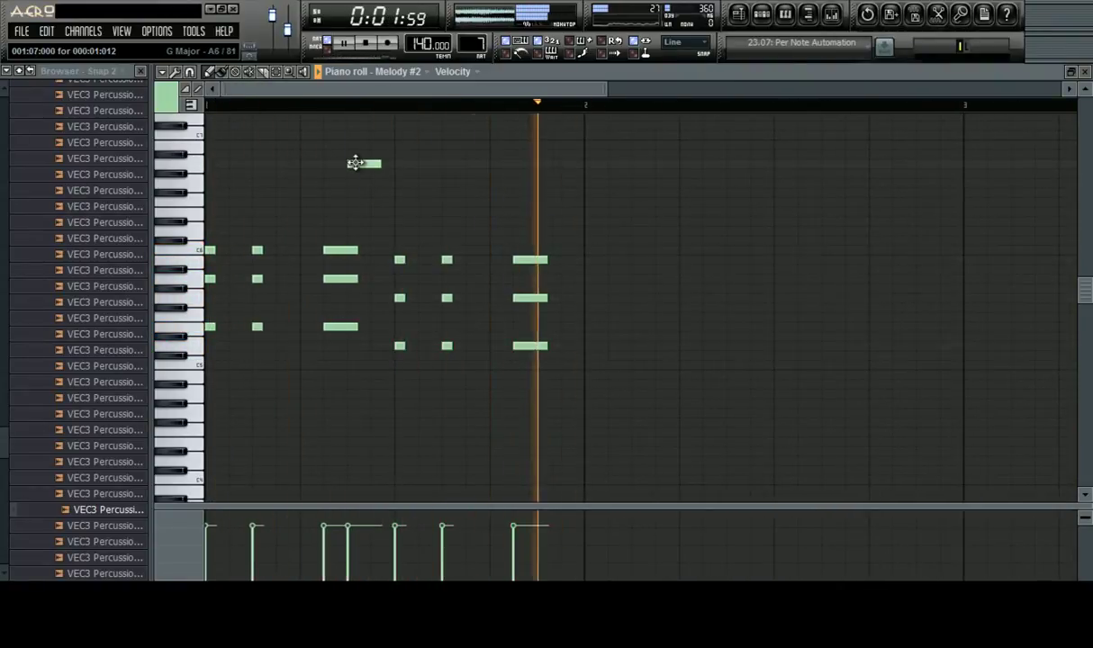
{"action": "left_click", "coordinate": [453, 144]}
{"action": "left_click", "coordinate": [488, 144]}
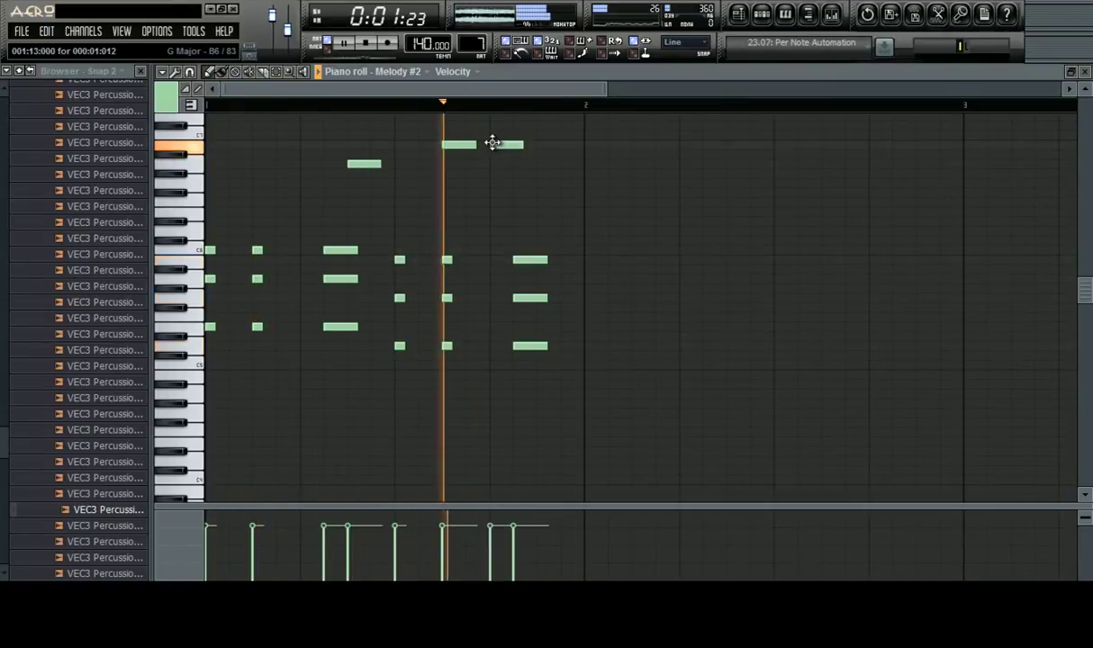
{"action": "right_click", "coordinate": [496, 144]}
{"action": "left_click", "coordinate": [498, 135]}
{"action": "scroll", "coordinate": [538, 171], "scroll_direction": "up", "scroll_amount": 3}
{"action": "left_click", "coordinate": [546, 201]}
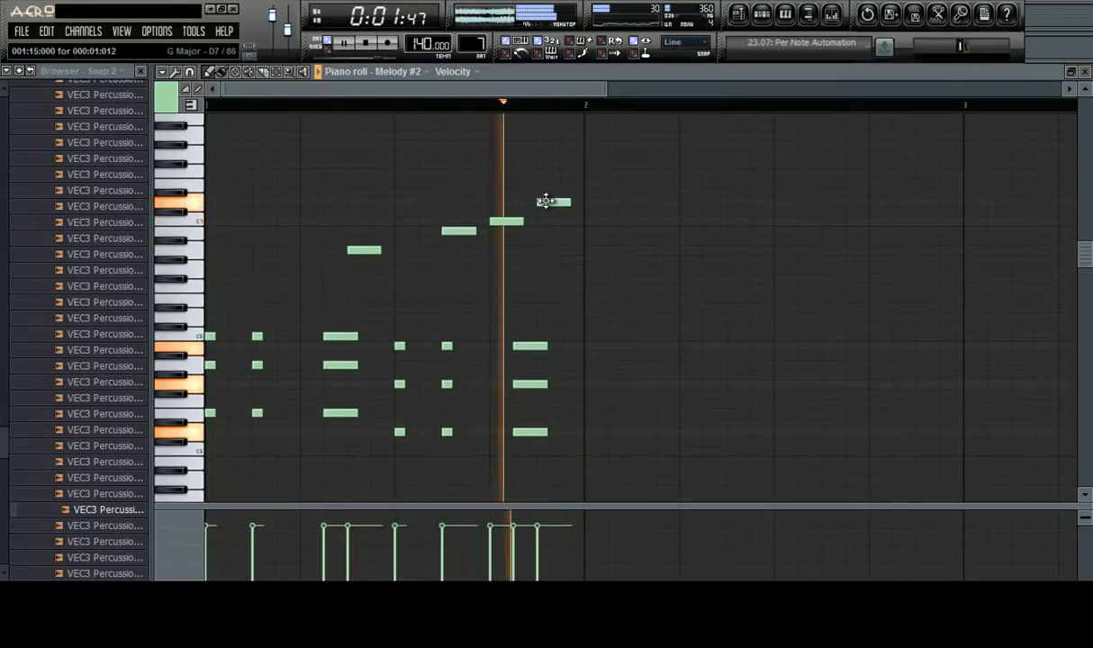
Delete the four high melody notes above the chords and stop playback
{"action": "left_click_drag", "start_coordinate": [620, 132], "coordinate": [241, 302]}
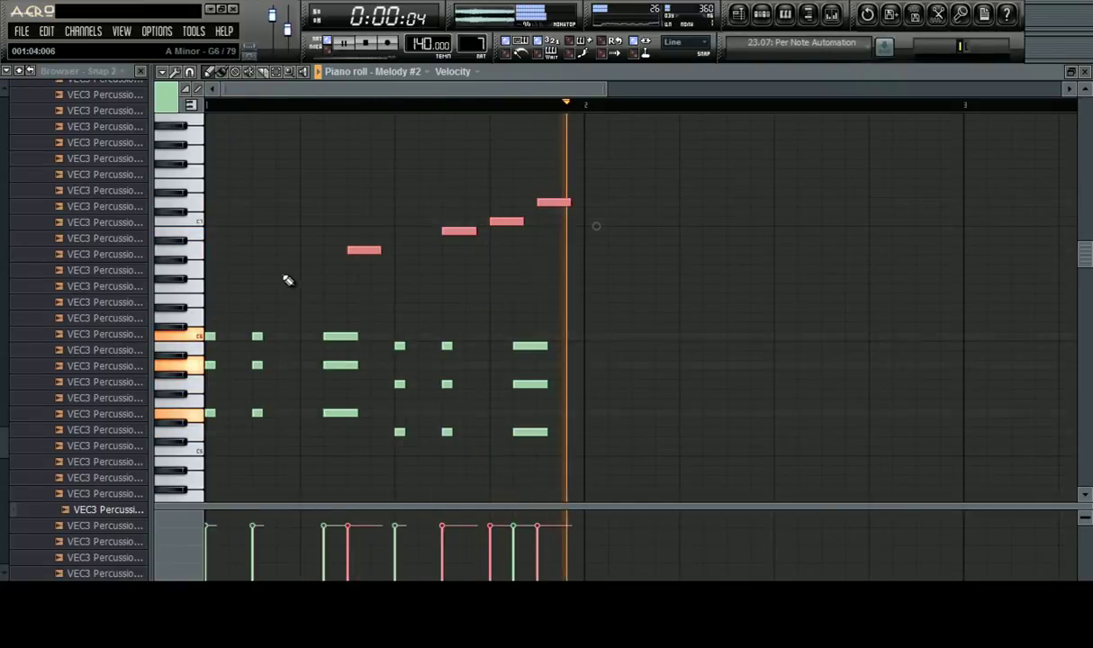
{"action": "key", "text": "Delete"}
{"action": "scroll", "coordinate": [493, 242], "scroll_direction": "down", "scroll_amount": 3}
{"action": "scroll", "coordinate": [486, 109], "scroll_direction": "down", "scroll_amount": 2}
{"action": "key", "text": "space"}
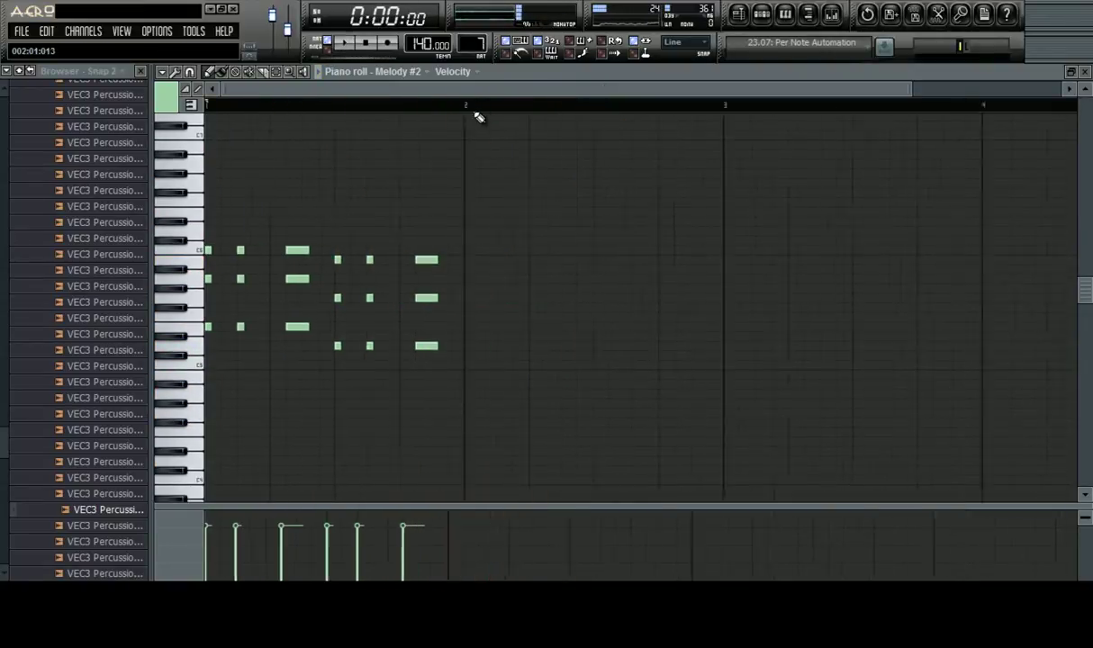
Audition the next chord and copy the three-note E5 rhythm to A5 in both halves of bar 2
{"action": "left_click_drag", "start_coordinate": [315, 327], "coordinate": [206, 335]}
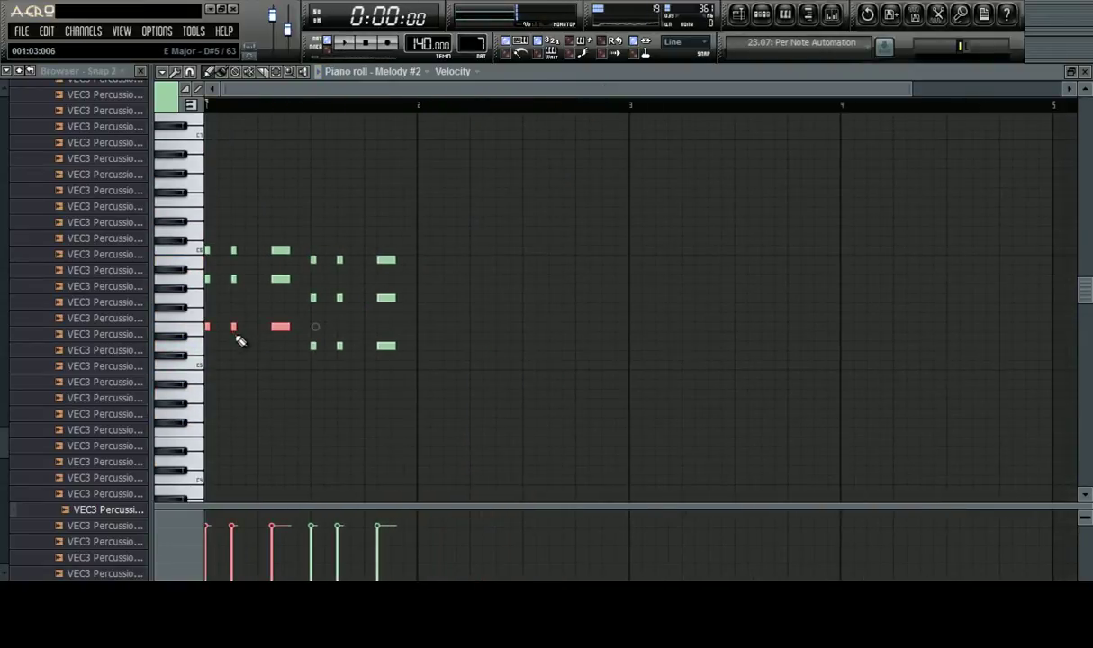
{"action": "left_click", "coordinate": [286, 328]}
{"action": "left_click", "coordinate": [285, 316]}
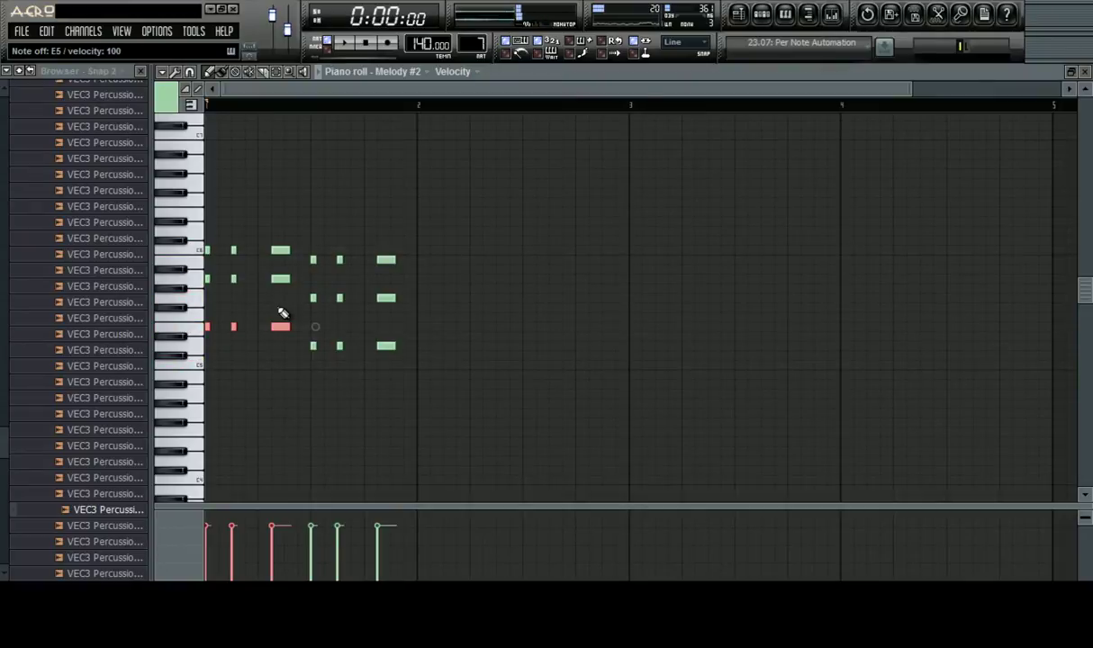
{"action": "left_click", "coordinate": [280, 316]}
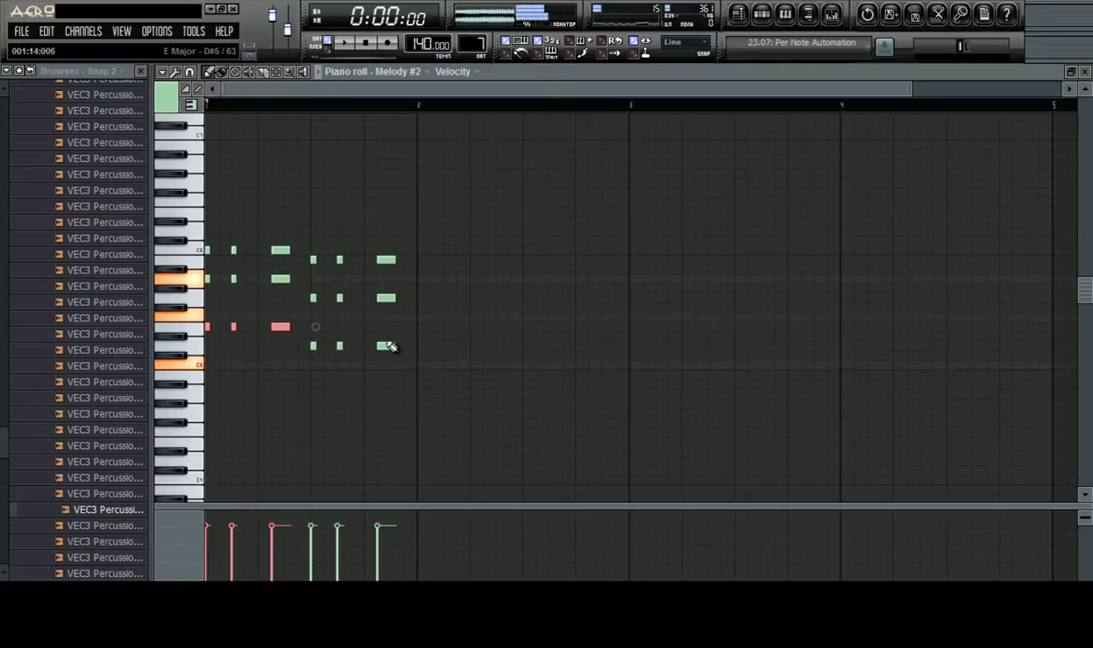
{"action": "left_click_drag", "start_coordinate": [282, 329], "coordinate": [494, 279]}
{"action": "left_click_drag", "start_coordinate": [206, 316], "coordinate": [599, 274]}
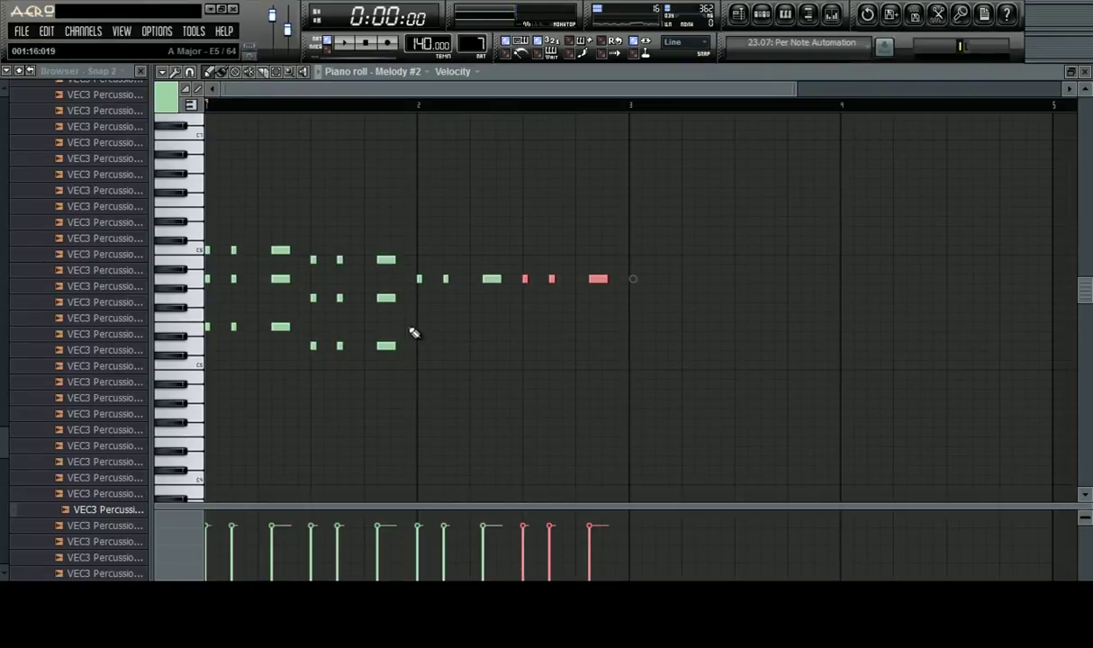
Copy the E5 rhythm to F5 and C5 to complete the bar 2 chords, and play the progression
{"action": "left_click_drag", "start_coordinate": [334, 316], "coordinate": [206, 334], "text": "ctrl"}
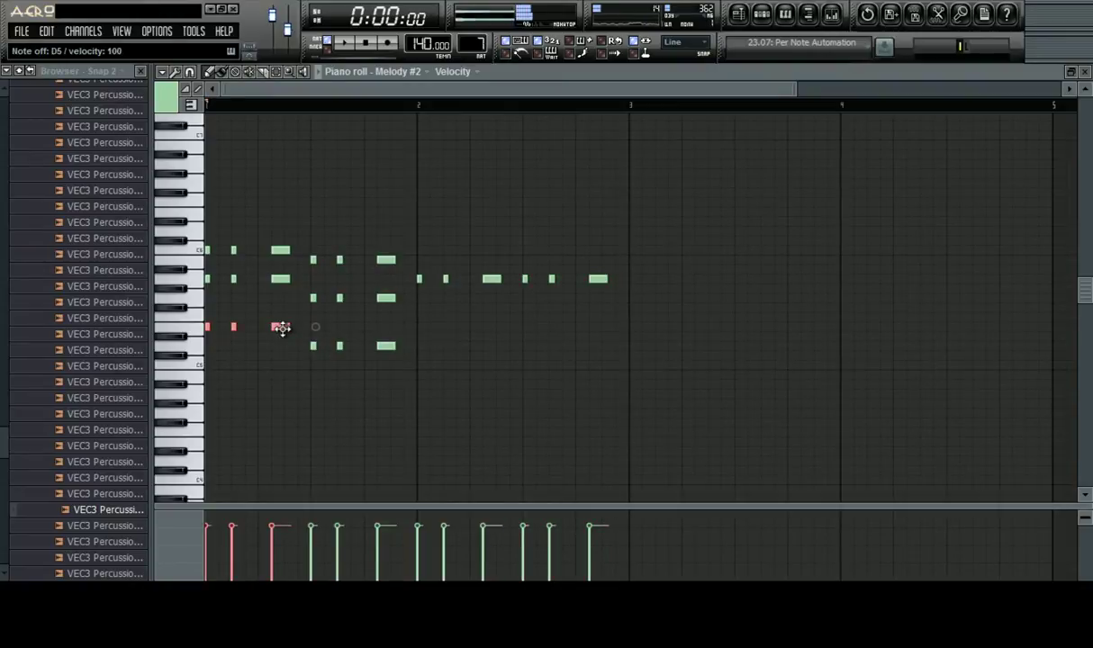
{"action": "left_click_drag", "start_coordinate": [278, 329], "coordinate": [493, 324], "text": "shift"}
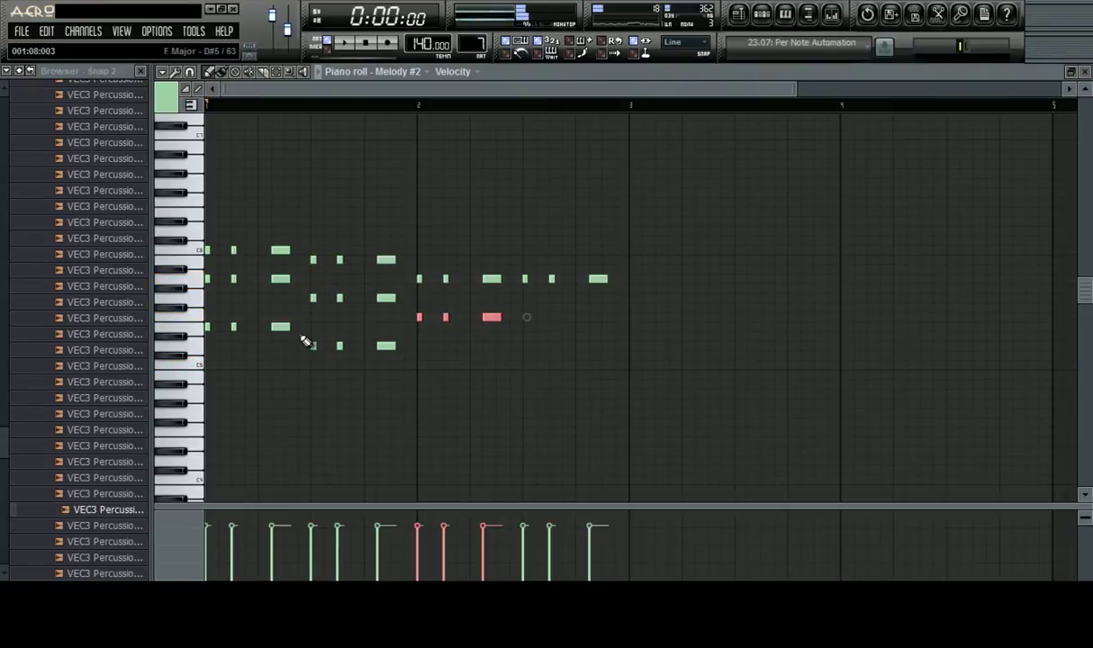
{"action": "left_click_drag", "start_coordinate": [280, 327], "coordinate": [419, 340], "text": "shift"}
{"action": "left_click_drag", "start_coordinate": [493, 321], "coordinate": [495, 368], "text": "shift"}
{"action": "key", "text": "space"}
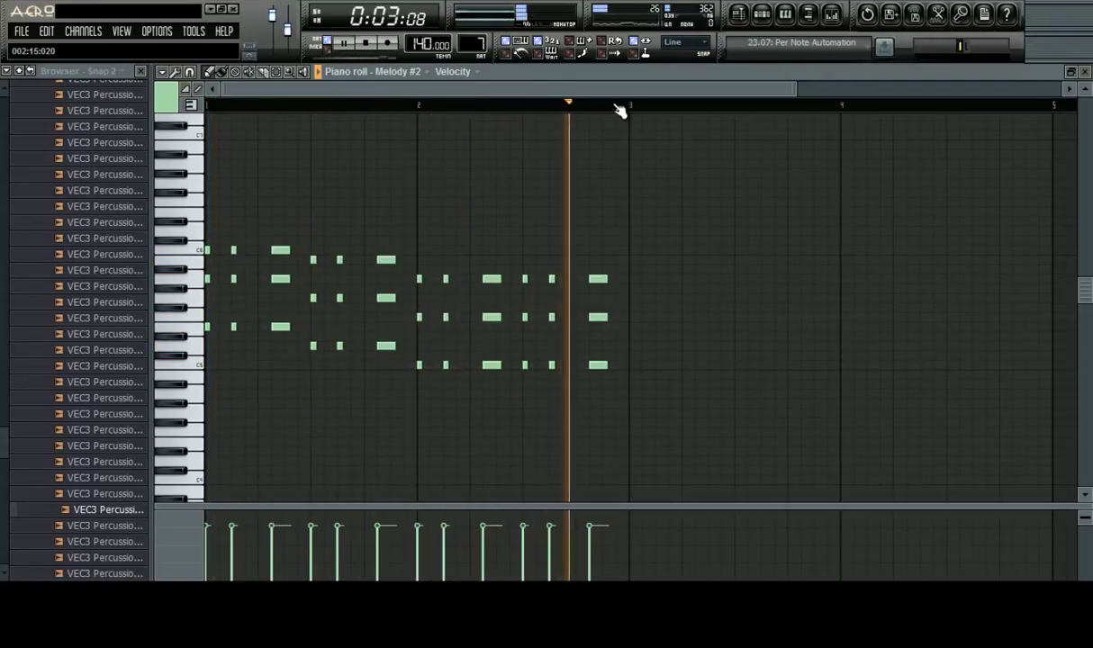
Move all the Melody #2 chord notes down one octave and clear the selection
{"action": "key", "text": "ctrl+a"}
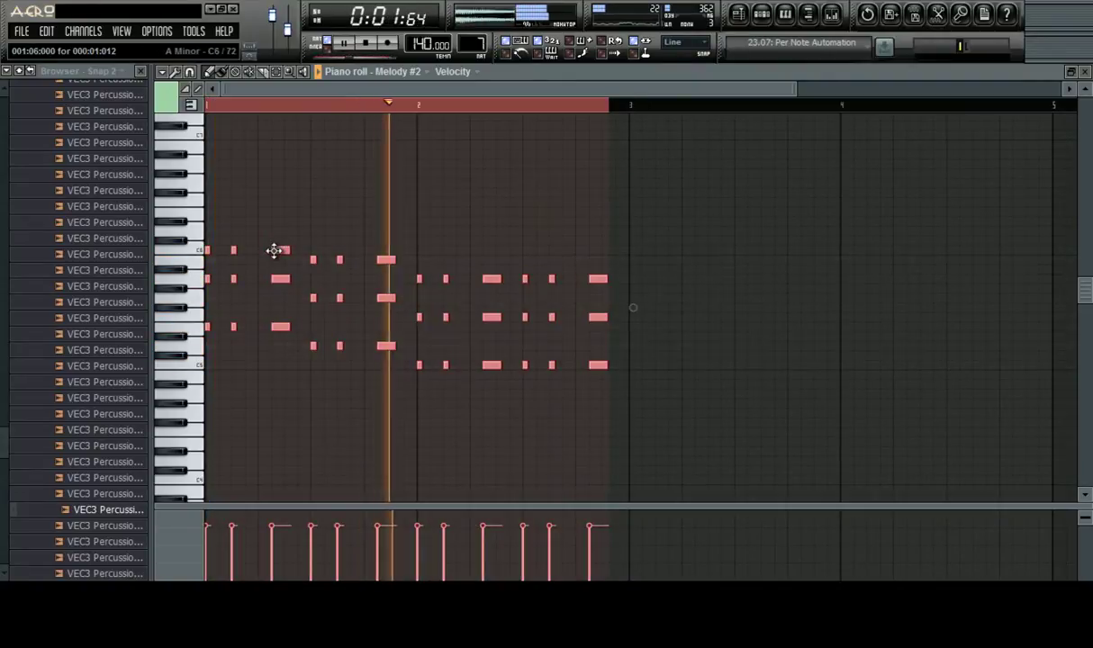
{"action": "key", "text": "space"}
{"action": "left_click_drag", "start_coordinate": [274, 251], "coordinate": [262, 366]}
{"action": "key", "text": "ctrl+d"}
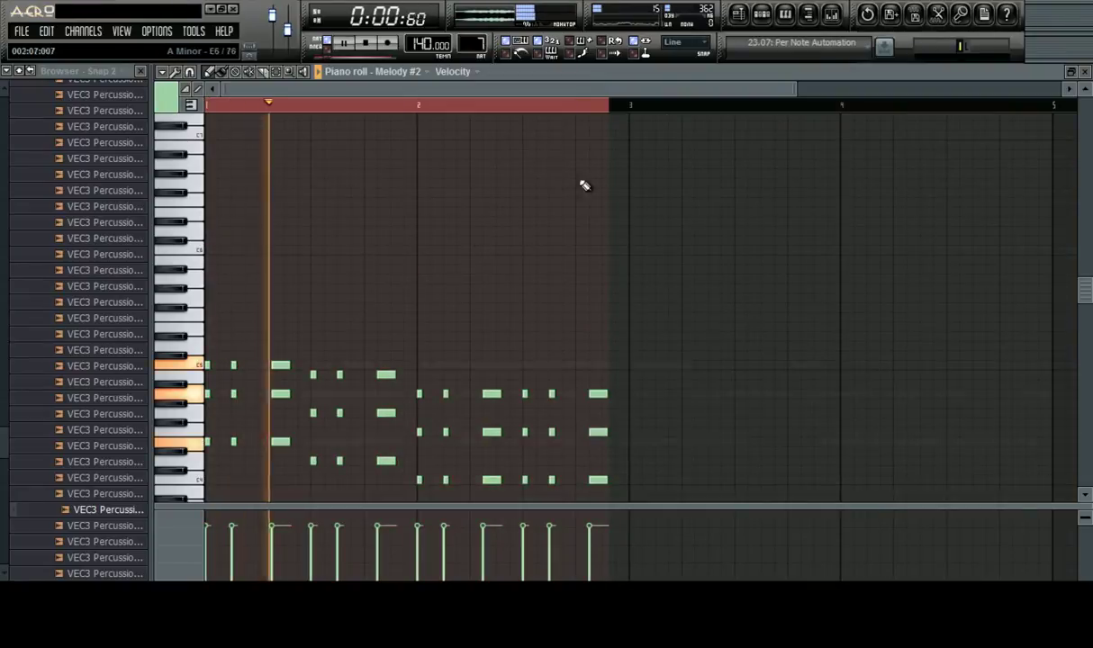
Extend the time selection to the end of bar 2 and add a C6 note at the start of bar 1
{"action": "left_click", "coordinate": [634, 107], "text": "shift"}
{"action": "key", "text": "ctrl+d"}
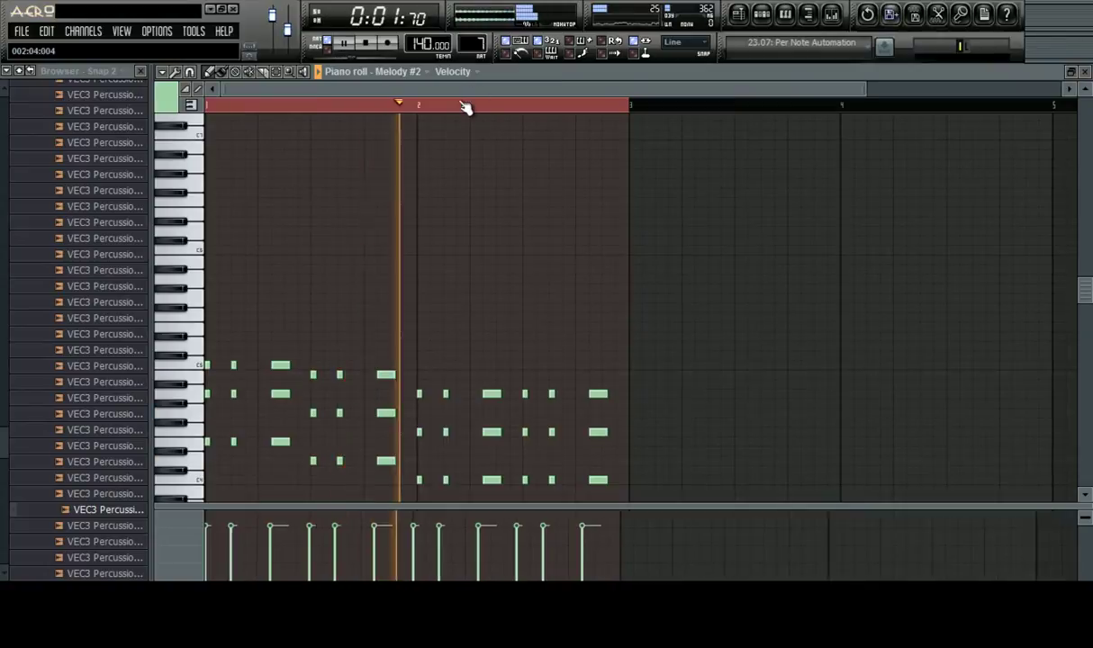
{"action": "scroll", "coordinate": [466, 107], "scroll_direction": "down", "scroll_amount": 2}
{"action": "scroll", "coordinate": [374, 247], "scroll_direction": "down", "scroll_amount": 4}
{"action": "scroll", "coordinate": [240, 205], "scroll_direction": "up", "scroll_amount": 3}
{"action": "scroll", "coordinate": [235, 110], "scroll_direction": "up", "scroll_amount": 1}
{"action": "scroll", "coordinate": [236, 110], "scroll_direction": "up", "scroll_amount": 2}
{"action": "key", "text": "space"}
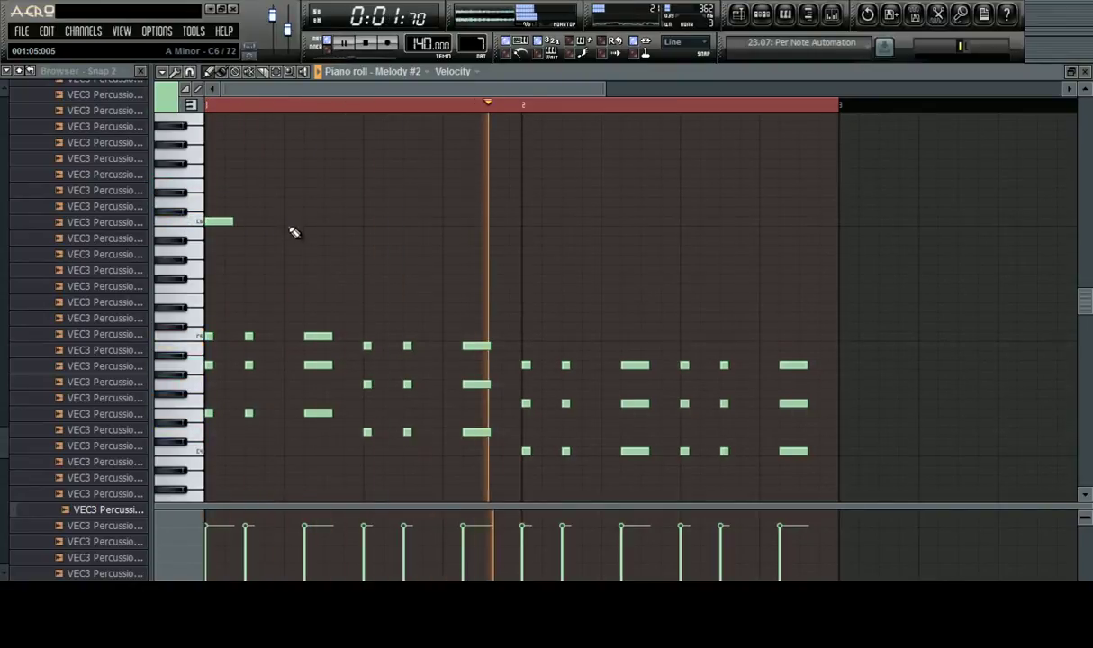
Add melody notes in bar 1 with C6 at step 4, E6 at step 7 and A5 at step 9, auditioning the loop
{"action": "scroll", "coordinate": [279, 261], "scroll_direction": "up", "scroll_amount": 2}
{"action": "left_click", "coordinate": [275, 278]}
{"action": "left_click", "coordinate": [329, 259]}
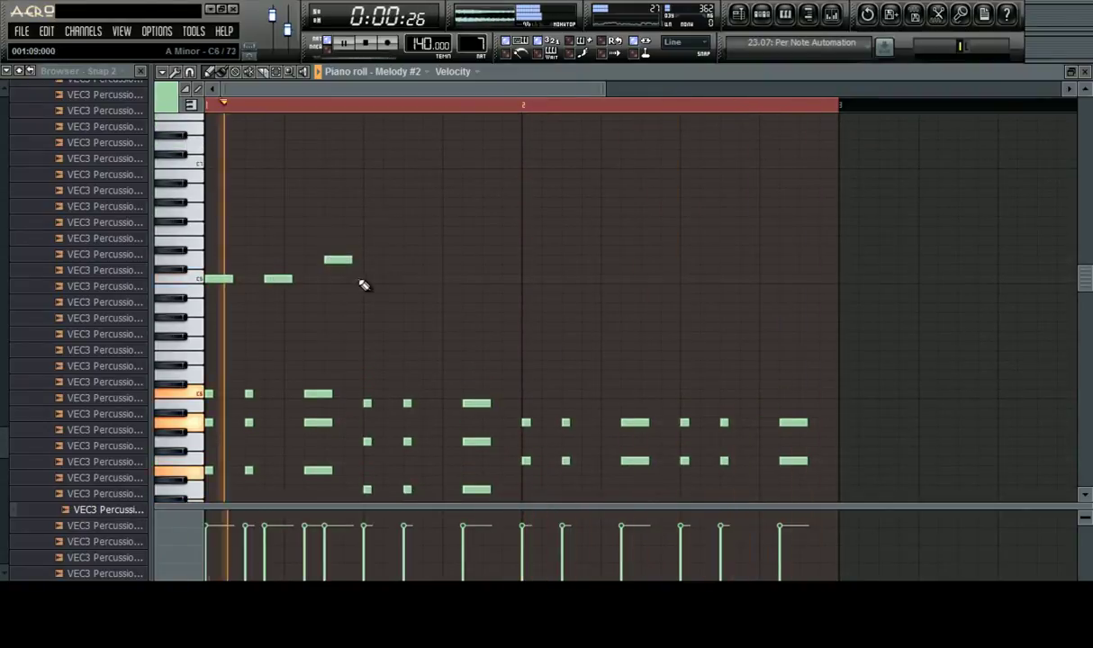
{"action": "left_click", "coordinate": [361, 279]}
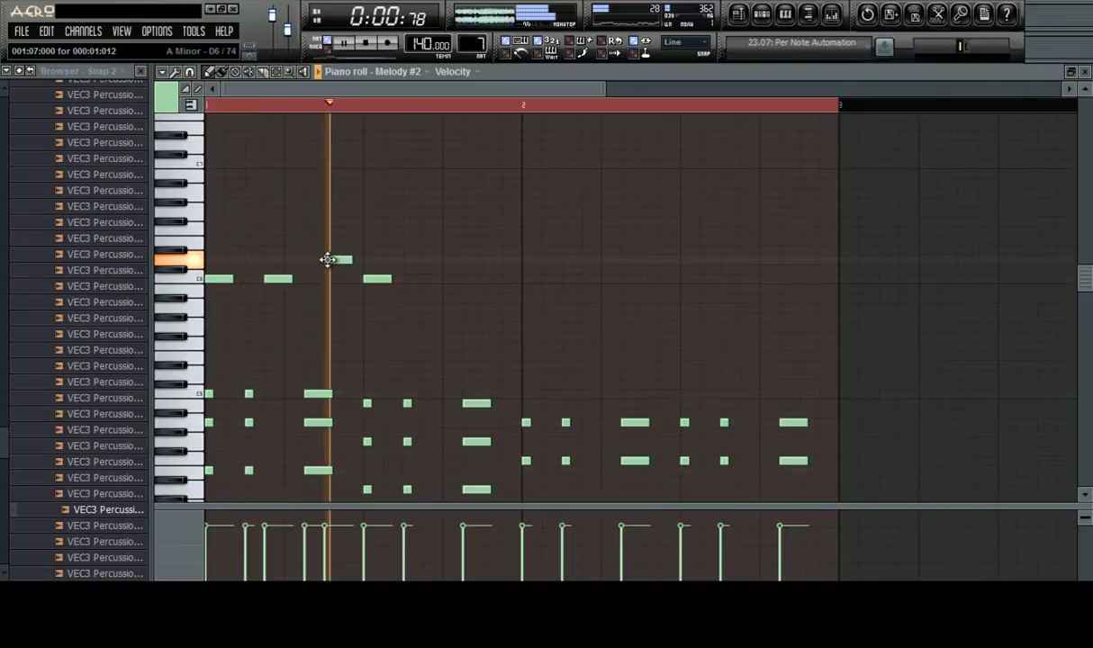
{"action": "left_click_drag", "start_coordinate": [337, 259], "coordinate": [334, 236]}
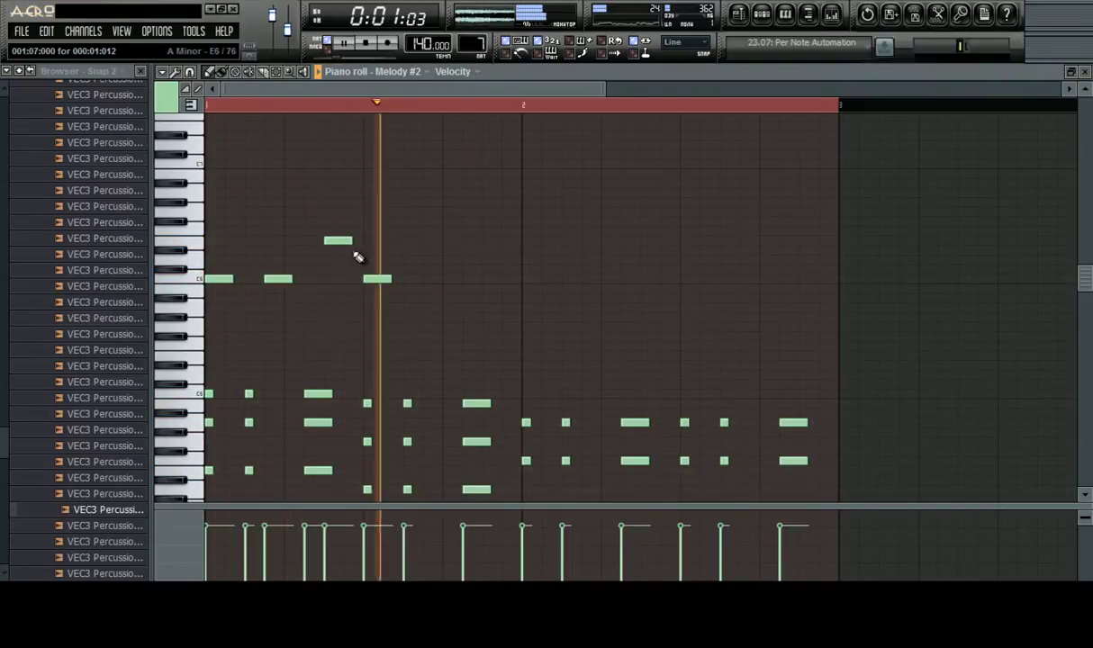
{"action": "key", "text": "space"}
{"action": "key", "text": "space"}
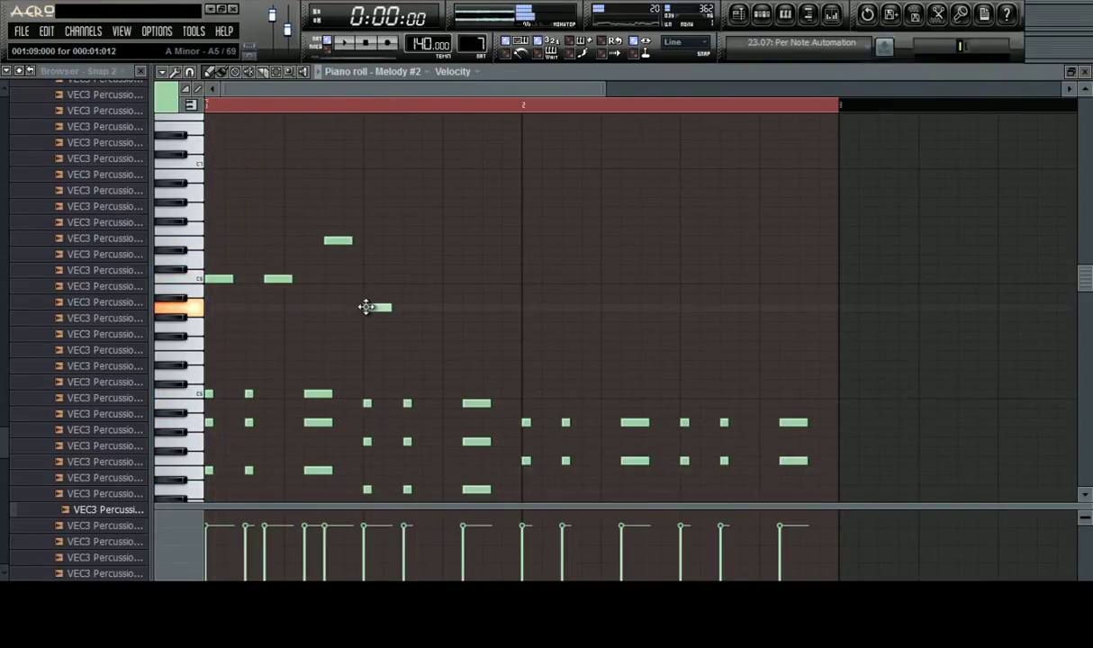
{"action": "right_click", "coordinate": [413, 226]}
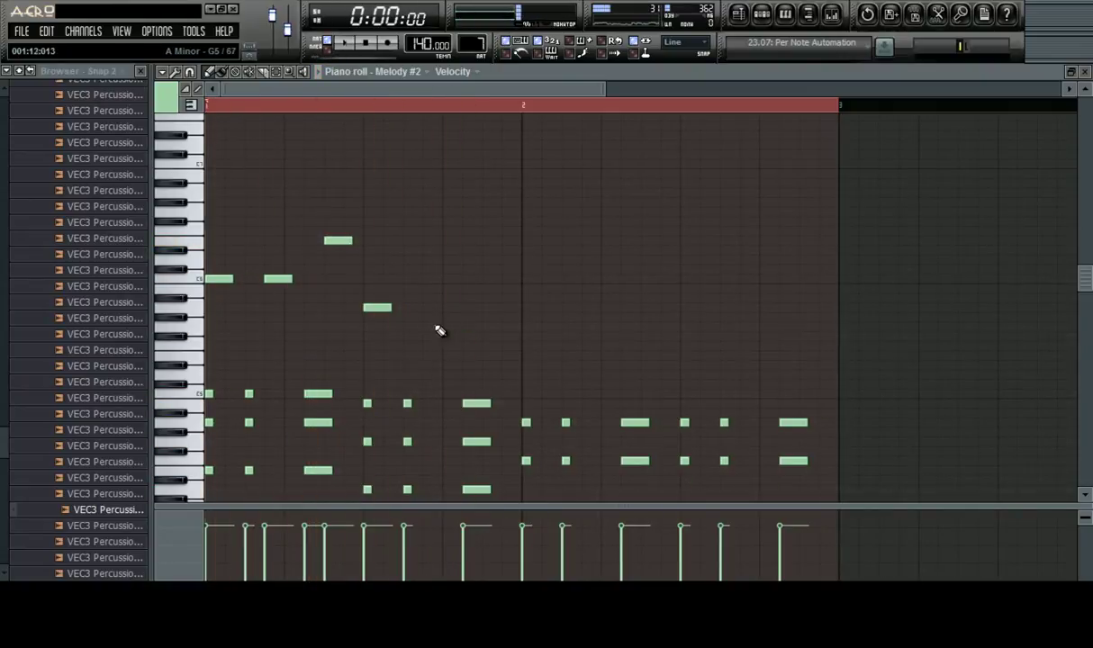
Continue the melody with G5 at step 13 and A5 at step 15 of bar 1, plus A5 at the start of bar 2
{"action": "left_click", "coordinate": [486, 307]}
{"action": "left_click", "coordinate": [526, 287]}
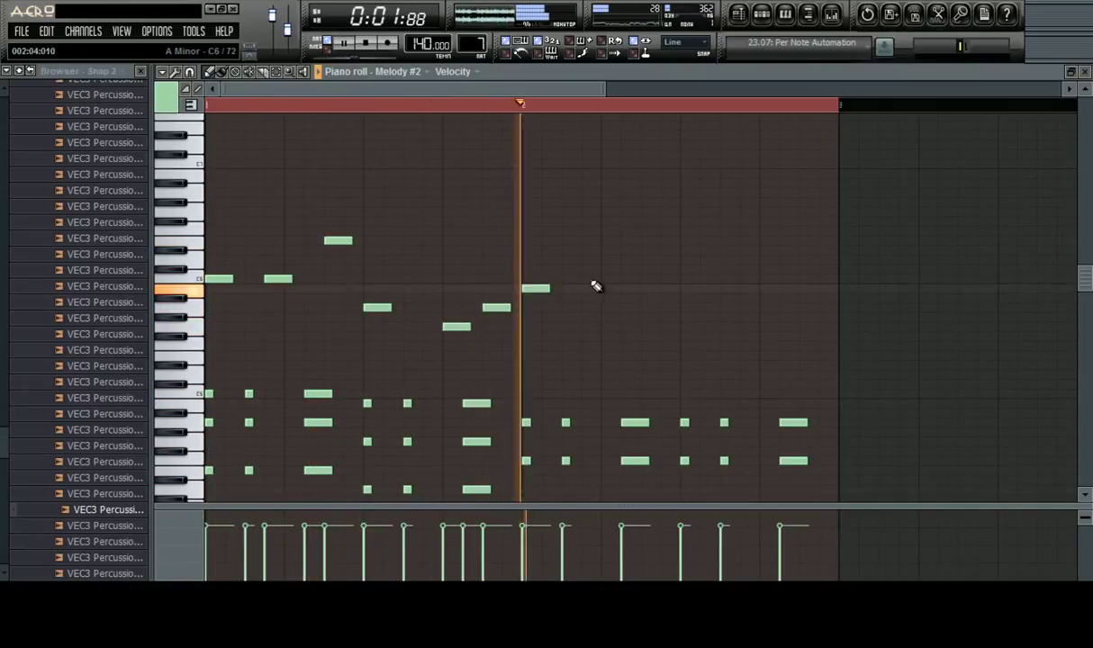
{"action": "key", "text": "space"}
{"action": "left_click", "coordinate": [530, 308]}
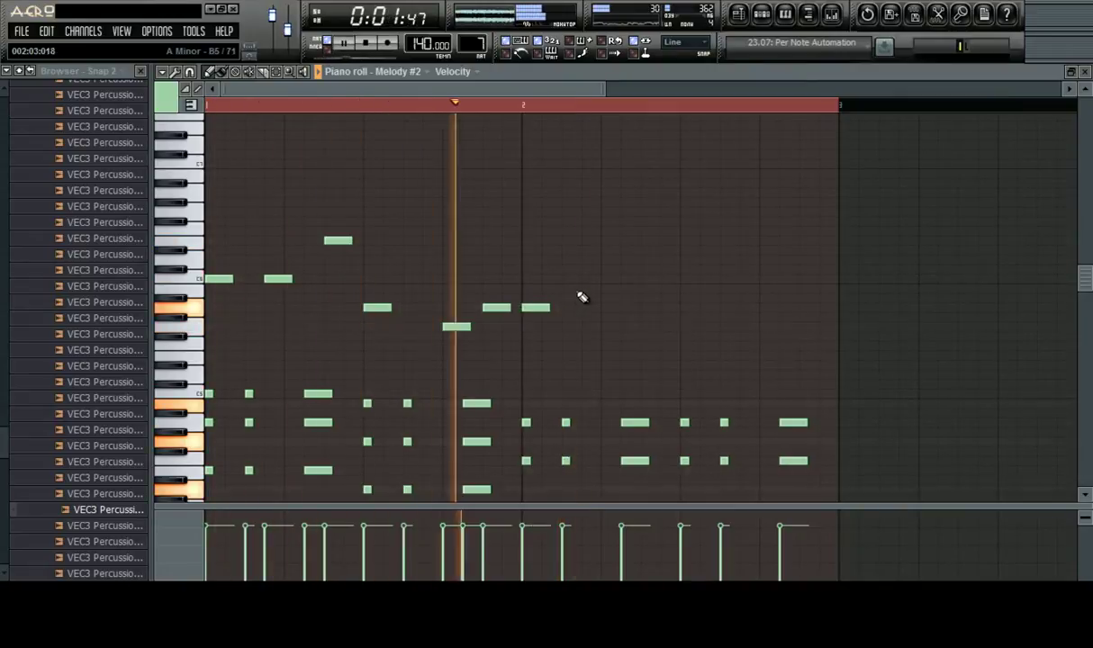
Add melody notes in bar 2 with A5 at step 4, G5 at step 7 and E5 at step 9
{"action": "left_click", "coordinate": [587, 297]}
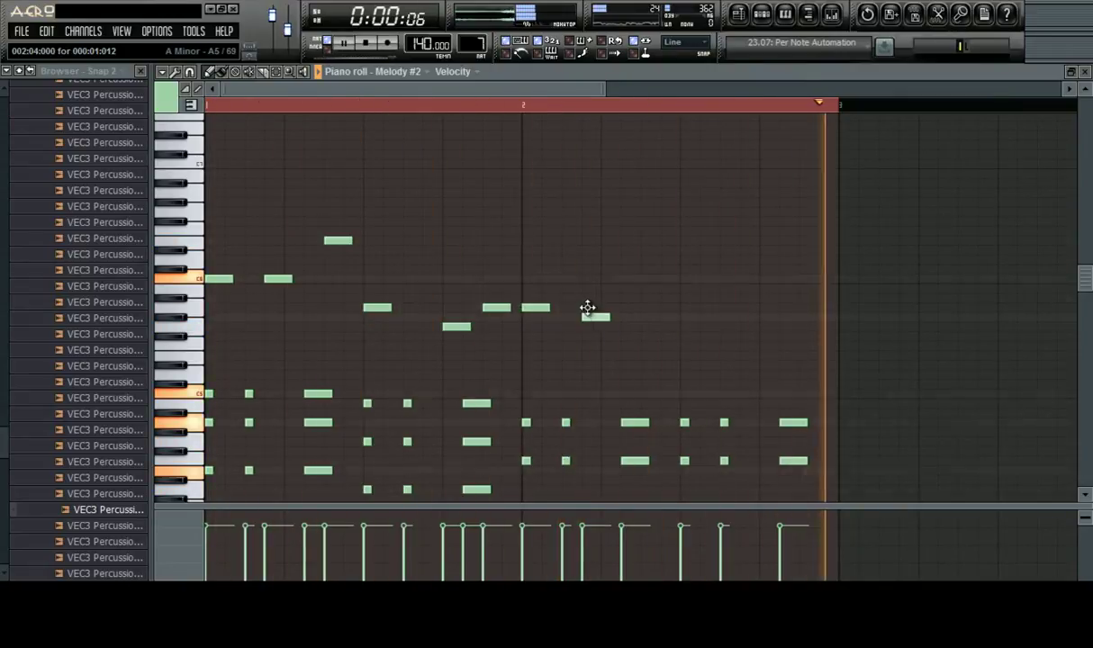
{"action": "right_click", "coordinate": [594, 316]}
{"action": "left_click", "coordinate": [602, 307]}
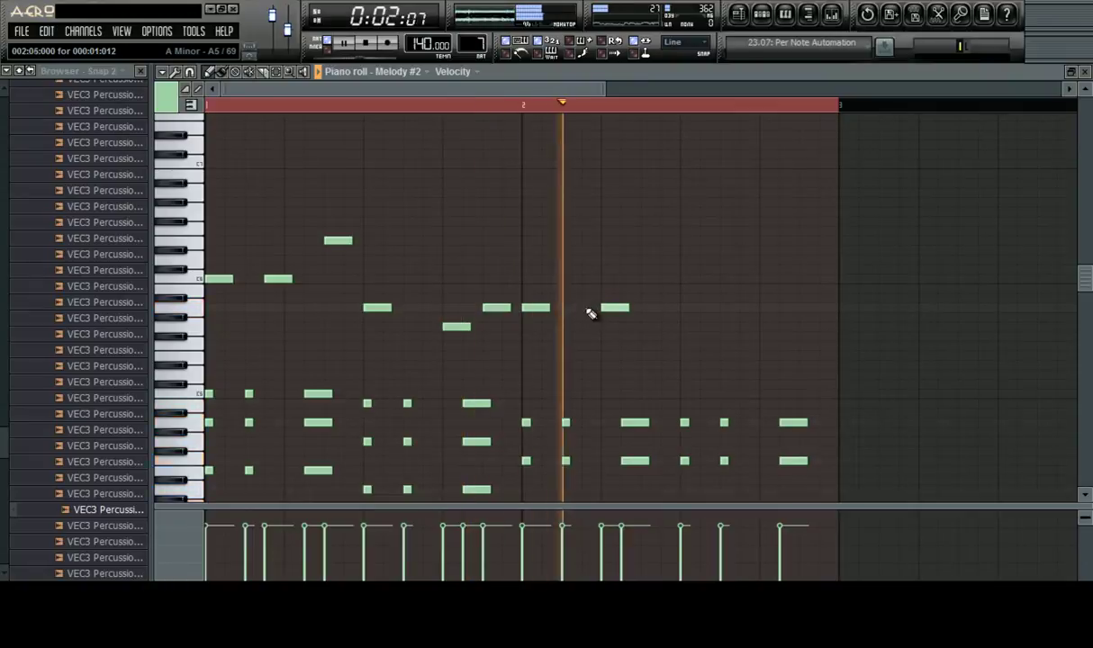
{"action": "left_click", "coordinate": [647, 326]}
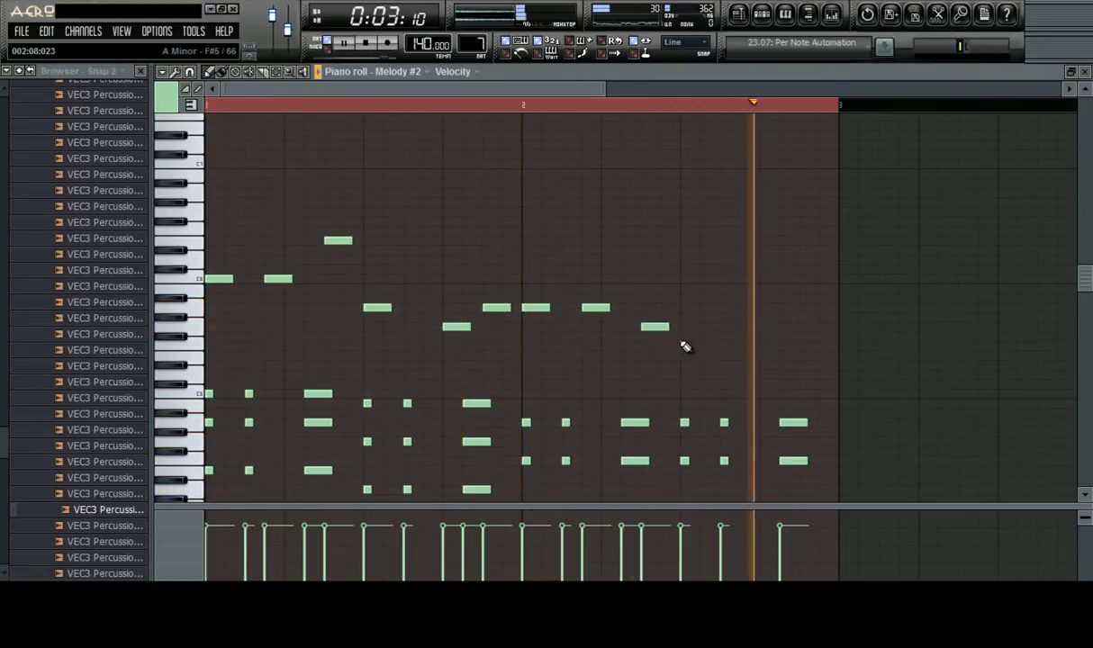
{"action": "left_click", "coordinate": [680, 355]}
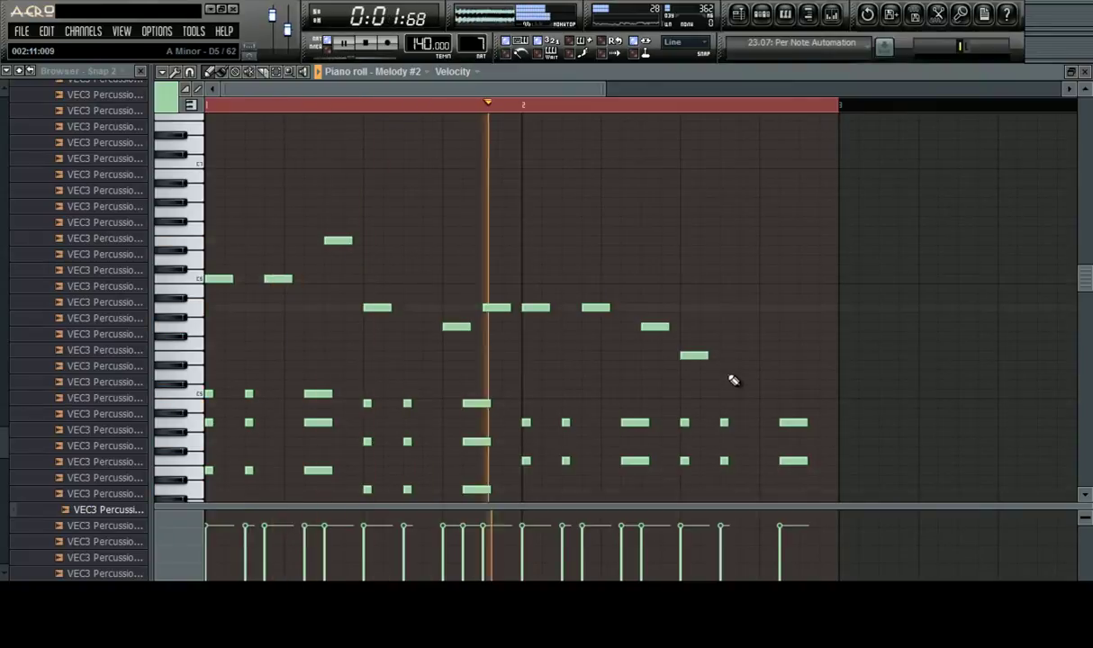
Place D5 at step 11, C5 at step 13 and D5 at step 15 of bar 2
{"action": "left_click", "coordinate": [729, 375]}
{"action": "left_click", "coordinate": [767, 394]}
{"action": "left_click", "coordinate": [800, 375]}
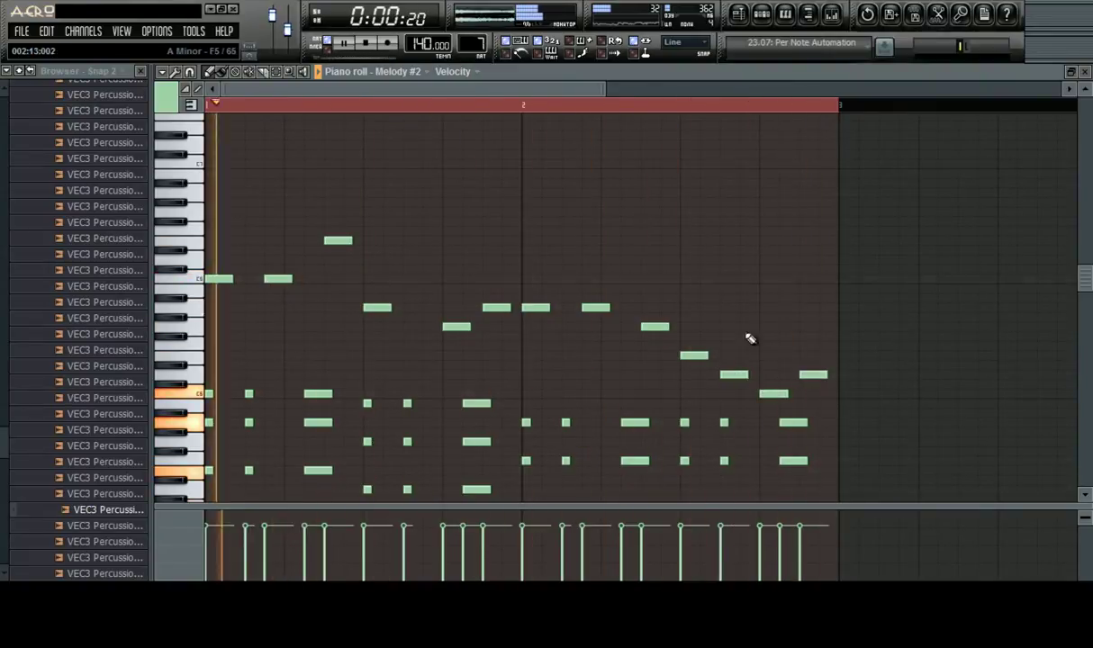
{"action": "right_click", "coordinate": [813, 375]}
{"action": "left_click", "coordinate": [811, 376]}
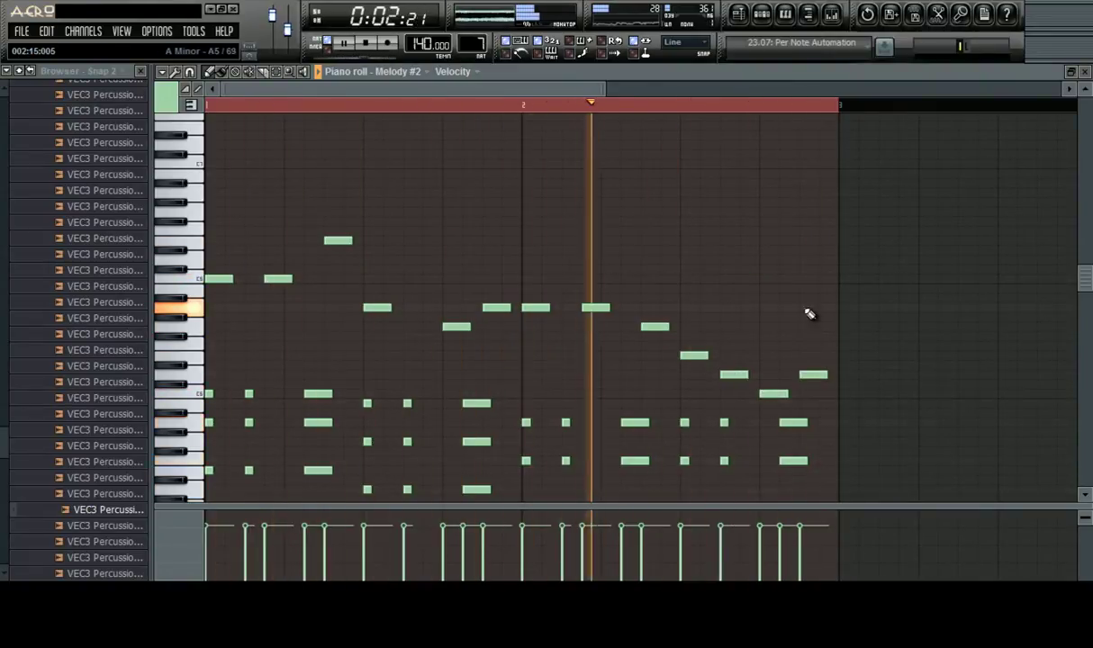
Replace the melody's last note at step 15 of bar 2 with an A4
{"action": "right_click", "coordinate": [812, 377]}
{"action": "mouse_move", "coordinate": [785, 393]}
{"action": "left_mouse_down"}
{"action": "mouse_move", "coordinate": [837, 395]}
{"action": "mouse_move", "coordinate": [797, 395]}
{"action": "mouse_move", "coordinate": [818, 424]}
{"action": "mouse_move", "coordinate": [806, 424]}
{"action": "left_mouse_up"}
{"action": "left_click", "coordinate": [731, 221]}
{"action": "right_click", "coordinate": [756, 223]}
{"action": "left_click", "coordinate": [801, 404]}
{"action": "right_click", "coordinate": [816, 404]}
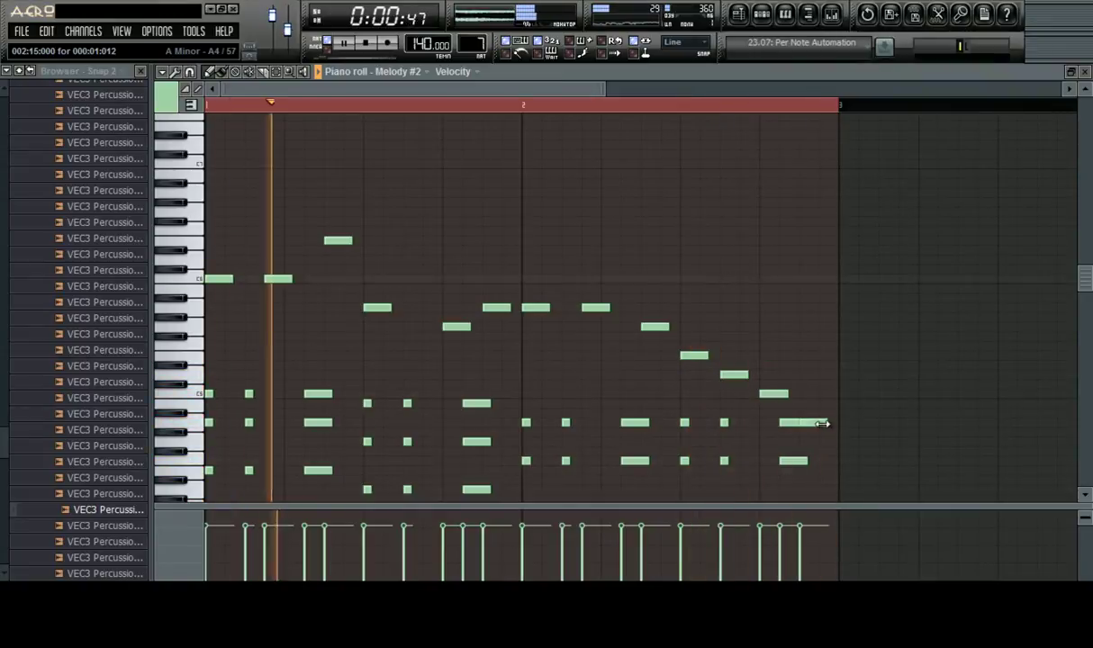
Select all the chord notes in bars 1 and 2 and set the tempo to 90 BPM
{"action": "scroll", "coordinate": [730, 113], "scroll_direction": "down", "scroll_amount": 2}
{"action": "scroll", "coordinate": [596, 207], "scroll_direction": "down", "scroll_amount": 5}
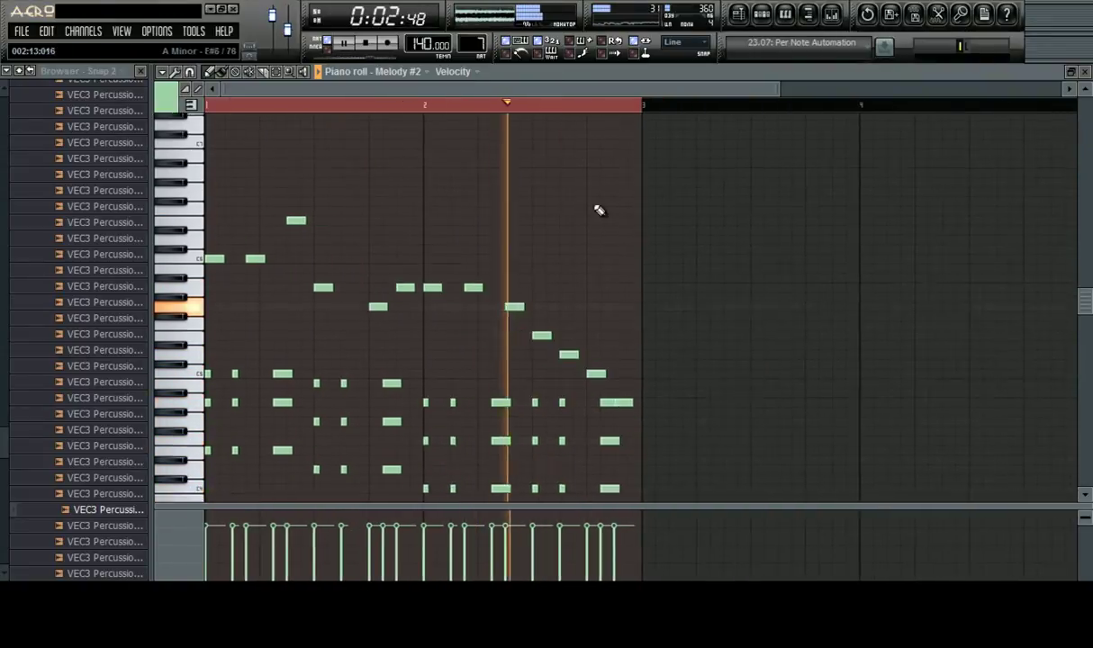
{"action": "scroll", "coordinate": [597, 306], "scroll_direction": "up", "scroll_amount": 1}
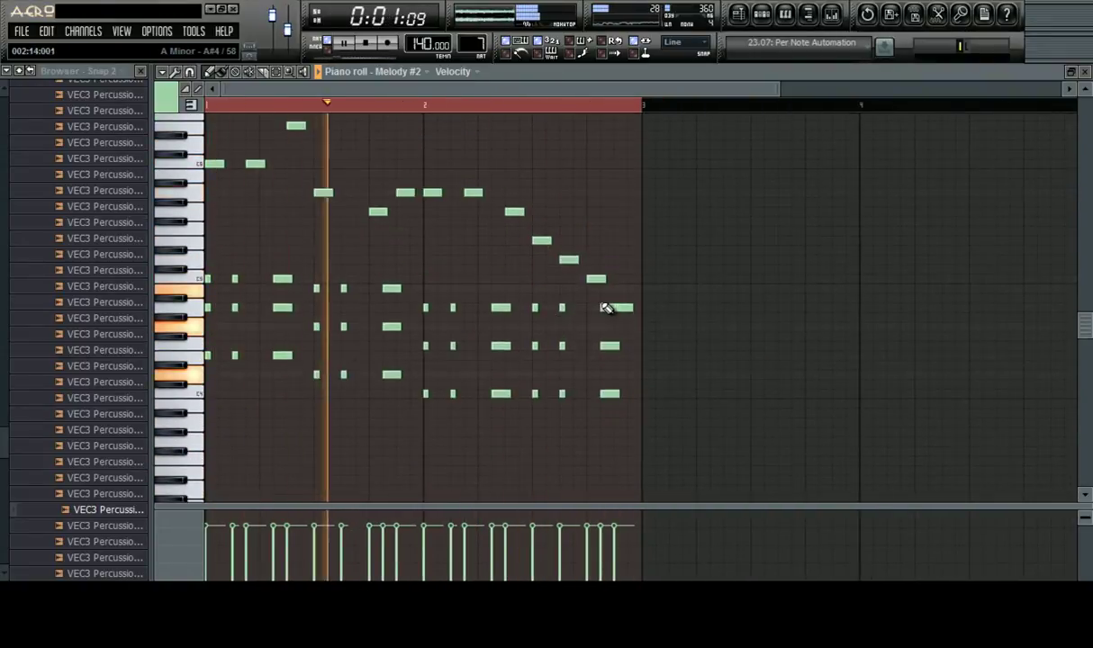
{"action": "left_click_drag", "start_coordinate": [606, 308], "coordinate": [205, 270]}
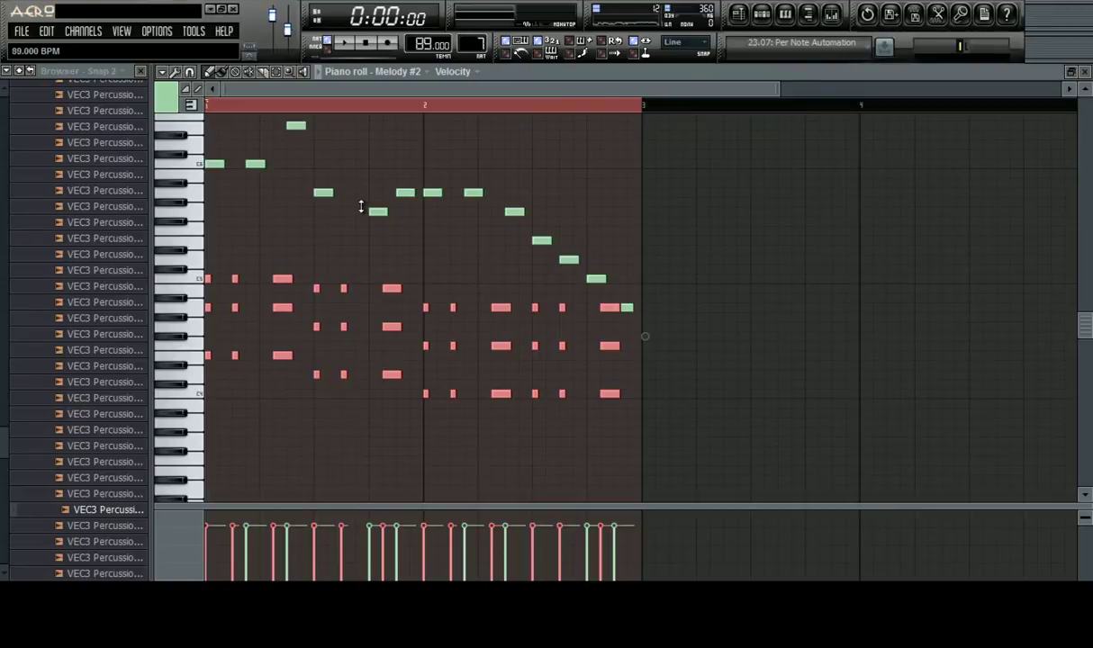
{"action": "scroll", "coordinate": [394, 199], "scroll_direction": "up", "scroll_amount": 2}
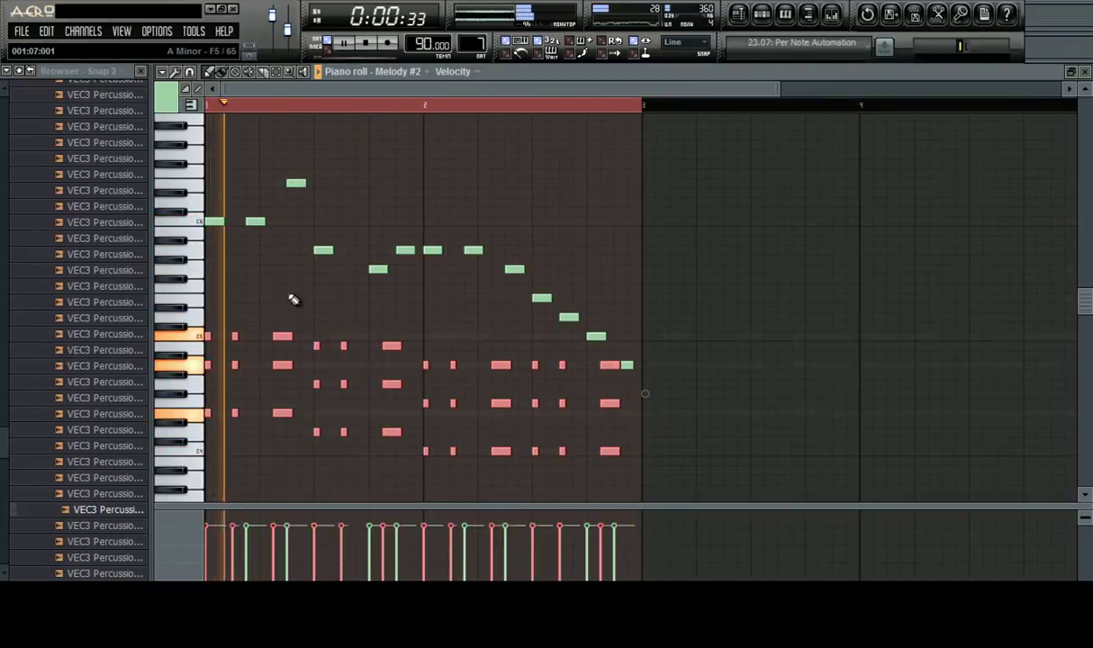
Duplicate the selected chord notes into bars 3 and 4
{"action": "key", "text": "space"}
{"action": "left_click_drag", "start_coordinate": [281, 338], "coordinate": [719, 333]}
{"action": "scroll", "coordinate": [719, 110], "scroll_direction": "down", "scroll_amount": 3}
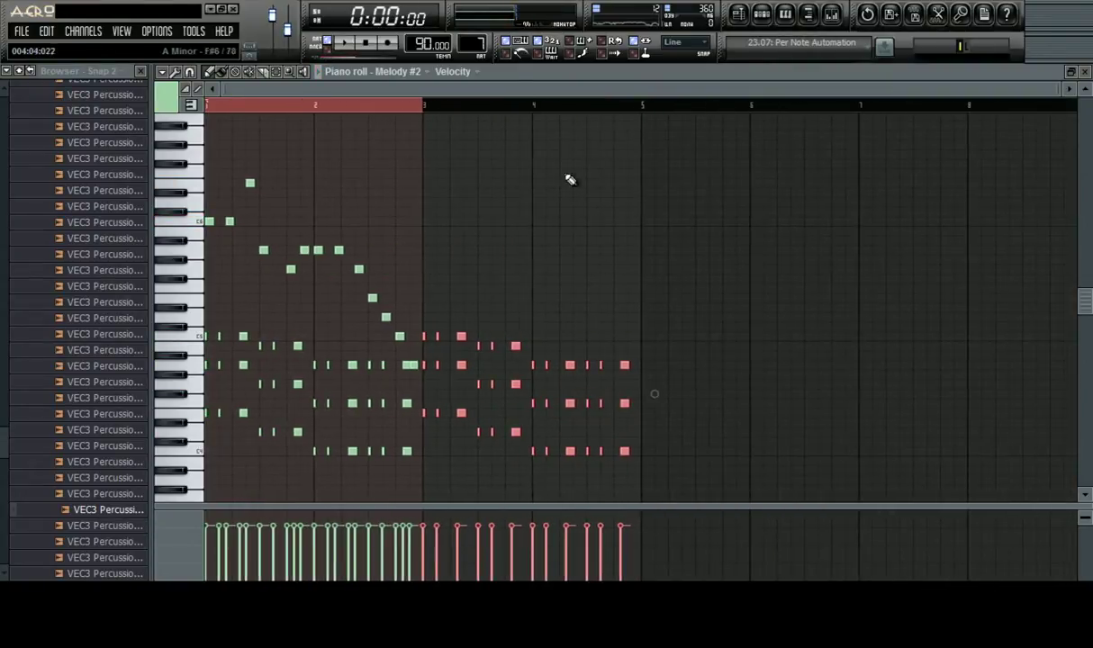
{"action": "scroll", "coordinate": [315, 107], "scroll_direction": "up", "scroll_amount": 3}
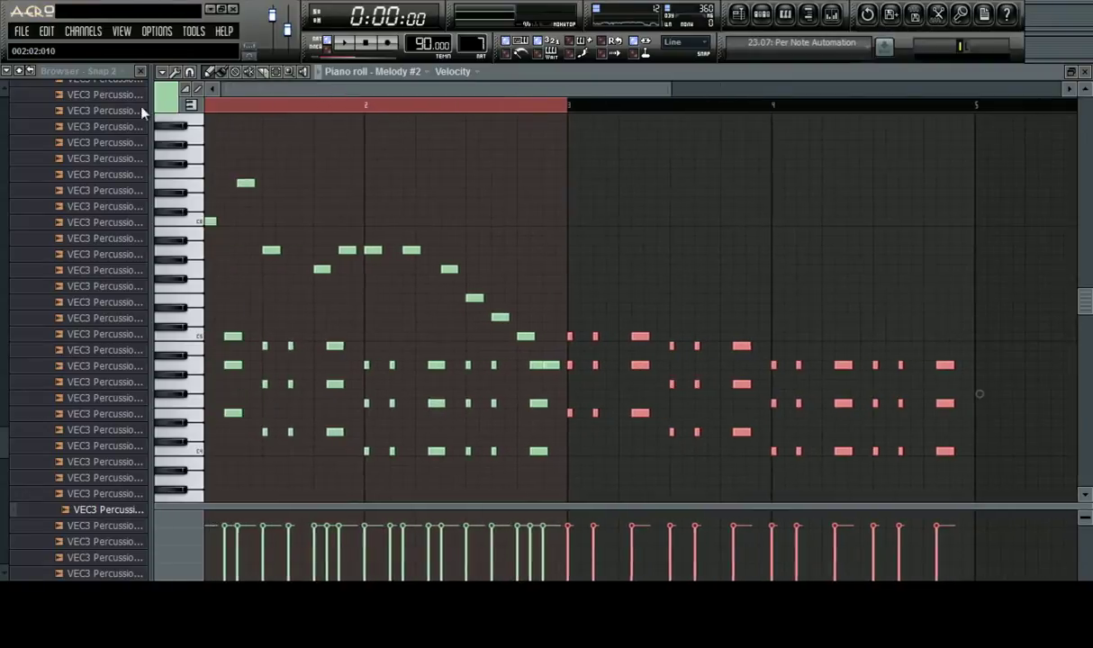
Extend the time selection to the end of bar 4 and leave all notes deselected
{"action": "scroll", "coordinate": [563, 107], "scroll_direction": "down", "scroll_amount": 2}
{"action": "key", "text": "ctrl+a"}
{"action": "left_click", "coordinate": [424, 190]}
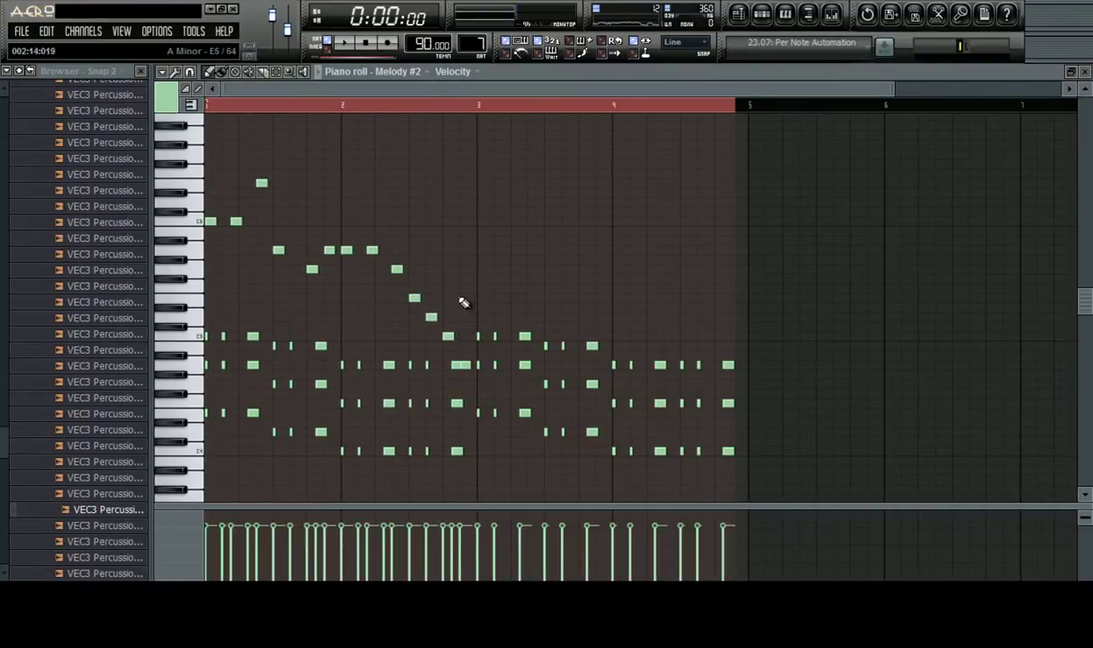
{"action": "left_click_drag", "start_coordinate": [740, 109], "coordinate": [752, 117]}
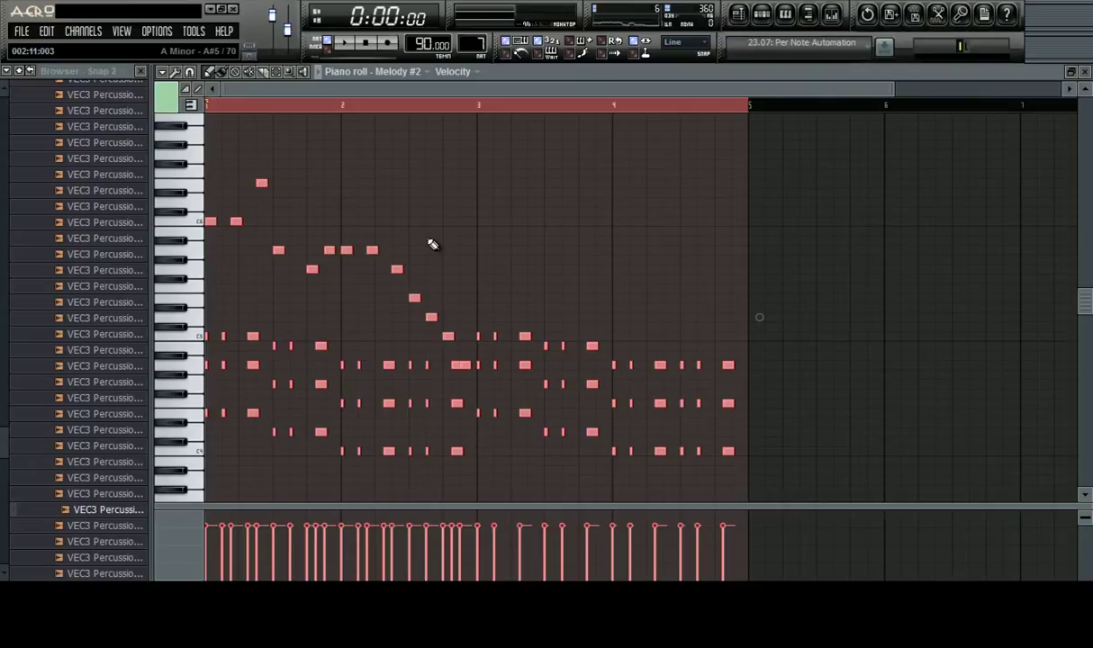
{"action": "scroll", "coordinate": [267, 279], "scroll_direction": "up", "scroll_amount": 3}
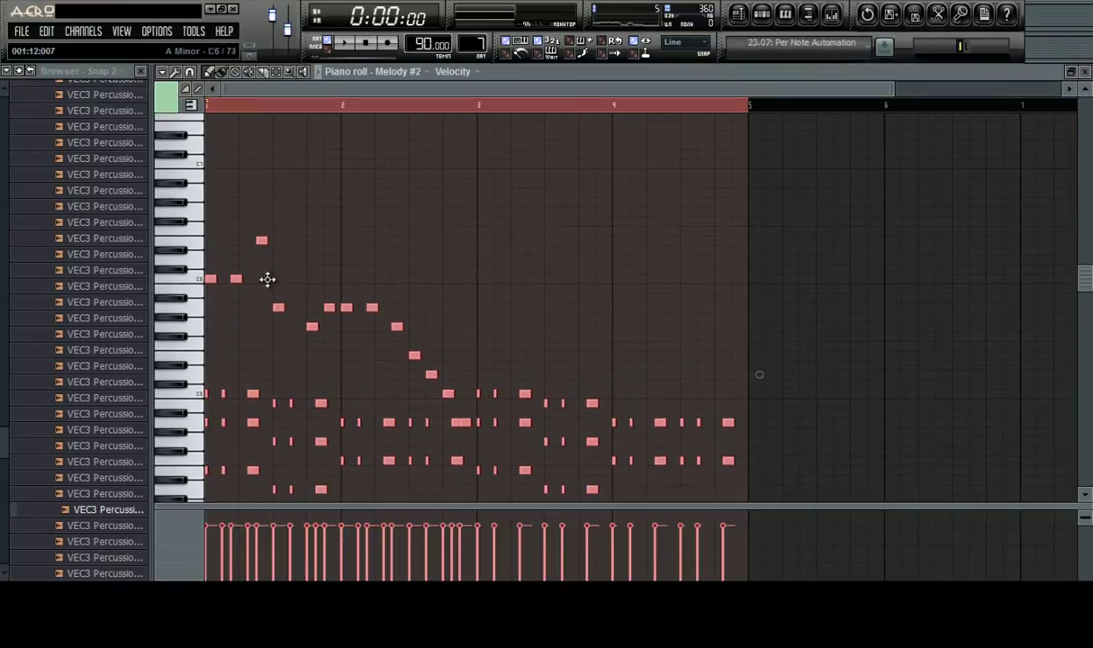
{"action": "right_click", "coordinate": [379, 208]}
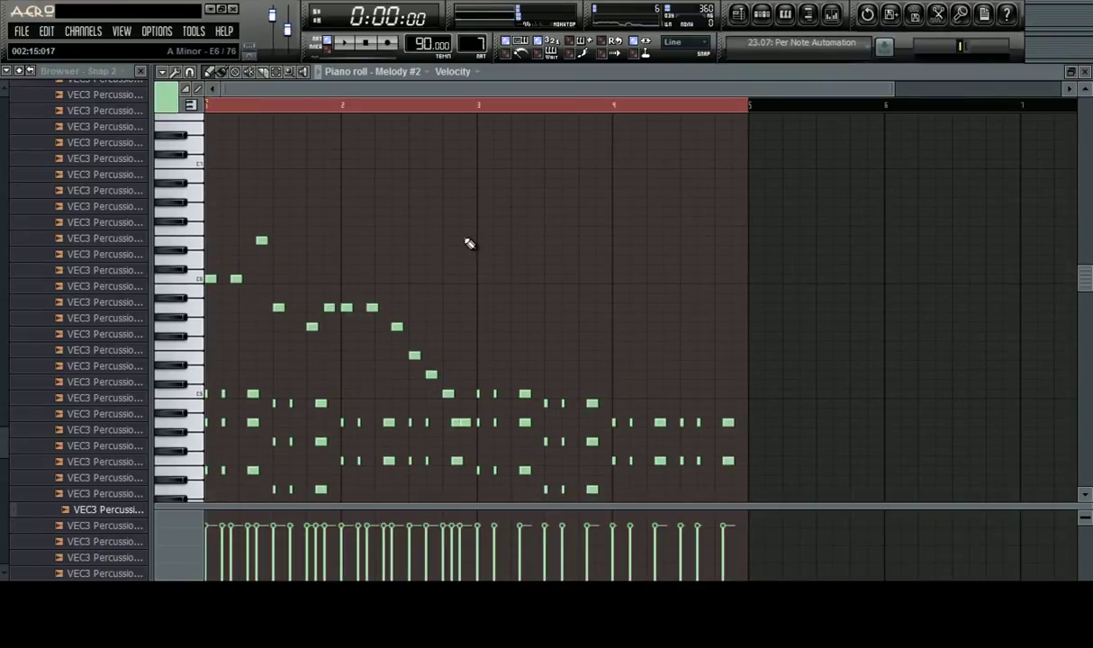
Add melody notes in bar 3 with C6 at steps 1 and 4, F6 at step 7 and G6 at step 9
{"action": "scroll", "coordinate": [460, 106], "scroll_direction": "up", "scroll_amount": 3}
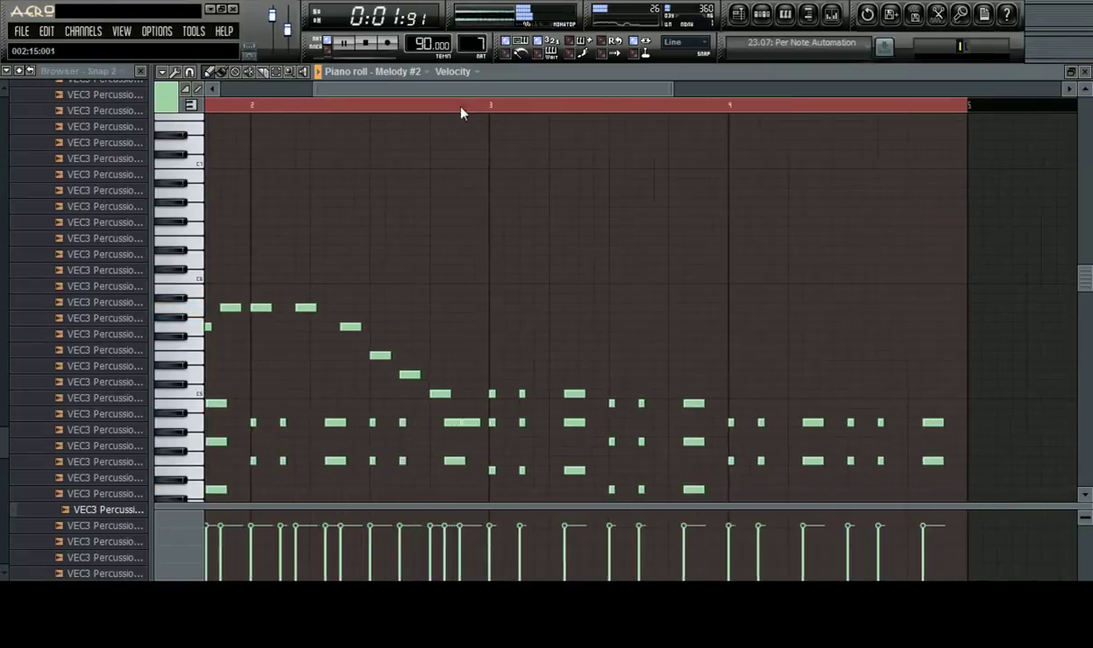
{"action": "left_click_drag", "start_coordinate": [454, 93], "coordinate": [248, 109]}
{"action": "left_click", "coordinate": [719, 281]}
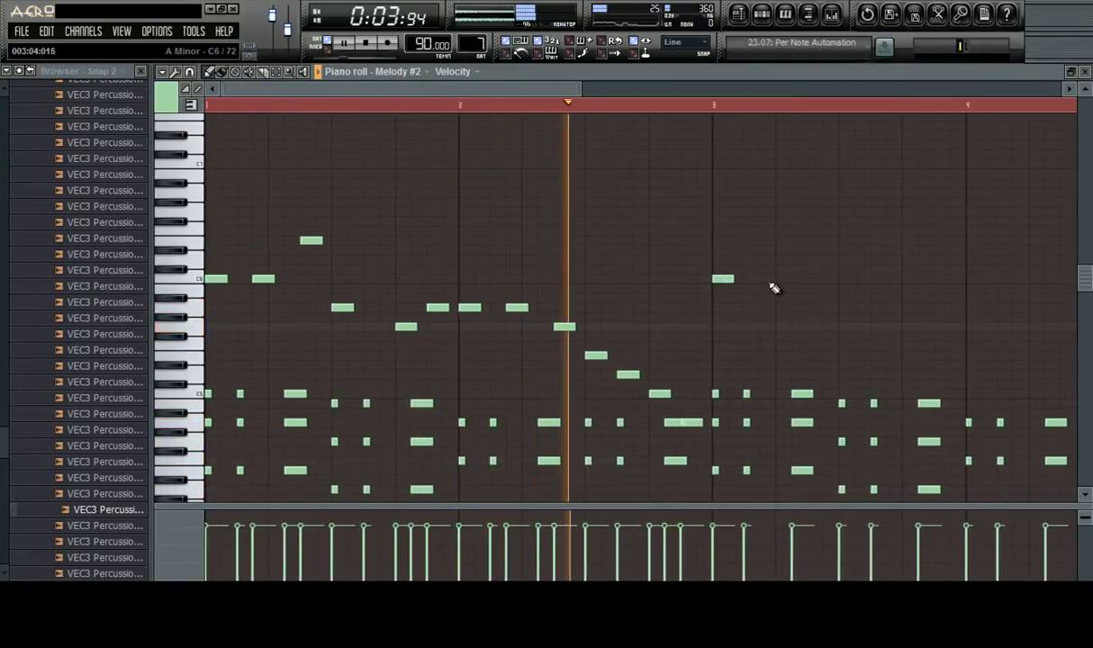
{"action": "left_click", "coordinate": [759, 281]}
{"action": "left_click", "coordinate": [815, 231]}
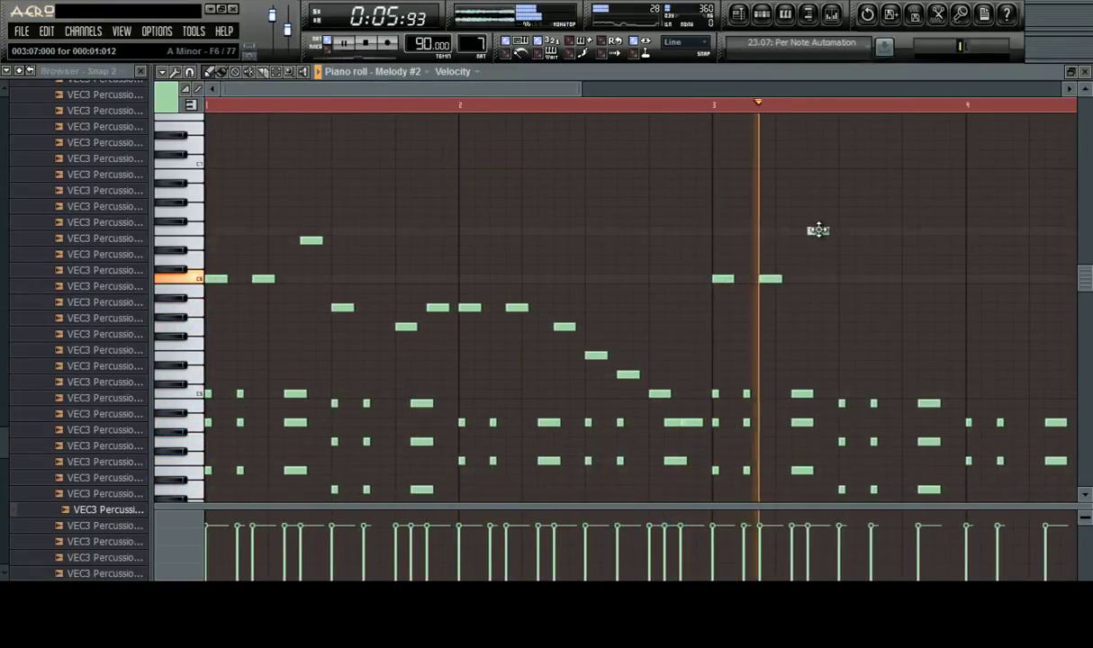
{"action": "key", "text": "space"}
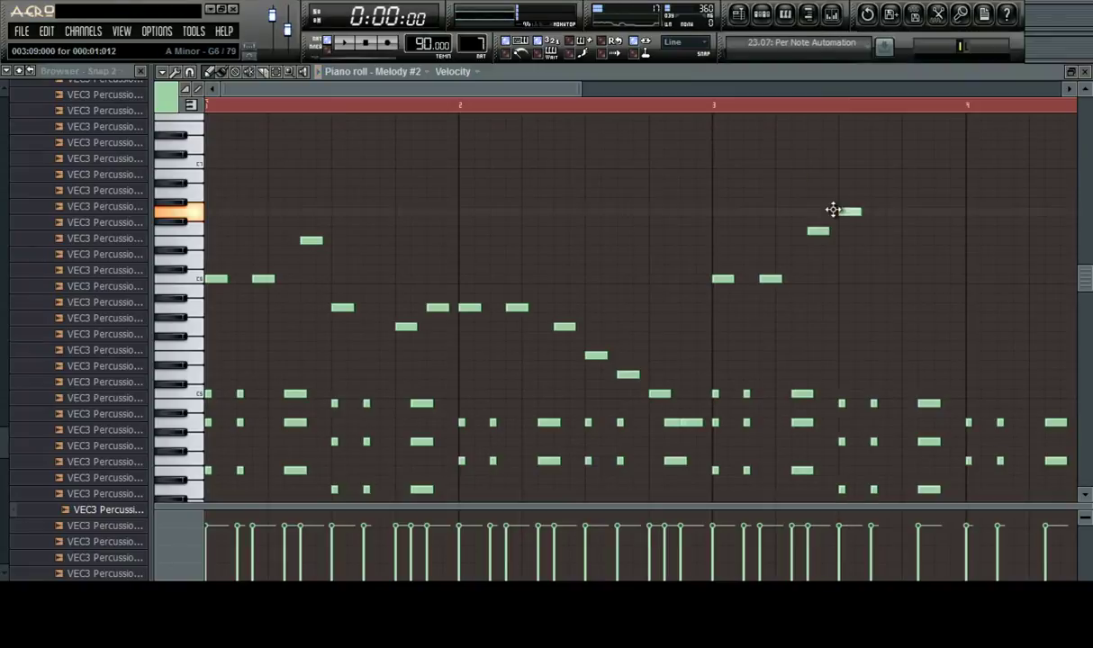
{"action": "key", "text": "space"}
Add A6 at step 13 and B6 at step 15 of bar 3, and lower the note at step 7 to E6
{"action": "left_click_drag", "start_coordinate": [573, 91], "coordinate": [695, 90]}
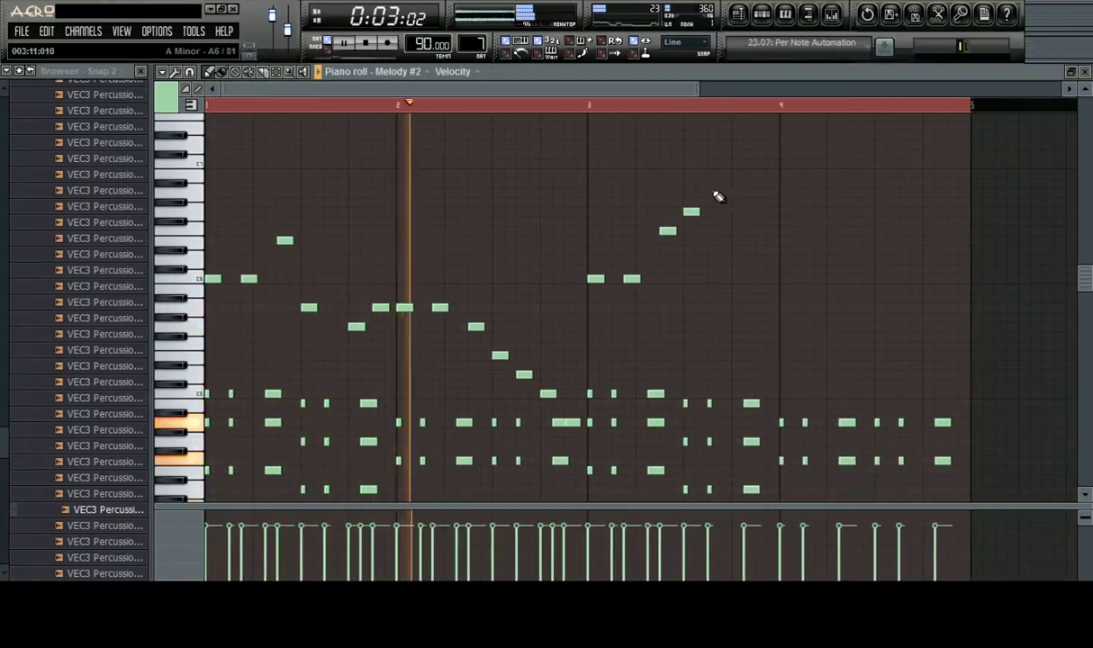
{"action": "left_click", "coordinate": [724, 192]}
{"action": "left_click_drag", "start_coordinate": [724, 201], "coordinate": [736, 198]}
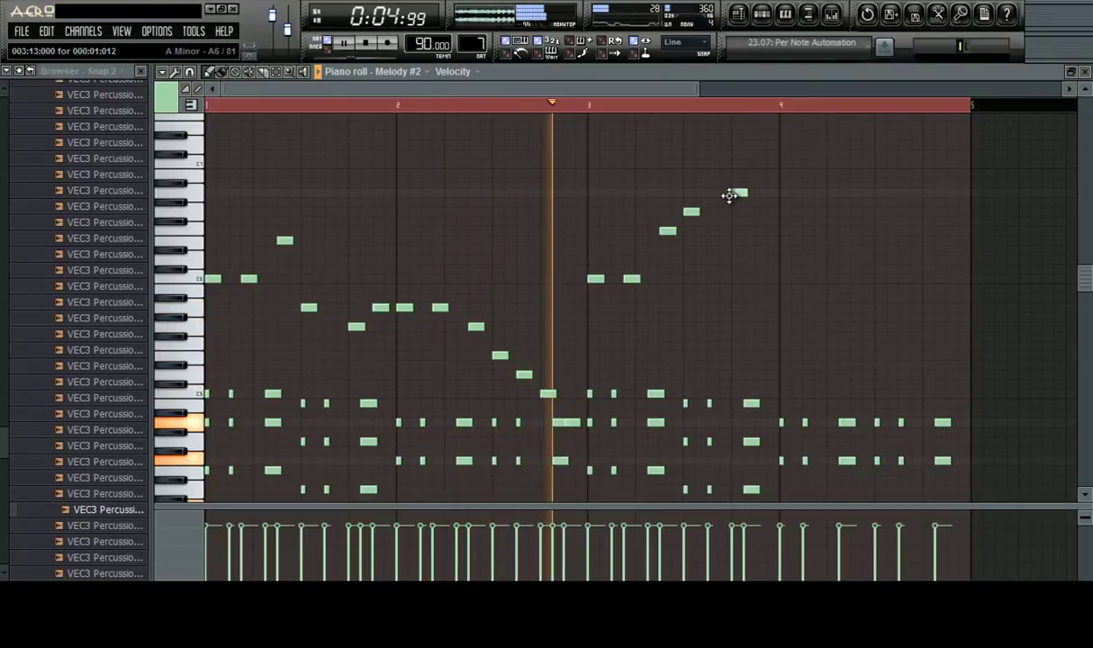
{"action": "left_click", "coordinate": [759, 175]}
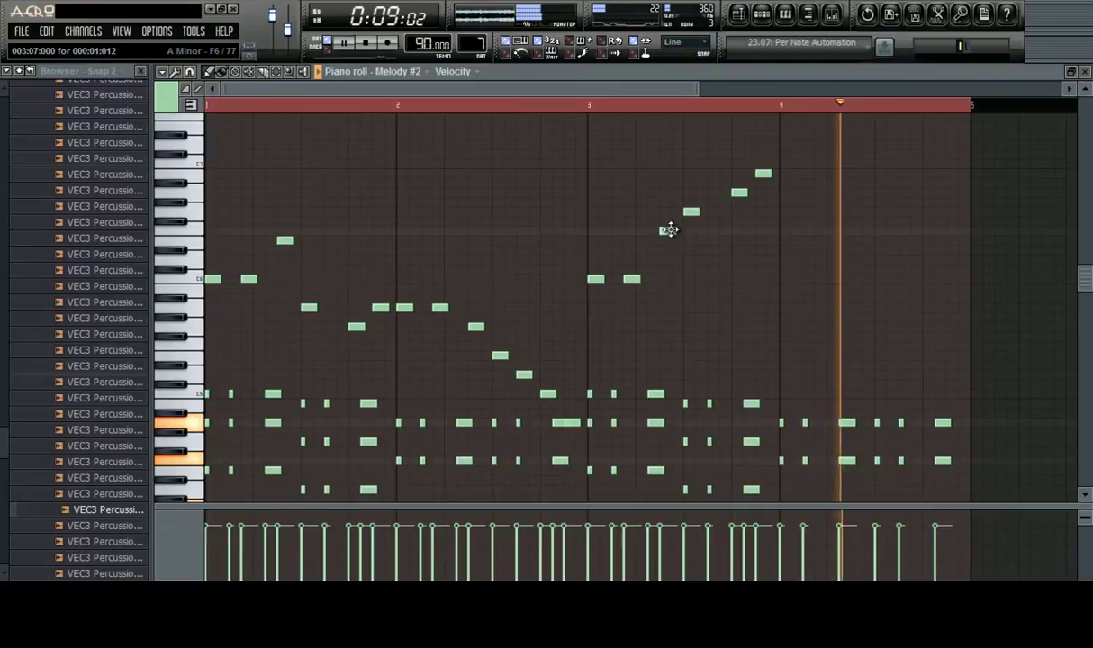
{"action": "left_click_drag", "start_coordinate": [667, 231], "coordinate": [667, 240]}
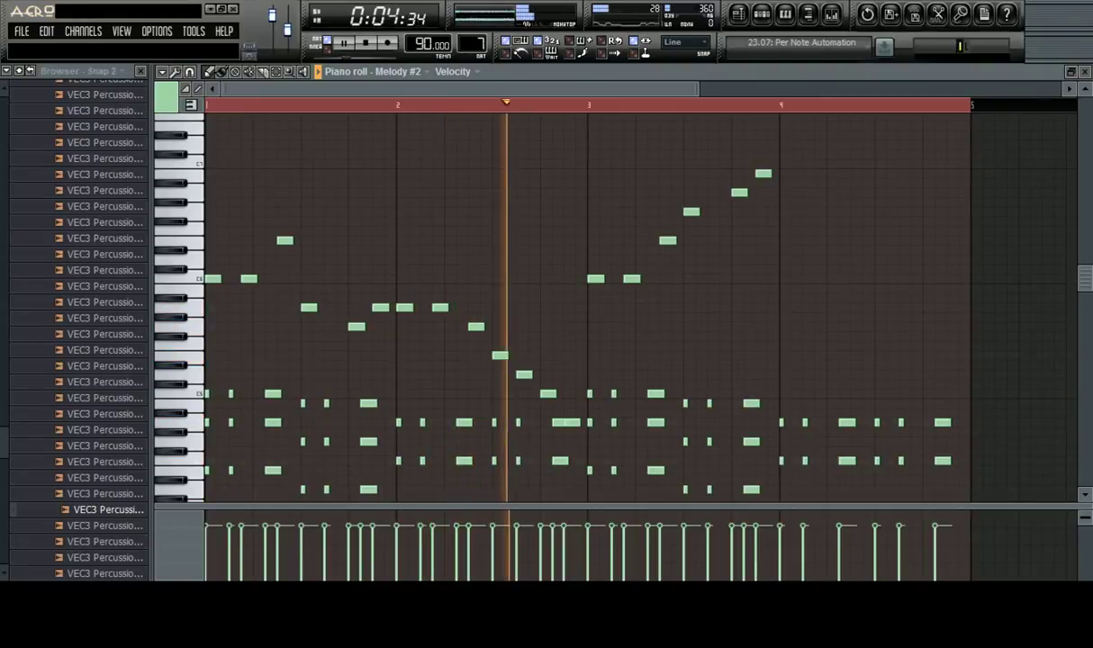
Set the project tempo to 140 BPM
{"action": "right_click", "coordinate": [429, 44]}
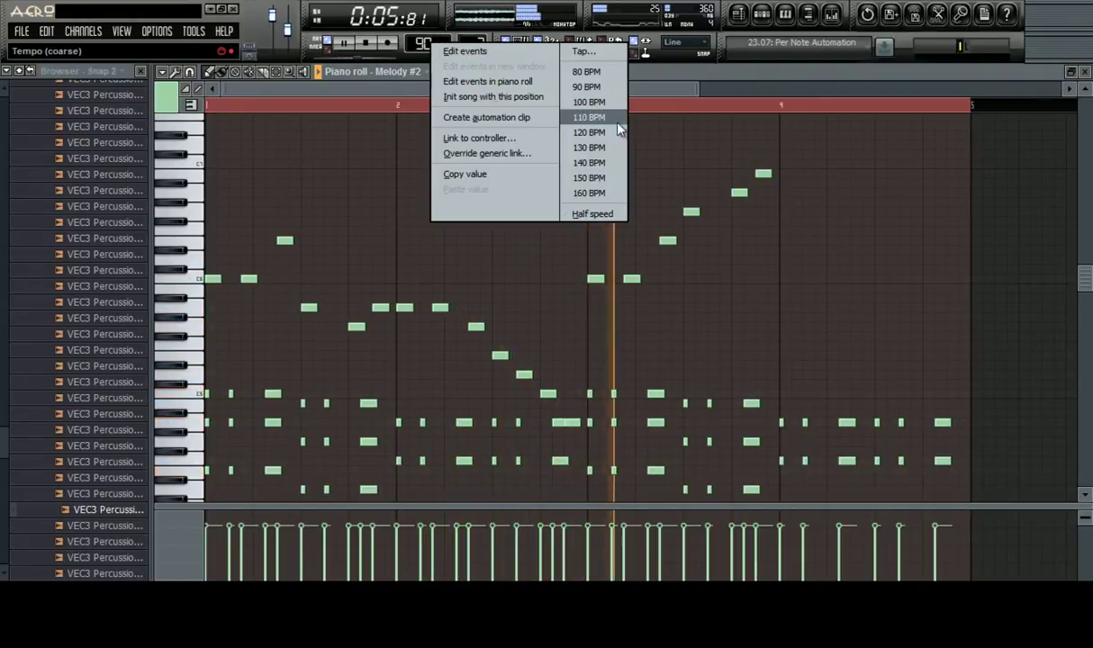
{"action": "left_click", "coordinate": [589, 162]}
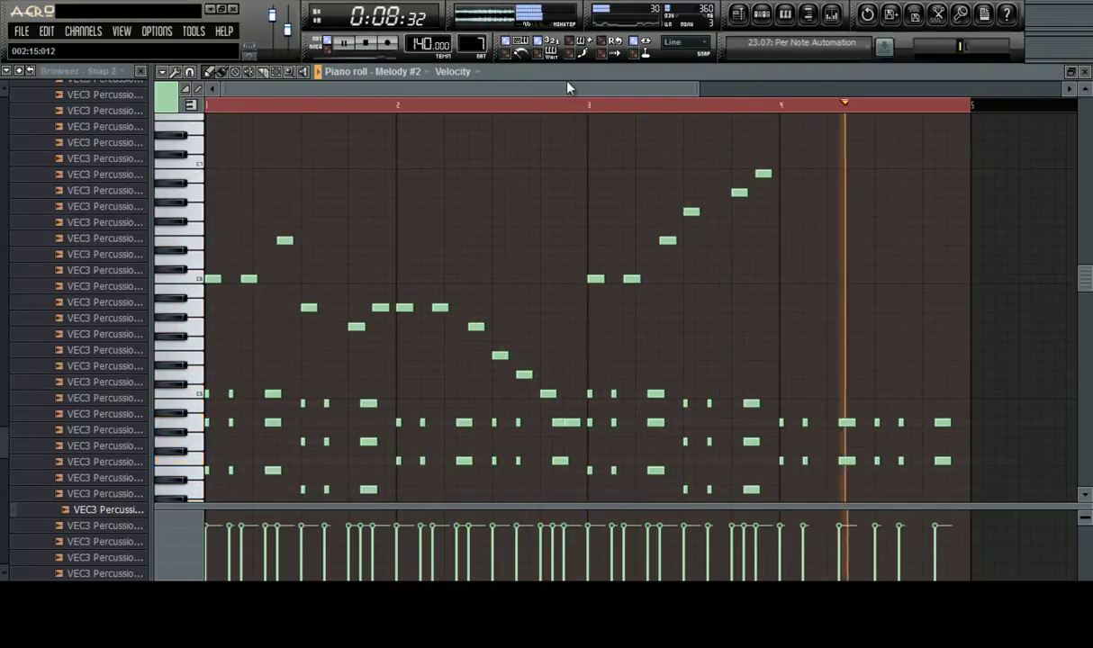
{"action": "left_click", "coordinate": [763, 20]}
{"action": "left_click", "coordinate": [533, 165]}
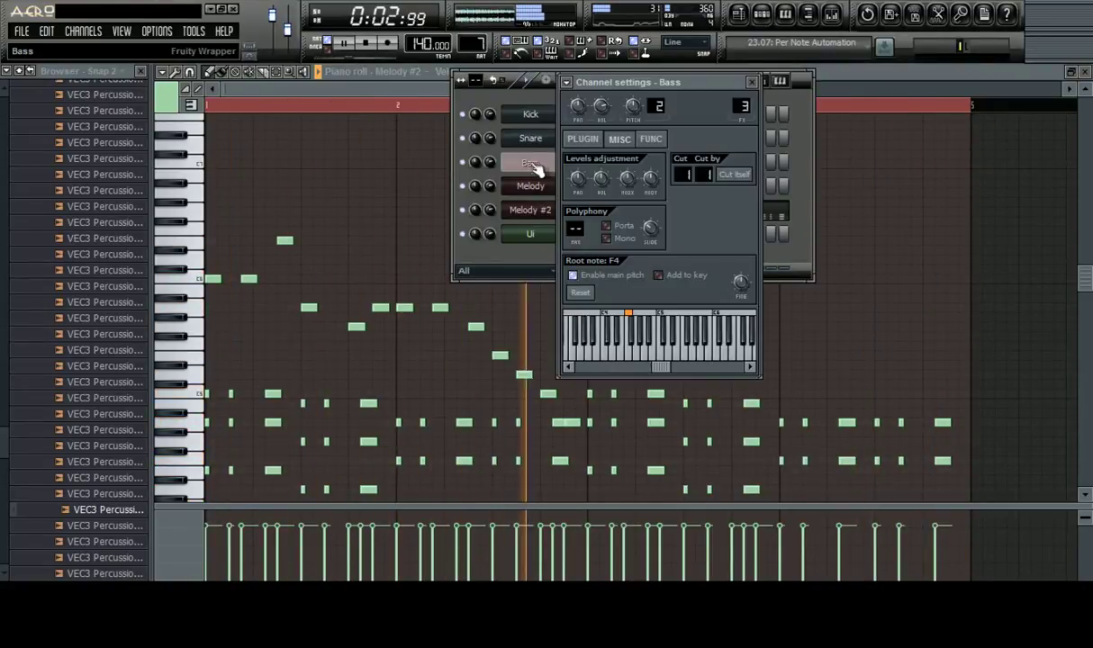
{"action": "right_click", "coordinate": [533, 165]}
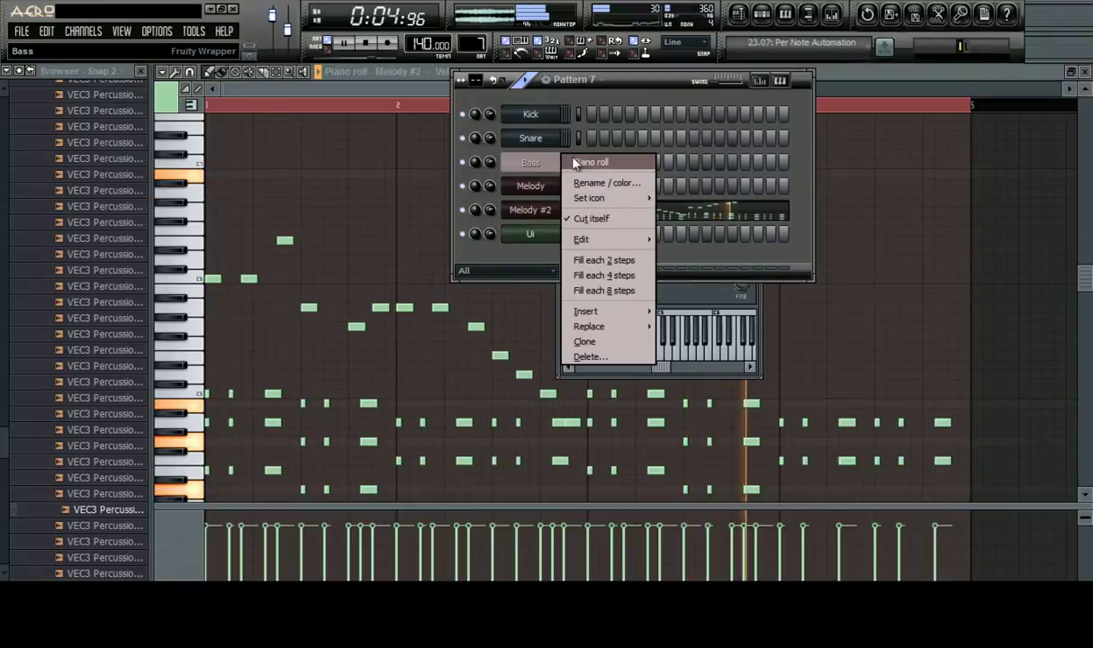
{"action": "left_click", "coordinate": [380, 228]}
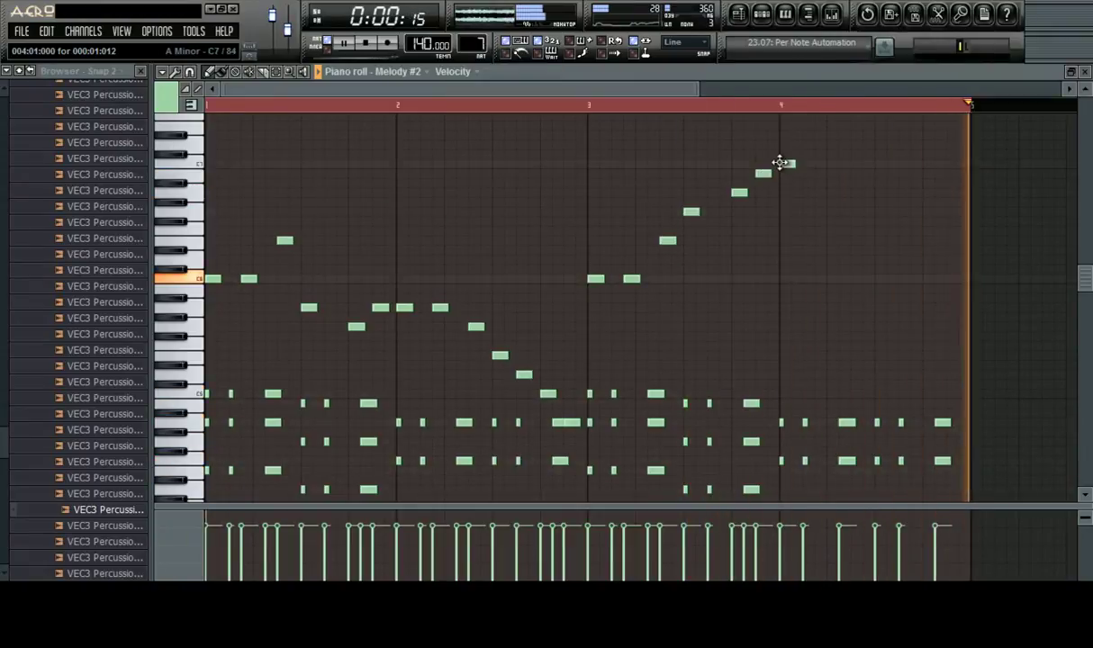
Add long melody notes in bar 4 with C7 at step 1, B6 at step 7 and G6 at step 13, ending before bar 5
{"action": "left_click", "coordinate": [789, 164]}
{"action": "left_click_drag", "start_coordinate": [796, 164], "coordinate": [830, 164]}
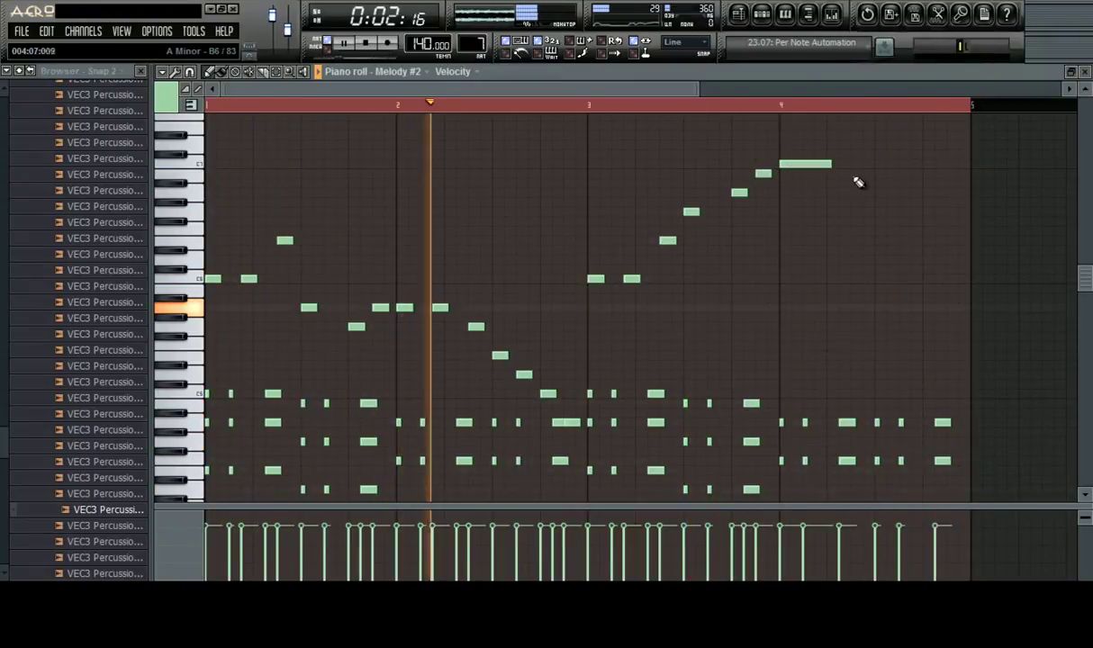
{"action": "left_click", "coordinate": [854, 173]}
{"action": "left_click", "coordinate": [924, 212]}
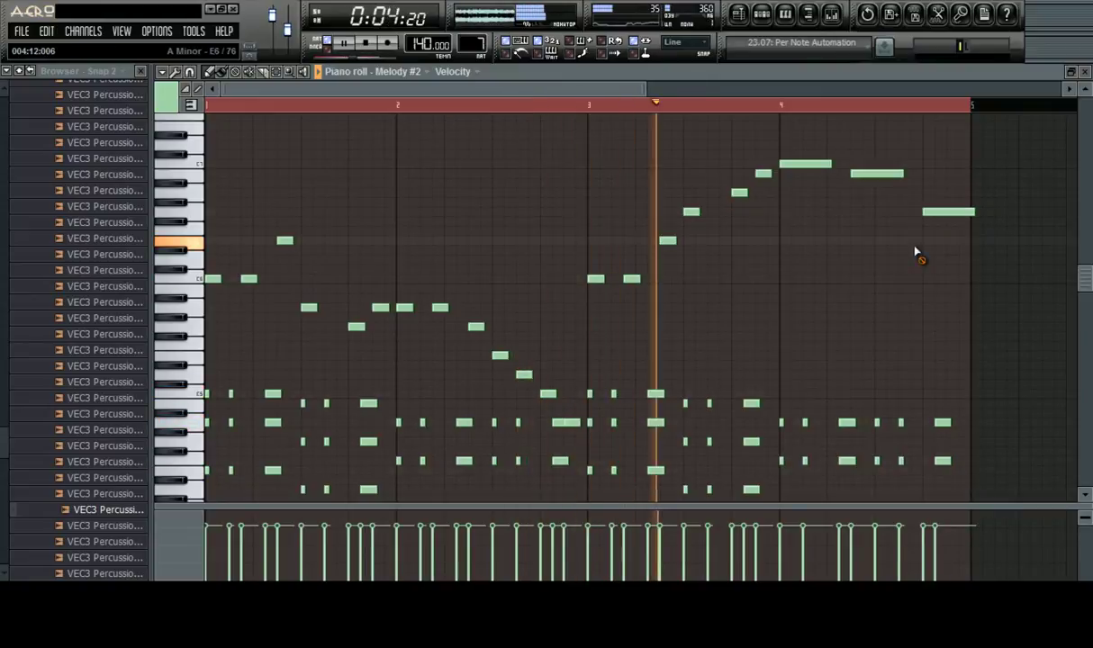
{"action": "left_click_drag", "start_coordinate": [975, 215], "coordinate": [961, 217]}
{"action": "left_click", "coordinate": [976, 155]}
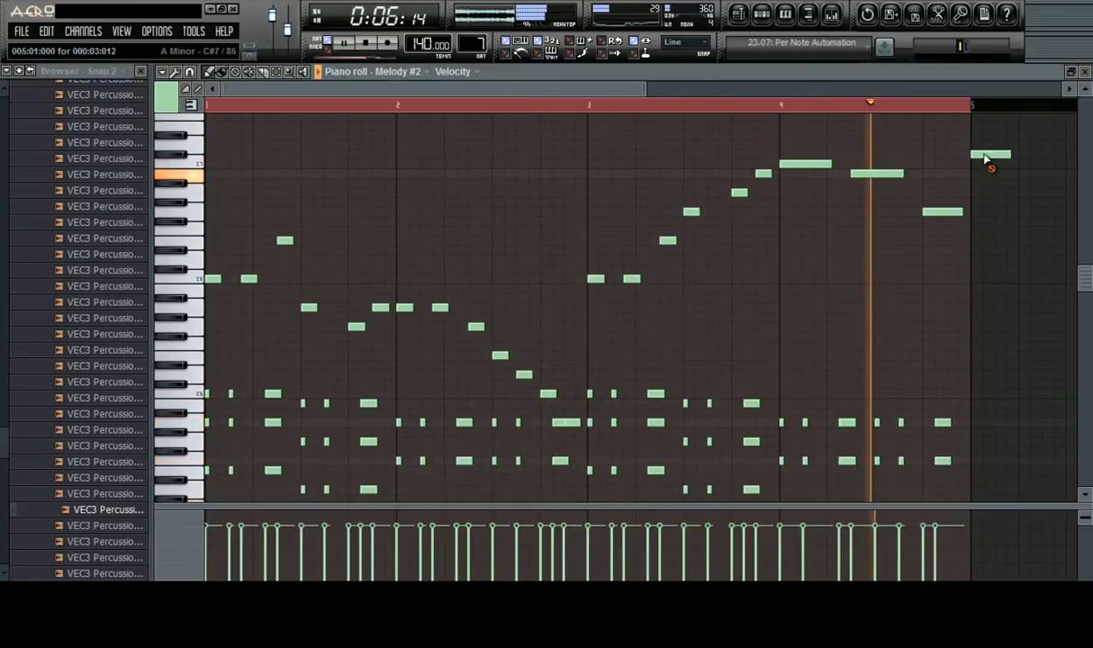
{"action": "right_click", "coordinate": [986, 156]}
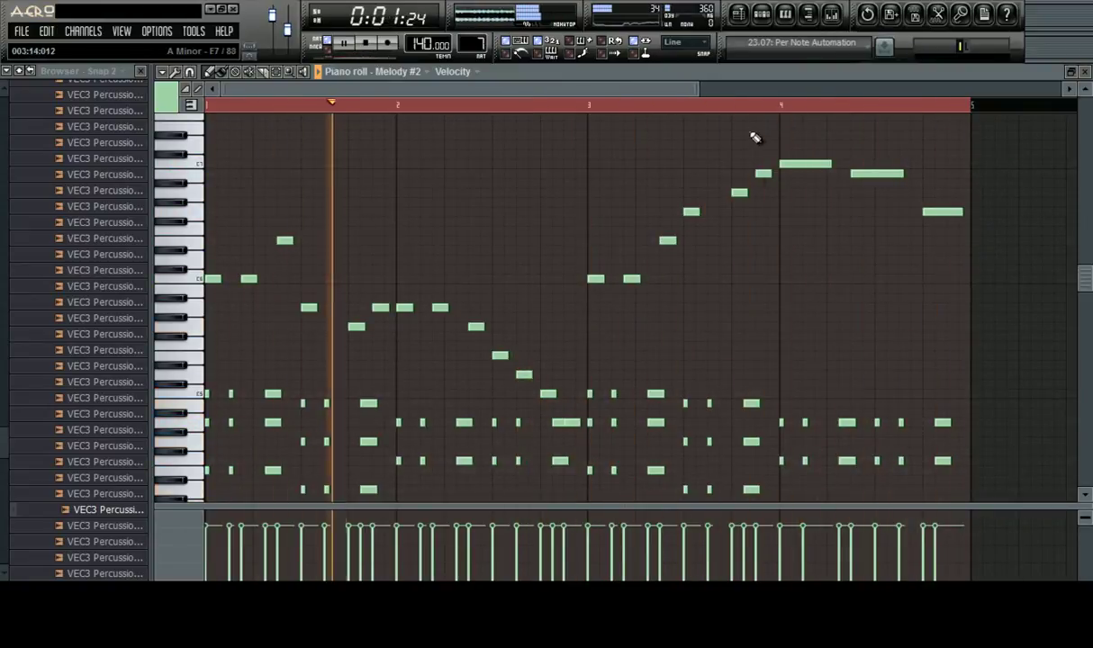
Delete the B6 at step 15 of bar 3 and lengthen the A6 at step 13 to 3 steps 12 ticks
{"action": "right_click", "coordinate": [762, 173]}
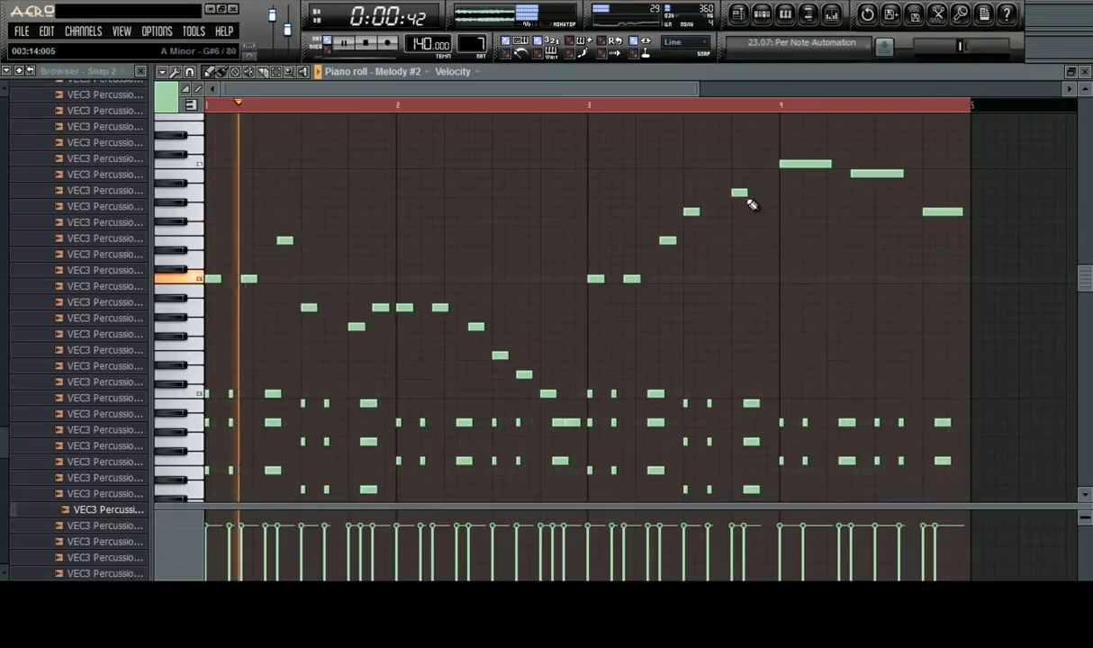
{"action": "left_click_drag", "start_coordinate": [747, 192], "coordinate": [836, 165]}
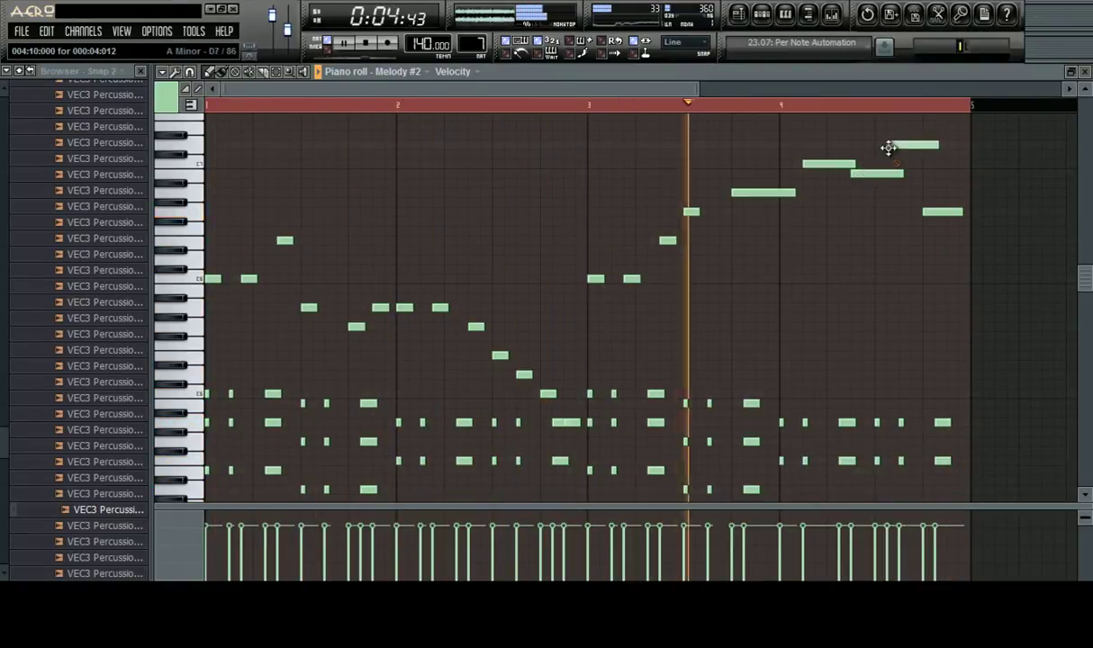
{"action": "right_click", "coordinate": [891, 146]}
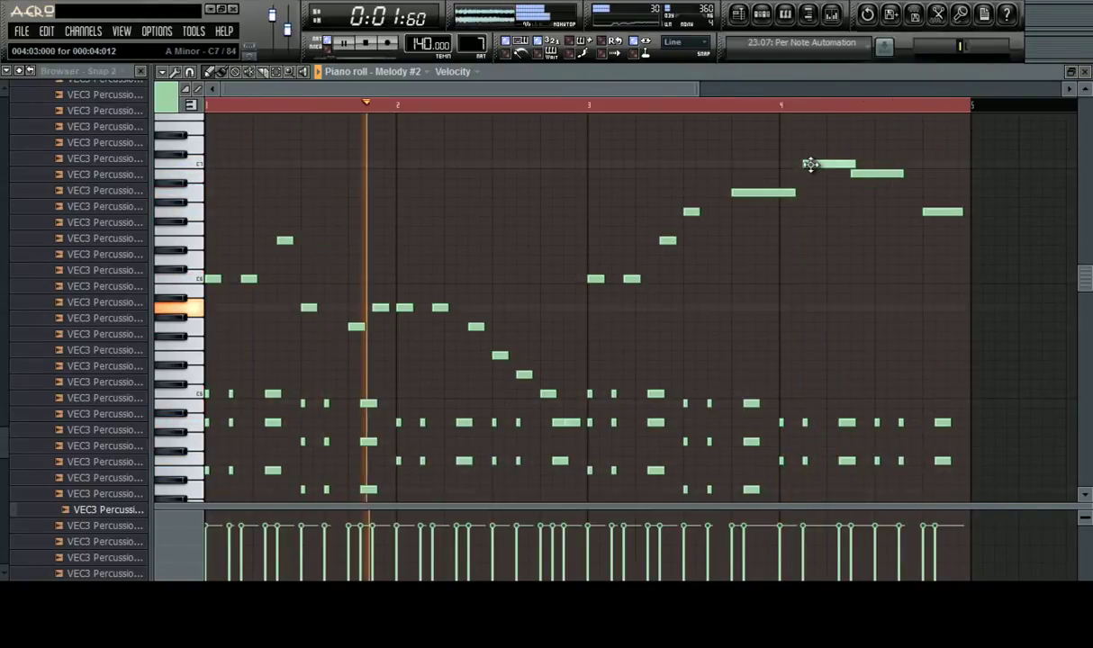
{"action": "left_click_drag", "start_coordinate": [809, 164], "coordinate": [773, 193]}
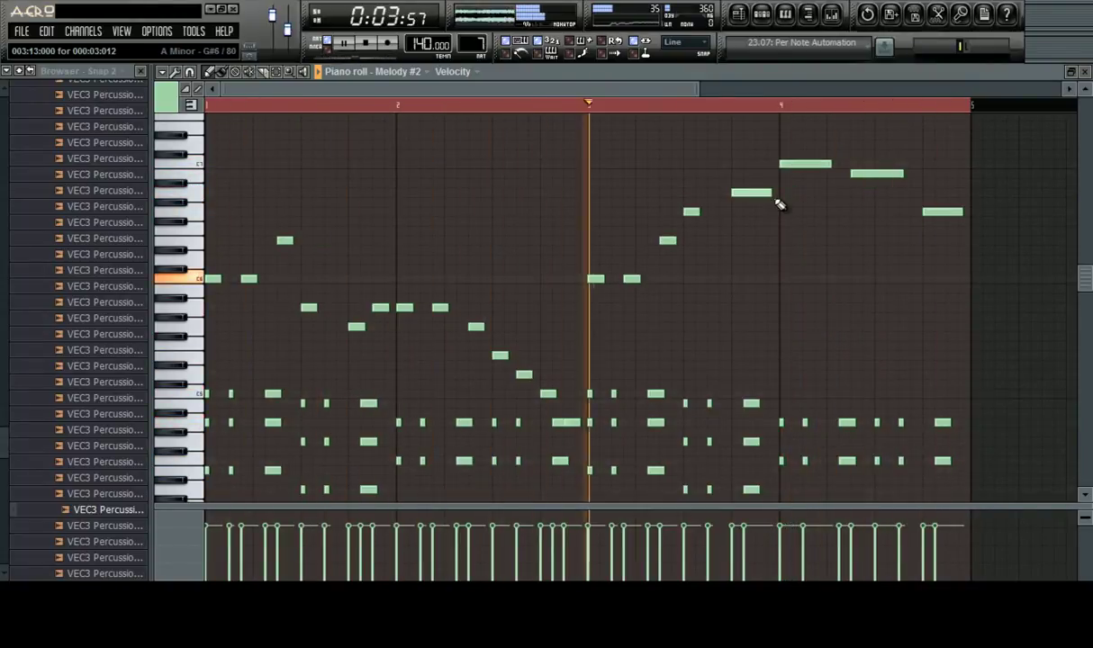
Lower the last melody note of bar 4 to C6, trying E6 and D6 on the way
{"action": "scroll", "coordinate": [813, 117], "scroll_direction": "up", "scroll_amount": 2}
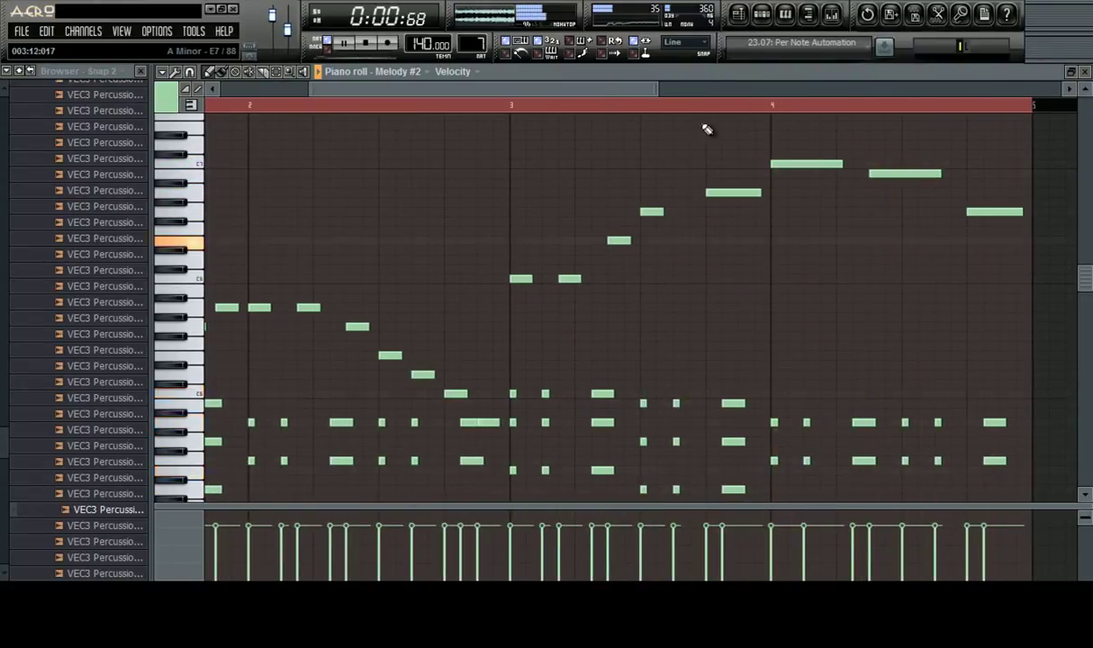
{"action": "left_click_drag", "start_coordinate": [985, 209], "coordinate": [983, 241]}
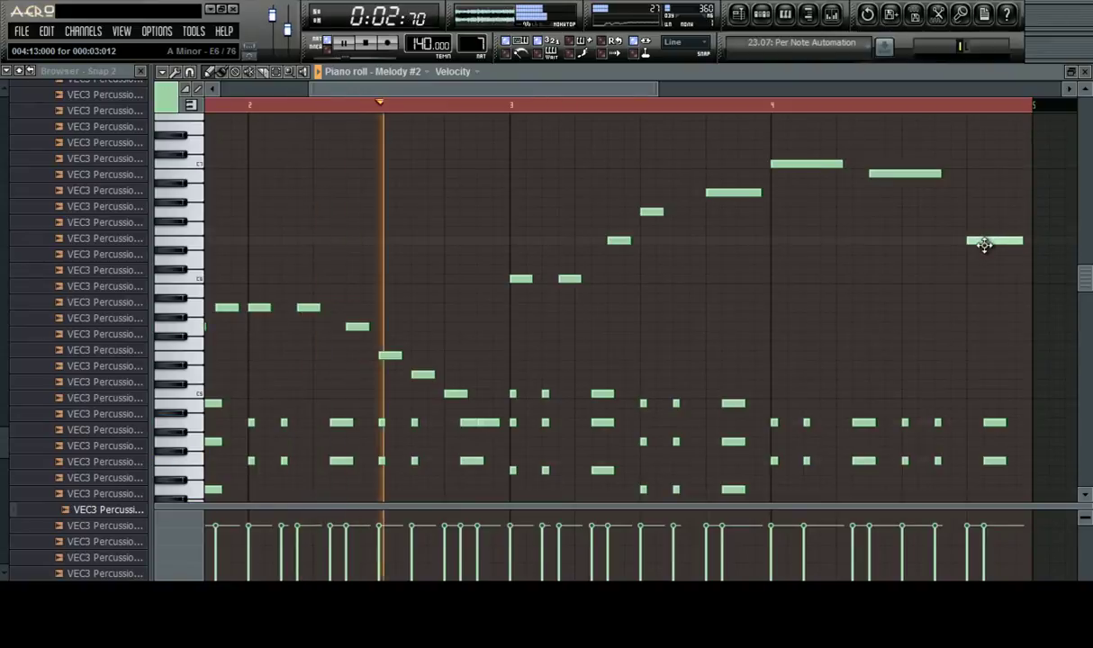
{"action": "scroll", "coordinate": [957, 194], "scroll_direction": "down", "scroll_amount": 2}
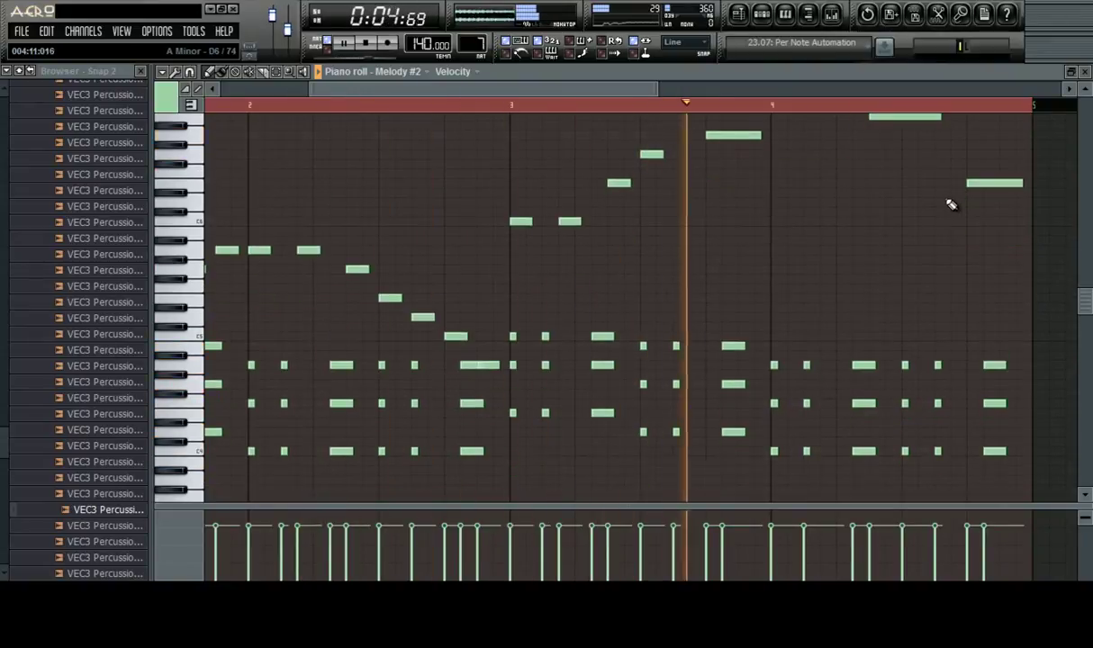
{"action": "left_click_drag", "start_coordinate": [1004, 182], "coordinate": [1005, 176]}
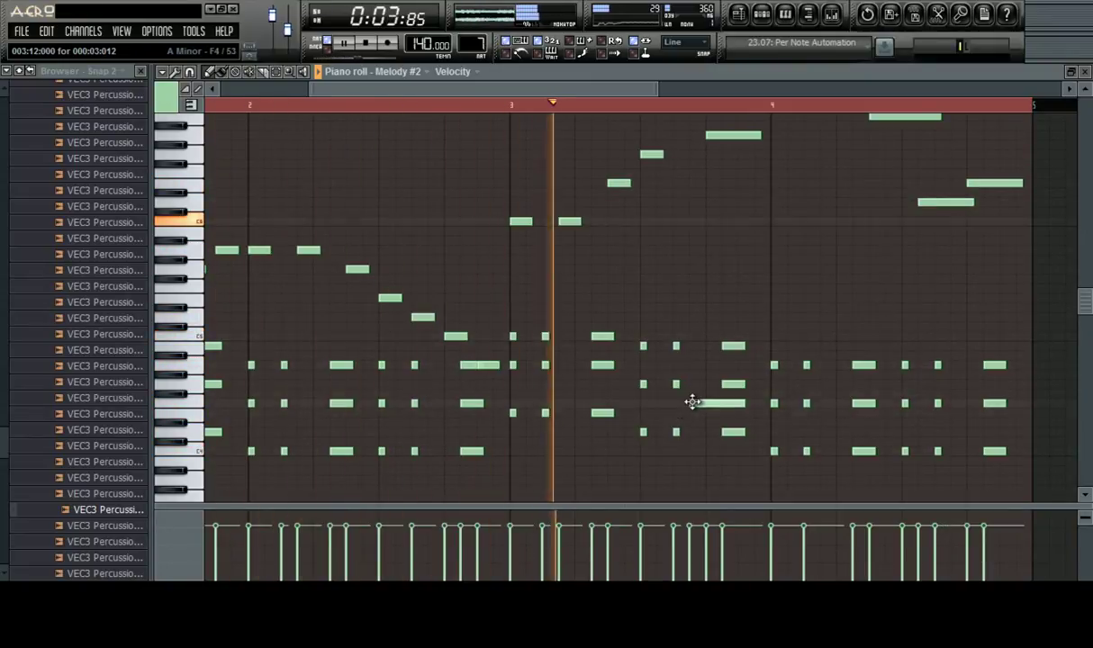
{"action": "scroll", "coordinate": [929, 244], "scroll_direction": "up", "scroll_amount": 3}
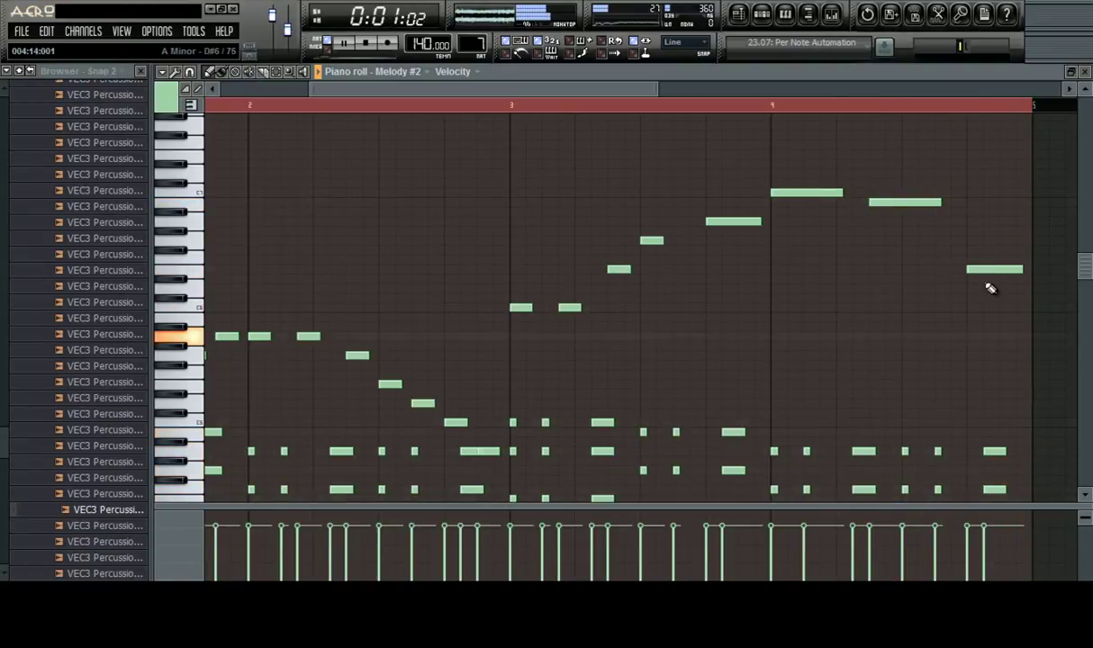
{"action": "scroll", "coordinate": [966, 254], "scroll_direction": "down", "scroll_amount": 4}
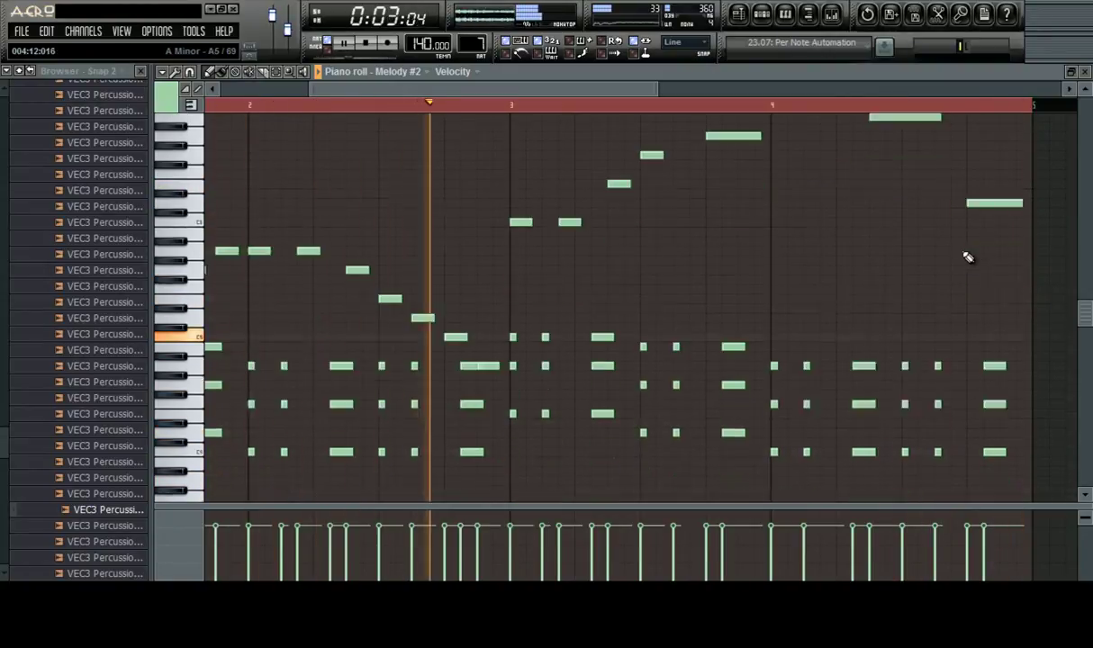
{"action": "scroll", "coordinate": [946, 257], "scroll_direction": "up", "scroll_amount": 3}
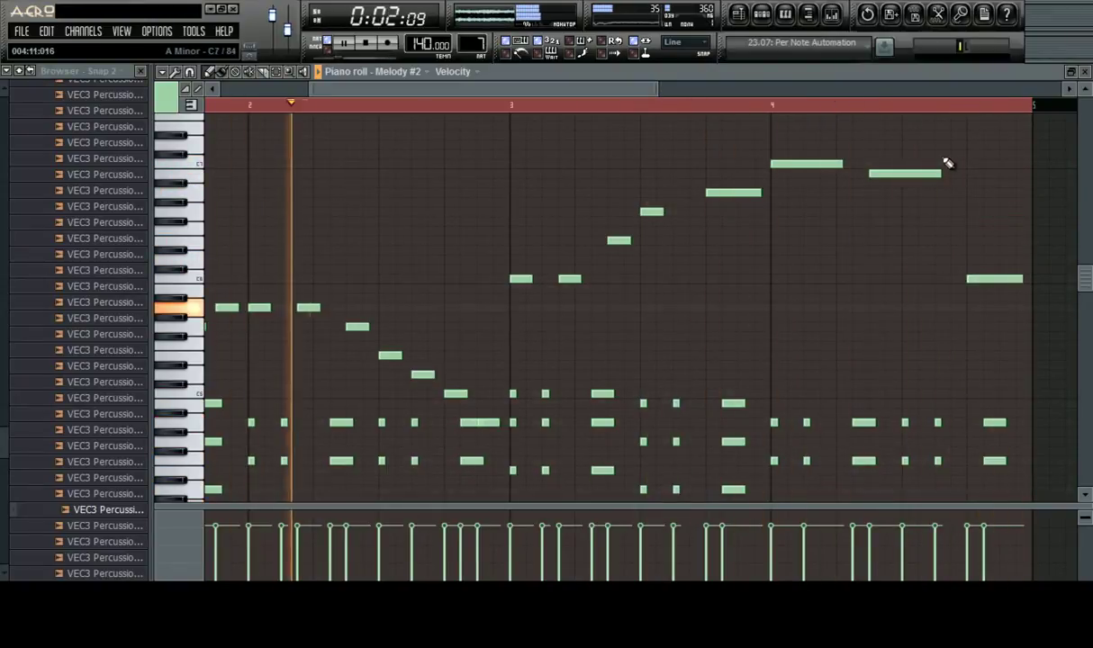
{"action": "scroll", "coordinate": [849, 110], "scroll_direction": "down", "scroll_amount": 2}
Set the root note of the Melody #2 channel to F4 and return to its piano roll
{"action": "left_click", "coordinate": [761, 13]}
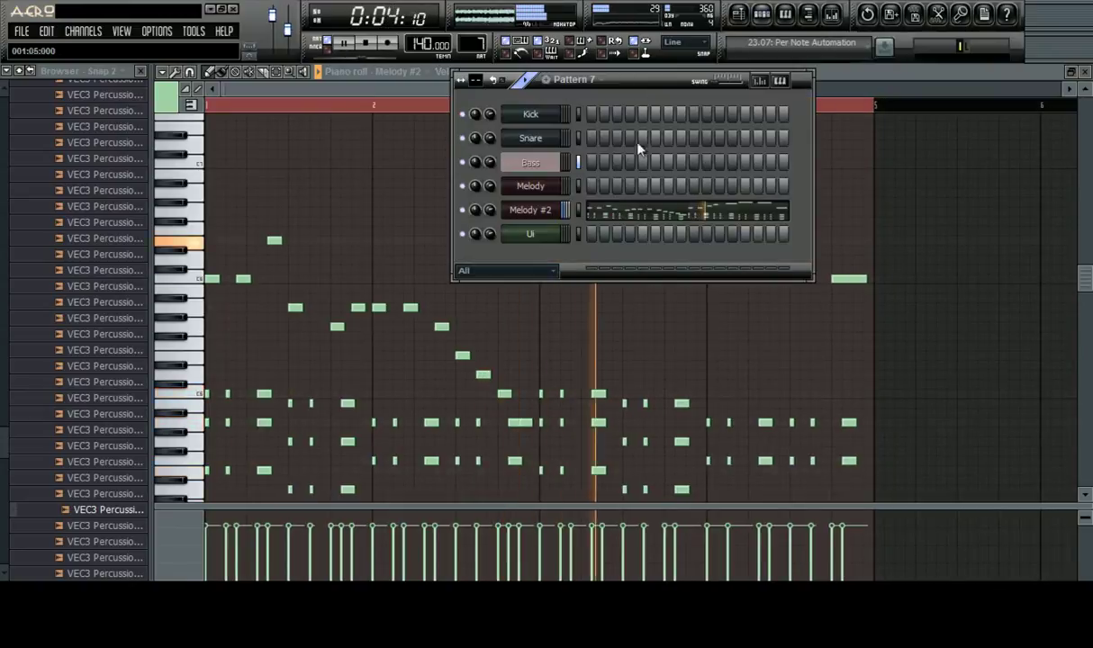
{"action": "left_click", "coordinate": [530, 210]}
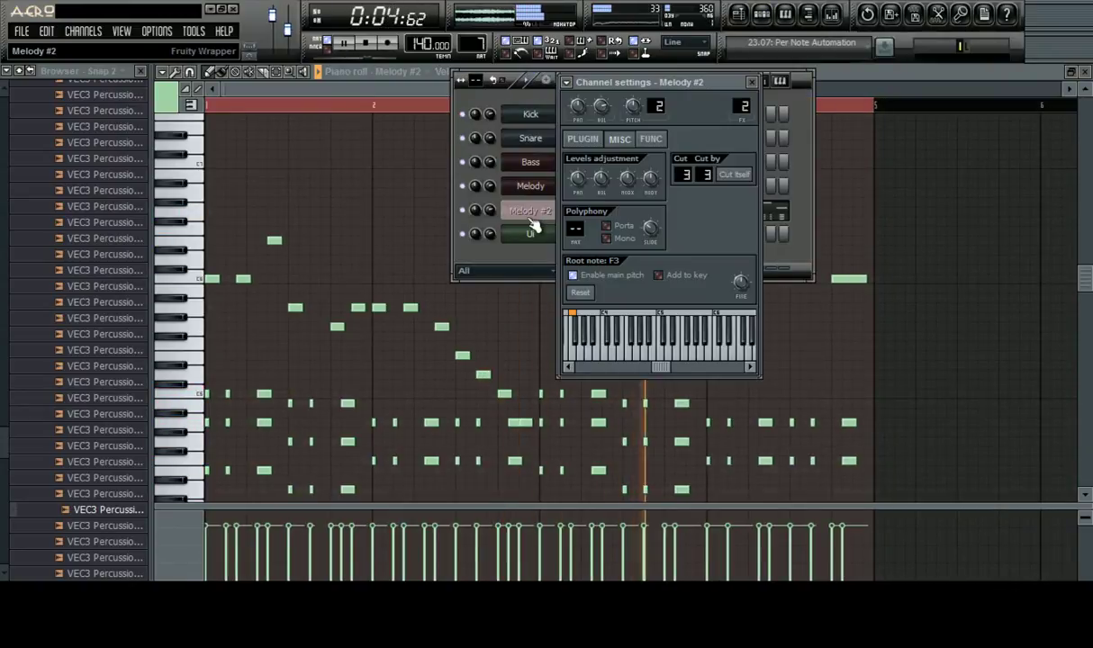
{"action": "left_click", "coordinate": [630, 330]}
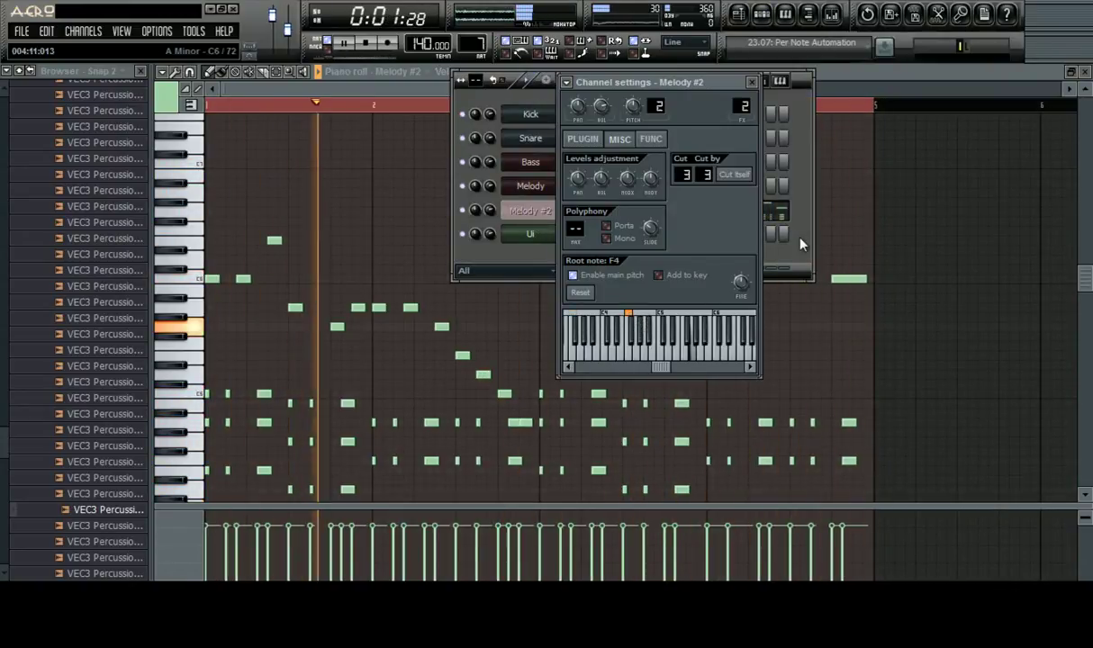
{"action": "left_click", "coordinate": [802, 244]}
{"action": "left_click", "coordinate": [866, 183]}
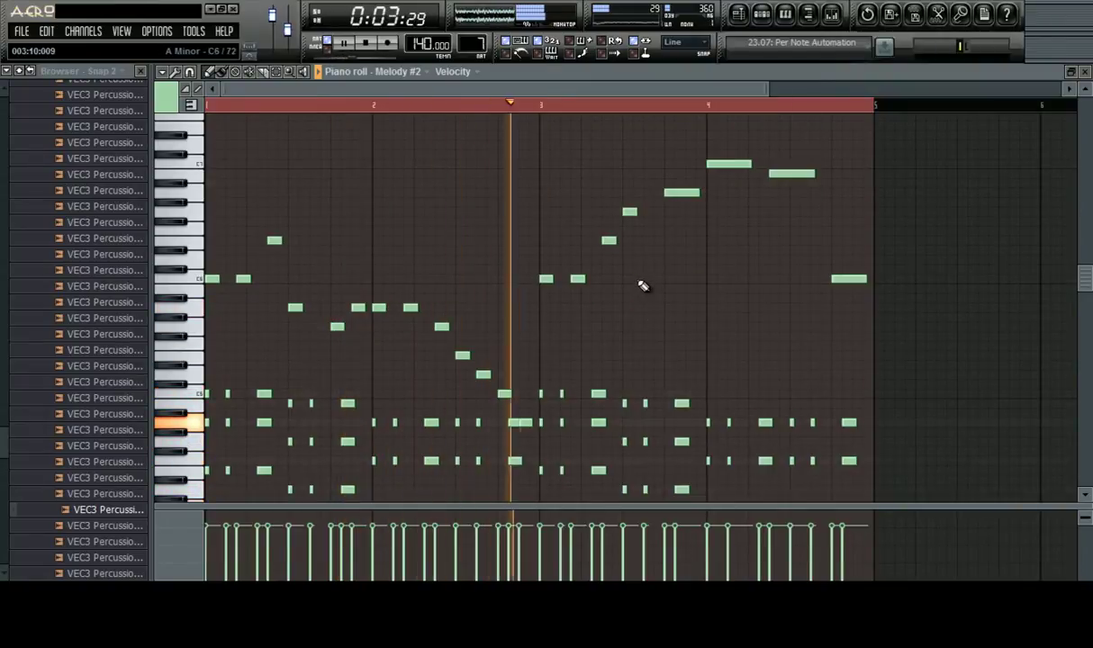
Move the last melody note of bar 4 to D6 and raise the note at step 9 of bar 3 to A6
{"action": "scroll", "coordinate": [500, 324], "scroll_direction": "up", "scroll_amount": 1}
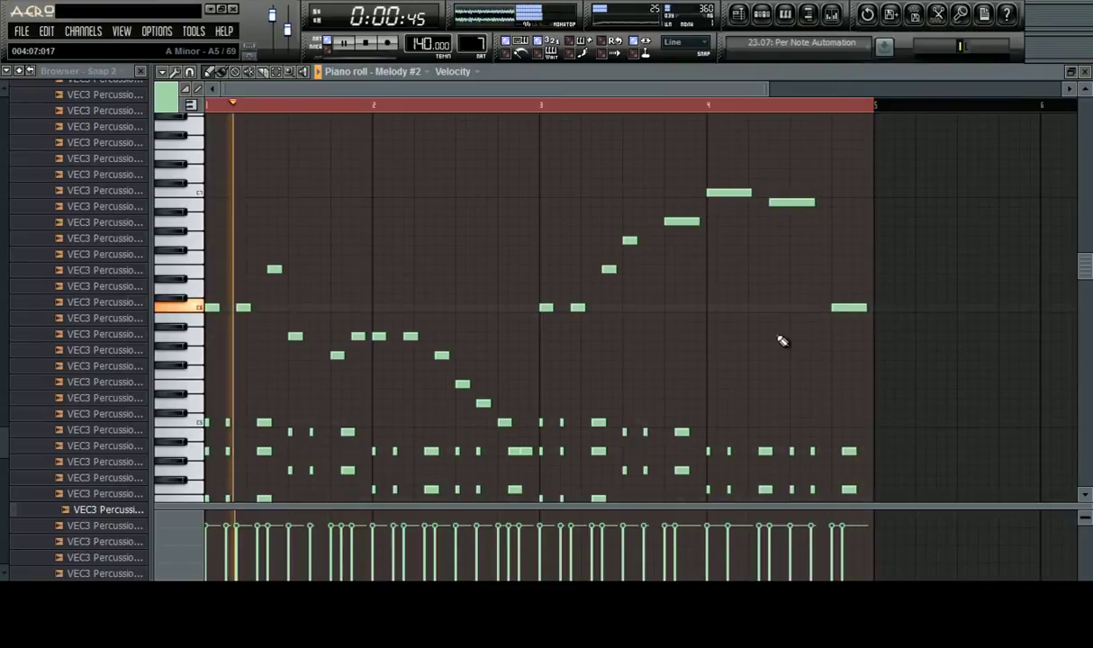
{"action": "left_click_drag", "start_coordinate": [842, 307], "coordinate": [846, 290]}
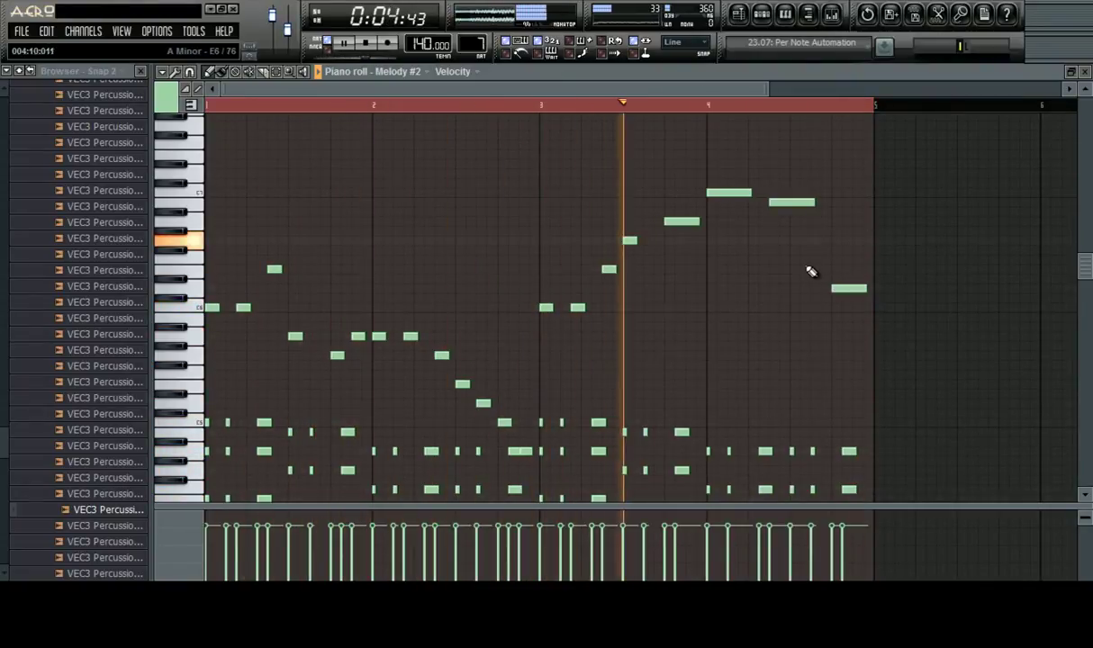
{"action": "left_click", "coordinate": [629, 222]}
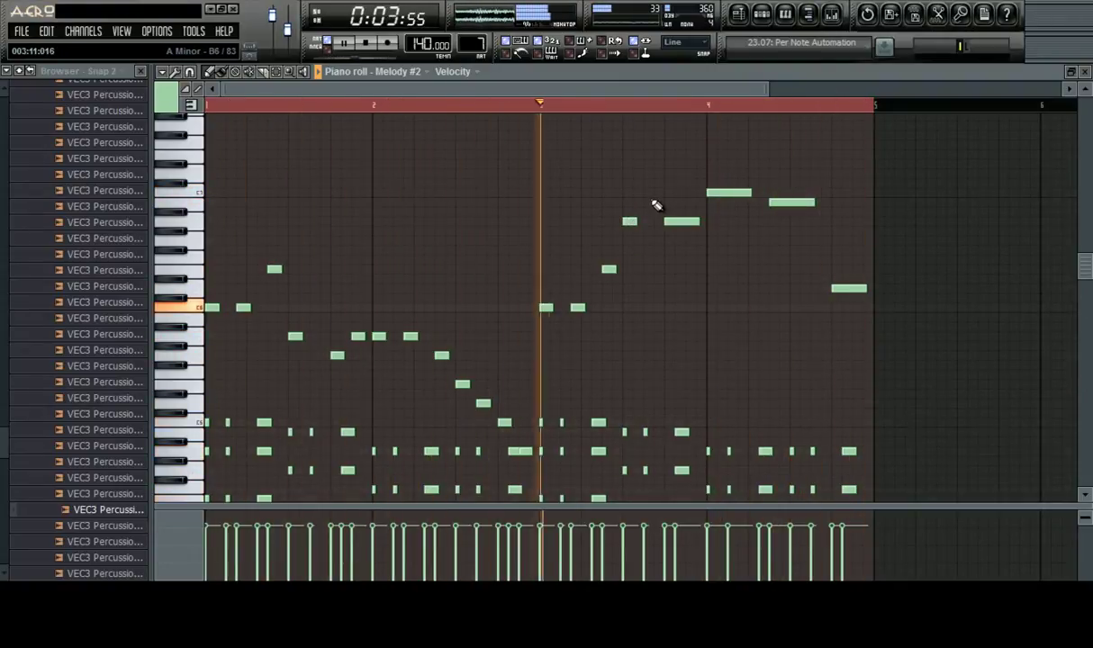
{"action": "left_click", "coordinate": [752, 202]}
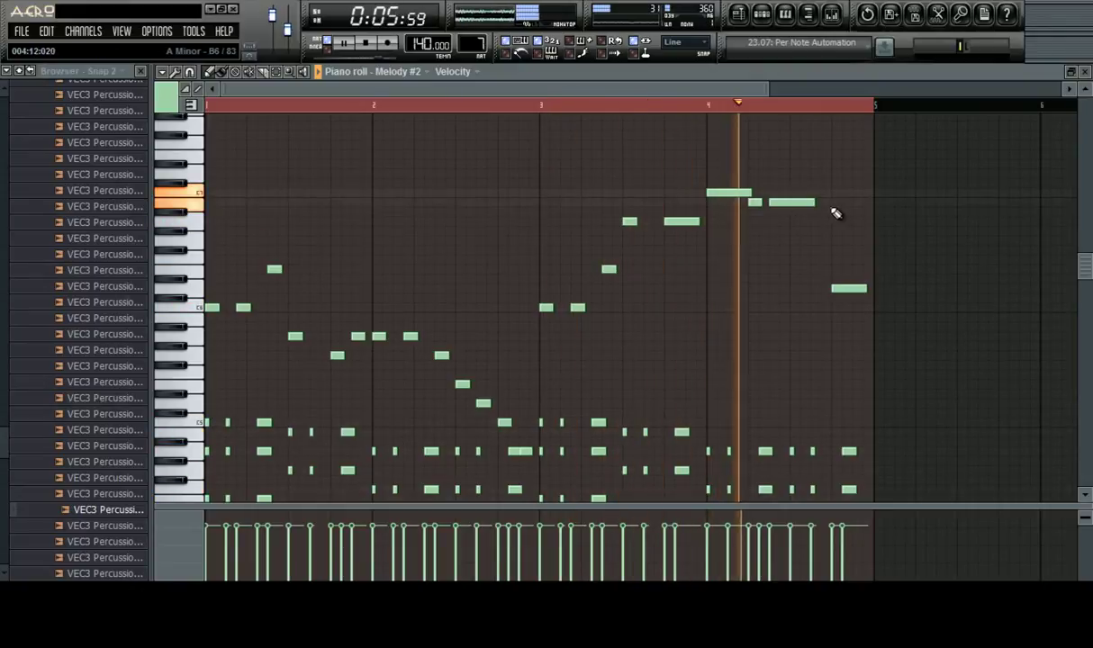
{"action": "right_click", "coordinate": [754, 201]}
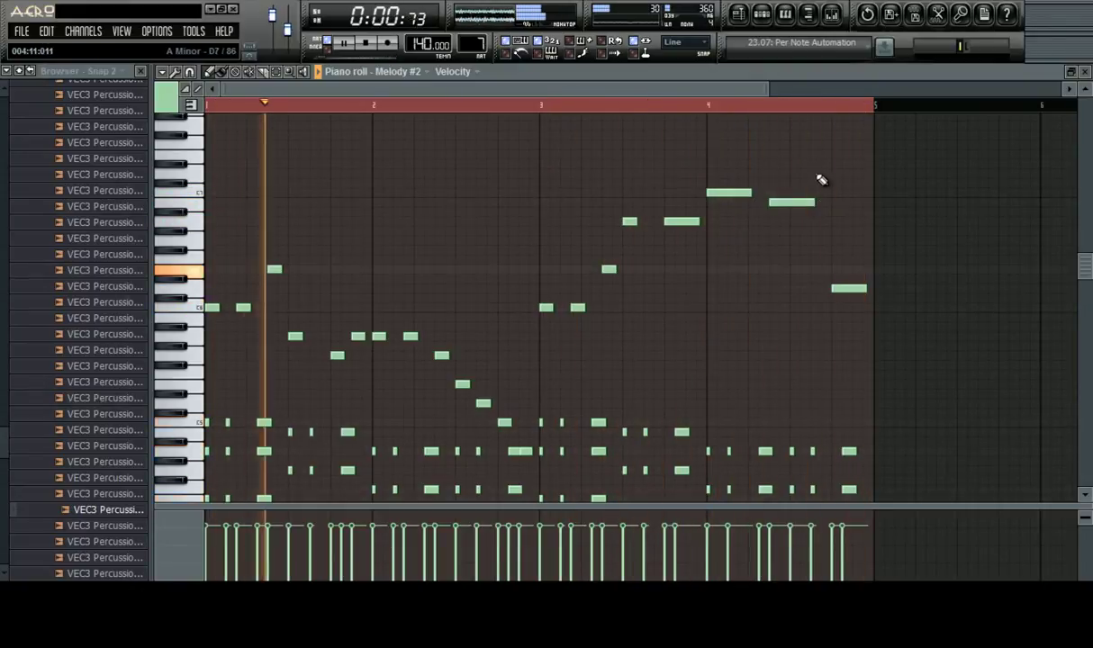
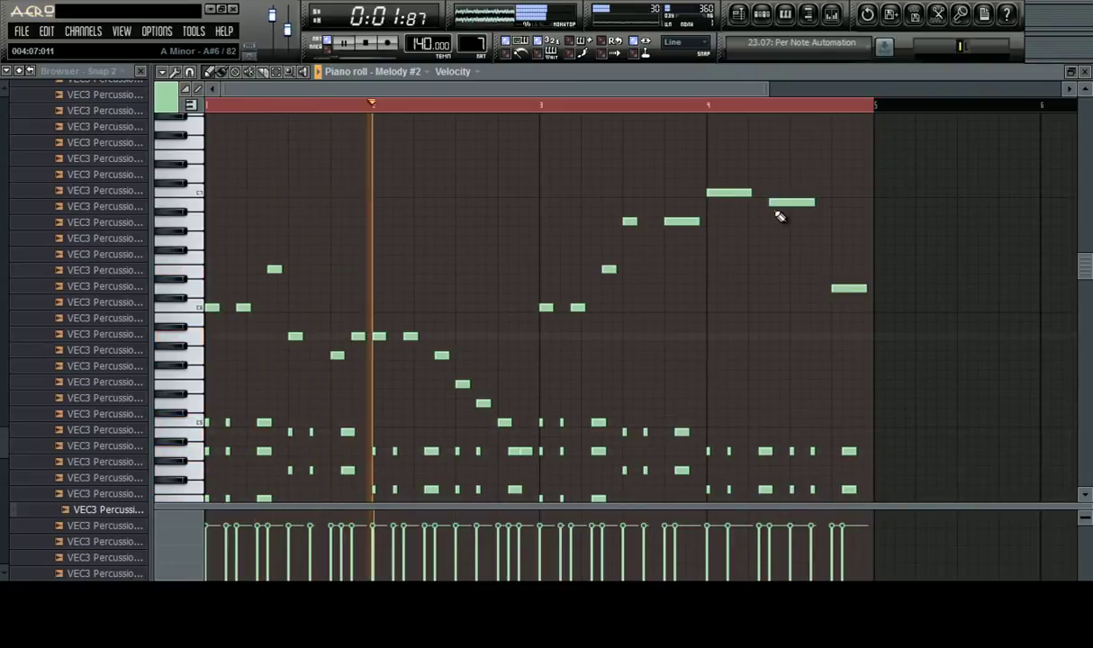
Remove the Pattern 6 clips from the first four bars of the playlist and restart playback with the Pattern 7 clip
{"action": "key", "text": "space"}
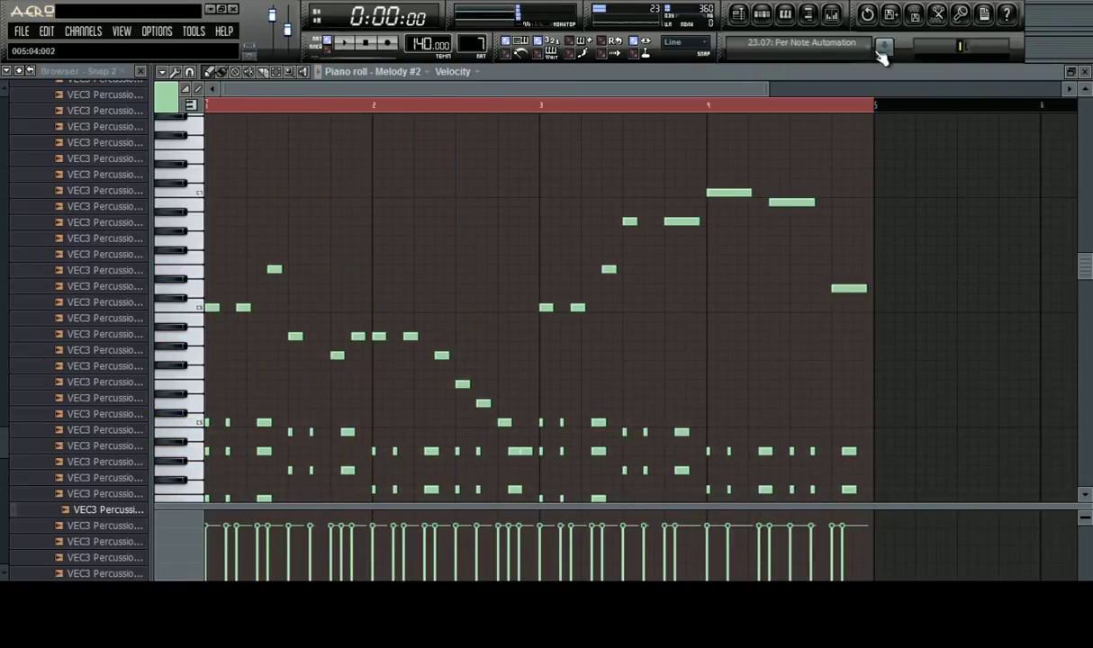
{"action": "left_click", "coordinate": [760, 23]}
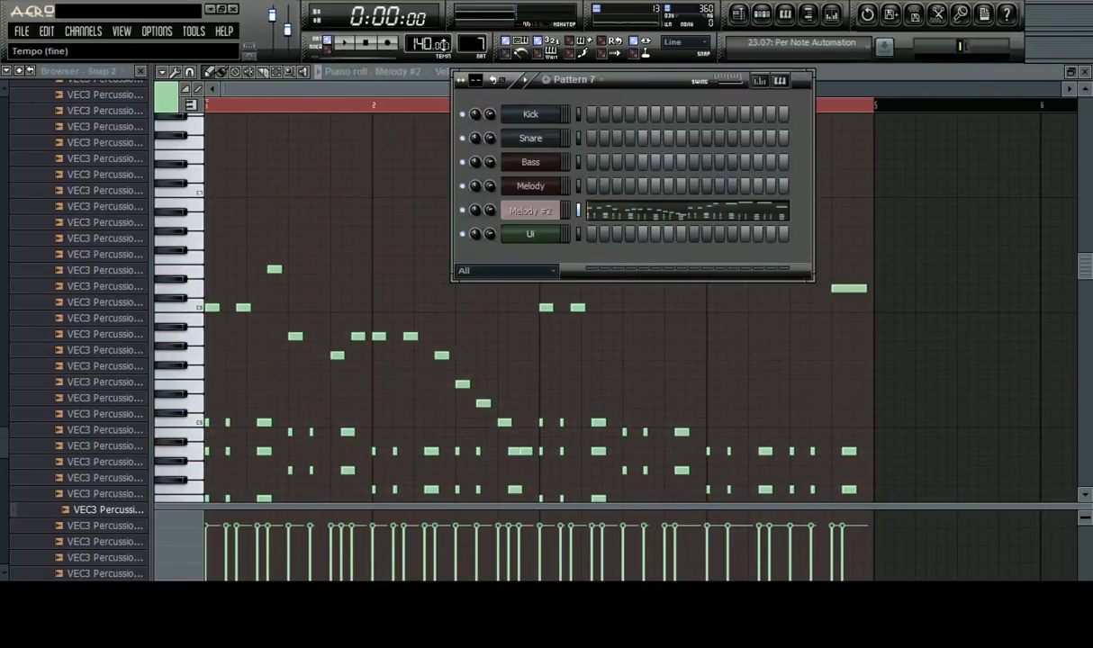
{"action": "left_click", "coordinate": [738, 14]}
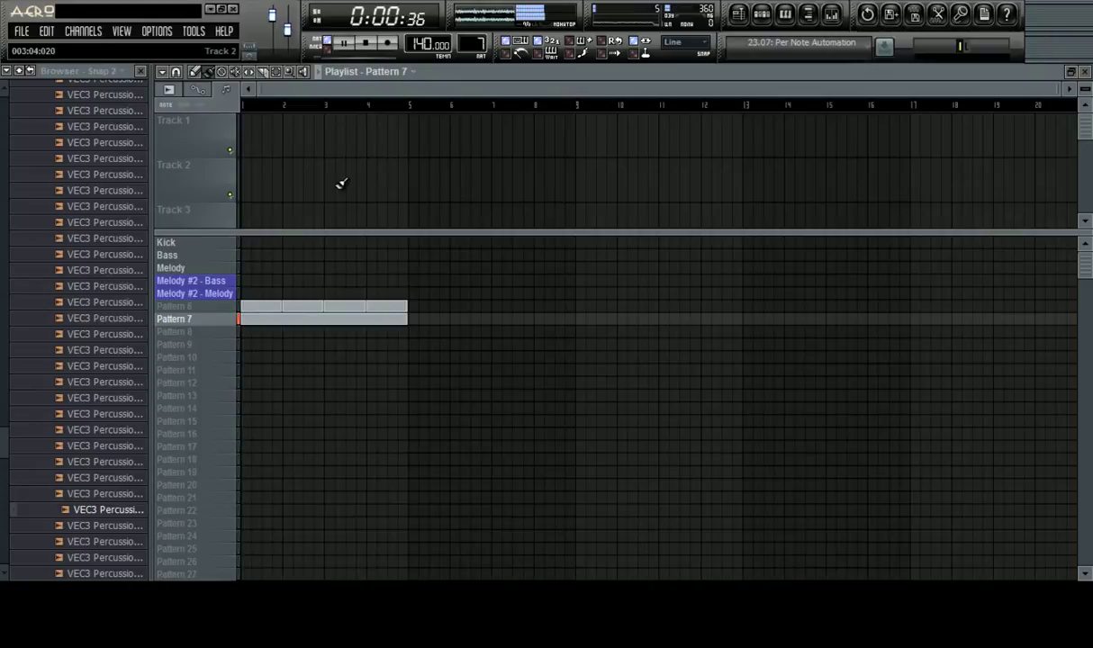
{"action": "right_click", "coordinate": [249, 308]}
{"action": "right_click", "coordinate": [382, 307]}
{"action": "key", "text": "space"}
{"action": "key", "text": "space"}
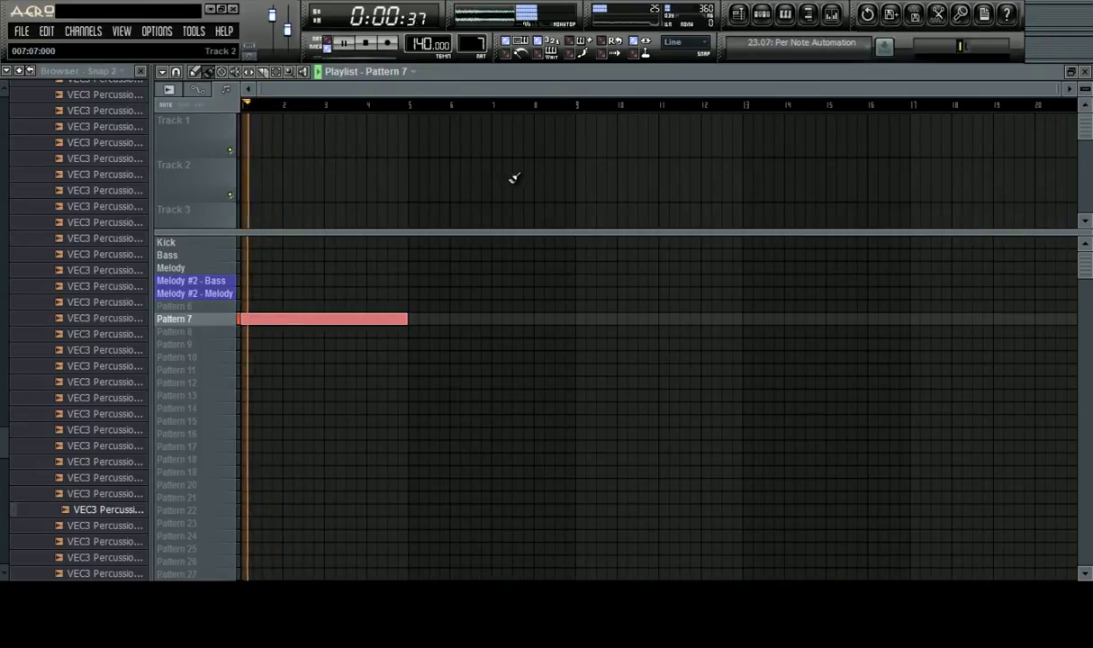
Write offbeat bass notes on A4, G4 and F4 in bars 1–2 of the Bass channel and duplicate them into bars 3–4
{"action": "left_click", "coordinate": [759, 13]}
{"action": "right_click", "coordinate": [557, 166]}
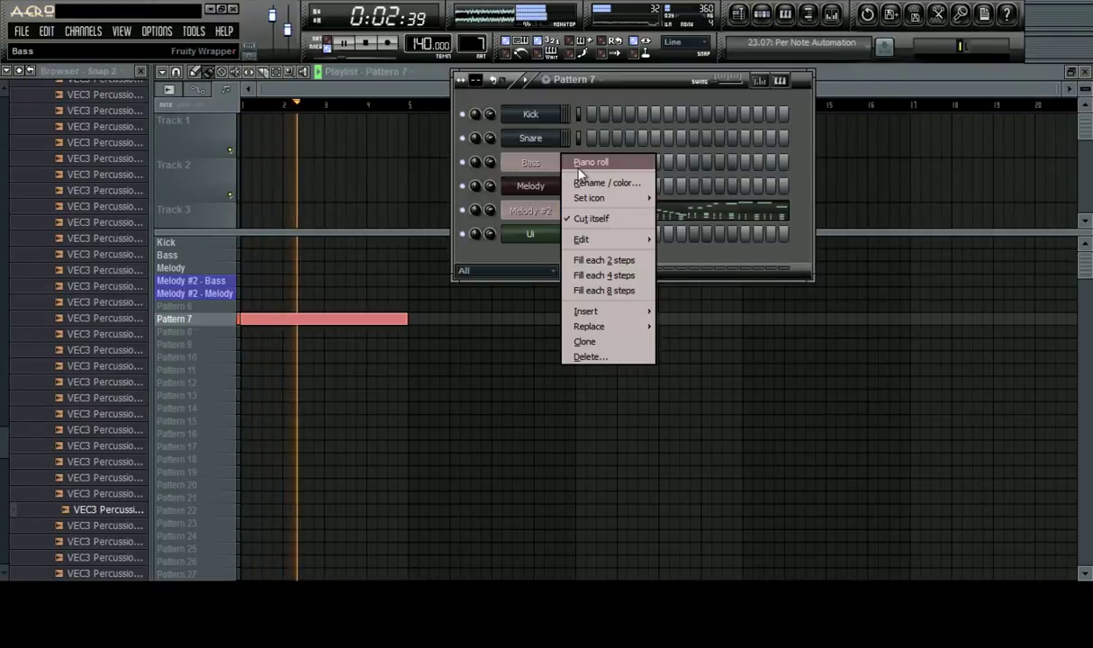
{"action": "left_click", "coordinate": [581, 157]}
{"action": "key", "text": "space"}
{"action": "scroll", "coordinate": [367, 108], "scroll_direction": "down", "scroll_amount": 2}
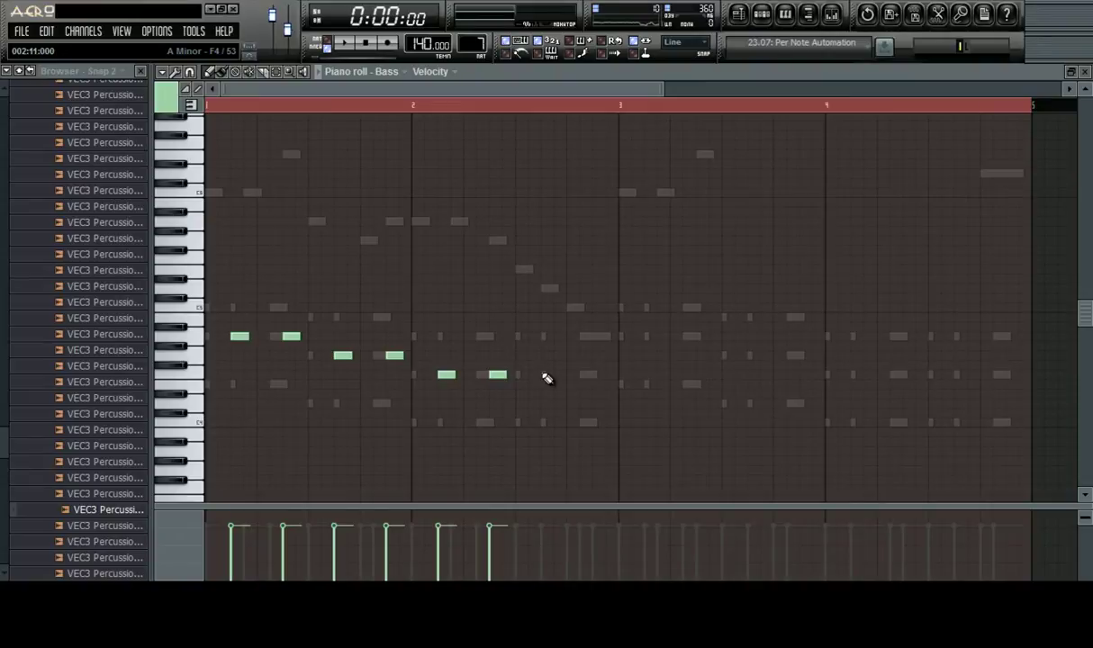
{"action": "key", "text": "ctrl+a"}
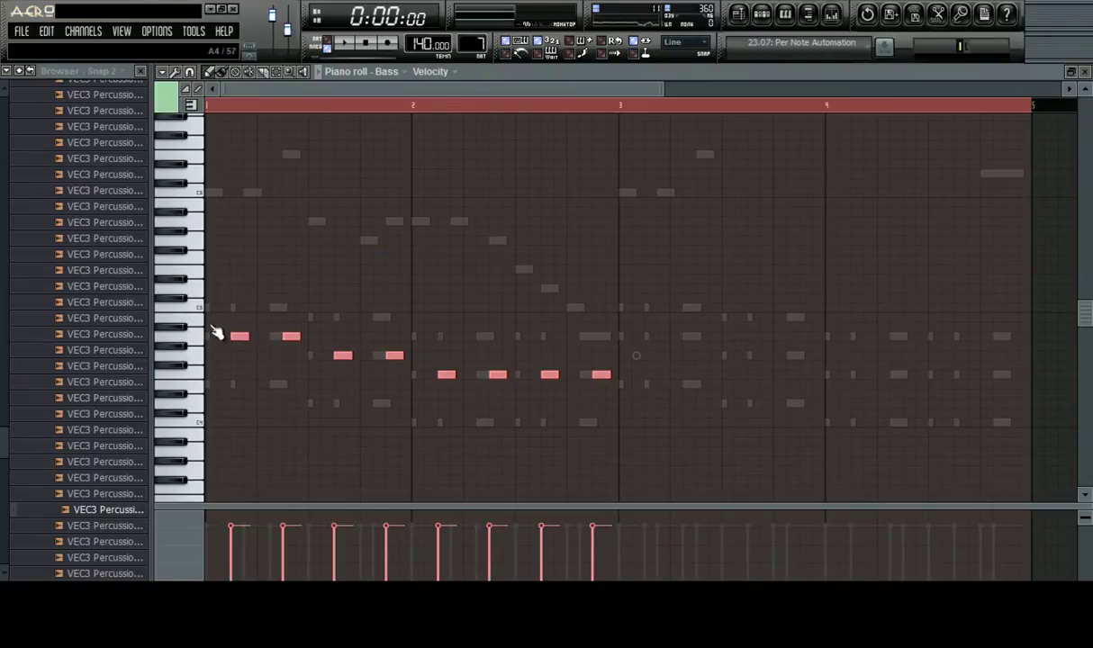
{"action": "left_click_drag", "start_coordinate": [234, 339], "coordinate": [650, 336]}
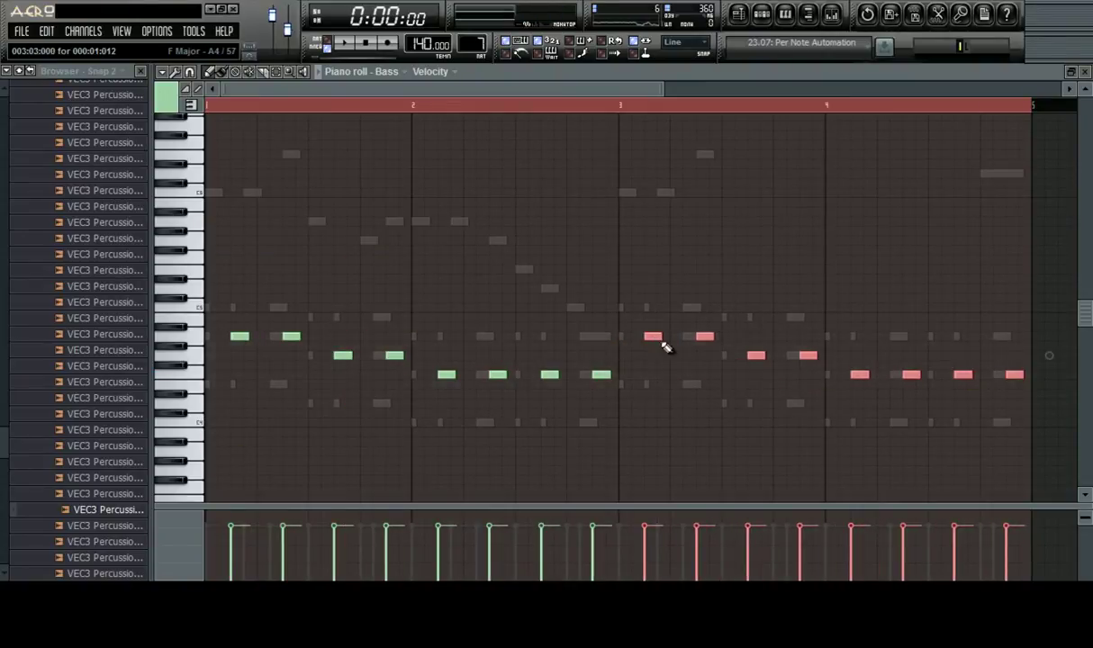
Lengthen all bass notes to two steps with 1/2 step snap, restore Line snap and return to the playlist
{"action": "left_click", "coordinate": [682, 41]}
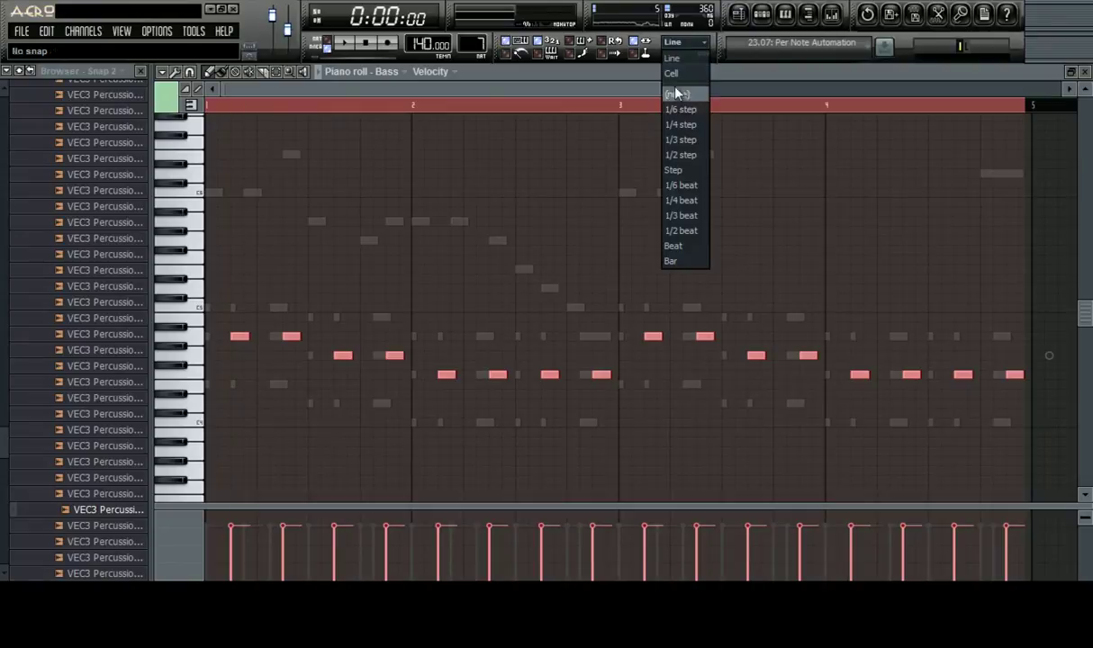
{"action": "left_click", "coordinate": [686, 156]}
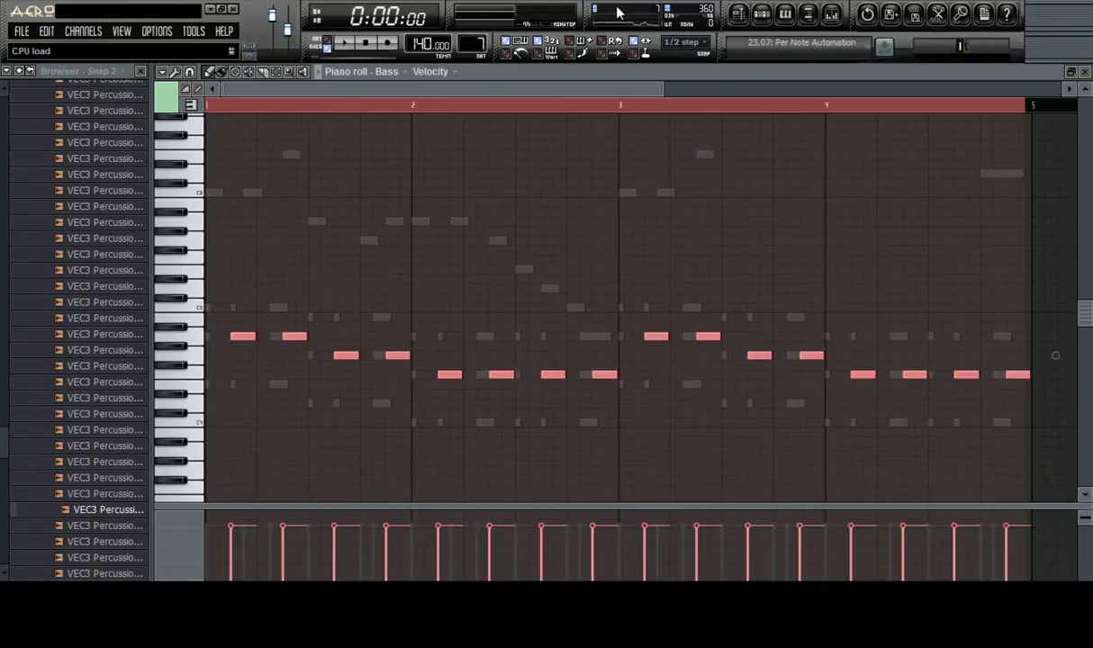
{"action": "left_click", "coordinate": [689, 52]}
{"action": "left_click", "coordinate": [683, 60]}
{"action": "left_click", "coordinate": [1083, 72]}
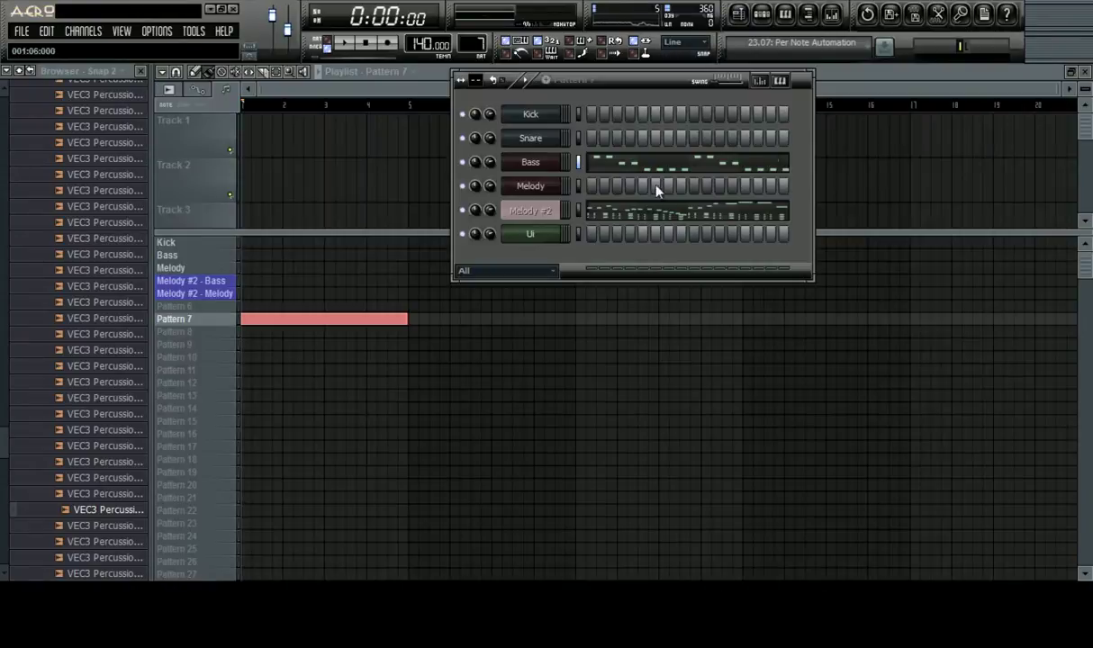
Fill the Kick channel with a hit every 4 steps, turn on step sequencer repeat and play the pattern
{"action": "right_click", "coordinate": [536, 117]}
{"action": "left_click", "coordinate": [609, 259]}
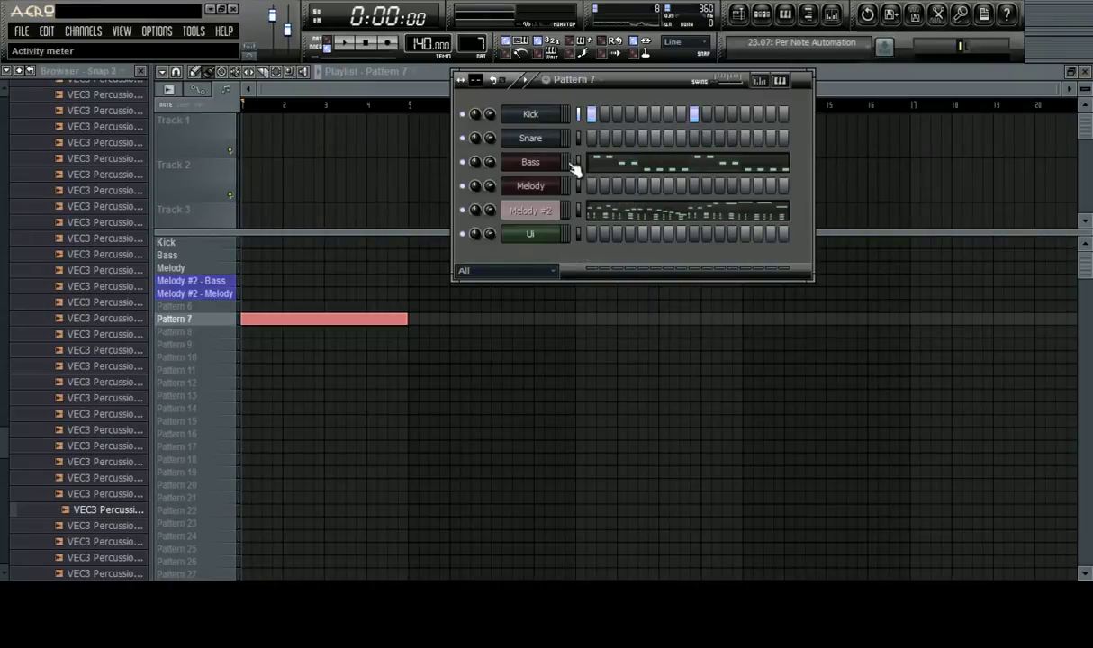
{"action": "right_click", "coordinate": [548, 118]}
{"action": "left_click", "coordinate": [605, 243]}
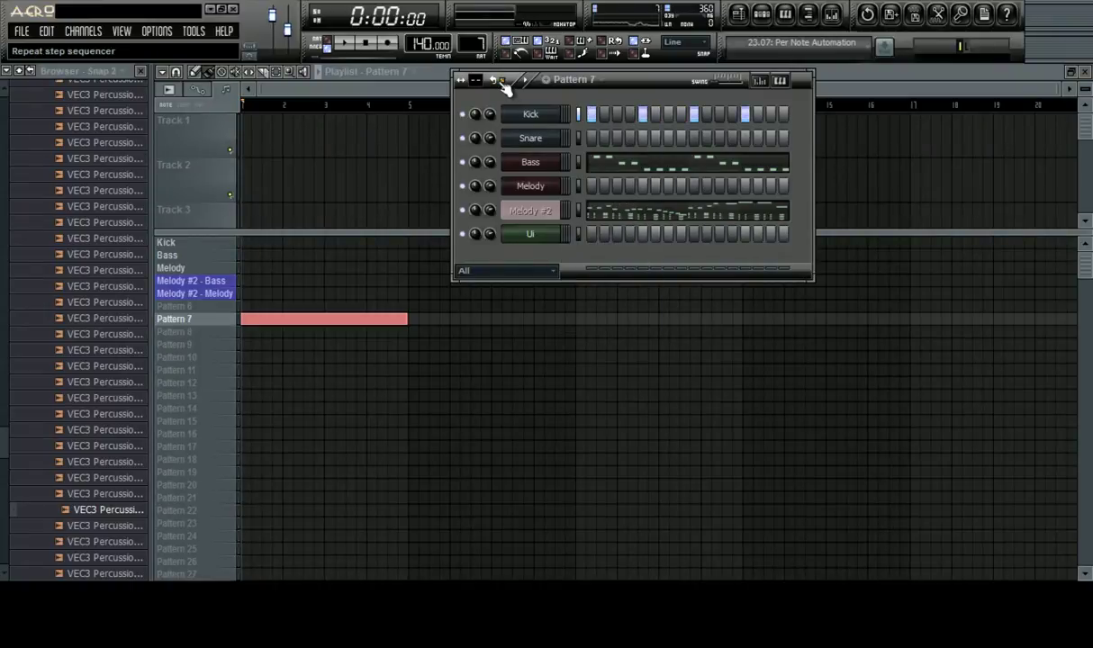
{"action": "key", "text": "space"}
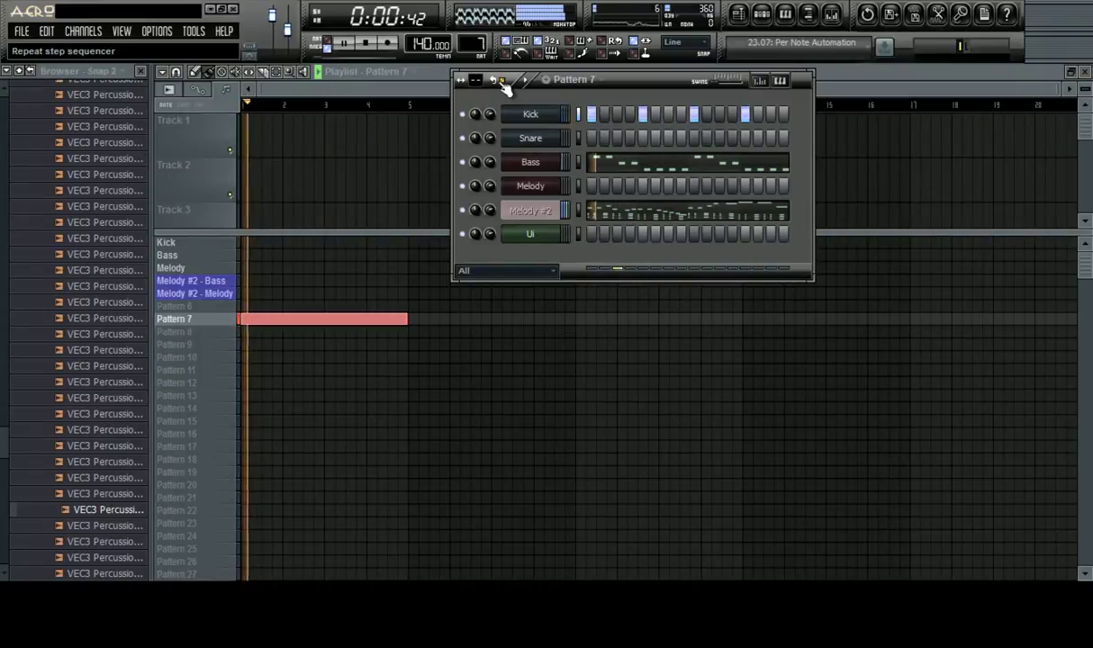
Set the root note of the Bass channel to F4 and reopen its piano roll
{"action": "left_click", "coordinate": [533, 162]}
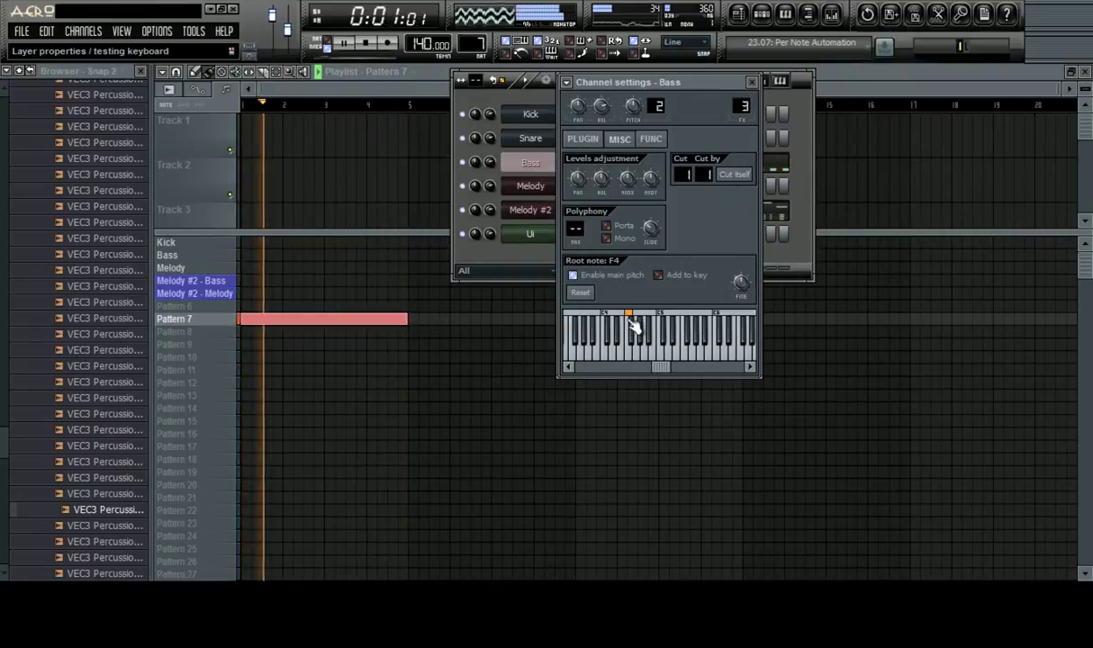
{"action": "left_click", "coordinate": [510, 255]}
{"action": "left_click", "coordinate": [623, 165]}
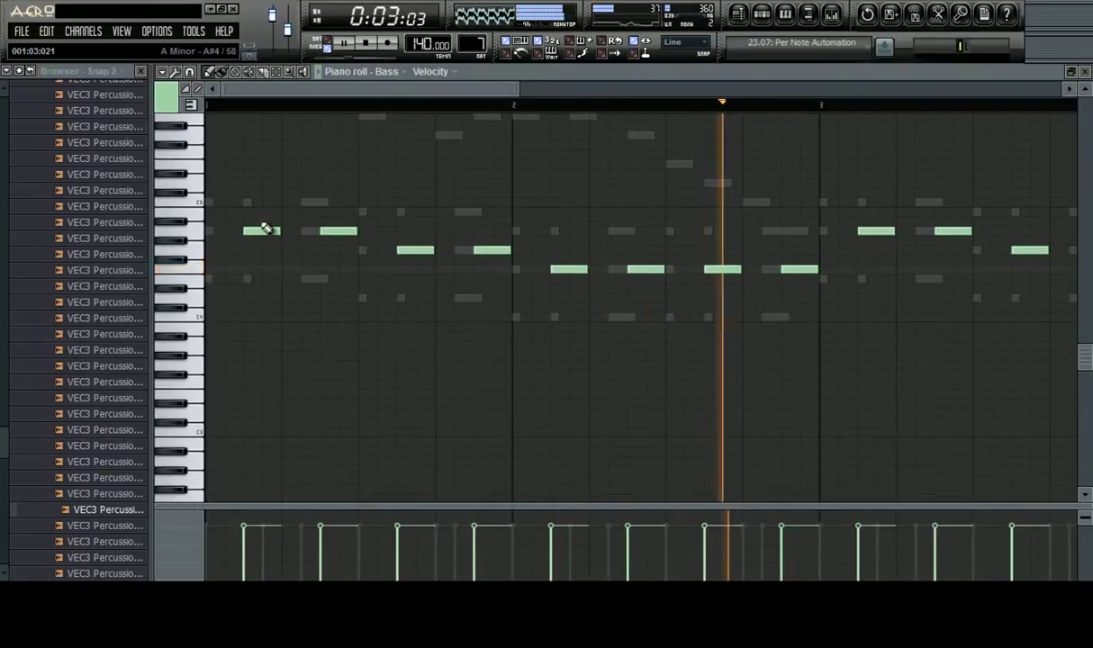
Try all bass notes one octave lower, starting on A3, and move them back up an octave
{"action": "key", "text": "ctrl+a"}
{"action": "left_click_drag", "start_coordinate": [258, 232], "coordinate": [272, 463]}
{"action": "left_click", "coordinate": [389, 309]}
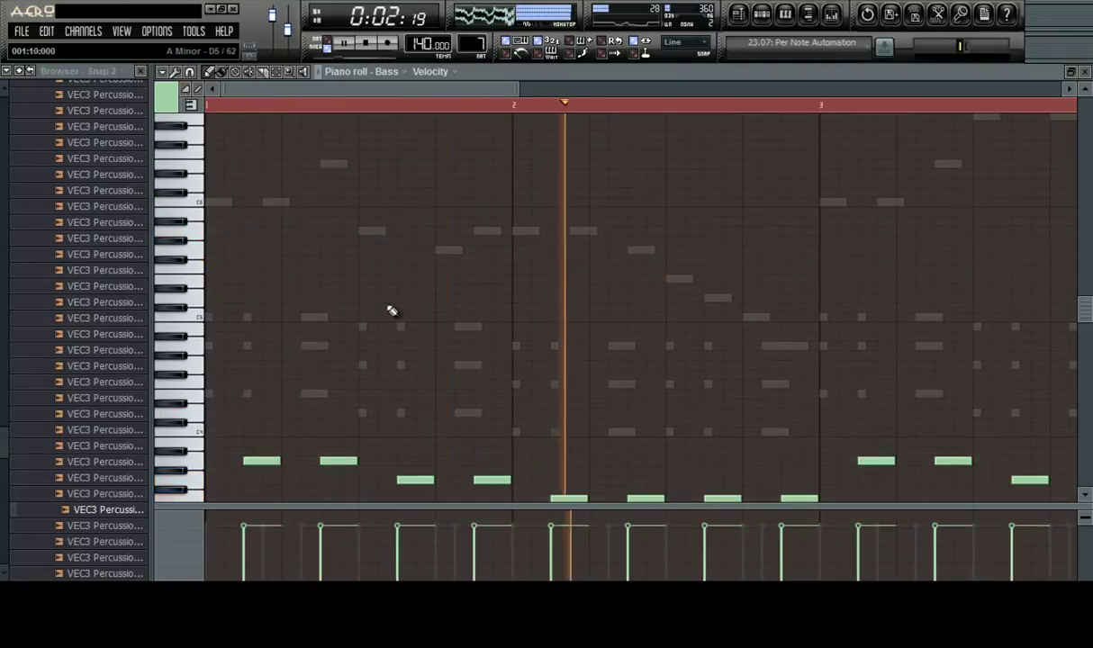
{"action": "scroll", "coordinate": [409, 287], "scroll_direction": "down", "scroll_amount": 4}
{"action": "key", "text": "ctrl+a"}
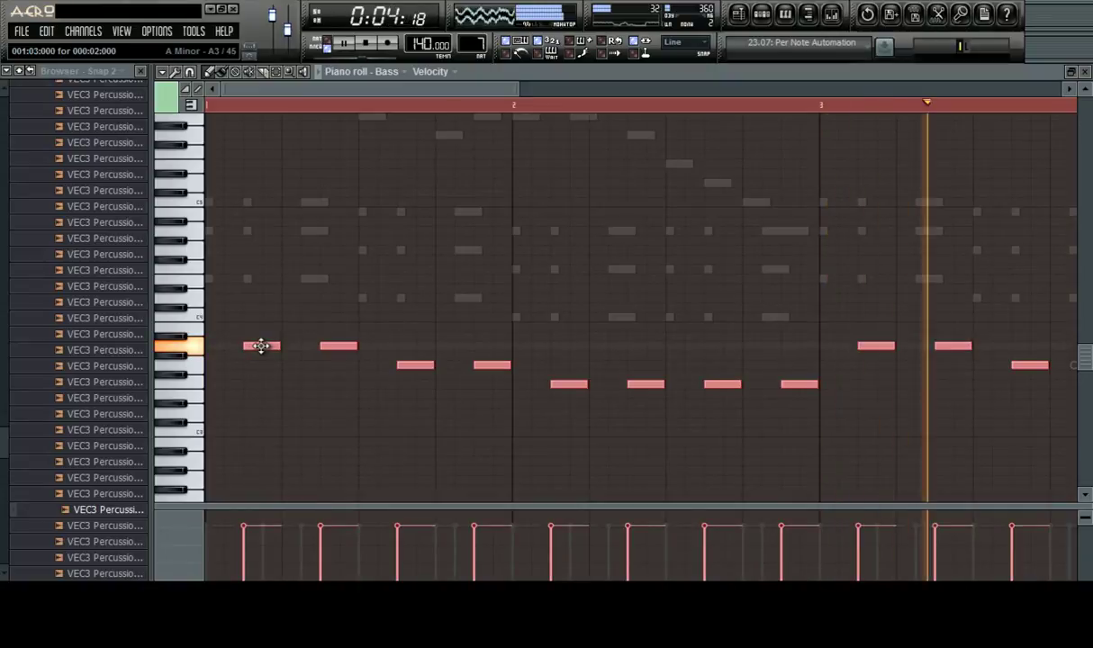
{"action": "left_click_drag", "start_coordinate": [258, 347], "coordinate": [261, 232]}
{"action": "left_click", "coordinate": [461, 155]}
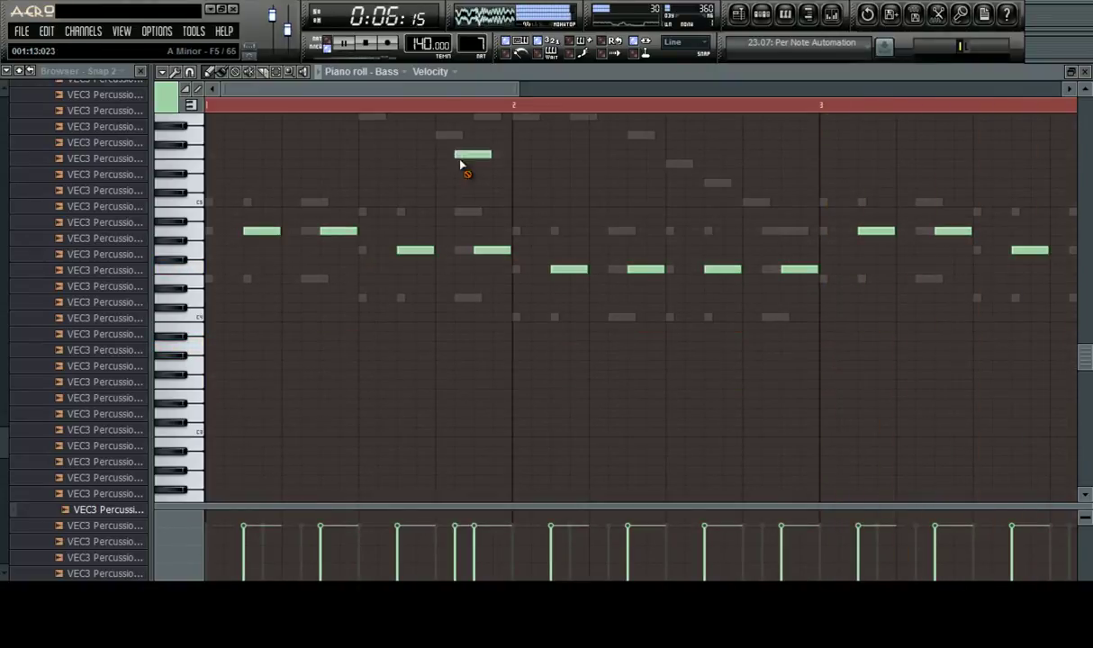
Open the mixer and rename the Melody #2 channel to PeterPan
{"action": "left_click", "coordinate": [831, 13]}
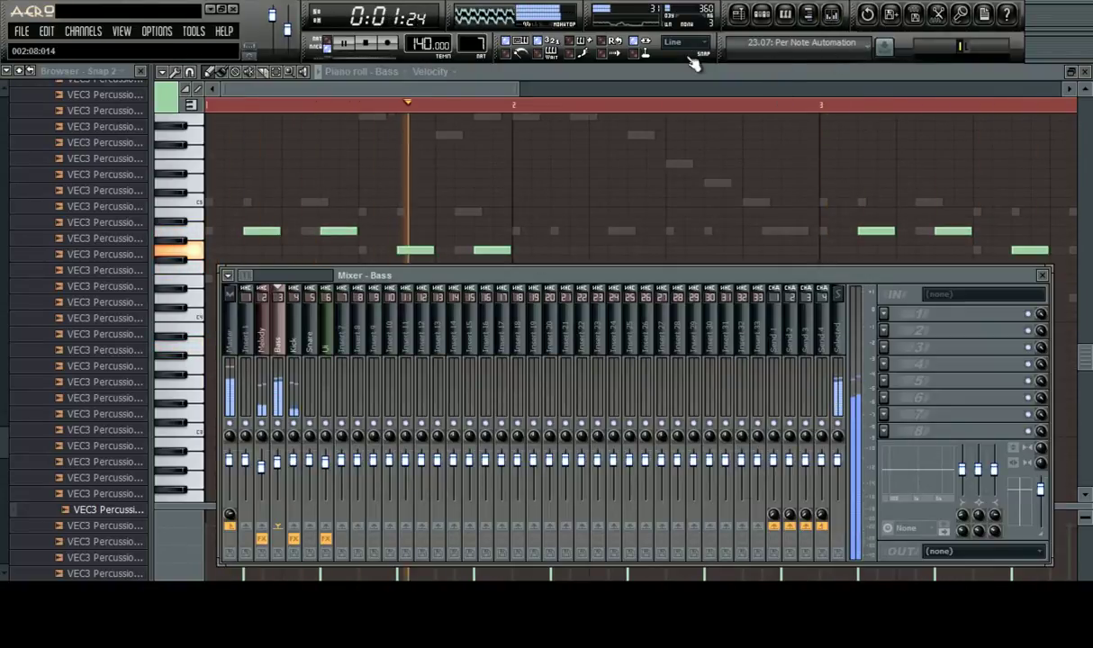
{"action": "left_click", "coordinate": [769, 19]}
{"action": "left_click", "coordinate": [538, 211]}
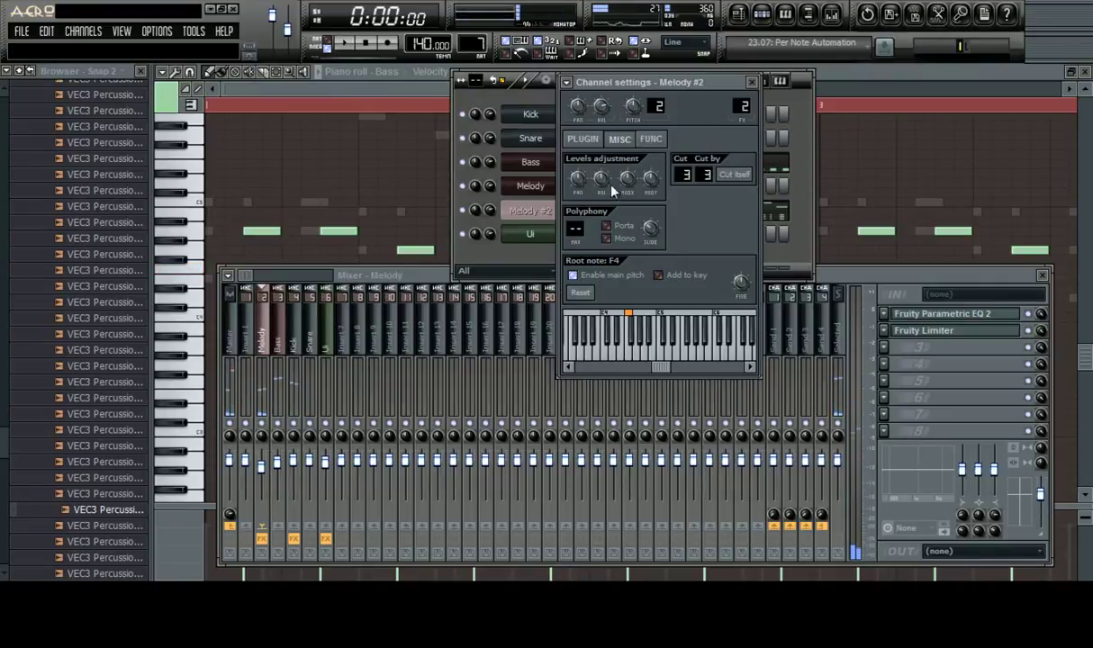
{"action": "right_click", "coordinate": [529, 248]}
{"action": "left_click", "coordinate": [563, 224]}
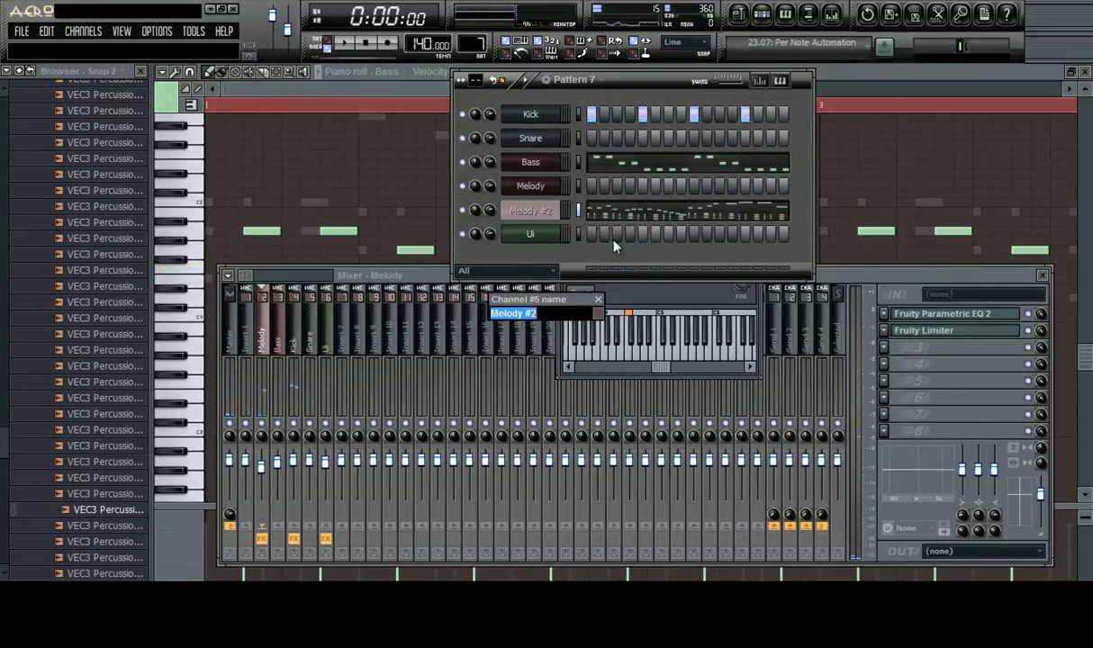
{"action": "type", "text": "PeterPan"}
{"action": "key", "text": "Return"}
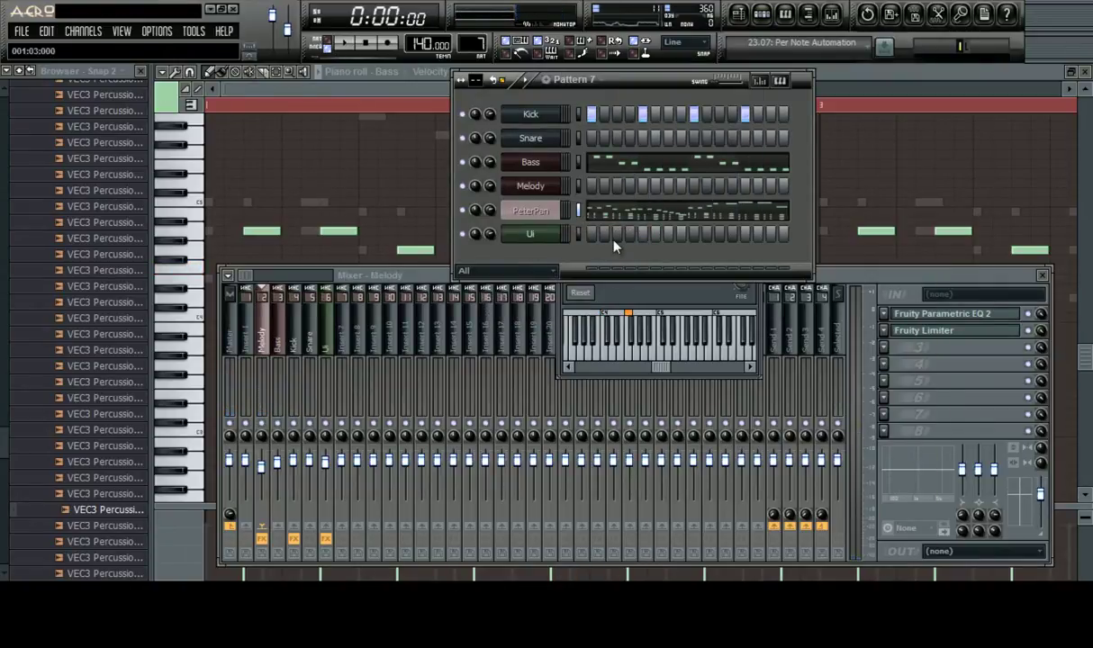
Open the PeterPan channel's settings beside the step sequencer and route the channel to mixer track 7
{"action": "left_click", "coordinate": [691, 293]}
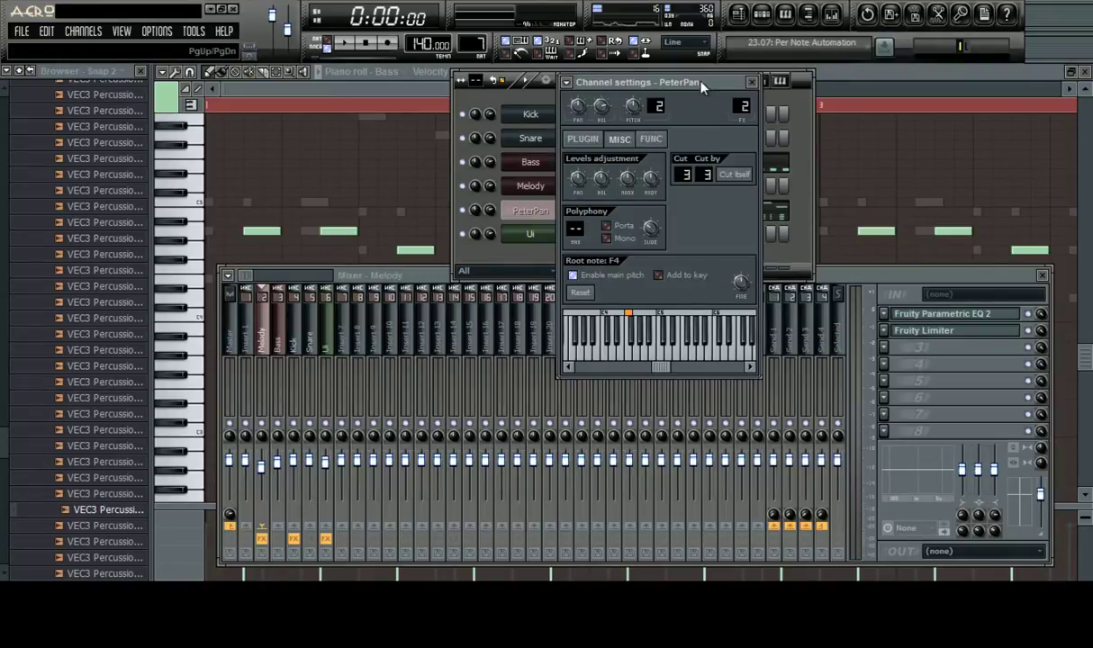
{"action": "left_click_drag", "start_coordinate": [701, 86], "coordinate": [810, 195]}
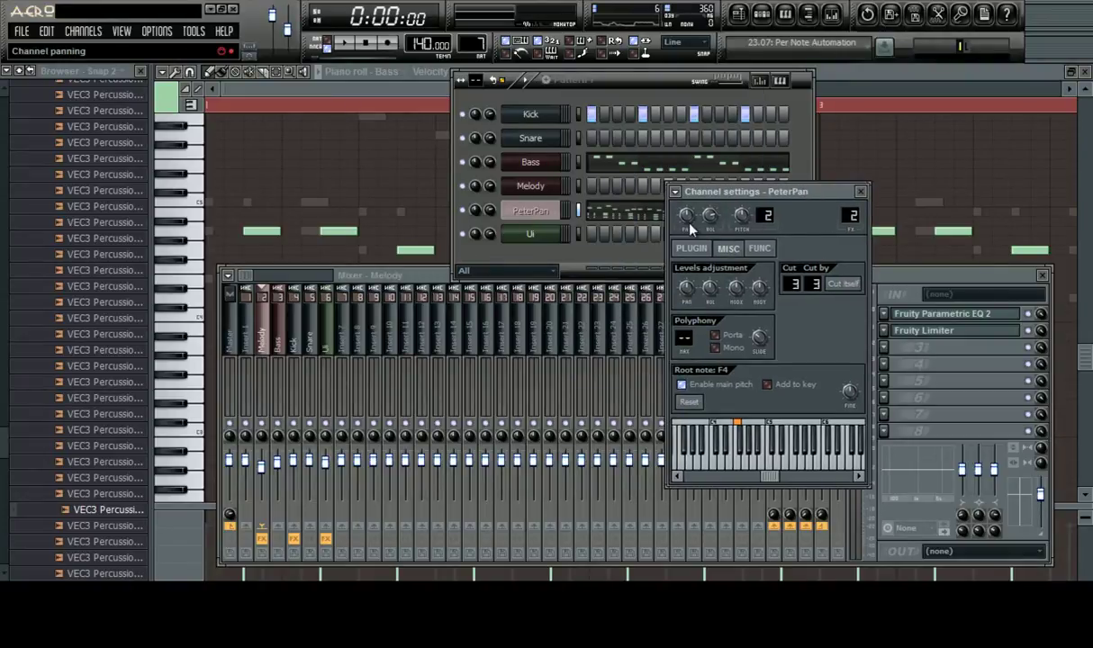
{"action": "left_click", "coordinate": [711, 249]}
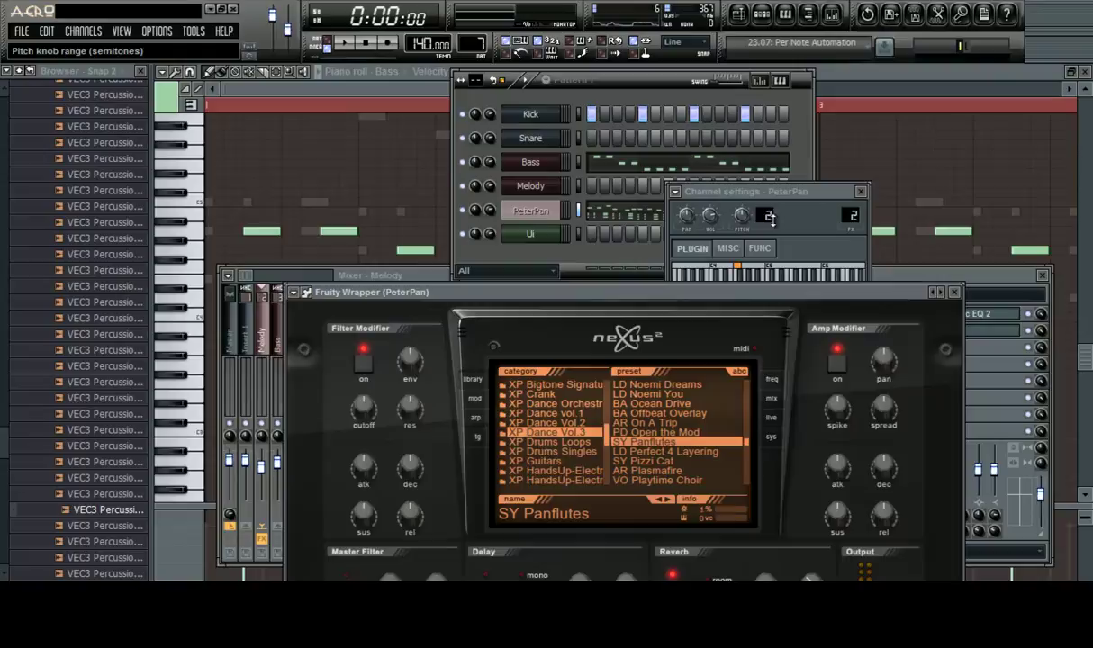
{"action": "left_click", "coordinate": [822, 243]}
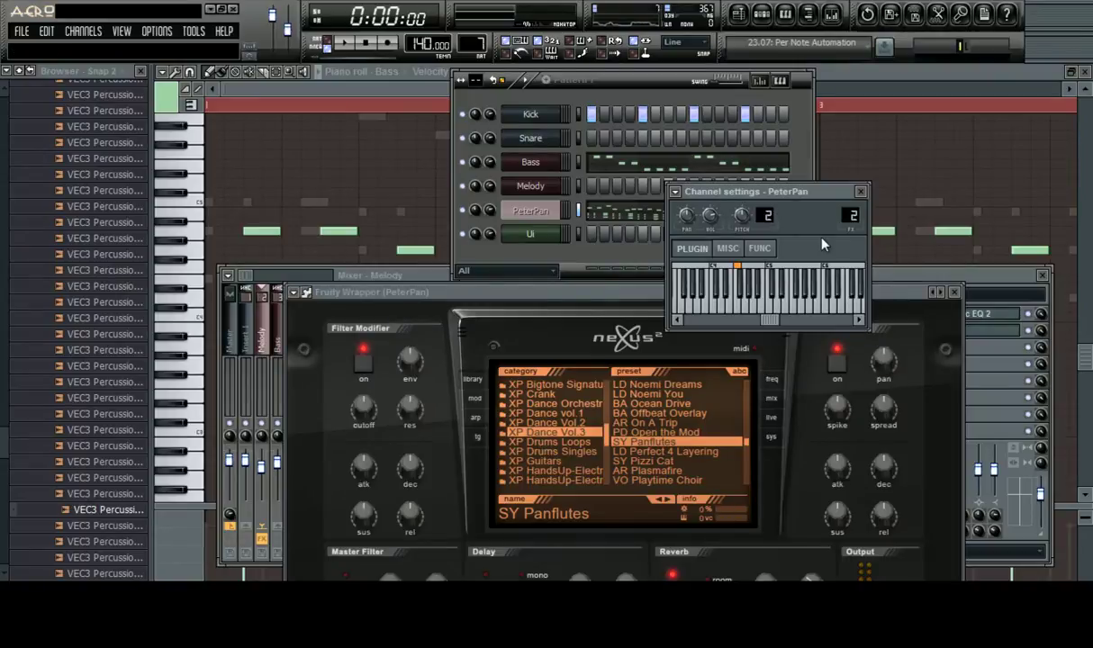
{"action": "left_click", "coordinate": [264, 282]}
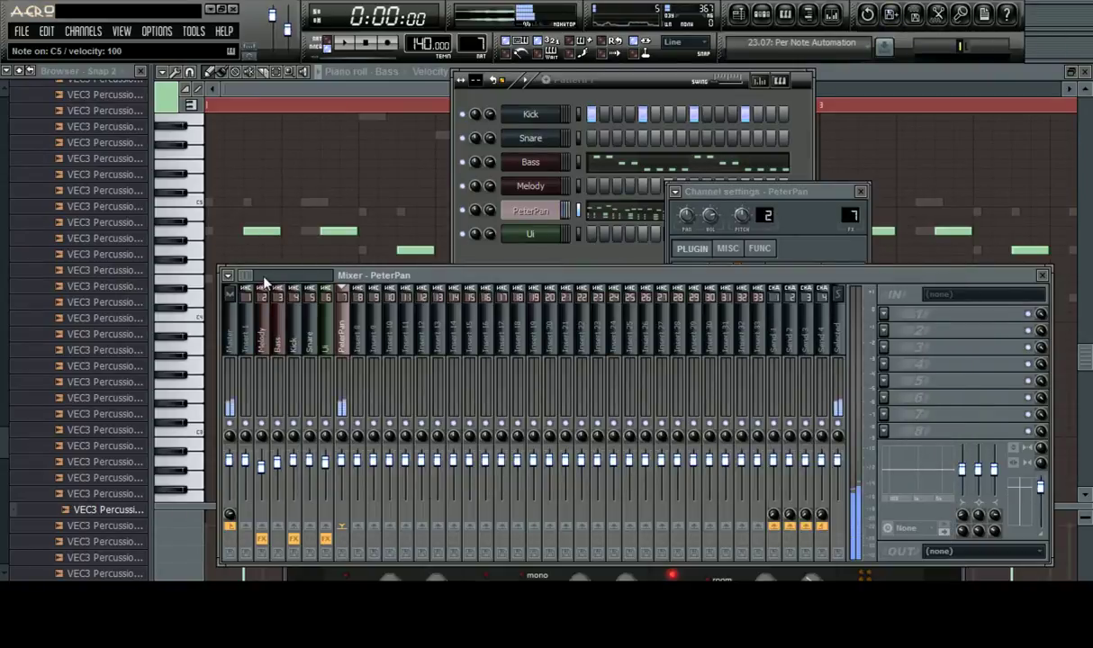
Add Fruity Parametric EQ 2 to the PeterPan mixer track, raising band 6 to about 2.4 dB and boosting band 7 more
{"action": "key", "text": "space"}
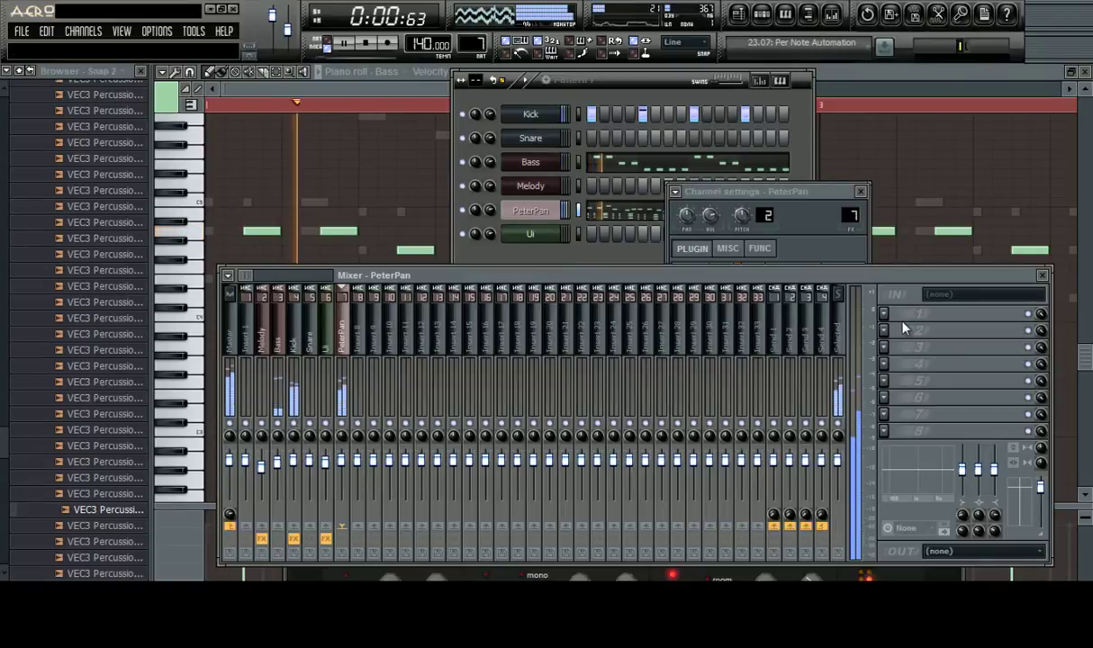
{"action": "left_click", "coordinate": [891, 314]}
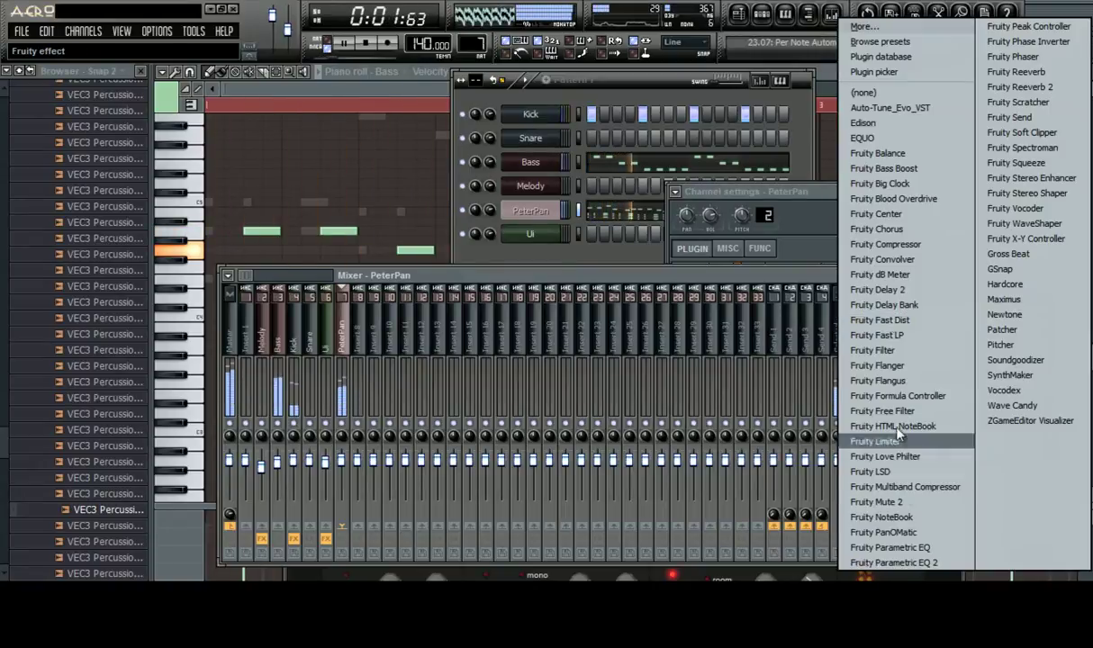
{"action": "left_click", "coordinate": [896, 563]}
{"action": "mouse_move", "coordinate": [631, 304]}
{"action": "left_mouse_down"}
{"action": "mouse_move", "coordinate": [646, 279]}
{"action": "mouse_move", "coordinate": [643, 207]}
{"action": "mouse_move", "coordinate": [628, 302]}
{"action": "mouse_move", "coordinate": [627, 272]}
{"action": "mouse_move", "coordinate": [629, 291]}
{"action": "left_mouse_up"}
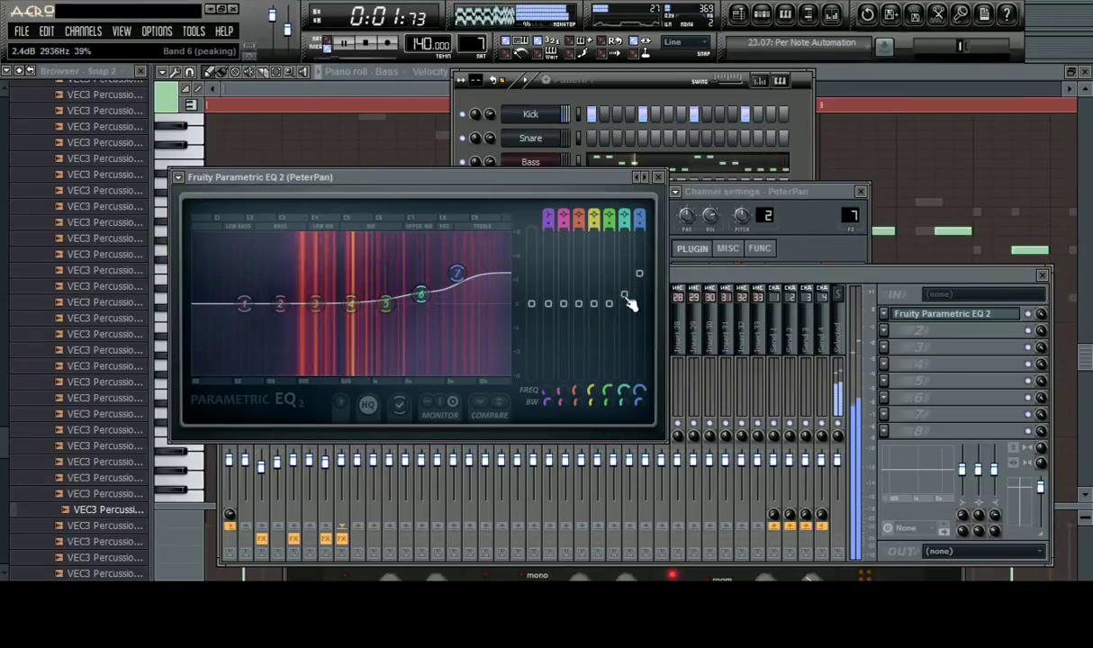
{"action": "left_click", "coordinate": [658, 178]}
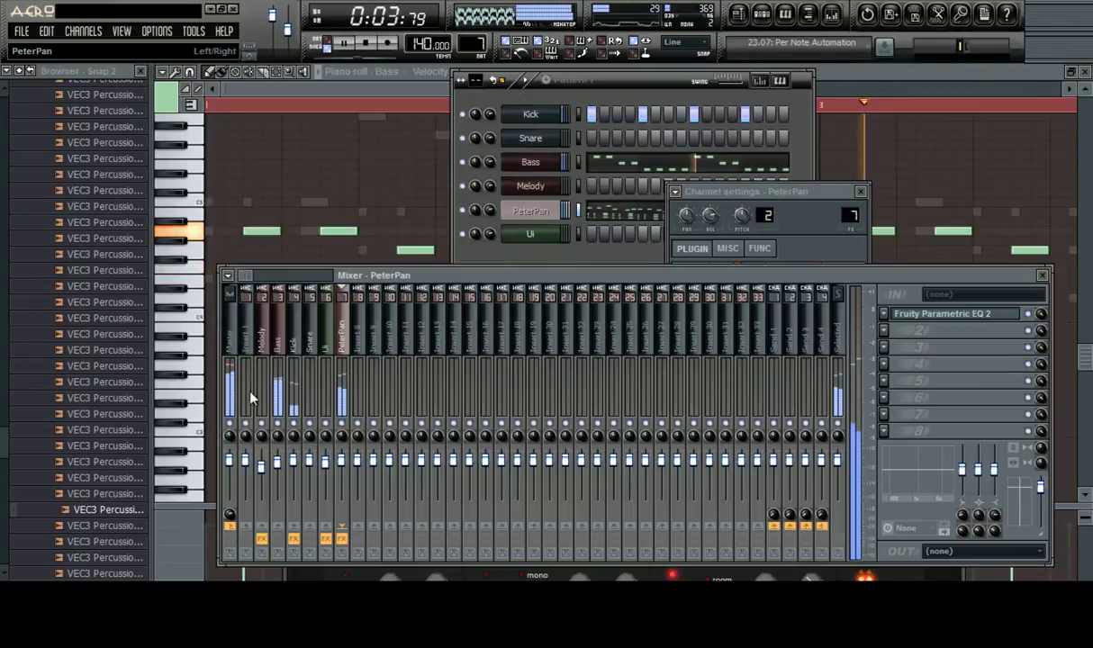
Fine-tune the PeterPan mixer track's level and return to the playlist with playback stopped
{"action": "left_click_drag", "start_coordinate": [341, 459], "coordinate": [341, 462]}
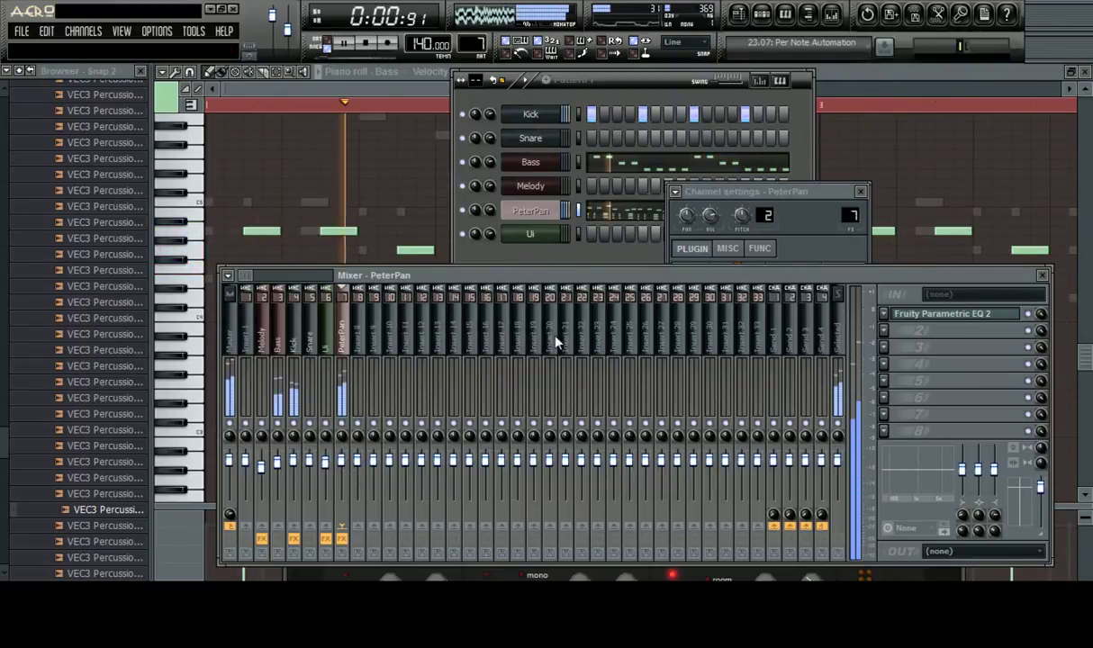
{"action": "left_click", "coordinate": [862, 193]}
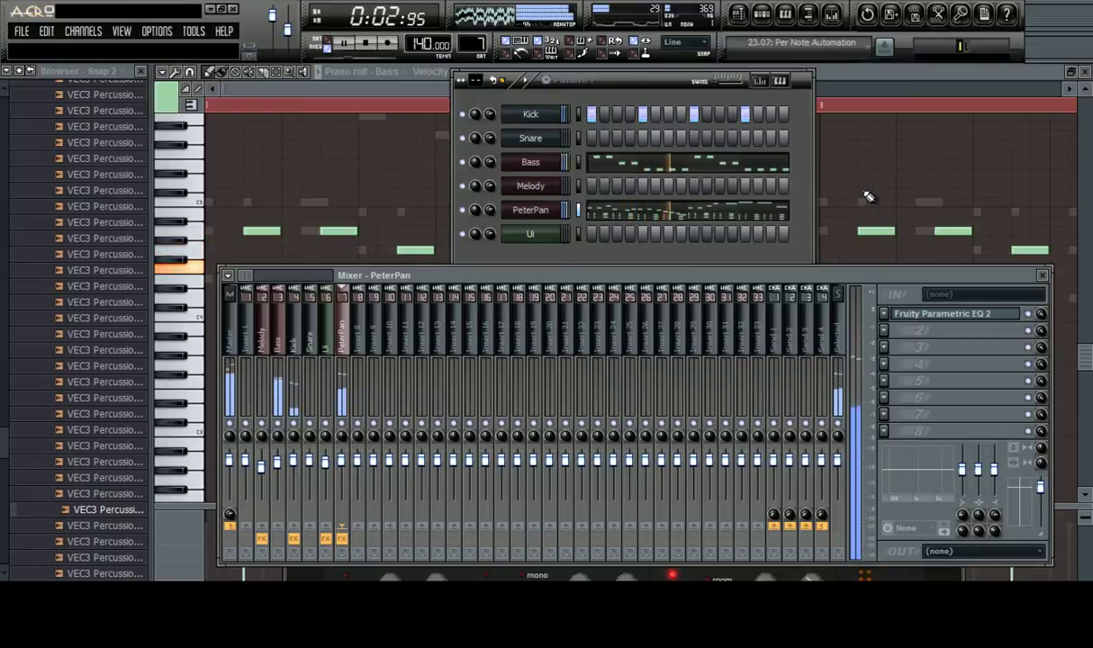
{"action": "left_click", "coordinate": [739, 13]}
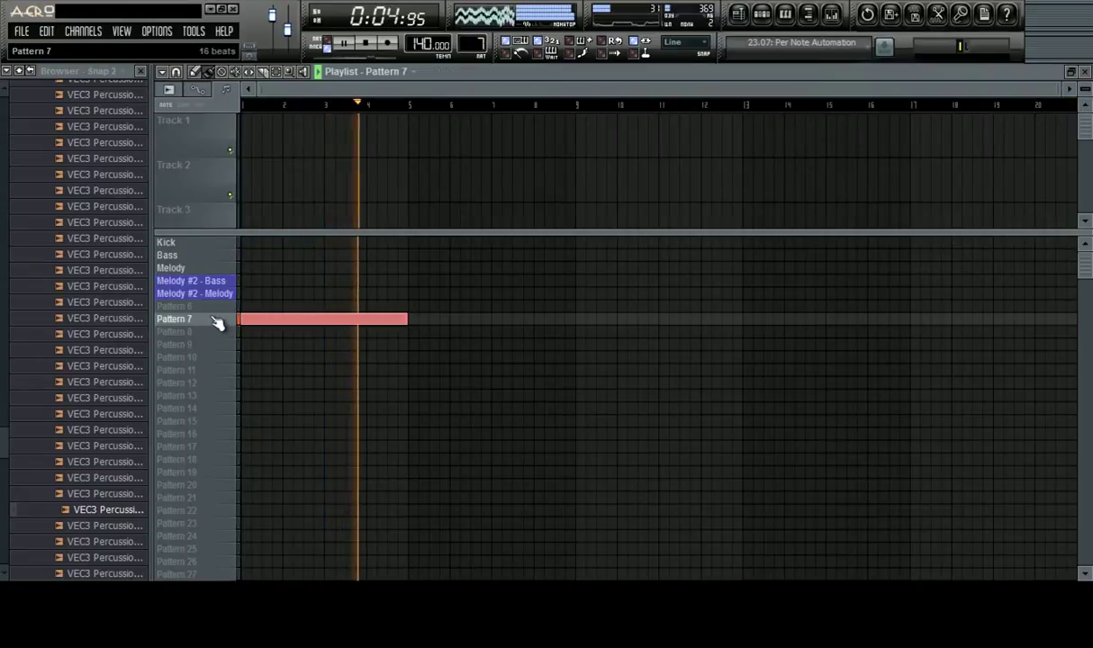
{"action": "key", "text": "space"}
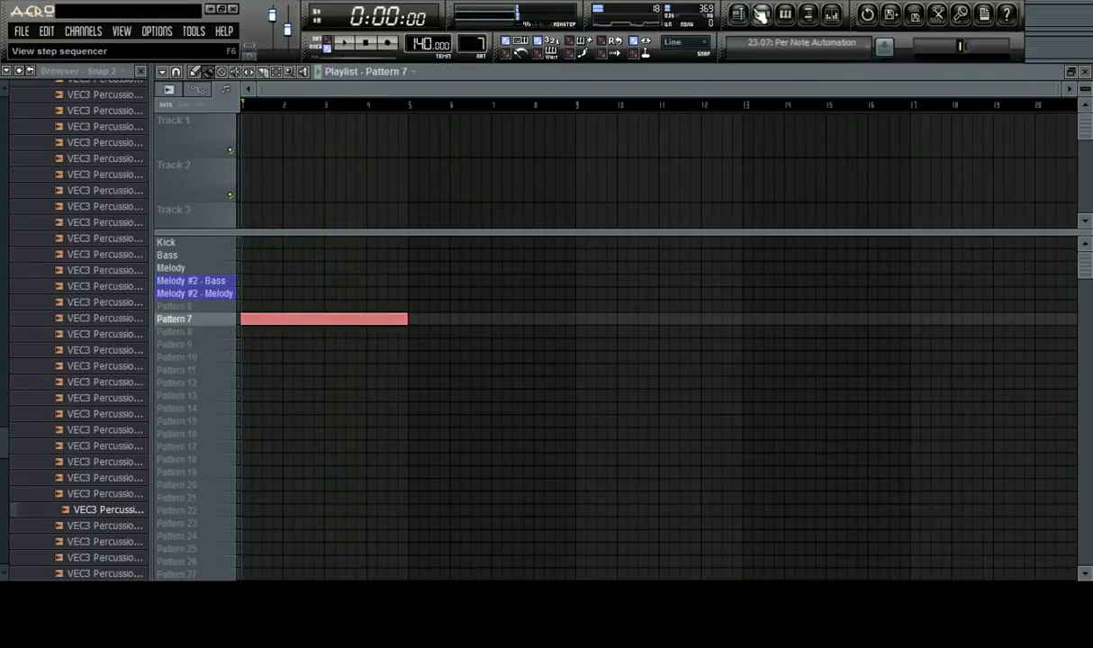
Check Pattern 7 in the step sequencer and color the pattern red in the playlist
{"action": "left_click", "coordinate": [761, 16]}
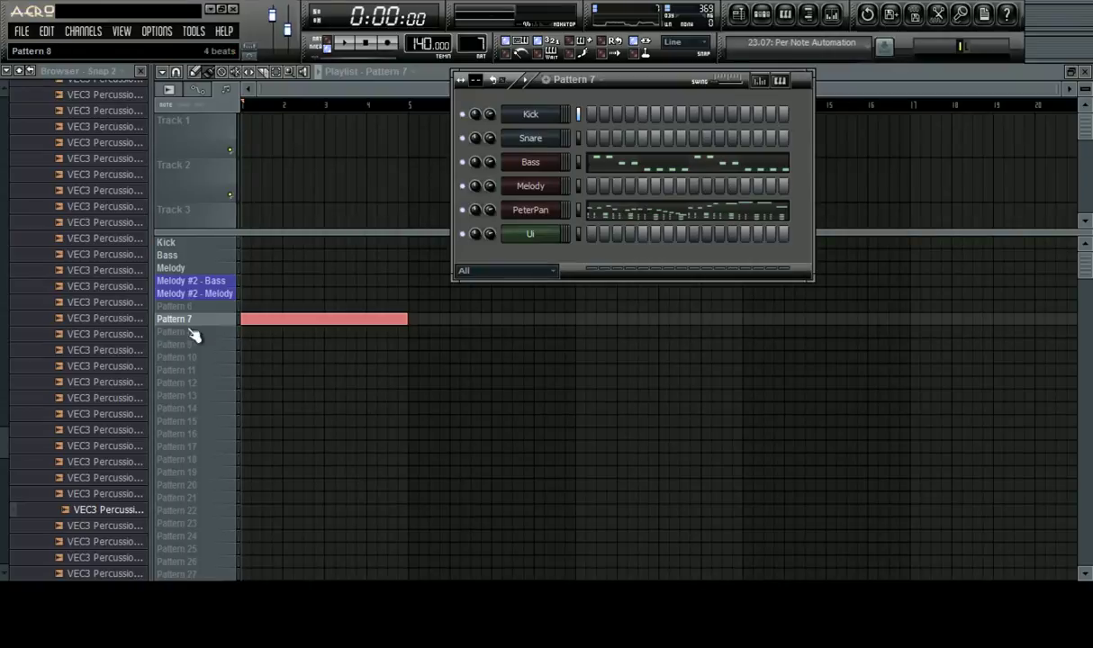
{"action": "right_click", "coordinate": [198, 326]}
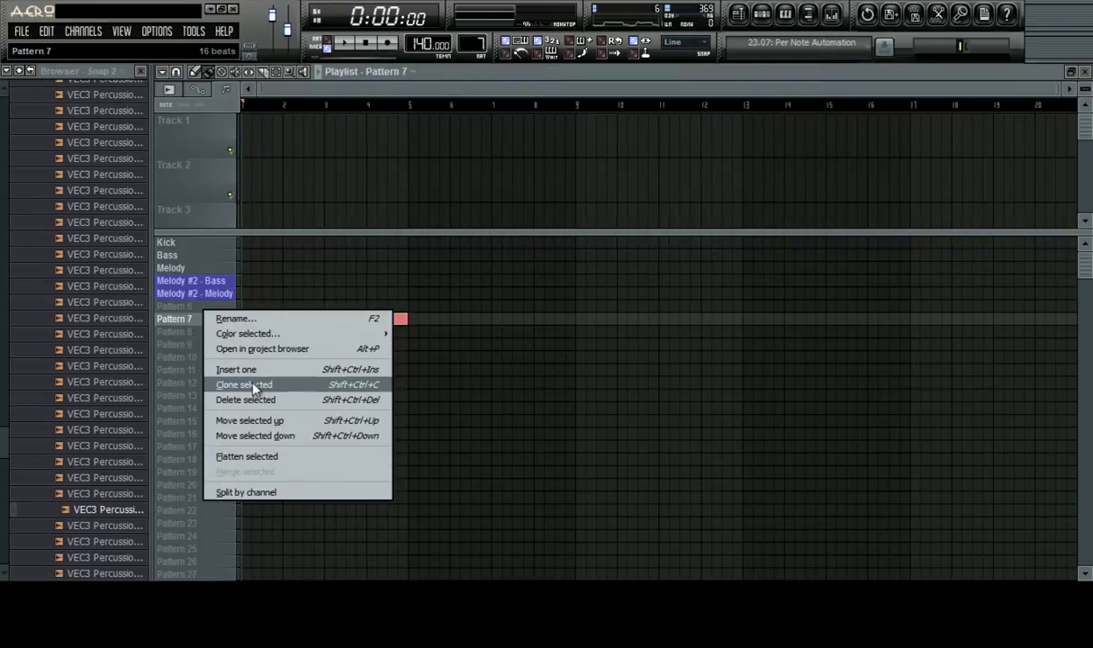
{"action": "mouse_move", "coordinate": [270, 334]}
{"action": "left_click", "coordinate": [442, 334]}
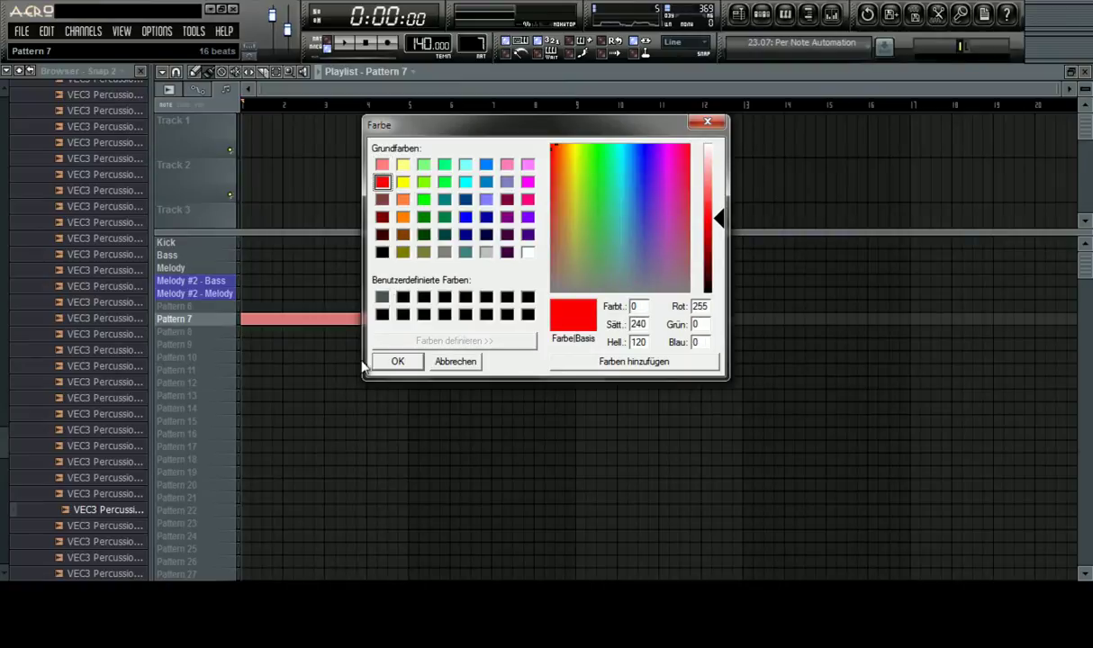
{"action": "key", "text": "Return"}
Rename Pattern 7 to Love and split it by channel
{"action": "right_click", "coordinate": [212, 326]}
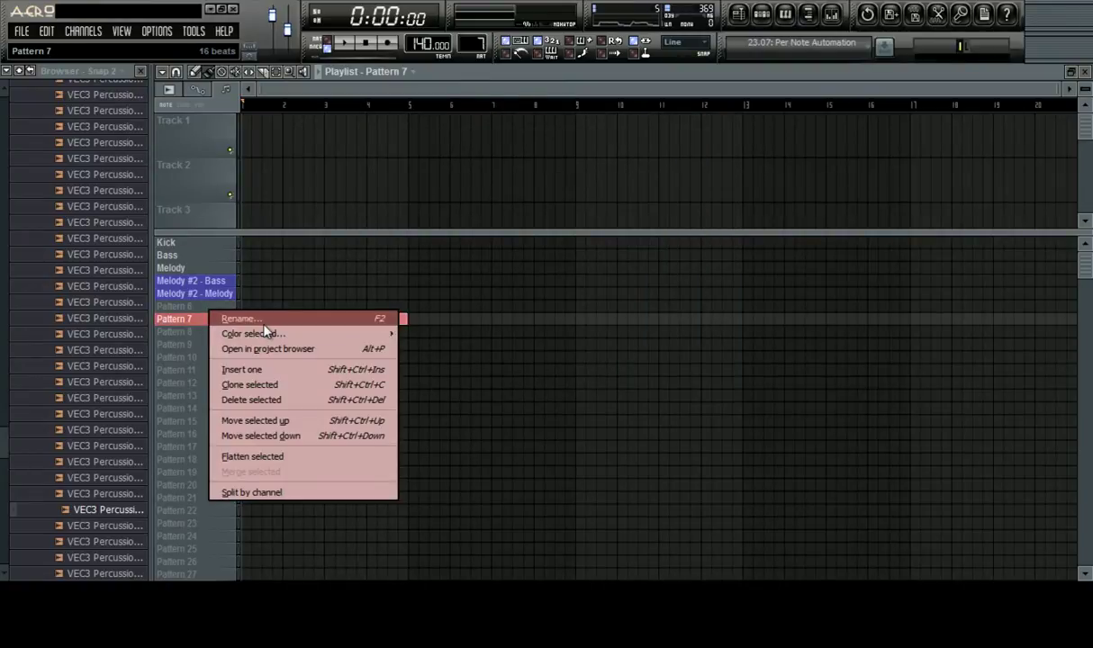
{"action": "left_click", "coordinate": [240, 318]}
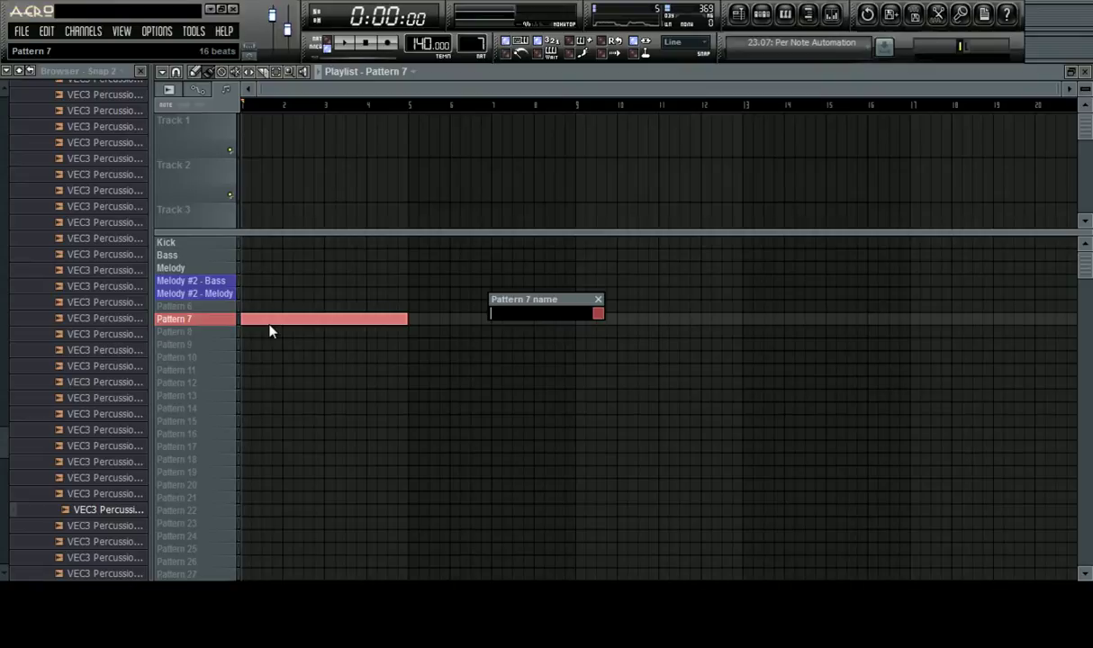
{"action": "type", "text": "Love"}
{"action": "key", "text": "Return"}
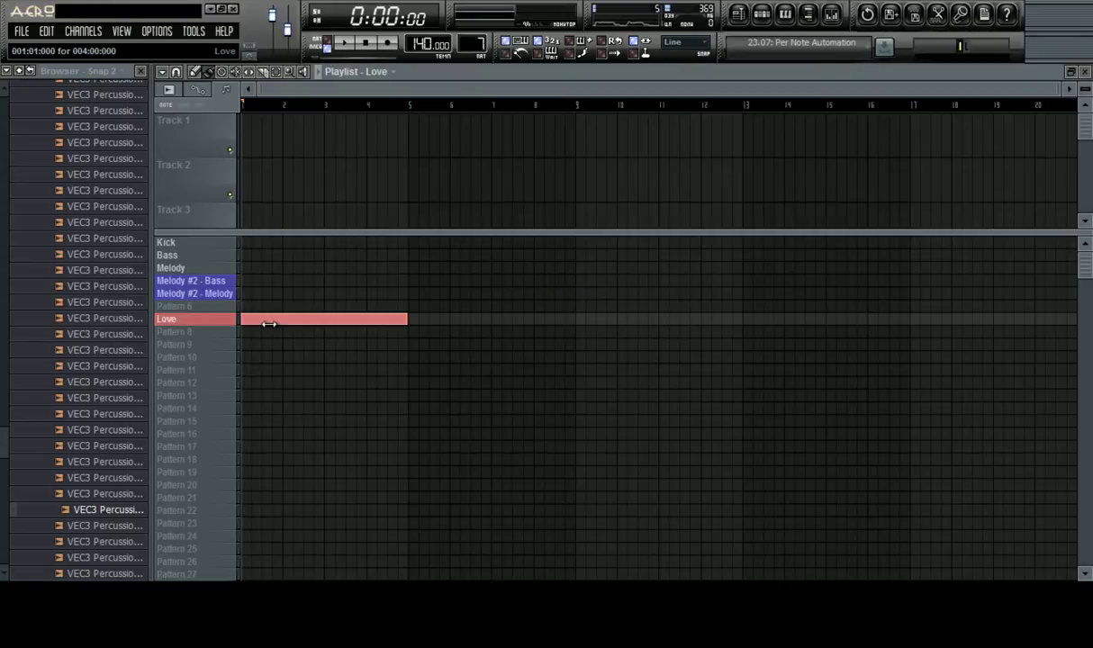
{"action": "right_click", "coordinate": [217, 324]}
{"action": "left_click", "coordinate": [247, 466]}
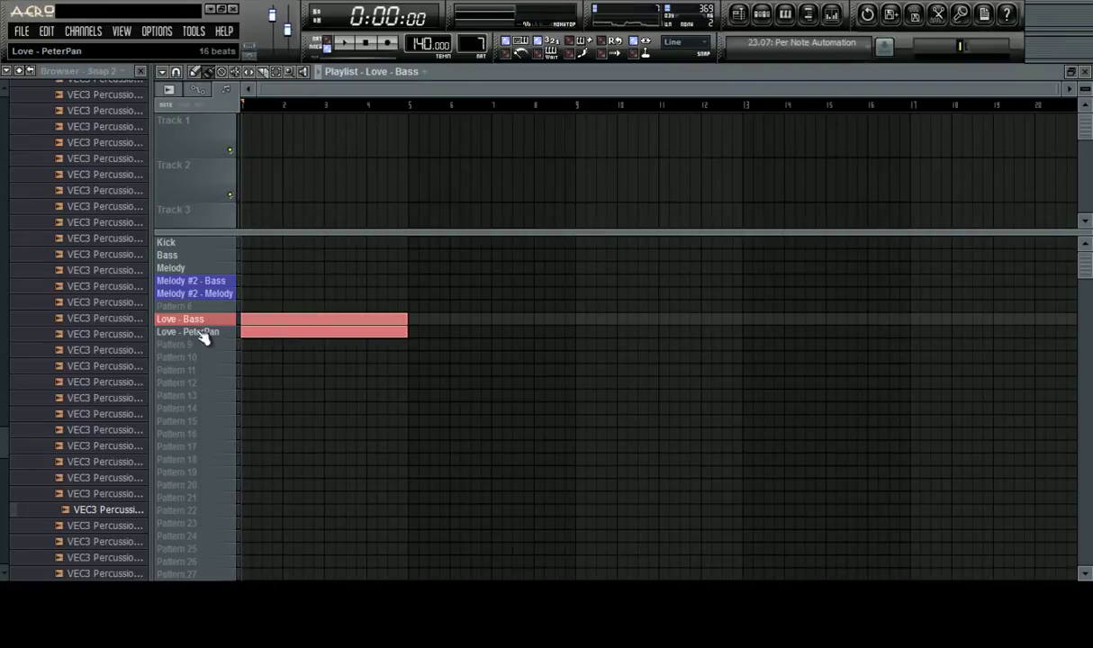
Color the Love - PeterPan pattern red to match Love - Bass
{"action": "right_click", "coordinate": [202, 333]}
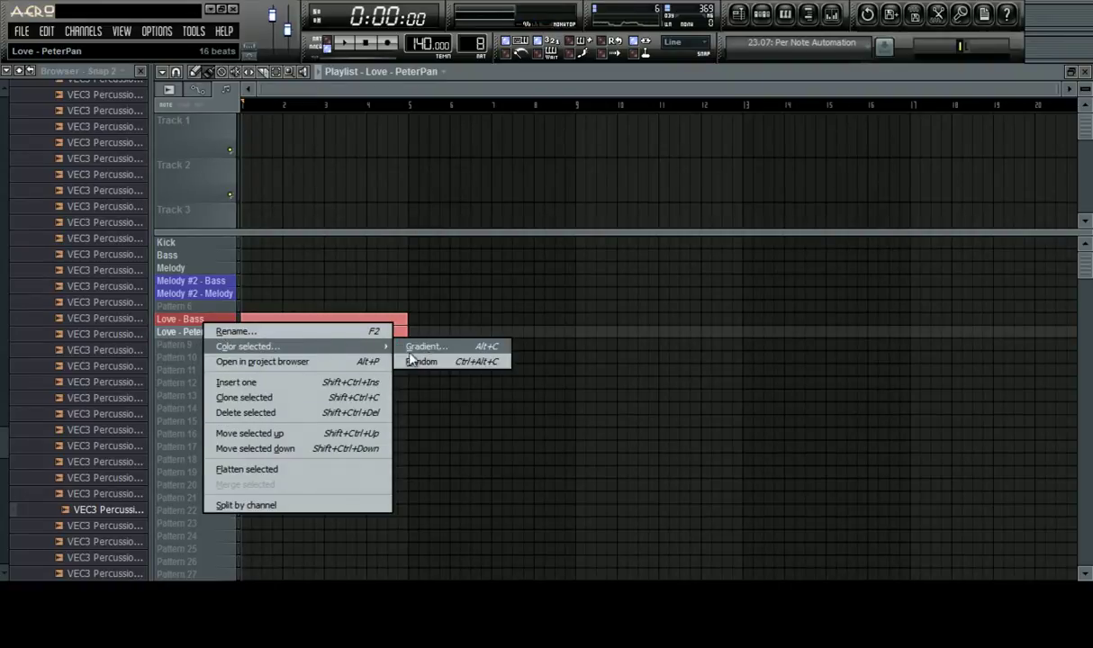
{"action": "left_click", "coordinate": [409, 353]}
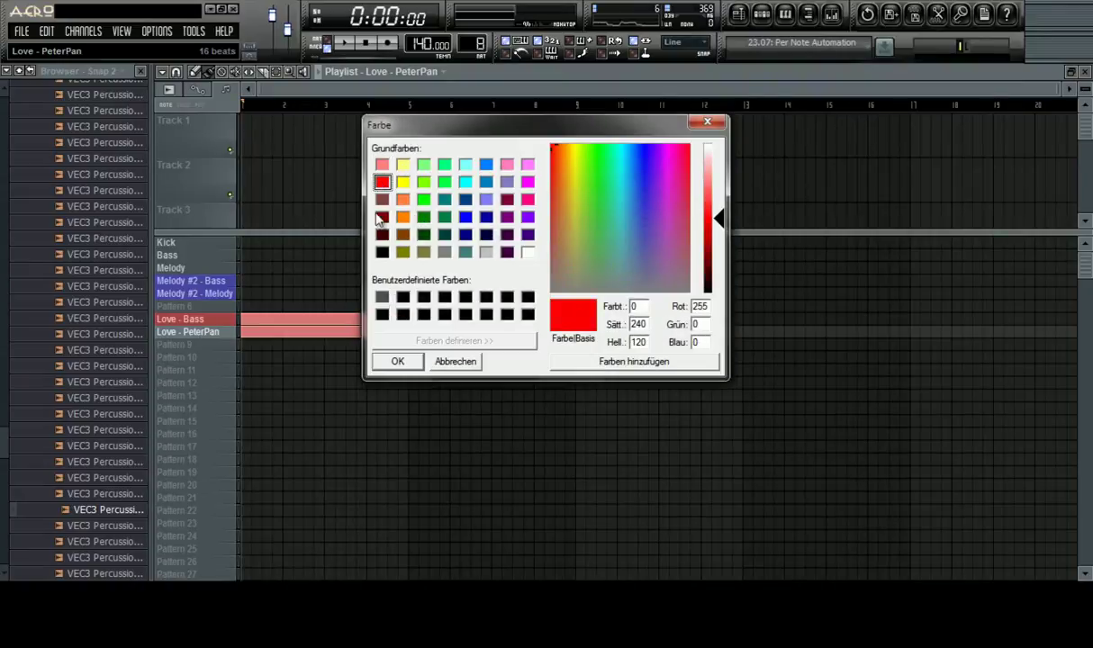
{"action": "left_click", "coordinate": [385, 360]}
{"action": "right_click", "coordinate": [207, 331]}
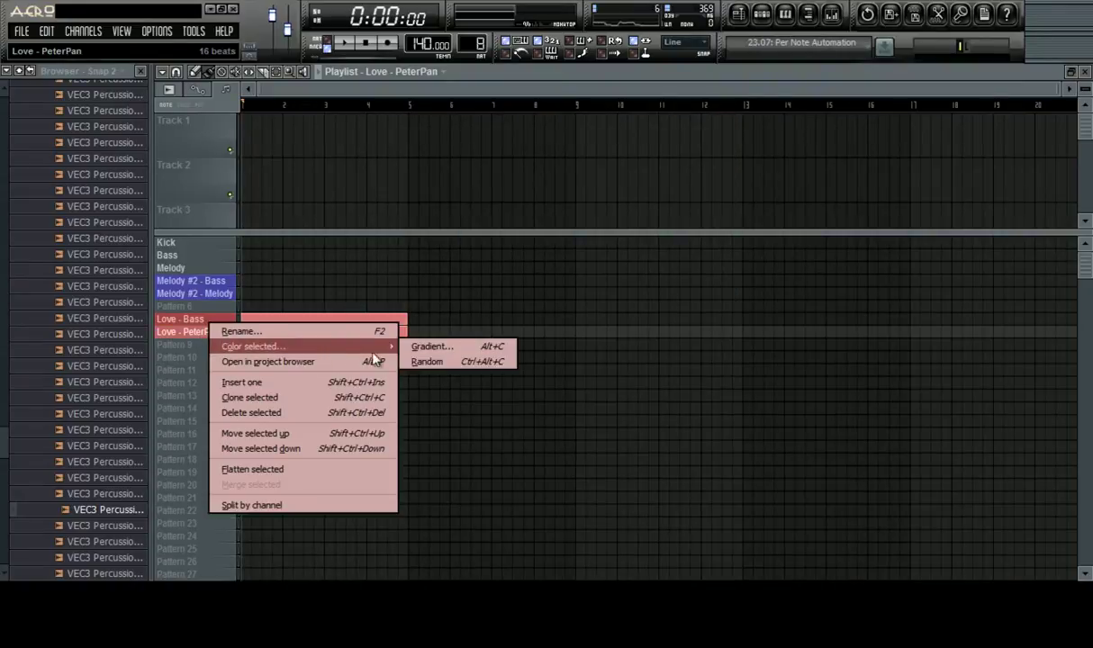
{"action": "left_click", "coordinate": [560, 280]}
{"action": "right_click", "coordinate": [569, 282]}
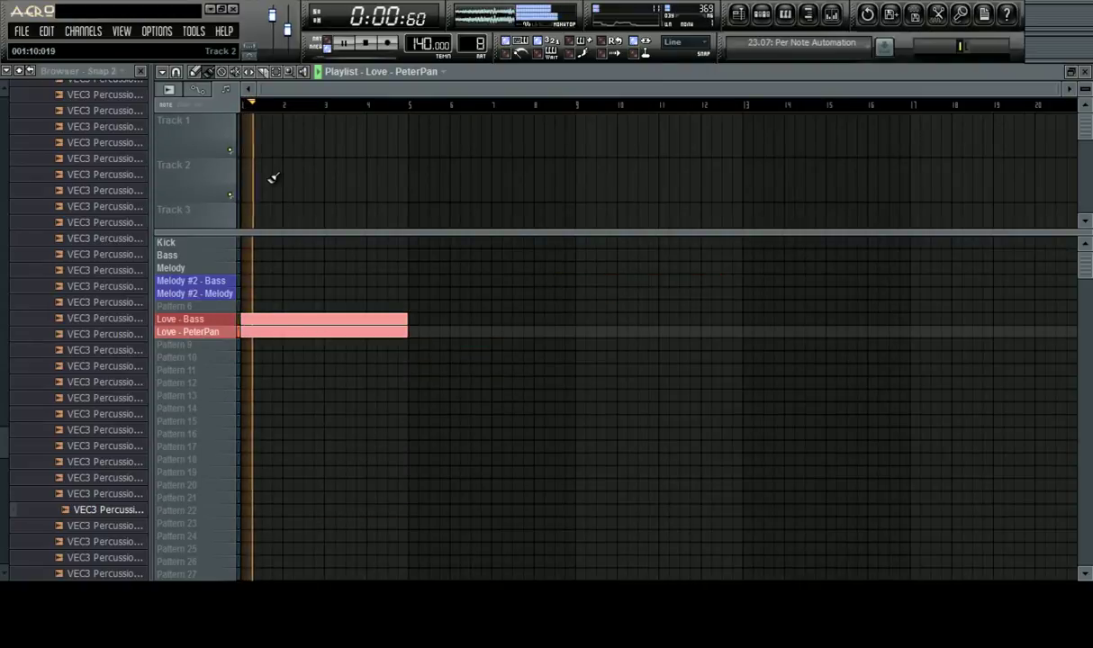
Remove the Love - Bass clip from the playlist and stop playback
{"action": "right_click", "coordinate": [261, 320]}
{"action": "key", "text": "space"}
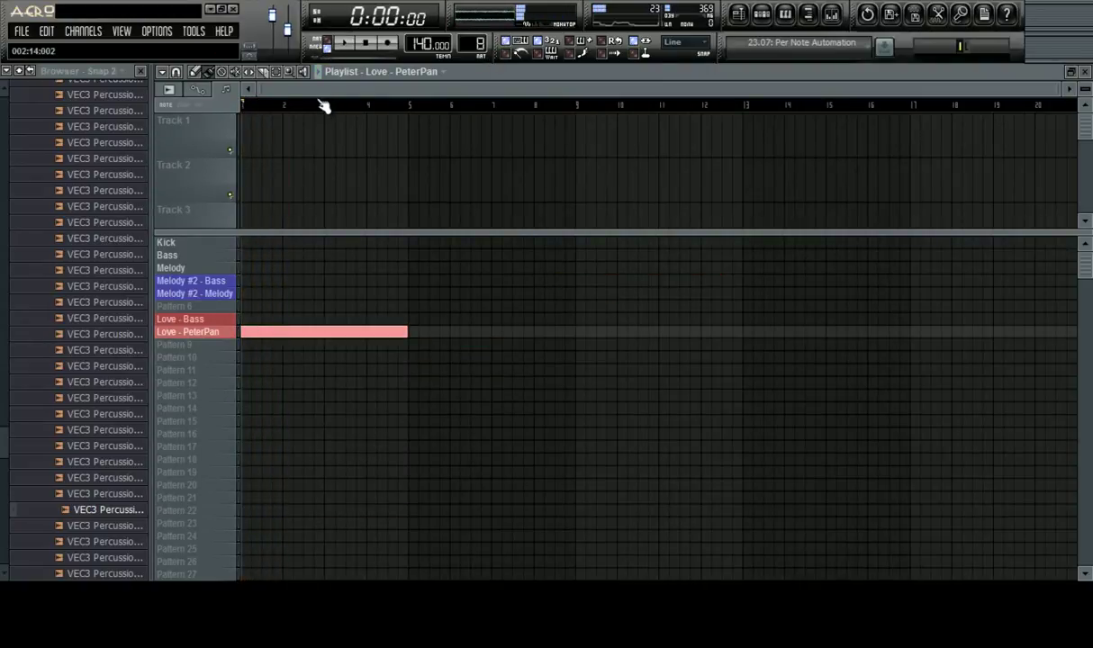
{"action": "scroll", "coordinate": [261, 101], "scroll_direction": "up", "scroll_amount": 1}
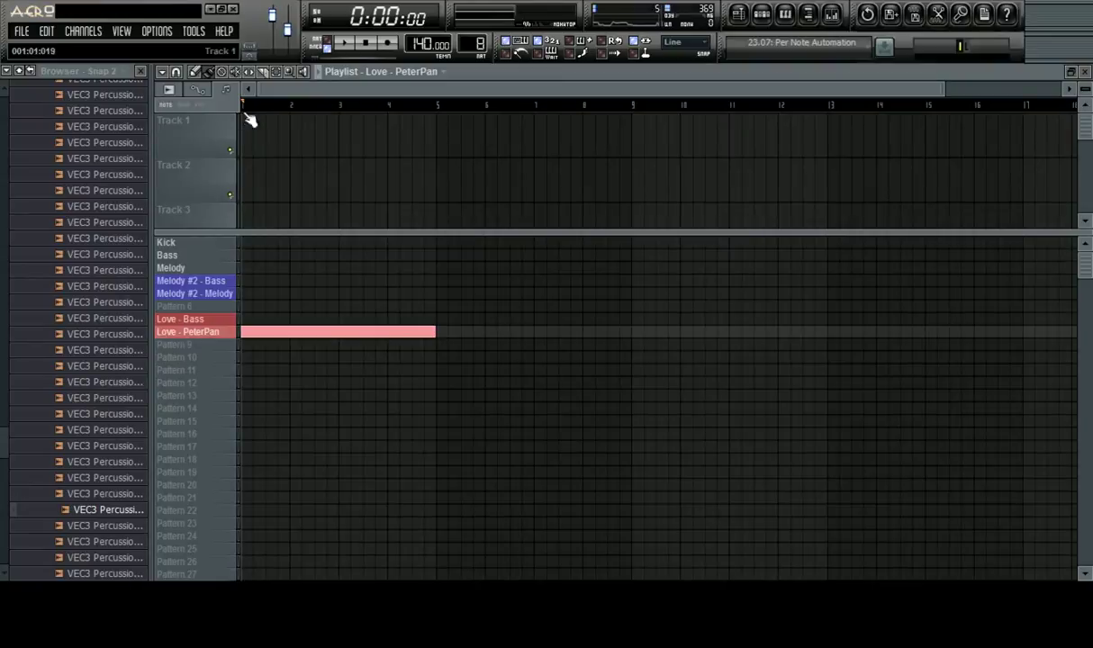
{"action": "scroll", "coordinate": [294, 108], "scroll_direction": "up", "scroll_amount": 1}
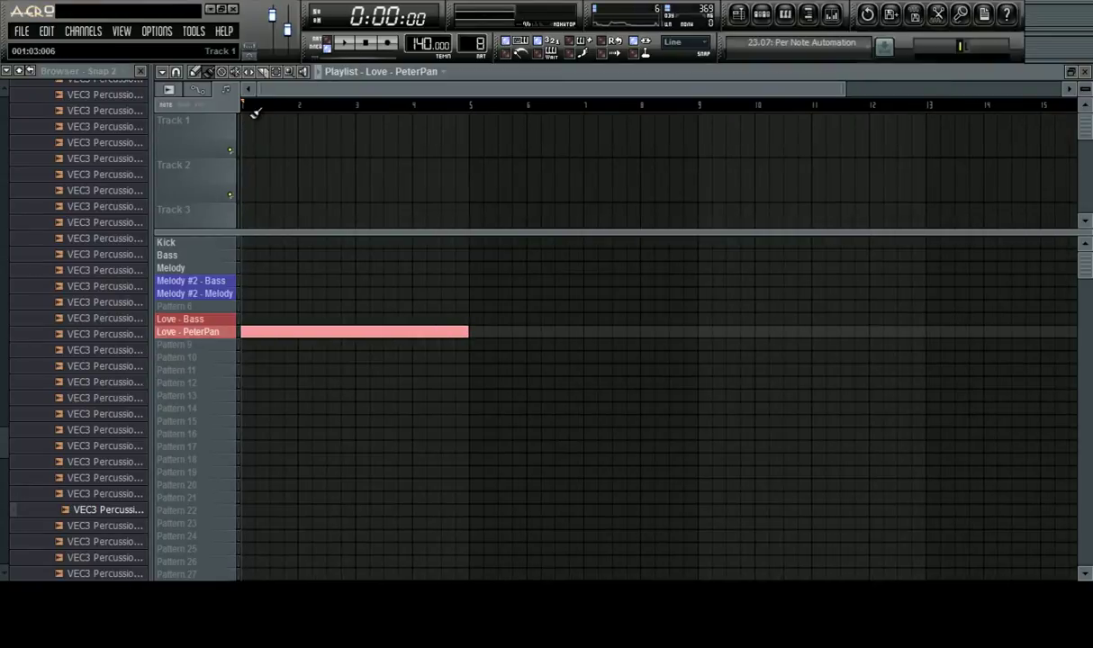
Clone the Love - PeterPan pattern
{"action": "right_click", "coordinate": [220, 331]}
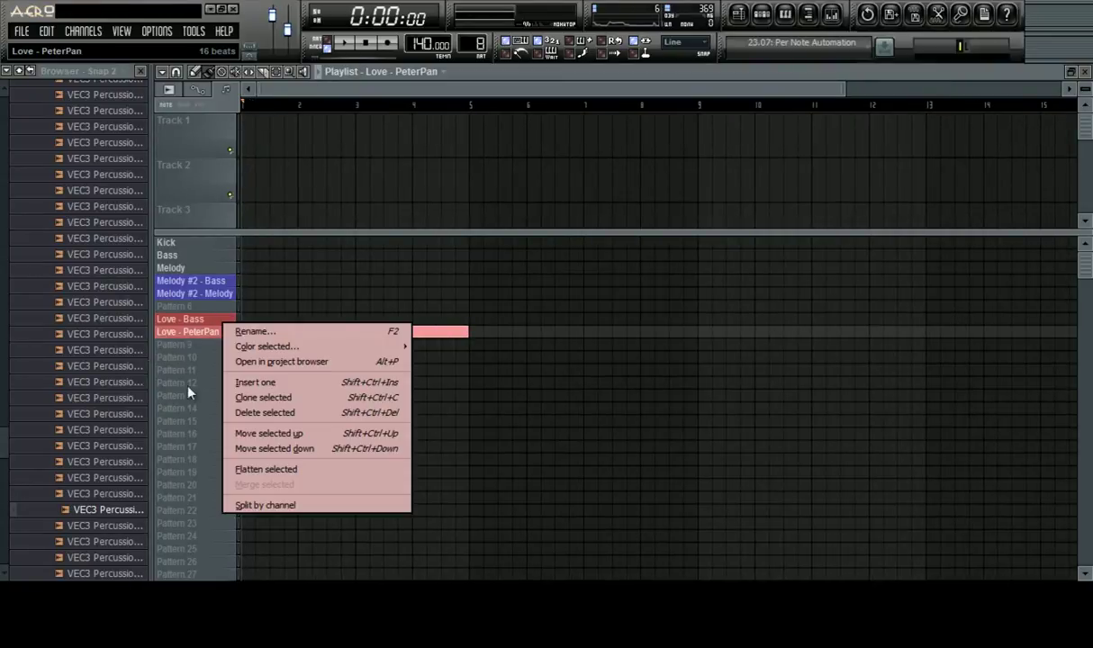
{"action": "left_click", "coordinate": [196, 346]}
{"action": "left_click", "coordinate": [196, 332]}
{"action": "left_click", "coordinate": [196, 321]}
{"action": "right_click", "coordinate": [200, 333]}
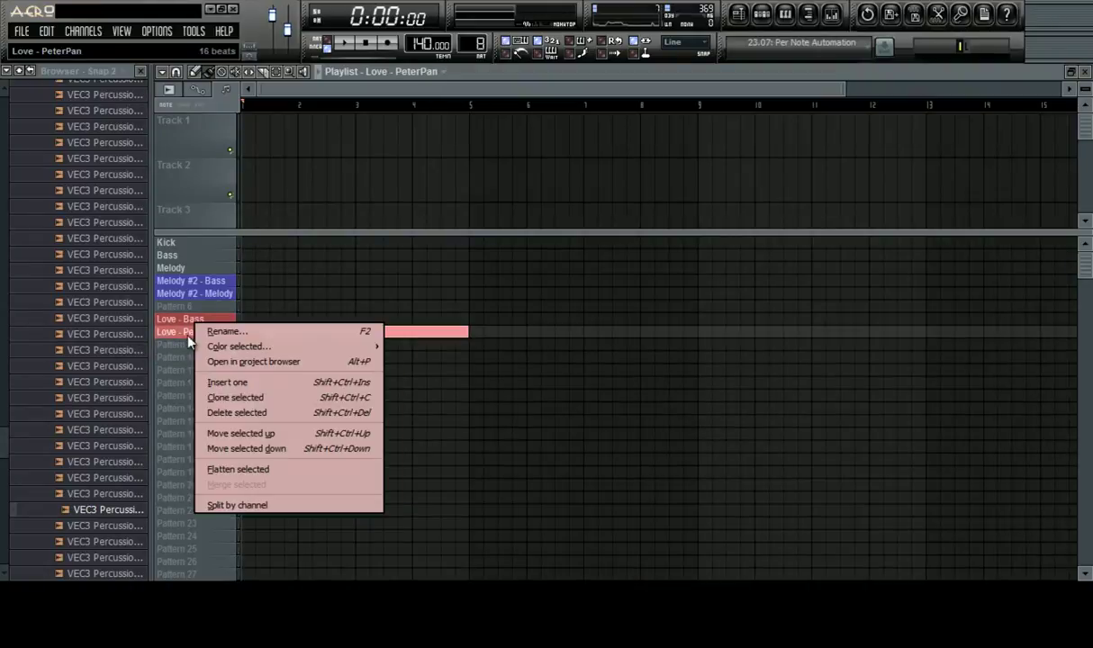
{"action": "left_click", "coordinate": [245, 396]}
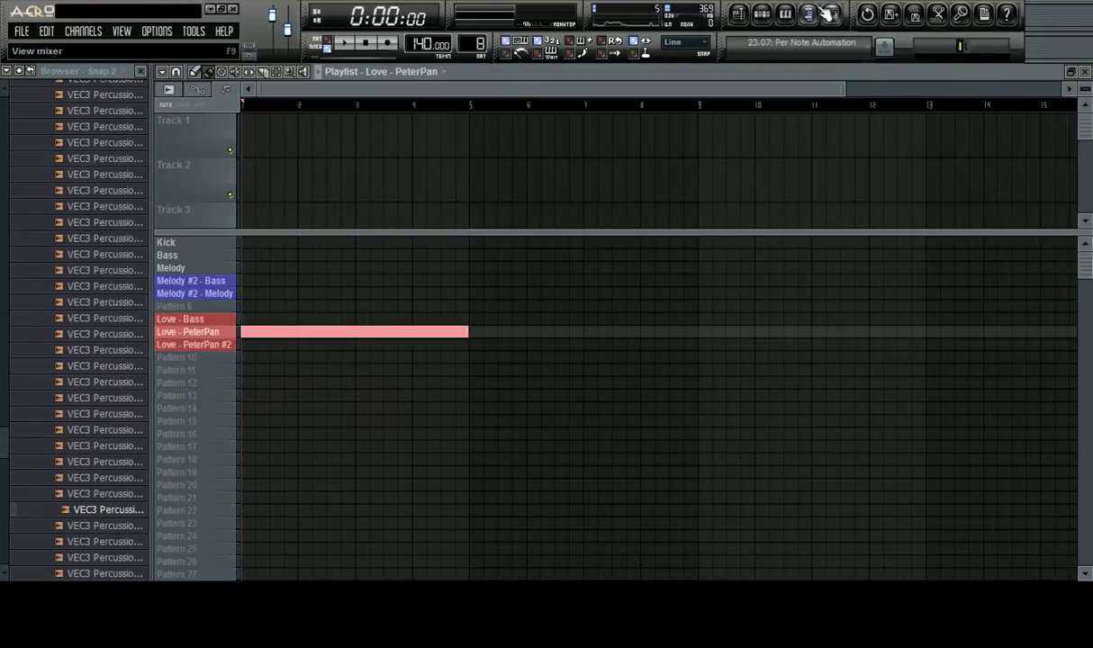
Open the PeterPan piano roll and set a time selection from bar 1 to just past the start of bar 5
{"action": "left_click", "coordinate": [760, 24]}
{"action": "left_click", "coordinate": [655, 211]}
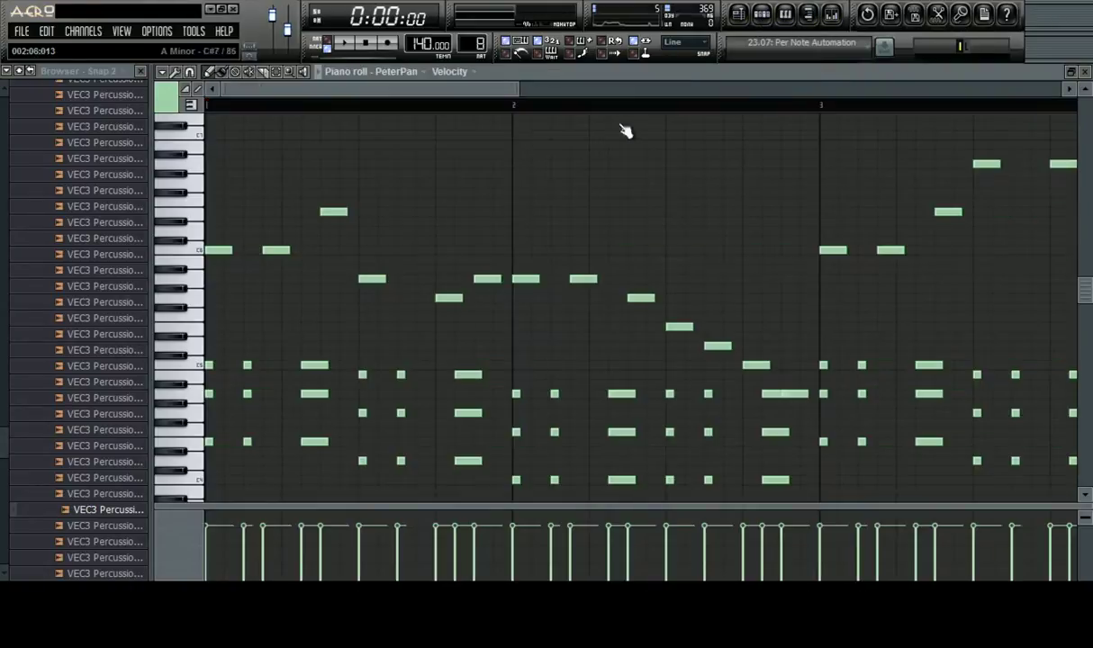
{"action": "scroll", "coordinate": [635, 108], "scroll_direction": "down", "scroll_amount": 6}
{"action": "left_click_drag", "start_coordinate": [726, 112], "coordinate": [93, 244]}
{"action": "left_click", "coordinate": [520, 259]}
{"action": "right_click", "coordinate": [520, 259]}
{"action": "scroll", "coordinate": [585, 248], "scroll_direction": "up", "scroll_amount": 3}
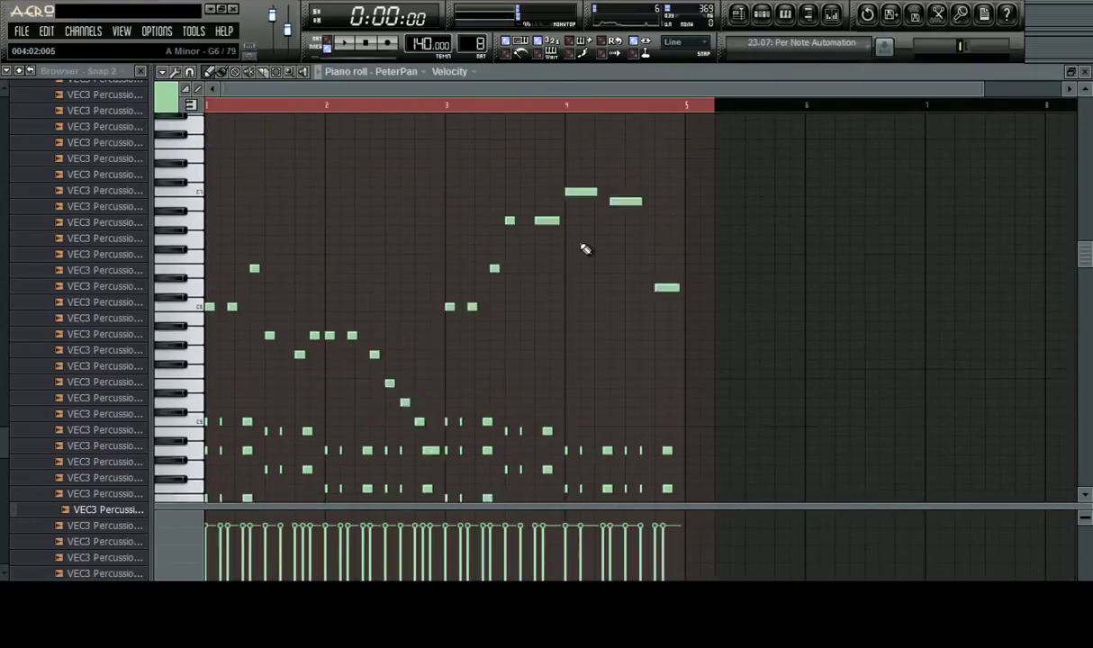
Delete the repeated C6 and the last A5 melody notes in bar 1
{"action": "left_click_drag", "start_coordinate": [736, 132], "coordinate": [168, 409]}
{"action": "scroll", "coordinate": [373, 320], "scroll_direction": "down", "scroll_amount": 3}
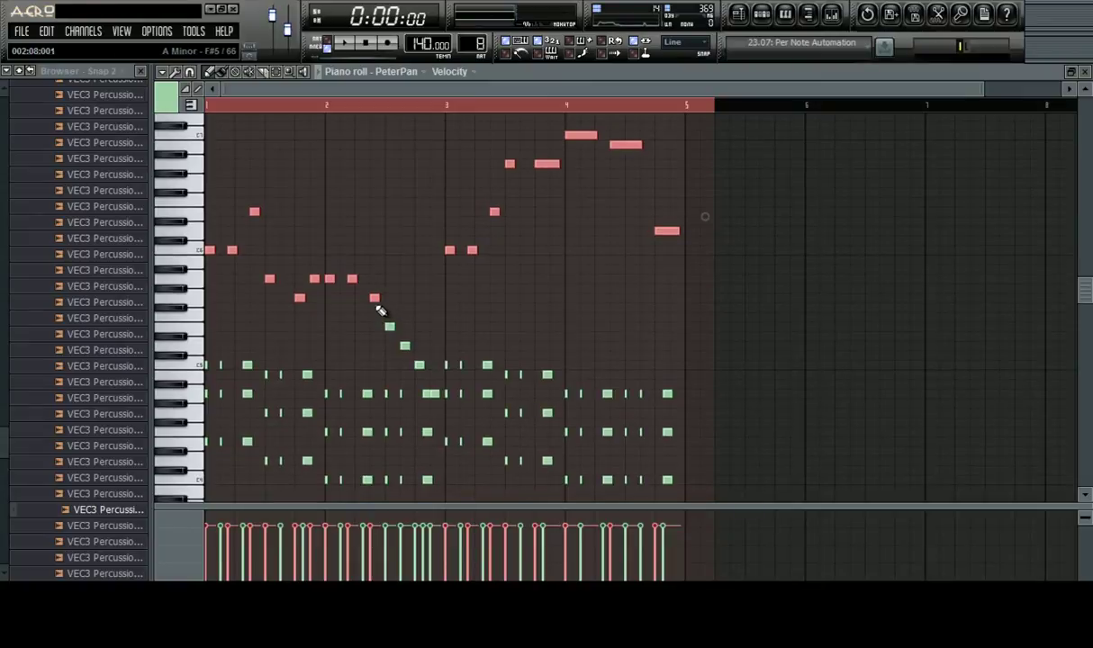
{"action": "left_click", "coordinate": [301, 205]}
{"action": "right_click", "coordinate": [300, 205]}
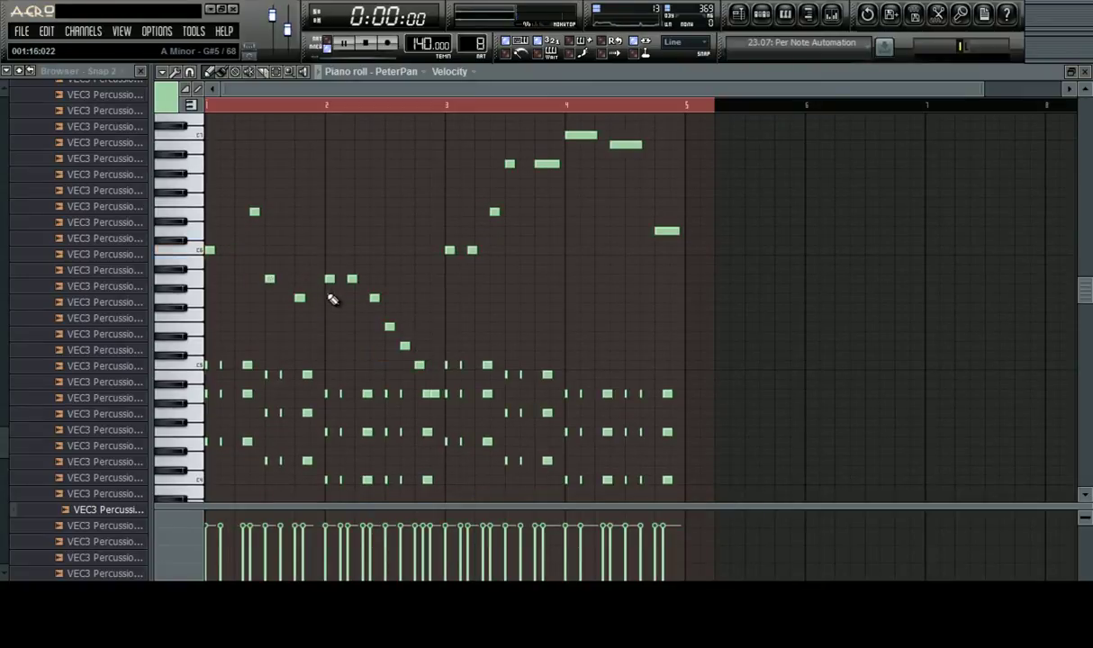
Preview the melody and delete the repeated A5 and the E5 in bar 2 and the repeated C6 in bar 3
{"action": "key", "text": "space"}
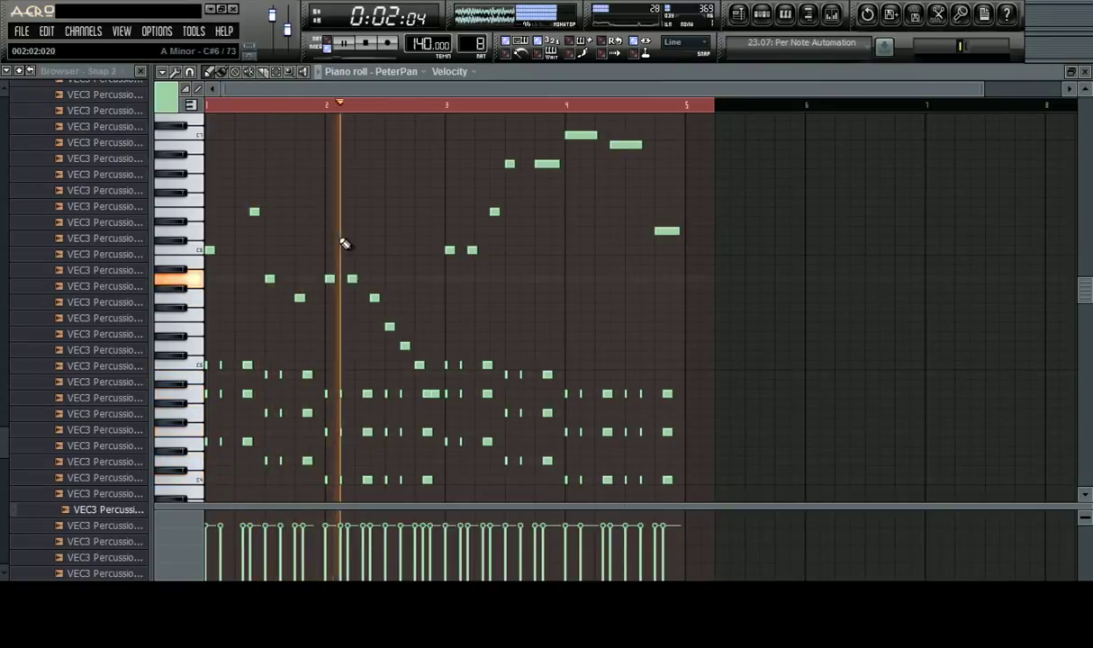
{"action": "key", "text": "space"}
{"action": "right_click", "coordinate": [354, 278]}
{"action": "key", "text": "space"}
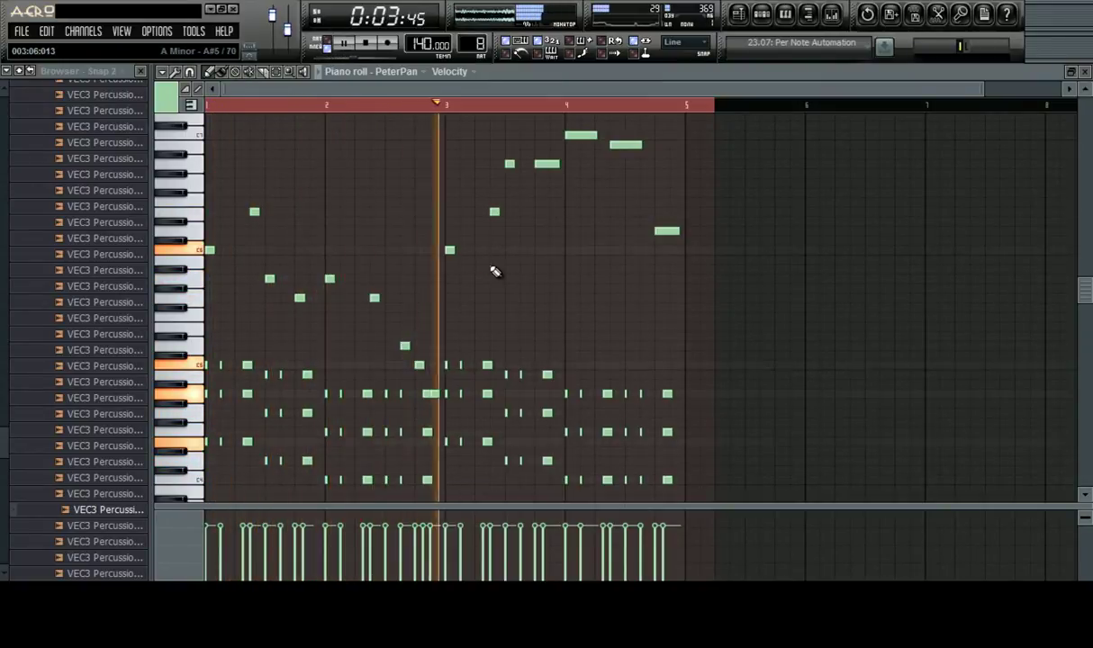
Play the pattern and delete the descending D5, C5 and A4 melody notes at the end of bar 2
{"action": "key", "text": "space"}
{"action": "key", "text": "space"}
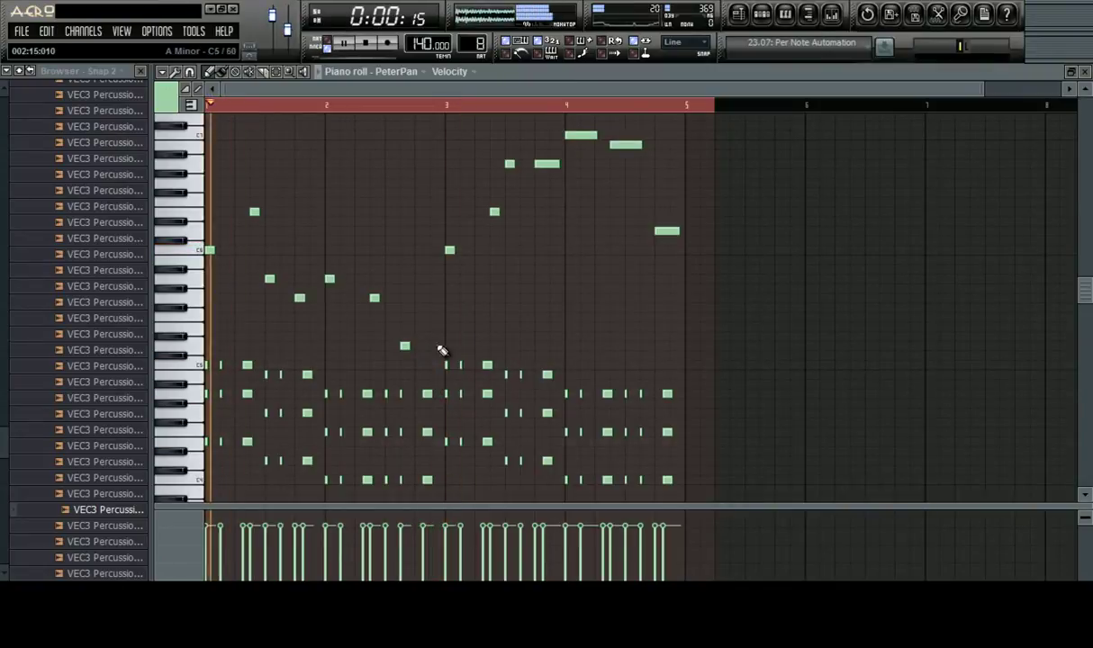
{"action": "scroll", "coordinate": [535, 271], "scroll_direction": "up", "scroll_amount": 3}
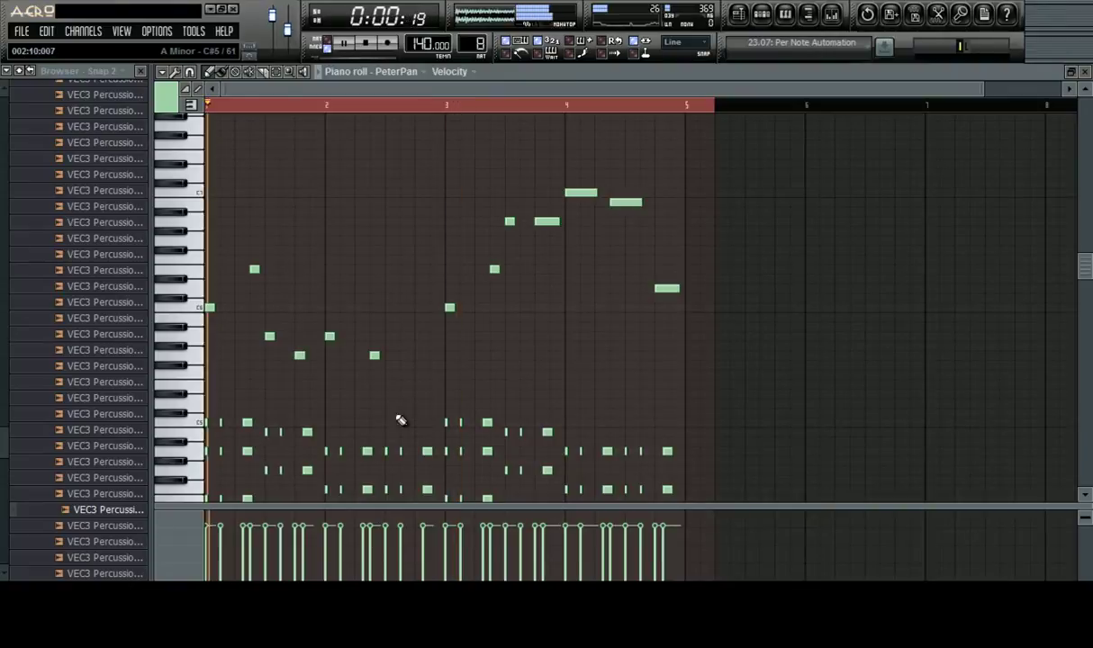
{"action": "scroll", "coordinate": [408, 295], "scroll_direction": "down", "scroll_amount": 6}
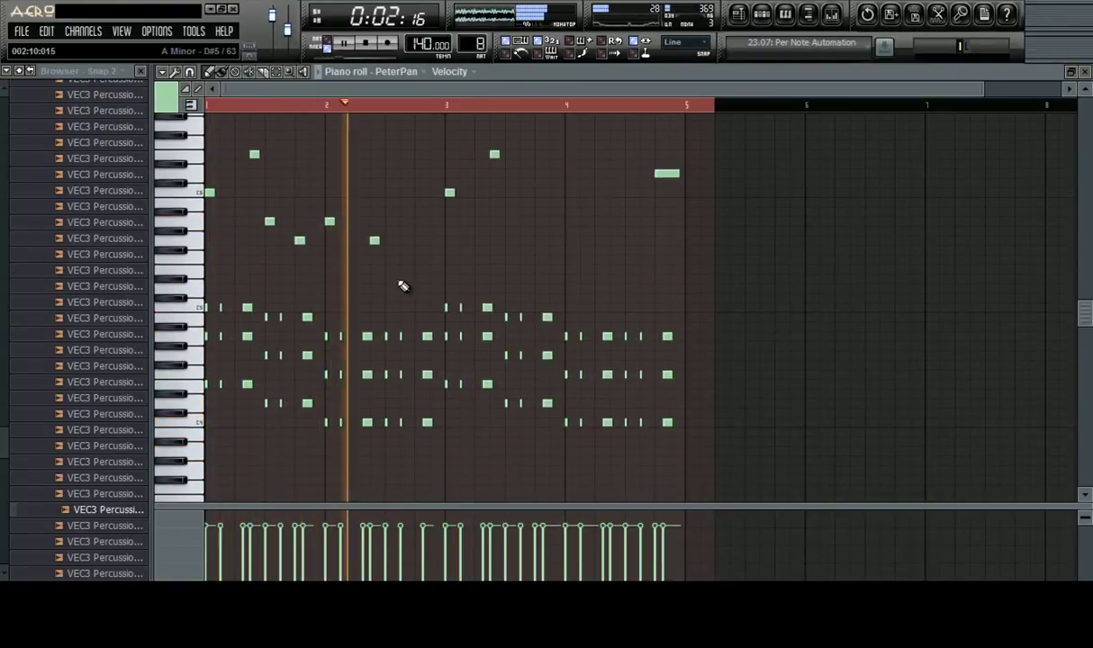
{"action": "scroll", "coordinate": [404, 286], "scroll_direction": "up", "scroll_amount": 6}
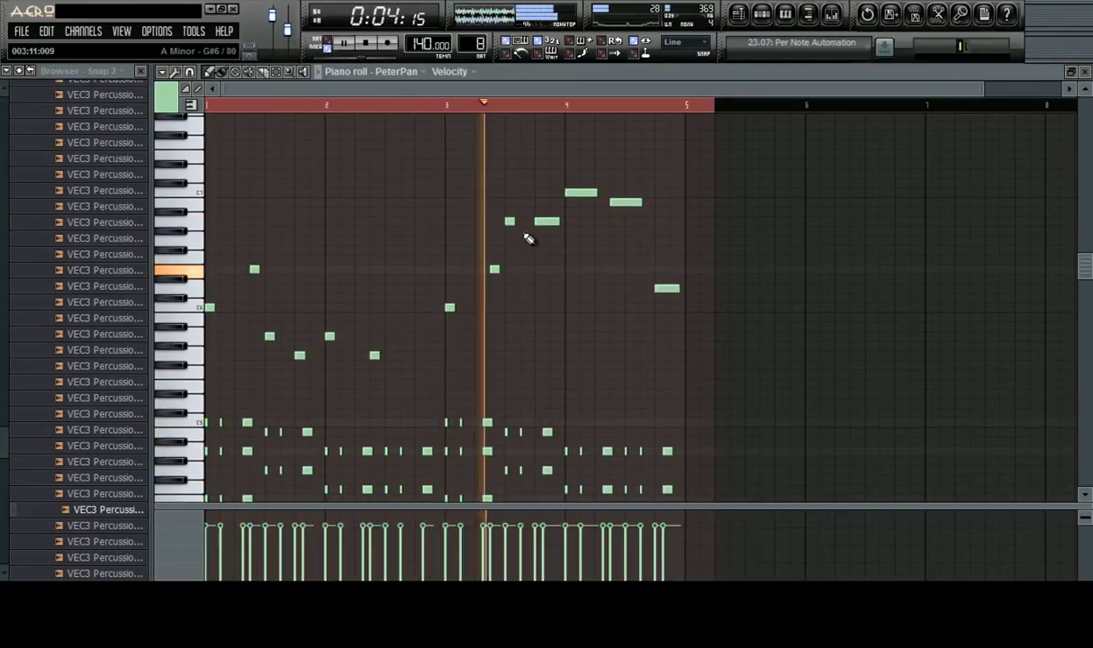
Delete the short A6 note in bar 3 and add a short E5 note near the end of bar 2
{"action": "key", "text": "space"}
{"action": "right_click", "coordinate": [510, 220]}
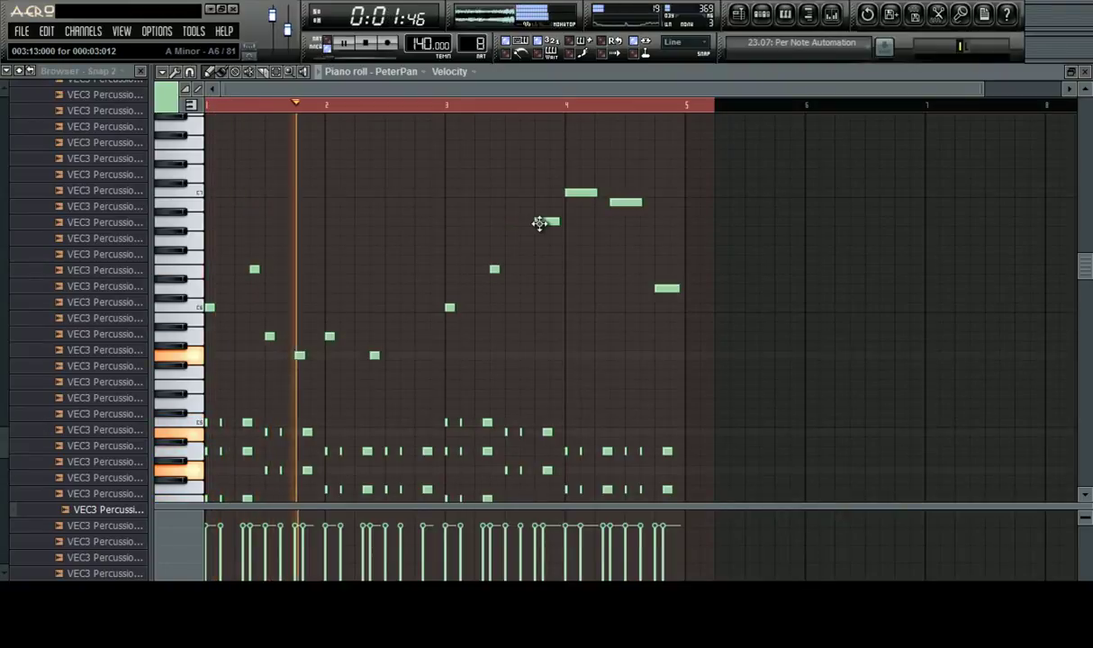
{"action": "key", "text": "space"}
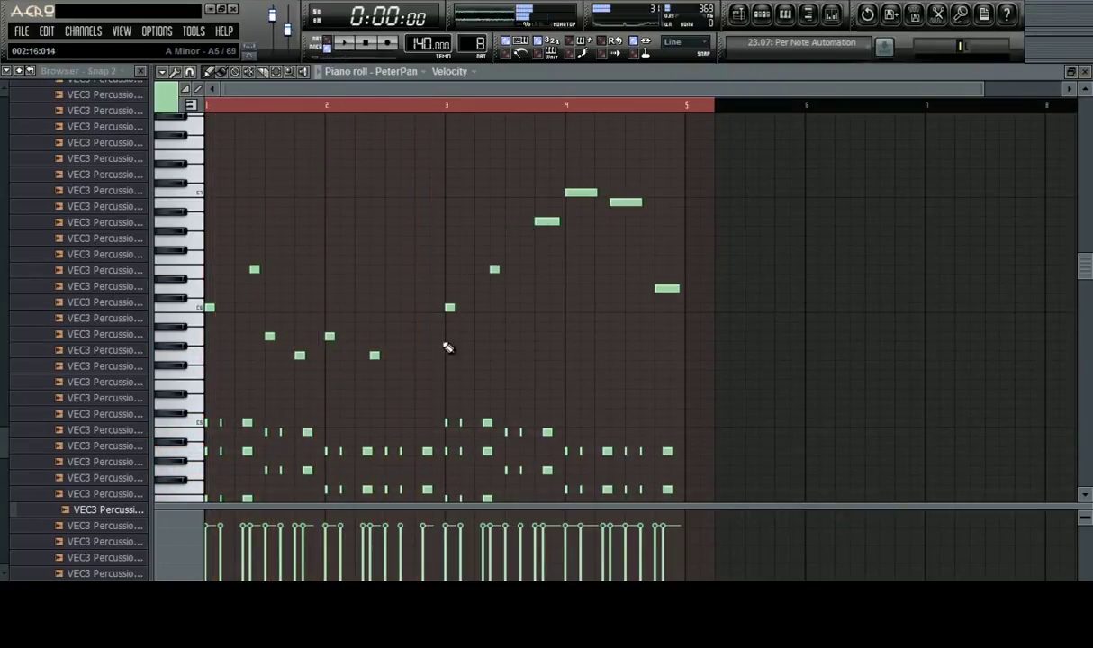
{"action": "key", "text": "space"}
{"action": "left_click", "coordinate": [417, 383]}
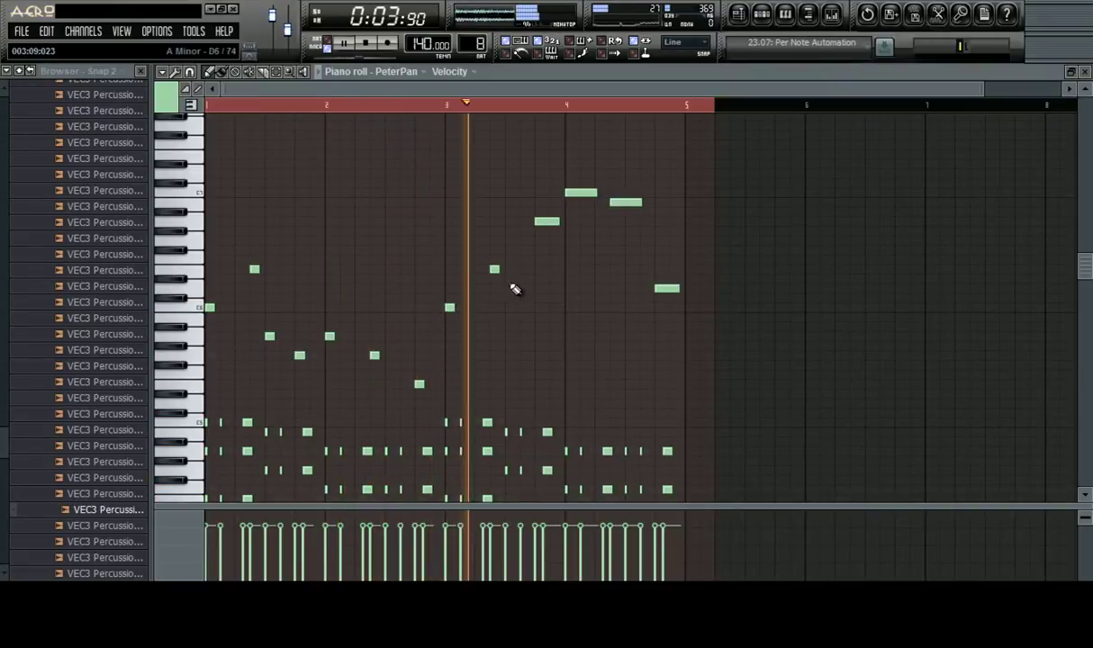
{"action": "key", "text": "space"}
Replace the long A6 and C7 notes with short A5 and C6 notes and delete the last two melody notes in bar 4
{"action": "left_click_drag", "start_coordinate": [548, 221], "coordinate": [539, 337]}
{"action": "left_click_drag", "start_coordinate": [590, 189], "coordinate": [568, 307]}
{"action": "right_click", "coordinate": [628, 201]}
{"action": "right_click", "coordinate": [667, 289]}
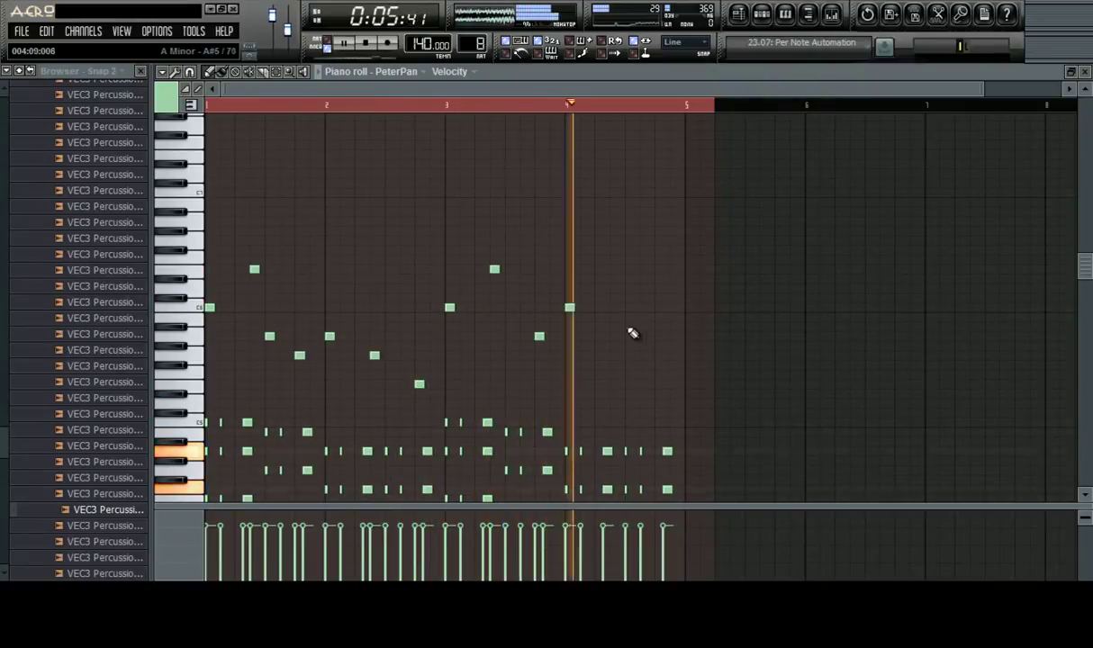
{"action": "scroll", "coordinate": [598, 184], "scroll_direction": "down", "scroll_amount": 3}
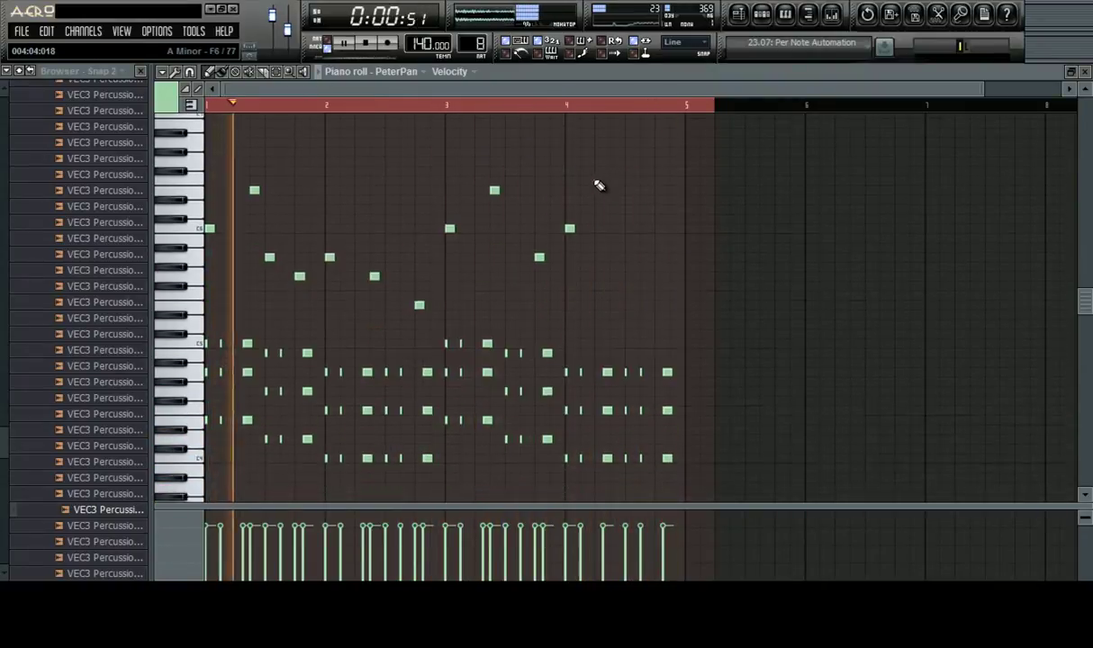
{"action": "scroll", "coordinate": [715, 237], "scroll_direction": "down", "scroll_amount": 2}
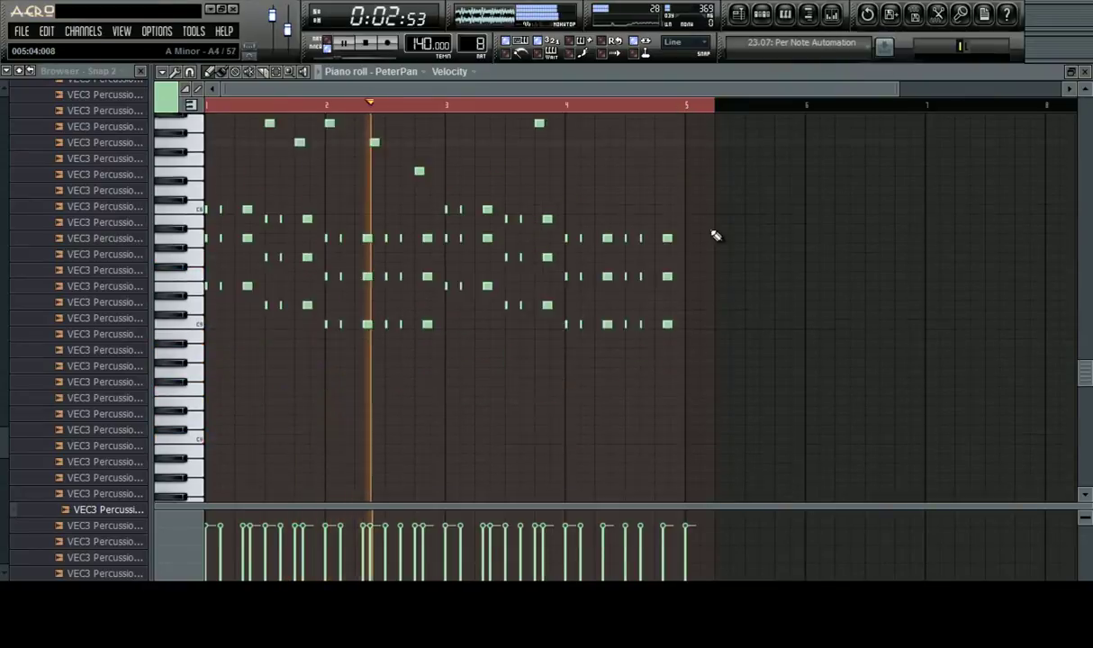
{"action": "left_click", "coordinate": [689, 139]}
{"action": "scroll", "coordinate": [711, 187], "scroll_direction": "up", "scroll_amount": 1}
{"action": "right_click", "coordinate": [689, 173]}
{"action": "scroll", "coordinate": [663, 171], "scroll_direction": "up", "scroll_amount": 3}
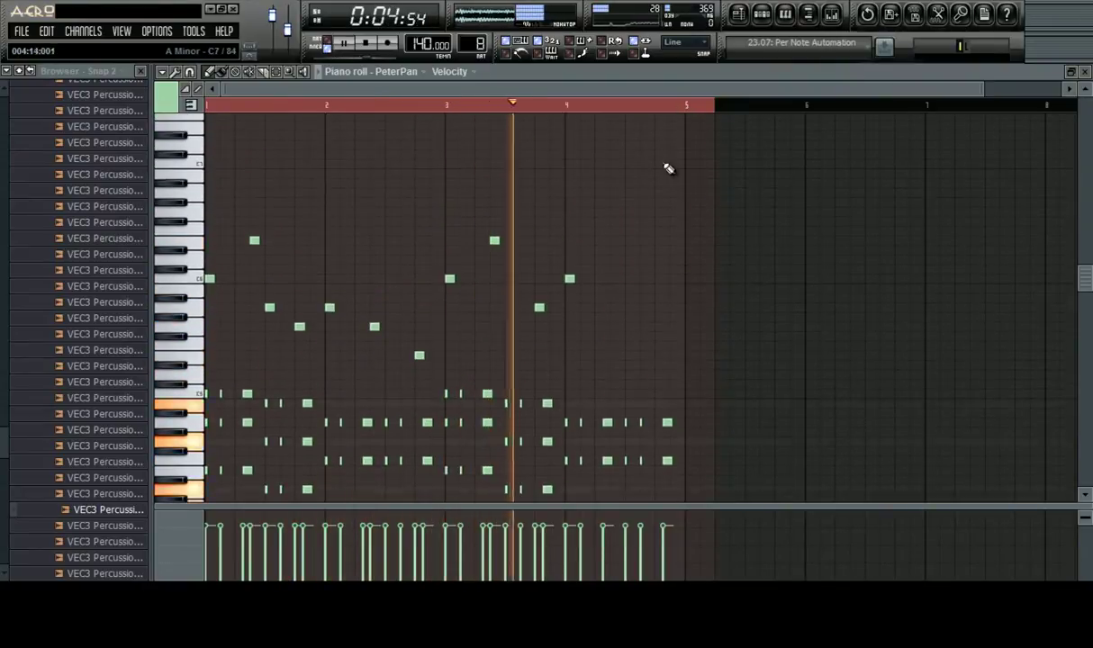
Select all PeterPan notes and shorten the time selection to end at the start of bar 5
{"action": "key", "text": "ctrl+a"}
{"action": "left_click_drag", "start_coordinate": [687, 105], "coordinate": [687, 110]}
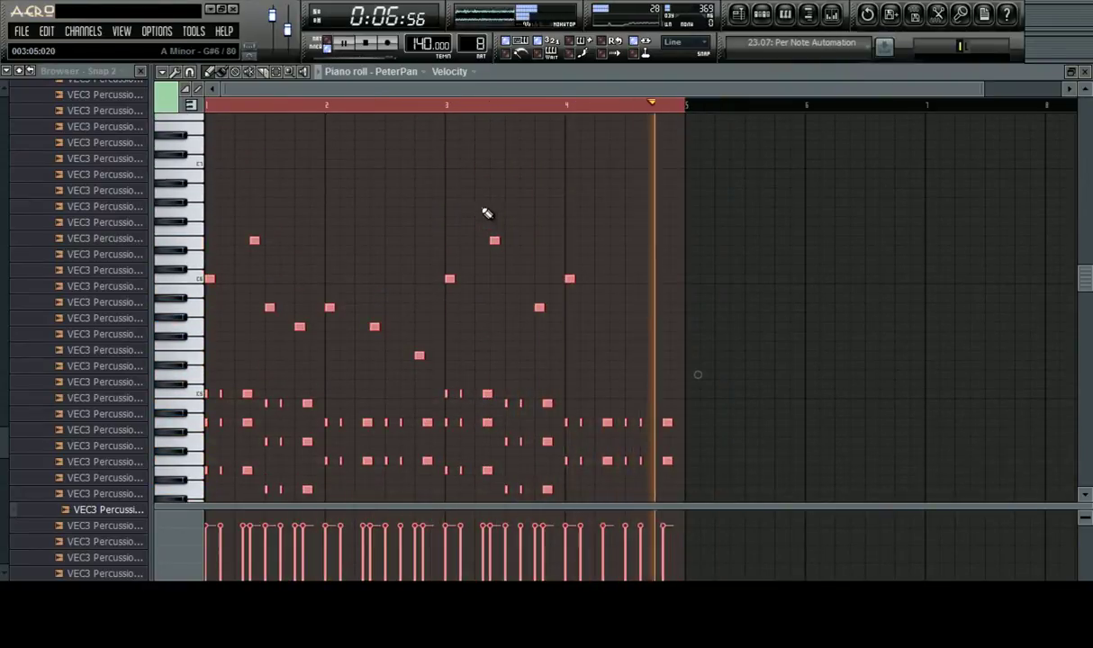
Try short melody notes in the middle and at the end of bar 4, using B5, then A5 and F5
{"action": "left_click", "coordinate": [524, 204], "text": "ctrl"}
{"action": "left_click", "coordinate": [612, 288]}
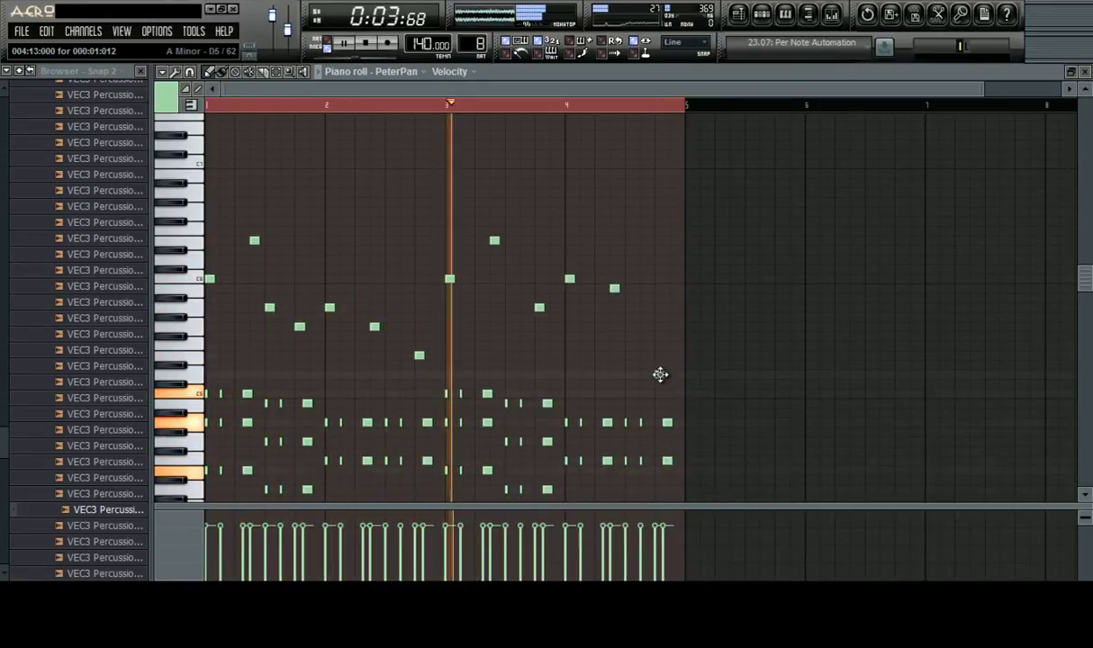
{"action": "left_click", "coordinate": [659, 325]}
{"action": "left_click_drag", "start_coordinate": [658, 324], "coordinate": [655, 260]}
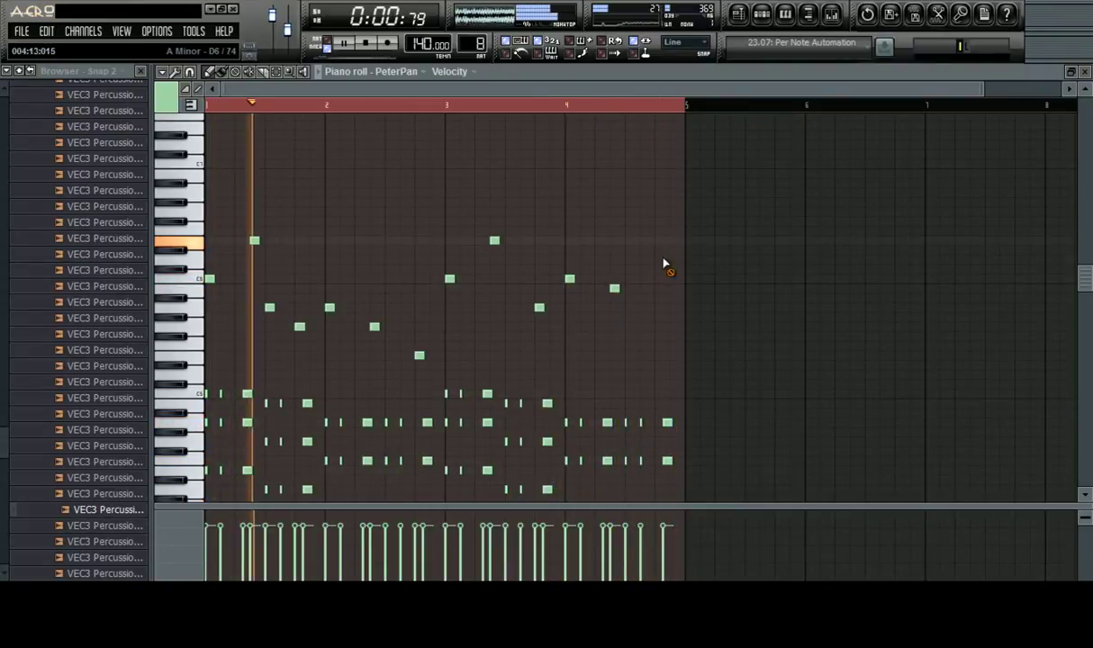
{"action": "right_click", "coordinate": [660, 261]}
{"action": "right_click", "coordinate": [615, 288]}
{"action": "left_click", "coordinate": [615, 307]}
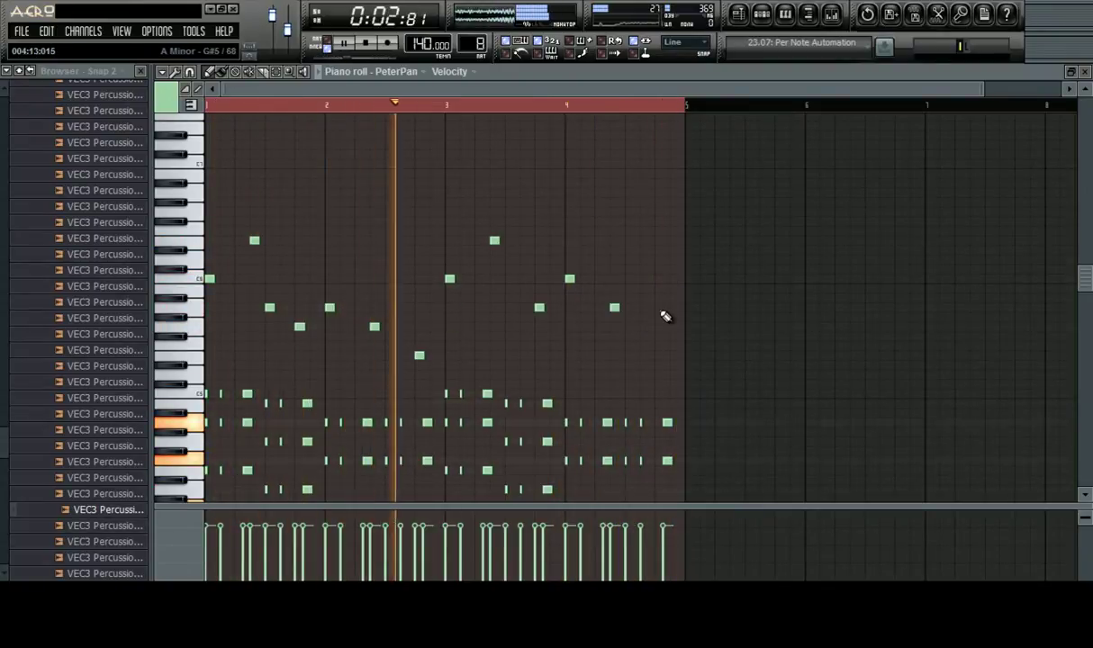
{"action": "left_click", "coordinate": [659, 355]}
{"action": "left_click_drag", "start_coordinate": [660, 362], "coordinate": [660, 351]}
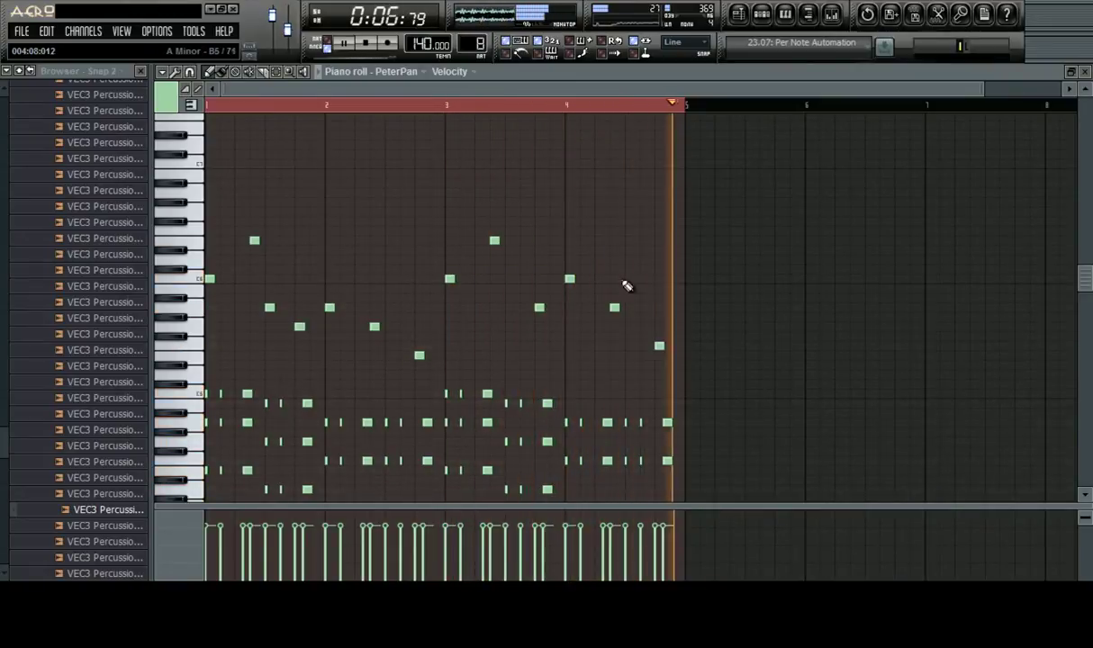
Delete all melody notes in bar 4, including the C6 note at its start
{"action": "right_click", "coordinate": [660, 346]}
{"action": "right_click", "coordinate": [615, 308]}
{"action": "right_click", "coordinate": [571, 279]}
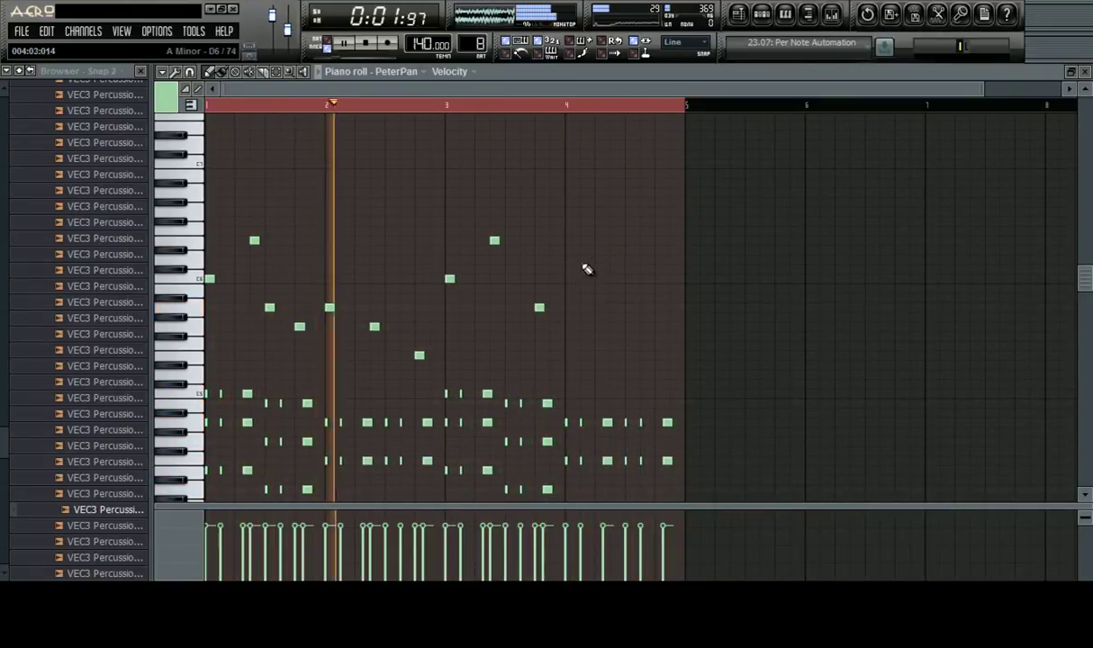
Extend the A5 melody note near the end of bar 3 to the end of bar 4
{"action": "scroll", "coordinate": [576, 274], "scroll_direction": "down", "scroll_amount": 2}
{"action": "left_click_drag", "start_coordinate": [580, 151], "coordinate": [34, 365]}
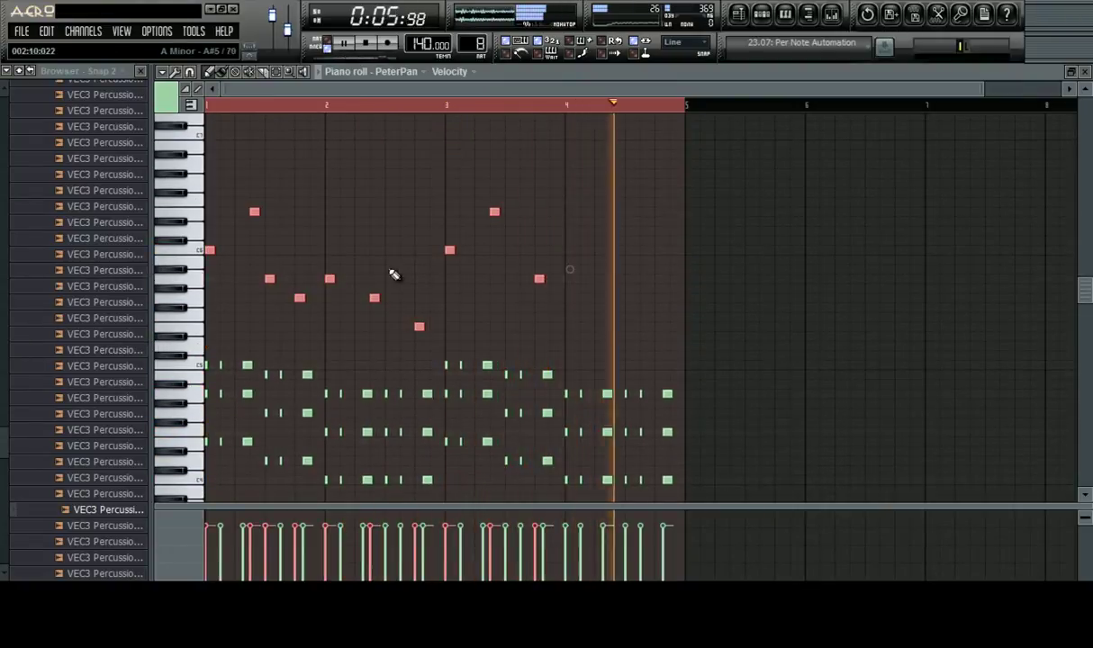
{"action": "left_click", "coordinate": [536, 328]}
{"action": "right_click", "coordinate": [537, 329]}
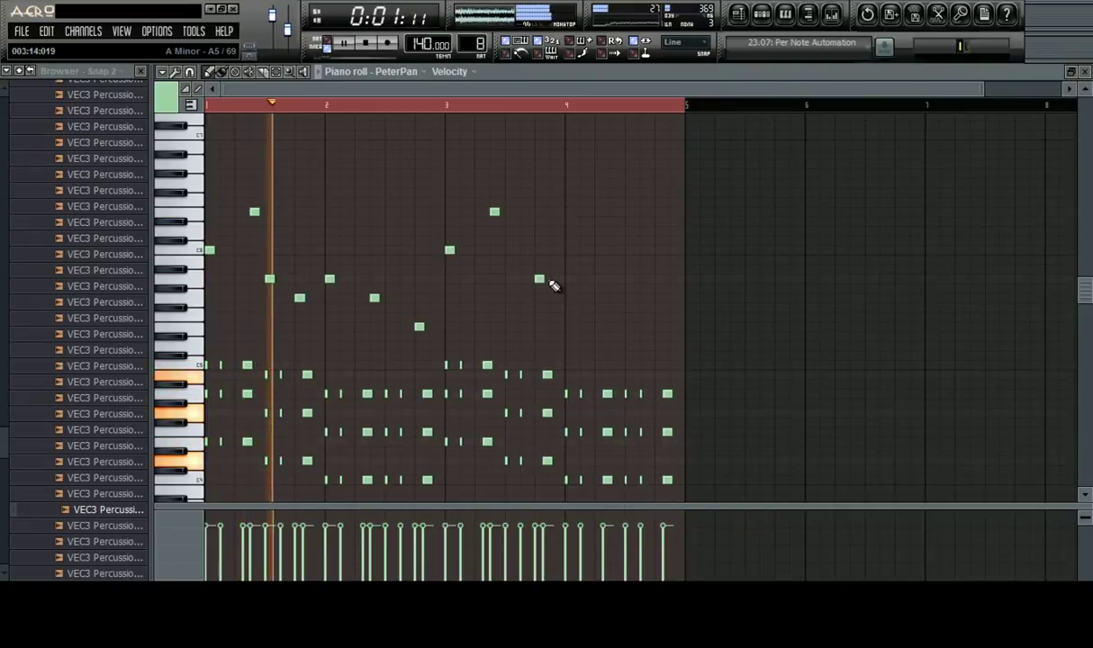
{"action": "left_click_drag", "start_coordinate": [545, 280], "coordinate": [683, 286]}
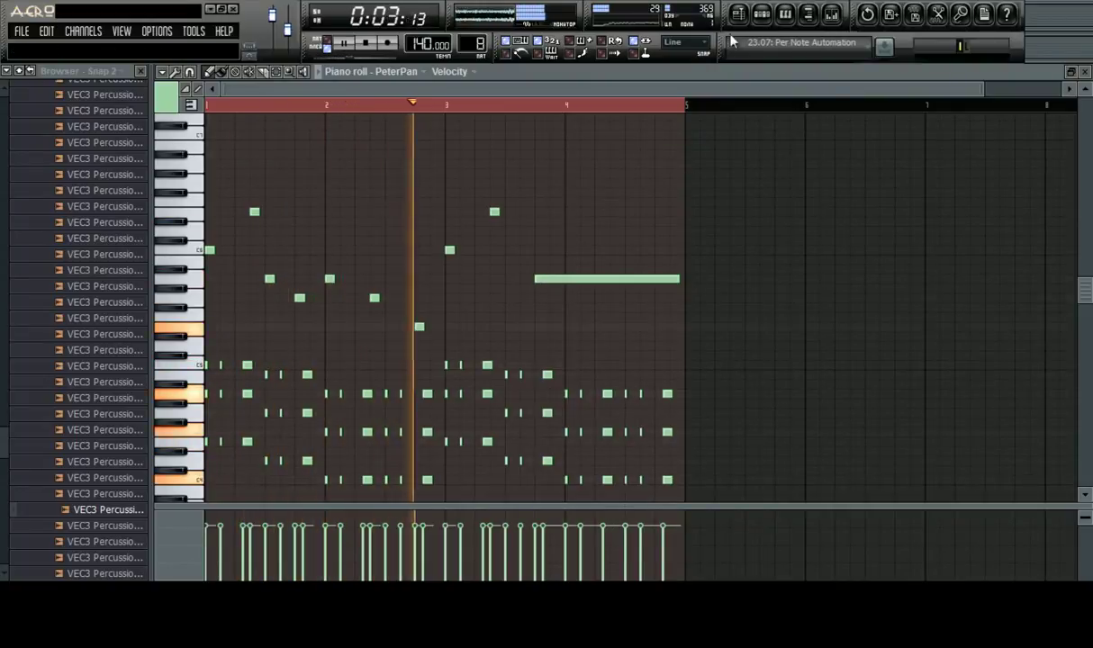
{"action": "scroll", "coordinate": [558, 234], "scroll_direction": "down", "scroll_amount": 3}
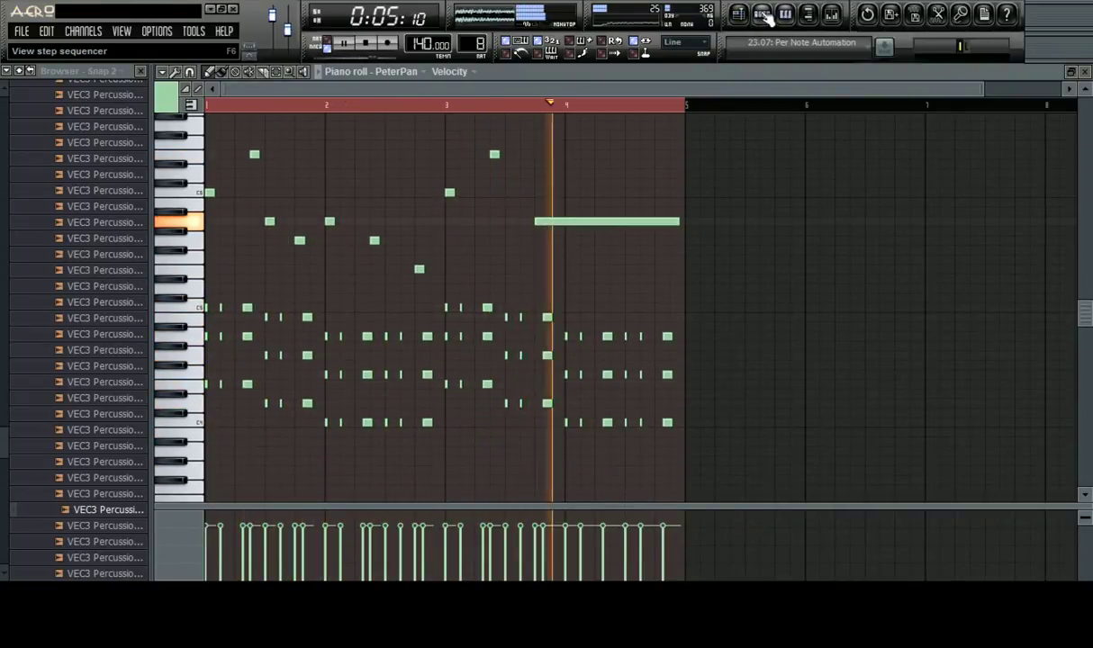
Stop playback and lengthen the C6, A5, G5 and E5 melody notes in bars 1 and 2, leaving E6 short
{"action": "left_click", "coordinate": [764, 18]}
{"action": "key", "text": "space"}
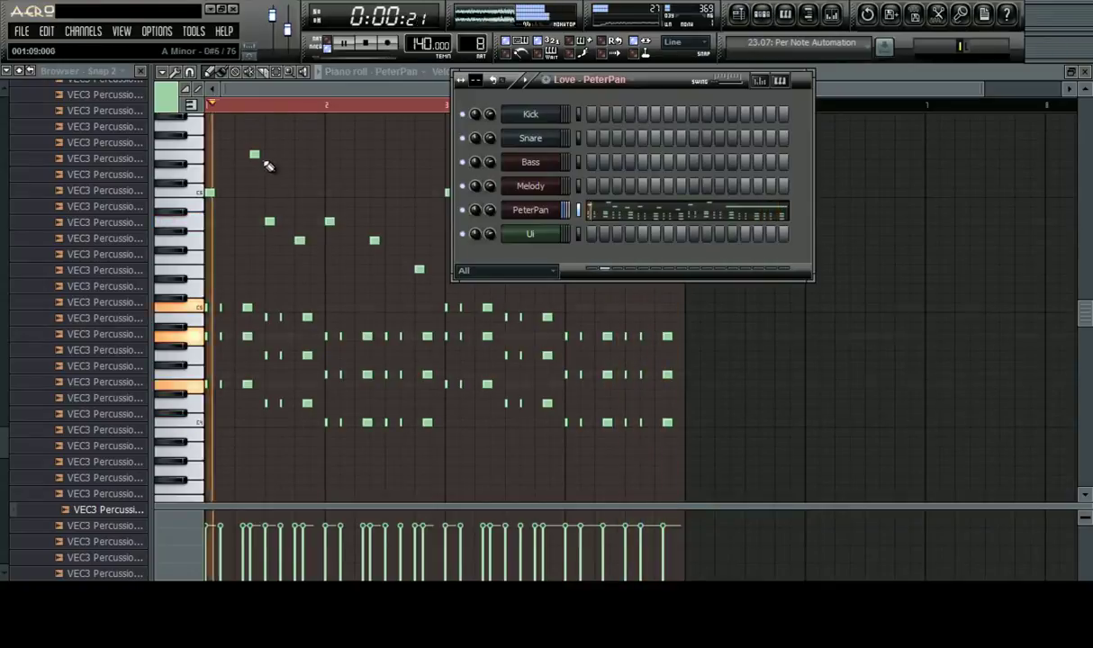
{"action": "key", "text": "F6"}
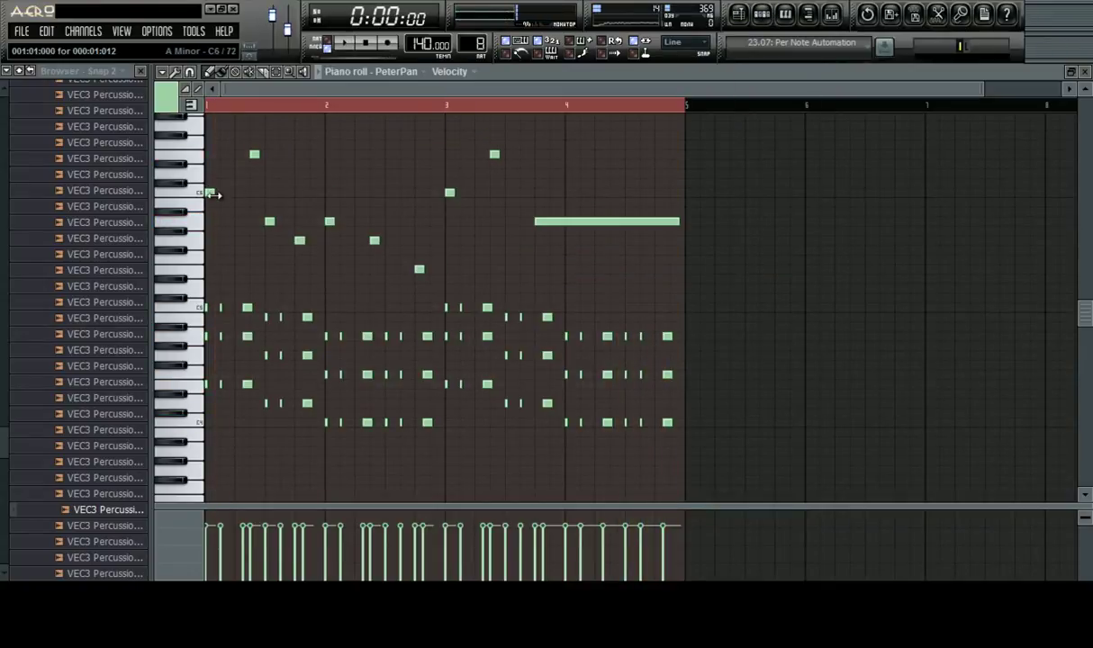
{"action": "left_click_drag", "start_coordinate": [275, 226], "coordinate": [364, 224]}
{"action": "right_click", "coordinate": [376, 241]}
{"action": "key", "text": "space"}
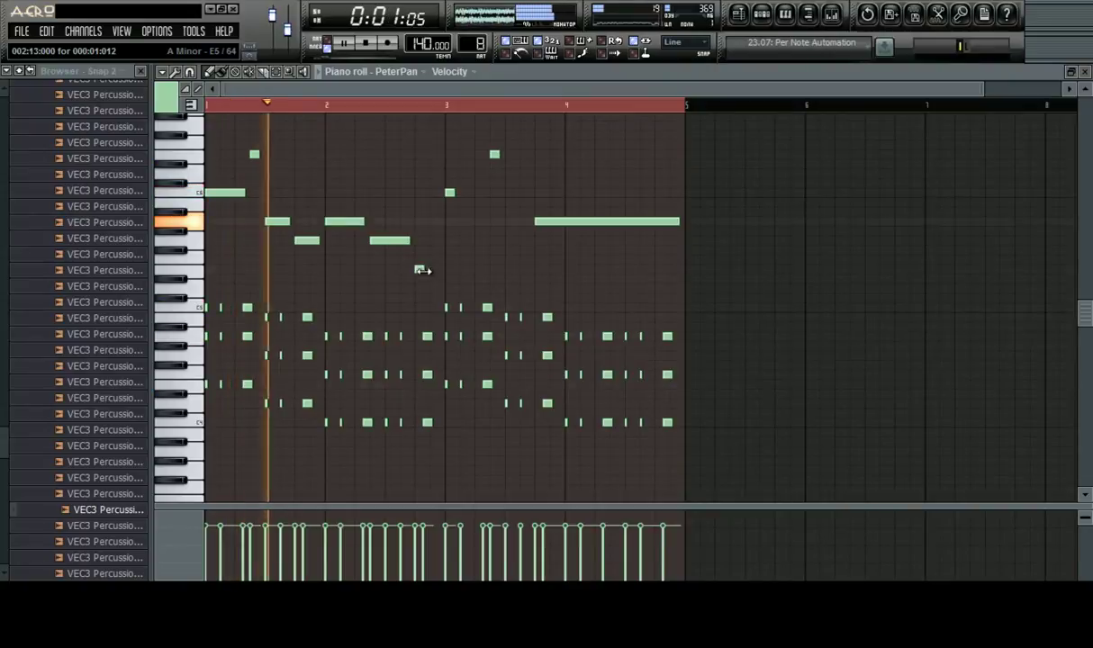
{"action": "left_click_drag", "start_coordinate": [422, 269], "coordinate": [439, 269]}
Lengthen the C6 and E6 melody notes in bar 3 to reach the notes that follow them
{"action": "left_click_drag", "start_coordinate": [464, 194], "coordinate": [469, 193]}
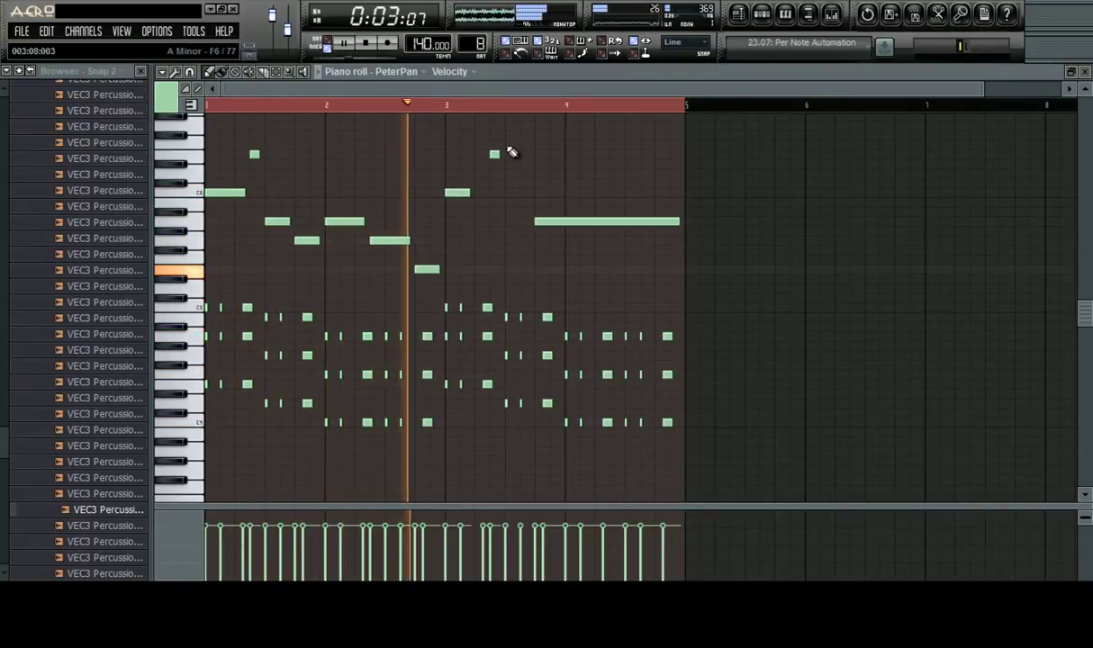
{"action": "left_click_drag", "start_coordinate": [500, 155], "coordinate": [531, 161]}
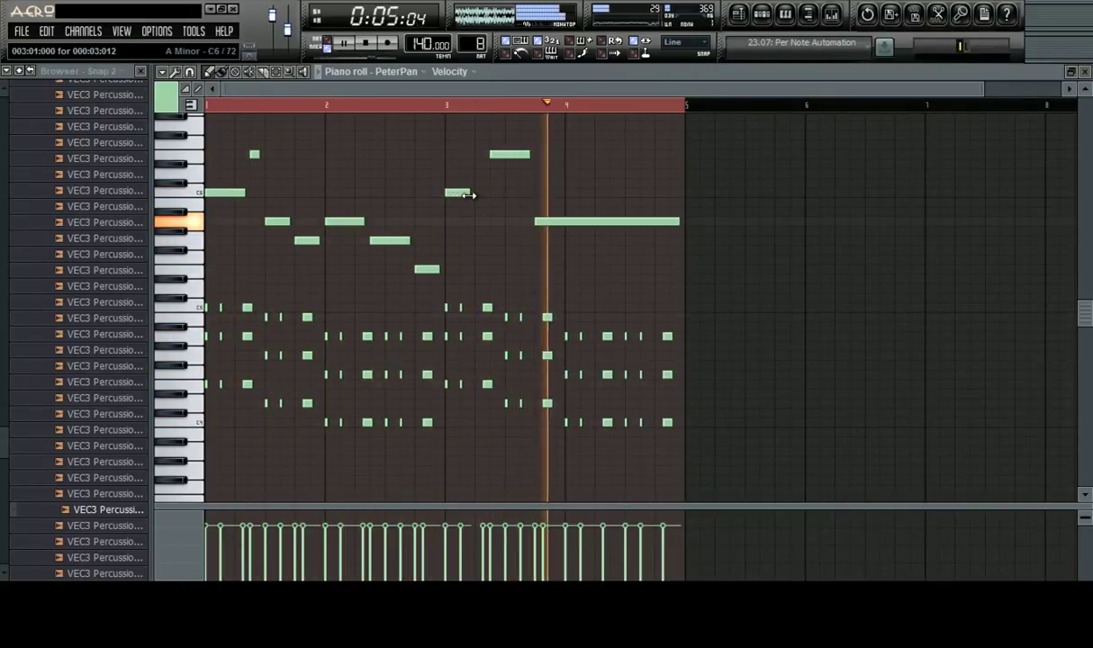
{"action": "left_click_drag", "start_coordinate": [468, 193], "coordinate": [487, 197]}
{"action": "left_click", "coordinate": [523, 183]}
{"action": "right_click", "coordinate": [529, 186]}
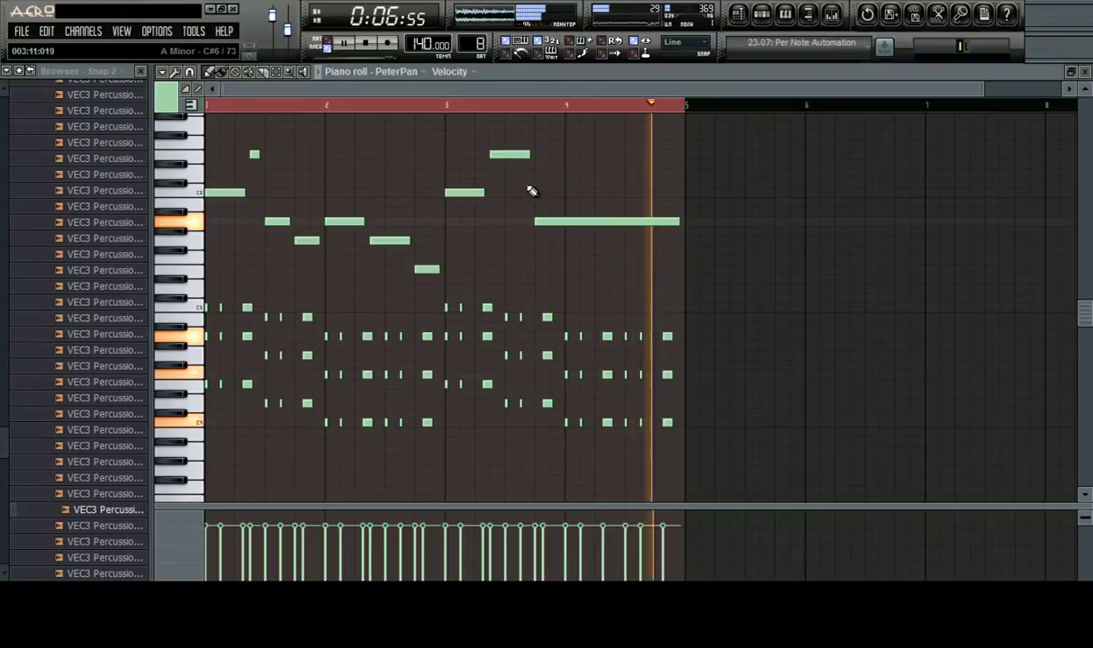
Play the Love - PeterPan #2 pattern for comparison and return to the playlist with playback stopped
{"action": "left_click", "coordinate": [746, 16]}
{"action": "key", "text": "space"}
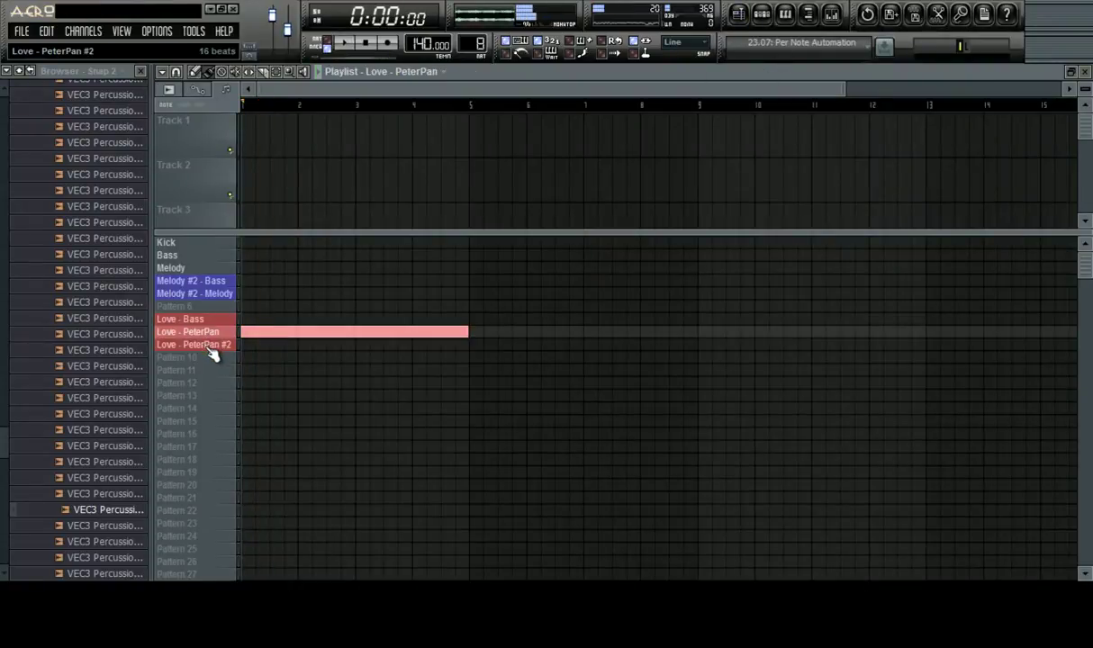
{"action": "left_click", "coordinate": [215, 347]}
{"action": "key", "text": "space"}
{"action": "left_click", "coordinate": [739, 17]}
{"action": "left_click", "coordinate": [764, 16]}
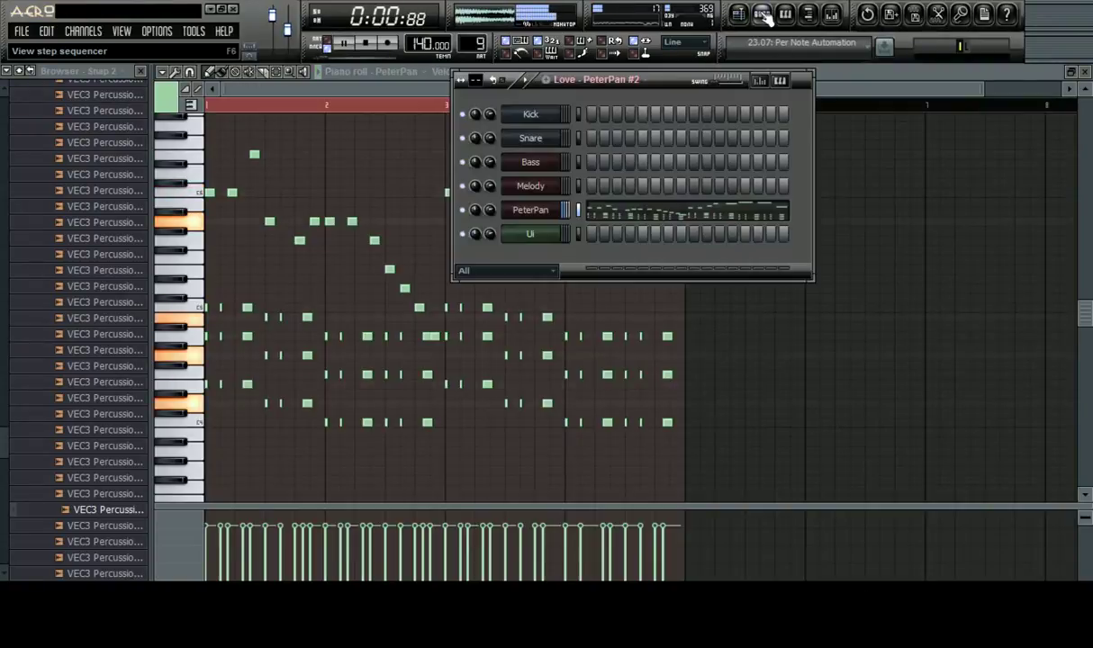
{"action": "left_click", "coordinate": [764, 16]}
{"action": "left_click", "coordinate": [764, 17]}
{"action": "left_click", "coordinate": [764, 16]}
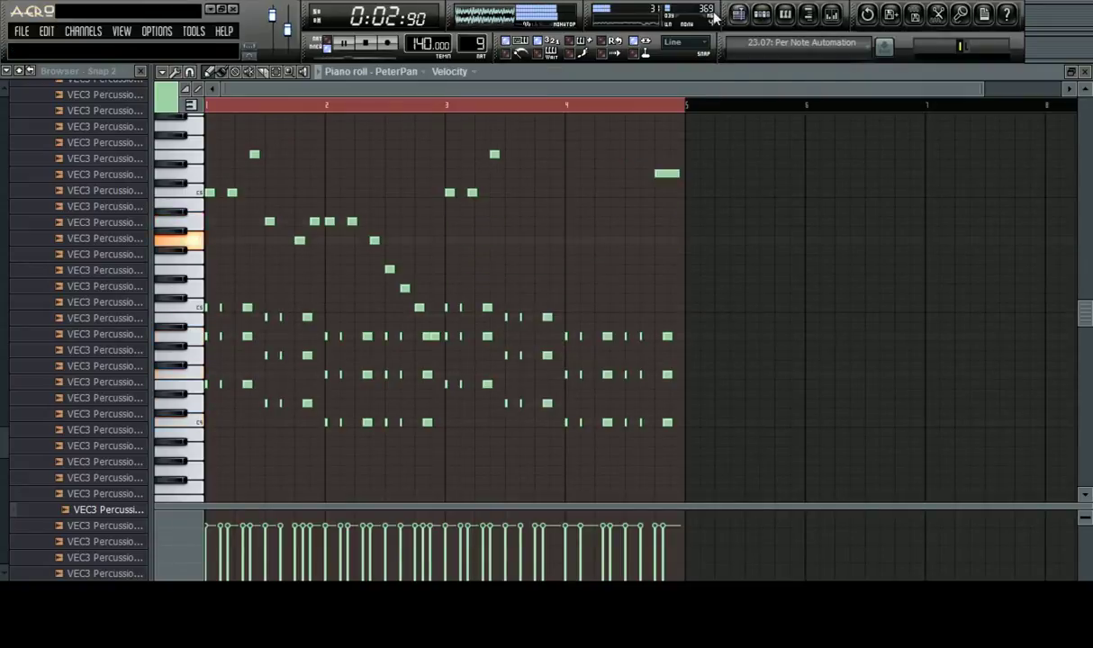
{"action": "left_click", "coordinate": [1084, 72]}
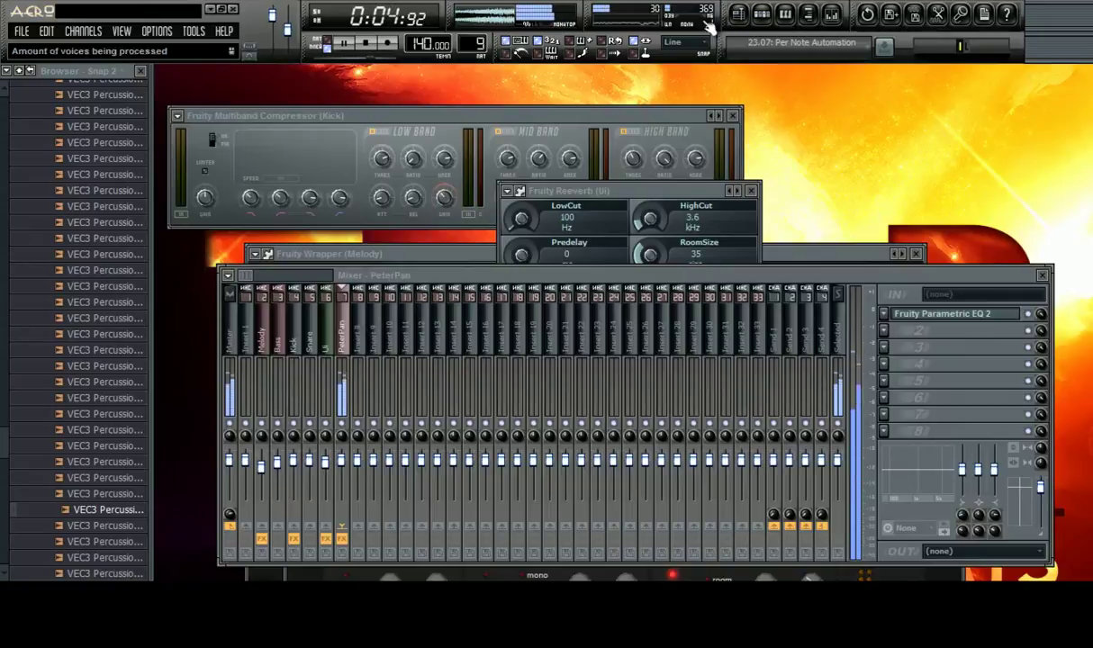
{"action": "left_click", "coordinate": [738, 15]}
{"action": "key", "text": "space"}
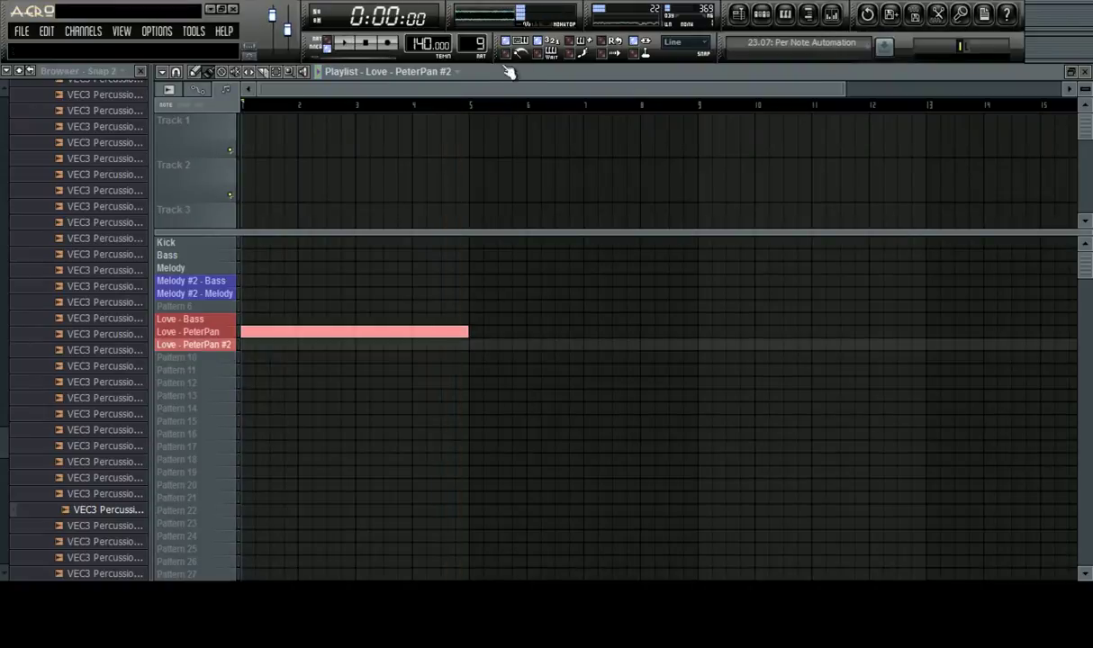
Create an automation clip for the project tempo on Track 1 of the playlist
{"action": "right_click", "coordinate": [429, 49]}
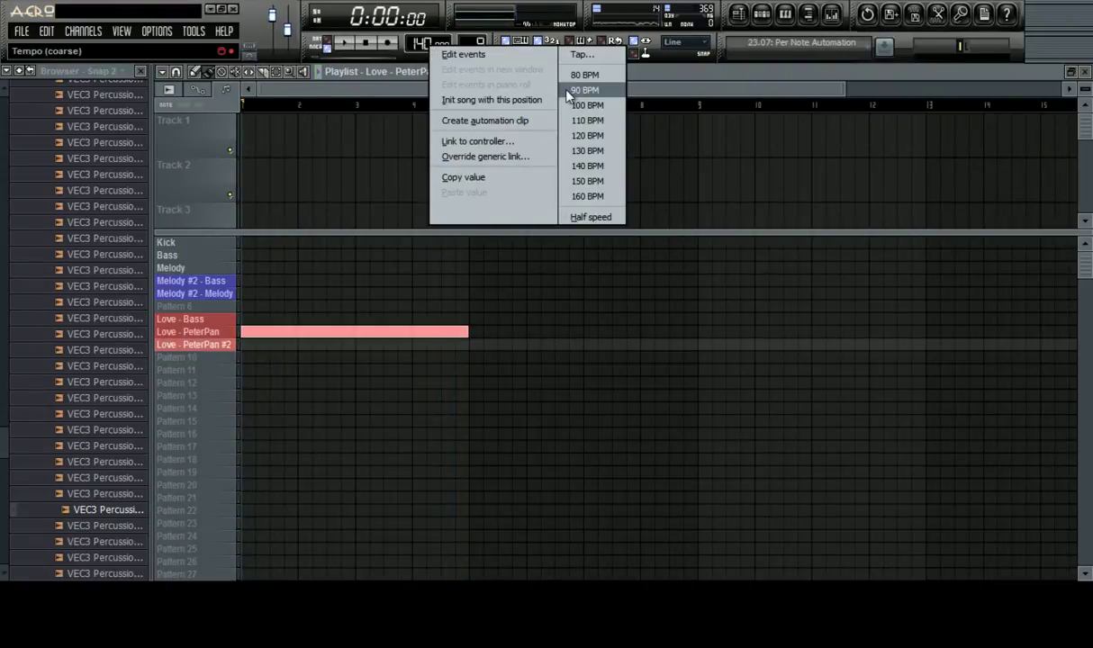
{"action": "left_click", "coordinate": [473, 123]}
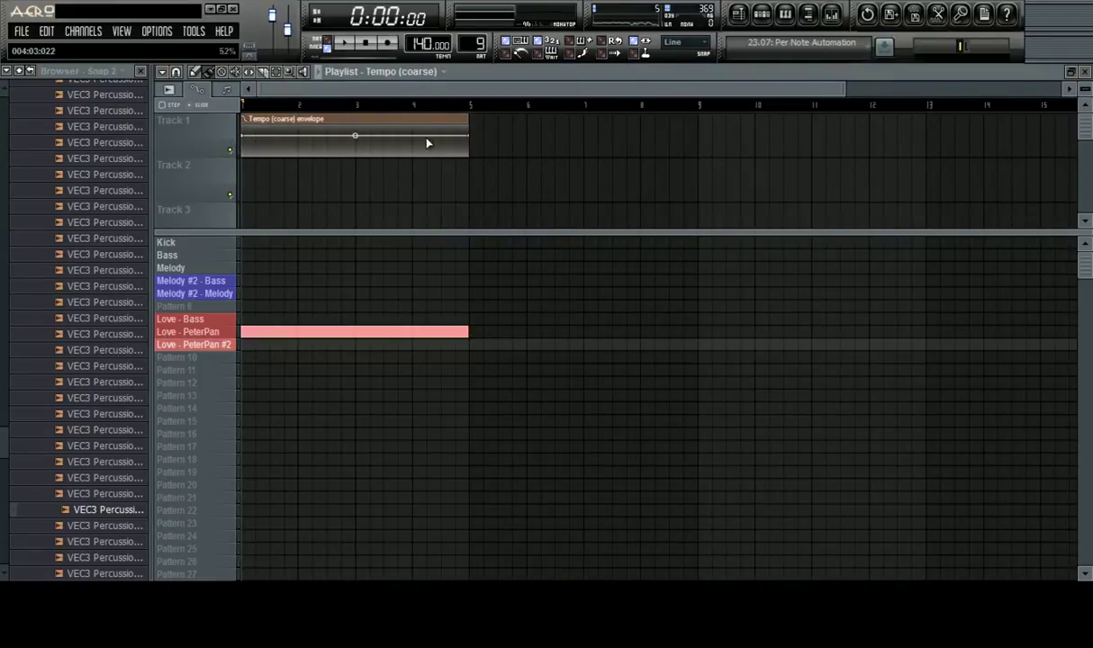
{"action": "scroll", "coordinate": [401, 95], "scroll_direction": "up", "scroll_amount": 3}
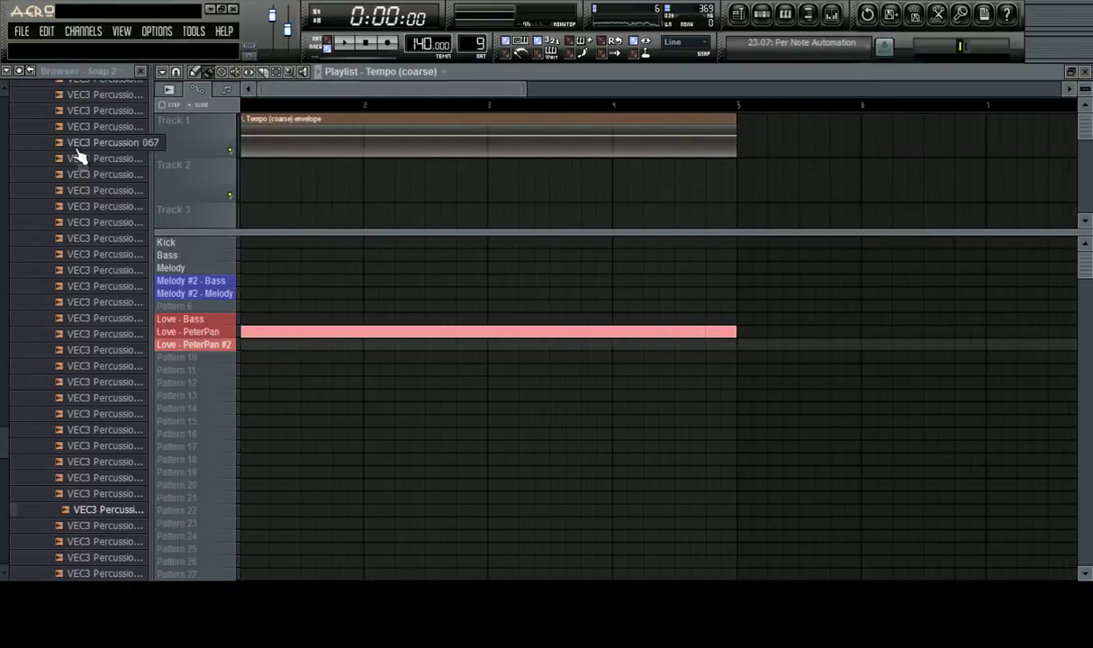
Enlarge the tempo automation clip's track and lower its first point to about 90 BPM
{"action": "left_click", "coordinate": [1070, 89]}
{"action": "left_click_drag", "start_coordinate": [1085, 90], "coordinate": [38, 514]}
{"action": "scroll", "coordinate": [245, 180], "scroll_direction": "down", "scroll_amount": 1}
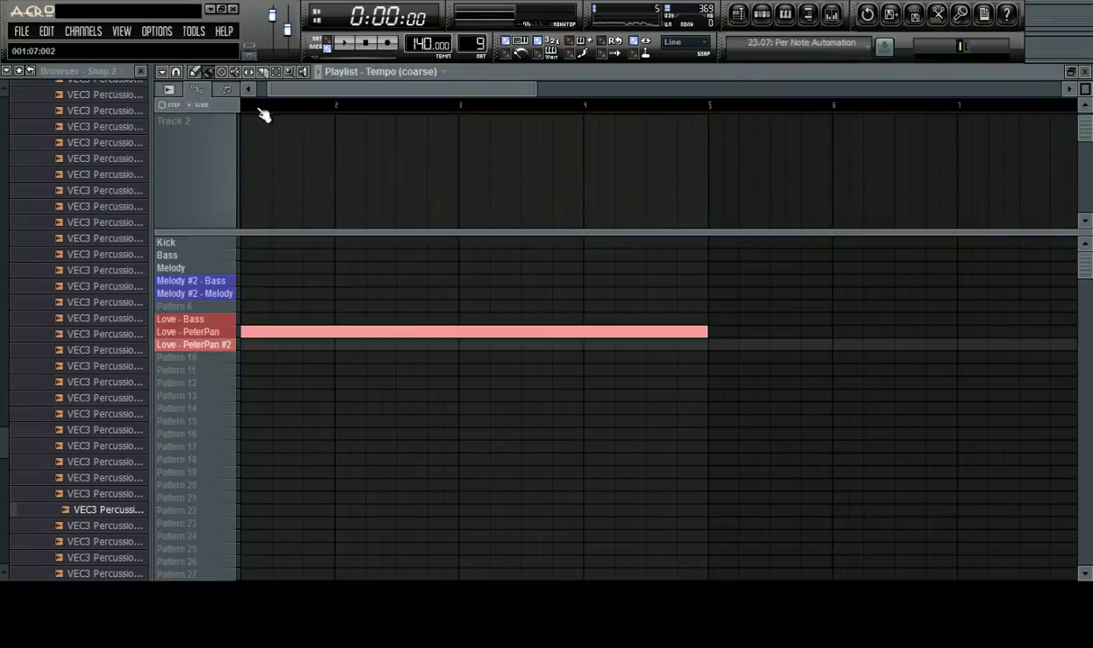
{"action": "scroll", "coordinate": [256, 135], "scroll_direction": "up", "scroll_amount": 1}
{"action": "left_click_drag", "start_coordinate": [263, 119], "coordinate": [4, 109]}
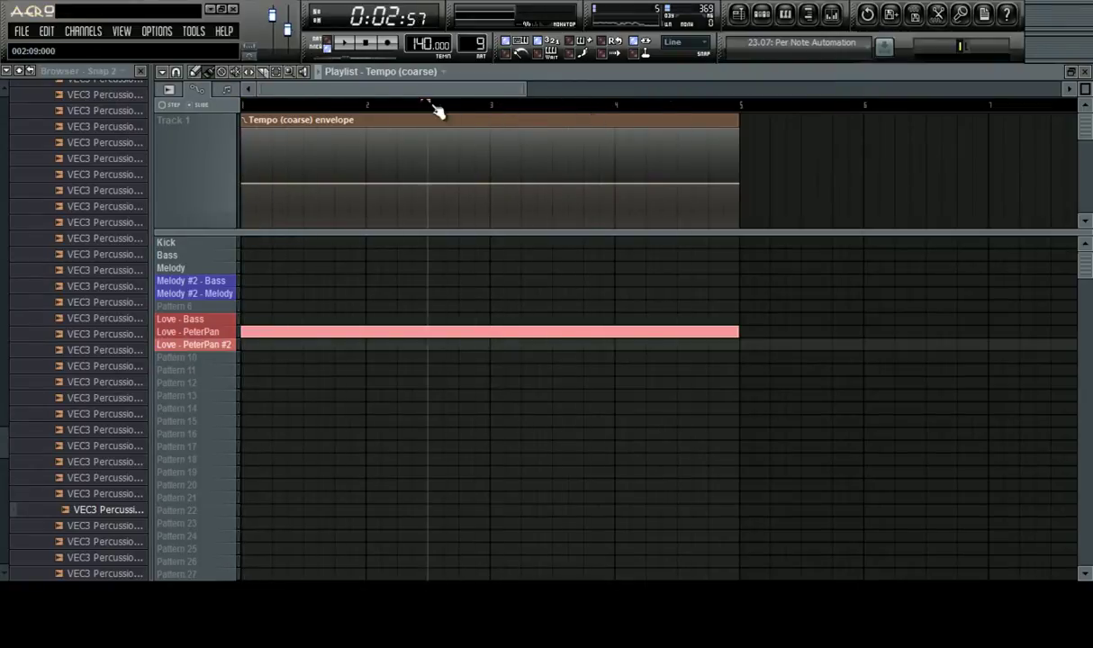
{"action": "scroll", "coordinate": [270, 114], "scroll_direction": "up", "scroll_amount": 2}
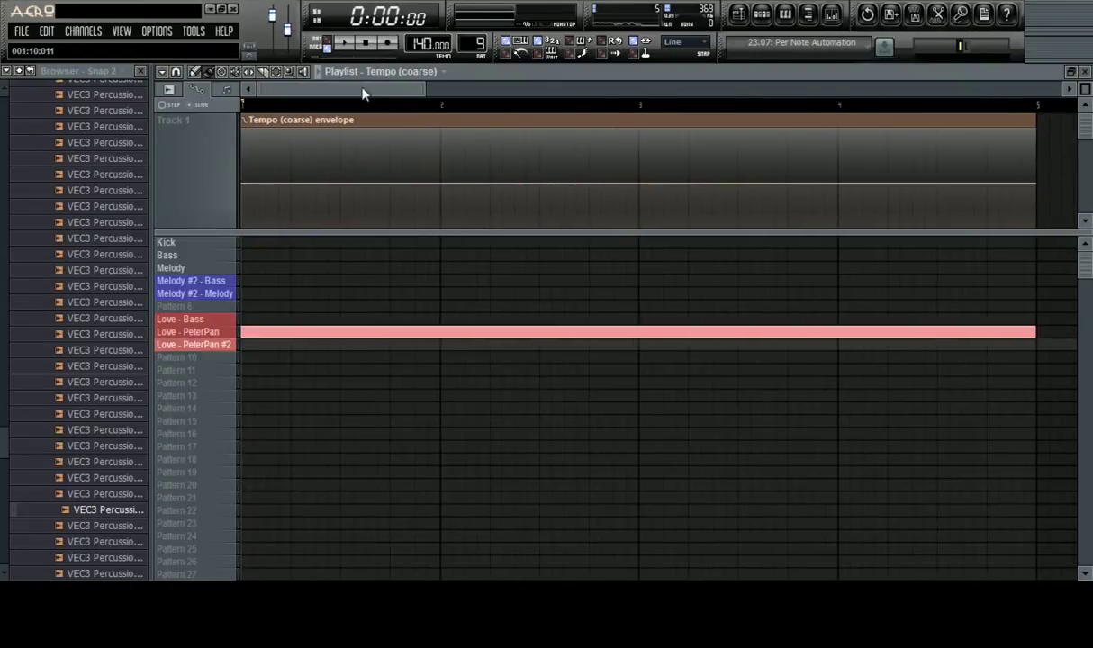
{"action": "scroll", "coordinate": [315, 114], "scroll_direction": "up", "scroll_amount": 3}
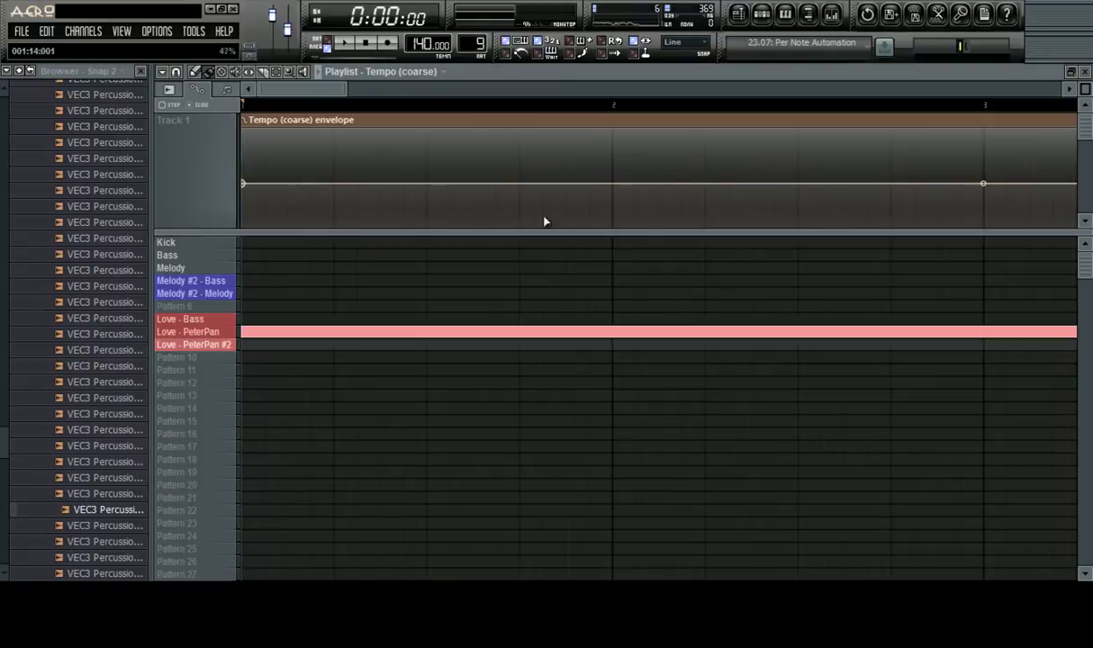
{"action": "left_click_drag", "start_coordinate": [429, 234], "coordinate": [464, 494]}
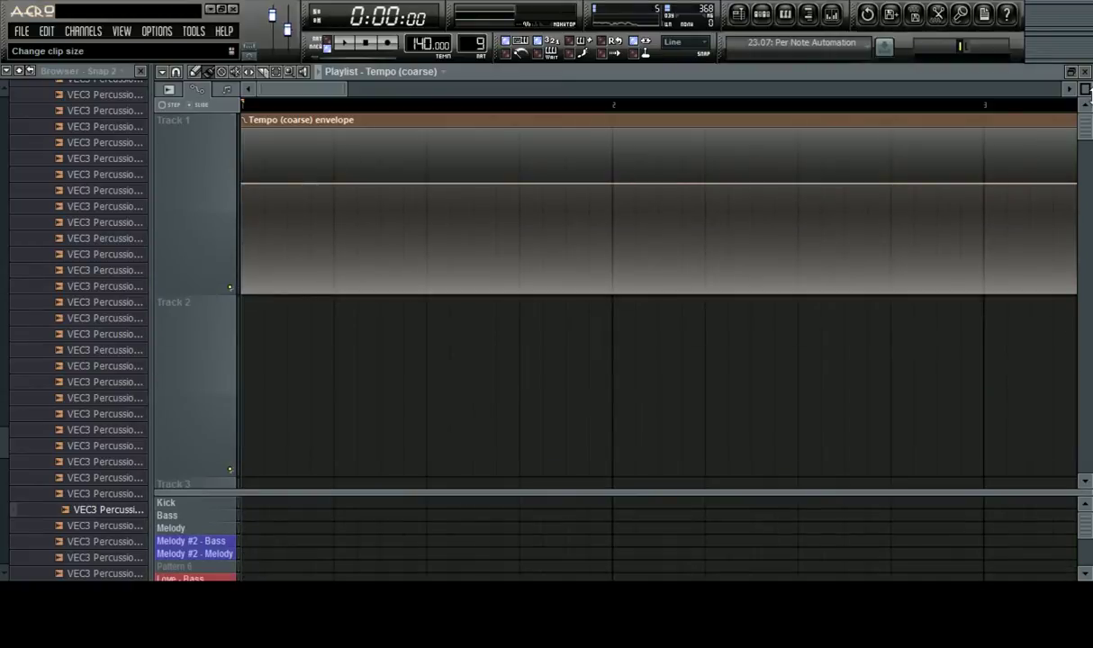
{"action": "left_click_drag", "start_coordinate": [1087, 90], "coordinate": [43, 508]}
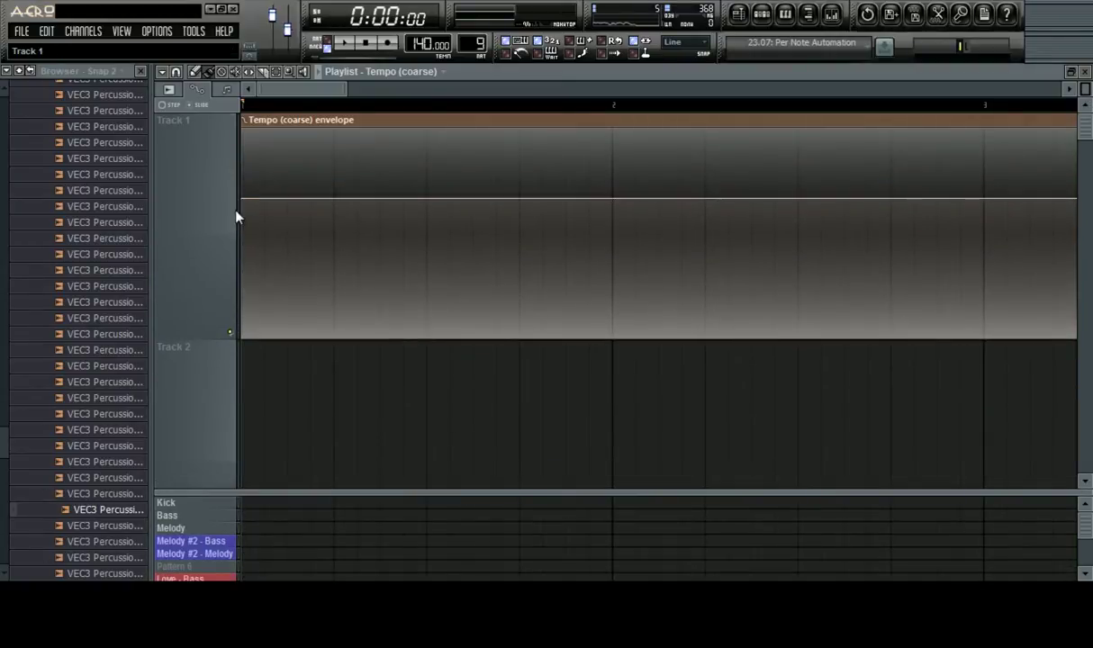
{"action": "left_click_drag", "start_coordinate": [245, 198], "coordinate": [246, 288]}
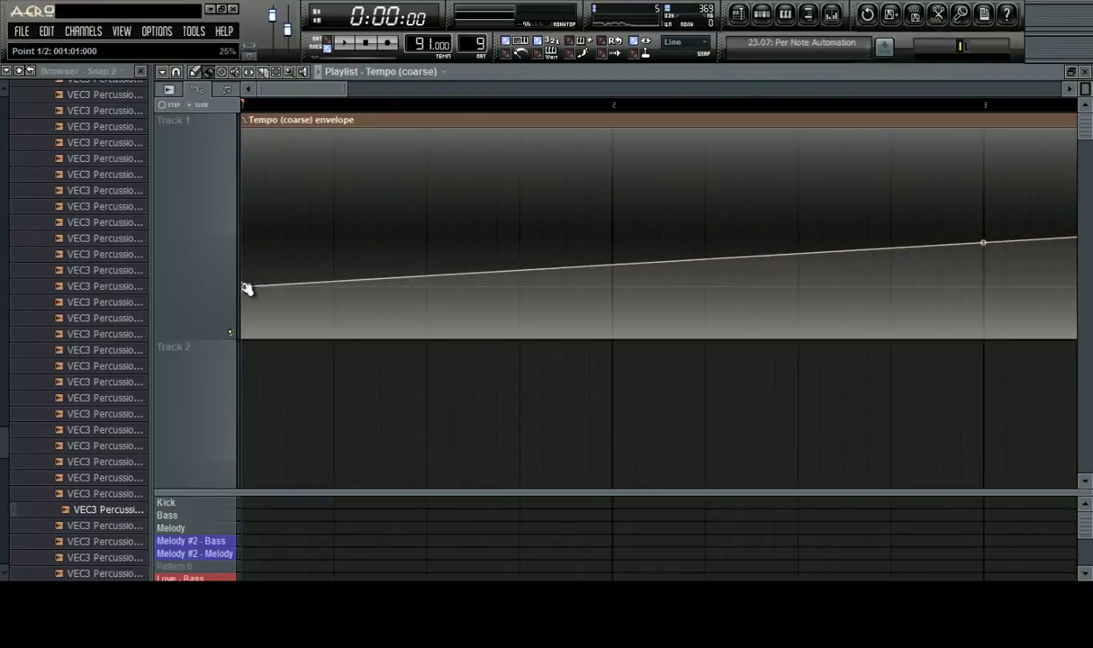
Play the song through the rising tempo automation and check the curve options of its end point
{"action": "scroll", "coordinate": [429, 122], "scroll_direction": "down", "scroll_amount": 5}
{"action": "scroll", "coordinate": [443, 107], "scroll_direction": "down", "scroll_amount": 8}
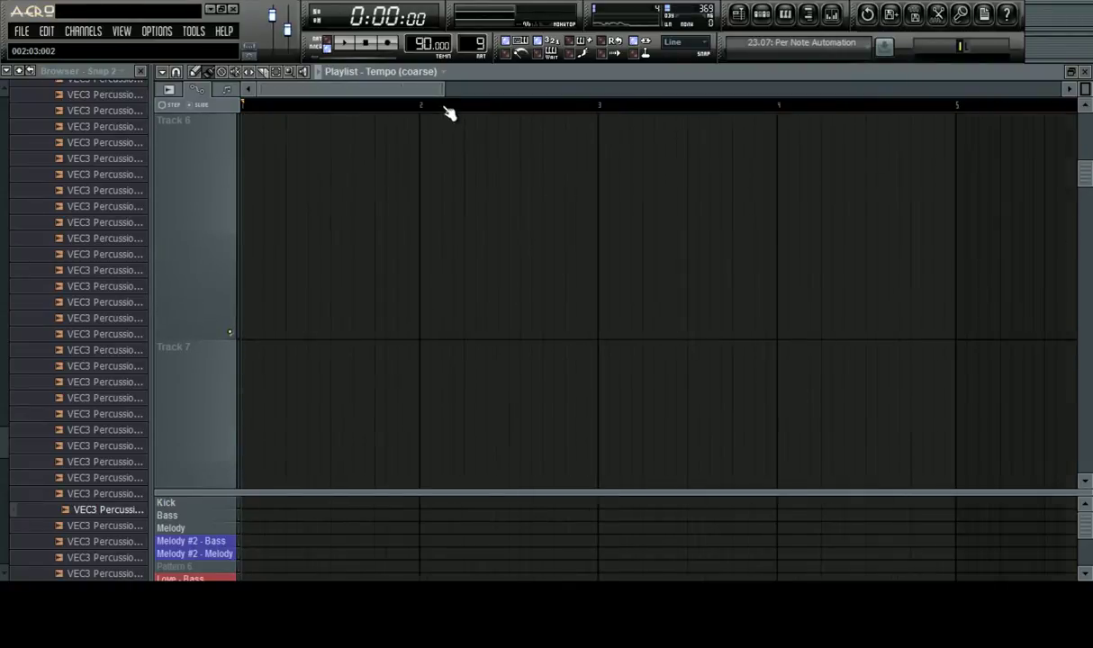
{"action": "scroll", "coordinate": [428, 224], "scroll_direction": "up", "scroll_amount": 4}
{"action": "scroll", "coordinate": [427, 224], "scroll_direction": "up", "scroll_amount": 2}
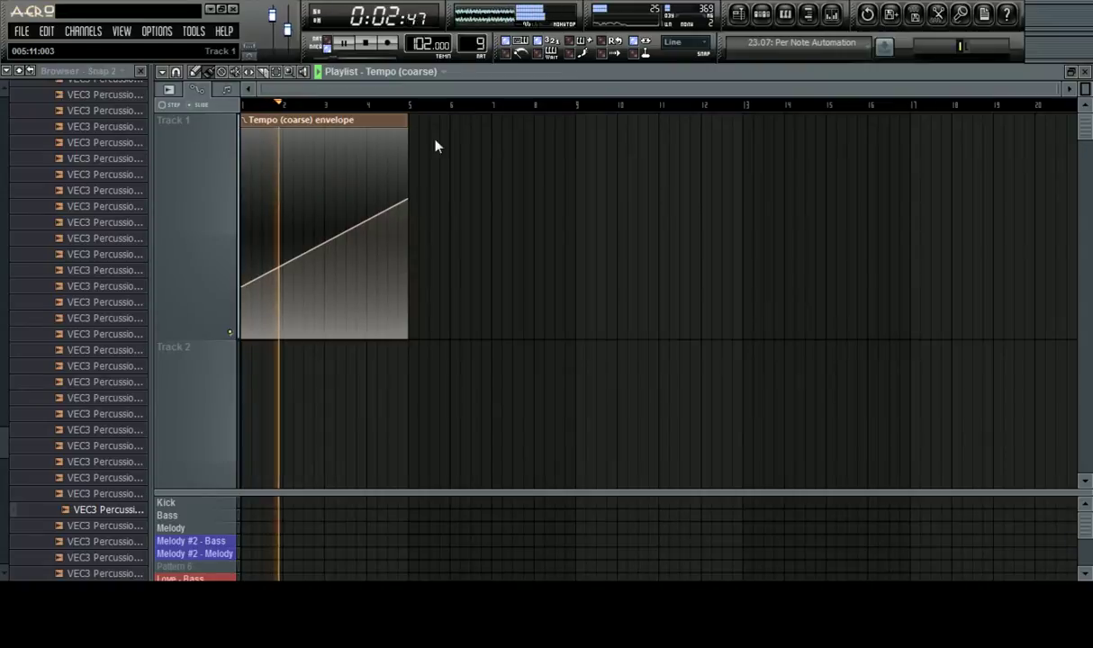
{"action": "right_click", "coordinate": [408, 202]}
{"action": "left_click", "coordinate": [437, 91]}
{"action": "key", "text": "space"}
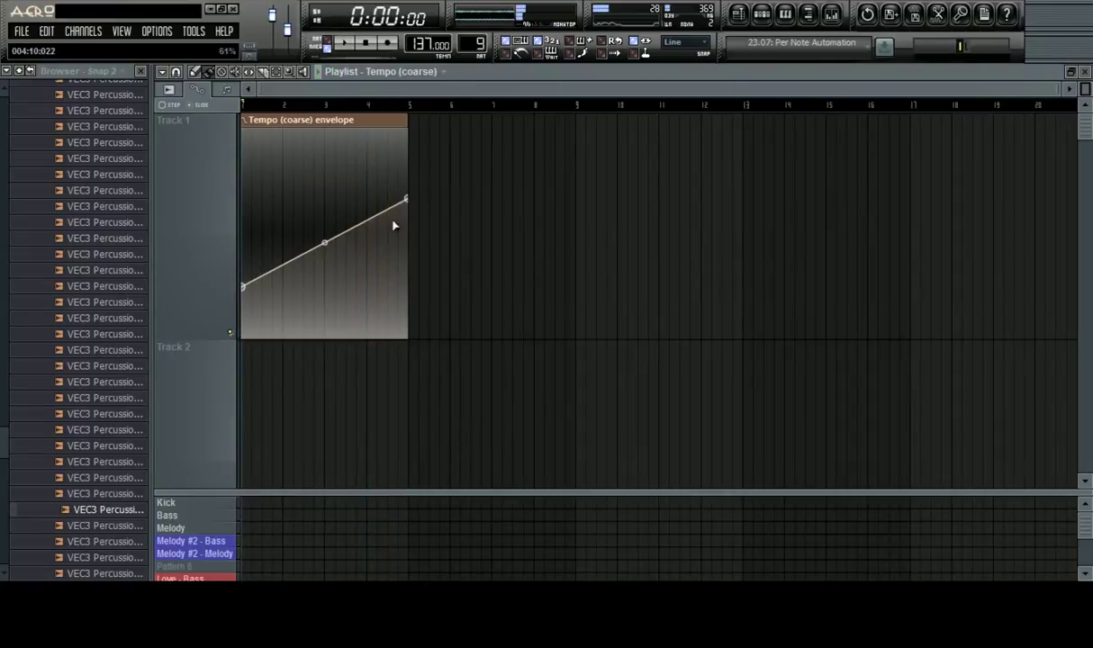
{"action": "right_click", "coordinate": [407, 200]}
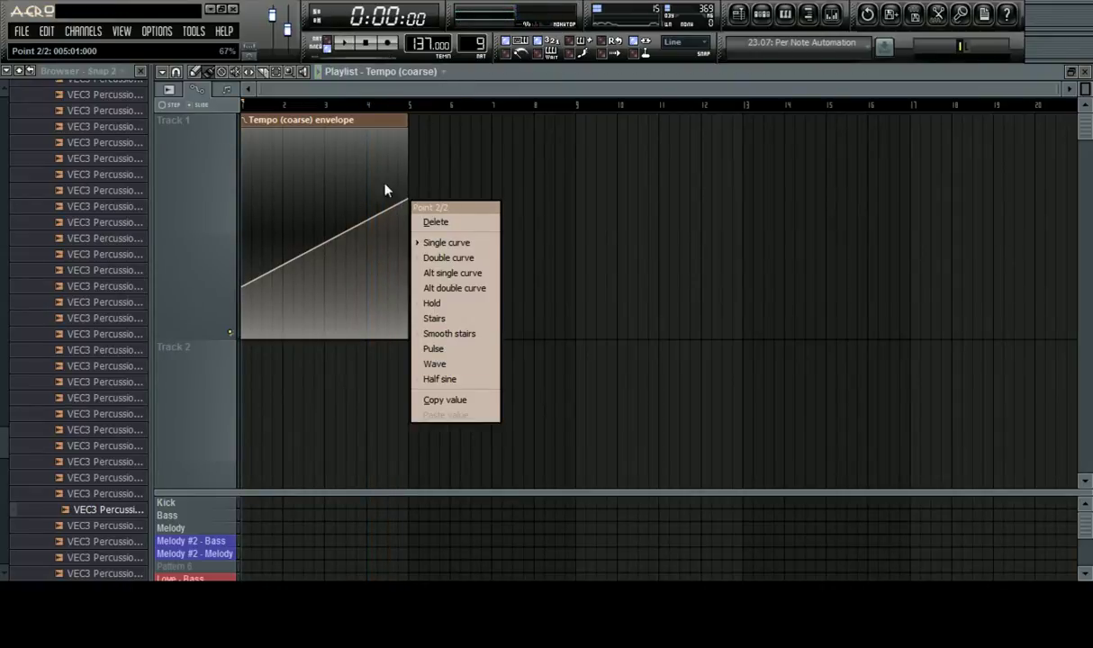
{"action": "left_click", "coordinate": [435, 93]}
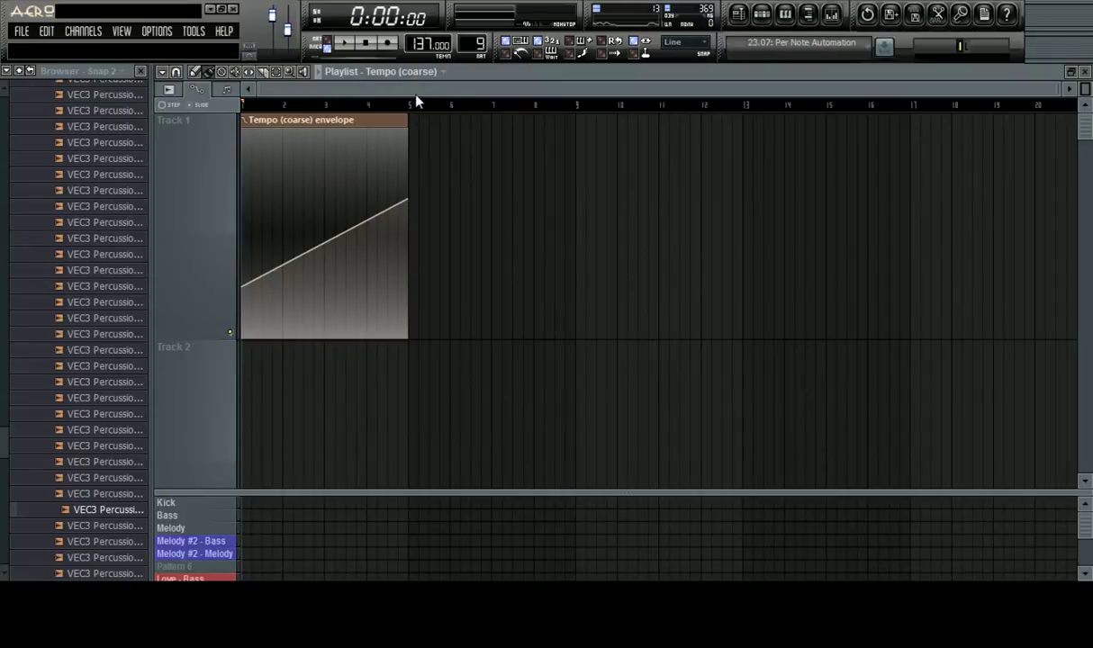
Copy the tempo automation end point's value and extend the clip so that its end point sits at bar 17
{"action": "scroll", "coordinate": [430, 113], "scroll_direction": "up", "scroll_amount": 1}
{"action": "scroll", "coordinate": [431, 112], "scroll_direction": "up", "scroll_amount": 3}
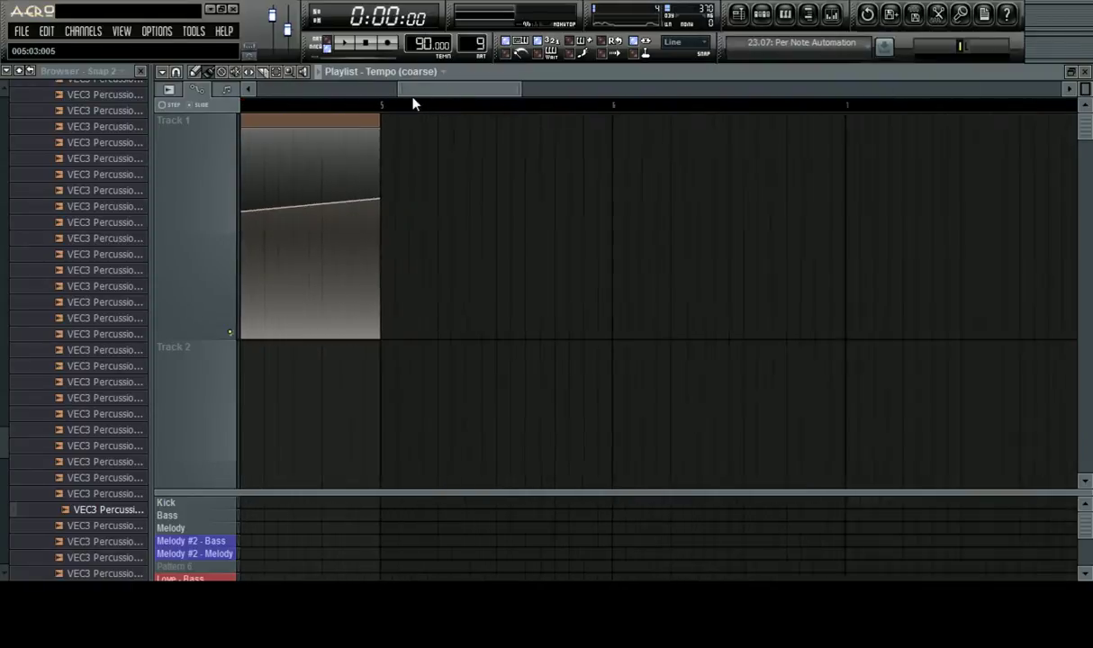
{"action": "right_click", "coordinate": [375, 198]}
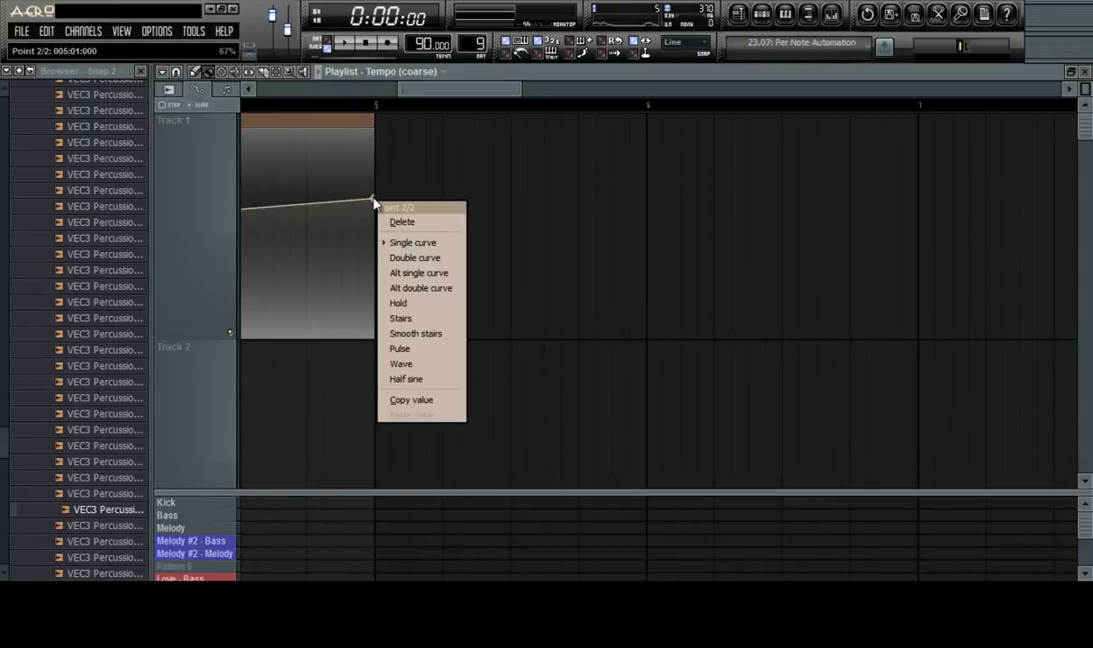
{"action": "left_click", "coordinate": [420, 401]}
{"action": "scroll", "coordinate": [485, 107], "scroll_direction": "down", "scroll_amount": 5}
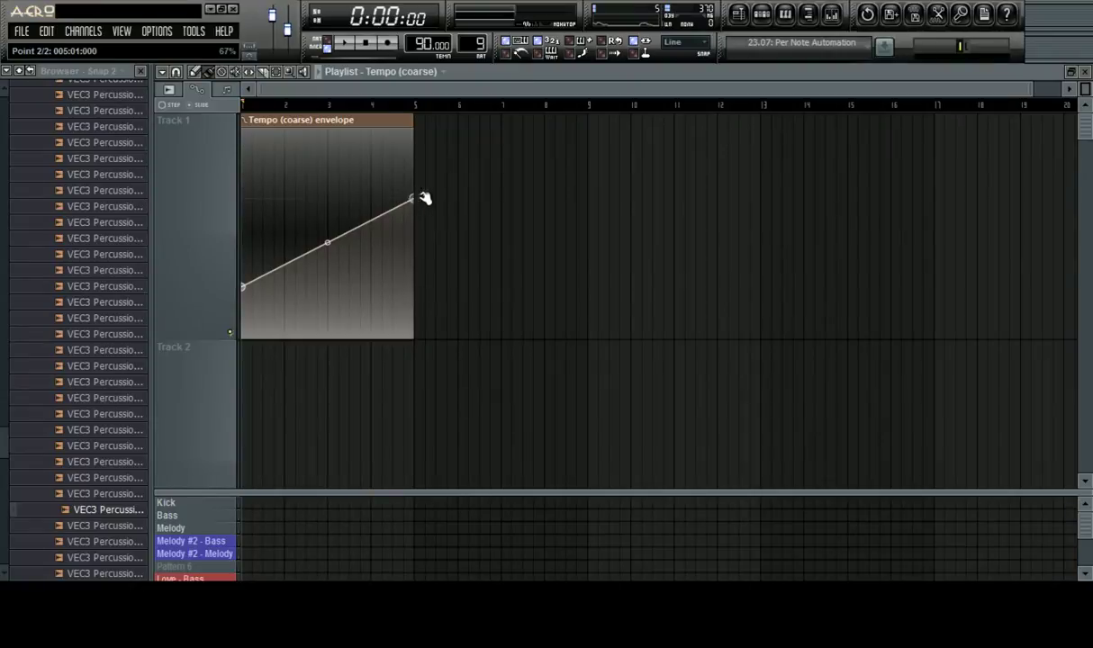
{"action": "left_click_drag", "start_coordinate": [424, 198], "coordinate": [590, 209]}
{"action": "scroll", "coordinate": [619, 113], "scroll_direction": "down", "scroll_amount": 5}
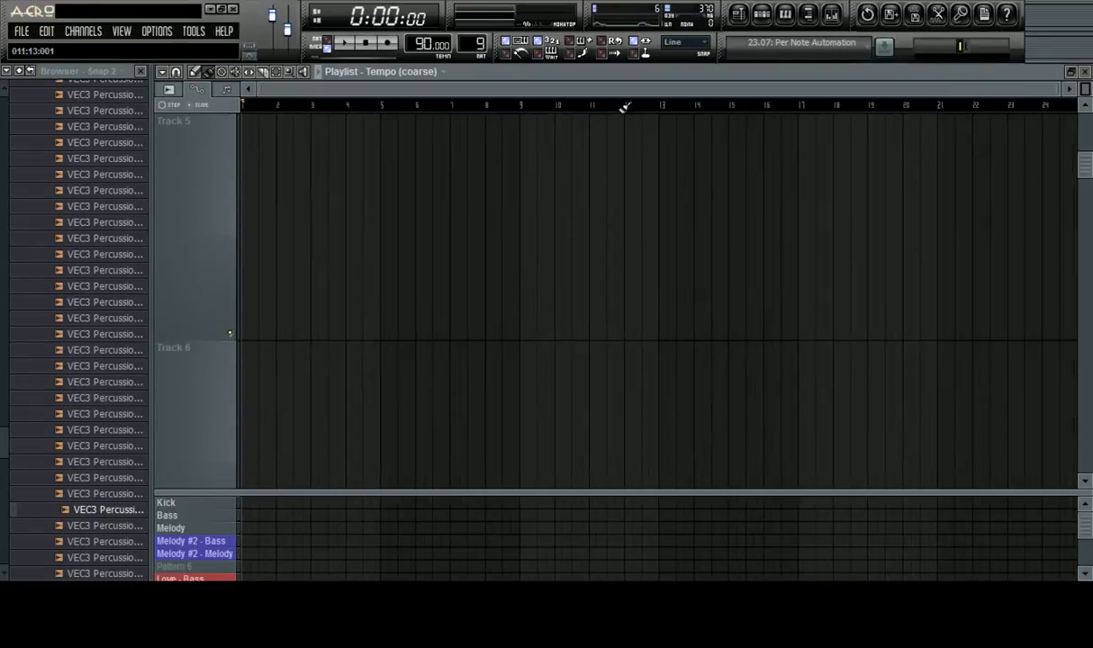
{"action": "scroll", "coordinate": [594, 246], "scroll_direction": "up", "scroll_amount": 5}
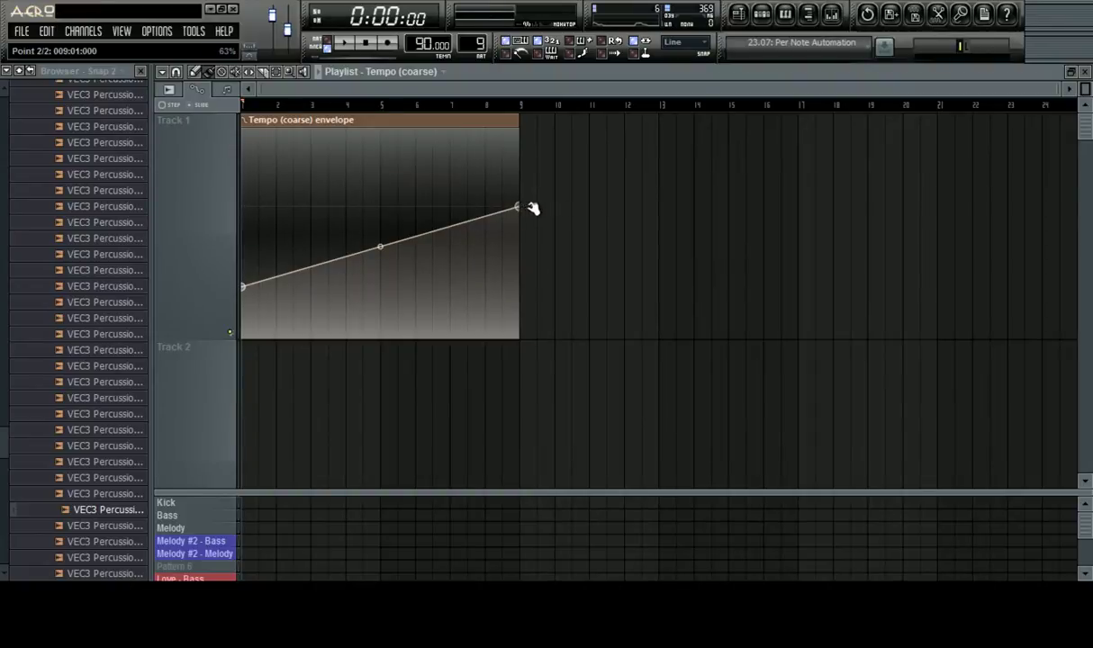
{"action": "left_click_drag", "start_coordinate": [533, 209], "coordinate": [798, 220]}
Copy the end point's value and bend the tempo curve so it stays flat and rises steeply just before bar 17
{"action": "right_click", "coordinate": [797, 220]}
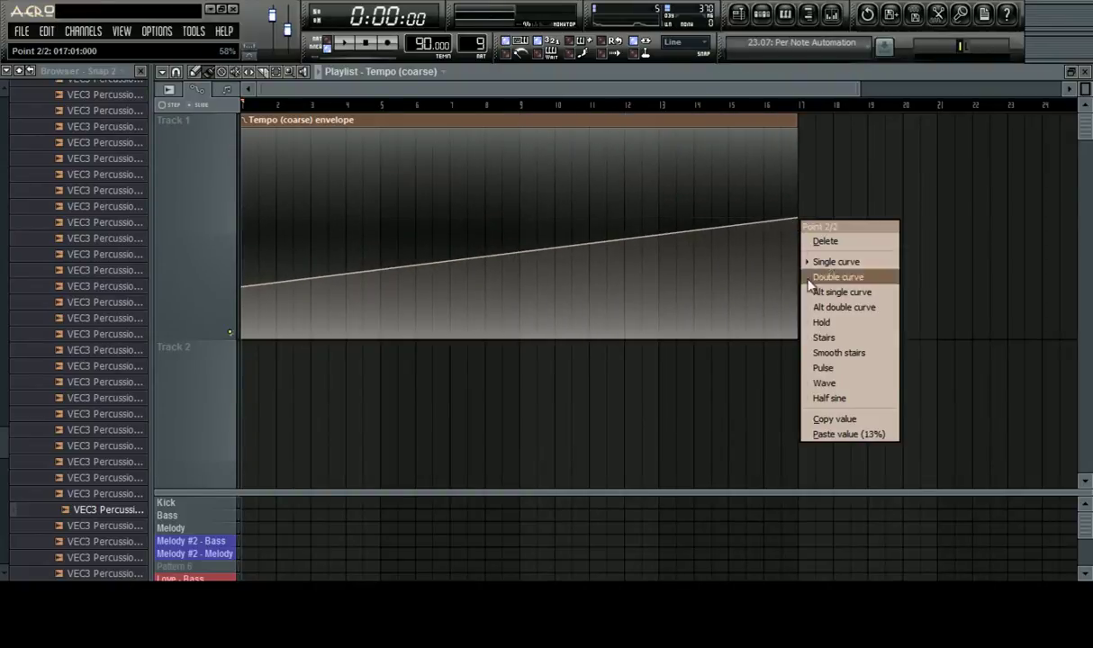
{"action": "left_click", "coordinate": [834, 418]}
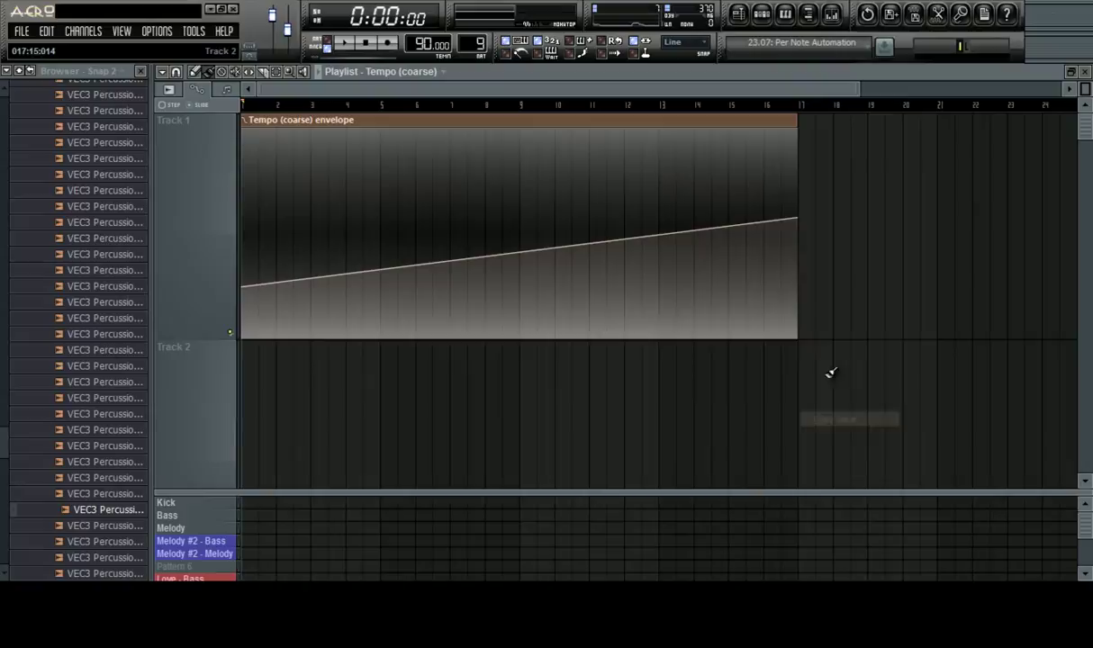
{"action": "right_click", "coordinate": [796, 219]}
{"action": "left_click", "coordinate": [552, 245]}
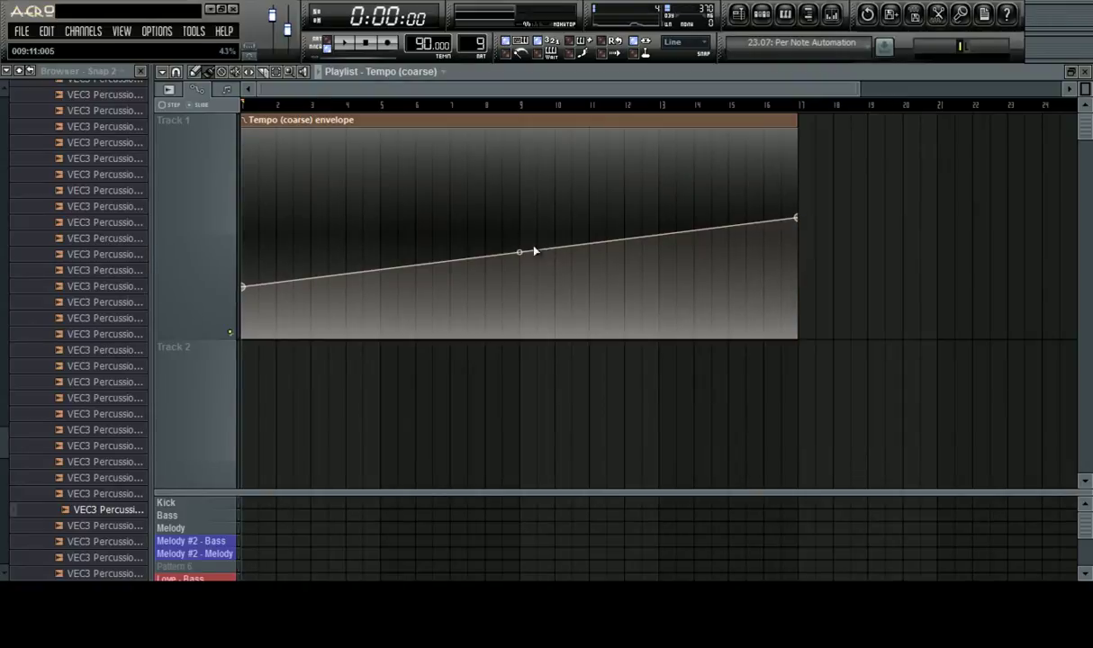
{"action": "left_click_drag", "start_coordinate": [520, 252], "coordinate": [520, 423]}
{"action": "scroll", "coordinate": [582, 106], "scroll_direction": "down", "scroll_amount": 1}
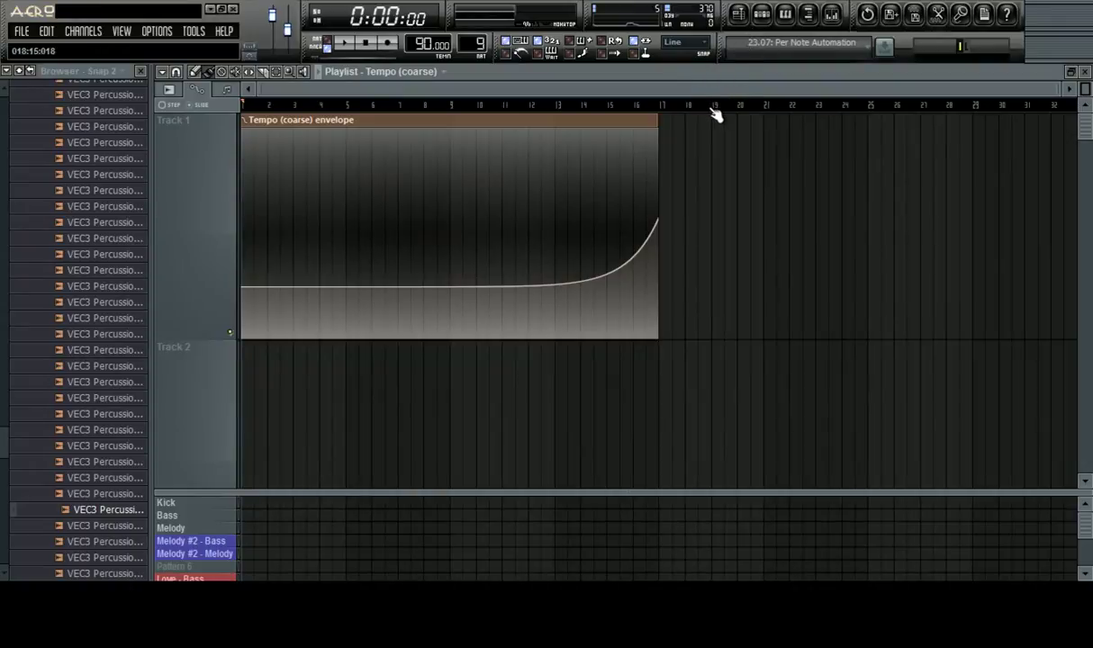
Shrink the playlist tracks, enlarge the pattern block area and play the song's opening bars
{"action": "left_click_drag", "start_coordinate": [1085, 90], "coordinate": [42, 286]}
{"action": "left_click_drag", "start_coordinate": [625, 489], "coordinate": [610, 259]}
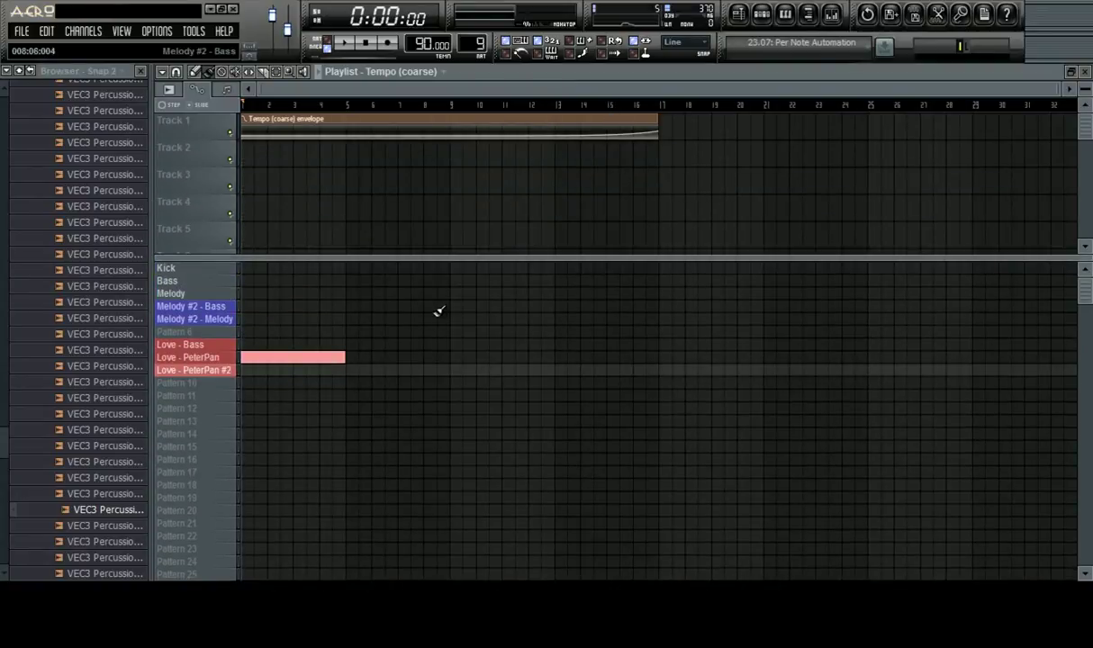
{"action": "left_click", "coordinate": [495, 296]}
{"action": "right_click", "coordinate": [502, 295]}
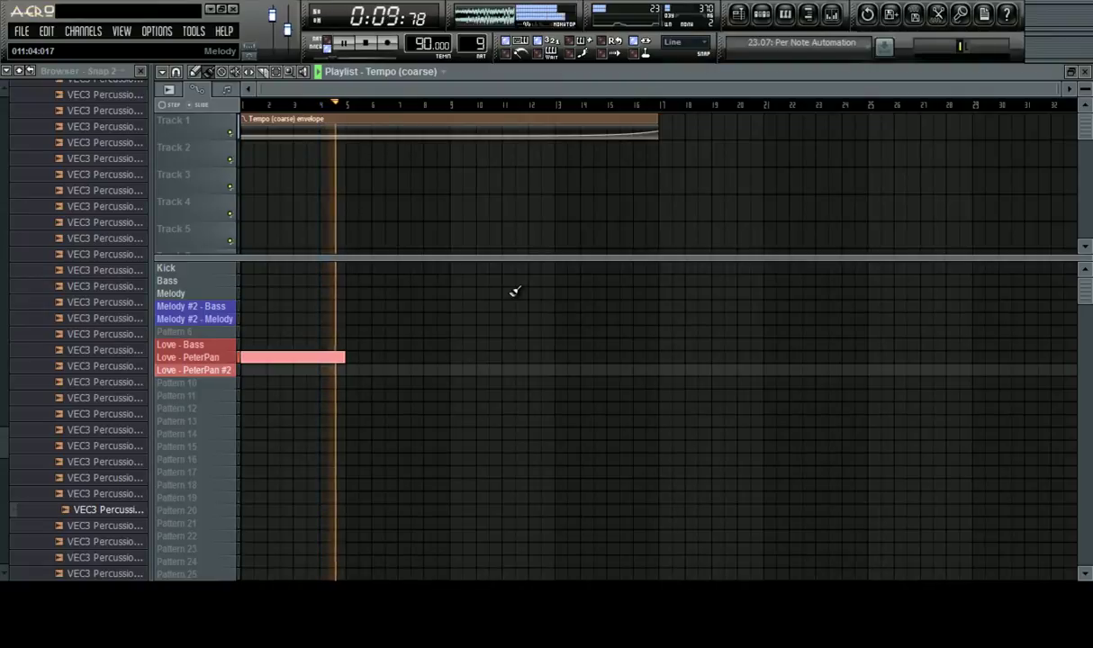
{"action": "key", "text": "space"}
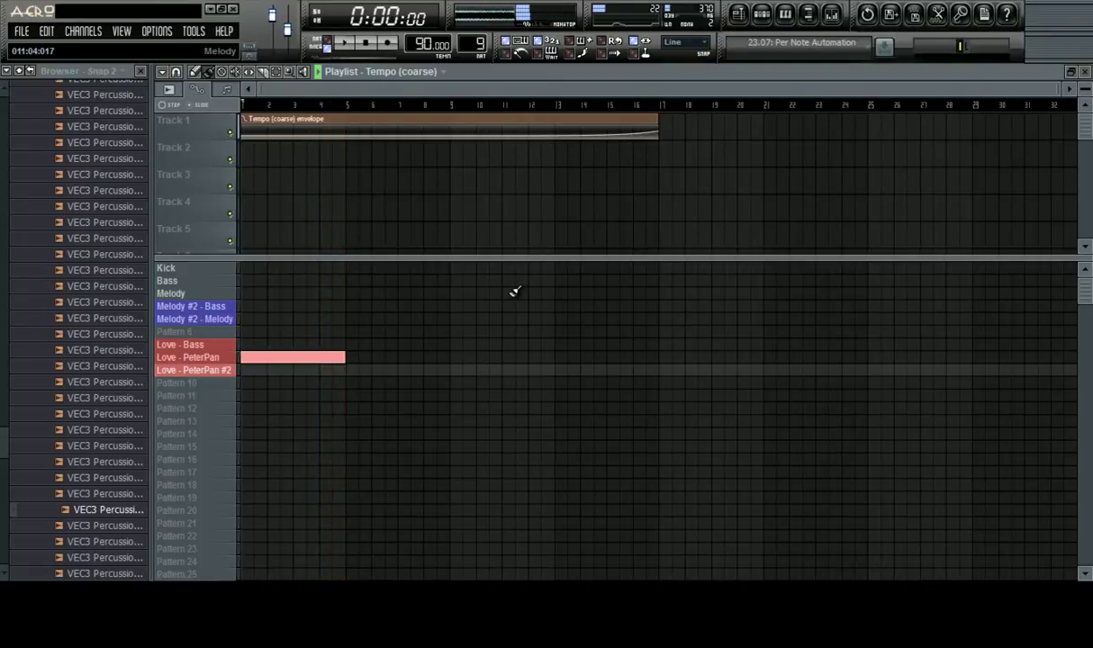
Open the PeterPan channel's piano roll in the Love - PeterPan pattern and show its backing chord notes
{"action": "left_click", "coordinate": [207, 358]}
{"action": "left_click", "coordinate": [761, 14]}
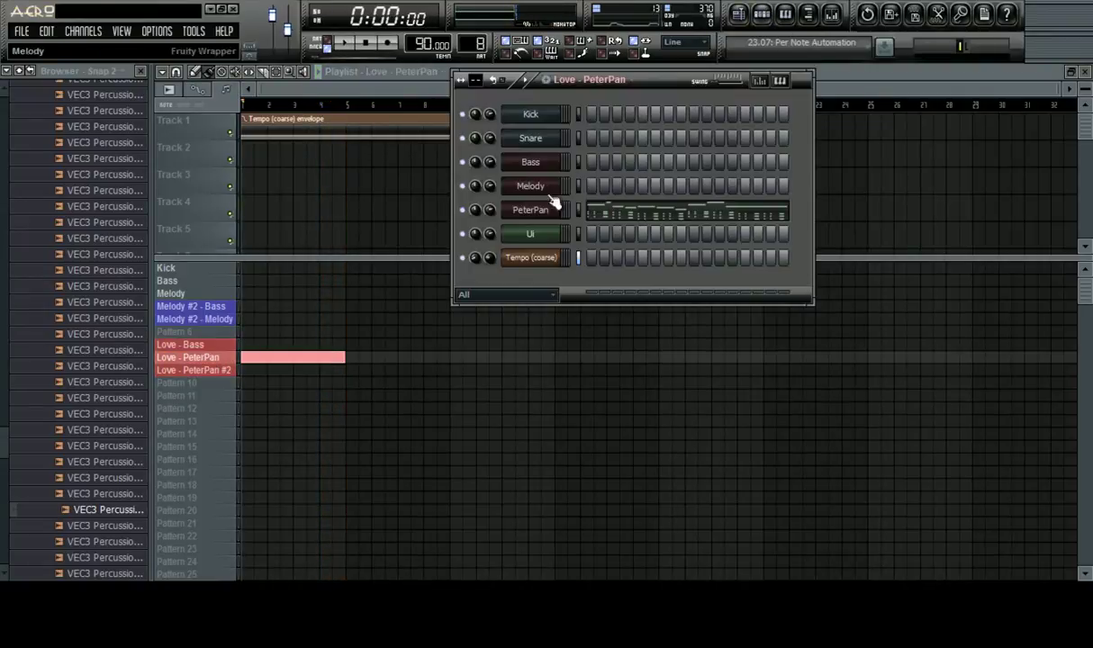
{"action": "left_click", "coordinate": [556, 207]}
{"action": "scroll", "coordinate": [565, 111], "scroll_direction": "down", "scroll_amount": 5}
{"action": "scroll", "coordinate": [558, 112], "scroll_direction": "down", "scroll_amount": 1}
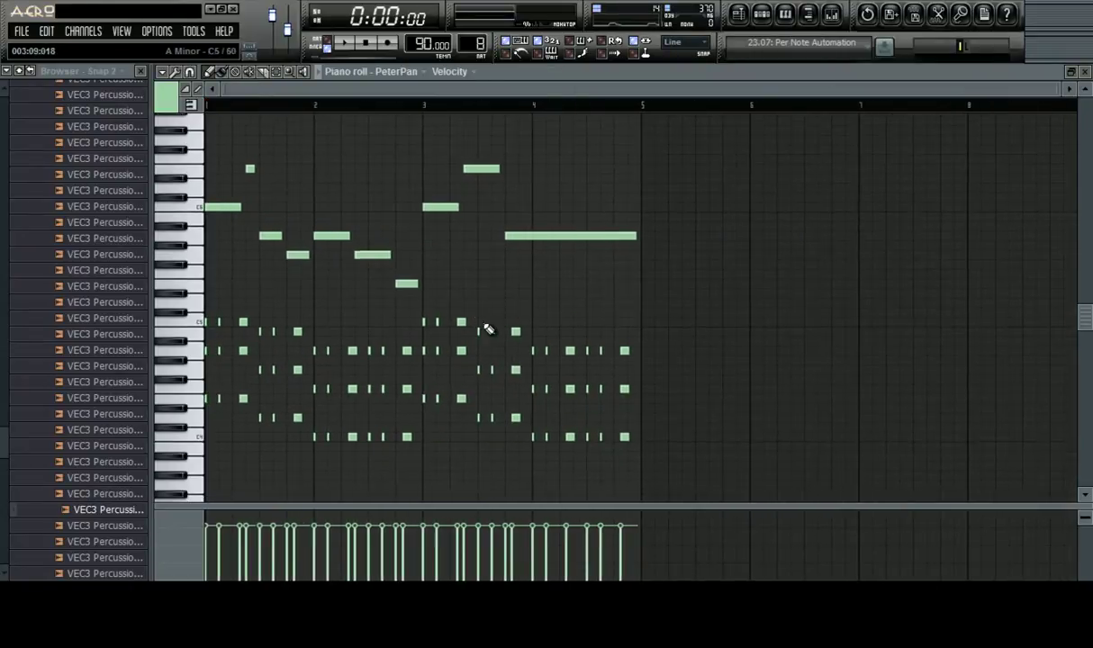
{"action": "scroll", "coordinate": [504, 342], "scroll_direction": "down", "scroll_amount": 2}
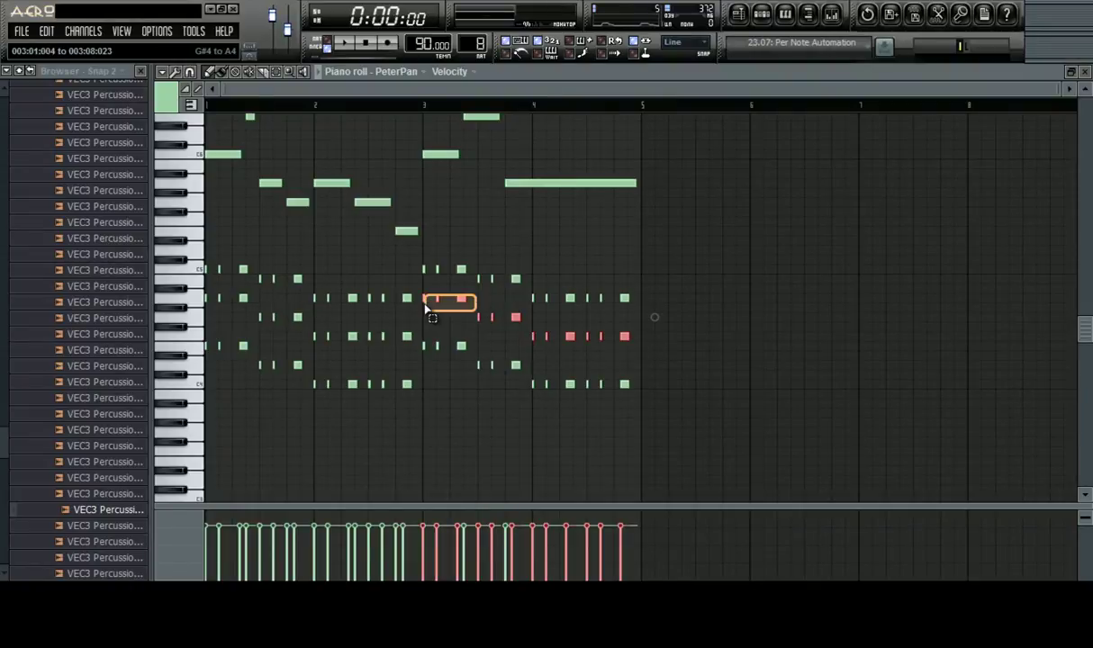
{"action": "left_click", "coordinate": [512, 252]}
{"action": "right_click", "coordinate": [517, 253]}
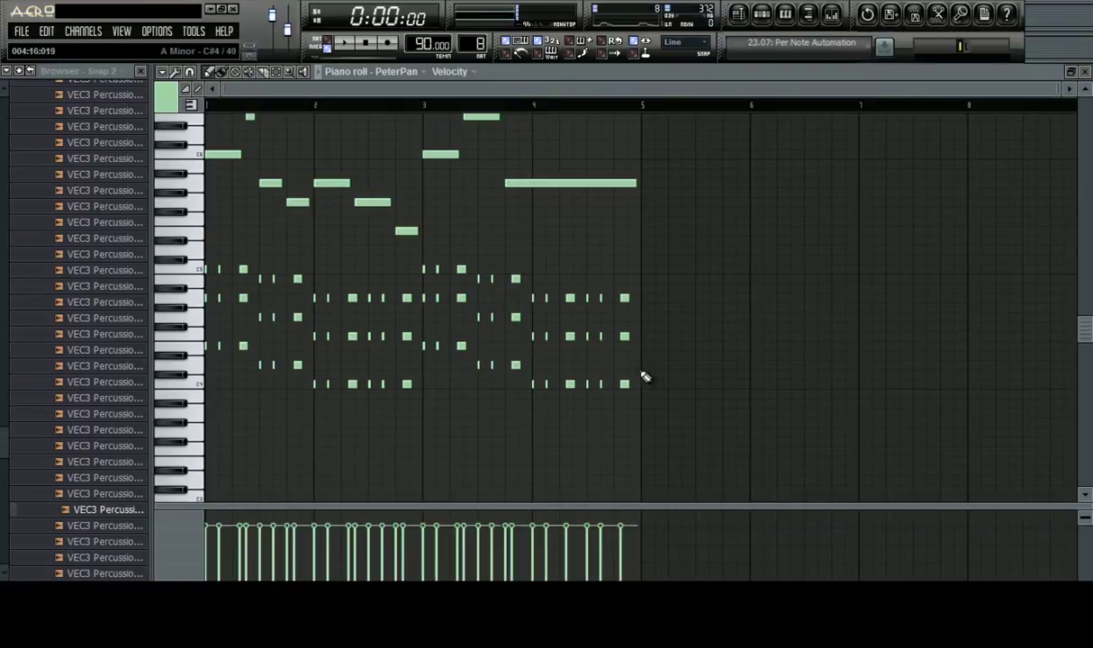
{"action": "left_click_drag", "start_coordinate": [682, 247], "coordinate": [532, 305]}
{"action": "left_click", "coordinate": [642, 370]}
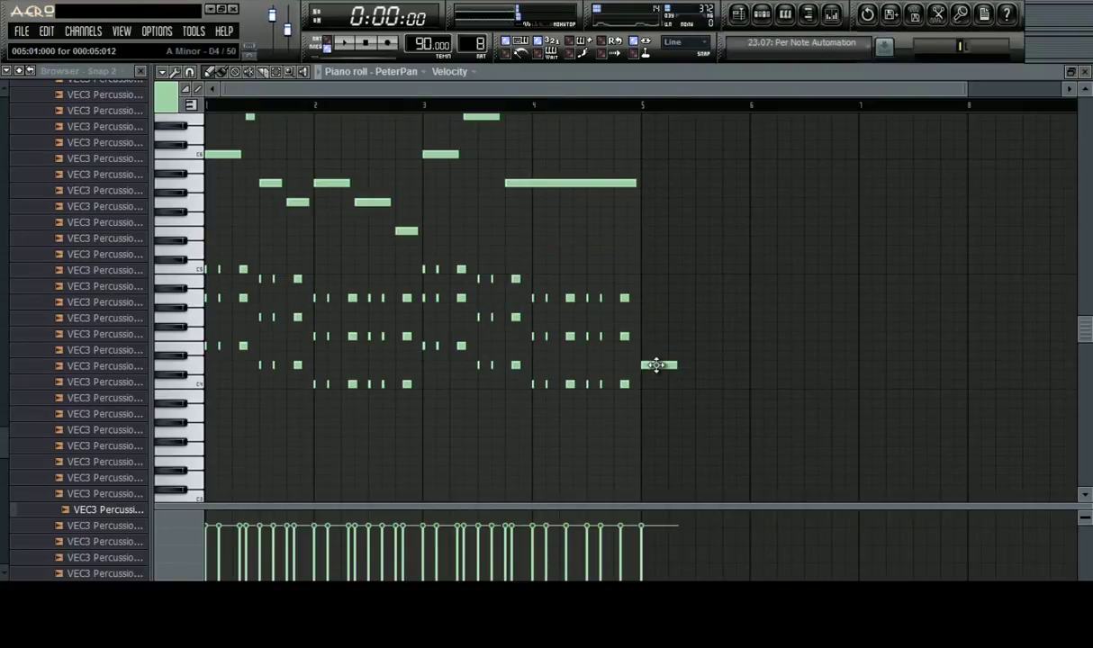
{"action": "right_click", "coordinate": [654, 366]}
Select the top note of every backing chord across bars 1 to 4 and delete them
{"action": "left_click_drag", "start_coordinate": [664, 276], "coordinate": [530, 322], "text": "ctrl"}
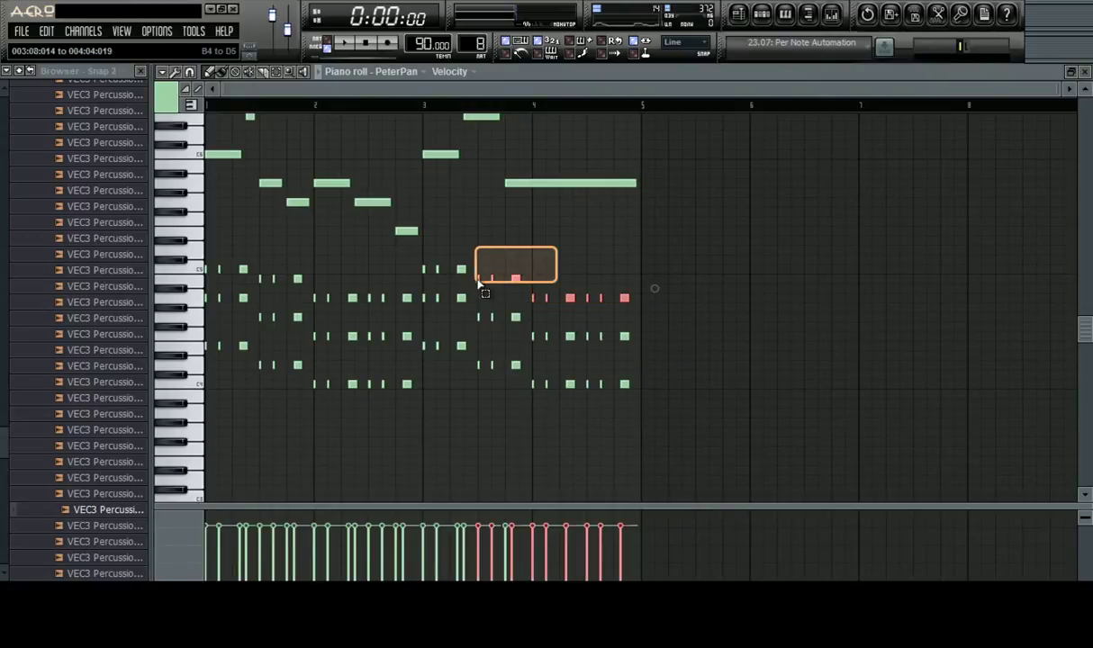
{"action": "left_click_drag", "start_coordinate": [482, 286], "coordinate": [548, 284], "text": "ctrl"}
{"action": "left_click_drag", "start_coordinate": [464, 273], "coordinate": [531, 285], "text": "ctrl+shift"}
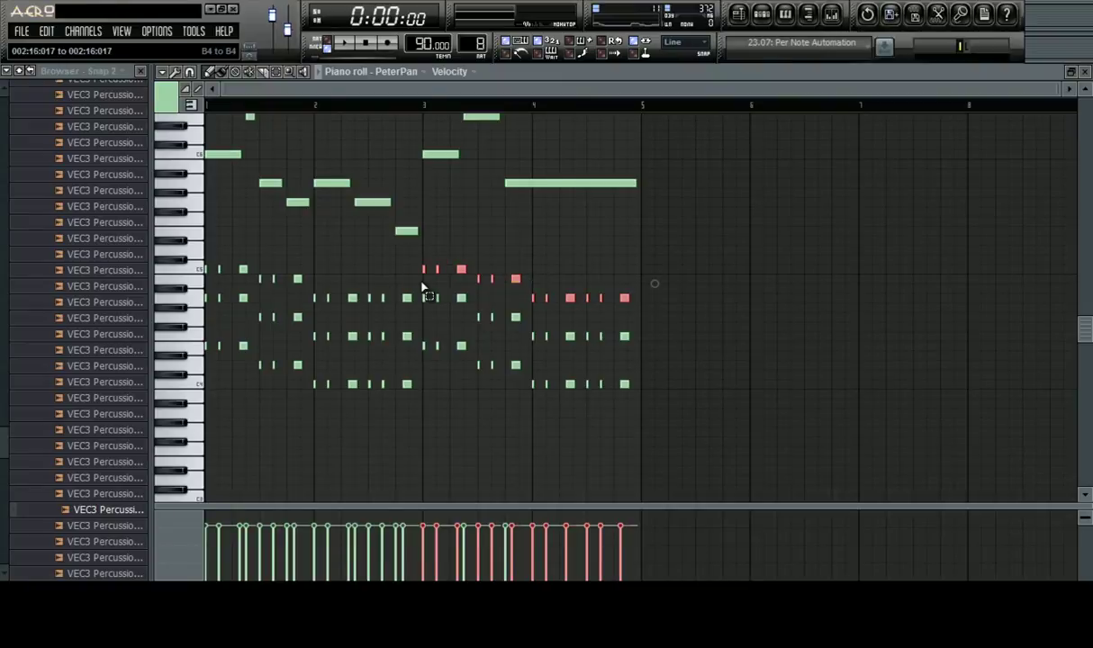
{"action": "left_click_drag", "start_coordinate": [419, 277], "coordinate": [315, 309], "text": "ctrl+shift"}
{"action": "left_click_drag", "start_coordinate": [322, 246], "coordinate": [216, 280], "text": "ctrl+shift"}
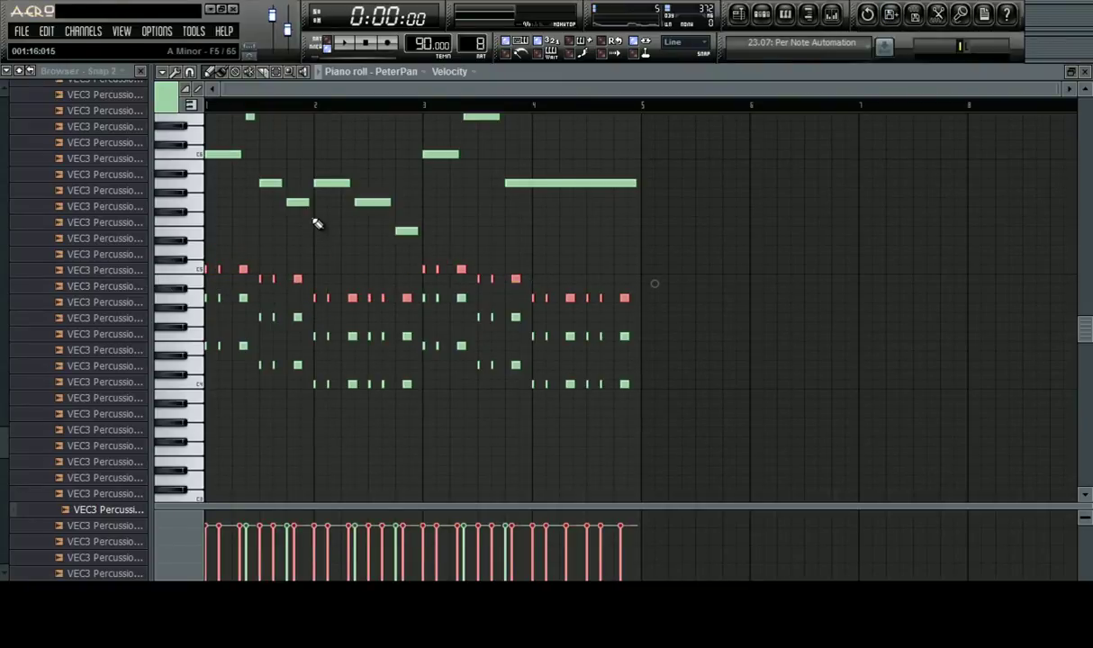
{"action": "key", "text": "Delete"}
Play the pattern and delete the lowest row of backing chord notes, keeping only the middle row
{"action": "key", "text": "space"}
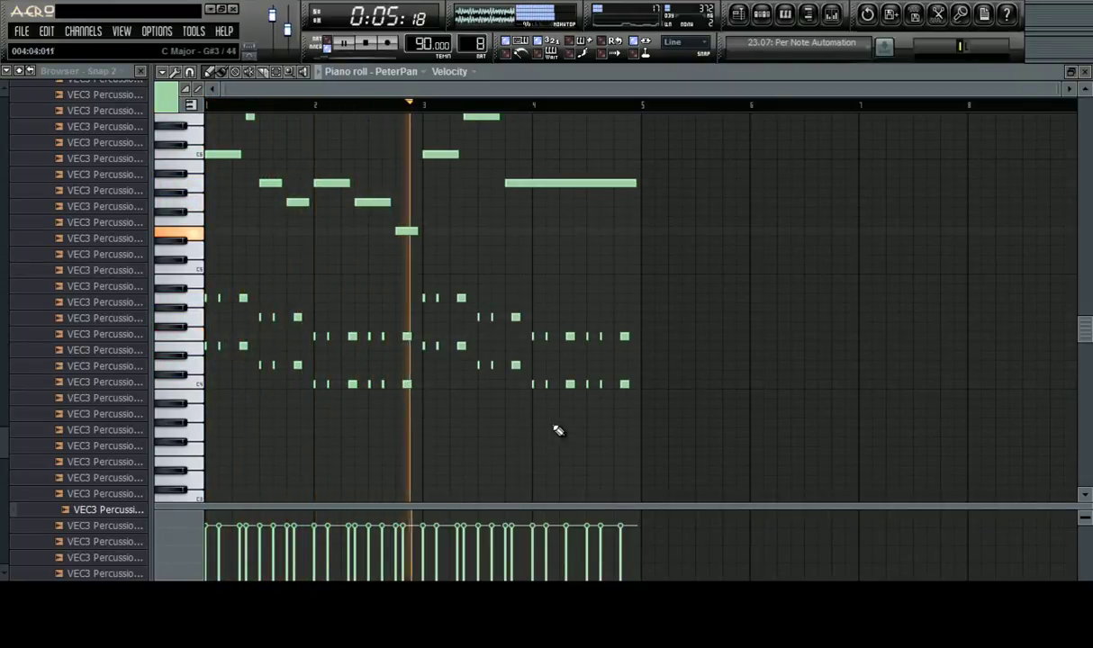
{"action": "left_click_drag", "start_coordinate": [666, 364], "coordinate": [506, 396]}
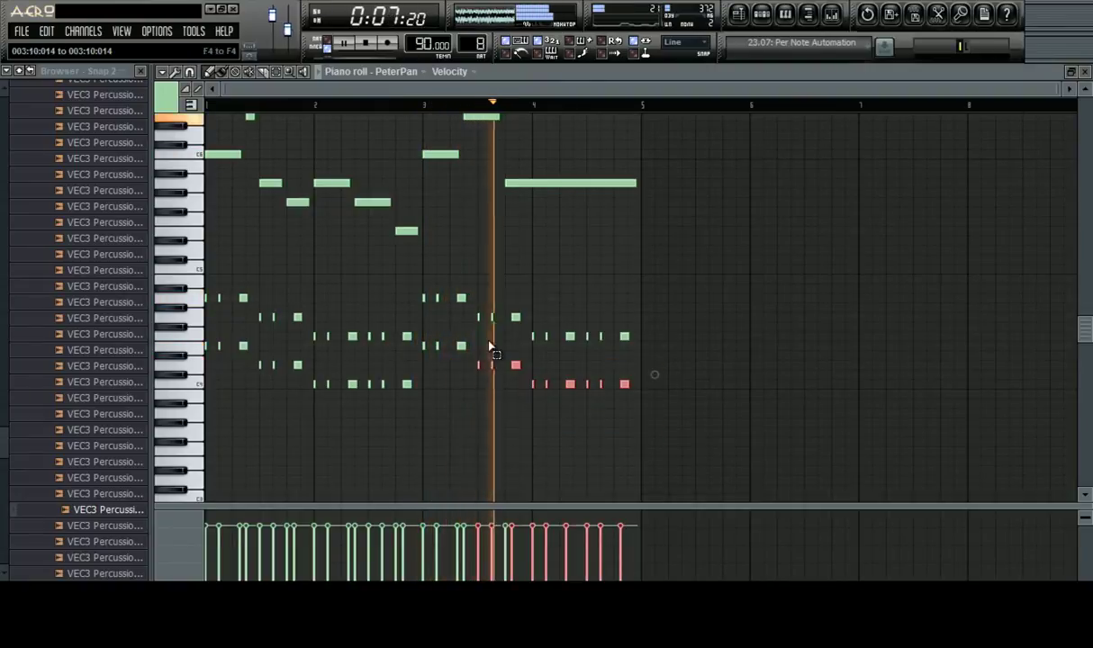
{"action": "left_click_drag", "start_coordinate": [487, 334], "coordinate": [237, 430]}
{"action": "left_click_drag", "start_coordinate": [283, 348], "coordinate": [195, 361]}
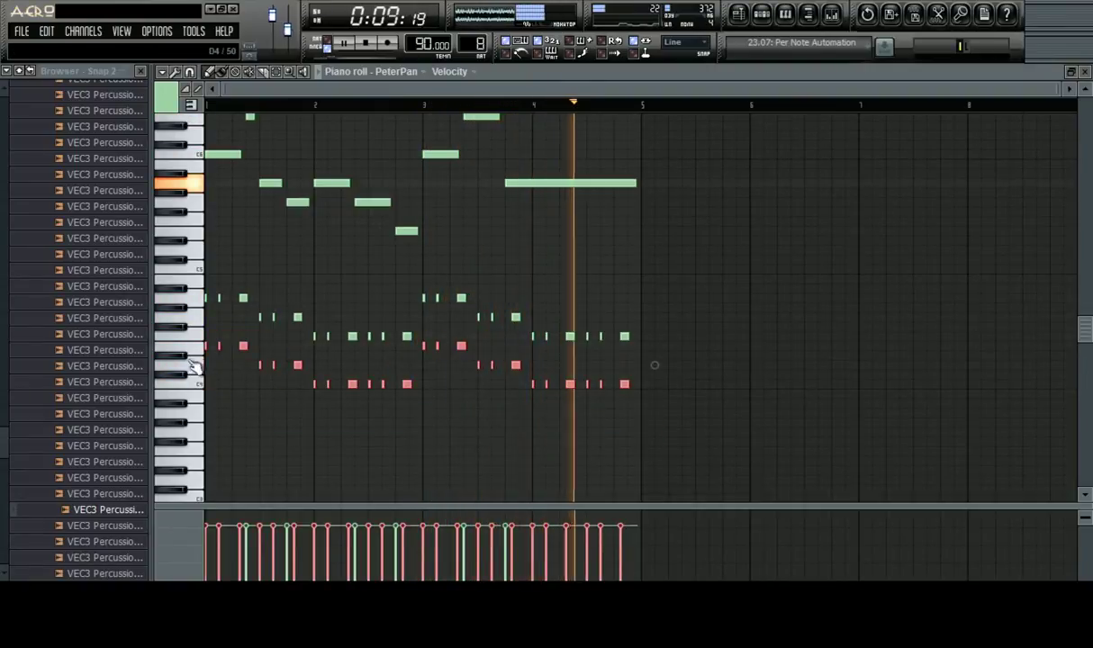
{"action": "key", "text": "Delete"}
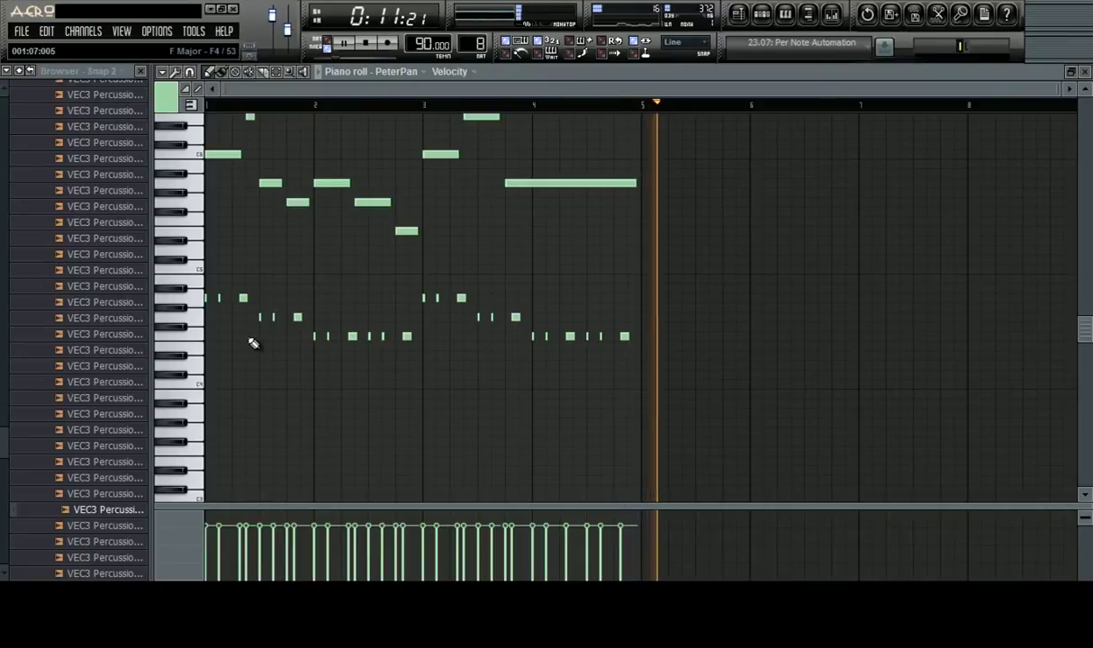
Play the thinned-out PeterPan melody and return to the playlist with playback stopped
{"action": "key", "text": "space"}
{"action": "key", "text": "space"}
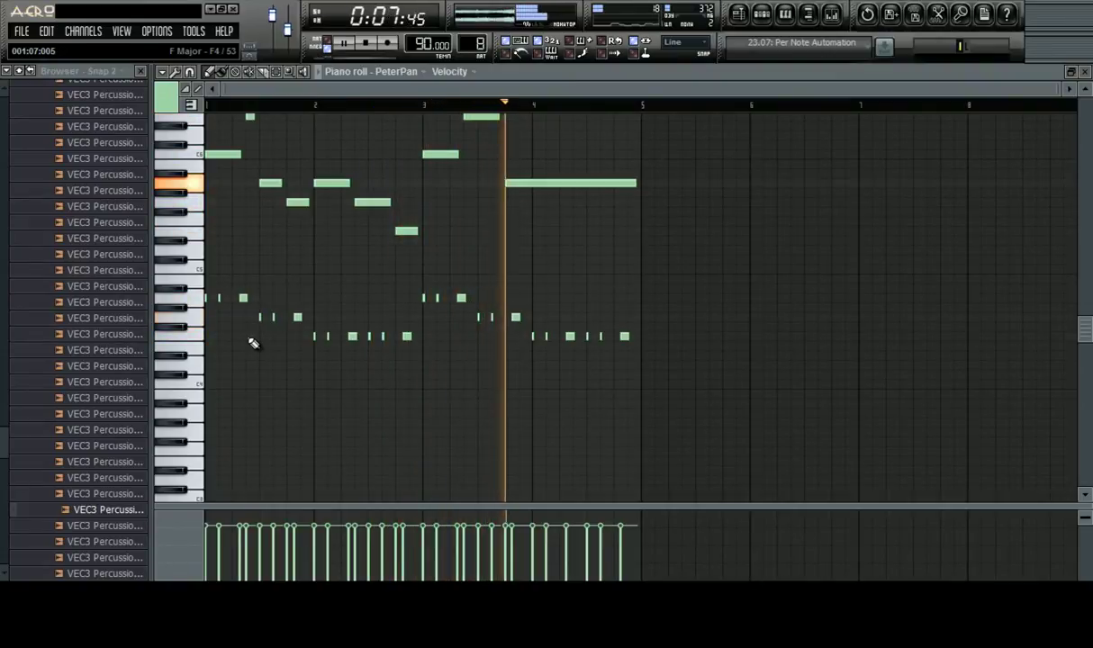
{"action": "scroll", "coordinate": [627, 234], "scroll_direction": "up", "scroll_amount": 1}
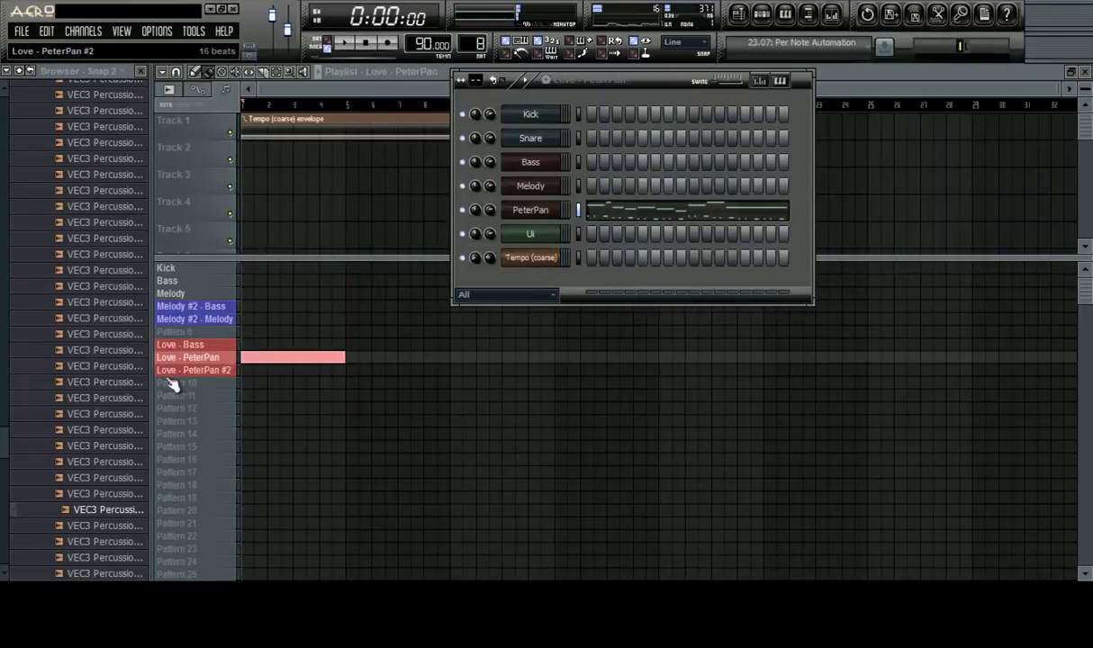
Add two more Love - PeterPan blocks at bars 5 and 9 and briefly play the song
{"action": "left_click", "coordinate": [189, 357]}
{"action": "left_click_drag", "start_coordinate": [352, 360], "coordinate": [599, 362]}
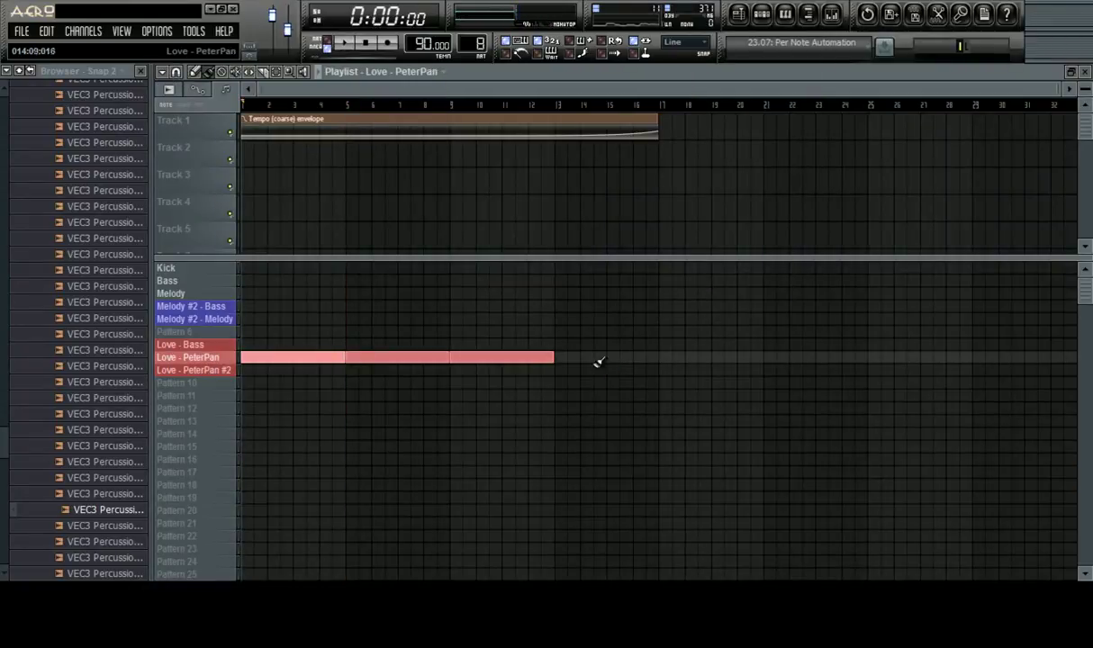
{"action": "key", "text": "space"}
{"action": "scroll", "coordinate": [484, 104], "scroll_direction": "up", "scroll_amount": 3}
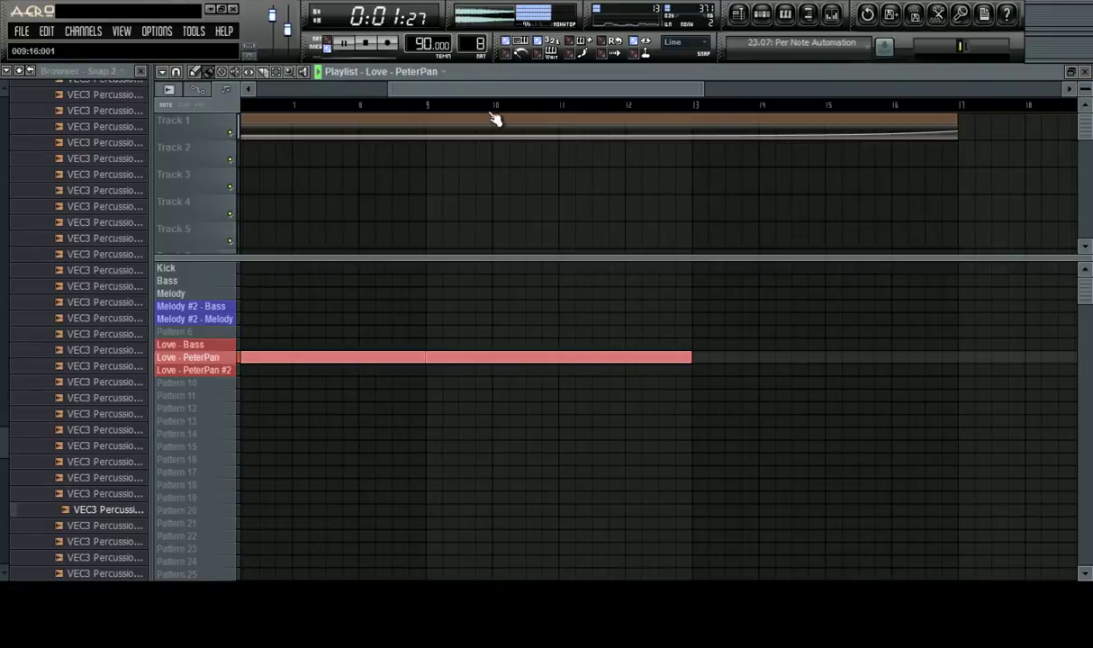
{"action": "key", "text": "space"}
Play the Melody pattern for comparison and restart the song from the beginning
{"action": "scroll", "coordinate": [495, 120], "scroll_direction": "down", "scroll_amount": 4}
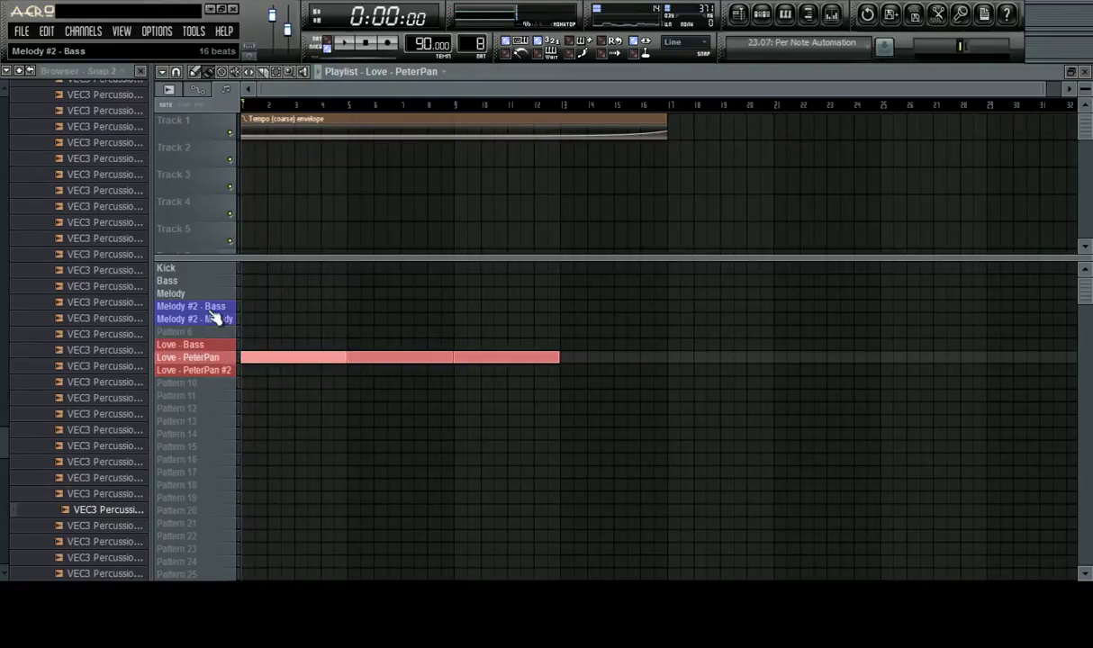
{"action": "left_click", "coordinate": [216, 324]}
{"action": "left_click", "coordinate": [198, 294]}
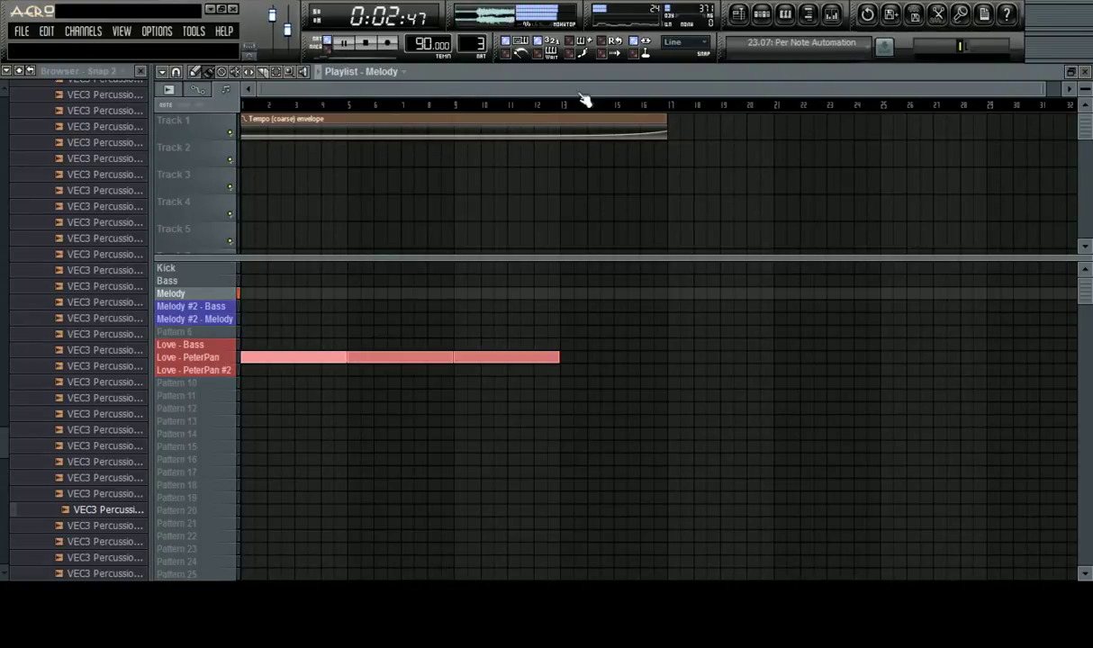
{"action": "key", "text": "space"}
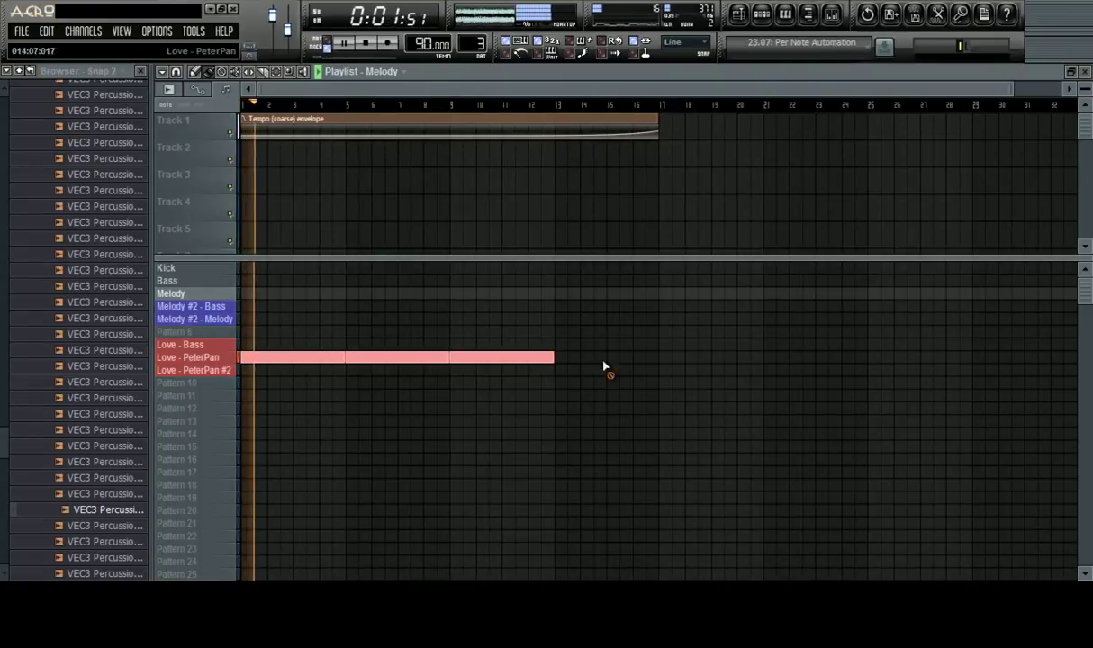
Add a fourth Love - PeterPan block at bar 13 and select the Love - PeterPan pattern
{"action": "left_click", "coordinate": [567, 358]}
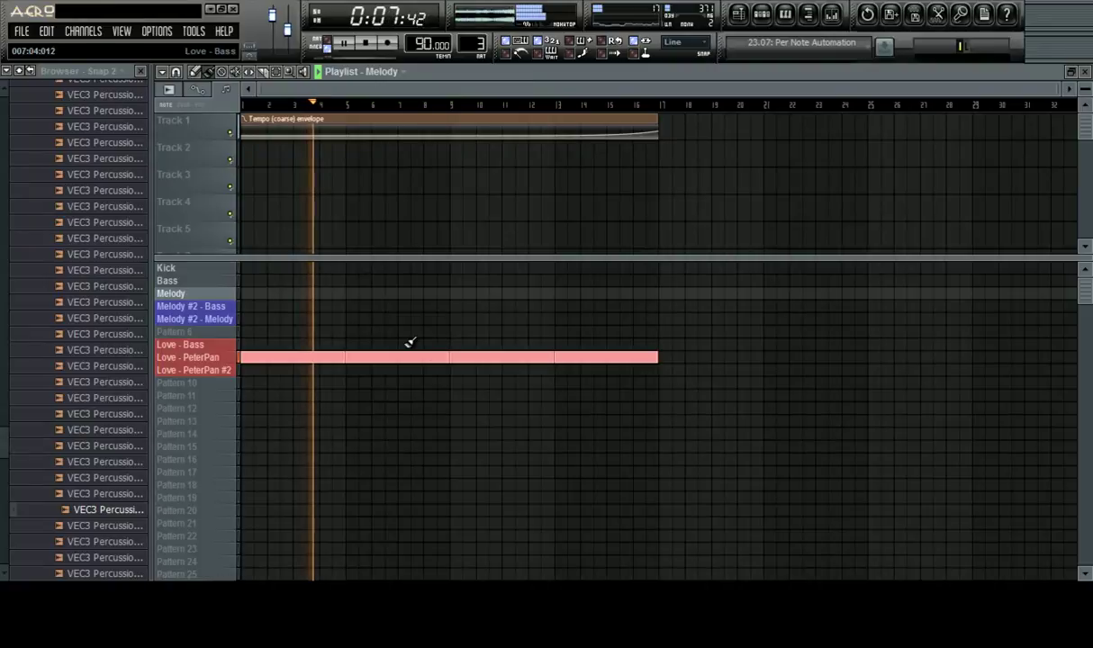
{"action": "left_click", "coordinate": [199, 346]}
{"action": "left_click", "coordinate": [202, 370]}
{"action": "left_click", "coordinate": [206, 359]}
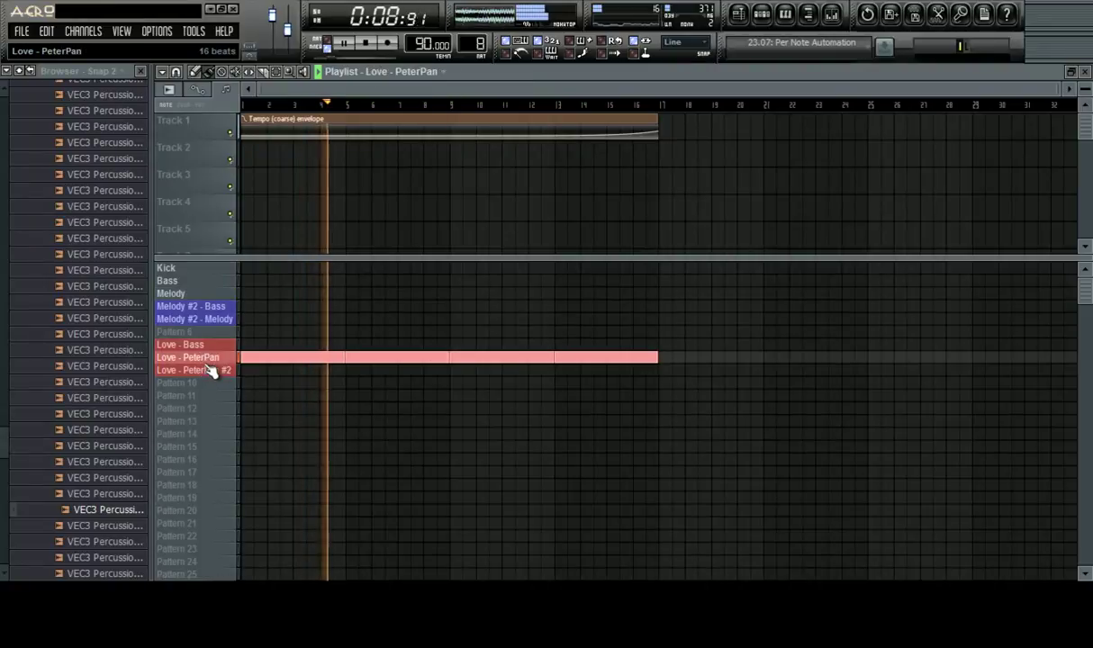
Replace the Love - PeterPan blocks at bars 5 and 9 with Love - PeterPan #2 blocks
{"action": "left_click", "coordinate": [354, 369]}
{"action": "right_click", "coordinate": [378, 358]}
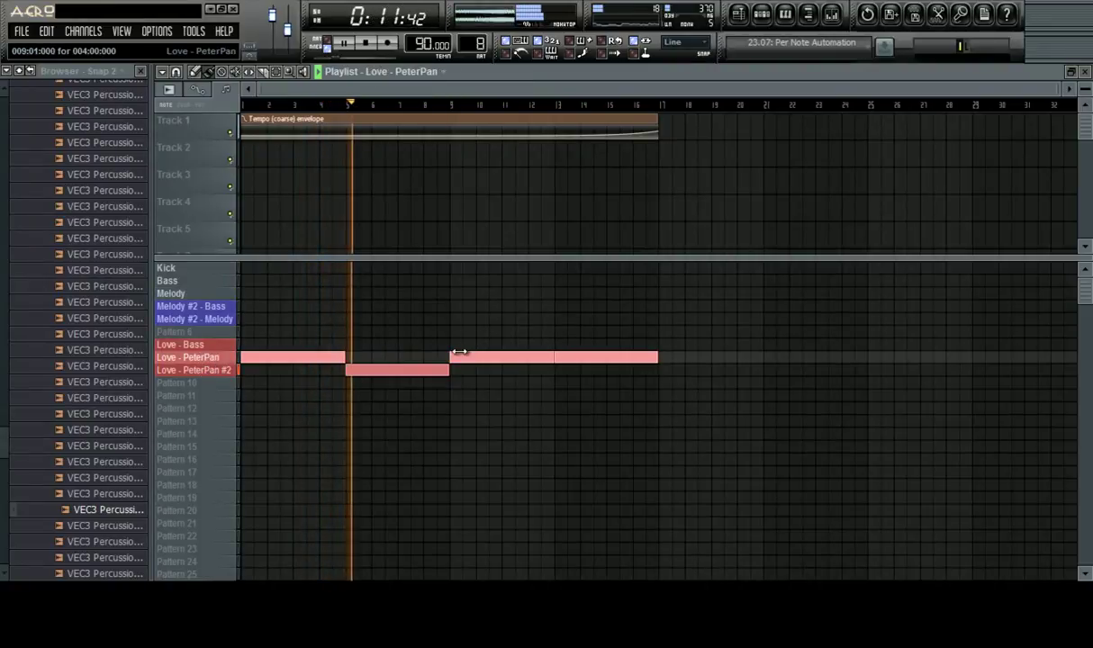
{"action": "right_click", "coordinate": [460, 352]}
{"action": "left_click", "coordinate": [458, 369]}
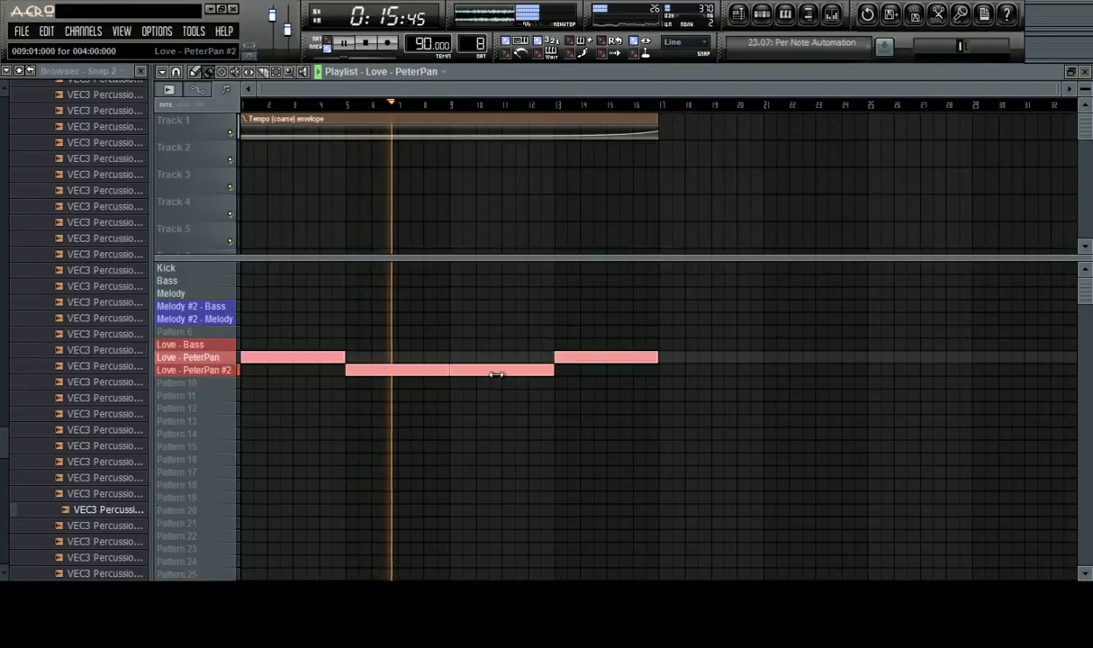
Replace the Love - PeterPan #2 block at bar 5 with a Love - PeterPan block
{"action": "right_click", "coordinate": [397, 371]}
{"action": "key", "text": "space"}
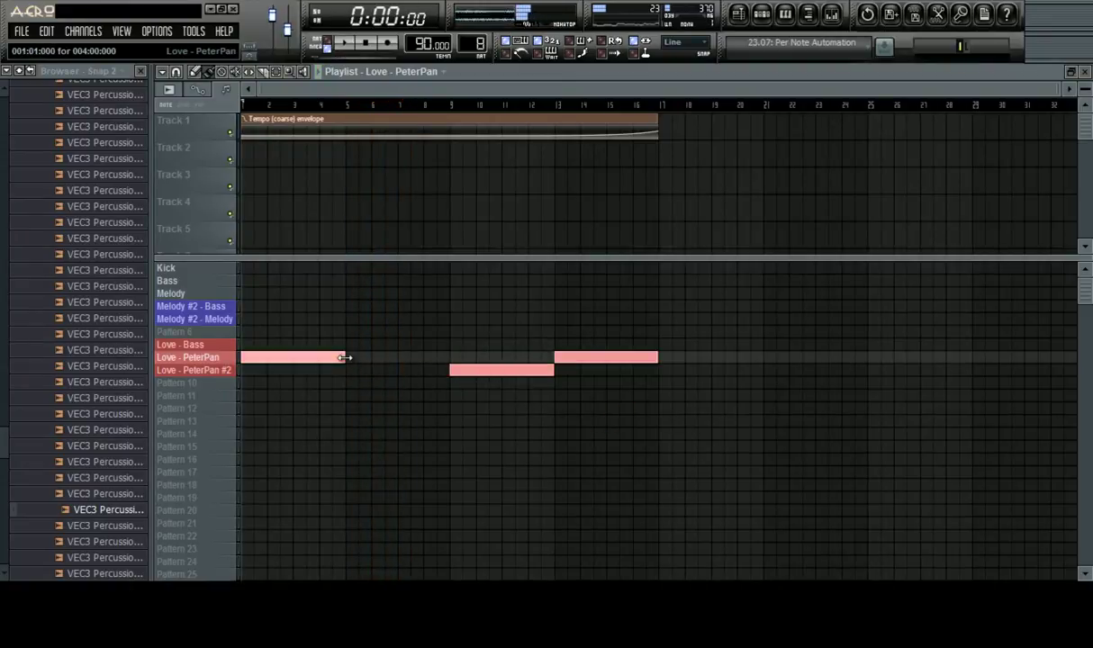
{"action": "left_click_drag", "start_coordinate": [345, 356], "coordinate": [450, 357]}
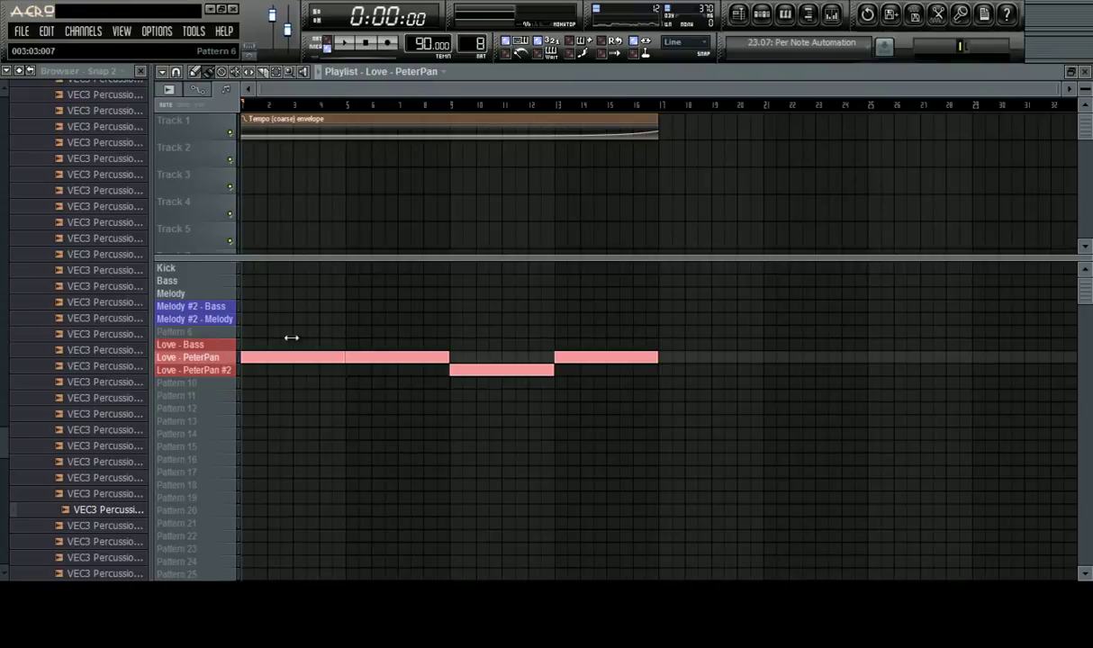
Search the VEC3 Bassdrums sample folder for a kick, previewing samples from the Clubby Kicks subfolder, and close the folder again
{"action": "left_click", "coordinate": [188, 333]}
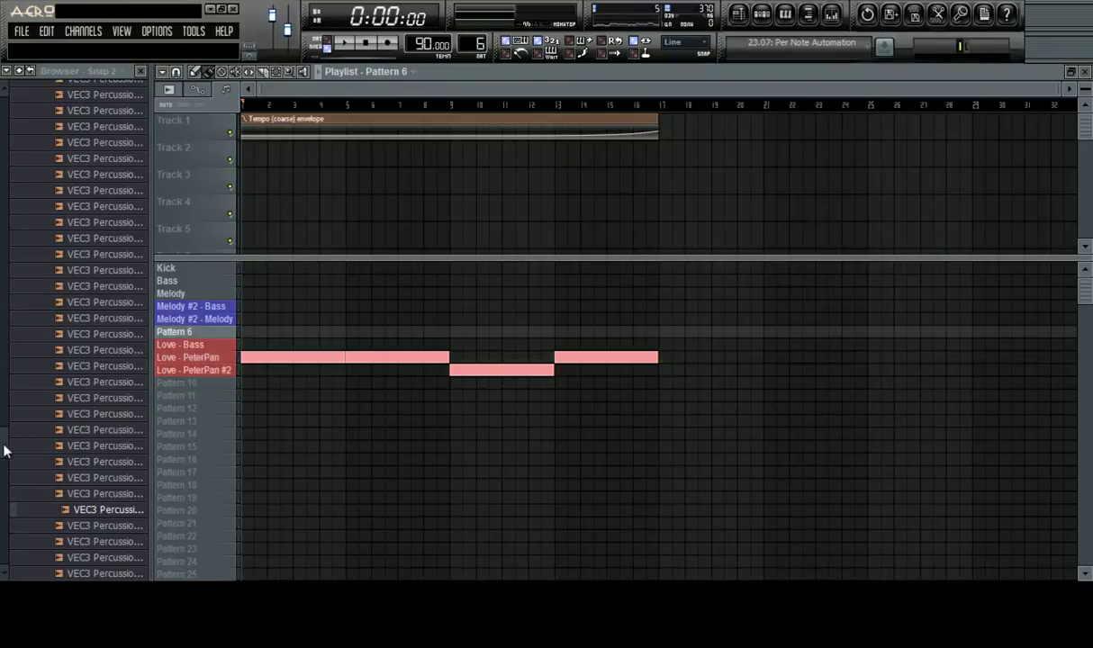
{"action": "left_click_drag", "start_coordinate": [4, 446], "coordinate": [3, 217]}
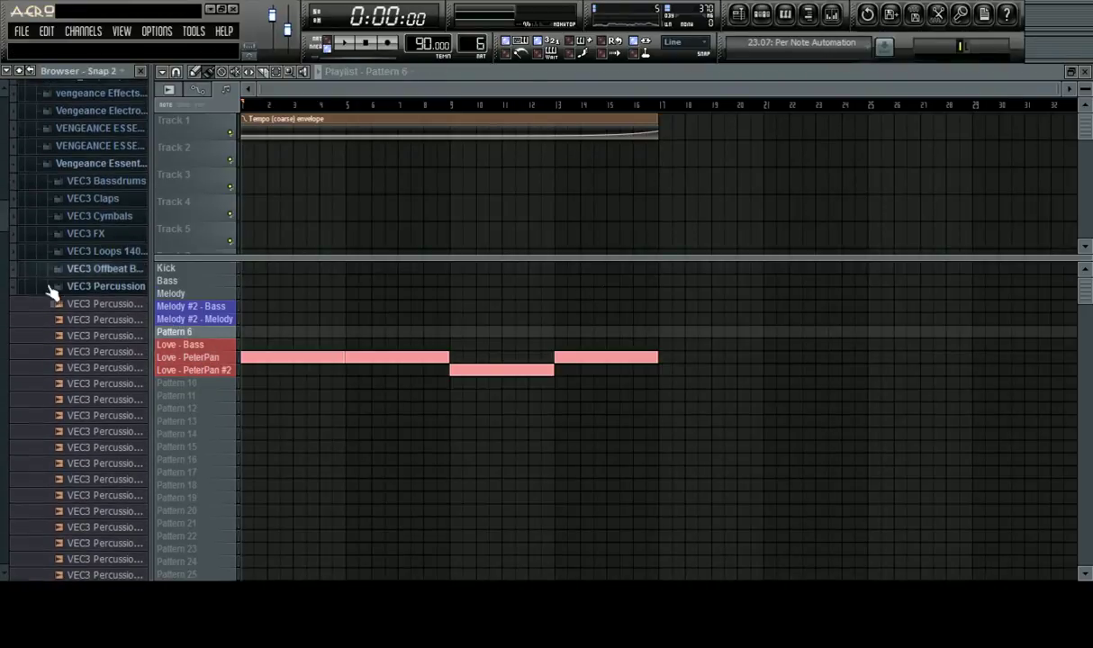
{"action": "left_click", "coordinate": [104, 287]}
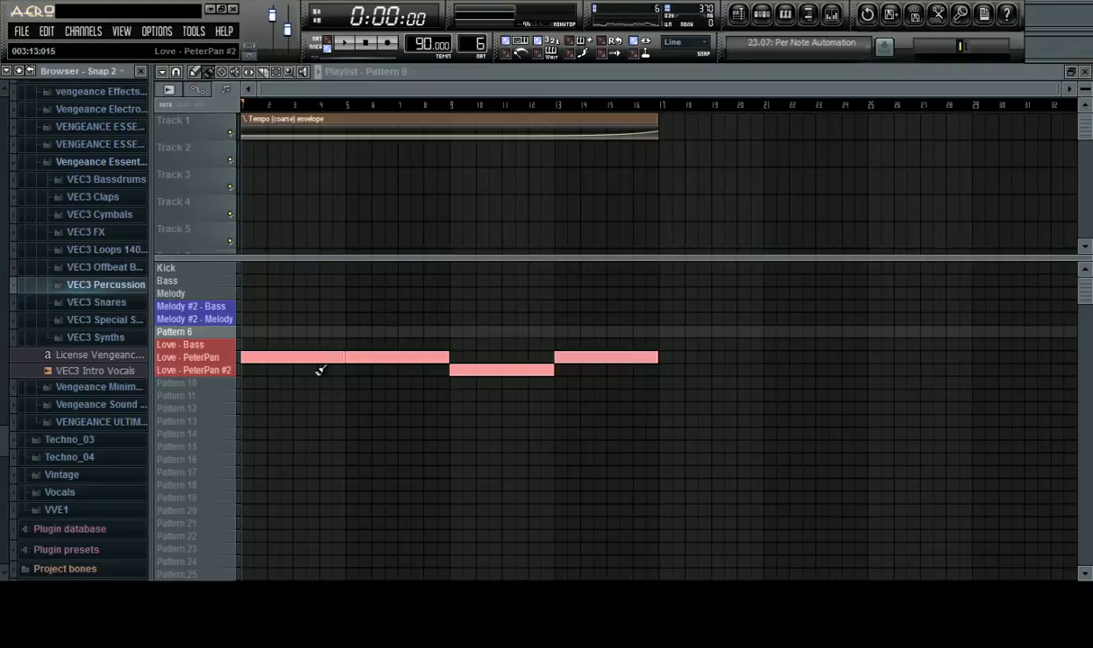
{"action": "left_click", "coordinate": [105, 180]}
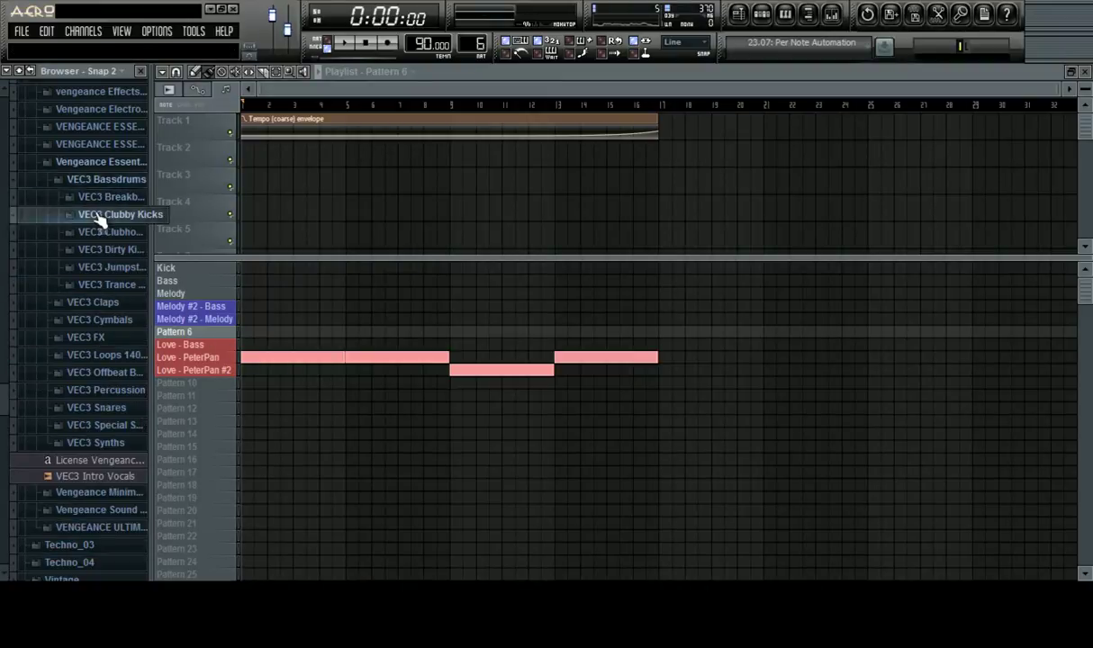
{"action": "left_click", "coordinate": [99, 221]}
{"action": "scroll", "coordinate": [102, 342], "scroll_direction": "down", "scroll_amount": 6}
{"action": "scroll", "coordinate": [102, 343], "scroll_direction": "down", "scroll_amount": 5}
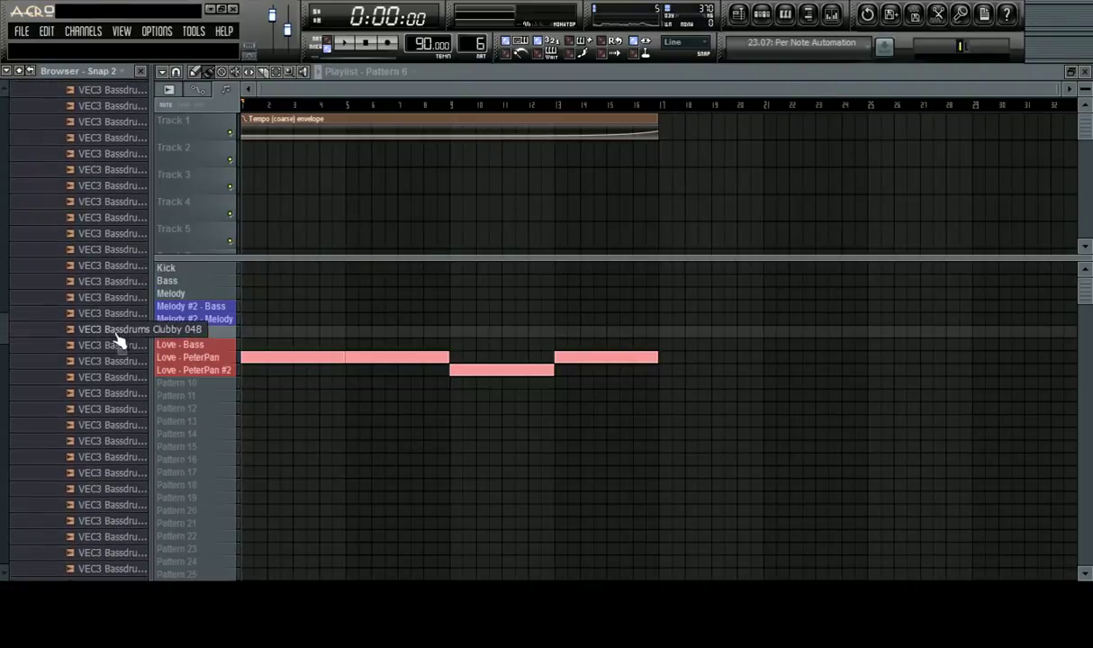
{"action": "left_click", "coordinate": [104, 364]}
{"action": "left_click", "coordinate": [106, 393]}
{"action": "scroll", "coordinate": [106, 394], "scroll_direction": "up", "scroll_amount": 12}
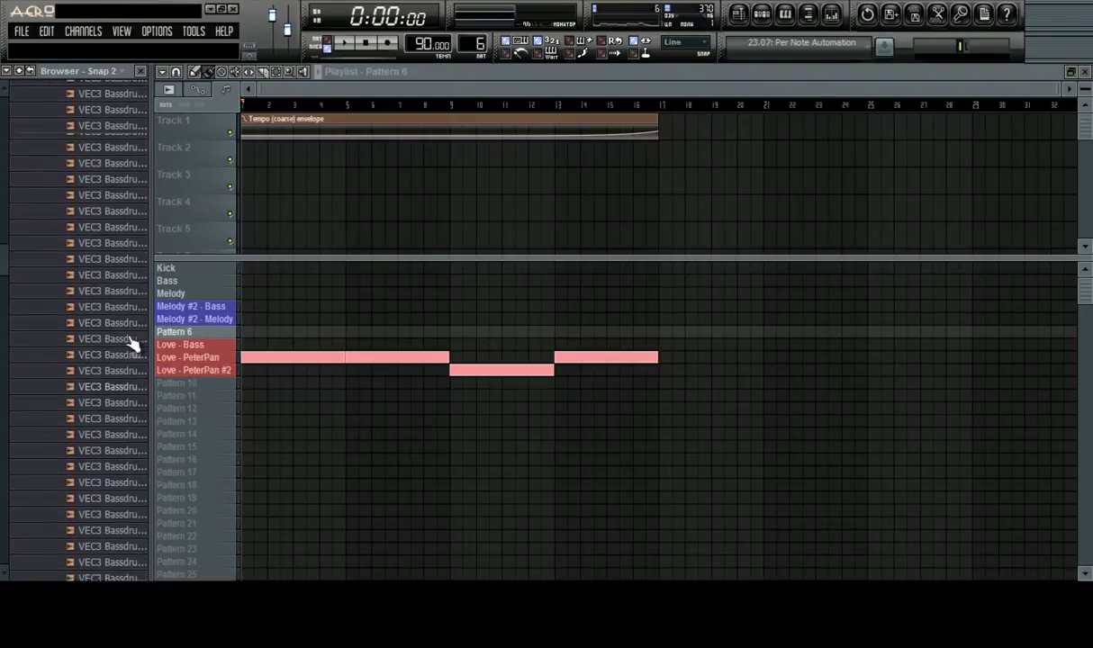
{"action": "left_click", "coordinate": [126, 377]}
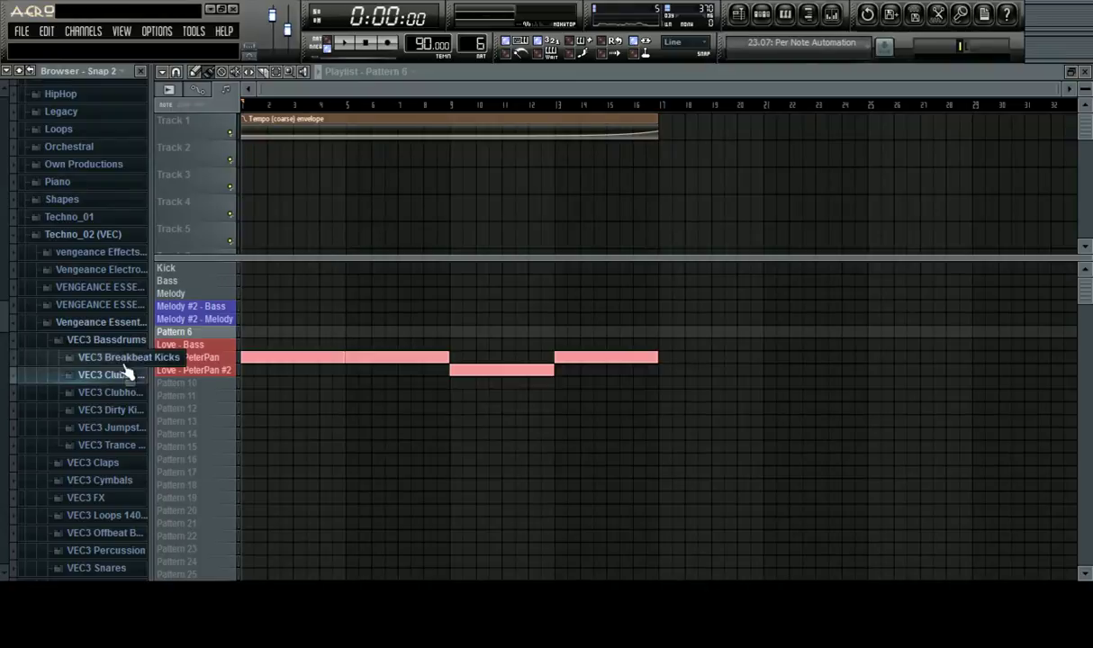
{"action": "left_click", "coordinate": [113, 340]}
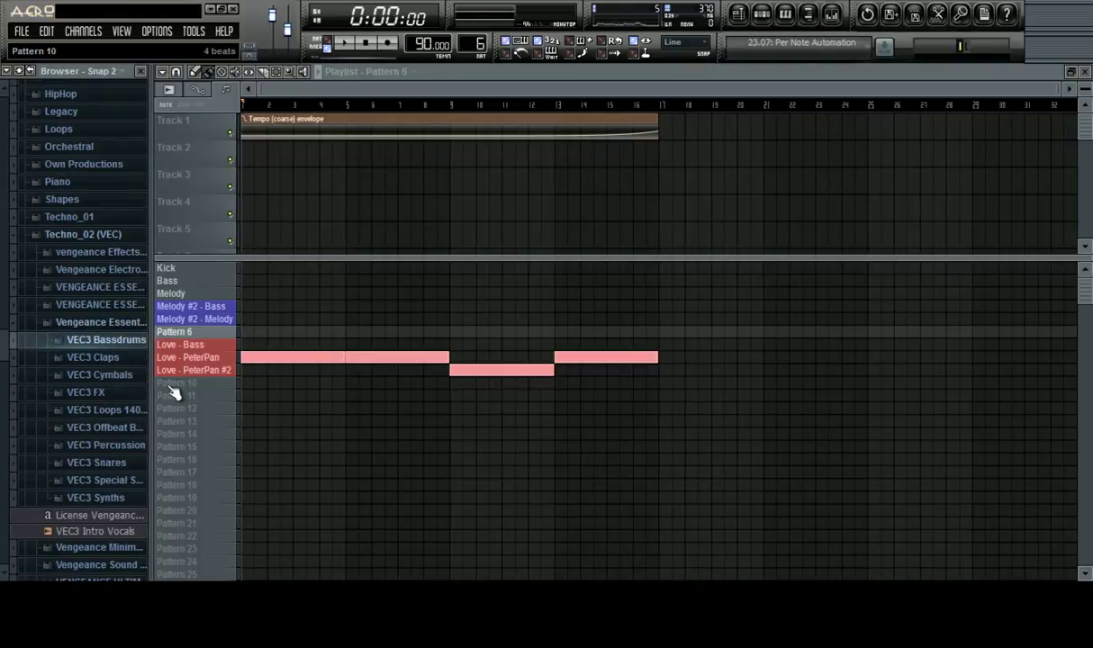
Collapse the Techno_02 (VEC) sample folder and open the Gettin' Low Kit samples inside the HipHop folder
{"action": "left_click", "coordinate": [108, 322]}
{"action": "left_click", "coordinate": [95, 236]}
{"action": "scroll", "coordinate": [75, 258], "scroll_direction": "up", "scroll_amount": 4}
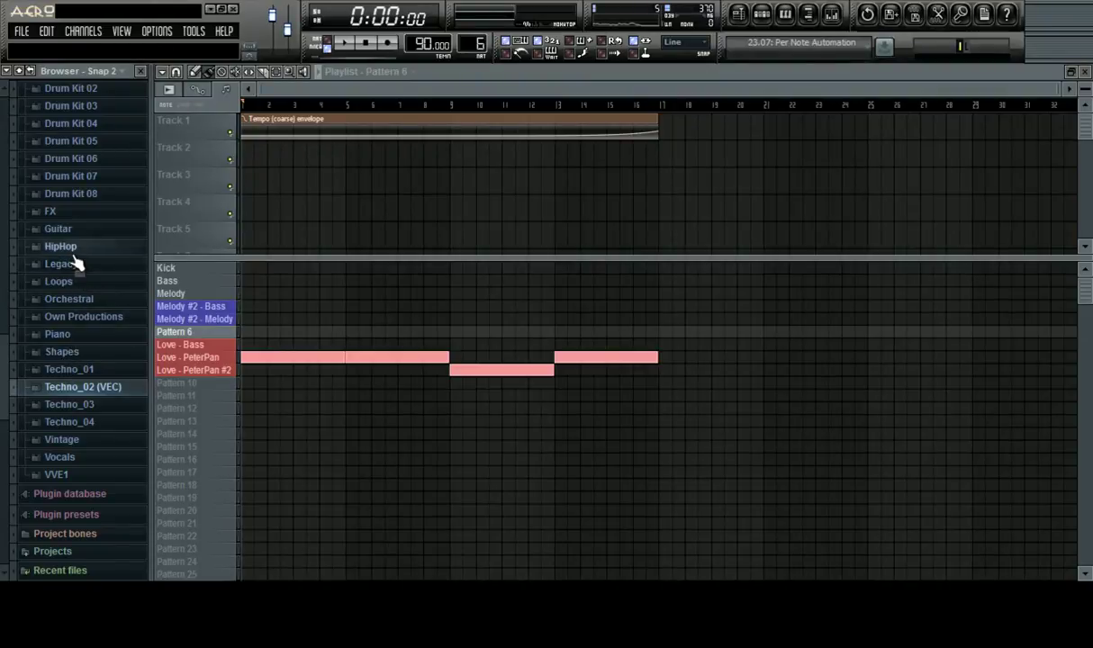
{"action": "left_click", "coordinate": [64, 247]}
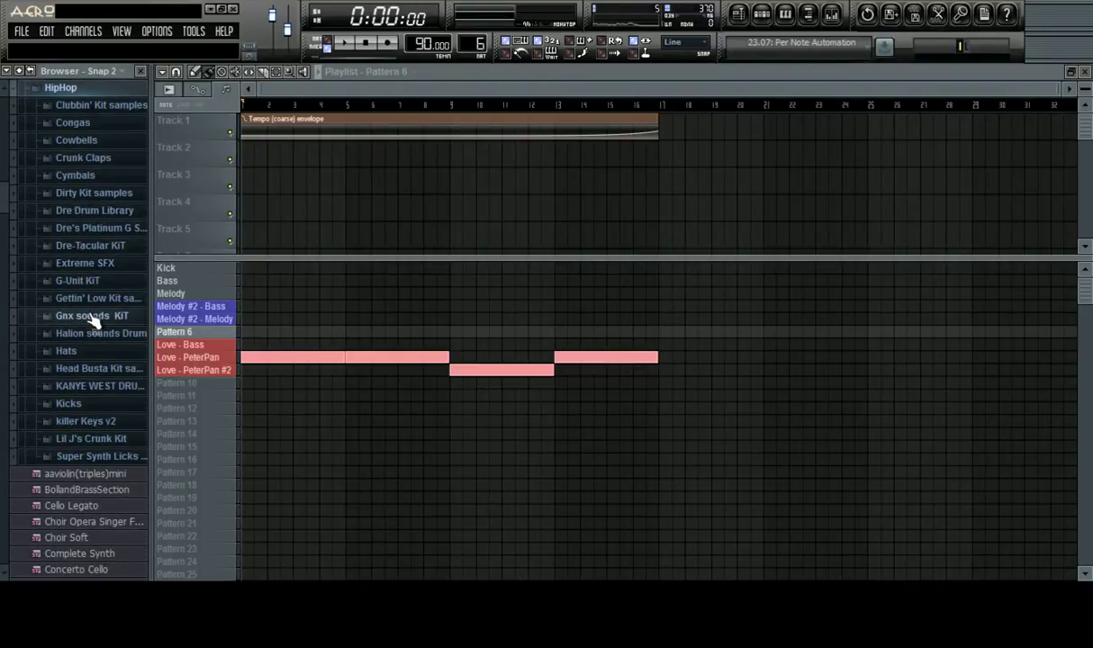
{"action": "left_click", "coordinate": [108, 300]}
{"action": "left_click", "coordinate": [112, 362]}
{"action": "left_click", "coordinate": [113, 329]}
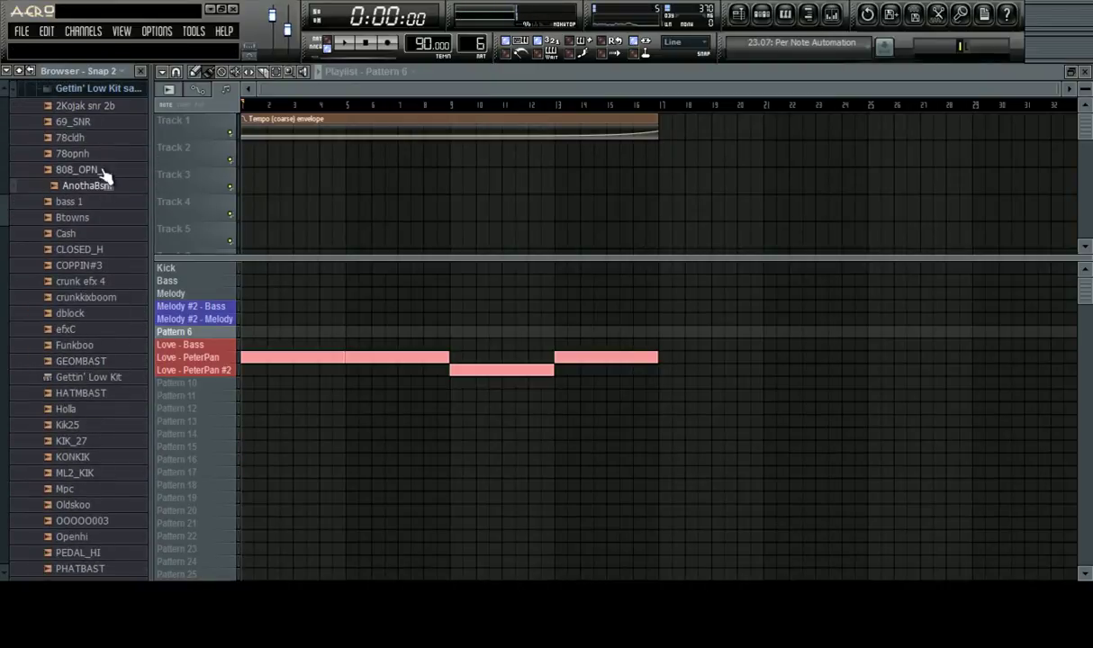
Preview drum samples in the Gettin' Low Kit, including 69_SNR, SOOMBAST and SC_HAT99, to find a hat sound
{"action": "left_click", "coordinate": [99, 124]}
{"action": "scroll", "coordinate": [99, 198], "scroll_direction": "up", "scroll_amount": 4}
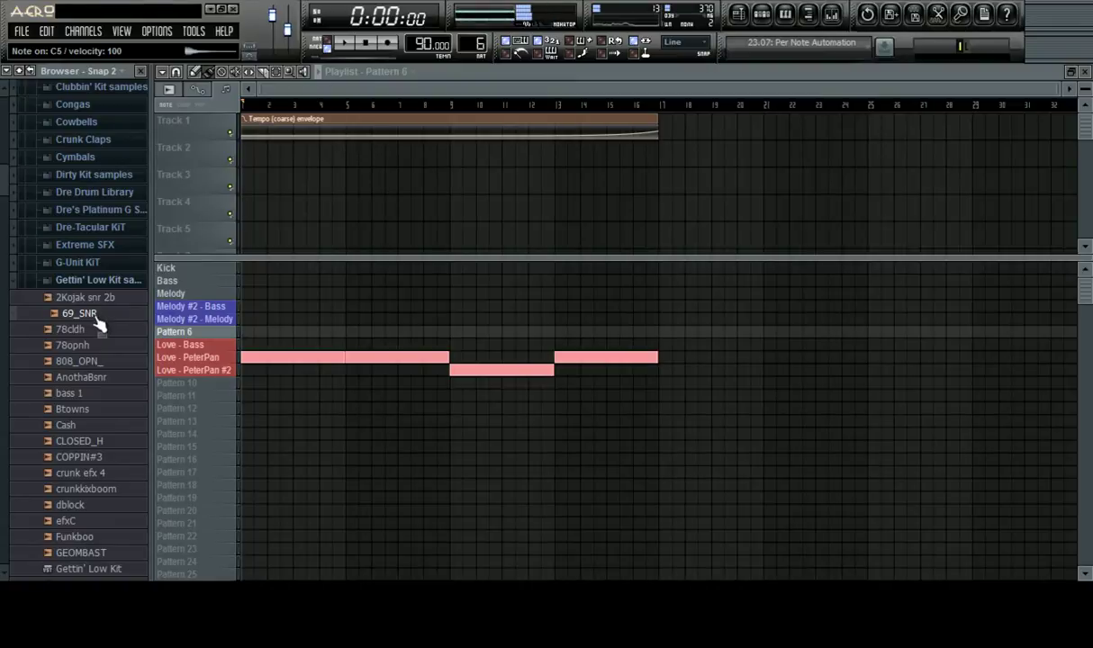
{"action": "left_click", "coordinate": [92, 331]}
{"action": "scroll", "coordinate": [94, 342], "scroll_direction": "down", "scroll_amount": 5}
{"action": "left_click", "coordinate": [94, 399]}
{"action": "left_click", "coordinate": [93, 409]}
{"action": "scroll", "coordinate": [94, 450], "scroll_direction": "down", "scroll_amount": 5}
{"action": "left_click", "coordinate": [97, 401]}
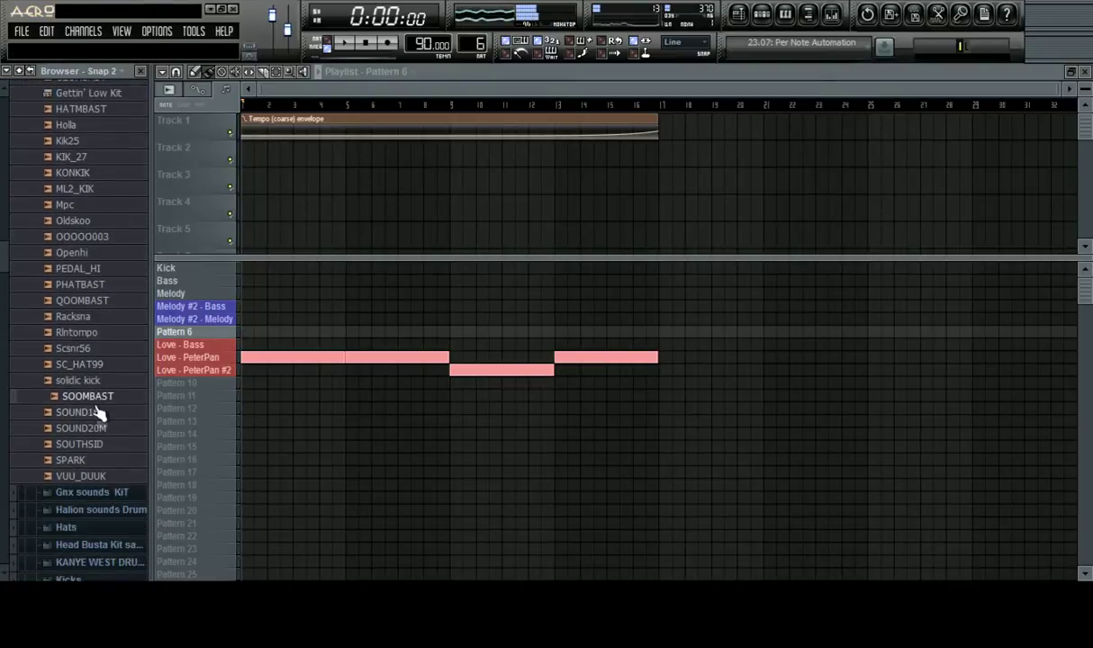
{"action": "left_click", "coordinate": [98, 365]}
{"action": "left_click", "coordinate": [96, 349]}
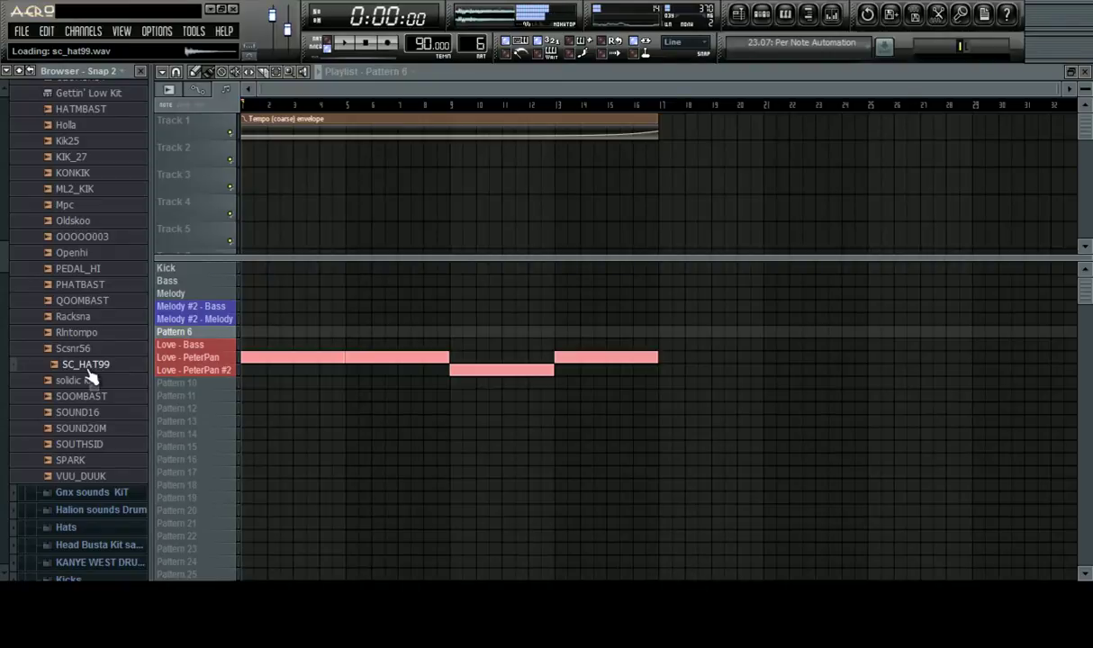
Select the empty Pattern 10 and add the SC_HAT99 sample as a new channel in the step sequencer
{"action": "left_click", "coordinate": [766, 18]}
{"action": "mouse_move", "coordinate": [115, 366]}
{"action": "left_mouse_down"}
{"action": "mouse_move", "coordinate": [554, 306]}
{"action": "mouse_move", "coordinate": [454, 288]}
{"action": "mouse_move", "coordinate": [546, 292]}
{"action": "mouse_move", "coordinate": [137, 404]}
{"action": "mouse_move", "coordinate": [112, 360]}
{"action": "left_mouse_up"}
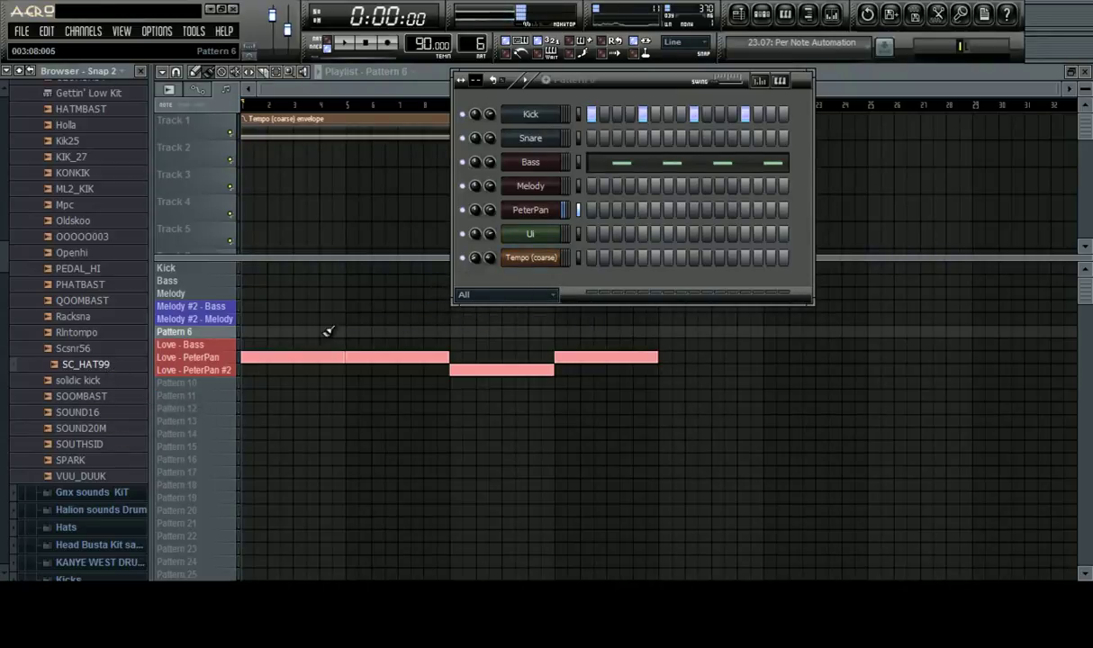
{"action": "left_click", "coordinate": [209, 401]}
{"action": "left_click", "coordinate": [221, 383]}
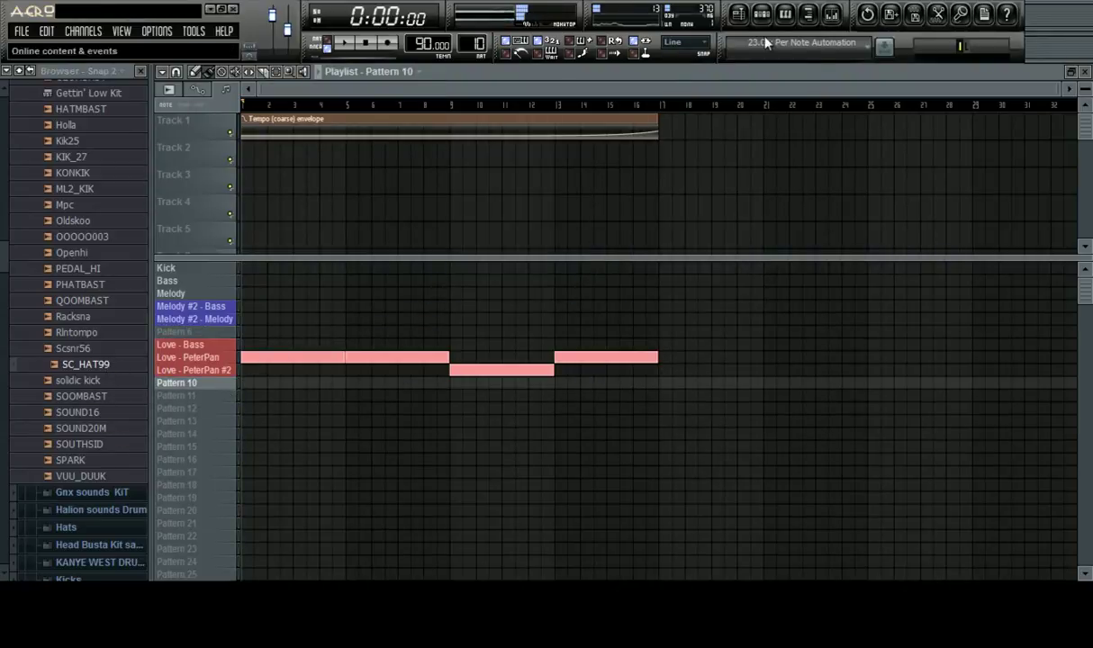
{"action": "left_click", "coordinate": [761, 14]}
{"action": "left_click_drag", "start_coordinate": [117, 382], "coordinate": [541, 294]}
Rename the SC_HAT99 channel to Hat
{"action": "right_click", "coordinate": [514, 287]}
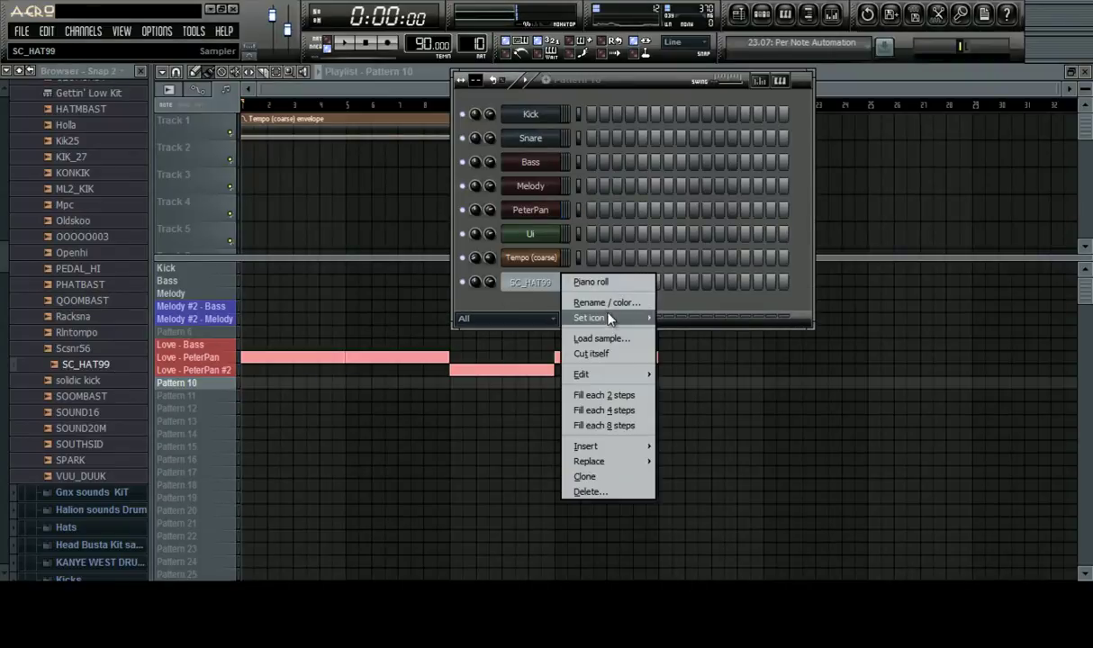
{"action": "left_click", "coordinate": [576, 296]}
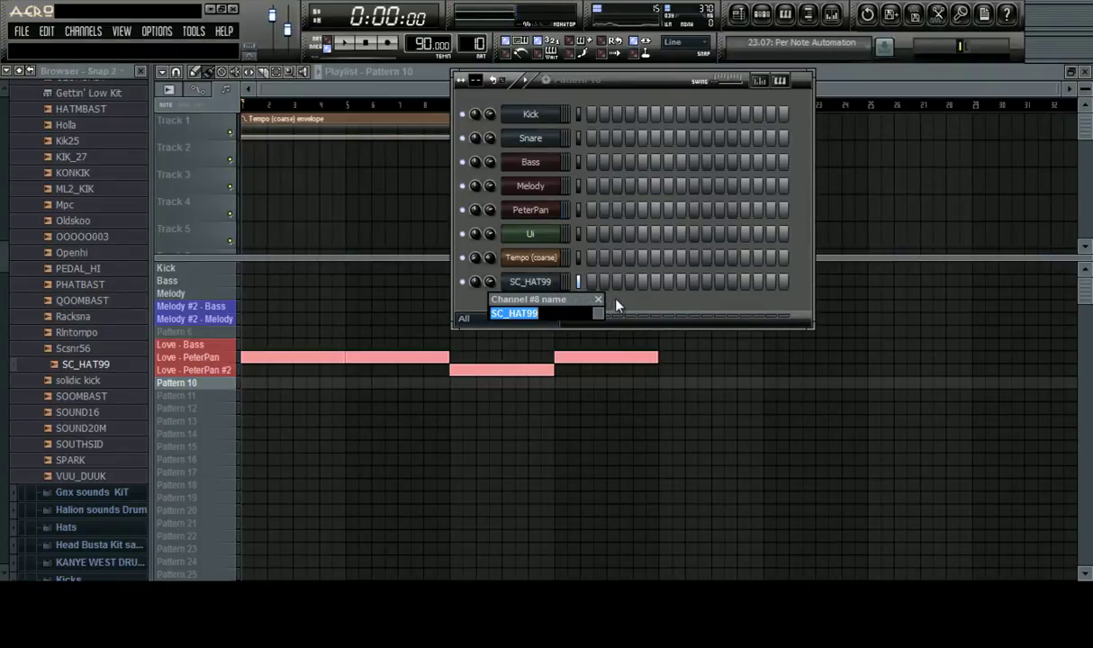
{"action": "type", "text": "Hat"}
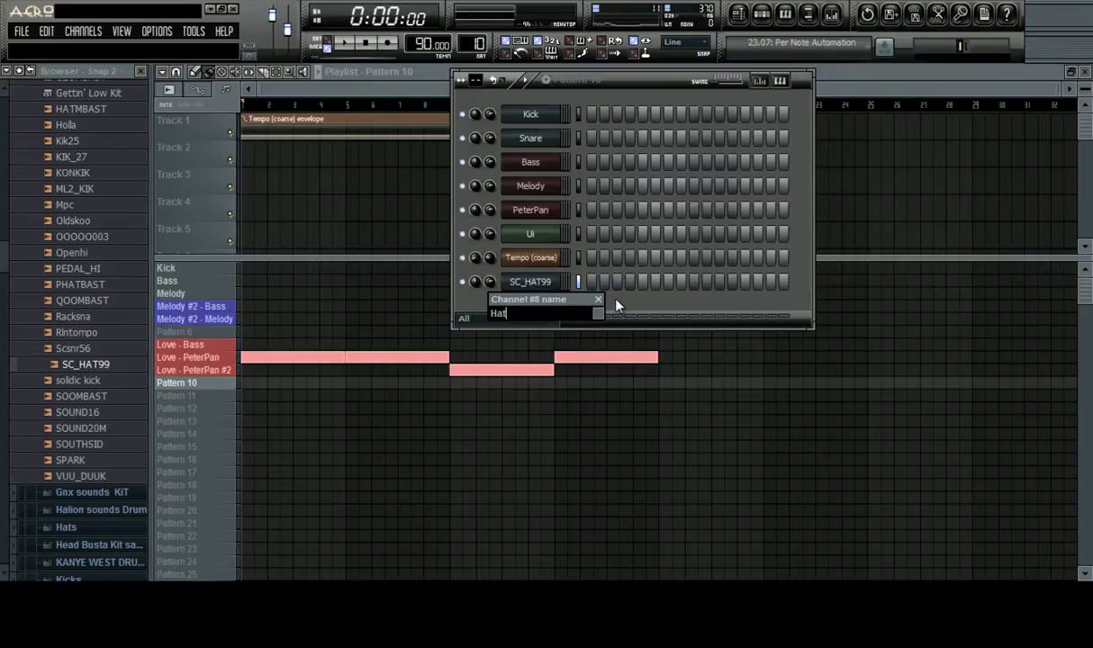
{"action": "key", "text": "Return"}
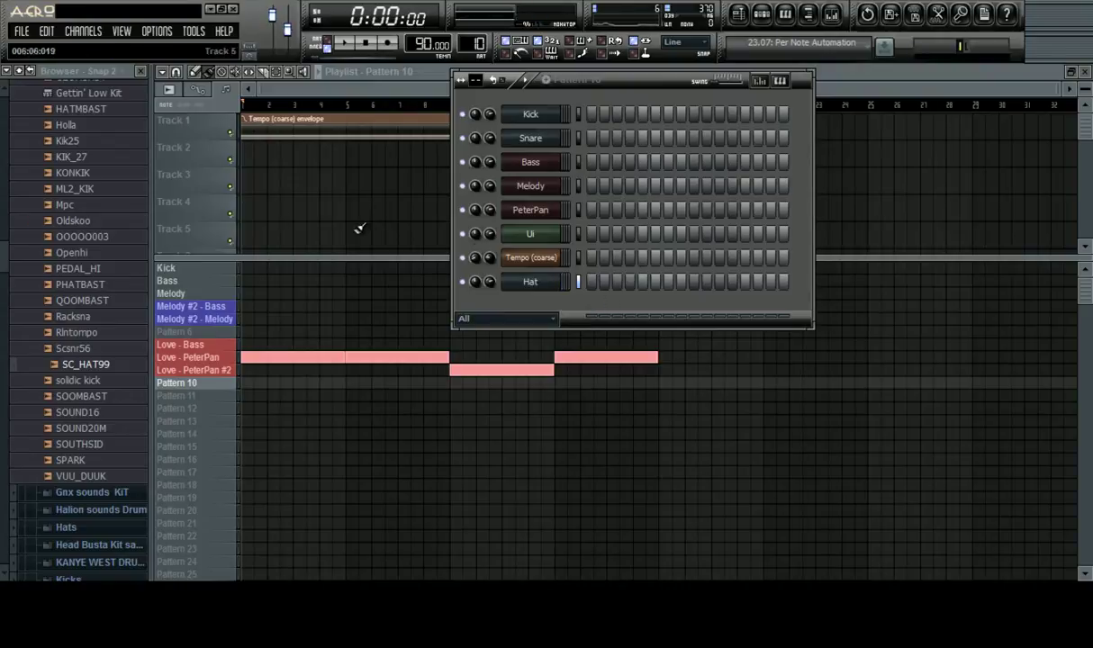
Preview more Gettin' Low Kit samples such as Kik25 and 69_SNR, and open the PeterPan channel's instrument
{"action": "key", "text": "space"}
{"action": "key", "text": "space"}
{"action": "left_click", "coordinate": [82, 160]}
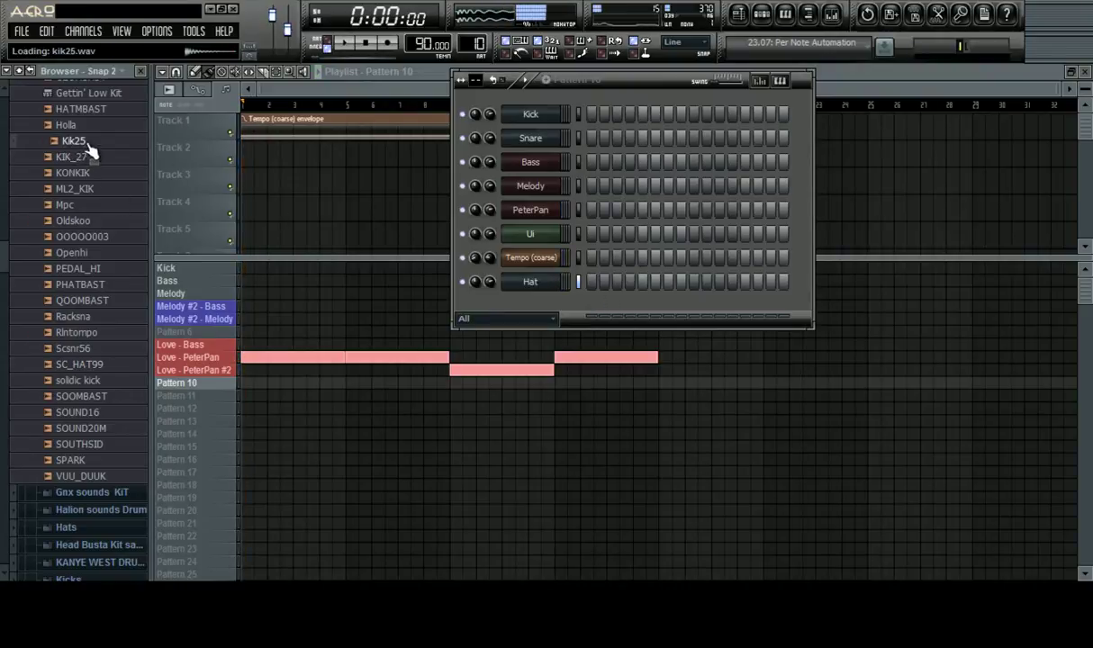
{"action": "scroll", "coordinate": [90, 171], "scroll_direction": "up", "scroll_amount": 10}
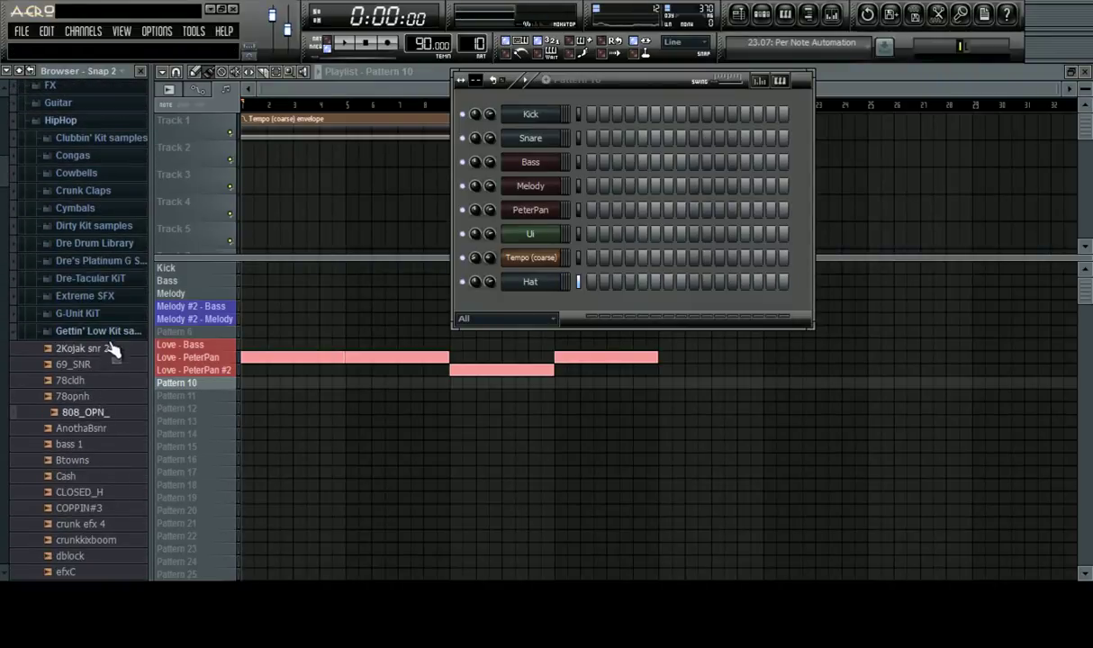
{"action": "left_click", "coordinate": [540, 214]}
{"action": "left_click", "coordinate": [99, 366]}
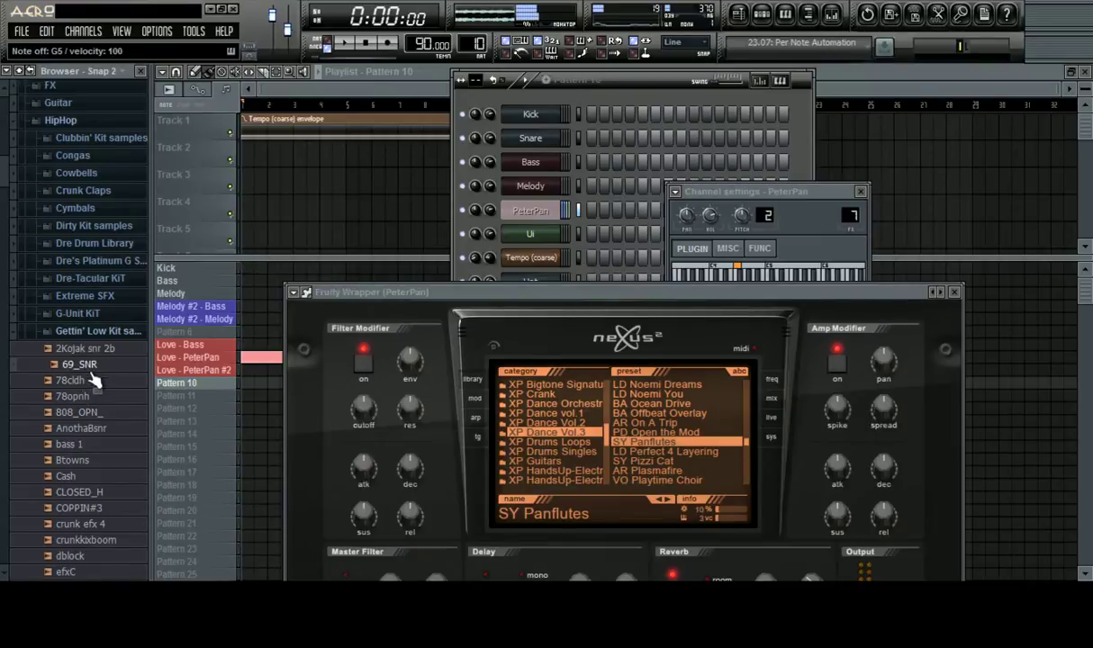
Browse the Extreme SFX folder in HipHop, previewing an FX HITS_CHAIN sample and opening the P5Audio FX Kit 2 samples
{"action": "left_click", "coordinate": [112, 333]}
{"action": "left_click", "coordinate": [114, 296]}
{"action": "left_click", "coordinate": [108, 352]}
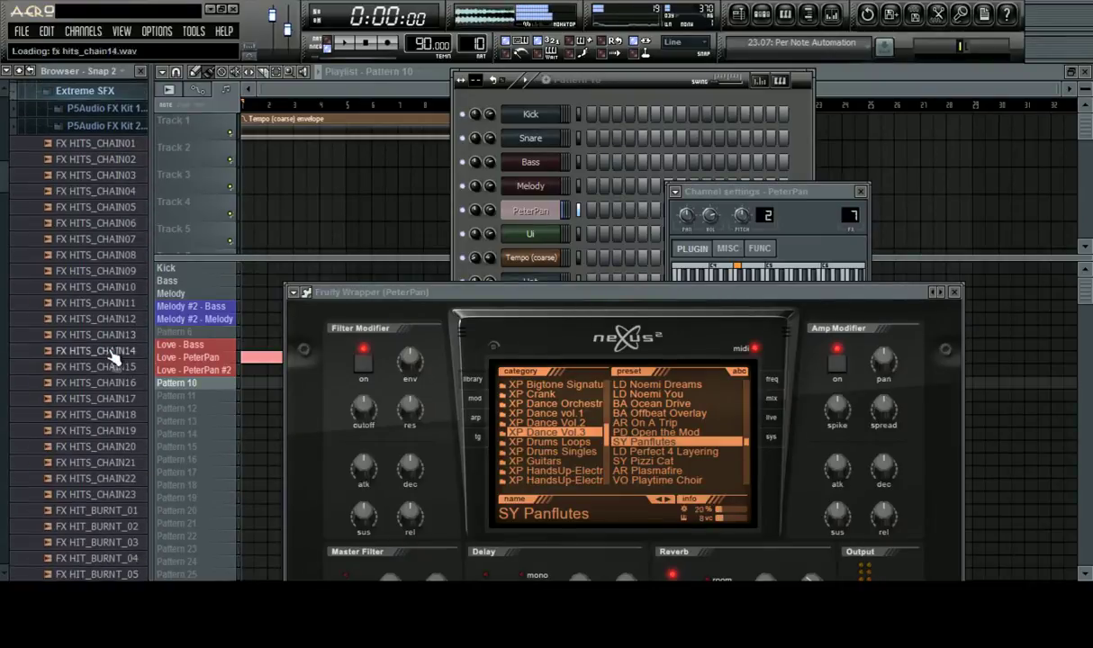
{"action": "scroll", "coordinate": [112, 341], "scroll_direction": "up", "scroll_amount": 6}
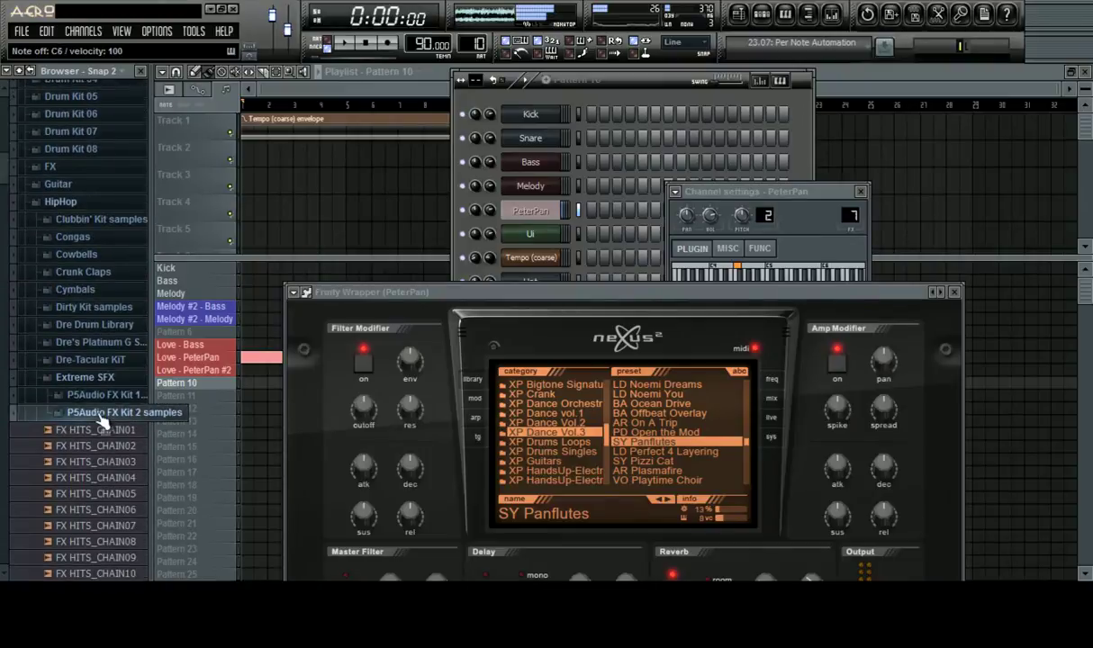
{"action": "left_click", "coordinate": [103, 415]}
{"action": "scroll", "coordinate": [106, 270], "scroll_direction": "up", "scroll_amount": 6}
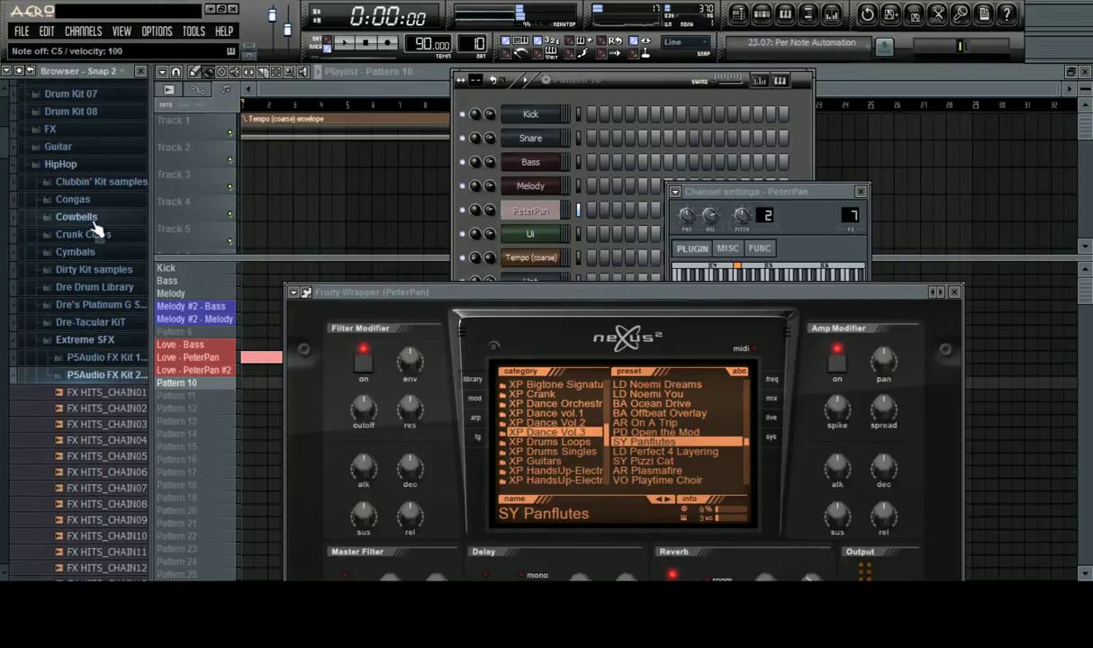
Preview the Dre Snr snare samples, up to about number 90, in the HipHop pack's Dre Drum Library and collapse that folder
{"action": "left_click", "coordinate": [103, 287]}
{"action": "left_click", "coordinate": [86, 357]}
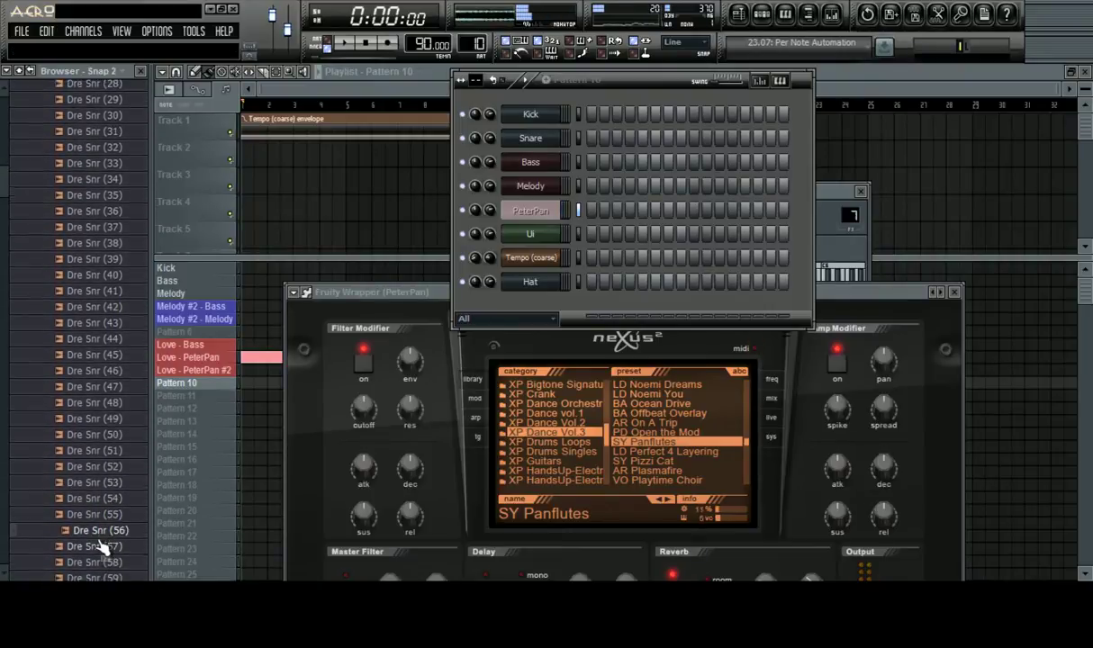
{"action": "scroll", "coordinate": [102, 545], "scroll_direction": "down", "scroll_amount": 4}
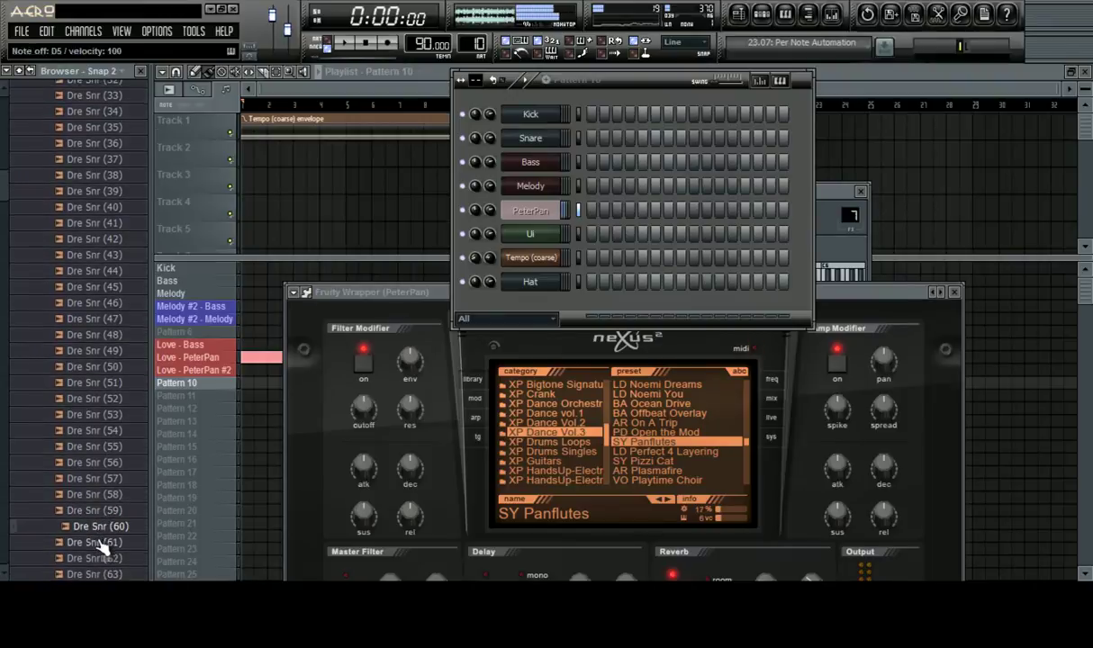
{"action": "scroll", "coordinate": [101, 545], "scroll_direction": "down", "scroll_amount": 4}
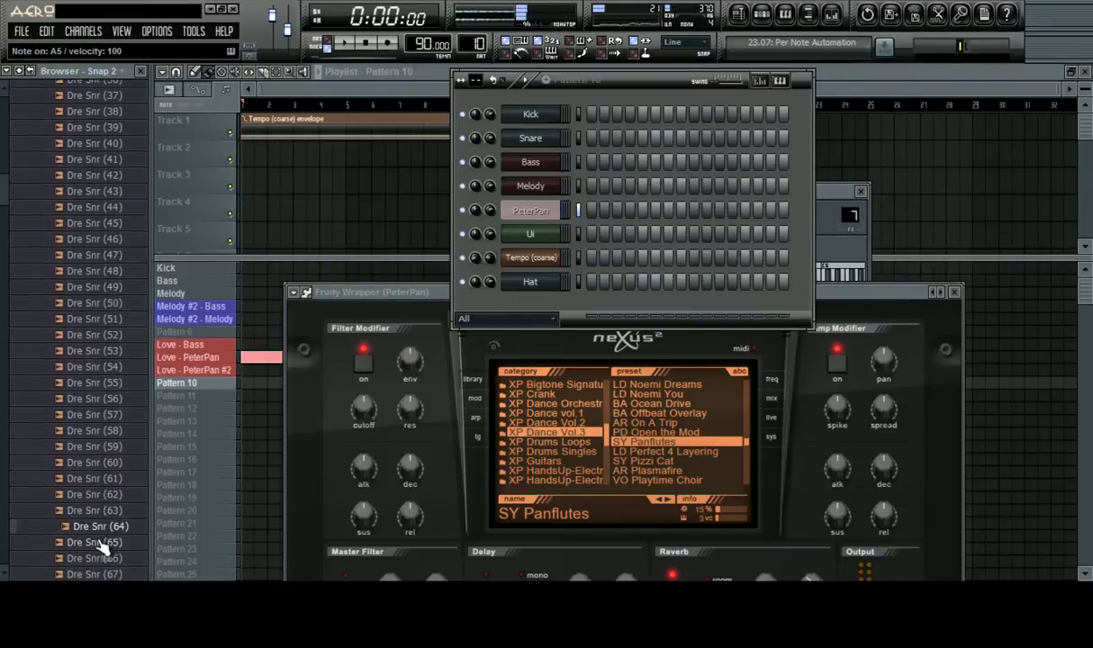
{"action": "scroll", "coordinate": [102, 546], "scroll_direction": "down", "scroll_amount": 4}
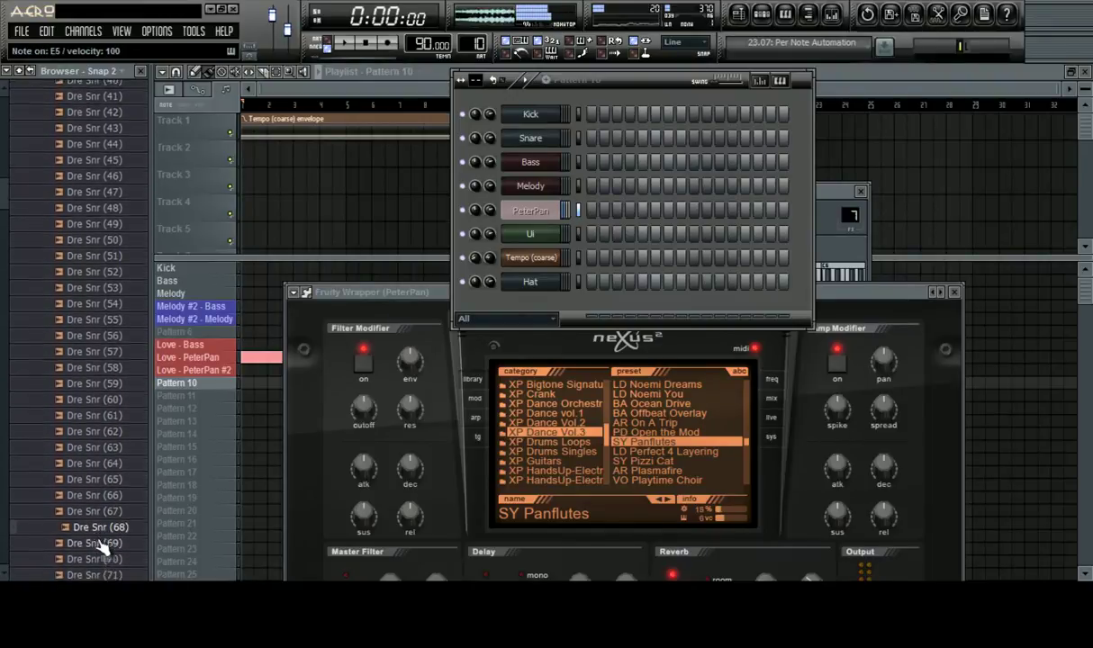
{"action": "scroll", "coordinate": [102, 545], "scroll_direction": "down", "scroll_amount": 4}
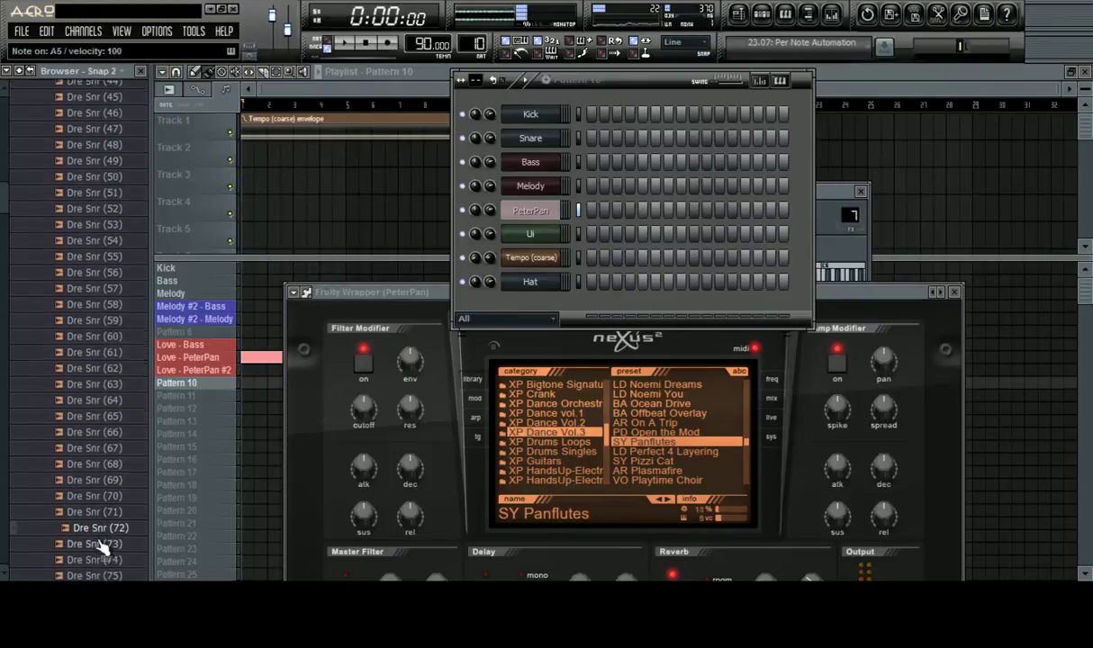
{"action": "scroll", "coordinate": [102, 545], "scroll_direction": "down", "scroll_amount": 4}
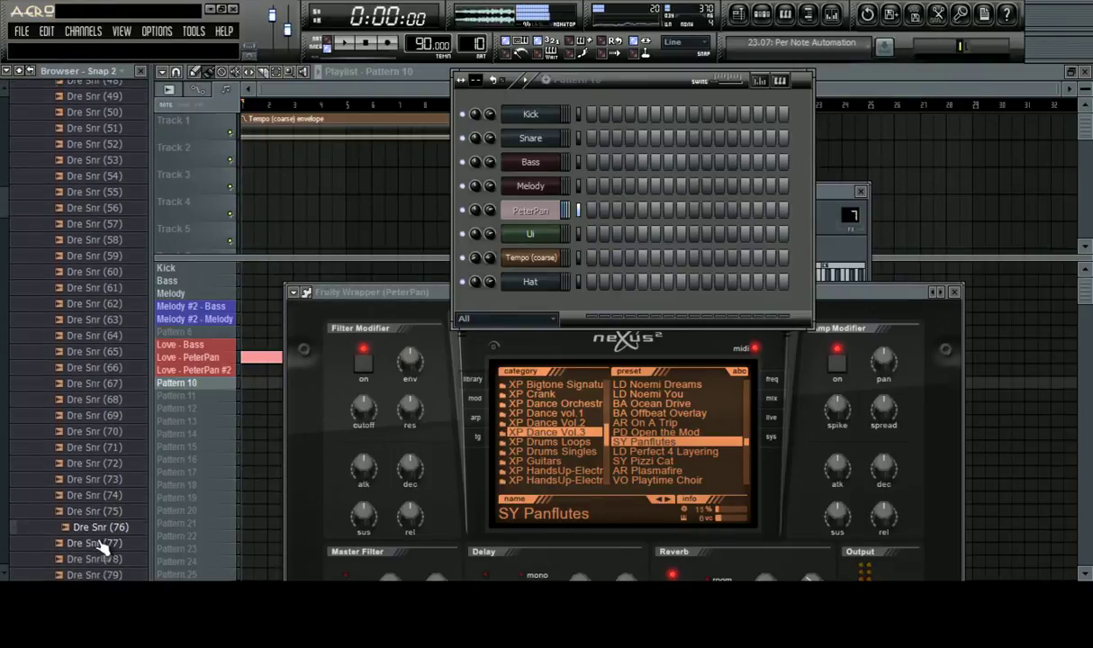
{"action": "scroll", "coordinate": [102, 546], "scroll_direction": "down", "scroll_amount": 4}
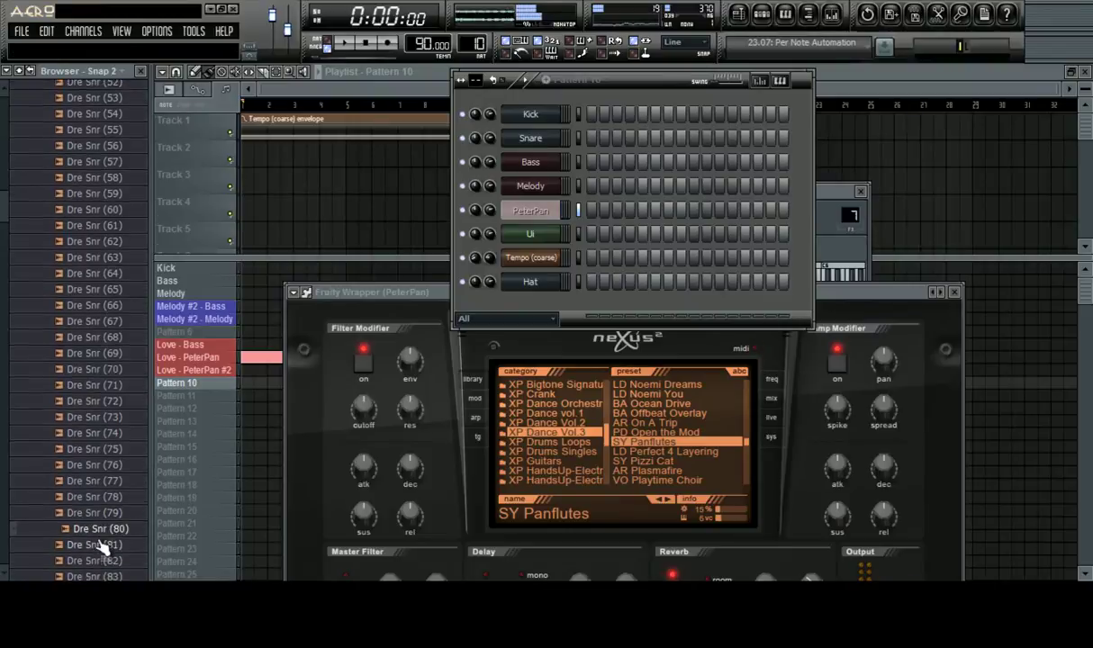
{"action": "scroll", "coordinate": [102, 545], "scroll_direction": "down", "scroll_amount": 5}
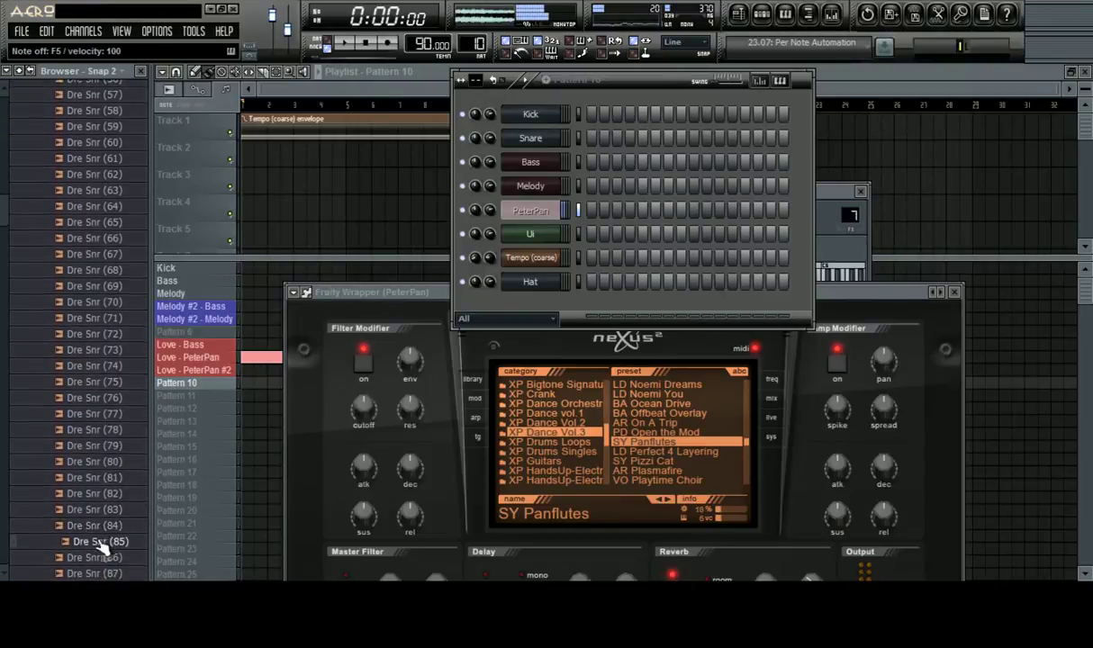
{"action": "scroll", "coordinate": [102, 545], "scroll_direction": "up", "scroll_amount": 12}
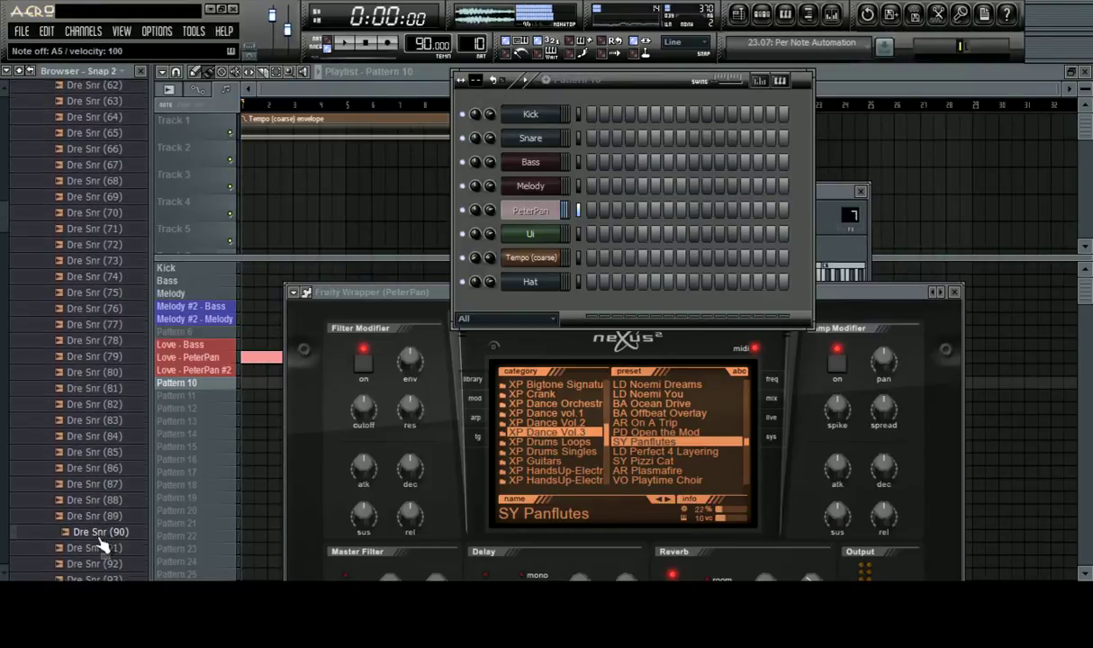
{"action": "left_click_drag", "start_coordinate": [6, 201], "coordinate": [9, 108]}
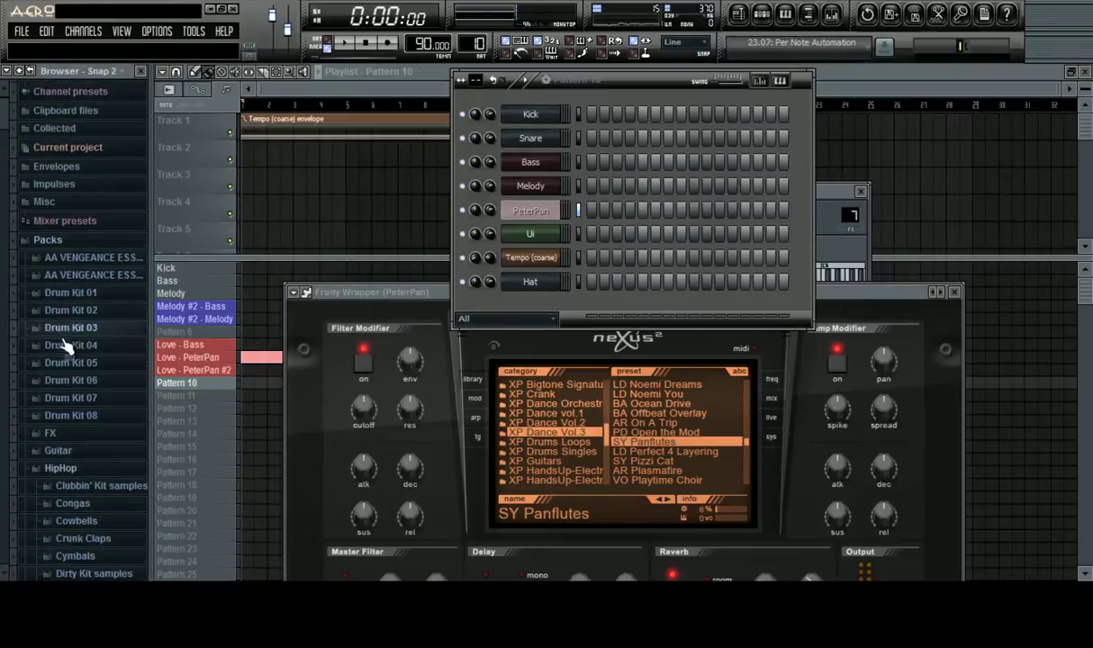
{"action": "scroll", "coordinate": [72, 351], "scroll_direction": "down", "scroll_amount": 5}
{"action": "left_click", "coordinate": [95, 359]}
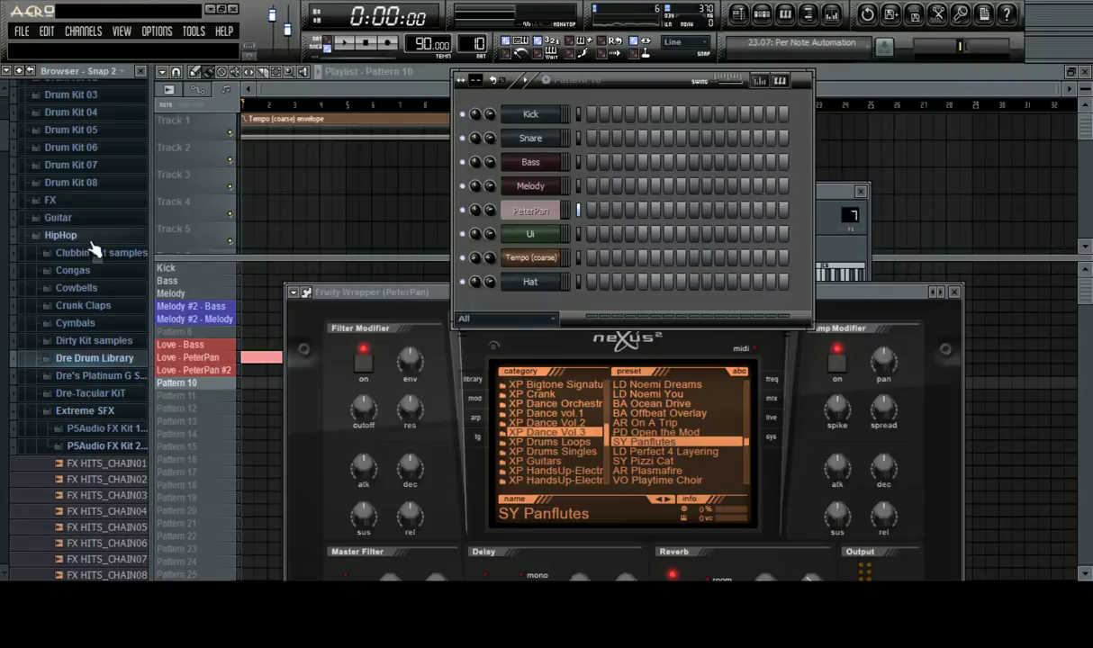
Preview Clubbin' Kit samples such as BMQMBAST and add 123__rimb as a new channel below Hat in the step sequencer
{"action": "scroll", "coordinate": [72, 306], "scroll_direction": "up", "scroll_amount": 3}
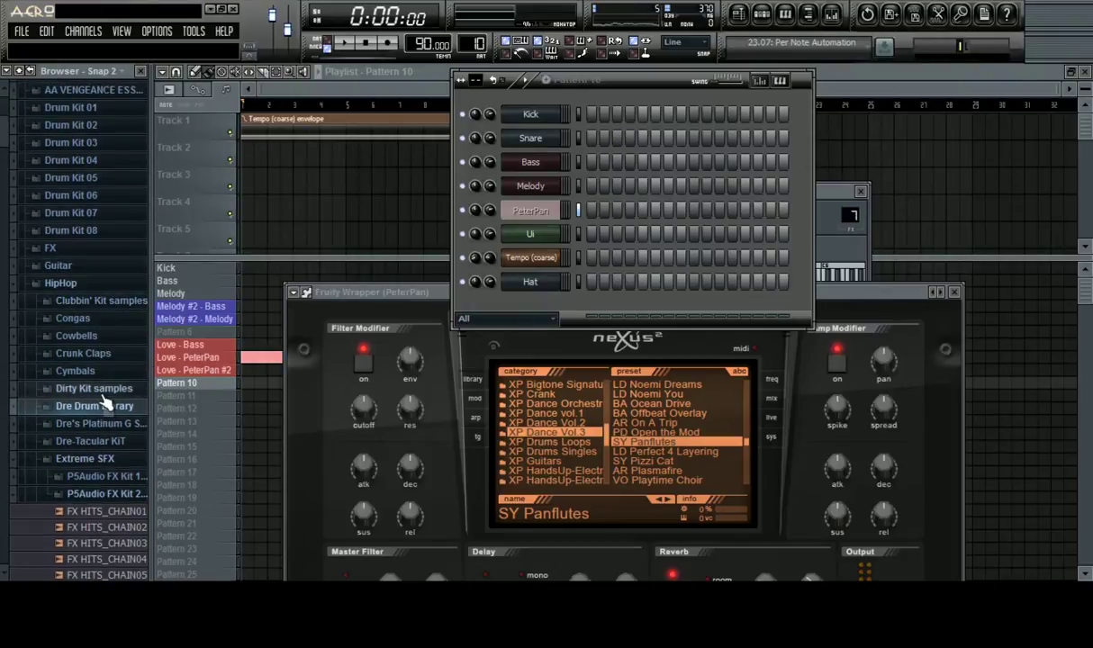
{"action": "scroll", "coordinate": [103, 333], "scroll_direction": "down", "scroll_amount": 2}
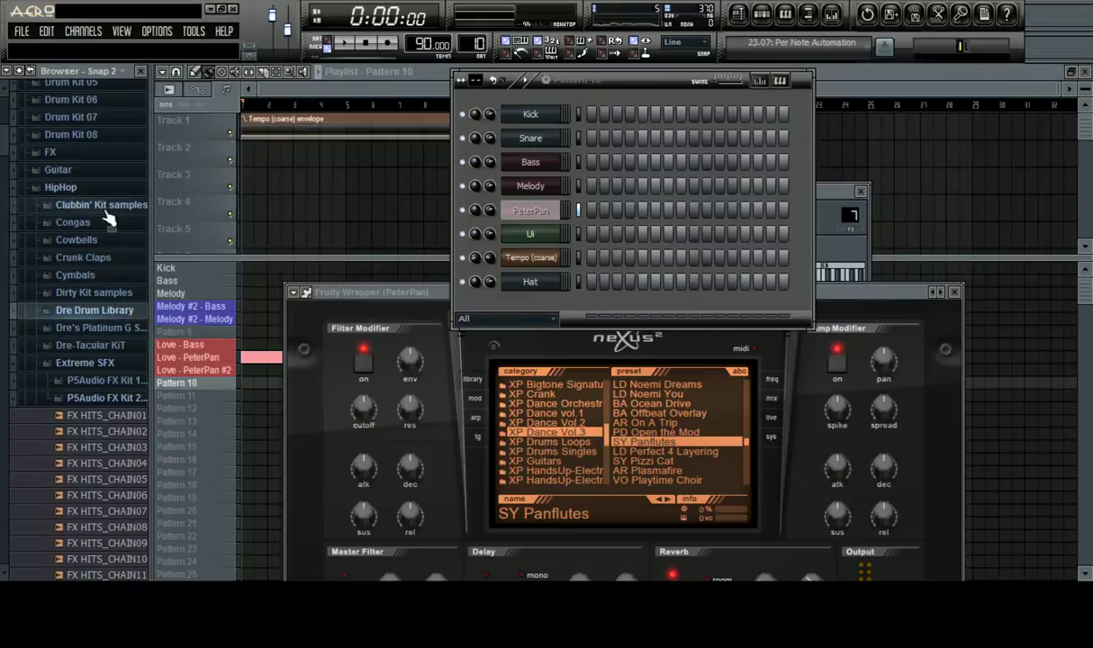
{"action": "left_click", "coordinate": [106, 209]}
{"action": "left_click", "coordinate": [90, 251]}
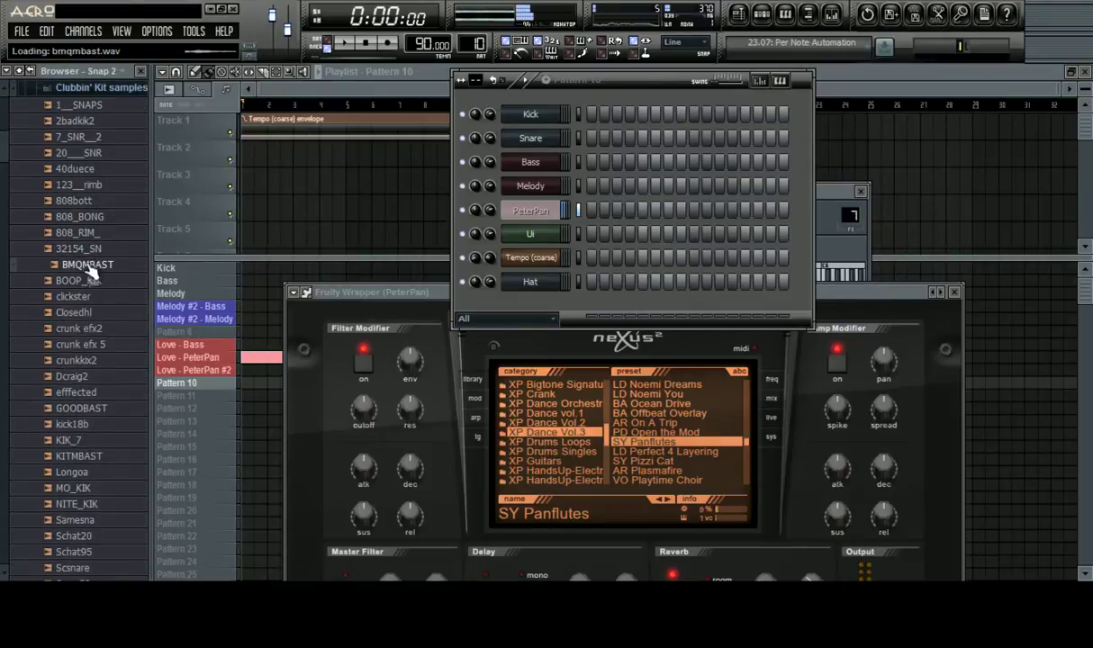
{"action": "left_click", "coordinate": [82, 153]}
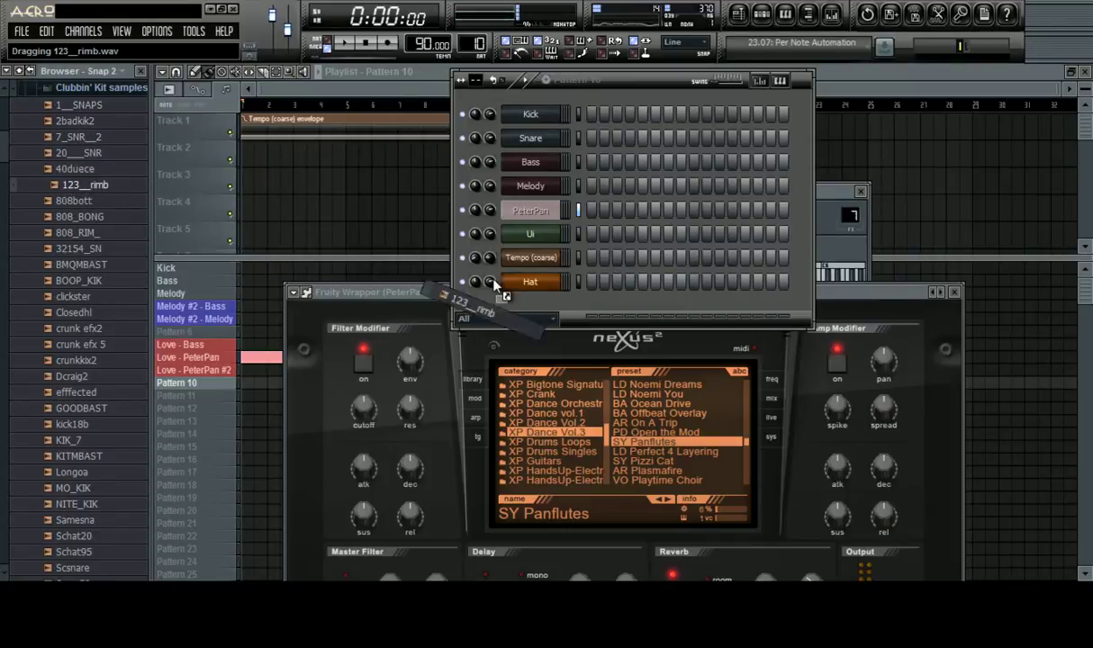
{"action": "left_click_drag", "start_coordinate": [494, 283], "coordinate": [496, 288]}
Preview more Clubbin' Kit samples such as KITMBAST, check Congas, and audition Casio RZ1 Cowbell in Cowbells and 808bc in Crunk Claps
{"action": "left_click", "coordinate": [97, 298]}
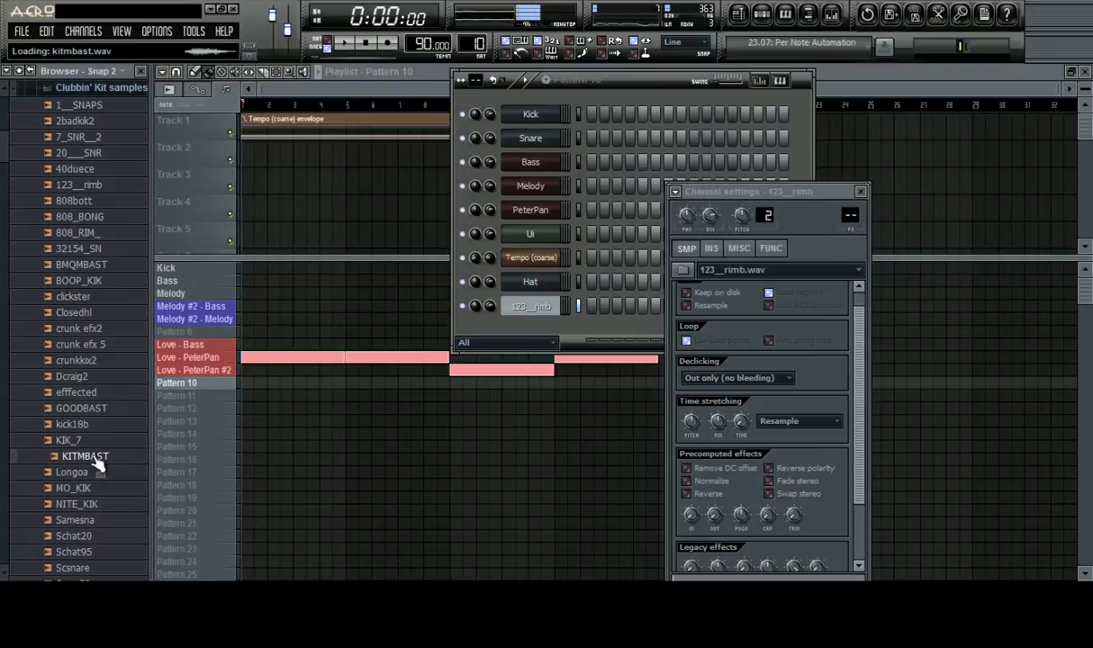
{"action": "scroll", "coordinate": [90, 510], "scroll_direction": "down", "scroll_amount": 4}
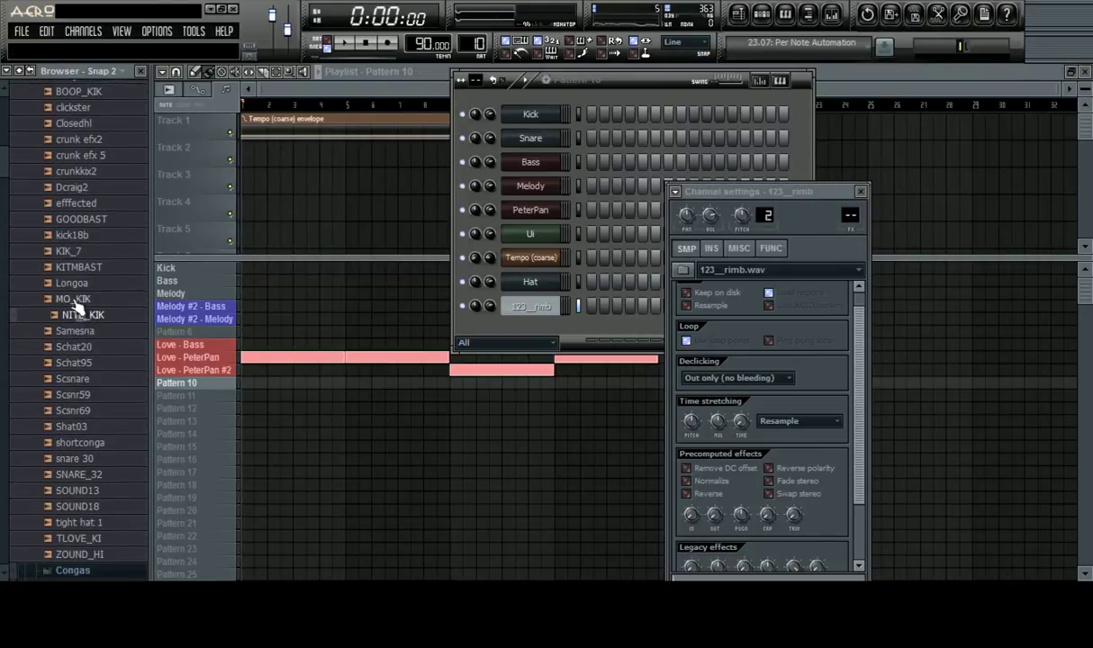
{"action": "scroll", "coordinate": [77, 308], "scroll_direction": "up", "scroll_amount": 3}
{"action": "left_click", "coordinate": [81, 187]}
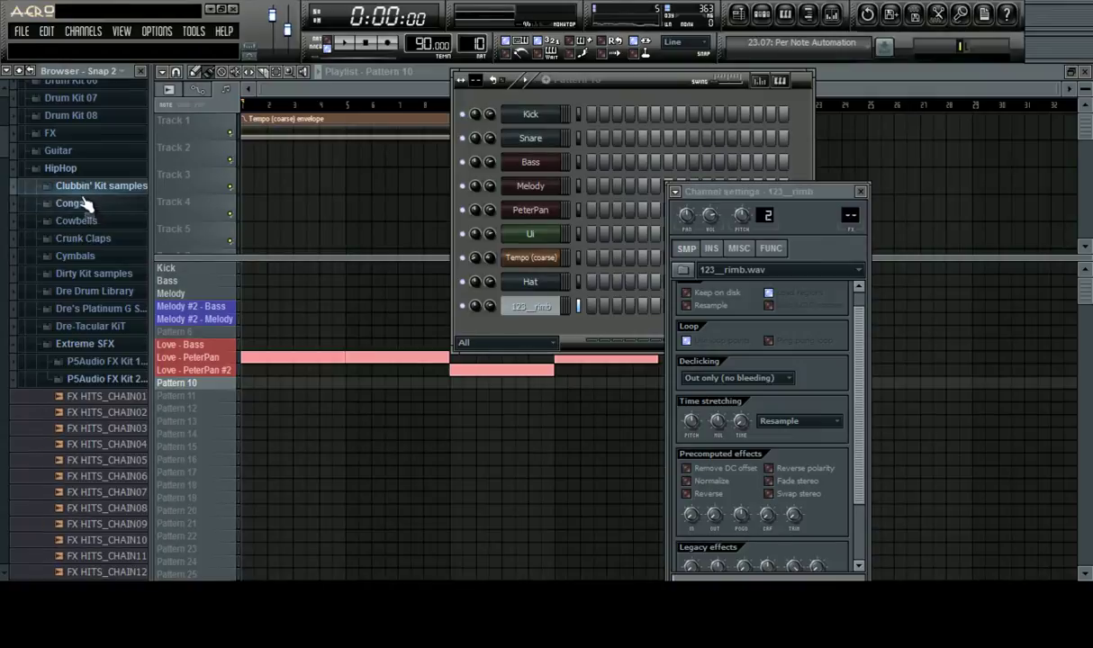
{"action": "left_click", "coordinate": [76, 204]}
{"action": "left_click", "coordinate": [79, 205]}
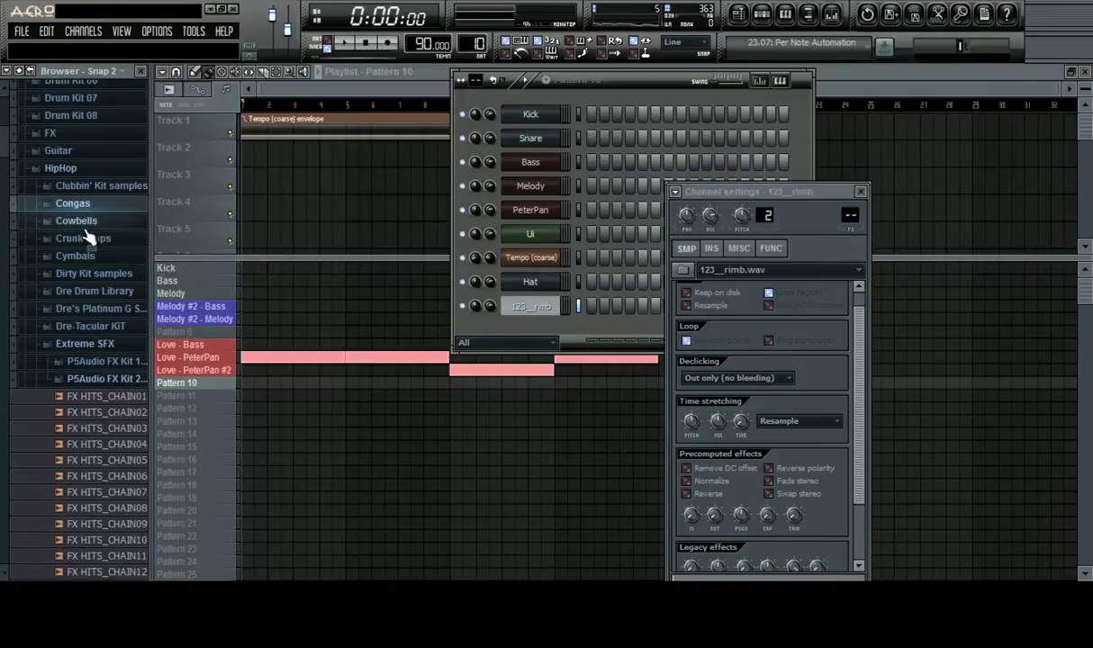
{"action": "left_click", "coordinate": [85, 220]}
{"action": "left_click", "coordinate": [94, 286]}
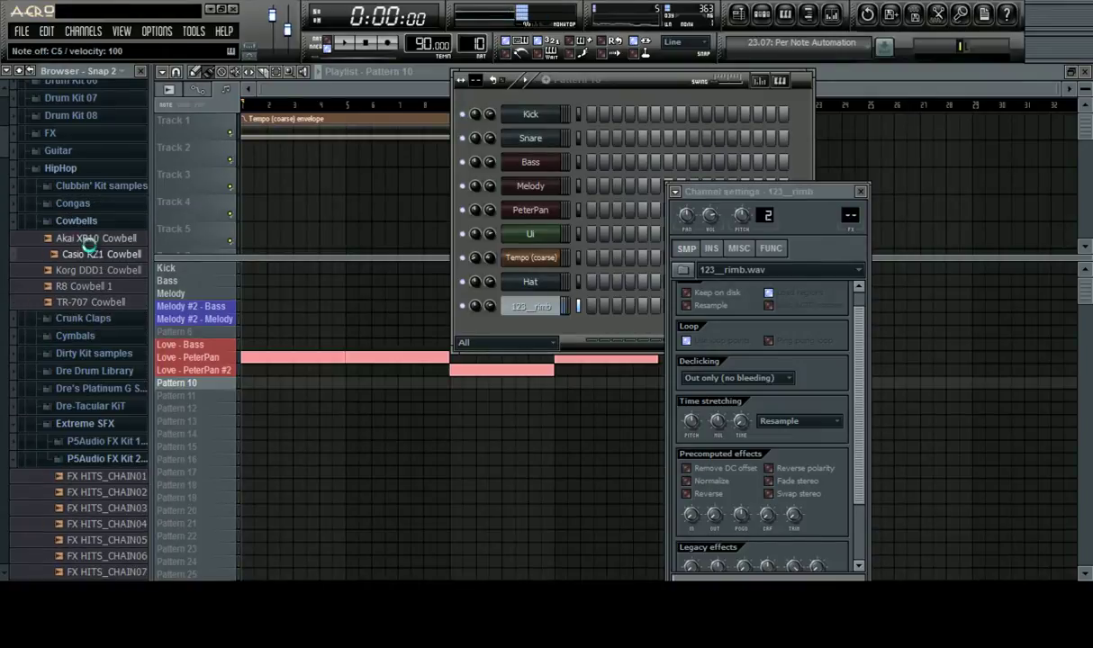
{"action": "left_click", "coordinate": [87, 223]}
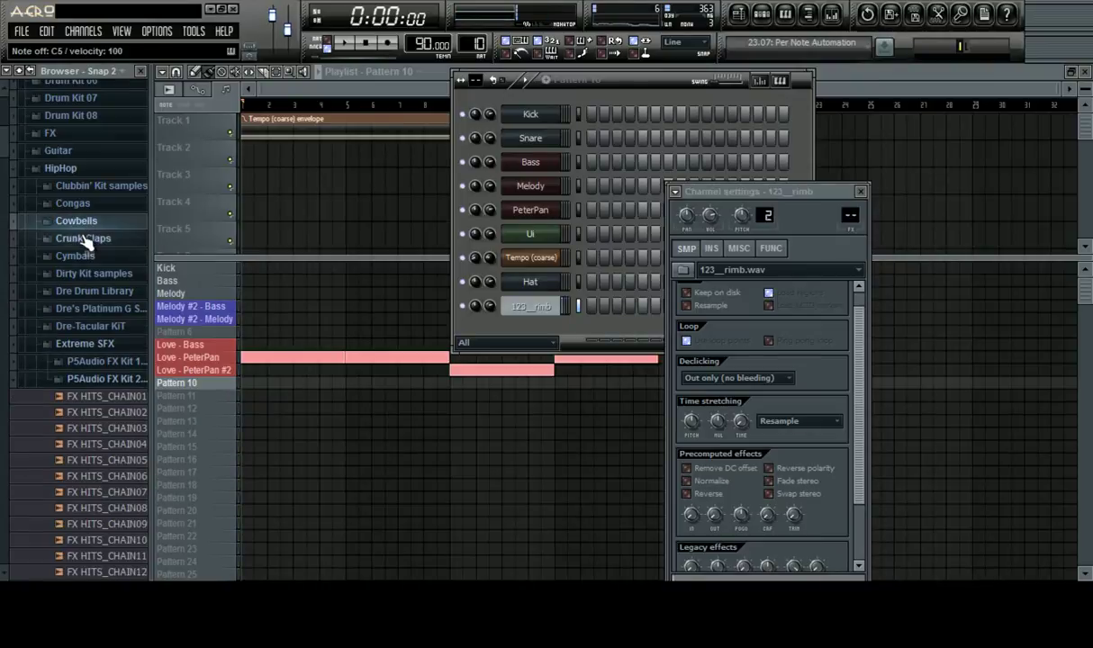
{"action": "left_click", "coordinate": [94, 239]}
{"action": "left_click", "coordinate": [97, 252]}
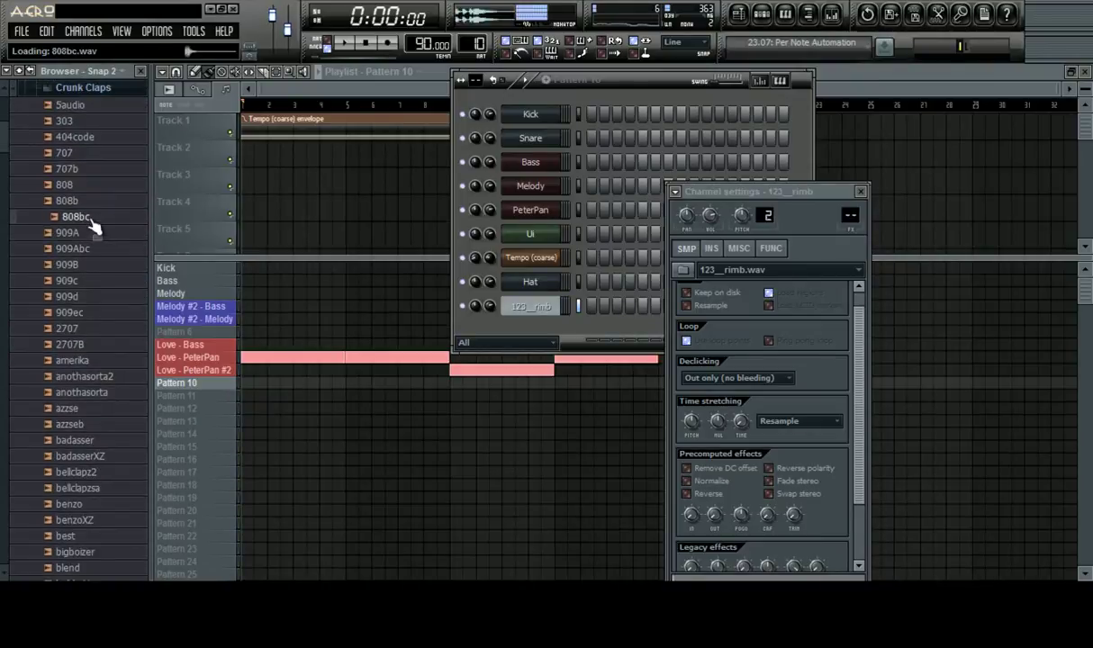
{"action": "left_click", "coordinate": [90, 90]}
Preview Dirty Kit samples such as 808_CLAP, CCC__SNR, crunk efx3 and the crunkkix kicks
{"action": "left_click", "coordinate": [85, 122]}
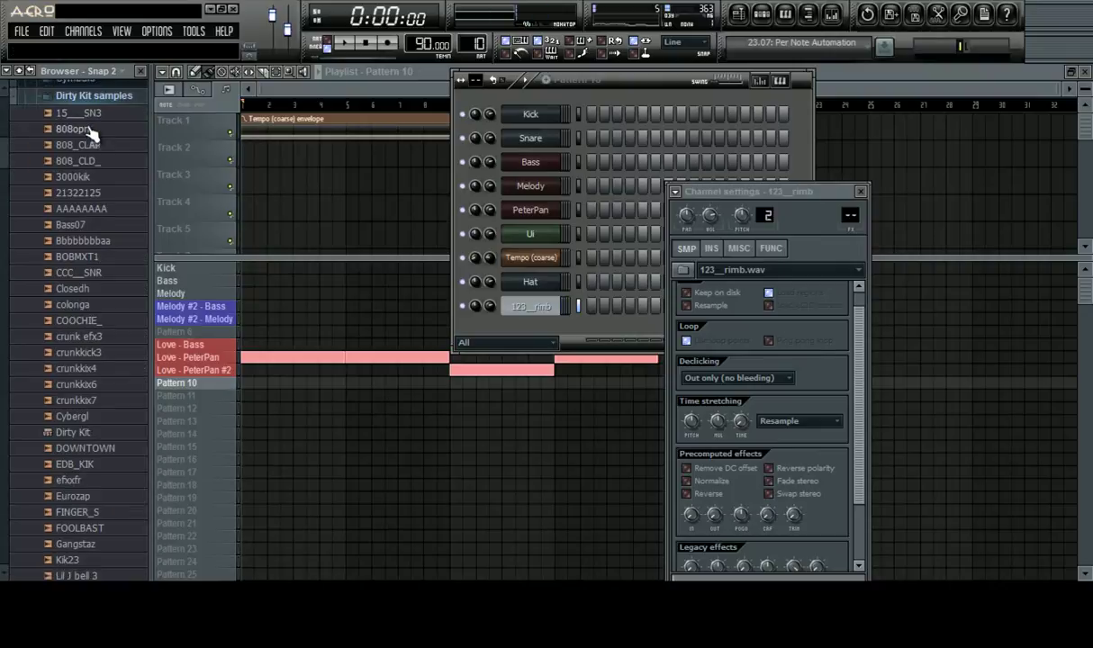
{"action": "left_click", "coordinate": [81, 185]}
{"action": "left_click", "coordinate": [87, 137]}
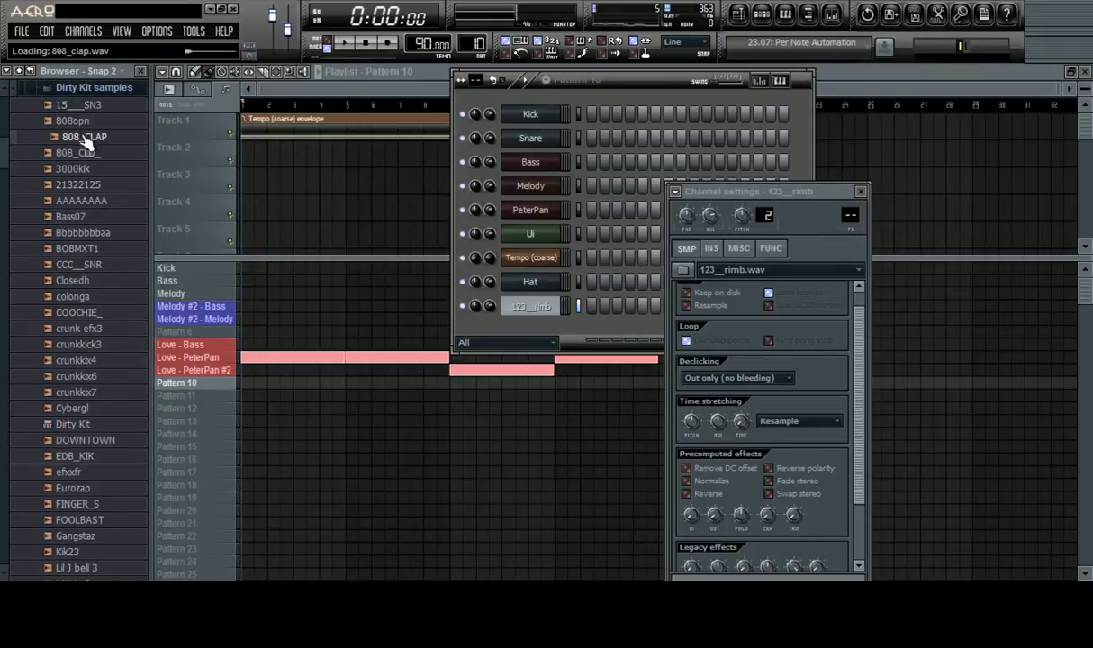
{"action": "left_click", "coordinate": [77, 217]}
{"action": "left_click", "coordinate": [82, 266]}
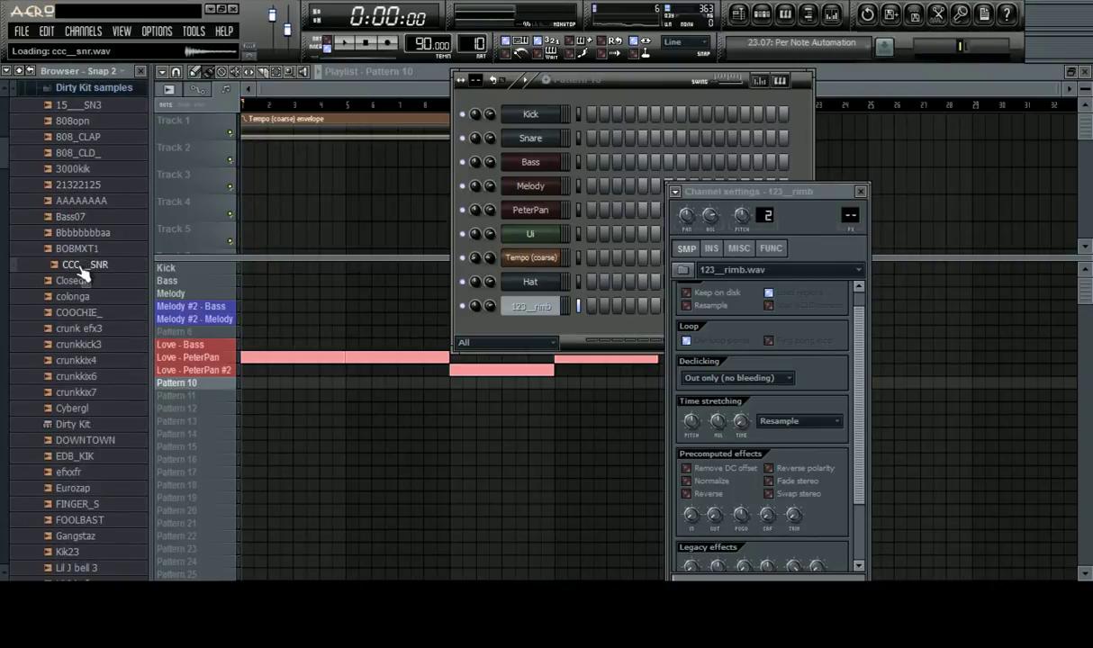
{"action": "left_click", "coordinate": [81, 297]}
{"action": "left_click", "coordinate": [83, 314]}
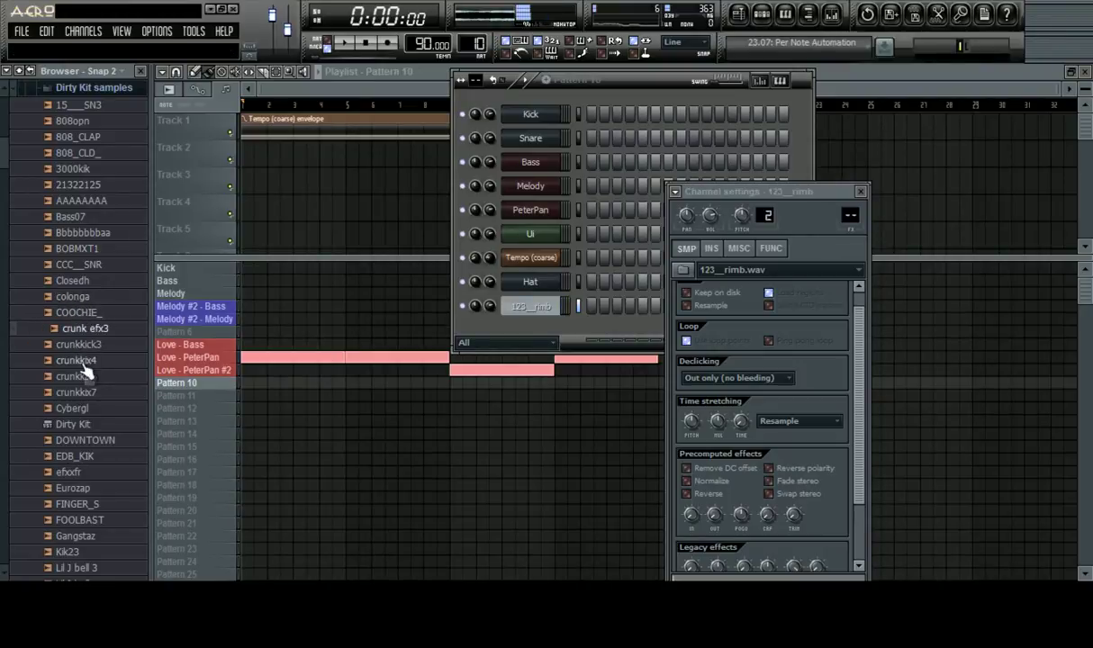
{"action": "left_click", "coordinate": [81, 361]}
{"action": "left_click", "coordinate": [82, 376]}
{"action": "left_click", "coordinate": [80, 393]}
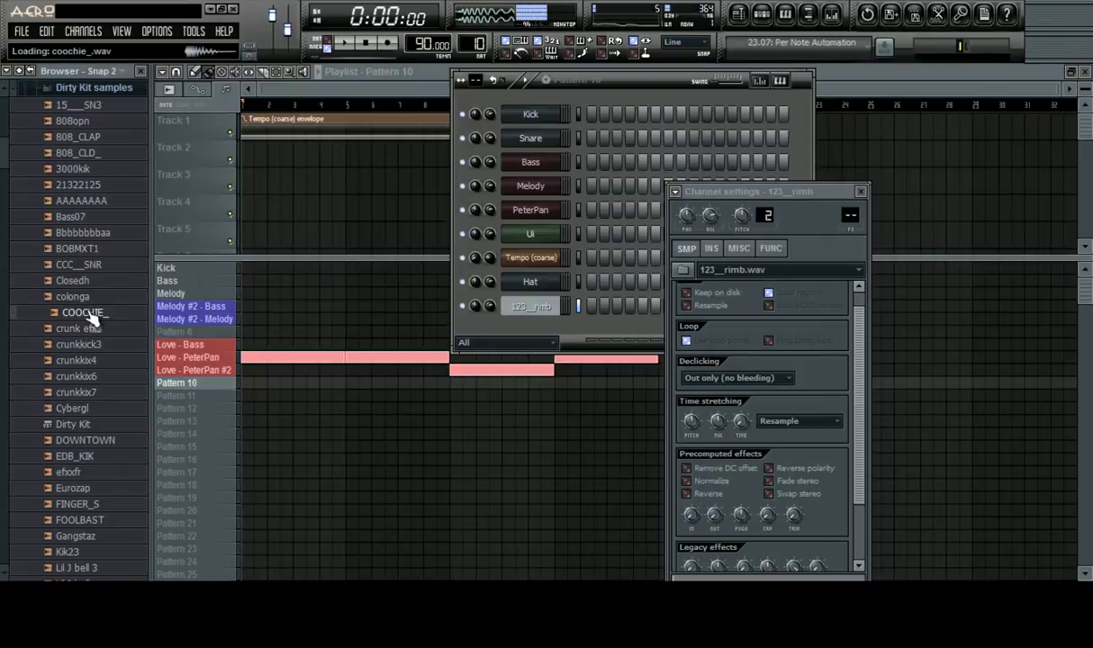
Add the COOCHIE_ sample as a new channel above Hat in the step sequencer and rename it Kick
{"action": "left_click_drag", "start_coordinate": [500, 204], "coordinate": [543, 279]}
{"action": "left_click", "coordinate": [547, 284]}
{"action": "right_click", "coordinate": [562, 277]}
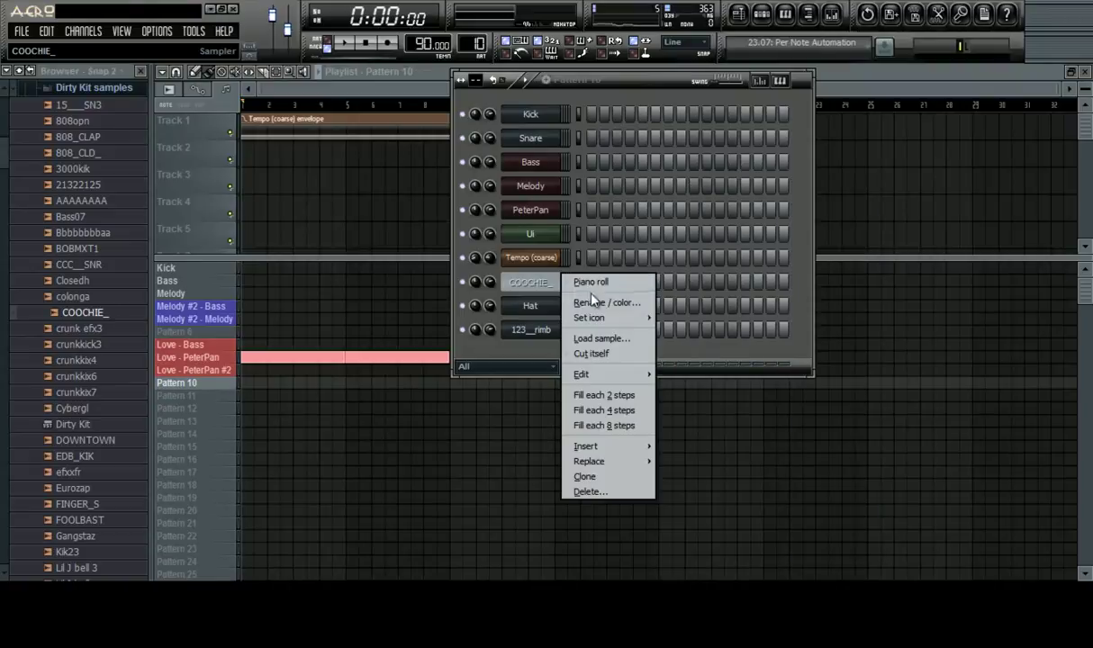
{"action": "left_click", "coordinate": [600, 304]}
{"action": "type", "text": "Kick"}
{"action": "key", "text": "Return"}
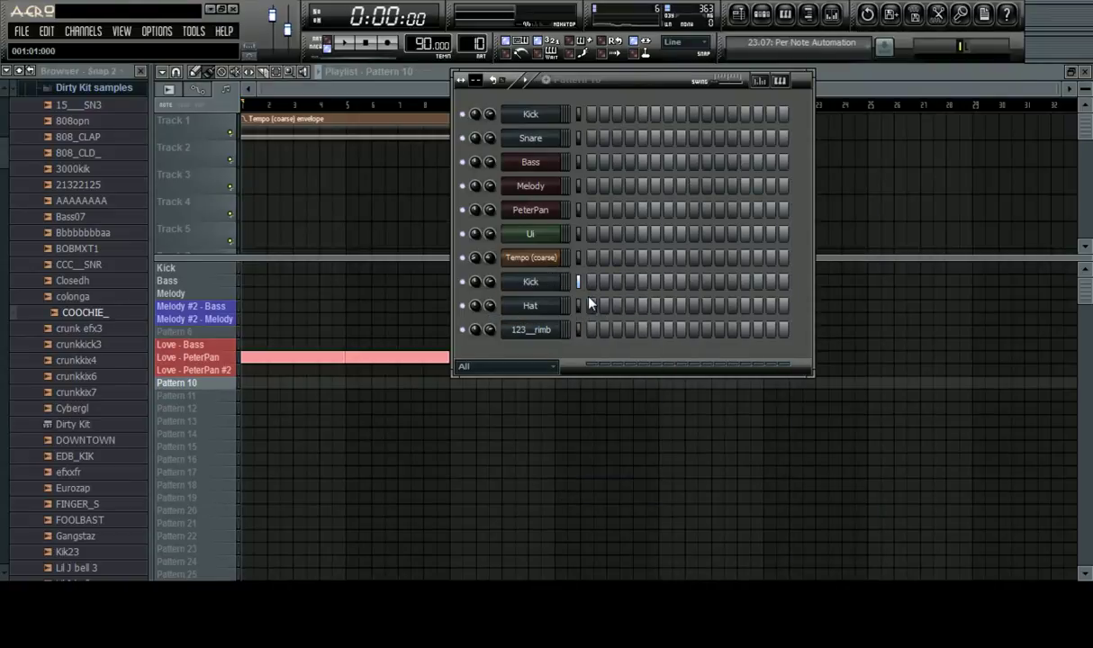
Rename the 123__rimb channel to Rimb
{"action": "right_click", "coordinate": [519, 332]}
{"action": "left_click", "coordinate": [594, 352]}
{"action": "type", "text": "Rimb"}
{"action": "key", "text": "Return"}
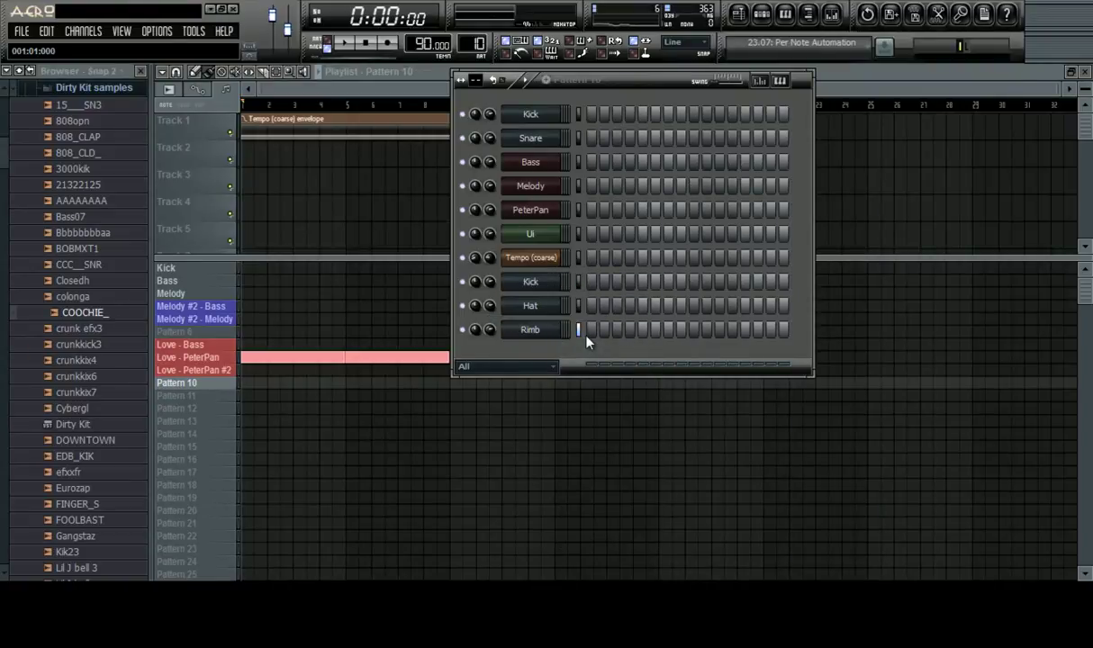
Set the new Kick channel to hit on step 1 and place Pattern 10 at bar 1 of the playlist
{"action": "left_click", "coordinate": [617, 309]}
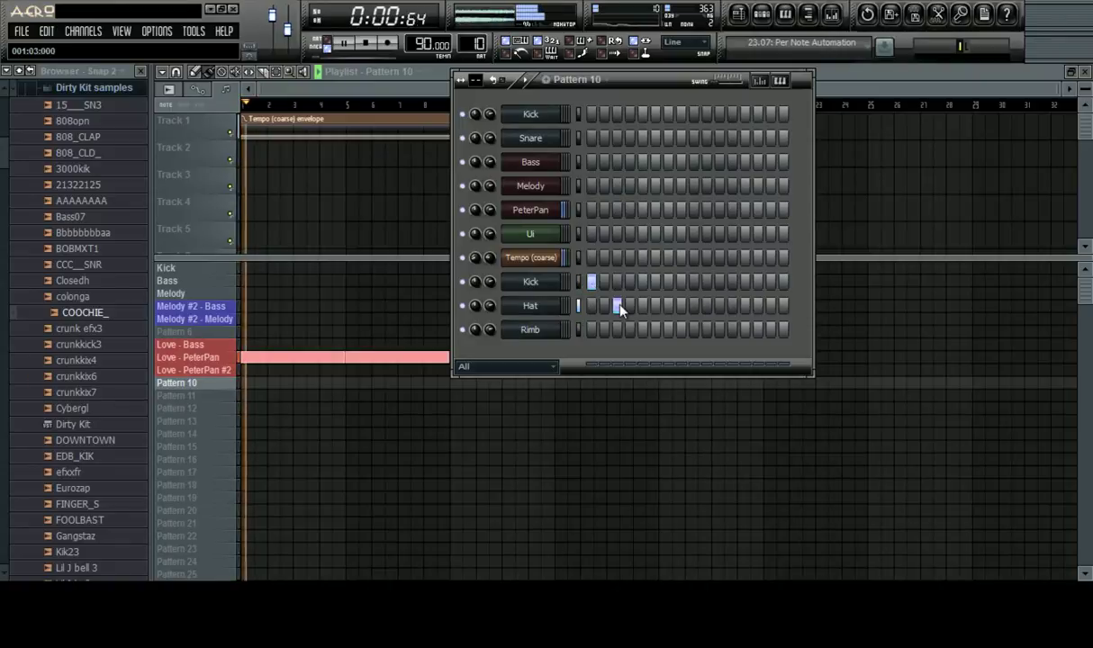
{"action": "right_click", "coordinate": [617, 308]}
{"action": "key", "text": "space"}
{"action": "left_click", "coordinate": [243, 384]}
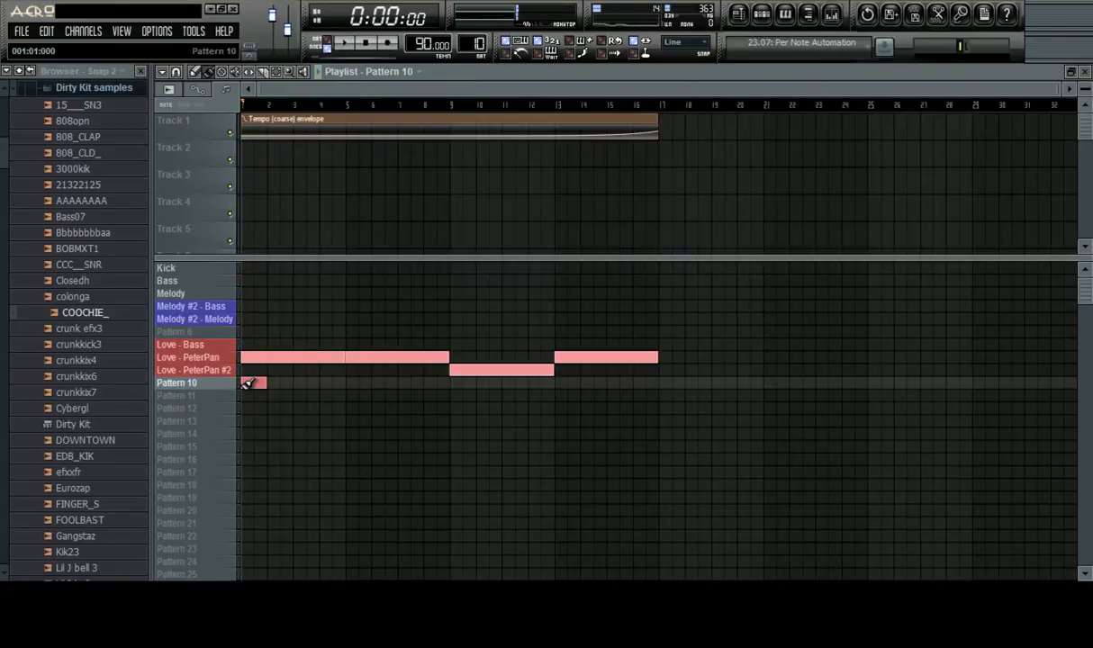
{"action": "key", "text": "F6"}
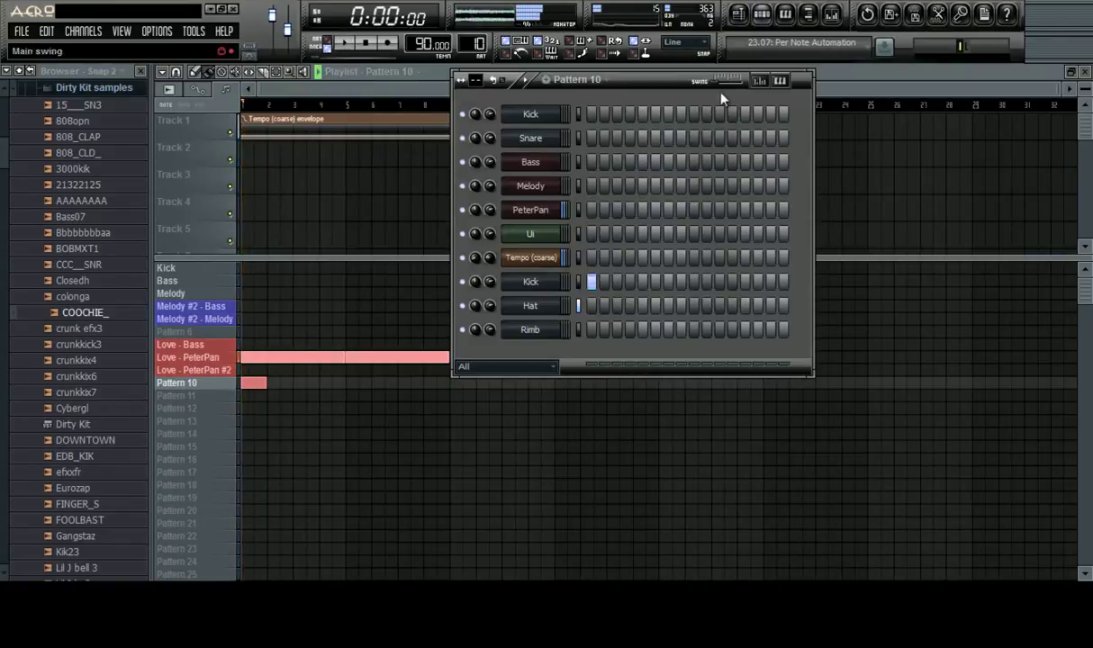
Add Hat hits on steps 4 and 8, Rimb on 5 and 13, and Kick on 9 and 12 of Pattern 10
{"action": "key", "text": "space"}
{"action": "left_click", "coordinate": [630, 306]}
{"action": "left_click", "coordinate": [642, 329]}
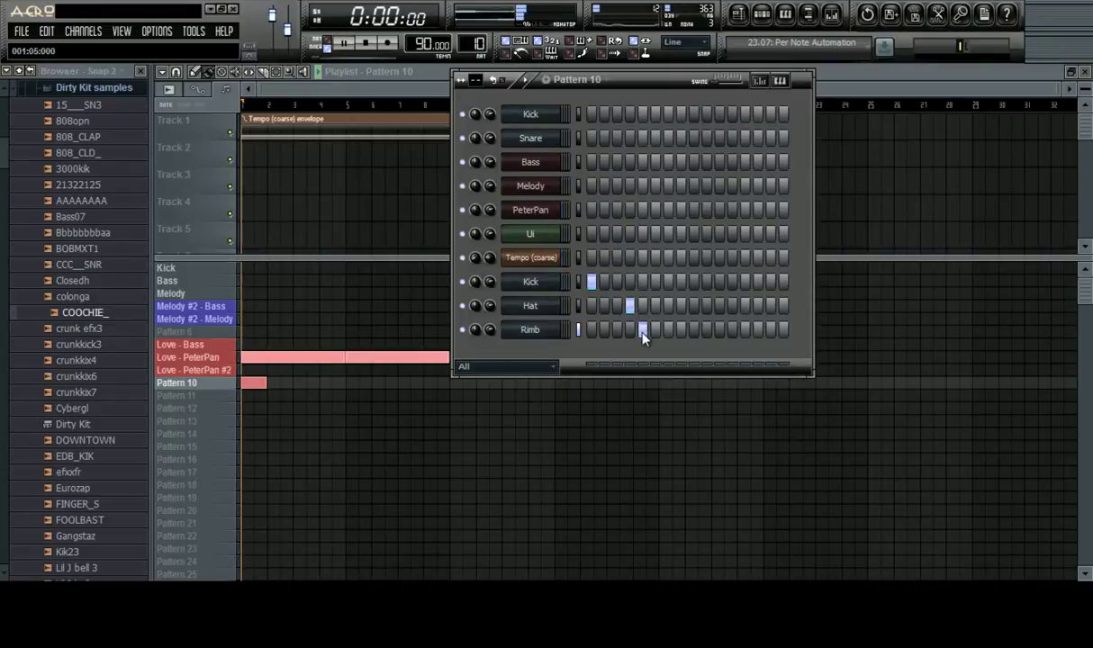
{"action": "left_click", "coordinate": [680, 306]}
{"action": "left_click", "coordinate": [694, 282]}
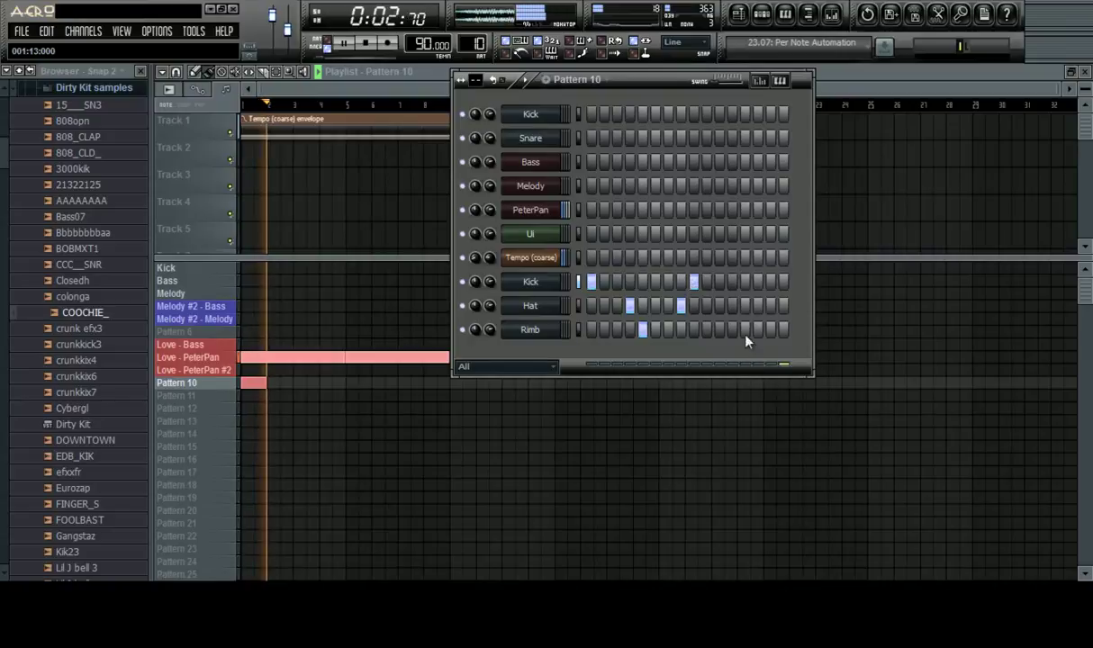
{"action": "left_click", "coordinate": [732, 282]}
{"action": "left_click", "coordinate": [744, 329]}
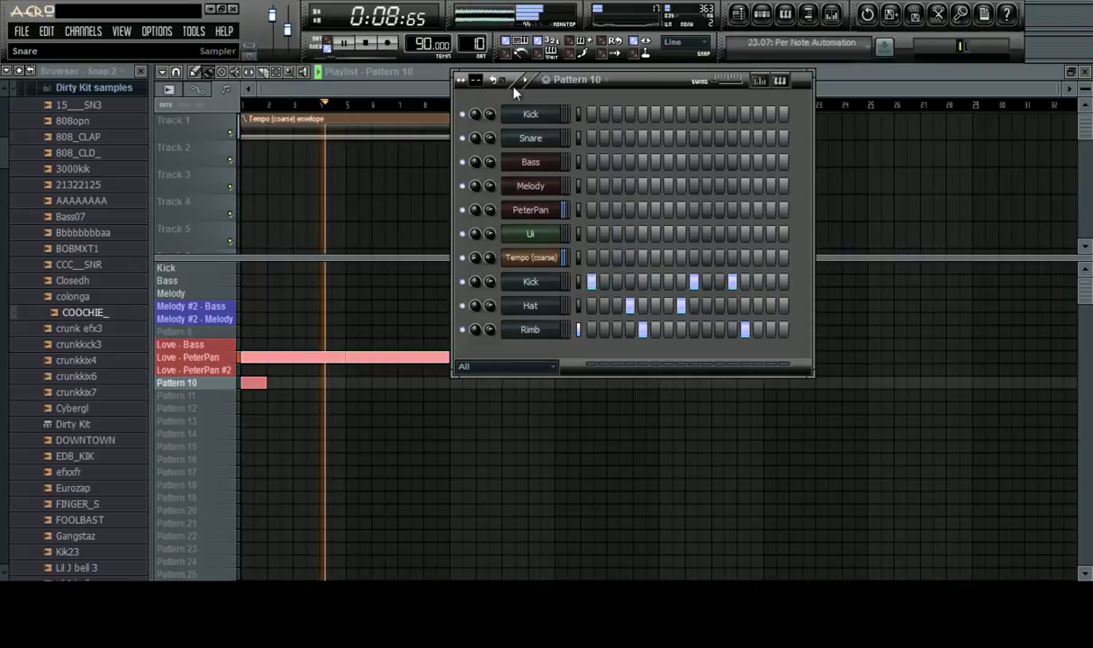
Lengthen Pattern 10 to 16 beats and add Kick on step 17, Hat on 20 and 24, and Rimb on 21
{"action": "left_click_drag", "start_coordinate": [476, 80], "coordinate": [464, 541]}
{"action": "left_click_drag", "start_coordinate": [680, 368], "coordinate": [674, 381]}
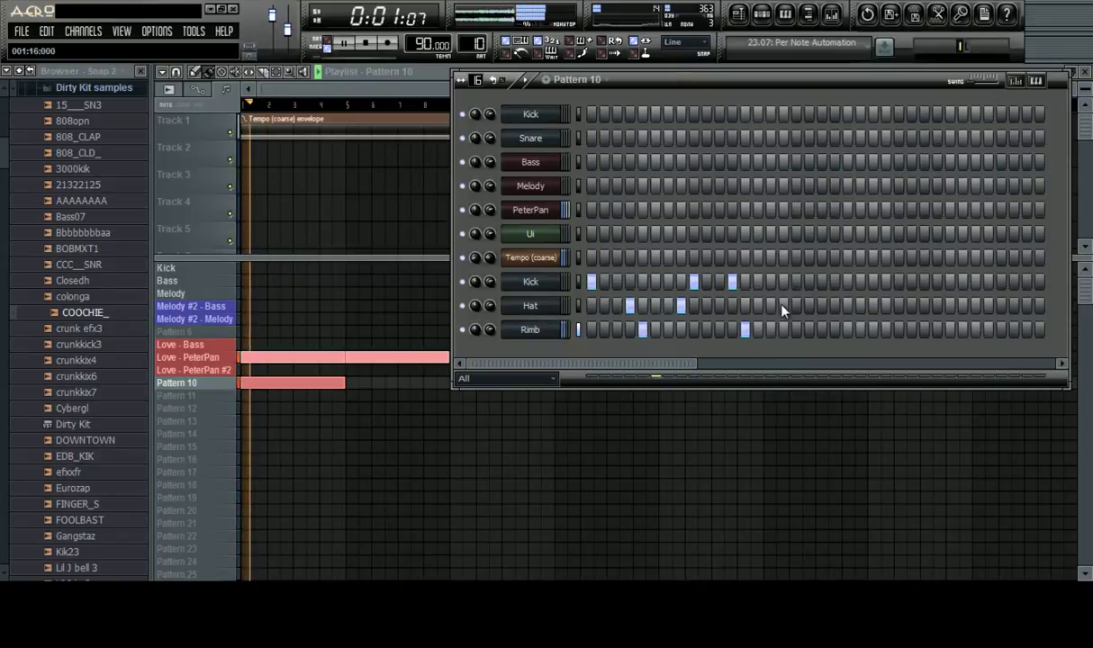
{"action": "key", "text": "space"}
{"action": "left_click", "coordinate": [834, 307]}
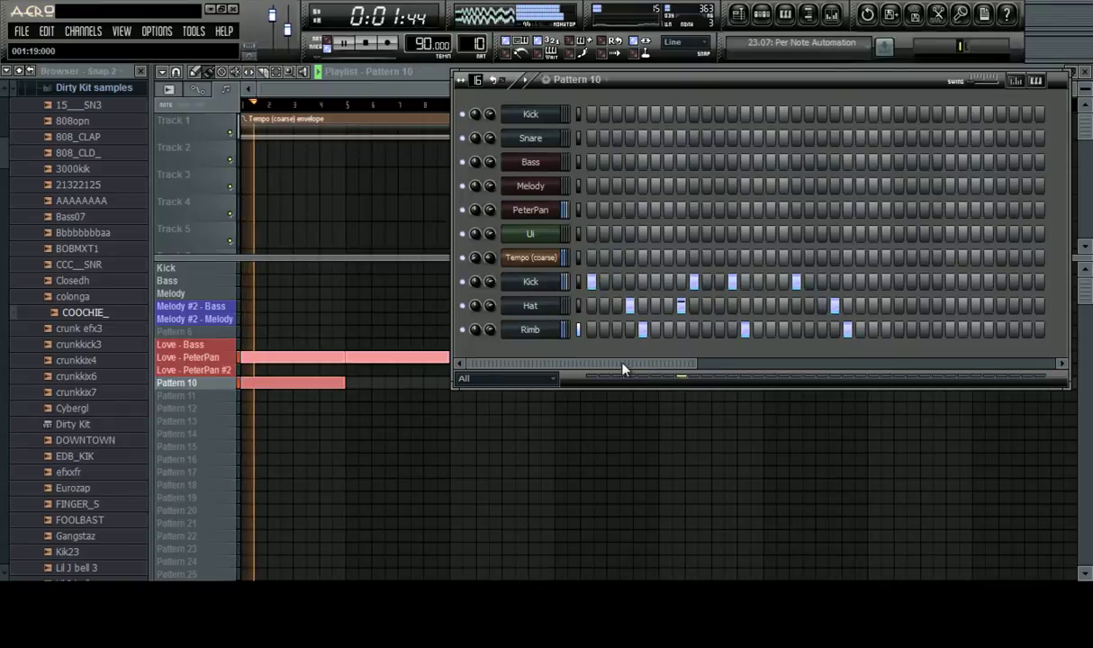
{"action": "left_click_drag", "start_coordinate": [623, 369], "coordinate": [701, 370]}
{"action": "left_click", "coordinate": [809, 307]}
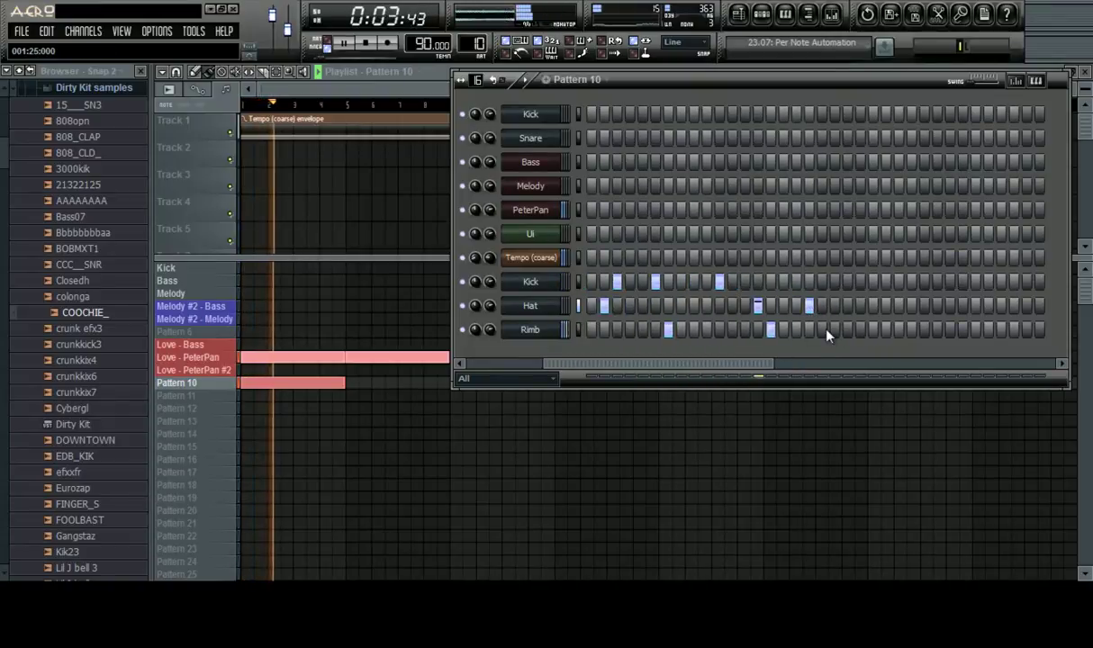
Add a Kick hit on step 25, a Hat hit on step 28 and a Rimb hit on step 29 of Pattern 10
{"action": "key", "text": "space"}
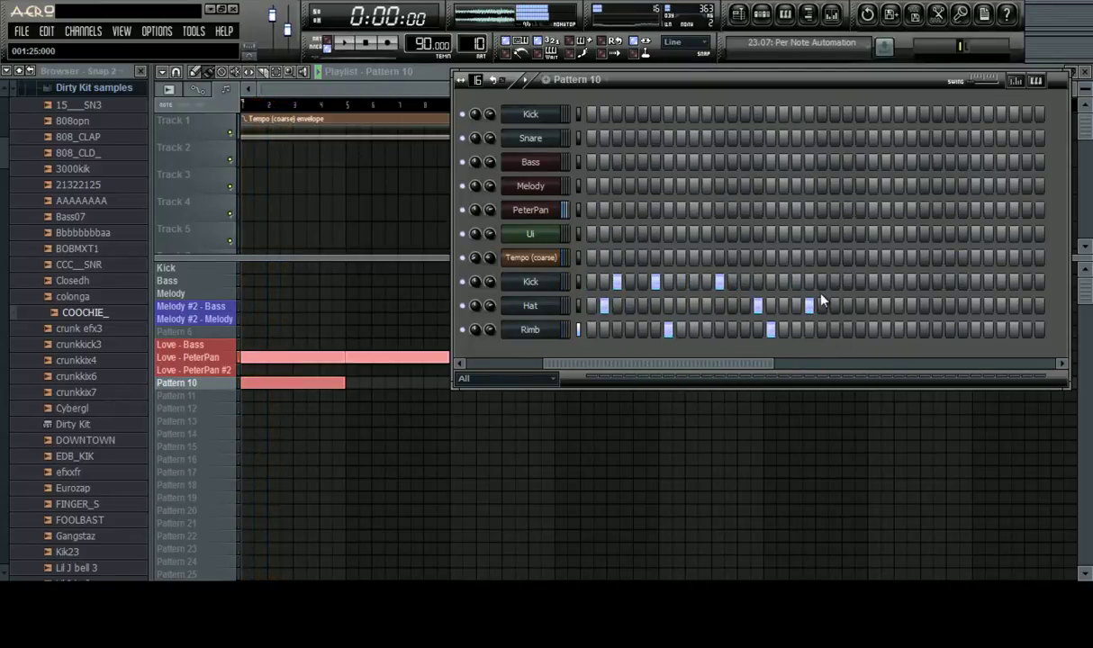
{"action": "key", "text": "space"}
{"action": "left_click", "coordinate": [821, 282]}
{"action": "left_click_drag", "start_coordinate": [745, 368], "coordinate": [886, 361]}
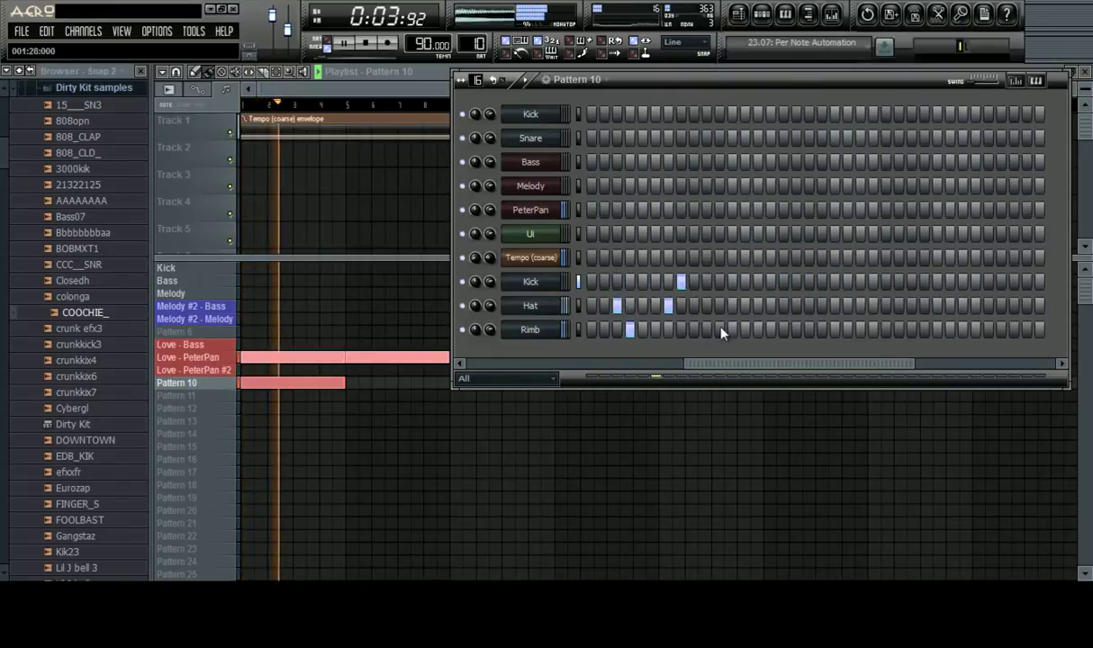
{"action": "left_click", "coordinate": [718, 307]}
{"action": "left_click", "coordinate": [733, 331]}
{"action": "key", "text": "space"}
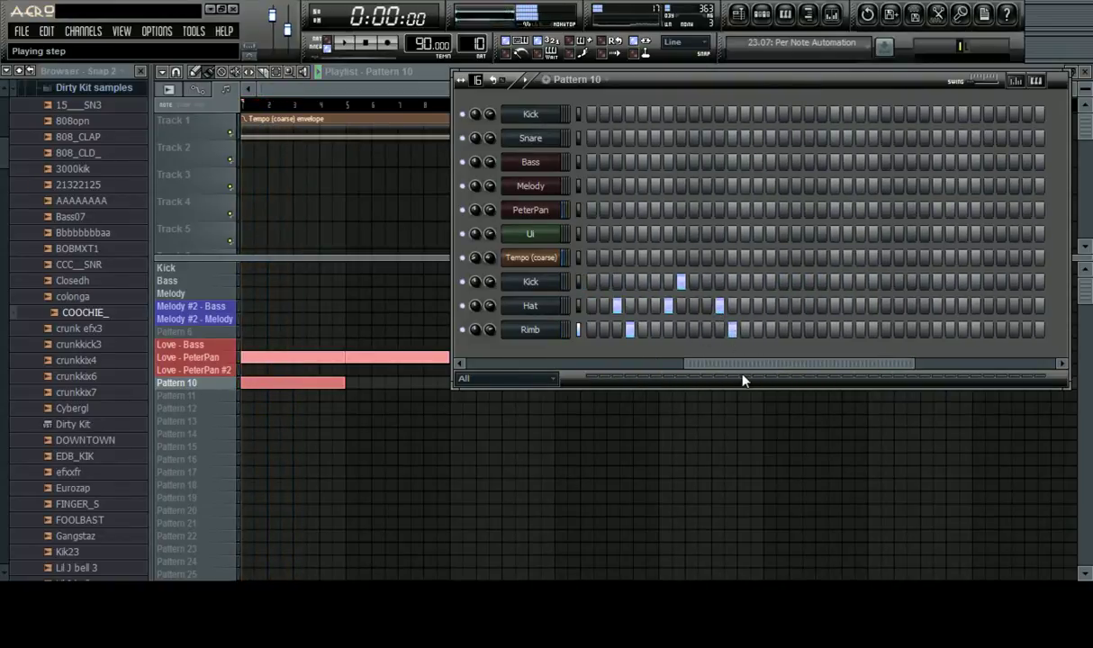
Program the second half of Pattern 10 with Rimb on steps 37, 45, 53 and 61, Kick on 33, 40 and 43, and Hat on 36
{"action": "left_click_drag", "start_coordinate": [752, 367], "coordinate": [775, 376]}
{"action": "key", "text": "space"}
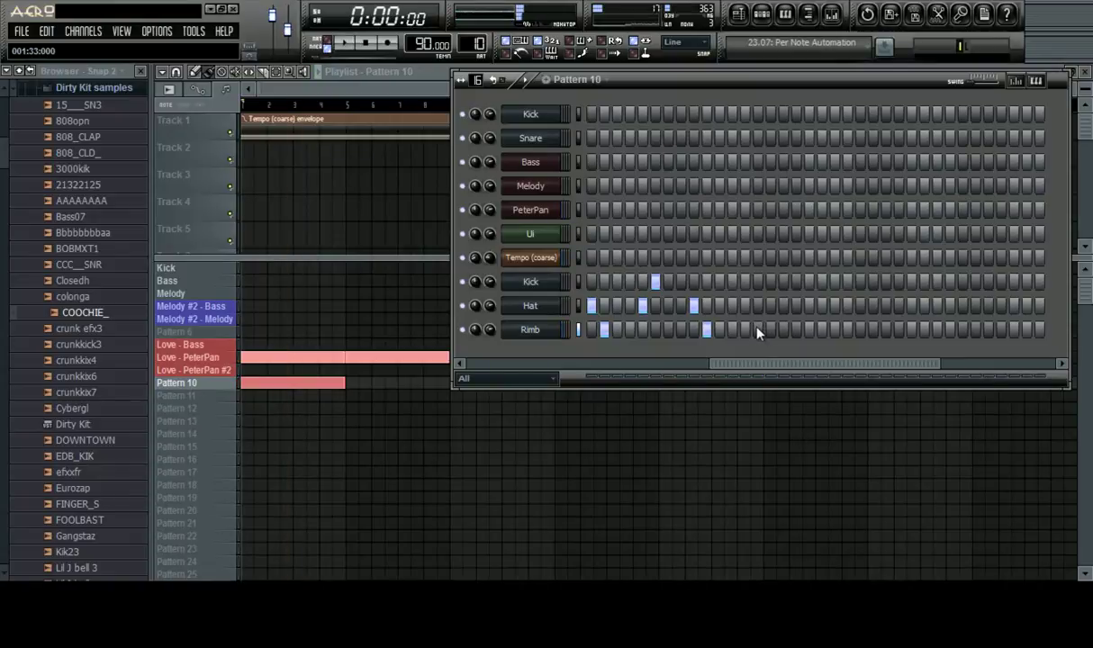
{"action": "left_click", "coordinate": [809, 329]}
{"action": "left_click", "coordinate": [911, 329]}
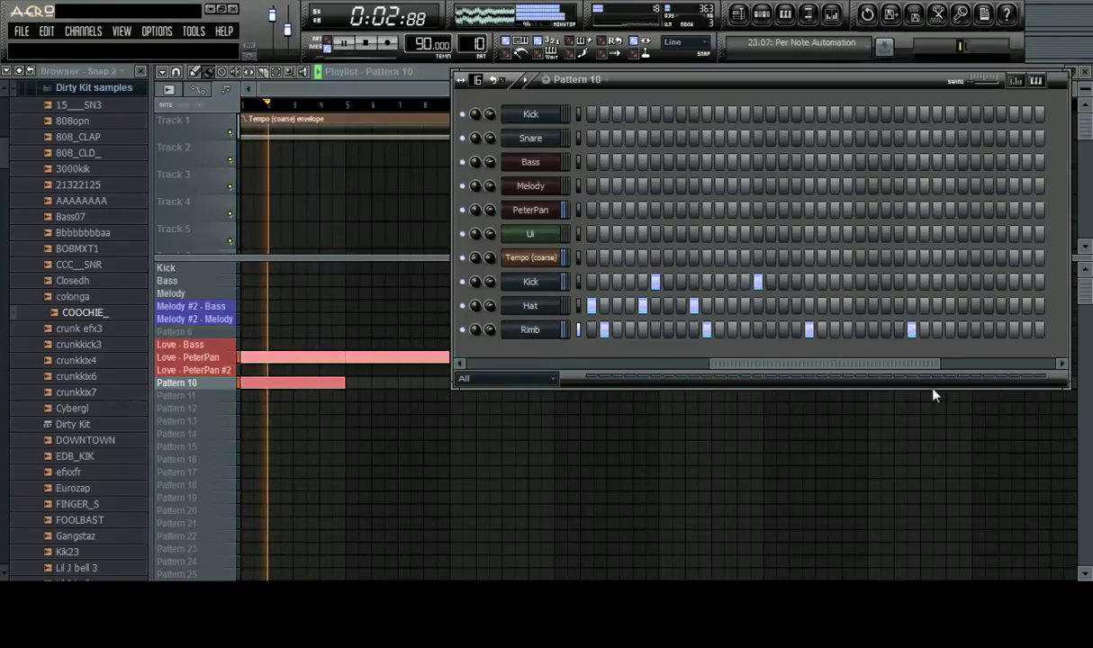
{"action": "left_click", "coordinate": [1014, 329]}
{"action": "left_click", "coordinate": [847, 282]}
{"action": "left_click", "coordinate": [796, 306]}
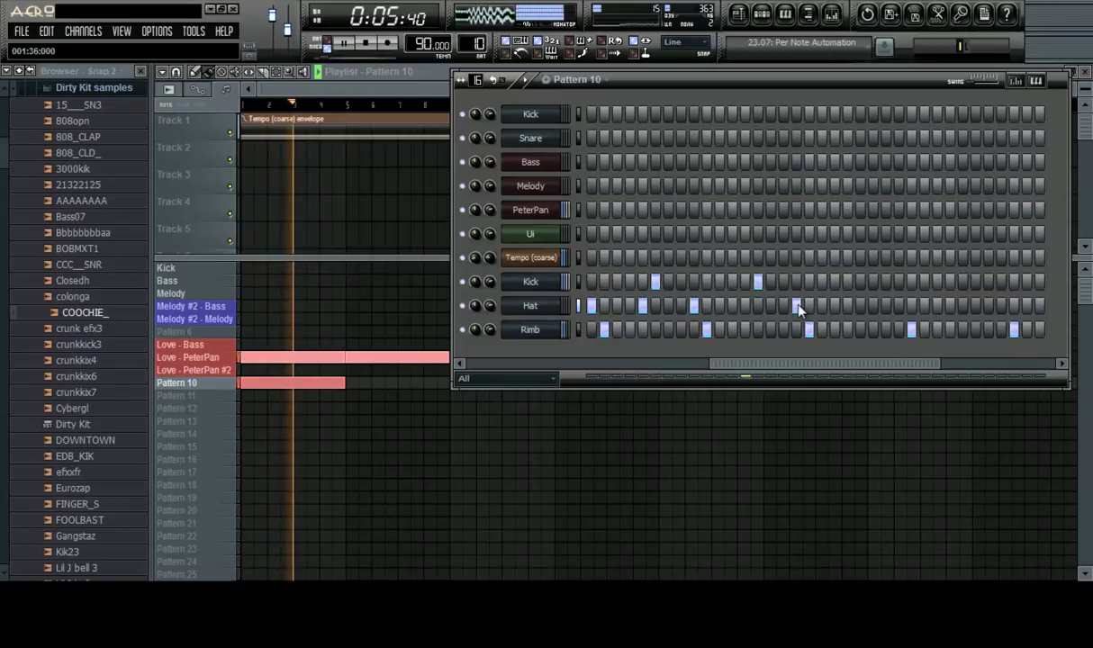
{"action": "left_click", "coordinate": [886, 281]}
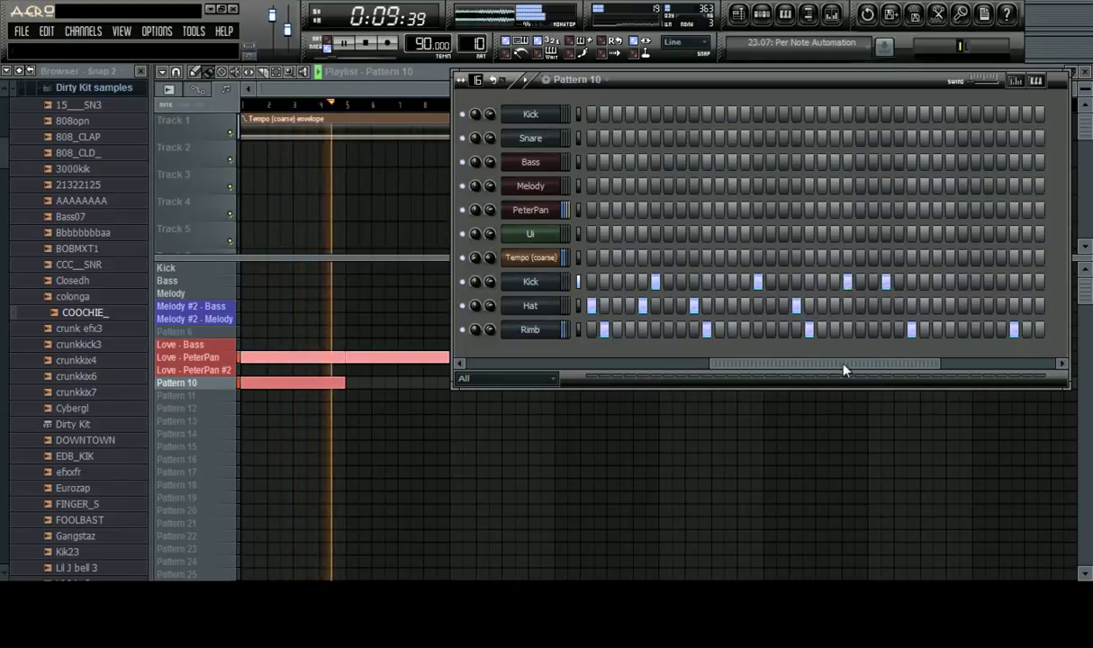
{"action": "left_click_drag", "start_coordinate": [880, 367], "coordinate": [927, 375]}
{"action": "left_click", "coordinate": [1000, 331]}
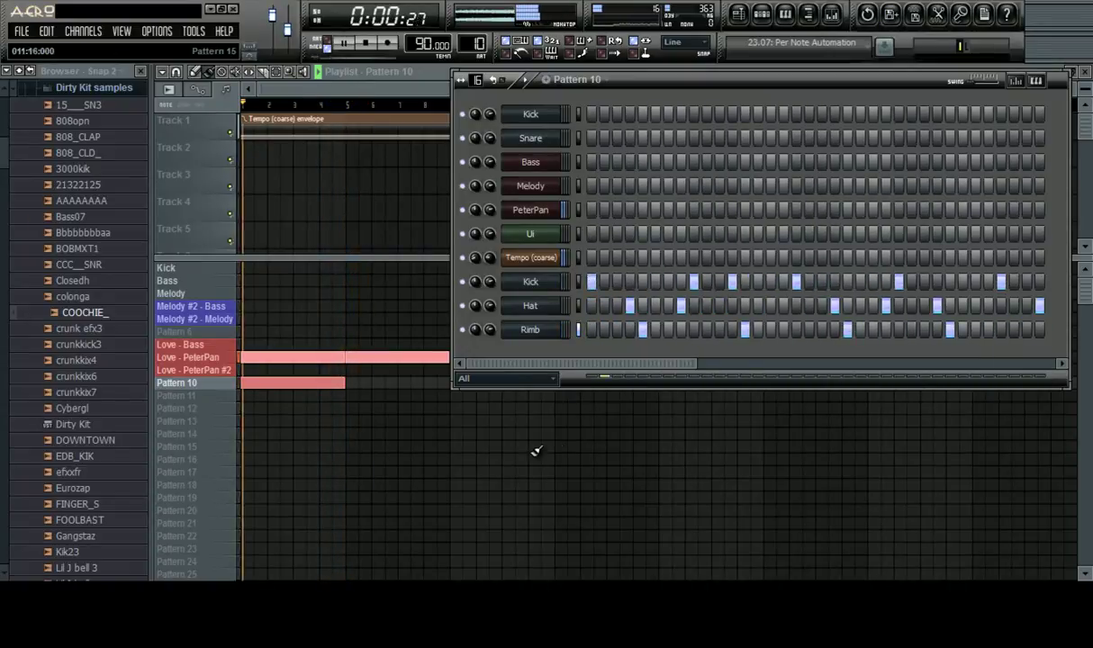
Paint Pattern 10 clips across bars 5 to 16 of the playlist
{"action": "key", "text": "F6"}
{"action": "left_click", "coordinate": [352, 393]}
{"action": "right_click", "coordinate": [352, 393]}
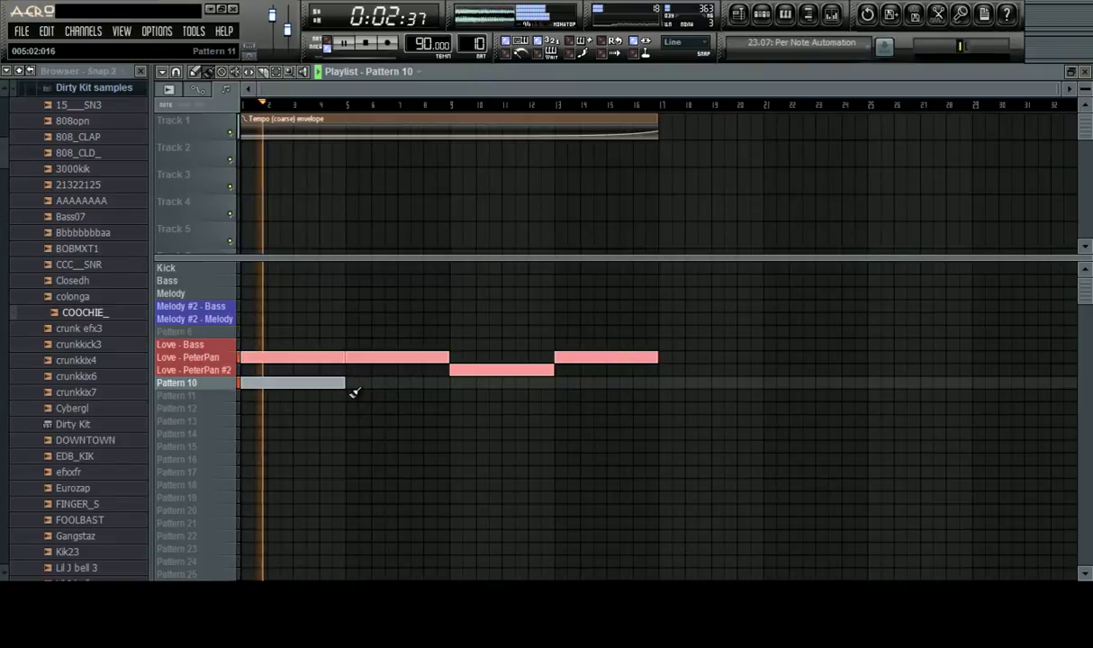
{"action": "left_click_drag", "start_coordinate": [355, 384], "coordinate": [710, 386]}
{"action": "right_click", "coordinate": [714, 387]}
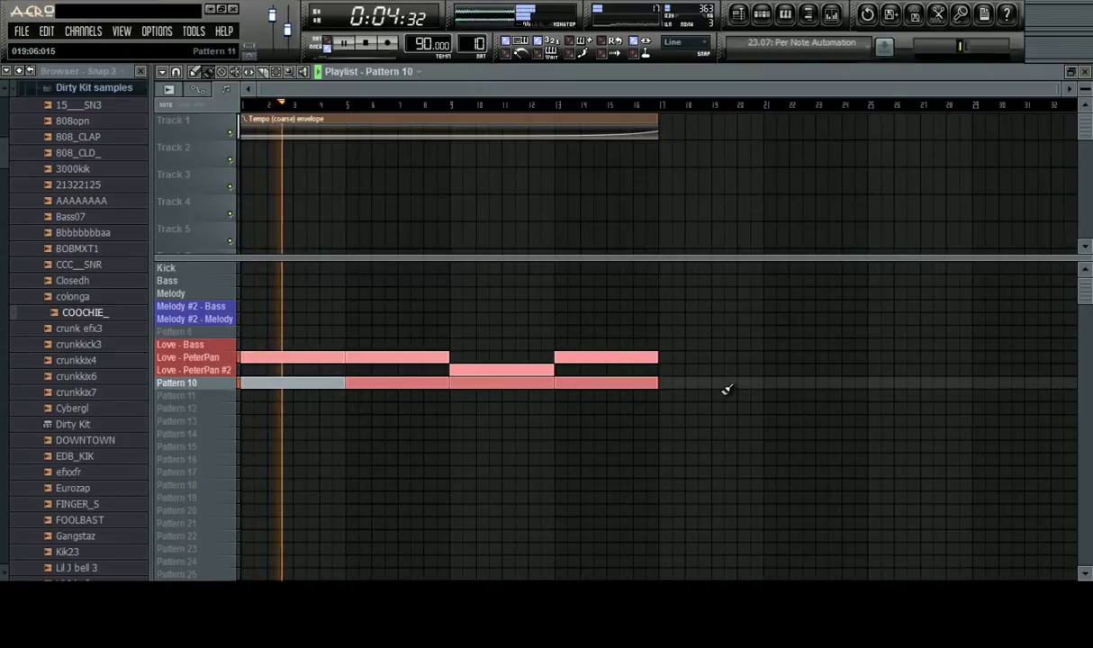
{"action": "left_click", "coordinate": [833, 16]}
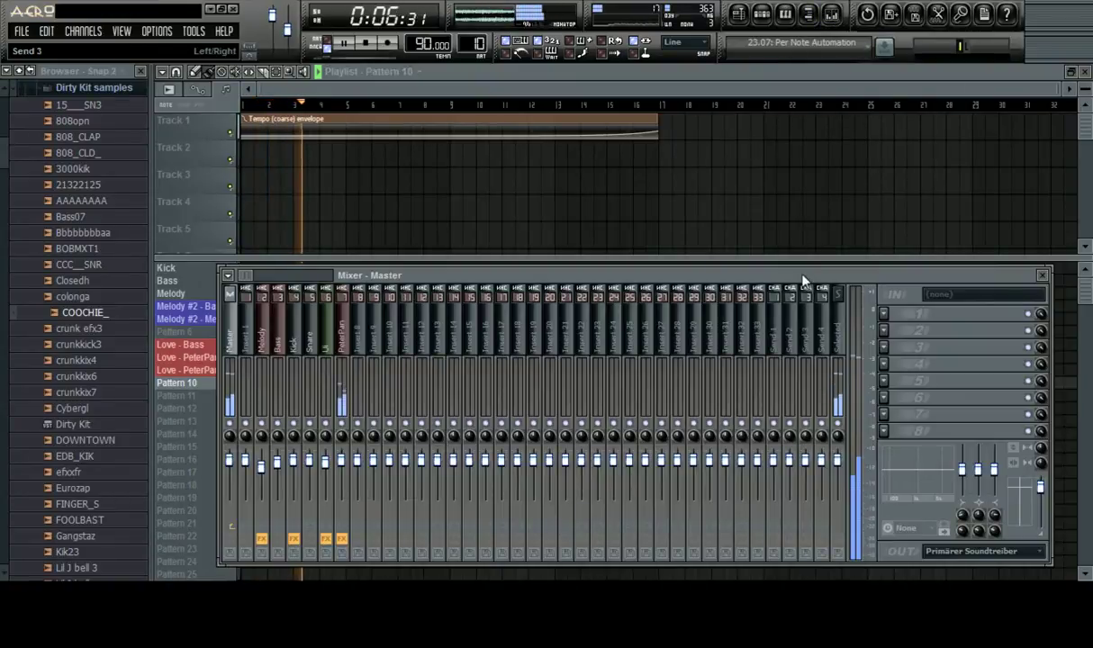
{"action": "left_click_drag", "start_coordinate": [805, 280], "coordinate": [804, 212]}
Add a Kick hit on step 49 and a Hat hit on step 60 near the end of Pattern 10
{"action": "left_click", "coordinate": [772, 18]}
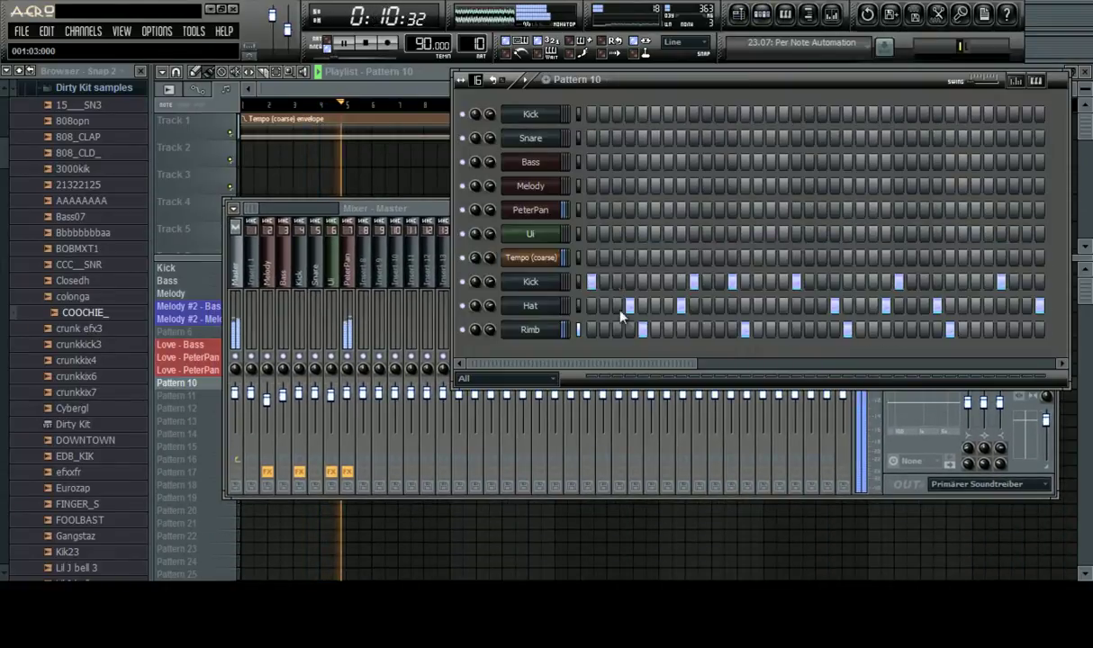
{"action": "left_click_drag", "start_coordinate": [621, 372], "coordinate": [981, 391]}
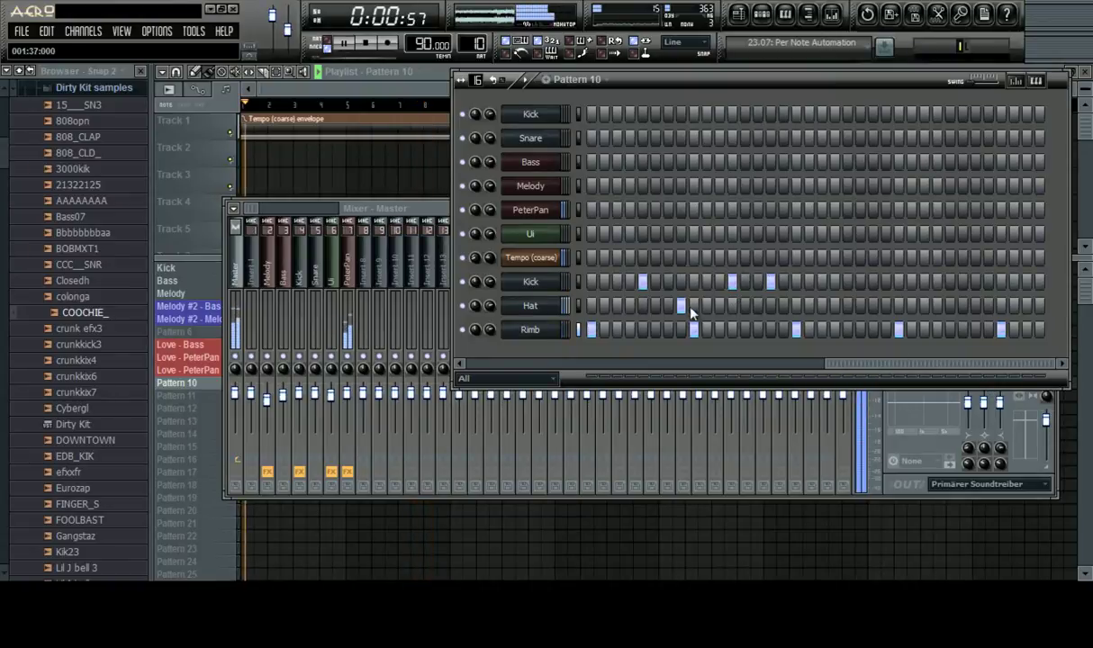
{"action": "left_click_drag", "start_coordinate": [402, 206], "coordinate": [455, 517]}
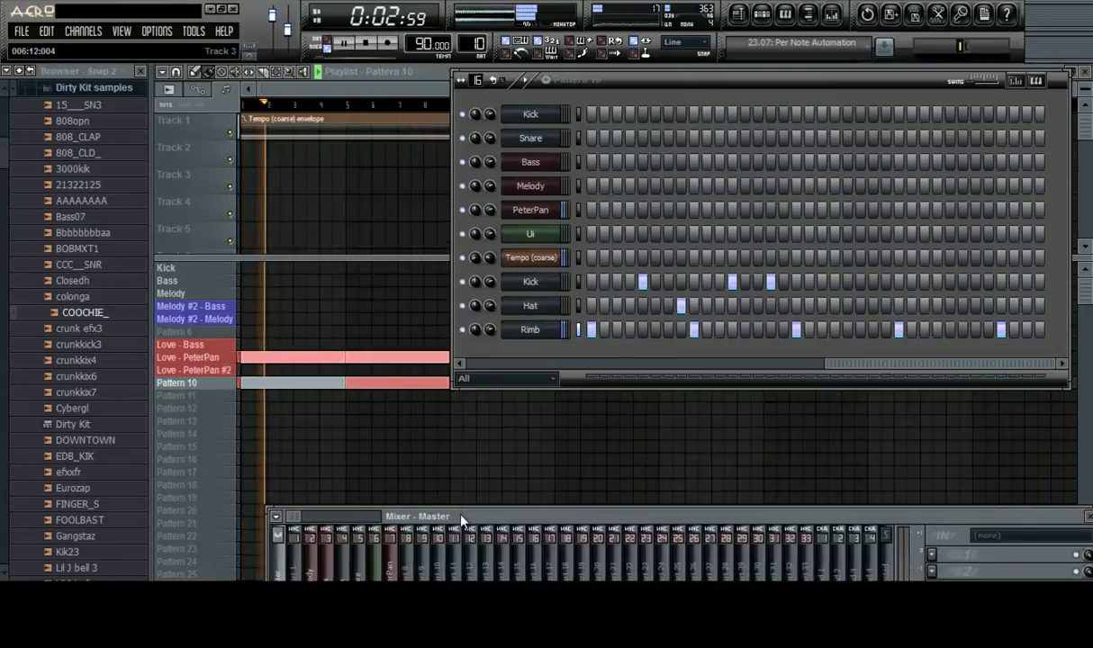
{"action": "left_click_drag", "start_coordinate": [892, 365], "coordinate": [856, 366]}
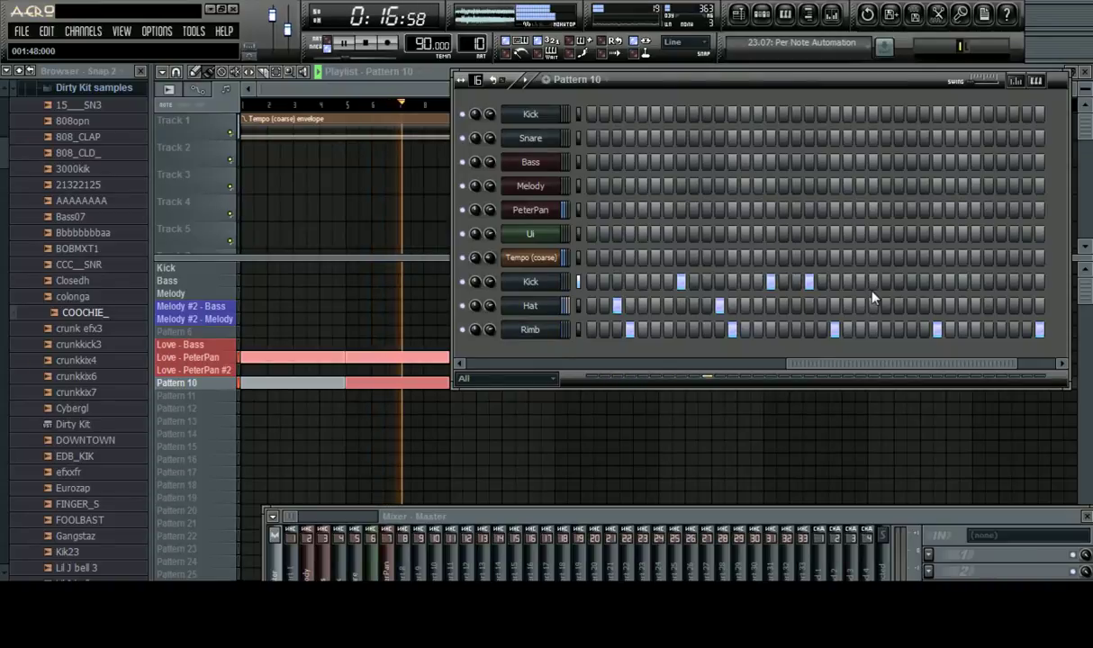
{"action": "left_click_drag", "start_coordinate": [903, 364], "coordinate": [1039, 378]}
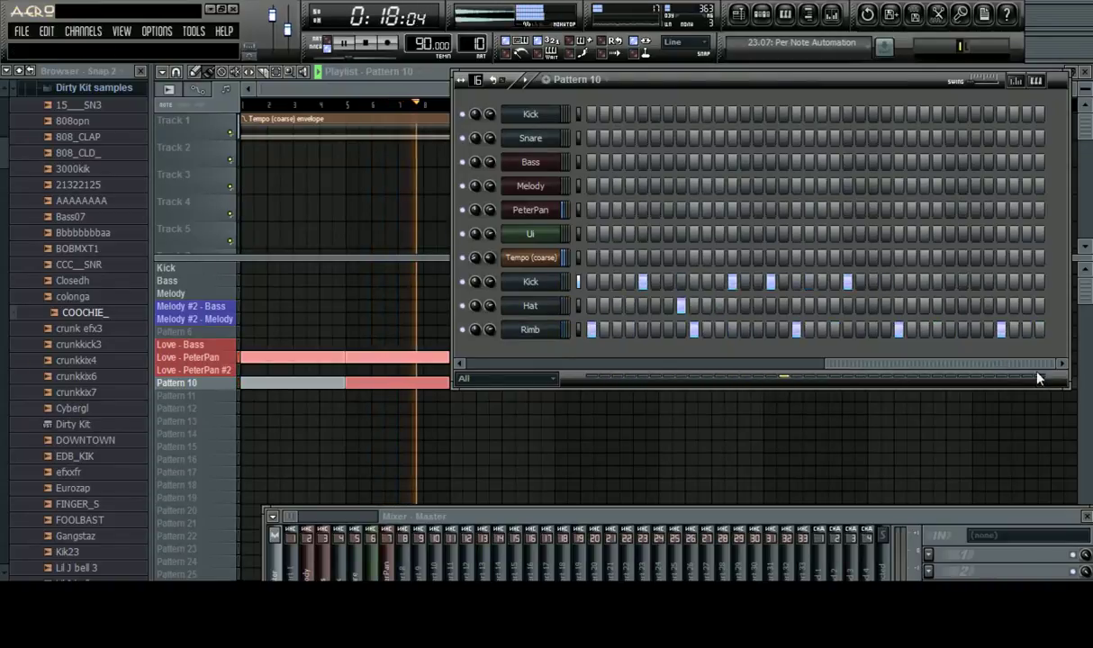
{"action": "left_click", "coordinate": [925, 308]}
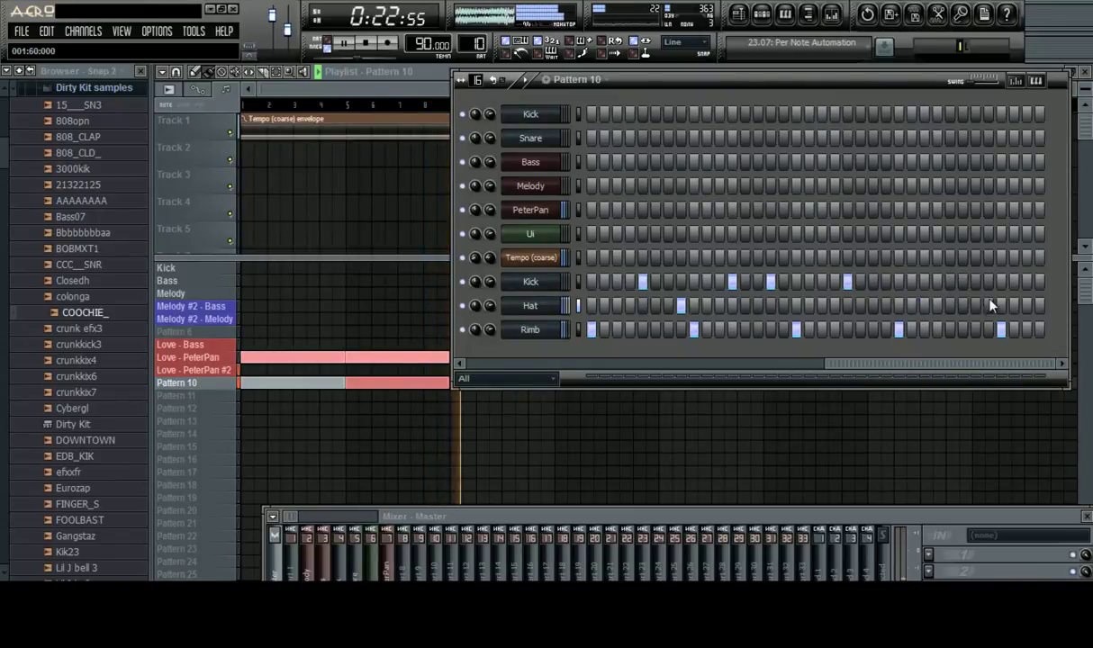
Replace the Love - PeterPan clip at bar 13 with a Love - PeterPan #2 clip
{"action": "left_click", "coordinate": [684, 457]}
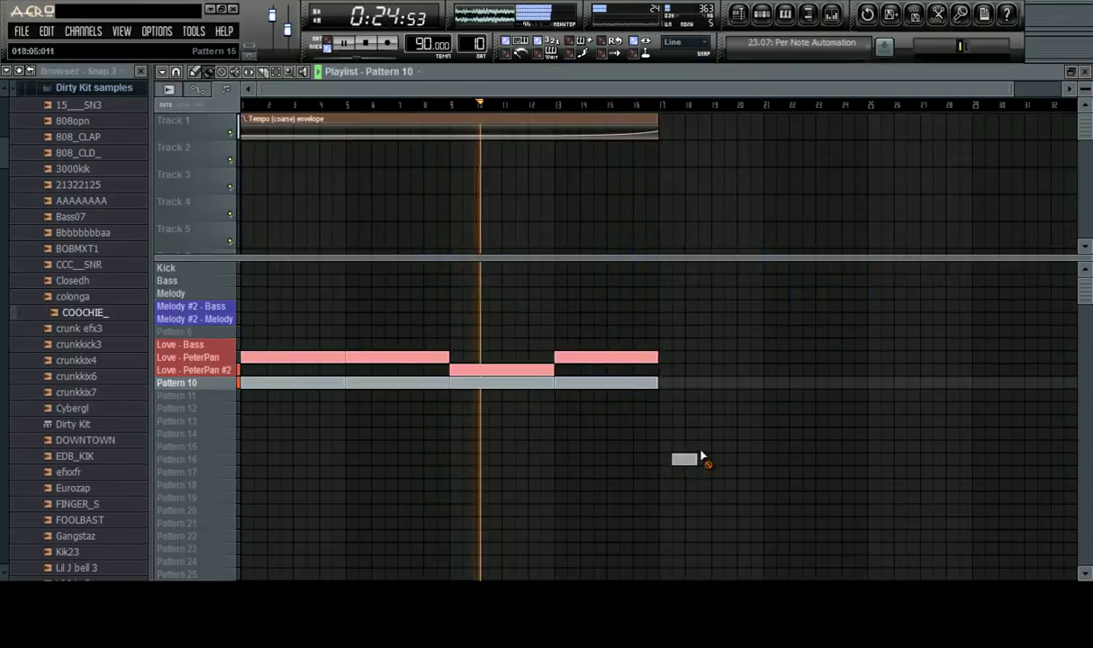
{"action": "key", "text": "ctrl+z"}
{"action": "right_click", "coordinate": [585, 352]}
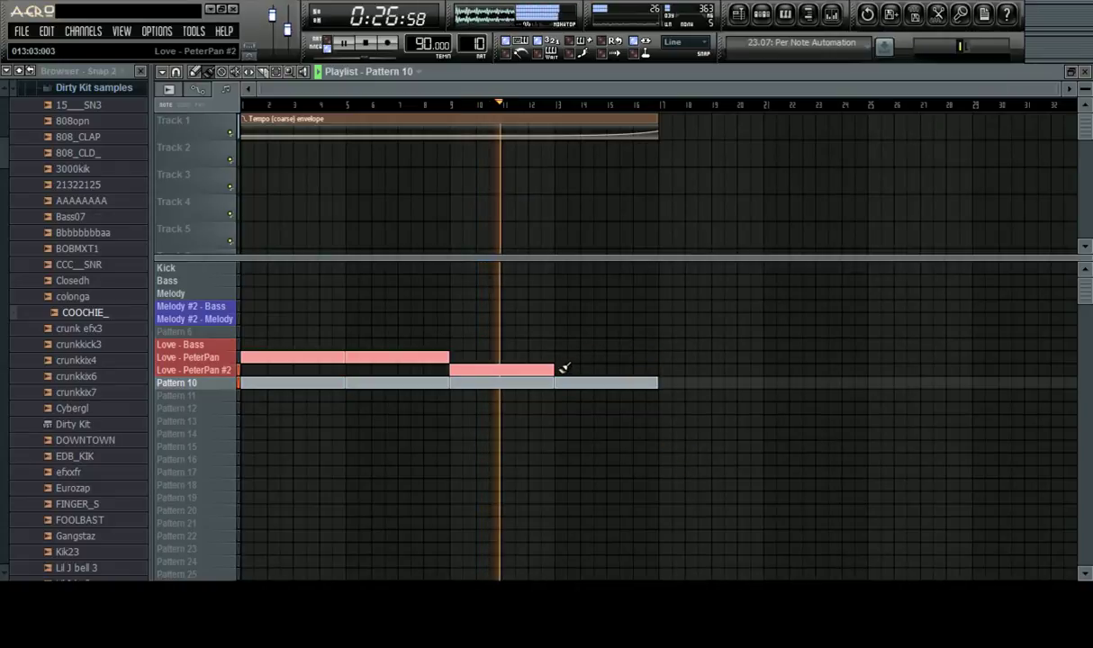
{"action": "left_click", "coordinate": [566, 369]}
Check Pattern 10 in the step sequencer and replay the end of the section from bar 16
{"action": "left_click", "coordinate": [761, 11]}
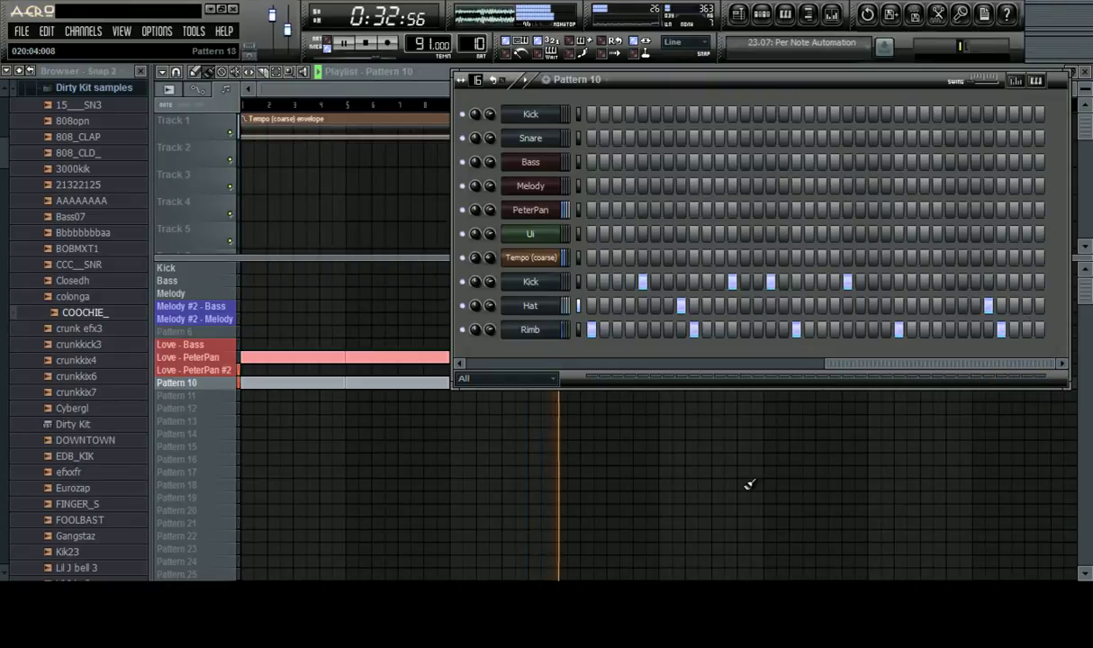
{"action": "key", "text": "F6"}
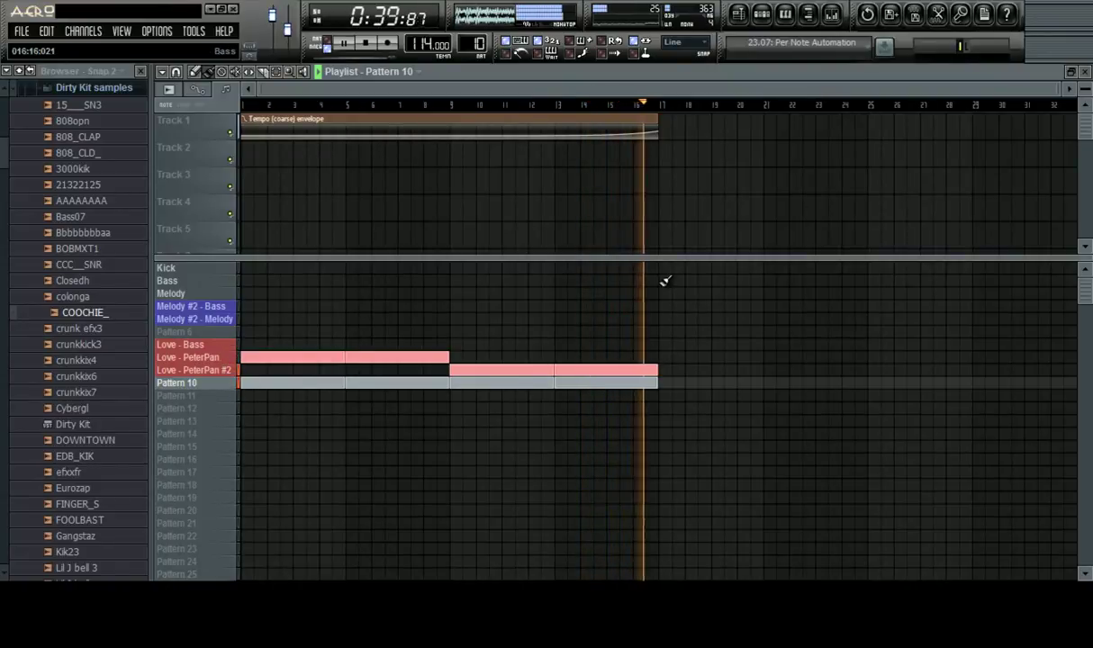
{"action": "left_click", "coordinate": [636, 107]}
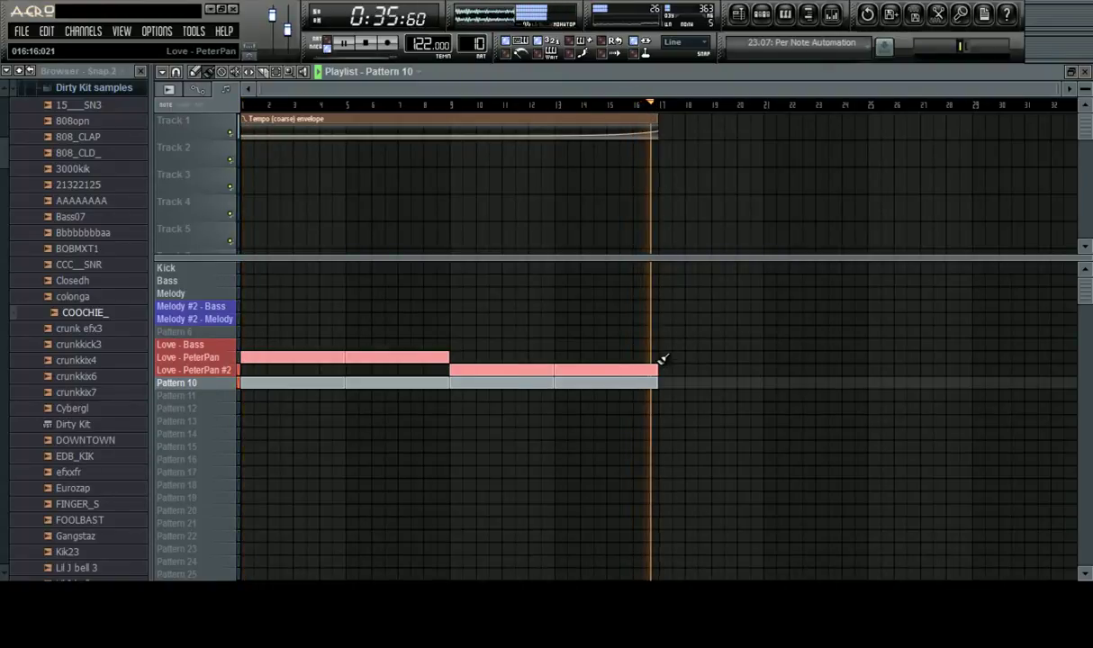
Paint Love - PeterPan clips across bars 17 to 28 of the playlist
{"action": "left_click_drag", "start_coordinate": [664, 359], "coordinate": [874, 357]}
{"action": "key", "text": "ctrl+a"}
{"action": "key", "text": "ctrl+d"}
{"action": "scroll", "coordinate": [786, 105], "scroll_direction": "up", "scroll_amount": 2}
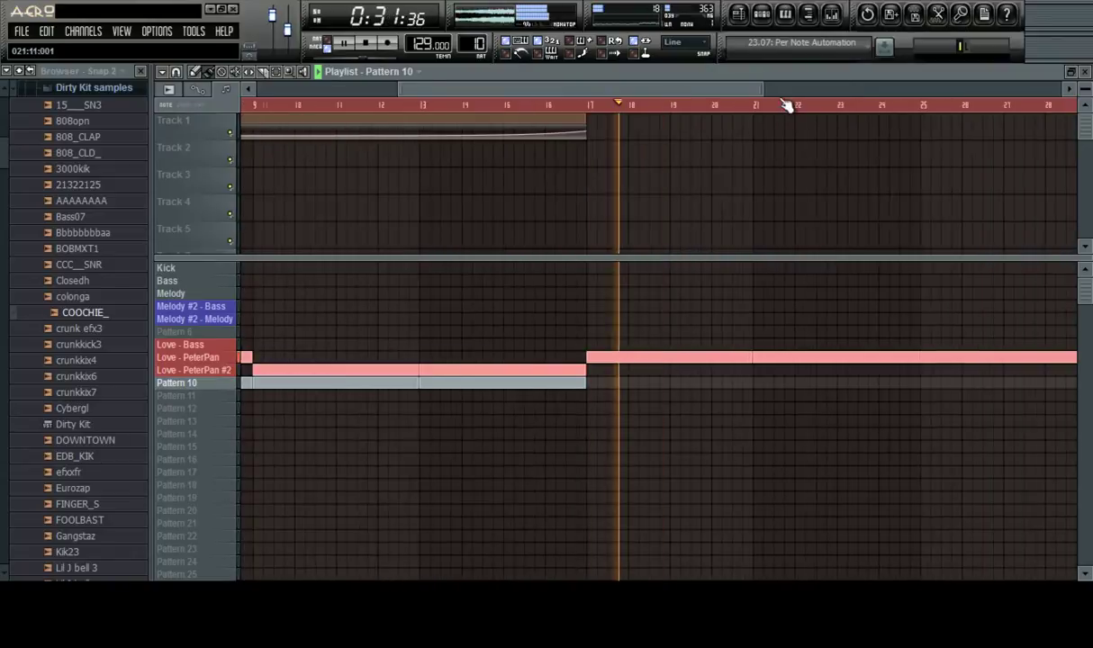
{"action": "scroll", "coordinate": [786, 106], "scroll_direction": "down", "scroll_amount": 2}
Select Pattern 6 and cut the steps of its first Kick channel
{"action": "left_click", "coordinate": [201, 333]}
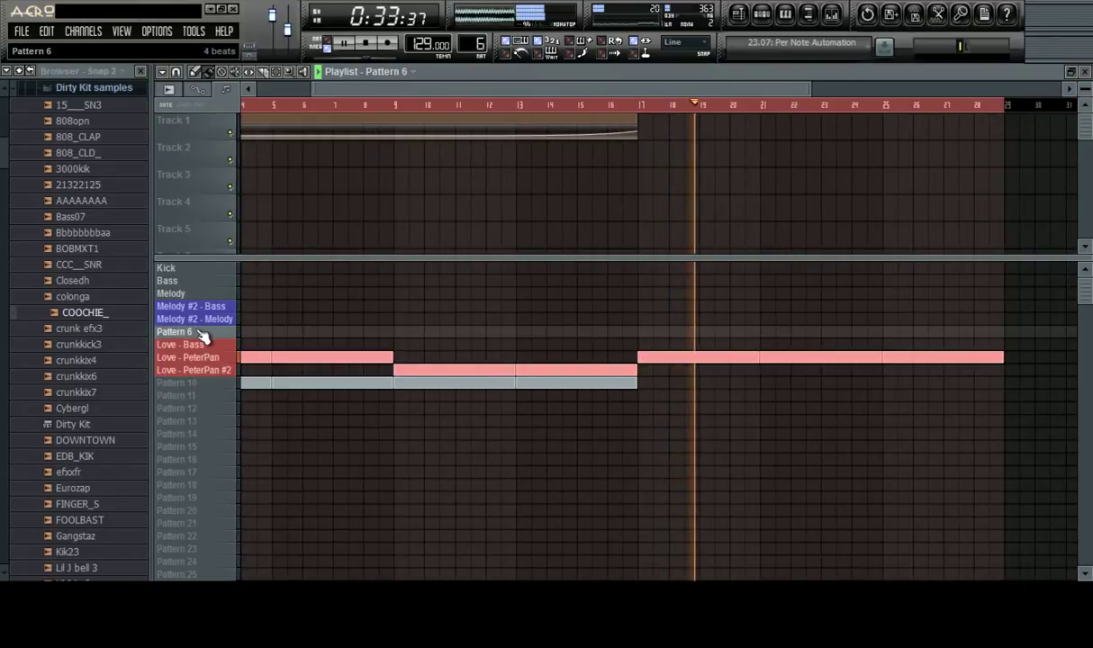
{"action": "key", "text": "space"}
{"action": "left_click", "coordinate": [781, 15]}
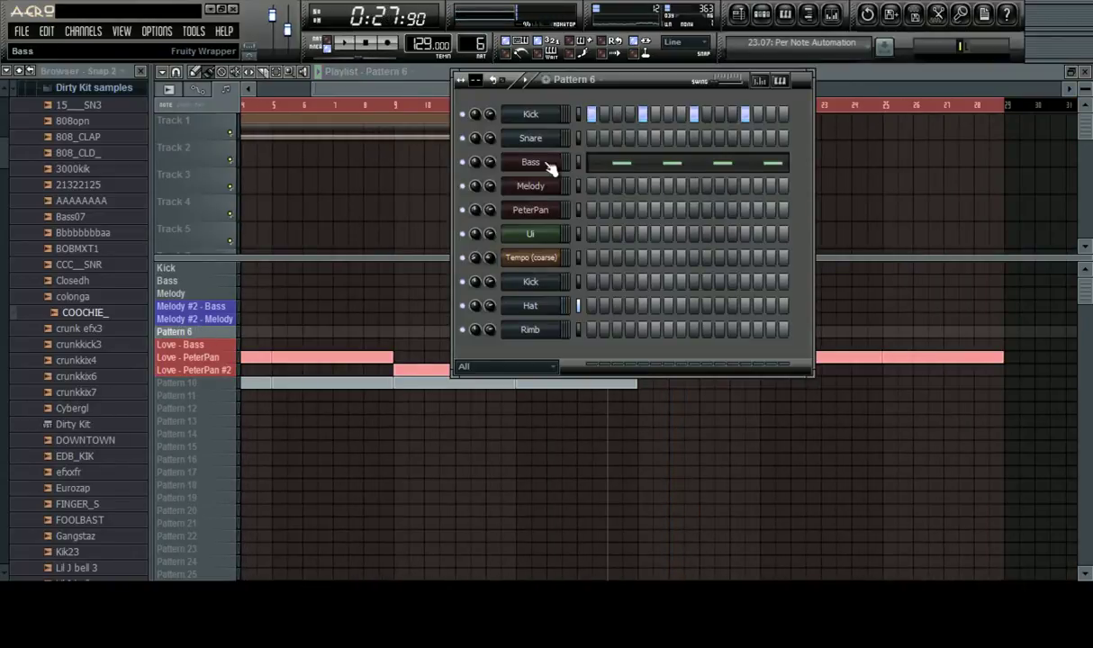
{"action": "right_click", "coordinate": [547, 116]}
{"action": "mouse_move", "coordinate": [608, 208]}
{"action": "left_click", "coordinate": [697, 209]}
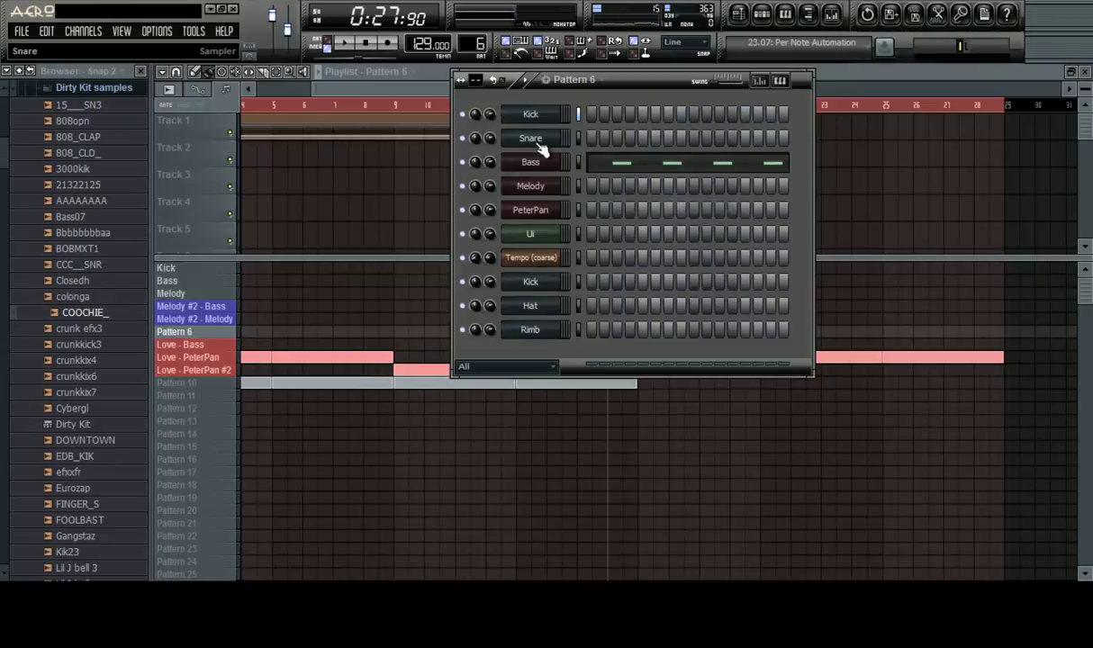
Fill the Snare channel on every fourth step and cut the Bass notes in Pattern 6
{"action": "right_click", "coordinate": [540, 141]}
{"action": "left_click", "coordinate": [605, 266]}
{"action": "right_click", "coordinate": [537, 163]}
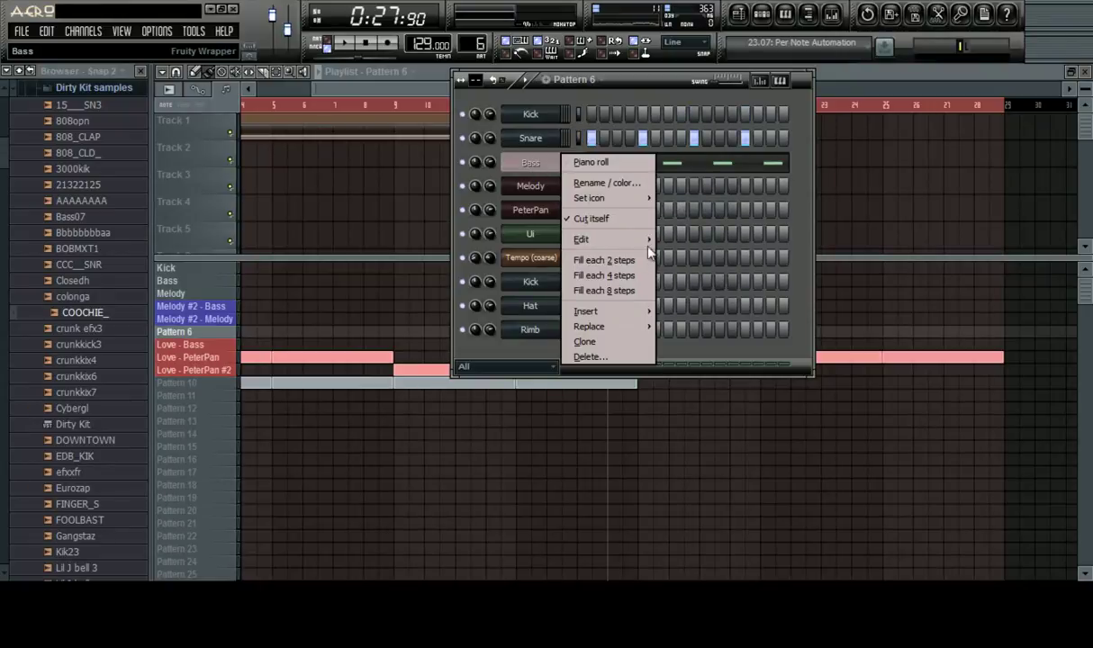
{"action": "mouse_move", "coordinate": [621, 240]}
{"action": "left_click", "coordinate": [670, 243]}
Paint Pattern 6 clips across bars 17 to 28 above the Love - PeterPan clips during playback
{"action": "key", "text": "space"}
{"action": "left_click", "coordinate": [920, 329]}
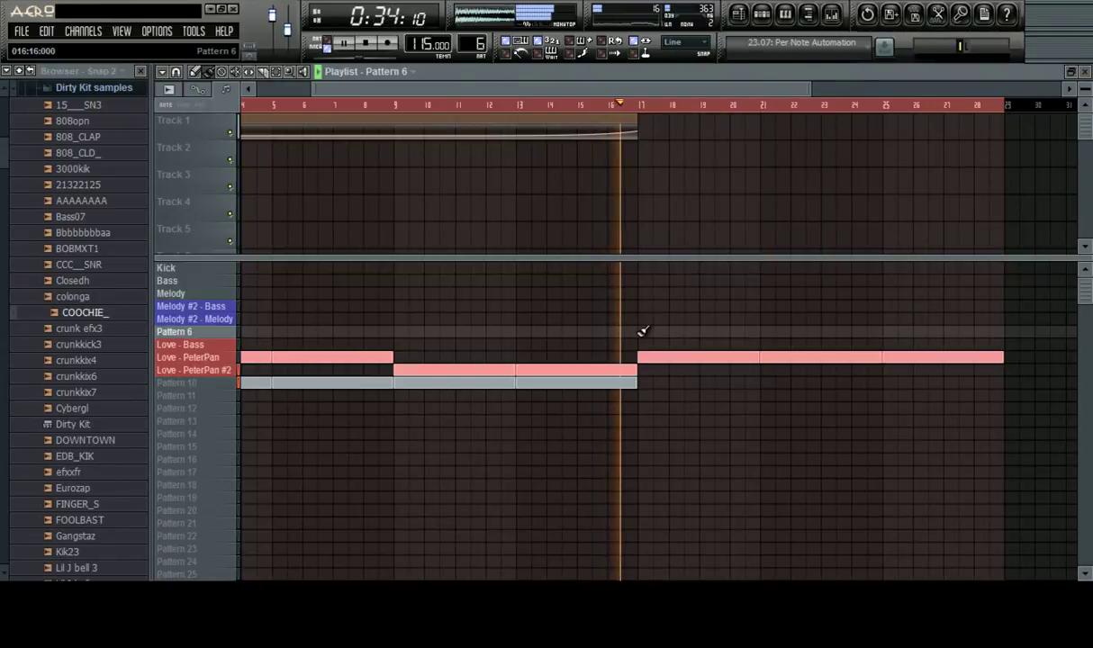
{"action": "left_click_drag", "start_coordinate": [644, 332], "coordinate": [979, 336]}
{"action": "left_click", "coordinate": [964, 396]}
{"action": "right_click", "coordinate": [965, 397]}
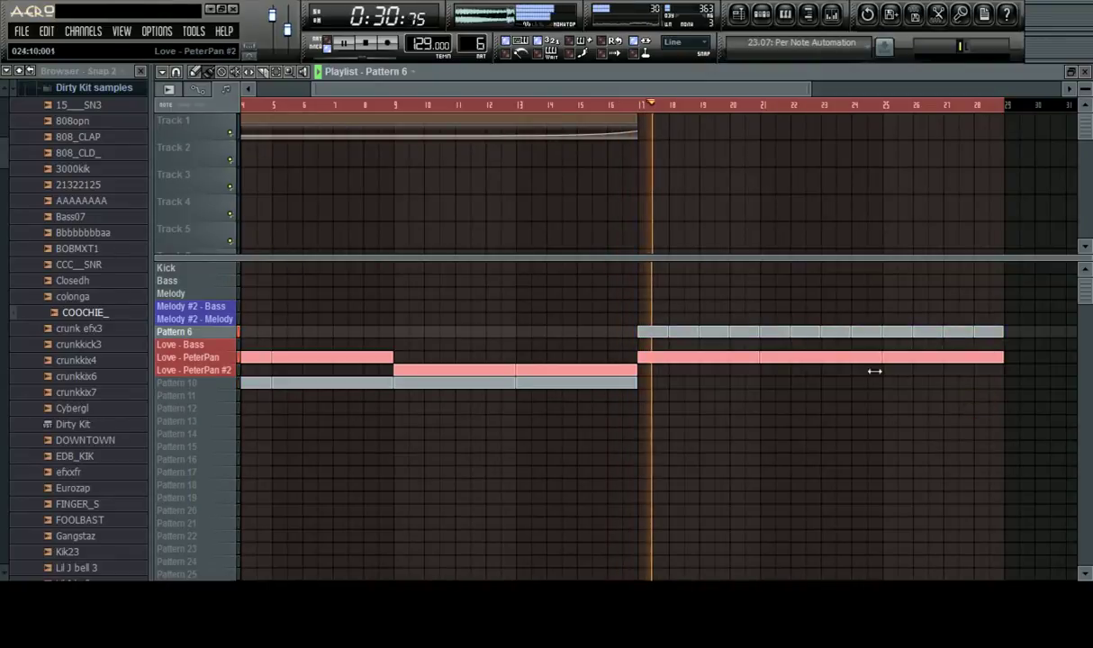
Raise the end point of the Tempo (coarse) envelope at bar 17 to 146 BPM, remove the stray second envelope clip, and play from there
{"action": "scroll", "coordinate": [636, 112], "scroll_direction": "up", "scroll_amount": 4}
{"action": "left_click", "coordinate": [635, 112]}
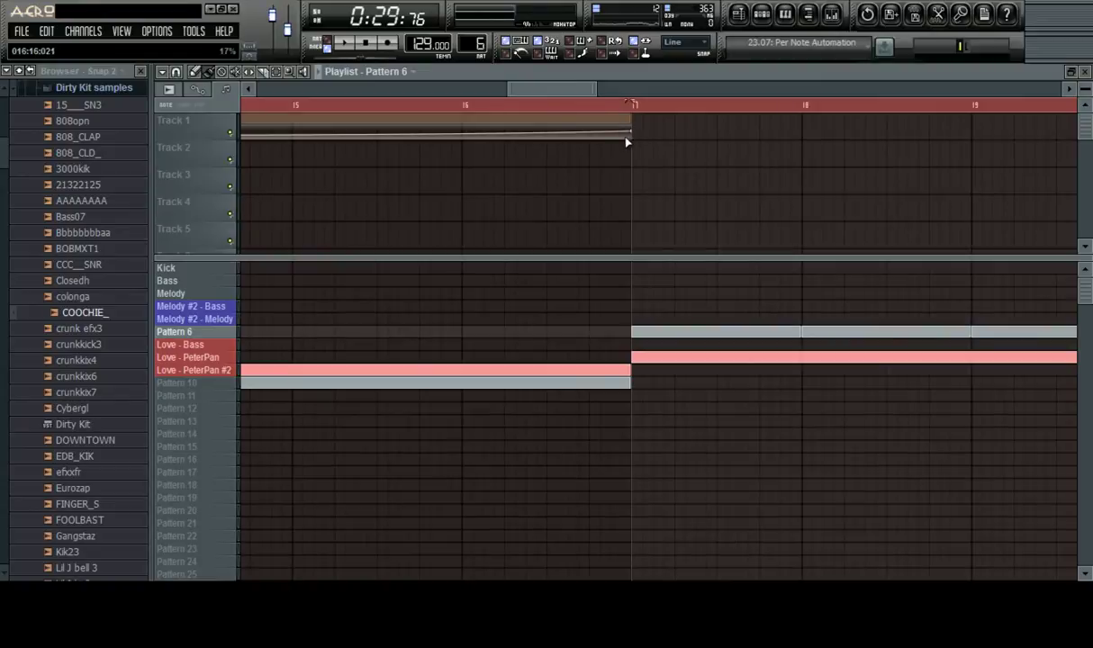
{"action": "scroll", "coordinate": [659, 107], "scroll_direction": "up", "scroll_amount": 5}
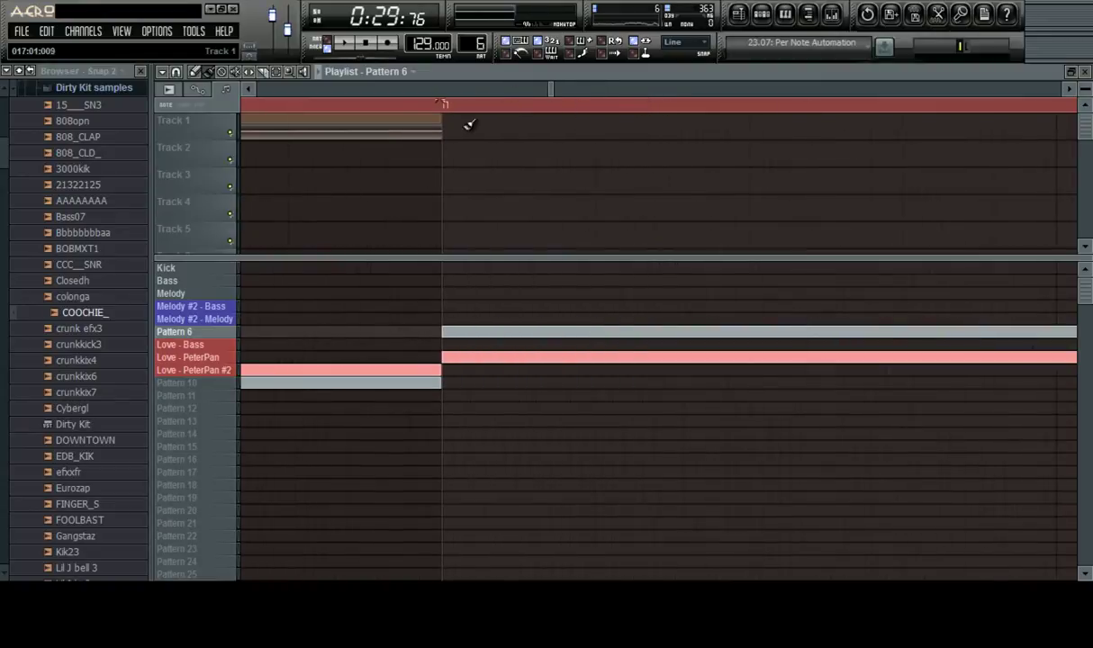
{"action": "left_click_drag", "start_coordinate": [1085, 88], "coordinate": [40, 502]}
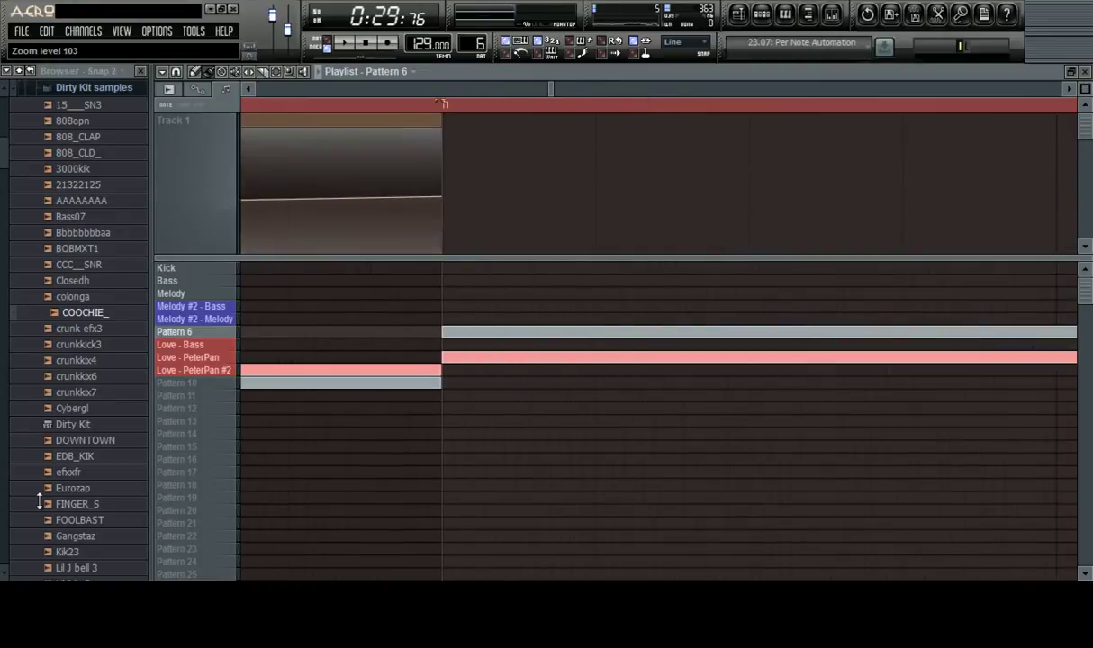
{"action": "left_click", "coordinate": [443, 184]}
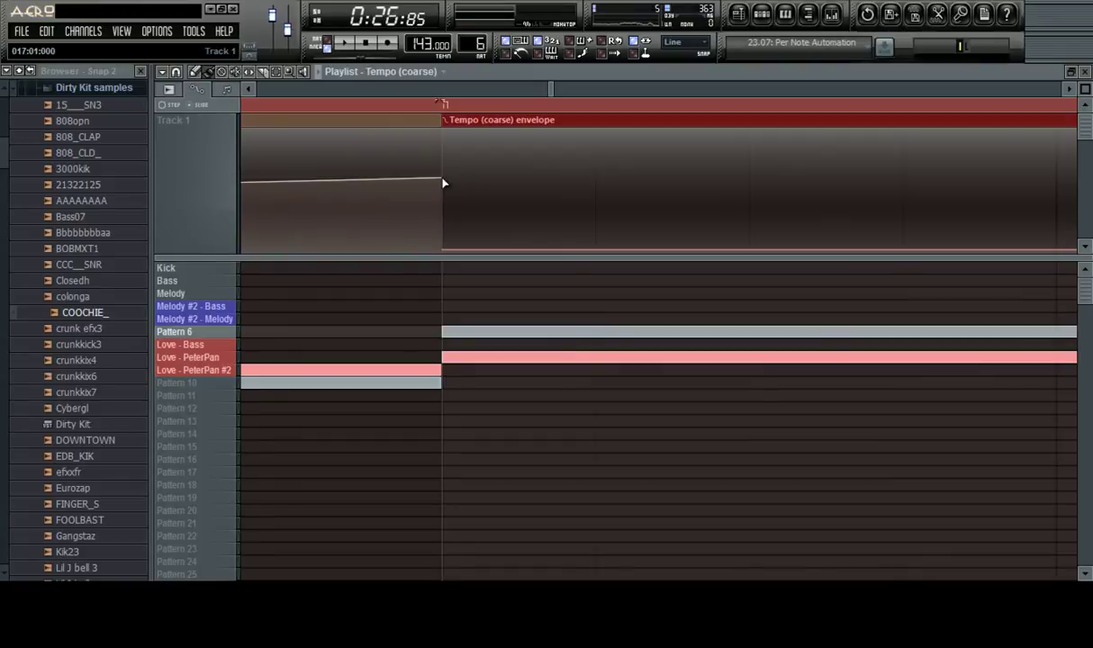
{"action": "right_click", "coordinate": [561, 122]}
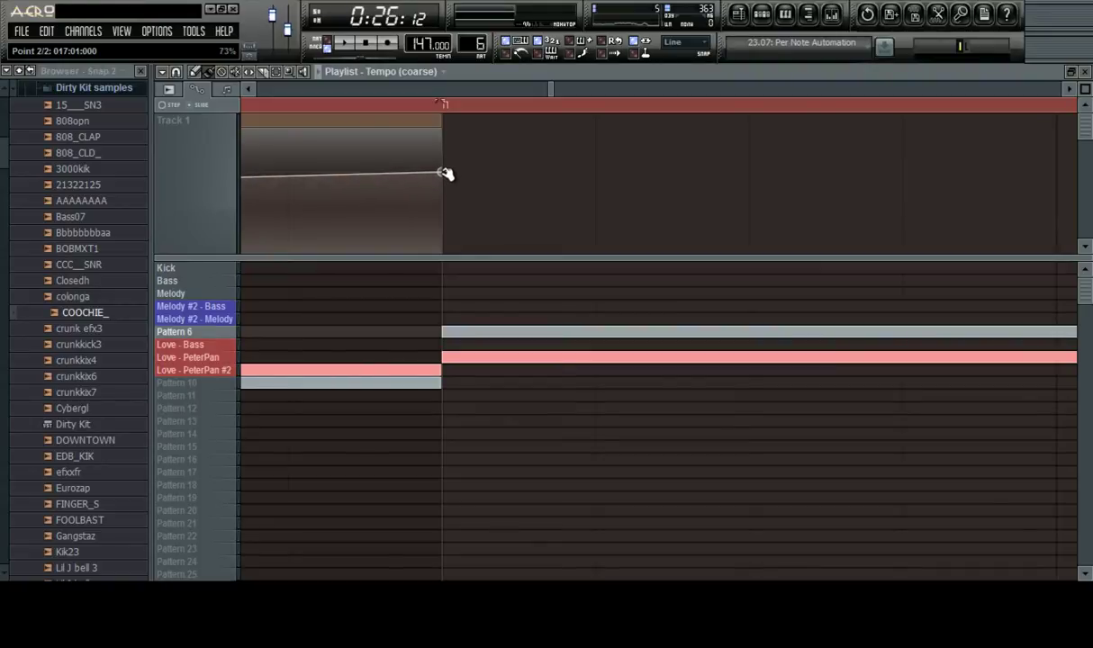
{"action": "scroll", "coordinate": [524, 111], "scroll_direction": "down", "scroll_amount": 10}
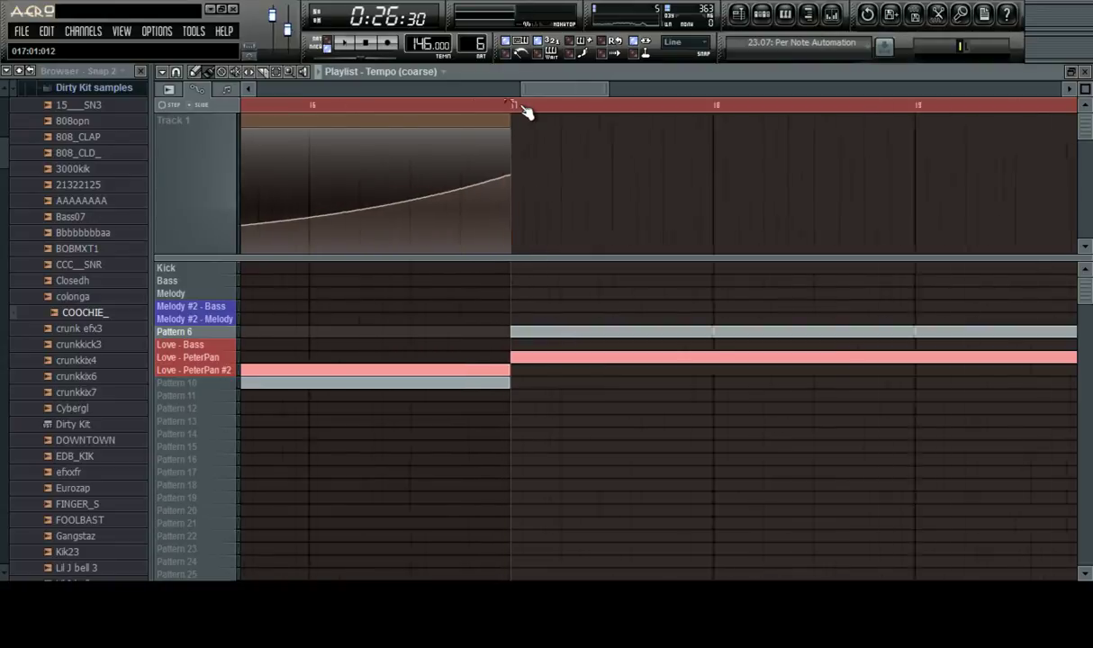
{"action": "key", "text": "space"}
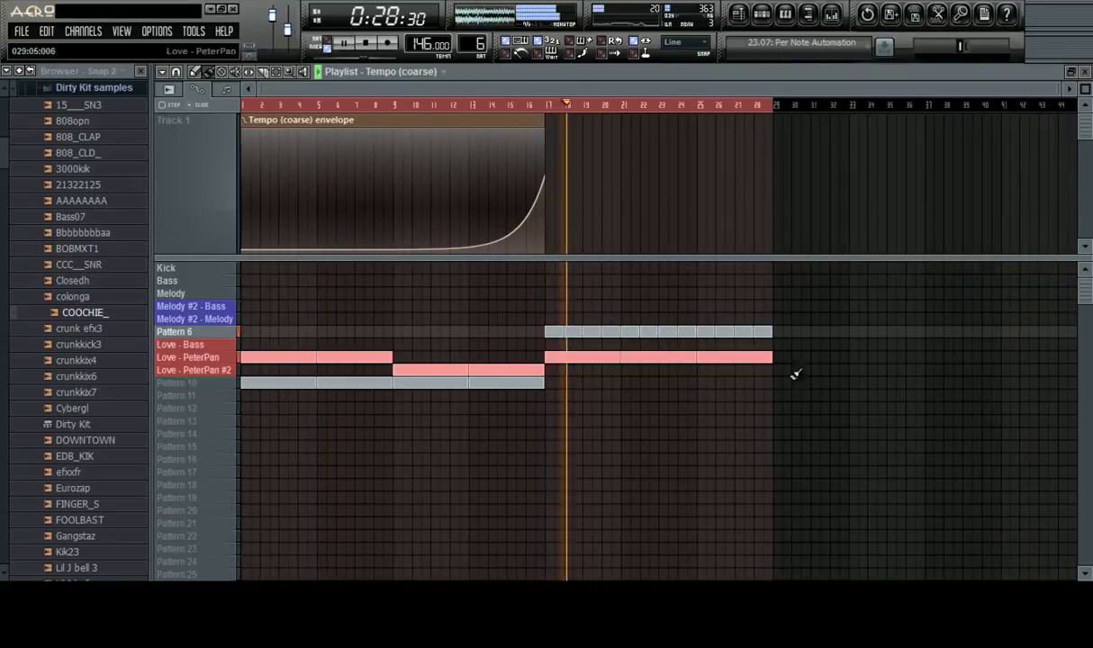
Audition the CCC__SNR sample and collapse the Dirty Kit samples, Extreme SFX and HipHop folders in the browser
{"action": "scroll", "coordinate": [698, 107], "scroll_direction": "up", "scroll_amount": 5}
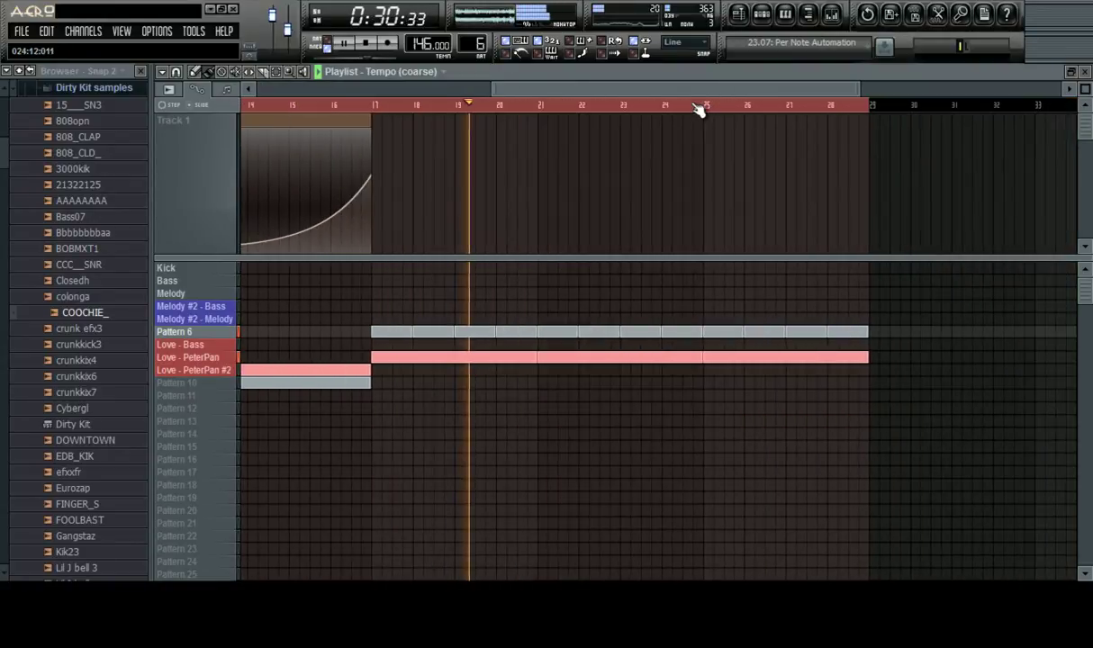
{"action": "left_click", "coordinate": [101, 266]}
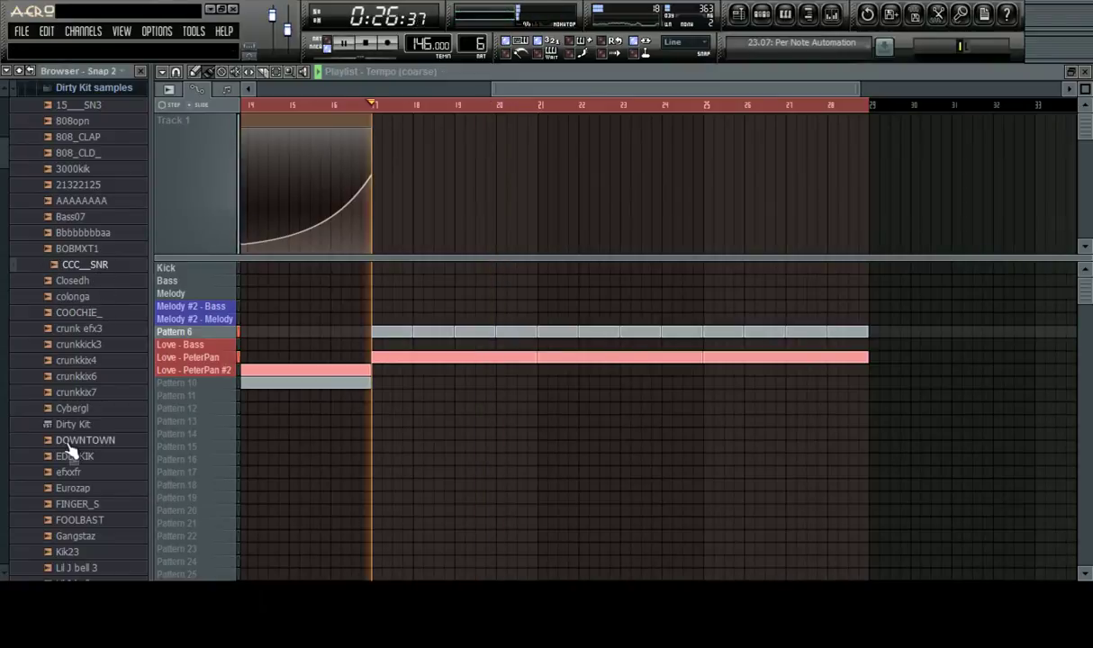
{"action": "left_click", "coordinate": [101, 93]}
{"action": "scroll", "coordinate": [81, 315], "scroll_direction": "up", "scroll_amount": 3}
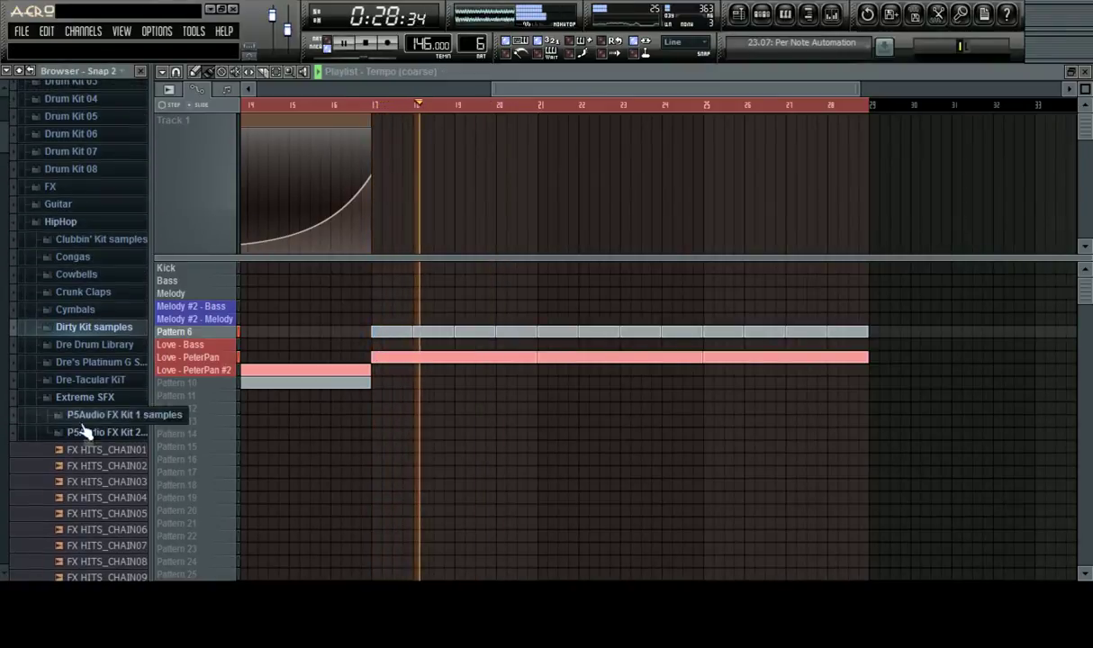
{"action": "left_click", "coordinate": [99, 399]}
{"action": "left_click", "coordinate": [98, 223]}
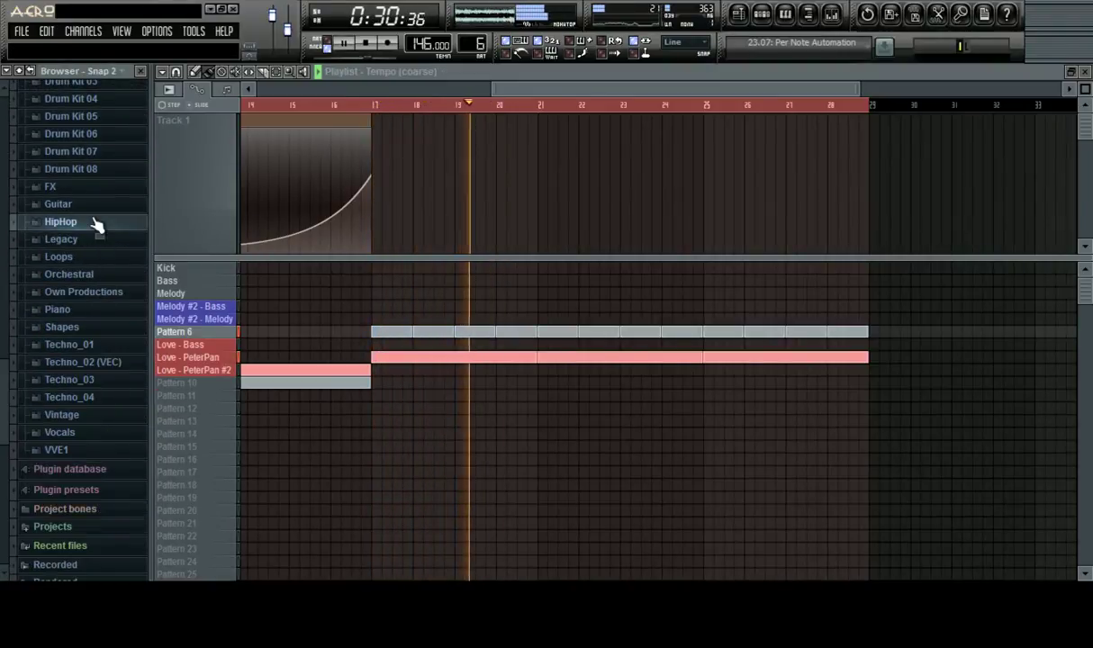
Place Love - Bass clips at bars 21 and 25 to cover bars 21 to 28
{"action": "left_click", "coordinate": [189, 345]}
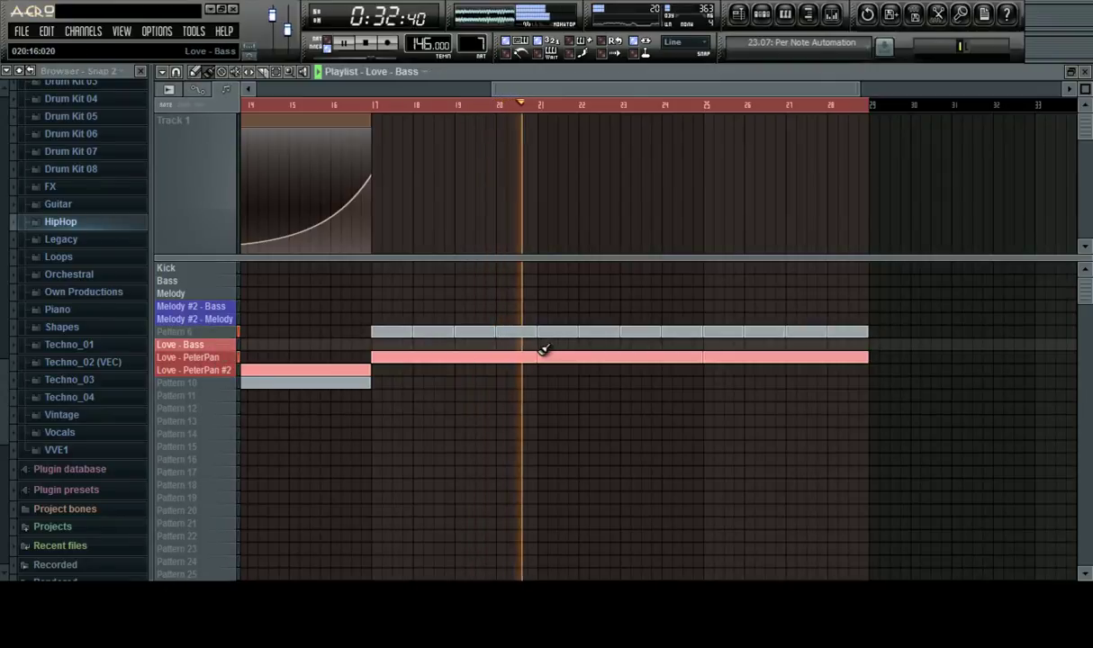
{"action": "left_click", "coordinate": [542, 345]}
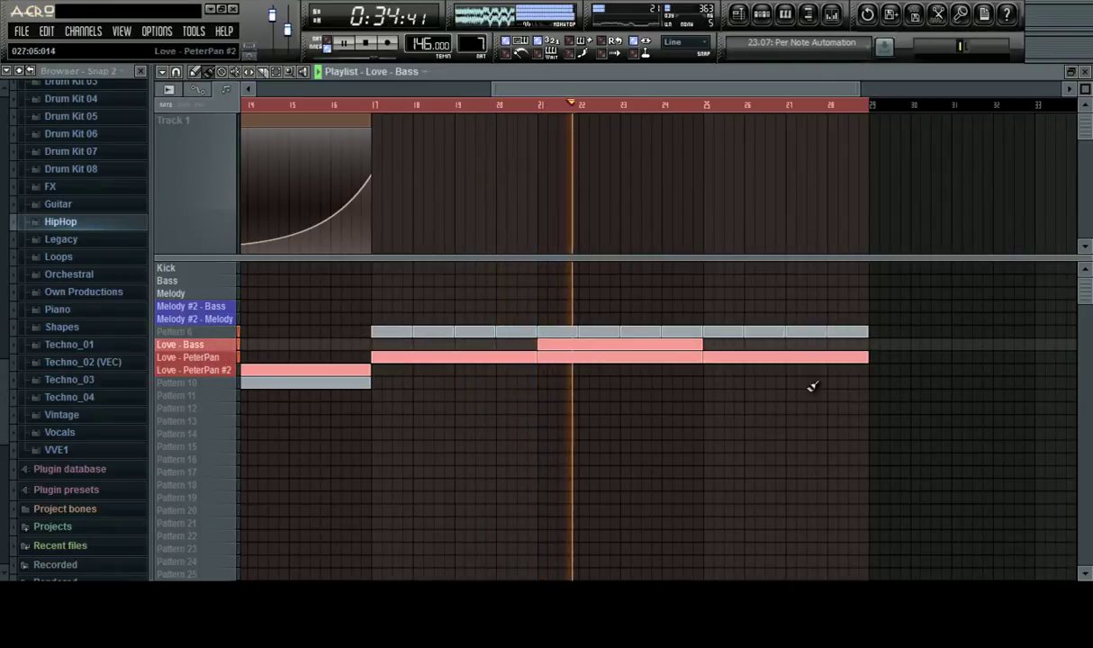
{"action": "left_click", "coordinate": [713, 346]}
{"action": "scroll", "coordinate": [709, 120], "scroll_direction": "down", "scroll_amount": 1}
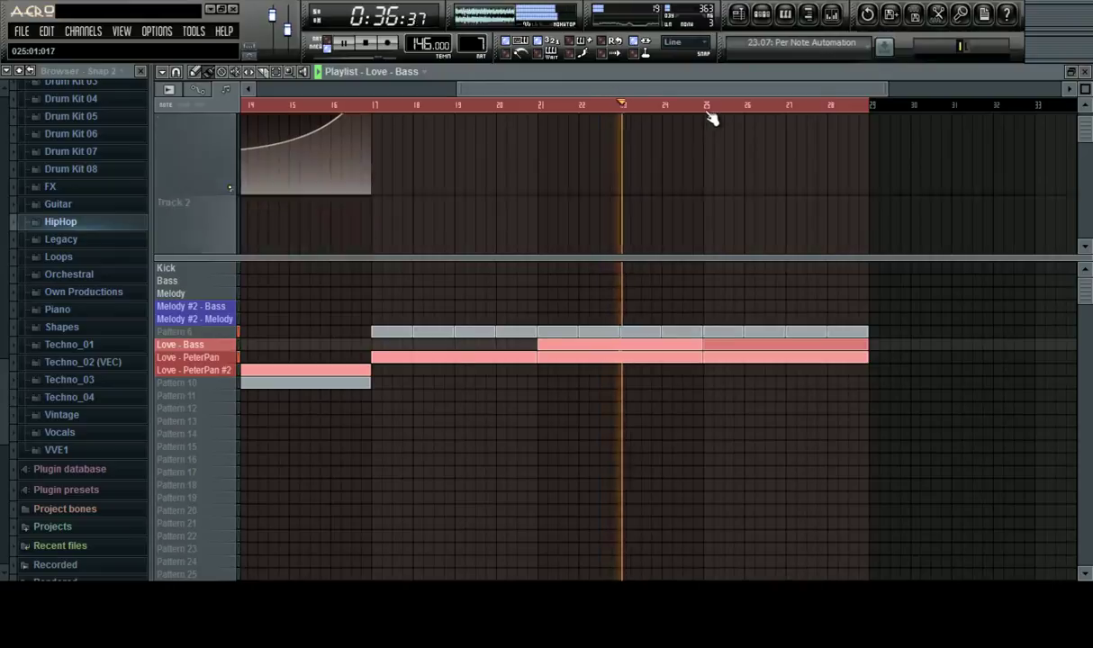
{"action": "scroll", "coordinate": [711, 116], "scroll_direction": "down", "scroll_amount": 2}
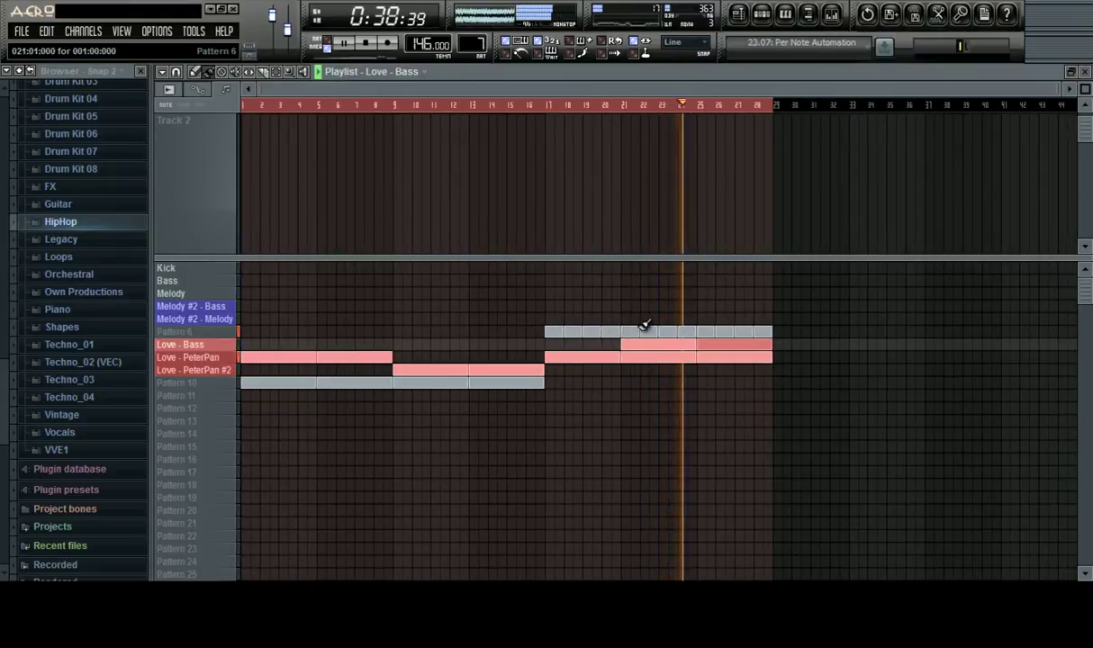
Replace the Love - PeterPan clips in bars 21 to 28 with Love - PeterPan #2 clips during playback
{"action": "key", "text": "space"}
{"action": "key", "text": "space"}
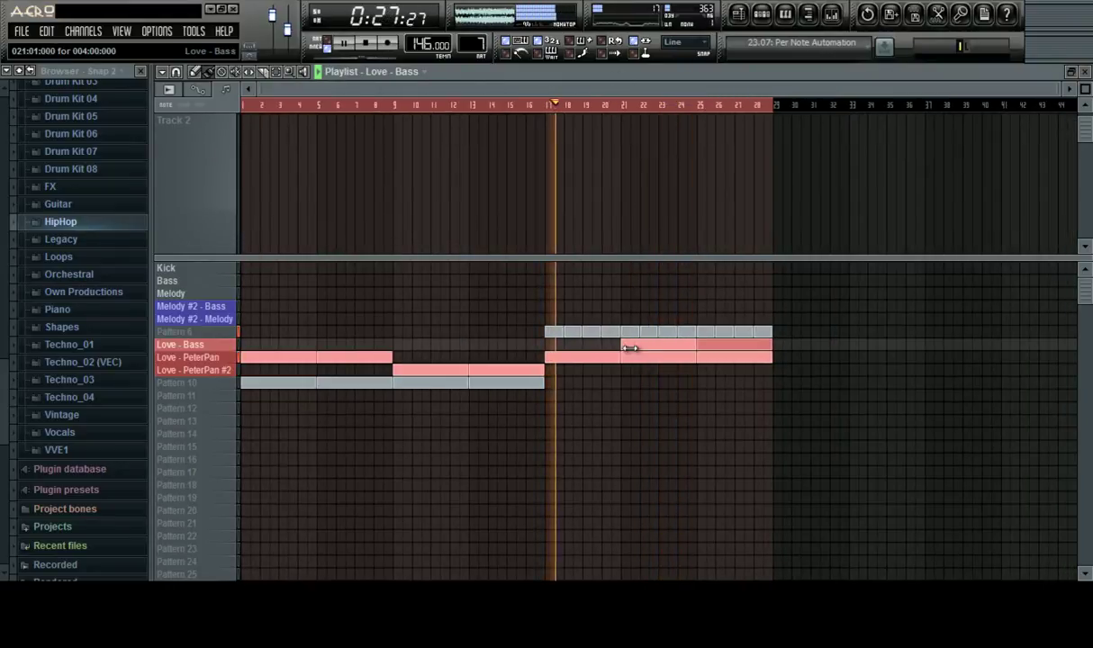
{"action": "right_click", "coordinate": [748, 359]}
{"action": "left_click_drag", "start_coordinate": [630, 368], "coordinate": [761, 377]}
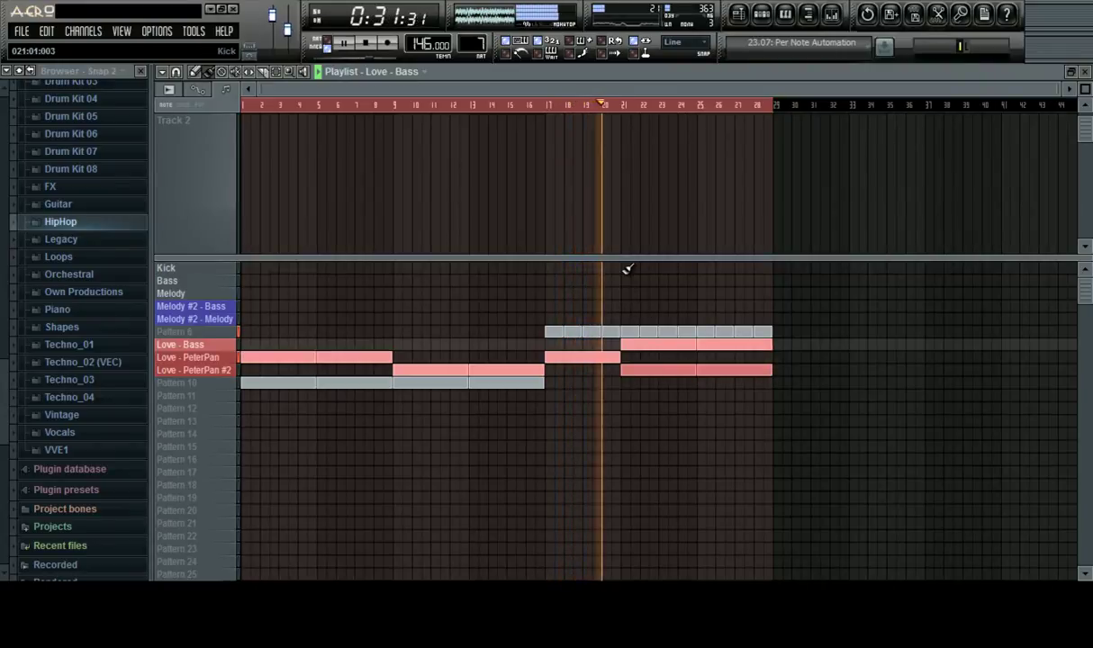
Paint Kick clips across bars 21 to 28 and delete the Pattern 6 clips from bars 25 to 28
{"action": "left_click_drag", "start_coordinate": [627, 268], "coordinate": [811, 262]}
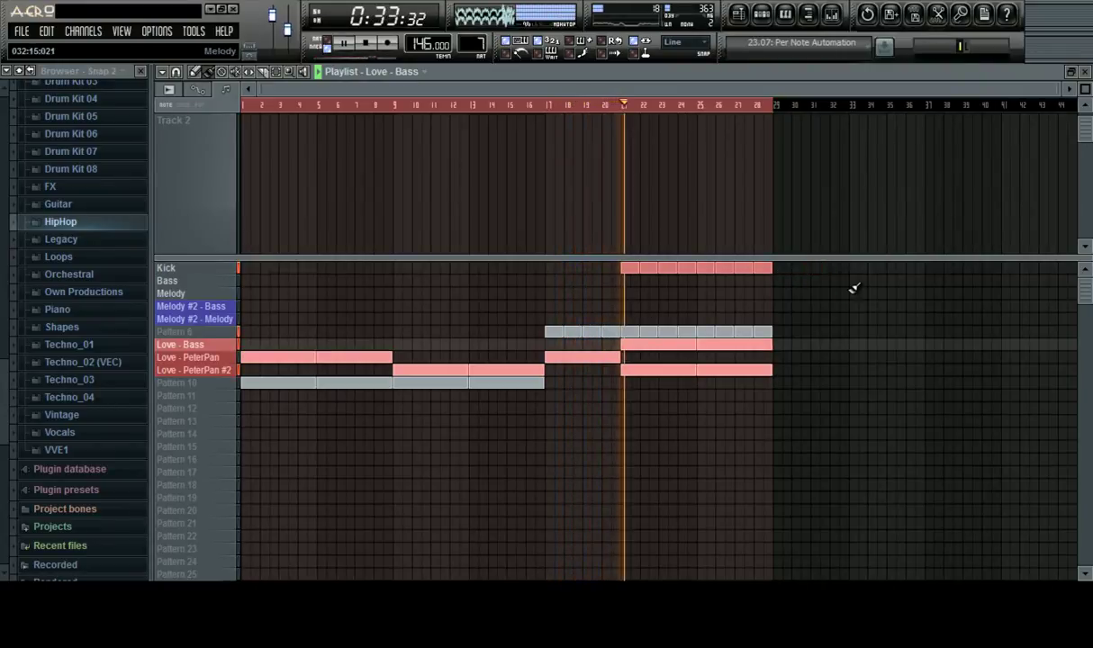
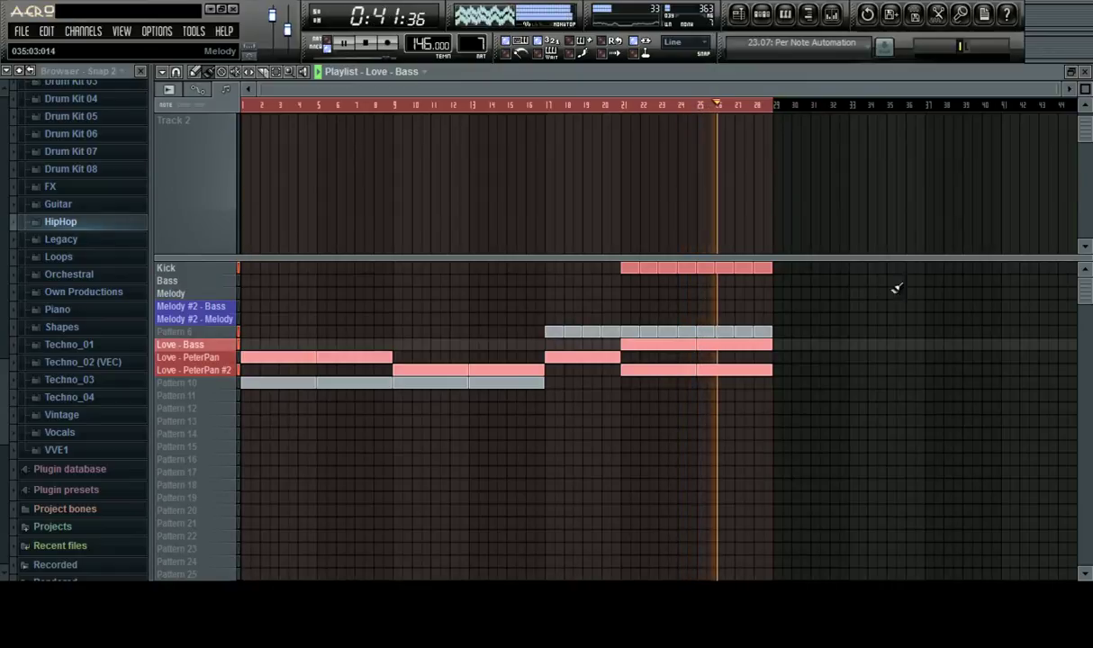
{"action": "right_click", "coordinate": [709, 332]}
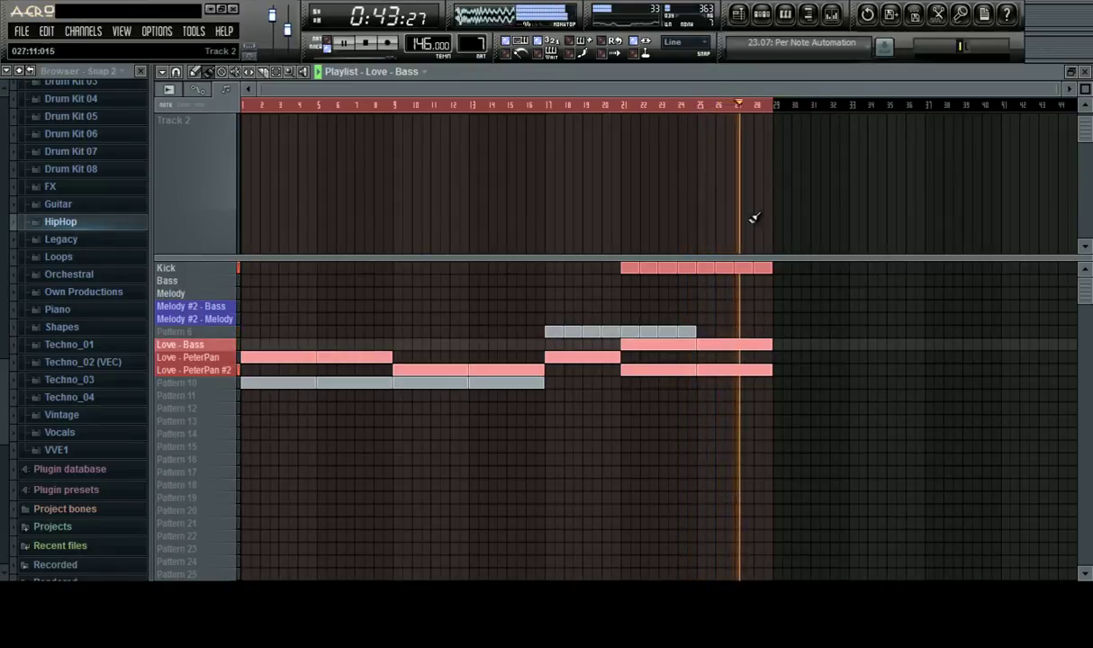
Add Maximus to the second effect slot of the Kick mixer track and view its High band
{"action": "left_click", "coordinate": [831, 14]}
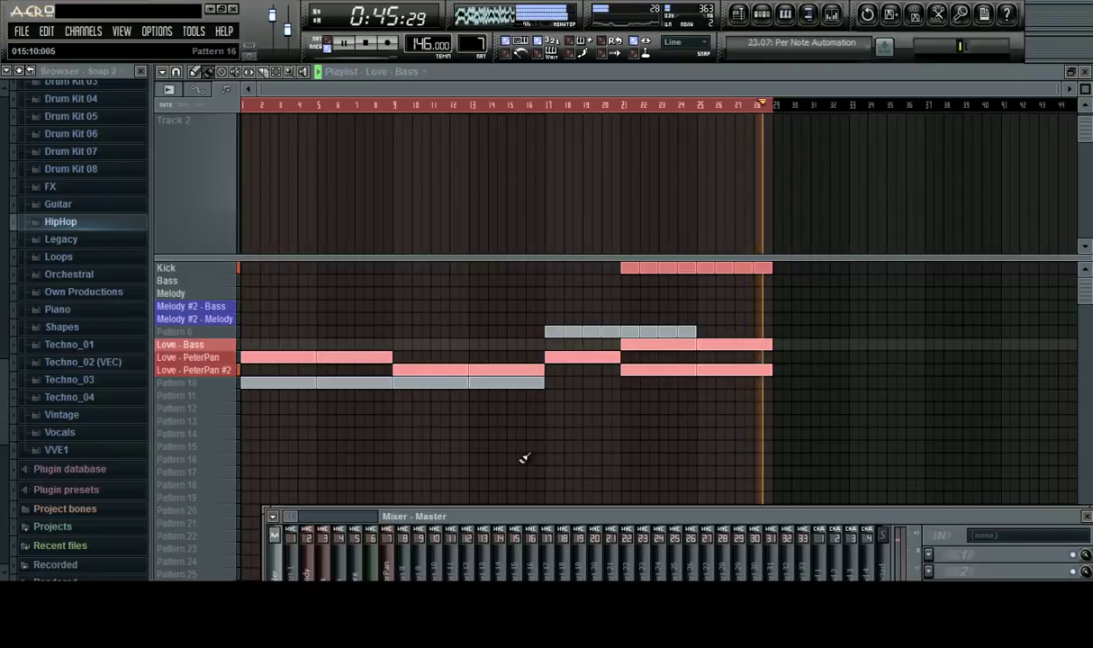
{"action": "left_click_drag", "start_coordinate": [532, 518], "coordinate": [554, 322]}
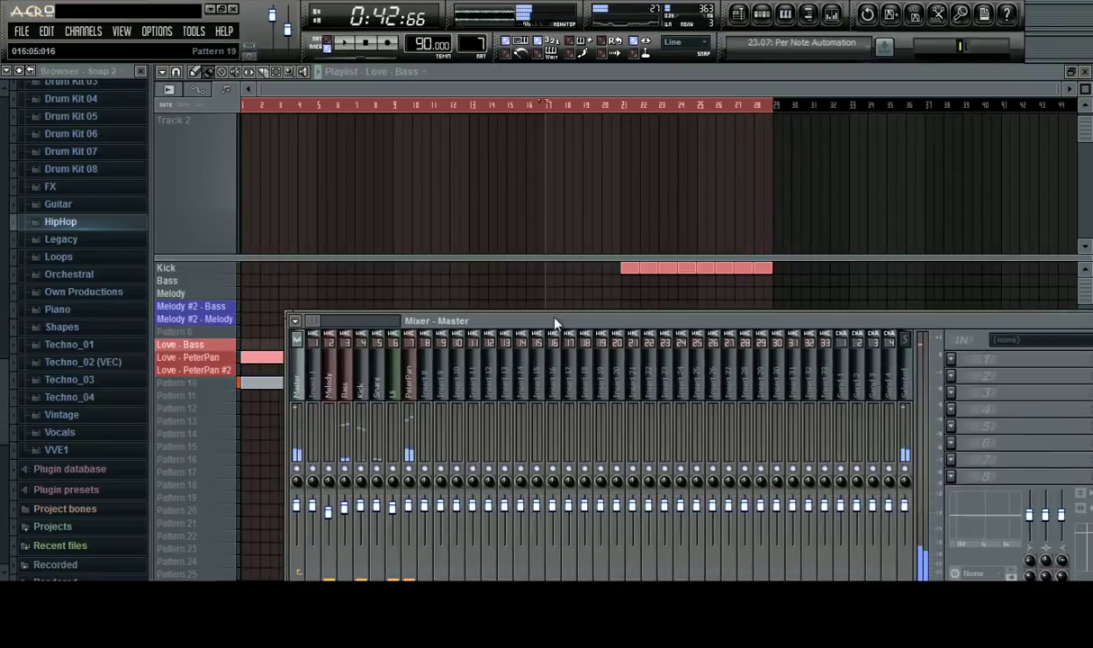
{"action": "left_click", "coordinate": [363, 393]}
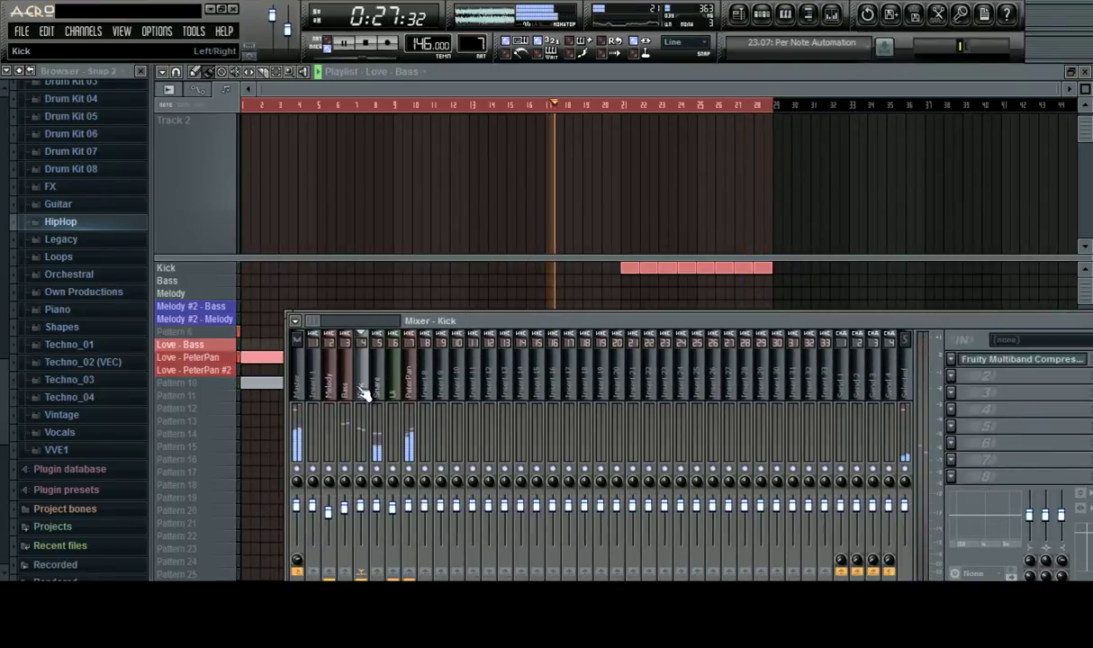
{"action": "left_click", "coordinate": [951, 376]}
{"action": "left_click", "coordinate": [1008, 302]}
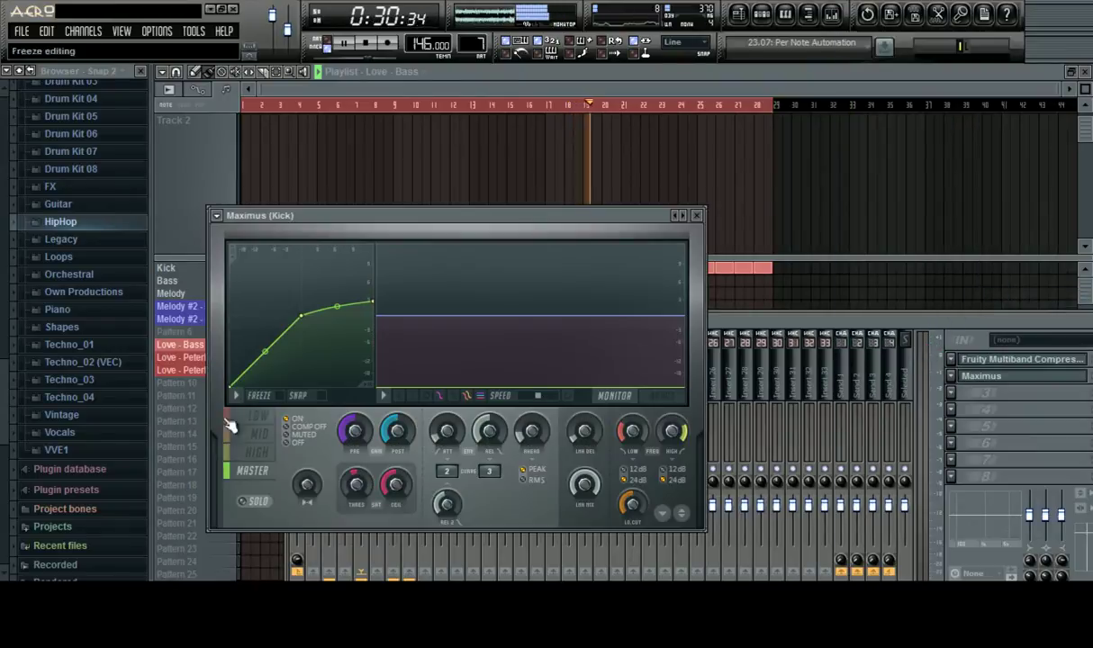
{"action": "left_click", "coordinate": [253, 454]}
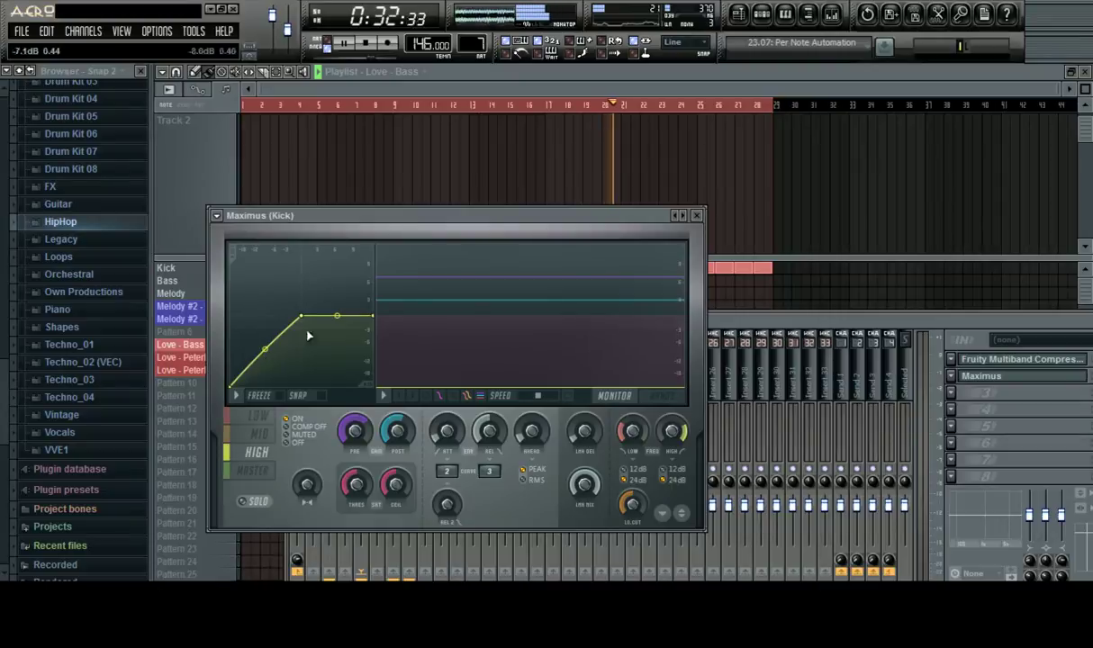
{"action": "left_click", "coordinate": [699, 213]}
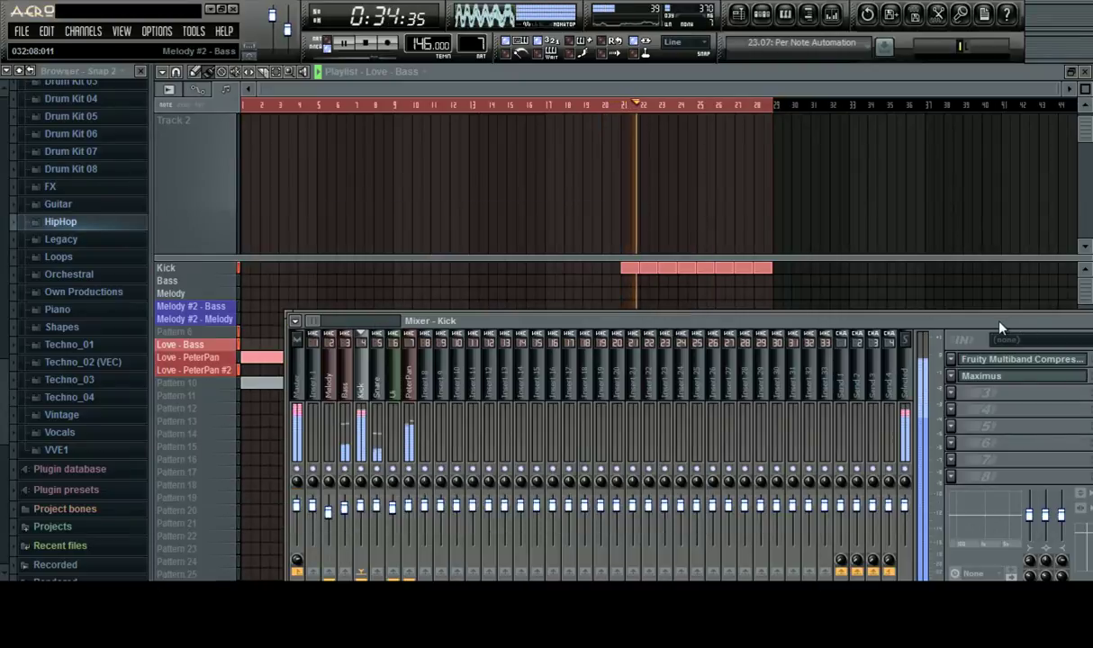
{"action": "left_click_drag", "start_coordinate": [924, 326], "coordinate": [789, 282]}
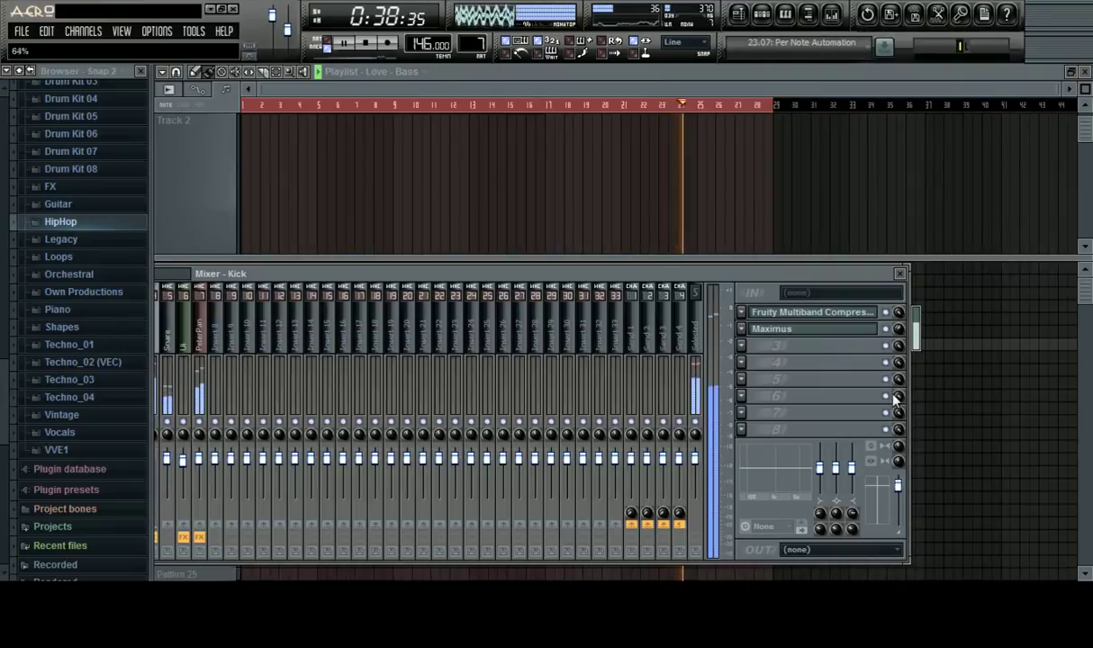
{"action": "left_click", "coordinate": [903, 273]}
Replay the song from bar 17 and delete the Pattern 6 clips from bars 21 to 24
{"action": "left_click", "coordinate": [624, 107]}
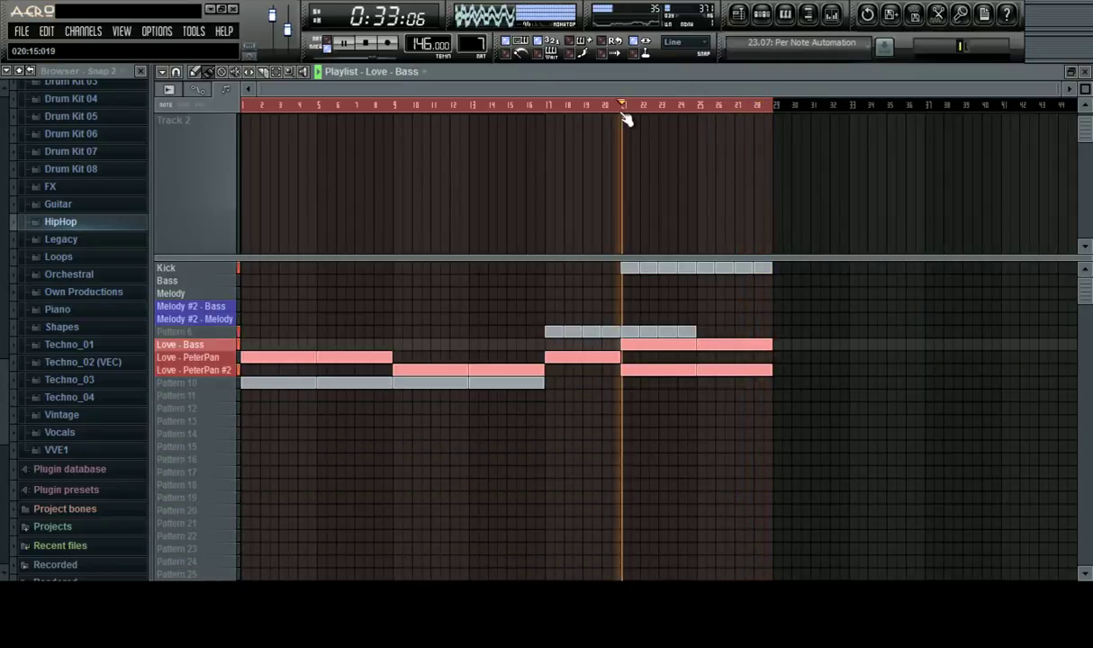
{"action": "left_click", "coordinate": [624, 107]}
{"action": "left_click", "coordinate": [437, 107]}
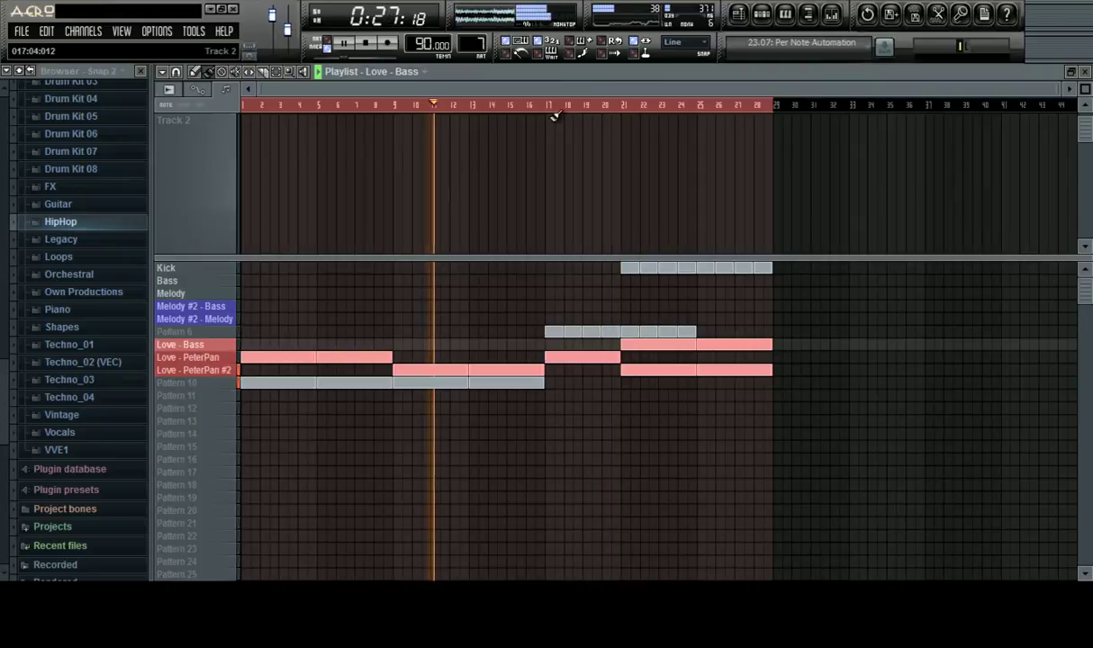
{"action": "left_click", "coordinate": [547, 107]}
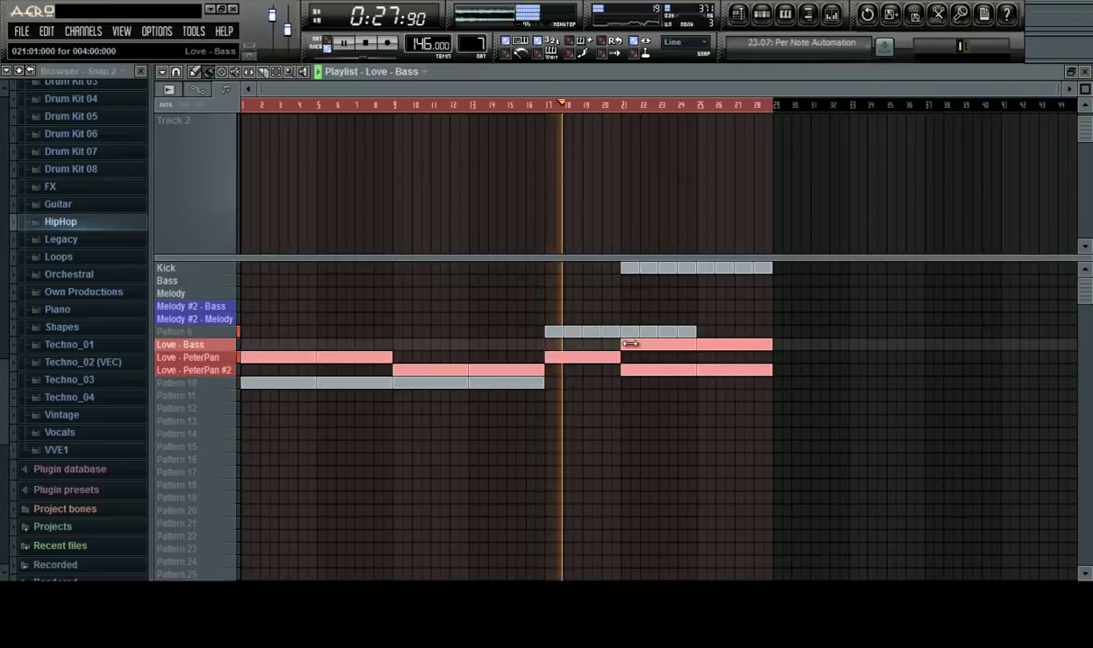
{"action": "right_click", "coordinate": [670, 331]}
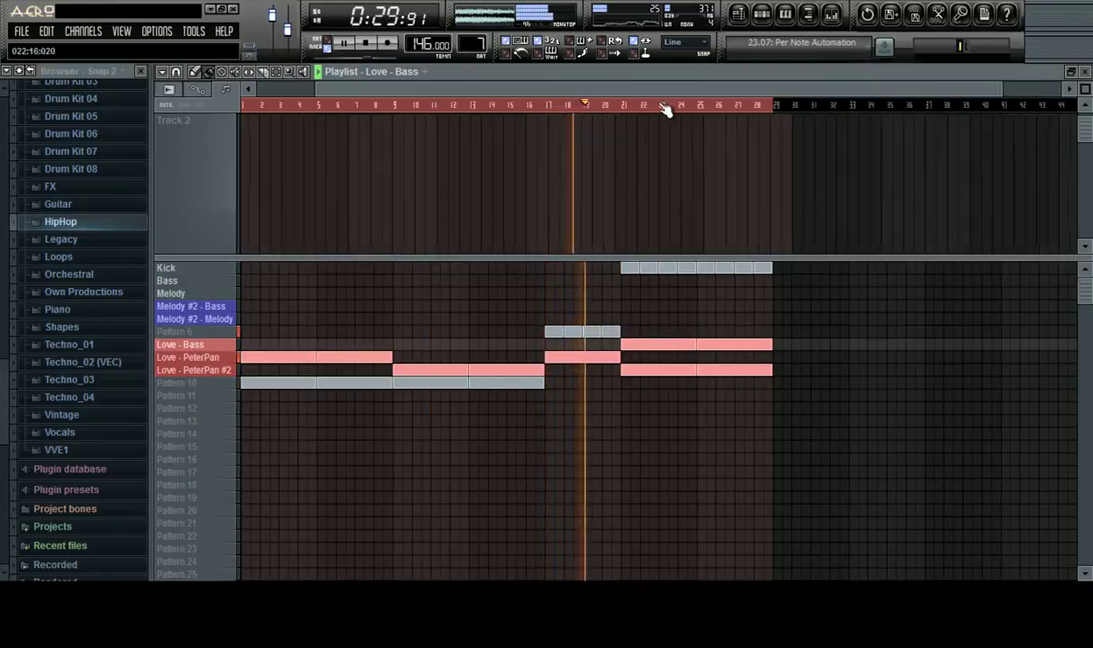
Rename Pattern 6 to Snare in the playlist
{"action": "scroll", "coordinate": [664, 108], "scroll_direction": "up", "scroll_amount": 2}
{"action": "scroll", "coordinate": [665, 108], "scroll_direction": "up", "scroll_amount": 3}
{"action": "scroll", "coordinate": [665, 108], "scroll_direction": "down", "scroll_amount": 2}
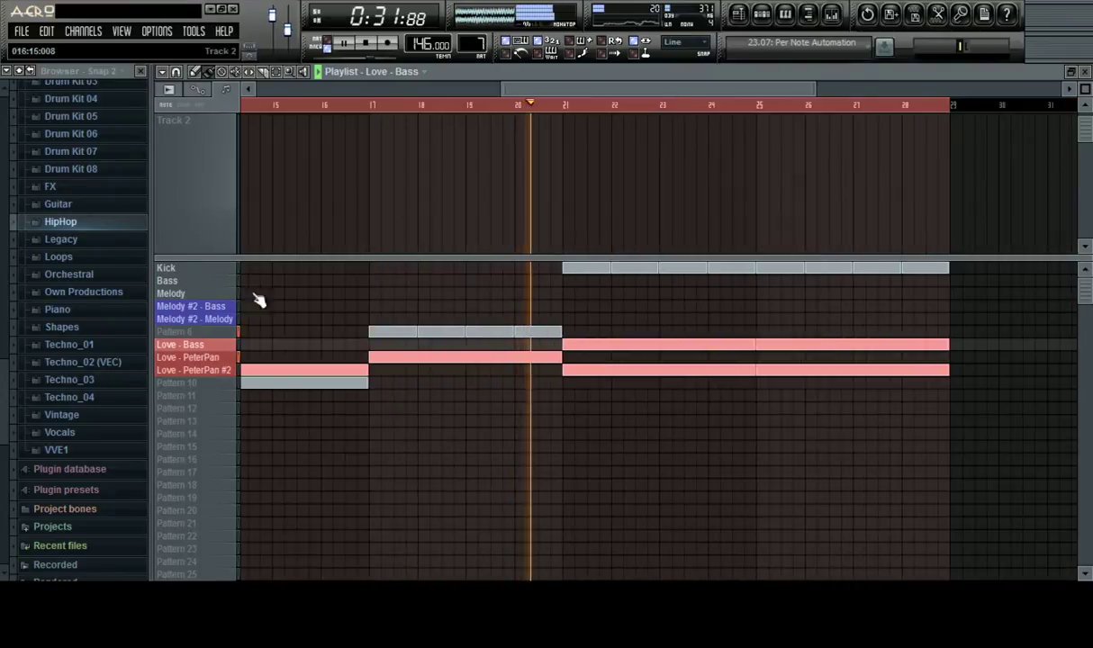
{"action": "right_click", "coordinate": [216, 331]}
{"action": "left_click", "coordinate": [249, 332]}
{"action": "type", "text": "Snare"}
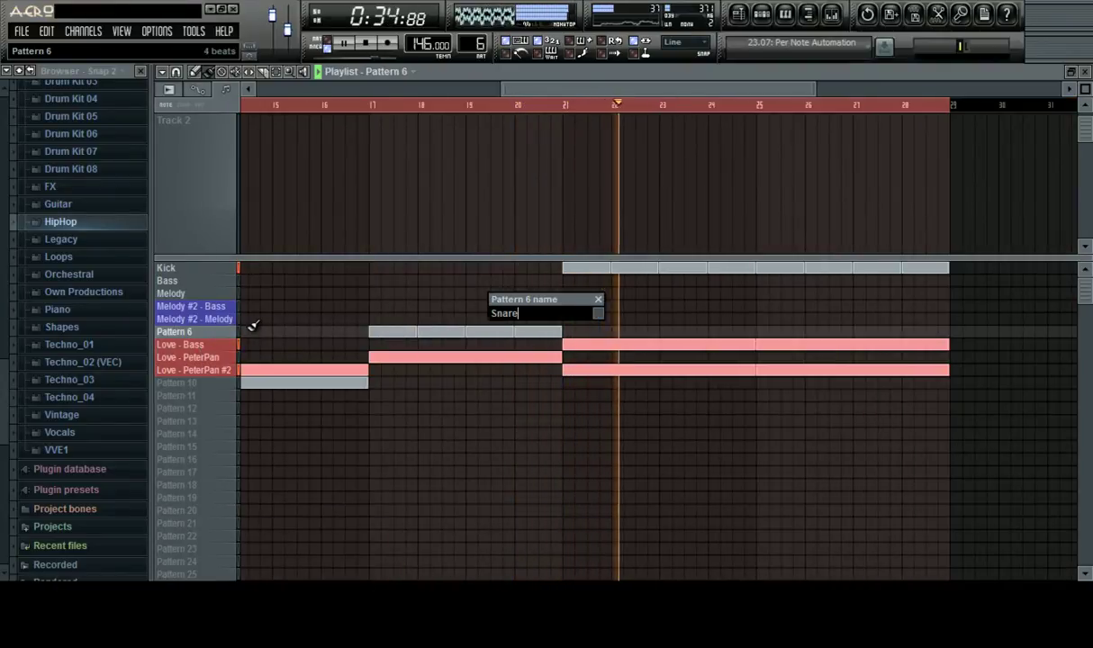
{"action": "key", "text": "Return"}
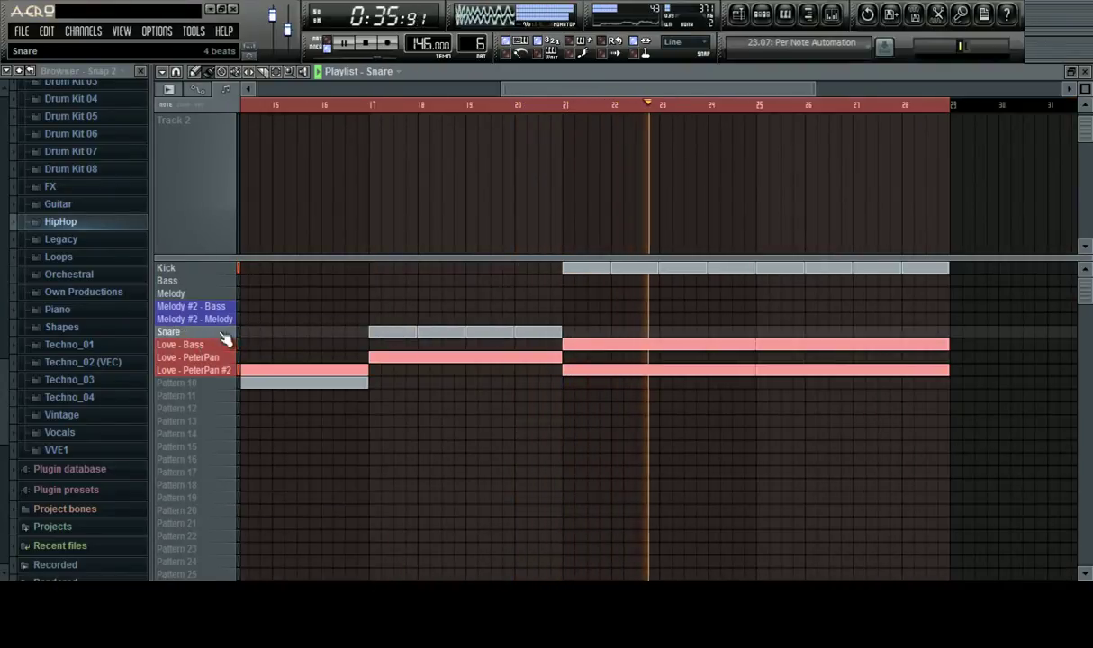
Delete the Kick clip in bar 28 and paint Kick clips across bars 29 to 35
{"action": "scroll", "coordinate": [548, 110], "scroll_direction": "up", "scroll_amount": 2}
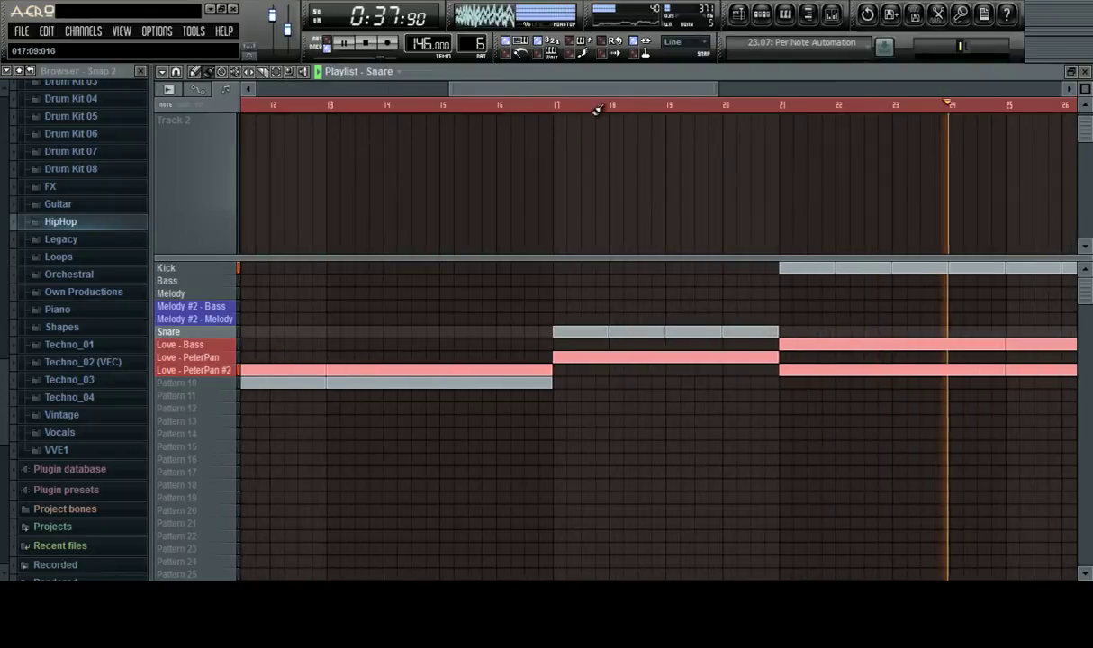
{"action": "scroll", "coordinate": [684, 105], "scroll_direction": "down", "scroll_amount": 3}
{"action": "scroll", "coordinate": [689, 106], "scroll_direction": "up", "scroll_amount": 3}
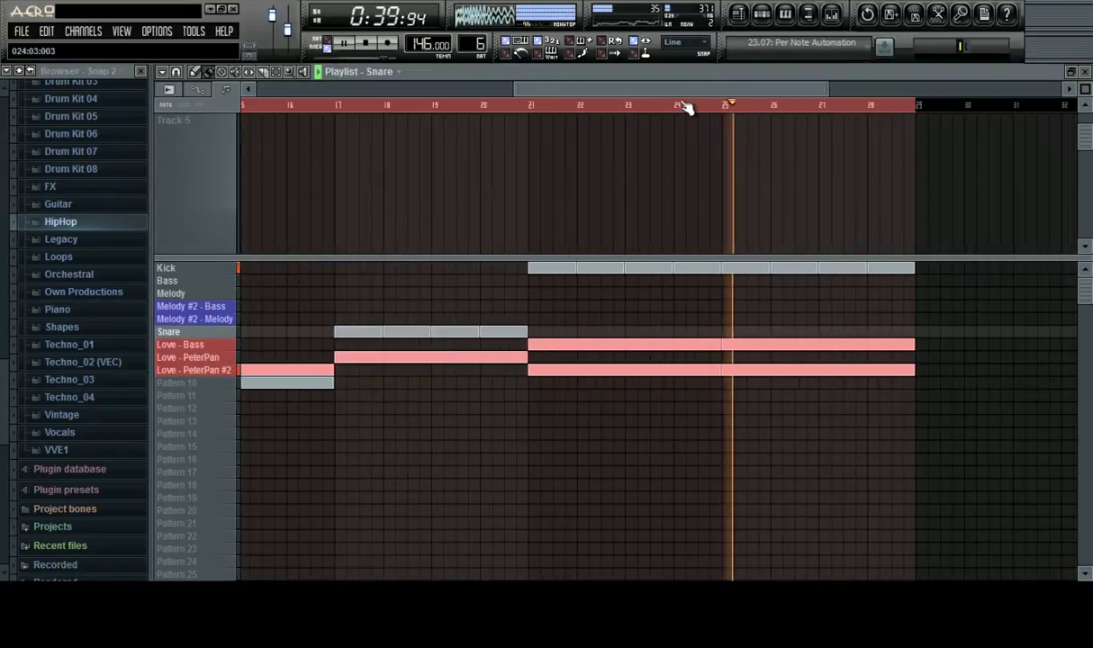
{"action": "scroll", "coordinate": [692, 105], "scroll_direction": "down", "scroll_amount": 3}
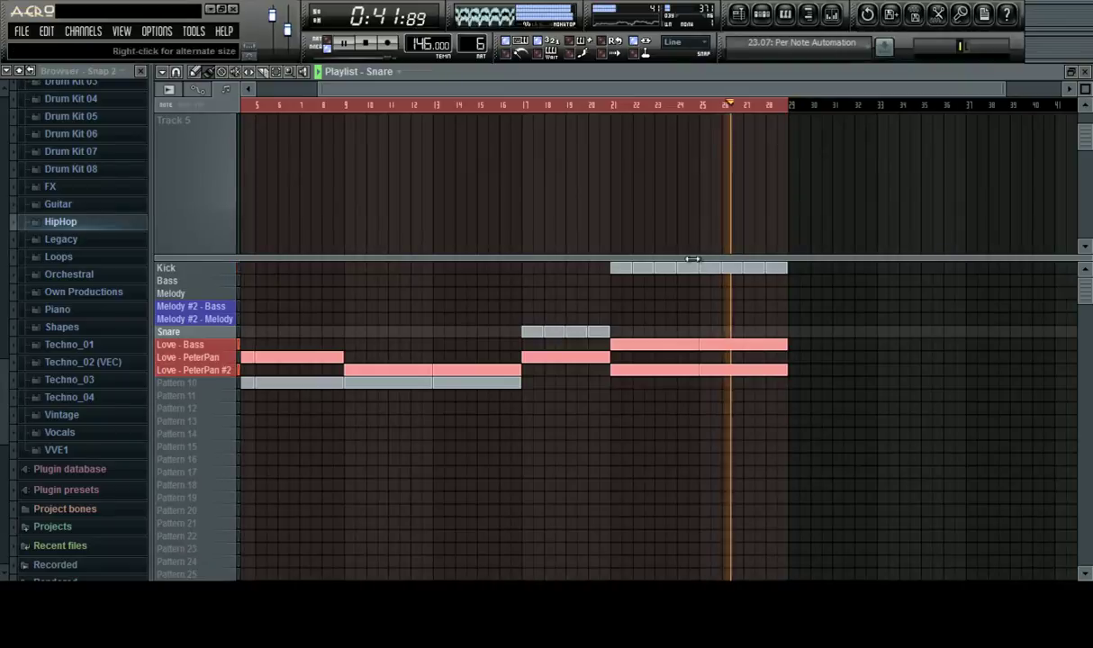
{"action": "left_click_drag", "start_coordinate": [806, 89], "coordinate": [855, 94]}
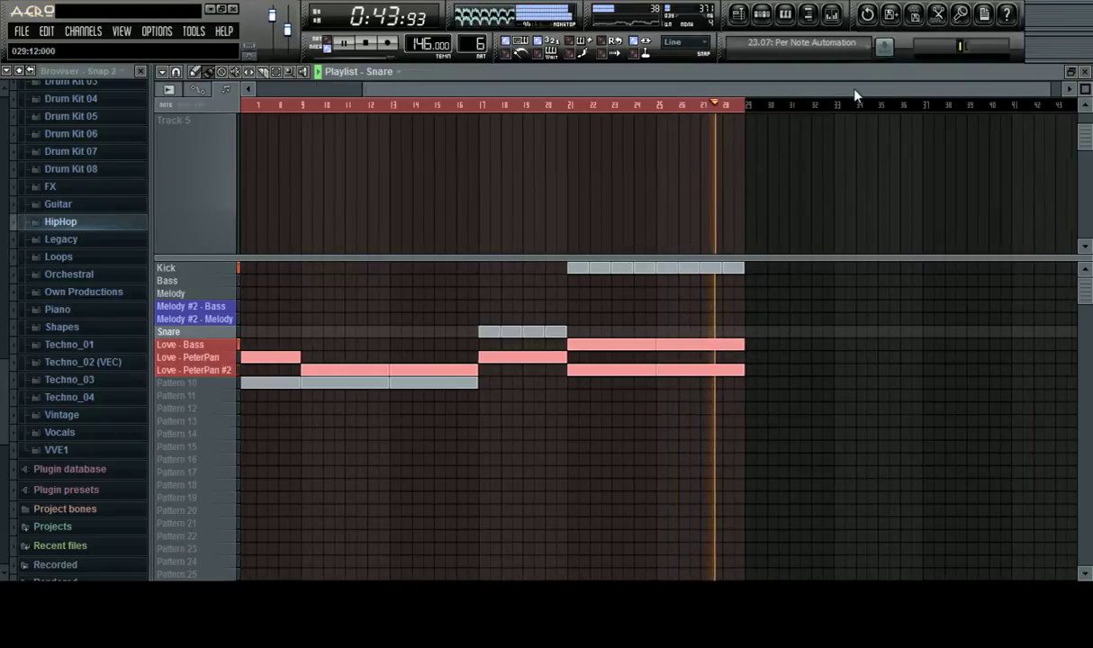
{"action": "right_click", "coordinate": [721, 269]}
{"action": "left_click_drag", "start_coordinate": [732, 270], "coordinate": [871, 270]}
Restart playback from bar 17 and place a Love - Bass clip at bar 29
{"action": "key", "text": "ctrl+a"}
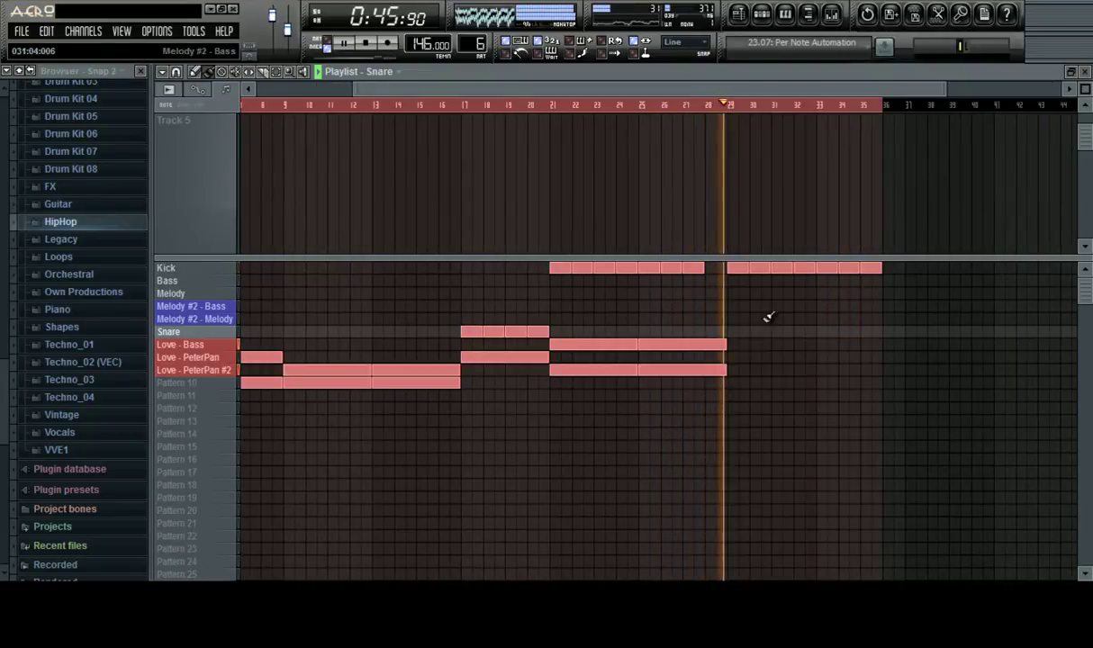
{"action": "key", "text": "space"}
{"action": "key", "text": "space"}
{"action": "left_click", "coordinate": [734, 345]}
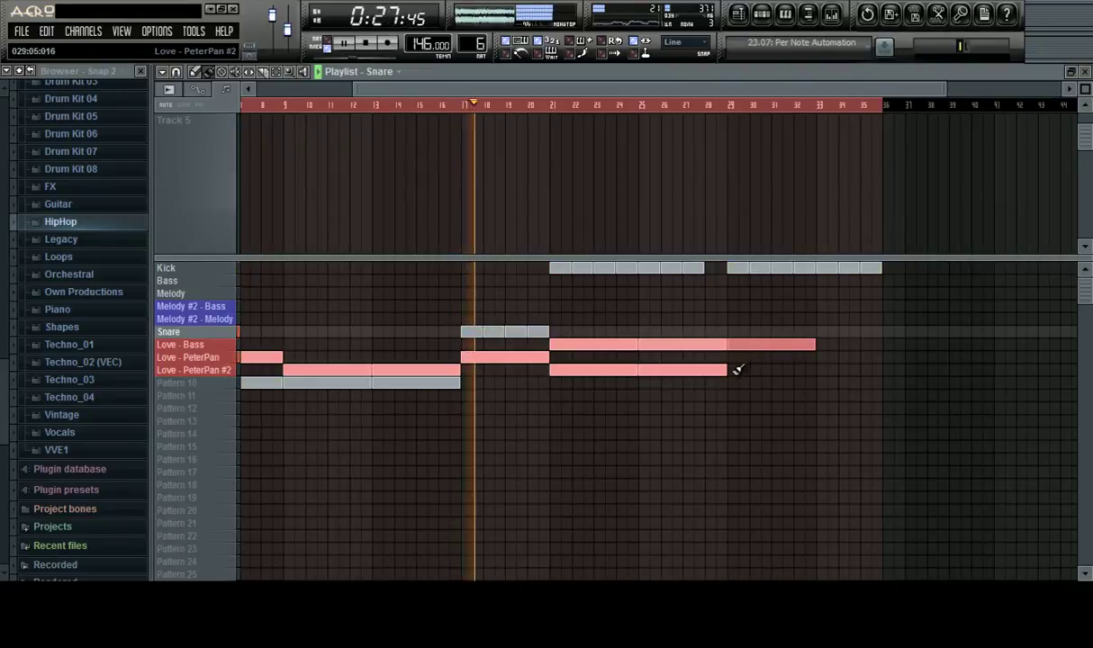
Add a Love - PeterPan #2 block at bar 29 and remove the Kick blocks from bar 33 onward
{"action": "left_click", "coordinate": [736, 370]}
{"action": "left_click", "coordinate": [675, 107]}
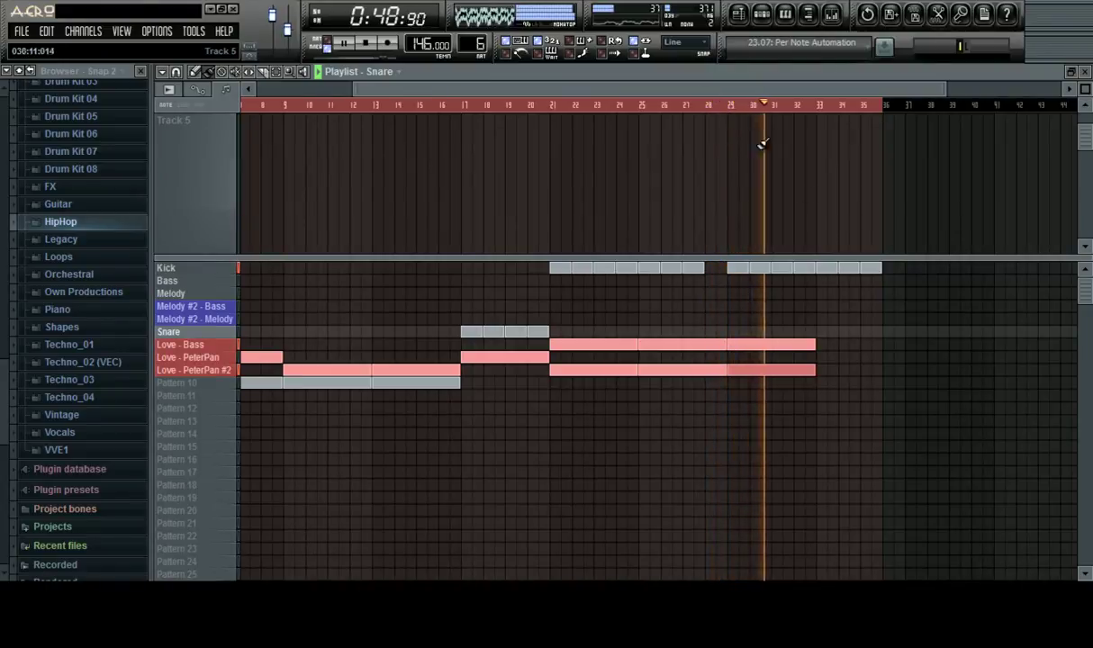
{"action": "right_click", "coordinate": [830, 268]}
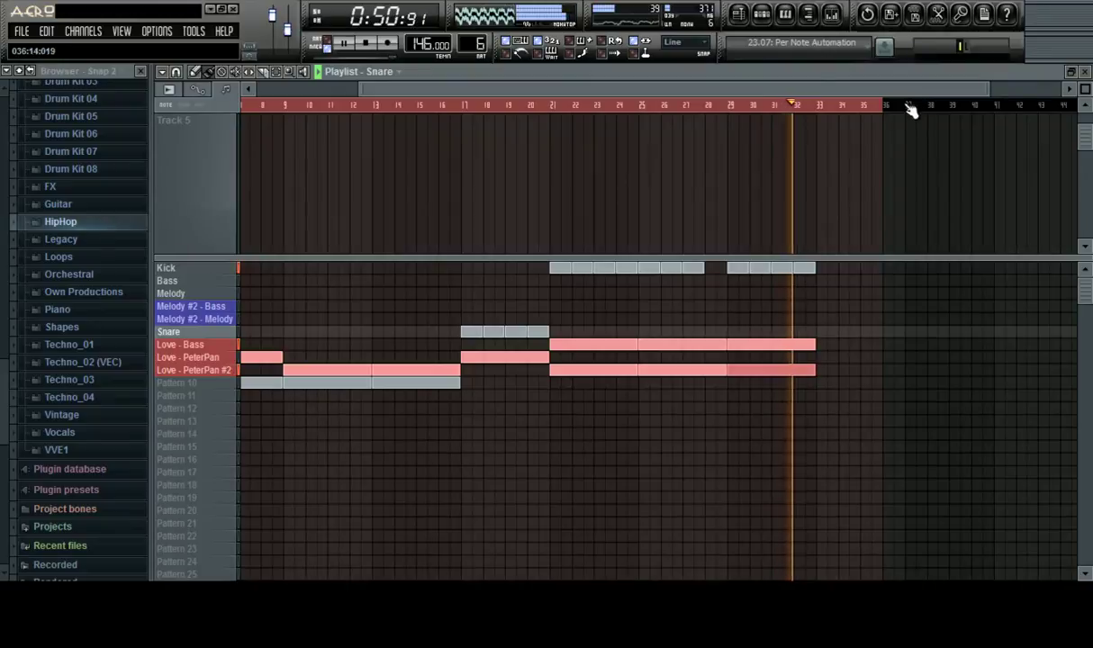
Play the song from around bar 26 and make Melody the active pattern
{"action": "left_click_drag", "start_coordinate": [930, 89], "coordinate": [950, 90]}
{"action": "scroll", "coordinate": [911, 107], "scroll_direction": "up", "scroll_amount": 3}
{"action": "left_click", "coordinate": [415, 106]}
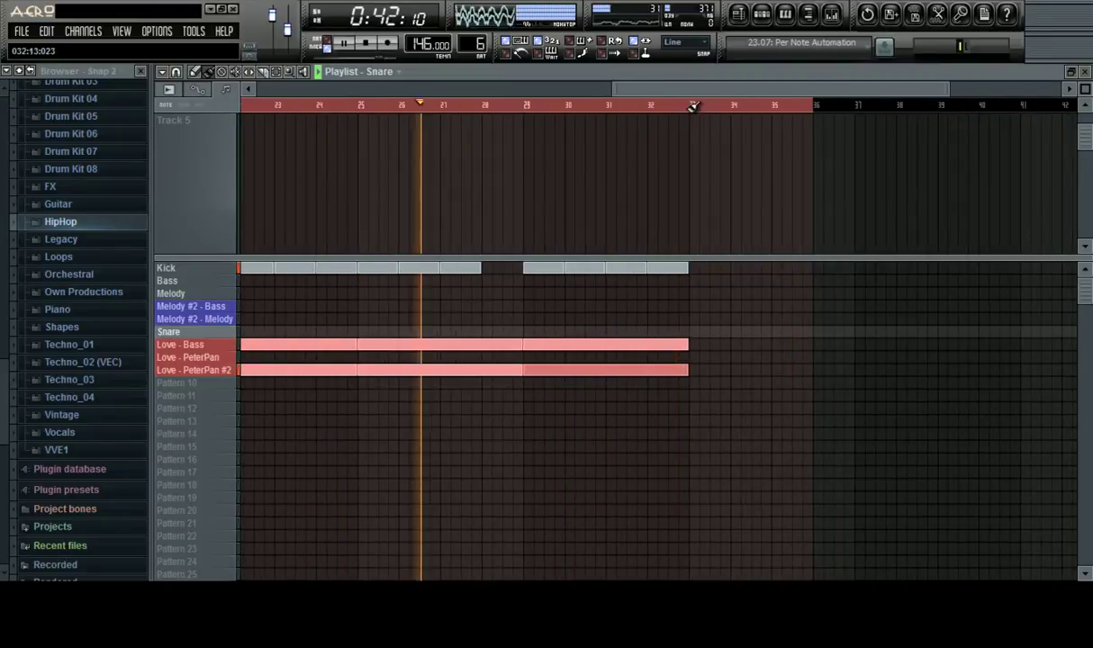
{"action": "left_click", "coordinate": [212, 320]}
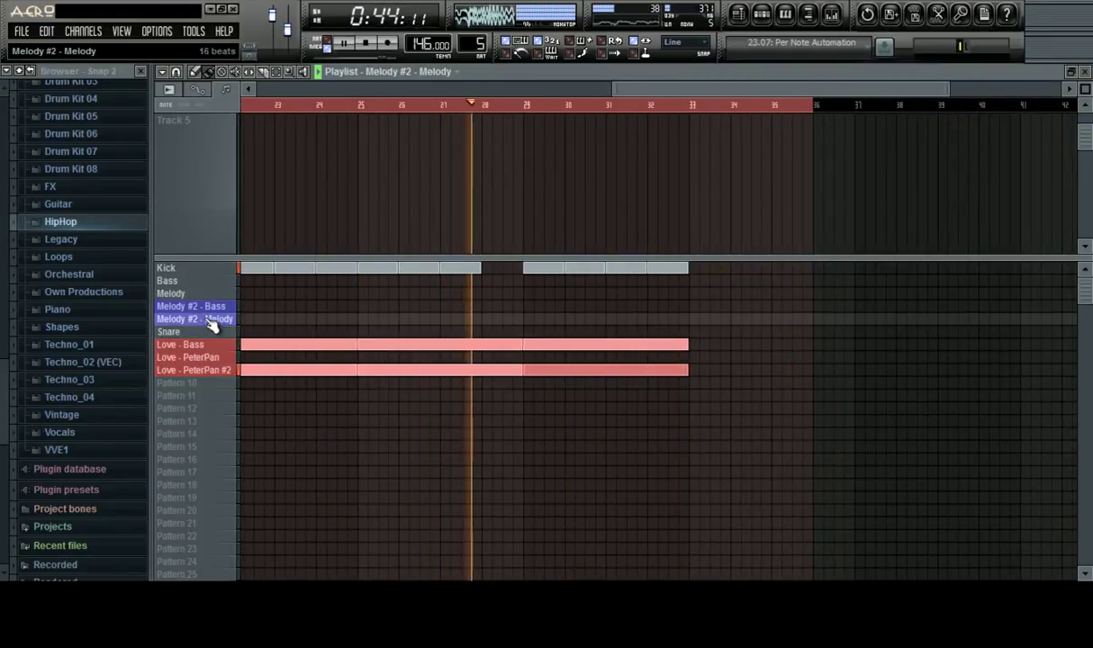
{"action": "left_click", "coordinate": [205, 294]}
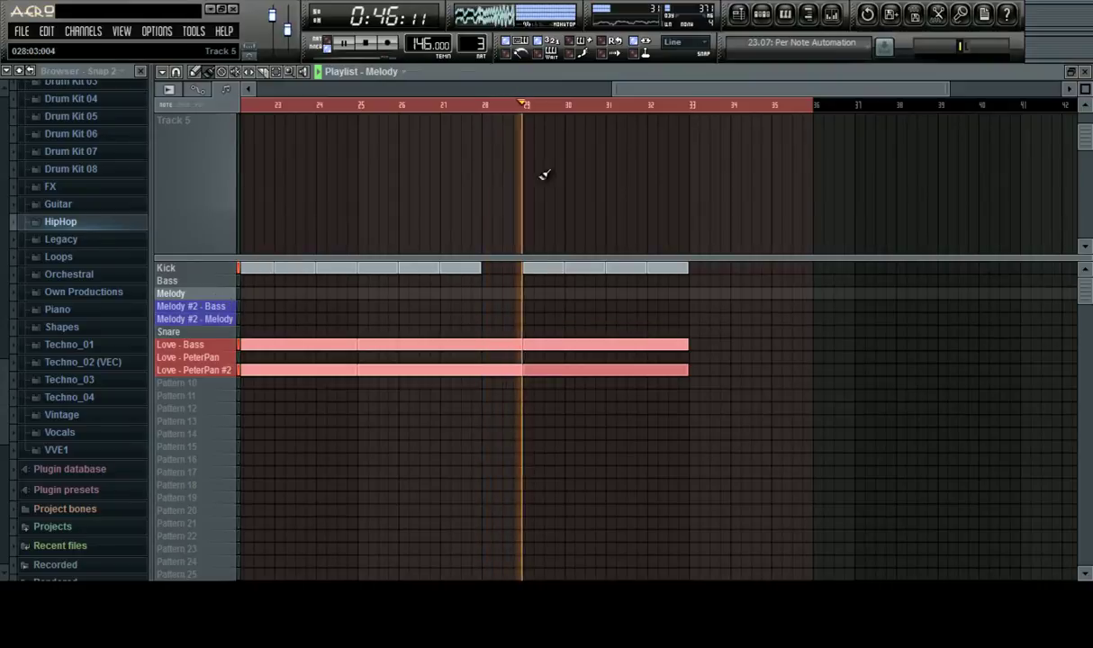
Enlarge the clip track area of the playlist and place a Melody pattern clip on Track 2 at bar 21
{"action": "scroll", "coordinate": [610, 107], "scroll_direction": "down", "scroll_amount": 3}
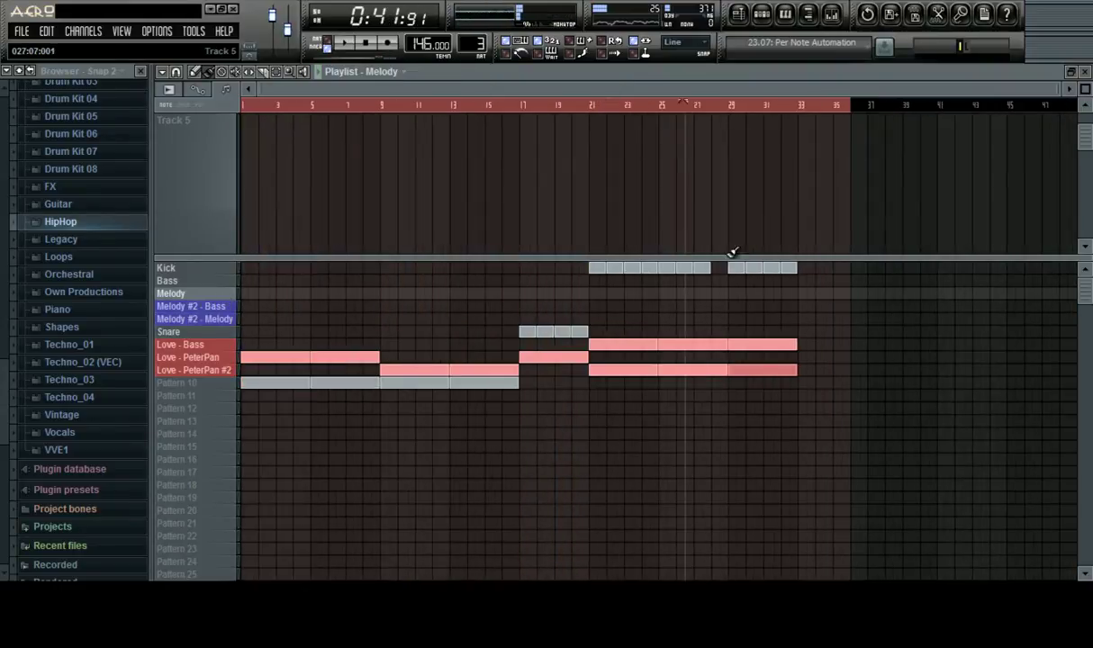
{"action": "scroll", "coordinate": [1022, 171], "scroll_direction": "up", "scroll_amount": 4}
{"action": "left_click_drag", "start_coordinate": [886, 258], "coordinate": [899, 360]}
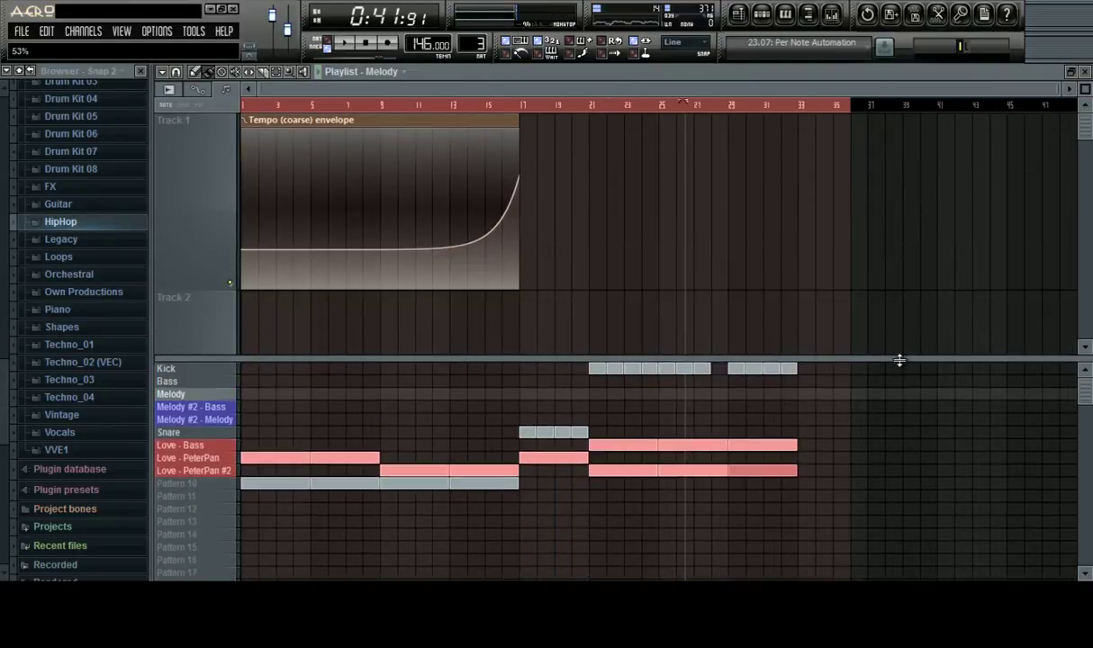
{"action": "key", "text": "space"}
{"action": "scroll", "coordinate": [720, 250], "scroll_direction": "down", "scroll_amount": 1}
{"action": "scroll", "coordinate": [694, 243], "scroll_direction": "up", "scroll_amount": 1}
{"action": "key", "text": "space"}
{"action": "key", "text": "space"}
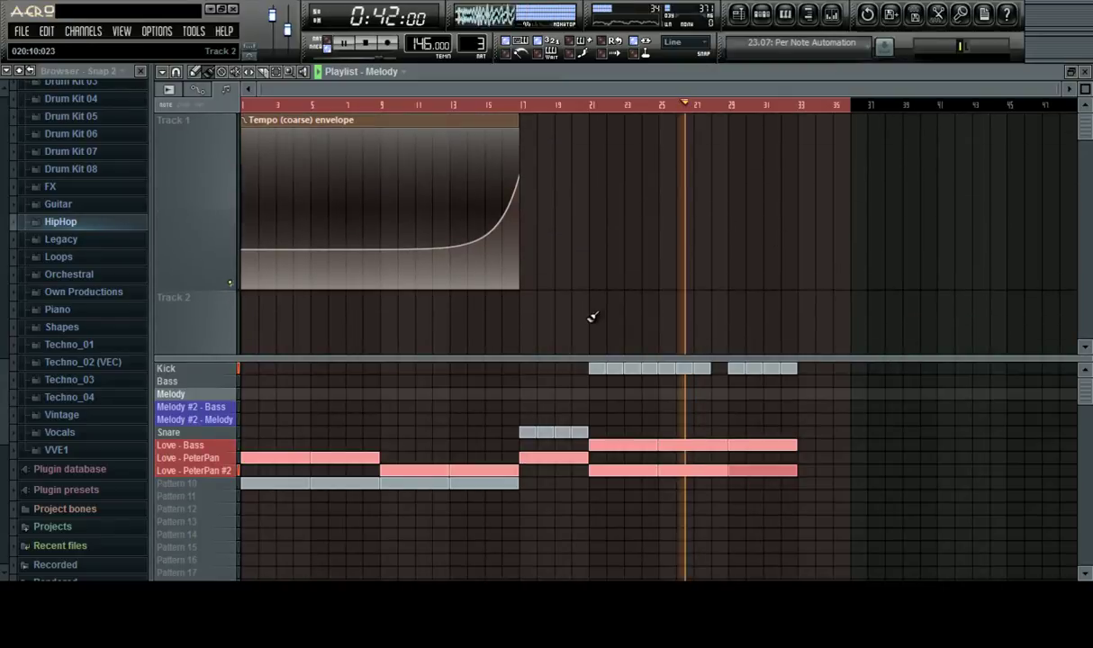
{"action": "left_click", "coordinate": [592, 317]}
{"action": "key", "text": "space"}
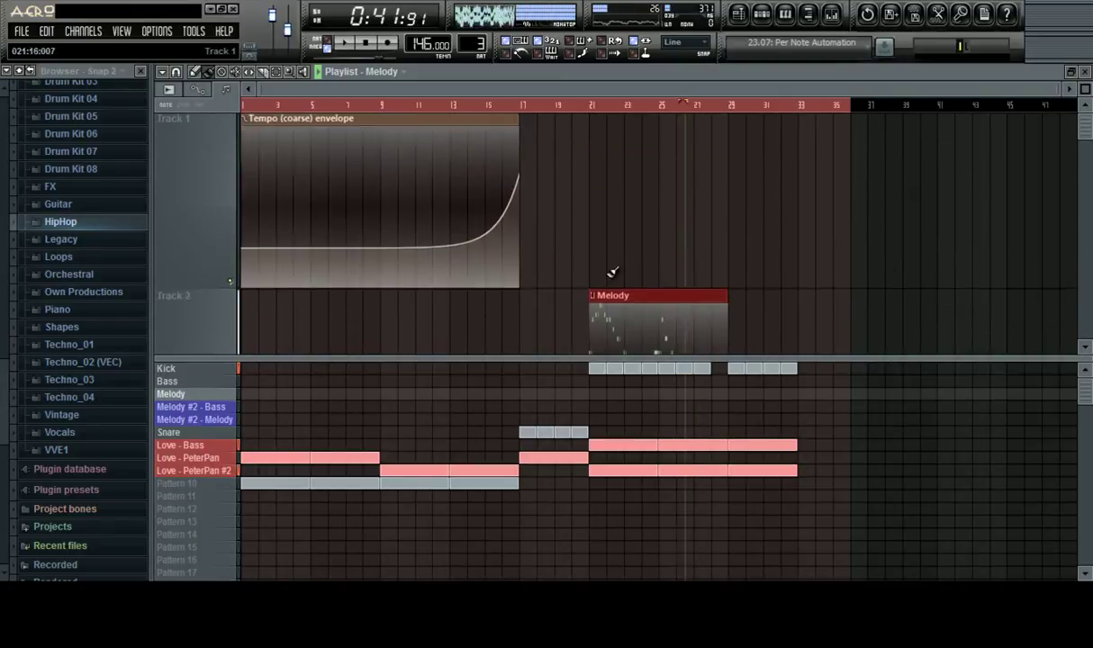
{"action": "key", "text": "space"}
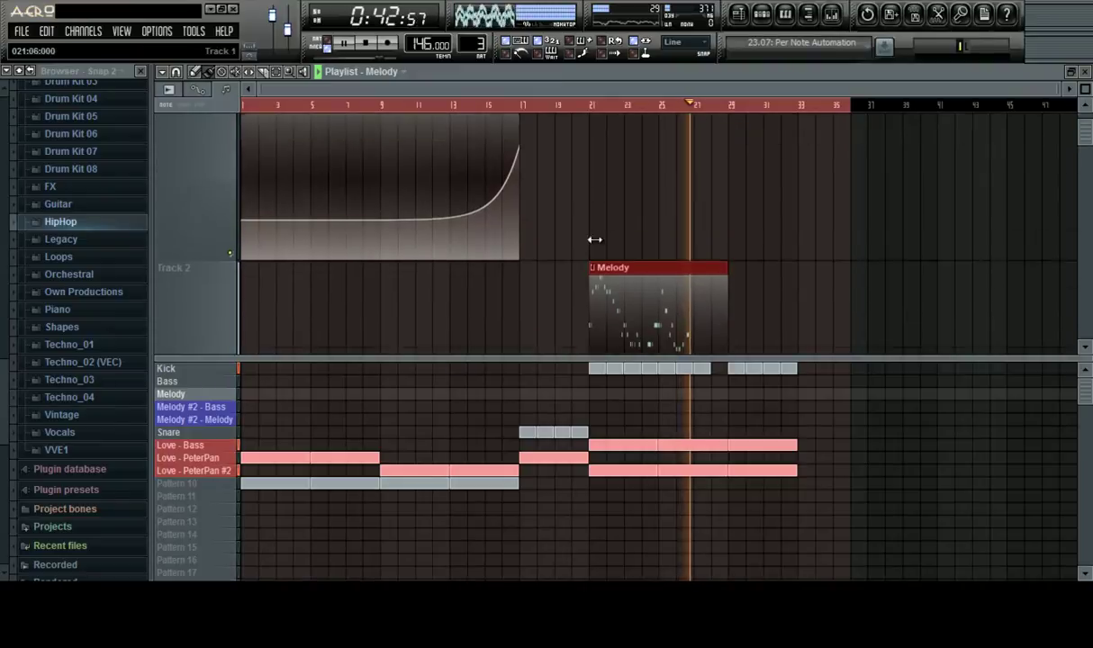
Trim the start of the Melody clip on Track 2 so the clip covers only bar 32
{"action": "scroll", "coordinate": [593, 234], "scroll_direction": "down", "scroll_amount": 1}
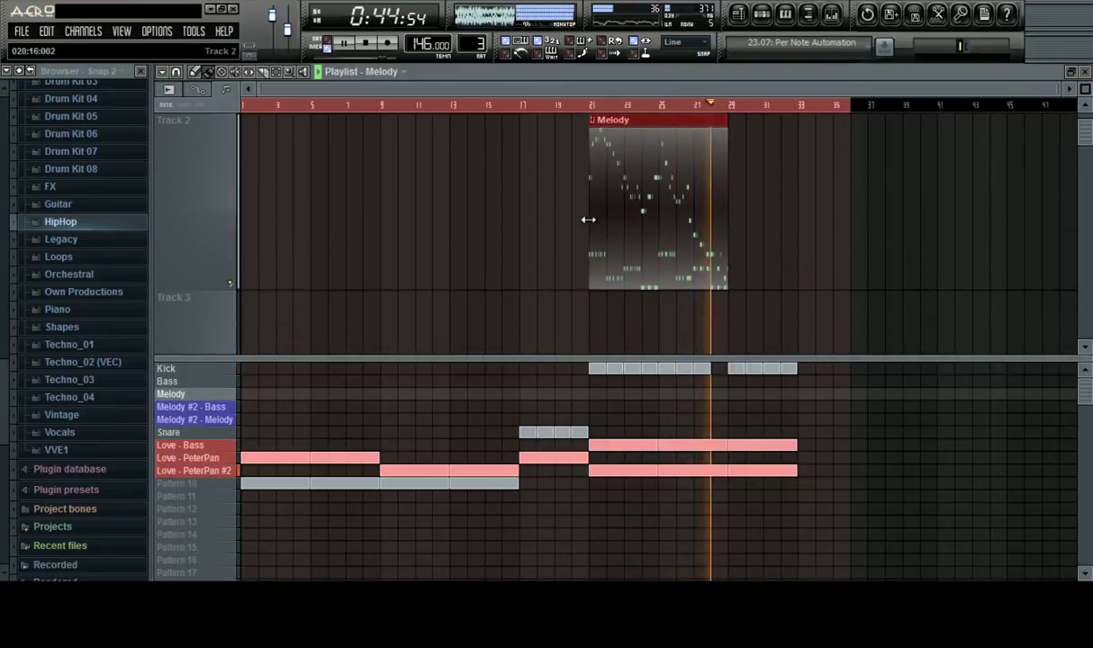
{"action": "left_click_drag", "start_coordinate": [588, 219], "coordinate": [785, 245]}
Fill bars 33 to 40 with Melody, Kick and Bass pattern blocks and reduce the height of the clip tracks
{"action": "scroll", "coordinate": [850, 117], "scroll_direction": "up", "scroll_amount": 3}
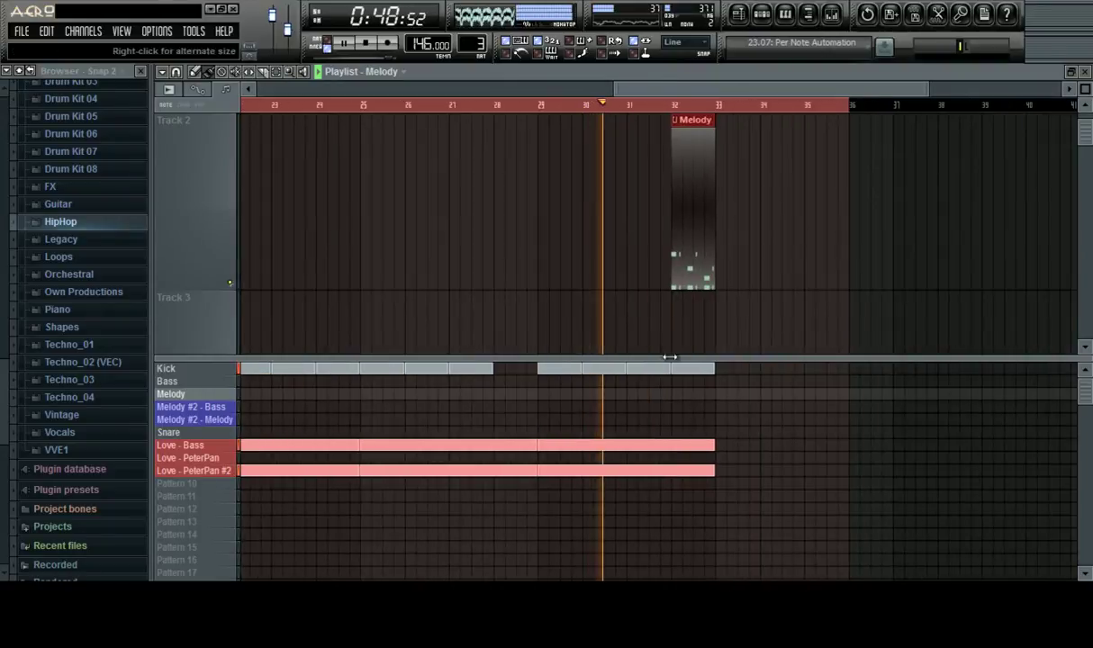
{"action": "left_click", "coordinate": [721, 393]}
{"action": "left_click_drag", "start_coordinate": [1085, 90], "coordinate": [48, 225]}
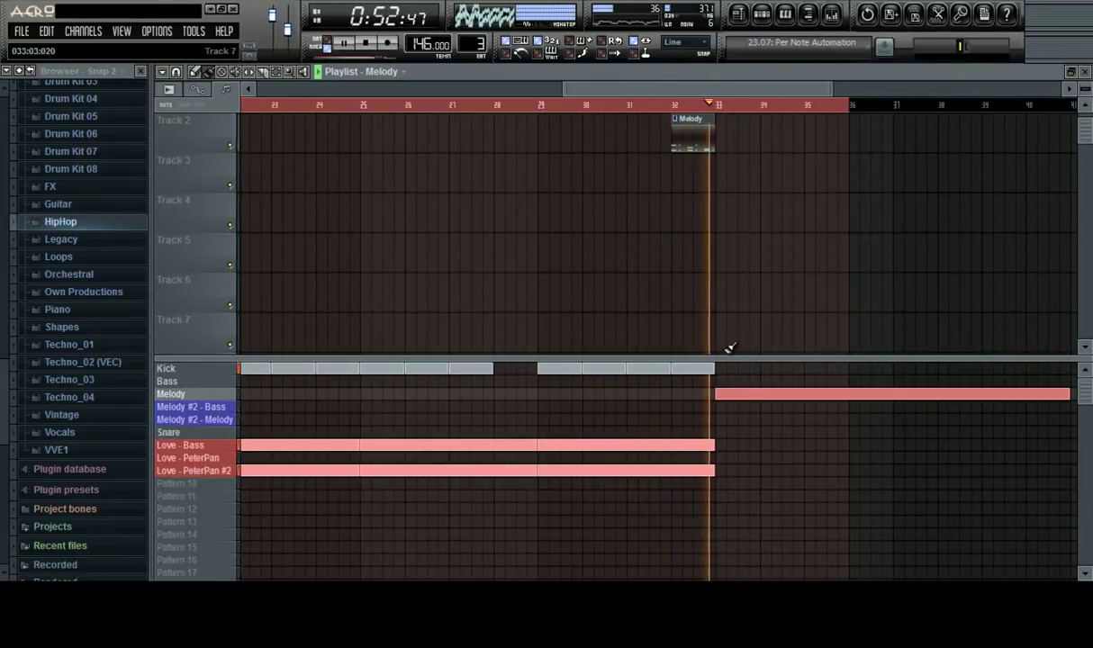
{"action": "scroll", "coordinate": [863, 105], "scroll_direction": "down", "scroll_amount": 3}
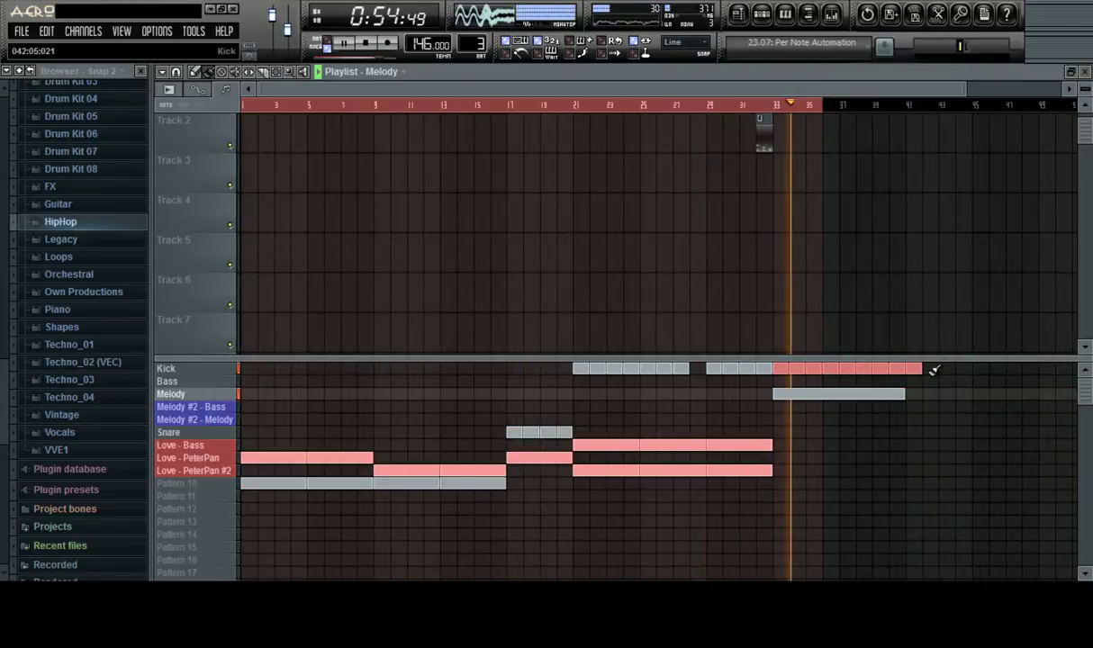
{"action": "left_click_drag", "start_coordinate": [933, 369], "coordinate": [918, 367]}
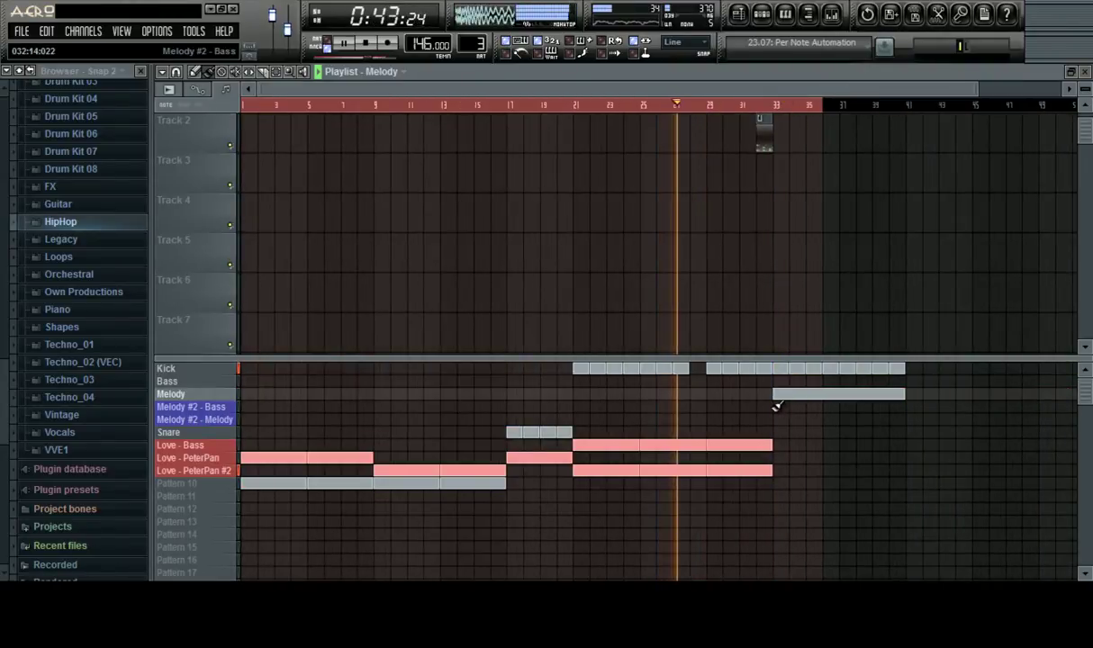
{"action": "key", "text": "ctrl+a"}
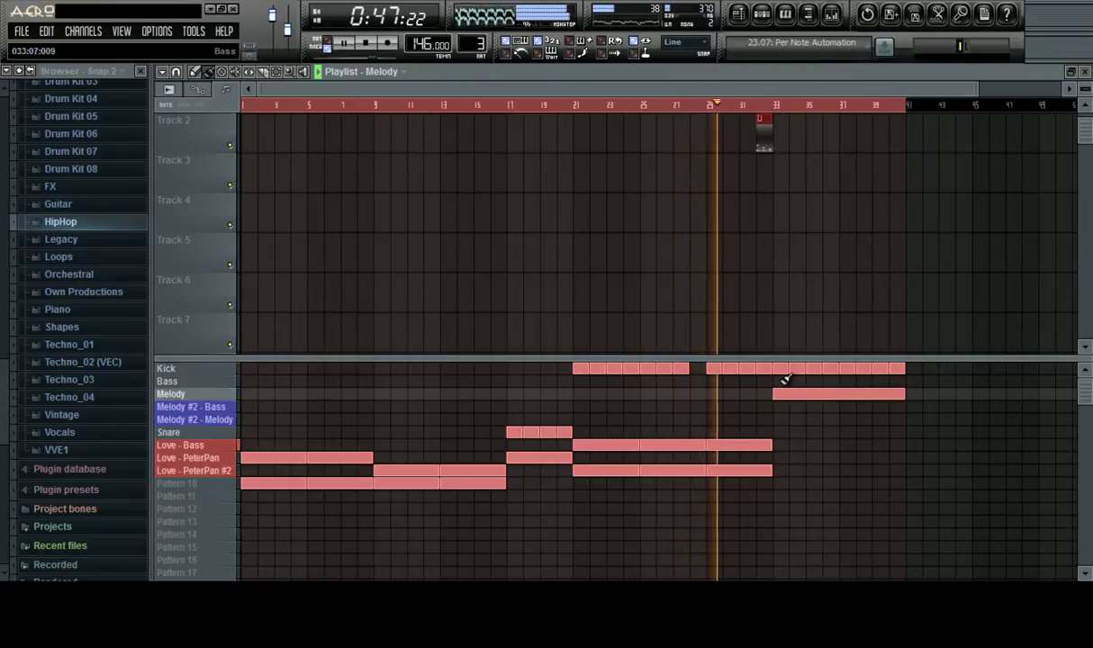
{"action": "mouse_move", "coordinate": [780, 382]}
{"action": "left_mouse_down"}
{"action": "mouse_move", "coordinate": [929, 398]}
{"action": "mouse_move", "coordinate": [929, 378]}
{"action": "left_mouse_up"}
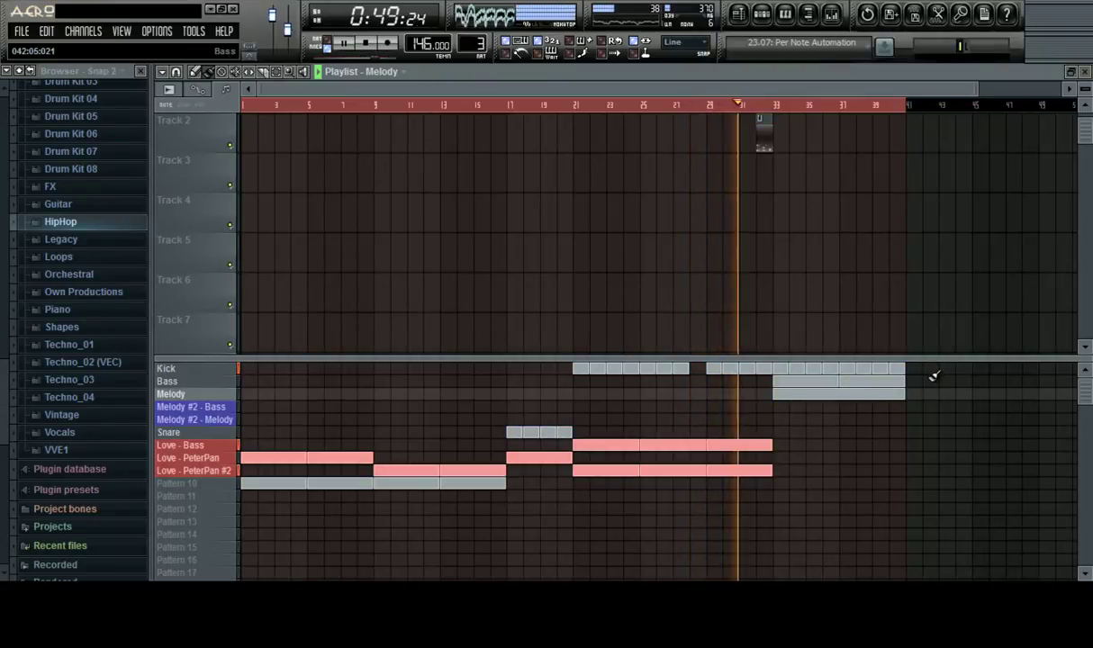
{"action": "scroll", "coordinate": [920, 108], "scroll_direction": "down", "scroll_amount": 3}
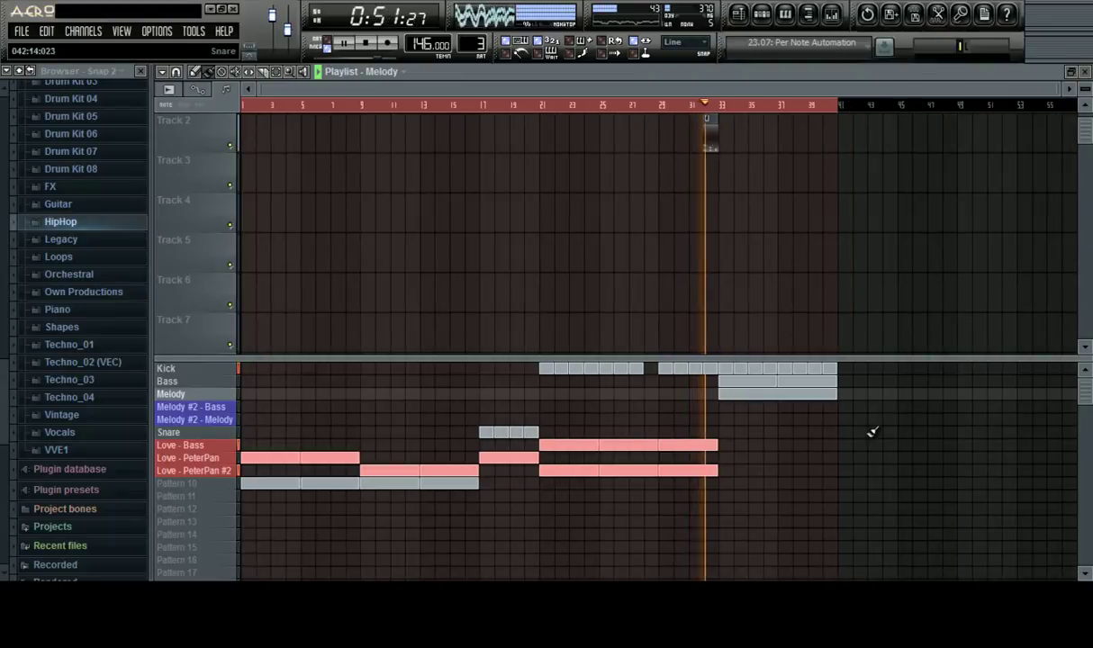
{"action": "right_click", "coordinate": [874, 432]}
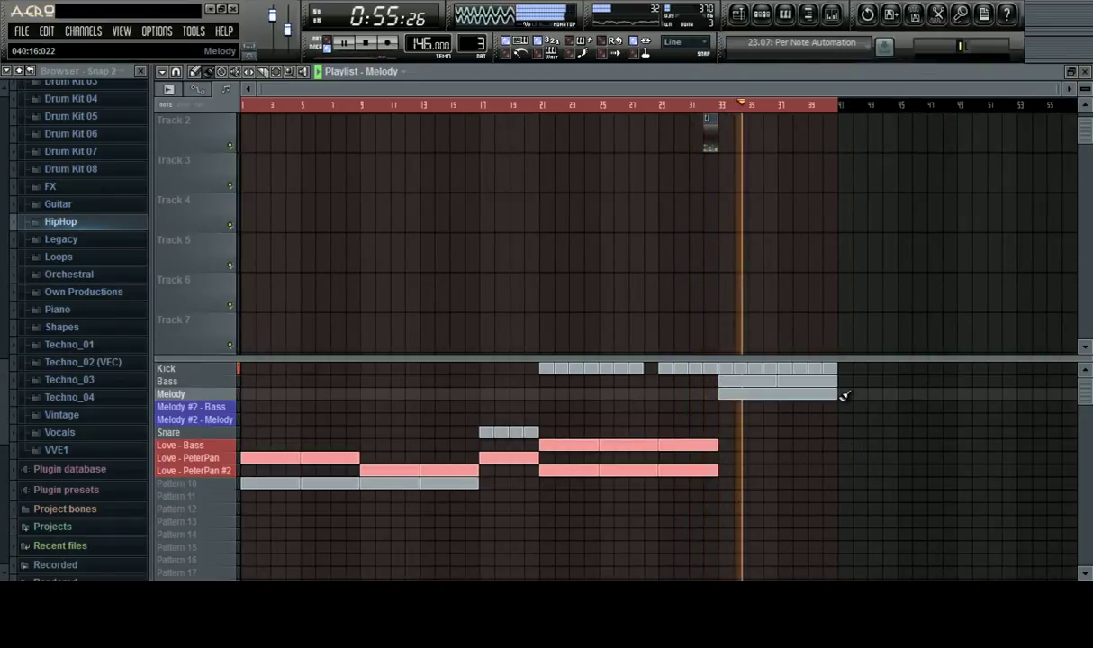
{"action": "left_click", "coordinate": [931, 394]}
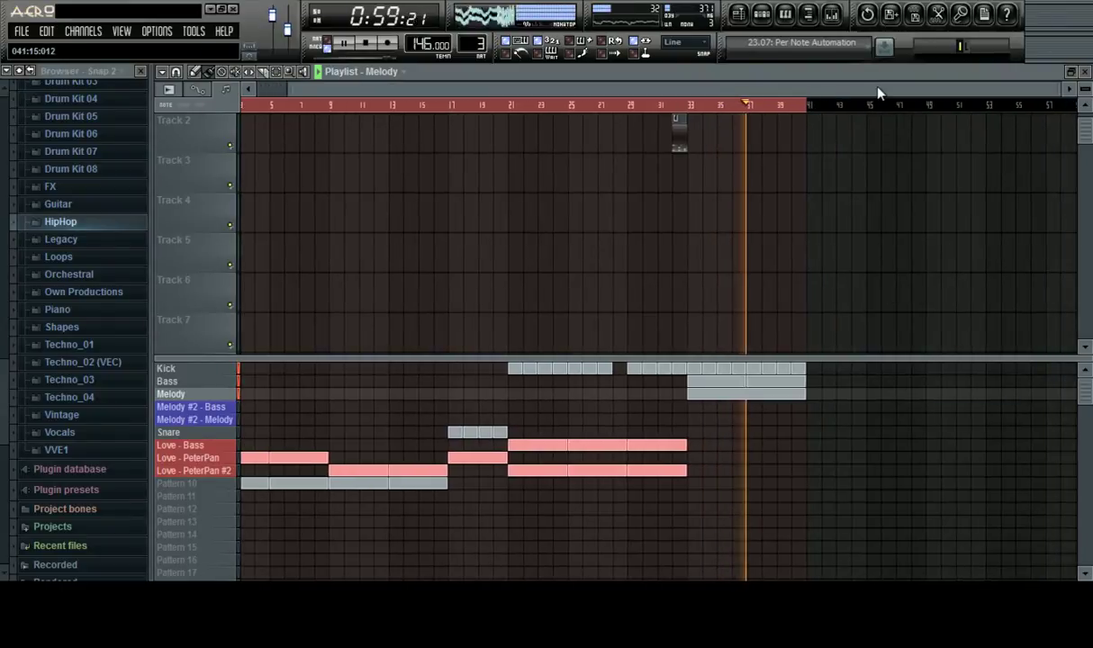
Extend the Kick, Bass and Melody patterns with further blocks through bars 41 to 48
{"action": "scroll", "coordinate": [873, 105], "scroll_direction": "up", "scroll_amount": 3}
{"action": "scroll", "coordinate": [873, 105], "scroll_direction": "down", "scroll_amount": 2}
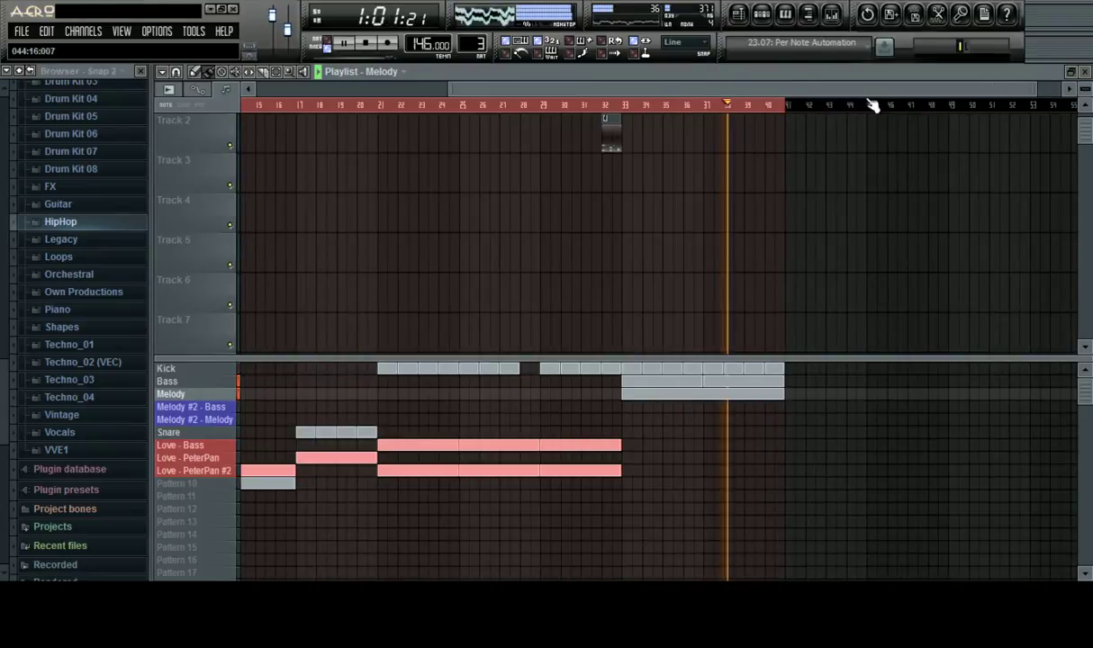
{"action": "left_click_drag", "start_coordinate": [793, 368], "coordinate": [931, 371]}
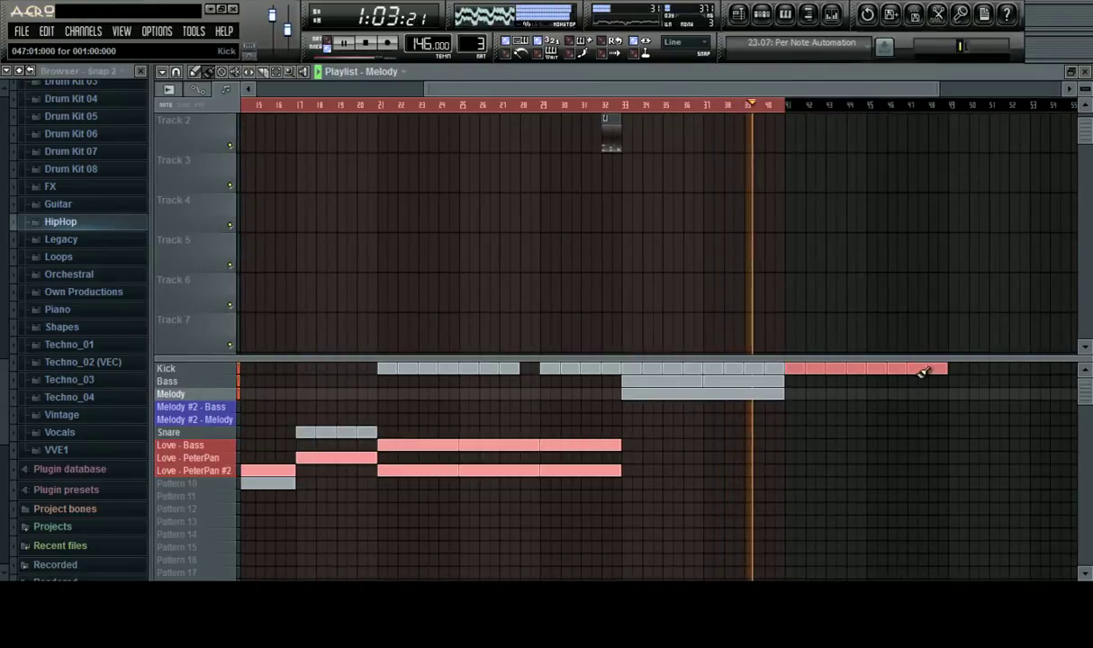
{"action": "left_click_drag", "start_coordinate": [791, 380], "coordinate": [929, 384]}
{"action": "key", "text": "ctrl+a"}
{"action": "left_click_drag", "start_coordinate": [796, 397], "coordinate": [952, 394]}
Replace the Kick block at bar 40 with one starting halfway through bar 39, and delete the extra Melody block at bar 49
{"action": "right_click", "coordinate": [772, 368]}
{"action": "left_click", "coordinate": [767, 369]}
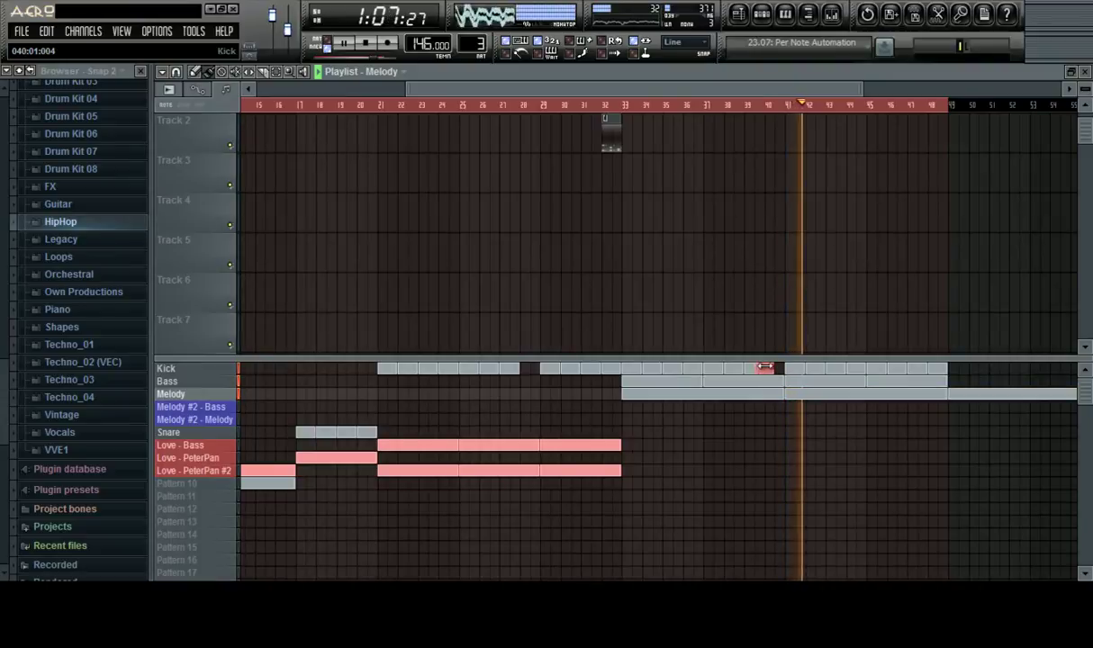
{"action": "right_click", "coordinate": [1045, 395]}
Set the mix level of the Maximus effect on the Kick mixer track to 57%, and close the mixer
{"action": "key", "text": "F9"}
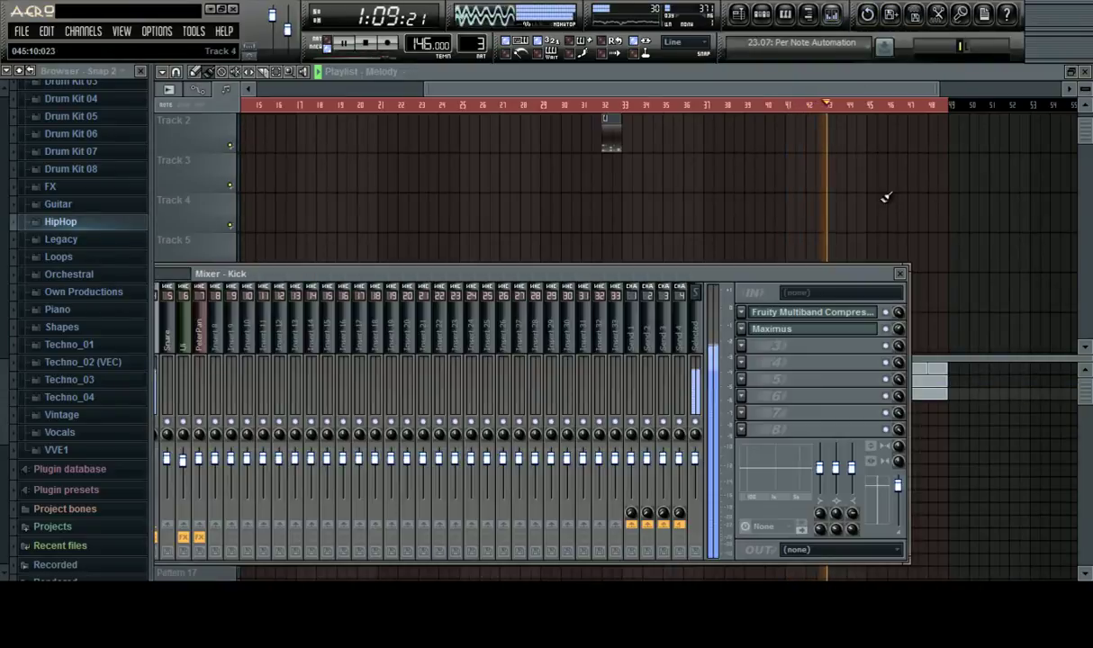
{"action": "left_click_drag", "start_coordinate": [448, 277], "coordinate": [603, 245]}
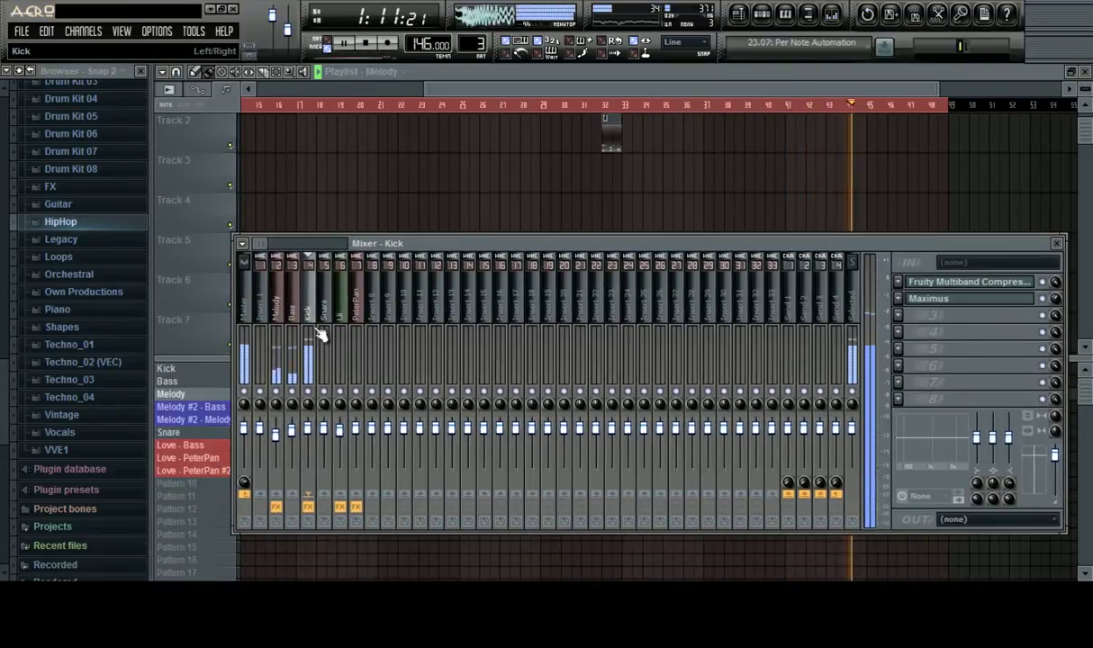
{"action": "left_click_drag", "start_coordinate": [1055, 303], "coordinate": [1060, 317]}
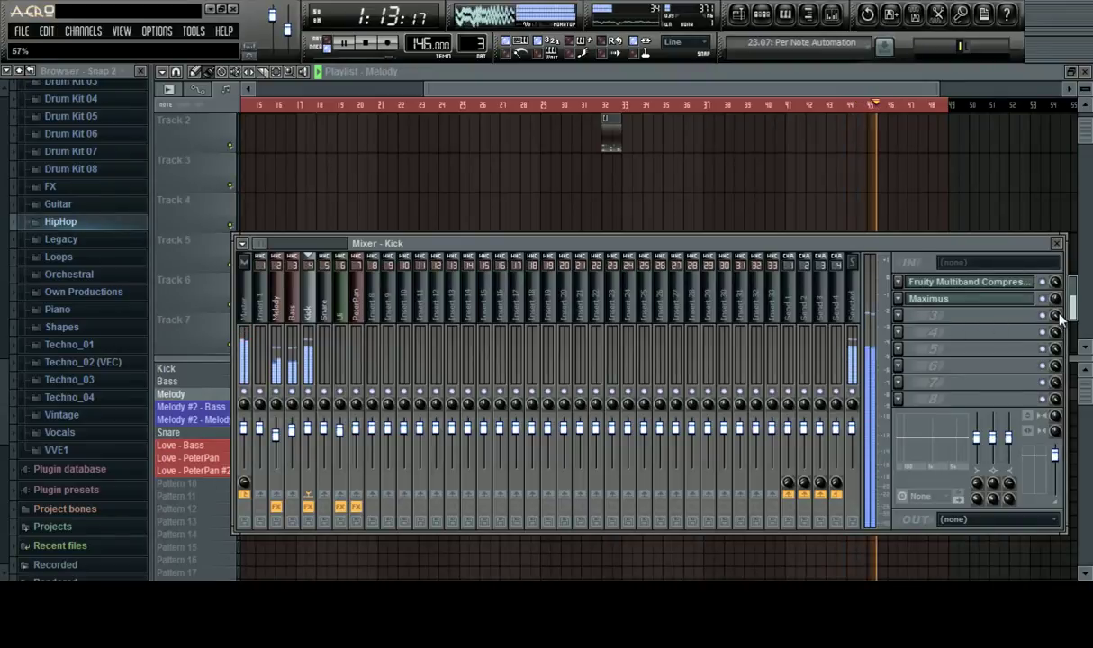
{"action": "left_click", "coordinate": [800, 88]}
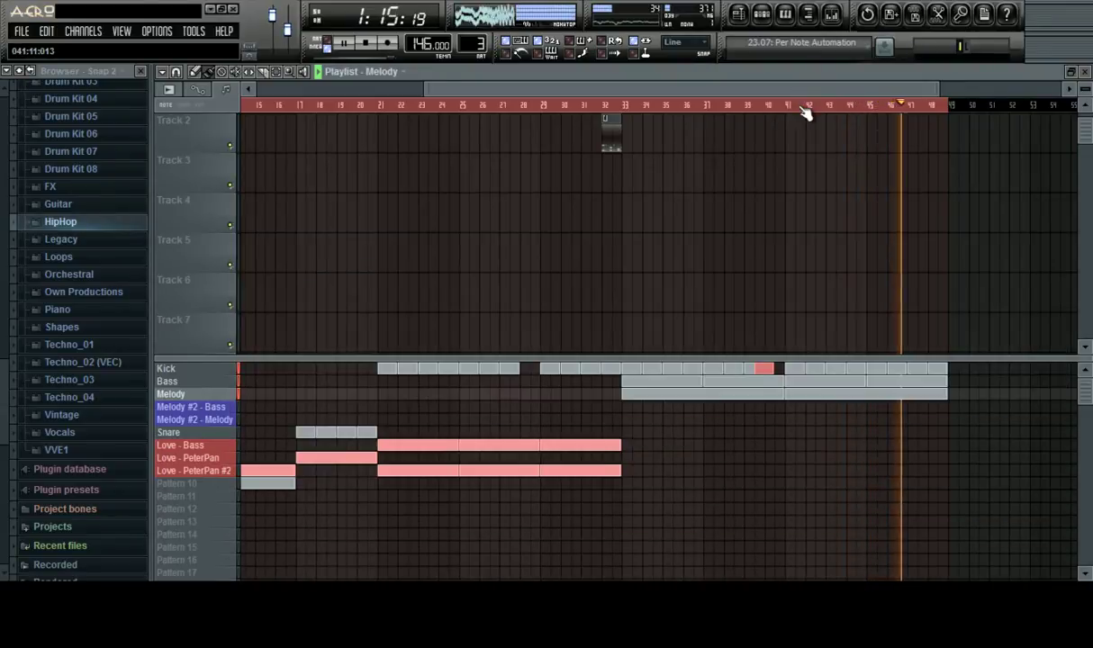
Add Melody #2 - Bass and Melody #2 - Melody blocks over bars 49 to 56
{"action": "scroll", "coordinate": [887, 345], "scroll_direction": "down", "scroll_amount": 2}
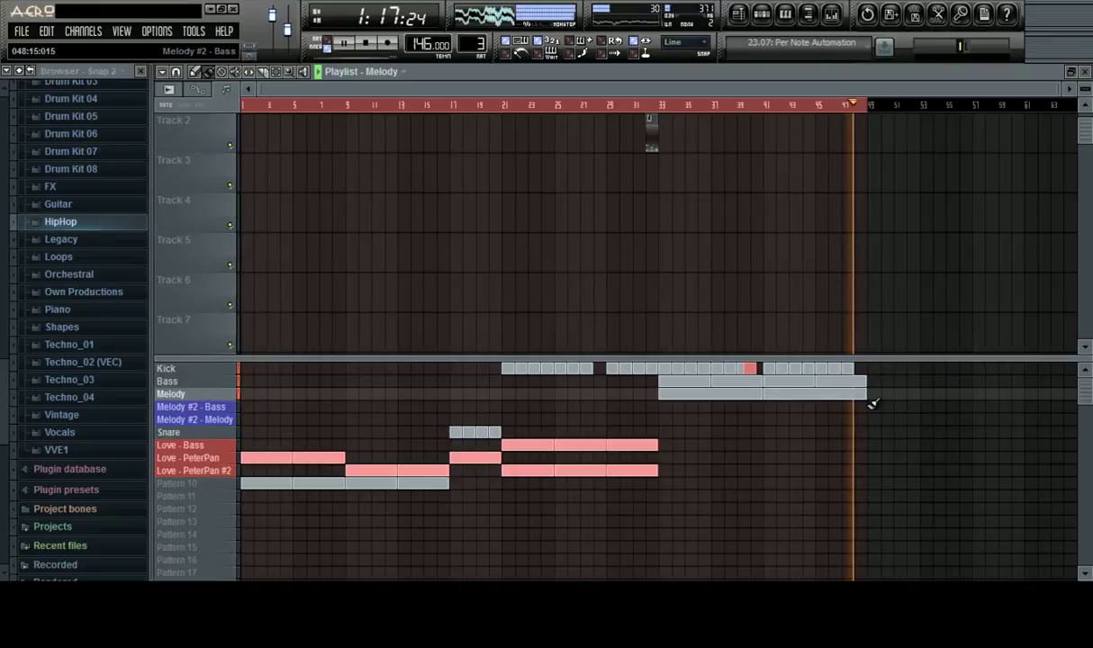
{"action": "left_click_drag", "start_coordinate": [873, 408], "coordinate": [949, 415]}
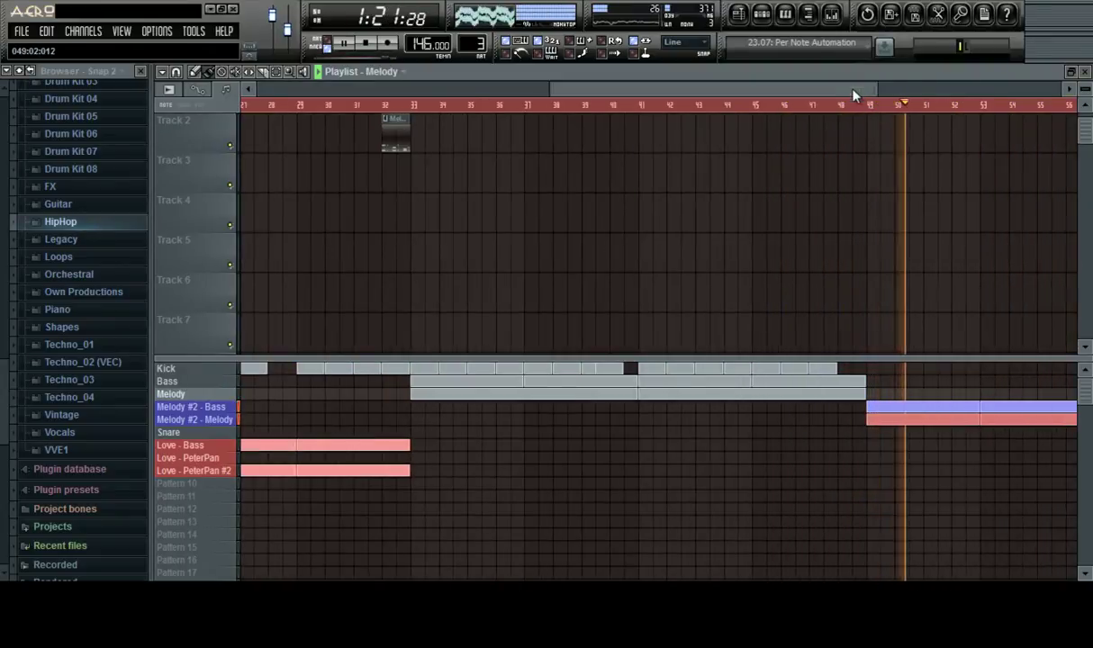
Add Kick blocks over bars 52 to 55, deleting the surplus ones from bar 56 onward
{"action": "scroll", "coordinate": [916, 104], "scroll_direction": "up", "scroll_amount": 2}
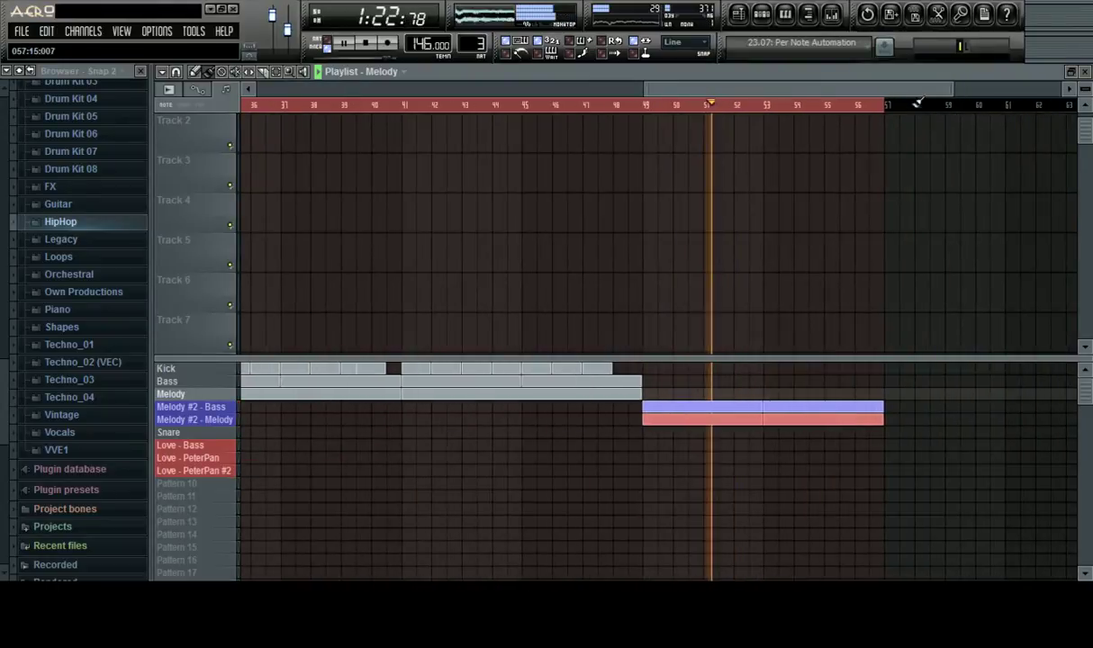
{"action": "left_click", "coordinate": [742, 368]}
{"action": "left_click_drag", "start_coordinate": [775, 367], "coordinate": [960, 370]}
{"action": "right_click", "coordinate": [926, 370]}
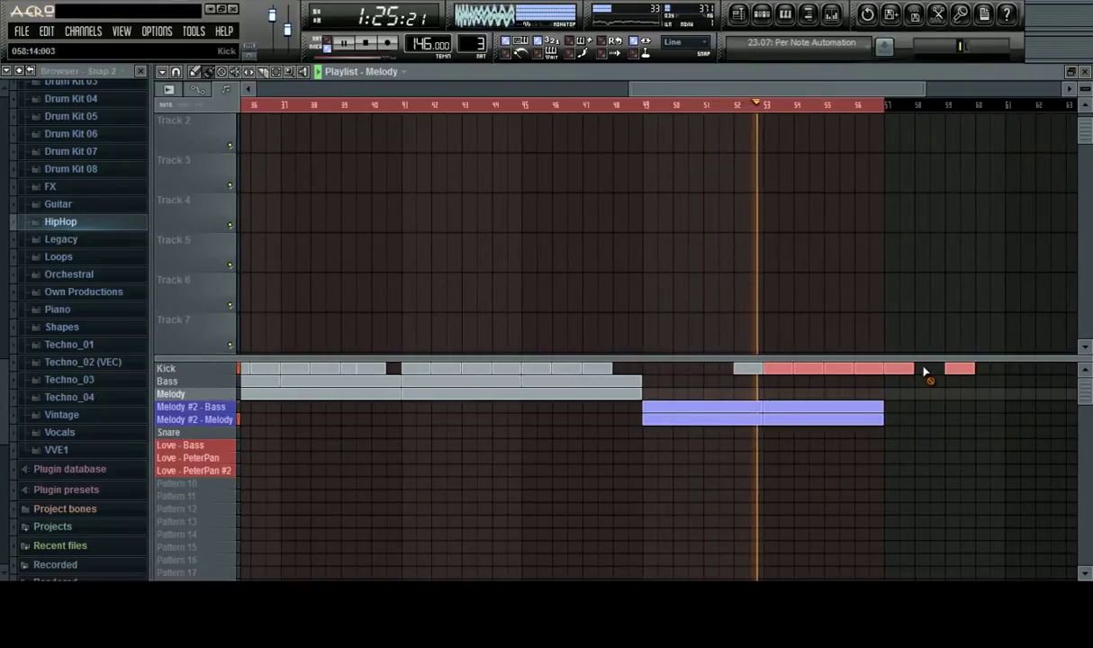
{"action": "right_click", "coordinate": [899, 370]}
{"action": "right_click", "coordinate": [959, 370]}
{"action": "scroll", "coordinate": [884, 107], "scroll_direction": "down", "scroll_amount": 2}
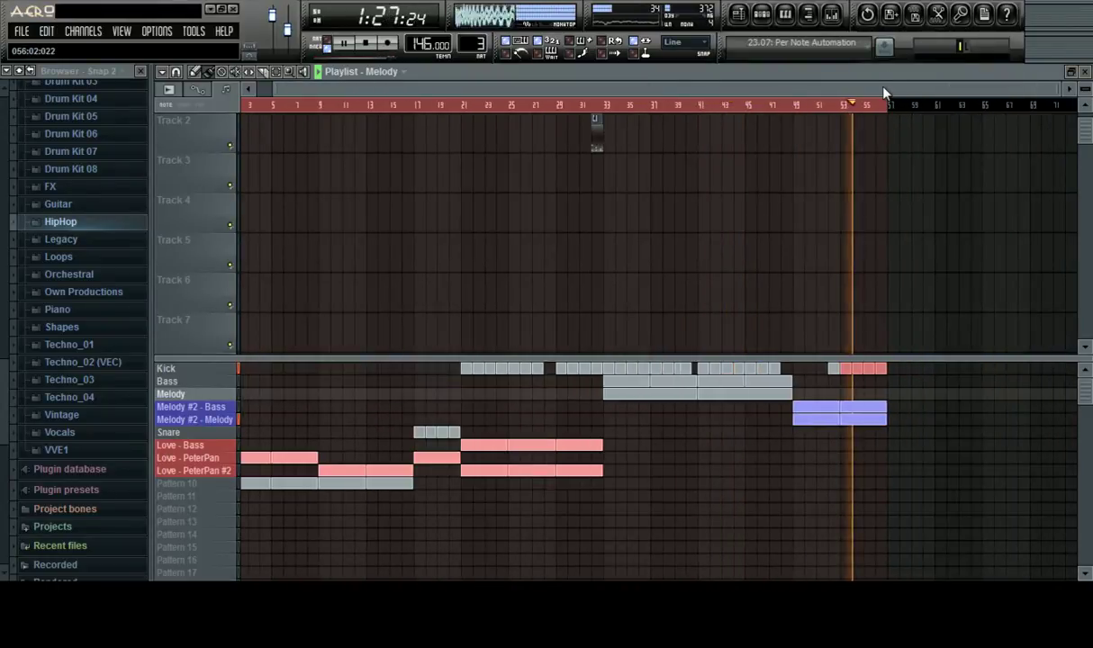
{"action": "scroll", "coordinate": [926, 108], "scroll_direction": "up", "scroll_amount": 2}
{"action": "scroll", "coordinate": [927, 106], "scroll_direction": "down", "scroll_amount": 2}
{"action": "scroll", "coordinate": [922, 122], "scroll_direction": "up", "scroll_amount": 2}
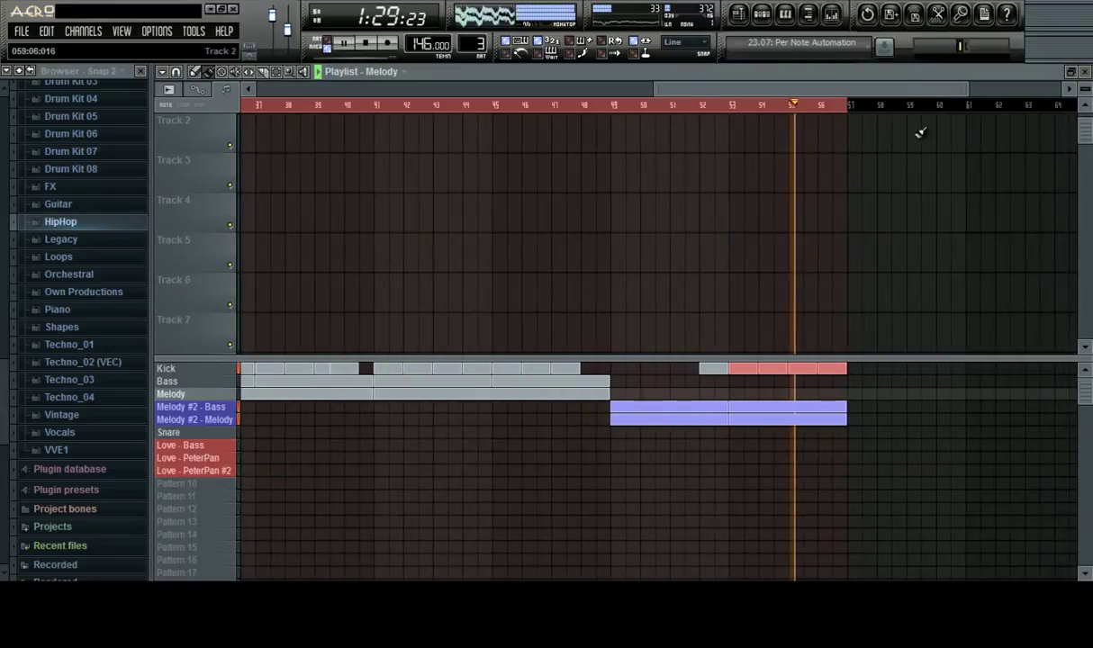
{"action": "right_click", "coordinate": [841, 370]}
Extend Melody #2 - Bass, Melody #2 - Melody and Kick with blocks over bars 57 to 60
{"action": "left_click", "coordinate": [852, 409]}
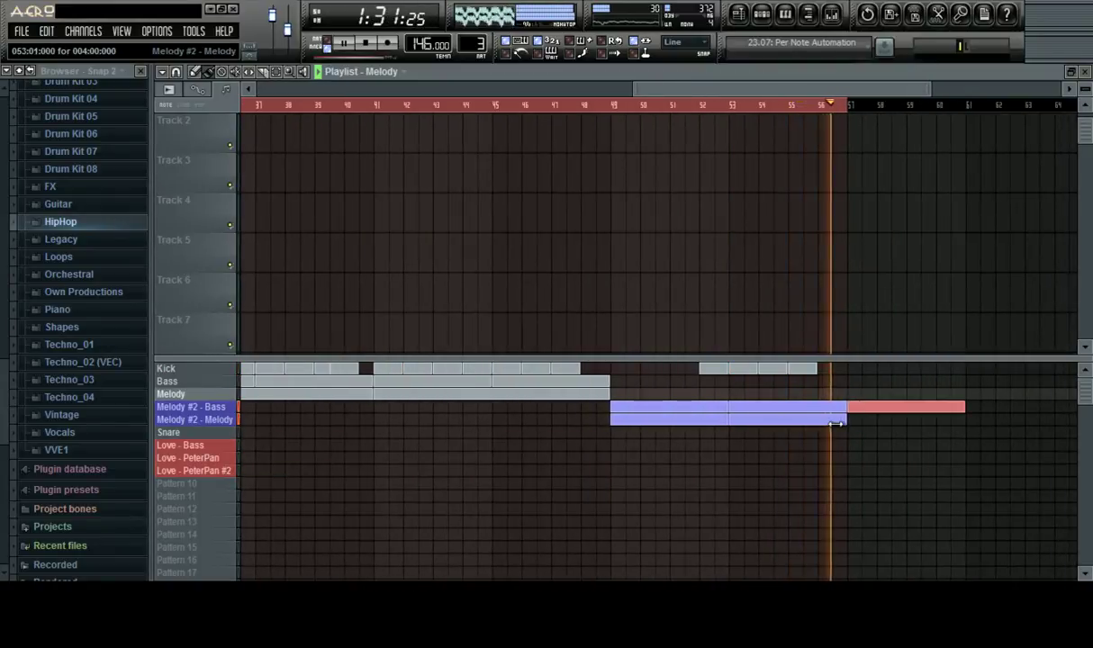
{"action": "left_click", "coordinate": [853, 420]}
{"action": "left_click_drag", "start_coordinate": [857, 370], "coordinate": [983, 380]}
{"action": "right_click", "coordinate": [983, 370]}
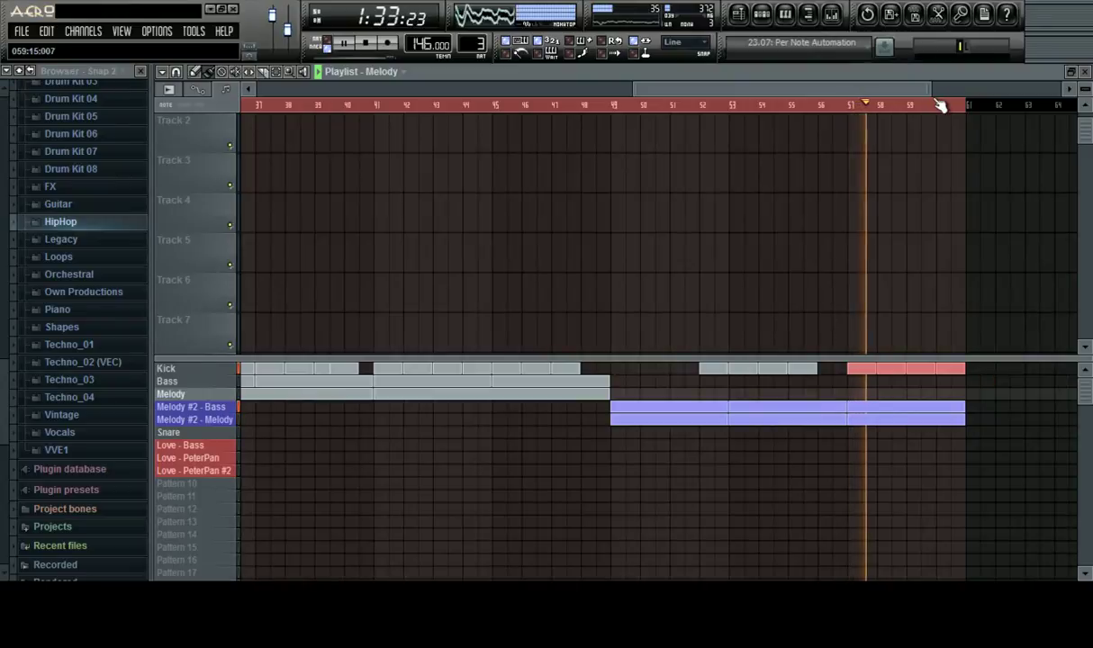
{"action": "scroll", "coordinate": [936, 106], "scroll_direction": "down", "scroll_amount": 3}
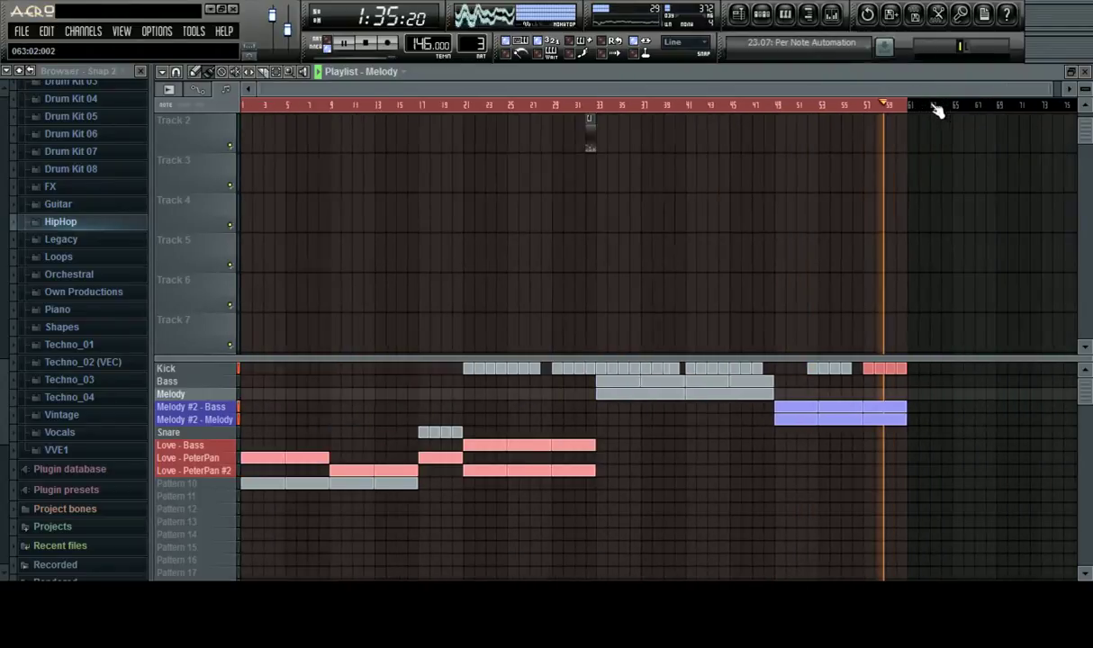
{"action": "scroll", "coordinate": [936, 106], "scroll_direction": "up", "scroll_amount": 1}
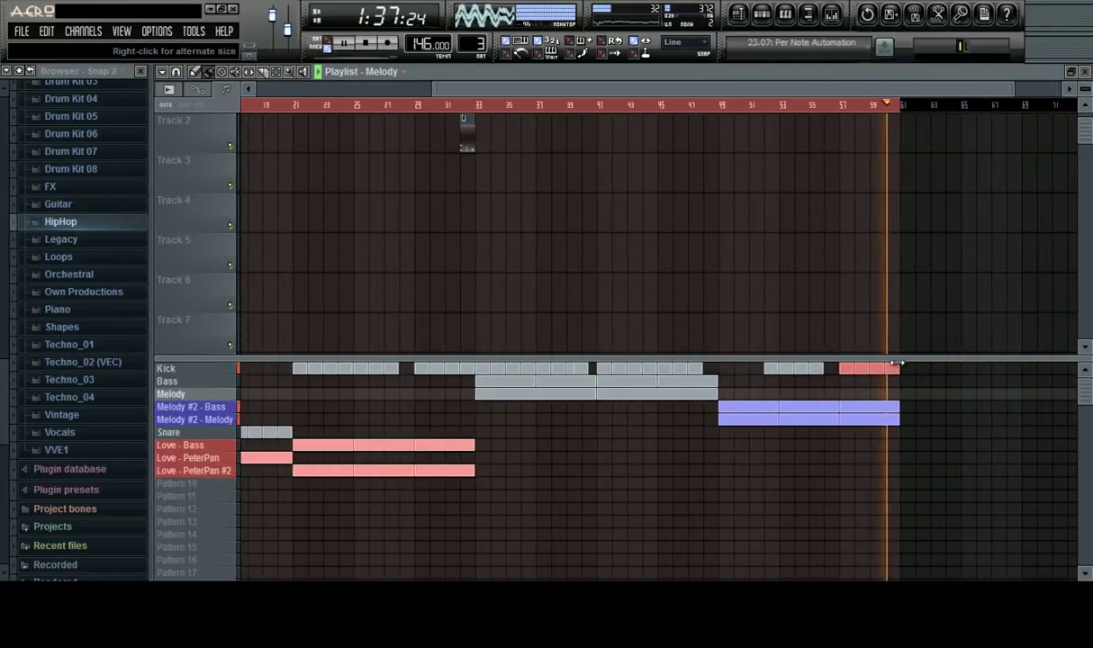
{"action": "left_click", "coordinate": [908, 367]}
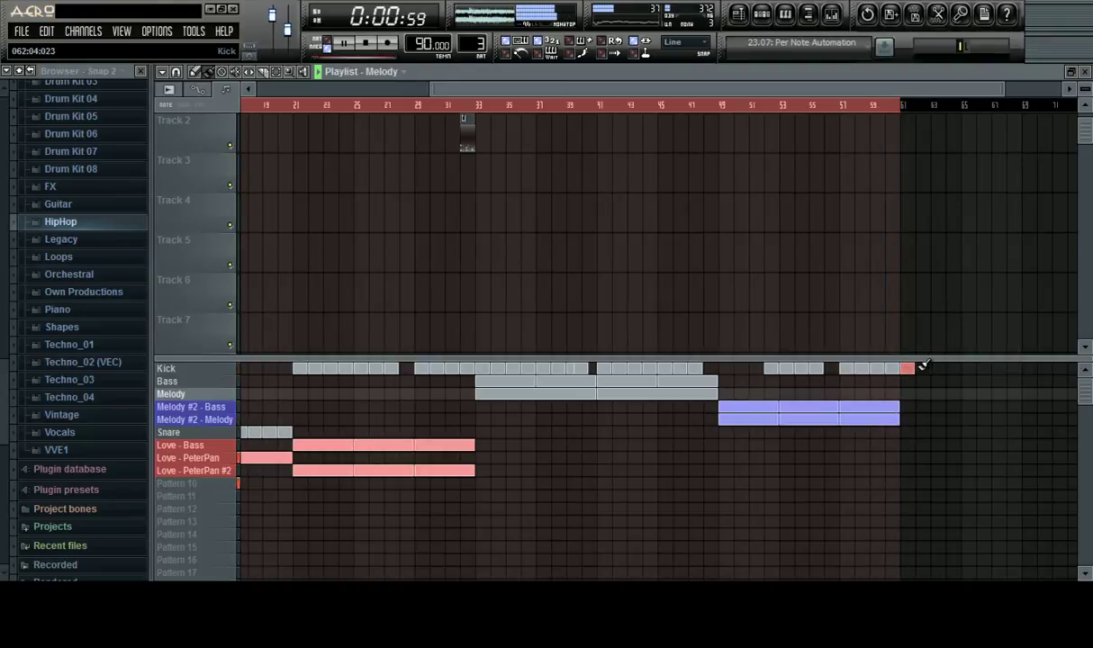
{"action": "key", "text": "space"}
{"action": "scroll", "coordinate": [839, 108], "scroll_direction": "down", "scroll_amount": 3}
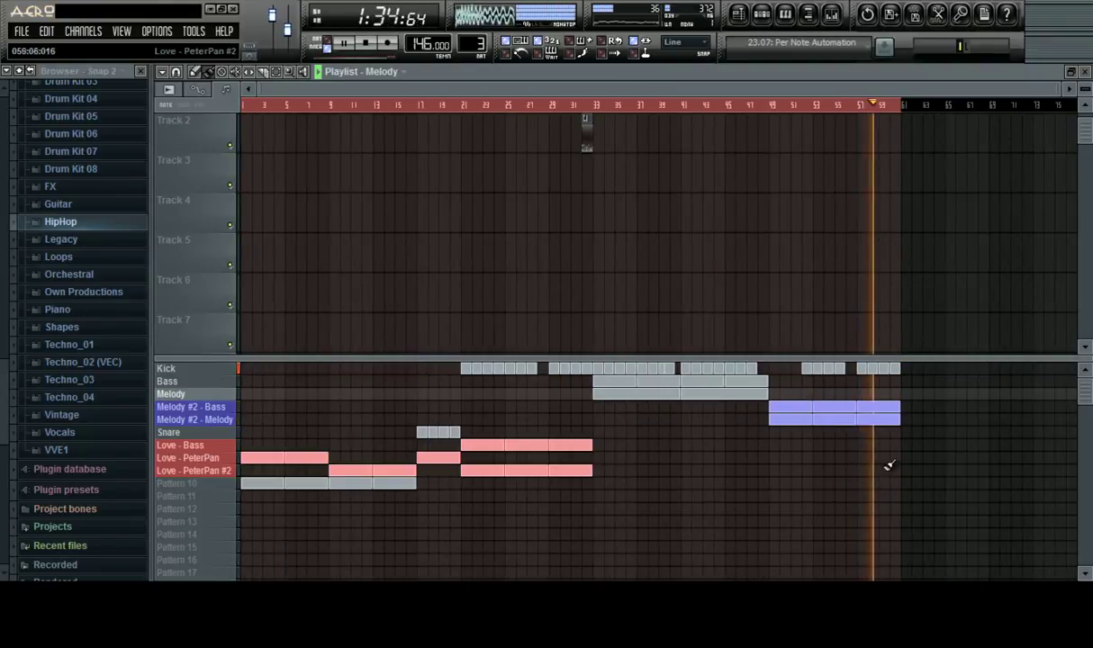
Add Pattern 10 blocks over bars 61 to 72, and try Love - Bass blocks from bar 61, deleting those again
{"action": "left_click", "coordinate": [904, 445]}
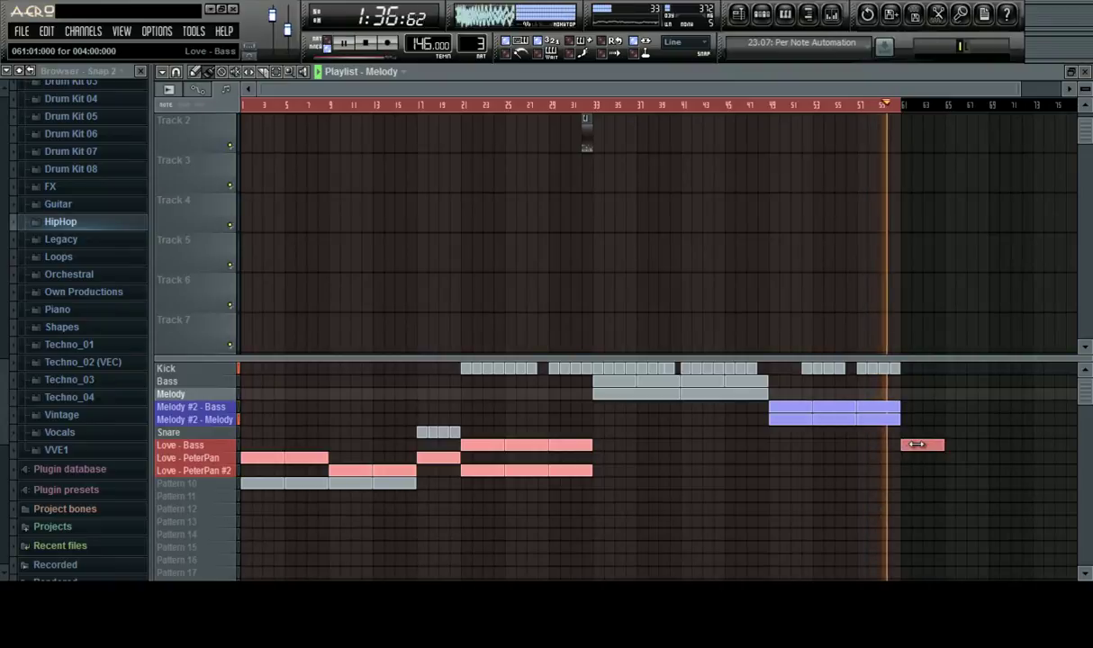
{"action": "key", "text": "ctrl+a"}
{"action": "left_click_drag", "start_coordinate": [909, 483], "coordinate": [1001, 481]}
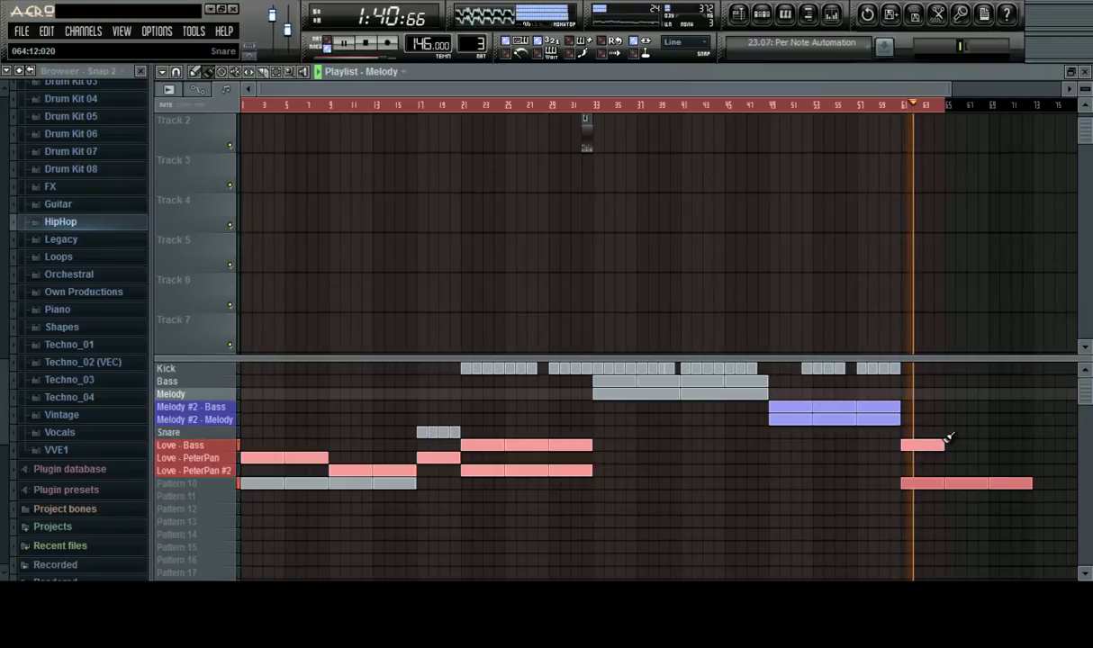
{"action": "left_click_drag", "start_coordinate": [951, 445], "coordinate": [1020, 444]}
{"action": "right_click", "coordinate": [963, 444]}
{"action": "right_click", "coordinate": [1008, 446]}
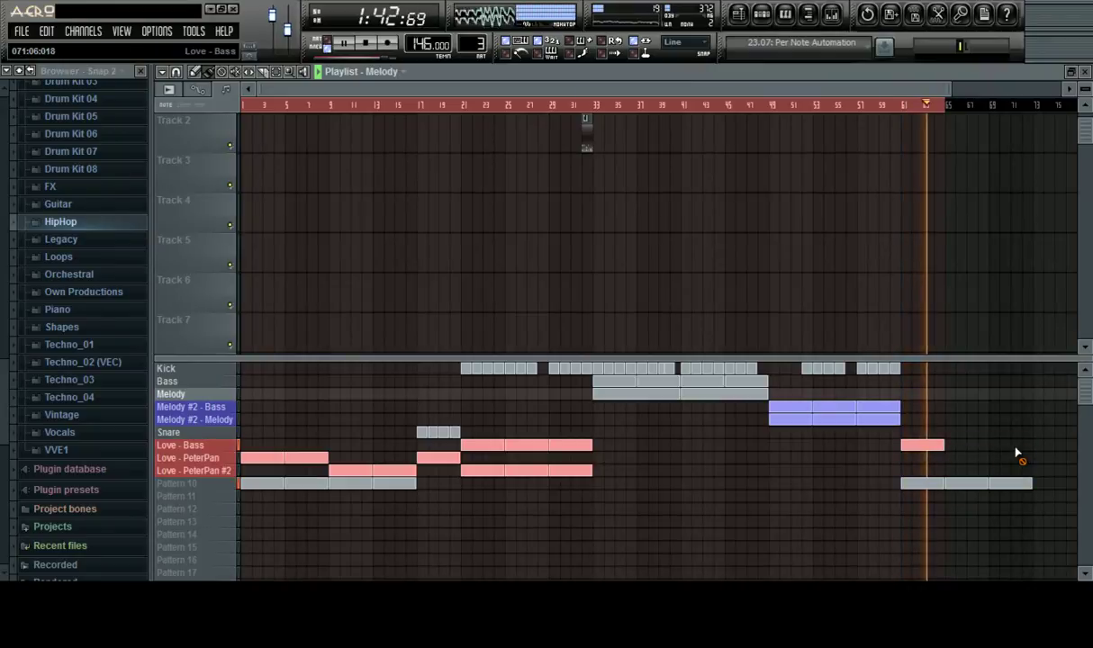
{"action": "right_click", "coordinate": [925, 446]}
Fill bars 61 to 68 with Love - PeterPan blocks, deleting the surplus block from bar 69 onward
{"action": "left_click_drag", "start_coordinate": [907, 457], "coordinate": [1007, 457]}
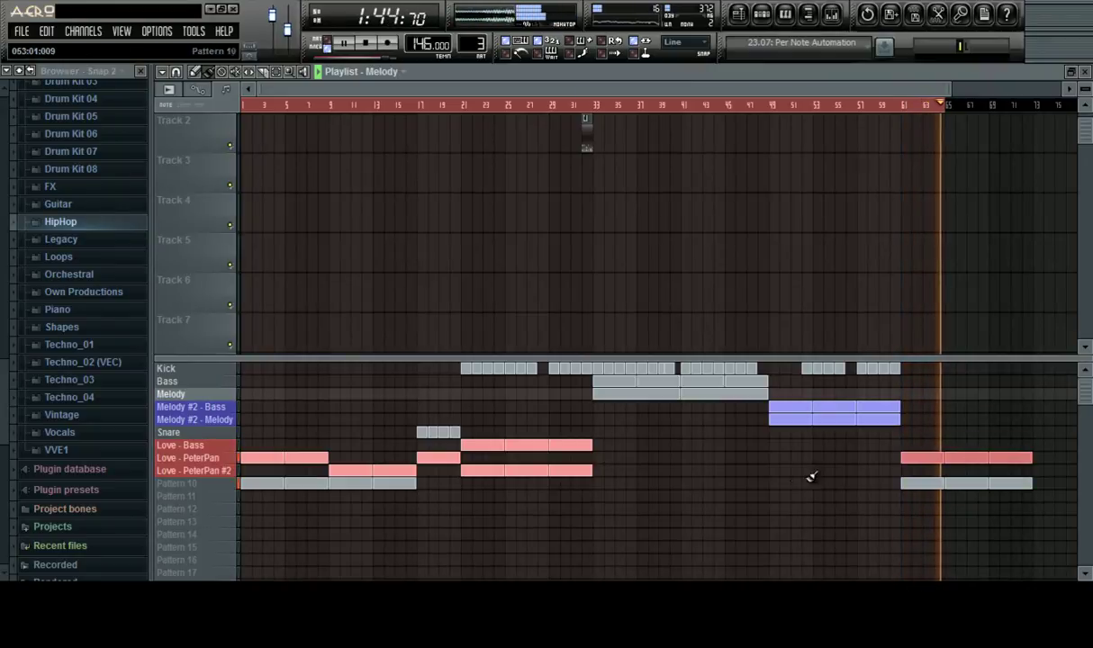
{"action": "left_click", "coordinate": [858, 105]}
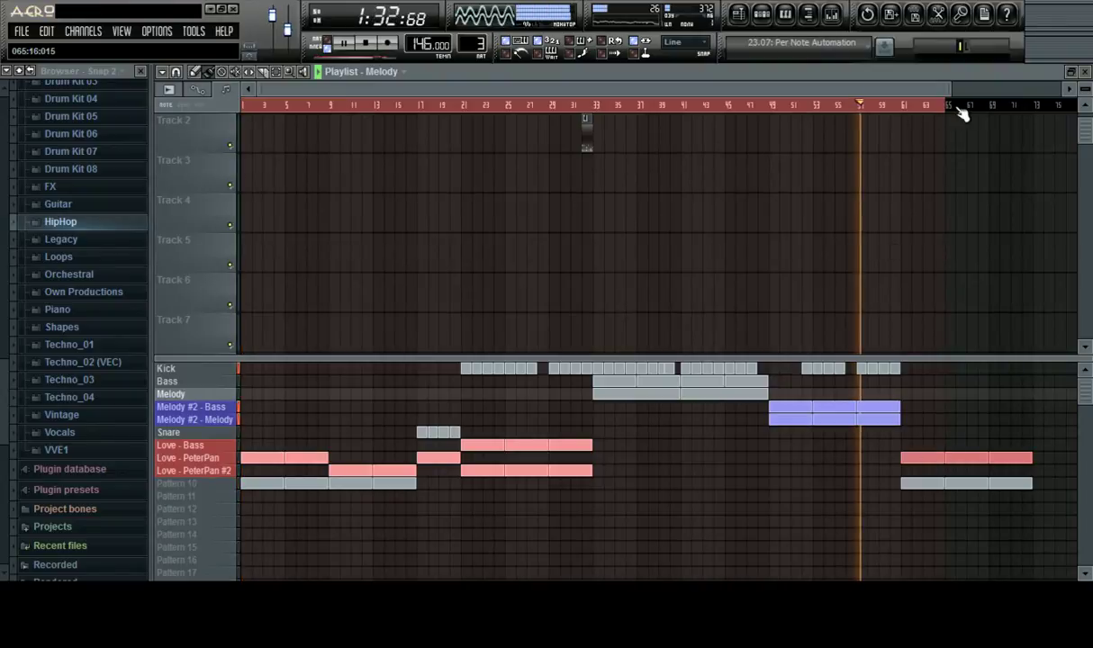
{"action": "left_click", "coordinate": [901, 105]}
{"action": "scroll", "coordinate": [901, 106], "scroll_direction": "up", "scroll_amount": 3}
{"action": "key", "text": "ctrl+a"}
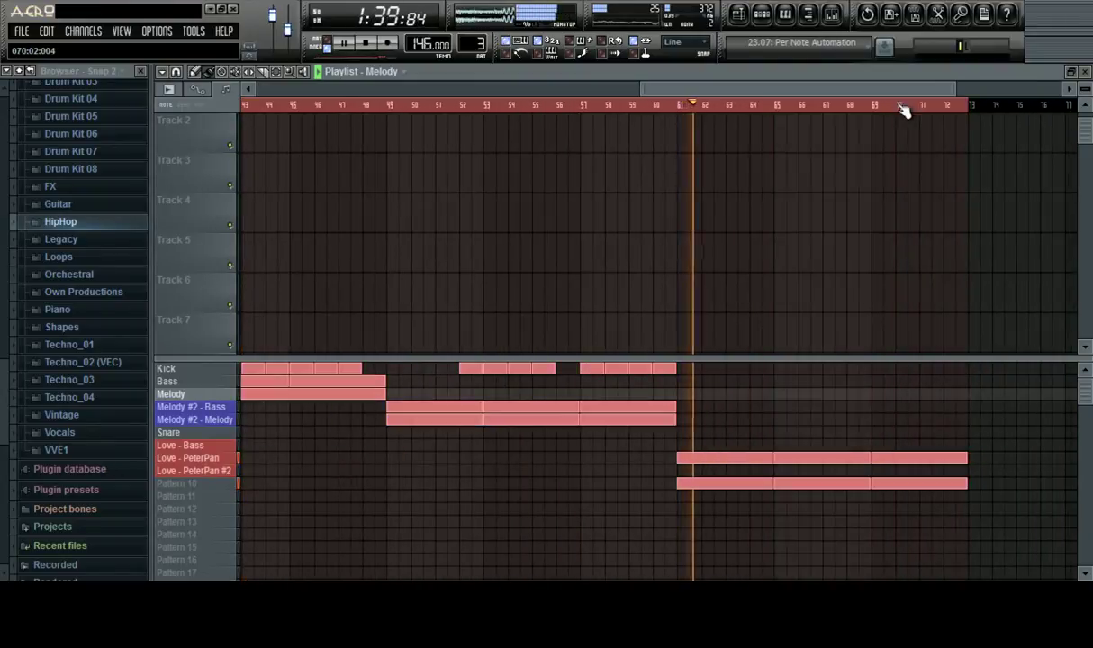
{"action": "key", "text": "ctrl+d"}
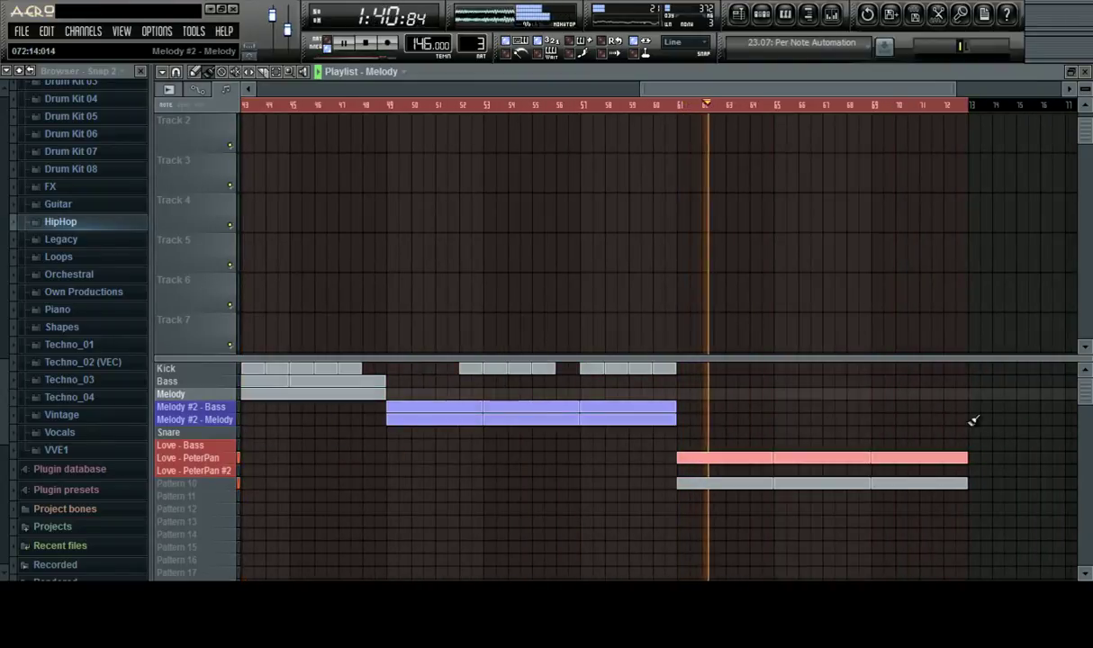
{"action": "right_click", "coordinate": [899, 457]}
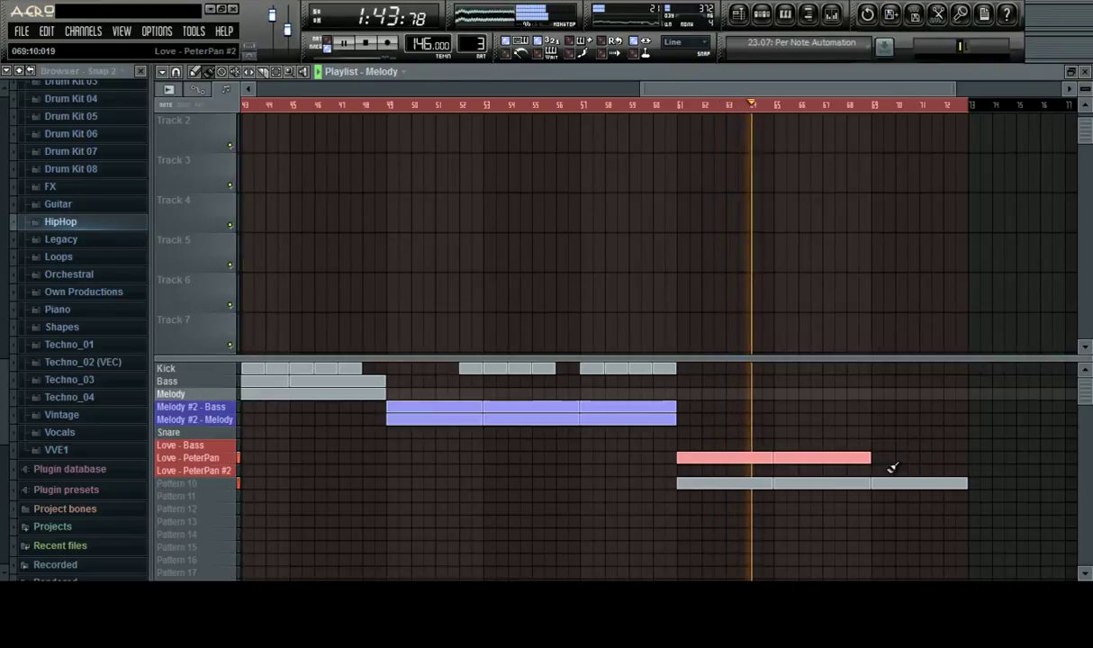
Continue the section with Love - PeterPan #2 blocks over bars 69 to 76
{"action": "scroll", "coordinate": [878, 126], "scroll_direction": "down", "scroll_amount": 5}
{"action": "scroll", "coordinate": [886, 107], "scroll_direction": "down", "scroll_amount": 3}
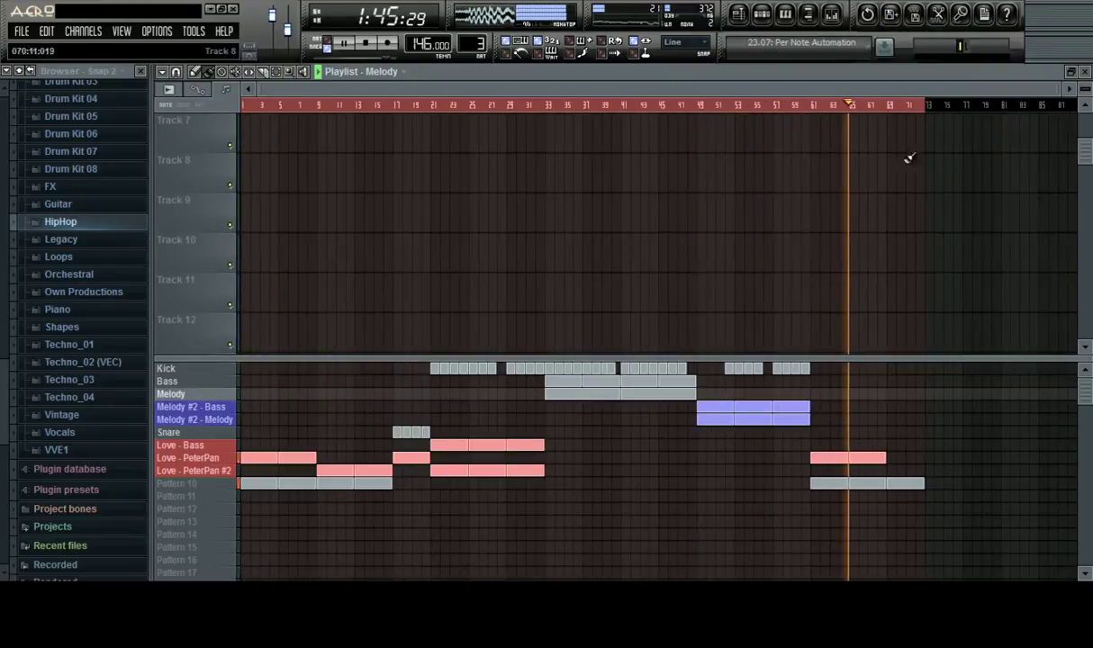
{"action": "left_click", "coordinate": [893, 470]}
{"action": "left_click", "coordinate": [932, 470]}
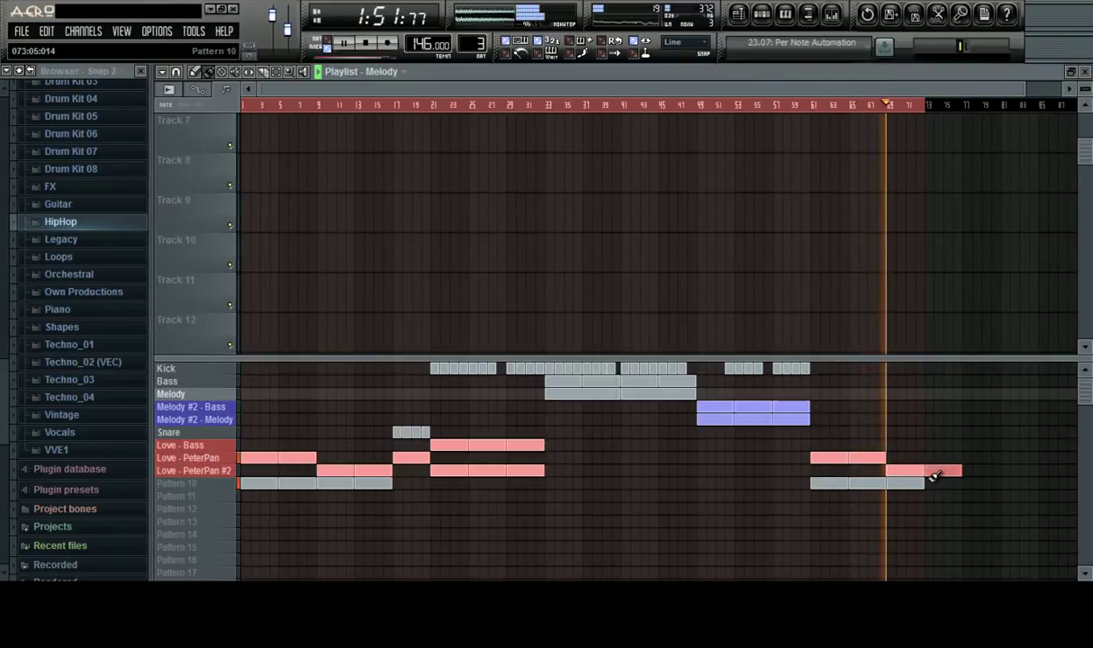
{"action": "left_click_drag", "start_coordinate": [941, 90], "coordinate": [961, 89]}
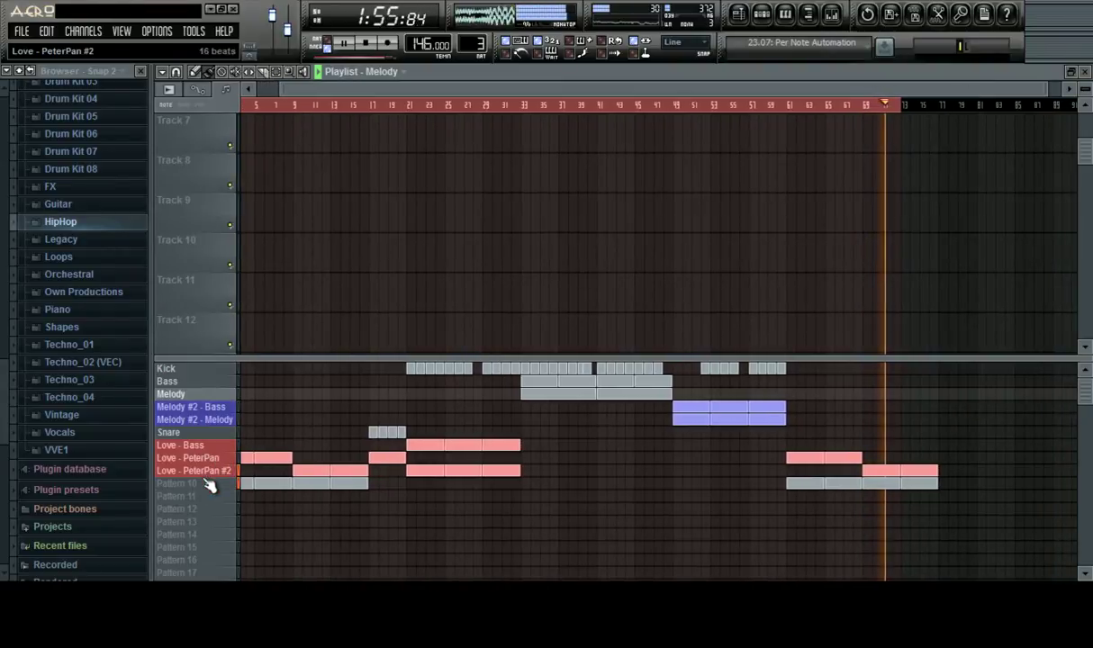
Add a Love - Bass block over bars 77 to 80
{"action": "left_click", "coordinate": [205, 445]}
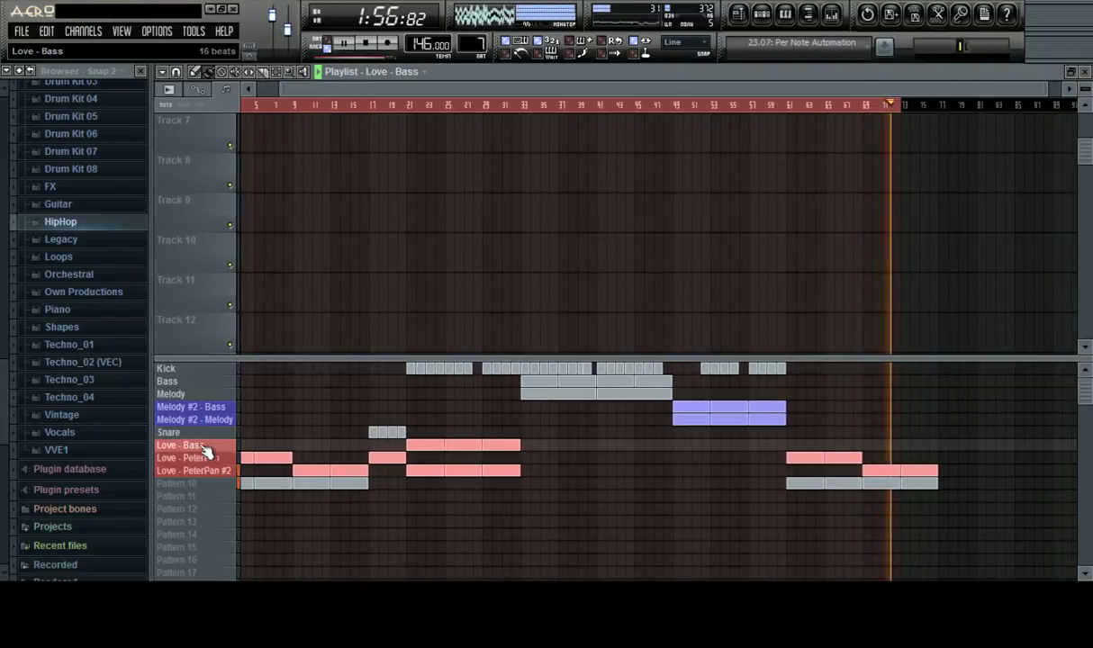
{"action": "left_click", "coordinate": [945, 445]}
{"action": "left_click", "coordinate": [754, 109]}
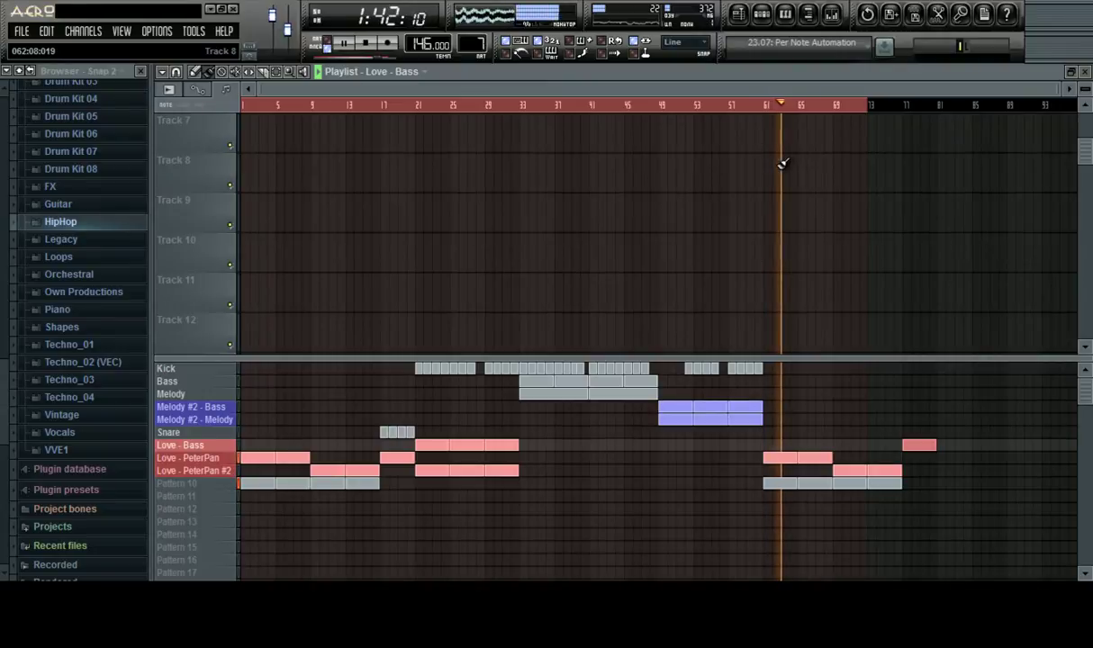
Delete the Pattern 10 blocks over bars 61 to 76 and play the song from bar 57
{"action": "left_click", "coordinate": [727, 105]}
{"action": "right_click", "coordinate": [774, 484]}
{"action": "right_click", "coordinate": [815, 484]}
{"action": "right_click", "coordinate": [848, 484]}
{"action": "right_click", "coordinate": [884, 484]}
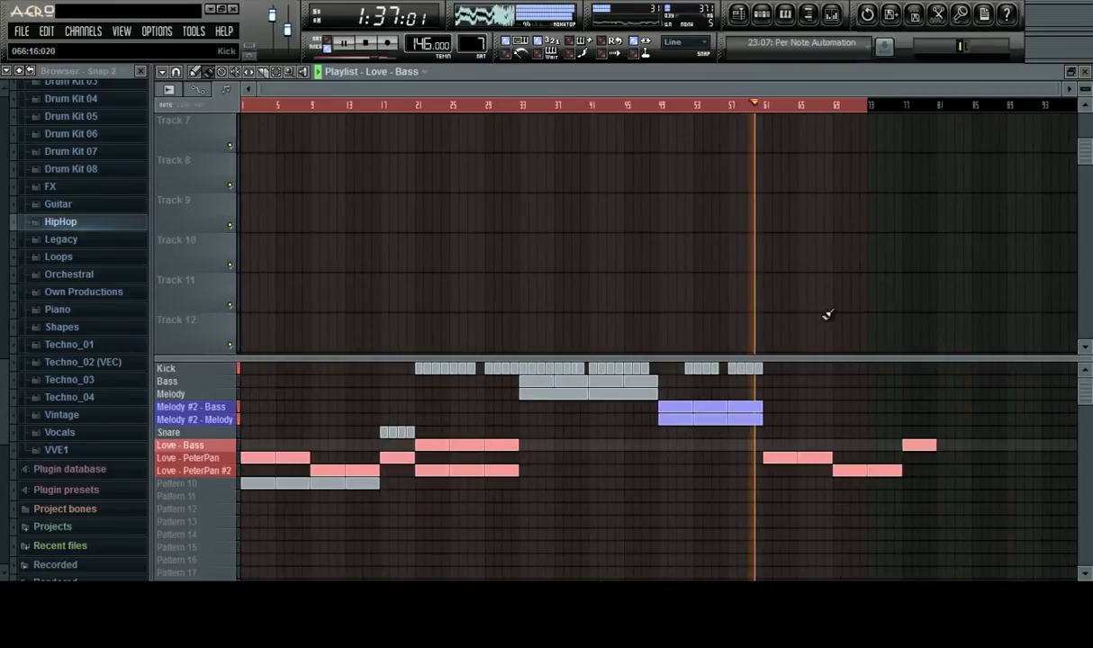
Place a Love - PeterPan #2 clip on Track 10 over bars 57 to 60, deleting the misplaced Love - PeterPan clip
{"action": "scroll", "coordinate": [839, 108], "scroll_direction": "up", "scroll_amount": 3}
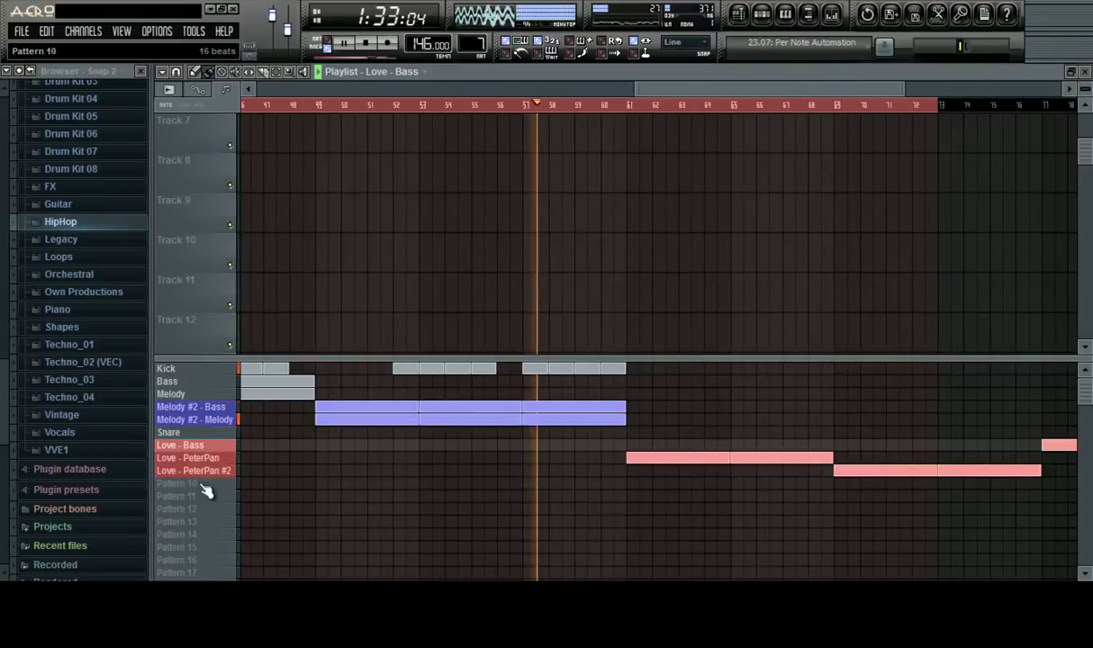
{"action": "left_click", "coordinate": [194, 457]}
{"action": "left_click", "coordinate": [198, 469]}
{"action": "left_click", "coordinate": [194, 457]}
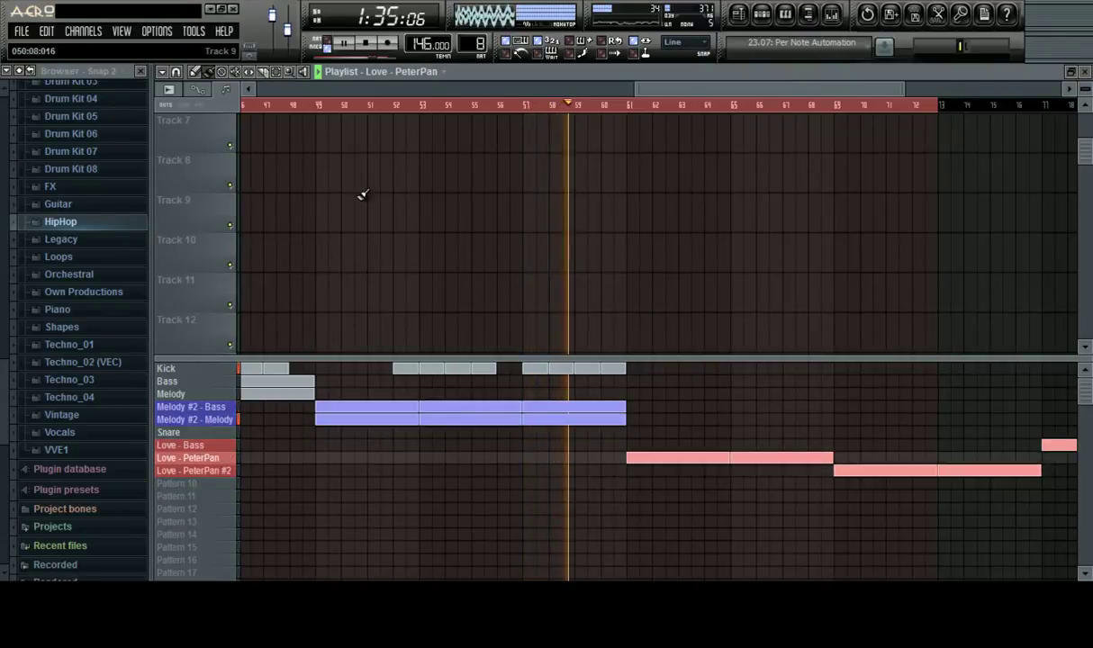
{"action": "key", "text": "space"}
{"action": "mouse_move", "coordinate": [396, 249]}
{"action": "left_mouse_down"}
{"action": "mouse_move", "coordinate": [577, 247]}
{"action": "mouse_move", "coordinate": [567, 252]}
{"action": "mouse_move", "coordinate": [561, 229]}
{"action": "mouse_move", "coordinate": [555, 256]}
{"action": "left_mouse_up"}
{"action": "right_click", "coordinate": [535, 264]}
{"action": "left_click", "coordinate": [206, 486]}
{"action": "left_click", "coordinate": [208, 471]}
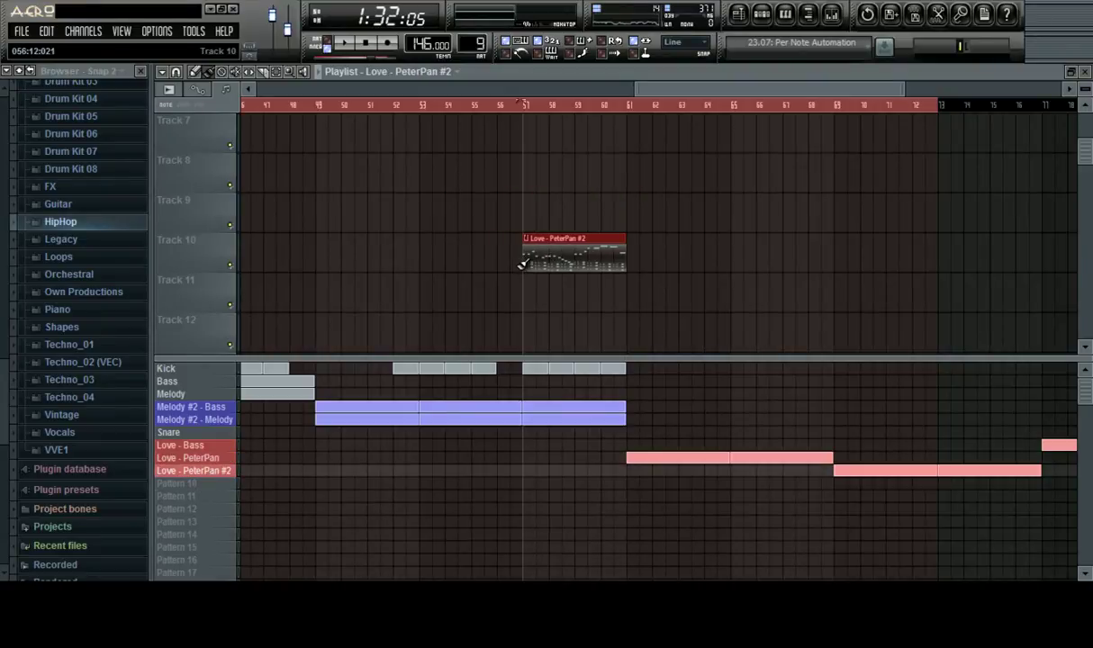
Trim the Love - PeterPan #2 clip to its last bar and move it to Track 2 at bar 61
{"action": "key", "text": "space"}
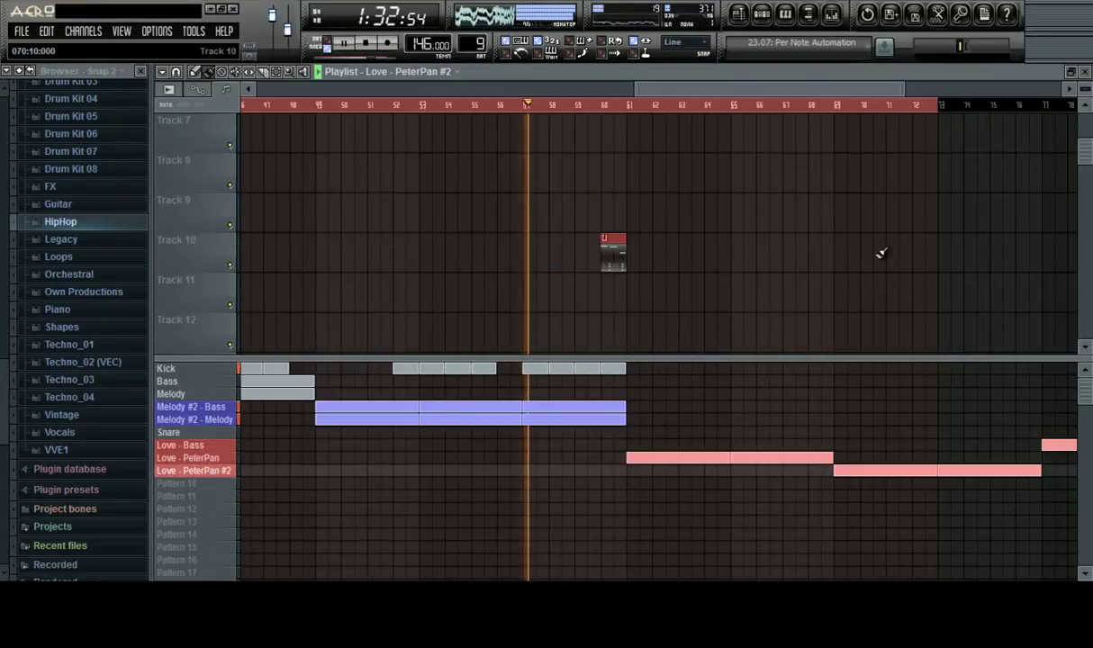
{"action": "left_click_drag", "start_coordinate": [621, 262], "coordinate": [616, 83]}
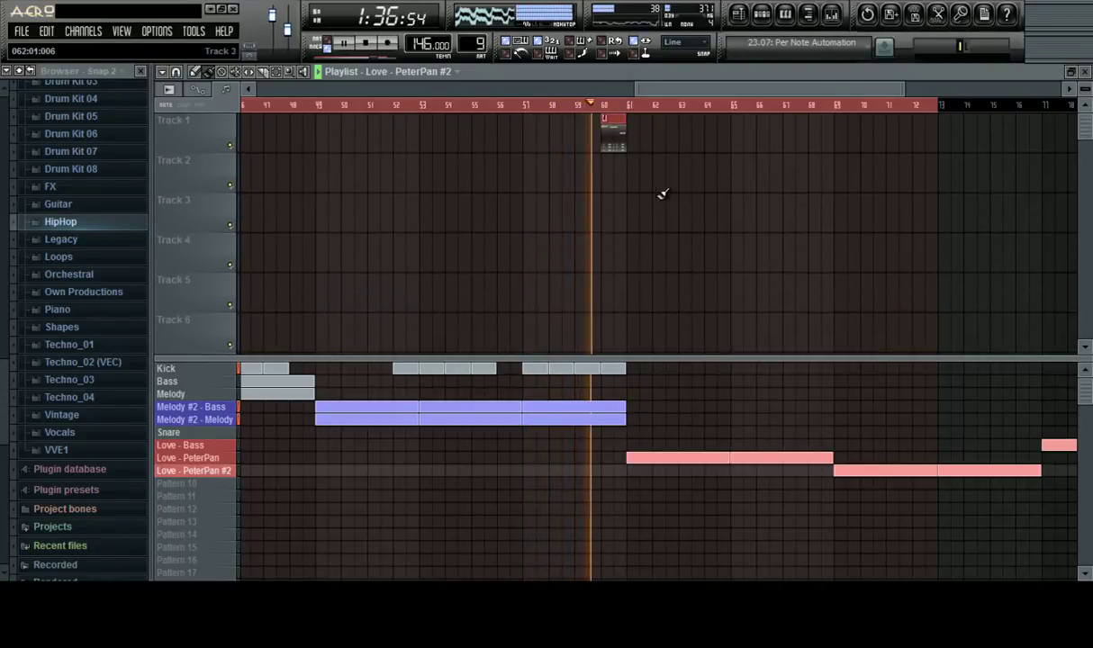
{"action": "scroll", "coordinate": [653, 104], "scroll_direction": "down", "scroll_amount": 3}
{"action": "scroll", "coordinate": [666, 106], "scroll_direction": "up", "scroll_amount": 3}
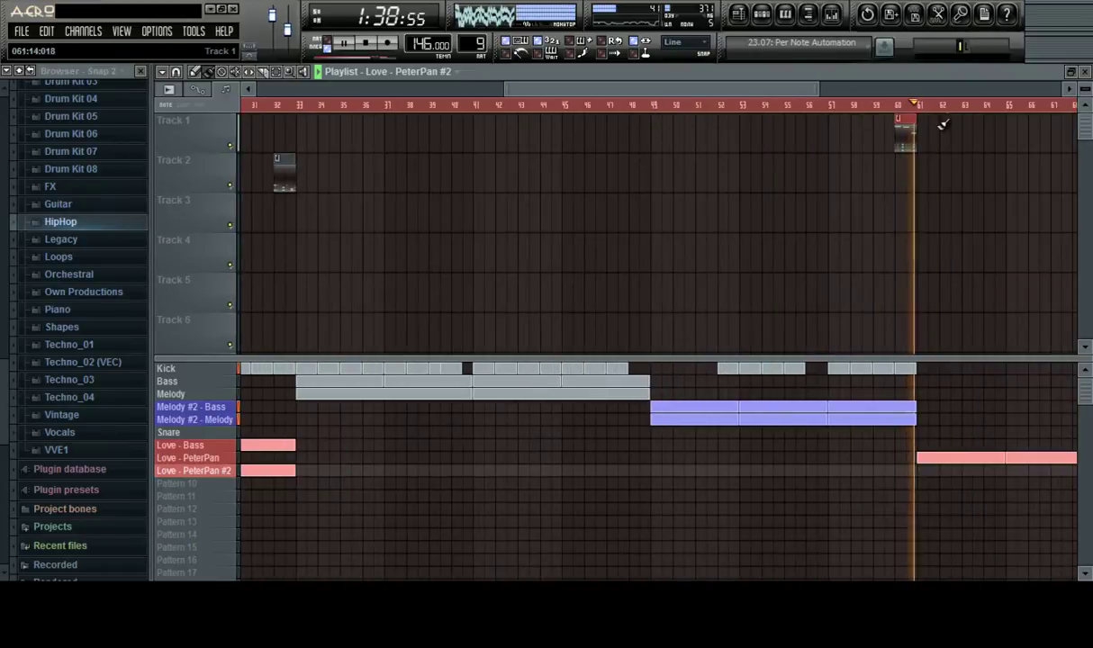
{"action": "left_click_drag", "start_coordinate": [904, 140], "coordinate": [923, 175]}
Shift the Love blocks that start at bar 61 one bar later to bar 62, and listen to the transition
{"action": "scroll", "coordinate": [946, 107], "scroll_direction": "down", "scroll_amount": 3}
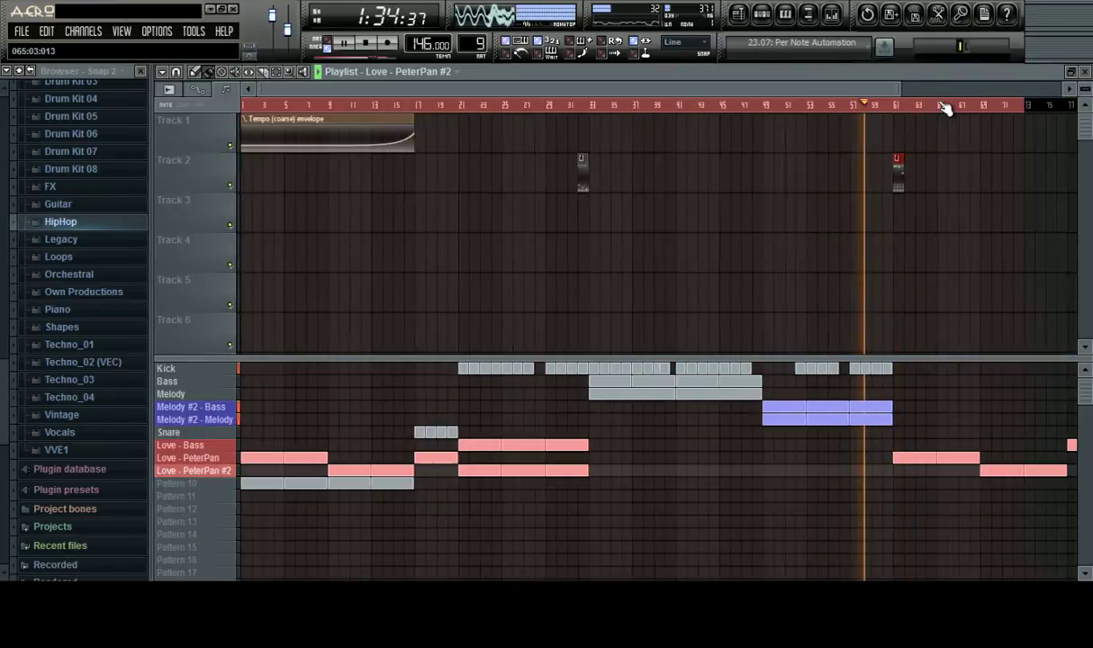
{"action": "left_click_drag", "start_coordinate": [983, 389], "coordinate": [792, 466]}
{"action": "scroll", "coordinate": [780, 110], "scroll_direction": "up", "scroll_amount": 3}
{"action": "scroll", "coordinate": [780, 110], "scroll_direction": "up", "scroll_amount": 2}
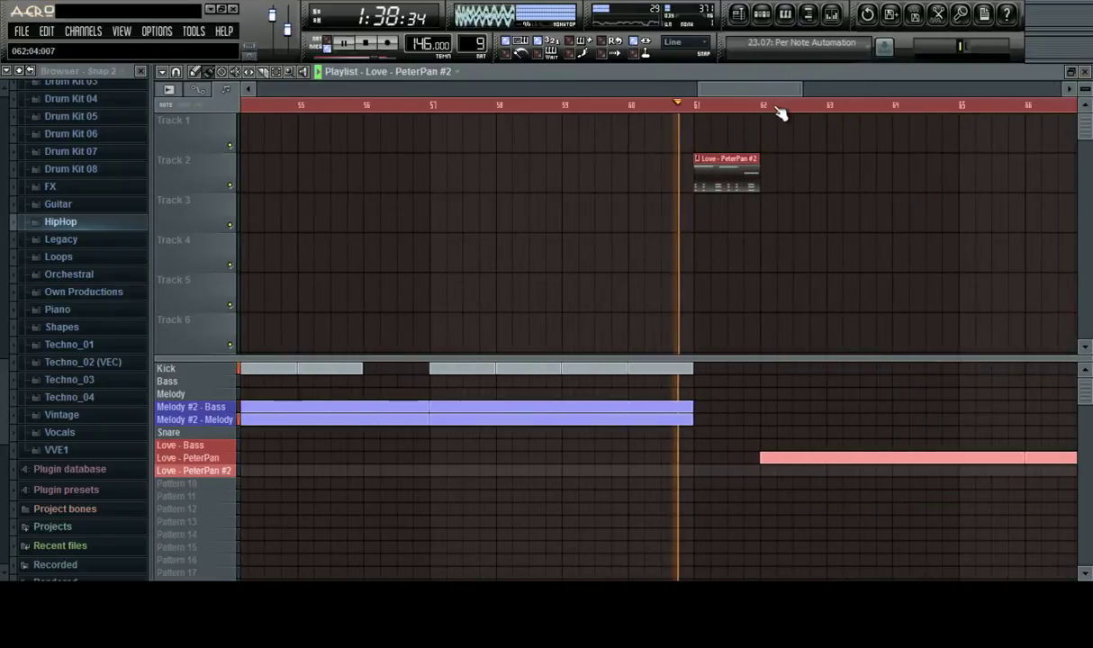
{"action": "scroll", "coordinate": [780, 112], "scroll_direction": "up", "scroll_amount": 1}
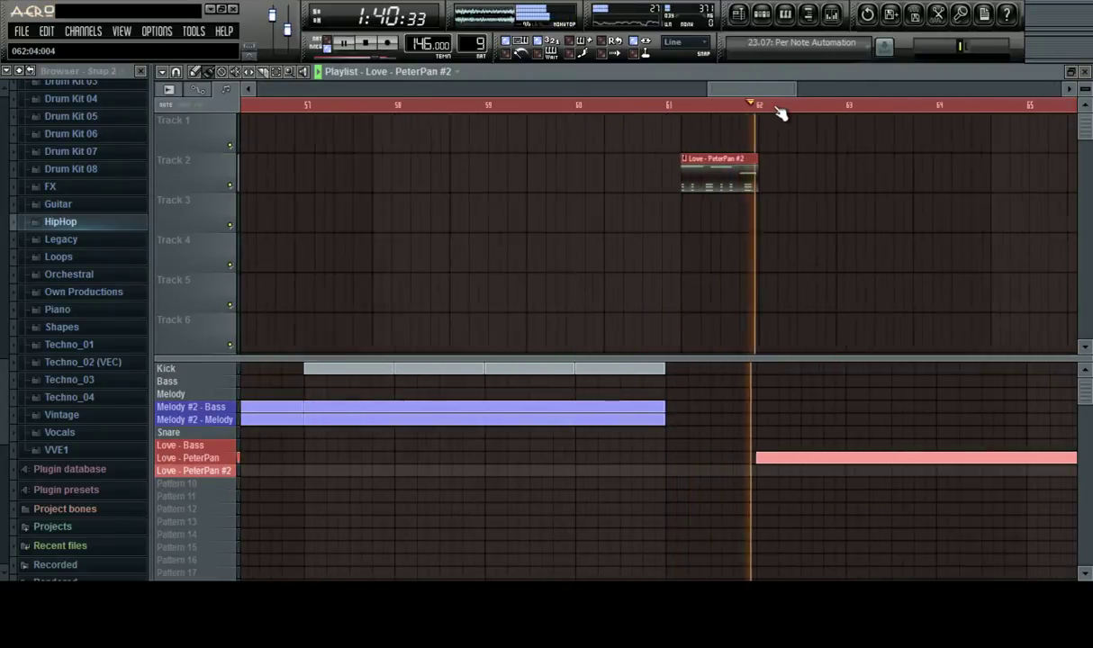
Delete the Track 2 clip at bar 61 and move the Love blocks after it back to start at bar 61
{"action": "scroll", "coordinate": [776, 112], "scroll_direction": "down", "scroll_amount": 4}
{"action": "scroll", "coordinate": [797, 117], "scroll_direction": "down", "scroll_amount": 2}
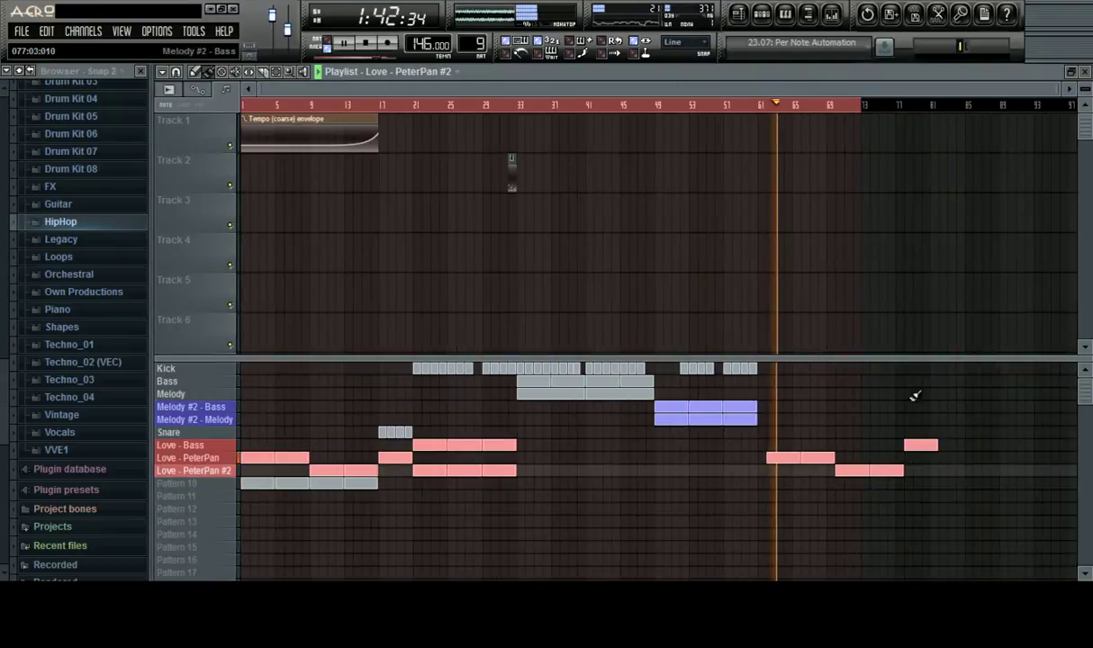
{"action": "left_click_drag", "start_coordinate": [962, 415], "coordinate": [794, 515]}
{"action": "left_click_drag", "start_coordinate": [777, 460], "coordinate": [768, 459]}
{"action": "key", "text": "space"}
{"action": "key", "text": "space"}
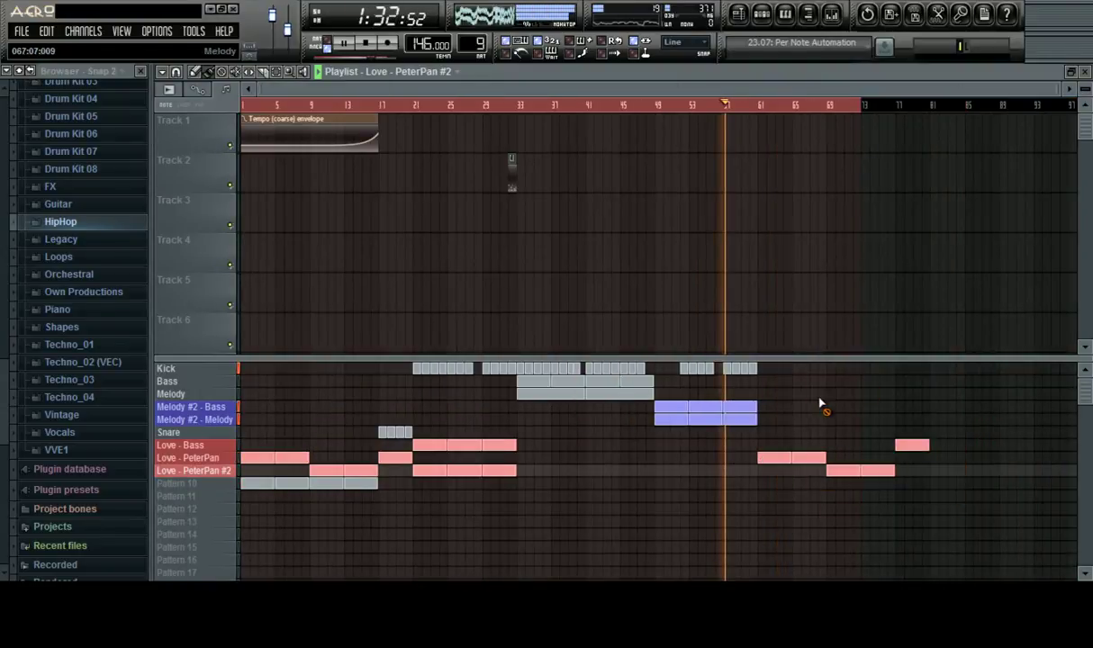
Add Kick blocks from bar 65 to about bar 78, and a Melody #2 - Bass block over bars 69 to 72
{"action": "scroll", "coordinate": [837, 109], "scroll_direction": "up", "scroll_amount": 4}
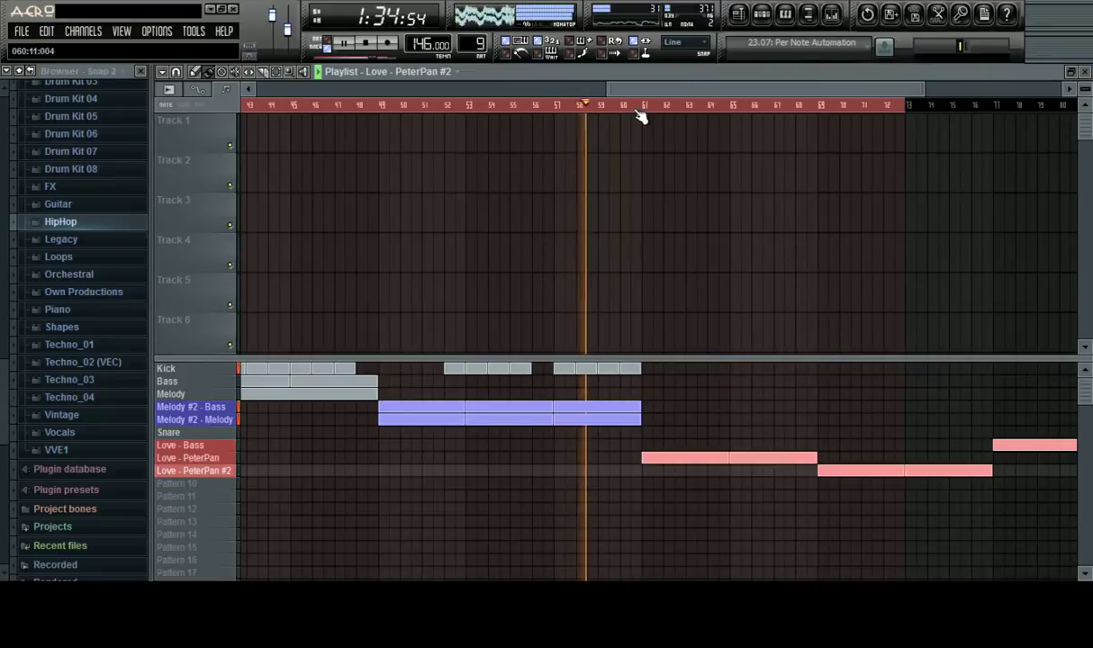
{"action": "scroll", "coordinate": [641, 116], "scroll_direction": "down", "scroll_amount": 4}
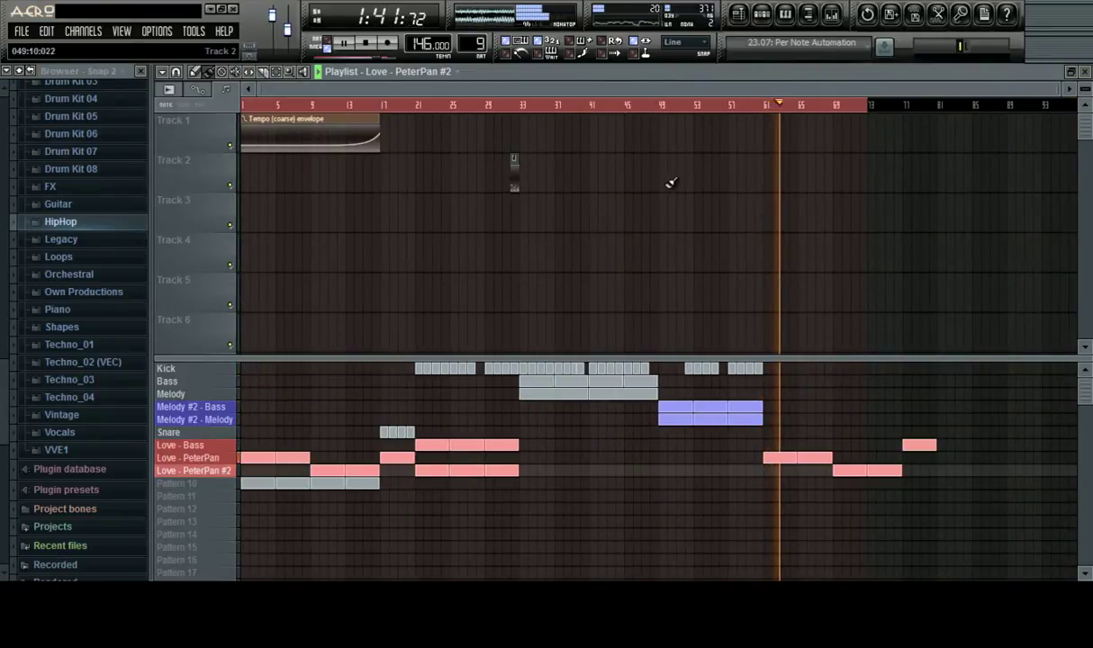
{"action": "scroll", "coordinate": [836, 117], "scroll_direction": "up", "scroll_amount": 4}
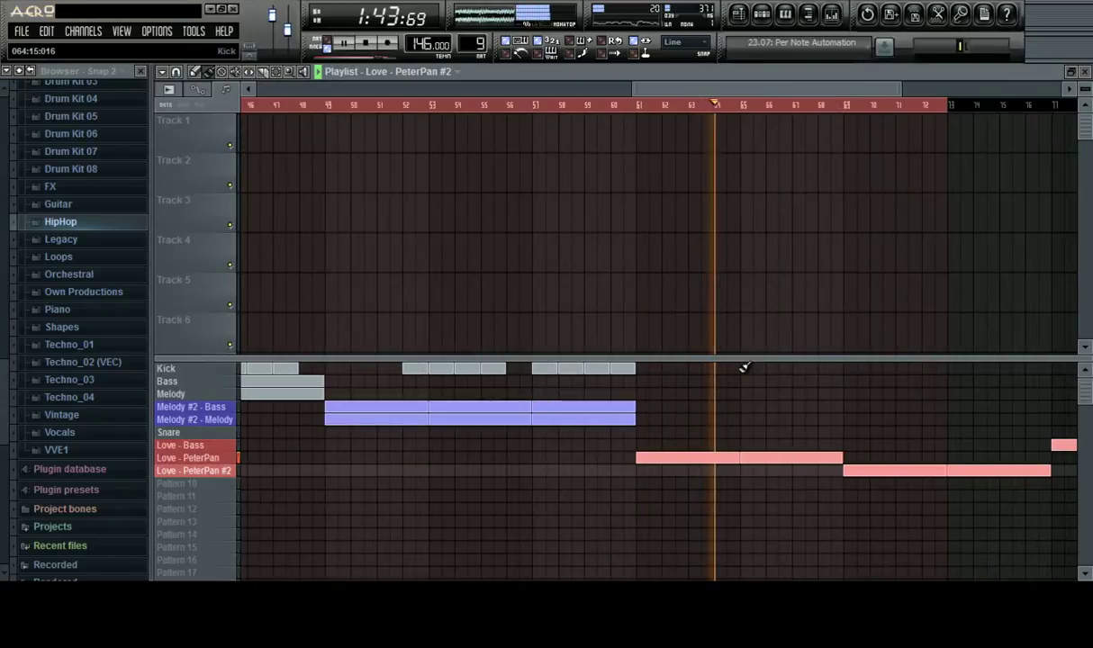
{"action": "left_click_drag", "start_coordinate": [744, 370], "coordinate": [892, 372]}
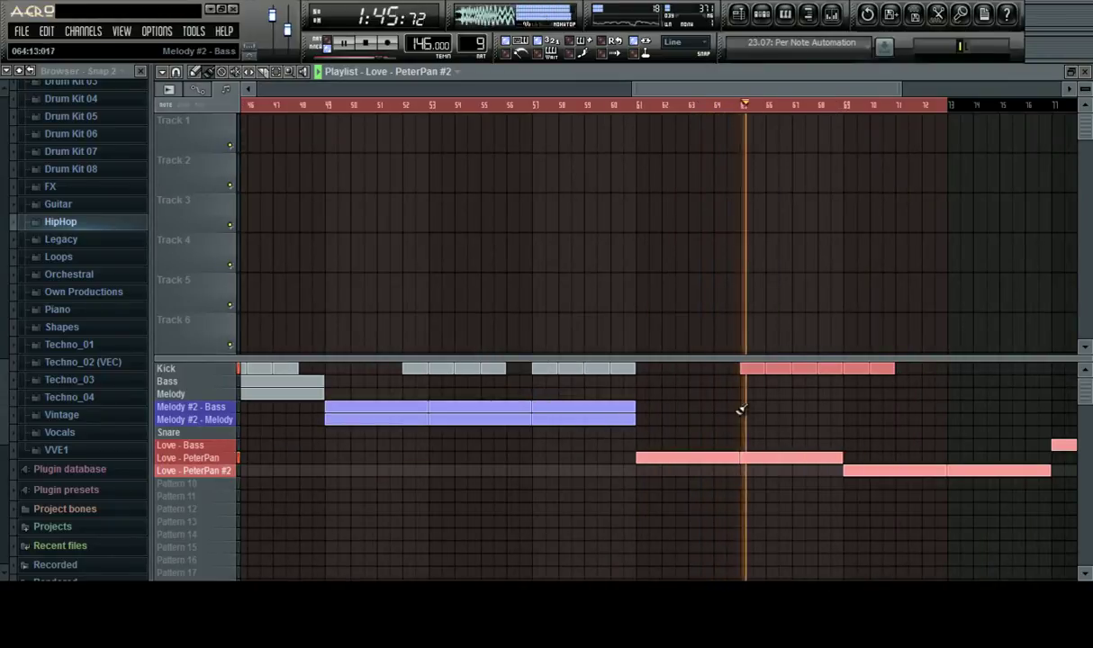
{"action": "left_click", "coordinate": [846, 407]}
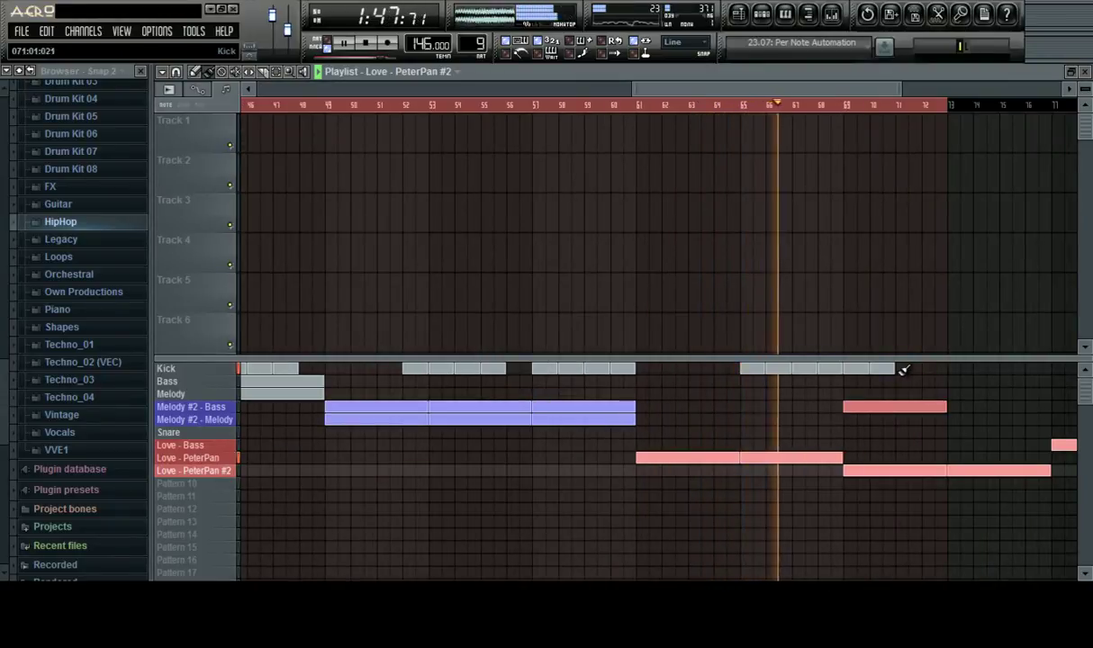
{"action": "left_click_drag", "start_coordinate": [903, 370], "coordinate": [1088, 369]}
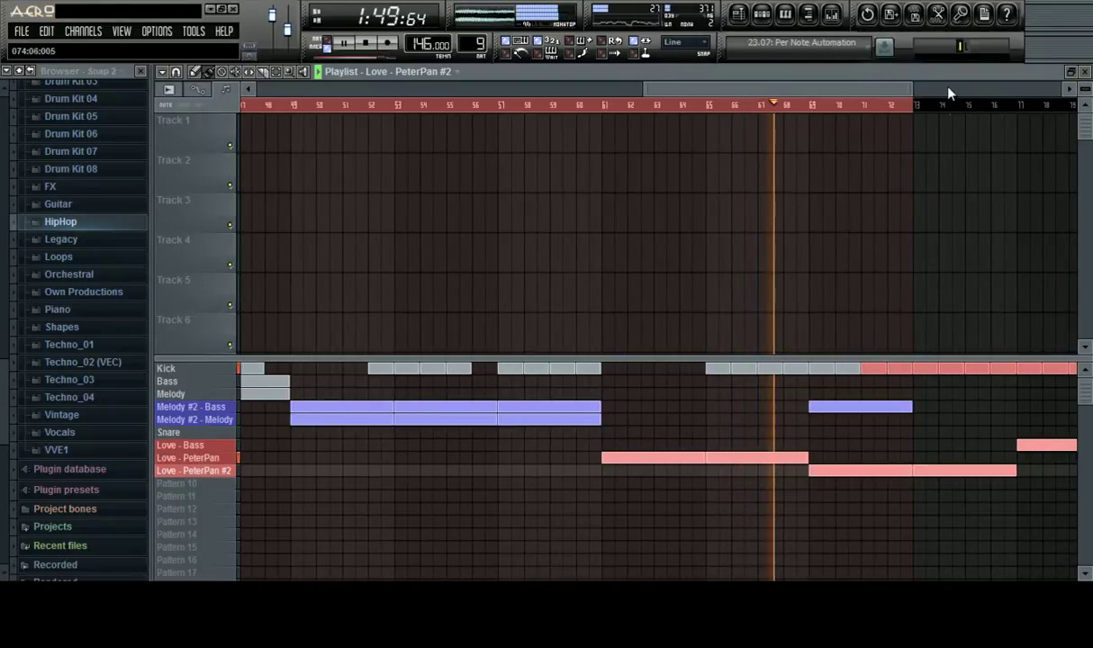
Extend the Melody #2 - Bass part with further blocks over bars 73 to 80
{"action": "left_click_drag", "start_coordinate": [889, 91], "coordinate": [931, 94]}
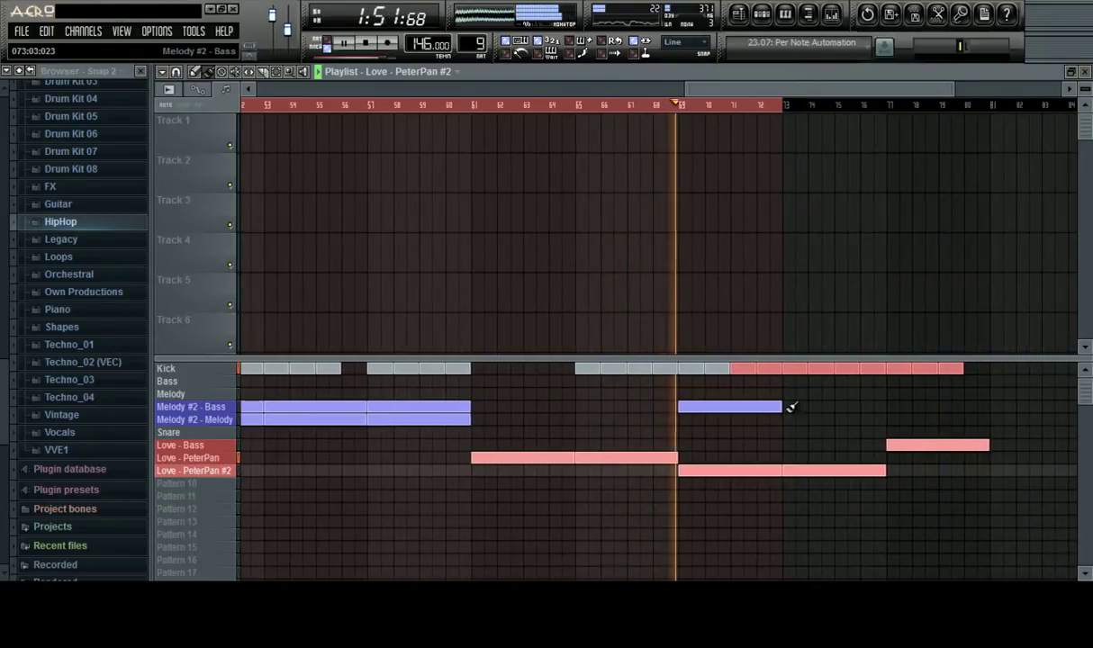
{"action": "left_click_drag", "start_coordinate": [790, 407], "coordinate": [930, 405]}
{"action": "key", "text": "ctrl+a"}
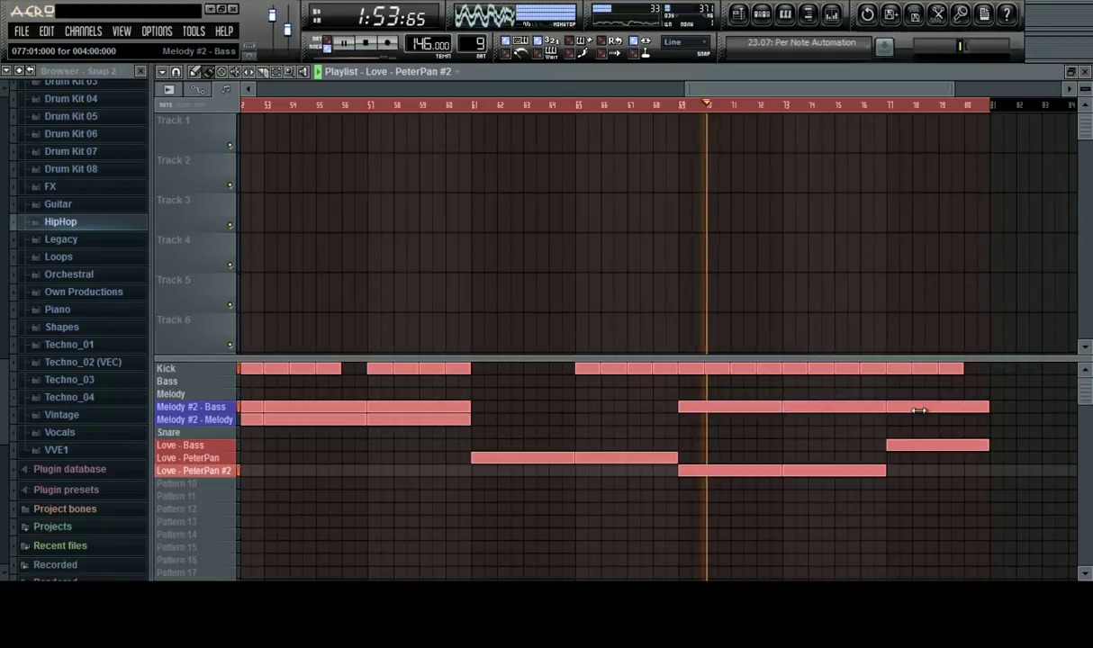
Delete all Melody #2 - Bass blocks from bar 69 onward and restart playback at bar 61
{"action": "right_click", "coordinate": [920, 408]}
{"action": "left_click", "coordinate": [451, 105]}
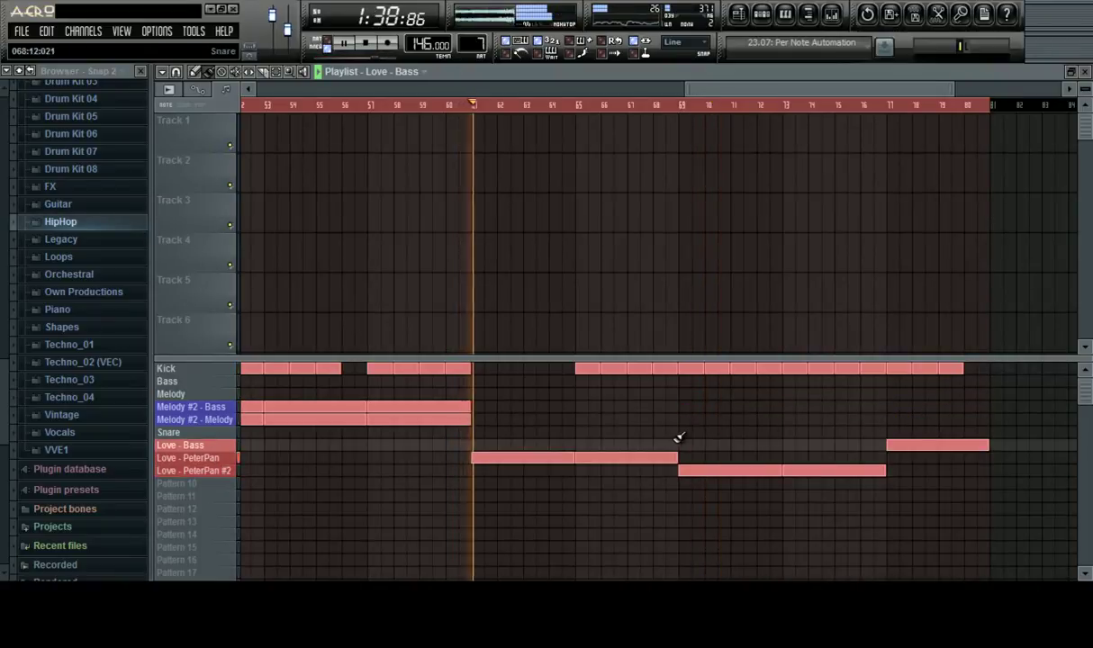
{"action": "mouse_move", "coordinate": [668, 432]}
{"action": "left_mouse_down"}
{"action": "mouse_move", "coordinate": [964, 432]}
{"action": "mouse_move", "coordinate": [787, 438]}
{"action": "left_mouse_up"}
{"action": "right_click", "coordinate": [788, 434]}
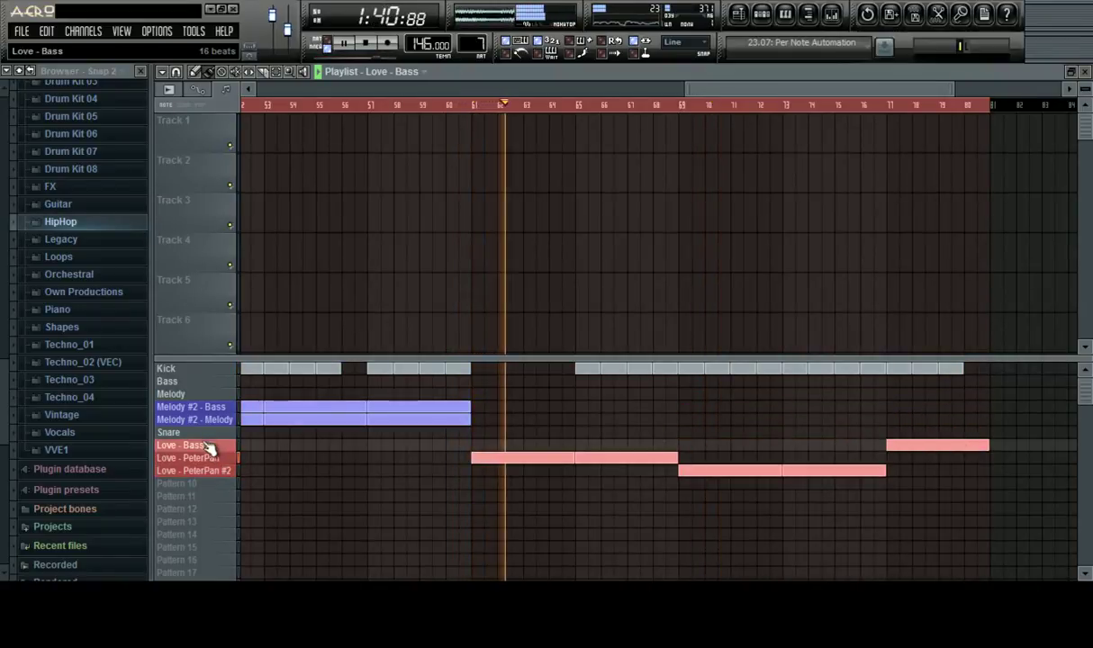
Add Love - Bass blocks over bars 69 to 76 and a Love - PeterPan #2 block over bars 77 to 80
{"action": "left_click_drag", "start_coordinate": [680, 444], "coordinate": [861, 448]}
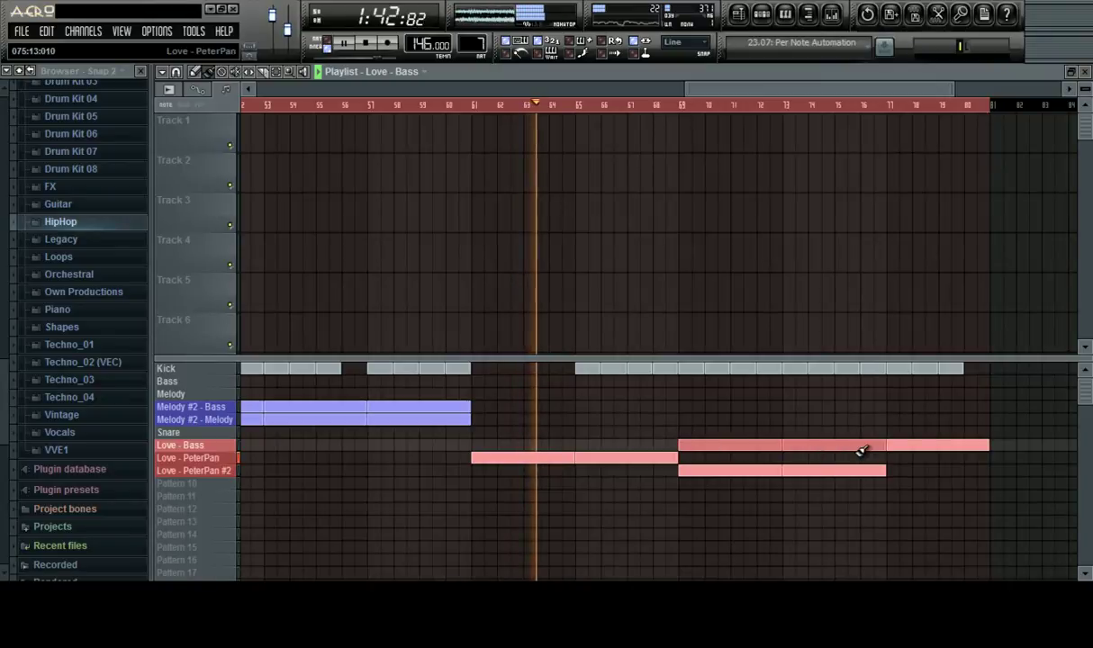
{"action": "left_click", "coordinate": [888, 470]}
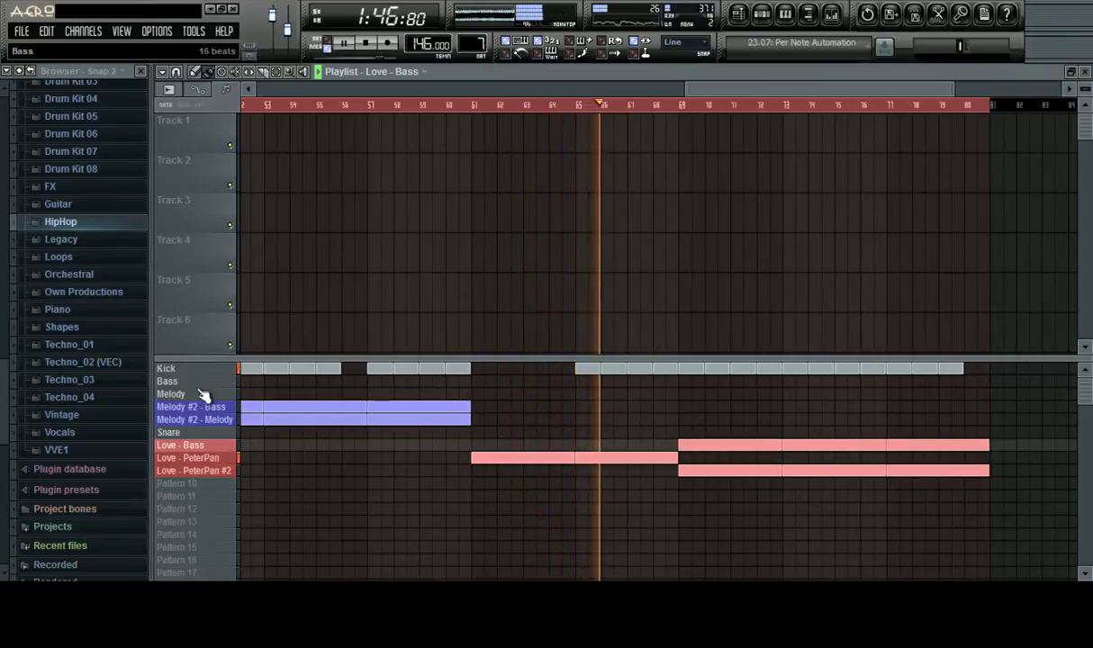
Replace the Kick blocks over bars 65 to 68 with Snare blocks
{"action": "left_click", "coordinate": [209, 433]}
{"action": "left_click_drag", "start_coordinate": [586, 434], "coordinate": [666, 432]}
{"action": "right_click", "coordinate": [664, 368]}
{"action": "right_click", "coordinate": [582, 368]}
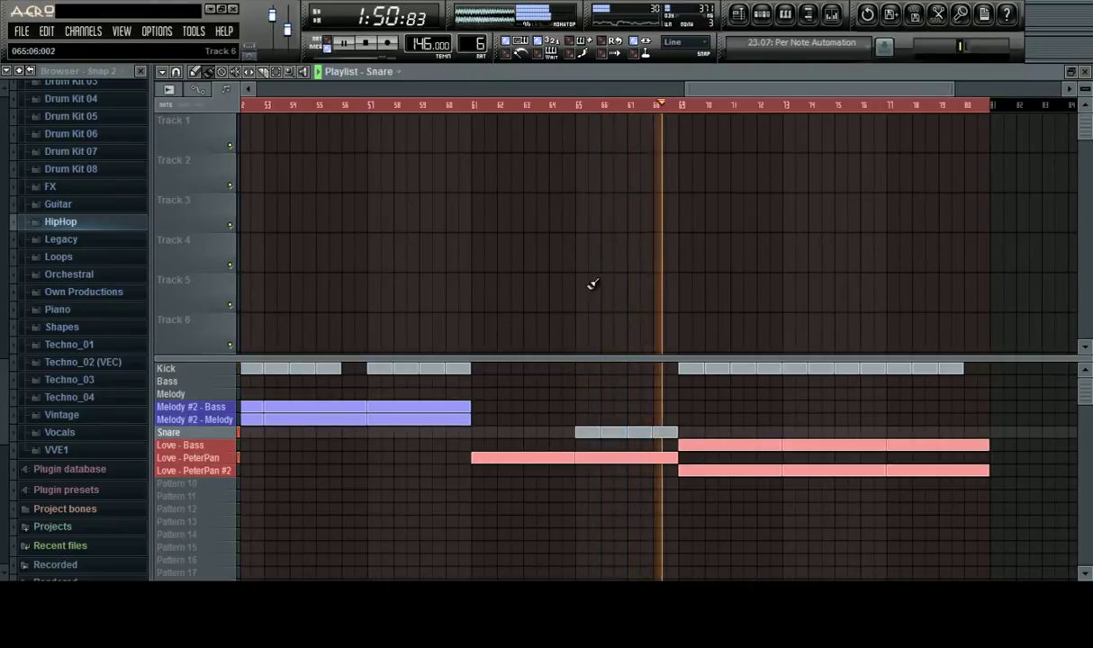
Review the whole playlist arrangement from bar 1 to bar 80 and set the playback position back to about bar 60
{"action": "scroll", "coordinate": [637, 103], "scroll_direction": "down", "scroll_amount": 4}
{"action": "scroll", "coordinate": [637, 109], "scroll_direction": "down", "scroll_amount": 2}
{"action": "scroll", "coordinate": [639, 110], "scroll_direction": "up", "scroll_amount": 4}
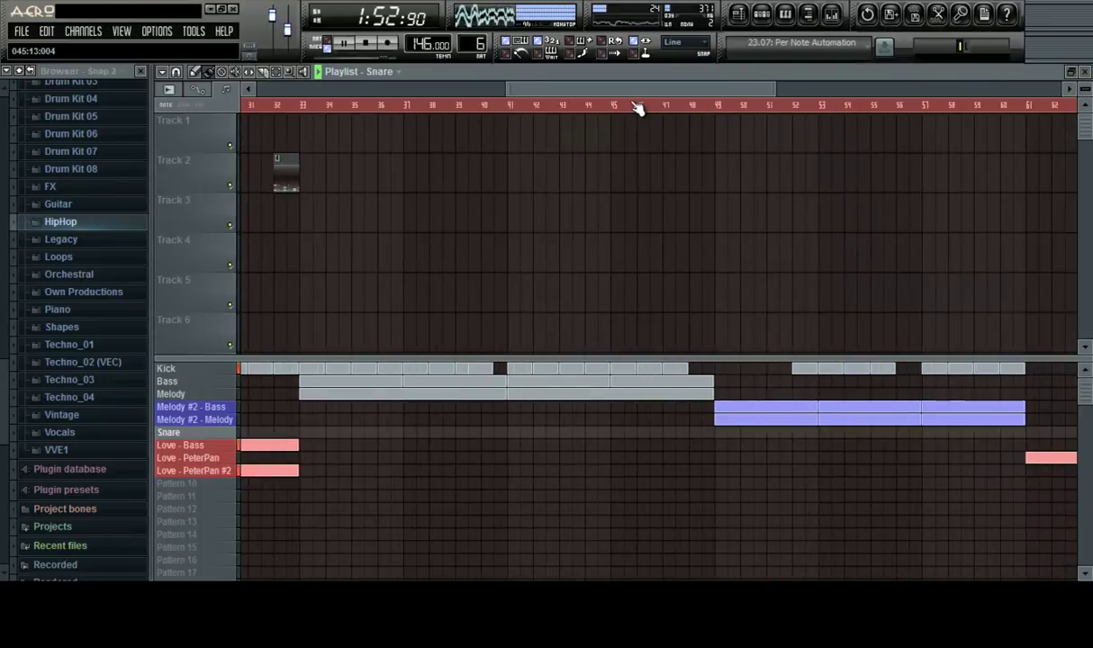
{"action": "scroll", "coordinate": [639, 110], "scroll_direction": "down", "scroll_amount": 4}
{"action": "left_click_drag", "start_coordinate": [652, 86], "coordinate": [855, 110]}
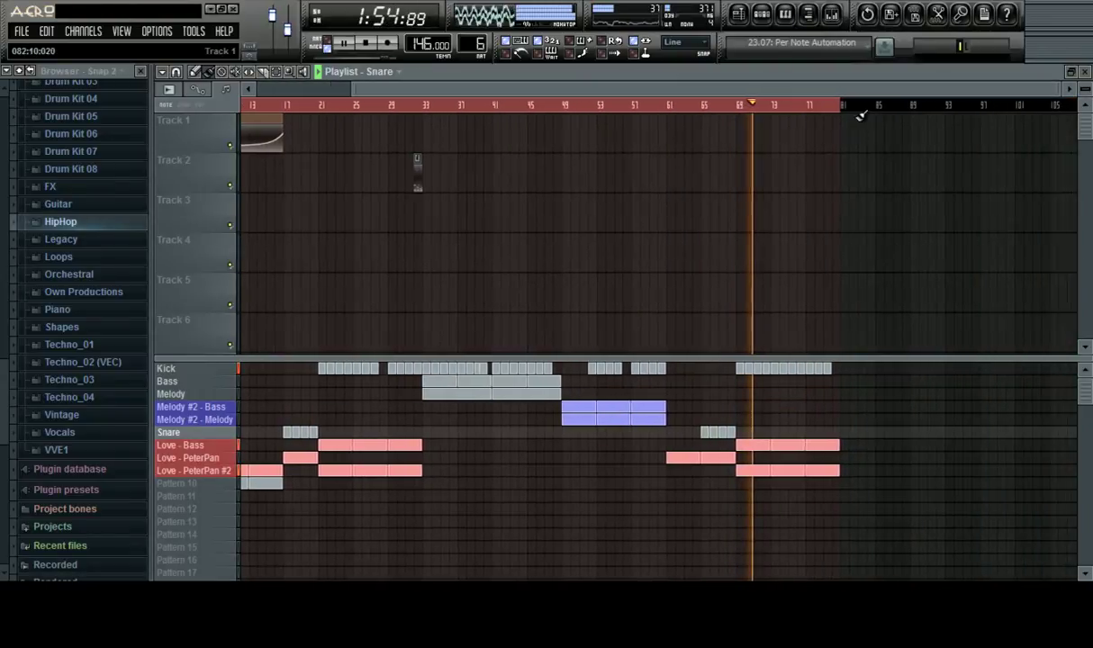
{"action": "scroll", "coordinate": [860, 102], "scroll_direction": "down", "scroll_amount": 2}
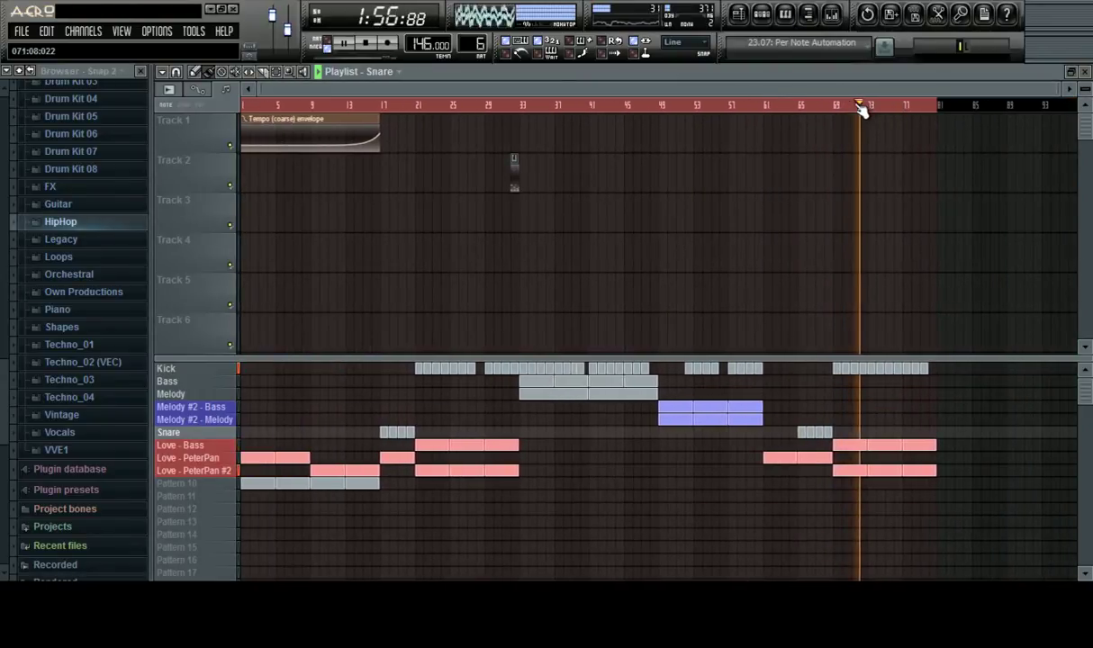
{"action": "left_click_drag", "start_coordinate": [860, 107], "coordinate": [759, 107]}
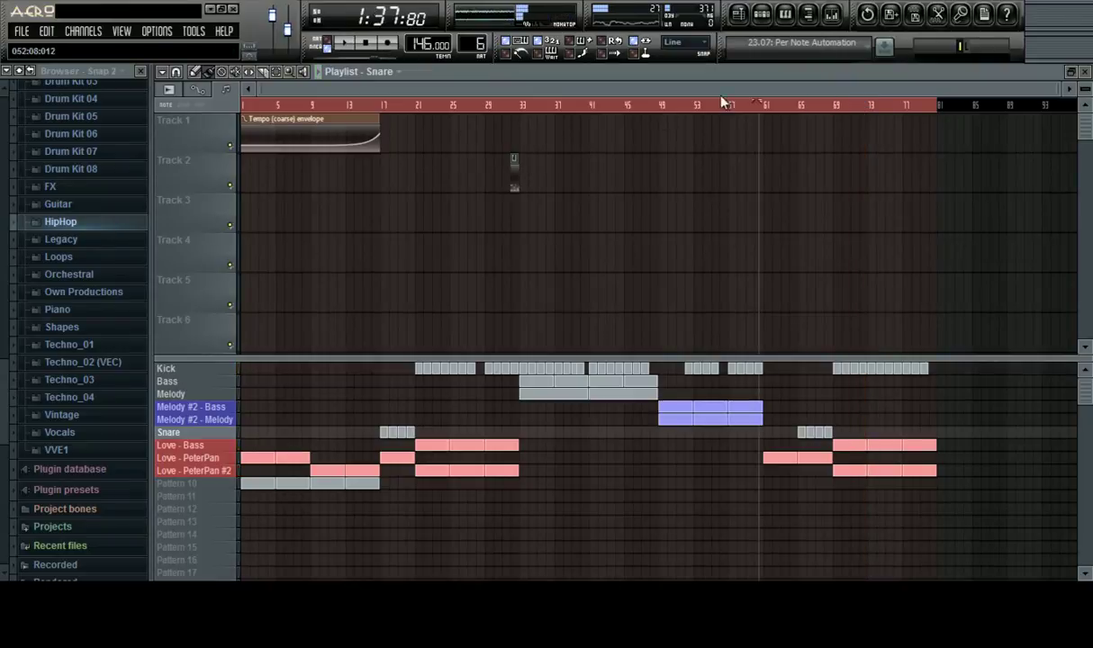
Open the synth settings of the Bass, Melody and PeterPan channels one after another and audition their sounds
{"action": "left_click", "coordinate": [771, 16]}
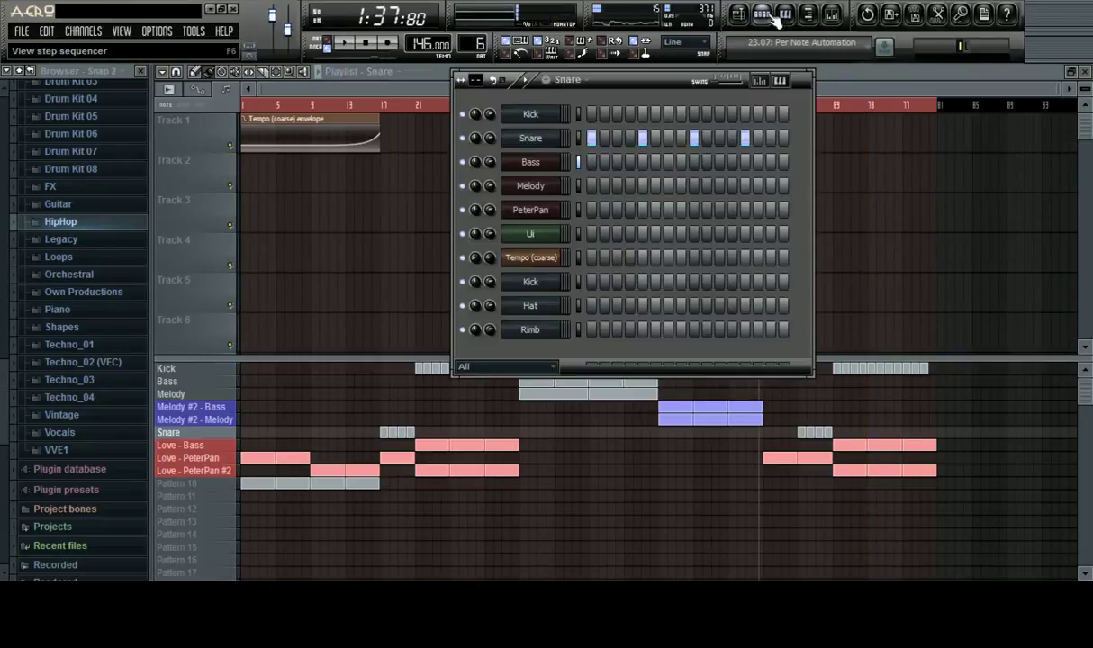
{"action": "left_click", "coordinate": [551, 169]}
{"action": "left_click_drag", "start_coordinate": [735, 216], "coordinate": [718, 453]}
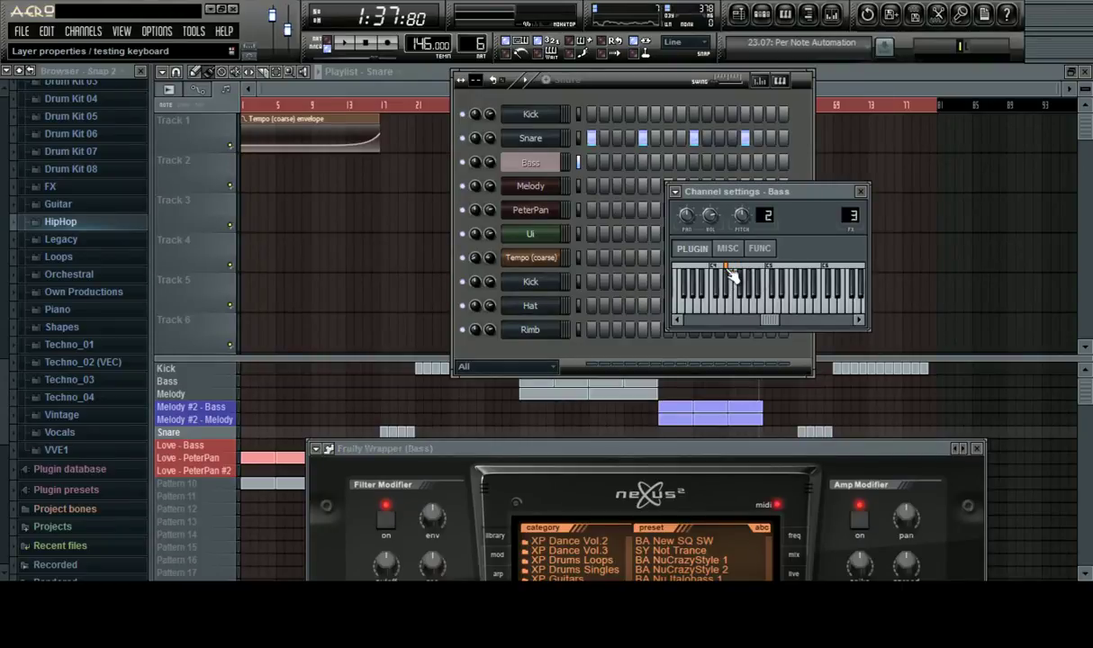
{"action": "left_click", "coordinate": [537, 189]}
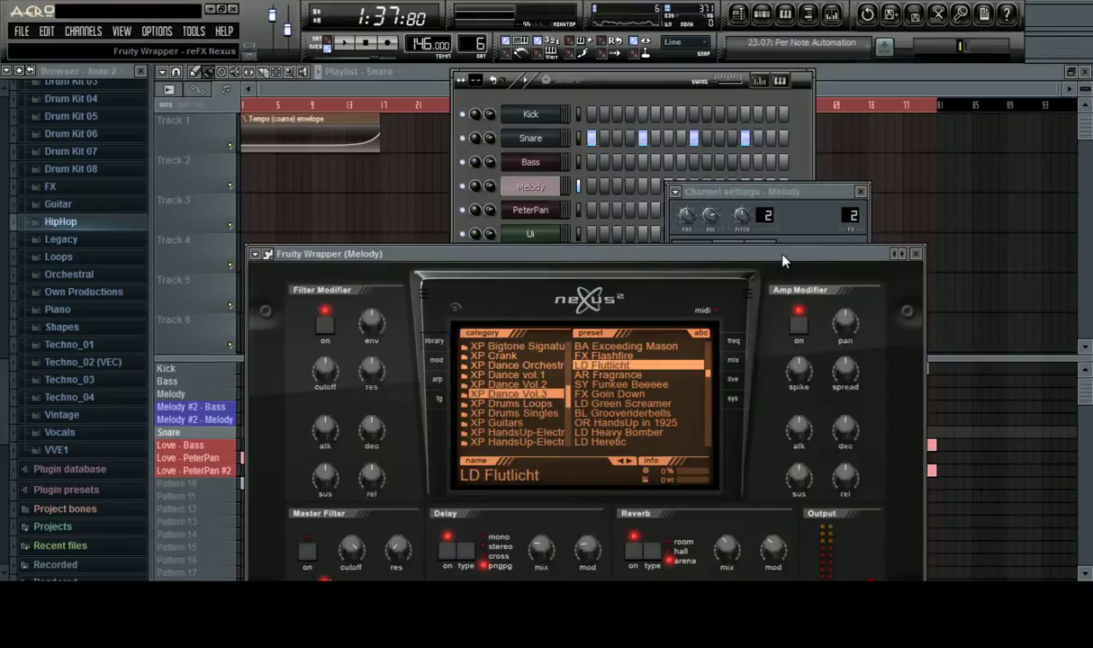
{"action": "left_click_drag", "start_coordinate": [783, 261], "coordinate": [770, 410]}
{"action": "left_click_drag", "start_coordinate": [766, 194], "coordinate": [786, 197]}
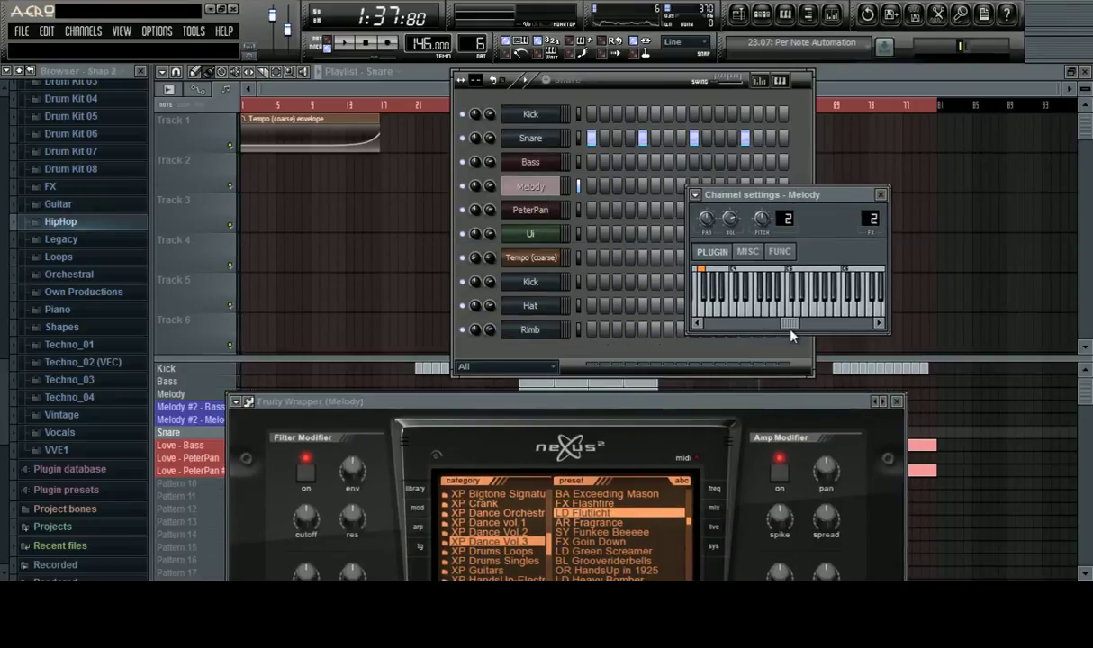
{"action": "left_click_drag", "start_coordinate": [788, 324], "coordinate": [768, 324]}
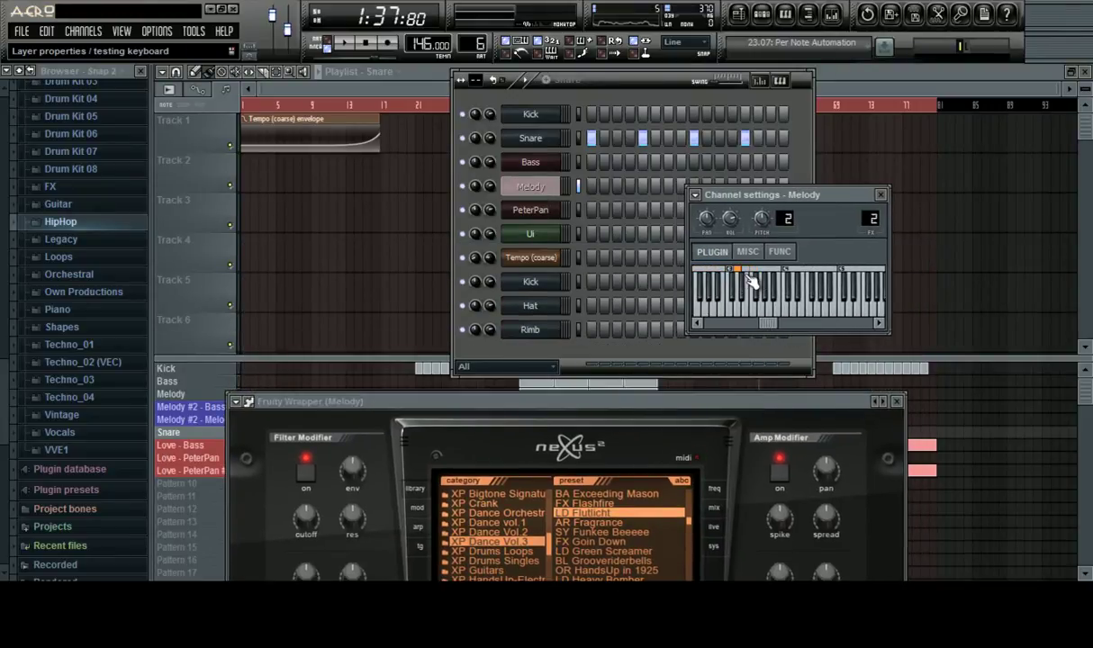
{"action": "left_click", "coordinate": [555, 217]}
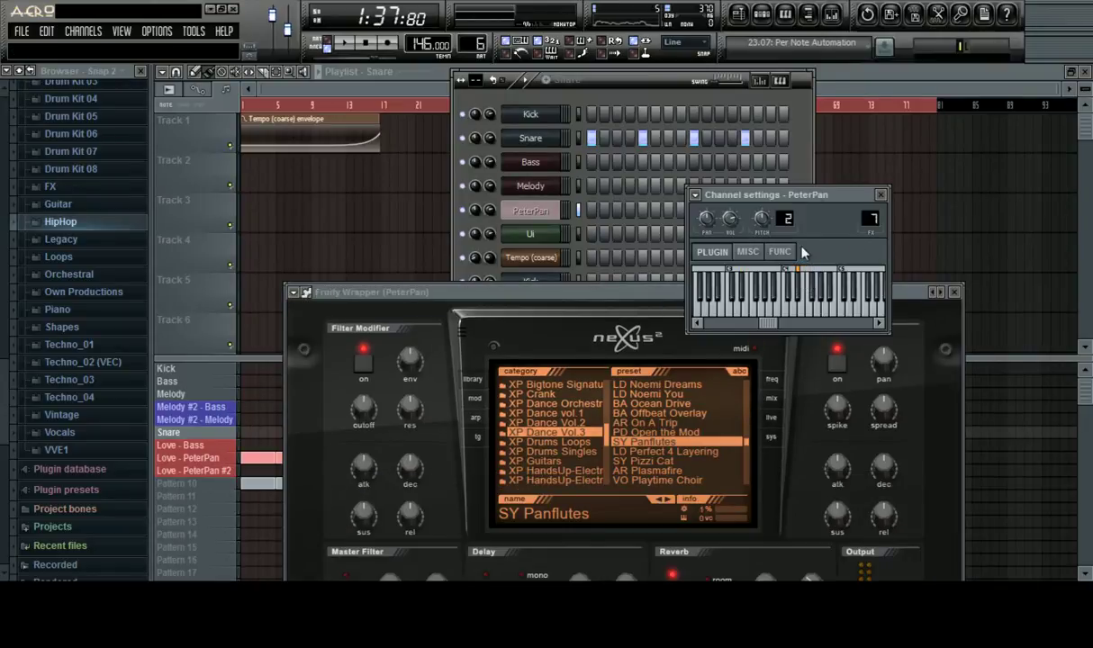
{"action": "left_click", "coordinate": [838, 95]}
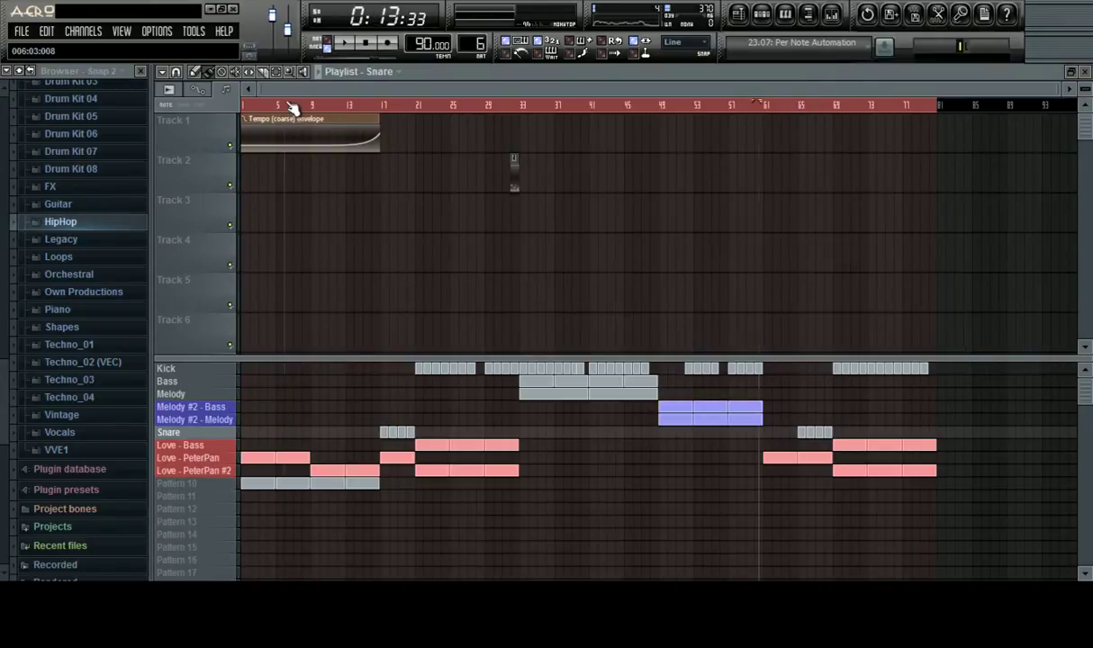
Play the full arrangement from the beginning of the song
{"action": "left_click_drag", "start_coordinate": [293, 107], "coordinate": [150, 123]}
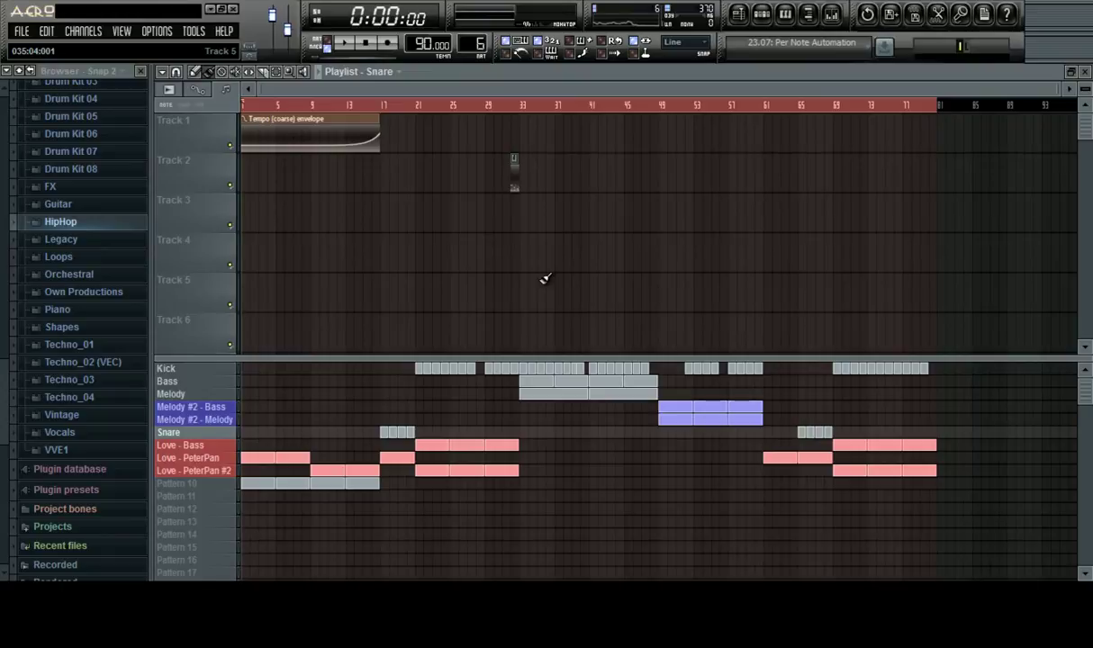
{"action": "key", "text": "space"}
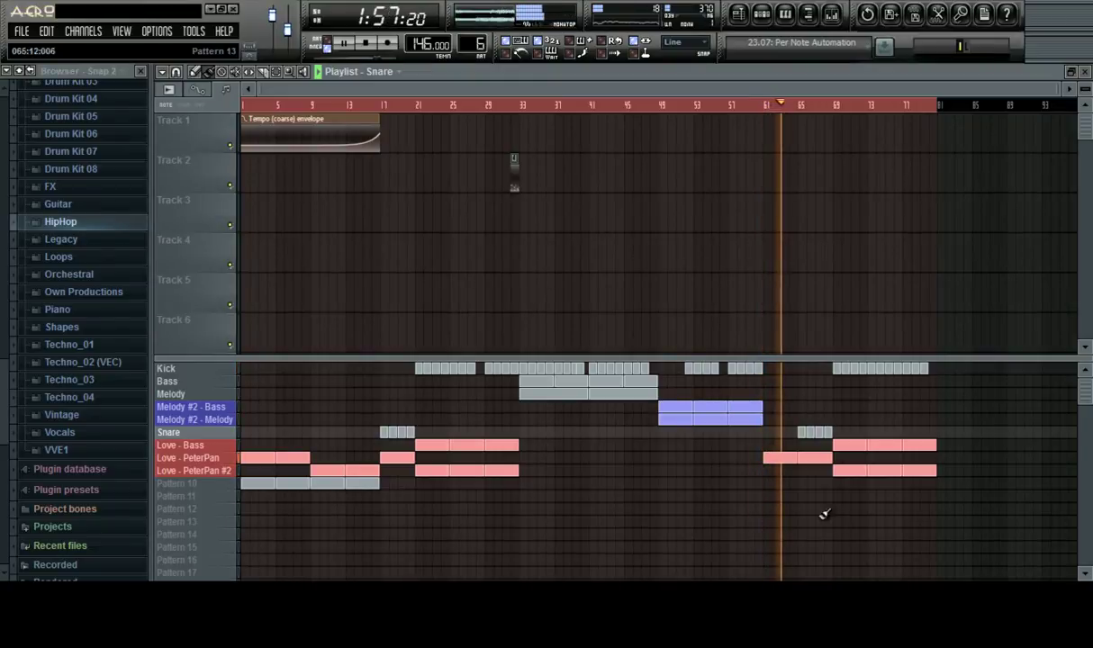
{"action": "key", "text": "space"}
{"action": "key", "text": "space"}
Move all blocks that start at bar 61 or after four bars later, so the section begins at bar 65
{"action": "left_click", "coordinate": [721, 106]}
{"action": "scroll", "coordinate": [738, 109], "scroll_direction": "up", "scroll_amount": 2}
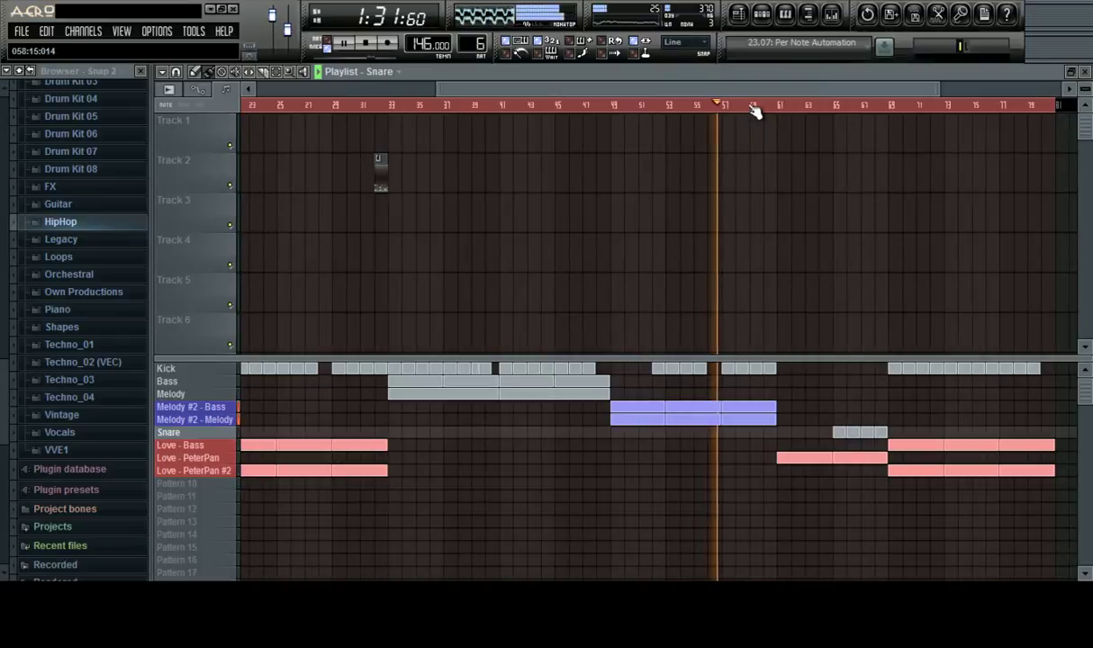
{"action": "scroll", "coordinate": [760, 108], "scroll_direction": "down", "scroll_amount": 2}
{"action": "left_click_drag", "start_coordinate": [793, 90], "coordinate": [850, 119]}
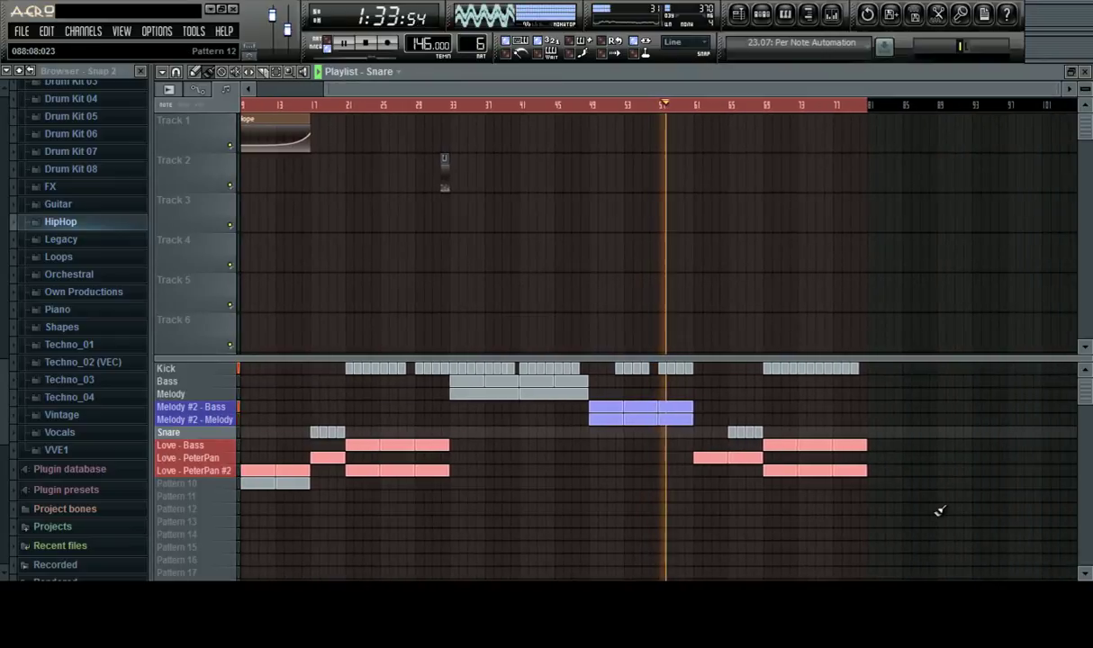
{"action": "left_click_drag", "start_coordinate": [936, 512], "coordinate": [701, 366]}
{"action": "left_click_drag", "start_coordinate": [712, 460], "coordinate": [742, 463]}
Fill bars 61 to 64 with Melody #2 - Bass, Melody #2 - Melody and Kick blocks
{"action": "left_click", "coordinate": [701, 408]}
{"action": "left_click", "coordinate": [708, 420]}
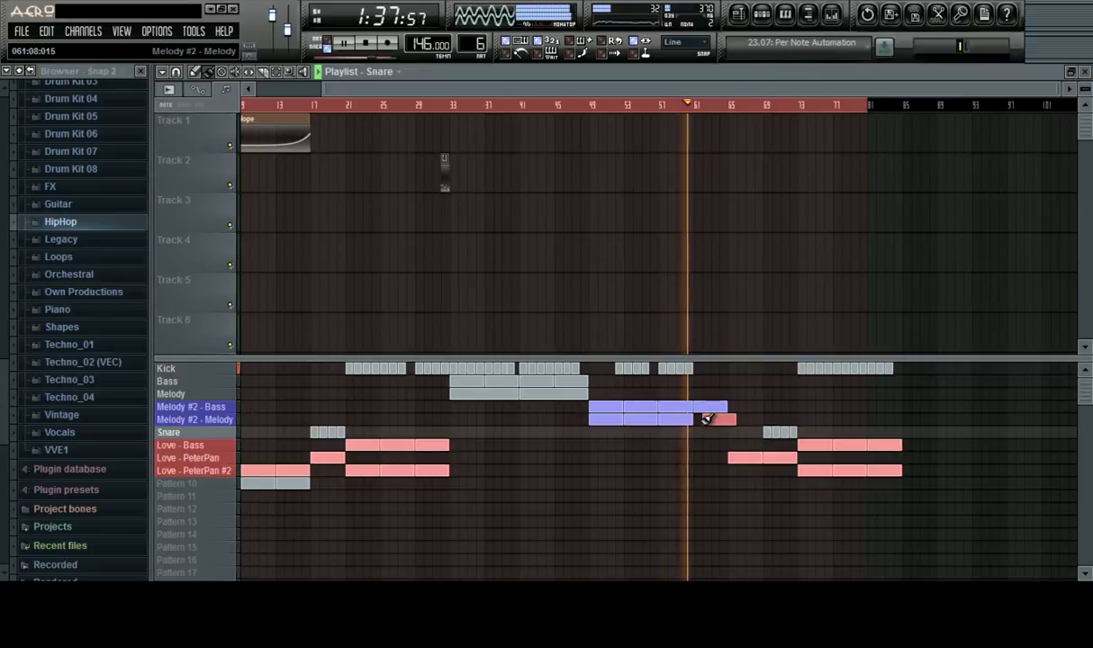
{"action": "left_click_drag", "start_coordinate": [708, 419], "coordinate": [703, 419]}
{"action": "left_click_drag", "start_coordinate": [700, 370], "coordinate": [755, 371]}
{"action": "right_click", "coordinate": [749, 372]}
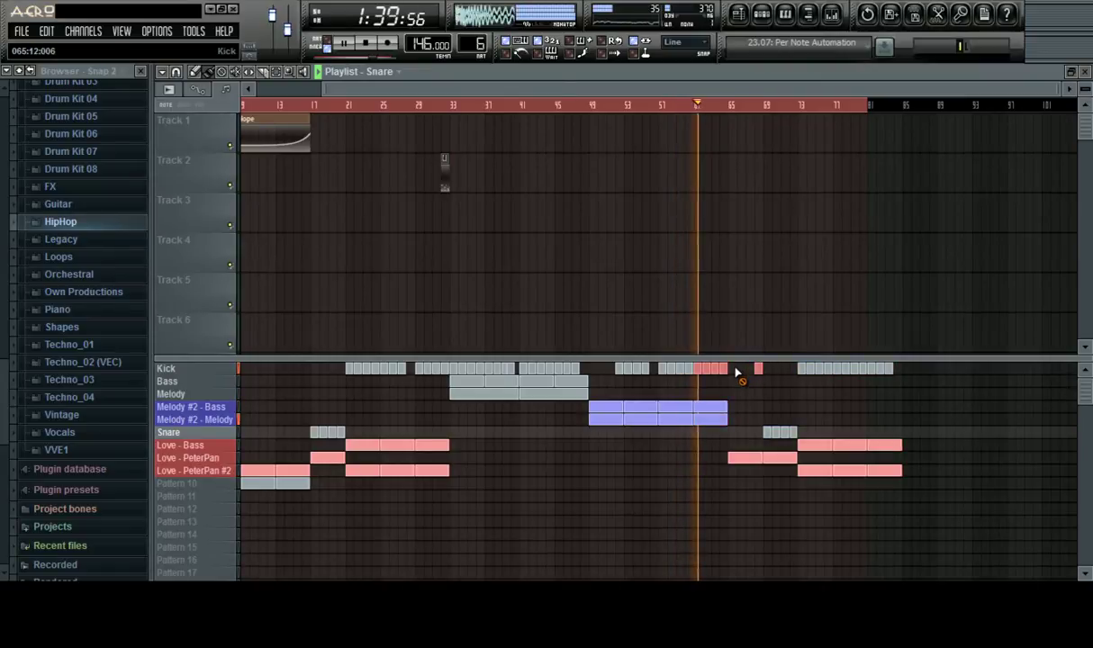
{"action": "right_click", "coordinate": [758, 370]}
Delete the Love - PeterPan block over bars 65 to 68 and move the remaining blocks after it earlier to start at bar 66
{"action": "right_click", "coordinate": [553, 458]}
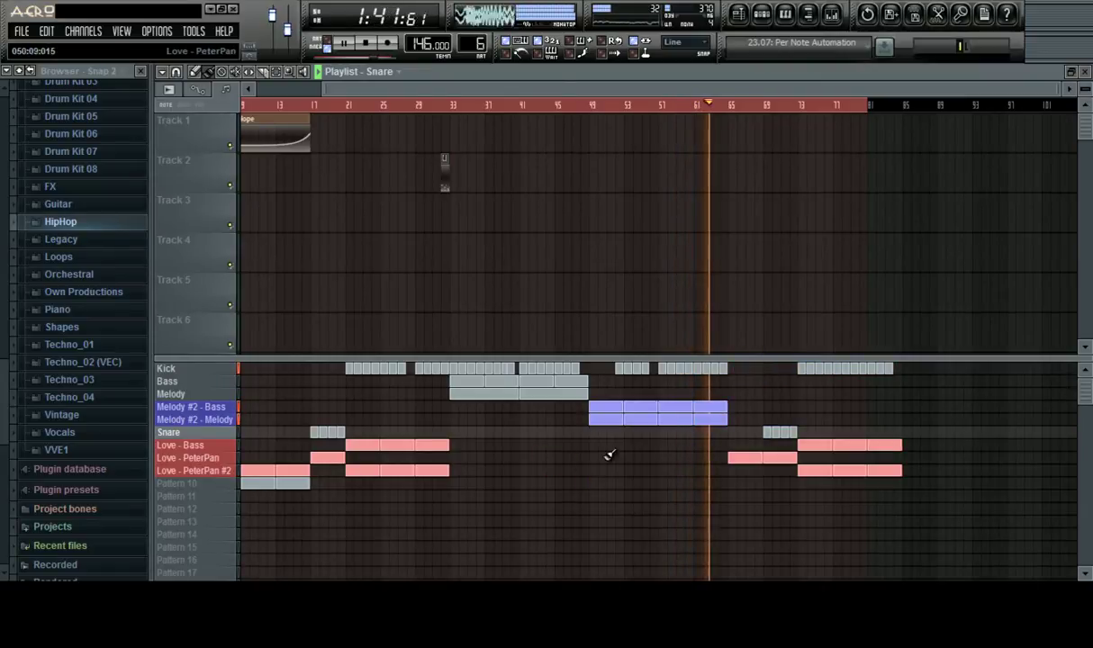
{"action": "right_click", "coordinate": [747, 459]}
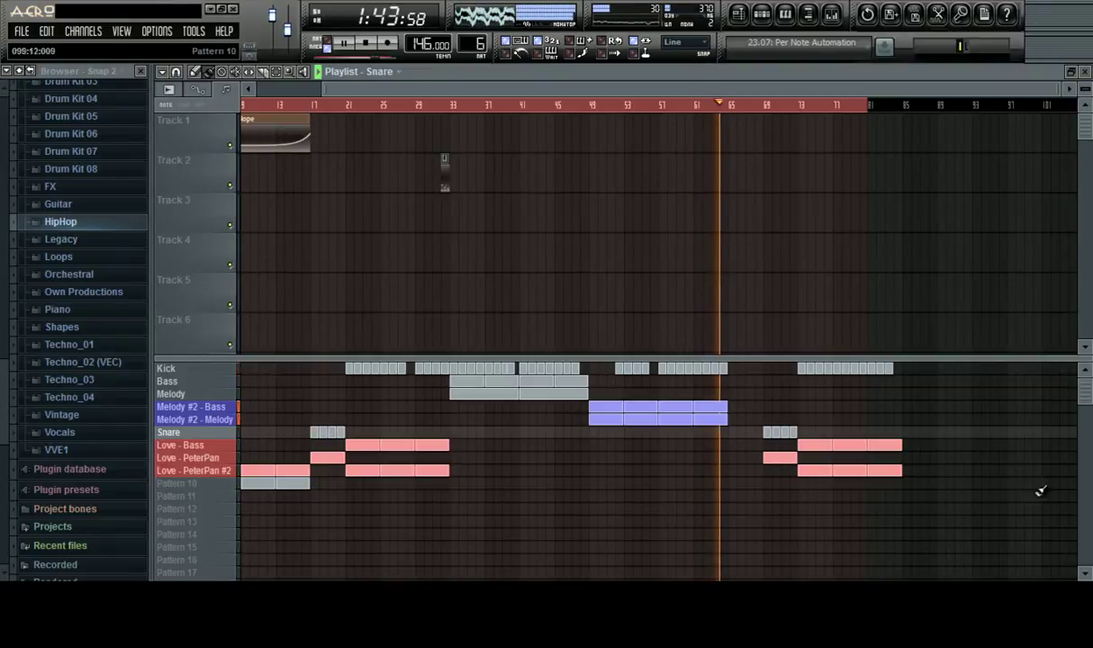
{"action": "left_click_drag", "start_coordinate": [1007, 527], "coordinate": [785, 317]}
{"action": "left_click_drag", "start_coordinate": [997, 538], "coordinate": [749, 338]}
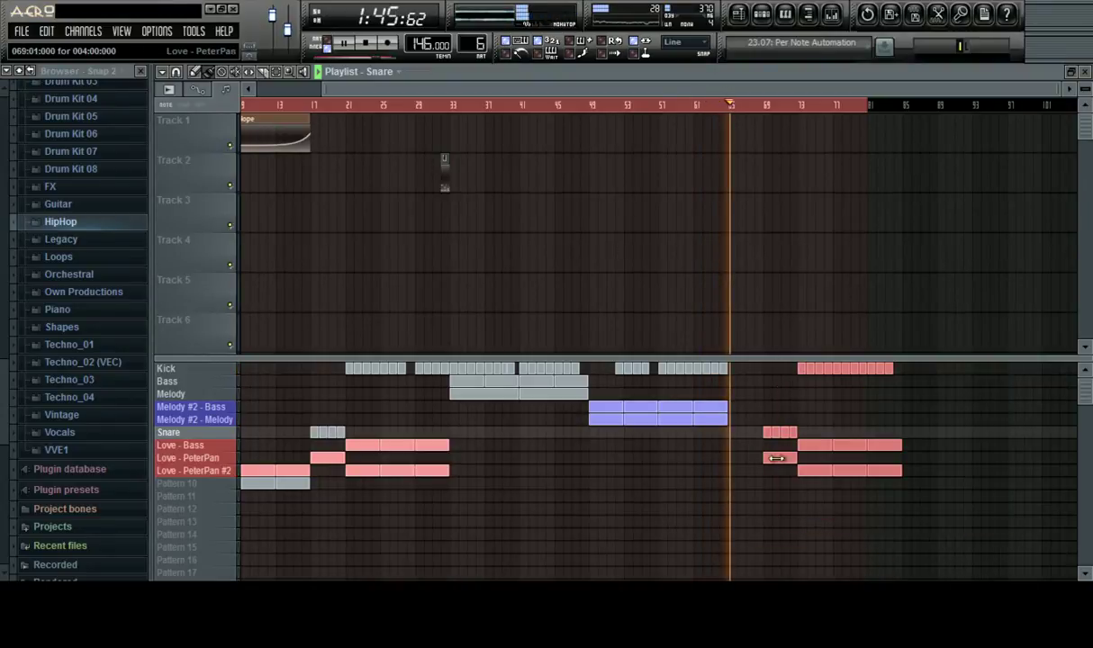
{"action": "left_click_drag", "start_coordinate": [777, 455], "coordinate": [752, 453]}
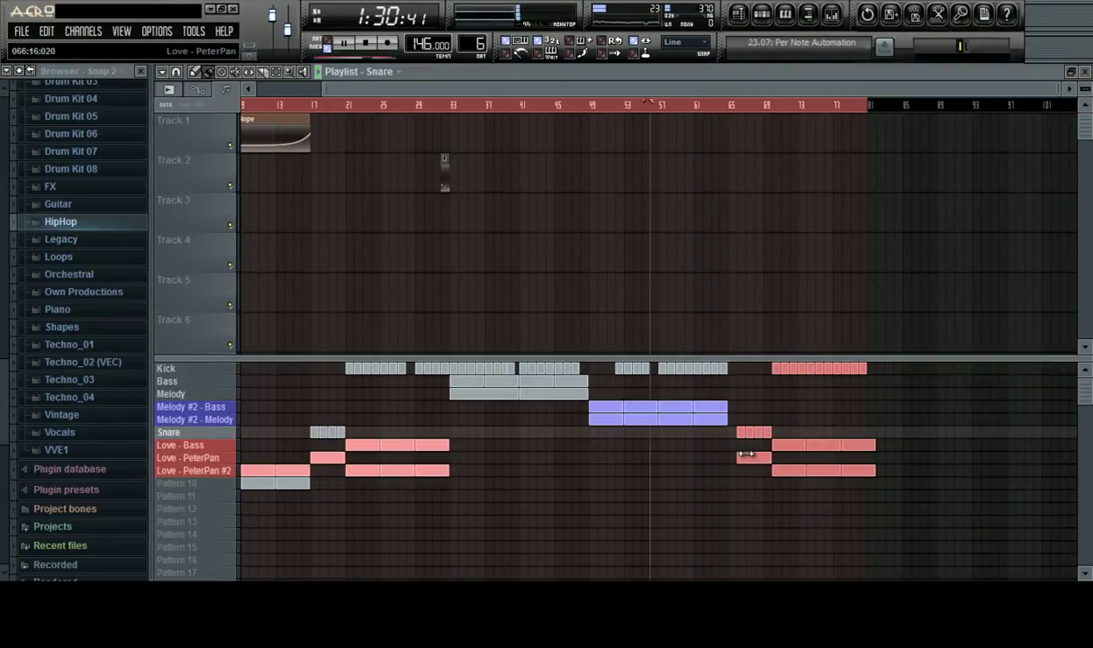
Delete the Snare blocks over bars 66 to 69 and listen to the transition from about bar 64
{"action": "left_click", "coordinate": [732, 106]}
{"action": "right_click", "coordinate": [740, 434]}
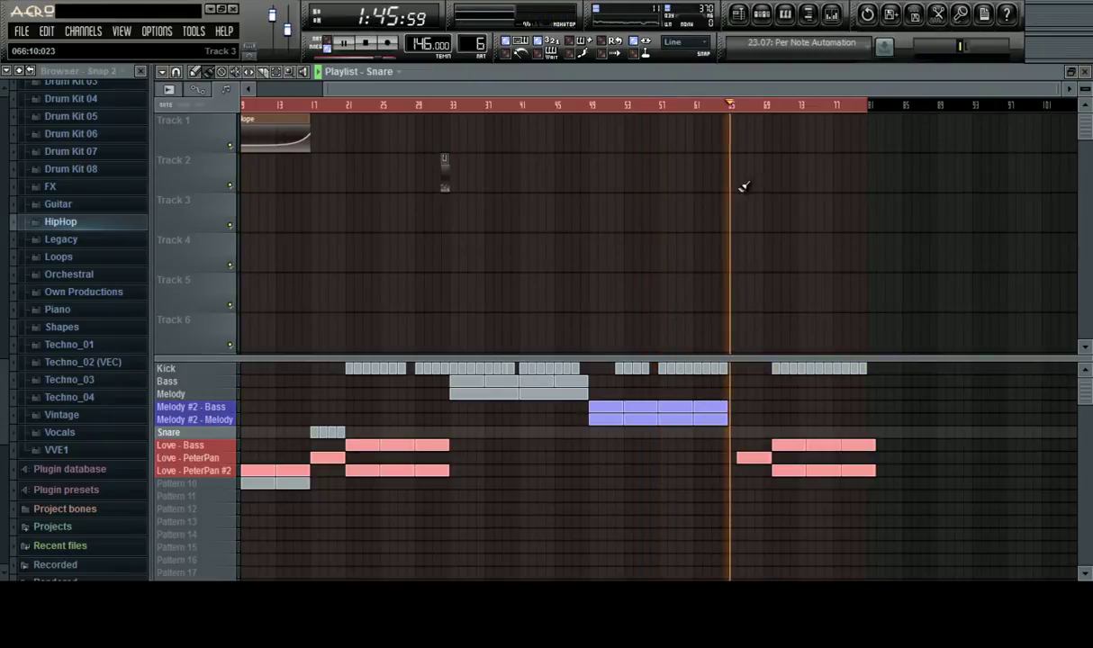
{"action": "left_click", "coordinate": [726, 124]}
{"action": "right_click", "coordinate": [728, 120]}
{"action": "left_click", "coordinate": [721, 106]}
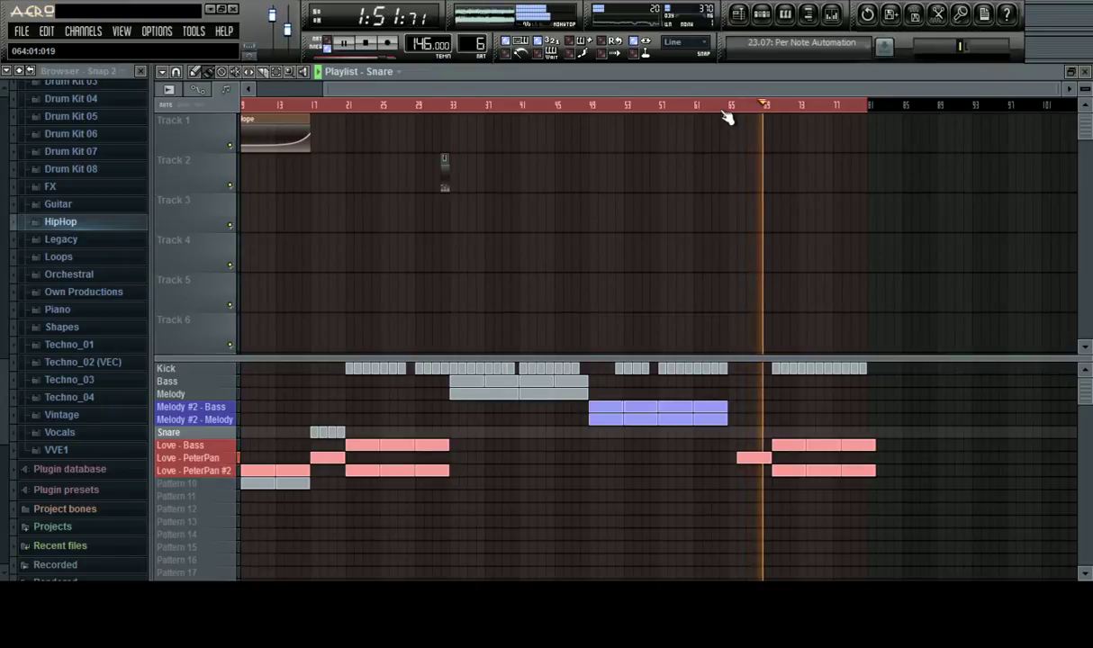
Clone the Love - PeterPan pattern and make the copy the active pattern
{"action": "left_click", "coordinate": [211, 457]}
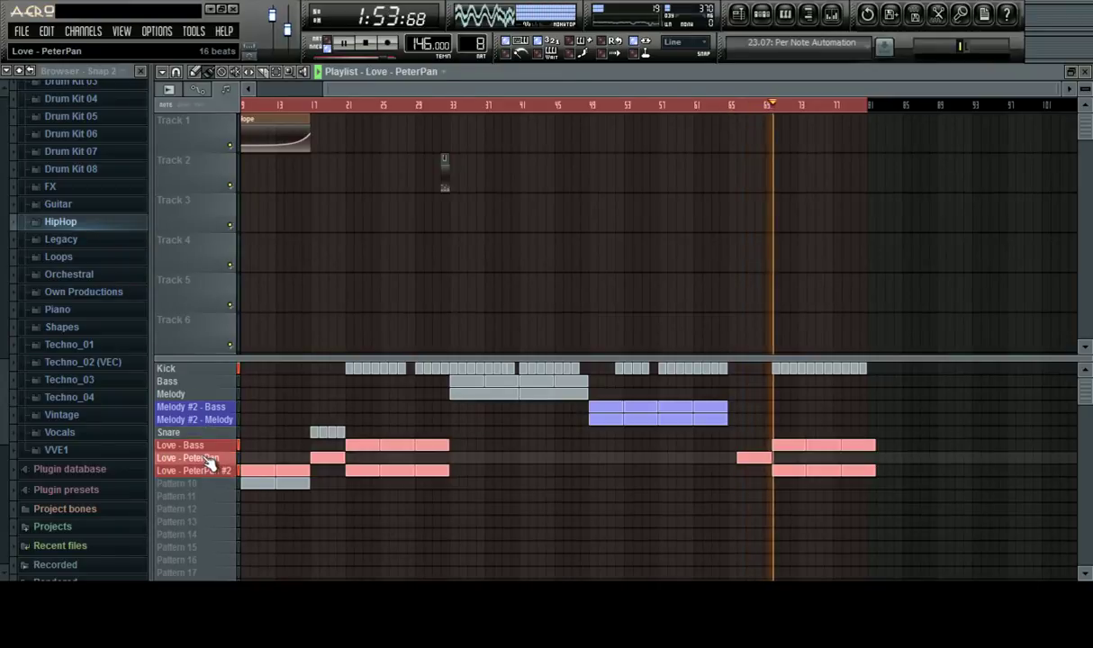
{"action": "right_click", "coordinate": [210, 462]}
{"action": "left_click", "coordinate": [216, 453]}
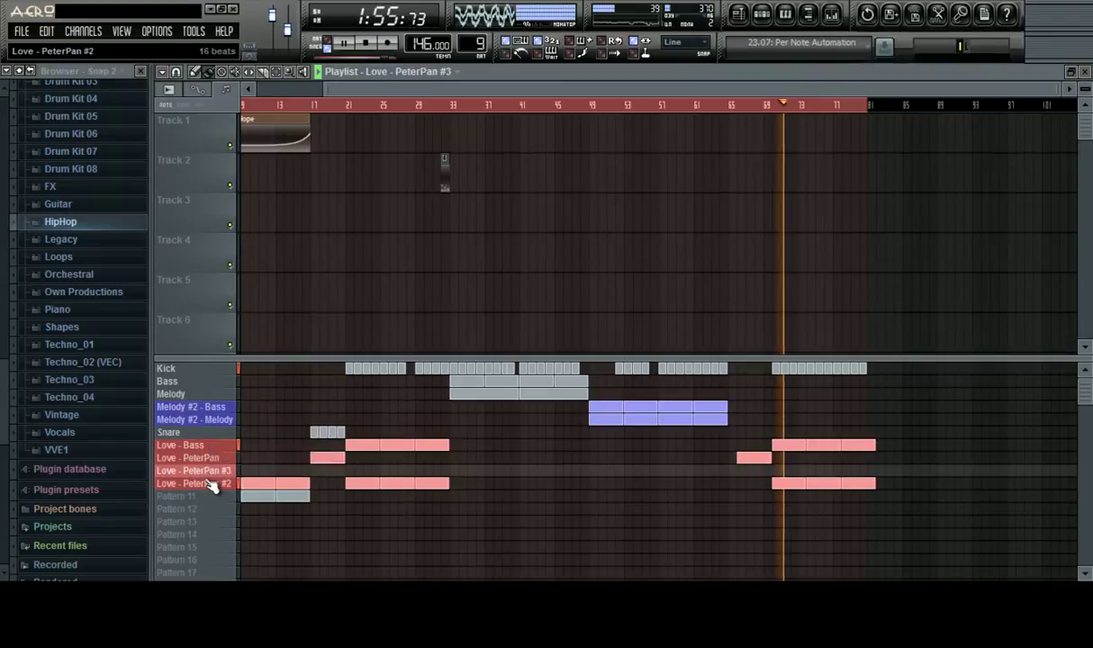
{"action": "left_click", "coordinate": [212, 458]}
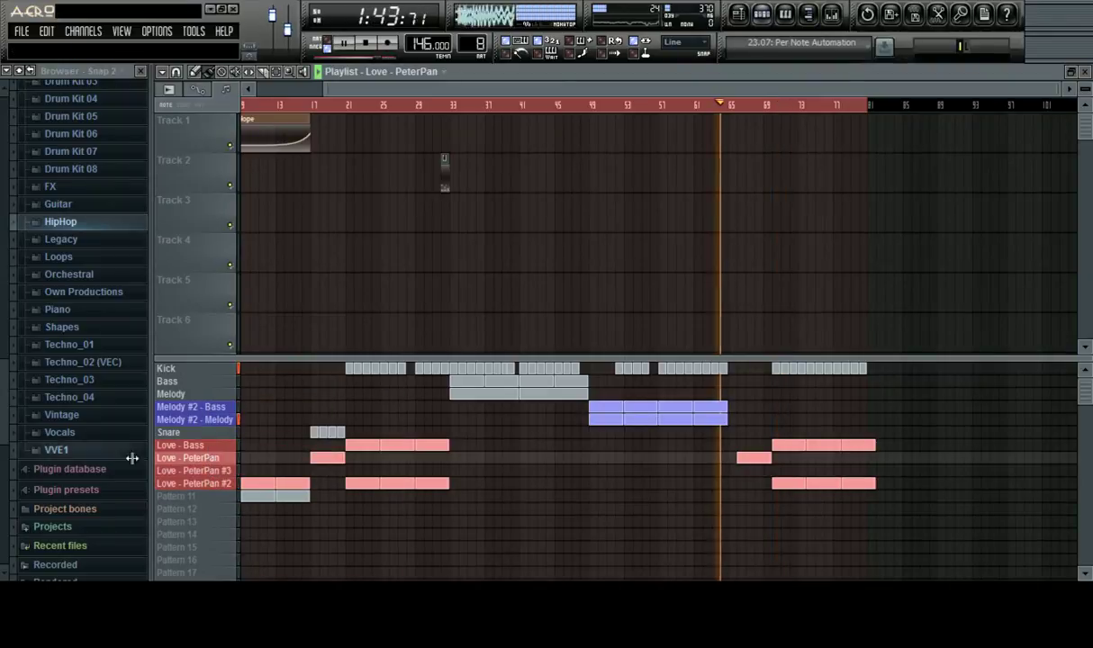
{"action": "left_click", "coordinate": [212, 473]}
{"action": "left_click", "coordinate": [762, 16]}
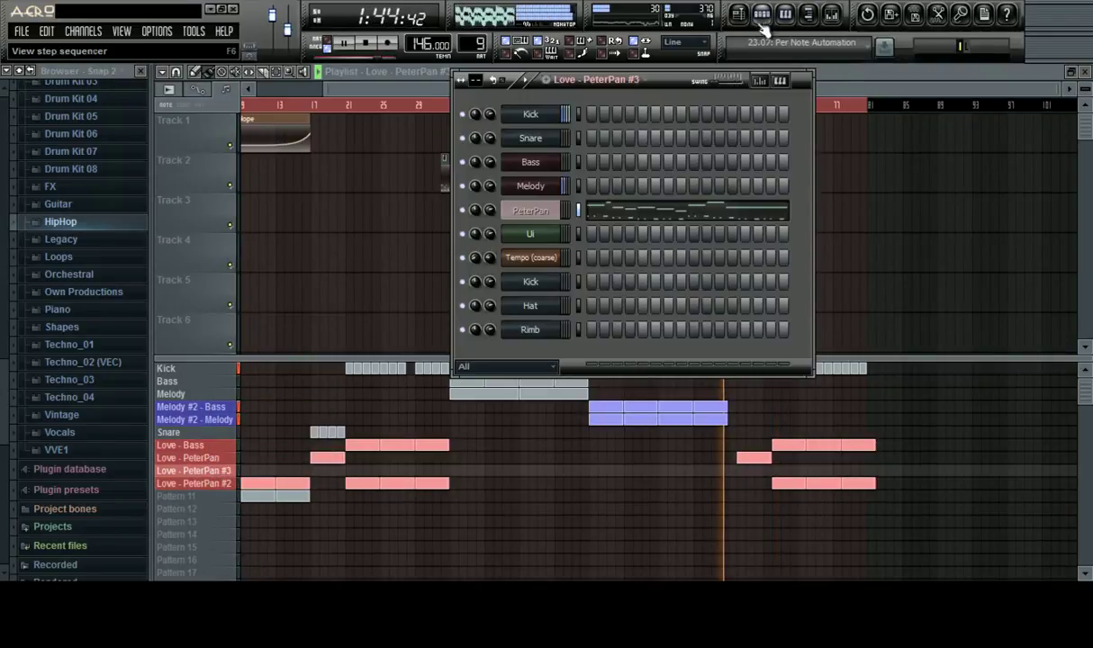
{"action": "left_click", "coordinate": [659, 211]}
{"action": "scroll", "coordinate": [691, 111], "scroll_direction": "down", "scroll_amount": 5}
{"action": "left_click_drag", "start_coordinate": [688, 338], "coordinate": [200, 418]}
{"action": "scroll", "coordinate": [977, 213], "scroll_direction": "down", "scroll_amount": 1}
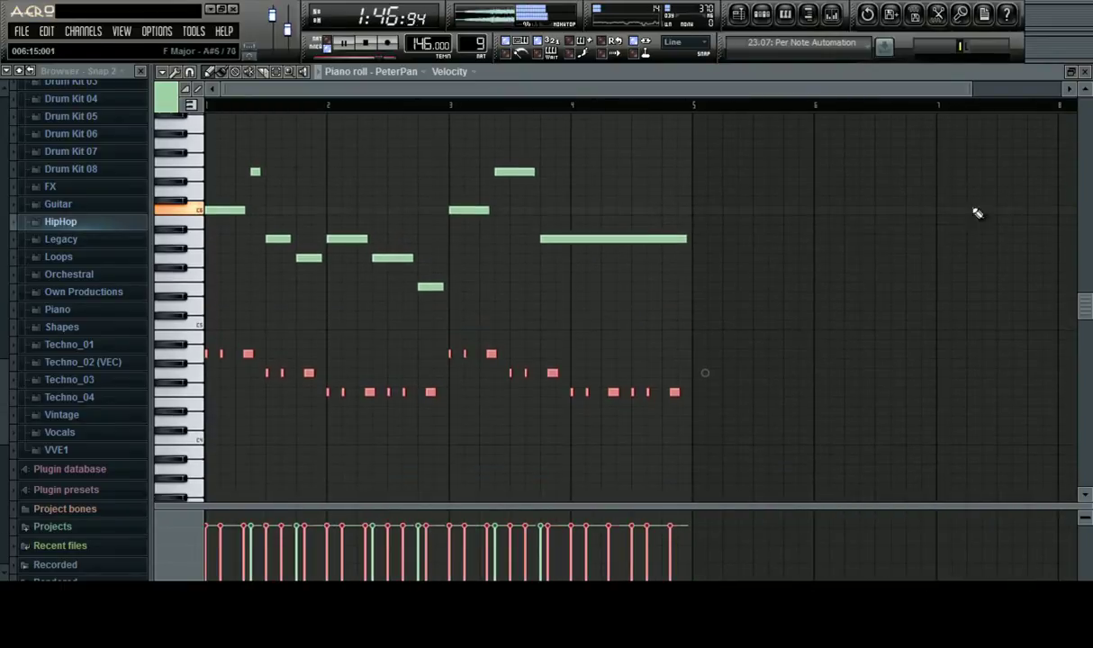
{"action": "left_click", "coordinate": [681, 280]}
{"action": "right_click", "coordinate": [681, 280]}
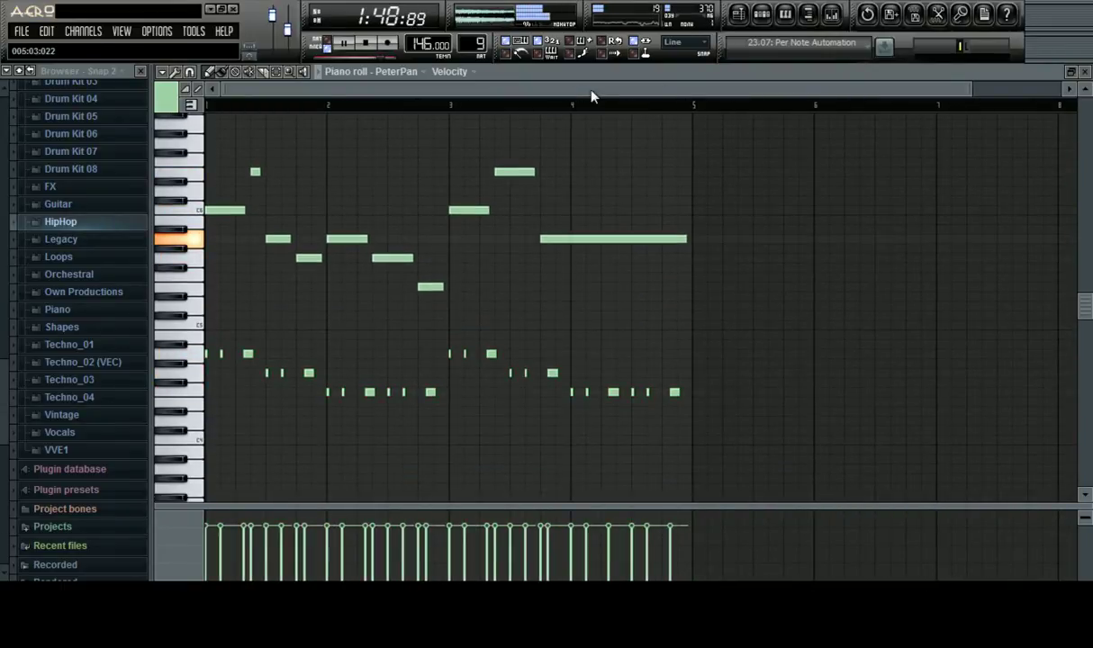
{"action": "left_click", "coordinate": [1087, 72]}
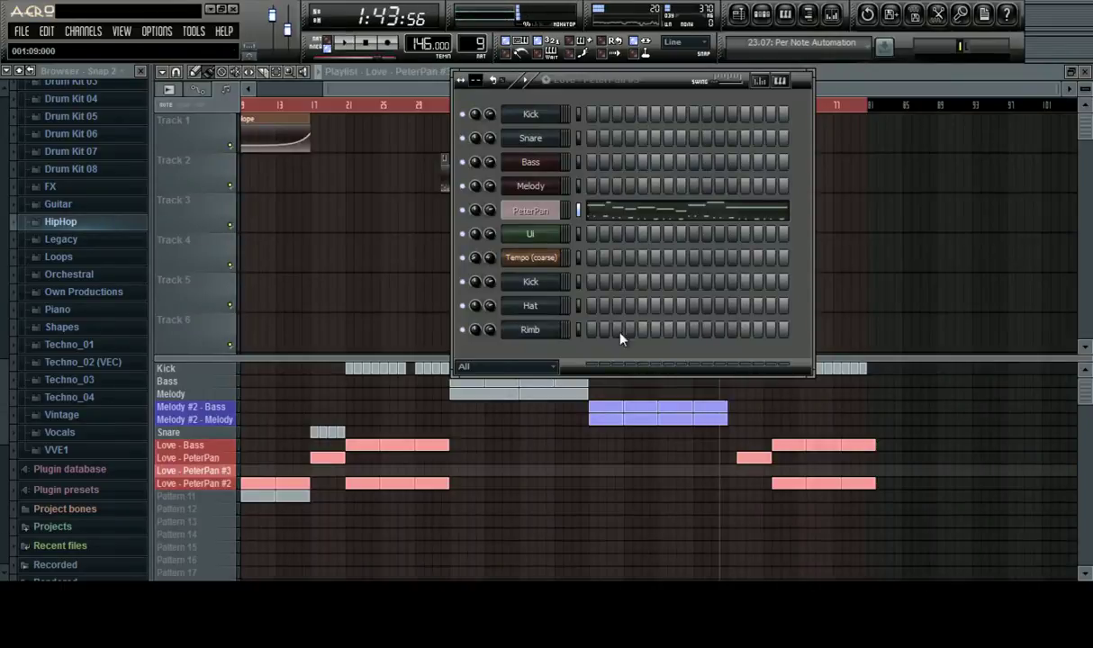
Delete all the low accompaniment notes from the PeterPan channel in the Love - PeterPan pattern and play the song
{"action": "left_click", "coordinate": [188, 458]}
{"action": "left_click", "coordinate": [763, 16]}
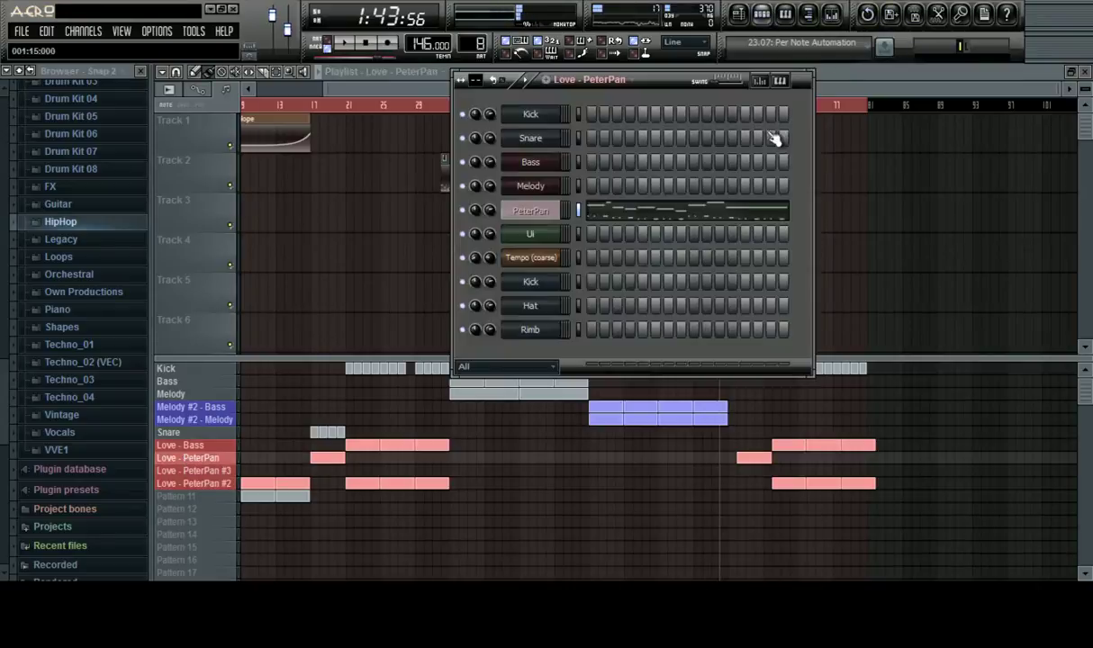
{"action": "left_click", "coordinate": [700, 219]}
{"action": "scroll", "coordinate": [722, 102], "scroll_direction": "down", "scroll_amount": 3}
{"action": "left_click_drag", "start_coordinate": [983, 331], "coordinate": [203, 501]}
{"action": "key", "text": "Delete"}
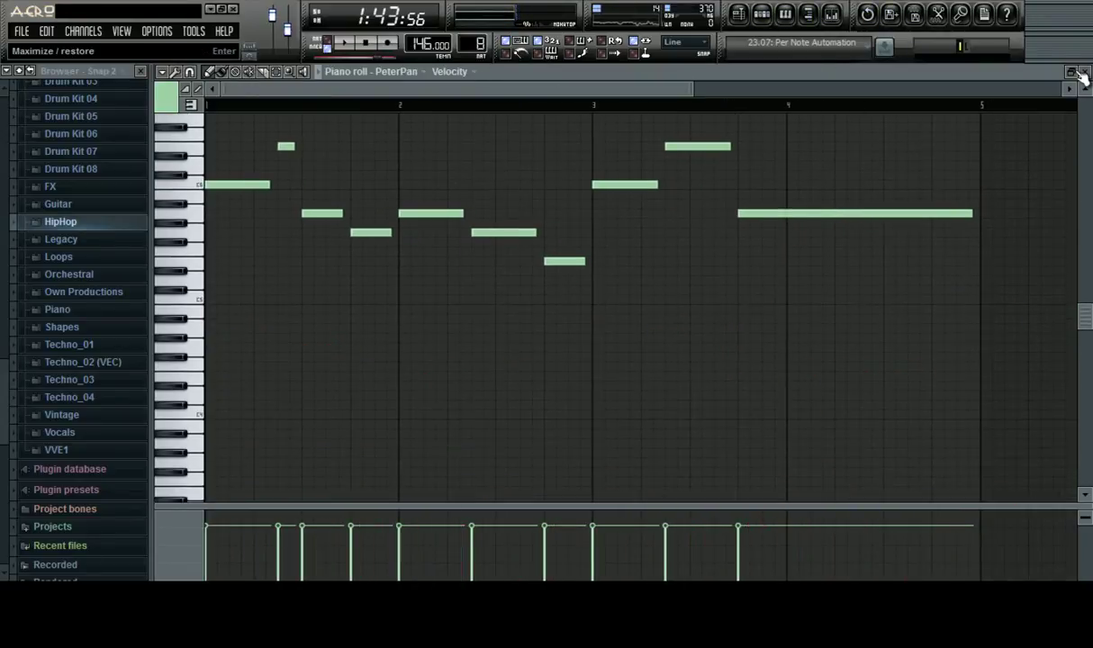
{"action": "left_click", "coordinate": [1086, 72]}
{"action": "key", "text": "space"}
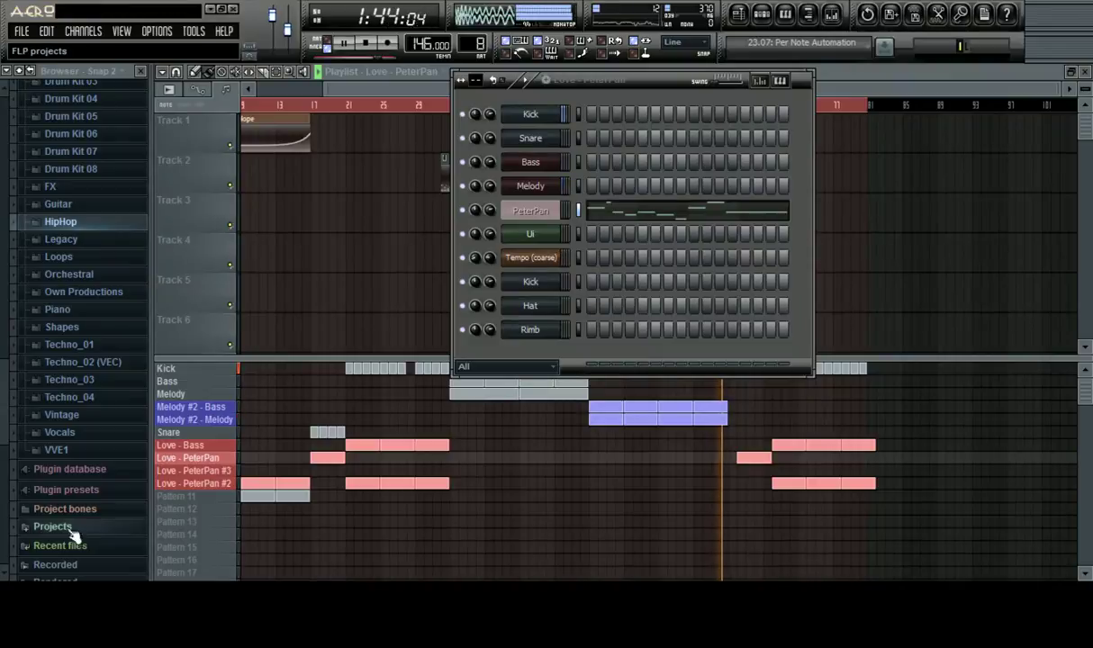
Delete the upper melody notes from the PeterPan channel in the Love - PeterPan #3 pattern, keeping only the low notes
{"action": "left_click", "coordinate": [213, 472]}
{"action": "left_click", "coordinate": [762, 15]}
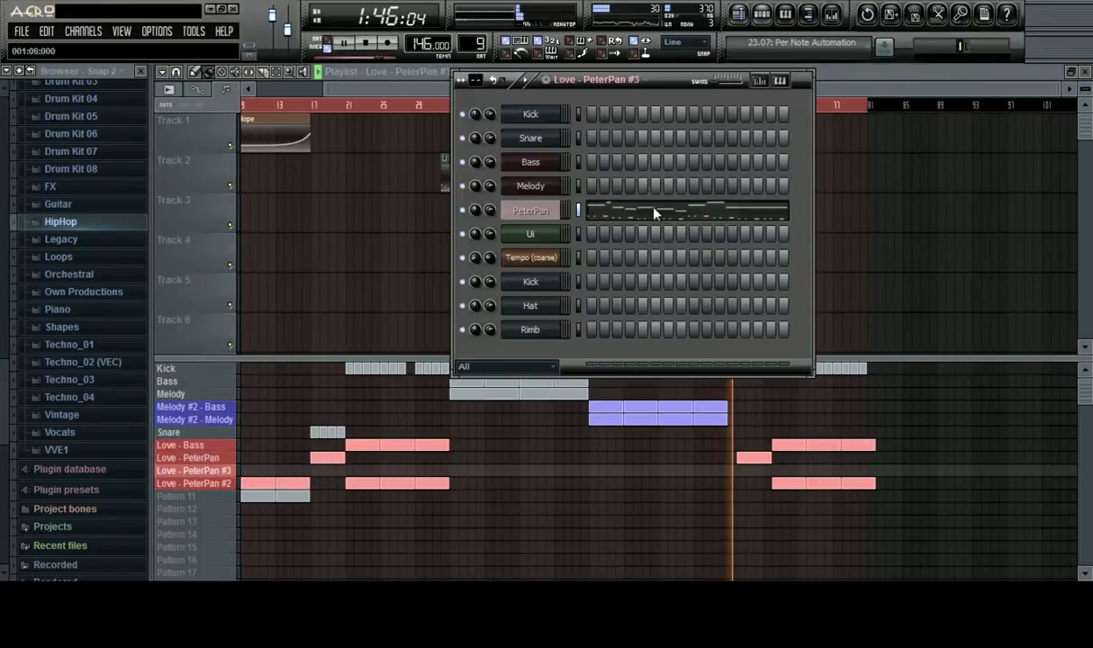
{"action": "left_click", "coordinate": [625, 212]}
{"action": "scroll", "coordinate": [663, 109], "scroll_direction": "down", "scroll_amount": 3}
{"action": "left_click_drag", "start_coordinate": [749, 147], "coordinate": [126, 333]}
{"action": "key", "text": "Delete"}
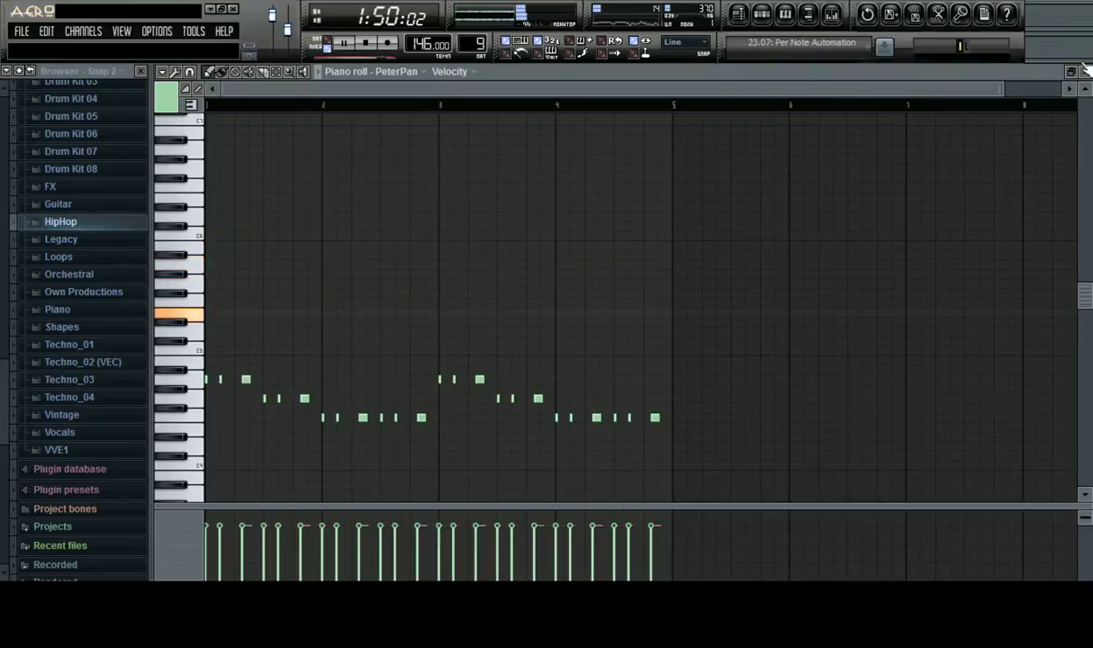
{"action": "left_click", "coordinate": [1085, 72]}
Listen to the second Love section of the arrangement up to about bar 77
{"action": "right_click", "coordinate": [574, 521]}
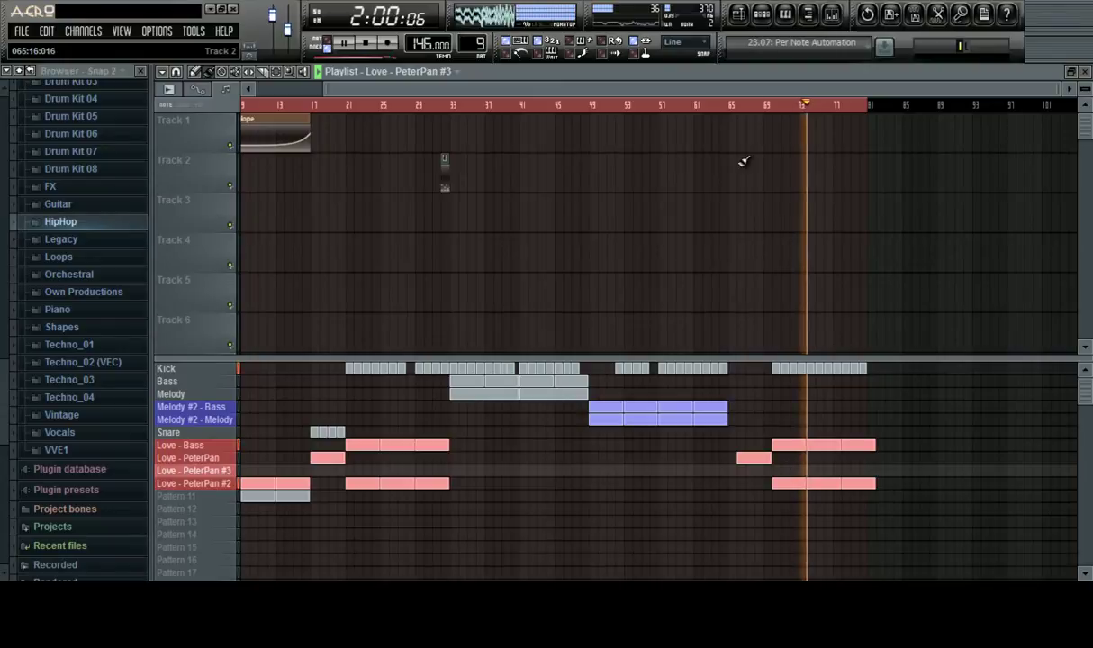
{"action": "scroll", "coordinate": [776, 110], "scroll_direction": "down", "scroll_amount": 1}
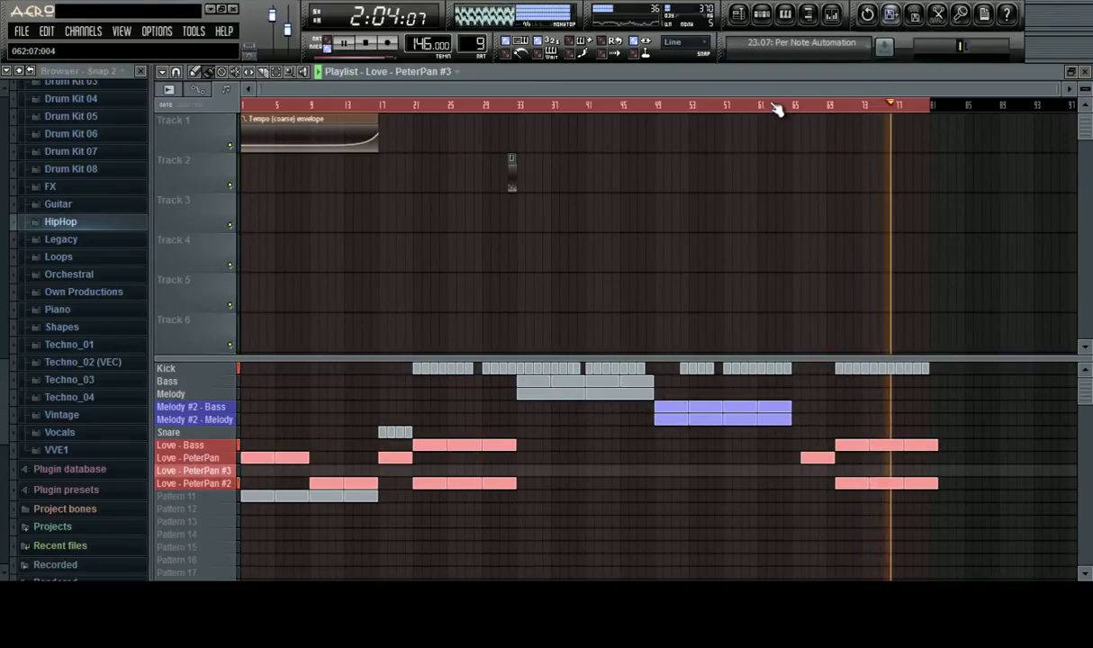
{"action": "left_click_drag", "start_coordinate": [794, 89], "coordinate": [830, 110]}
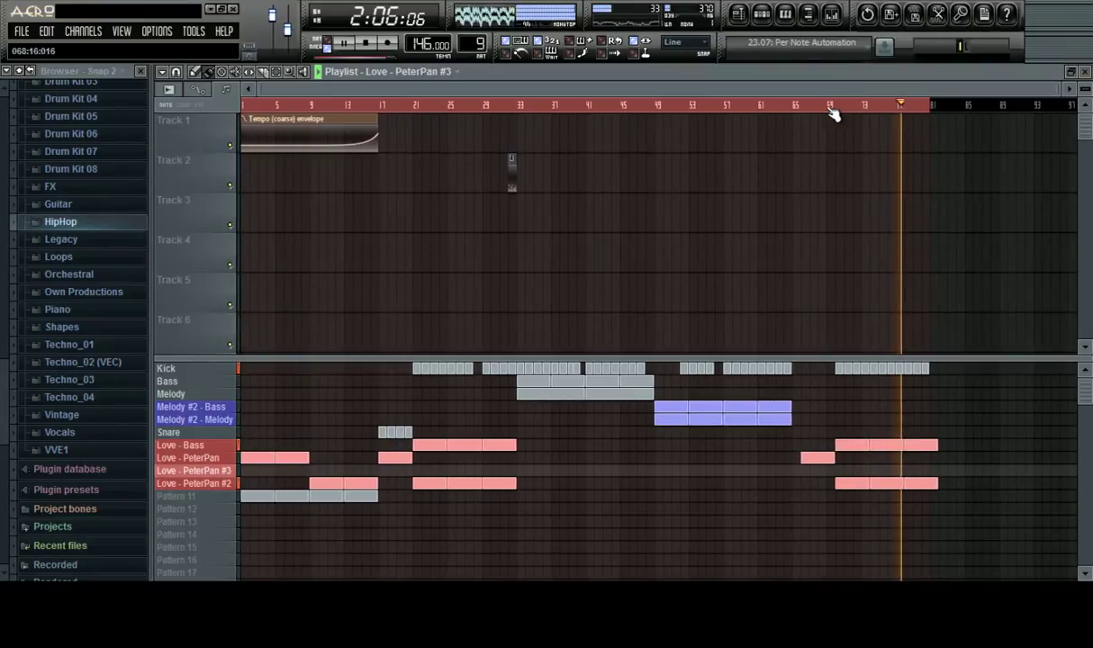
{"action": "key", "text": "space"}
Play the song from bar 1, delete the Pattern 11 blocks over bars 1 to 8 and place one back at bar 5
{"action": "left_click_drag", "start_coordinate": [370, 106], "coordinate": [92, 110]}
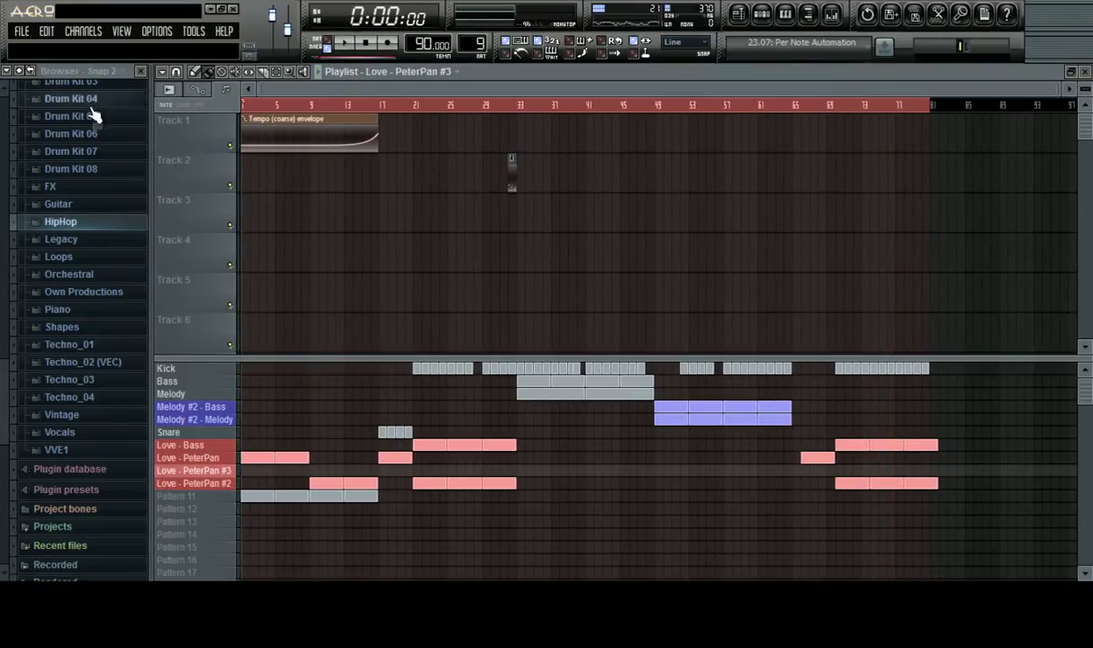
{"action": "scroll", "coordinate": [306, 105], "scroll_direction": "up", "scroll_amount": 6}
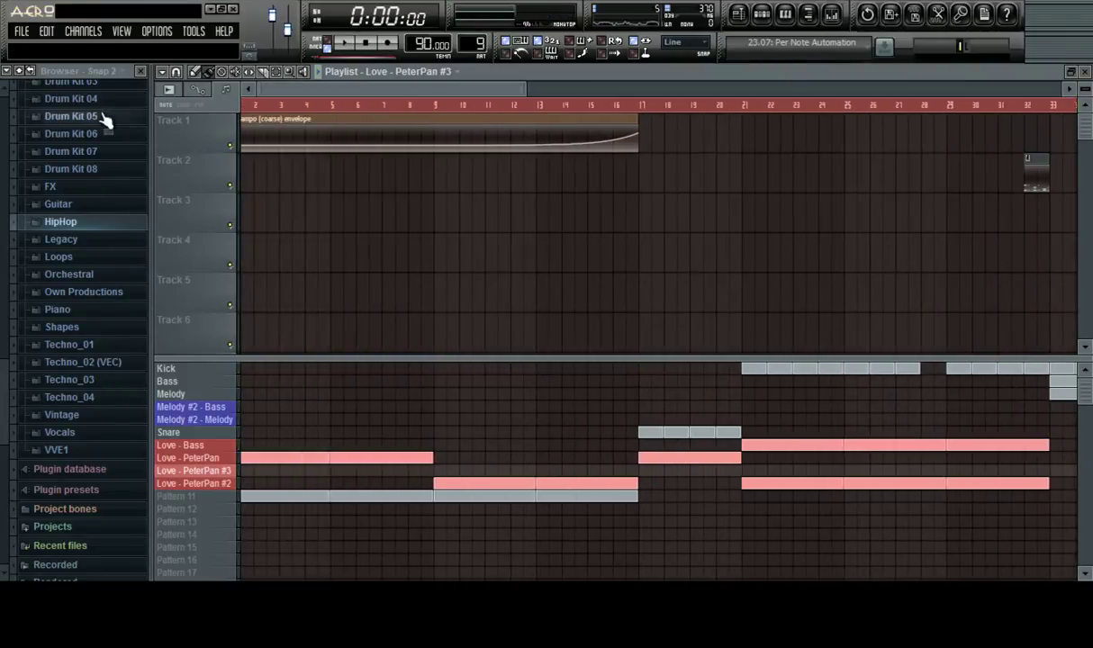
{"action": "scroll", "coordinate": [322, 112], "scroll_direction": "down", "scroll_amount": 6}
{"action": "key", "text": "space"}
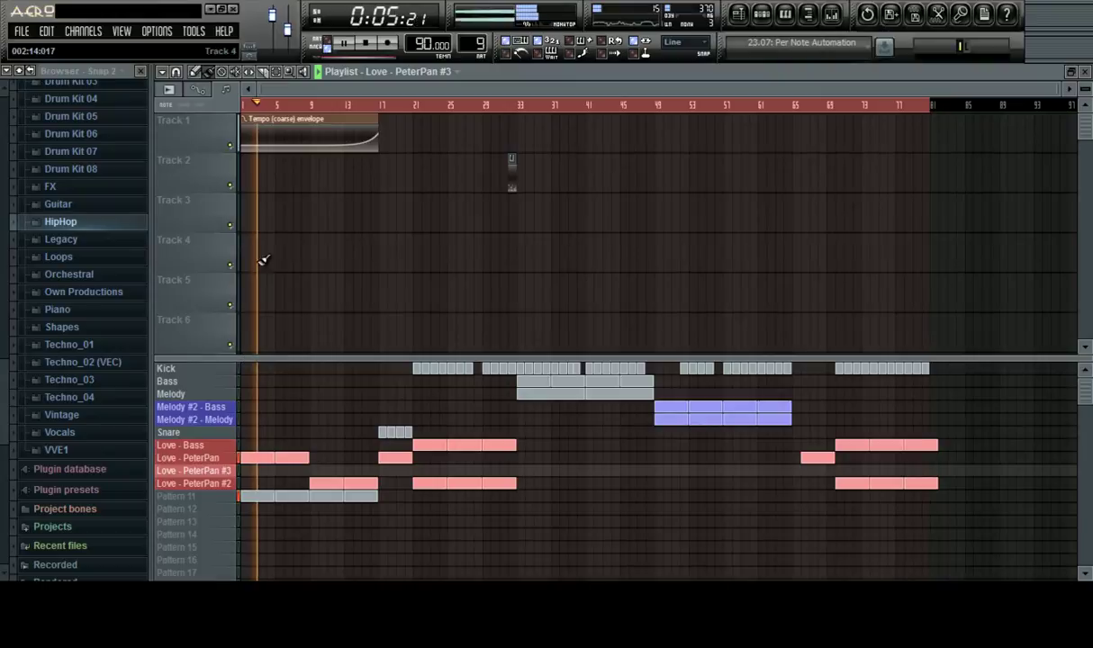
{"action": "right_click", "coordinate": [256, 496]}
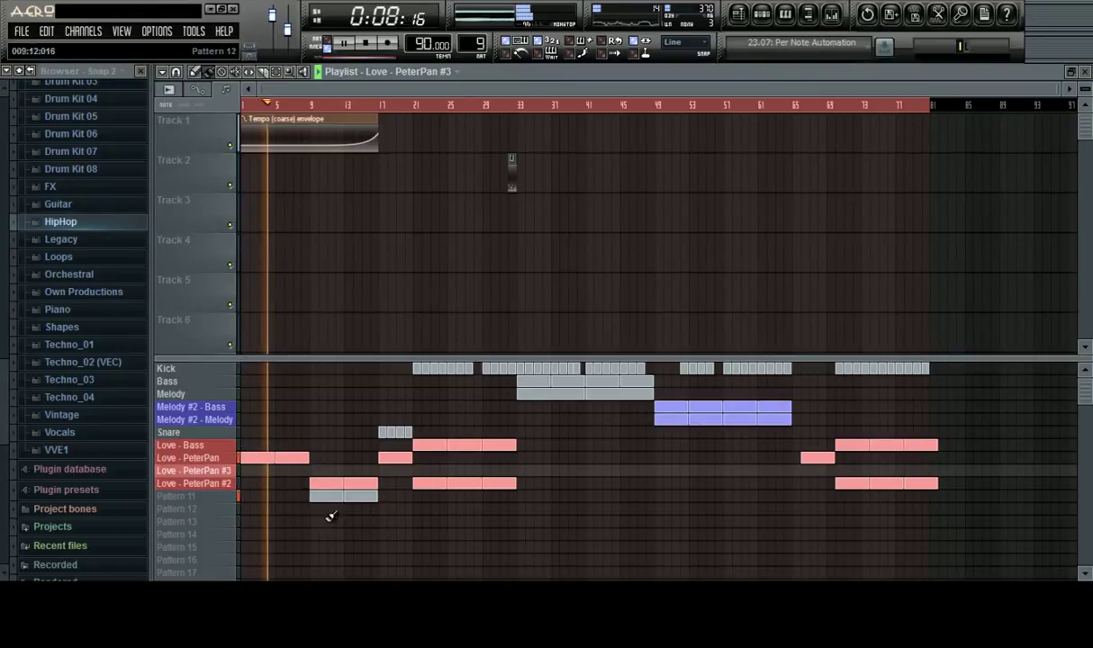
{"action": "left_click", "coordinate": [277, 496]}
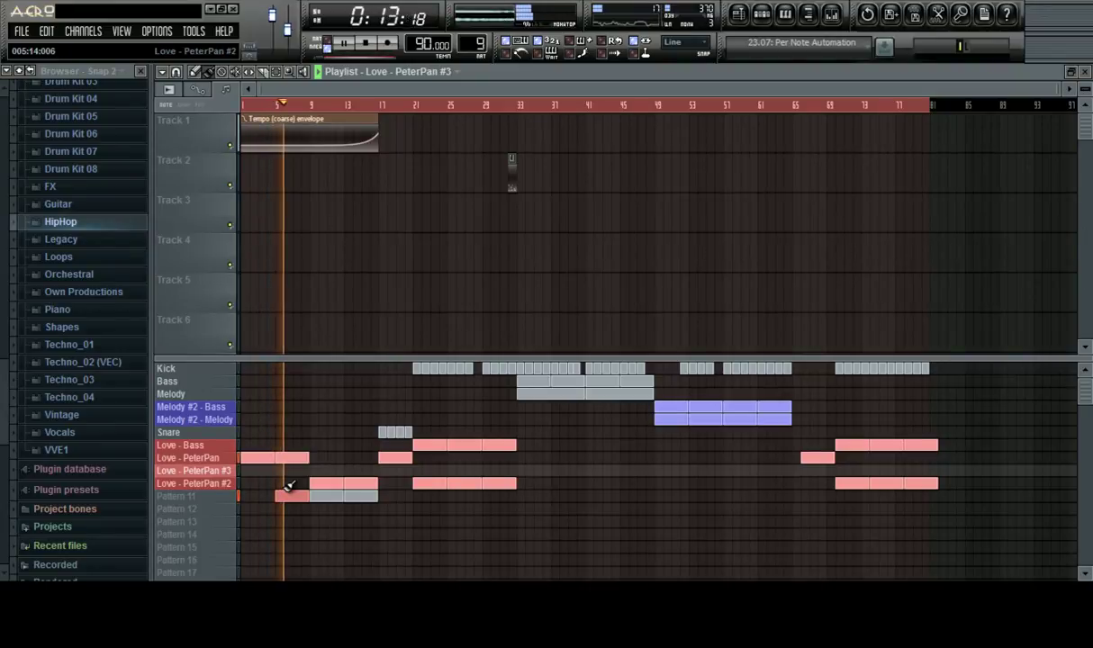
Open the Bass channel's piano roll in the Love - PeterPan pattern
{"action": "left_click", "coordinate": [213, 449]}
{"action": "left_click", "coordinate": [214, 459]}
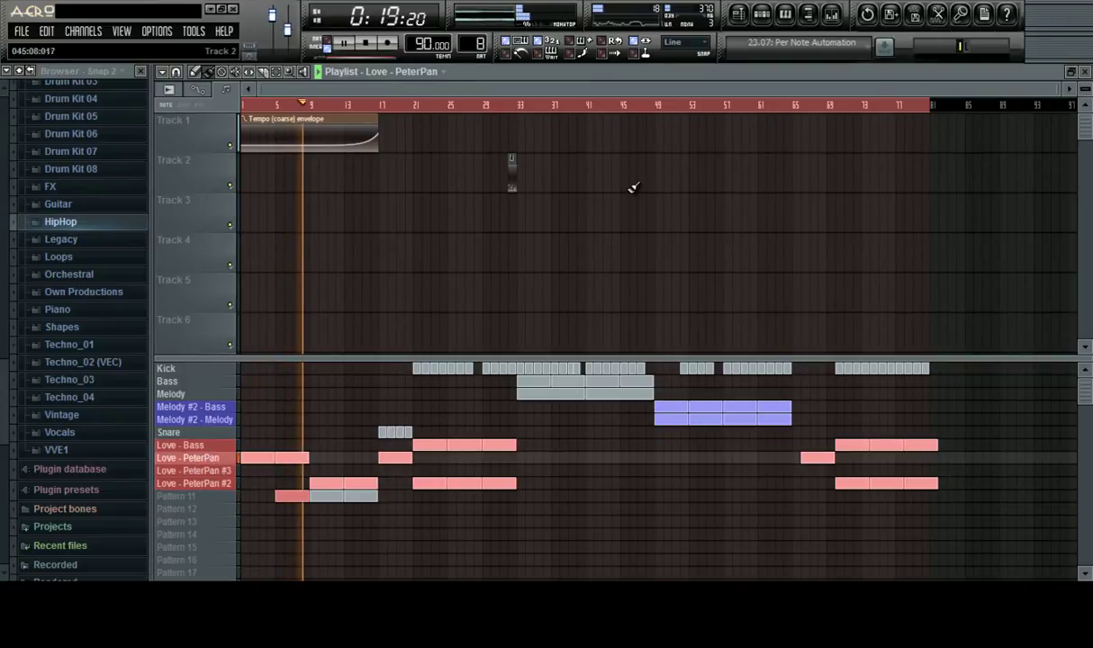
{"action": "key", "text": "F6"}
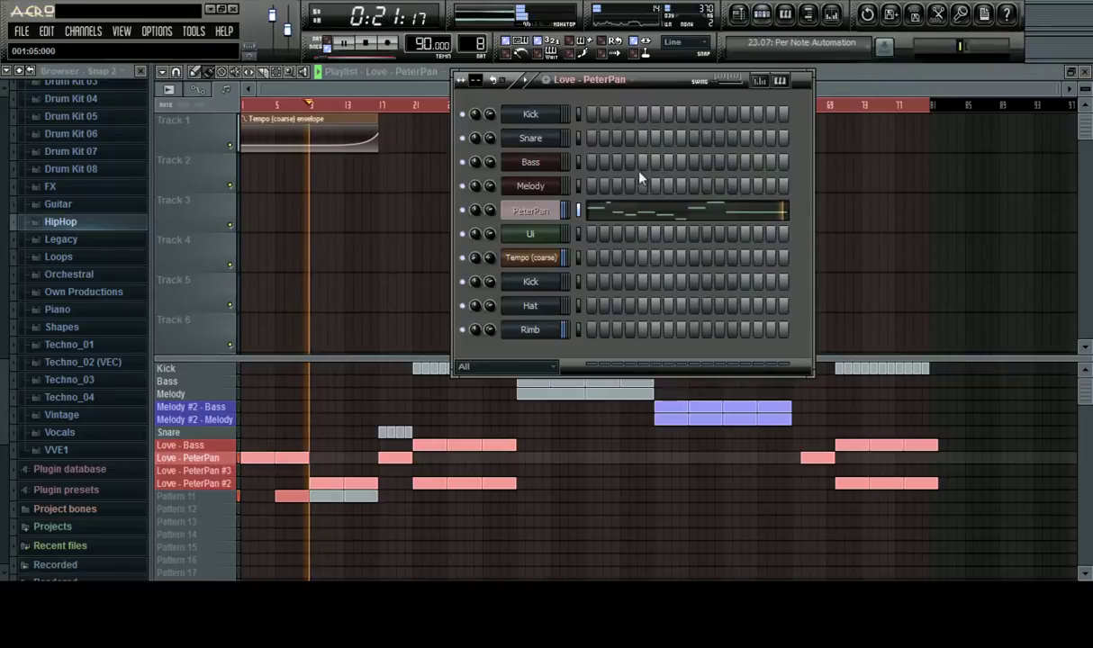
{"action": "right_click", "coordinate": [549, 162]}
{"action": "left_click", "coordinate": [576, 164]}
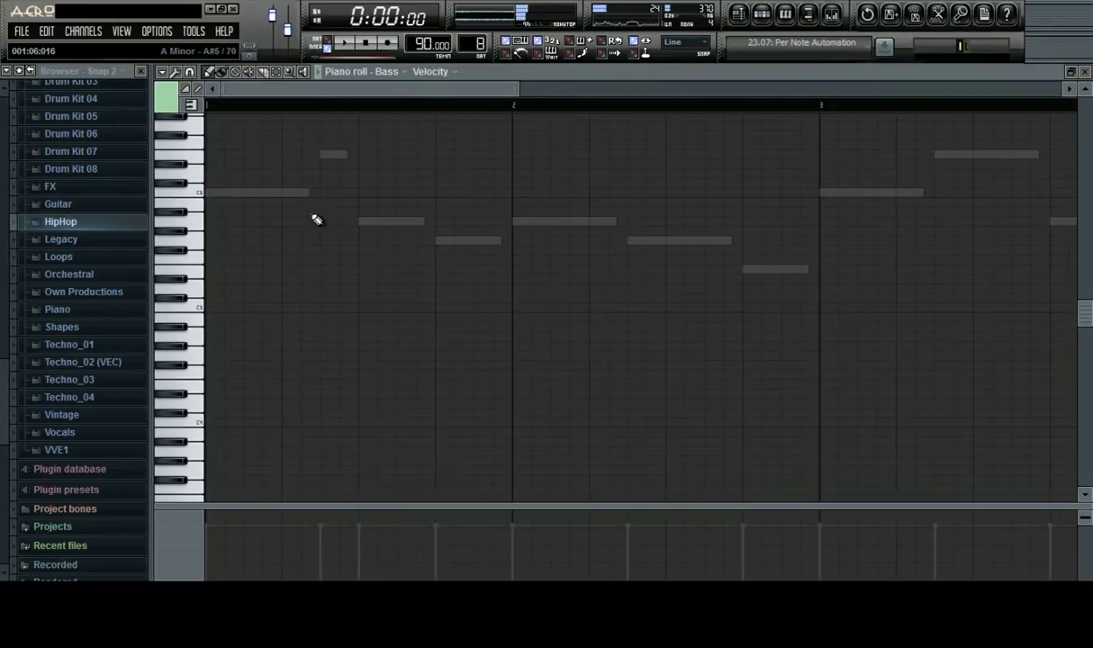
{"action": "scroll", "coordinate": [306, 234], "scroll_direction": "up", "scroll_amount": 3}
{"action": "left_click_drag", "start_coordinate": [245, 326], "coordinate": [249, 280]}
{"action": "key", "text": "space"}
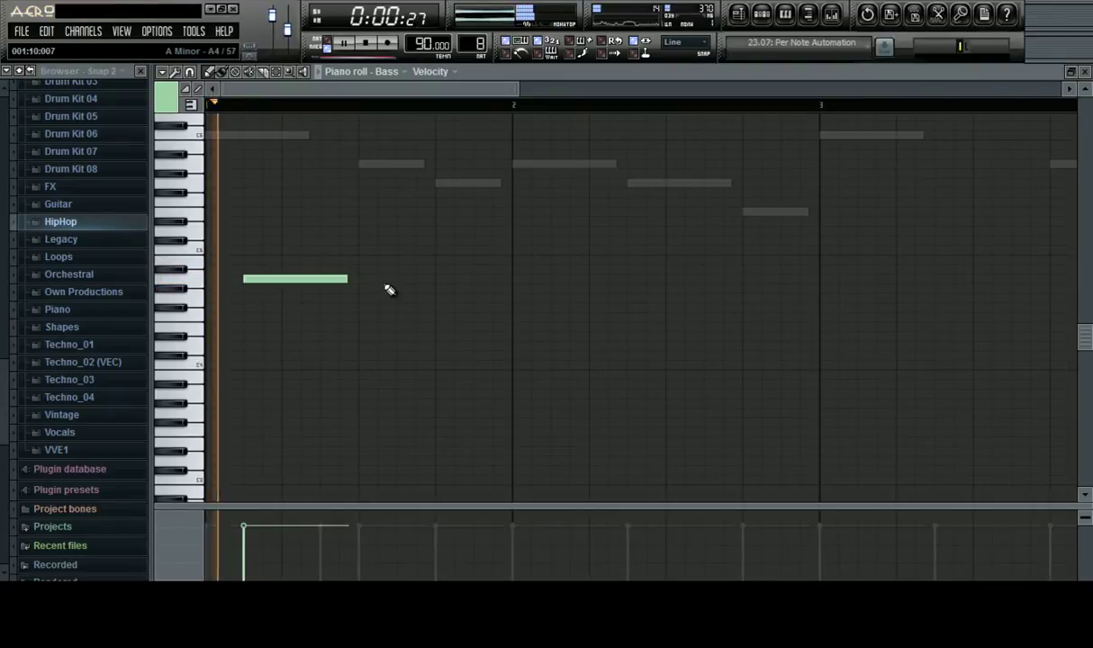
{"action": "left_click", "coordinate": [398, 280]}
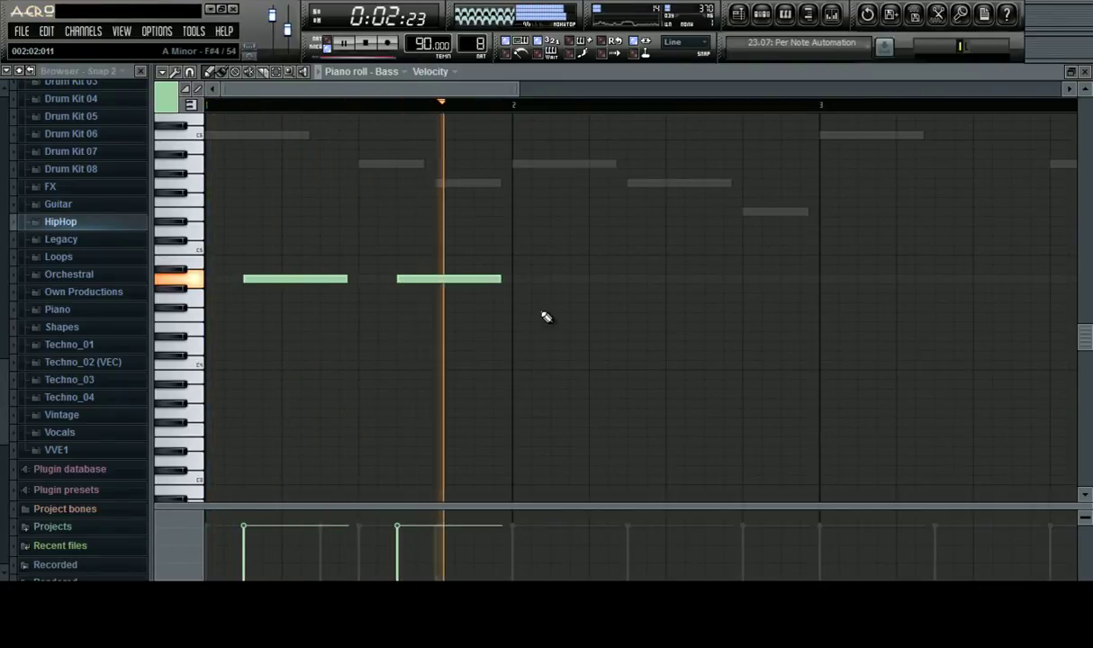
{"action": "left_click_drag", "start_coordinate": [552, 319], "coordinate": [559, 297]}
{"action": "key", "text": "space"}
{"action": "right_click", "coordinate": [572, 297]}
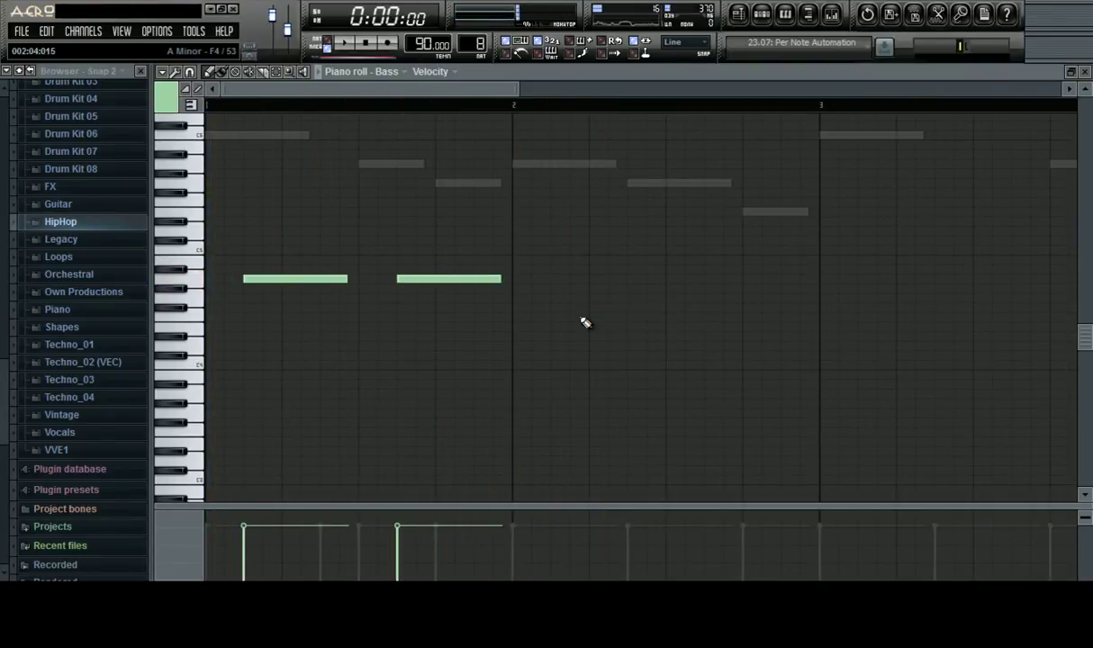
{"action": "left_click_drag", "start_coordinate": [327, 278], "coordinate": [383, 278]}
{"action": "key", "text": "space"}
{"action": "right_click", "coordinate": [437, 279]}
Place short A4 bass notes at steps 1, 9 and 13 of bar 1 and a G4 note at the start of bar 2
{"action": "left_click", "coordinate": [213, 279]}
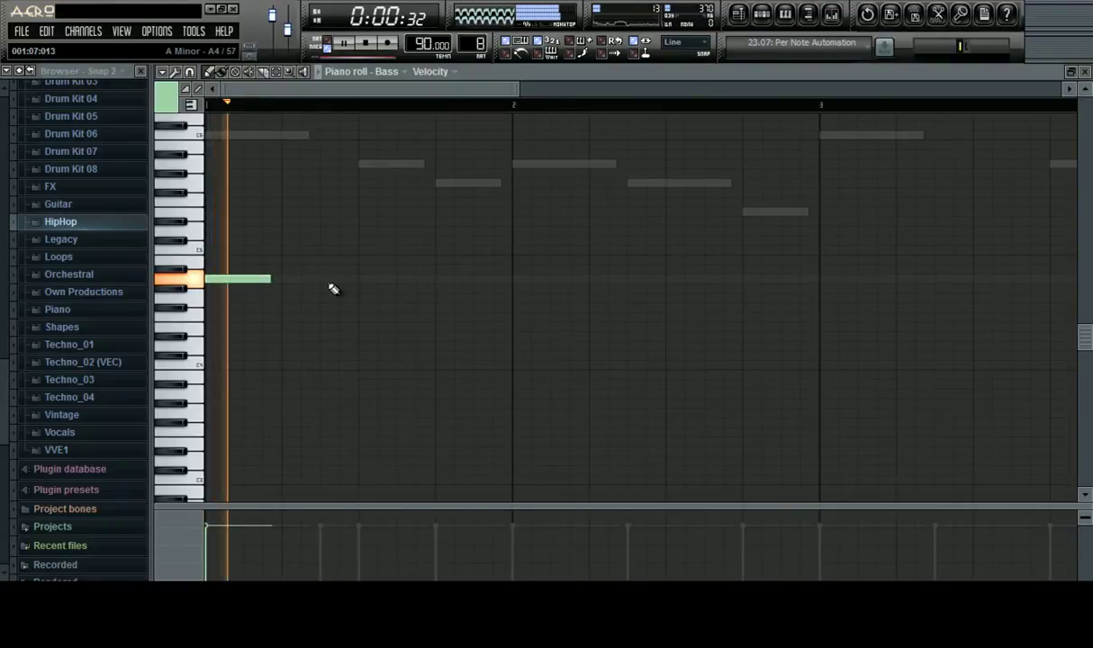
{"action": "left_click", "coordinate": [436, 278]}
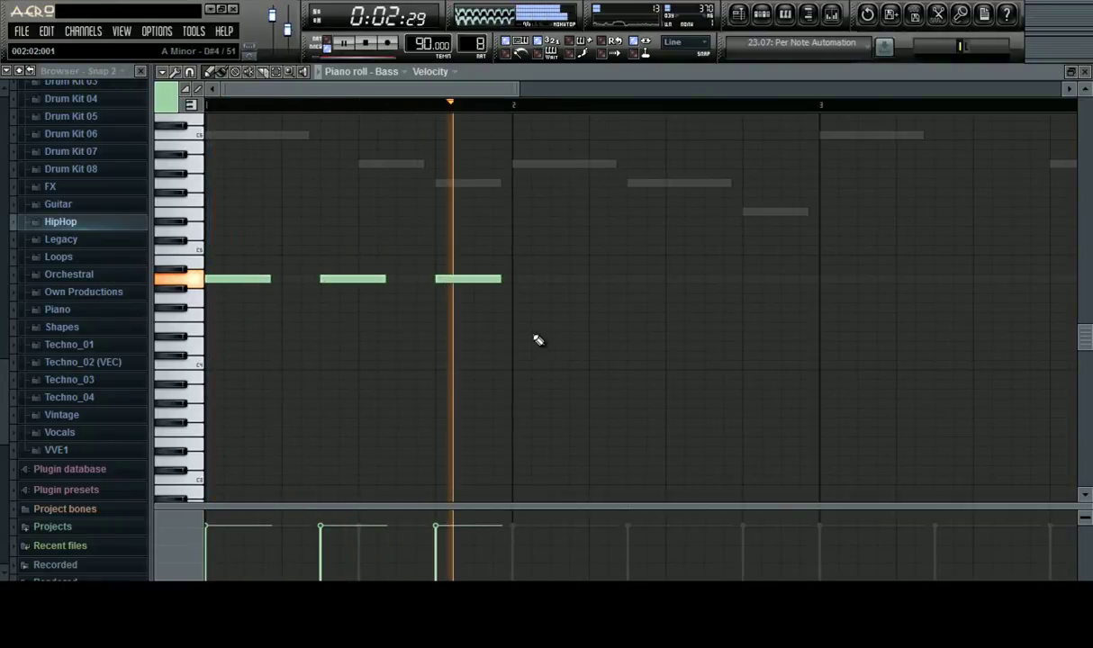
{"action": "key", "text": "space"}
{"action": "left_click", "coordinate": [513, 315]}
{"action": "left_click_drag", "start_coordinate": [513, 313], "coordinate": [517, 293]}
{"action": "key", "text": "space"}
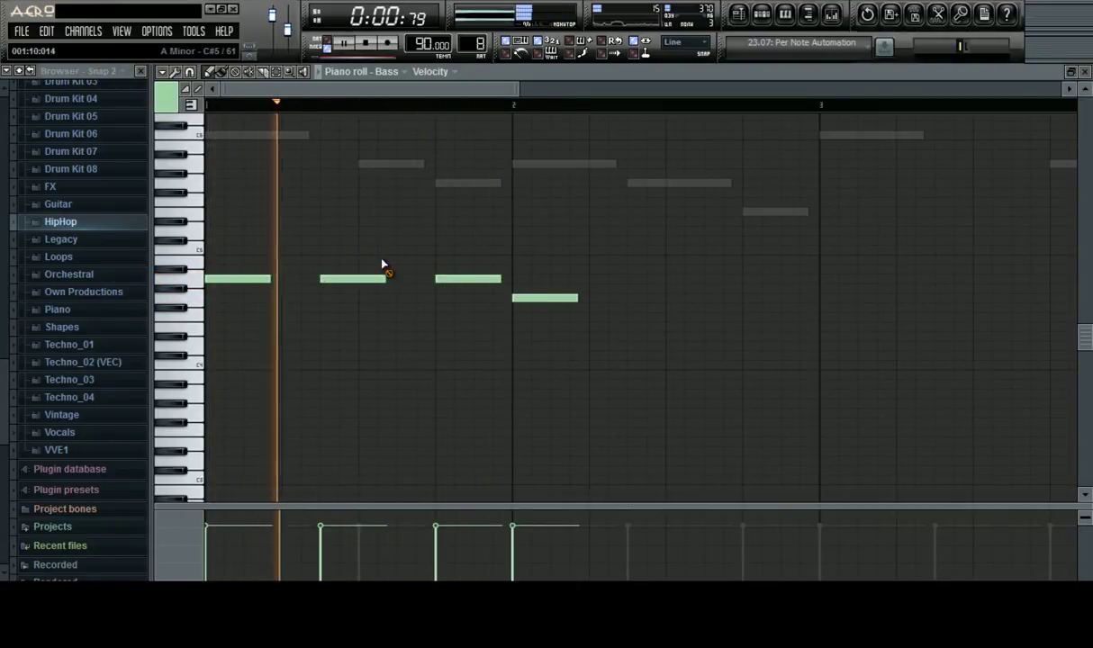
{"action": "left_click_drag", "start_coordinate": [321, 280], "coordinate": [360, 283]}
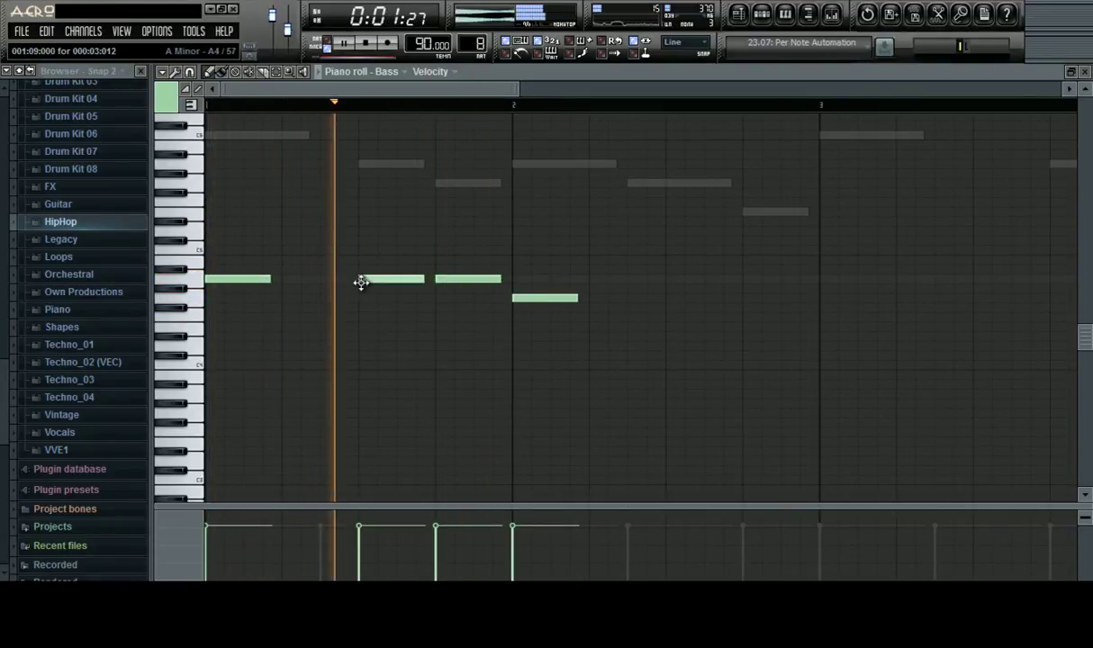
Add G4 bass notes at steps 7 and 13 of bar 2 and F4 notes at steps 1 and 7 of bar 3
{"action": "left_click", "coordinate": [634, 299]}
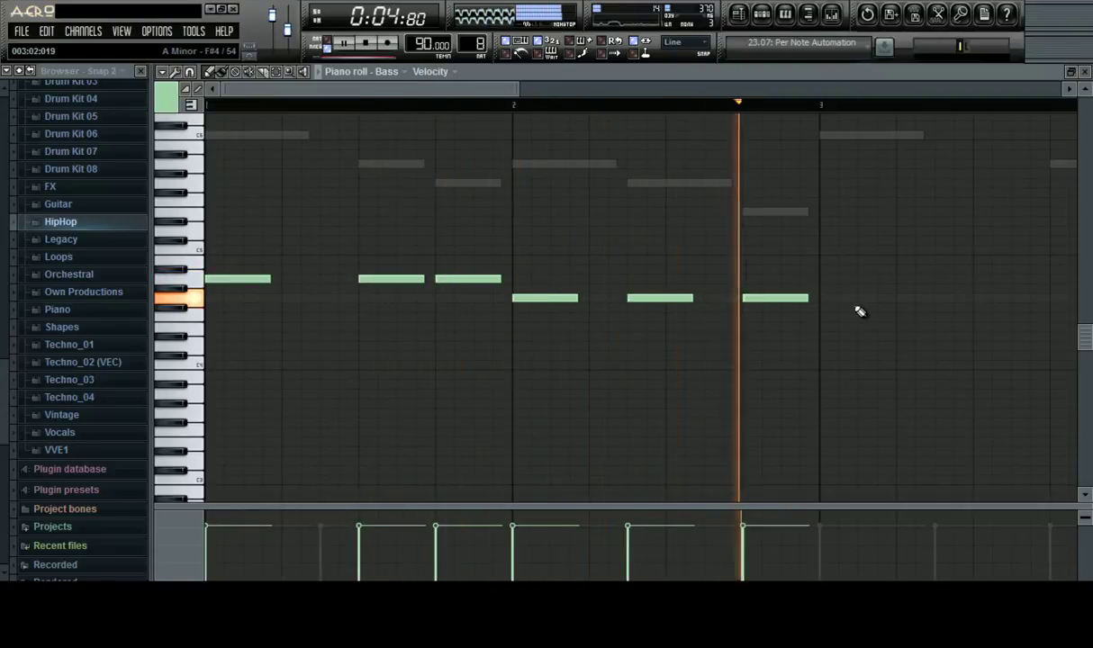
{"action": "key", "text": "space"}
{"action": "scroll", "coordinate": [809, 312], "scroll_direction": "down", "scroll_amount": 2}
{"action": "key", "text": "space"}
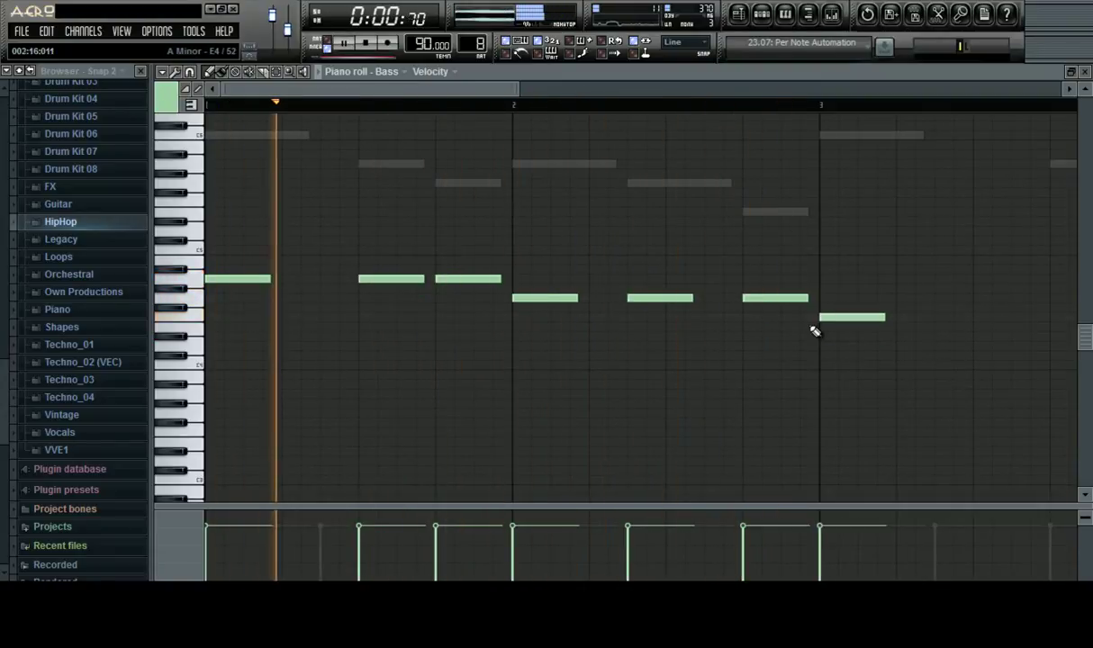
{"action": "scroll", "coordinate": [825, 106], "scroll_direction": "down", "scroll_amount": 1}
{"action": "left_click", "coordinate": [594, 317]}
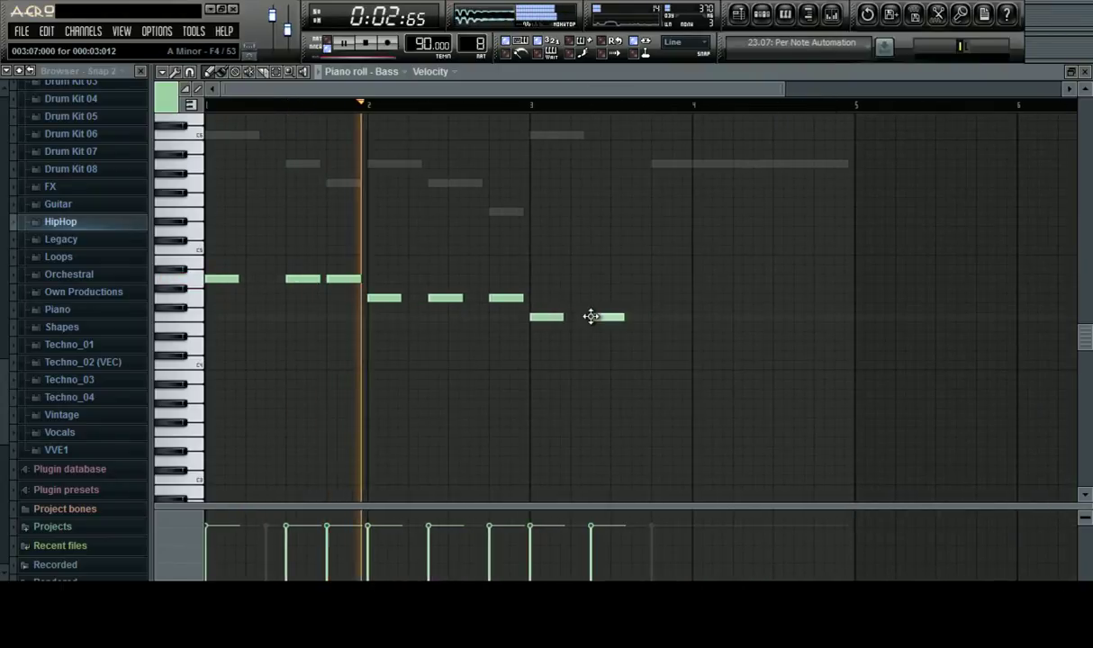
Delete the last A4 note in bar 1 and add F4 notes at step 13 of bar 3 and steps 1, 7 and 13 of bar 4
{"action": "right_click", "coordinate": [350, 280]}
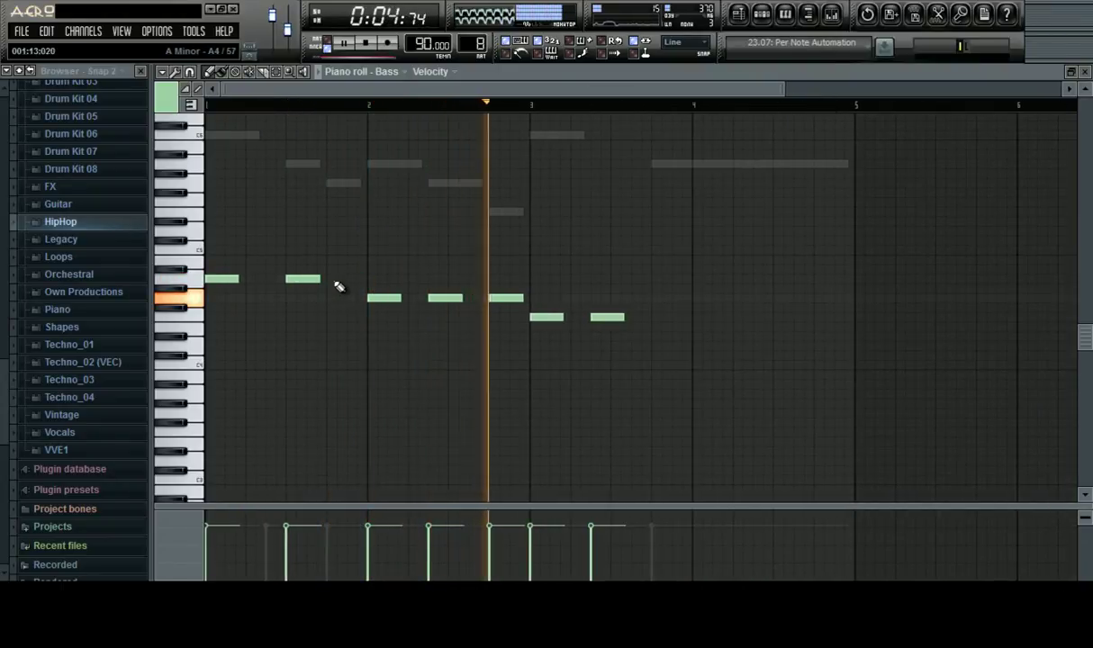
{"action": "left_click", "coordinate": [654, 317]}
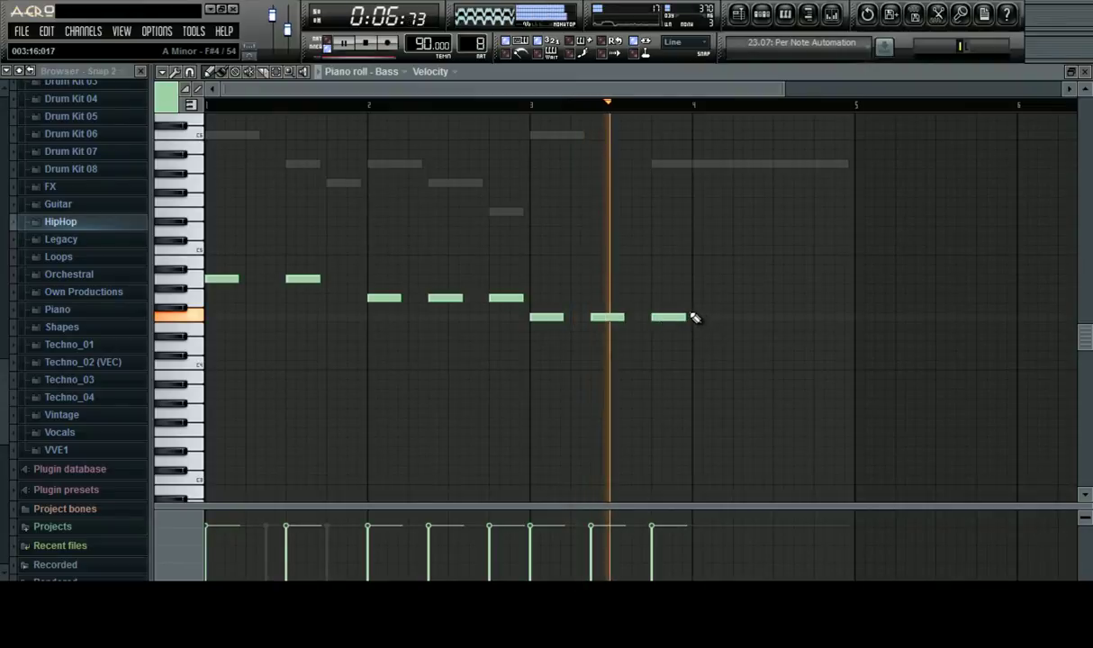
{"action": "left_click", "coordinate": [695, 317]}
{"action": "left_click", "coordinate": [756, 317]}
{"action": "left_click", "coordinate": [815, 316]}
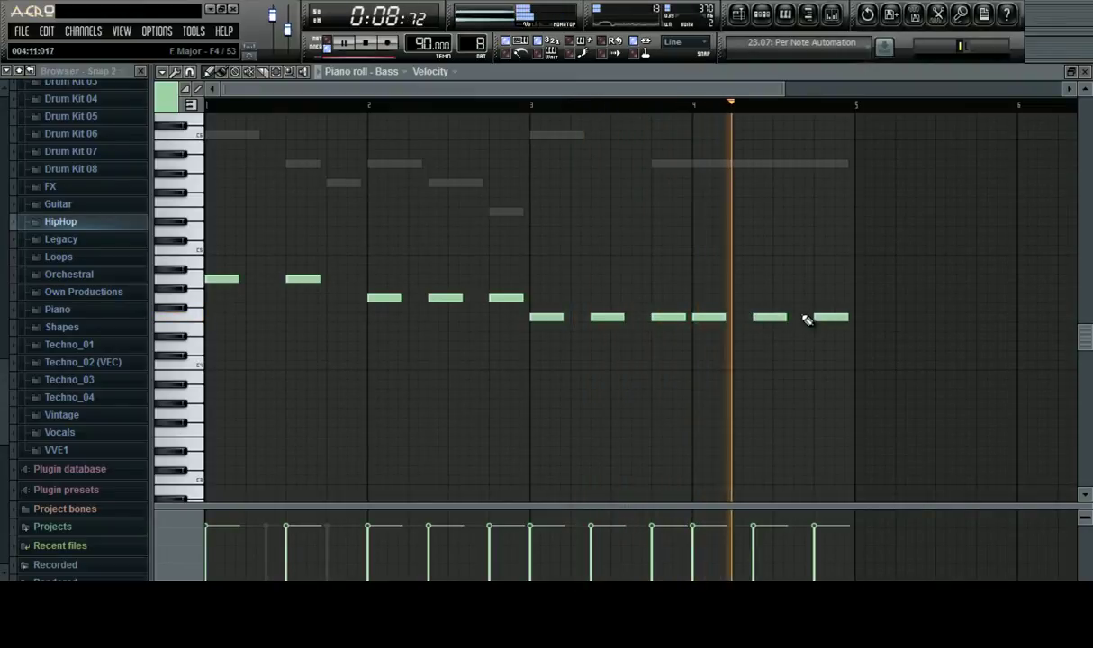
Select all the Bass notes and transpose them one octave down
{"action": "scroll", "coordinate": [540, 298], "scroll_direction": "up", "scroll_amount": 3}
{"action": "scroll", "coordinate": [210, 333], "scroll_direction": "up", "scroll_amount": 6}
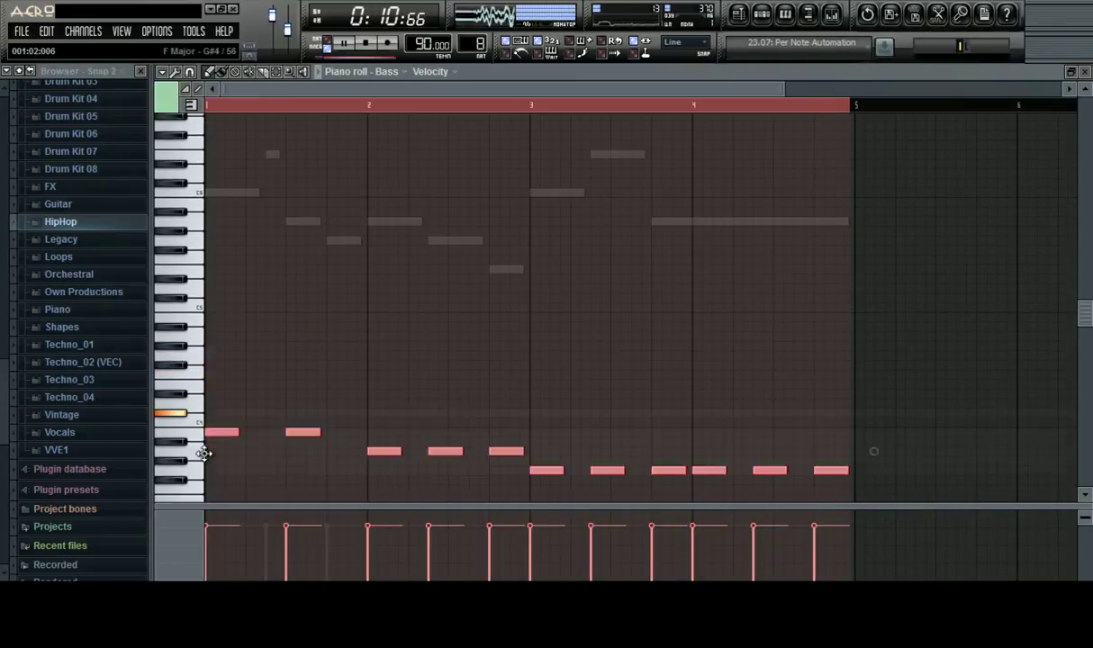
{"action": "left_click", "coordinate": [542, 328]}
{"action": "right_click", "coordinate": [543, 329]}
{"action": "scroll", "coordinate": [540, 333], "scroll_direction": "down", "scroll_amount": 3}
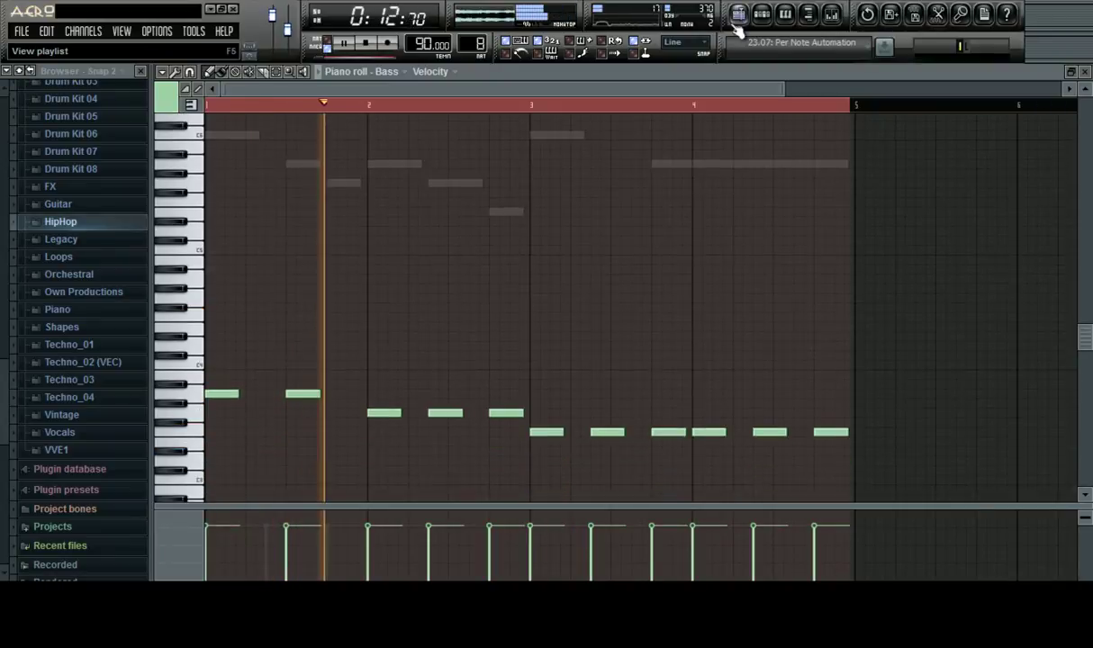
Look at the PeterPan channel's instrument and notes, and return to the playlist
{"action": "left_click", "coordinate": [762, 15]}
{"action": "left_click", "coordinate": [531, 211]}
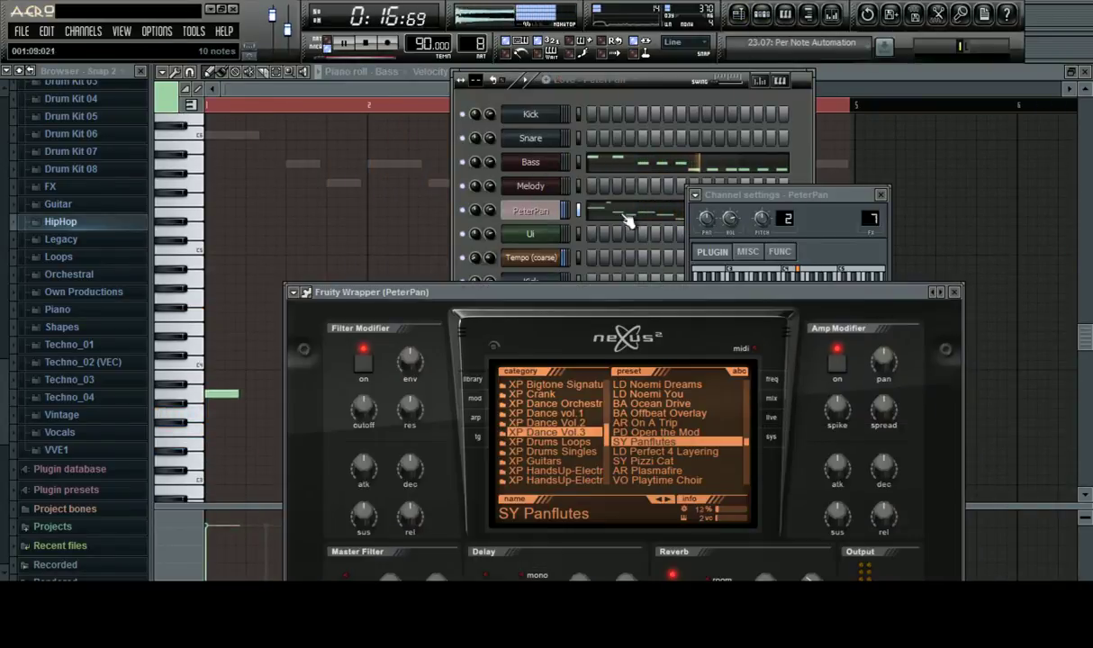
{"action": "left_click", "coordinate": [623, 215]}
{"action": "left_click", "coordinate": [1084, 72]}
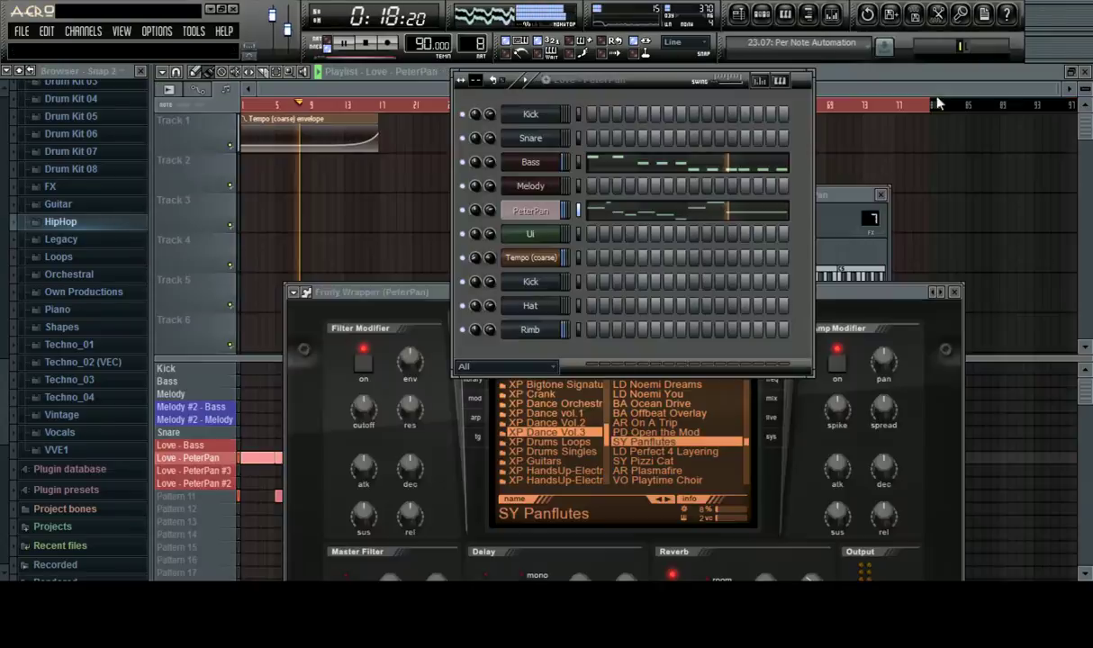
Open the Bass notes in the piano roll and transpose them all one octave up
{"action": "left_click", "coordinate": [744, 171]}
{"action": "scroll", "coordinate": [708, 110], "scroll_direction": "down", "scroll_amount": 3}
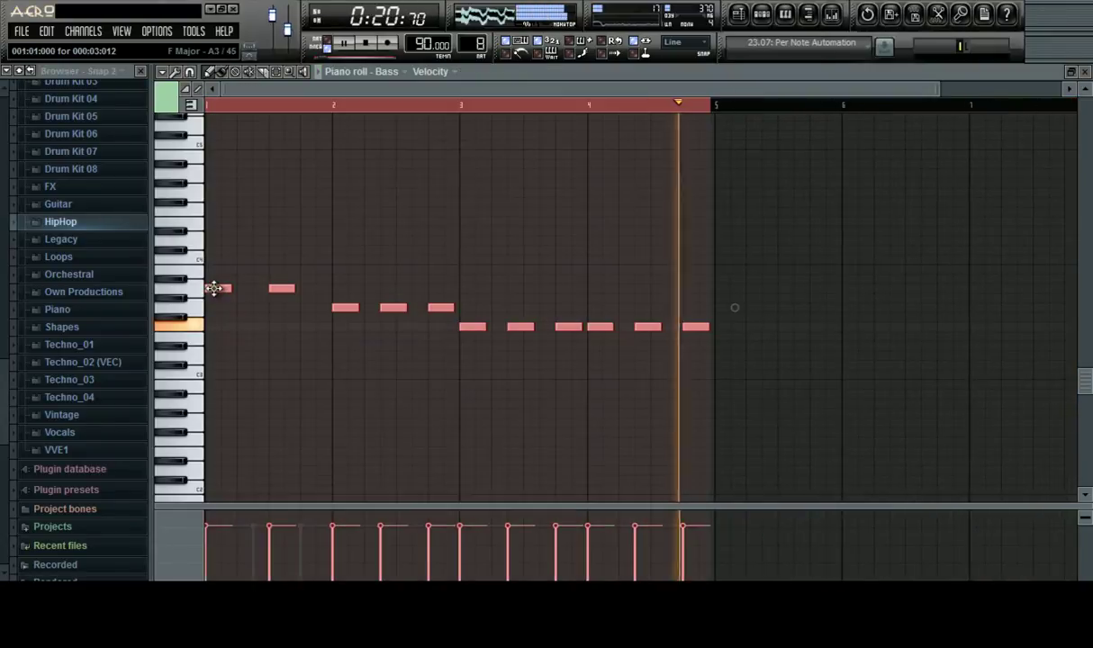
{"action": "left_click_drag", "start_coordinate": [214, 288], "coordinate": [240, 264]}
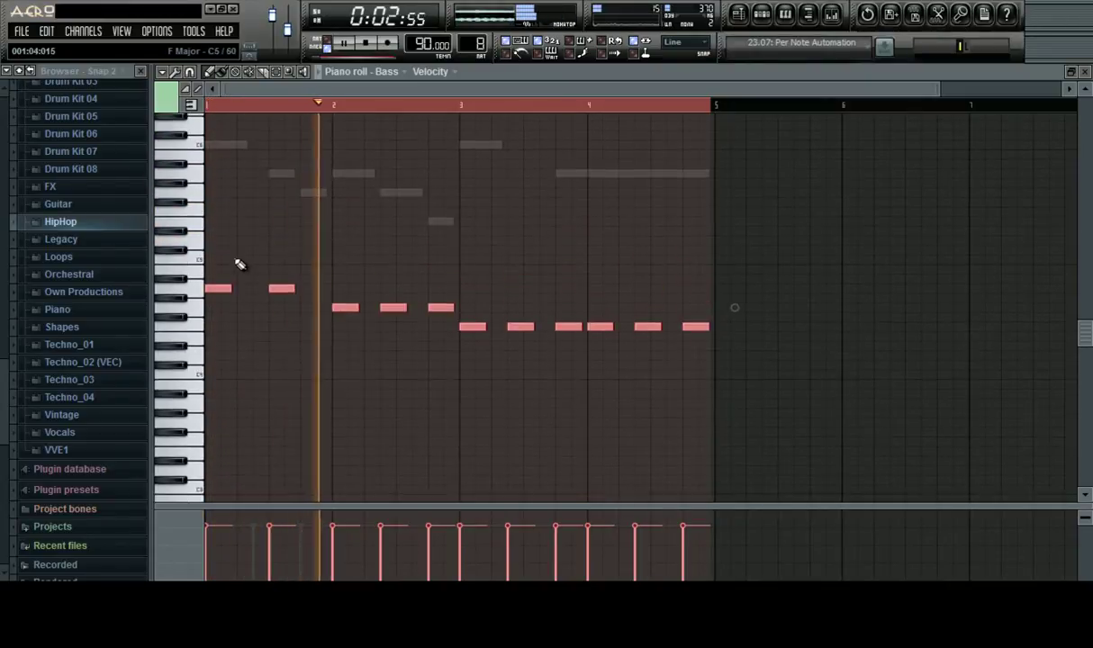
Try all the Bass notes seven semitones higher during playback, and move them back down to start on A4
{"action": "key", "text": "space"}
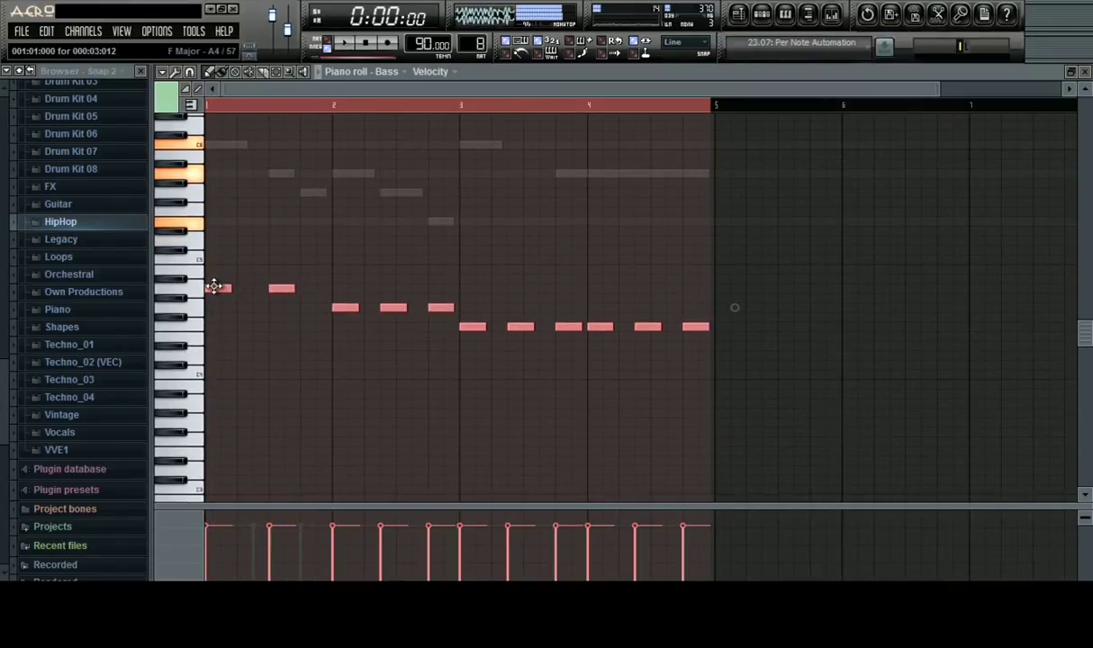
{"action": "left_click_drag", "start_coordinate": [215, 286], "coordinate": [200, 224]}
{"action": "key", "text": "space"}
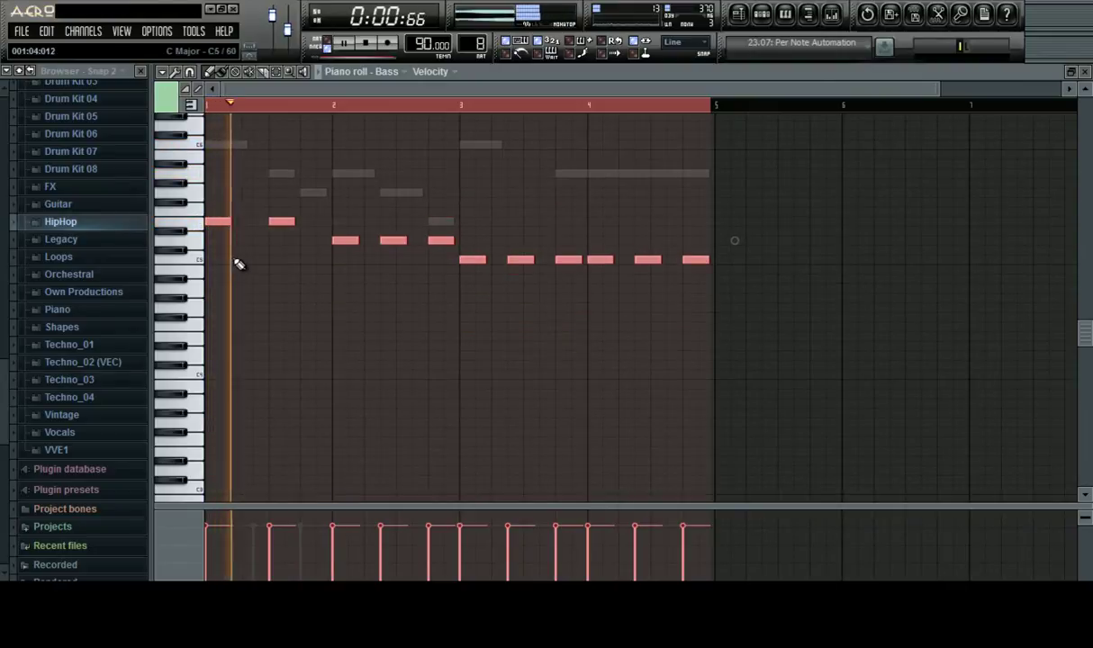
{"action": "key", "text": "space"}
{"action": "left_click_drag", "start_coordinate": [214, 227], "coordinate": [203, 300]}
{"action": "key", "text": "space"}
Move the second A4 bass note in bar 1 to step 7 and add an A4 note at step 13
{"action": "left_click", "coordinate": [473, 235]}
{"action": "left_click", "coordinate": [477, 215]}
{"action": "right_click", "coordinate": [480, 215]}
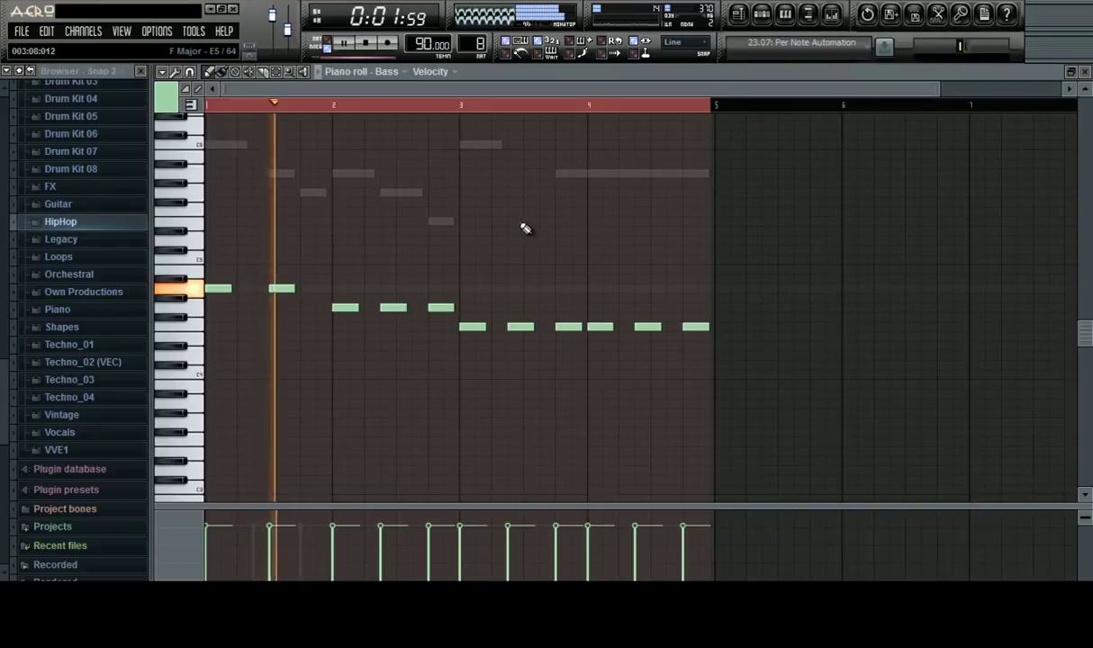
{"action": "left_click_drag", "start_coordinate": [269, 289], "coordinate": [254, 289]}
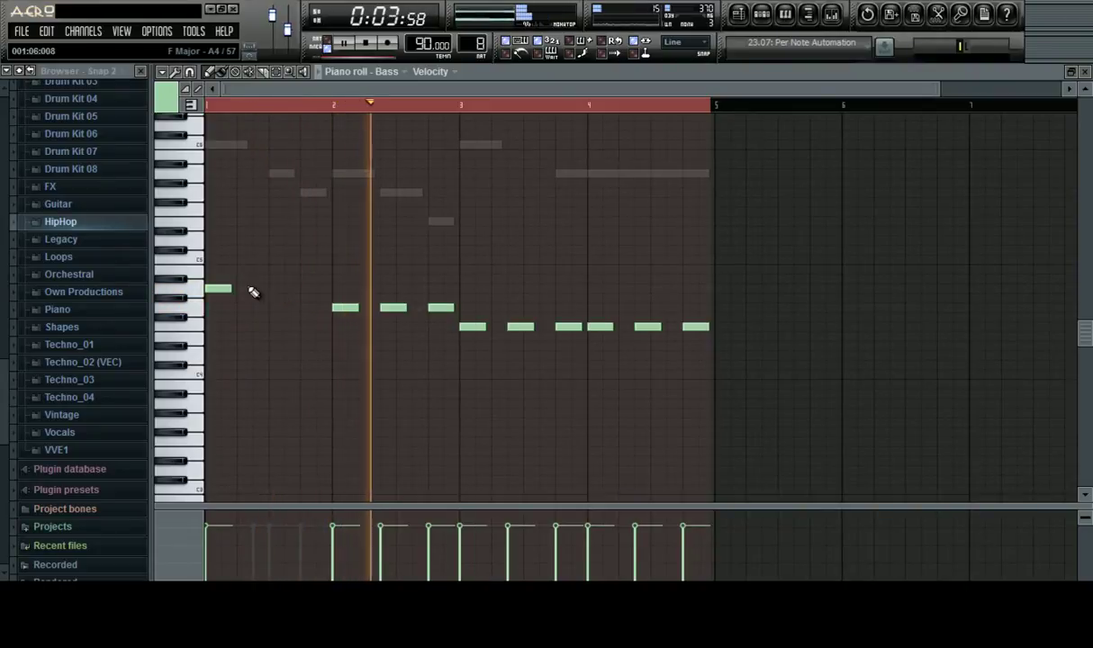
{"action": "left_click", "coordinate": [306, 289]}
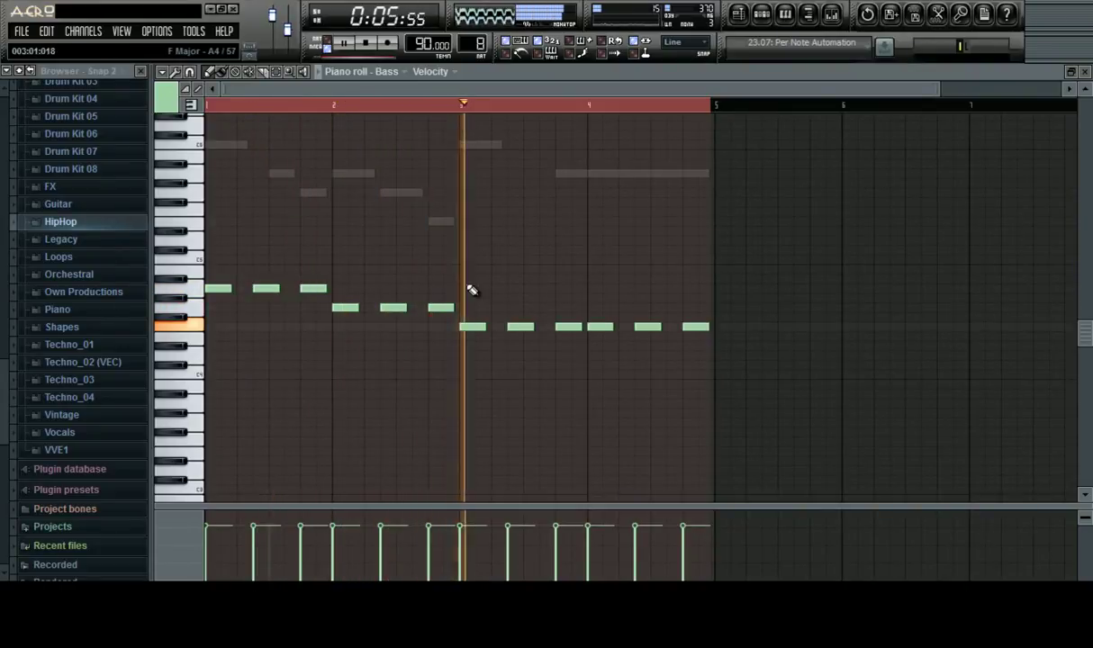
Transpose the F4 bass notes in bars 3 and 4 down to C4, keeping their timing
{"action": "left_click_drag", "start_coordinate": [476, 298], "coordinate": [843, 363]}
{"action": "left_click", "coordinate": [479, 242], "text": "ctrl"}
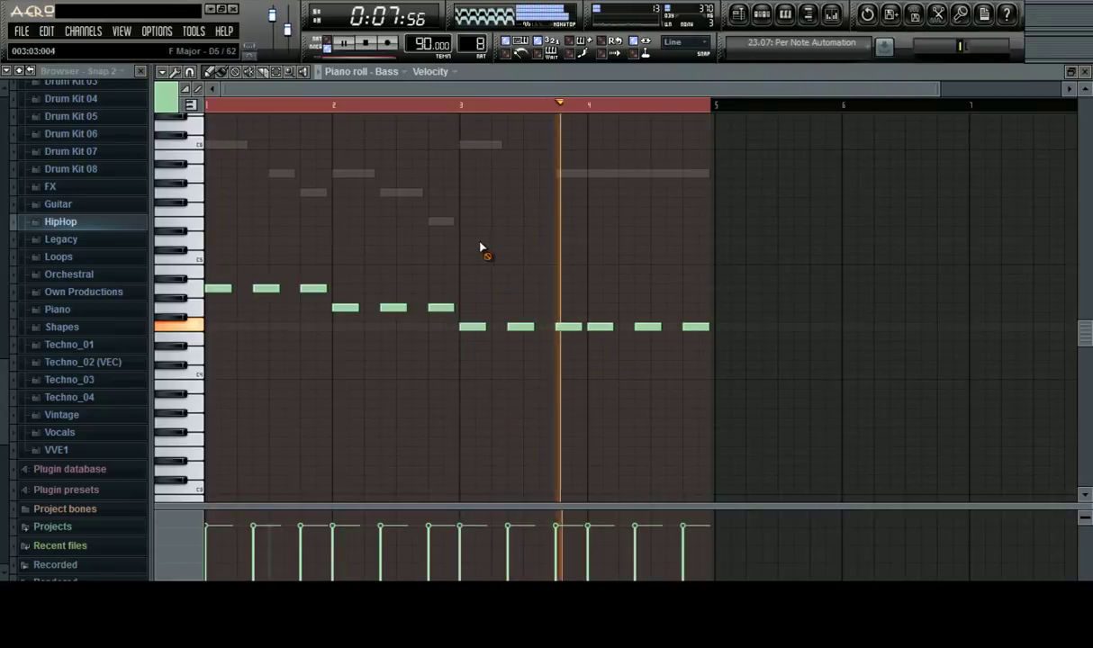
{"action": "left_click_drag", "start_coordinate": [468, 310], "coordinate": [556, 371]}
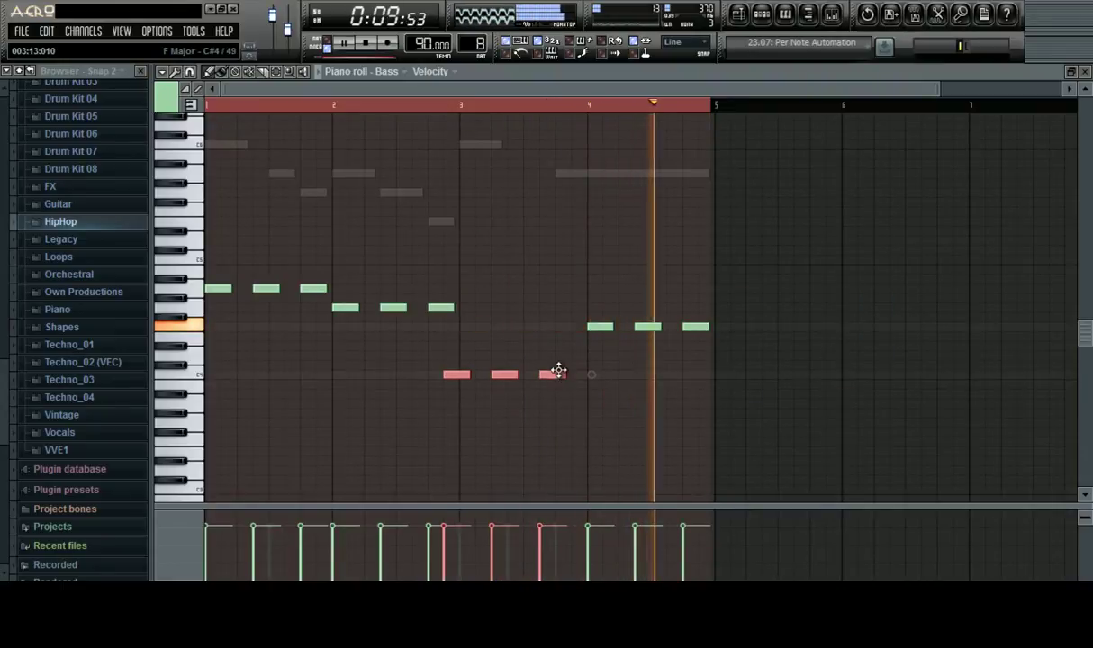
{"action": "left_click_drag", "start_coordinate": [545, 277], "coordinate": [690, 382]}
{"action": "left_click", "coordinate": [744, 254], "text": "ctrl"}
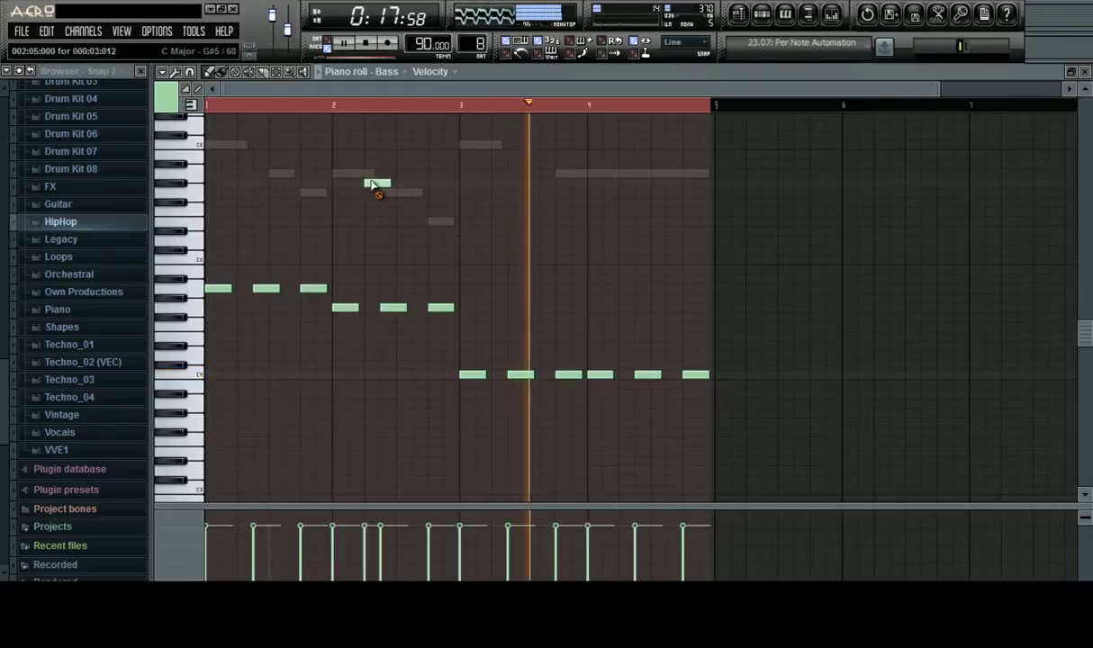
Delete the last bass note in bar 4 and place a new C4 note at step 13
{"action": "left_click_drag", "start_coordinate": [601, 350], "coordinate": [824, 417]}
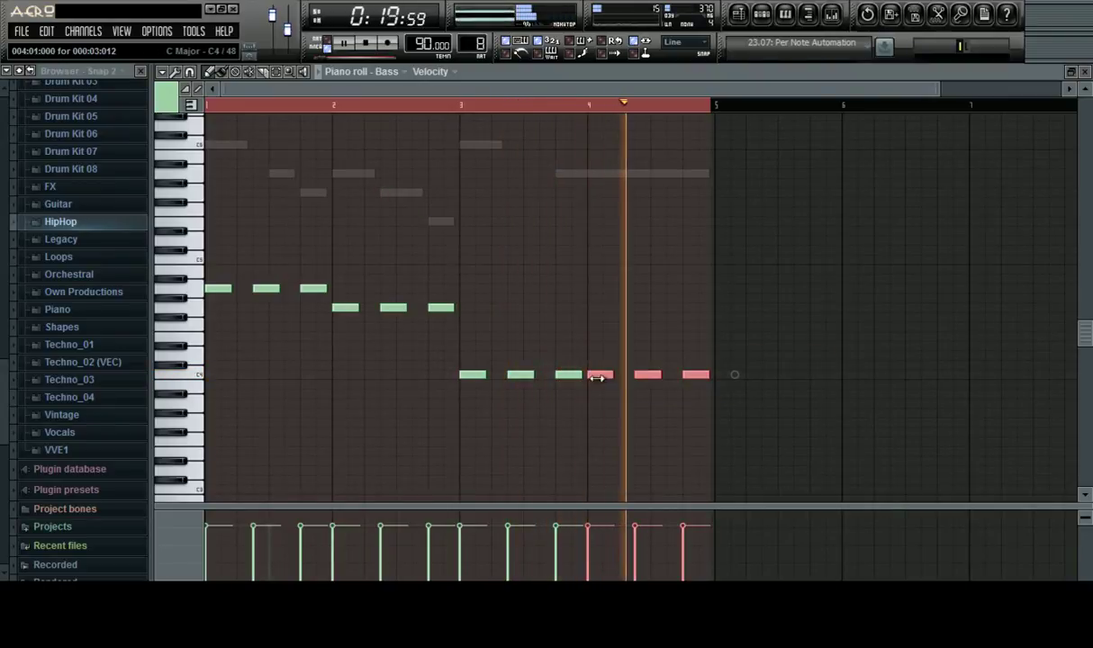
{"action": "right_click", "coordinate": [693, 372]}
{"action": "left_click_drag", "start_coordinate": [668, 326], "coordinate": [684, 327]}
{"action": "right_click", "coordinate": [687, 327]}
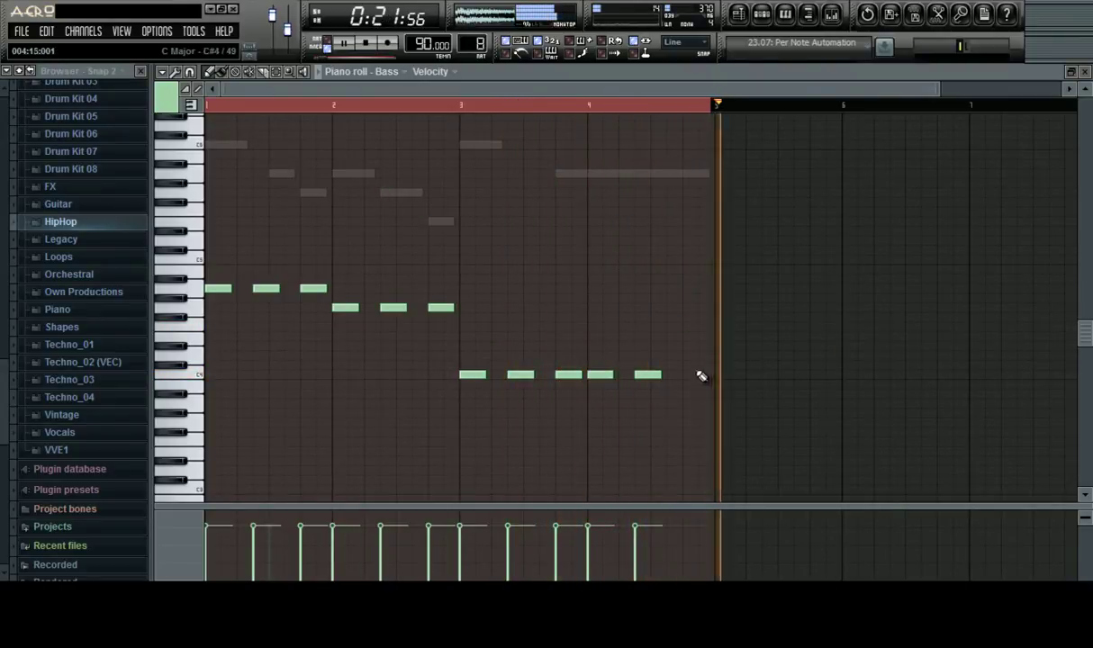
{"action": "left_click", "coordinate": [686, 376]}
Delete all the Bass notes from the Love - PeterPan pattern
{"action": "key", "text": "ctrl+a"}
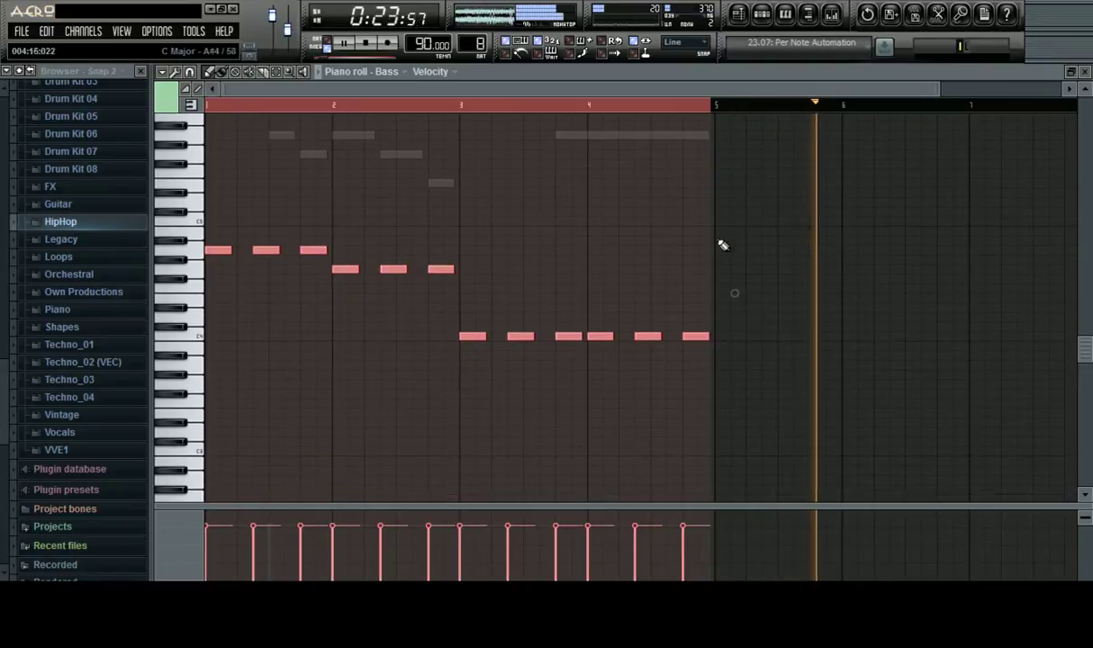
{"action": "key", "text": "Delete"}
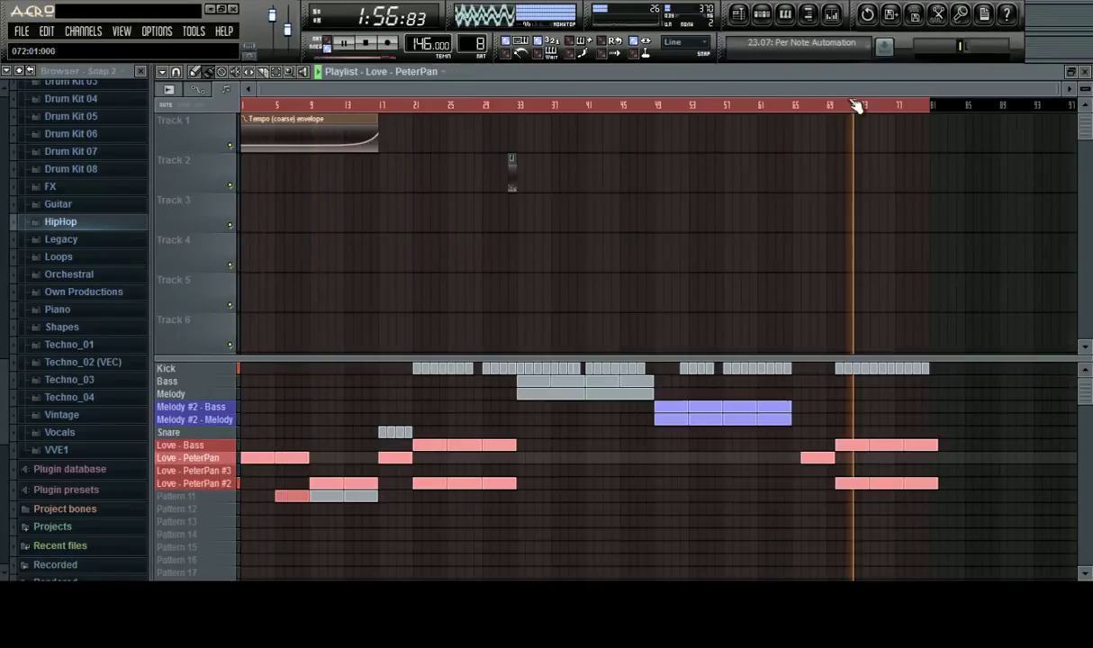
Play the arrangement from around bar 14 to review the transition out of the intro
{"action": "left_click_drag", "start_coordinate": [258, 110], "coordinate": [275, 108]}
{"action": "left_click", "coordinate": [357, 107]}
{"action": "scroll", "coordinate": [362, 110], "scroll_direction": "up", "scroll_amount": 3}
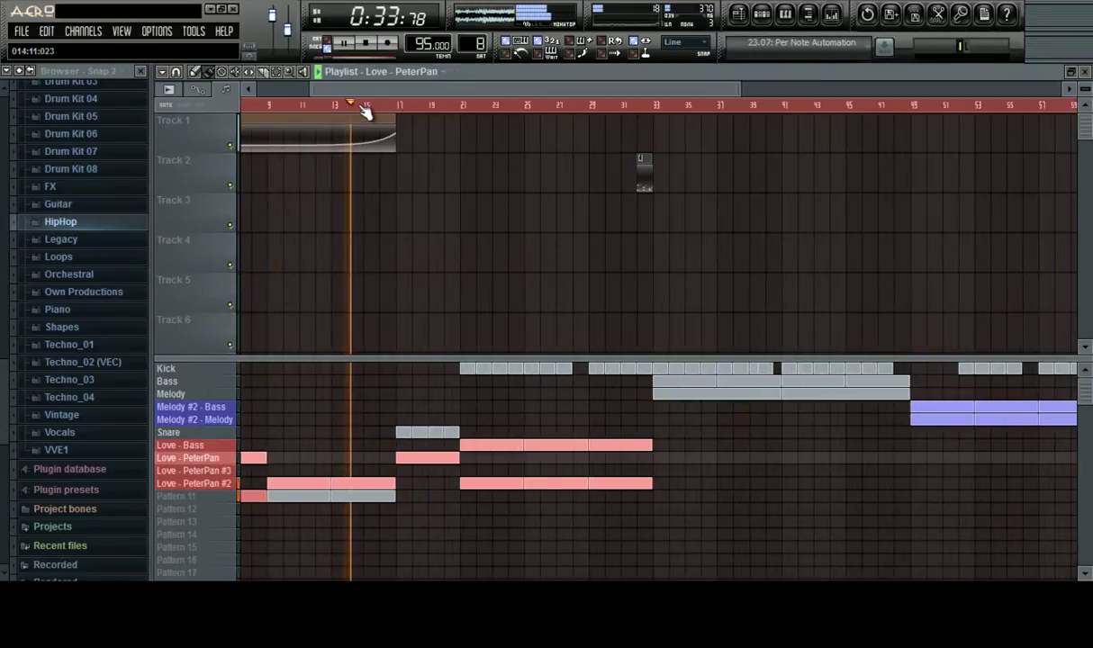
{"action": "scroll", "coordinate": [364, 111], "scroll_direction": "down", "scroll_amount": 3}
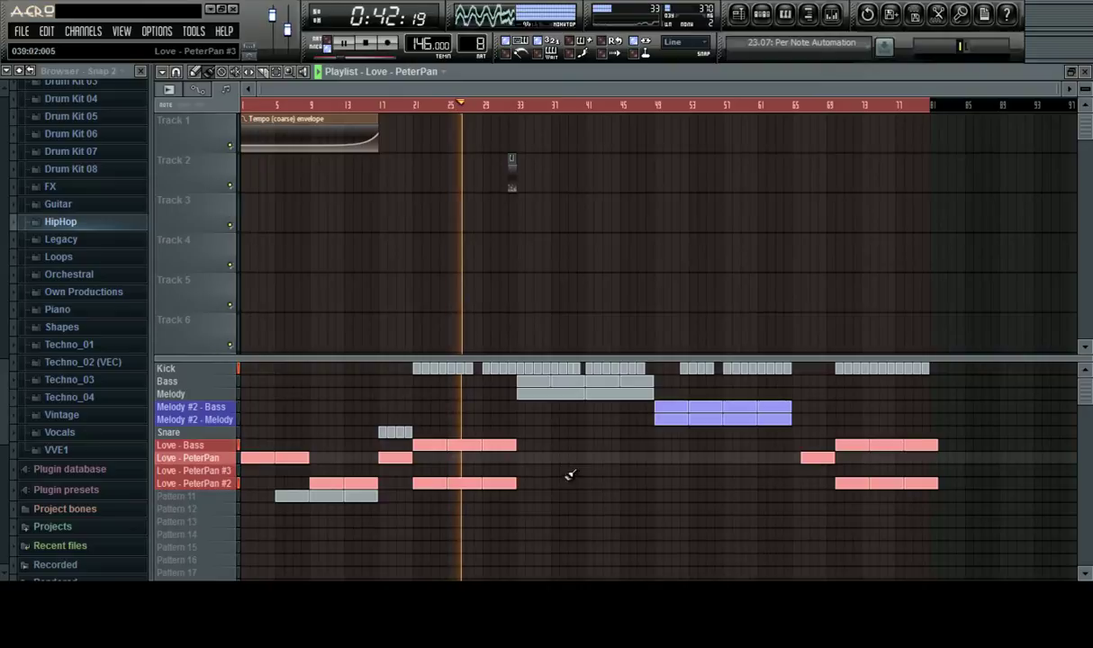
Clone the Bass channel and audition the presets BA Nu Italobass 3 and BA Nu Italobass 2 on the copy
{"action": "left_click", "coordinate": [772, 18]}
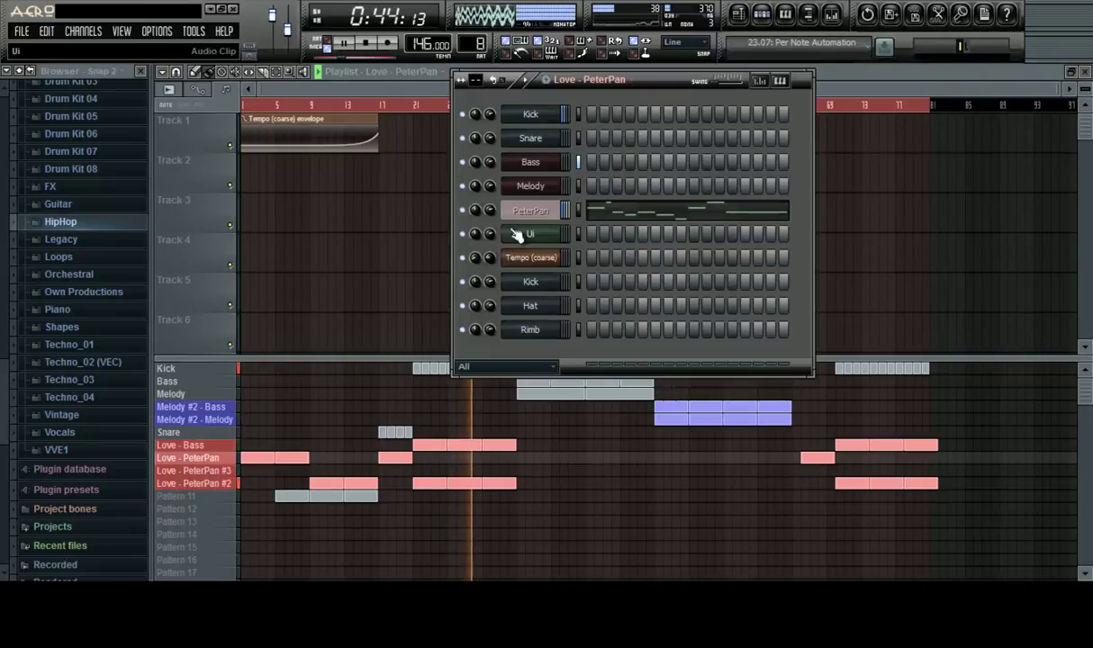
{"action": "left_click", "coordinate": [535, 160]}
{"action": "right_click", "coordinate": [533, 163]}
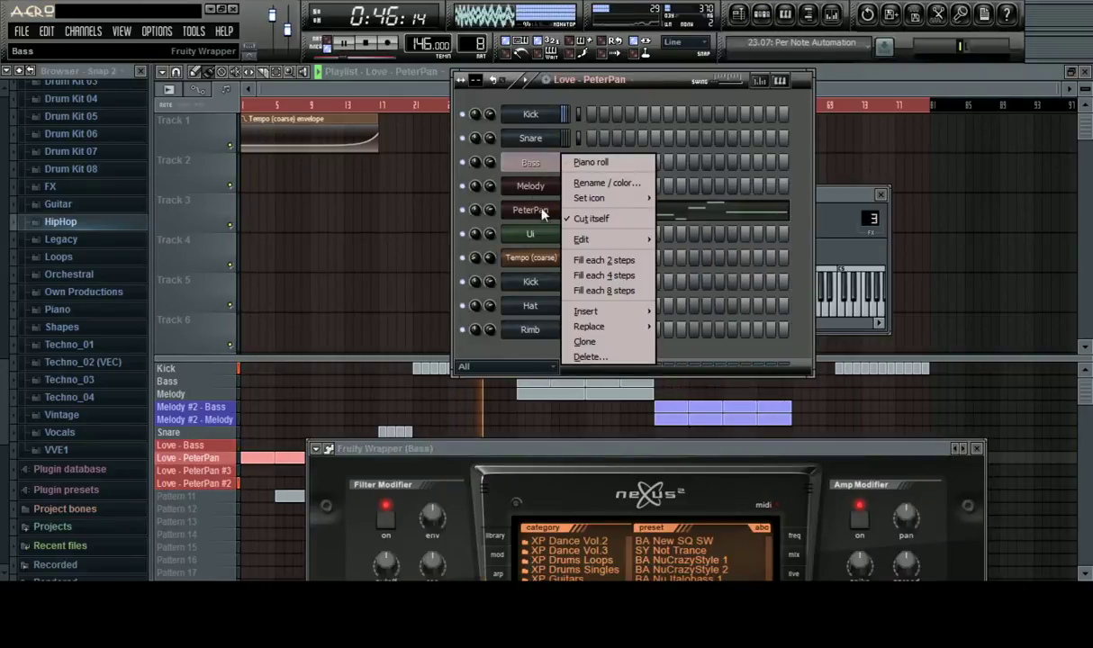
{"action": "left_click", "coordinate": [613, 343]}
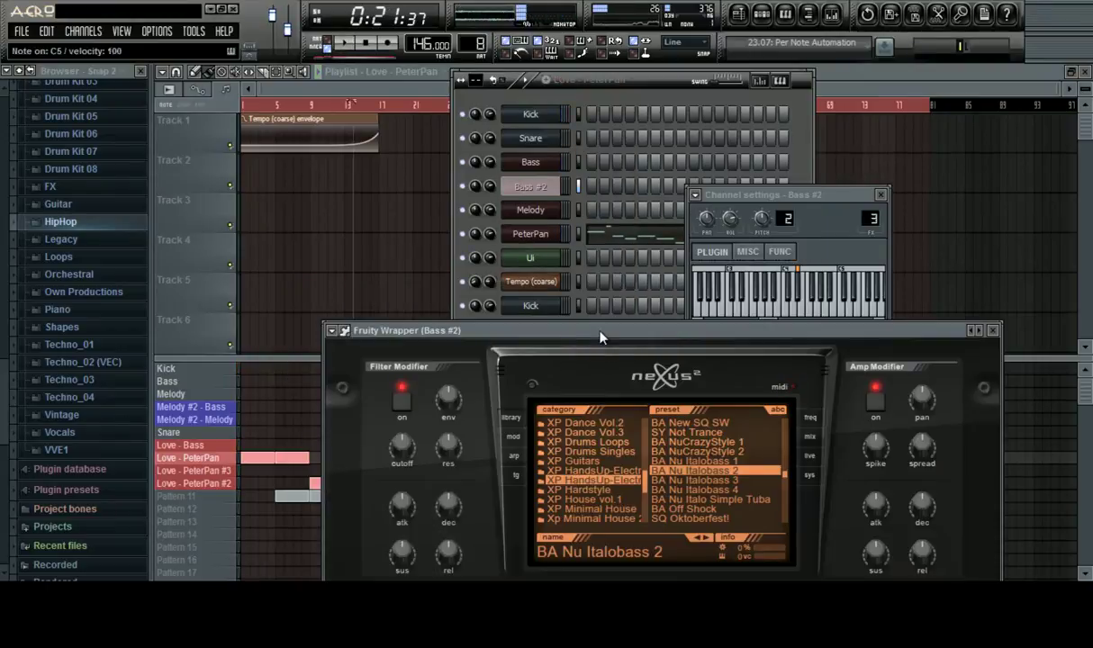
{"action": "left_click", "coordinate": [698, 480]}
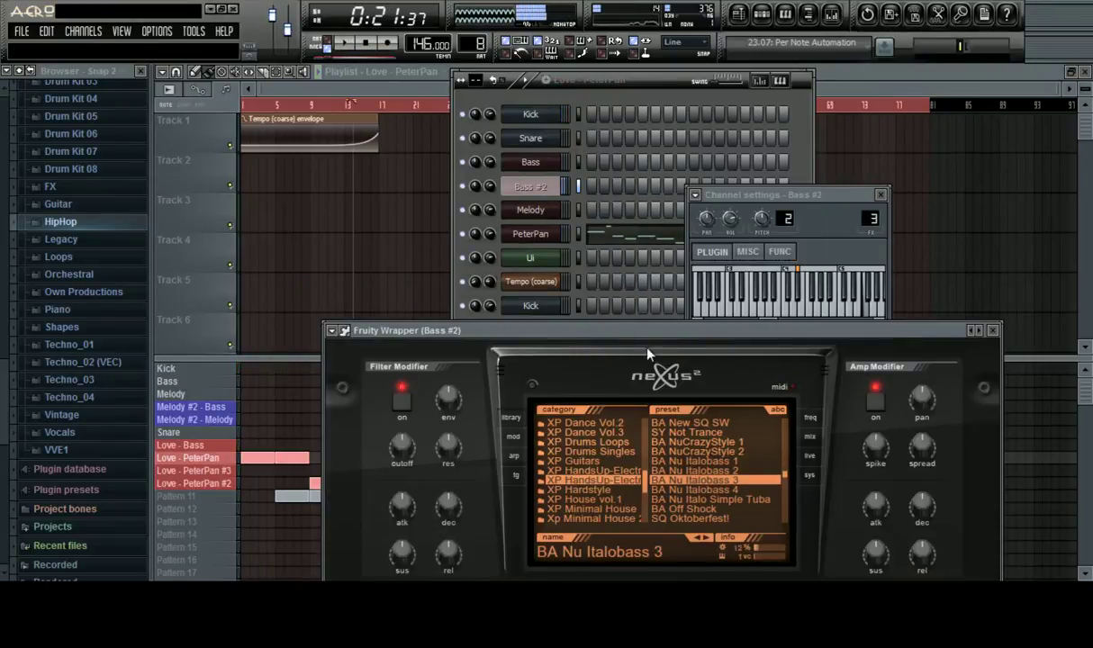
{"action": "left_click", "coordinate": [691, 471]}
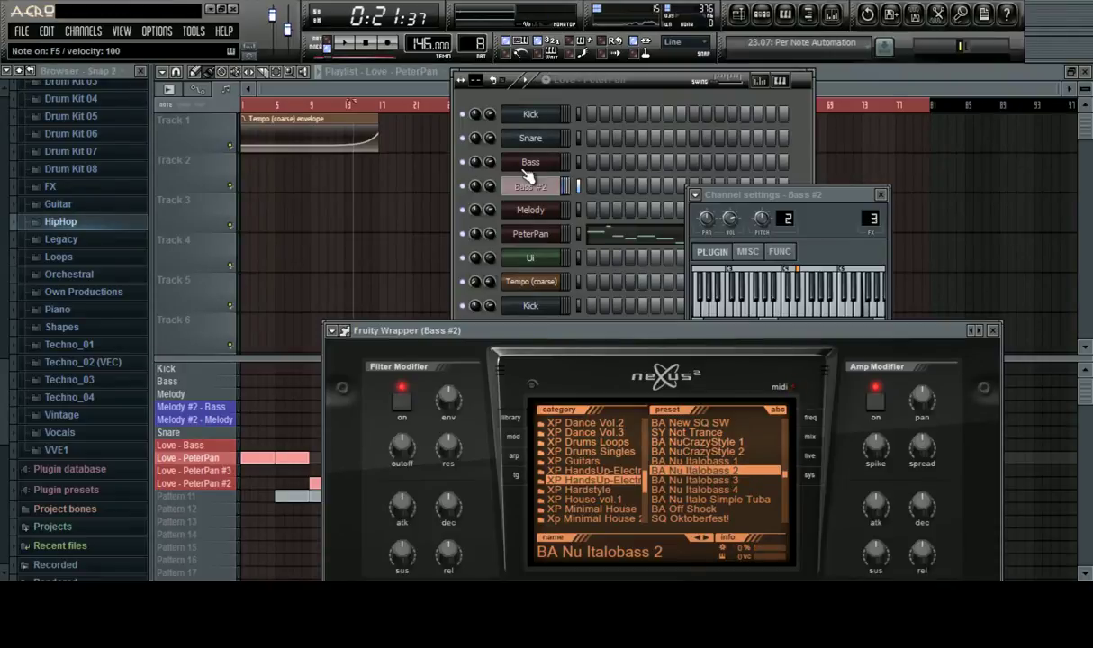
Load the BA Nu Italobass 1 preset on the original Bass channel and play the song from bar 17
{"action": "left_click", "coordinate": [530, 163]}
{"action": "left_click_drag", "start_coordinate": [739, 456], "coordinate": [719, 224]}
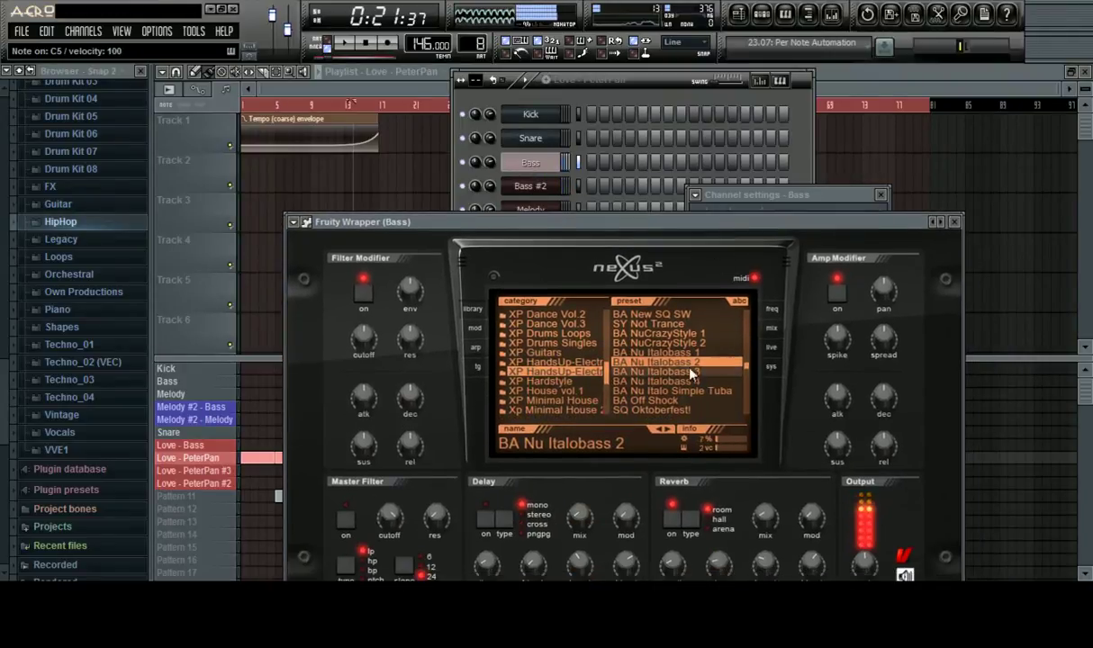
{"action": "left_click", "coordinate": [684, 353]}
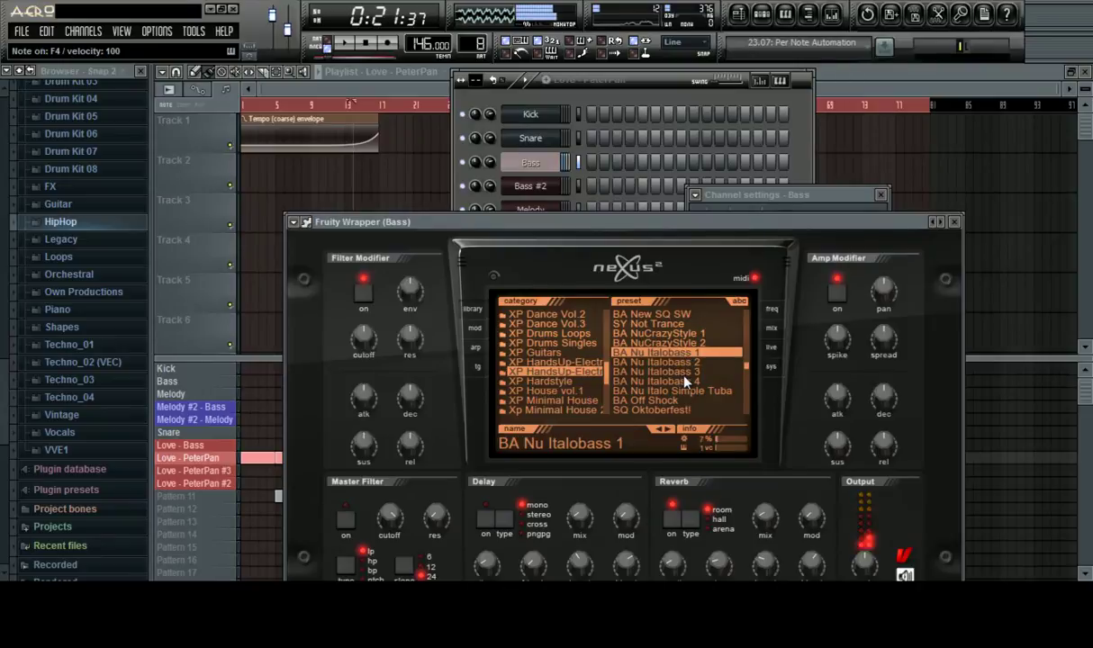
{"action": "left_click", "coordinate": [381, 117]}
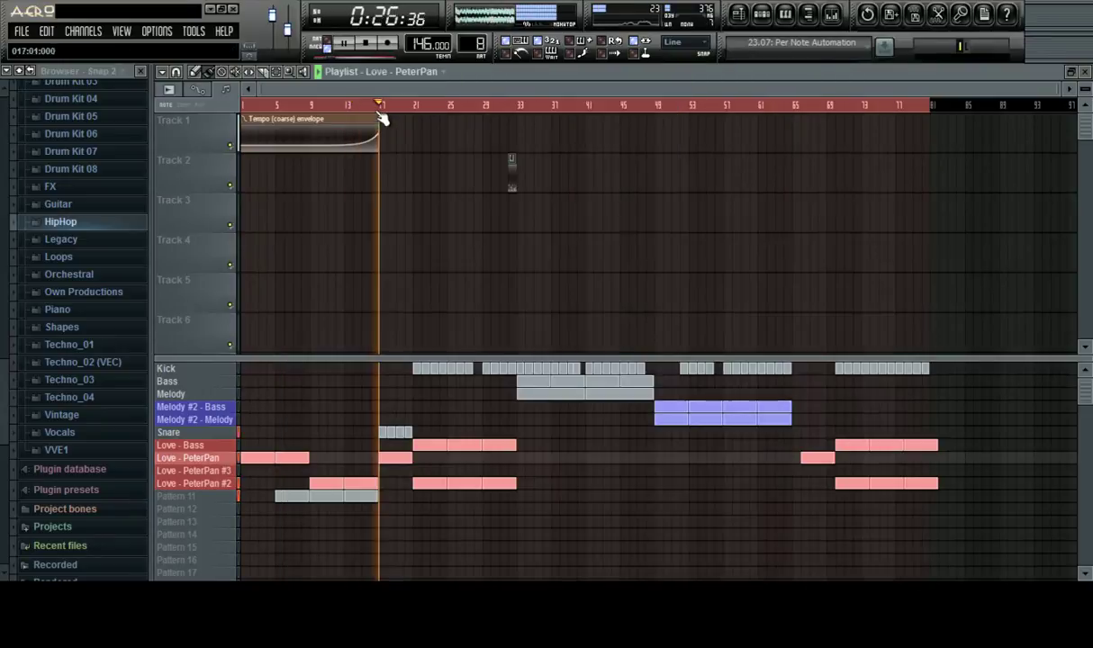
{"action": "left_click", "coordinate": [830, 13]}
{"action": "left_click", "coordinate": [784, 15]}
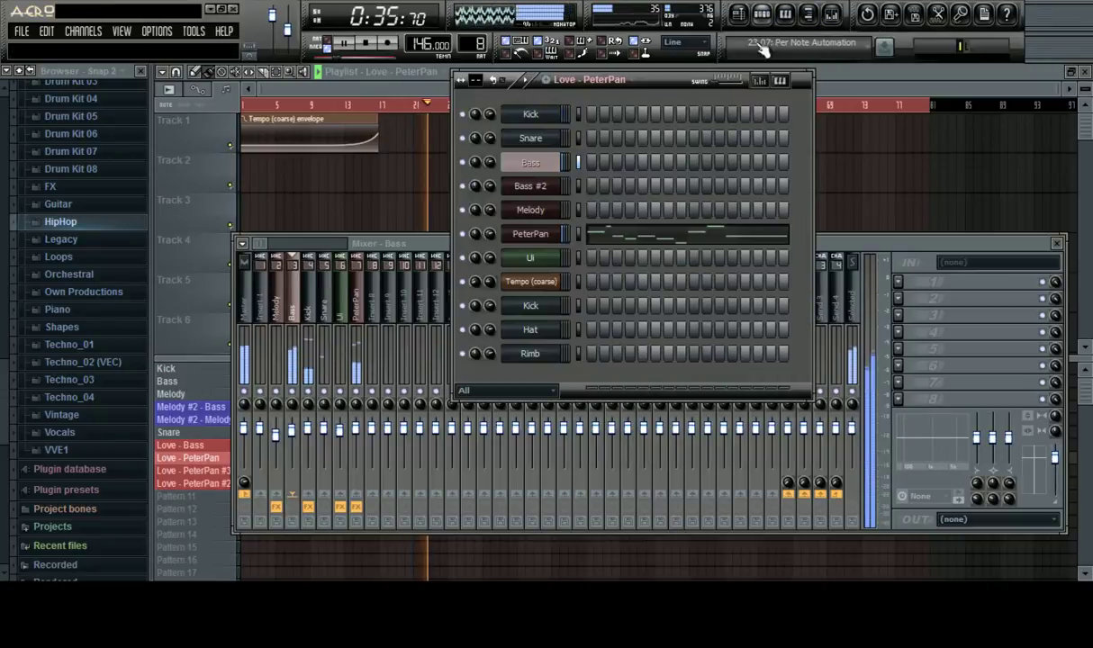
{"action": "left_click", "coordinate": [821, 94]}
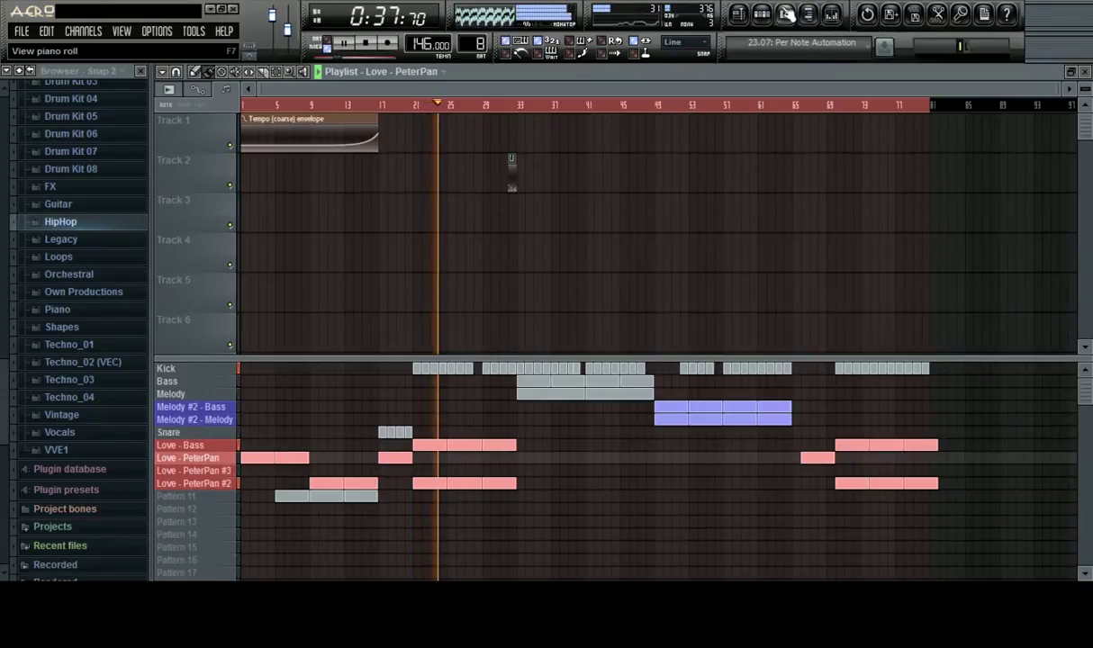
{"action": "left_click", "coordinate": [768, 15]}
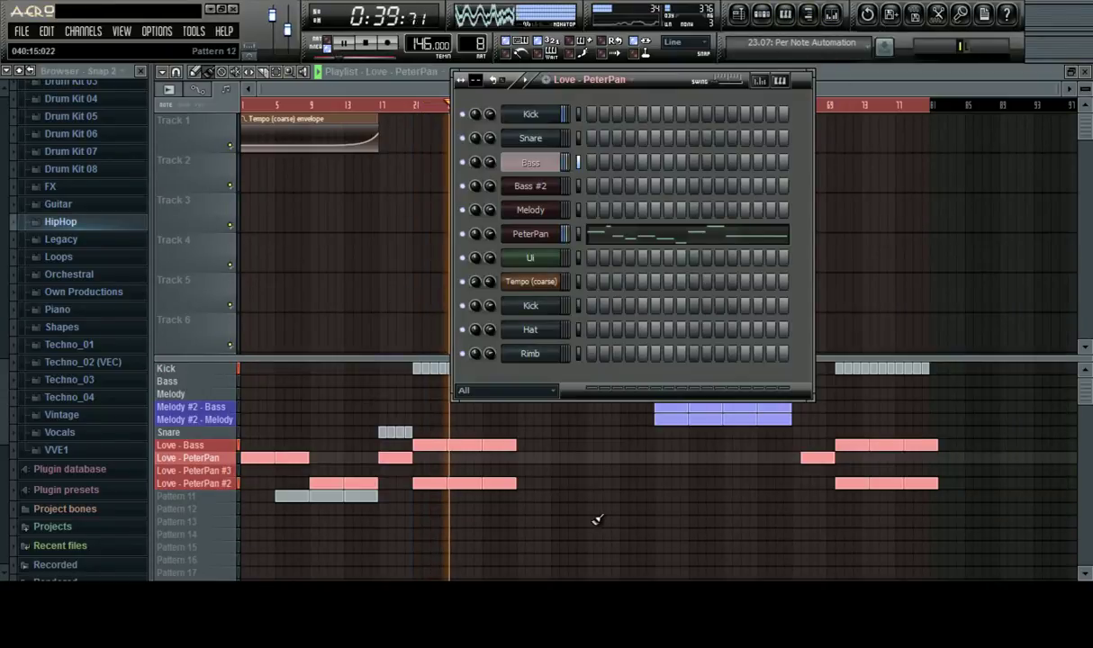
{"action": "left_click", "coordinate": [640, 542]}
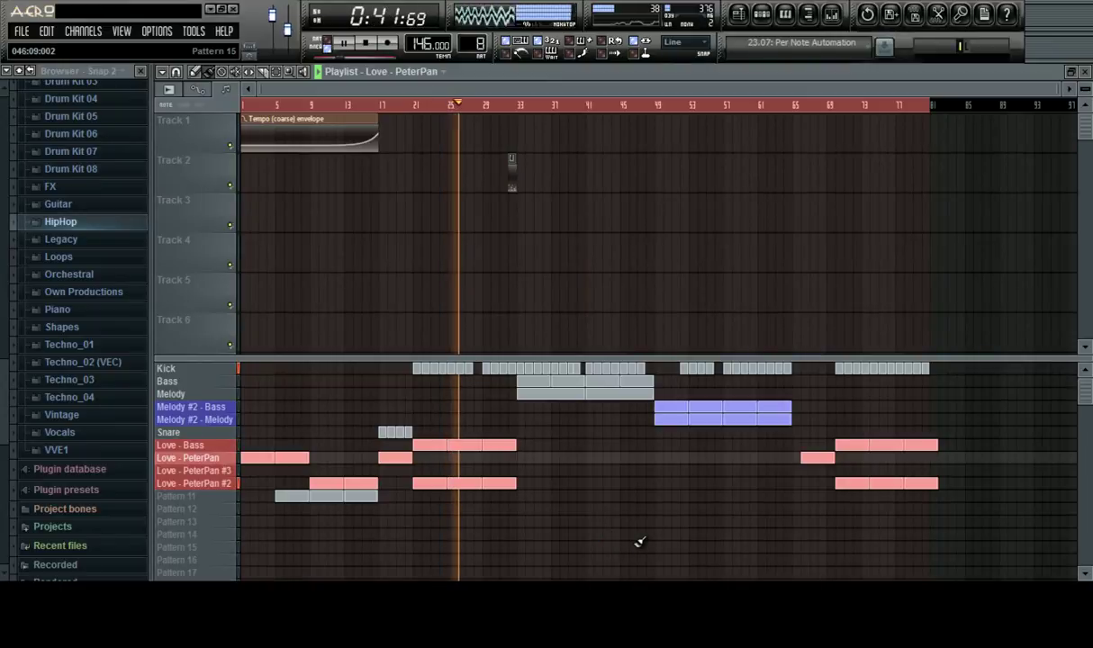
Browse the Techno_02 (VEC) samples to the VEC3 Claps folder
{"action": "left_click", "coordinate": [107, 361]}
{"action": "left_click", "coordinate": [110, 449]}
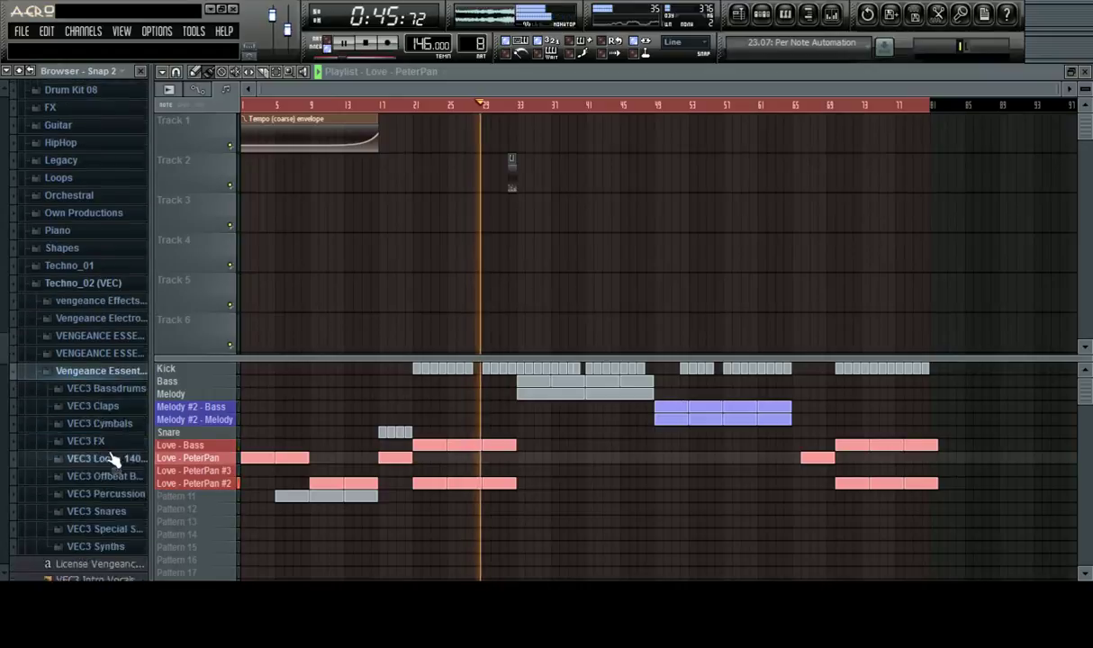
{"action": "left_click", "coordinate": [99, 352]}
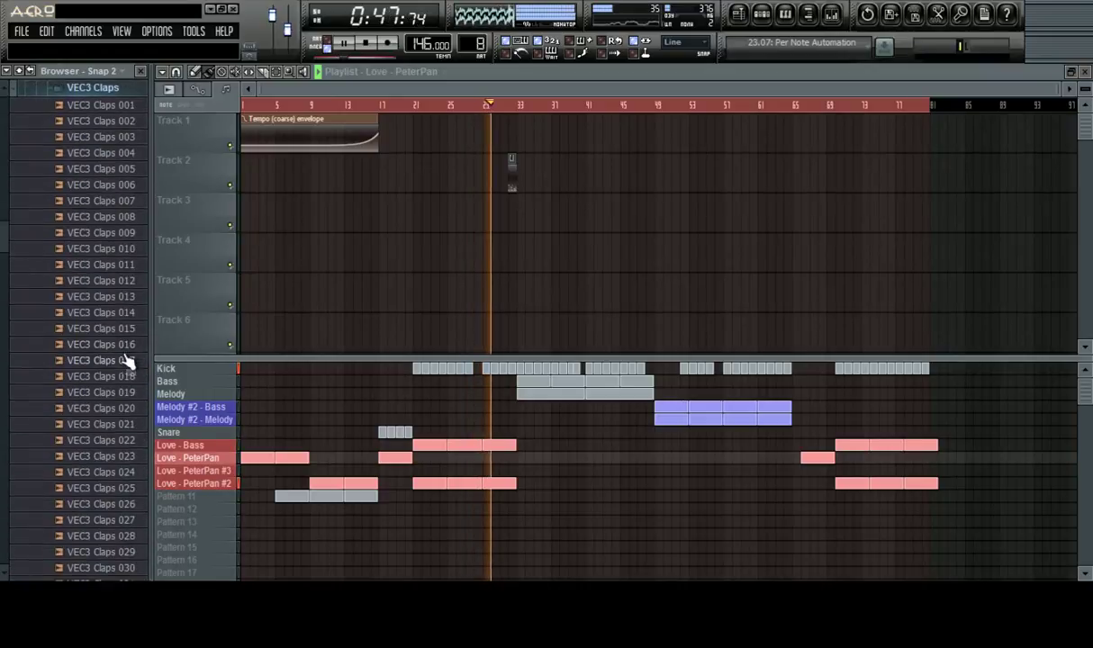
Audition the clap samples VEC3 Claps 020 through VEC3 Claps 053 against the playing song
{"action": "left_click", "coordinate": [108, 410]}
{"action": "left_click", "coordinate": [104, 424]}
{"action": "left_click", "coordinate": [104, 441]}
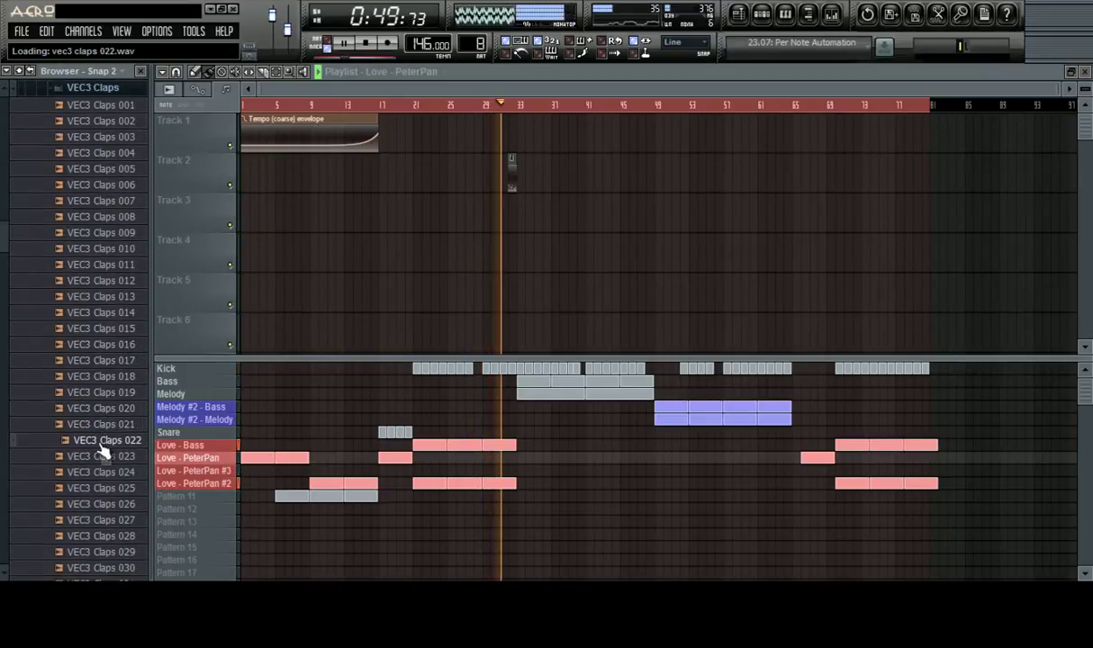
{"action": "left_click", "coordinate": [106, 456]}
{"action": "left_click", "coordinate": [114, 474]}
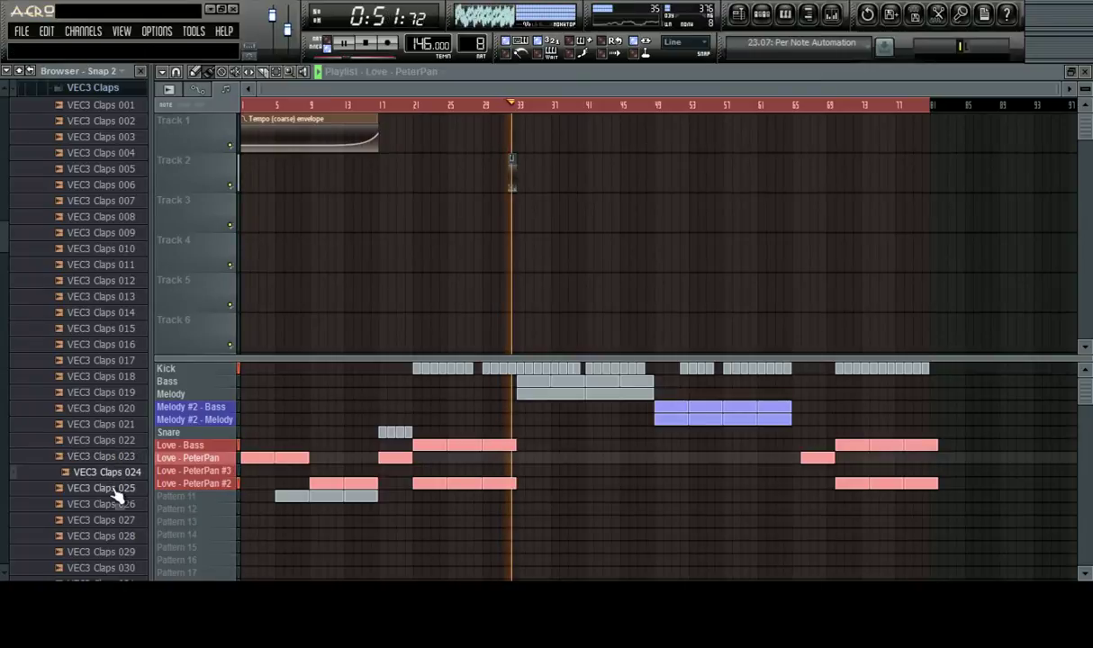
{"action": "left_click", "coordinate": [117, 489]}
{"action": "left_click", "coordinate": [115, 508]}
{"action": "left_click", "coordinate": [113, 522]}
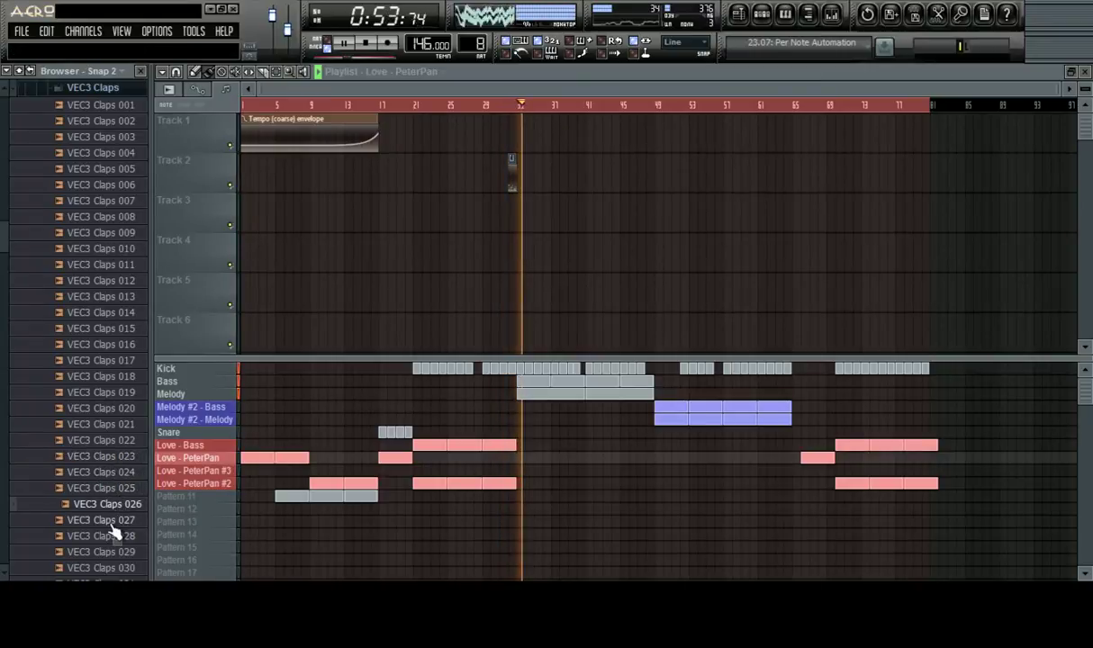
{"action": "left_click", "coordinate": [115, 540]}
{"action": "left_click", "coordinate": [114, 547]}
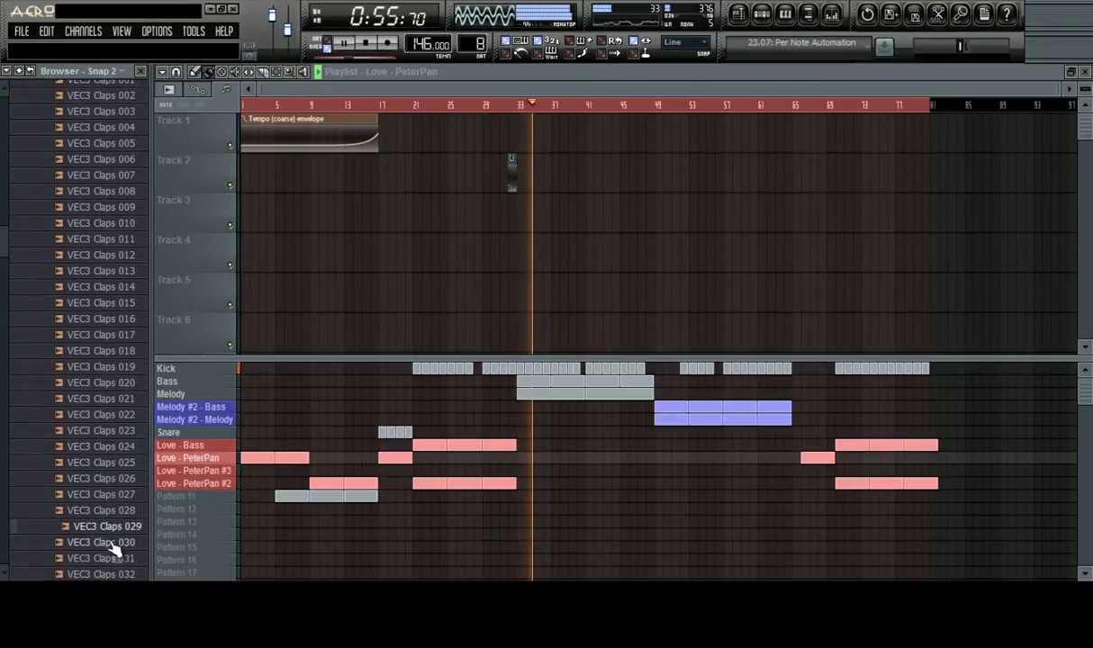
{"action": "left_click", "coordinate": [114, 547]}
{"action": "left_click", "coordinate": [113, 544]}
{"action": "left_click", "coordinate": [110, 543]}
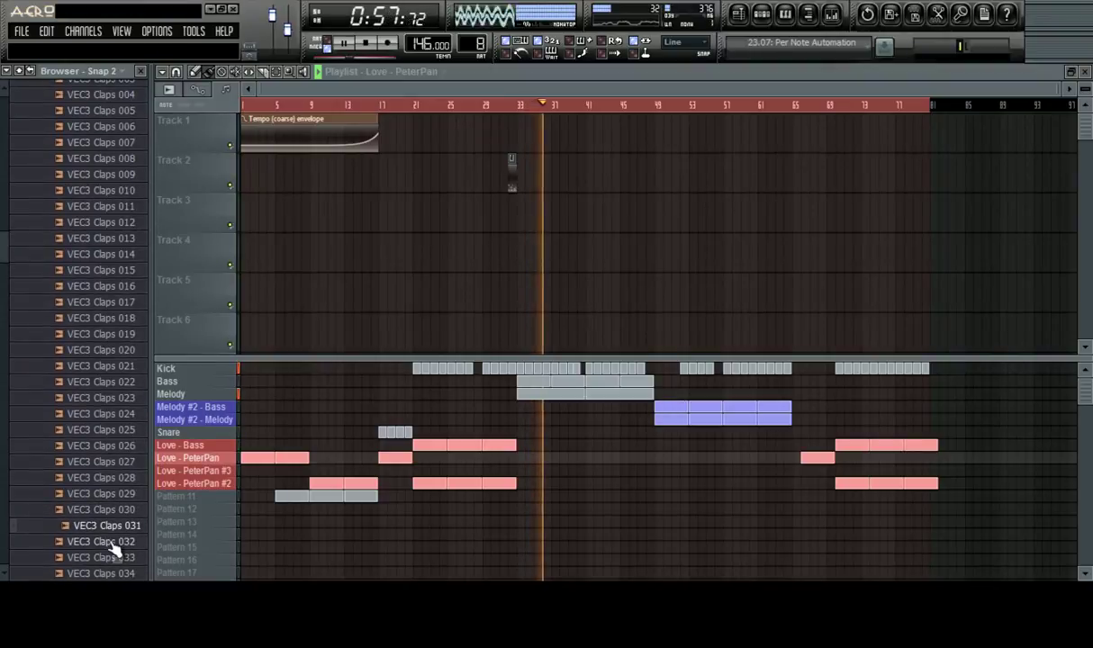
{"action": "left_click", "coordinate": [110, 542]}
{"action": "left_click", "coordinate": [115, 548]}
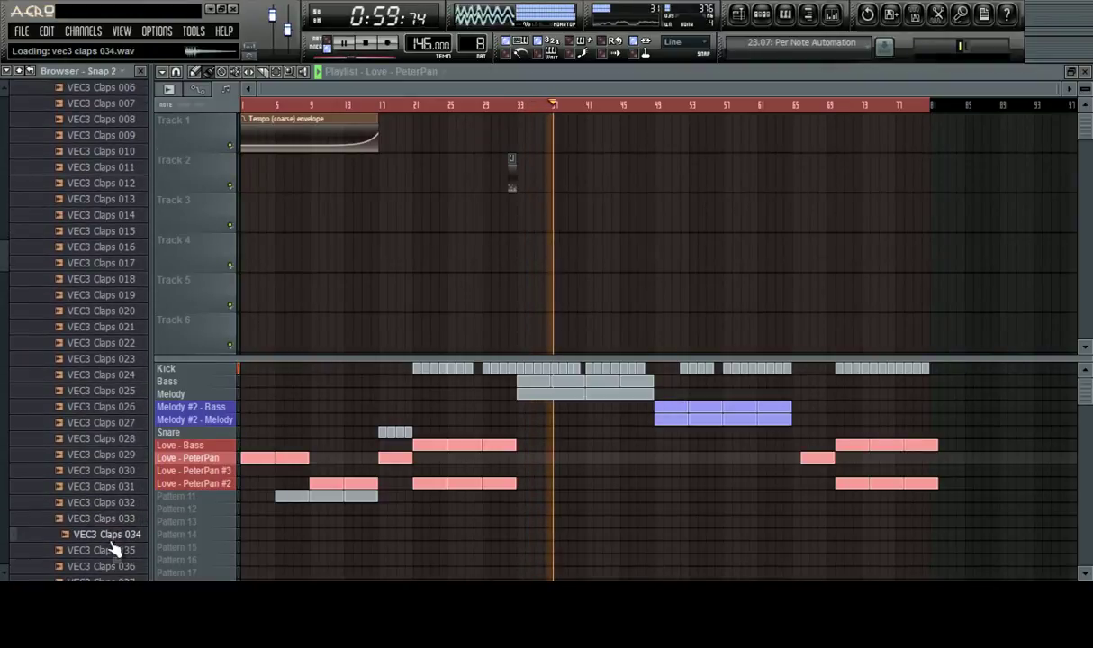
{"action": "left_click", "coordinate": [114, 547]}
{"action": "left_click", "coordinate": [113, 548]}
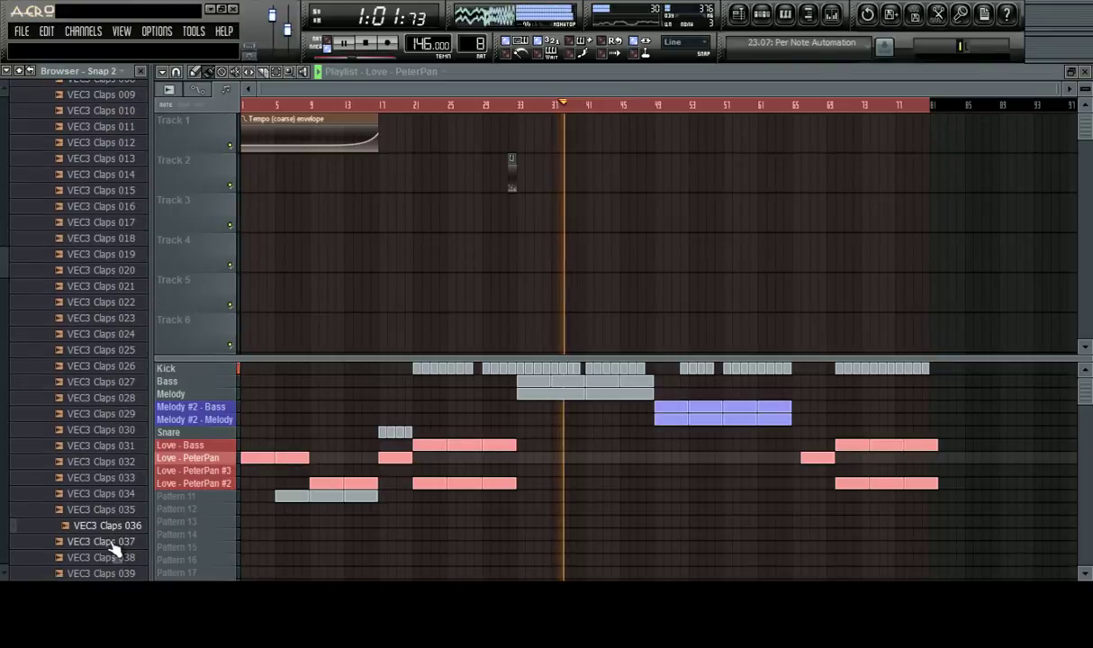
{"action": "left_click", "coordinate": [112, 546]}
{"action": "left_click", "coordinate": [113, 546]}
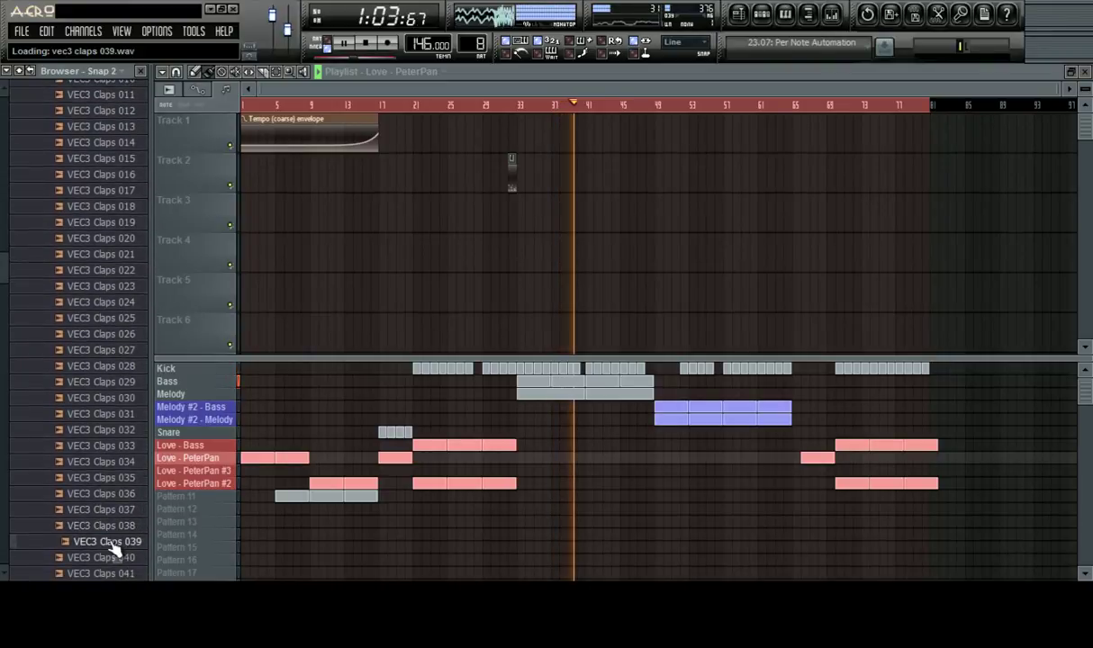
{"action": "left_click", "coordinate": [113, 547]}
{"action": "left_click", "coordinate": [114, 548]}
{"action": "left_click", "coordinate": [114, 547]}
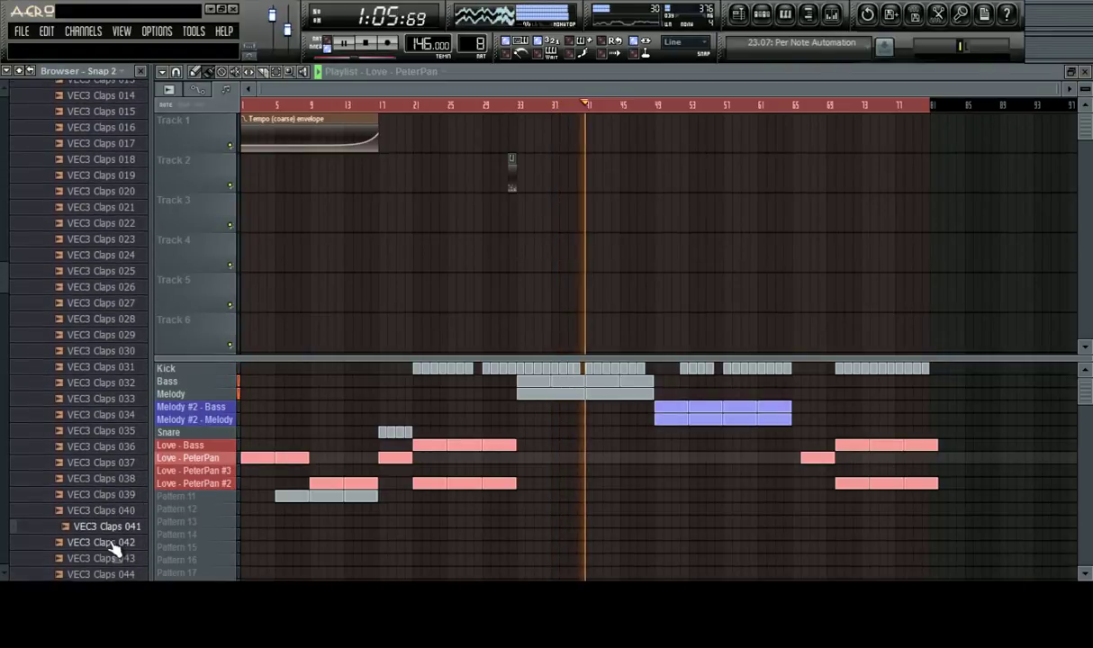
{"action": "left_click", "coordinate": [114, 547]}
{"action": "left_click", "coordinate": [113, 547]}
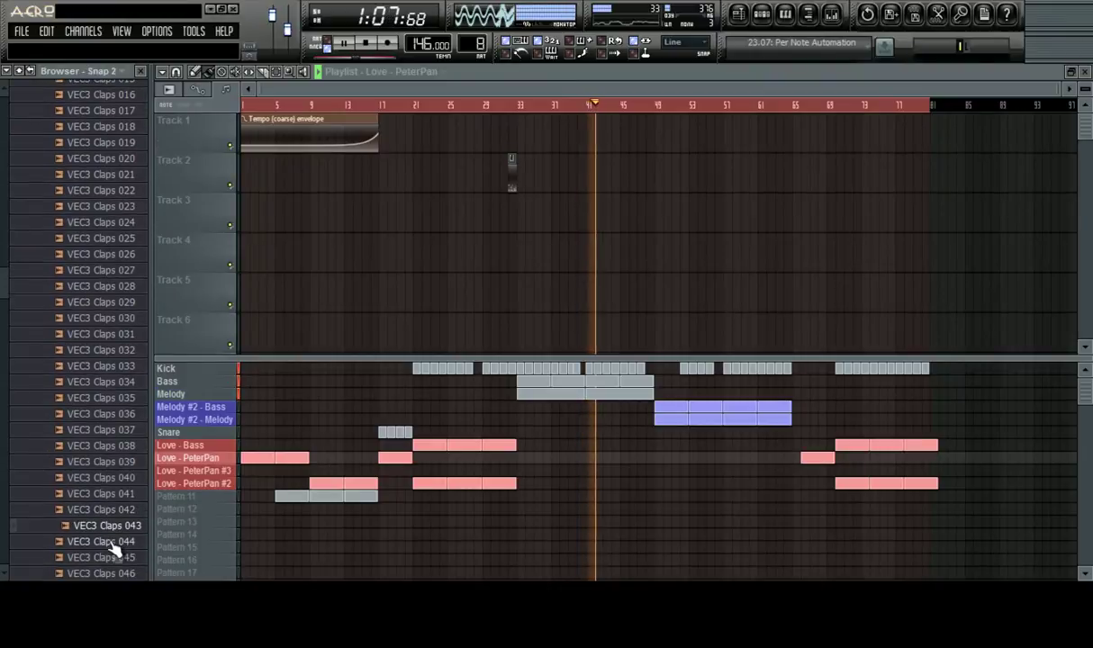
{"action": "left_click", "coordinate": [113, 547]}
{"action": "left_click", "coordinate": [115, 548]}
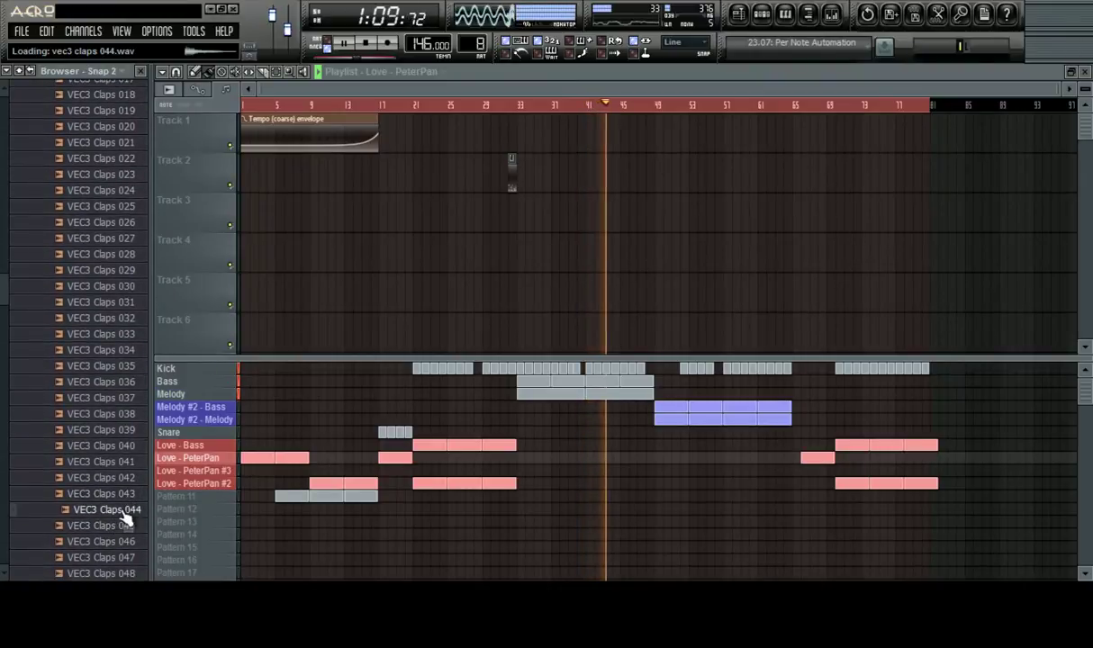
{"action": "left_click", "coordinate": [114, 542]}
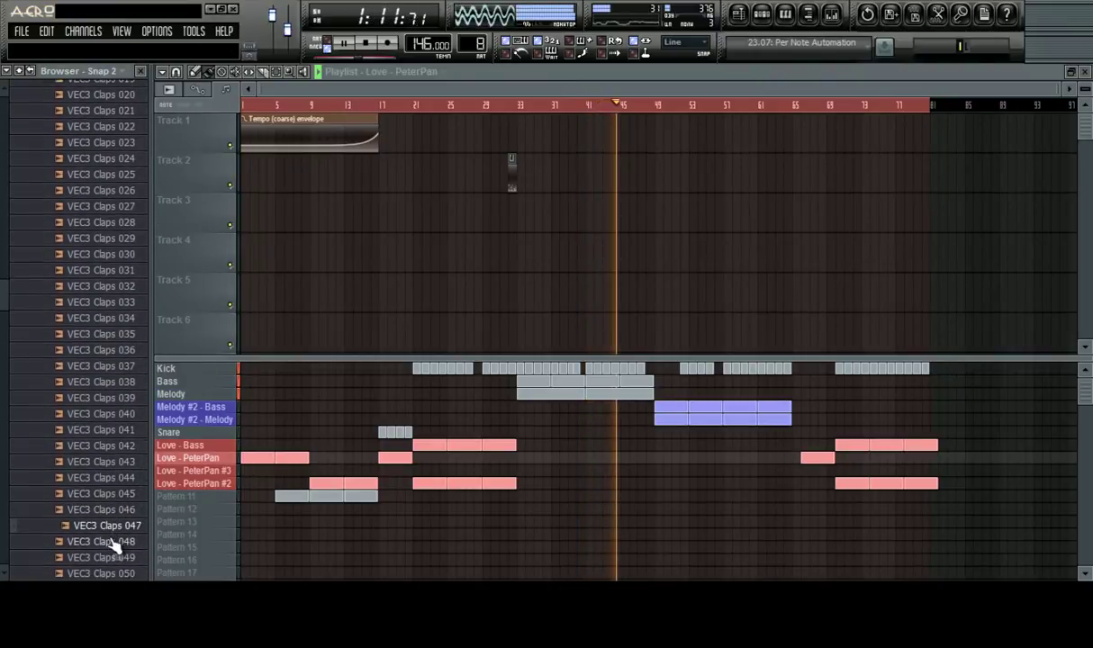
{"action": "left_click", "coordinate": [115, 546]}
{"action": "left_click", "coordinate": [114, 547]}
{"action": "left_click", "coordinate": [113, 547]}
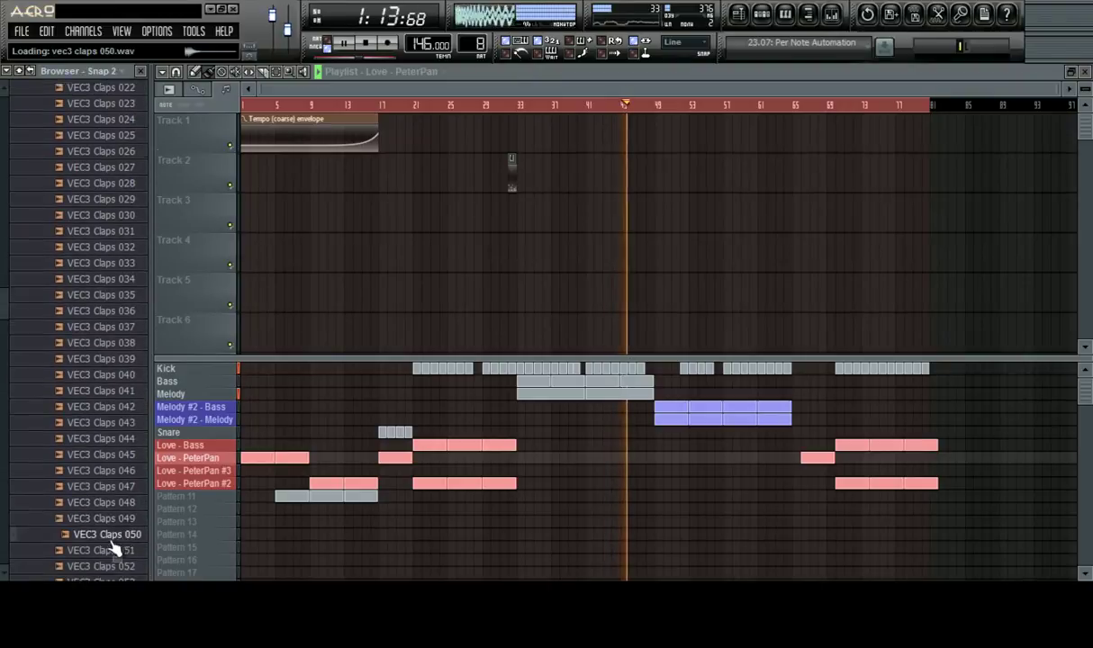
{"action": "left_click", "coordinate": [114, 548]}
{"action": "left_click", "coordinate": [111, 545]}
{"action": "left_click", "coordinate": [135, 511]}
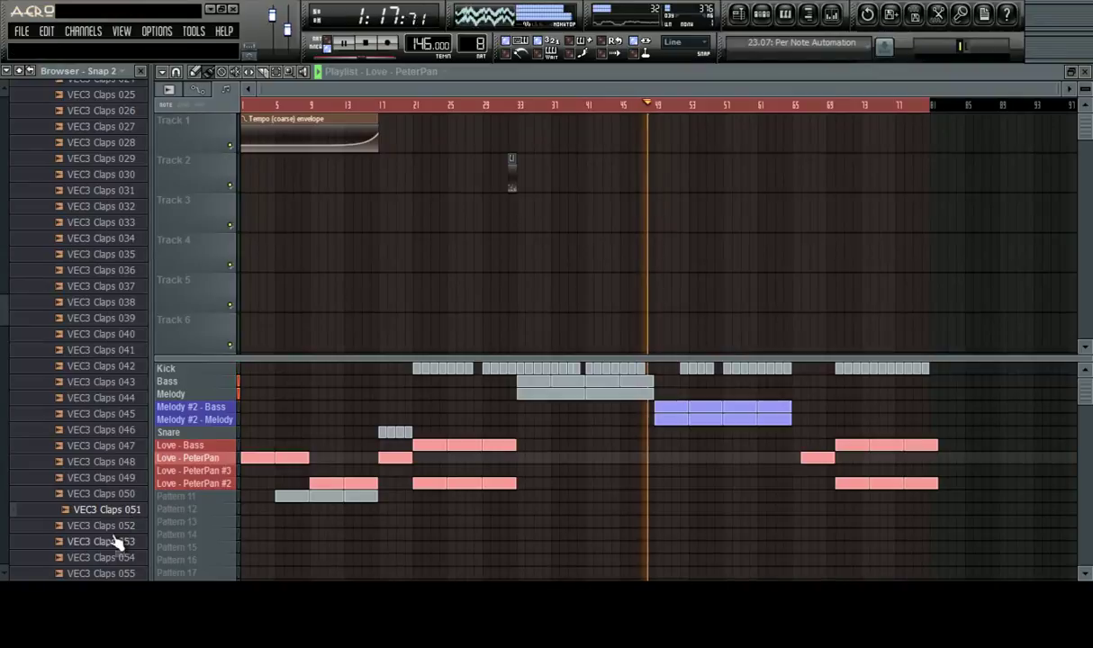
{"action": "left_click", "coordinate": [117, 542]}
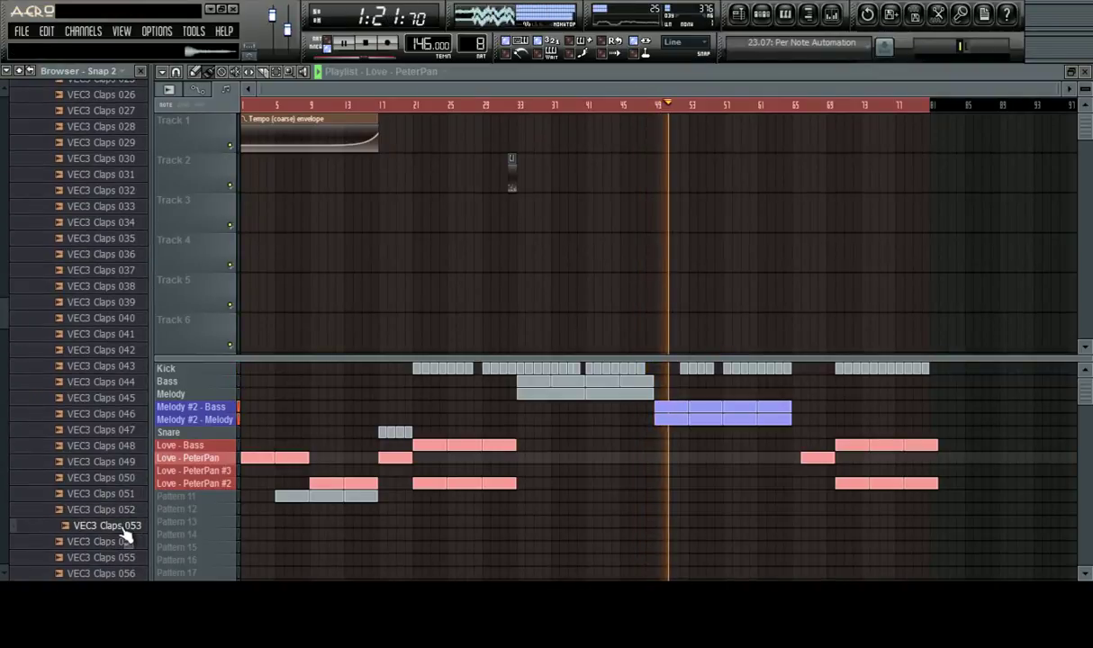
Load VEC3 Claps 053 into the empty Pattern 12 and program clap hits on steps 5 and 13
{"action": "left_click", "coordinate": [199, 509]}
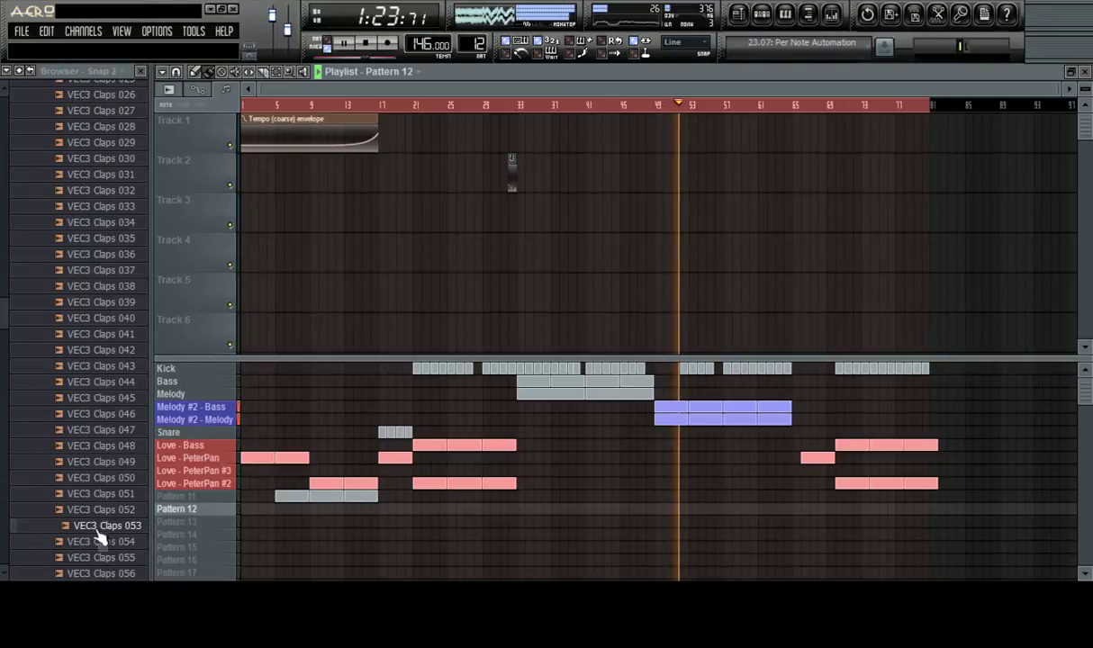
{"action": "left_click_drag", "start_coordinate": [99, 531], "coordinate": [207, 510]}
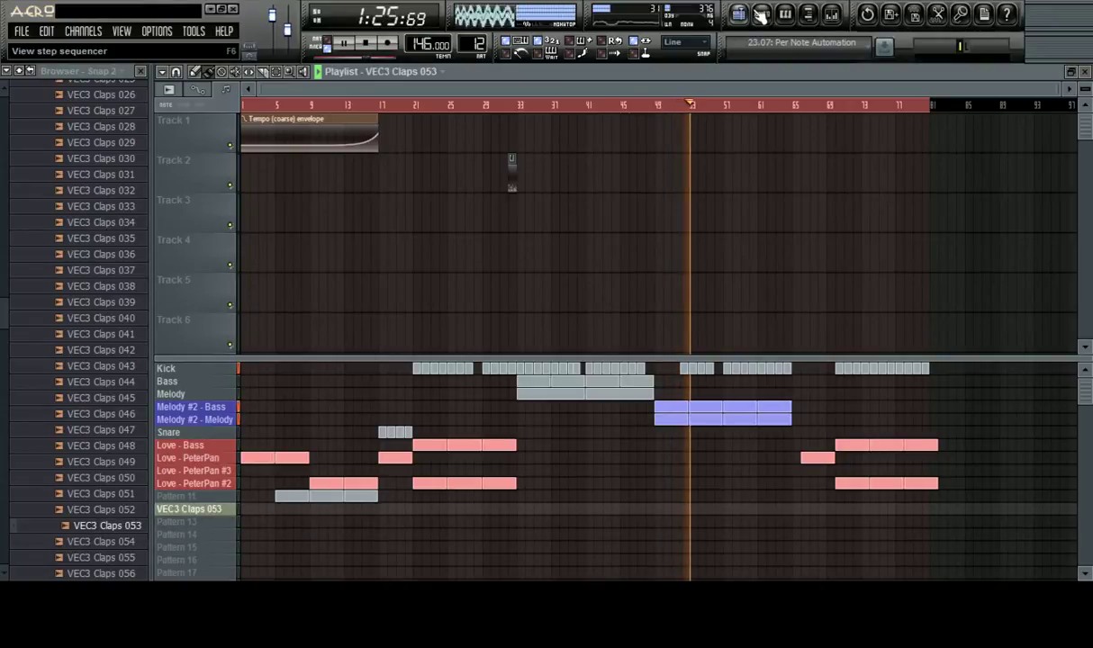
{"action": "left_click", "coordinate": [761, 14]}
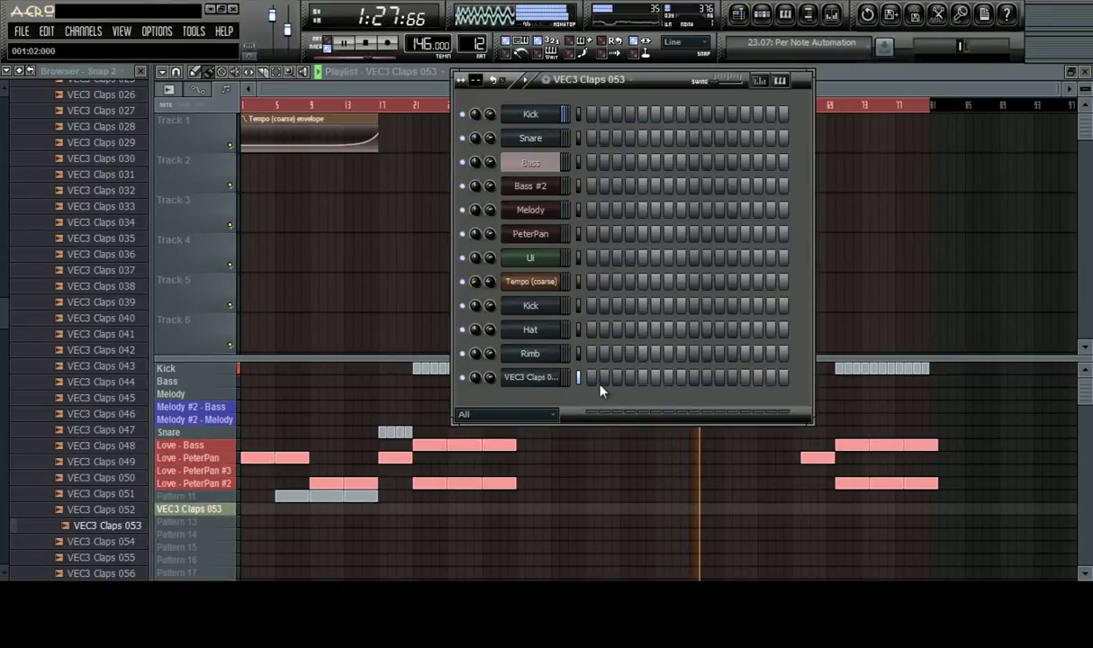
{"action": "left_click", "coordinate": [616, 486]}
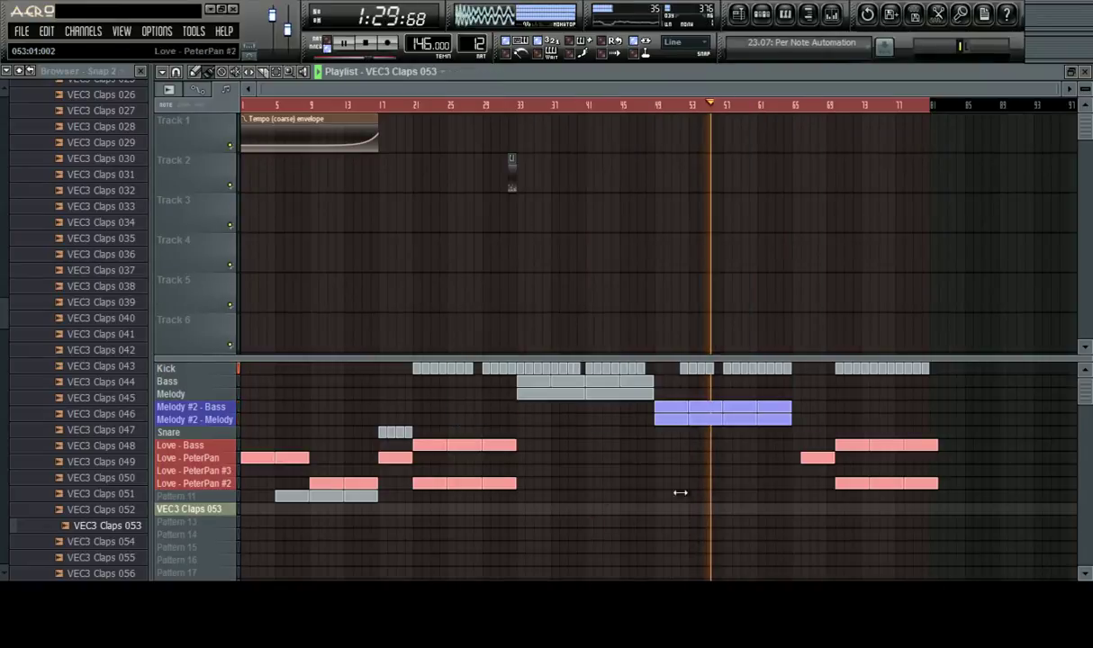
Play from around bar 50 and paint VEC3 Claps 053 clips over bars 49 to 54 and 57 to 64
{"action": "left_click", "coordinate": [664, 109]}
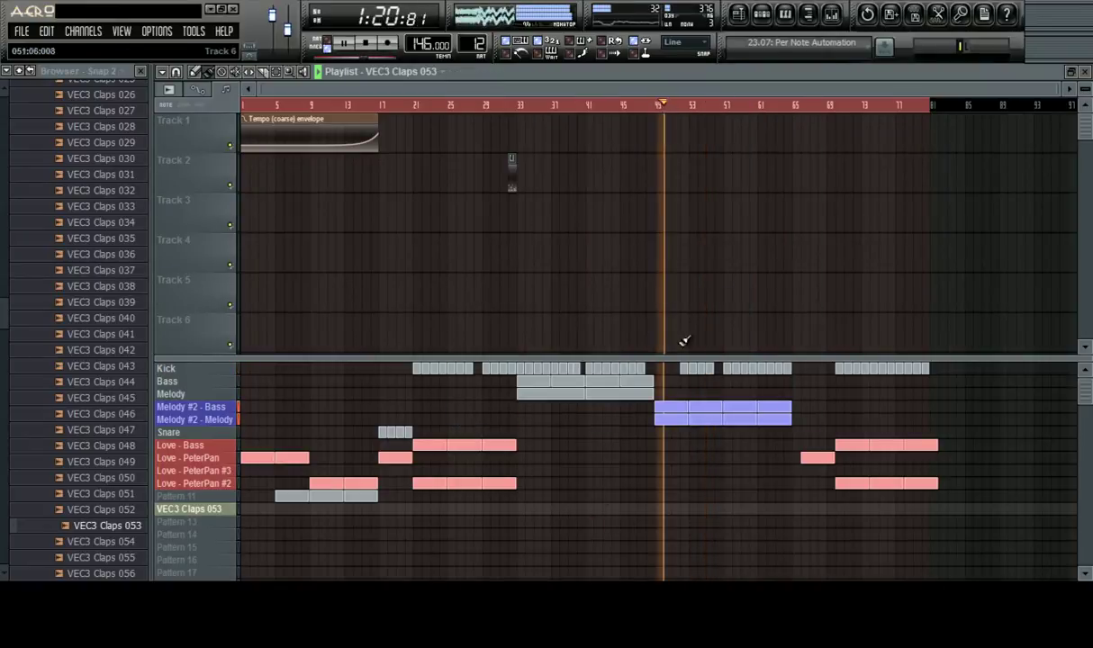
{"action": "left_click", "coordinate": [660, 508]}
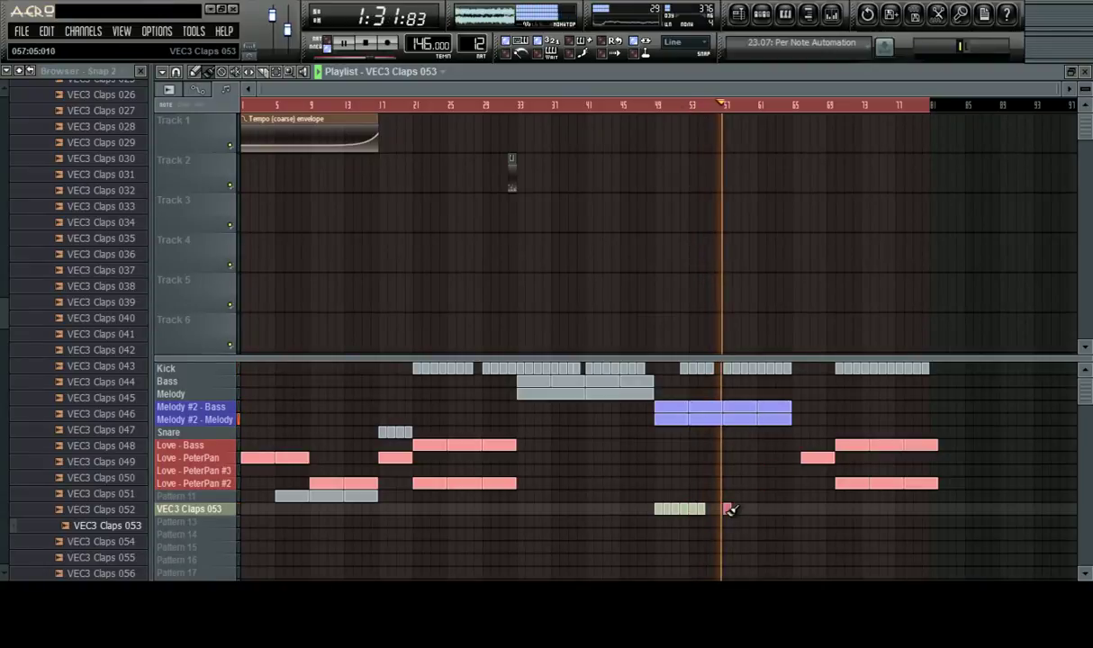
{"action": "left_click_drag", "start_coordinate": [731, 510], "coordinate": [816, 515]}
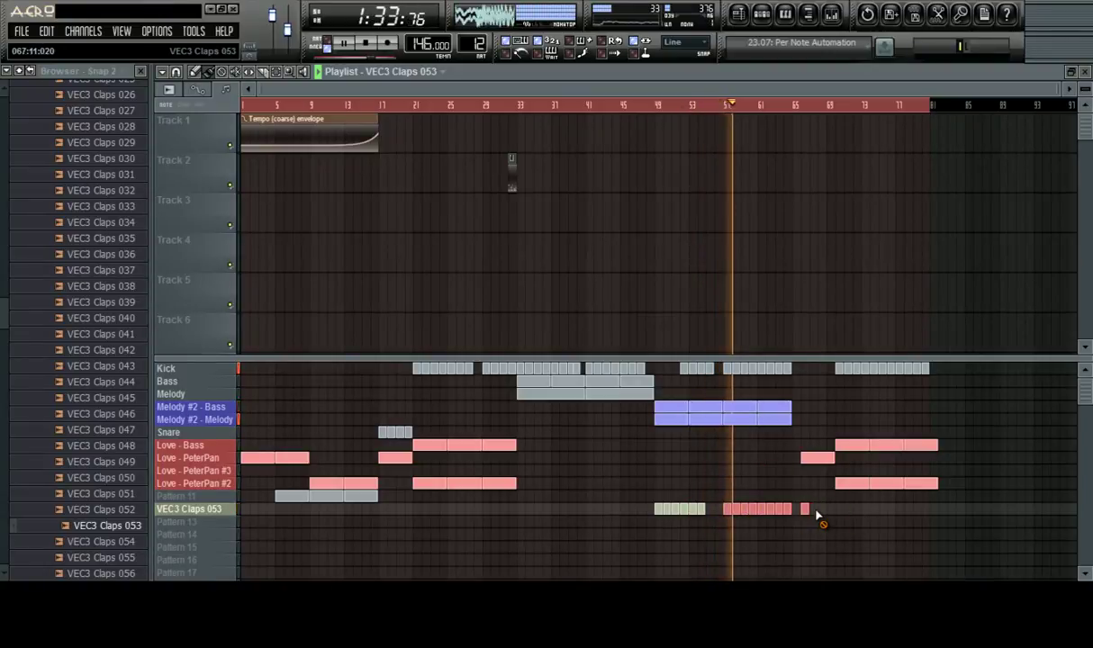
{"action": "right_click", "coordinate": [805, 509]}
Rename the VEC3 Claps 053 channel as Clap and route it to mixer track 8
{"action": "left_click", "coordinate": [769, 18]}
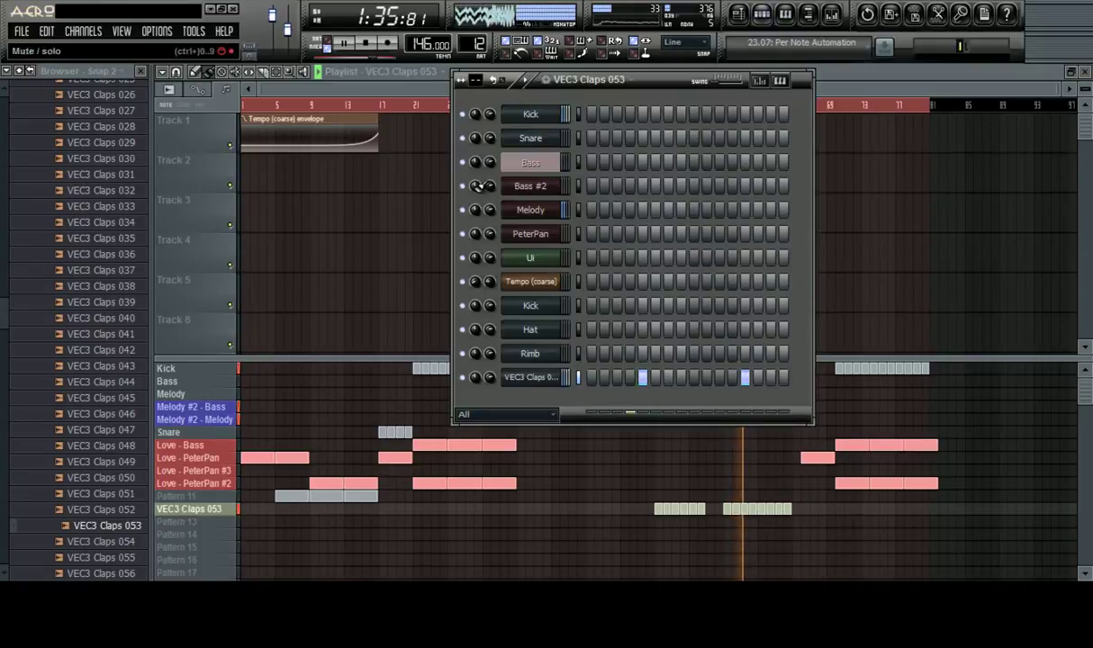
{"action": "right_click", "coordinate": [554, 378]}
{"action": "left_click", "coordinate": [612, 384]}
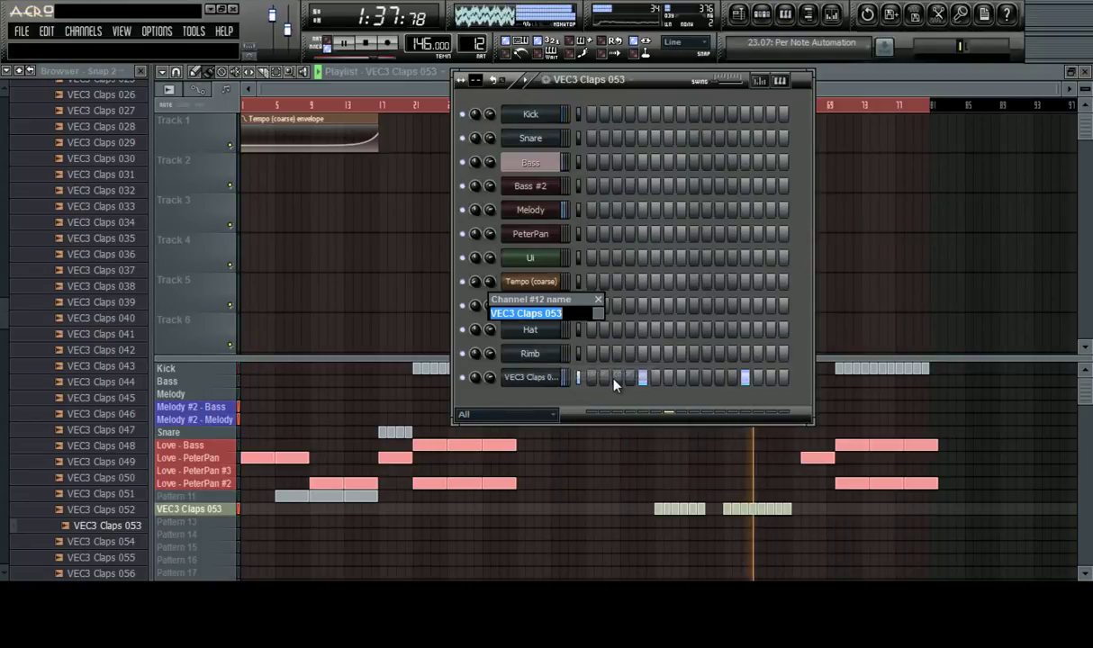
{"action": "type", "text": "Clap"}
{"action": "key", "text": "Return"}
{"action": "left_click", "coordinate": [531, 377]}
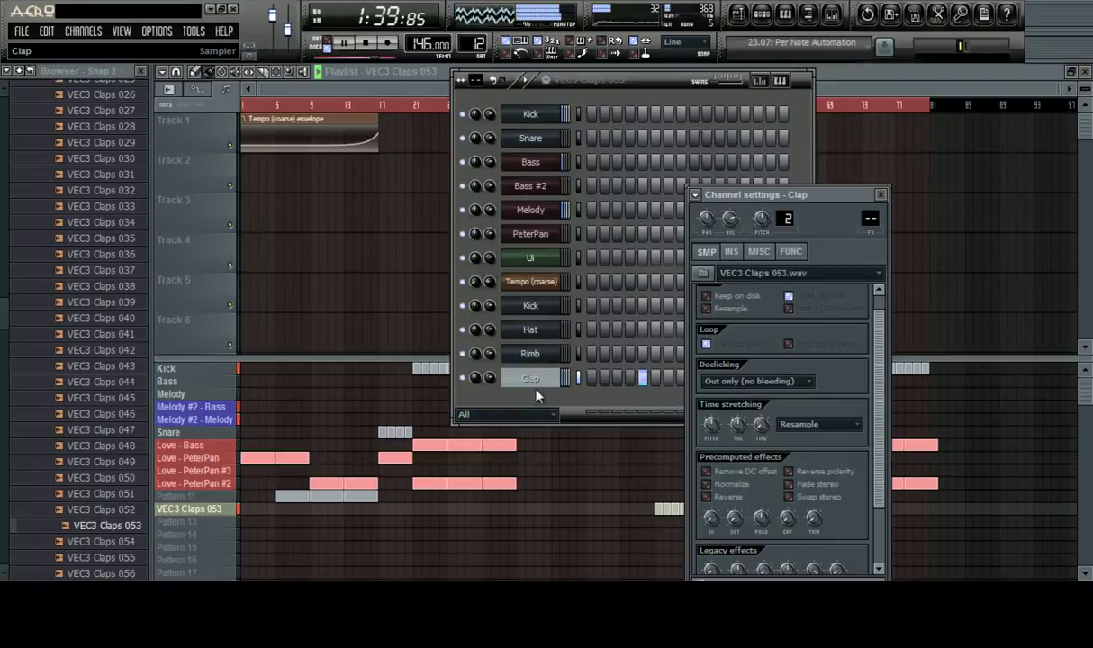
{"action": "key", "text": "ctrl+l"}
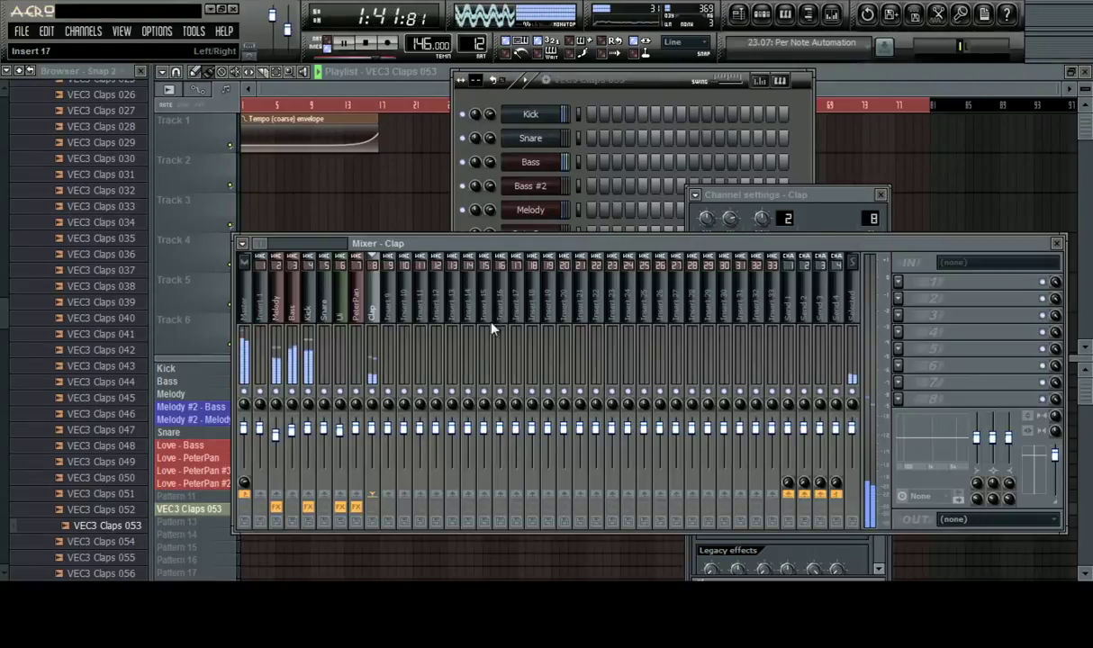
Add Fruity Parametric EQ 2 to the Clap mixer track and boost band 5 slightly
{"action": "left_click", "coordinate": [897, 281]}
{"action": "left_click", "coordinate": [902, 619]}
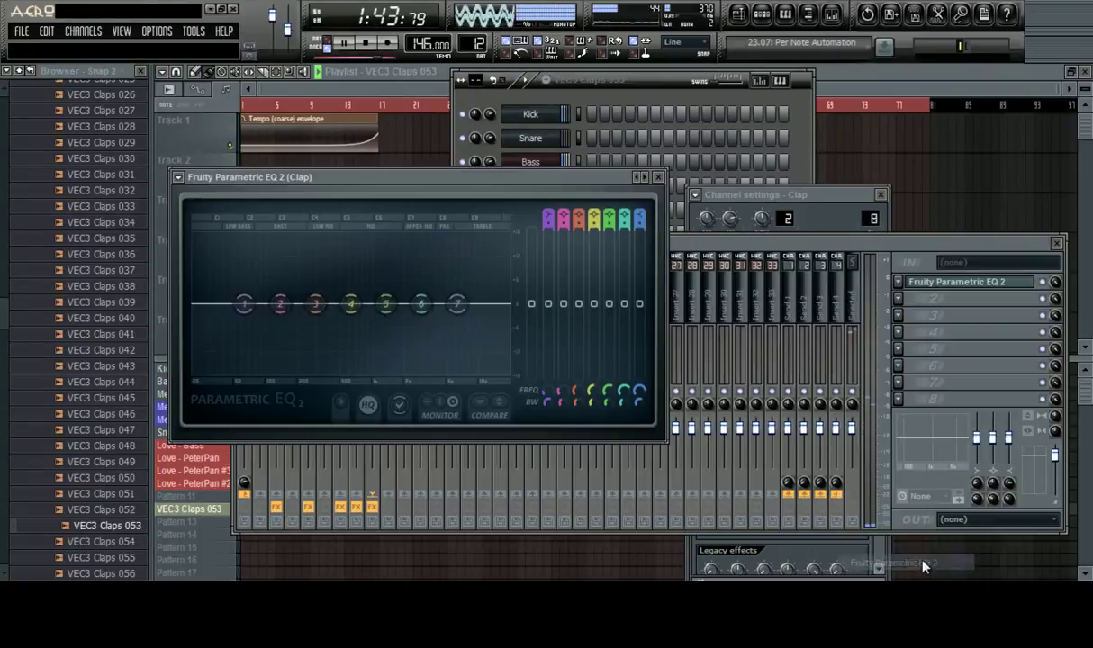
{"action": "left_click_drag", "start_coordinate": [584, 315], "coordinate": [608, 300]}
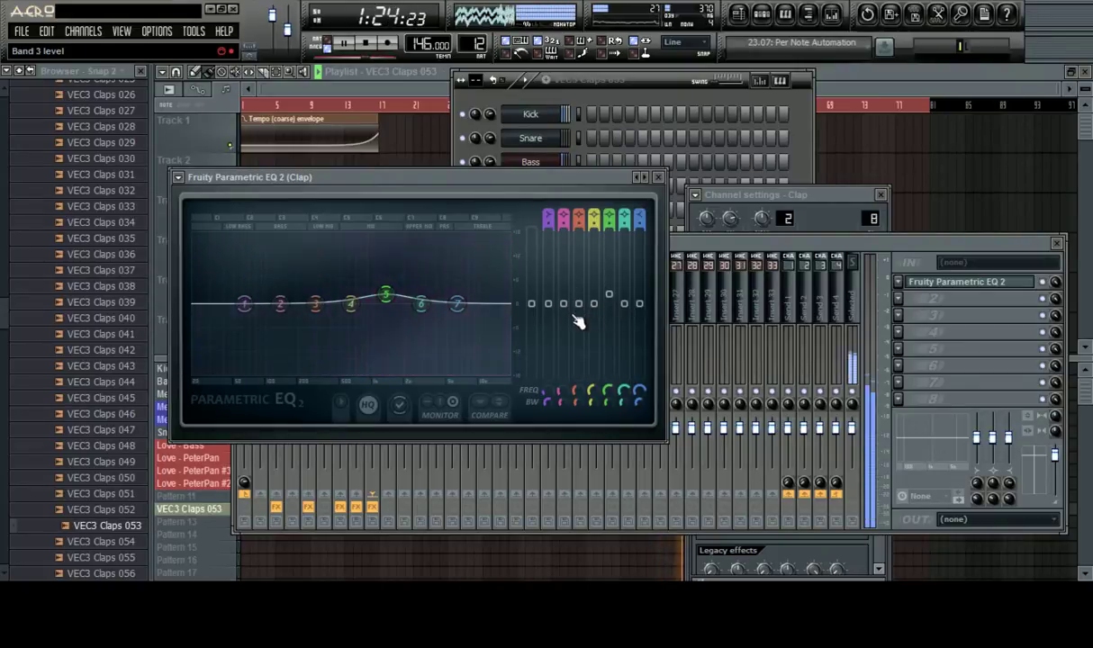
{"action": "left_click_drag", "start_coordinate": [610, 296], "coordinate": [610, 299]}
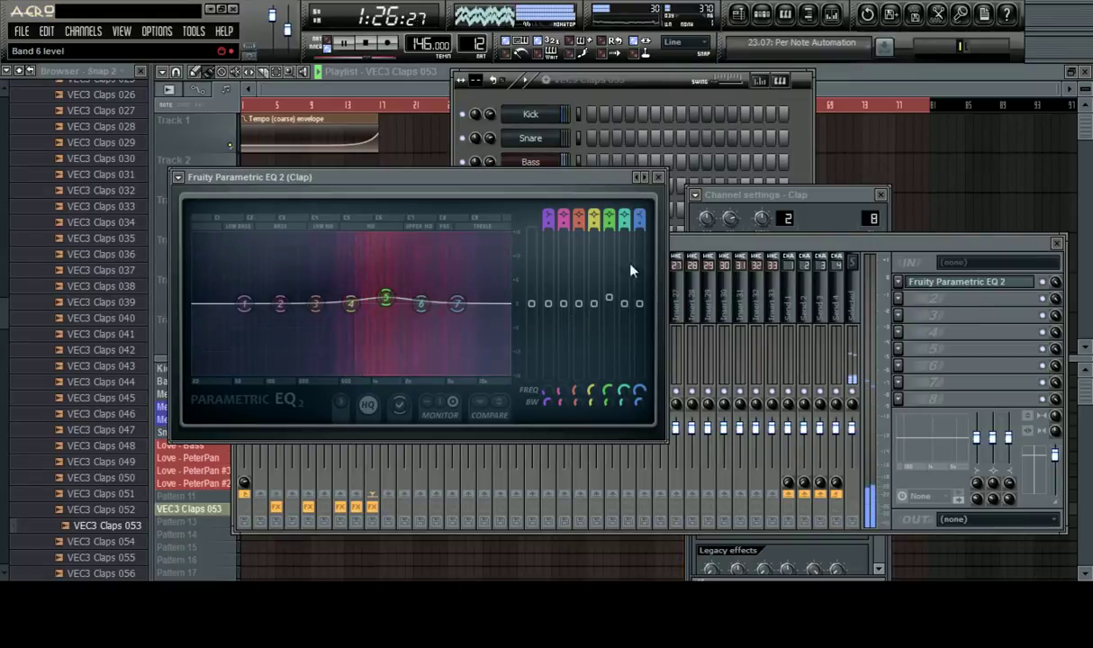
{"action": "left_click", "coordinate": [666, 181]}
Add a Fruity Multiband Compressor in the Clap track's second effect slot and adjust its mid band
{"action": "left_click", "coordinate": [900, 303]}
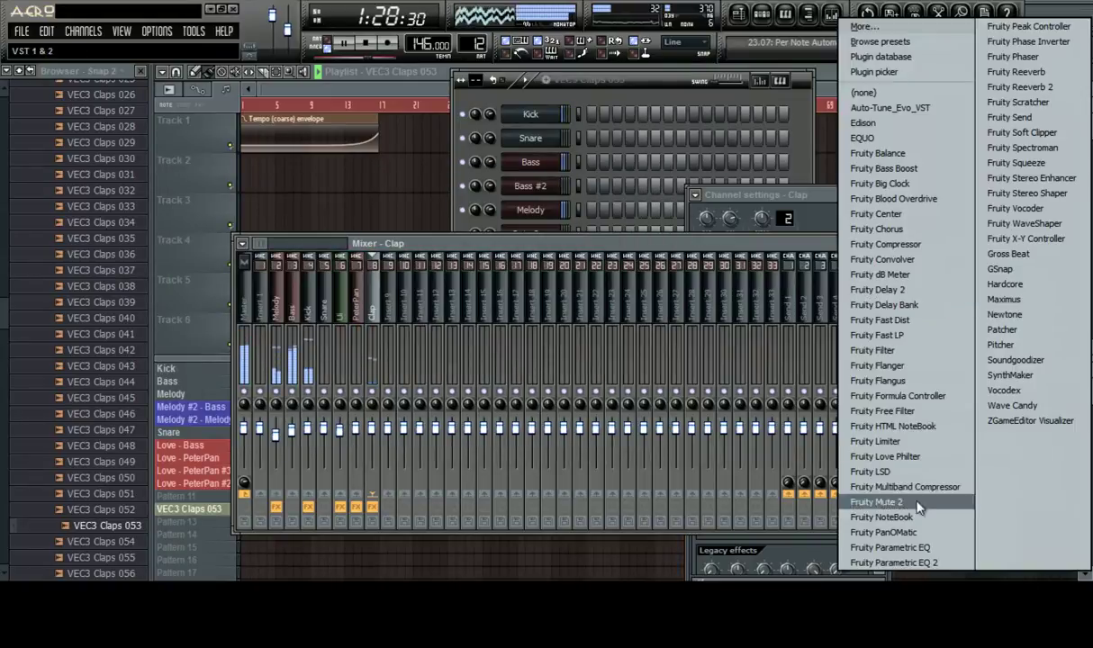
{"action": "left_click", "coordinate": [915, 487]}
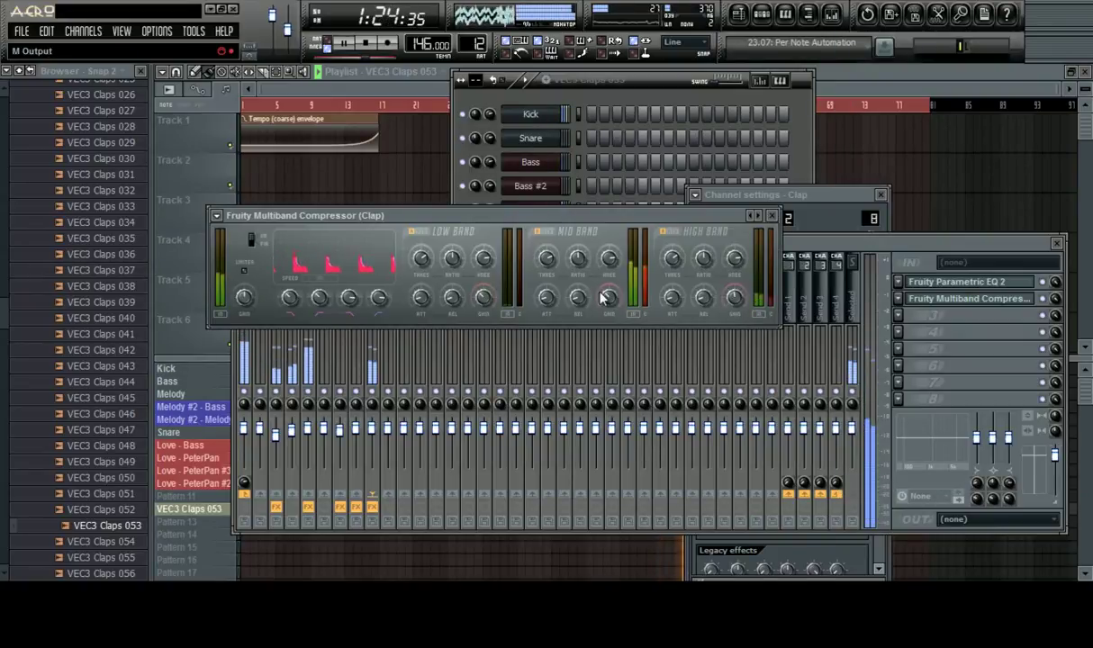
{"action": "mouse_move", "coordinate": [591, 255]}
{"action": "left_mouse_down"}
{"action": "mouse_move", "coordinate": [590, 287]}
{"action": "mouse_move", "coordinate": [592, 269]}
{"action": "left_mouse_up"}
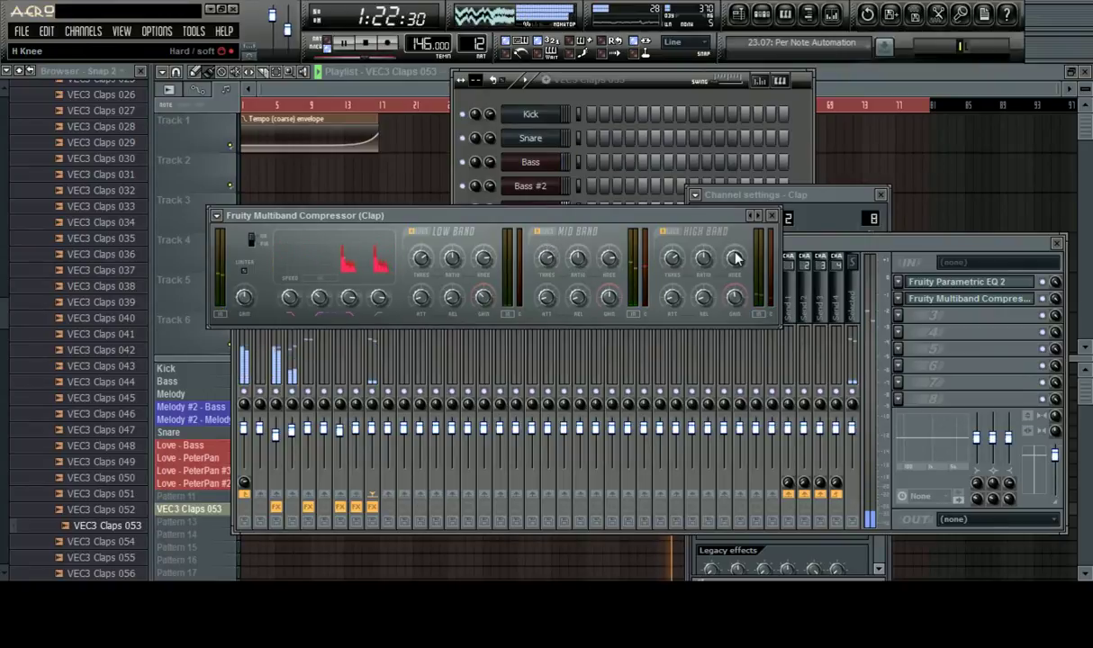
{"action": "left_click", "coordinate": [868, 92]}
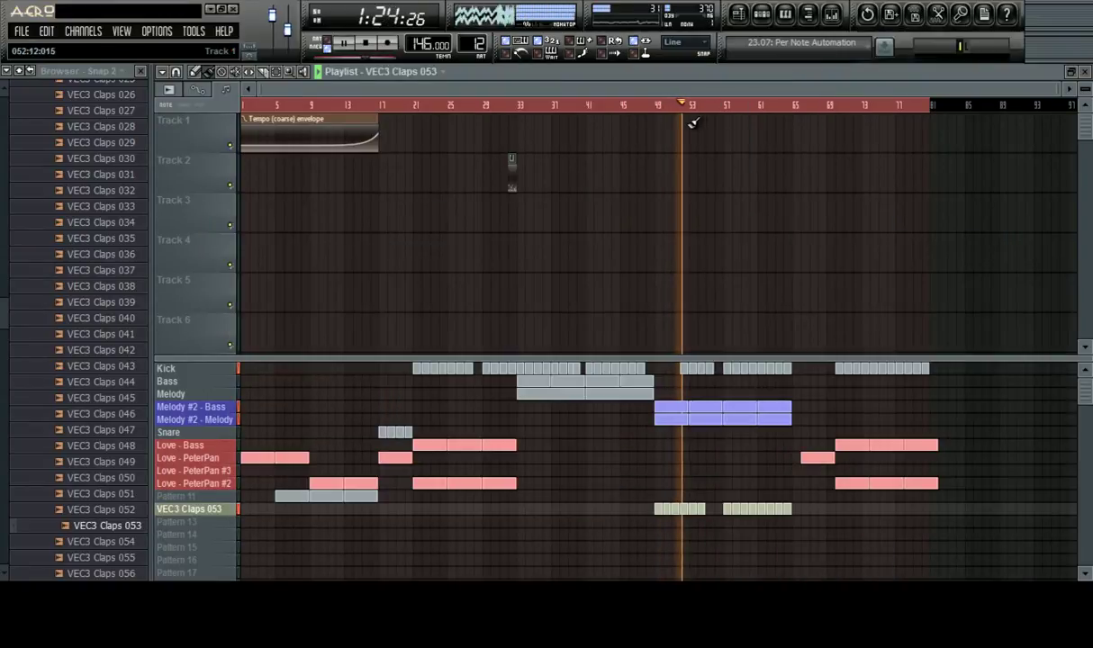
Stop playback and open the VEC3 HH Open folder inside VEC3 Cymbals in place of the claps folder
{"action": "scroll", "coordinate": [749, 104], "scroll_direction": "up", "scroll_amount": 3}
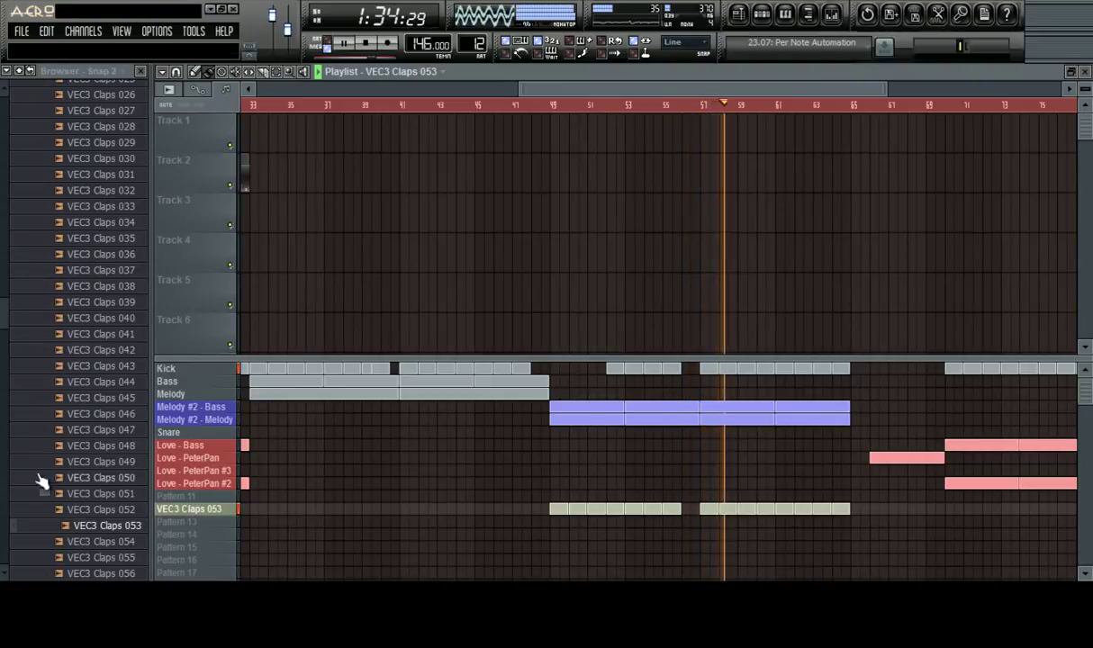
{"action": "left_click_drag", "start_coordinate": [3, 306], "coordinate": [6, 193]}
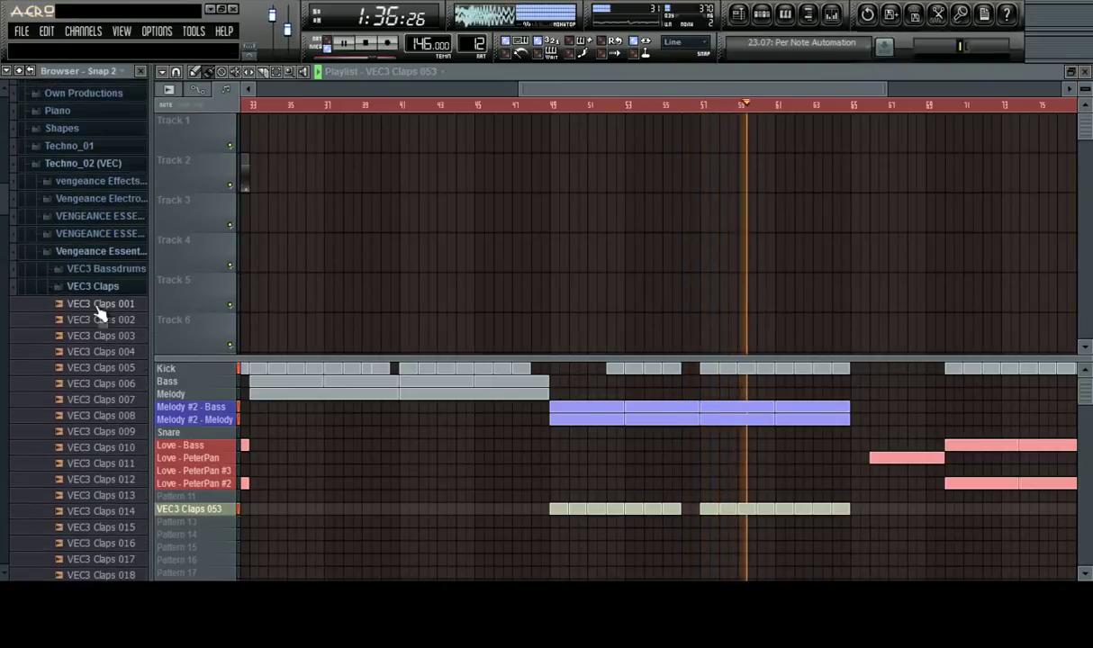
{"action": "left_click", "coordinate": [107, 290]}
{"action": "left_click", "coordinate": [113, 304]}
{"action": "key", "text": "space"}
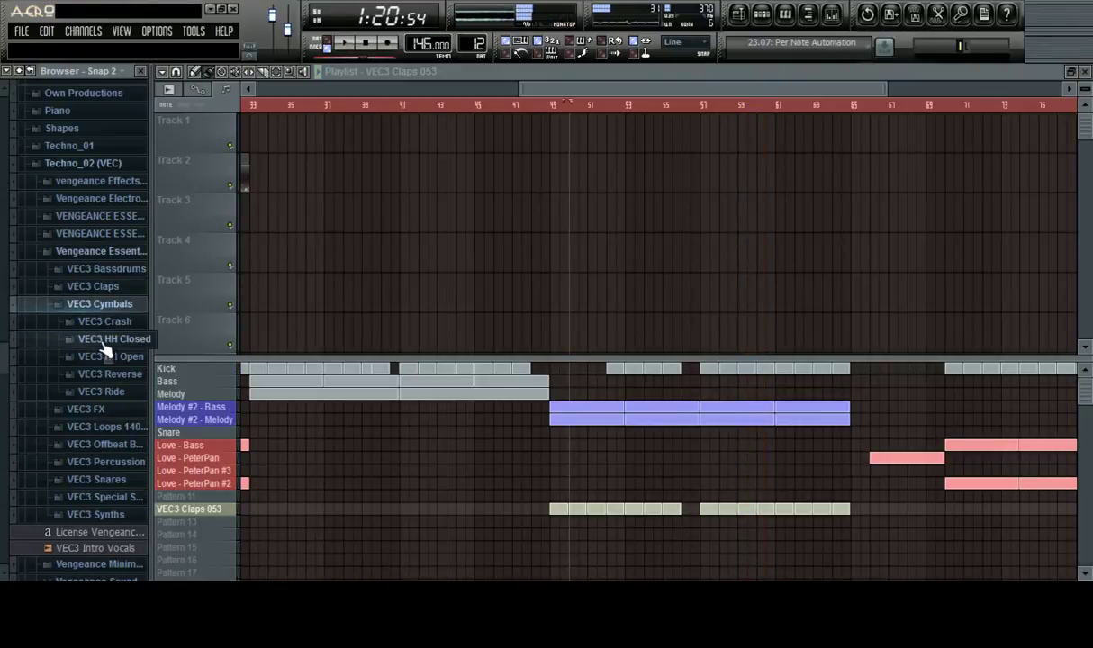
{"action": "left_click", "coordinate": [110, 357]}
{"action": "left_click", "coordinate": [103, 368]}
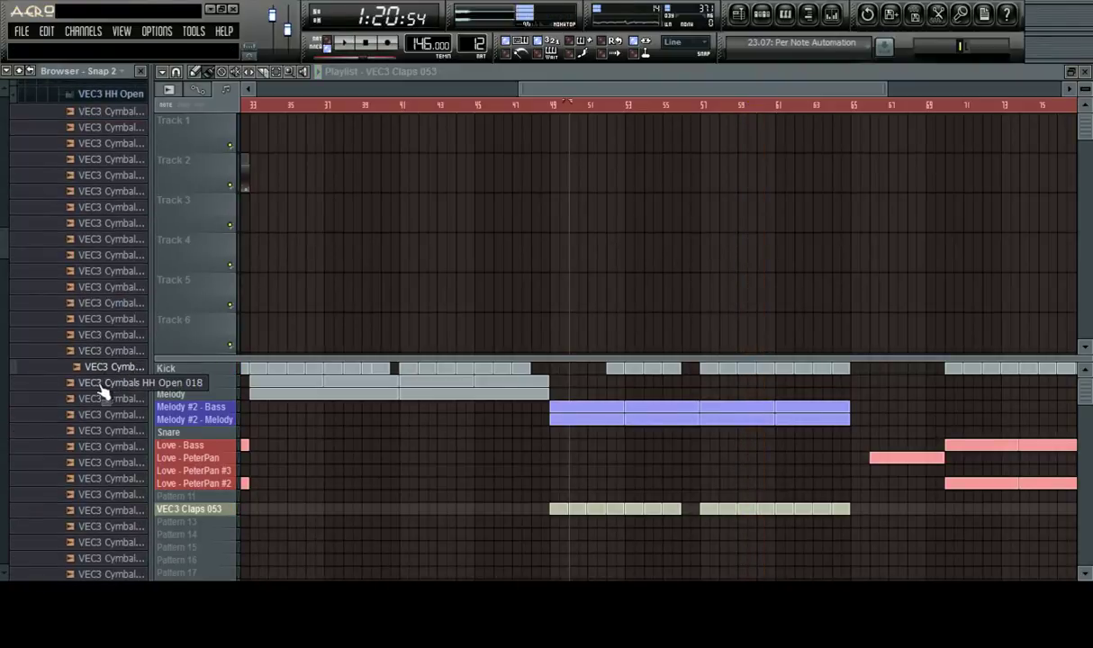
Audition the open hi-hat samples from VEC3 Cymbals HH Open 018 through about 027
{"action": "left_click", "coordinate": [100, 384]}
{"action": "left_click", "coordinate": [102, 399]}
{"action": "left_click", "coordinate": [105, 431]}
{"action": "left_click", "coordinate": [116, 432]}
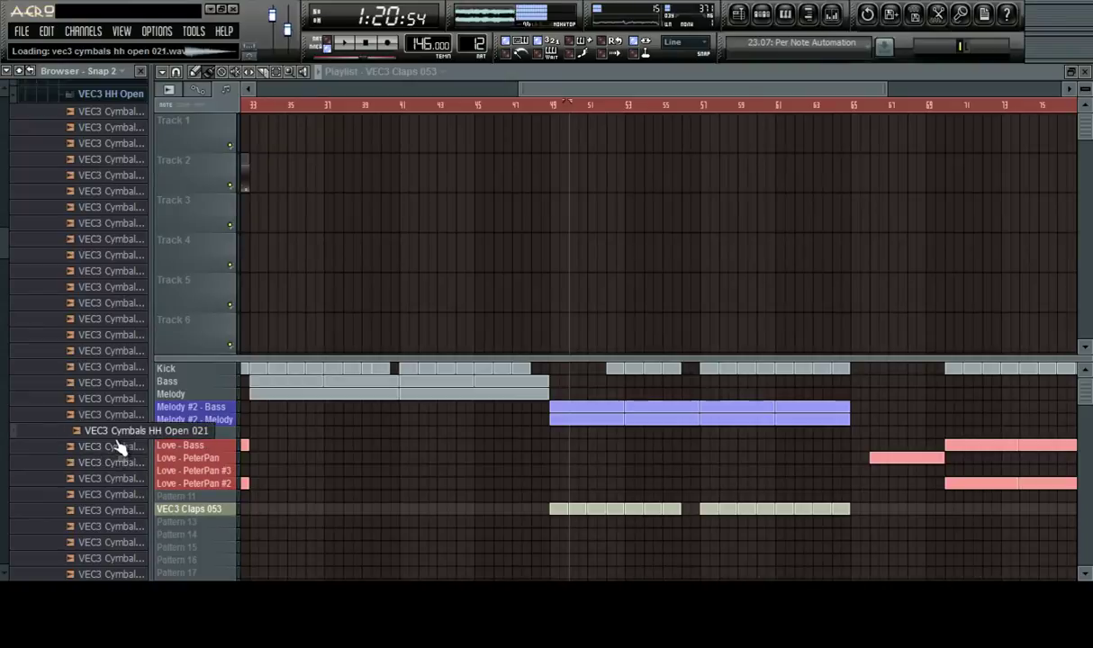
{"action": "left_click", "coordinate": [116, 446]}
{"action": "left_click", "coordinate": [115, 462]}
{"action": "left_click", "coordinate": [115, 478]}
{"action": "left_click", "coordinate": [115, 494]}
{"action": "left_click", "coordinate": [115, 509]}
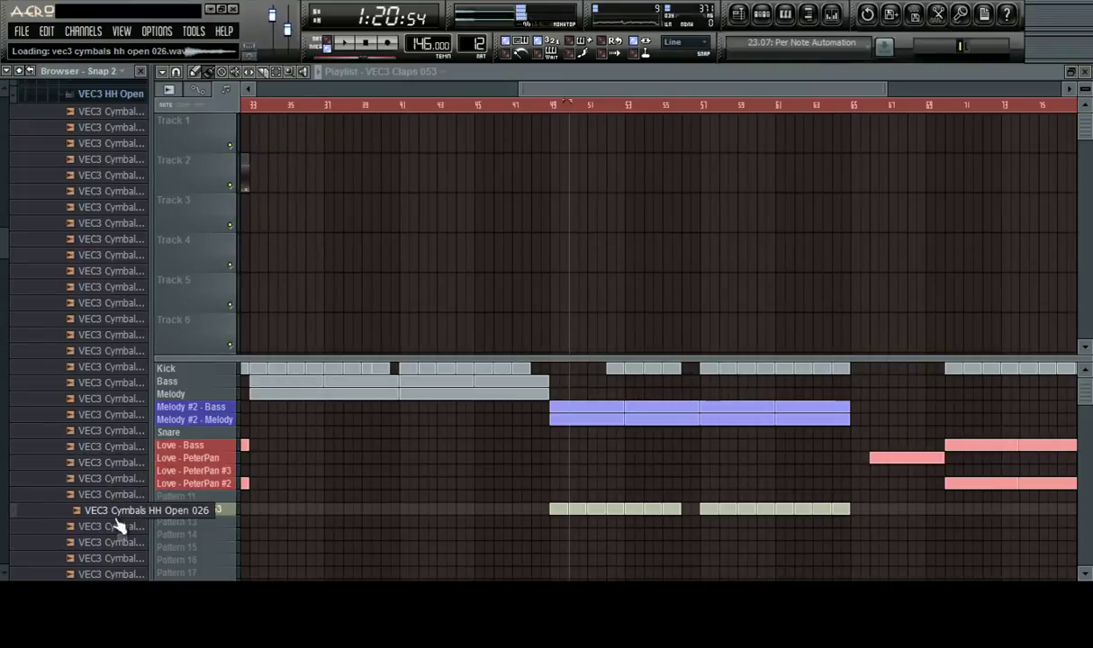
{"action": "left_click", "coordinate": [115, 525]}
Collapse Vengeance Essential Clubsounds 3 and open the VEC2 HH Open folder within VENGEANCE ESSENTIAL CLUB SOUNDS vol-2
{"action": "scroll", "coordinate": [115, 540], "scroll_direction": "up", "scroll_amount": 12}
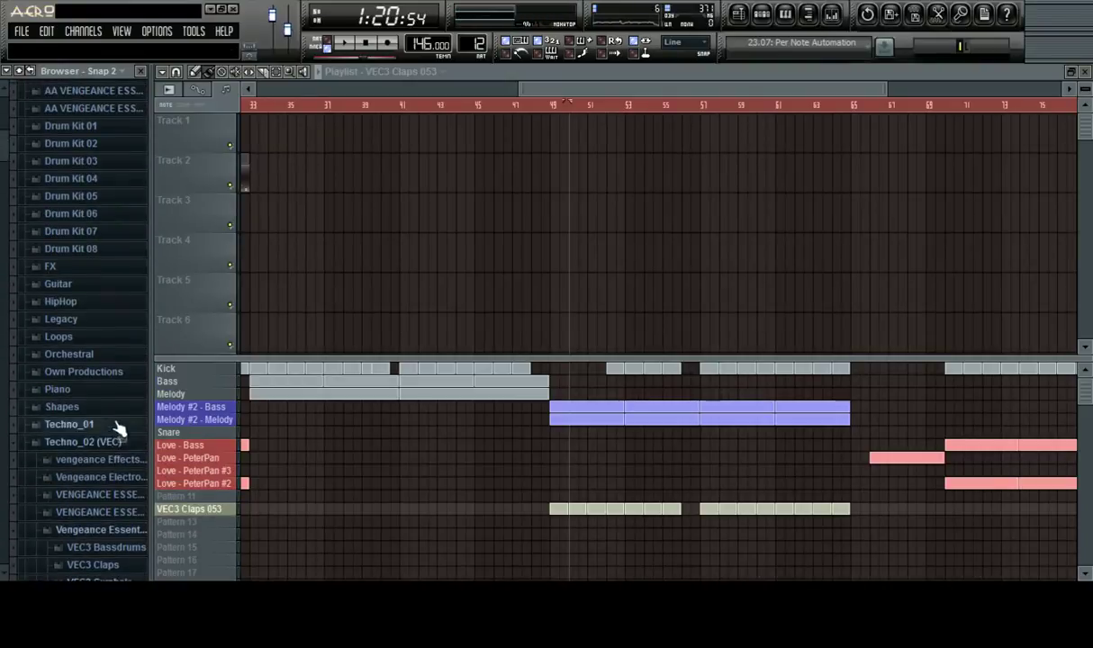
{"action": "scroll", "coordinate": [117, 426], "scroll_direction": "down", "scroll_amount": 5}
{"action": "left_click", "coordinate": [90, 353]}
{"action": "left_click", "coordinate": [115, 299]}
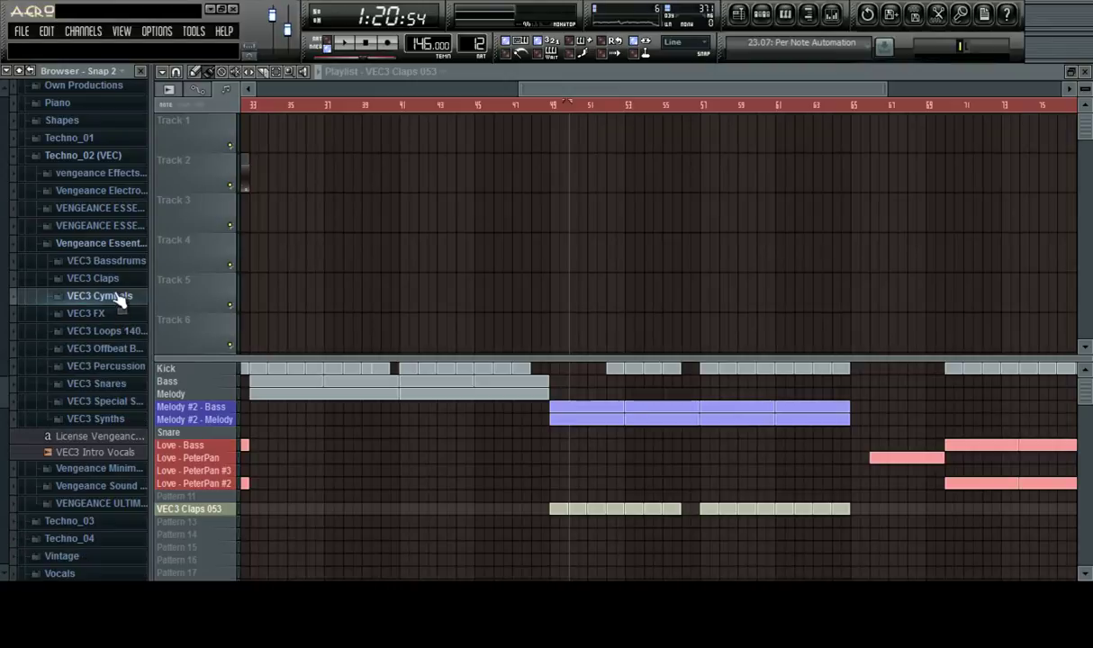
{"action": "left_click", "coordinate": [119, 243]}
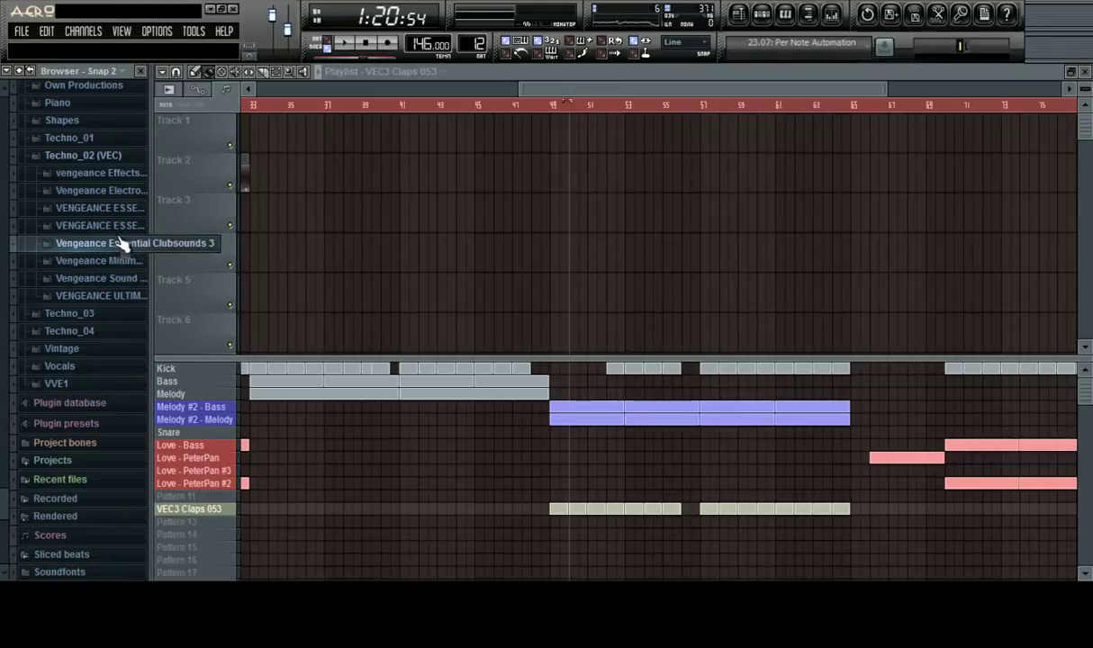
{"action": "left_click", "coordinate": [103, 225]}
{"action": "left_click", "coordinate": [106, 264]}
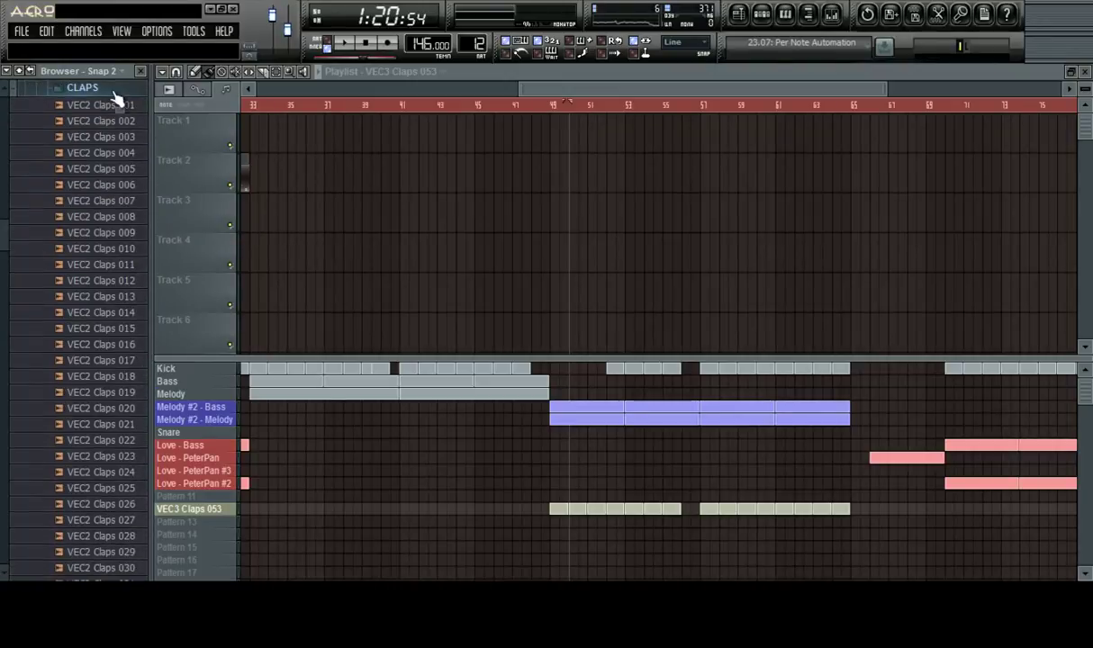
{"action": "left_click", "coordinate": [112, 101]}
{"action": "left_click", "coordinate": [101, 106]}
{"action": "left_click", "coordinate": [109, 144]}
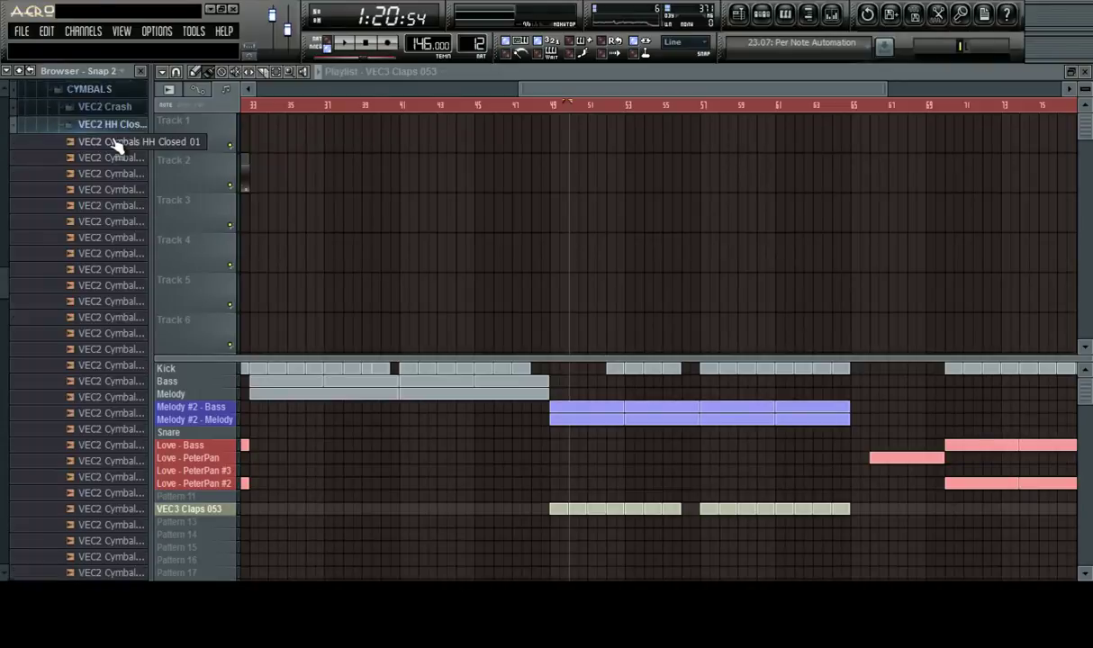
{"action": "left_click", "coordinate": [127, 89]}
{"action": "left_click", "coordinate": [126, 106]}
Audition several VEC2 open hi-hat samples up to HH Open 024, resuming song playback to compare
{"action": "left_click", "coordinate": [92, 280]}
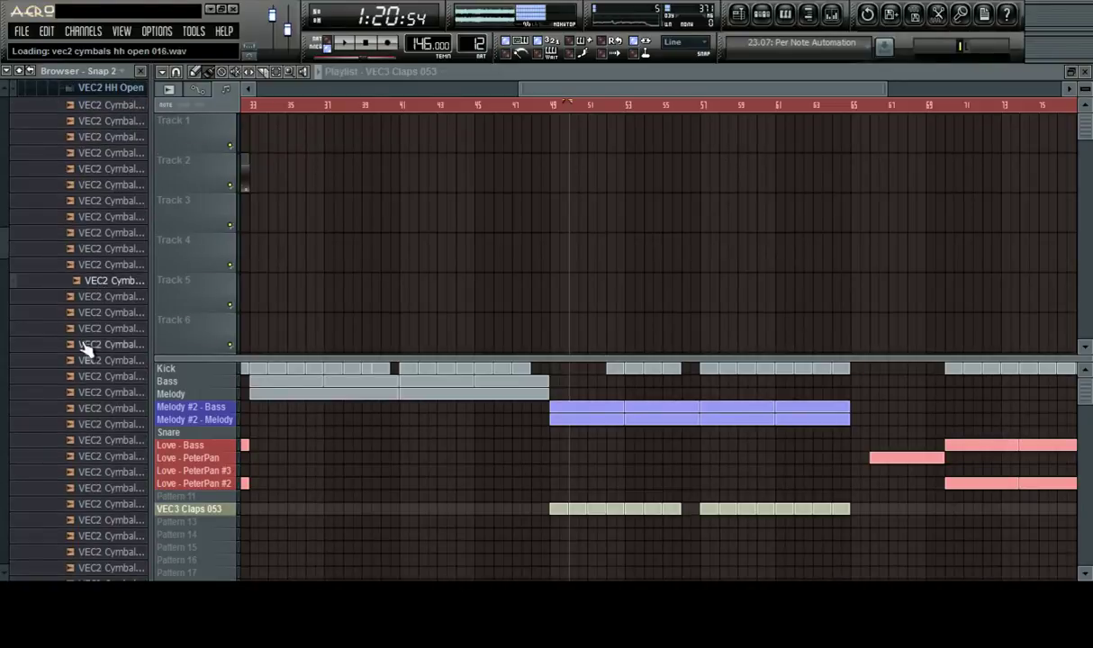
{"action": "left_click", "coordinate": [84, 393]}
{"action": "left_click_drag", "start_coordinate": [83, 392], "coordinate": [94, 429]}
{"action": "left_click", "coordinate": [93, 426]}
{"action": "left_click", "coordinate": [96, 445]}
{"action": "left_click", "coordinate": [107, 429]}
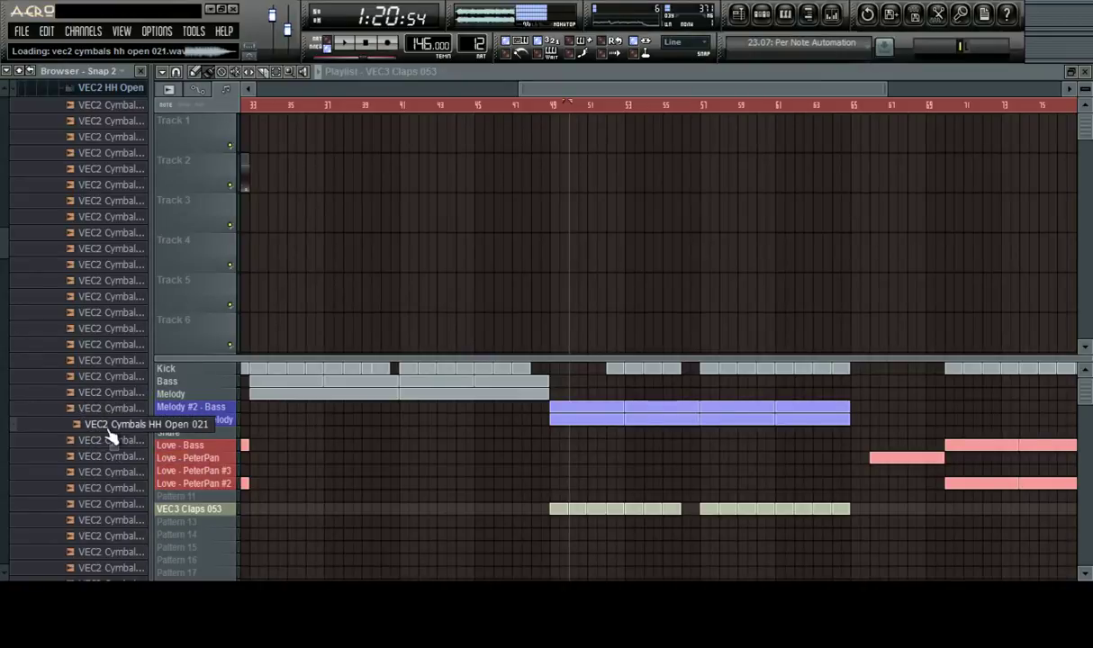
{"action": "key", "text": "space"}
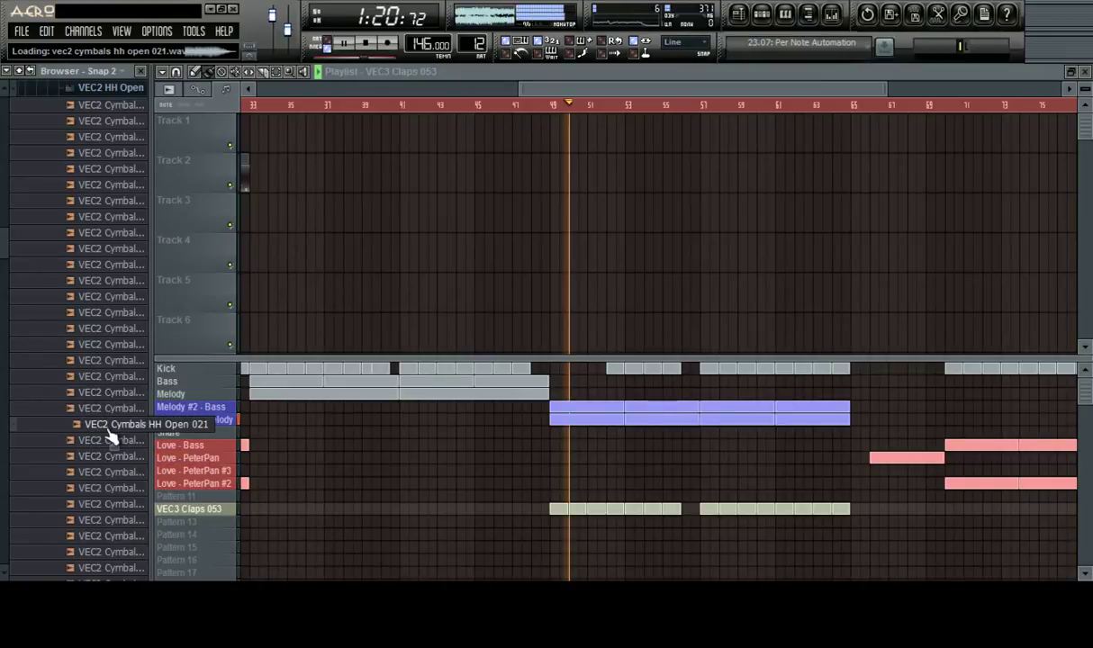
{"action": "left_click", "coordinate": [110, 491]}
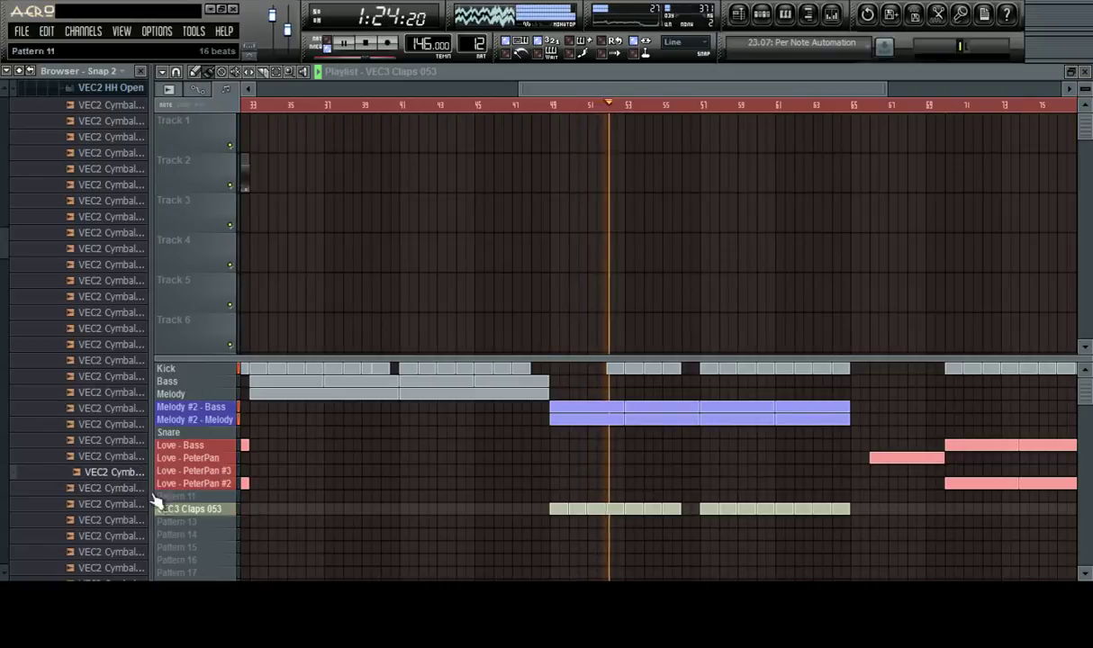
Load VEC2 Cymbals HH Open 024 into the empty pattern 13 and program hits on steps 3, 7, 11 and 15
{"action": "left_click_drag", "start_coordinate": [115, 489], "coordinate": [197, 525]}
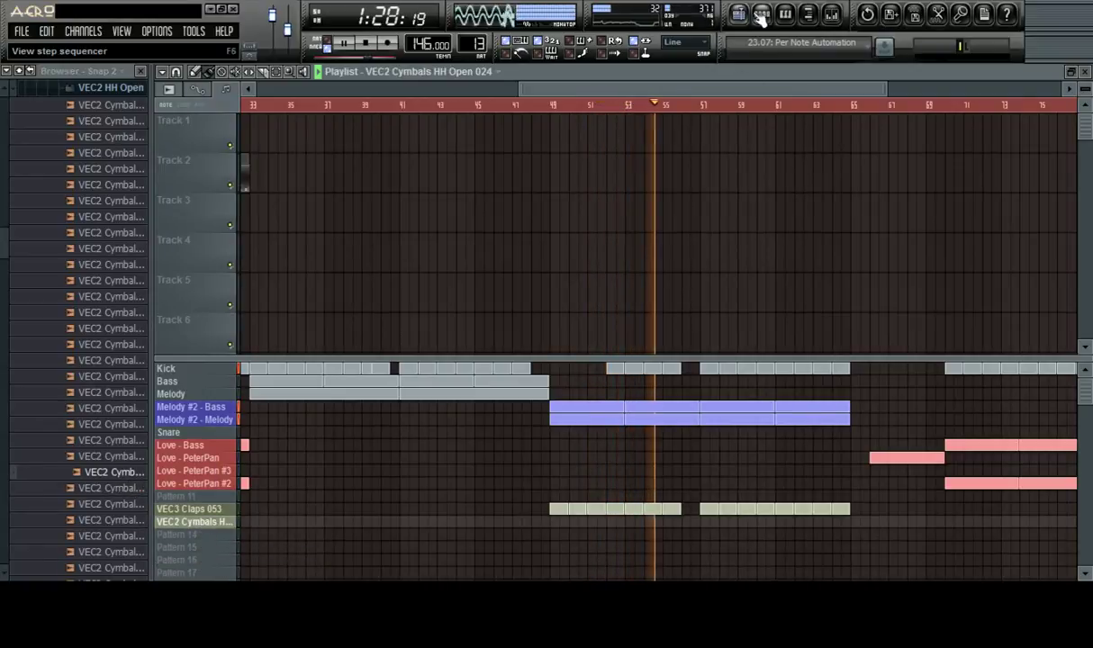
{"action": "left_click", "coordinate": [761, 17]}
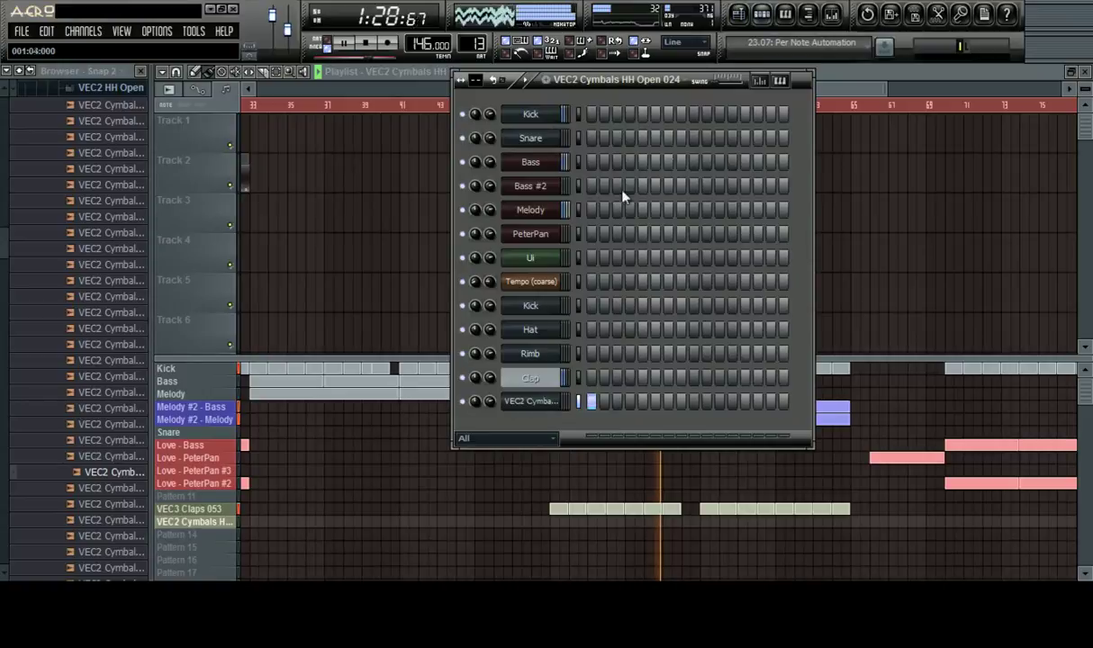
{"action": "left_click", "coordinate": [668, 404]}
{"action": "left_click", "coordinate": [720, 404]}
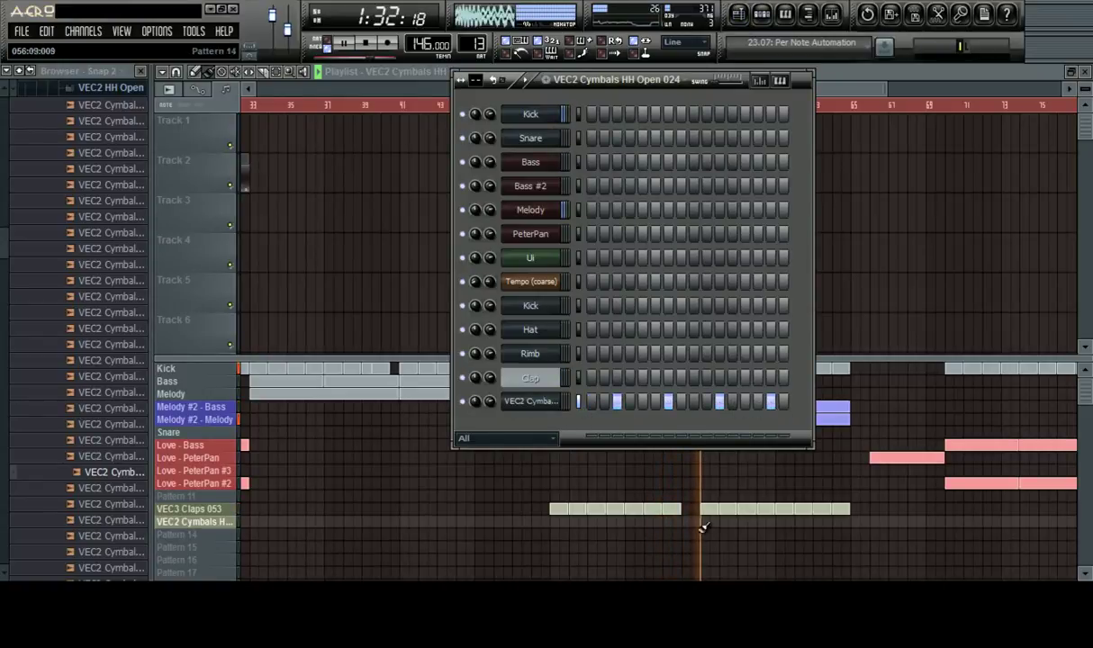
Paint VEC2 Cymbals HH Open 024 pattern clips over bars 57 to 64 in the playlist
{"action": "left_click_drag", "start_coordinate": [711, 526], "coordinate": [813, 522]}
{"action": "right_click", "coordinate": [816, 522]}
{"action": "left_click_drag", "start_coordinate": [706, 524], "coordinate": [855, 520]}
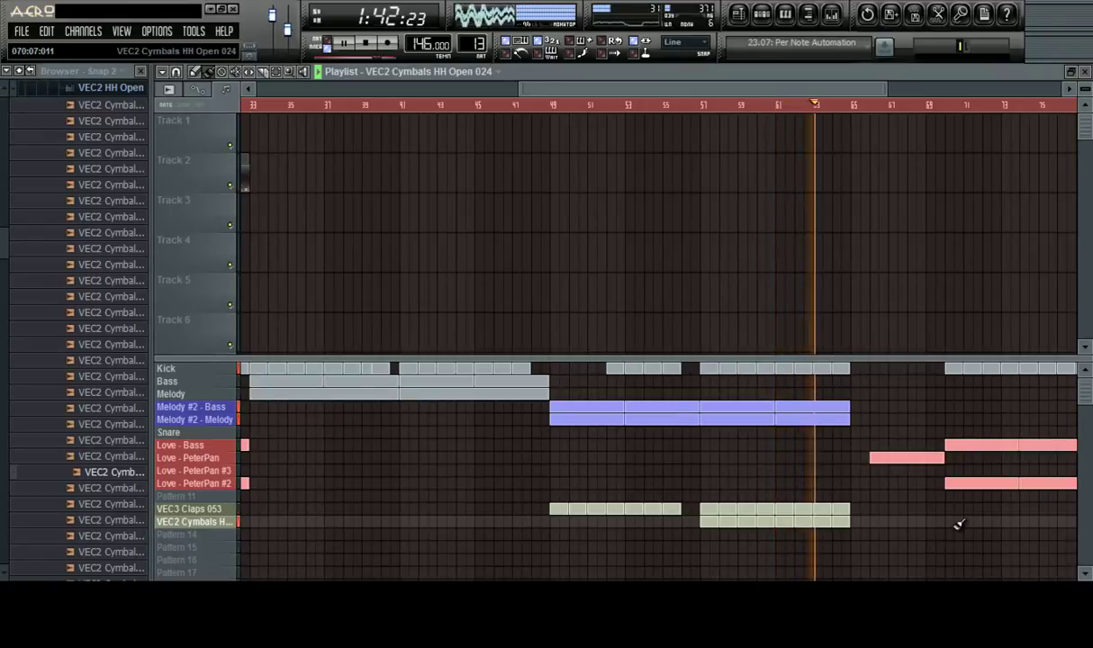
Rename the VEC2 Cymbals HH Open 024 channel as HH and bring its channel settings forward
{"action": "left_click", "coordinate": [762, 14]}
{"action": "left_click", "coordinate": [531, 402]}
{"action": "right_click", "coordinate": [540, 401]}
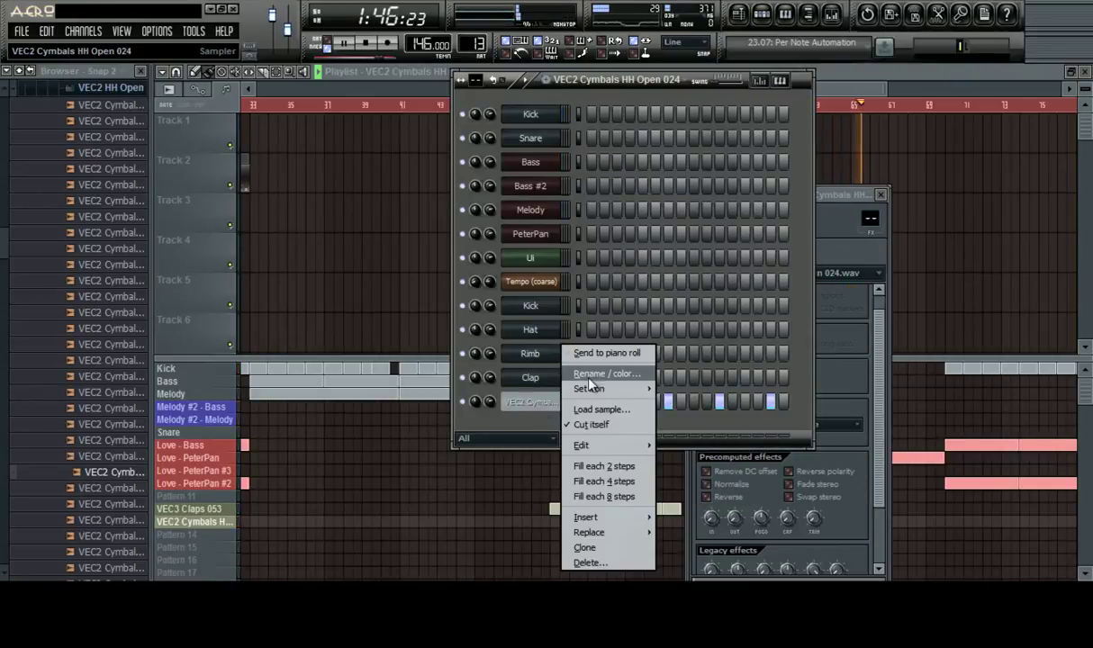
{"action": "left_click", "coordinate": [589, 374]}
{"action": "type", "text": "HH"}
{"action": "key", "text": "Return"}
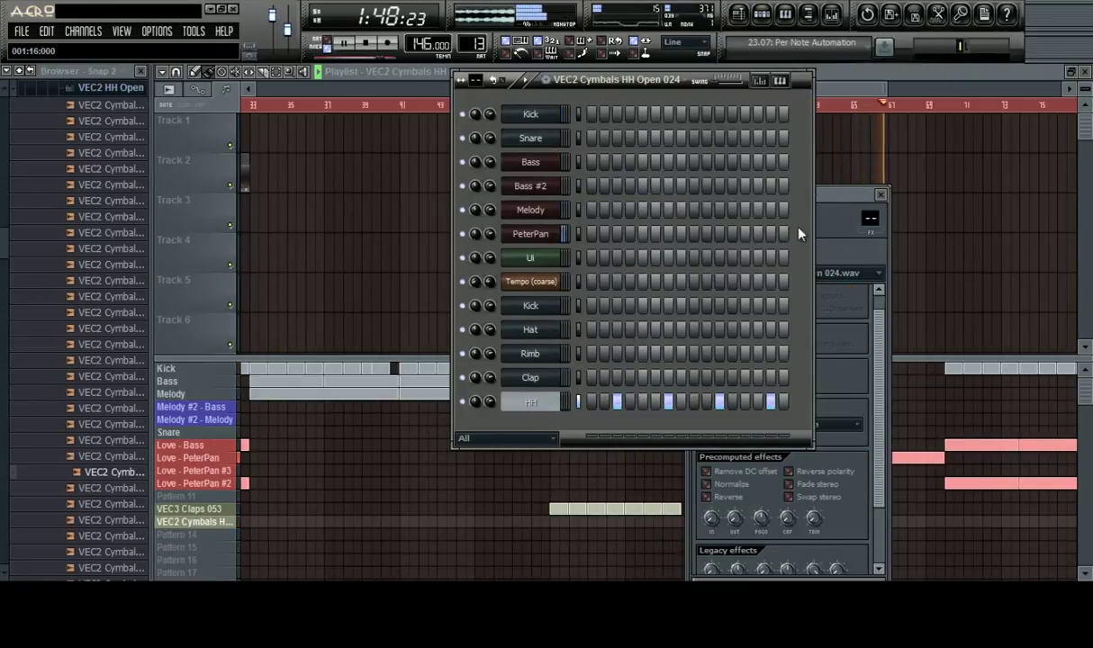
{"action": "left_click", "coordinate": [857, 228]}
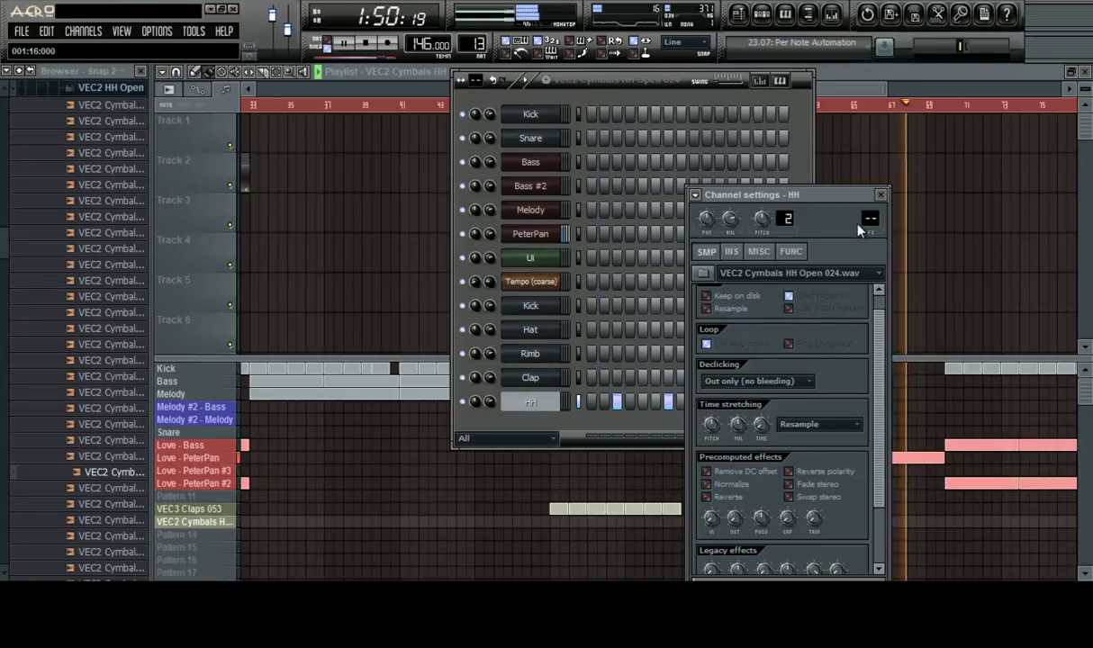
Rename the open hi-hat channel as OpHighHat
{"action": "right_click", "coordinate": [537, 406]}
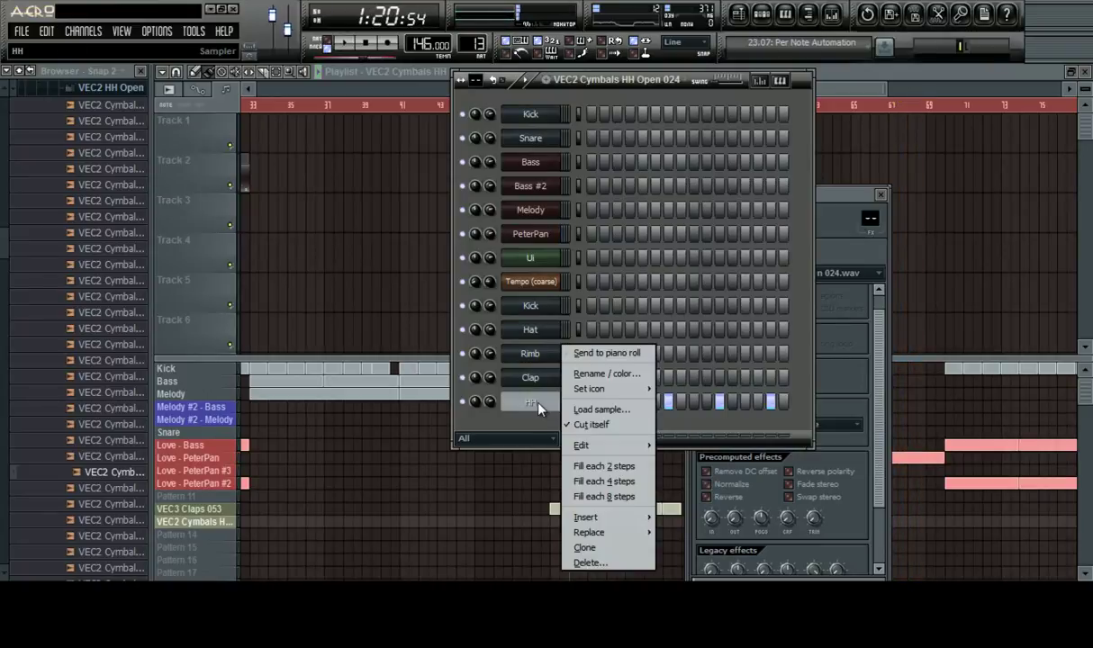
{"action": "left_click", "coordinate": [591, 376]}
{"action": "type", "text": "H"}
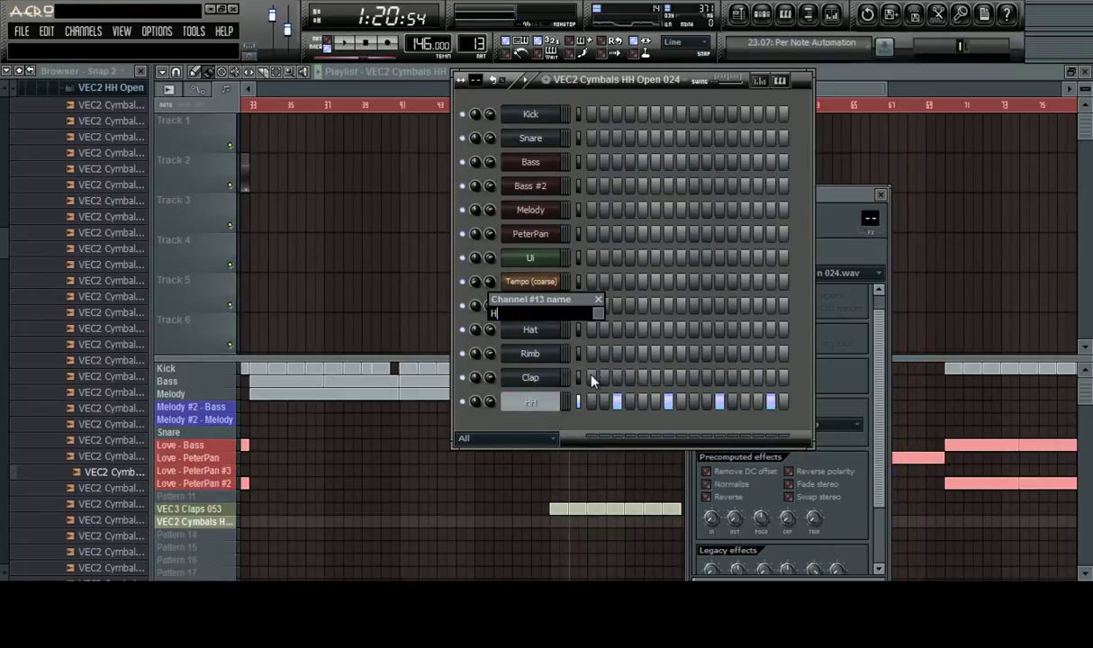
{"action": "type", "text": "ighH"}
{"action": "key", "text": "BackSpace"}
{"action": "key", "text": "BackSpace"}
{"action": "key", "text": "BackSpace"}
{"action": "key", "text": "BackSpace"}
{"action": "key", "text": "BackSpace"}
{"action": "type", "text": "OpHighHat"}
{"action": "key", "text": "Return"}
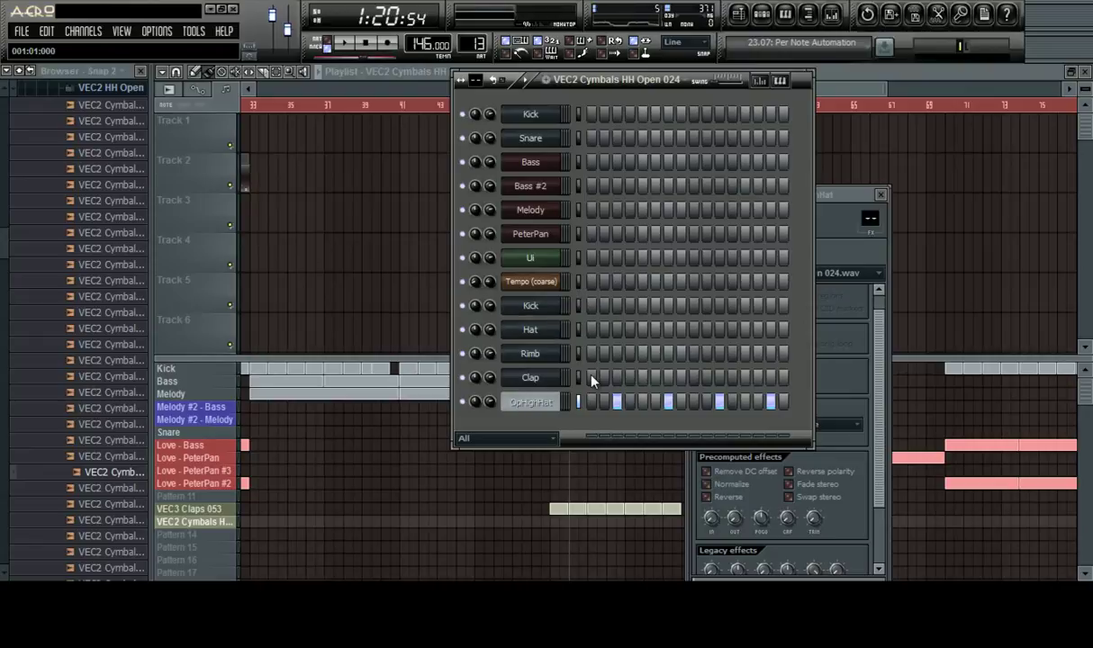
Resume playback, route the OpHighHat channel to mixer track 9 and close the open windows over the playlist
{"action": "key", "text": "space"}
{"action": "left_click", "coordinate": [832, 241]}
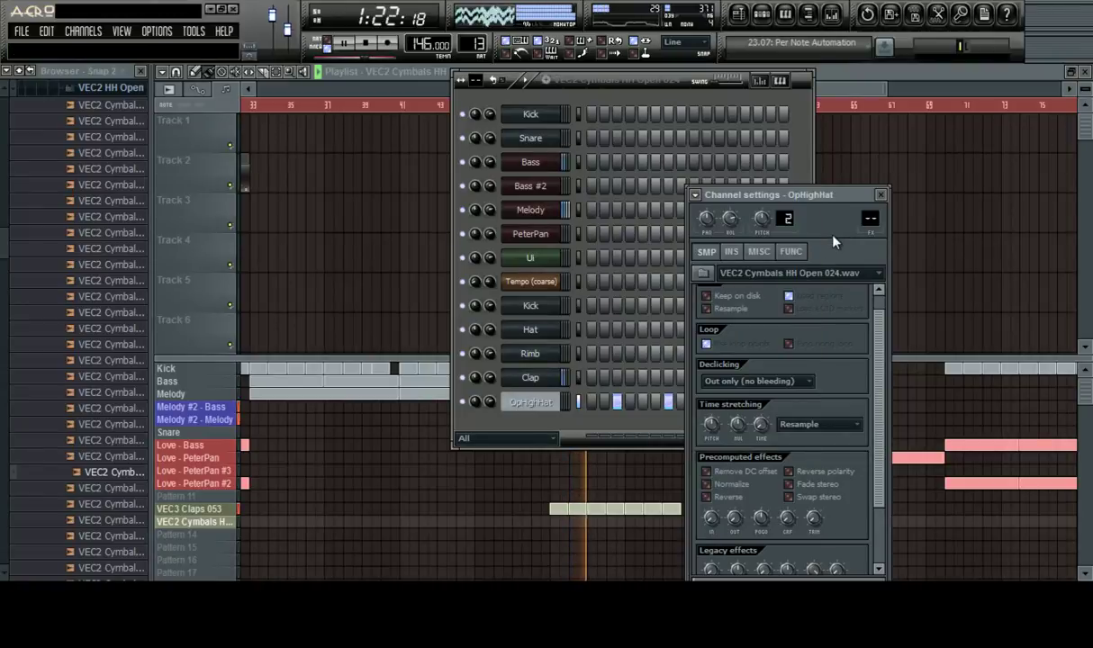
{"action": "key", "text": "ctrl+l"}
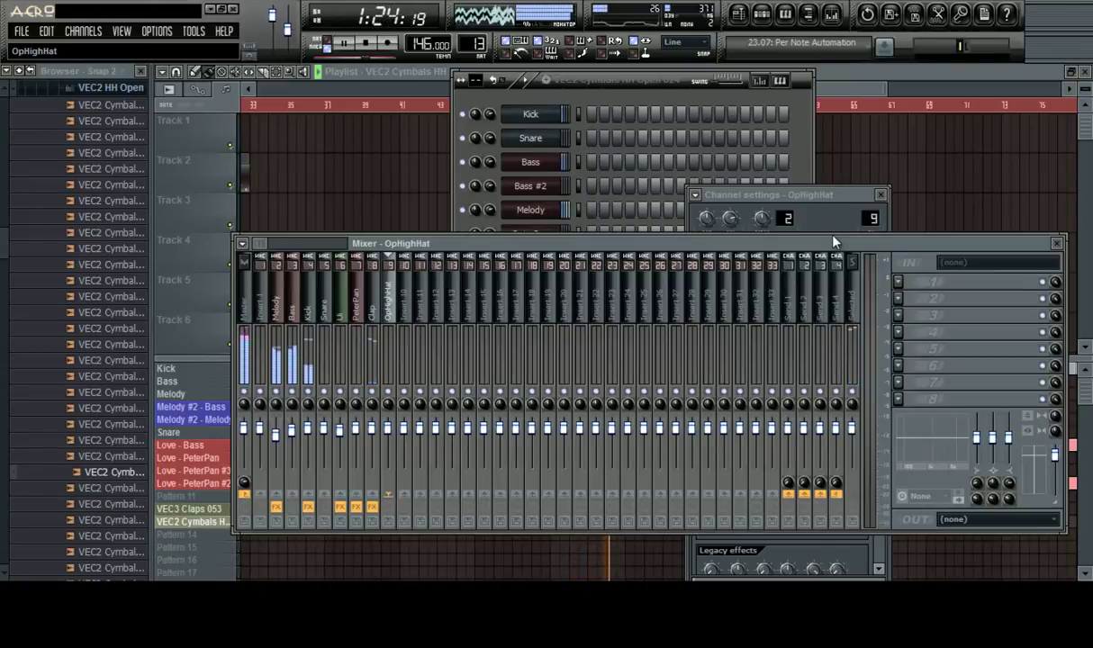
{"action": "left_click", "coordinate": [880, 195]}
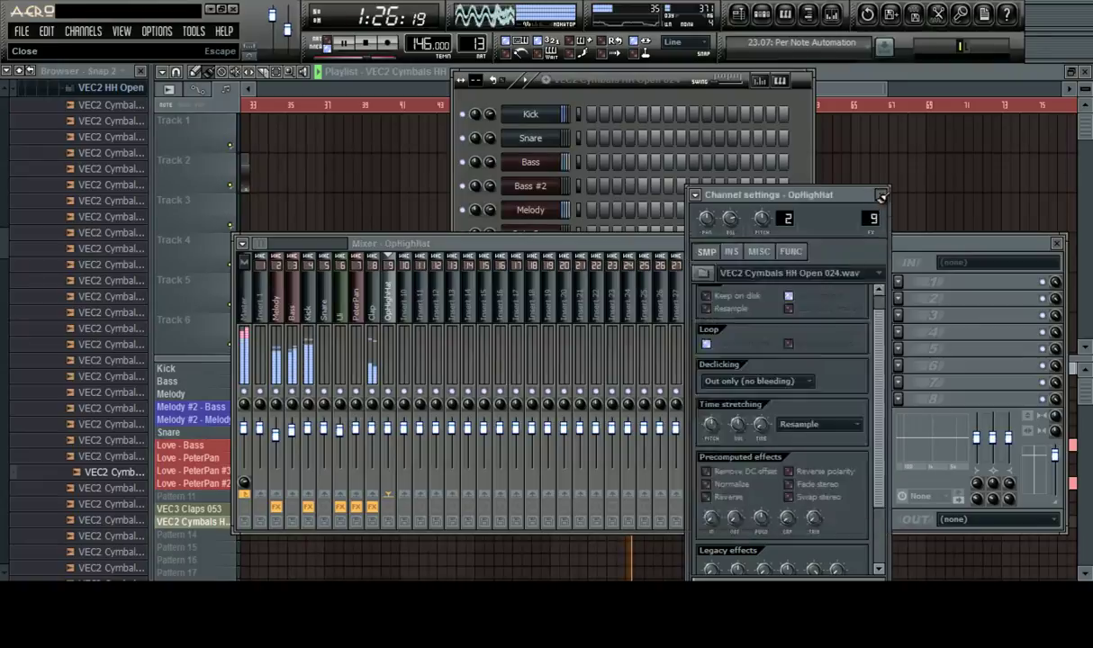
{"action": "left_click_drag", "start_coordinate": [584, 243], "coordinate": [630, 132]}
{"action": "key", "text": "F12"}
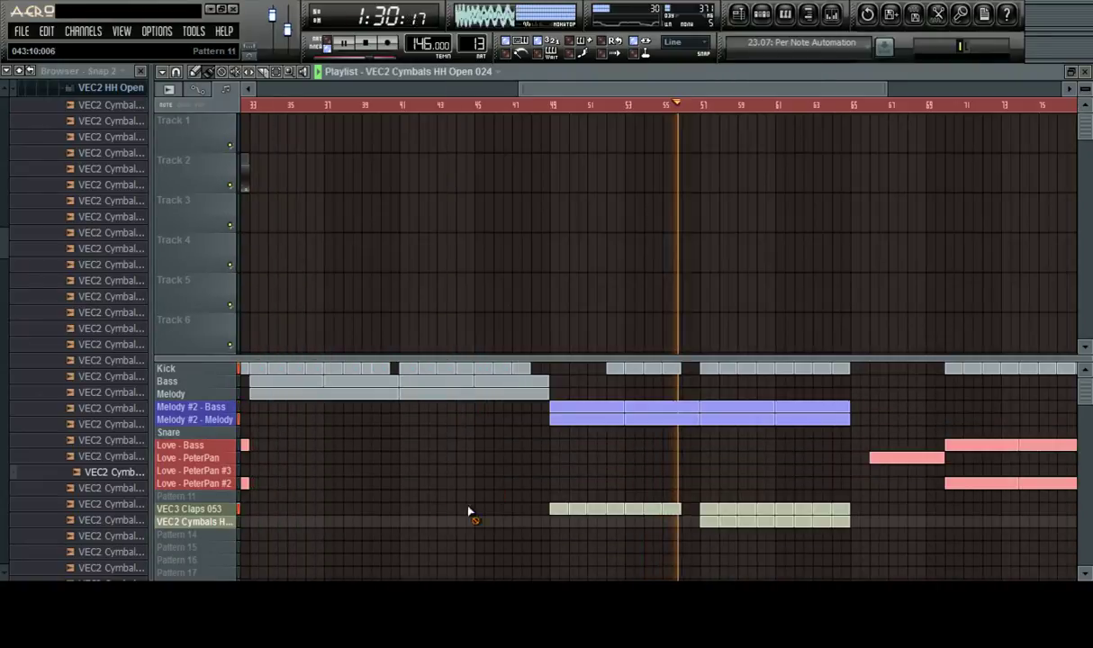
Open the VEC2 Ride folder, stop playback and audition ride samples 10 to 13 before collapsing the CYMBALS folder
{"action": "scroll", "coordinate": [609, 116], "scroll_direction": "down", "scroll_amount": 2}
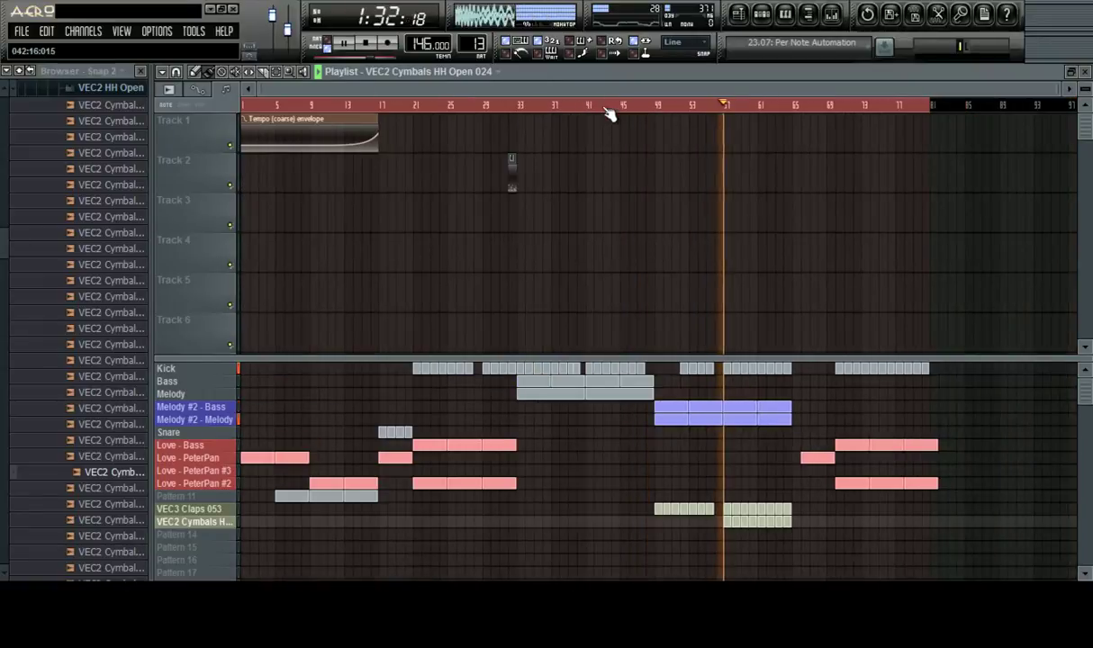
{"action": "scroll", "coordinate": [606, 108], "scroll_direction": "up", "scroll_amount": 1}
{"action": "scroll", "coordinate": [605, 108], "scroll_direction": "down", "scroll_amount": 1}
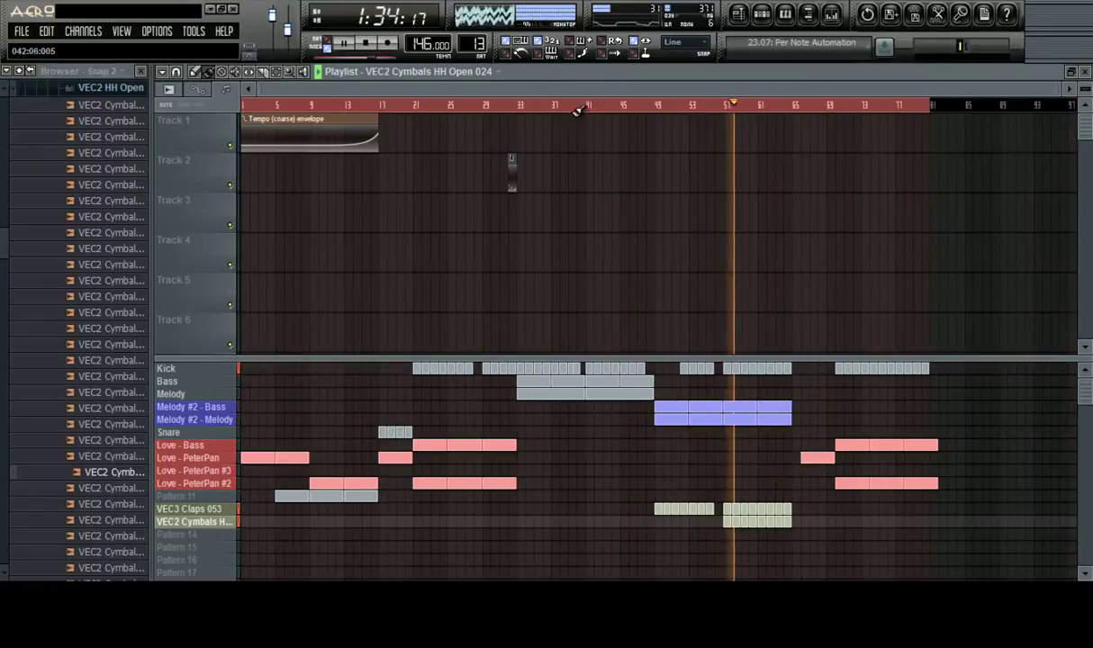
{"action": "left_click", "coordinate": [89, 91]}
{"action": "scroll", "coordinate": [130, 285], "scroll_direction": "up", "scroll_amount": 2}
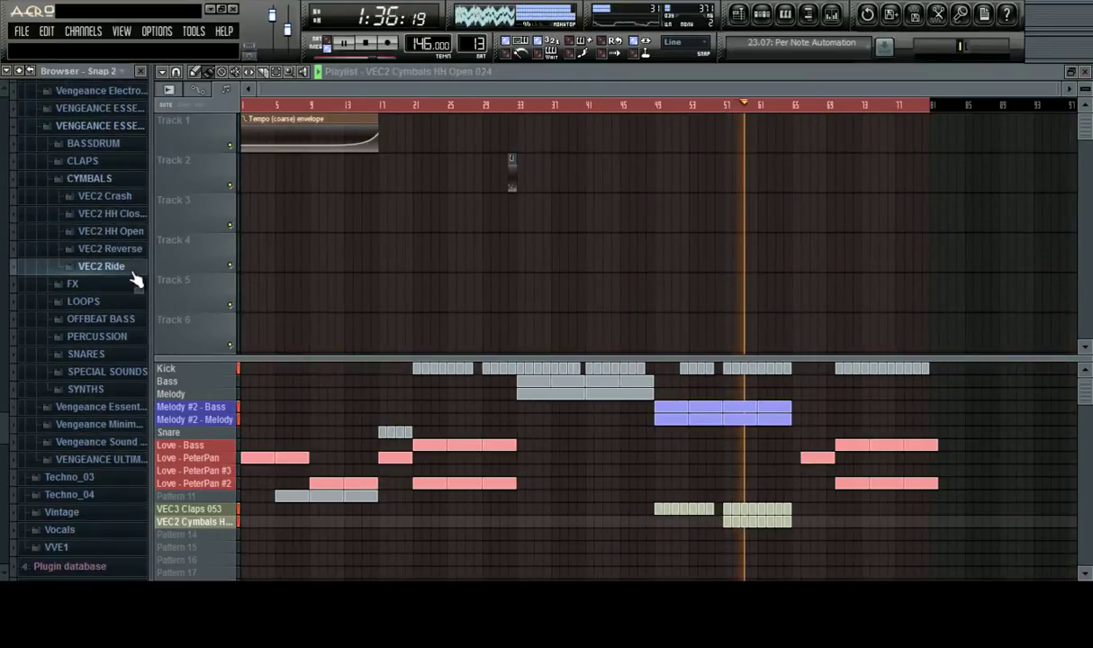
{"action": "left_click", "coordinate": [117, 263]}
{"action": "key", "text": "space"}
{"action": "left_click", "coordinate": [86, 367]}
{"action": "left_click", "coordinate": [81, 384]}
{"action": "left_click", "coordinate": [83, 399]}
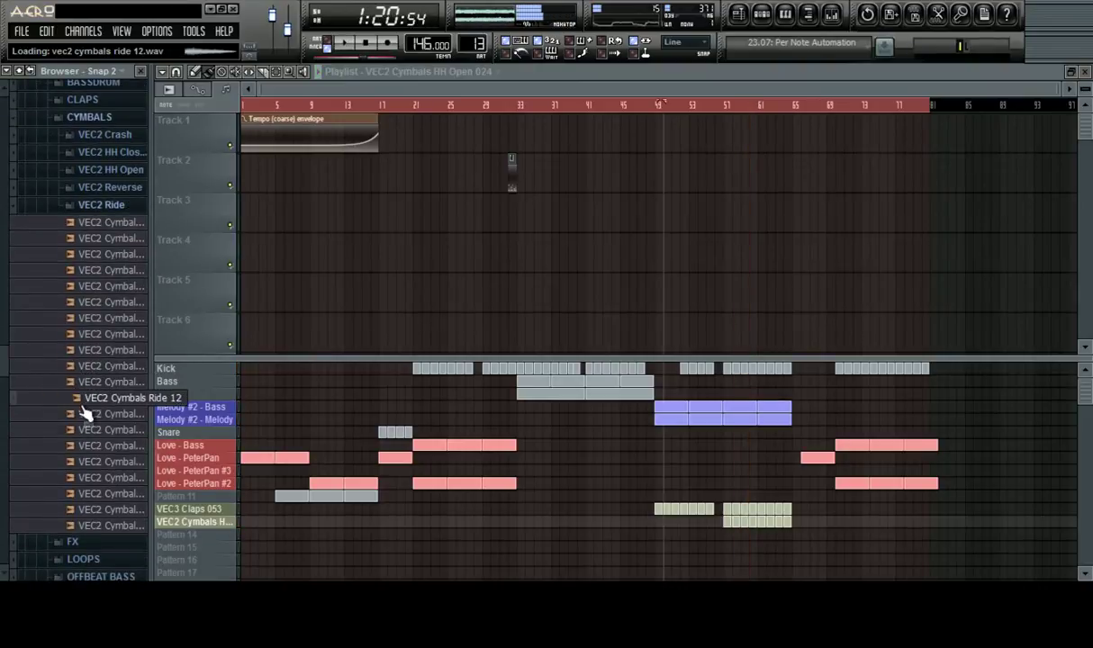
{"action": "left_click", "coordinate": [80, 413]}
{"action": "left_click", "coordinate": [92, 430]}
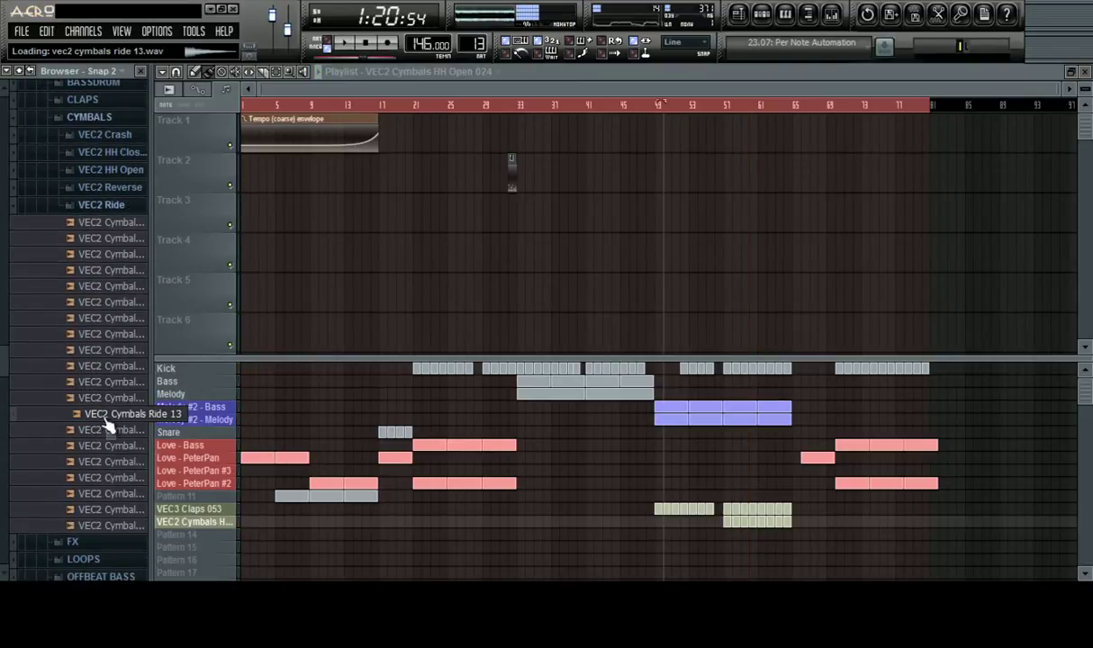
{"action": "left_click", "coordinate": [88, 117]}
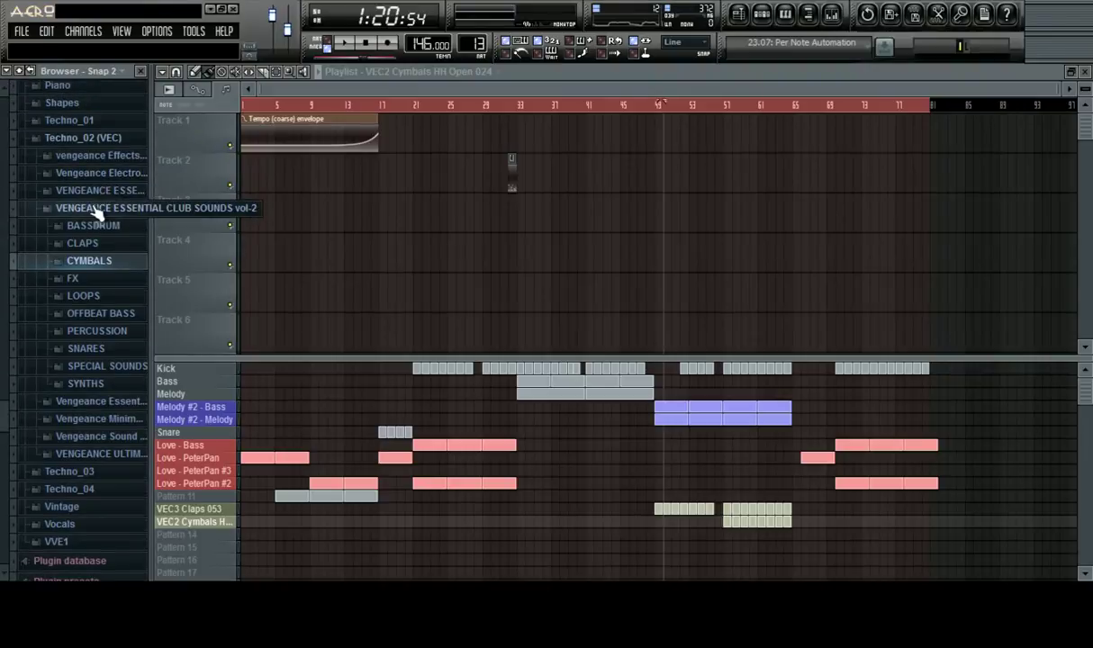
Collapse the VENGEANCE ESSENTIAL CLUB SOUNDS vol-2 folder and open the VEC3 Ride folder within VEC3 Cymbals of Vengeance Essential Clubsounds 3
{"action": "left_click", "coordinate": [93, 207]}
{"action": "left_click", "coordinate": [106, 226]}
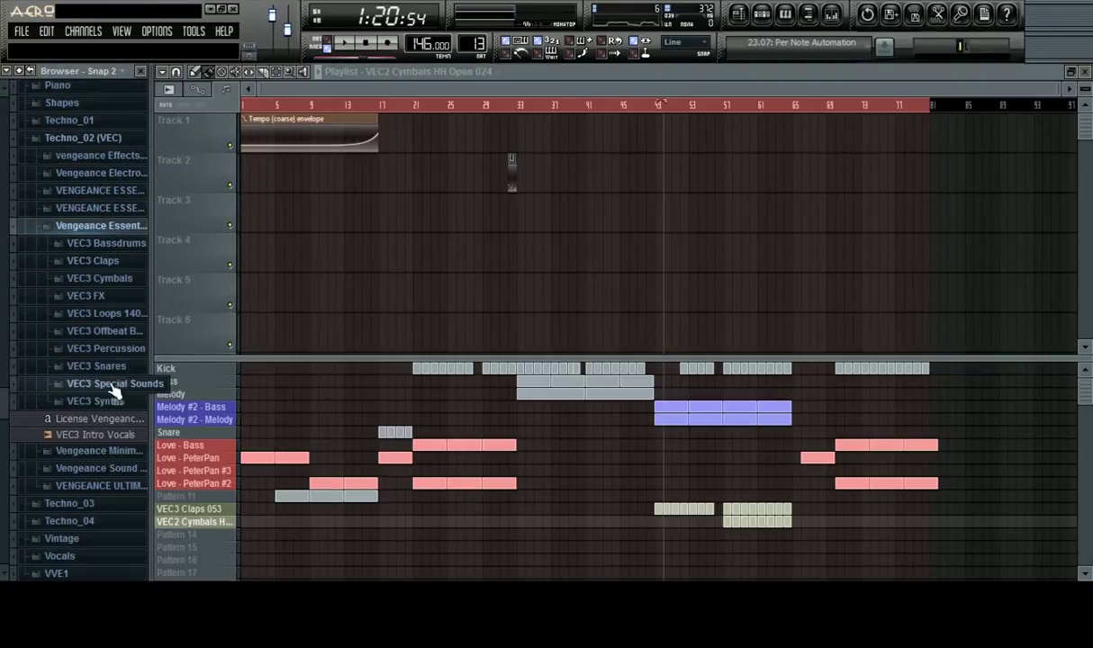
{"action": "left_click", "coordinate": [115, 278]}
{"action": "left_click", "coordinate": [108, 366]}
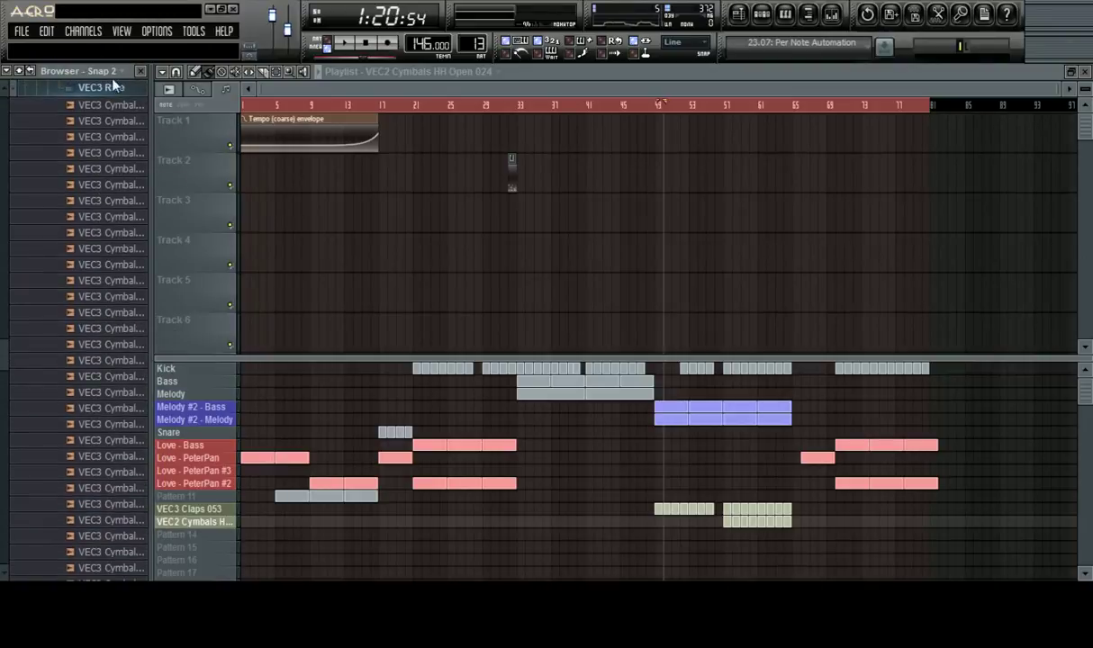
{"action": "left_click", "coordinate": [108, 72]}
{"action": "left_click", "coordinate": [106, 76]}
{"action": "left_click", "coordinate": [108, 76]}
{"action": "left_click", "coordinate": [108, 77]}
Audition VEC3 Cymbals Ride samples 16, 17 and 18 with the song stopped
{"action": "left_click", "coordinate": [90, 346]}
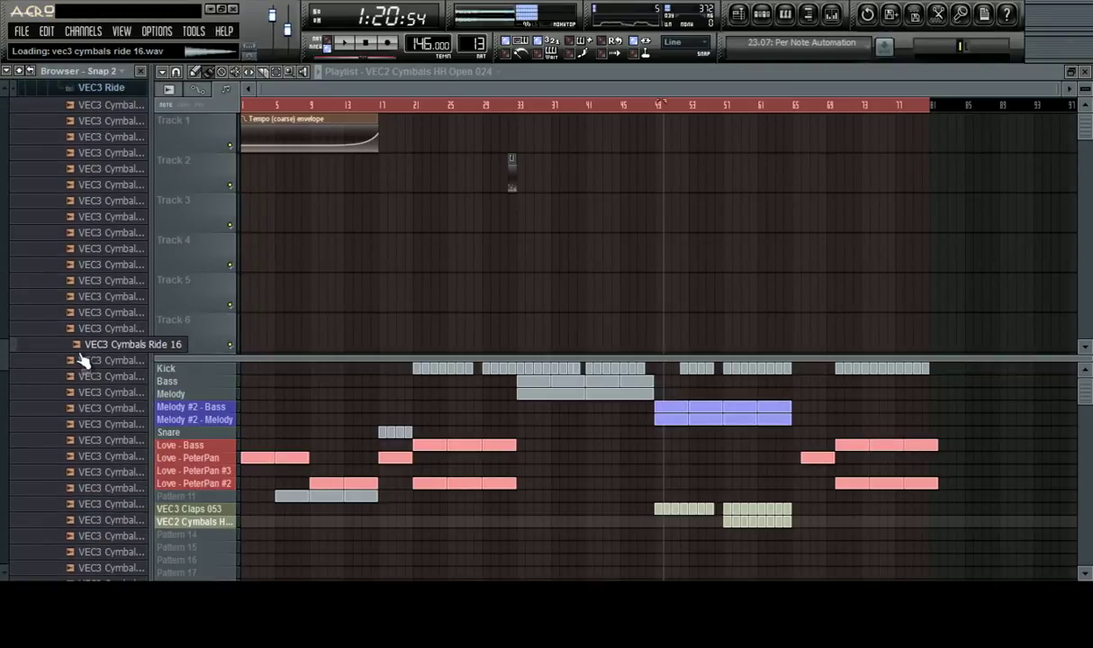
{"action": "left_click", "coordinate": [94, 362]}
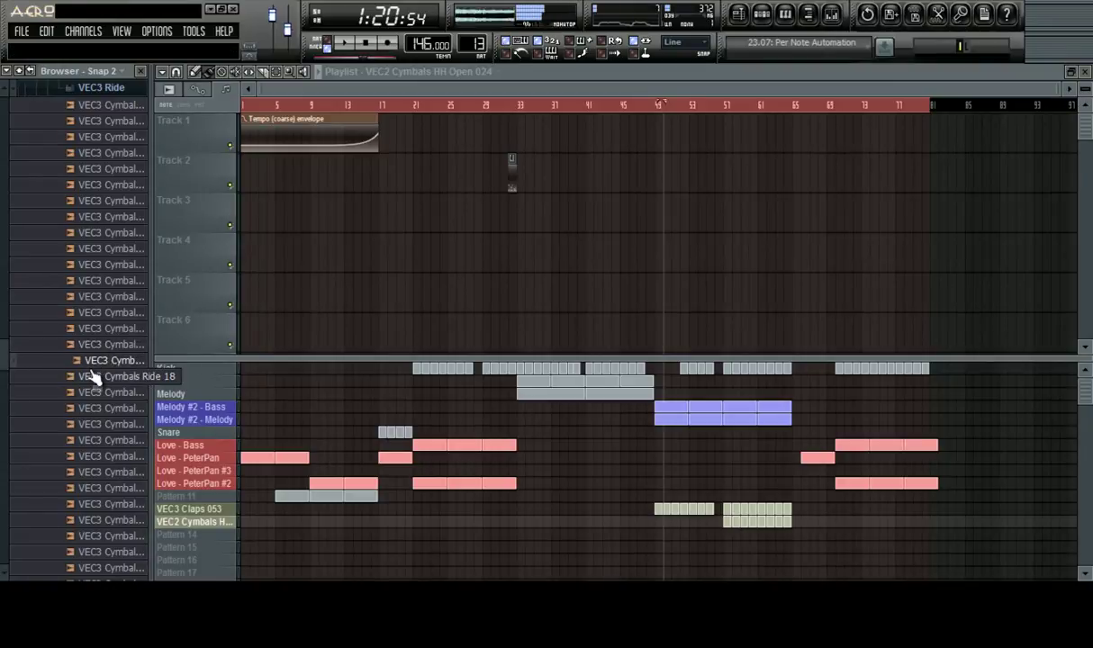
{"action": "left_click", "coordinate": [93, 375]}
{"action": "left_click", "coordinate": [96, 363]}
{"action": "left_click", "coordinate": [106, 349]}
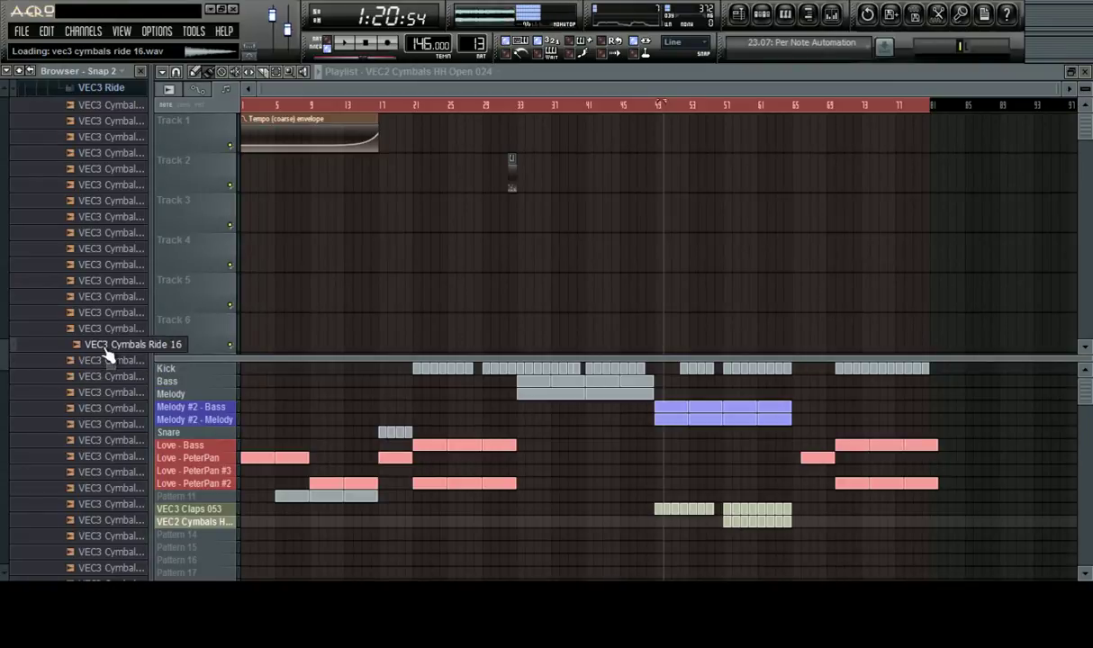
Resume playback and compare VEC3 Cymbals Ride samples 16, 17 and 18 against the song
{"action": "key", "text": "space"}
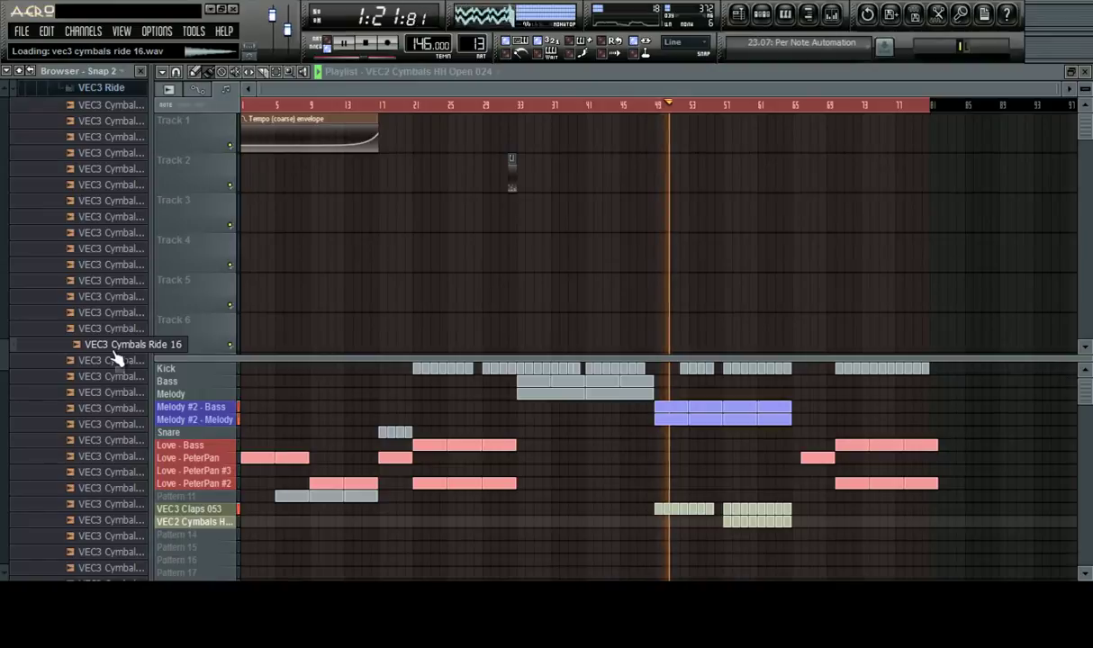
{"action": "left_click", "coordinate": [115, 377]}
{"action": "left_click", "coordinate": [117, 362]}
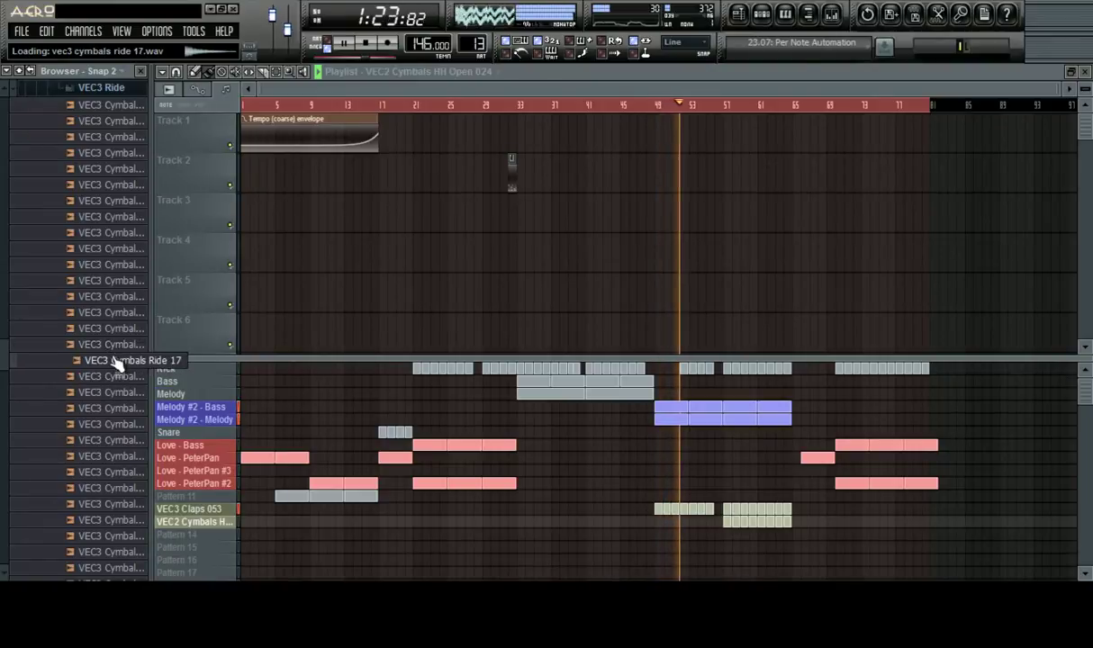
{"action": "left_click", "coordinate": [108, 345]}
{"action": "left_click", "coordinate": [107, 360]}
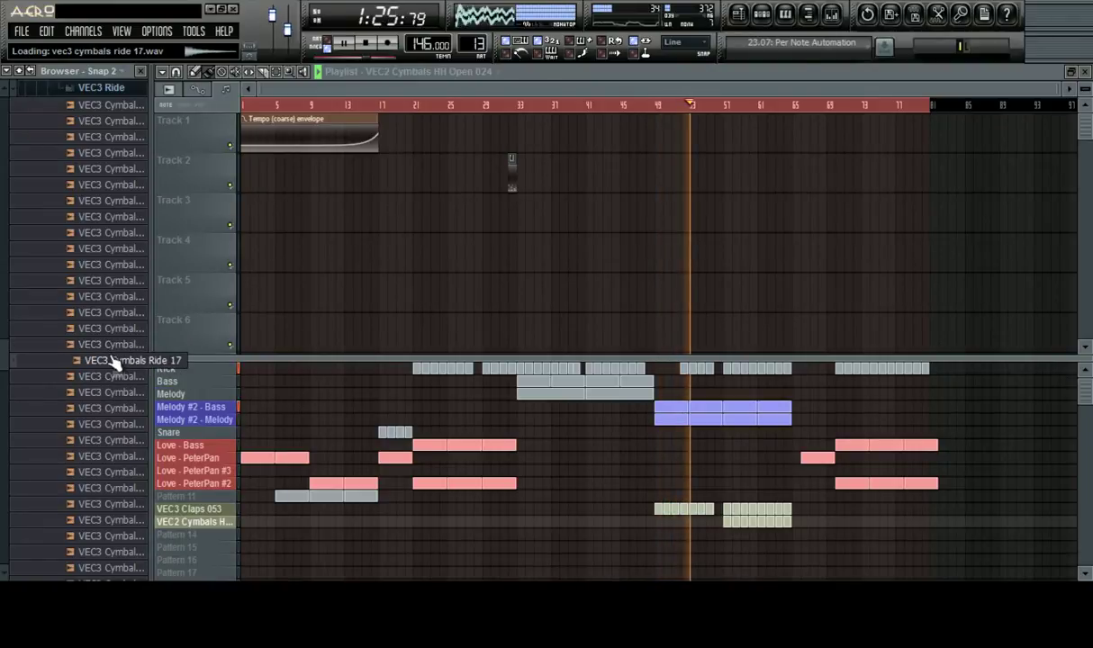
Add VEC3 Cymbals Ride 17 as a new pattern filled every 4 steps and paint its clips across bars 57 to 64
{"action": "left_click_drag", "start_coordinate": [126, 362], "coordinate": [209, 536]}
{"action": "left_click", "coordinate": [762, 15]}
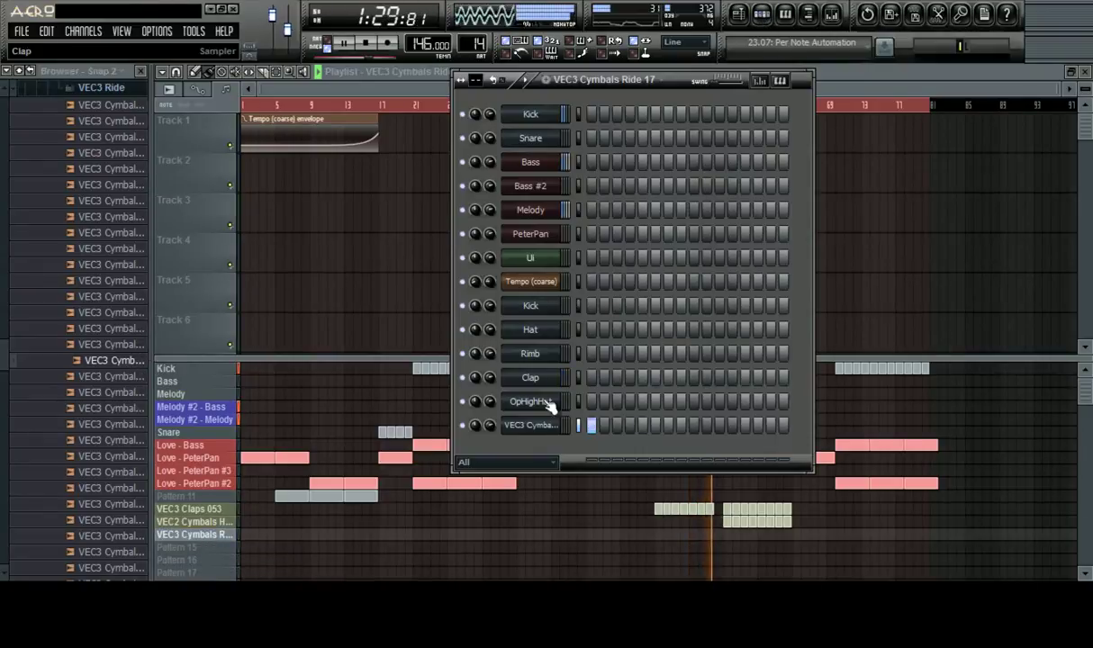
{"action": "right_click", "coordinate": [544, 431]}
{"action": "left_click", "coordinate": [572, 454]}
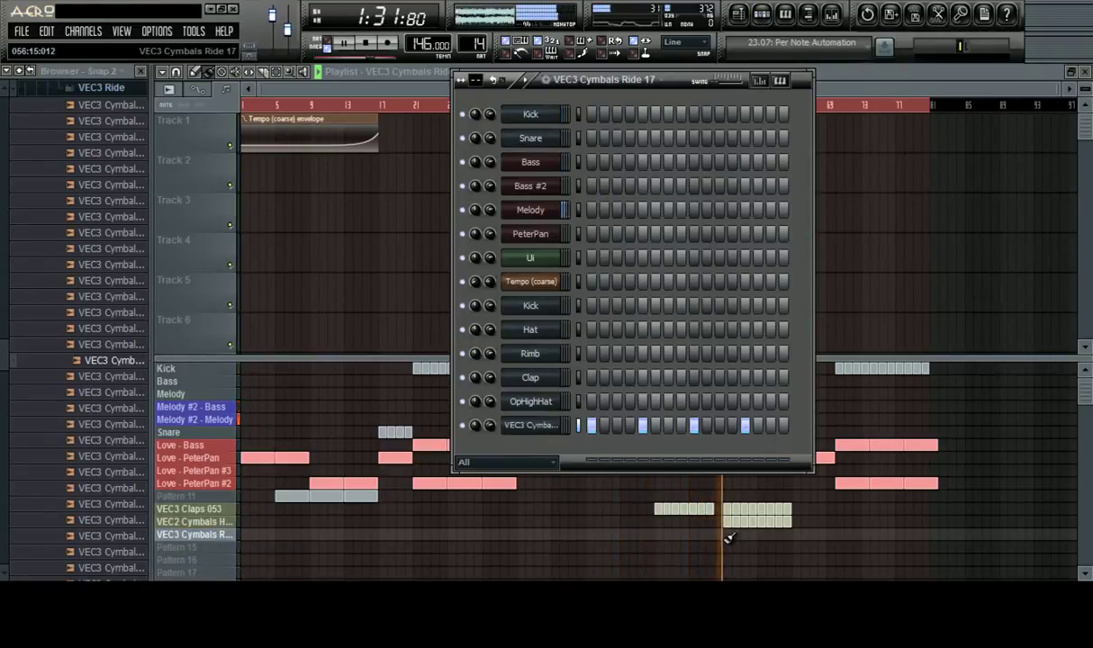
{"action": "left_click_drag", "start_coordinate": [725, 535], "coordinate": [801, 535]}
{"action": "left_click", "coordinate": [789, 534]}
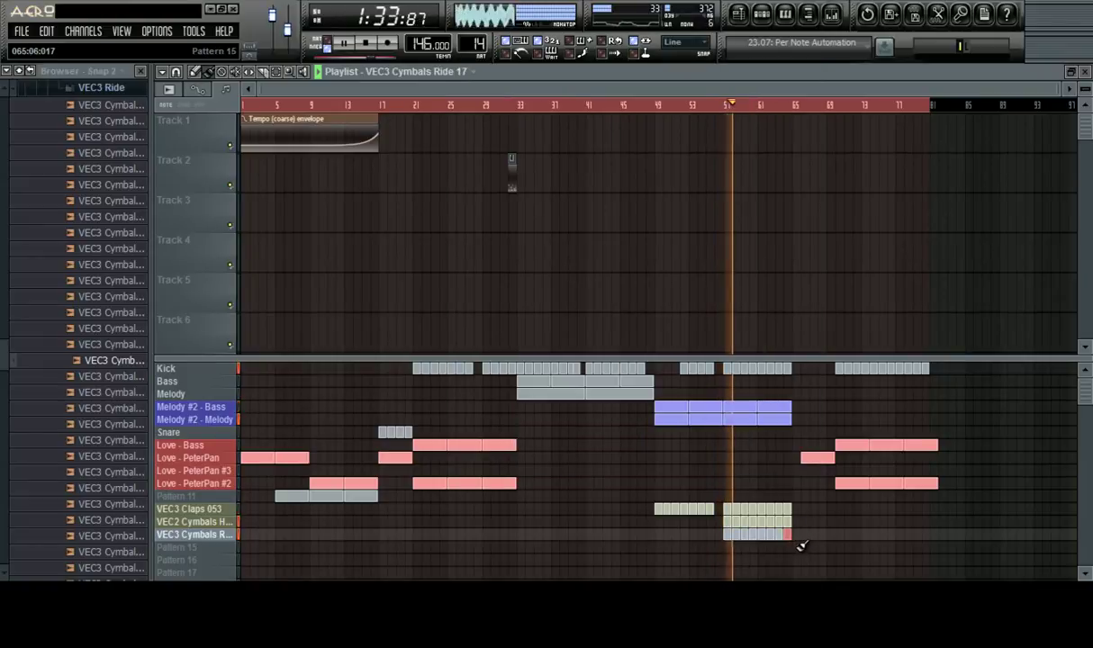
Check the velocity graph of the ride pattern during playback, then hide the graph and return to the playlist
{"action": "left_click", "coordinate": [760, 14]}
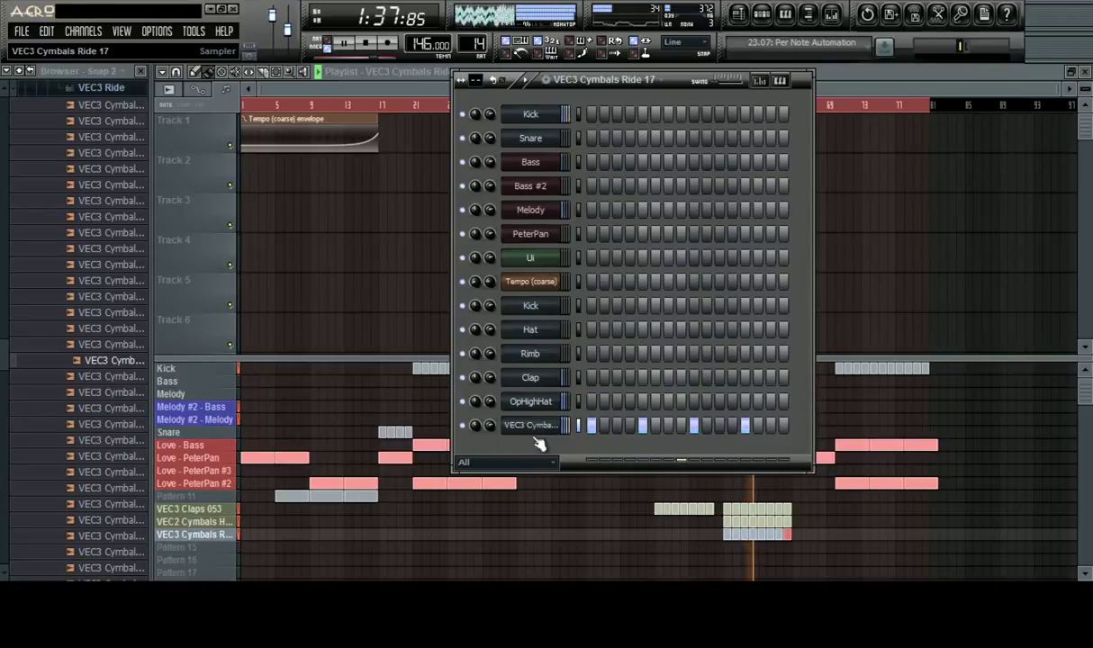
{"action": "left_click", "coordinate": [761, 81]}
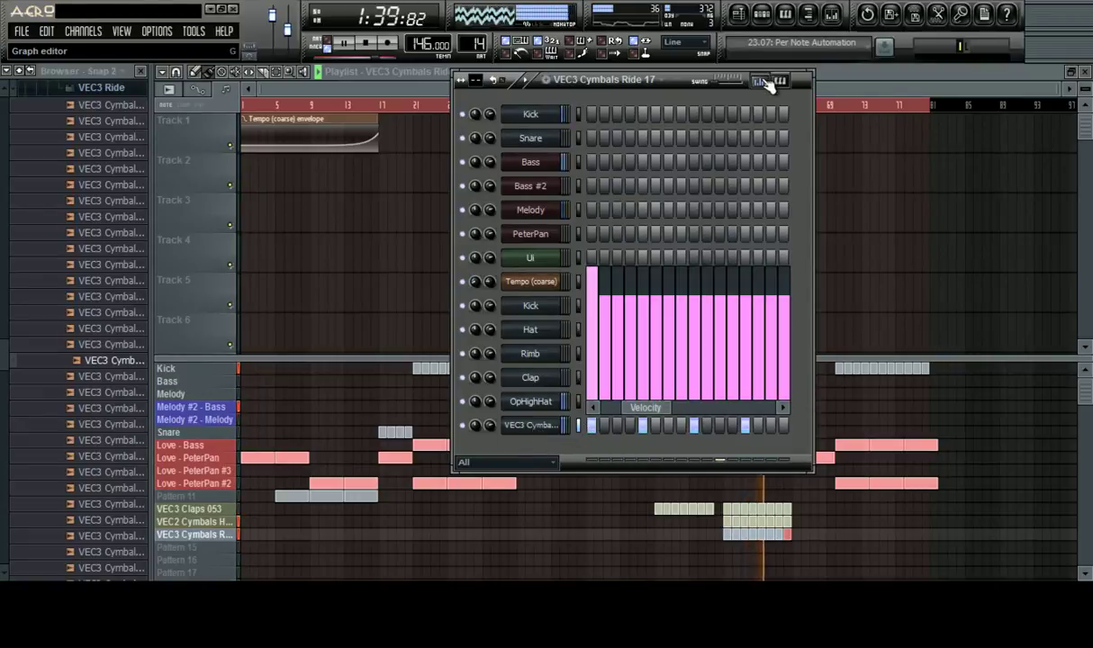
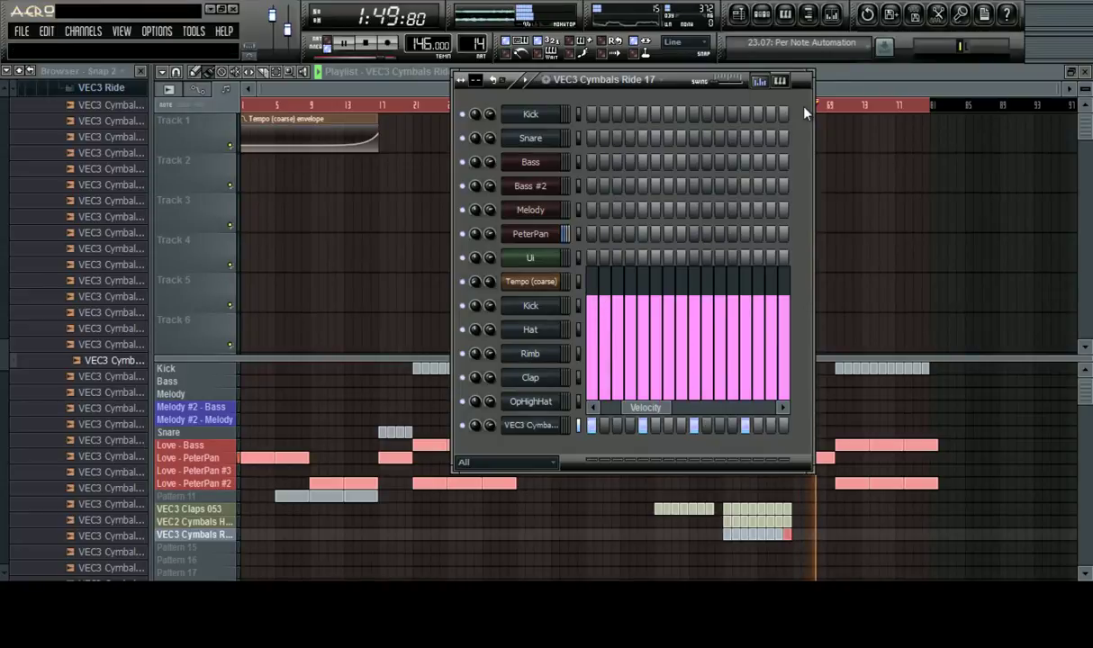
{"action": "left_click", "coordinate": [760, 83]}
{"action": "right_click", "coordinate": [980, 513]}
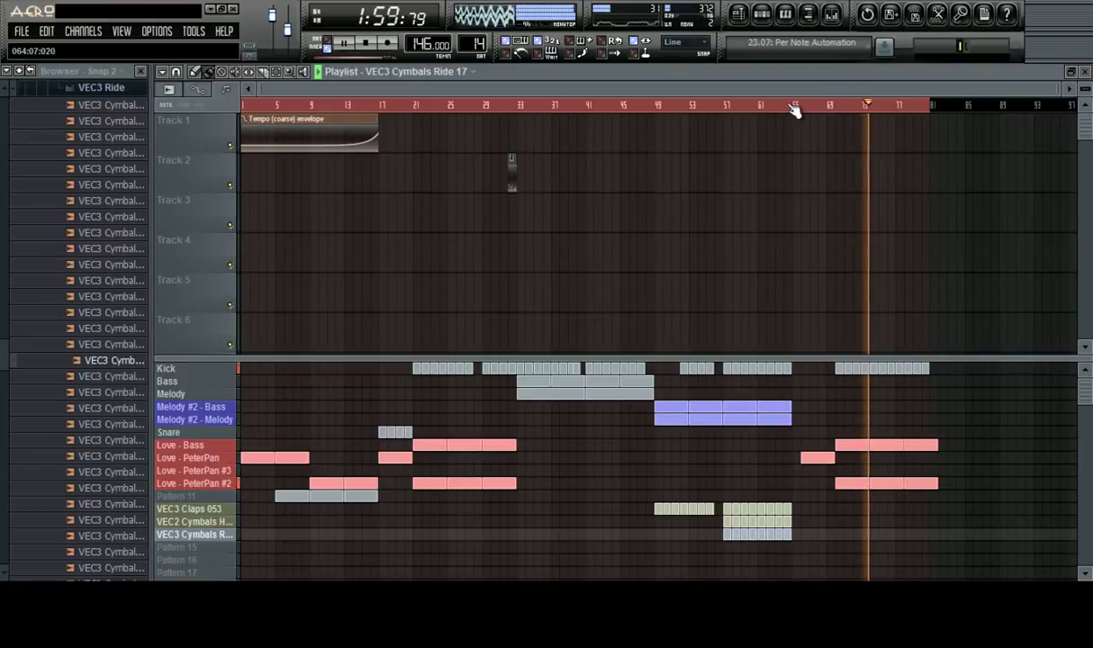
Stop playback and inspect the instruments on the PeterPan, Melody, Bass #2 and Bass channels, testing their sounds
{"action": "key", "text": "space"}
{"action": "left_click", "coordinate": [765, 16]}
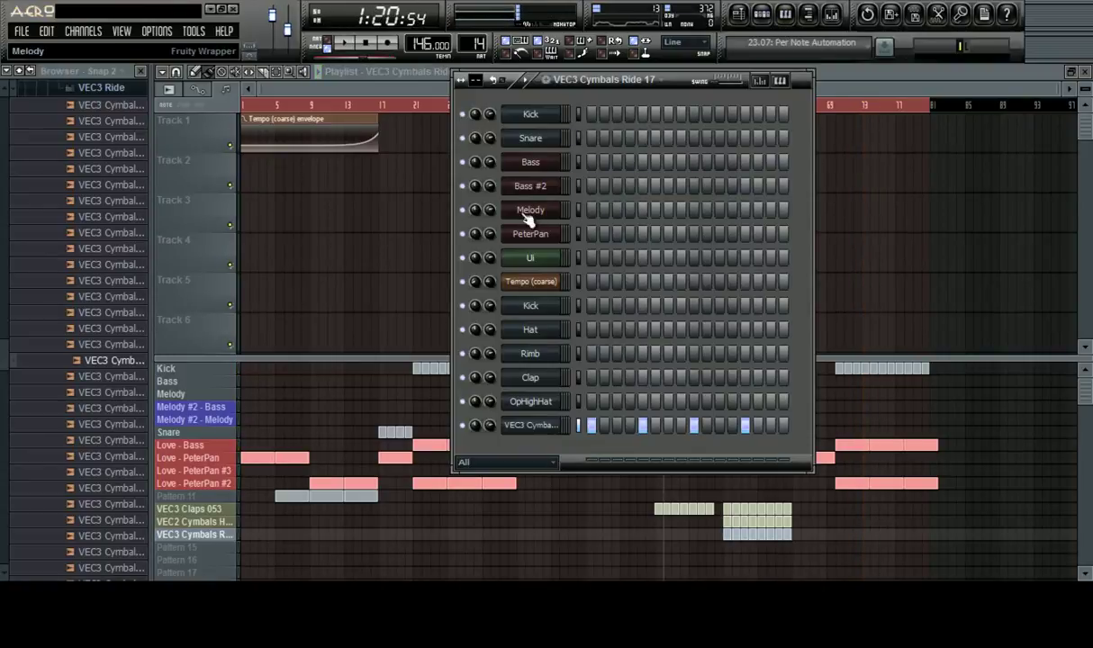
{"action": "left_click", "coordinate": [531, 234]}
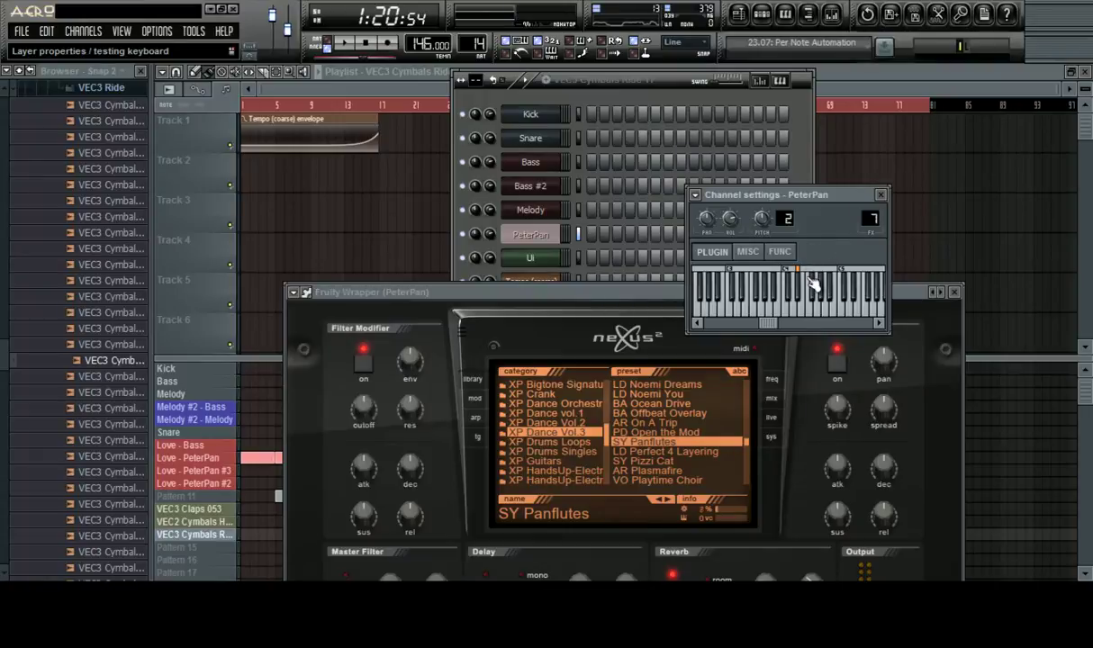
{"action": "left_click", "coordinate": [535, 208]}
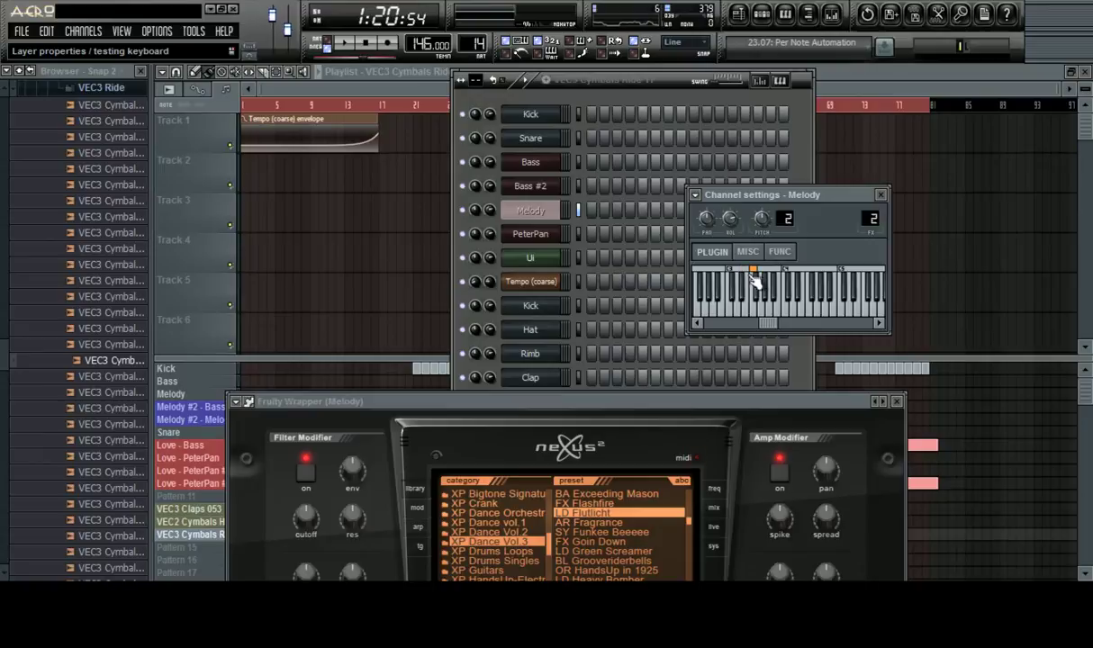
{"action": "left_click", "coordinate": [540, 186]}
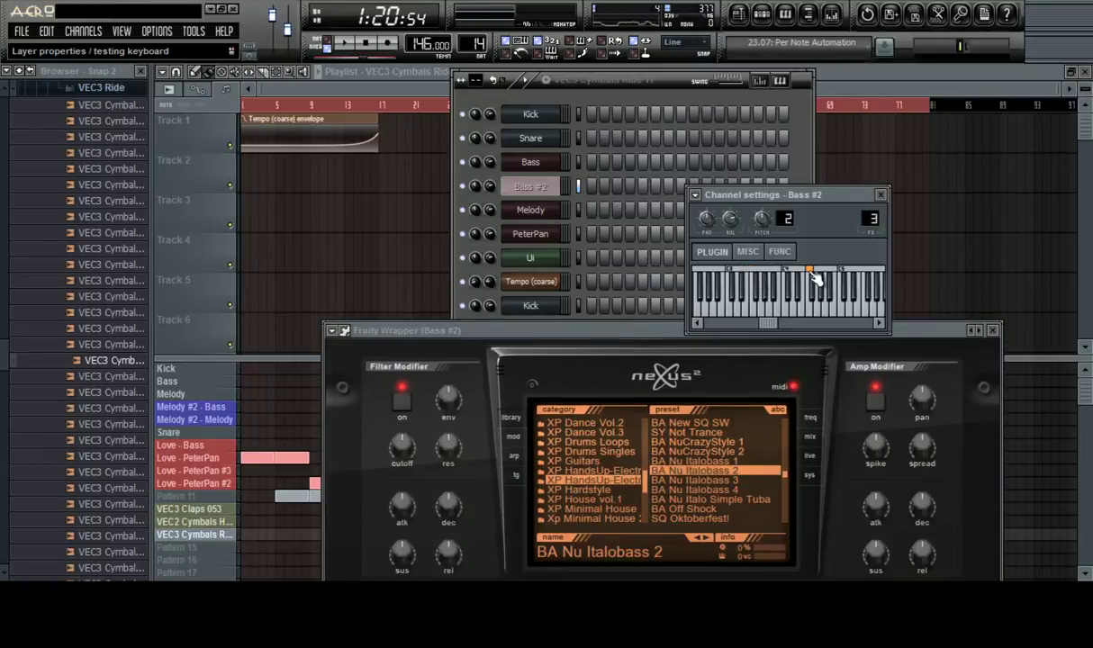
{"action": "left_click", "coordinate": [531, 163]}
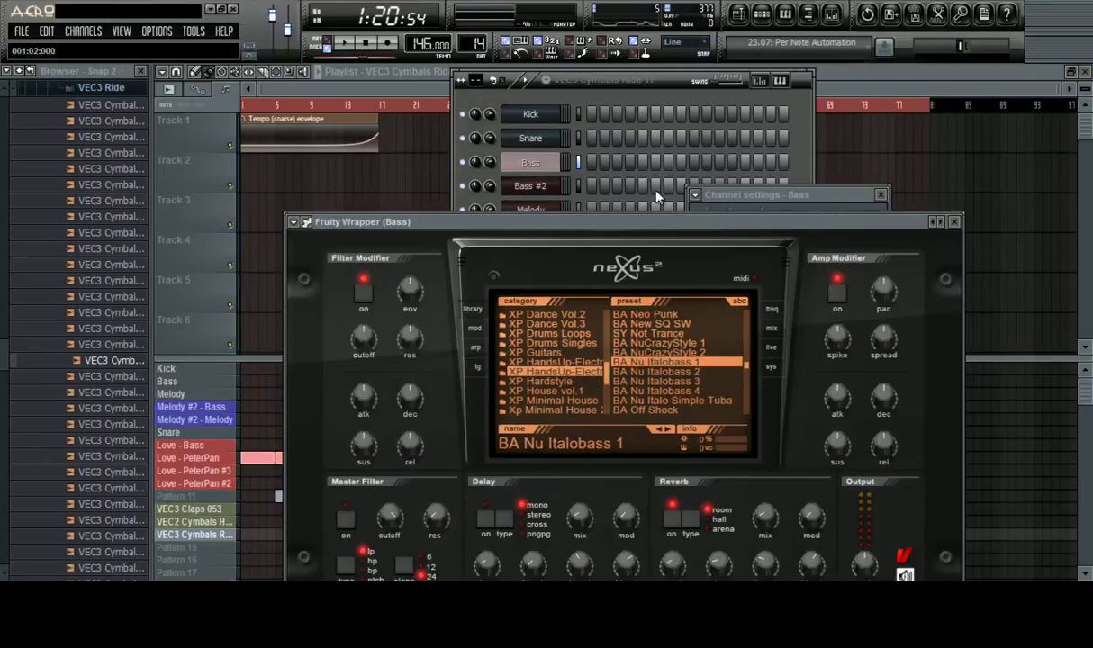
{"action": "left_click", "coordinate": [775, 193]}
Delete the Bass #2 channel, close the open windows over the playlist and resume playback
{"action": "right_click", "coordinate": [535, 186]}
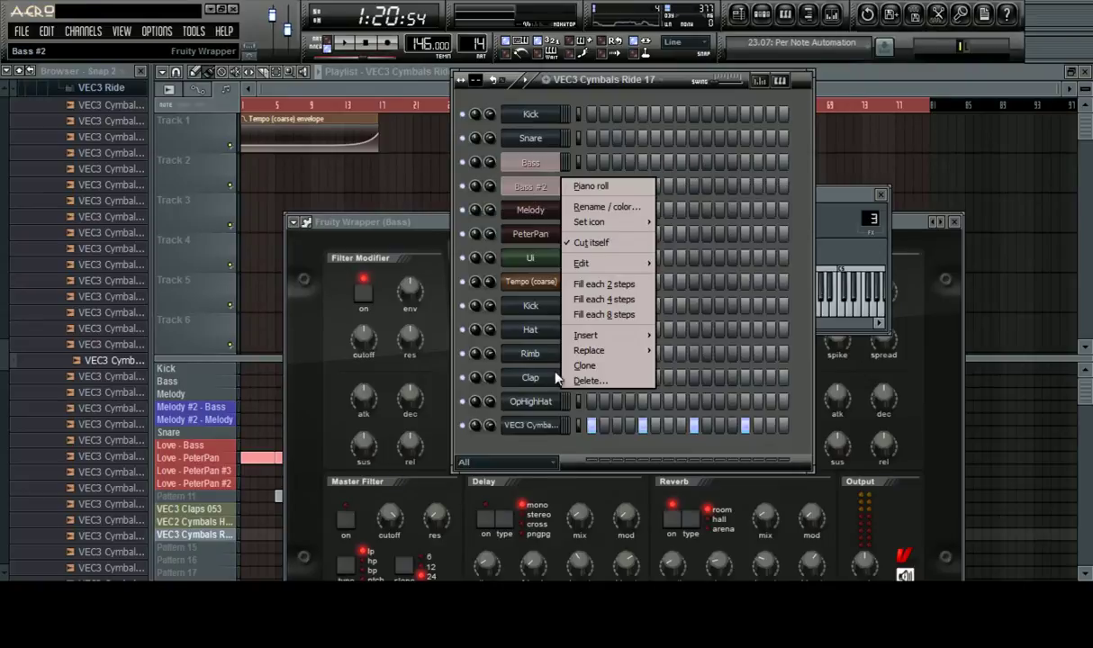
{"action": "left_click", "coordinate": [581, 382]}
{"action": "left_click", "coordinate": [622, 357]}
{"action": "key", "text": "F12"}
{"action": "key", "text": "space"}
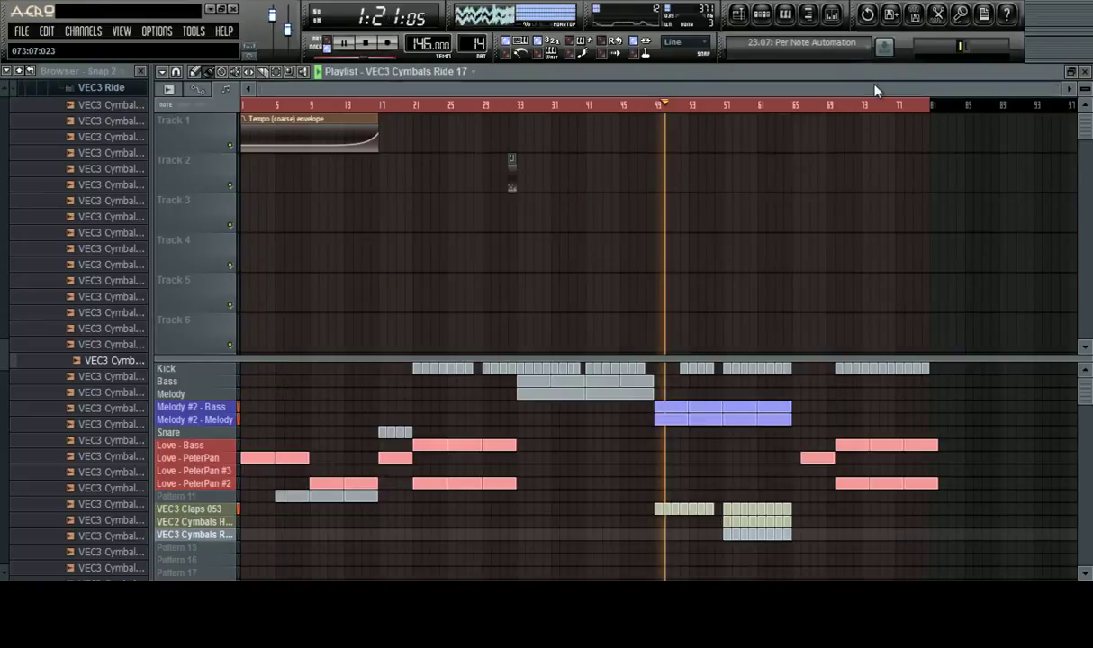
Listen to the song from bar 65 and from about bar 79, then stop playback
{"action": "key", "text": "space"}
{"action": "left_click", "coordinate": [795, 106]}
{"action": "key", "text": "space"}
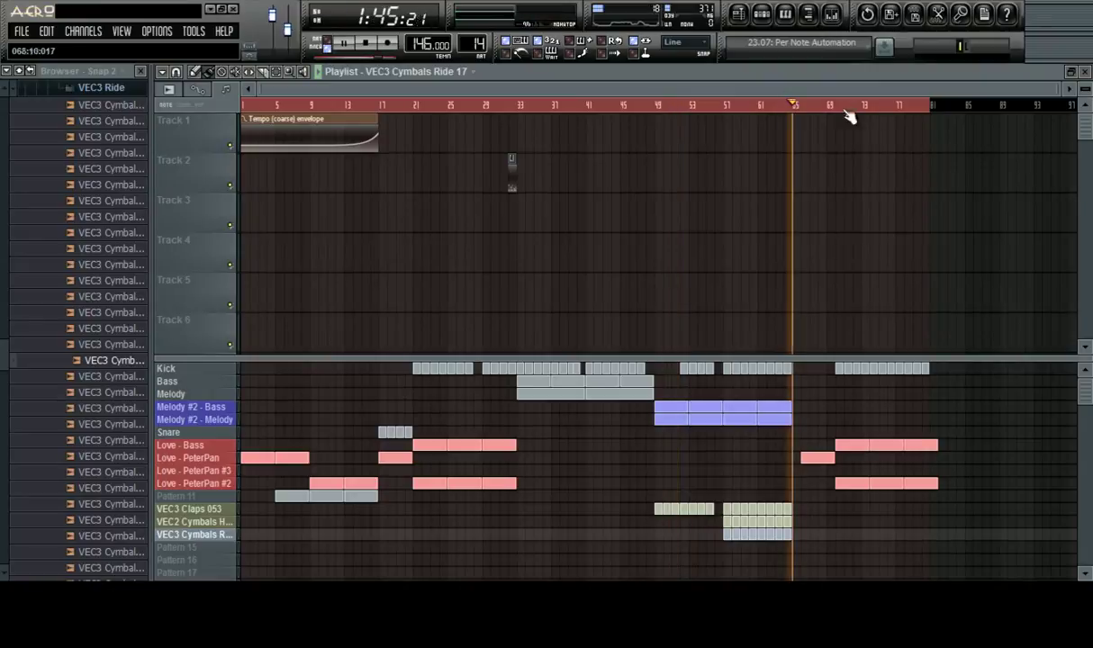
{"action": "left_click", "coordinate": [917, 106]}
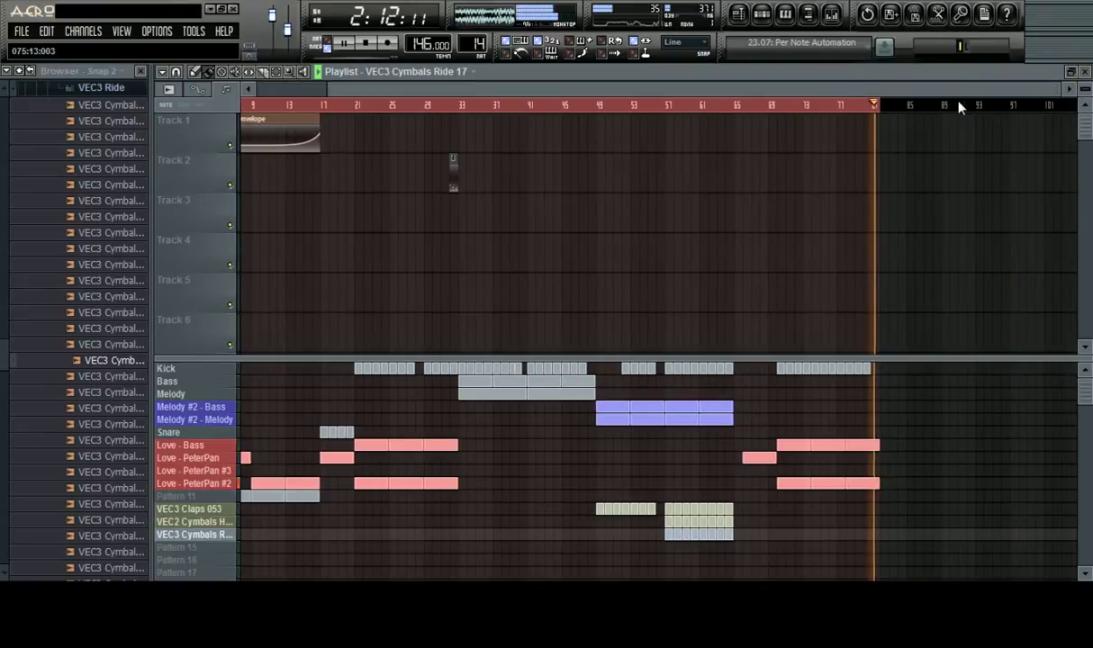
{"action": "key", "text": "space"}
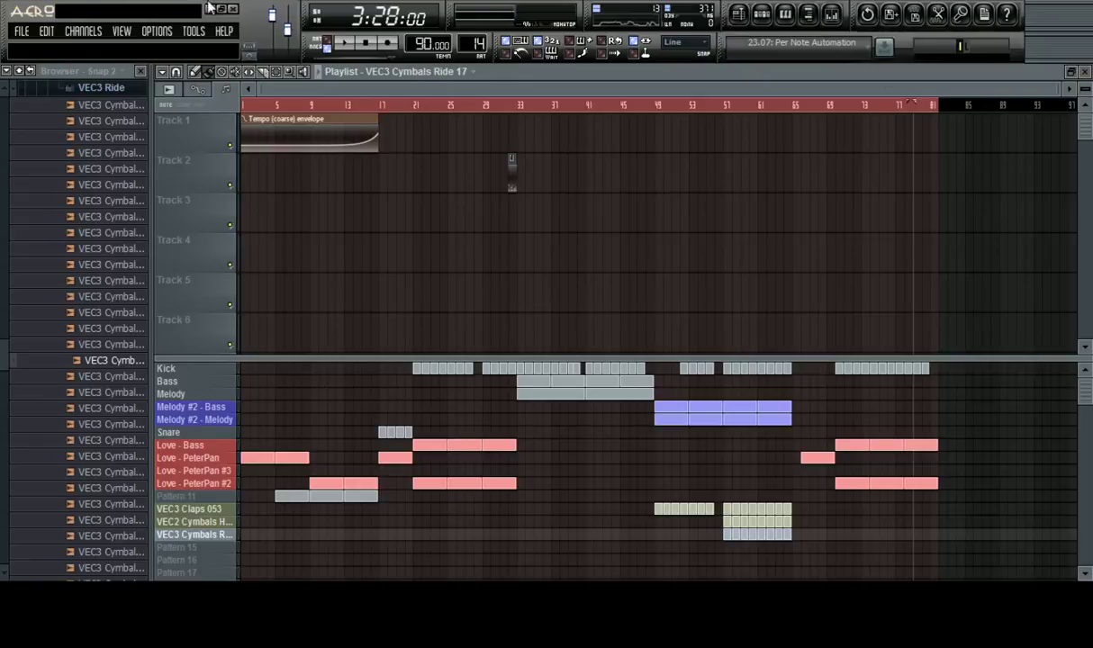
Collapse the VEC3 Ride, VEC3 Cymbals and Vengeance Essential Clubsounds 3 folders in the browser
{"action": "left_click", "coordinate": [101, 87]}
{"action": "scroll", "coordinate": [113, 179], "scroll_direction": "up", "scroll_amount": 3}
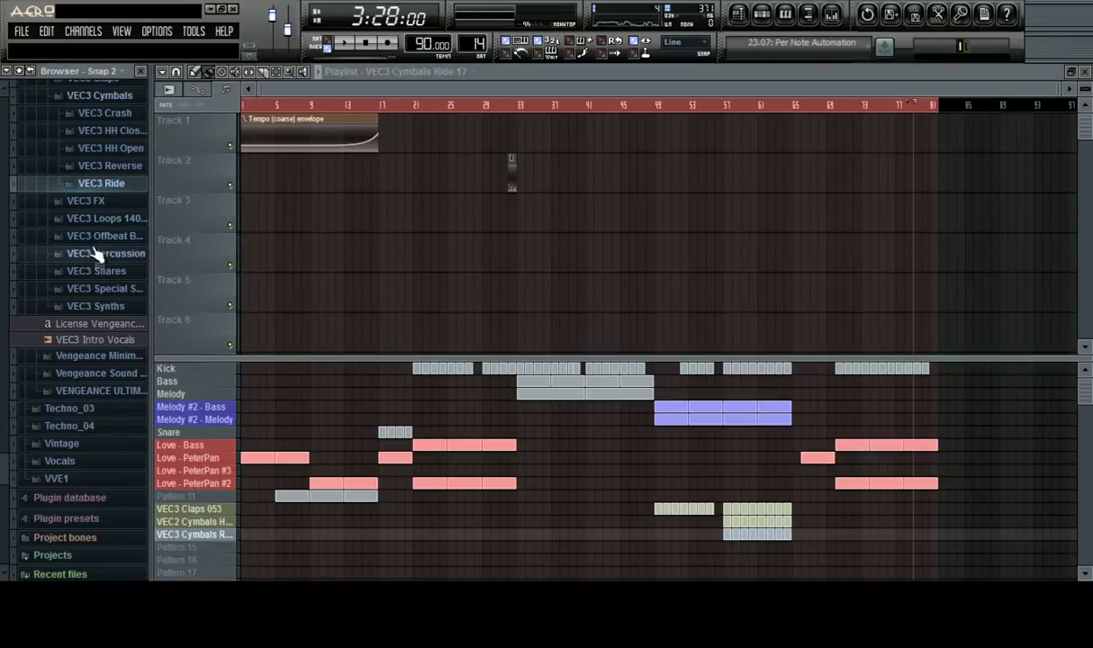
{"action": "scroll", "coordinate": [97, 244], "scroll_direction": "up", "scroll_amount": 4}
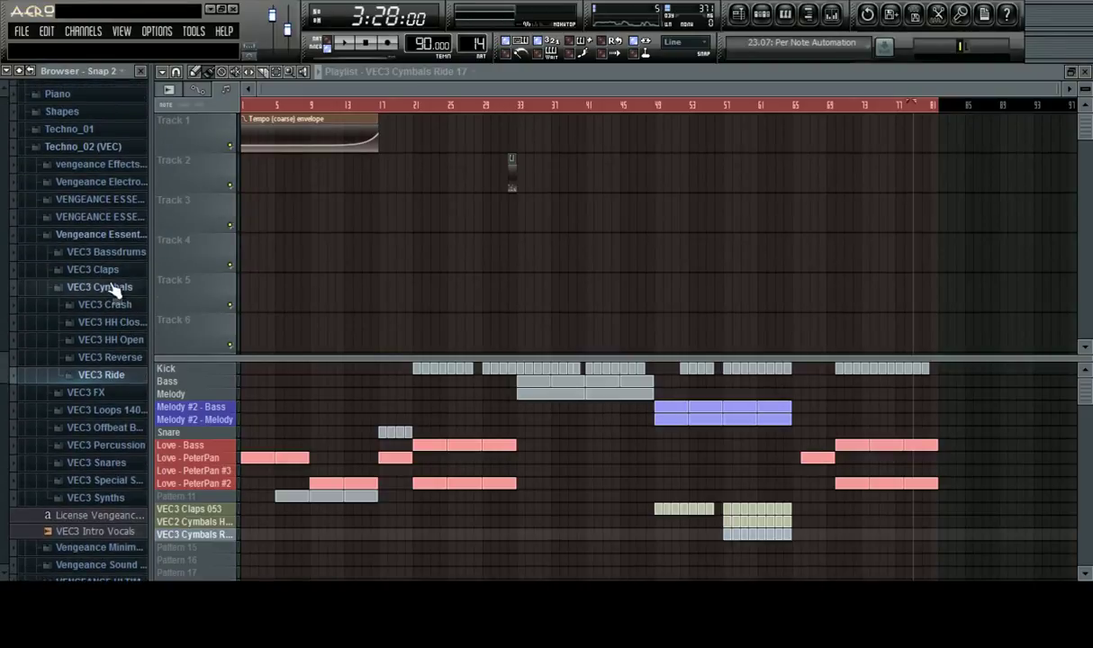
{"action": "left_click", "coordinate": [112, 286]}
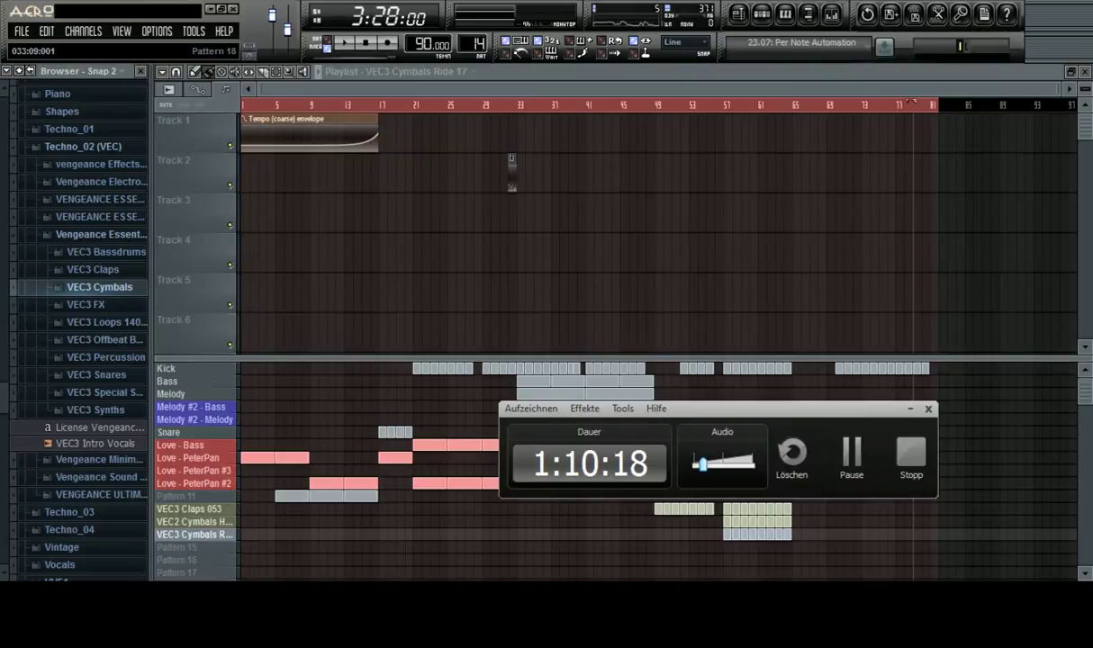
{"action": "left_click", "coordinate": [535, 597]}
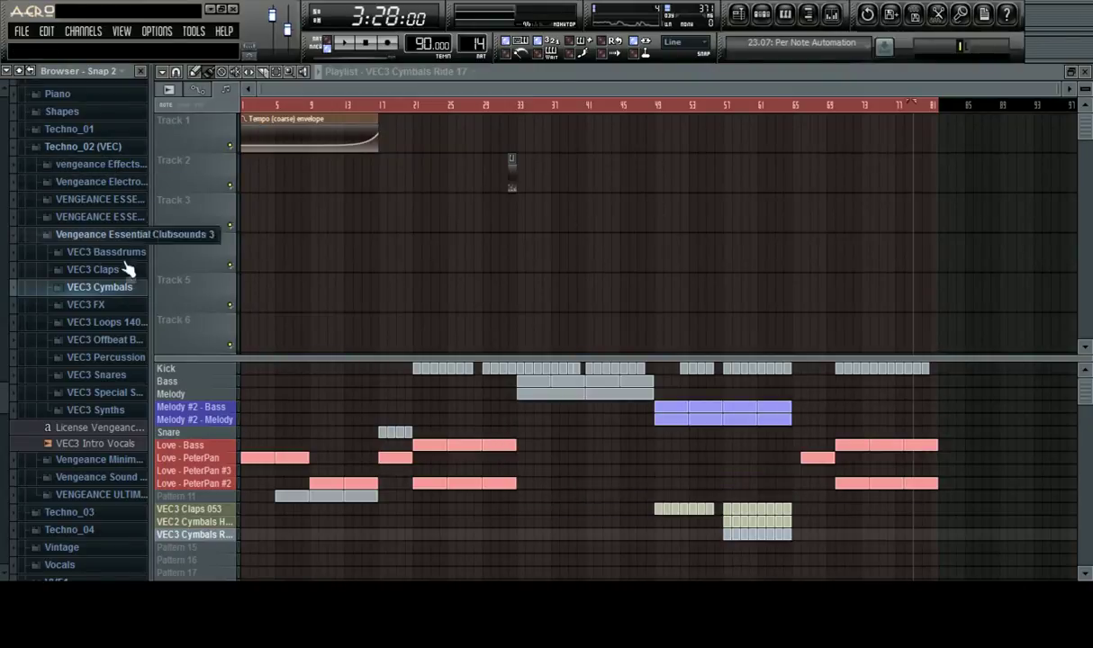
{"action": "scroll", "coordinate": [121, 264], "scroll_direction": "down", "scroll_amount": 5}
{"action": "left_click", "coordinate": [122, 142]}
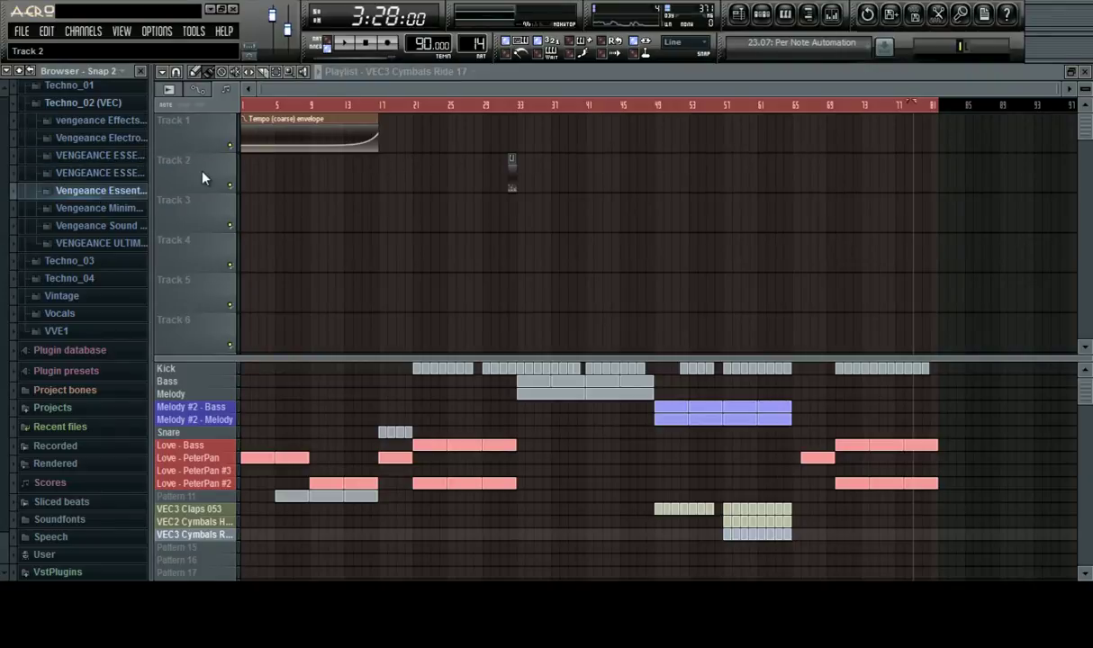
Resume playback and extend the arrangement with Melody and Kick clips across bars 81 to 96
{"action": "key", "text": "space"}
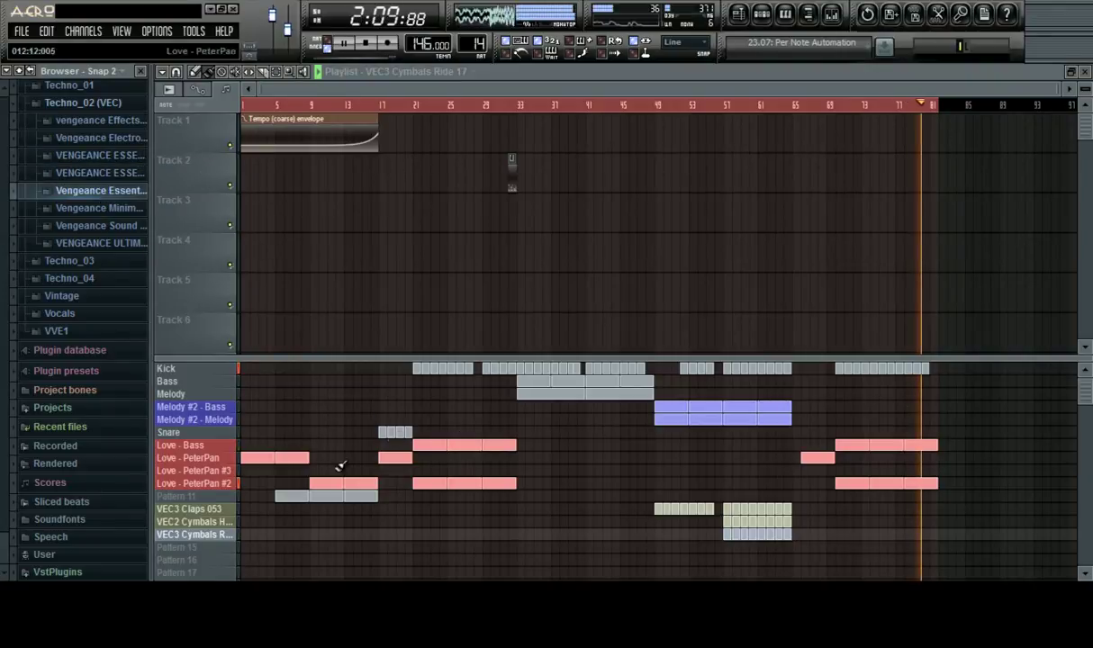
{"action": "left_click", "coordinate": [194, 484]}
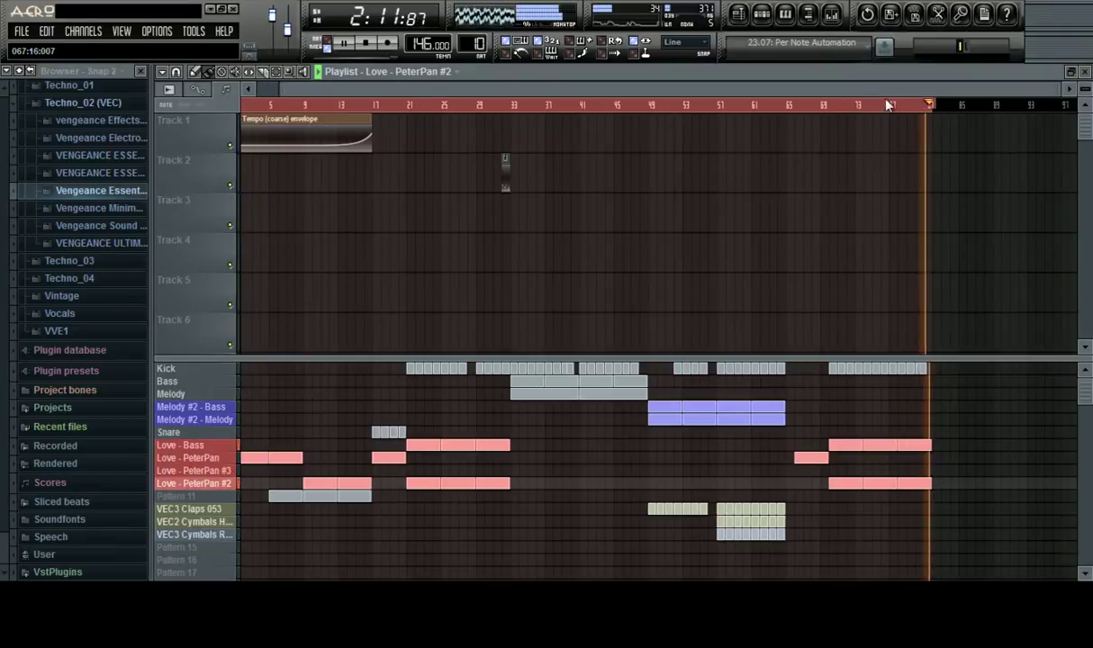
{"action": "left_click_drag", "start_coordinate": [886, 106], "coordinate": [1042, 131]}
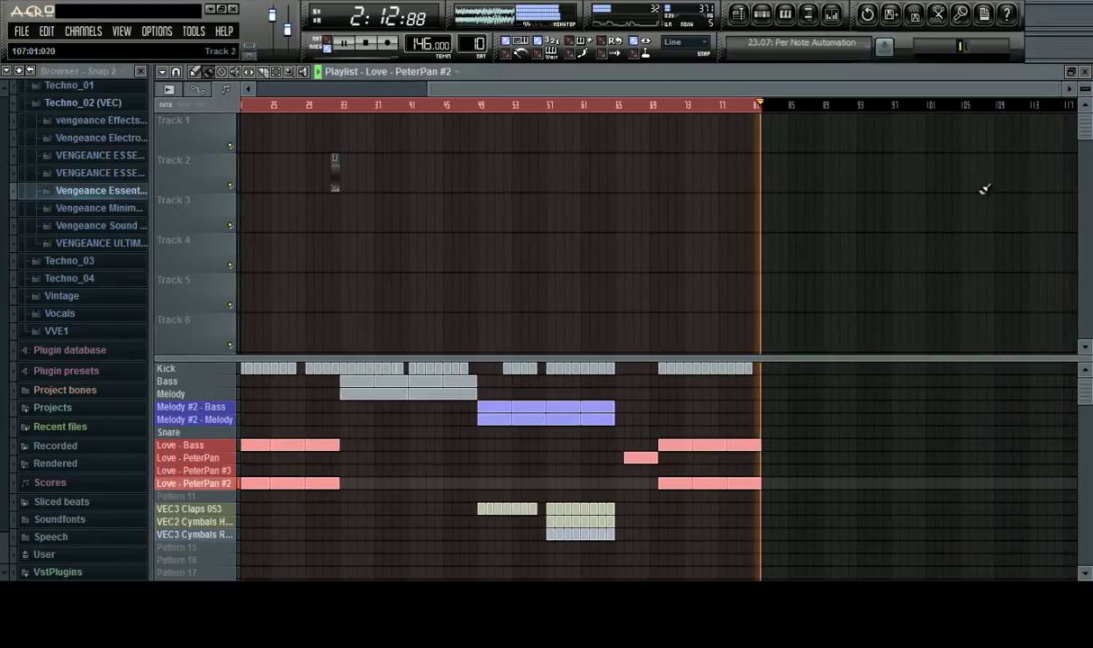
{"action": "left_click", "coordinate": [232, 393]}
{"action": "left_click", "coordinate": [766, 394]}
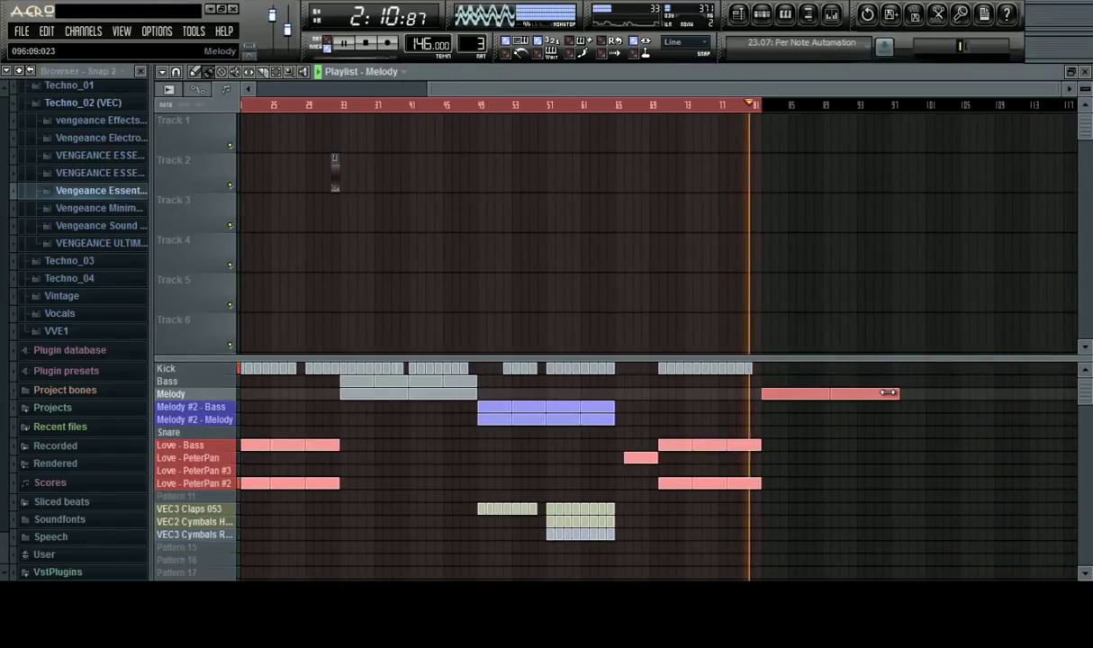
{"action": "left_click_drag", "start_coordinate": [766, 368], "coordinate": [892, 367]}
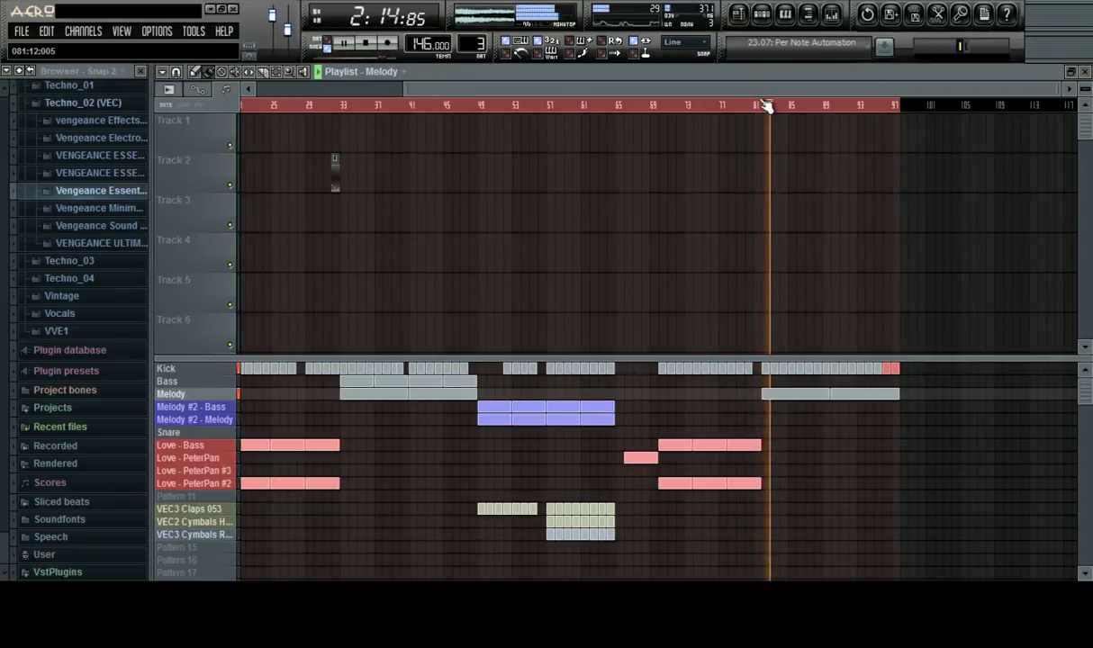
Add Bass clips across bars 81 to 96 alongside the Kick and Melody clips
{"action": "left_click", "coordinate": [726, 105]}
{"action": "left_click_drag", "start_coordinate": [766, 381], "coordinate": [899, 381]}
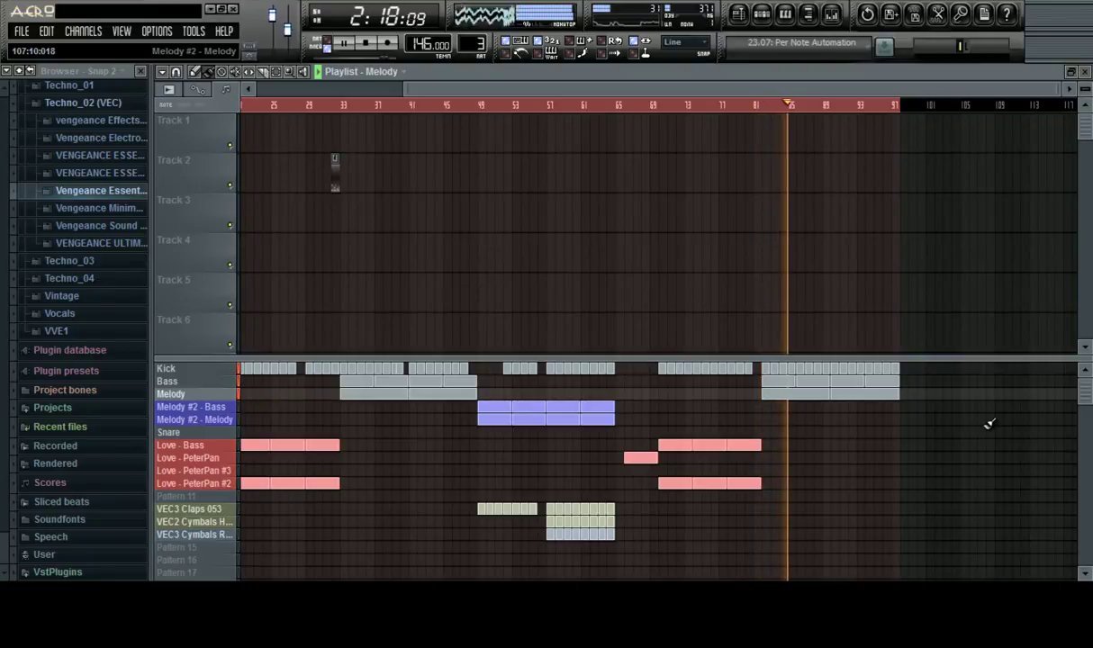
{"action": "left_click_drag", "start_coordinate": [626, 88], "coordinate": [757, 131]}
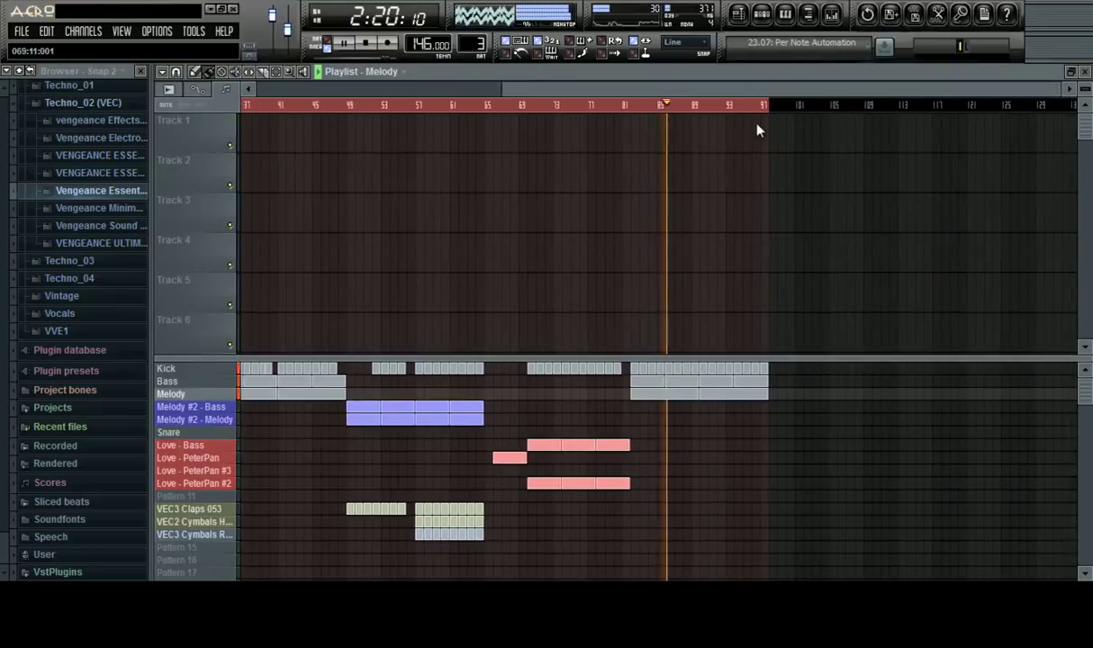
{"action": "scroll", "coordinate": [777, 109], "scroll_direction": "up", "scroll_amount": 3}
{"action": "left_click_drag", "start_coordinate": [818, 90], "coordinate": [886, 107]}
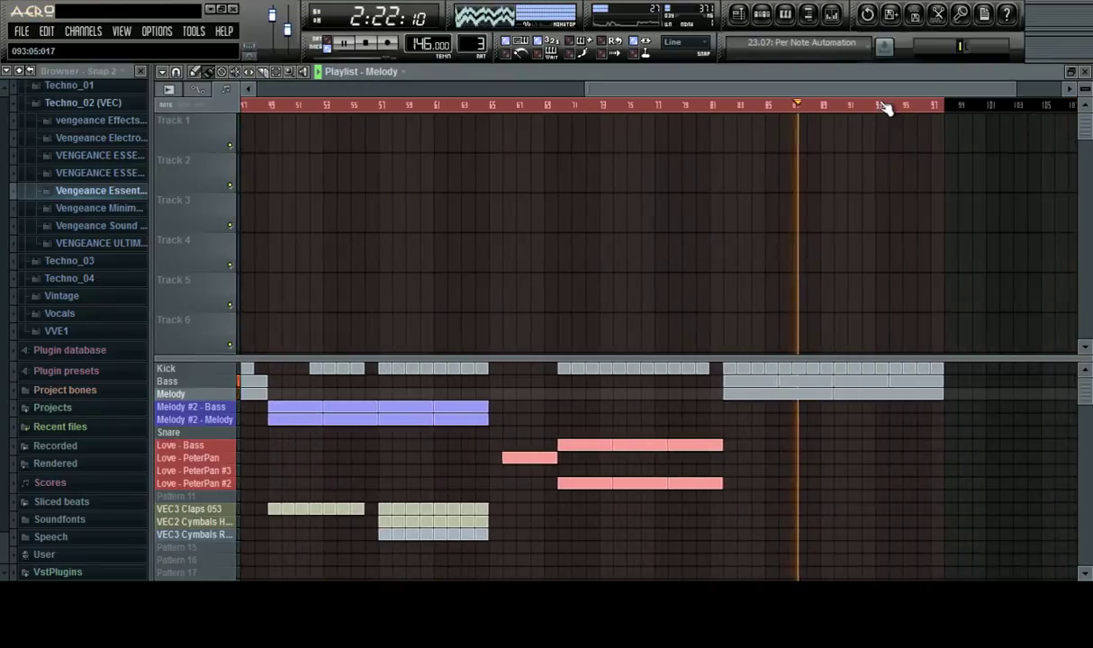
{"action": "scroll", "coordinate": [885, 107], "scroll_direction": "down", "scroll_amount": 3}
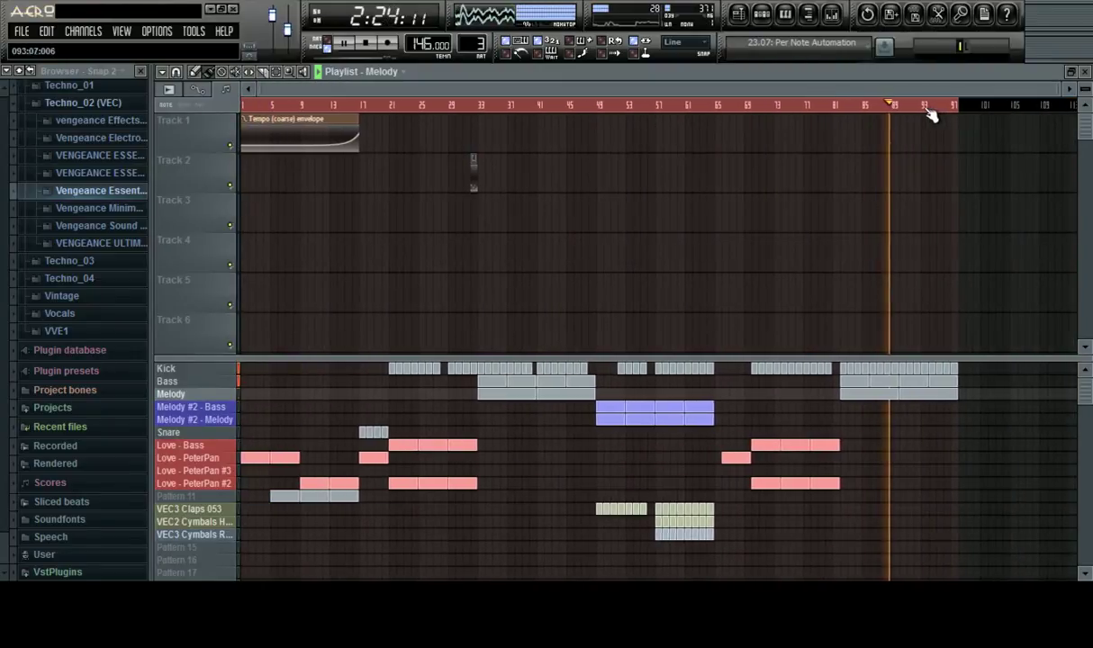
Select the VEC3 Claps 053 pattern, remove the Kick clip at bar 96, and stop playback around bar 77
{"action": "left_click", "coordinate": [216, 509]}
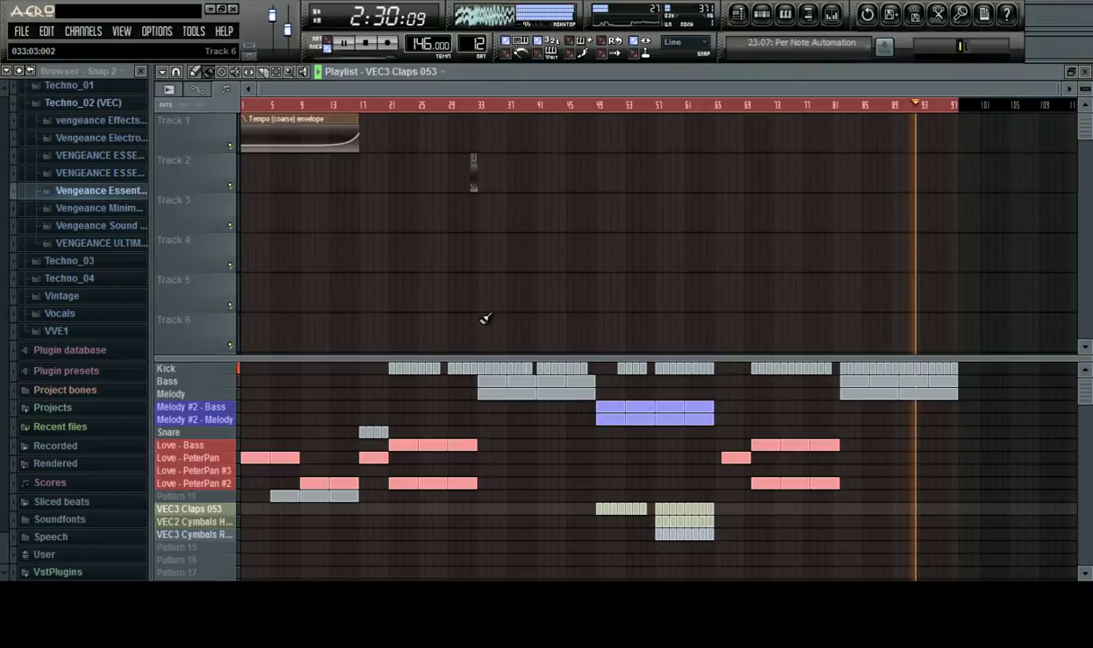
{"action": "left_click_drag", "start_coordinate": [705, 89], "coordinate": [522, 134]}
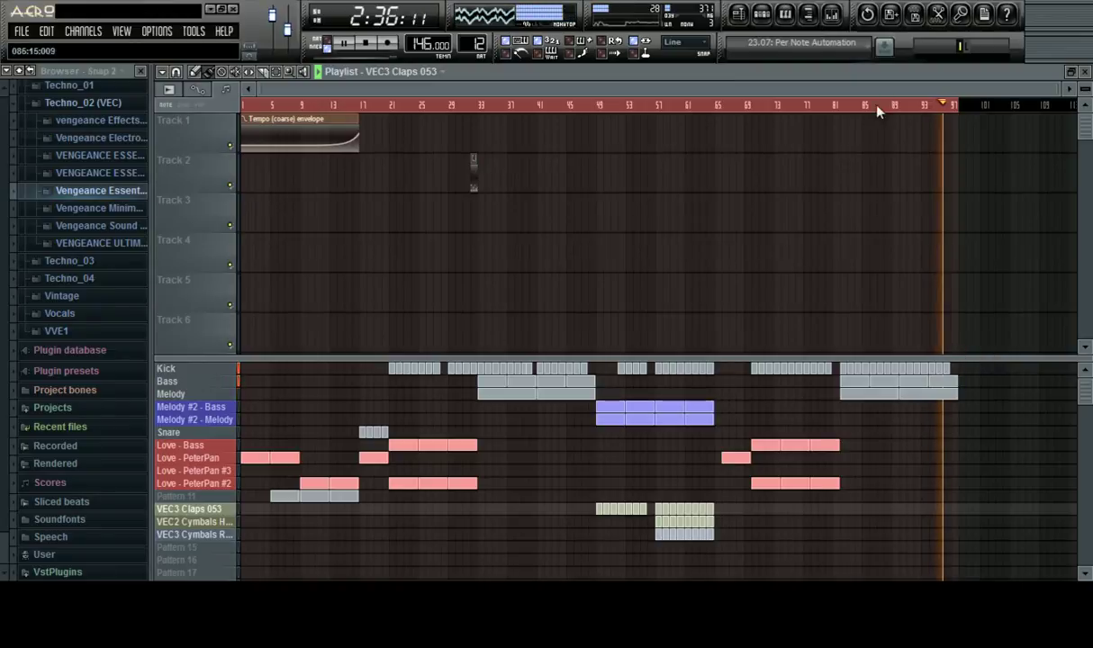
{"action": "left_click_drag", "start_coordinate": [881, 88], "coordinate": [997, 108]}
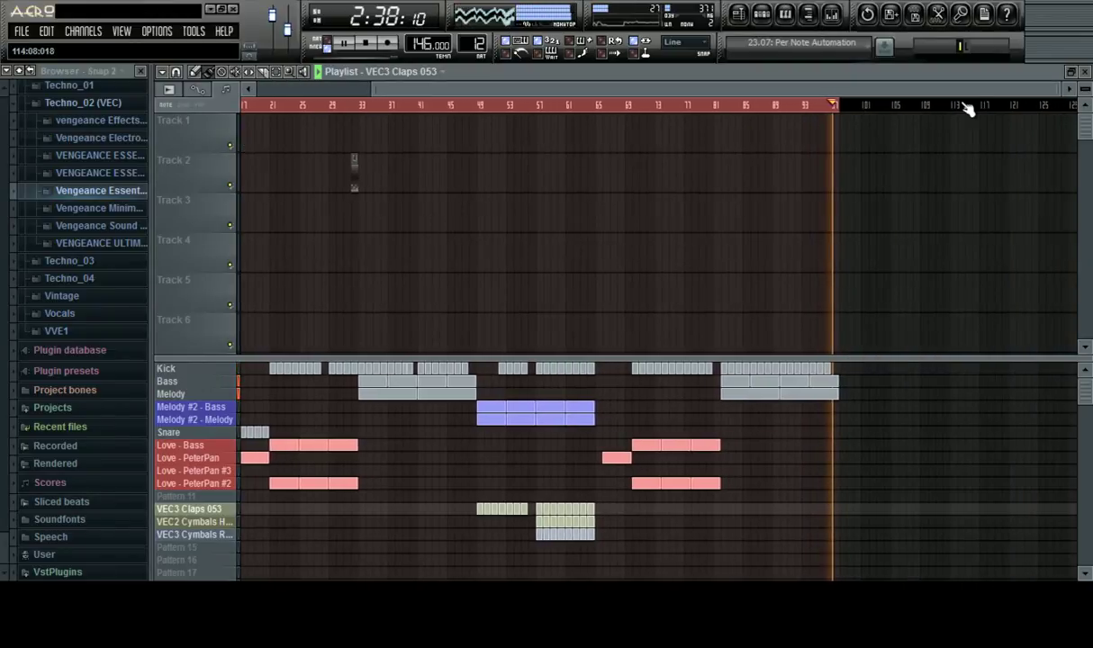
{"action": "scroll", "coordinate": [967, 108], "scroll_direction": "up", "scroll_amount": 3}
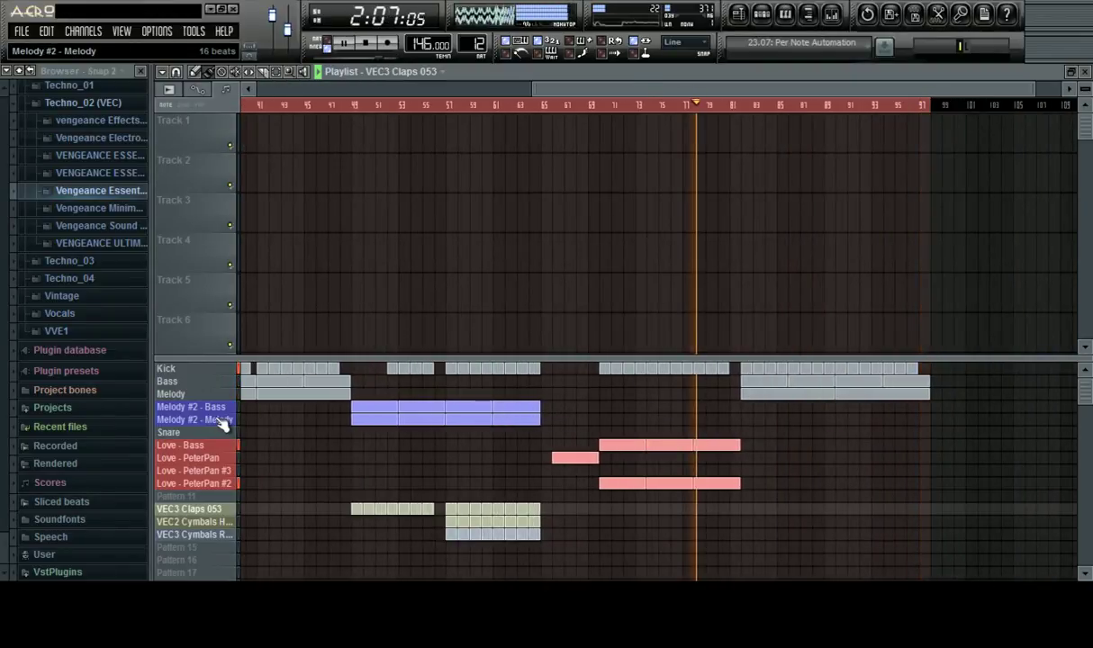
{"action": "key", "text": "space"}
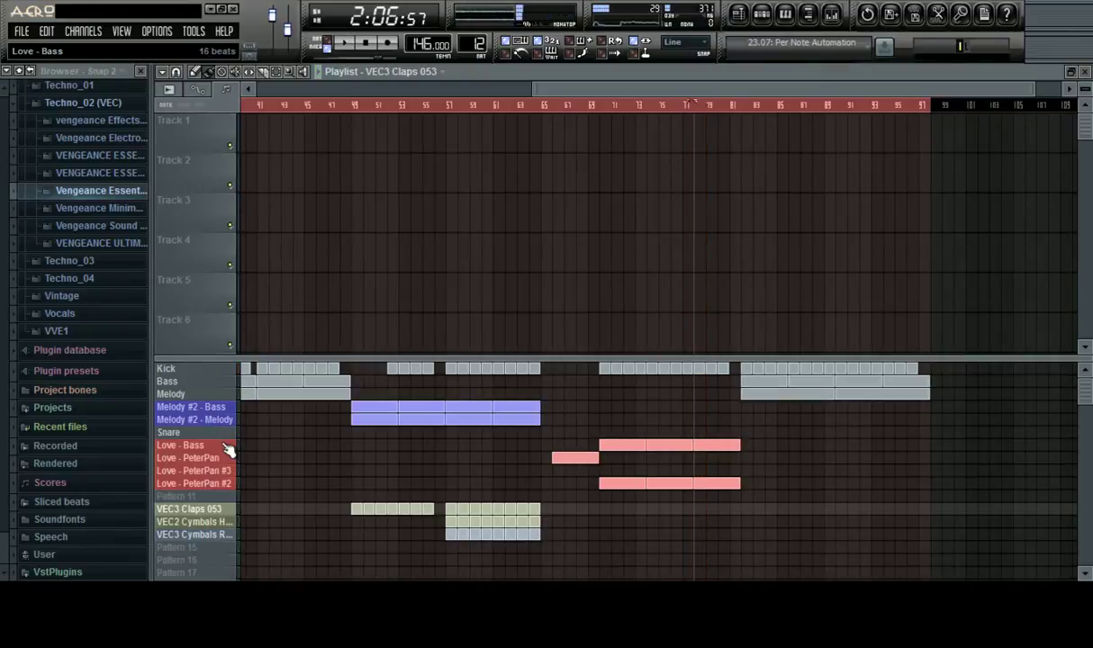
Select the empty Pattern 15 and open its Bass channel in the piano roll
{"action": "left_click", "coordinate": [228, 459]}
{"action": "scroll", "coordinate": [239, 434], "scroll_direction": "down", "scroll_amount": 5}
{"action": "scroll", "coordinate": [236, 450], "scroll_direction": "up", "scroll_amount": 5}
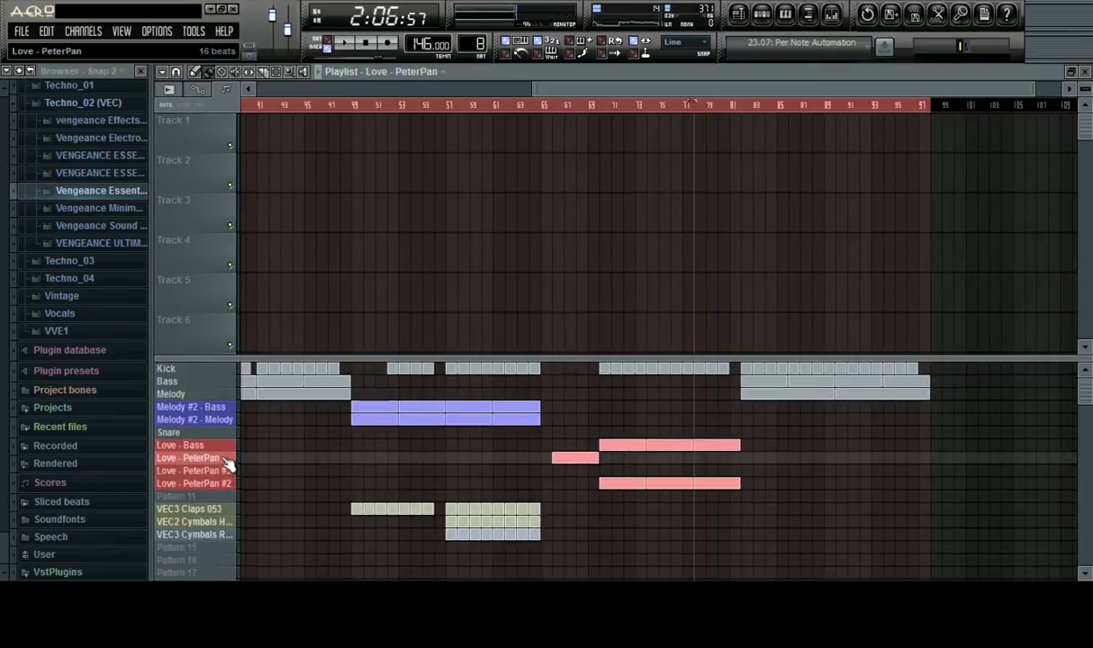
{"action": "left_click", "coordinate": [209, 549]}
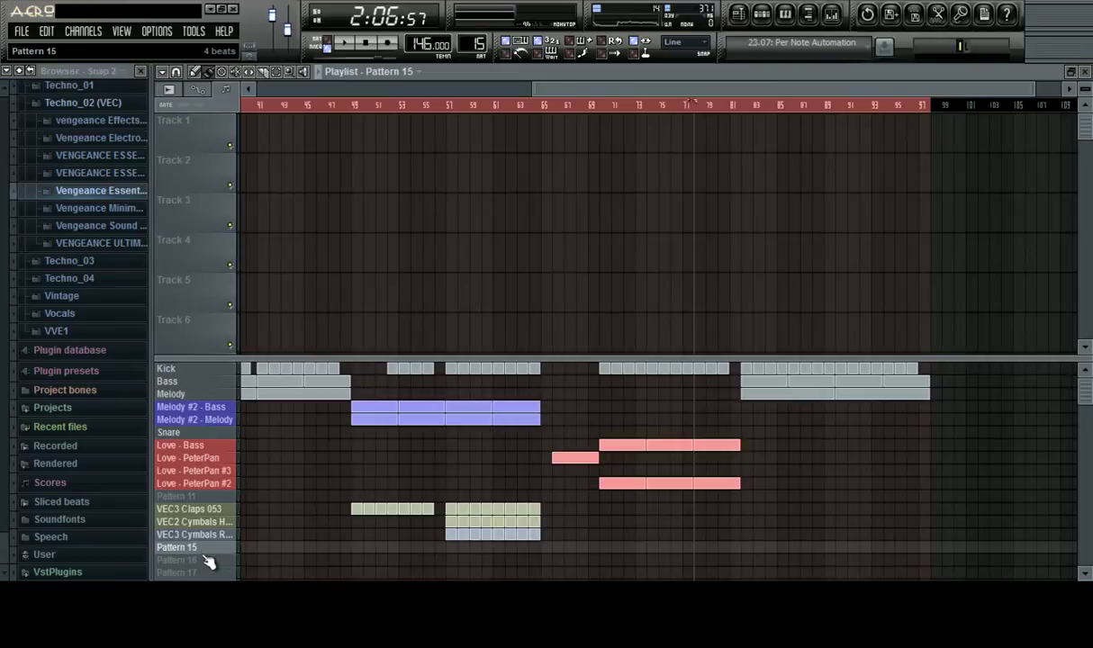
{"action": "scroll", "coordinate": [202, 494], "scroll_direction": "down", "scroll_amount": 5}
{"action": "scroll", "coordinate": [214, 507], "scroll_direction": "up", "scroll_amount": 5}
{"action": "scroll", "coordinate": [215, 520], "scroll_direction": "down", "scroll_amount": 2}
{"action": "scroll", "coordinate": [216, 536], "scroll_direction": "up", "scroll_amount": 1}
{"action": "scroll", "coordinate": [216, 534], "scroll_direction": "up", "scroll_amount": 1}
{"action": "scroll", "coordinate": [205, 515], "scroll_direction": "down", "scroll_amount": 3}
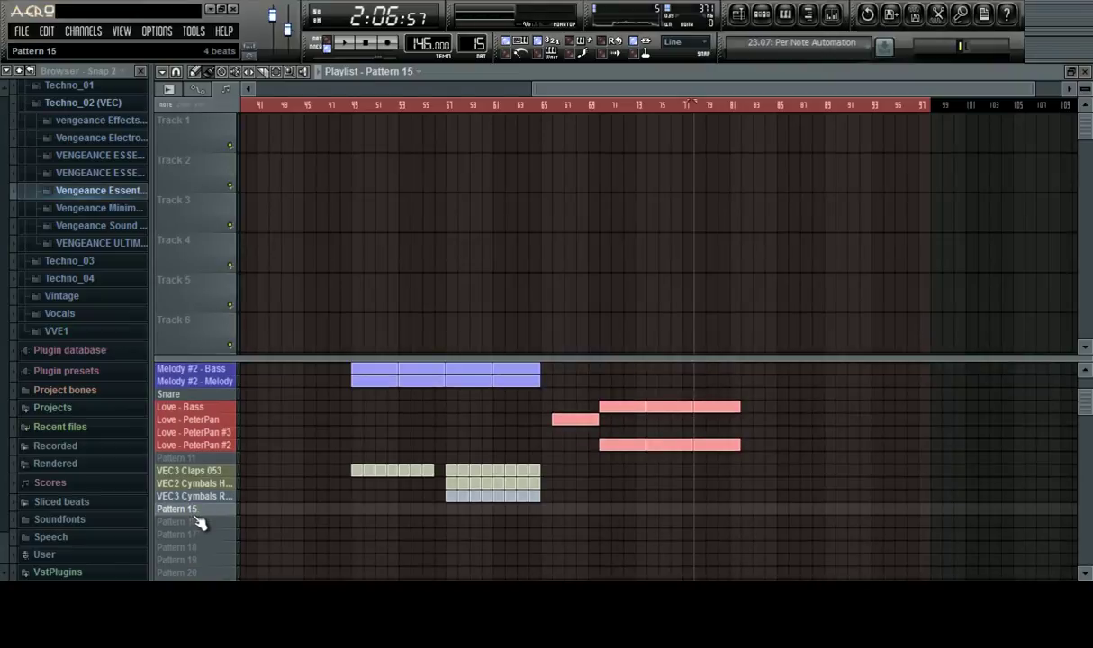
{"action": "left_click", "coordinate": [780, 15]}
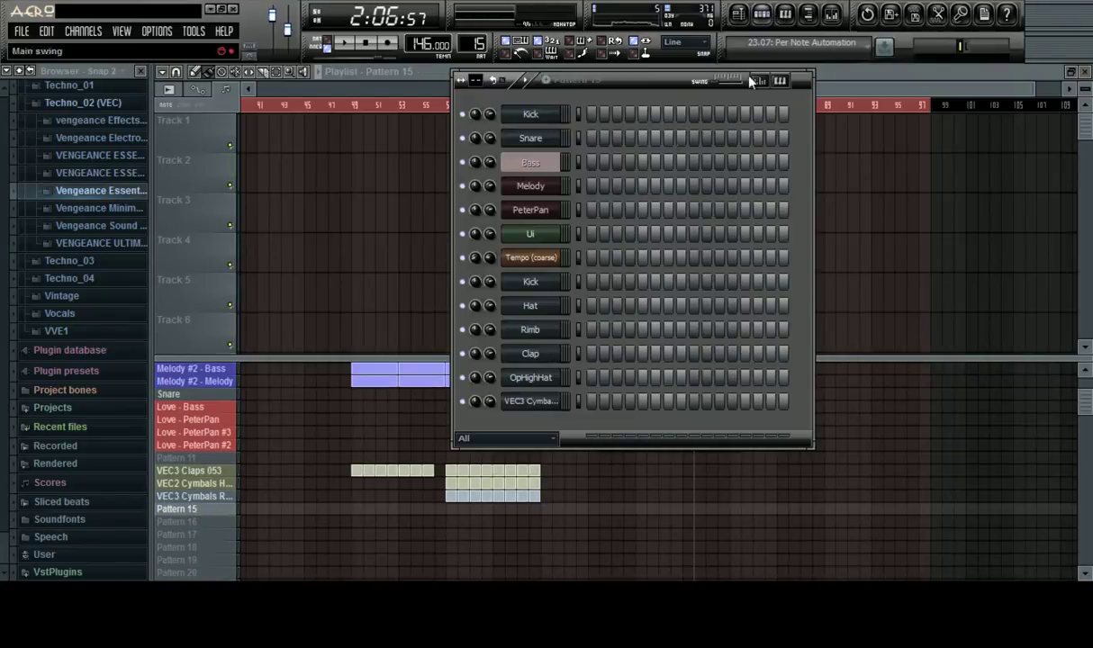
{"action": "right_click", "coordinate": [535, 163]}
{"action": "left_click", "coordinate": [586, 168]}
{"action": "scroll", "coordinate": [281, 105], "scroll_direction": "down", "scroll_amount": 5}
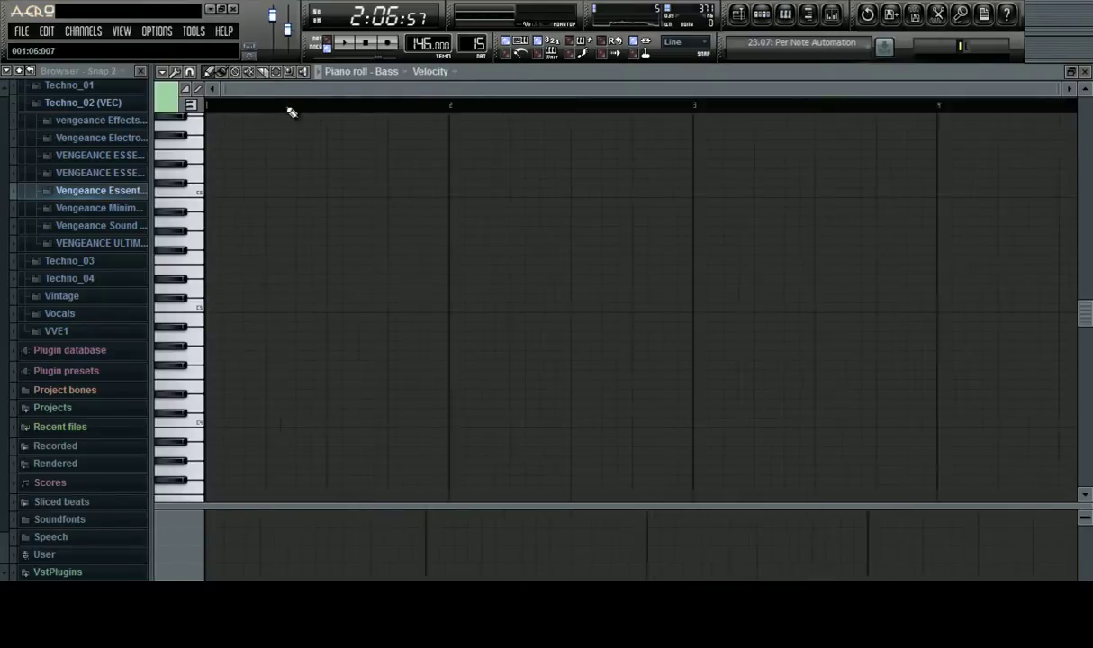
{"action": "scroll", "coordinate": [232, 278], "scroll_direction": "up", "scroll_amount": 3}
{"action": "scroll", "coordinate": [198, 270], "scroll_direction": "up", "scroll_amount": 2}
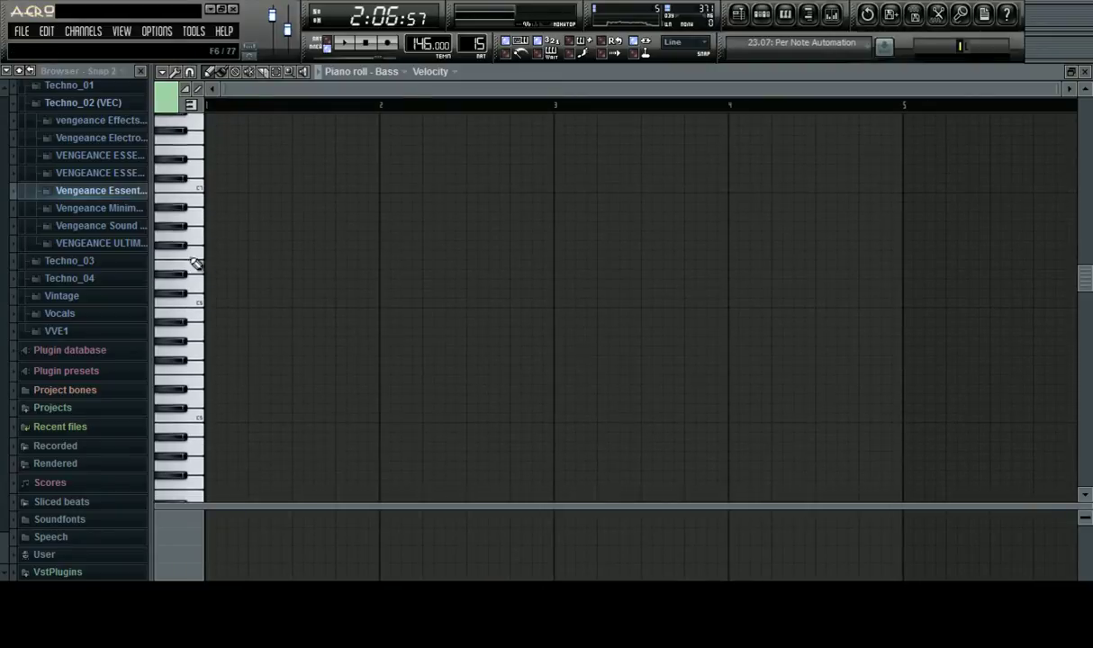
Draw two A4 Bass notes, each two steps long, at steps 3 and 7 of bar 1
{"action": "left_click", "coordinate": [227, 364]}
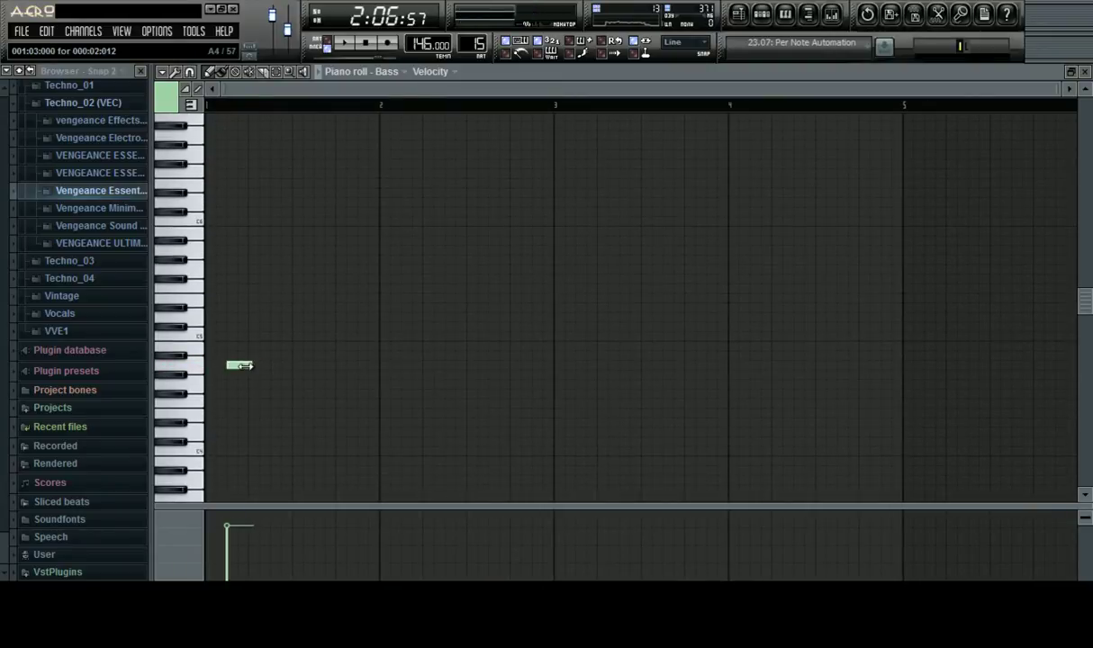
{"action": "scroll", "coordinate": [351, 90], "scroll_direction": "up", "scroll_amount": 4}
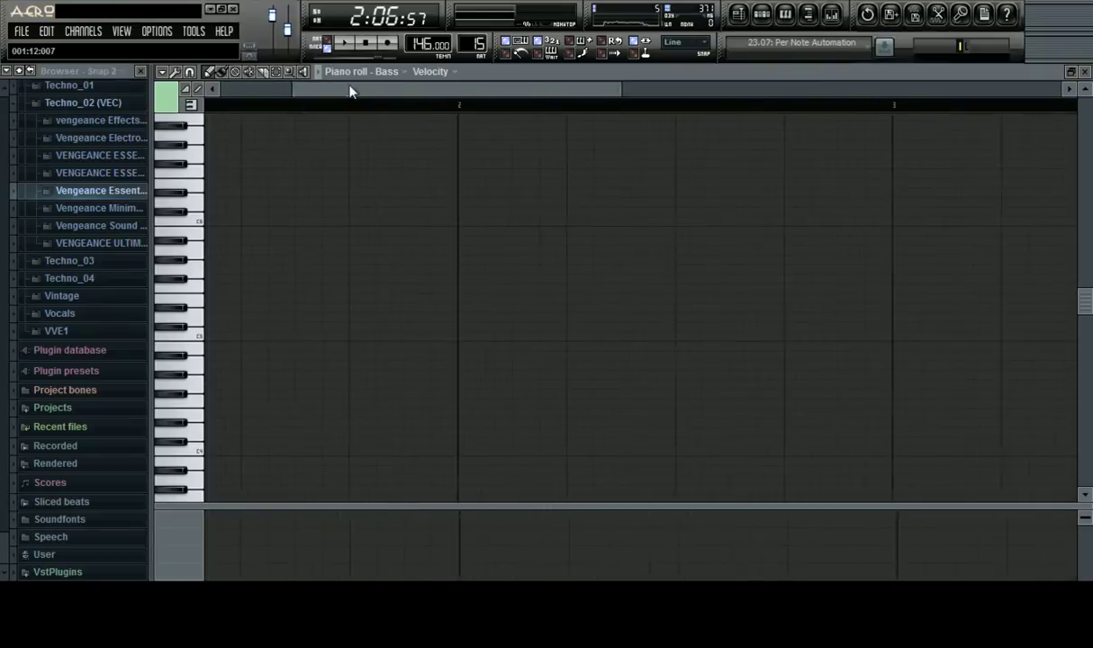
{"action": "left_click", "coordinate": [693, 43]}
{"action": "left_click", "coordinate": [684, 153]}
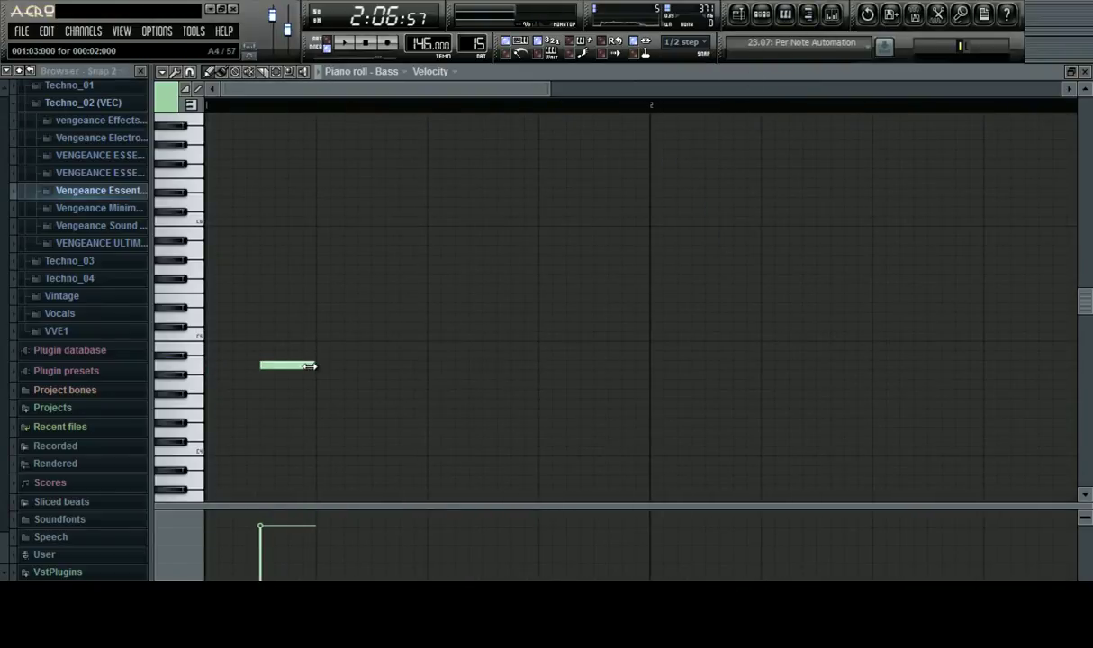
{"action": "left_click", "coordinate": [693, 43]}
{"action": "left_click", "coordinate": [675, 56]}
{"action": "mouse_move", "coordinate": [371, 353]}
{"action": "left_mouse_down"}
{"action": "mouse_move", "coordinate": [375, 384]}
{"action": "mouse_move", "coordinate": [383, 361]}
{"action": "left_mouse_up"}
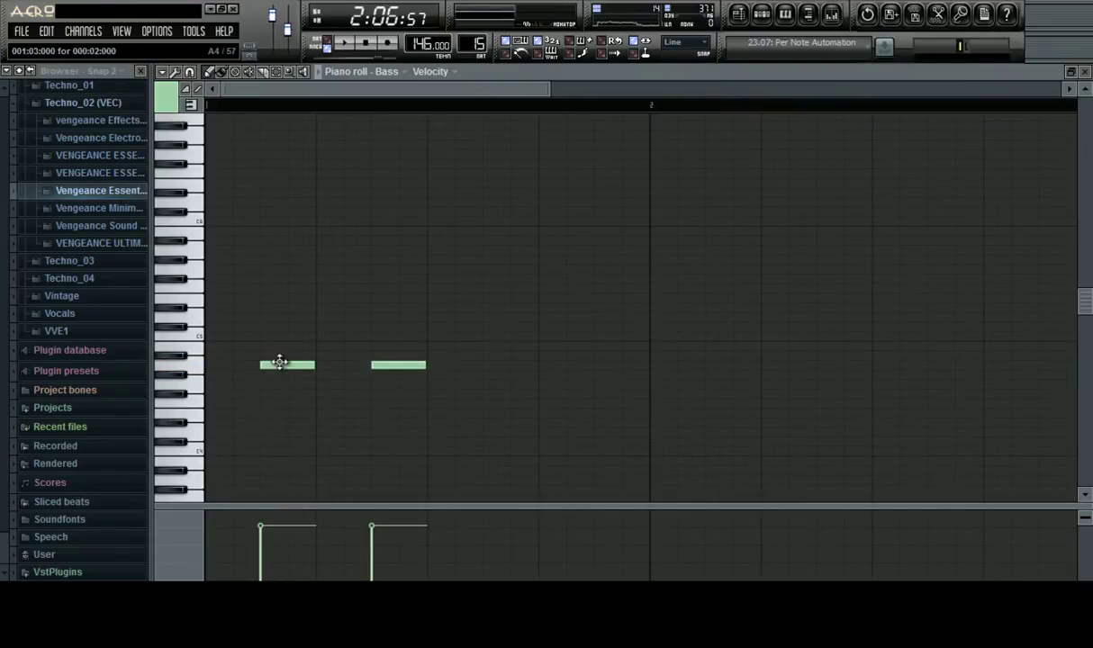
Audition the pitches and transpose both Bass notes up to C5
{"action": "left_click", "coordinate": [197, 369]}
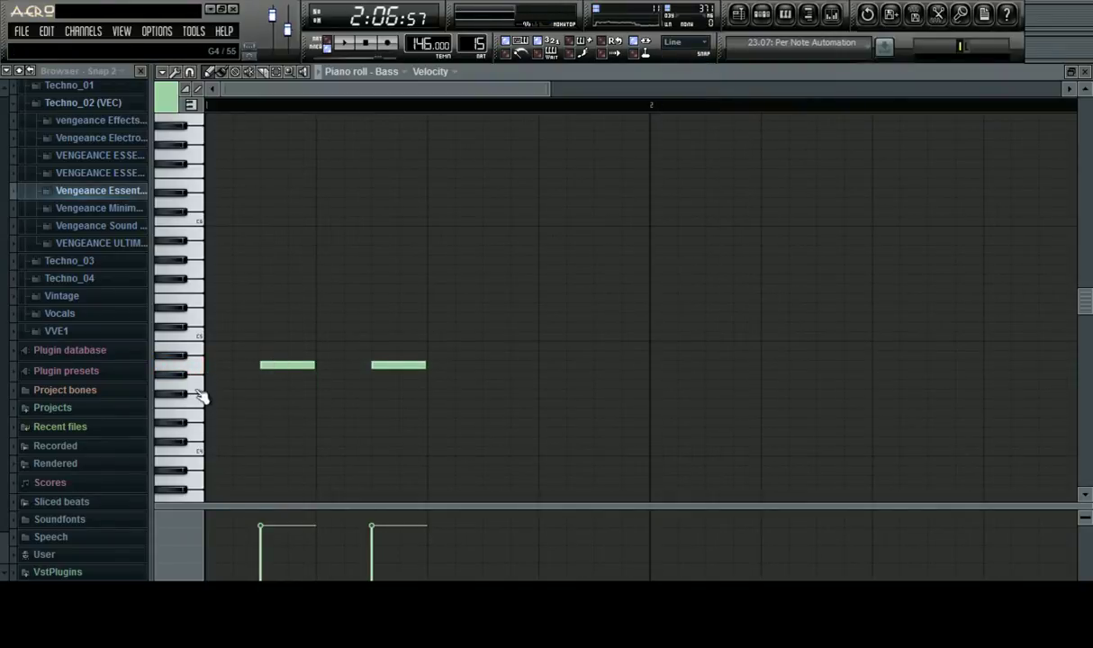
{"action": "key", "text": "ctrl+a"}
{"action": "left_click_drag", "start_coordinate": [281, 364], "coordinate": [286, 335]}
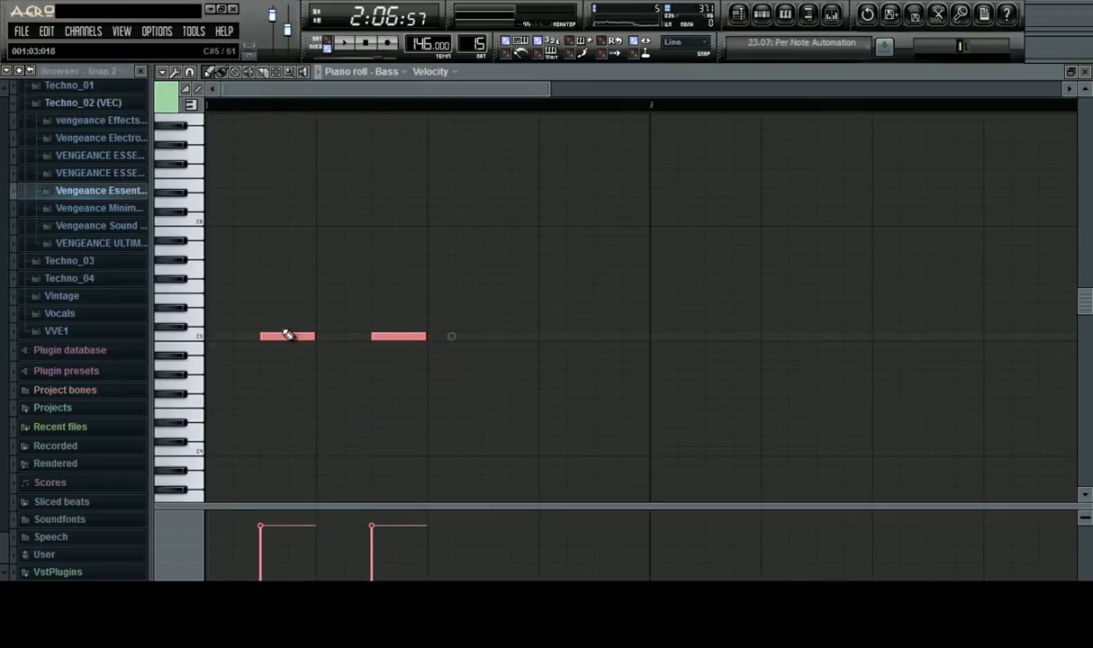
{"action": "left_click", "coordinate": [199, 338]}
Continue the offbeat Bass line through bar 2 with two G4, two A4 and two F4 notes, each two steps long
{"action": "left_click", "coordinate": [192, 382]}
{"action": "left_click", "coordinate": [487, 384]}
{"action": "left_click", "coordinate": [595, 383]}
{"action": "left_click", "coordinate": [708, 365]}
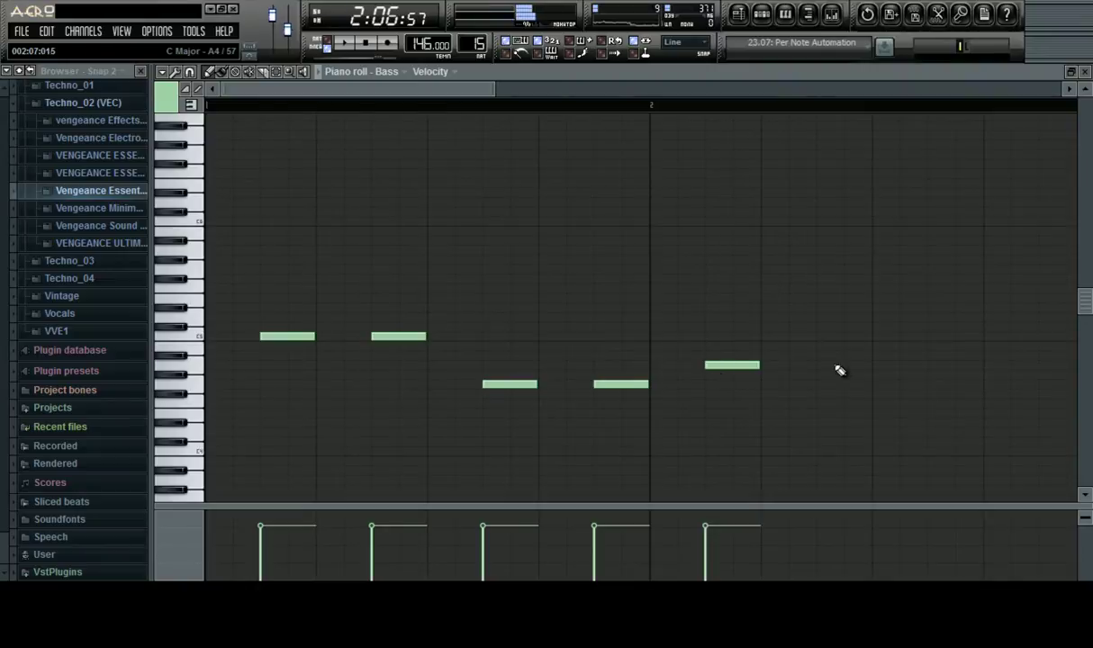
{"action": "left_click", "coordinate": [819, 365]}
{"action": "left_click_drag", "start_coordinate": [928, 411], "coordinate": [924, 398]}
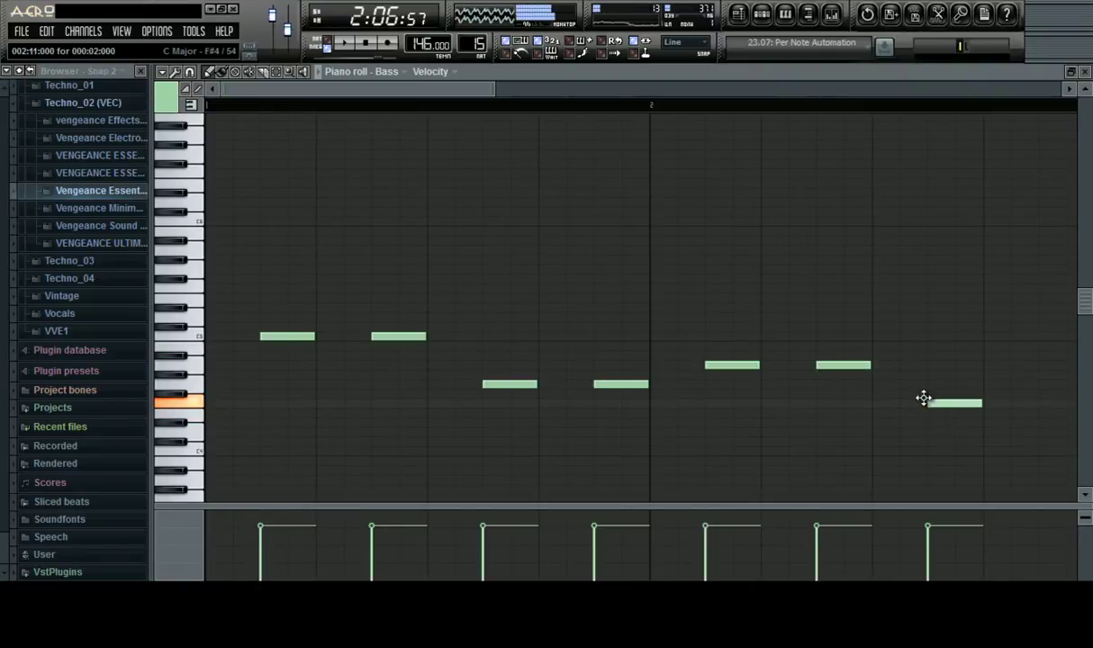
{"action": "left_click", "coordinate": [1041, 403]}
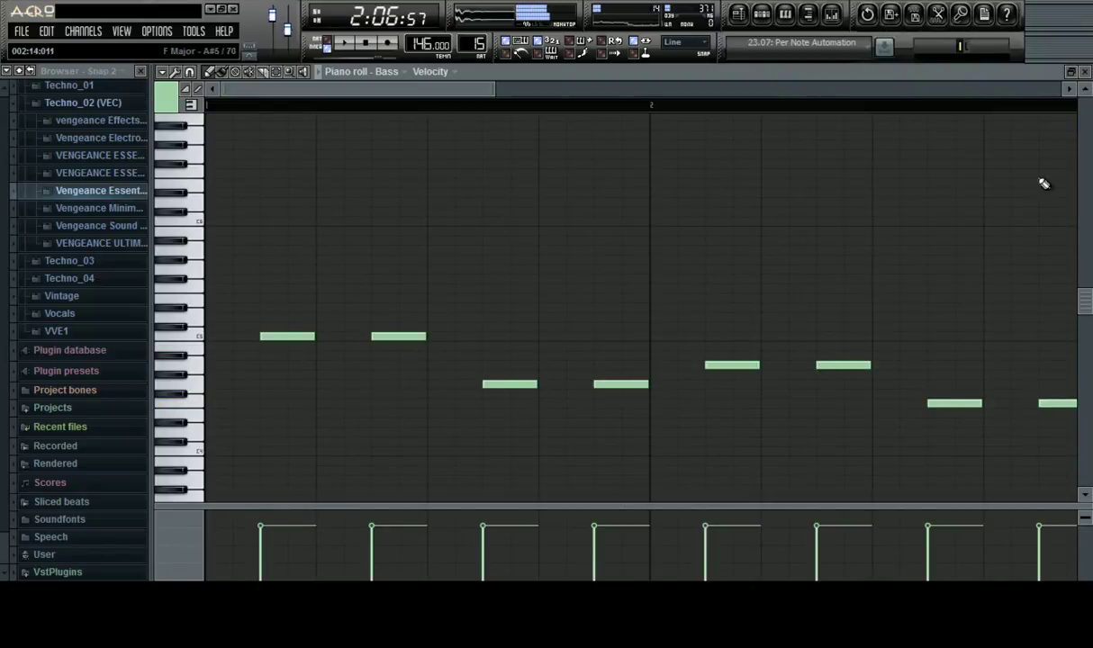
Close the piano roll and check the channel contents of the Melody #2 - Bass and Love - Bass patterns
{"action": "left_click", "coordinate": [1086, 72]}
{"action": "key", "text": "F6"}
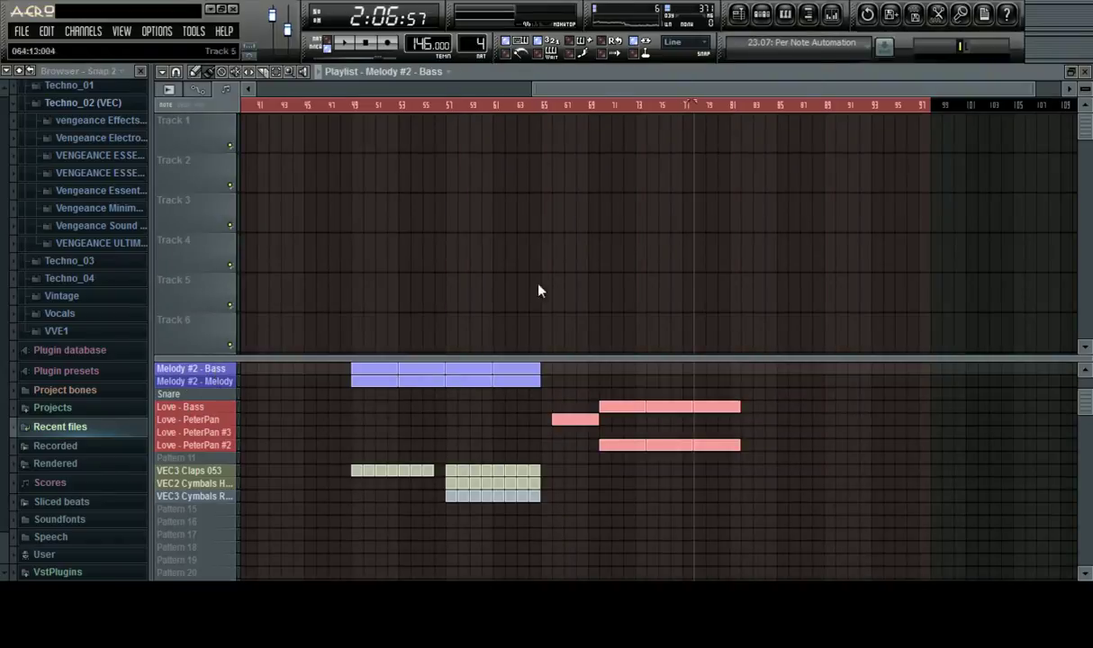
{"action": "key", "text": "F6"}
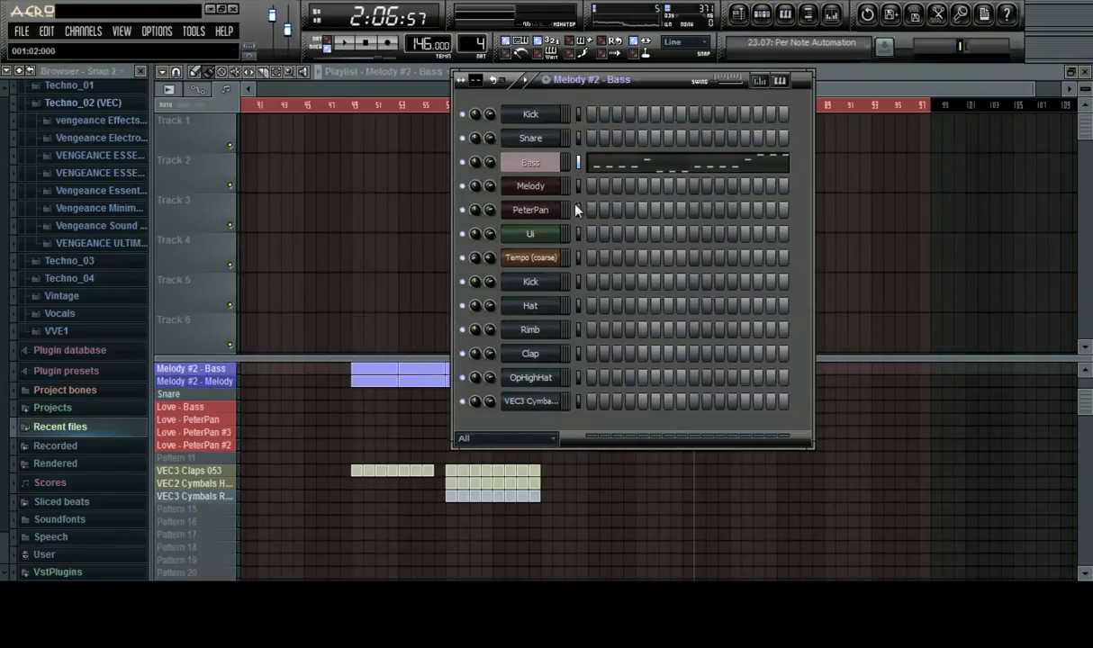
{"action": "left_click", "coordinate": [200, 409]}
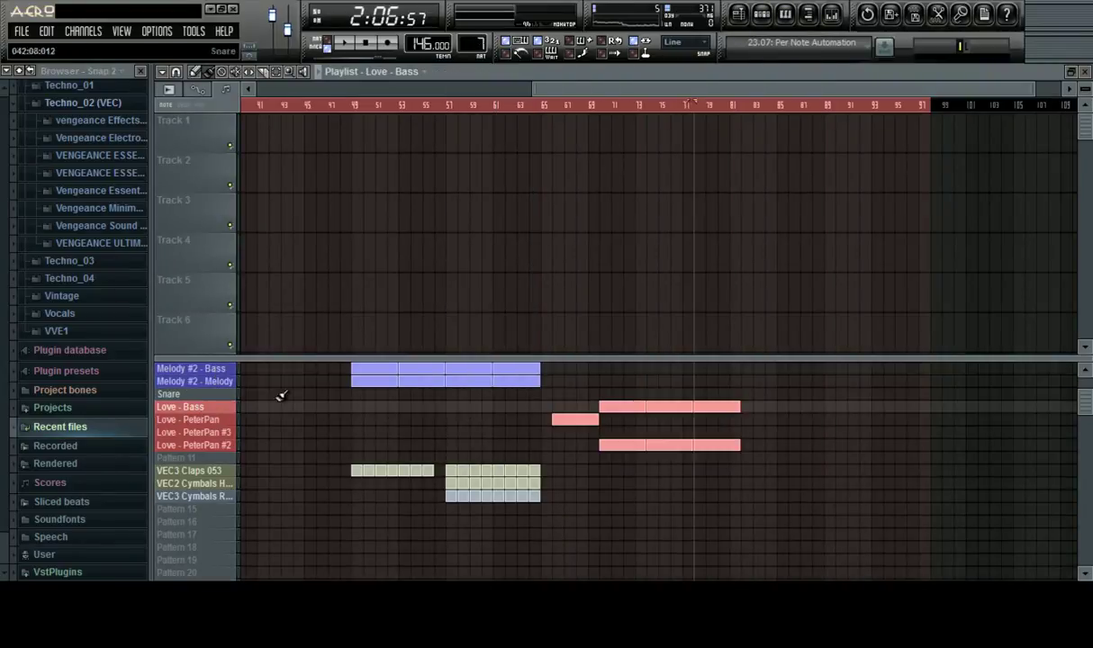
{"action": "left_click", "coordinate": [763, 18]}
{"action": "left_click", "coordinate": [763, 18]}
Return to Pattern 15 and open its Melody channel in the piano roll
{"action": "left_click", "coordinate": [214, 512]}
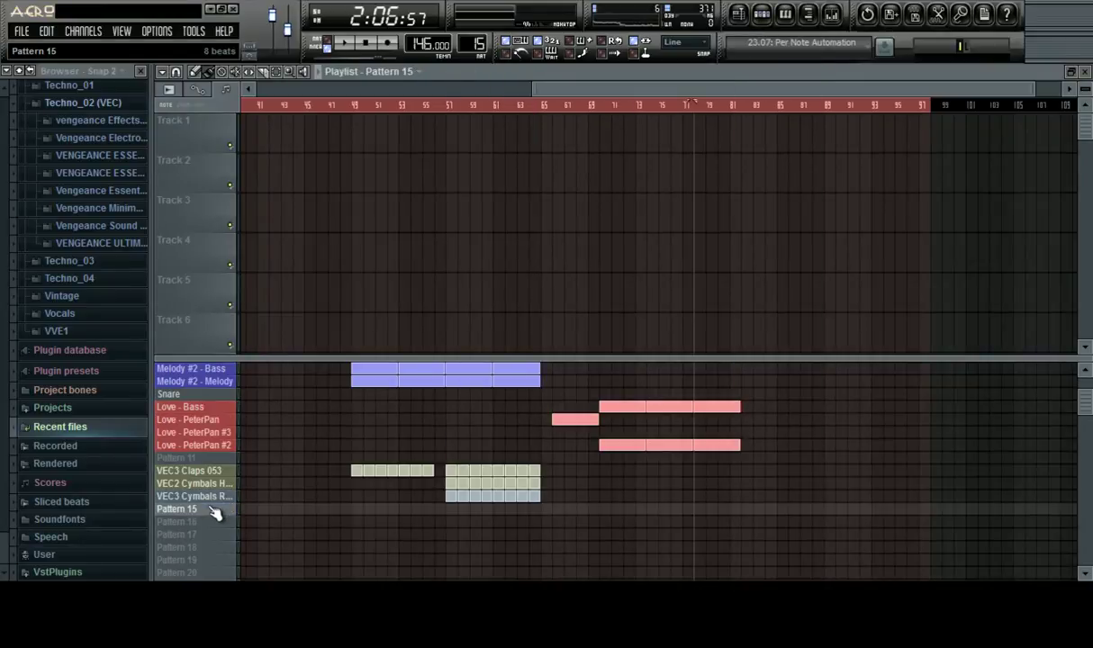
{"action": "left_click", "coordinate": [761, 15]}
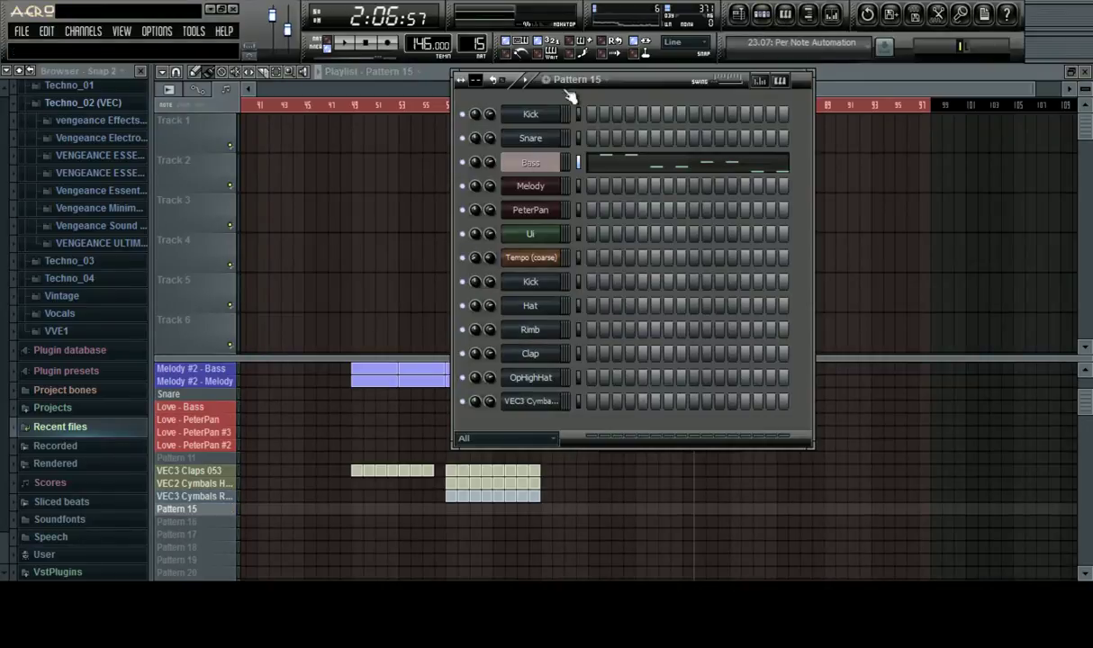
{"action": "right_click", "coordinate": [543, 190]}
{"action": "left_click", "coordinate": [628, 186]}
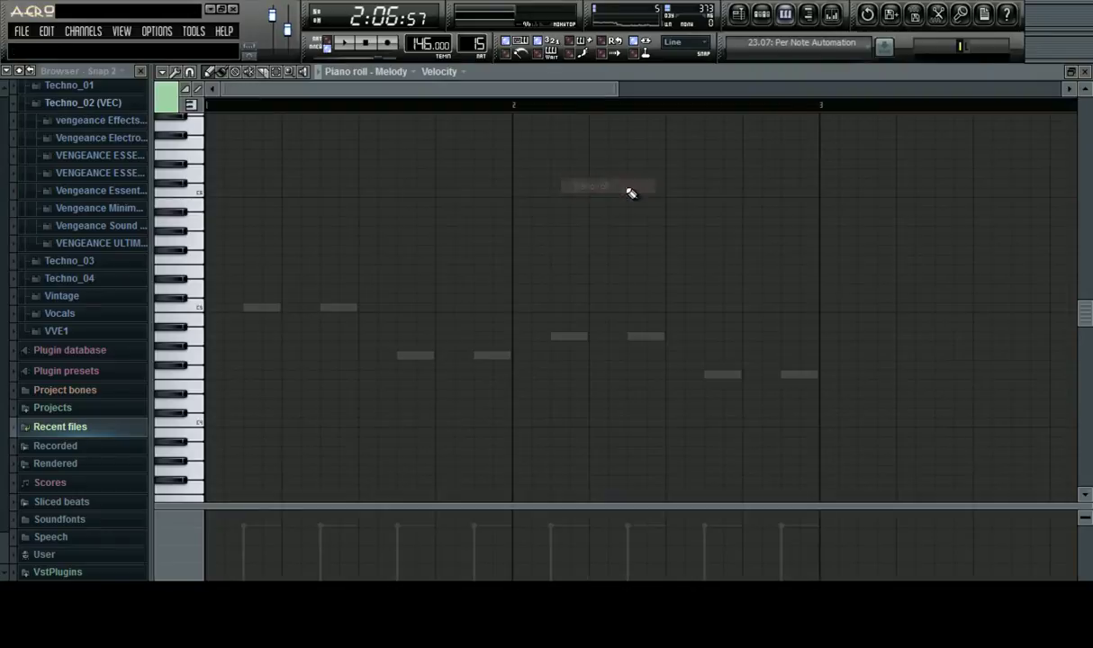
{"action": "scroll", "coordinate": [261, 306], "scroll_direction": "up", "scroll_amount": 3}
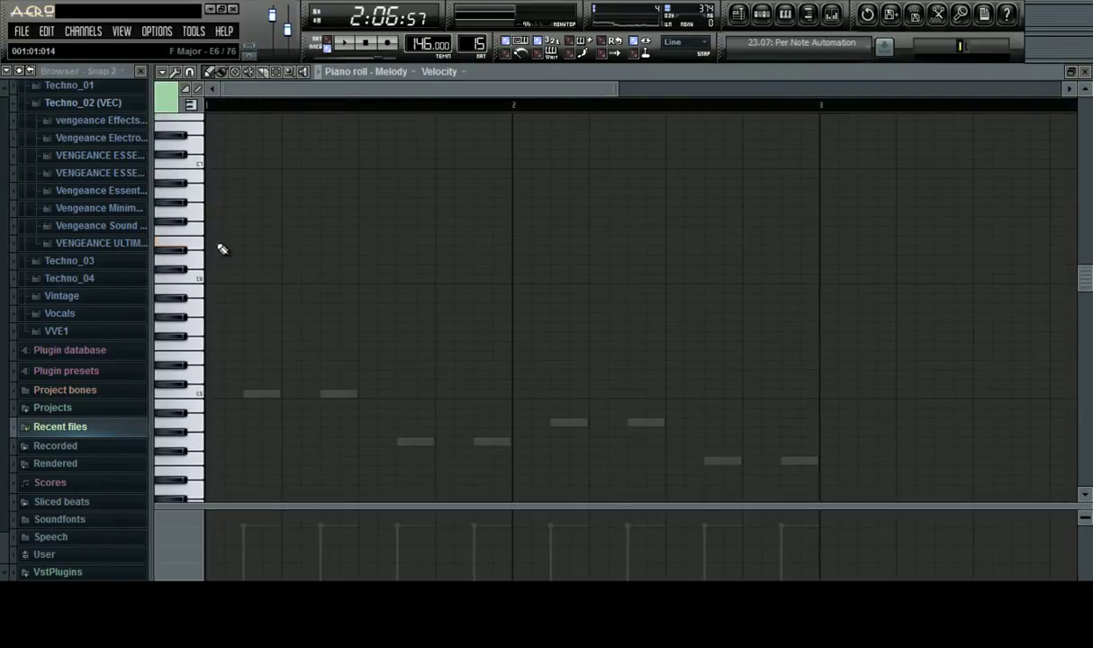
Place one-step E6 and C5 notes together on steps 1 and 3 of bar 1
{"action": "left_click", "coordinate": [218, 243]}
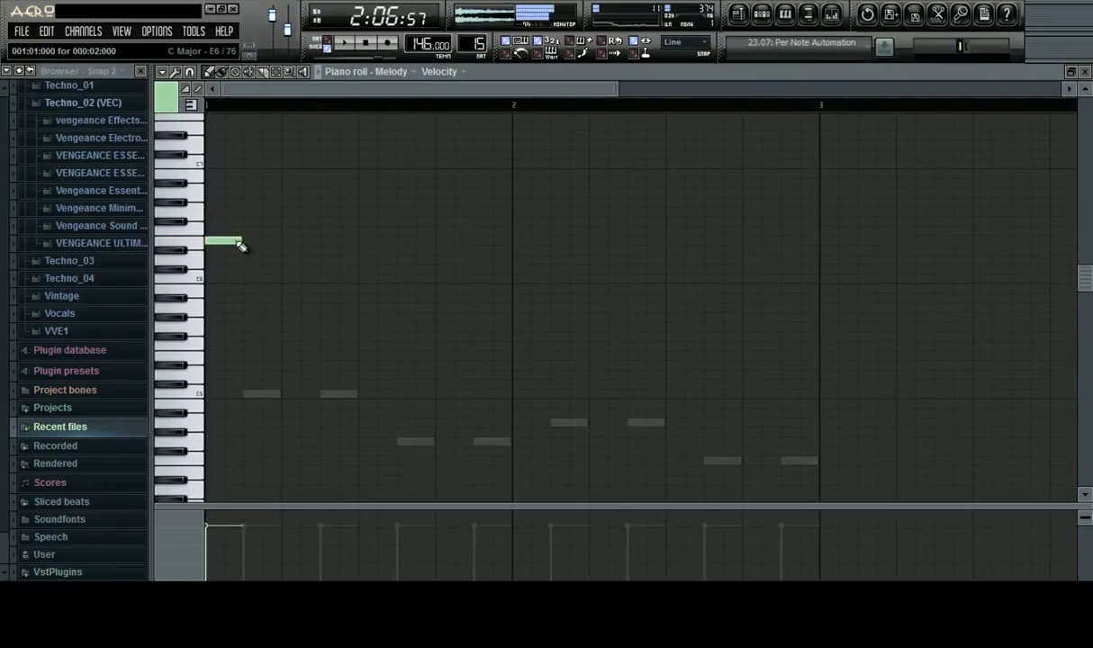
{"action": "left_click", "coordinate": [213, 396]}
{"action": "left_click", "coordinate": [247, 394]}
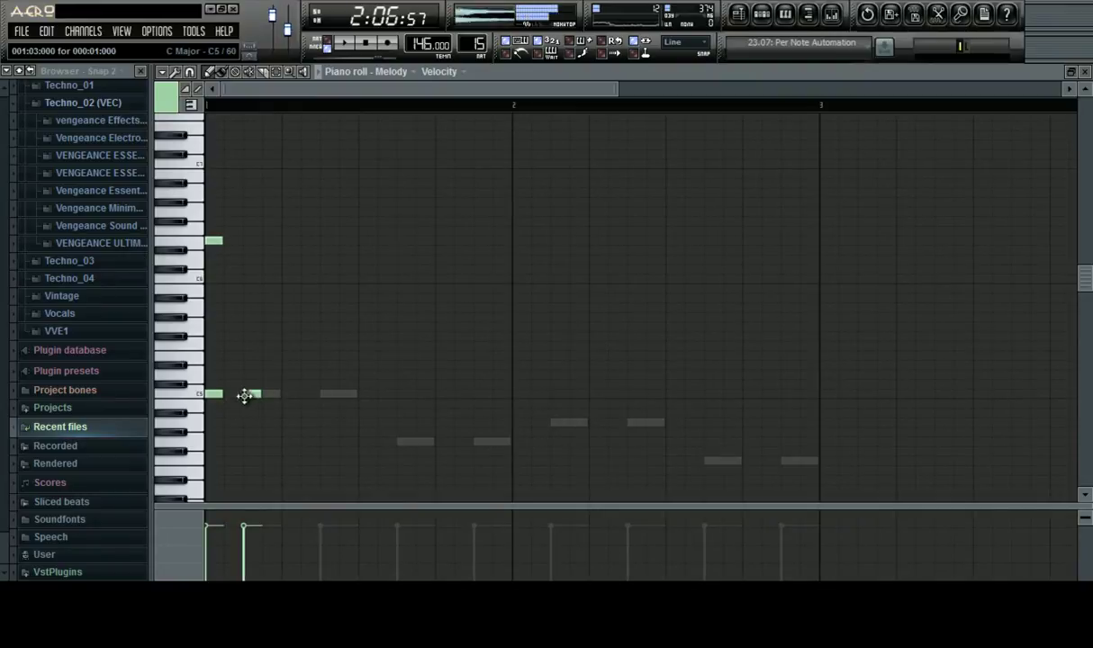
{"action": "left_click", "coordinate": [248, 242]}
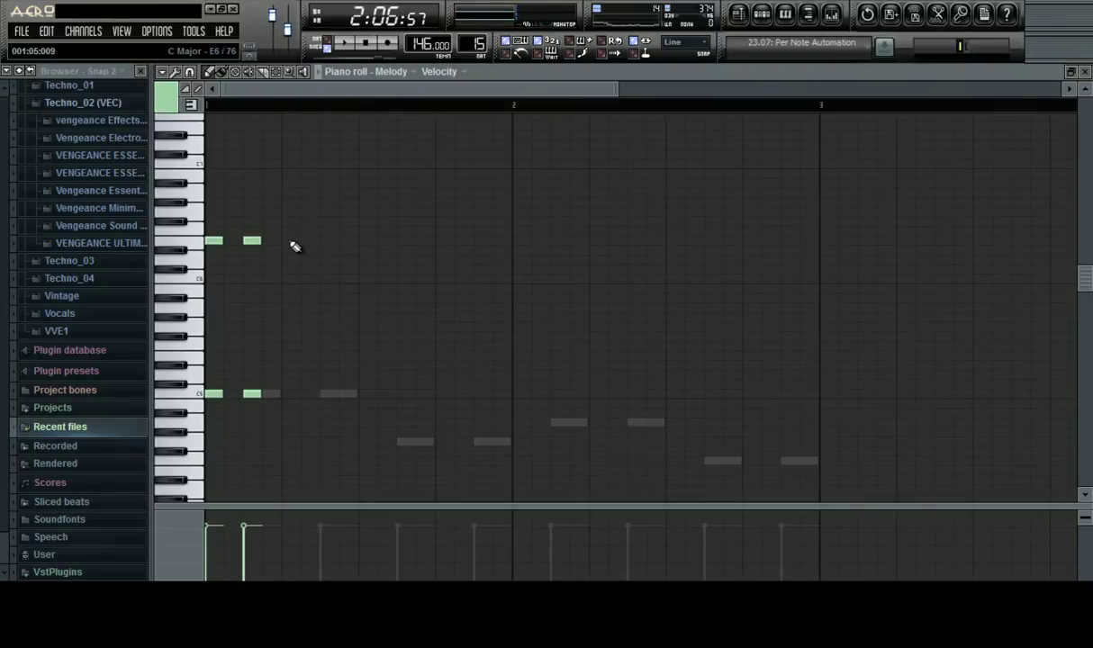
Add two-step E6 and C5 notes on step 5 and two-step D6 and C5 notes on step 7
{"action": "left_click", "coordinate": [288, 242]}
{"action": "left_click", "coordinate": [285, 396]}
{"action": "left_click_drag", "start_coordinate": [298, 202], "coordinate": [270, 450]}
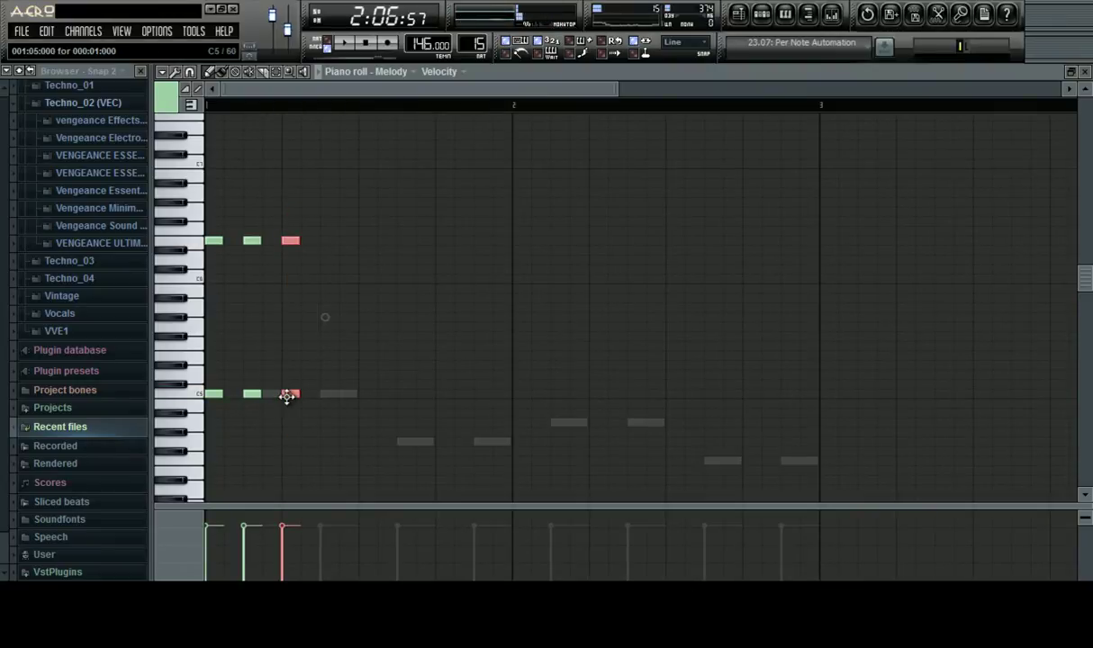
{"action": "left_click_drag", "start_coordinate": [295, 396], "coordinate": [333, 396]}
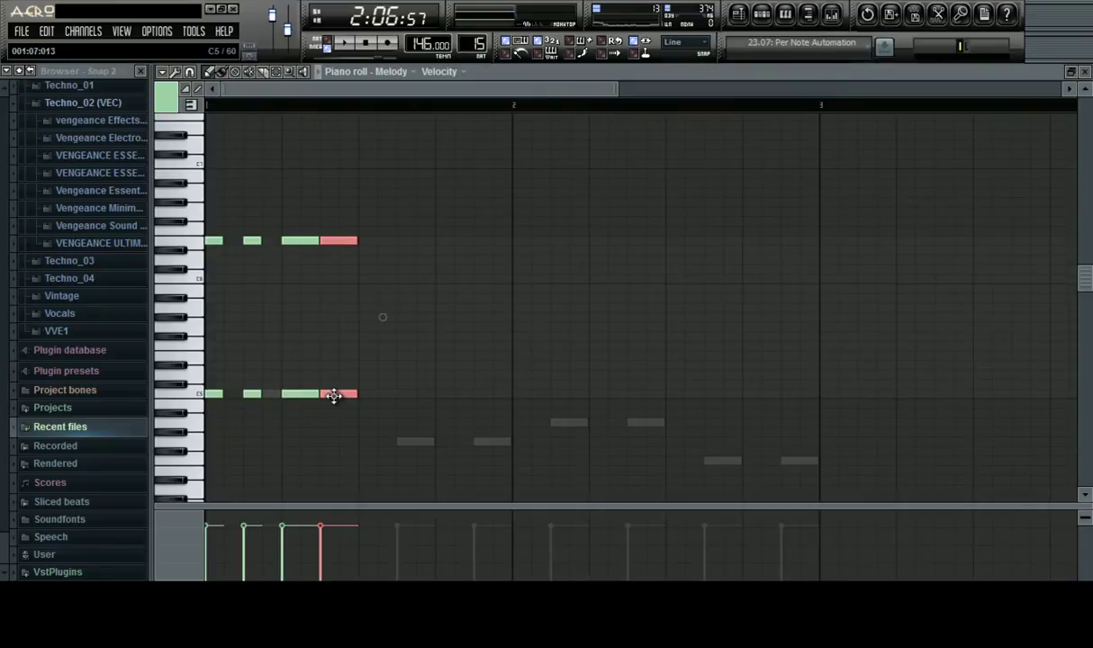
{"action": "left_click", "coordinate": [321, 261]}
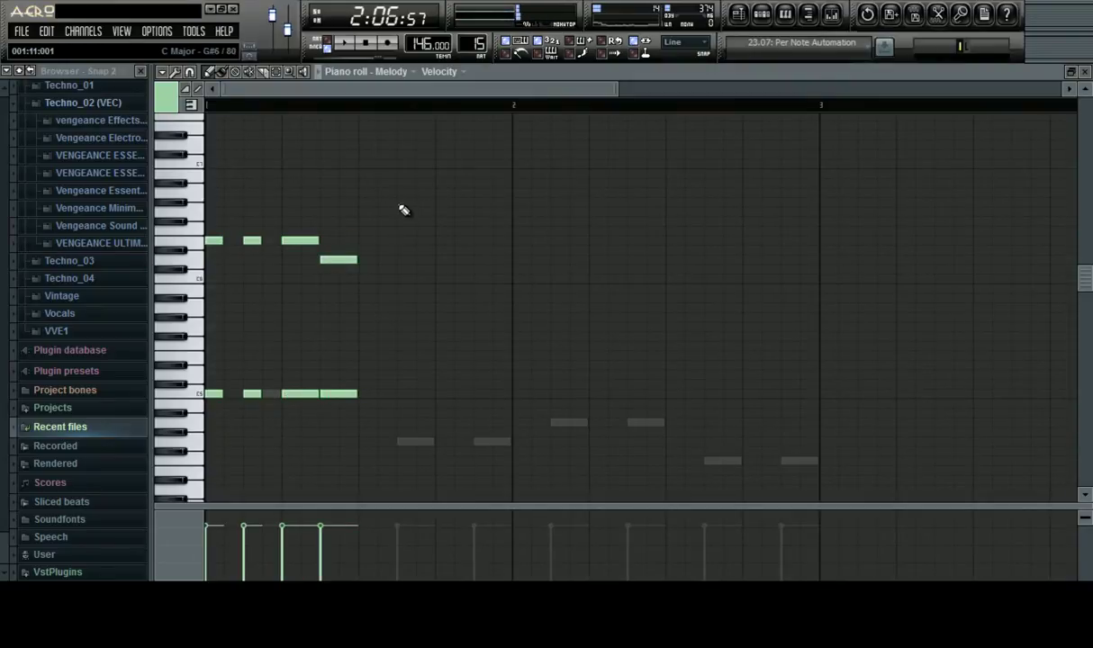
Copy the four-note C5 rhythm to G4, A4 and F4 for the following three half bars
{"action": "left_click_drag", "start_coordinate": [412, 298], "coordinate": [394, 441]}
{"action": "left_click_drag", "start_coordinate": [398, 378], "coordinate": [216, 401]}
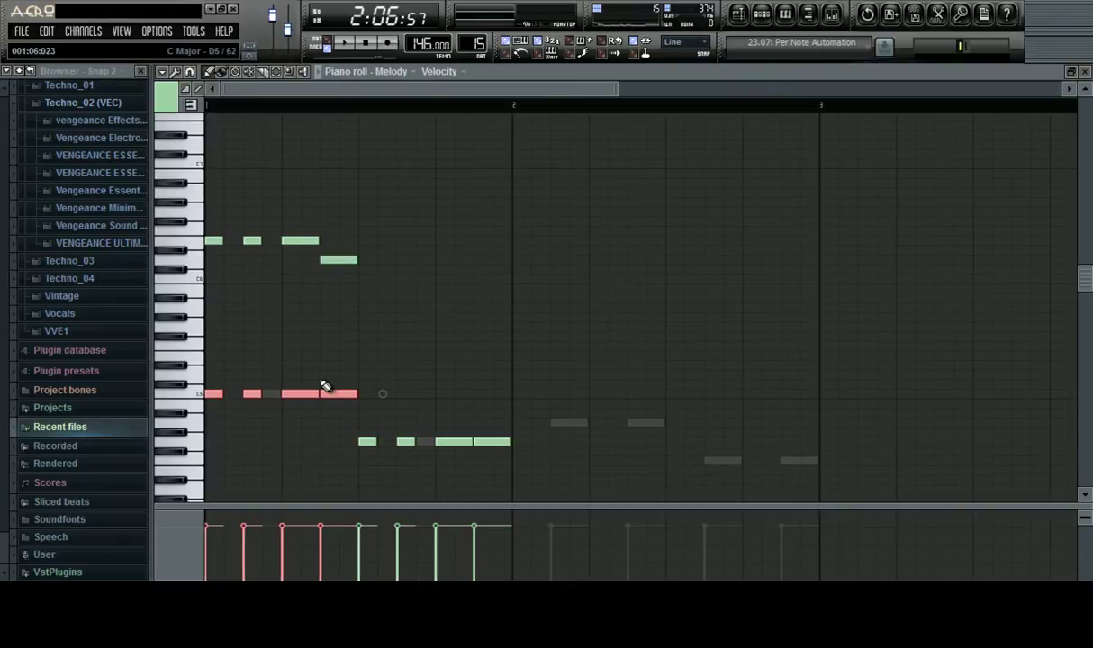
{"action": "left_click_drag", "start_coordinate": [341, 397], "coordinate": [799, 458]}
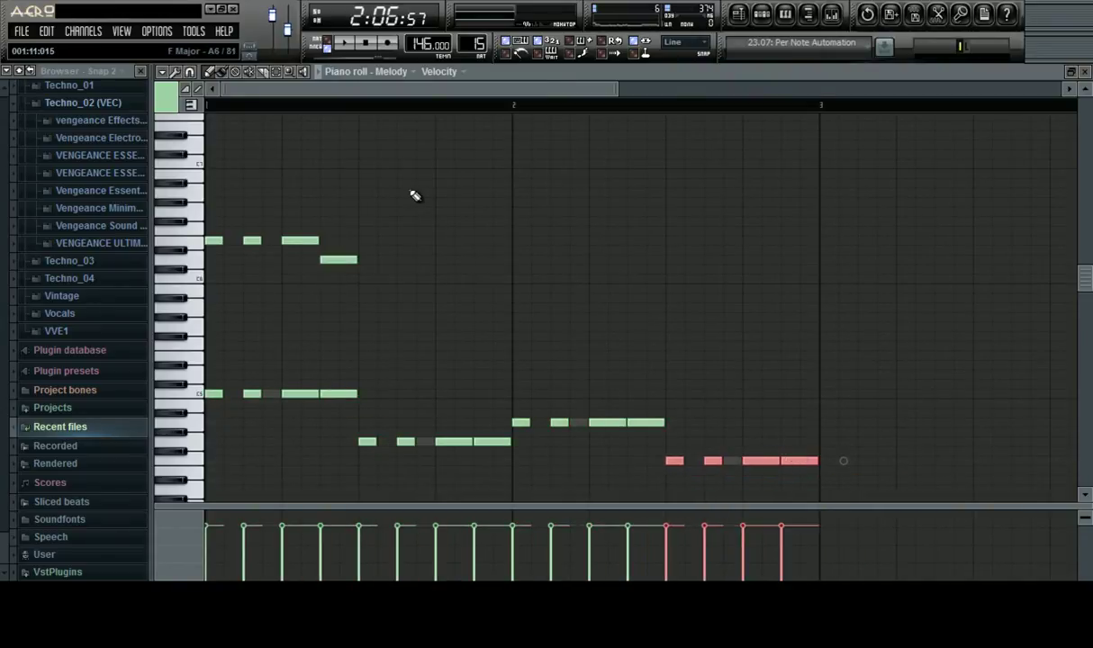
Copy the C5 rhythm up to B6, C7 and A6 as the upper voice of the remaining three half bars
{"action": "left_click", "coordinate": [338, 393]}
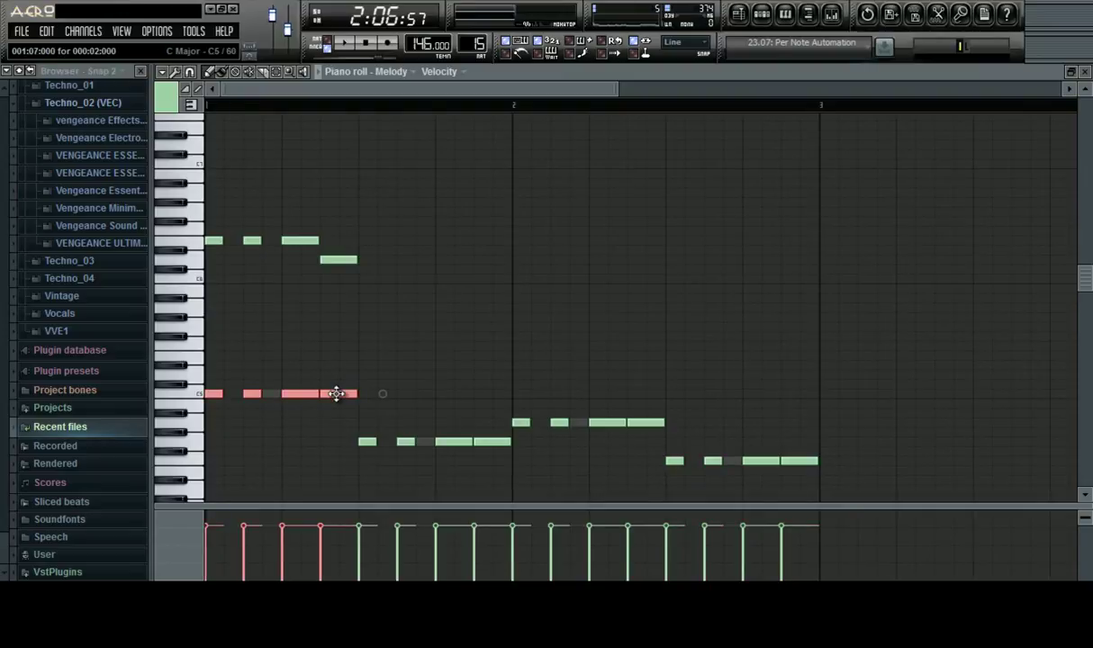
{"action": "left_click_drag", "start_coordinate": [336, 394], "coordinate": [499, 171]}
{"action": "left_click", "coordinate": [349, 399]}
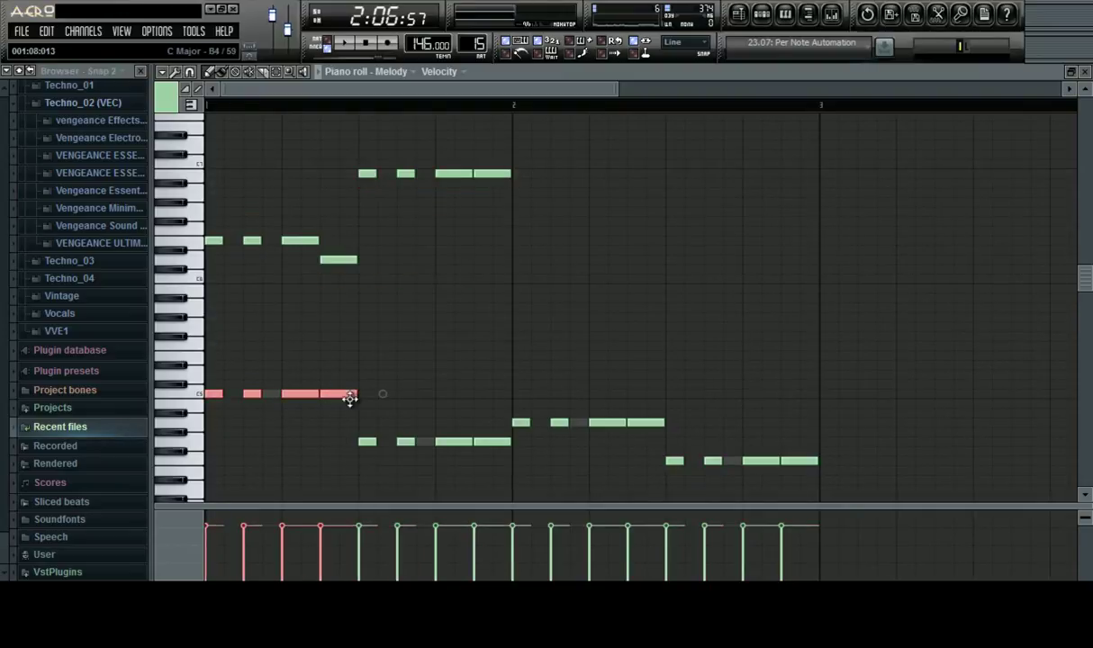
{"action": "left_click_drag", "start_coordinate": [349, 399], "coordinate": [656, 170]}
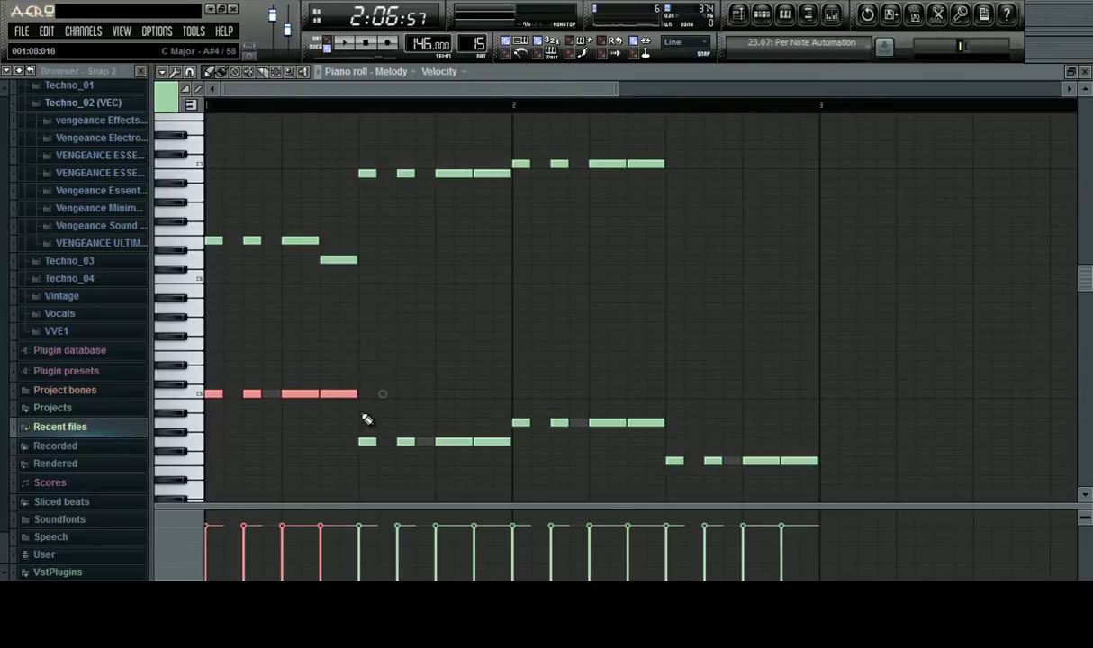
{"action": "left_click_drag", "start_coordinate": [348, 397], "coordinate": [778, 210]}
Change the last upper note of the B6, C7 and A6 groups to A6, D7 and G6 respectively
{"action": "key", "text": "ctrl+d"}
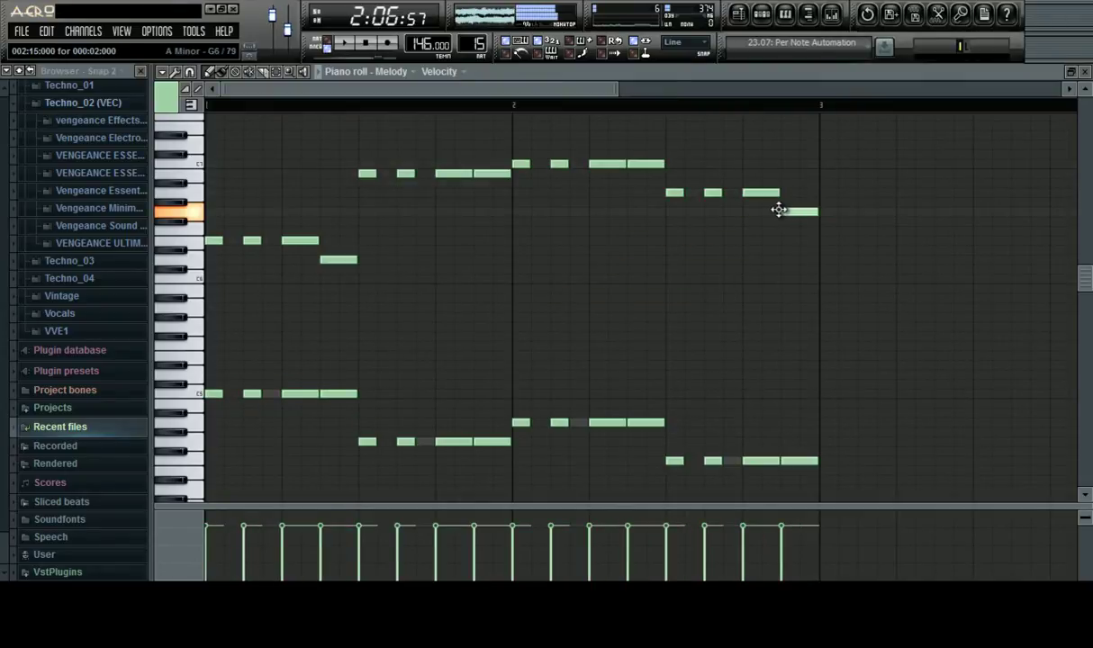
{"action": "left_click", "coordinate": [636, 145]}
{"action": "left_click", "coordinate": [480, 192]}
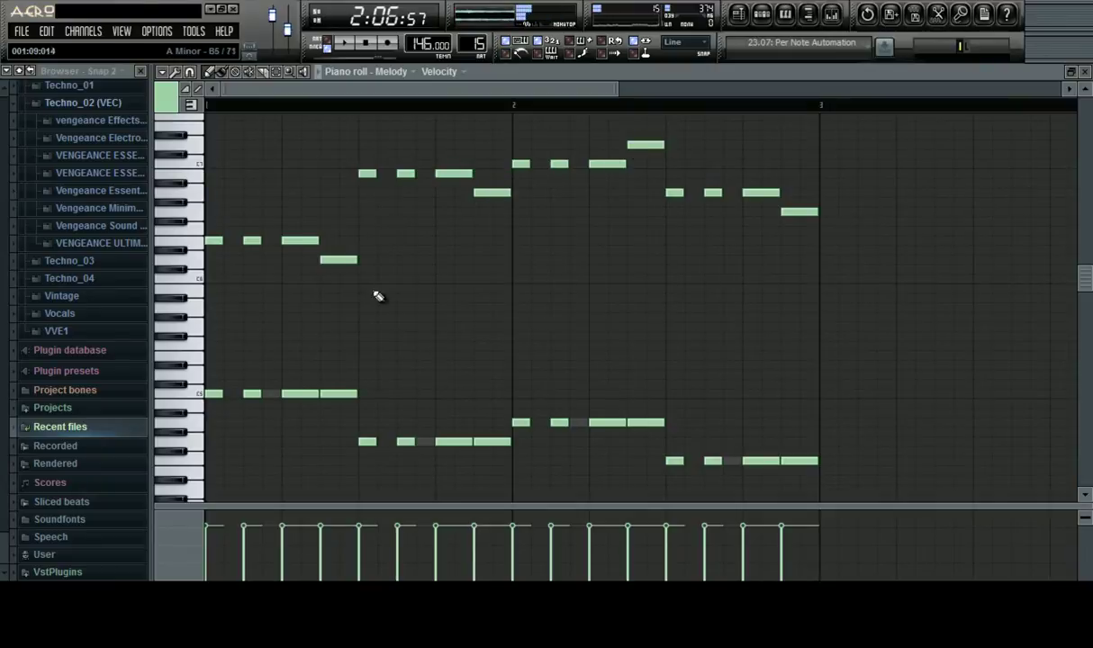
Switch playback to pattern mode and listen to the two-bar Melody part
{"action": "scroll", "coordinate": [603, 92], "scroll_direction": "down", "scroll_amount": 3}
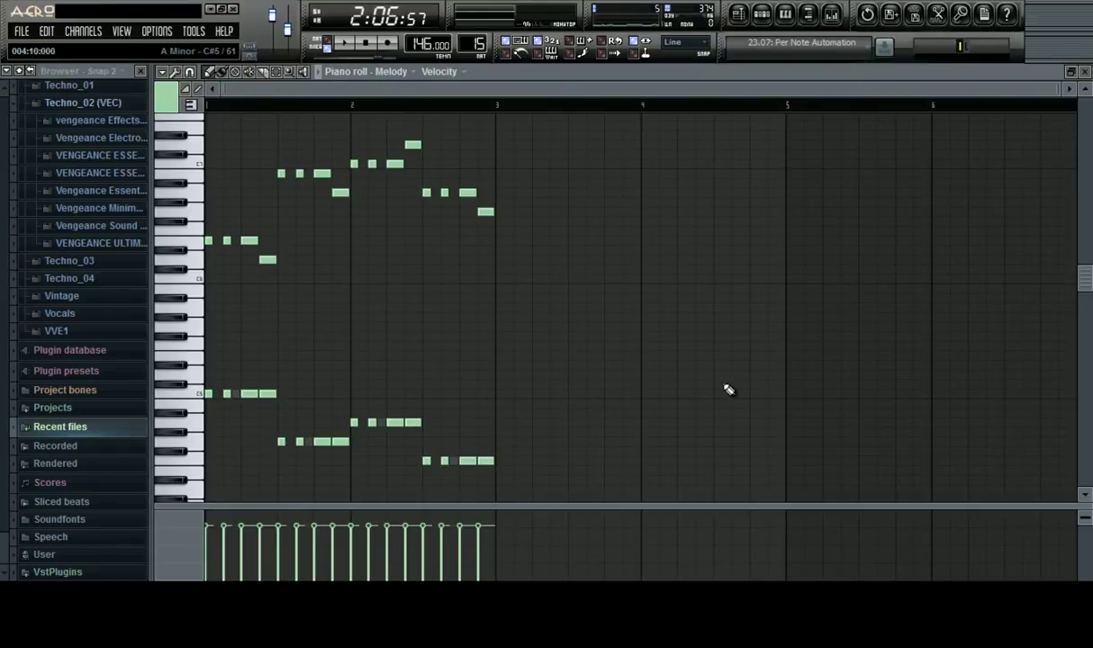
{"action": "key", "text": "space"}
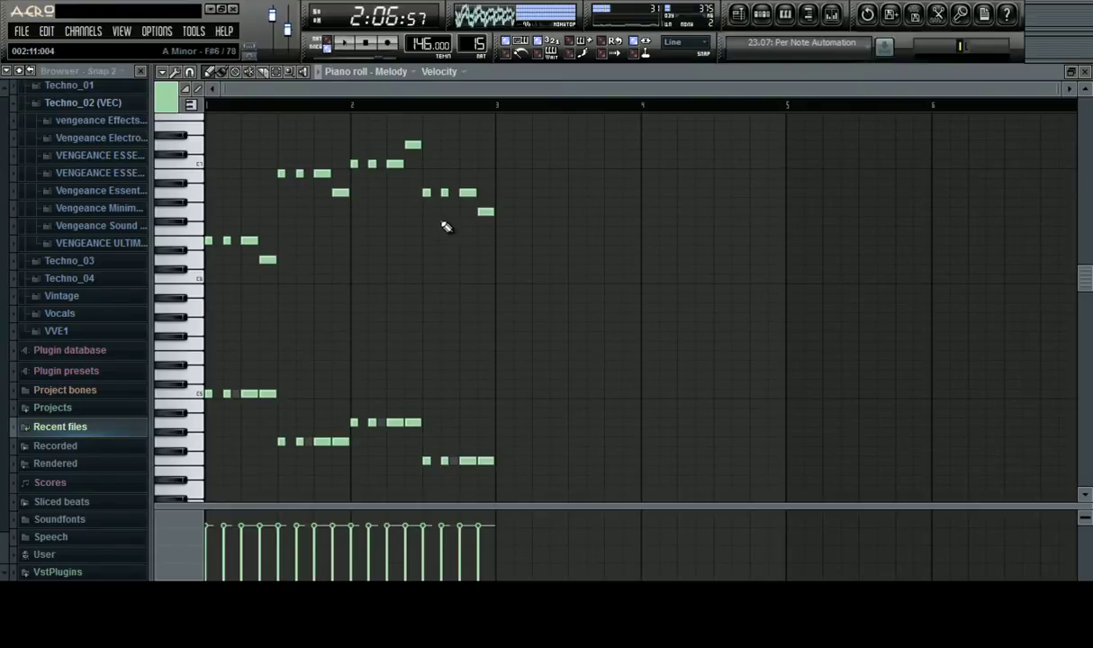
{"action": "left_click", "coordinate": [328, 47]}
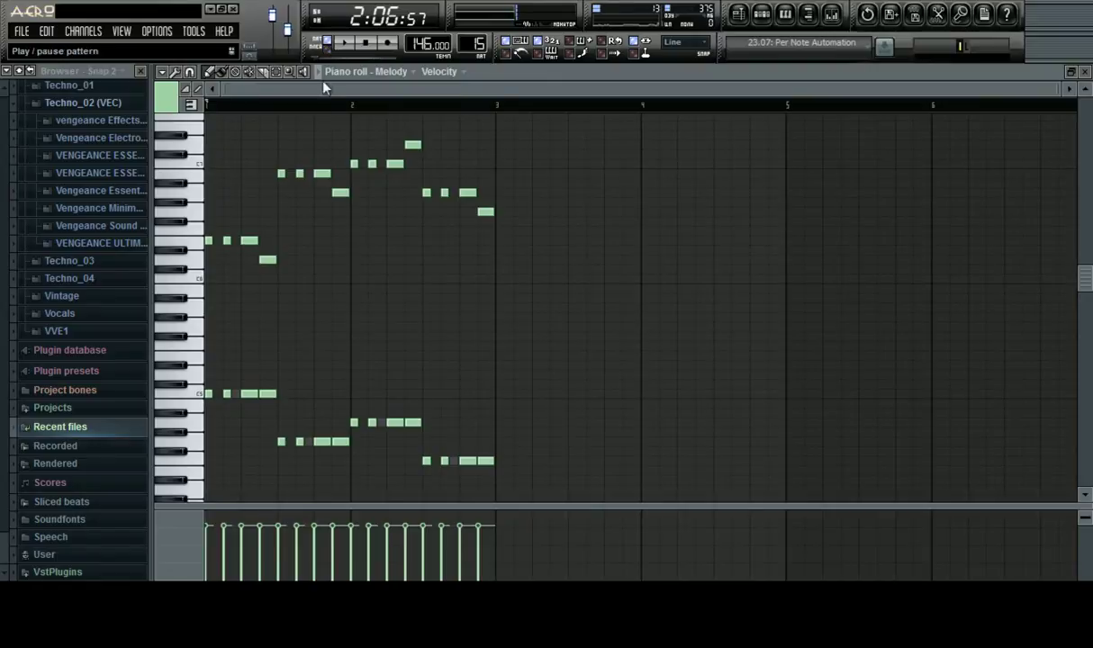
{"action": "key", "text": "space"}
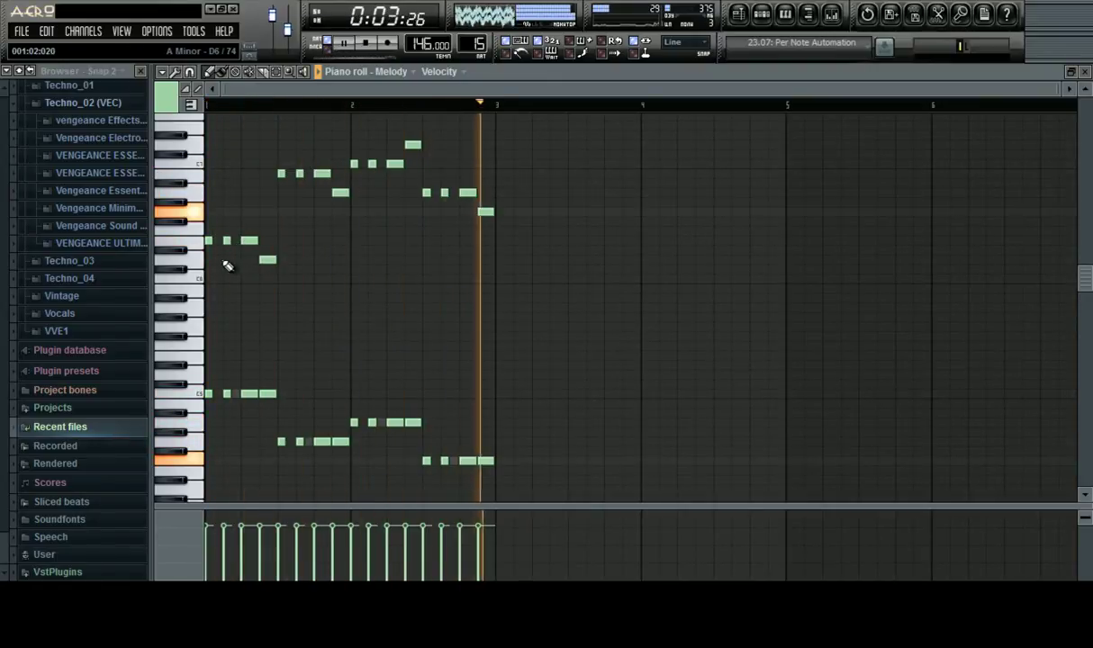
{"action": "key", "text": "space"}
Delete all but the first note of each lower C5, G4, A4 and F4 group
{"action": "scroll", "coordinate": [439, 350], "scroll_direction": "down", "scroll_amount": 4}
{"action": "scroll", "coordinate": [435, 347], "scroll_direction": "up", "scroll_amount": 7}
{"action": "left_click_drag", "start_coordinate": [571, 141], "coordinate": [209, 479]}
{"action": "left_click", "coordinate": [304, 253]}
{"action": "right_click", "coordinate": [306, 252]}
{"action": "scroll", "coordinate": [324, 213], "scroll_direction": "up", "scroll_amount": 4}
{"action": "left_click_drag", "start_coordinate": [573, 157], "coordinate": [176, 501]}
{"action": "scroll", "coordinate": [450, 289], "scroll_direction": "down", "scroll_amount": 4}
{"action": "right_click", "coordinate": [251, 348]}
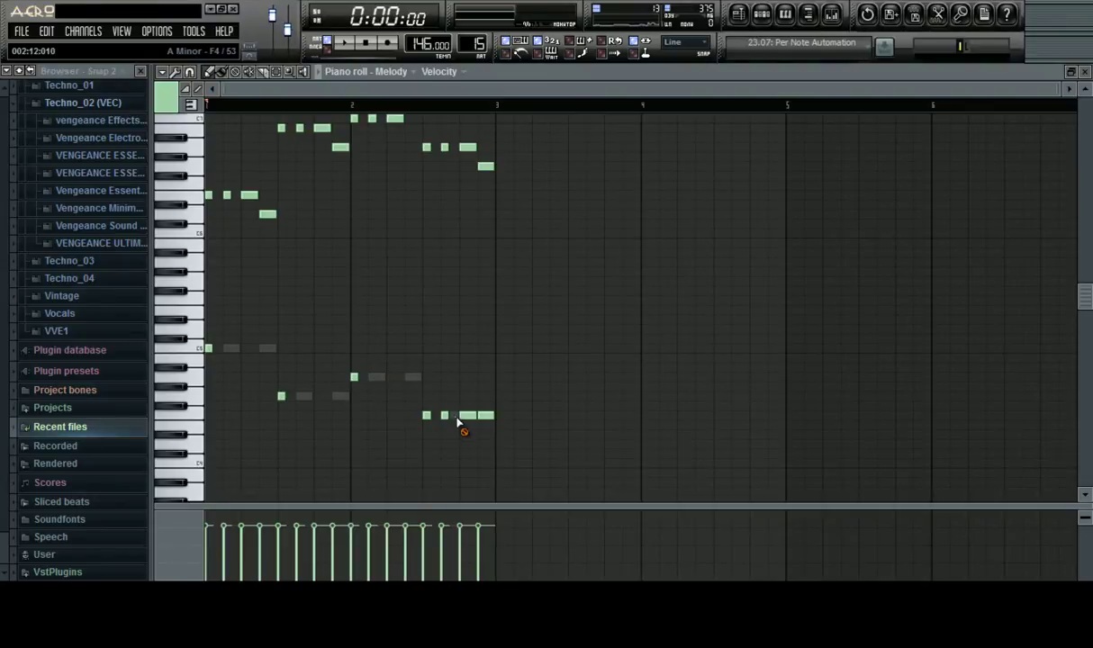
Select the entire upper voice of the Melody and delete it
{"action": "scroll", "coordinate": [573, 176], "scroll_direction": "up", "scroll_amount": 4}
{"action": "left_click_drag", "start_coordinate": [574, 176], "coordinate": [163, 429]}
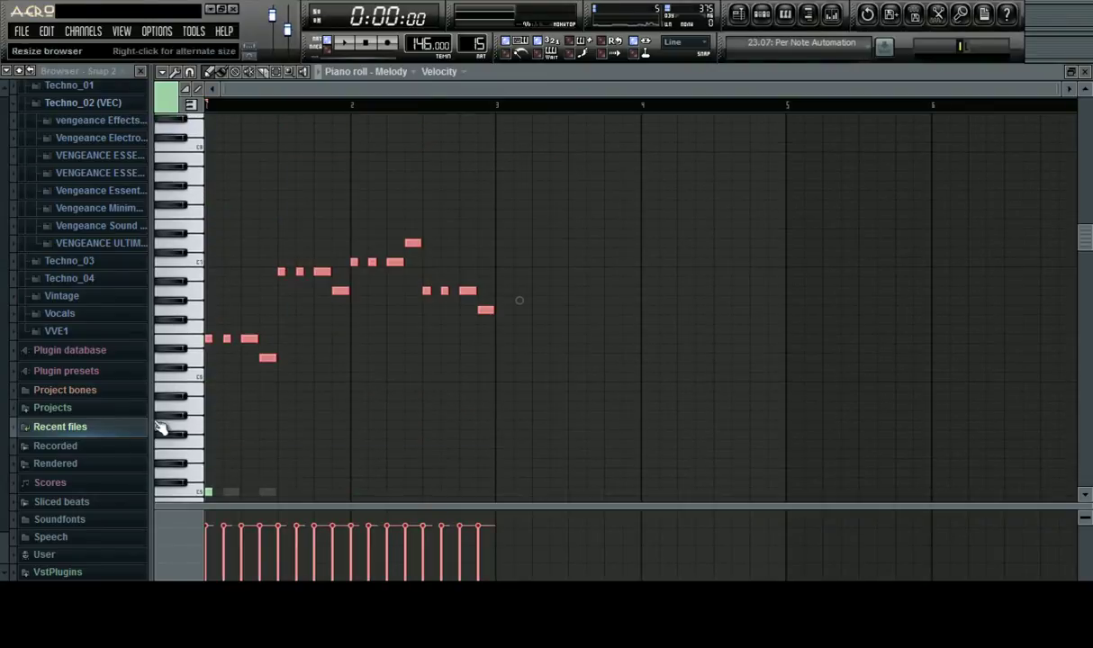
{"action": "scroll", "coordinate": [349, 305], "scroll_direction": "down", "scroll_amount": 4}
{"action": "key", "text": "Delete"}
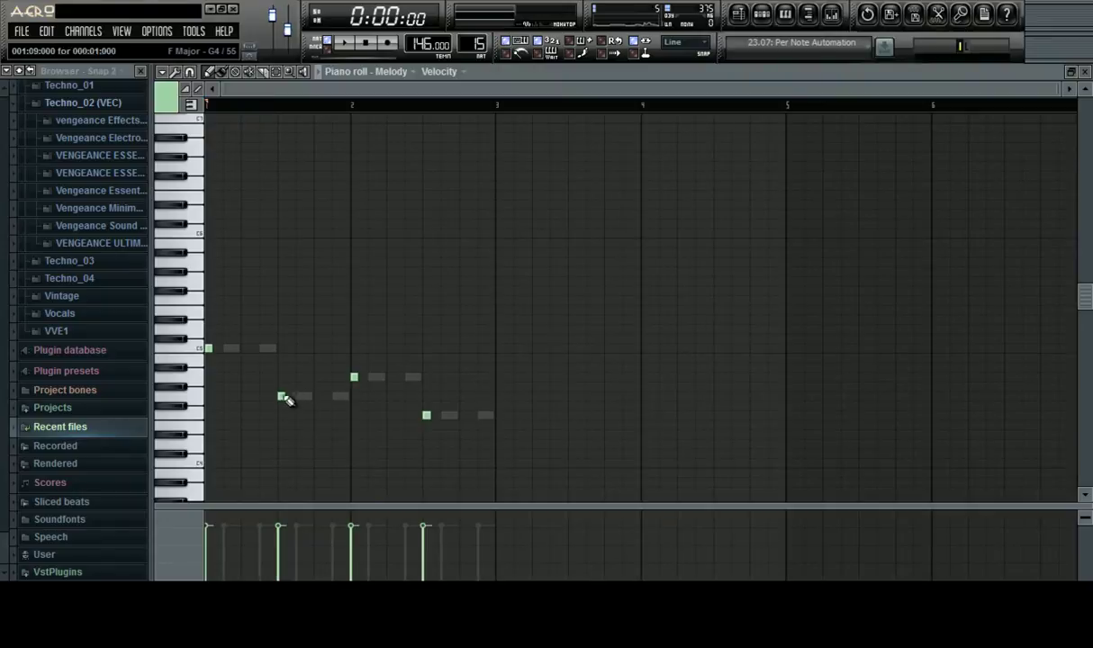
Move the G4 note to step 11 of bar 1 and the F4 note to step 11 of bar 2
{"action": "left_click_drag", "start_coordinate": [282, 397], "coordinate": [301, 394]}
{"action": "left_click_drag", "start_coordinate": [427, 420], "coordinate": [448, 417]}
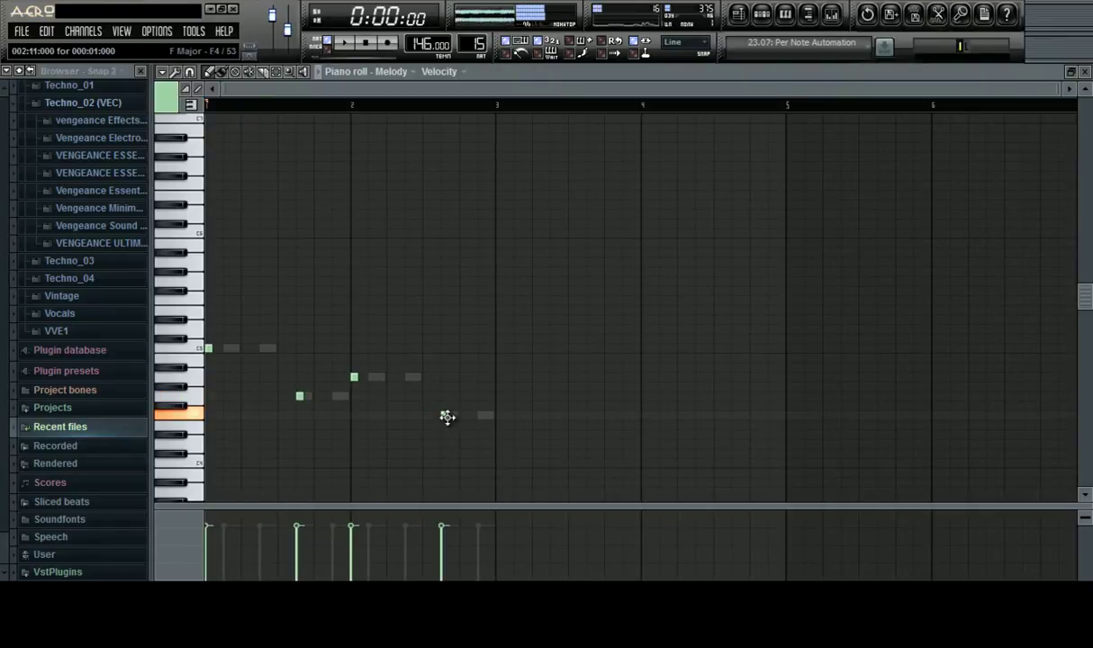
{"action": "scroll", "coordinate": [337, 93], "scroll_direction": "up", "scroll_amount": 4}
{"action": "left_click_drag", "start_coordinate": [350, 94], "coordinate": [272, 96]}
{"action": "key", "text": "space"}
{"action": "key", "text": "space"}
Try a one-step E6 above the opening C5, replace it with G6, and audition the harmony
{"action": "scroll", "coordinate": [286, 351], "scroll_direction": "up", "scroll_amount": 3}
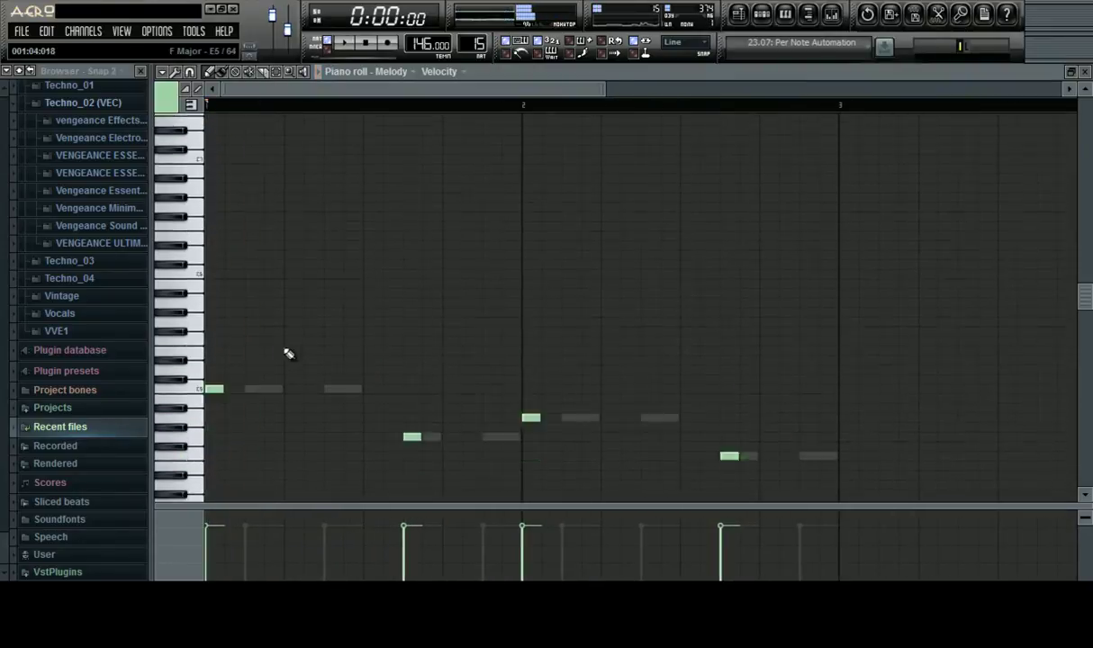
{"action": "key", "text": "space"}
{"action": "key", "text": "space"}
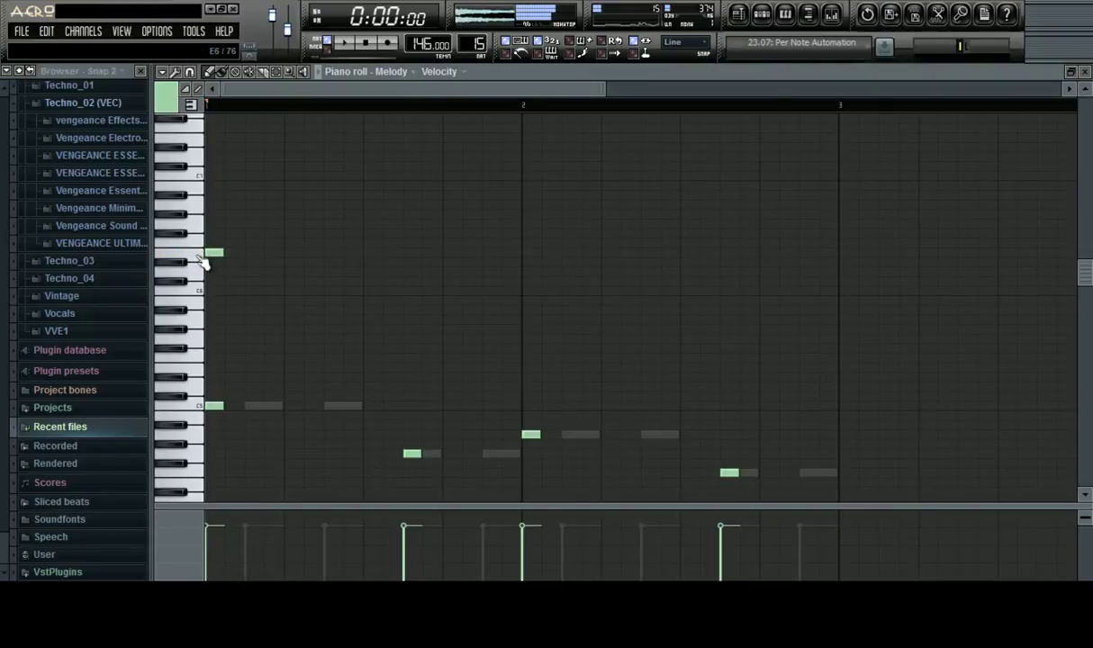
{"action": "right_click", "coordinate": [213, 252]}
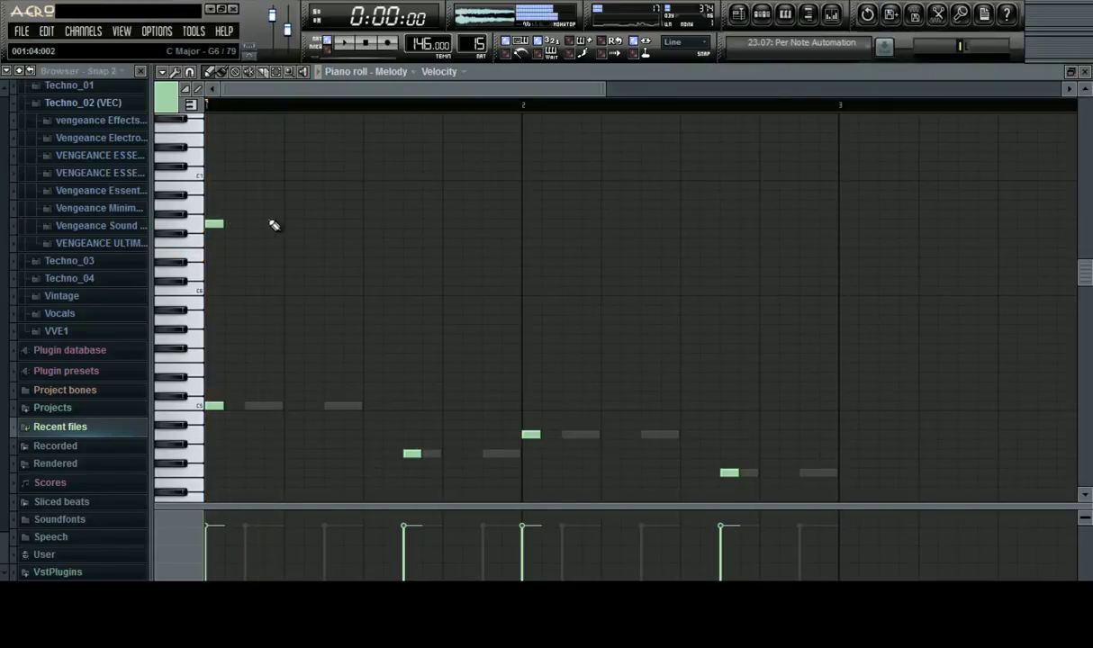
{"action": "key", "text": "space"}
{"action": "key", "text": "space"}
Place a one-step E6 above the opening C5, remove the G6, and audition the result
{"action": "left_click", "coordinate": [211, 252]}
{"action": "key", "text": "space"}
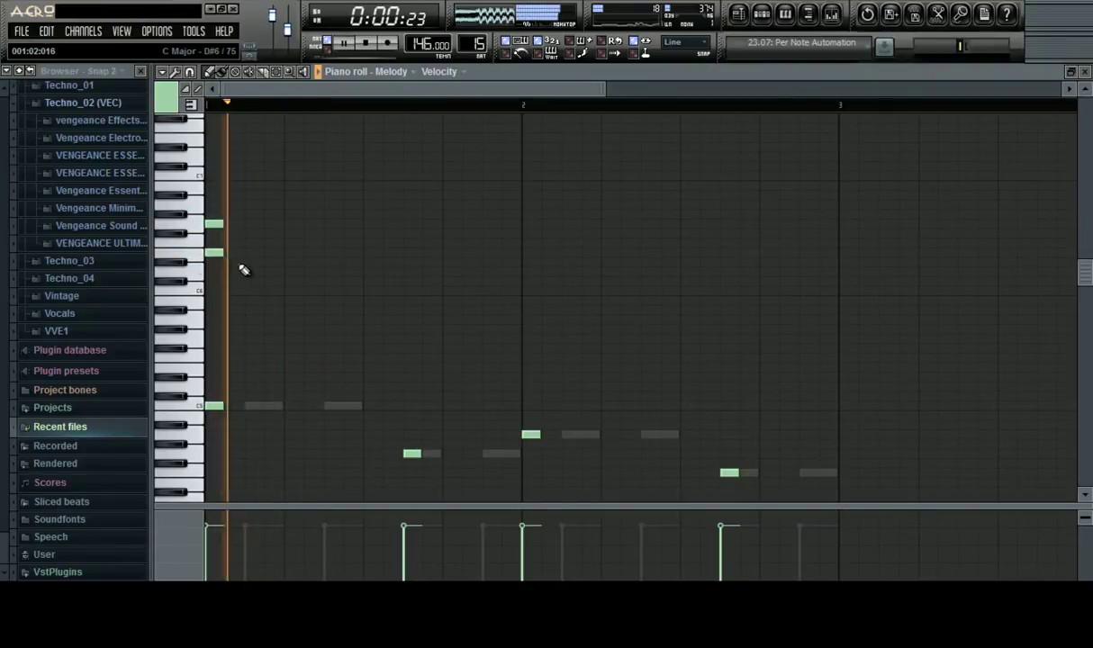
{"action": "key", "text": "space"}
{"action": "right_click", "coordinate": [216, 225]}
{"action": "key", "text": "space"}
{"action": "key", "text": "space"}
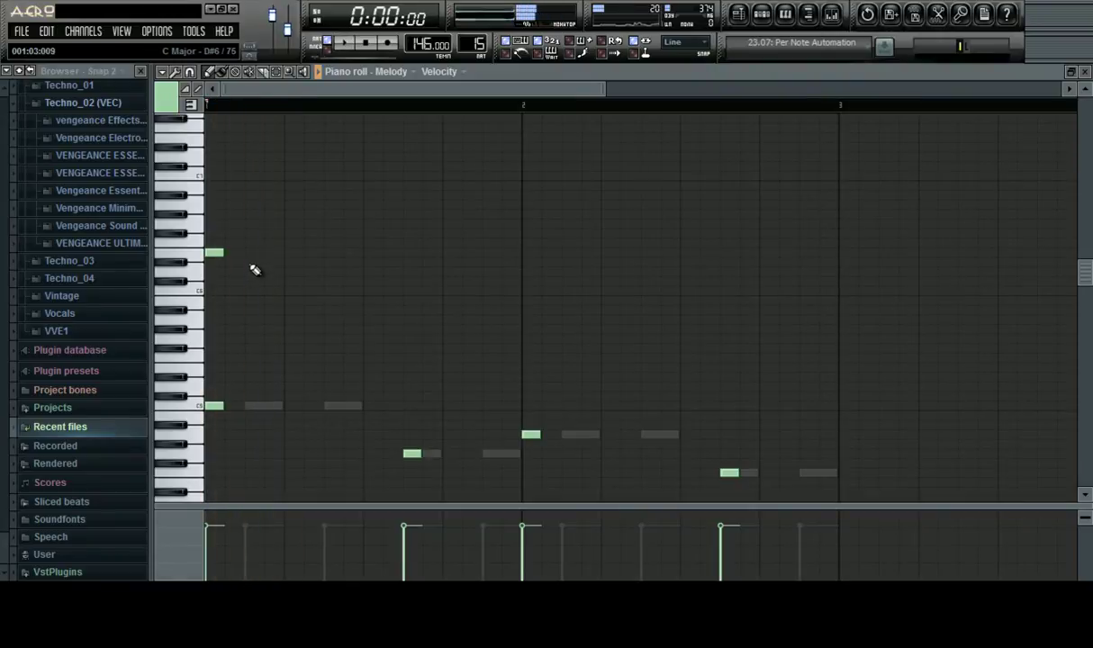
{"action": "key", "text": "space"}
{"action": "key", "text": "space"}
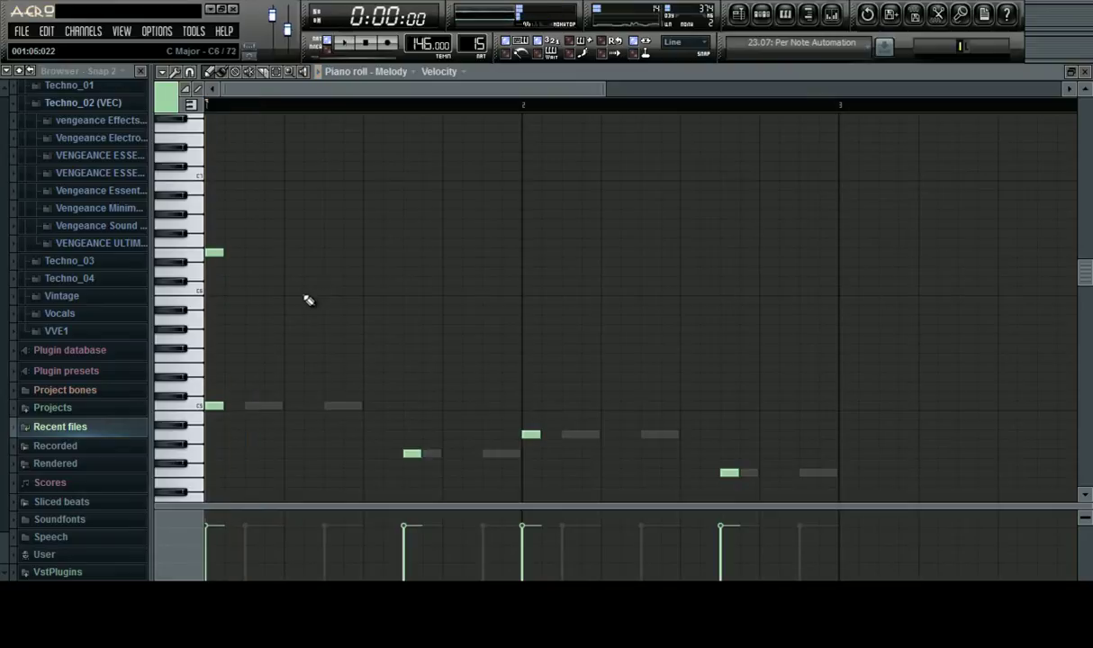
Add one-step D6, C6 and A5 notes above the G4, A4 and F4 notes respectively
{"action": "left_click", "coordinate": [409, 294]}
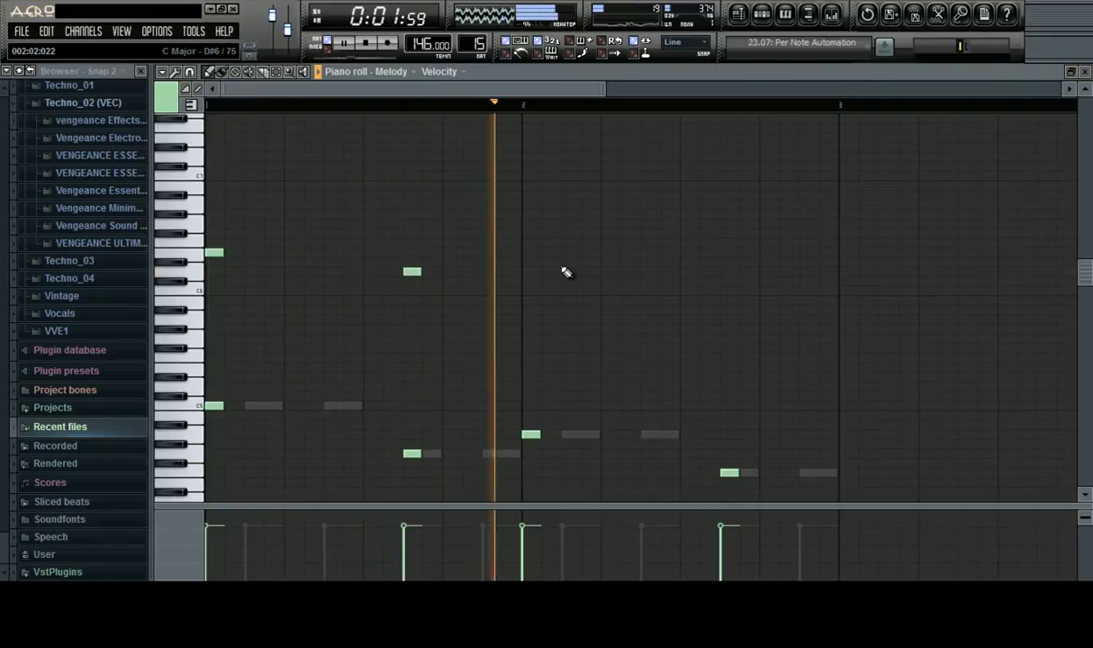
{"action": "left_click", "coordinate": [528, 295]}
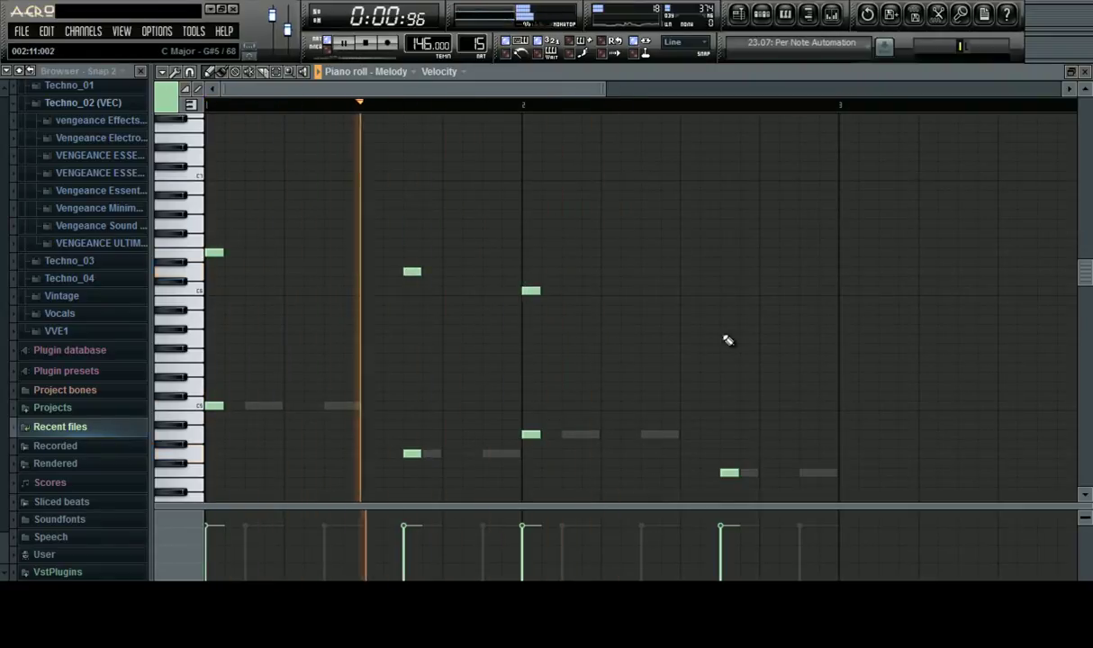
{"action": "left_click", "coordinate": [725, 303]}
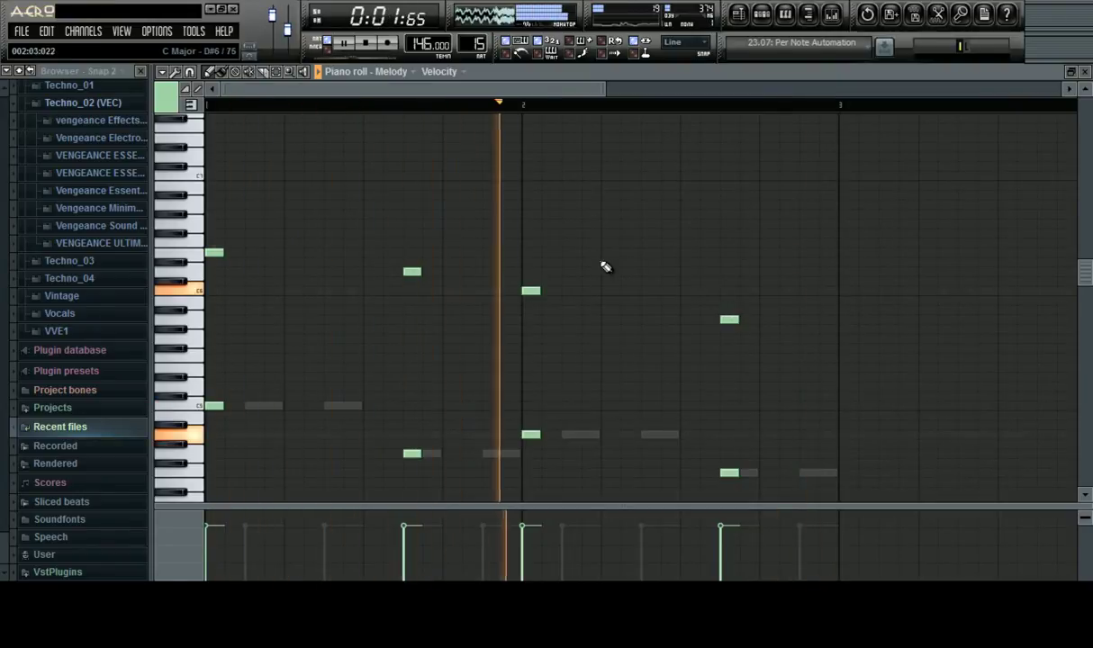
{"action": "scroll", "coordinate": [397, 236], "scroll_direction": "down", "scroll_amount": 2}
{"action": "scroll", "coordinate": [297, 259], "scroll_direction": "up", "scroll_amount": 2}
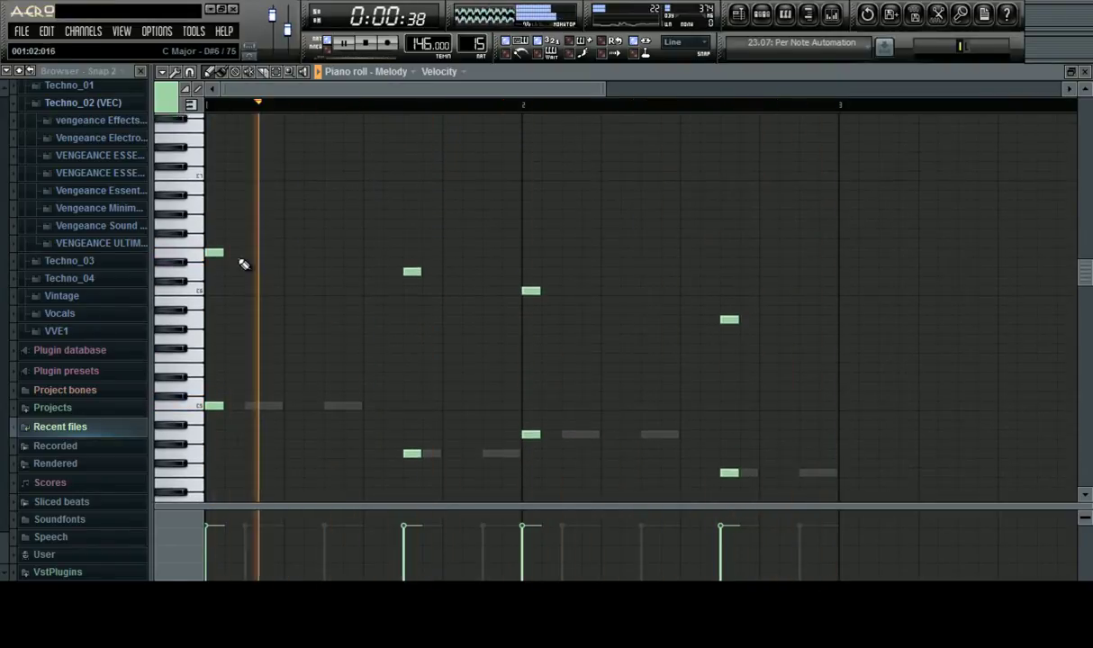
Transpose all Melody notes up one octave and clear the note selection
{"action": "key", "text": "space"}
{"action": "key", "text": "ctrl+a"}
{"action": "left_click_drag", "start_coordinate": [201, 146], "coordinate": [202, 136]}
{"action": "key", "text": "space"}
{"action": "scroll", "coordinate": [324, 236], "scroll_direction": "up", "scroll_amount": 5}
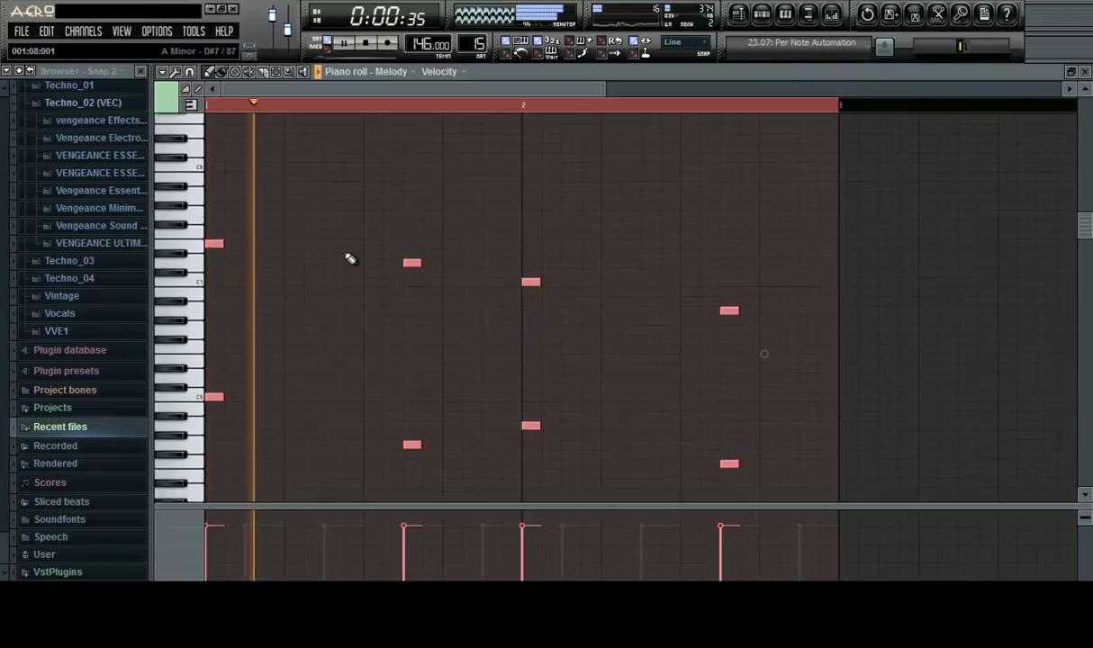
{"action": "key", "text": "ctrl+d"}
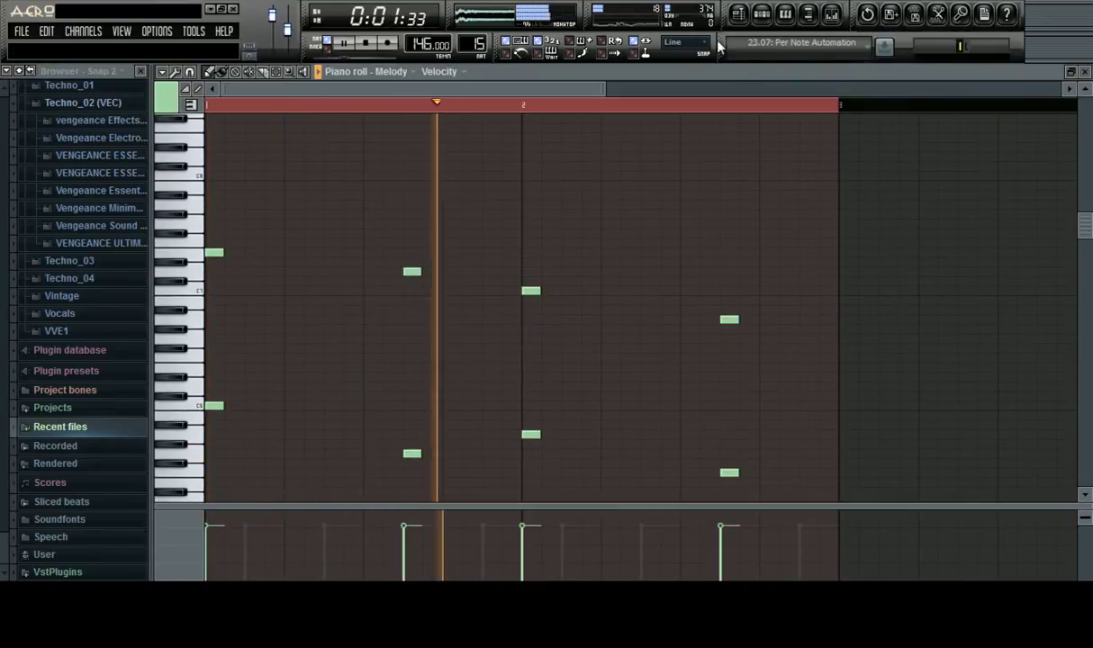
Open the mixer and set the Melody track's volume to 94%
{"action": "left_click", "coordinate": [838, 14]}
{"action": "left_click", "coordinate": [322, 214]}
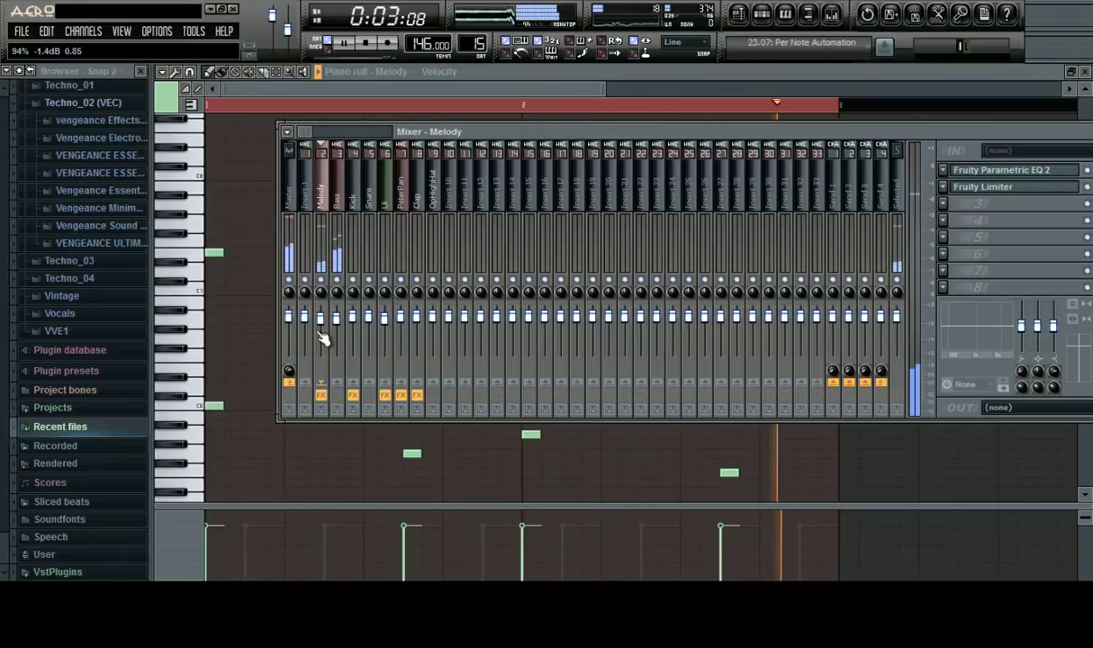
{"action": "left_click", "coordinate": [230, 317]}
{"action": "right_click", "coordinate": [232, 317]}
{"action": "left_click", "coordinate": [286, 272]}
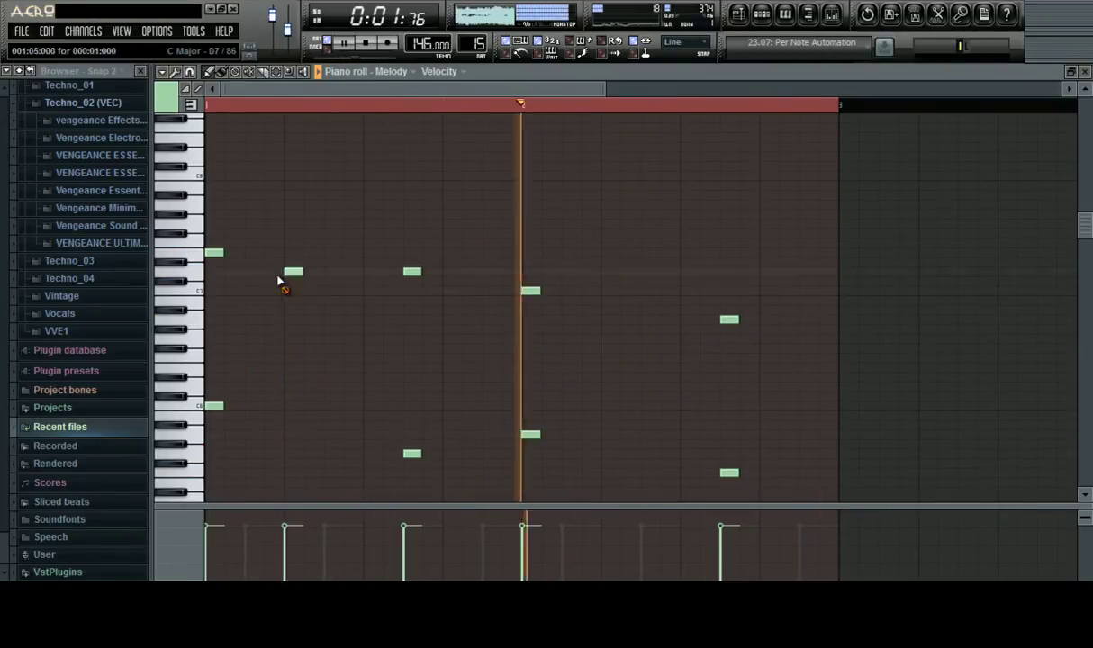
{"action": "right_click", "coordinate": [287, 274]}
Show the channel list of Pattern 15
{"action": "key", "text": "F6"}
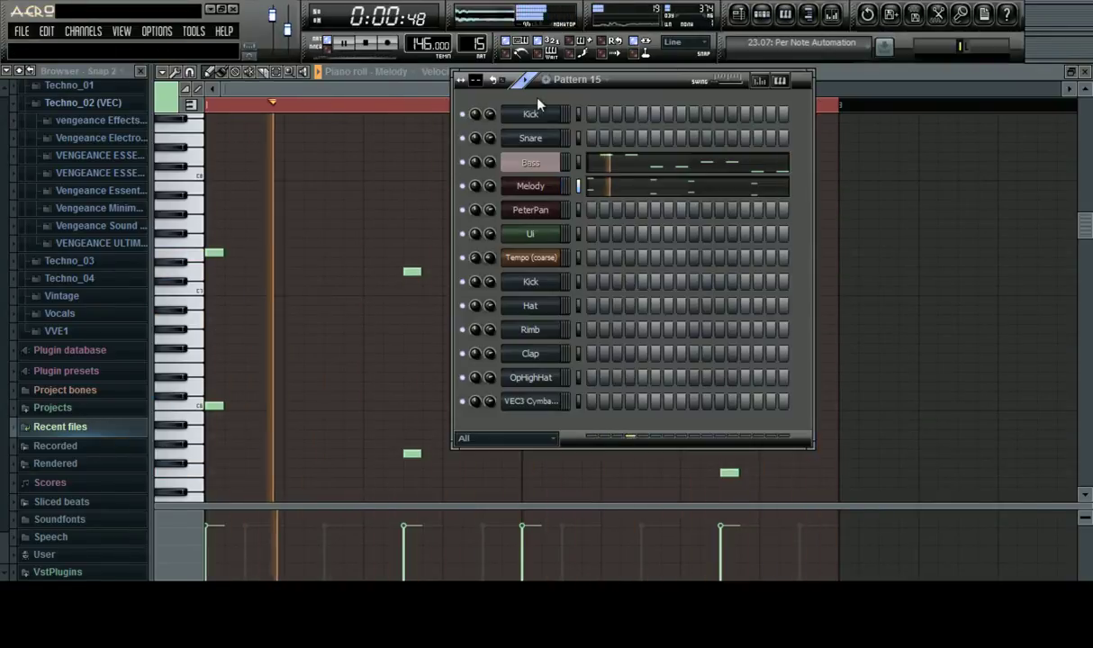
Fill the first Kick channel on every fourth step and return to the Melody notes
{"action": "right_click", "coordinate": [556, 112]}
{"action": "left_click", "coordinate": [597, 245]}
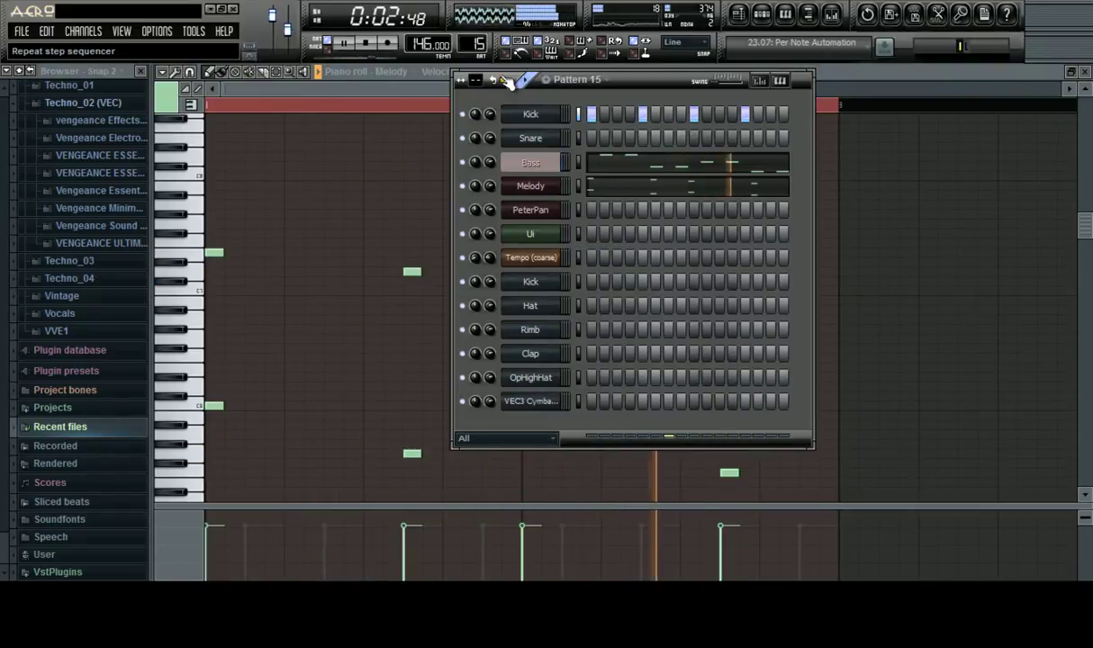
{"action": "key", "text": "F6"}
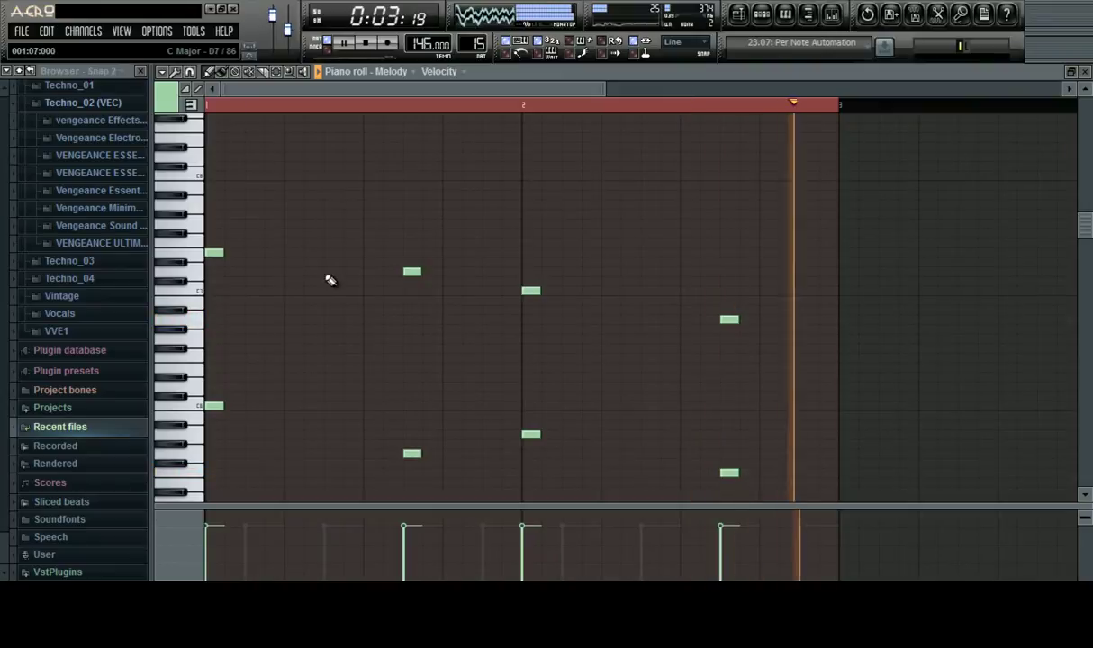
Move the D7 and G5 pair to the third beat of bar 1 and add a C7 note on the second beat
{"action": "scroll", "coordinate": [387, 279], "scroll_direction": "down", "scroll_amount": 2}
{"action": "left_click_drag", "start_coordinate": [378, 183], "coordinate": [375, 399]}
{"action": "key", "text": "space"}
{"action": "left_click", "coordinate": [701, 317], "text": "ctrl"}
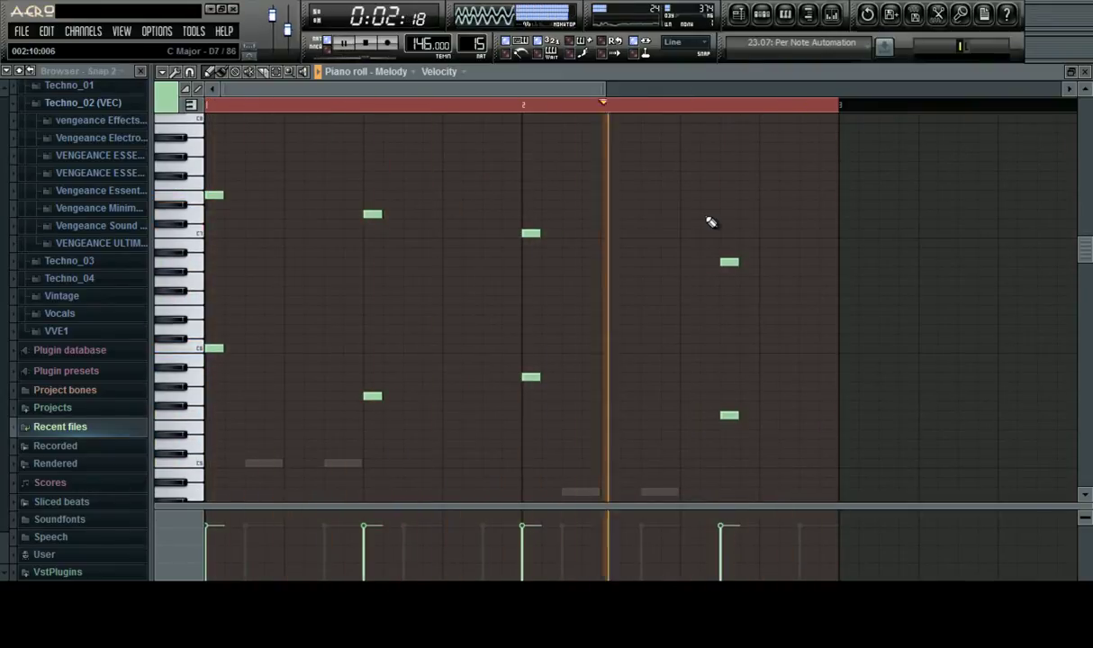
{"action": "left_click_drag", "start_coordinate": [744, 370], "coordinate": [738, 422]}
{"action": "key", "text": "space"}
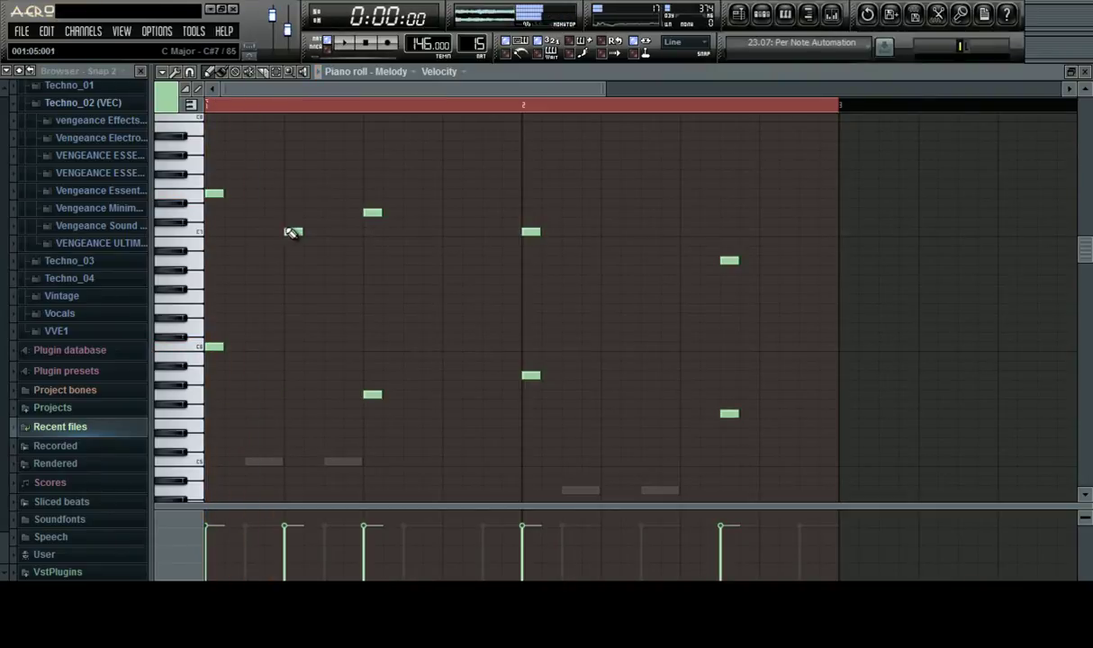
Add C6 under the second-beat note, and place C7 and G5 notes on the fourth beat of bar 1
{"action": "left_click", "coordinate": [452, 192]}
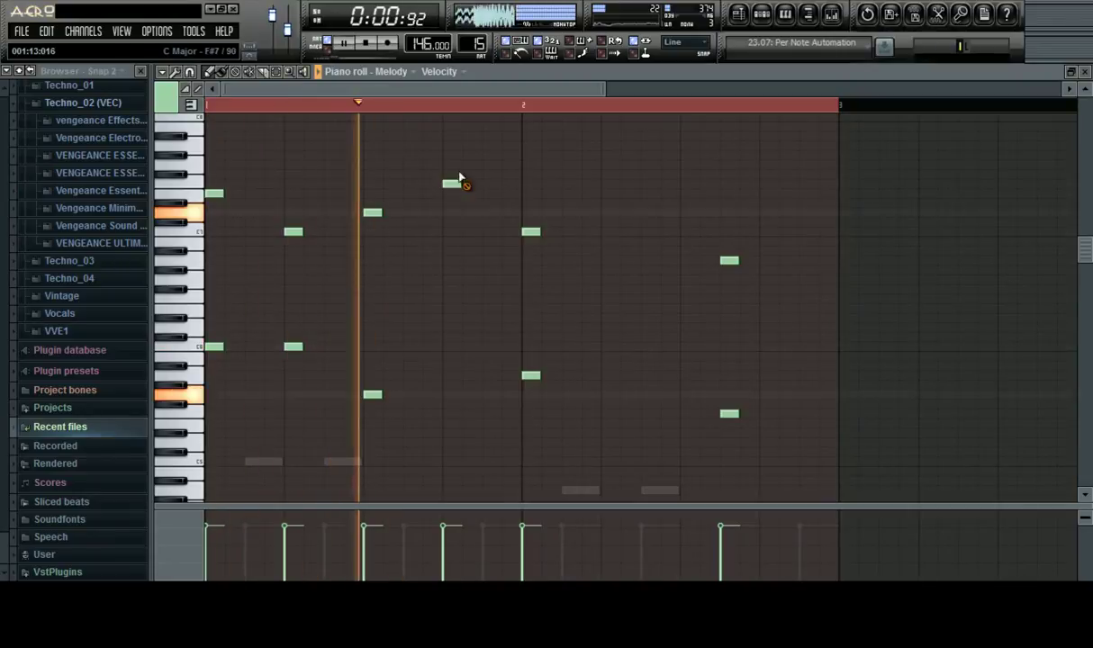
{"action": "left_click", "coordinate": [451, 394]}
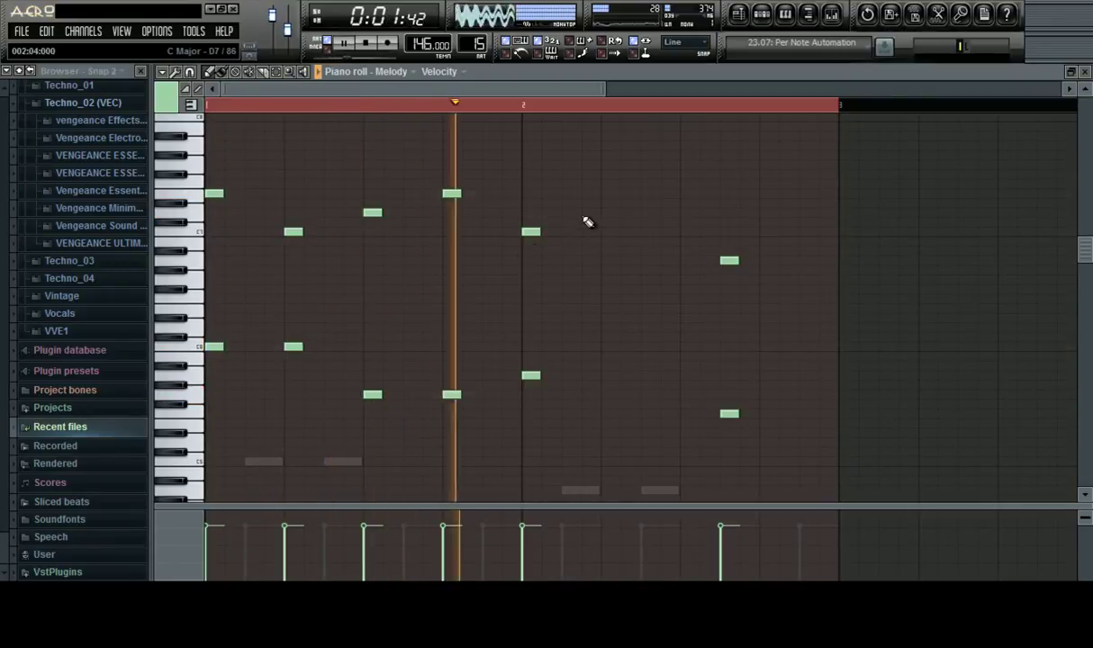
{"action": "left_click", "coordinate": [451, 235]}
Add A6 and A5 notes on the second beat of bar 2 and play the pattern
{"action": "left_click", "coordinate": [570, 176]}
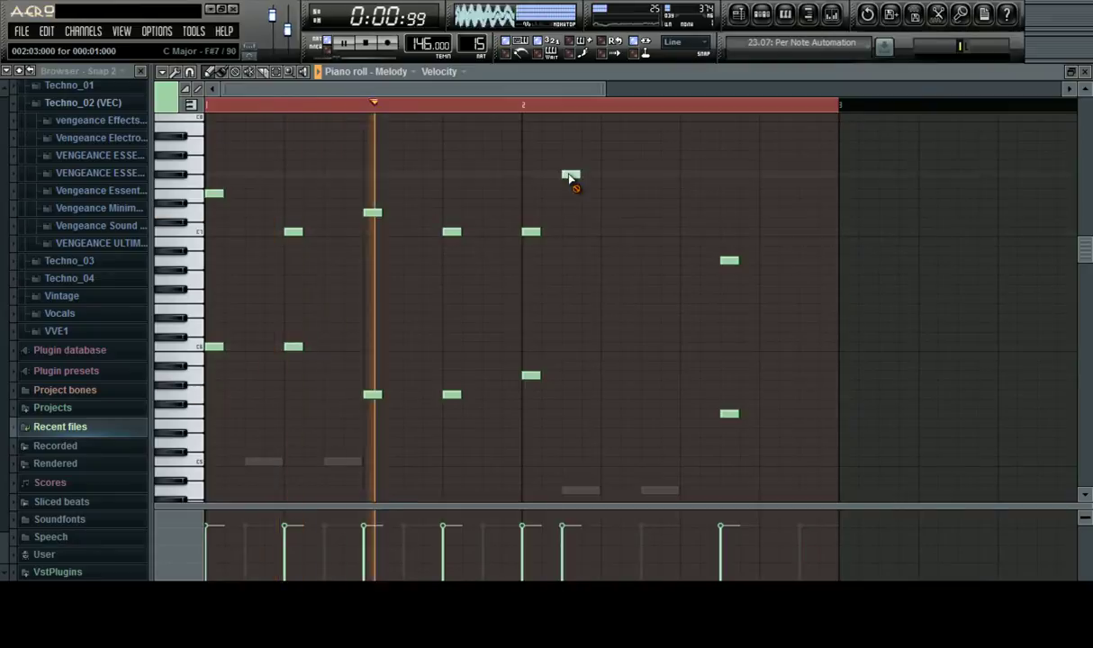
{"action": "right_click", "coordinate": [571, 177]}
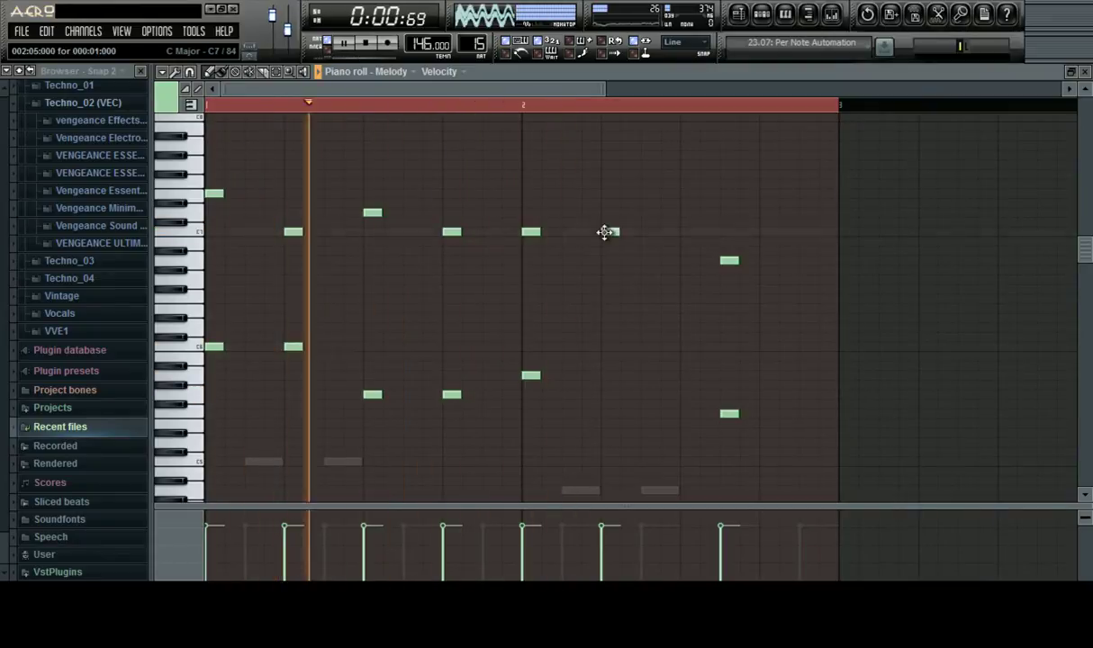
{"action": "left_click", "coordinate": [608, 231]}
{"action": "left_click", "coordinate": [608, 376]}
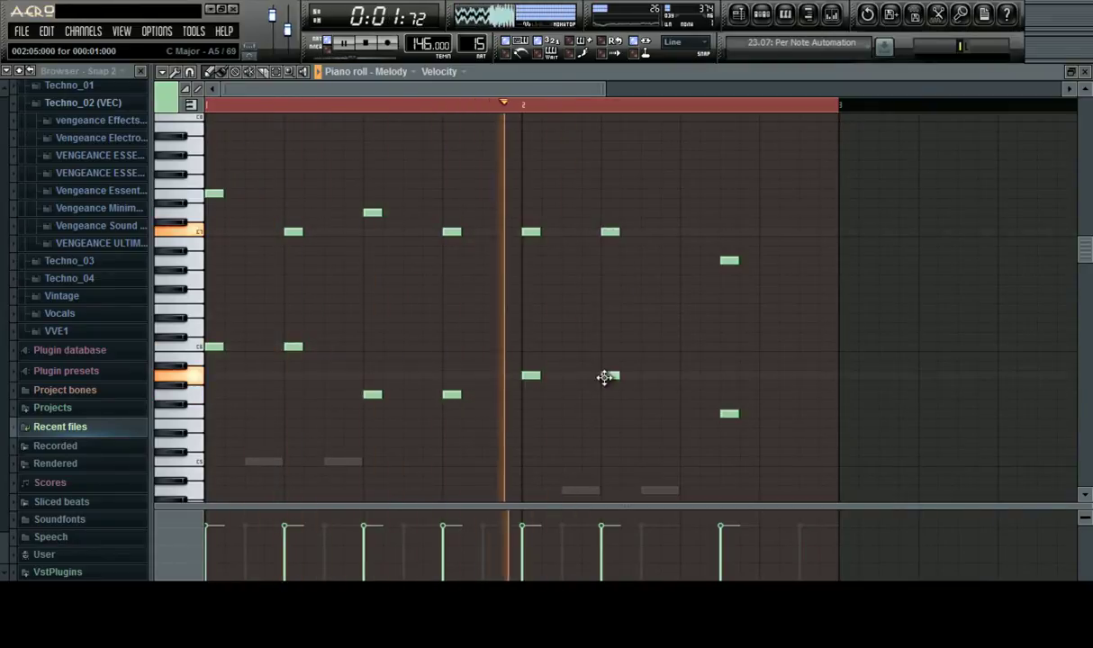
{"action": "left_click", "coordinate": [609, 241]}
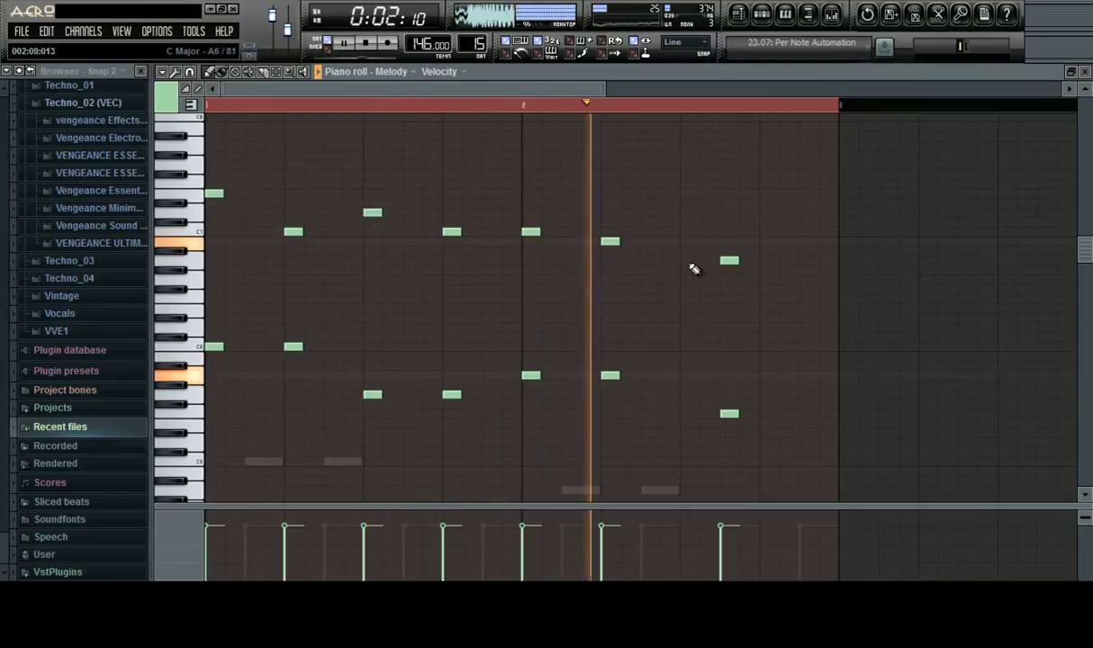
{"action": "right_click", "coordinate": [610, 241]}
{"action": "key", "text": "space"}
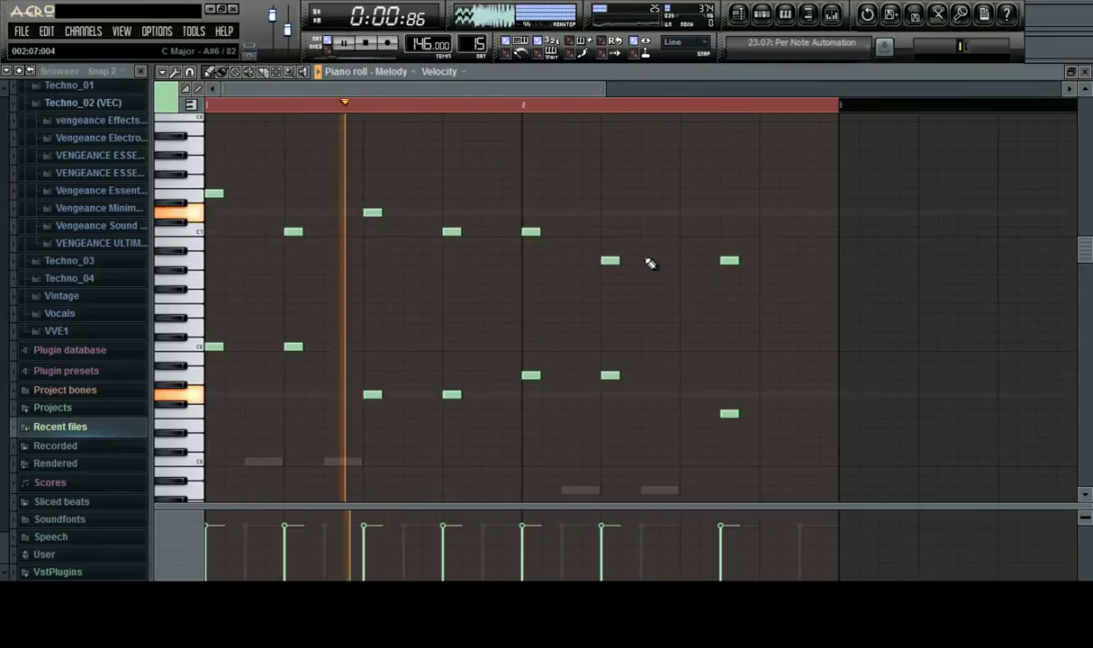
Add G6 and F5 notes on the third beat of bar 2
{"action": "left_click", "coordinate": [649, 260]}
{"action": "left_click", "coordinate": [648, 376]}
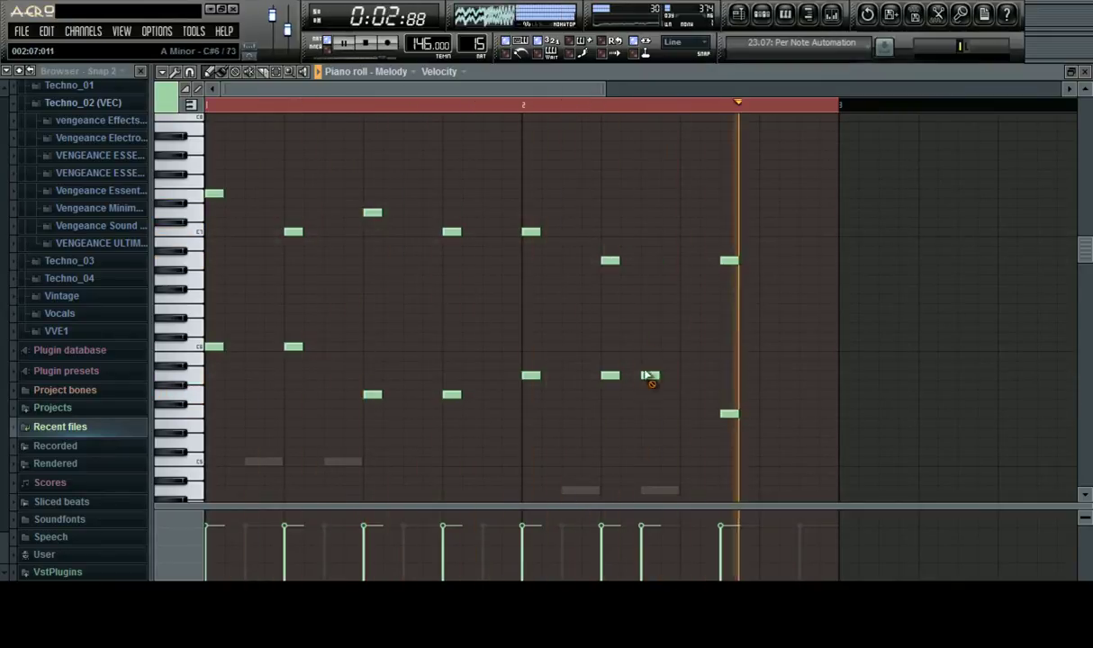
{"action": "right_click", "coordinate": [648, 376]}
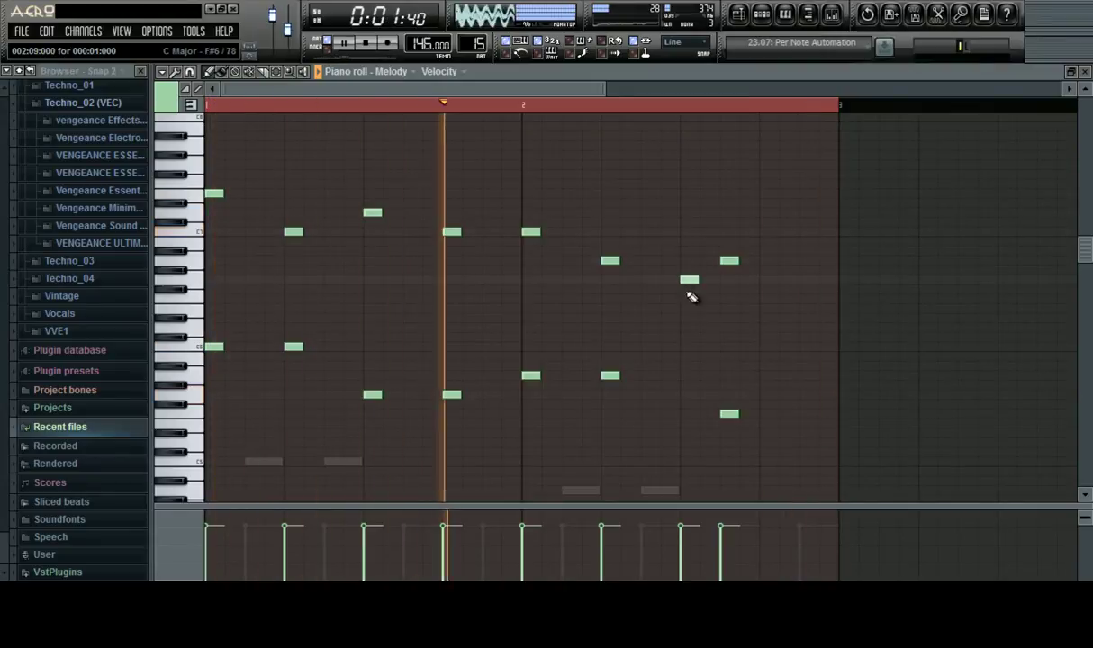
{"action": "left_click", "coordinate": [688, 404]}
{"action": "right_click", "coordinate": [688, 405]}
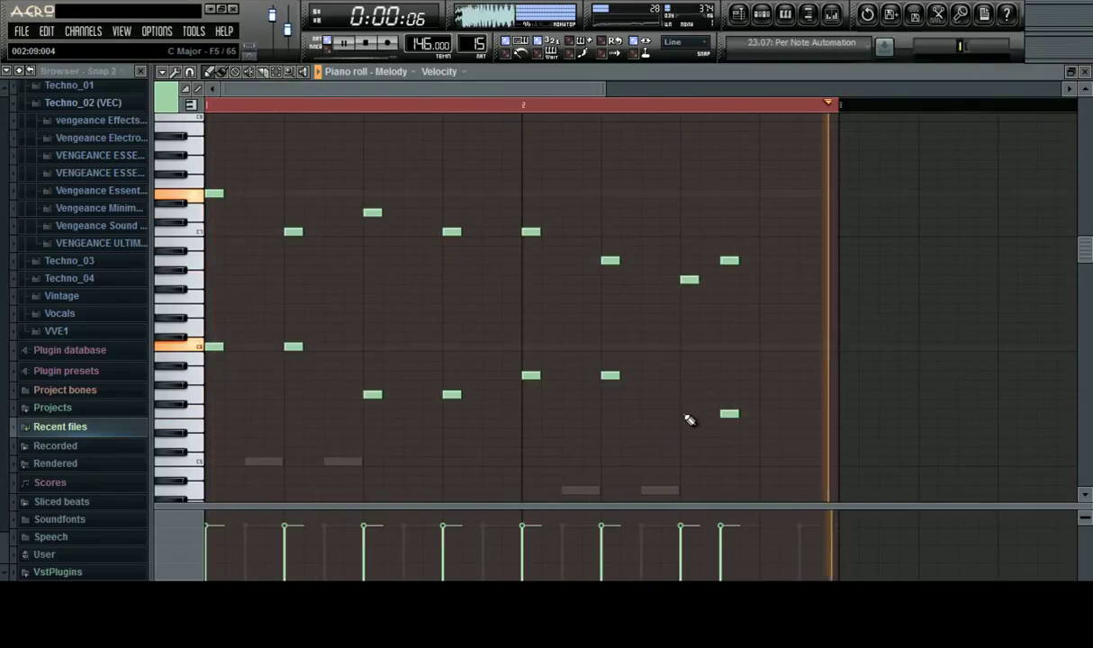
{"action": "left_click", "coordinate": [687, 414]}
Add G6 and F5 notes on the fourth beat of bar 2, followed by A6 and F5 notes two steps after
{"action": "left_click", "coordinate": [747, 318]}
{"action": "right_click", "coordinate": [748, 320]}
{"action": "left_click", "coordinate": [762, 288]}
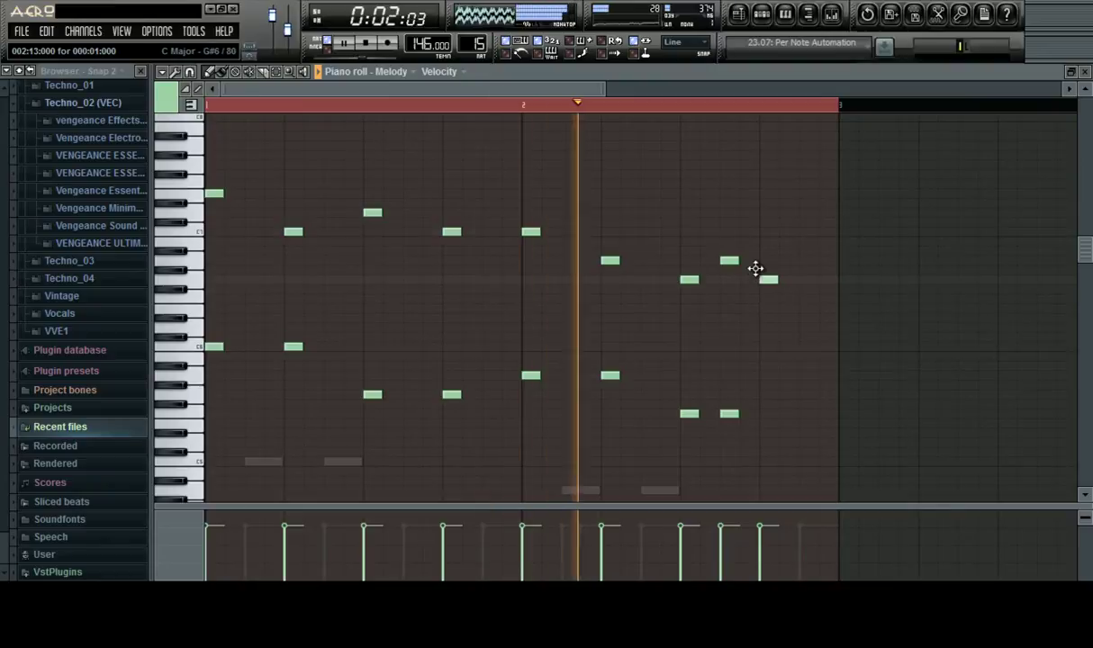
{"action": "left_click", "coordinate": [807, 260]}
{"action": "left_click", "coordinate": [766, 414]}
{"action": "left_click", "coordinate": [806, 414]}
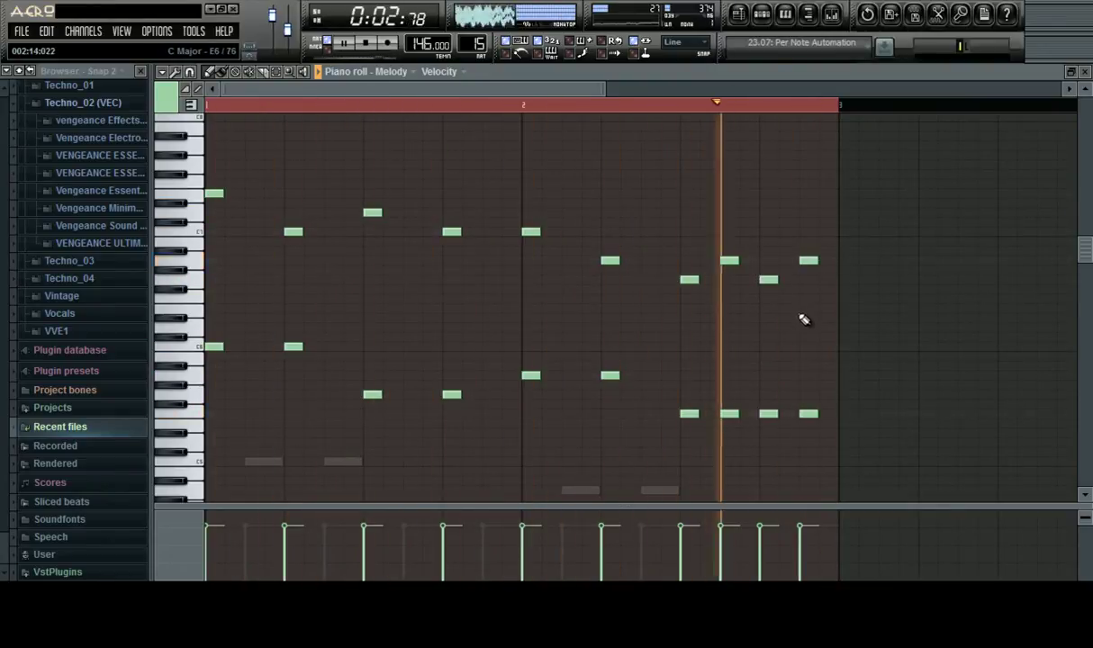
Change the pitch of the last upper note in bar 2, trying B6 and C7 and settling on C6
{"action": "left_click_drag", "start_coordinate": [811, 262], "coordinate": [806, 241]}
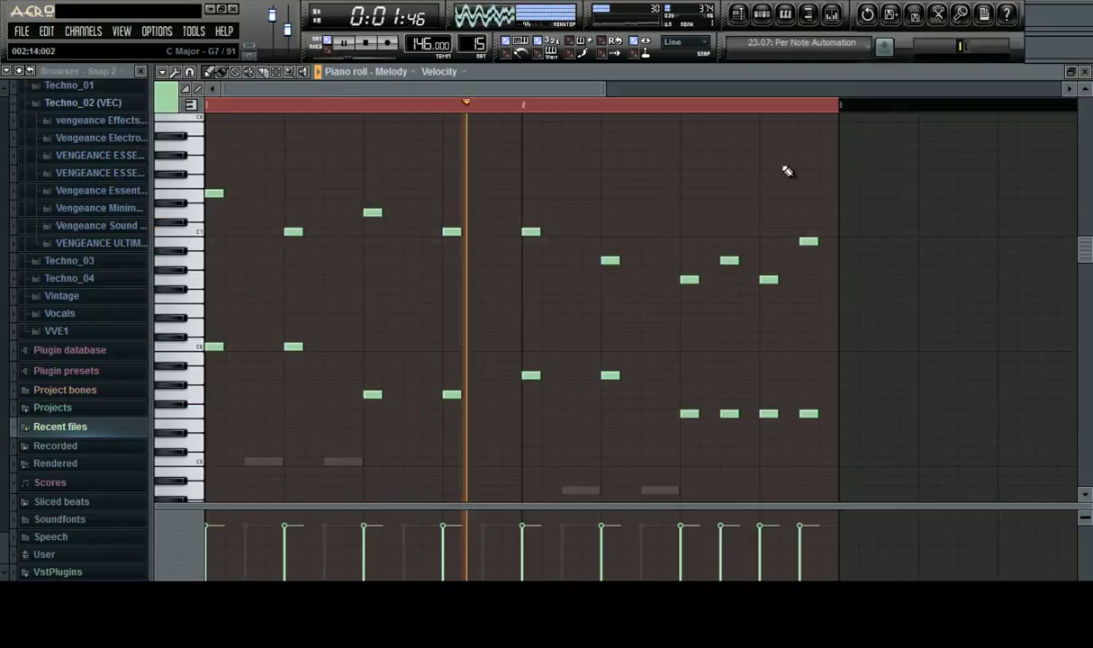
{"action": "scroll", "coordinate": [731, 116], "scroll_direction": "down", "scroll_amount": 2}
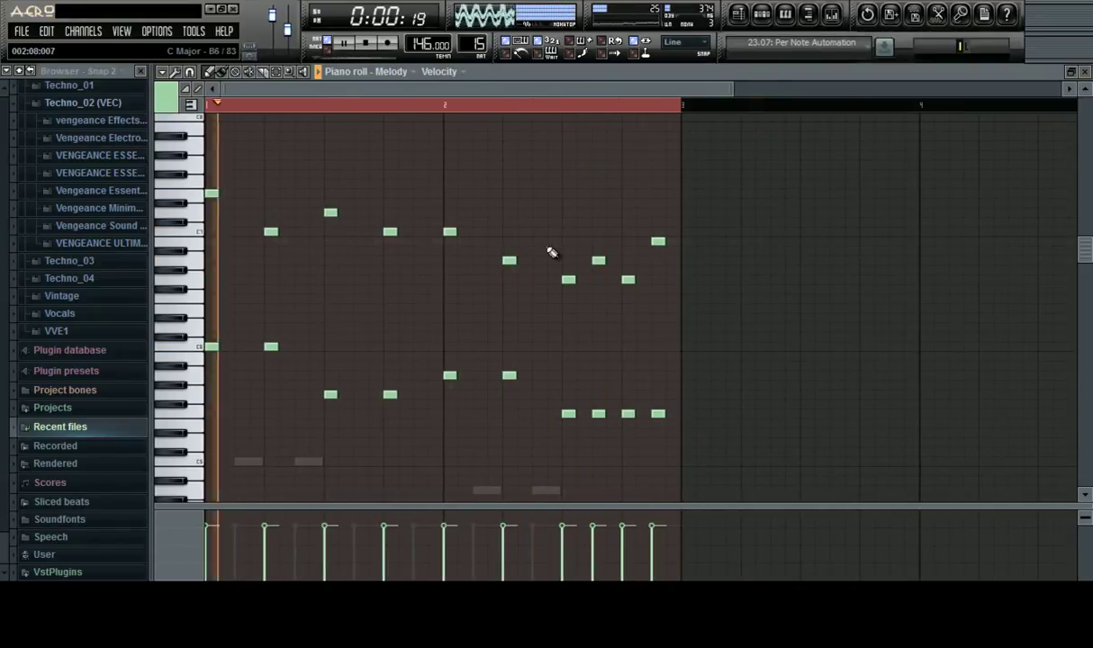
{"action": "right_click", "coordinate": [654, 243]}
{"action": "left_click", "coordinate": [658, 233]}
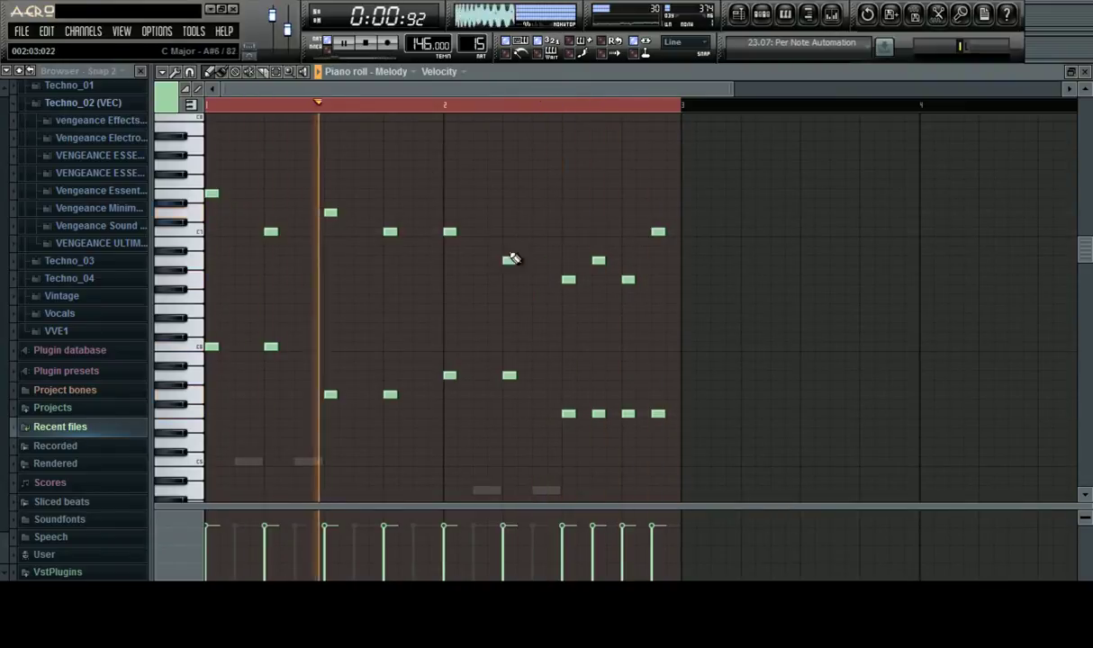
{"action": "left_click_drag", "start_coordinate": [658, 232], "coordinate": [660, 345]}
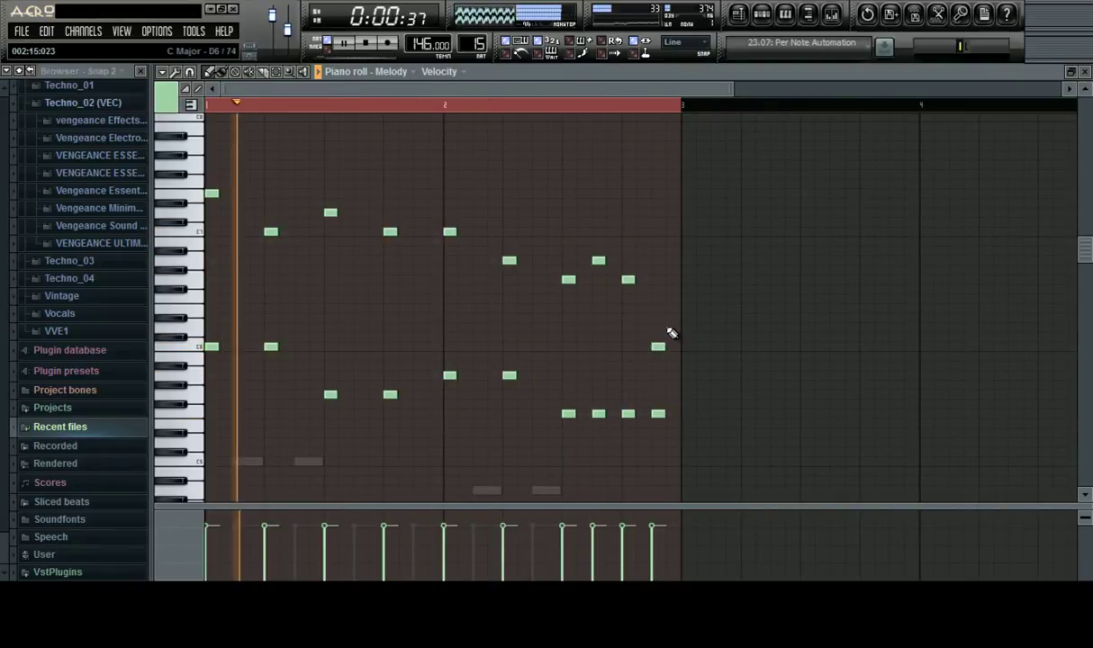
Move the D7 and G5 pair in bar 1 to step 11 and add a matching pair at step 15
{"action": "scroll", "coordinate": [241, 203], "scroll_direction": "up", "scroll_amount": 2}
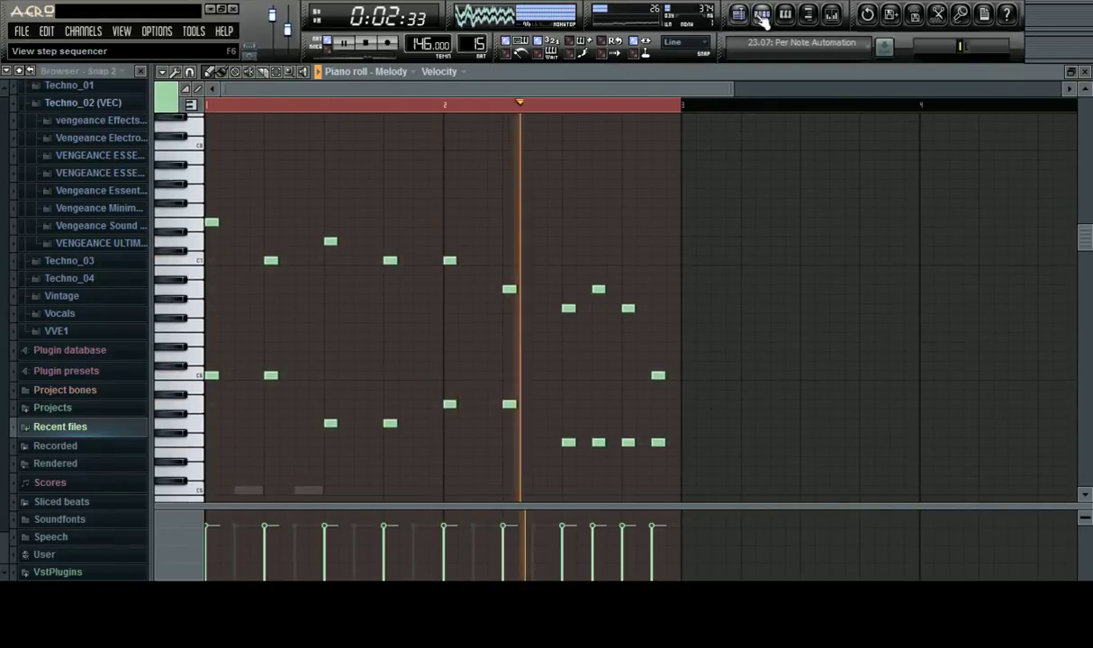
{"action": "scroll", "coordinate": [333, 108], "scroll_direction": "up", "scroll_amount": 3}
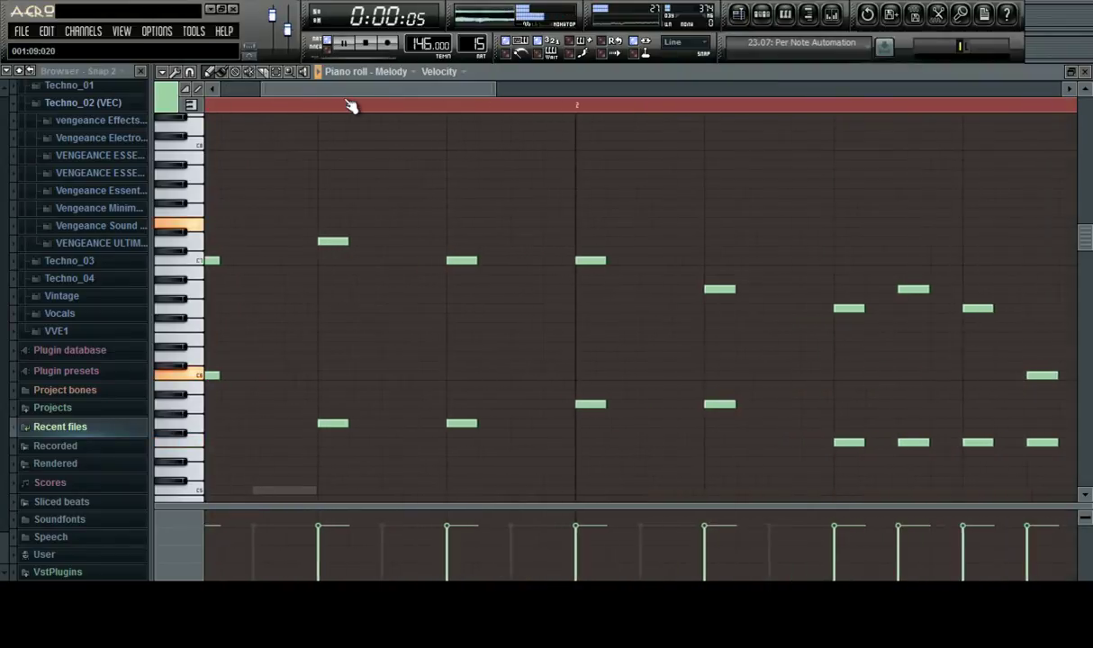
{"action": "scroll", "coordinate": [262, 110], "scroll_direction": "down", "scroll_amount": 3}
{"action": "scroll", "coordinate": [262, 110], "scroll_direction": "up", "scroll_amount": 3}
{"action": "scroll", "coordinate": [410, 108], "scroll_direction": "down", "scroll_amount": 2}
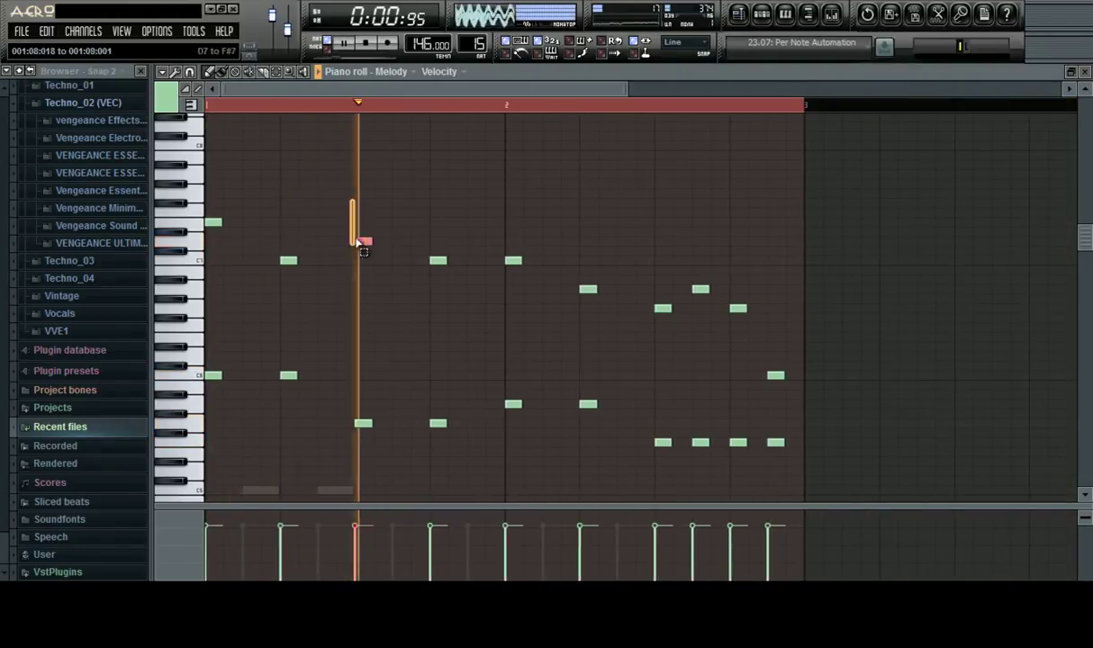
{"action": "left_click_drag", "start_coordinate": [360, 203], "coordinate": [404, 423]}
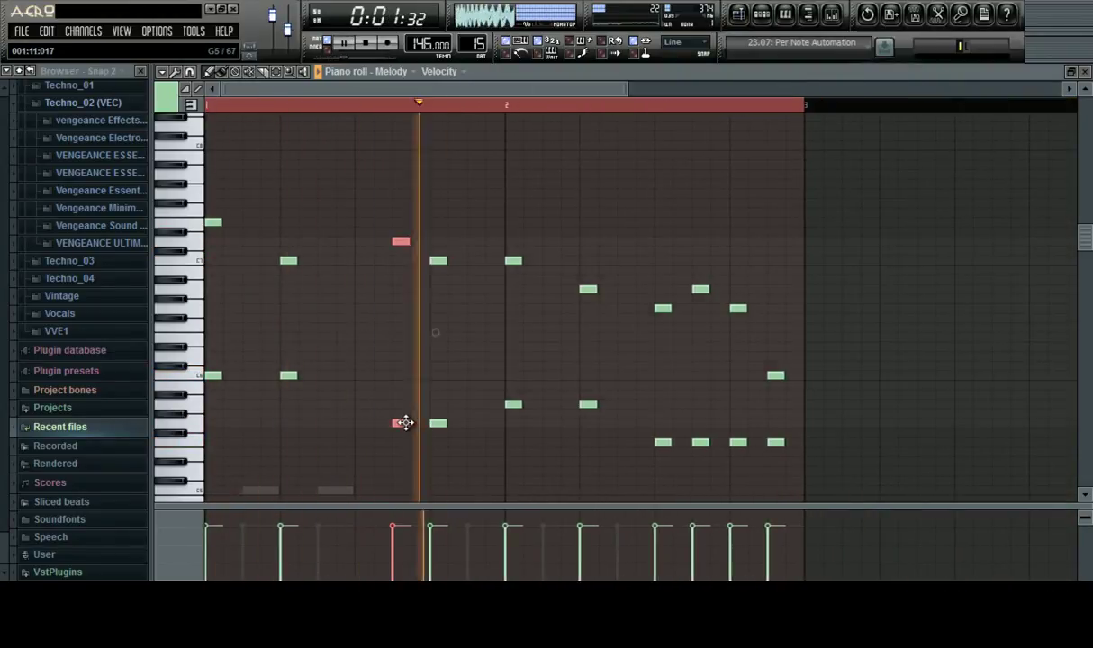
{"action": "left_click", "coordinate": [473, 241]}
{"action": "left_click", "coordinate": [475, 425]}
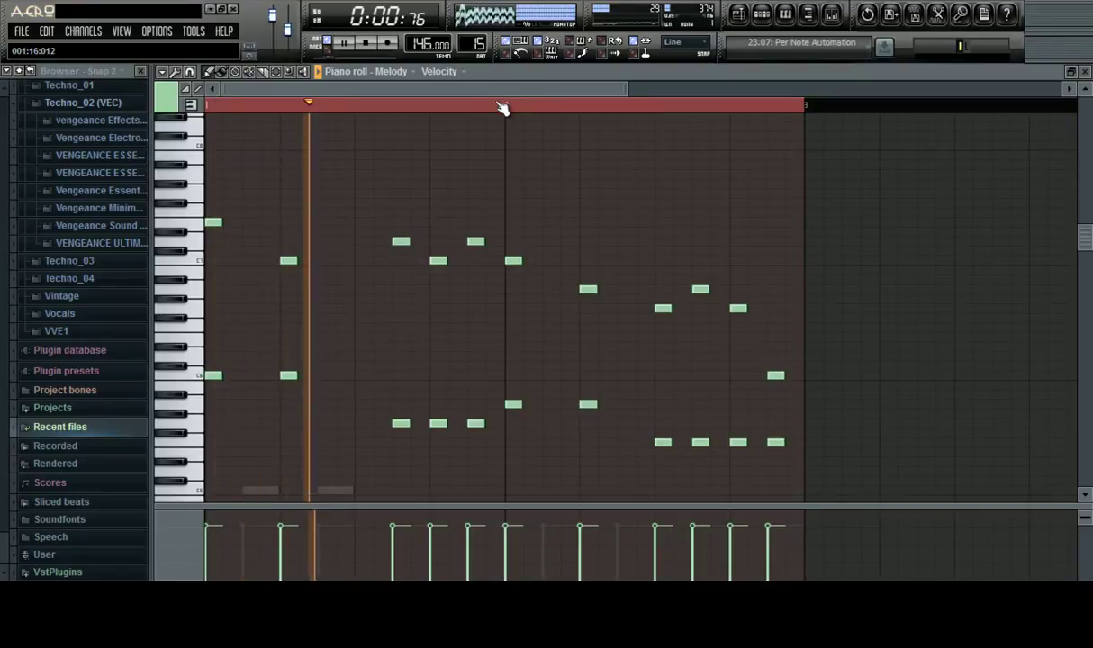
Stop playback, switch to the Bass notes and duplicate the two-bar bassline into bars 3 and 4
{"action": "scroll", "coordinate": [503, 108], "scroll_direction": "down", "scroll_amount": 1}
{"action": "scroll", "coordinate": [503, 108], "scroll_direction": "down", "scroll_amount": 2}
{"action": "scroll", "coordinate": [387, 416], "scroll_direction": "down", "scroll_amount": 3}
{"action": "key", "text": "space"}
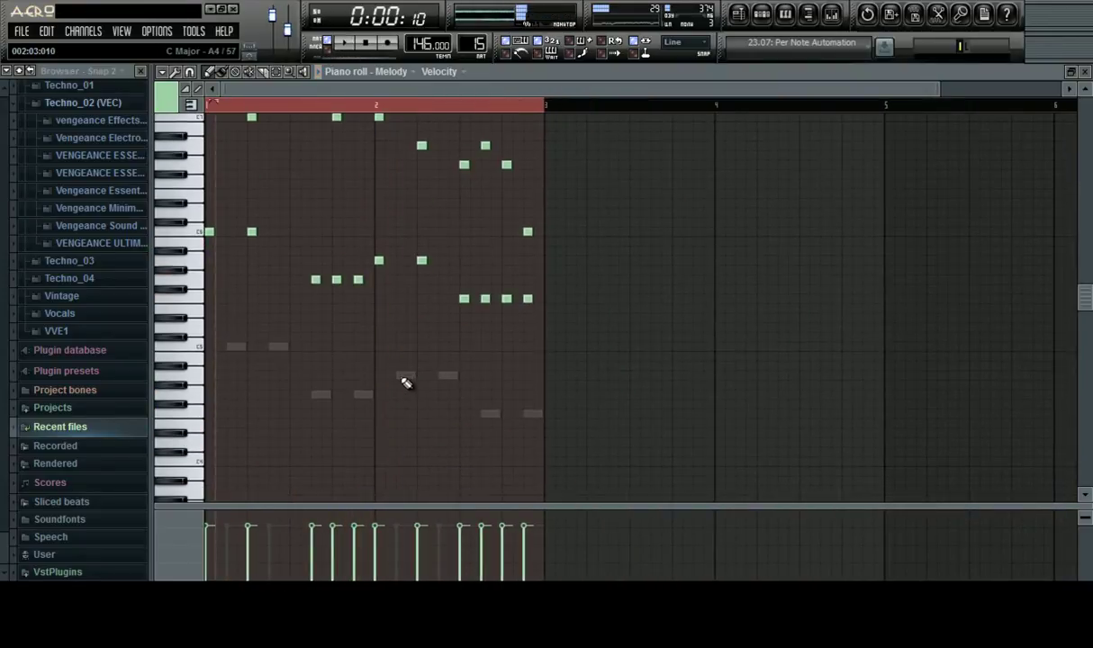
{"action": "right_click", "coordinate": [401, 377]}
{"action": "right_click", "coordinate": [402, 376]}
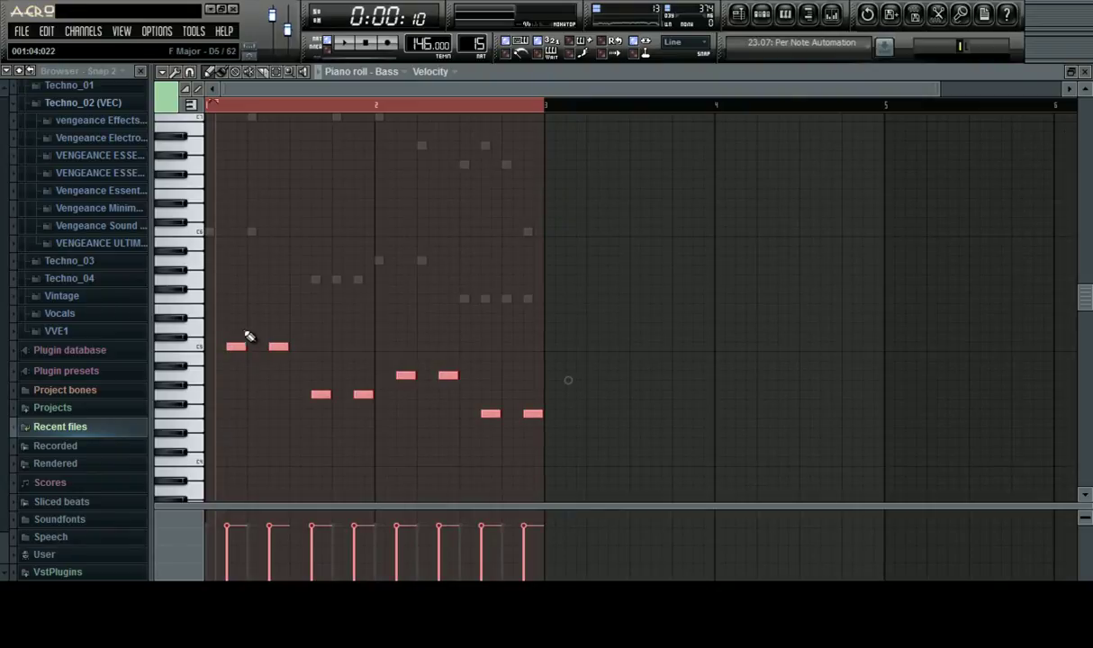
{"action": "left_click_drag", "start_coordinate": [243, 347], "coordinate": [573, 351]}
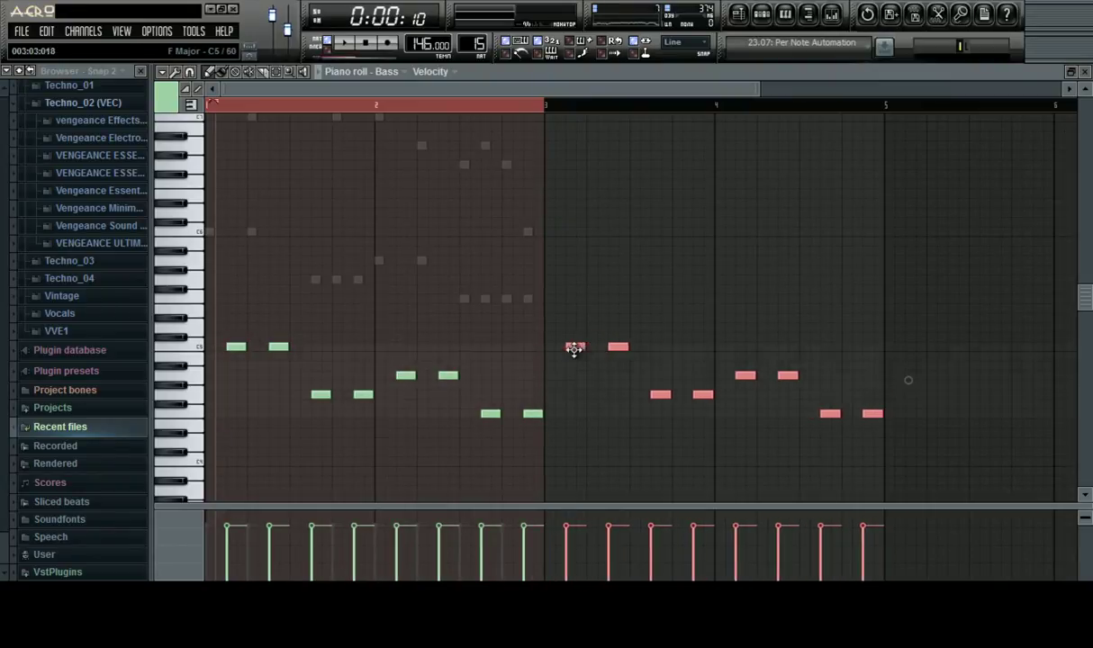
{"action": "left_click", "coordinate": [619, 280]}
Switch back to the Melody notes and play the pattern over the four-bar bassline
{"action": "scroll", "coordinate": [463, 309], "scroll_direction": "up", "scroll_amount": 3}
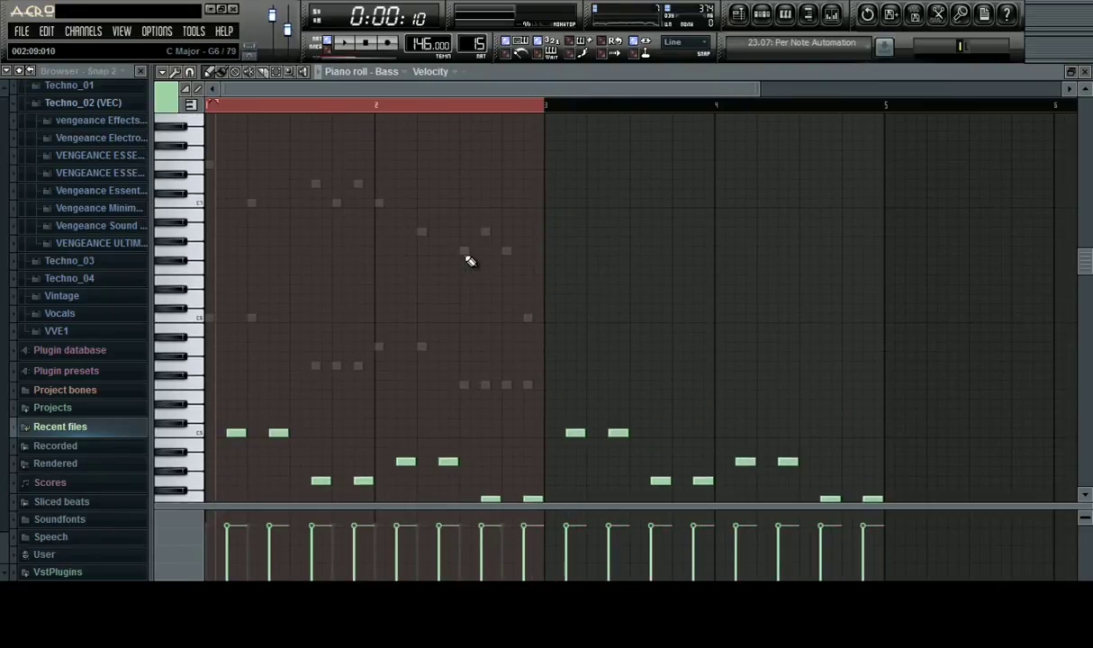
{"action": "right_click", "coordinate": [465, 254]}
{"action": "right_click", "coordinate": [465, 254]}
{"action": "scroll", "coordinate": [486, 237], "scroll_direction": "down", "scroll_amount": 2}
{"action": "left_click", "coordinate": [642, 109], "text": "ctrl"}
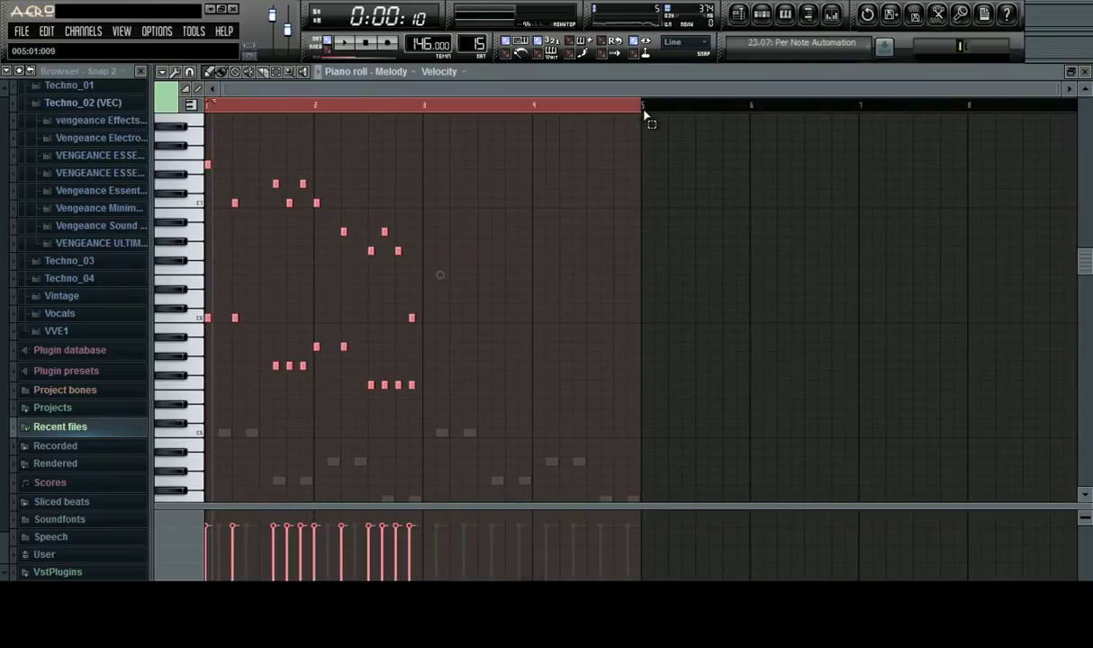
{"action": "left_click", "coordinate": [441, 274], "text": "ctrl"}
{"action": "key", "text": "space"}
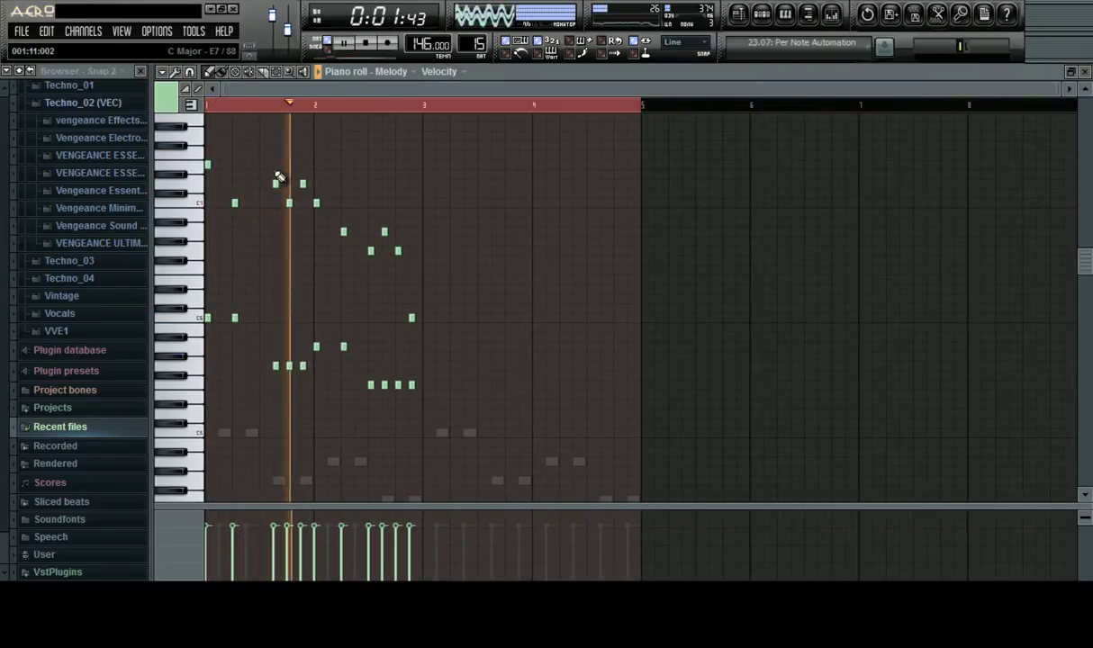
Place E7 and C6 notes at the start of bar 3, and G7 and C6 notes on its second beat
{"action": "scroll", "coordinate": [423, 88], "scroll_direction": "up", "scroll_amount": 4}
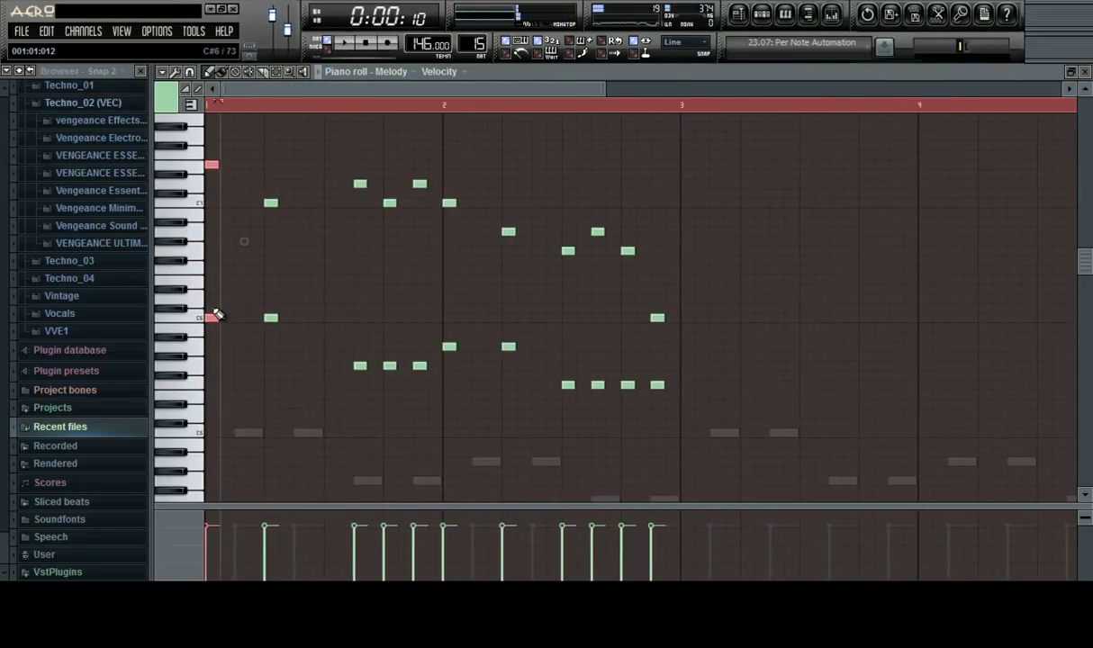
{"action": "left_click", "coordinate": [746, 158]}
{"action": "right_click", "coordinate": [746, 158]}
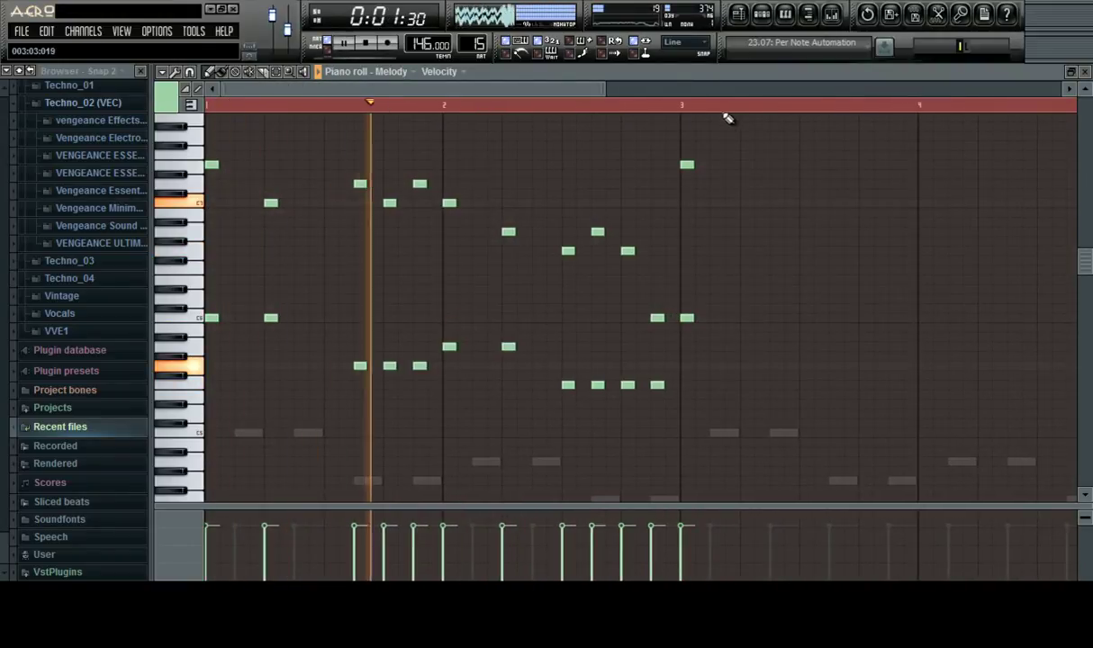
{"action": "scroll", "coordinate": [740, 221], "scroll_direction": "up", "scroll_amount": 1}
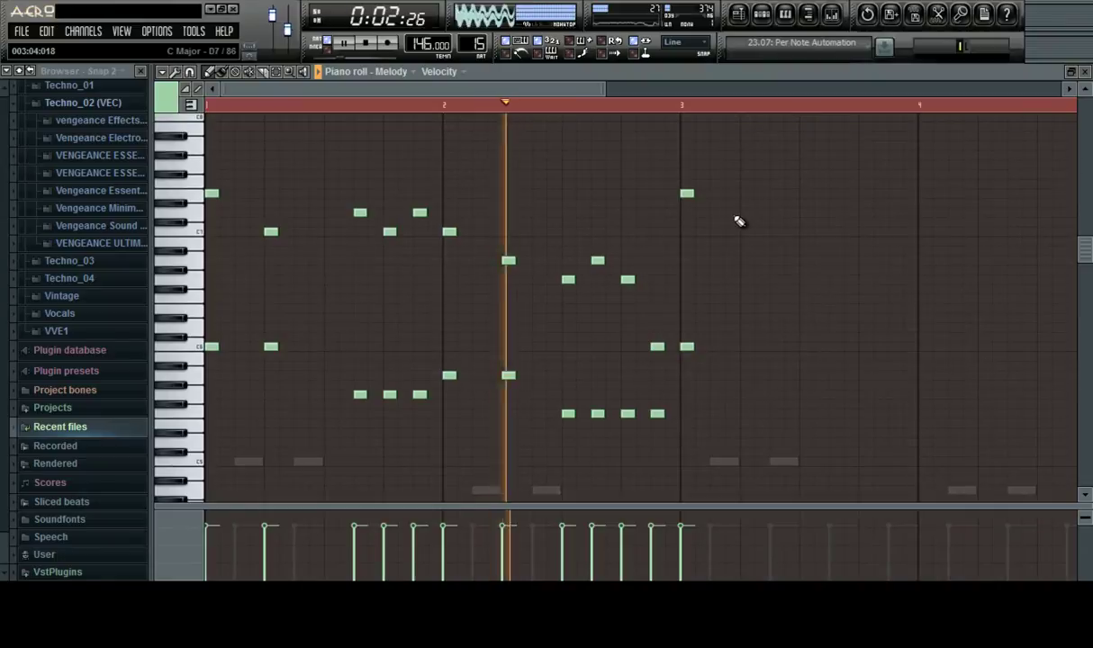
{"action": "left_click", "coordinate": [745, 164]}
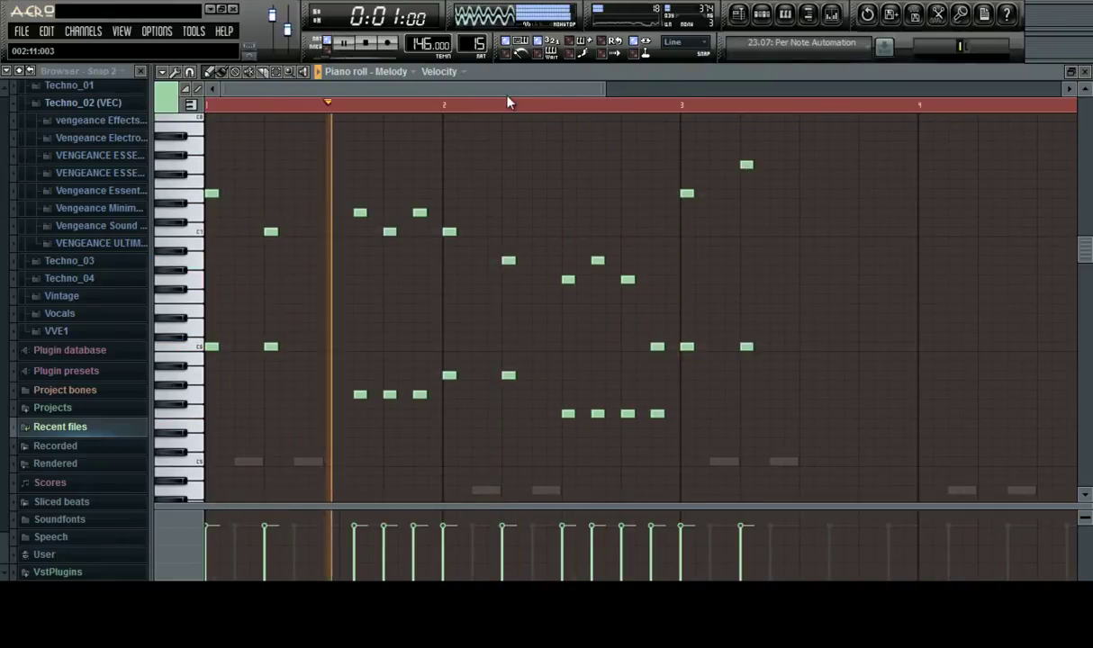
Place a G5 note with G7 above it at step 11 of bar 3 while auditioning the pattern
{"action": "left_click_drag", "start_coordinate": [494, 90], "coordinate": [611, 110]}
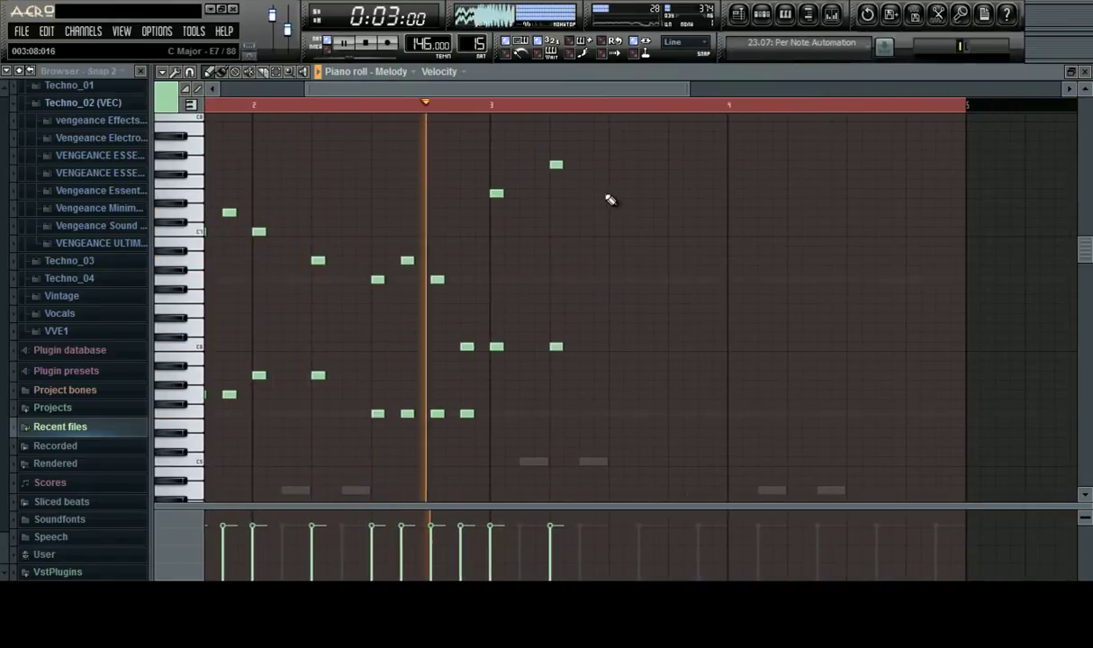
{"action": "key", "text": "space"}
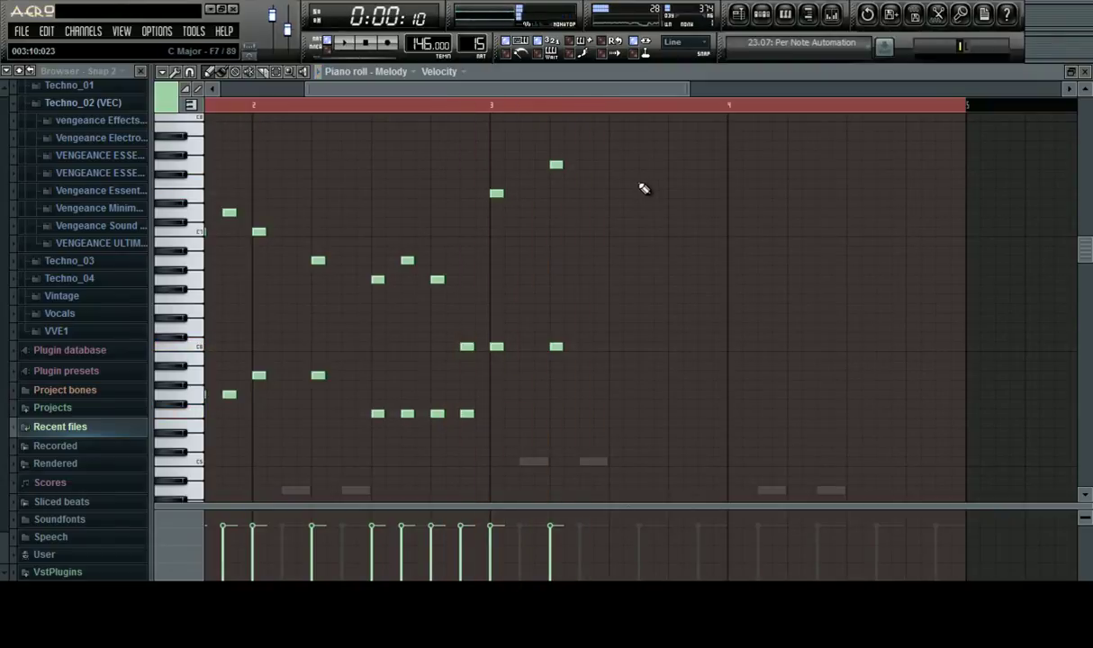
{"action": "scroll", "coordinate": [665, 319], "scroll_direction": "down", "scroll_amount": 5}
{"action": "scroll", "coordinate": [656, 319], "scroll_direction": "up", "scroll_amount": 3}
{"action": "key", "text": "space"}
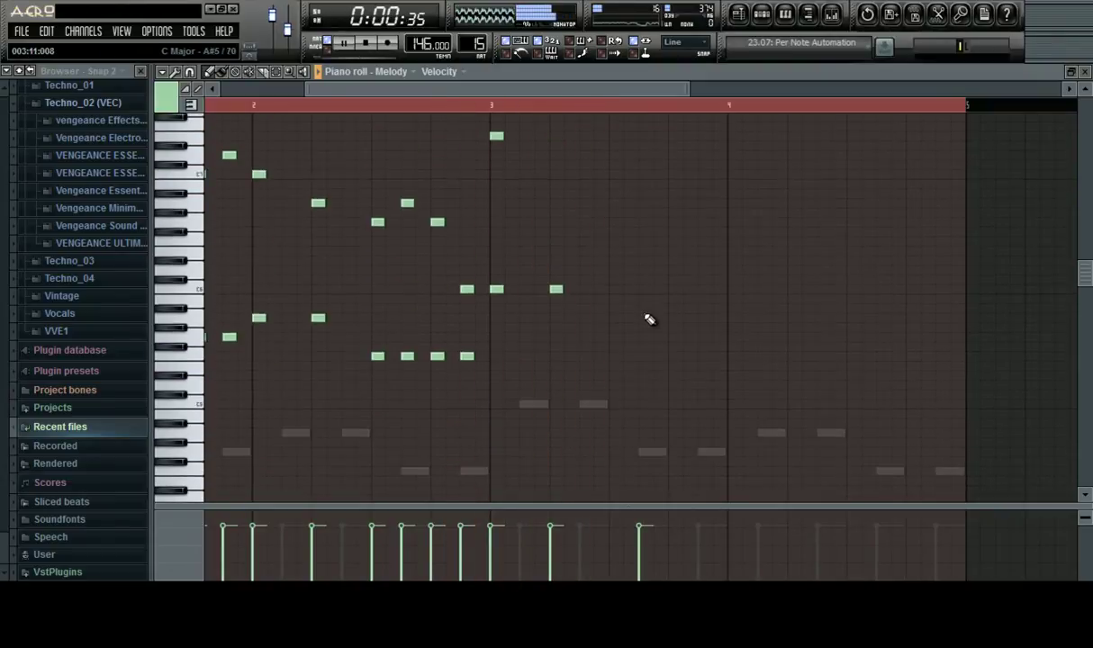
{"action": "scroll", "coordinate": [649, 318], "scroll_direction": "up", "scroll_amount": 1}
{"action": "scroll", "coordinate": [652, 324], "scroll_direction": "down", "scroll_amount": 1}
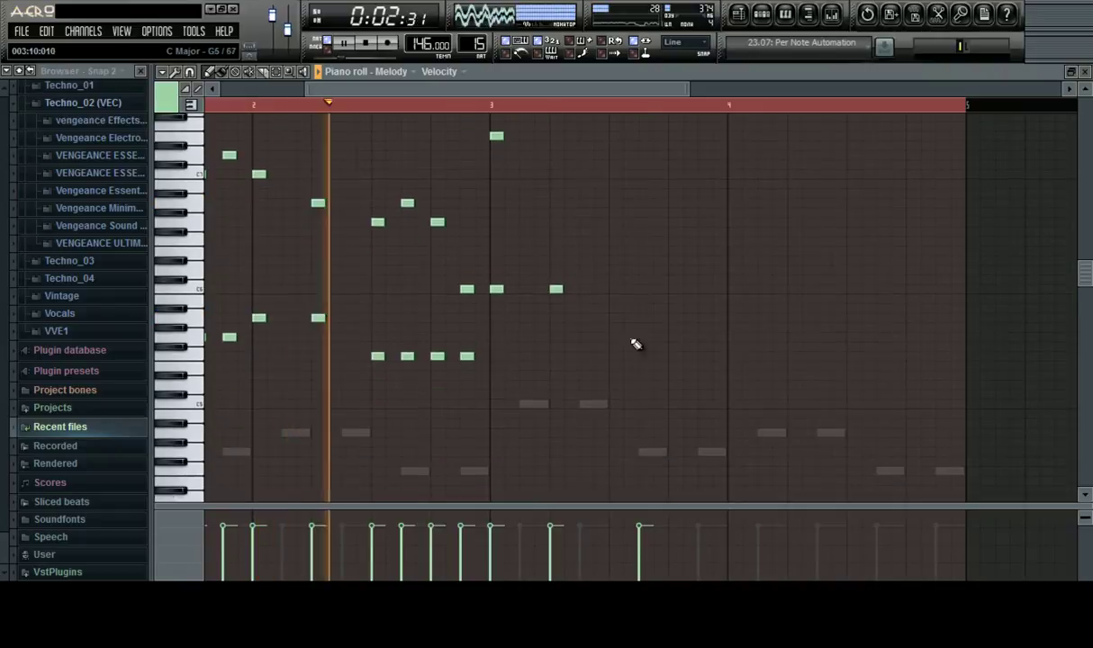
{"action": "left_click", "coordinate": [631, 340]}
{"action": "left_click_drag", "start_coordinate": [632, 340], "coordinate": [647, 340]}
{"action": "scroll", "coordinate": [649, 326], "scroll_direction": "up", "scroll_amount": 3}
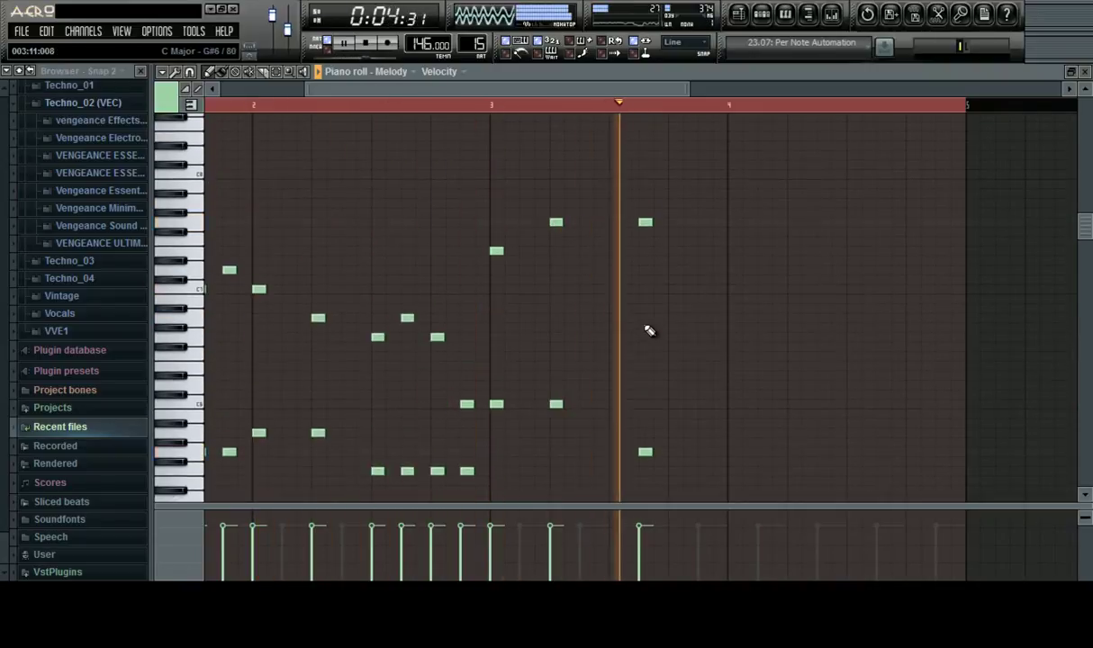
Replace the G7 note at step 11 of bar 3 with E7 and add D7 at step 13
{"action": "key", "text": "space"}
{"action": "key", "text": "space"}
{"action": "scroll", "coordinate": [666, 297], "scroll_direction": "down", "scroll_amount": 1}
{"action": "scroll", "coordinate": [667, 272], "scroll_direction": "down", "scroll_amount": 1}
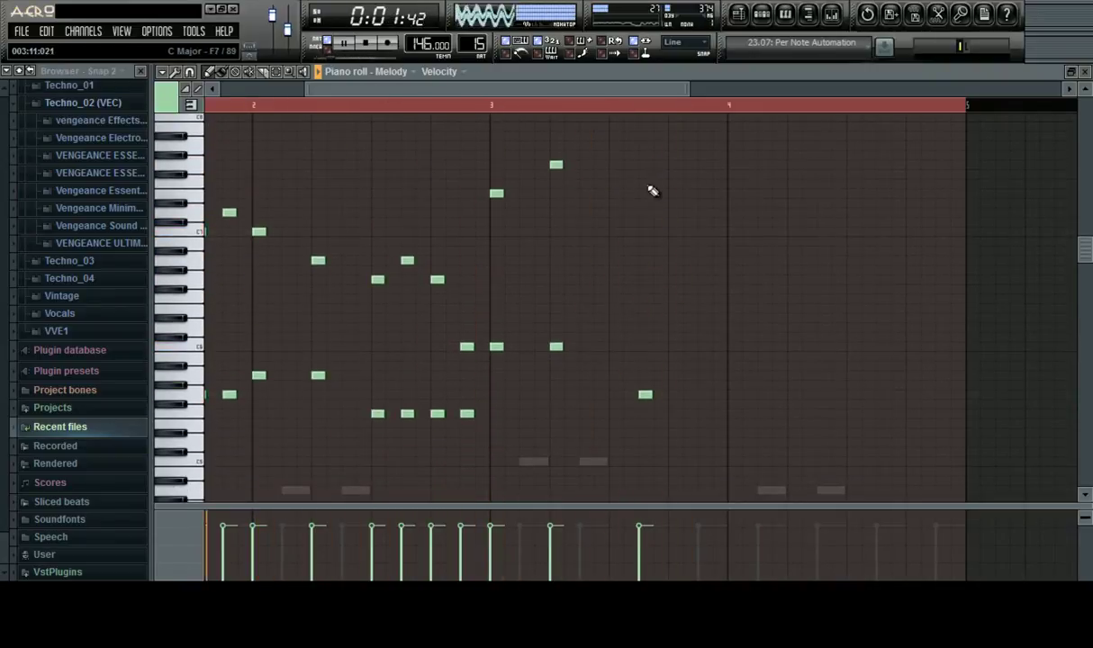
{"action": "left_click", "coordinate": [643, 184]}
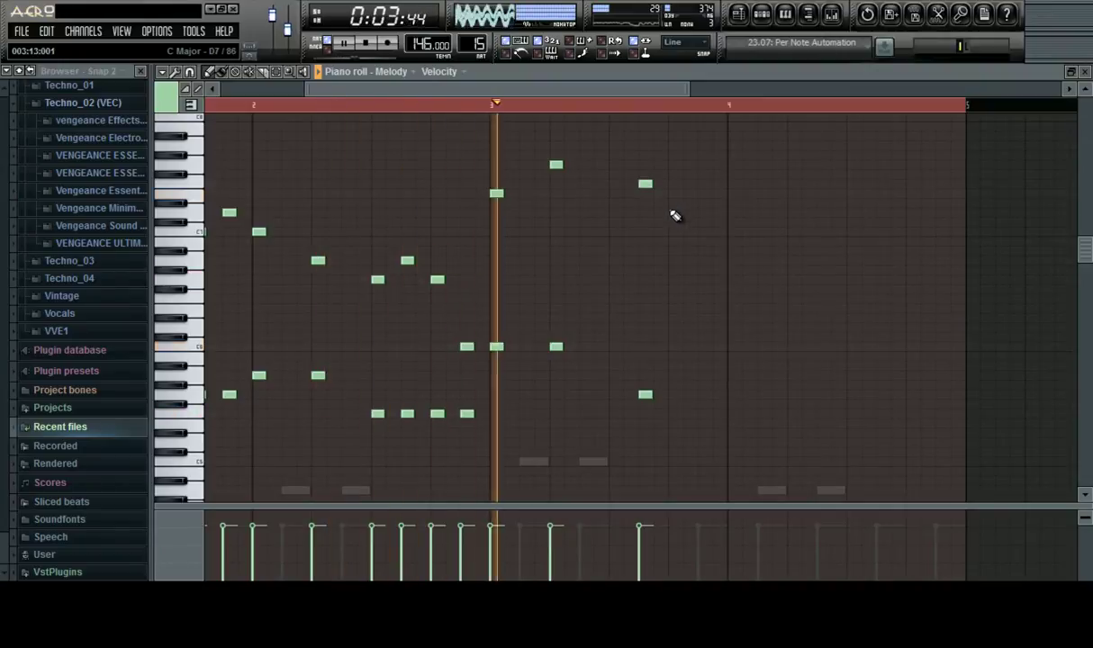
{"action": "left_click", "coordinate": [674, 203]}
{"action": "key", "text": "space"}
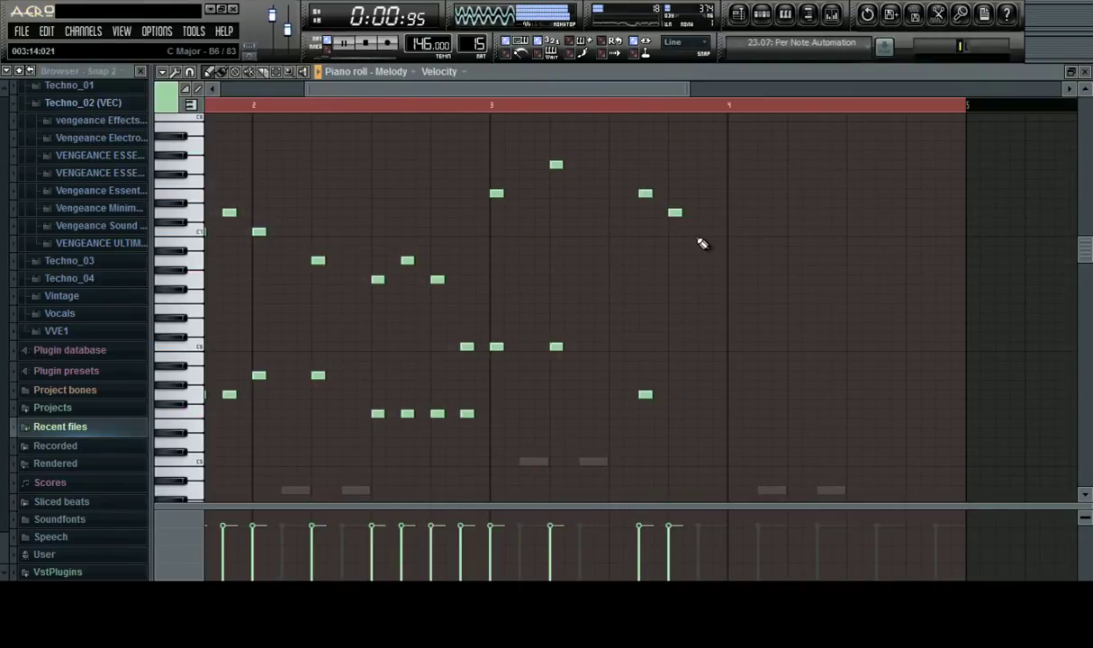
Add C7 at step 15 of bar 3 and lower G5 notes at steps 13 and 15
{"action": "key", "text": "space"}
{"action": "left_click_drag", "start_coordinate": [704, 242], "coordinate": [704, 231]}
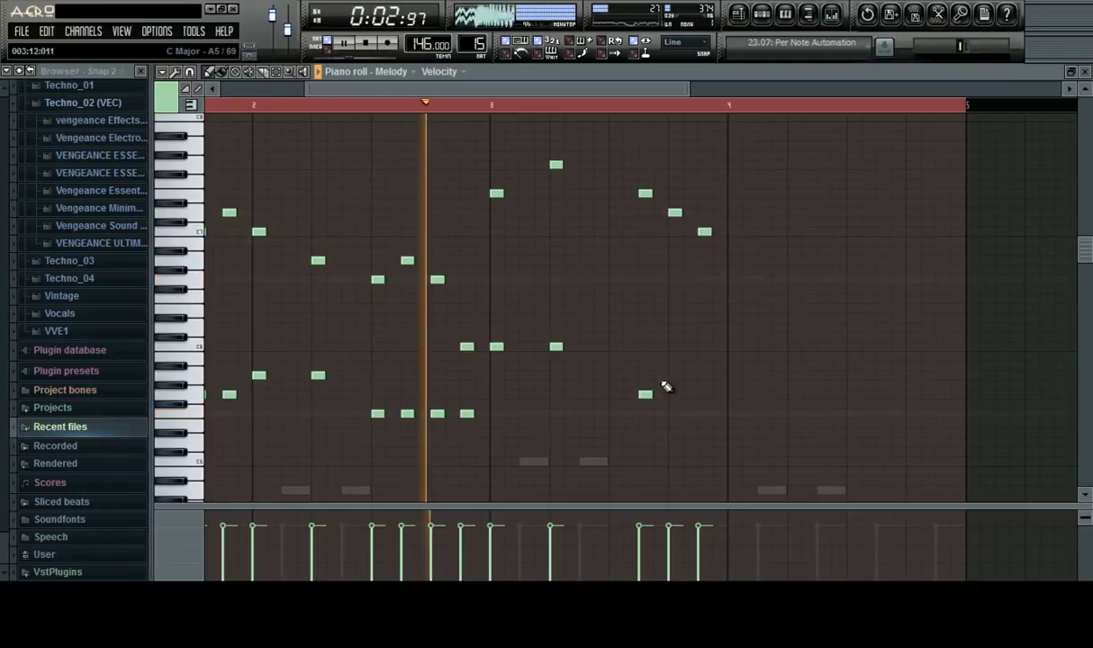
{"action": "left_click_drag", "start_coordinate": [703, 391], "coordinate": [701, 394]}
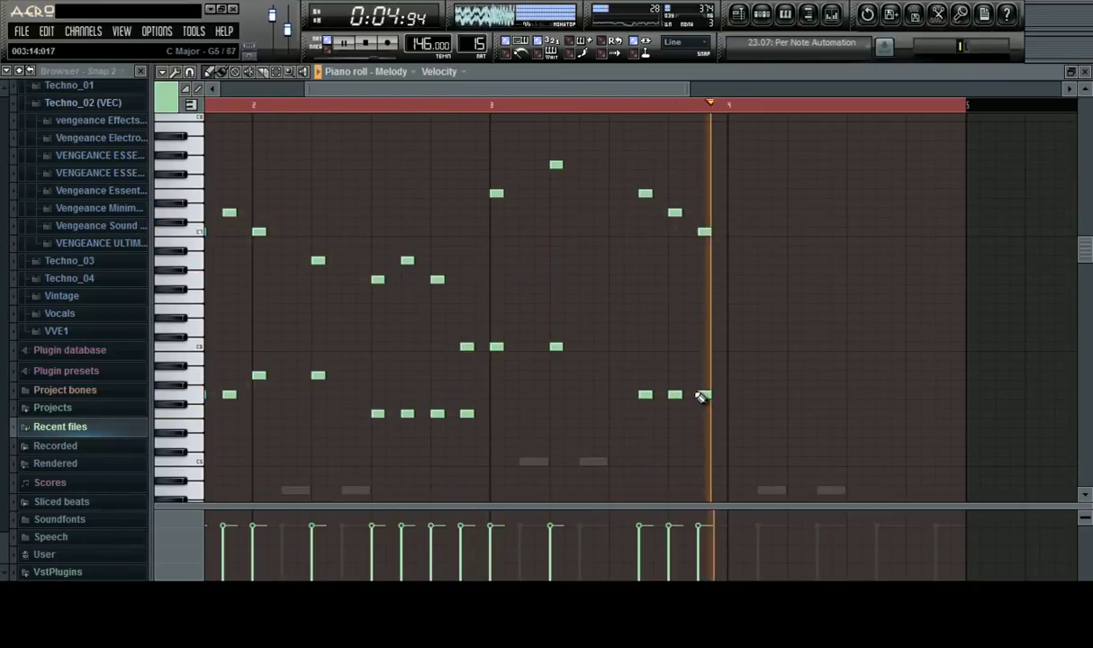
Replace the C7 note at step 15 of bar 3 with A6 and place A5 at the start of bar 4
{"action": "right_click", "coordinate": [674, 212]}
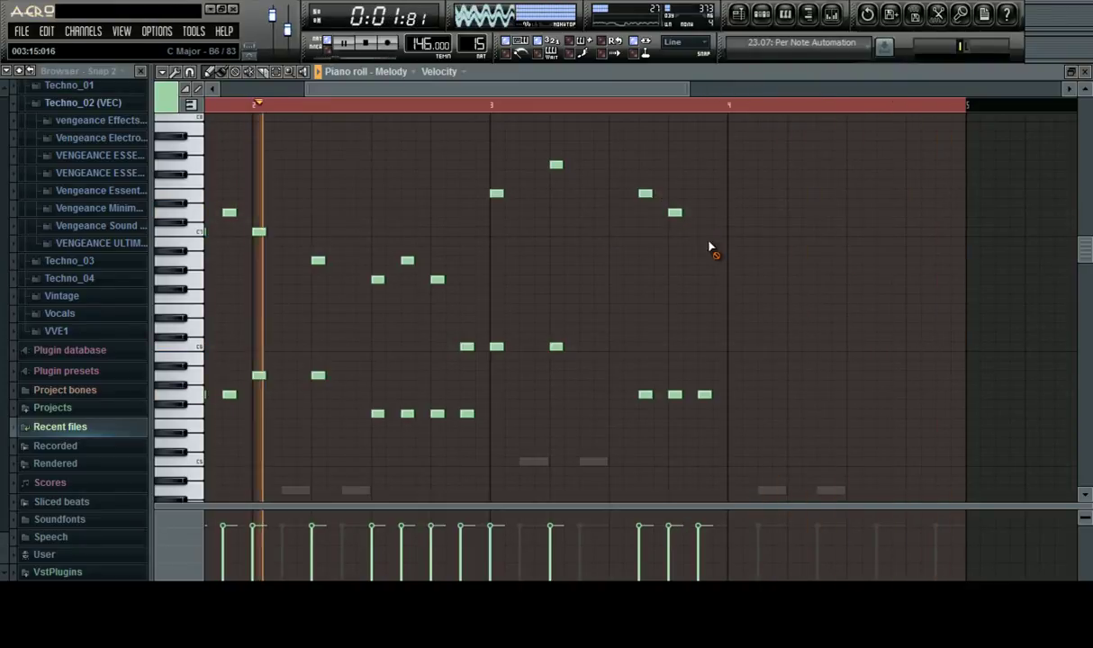
{"action": "left_click_drag", "start_coordinate": [710, 244], "coordinate": [709, 259]}
{"action": "left_click_drag", "start_coordinate": [626, 91], "coordinate": [668, 107]}
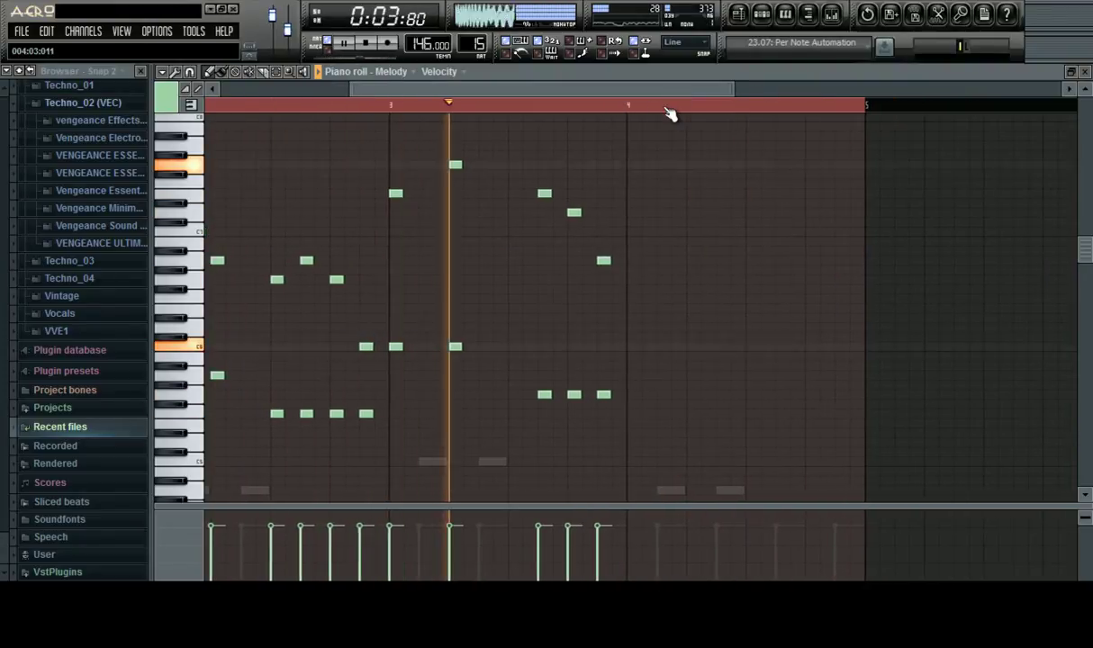
{"action": "scroll", "coordinate": [702, 224], "scroll_direction": "down", "scroll_amount": 3}
{"action": "left_click", "coordinate": [631, 319]}
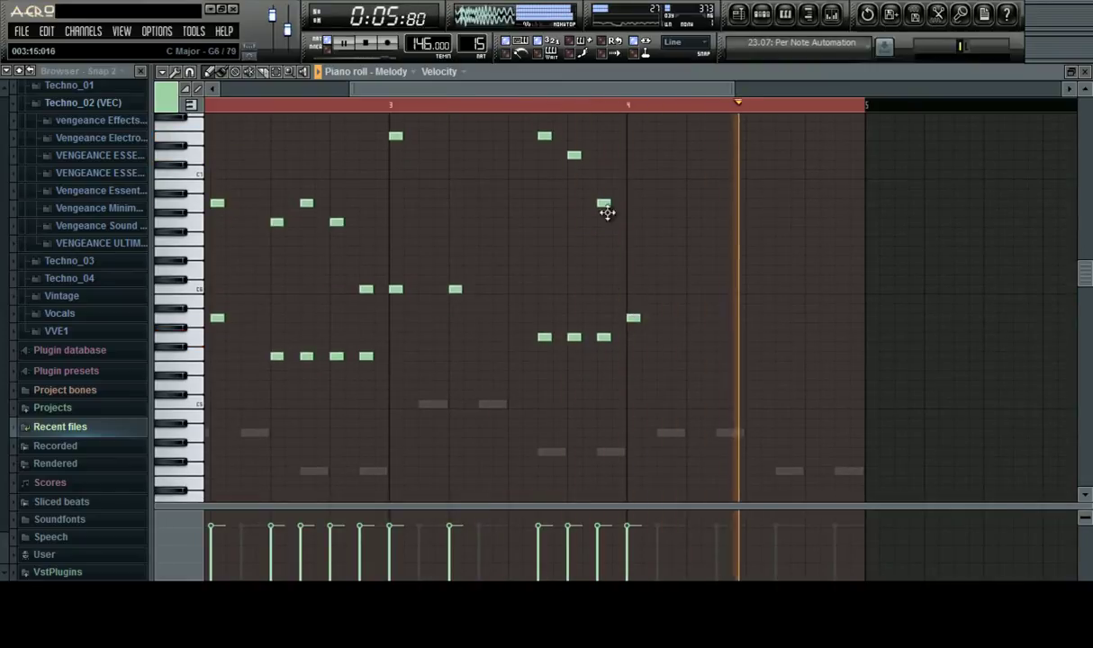
Replace the A6 note at step 15 of bar 3 with E7 and add E7 at the start of bar 4
{"action": "right_click", "coordinate": [603, 204]}
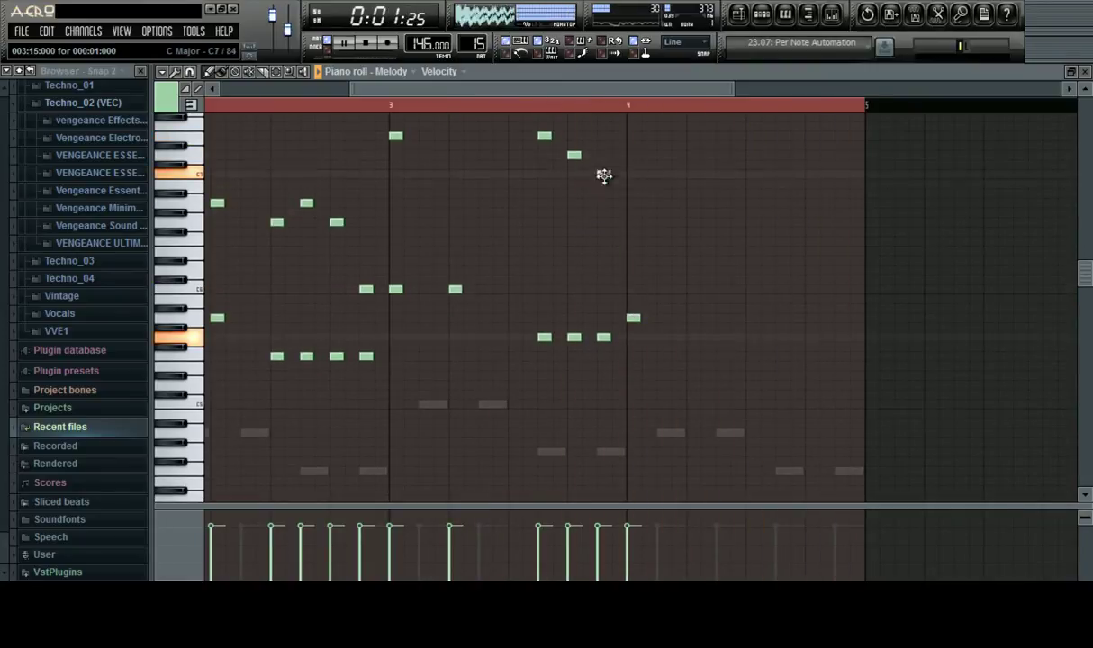
{"action": "scroll", "coordinate": [689, 183], "scroll_direction": "up", "scroll_amount": 3}
{"action": "right_click", "coordinate": [607, 188]}
{"action": "left_click_drag", "start_coordinate": [615, 157], "coordinate": [602, 166]}
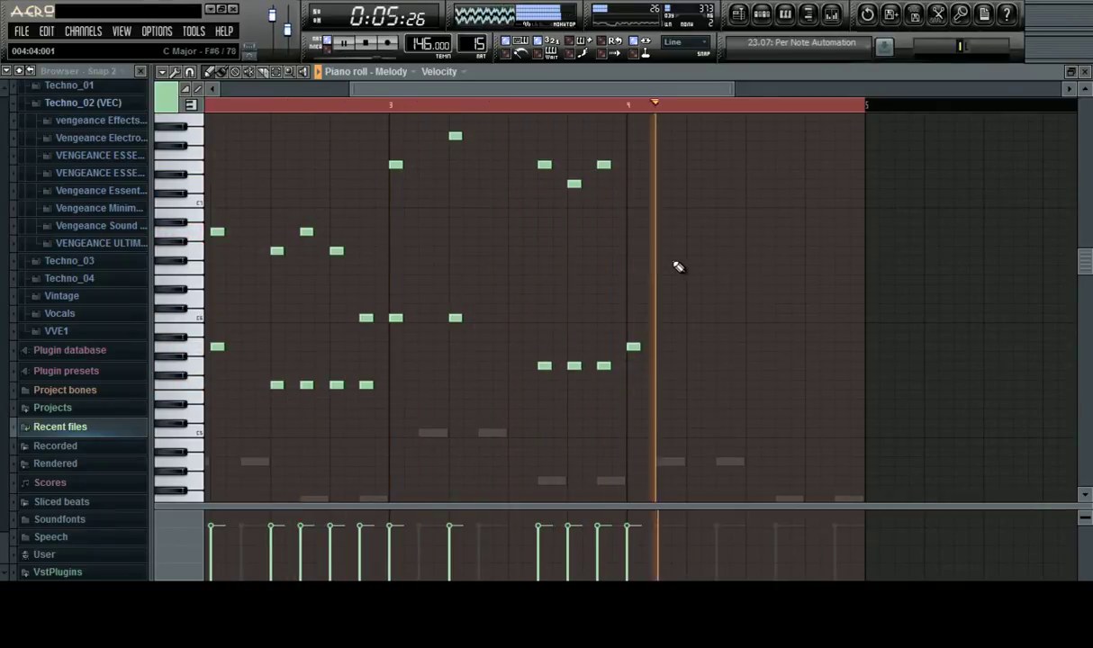
{"action": "scroll", "coordinate": [658, 273], "scroll_direction": "up", "scroll_amount": 3}
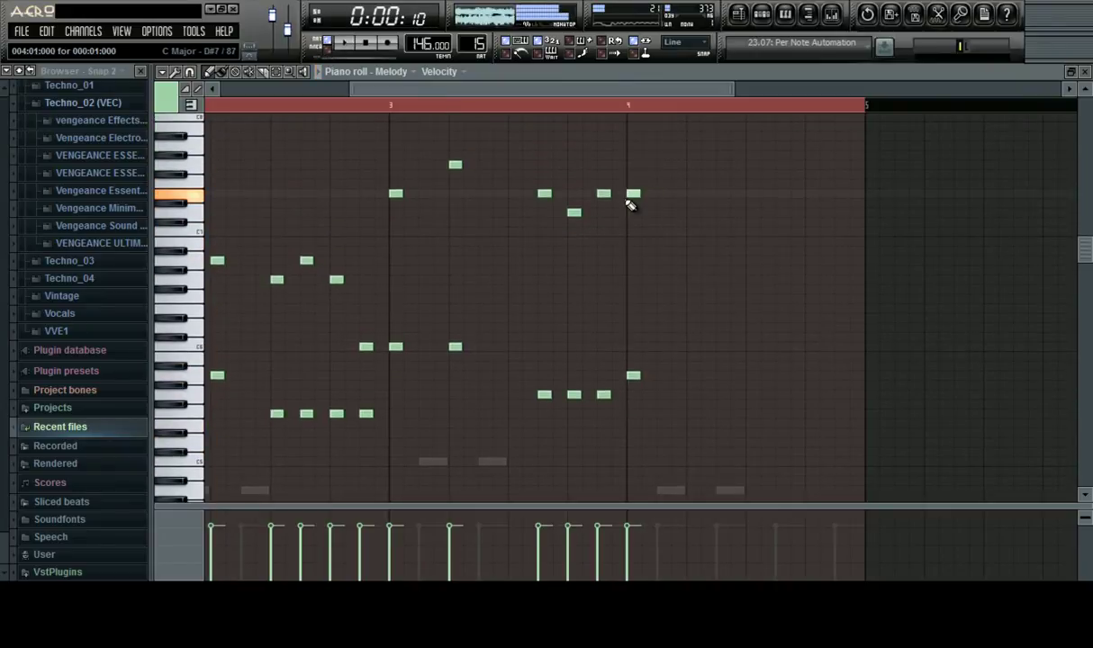
Open the Melody channel's settings and audition notes on its test keyboard
{"action": "left_click", "coordinate": [767, 21]}
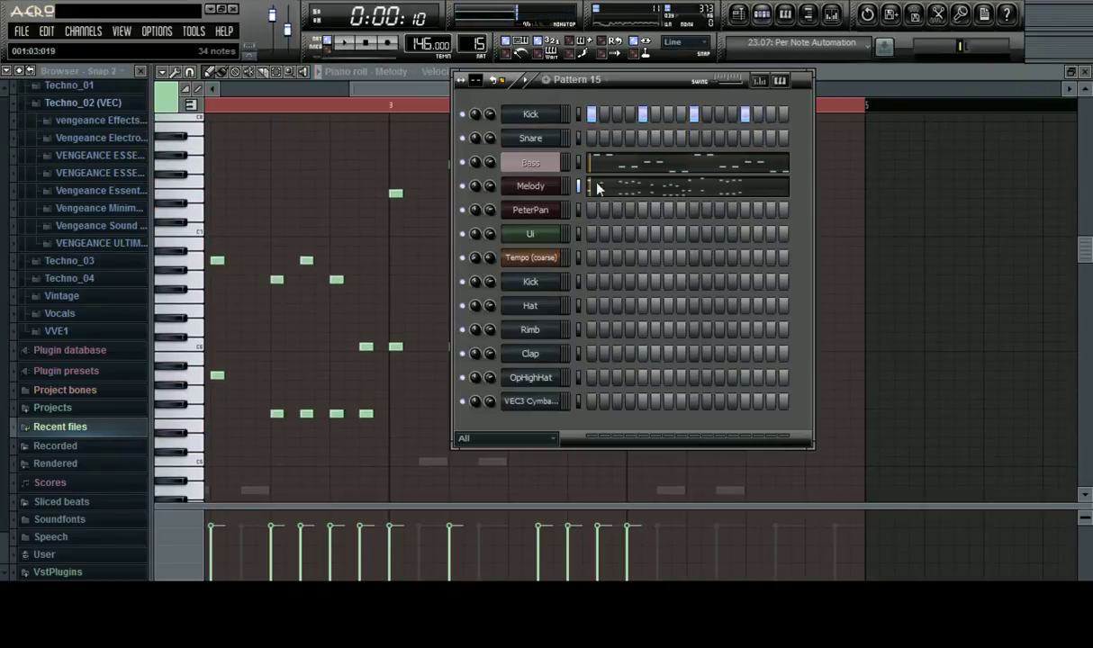
{"action": "left_click", "coordinate": [540, 186]}
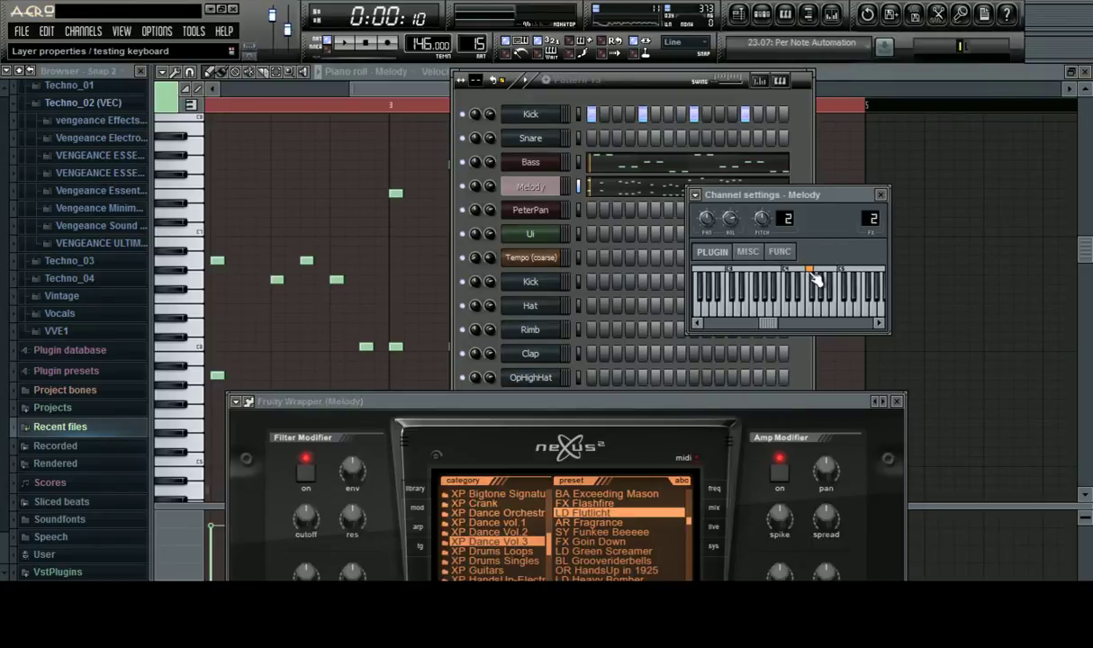
{"action": "left_click", "coordinate": [628, 194]}
{"action": "left_click", "coordinate": [635, 187]}
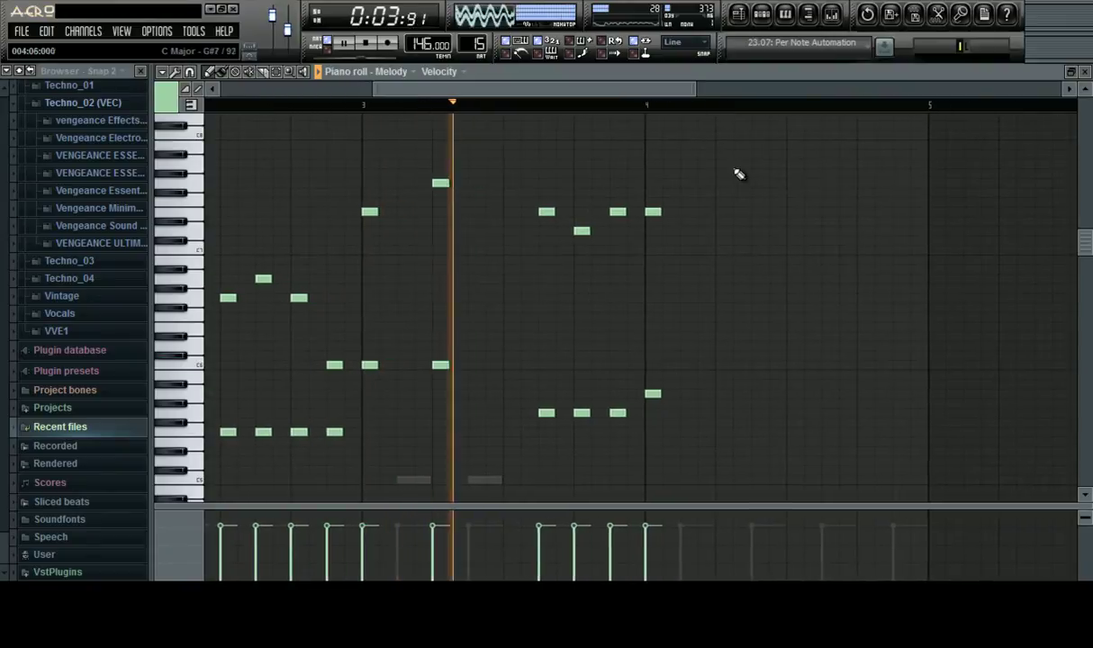
{"action": "left_click", "coordinate": [701, 232]}
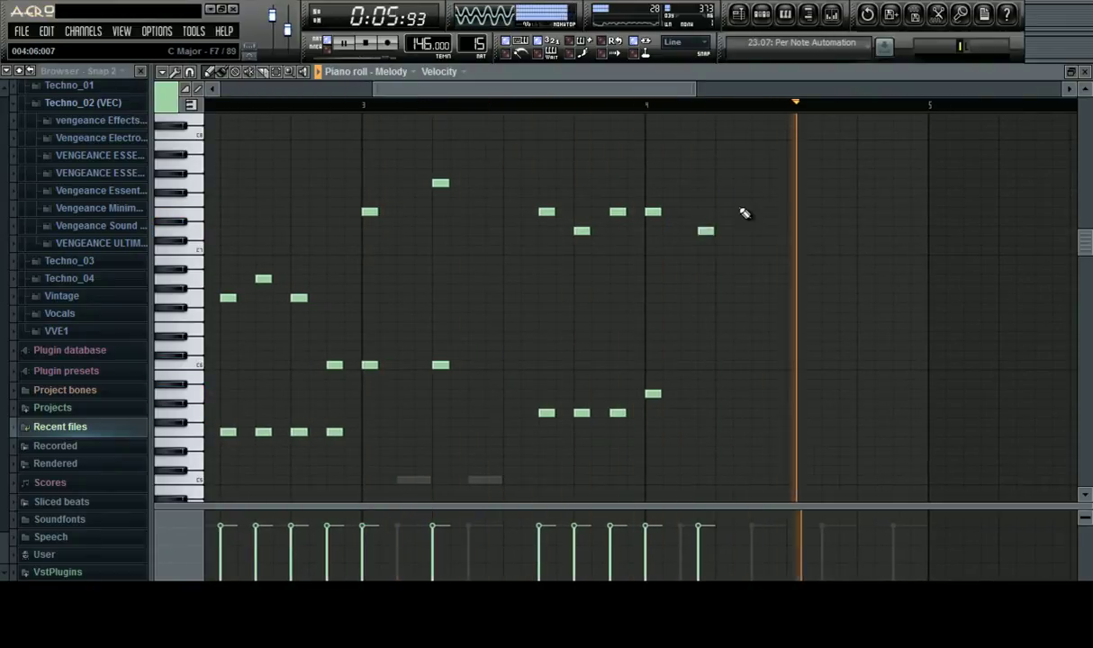
{"action": "right_click", "coordinate": [706, 231]}
{"action": "scroll", "coordinate": [648, 106], "scroll_direction": "down", "scroll_amount": 3}
{"action": "scroll", "coordinate": [656, 105], "scroll_direction": "up", "scroll_amount": 3}
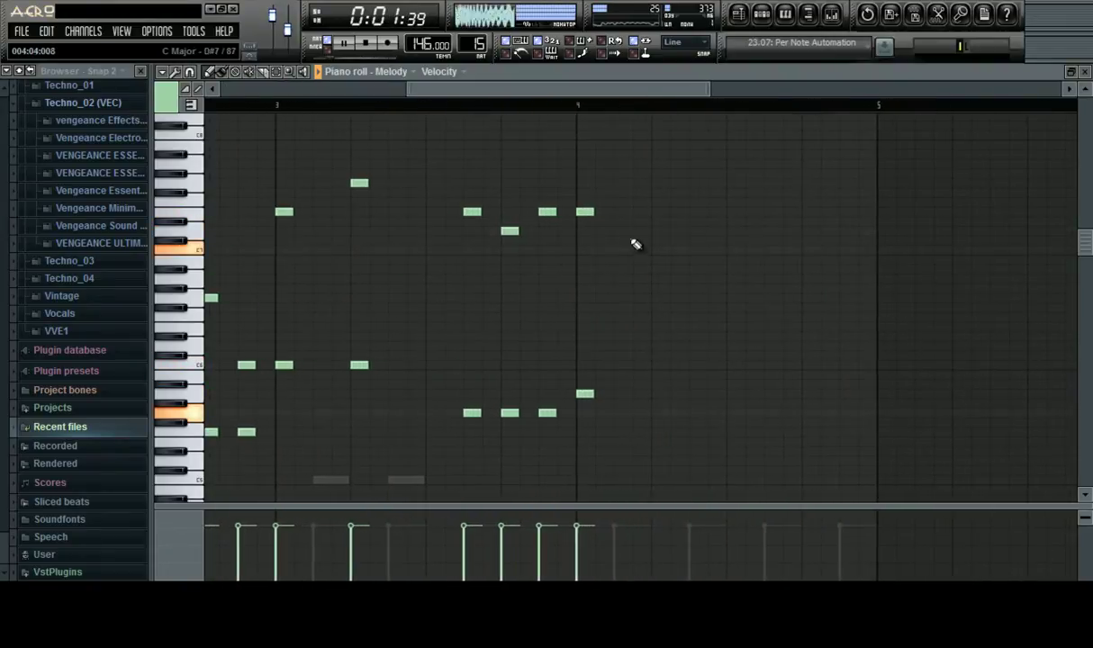
Try C7 over A5 at step 4 of bar 4 and A#6 over A5 at step 7
{"action": "left_click", "coordinate": [638, 395]}
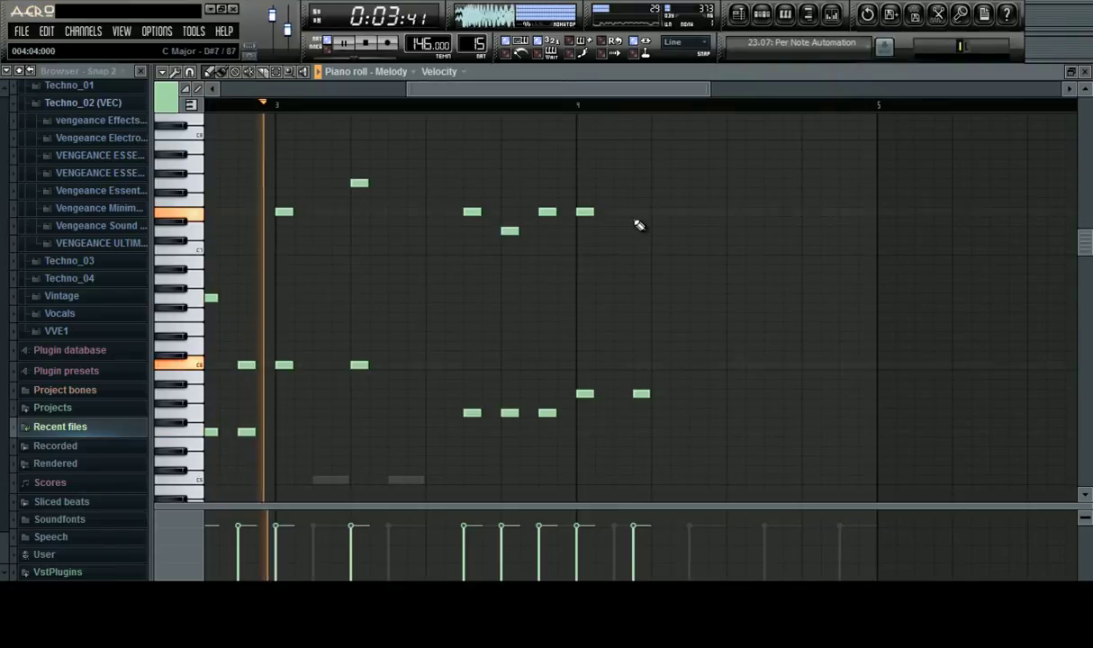
{"action": "left_click", "coordinate": [638, 249]}
{"action": "left_click", "coordinate": [694, 261]}
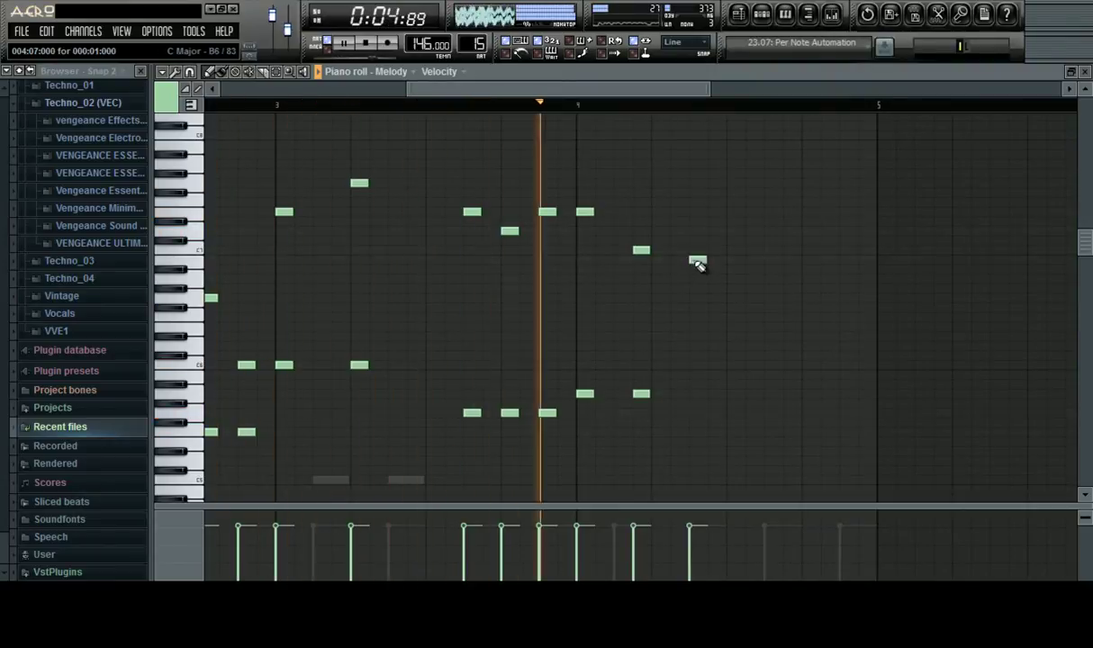
{"action": "left_click", "coordinate": [688, 394]}
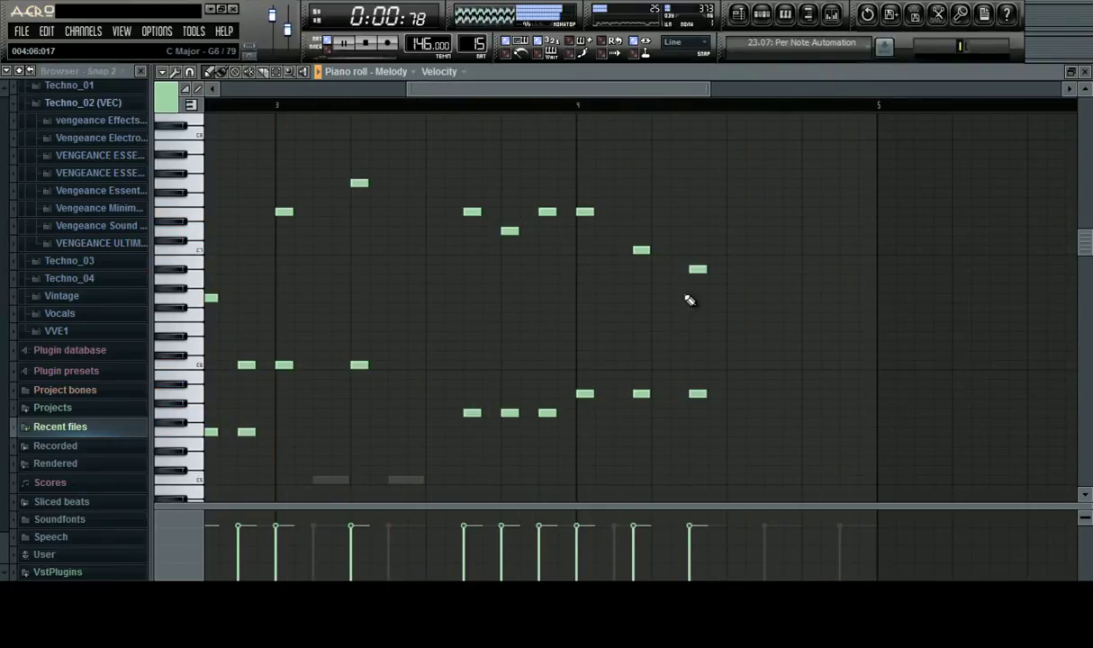
Place D7, C7 and B6 over A5 notes at steps 3, 5 and 7 of bar 4, and F6 over F5 at step 9
{"action": "left_click", "coordinate": [656, 250]}
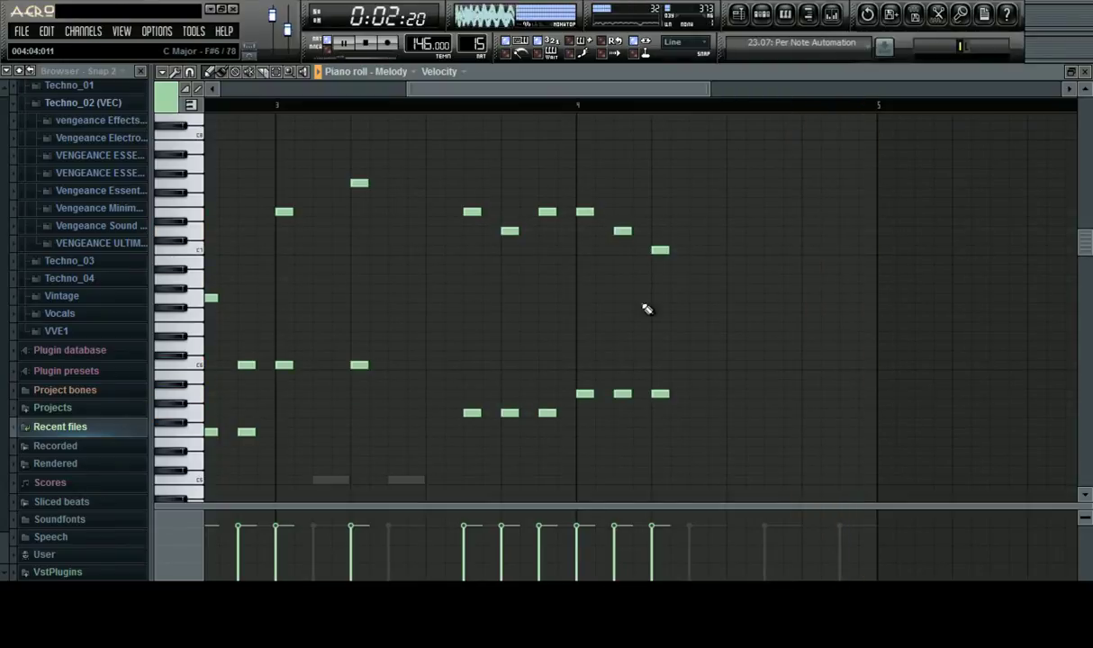
{"action": "left_click_drag", "start_coordinate": [582, 89], "coordinate": [608, 112]}
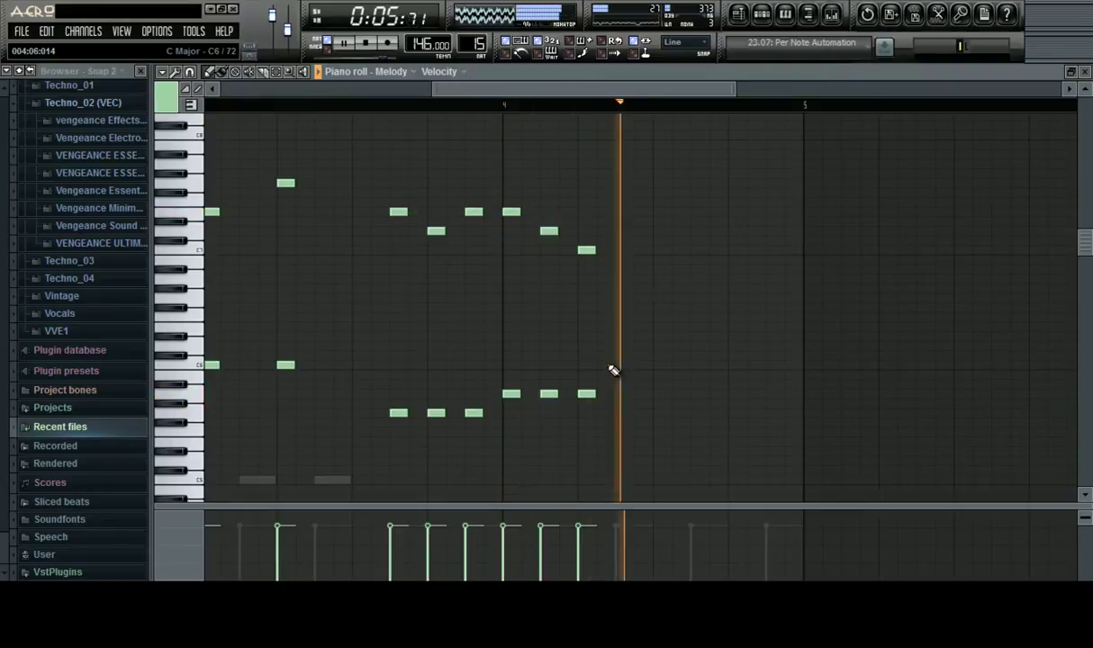
{"action": "left_click", "coordinate": [624, 260]}
{"action": "scroll", "coordinate": [667, 360], "scroll_direction": "up", "scroll_amount": 3}
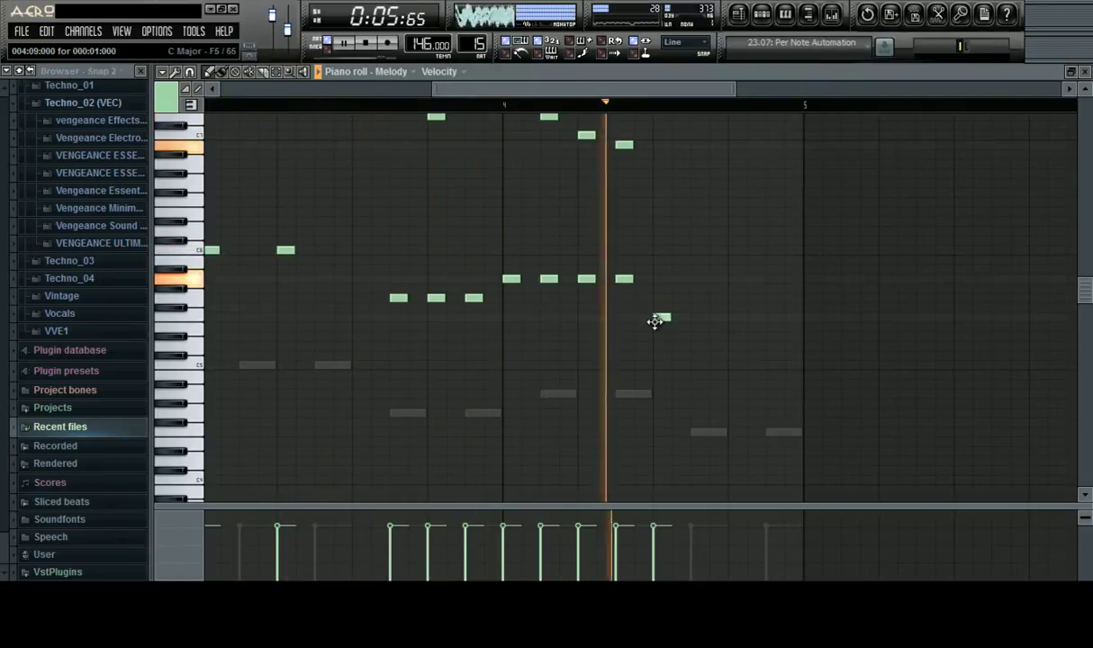
{"action": "left_click", "coordinate": [655, 316]}
{"action": "scroll", "coordinate": [662, 270], "scroll_direction": "up", "scroll_amount": 3}
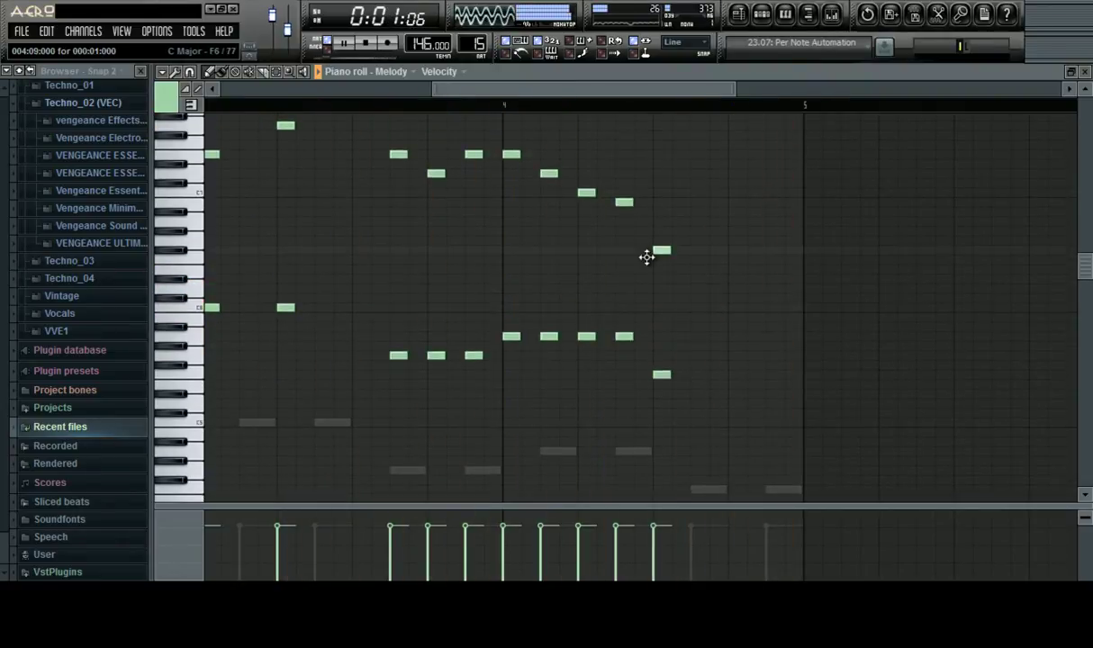
Lengthen the note pairs on the first two beats of bars 1, 2 and 3 to three steps and play the pattern
{"action": "left_click_drag", "start_coordinate": [652, 94], "coordinate": [442, 101]}
{"action": "key", "text": "space"}
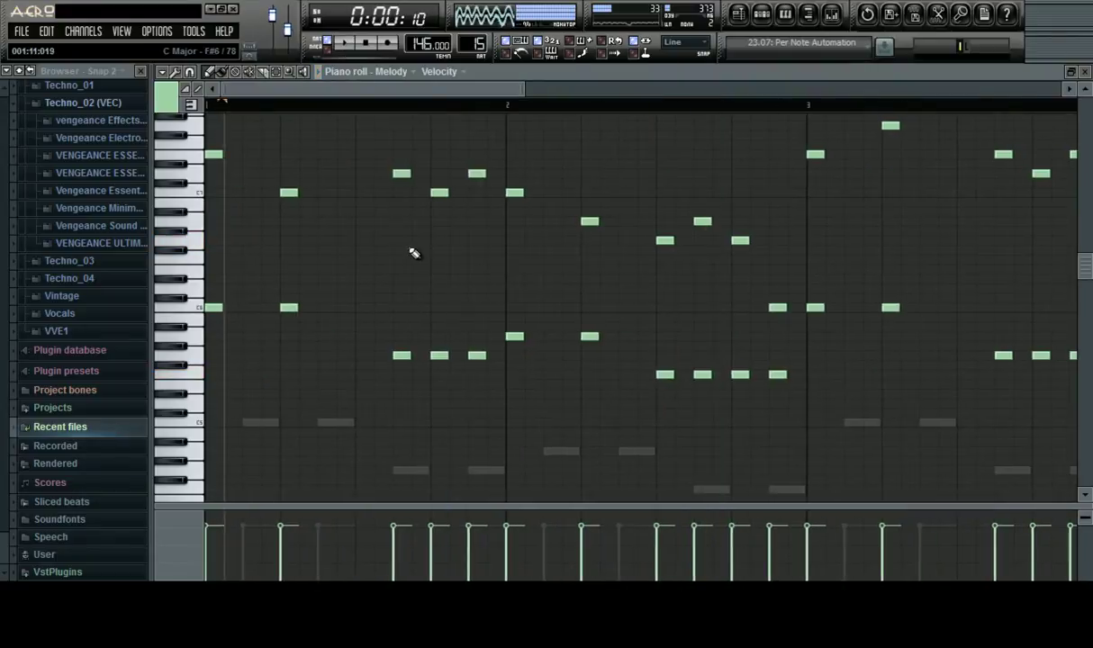
{"action": "scroll", "coordinate": [333, 240], "scroll_direction": "up", "scroll_amount": 1}
{"action": "left_click_drag", "start_coordinate": [301, 190], "coordinate": [218, 364]}
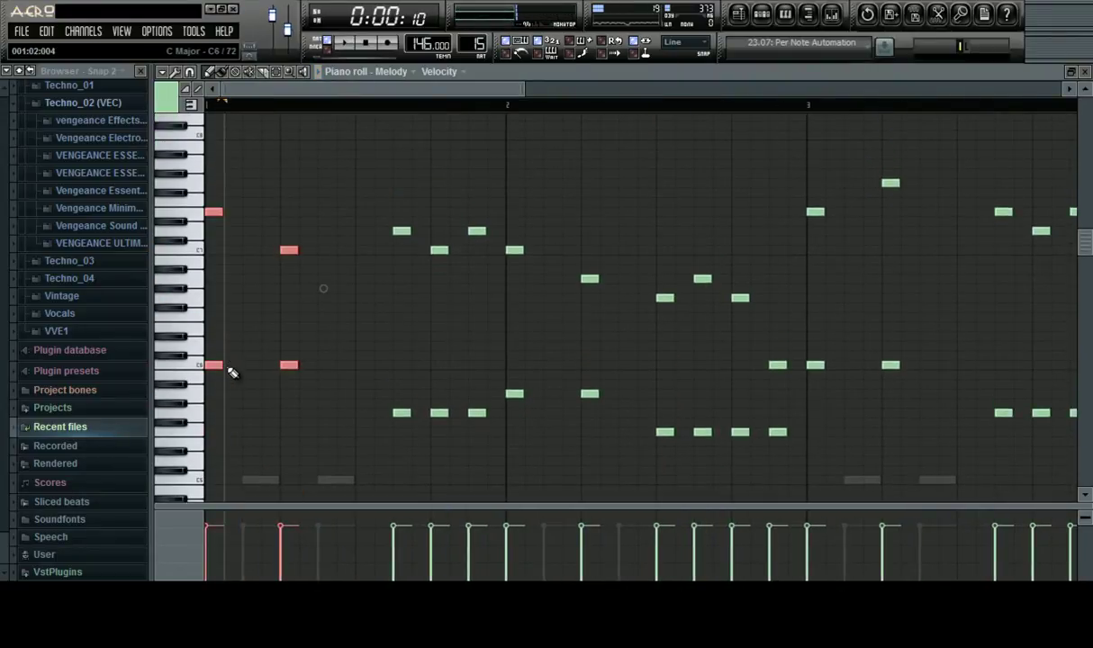
{"action": "scroll", "coordinate": [525, 118], "scroll_direction": "down", "scroll_amount": 2}
{"action": "left_click_drag", "start_coordinate": [358, 234], "coordinate": [410, 423]}
{"action": "left_click_drag", "start_coordinate": [520, 170], "coordinate": [587, 366]}
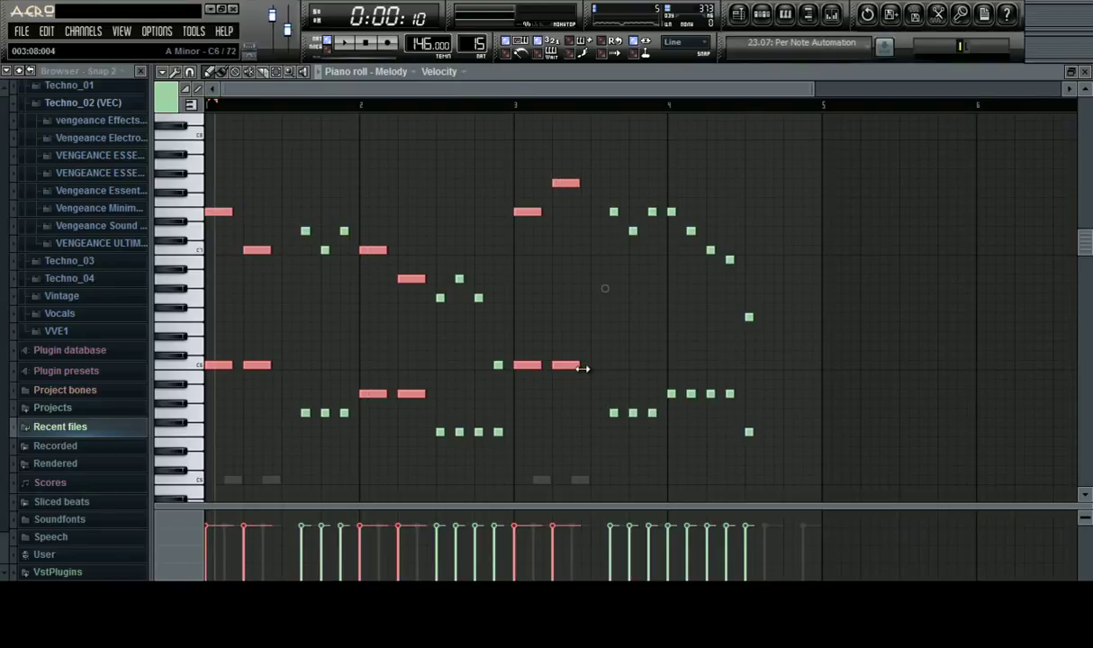
{"action": "key", "text": "space"}
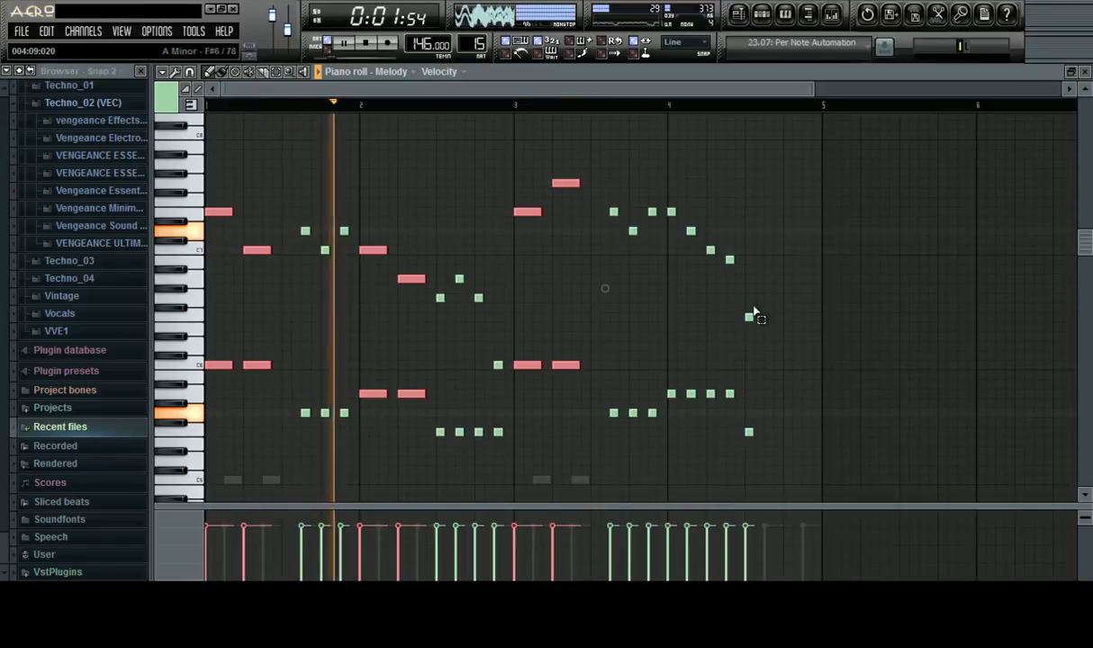
Extend the final F6 and F5 notes to the end of bar 4 and raise the upper one to A6
{"action": "left_click_drag", "start_coordinate": [755, 308], "coordinate": [781, 471]}
{"action": "left_click_drag", "start_coordinate": [752, 431], "coordinate": [823, 433]}
{"action": "left_click", "coordinate": [781, 336], "text": "ctrl"}
{"action": "left_click_drag", "start_coordinate": [768, 314], "coordinate": [774, 279]}
{"action": "left_click", "coordinate": [546, 289]}
{"action": "right_click", "coordinate": [549, 290]}
{"action": "scroll", "coordinate": [744, 105], "scroll_direction": "down", "scroll_amount": 3}
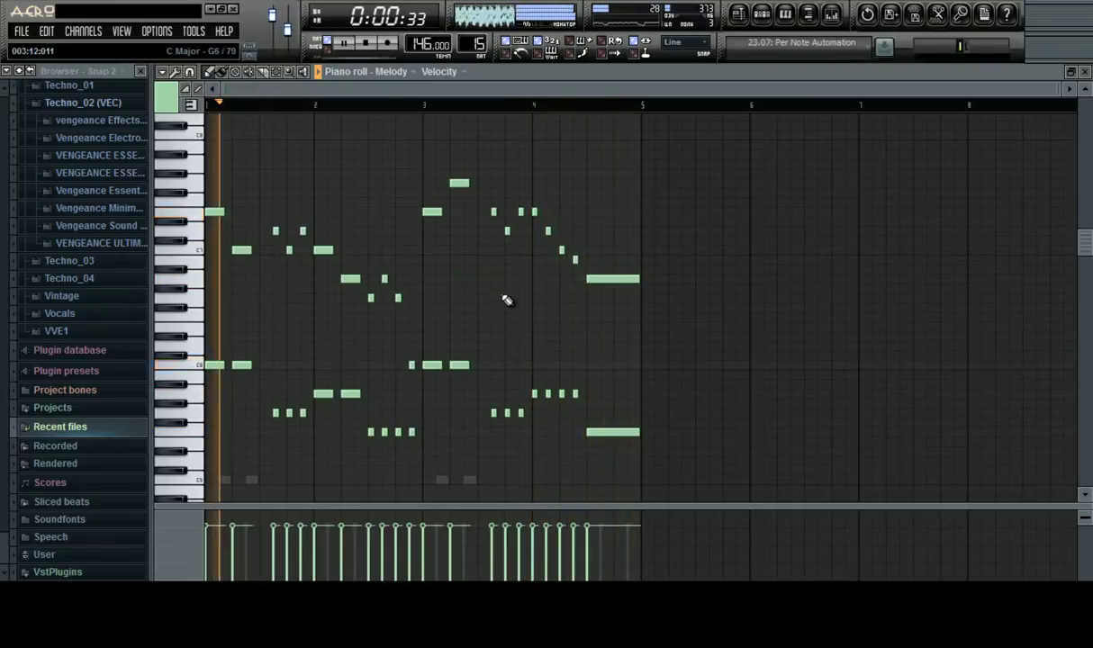
Place Pattern 15 three times in a row in the playlist, from bar 81 through bar 92
{"action": "left_click", "coordinate": [737, 13]}
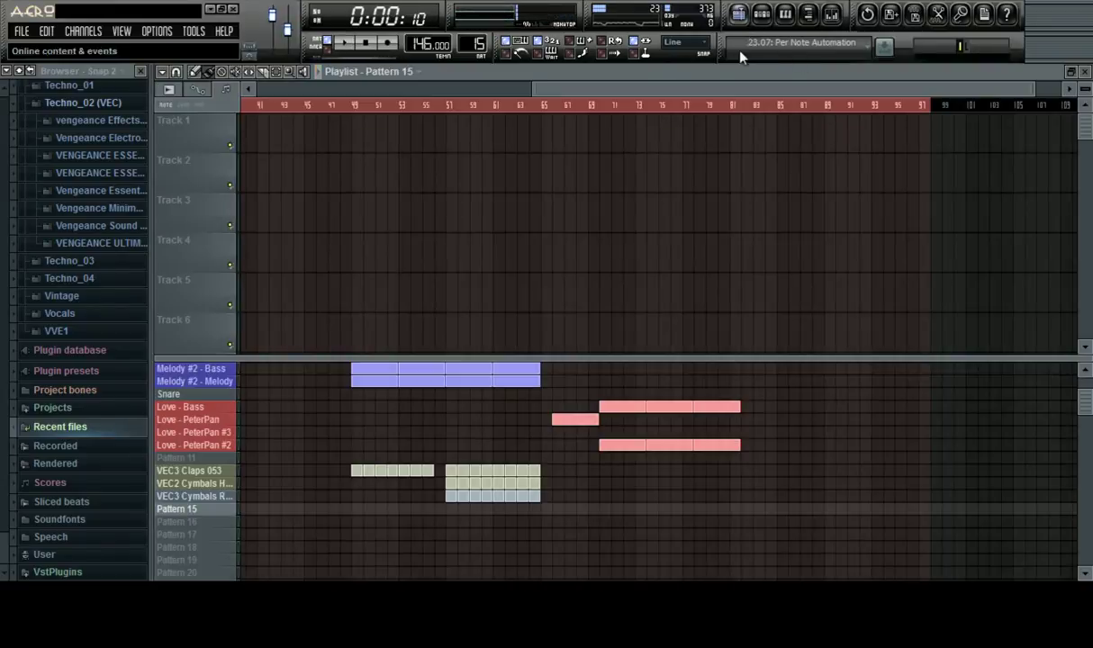
{"action": "scroll", "coordinate": [625, 111], "scroll_direction": "down", "scroll_amount": 2}
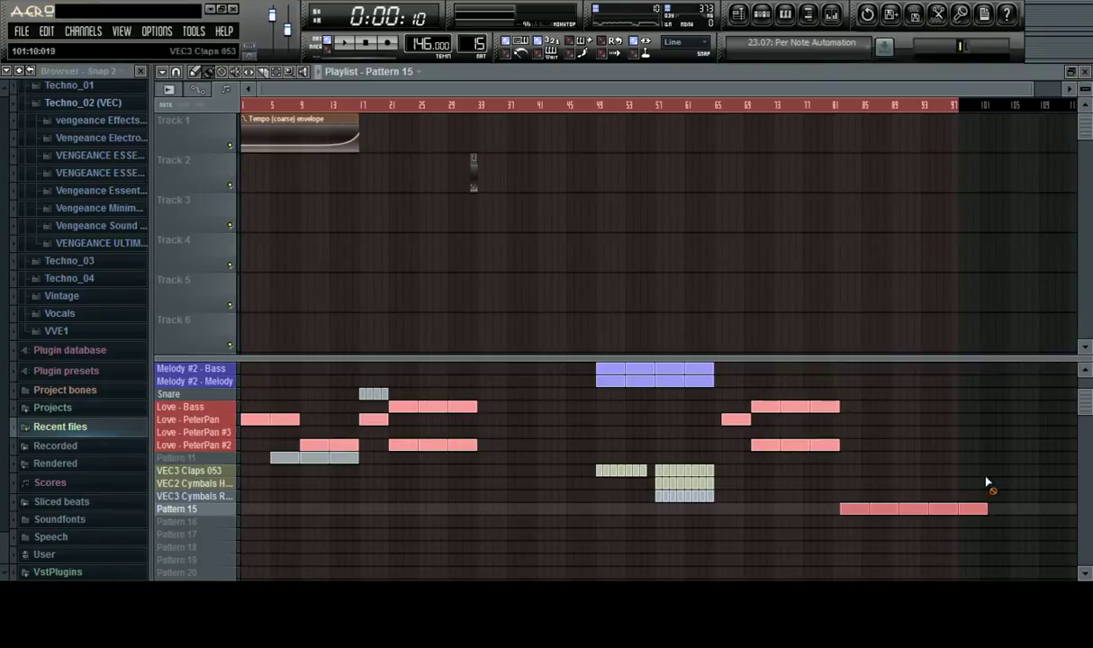
{"action": "right_click", "coordinate": [944, 510]}
{"action": "left_click", "coordinate": [841, 123]}
{"action": "right_click", "coordinate": [843, 124]}
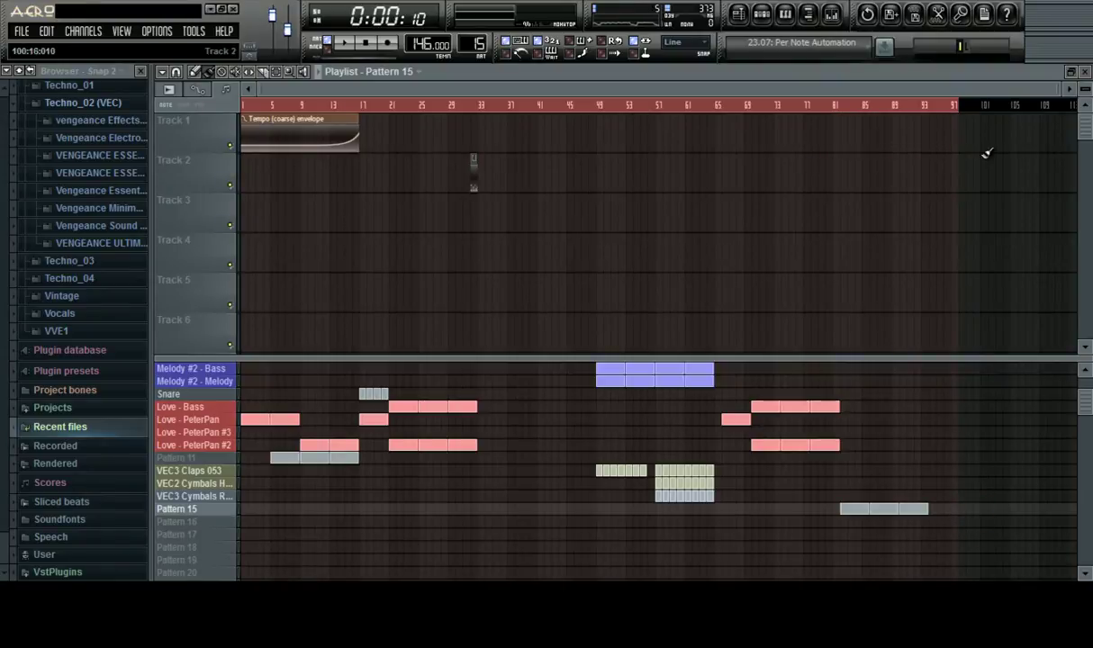
Rename Pattern 15 as Melody3 and colour it green
{"action": "right_click", "coordinate": [199, 509]}
{"action": "left_click", "coordinate": [236, 390]}
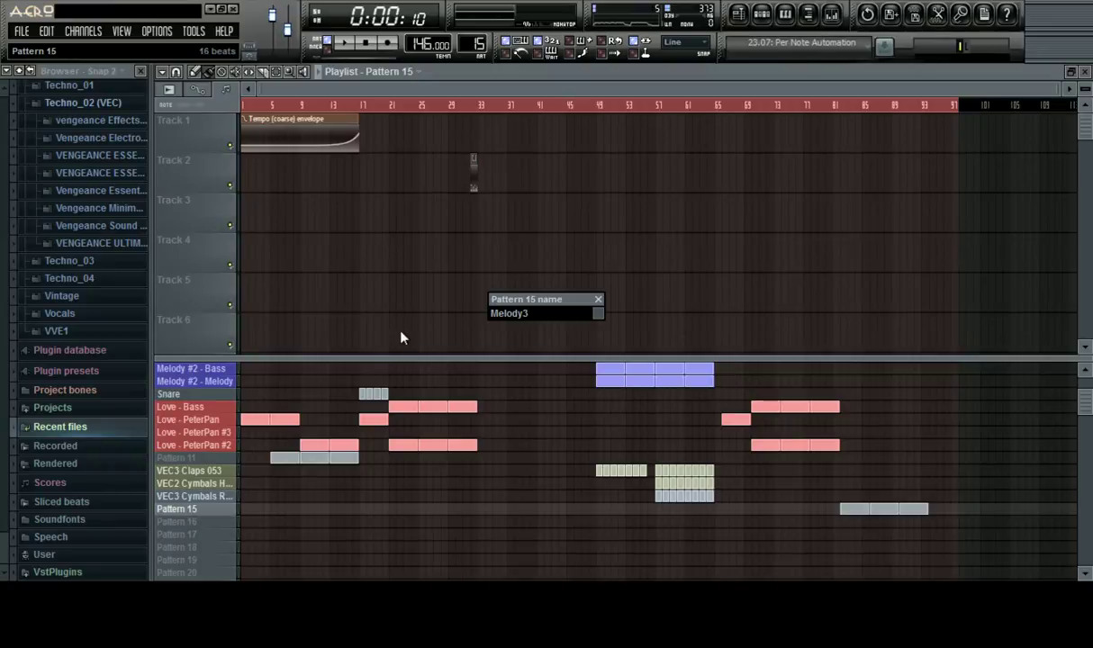
{"action": "left_click", "coordinate": [599, 315]}
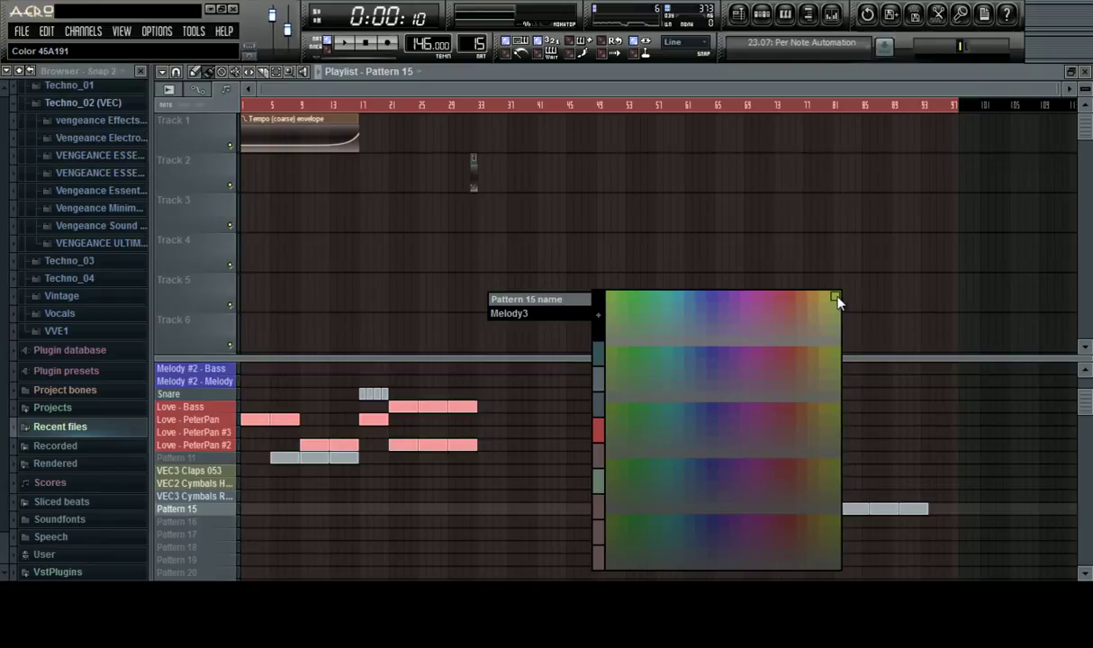
{"action": "left_click", "coordinate": [638, 301]}
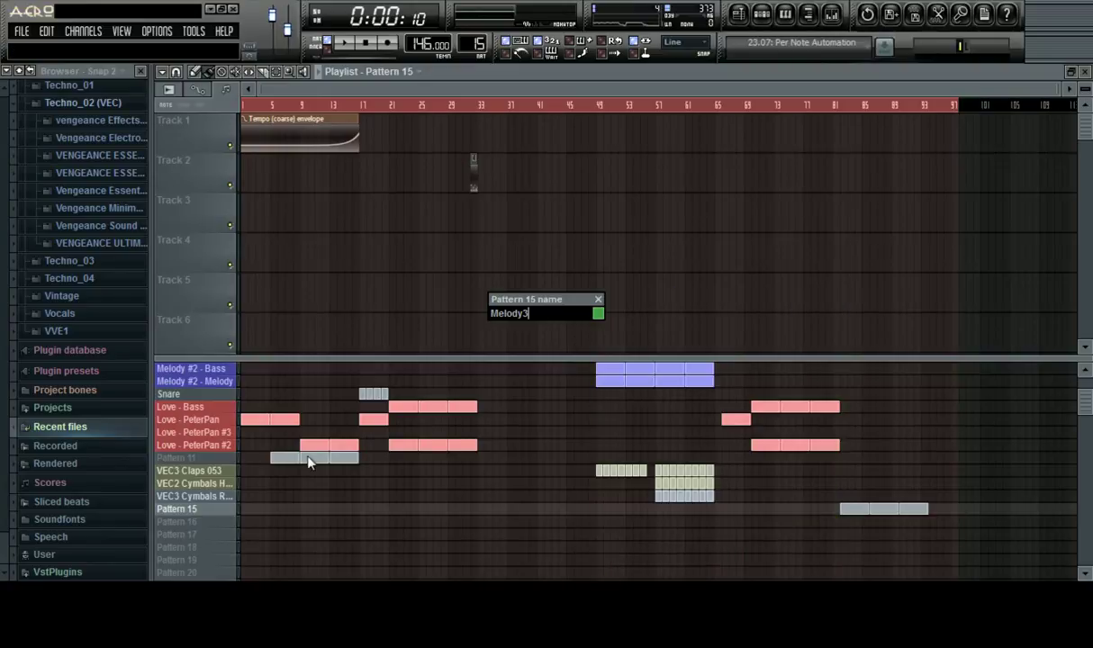
{"action": "key", "text": "Return"}
Split the Melody3 pattern by channel and delete the resulting Melody3 - Kick pattern
{"action": "right_click", "coordinate": [175, 507]}
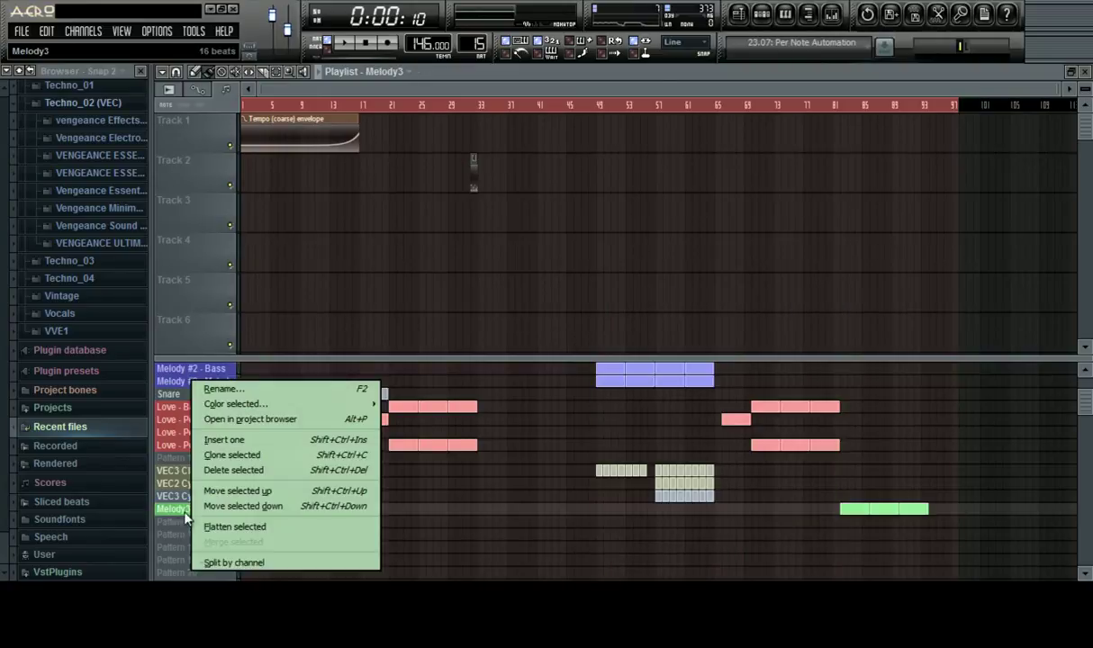
{"action": "left_click", "coordinate": [241, 564]}
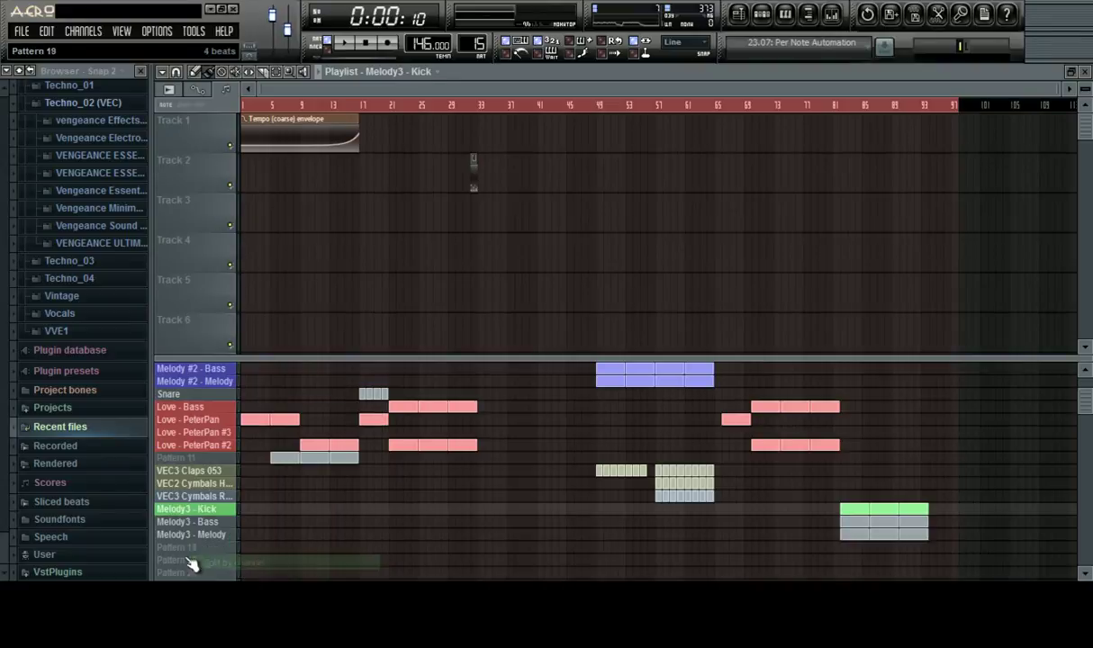
{"action": "right_click", "coordinate": [210, 511]}
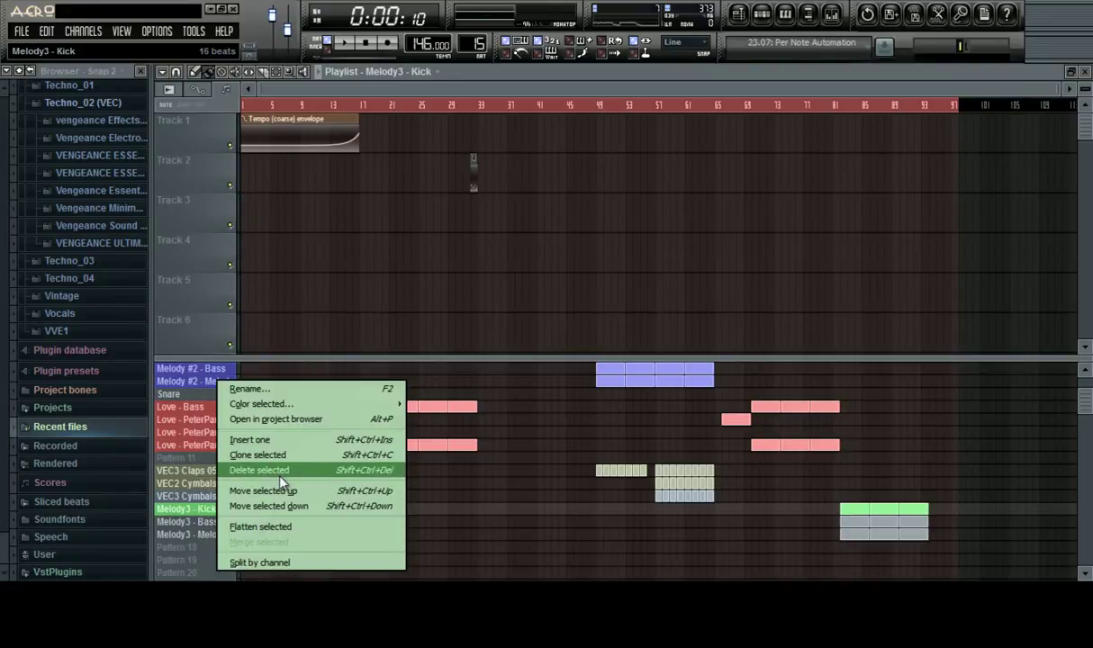
{"action": "left_click", "coordinate": [264, 469]}
{"action": "left_click", "coordinate": [601, 351]}
Colour the Melody3 - Bass pattern bright green
{"action": "right_click", "coordinate": [218, 512]}
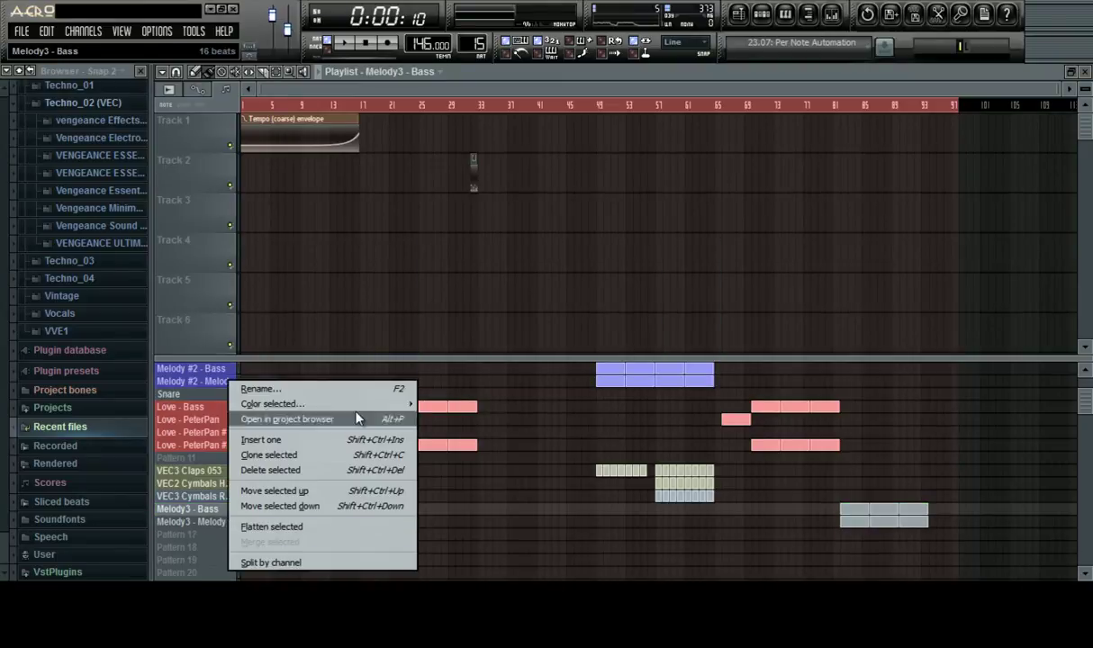
{"action": "mouse_move", "coordinate": [334, 405]}
{"action": "left_click", "coordinate": [446, 405]}
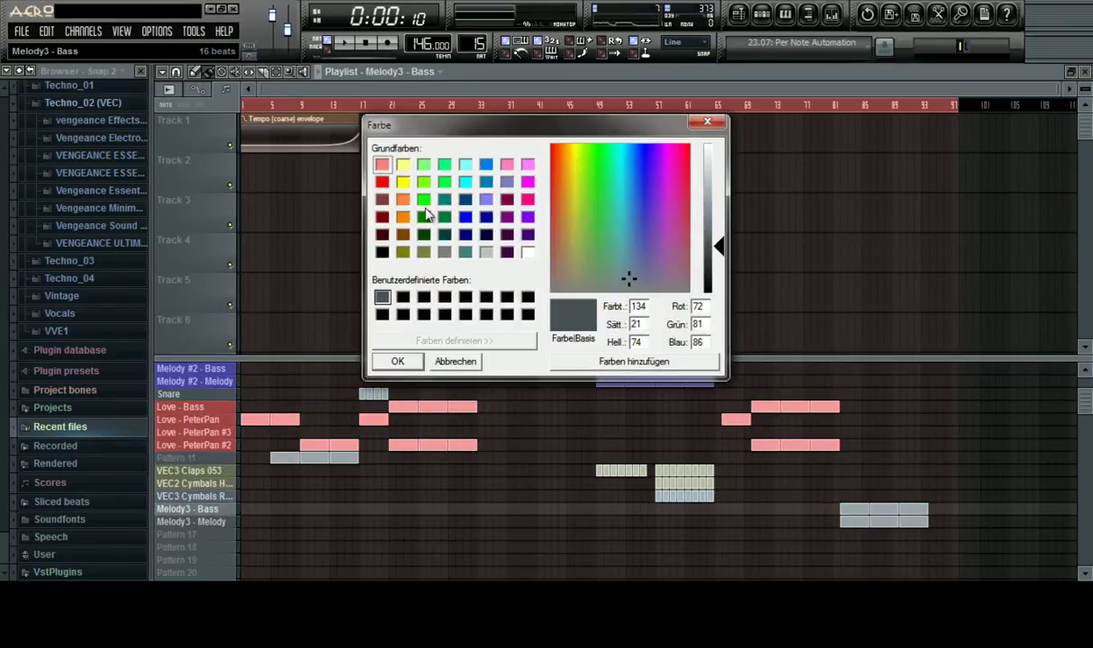
{"action": "left_click", "coordinate": [397, 361]}
{"action": "left_click", "coordinate": [214, 522]}
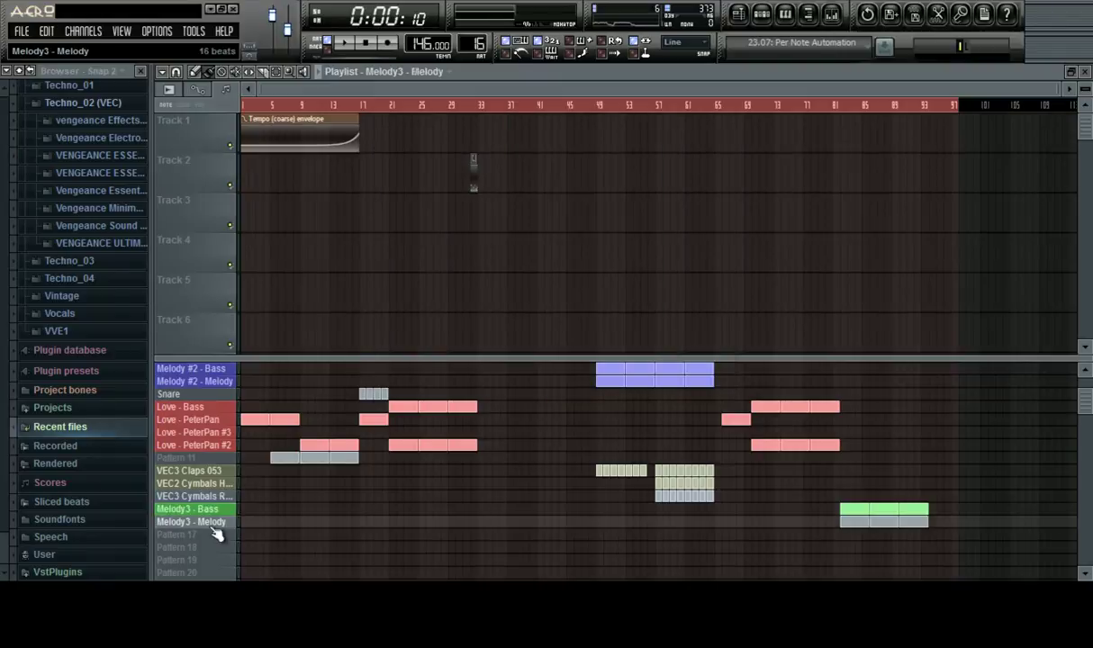
{"action": "right_click", "coordinate": [214, 522]}
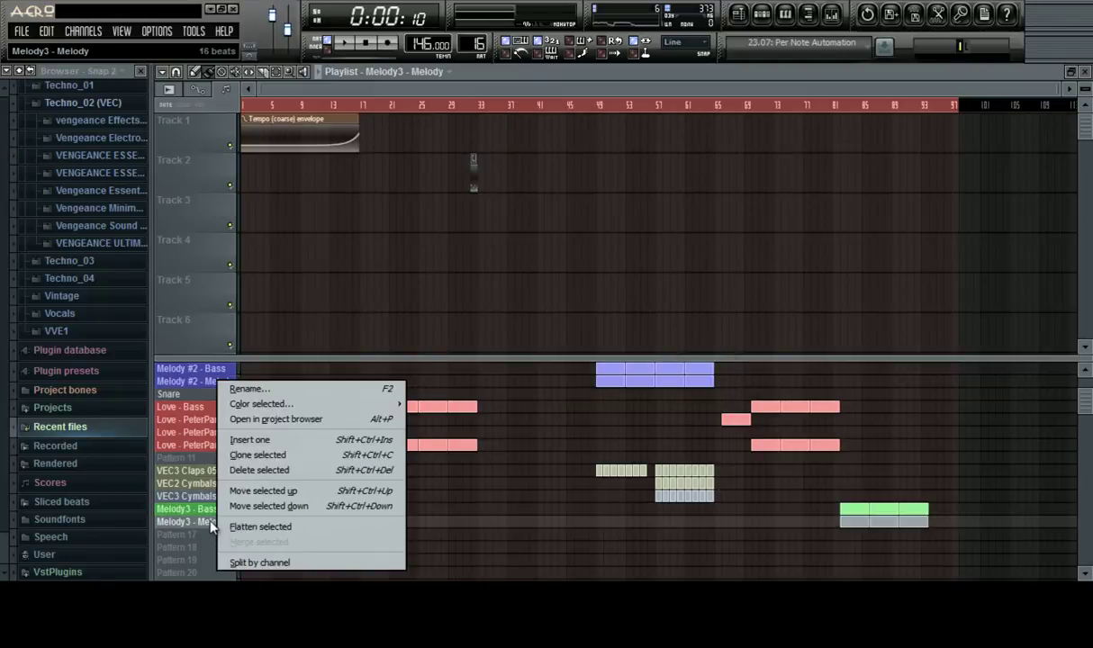
{"action": "left_click", "coordinate": [315, 408]}
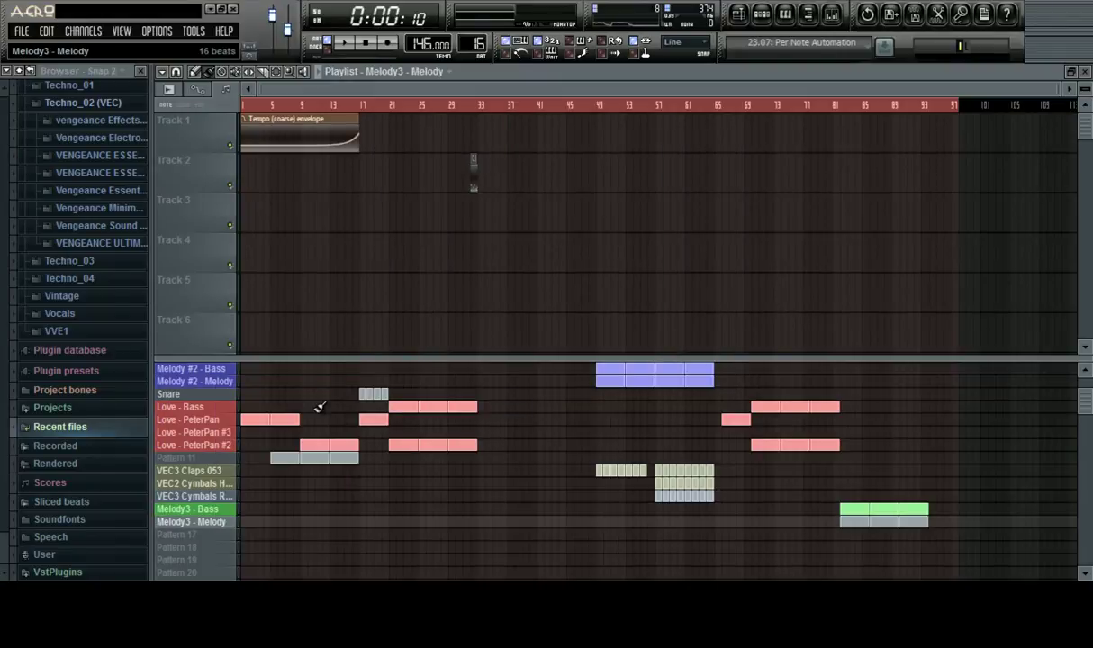
{"action": "right_click", "coordinate": [217, 531]}
{"action": "mouse_move", "coordinate": [342, 411]}
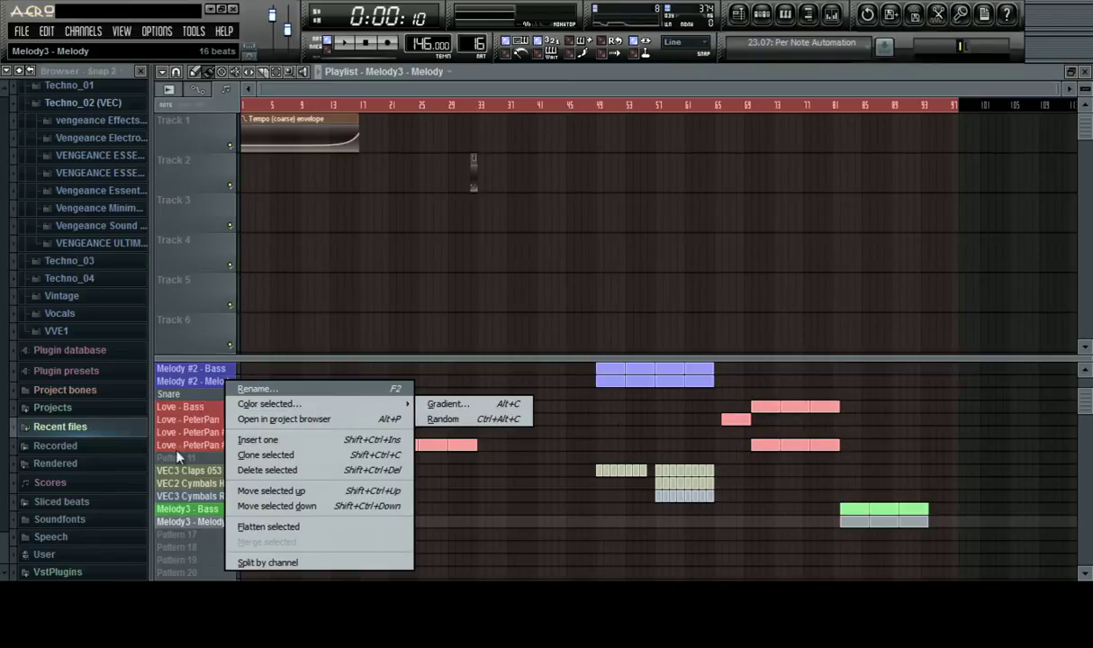
Colour the Melody3 - Melody pattern with the basic bright green (RGB 0, 255, 0)
{"action": "right_click", "coordinate": [196, 528]}
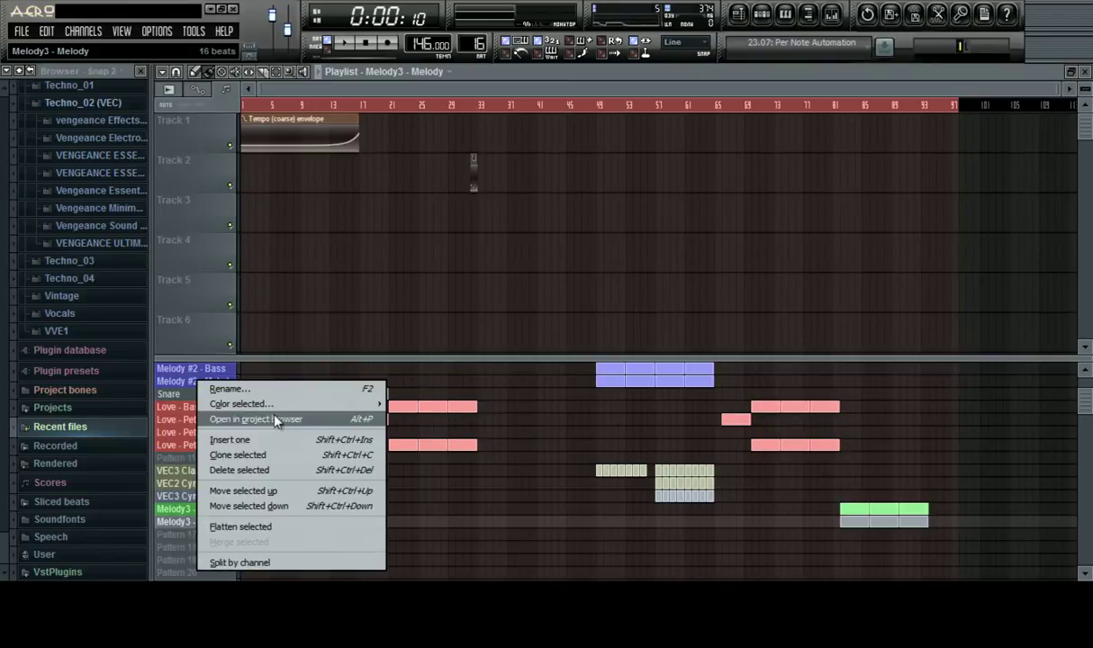
{"action": "mouse_move", "coordinate": [296, 407]}
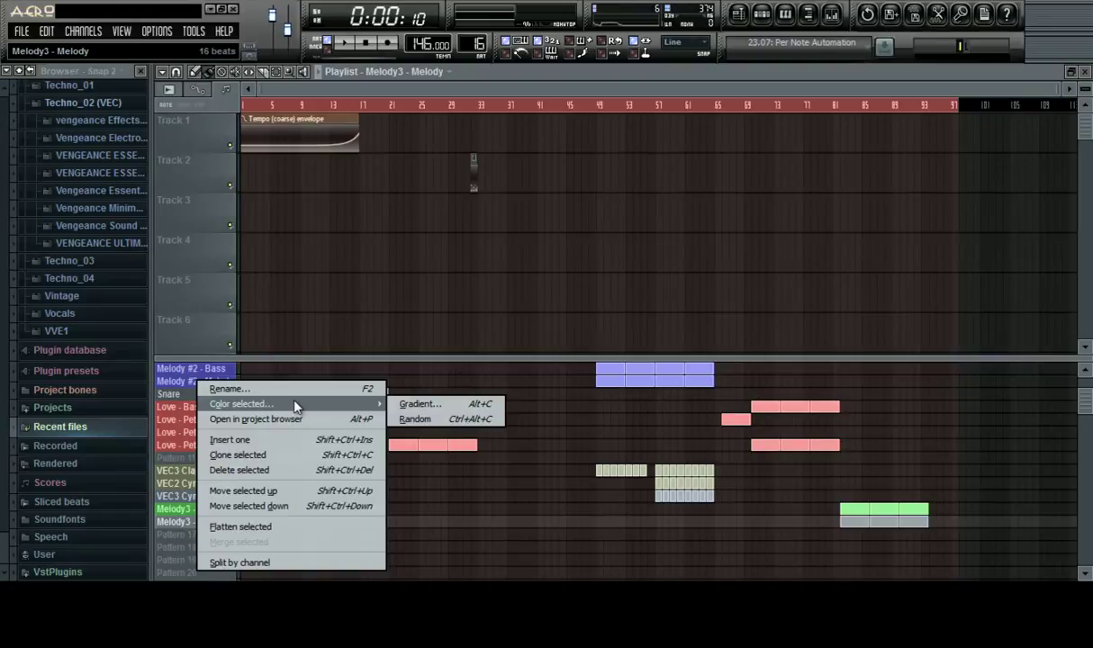
{"action": "left_click", "coordinate": [439, 405]}
{"action": "left_click", "coordinate": [425, 202]}
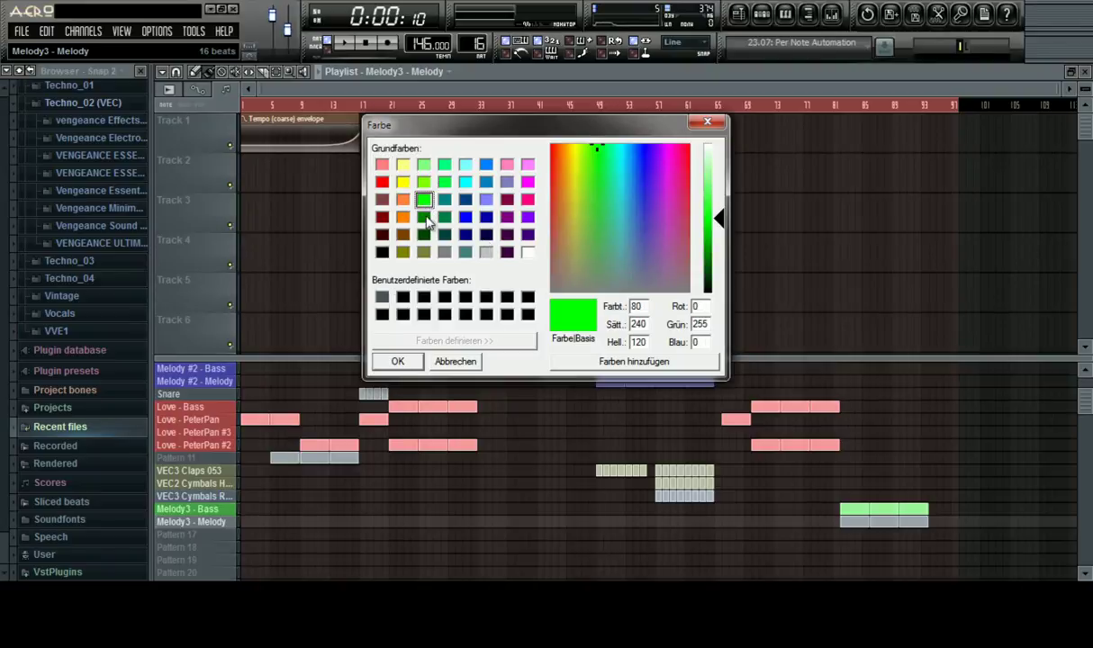
{"action": "left_click", "coordinate": [399, 361]}
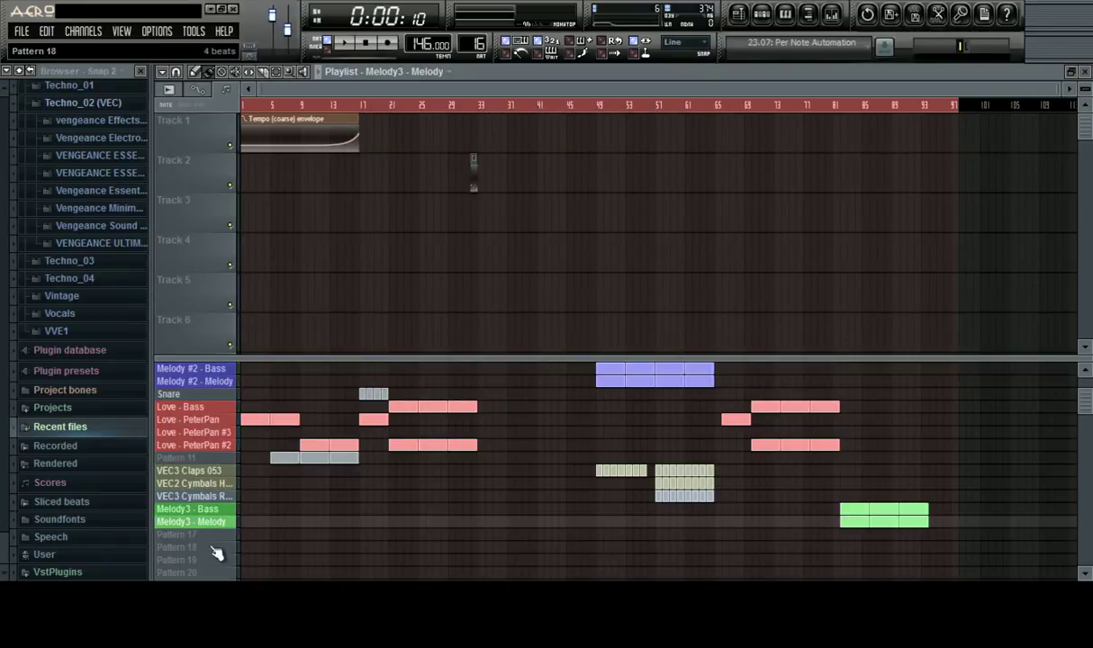
Play the song from bar 81 and check which other patterns share those bars with the Melody3 clips
{"action": "key", "text": "space"}
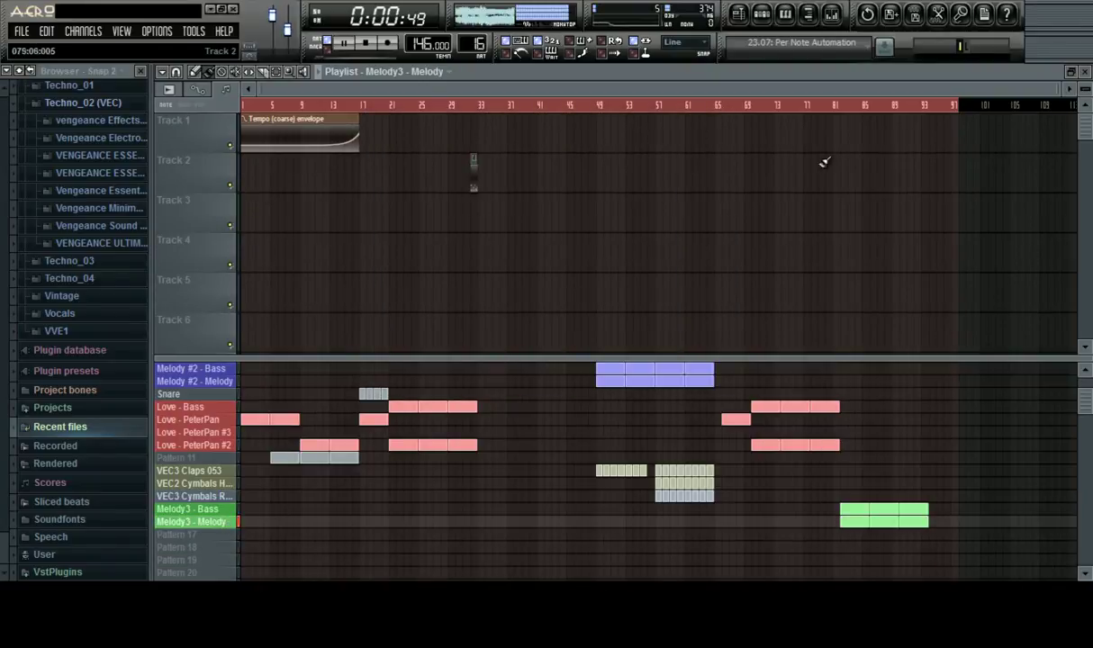
{"action": "left_click", "coordinate": [838, 105]}
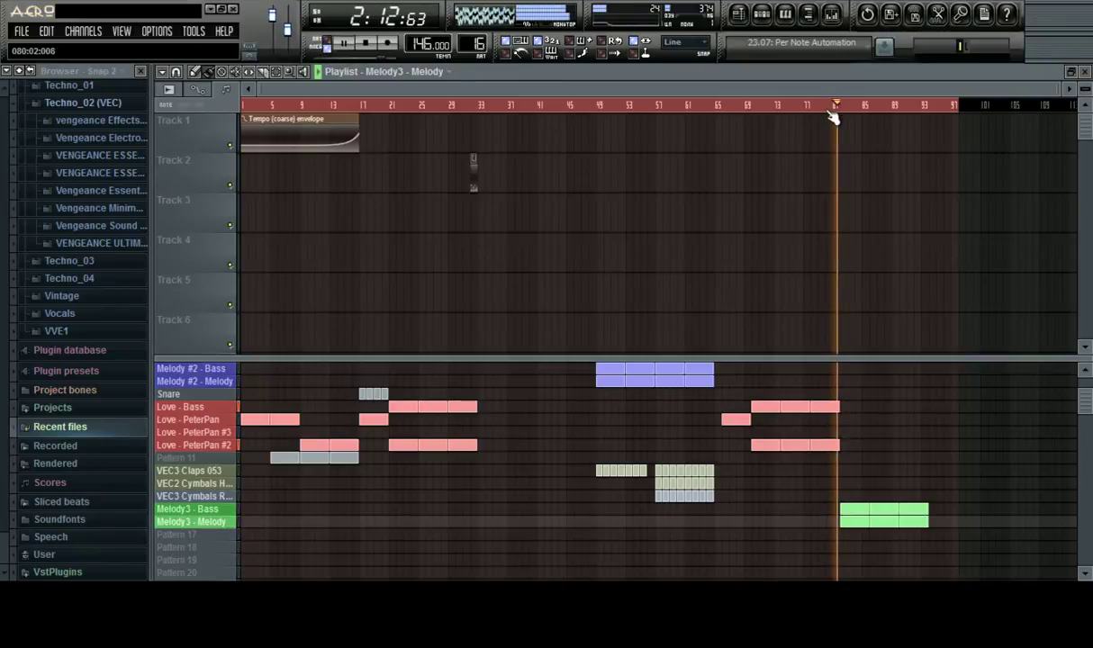
{"action": "left_click", "coordinate": [186, 513]}
{"action": "scroll", "coordinate": [895, 442], "scroll_direction": "up", "scroll_amount": 3}
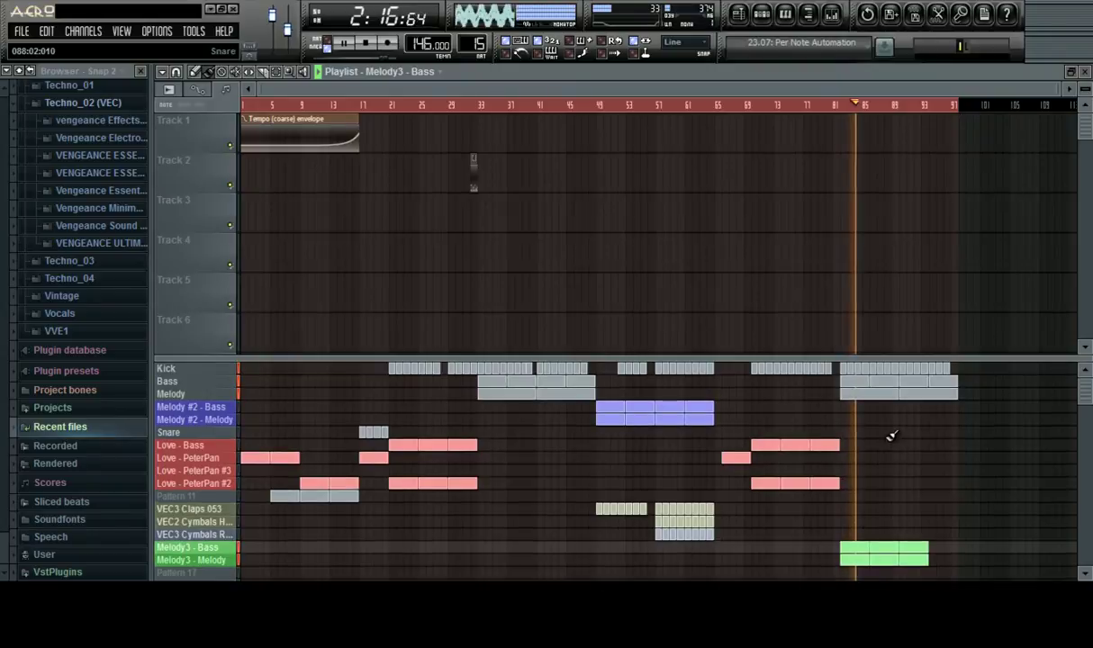
Move the Melody3 - Bass and Melody3 - Melody clips to start at bar 97 and paint Kick clips from bar 97 through 108
{"action": "key", "text": "space"}
{"action": "scroll", "coordinate": [1030, 237], "scroll_direction": "right", "scroll_amount": 5}
{"action": "left_click_drag", "start_coordinate": [883, 505], "coordinate": [844, 533]}
{"action": "key", "text": "space"}
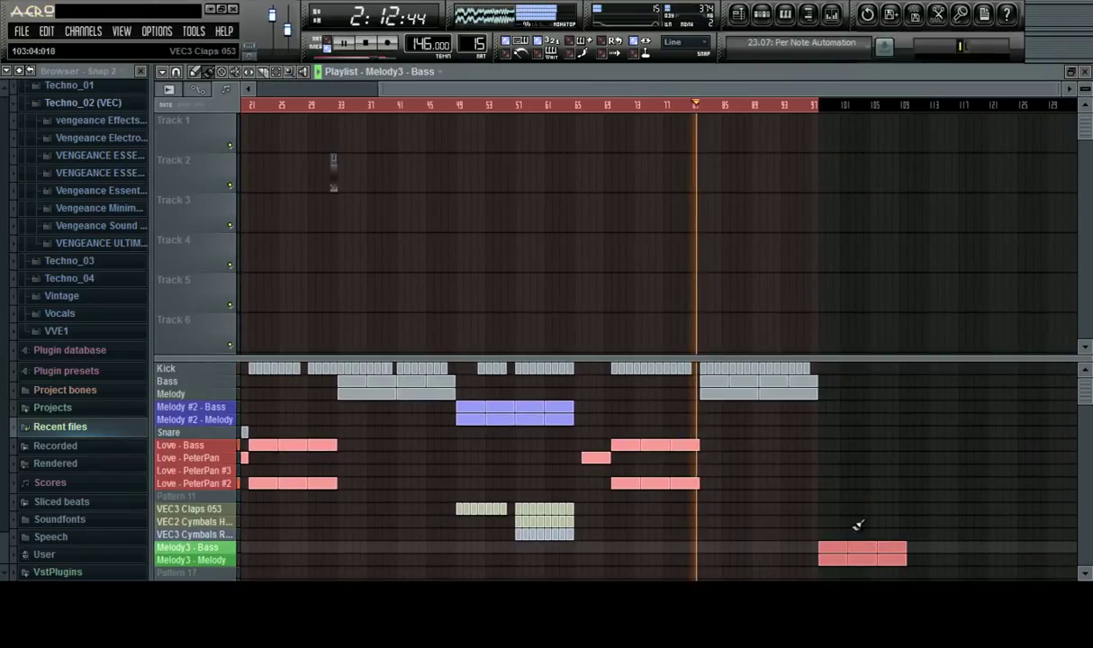
{"action": "key", "text": "ctrl+d"}
{"action": "left_click_drag", "start_coordinate": [825, 369], "coordinate": [922, 371]}
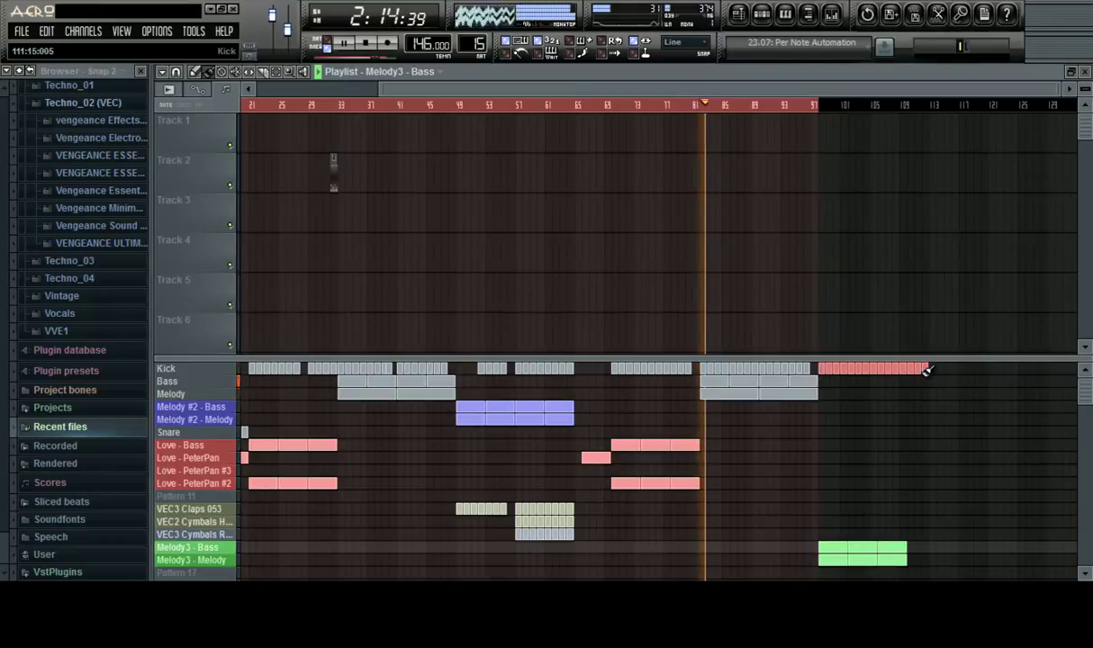
{"action": "right_click", "coordinate": [924, 369]}
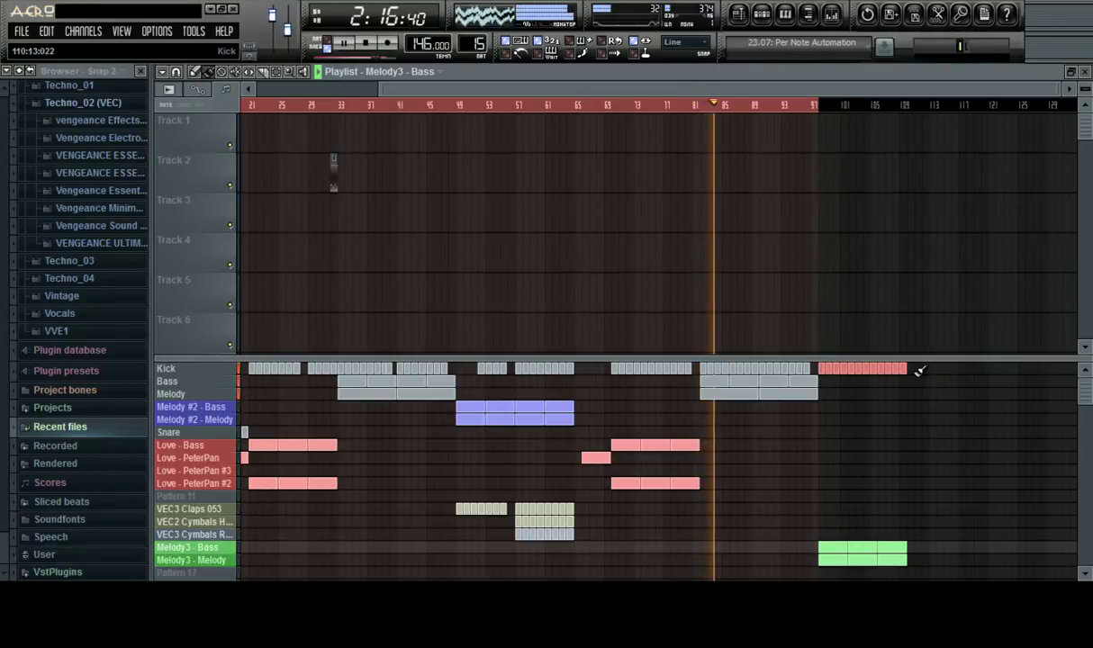
{"action": "left_click", "coordinate": [761, 13]}
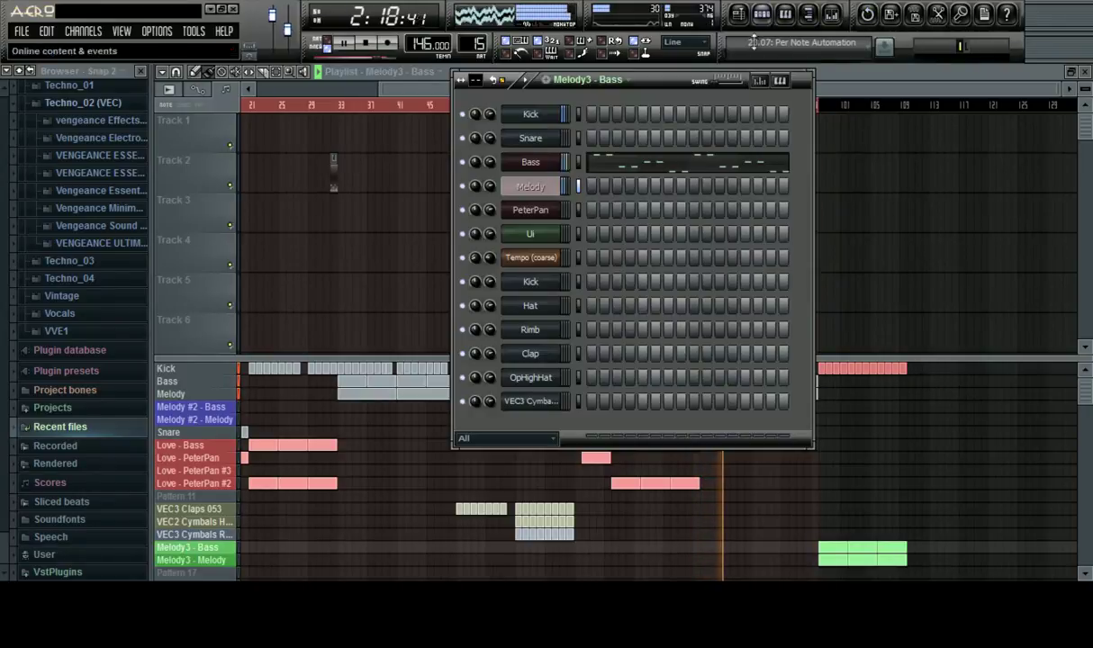
{"action": "left_click", "coordinate": [535, 187]}
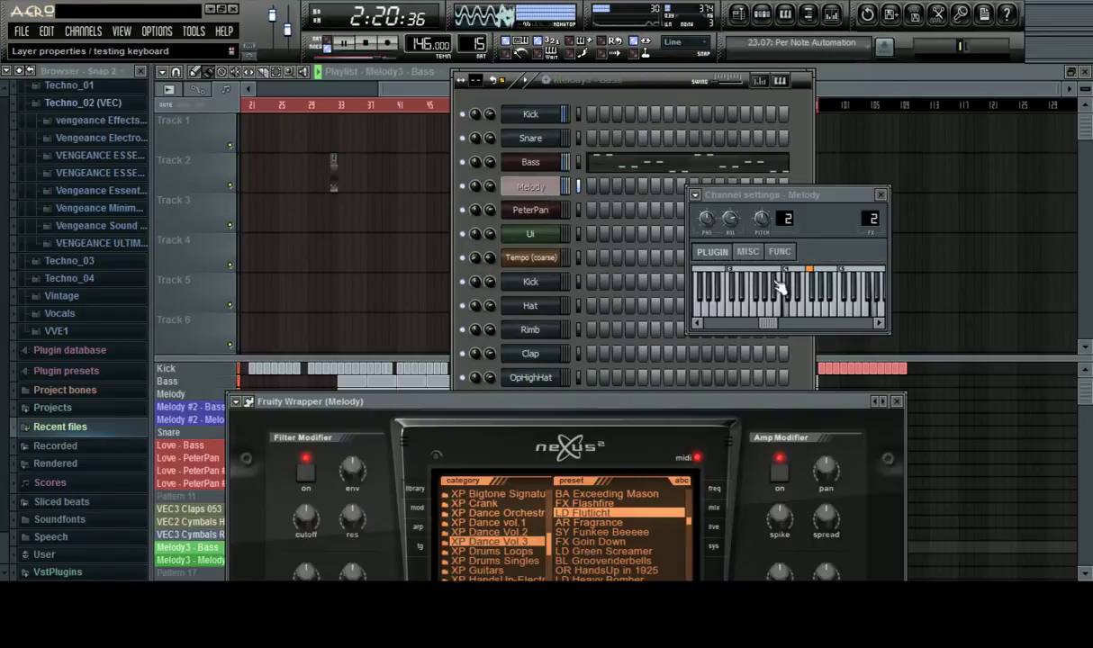
{"action": "left_click", "coordinate": [876, 85]}
Transpose all notes of the Melody channel in the Melody3 - Melody pattern down one octave and return to the playlist
{"action": "left_click", "coordinate": [209, 560]}
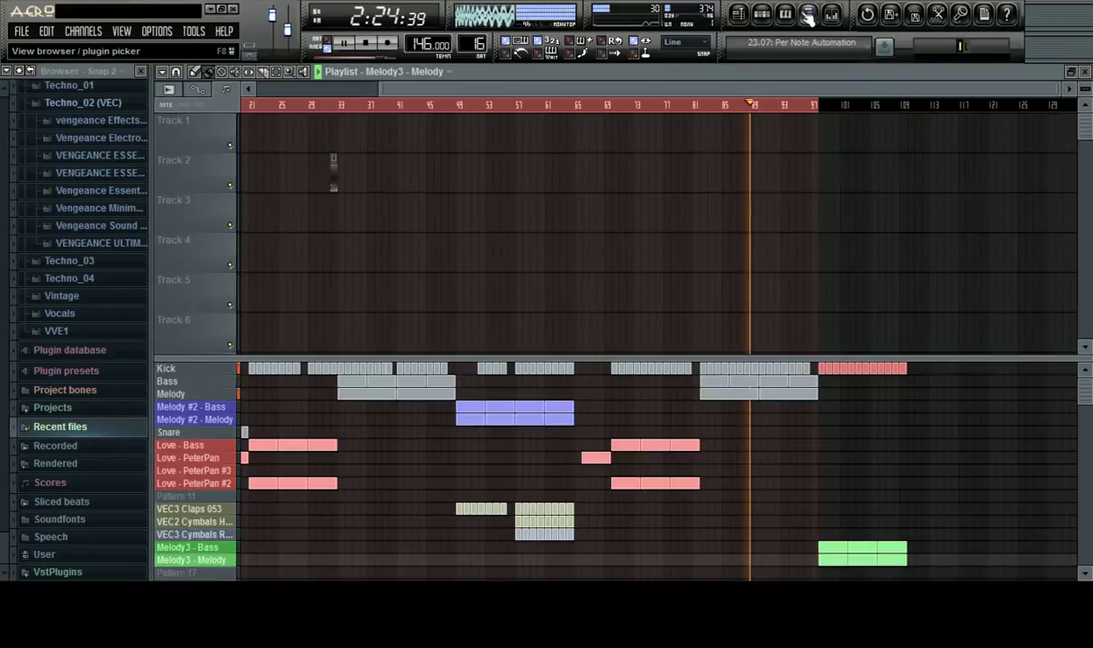
{"action": "left_click", "coordinate": [762, 14]}
{"action": "left_click", "coordinate": [651, 195]}
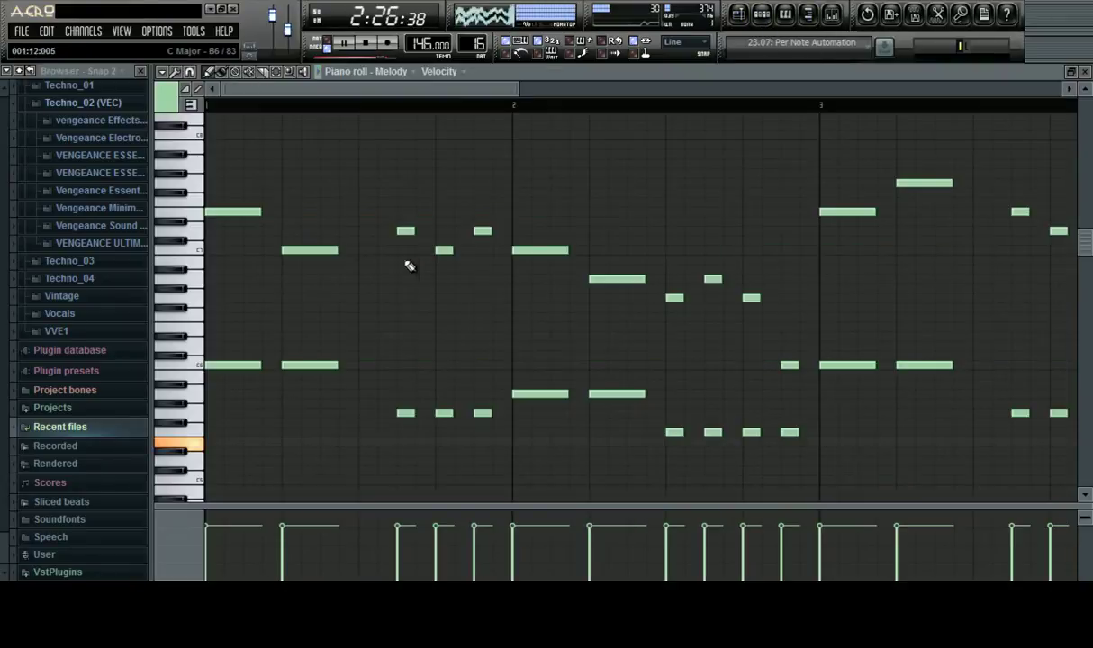
{"action": "key", "text": "ctrl+a"}
{"action": "scroll", "coordinate": [253, 261], "scroll_direction": "down", "scroll_amount": 1}
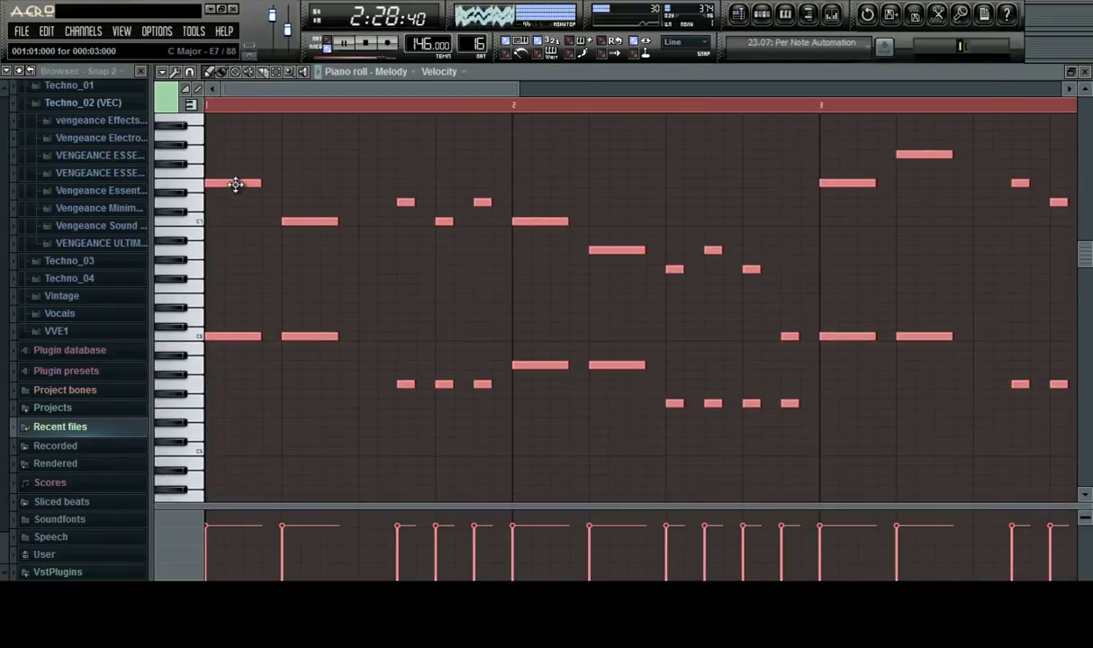
{"action": "left_click_drag", "start_coordinate": [236, 185], "coordinate": [230, 299]}
{"action": "key", "text": "ctrl+d"}
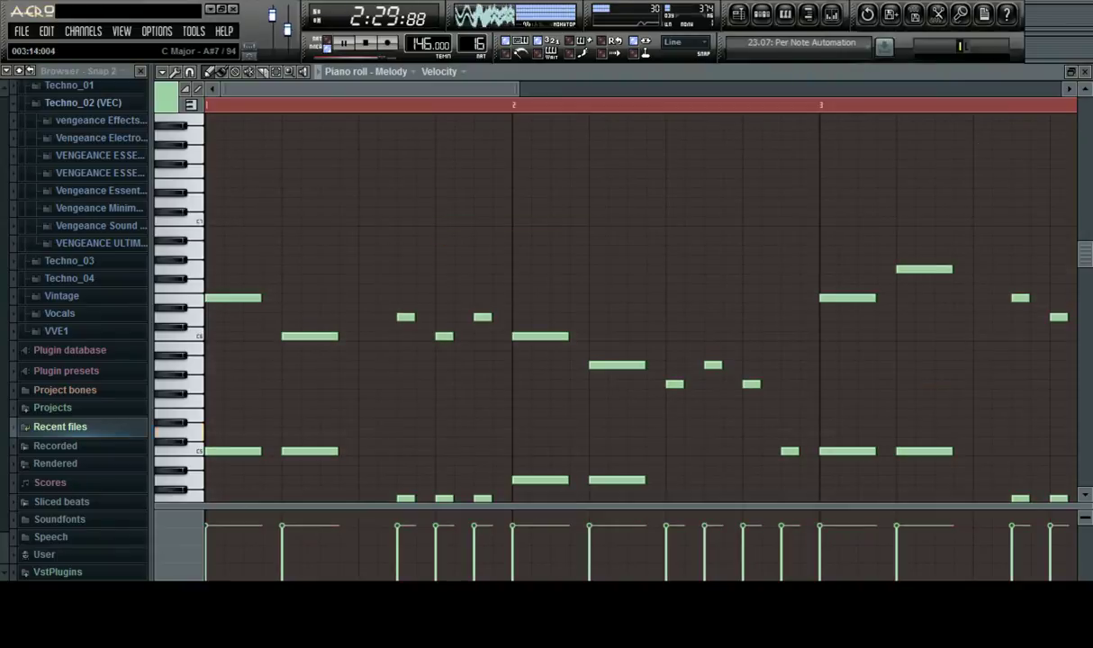
{"action": "left_click", "coordinate": [1085, 72]}
{"action": "left_click", "coordinate": [839, 80]}
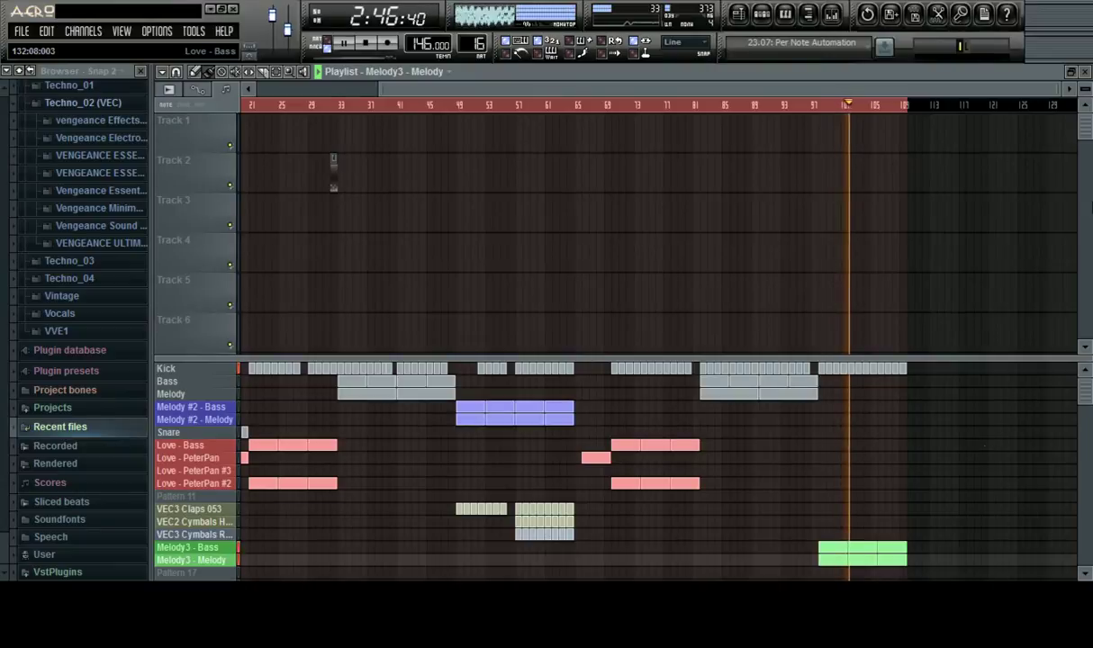
Select the Love - PeterPan pattern and remove the Kick clip in bar 104
{"action": "left_click_drag", "start_coordinate": [812, 87], "coordinate": [952, 108]}
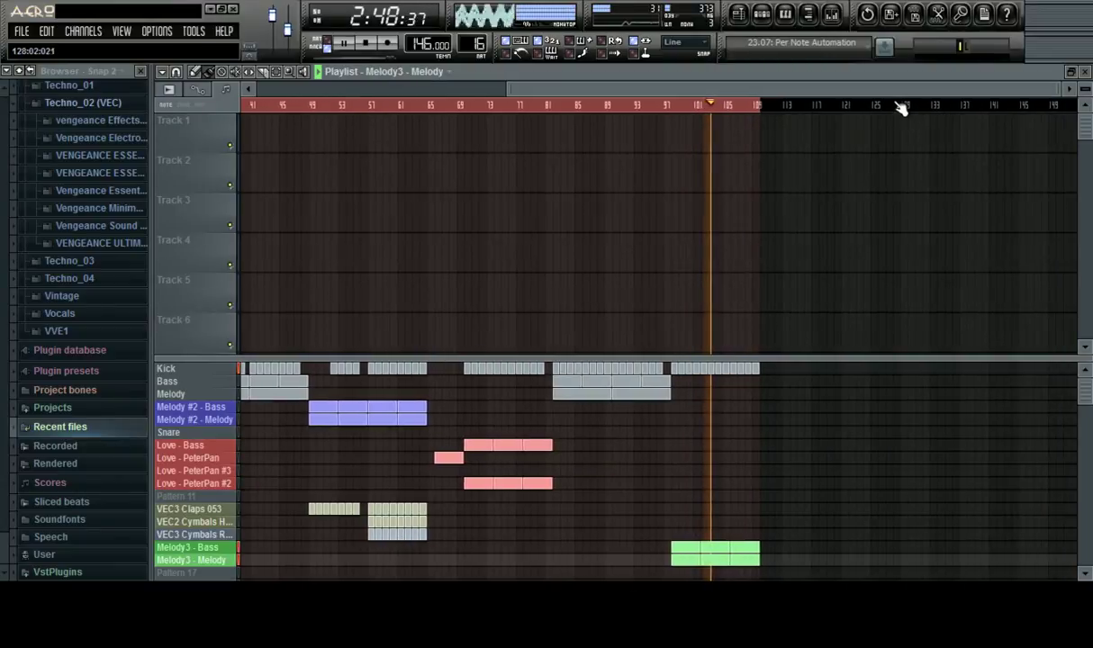
{"action": "scroll", "coordinate": [899, 112], "scroll_direction": "up", "scroll_amount": 3}
{"action": "left_click", "coordinate": [214, 456]}
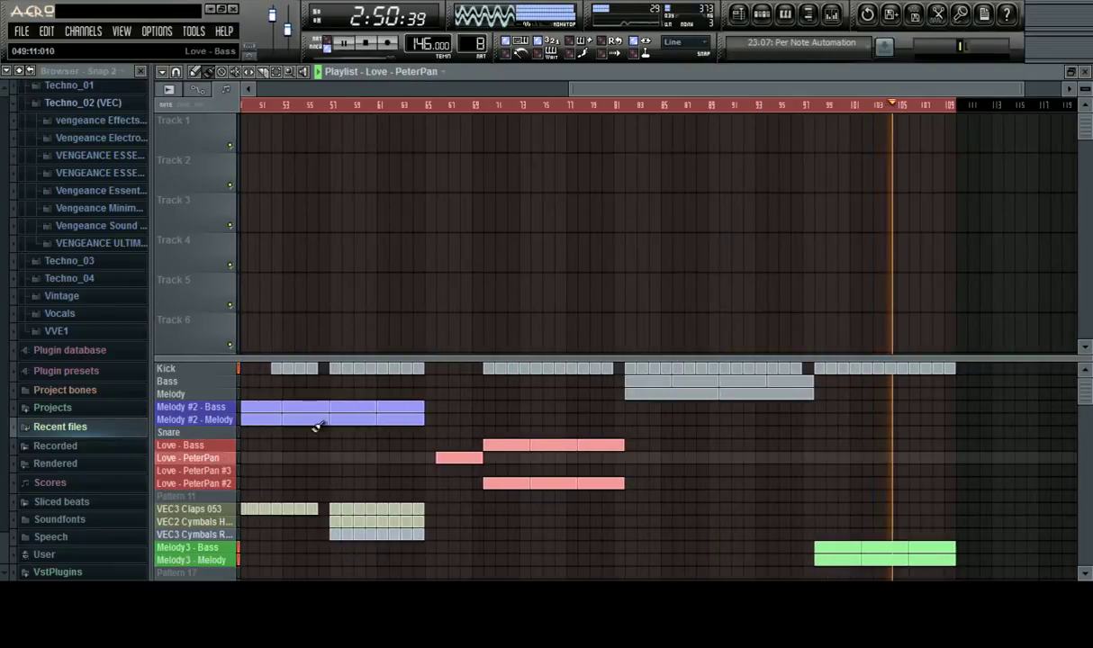
{"action": "right_click", "coordinate": [902, 369]}
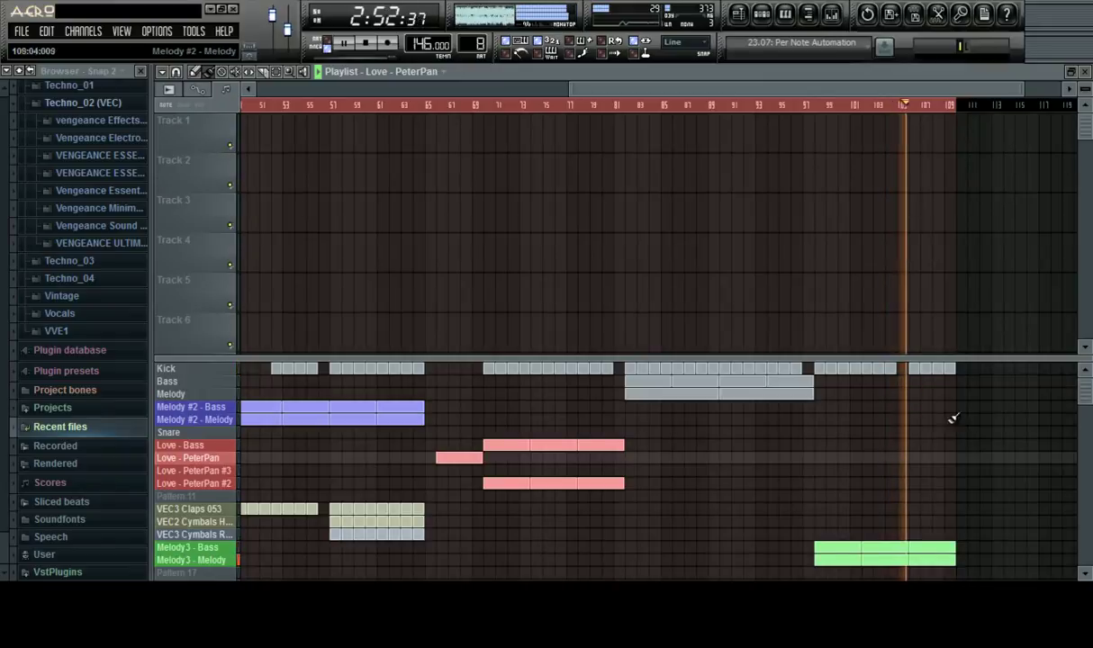
Place a Kick clip starting halfway through bar 104 and remove the Kick clip in bar 109
{"action": "scroll", "coordinate": [929, 111], "scroll_direction": "up", "scroll_amount": 4}
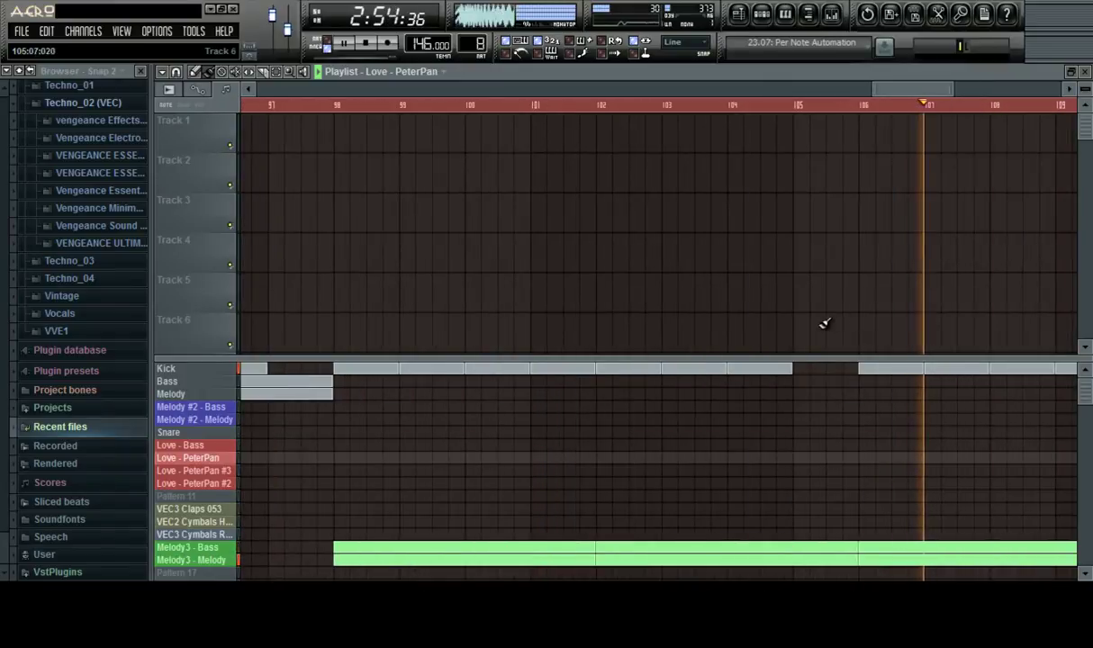
{"action": "left_click_drag", "start_coordinate": [805, 371], "coordinate": [787, 381]}
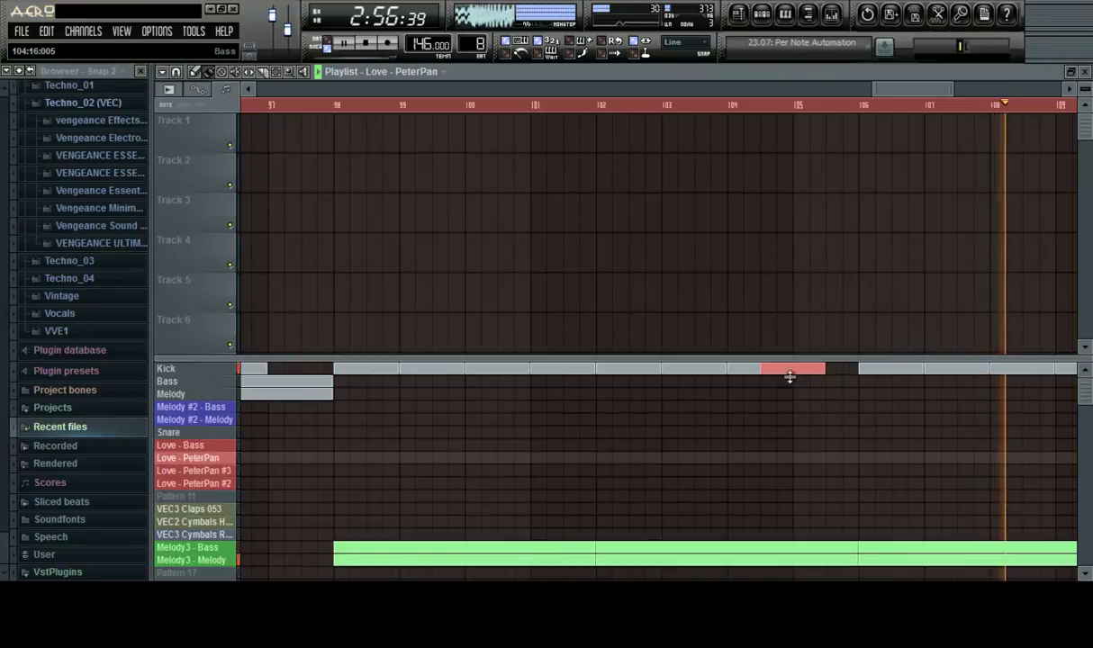
{"action": "scroll", "coordinate": [886, 114], "scroll_direction": "down", "scroll_amount": 3}
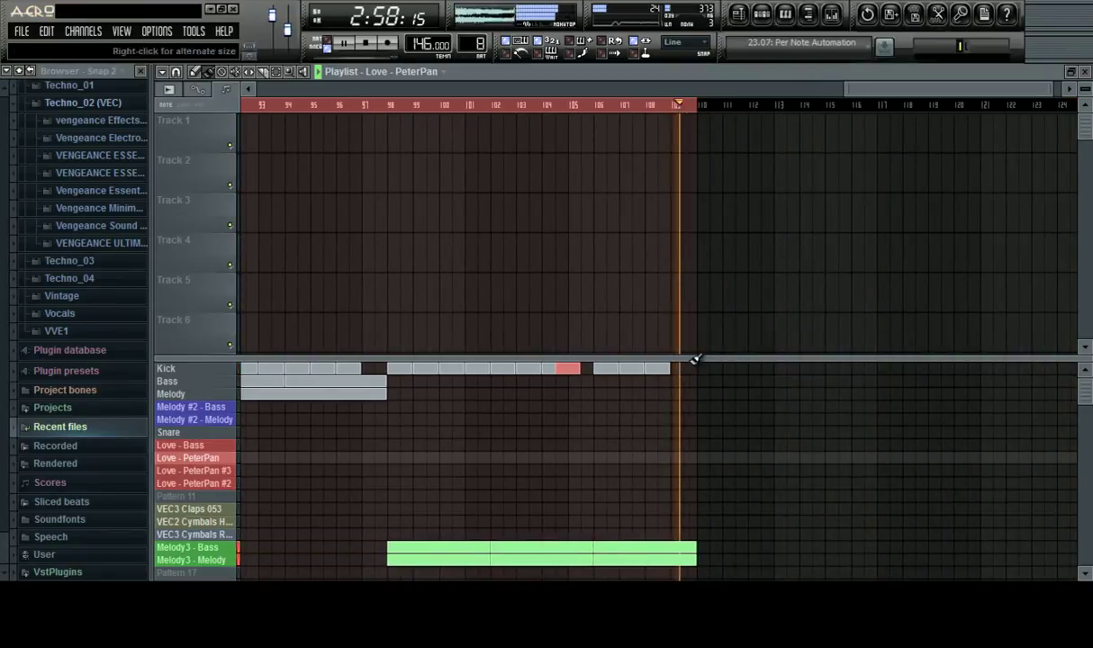
Paint a row of Kick clips from bar 110 through bar 120
{"action": "left_click_drag", "start_coordinate": [709, 370], "coordinate": [968, 379]}
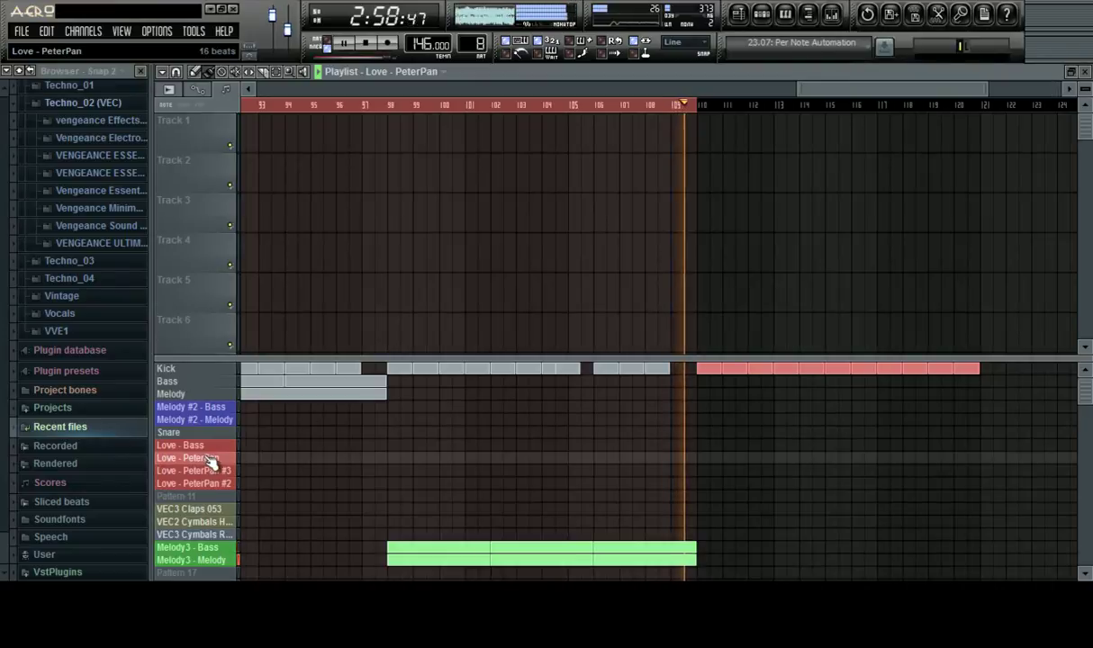
{"action": "left_click_drag", "start_coordinate": [706, 370], "coordinate": [970, 372]}
{"action": "left_click_drag", "start_coordinate": [701, 371], "coordinate": [976, 371]}
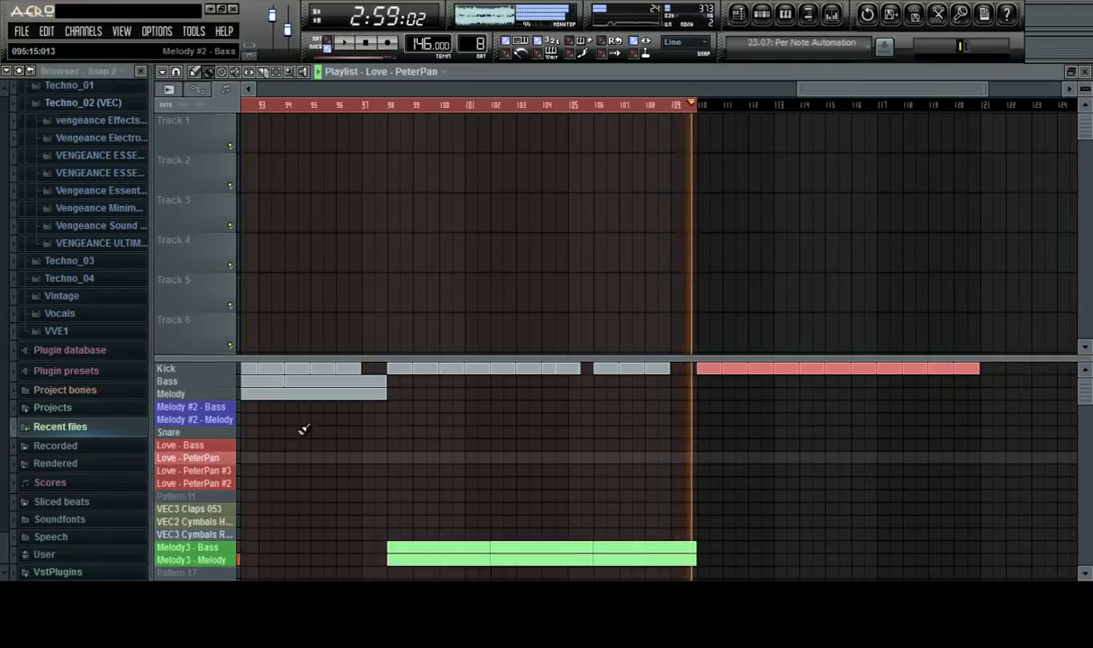
Select the Love - PeterPan #3 pattern and paint three of its clips from bar 110 through 121
{"action": "left_click", "coordinate": [216, 472]}
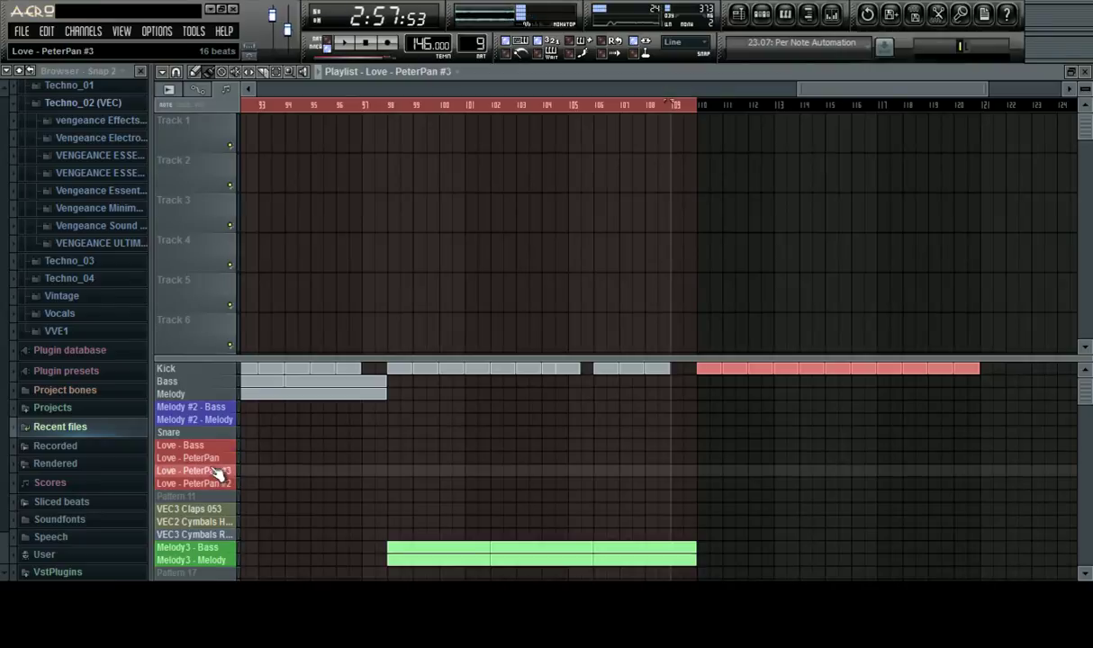
{"action": "left_click", "coordinate": [709, 471]}
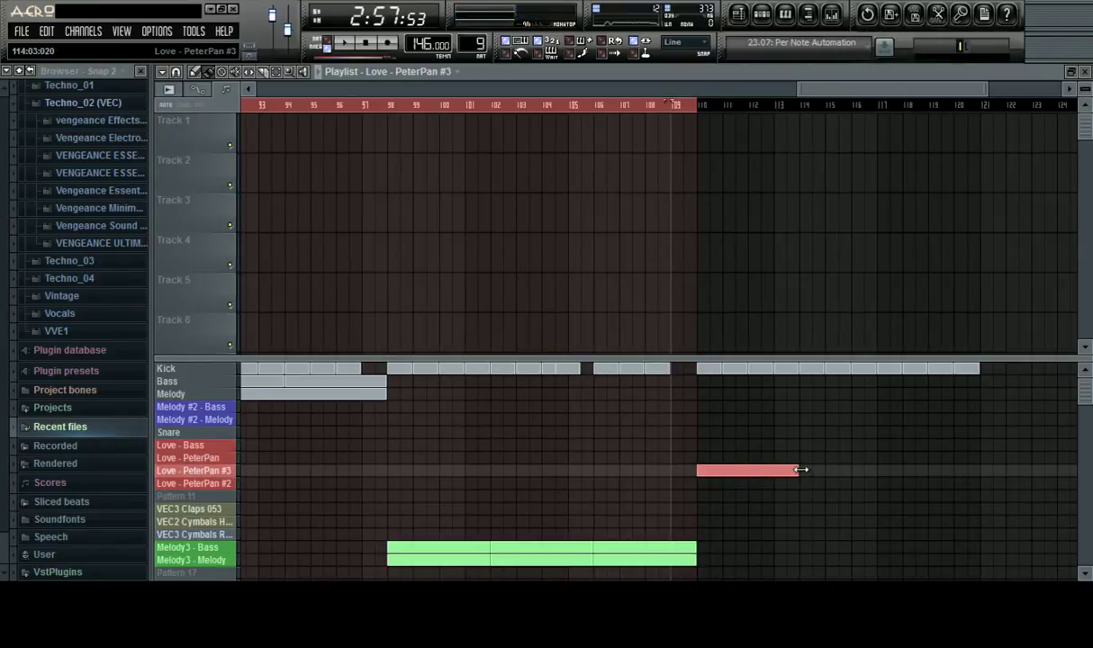
{"action": "left_click_drag", "start_coordinate": [814, 471], "coordinate": [962, 467]}
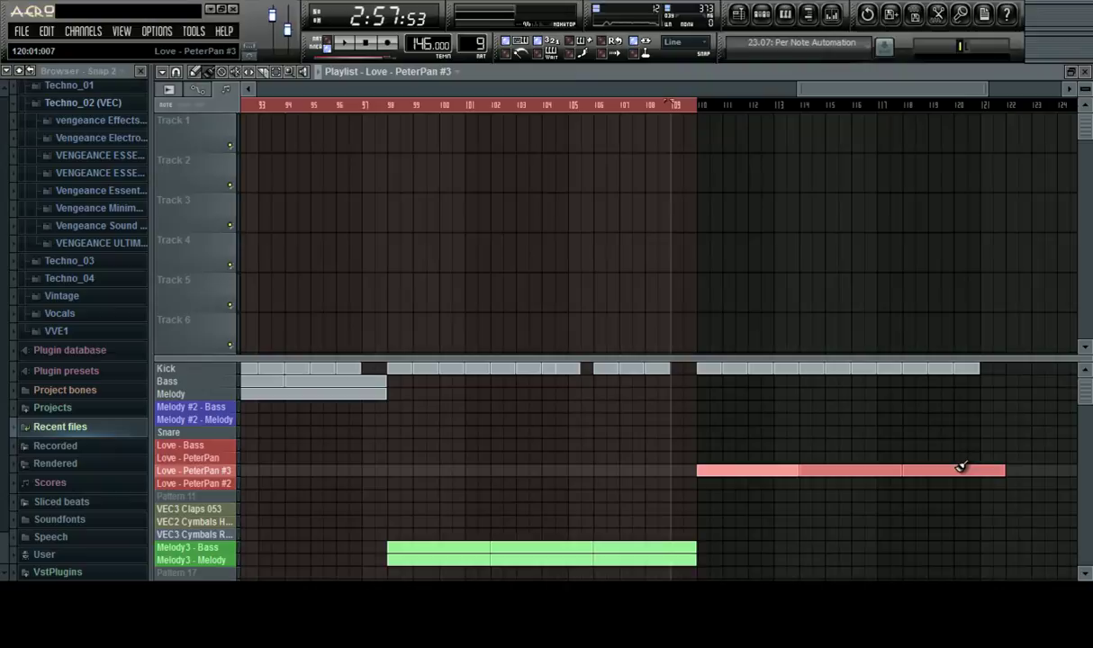
Add a Kick clip in bar 121, select the whole arrangement and play it from bar 109
{"action": "left_click", "coordinate": [990, 370]}
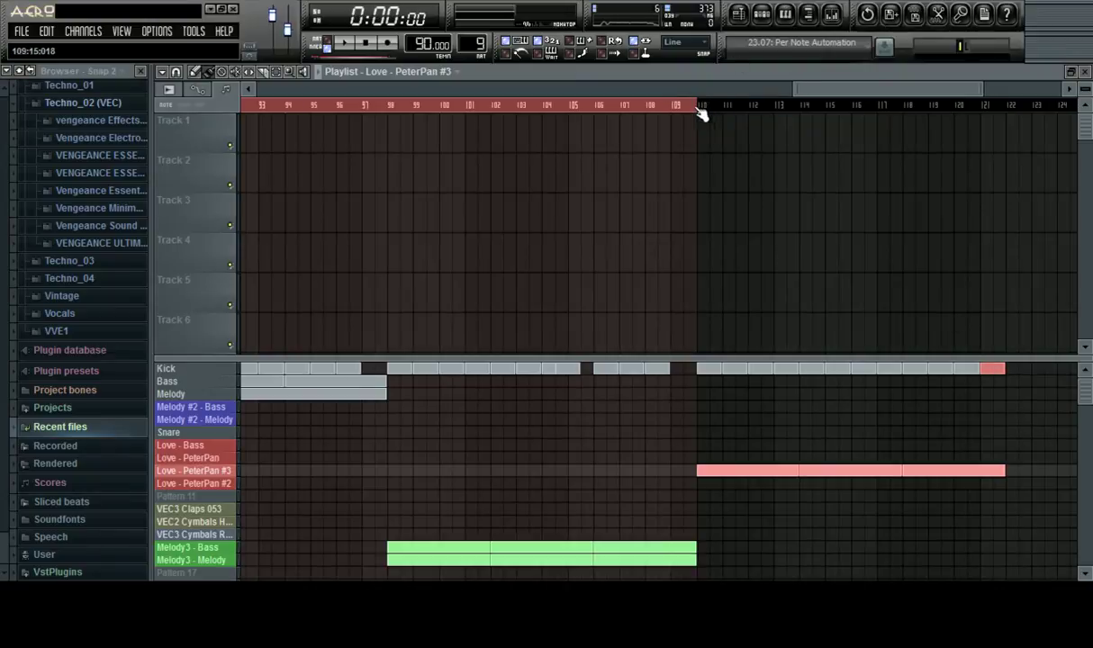
{"action": "key", "text": "ctrl+a"}
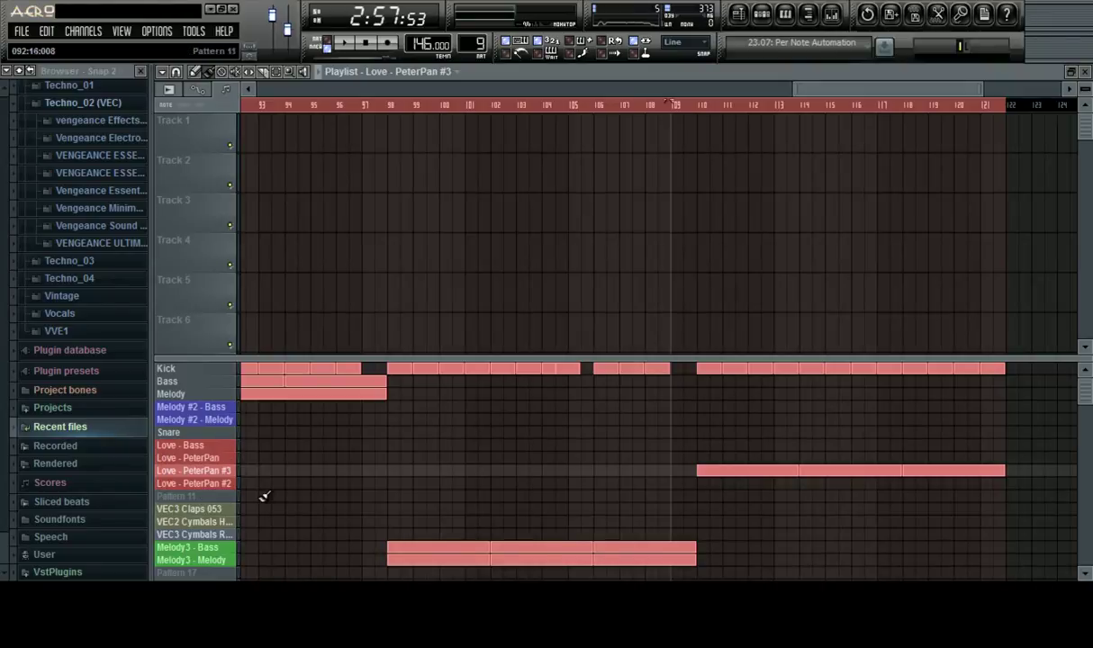
{"action": "left_click", "coordinate": [221, 537]}
{"action": "scroll", "coordinate": [422, 496], "scroll_direction": "down", "scroll_amount": 6}
{"action": "scroll", "coordinate": [486, 486], "scroll_direction": "up", "scroll_amount": 6}
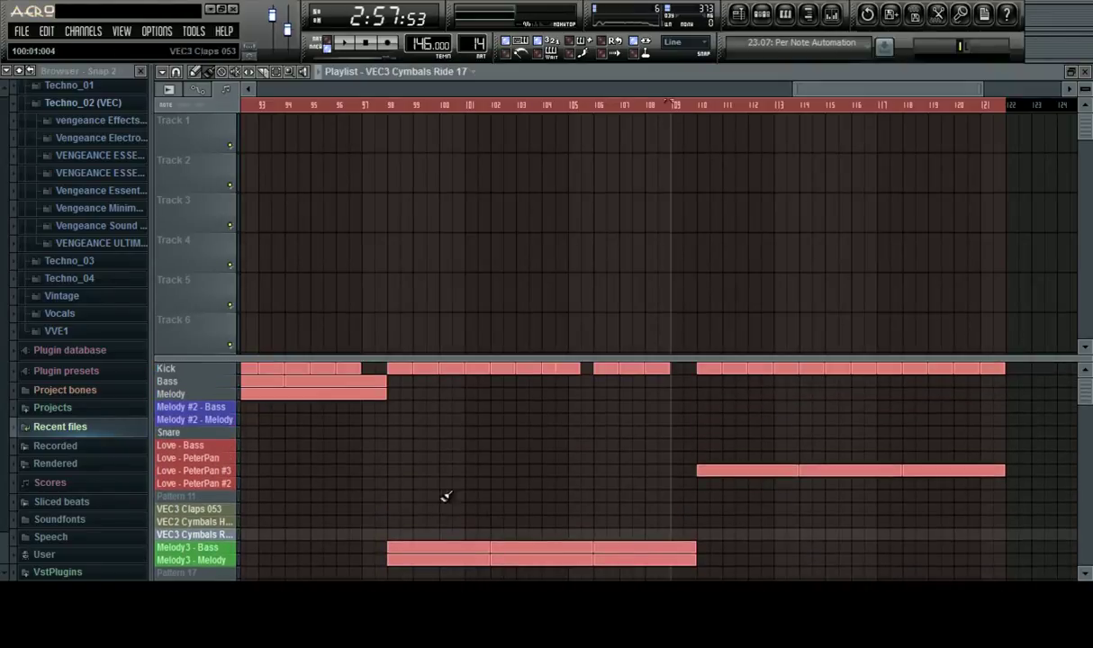
{"action": "key", "text": "space"}
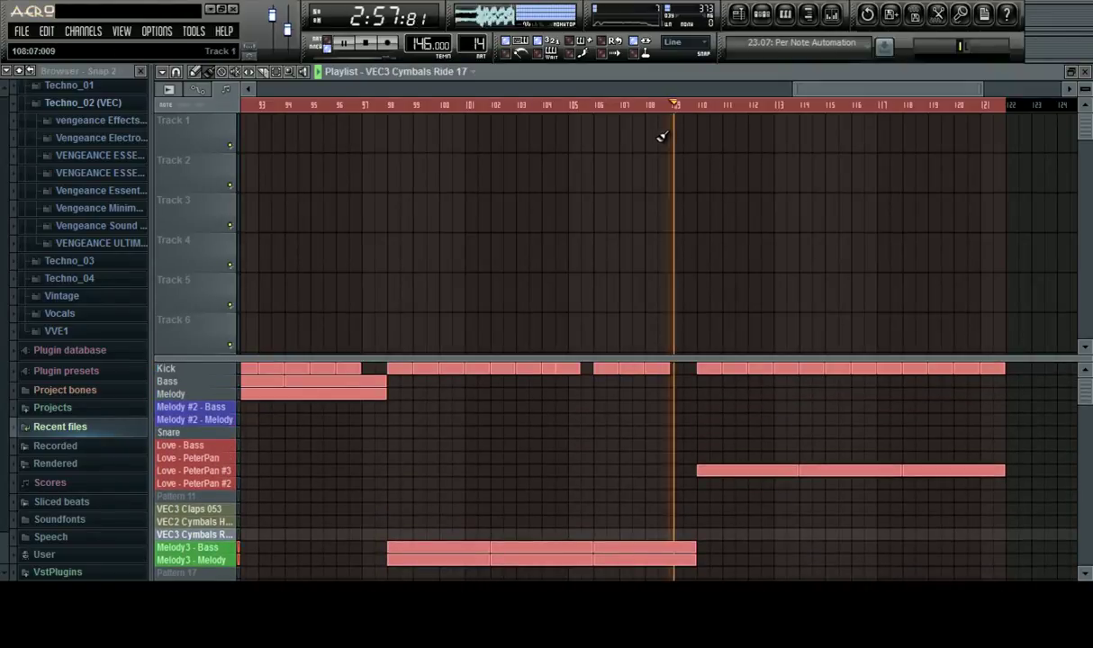
Replace the Love - PeterPan #3 clips in bars 110 through 121 with Love - Bass and Love - PeterPan #2 clips
{"action": "left_click", "coordinate": [212, 457]}
{"action": "left_click", "coordinate": [225, 446]}
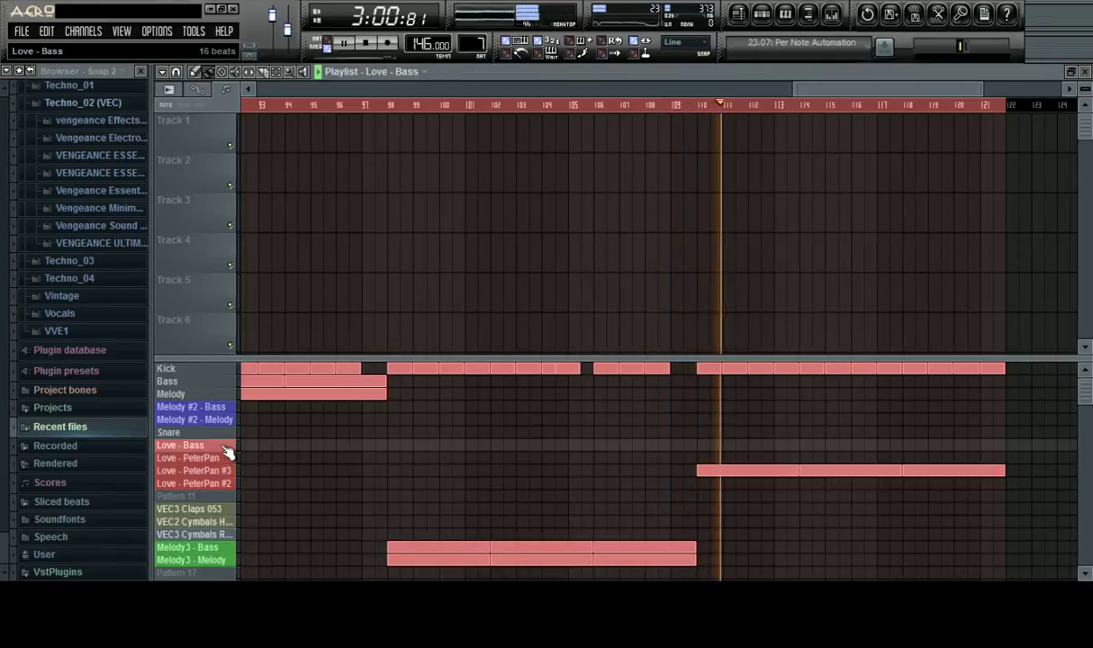
{"action": "left_click", "coordinate": [698, 446]}
{"action": "right_click", "coordinate": [761, 471]}
{"action": "right_click", "coordinate": [801, 470]}
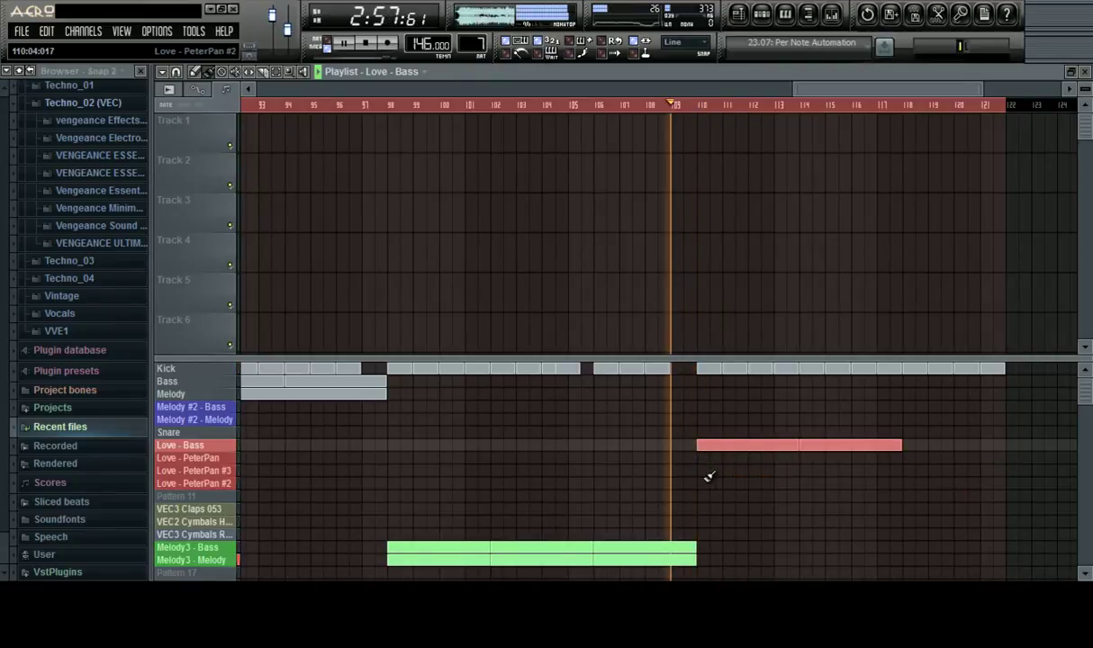
{"action": "left_click_drag", "start_coordinate": [705, 483], "coordinate": [965, 494]}
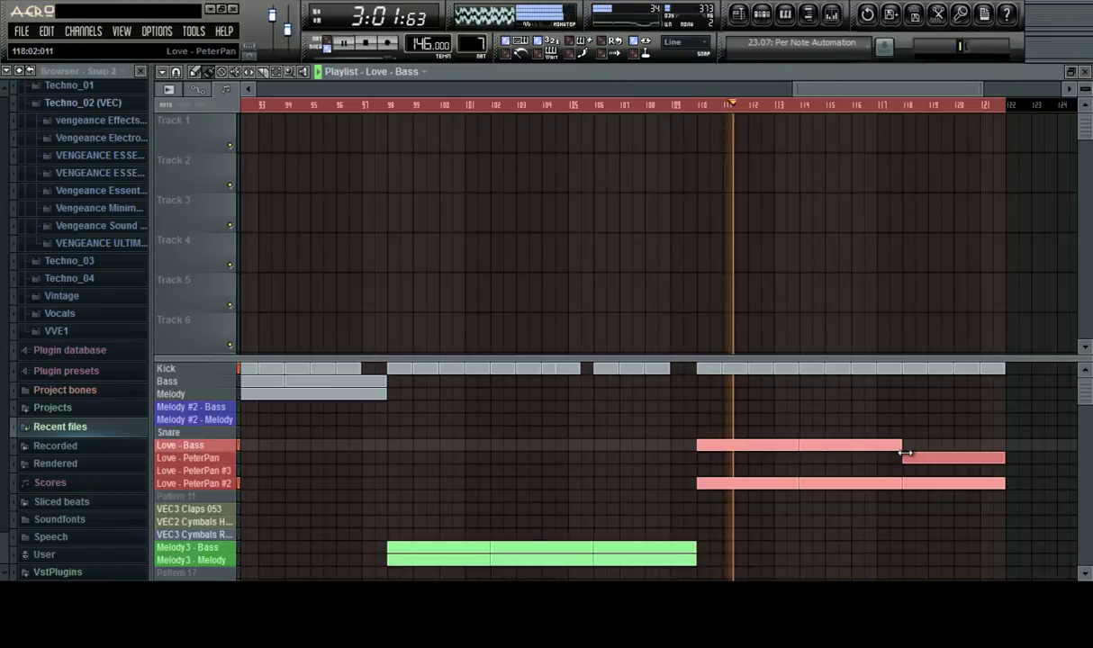
{"action": "left_click", "coordinate": [907, 445]}
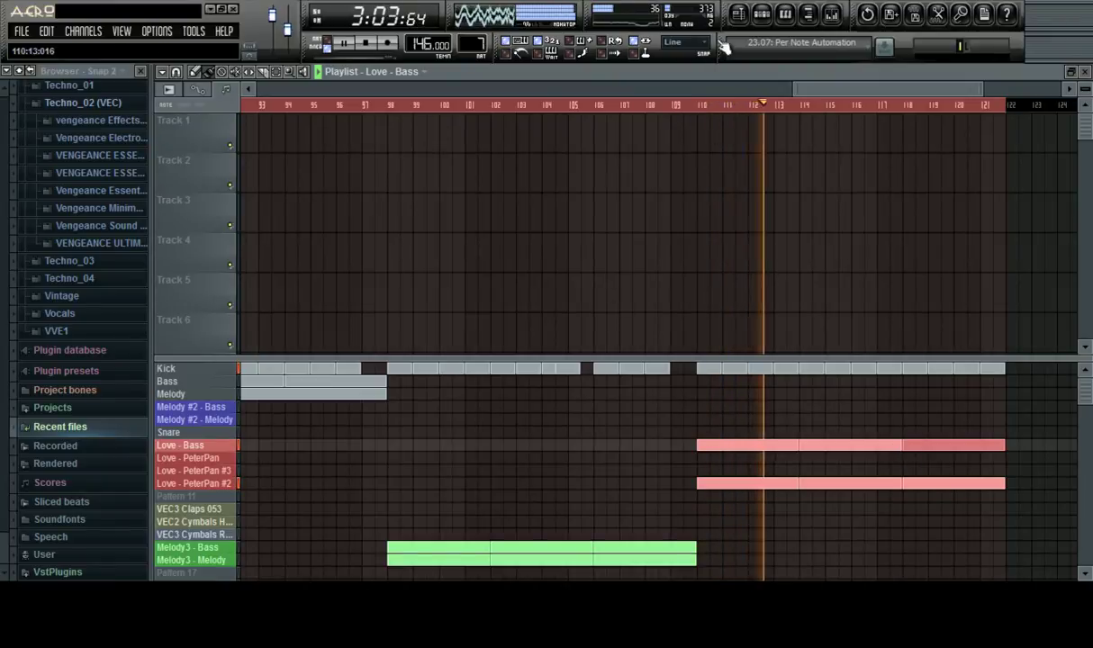
Open the mixer, select the PeterPan track and raise its volume slightly
{"action": "left_click", "coordinate": [842, 14]}
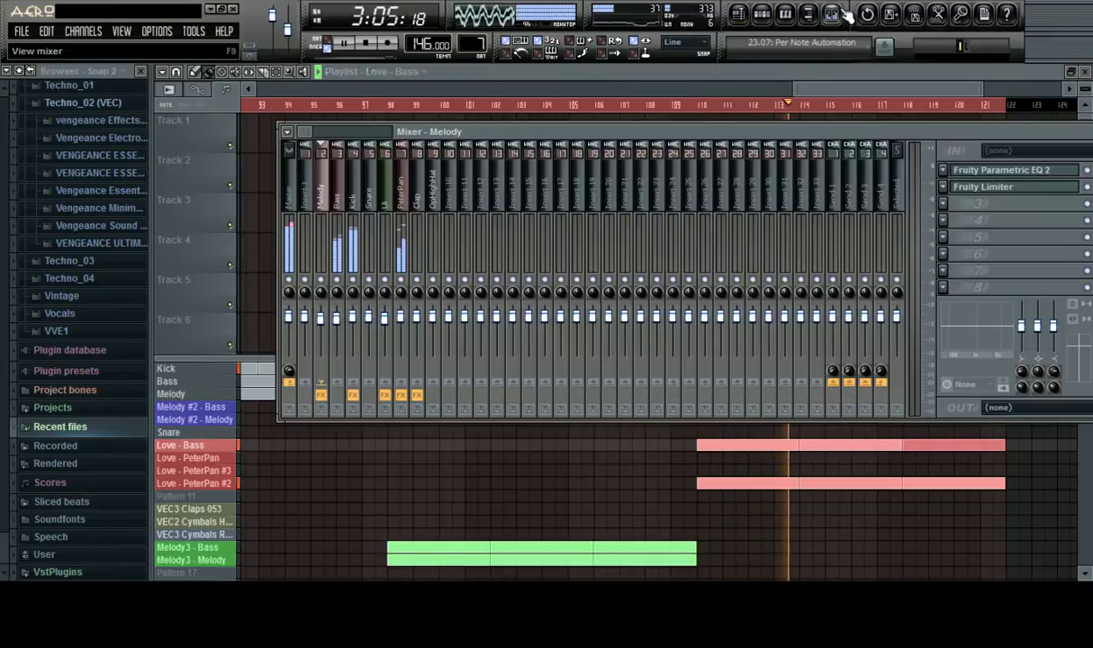
{"action": "left_click", "coordinate": [344, 207]}
{"action": "left_click", "coordinate": [407, 209]}
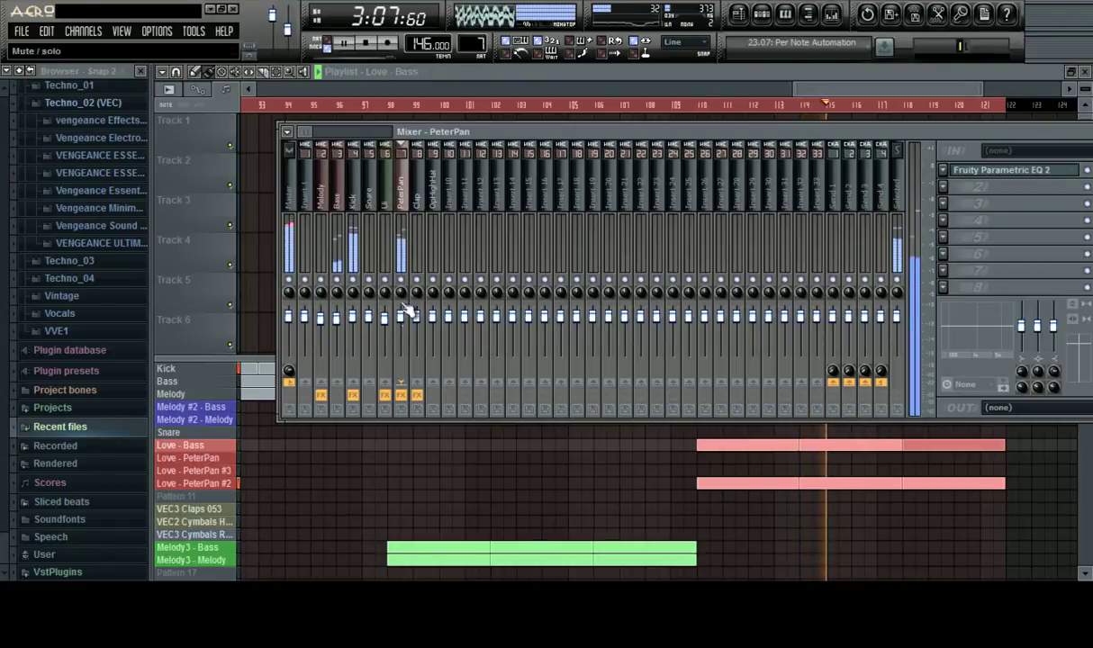
{"action": "scroll", "coordinate": [407, 324], "scroll_direction": "up", "scroll_amount": 3}
{"action": "scroll", "coordinate": [407, 324], "scroll_direction": "down", "scroll_amount": 2}
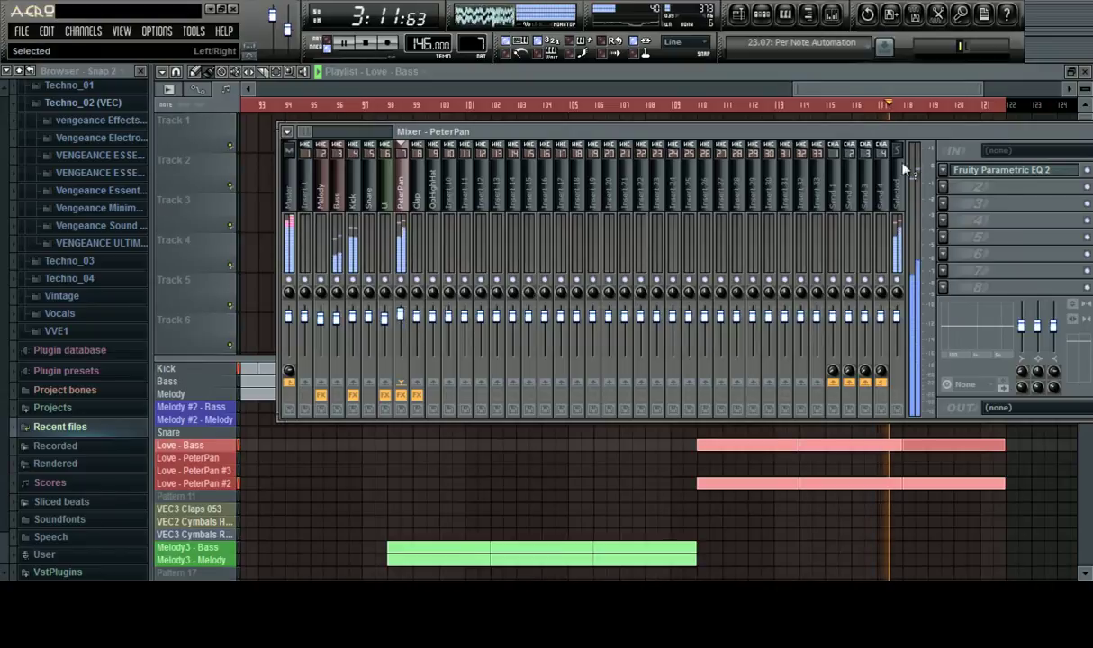
Try a cut on band 2 and boosts on bands 3 and 4 of the PeterPan track's Parametric EQ 2, and close the mixer
{"action": "left_click", "coordinate": [1017, 172]}
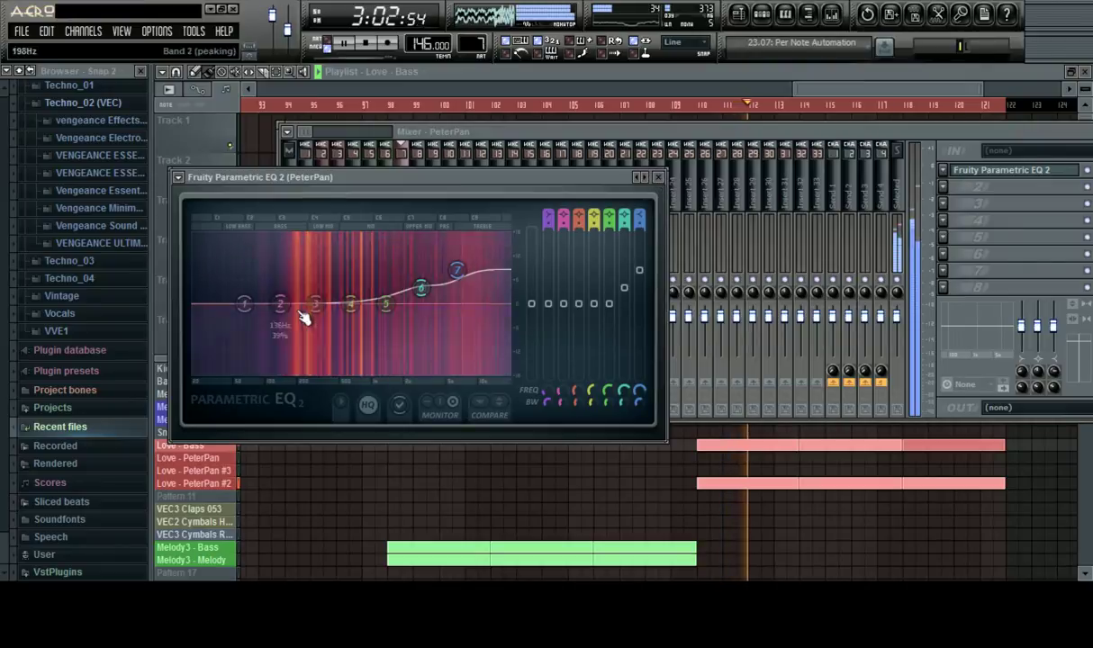
{"action": "left_click_drag", "start_coordinate": [564, 304], "coordinate": [564, 375]}
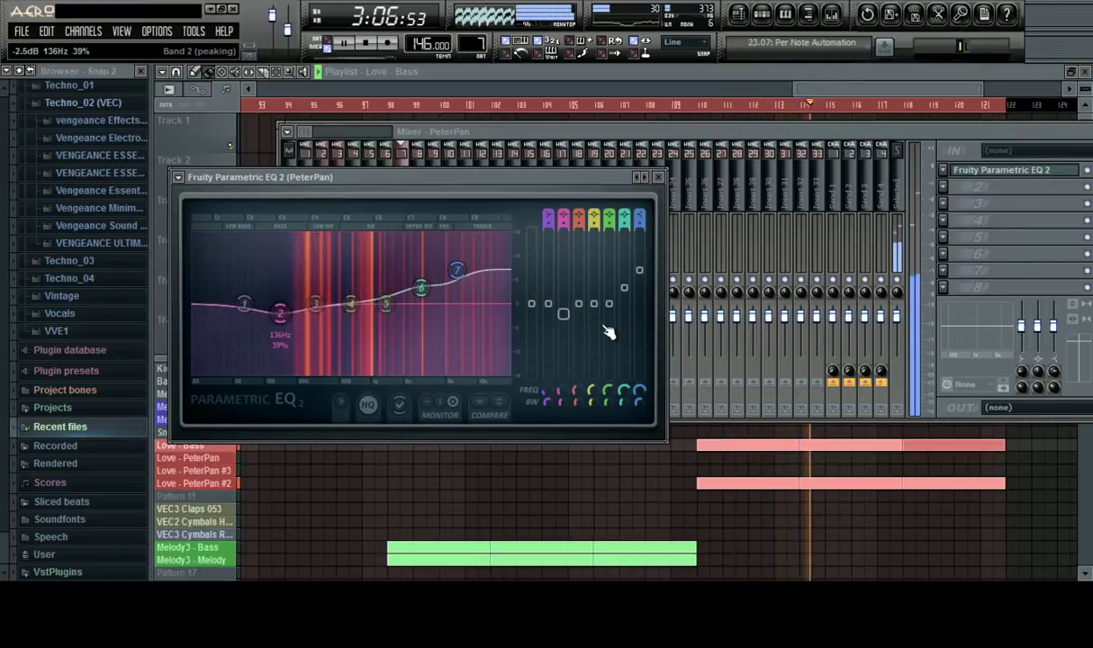
{"action": "left_click_drag", "start_coordinate": [581, 304], "coordinate": [589, 251]}
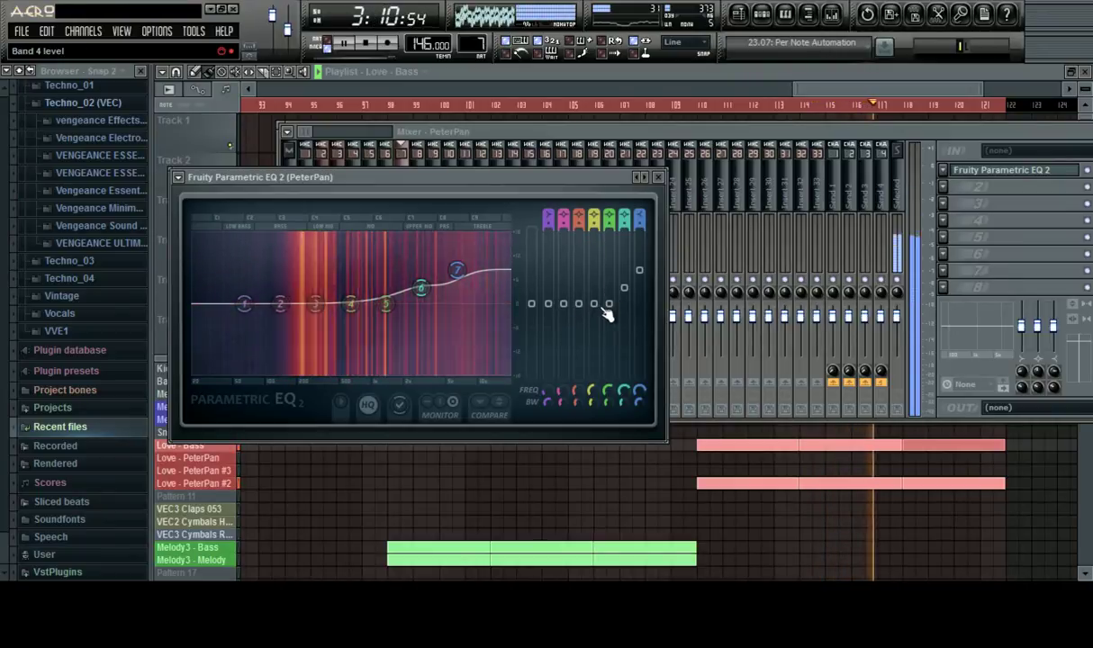
{"action": "left_click_drag", "start_coordinate": [593, 304], "coordinate": [601, 252]}
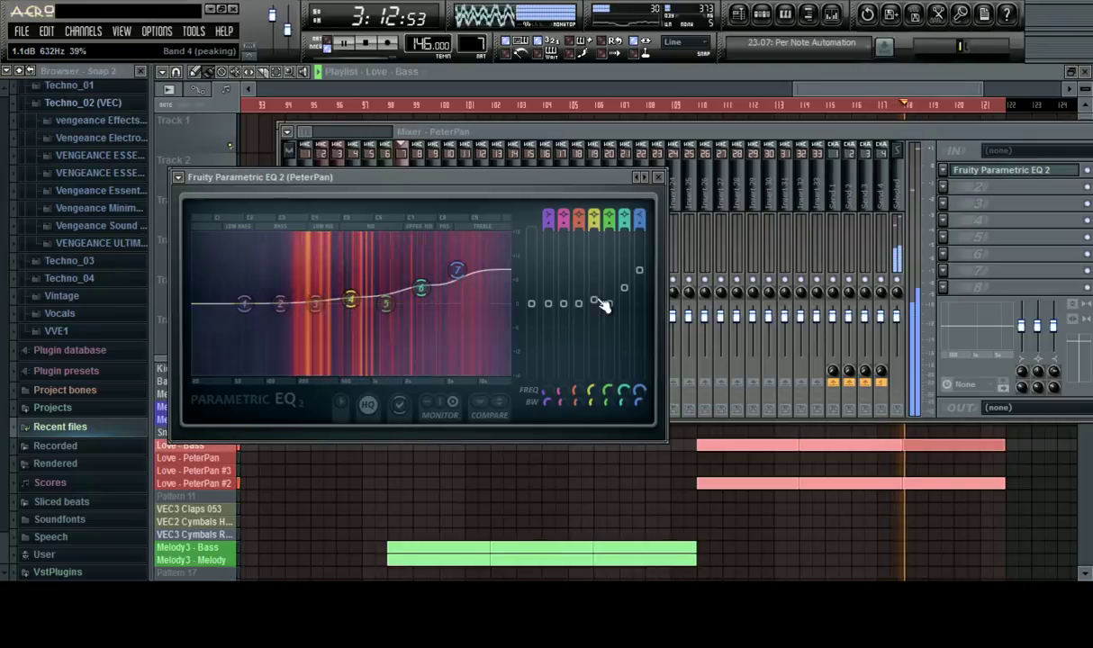
{"action": "left_click", "coordinate": [658, 177]}
{"action": "key", "text": "F9"}
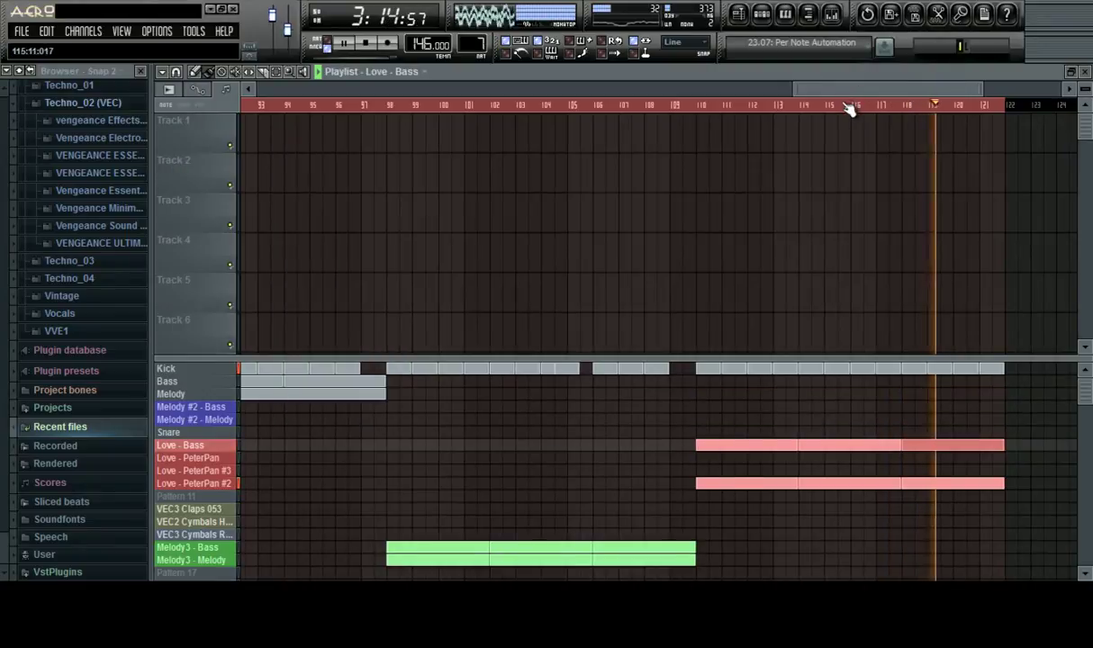
Play the song from bar 109 and remove the Kick clip in bar 121
{"action": "scroll", "coordinate": [850, 108], "scroll_direction": "down", "scroll_amount": 3}
{"action": "scroll", "coordinate": [849, 107], "scroll_direction": "down", "scroll_amount": 2}
{"action": "scroll", "coordinate": [849, 107], "scroll_direction": "up", "scroll_amount": 3}
{"action": "left_click_drag", "start_coordinate": [852, 92], "coordinate": [1033, 122]}
{"action": "scroll", "coordinate": [621, 105], "scroll_direction": "up", "scroll_amount": 3}
{"action": "left_click", "coordinate": [472, 105]}
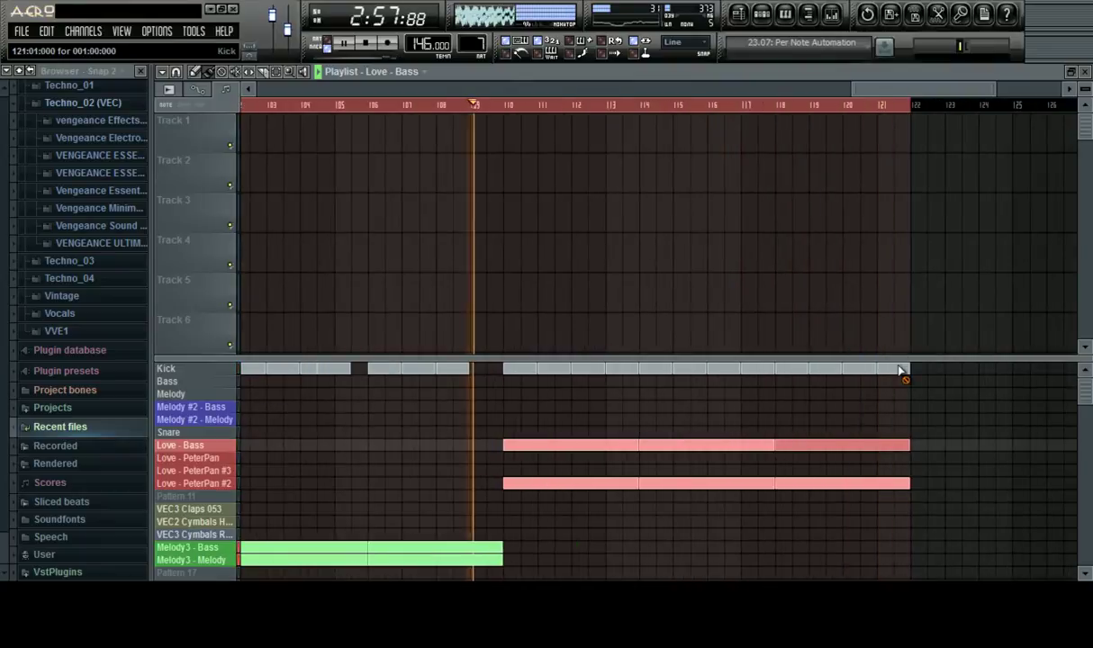
{"action": "right_click", "coordinate": [901, 370]}
Play the end of the arrangement from bar 121 and stop the playback
{"action": "left_click", "coordinate": [882, 106]}
{"action": "scroll", "coordinate": [880, 109], "scroll_direction": "down", "scroll_amount": 4}
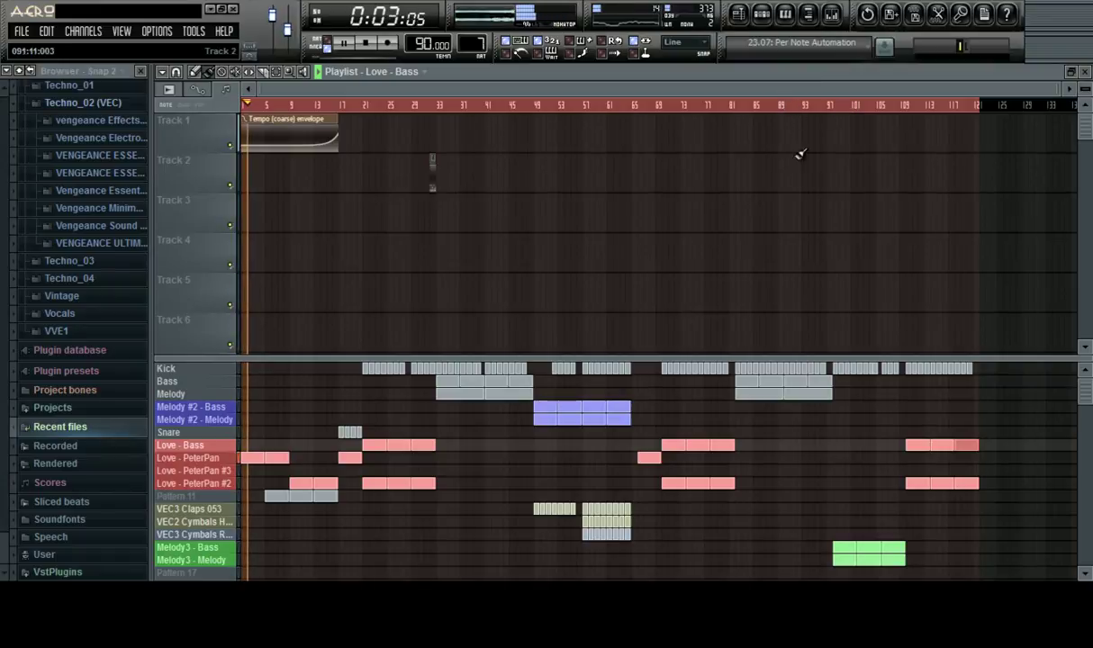
{"action": "key", "text": "space"}
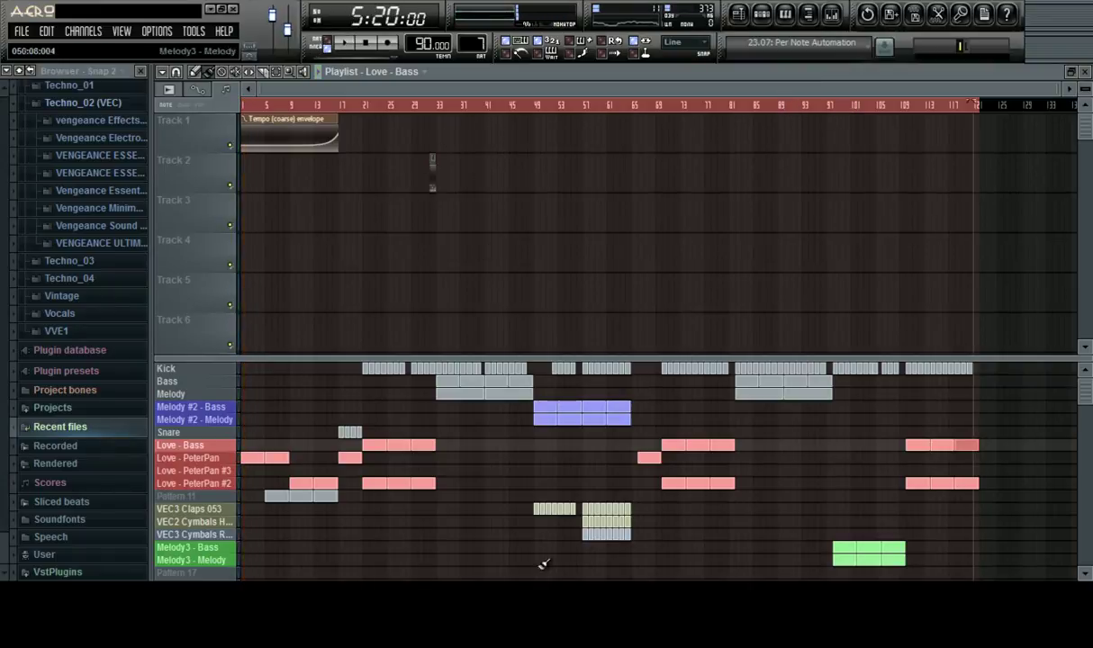
Enlarge the playlist's pattern area and move the Melody clip from Track 2 up to Track 1
{"action": "key", "text": "alt+Tab"}
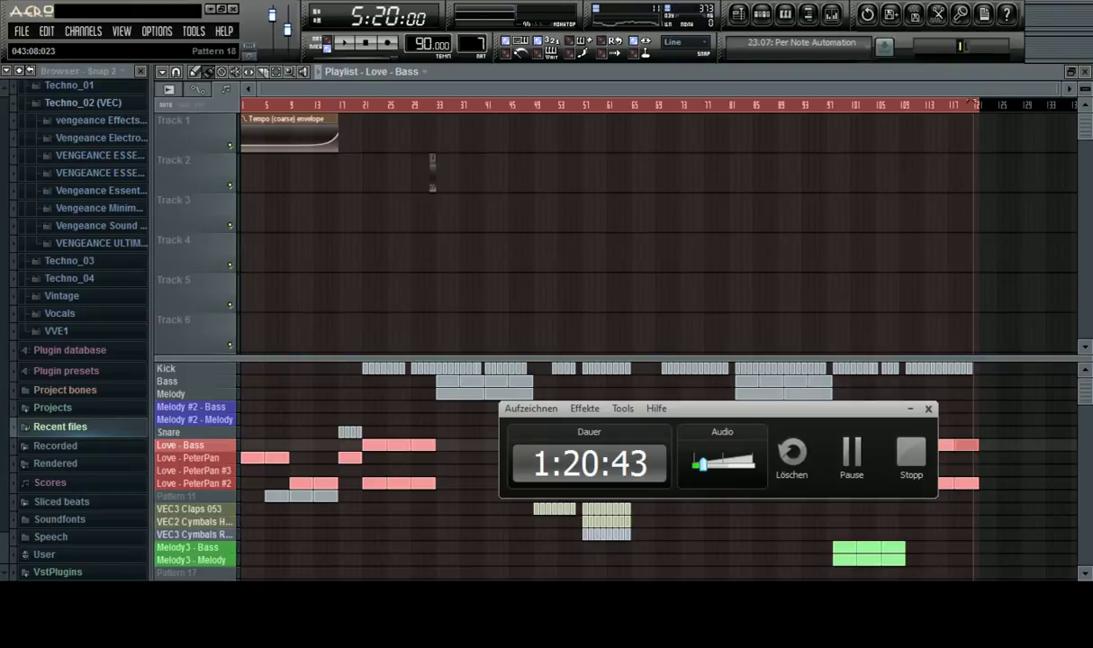
{"action": "key", "text": "alt+Tab"}
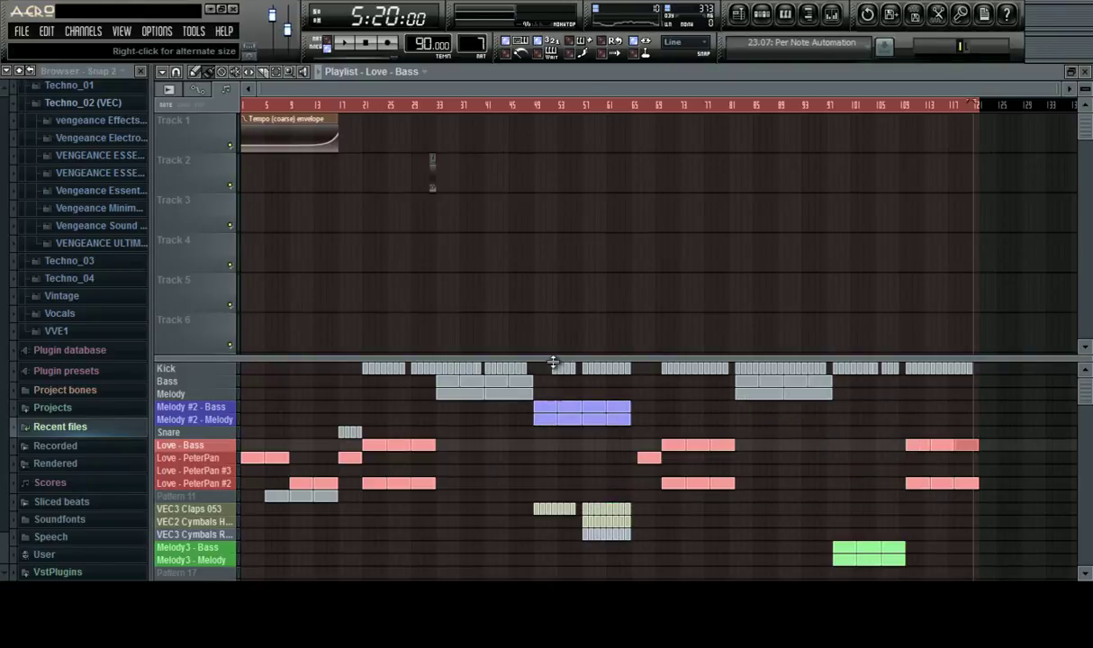
{"action": "left_click_drag", "start_coordinate": [553, 362], "coordinate": [551, 270]}
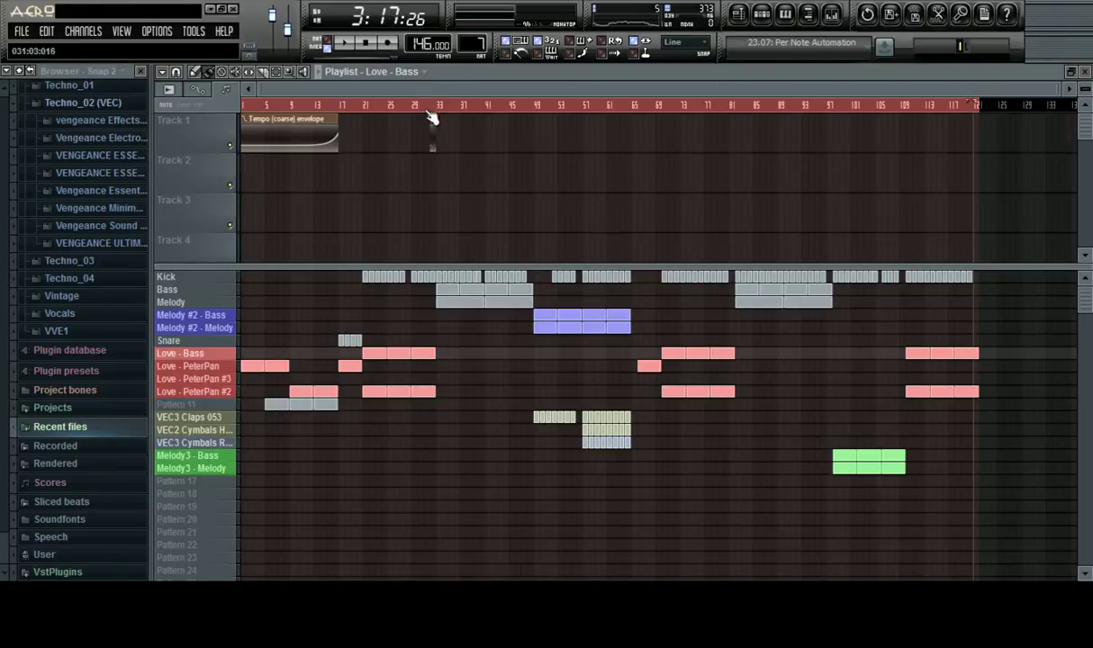
Play the song from bar 31 and check the Melody clip in bar 32 and the transition into bar 33
{"action": "scroll", "coordinate": [429, 111], "scroll_direction": "up", "scroll_amount": 4}
{"action": "left_click_drag", "start_coordinate": [437, 89], "coordinate": [288, 91]}
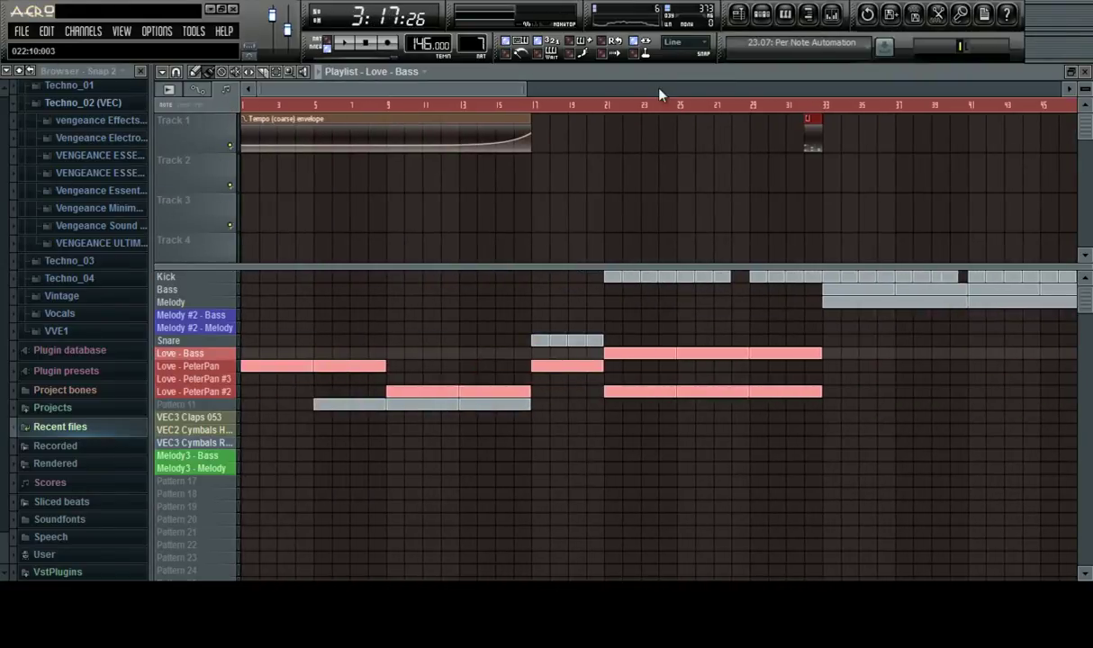
{"action": "left_click", "coordinate": [789, 106]}
{"action": "key", "text": "space"}
{"action": "scroll", "coordinate": [794, 107], "scroll_direction": "down", "scroll_amount": 1}
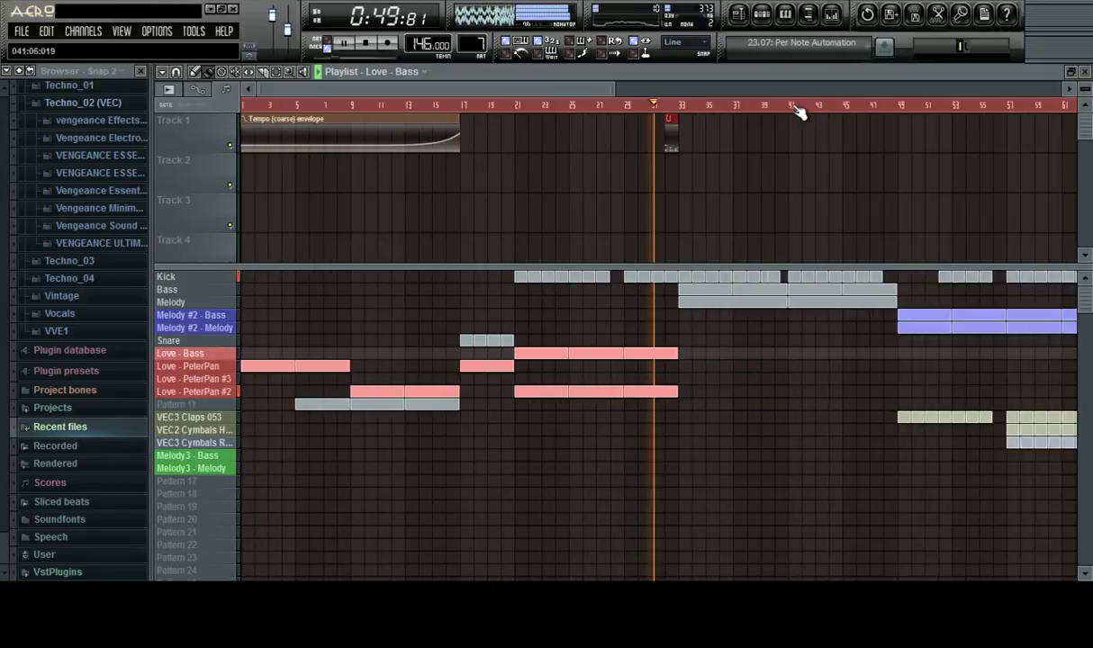
{"action": "scroll", "coordinate": [794, 107], "scroll_direction": "up", "scroll_amount": 3}
{"action": "scroll", "coordinate": [519, 113], "scroll_direction": "up", "scroll_amount": 3}
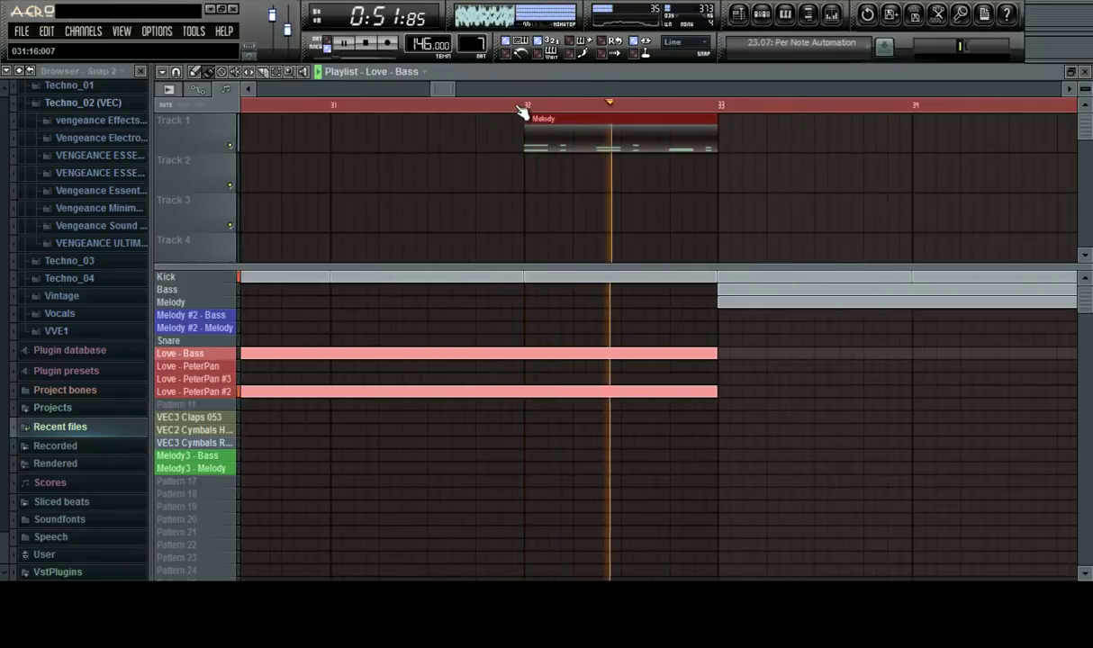
{"action": "scroll", "coordinate": [520, 106], "scroll_direction": "down", "scroll_amount": 8}
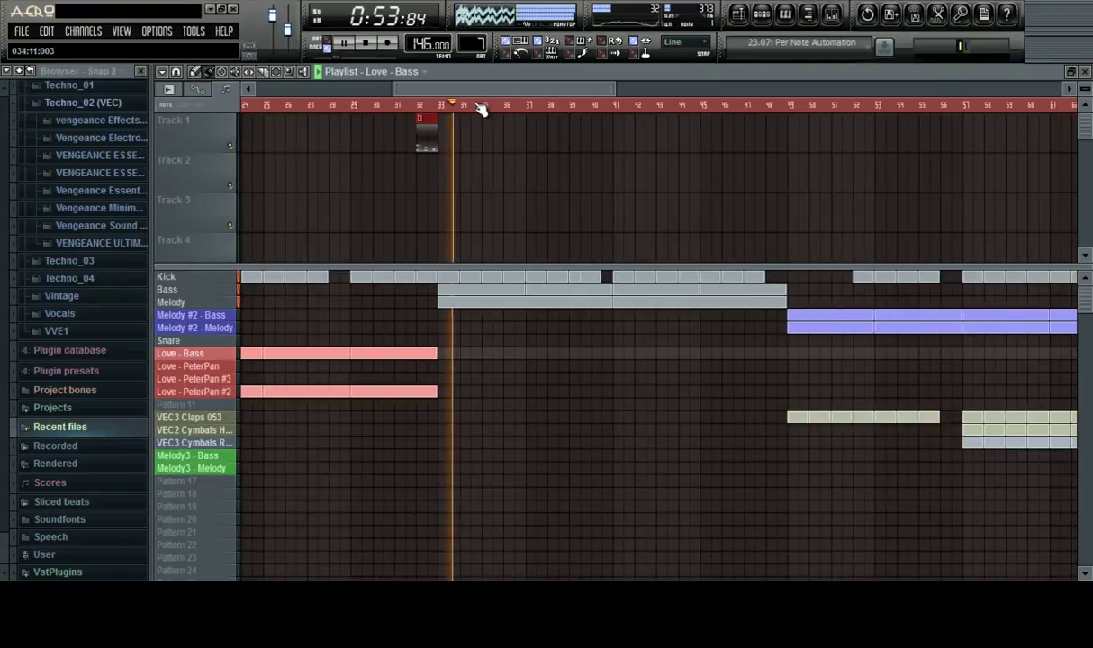
{"action": "key", "text": "space"}
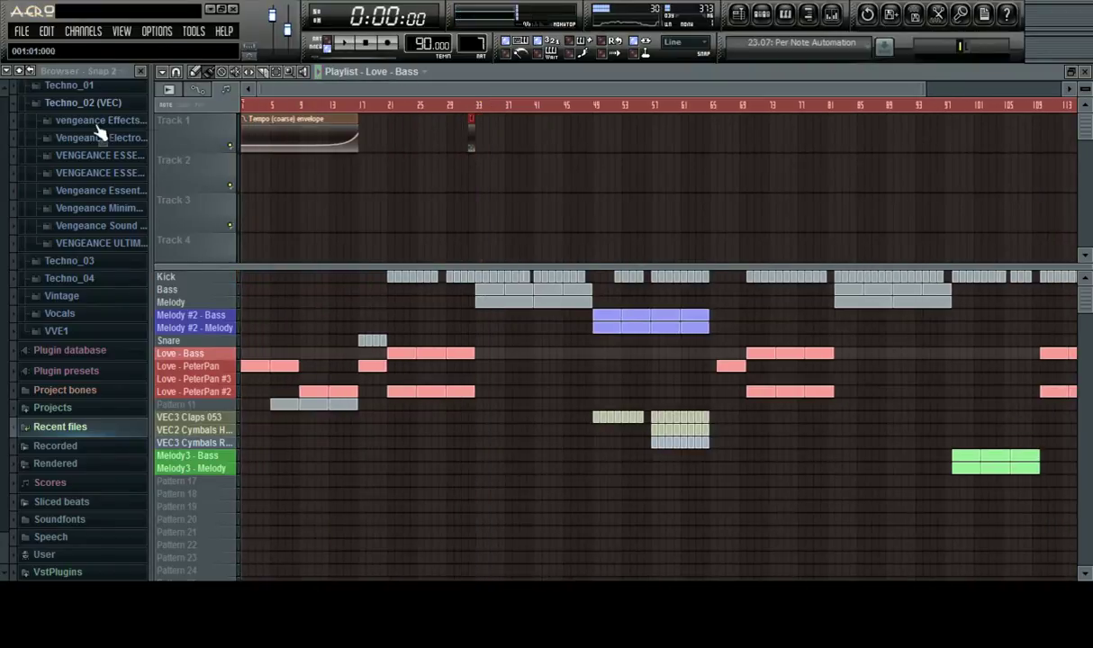
Audition the VEC3 Reverse cymbal samples and place VEC3 Cymbals Reverse 19 on Track 2 at bar 19
{"action": "left_click", "coordinate": [78, 191]}
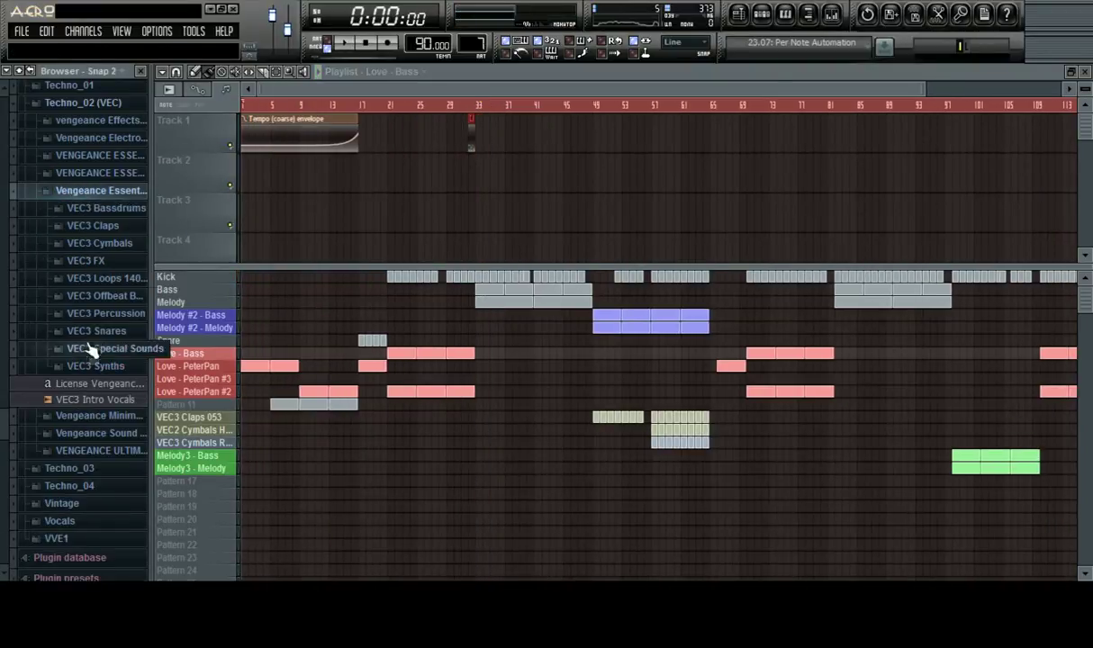
{"action": "left_click", "coordinate": [99, 245]}
{"action": "left_click", "coordinate": [128, 315]}
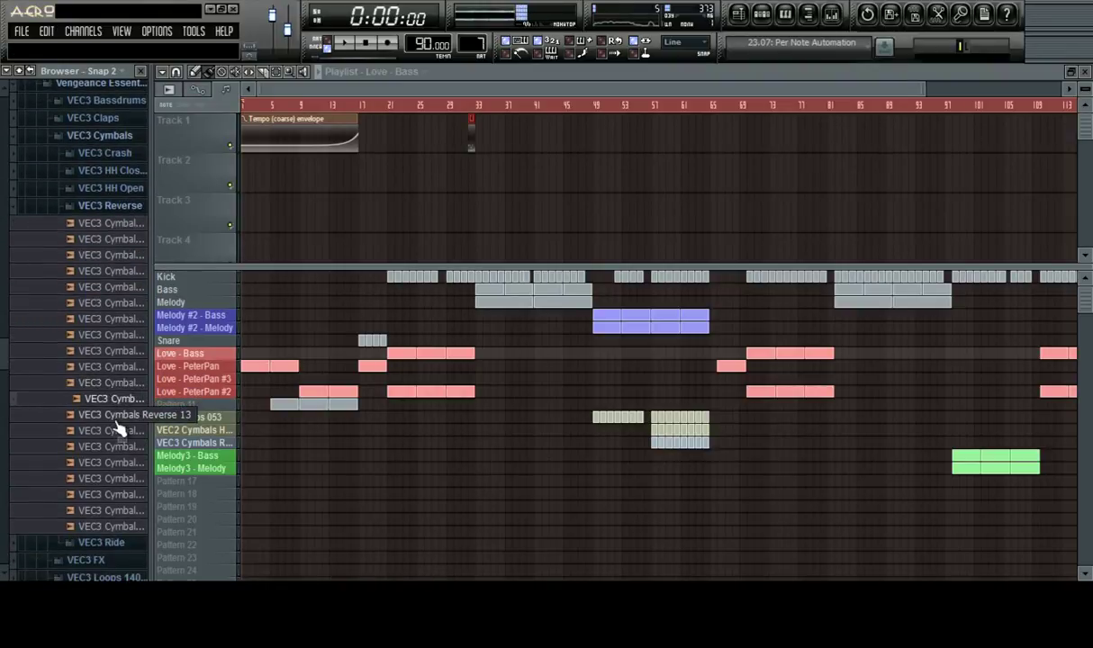
{"action": "left_click", "coordinate": [130, 387]}
{"action": "left_click", "coordinate": [127, 432]}
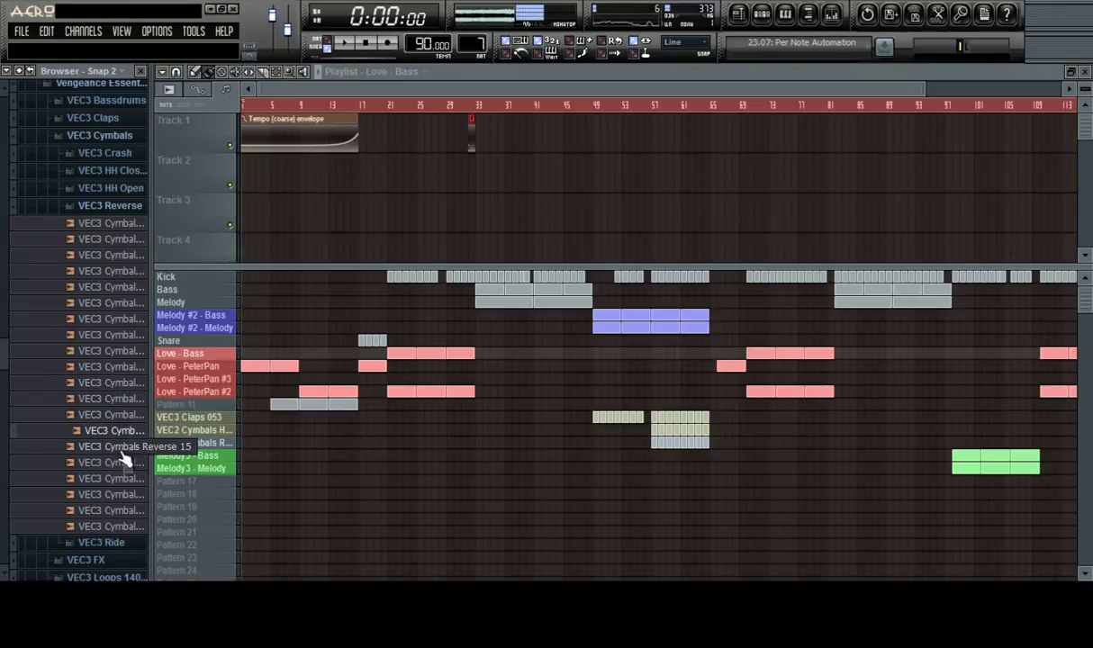
{"action": "left_click", "coordinate": [124, 450]}
{"action": "left_click", "coordinate": [119, 464]}
{"action": "left_click", "coordinate": [125, 479]}
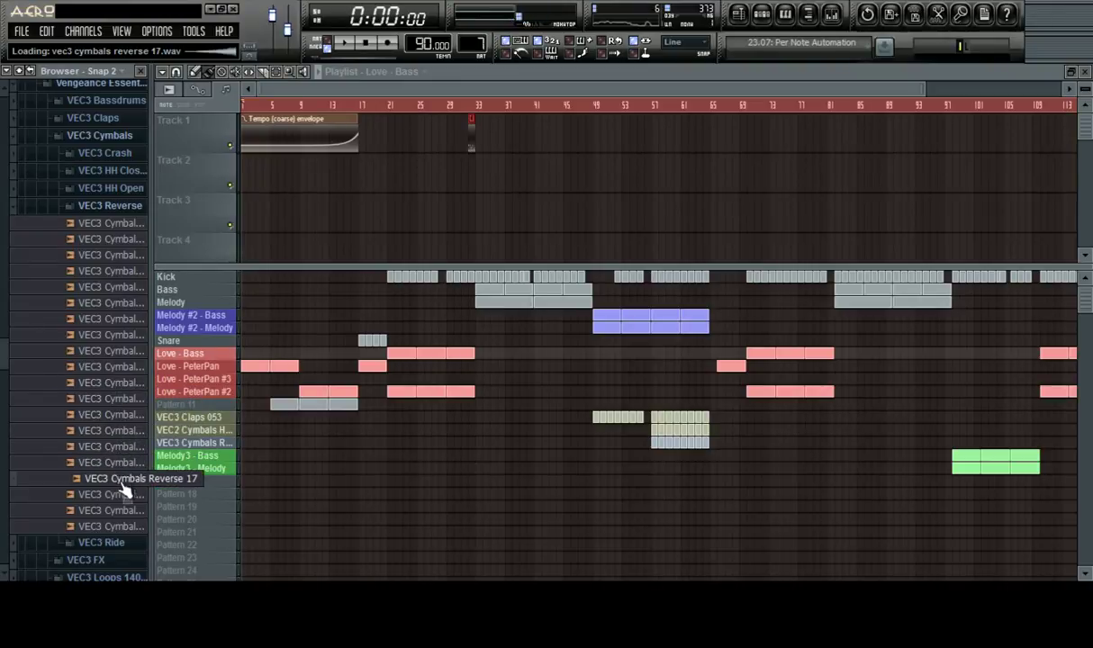
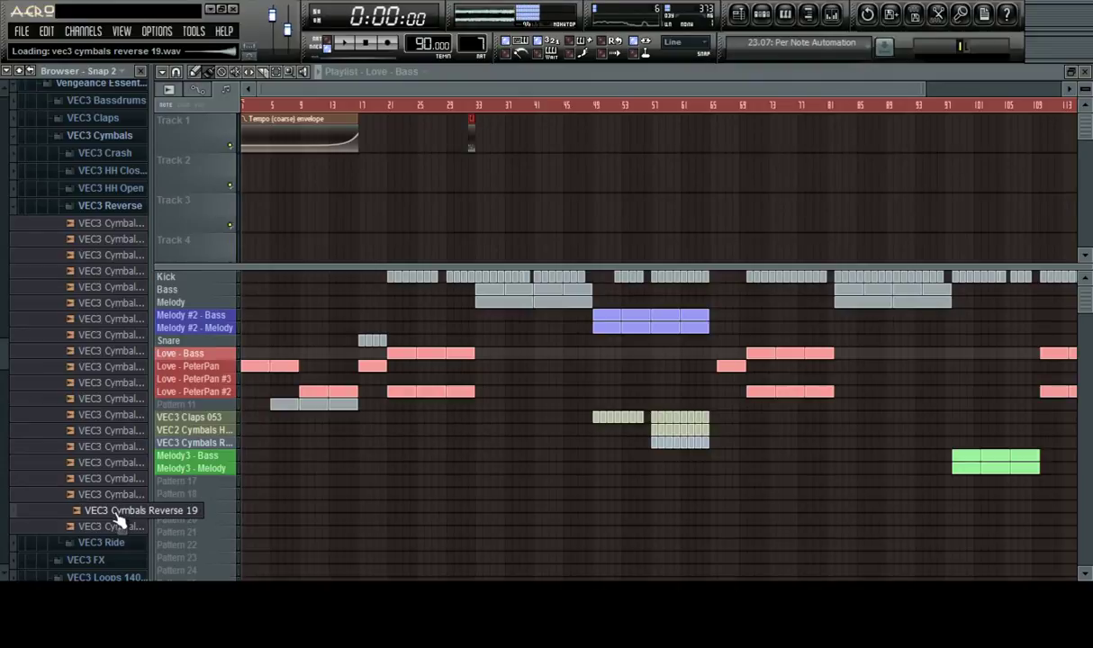
{"action": "left_click_drag", "start_coordinate": [119, 515], "coordinate": [376, 183]}
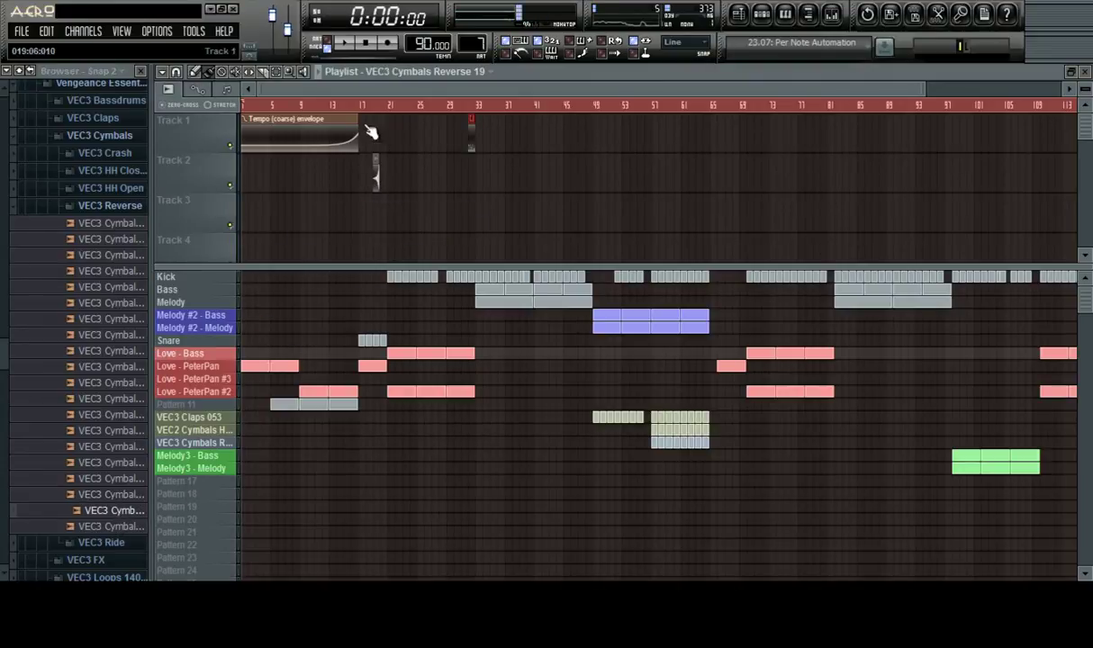
Close the VEC3 Reverse samples and browse the VEC3 Crash cymbal samples
{"action": "left_click", "coordinate": [123, 209]}
{"action": "left_click", "coordinate": [121, 157]}
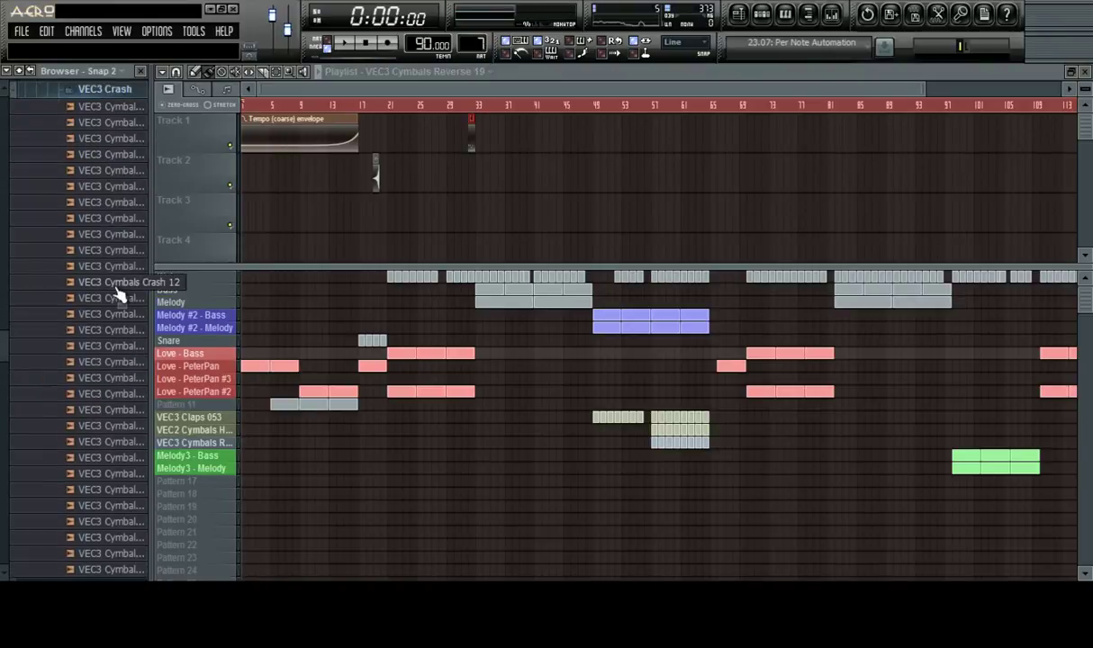
{"action": "scroll", "coordinate": [115, 307], "scroll_direction": "down", "scroll_amount": 4}
{"action": "left_click", "coordinate": [119, 301]}
{"action": "scroll", "coordinate": [124, 261], "scroll_direction": "up", "scroll_amount": 5}
{"action": "scroll", "coordinate": [90, 257], "scroll_direction": "up", "scroll_amount": 8}
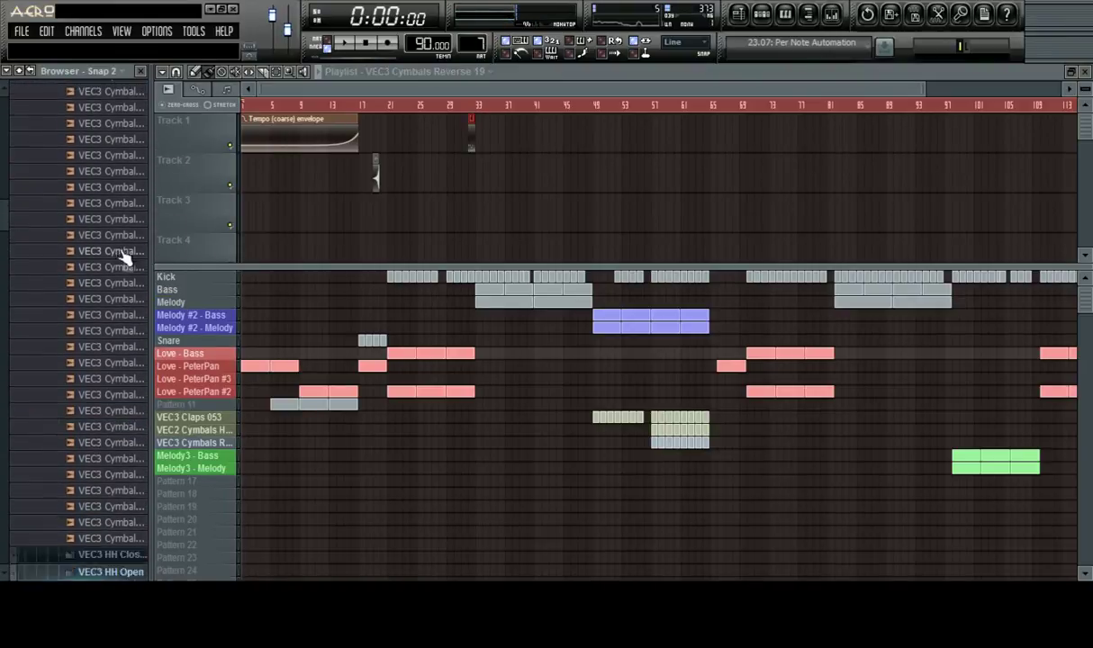
Audition several VEC3 crash cymbals and place VEC3 Cymbals Crash 13 on Track 3 at bar 1
{"action": "left_click", "coordinate": [88, 261]}
{"action": "scroll", "coordinate": [132, 304], "scroll_direction": "down", "scroll_amount": 2}
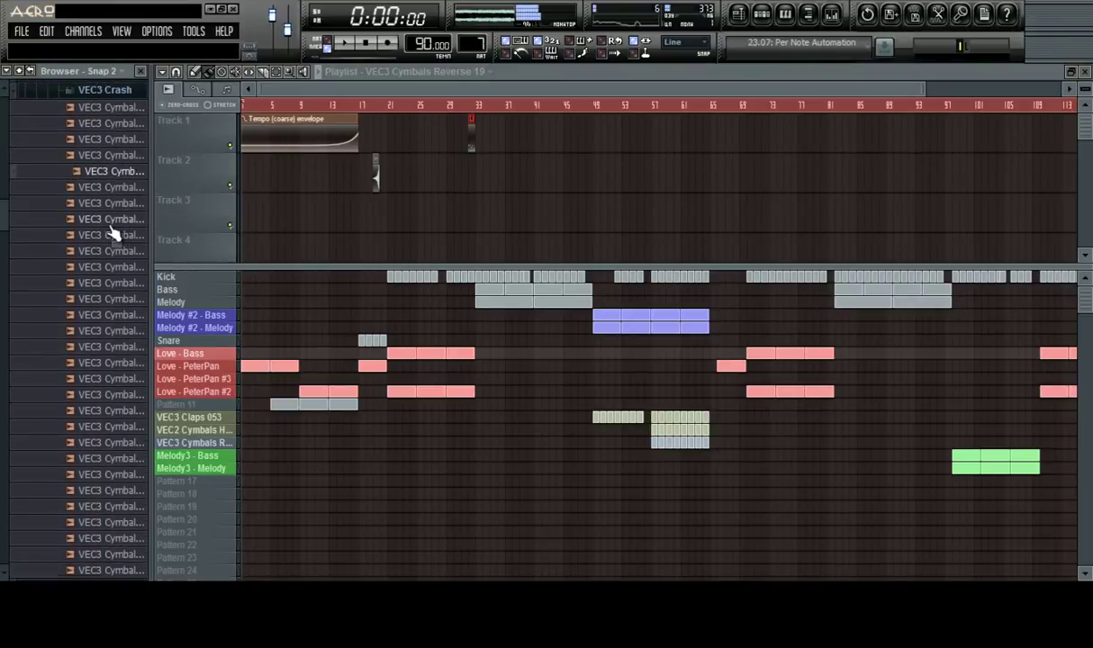
{"action": "left_click", "coordinate": [110, 224]}
{"action": "left_click", "coordinate": [124, 263]}
{"action": "left_click", "coordinate": [123, 277]}
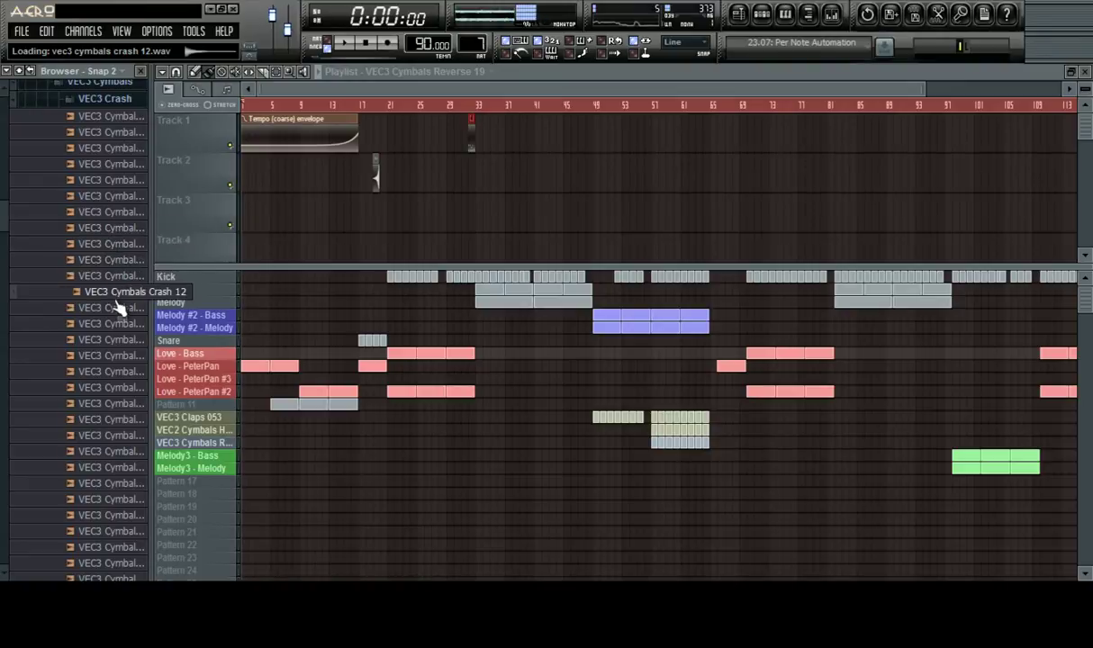
{"action": "left_click_drag", "start_coordinate": [115, 308], "coordinate": [272, 166]}
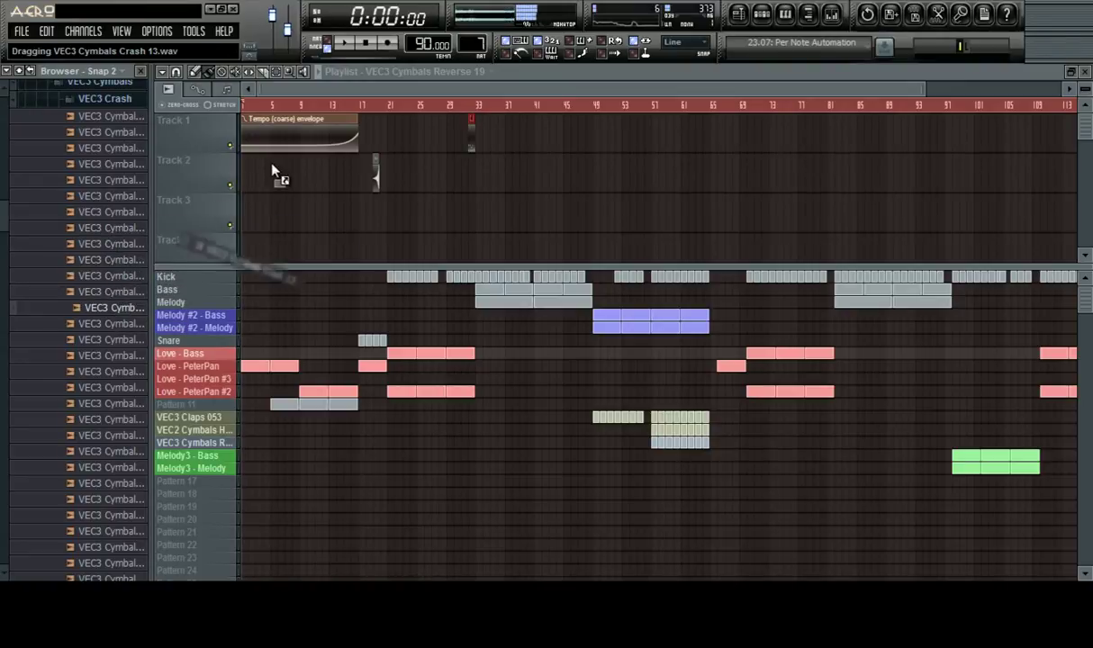
{"action": "left_click_drag", "start_coordinate": [250, 212], "coordinate": [248, 210]}
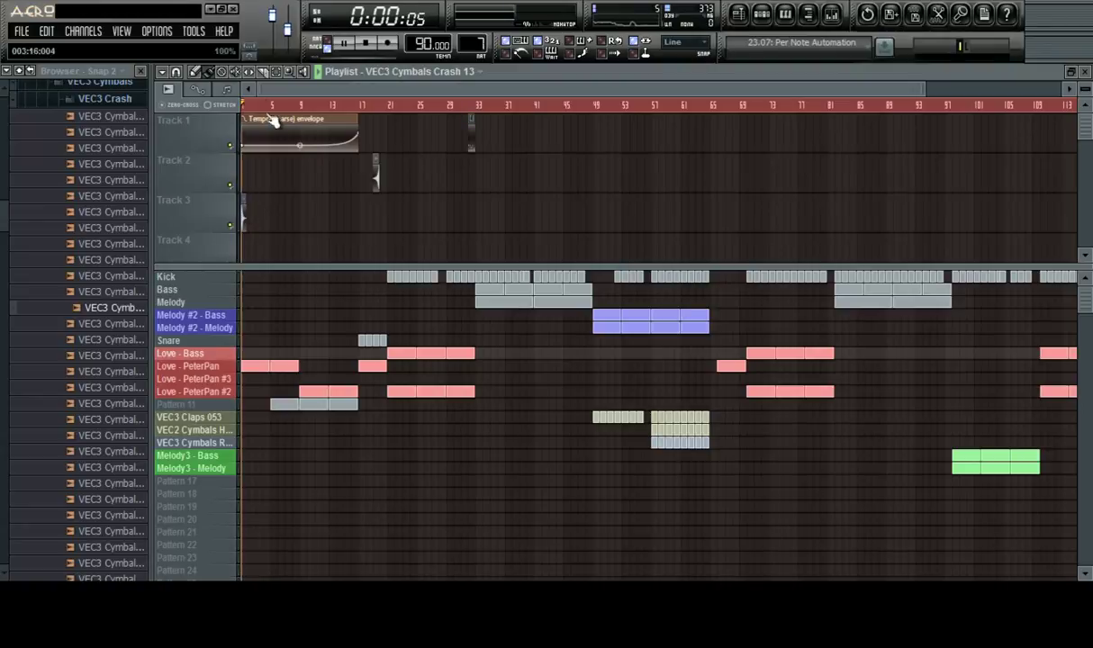
Rename the crash cymbal's channel to Crash, and assign it to mixer track 10 with its volume lowered
{"action": "scroll", "coordinate": [269, 107], "scroll_direction": "up", "scroll_amount": 5}
{"action": "left_click_drag", "start_coordinate": [330, 90], "coordinate": [279, 90]}
{"action": "key", "text": "space"}
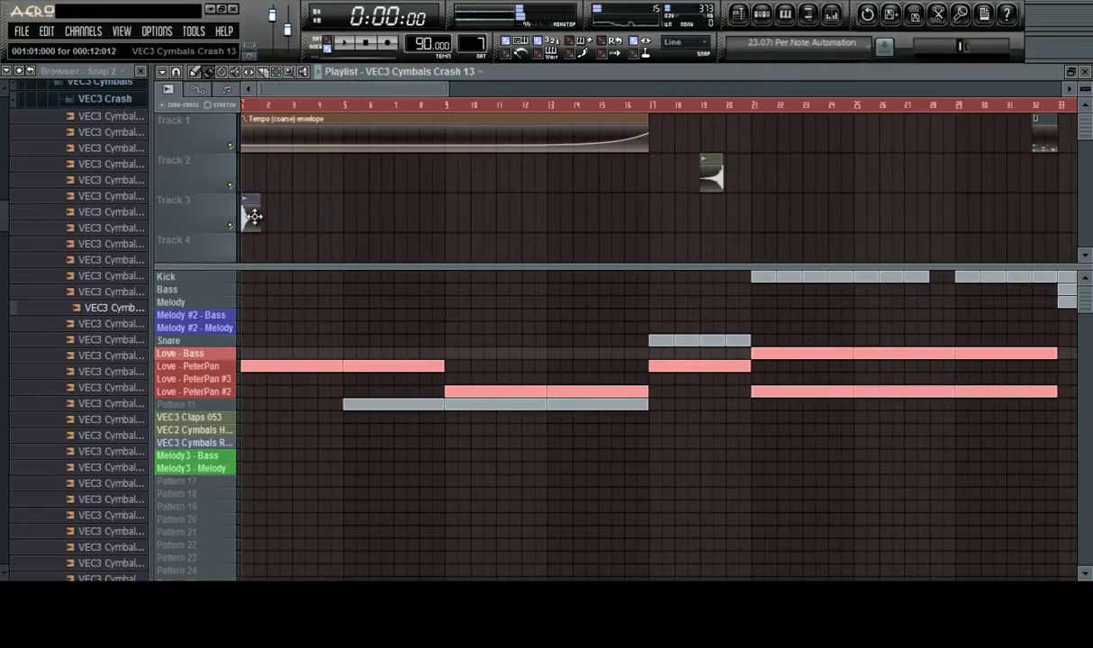
{"action": "double_click", "coordinate": [255, 216]}
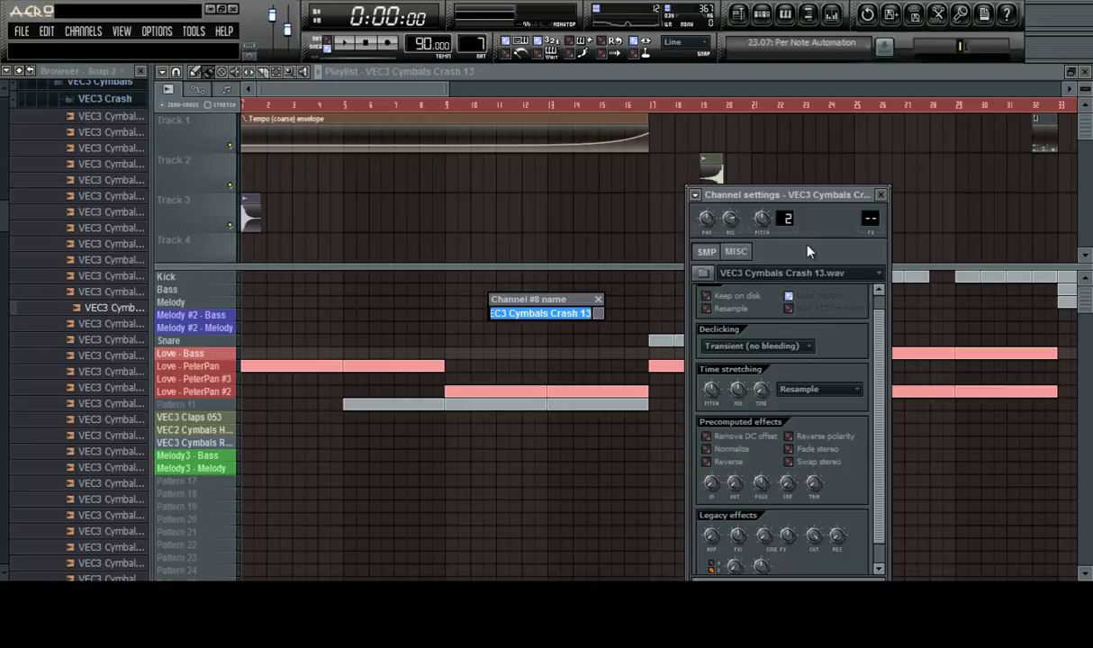
{"action": "type", "text": "Crash"}
{"action": "key", "text": "Return"}
{"action": "key", "text": "F9"}
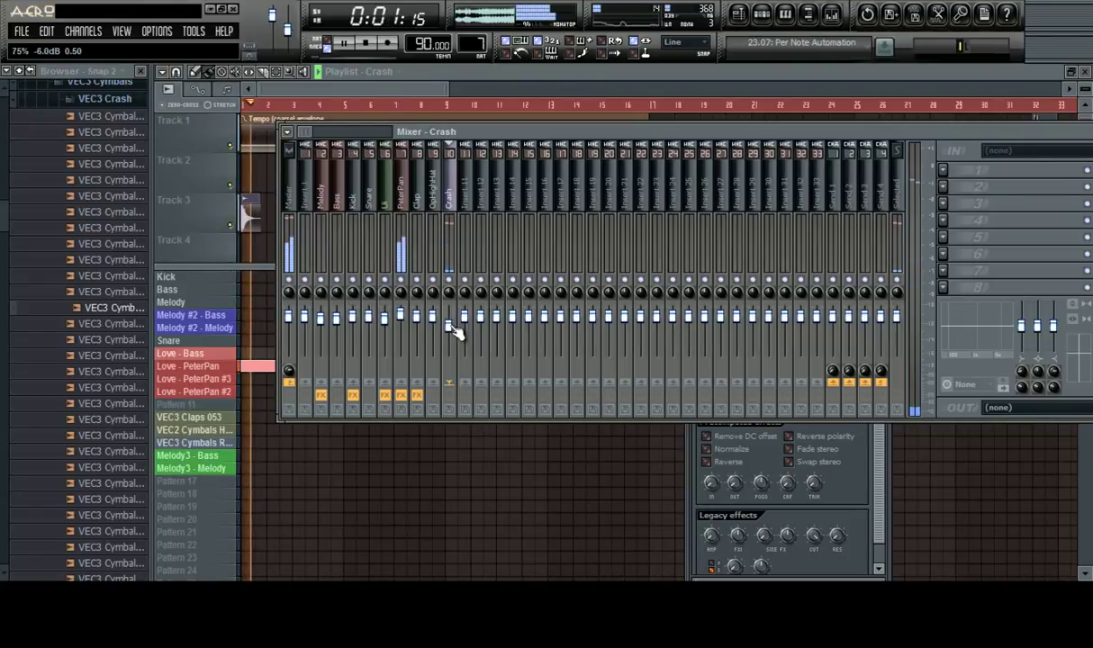
{"action": "key", "text": "F9"}
Move the Crash clip from Track 3 to Track 2 and place it at the start of bar 3
{"action": "left_click_drag", "start_coordinate": [357, 87], "coordinate": [304, 88]}
{"action": "left_click_drag", "start_coordinate": [261, 212], "coordinate": [260, 171]}
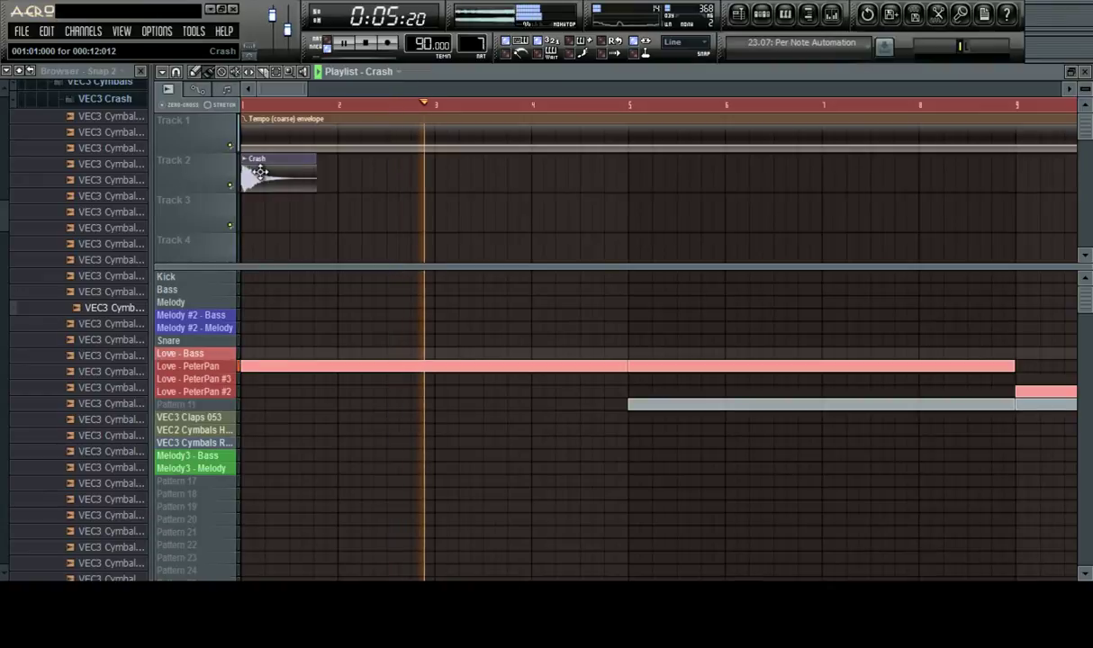
{"action": "left_click_drag", "start_coordinate": [322, 105], "coordinate": [244, 105]}
{"action": "left_click_drag", "start_coordinate": [265, 176], "coordinate": [467, 177]}
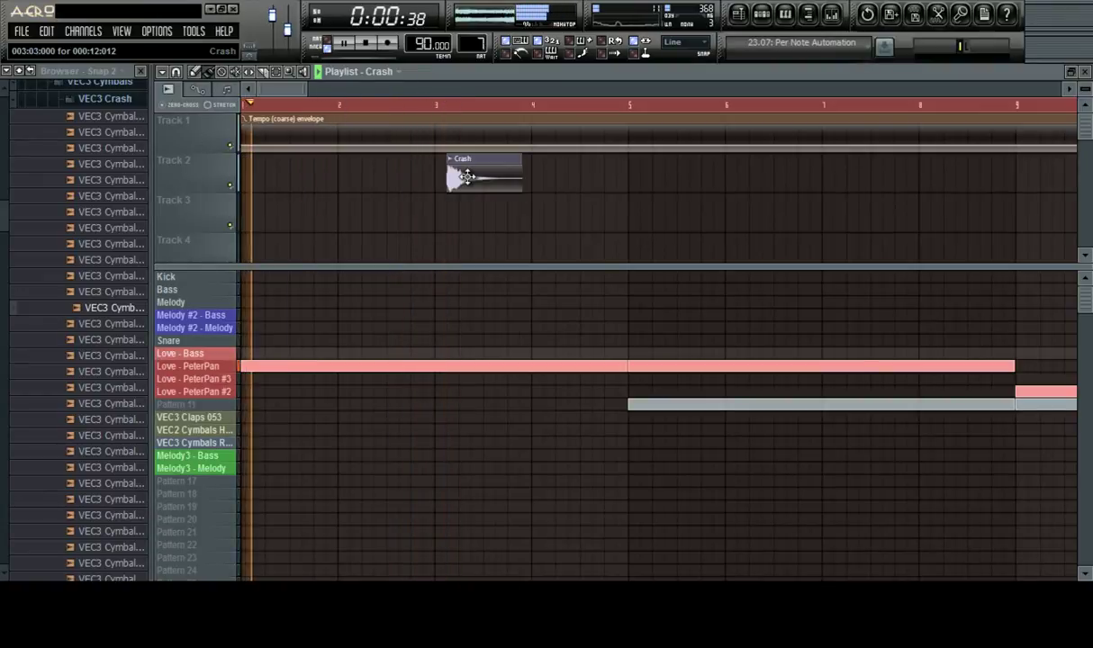
{"action": "key", "text": "space"}
{"action": "key", "text": "space"}
{"action": "right_click", "coordinate": [465, 178]}
{"action": "left_click", "coordinate": [439, 182]}
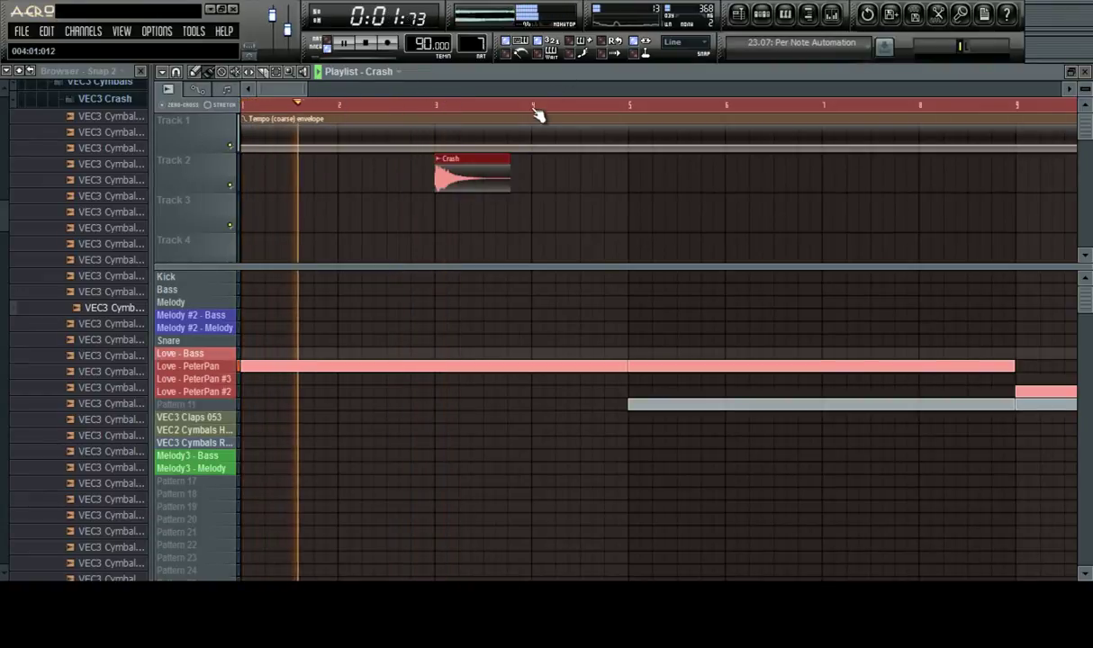
{"action": "scroll", "coordinate": [540, 108], "scroll_direction": "down", "scroll_amount": 2}
{"action": "key", "text": "space"}
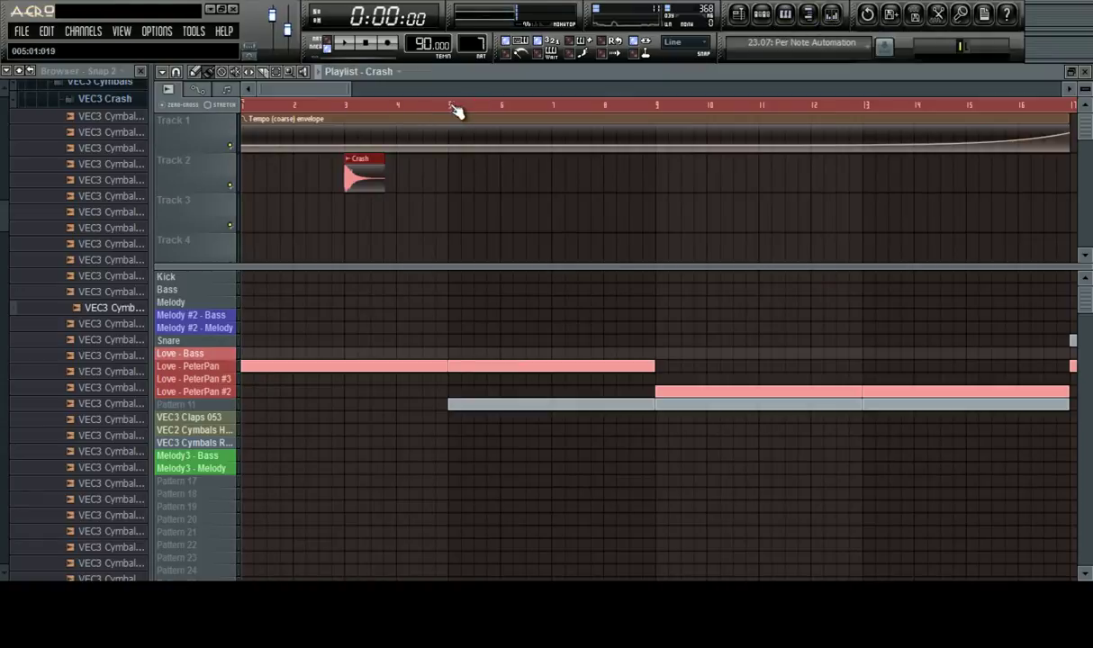
Create an automation clip for the PeterPan mixer track's volume spanning bars 1 to 4
{"action": "left_click_drag", "start_coordinate": [455, 106], "coordinate": [244, 105]}
{"action": "left_click", "coordinate": [833, 15]}
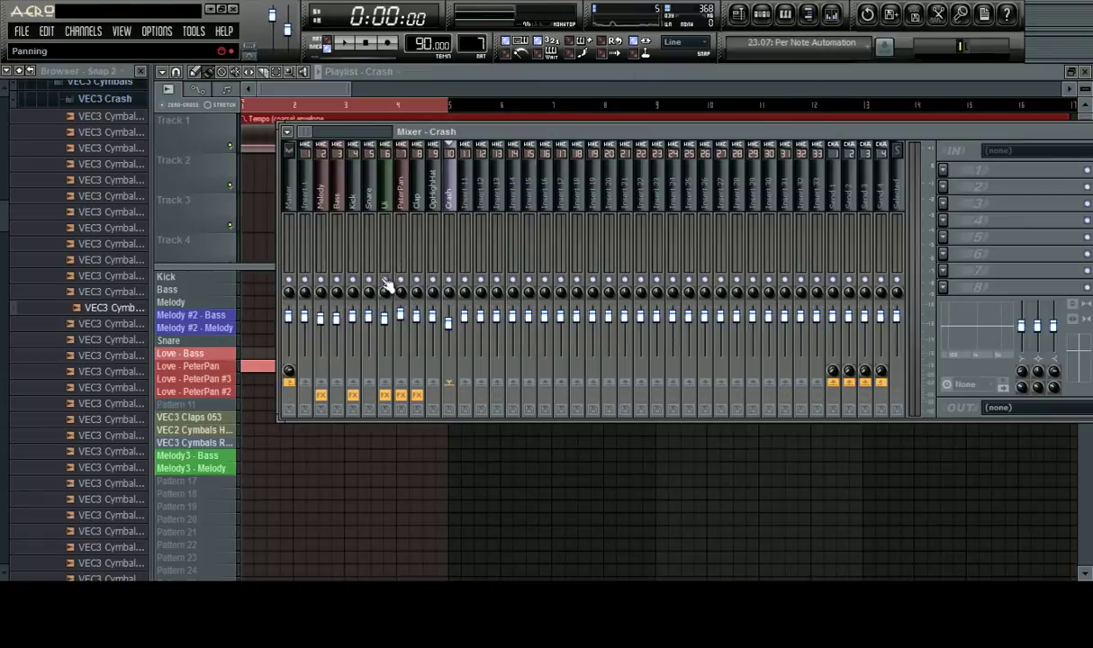
{"action": "key", "text": "space"}
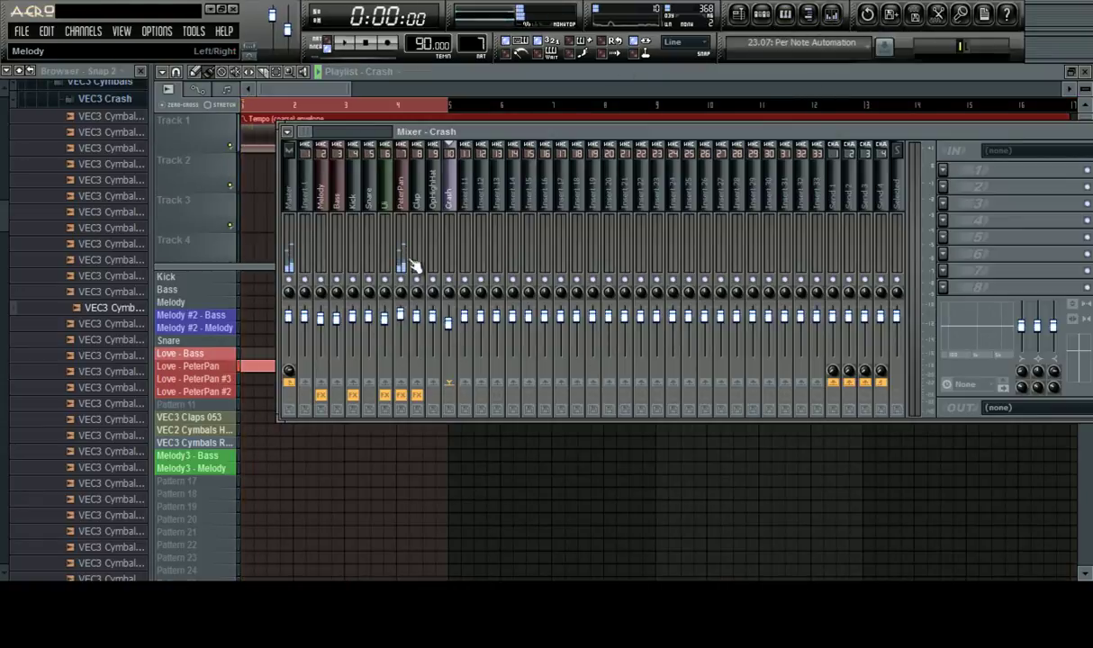
{"action": "right_click", "coordinate": [402, 318]}
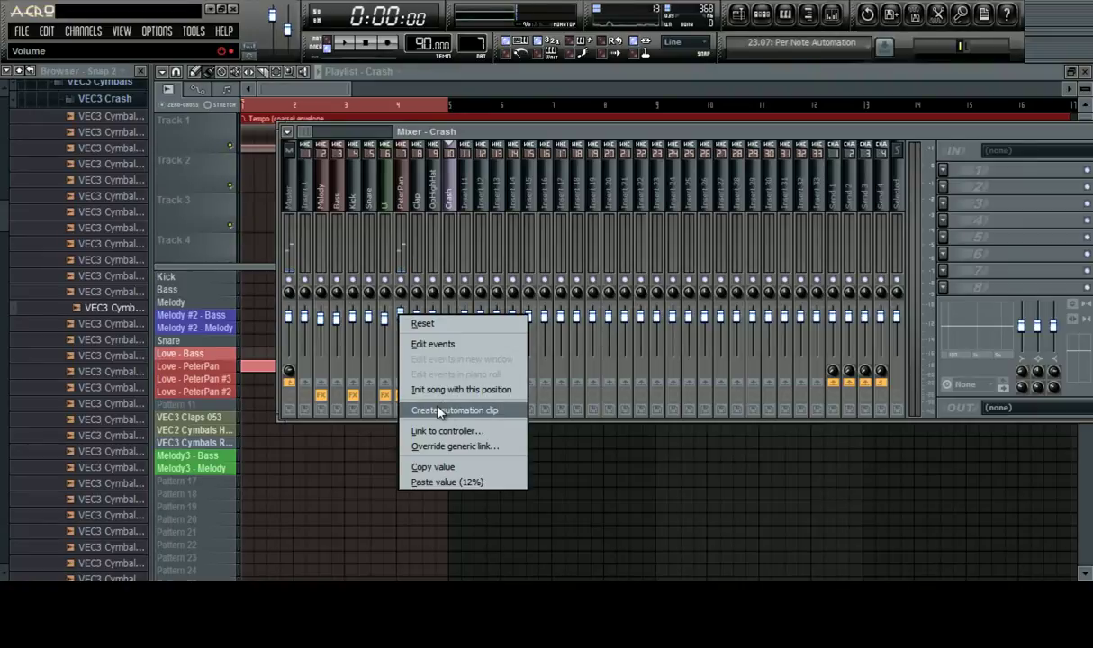
{"action": "left_click", "coordinate": [439, 411]}
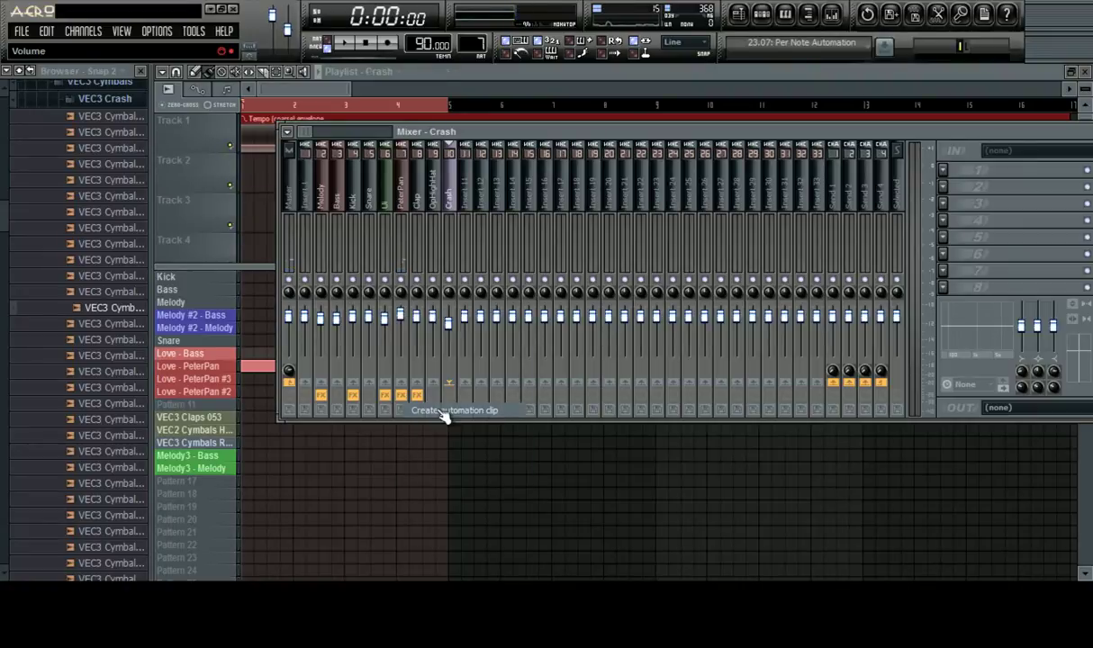
{"action": "left_click", "coordinate": [316, 91]}
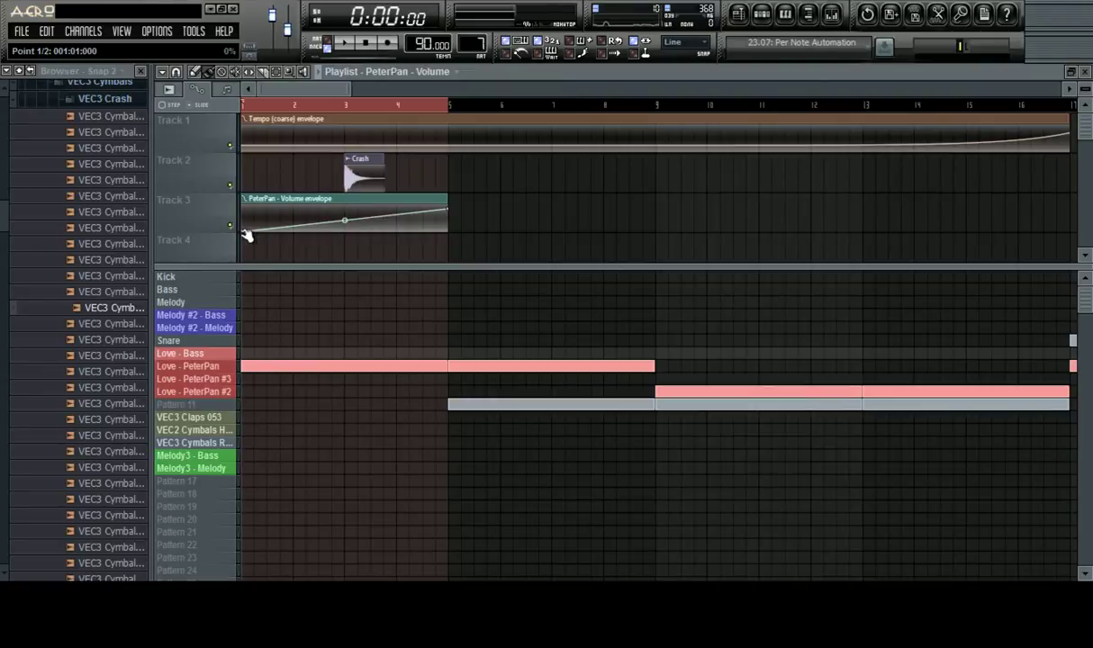
Raise the start point of the PeterPan volume envelope slightly and play the fade-in
{"action": "left_click_drag", "start_coordinate": [246, 232], "coordinate": [245, 225]}
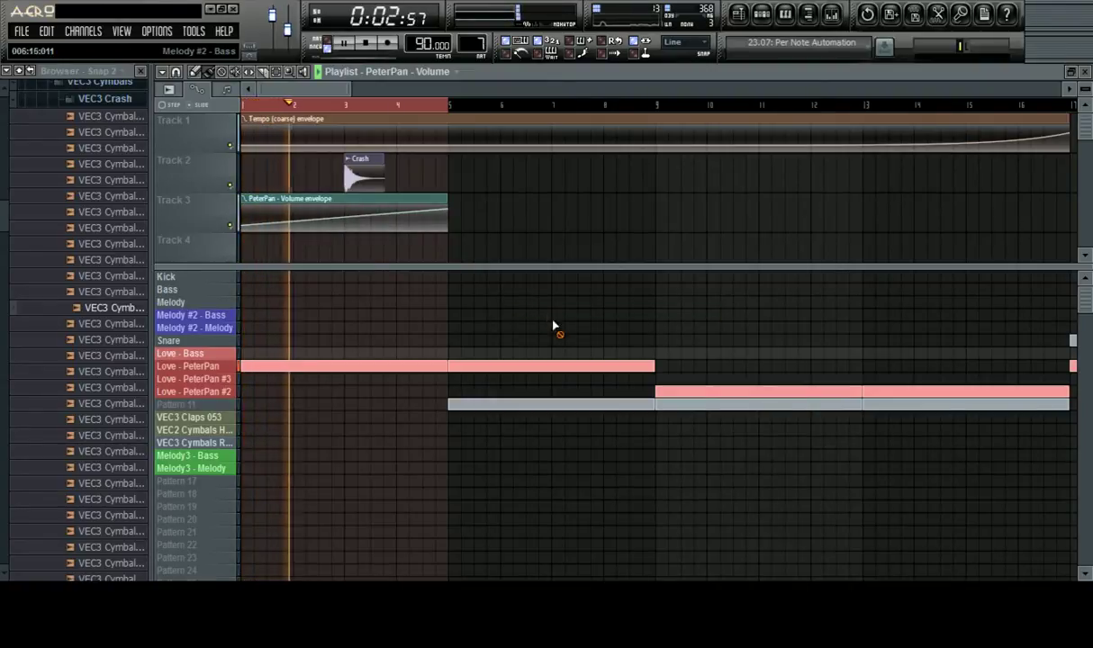
{"action": "scroll", "coordinate": [474, 108], "scroll_direction": "down", "scroll_amount": 2}
{"action": "scroll", "coordinate": [482, 105], "scroll_direction": "up", "scroll_amount": 2}
{"action": "left_click_drag", "start_coordinate": [328, 91], "coordinate": [282, 92]}
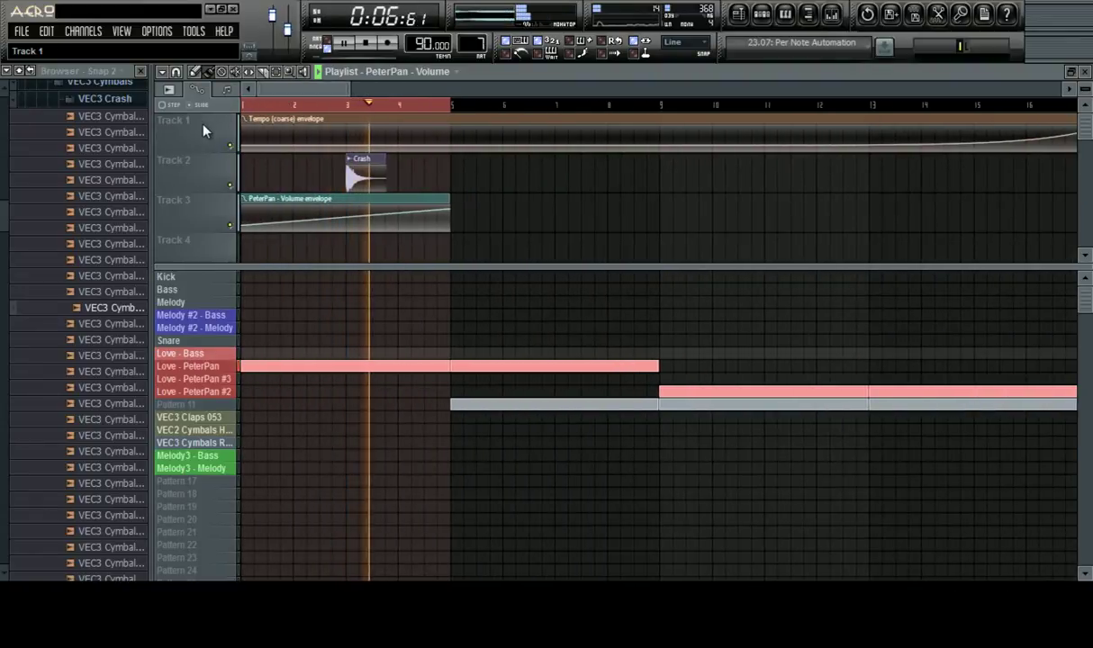
Add more Crash clips on Track 2 at the starts of bars 5, 7 and 9
{"action": "left_click", "coordinate": [383, 177]}
{"action": "left_click", "coordinate": [453, 183]}
{"action": "key", "text": "ctrl+a"}
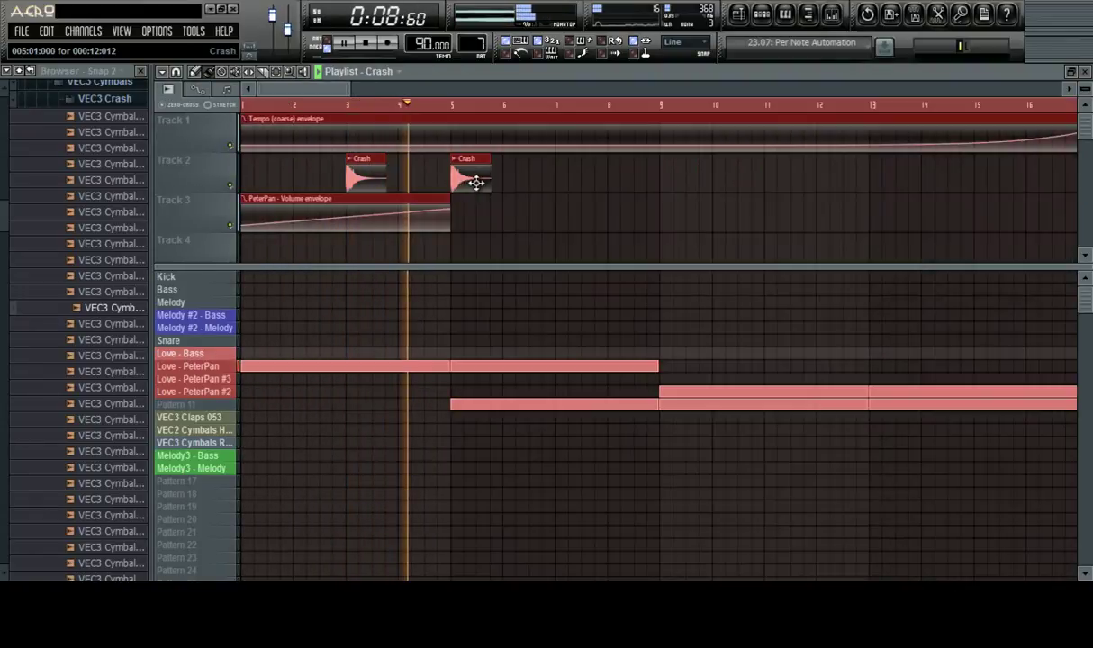
{"action": "scroll", "coordinate": [490, 114], "scroll_direction": "down", "scroll_amount": 1}
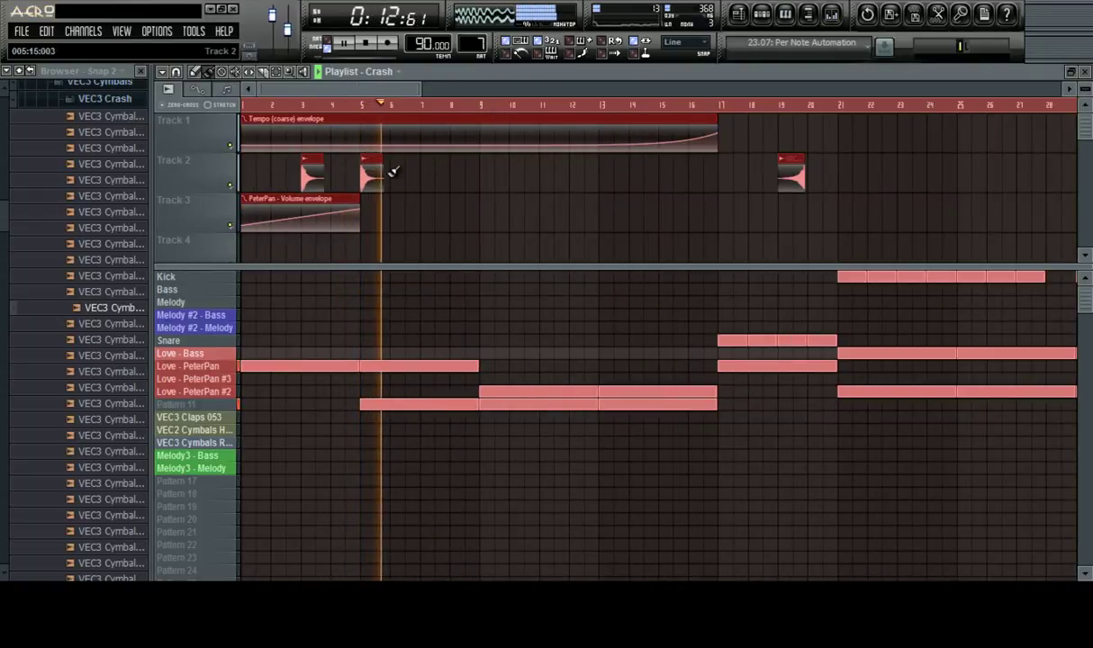
{"action": "left_click", "coordinate": [422, 177]}
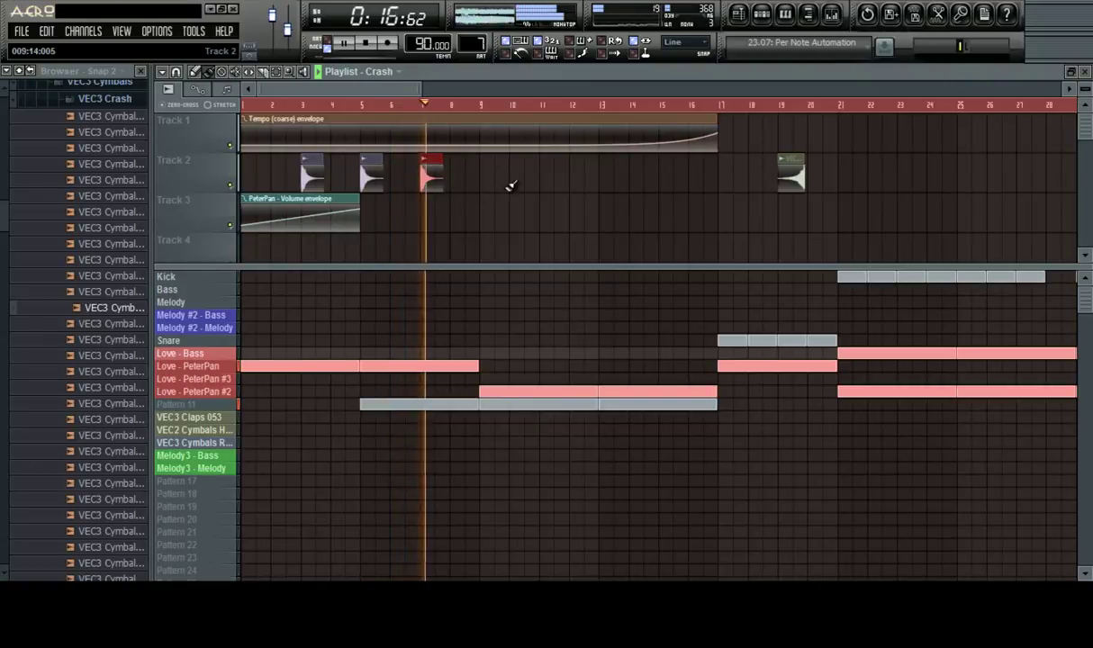
{"action": "left_click", "coordinate": [480, 179]}
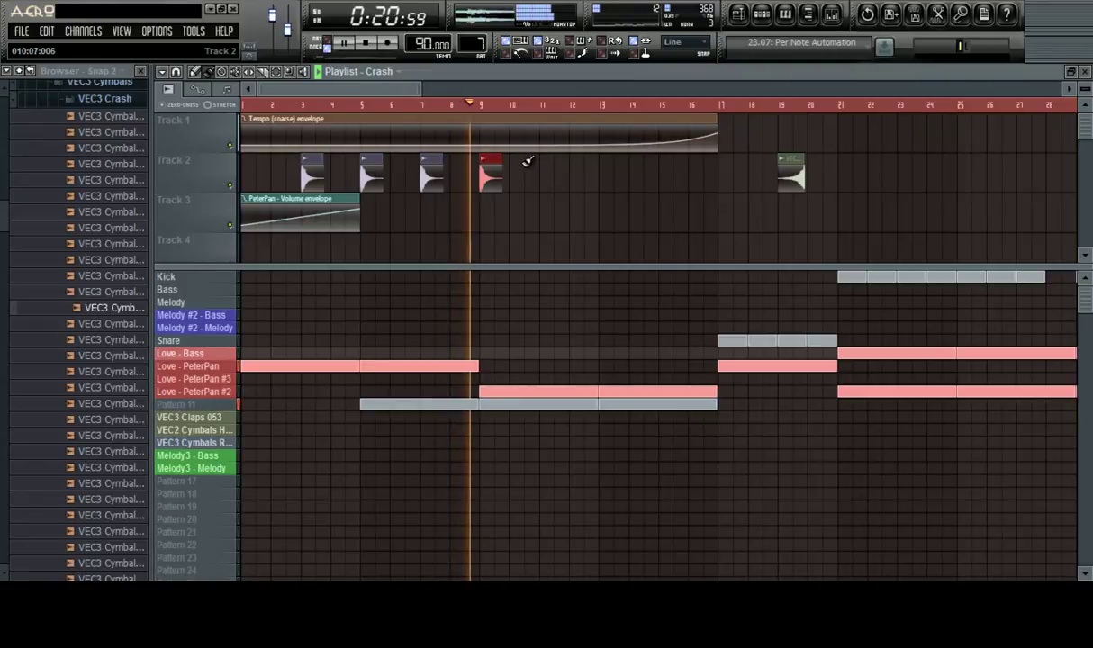
Move the VEC3 Cymbals Reverse 19 clip from bar 19 into bar 8 on Track 2, leading into the bar 9 Crash
{"action": "key", "text": "space"}
{"action": "left_click", "coordinate": [797, 180]}
{"action": "key", "text": "space"}
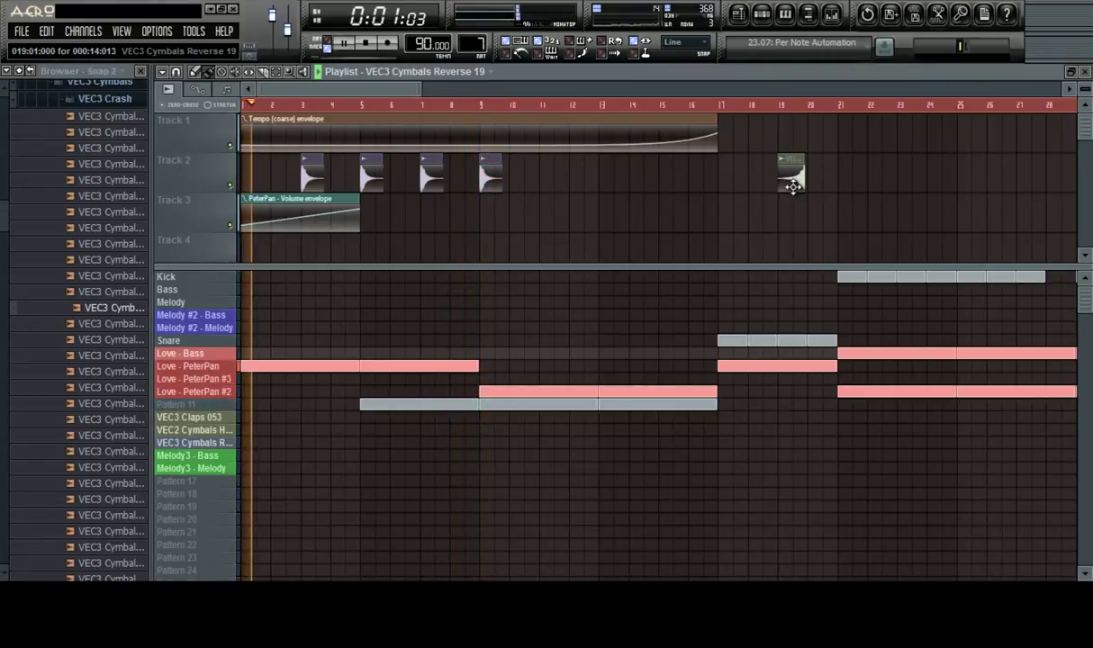
{"action": "left_click_drag", "start_coordinate": [793, 178], "coordinate": [484, 198]}
{"action": "left_click", "coordinate": [452, 221]}
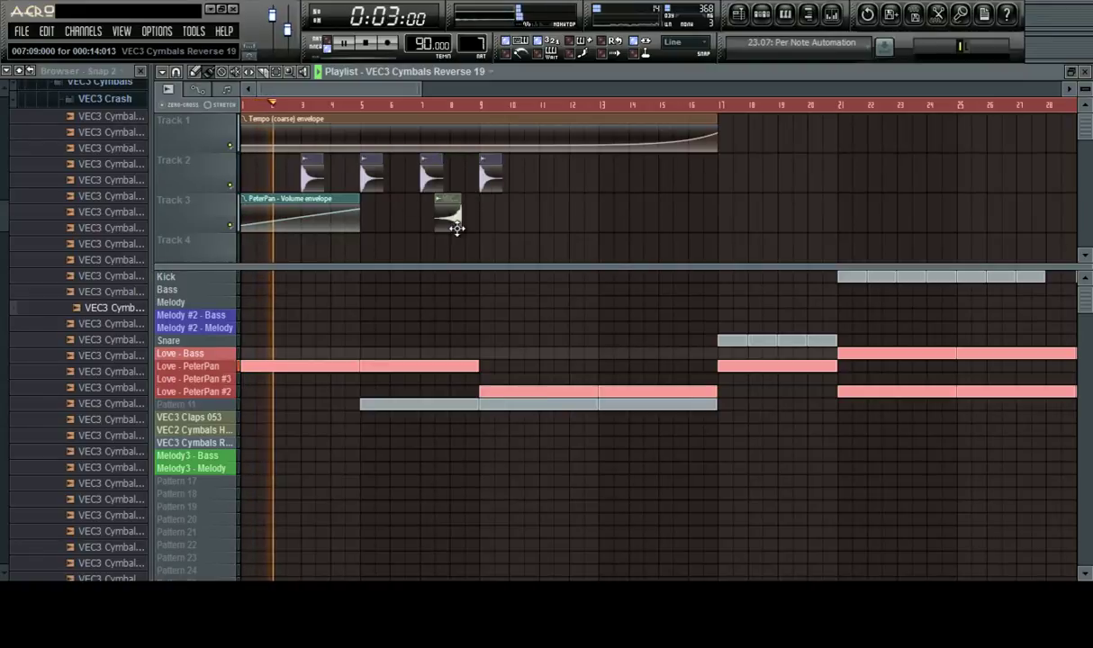
{"action": "scroll", "coordinate": [474, 106], "scroll_direction": "up", "scroll_amount": 5}
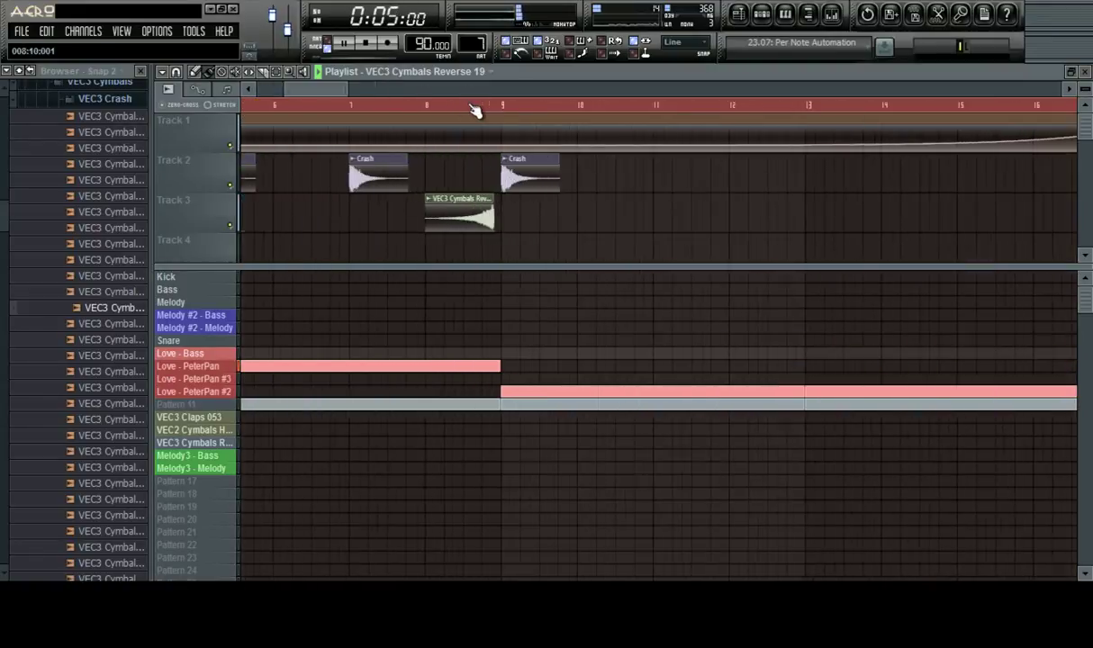
{"action": "left_click_drag", "start_coordinate": [484, 211], "coordinate": [484, 173]}
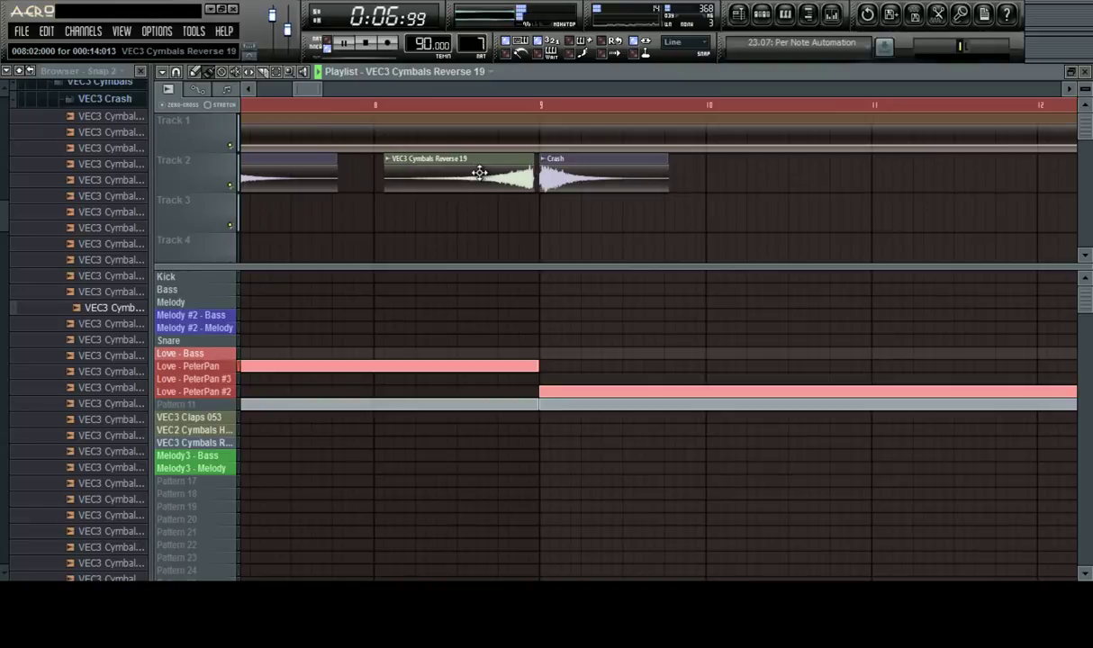
{"action": "scroll", "coordinate": [498, 122], "scroll_direction": "down", "scroll_amount": 6}
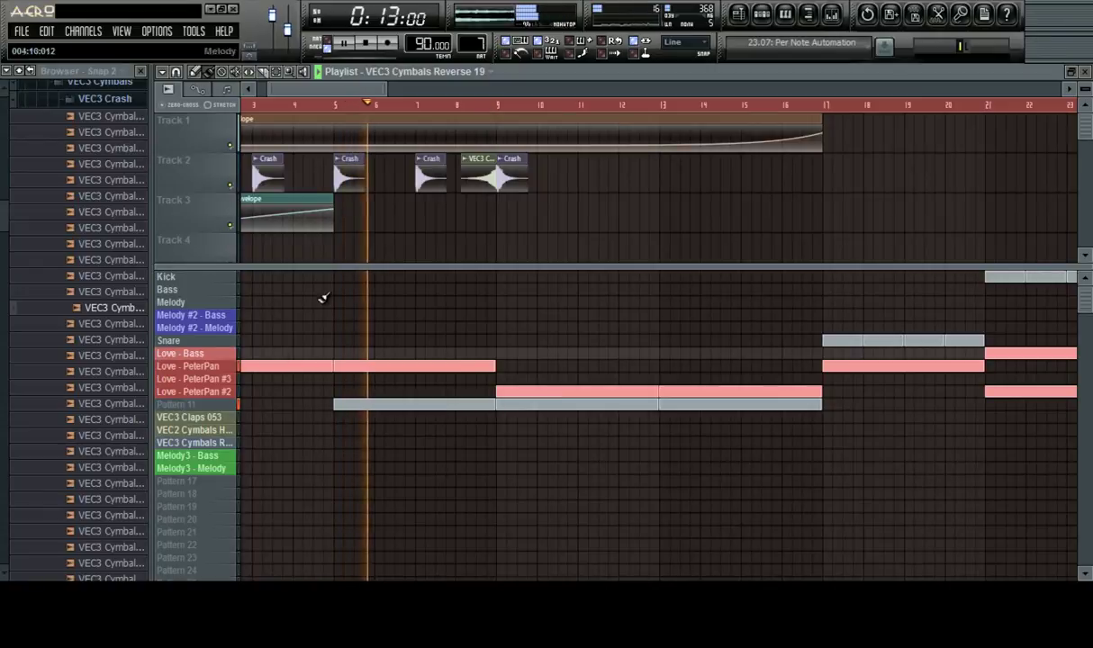
Rename the second Kick channel used in Pattern 11 to KickHipHop
{"action": "left_click", "coordinate": [205, 405]}
{"action": "left_click", "coordinate": [767, 20]}
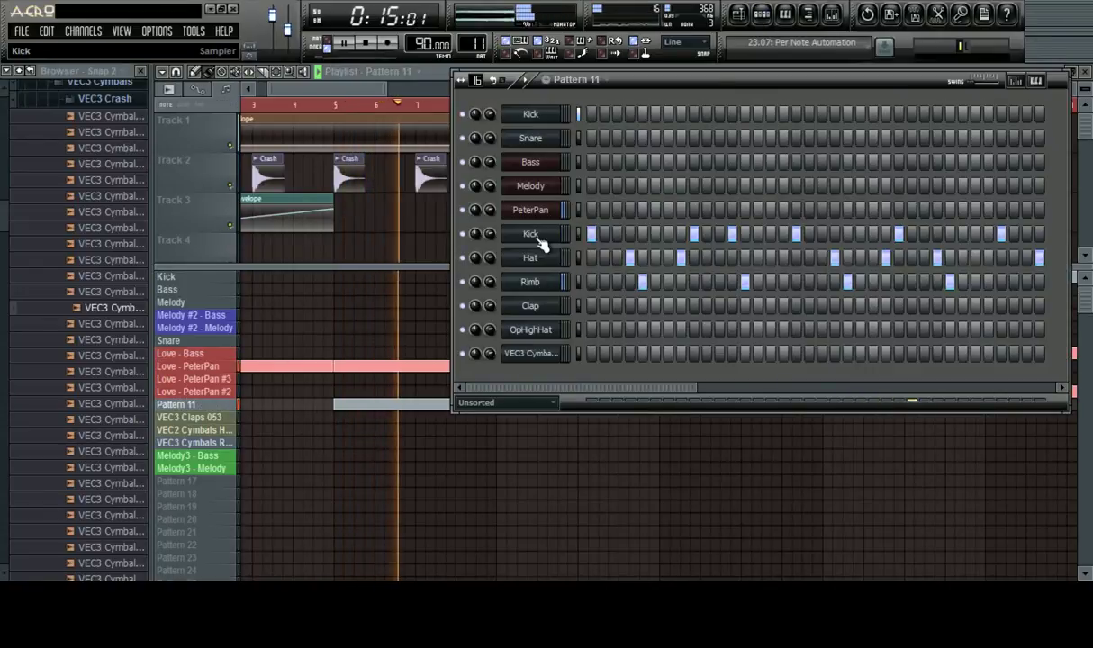
{"action": "left_click", "coordinate": [531, 234]}
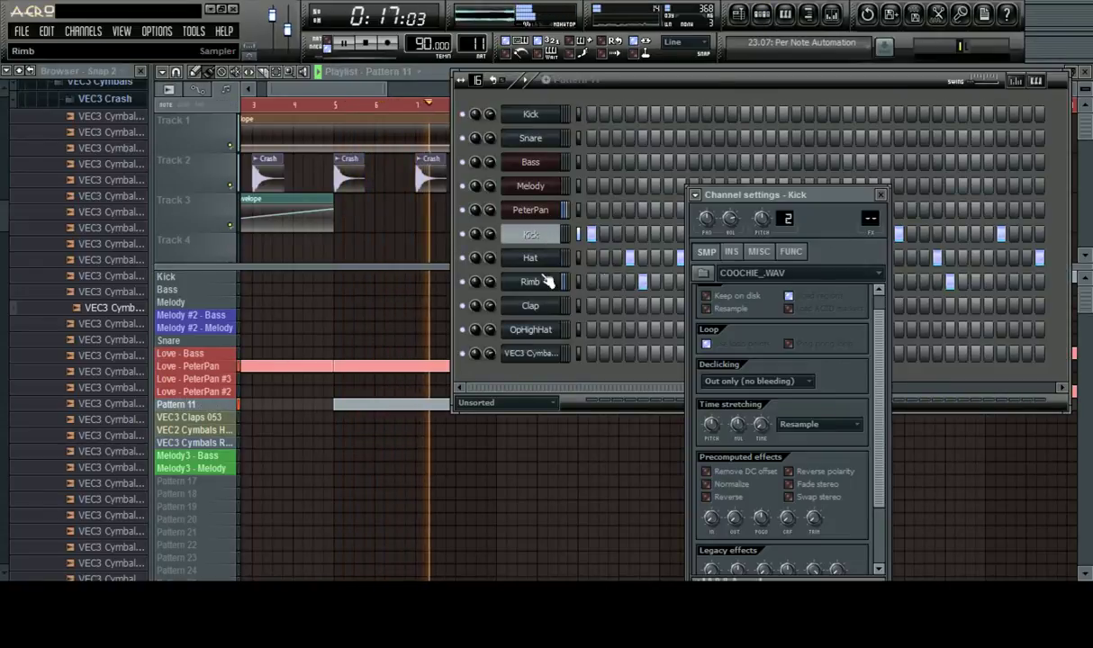
{"action": "key", "text": "F2"}
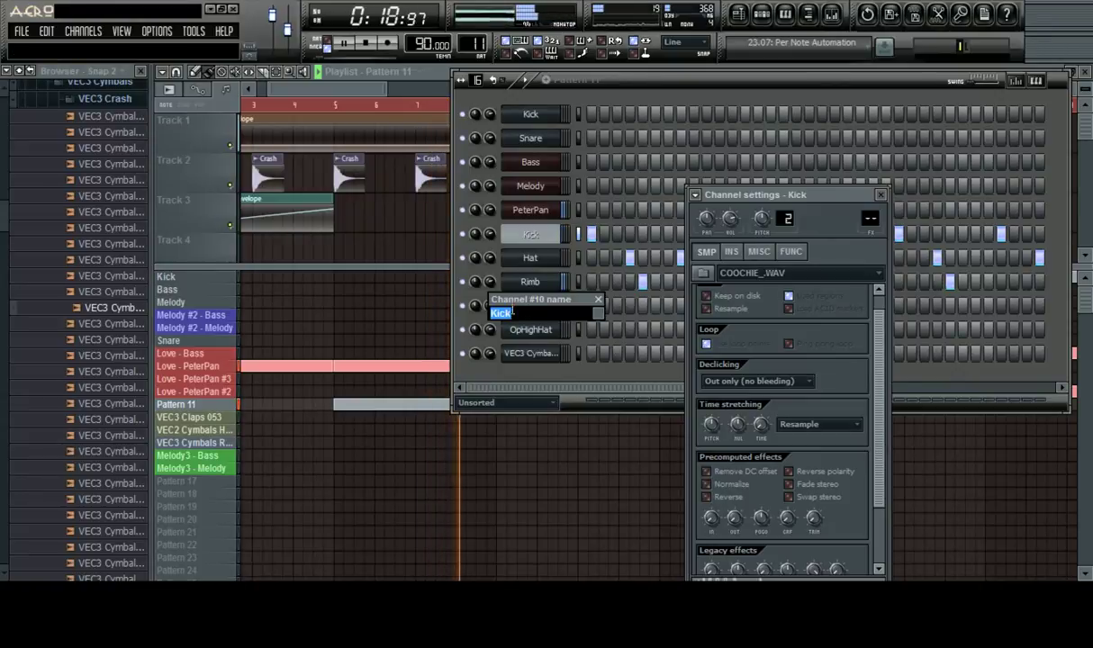
{"action": "type", "text": "HipH"}
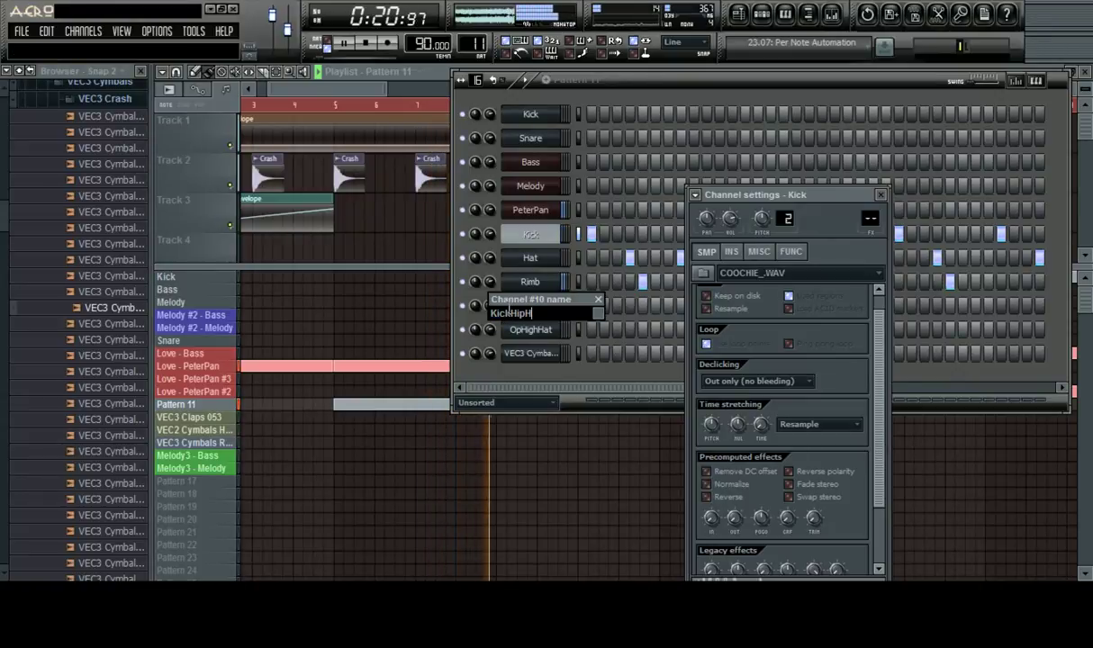
{"action": "type", "text": "op"}
{"action": "key", "text": "Return"}
Rename the Hat channel to HatHipHop
{"action": "left_click", "coordinate": [540, 261]}
{"action": "key", "text": "F2"}
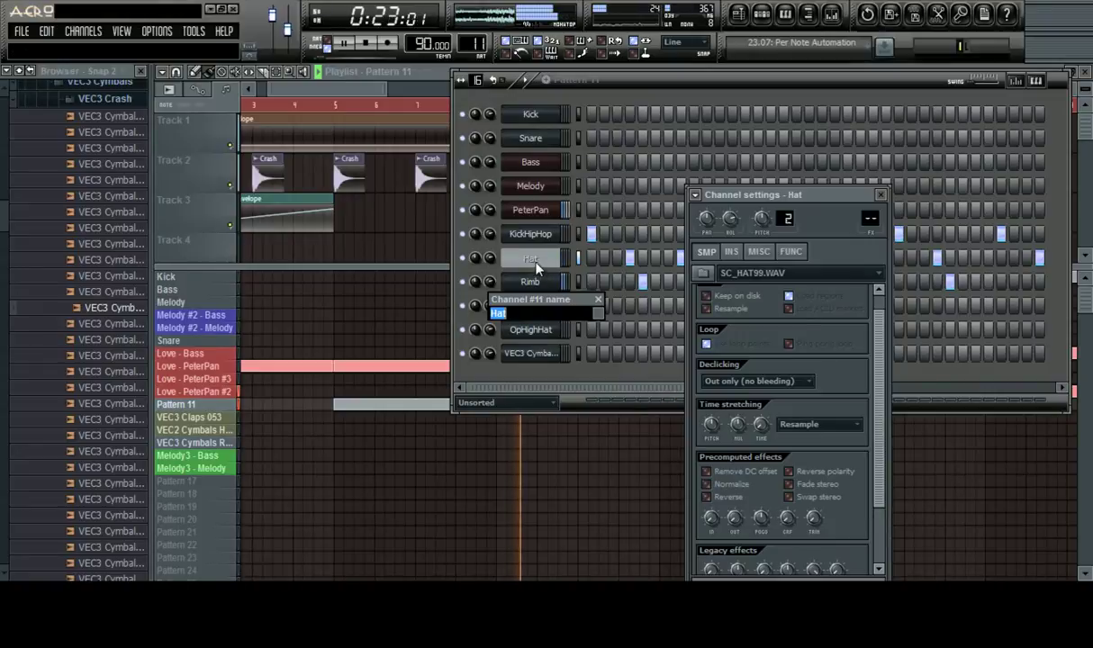
{"action": "type", "text": "HipH"}
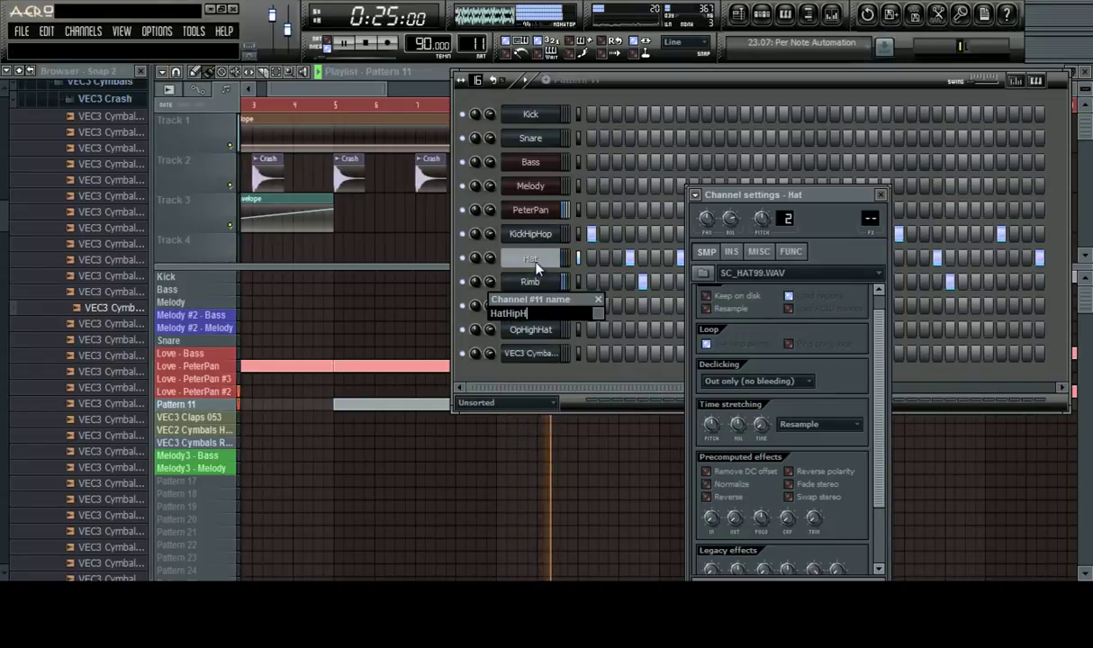
{"action": "type", "text": "op"}
{"action": "key", "text": "Return"}
Route KickHipHop to mixer track 11 and load Maximus in its first effect slot with the High band selected
{"action": "left_click", "coordinate": [532, 234]}
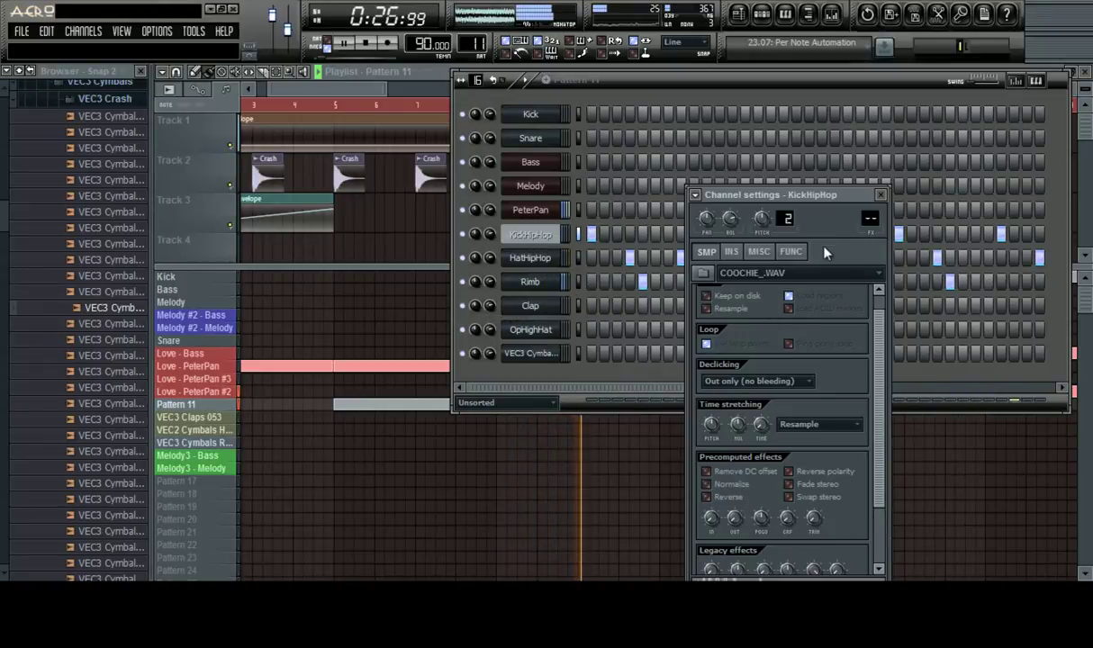
{"action": "key", "text": "F9"}
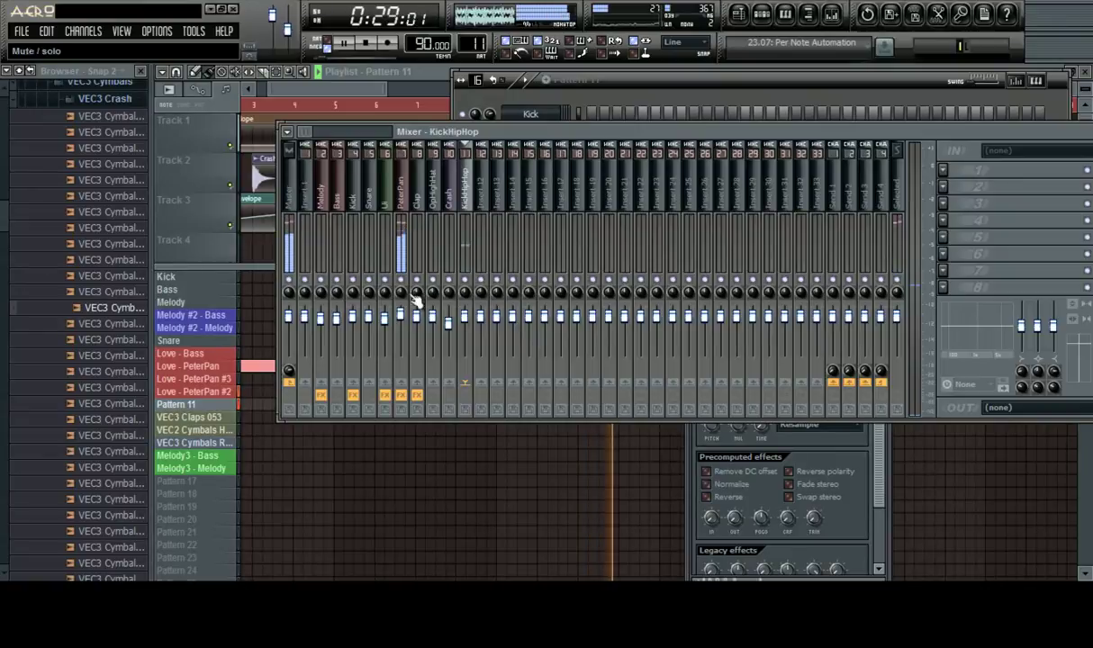
{"action": "left_click", "coordinate": [940, 169]}
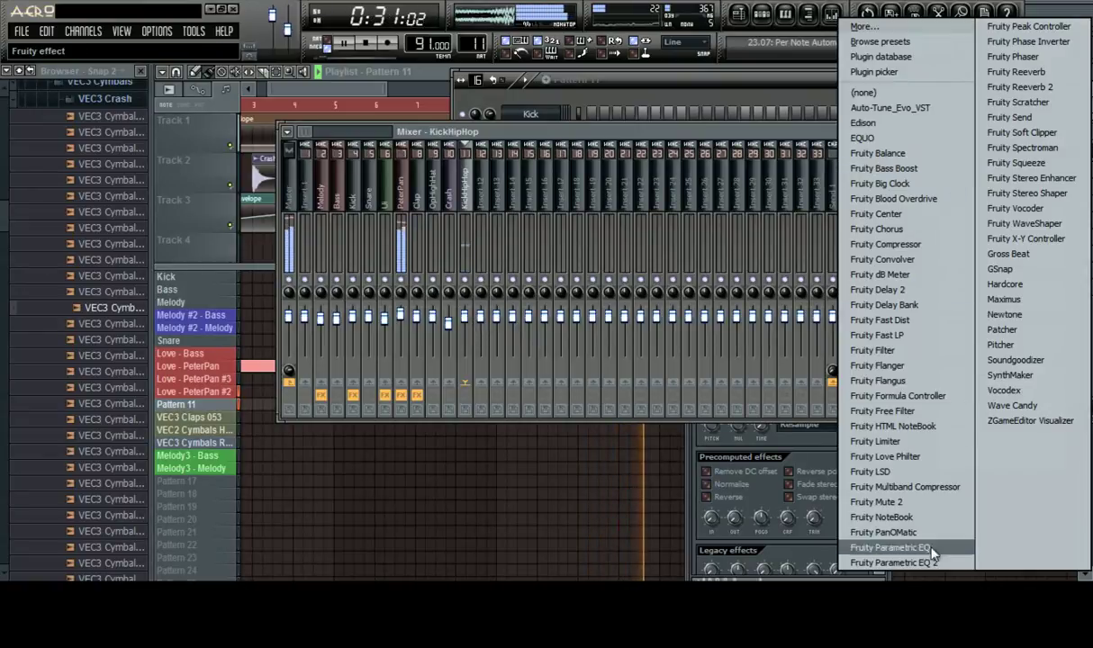
{"action": "left_click", "coordinate": [1020, 300]}
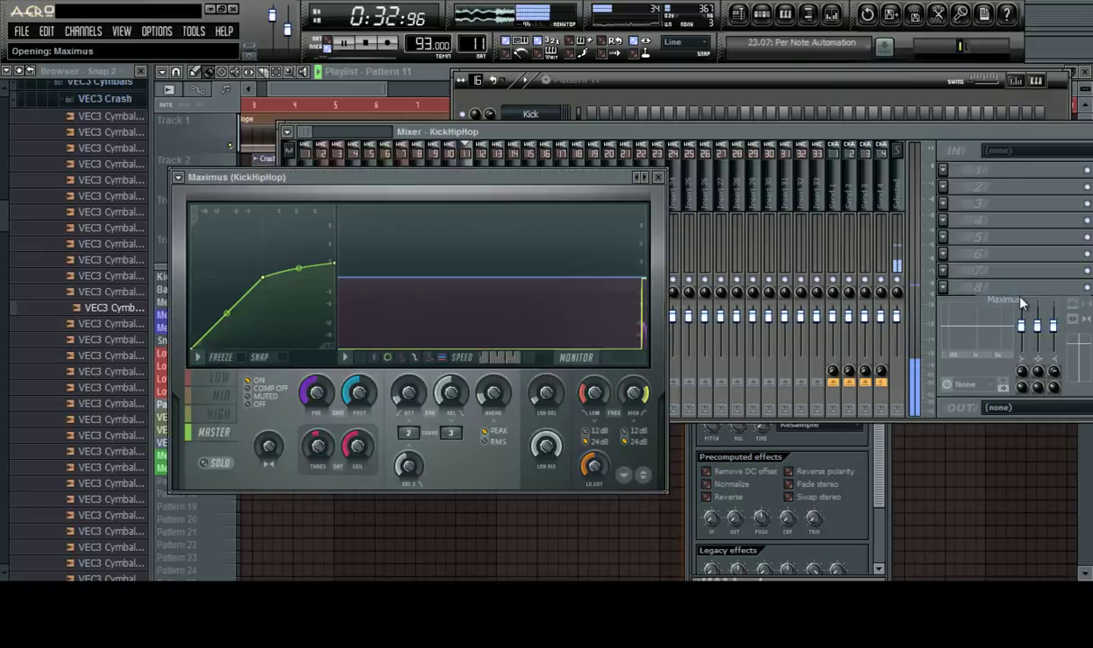
{"action": "left_click", "coordinate": [221, 413]}
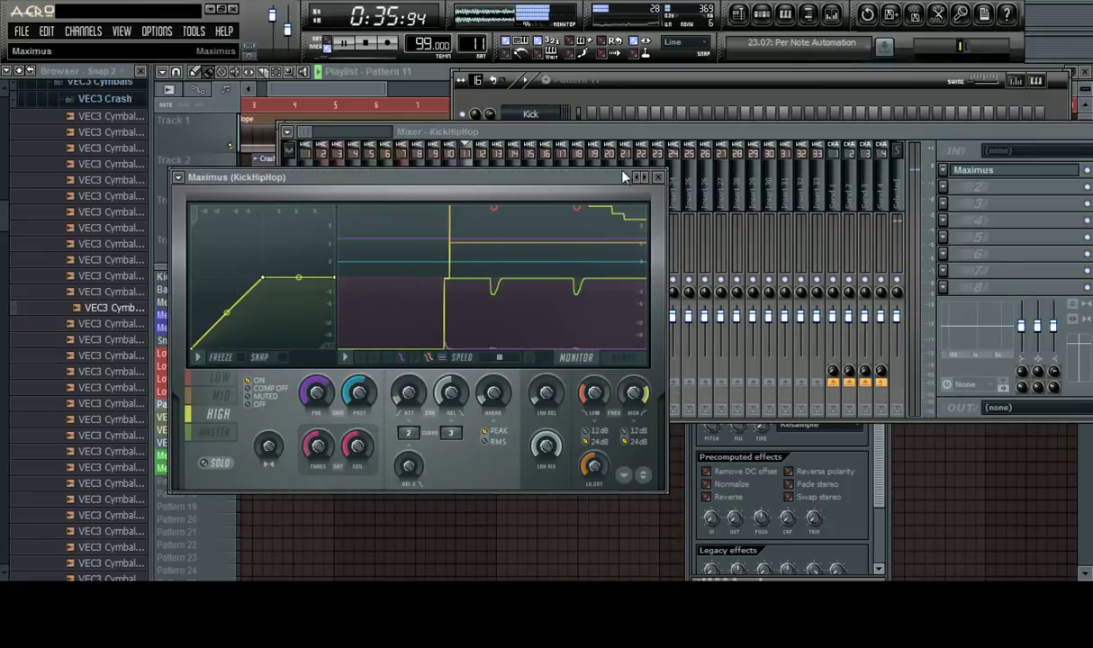
{"action": "left_click", "coordinate": [658, 177]}
Route the HatHipHop channel to mixer track 12 and the Rimb channel to mixer track 13
{"action": "left_click_drag", "start_coordinate": [794, 127], "coordinate": [742, 367]}
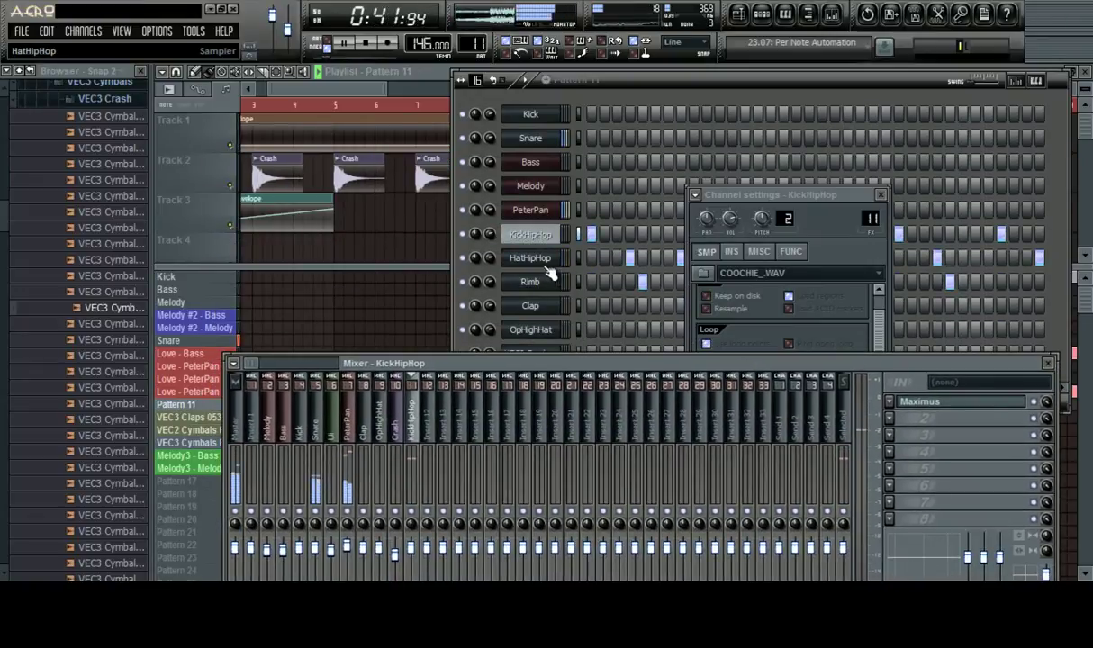
{"action": "left_click", "coordinate": [539, 261]}
{"action": "key", "text": "ctrl+l"}
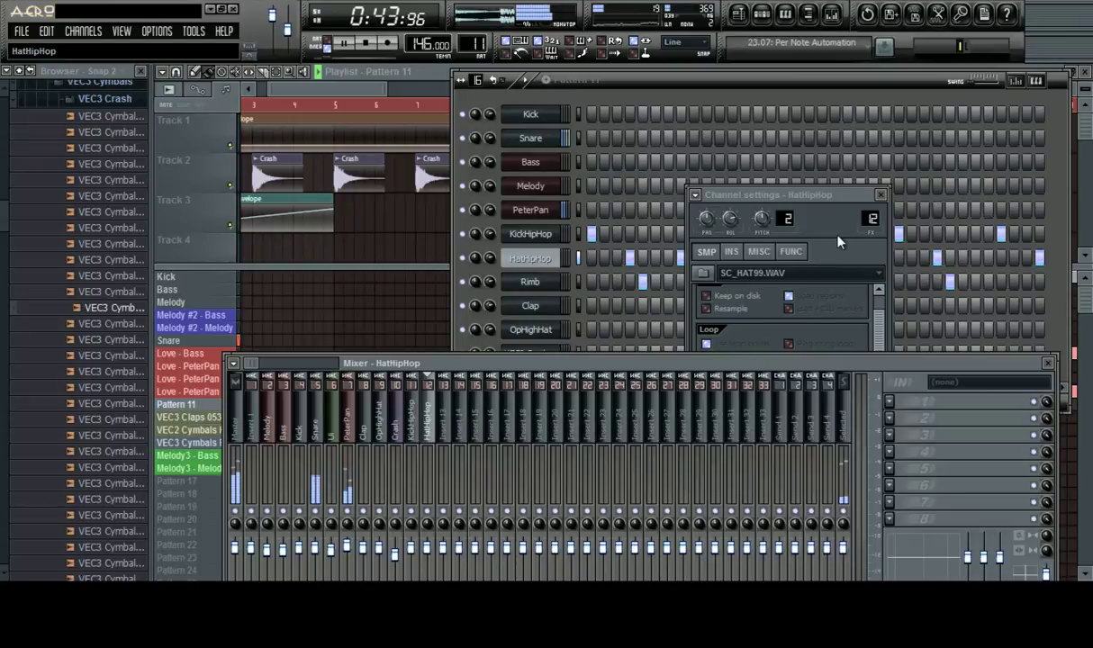
{"action": "left_click", "coordinate": [532, 282]}
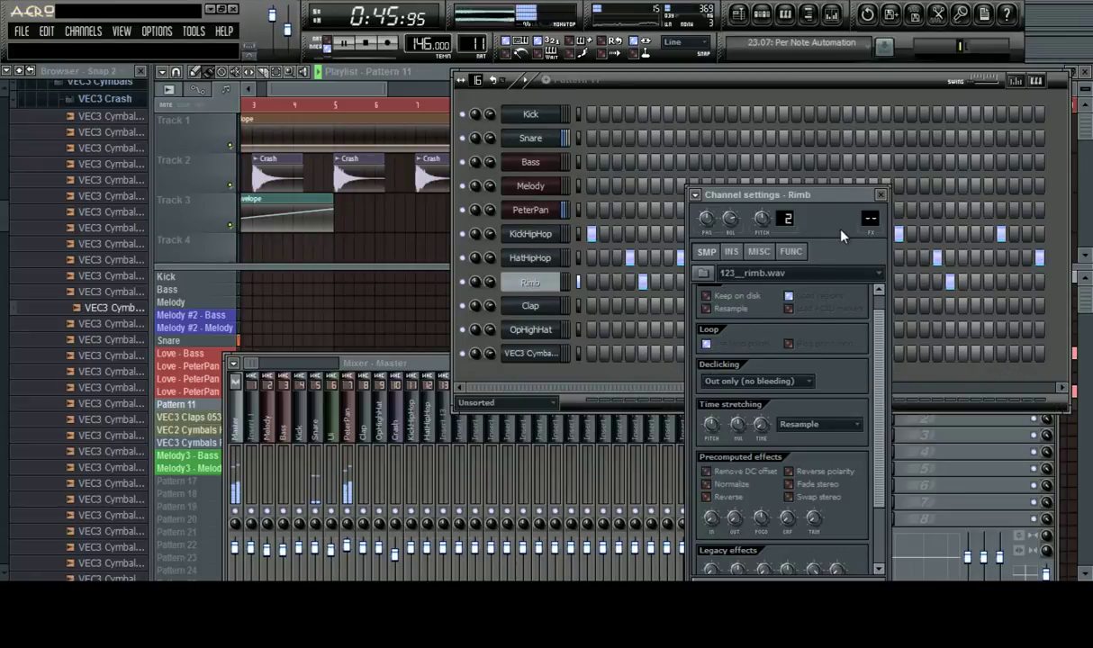
{"action": "key", "text": "ctrl+l"}
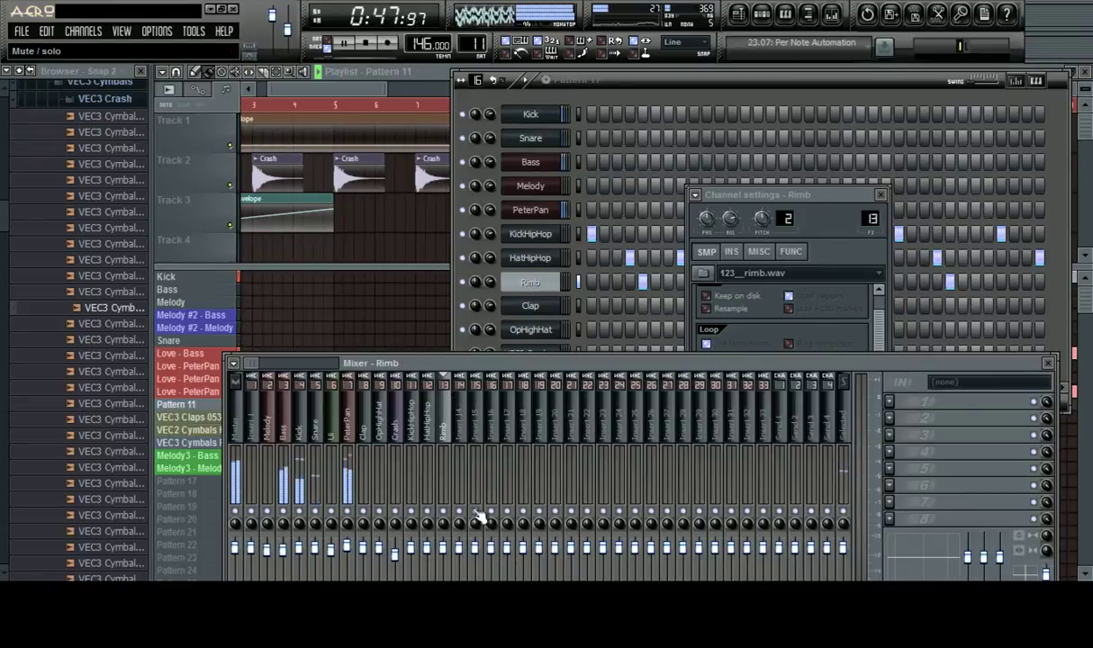
Copy the VEC3 Cymbals Reverse 19 and Crash pair around bar 9 and paste it past bar 17 on Track 2
{"action": "left_click", "coordinate": [387, 83]}
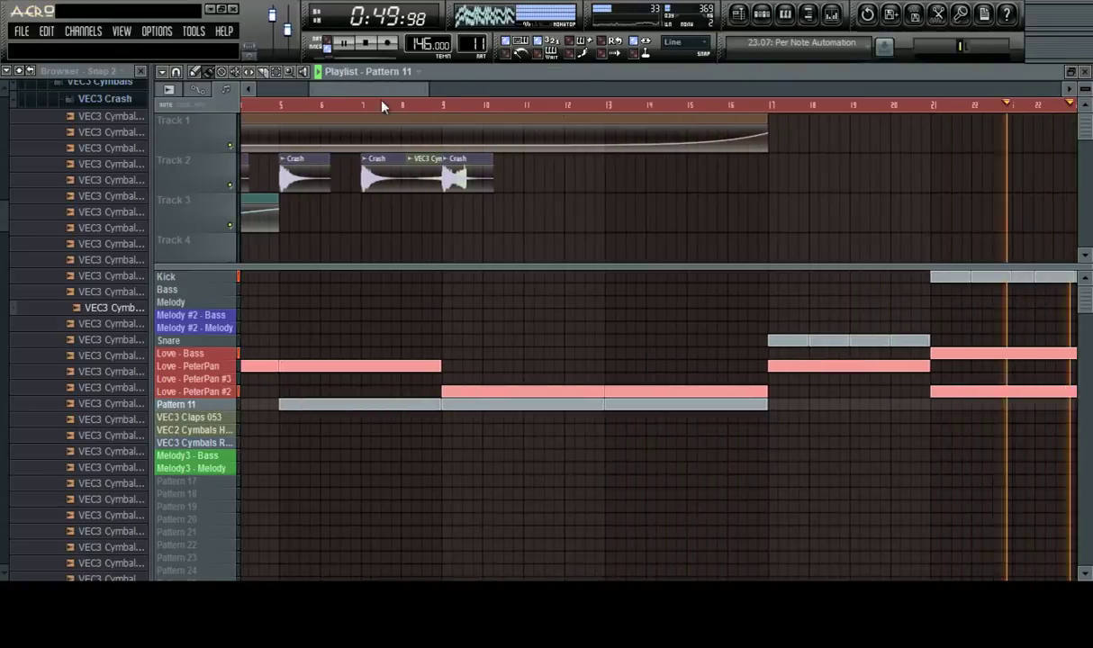
{"action": "left_click_drag", "start_coordinate": [332, 90], "coordinate": [281, 93]}
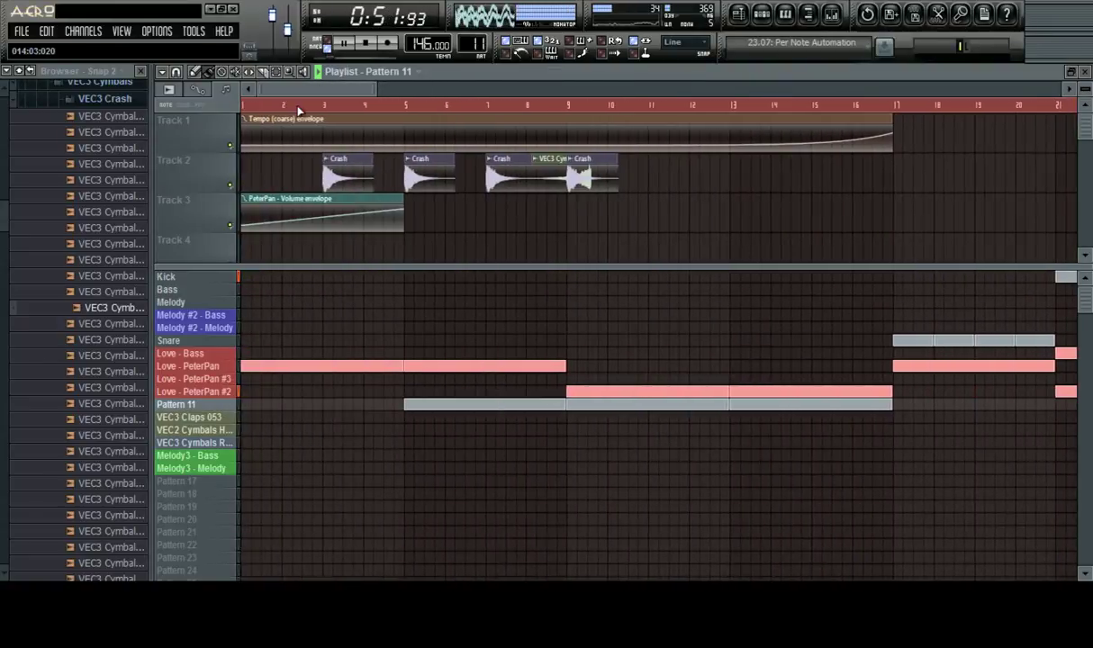
{"action": "left_click", "coordinate": [243, 105]}
{"action": "left_click_drag", "start_coordinate": [645, 180], "coordinate": [524, 185]}
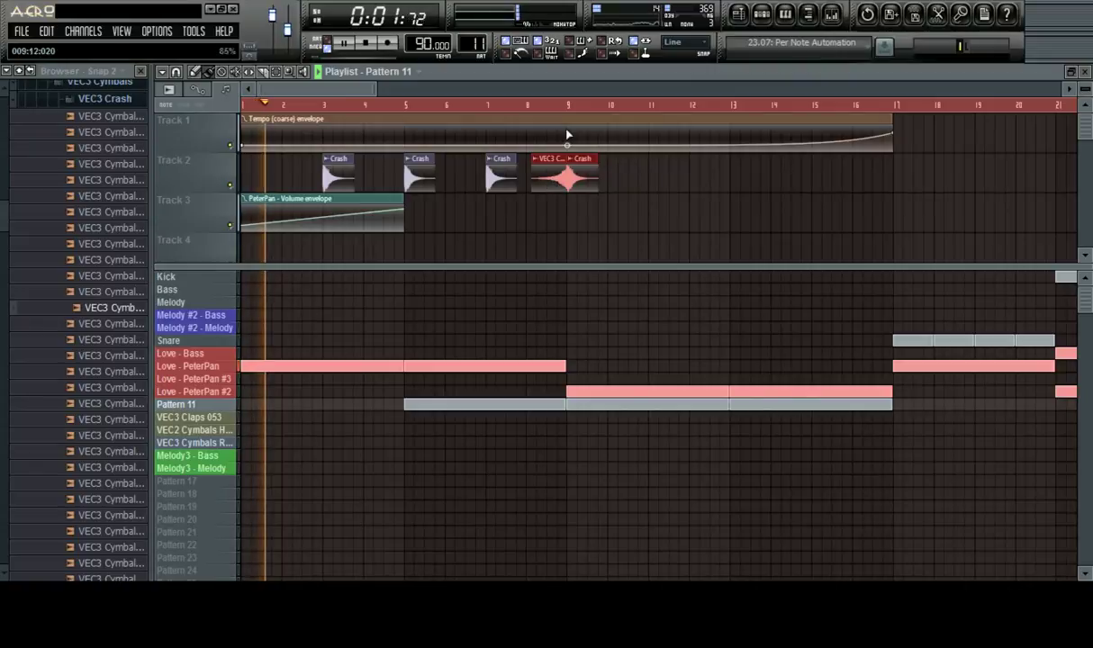
{"action": "key", "text": "ctrl+c"}
{"action": "key", "text": "ctrl+v"}
{"action": "left_click_drag", "start_coordinate": [273, 176], "coordinate": [907, 173]}
Shift the pasted cymbal pair so its Crash starts just before bar 19, and delete the stray Pattern 11 clip from Track 3
{"action": "left_click", "coordinate": [861, 106]}
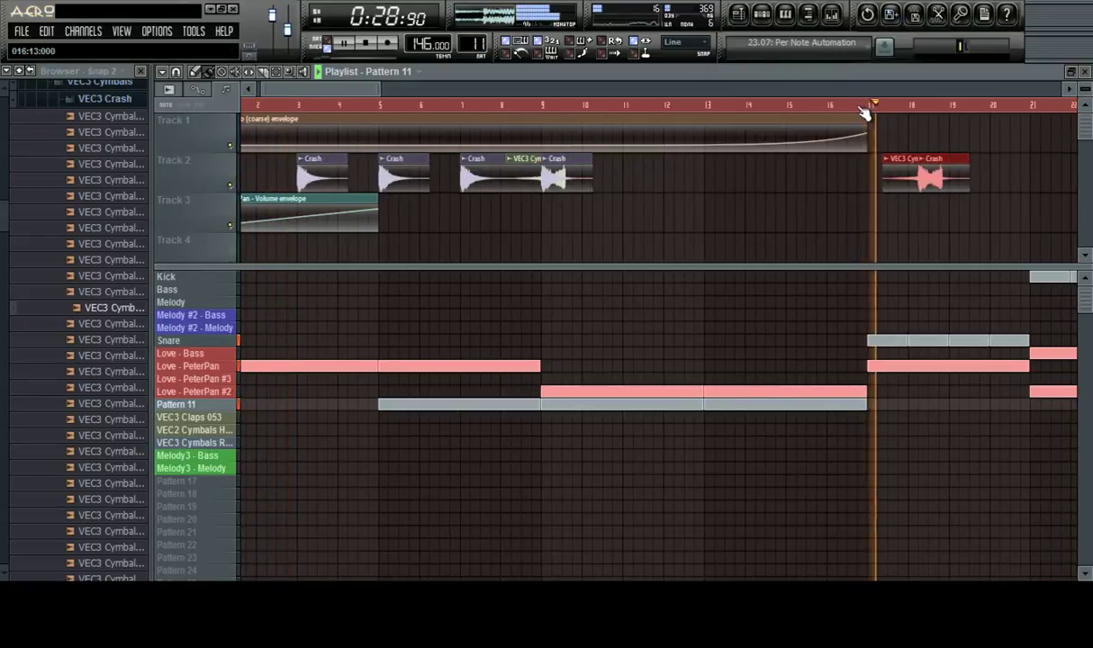
{"action": "scroll", "coordinate": [937, 100], "scroll_direction": "up", "scroll_amount": 2}
{"action": "mouse_move", "coordinate": [963, 176]}
{"action": "left_mouse_down"}
{"action": "mouse_move", "coordinate": [1068, 195]}
{"action": "mouse_move", "coordinate": [975, 183]}
{"action": "left_mouse_up"}
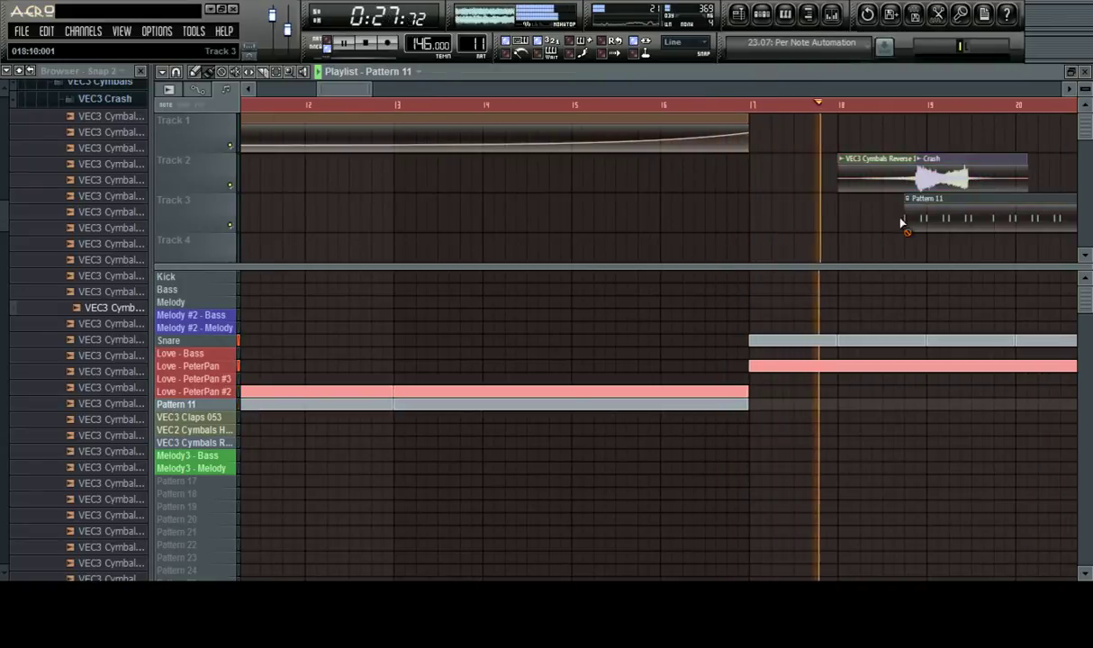
{"action": "right_click", "coordinate": [904, 223]}
{"action": "key", "text": "space"}
Align the pasted VEC3 Cymbals Reverse 19 clip to start at 17:08 so its tail meets the Crash
{"action": "scroll", "coordinate": [918, 104], "scroll_direction": "up", "scroll_amount": 3}
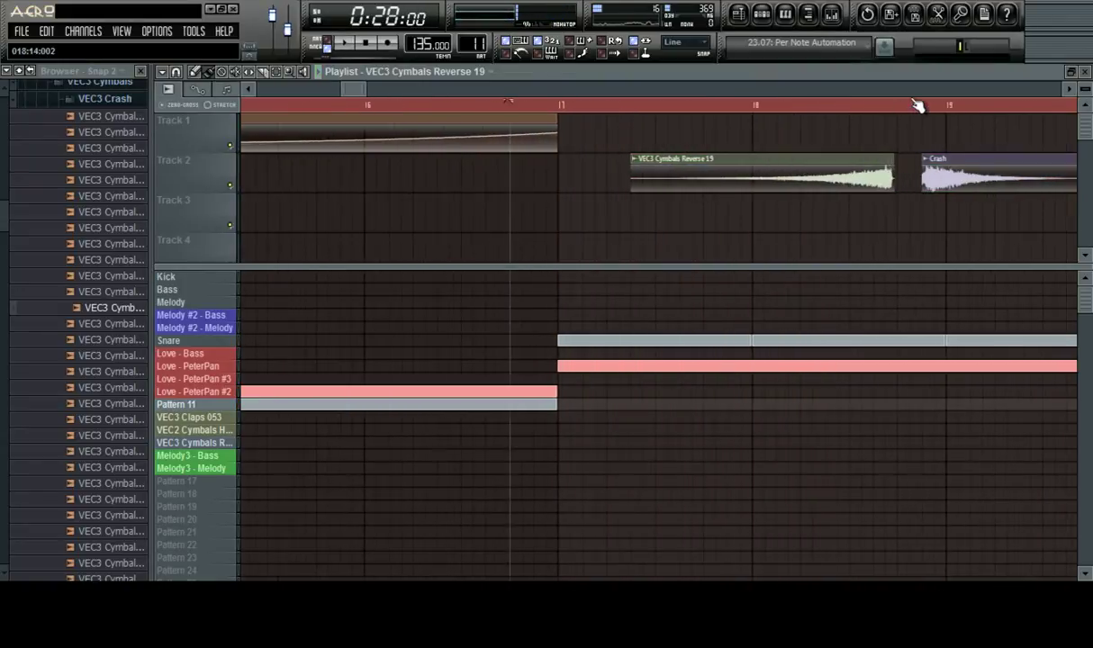
{"action": "key", "text": "space"}
{"action": "key", "text": "space"}
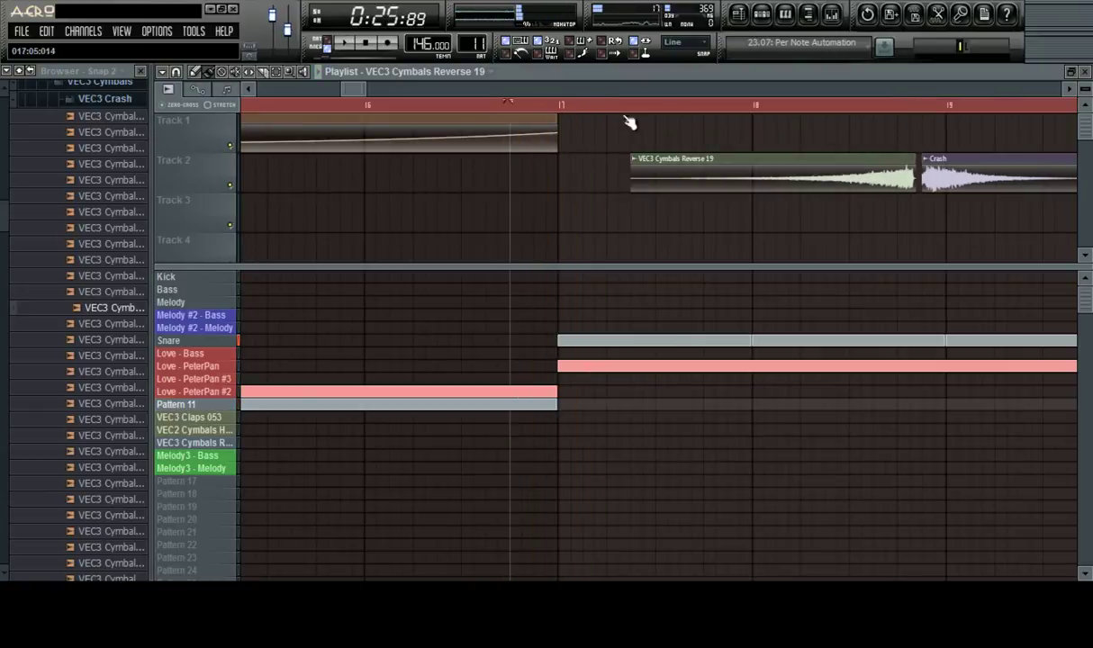
{"action": "key", "text": "space"}
{"action": "key", "text": "space"}
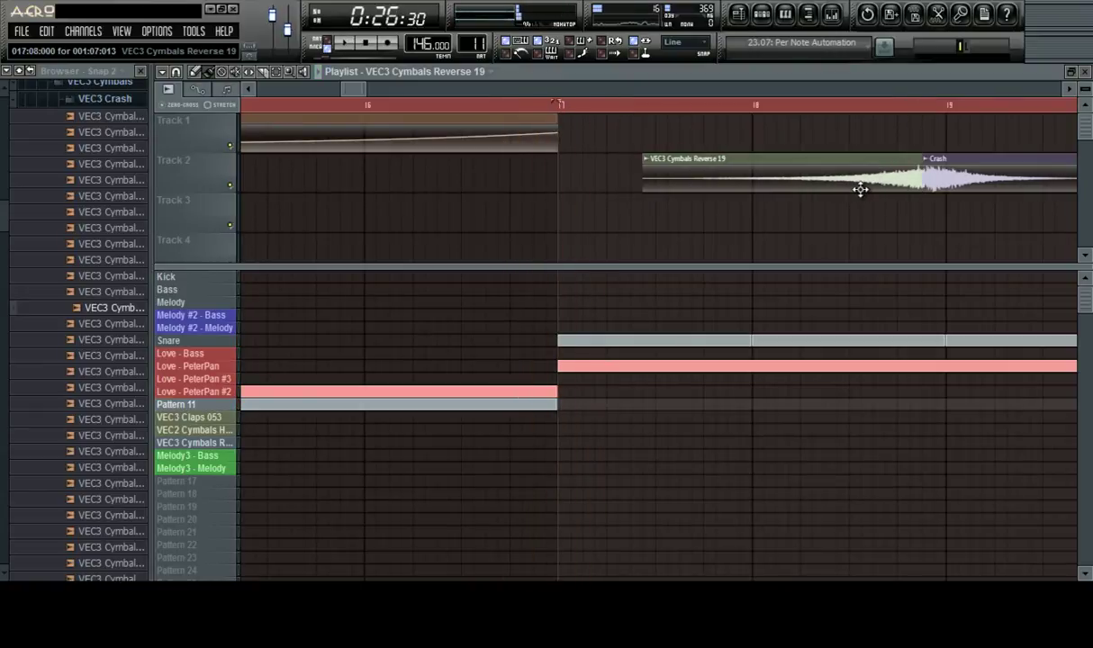
{"action": "key", "text": "space"}
{"action": "key", "text": "space"}
{"action": "left_click_drag", "start_coordinate": [845, 186], "coordinate": [752, 200]}
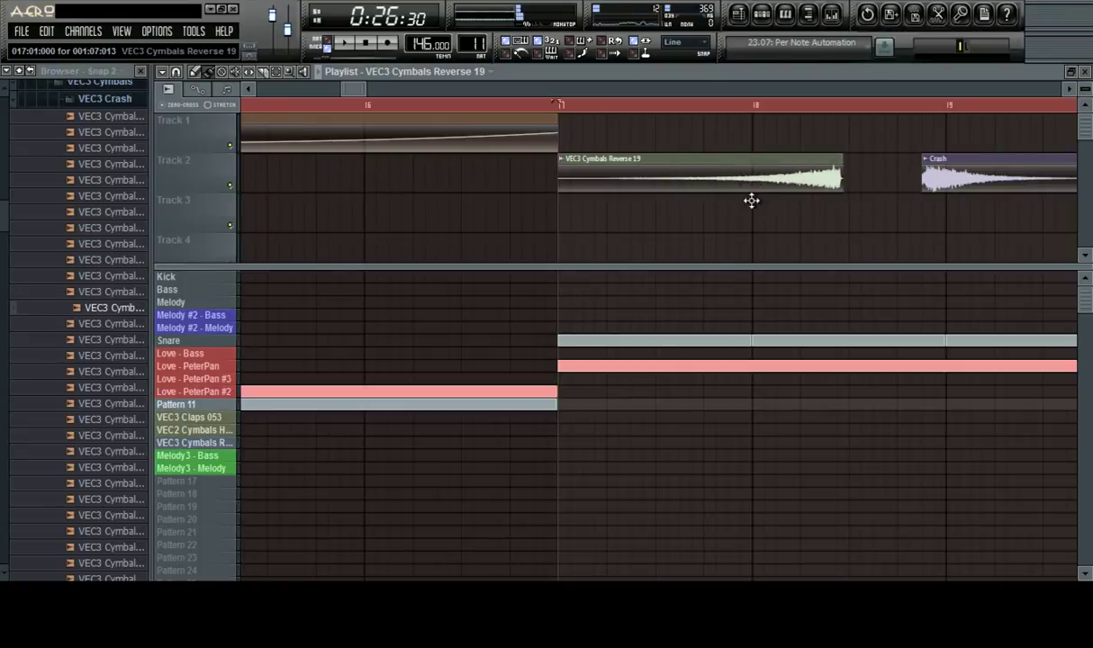
{"action": "left_click_drag", "start_coordinate": [835, 179], "coordinate": [823, 179]}
{"action": "scroll", "coordinate": [646, 105], "scroll_direction": "down", "scroll_amount": 4}
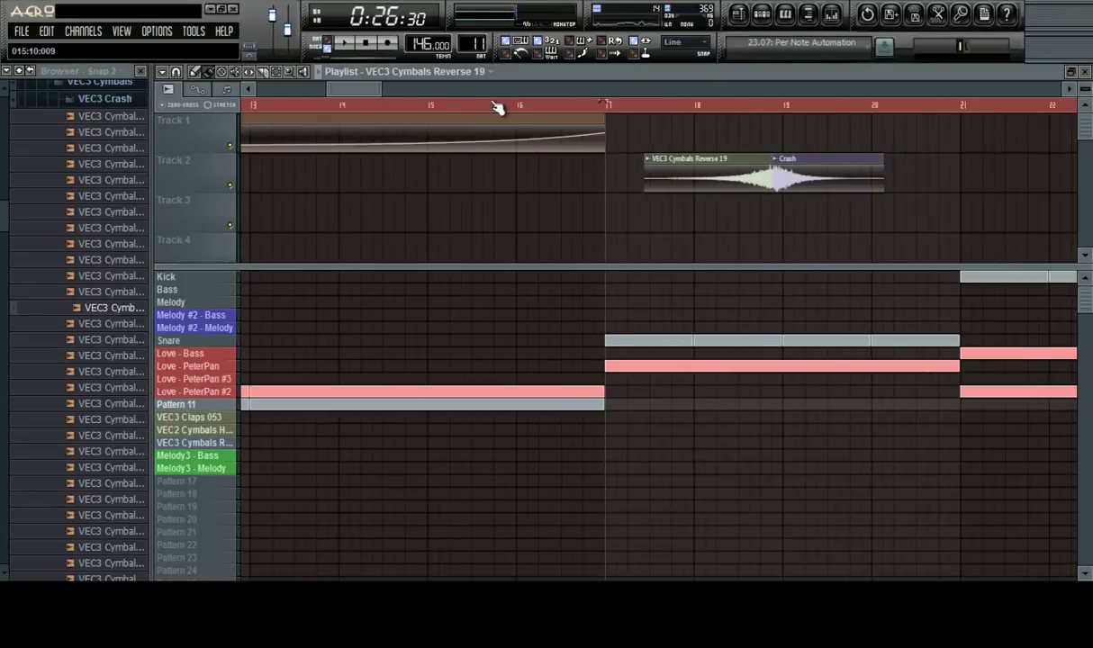
Move the reverse cymbal and Crash pair along Track 2 to the bar 21 transition, with the Crash starting at 20:16
{"action": "scroll", "coordinate": [499, 105], "scroll_direction": "up", "scroll_amount": 2}
{"action": "left_click_drag", "start_coordinate": [344, 87], "coordinate": [368, 139]}
{"action": "left_click_drag", "start_coordinate": [529, 171], "coordinate": [781, 172]}
{"action": "key", "text": "space"}
{"action": "left_click", "coordinate": [786, 240]}
{"action": "right_click", "coordinate": [830, 242]}
{"action": "mouse_move", "coordinate": [688, 186]}
{"action": "left_mouse_down"}
{"action": "mouse_move", "coordinate": [642, 187]}
{"action": "mouse_move", "coordinate": [689, 185]}
{"action": "left_mouse_up"}
{"action": "left_click_drag", "start_coordinate": [782, 184], "coordinate": [751, 184]}
{"action": "scroll", "coordinate": [764, 108], "scroll_direction": "up", "scroll_amount": 3}
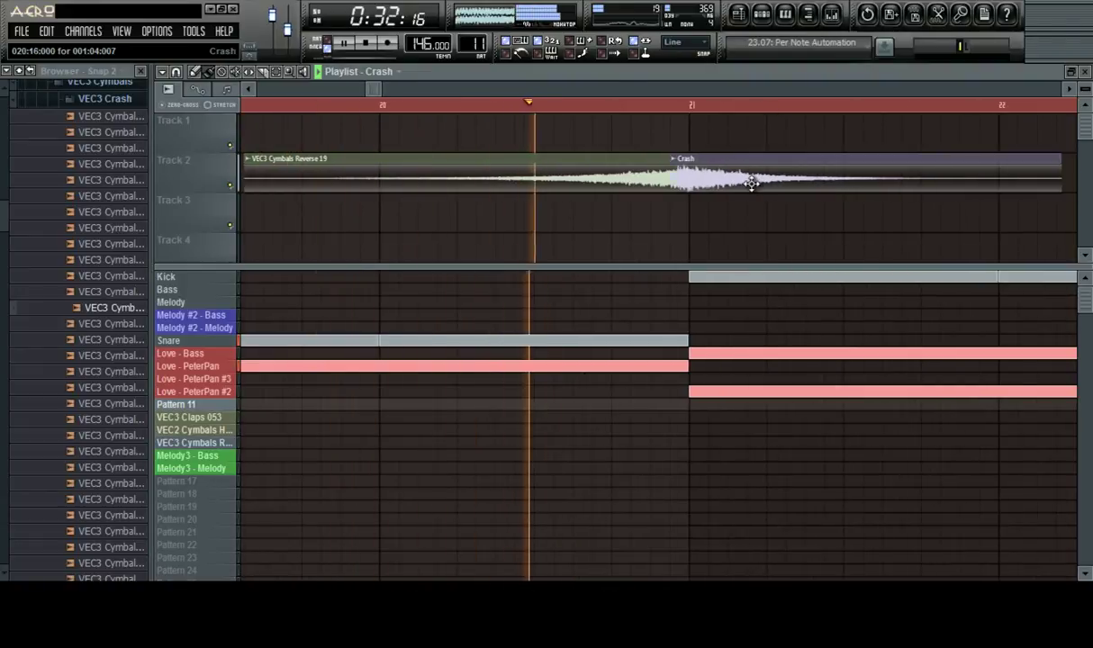
Move the Crash clip at the bar 21 transition down to Track 3, starting at 20:16 under the reverse cymbal's tail
{"action": "scroll", "coordinate": [731, 109], "scroll_direction": "up", "scroll_amount": 3}
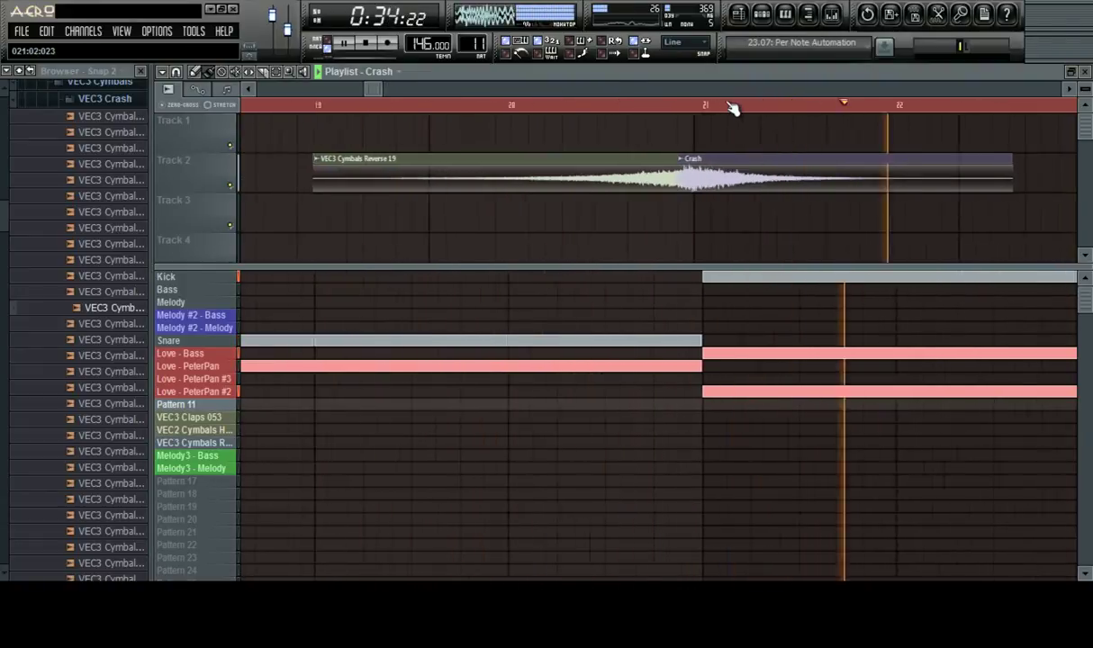
{"action": "left_click_drag", "start_coordinate": [676, 185], "coordinate": [733, 189]}
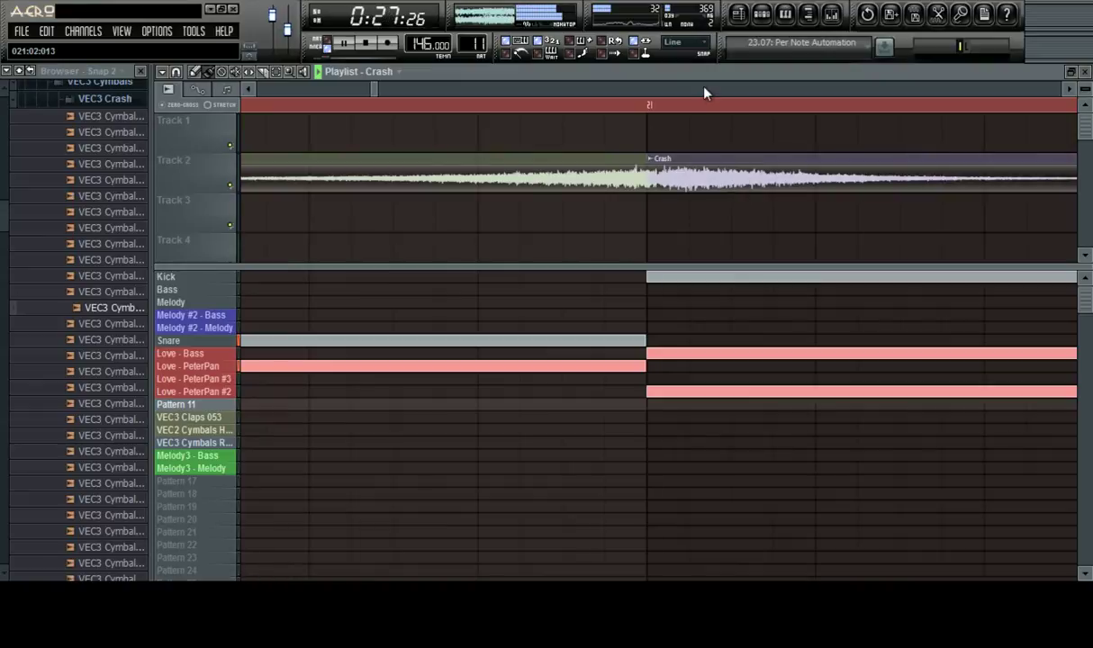
{"action": "scroll", "coordinate": [692, 108], "scroll_direction": "down", "scroll_amount": 2}
{"action": "scroll", "coordinate": [692, 108], "scroll_direction": "up", "scroll_amount": 4}
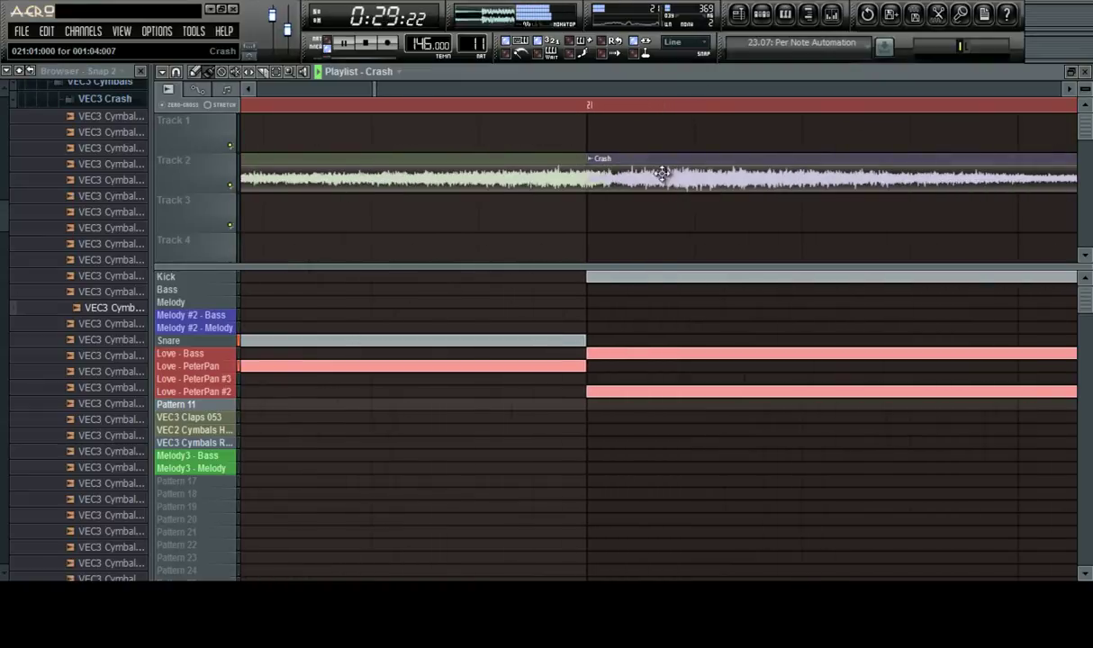
{"action": "left_click_drag", "start_coordinate": [661, 174], "coordinate": [690, 251]}
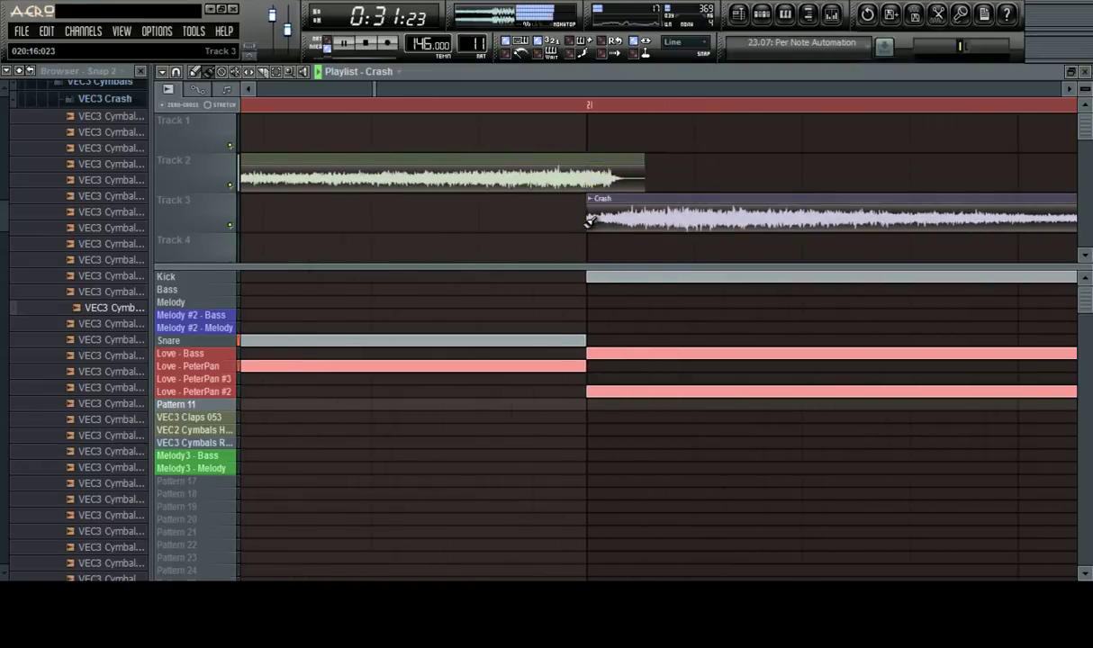
{"action": "left_click_drag", "start_coordinate": [596, 220], "coordinate": [563, 218]}
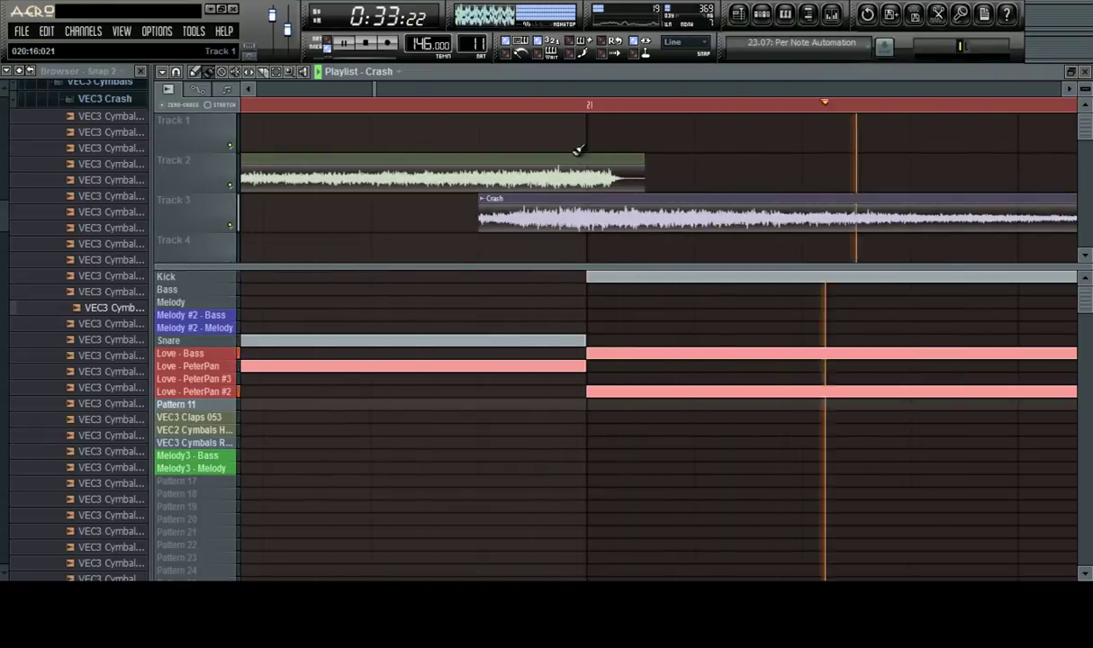
Turn snapping off to nudge the Track 3 Crash slightly closer to bar 21, and restore snapping to Line
{"action": "left_click", "coordinate": [695, 45]}
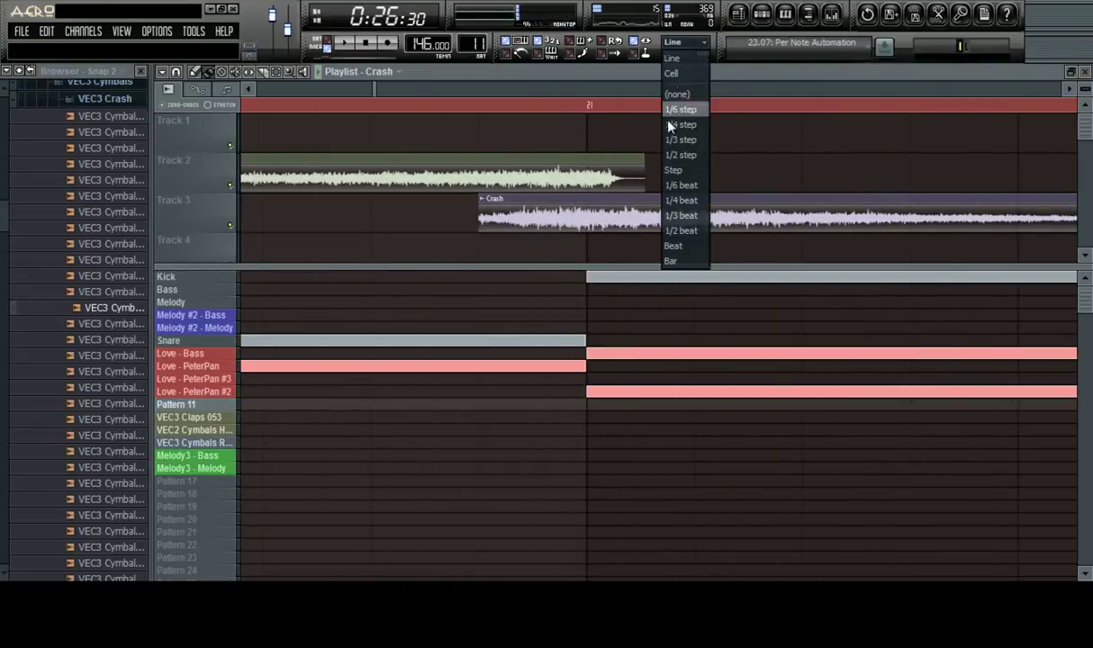
{"action": "left_click", "coordinate": [677, 93]}
{"action": "left_click_drag", "start_coordinate": [548, 216], "coordinate": [594, 227]}
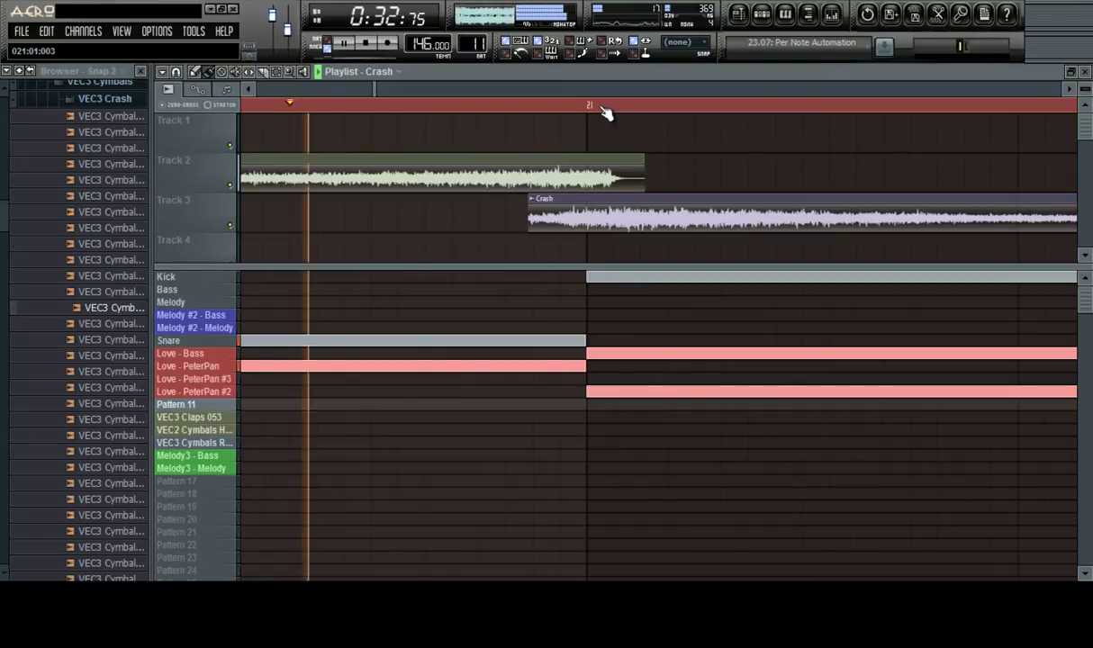
{"action": "scroll", "coordinate": [602, 110], "scroll_direction": "down", "scroll_amount": 3}
{"action": "scroll", "coordinate": [601, 110], "scroll_direction": "down", "scroll_amount": 2}
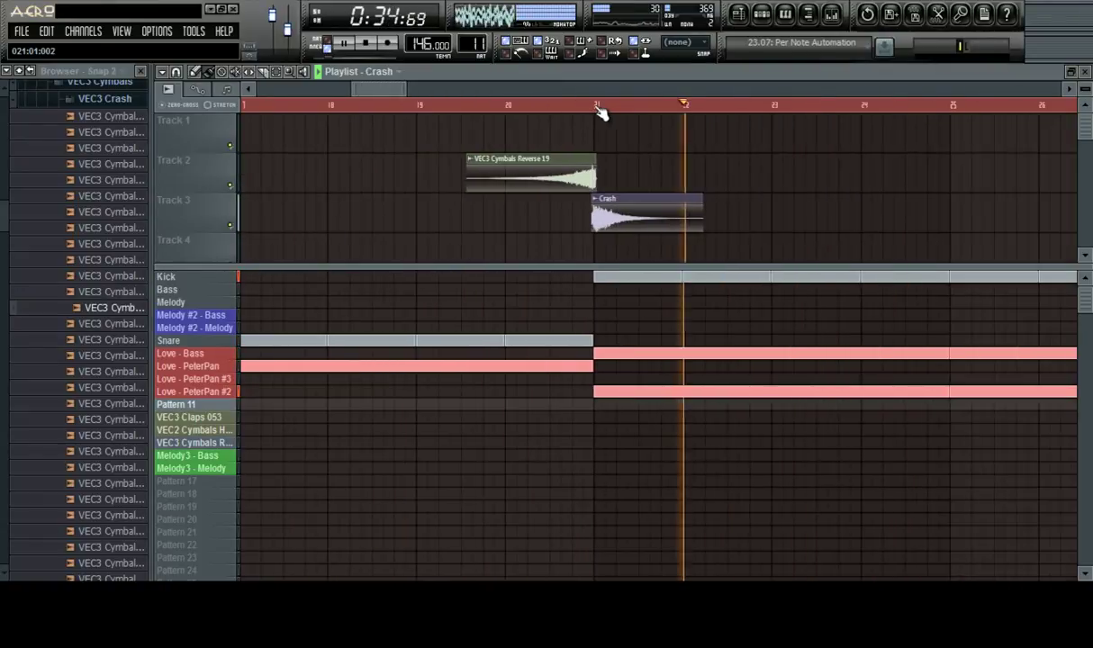
{"action": "left_click", "coordinate": [686, 42]}
{"action": "left_click", "coordinate": [677, 58]}
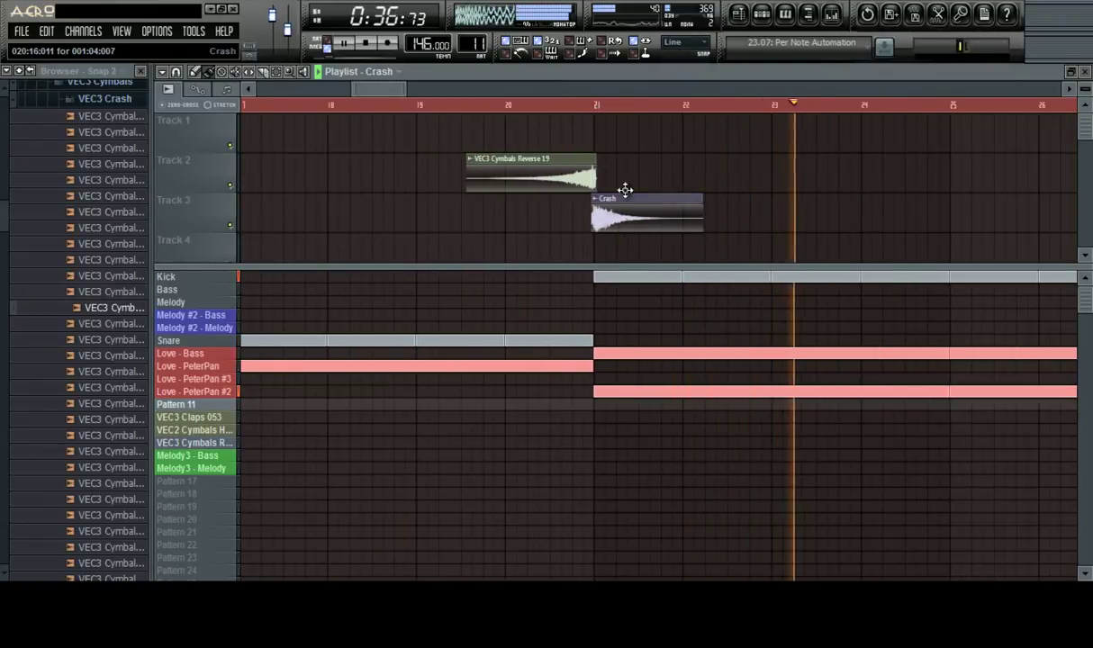
Return the bar 21 Crash to Track 2 beside its reverse cymbal and place a copy of the pair at the bar 33 transition
{"action": "left_click_drag", "start_coordinate": [624, 200], "coordinate": [942, 183]}
{"action": "scroll", "coordinate": [646, 107], "scroll_direction": "down", "scroll_amount": 3}
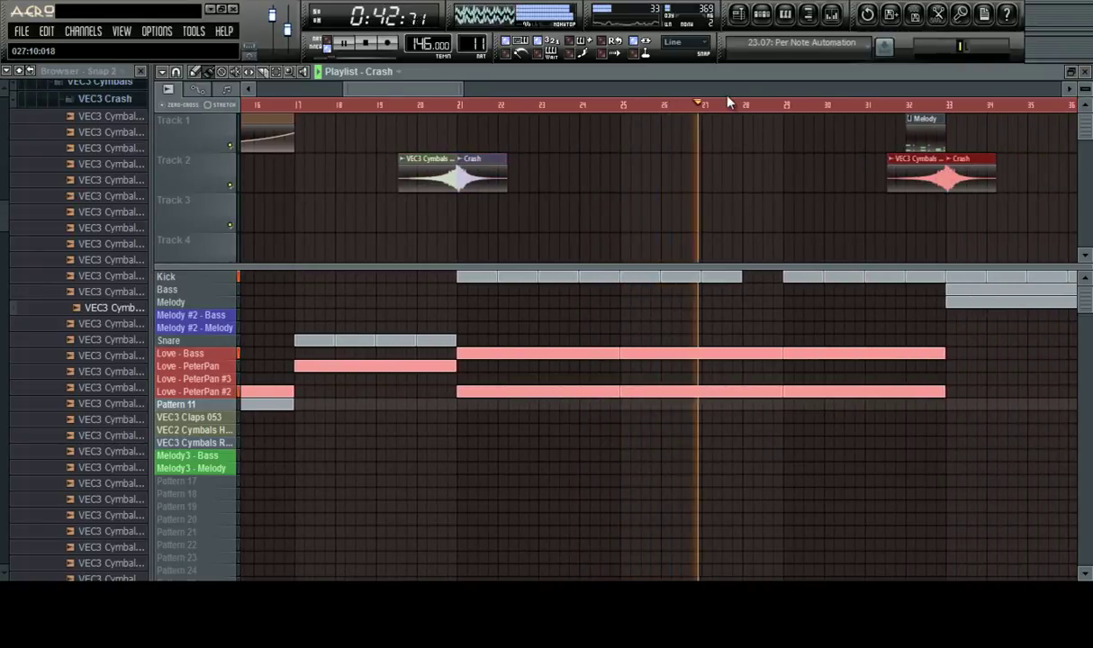
{"action": "scroll", "coordinate": [726, 106], "scroll_direction": "down", "scroll_amount": 4}
{"action": "scroll", "coordinate": [731, 110], "scroll_direction": "up", "scroll_amount": 3}
{"action": "scroll", "coordinate": [734, 113], "scroll_direction": "up", "scroll_amount": 3}
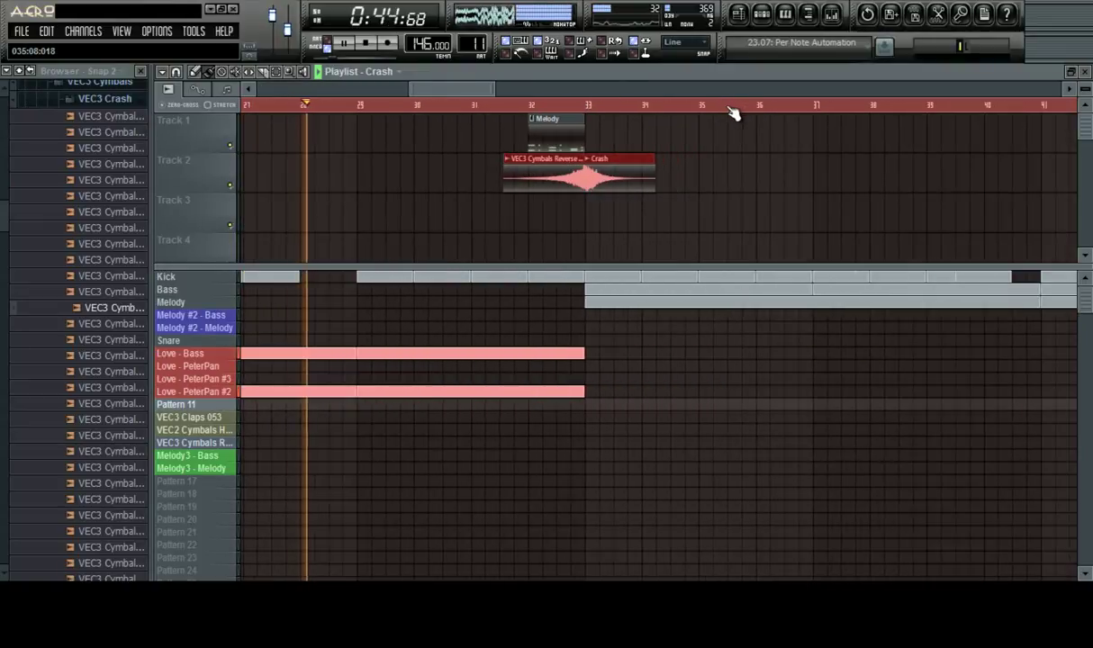
{"action": "scroll", "coordinate": [733, 112], "scroll_direction": "down", "scroll_amount": 2}
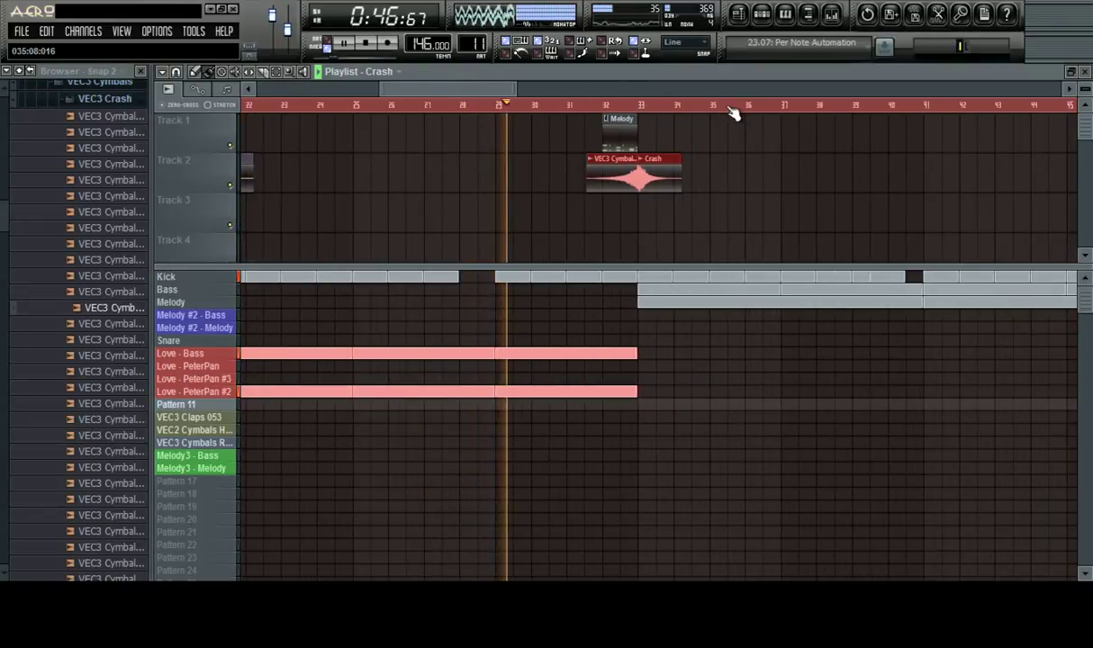
Remove the Melody clip at bar 32 on Track 1 and play through the bar 33 transition
{"action": "left_click_drag", "start_coordinate": [478, 96], "coordinate": [481, 121]}
{"action": "key", "text": "space"}
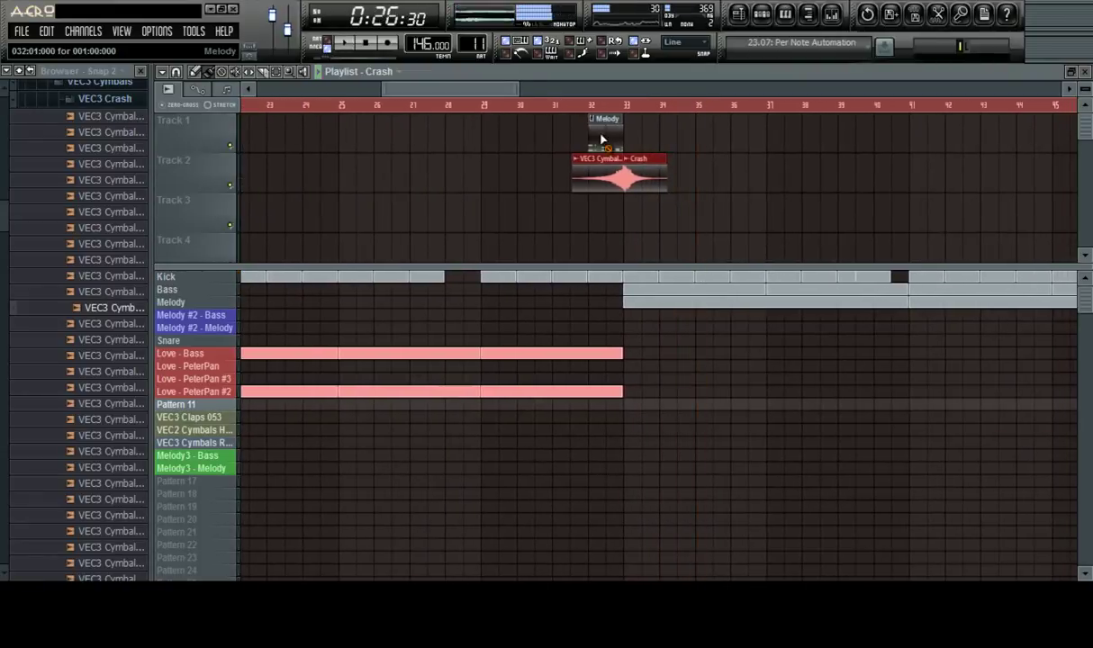
{"action": "left_click", "coordinate": [577, 108]}
{"action": "key", "text": "space"}
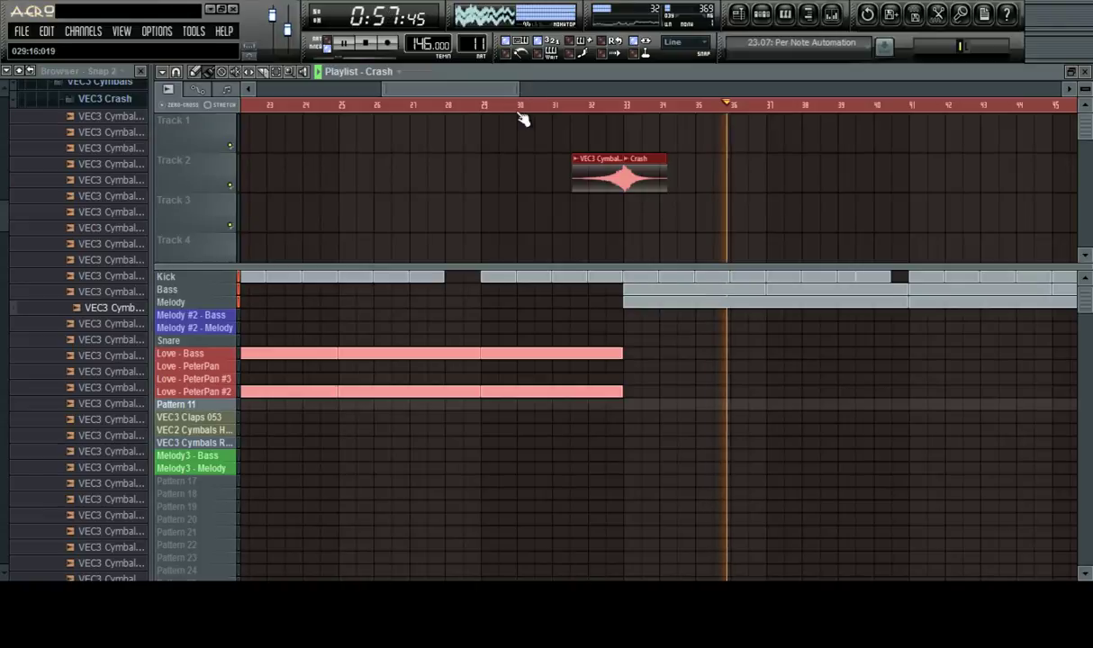
Paste another reverse cymbal and Crash pair and move it along Track 2 to the bar 49 transition
{"action": "scroll", "coordinate": [521, 117], "scroll_direction": "down", "scroll_amount": 2}
{"action": "key", "text": "ctrl+v"}
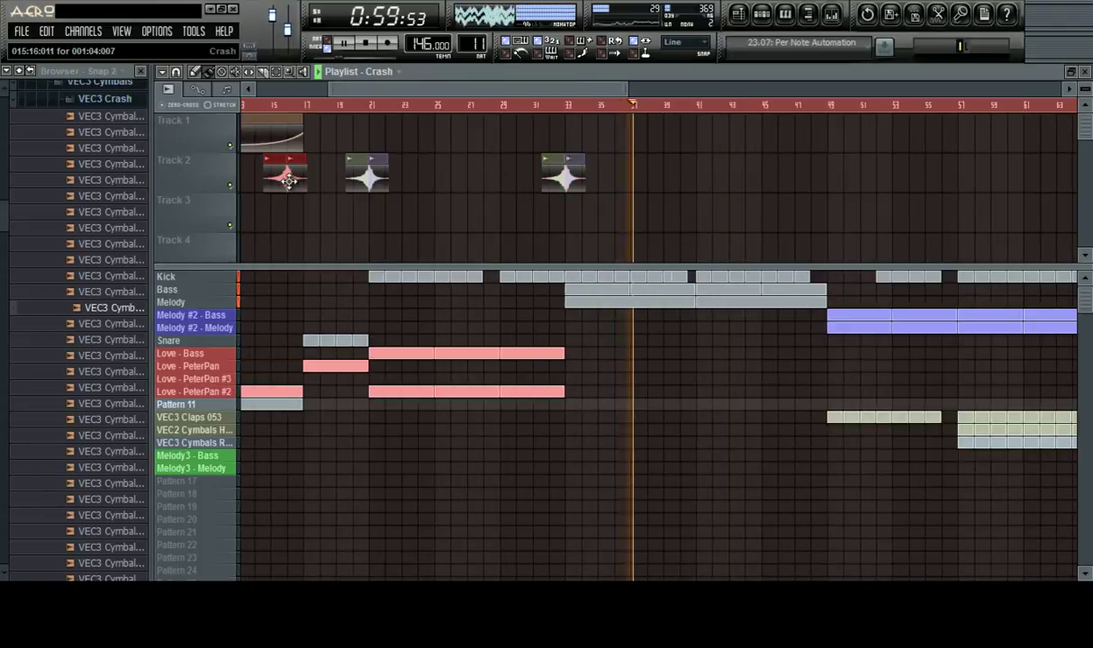
{"action": "left_click_drag", "start_coordinate": [284, 180], "coordinate": [826, 180]}
Place a single Crash on Track 2 starting at 41:01:000, where the kick resumes
{"action": "left_click", "coordinate": [717, 171]}
{"action": "left_click", "coordinate": [705, 171]}
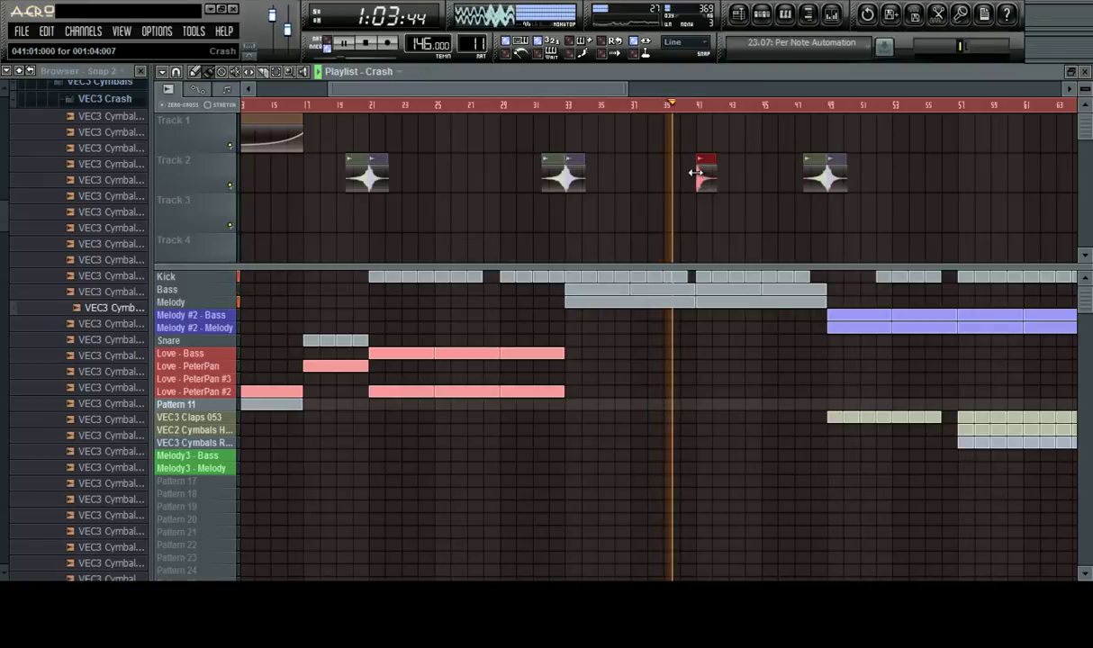
{"action": "left_click_drag", "start_coordinate": [588, 95], "coordinate": [651, 110]}
{"action": "scroll", "coordinate": [671, 111], "scroll_direction": "up", "scroll_amount": 2}
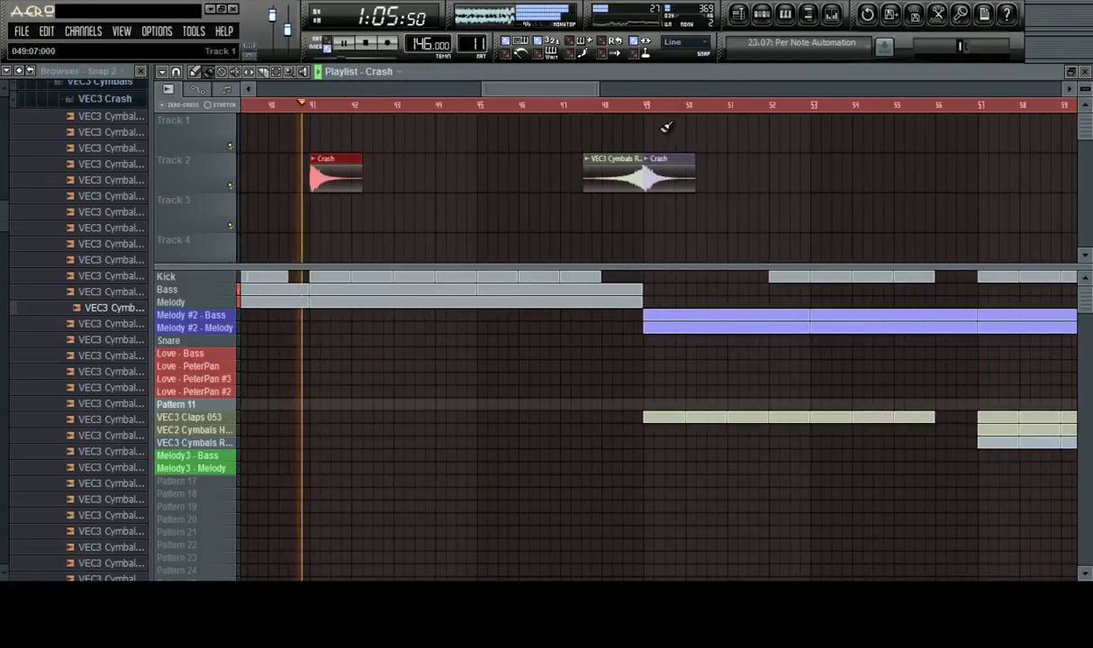
{"action": "scroll", "coordinate": [567, 105], "scroll_direction": "down", "scroll_amount": 2}
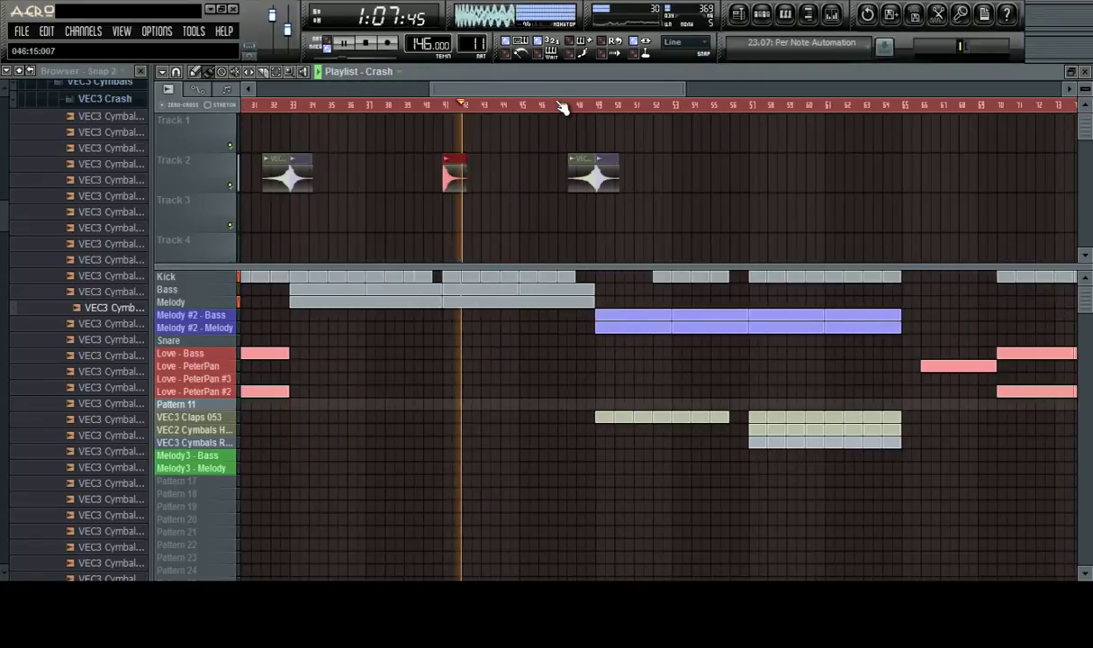
Set the Crash mixer track's volume to 94% and add Fruity Delay 2 in its first effect slot at 84% mix level
{"action": "left_click", "coordinate": [831, 14]}
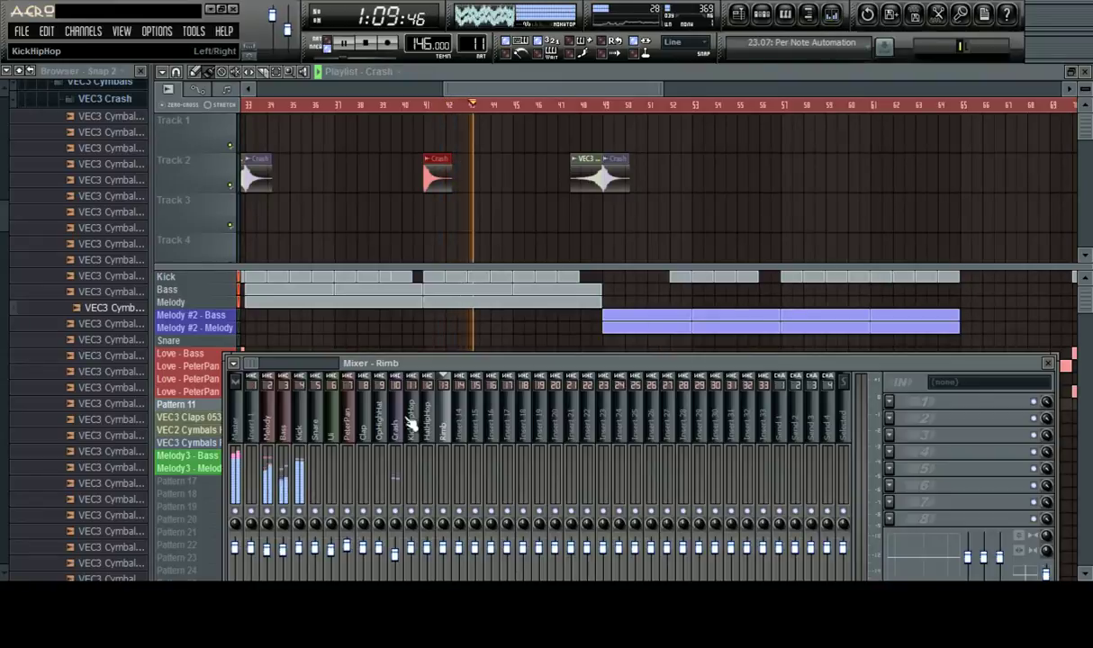
{"action": "left_click", "coordinate": [396, 437]}
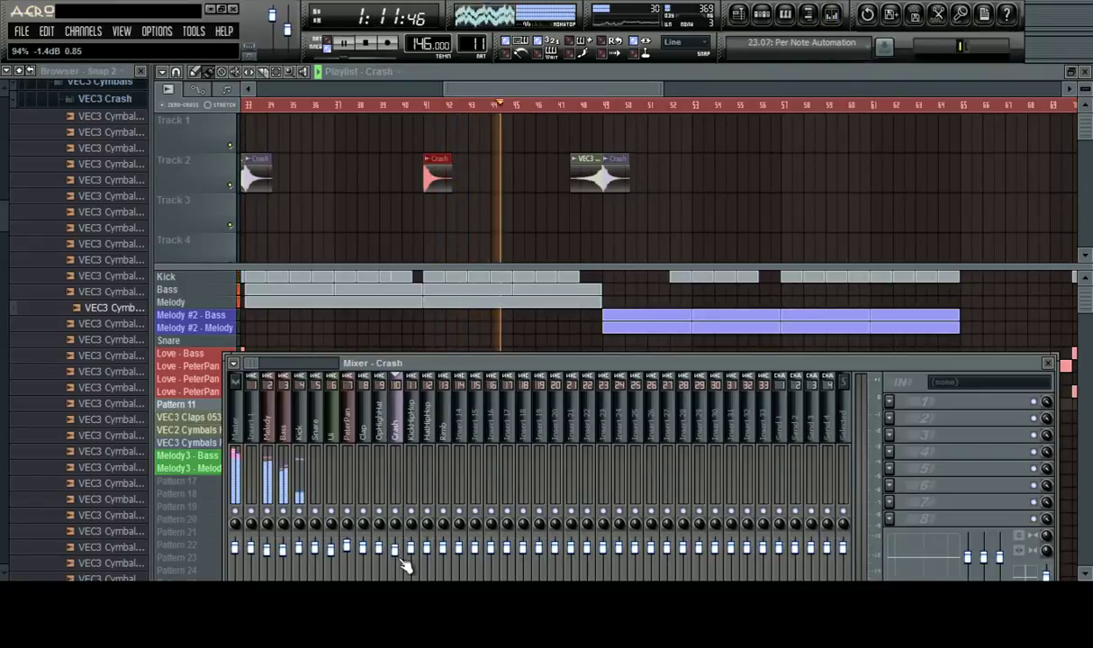
{"action": "left_click", "coordinate": [909, 406]}
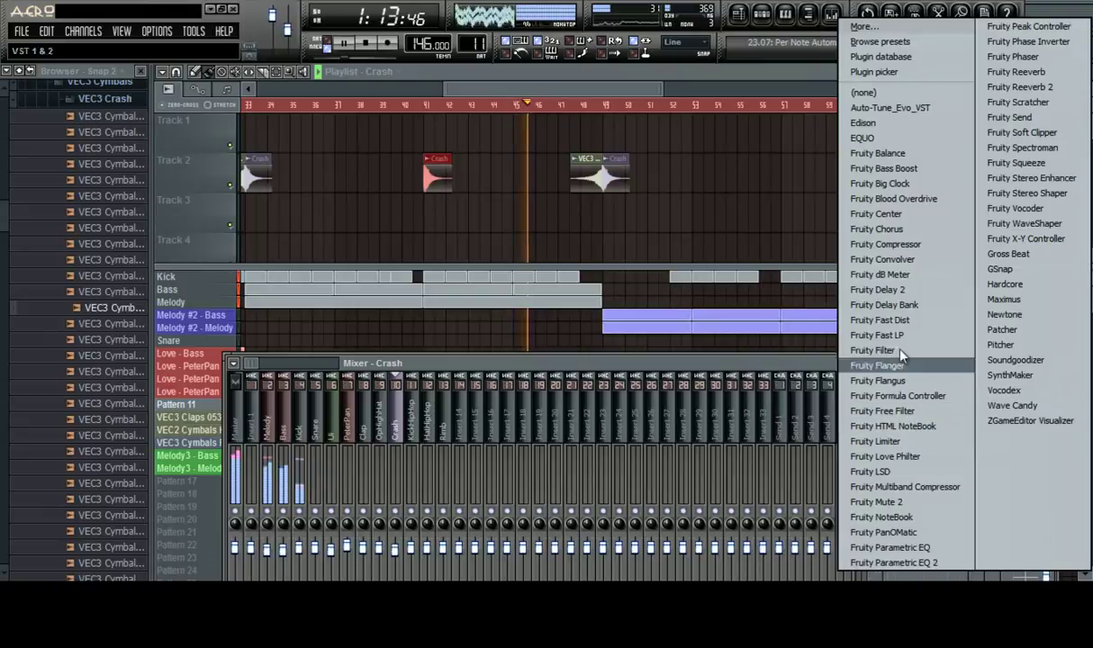
{"action": "left_click", "coordinate": [864, 276]}
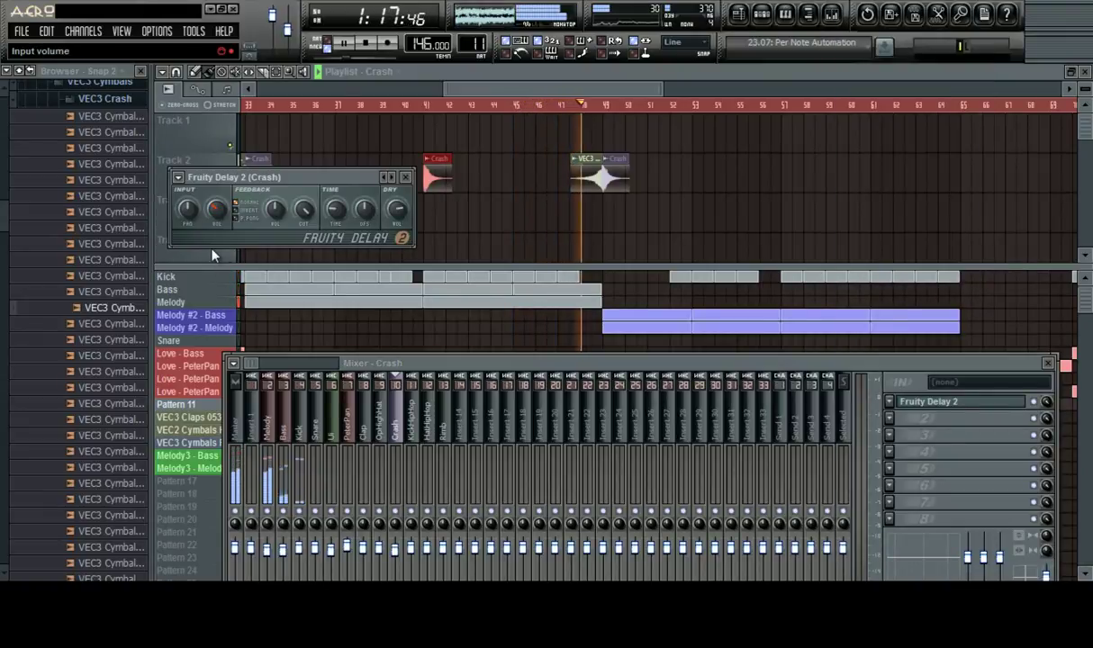
{"action": "left_click_drag", "start_coordinate": [1046, 402], "coordinate": [1046, 439]}
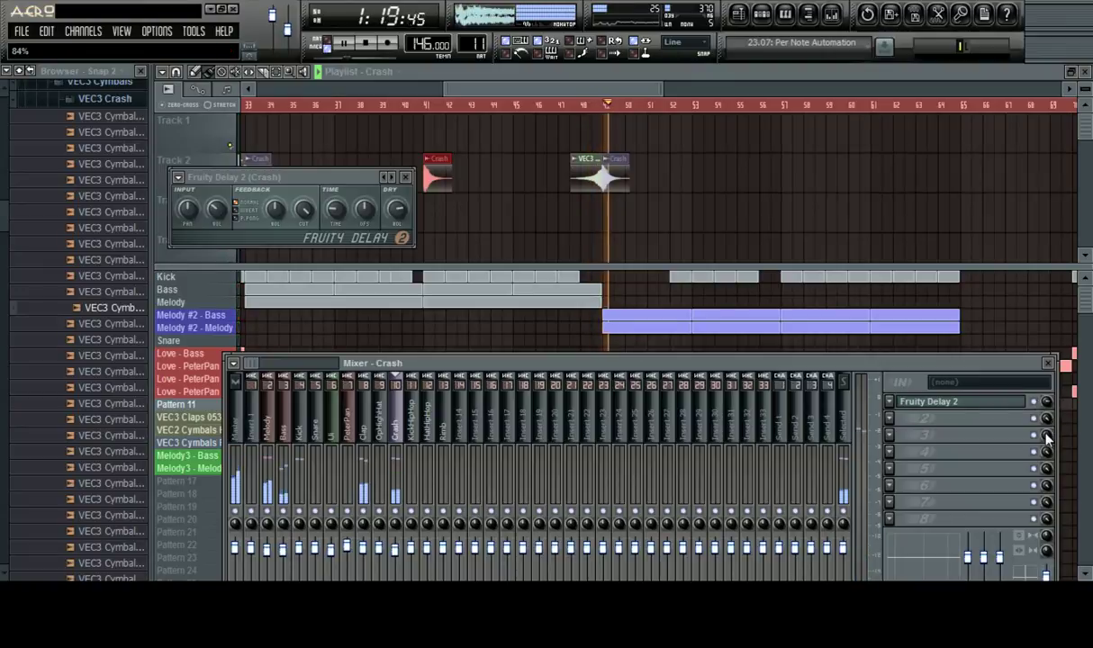
Place another Crash on Track 2 at the kick's entry near bar 52, starting at 51:16, and play through it
{"action": "mouse_move", "coordinate": [614, 87]}
{"action": "left_mouse_down"}
{"action": "mouse_move", "coordinate": [638, 102]}
{"action": "mouse_move", "coordinate": [626, 102]}
{"action": "left_mouse_up"}
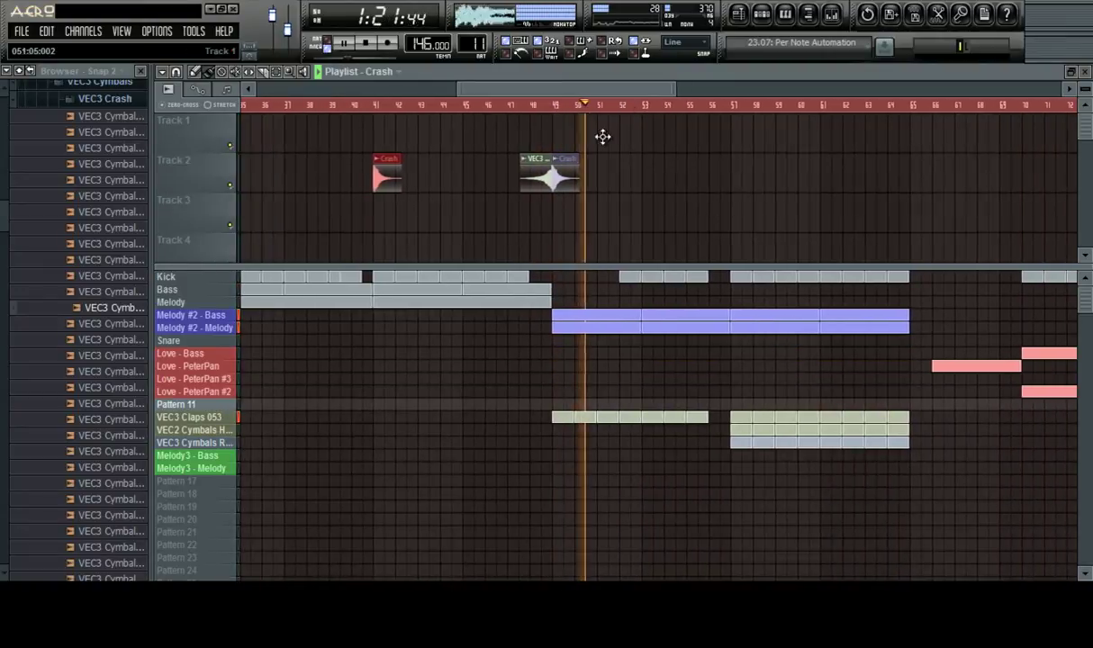
{"action": "key", "text": "ctrl+v"}
{"action": "left_click_drag", "start_coordinate": [306, 179], "coordinate": [709, 183]}
{"action": "right_click", "coordinate": [709, 183]}
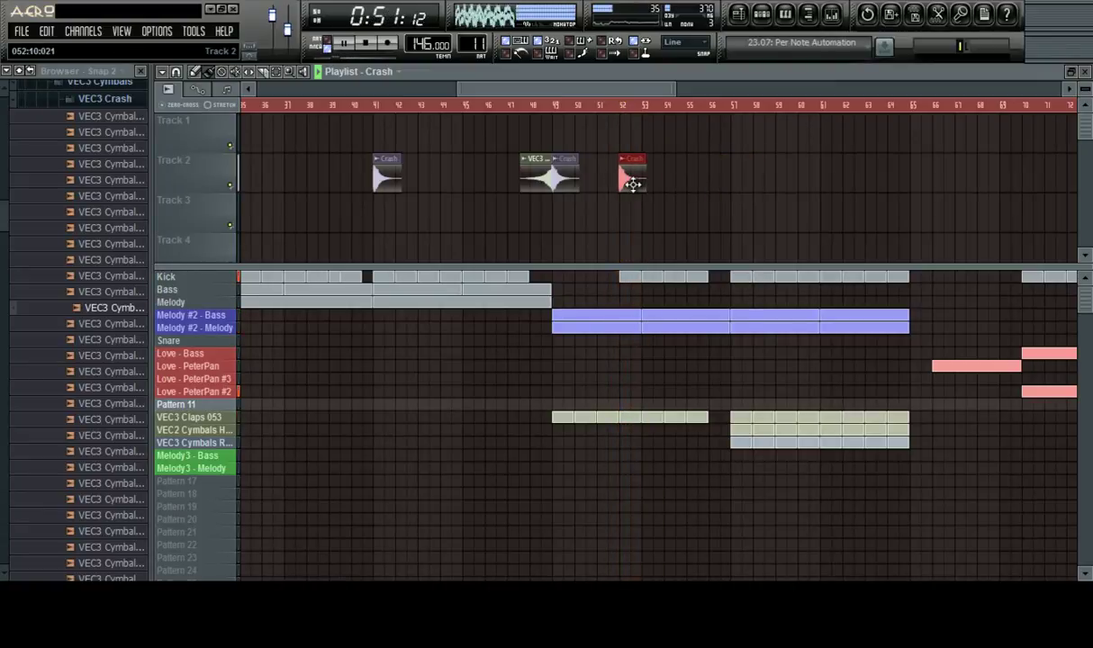
{"action": "left_click", "coordinate": [606, 108]}
{"action": "scroll", "coordinate": [608, 108], "scroll_direction": "up", "scroll_amount": 2}
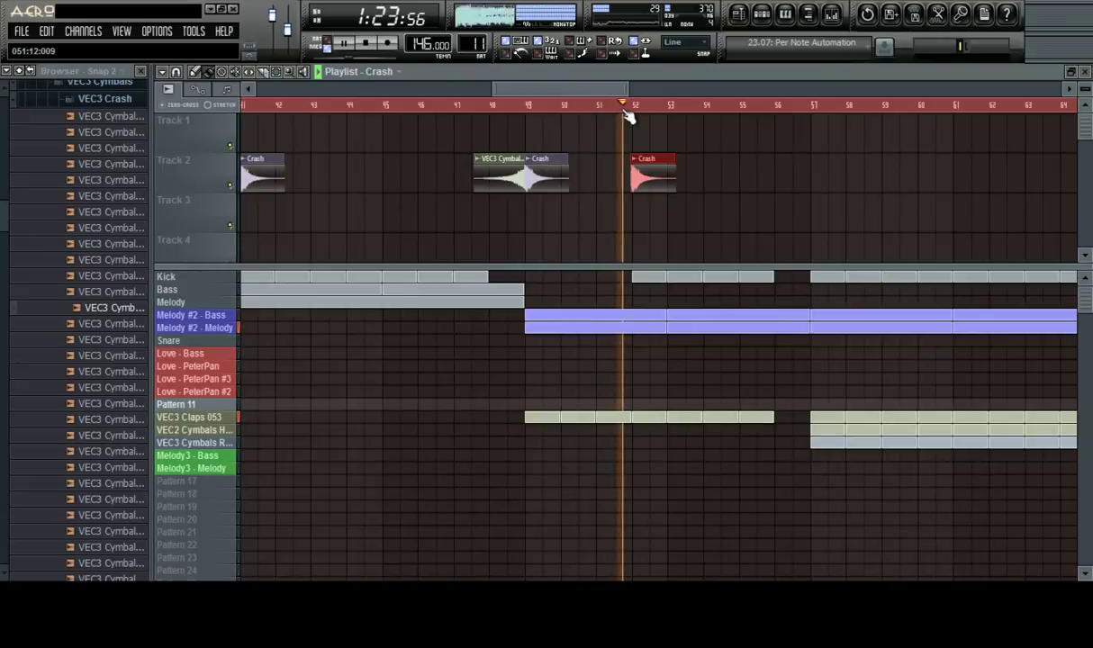
{"action": "left_click", "coordinate": [629, 116]}
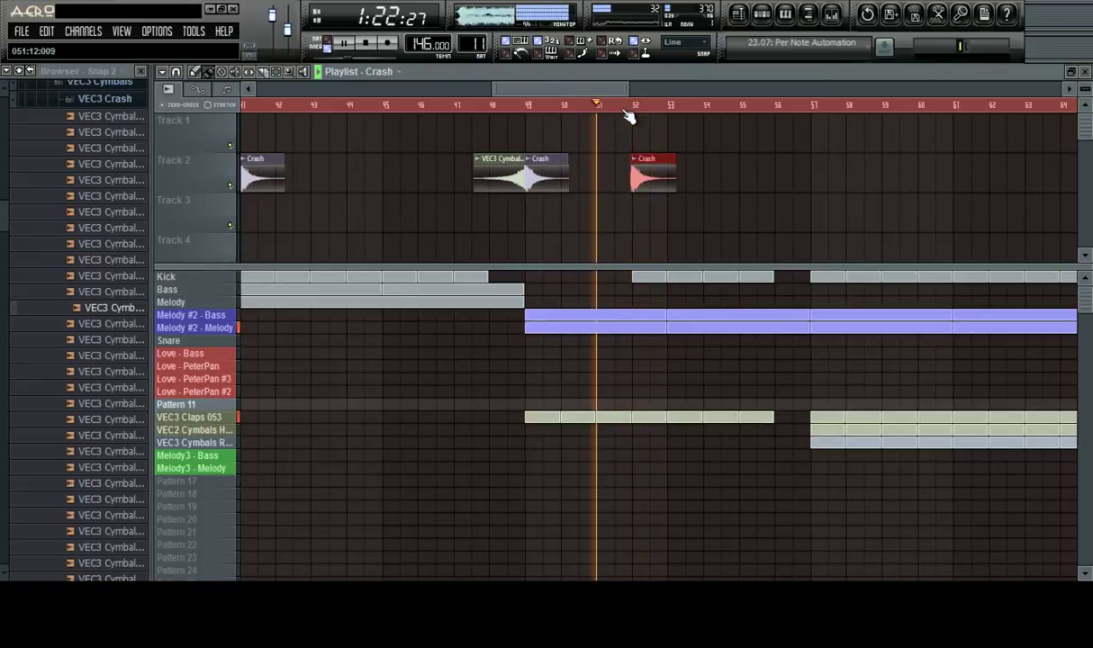
Turn snapping off to align the Crash start exactly with bar 52 at 52:01:000, and restore snapping to Line
{"action": "scroll", "coordinate": [631, 116], "scroll_direction": "up", "scroll_amount": 1}
{"action": "scroll", "coordinate": [629, 116], "scroll_direction": "up", "scroll_amount": 5}
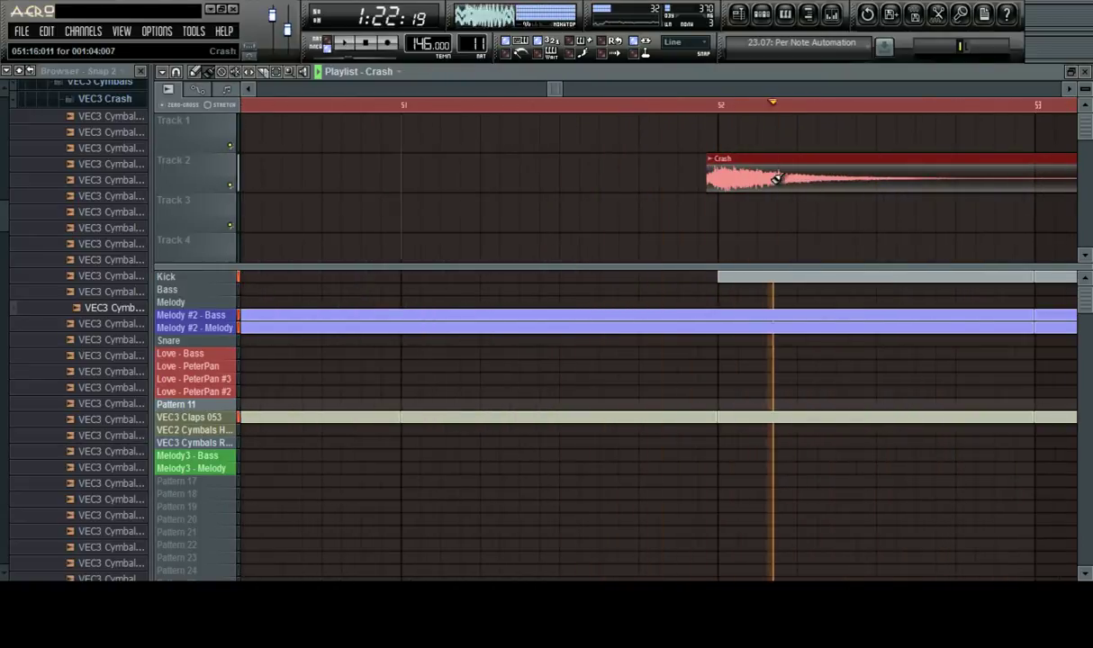
{"action": "scroll", "coordinate": [747, 115], "scroll_direction": "up", "scroll_amount": 4}
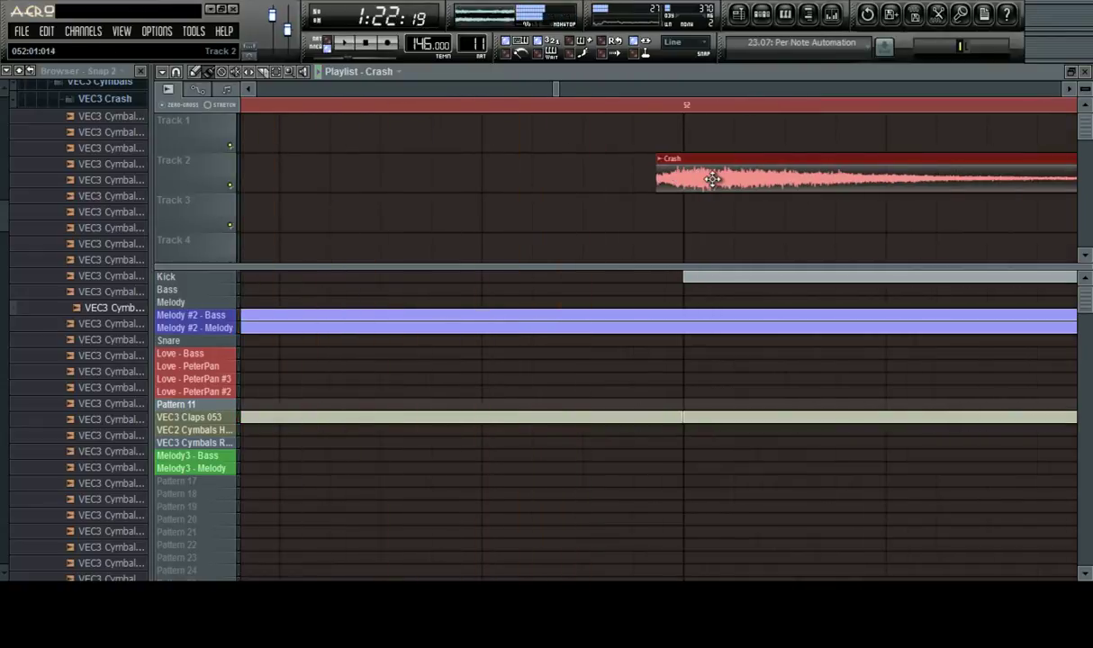
{"action": "left_click", "coordinate": [695, 42]}
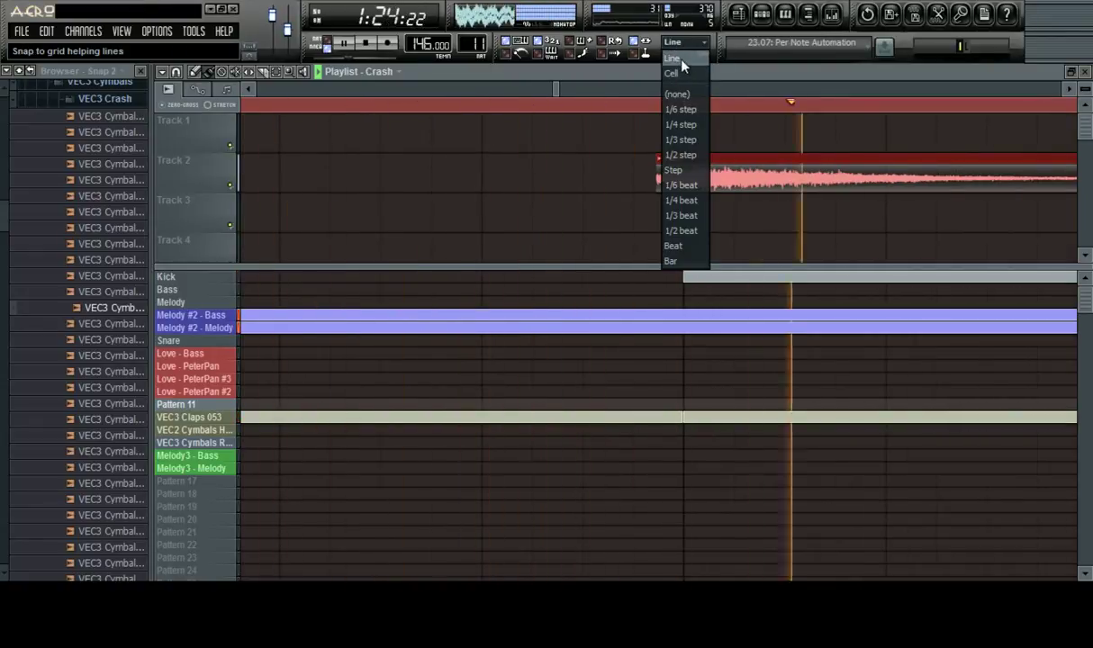
{"action": "left_click", "coordinate": [677, 95]}
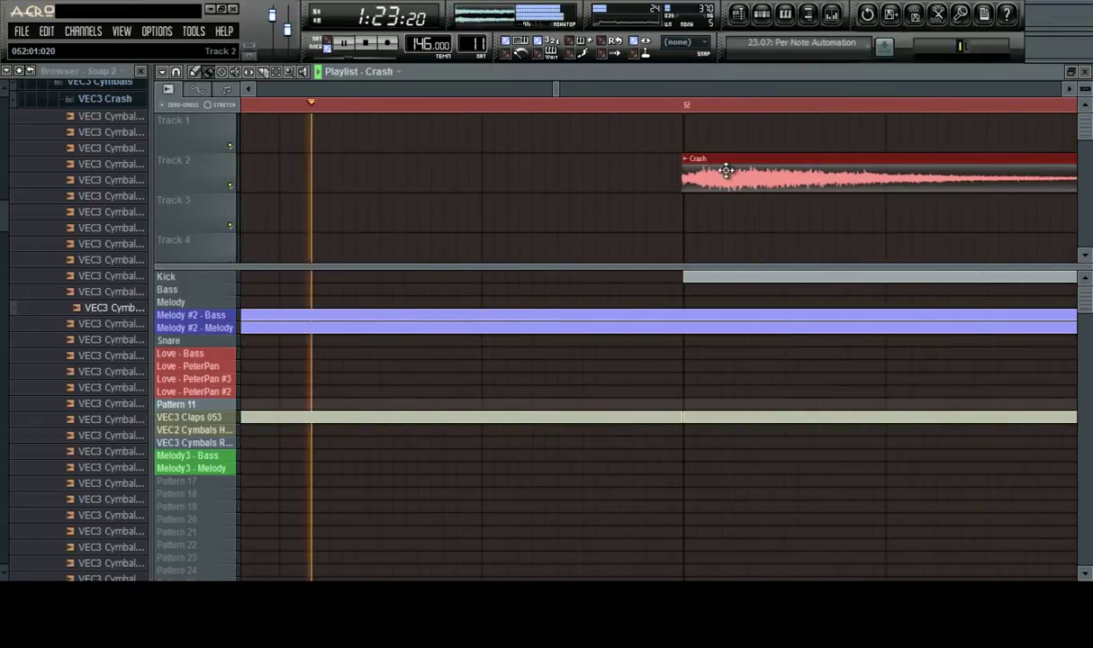
{"action": "left_click_drag", "start_coordinate": [726, 170], "coordinate": [729, 170]}
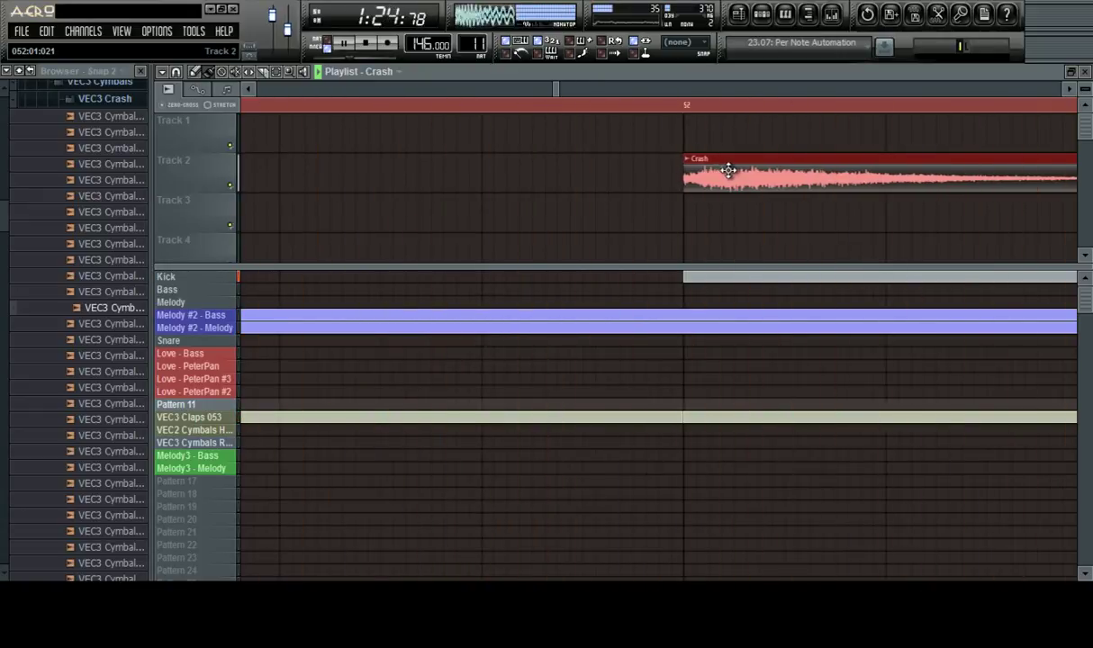
{"action": "scroll", "coordinate": [710, 108], "scroll_direction": "up", "scroll_amount": 3}
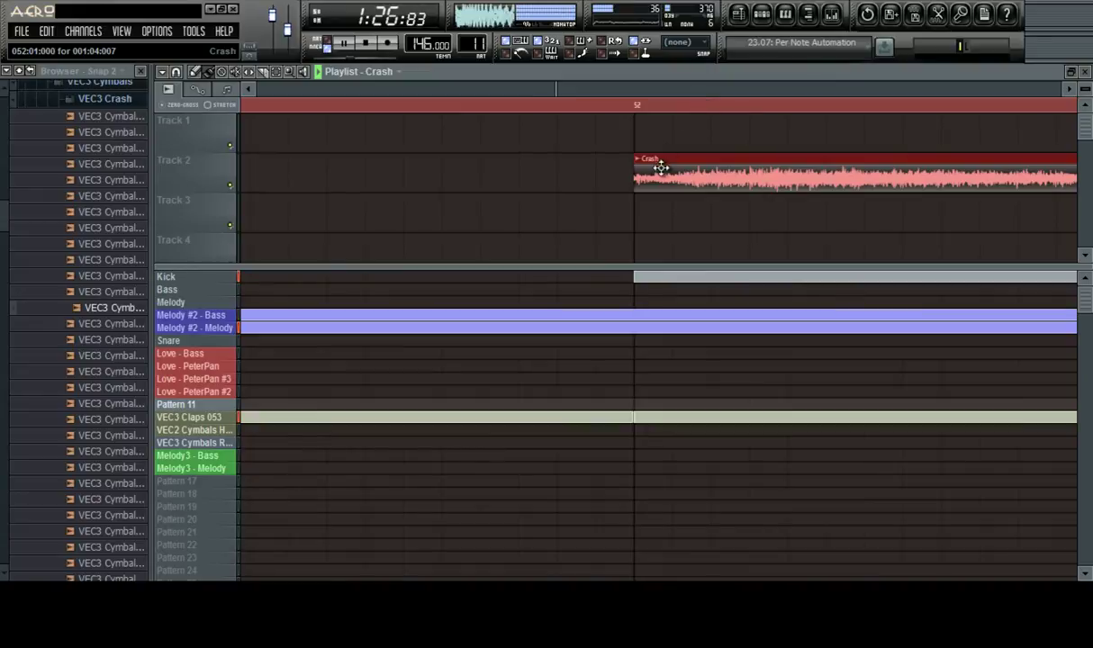
{"action": "left_click", "coordinate": [685, 42]}
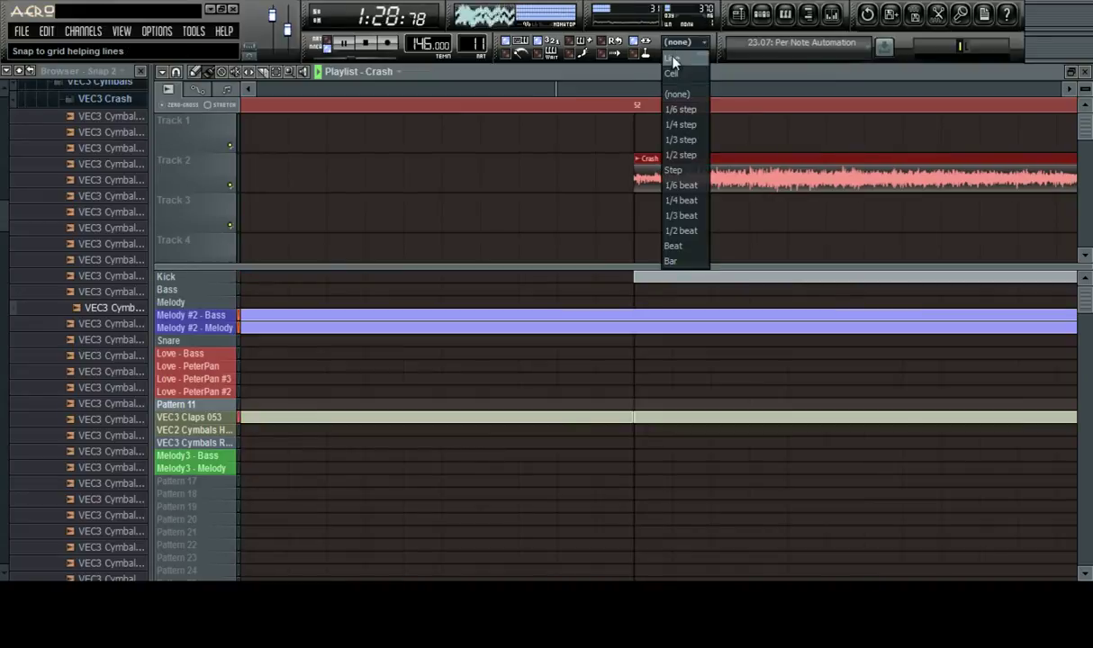
{"action": "left_click", "coordinate": [680, 59]}
Place a Crash on Track 2 at 57:01:000, where the kick, claps and cymbals re-enter, and play through it
{"action": "scroll", "coordinate": [689, 108], "scroll_direction": "down", "scroll_amount": 4}
{"action": "scroll", "coordinate": [690, 108], "scroll_direction": "down", "scroll_amount": 3}
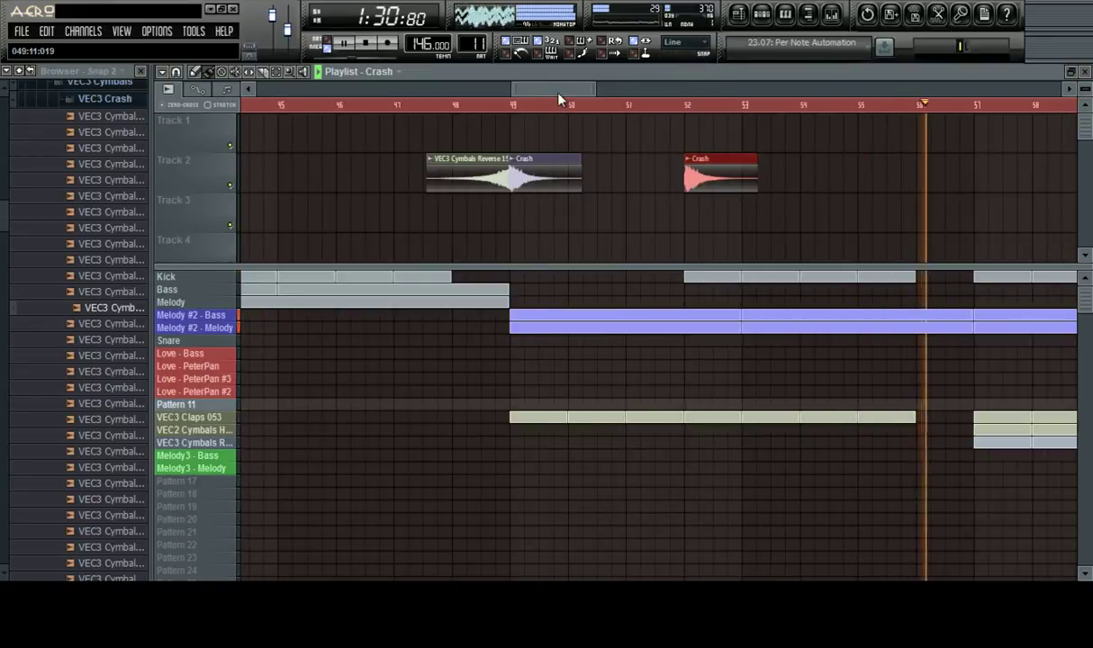
{"action": "left_click_drag", "start_coordinate": [556, 91], "coordinate": [590, 91]}
{"action": "scroll", "coordinate": [650, 112], "scroll_direction": "down", "scroll_amount": 3}
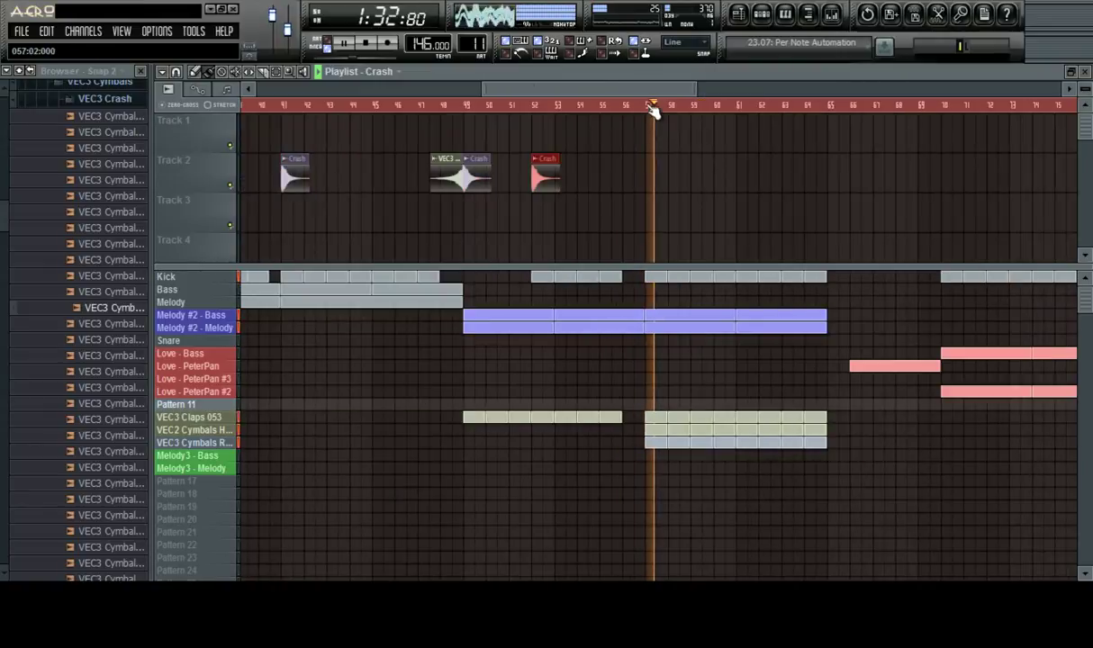
{"action": "left_click", "coordinate": [650, 177]}
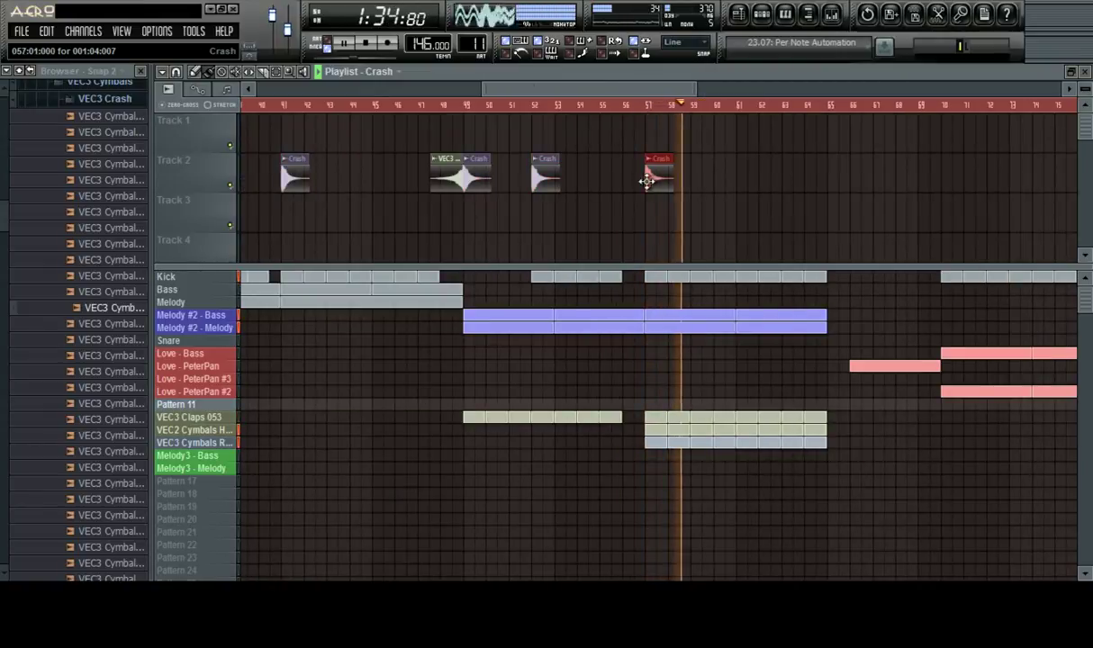
{"action": "left_click", "coordinate": [639, 107]}
{"action": "scroll", "coordinate": [643, 109], "scroll_direction": "up", "scroll_amount": 3}
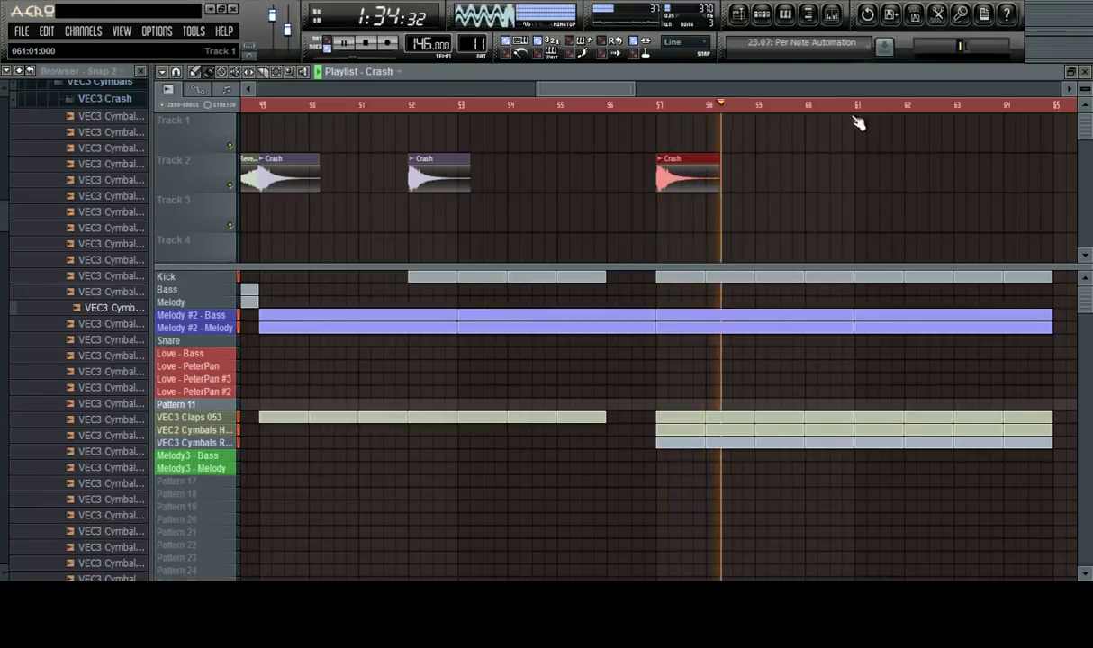
Lower the Melody, Bass, Kick and Clap levels in the mixer and set the OpHighHat track's volume to 75%
{"action": "left_click", "coordinate": [831, 13]}
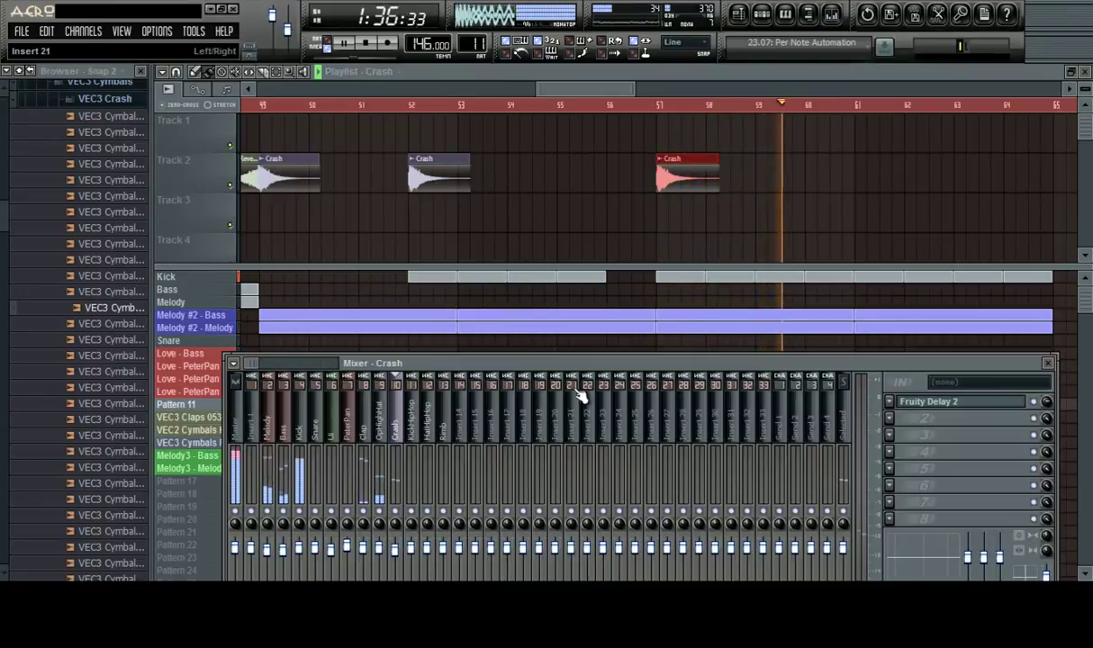
{"action": "left_click_drag", "start_coordinate": [610, 365], "coordinate": [663, 277]}
{"action": "key", "text": "space"}
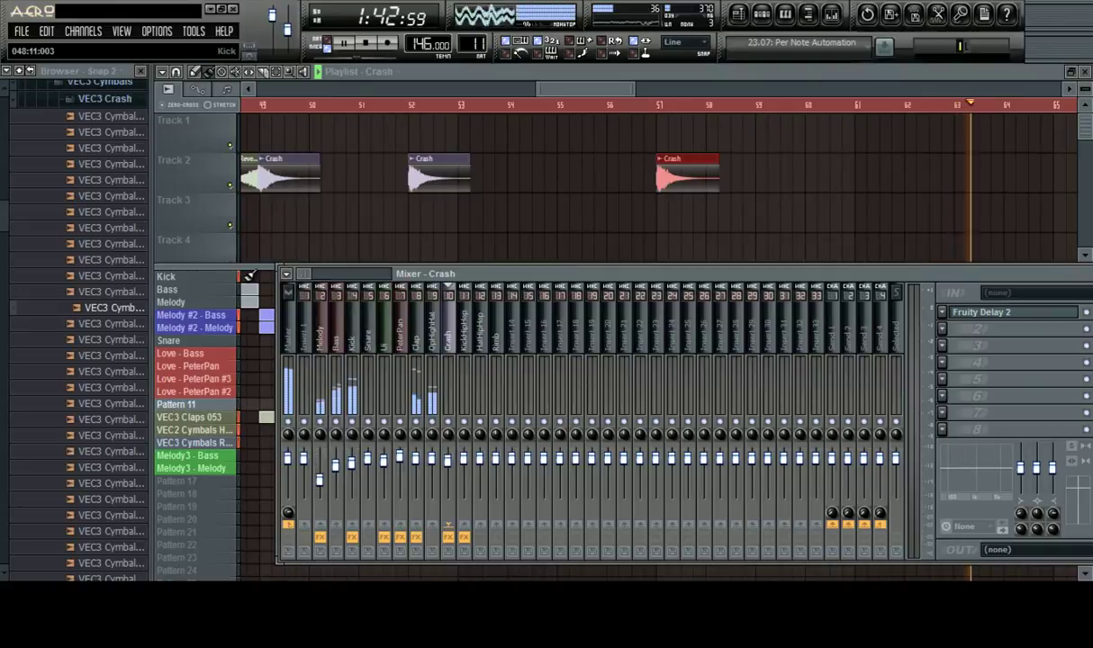
{"action": "left_click", "coordinate": [438, 362]}
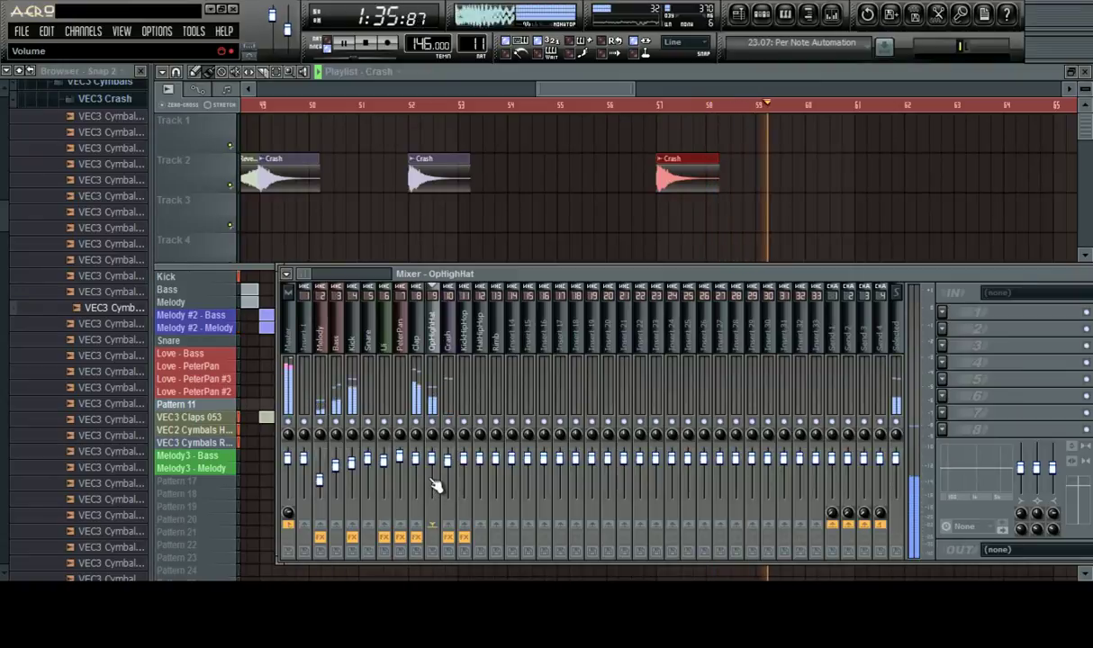
{"action": "scroll", "coordinate": [432, 480], "scroll_direction": "down", "scroll_amount": 4}
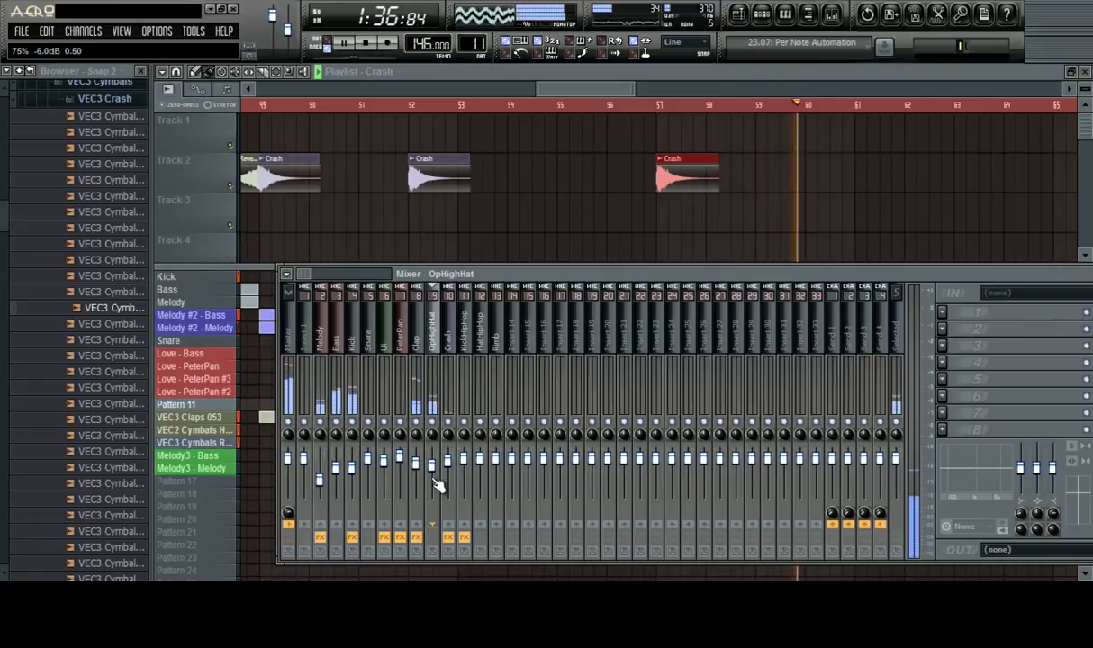
{"action": "left_click_drag", "start_coordinate": [667, 277], "coordinate": [919, 484]}
Rename the ride cymbal channel used by the VEC3 Cymbals Ride 17 pattern to Ride
{"action": "right_click", "coordinate": [252, 438]}
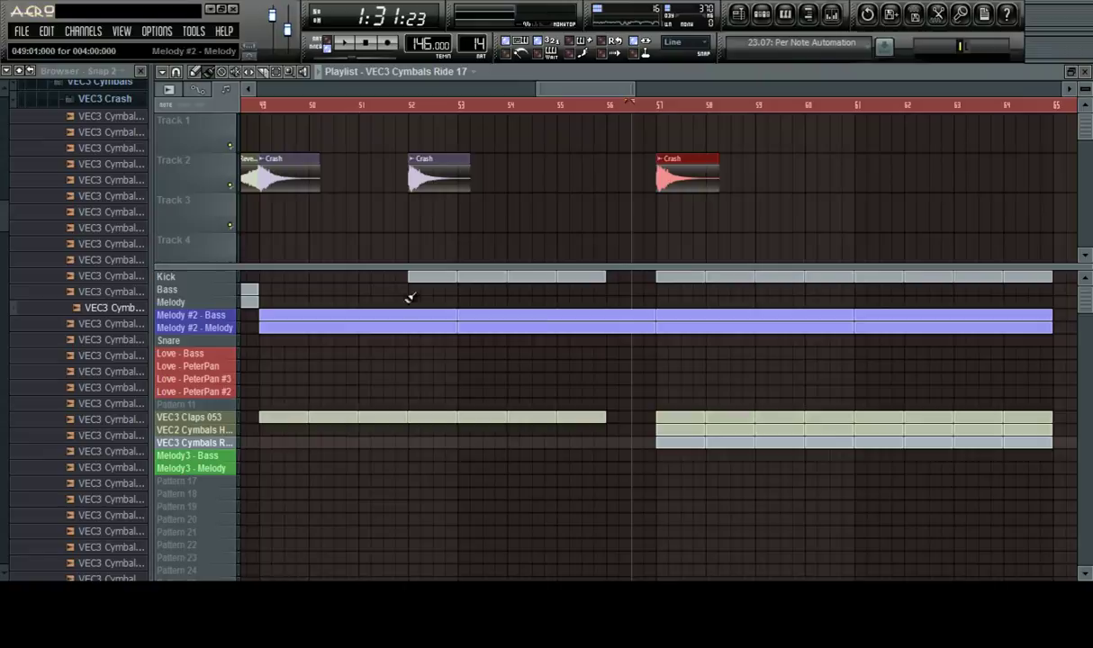
{"action": "left_click", "coordinate": [767, 20]}
{"action": "right_click", "coordinate": [566, 353]}
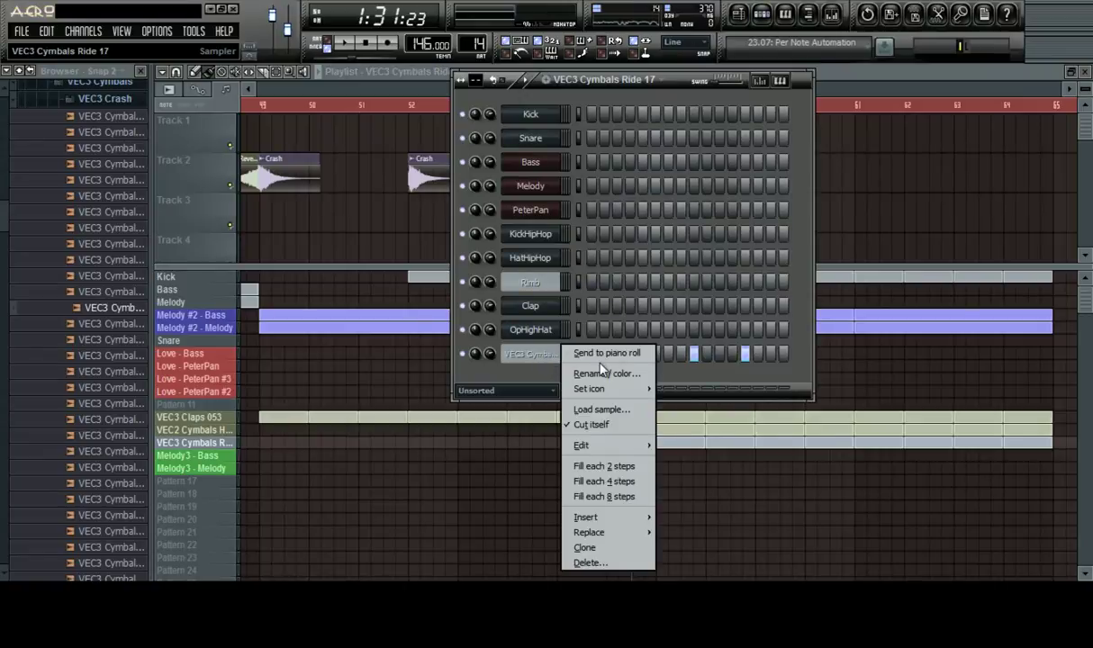
{"action": "left_click", "coordinate": [602, 372]}
{"action": "type", "text": "Ride"}
{"action": "key", "text": "Return"}
Route the Ride channel to mixer track 14, start playback and set its volume to 88%
{"action": "left_click", "coordinate": [540, 354]}
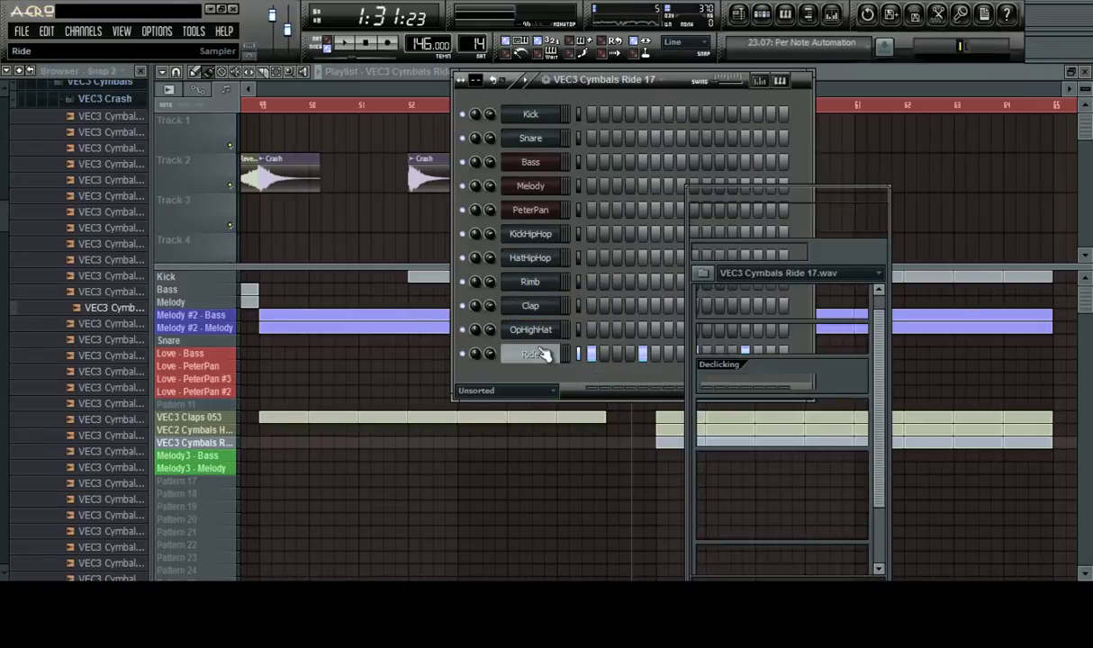
{"action": "key", "text": "F9"}
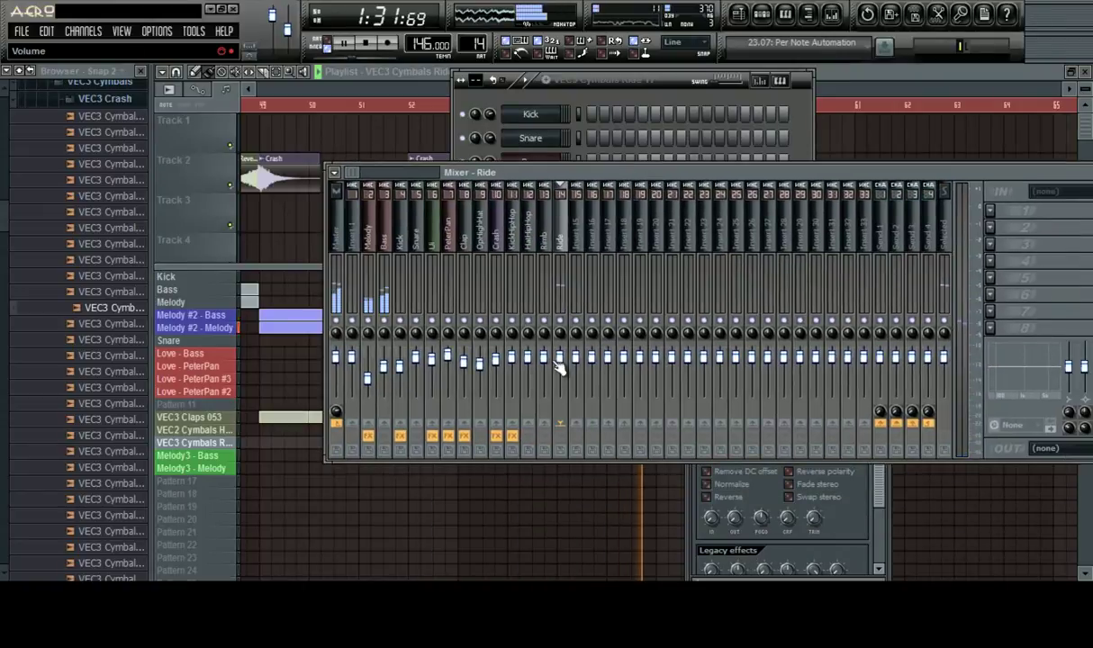
{"action": "left_click_drag", "start_coordinate": [558, 365], "coordinate": [569, 374]}
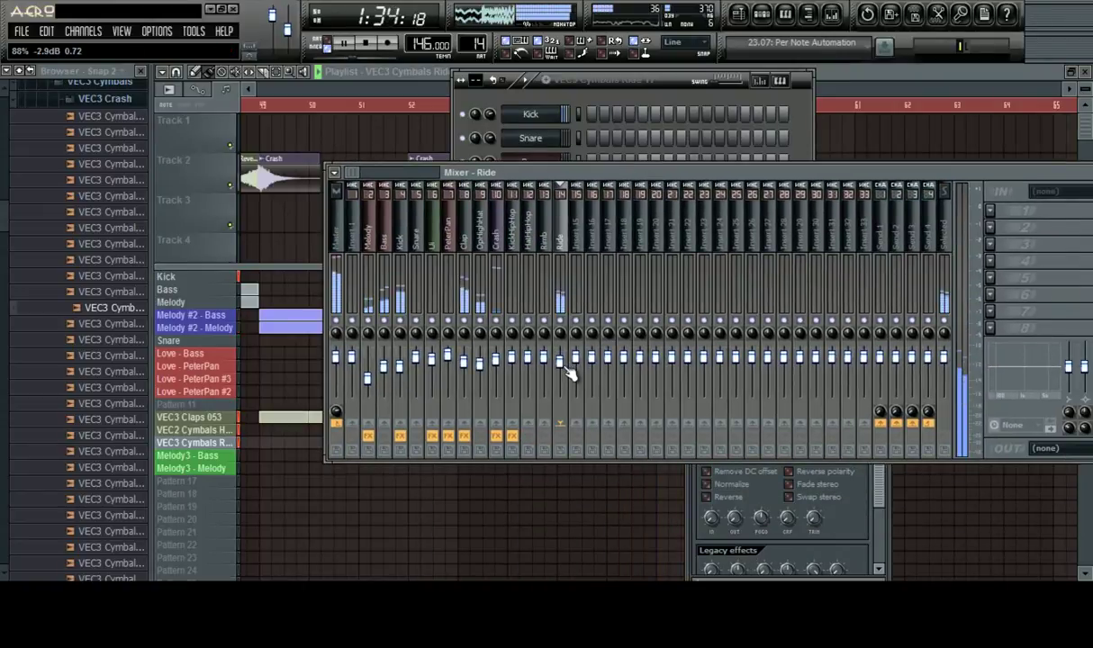
Lower the Crash mixer track, set the Melody track's volume to 75% and raise the system volume slightly
{"action": "left_click", "coordinate": [497, 250]}
{"action": "left_click_drag", "start_coordinate": [497, 359], "coordinate": [499, 368]}
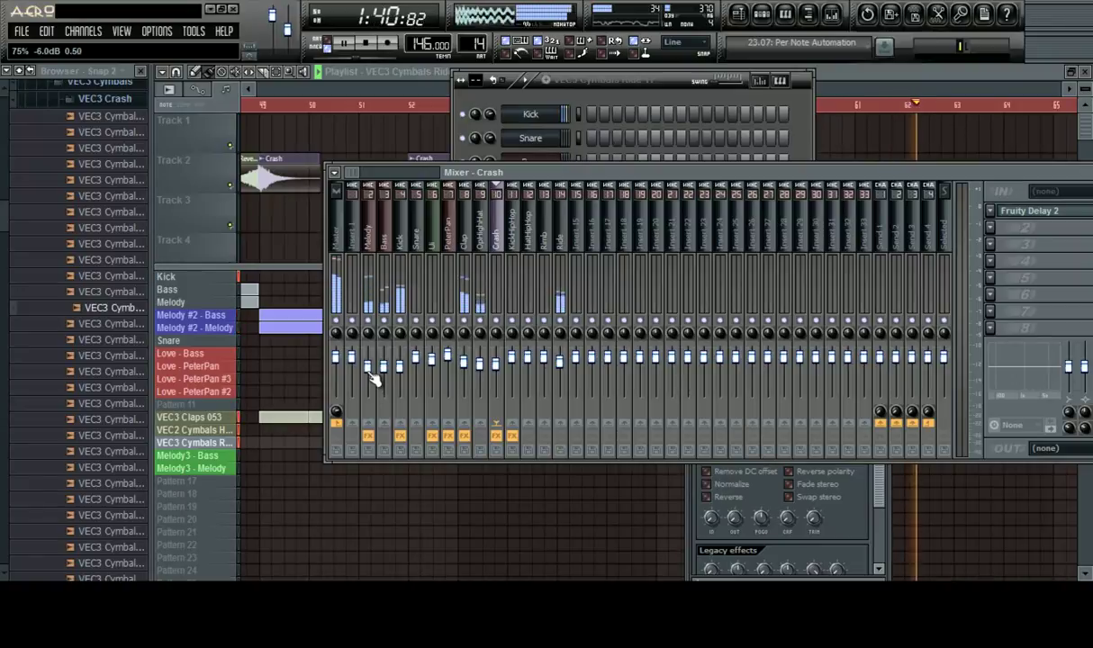
{"action": "left_click", "coordinate": [963, 597]}
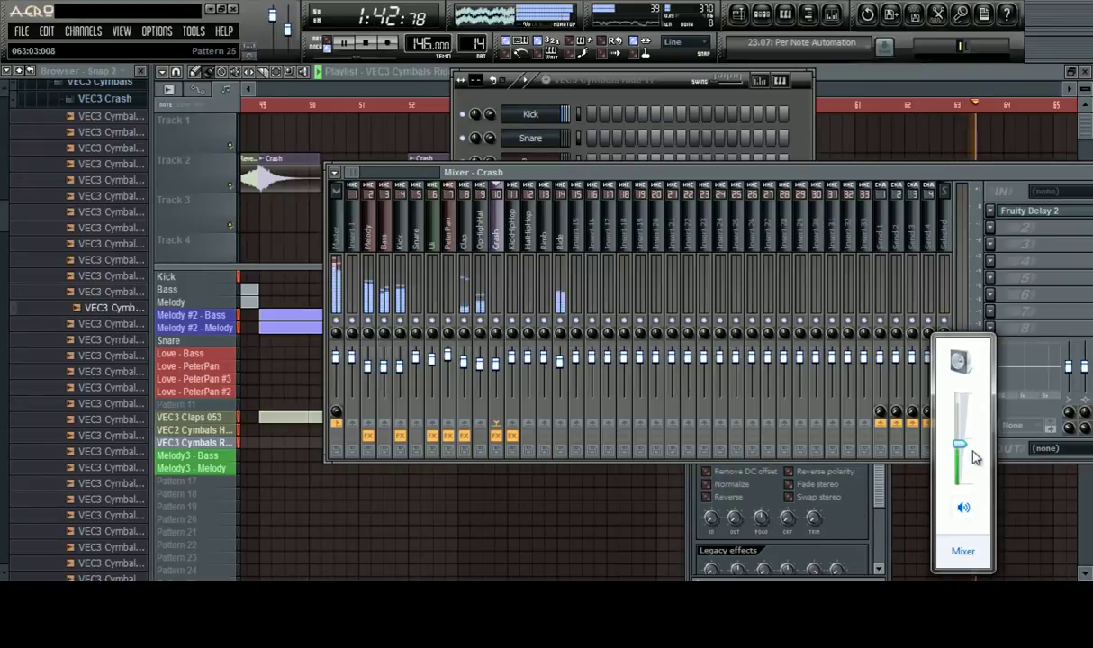
{"action": "left_click_drag", "start_coordinate": [958, 444], "coordinate": [961, 440]}
Try lowering the PeterPan mixer track's volume to 88% and replay the song from bar 56
{"action": "left_click_drag", "start_coordinate": [899, 87], "coordinate": [709, 103]}
{"action": "scroll", "coordinate": [708, 103], "scroll_direction": "down", "scroll_amount": 4}
{"action": "left_click", "coordinate": [831, 15]}
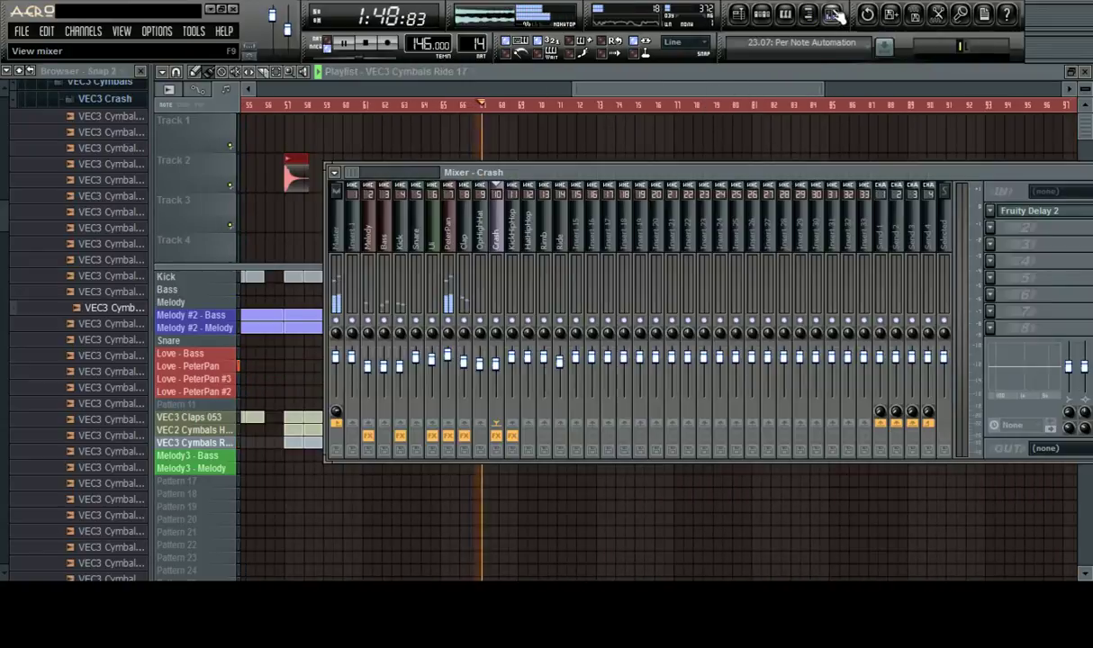
{"action": "key", "text": "space"}
{"action": "left_click", "coordinate": [444, 236]}
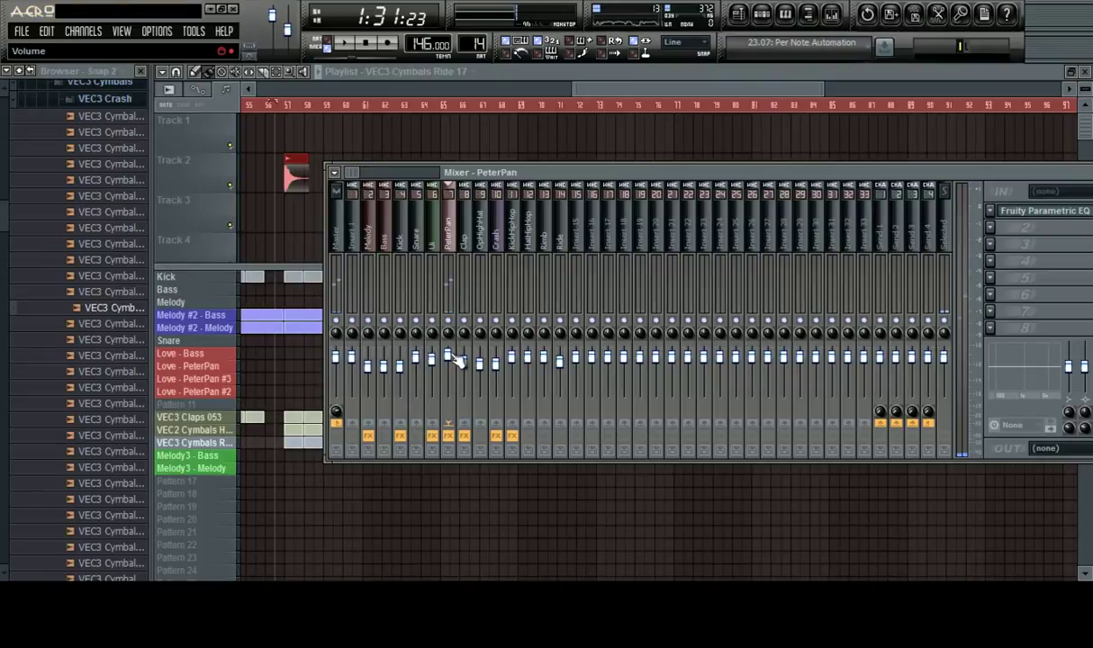
{"action": "key", "text": "space"}
{"action": "key", "text": "space"}
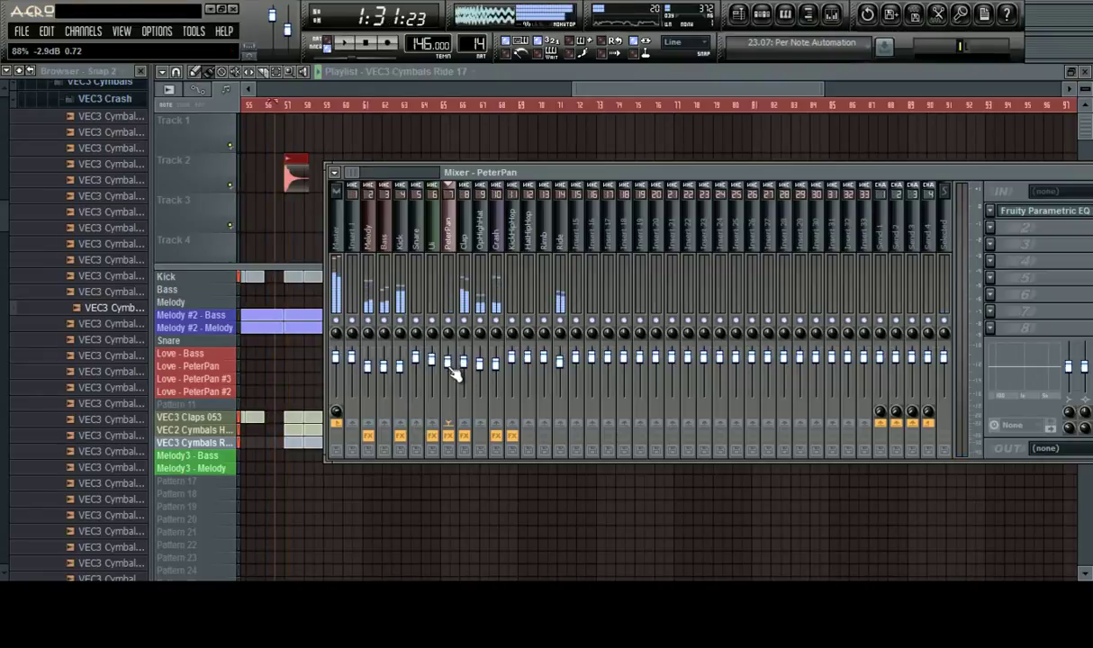
Open the PeterPan channel's Nexus plugin and check its level against the mixer through the Love - PeterPan entry at bar 66
{"action": "left_click", "coordinate": [761, 15]}
{"action": "left_click", "coordinate": [512, 209]}
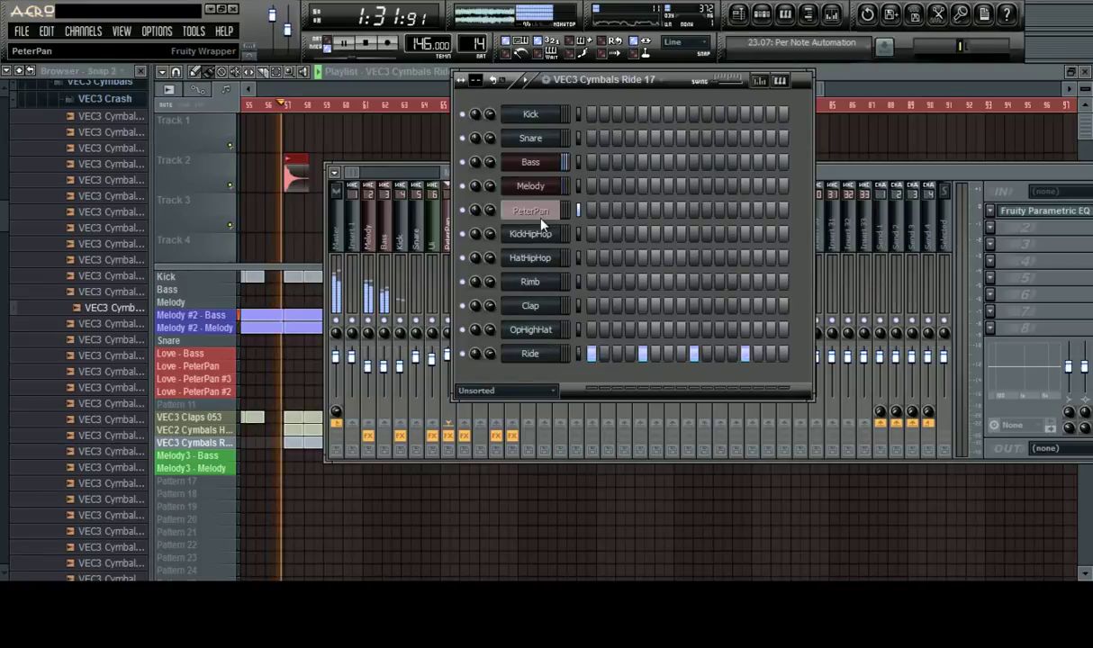
{"action": "key", "text": "space"}
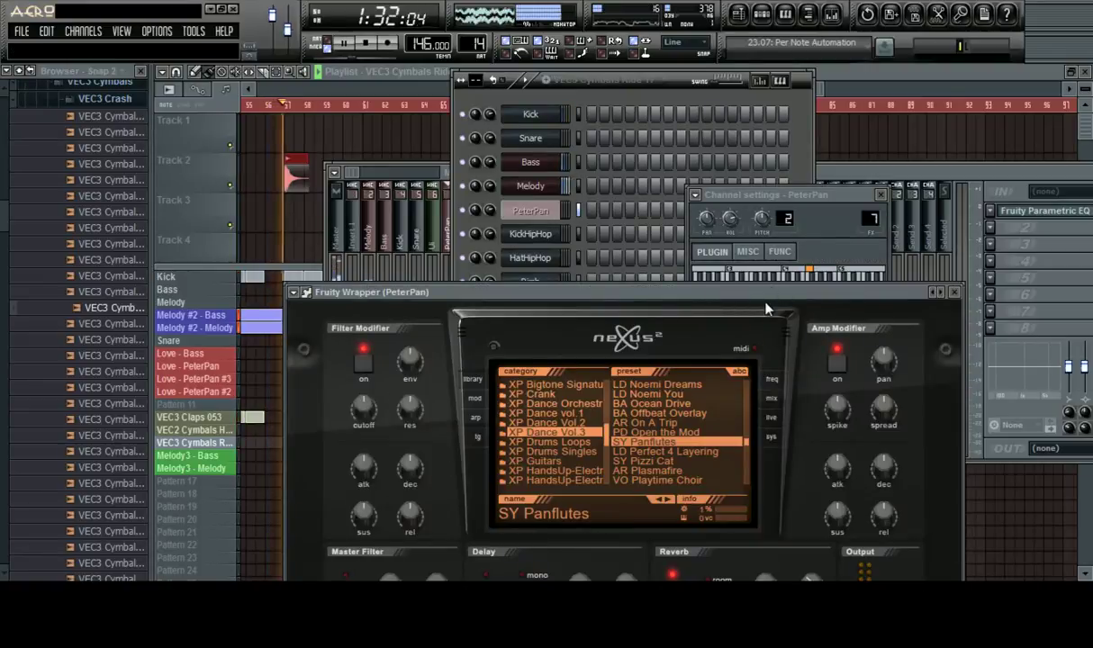
{"action": "left_click_drag", "start_coordinate": [783, 297], "coordinate": [945, 169]}
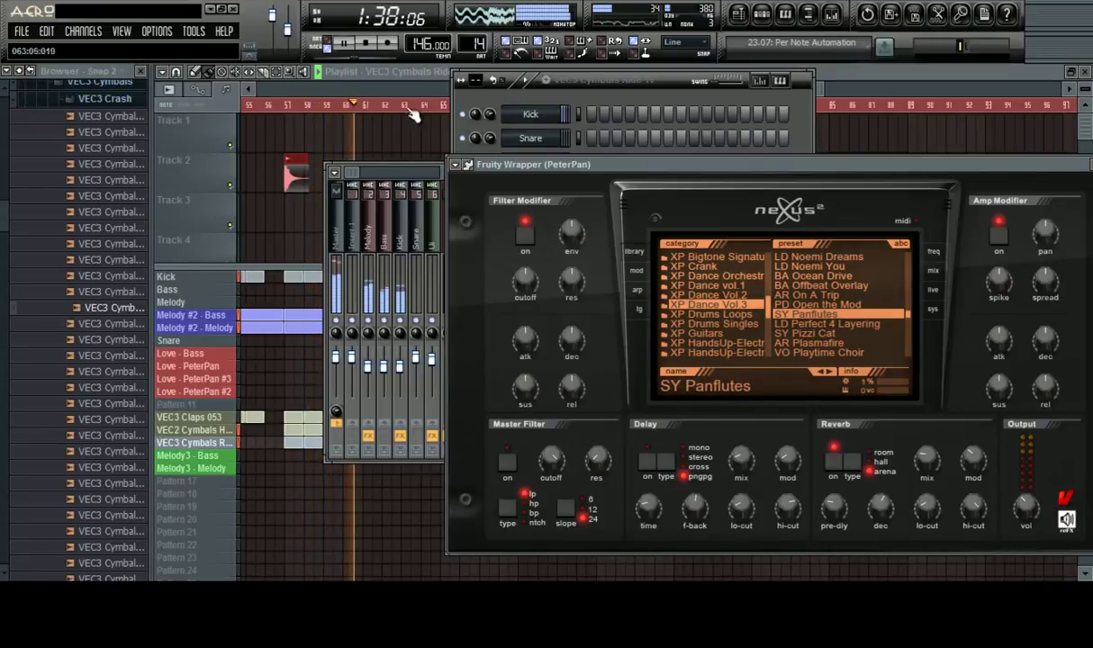
{"action": "left_click_drag", "start_coordinate": [426, 90], "coordinate": [646, 134]}
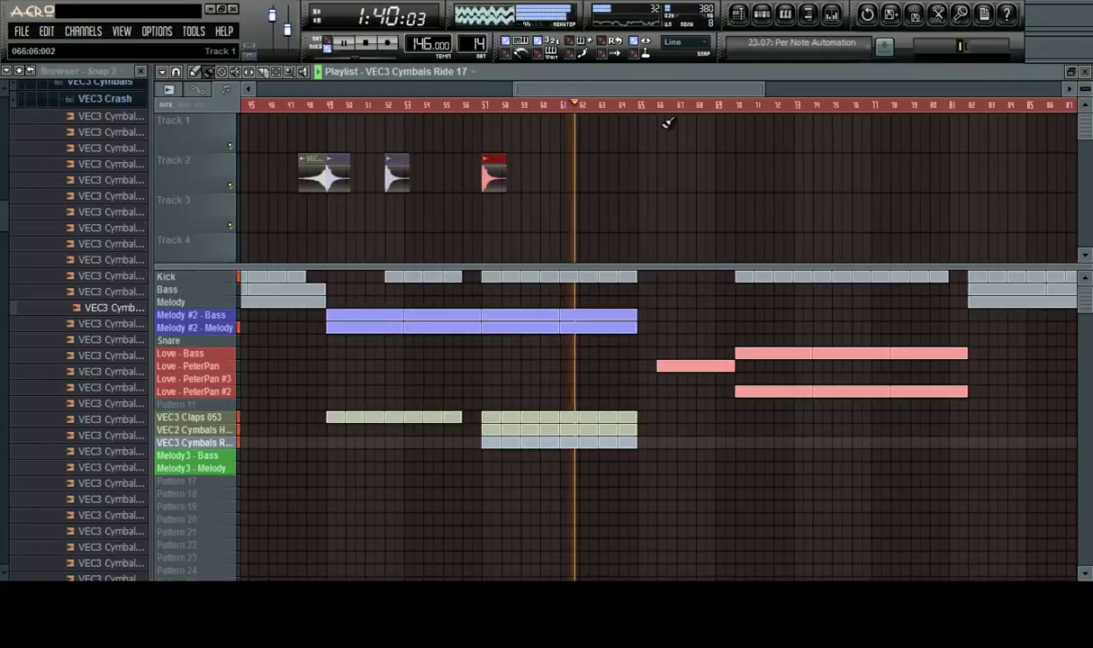
{"action": "left_click", "coordinate": [832, 27]}
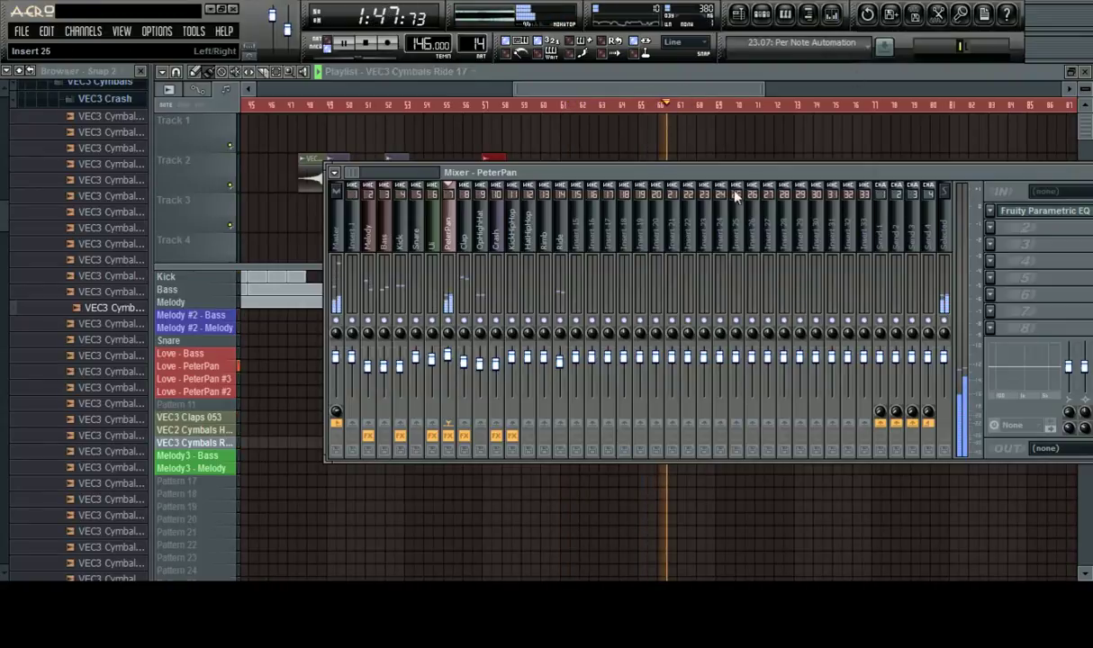
{"action": "left_click", "coordinate": [762, 13]}
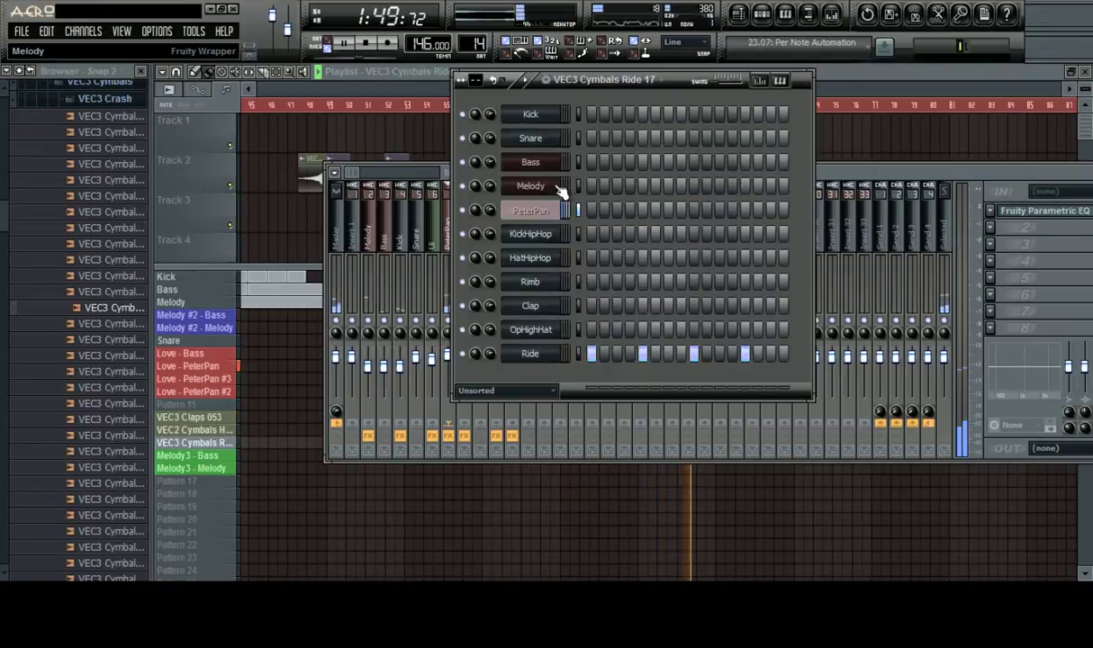
{"action": "left_click", "coordinate": [538, 211]}
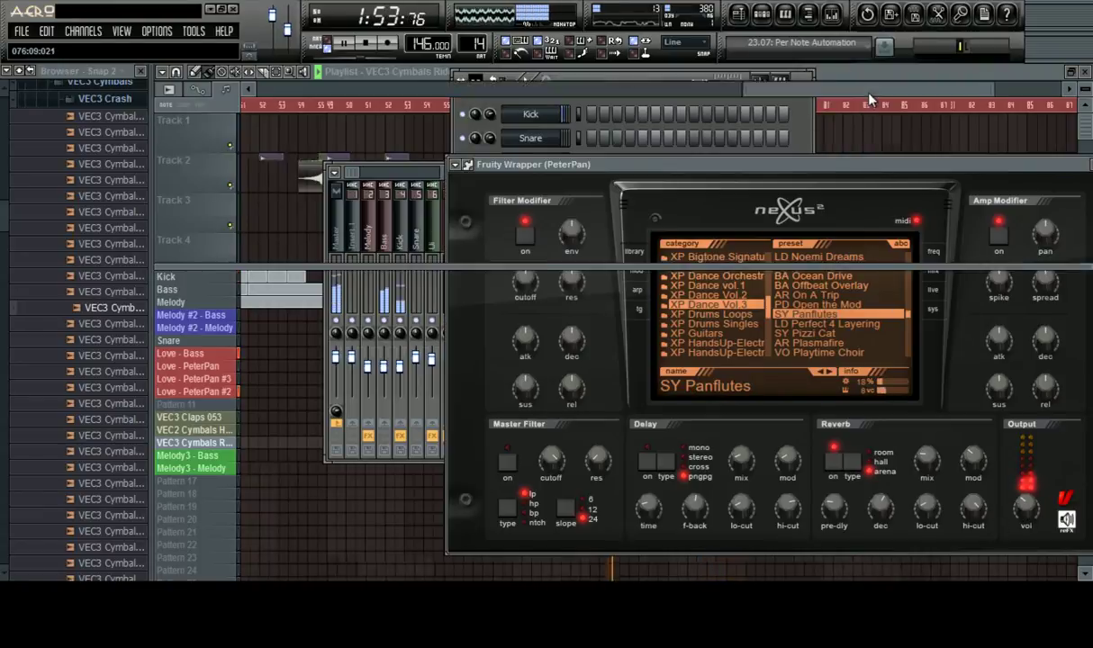
Play the intro from the song's start, delete the Crash at bar 3 on Track 2 and resume playback
{"action": "left_click_drag", "start_coordinate": [868, 90], "coordinate": [317, 147]}
{"action": "scroll", "coordinate": [381, 105], "scroll_direction": "down", "scroll_amount": 5}
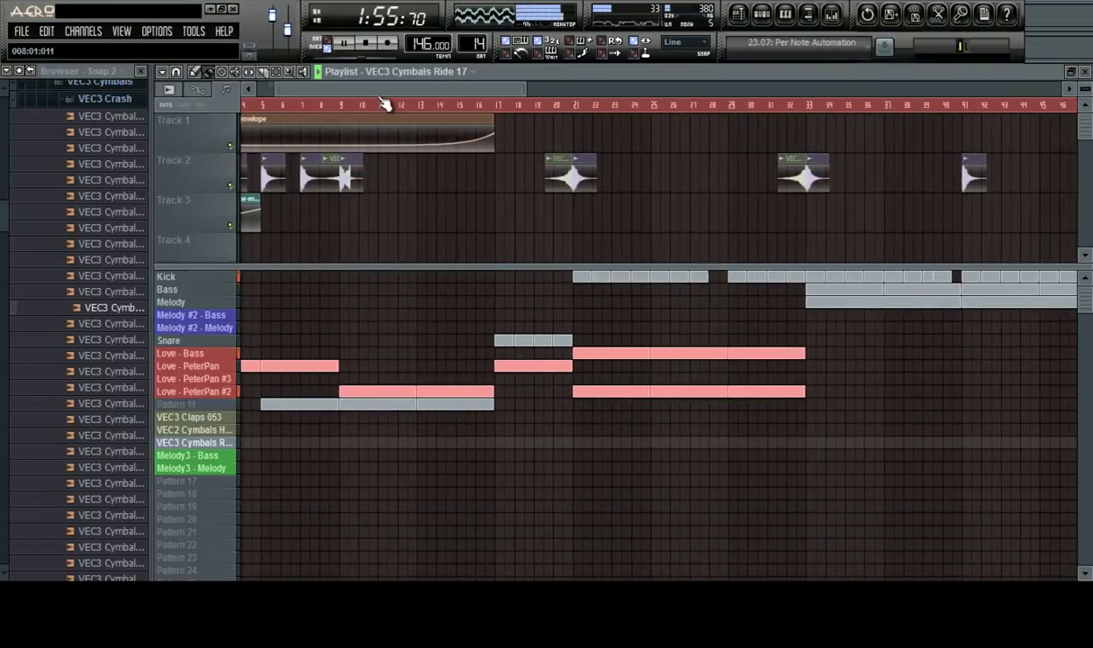
{"action": "key", "text": "space"}
{"action": "key", "text": "space"}
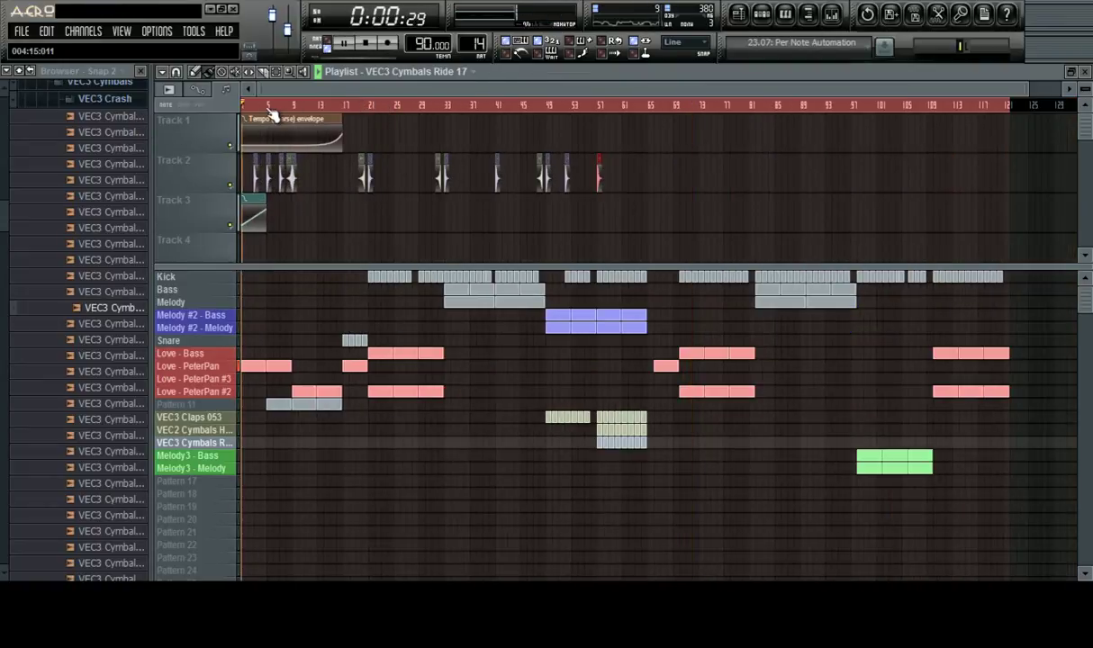
{"action": "scroll", "coordinate": [261, 106], "scroll_direction": "up", "scroll_amount": 5}
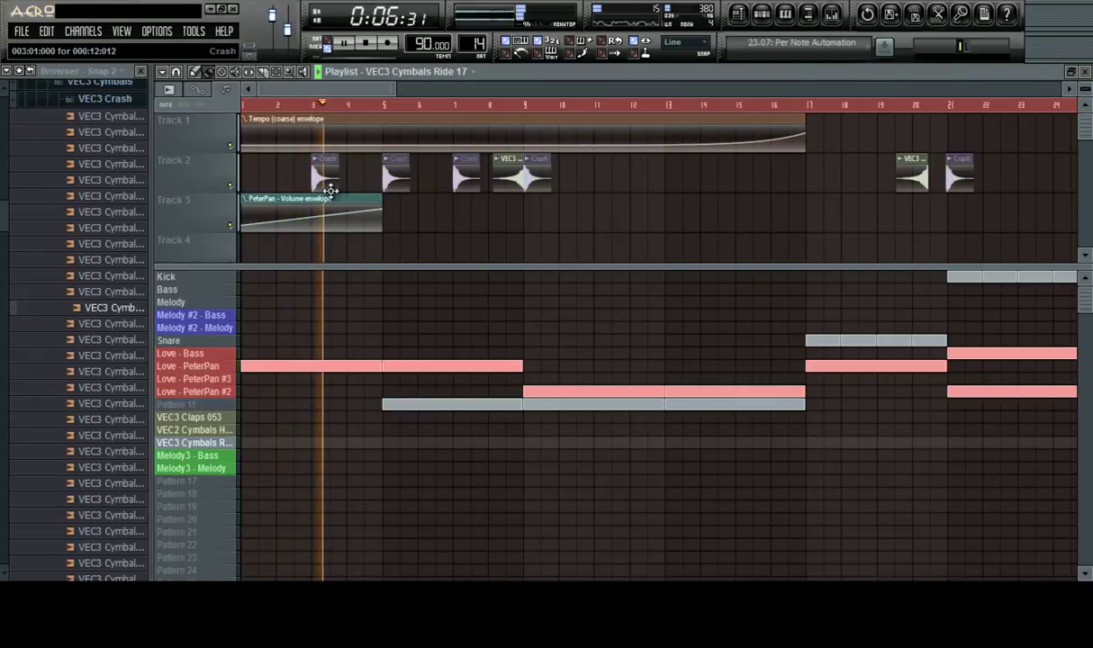
{"action": "scroll", "coordinate": [320, 110], "scroll_direction": "up", "scroll_amount": 8}
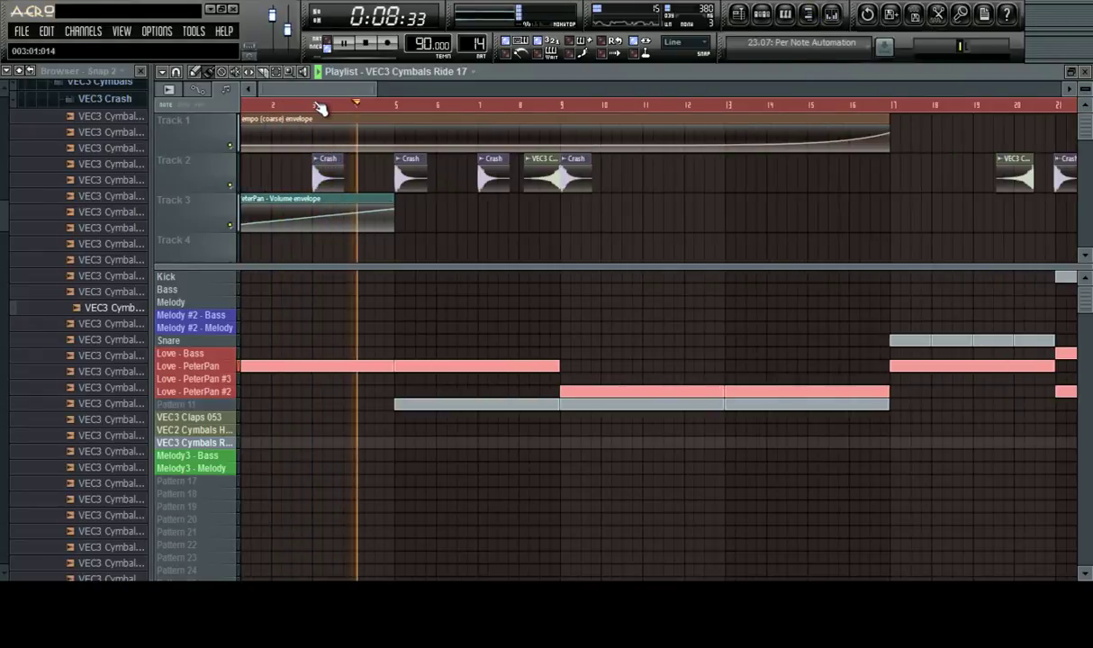
{"action": "key", "text": "space"}
{"action": "right_click", "coordinate": [345, 166]}
{"action": "key", "text": "space"}
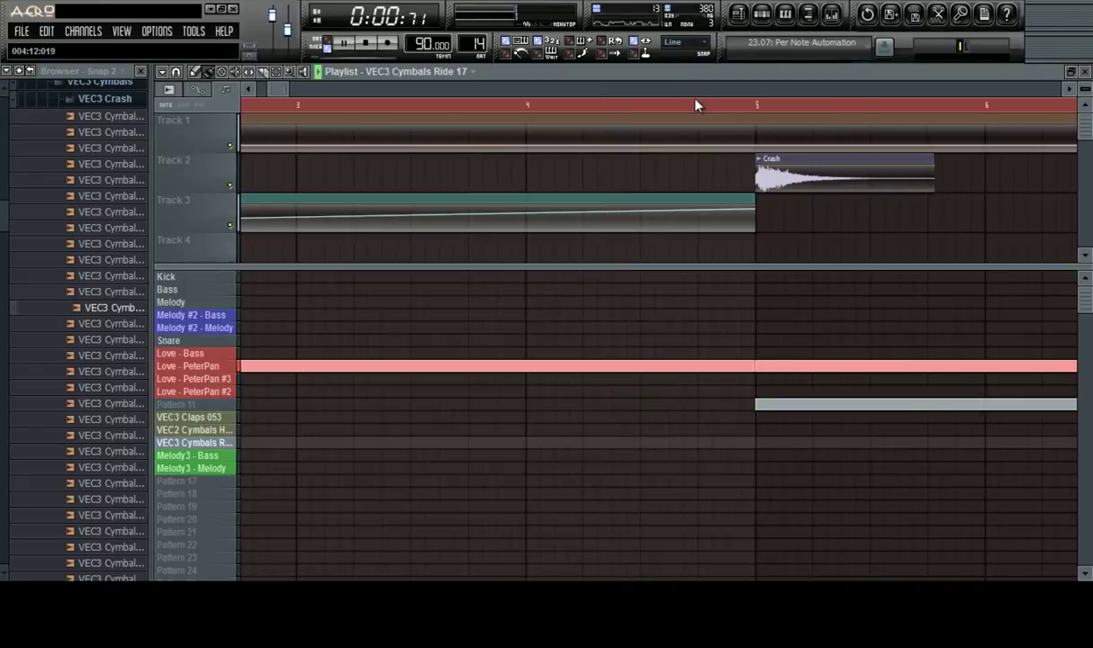
Lower the Crash and HatHipHop mixer levels, set KickHipHop to 69% and play on through the intro
{"action": "scroll", "coordinate": [677, 107], "scroll_direction": "down", "scroll_amount": 5}
{"action": "key", "text": "F9"}
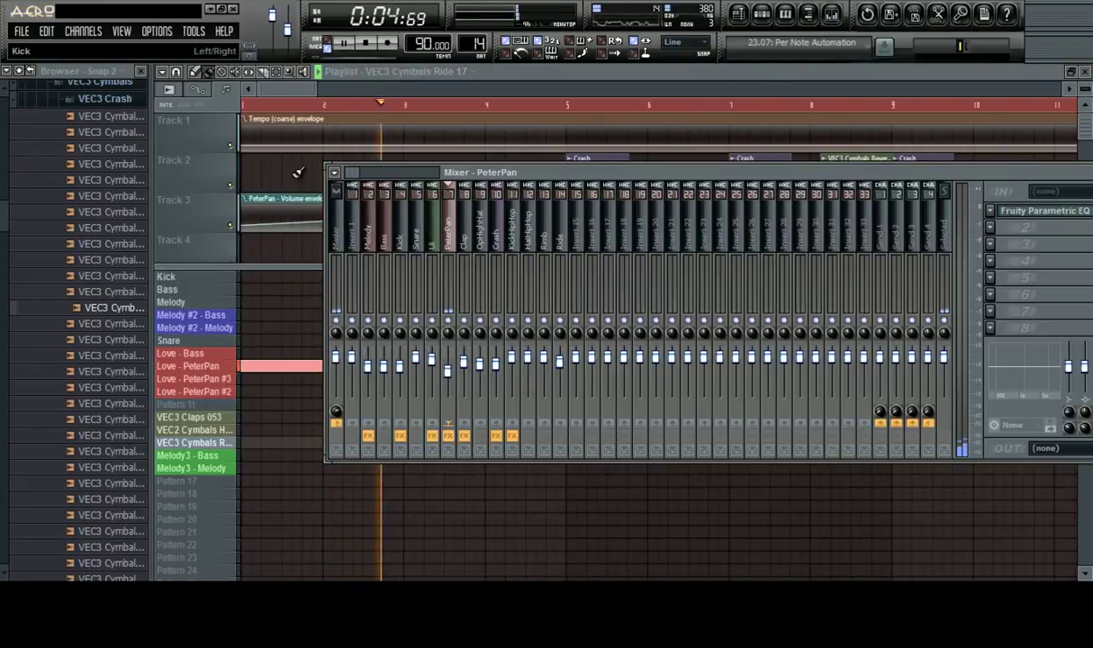
{"action": "left_click", "coordinate": [500, 270]}
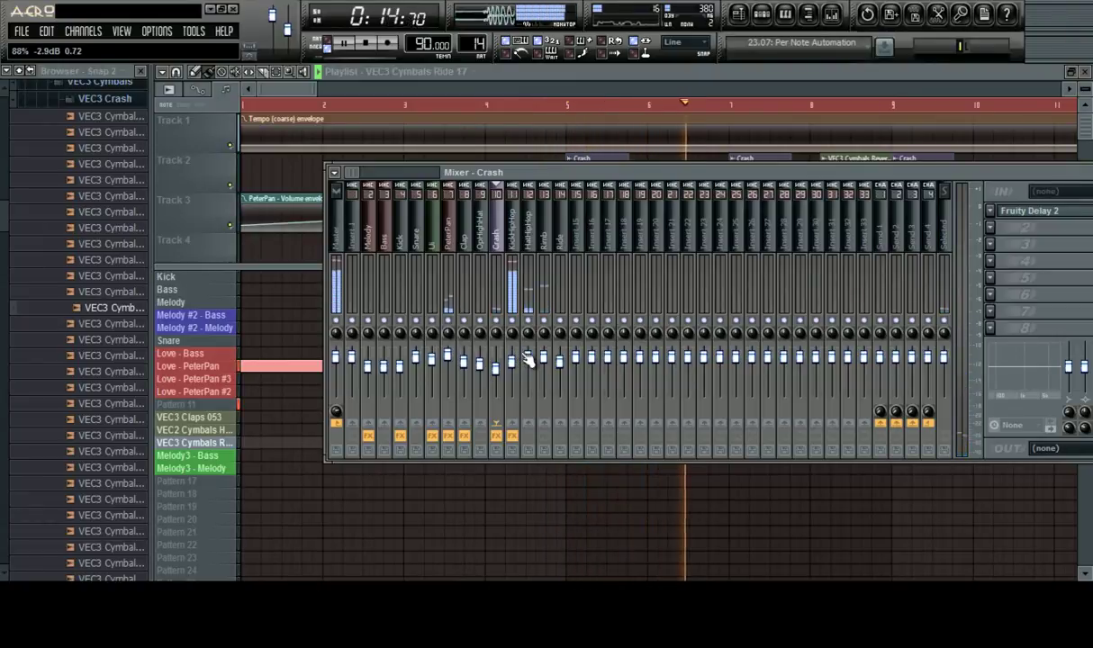
{"action": "left_click_drag", "start_coordinate": [513, 363], "coordinate": [514, 368]}
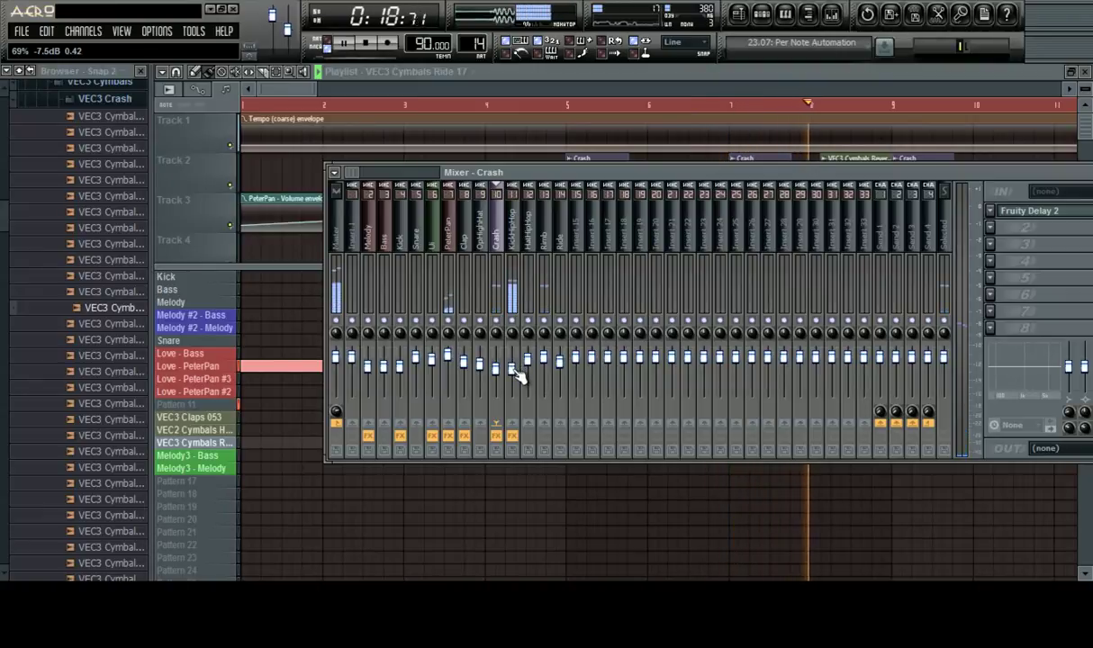
{"action": "left_click", "coordinate": [260, 79]}
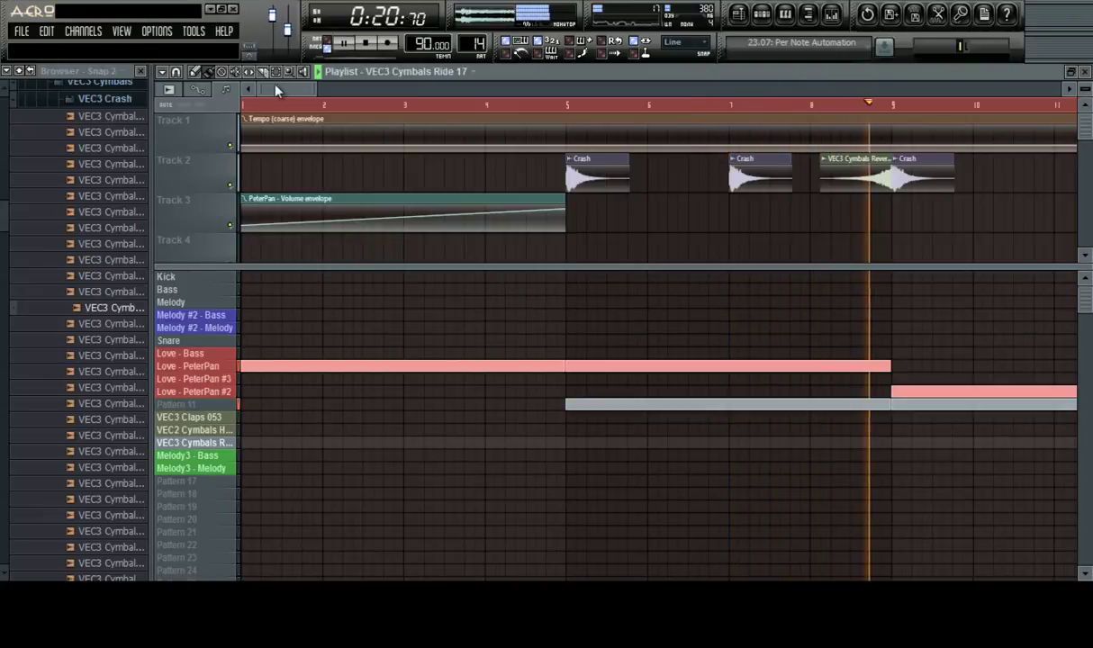
{"action": "scroll", "coordinate": [300, 108], "scroll_direction": "down", "scroll_amount": 2}
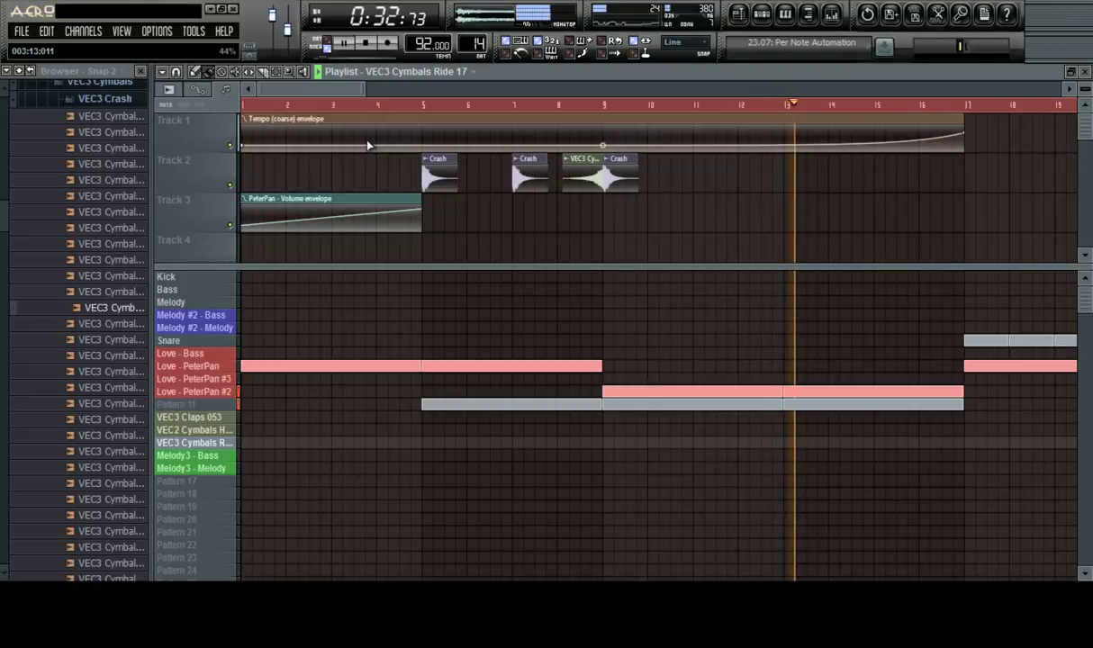
Stop playback, clone the Love - PeterPan #2 pattern and move the playback position to bar 5
{"action": "key", "text": "space"}
{"action": "left_click", "coordinate": [215, 392]}
{"action": "right_click", "coordinate": [215, 392]}
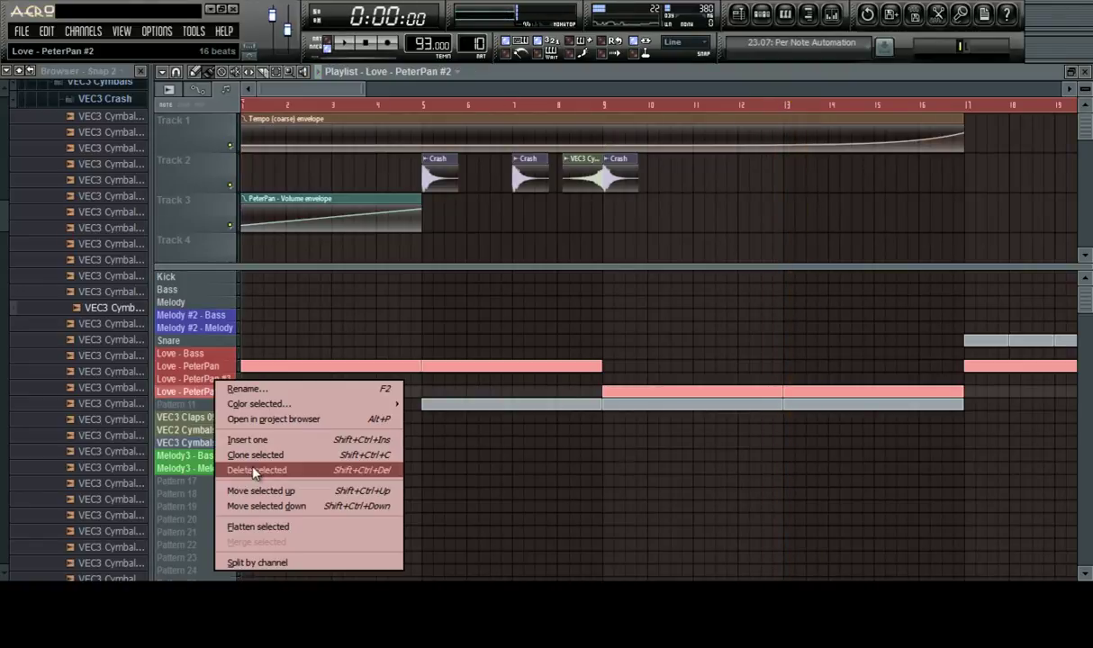
{"action": "left_click", "coordinate": [272, 456]}
{"action": "left_click", "coordinate": [766, 16]}
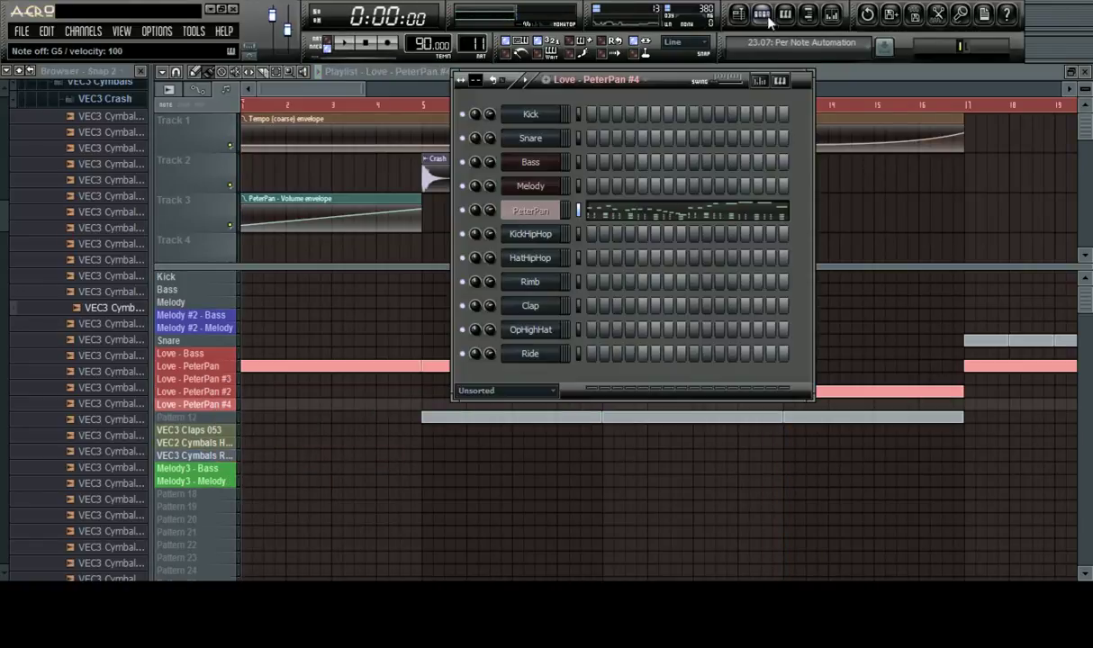
{"action": "left_click", "coordinate": [423, 107]}
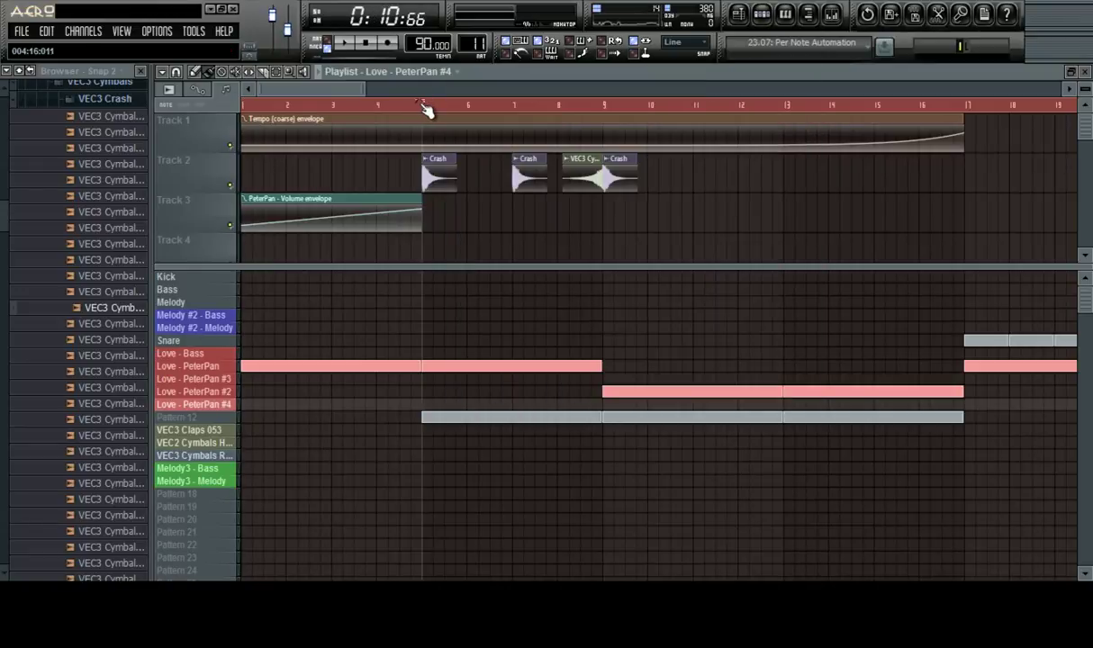
Clone the PeterPan channel and rename the copy to Chor
{"action": "left_click", "coordinate": [762, 16]}
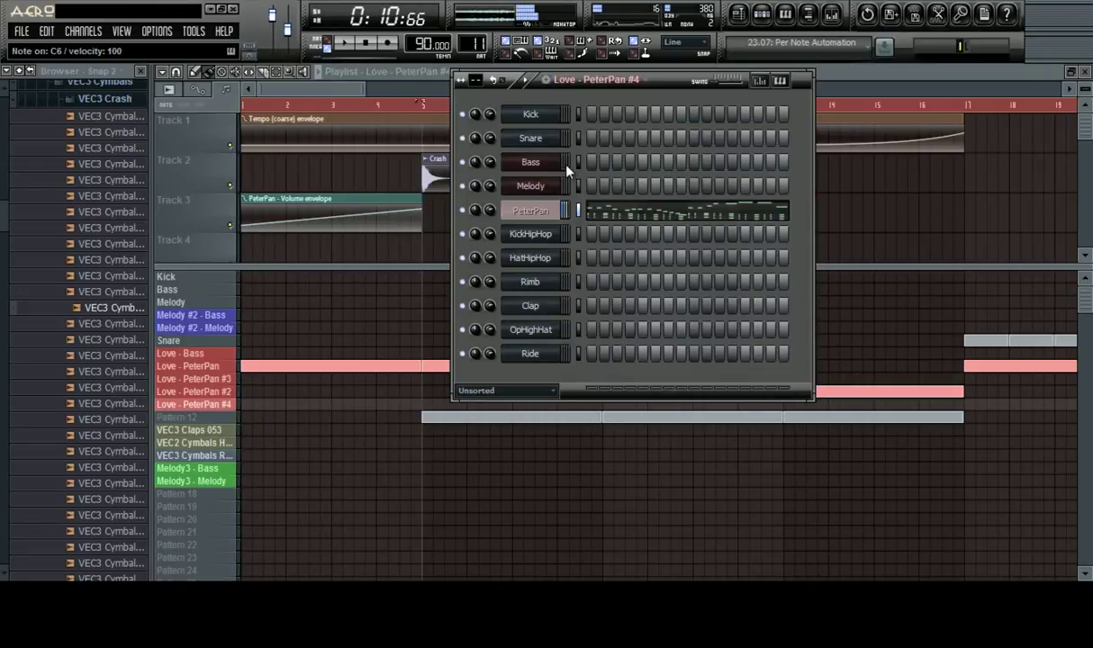
{"action": "right_click", "coordinate": [556, 209]}
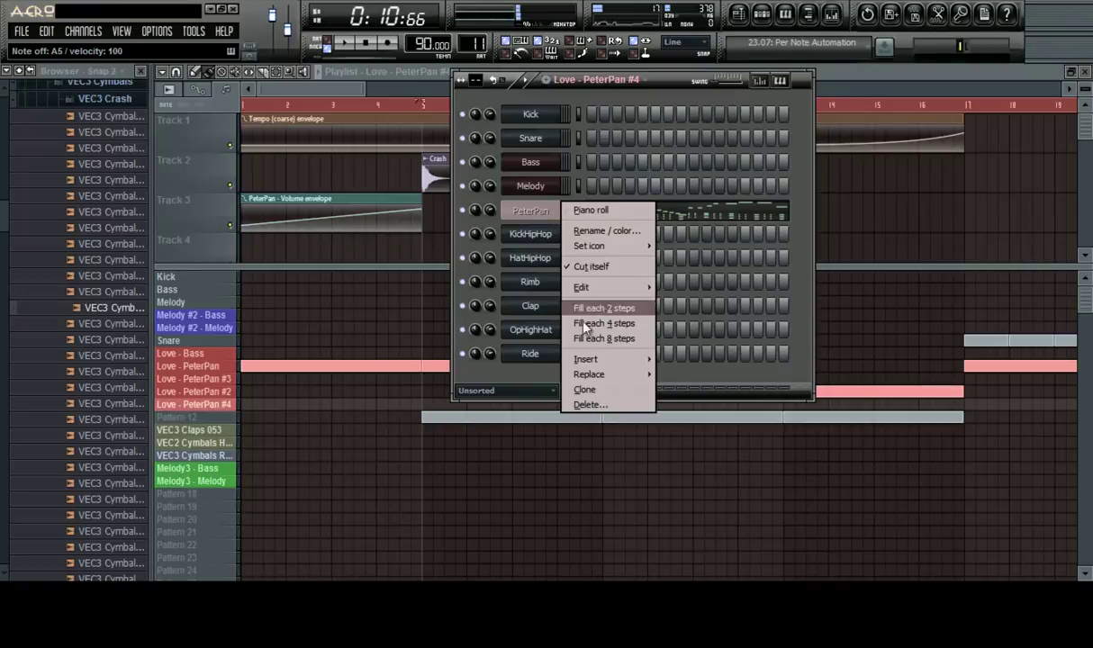
{"action": "left_click", "coordinate": [583, 393]}
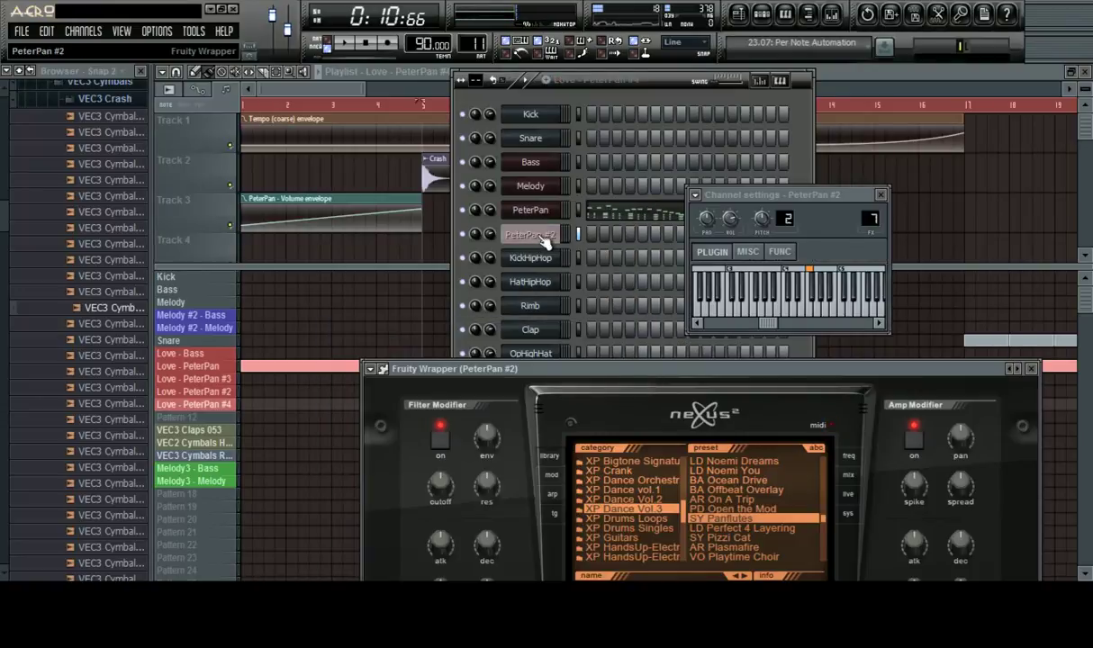
{"action": "right_click", "coordinate": [551, 234]}
{"action": "left_click", "coordinate": [596, 257]}
{"action": "type", "text": "Choir"}
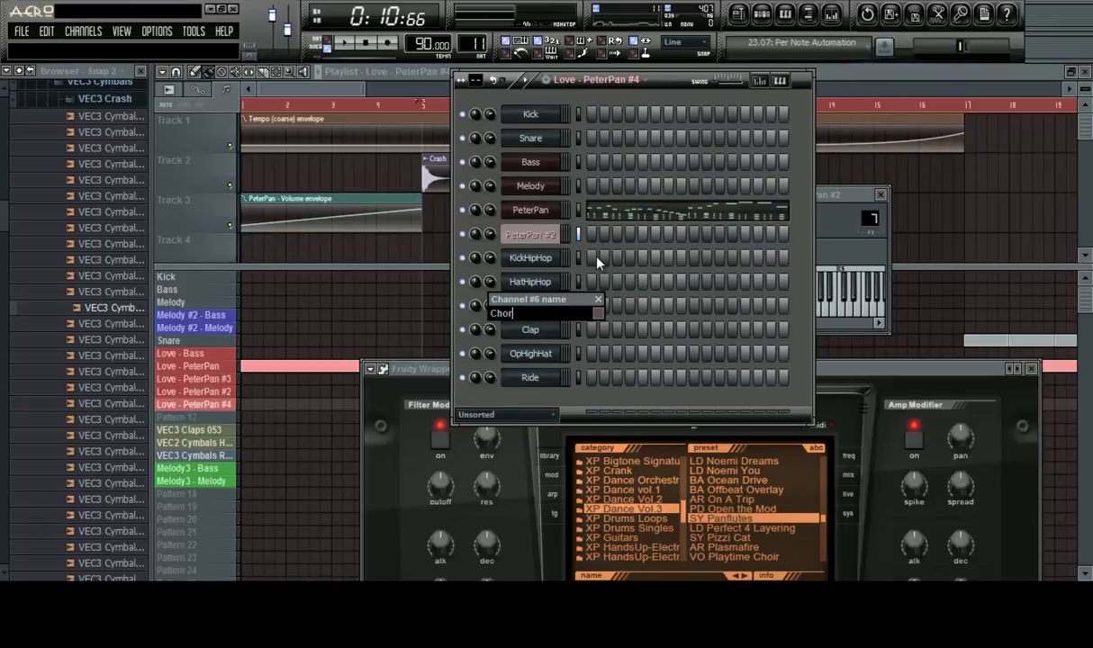
{"action": "key", "text": "Return"}
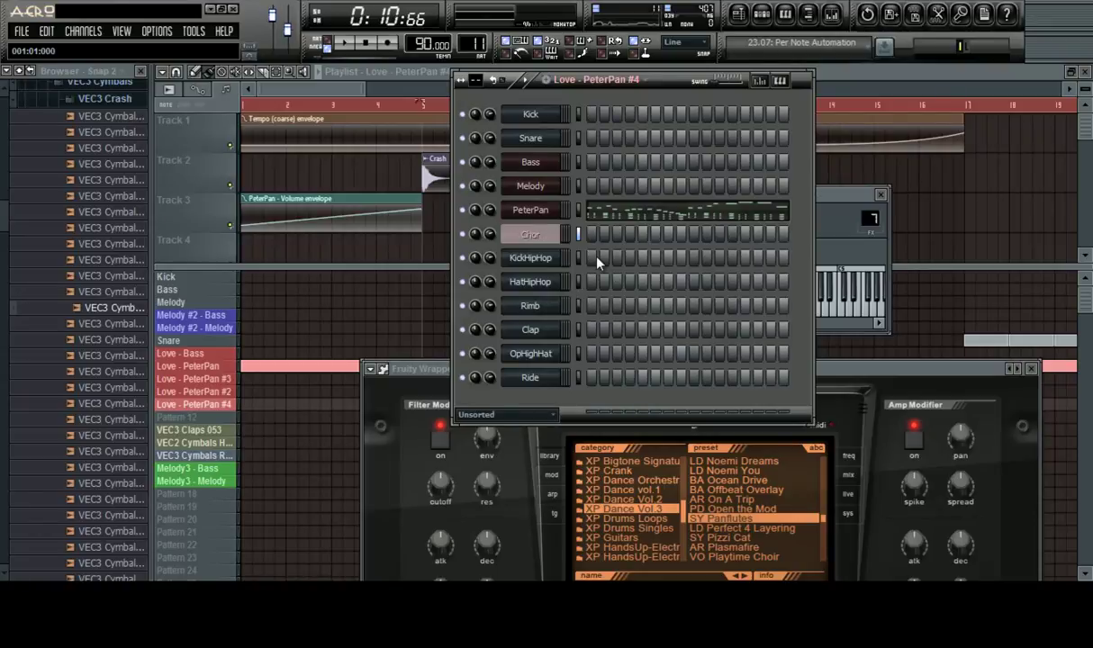
Open the Chor channel's settings and route it to its own mixer track, number 15, named Chor
{"action": "left_click", "coordinate": [533, 235]}
{"action": "left_click", "coordinate": [533, 235]}
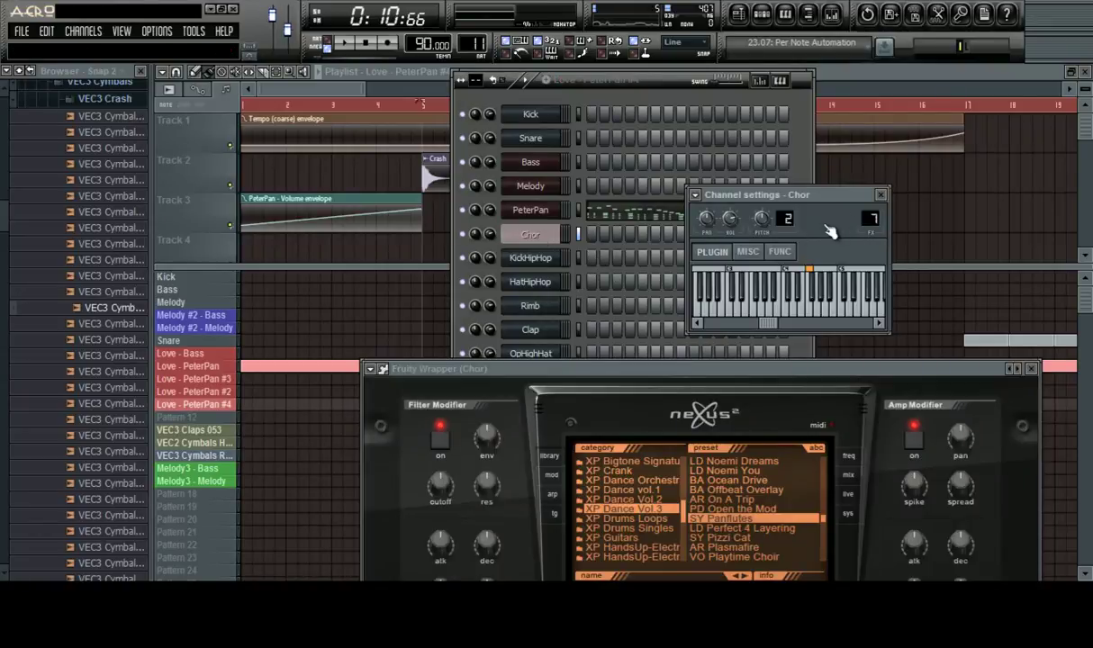
{"action": "key", "text": "F9"}
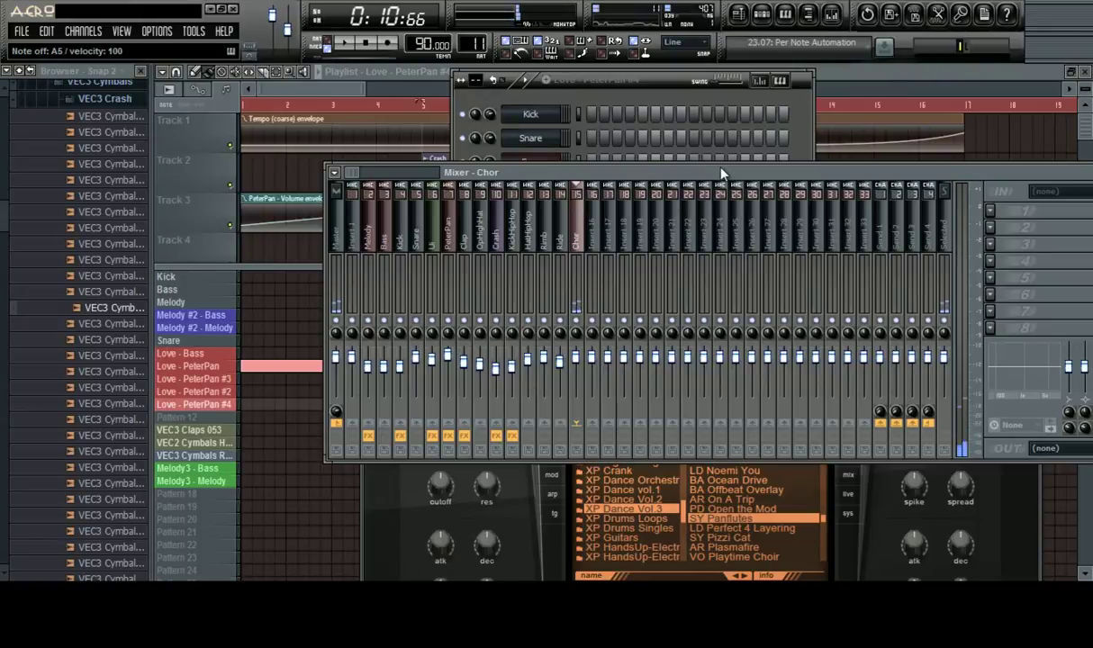
{"action": "left_click_drag", "start_coordinate": [721, 173], "coordinate": [797, 70]}
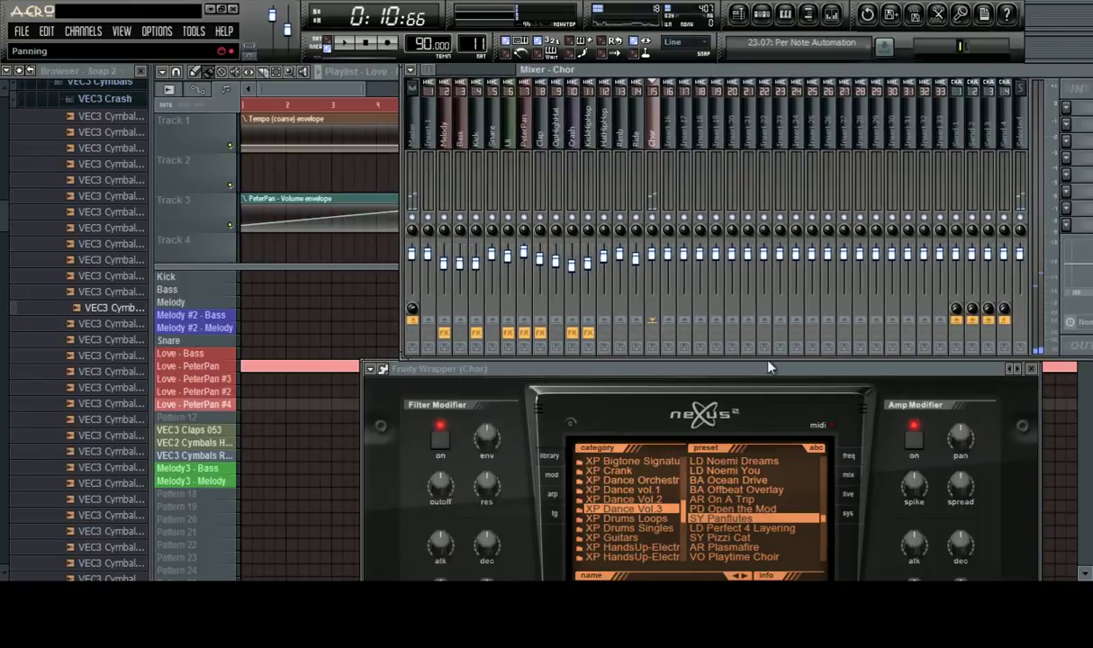
Load the VO Chapel Morph preset from Nexus's XP Vocoder category for the Chor channel and audition it
{"action": "left_click", "coordinate": [618, 508]}
{"action": "scroll", "coordinate": [739, 515], "scroll_direction": "down", "scroll_amount": 4}
{"action": "left_click", "coordinate": [632, 520]}
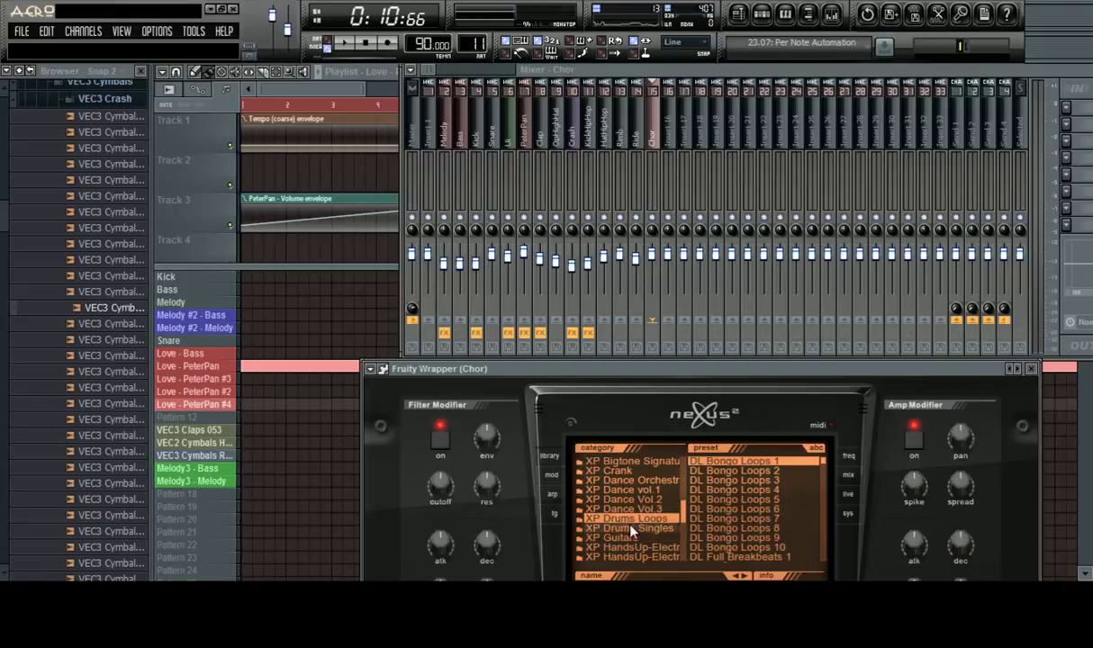
{"action": "left_click", "coordinate": [626, 558]}
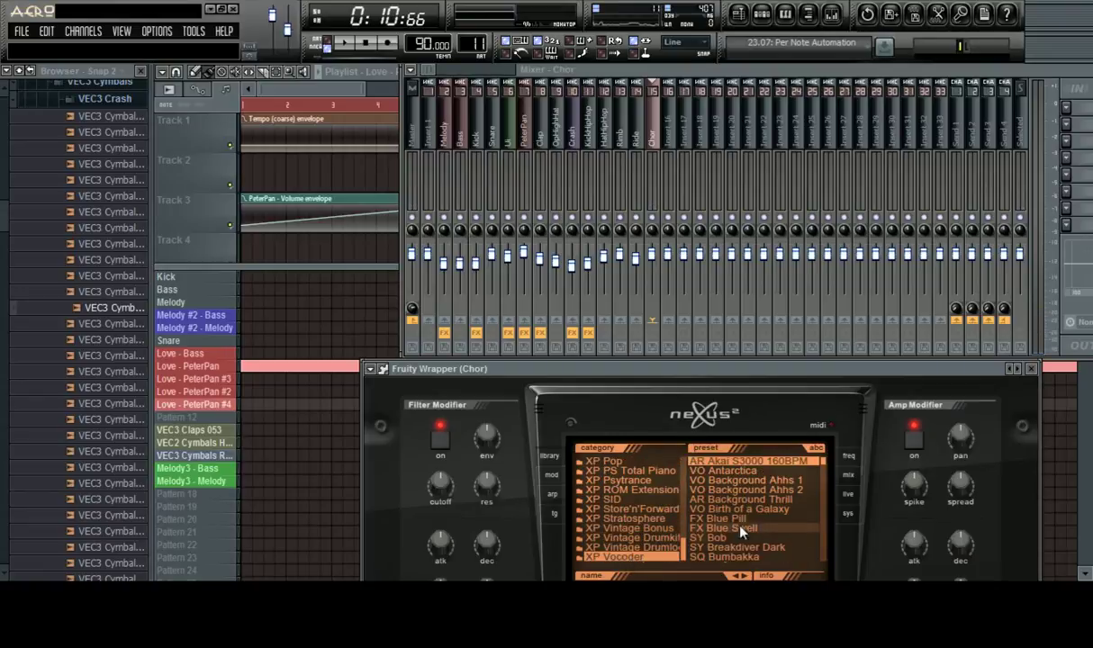
{"action": "scroll", "coordinate": [711, 500], "scroll_direction": "down", "scroll_amount": 3}
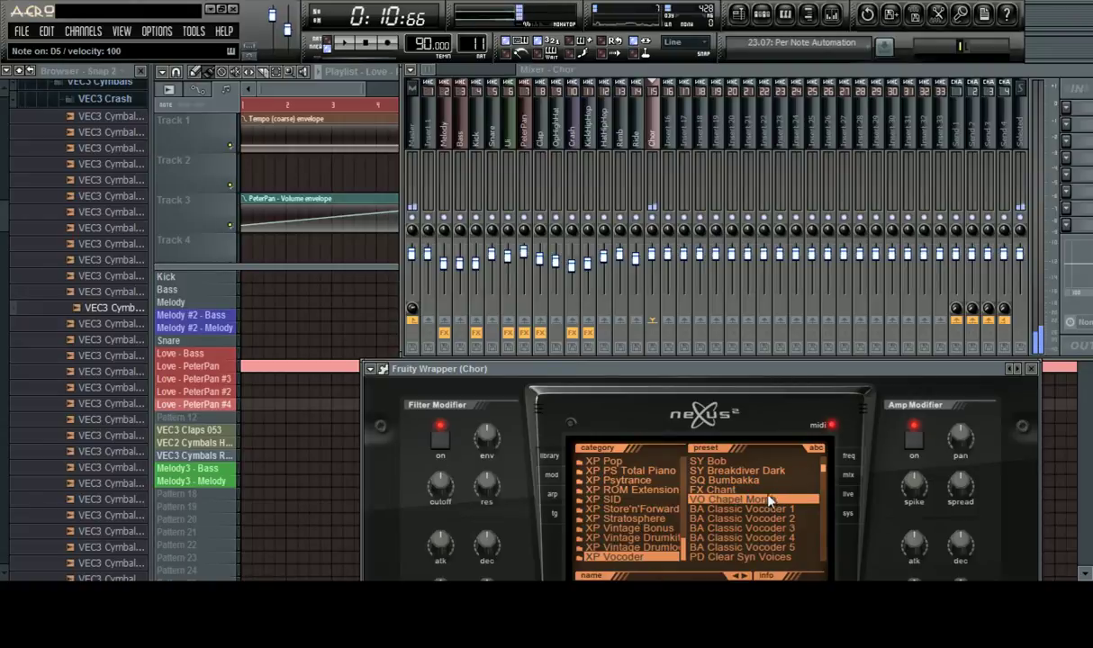
{"action": "scroll", "coordinate": [725, 477], "scroll_direction": "down", "scroll_amount": 3}
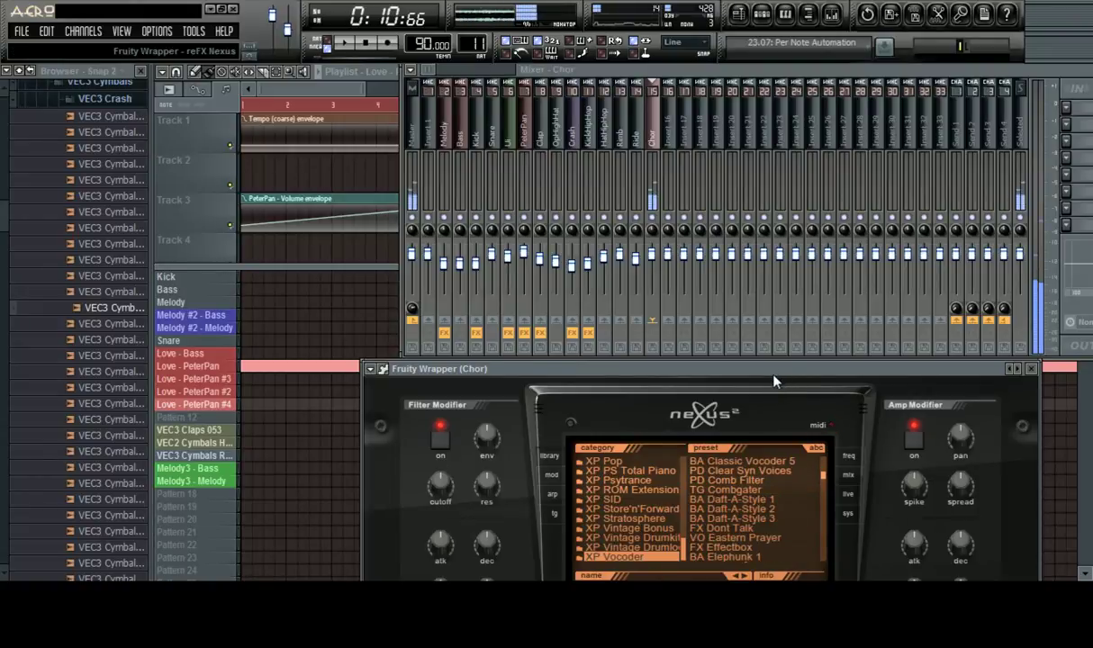
In the Chor piano roll, draw a half-bar chord of C5, A4 and E4 at the start of bar 1
{"action": "left_click", "coordinate": [773, 27]}
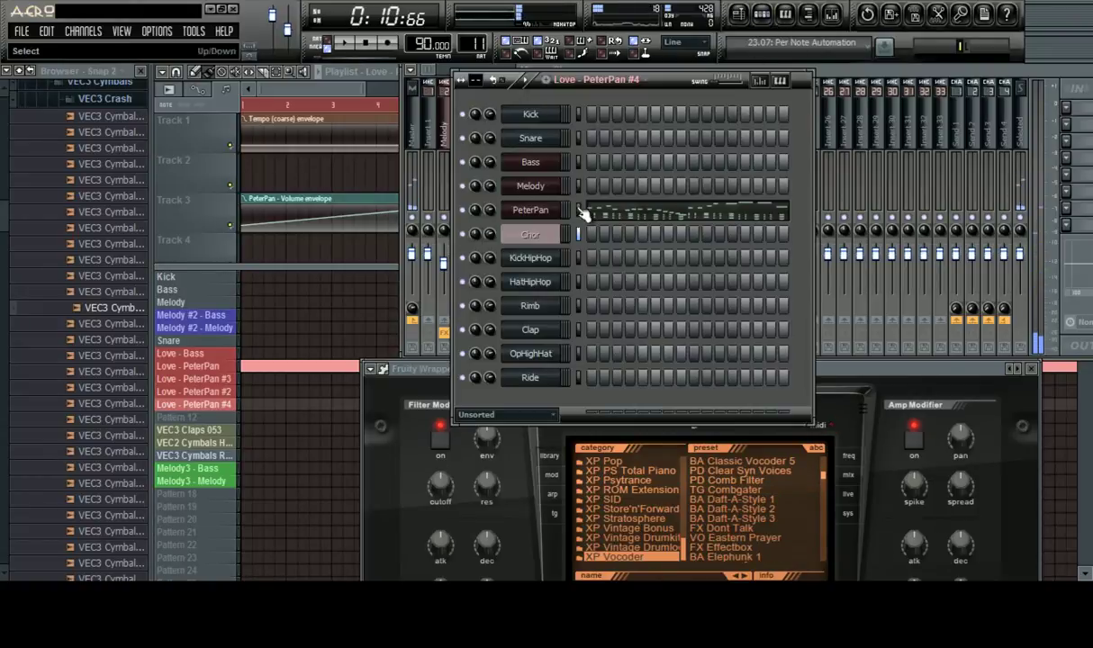
{"action": "right_click", "coordinate": [531, 234]}
{"action": "left_click", "coordinate": [643, 232]}
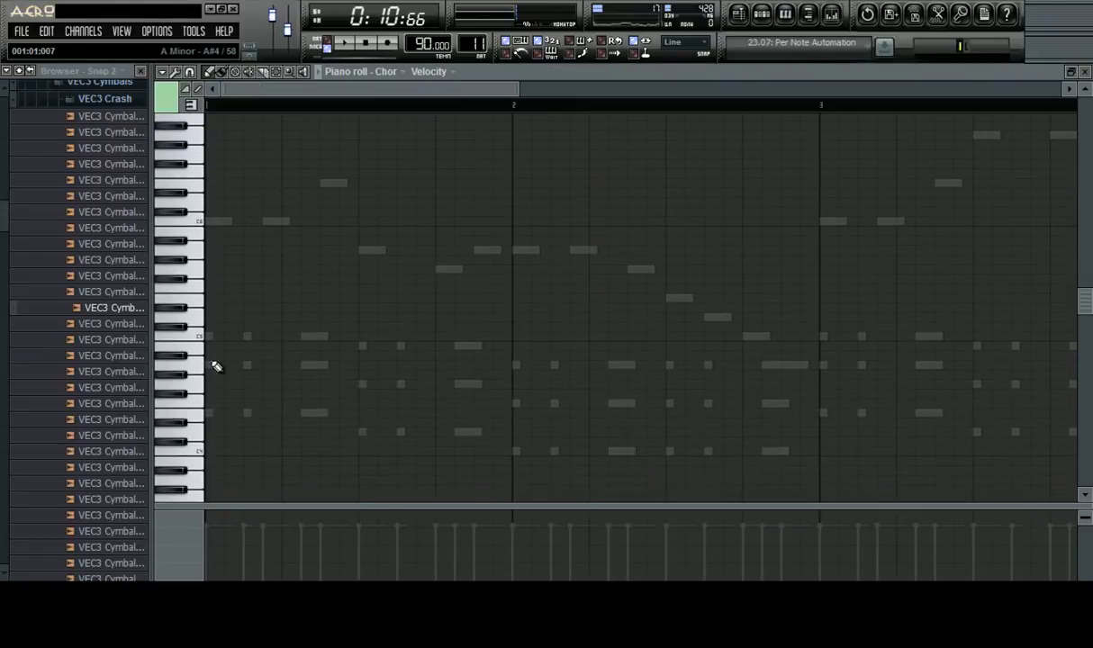
{"action": "left_click", "coordinate": [216, 365]}
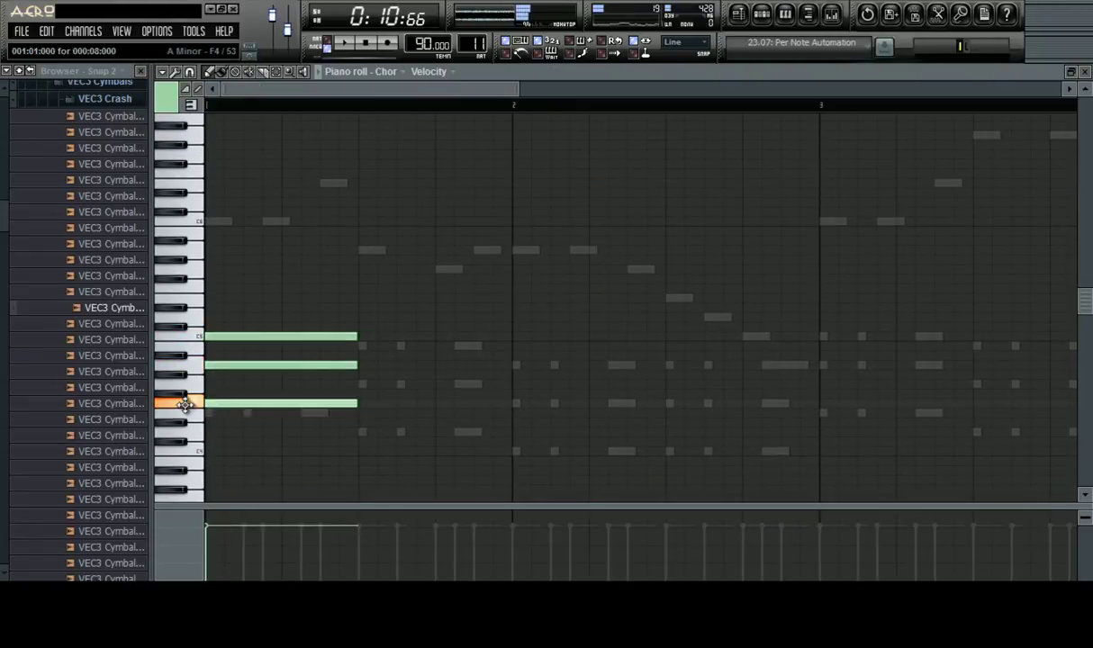
{"action": "left_click_drag", "start_coordinate": [184, 404], "coordinate": [191, 422]}
Add a half-bar B4-G4-D4 chord in bar 1 and an A4-F4-C4 chord filling all of bar 2
{"action": "left_click", "coordinate": [368, 348]}
{"action": "left_click", "coordinate": [364, 385]}
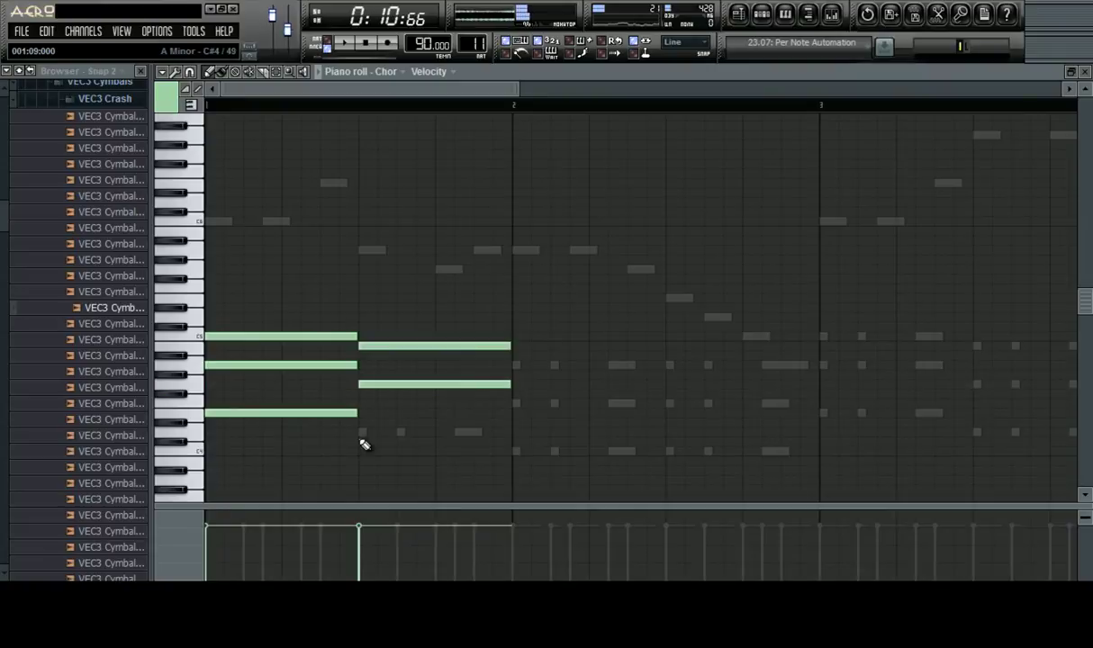
{"action": "left_click", "coordinate": [516, 368]}
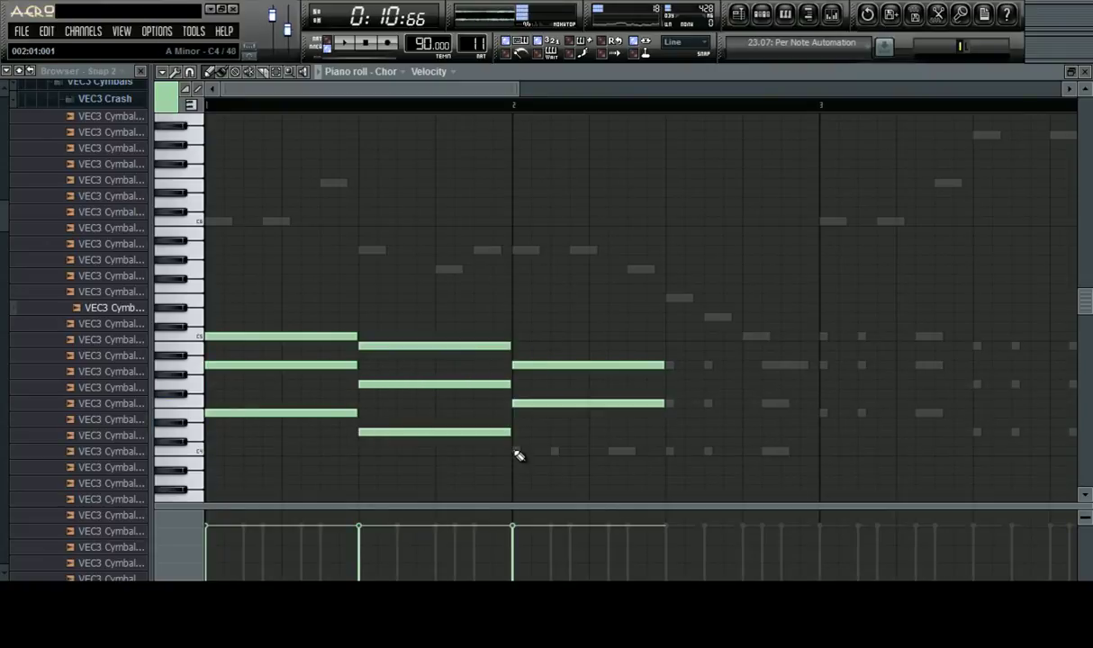
{"action": "left_click_drag", "start_coordinate": [500, 354], "coordinate": [819, 458]}
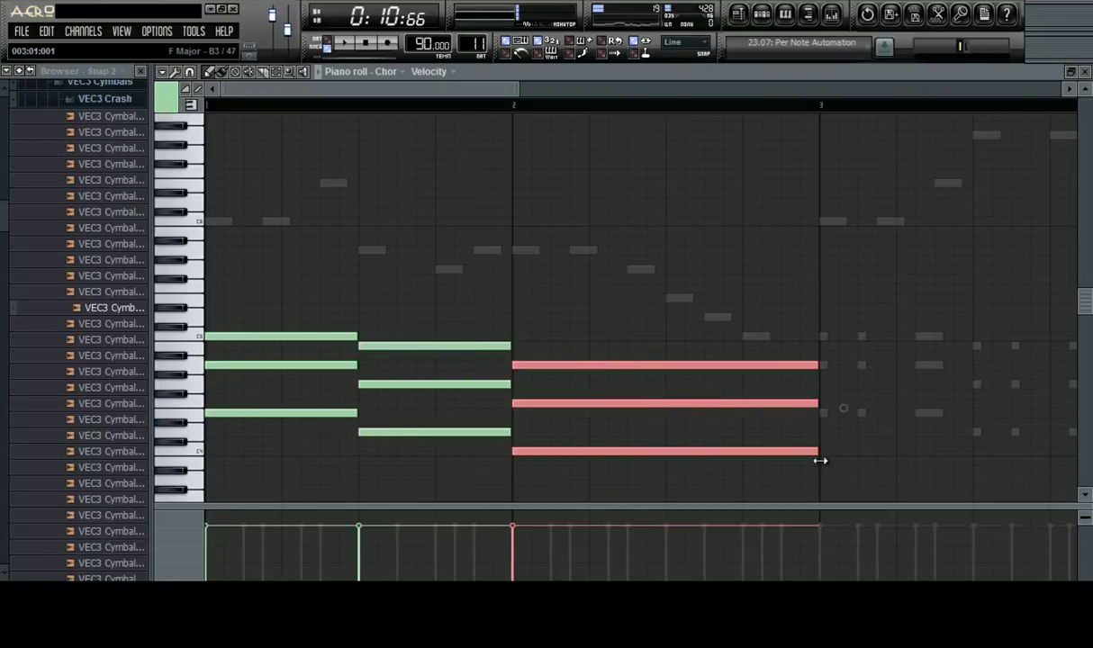
Duplicate the Chor chords of bars 1 and 2 into bars 3 and 4
{"action": "key", "text": "ctrl+a"}
{"action": "left_click_drag", "start_coordinate": [307, 338], "coordinate": [918, 335]}
{"action": "scroll", "coordinate": [898, 129], "scroll_direction": "down", "scroll_amount": 5}
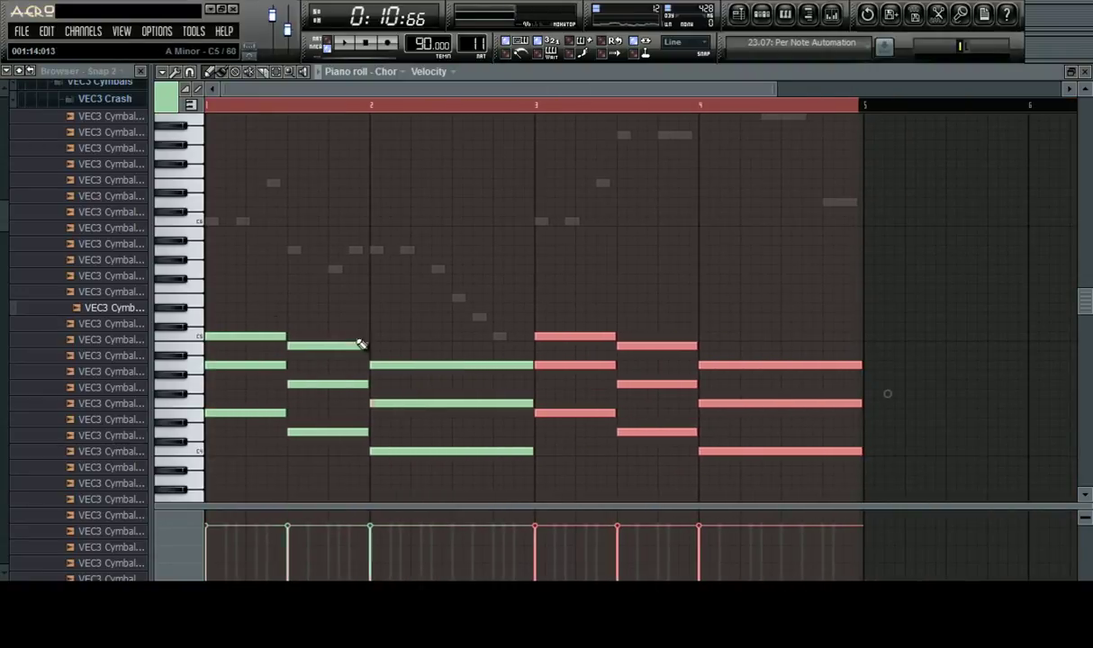
{"action": "key", "text": "ctrl+a"}
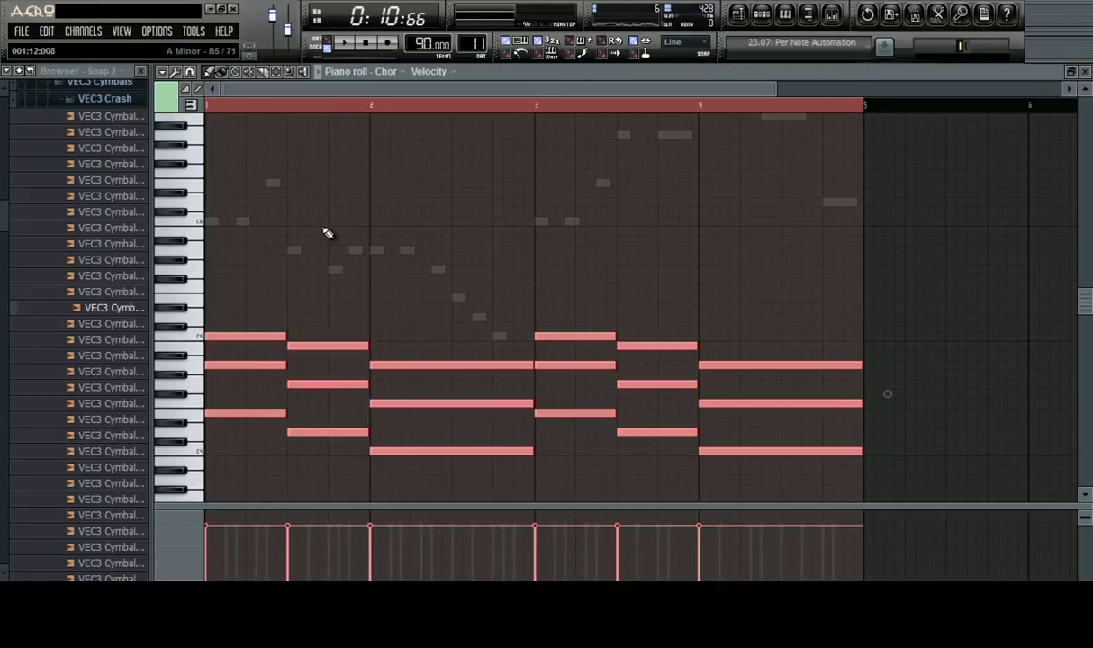
{"action": "key", "text": "ctrl+d"}
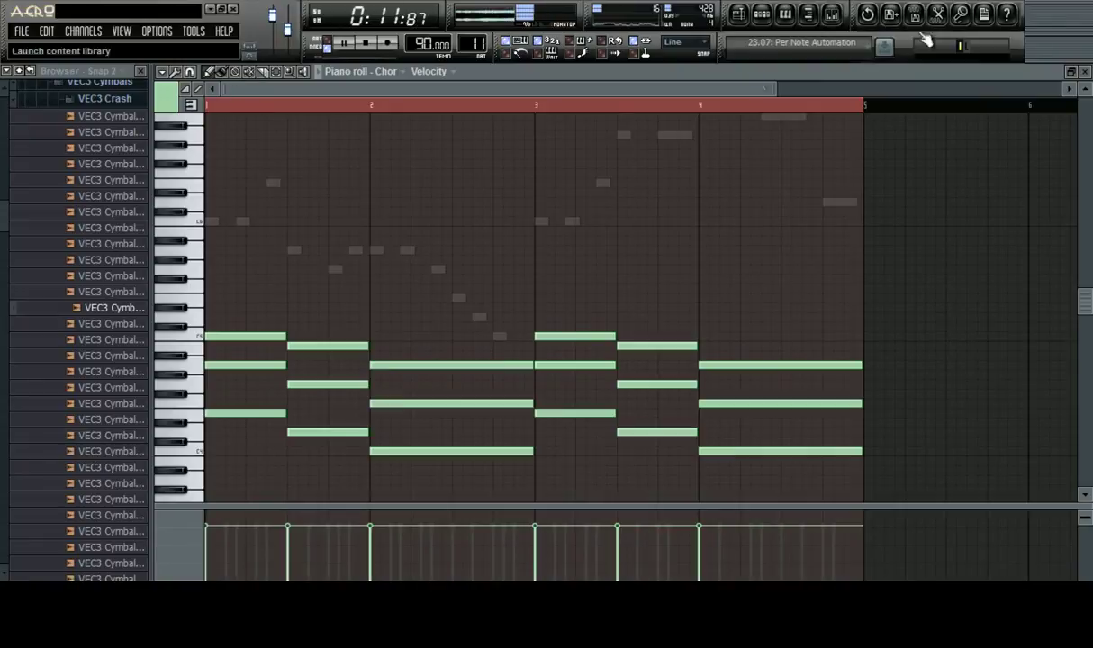
Add sustained low notes C4, B3 and A3 beneath the Chor chords, matching each chord's length
{"action": "scroll", "coordinate": [264, 260], "scroll_direction": "down", "scroll_amount": 4}
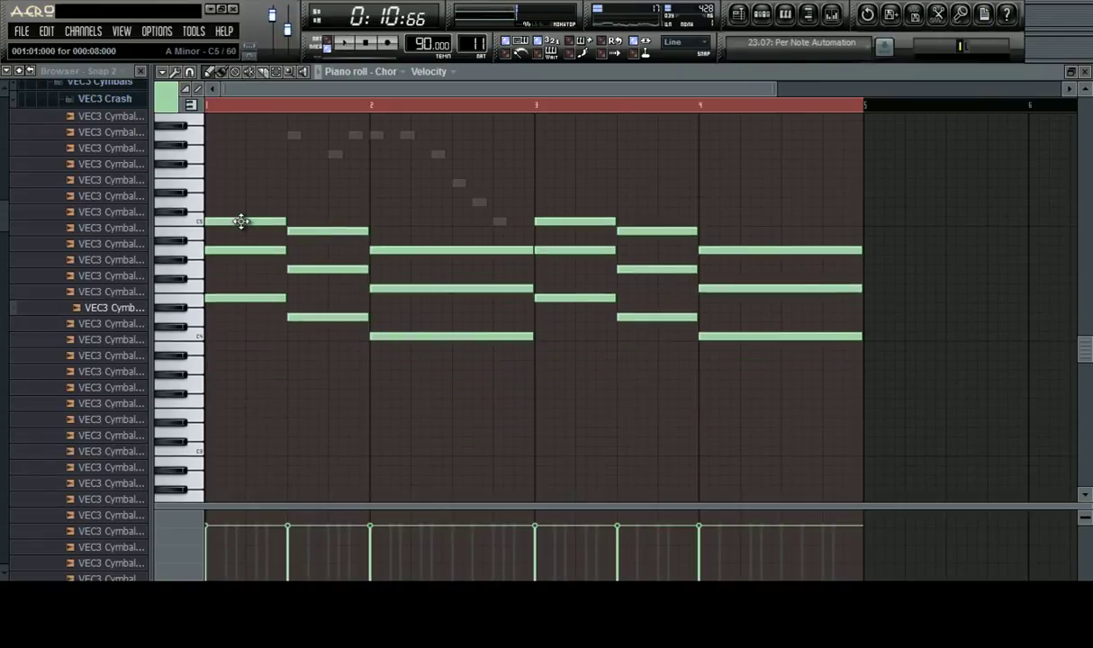
{"action": "scroll", "coordinate": [236, 247], "scroll_direction": "up", "scroll_amount": 1}
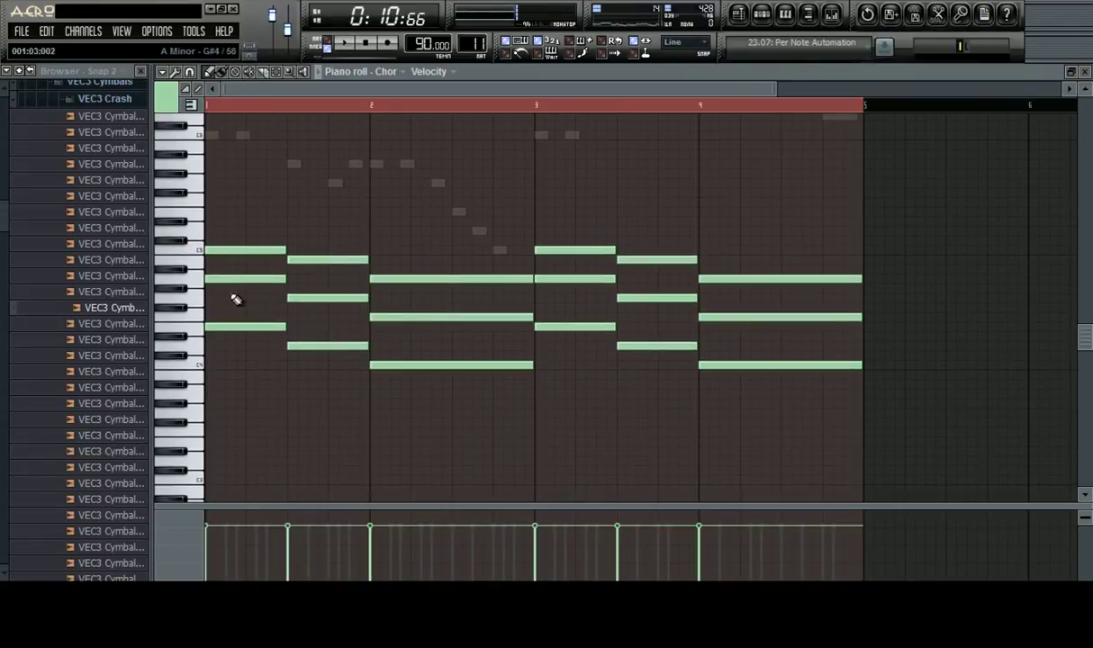
{"action": "left_click", "coordinate": [379, 396]}
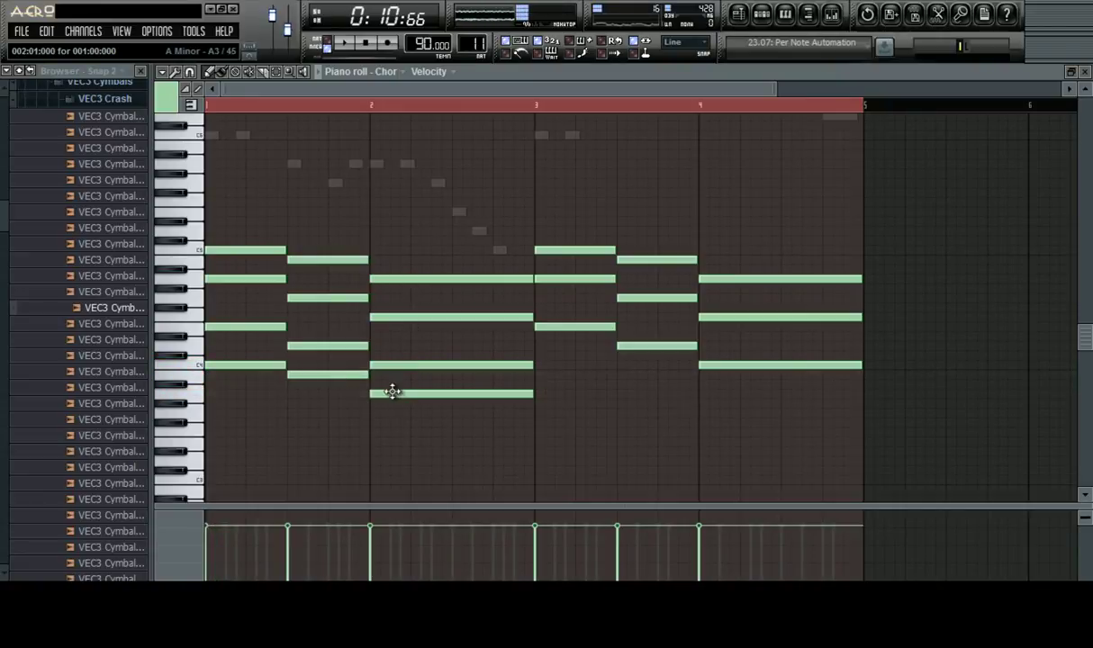
{"action": "left_click_drag", "start_coordinate": [317, 370], "coordinate": [576, 368]}
Play from bar 5, lower the Chor mixer level and add Love - PeterPan #4 clips at bars 9 and 13
{"action": "key", "text": "space"}
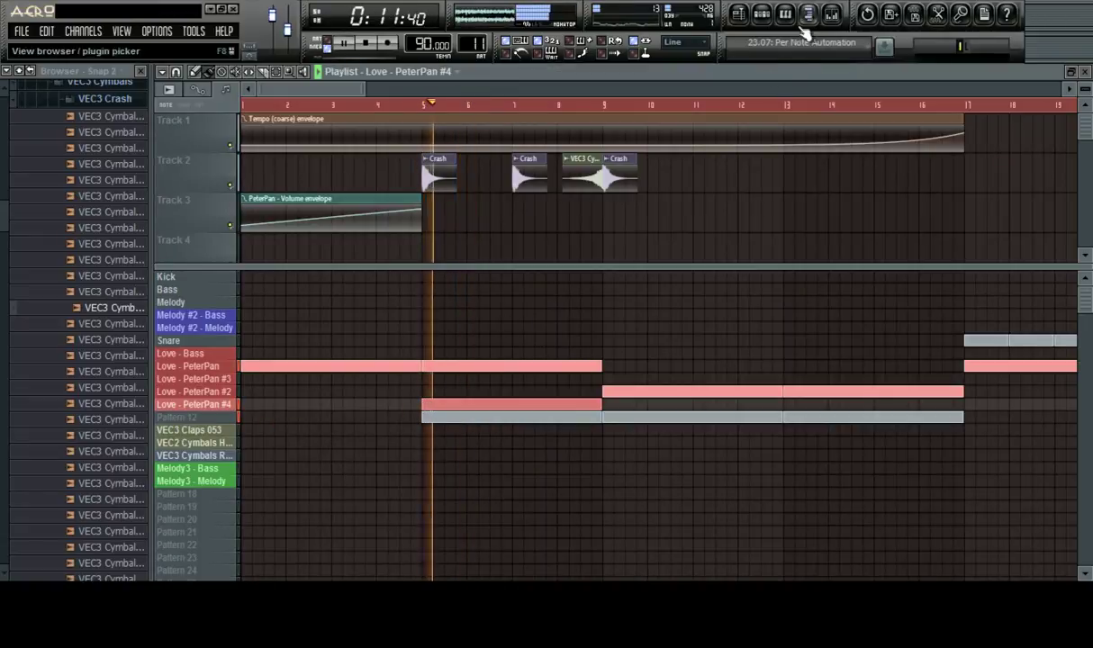
{"action": "left_click", "coordinate": [835, 15]}
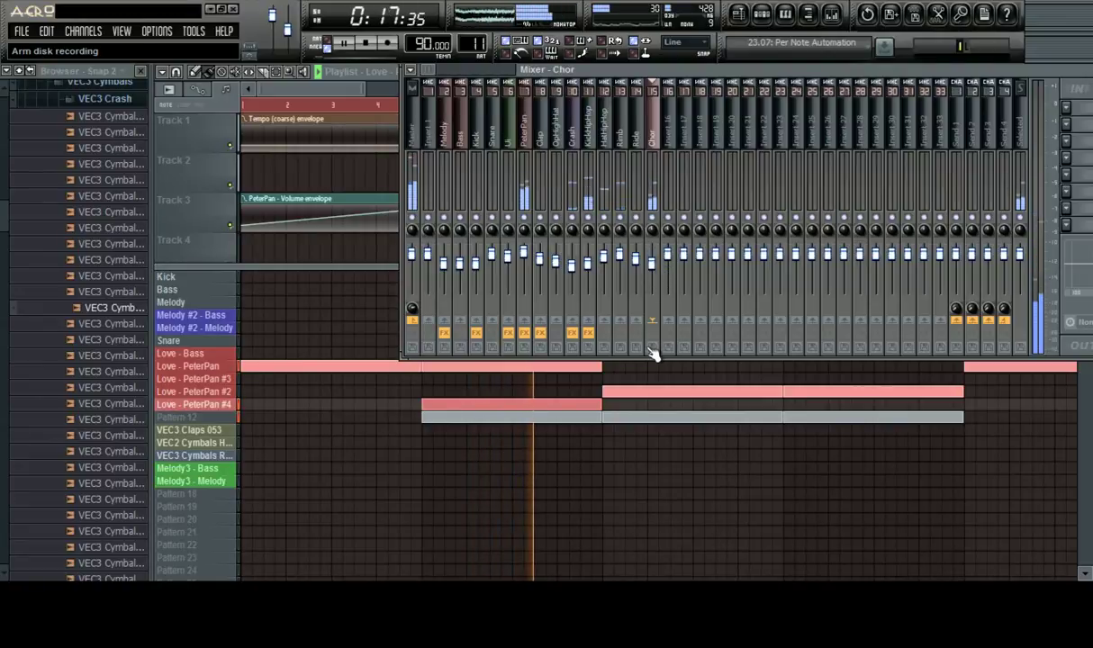
{"action": "left_click_drag", "start_coordinate": [609, 402], "coordinate": [837, 405]}
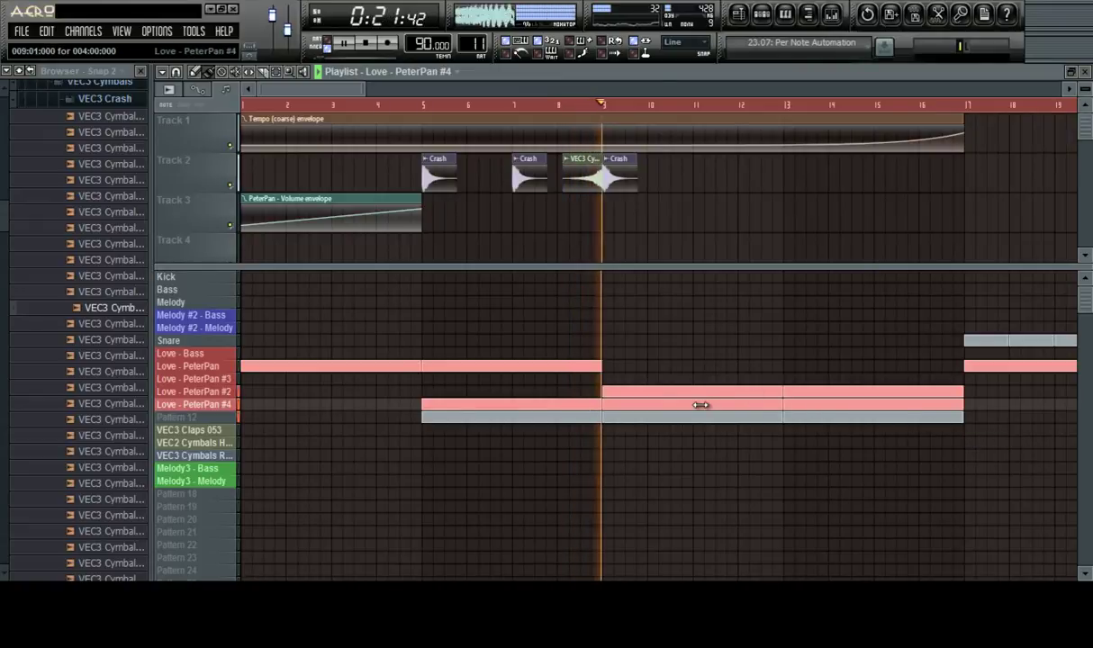
{"action": "left_click", "coordinate": [832, 16]}
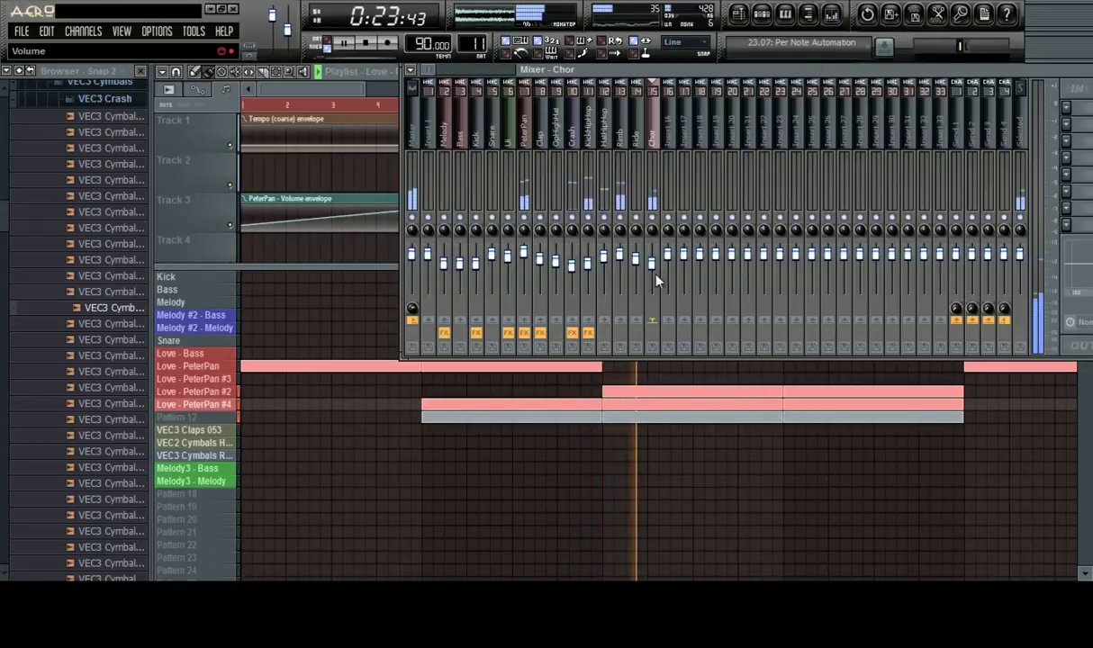
Remove the Love - PeterPan #4 clips at bars 5 and 9, put the bar 9 clip back and play from bar 8
{"action": "right_click", "coordinate": [666, 406]}
{"action": "right_click", "coordinate": [560, 407]}
{"action": "key", "text": "space"}
{"action": "key", "text": "space"}
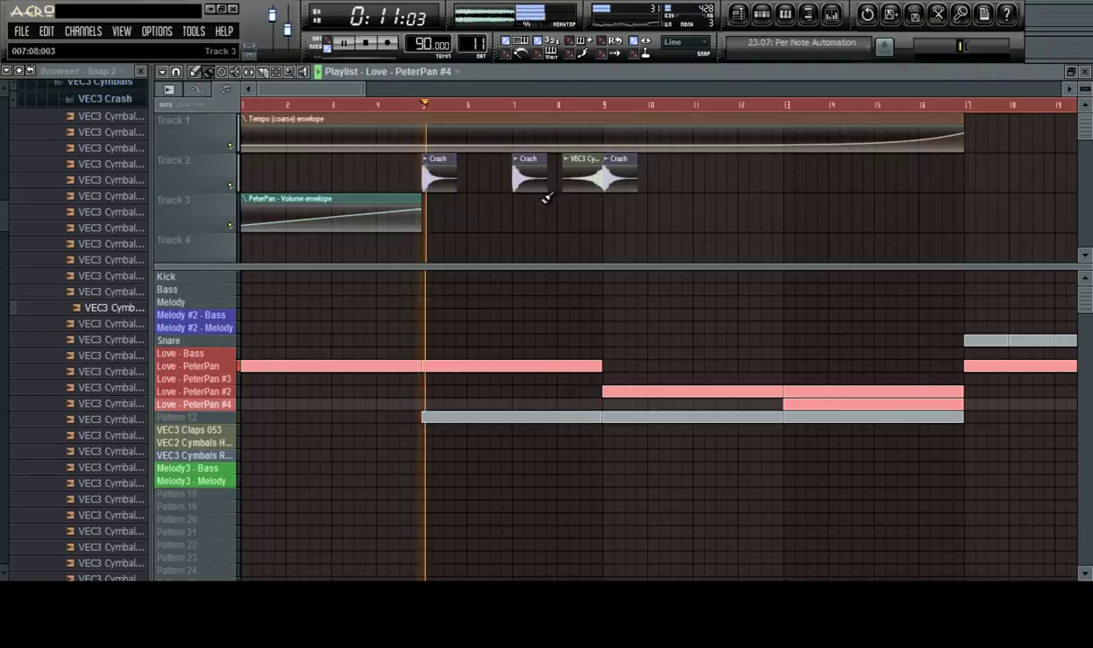
{"action": "left_click", "coordinate": [609, 404]}
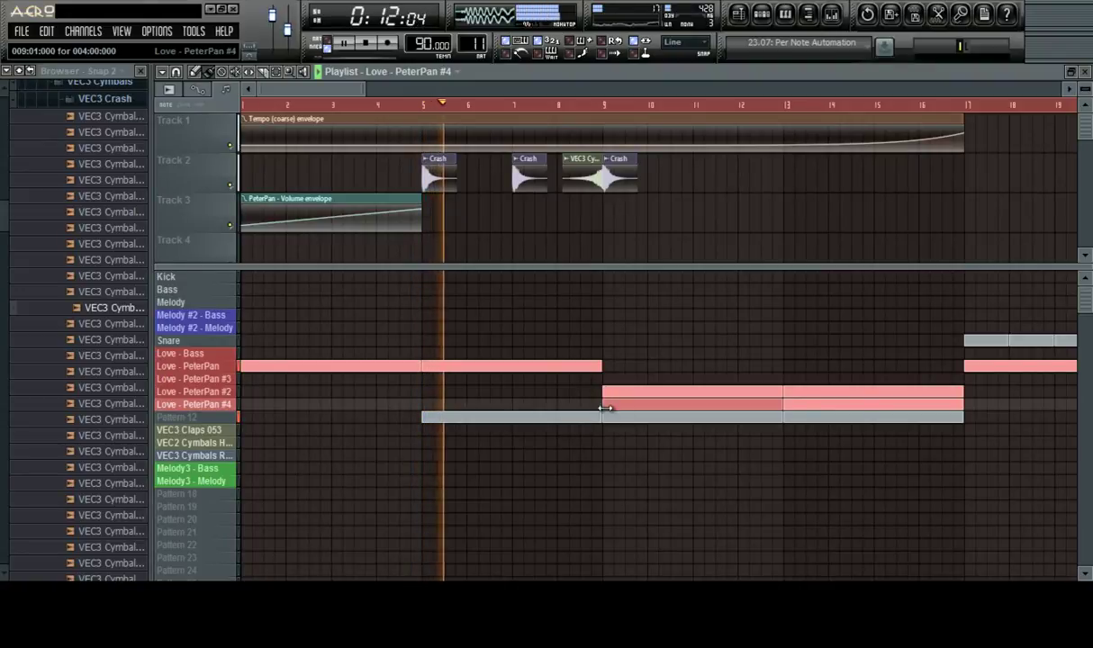
{"action": "left_click", "coordinate": [556, 107]}
{"action": "scroll", "coordinate": [555, 107], "scroll_direction": "up", "scroll_amount": 3}
{"action": "scroll", "coordinate": [556, 107], "scroll_direction": "down", "scroll_amount": 3}
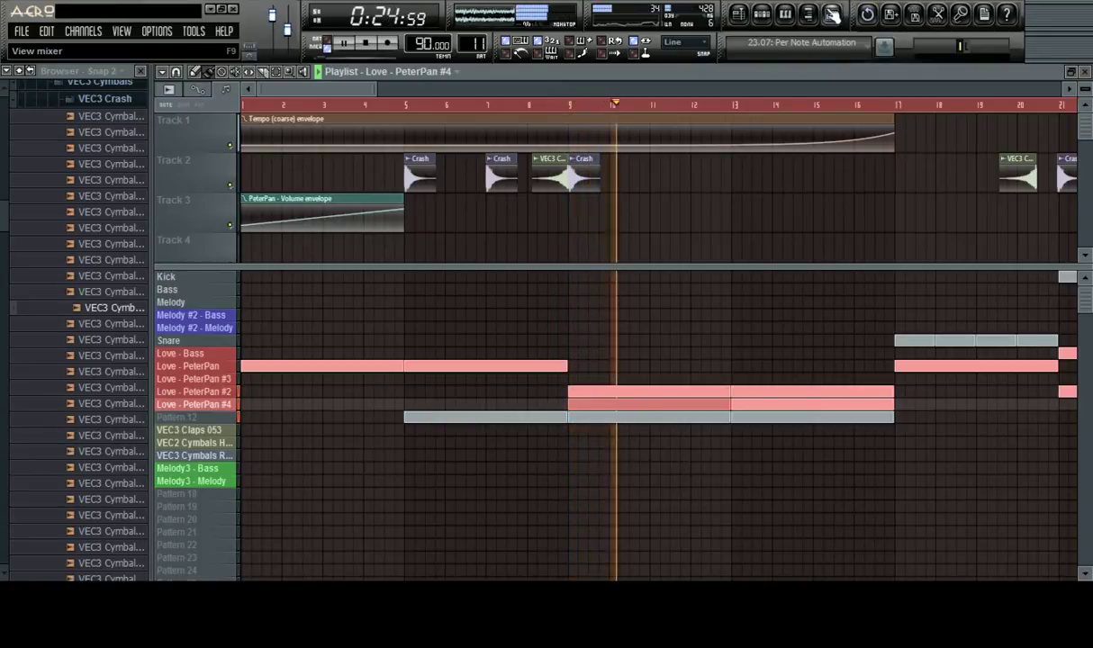
Stop playback, audition BA Classic Vocoder 1 on the Chor channel and load the VO Eastern Prayer preset instead
{"action": "left_click", "coordinate": [831, 14]}
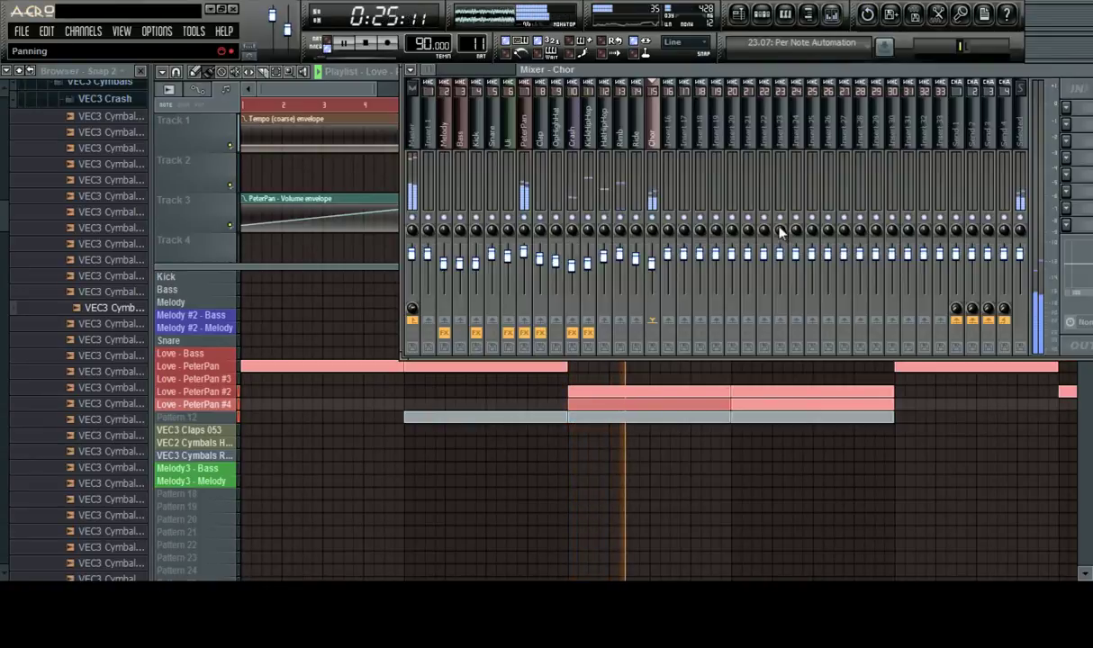
{"action": "left_click", "coordinate": [785, 14]}
{"action": "left_click", "coordinate": [547, 236]}
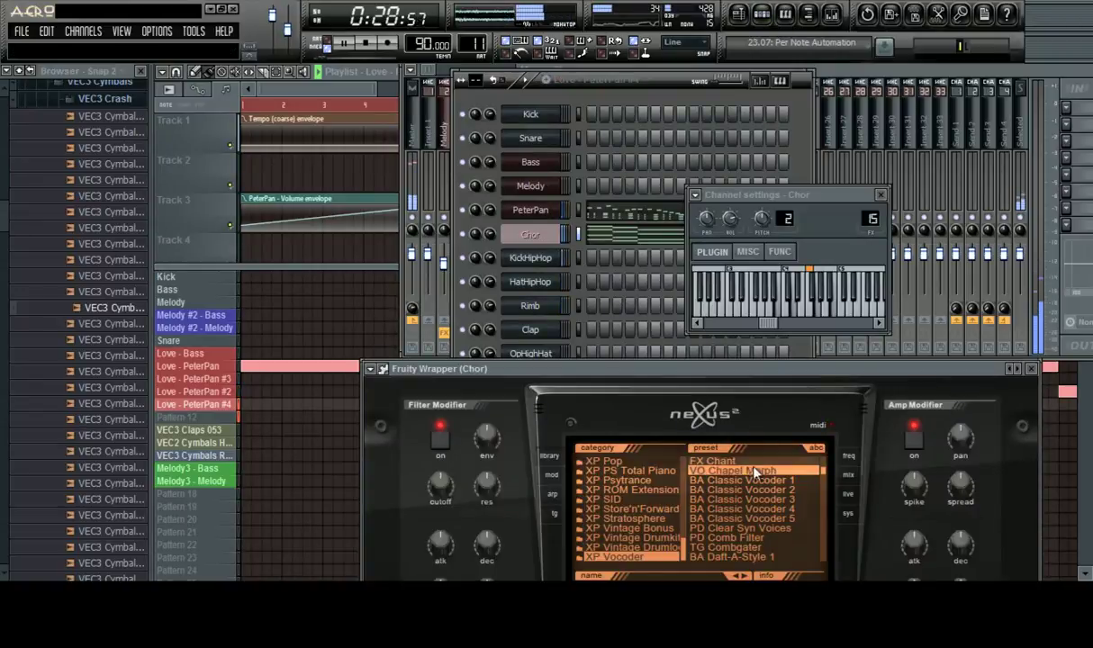
{"action": "key", "text": "space"}
{"action": "left_click", "coordinate": [760, 482]}
{"action": "key", "text": "z"}
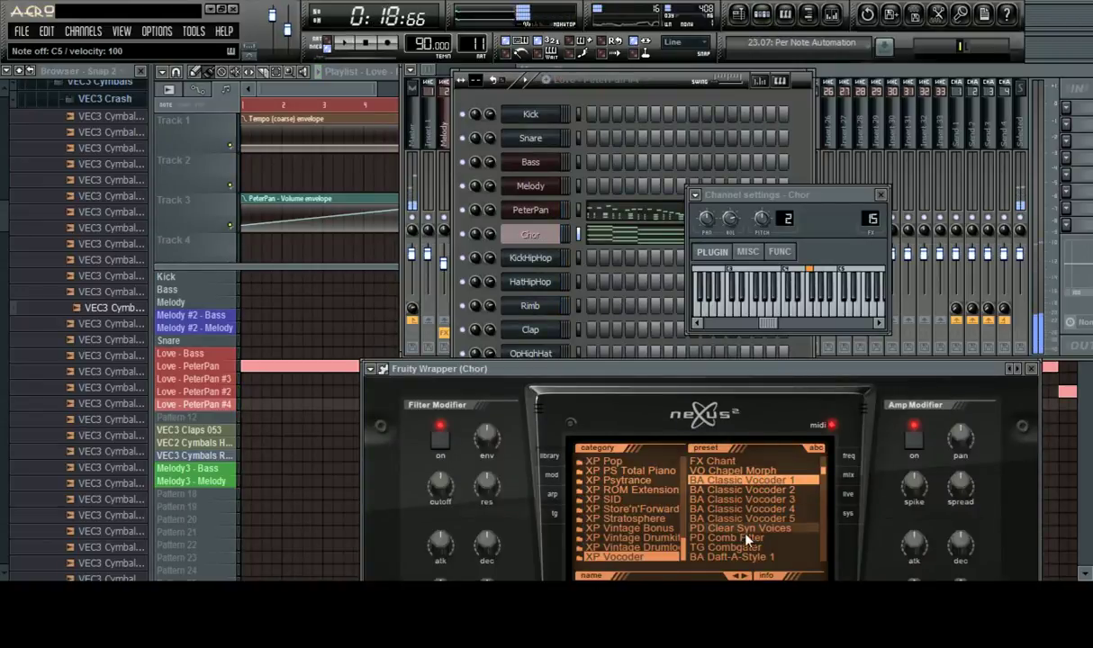
{"action": "scroll", "coordinate": [745, 542], "scroll_direction": "down", "scroll_amount": 5}
{"action": "key", "text": "c"}
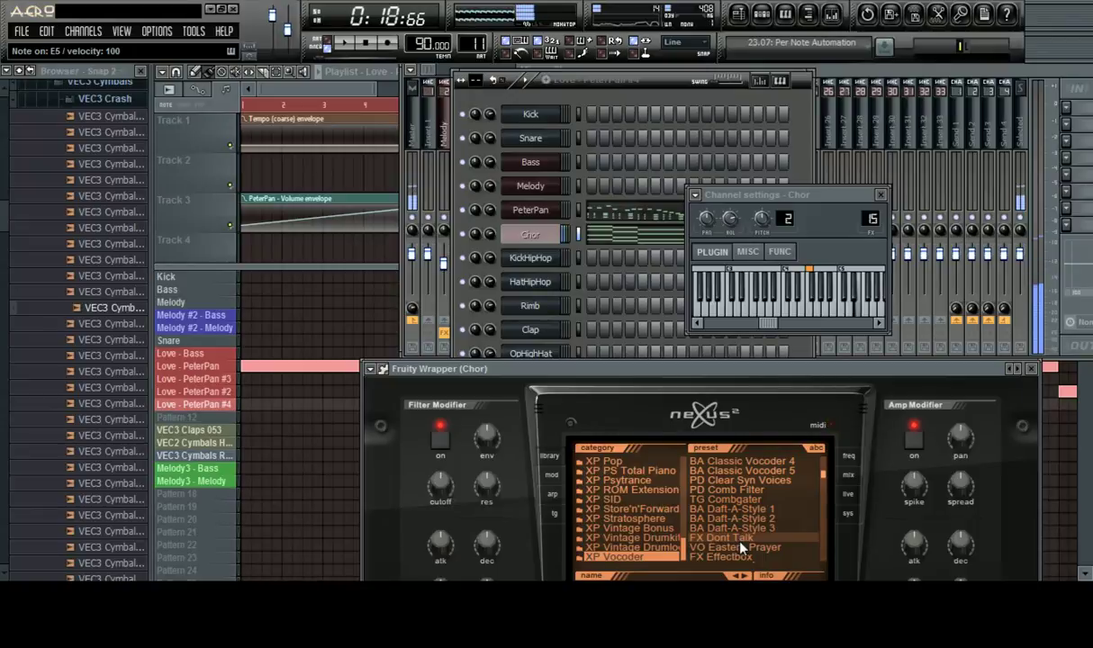
{"action": "left_click", "coordinate": [738, 546]}
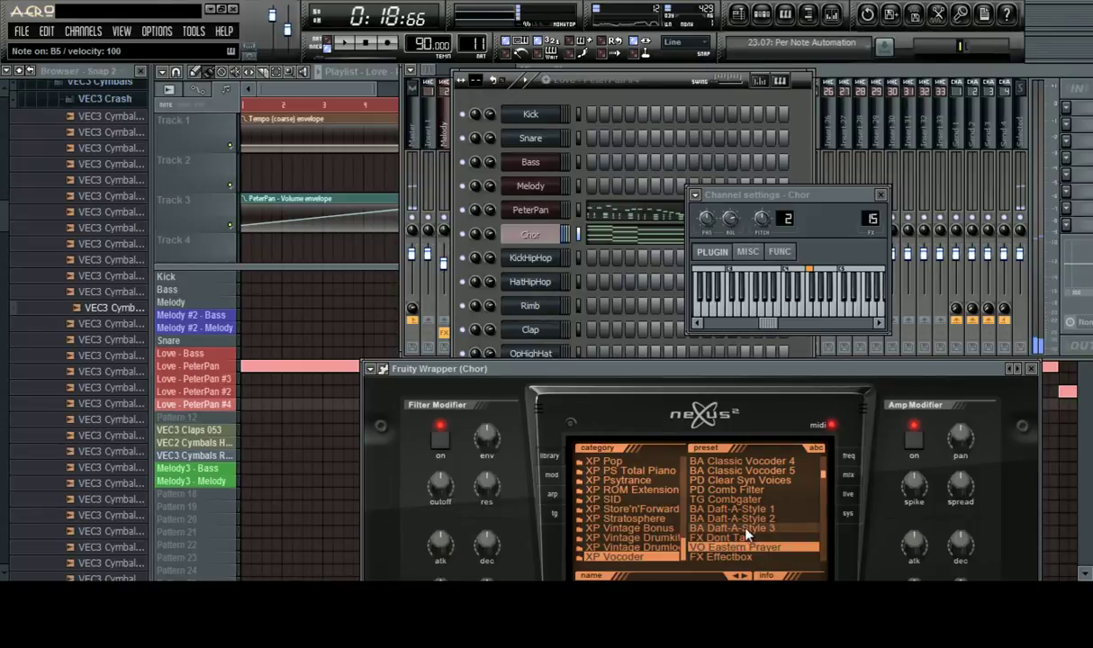
{"action": "scroll", "coordinate": [706, 497], "scroll_direction": "down", "scroll_amount": 3}
Play the arrangement from bar 8 and lower the Chor mixer level to 58%
{"action": "key", "text": "space"}
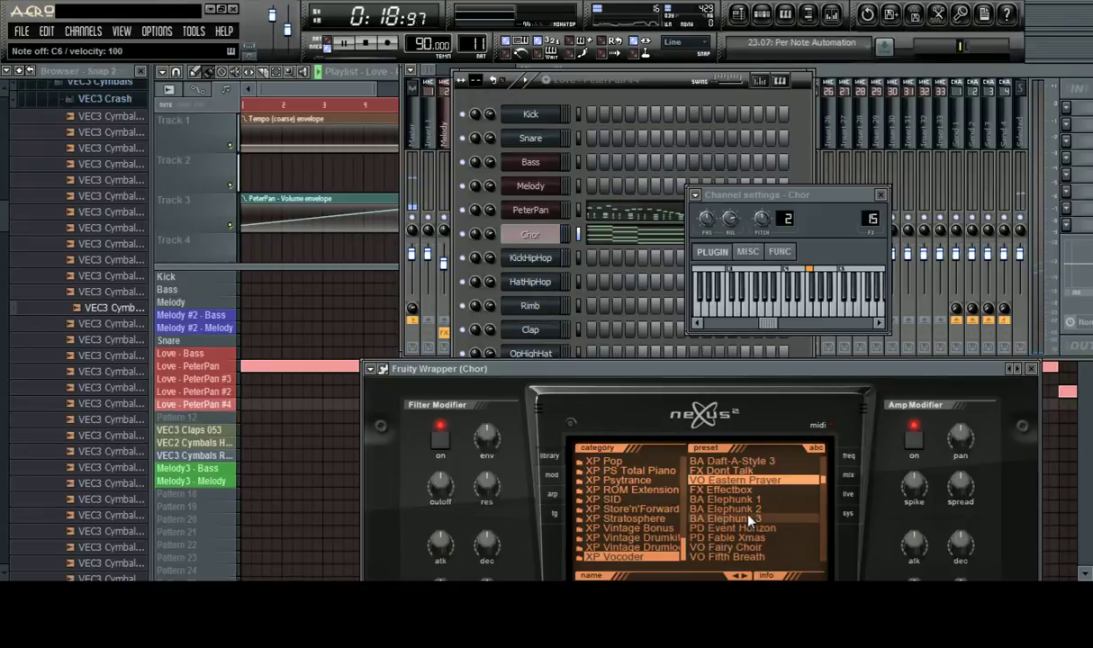
{"action": "left_click", "coordinate": [366, 91]}
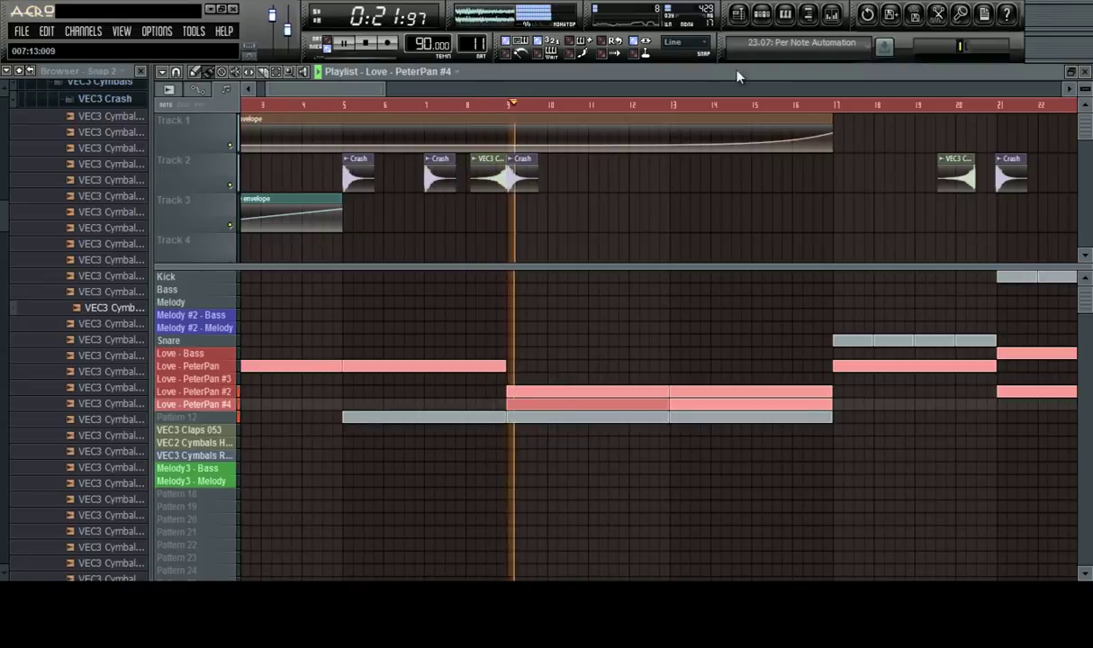
{"action": "left_click", "coordinate": [831, 15]}
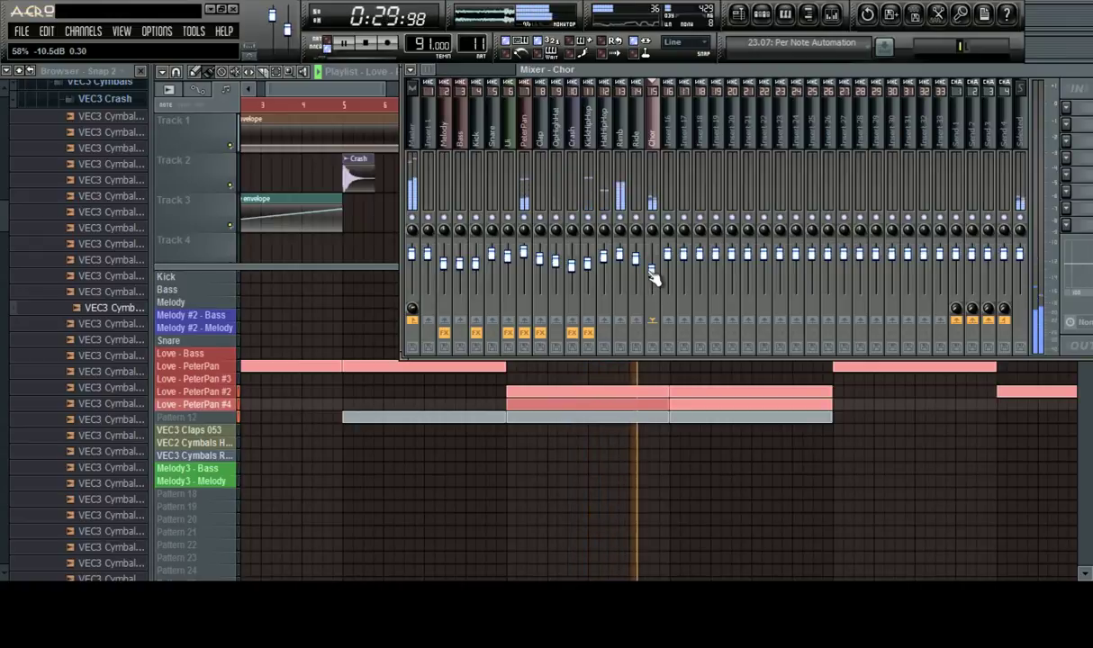
{"action": "left_click", "coordinate": [367, 93]}
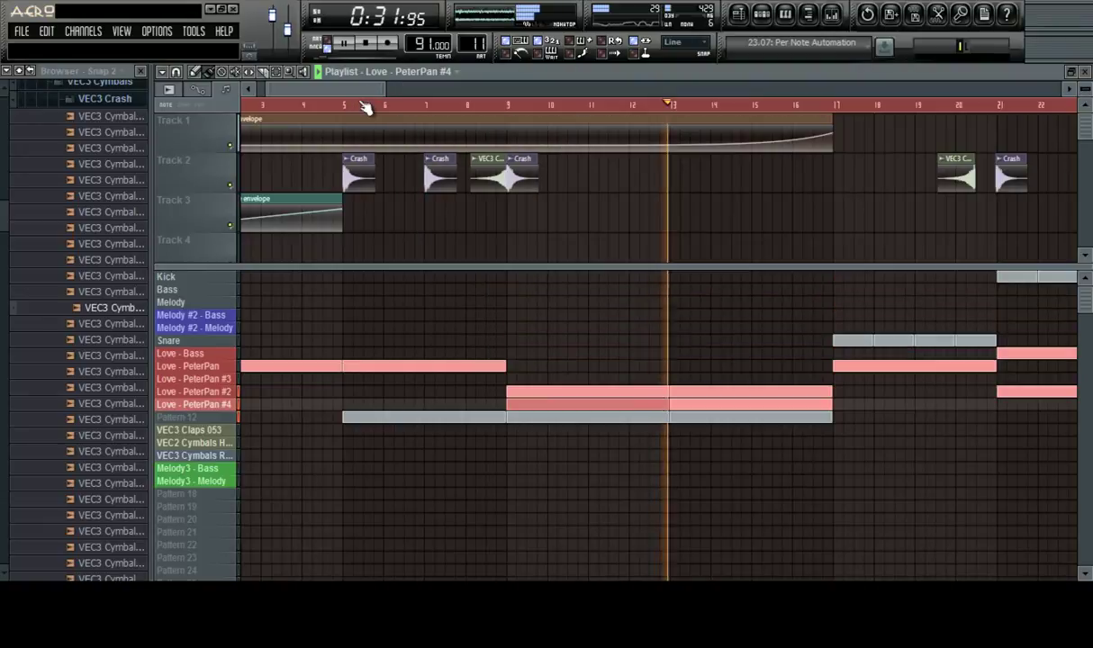
Lower the Snare mixer level slightly while the arrangement plays on past bar 17
{"action": "scroll", "coordinate": [369, 110], "scroll_direction": "down", "scroll_amount": 3}
{"action": "scroll", "coordinate": [454, 113], "scroll_direction": "down", "scroll_amount": 2}
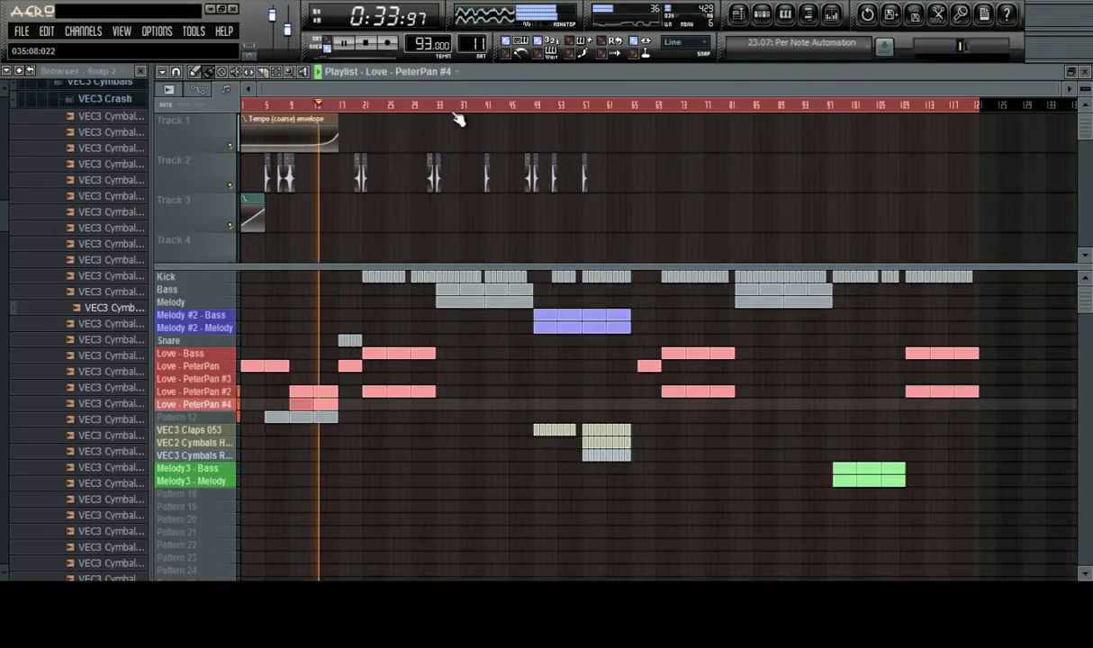
{"action": "scroll", "coordinate": [402, 102], "scroll_direction": "up", "scroll_amount": 5}
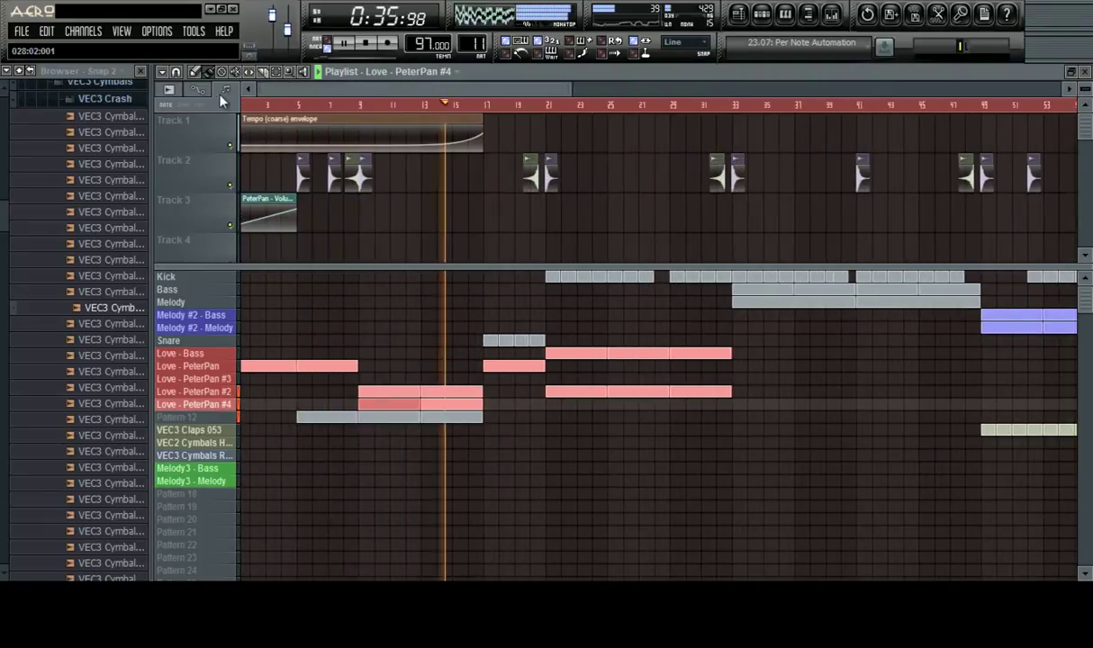
{"action": "scroll", "coordinate": [483, 112], "scroll_direction": "up", "scroll_amount": 4}
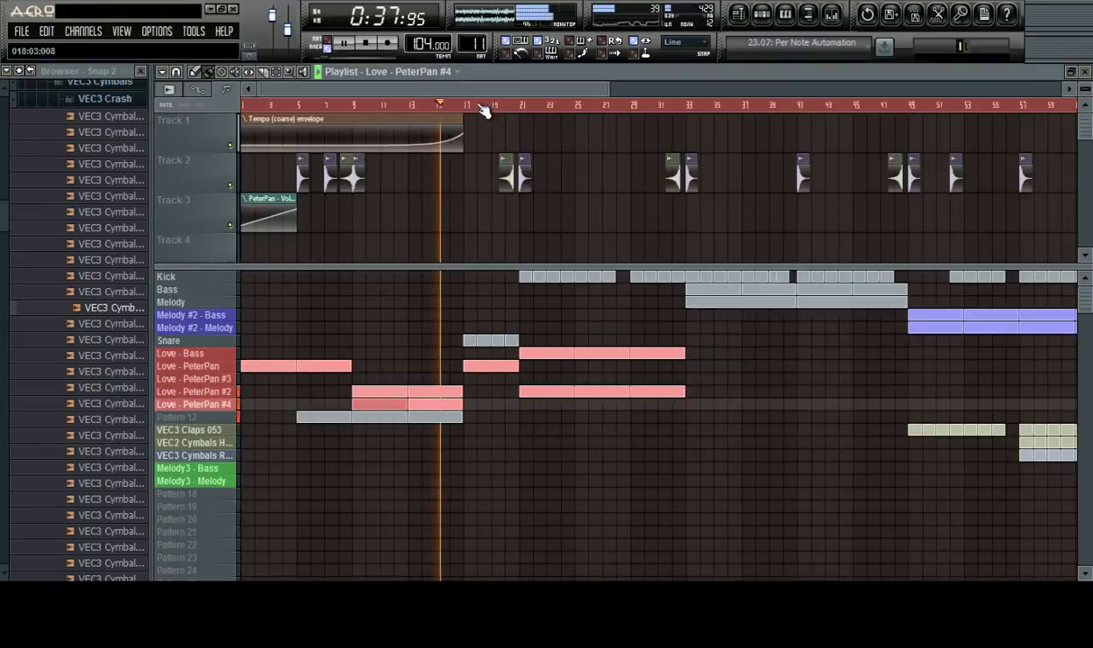
{"action": "key", "text": "F9"}
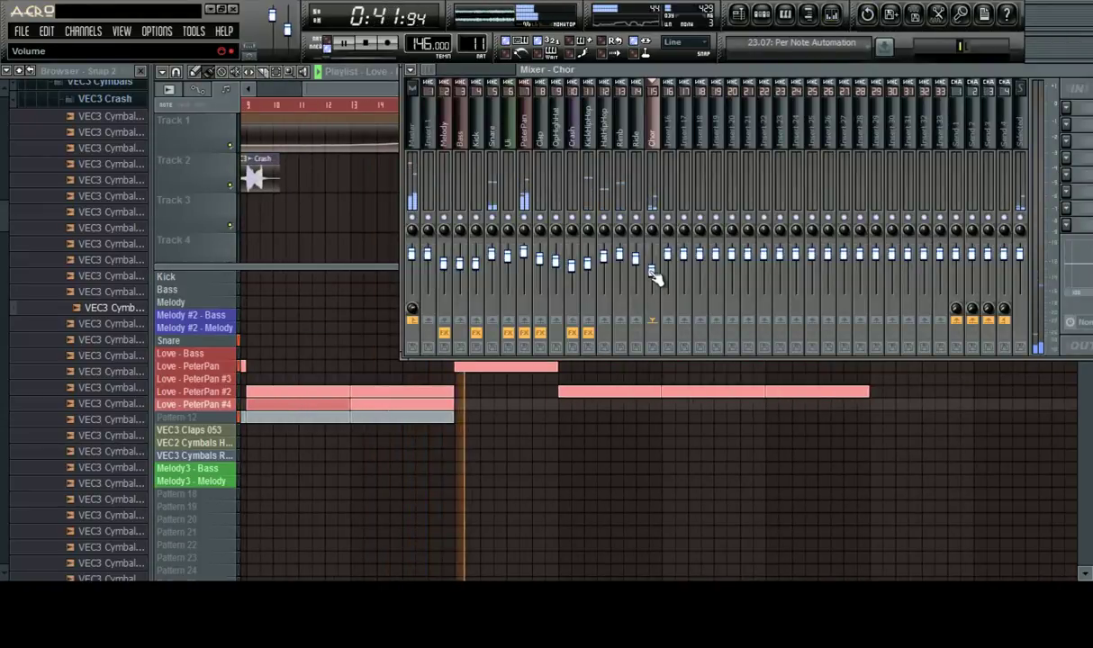
{"action": "left_click", "coordinate": [489, 132]}
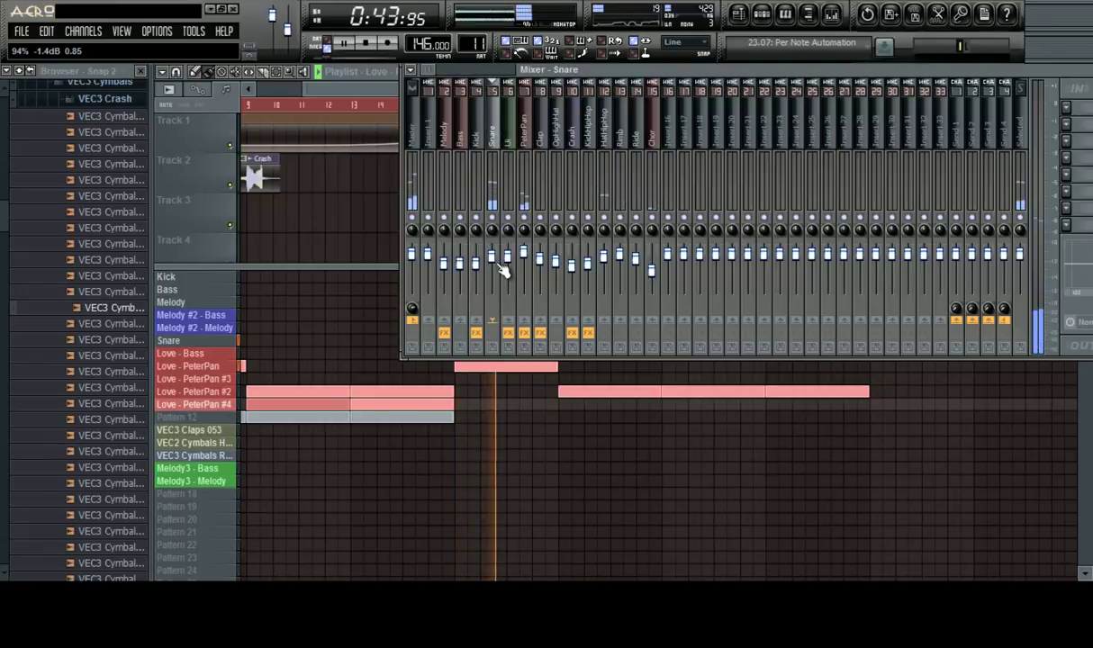
{"action": "left_click_drag", "start_coordinate": [502, 270], "coordinate": [501, 267]}
Find the SNARES samples of VENGEANCE ESSENTIAL CLUB SOUNDS vol-2 in the sample library and audition VEC2 Snares 019
{"action": "left_click", "coordinate": [118, 100]}
{"action": "scroll", "coordinate": [118, 102], "scroll_direction": "up", "scroll_amount": 3}
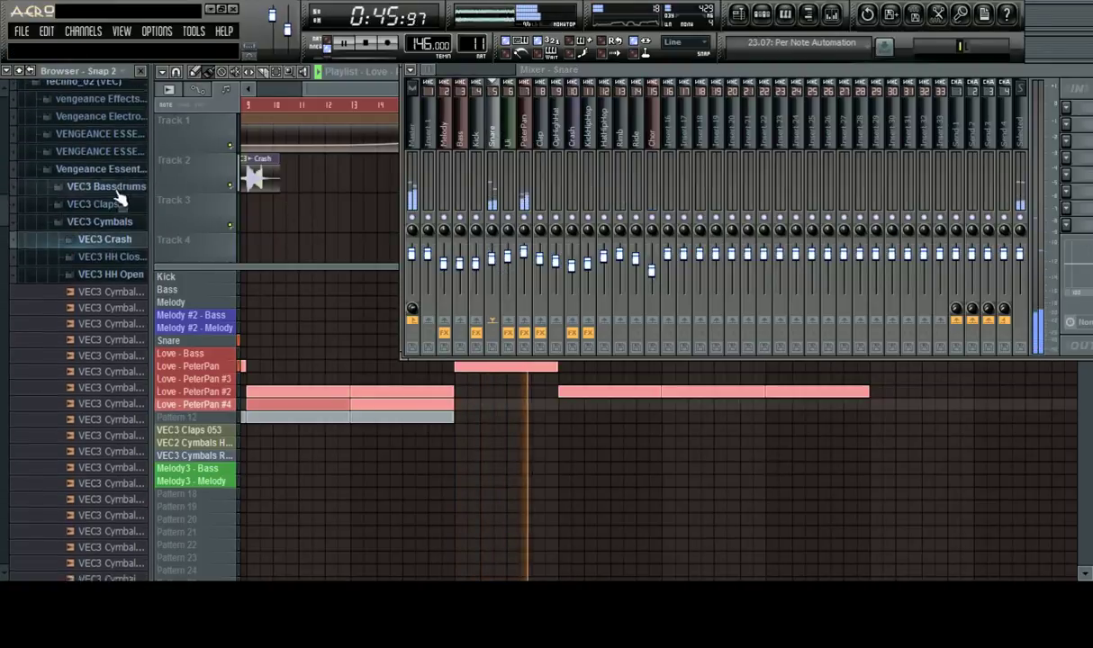
{"action": "left_click", "coordinate": [109, 280]}
{"action": "left_click", "coordinate": [114, 227]}
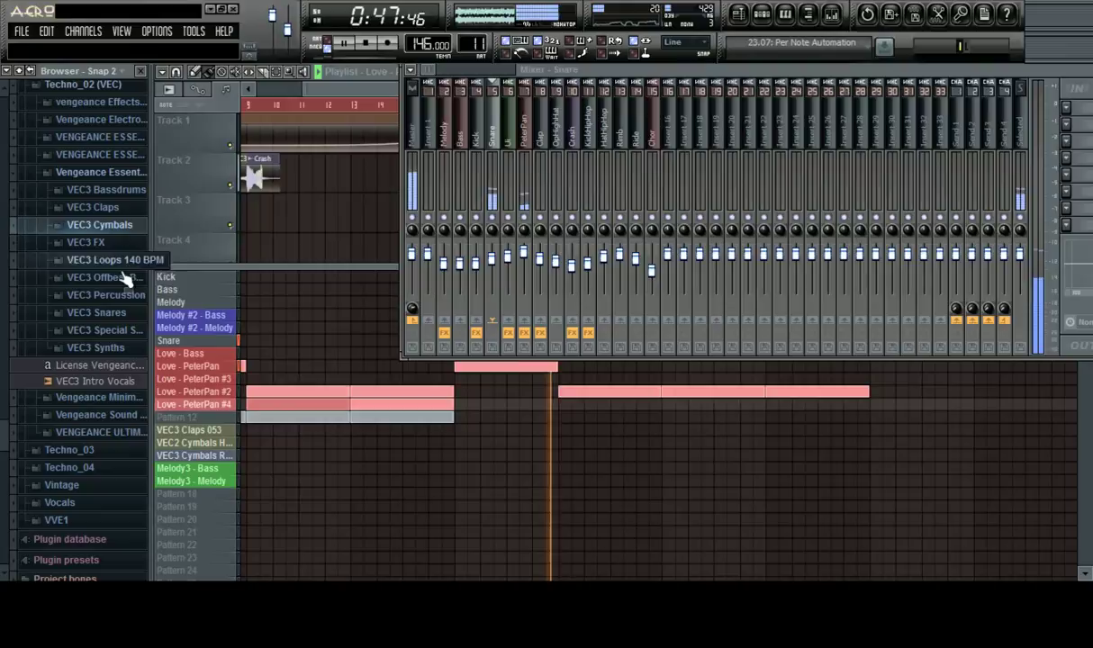
{"action": "left_click", "coordinate": [113, 180]}
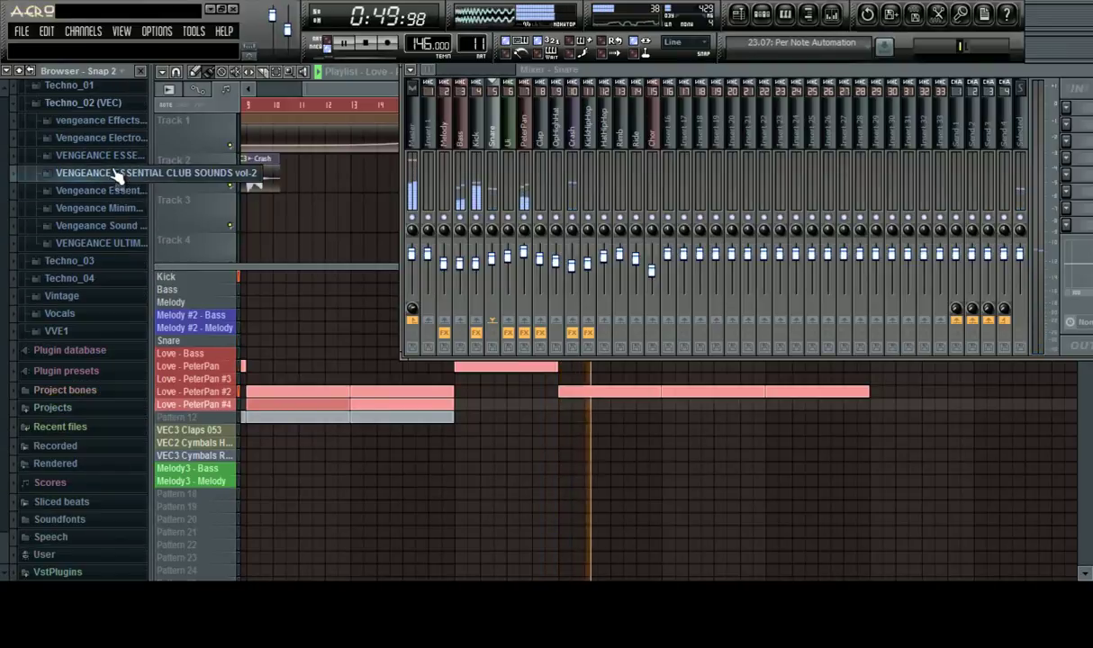
{"action": "left_click", "coordinate": [117, 173]}
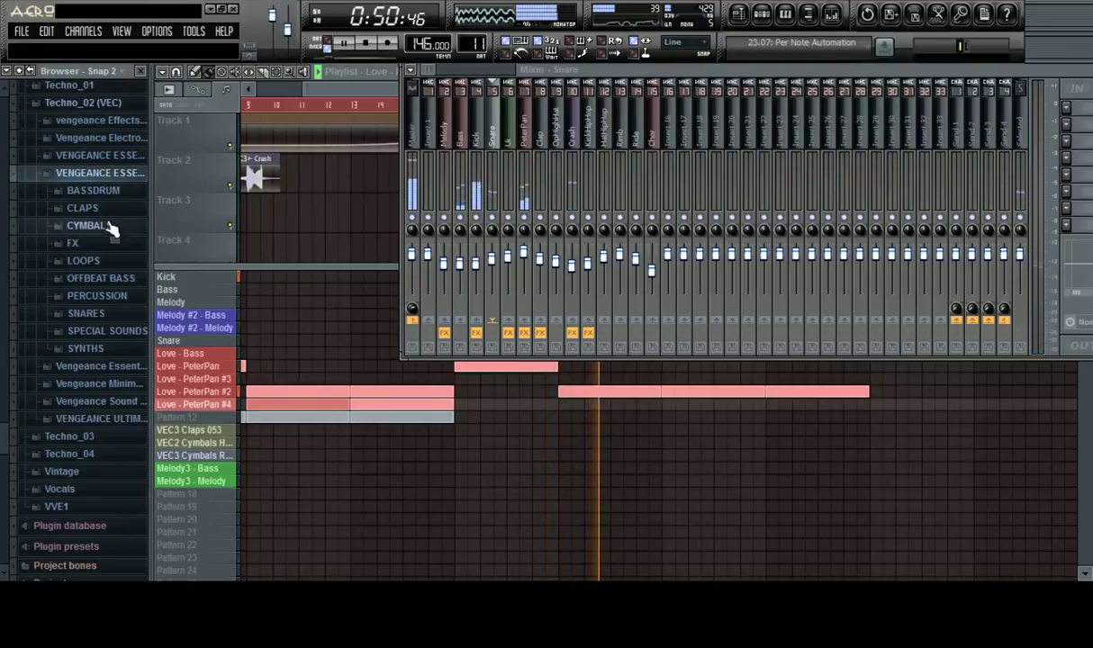
{"action": "left_click", "coordinate": [90, 315]}
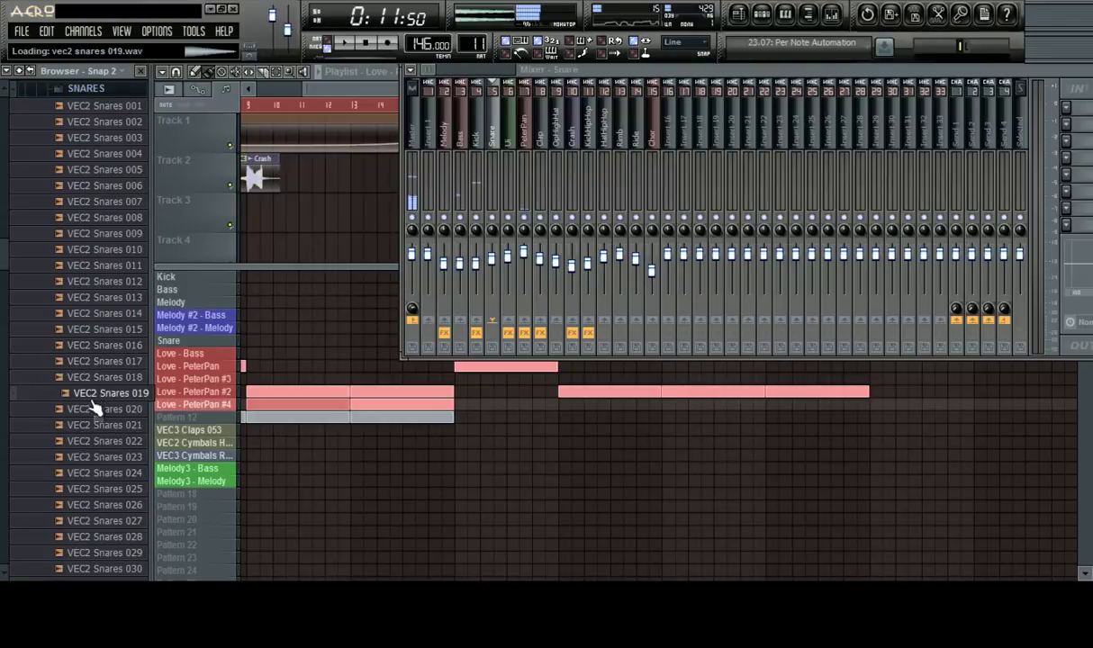
Replace the Snare channel's sample with VEC2 Snares 019 and rename the channel Snare
{"action": "left_click", "coordinate": [191, 346]}
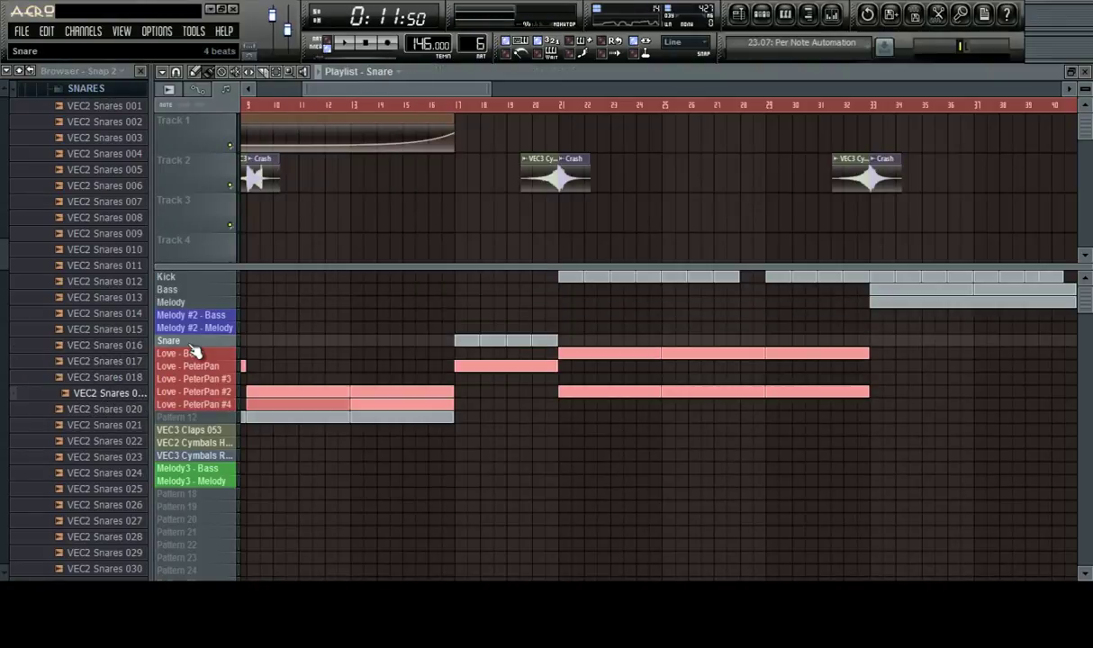
{"action": "left_click", "coordinate": [767, 12]}
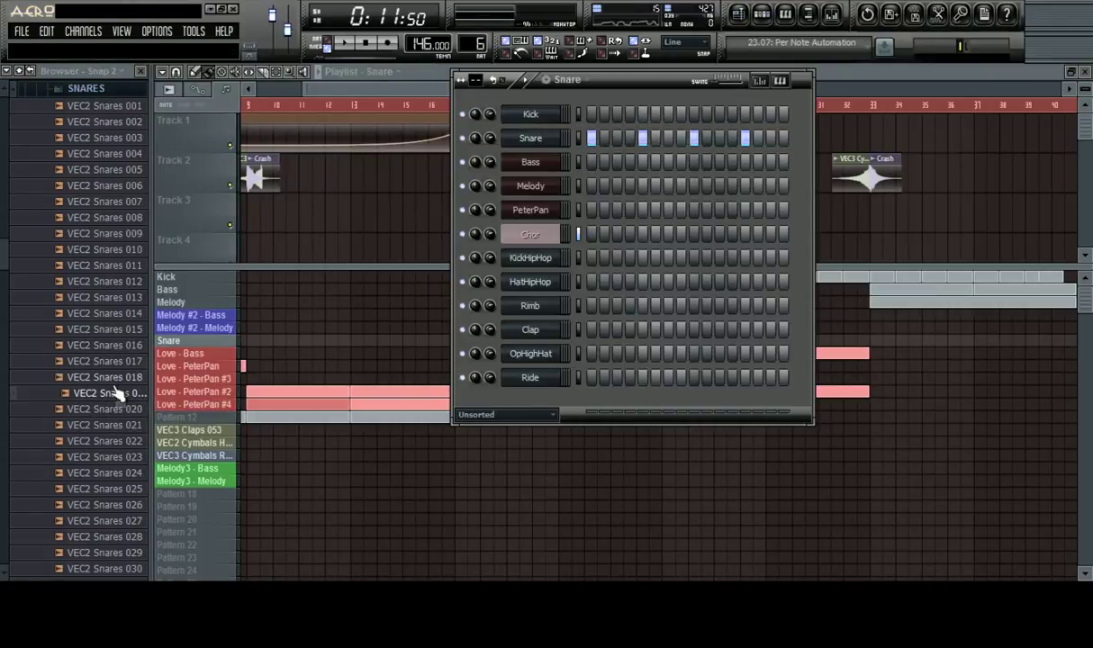
{"action": "left_click_drag", "start_coordinate": [553, 168], "coordinate": [551, 146]}
{"action": "right_click", "coordinate": [551, 139]}
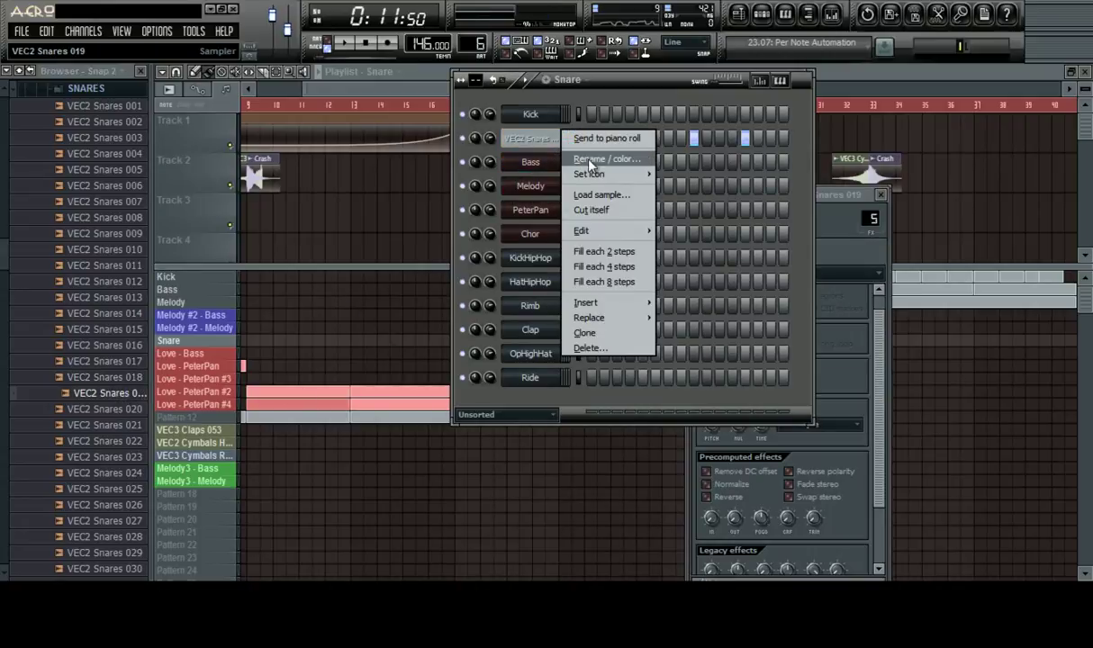
{"action": "left_click", "coordinate": [589, 165]}
{"action": "type", "text": "Snare"}
{"action": "key", "text": "Return"}
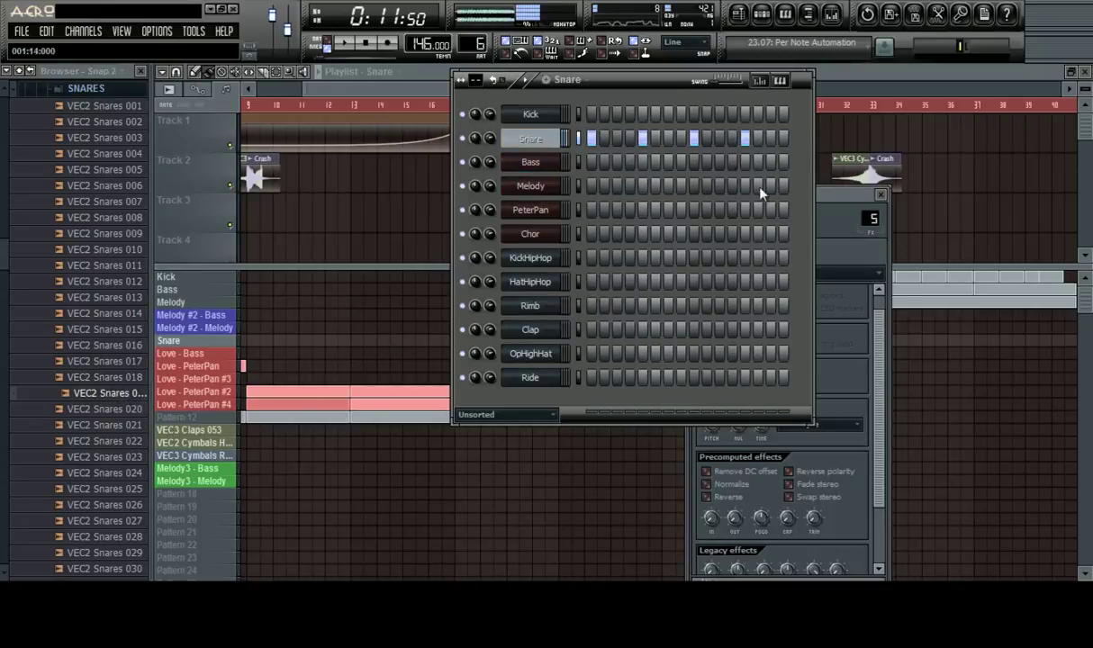
Clone the Snare pattern while playing from around bar 17 and show the clone's steps
{"action": "left_click", "coordinate": [393, 80]}
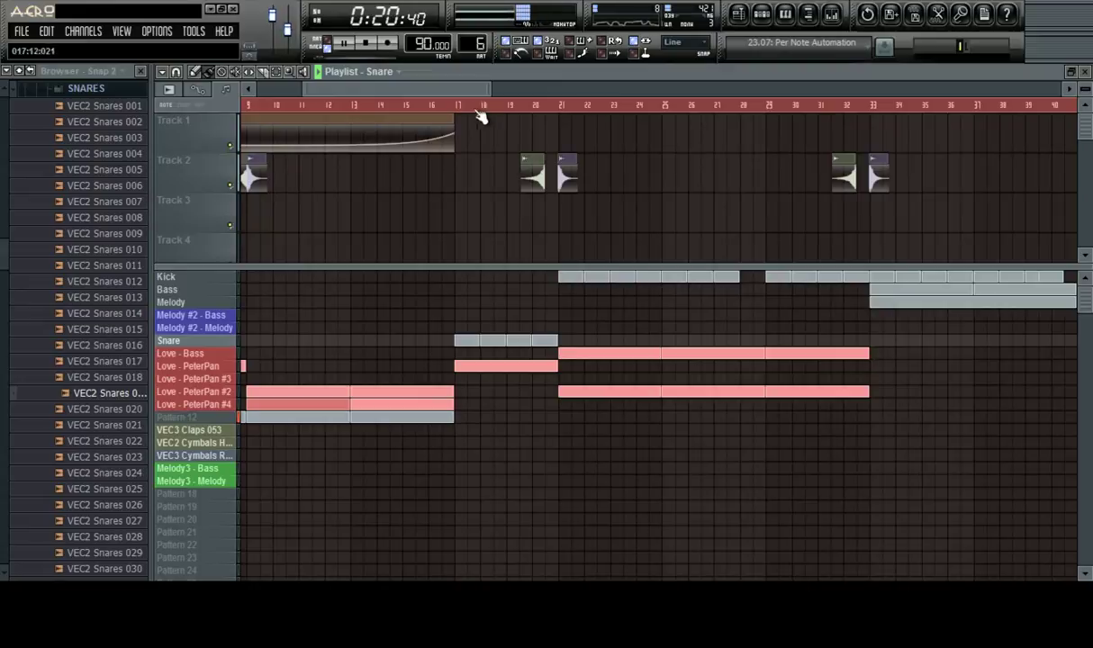
{"action": "key", "text": "space"}
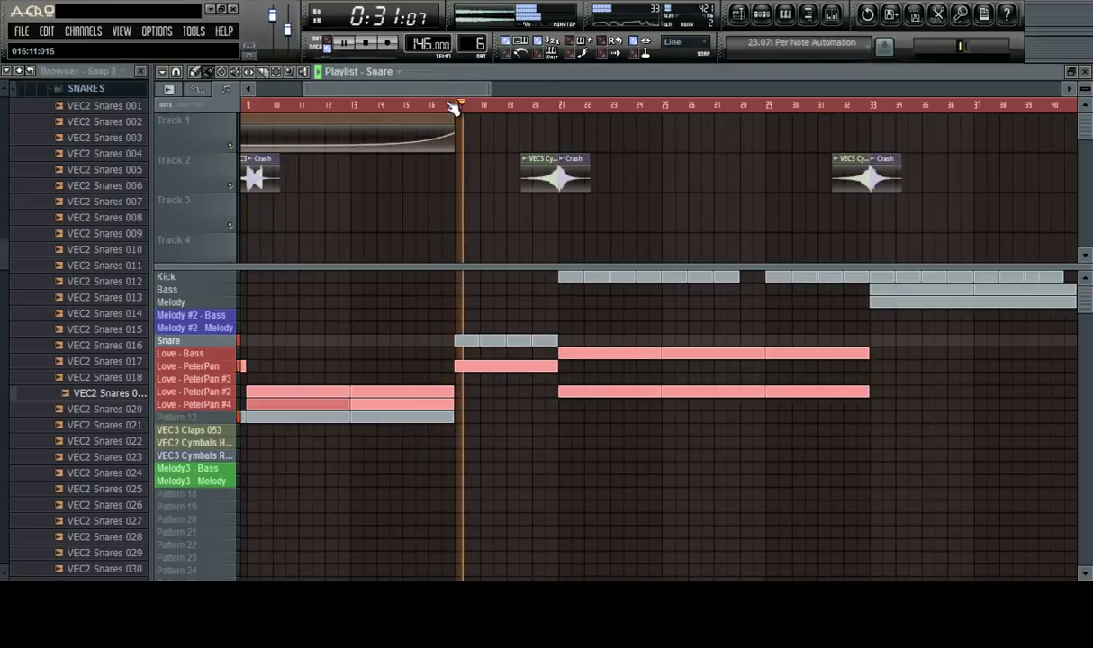
{"action": "right_click", "coordinate": [186, 333]}
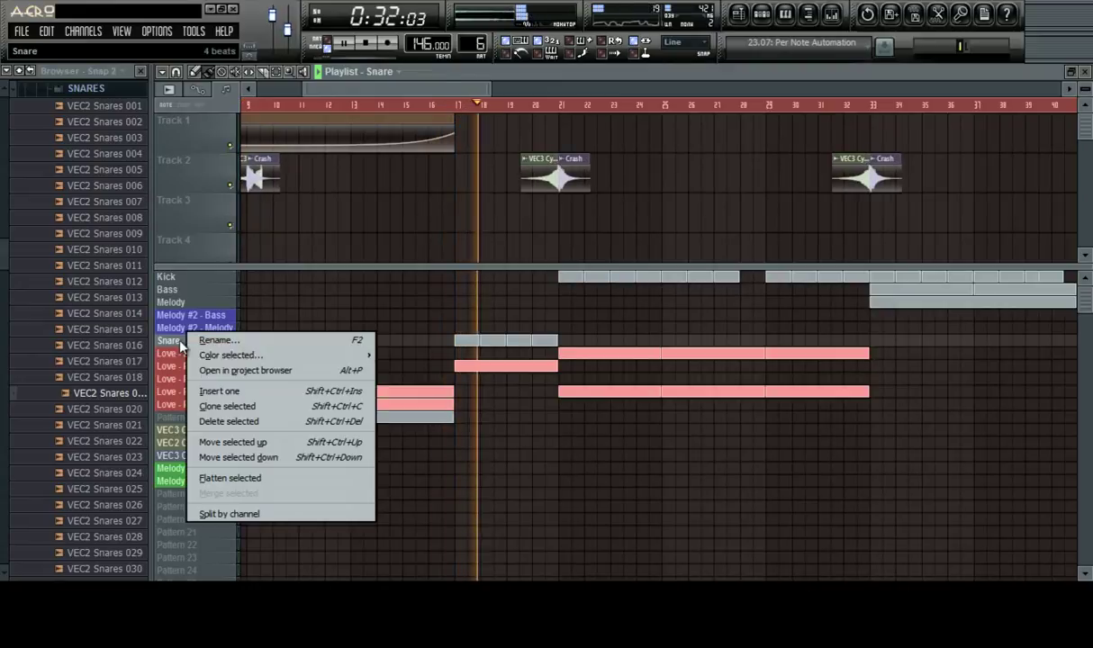
{"action": "left_click", "coordinate": [253, 411]}
{"action": "key", "text": "space"}
{"action": "left_click", "coordinate": [765, 16]}
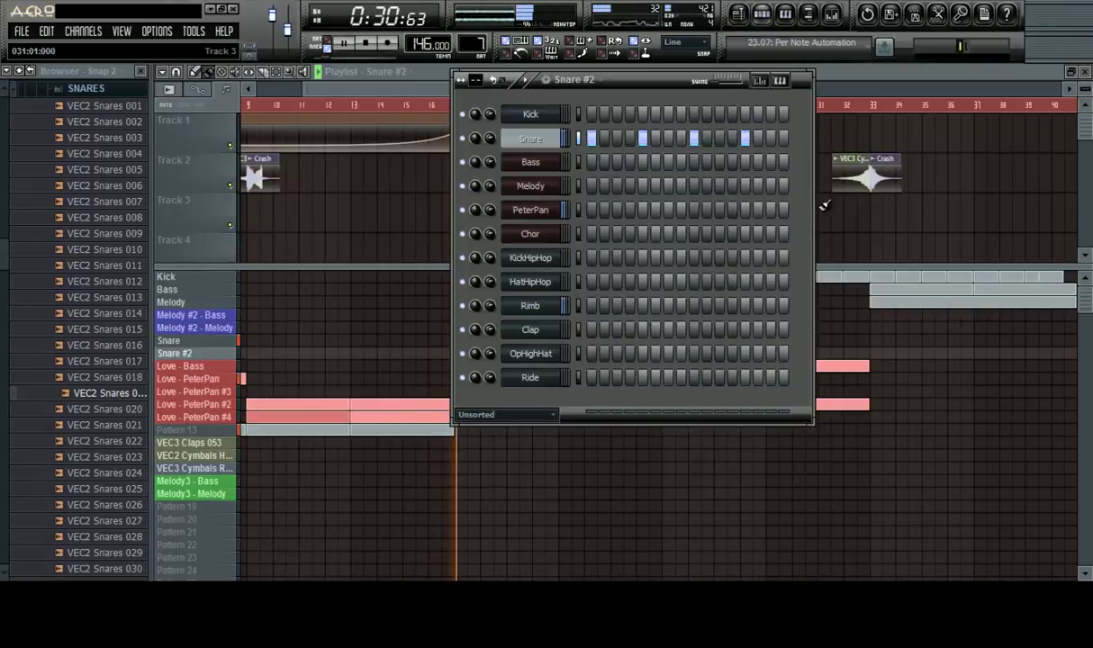
Replace the Snare clip at bar 18 with a Snare #2 clip and shift the bar 20 Snare clip a quarter bar earlier
{"action": "left_click", "coordinate": [613, 495]}
{"action": "right_click", "coordinate": [614, 495]}
{"action": "left_click", "coordinate": [485, 354]}
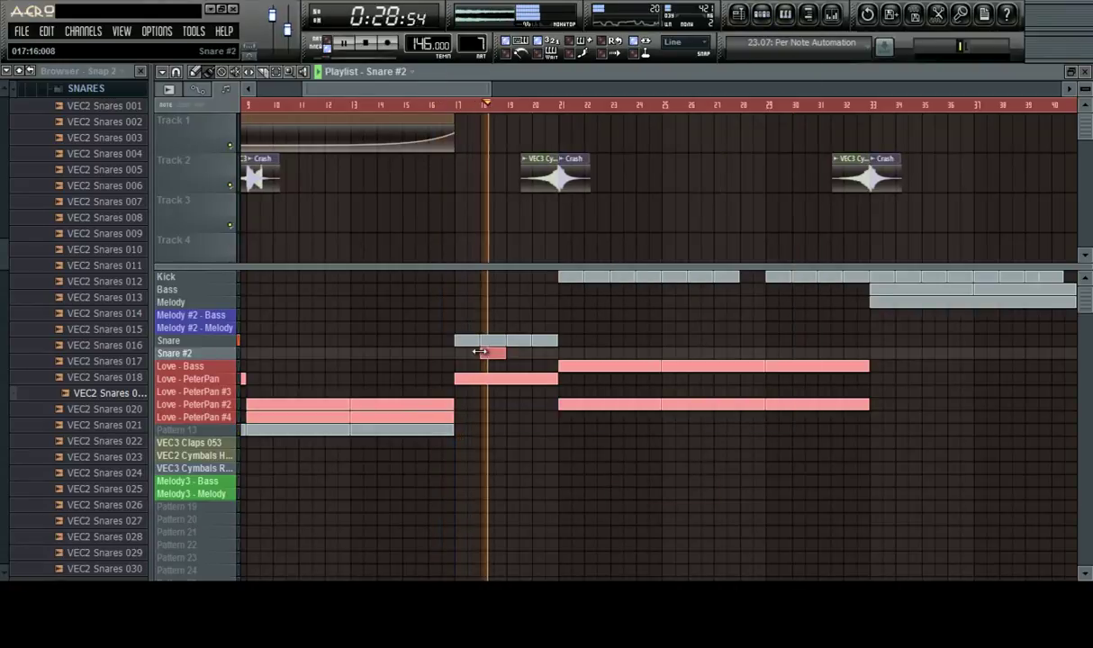
{"action": "right_click", "coordinate": [487, 341]}
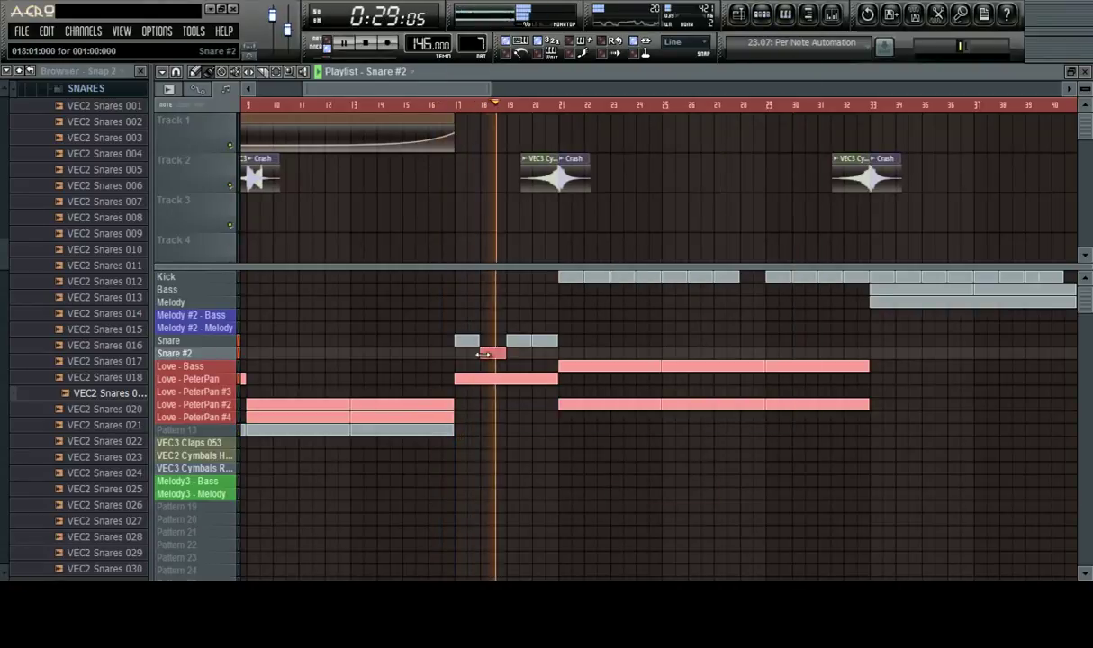
{"action": "left_click", "coordinate": [547, 343]}
{"action": "scroll", "coordinate": [554, 107], "scroll_direction": "up", "scroll_amount": 4}
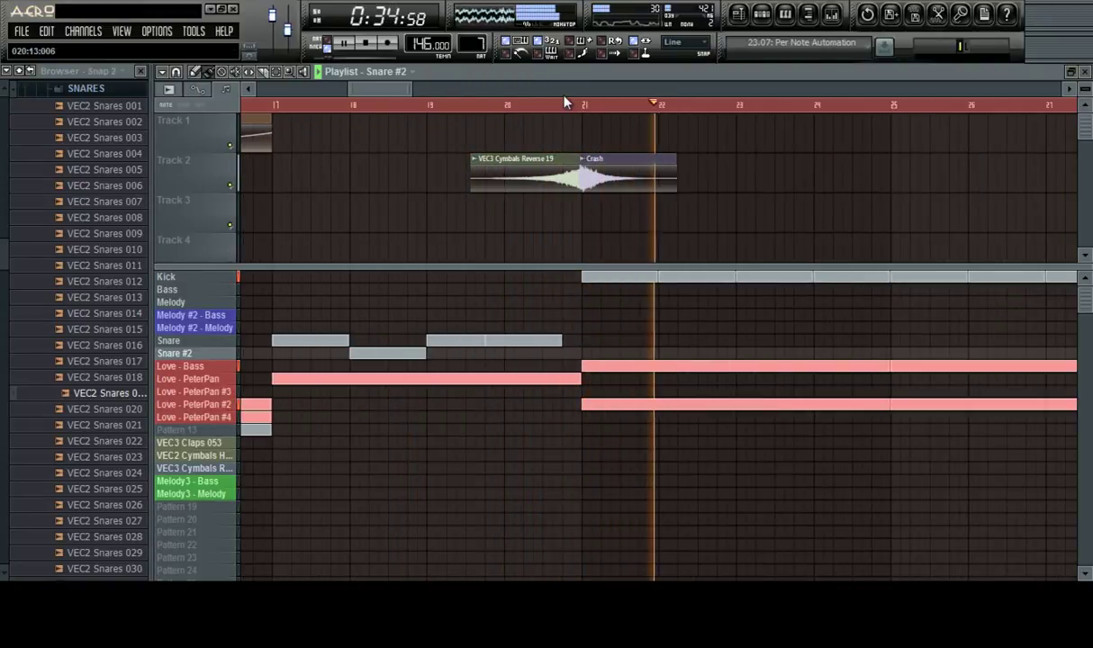
Fill bars 29 to 32 with VEC3 Claps 053 and VEC2 Cymbals HH Open 024 clips
{"action": "scroll", "coordinate": [565, 105], "scroll_direction": "down", "scroll_amount": 4}
{"action": "scroll", "coordinate": [564, 107], "scroll_direction": "down", "scroll_amount": 4}
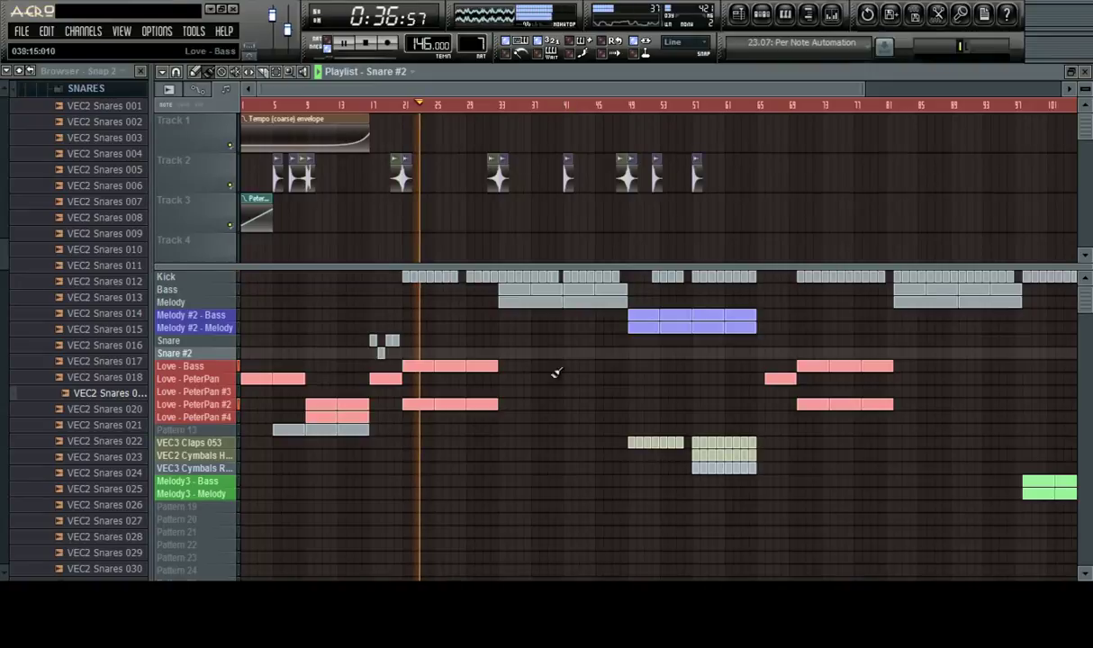
{"action": "mouse_move", "coordinate": [214, 467]}
{"action": "left_mouse_down"}
{"action": "mouse_move", "coordinate": [222, 359]}
{"action": "mouse_move", "coordinate": [213, 474]}
{"action": "mouse_move", "coordinate": [216, 447]}
{"action": "left_mouse_up"}
{"action": "scroll", "coordinate": [483, 113], "scroll_direction": "up", "scroll_amount": 4}
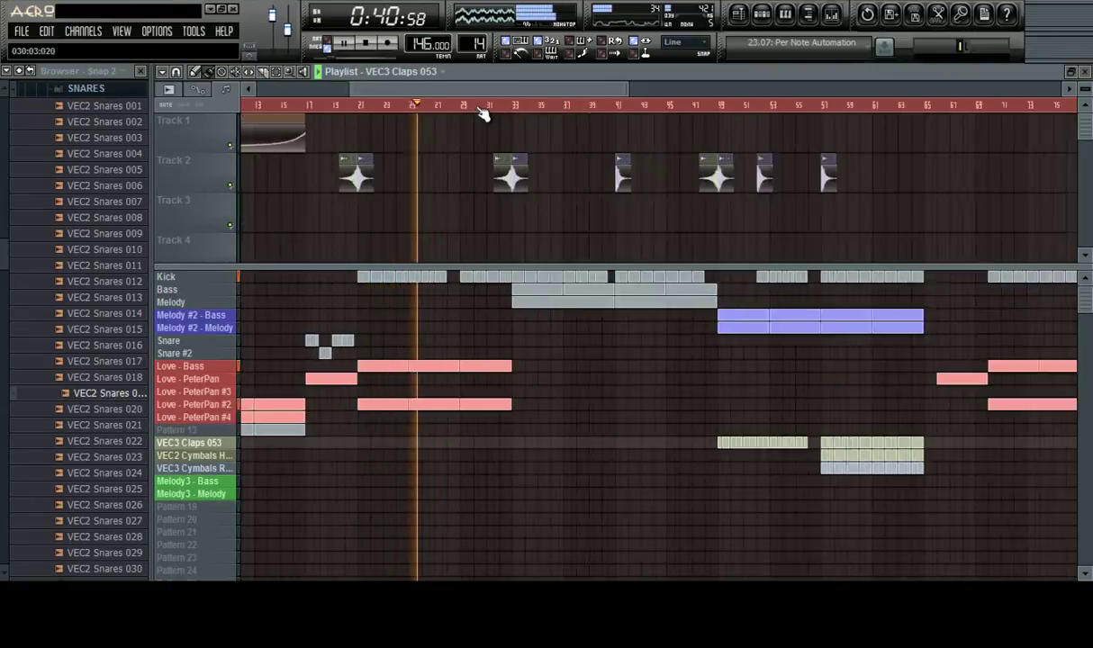
{"action": "mouse_move", "coordinate": [453, 443]}
{"action": "left_mouse_down"}
{"action": "mouse_move", "coordinate": [558, 441]}
{"action": "mouse_move", "coordinate": [525, 441]}
{"action": "left_mouse_up"}
{"action": "mouse_move", "coordinate": [449, 458]}
{"action": "left_mouse_down"}
{"action": "mouse_move", "coordinate": [576, 460]}
{"action": "mouse_move", "coordinate": [563, 453]}
{"action": "left_mouse_up"}
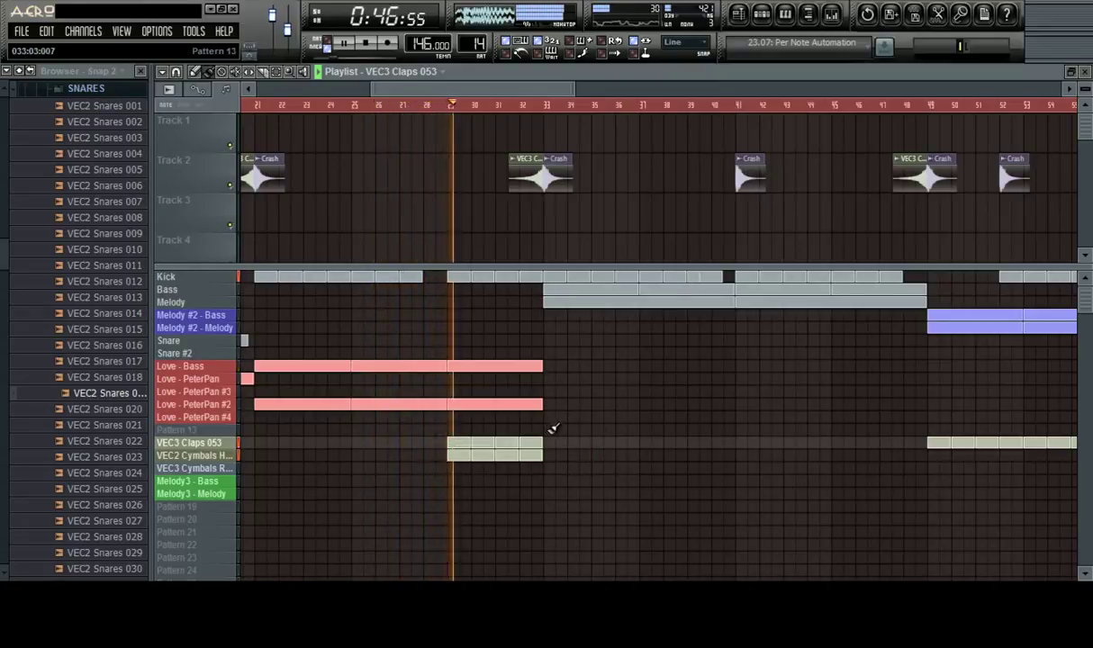
Check the Clap and OpHighHat levels in the mixer during playback
{"action": "left_click", "coordinate": [830, 14]}
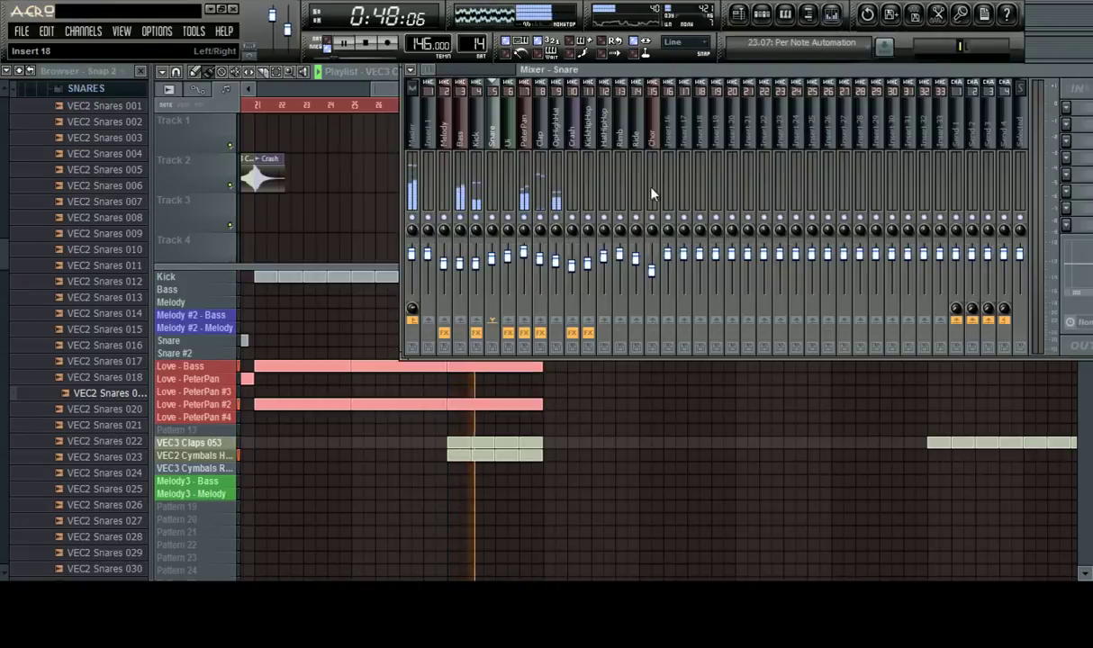
{"action": "left_click", "coordinate": [554, 144]}
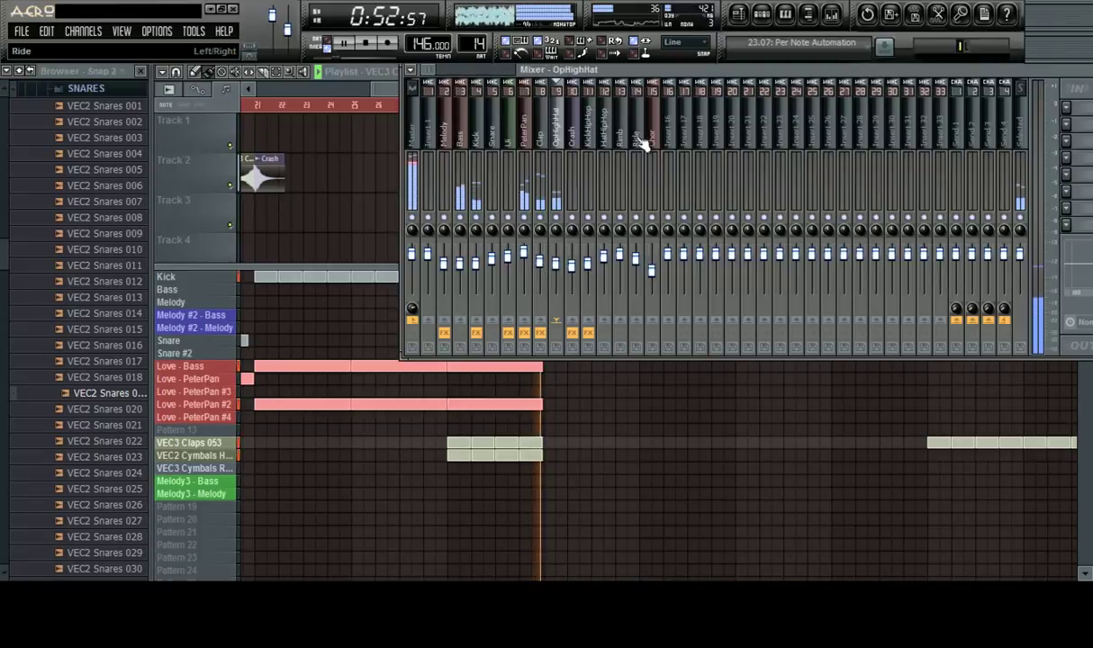
{"action": "mouse_move", "coordinate": [729, 75]}
{"action": "left_mouse_down"}
{"action": "mouse_move", "coordinate": [748, 205]}
{"action": "mouse_move", "coordinate": [648, 177]}
{"action": "mouse_move", "coordinate": [743, 495]}
{"action": "left_mouse_up"}
Extend the VEC3 Claps 053 and VEC2 Cymbals HH Open 024 clips from bar 33 through bar 48
{"action": "left_click_drag", "start_coordinate": [551, 441], "coordinate": [830, 447]}
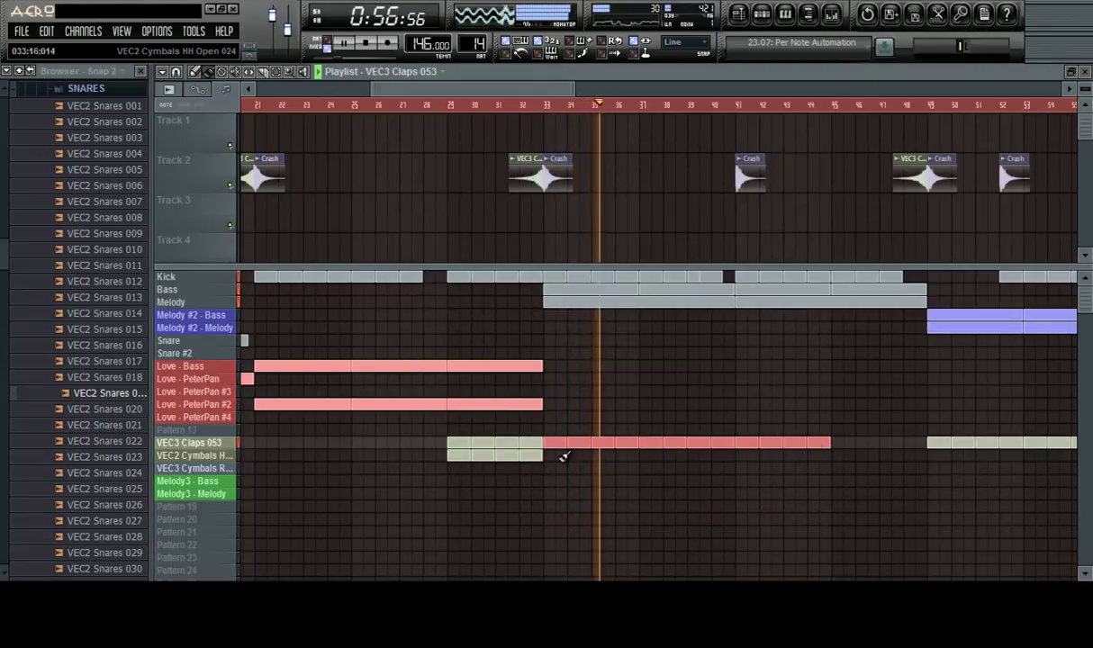
{"action": "mouse_move", "coordinate": [547, 455]}
{"action": "left_mouse_down"}
{"action": "mouse_move", "coordinate": [832, 455]}
{"action": "mouse_move", "coordinate": [915, 442]}
{"action": "left_mouse_up"}
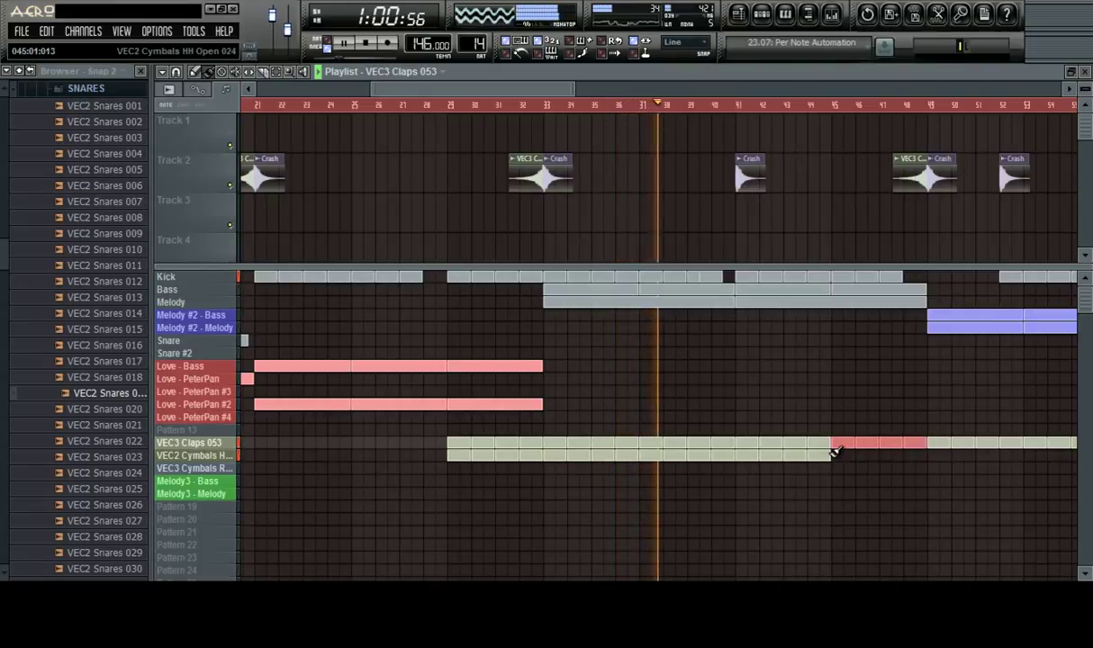
{"action": "left_click_drag", "start_coordinate": [835, 455], "coordinate": [921, 456]}
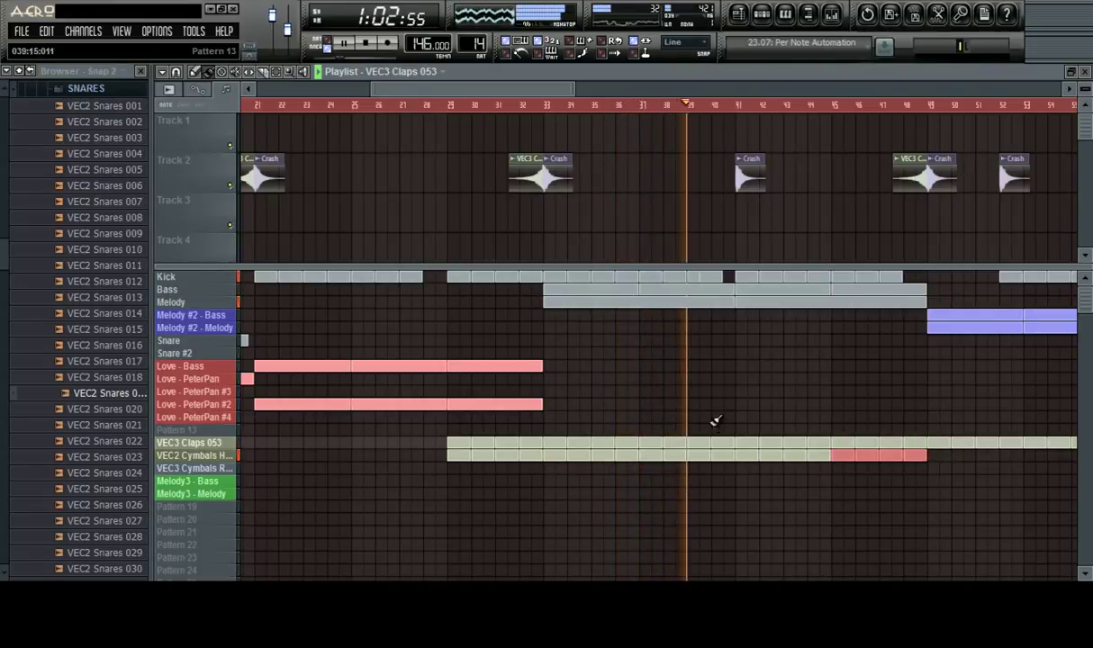
Trim the claps and open hi-hat blocks in bar 40 so both pause during its second half, matching the kick gap
{"action": "right_click", "coordinate": [722, 442]}
{"action": "right_click", "coordinate": [725, 455]}
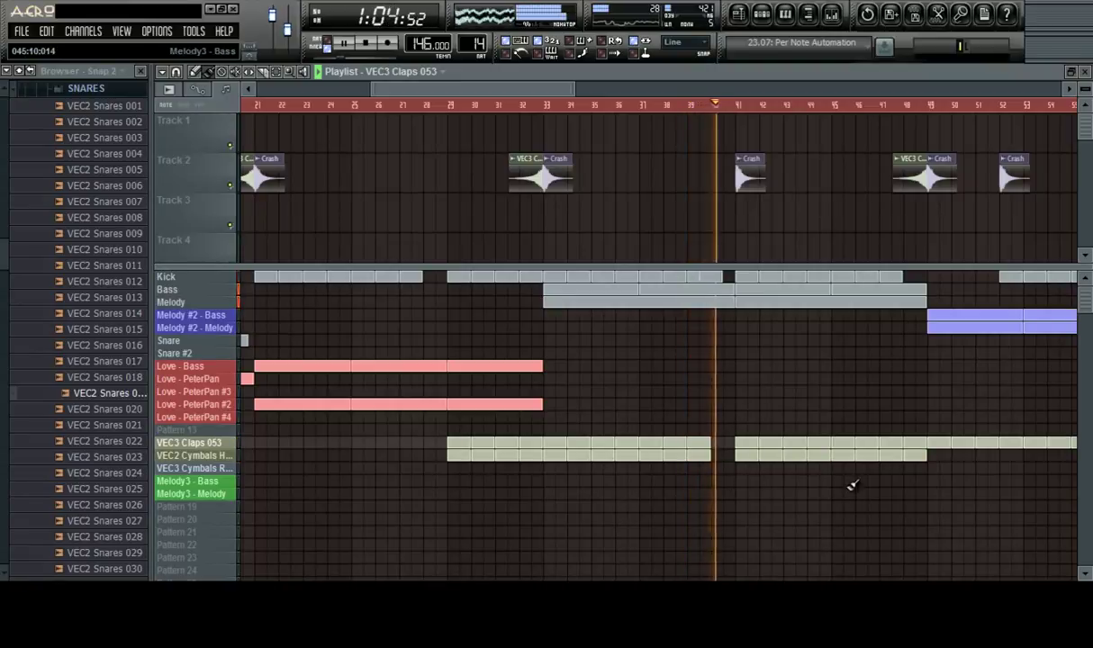
{"action": "scroll", "coordinate": [733, 116], "scroll_direction": "up", "scroll_amount": 2}
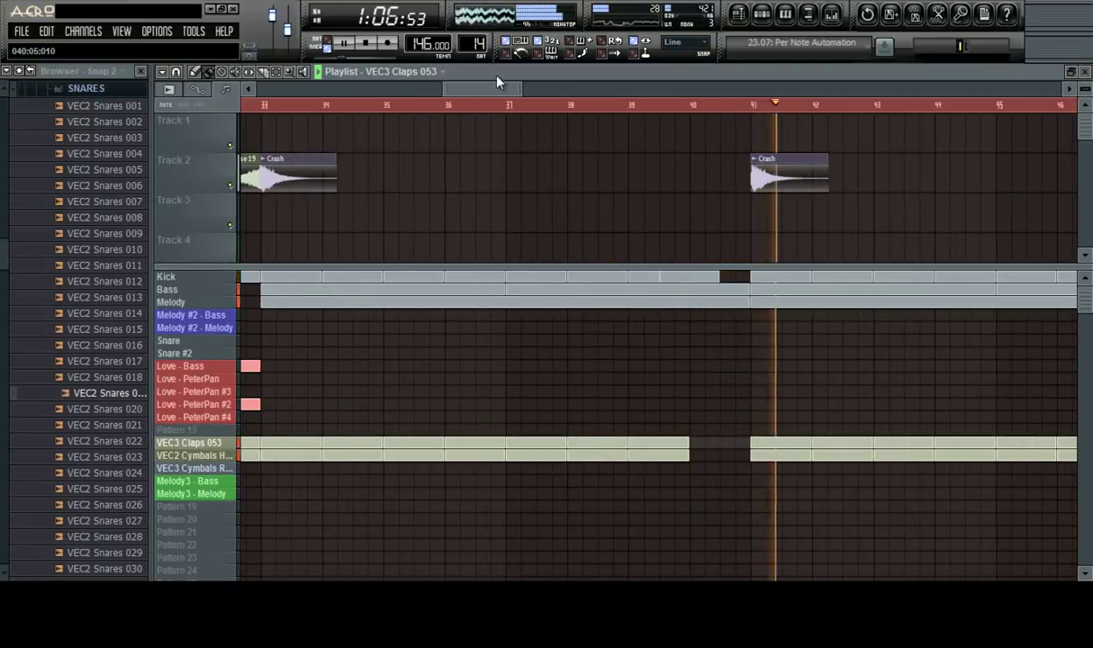
{"action": "left_click", "coordinate": [712, 444]}
{"action": "left_click_drag", "start_coordinate": [711, 446], "coordinate": [684, 458]}
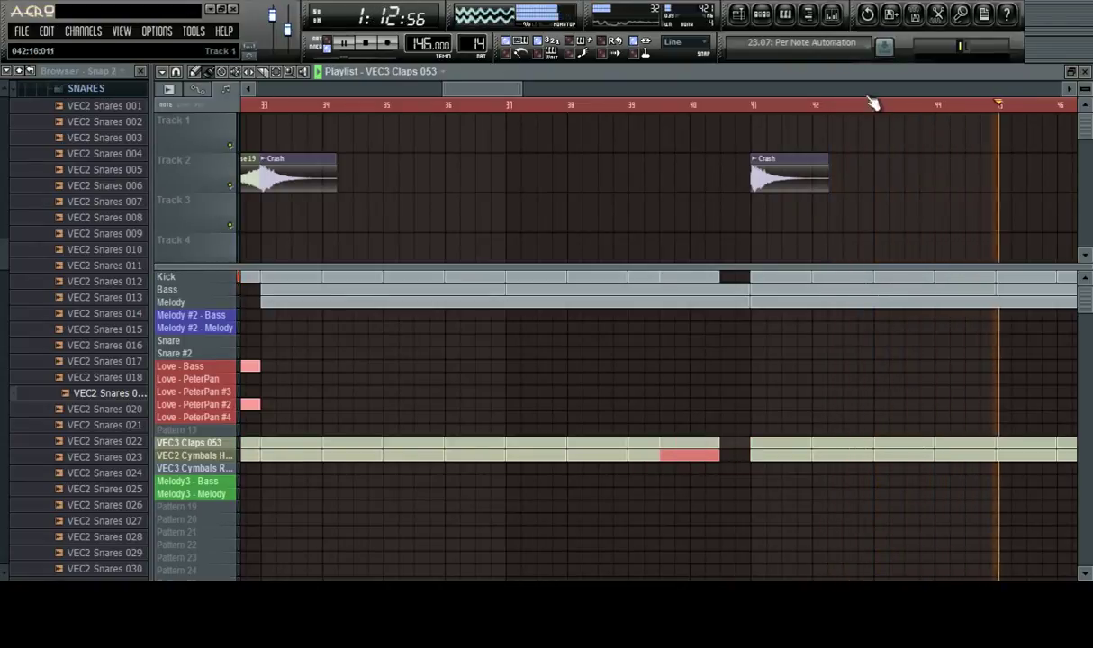
Set the OpHighHat track's mixer volume to 81% (-4.4 dB)
{"action": "left_click", "coordinate": [832, 16]}
{"action": "left_click_drag", "start_coordinate": [694, 503], "coordinate": [658, 319]}
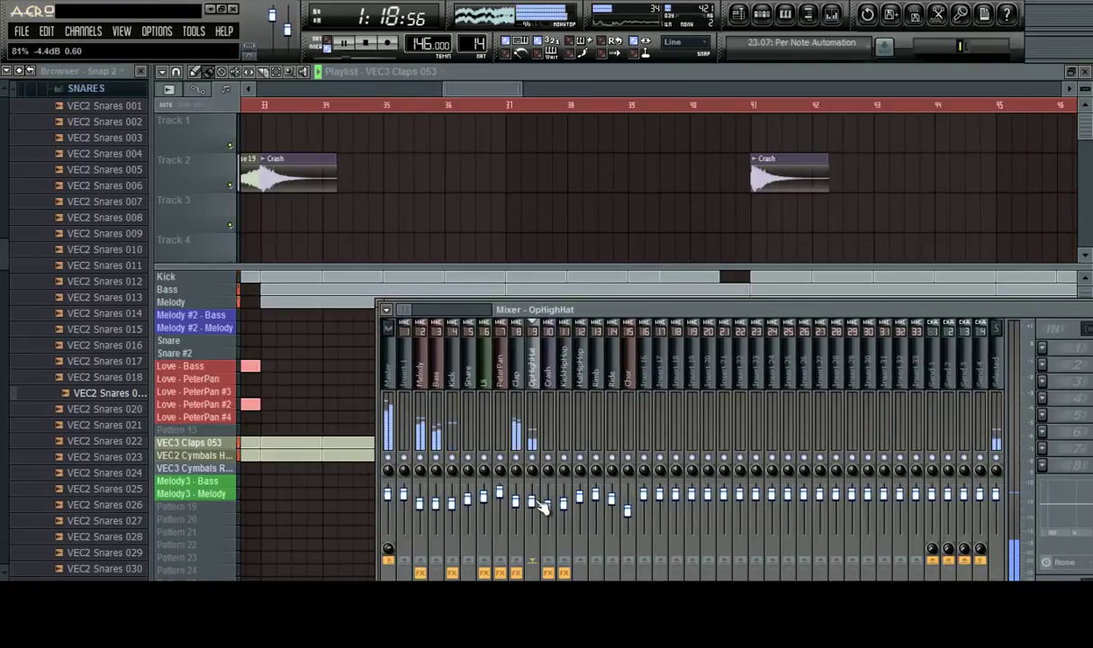
{"action": "key", "text": "F9"}
Examine the arrangement between bars 45 and 65 during playback, including the crashes, claps and cymbal patterns
{"action": "scroll", "coordinate": [532, 104], "scroll_direction": "down", "scroll_amount": 5}
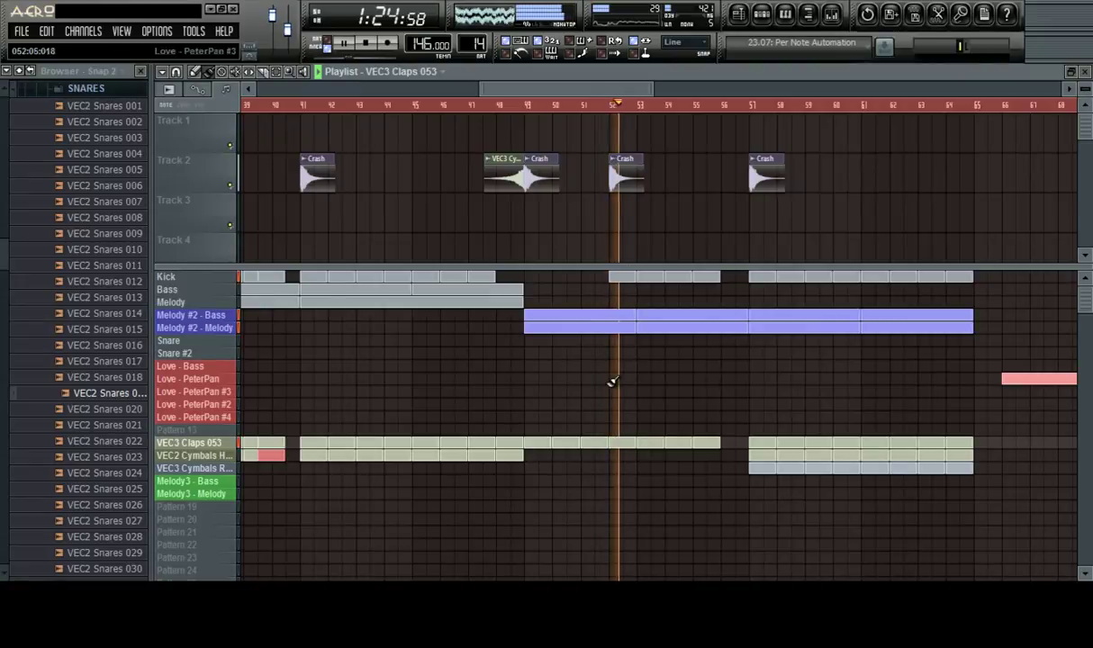
{"action": "scroll", "coordinate": [644, 108], "scroll_direction": "up", "scroll_amount": 5}
{"action": "scroll", "coordinate": [641, 108], "scroll_direction": "down", "scroll_amount": 2}
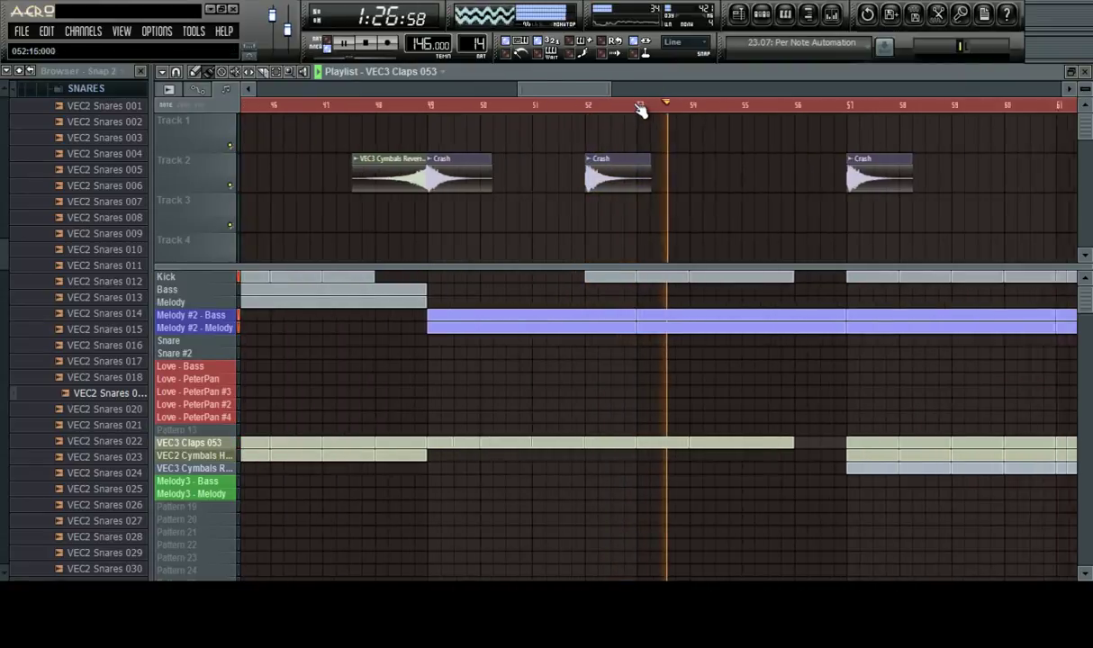
{"action": "scroll", "coordinate": [638, 109], "scroll_direction": "down", "scroll_amount": 2}
{"action": "scroll", "coordinate": [637, 109], "scroll_direction": "up", "scroll_amount": 5}
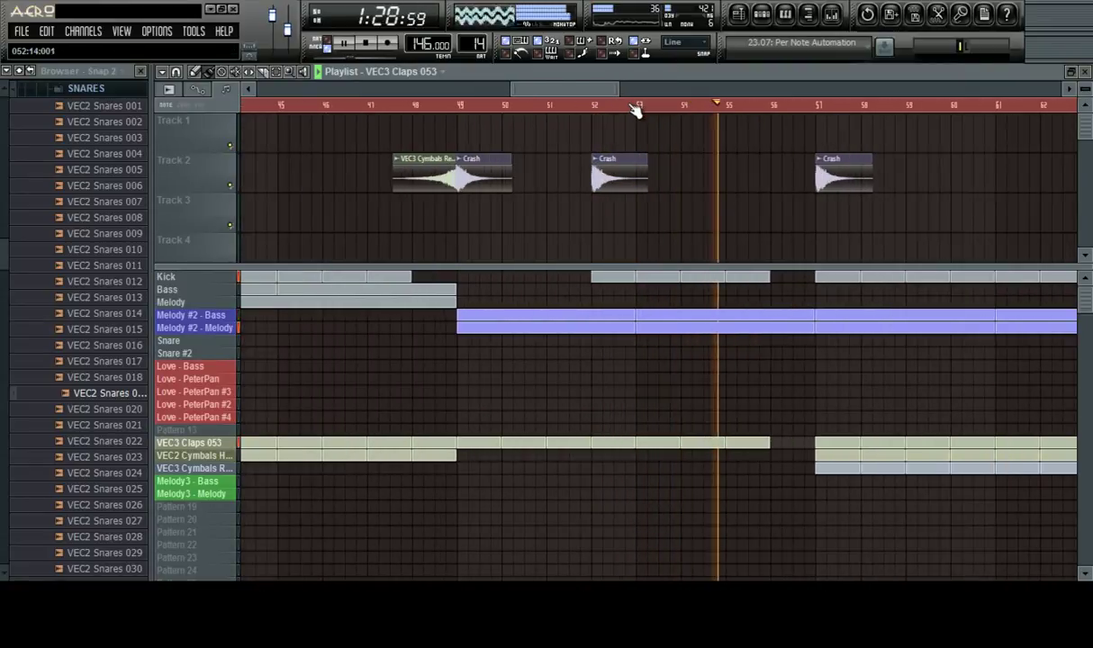
{"action": "scroll", "coordinate": [635, 109], "scroll_direction": "up", "scroll_amount": 1}
{"action": "scroll", "coordinate": [635, 109], "scroll_direction": "down", "scroll_amount": 3}
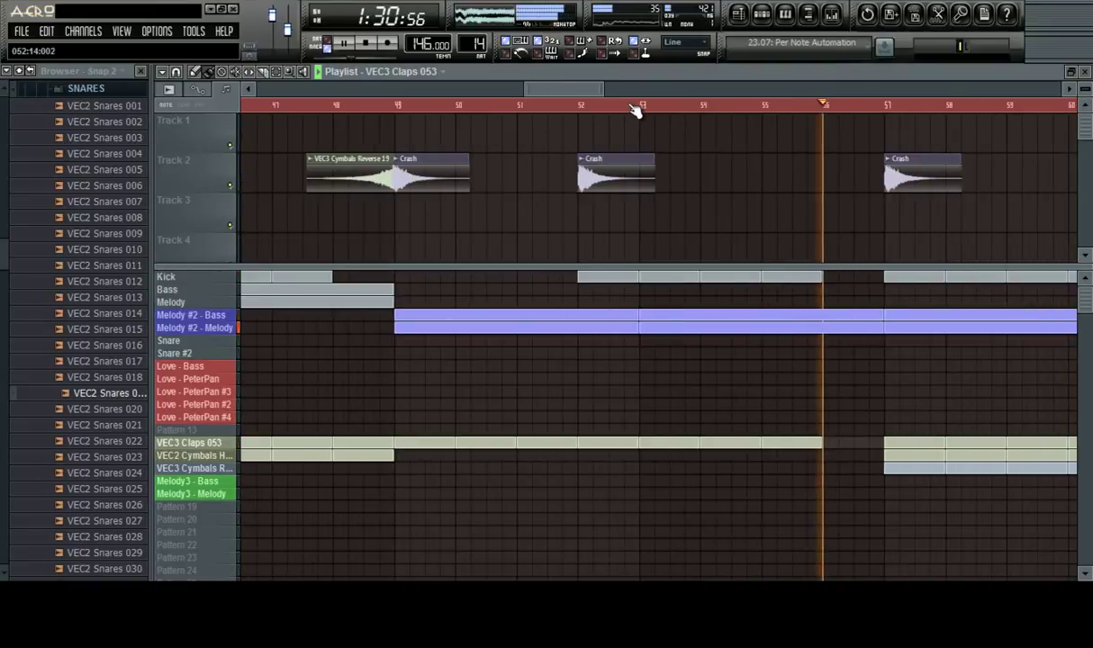
{"action": "scroll", "coordinate": [635, 109], "scroll_direction": "down", "scroll_amount": 2}
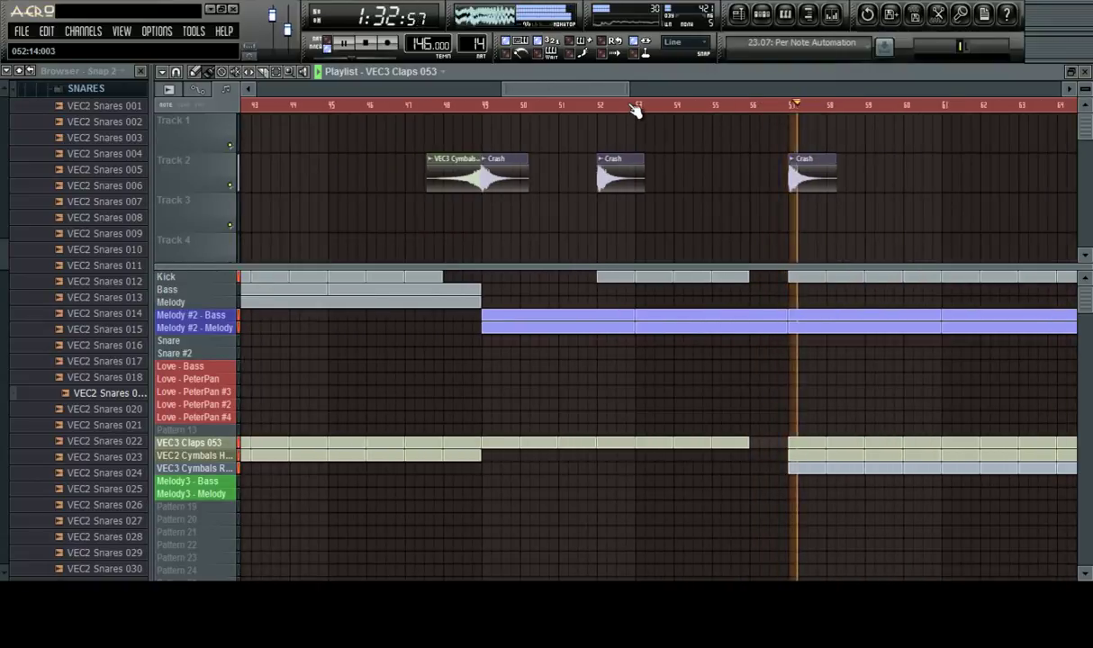
{"action": "scroll", "coordinate": [635, 109], "scroll_direction": "down", "scroll_amount": 2}
{"action": "scroll", "coordinate": [634, 109], "scroll_direction": "down", "scroll_amount": 2}
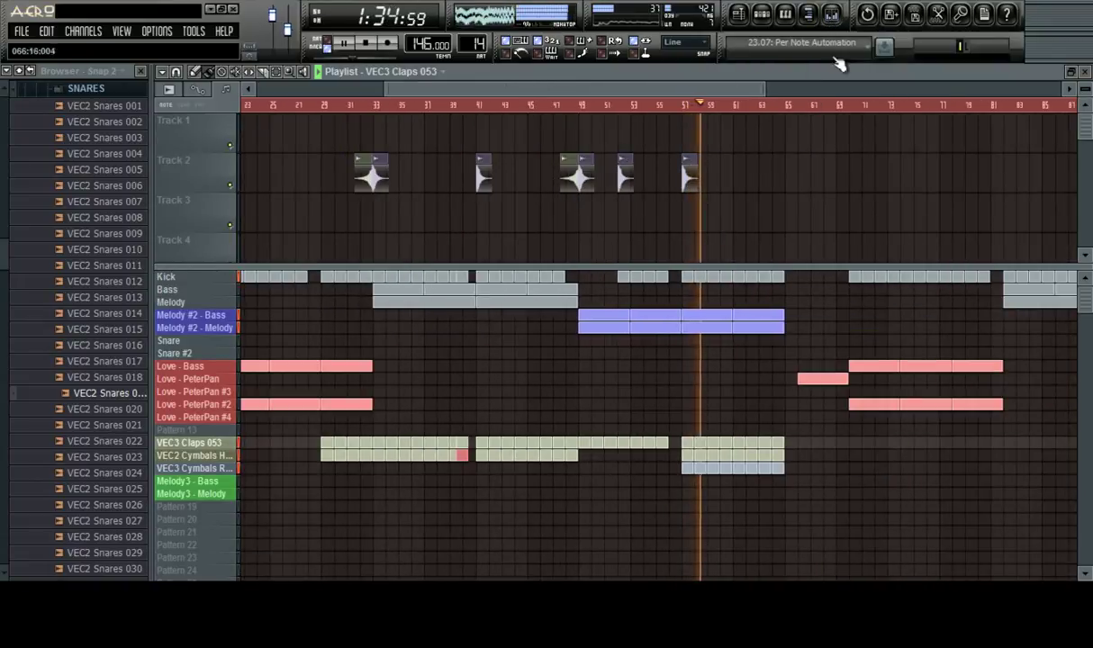
Inspect the Ride track's level in the mixer during playback
{"action": "left_click", "coordinate": [832, 12]}
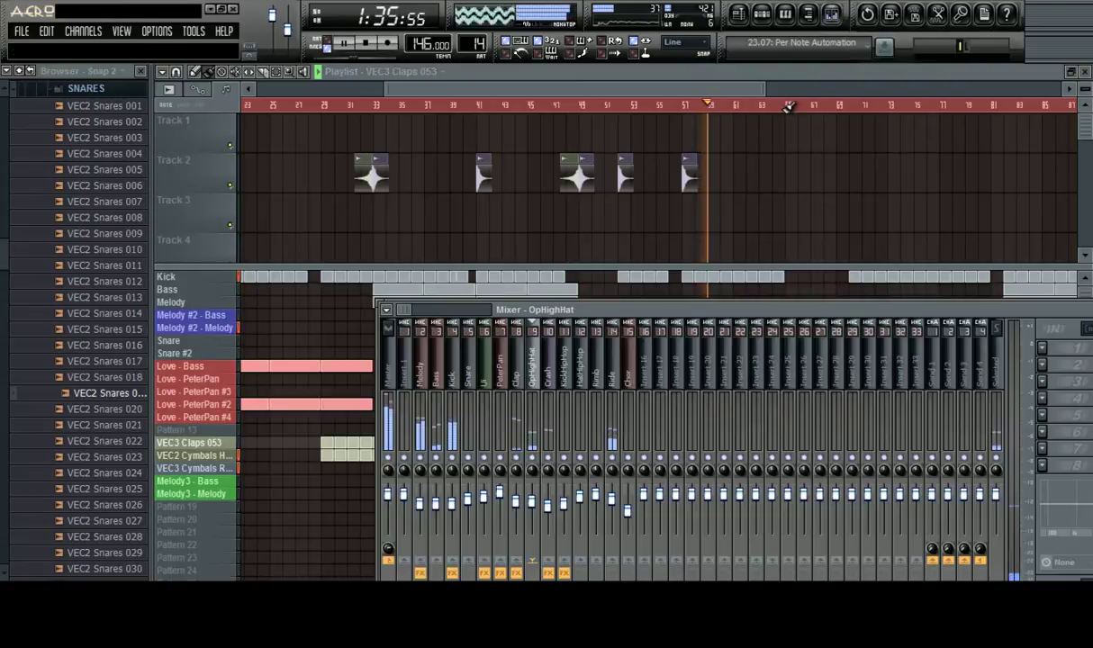
{"action": "left_click", "coordinate": [615, 381]}
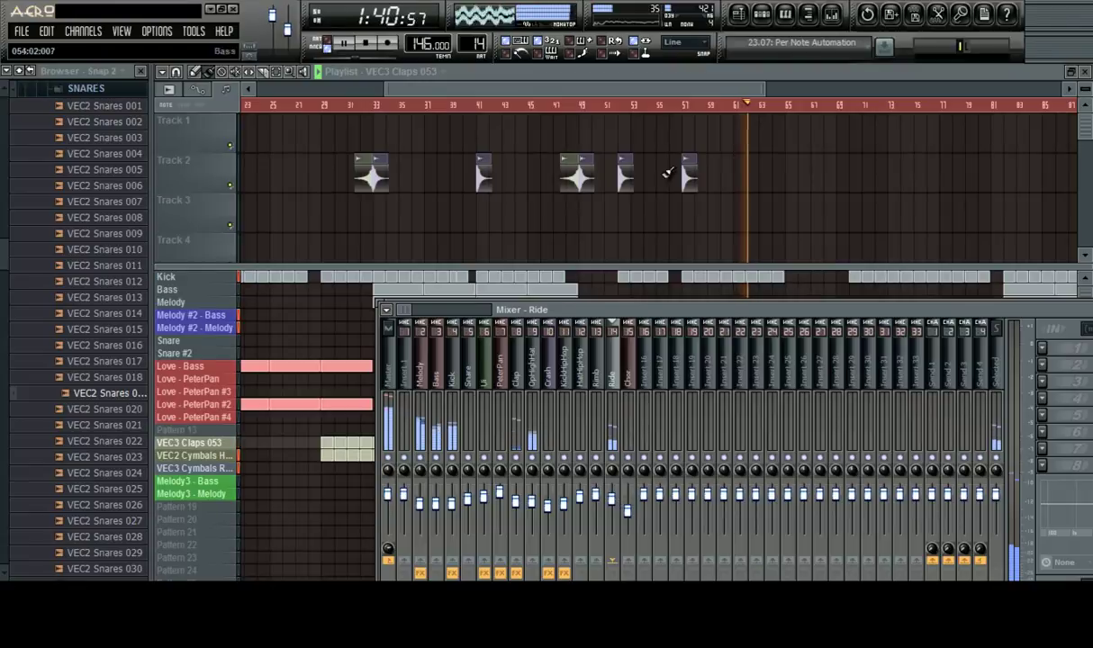
{"action": "key", "text": "F9"}
Add a copy of the reverse cymbal and crash pair leading into bar 70 on Track 2 and play from there
{"action": "scroll", "coordinate": [691, 113], "scroll_direction": "down", "scroll_amount": 2}
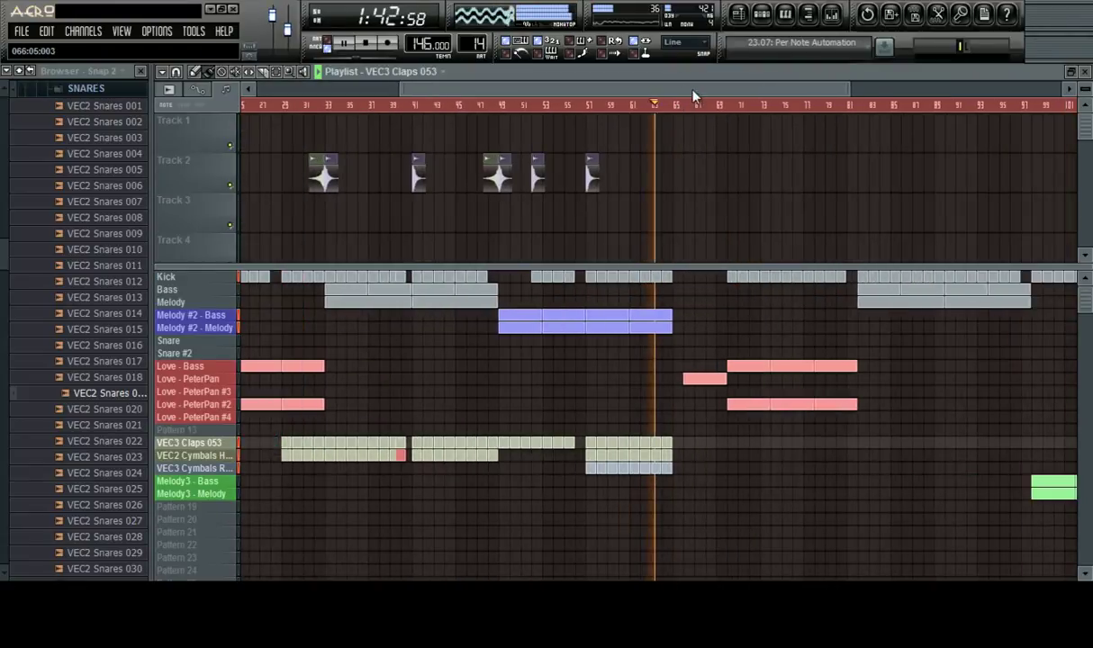
{"action": "scroll", "coordinate": [690, 106], "scroll_direction": "up", "scroll_amount": 2}
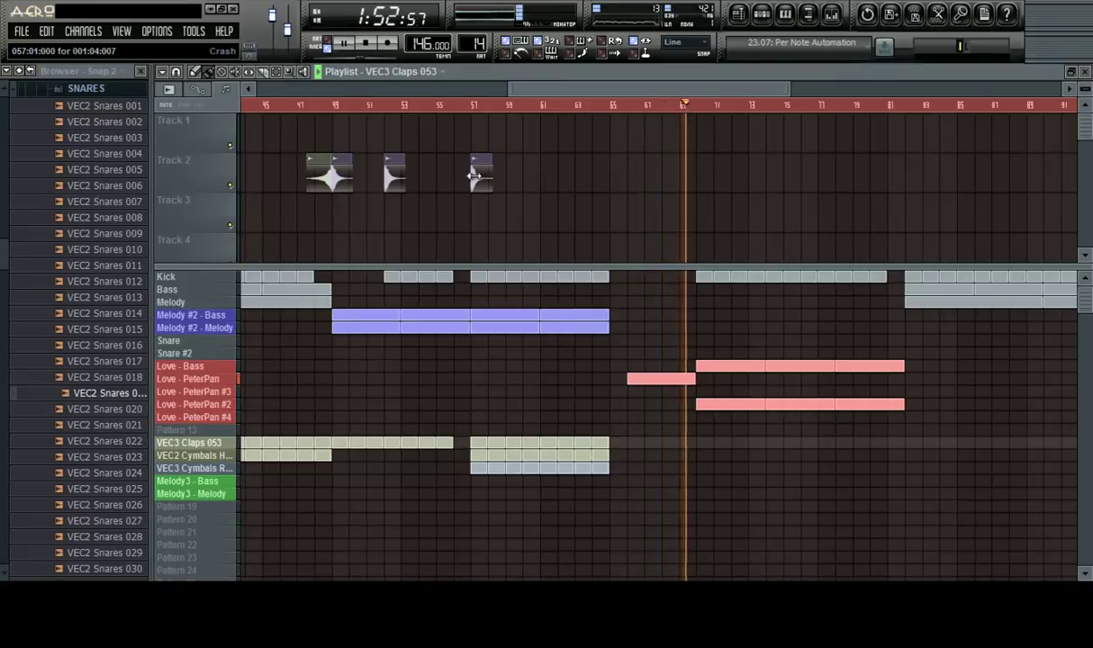
{"action": "left_click_drag", "start_coordinate": [364, 115], "coordinate": [694, 186]}
{"action": "left_click", "coordinate": [685, 108]}
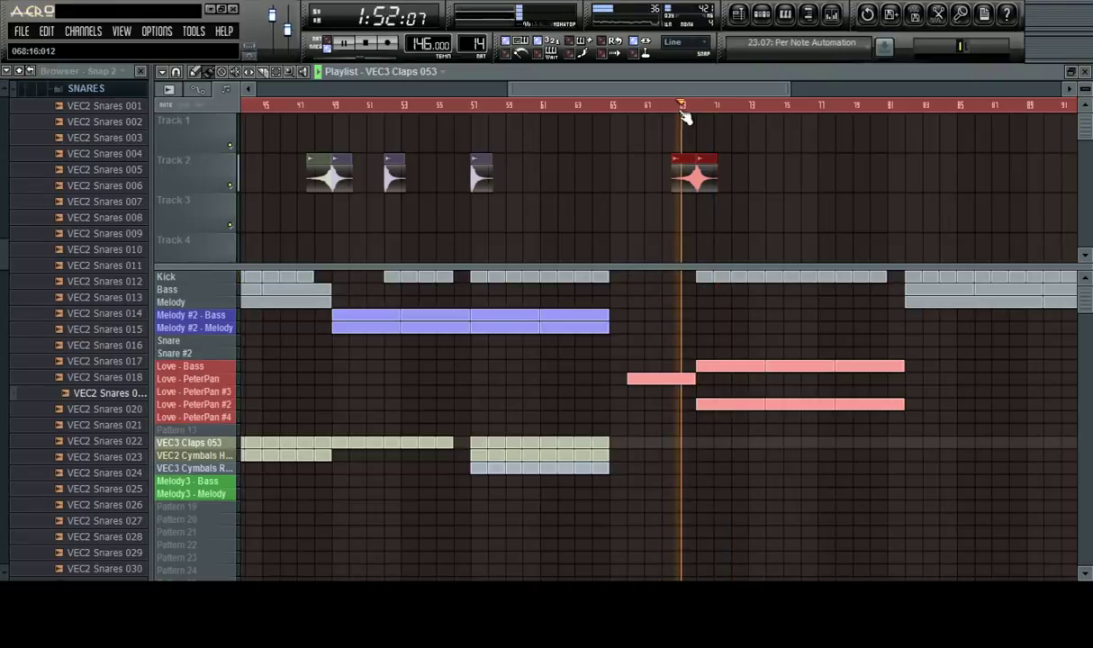
Separate the copied crash near bar 70 from the reverse cymbal and delete it
{"action": "scroll", "coordinate": [685, 110], "scroll_direction": "down", "scroll_amount": 3}
{"action": "scroll", "coordinate": [685, 108], "scroll_direction": "up", "scroll_amount": 4}
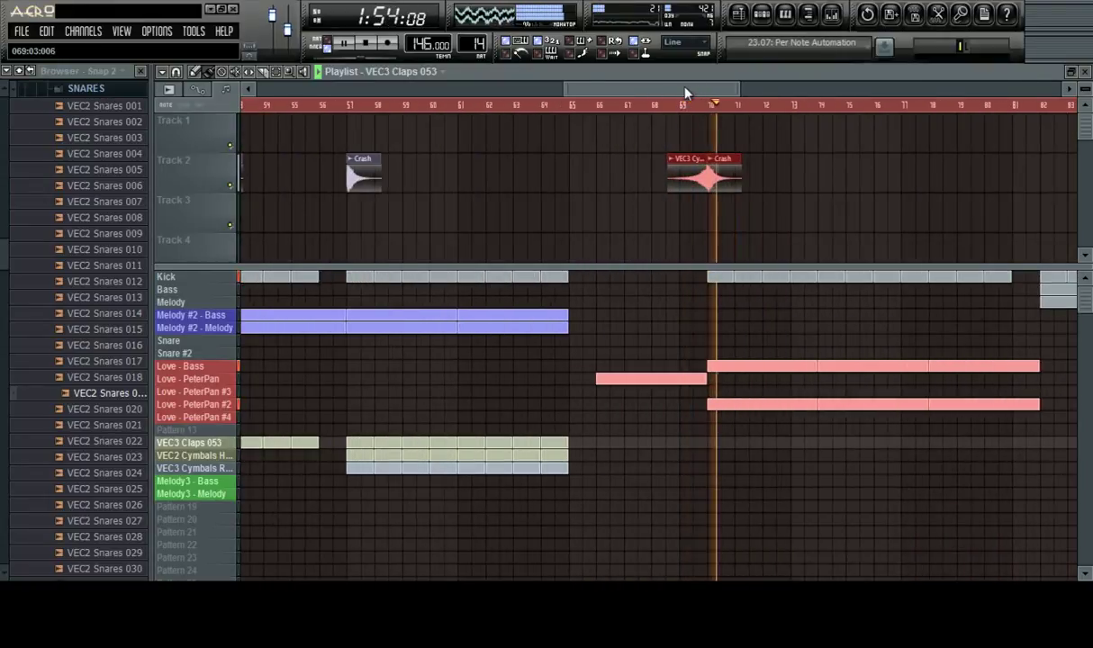
{"action": "left_click_drag", "start_coordinate": [649, 83], "coordinate": [662, 84]}
{"action": "scroll", "coordinate": [670, 110], "scroll_direction": "up", "scroll_amount": 4}
{"action": "key", "text": "space"}
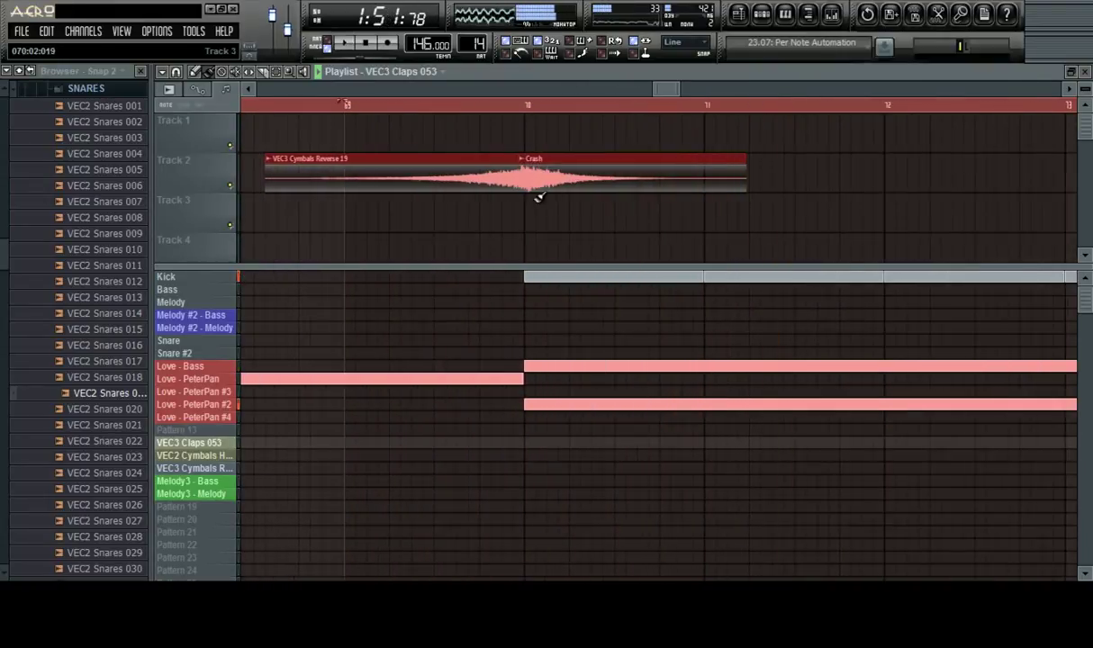
{"action": "left_click", "coordinate": [505, 216]}
{"action": "right_click", "coordinate": [505, 214]}
{"action": "left_click_drag", "start_coordinate": [549, 184], "coordinate": [586, 230]}
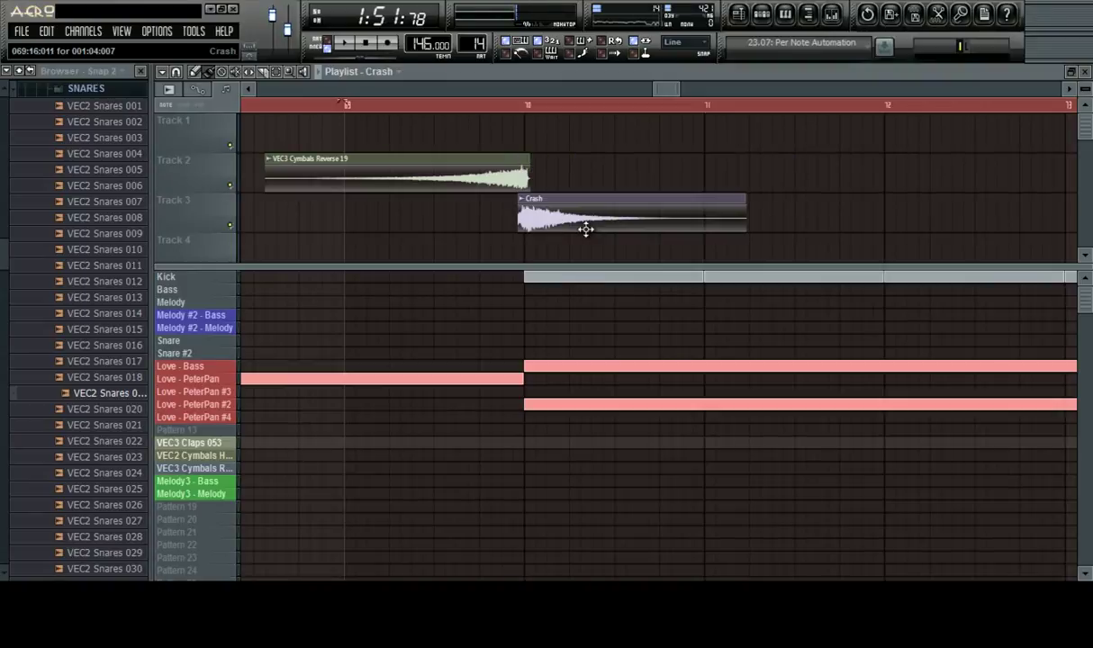
{"action": "right_click", "coordinate": [591, 228]}
Place a crash clip on Track 3 exactly at the start of bar 70
{"action": "mouse_move", "coordinate": [660, 92]}
{"action": "left_mouse_down"}
{"action": "mouse_move", "coordinate": [632, 95]}
{"action": "mouse_move", "coordinate": [658, 97]}
{"action": "left_mouse_up"}
{"action": "key", "text": "space"}
{"action": "scroll", "coordinate": [661, 104], "scroll_direction": "down", "scroll_amount": 5}
{"action": "key", "text": "space"}
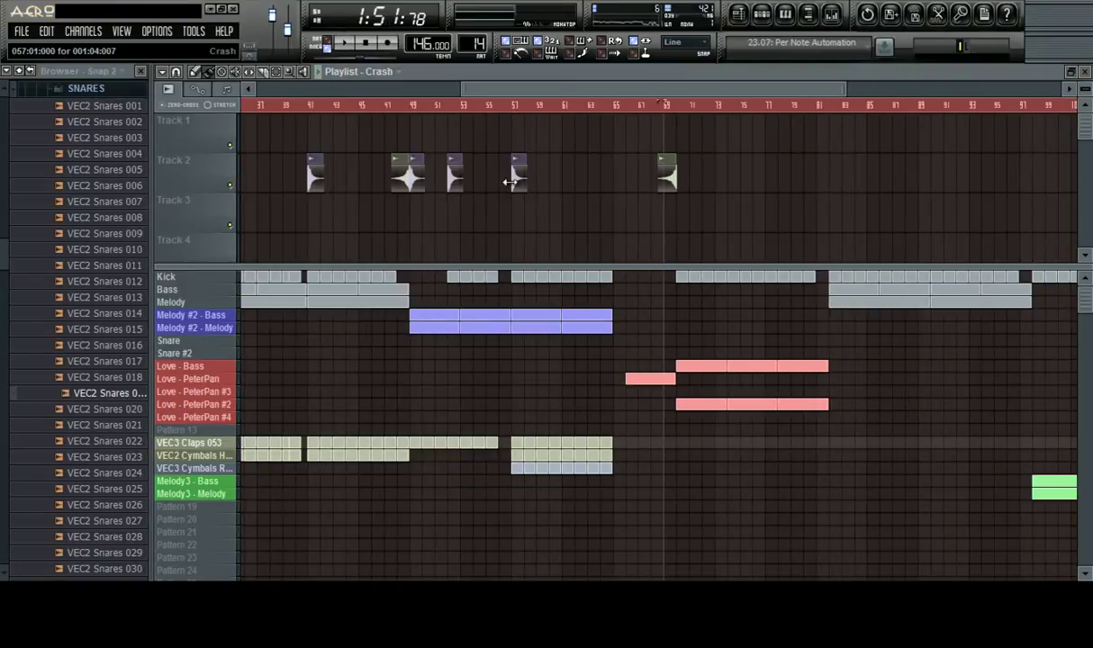
{"action": "key", "text": "space"}
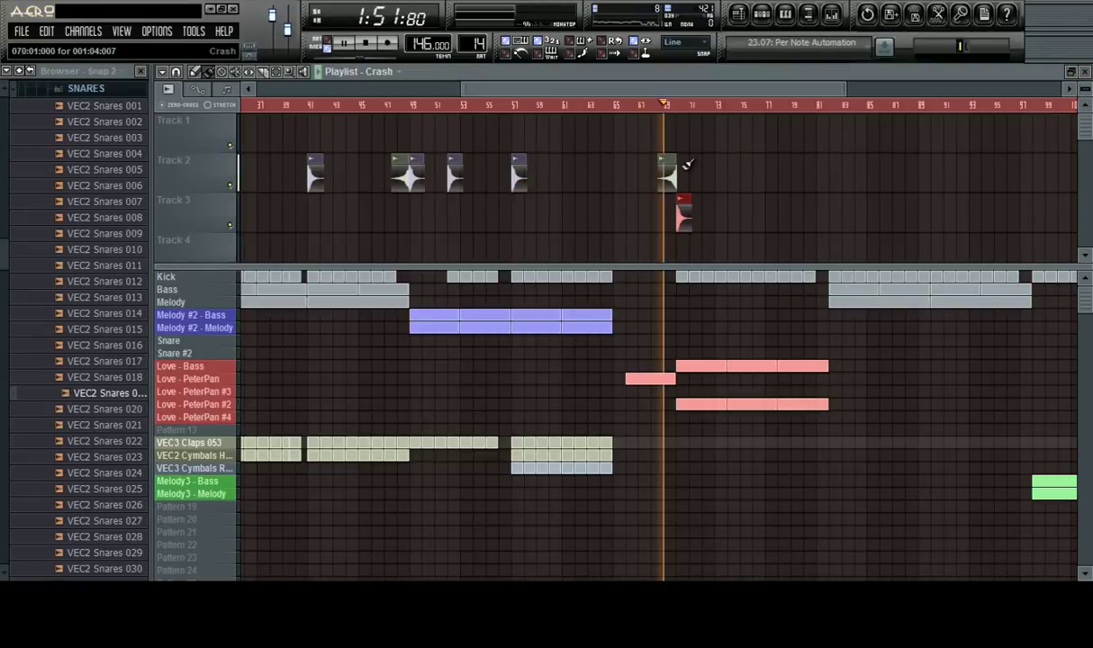
Move the crash clips between bars 21 and 57 from Track 2 to Track 3, keeping their bar positions
{"action": "left_click_drag", "start_coordinate": [693, 93], "coordinate": [440, 91]}
{"action": "scroll", "coordinate": [607, 116], "scroll_direction": "up", "scroll_amount": 3}
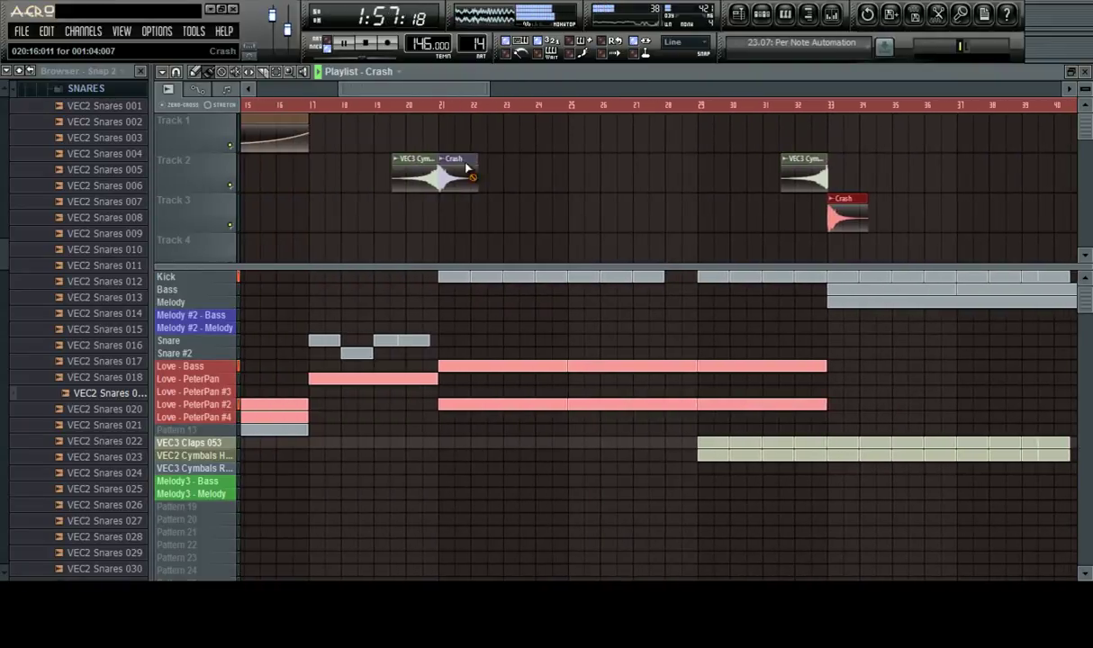
{"action": "left_click_drag", "start_coordinate": [450, 85], "coordinate": [674, 109]}
{"action": "scroll", "coordinate": [719, 109], "scroll_direction": "down", "scroll_amount": 4}
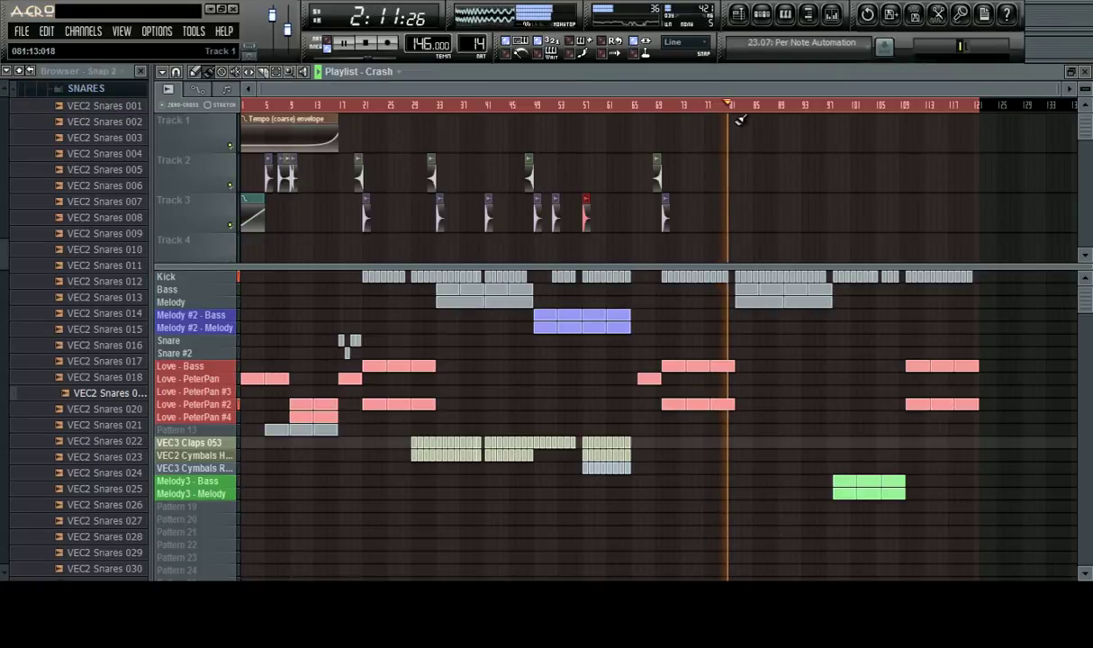
Copy the claps and open hi-hat blocks from bars 29 to 48, position the copy from bar 78, and play that section
{"action": "scroll", "coordinate": [744, 110], "scroll_direction": "up", "scroll_amount": 3}
{"action": "scroll", "coordinate": [743, 110], "scroll_direction": "down", "scroll_amount": 3}
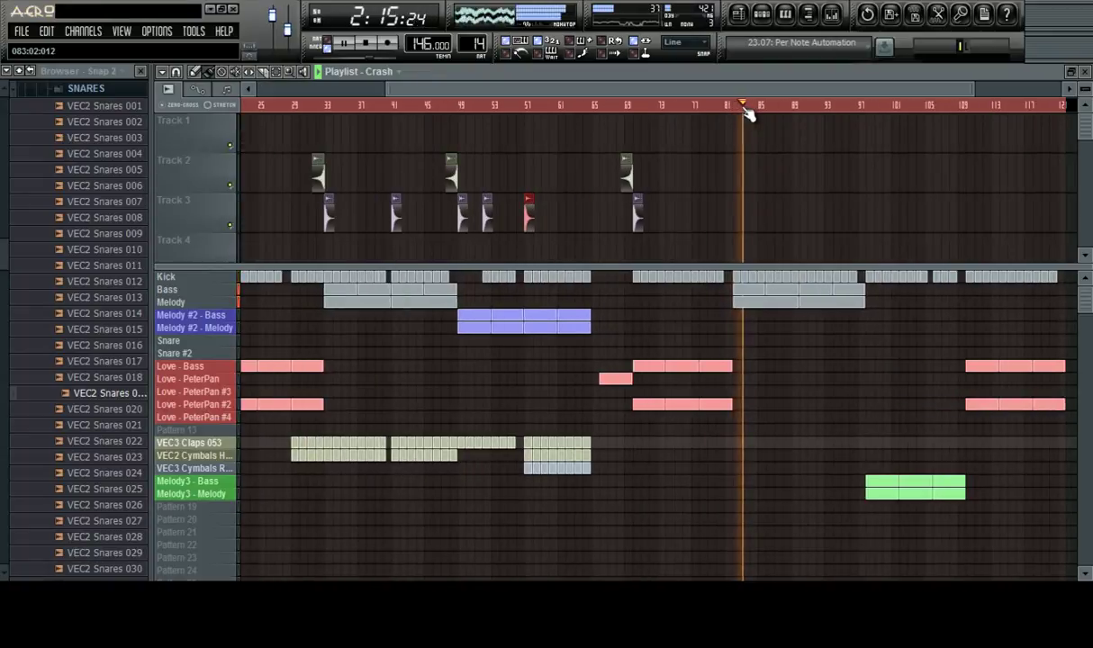
{"action": "left_click_drag", "start_coordinate": [407, 441], "coordinate": [530, 490]}
{"action": "key", "text": "ctrl+c"}
{"action": "key", "text": "ctrl+v"}
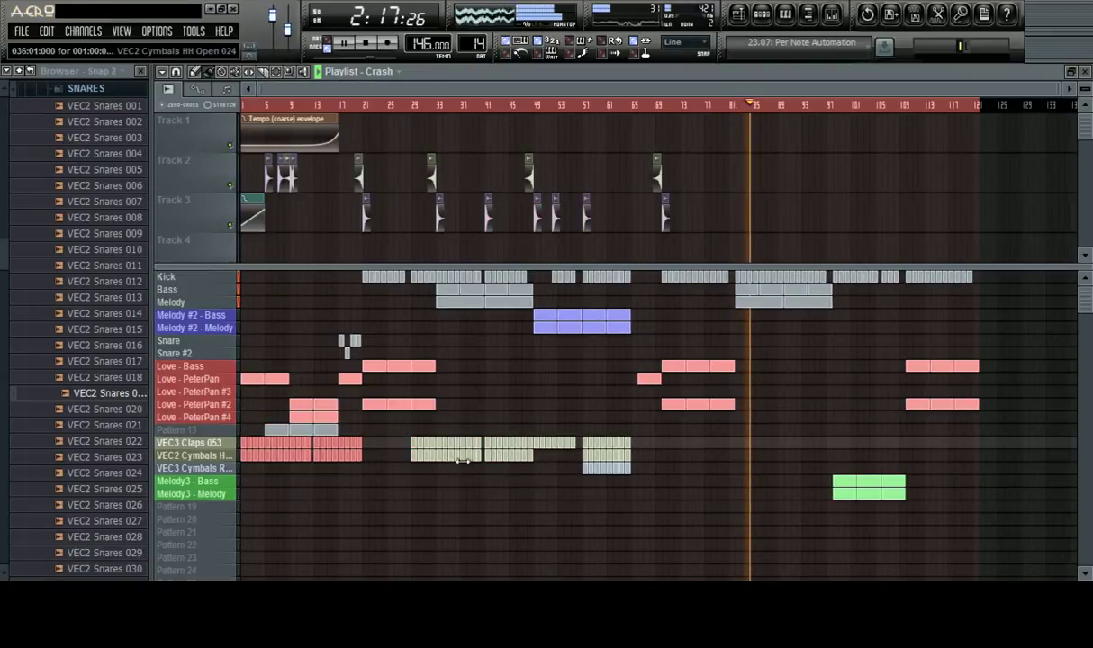
{"action": "left_click_drag", "start_coordinate": [270, 453], "coordinate": [756, 413]}
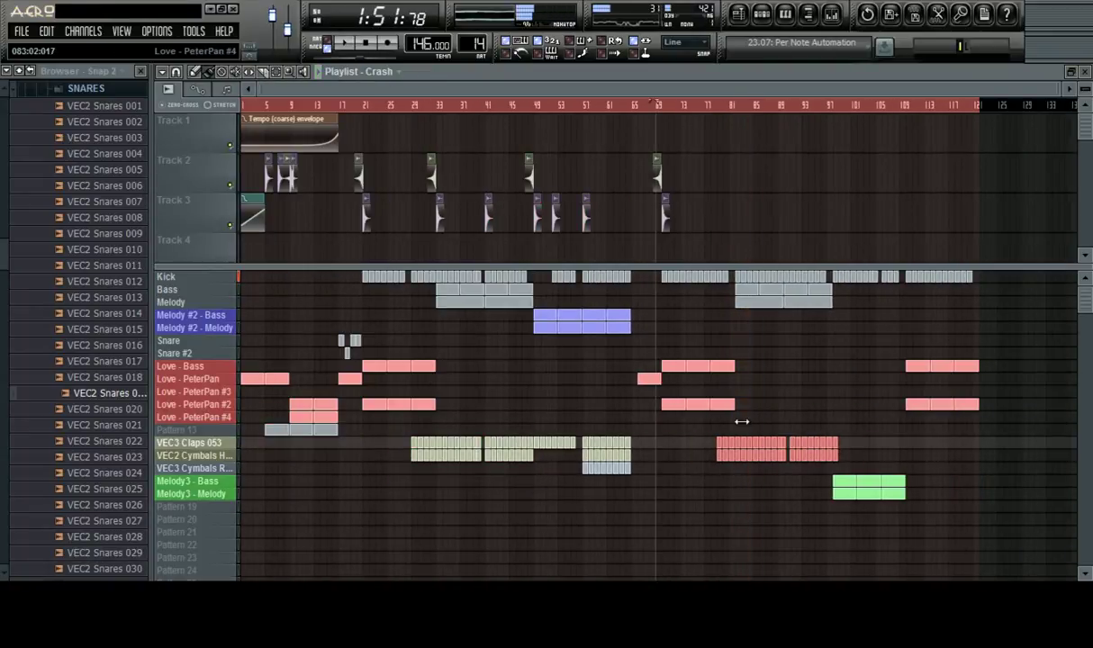
{"action": "left_click", "coordinate": [708, 106]}
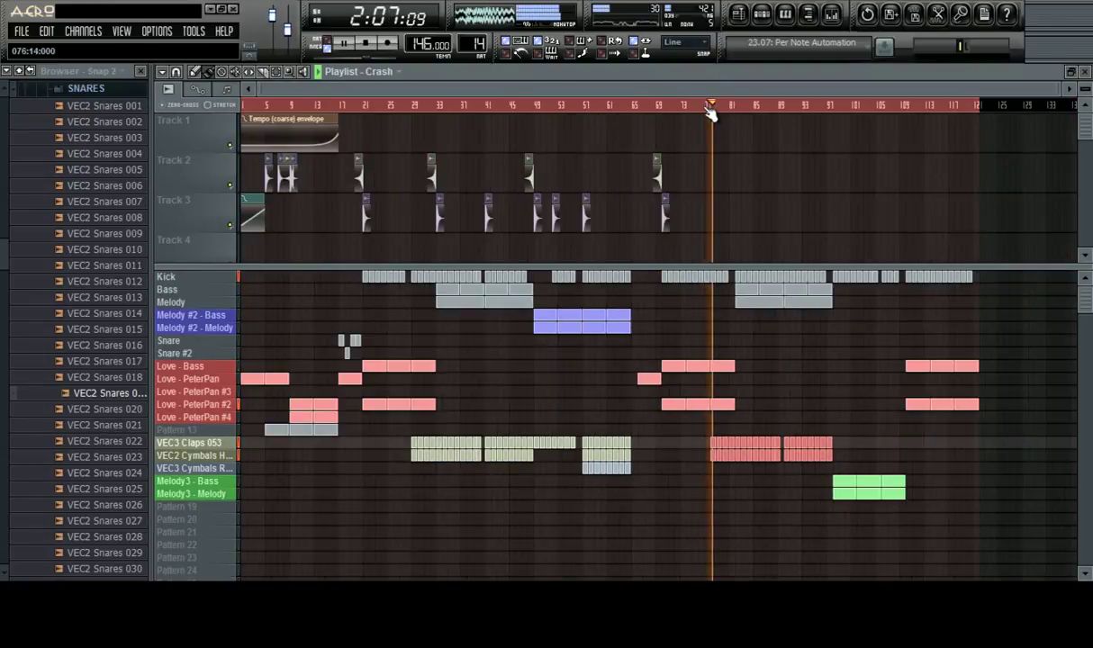
Place a crash clip on Track 3 at bar 82, where the main melody and bass return
{"action": "scroll", "coordinate": [709, 107], "scroll_direction": "up", "scroll_amount": 5}
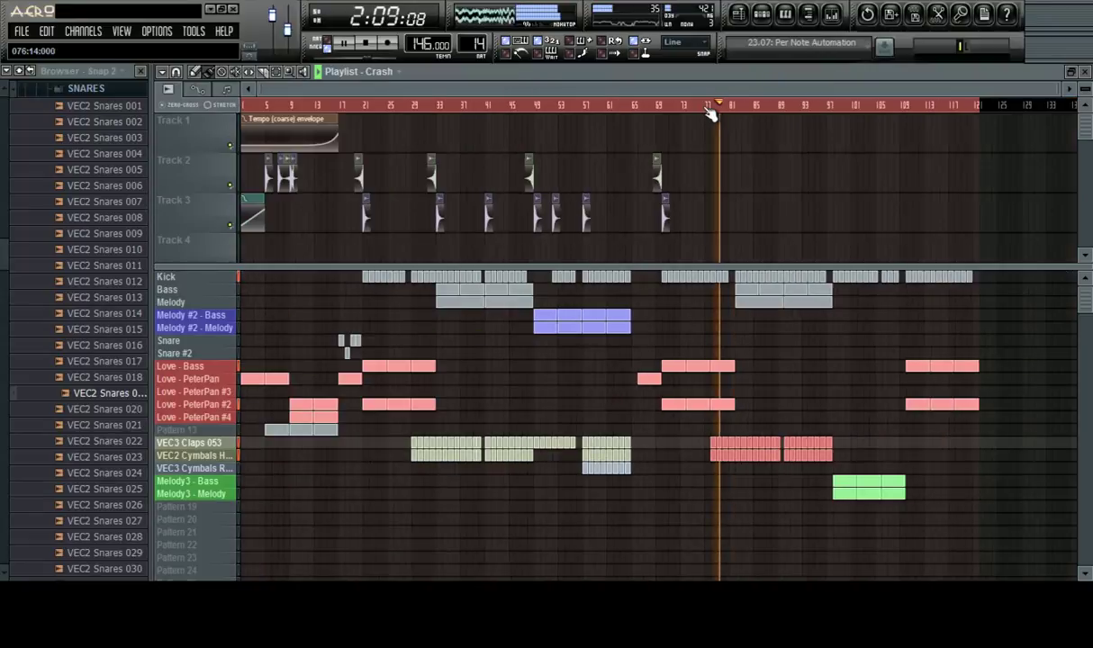
{"action": "scroll", "coordinate": [710, 112], "scroll_direction": "up", "scroll_amount": 5}
{"action": "scroll", "coordinate": [711, 112], "scroll_direction": "down", "scroll_amount": 4}
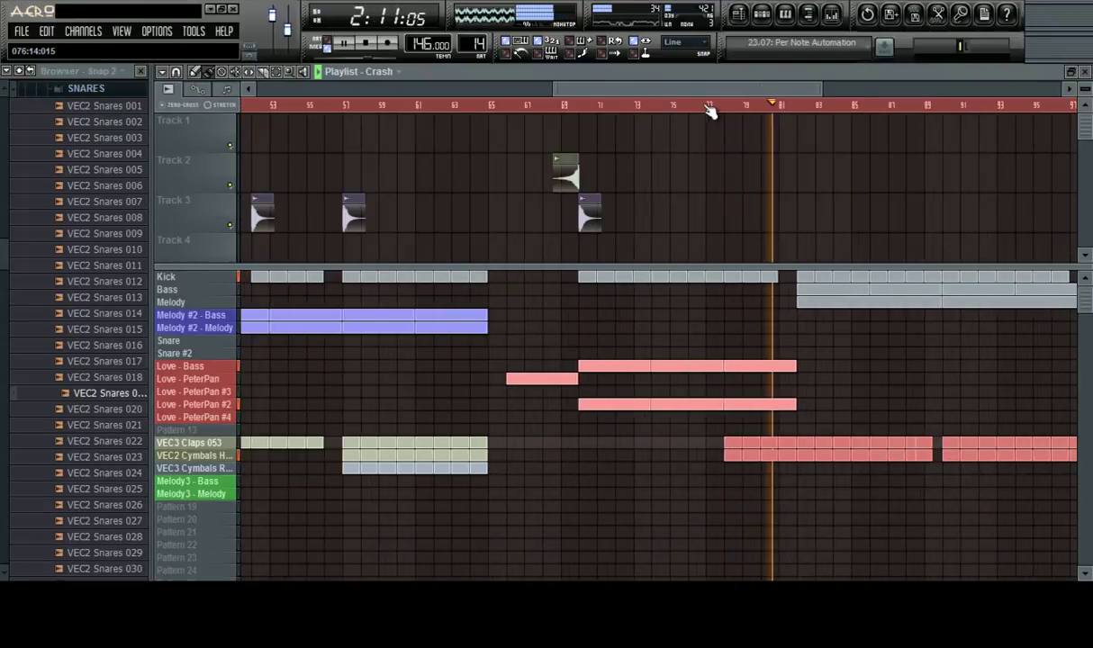
{"action": "left_click_drag", "start_coordinate": [740, 91], "coordinate": [757, 92]}
{"action": "scroll", "coordinate": [759, 105], "scroll_direction": "down", "scroll_amount": 3}
{"action": "scroll", "coordinate": [759, 105], "scroll_direction": "up", "scroll_amount": 3}
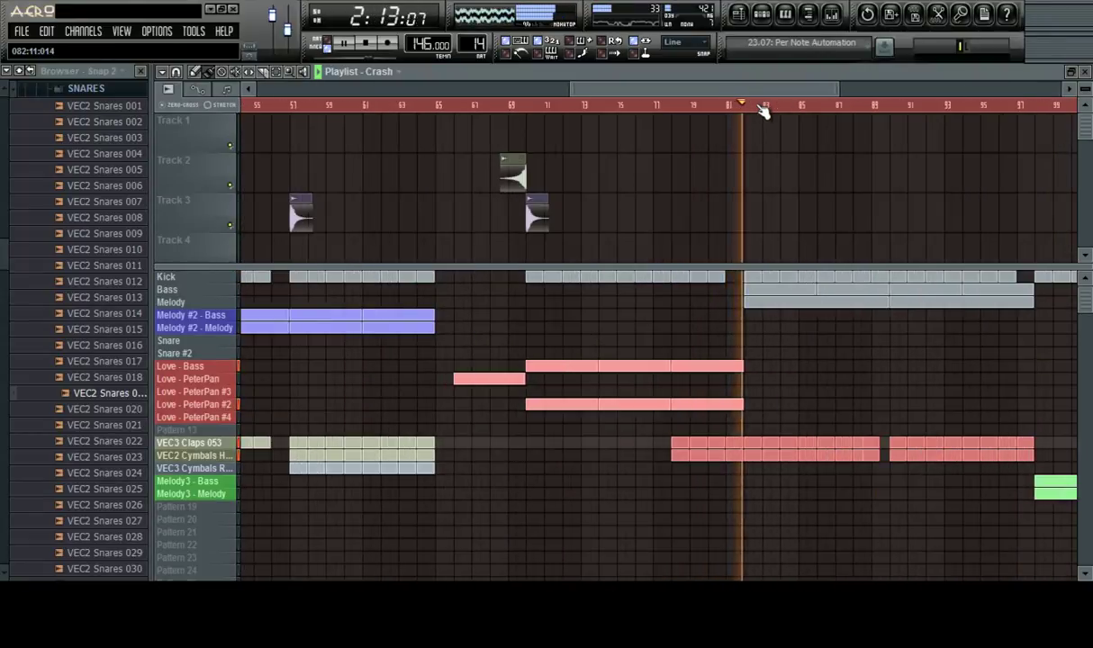
{"action": "scroll", "coordinate": [758, 105], "scroll_direction": "down", "scroll_amount": 4}
{"action": "scroll", "coordinate": [758, 105], "scroll_direction": "up", "scroll_amount": 4}
{"action": "scroll", "coordinate": [762, 111], "scroll_direction": "down", "scroll_amount": 2}
{"action": "scroll", "coordinate": [759, 106], "scroll_direction": "up", "scroll_amount": 2}
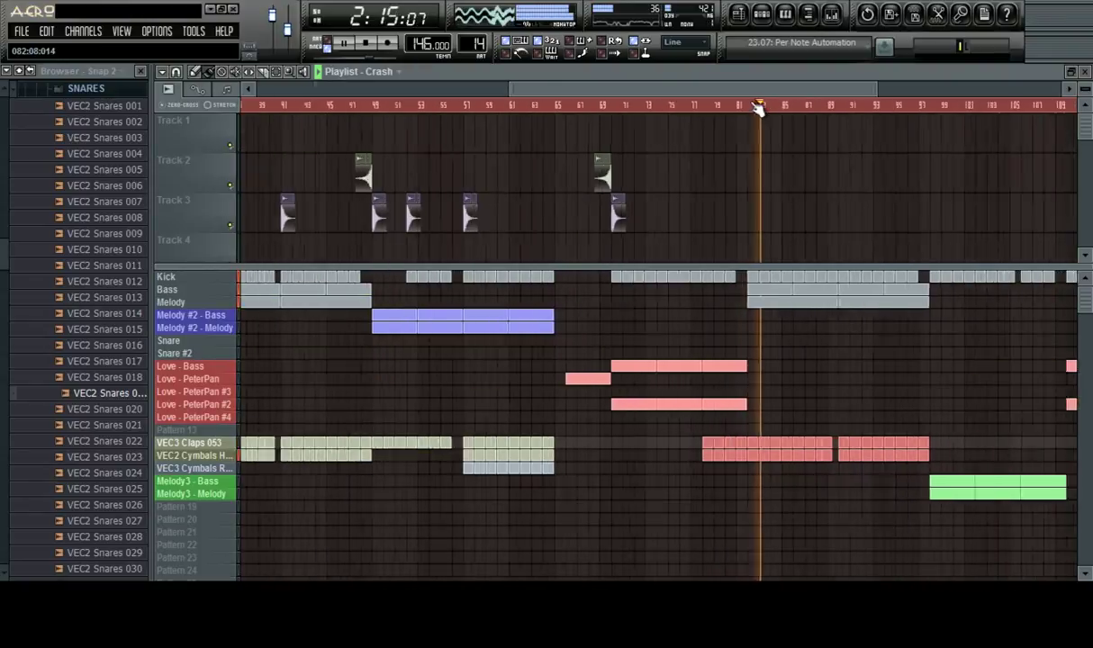
{"action": "key", "text": "space"}
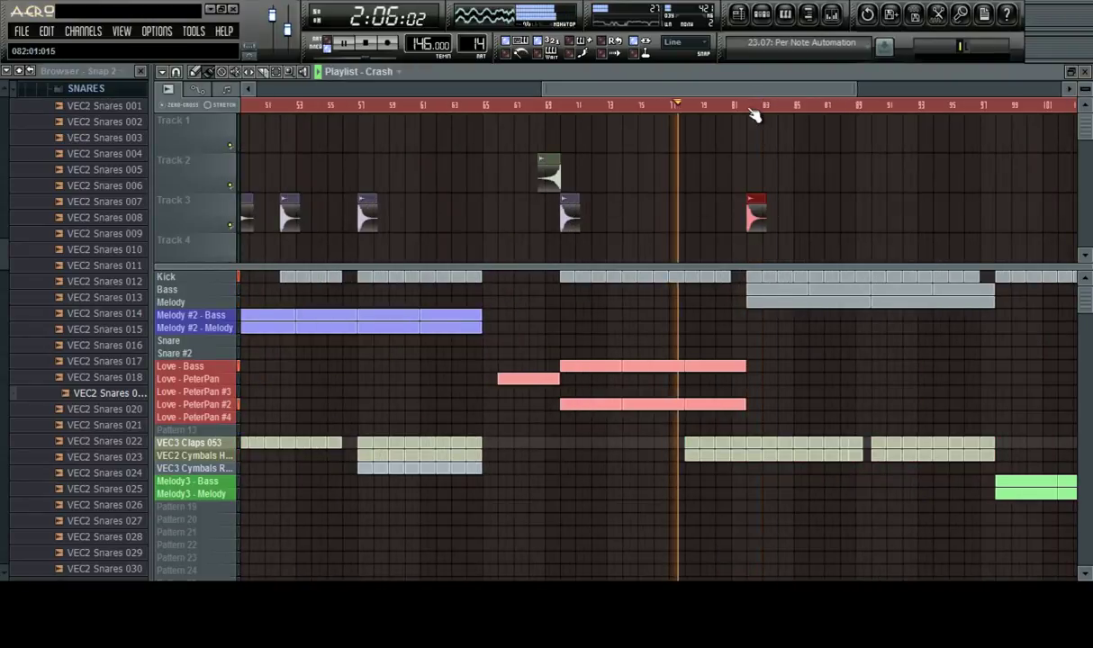
Place two more crash clips on Track 3 at bars 86 and 90
{"action": "scroll", "coordinate": [732, 108], "scroll_direction": "down", "scroll_amount": 3}
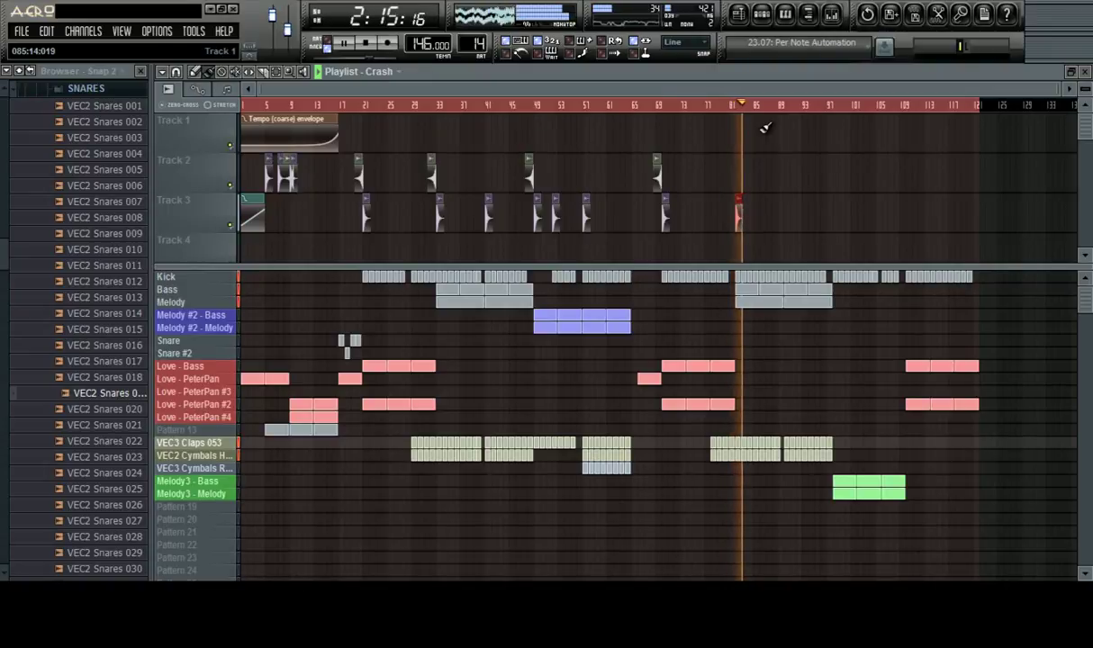
{"action": "scroll", "coordinate": [760, 109], "scroll_direction": "up", "scroll_amount": 5}
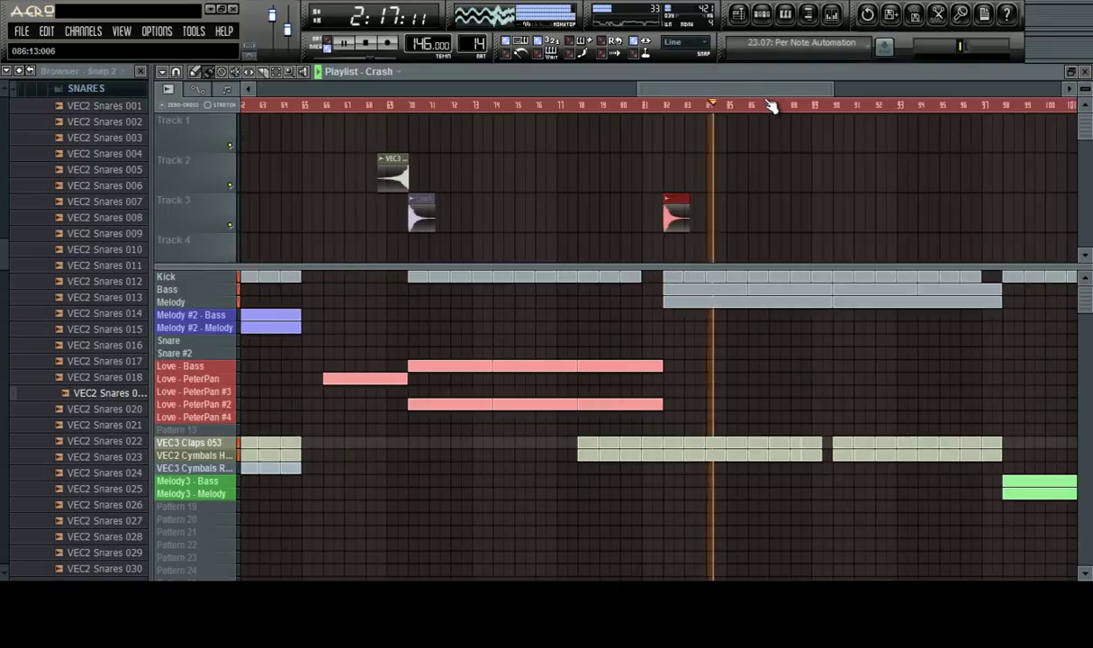
{"action": "left_click", "coordinate": [729, 218]}
{"action": "left_click_drag", "start_coordinate": [756, 90], "coordinate": [792, 94]}
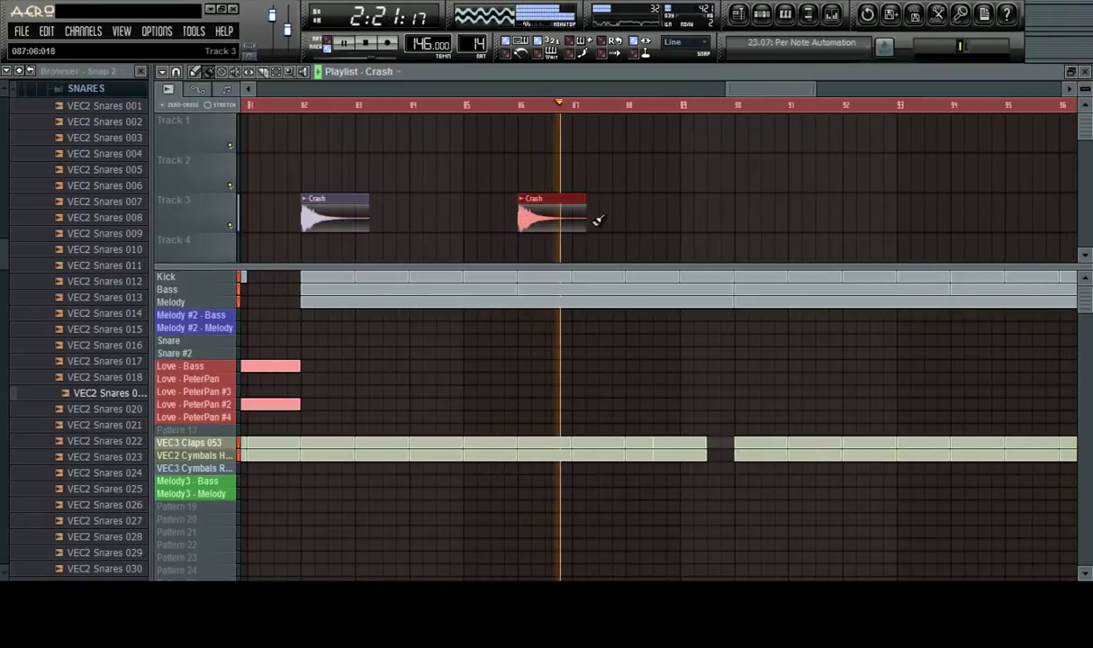
{"action": "left_click", "coordinate": [742, 209]}
{"action": "left_click_drag", "start_coordinate": [776, 91], "coordinate": [795, 93]}
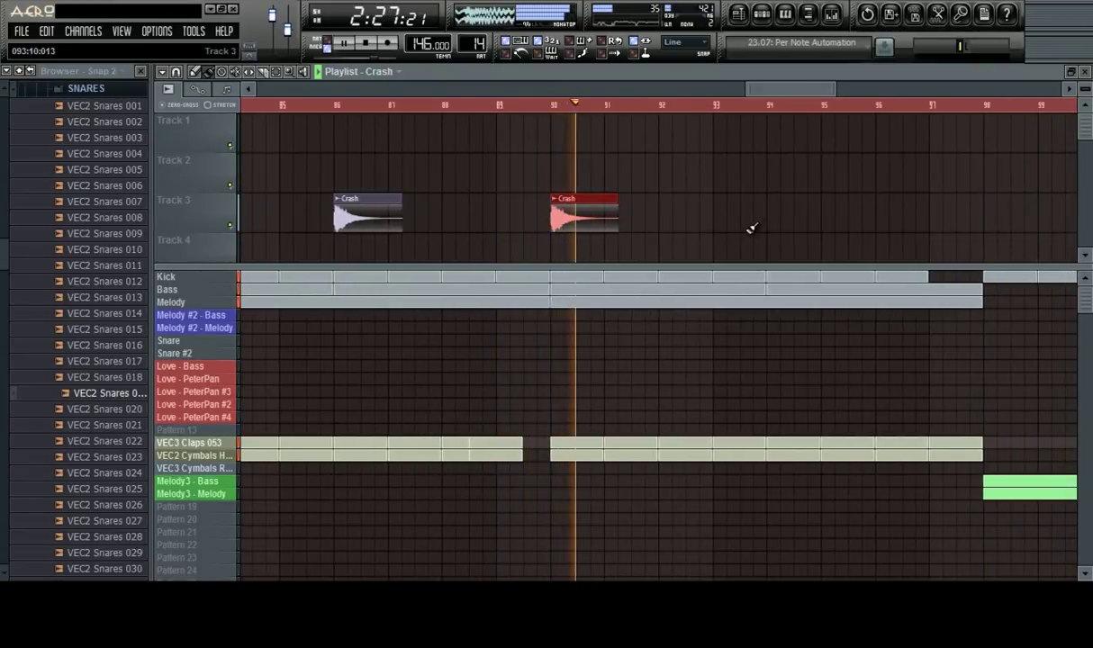
Place three crash clips on Track 3 at bars 94, 95 and 96
{"action": "left_click", "coordinate": [776, 212]}
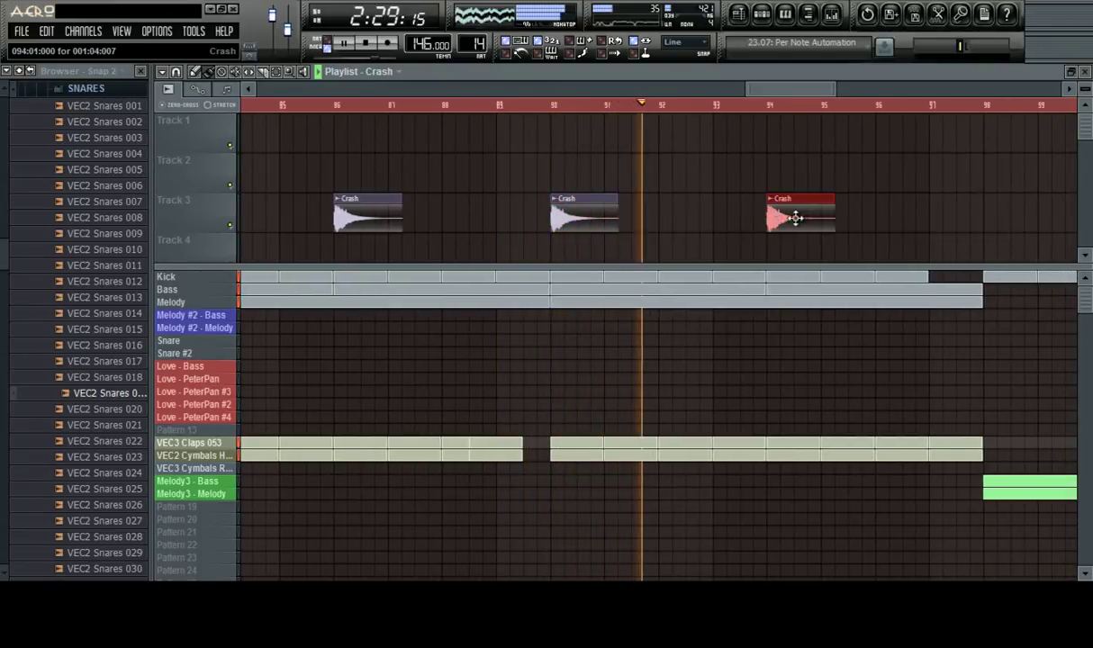
{"action": "left_click", "coordinate": [878, 213]}
{"action": "left_click_drag", "start_coordinate": [882, 214], "coordinate": [842, 231]}
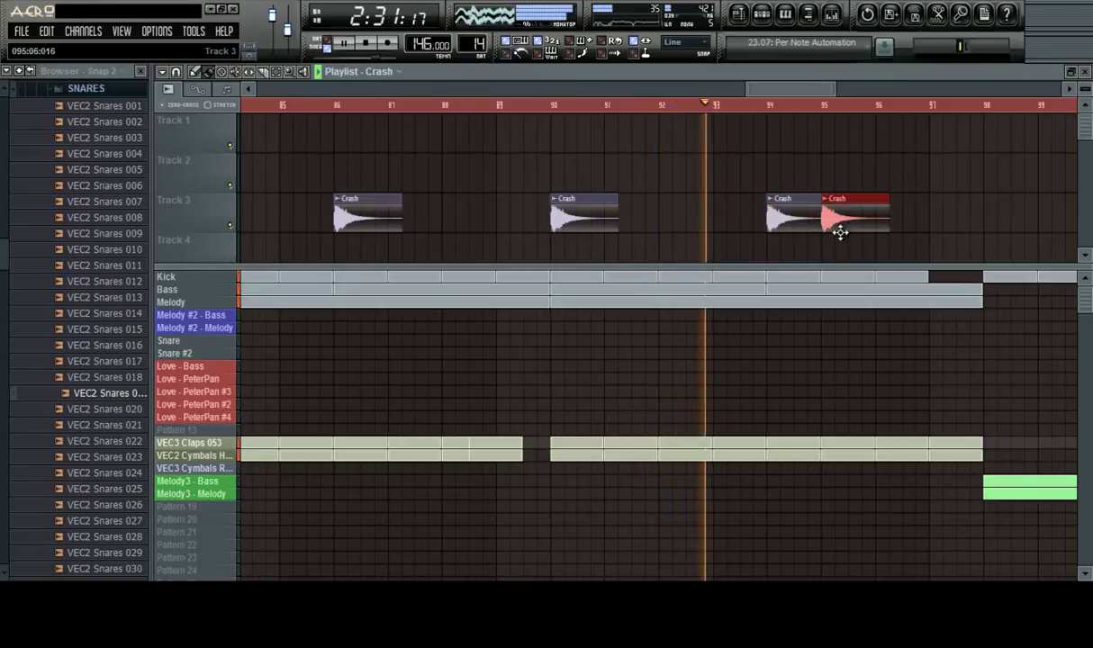
{"action": "left_click_drag", "start_coordinate": [964, 215], "coordinate": [894, 227]}
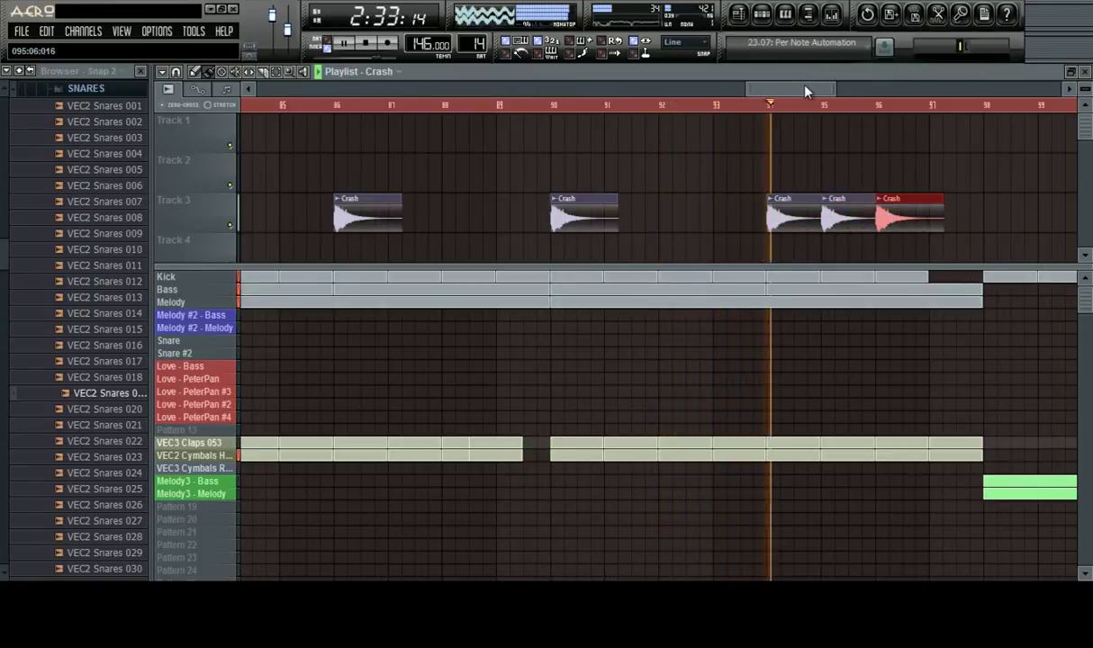
Add crash clips on Track 3 halfway through bar 96, at bar 97, and a quarter of the way through bar 97
{"action": "left_click_drag", "start_coordinate": [762, 81], "coordinate": [772, 84]}
{"action": "left_click", "coordinate": [891, 219]}
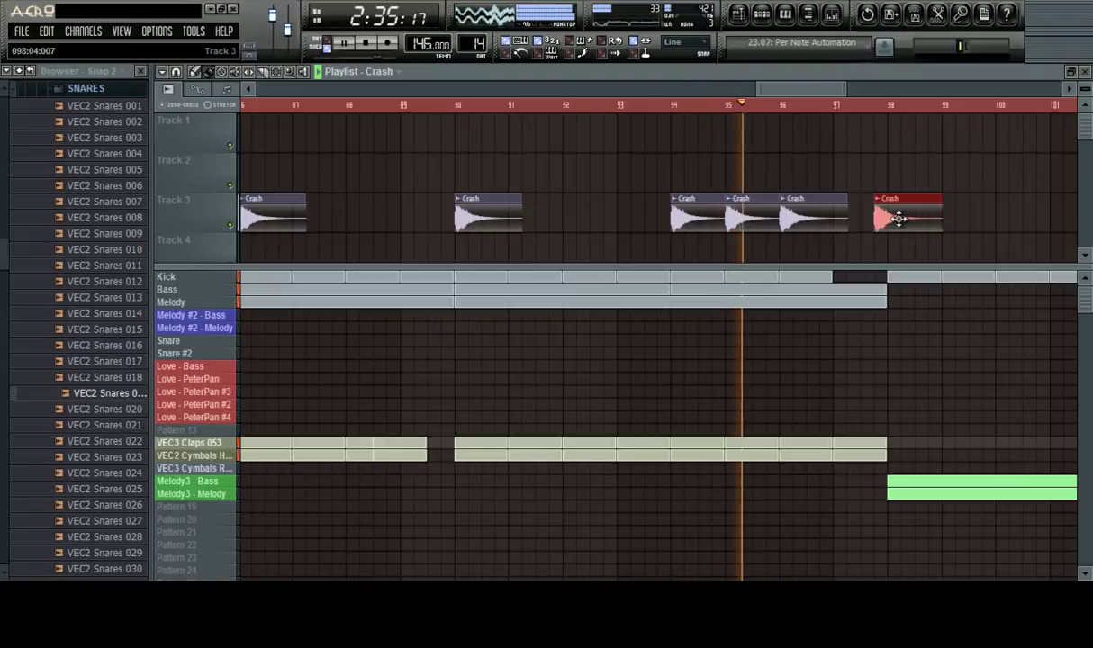
{"action": "left_click_drag", "start_coordinate": [891, 219], "coordinate": [833, 218]}
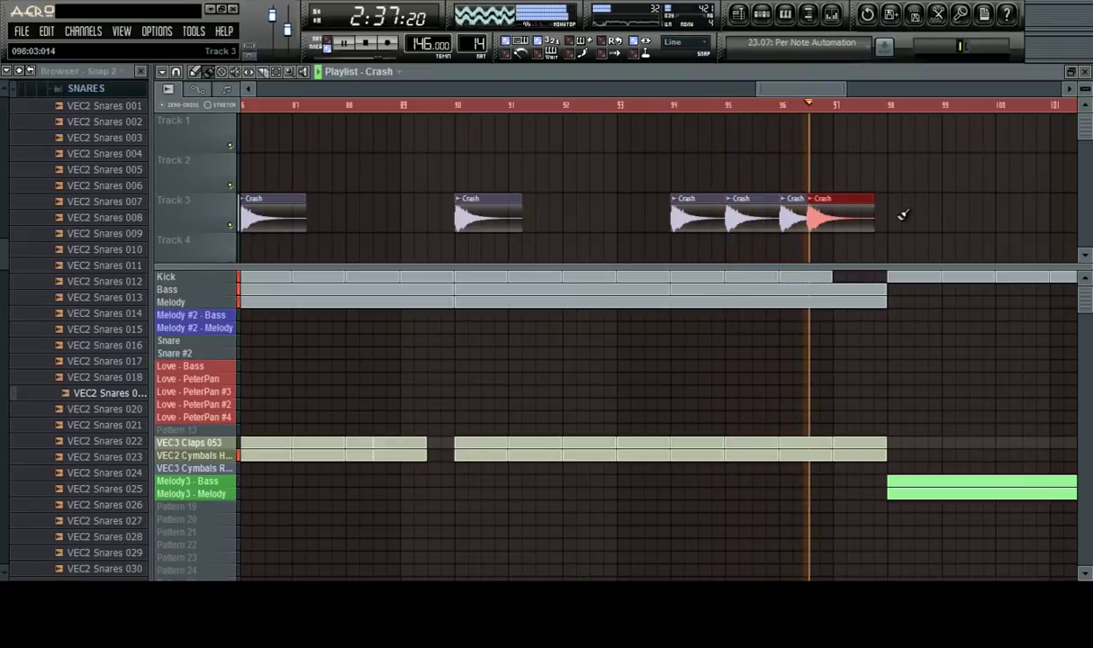
{"action": "left_click_drag", "start_coordinate": [903, 214], "coordinate": [859, 216]}
{"action": "left_click_drag", "start_coordinate": [935, 219], "coordinate": [874, 227]}
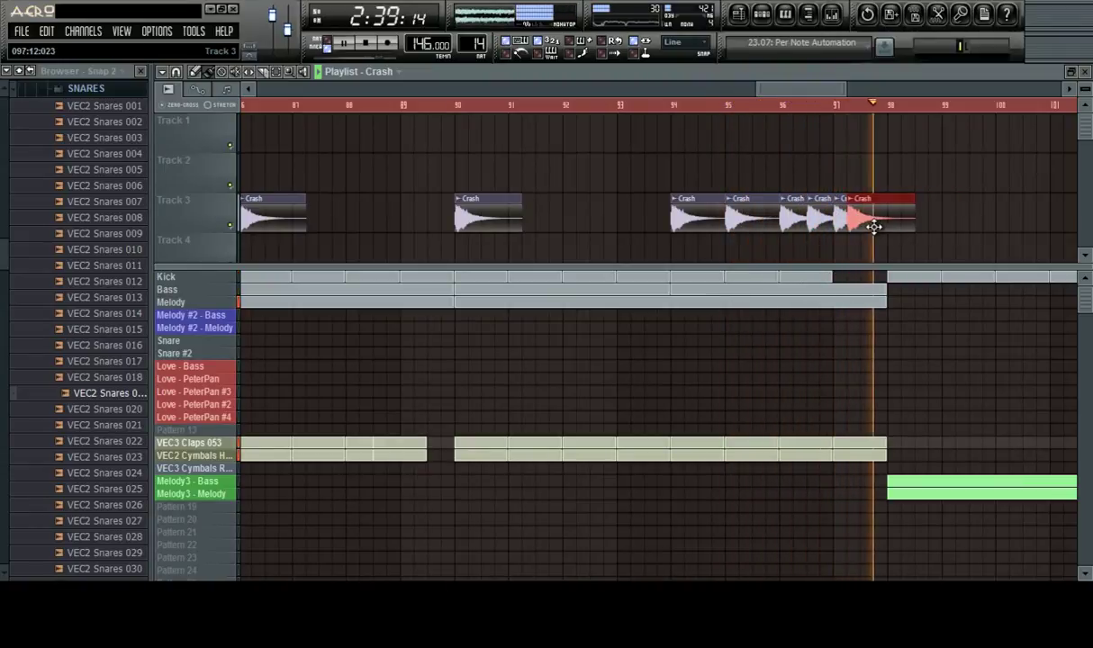
Replay the crash build-up and add one more crash clip on Track 3 halfway through bar 97
{"action": "left_click", "coordinate": [817, 112]}
{"action": "scroll", "coordinate": [816, 111], "scroll_direction": "up", "scroll_amount": 3}
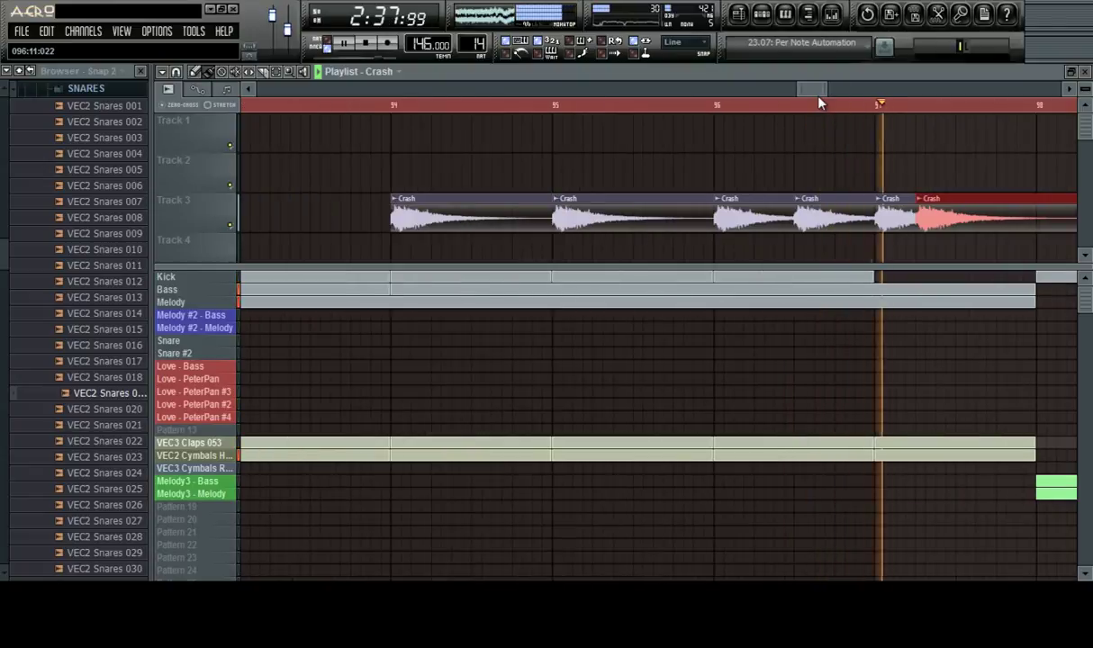
{"action": "left_click_drag", "start_coordinate": [816, 92], "coordinate": [825, 92]}
{"action": "key", "text": "space"}
{"action": "key", "text": "space"}
{"action": "left_click_drag", "start_coordinate": [949, 206], "coordinate": [774, 216]}
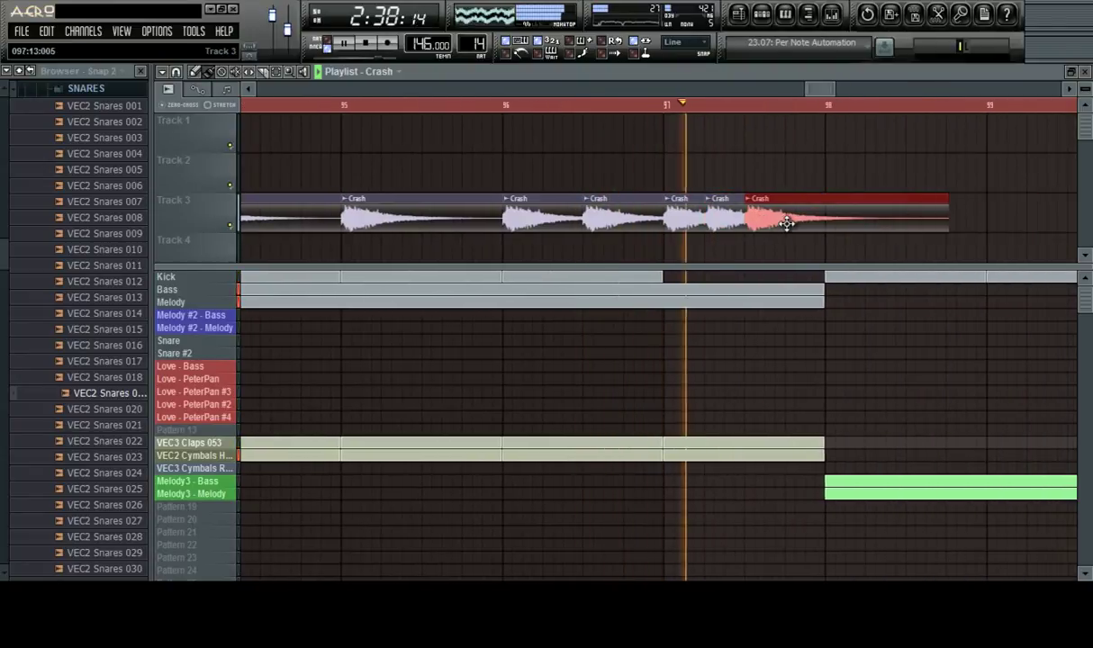
Place a VEC3 Cymbals Reverse 19 clip on Track 2 and align it to end at bar 98
{"action": "scroll", "coordinate": [801, 106], "scroll_direction": "down", "scroll_amount": 5}
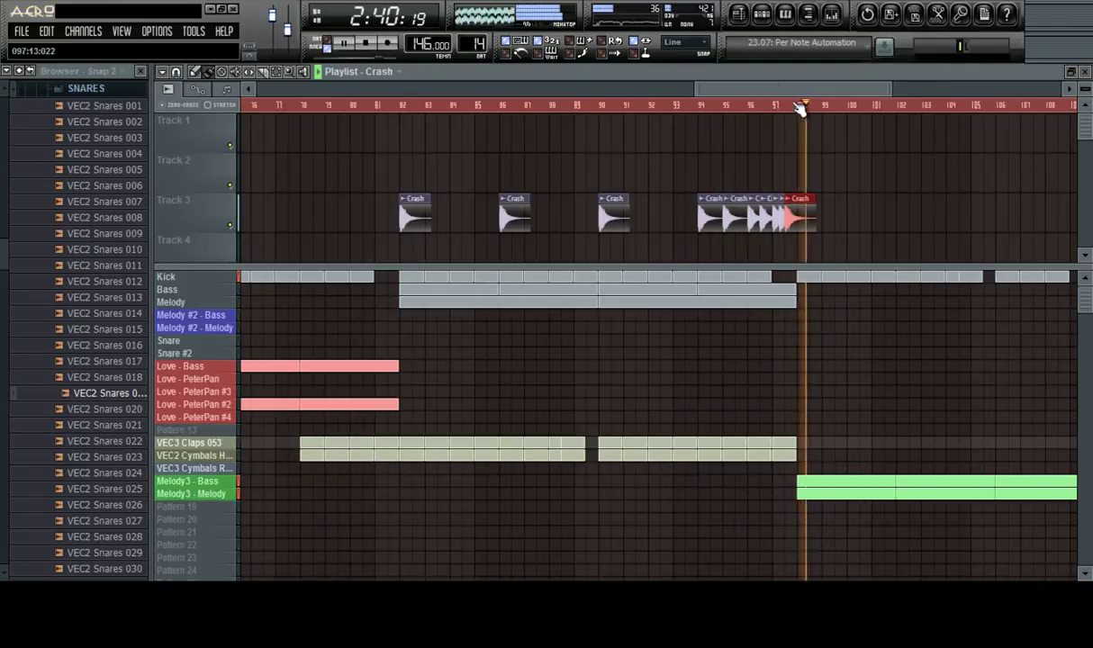
{"action": "scroll", "coordinate": [802, 106], "scroll_direction": "down", "scroll_amount": 2}
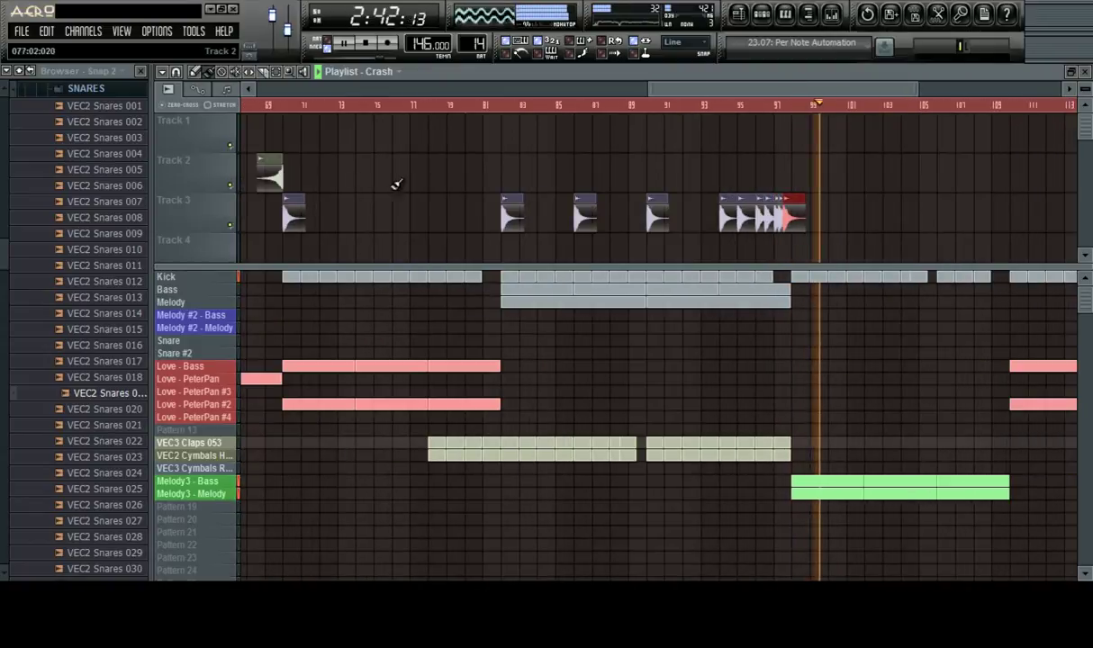
{"action": "left_click", "coordinate": [268, 171]}
{"action": "left_click", "coordinate": [785, 171]}
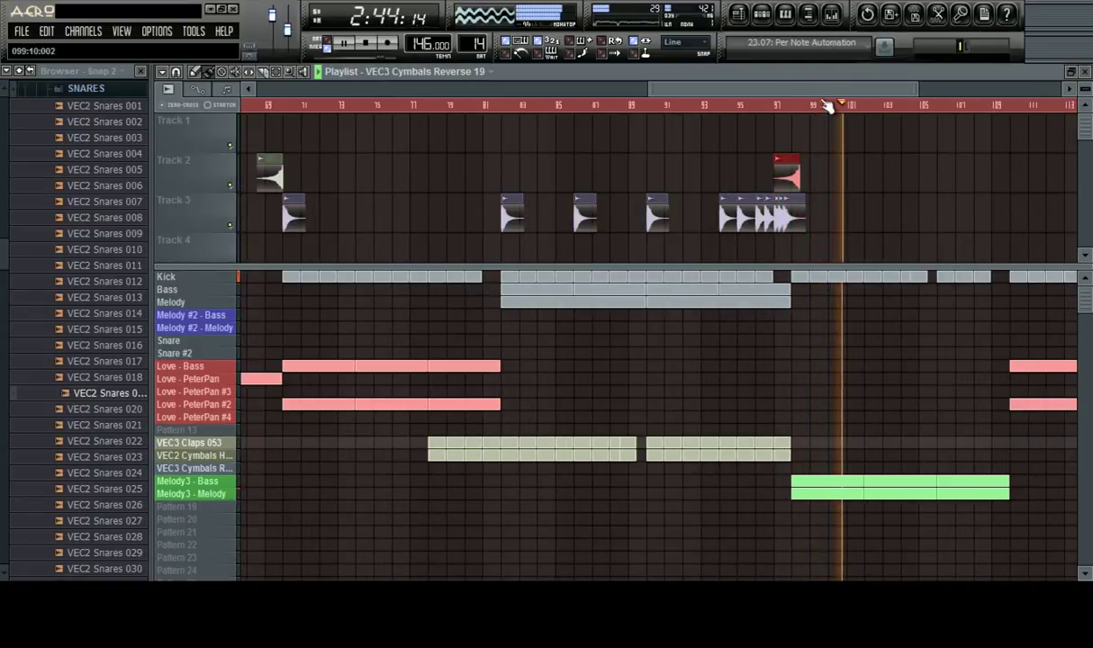
{"action": "scroll", "coordinate": [827, 106], "scroll_direction": "up", "scroll_amount": 4}
{"action": "mouse_move", "coordinate": [711, 173]}
{"action": "left_mouse_down"}
{"action": "mouse_move", "coordinate": [739, 173]}
{"action": "mouse_move", "coordinate": [693, 176]}
{"action": "left_mouse_up"}
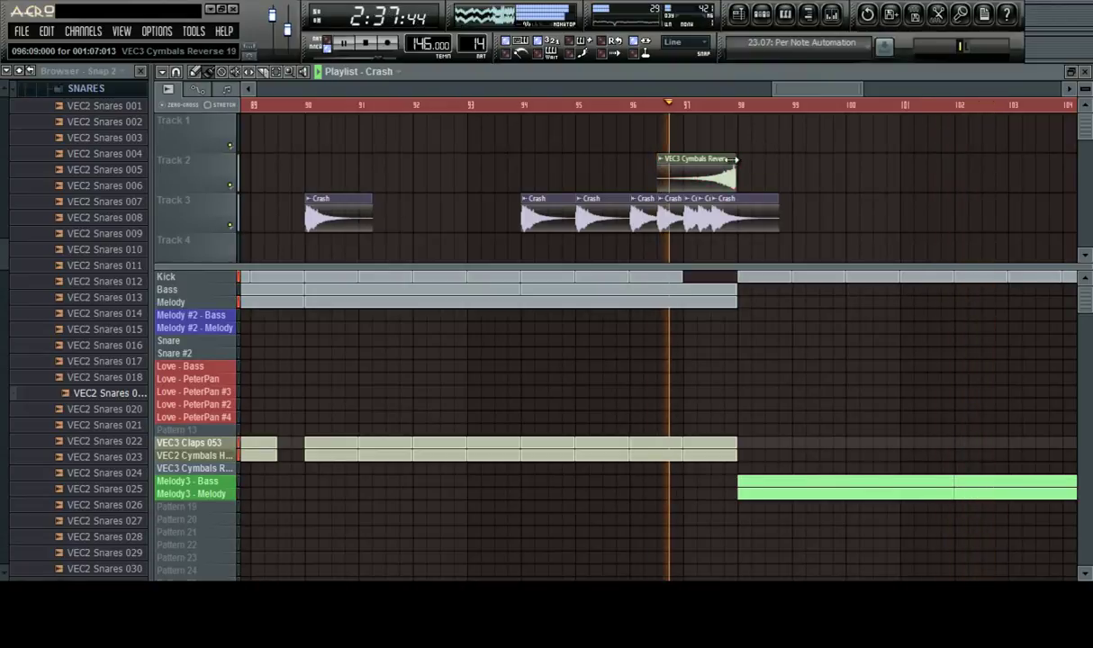
Play the transition into bar 98 and delete the reverse cymbal clip from Track 2
{"action": "key", "text": "space"}
{"action": "key", "text": "space"}
{"action": "key", "text": "space"}
{"action": "right_click", "coordinate": [729, 177]}
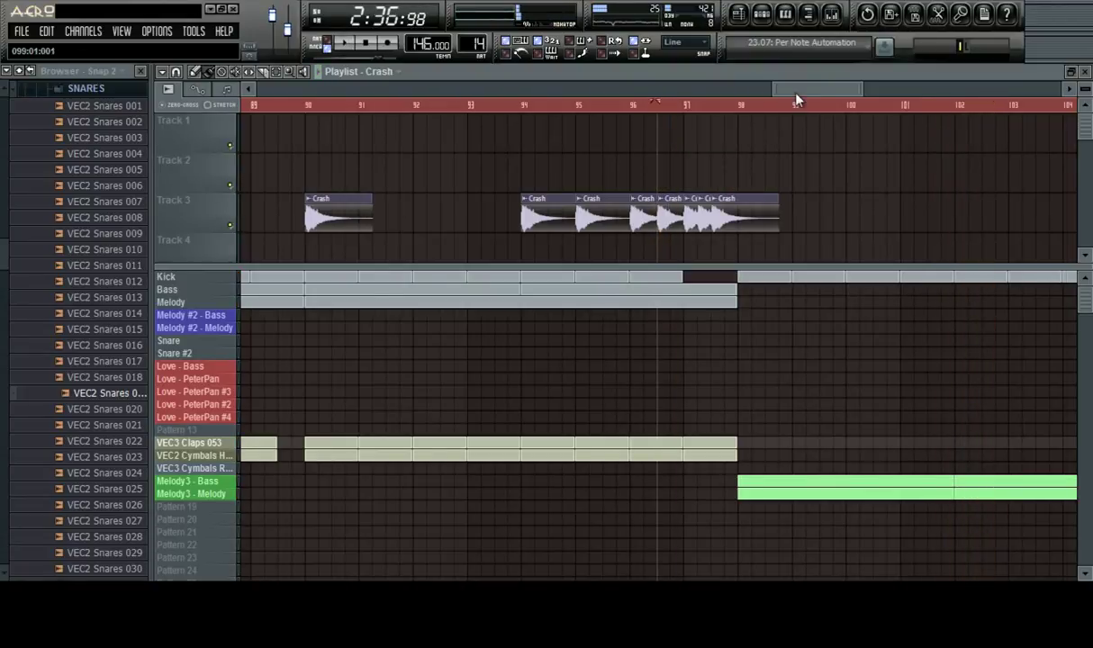
Copy the reverse cymbal and crash pair from around bar 70, align the copied crash with bar 98, and play the transition
{"action": "scroll", "coordinate": [708, 108], "scroll_direction": "down", "scroll_amount": 4}
{"action": "left_click_drag", "start_coordinate": [795, 93], "coordinate": [687, 94]}
{"action": "scroll", "coordinate": [691, 110], "scroll_direction": "up", "scroll_amount": 3}
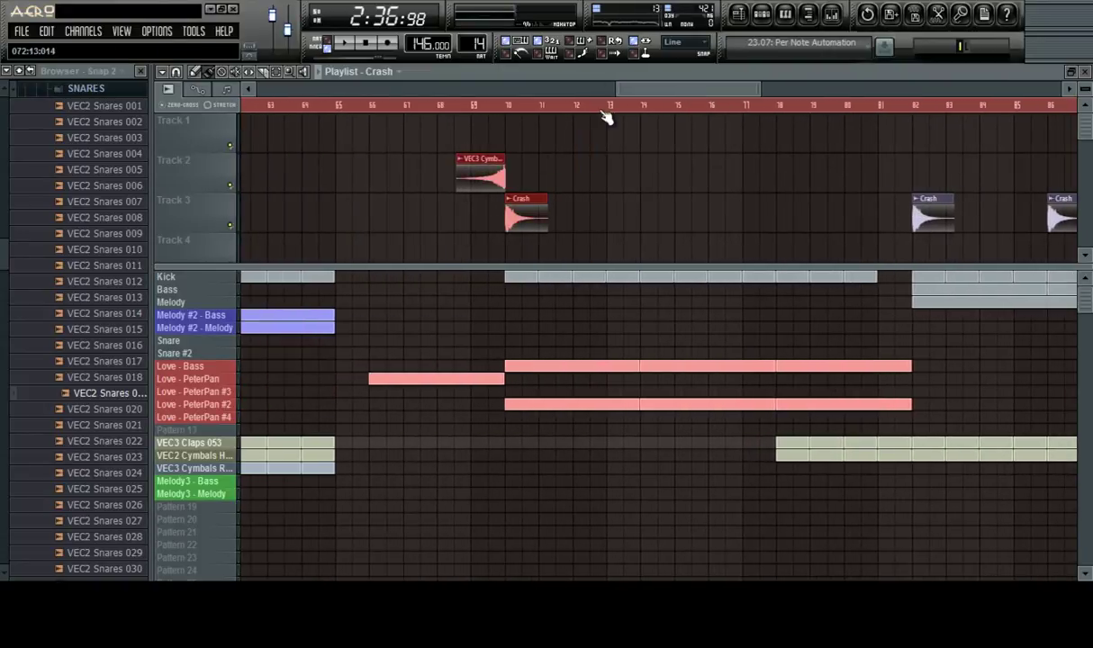
{"action": "scroll", "coordinate": [608, 112], "scroll_direction": "down", "scroll_amount": 4}
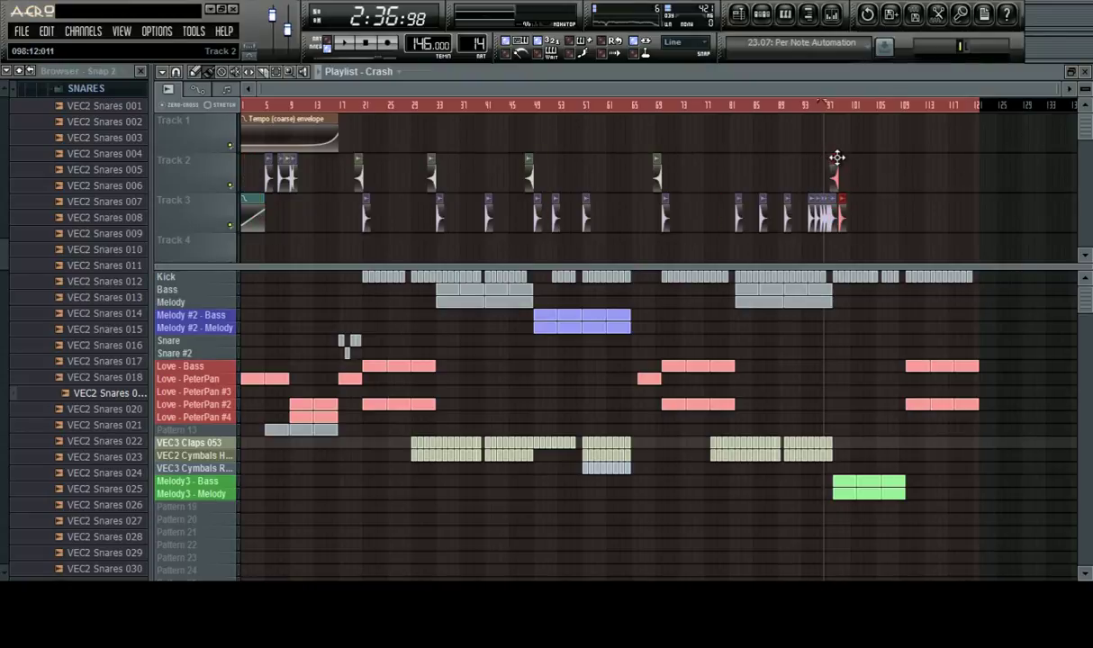
{"action": "scroll", "coordinate": [846, 109], "scroll_direction": "up", "scroll_amount": 5}
{"action": "key", "text": "space"}
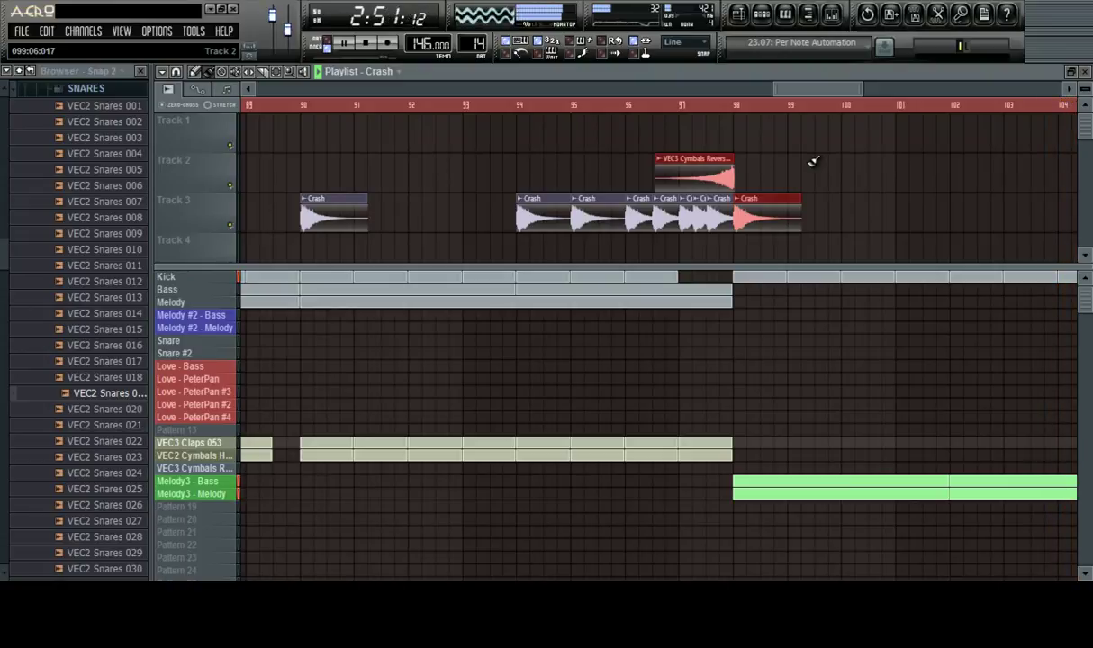
Replay from bar 98 and fill the VEC3 Claps 053 pattern from bar 102 up to bar 110
{"action": "scroll", "coordinate": [861, 109], "scroll_direction": "down", "scroll_amount": 8}
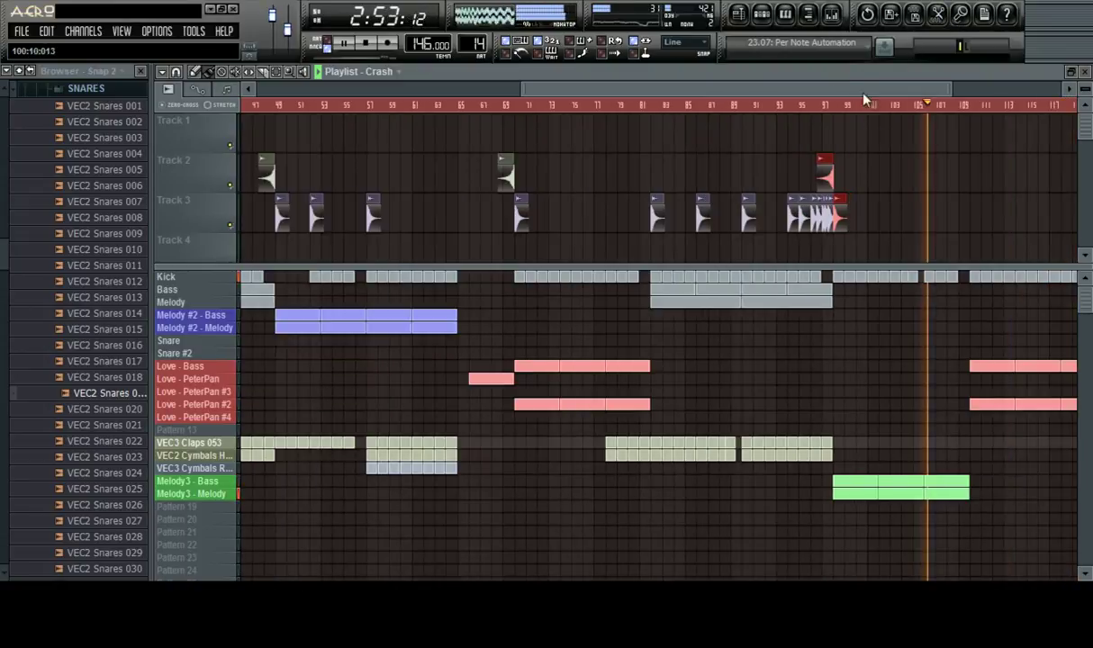
{"action": "left_click_drag", "start_coordinate": [863, 92], "coordinate": [893, 90]}
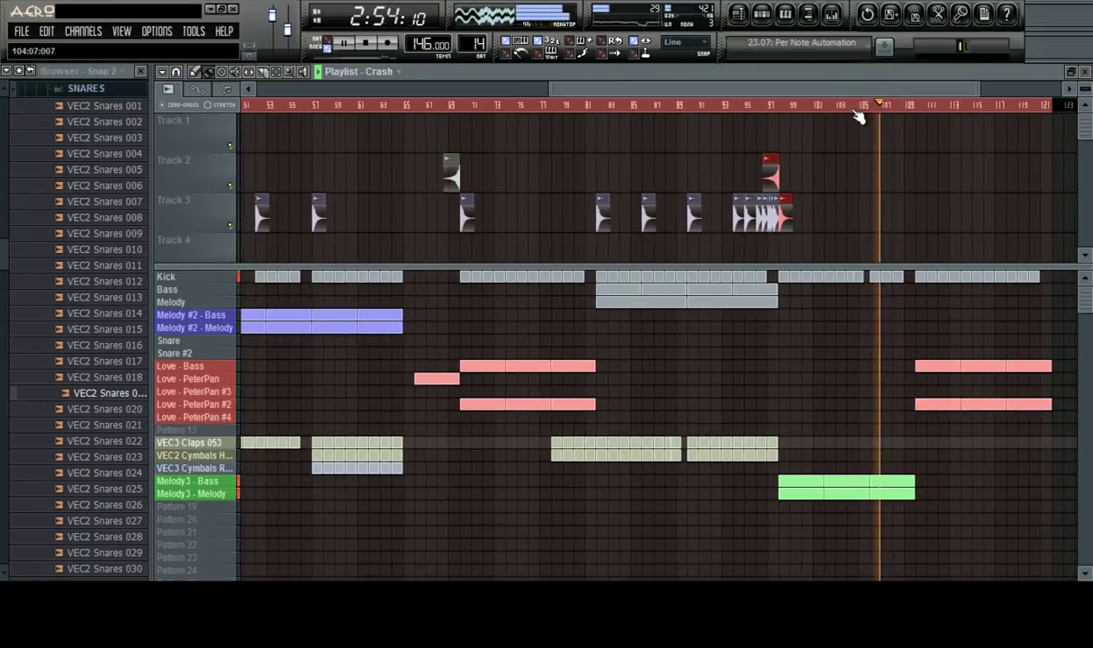
{"action": "left_click", "coordinate": [781, 108]}
{"action": "scroll", "coordinate": [783, 108], "scroll_direction": "up", "scroll_amount": 5}
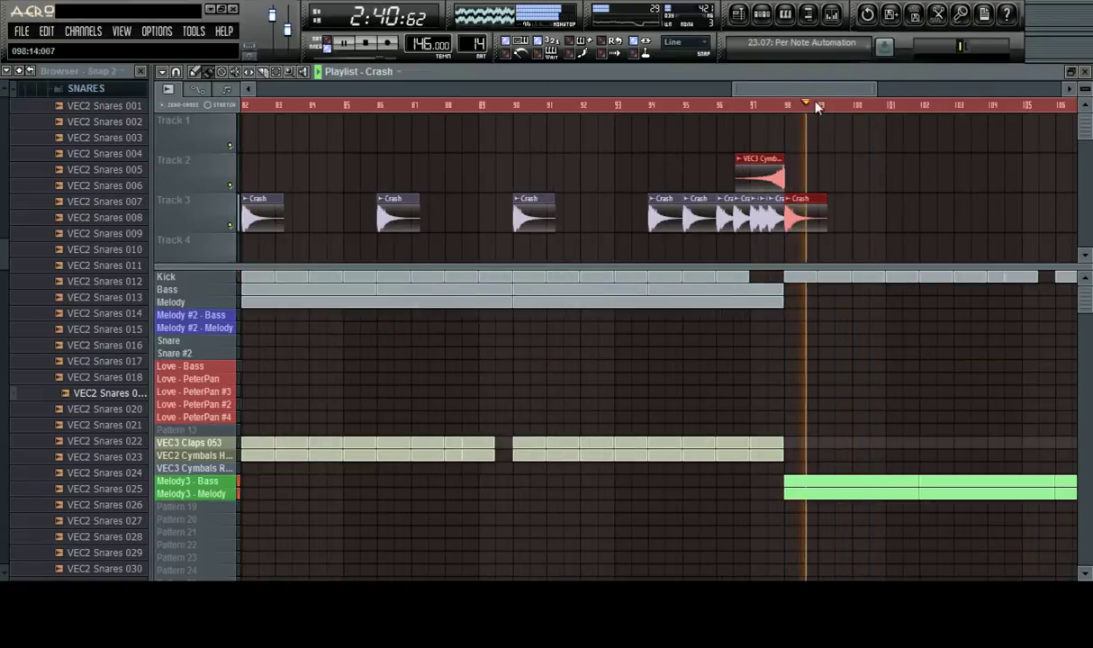
{"action": "left_click_drag", "start_coordinate": [820, 91], "coordinate": [863, 93]}
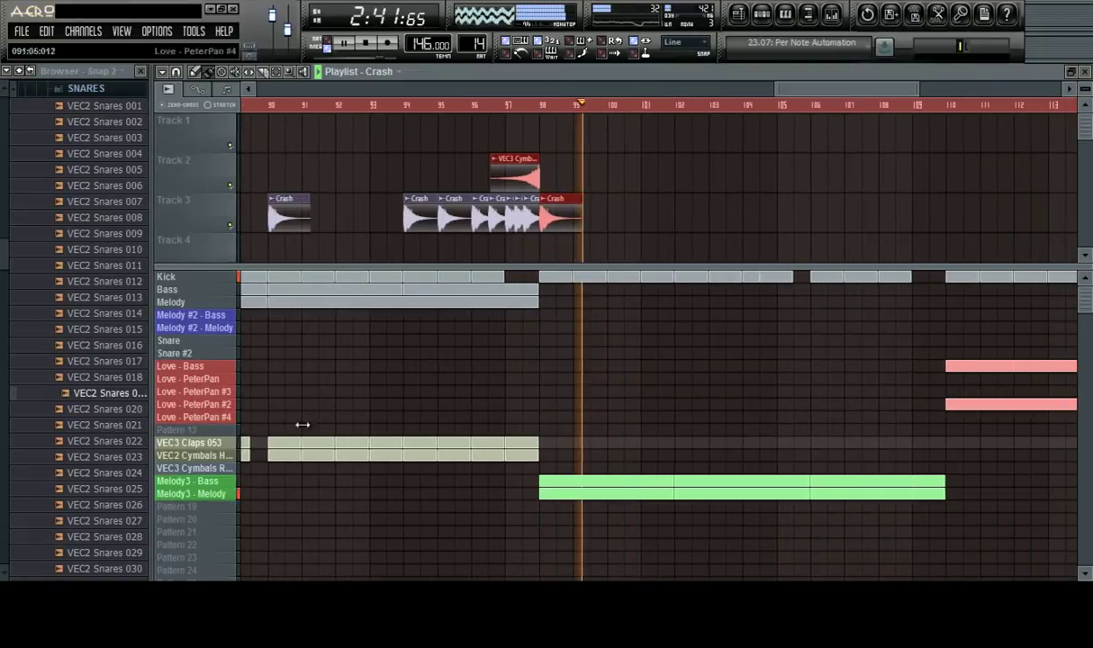
{"action": "left_click", "coordinate": [192, 368]}
{"action": "left_click", "coordinate": [194, 456]}
{"action": "left_click", "coordinate": [205, 468]}
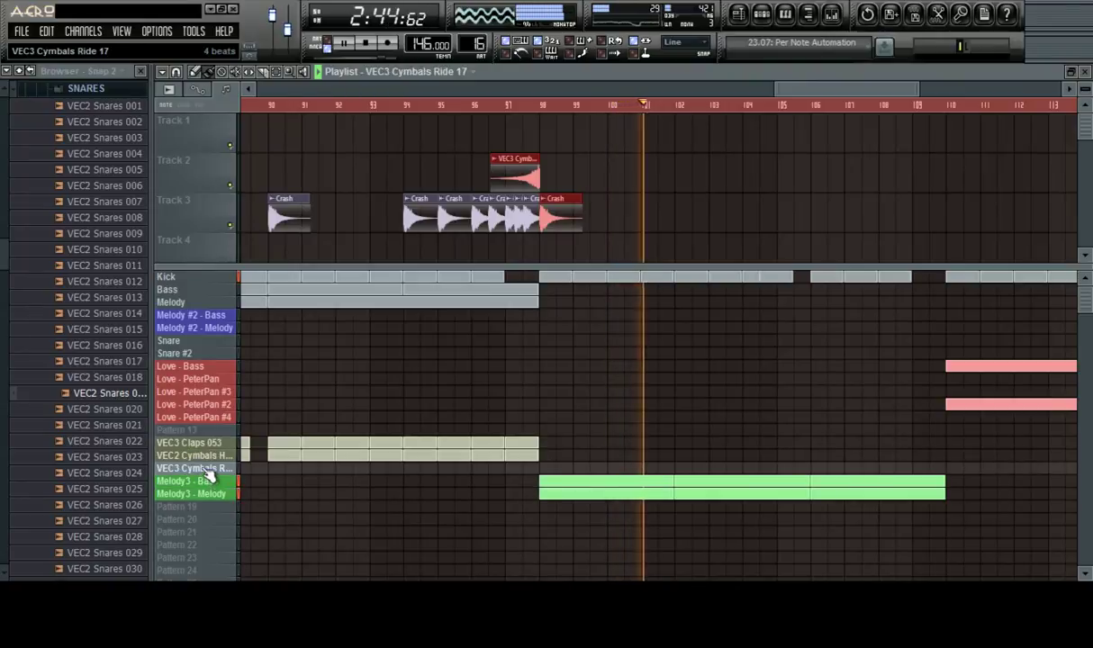
{"action": "left_click", "coordinate": [220, 443]}
{"action": "left_click_drag", "start_coordinate": [678, 442], "coordinate": [808, 444]}
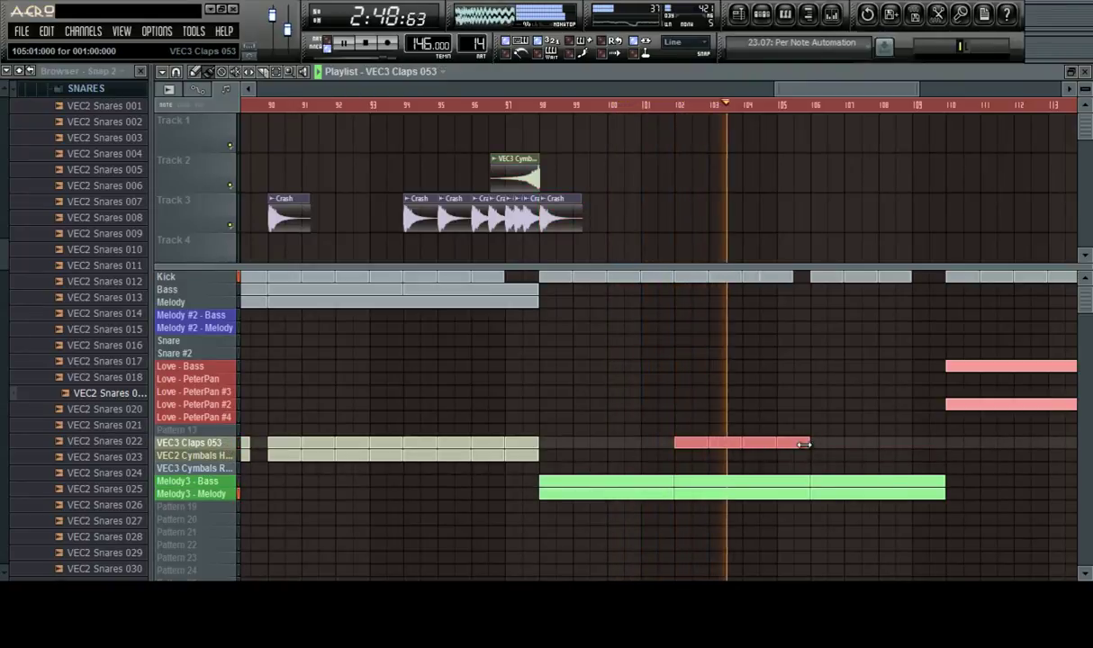
{"action": "left_click_drag", "start_coordinate": [820, 444], "coordinate": [937, 444]}
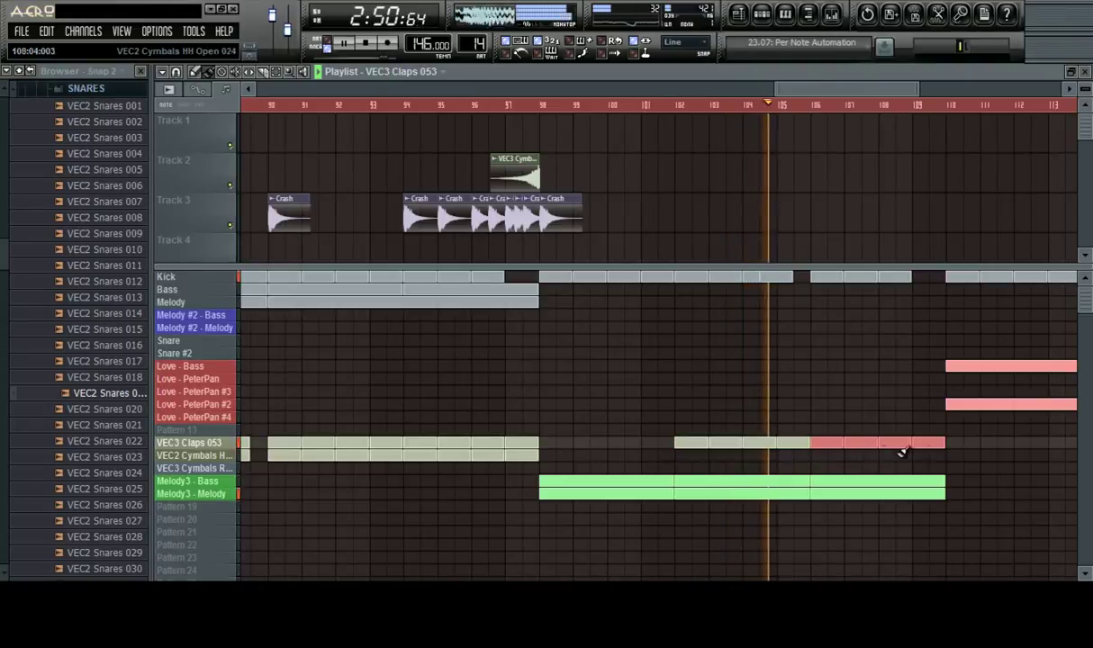
Fill the open hi-hat pattern from bar 106 up to bar 110 and place a crash clip on Track 3 at bar 106
{"action": "left_click_drag", "start_coordinate": [810, 455], "coordinate": [1008, 455]}
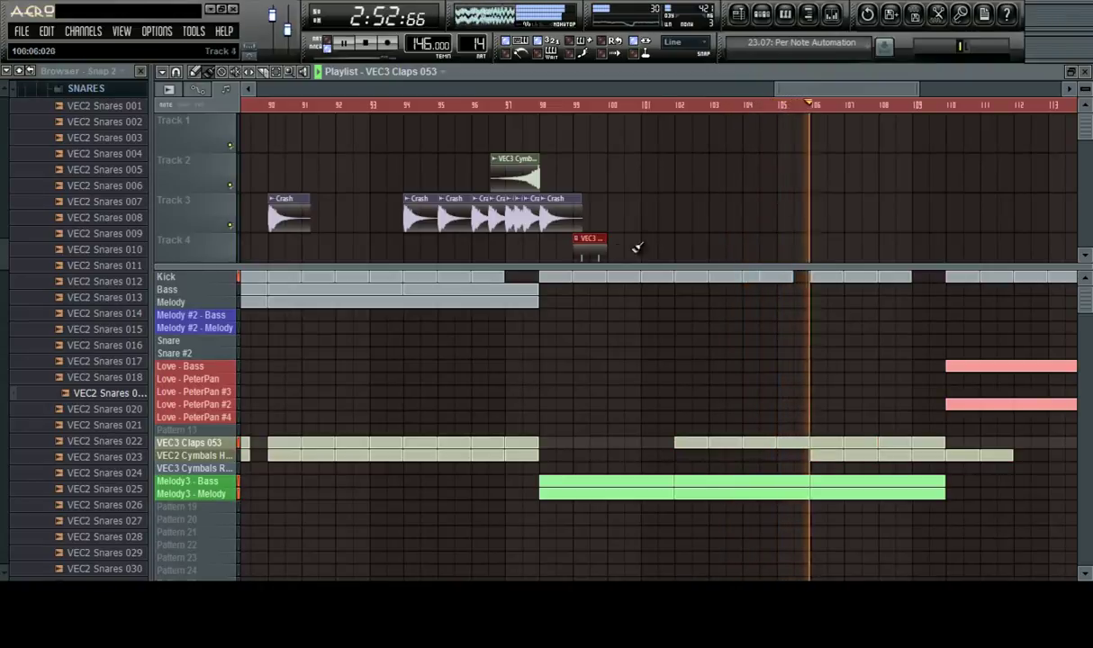
{"action": "left_click", "coordinate": [819, 214]}
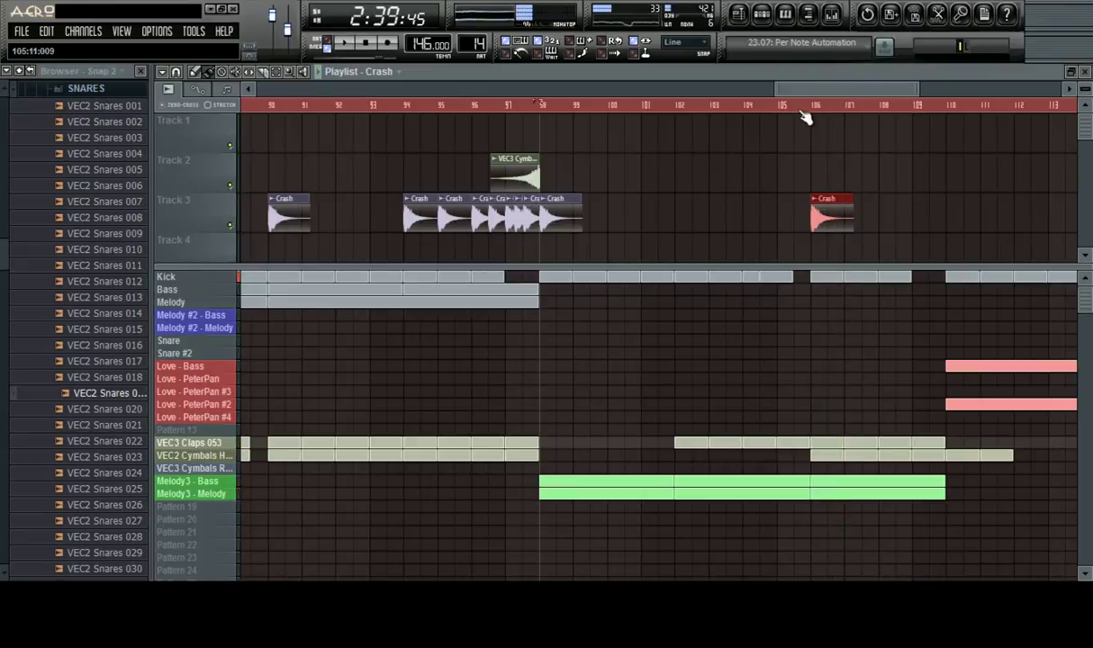
{"action": "scroll", "coordinate": [800, 110], "scroll_direction": "down", "scroll_amount": 2}
{"action": "scroll", "coordinate": [803, 110], "scroll_direction": "up", "scroll_amount": 3}
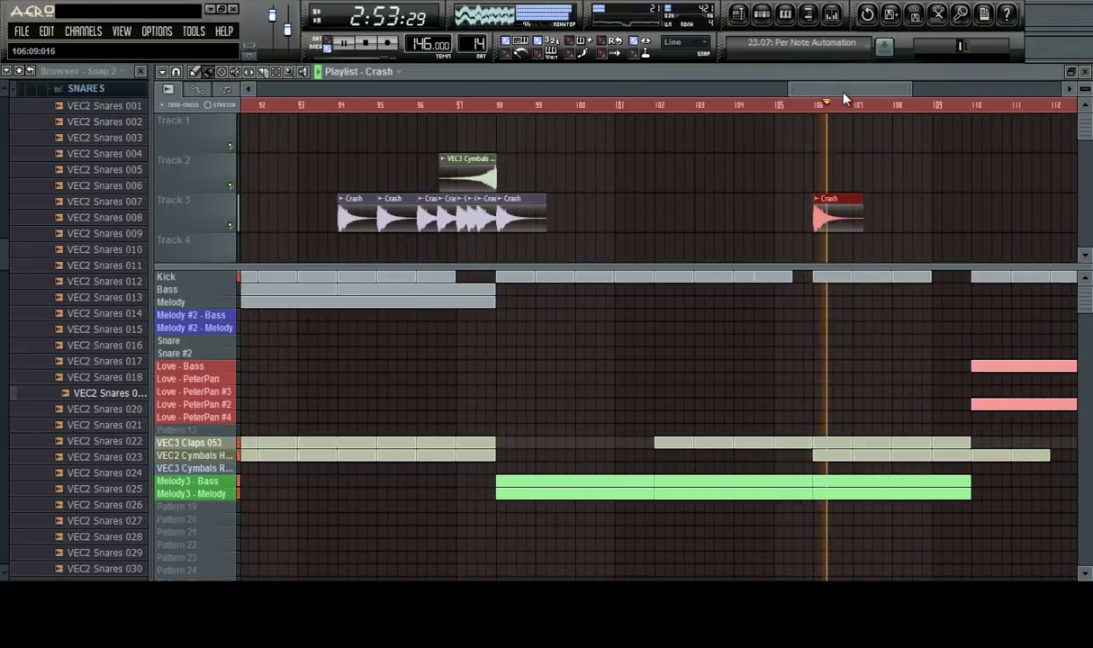
{"action": "left_click_drag", "start_coordinate": [845, 90], "coordinate": [879, 91]}
{"action": "scroll", "coordinate": [892, 112], "scroll_direction": "down", "scroll_amount": 4}
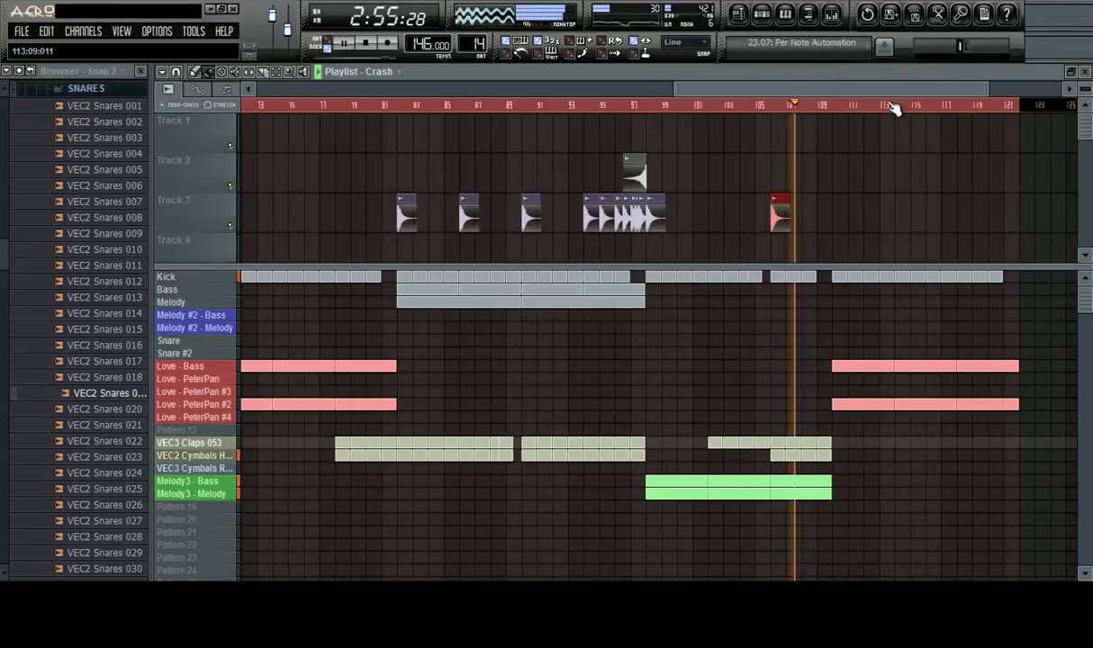
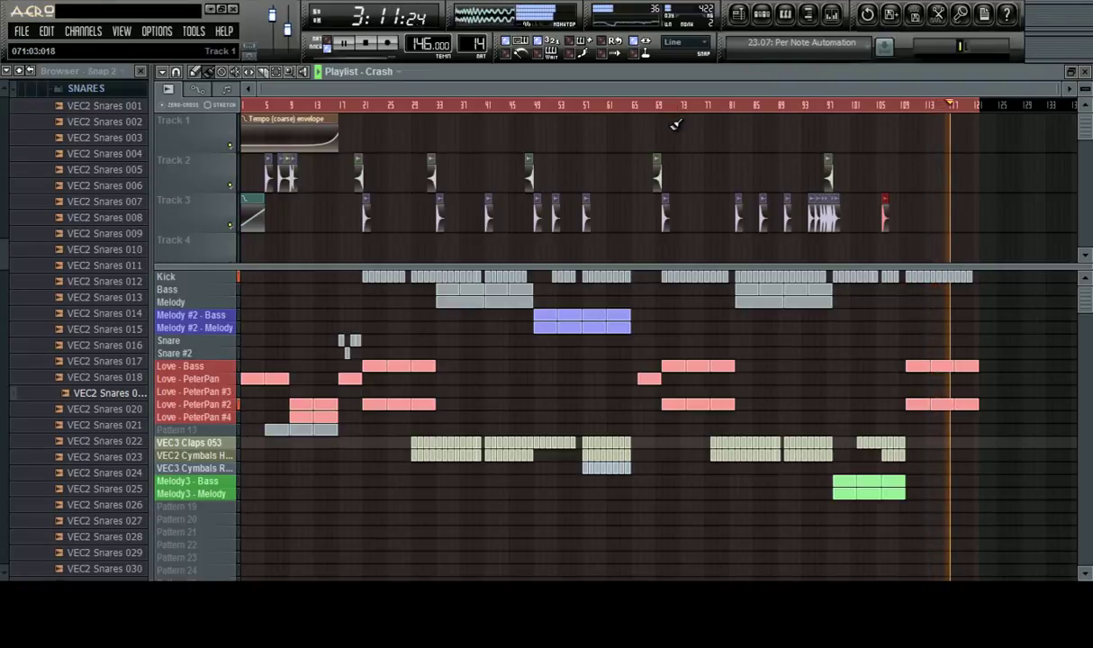
Delete the Kick clips and the Love - Bass clip from bar 118 onward
{"action": "scroll", "coordinate": [984, 107], "scroll_direction": "up", "scroll_amount": 4}
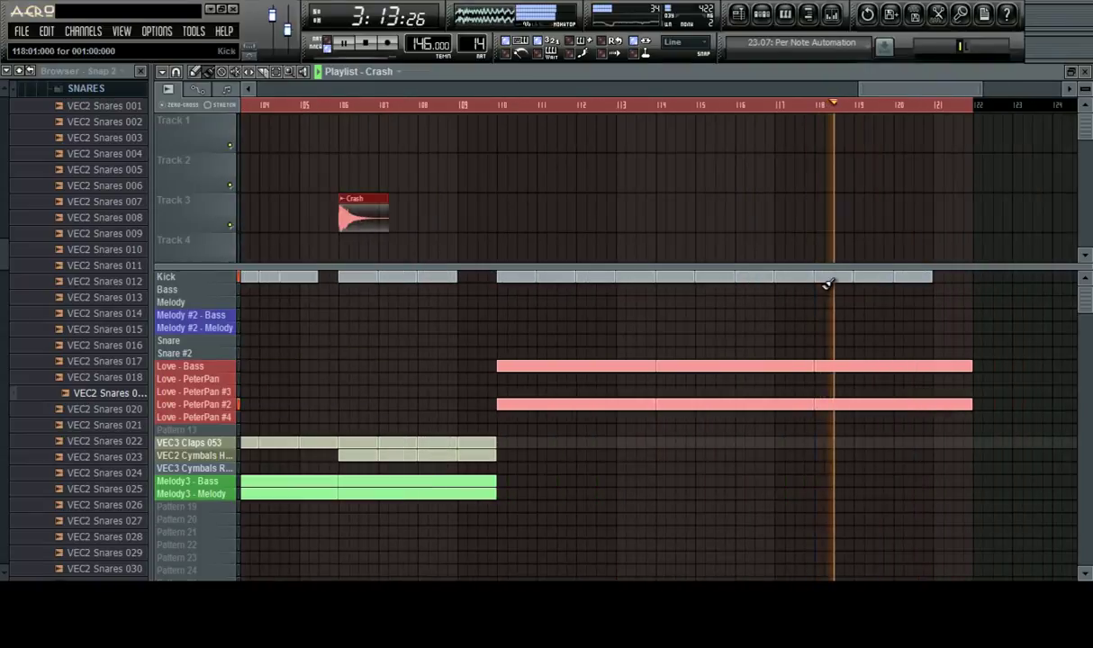
{"action": "right_click", "coordinate": [830, 280]}
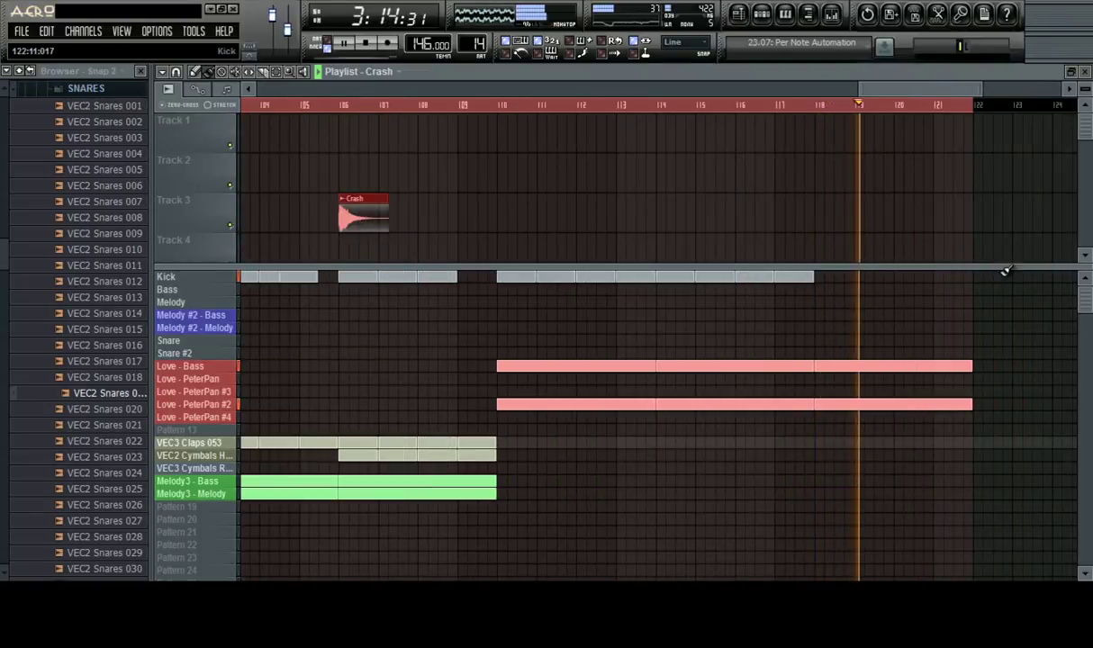
{"action": "right_click", "coordinate": [869, 367]}
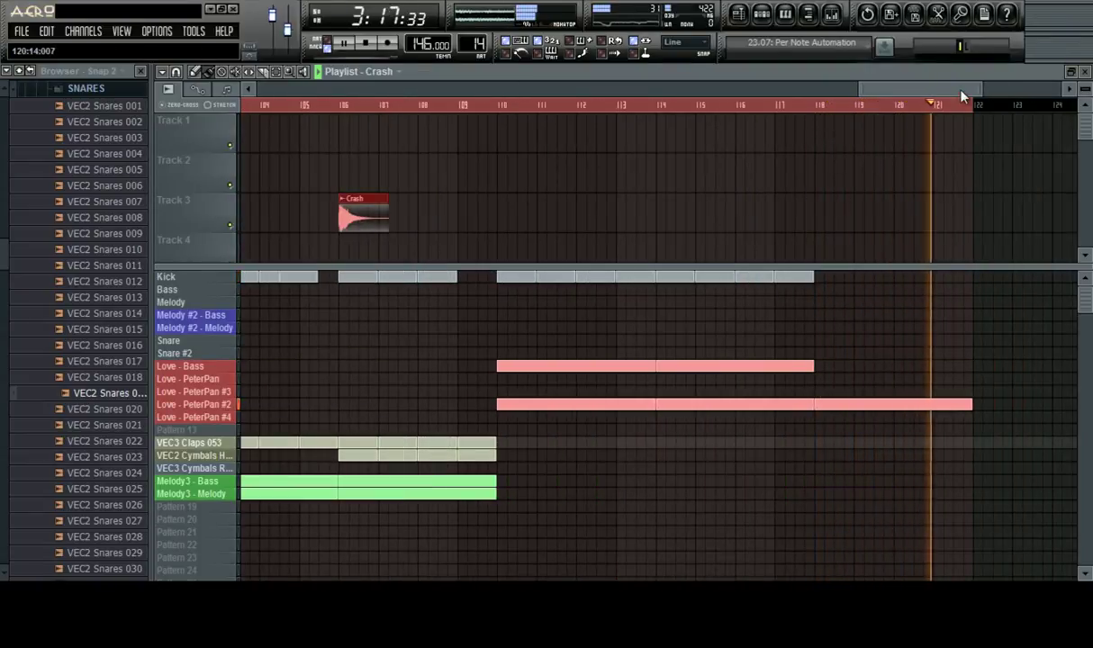
Extend the song's end with an empty Pattern 19 clip at about bar 124, and play the closing section
{"action": "left_click_drag", "start_coordinate": [952, 90], "coordinate": [975, 107]}
{"action": "key", "text": "ctrl+a"}
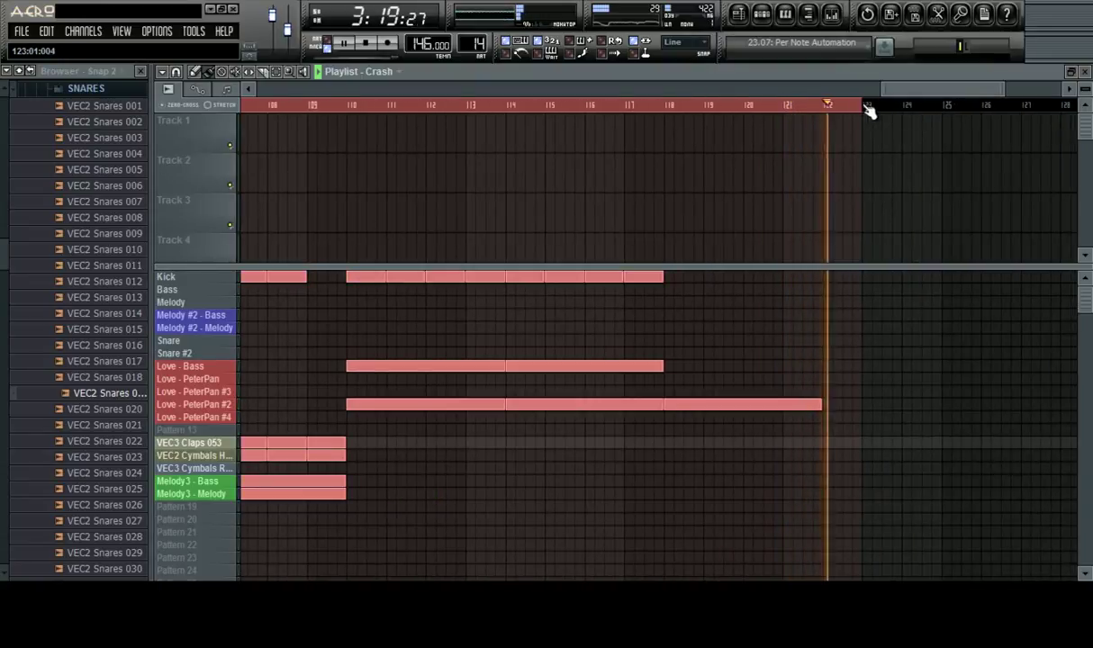
{"action": "scroll", "coordinate": [868, 109], "scroll_direction": "down", "scroll_amount": 3}
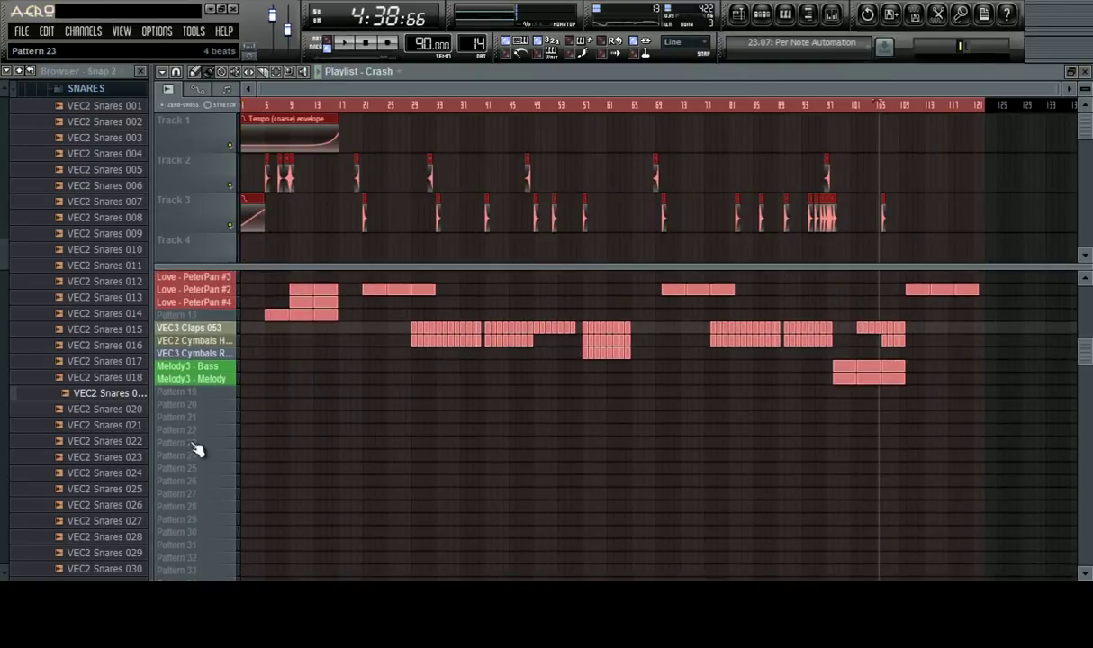
{"action": "left_click", "coordinate": [209, 405]}
{"action": "left_click", "coordinate": [225, 395]}
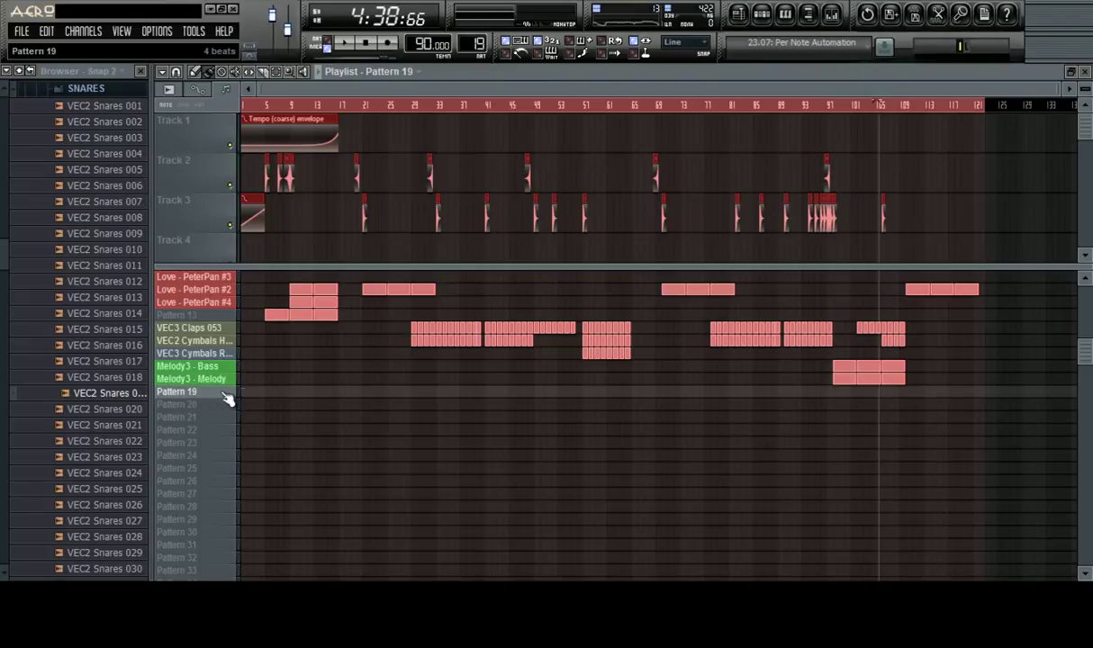
{"action": "left_click", "coordinate": [988, 392]}
{"action": "key", "text": "space"}
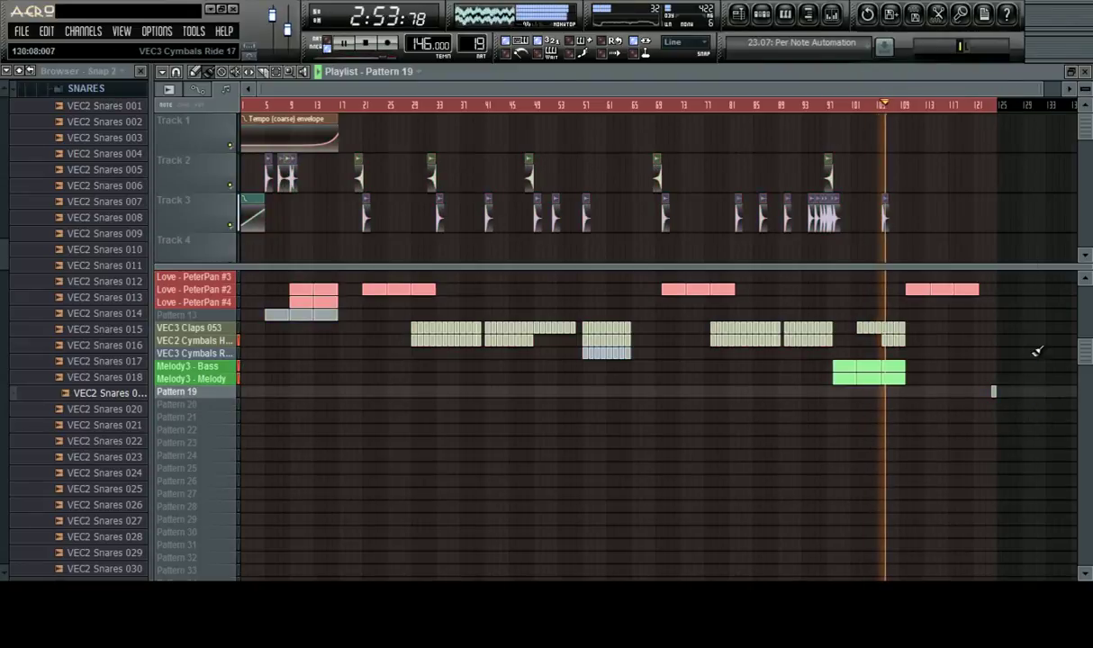
Copy a reverse cymbal clip onto Track 2 leading into bar 110 and a crash clip onto Track 3 at bar 110
{"action": "scroll", "coordinate": [1008, 341], "scroll_direction": "up", "scroll_amount": 3}
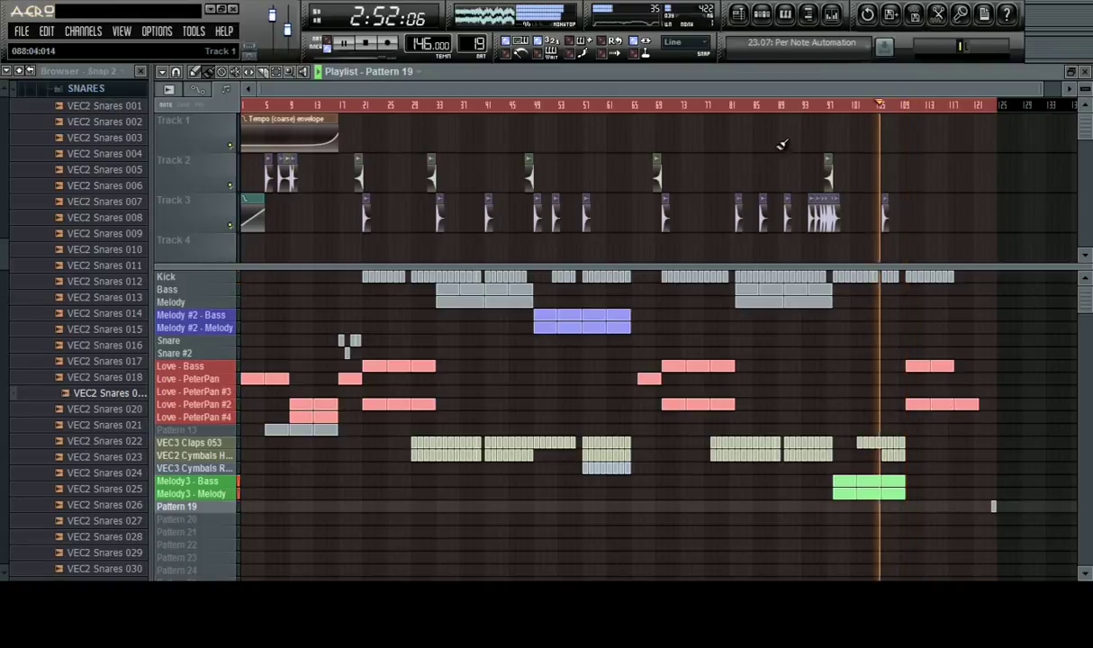
{"action": "scroll", "coordinate": [837, 112], "scroll_direction": "up", "scroll_amount": 3}
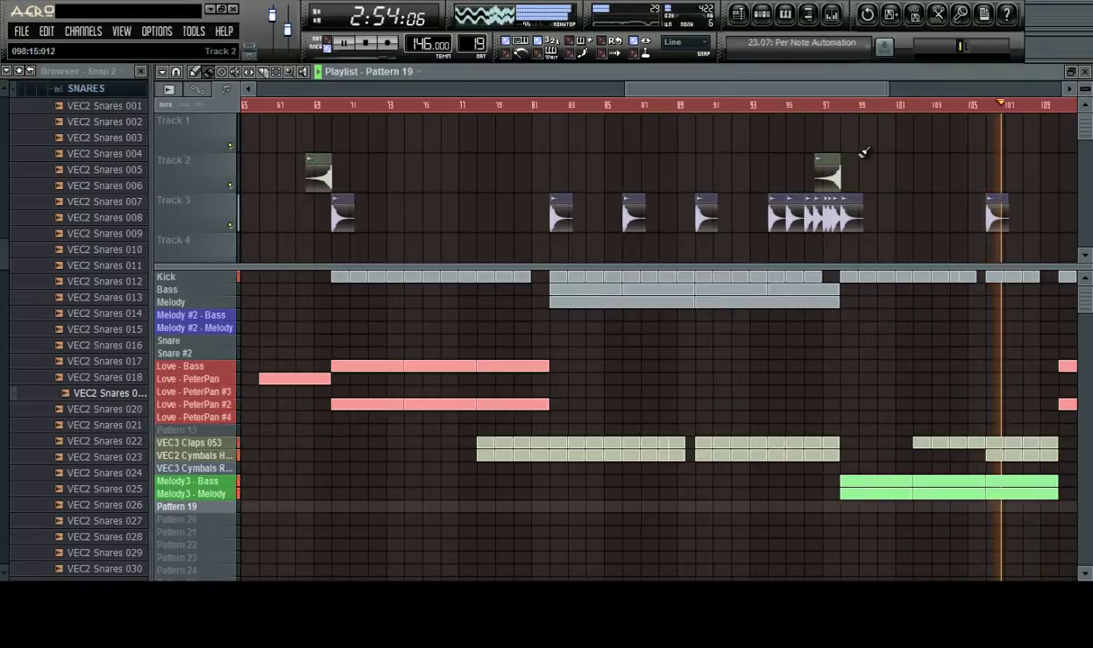
{"action": "left_click_drag", "start_coordinate": [394, 144], "coordinate": [904, 196]}
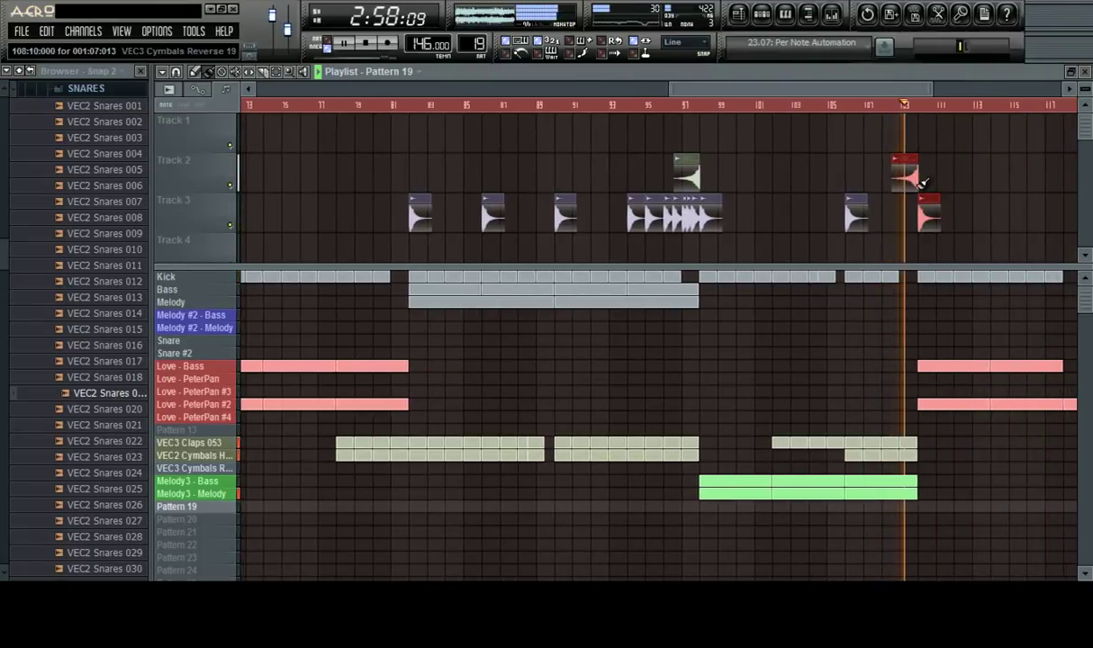
{"action": "scroll", "coordinate": [926, 106], "scroll_direction": "up", "scroll_amount": 1}
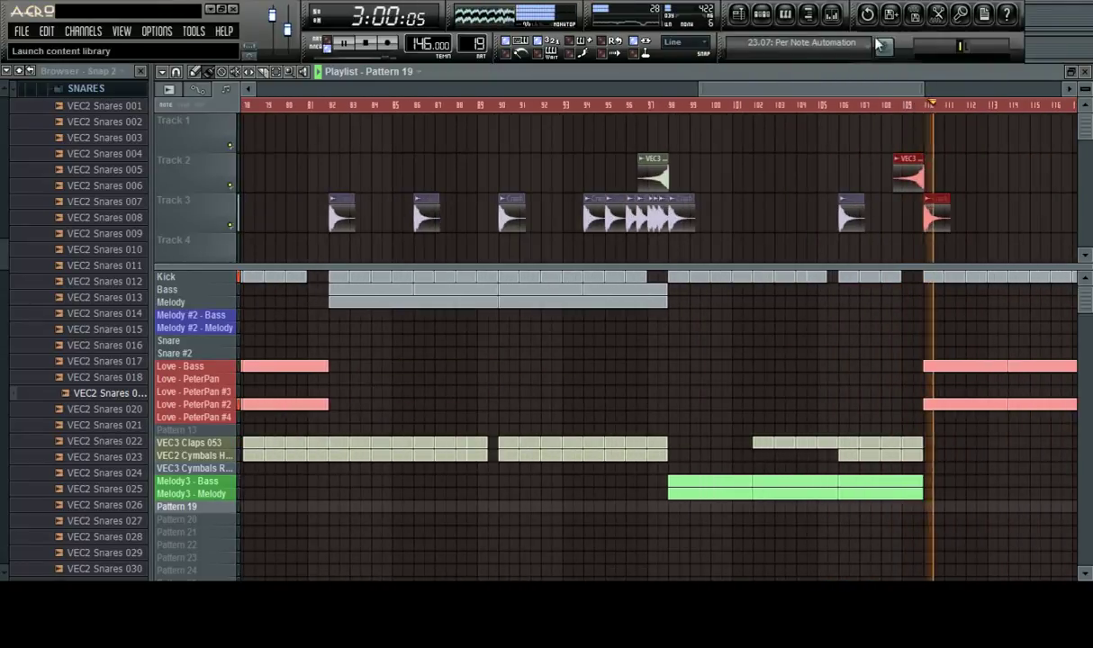
Rename the VEC3 Cymbals Reverse 19 channel as Reverse and route it to mixer track 16 at 75% volume
{"action": "key", "text": "F9"}
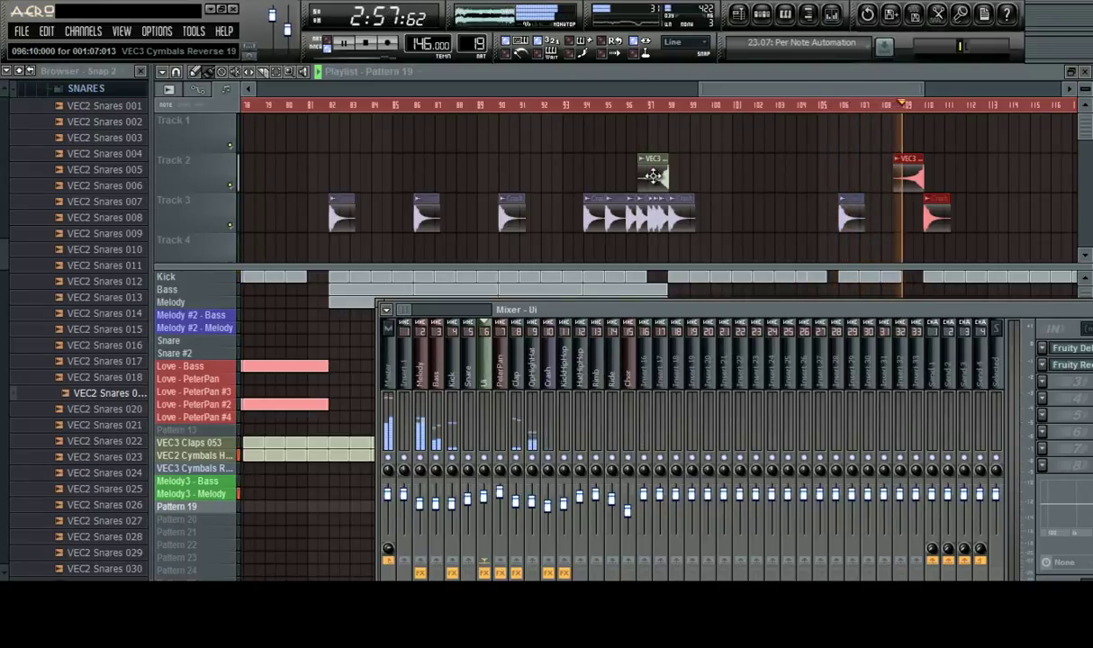
{"action": "double_click", "coordinate": [653, 176]}
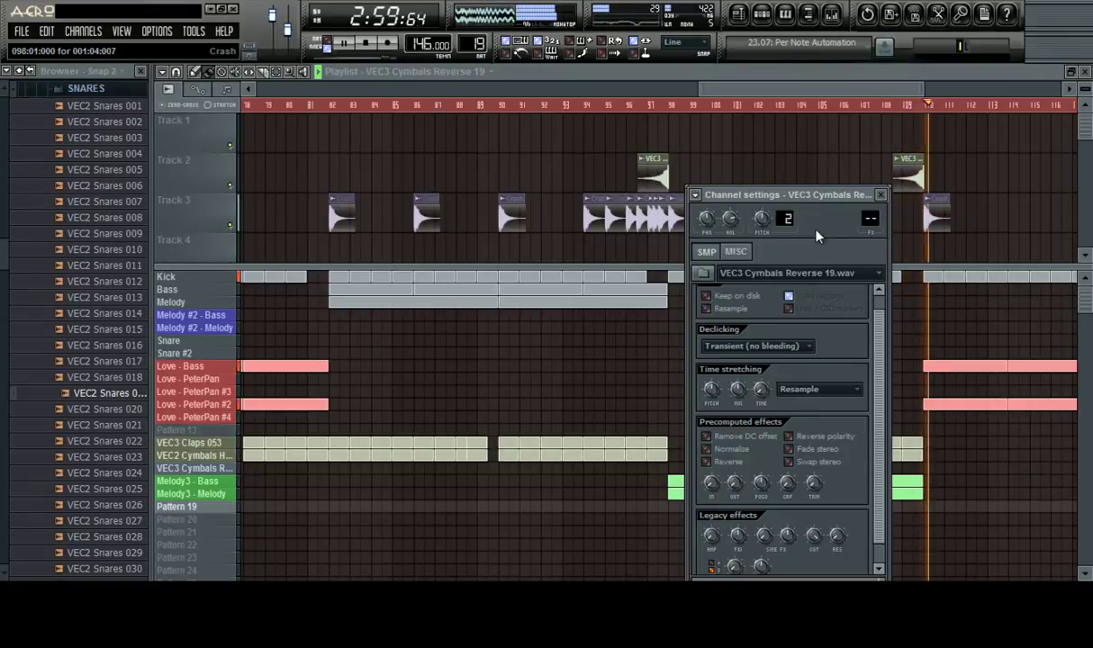
{"action": "key", "text": "F2"}
{"action": "type", "text": "Reve"}
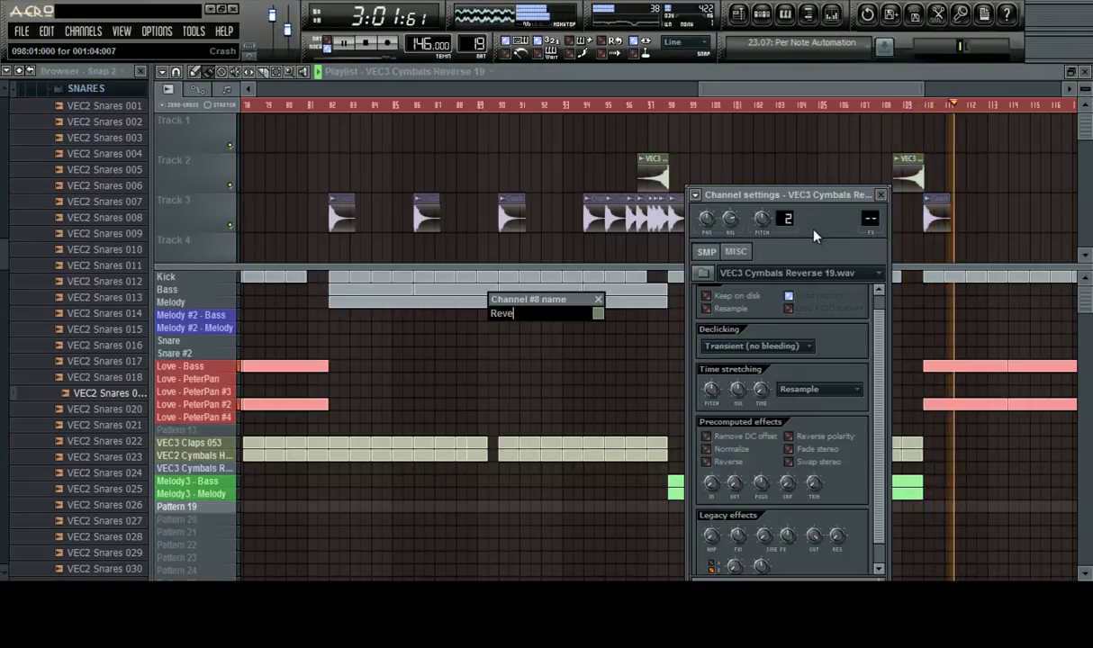
{"action": "type", "text": "rse"}
{"action": "key", "text": "Return"}
{"action": "key", "text": "ctrl+l"}
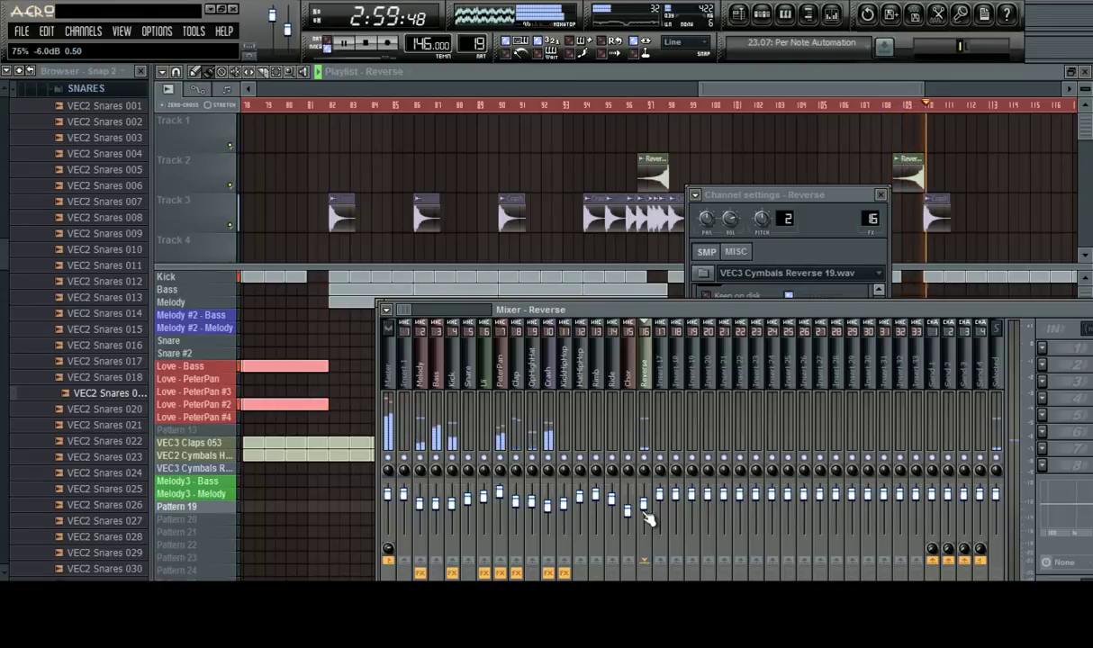
Browse the FX samples in the VENGEANCE ESSENTIAL CLUB SOUNDS vol-2 folder for a suitable effect
{"action": "left_click_drag", "start_coordinate": [705, 90], "coordinate": [644, 91]}
{"action": "scroll", "coordinate": [650, 109], "scroll_direction": "down", "scroll_amount": 4}
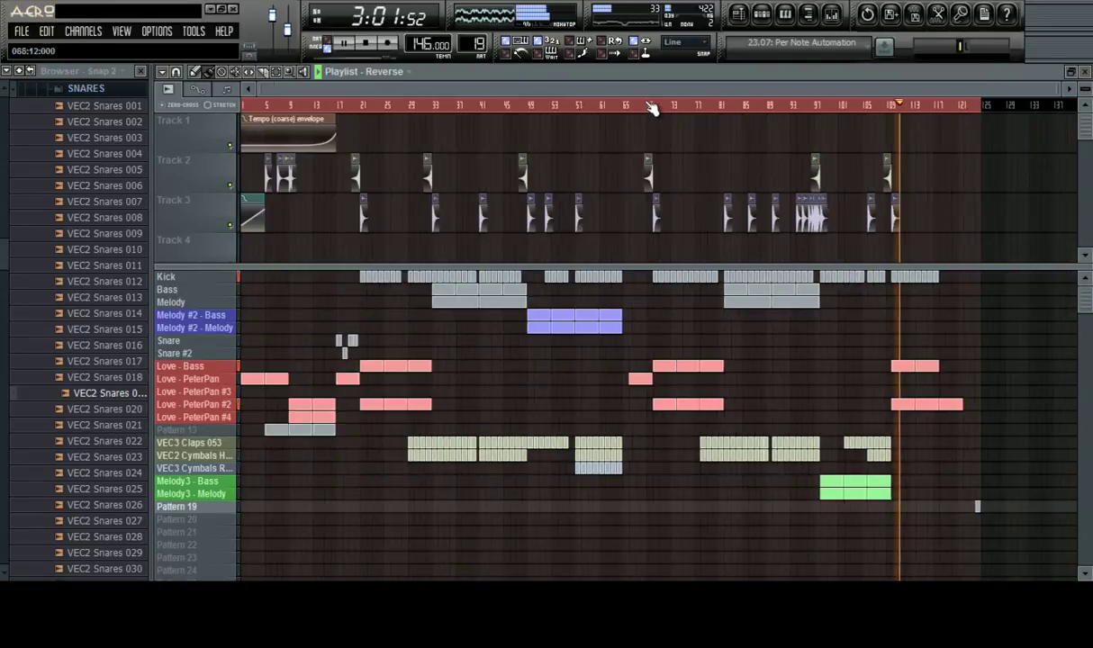
{"action": "scroll", "coordinate": [650, 108], "scroll_direction": "up", "scroll_amount": 2}
{"action": "scroll", "coordinate": [648, 108], "scroll_direction": "down", "scroll_amount": 2}
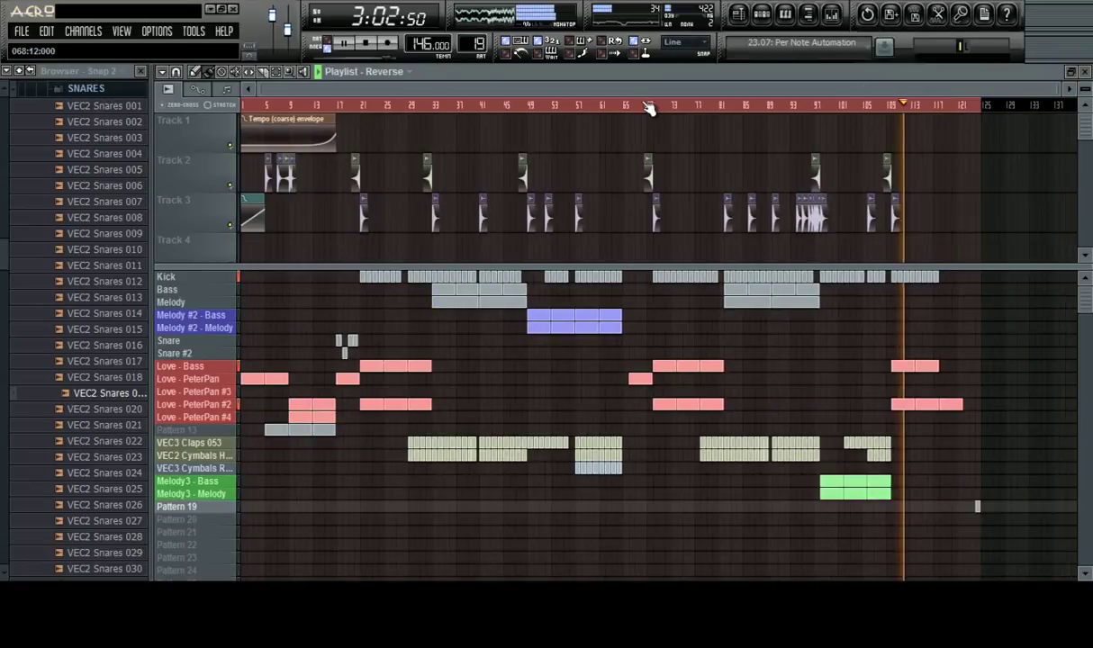
{"action": "left_click", "coordinate": [108, 89]}
{"action": "scroll", "coordinate": [122, 198], "scroll_direction": "up", "scroll_amount": 3}
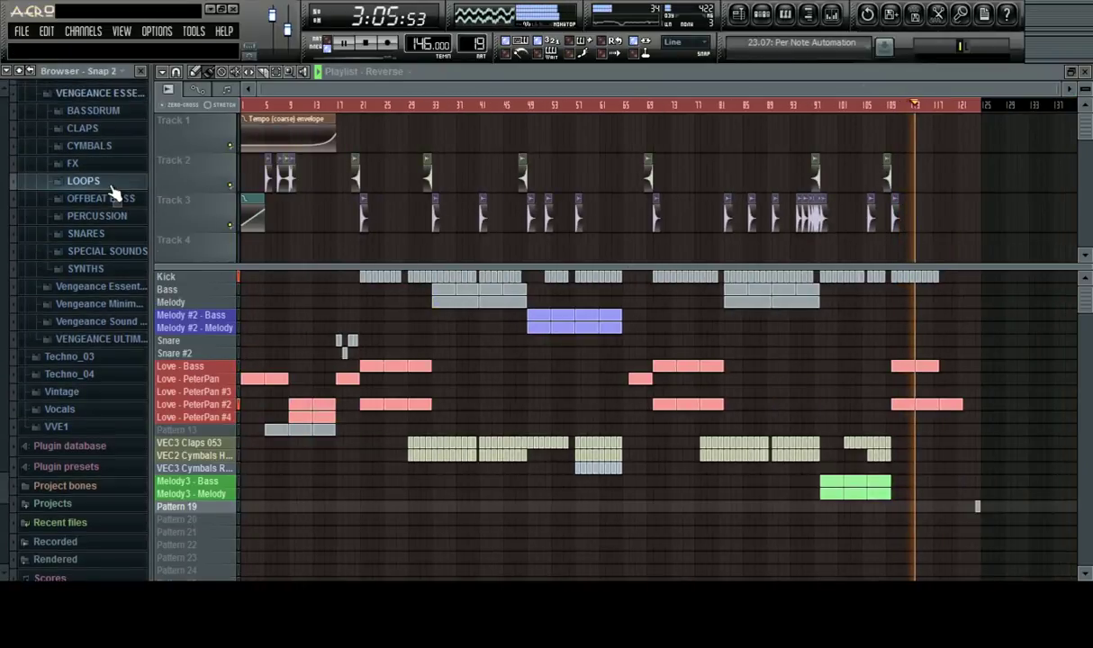
{"action": "left_click", "coordinate": [112, 192]}
{"action": "left_click", "coordinate": [110, 99]}
{"action": "scroll", "coordinate": [106, 239], "scroll_direction": "up", "scroll_amount": 4}
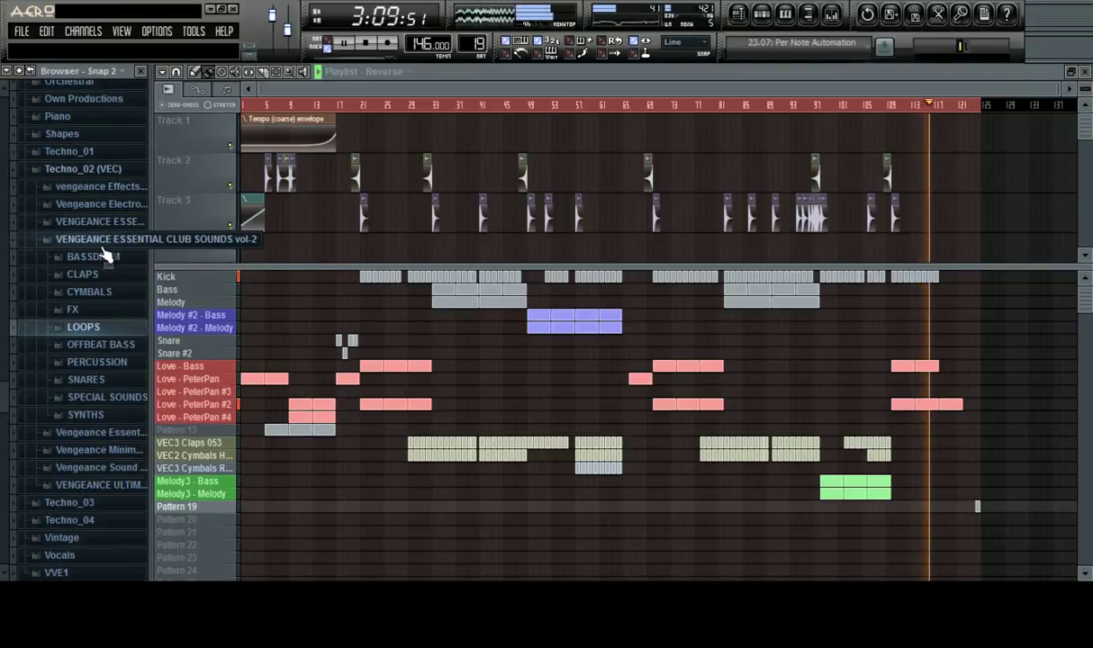
{"action": "left_click", "coordinate": [108, 240]}
{"action": "left_click", "coordinate": [110, 241]}
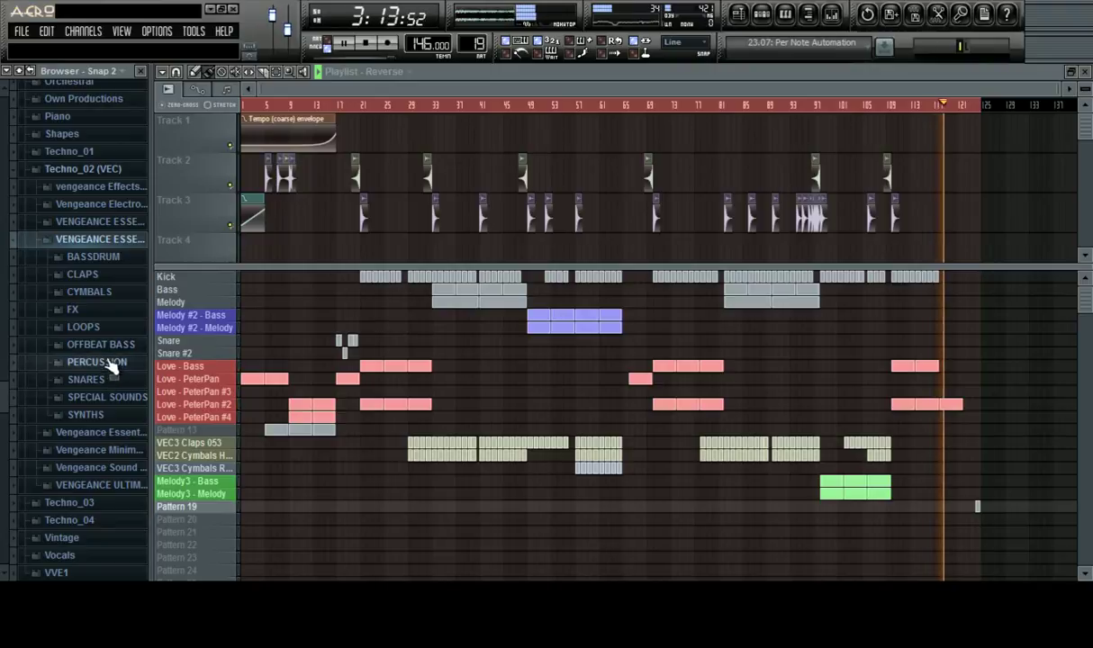
{"action": "left_click", "coordinate": [77, 310]}
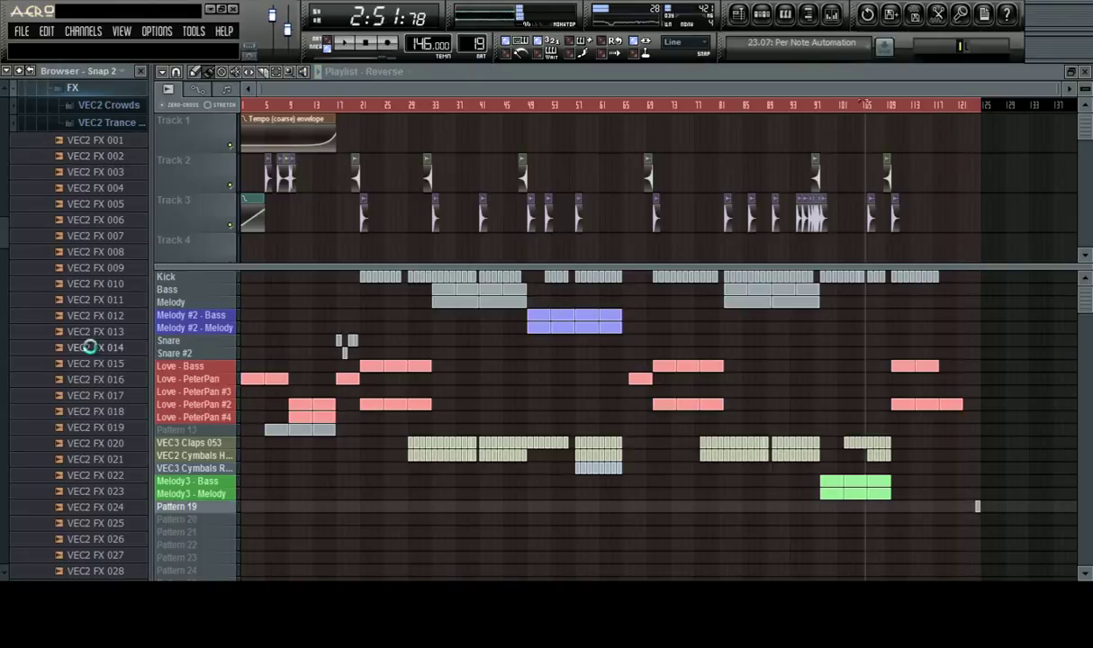
{"action": "scroll", "coordinate": [90, 351], "scroll_direction": "down", "scroll_amount": 9}
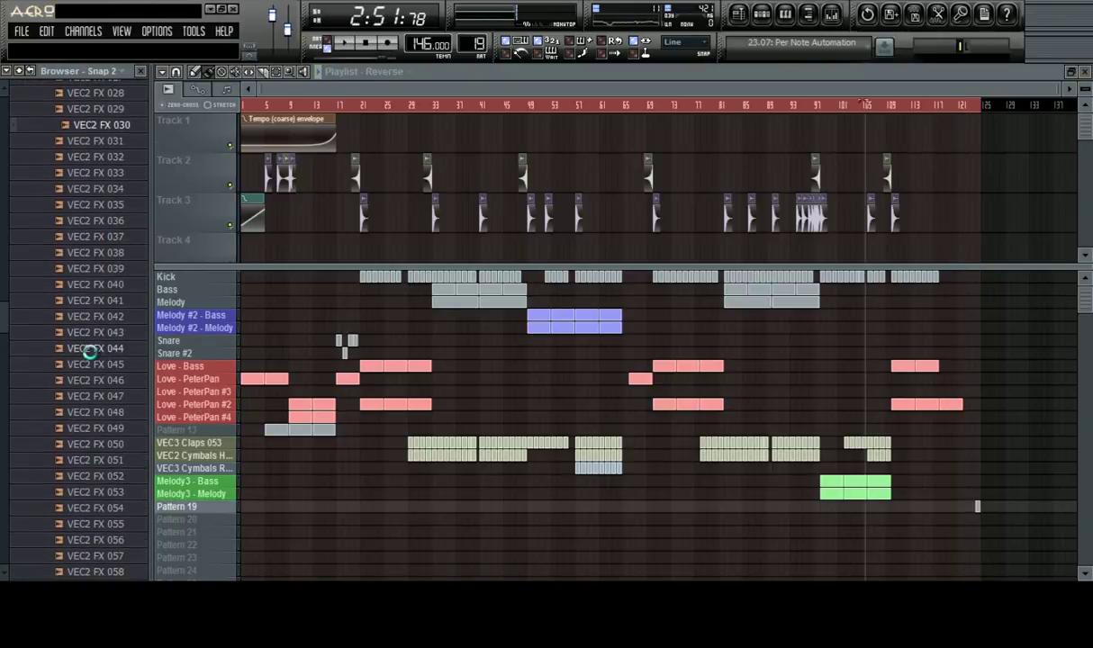
{"action": "scroll", "coordinate": [99, 369], "scroll_direction": "down", "scroll_amount": 3}
{"action": "scroll", "coordinate": [95, 377], "scroll_direction": "up", "scroll_amount": 7}
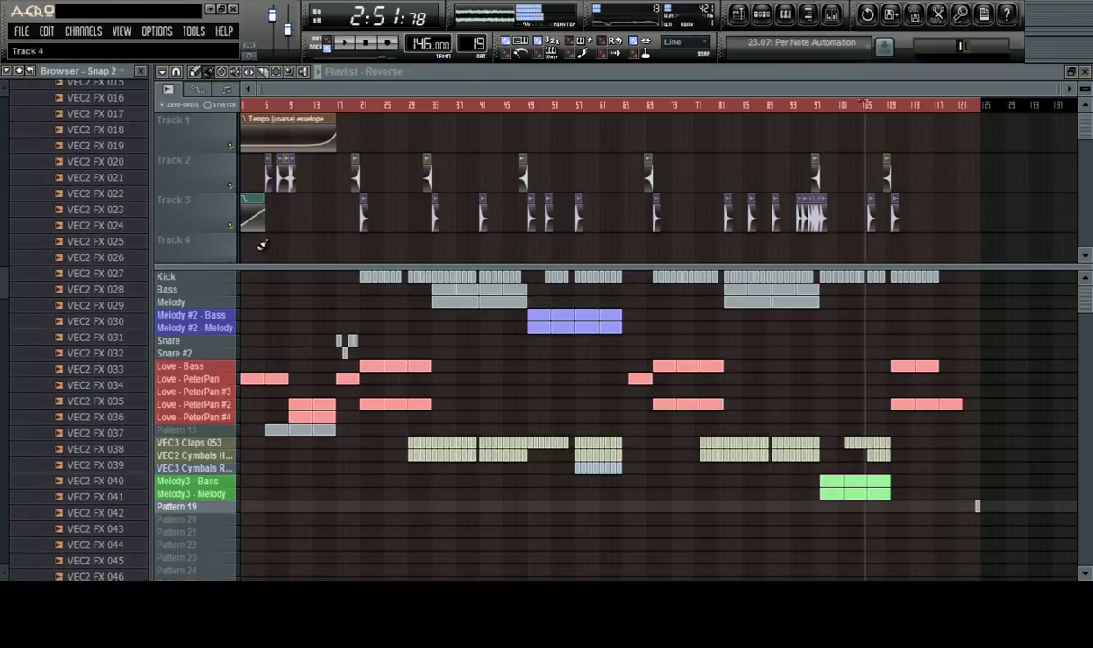
Enlarge the playlist's clip track area and rename Track 4 as FX
{"action": "left_click_drag", "start_coordinate": [288, 268], "coordinate": [288, 309]}
{"action": "right_click", "coordinate": [171, 230]}
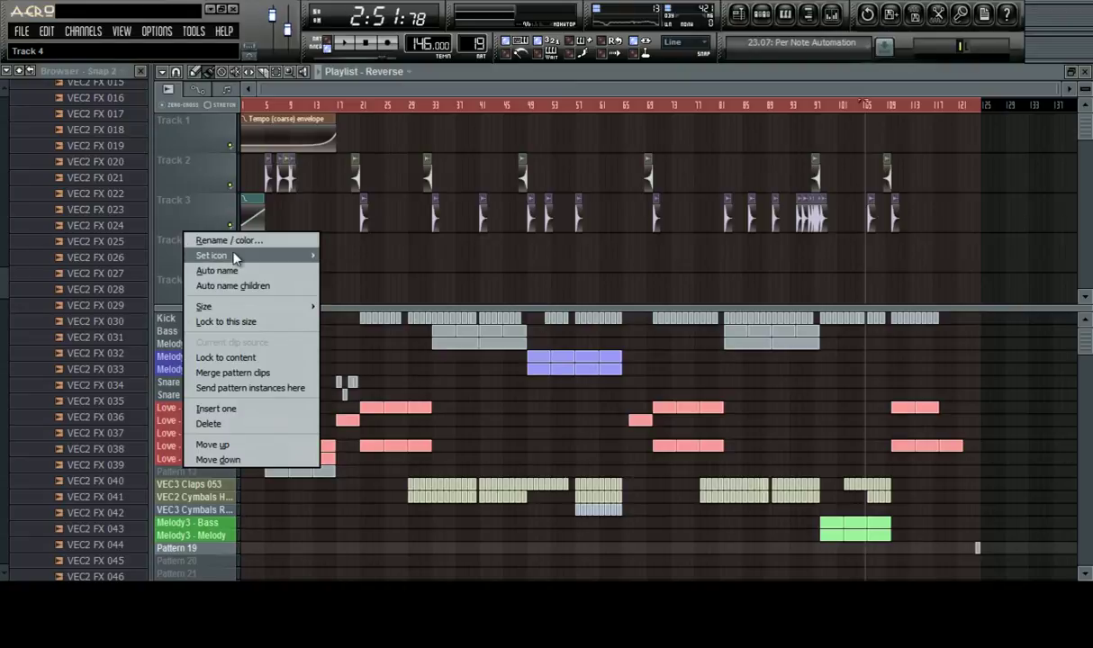
{"action": "left_click", "coordinate": [236, 241]}
{"action": "type", "text": "FX"}
{"action": "key", "text": "Return"}
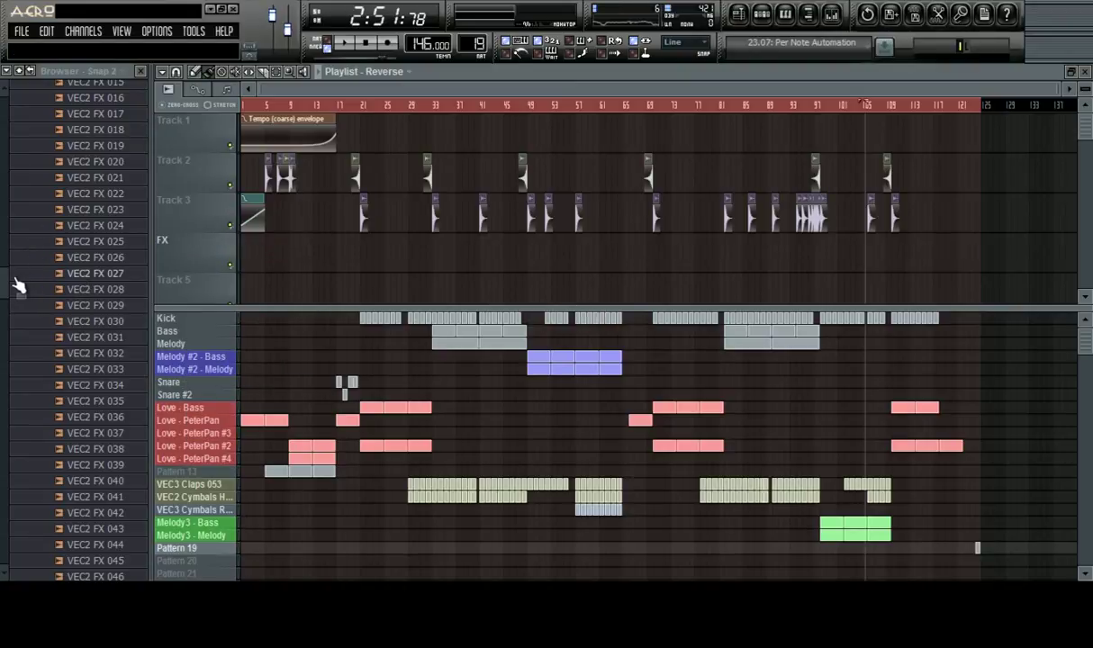
Audition more VEC2 FX samples and place VEC2 FX 047 on the FX track at bar 1
{"action": "scroll", "coordinate": [54, 284], "scroll_direction": "down", "scroll_amount": 5}
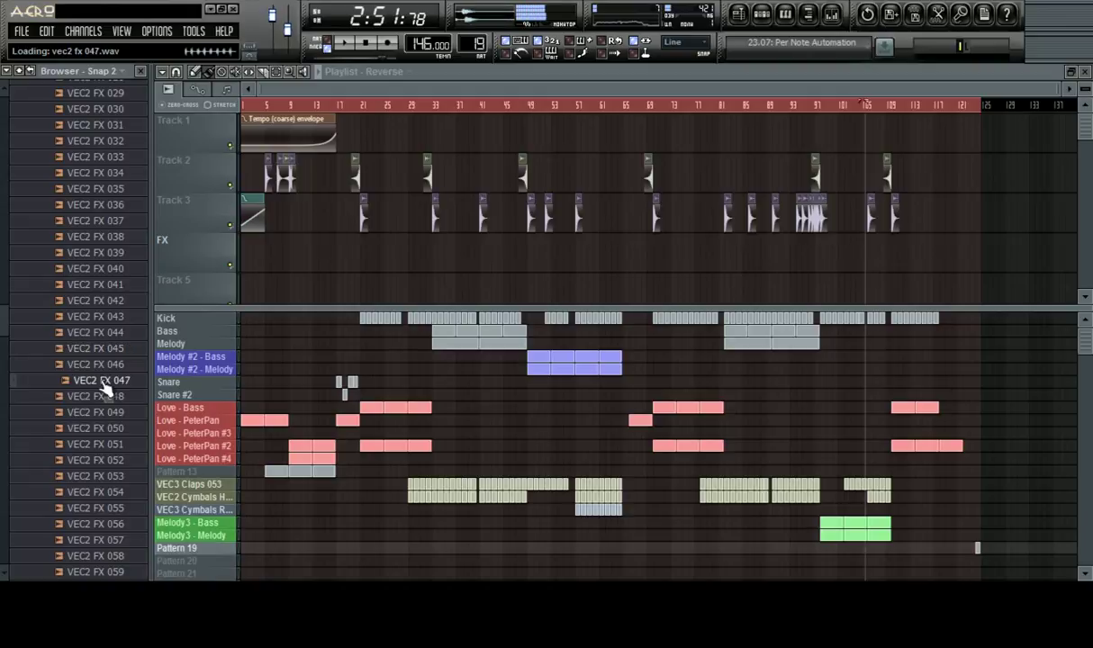
{"action": "scroll", "coordinate": [283, 102], "scroll_direction": "up", "scroll_amount": 3}
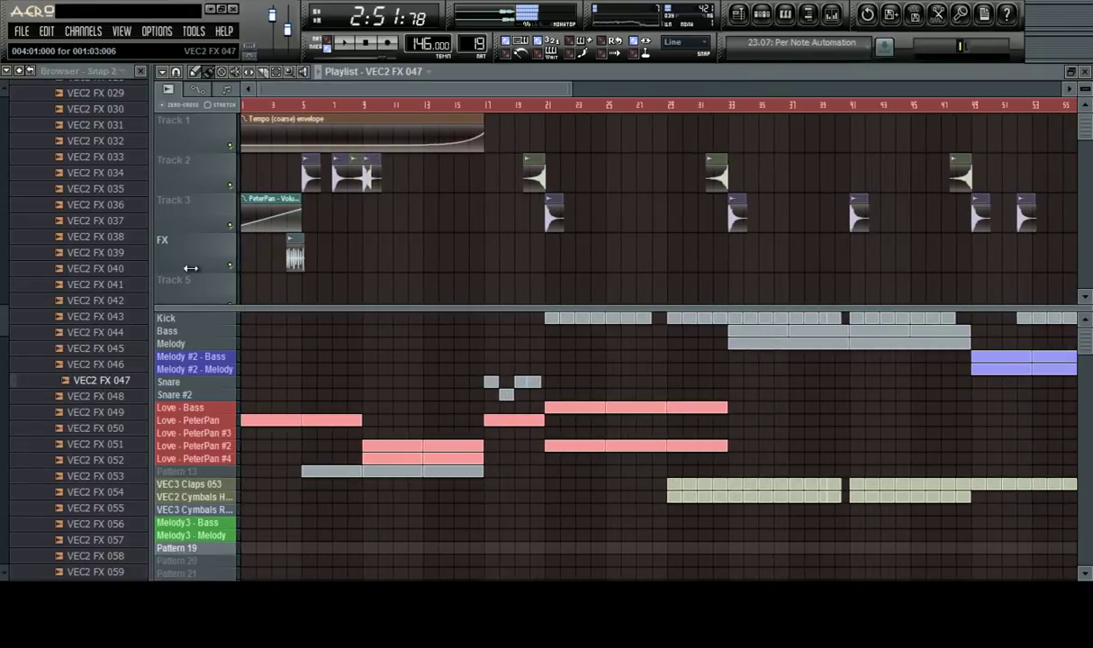
{"action": "scroll", "coordinate": [261, 104], "scroll_direction": "up", "scroll_amount": 2}
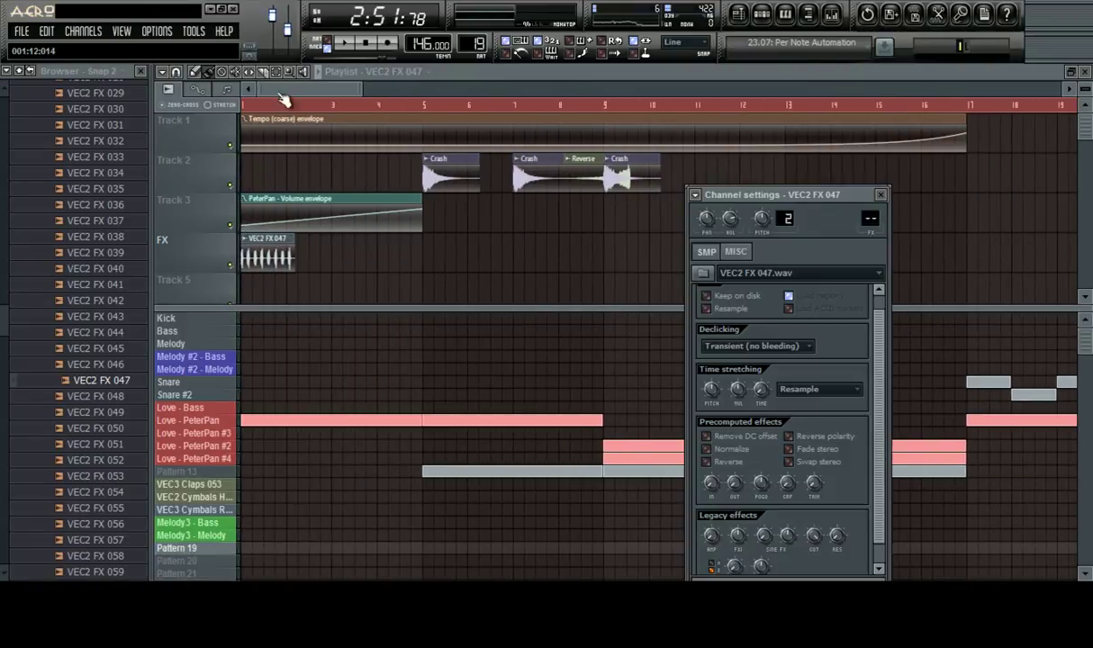
{"action": "left_click", "coordinate": [881, 199]}
Set the main snap to (none) and stretch the VEC2 FX 047 clip to exactly one bar
{"action": "scroll", "coordinate": [241, 106], "scroll_direction": "up", "scroll_amount": 5}
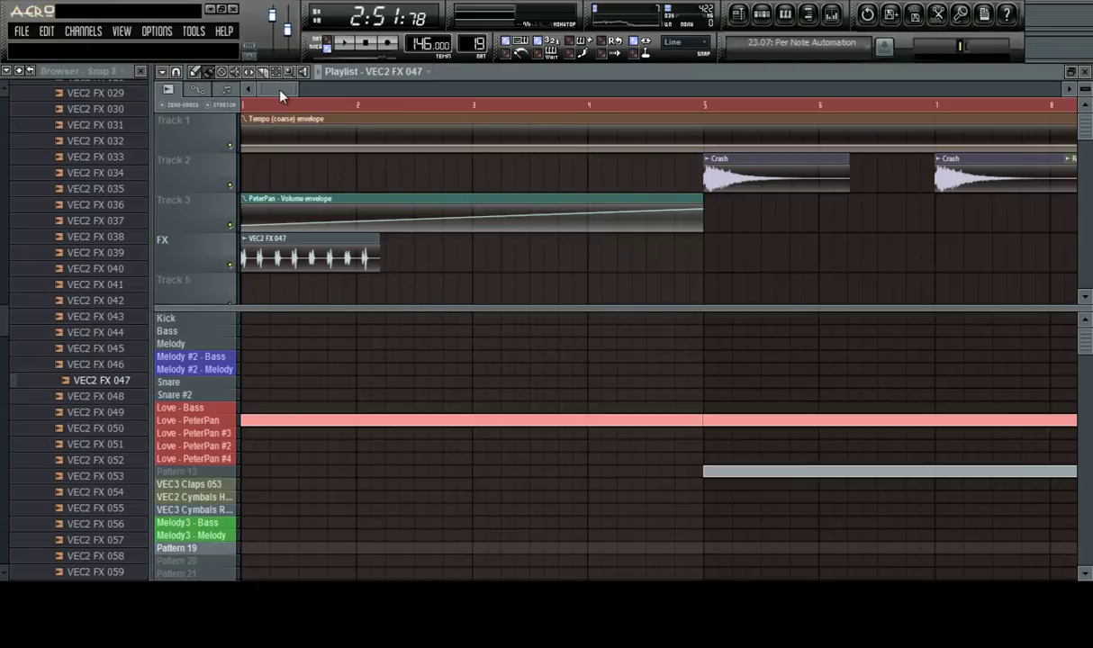
{"action": "scroll", "coordinate": [280, 97], "scroll_direction": "up", "scroll_amount": 3}
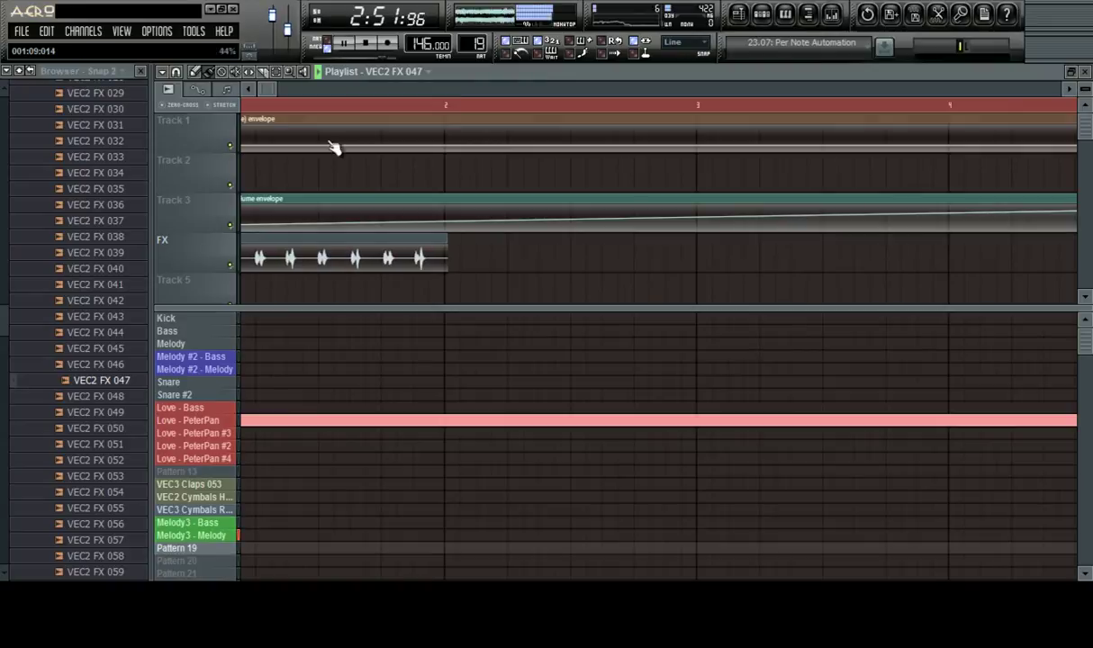
{"action": "left_click_drag", "start_coordinate": [264, 94], "coordinate": [141, 85]}
{"action": "scroll", "coordinate": [297, 108], "scroll_direction": "up", "scroll_amount": 2}
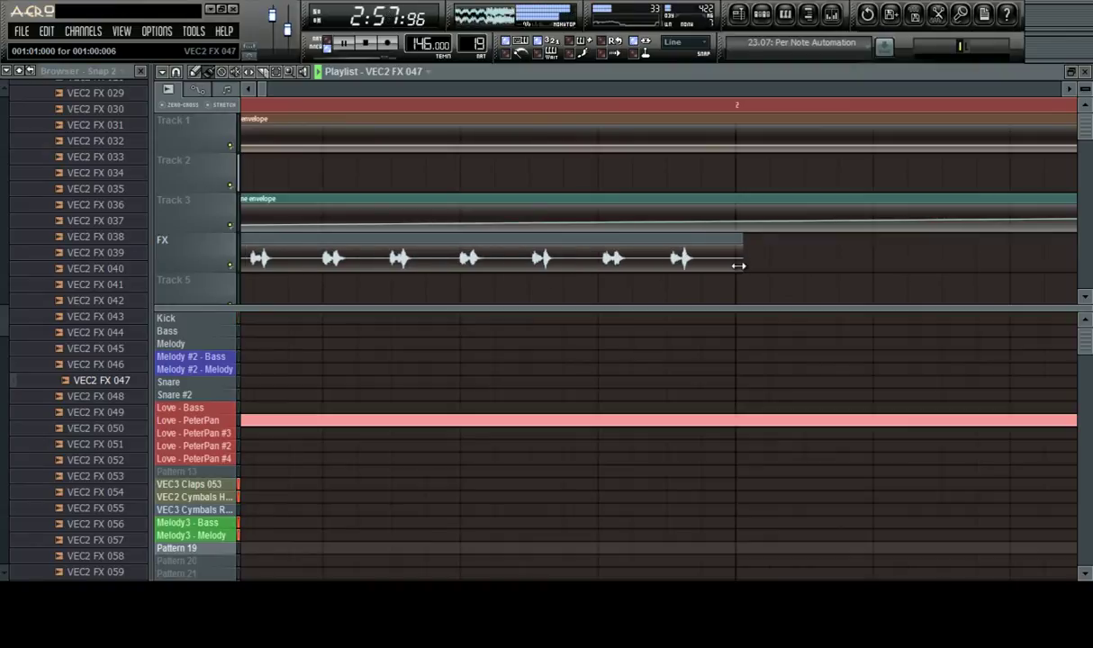
{"action": "scroll", "coordinate": [344, 106], "scroll_direction": "down", "scroll_amount": 3}
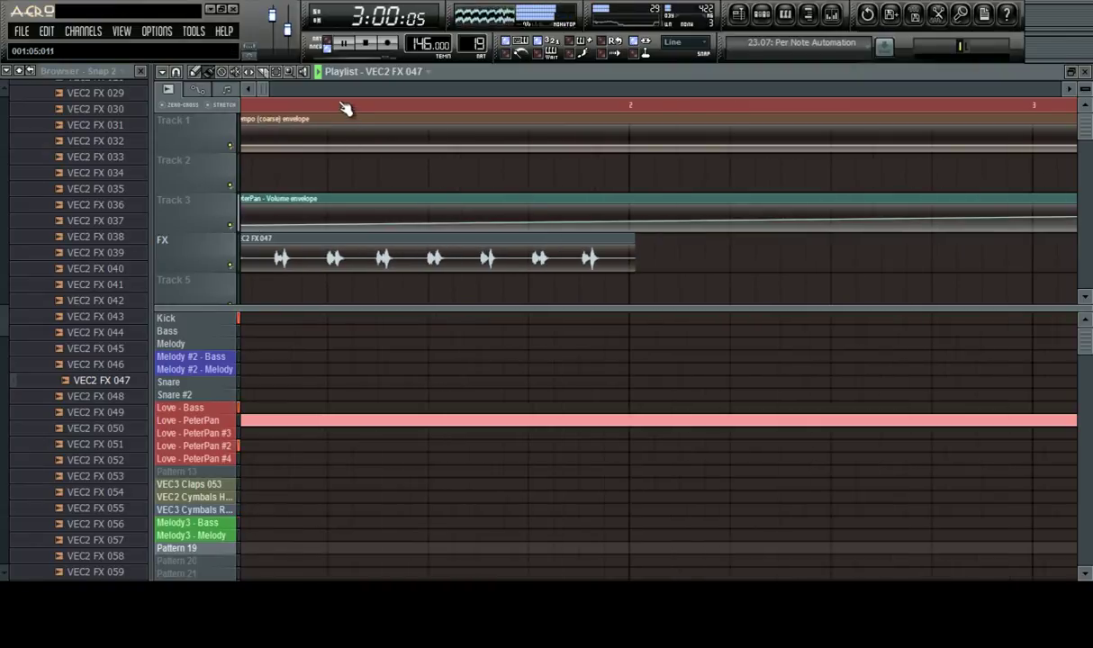
{"action": "scroll", "coordinate": [341, 106], "scroll_direction": "up", "scroll_amount": 2}
{"action": "scroll", "coordinate": [523, 110], "scroll_direction": "up", "scroll_amount": 1}
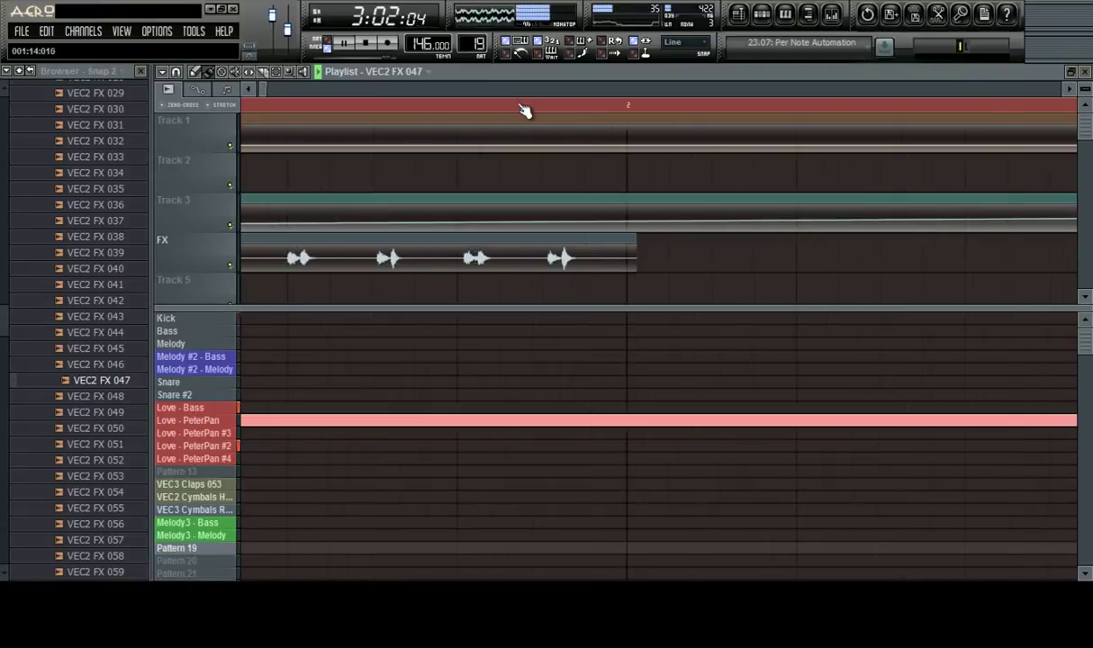
{"action": "left_click", "coordinate": [699, 47]}
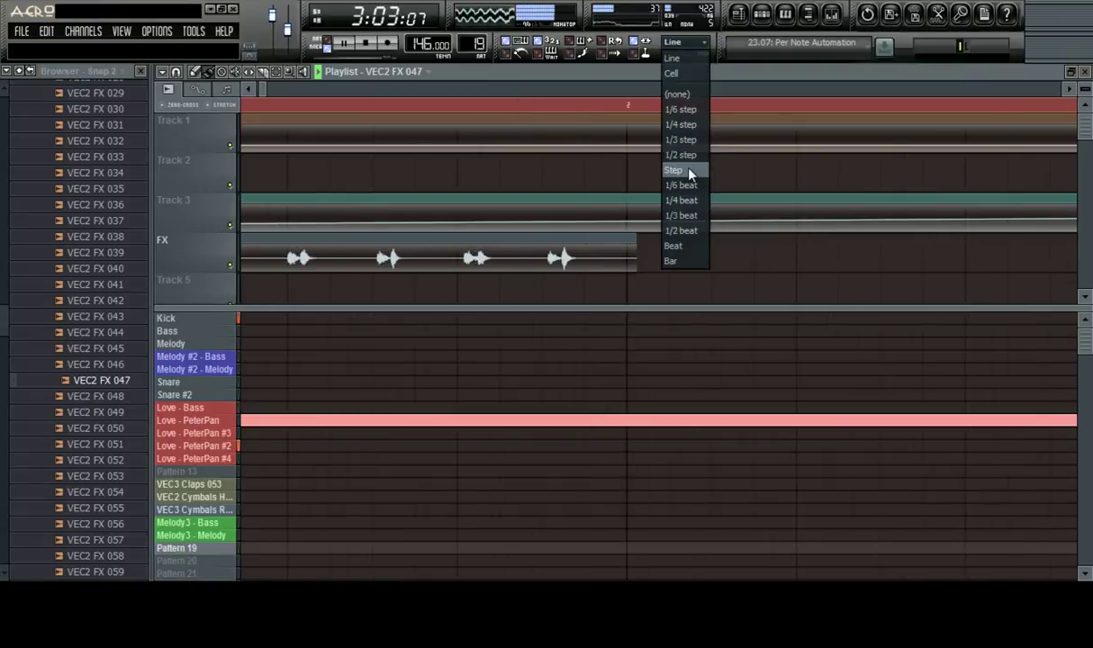
{"action": "left_click", "coordinate": [677, 94]}
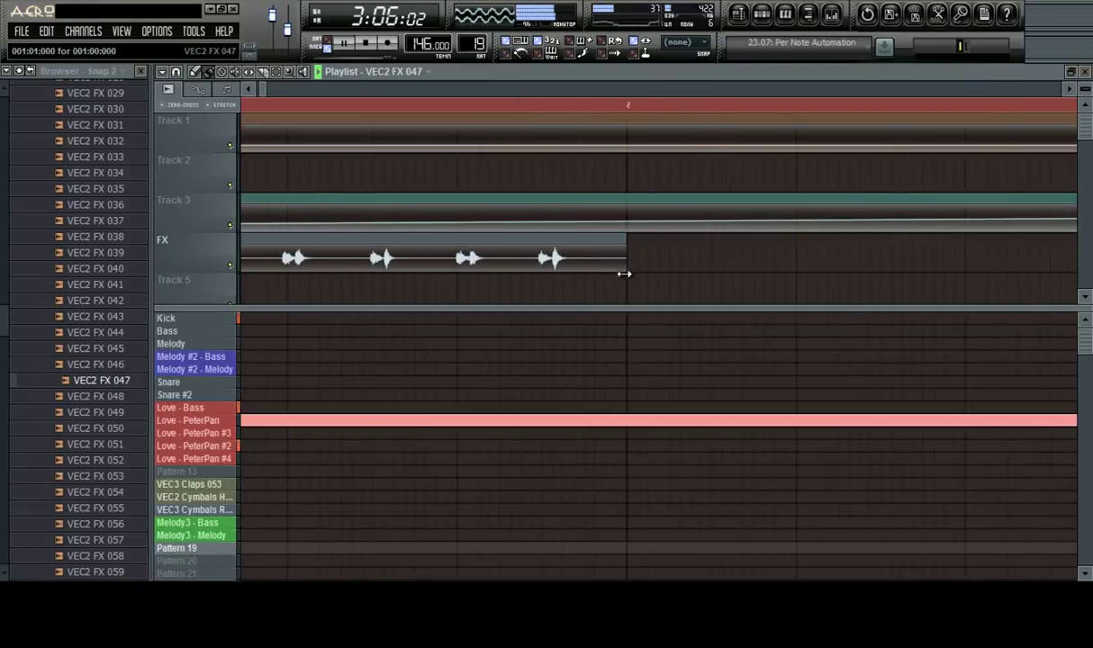
{"action": "scroll", "coordinate": [318, 107], "scroll_direction": "down", "scroll_amount": 4}
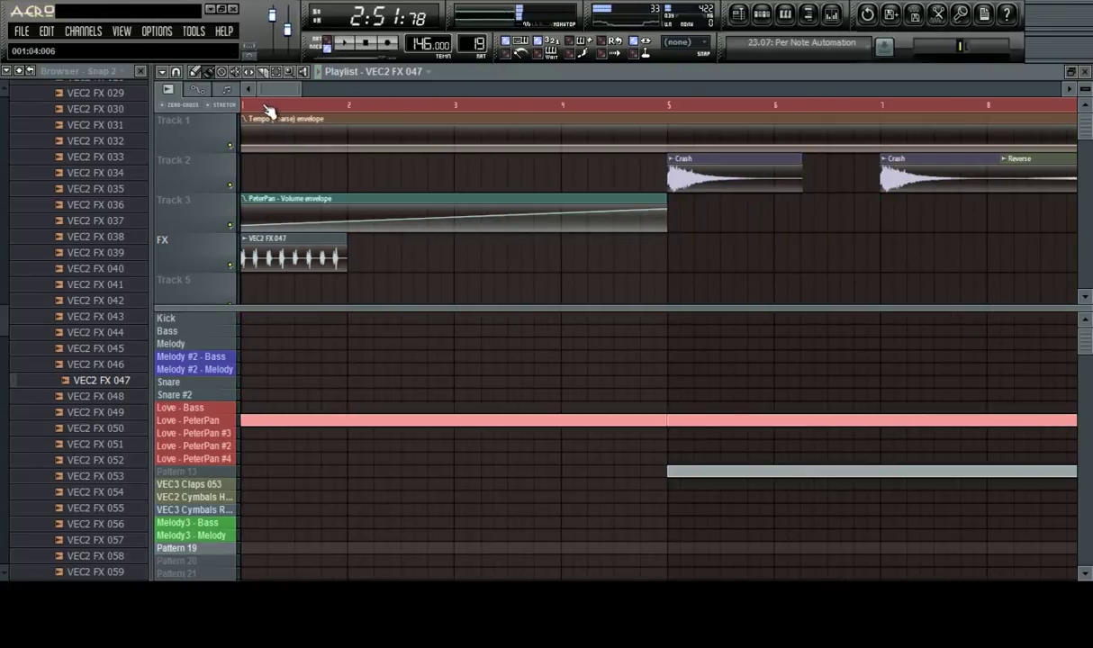
Rename the VEC2 FX 047 channel as Fx1 and route it to mixer track 17
{"action": "key", "text": "space"}
{"action": "double_click", "coordinate": [302, 255]}
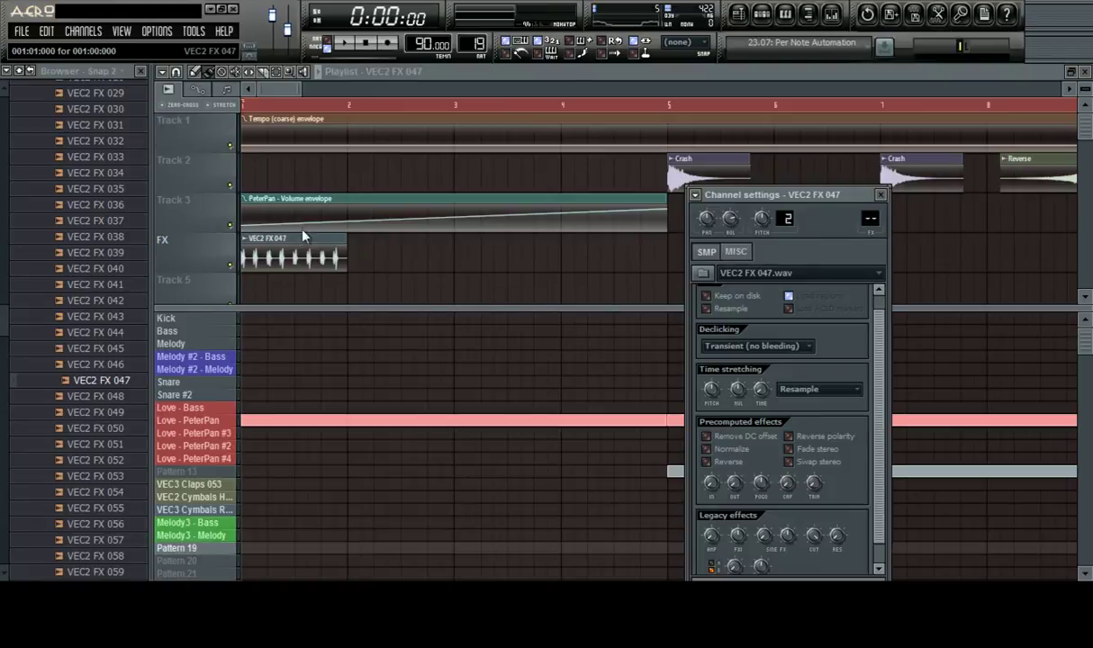
{"action": "type", "text": "Fx1"}
{"action": "key", "text": "Return"}
{"action": "key", "text": "ctrl+l"}
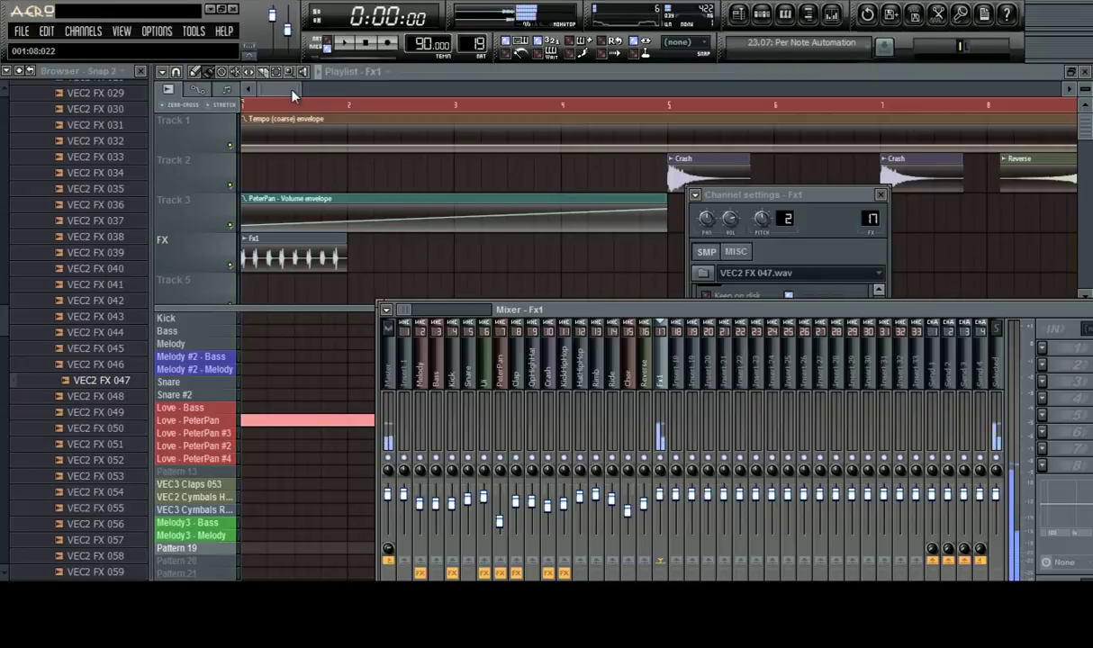
{"action": "left_click", "coordinate": [267, 117]}
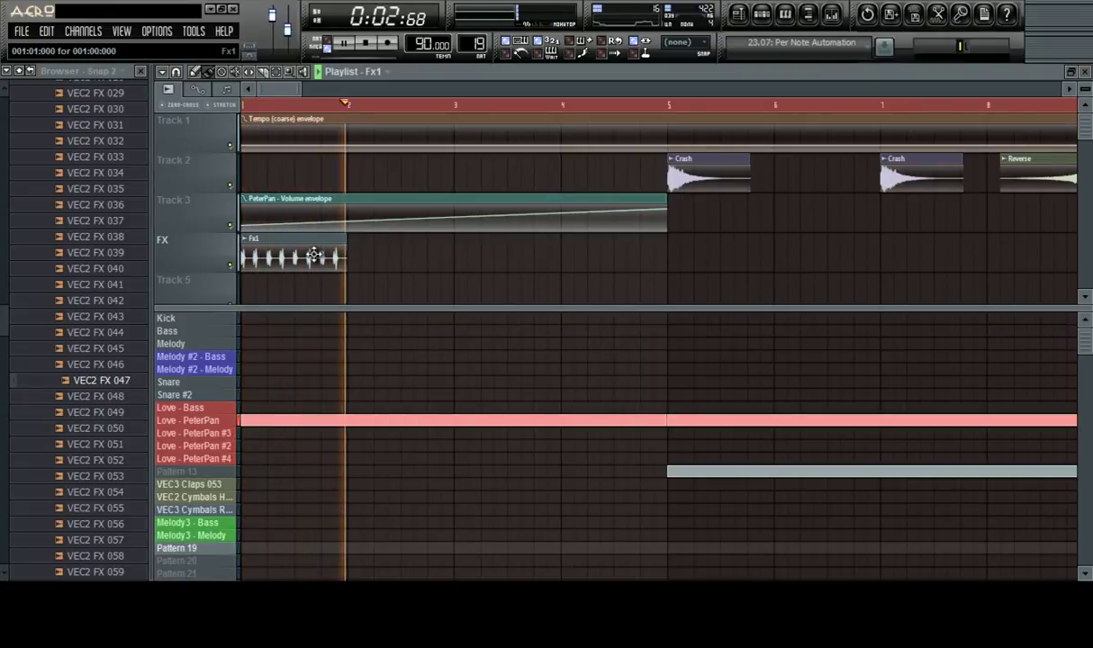
Move the Fx1 clip to about bar 5 on the FX track and try placing a second one at bar 6
{"action": "left_click_drag", "start_coordinate": [314, 255], "coordinate": [737, 236]}
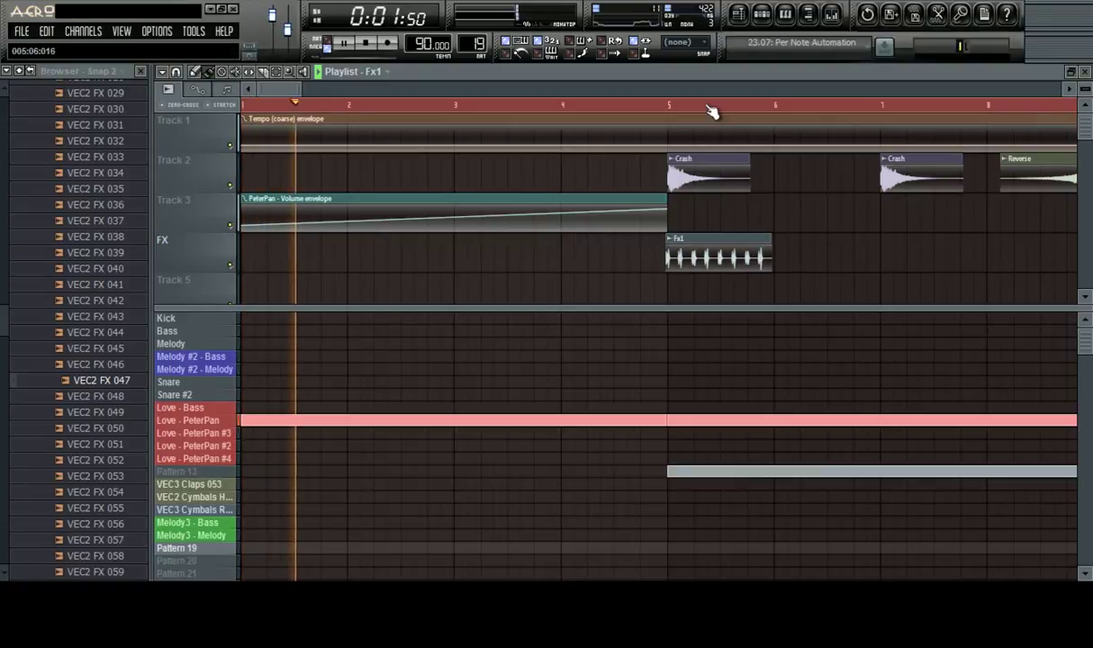
{"action": "scroll", "coordinate": [701, 107], "scroll_direction": "up", "scroll_amount": 3}
{"action": "mouse_move", "coordinate": [289, 86]}
{"action": "left_mouse_down"}
{"action": "mouse_move", "coordinate": [279, 93]}
{"action": "mouse_move", "coordinate": [290, 101]}
{"action": "left_mouse_up"}
{"action": "left_click", "coordinate": [518, 253]}
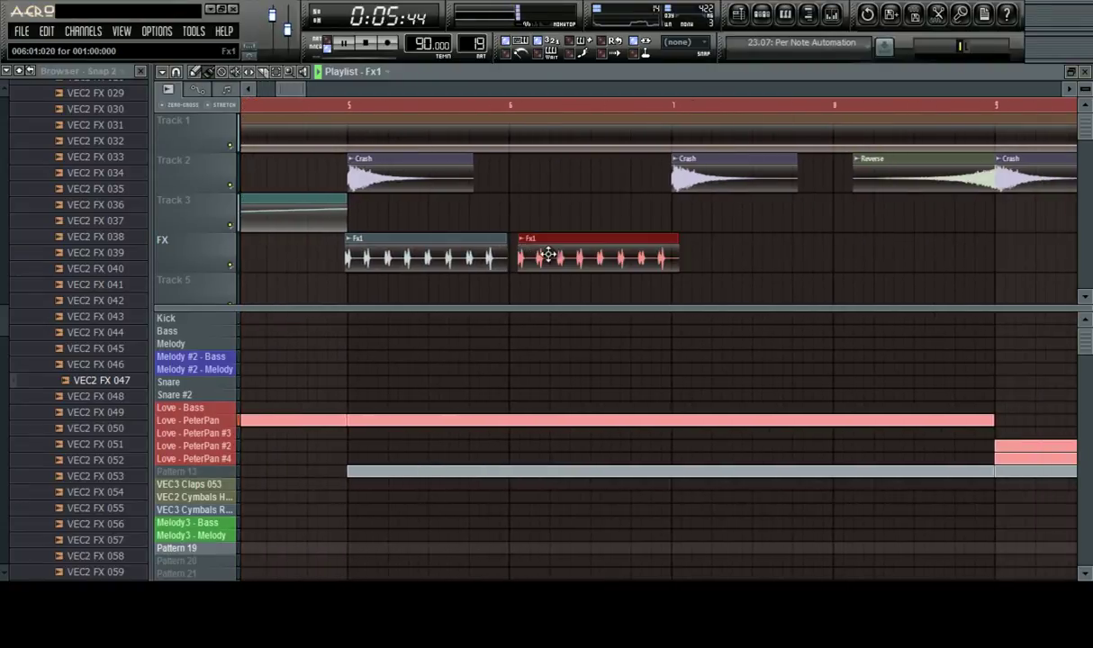
{"action": "right_click", "coordinate": [546, 252]}
Set the main snap to Line, align the Fx1 clip to bar 5 and repeat it at bars 6 and 7 on the FX track
{"action": "left_click", "coordinate": [653, 41]}
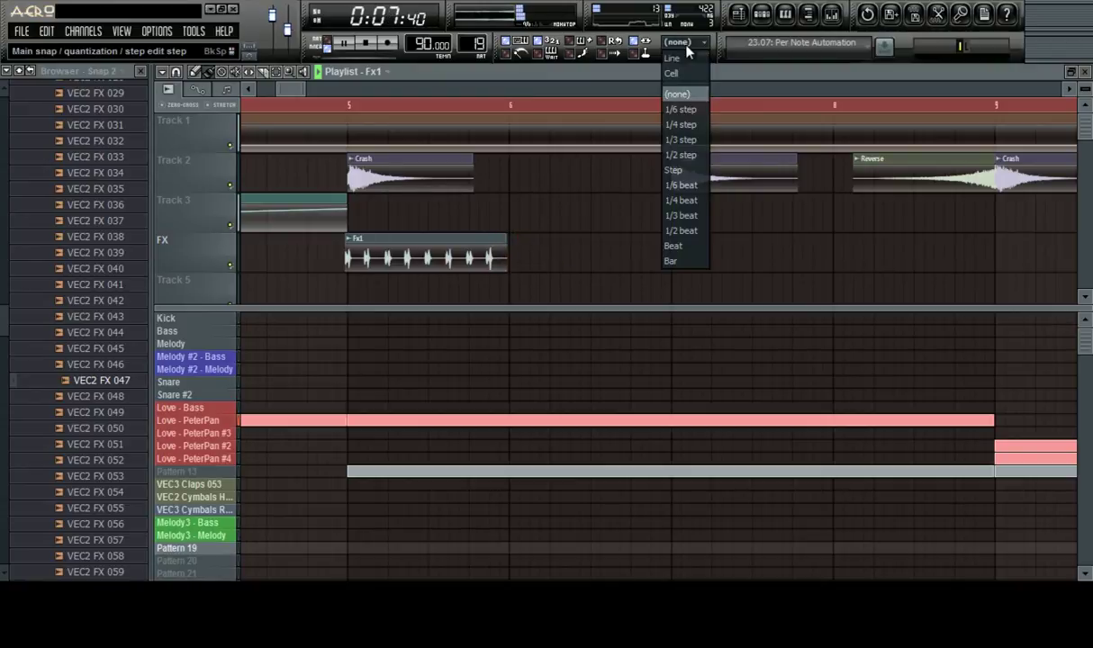
{"action": "left_click", "coordinate": [667, 54]}
{"action": "left_click_drag", "start_coordinate": [352, 256], "coordinate": [381, 257]}
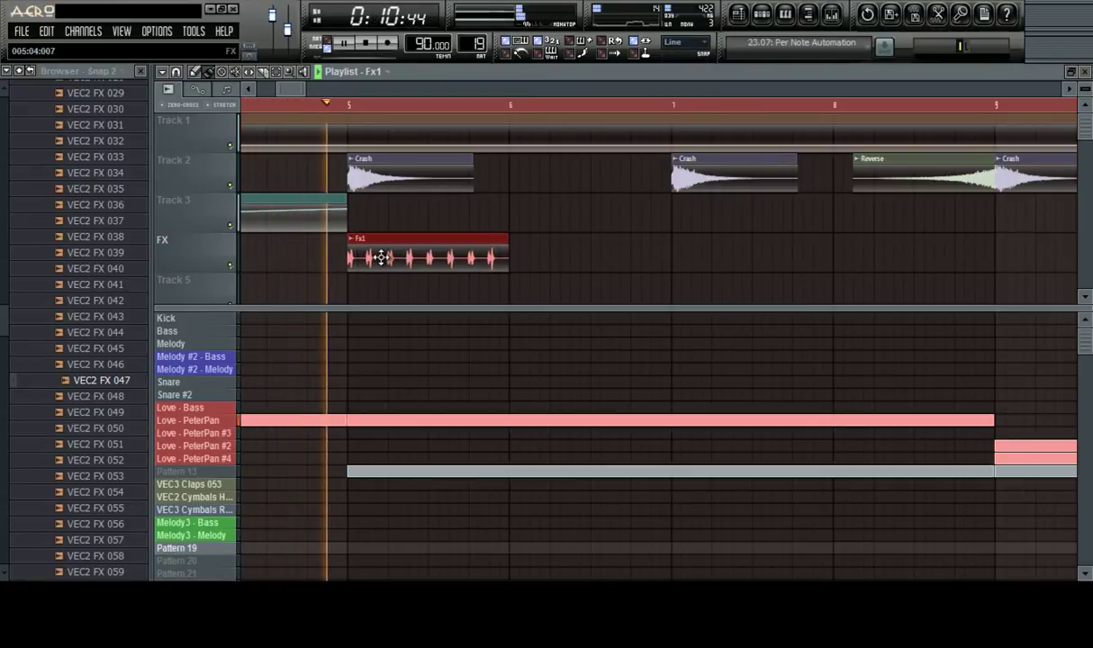
{"action": "left_click", "coordinate": [517, 257]}
{"action": "left_click", "coordinate": [749, 243]}
{"action": "scroll", "coordinate": [783, 108], "scroll_direction": "down", "scroll_amount": 2}
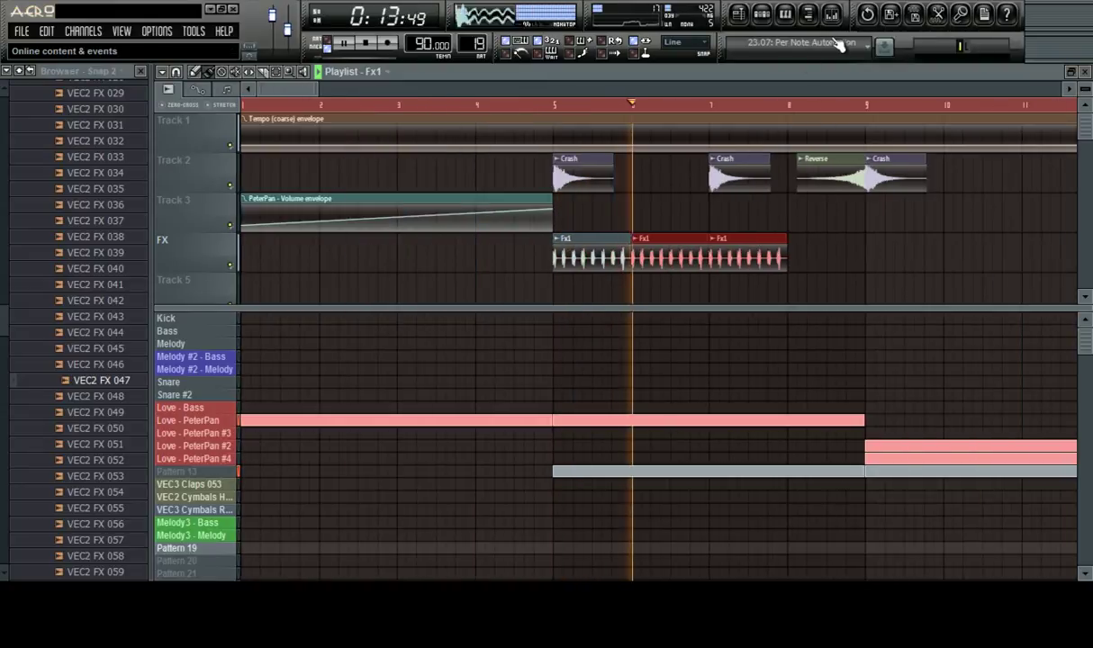
Lower the Fx1 mixer track's volume to 75% and add another Fx1 clip at bar 8 on the FX track
{"action": "left_click", "coordinate": [830, 16]}
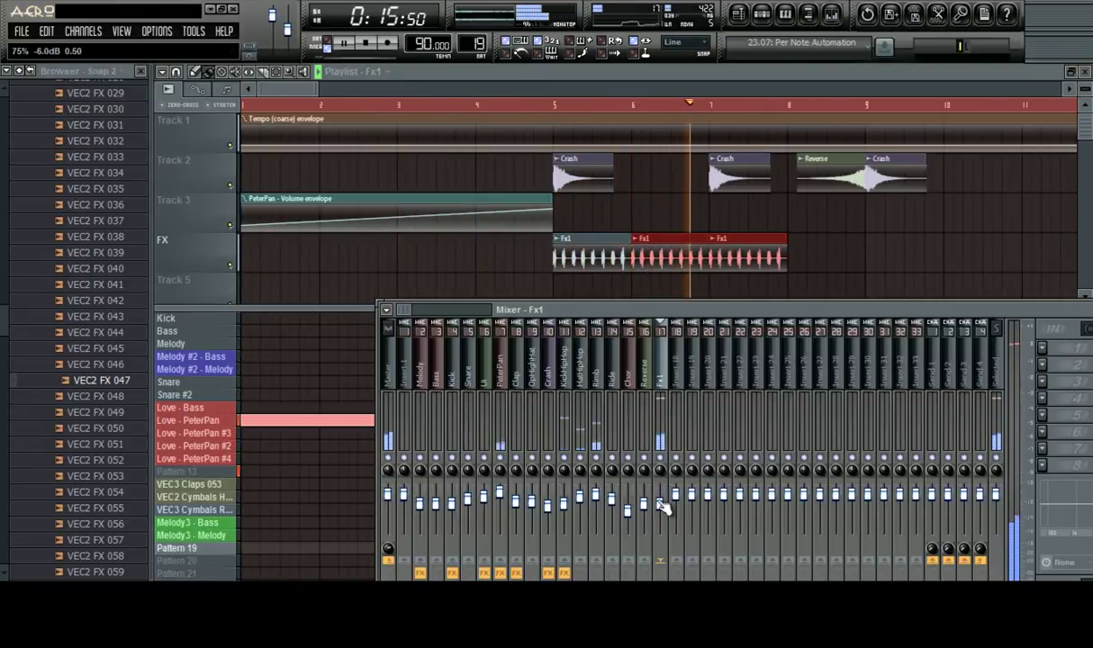
{"action": "key", "text": "F9"}
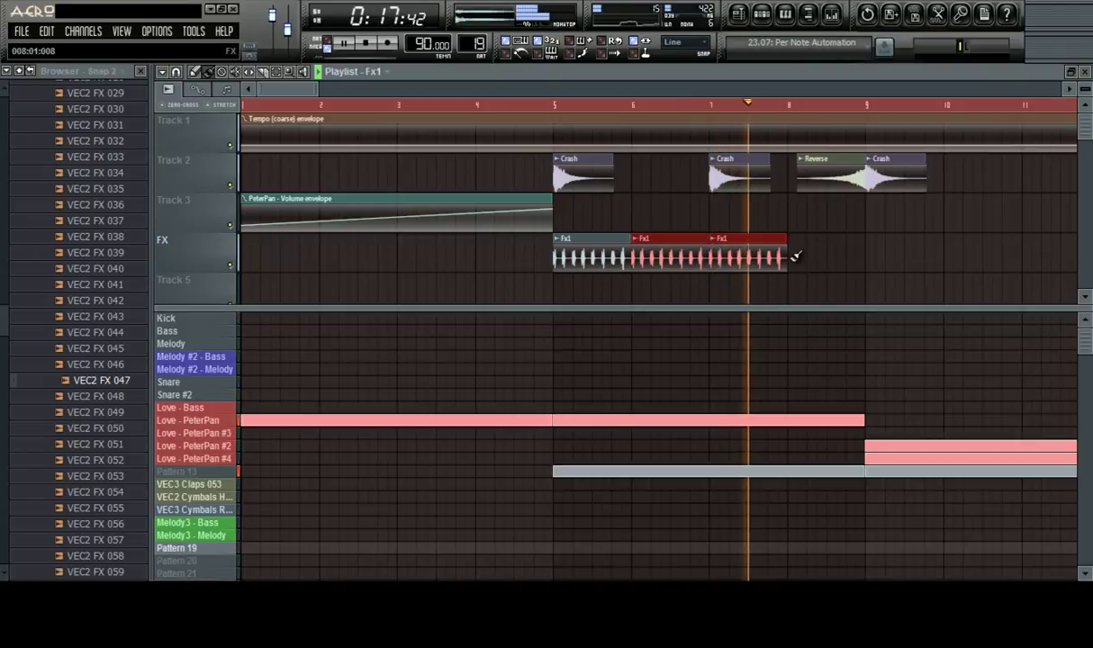
{"action": "left_click", "coordinate": [797, 256]}
Try repeating the Fx1 clip along the FX track from bar 9 through bar 14, and remove those copies
{"action": "left_click_drag", "start_coordinate": [297, 85], "coordinate": [344, 108]}
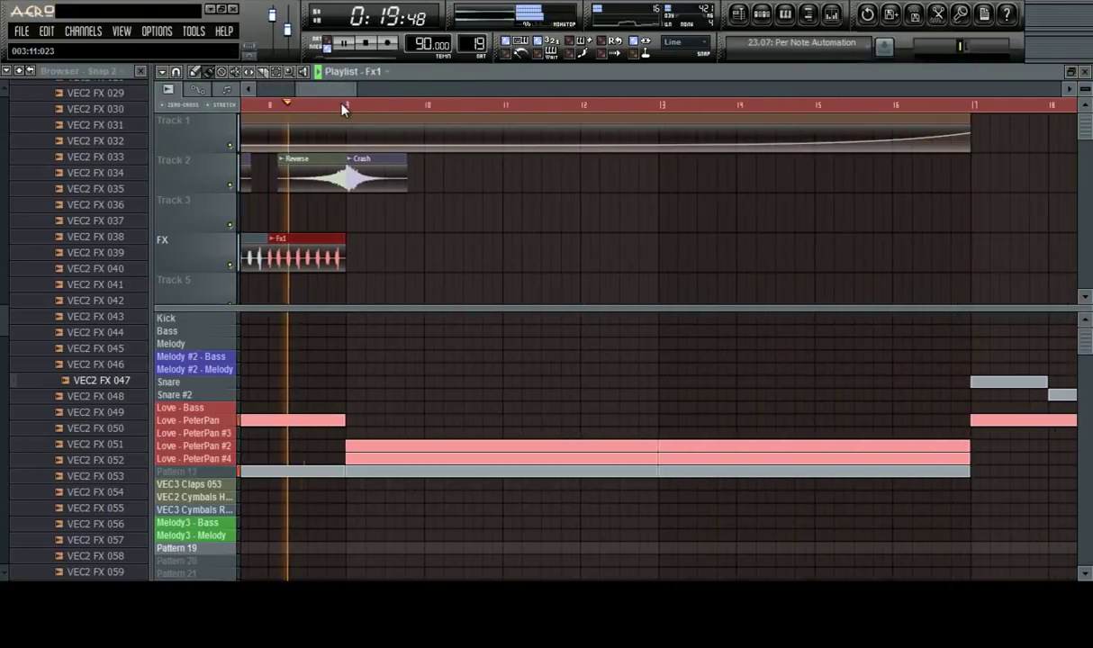
{"action": "left_click", "coordinate": [352, 254]}
{"action": "left_click_drag", "start_coordinate": [417, 254], "coordinate": [786, 259]}
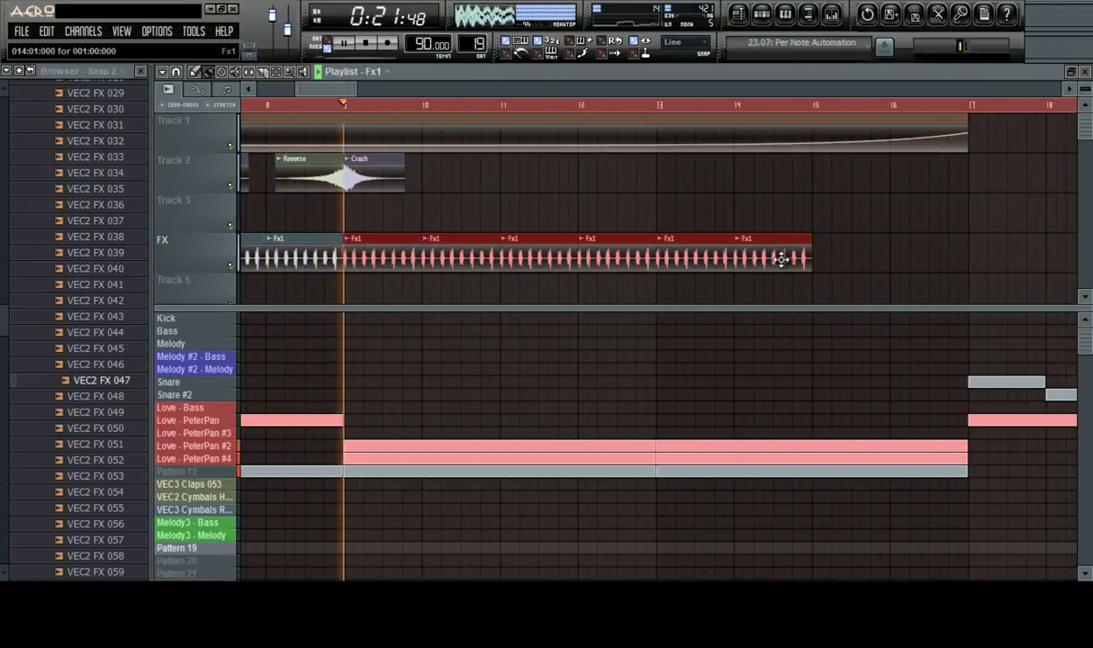
{"action": "right_click", "coordinate": [454, 257]}
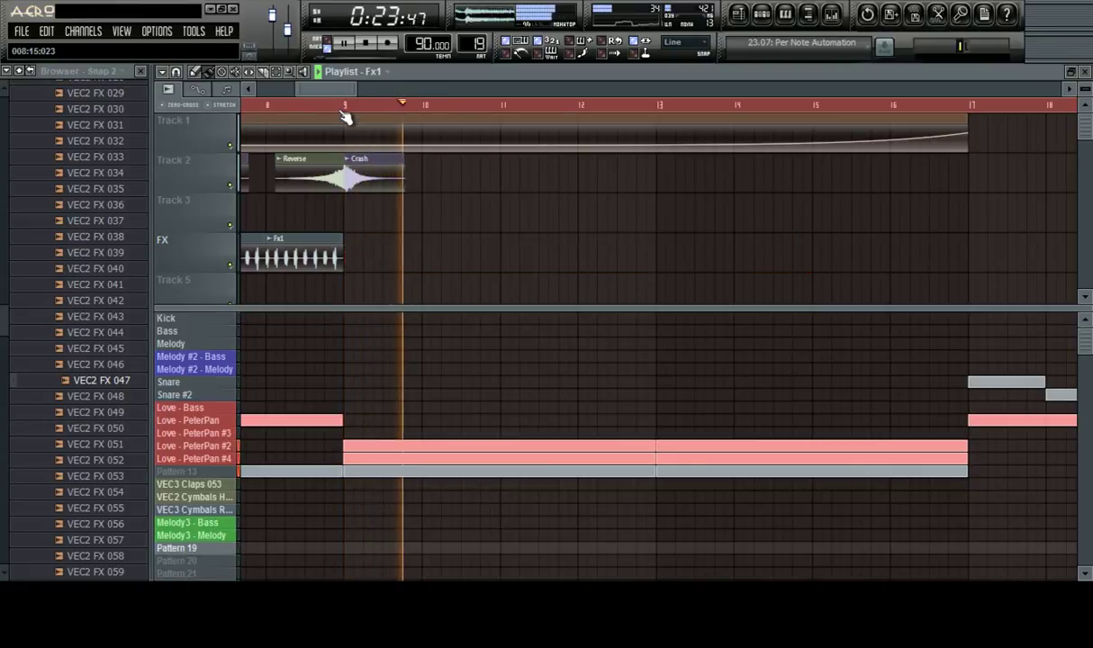
Replay the section before bar 9, audition nearby VEC2 FX samples and place VEC2 FX 050 at bar 9 on the FX track
{"action": "left_click", "coordinate": [298, 112]}
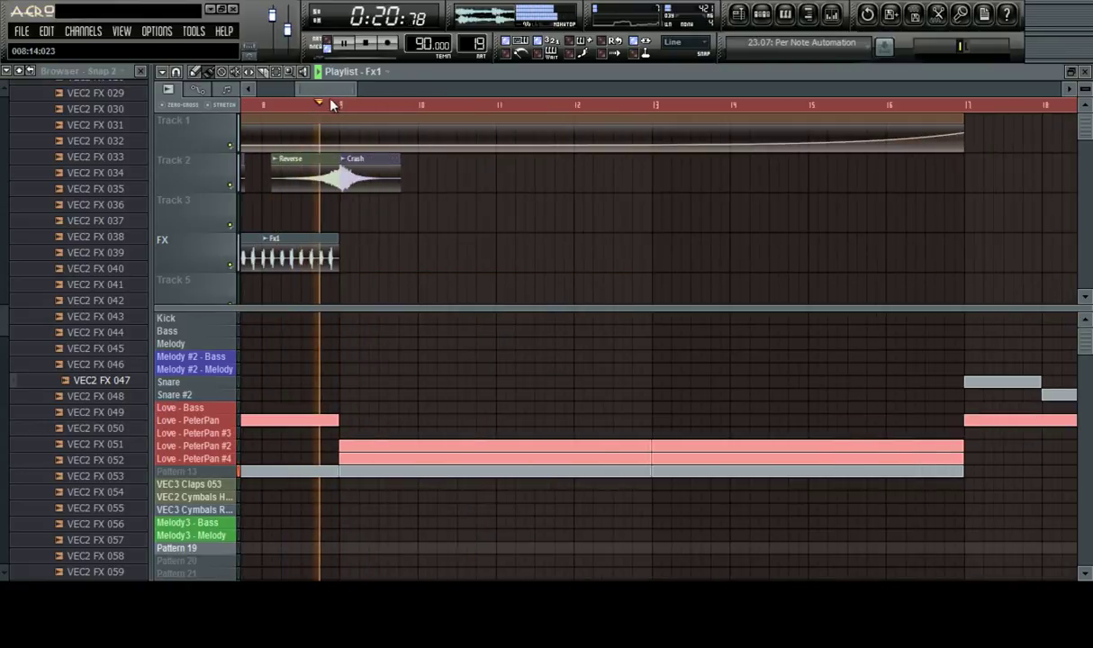
{"action": "left_click", "coordinate": [123, 398]}
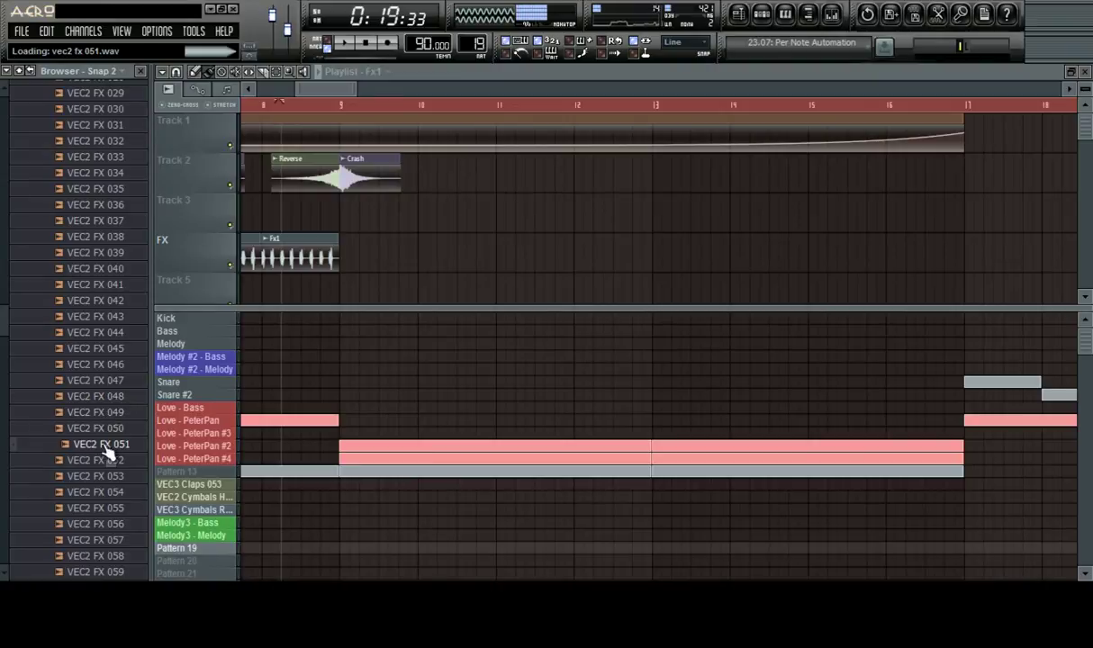
{"action": "left_click_drag", "start_coordinate": [351, 239], "coordinate": [349, 254]}
Rename the VEC2 FX 050 channel as Boom1 and route it to mixer track 18 at 75% volume
{"action": "type", "text": "Boom1"}
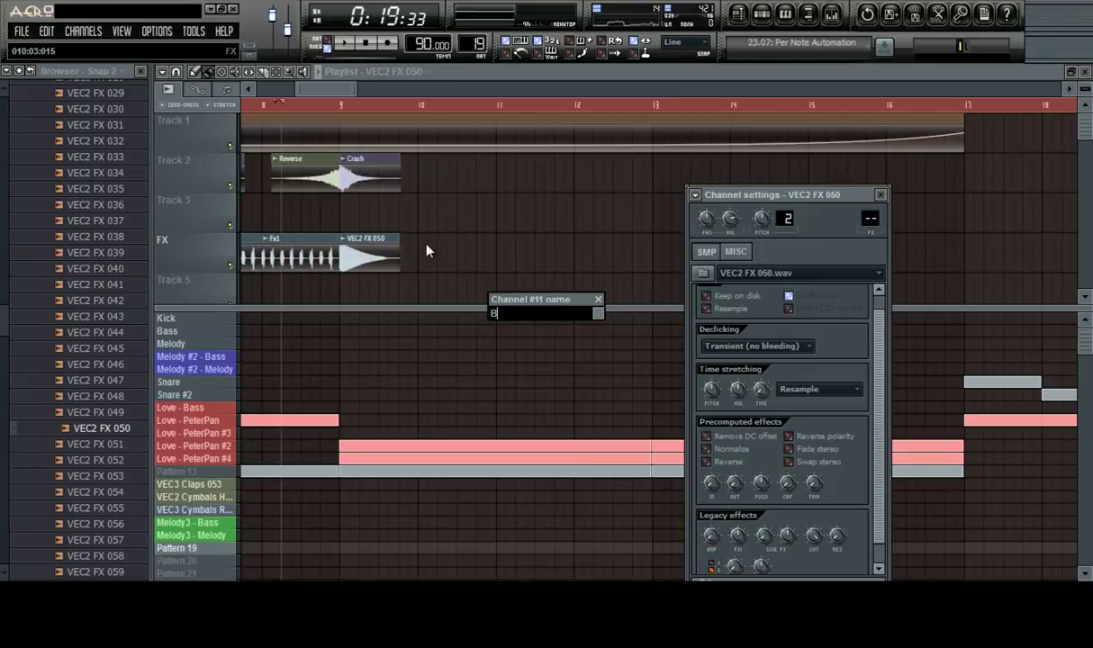
{"action": "key", "text": "Return"}
{"action": "key", "text": "ctrl+l"}
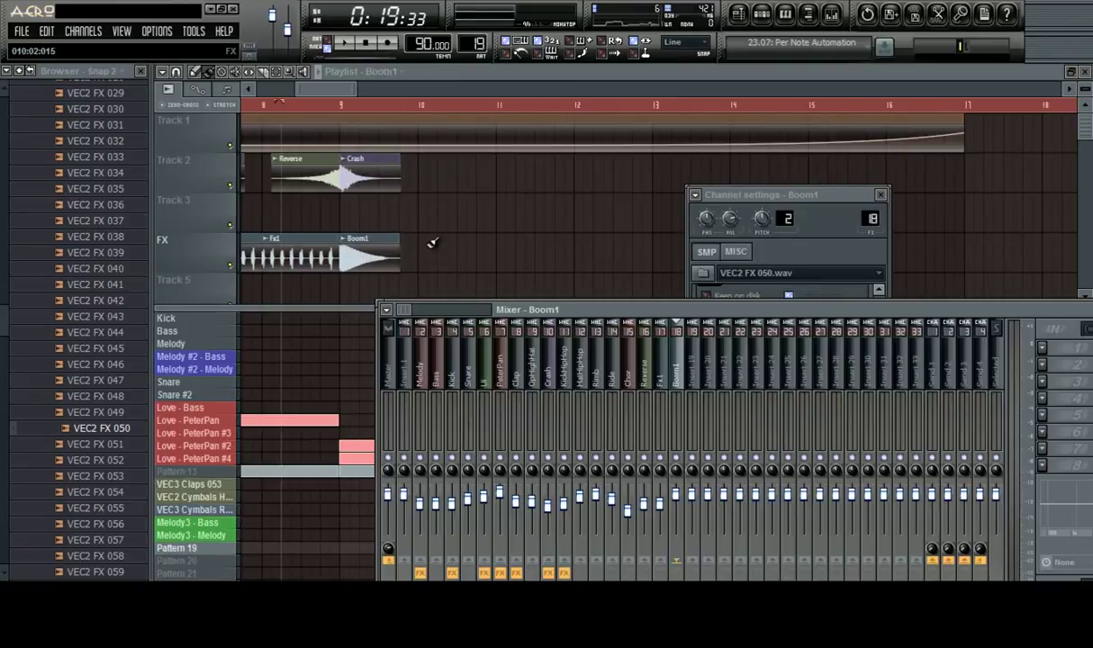
{"action": "key", "text": "space"}
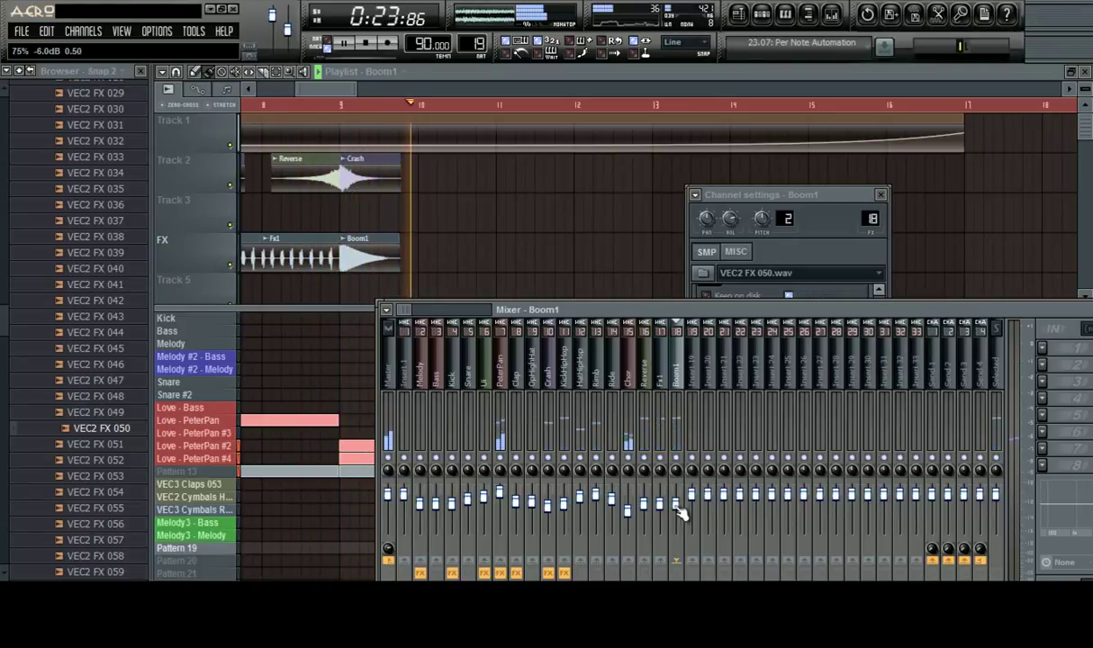
Audition further VEC2 FX samples from 055 to 063 and place VEC2 FX 063 at bar 9 on Track 5
{"action": "left_click_drag", "start_coordinate": [316, 90], "coordinate": [313, 90]}
{"action": "scroll", "coordinate": [381, 105], "scroll_direction": "down", "scroll_amount": 2}
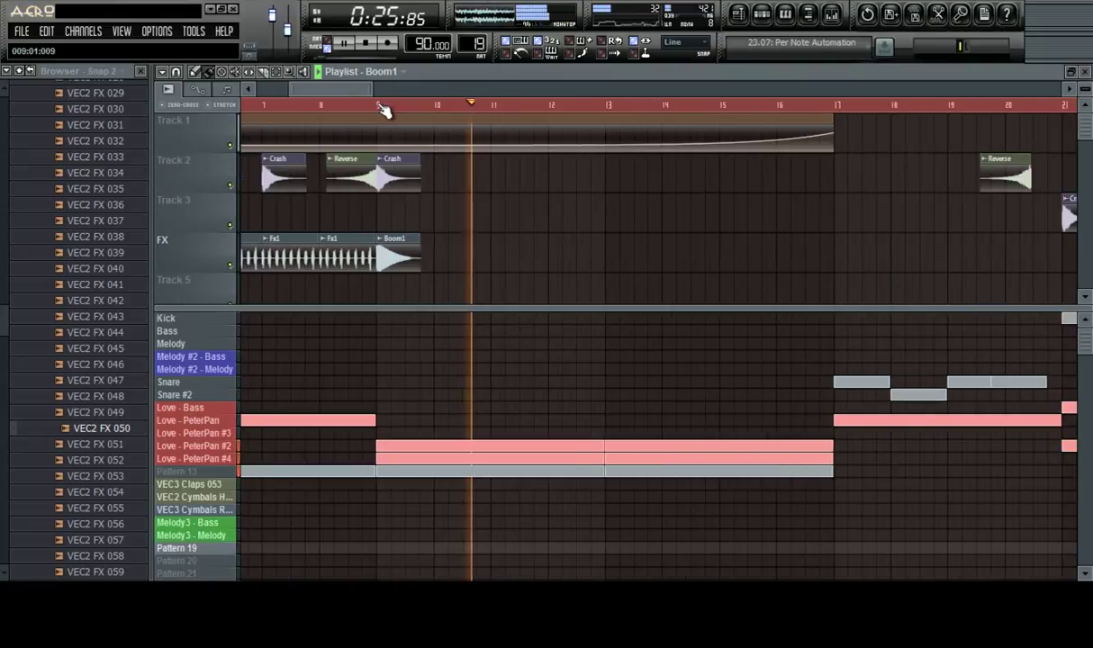
{"action": "scroll", "coordinate": [381, 105], "scroll_direction": "up", "scroll_amount": 2}
{"action": "scroll", "coordinate": [153, 364], "scroll_direction": "down", "scroll_amount": 3}
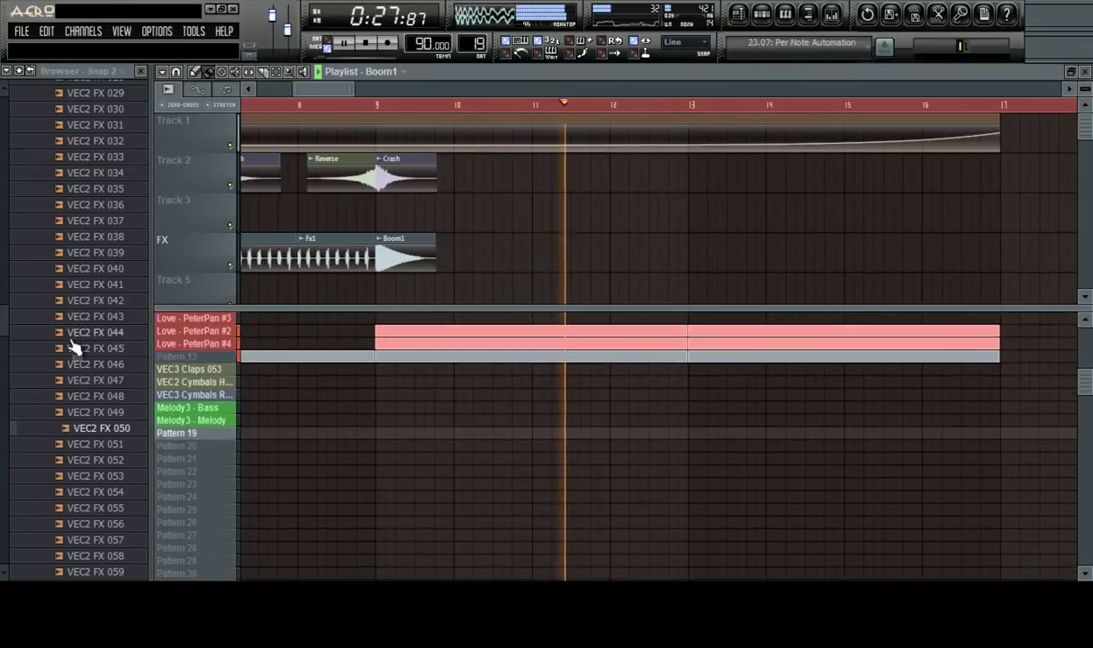
{"action": "left_click_drag", "start_coordinate": [3, 328], "coordinate": [9, 363]}
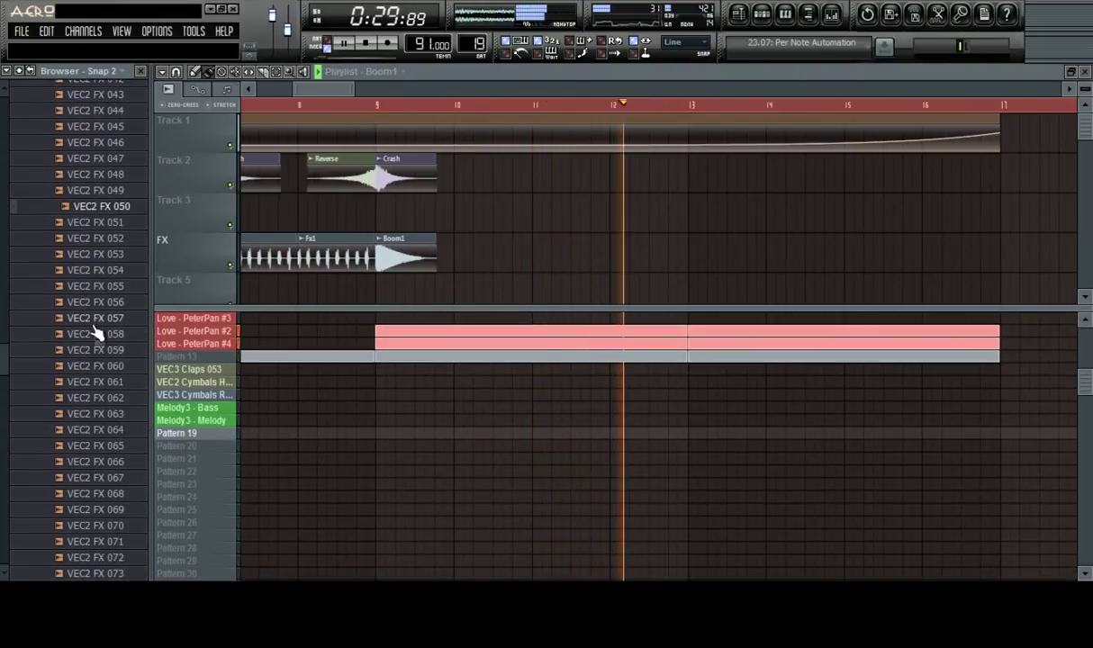
{"action": "left_click", "coordinate": [96, 333]}
{"action": "left_click", "coordinate": [99, 301]}
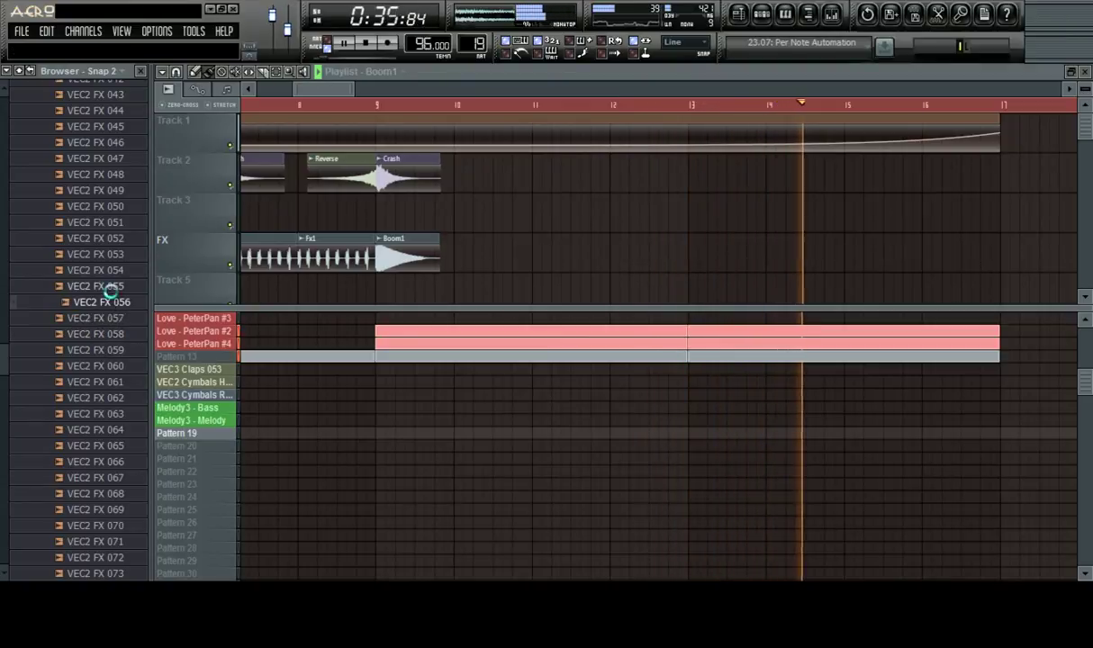
{"action": "left_click", "coordinate": [110, 286]}
{"action": "key", "text": "space"}
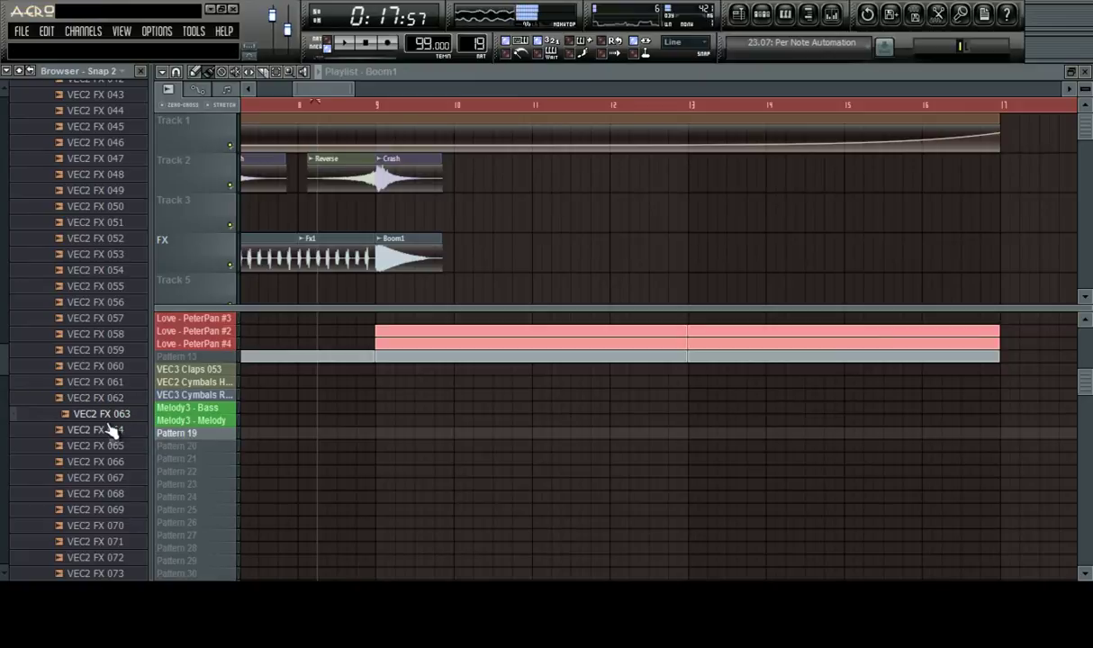
{"action": "left_click_drag", "start_coordinate": [110, 416], "coordinate": [434, 286]}
{"action": "left_click", "coordinate": [433, 286]}
Rename the VEC2 FX 063 channel as Boom2Explosion and route it to mixer track 19 with a lowered volume
{"action": "key", "text": "F2"}
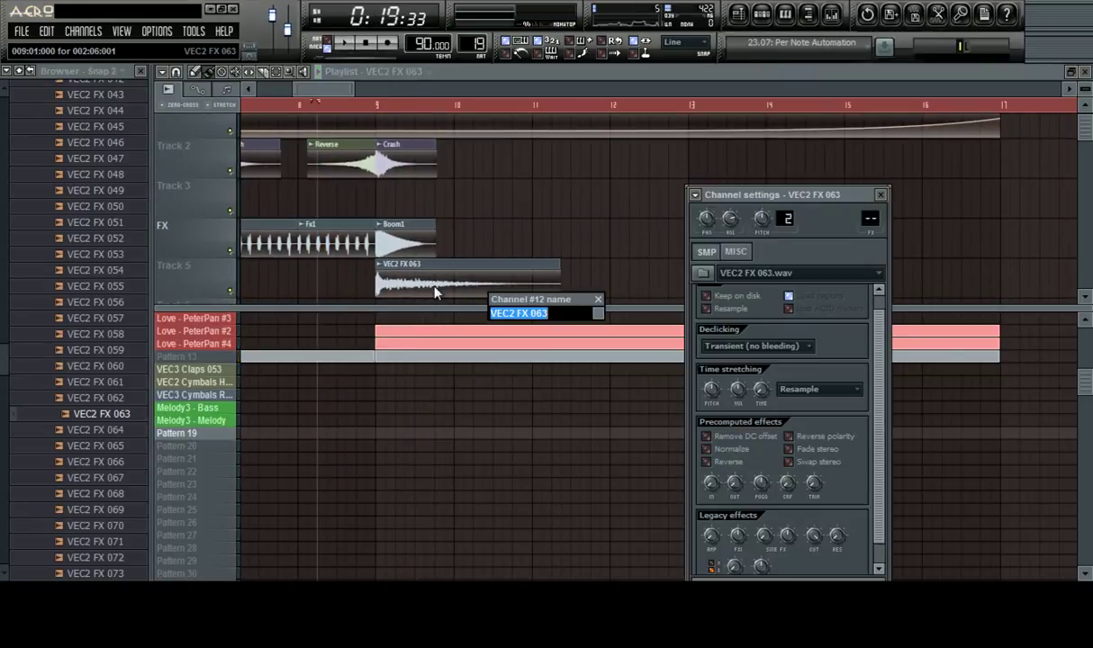
{"action": "type", "text": "Boom2Ex"}
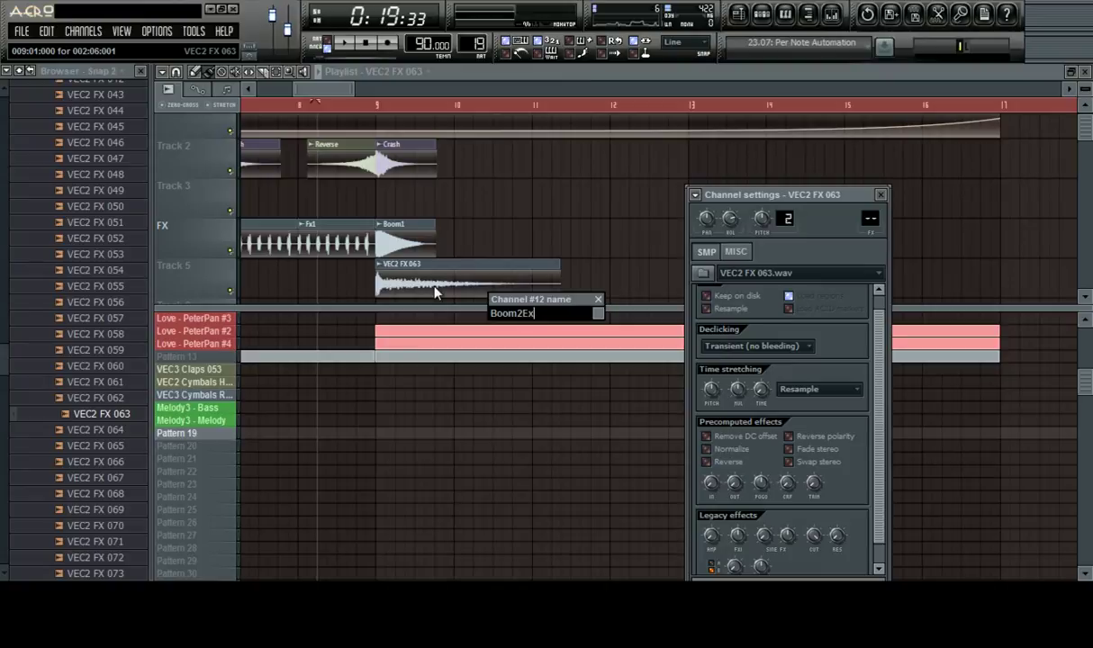
{"action": "type", "text": "plosion"}
{"action": "key", "text": "Return"}
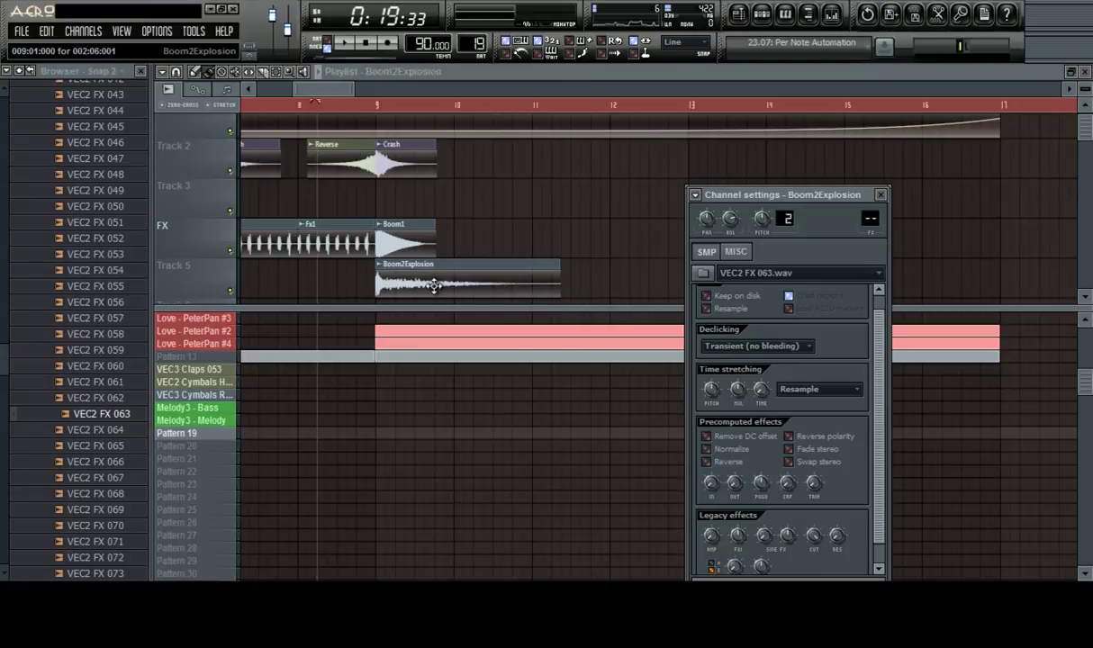
{"action": "key", "text": "ctrl+l"}
{"action": "key", "text": "space"}
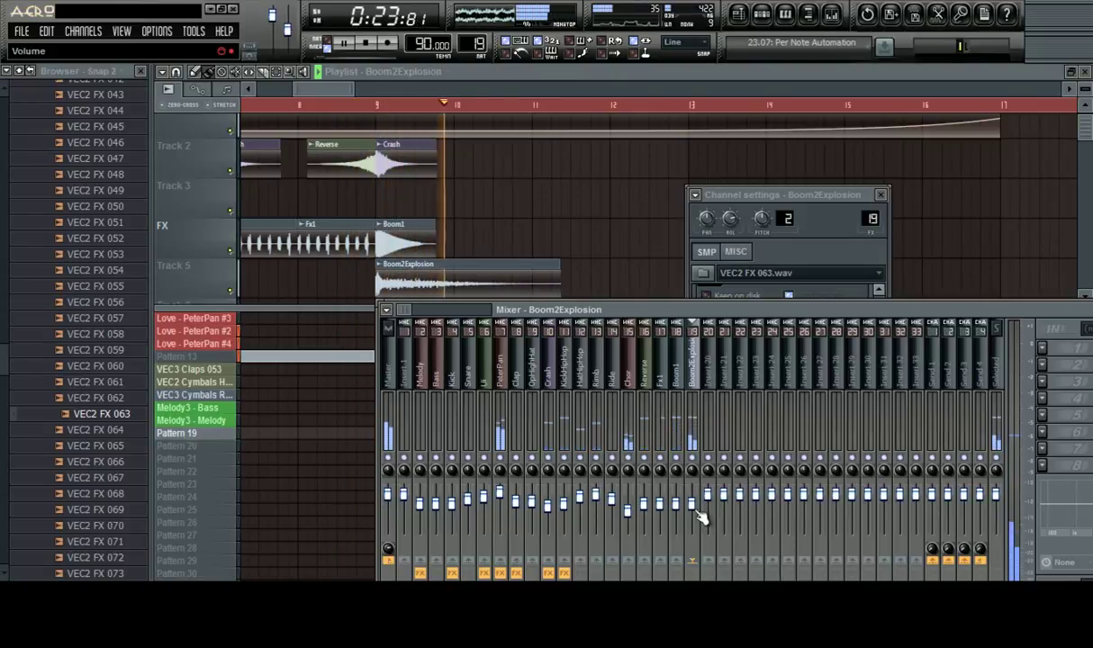
Place a second Boom2Explosion clip at bar 13 on Track 5
{"action": "scroll", "coordinate": [432, 109], "scroll_direction": "down", "scroll_amount": 2}
{"action": "left_click", "coordinate": [398, 92]}
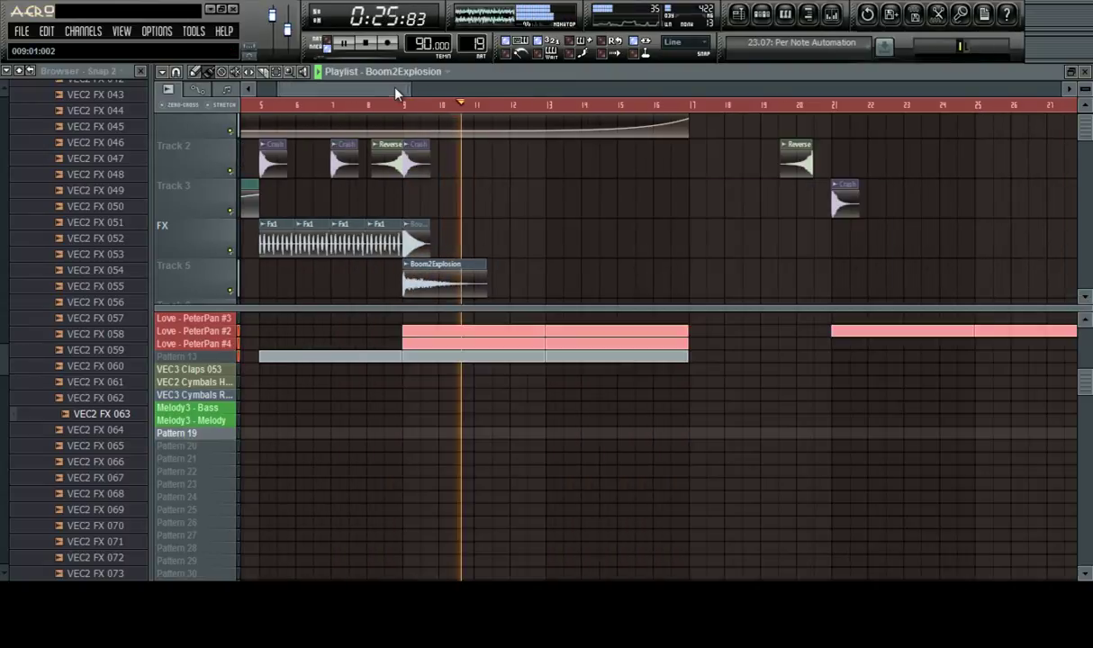
{"action": "scroll", "coordinate": [424, 108], "scroll_direction": "down", "scroll_amount": 2}
{"action": "scroll", "coordinate": [420, 104], "scroll_direction": "up", "scroll_amount": 2}
{"action": "scroll", "coordinate": [421, 106], "scroll_direction": "up", "scroll_amount": 3}
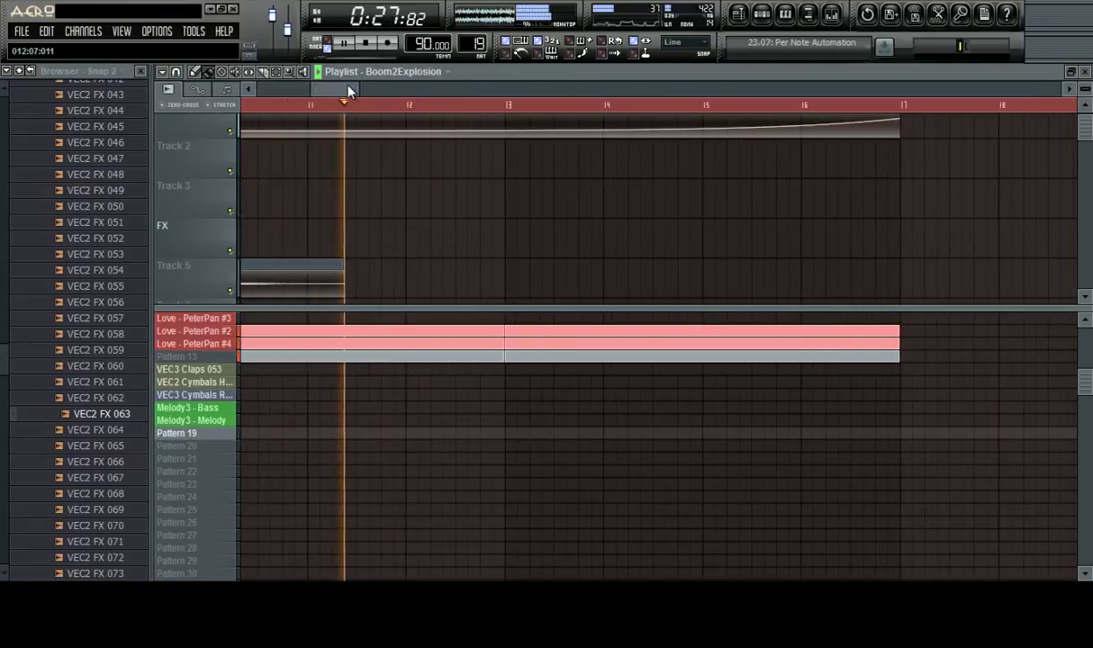
{"action": "scroll", "coordinate": [353, 105], "scroll_direction": "down", "scroll_amount": 3}
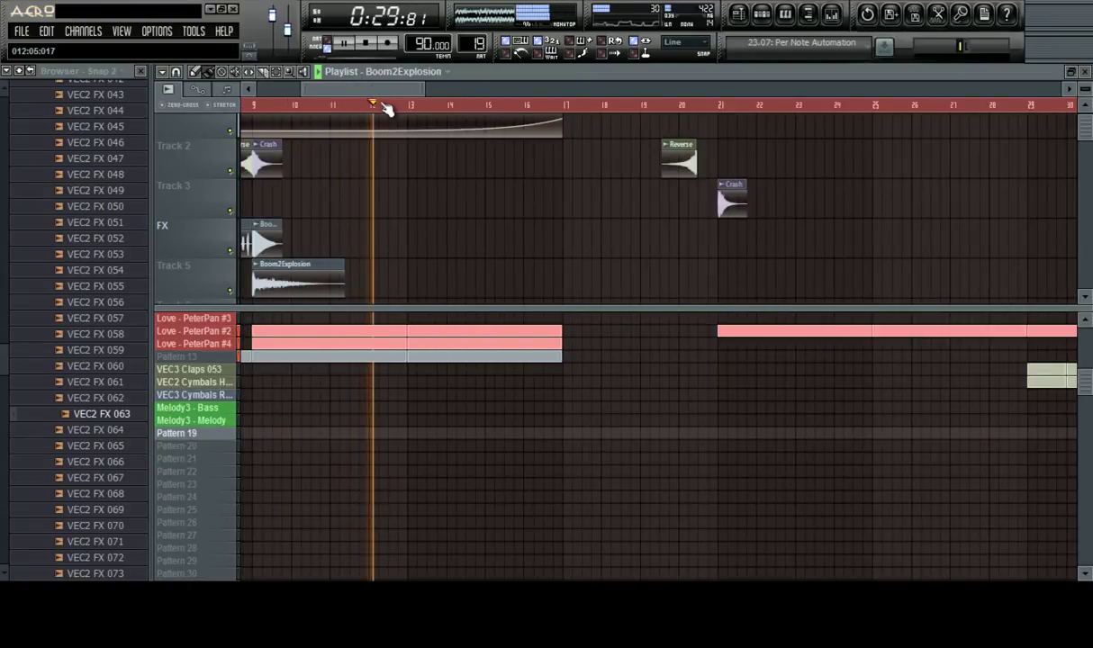
{"action": "left_click", "coordinate": [413, 282]}
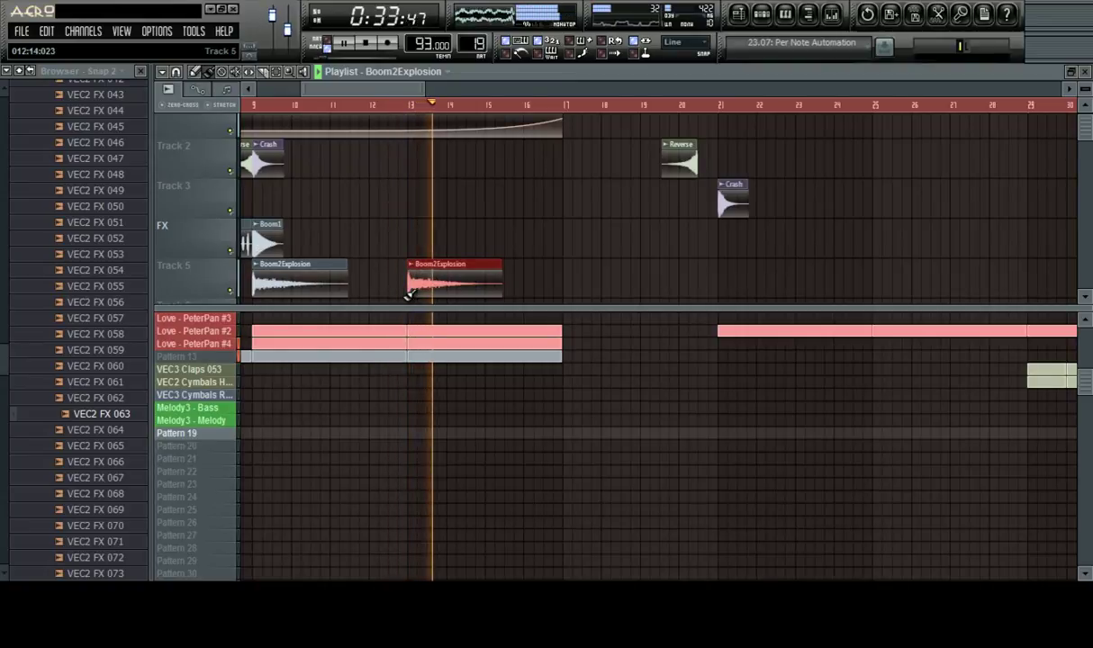
{"action": "left_click", "coordinate": [288, 235]}
{"action": "scroll", "coordinate": [512, 109], "scroll_direction": "down", "scroll_amount": 1}
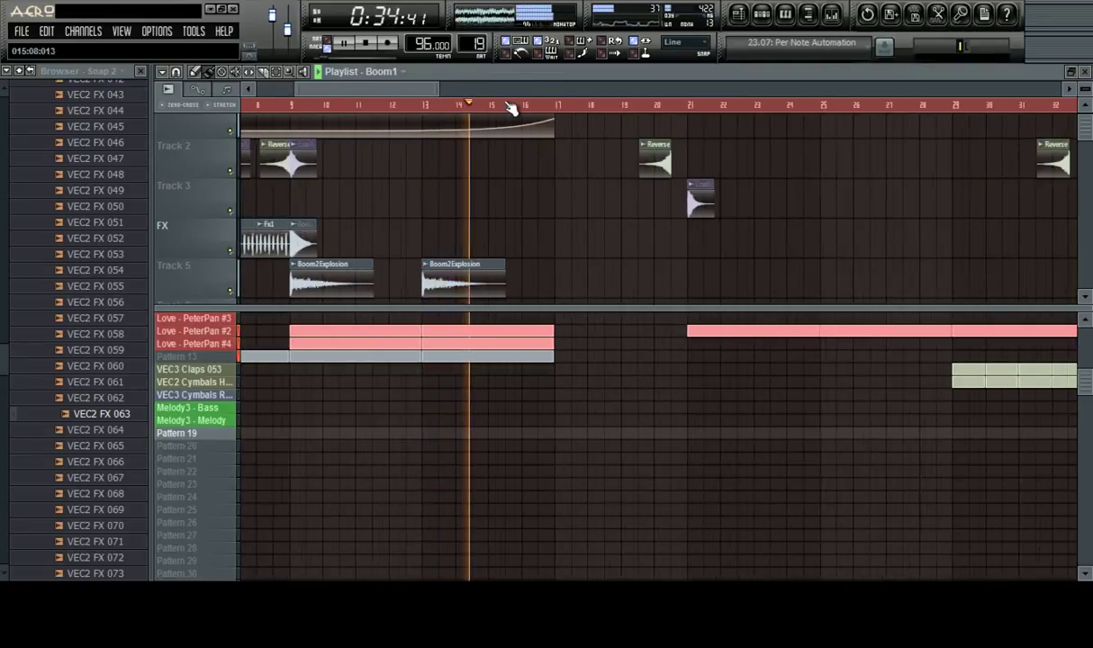
{"action": "scroll", "coordinate": [512, 108], "scroll_direction": "up", "scroll_amount": 1}
{"action": "scroll", "coordinate": [512, 109], "scroll_direction": "down", "scroll_amount": 2}
{"action": "scroll", "coordinate": [512, 108], "scroll_direction": "up", "scroll_amount": 1}
{"action": "scroll", "coordinate": [510, 107], "scroll_direction": "up", "scroll_amount": 1}
{"action": "scroll", "coordinate": [508, 106], "scroll_direction": "down", "scroll_amount": 2}
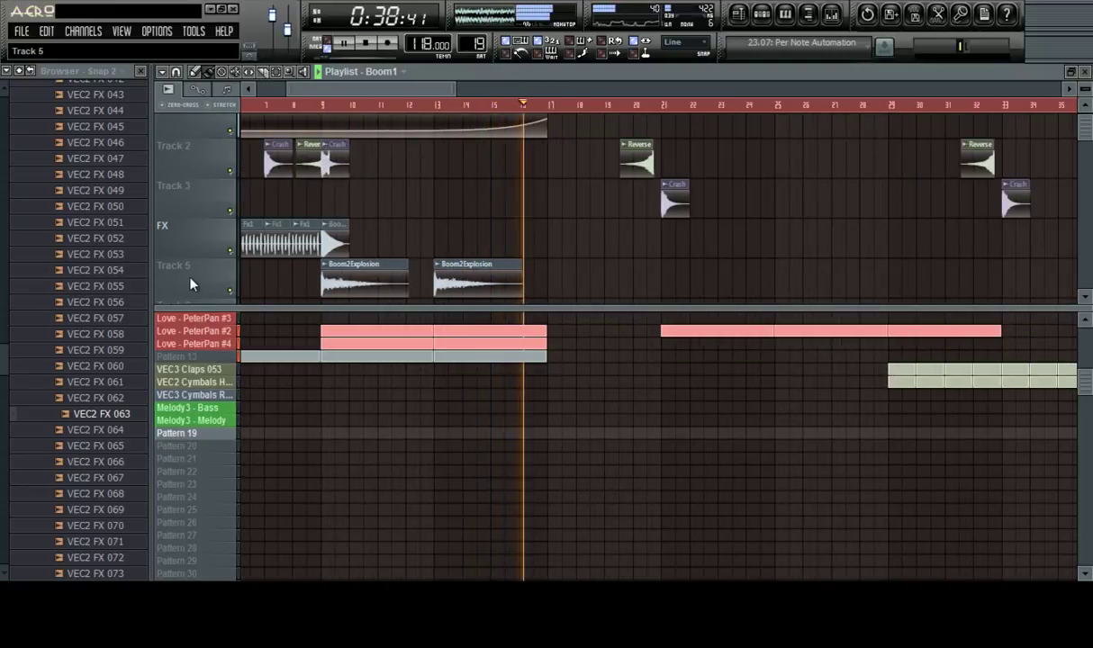
Rename playlist Track 5 as Fx2
{"action": "right_click", "coordinate": [157, 258]}
{"action": "left_click", "coordinate": [227, 266]}
{"action": "type", "text": "Fx2"}
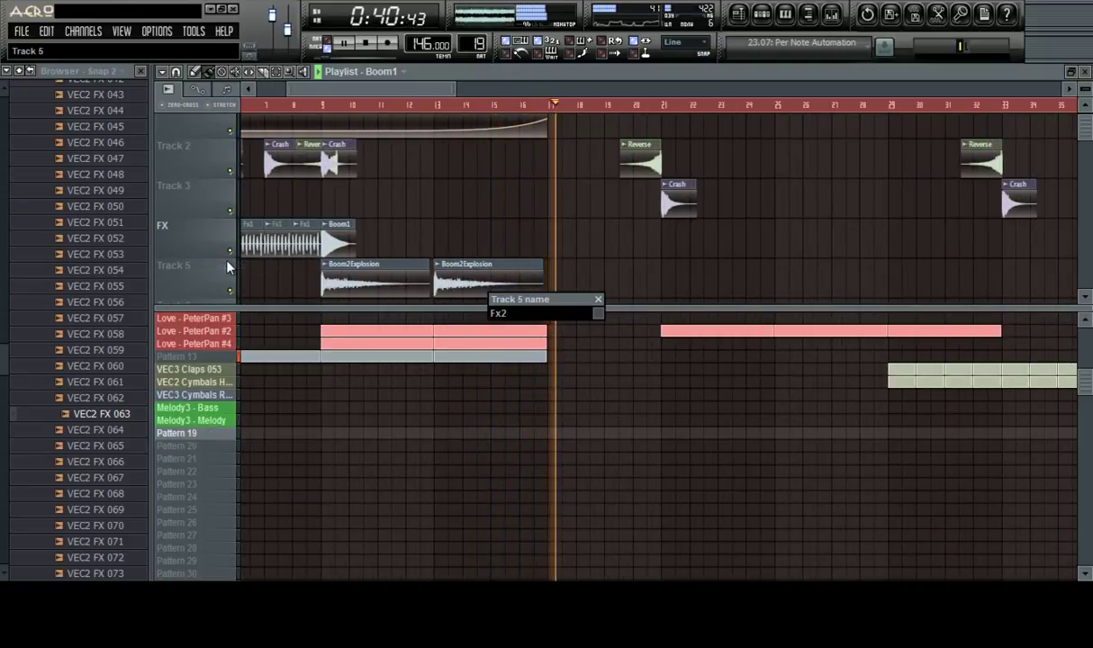
{"action": "key", "text": "Return"}
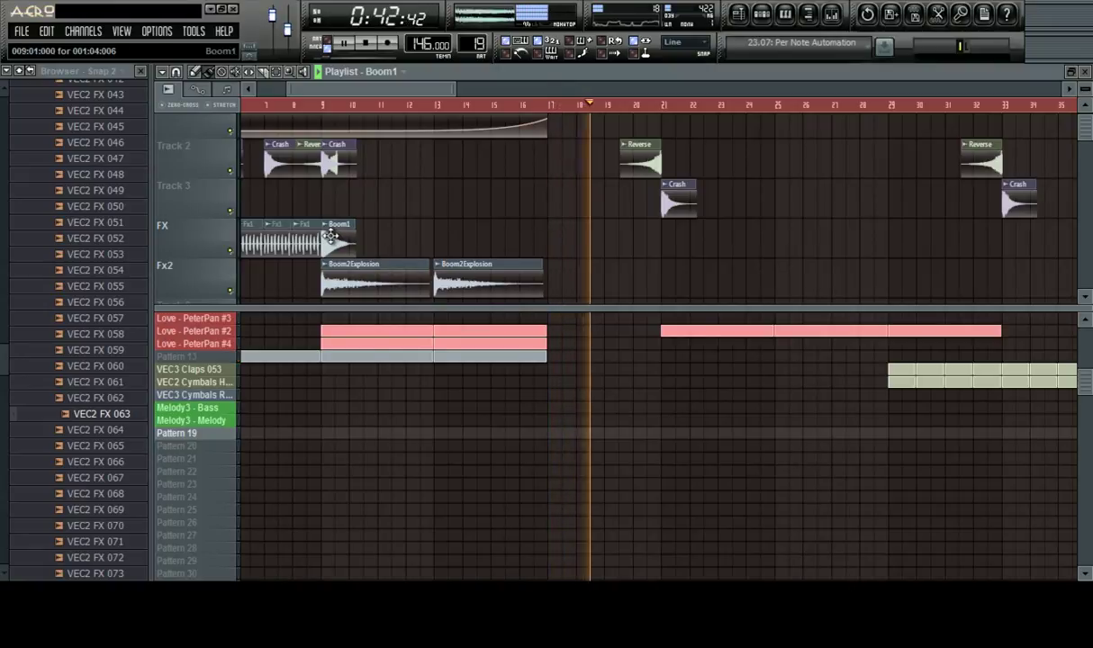
Try a Boom1 clip at bar 21 on the FX track and place a Boom2Explosion clip at bar 21 on Fx2
{"action": "left_click", "coordinate": [670, 234]}
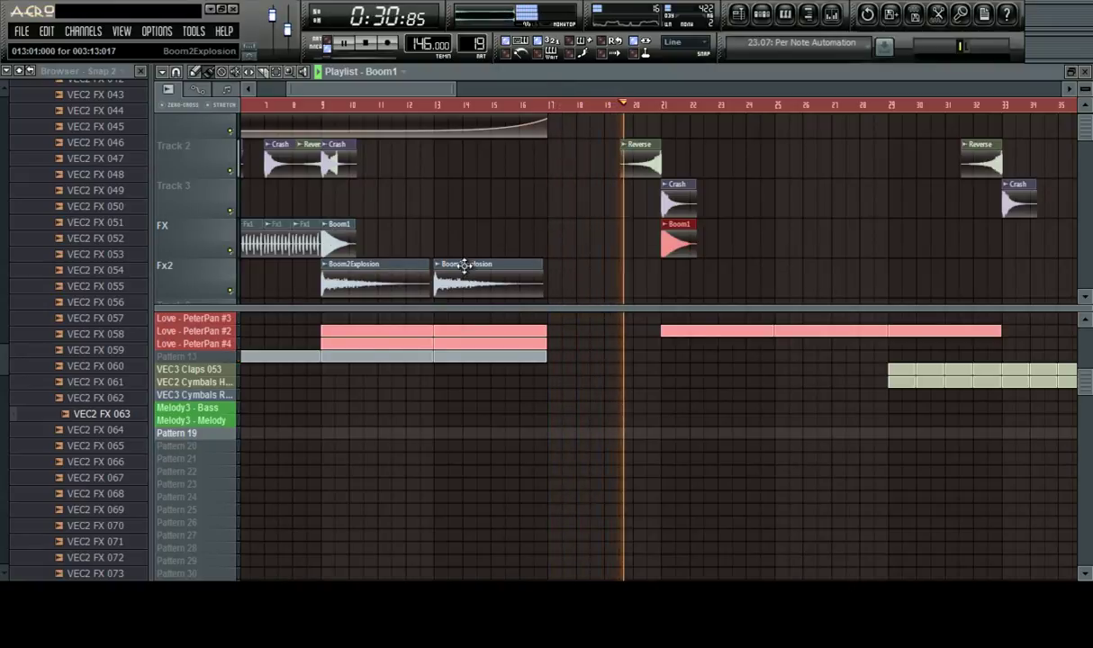
{"action": "scroll", "coordinate": [669, 223], "scroll_direction": "up", "scroll_amount": 1}
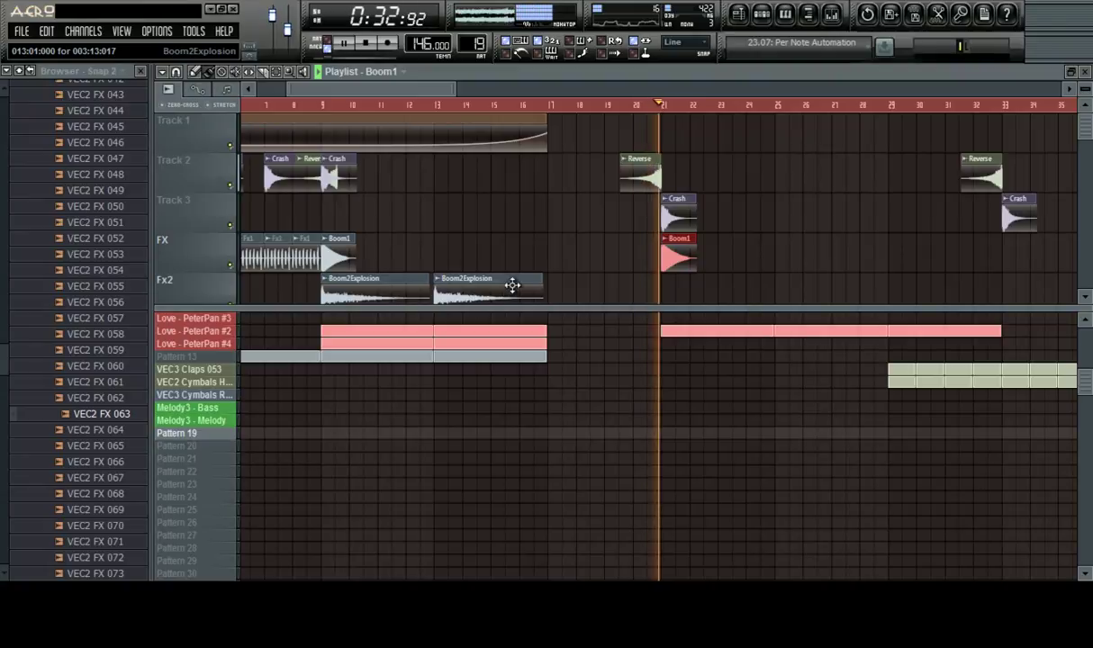
{"action": "left_click", "coordinate": [668, 287]}
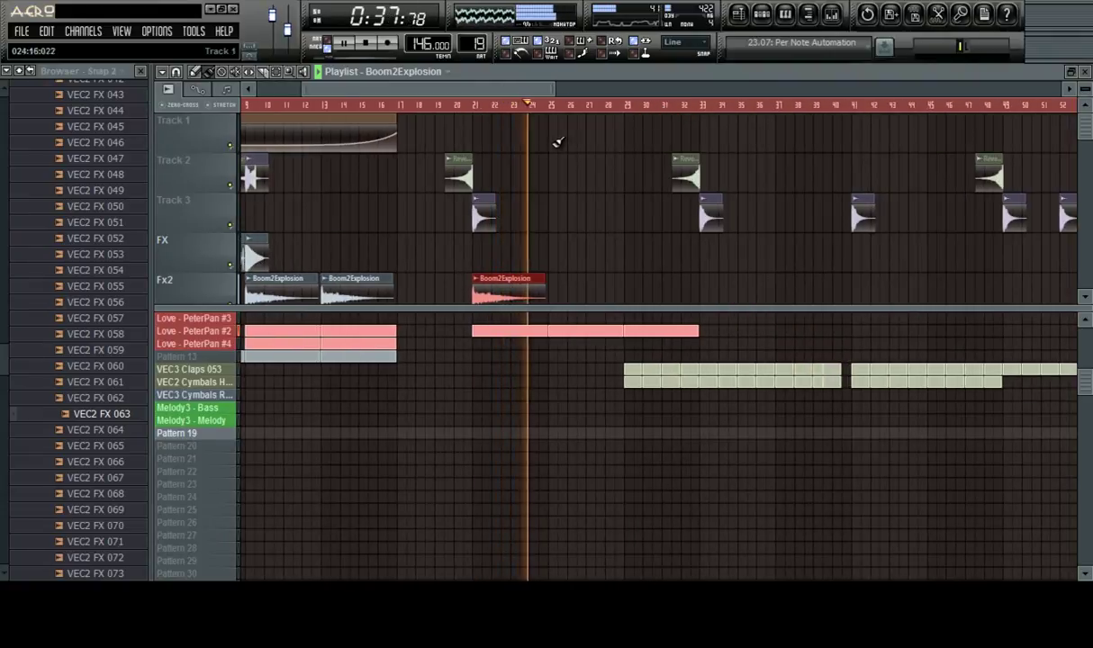
Try resizing the Boom2Explosion clip at bar 21 on the Fx2 track from its end
{"action": "scroll", "coordinate": [545, 235], "scroll_direction": "down", "scroll_amount": 1}
{"action": "mouse_move", "coordinate": [538, 255]}
{"action": "left_mouse_down"}
{"action": "mouse_move", "coordinate": [554, 257]}
{"action": "mouse_move", "coordinate": [543, 260]}
{"action": "left_mouse_up"}
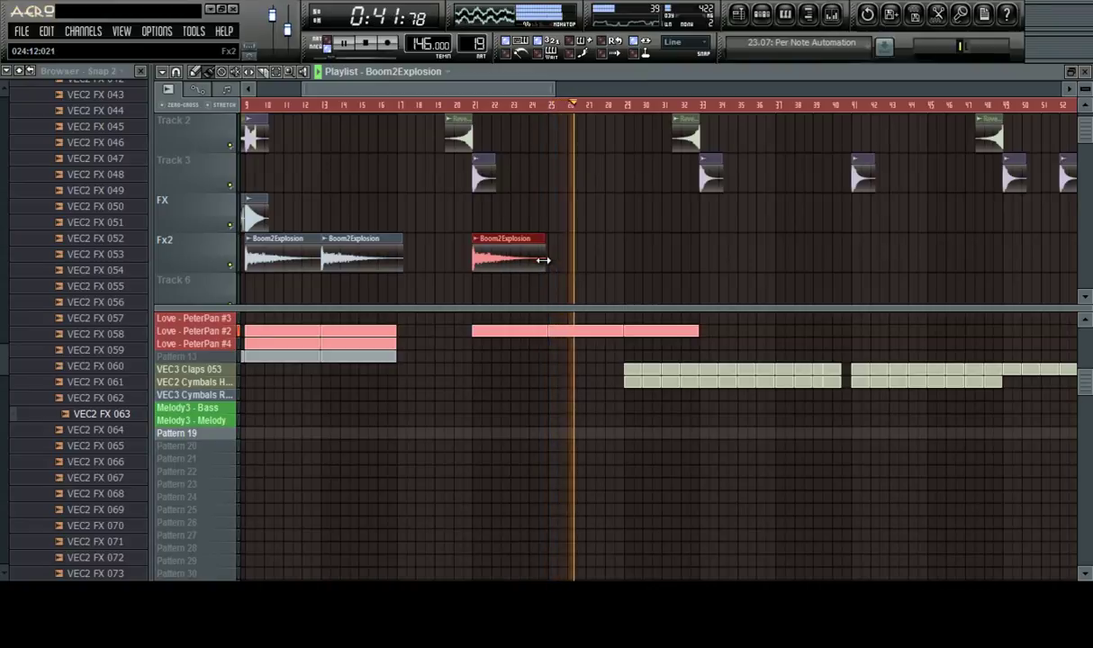
{"action": "left_click", "coordinate": [544, 260]}
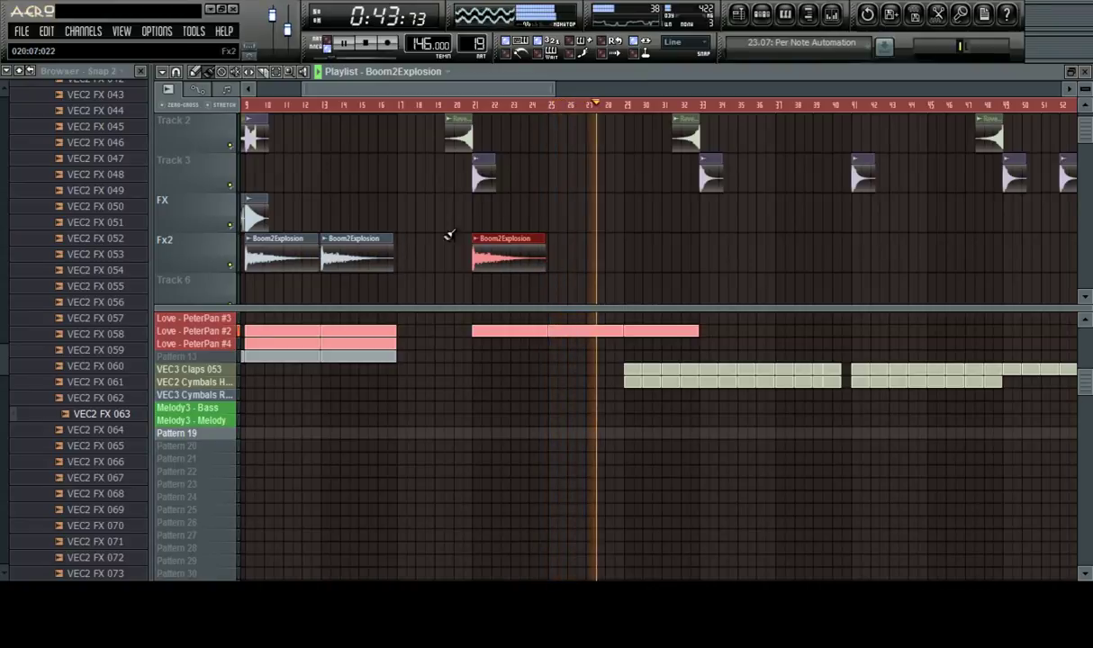
Place a Crash clip at bar 29 on Track 3
{"action": "left_click", "coordinate": [214, 106]}
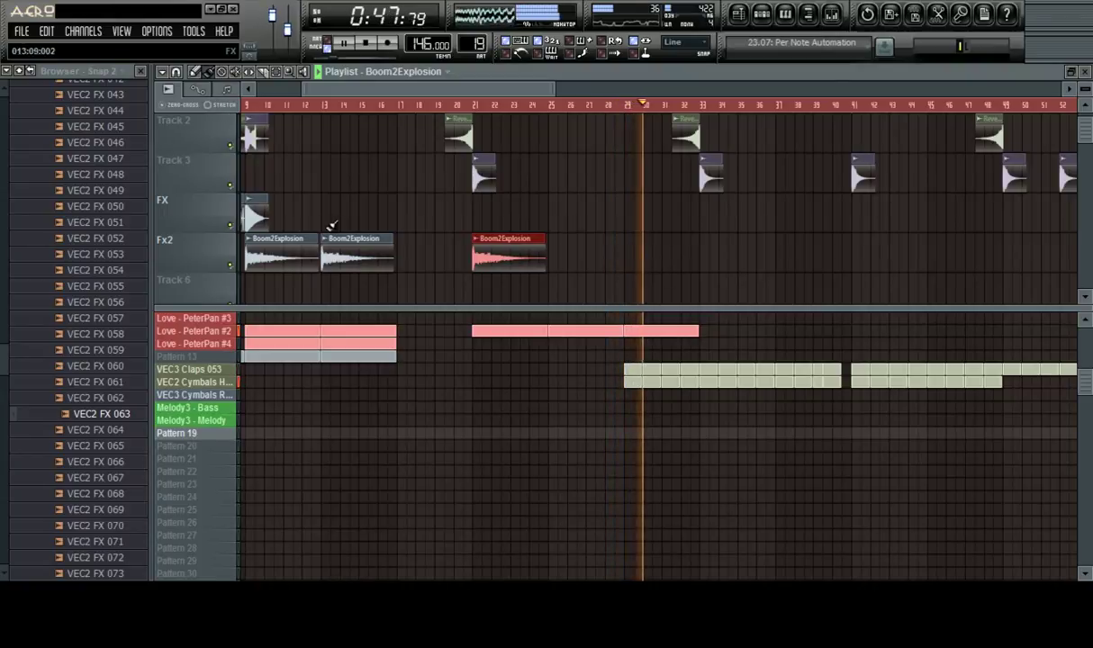
{"action": "left_click", "coordinate": [627, 176]}
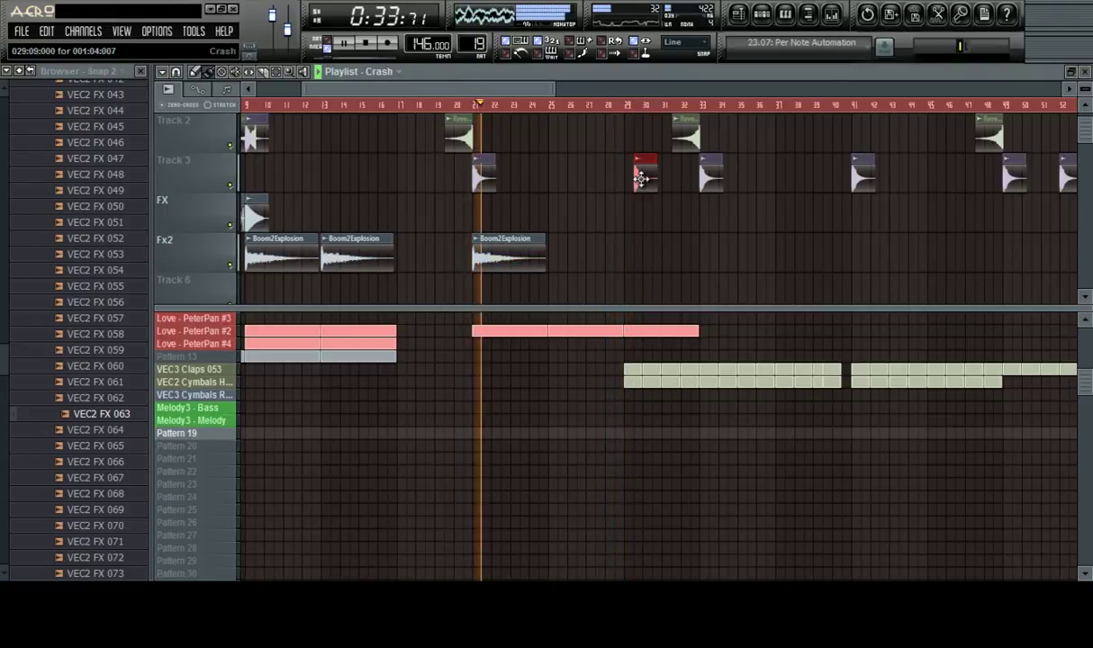
{"action": "left_click_drag", "start_coordinate": [623, 181], "coordinate": [634, 179]}
Try a Reverse clip on Track 2 leading into the Crash at bar 29
{"action": "left_click", "coordinate": [688, 137]}
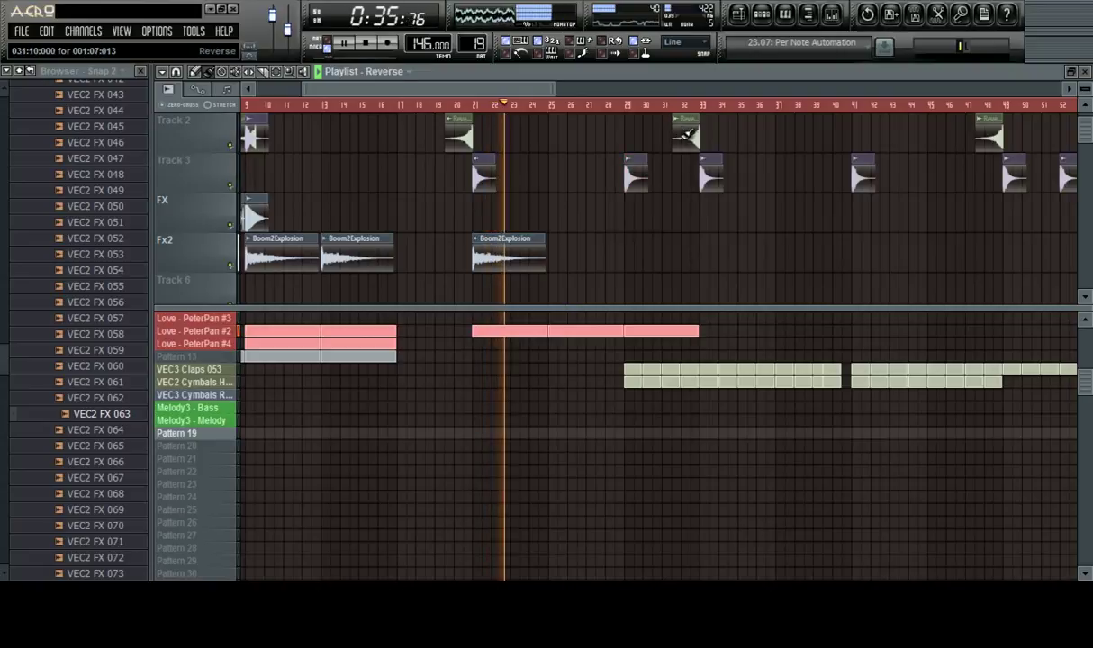
{"action": "left_click", "coordinate": [600, 137]}
{"action": "left_click", "coordinate": [603, 108]}
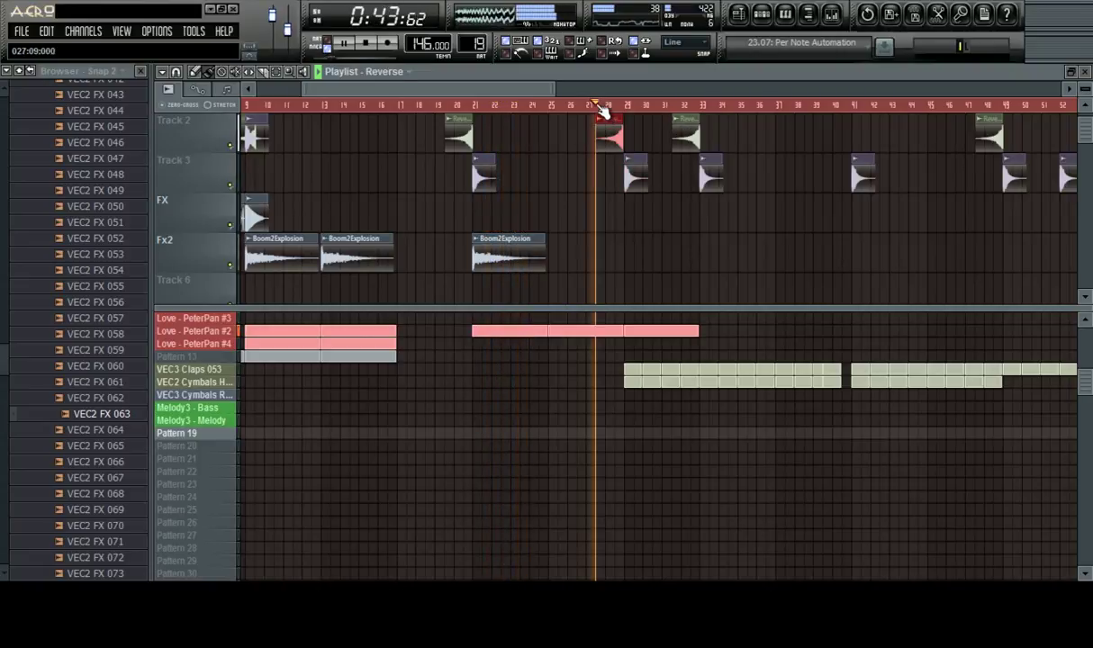
{"action": "scroll", "coordinate": [604, 108], "scroll_direction": "up", "scroll_amount": 2}
{"action": "scroll", "coordinate": [603, 109], "scroll_direction": "up", "scroll_amount": 2}
{"action": "scroll", "coordinate": [602, 109], "scroll_direction": "down", "scroll_amount": 2}
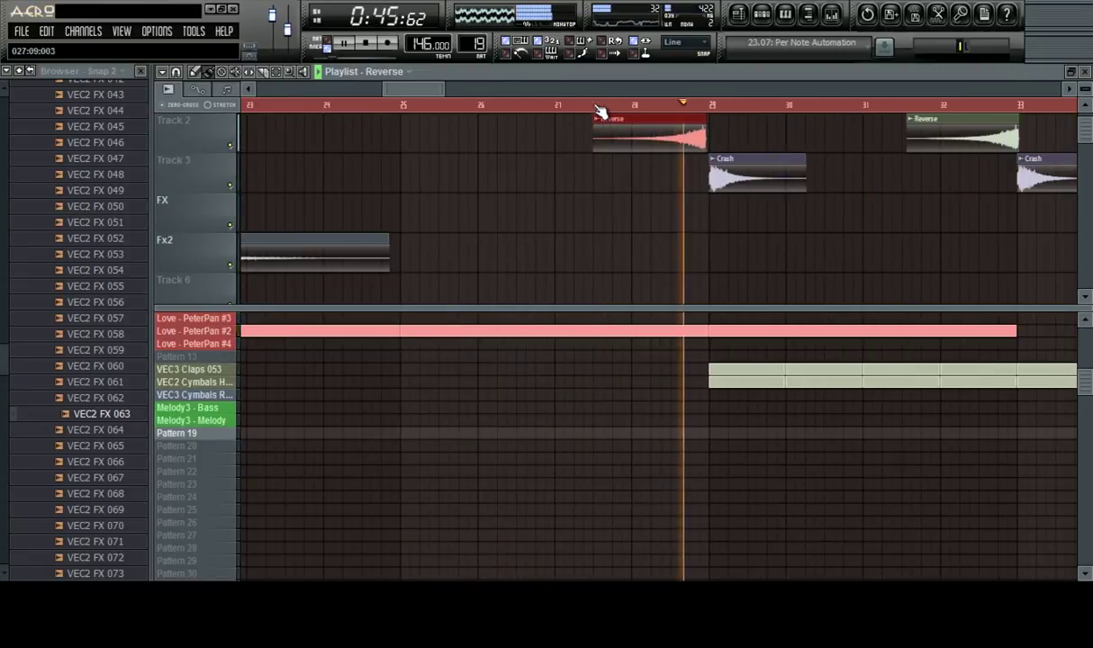
{"action": "right_click", "coordinate": [647, 139]}
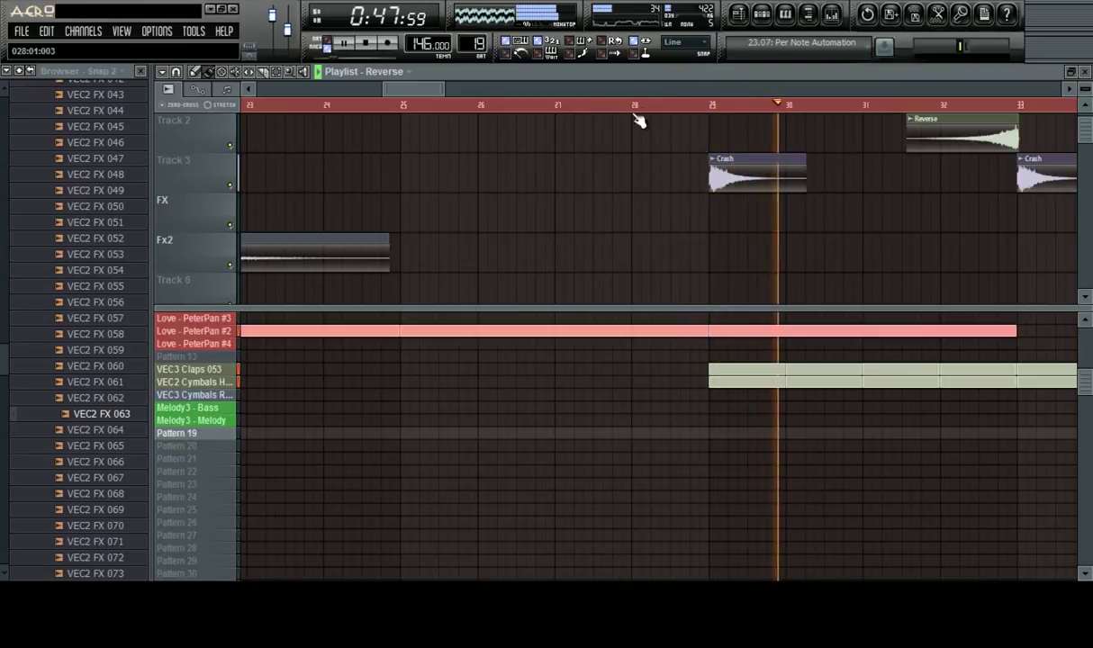
Examine the whole playlist arrangement, including the FX tracks and pattern blocks, while the song plays
{"action": "scroll", "coordinate": [639, 110], "scroll_direction": "down", "scroll_amount": 2}
{"action": "scroll", "coordinate": [645, 109], "scroll_direction": "up", "scroll_amount": 1}
{"action": "scroll", "coordinate": [649, 108], "scroll_direction": "down", "scroll_amount": 2}
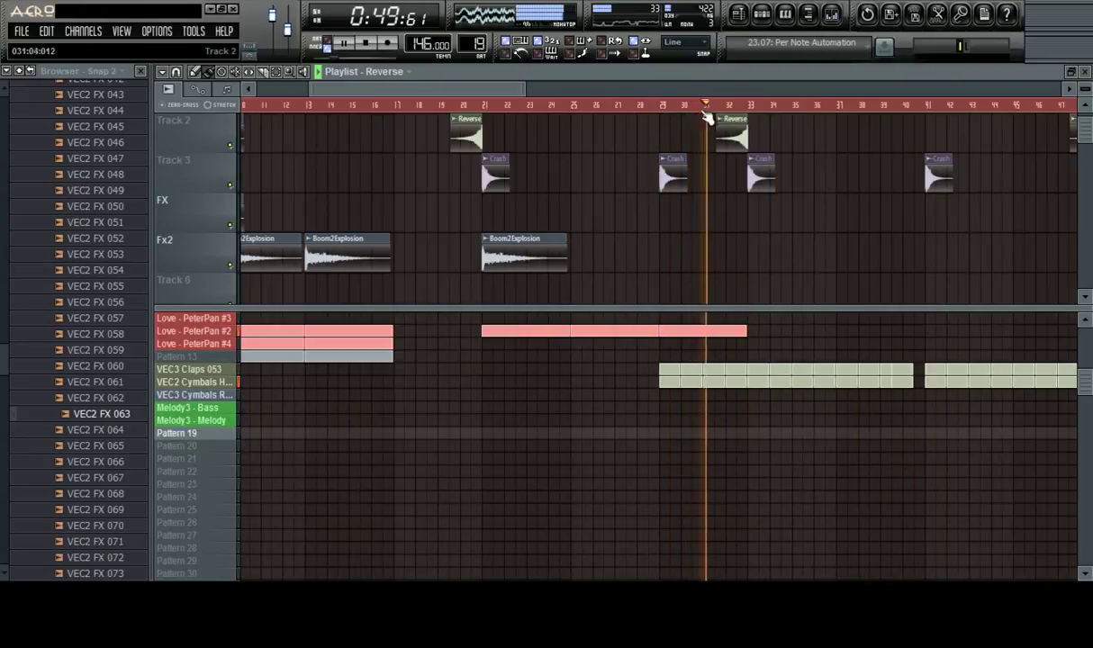
{"action": "scroll", "coordinate": [659, 109], "scroll_direction": "down", "scroll_amount": 2}
{"action": "scroll", "coordinate": [654, 110], "scroll_direction": "up", "scroll_amount": 2}
{"action": "scroll", "coordinate": [641, 111], "scroll_direction": "down", "scroll_amount": 1}
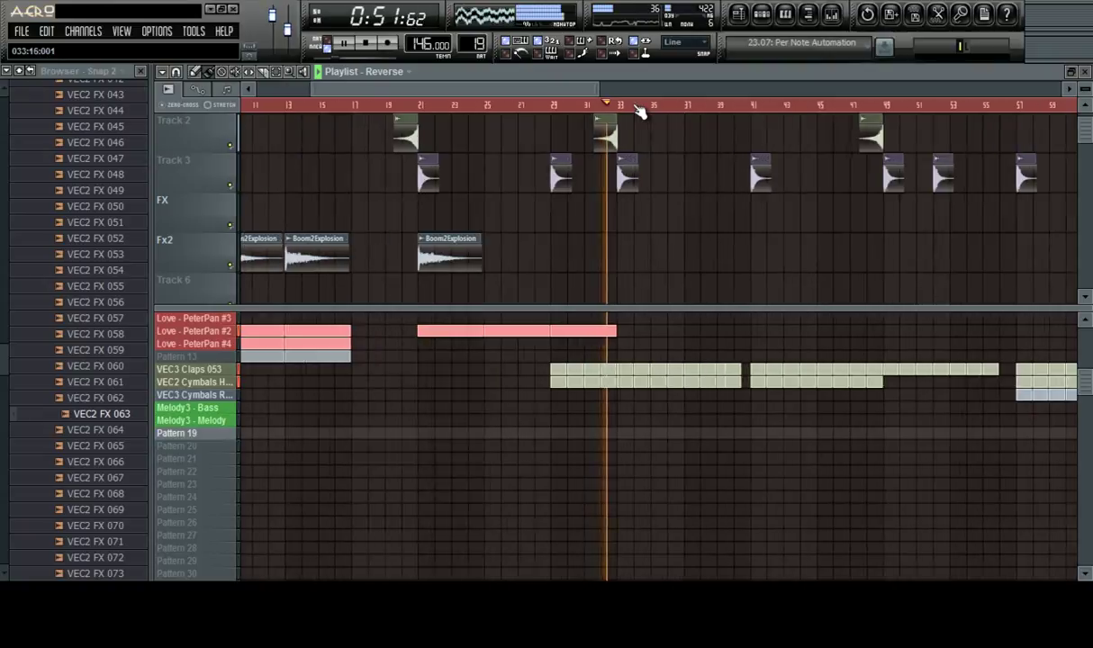
{"action": "scroll", "coordinate": [640, 110], "scroll_direction": "up", "scroll_amount": 1}
{"action": "scroll", "coordinate": [638, 110], "scroll_direction": "down", "scroll_amount": 1}
{"action": "scroll", "coordinate": [640, 110], "scroll_direction": "down", "scroll_amount": 1}
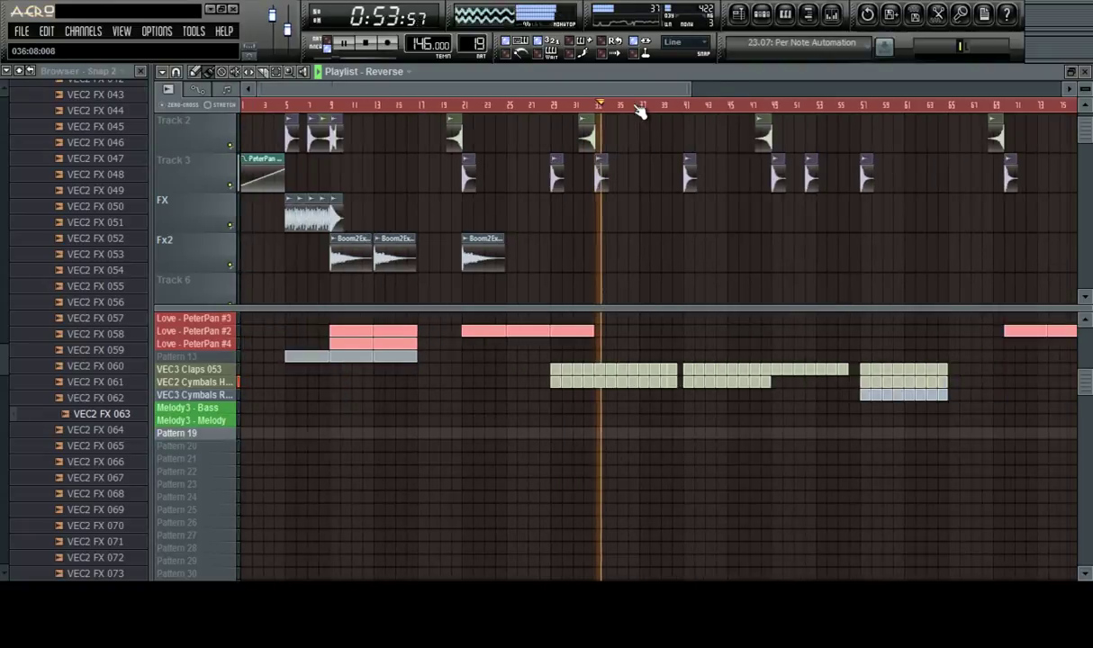
{"action": "scroll", "coordinate": [639, 110], "scroll_direction": "up", "scroll_amount": 1}
{"action": "scroll", "coordinate": [640, 110], "scroll_direction": "down", "scroll_amount": 2}
{"action": "scroll", "coordinate": [654, 368], "scroll_direction": "up", "scroll_amount": 3}
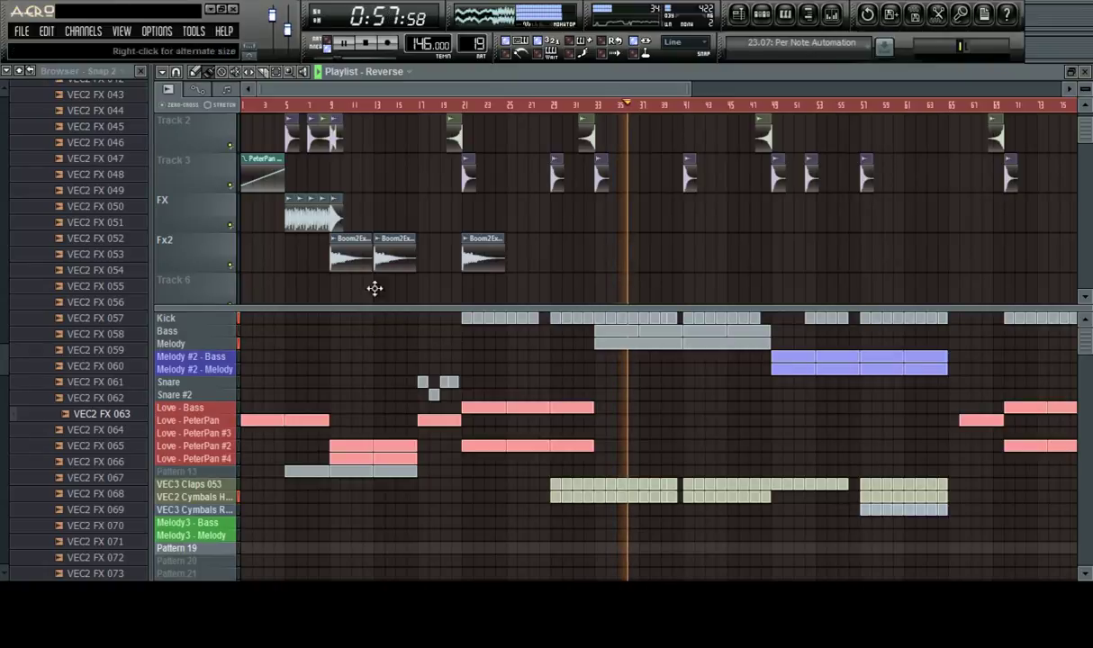
{"action": "scroll", "coordinate": [573, 114], "scroll_direction": "down", "scroll_amount": 2}
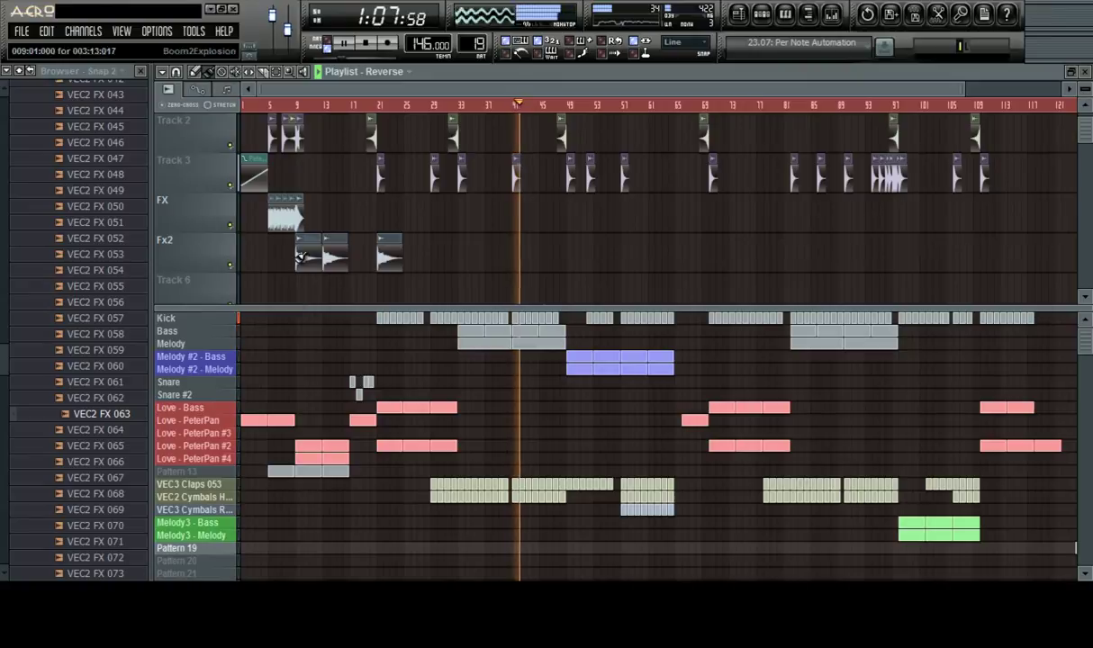
Stop playback and audition samples in the VEC2 Trance Sweeps folder
{"action": "left_click_drag", "start_coordinate": [10, 365], "coordinate": [13, 221]}
{"action": "left_click", "coordinate": [68, 216]}
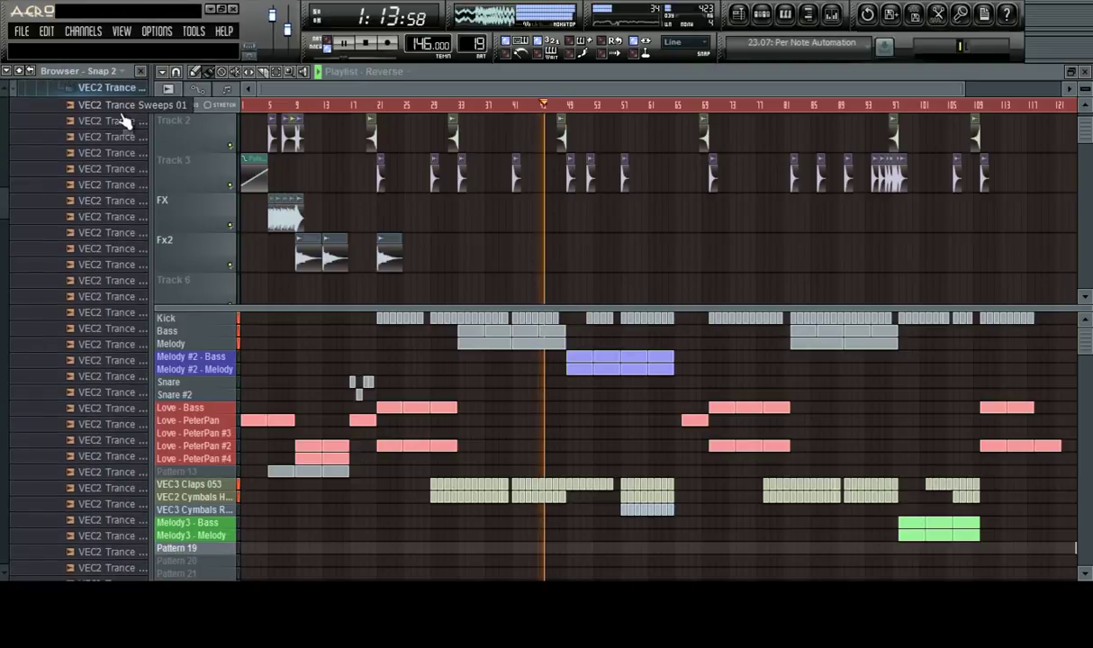
{"action": "key", "text": "space"}
{"action": "left_click", "coordinate": [94, 282]}
{"action": "scroll", "coordinate": [103, 282], "scroll_direction": "down", "scroll_amount": 2}
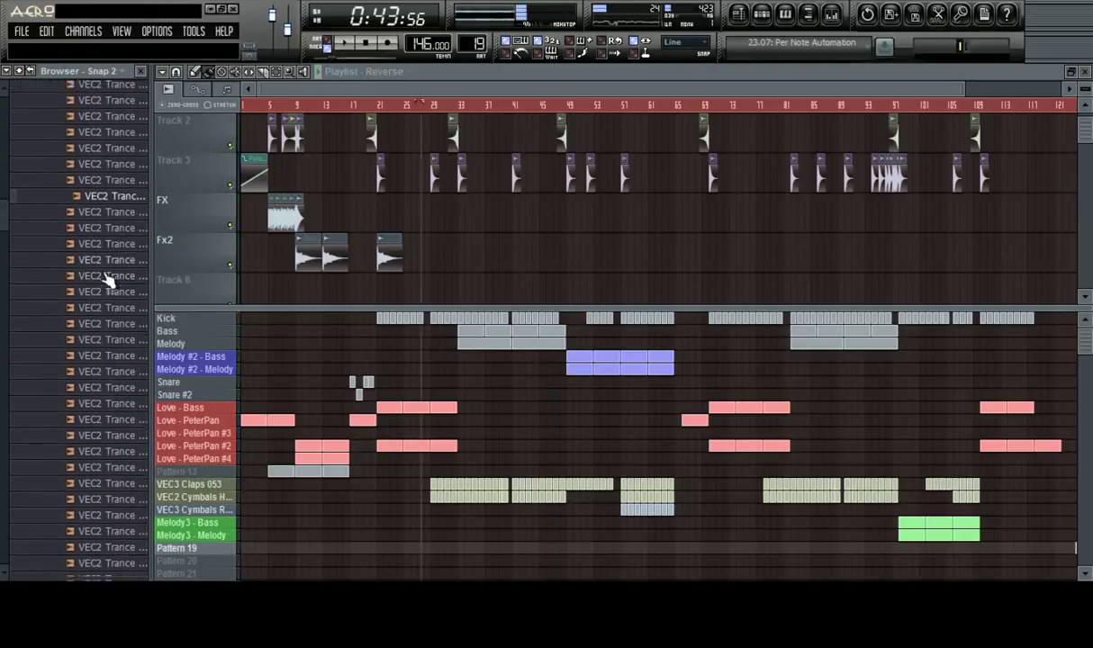
{"action": "left_click", "coordinate": [100, 282]}
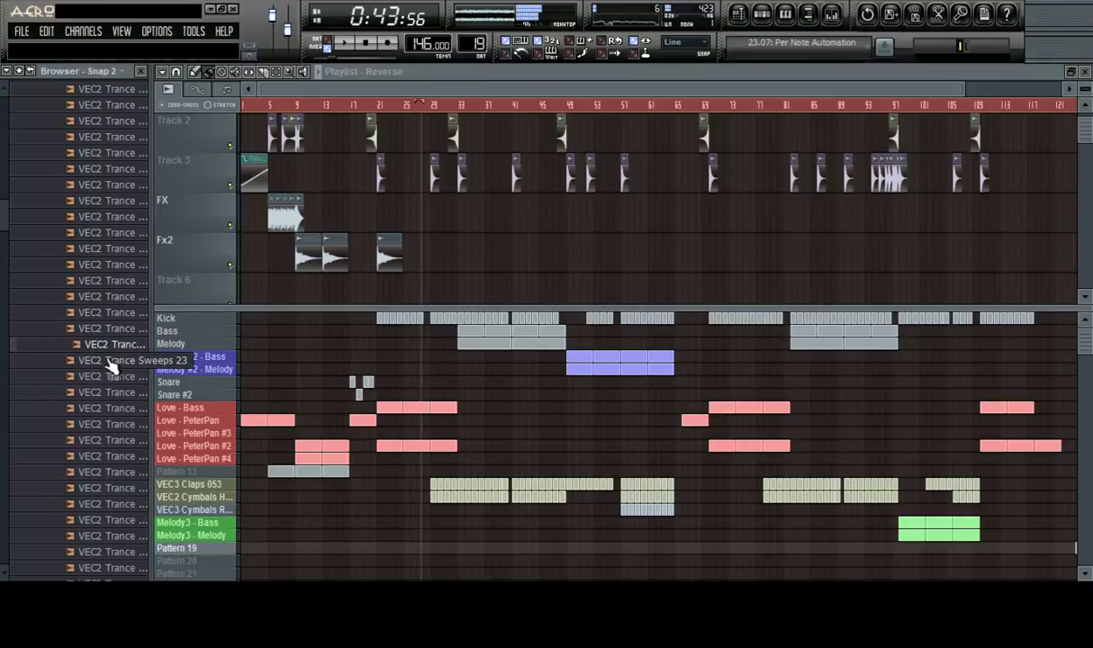
{"action": "scroll", "coordinate": [114, 352], "scroll_direction": "up", "scroll_amount": 5}
{"action": "left_click", "coordinate": [123, 233]}
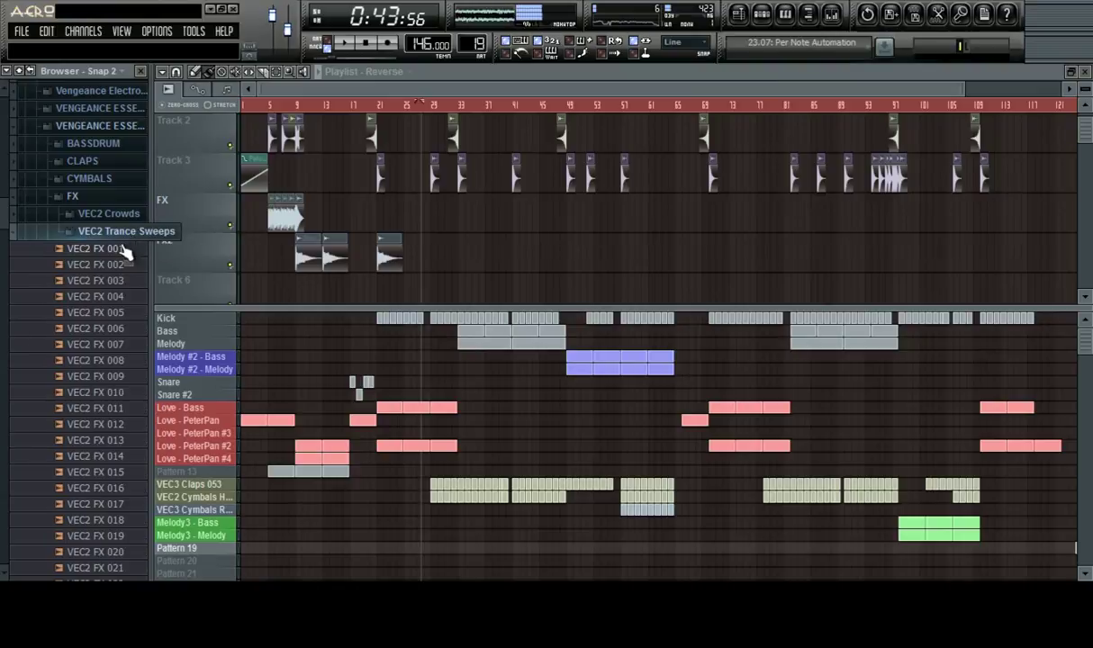
Audition samples in the VEC2 Crowds folder, such as VEC2 Crowds 09
{"action": "left_click", "coordinate": [121, 216]}
{"action": "left_click", "coordinate": [113, 257]}
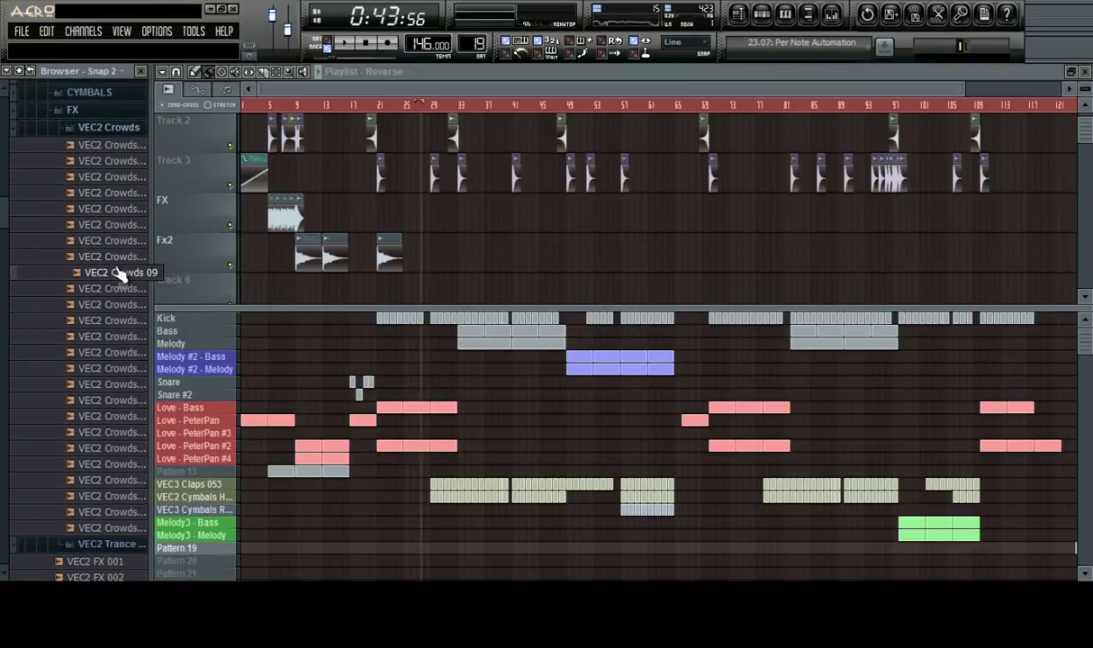
{"action": "left_click", "coordinate": [106, 133]}
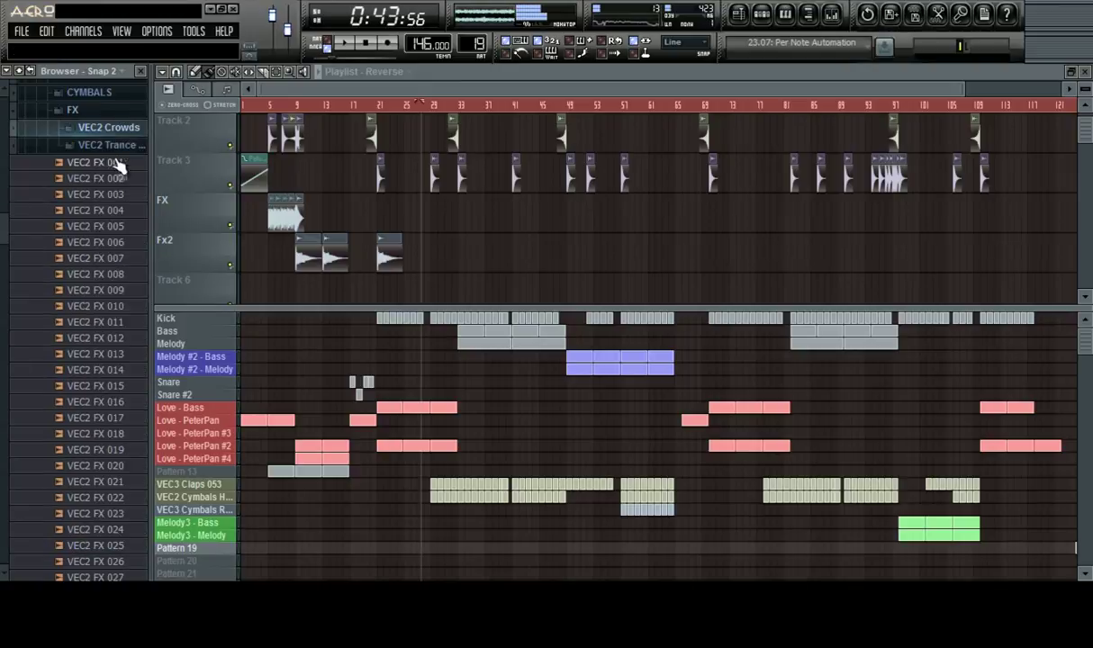
Preview the VEC2 FX 108 sample and place it at bar 65 on the FX track
{"action": "scroll", "coordinate": [118, 183], "scroll_direction": "down", "scroll_amount": 20}
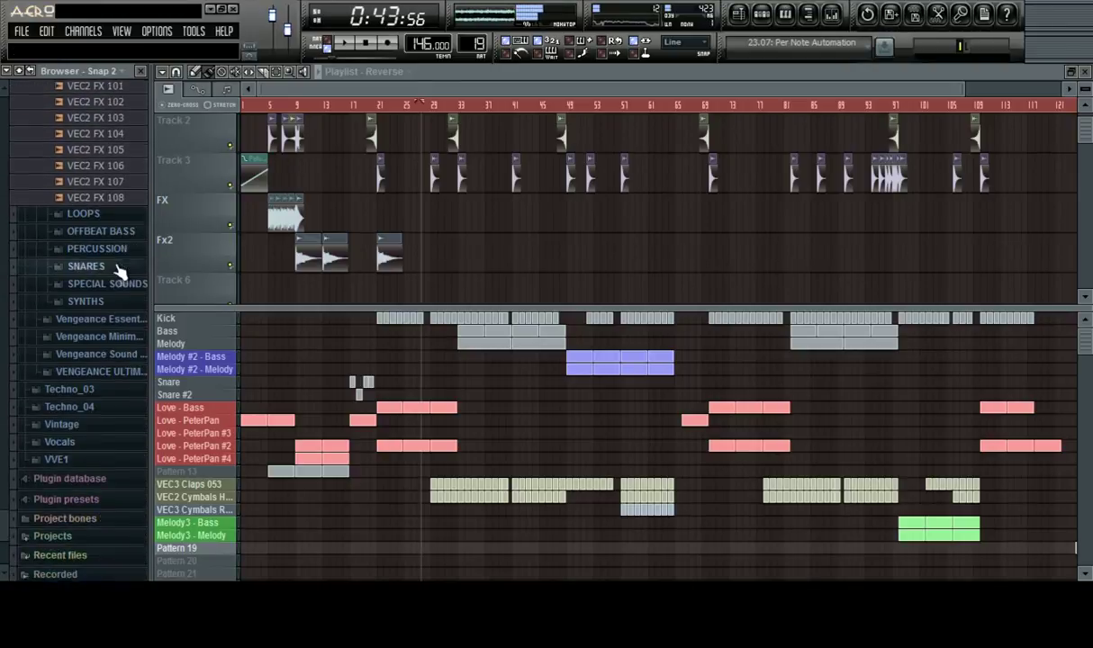
{"action": "left_click_drag", "start_coordinate": [113, 244], "coordinate": [115, 378]}
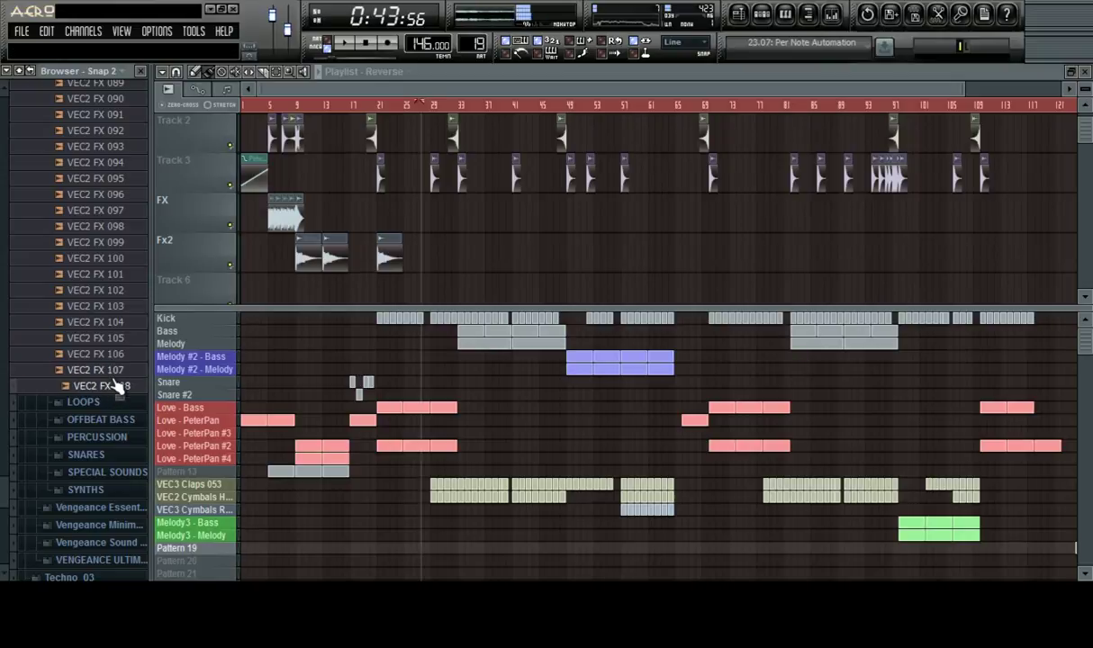
{"action": "left_click_drag", "start_coordinate": [645, 260], "coordinate": [689, 209]}
{"action": "scroll", "coordinate": [683, 104], "scroll_direction": "up", "scroll_amount": 6}
{"action": "key", "text": "space"}
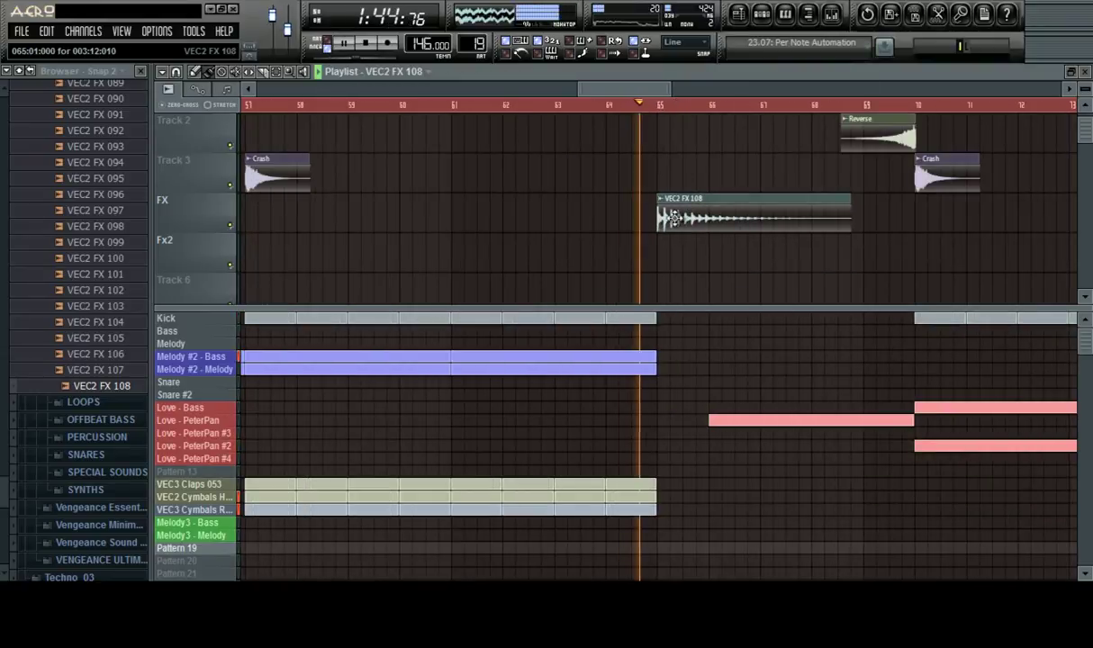
Rename the VEC2 FX 108 channel as KadaBoom3 and route it to mixer track 20
{"action": "double_click", "coordinate": [696, 225]}
{"action": "key", "text": "F2"}
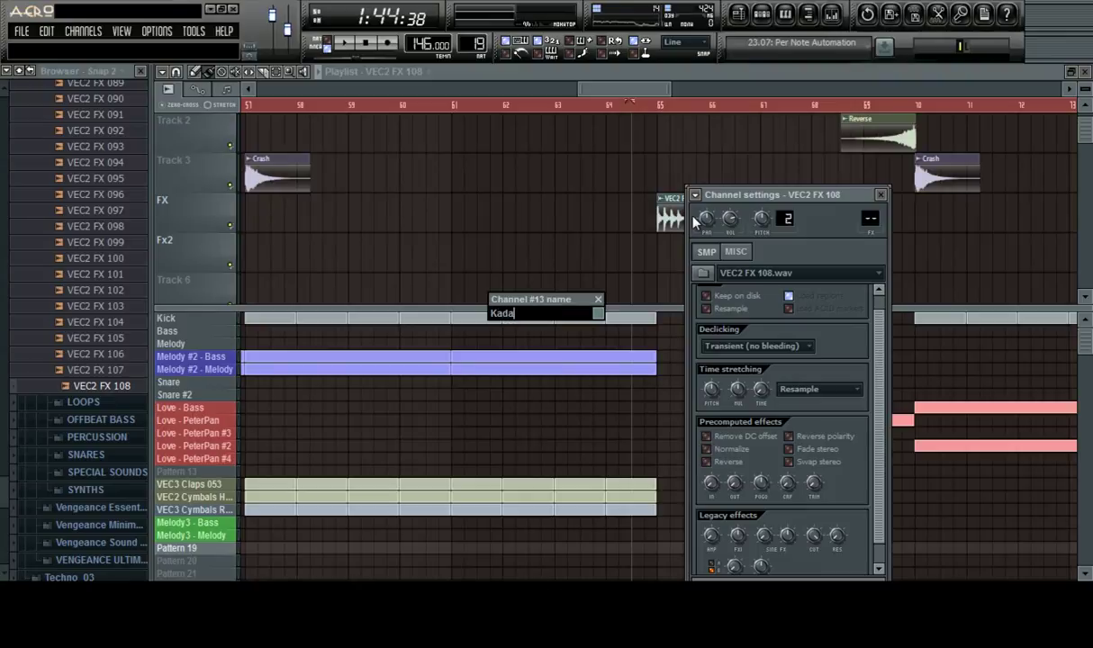
{"action": "type", "text": "KadaBoom3"}
{"action": "key", "text": "Return"}
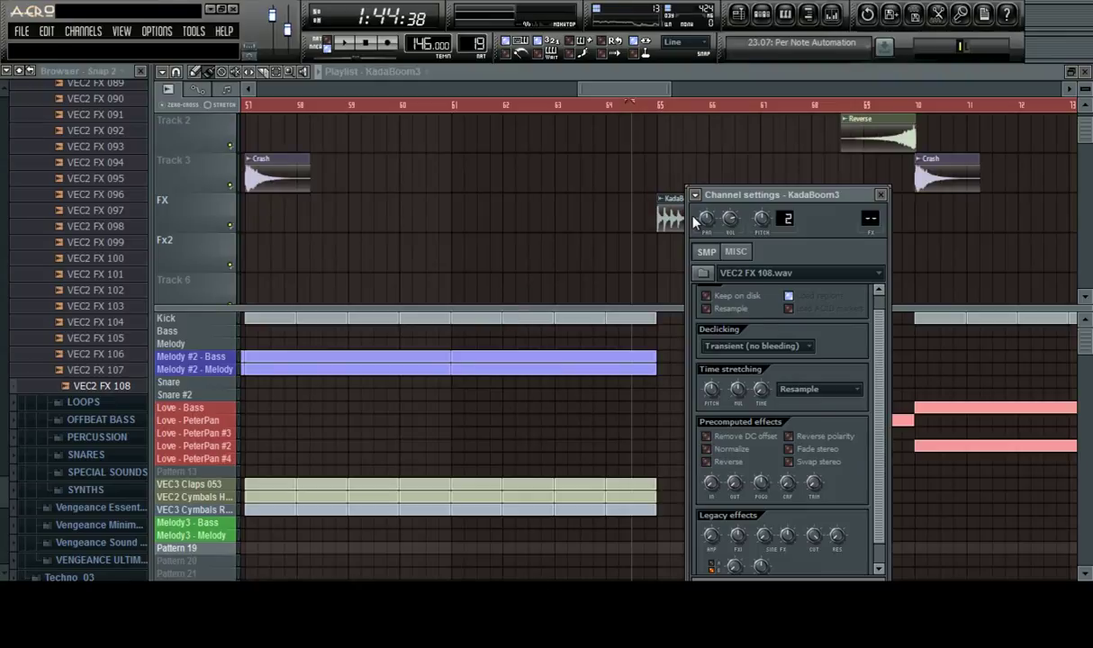
{"action": "key", "text": "ctrl+l"}
{"action": "key", "text": "space"}
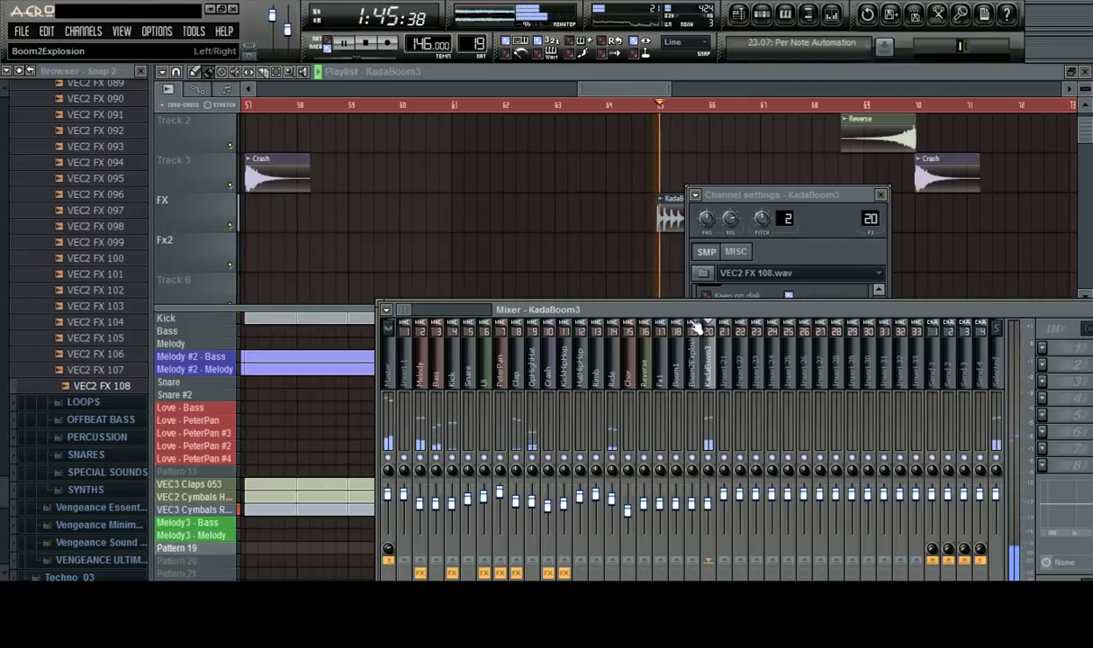
{"action": "left_click", "coordinate": [621, 89]}
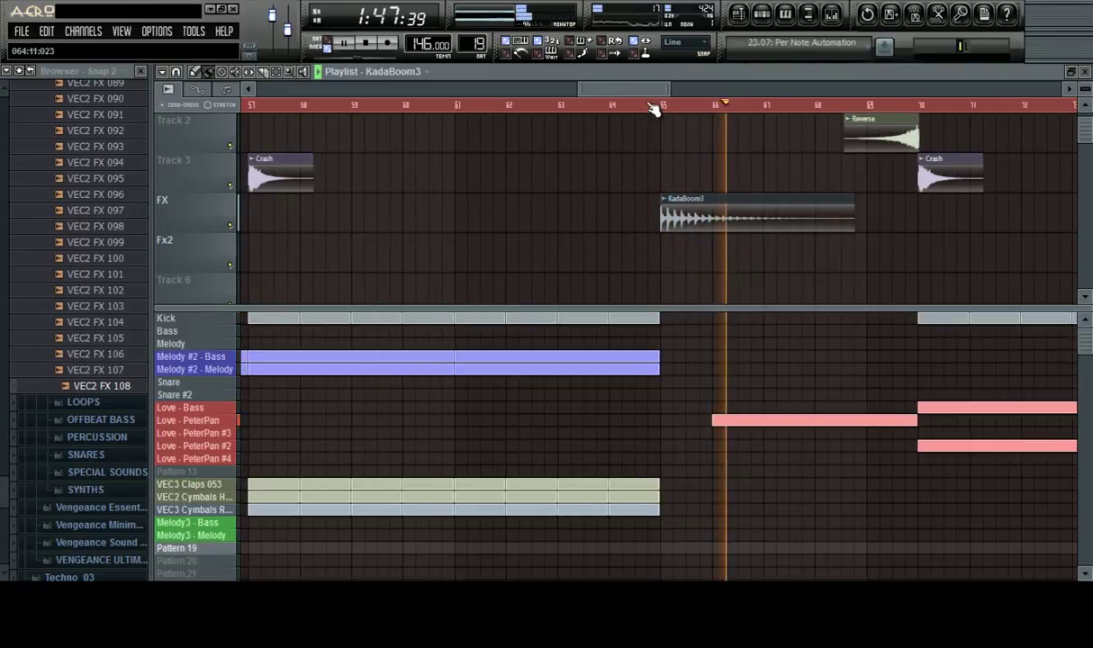
Try a Reverse clip on Track 2 around bar 65, above the start of the KadaBoom3 clip
{"action": "scroll", "coordinate": [652, 104], "scroll_direction": "up", "scroll_amount": 1}
{"action": "left_click", "coordinate": [640, 104]}
{"action": "left_click", "coordinate": [902, 133]}
{"action": "left_click", "coordinate": [684, 144]}
{"action": "key", "text": "space"}
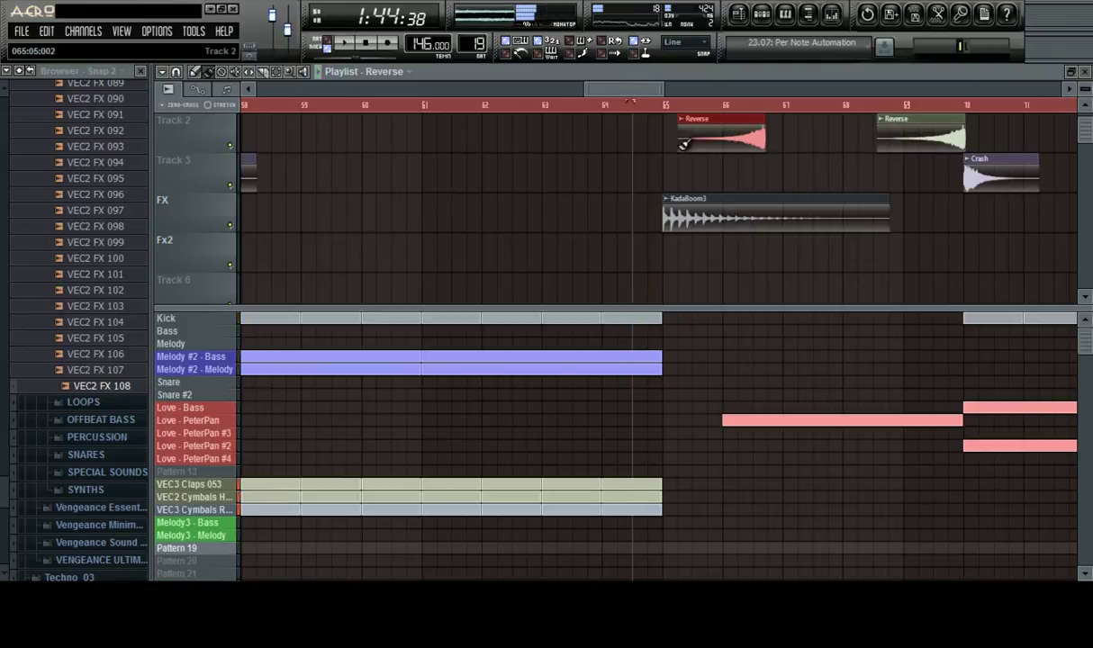
{"action": "key", "text": "space"}
{"action": "left_click_drag", "start_coordinate": [711, 141], "coordinate": [673, 144]}
{"action": "key", "text": "space"}
{"action": "key", "text": "space"}
{"action": "key", "text": "space"}
{"action": "scroll", "coordinate": [825, 102], "scroll_direction": "up", "scroll_amount": 4}
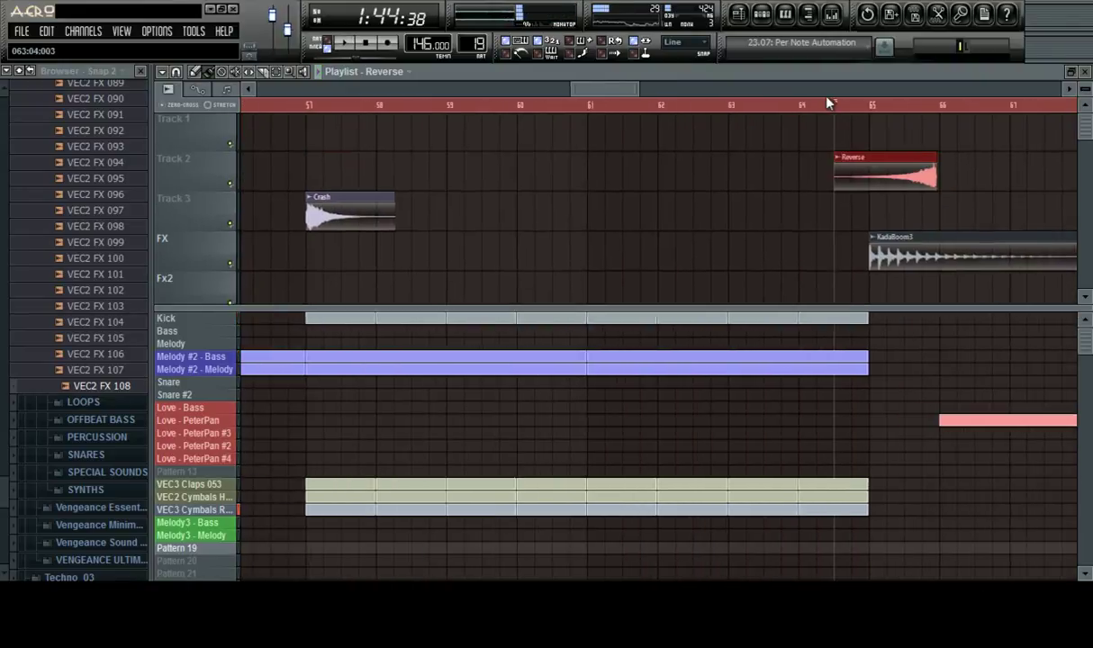
{"action": "left_click_drag", "start_coordinate": [606, 90], "coordinate": [633, 90]}
{"action": "right_click", "coordinate": [541, 167]}
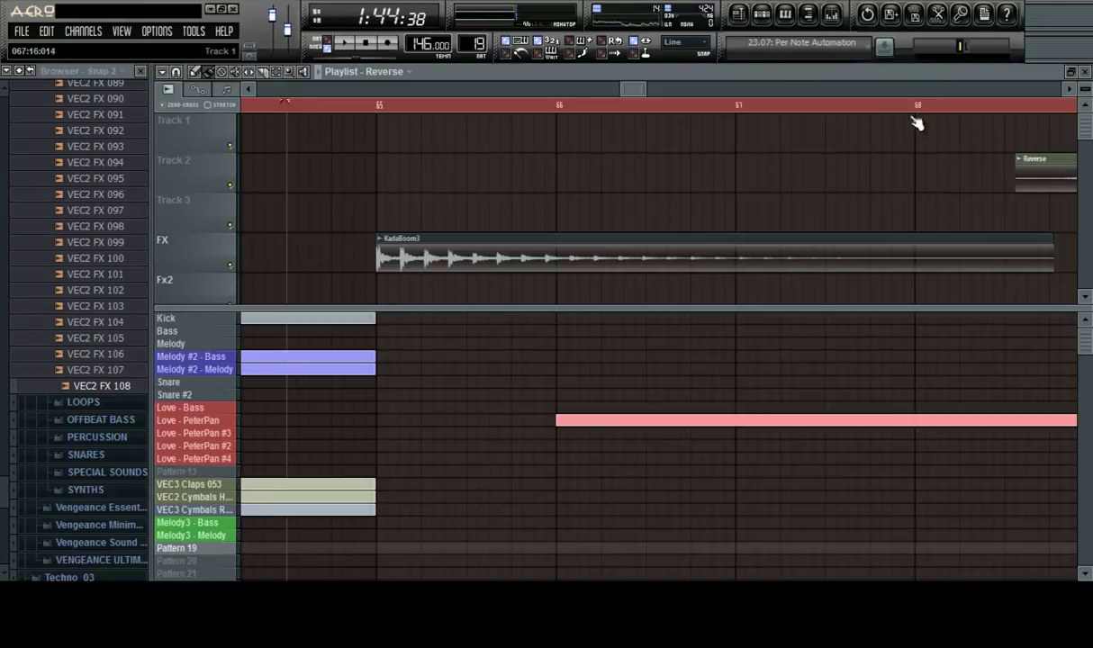
Copy the Reverse and Crash clips around bar 70 and position the copies with the Crash starting at bar 66
{"action": "scroll", "coordinate": [917, 124], "scroll_direction": "down", "scroll_amount": 3}
{"action": "left_click_drag", "start_coordinate": [920, 133], "coordinate": [1083, 230]}
{"action": "key", "text": "ctrl+c"}
{"action": "key", "text": "ctrl+v"}
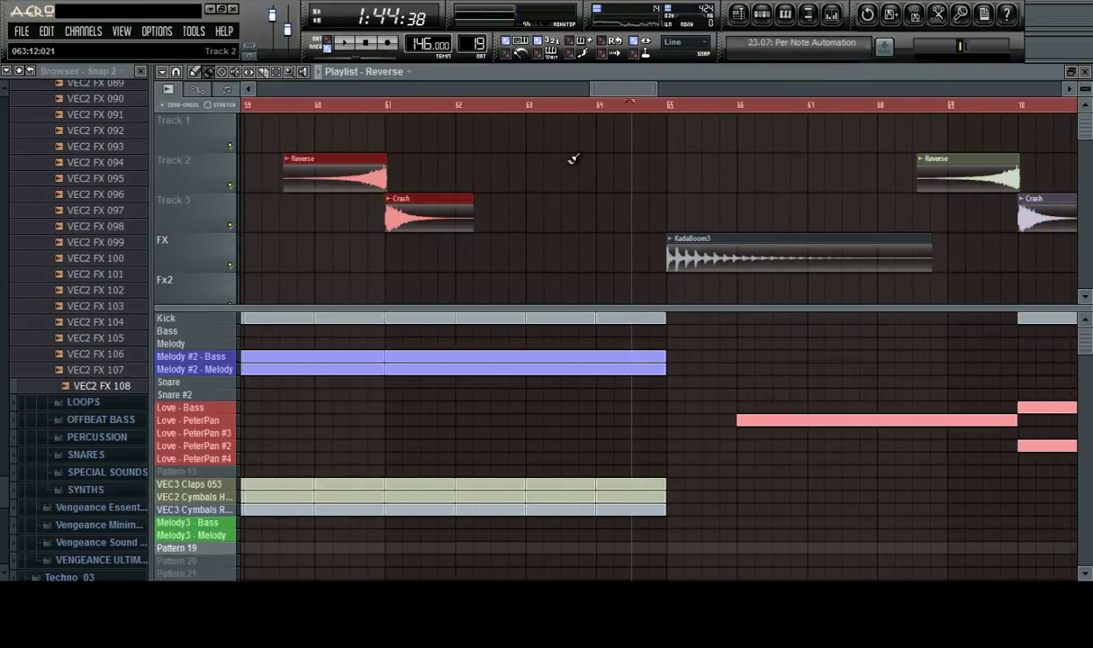
{"action": "left_click_drag", "start_coordinate": [332, 178], "coordinate": [692, 171]}
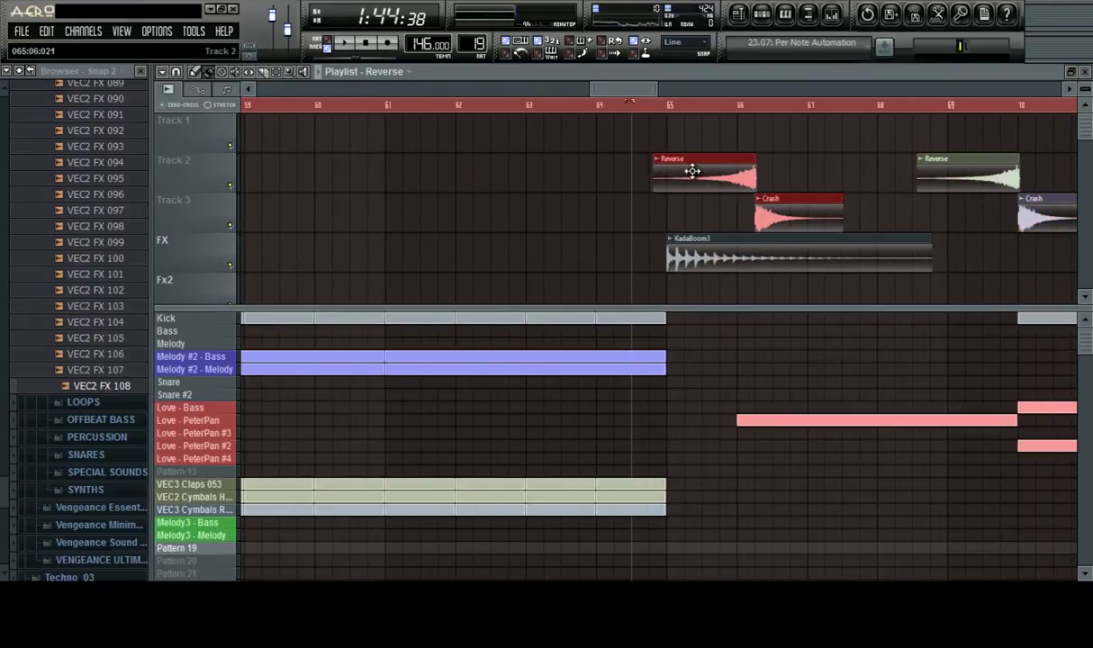
{"action": "scroll", "coordinate": [756, 108], "scroll_direction": "up", "scroll_amount": 2}
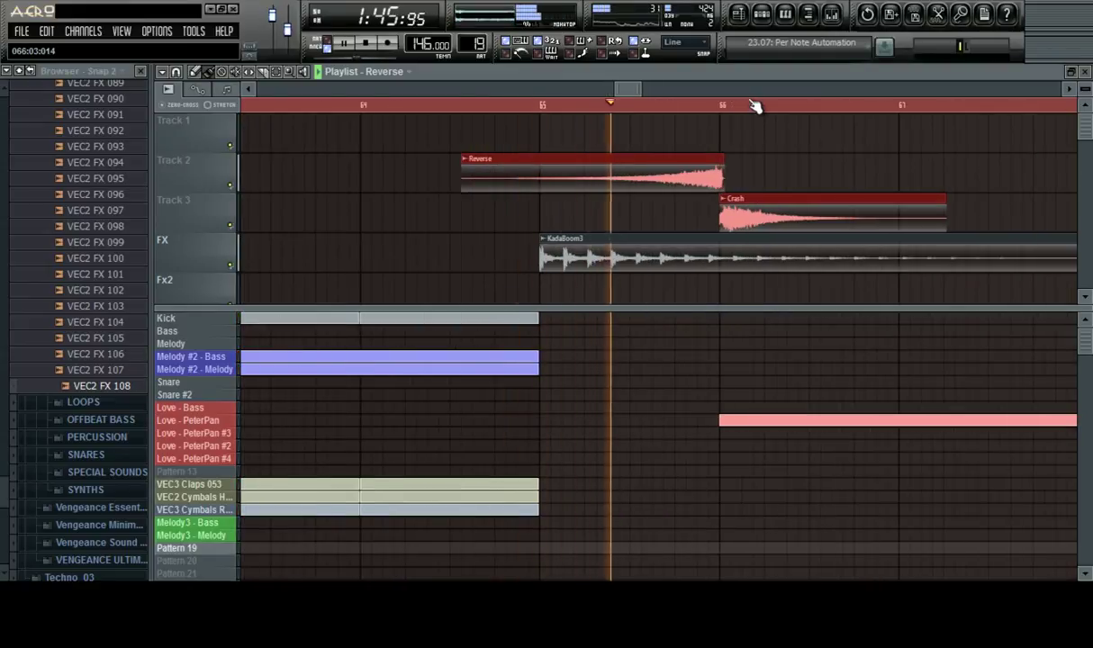
Listen to the transition from bar 64 and shift the copied Reverse and Crash clips so the Crash starts at 066:05:000
{"action": "scroll", "coordinate": [737, 114], "scroll_direction": "down", "scroll_amount": 1}
{"action": "key", "text": "space"}
{"action": "key", "text": "space"}
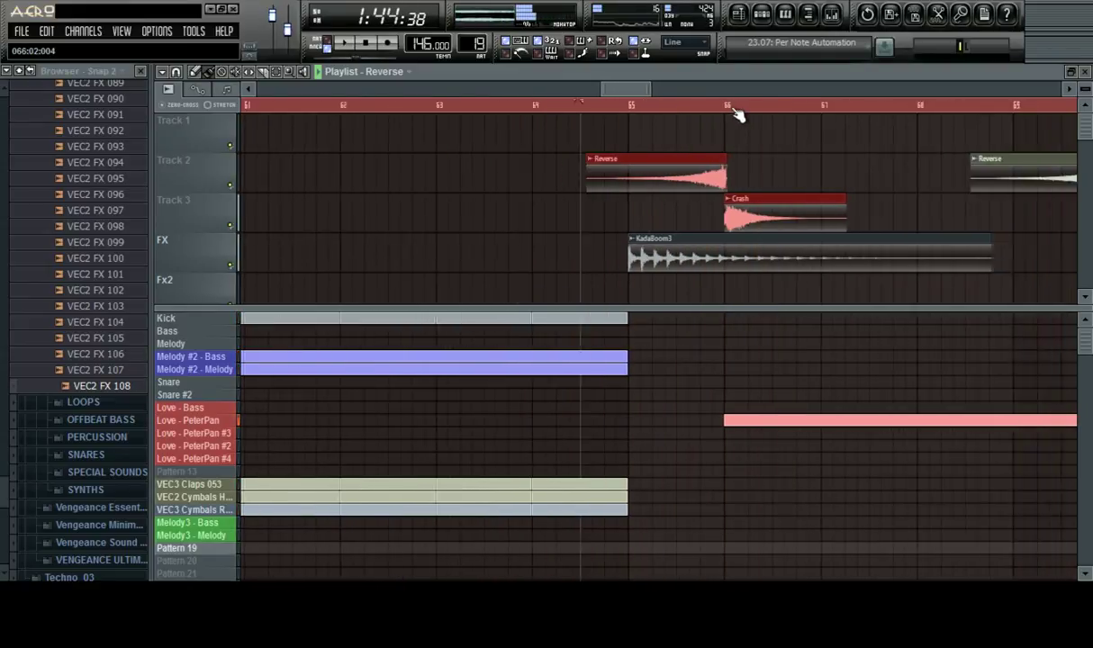
{"action": "scroll", "coordinate": [737, 116], "scroll_direction": "up", "scroll_amount": 2}
{"action": "scroll", "coordinate": [737, 115], "scroll_direction": "down", "scroll_amount": 2}
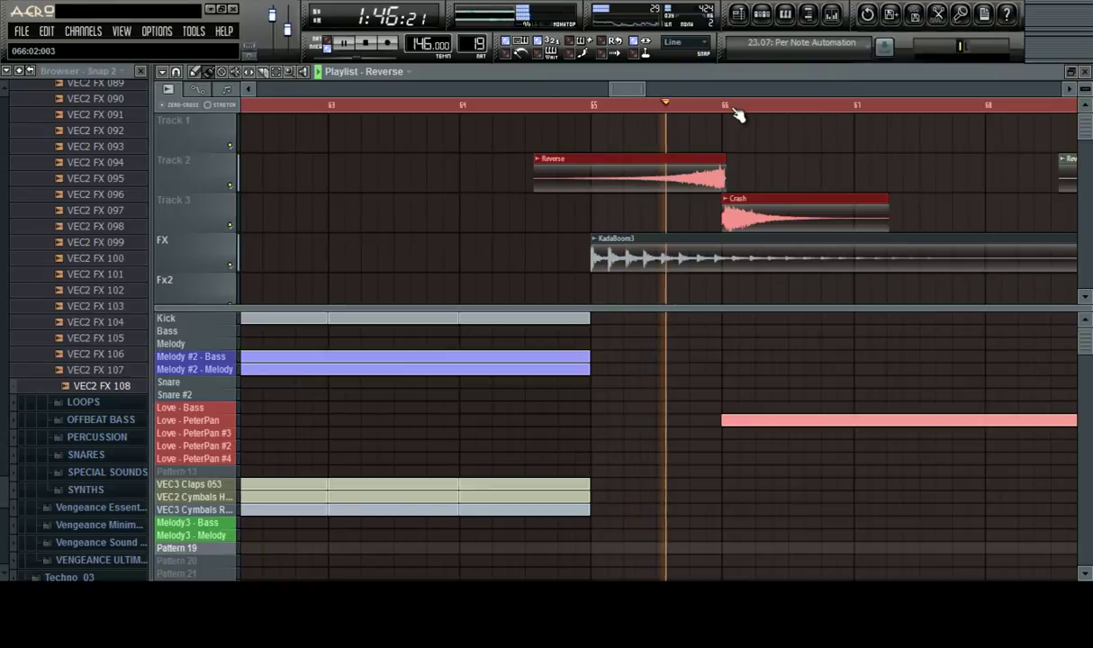
{"action": "key", "text": "space"}
{"action": "key", "text": "space"}
{"action": "scroll", "coordinate": [739, 112], "scroll_direction": "down", "scroll_amount": 1}
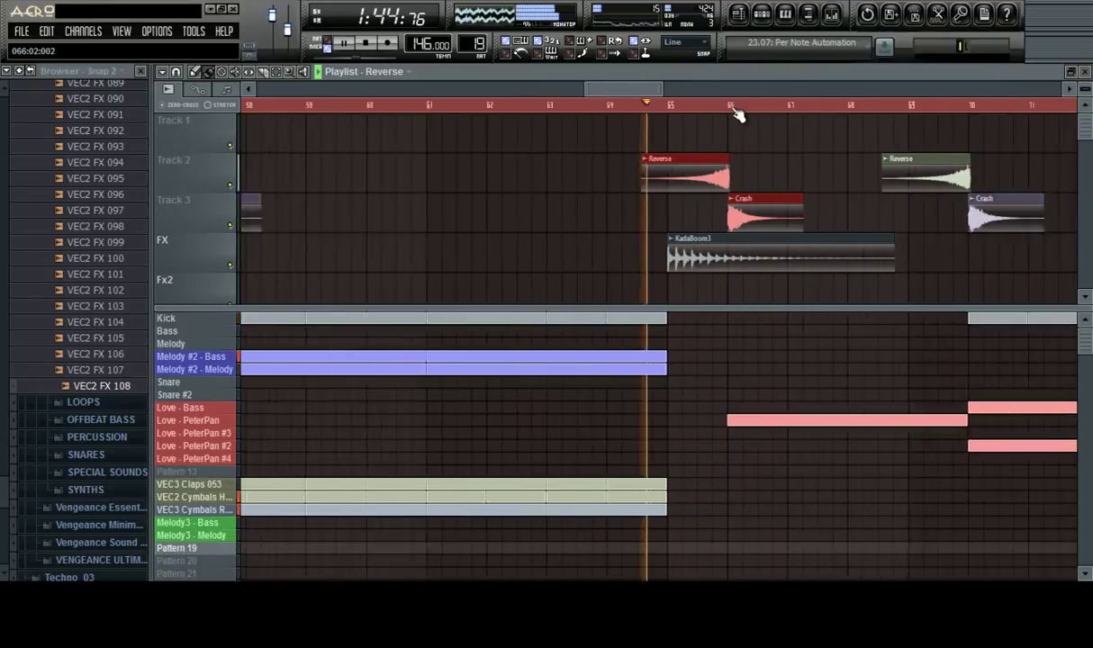
{"action": "scroll", "coordinate": [742, 126], "scroll_direction": "up", "scroll_amount": 1}
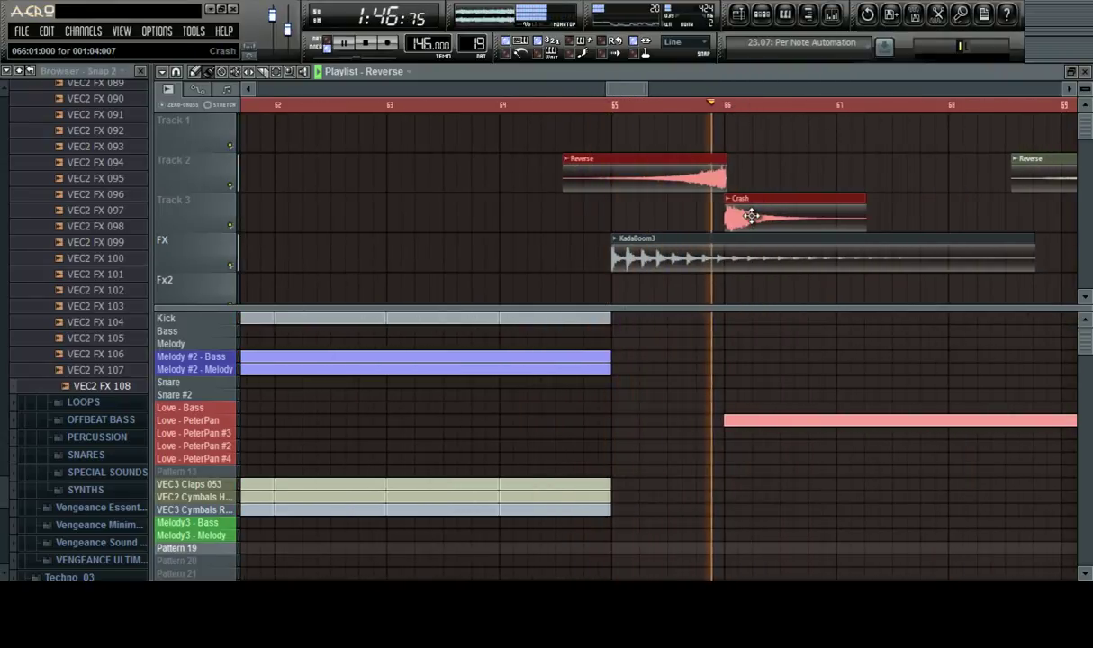
{"action": "mouse_move", "coordinate": [752, 215]}
{"action": "left_mouse_down"}
{"action": "mouse_move", "coordinate": [787, 214]}
{"action": "mouse_move", "coordinate": [764, 213]}
{"action": "left_mouse_up"}
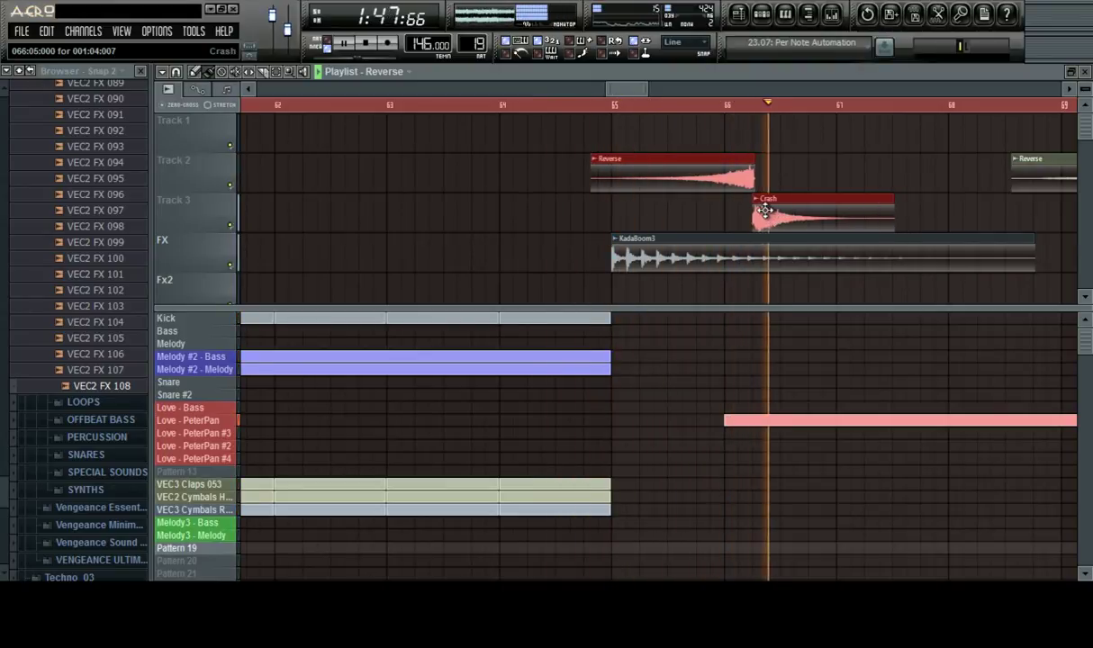
Shift the copied Reverse and Crash clips near bar 66 slightly earlier and delete the Crash copy
{"action": "left_click_drag", "start_coordinate": [764, 213], "coordinate": [748, 212]}
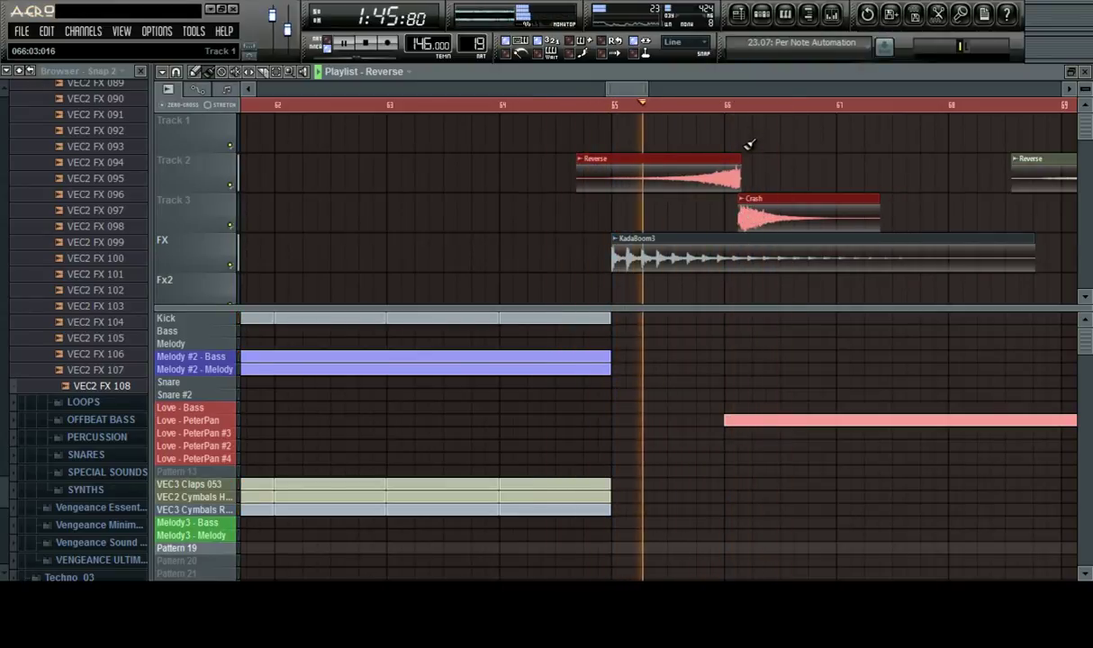
{"action": "right_click", "coordinate": [759, 214]}
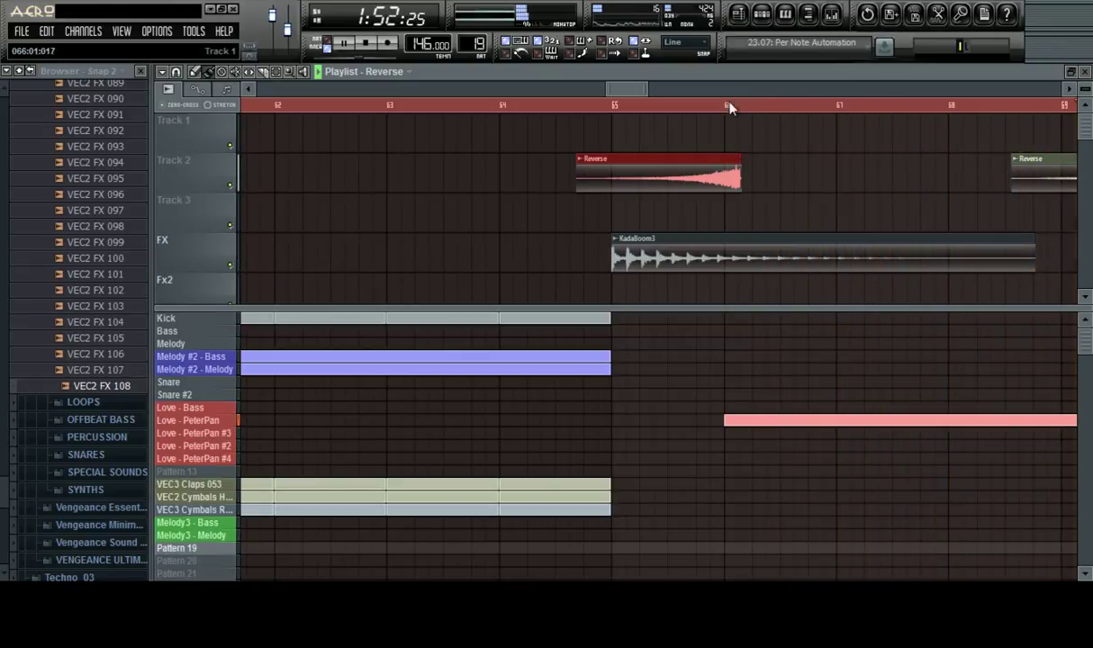
Add a Crash clip on Track 3 at bar 78, where the VEC2 Cymbals pattern comes in
{"action": "scroll", "coordinate": [579, 110], "scroll_direction": "down", "scroll_amount": 4}
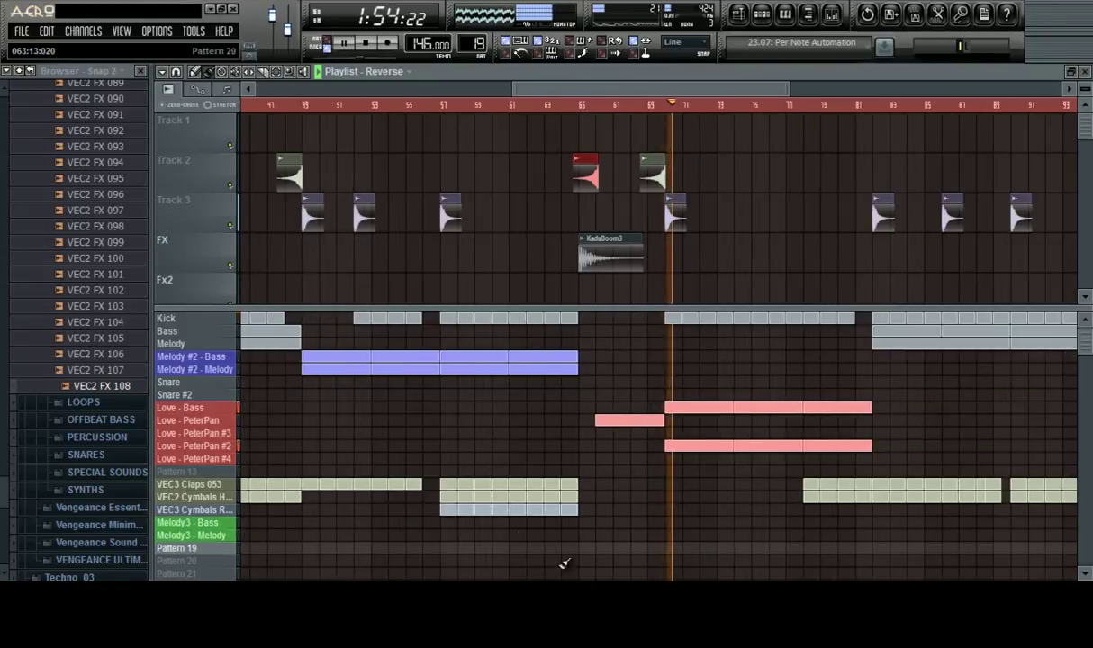
{"action": "key", "text": "F10"}
{"action": "left_click", "coordinate": [387, 592]}
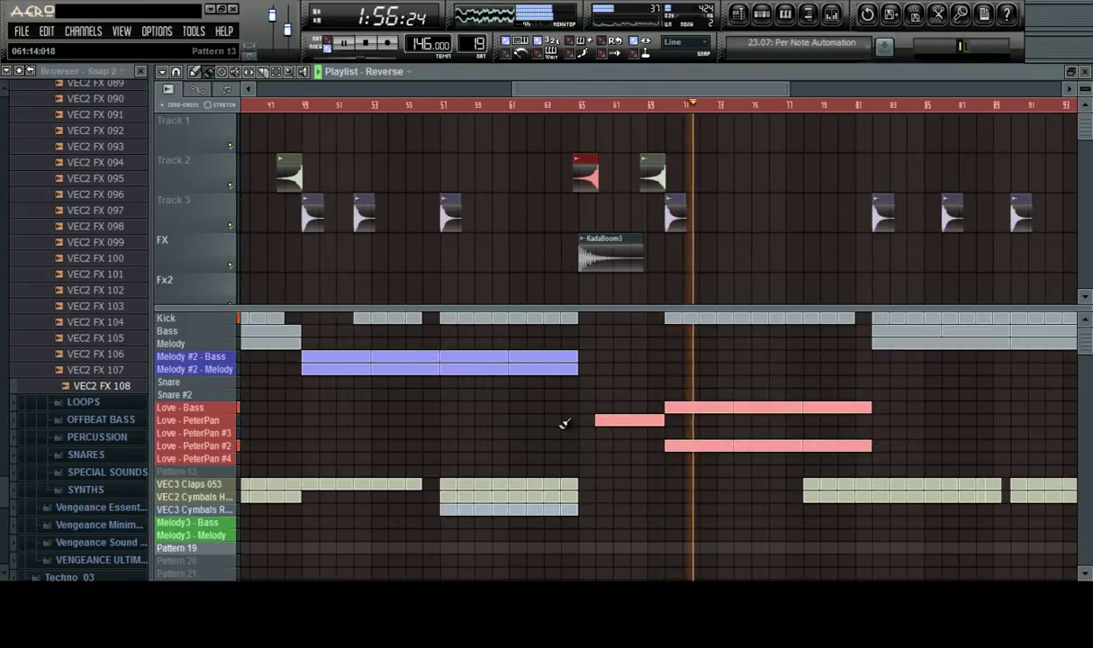
{"action": "scroll", "coordinate": [682, 106], "scroll_direction": "down", "scroll_amount": 3}
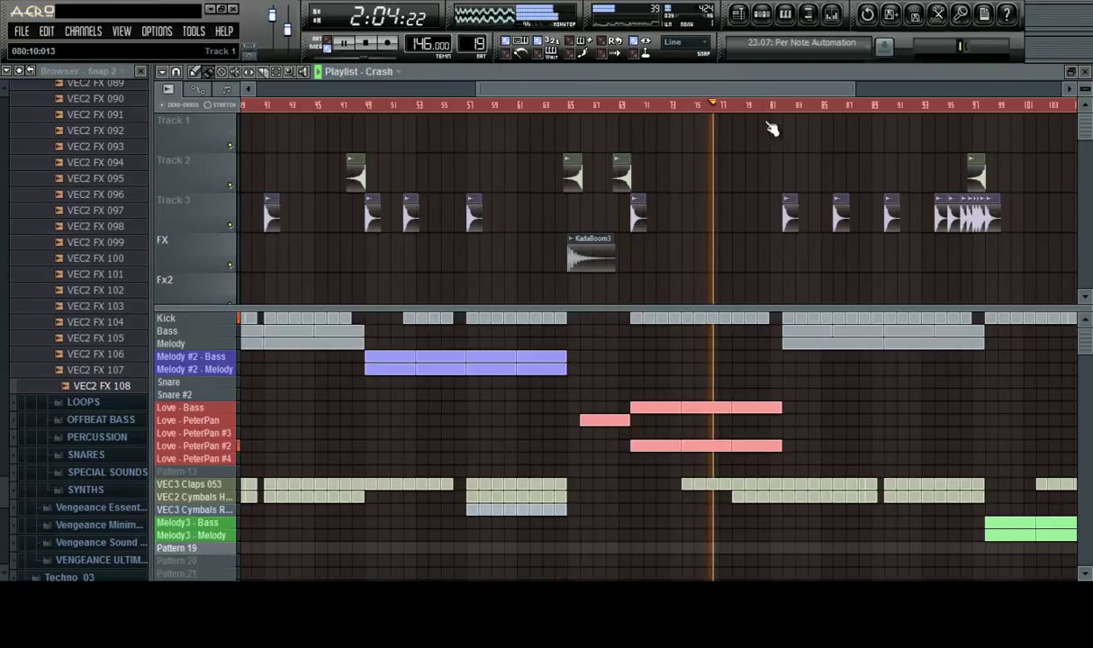
{"action": "scroll", "coordinate": [761, 107], "scroll_direction": "up", "scroll_amount": 4}
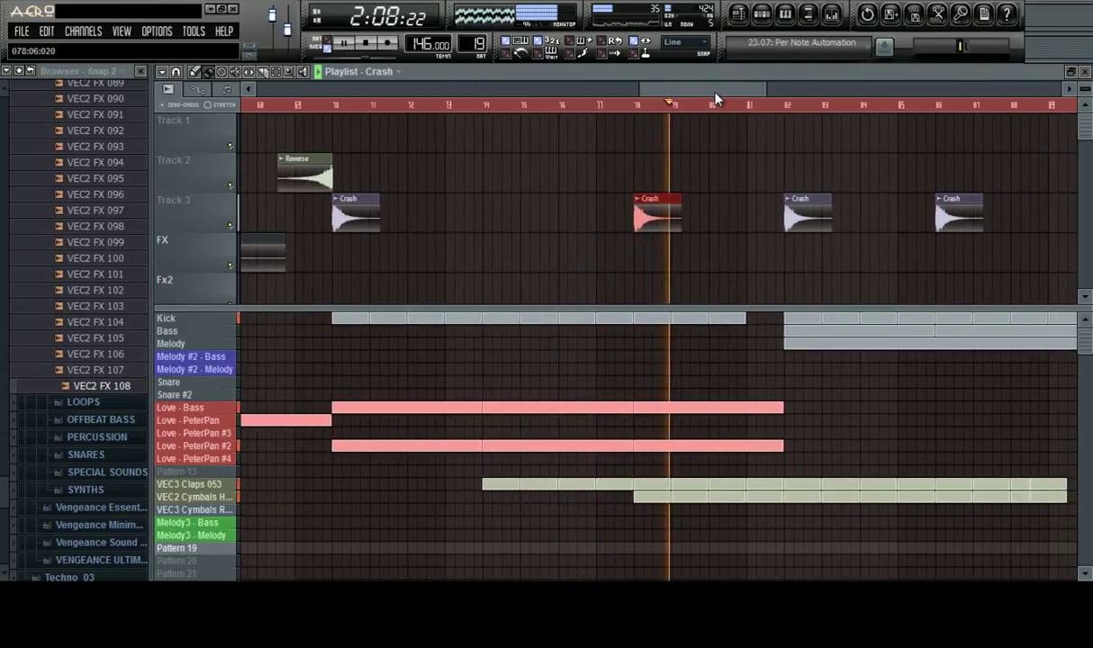
Place a Boom2Explosion clip on the FX track at bar 78, directly beneath the Crash
{"action": "key", "text": "space"}
{"action": "scroll", "coordinate": [647, 108], "scroll_direction": "down", "scroll_amount": 6}
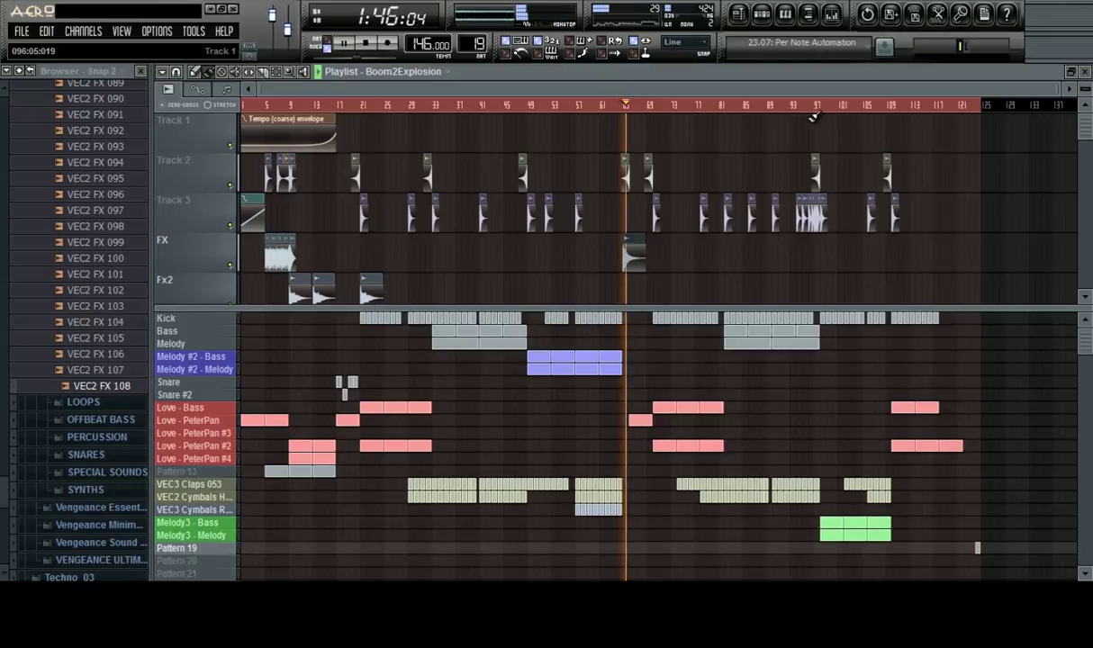
{"action": "scroll", "coordinate": [680, 113], "scroll_direction": "up", "scroll_amount": 5}
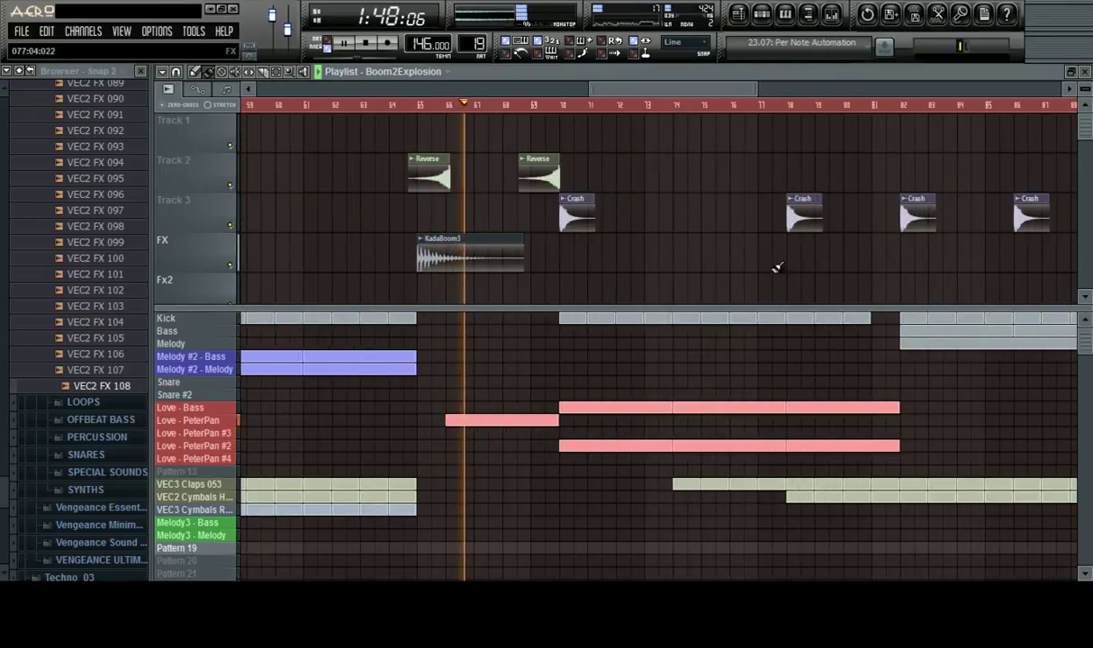
{"action": "left_click", "coordinate": [769, 260]}
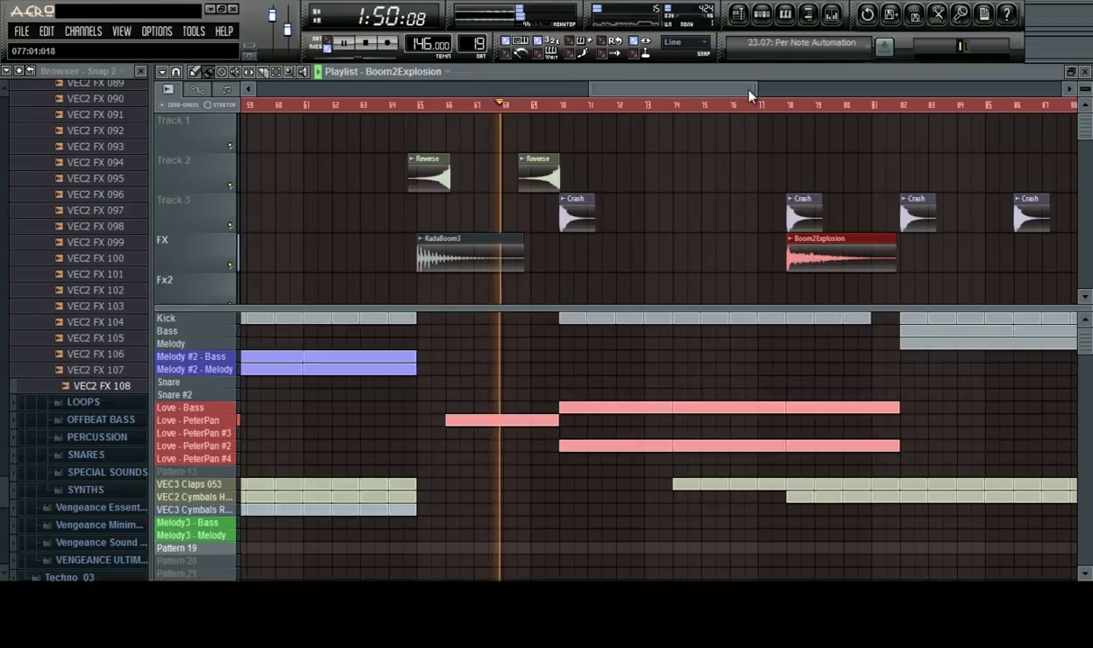
Close the browser and listen to the arrangement through the new Crash and Boom2Explosion clips at bar 78
{"action": "scroll", "coordinate": [746, 113], "scroll_direction": "down", "scroll_amount": 3}
{"action": "scroll", "coordinate": [746, 113], "scroll_direction": "down", "scroll_amount": 2}
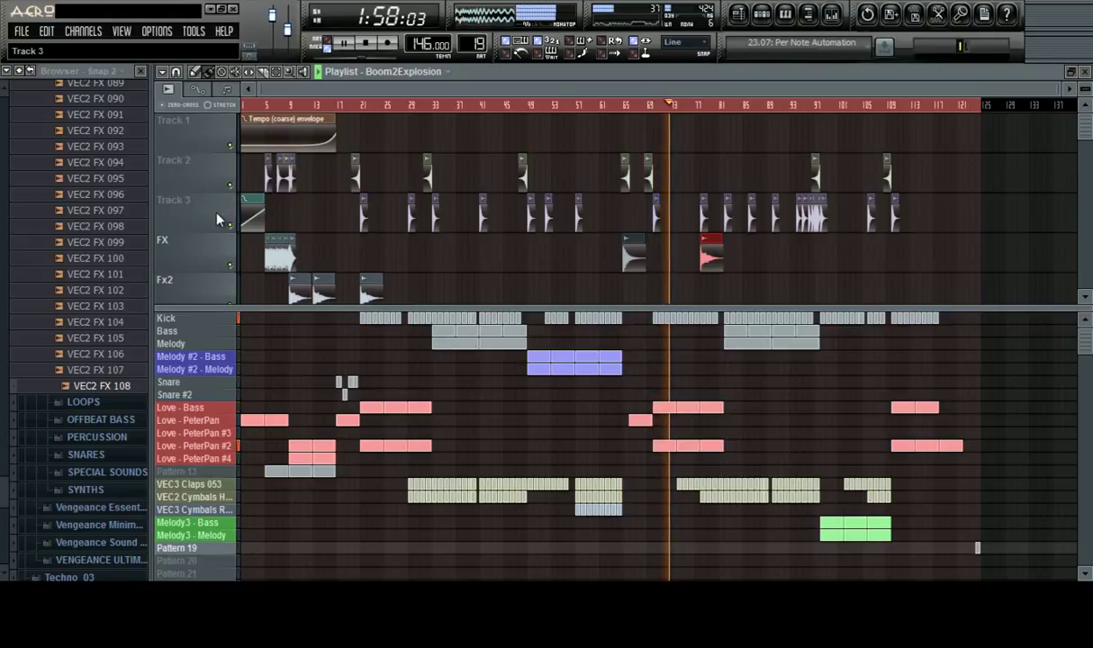
{"action": "scroll", "coordinate": [655, 206], "scroll_direction": "down", "scroll_amount": 1}
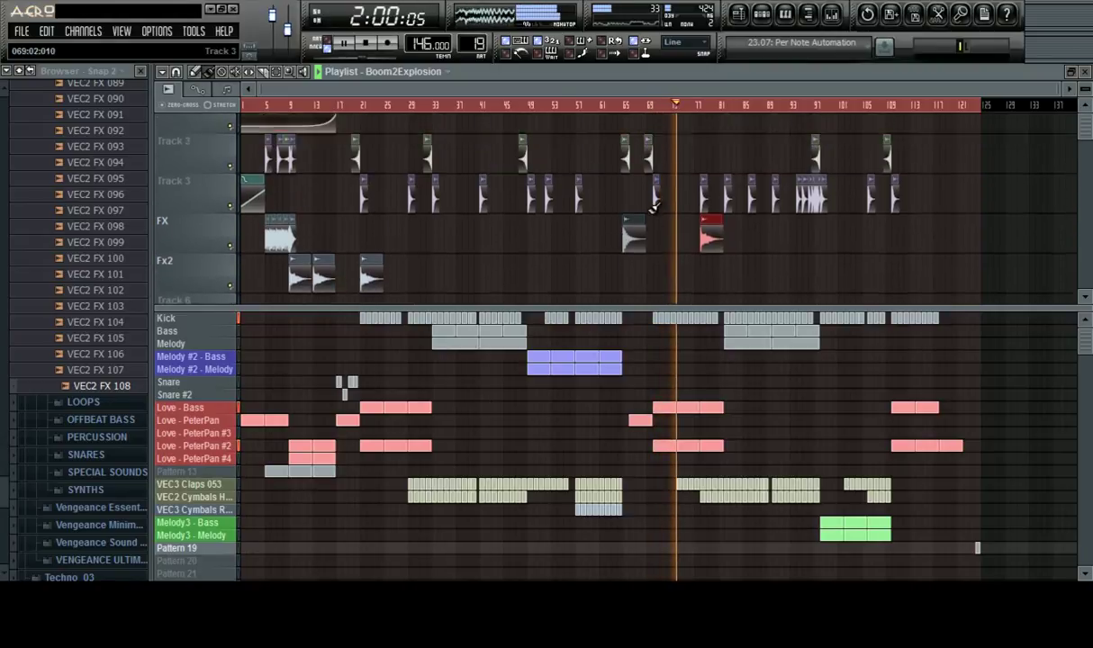
{"action": "scroll", "coordinate": [655, 206], "scroll_direction": "up", "scroll_amount": 1}
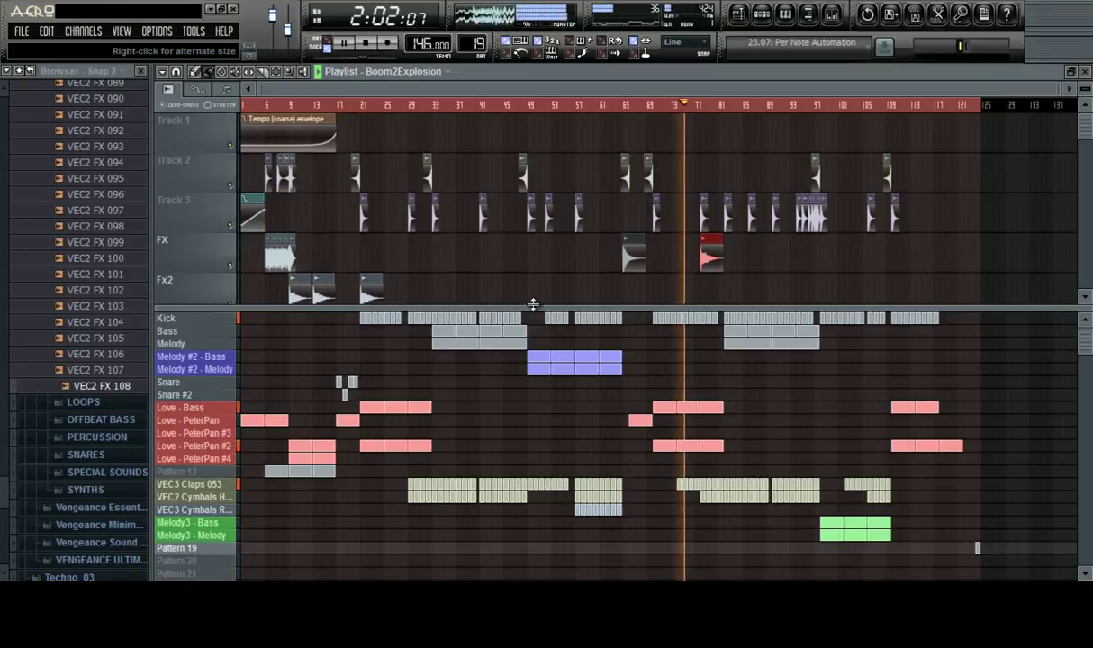
{"action": "left_click", "coordinate": [141, 72]}
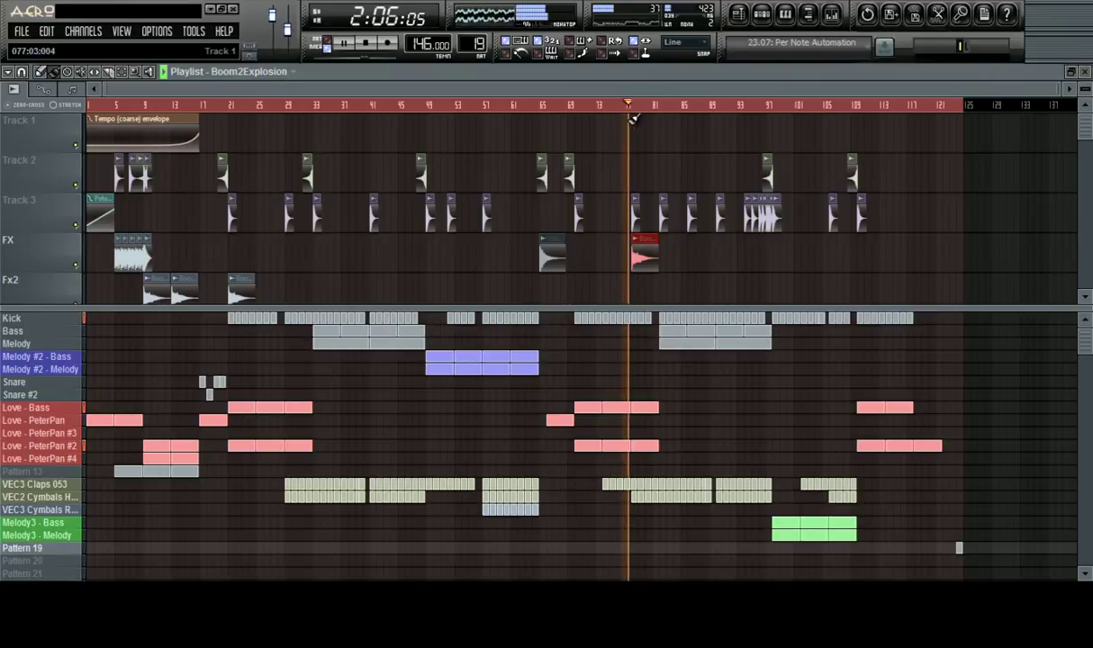
{"action": "scroll", "coordinate": [651, 120], "scroll_direction": "up", "scroll_amount": 5}
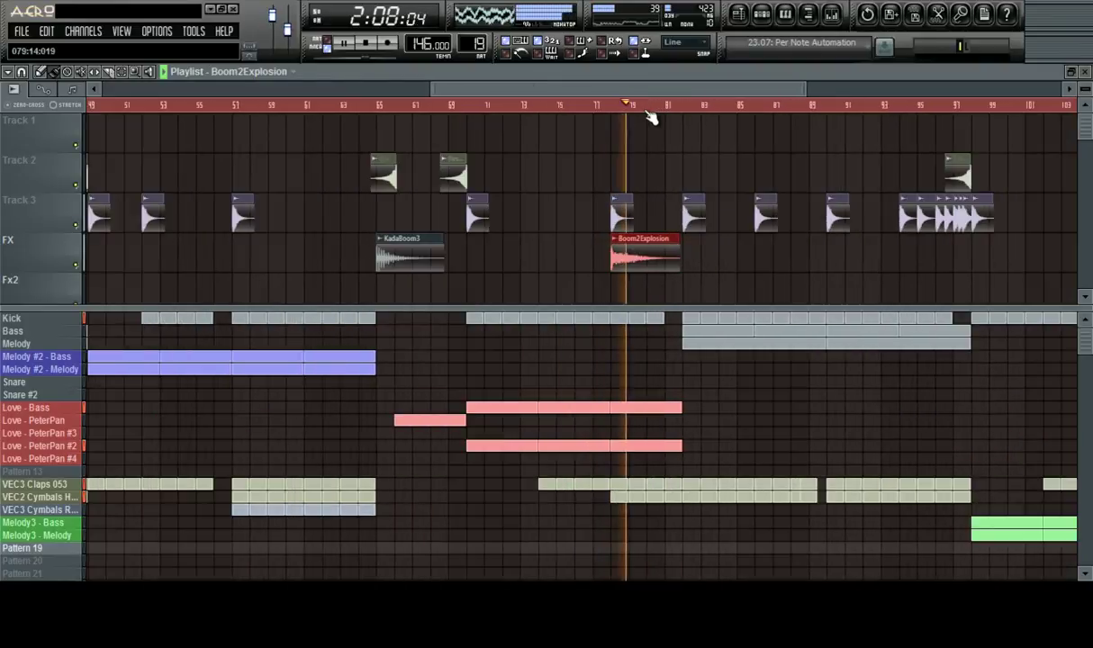
{"action": "scroll", "coordinate": [651, 110], "scroll_direction": "up", "scroll_amount": 4}
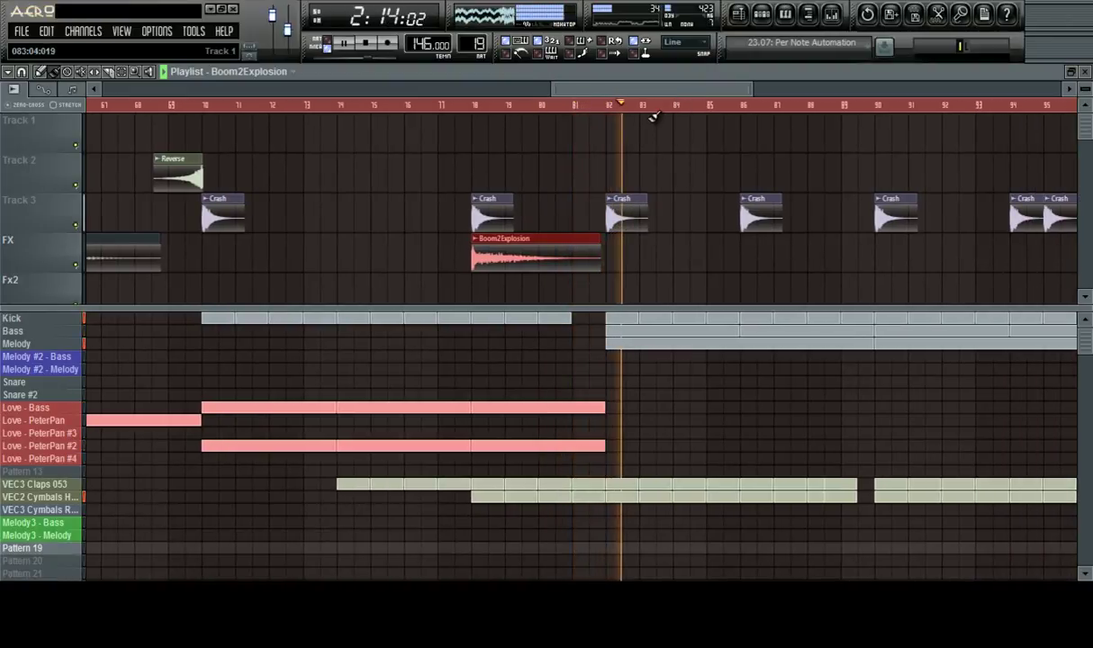
Select the Love - PeterPan #2 pattern and open the PeterPan channel's piano roll at the melody in bars 3 and 4
{"action": "left_click", "coordinate": [56, 446]}
{"action": "left_click", "coordinate": [761, 15]}
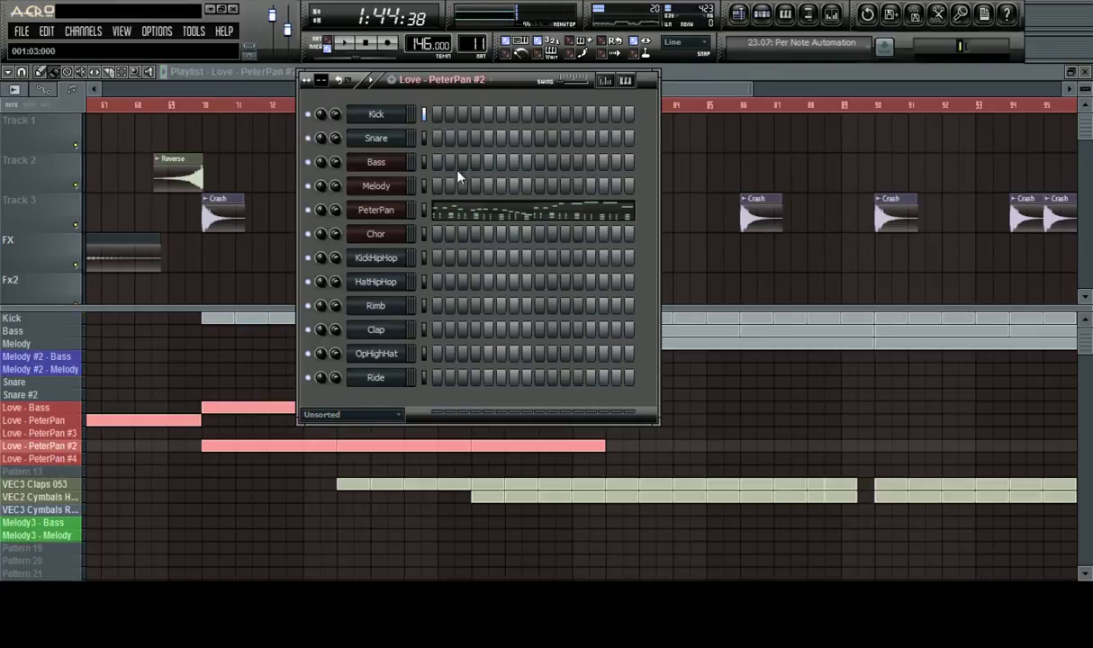
{"action": "left_click", "coordinate": [615, 219]}
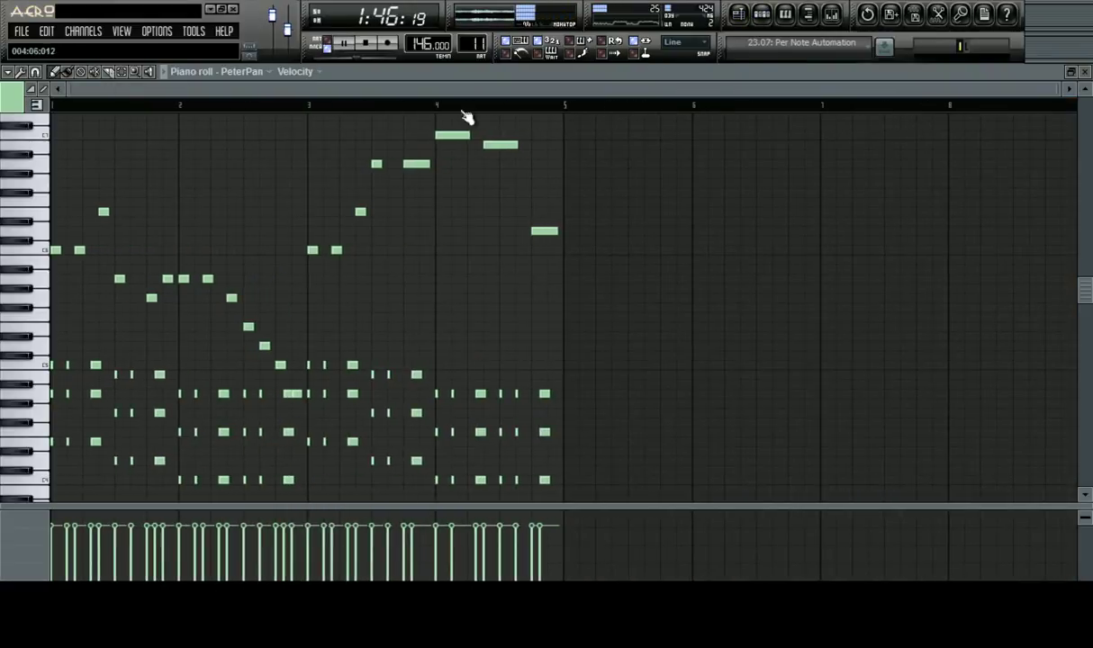
{"action": "scroll", "coordinate": [441, 111], "scroll_direction": "up", "scroll_amount": 6}
{"action": "scroll", "coordinate": [440, 111], "scroll_direction": "down", "scroll_amount": 5}
{"action": "scroll", "coordinate": [430, 188], "scroll_direction": "up", "scroll_amount": 3}
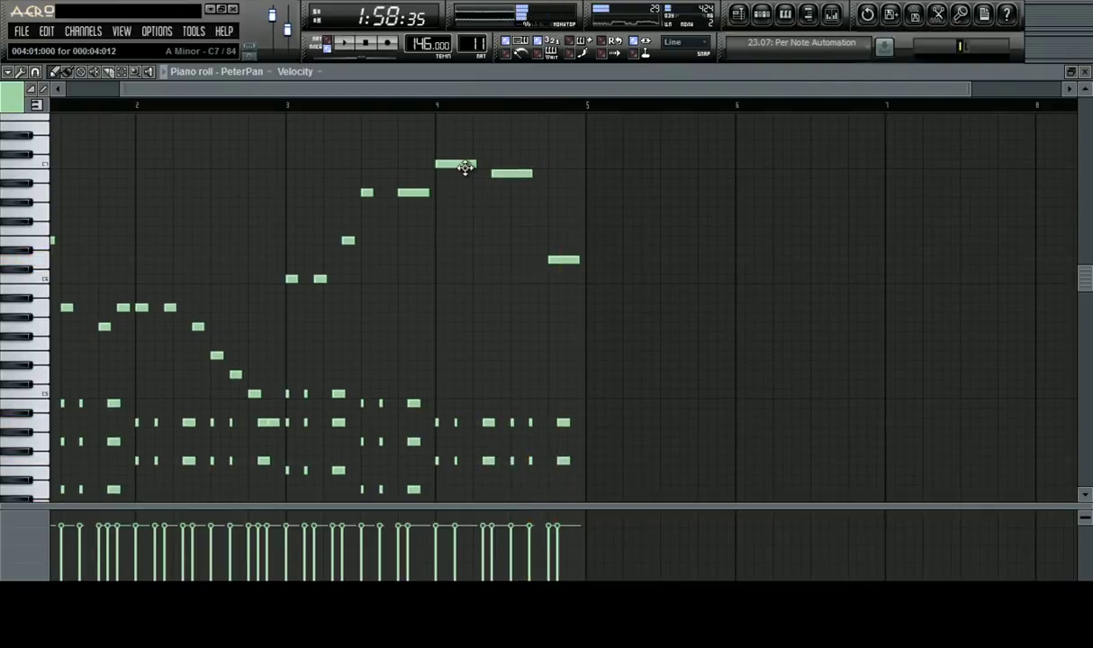
Listen to the PeterPan melody from bar 3 into the long notes of bar 4
{"action": "key", "text": "space"}
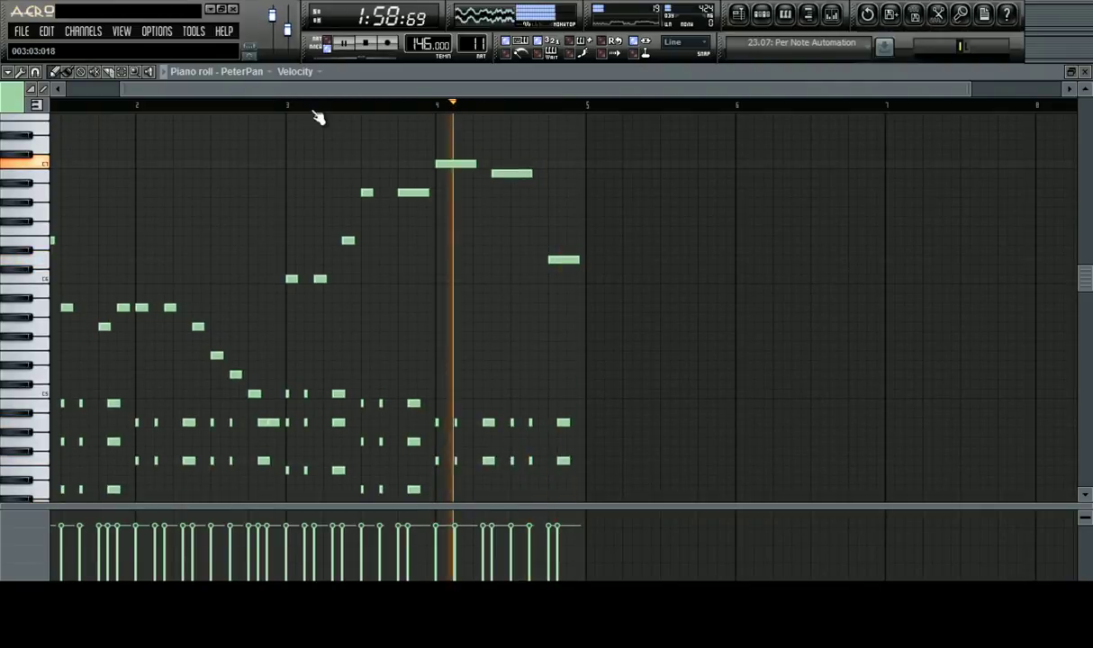
{"action": "left_click", "coordinate": [283, 106]}
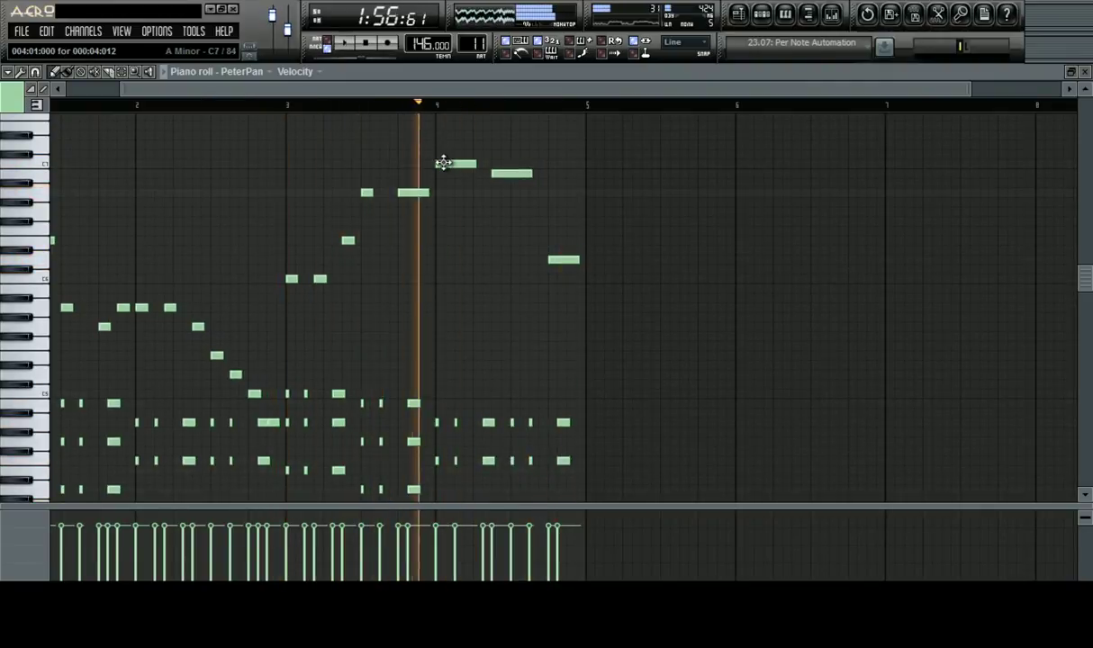
{"action": "key", "text": "space"}
{"action": "key", "text": "space"}
{"action": "key", "text": "space"}
{"action": "key", "text": "space"}
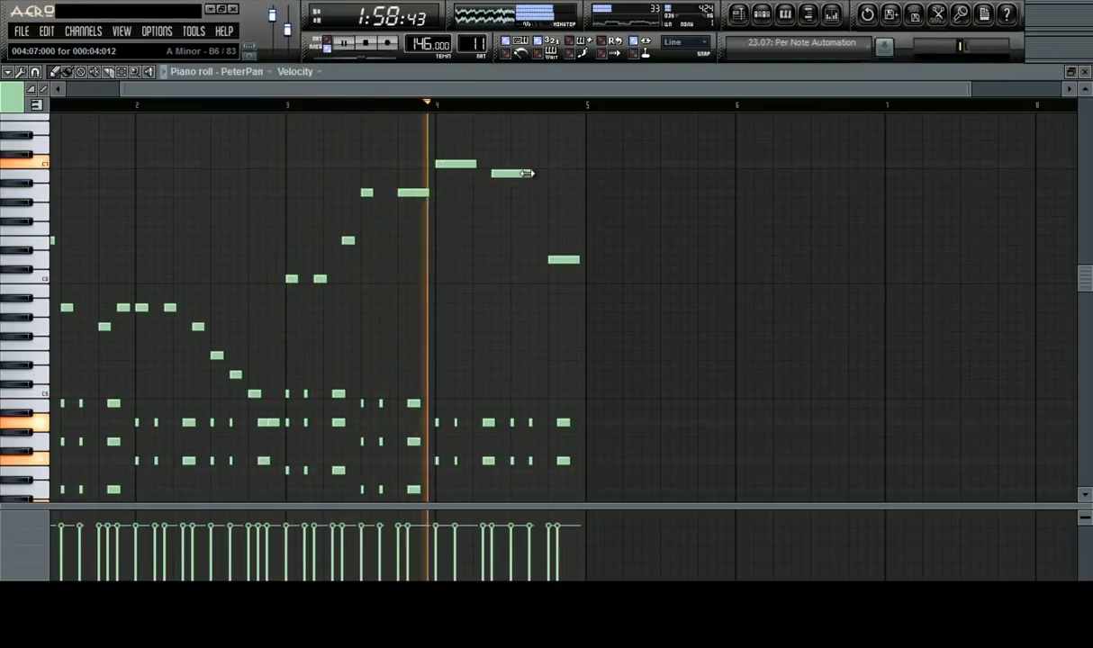
Set the three long melody notes of bar 4 to G6, A6 and F6
{"action": "left_click_drag", "start_coordinate": [505, 171], "coordinate": [505, 192]}
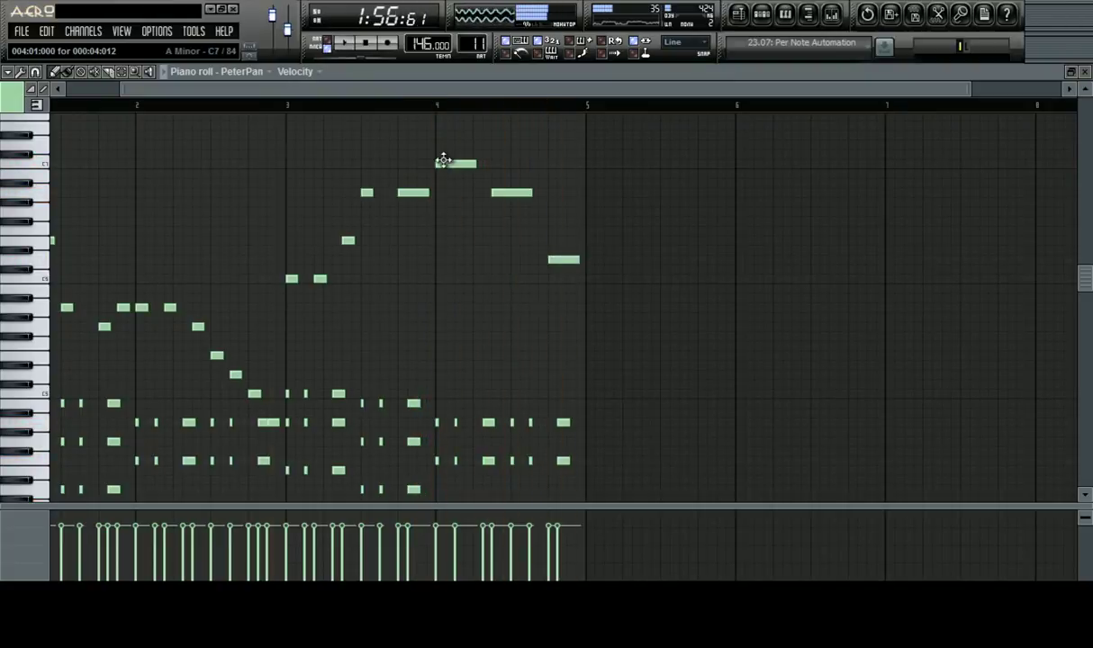
{"action": "left_click_drag", "start_coordinate": [442, 164], "coordinate": [444, 212]}
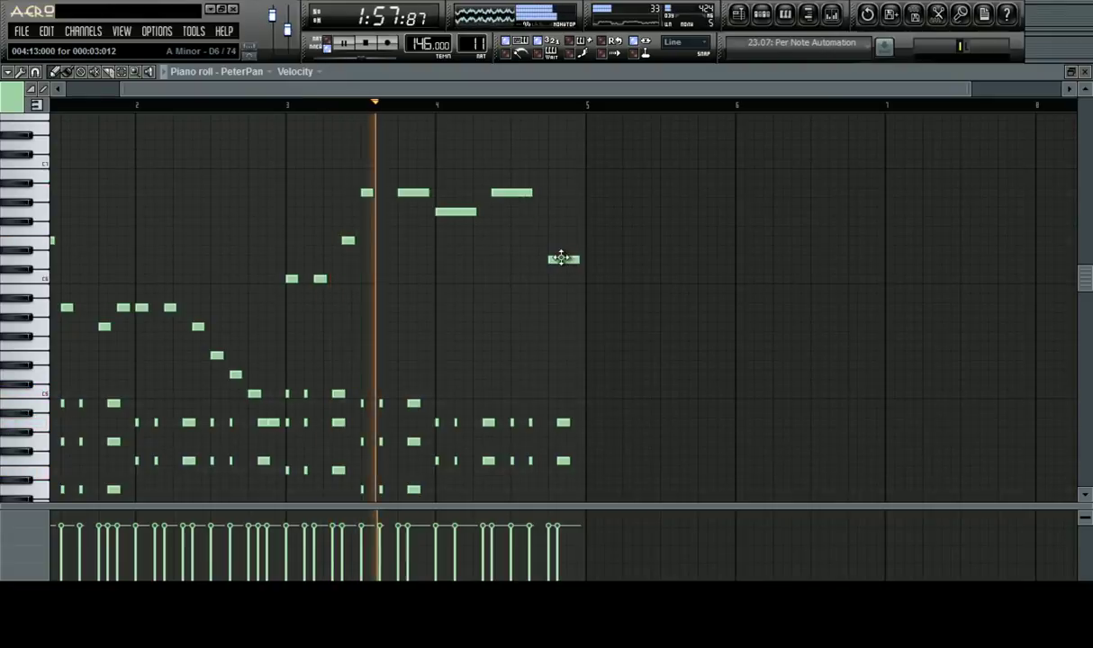
{"action": "left_click_drag", "start_coordinate": [561, 258], "coordinate": [562, 229]}
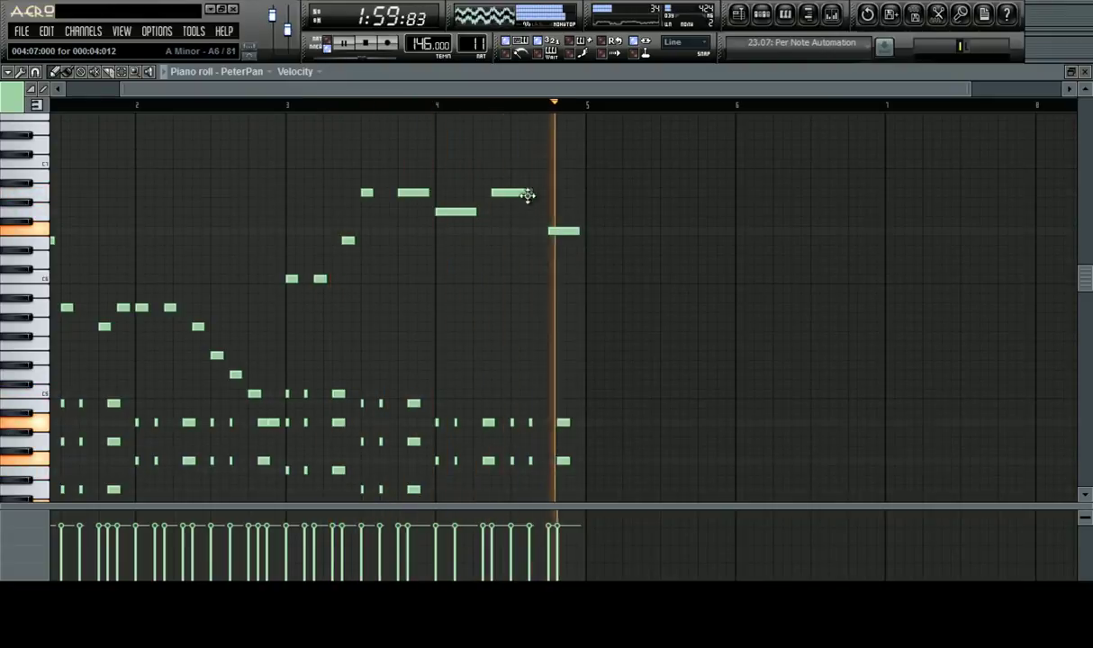
Lower the second and last long melody notes of bar 4 to C6, replay the phrase, and close the piano roll and step sequencer
{"action": "left_click_drag", "start_coordinate": [503, 191], "coordinate": [505, 260]}
{"action": "left_click_drag", "start_coordinate": [551, 232], "coordinate": [558, 311]}
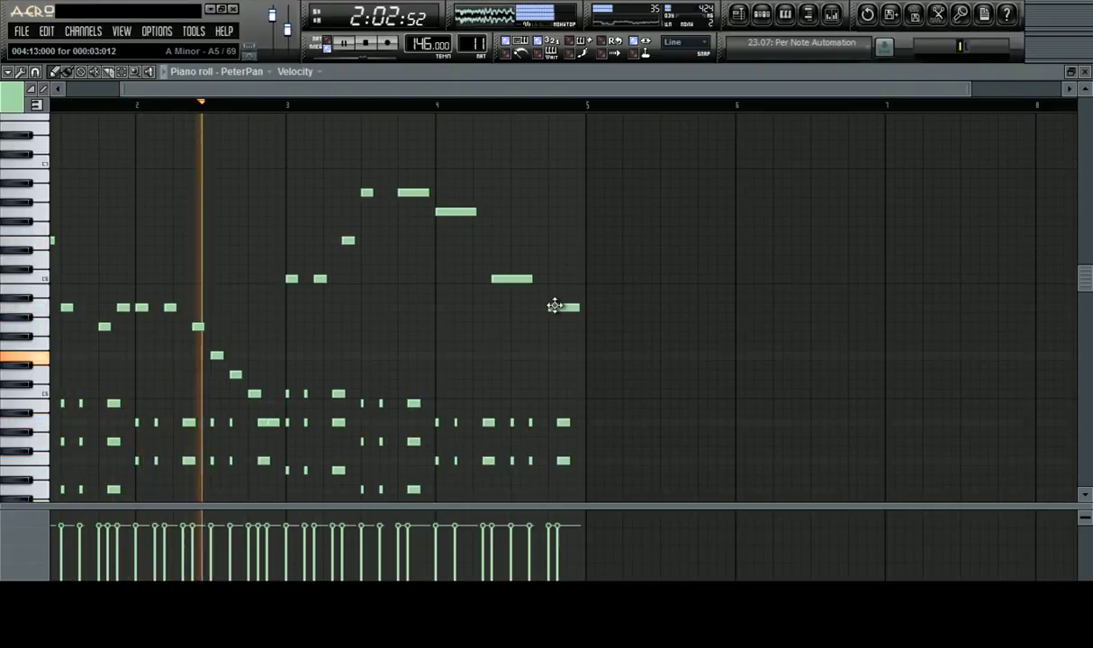
{"action": "left_click_drag", "start_coordinate": [555, 306], "coordinate": [554, 256]}
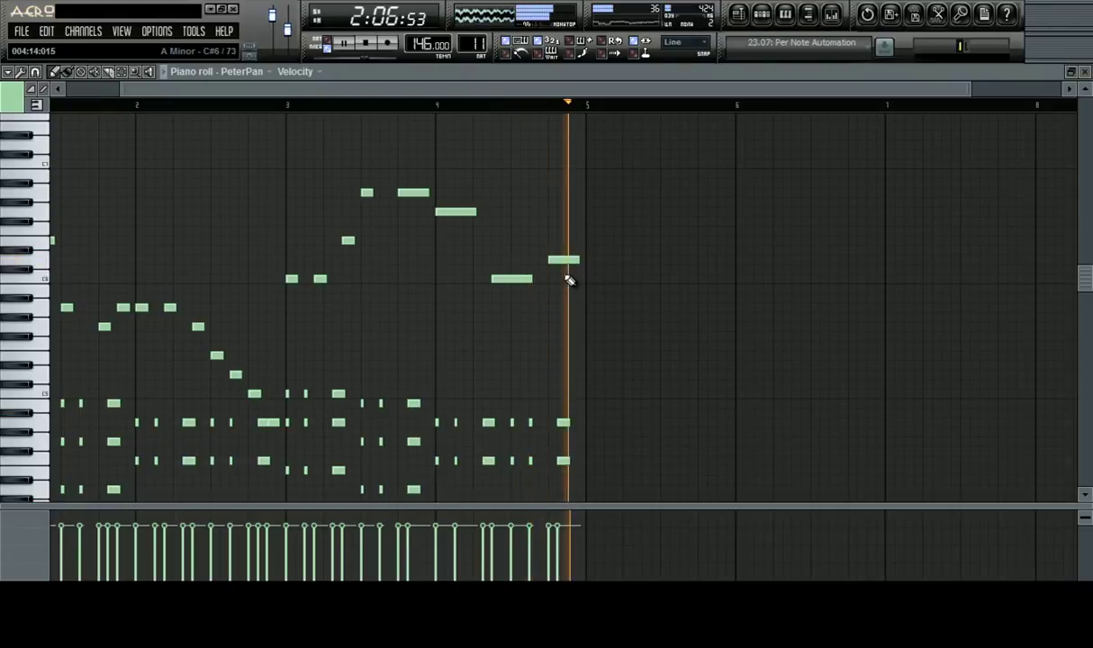
{"action": "scroll", "coordinate": [577, 103], "scroll_direction": "up", "scroll_amount": 3}
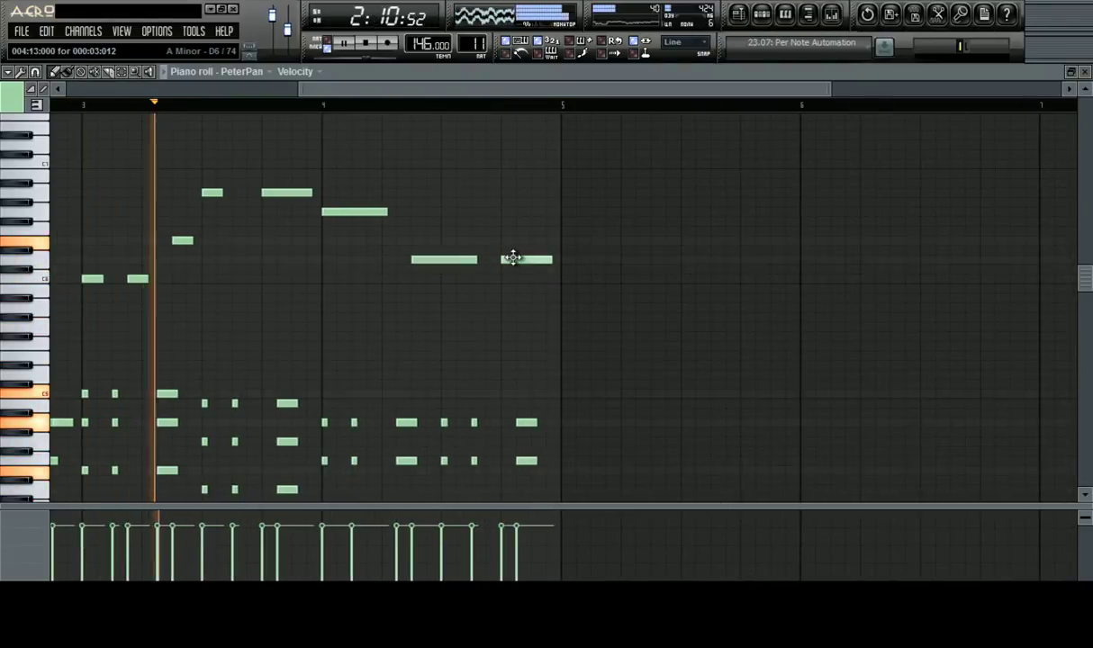
{"action": "left_click_drag", "start_coordinate": [512, 258], "coordinate": [512, 279]}
{"action": "left_click", "coordinate": [518, 185]}
{"action": "right_click", "coordinate": [520, 183]}
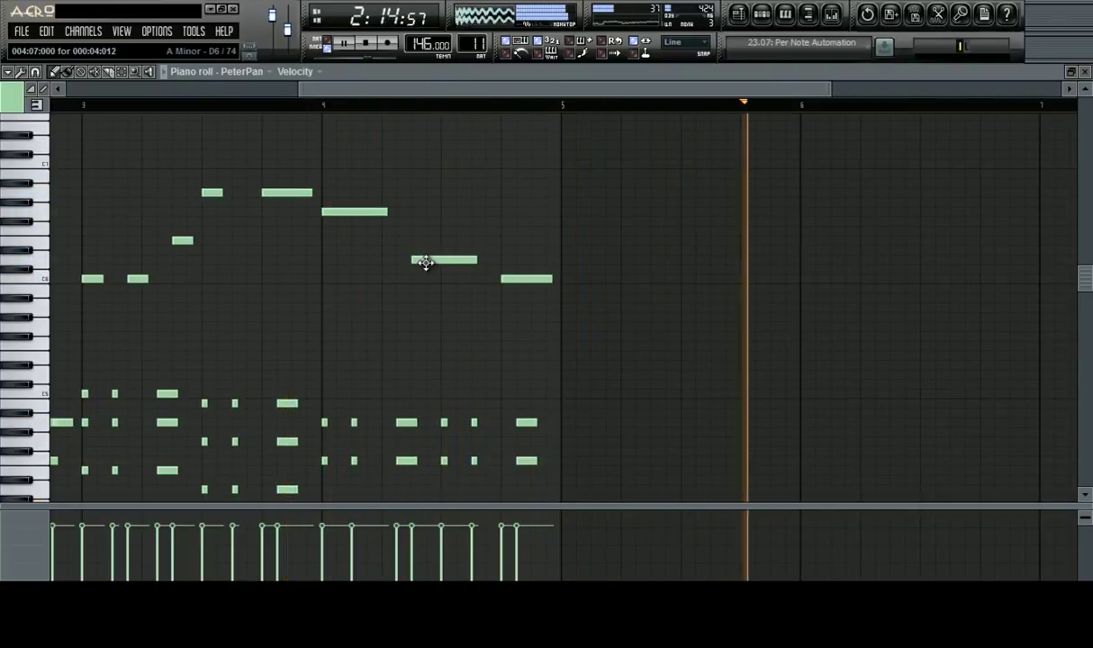
{"action": "left_click_drag", "start_coordinate": [417, 262], "coordinate": [425, 280]}
{"action": "left_click", "coordinate": [321, 108]}
{"action": "scroll", "coordinate": [322, 110], "scroll_direction": "down", "scroll_amount": 3}
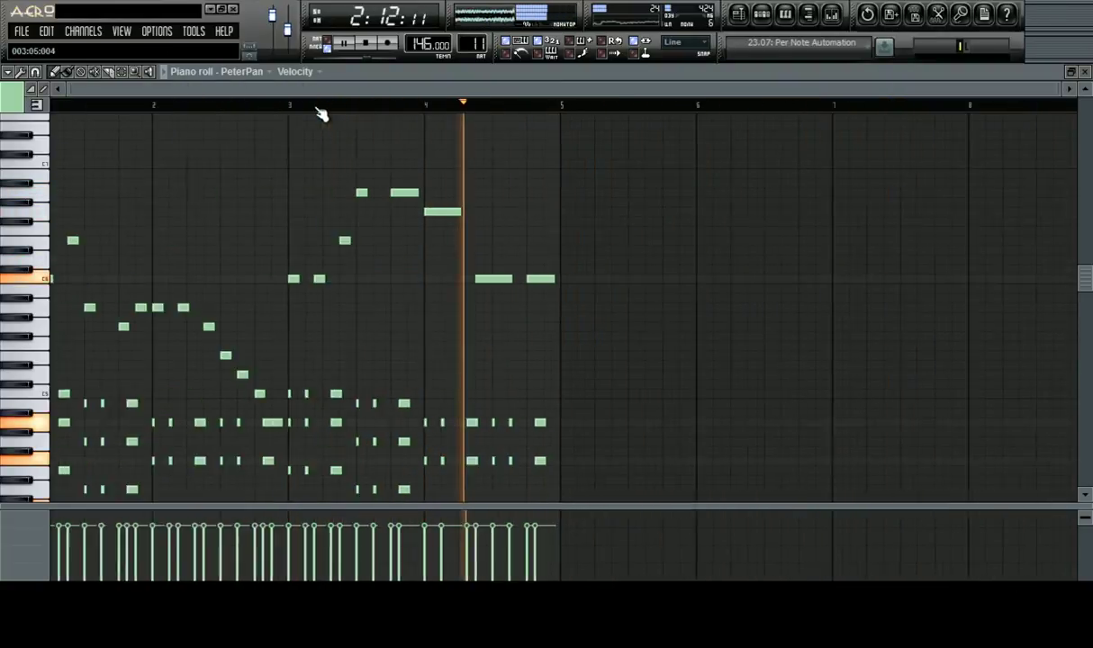
{"action": "left_click", "coordinate": [1084, 72]}
{"action": "left_click", "coordinate": [657, 78]}
Add another Boom2Explosion clip on the FX track and position it at bar 98, where the Melody3 patterns begin
{"action": "scroll", "coordinate": [687, 107], "scroll_direction": "down", "scroll_amount": 4}
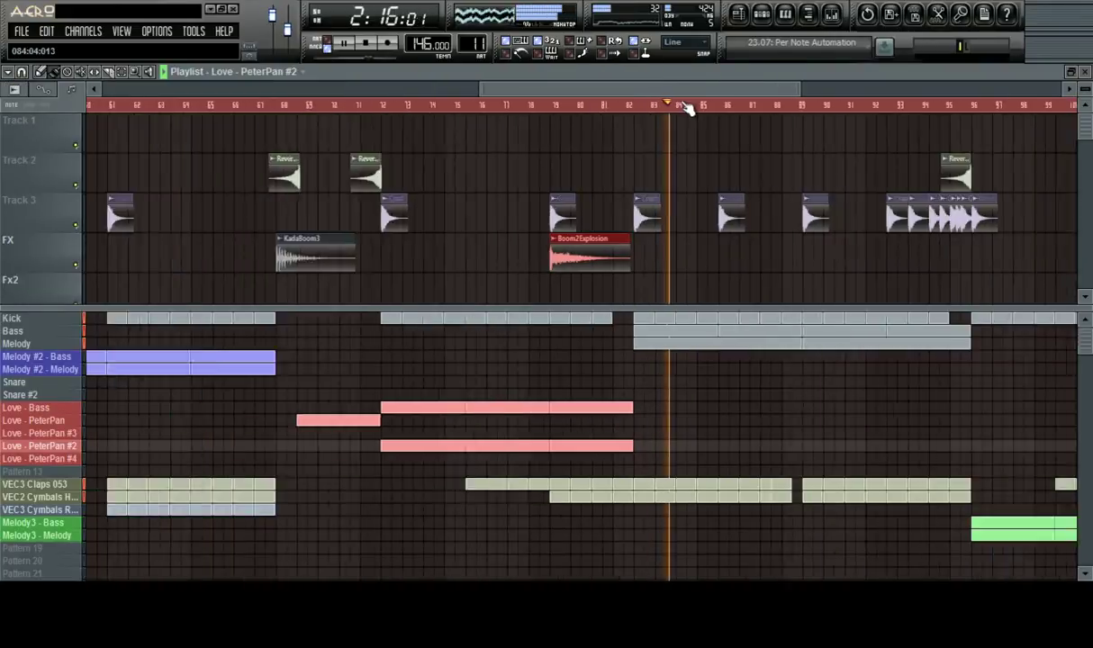
{"action": "scroll", "coordinate": [686, 107], "scroll_direction": "up", "scroll_amount": 2}
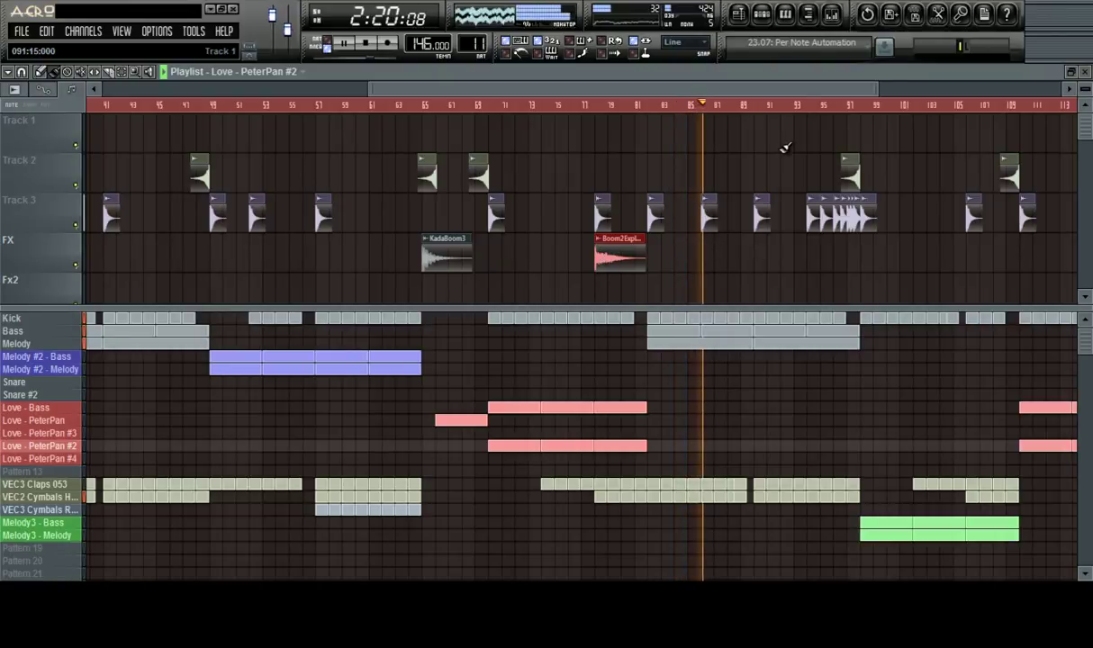
{"action": "scroll", "coordinate": [793, 109], "scroll_direction": "up", "scroll_amount": 2}
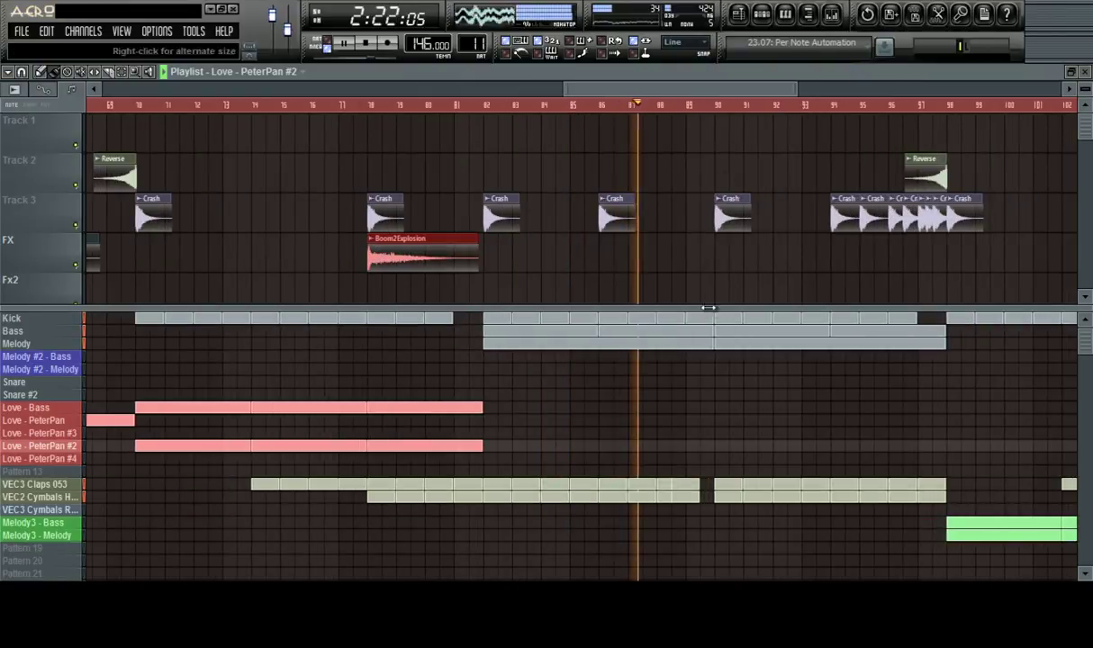
{"action": "left_click", "coordinate": [711, 254]}
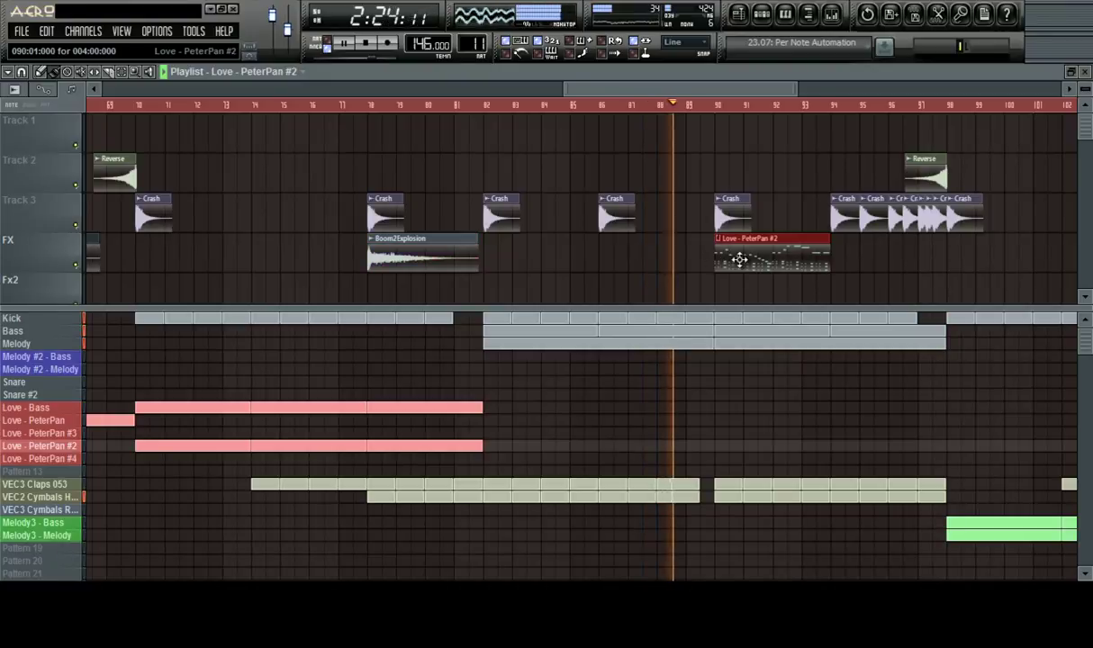
{"action": "right_click", "coordinate": [736, 256]}
{"action": "left_click", "coordinate": [721, 259]}
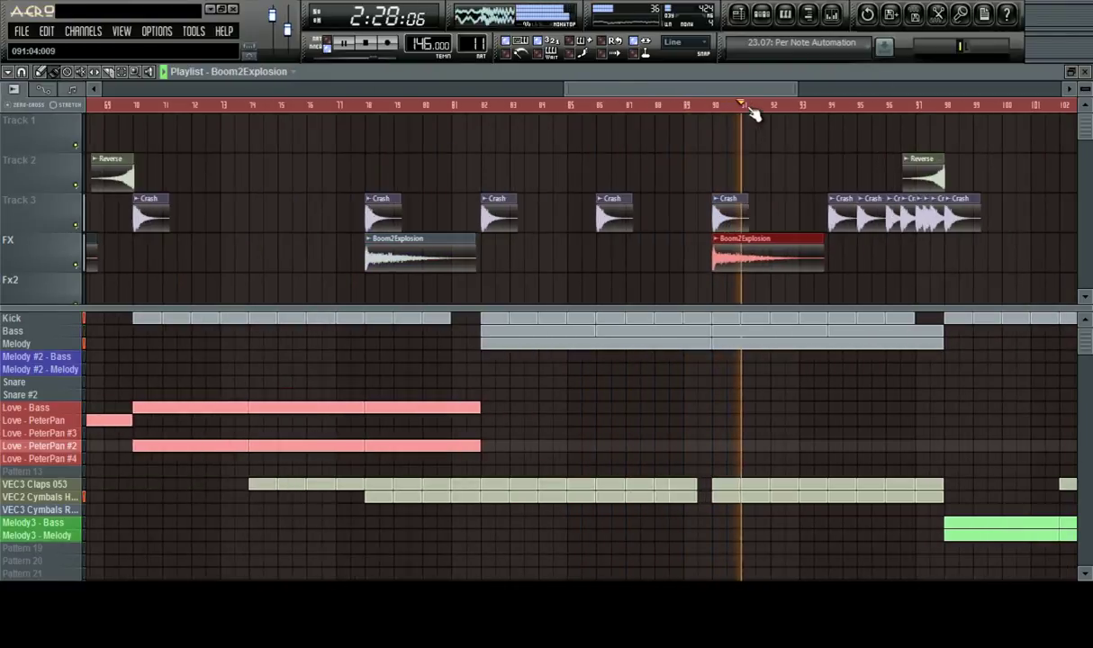
{"action": "left_click_drag", "start_coordinate": [763, 251], "coordinate": [1000, 260]}
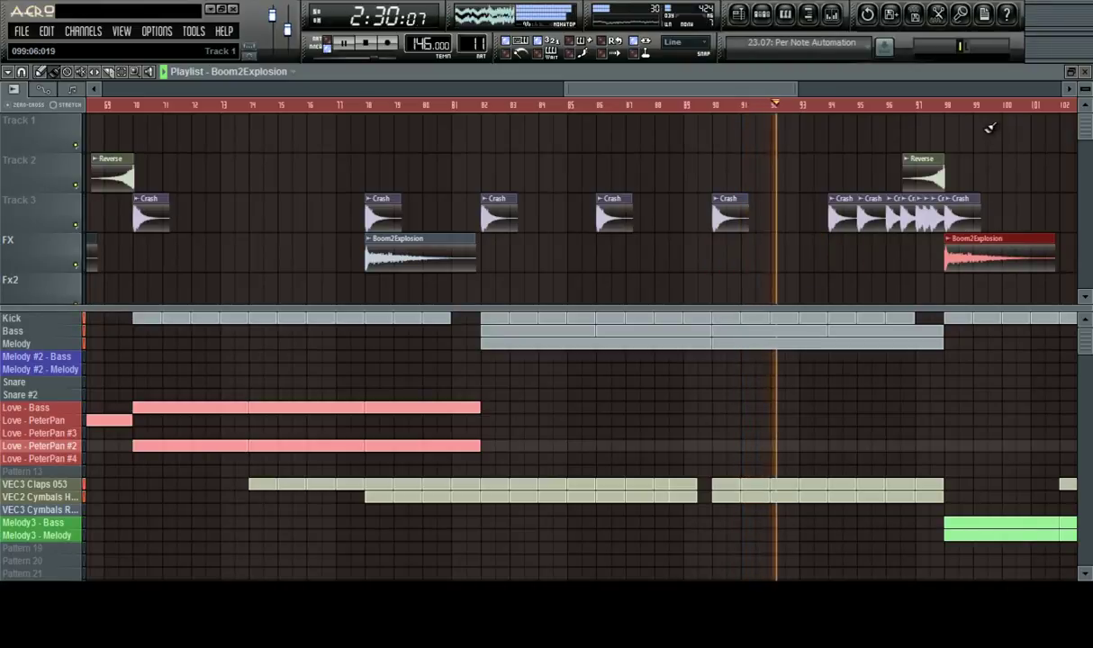
Move the KadaBoom3 clip and the two Boom2Explosion clips between bars 65 and 98 from the FX track to Fx2
{"action": "scroll", "coordinate": [987, 108], "scroll_direction": "down", "scroll_amount": 3}
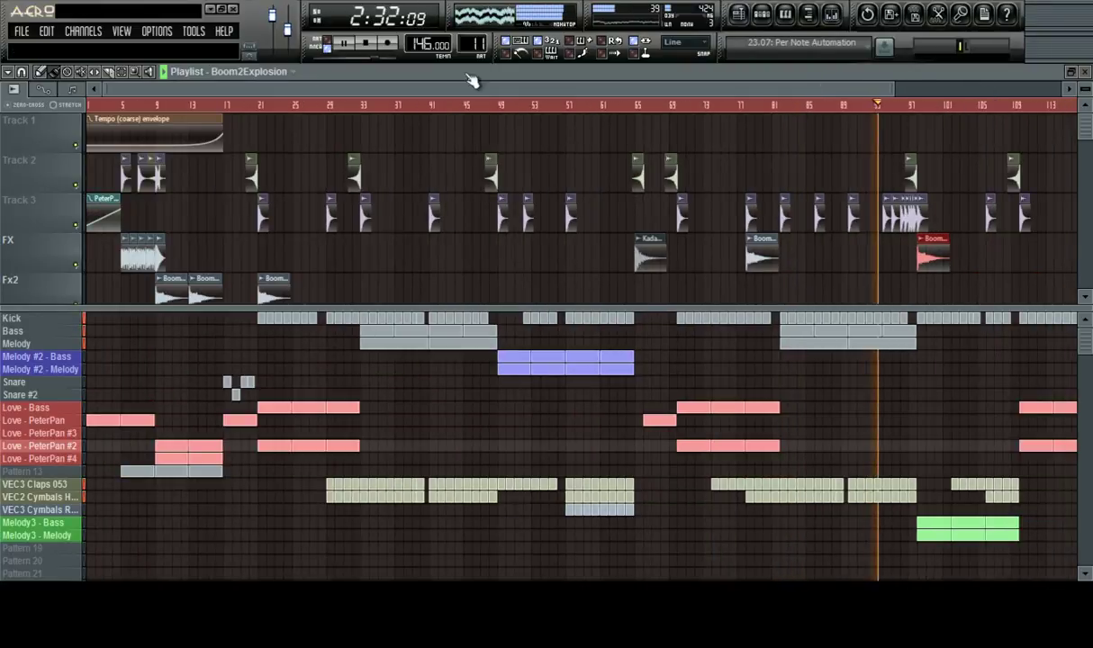
{"action": "scroll", "coordinate": [902, 213], "scroll_direction": "down", "scroll_amount": 2}
{"action": "left_click_drag", "start_coordinate": [976, 211], "coordinate": [644, 218]}
{"action": "scroll", "coordinate": [514, 217], "scroll_direction": "up", "scroll_amount": 1}
{"action": "scroll", "coordinate": [514, 217], "scroll_direction": "up", "scroll_amount": 2}
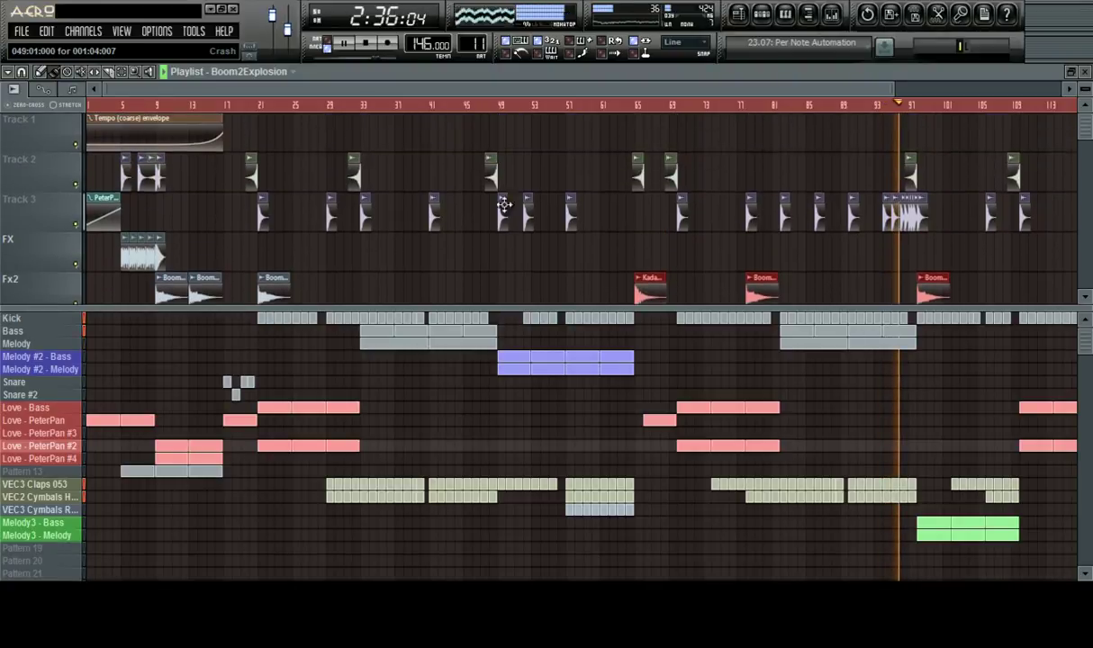
Add Boom2Explosion clips on the Fx2 track at bars 49 and 29
{"action": "scroll", "coordinate": [547, 196], "scroll_direction": "down", "scroll_amount": 1}
{"action": "left_click", "coordinate": [502, 261]}
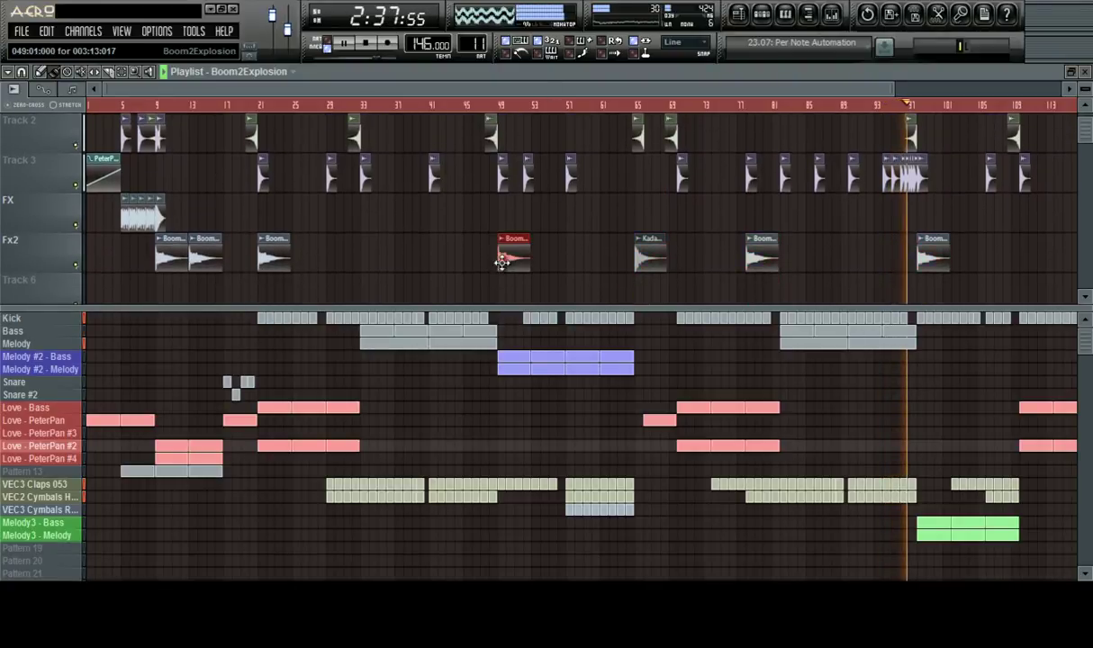
{"action": "left_click", "coordinate": [325, 256]}
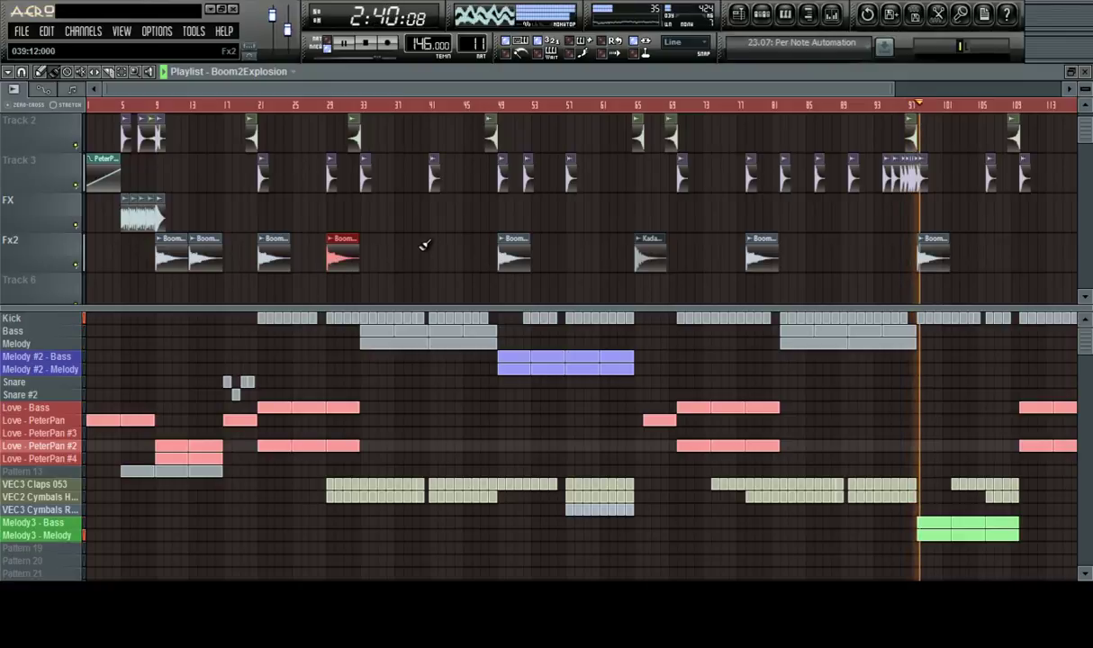
Trim the Kick so it starts half a bar into bar 98, and replay the transition into the Melody3 patterns
{"action": "left_click_drag", "start_coordinate": [502, 91], "coordinate": [707, 90]}
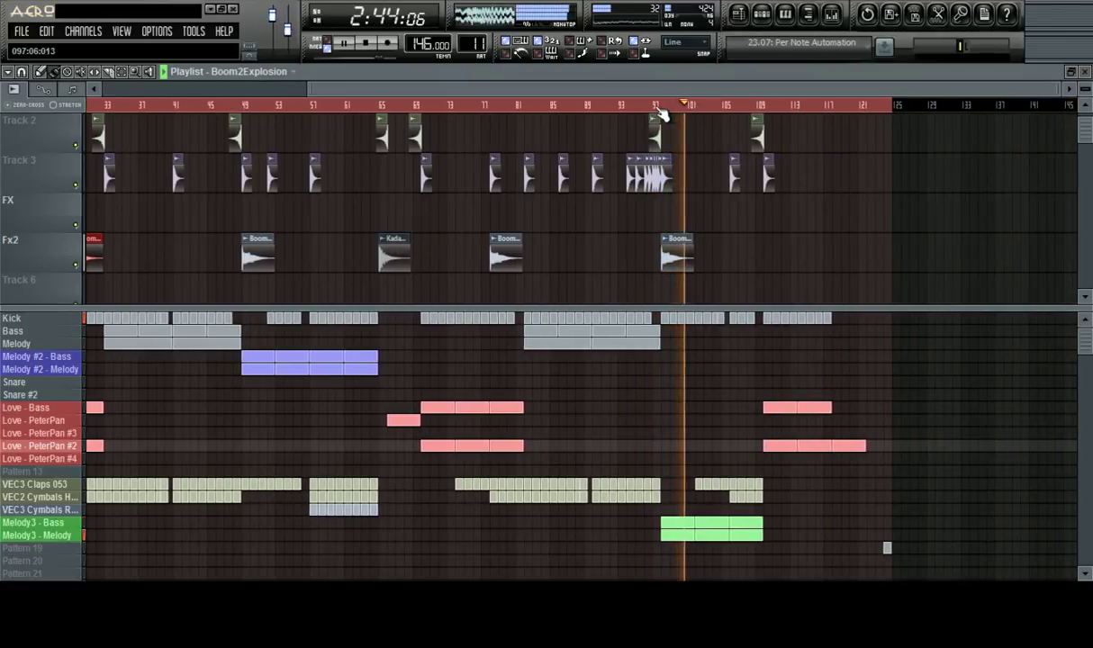
{"action": "scroll", "coordinate": [667, 112], "scroll_direction": "up", "scroll_amount": 1}
{"action": "left_click_drag", "start_coordinate": [695, 94], "coordinate": [841, 95]}
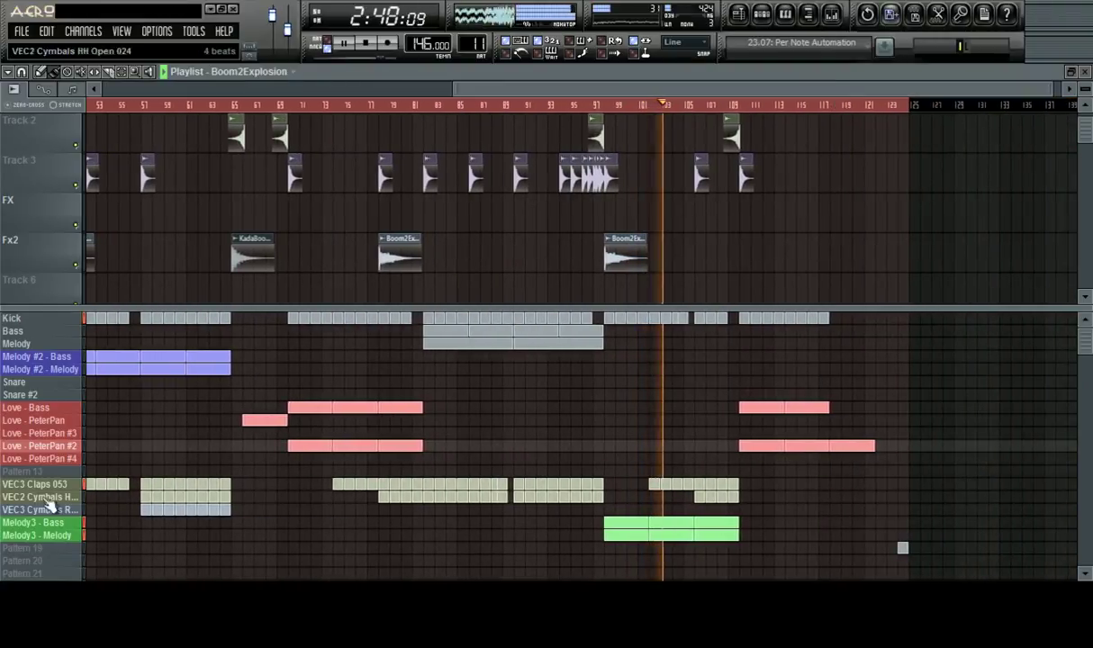
{"action": "left_click", "coordinate": [31, 523]}
{"action": "left_click", "coordinate": [594, 107]}
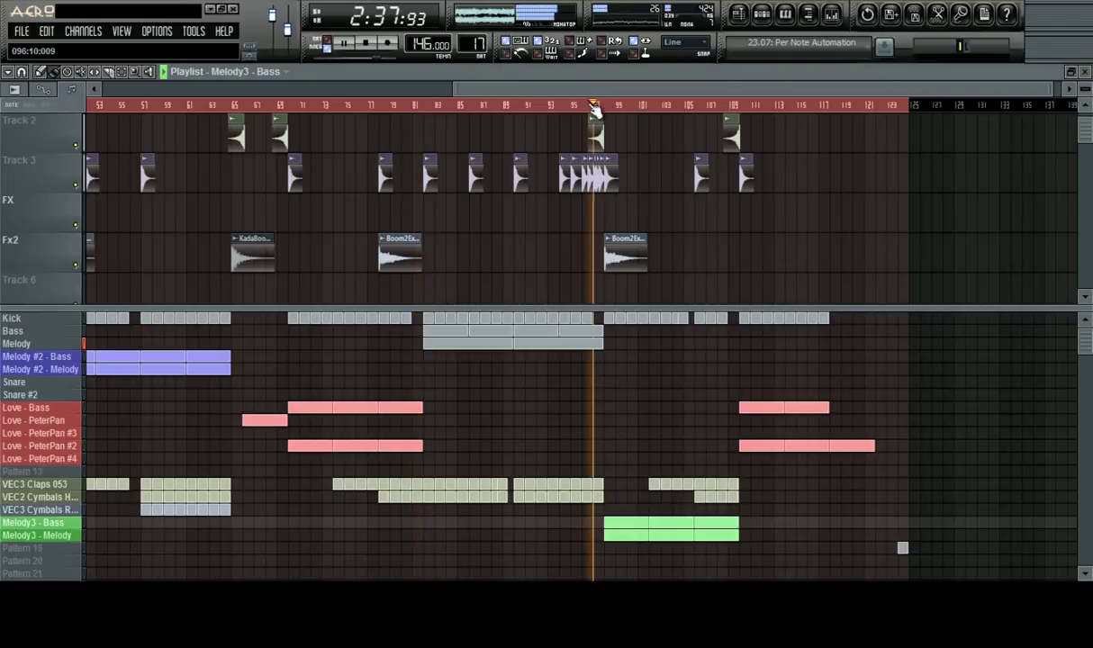
{"action": "scroll", "coordinate": [596, 108], "scroll_direction": "up", "scroll_amount": 5}
{"action": "left_click", "coordinate": [597, 108]}
{"action": "left_click_drag", "start_coordinate": [695, 319], "coordinate": [730, 313]}
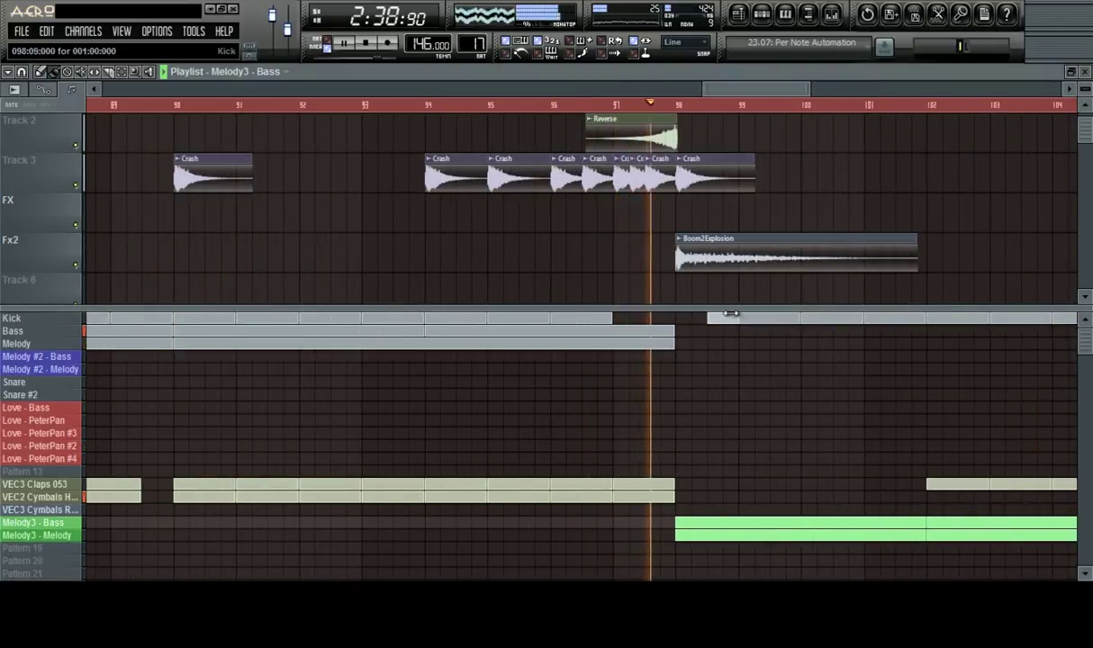
{"action": "scroll", "coordinate": [769, 241], "scroll_direction": "down", "scroll_amount": 2}
{"action": "key", "text": "space"}
{"action": "key", "text": "space"}
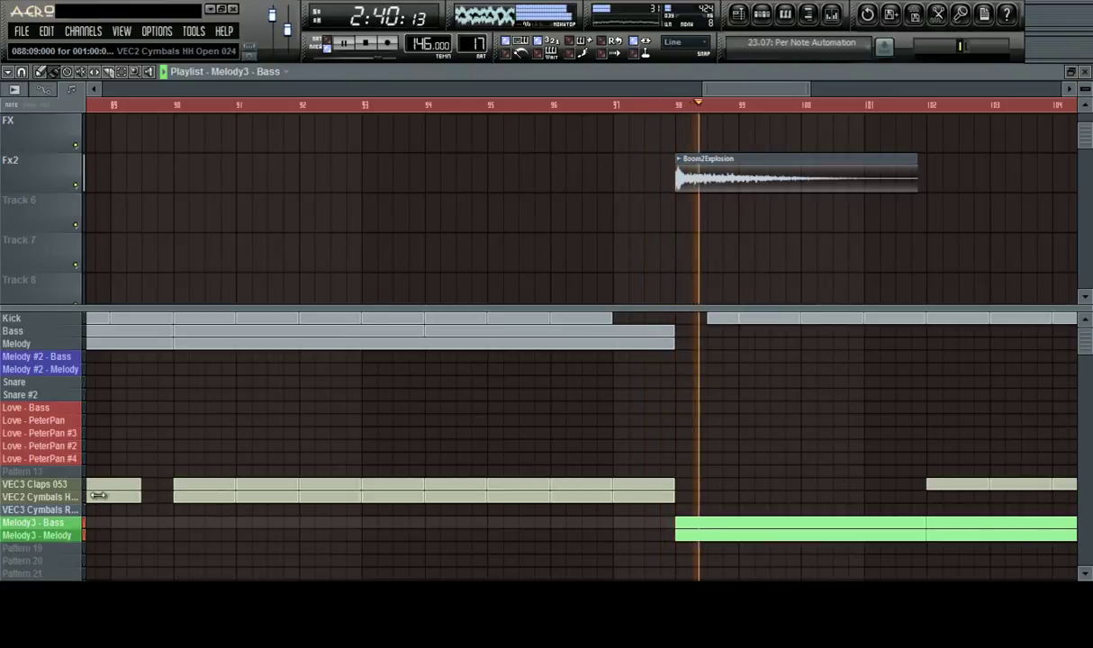
Check the Clap and Melody tracks in the mixer while the Melody3 section plays into the final Love patterns
{"action": "scroll", "coordinate": [706, 106], "scroll_direction": "down", "scroll_amount": 4}
{"action": "scroll", "coordinate": [706, 106], "scroll_direction": "down", "scroll_amount": 5}
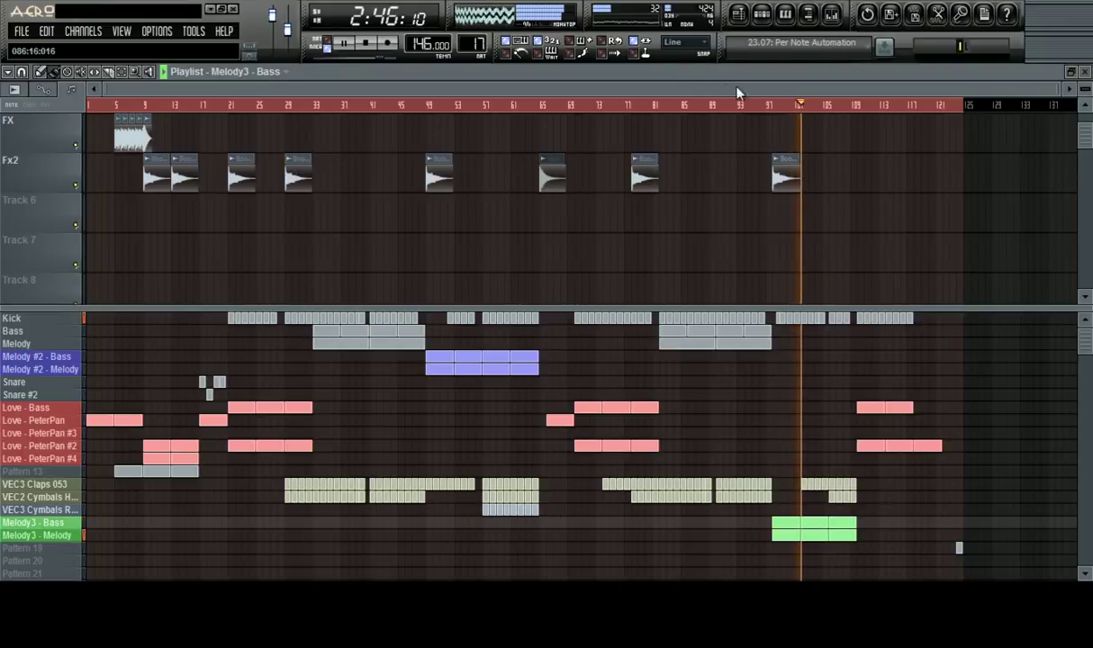
{"action": "left_click", "coordinate": [830, 16]}
{"action": "left_click", "coordinate": [369, 391]}
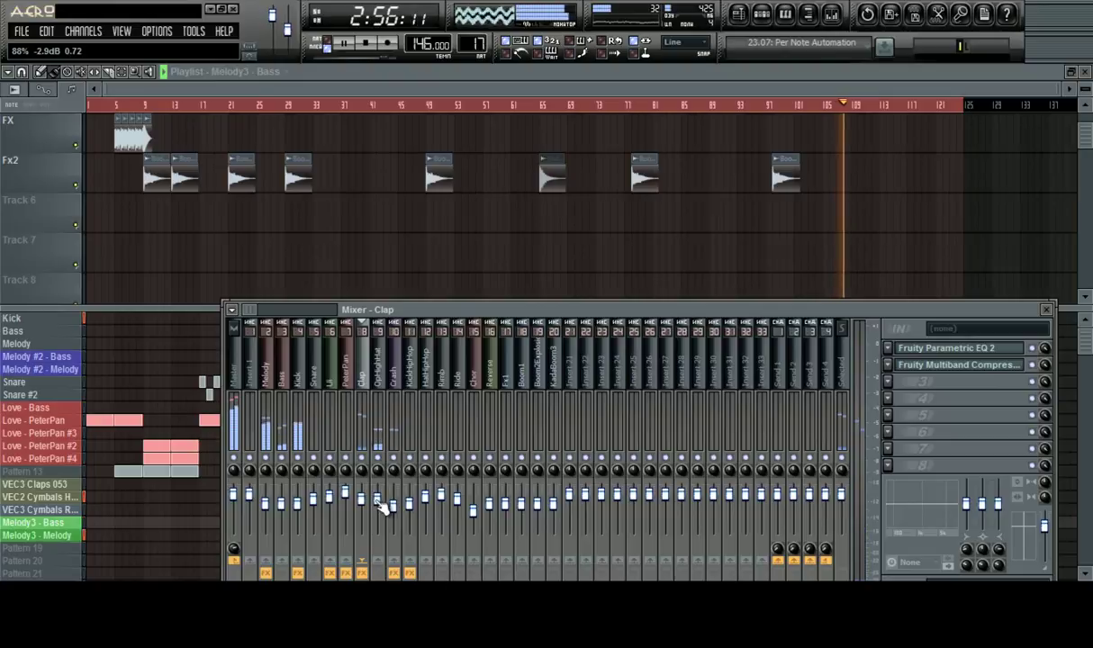
{"action": "left_click_drag", "start_coordinate": [618, 89], "coordinate": [719, 92]}
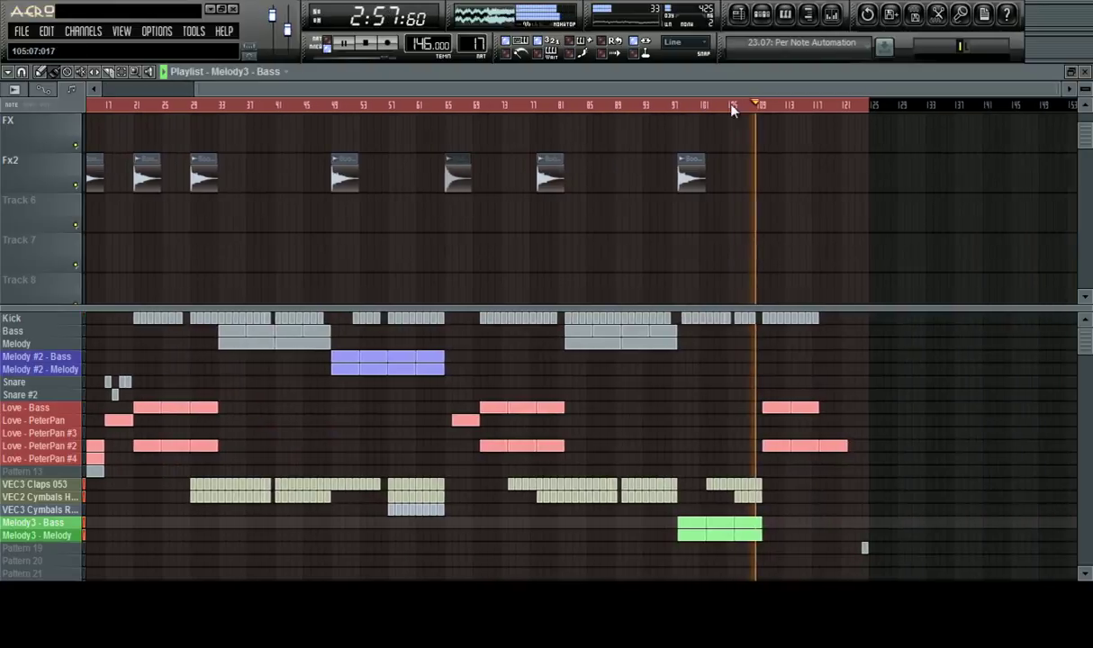
{"action": "left_click", "coordinate": [832, 15]}
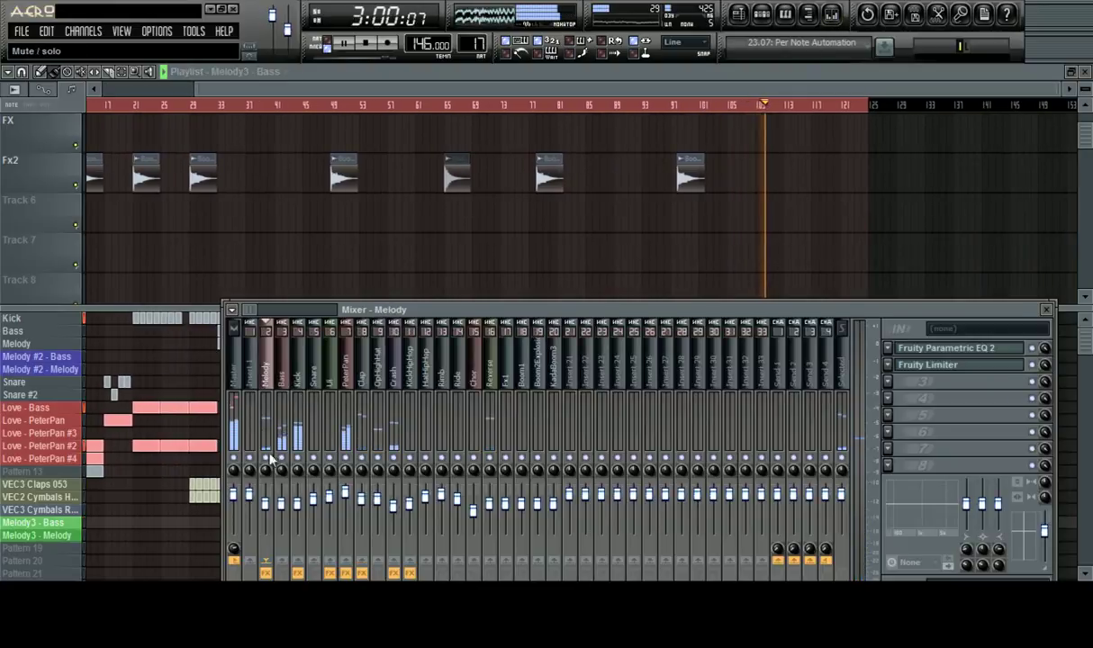
Add a Boom2Explosion clip on Fx2 at bar 110, where the Love patterns return, and replay from bar 107
{"action": "left_click_drag", "start_coordinate": [698, 88], "coordinate": [723, 90]}
{"action": "left_click", "coordinate": [721, 107]}
{"action": "scroll", "coordinate": [721, 108], "scroll_direction": "up", "scroll_amount": 3}
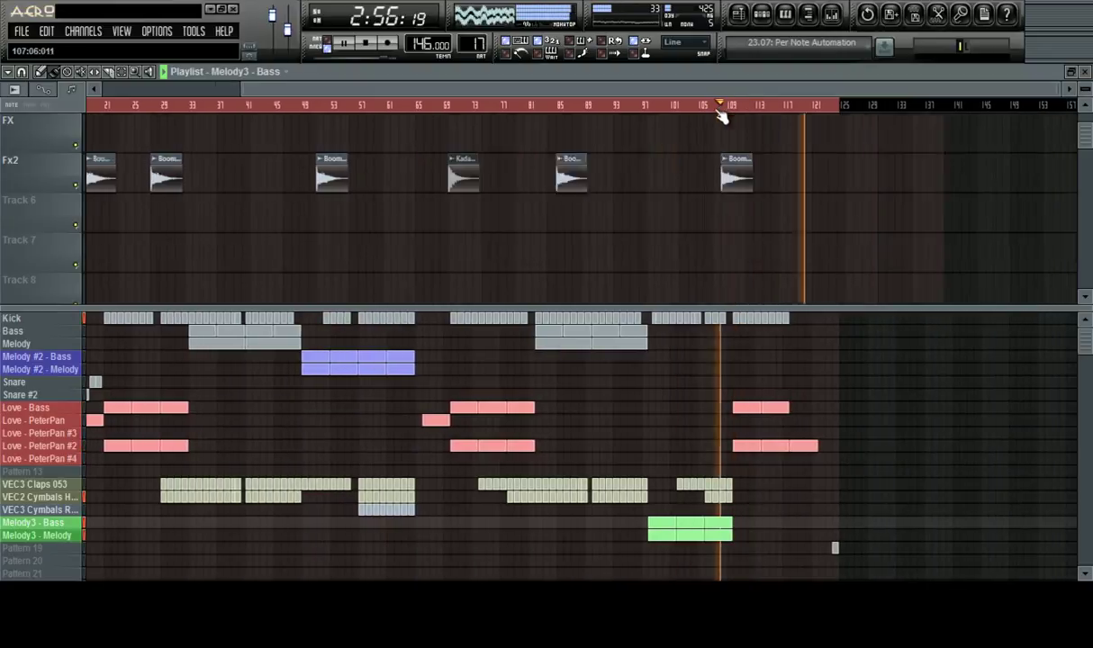
{"action": "left_click", "coordinate": [753, 176]}
{"action": "left_click", "coordinate": [916, 178]}
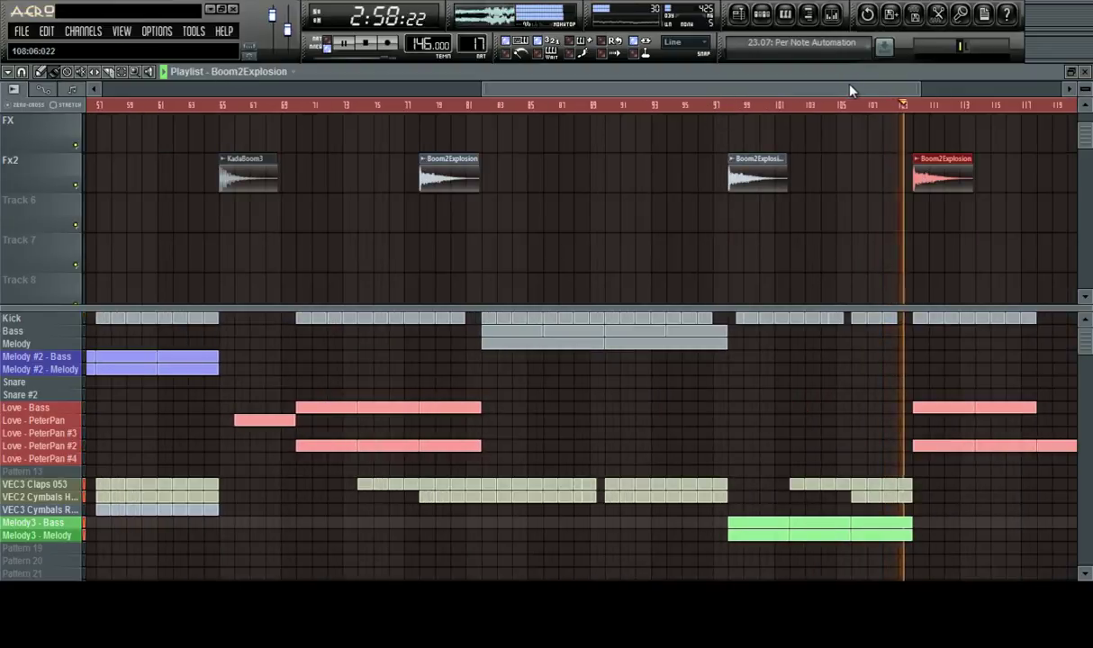
{"action": "left_click_drag", "start_coordinate": [849, 89], "coordinate": [922, 110]}
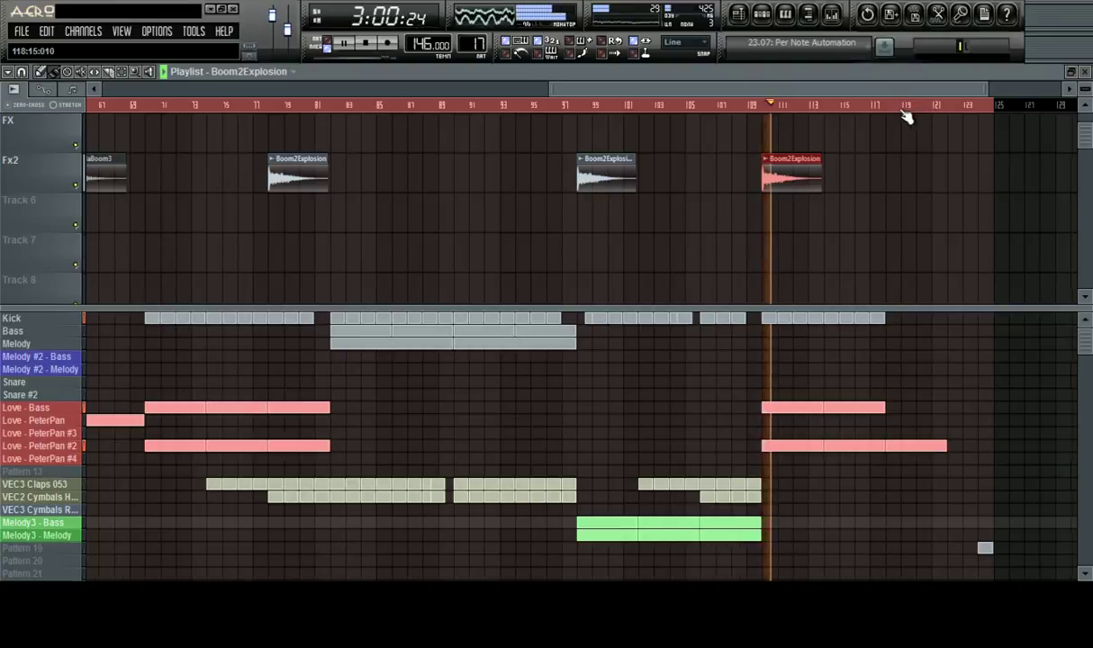
Select all the explosion clips on the Fx2 track across the whole arrangement
{"action": "scroll", "coordinate": [906, 115], "scroll_direction": "down", "scroll_amount": 2}
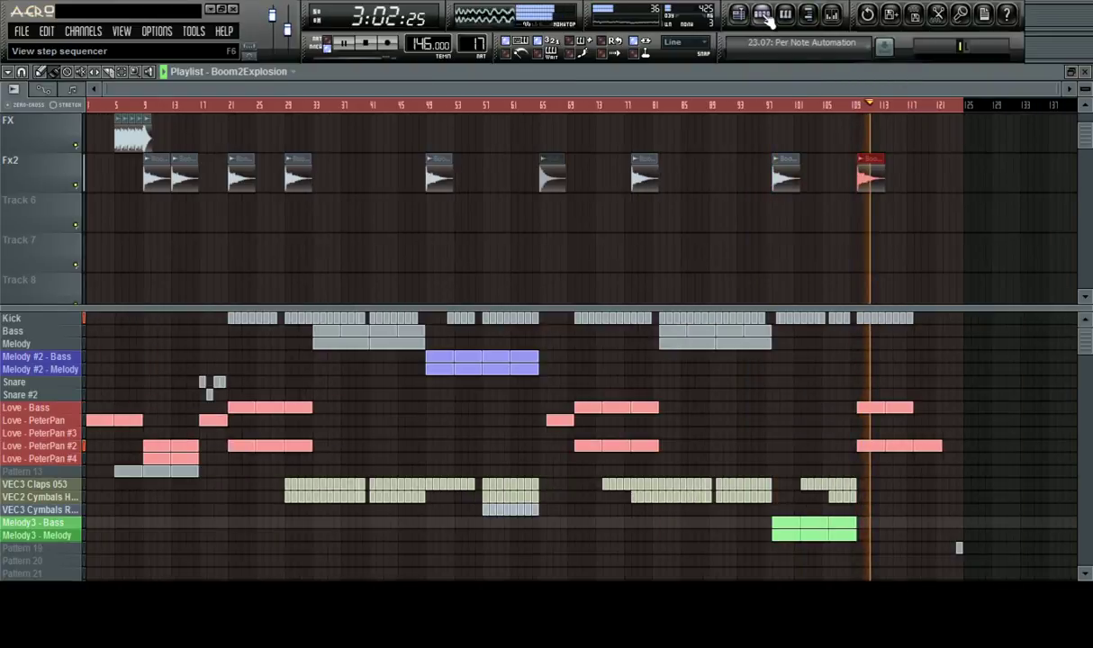
{"action": "scroll", "coordinate": [474, 193], "scroll_direction": "up", "scroll_amount": 3}
{"action": "scroll", "coordinate": [487, 185], "scroll_direction": "down", "scroll_amount": 2}
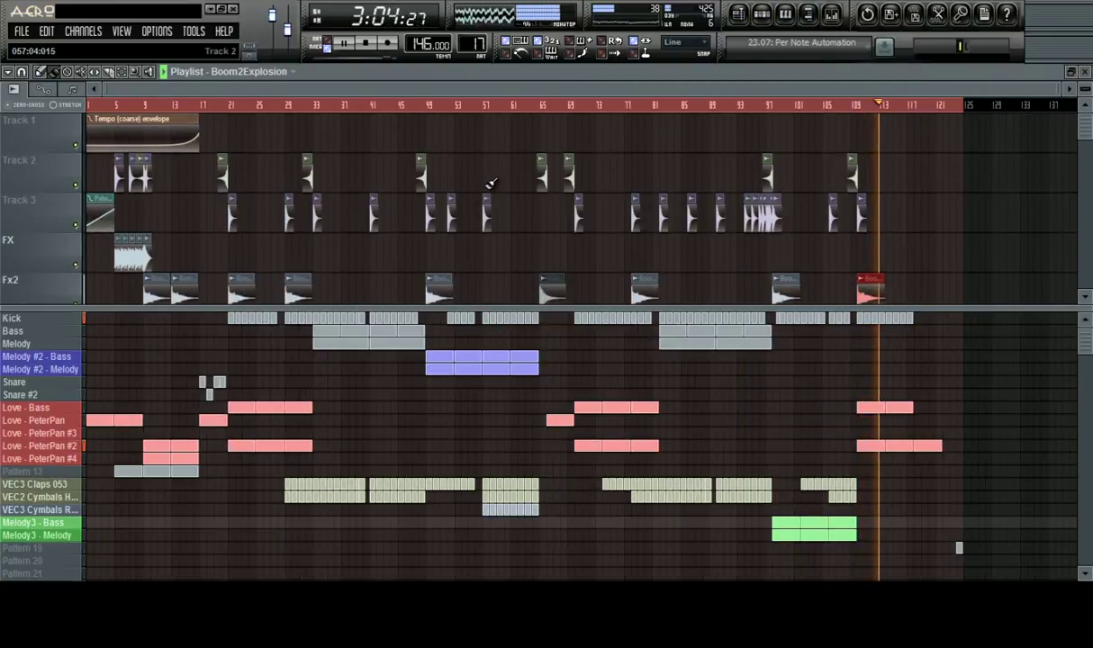
{"action": "left_click_drag", "start_coordinate": [932, 242], "coordinate": [143, 270]}
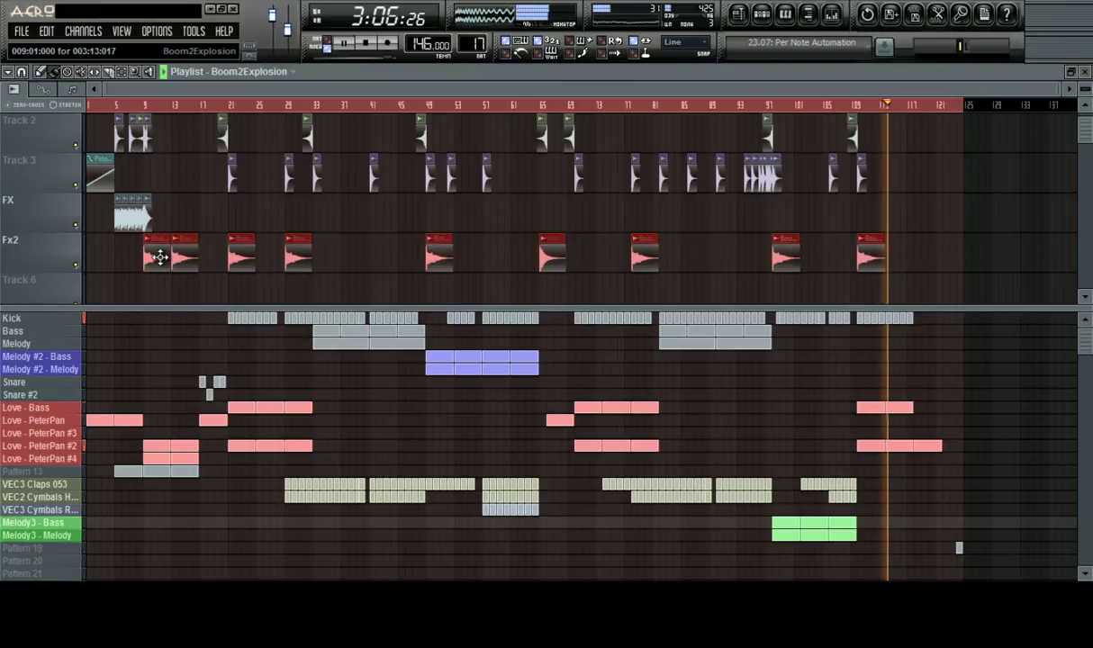
Inspect the Master mixer track and the PeterPan instrument, and close all open windows
{"action": "left_click", "coordinate": [761, 14]}
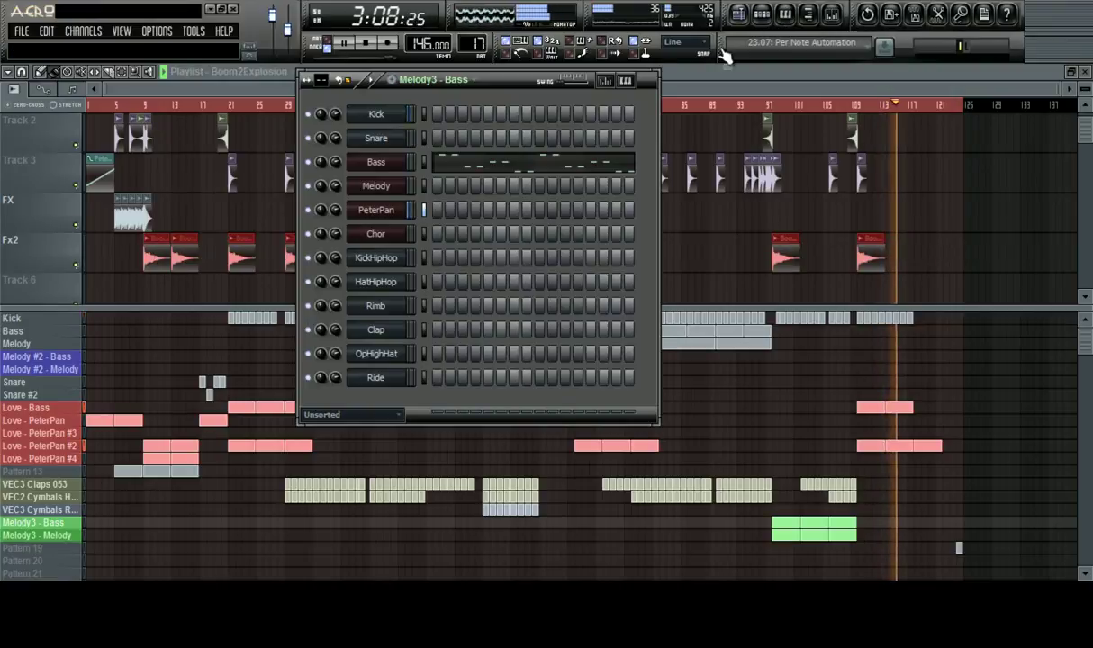
{"action": "left_click", "coordinate": [834, 15]}
{"action": "left_click", "coordinate": [236, 355]}
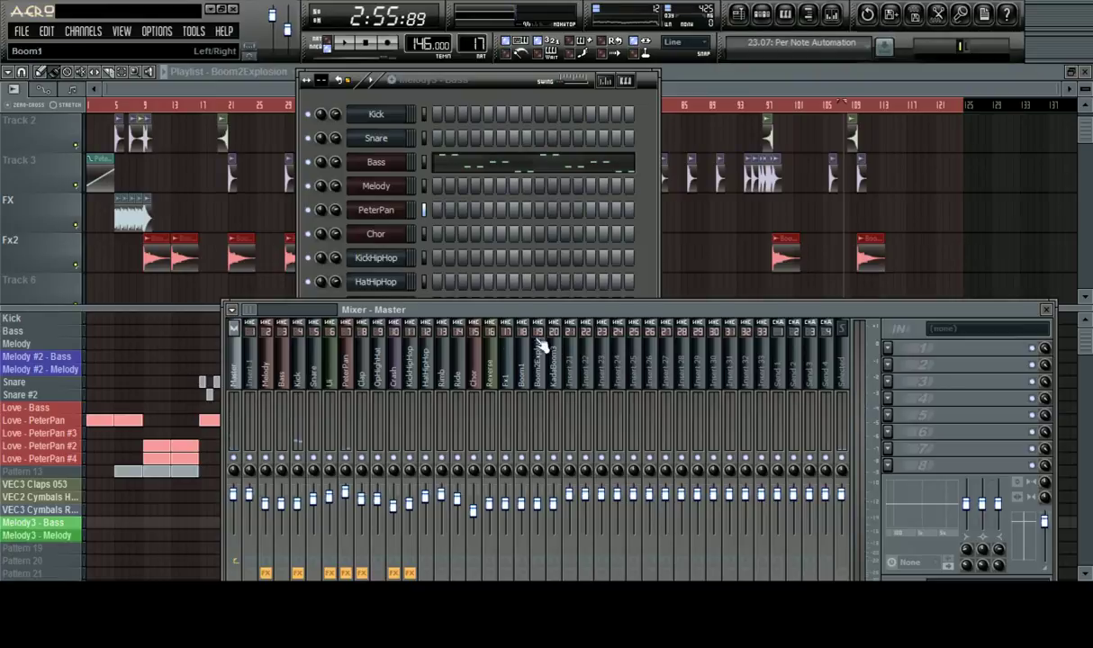
{"action": "left_click", "coordinate": [376, 212]}
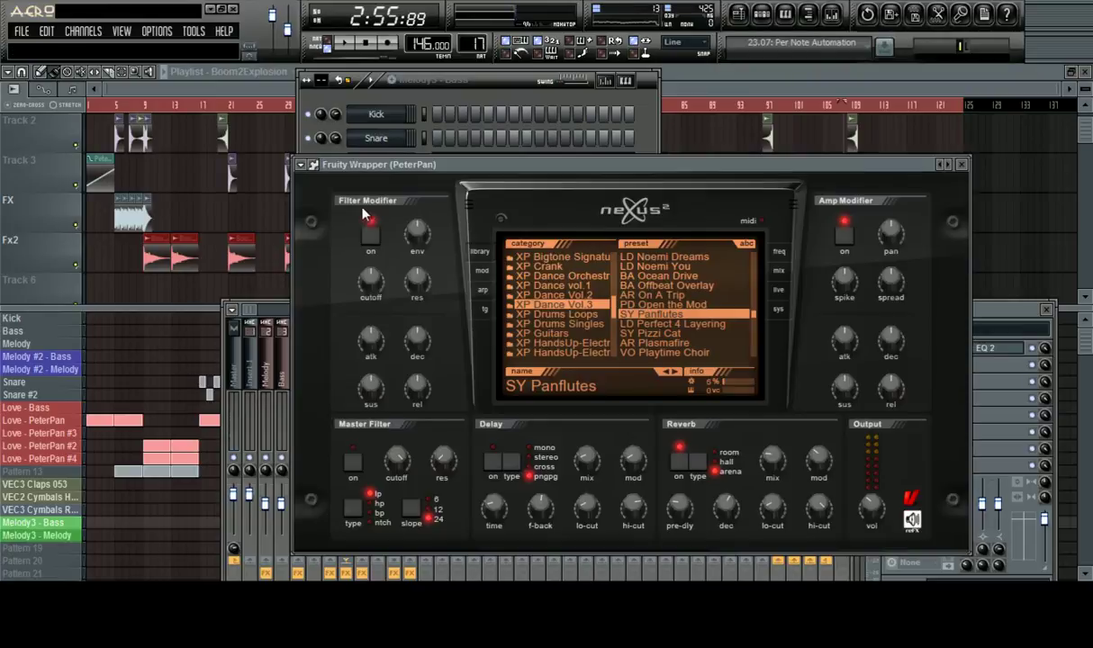
{"action": "key", "text": "F12"}
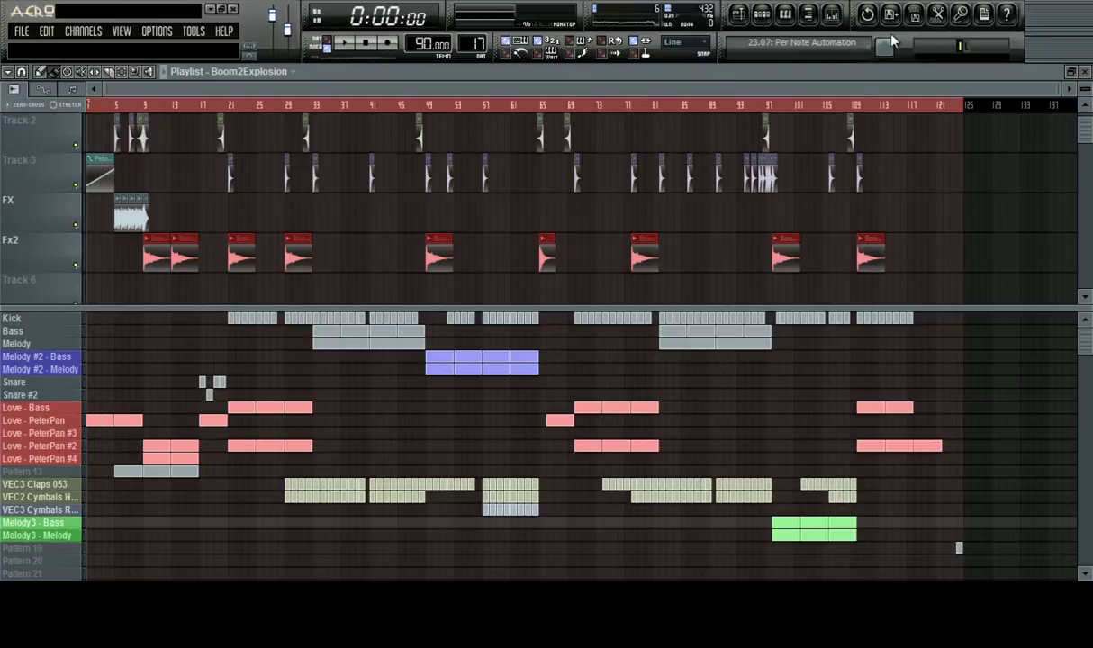
Audition the Bass, Melody, PeterPan and Chor instruments from the step sequencer with the mixer open
{"action": "left_click", "coordinate": [833, 20]}
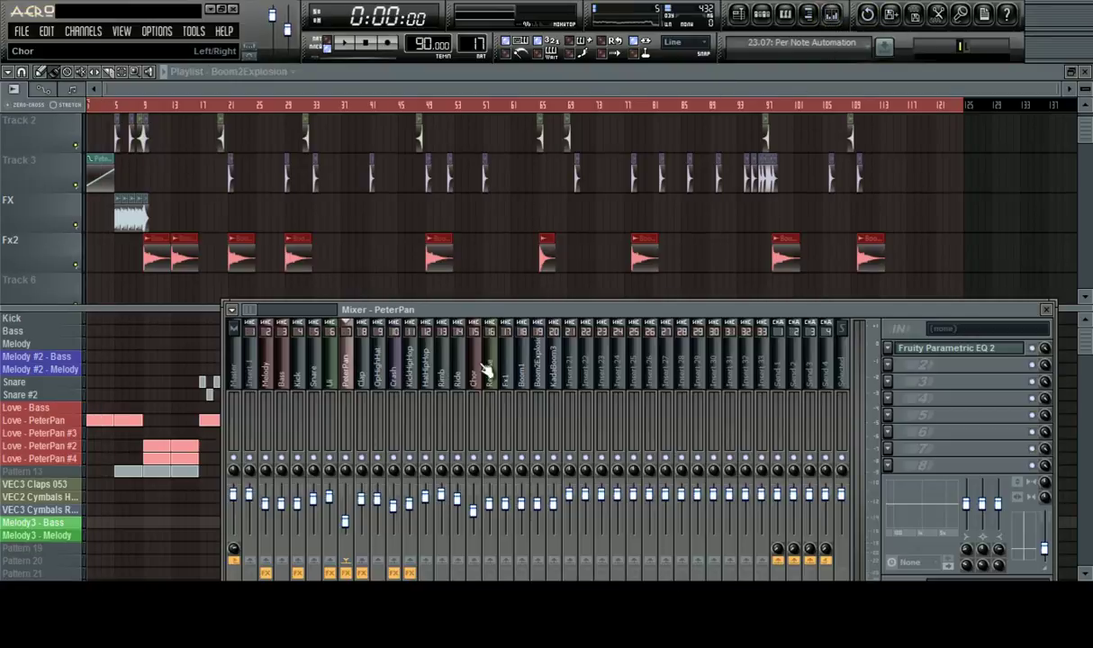
{"action": "left_click", "coordinate": [775, 22]}
{"action": "left_click", "coordinate": [377, 162]}
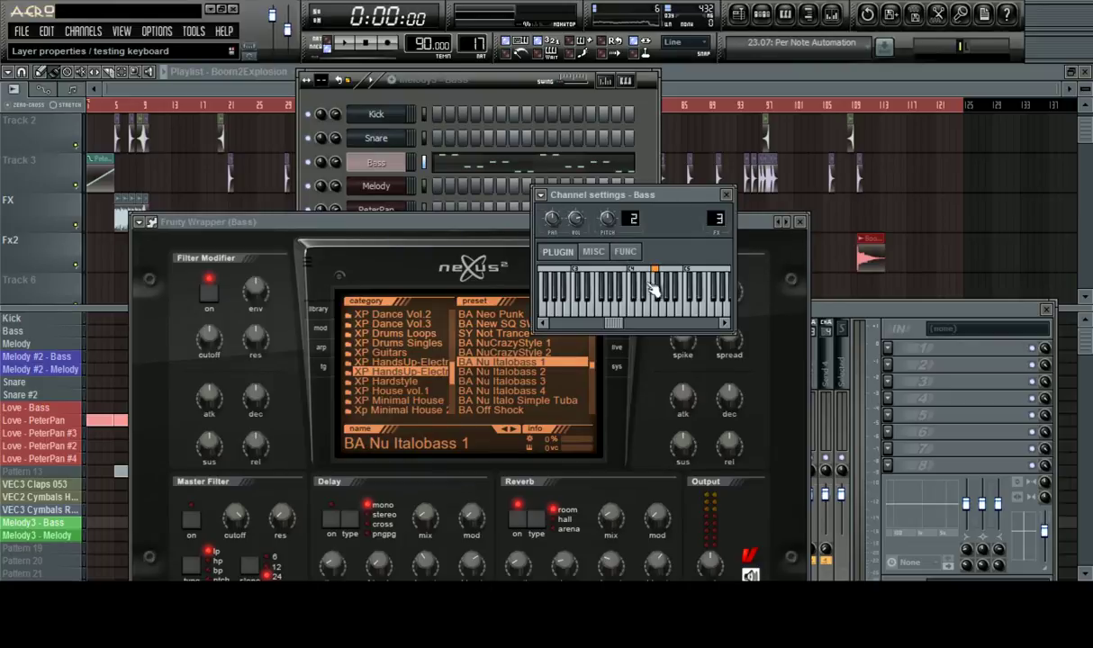
{"action": "left_click", "coordinate": [377, 186]}
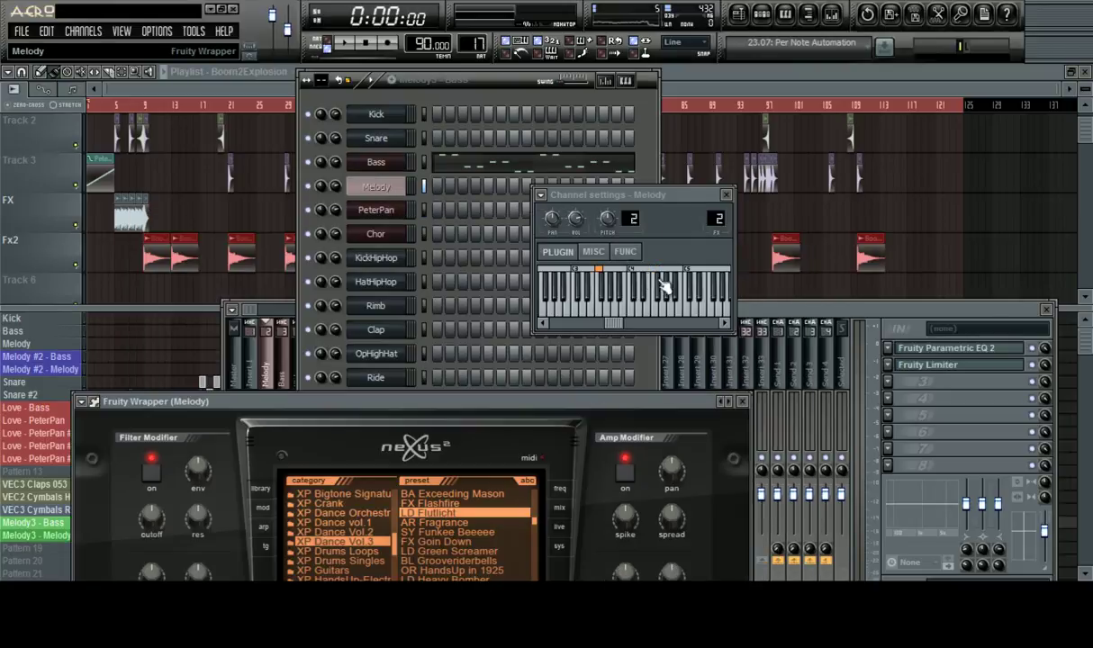
{"action": "left_click", "coordinate": [377, 210]}
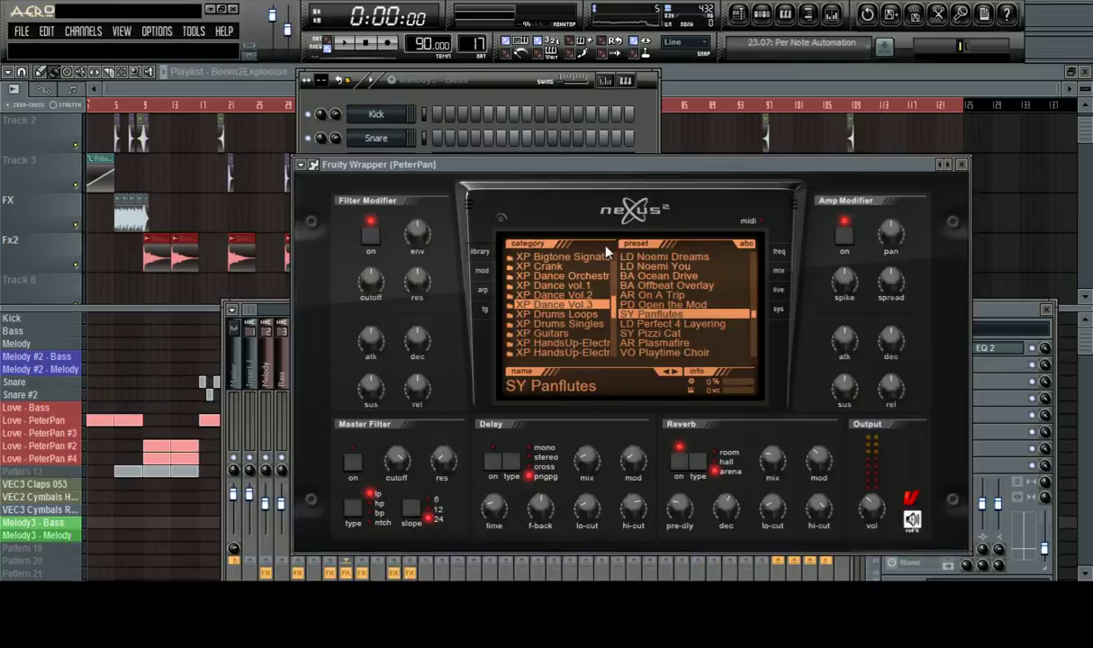
{"action": "left_click_drag", "start_coordinate": [749, 169], "coordinate": [744, 432]}
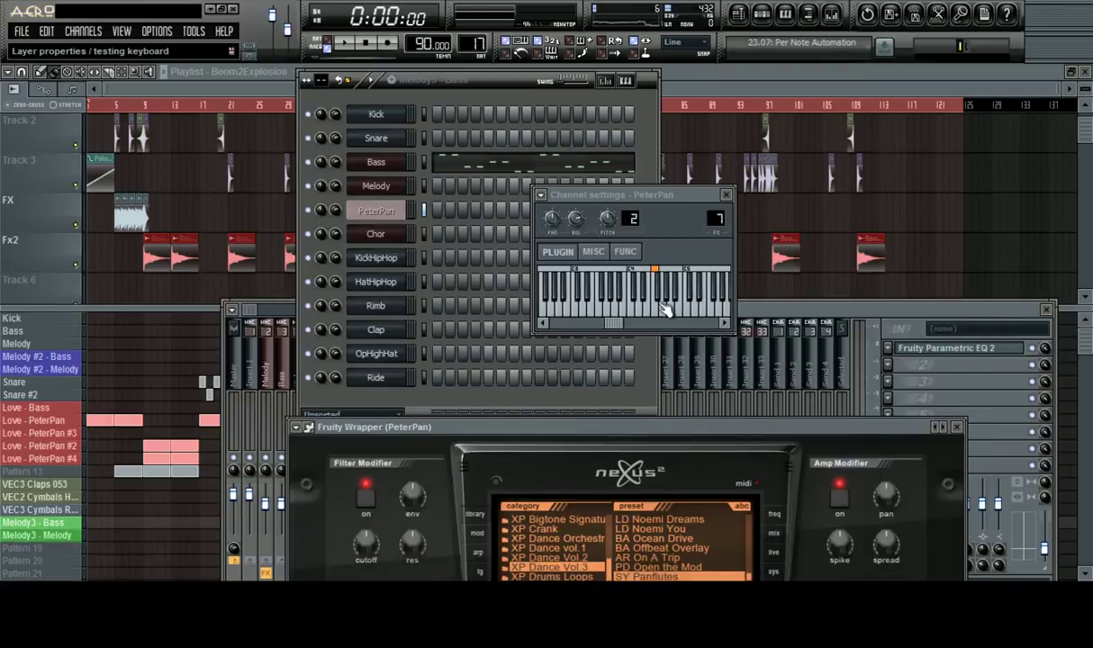
{"action": "left_click", "coordinate": [378, 234]}
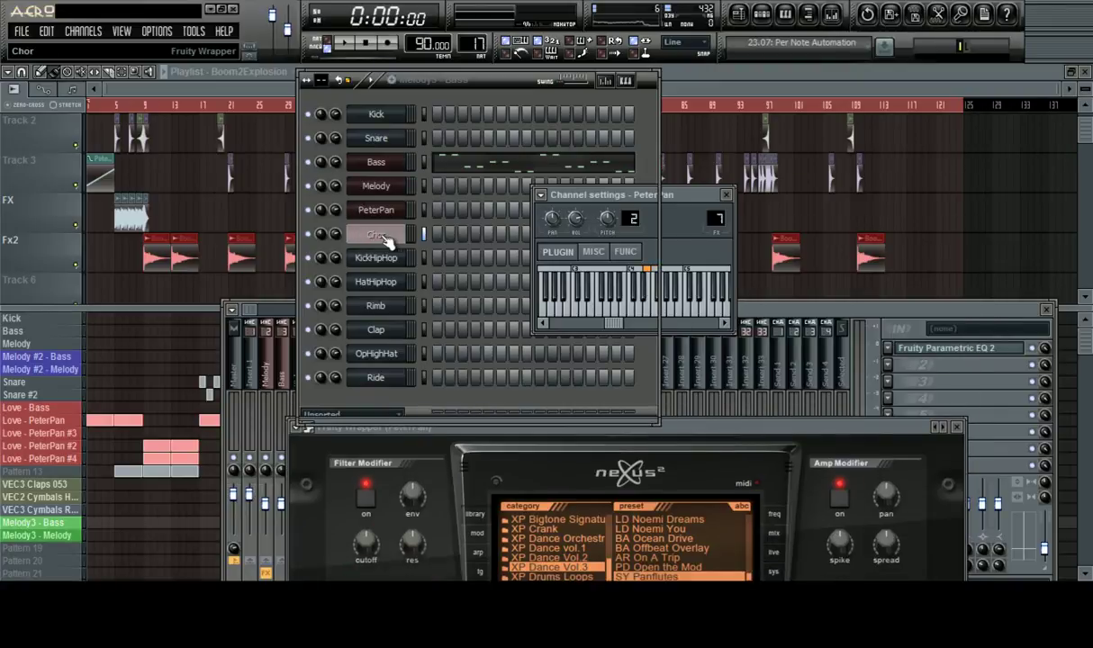
{"action": "left_click", "coordinate": [730, 91]}
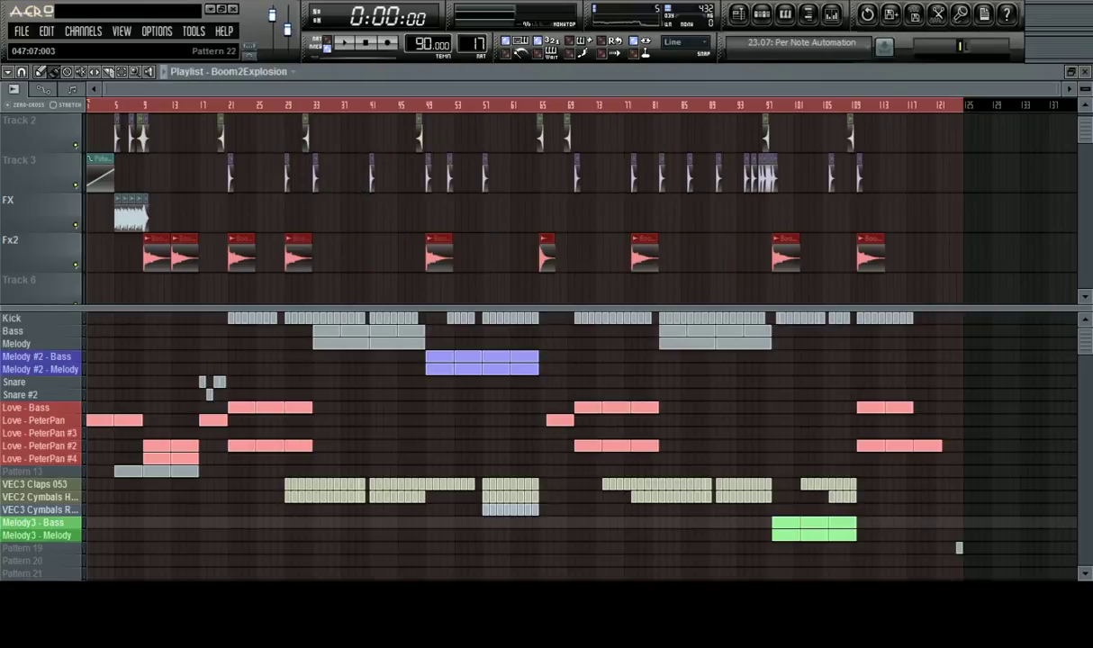
{"action": "key", "text": "F10"}
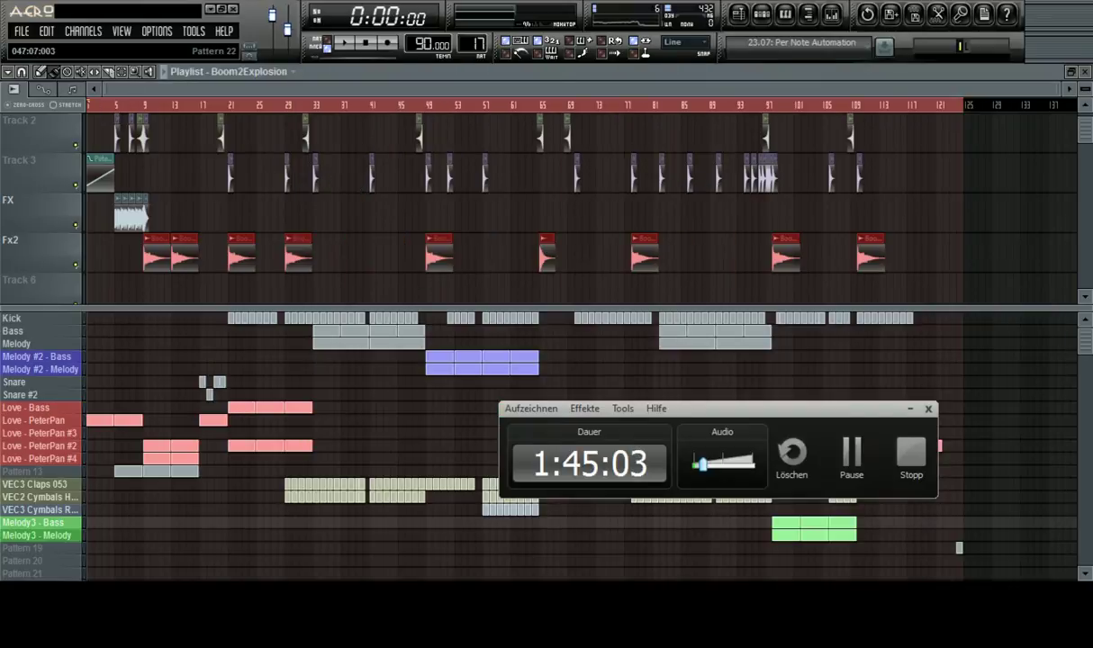
{"action": "left_click", "coordinate": [414, 615]}
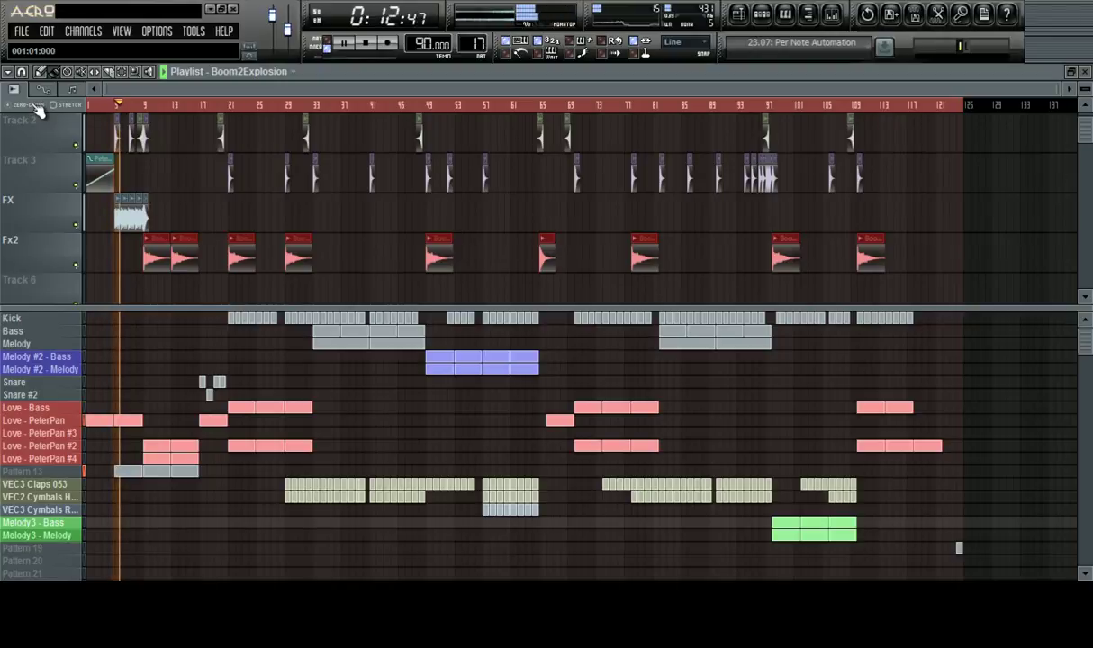
Lower the Fx1 mixer track's volume slightly while the intro plays
{"action": "left_click", "coordinate": [830, 15]}
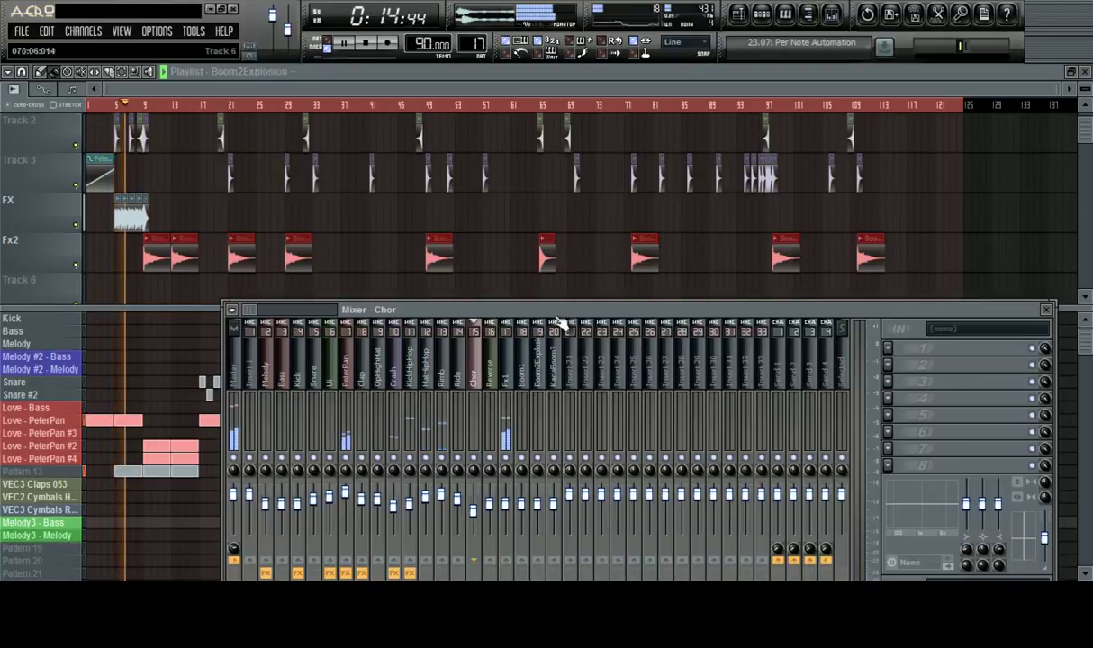
{"action": "left_click", "coordinate": [501, 398]}
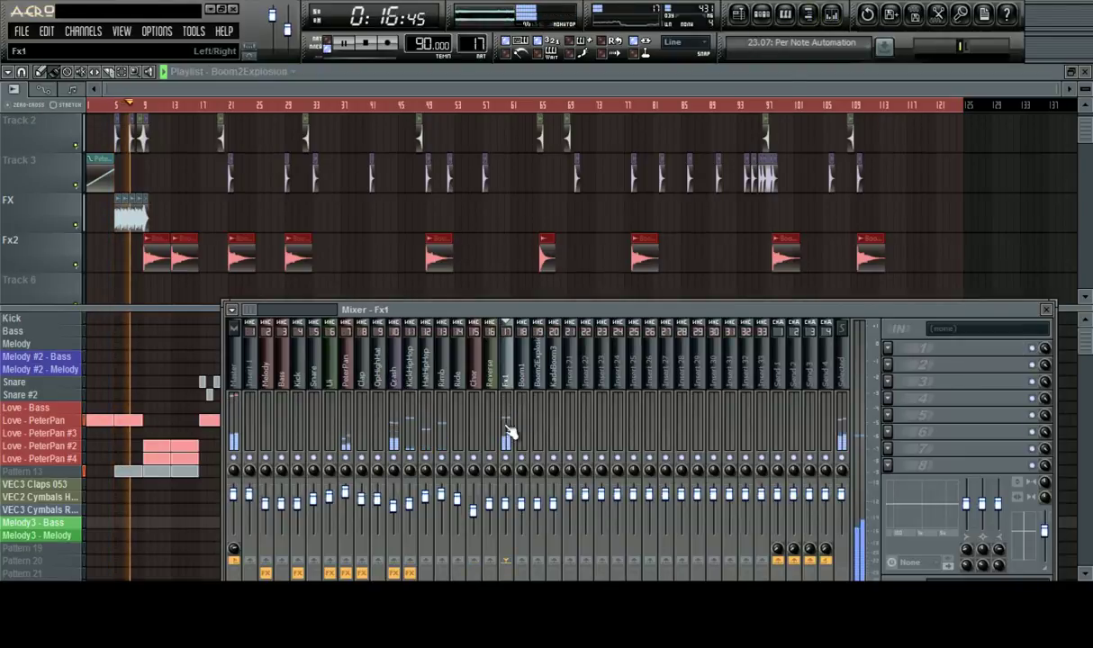
{"action": "left_click_drag", "start_coordinate": [510, 519], "coordinate": [514, 525]}
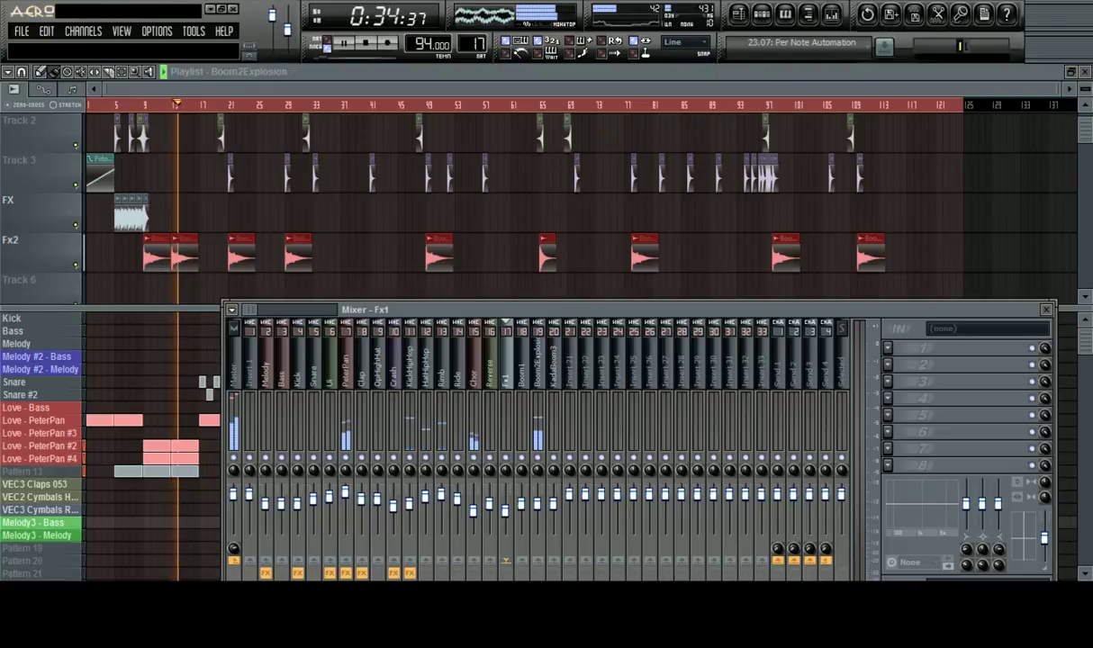
Examine the PeterPan notes of the Love - PeterPan #2 pattern in the piano roll, and return to the playlist
{"action": "left_click", "coordinate": [63, 450]}
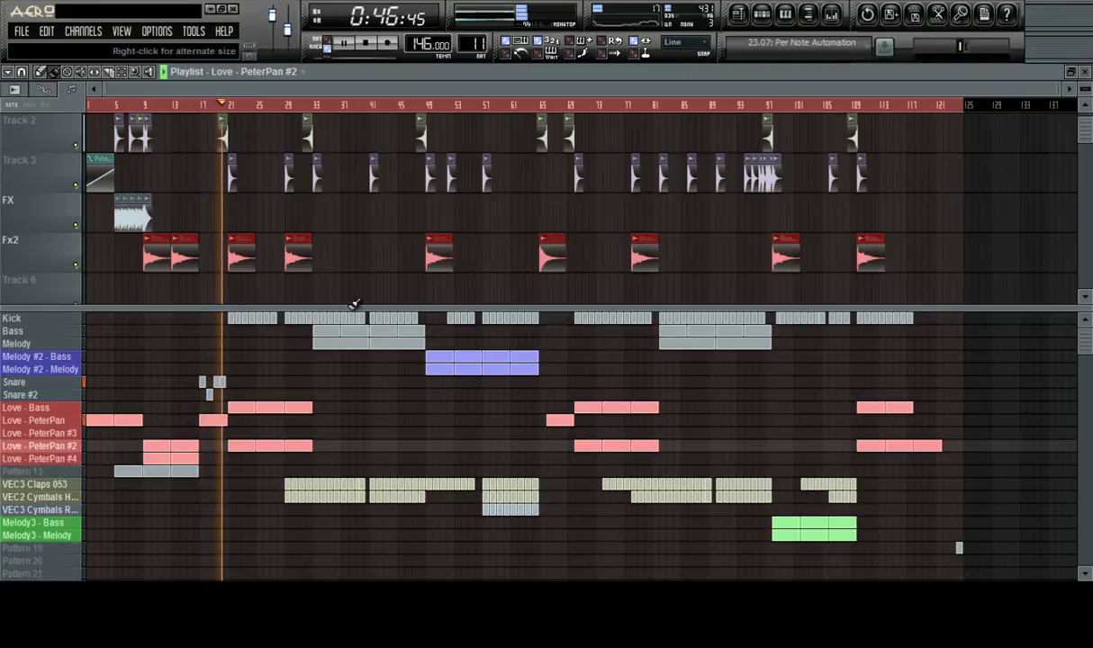
{"action": "left_click", "coordinate": [763, 15]}
{"action": "left_click", "coordinate": [576, 212]}
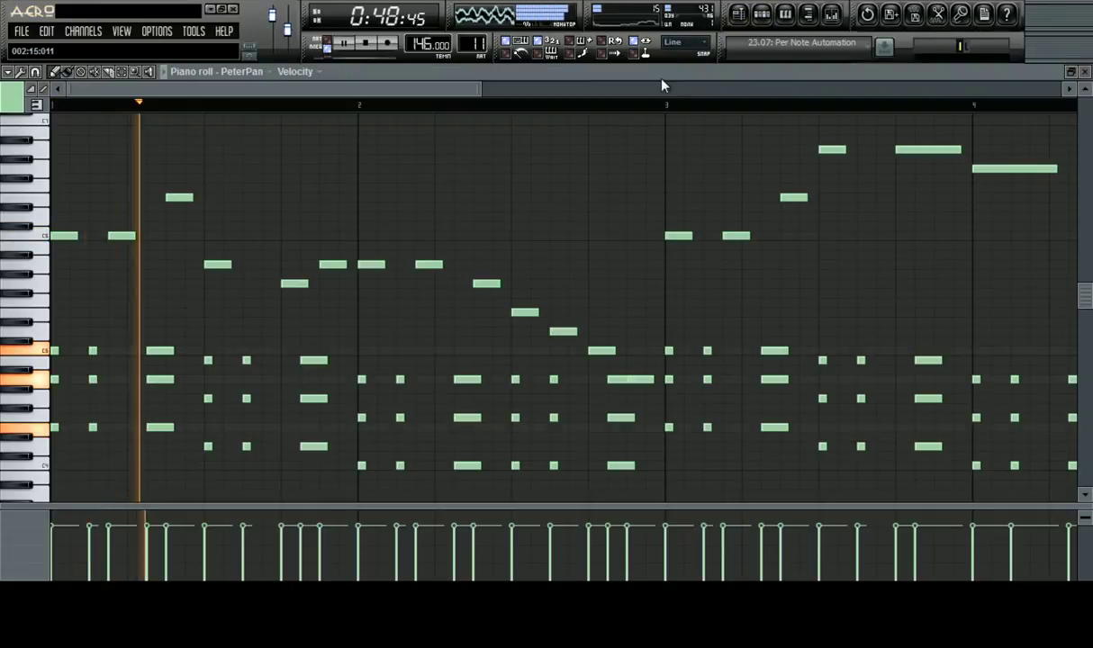
{"action": "scroll", "coordinate": [649, 103], "scroll_direction": "down", "scroll_amount": 3}
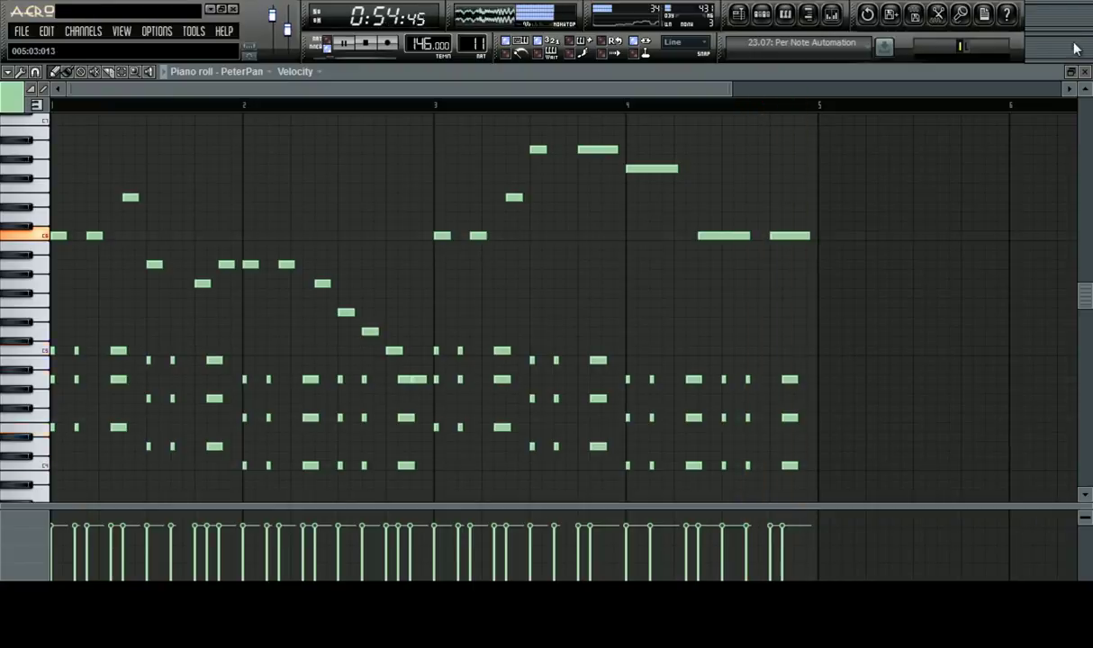
{"action": "left_click", "coordinate": [1085, 72]}
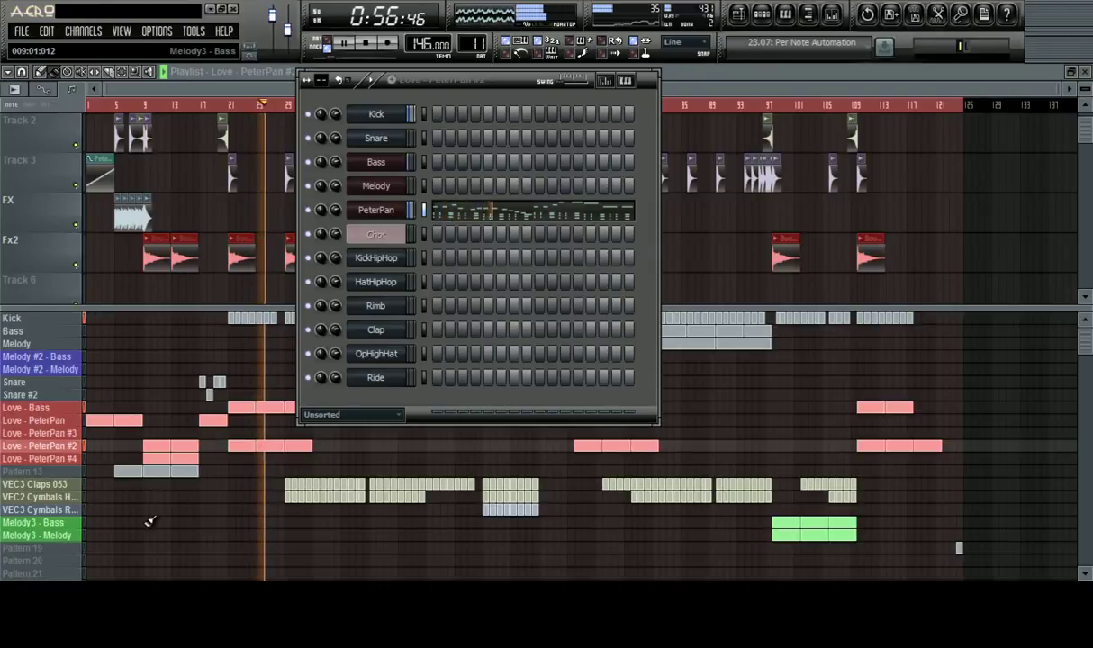
{"action": "key", "text": "F6"}
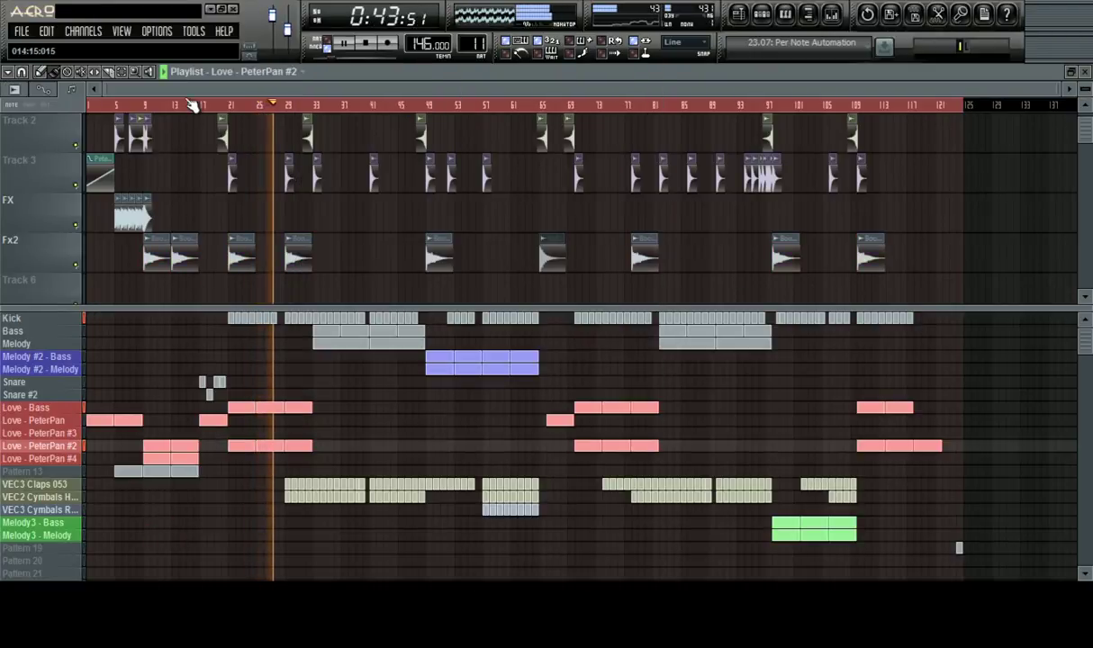
Check the PeterPan mixer track, adjust the output level of its Nexus instrument, and close the open windows
{"action": "scroll", "coordinate": [172, 104], "scroll_direction": "up", "scroll_amount": 3}
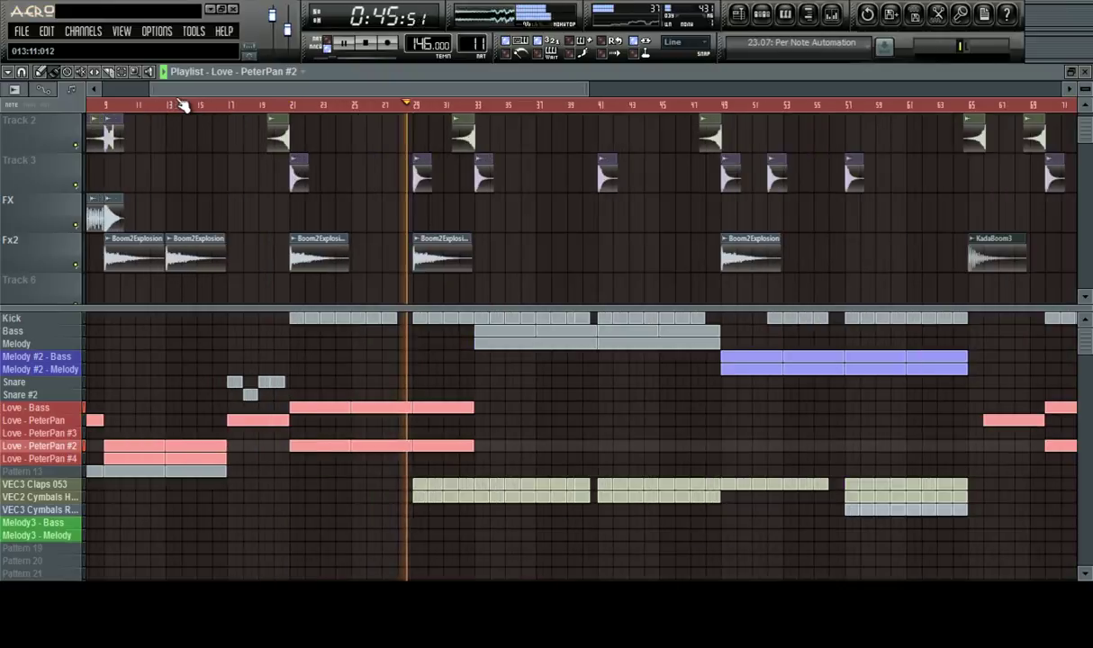
{"action": "left_click_drag", "start_coordinate": [170, 92], "coordinate": [128, 110]}
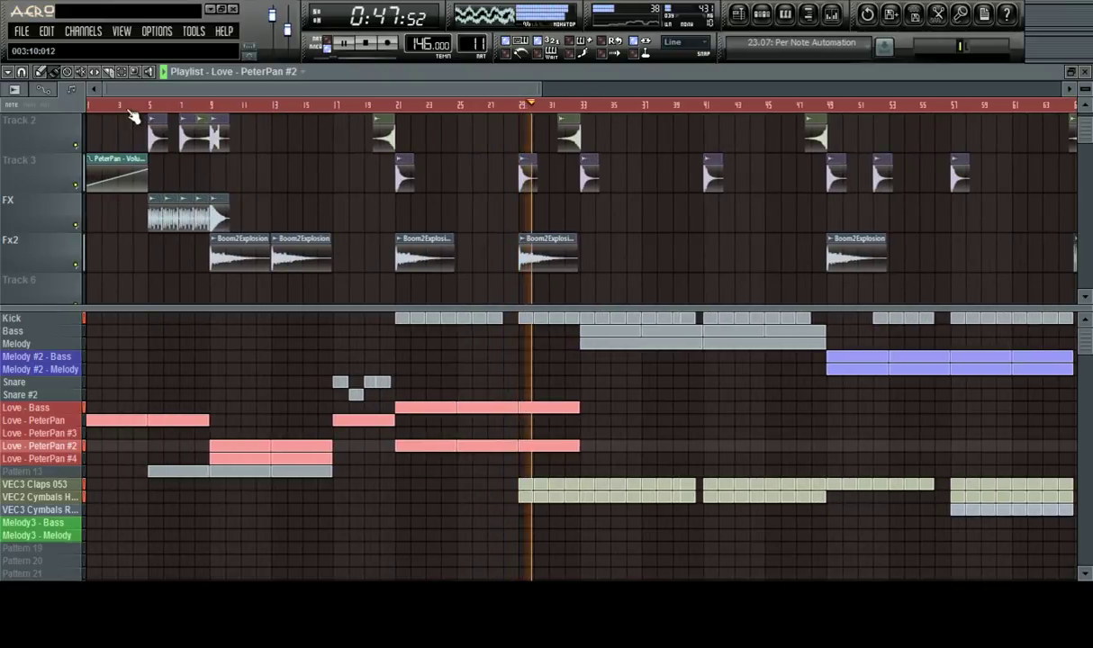
{"action": "scroll", "coordinate": [419, 102], "scroll_direction": "down", "scroll_amount": 1}
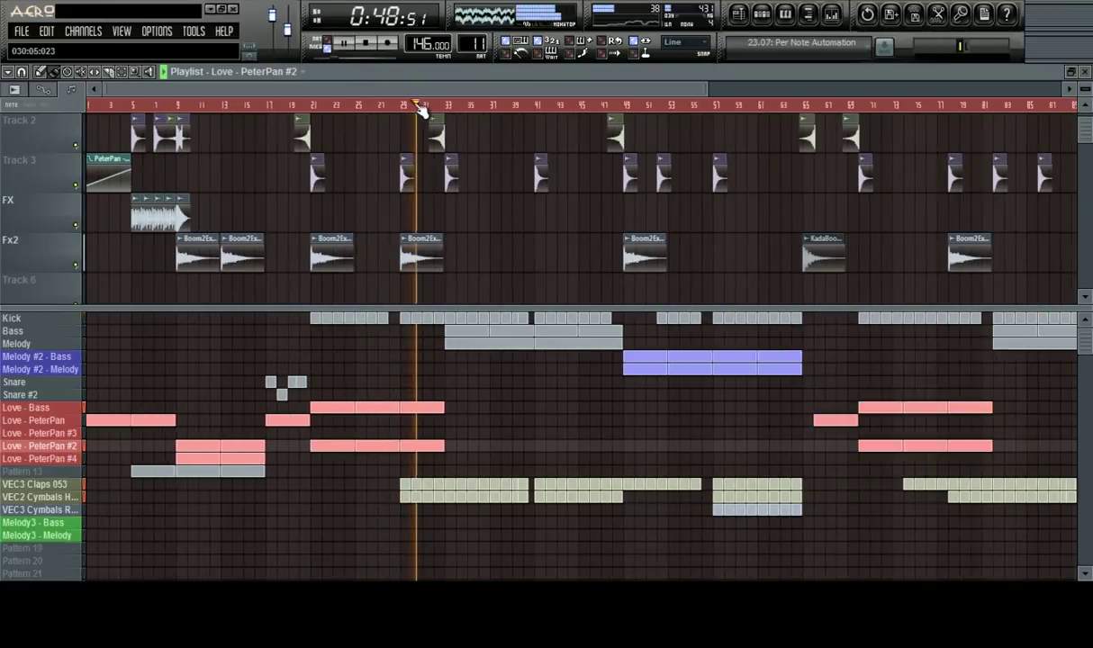
{"action": "left_click", "coordinate": [831, 15]}
{"action": "left_click", "coordinate": [351, 384]}
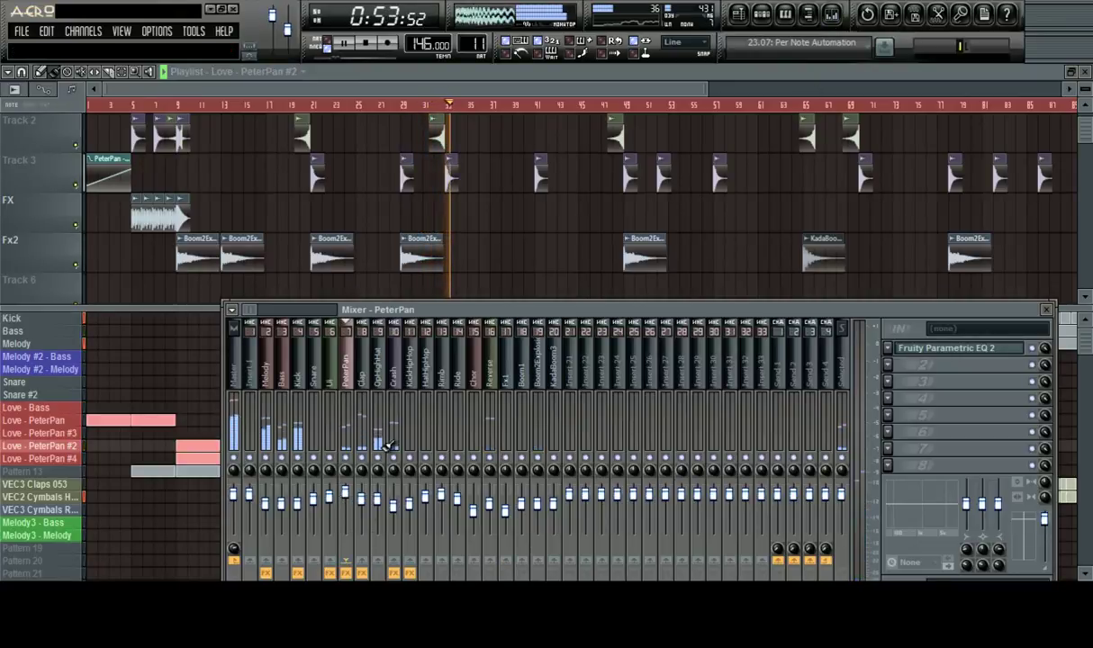
{"action": "left_click", "coordinate": [764, 15]}
{"action": "left_click", "coordinate": [376, 214]}
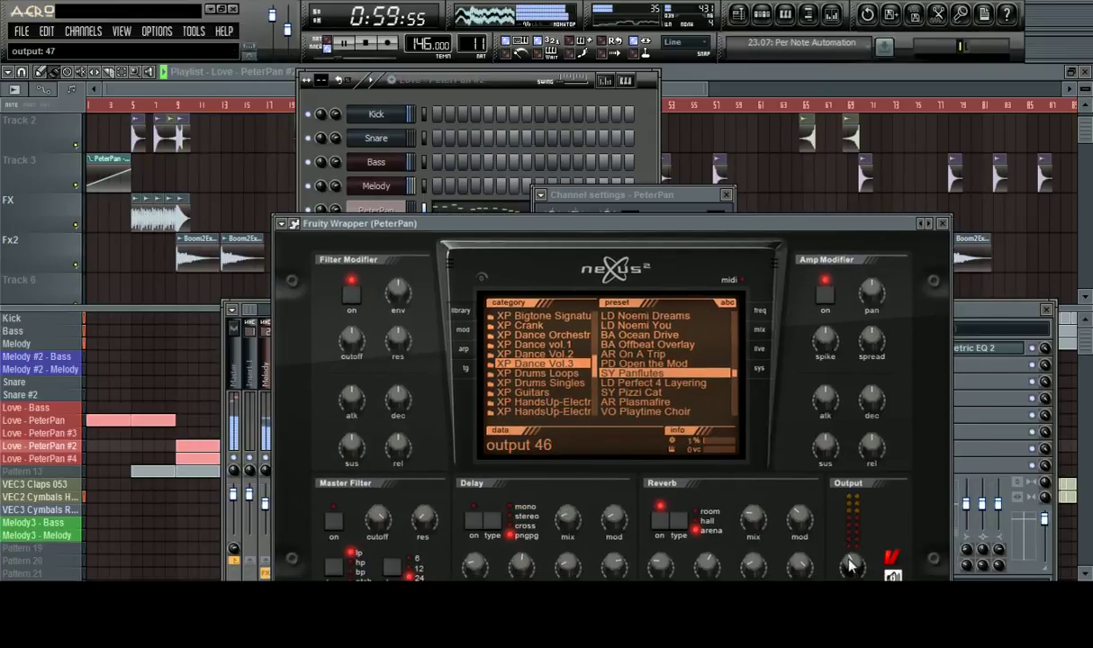
{"action": "left_click", "coordinate": [700, 94]}
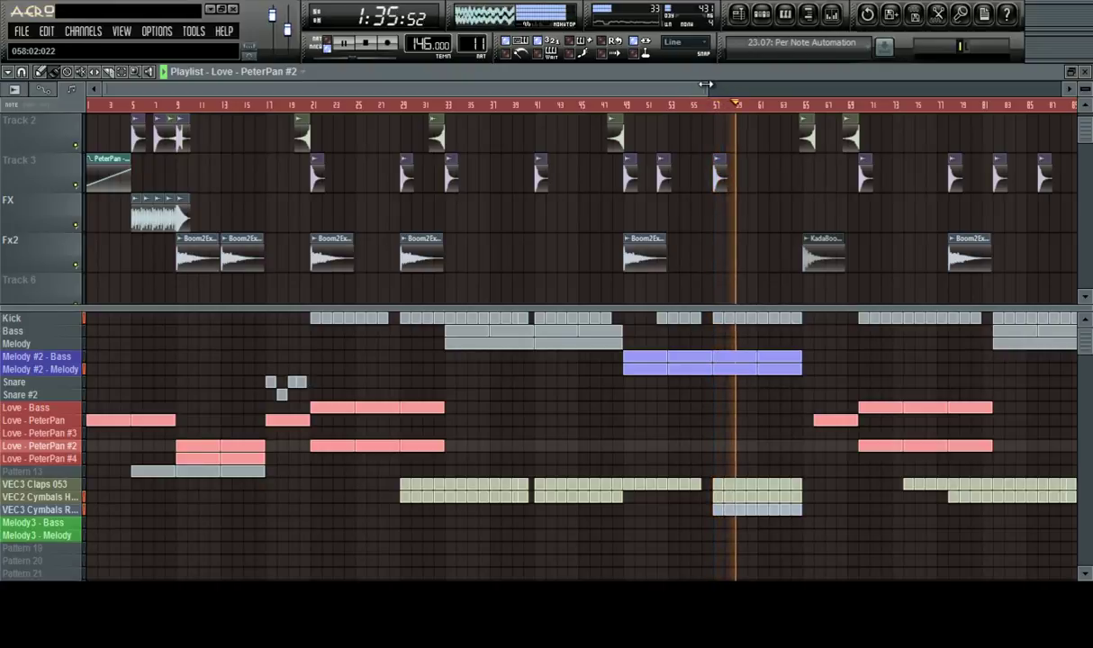
Review the arrangement during playback up to about bar 87, comparing the Love - PeterPan, clap, cymbal and melody sections
{"action": "left_click_drag", "start_coordinate": [706, 89], "coordinate": [1004, 136]}
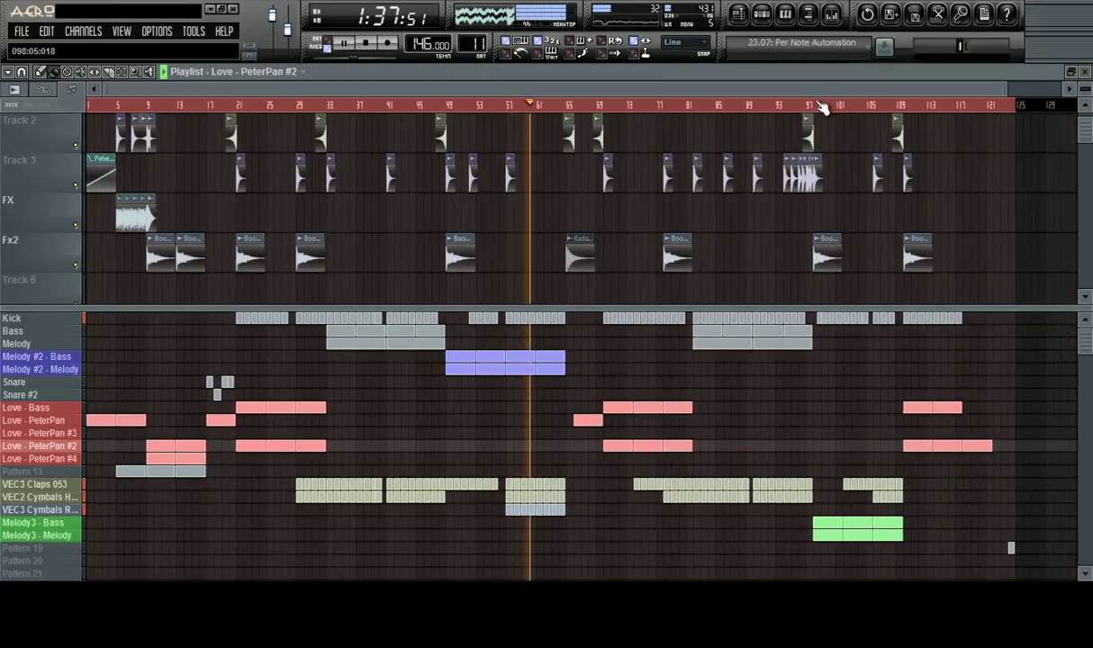
{"action": "scroll", "coordinate": [821, 106], "scroll_direction": "down", "scroll_amount": 1}
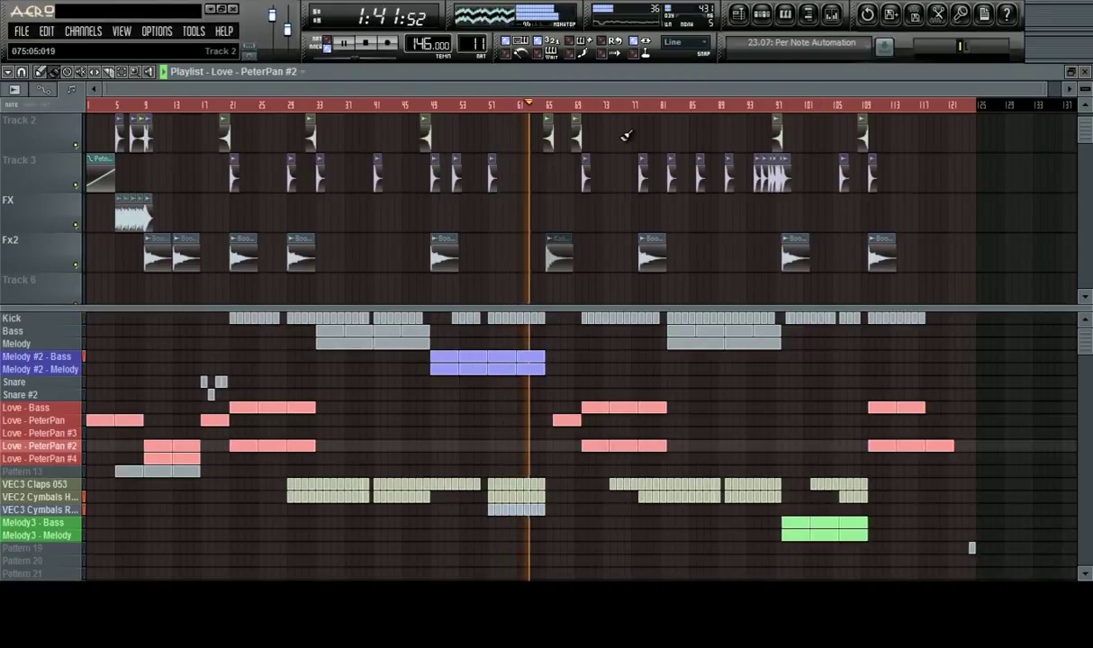
{"action": "scroll", "coordinate": [573, 108], "scroll_direction": "up", "scroll_amount": 3}
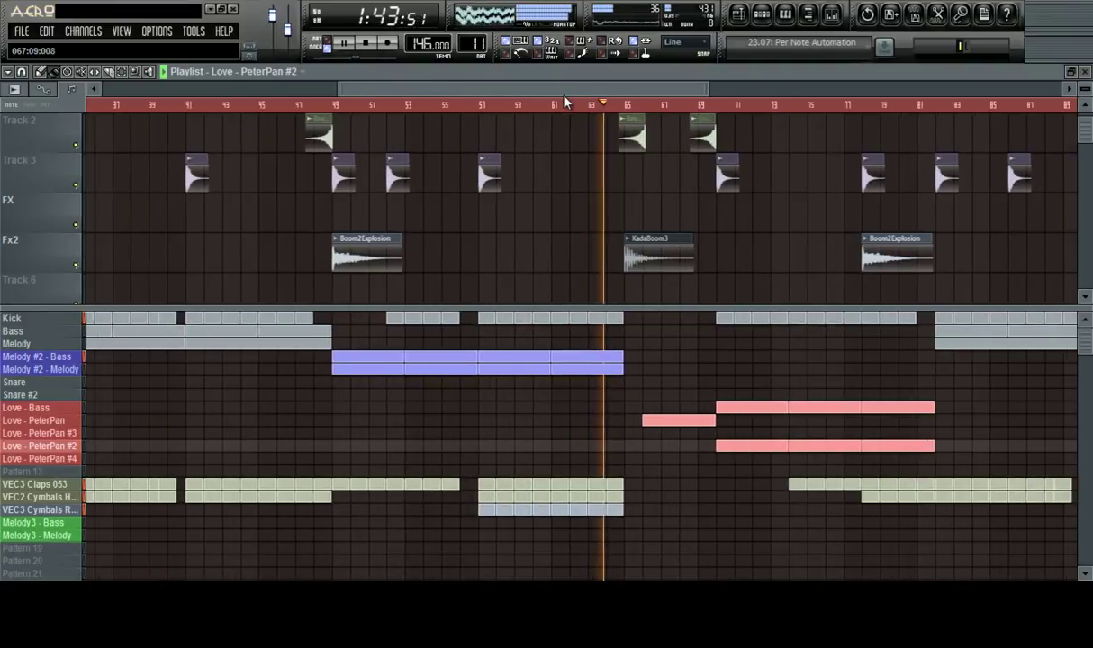
{"action": "scroll", "coordinate": [628, 104], "scroll_direction": "down", "scroll_amount": 3}
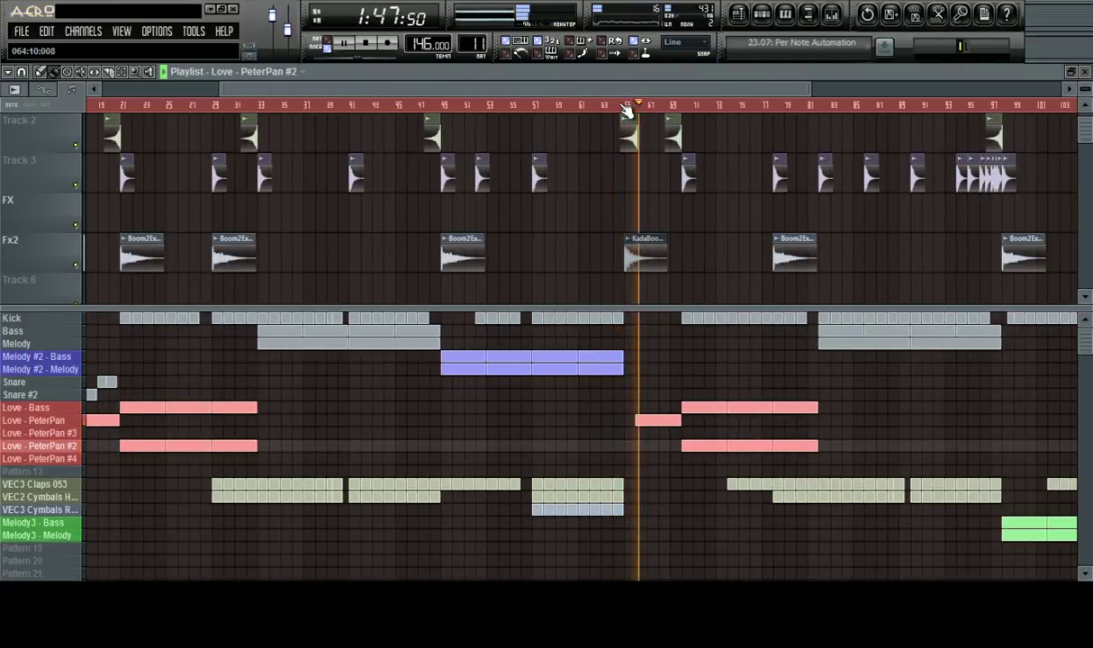
{"action": "scroll", "coordinate": [627, 109], "scroll_direction": "down", "scroll_amount": 4}
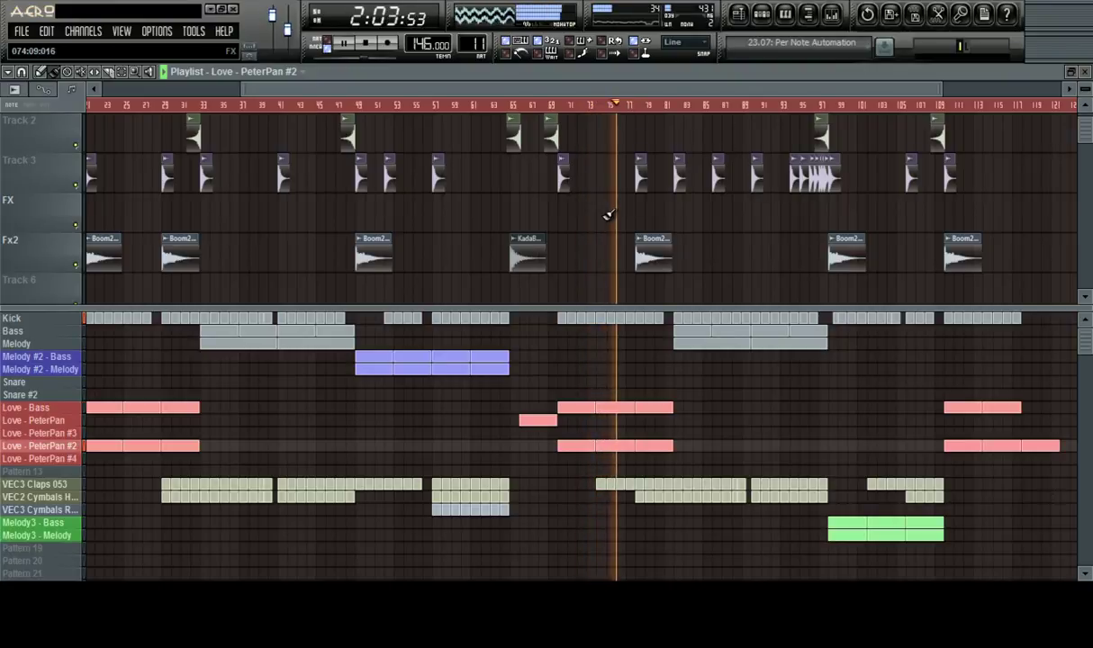
{"action": "left_click_drag", "start_coordinate": [634, 90], "coordinate": [379, 105]}
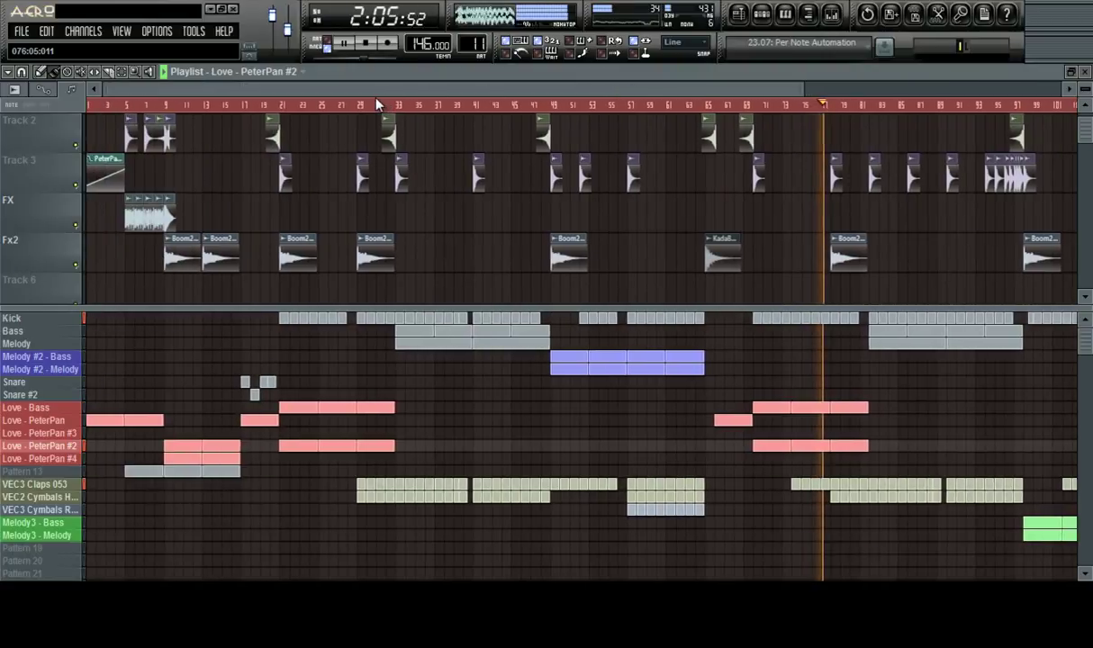
{"action": "left_click", "coordinate": [66, 421]}
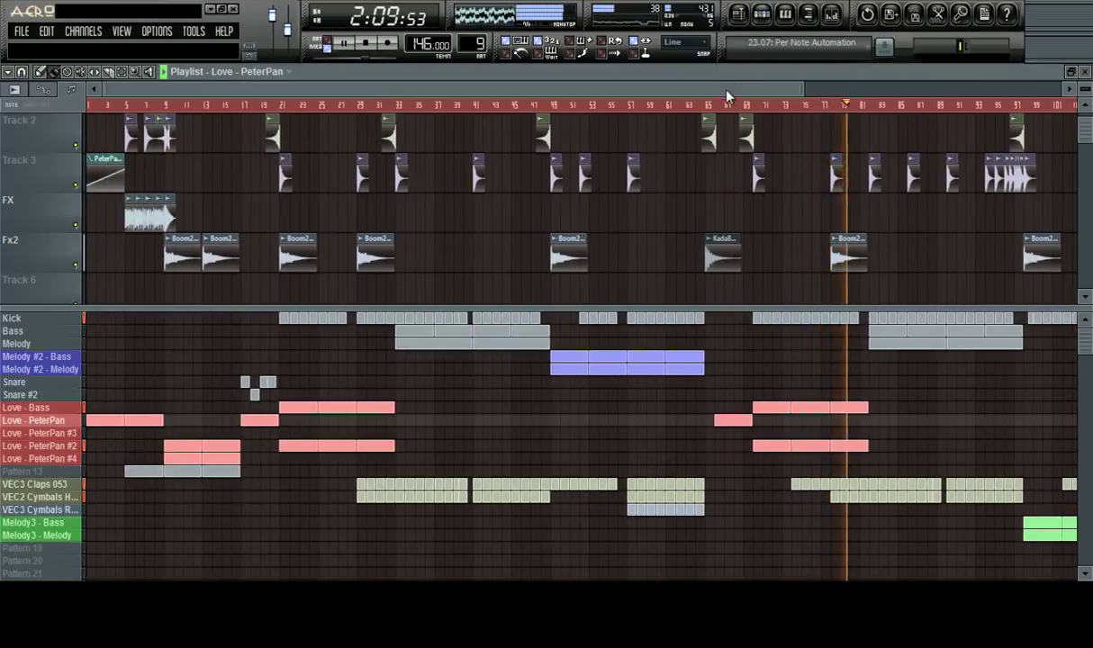
{"action": "left_click_drag", "start_coordinate": [737, 90], "coordinate": [880, 118]}
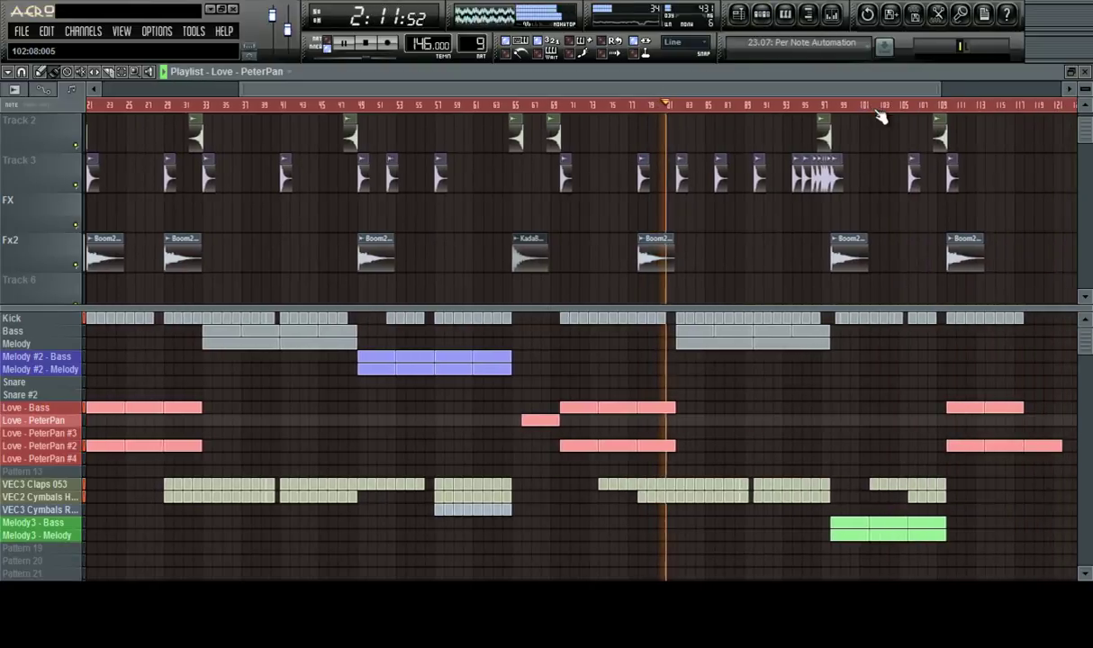
{"action": "scroll", "coordinate": [747, 106], "scroll_direction": "up", "scroll_amount": 1}
{"action": "scroll", "coordinate": [738, 107], "scroll_direction": "up", "scroll_amount": 1}
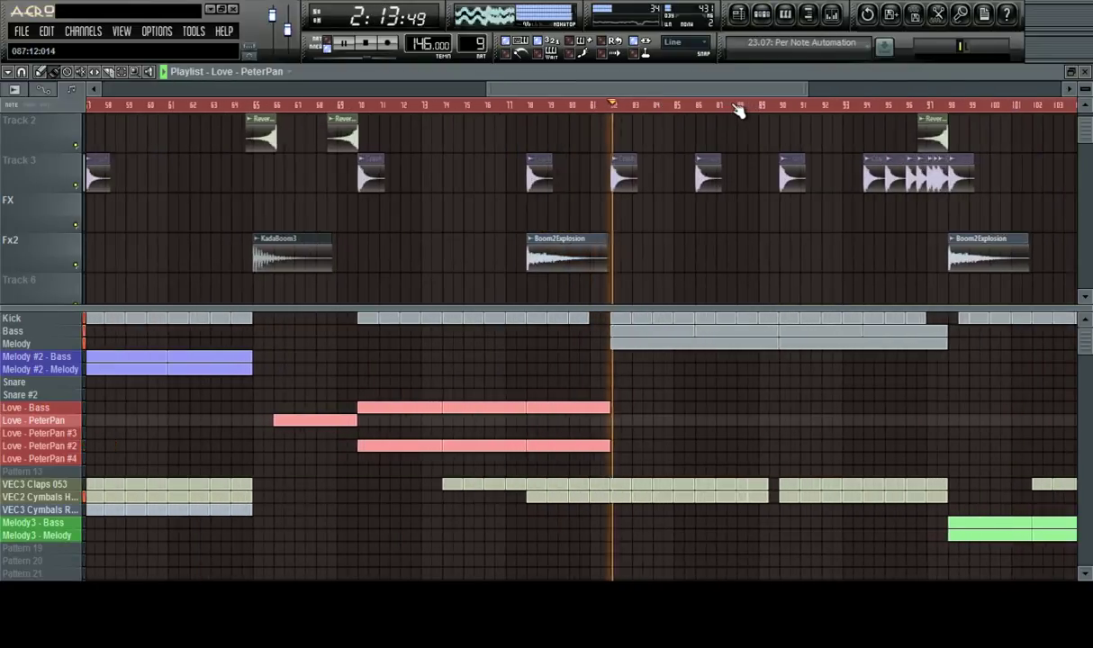
{"action": "scroll", "coordinate": [736, 109], "scroll_direction": "down", "scroll_amount": 1}
{"action": "scroll", "coordinate": [736, 109], "scroll_direction": "down", "scroll_amount": 1}
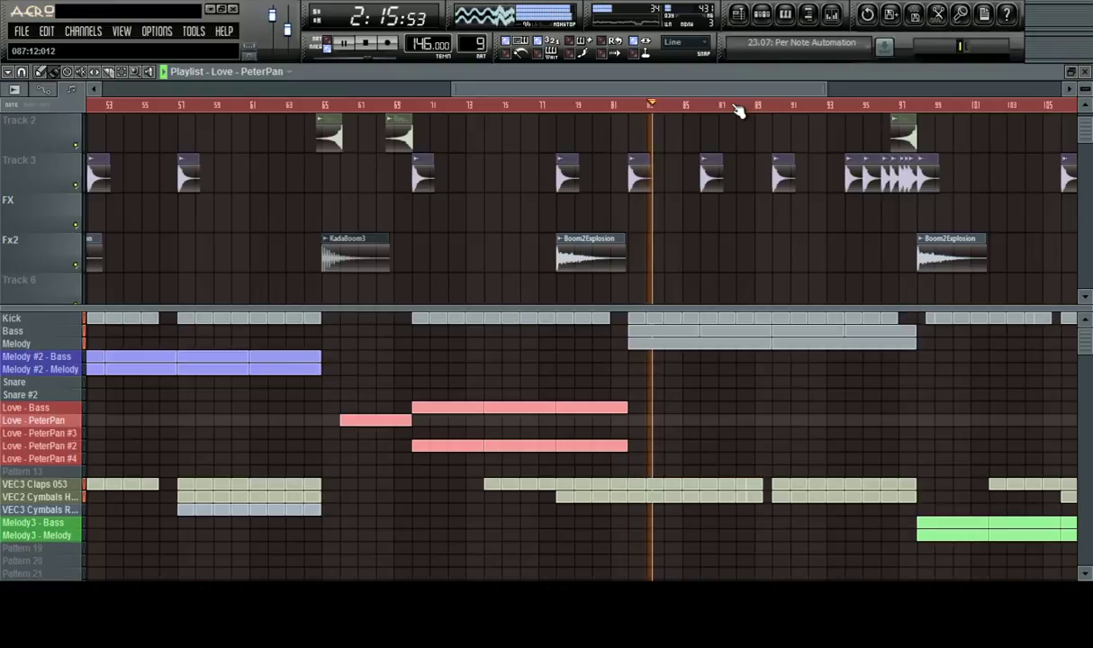
{"action": "scroll", "coordinate": [737, 109], "scroll_direction": "down", "scroll_amount": 3}
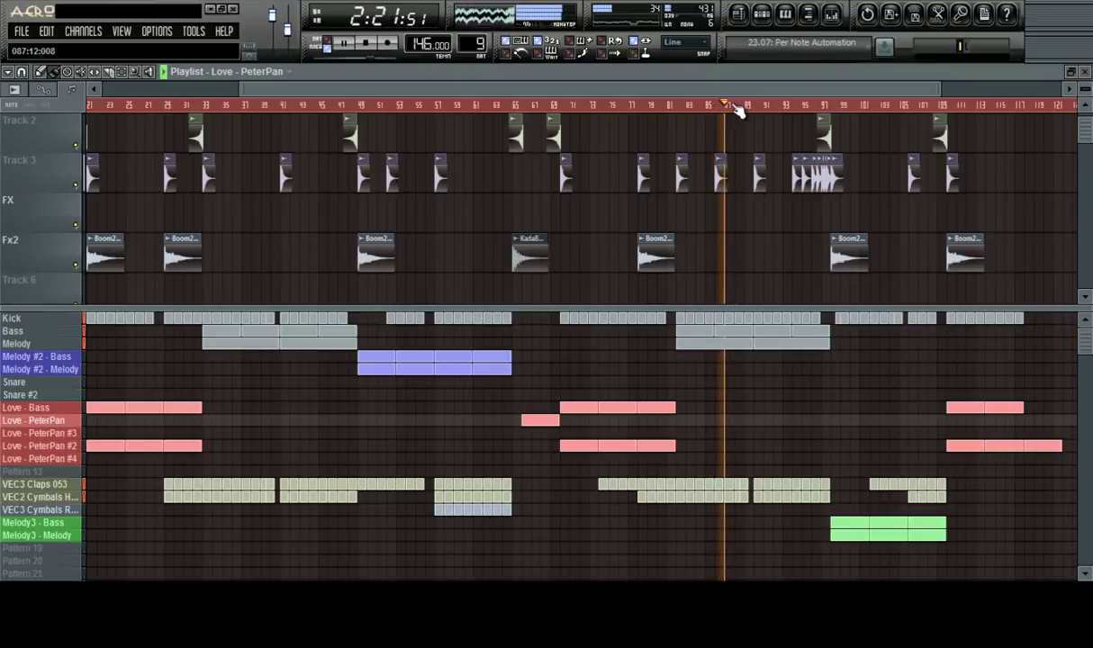
Paint Love - PeterPan #4 clips from bar 70 to bar 82, below the second Love - PeterPan #2 section
{"action": "left_click", "coordinate": [72, 459]}
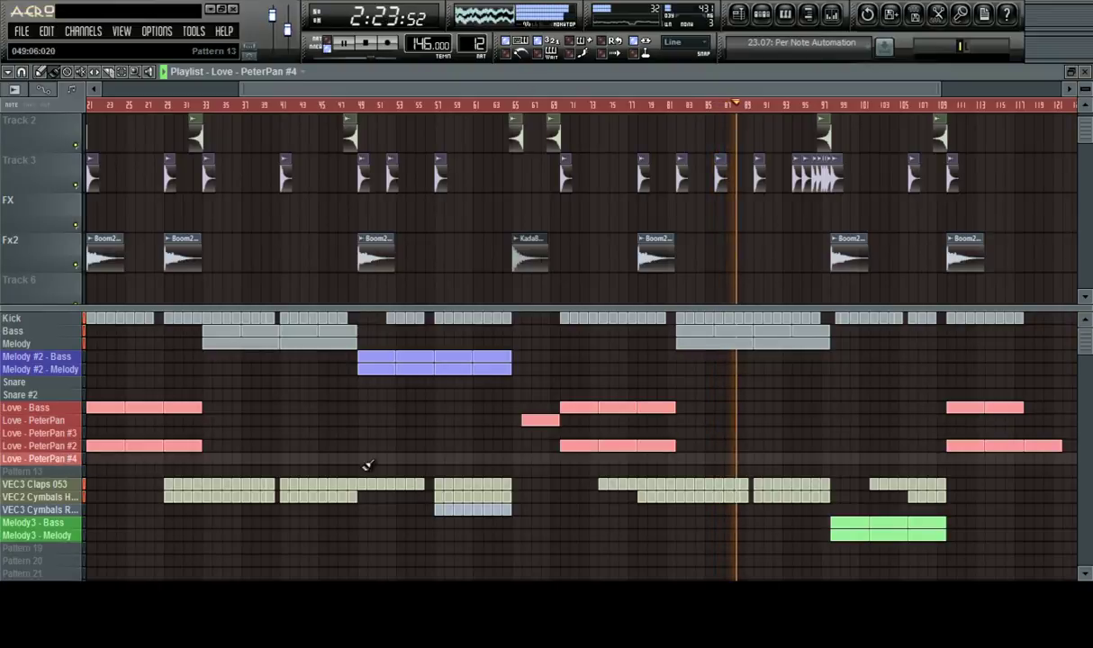
{"action": "left_click_drag", "start_coordinate": [564, 459], "coordinate": [637, 460]}
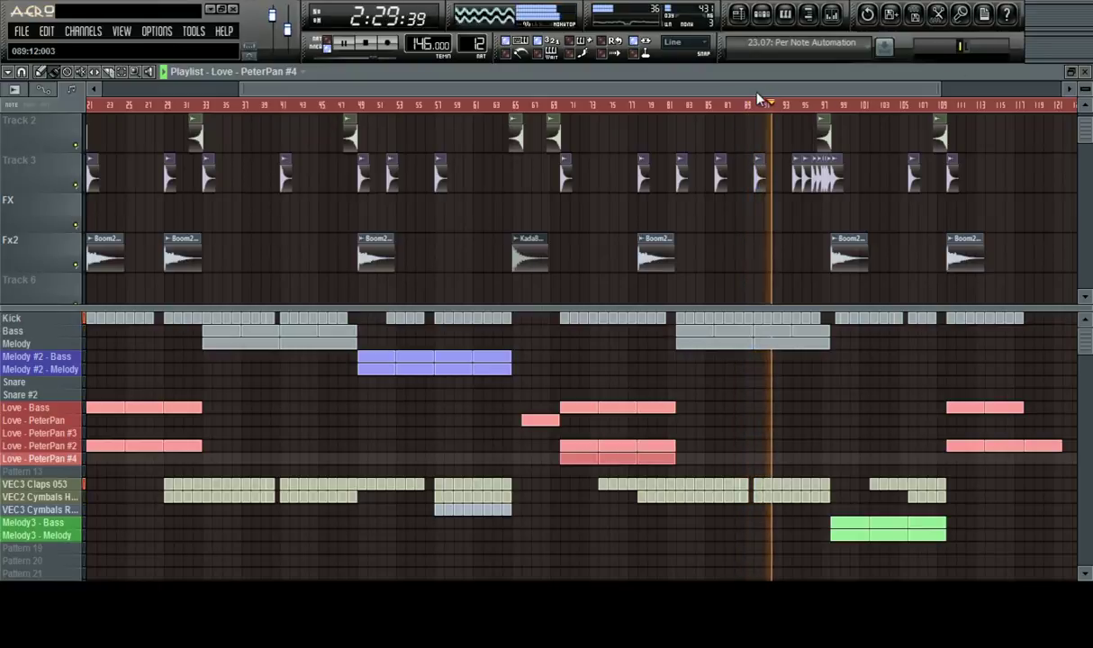
Fill the gap in the VEC3 Claps 053 row just before bar 90
{"action": "scroll", "coordinate": [758, 106], "scroll_direction": "up", "scroll_amount": 5}
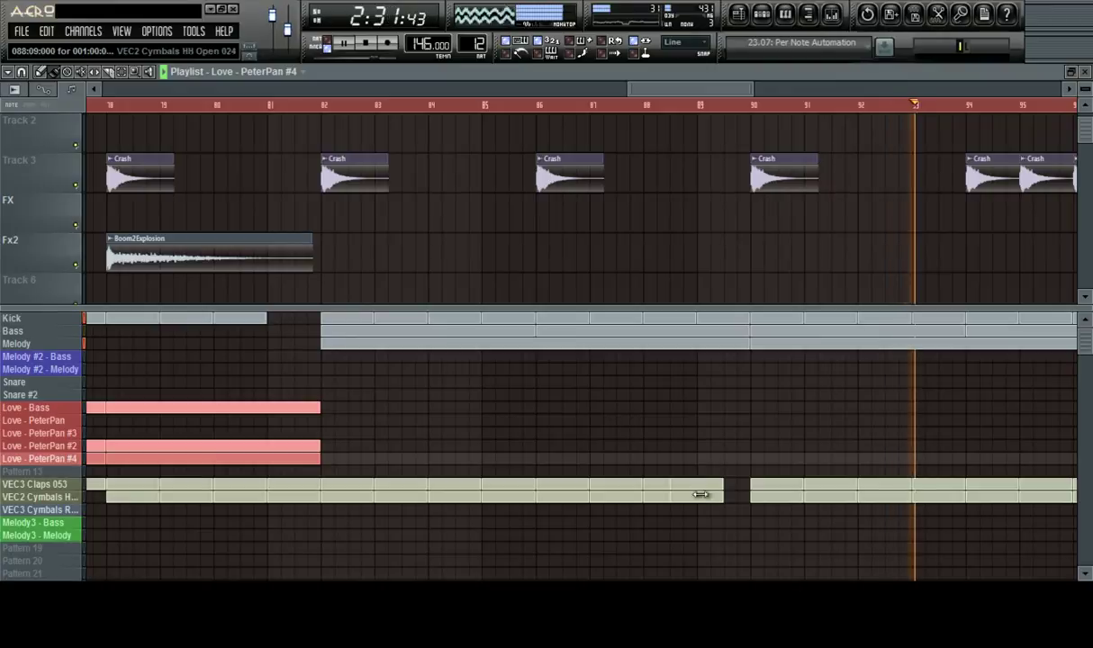
{"action": "left_click_drag", "start_coordinate": [699, 485], "coordinate": [734, 483]}
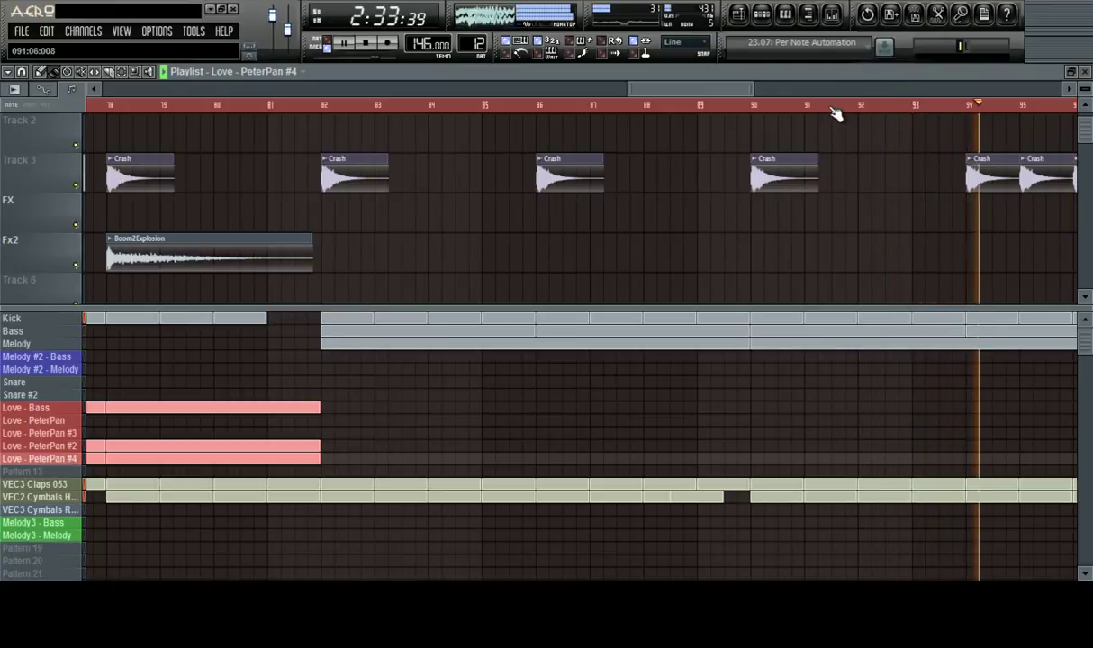
{"action": "scroll", "coordinate": [836, 113], "scroll_direction": "down", "scroll_amount": 5}
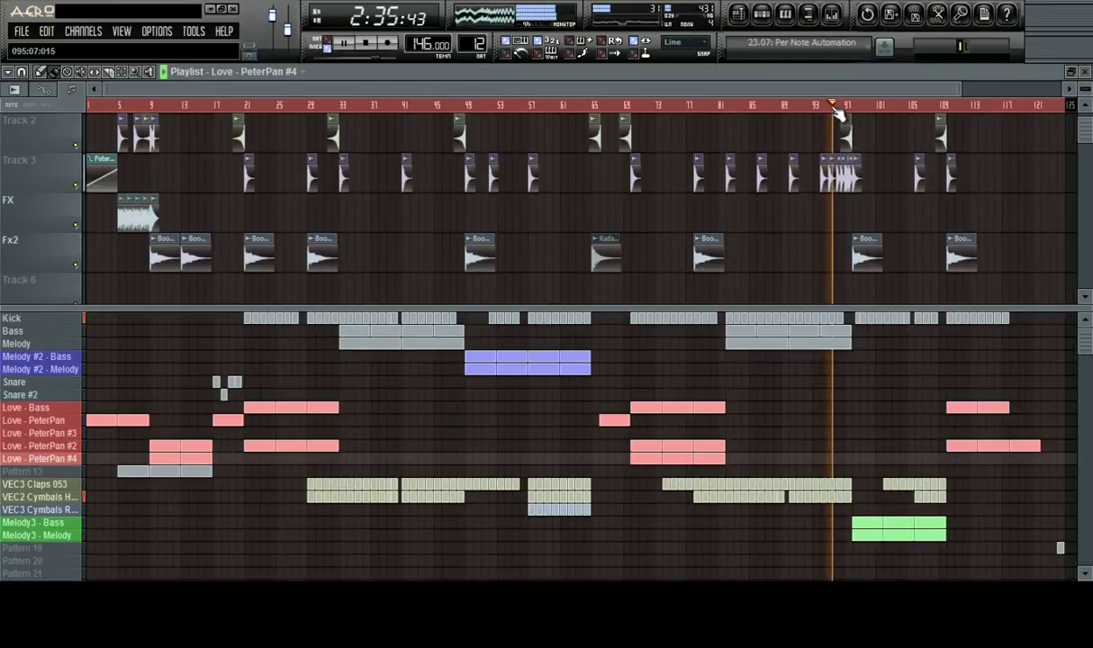
Replace the closing Love - Bass and Love - PeterPan #2 clips from bar 110 with one Melody3 - Bass and one Melody3 - Melody clip
{"action": "scroll", "coordinate": [836, 113], "scroll_direction": "down", "scroll_amount": 1}
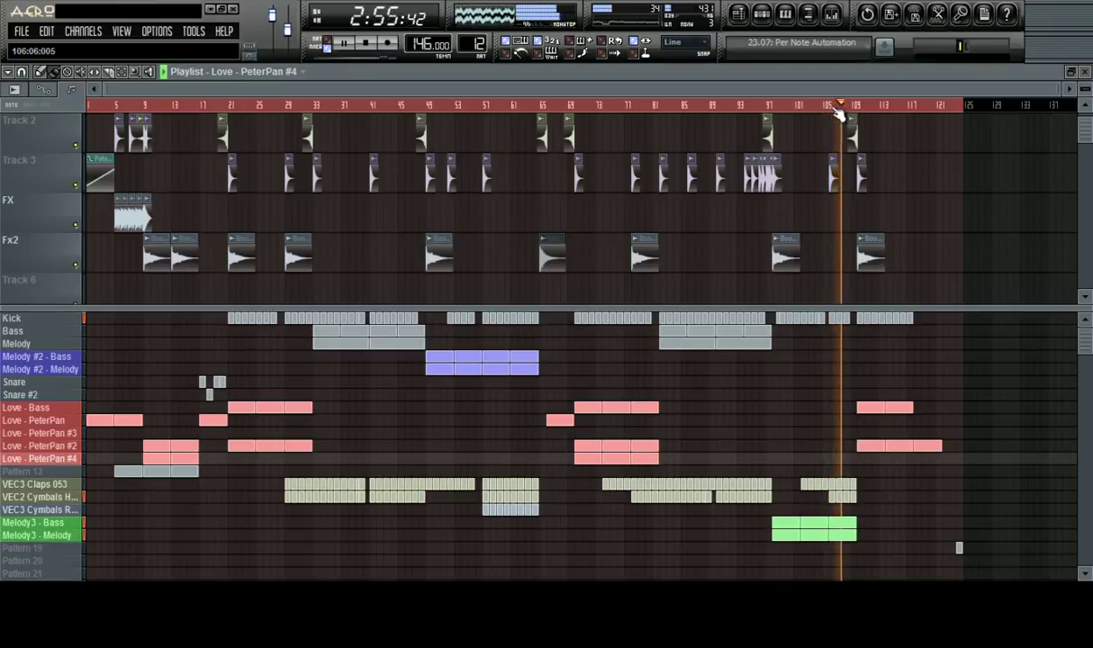
{"action": "right_click", "coordinate": [864, 446]}
{"action": "right_click", "coordinate": [896, 446]}
{"action": "left_click", "coordinate": [866, 523]}
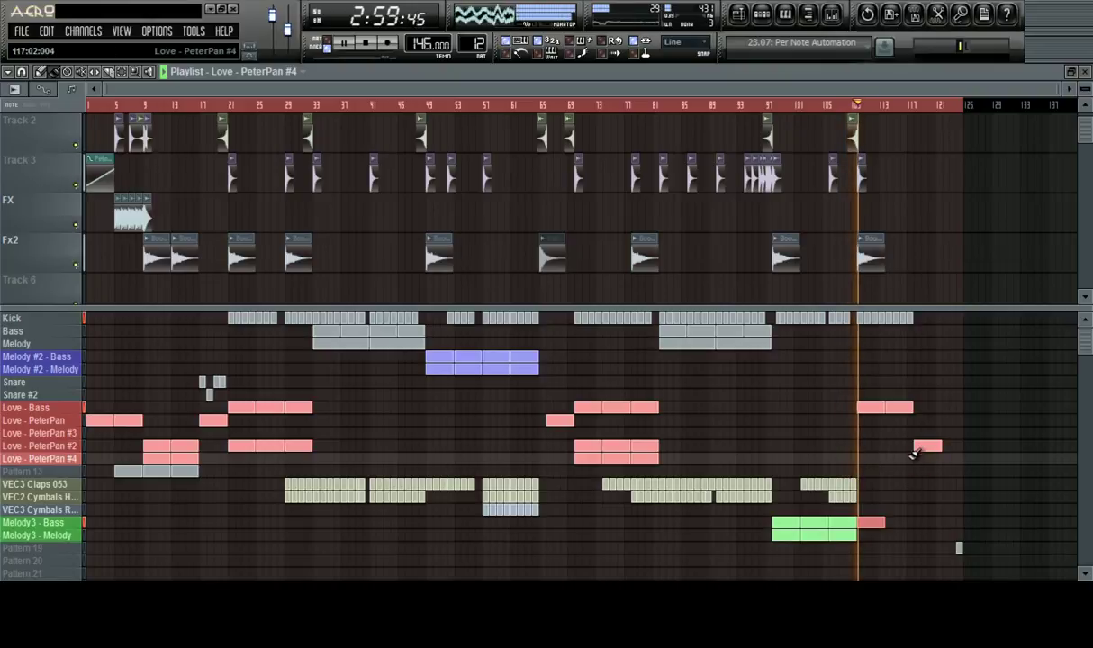
{"action": "right_click", "coordinate": [923, 446]}
{"action": "right_click", "coordinate": [866, 409]}
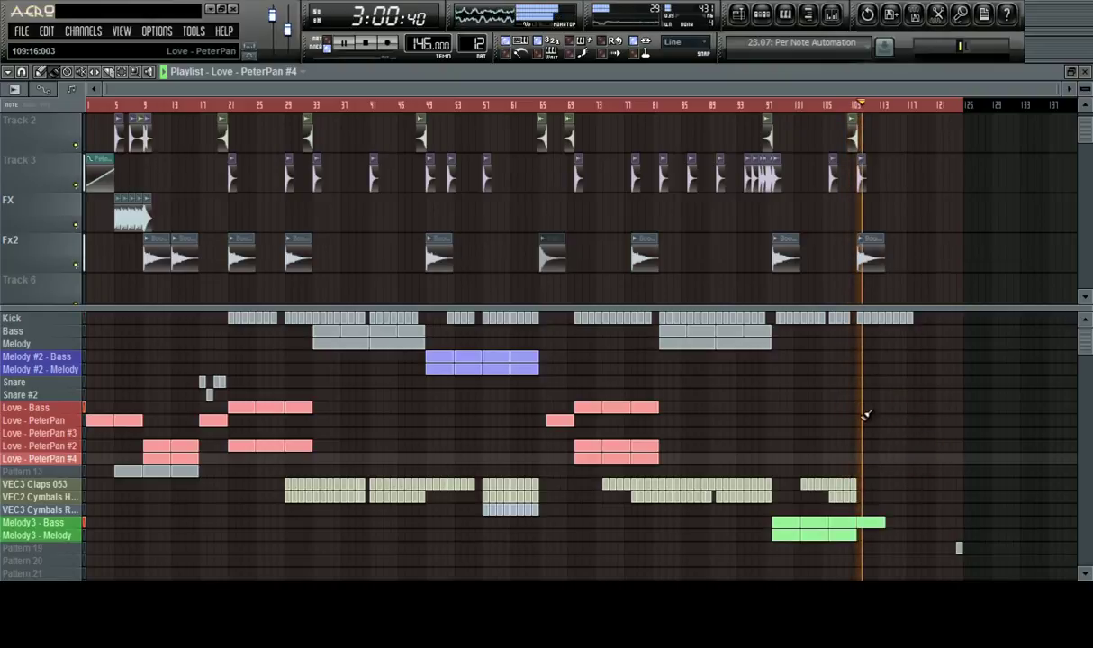
{"action": "left_click", "coordinate": [866, 535]}
Replay from shortly before bar 109 and add another Melody3 - Bass and Melody3 - Melody clip at bar 114
{"action": "left_click_drag", "start_coordinate": [862, 109], "coordinate": [849, 110]}
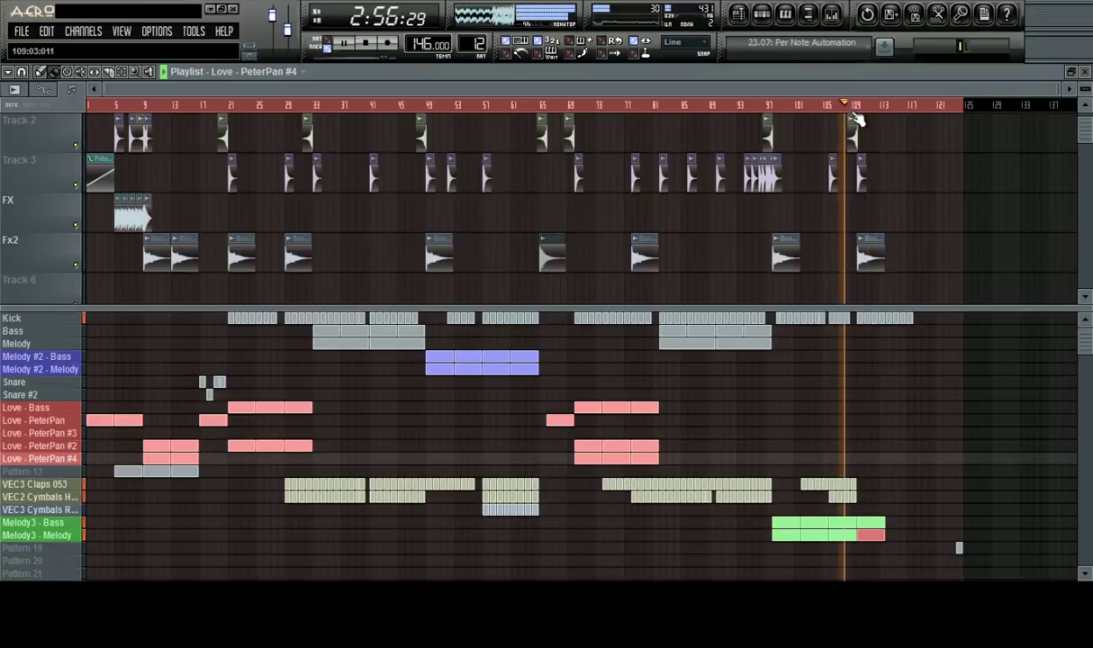
{"action": "scroll", "coordinate": [850, 109], "scroll_direction": "up", "scroll_amount": 1}
{"action": "scroll", "coordinate": [851, 108], "scroll_direction": "down", "scroll_amount": 1}
{"action": "scroll", "coordinate": [851, 108], "scroll_direction": "up", "scroll_amount": 1}
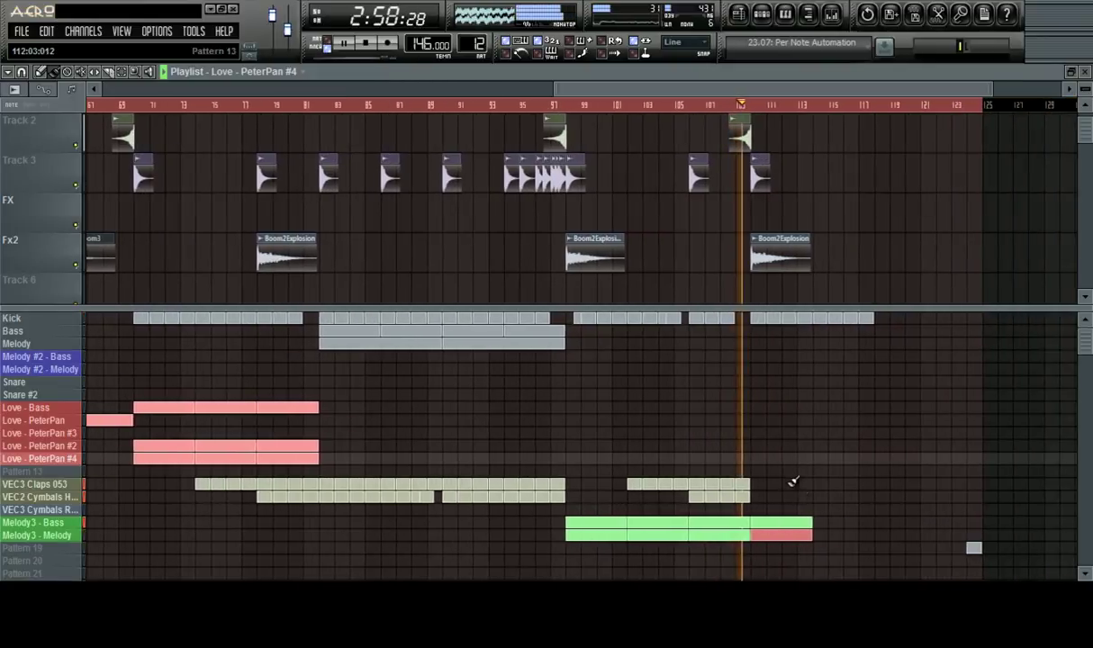
{"action": "left_click", "coordinate": [819, 524]}
{"action": "left_click", "coordinate": [821, 534]}
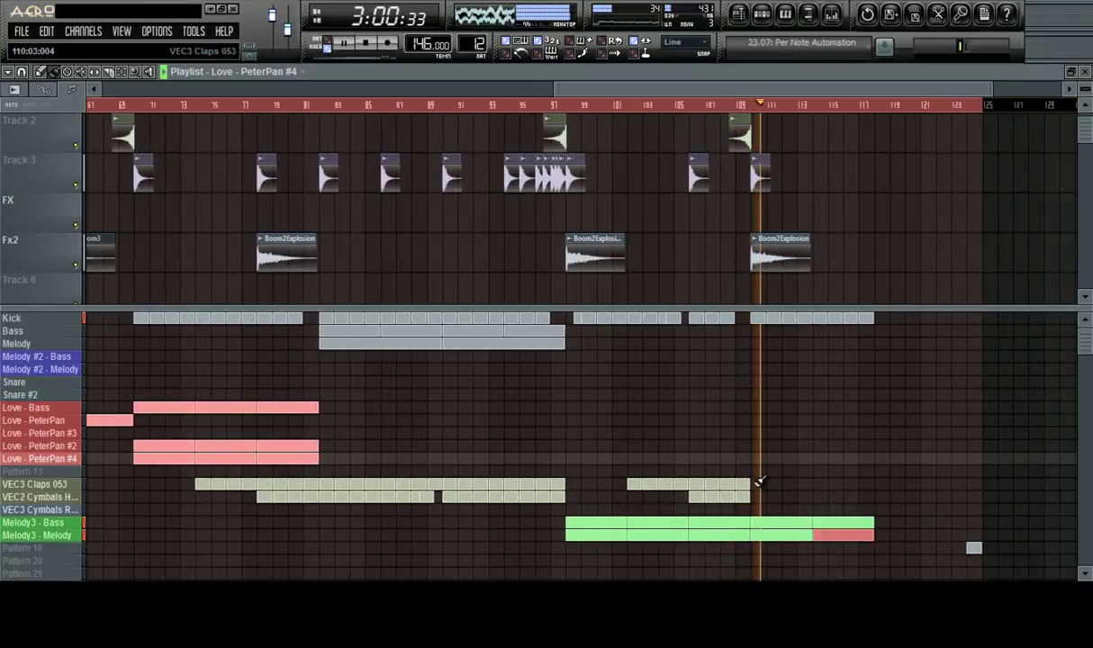
Continue the VEC3 Claps 053 and VEC2 Cymbals HH Open 024 clips from bar 110 to bar 118
{"action": "left_click", "coordinate": [759, 484]}
{"action": "left_click_drag", "start_coordinate": [760, 496], "coordinate": [857, 495]}
{"action": "left_click", "coordinate": [864, 496]}
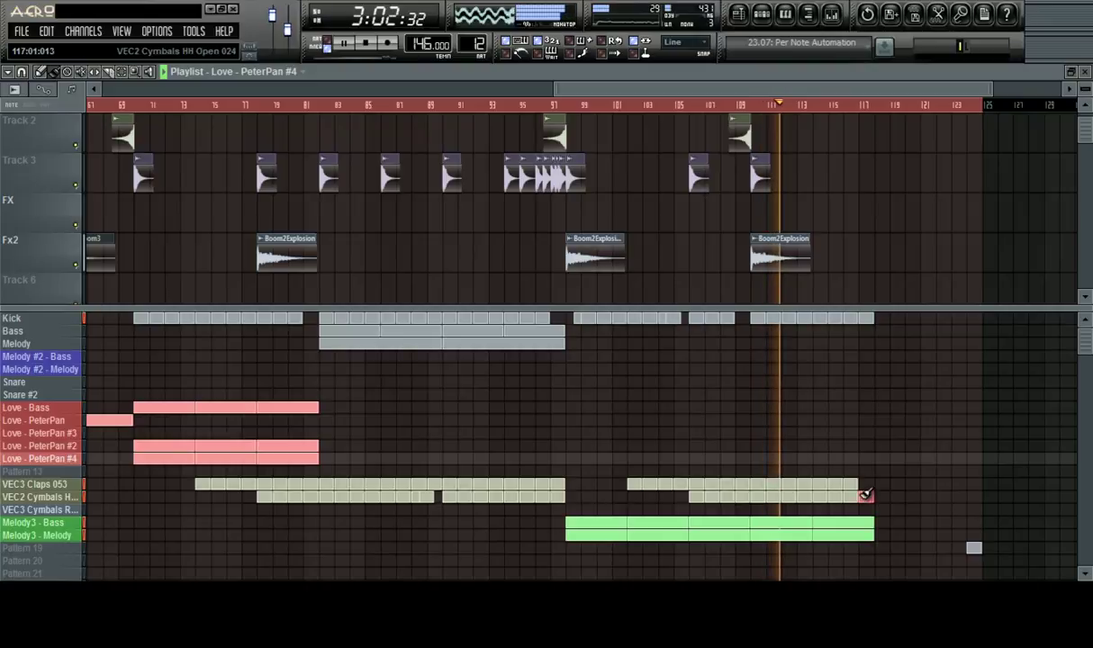
{"action": "left_click", "coordinate": [864, 484]}
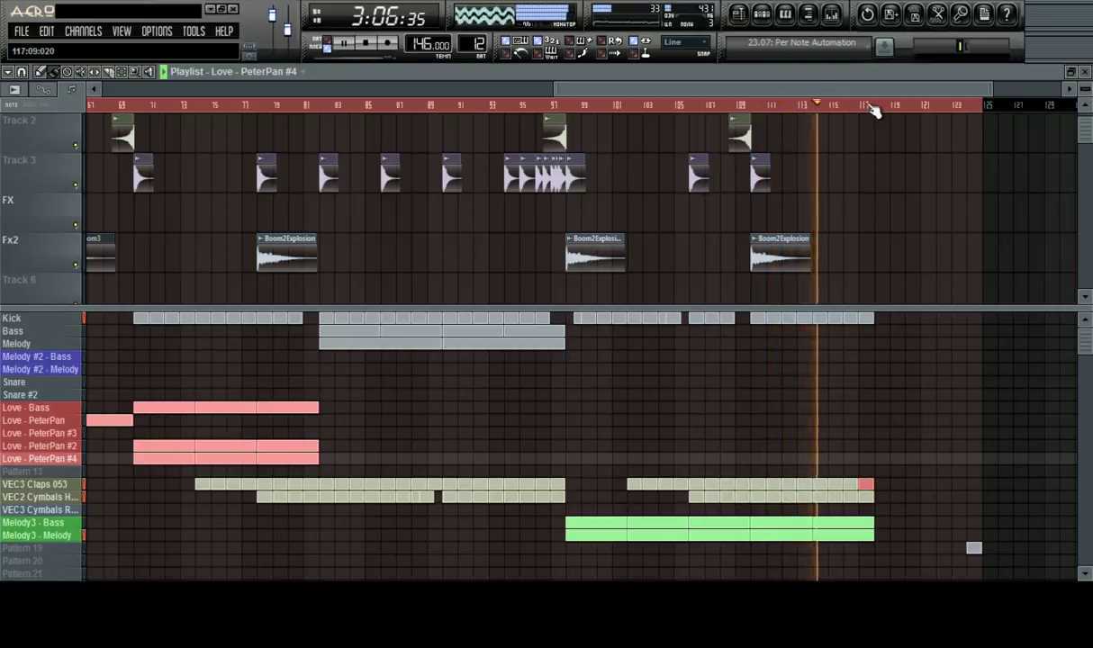
Listen to the arrangement from just before bar 82, and replay the transition into the Melody3 section from bar 97
{"action": "scroll", "coordinate": [873, 107], "scroll_direction": "down", "scroll_amount": 3}
{"action": "left_click_drag", "start_coordinate": [720, 112], "coordinate": [664, 114]}
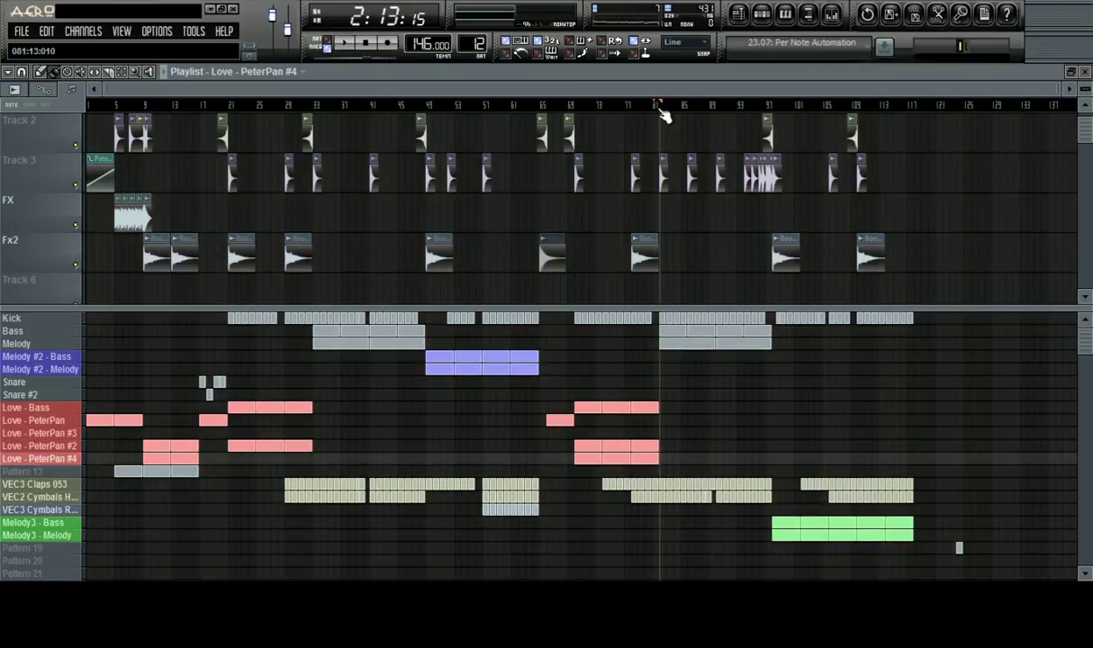
{"action": "key", "text": "space"}
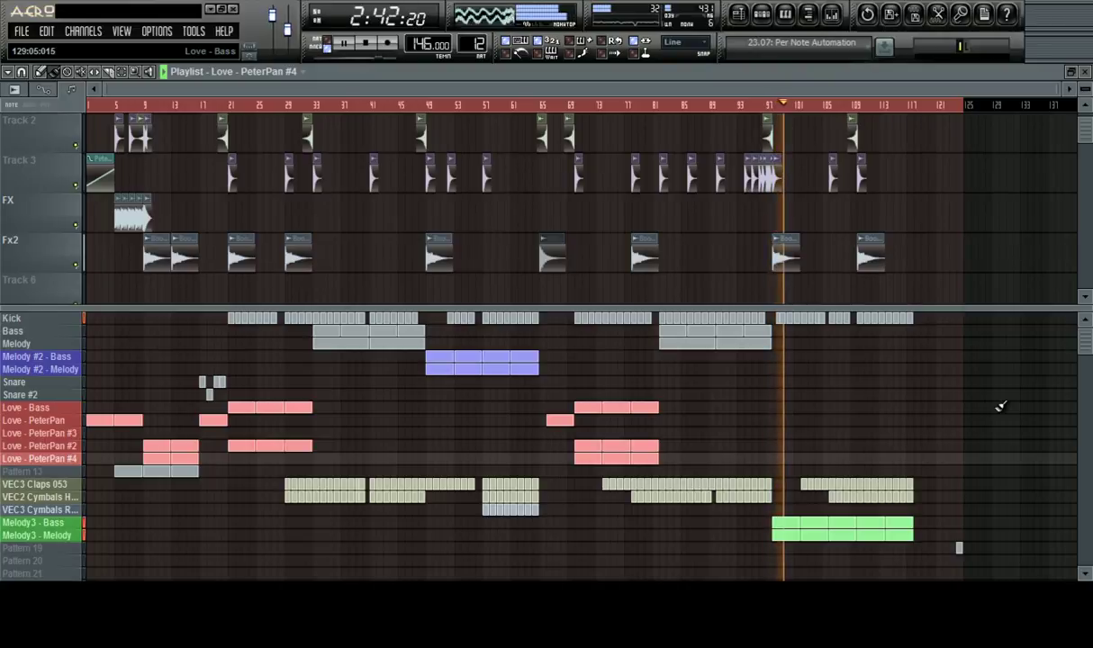
{"action": "scroll", "coordinate": [709, 103], "scroll_direction": "up", "scroll_amount": 4}
{"action": "left_click", "coordinate": [720, 105]}
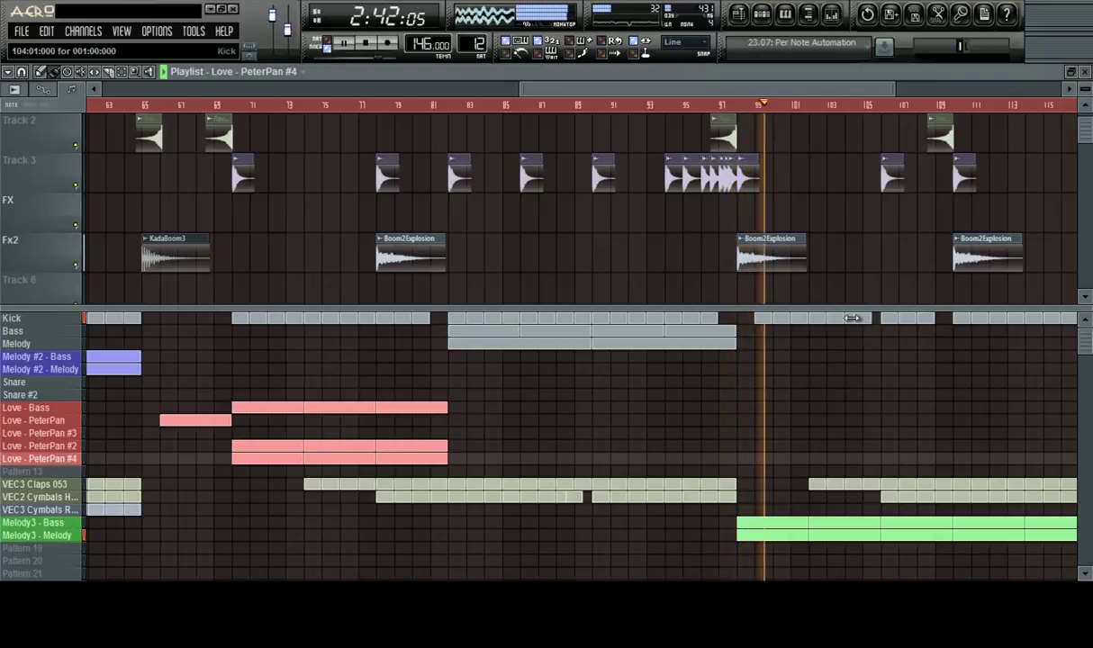
Set the Kick mixer track's volume to 84% (-3.8 dB) during playback
{"action": "key", "text": "F9"}
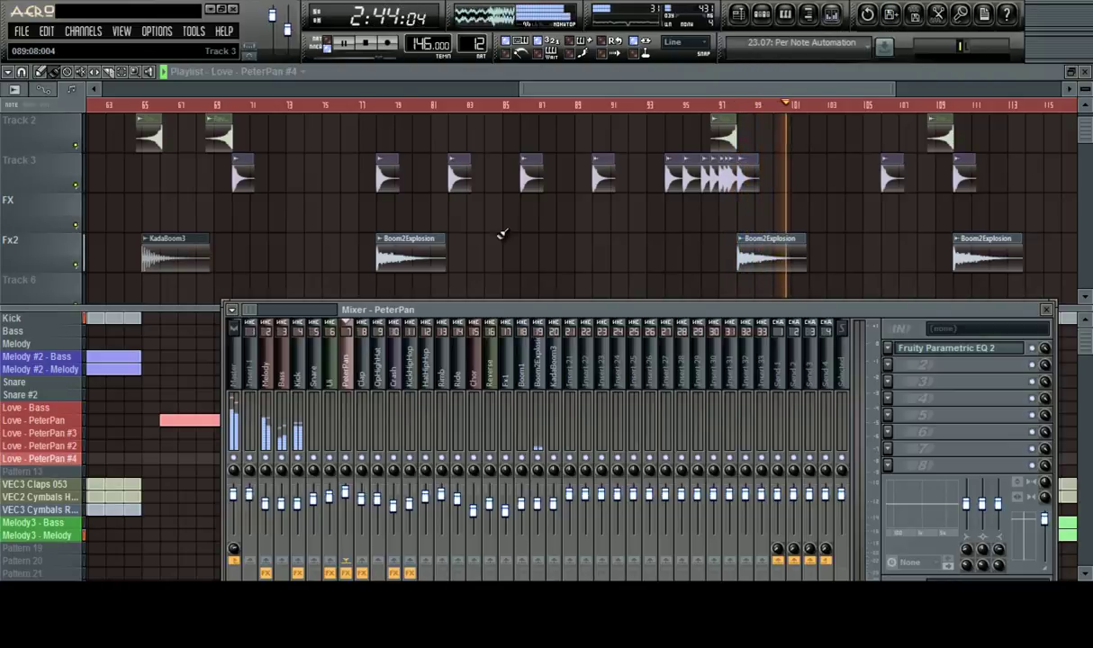
{"action": "left_click", "coordinate": [300, 388]}
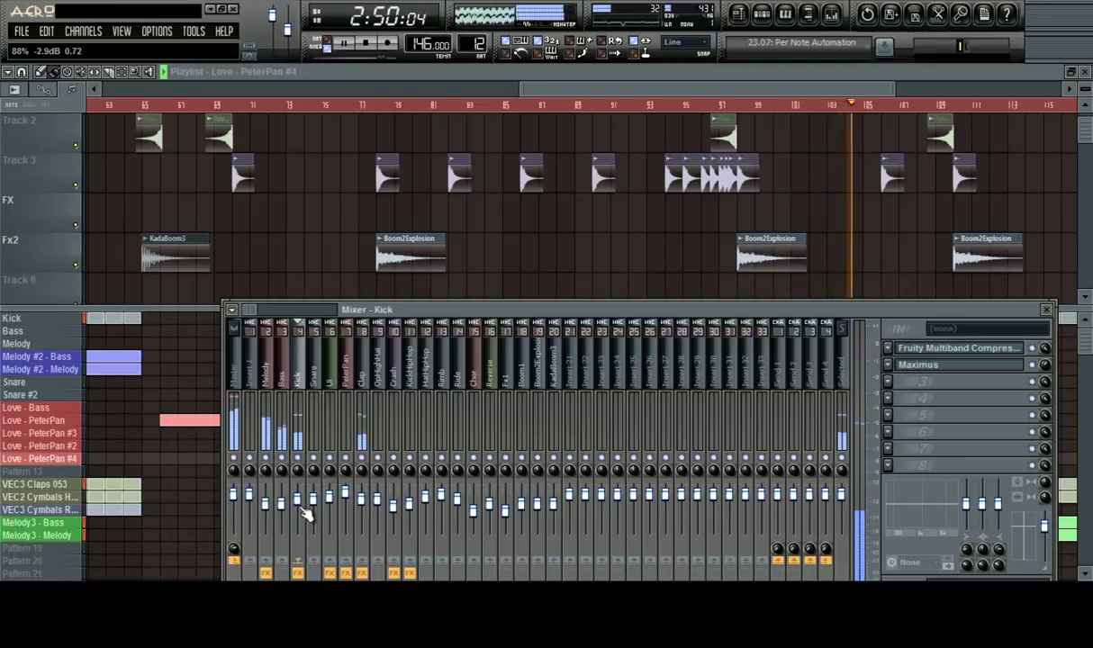
{"action": "left_click_drag", "start_coordinate": [300, 508], "coordinate": [301, 510]}
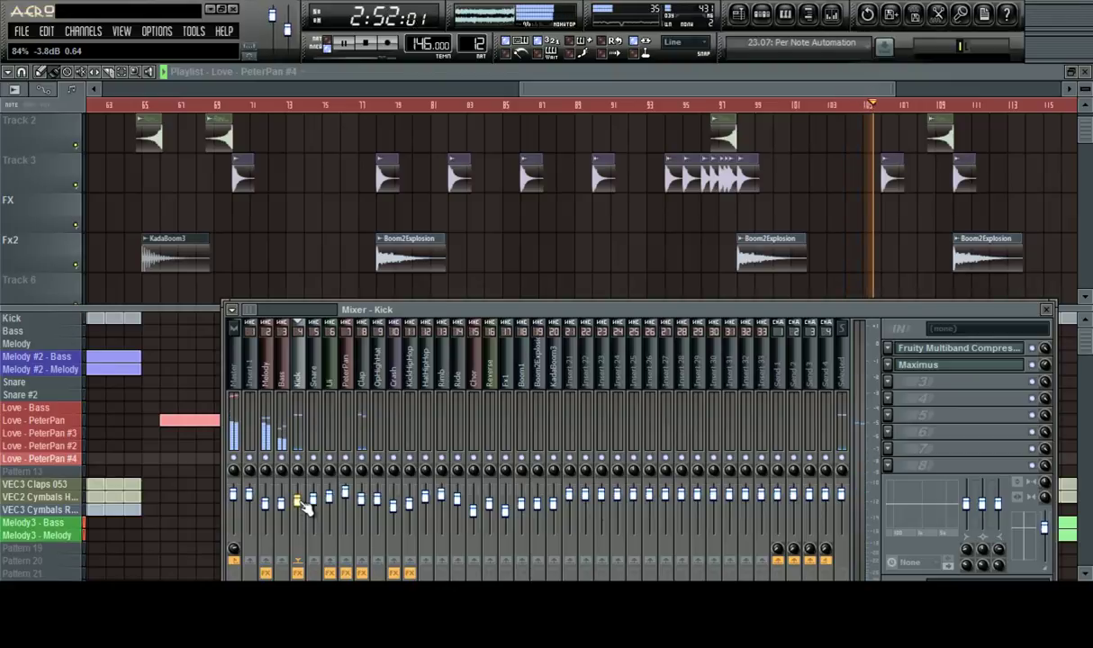
{"action": "key", "text": "F9"}
Delete the Kick, VEC3 Claps 053 and VEC2 Cymbals HH Open 024 clips at bar 117 and the stray Pattern 19 clip at bar 124
{"action": "scroll", "coordinate": [612, 114], "scroll_direction": "down", "scroll_amount": 3}
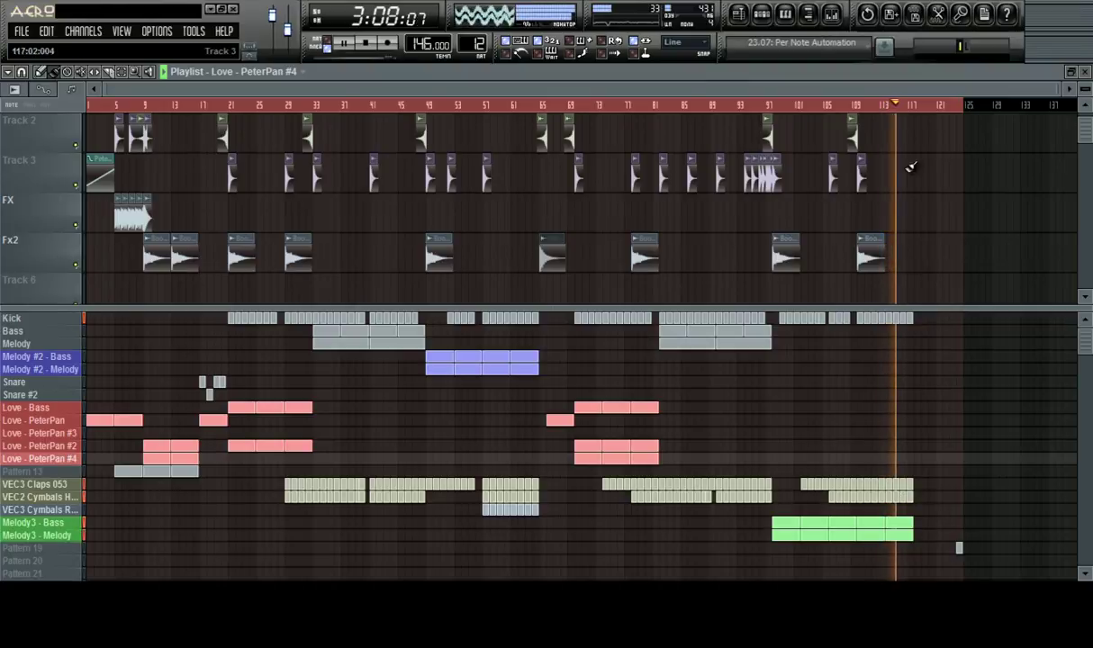
{"action": "right_click", "coordinate": [911, 496]}
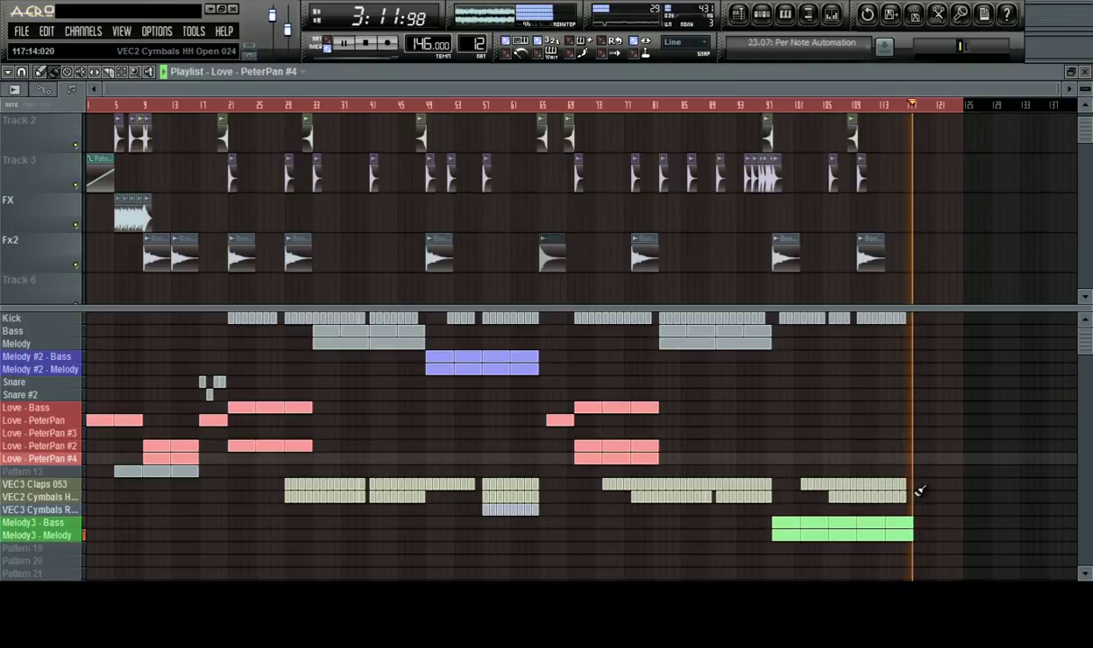
Select the whole arrangement and replay its ending from bar 114
{"action": "right_click", "coordinate": [917, 107]}
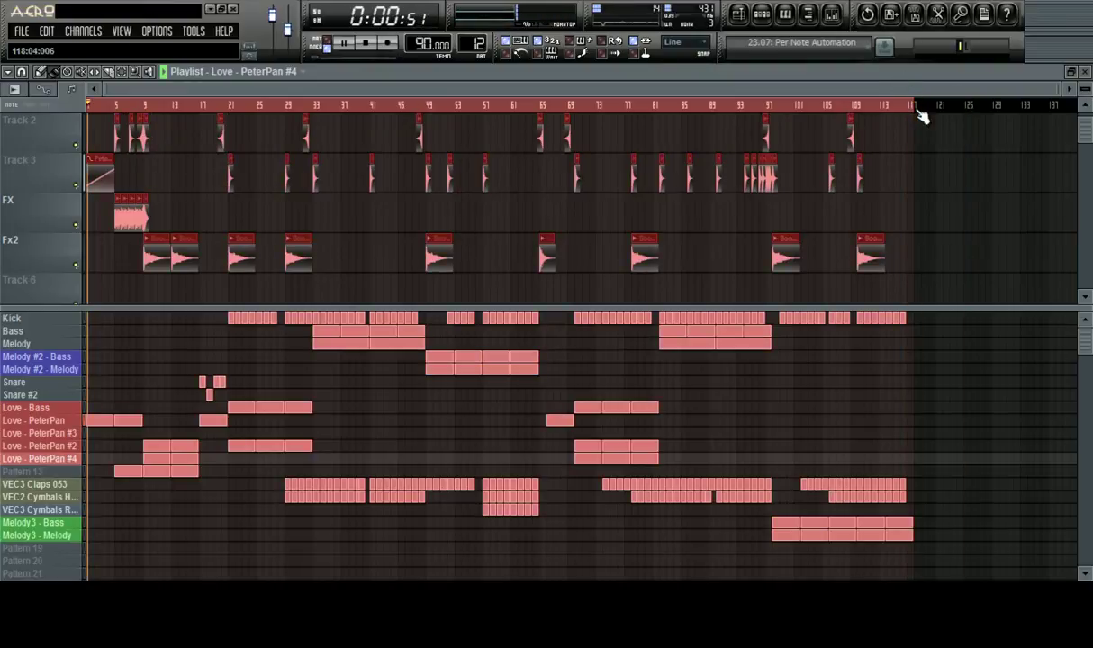
{"action": "left_click_drag", "start_coordinate": [911, 109], "coordinate": [921, 110]}
{"action": "key", "text": "space"}
{"action": "left_click", "coordinate": [890, 107]}
{"action": "key", "text": "space"}
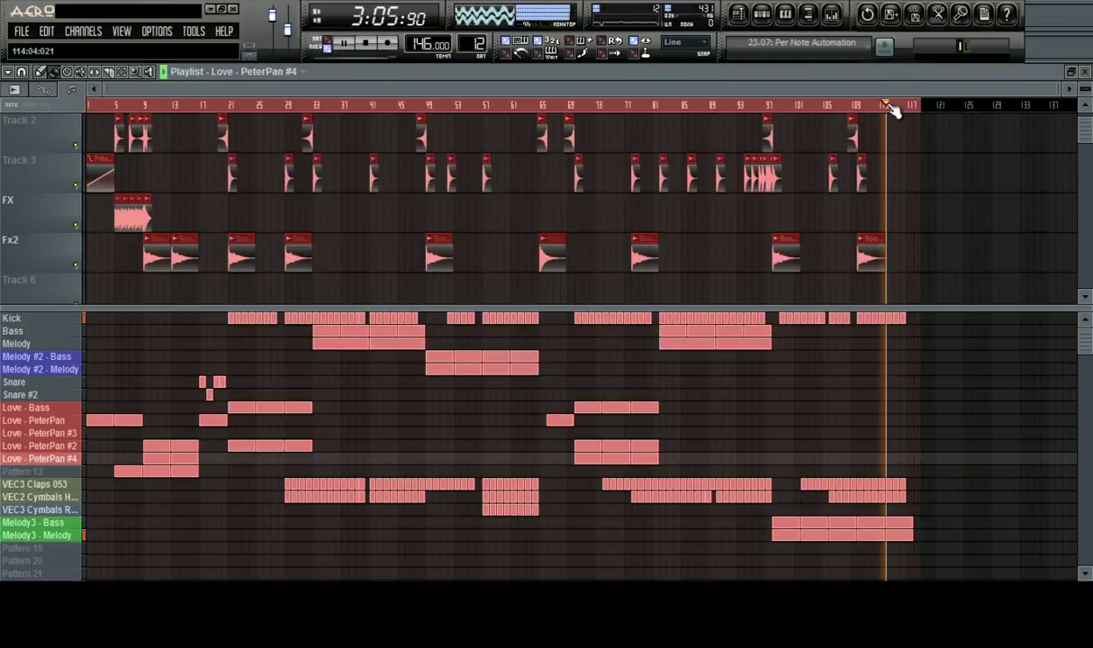
{"action": "scroll", "coordinate": [893, 110], "scroll_direction": "up", "scroll_amount": 4}
{"action": "scroll", "coordinate": [894, 111], "scroll_direction": "down", "scroll_amount": 4}
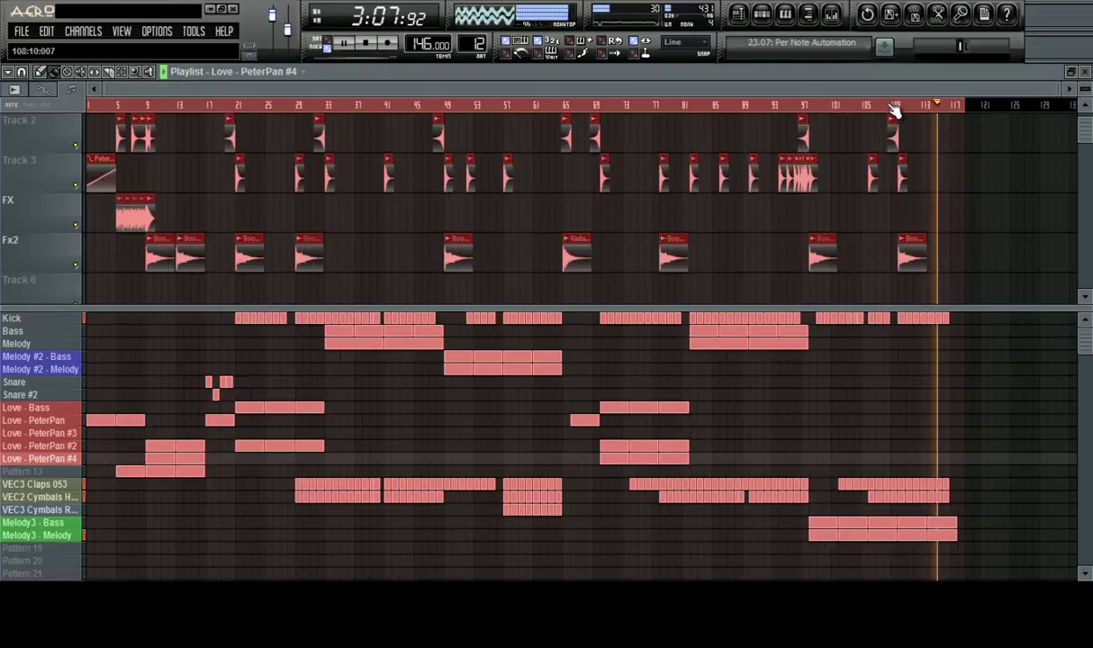
{"action": "scroll", "coordinate": [894, 110], "scroll_direction": "up", "scroll_amount": 3}
{"action": "scroll", "coordinate": [894, 111], "scroll_direction": "down", "scroll_amount": 3}
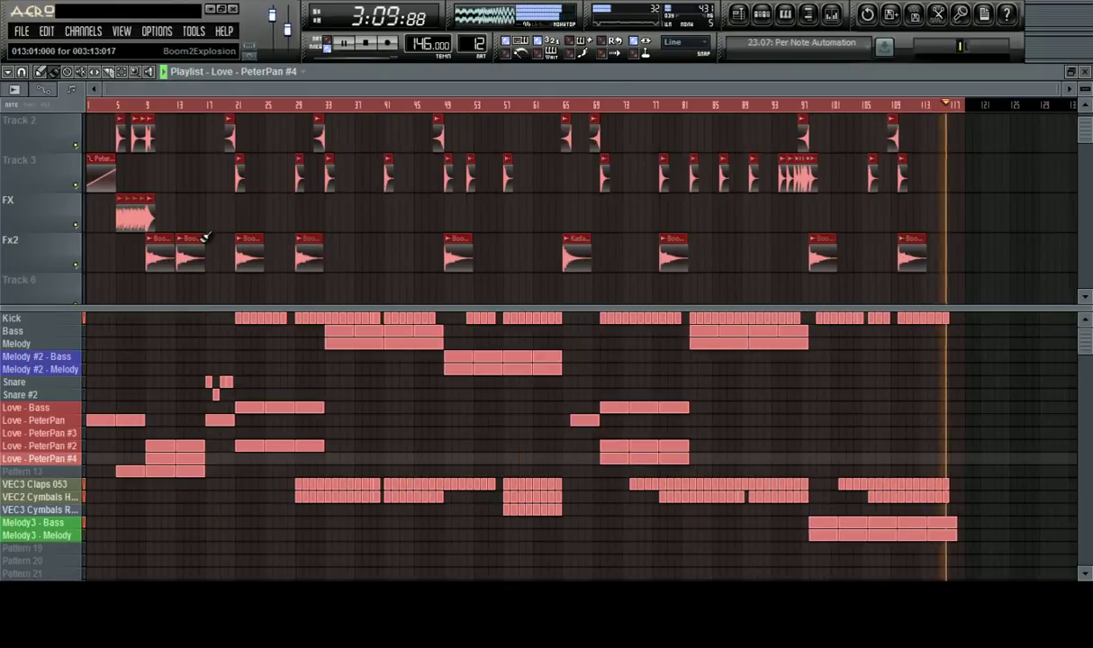
Copy a short effect clip into the FX track and a Boom2Explosion clip into Fx2, both starting at bar 117
{"action": "key", "text": "space"}
{"action": "left_click", "coordinate": [176, 202]}
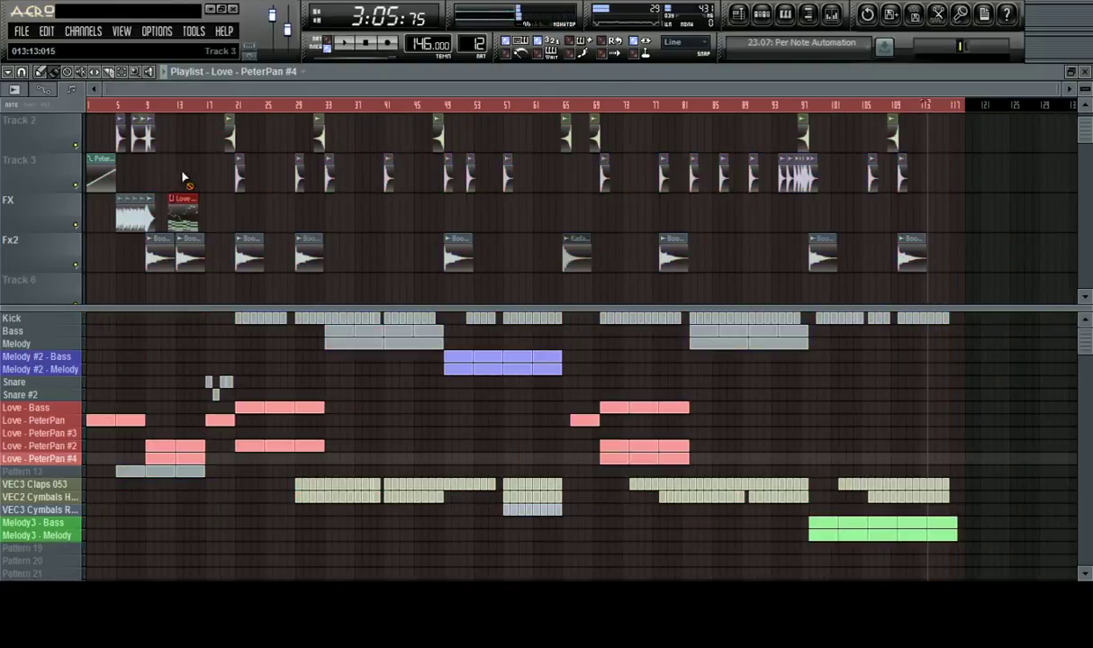
{"action": "key", "text": "ctrl+c"}
{"action": "key", "text": "ctrl+v"}
{"action": "left_click_drag", "start_coordinate": [149, 254], "coordinate": [955, 254]}
{"action": "key", "text": "space"}
{"action": "scroll", "coordinate": [973, 108], "scroll_direction": "up", "scroll_amount": 2}
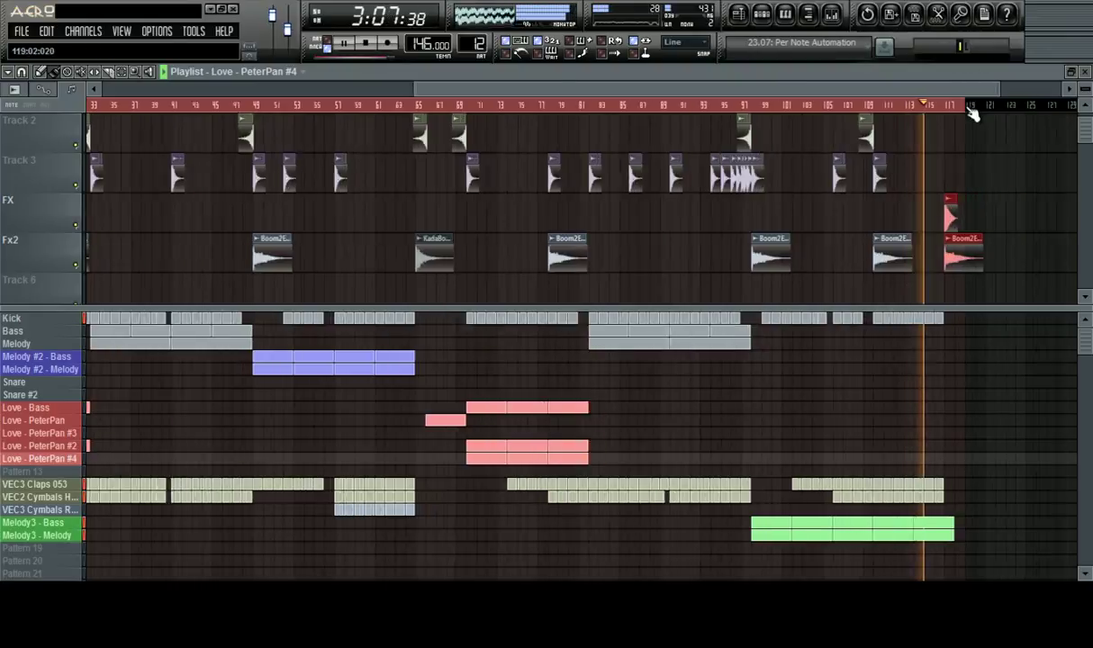
{"action": "scroll", "coordinate": [972, 108], "scroll_direction": "up", "scroll_amount": 2}
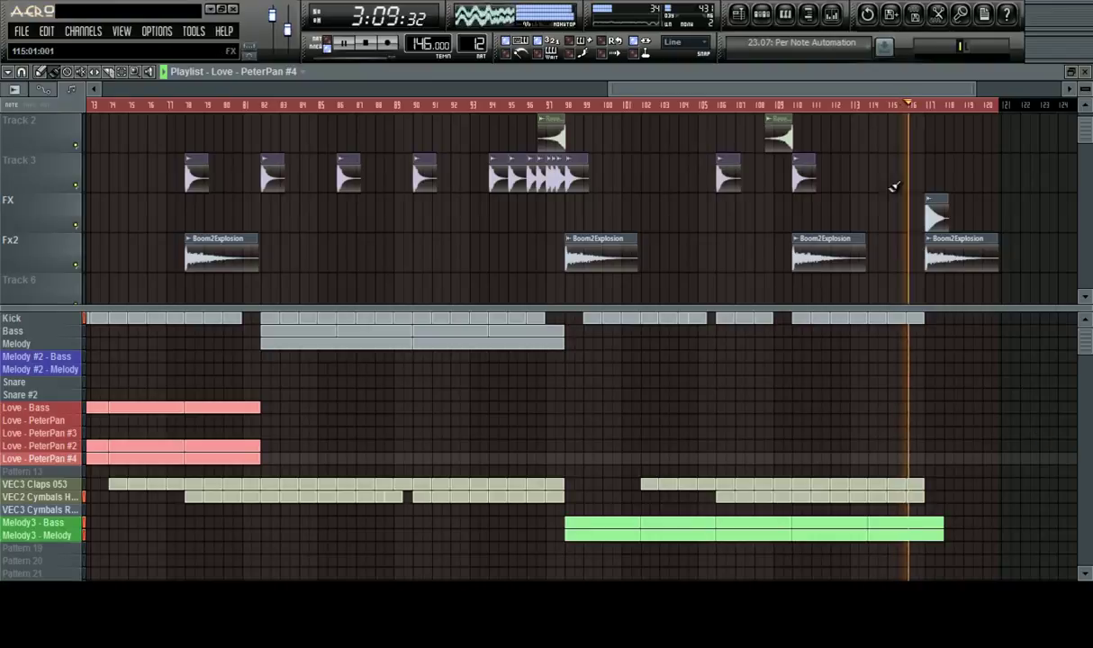
Move the closing FX clip and Boom2Explosion clip to bar 118, where the Melody3 clips end
{"action": "left_click_drag", "start_coordinate": [894, 186], "coordinate": [980, 269]}
{"action": "left_click", "coordinate": [1000, 363], "text": "ctrl"}
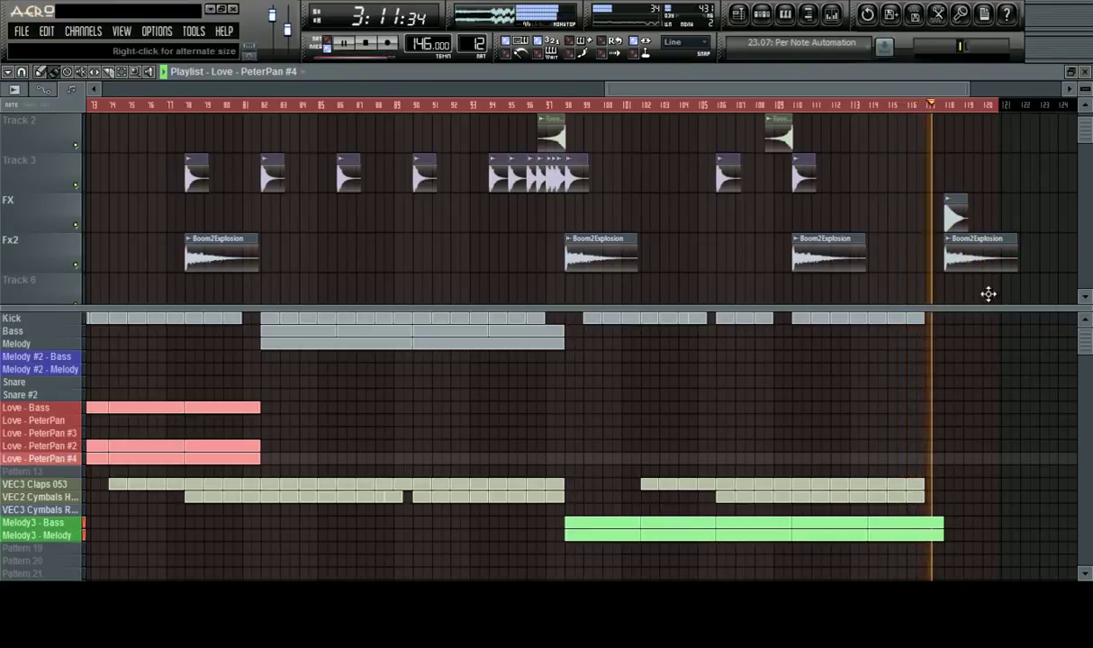
{"action": "left_click_drag", "start_coordinate": [903, 89], "coordinate": [944, 104]}
{"action": "key", "text": "ctrl+a"}
{"action": "left_click", "coordinate": [944, 360], "text": "ctrl"}
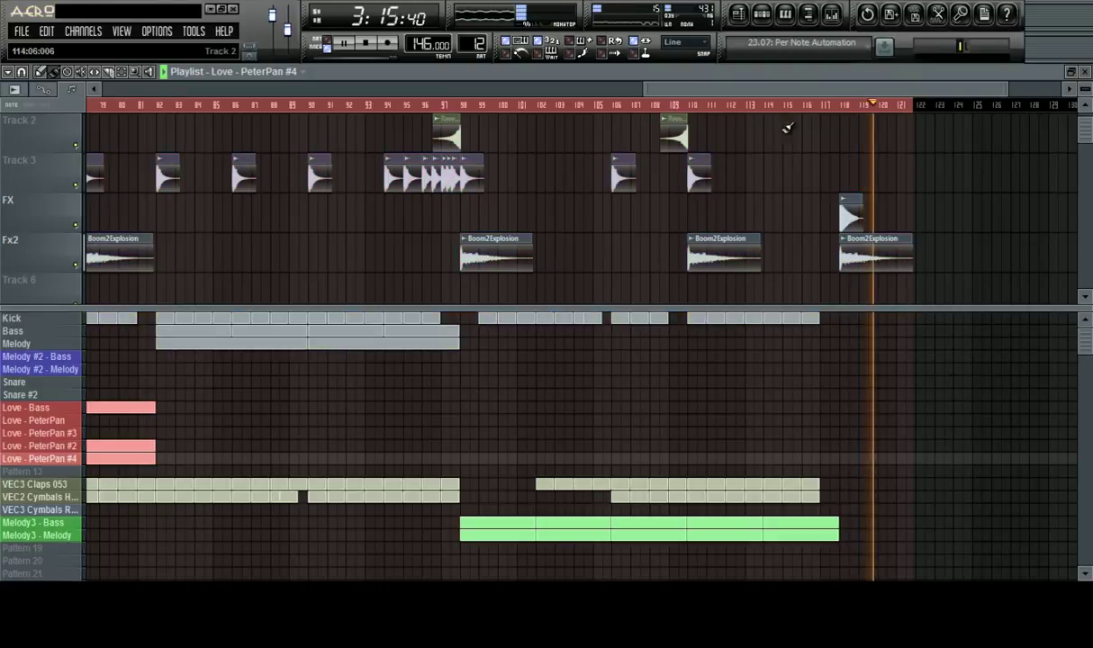
Replay the closing bars from around bar 114 to check the moved effect clips against the melody's end
{"action": "left_click", "coordinate": [791, 106]}
{"action": "scroll", "coordinate": [790, 106], "scroll_direction": "down", "scroll_amount": 2}
{"action": "key", "text": "space"}
{"action": "key", "text": "space"}
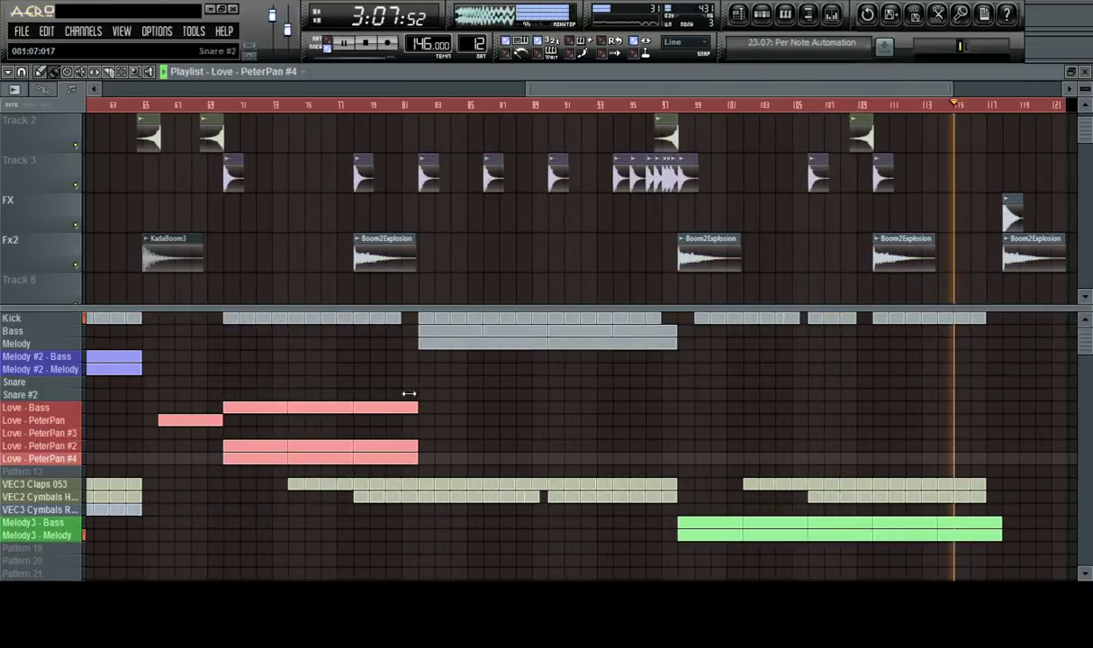
{"action": "key", "text": "space"}
{"action": "key", "text": "space"}
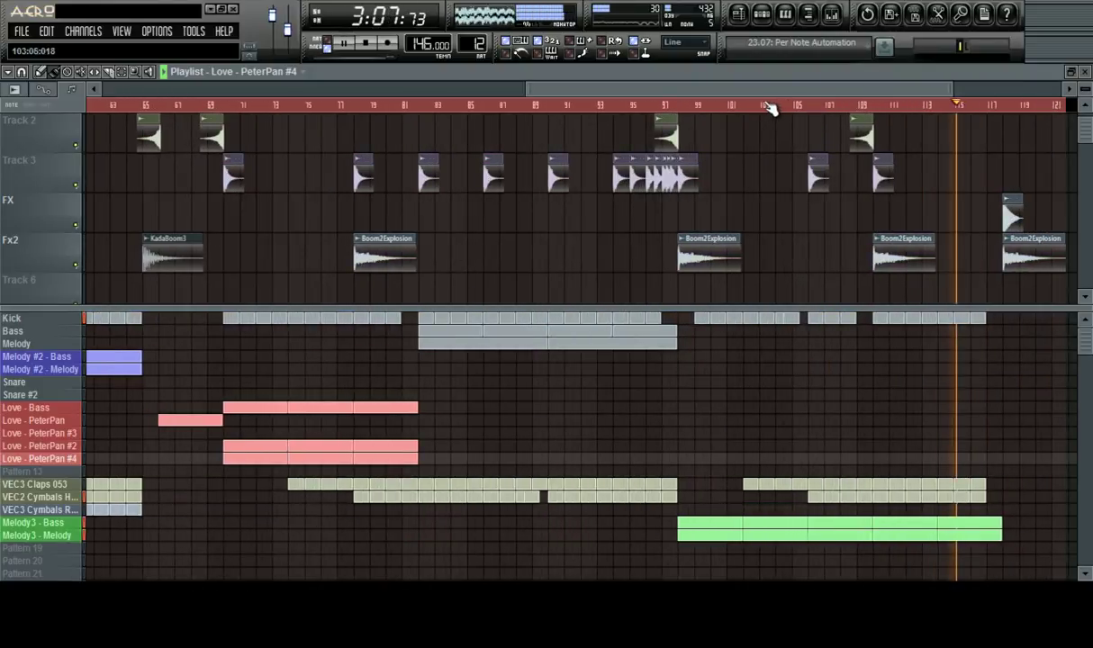
{"action": "scroll", "coordinate": [813, 107], "scroll_direction": "down", "scroll_amount": 5}
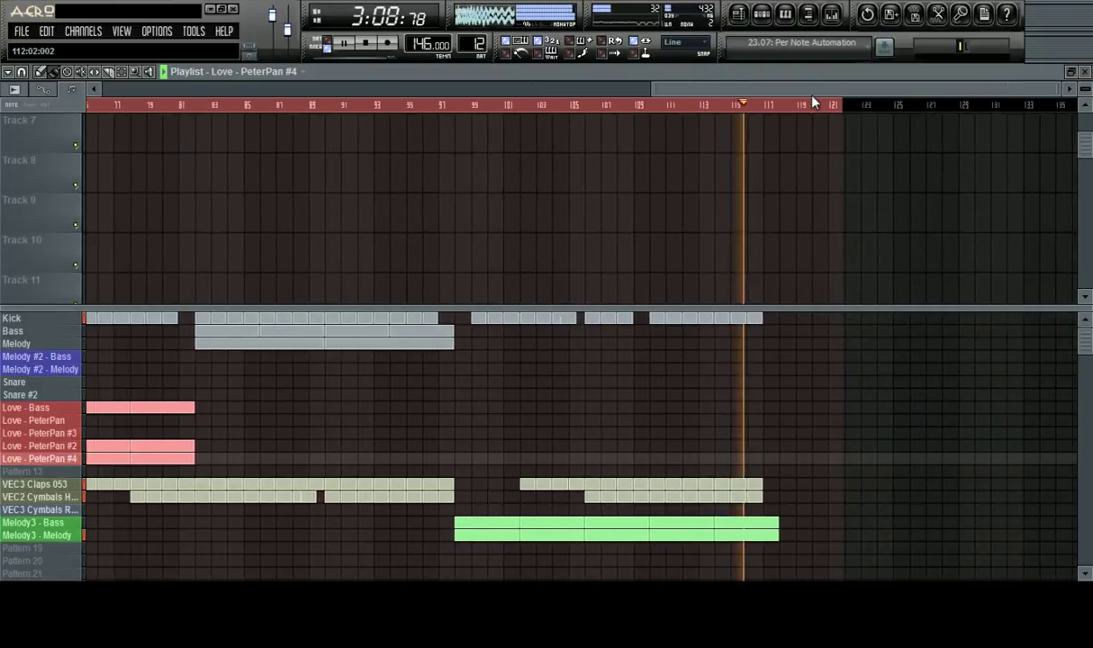
{"action": "scroll", "coordinate": [763, 188], "scroll_direction": "up", "scroll_amount": 1}
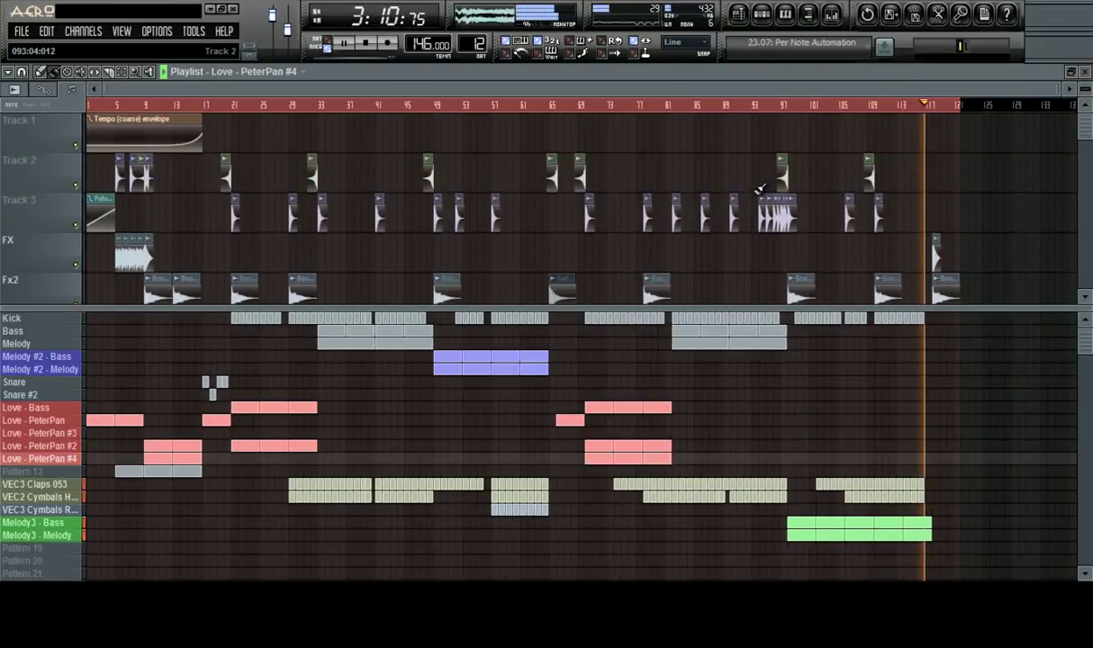
{"action": "scroll", "coordinate": [761, 188], "scroll_direction": "down", "scroll_amount": 2}
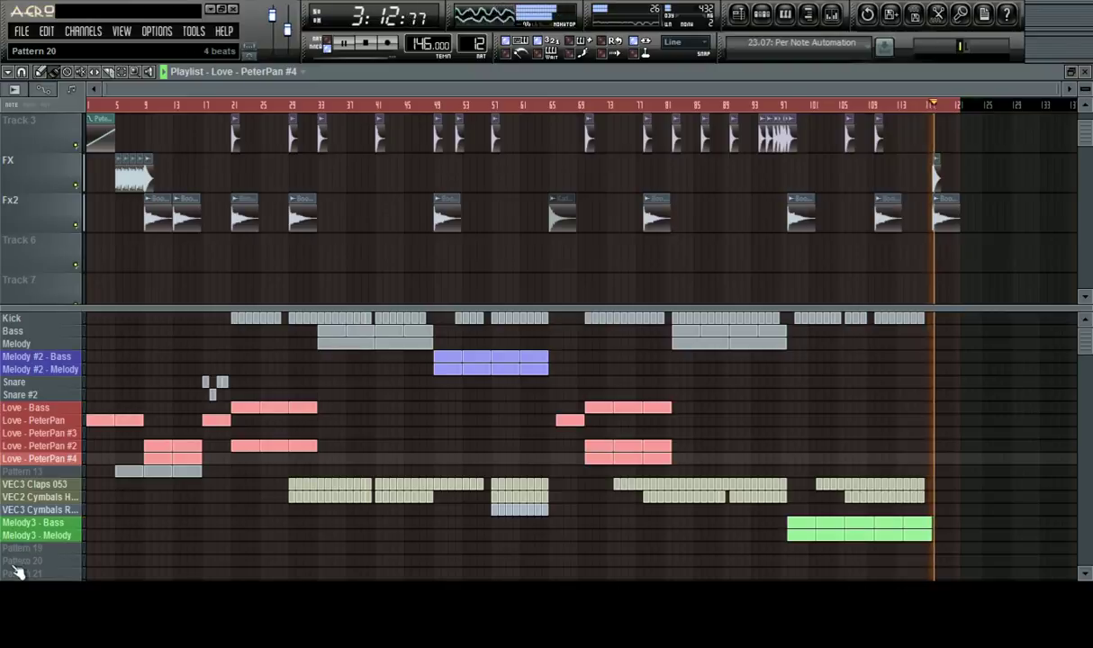
Clone the Melody3 - Melody pattern
{"action": "left_click", "coordinate": [50, 536]}
{"action": "right_click", "coordinate": [49, 535]}
{"action": "left_click", "coordinate": [98, 455]}
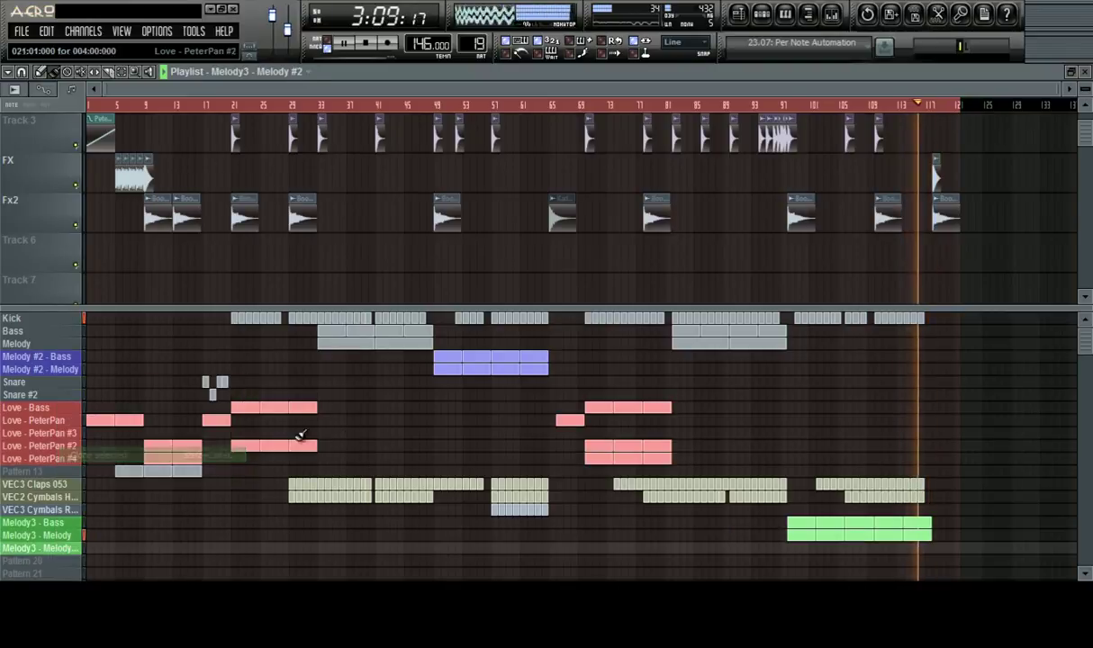
Transpose all Melody channel notes of the Melody3 - Melody #2 pattern down five semitones in the piano roll
{"action": "left_click", "coordinate": [738, 15]}
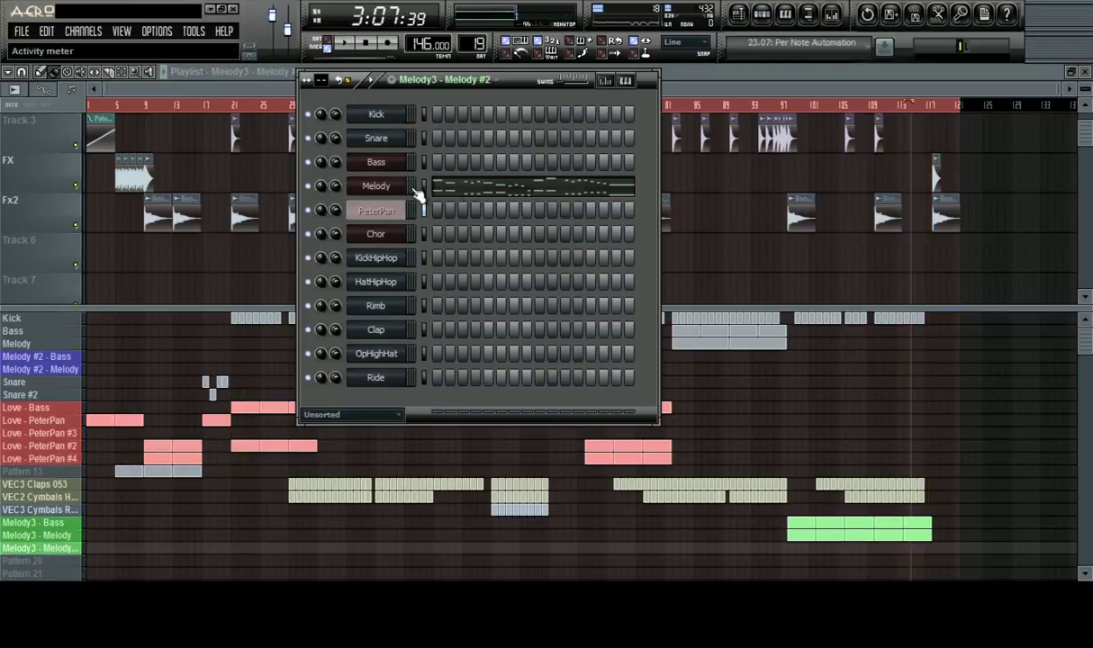
{"action": "left_click", "coordinate": [455, 189]}
{"action": "scroll", "coordinate": [470, 110], "scroll_direction": "down", "scroll_amount": 3}
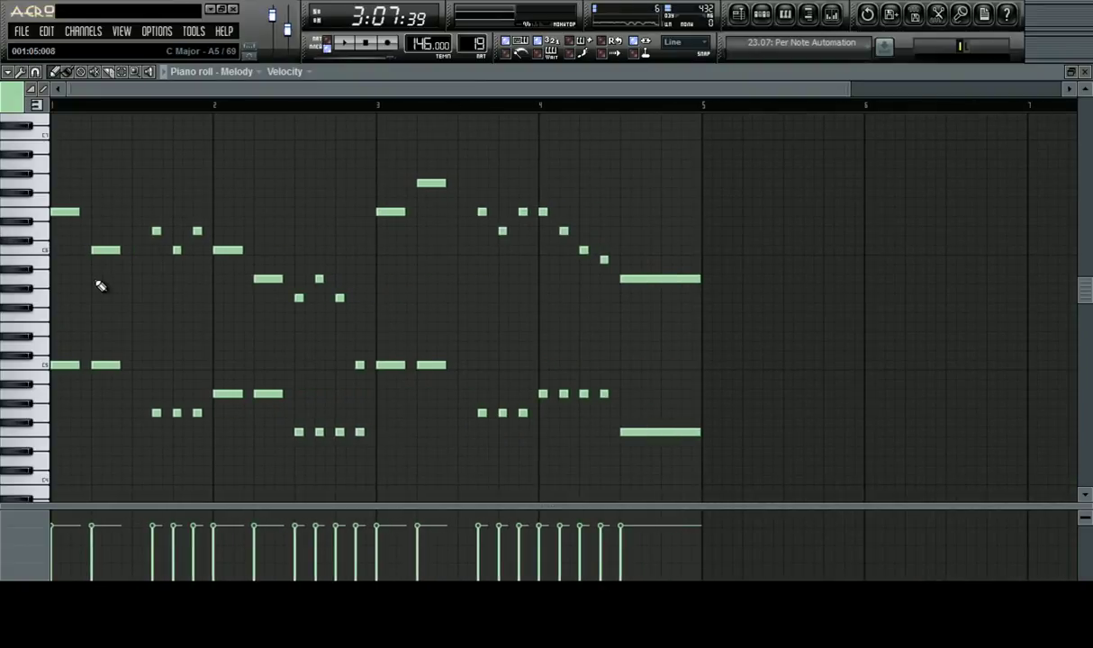
{"action": "scroll", "coordinate": [190, 115], "scroll_direction": "down", "scroll_amount": 2}
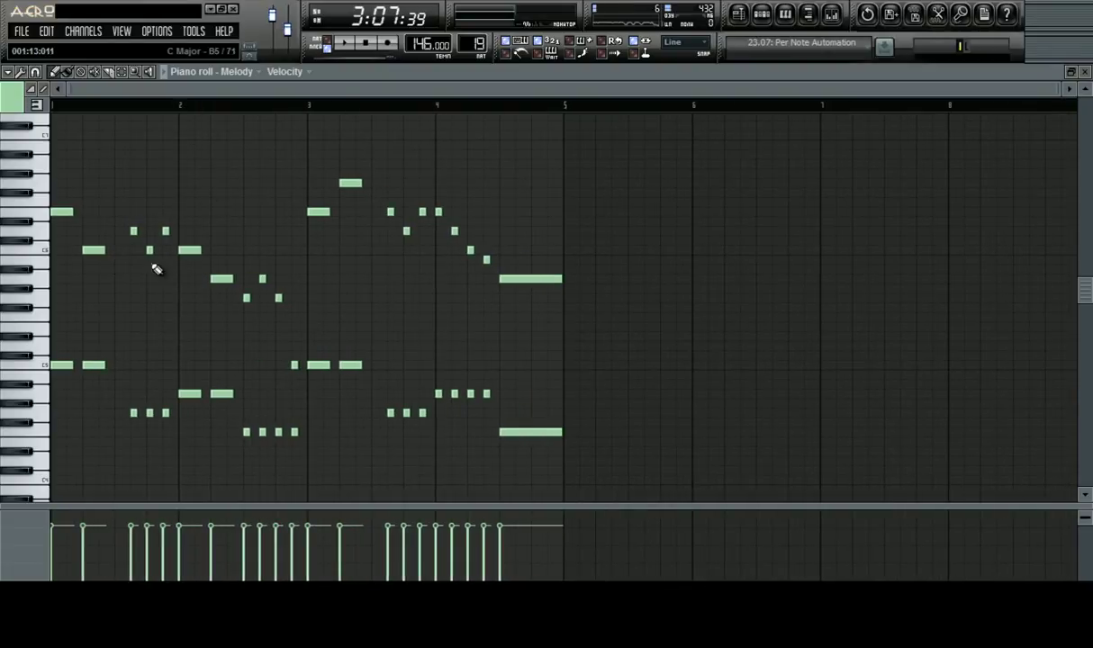
{"action": "key", "text": "ctrl+a"}
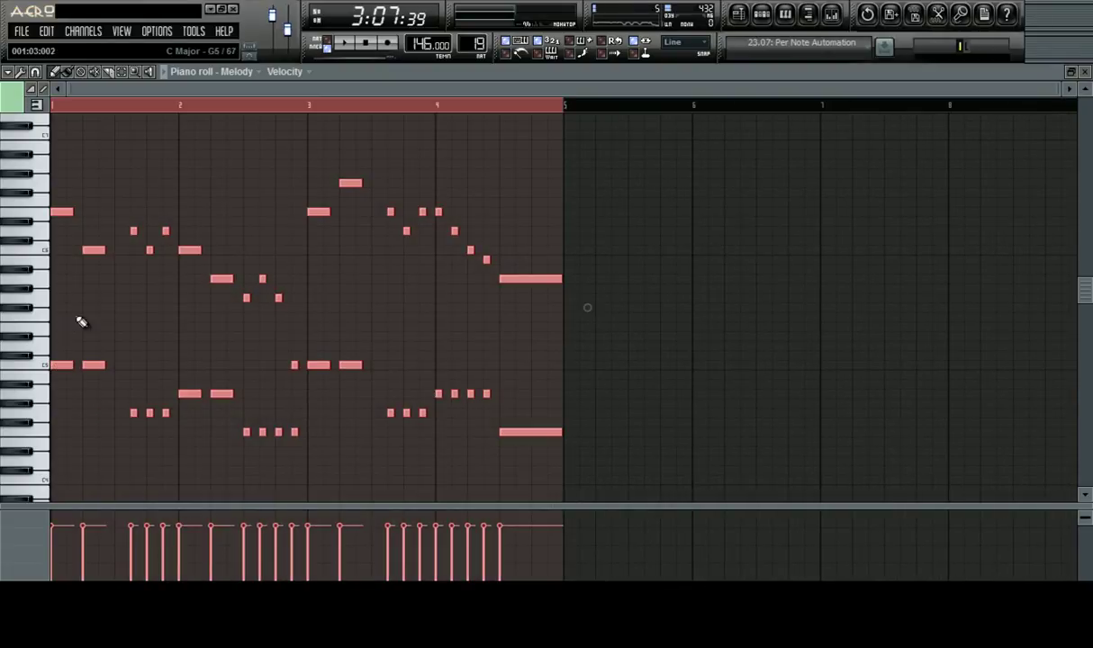
{"action": "scroll", "coordinate": [162, 306], "scroll_direction": "down", "scroll_amount": 2}
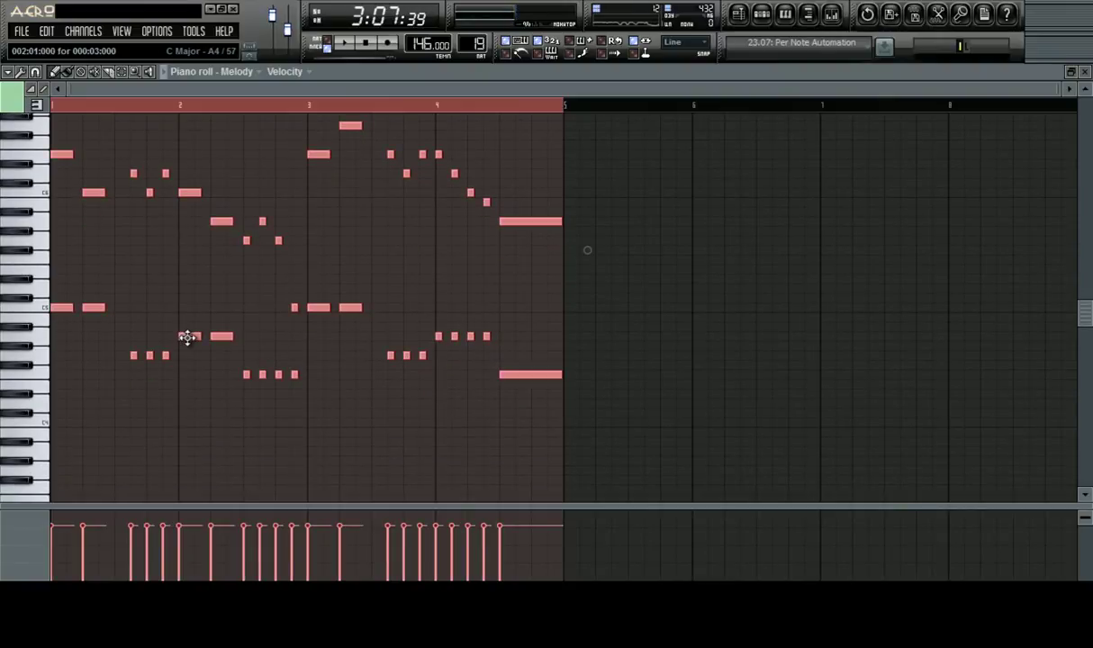
{"action": "left_click_drag", "start_coordinate": [186, 337], "coordinate": [182, 389]}
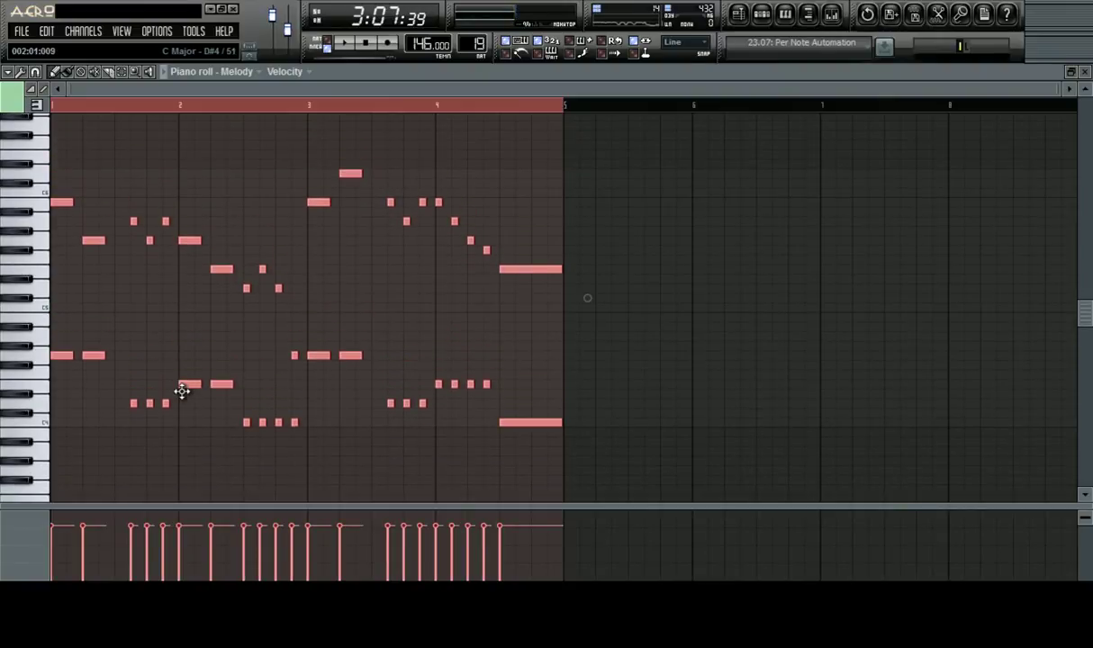
Replace the Melody3 - Melody clips at bars 110 and 114 with Melody3 - Melody #2 clips in the playlist
{"action": "left_click", "coordinate": [761, 14]}
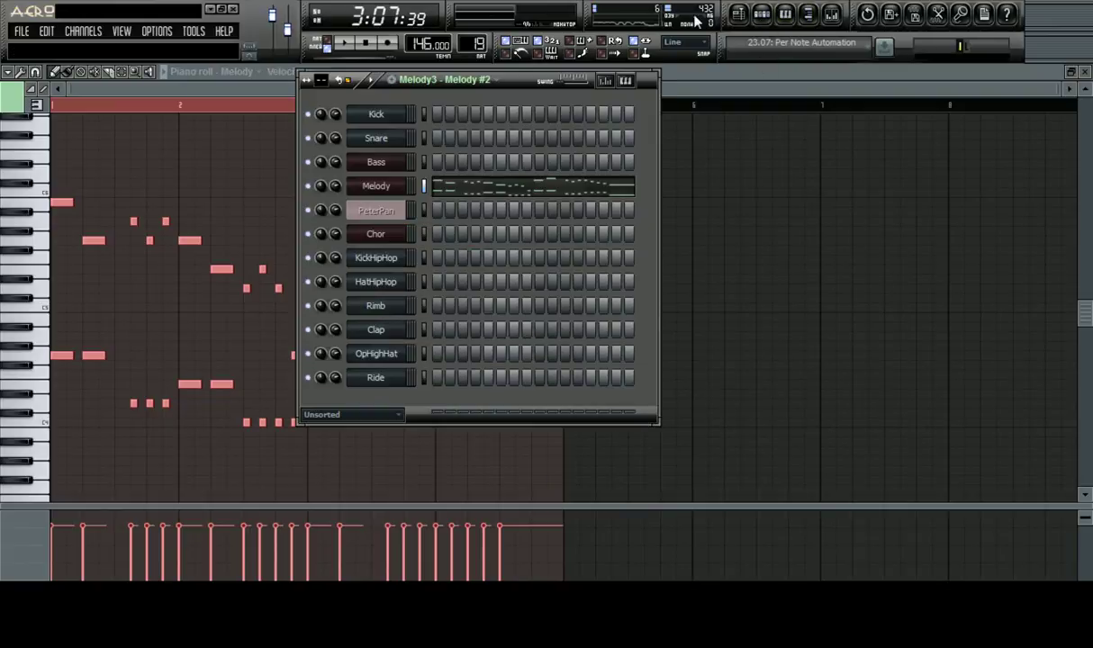
{"action": "left_click", "coordinate": [738, 14]}
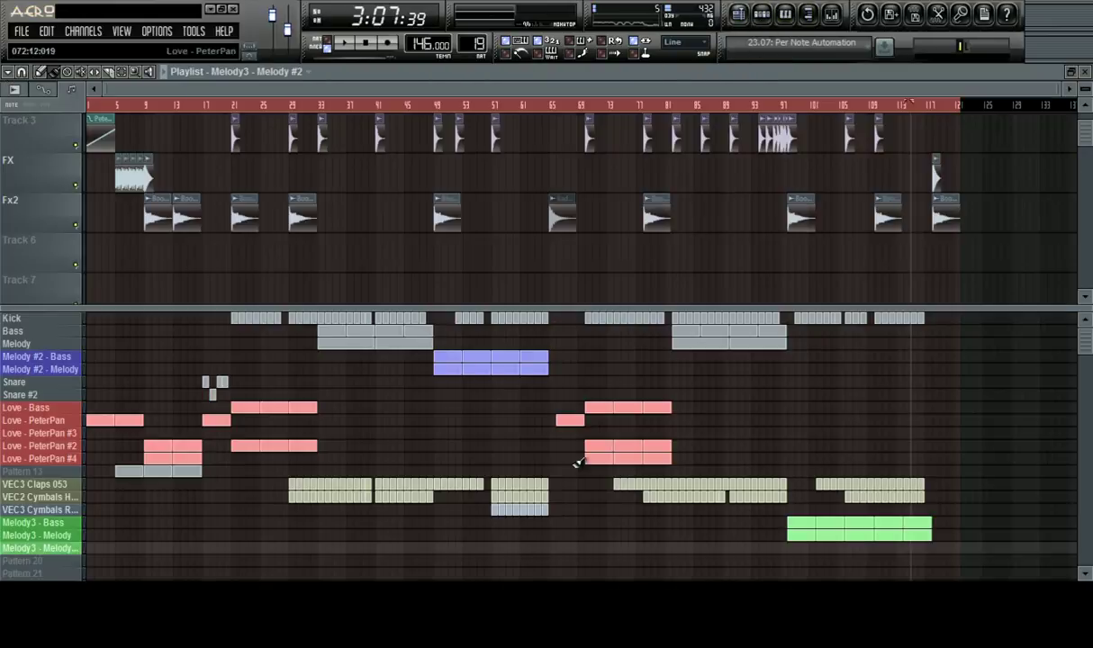
{"action": "left_click", "coordinate": [881, 546]}
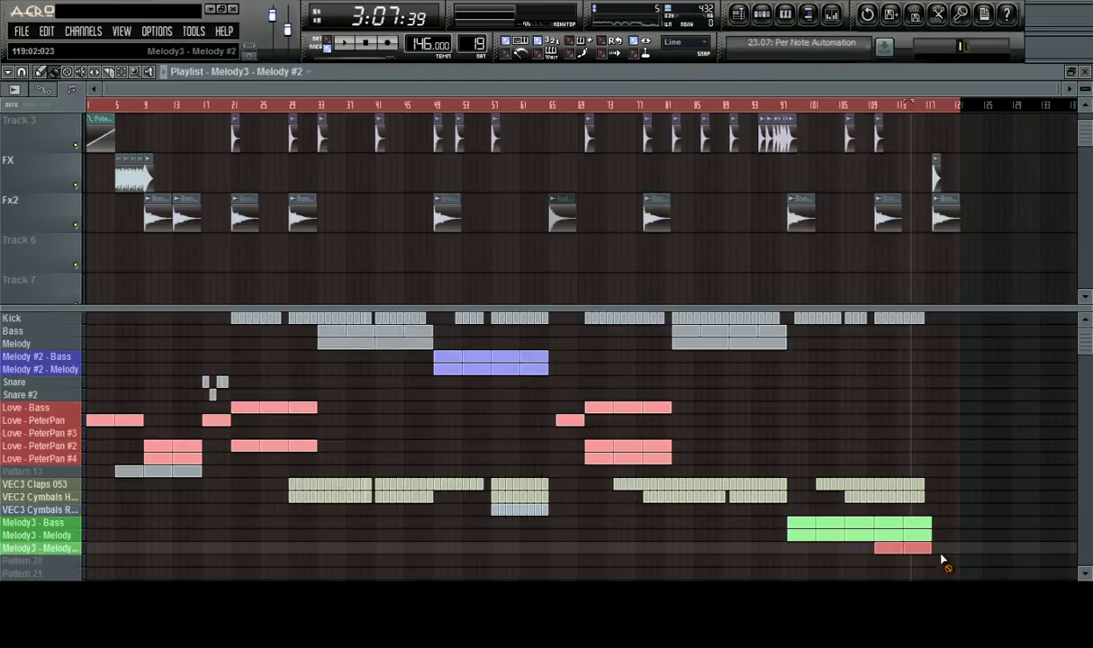
{"action": "left_click_drag", "start_coordinate": [918, 531], "coordinate": [873, 531]}
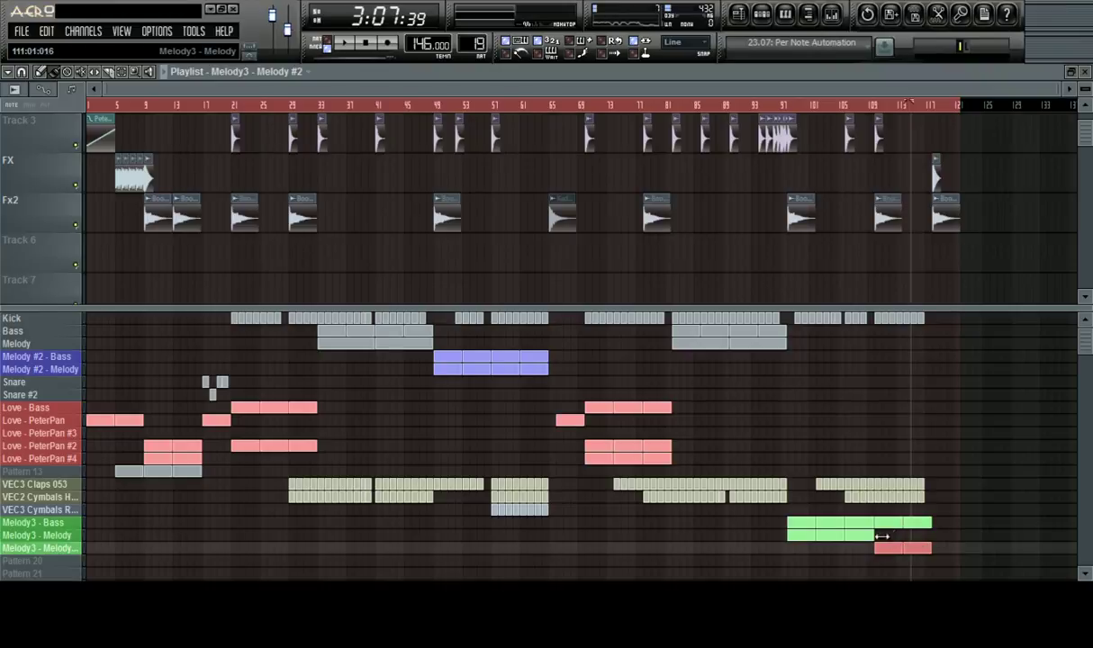
Clone the Melody3 - Bass pattern and select the copy
{"action": "right_click", "coordinate": [45, 522]}
{"action": "left_click", "coordinate": [92, 455]}
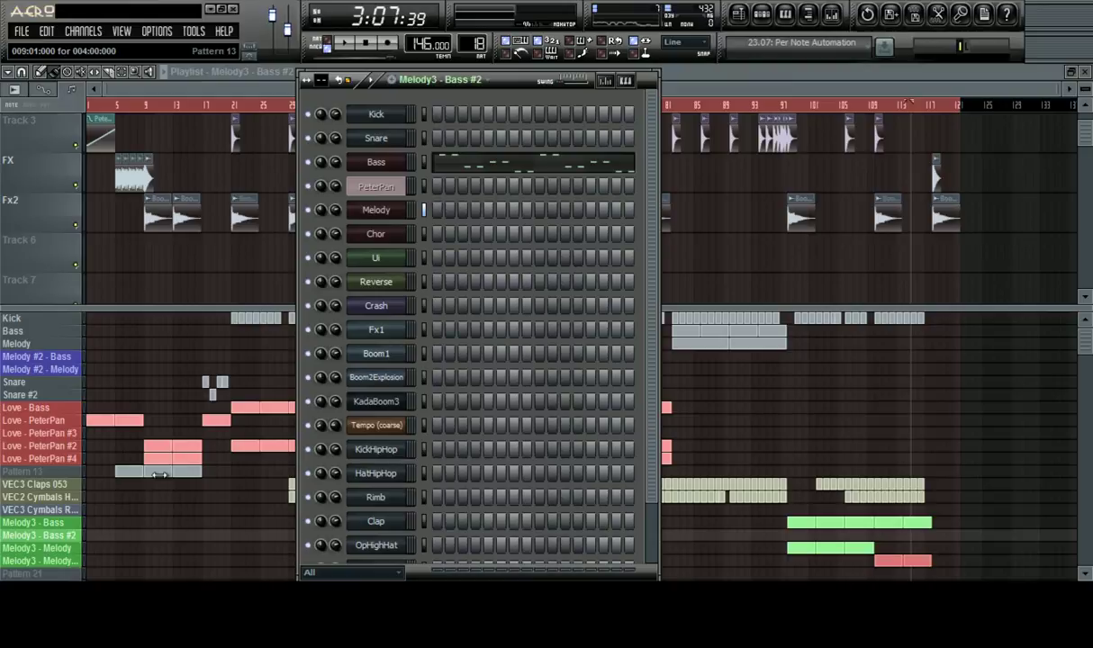
{"action": "left_click", "coordinate": [65, 543]}
{"action": "key", "text": "Down"}
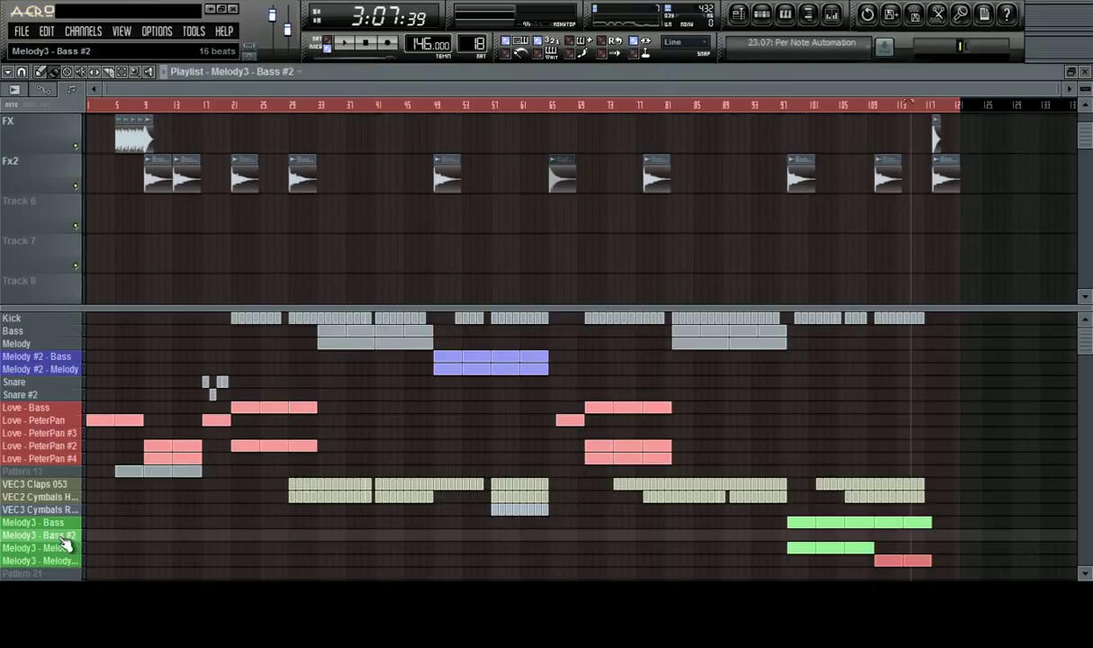
Move the Melody3 - Bass #2 pattern below the Melody3 - Melody #2 pattern in the playlist's pattern list
{"action": "key", "text": "End"}
{"action": "key", "text": "F6"}
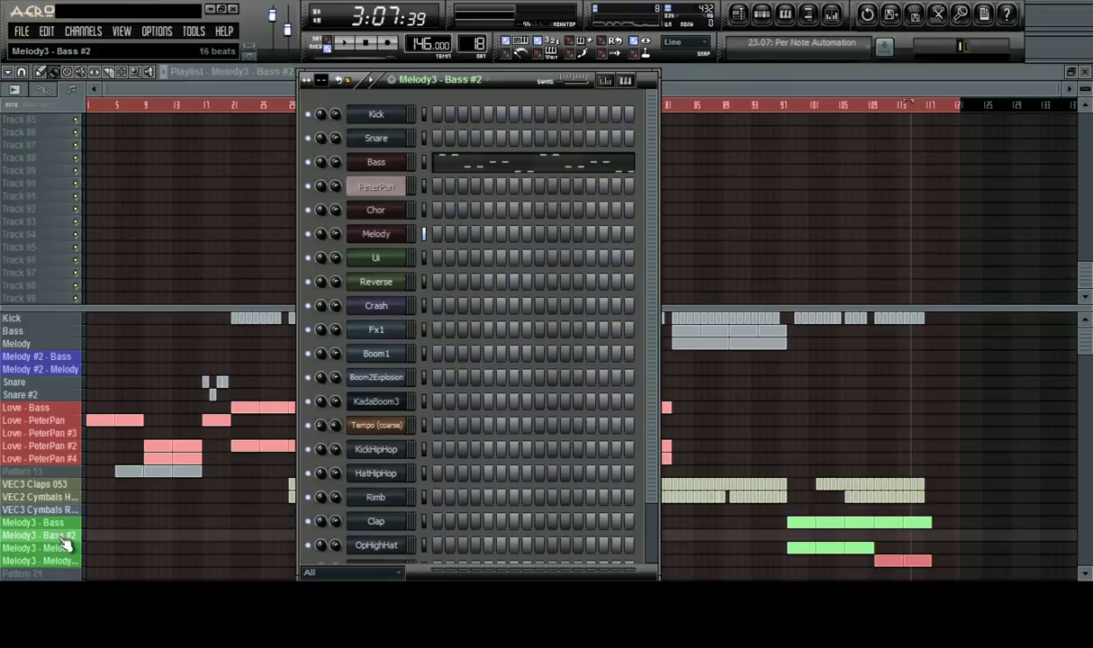
{"action": "left_click", "coordinate": [65, 544]}
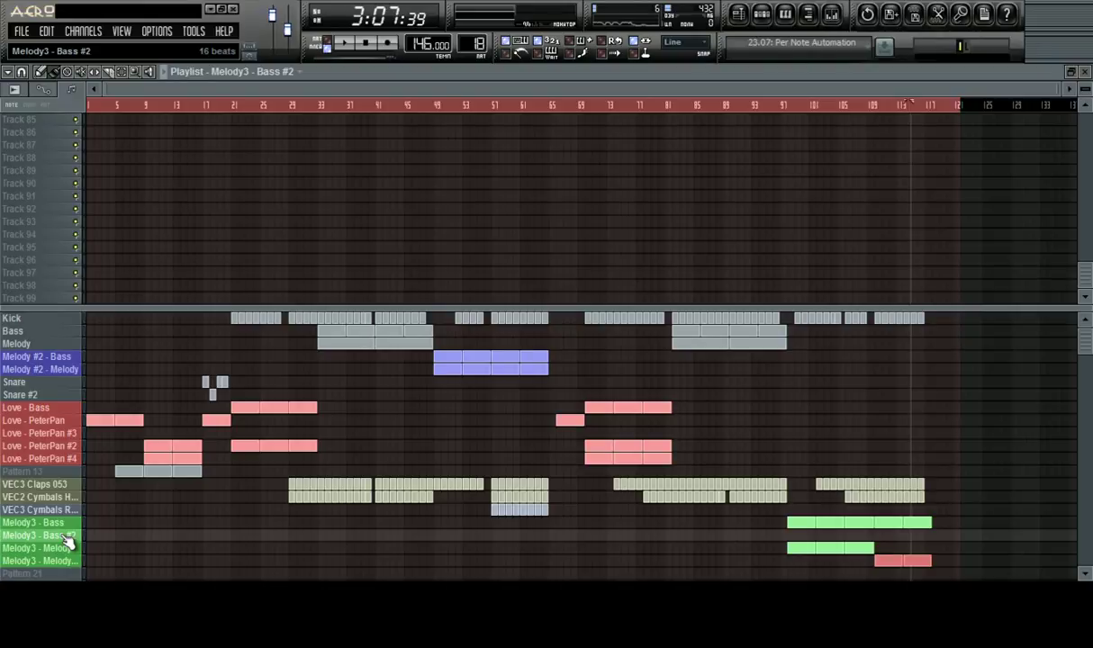
{"action": "key", "text": "ctrl+shift+Down"}
{"action": "key", "text": "ctrl+shift+Down"}
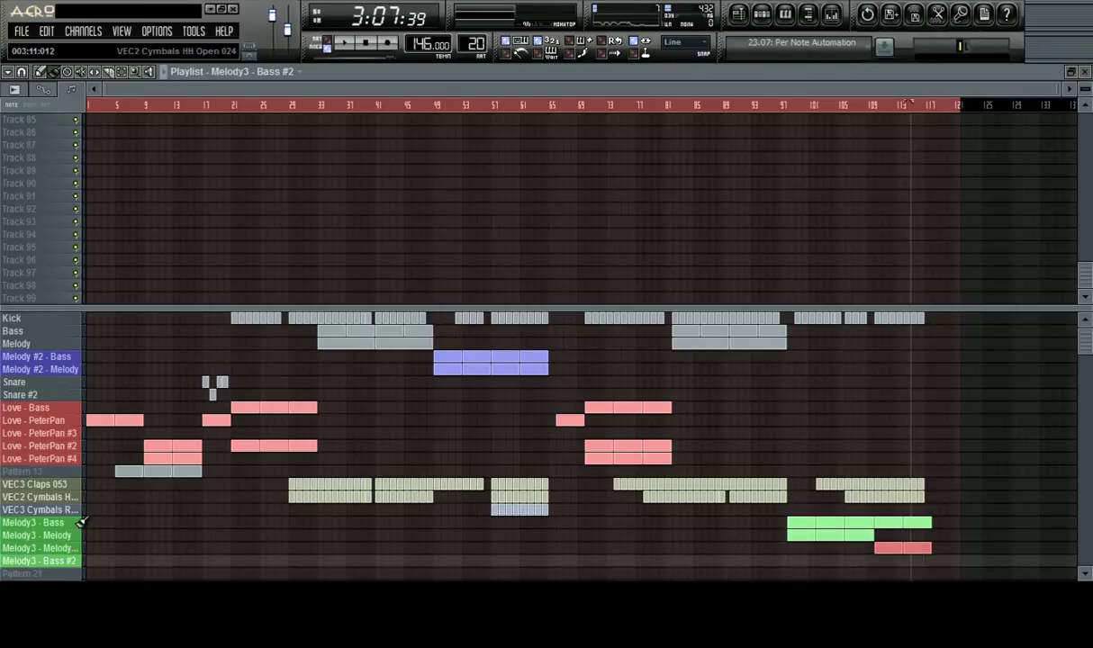
Replace the last two Melody3 - Bass clips with Melody3 - Bass #2 clips at bars 109 and 113 in the playlist
{"action": "left_click_drag", "start_coordinate": [873, 562], "coordinate": [938, 562]}
{"action": "right_click", "coordinate": [909, 561]}
{"action": "right_click", "coordinate": [880, 562]}
{"action": "right_click", "coordinate": [943, 562]}
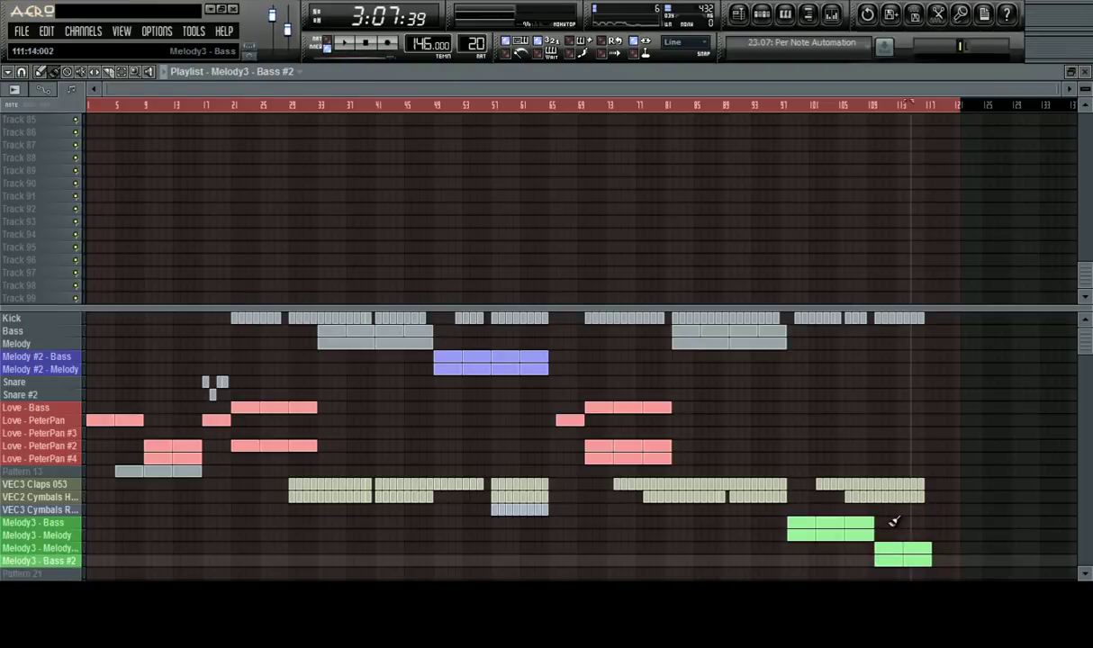
Transpose all Bass channel notes of the Melody3 - Bass #2 pattern down five semitones in the piano roll
{"action": "left_click", "coordinate": [762, 14]}
{"action": "left_click", "coordinate": [507, 170]}
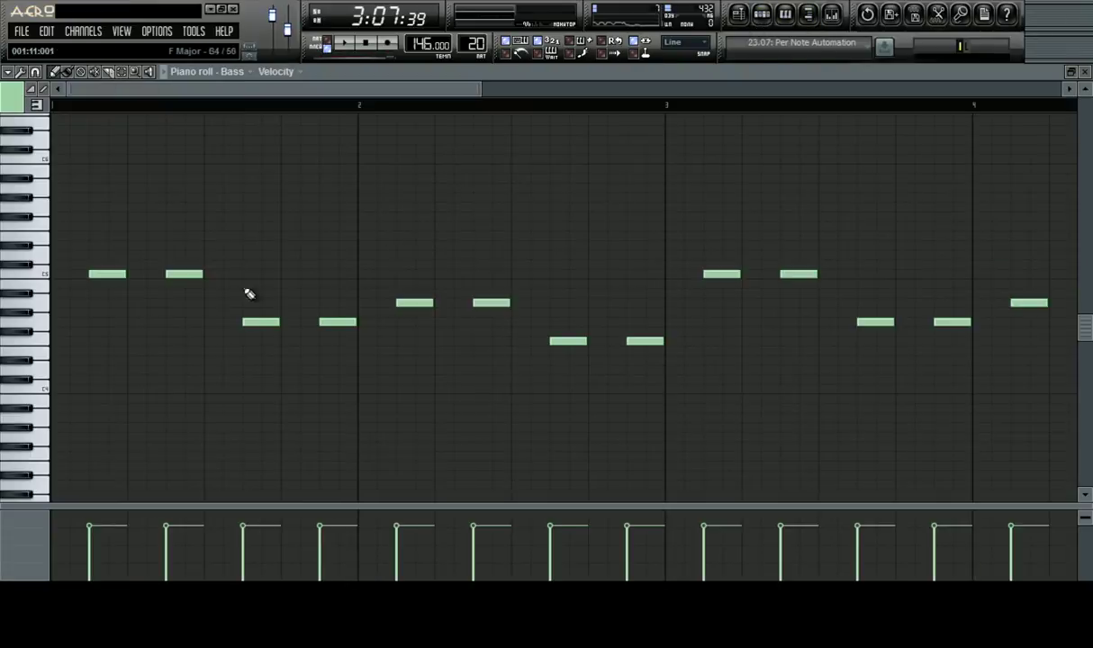
{"action": "left_click_drag", "start_coordinate": [408, 304], "coordinate": [412, 352]}
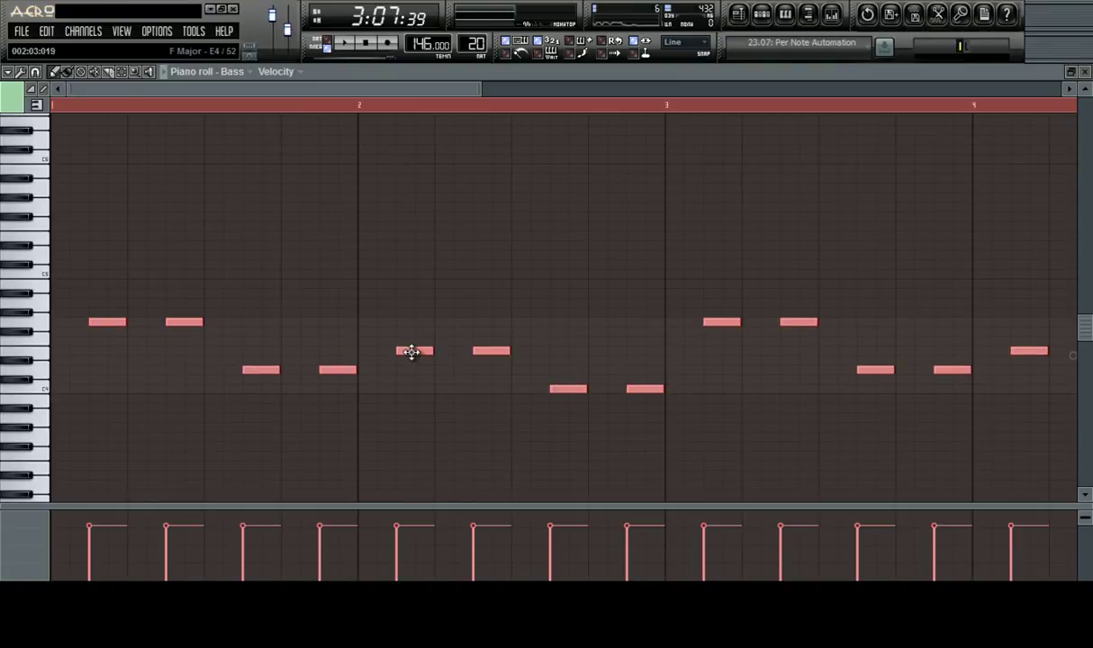
Play the arrangement from about bar 105 through the closing effects to check the transposed melody and bass ending
{"action": "left_click", "coordinate": [738, 13]}
{"action": "key", "text": "space"}
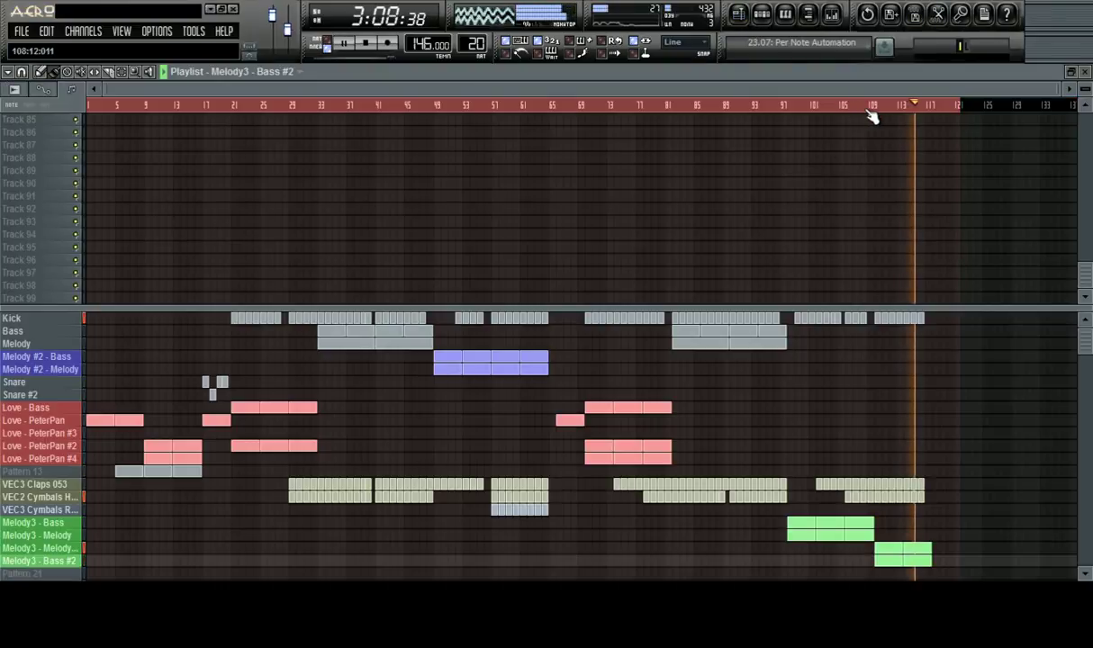
{"action": "left_click", "coordinate": [847, 106]}
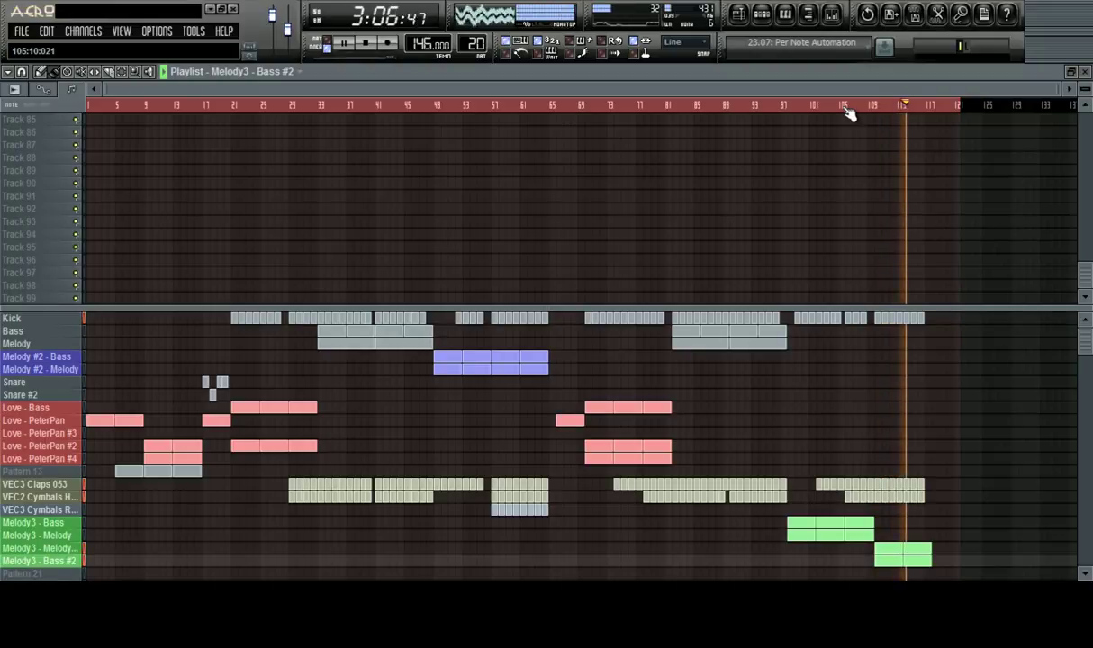
{"action": "left_click", "coordinate": [761, 14]}
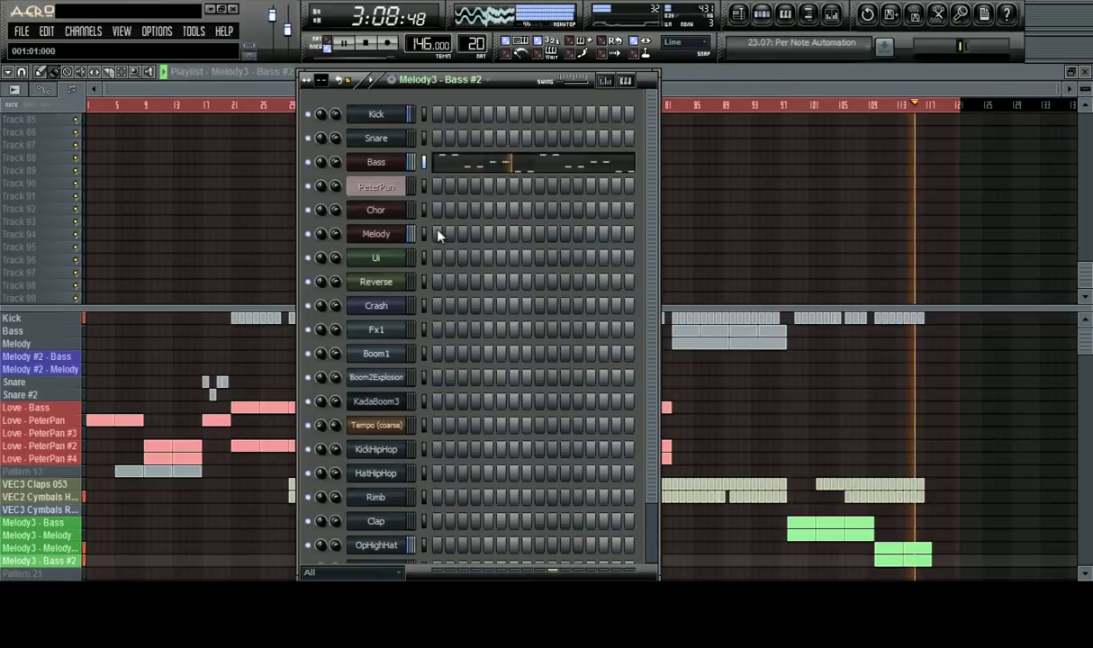
{"action": "left_click", "coordinate": [62, 550]}
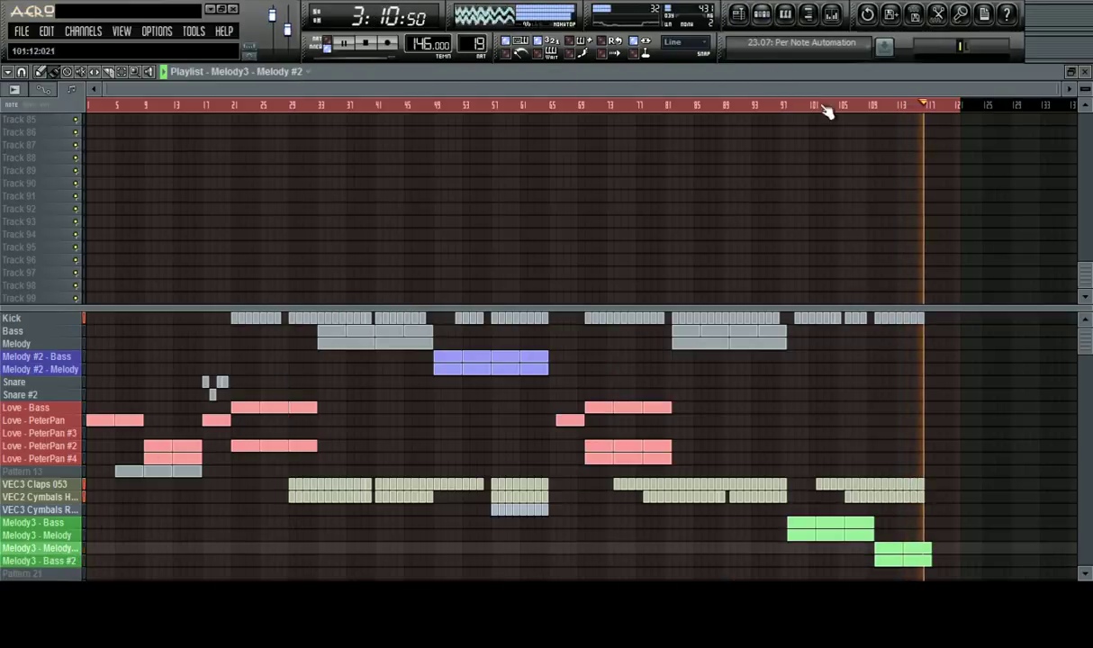
{"action": "left_click_drag", "start_coordinate": [889, 94], "coordinate": [961, 112]}
{"action": "scroll", "coordinate": [902, 237], "scroll_direction": "up", "scroll_amount": 5}
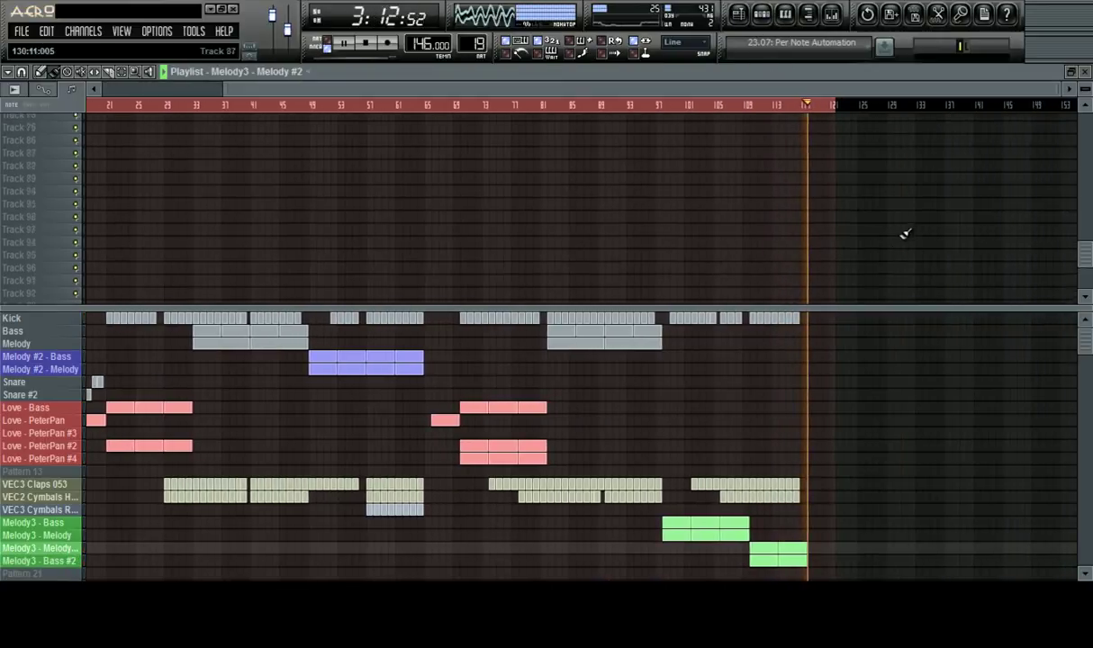
{"action": "scroll", "coordinate": [801, 234], "scroll_direction": "up", "scroll_amount": 8}
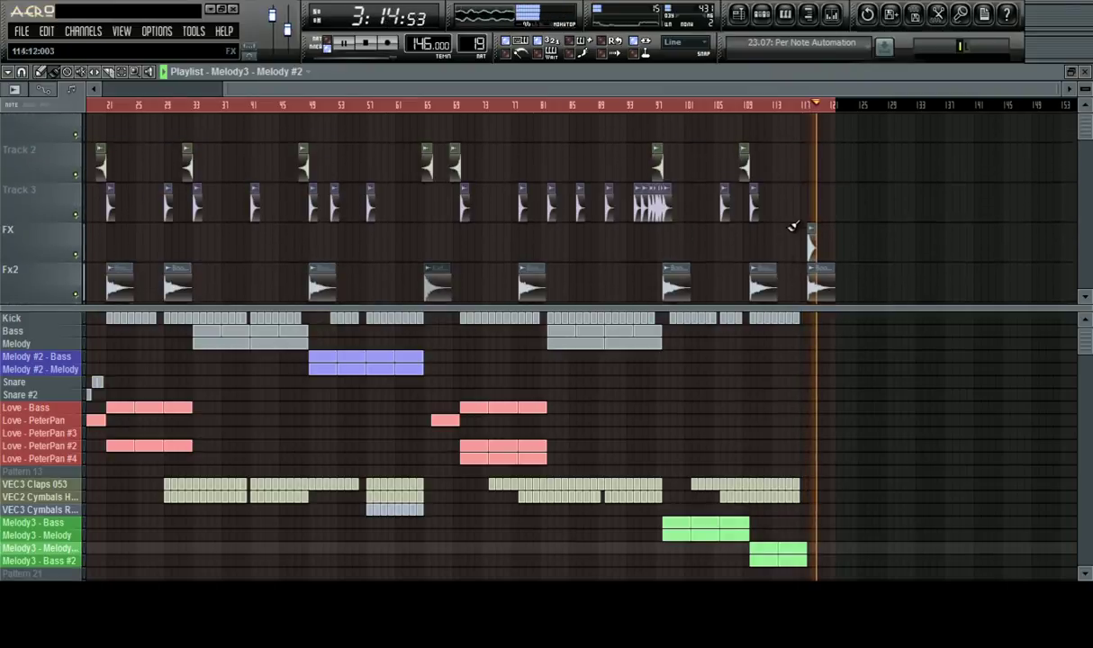
{"action": "scroll", "coordinate": [803, 116], "scroll_direction": "up", "scroll_amount": 2}
{"action": "scroll", "coordinate": [804, 118], "scroll_direction": "up", "scroll_amount": 2}
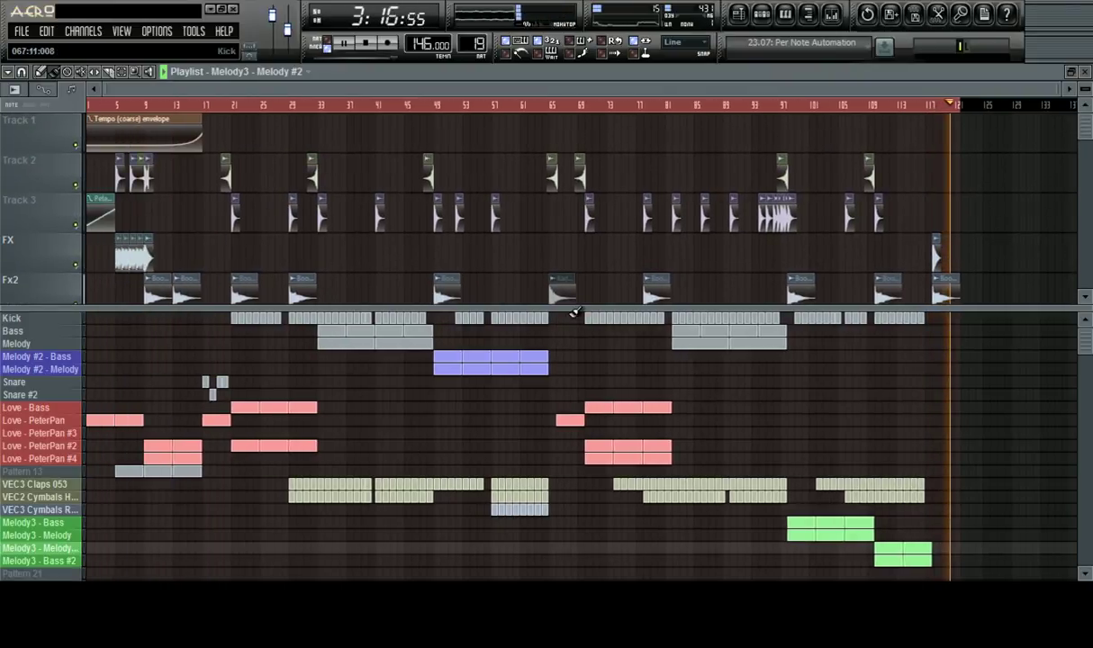
{"action": "key", "text": "space"}
Resize the playlist split to show the tracks down to Fx2 together with every pattern down to Melody3 - Bass #2
{"action": "left_click_drag", "start_coordinate": [576, 312], "coordinate": [597, 324]}
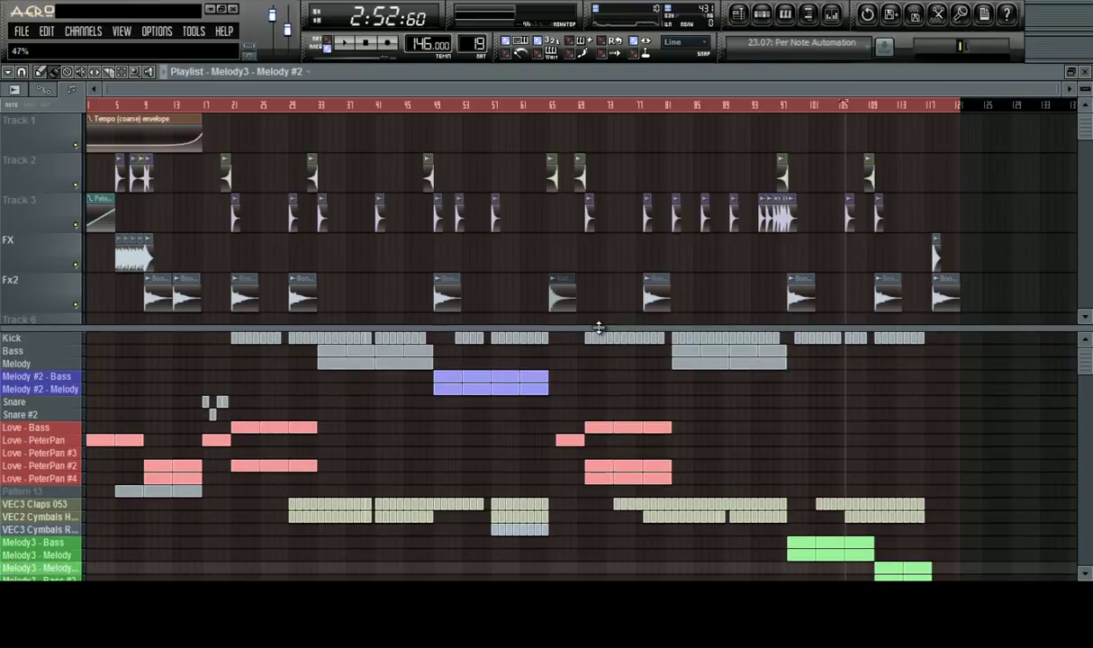
{"action": "scroll", "coordinate": [546, 213], "scroll_direction": "down", "scroll_amount": 3}
{"action": "scroll", "coordinate": [548, 212], "scroll_direction": "up", "scroll_amount": 3}
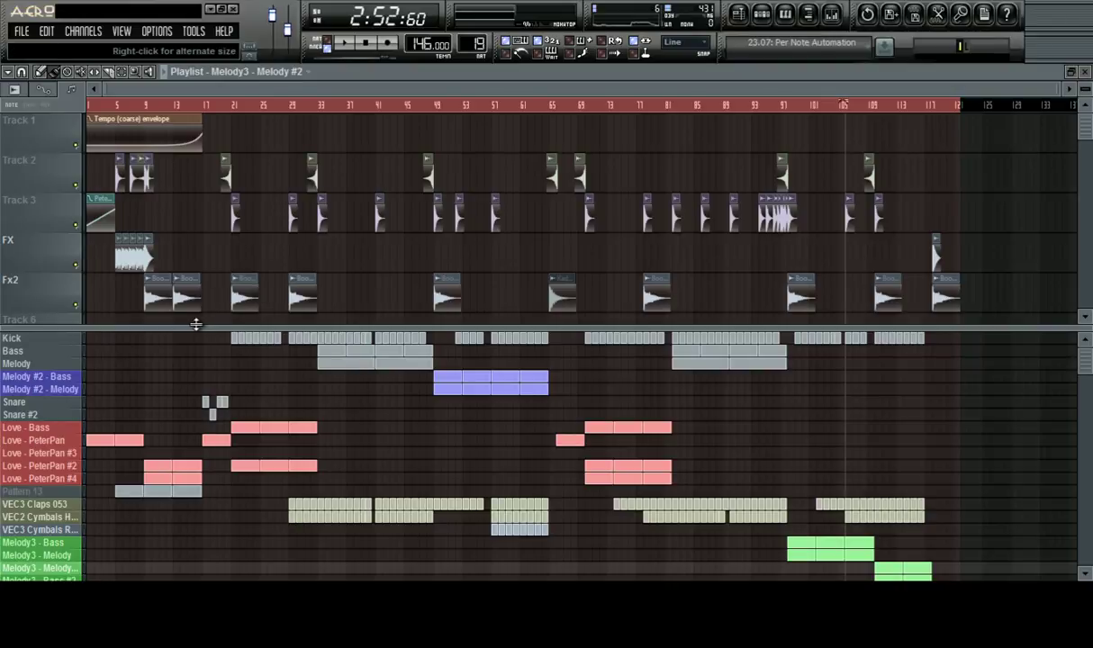
{"action": "left_click_drag", "start_coordinate": [196, 324], "coordinate": [201, 316]}
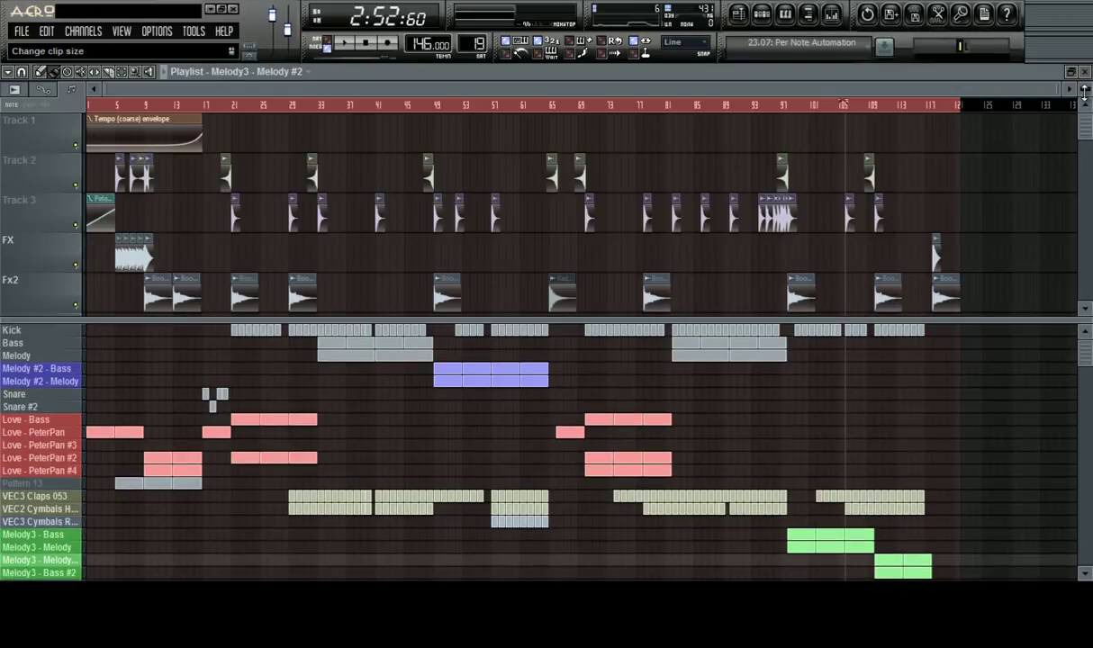
{"action": "left_click_drag", "start_coordinate": [1085, 93], "coordinate": [31, 91]}
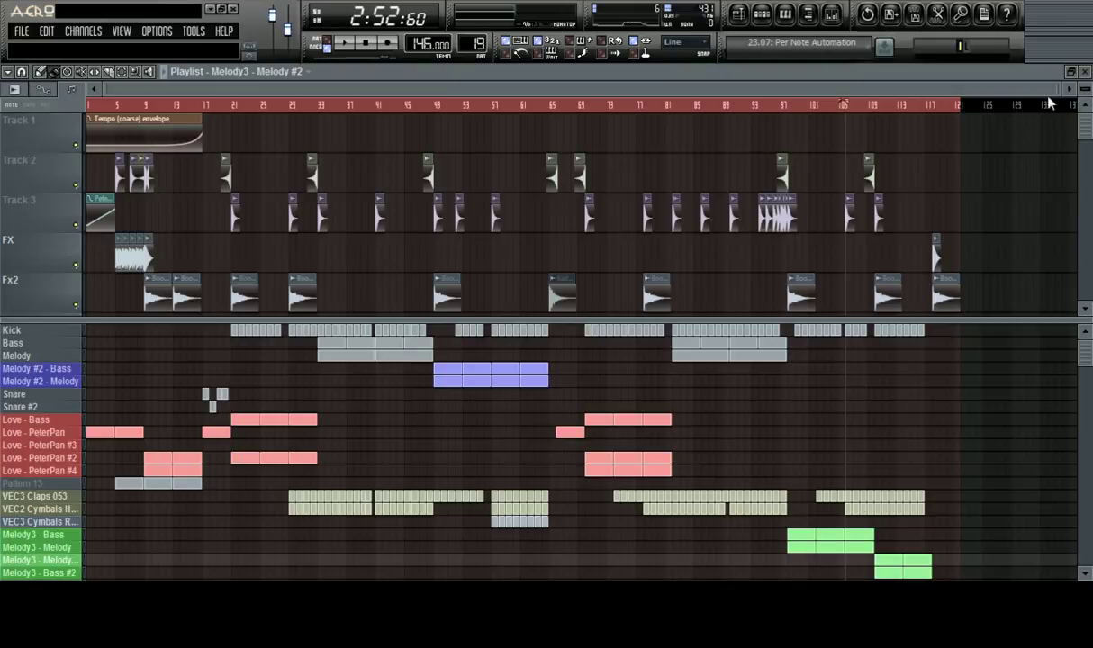
{"action": "mouse_move", "coordinate": [1057, 91]}
{"action": "left_mouse_down"}
{"action": "mouse_move", "coordinate": [959, 99]}
{"action": "mouse_move", "coordinate": [1064, 96]}
{"action": "left_mouse_up"}
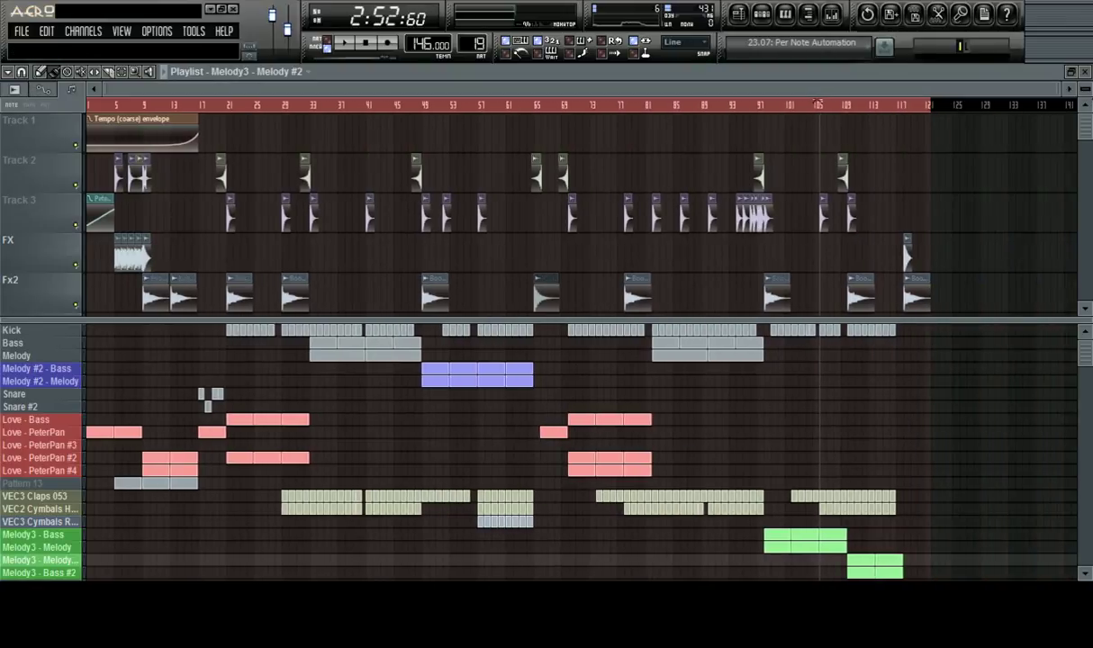
{"action": "left_click_drag", "start_coordinate": [925, 210], "coordinate": [720, 261]}
{"action": "left_click", "coordinate": [477, 596]}
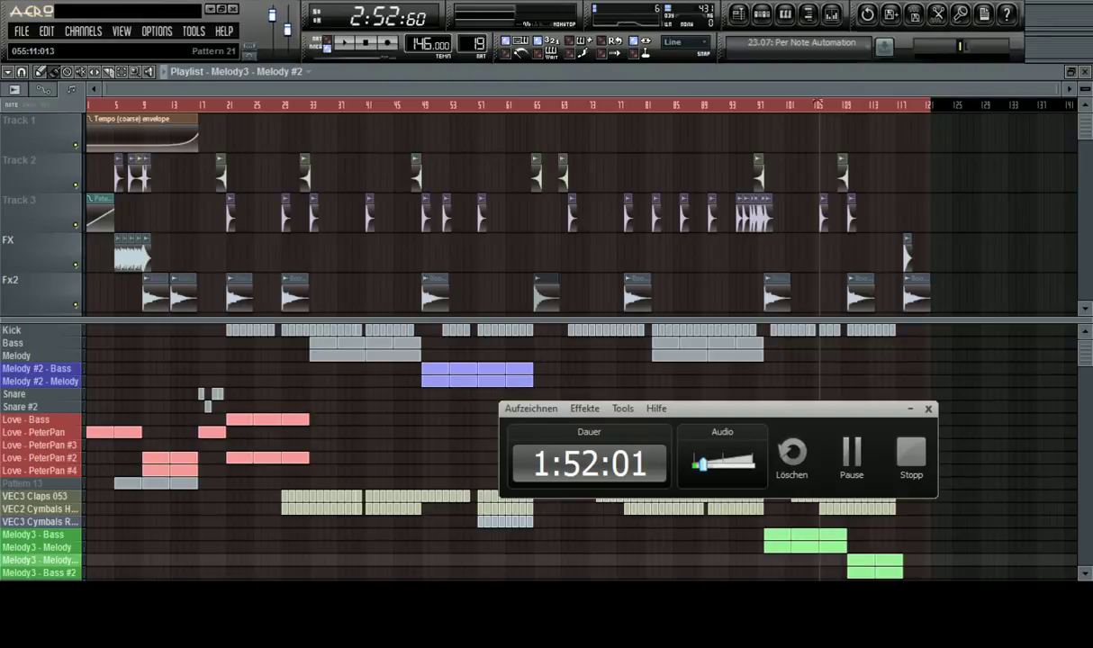
{"action": "left_click", "coordinate": [928, 410]}
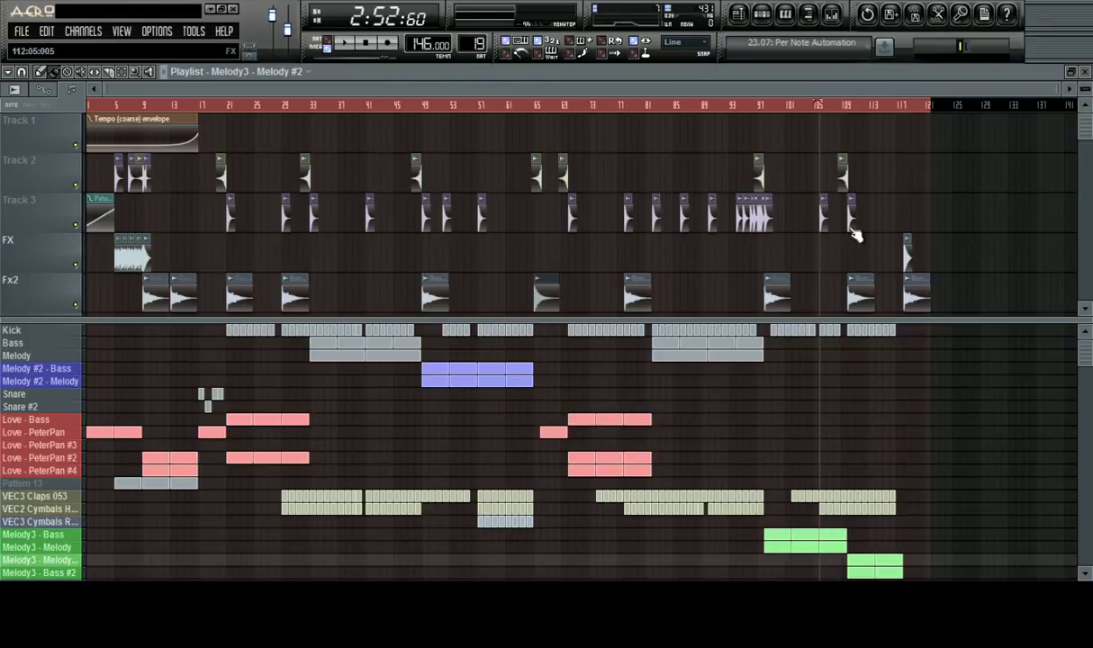
{"action": "scroll", "coordinate": [831, 116], "scroll_direction": "up", "scroll_amount": 1}
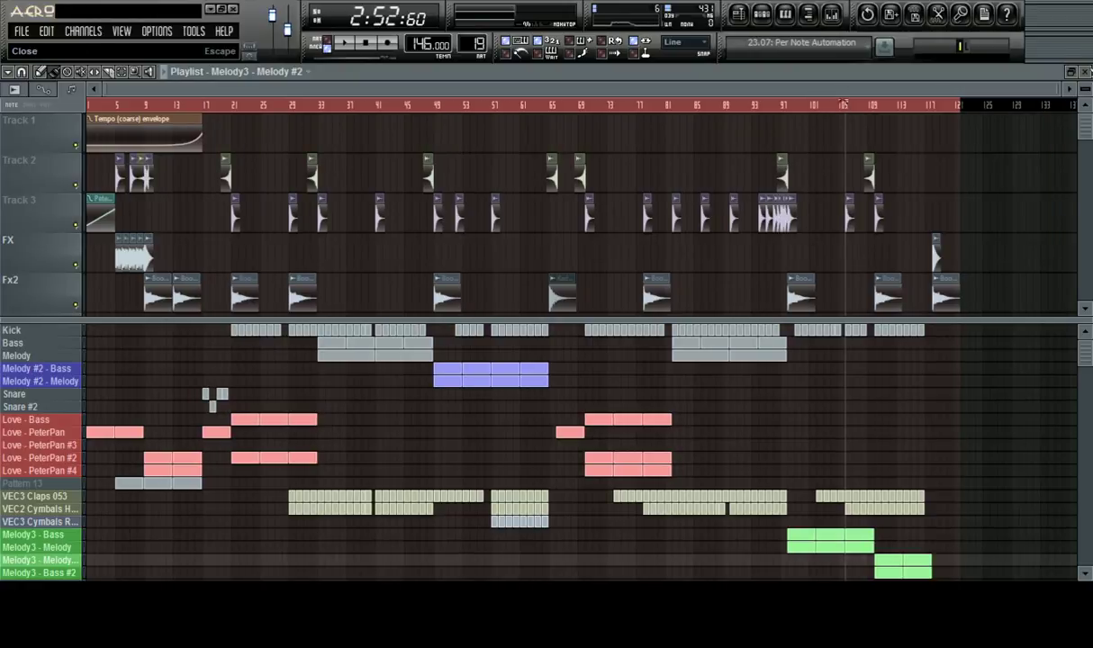
Close the playlist, the step sequencer and the piano roll
{"action": "left_click", "coordinate": [1085, 72]}
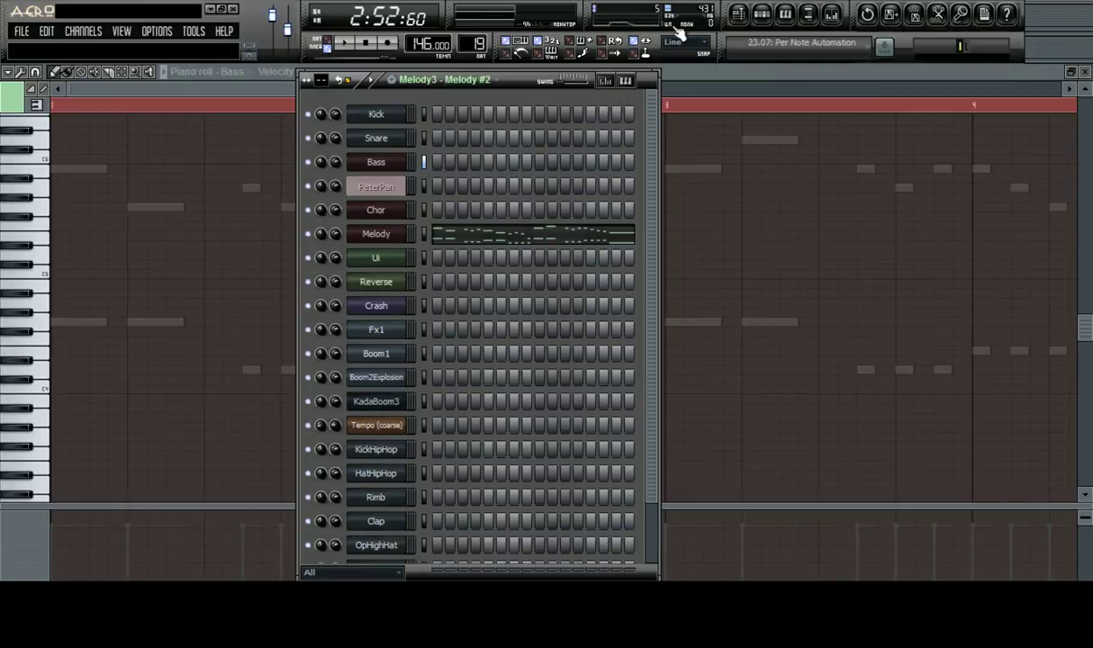
{"action": "left_click", "coordinate": [762, 16]}
{"action": "left_click", "coordinate": [1085, 72]}
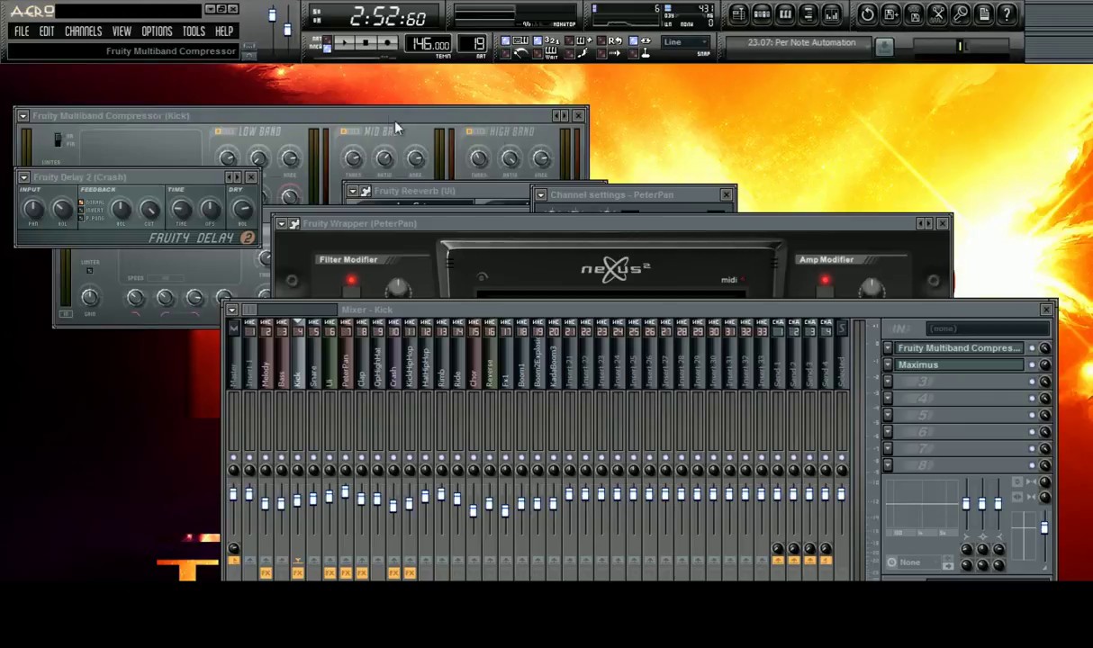
Close all open effect and instrument windows, the PeterPan channel settings and the mixer to clear the workspace
{"action": "left_click", "coordinate": [578, 115]}
{"action": "left_click", "coordinate": [253, 178]}
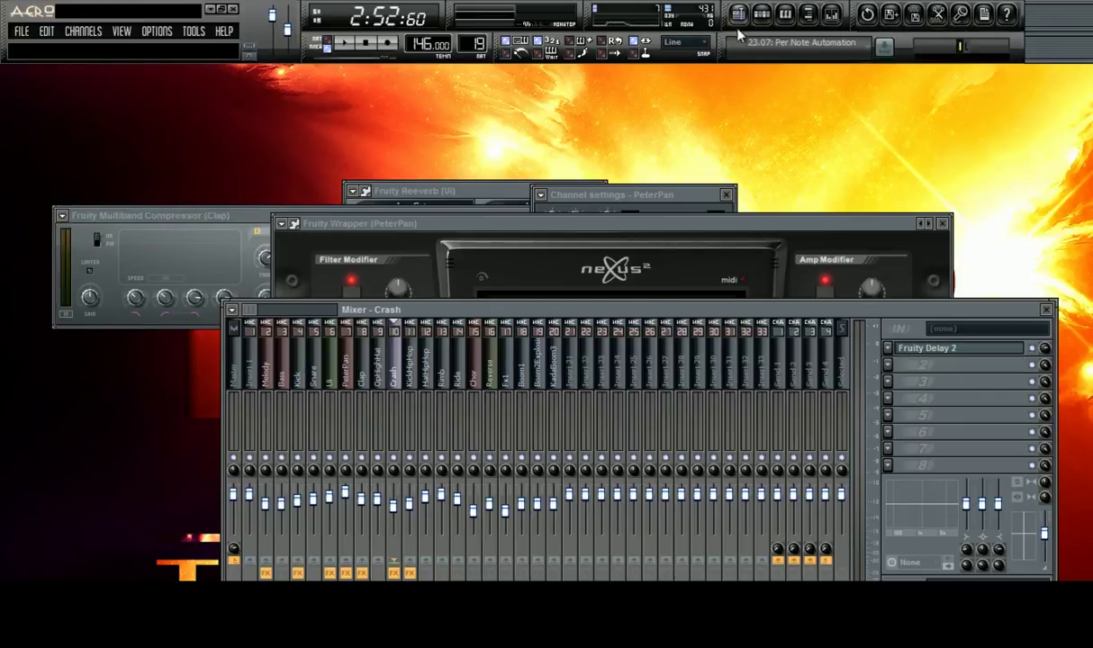
{"action": "left_click", "coordinate": [725, 195]}
{"action": "left_click", "coordinate": [606, 191]}
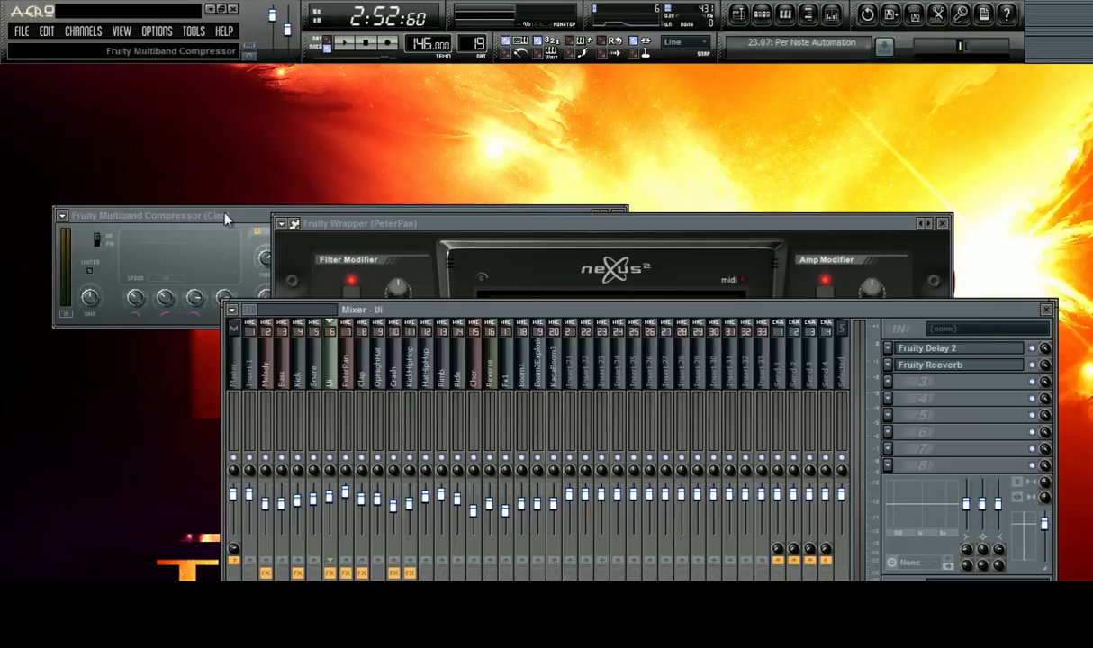
{"action": "left_click", "coordinate": [225, 218]}
{"action": "left_click", "coordinate": [619, 216]}
{"action": "left_click", "coordinate": [942, 223]}
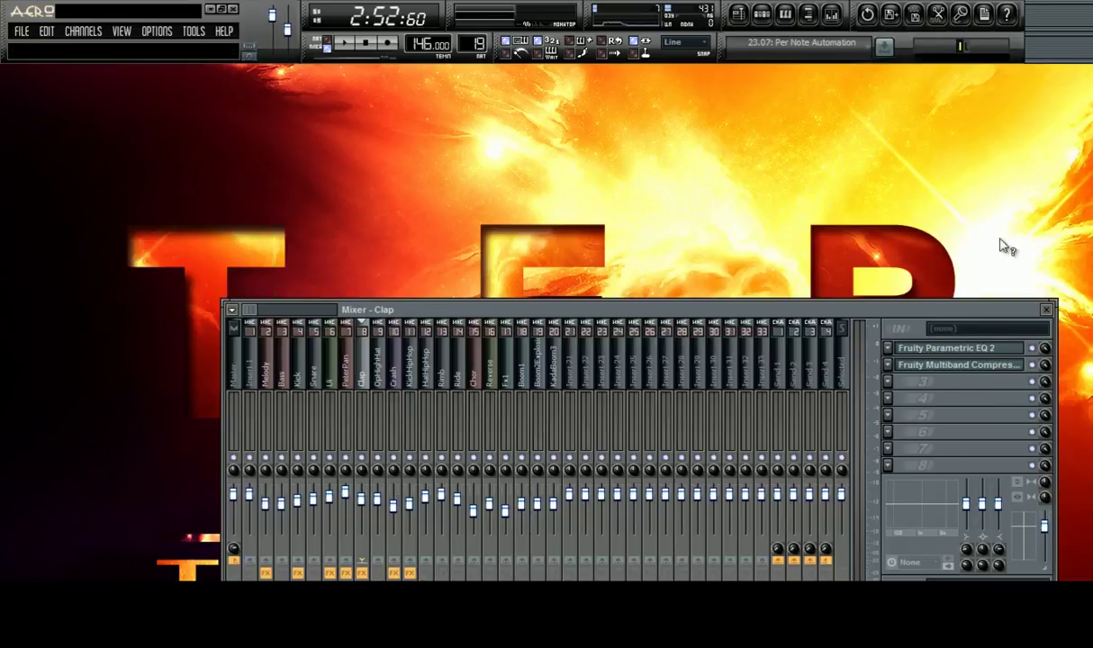
{"action": "left_click", "coordinate": [1049, 309]}
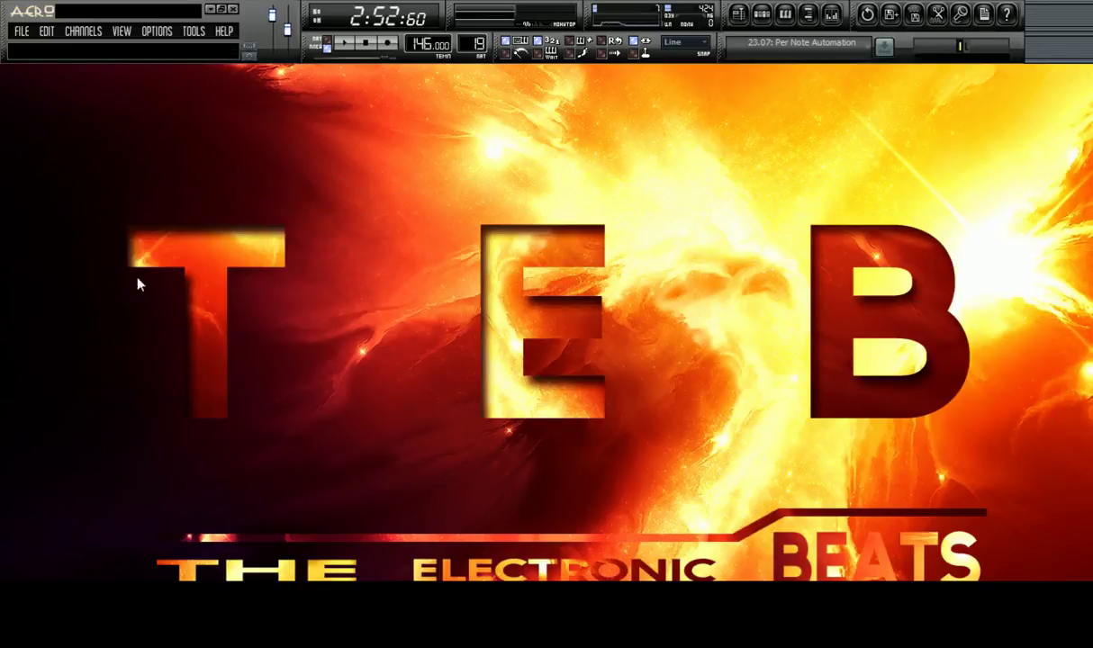